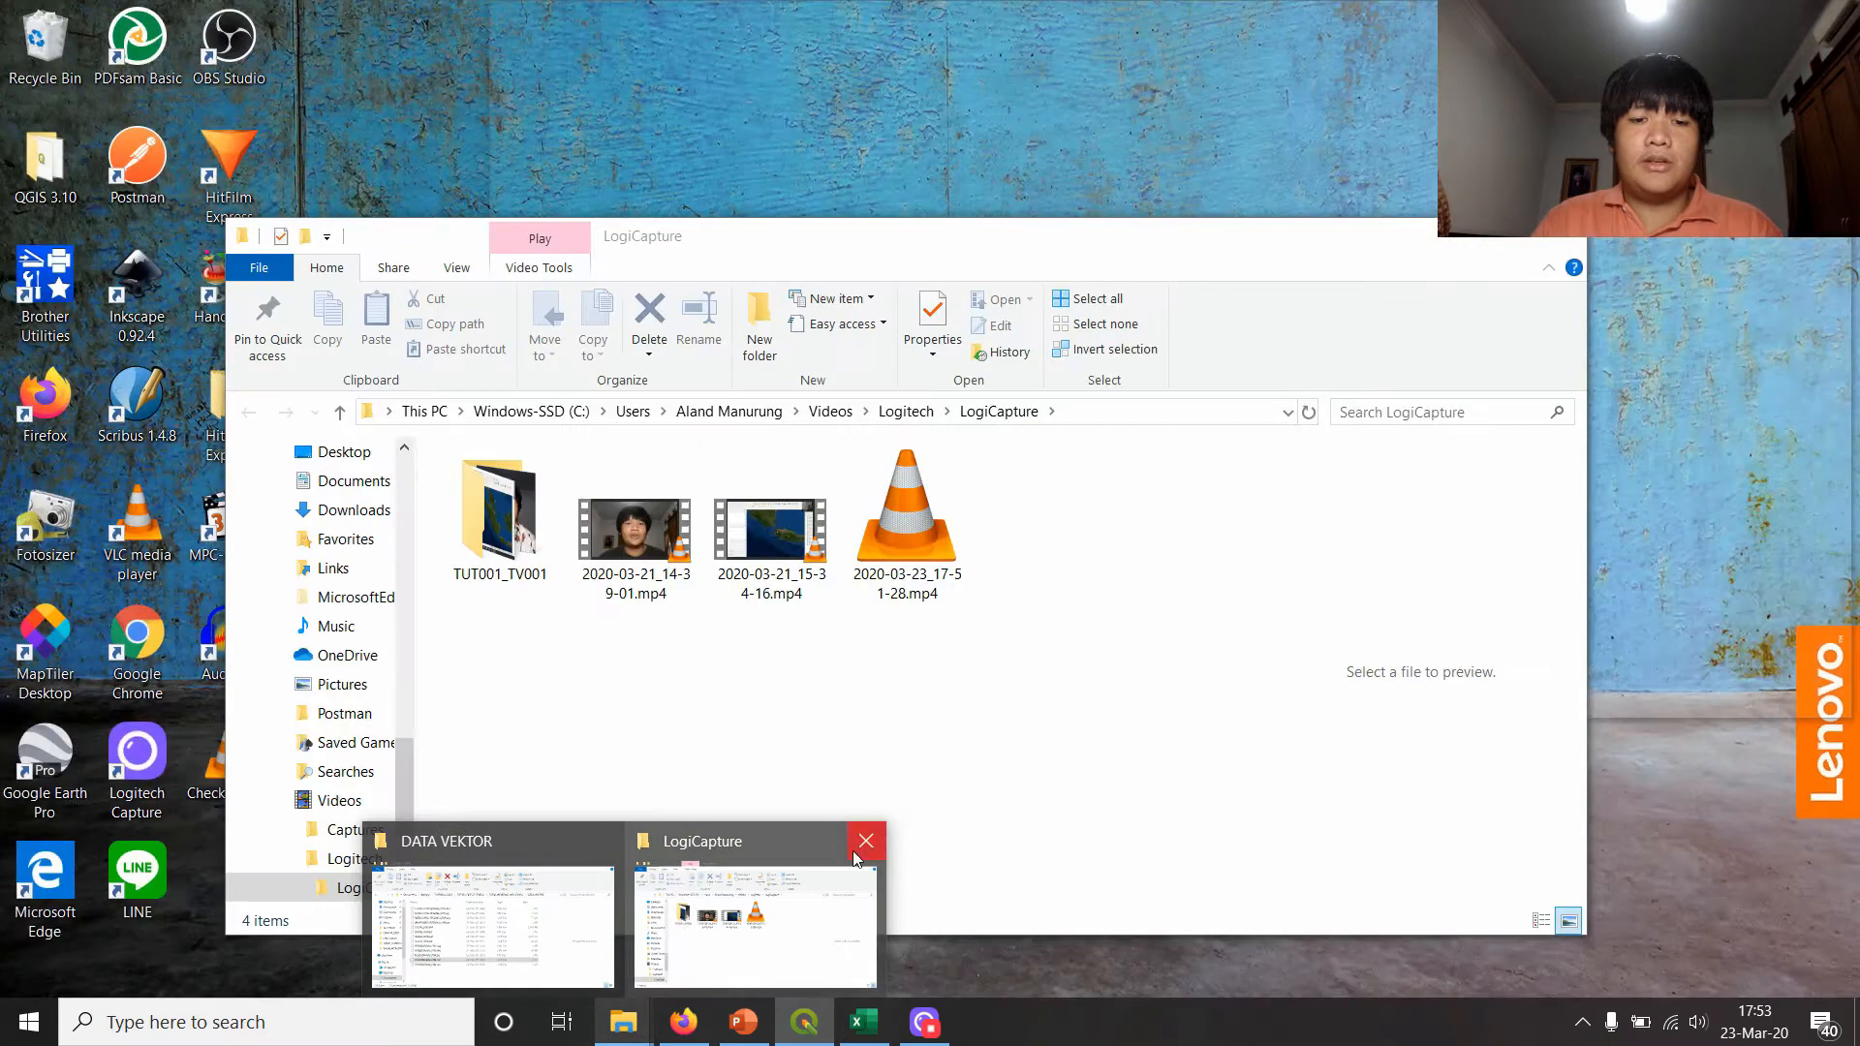
- Add BATAS KOTA SERANG_UTM.shp from the DATA VEKTOR folder to the QGIS project as a layer
click(494, 925)
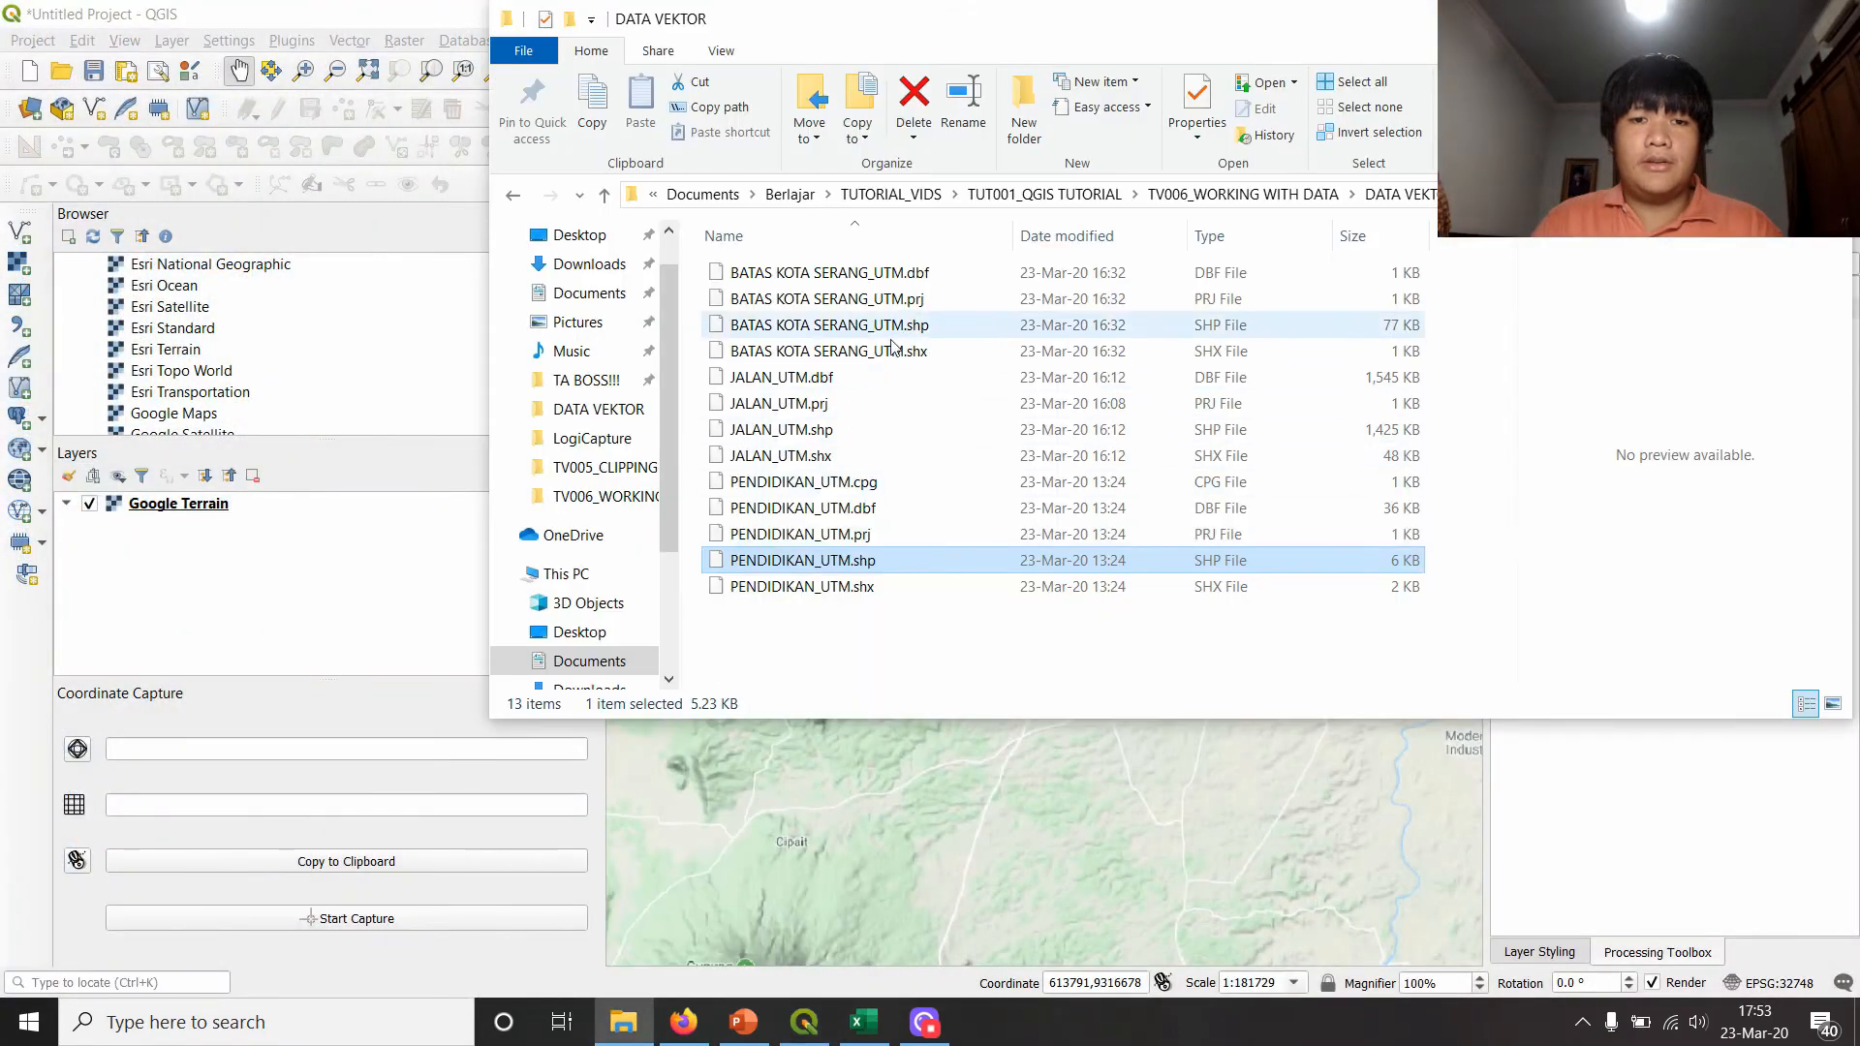
drag(852, 327, 312, 632)
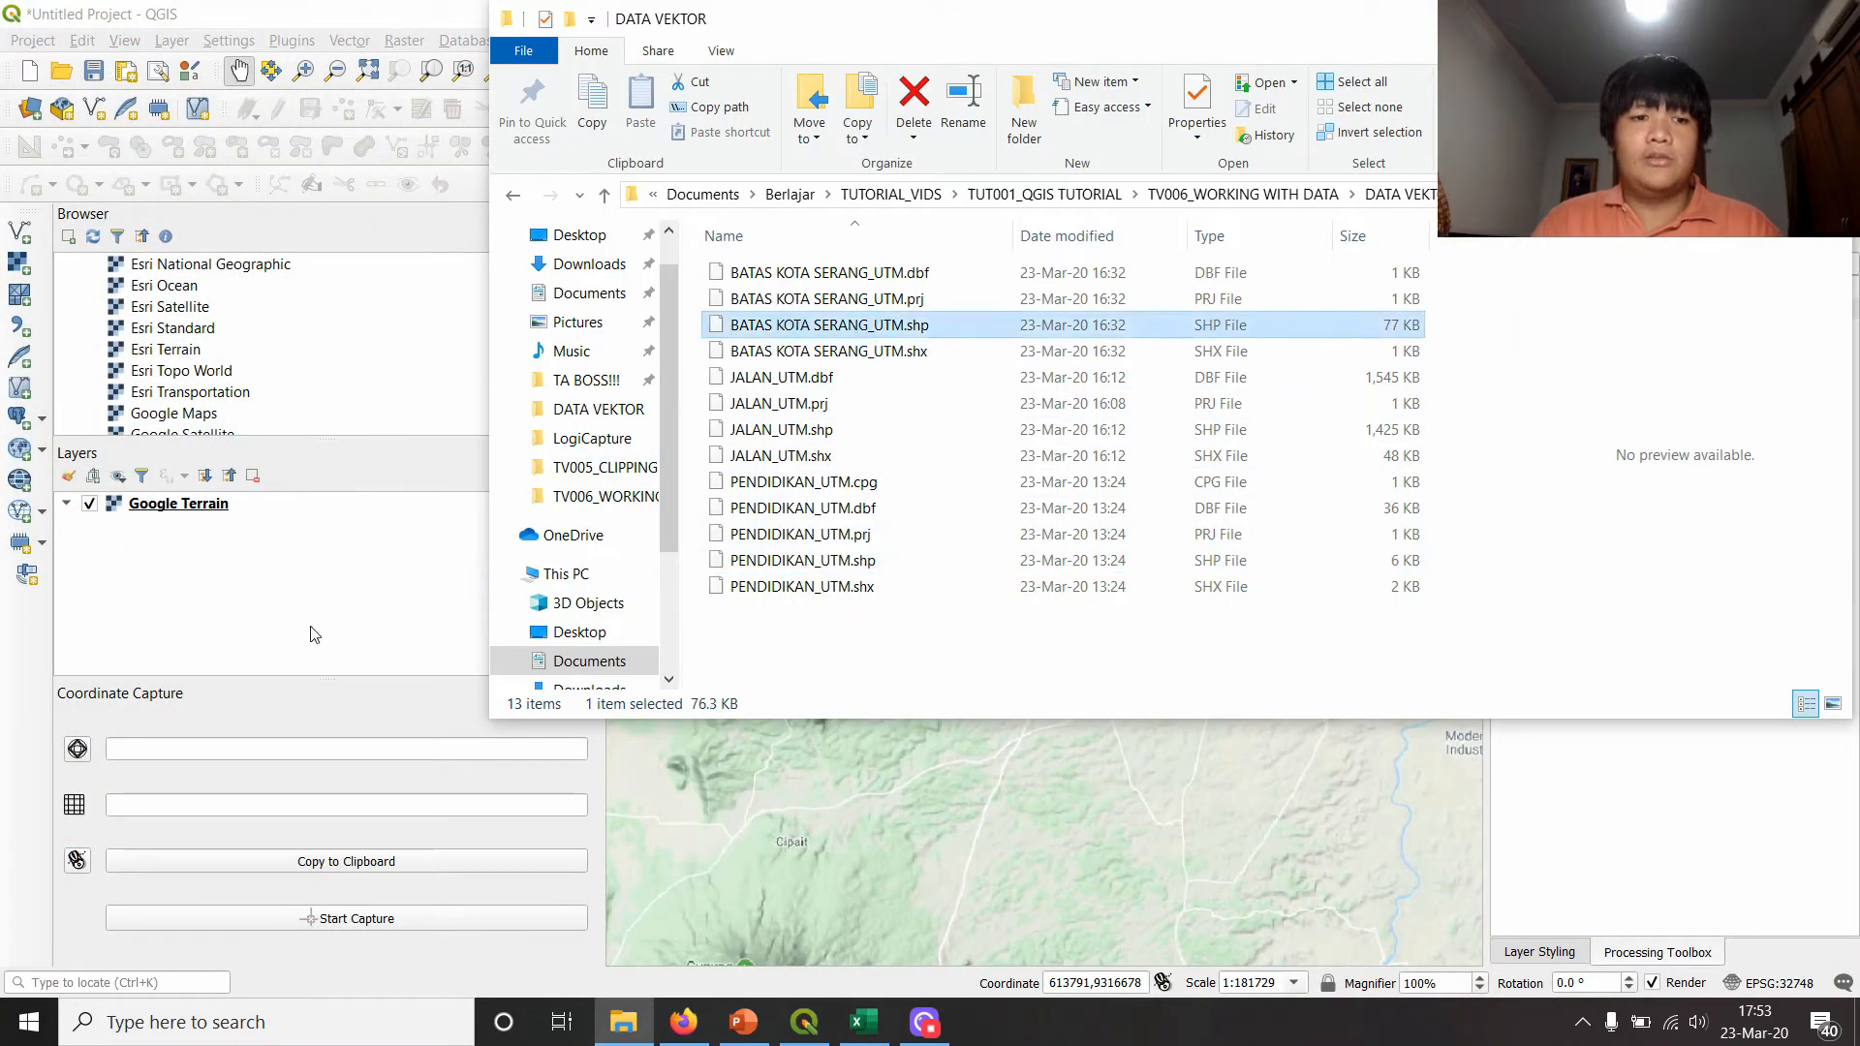
drag(1024, 511, 961, 497)
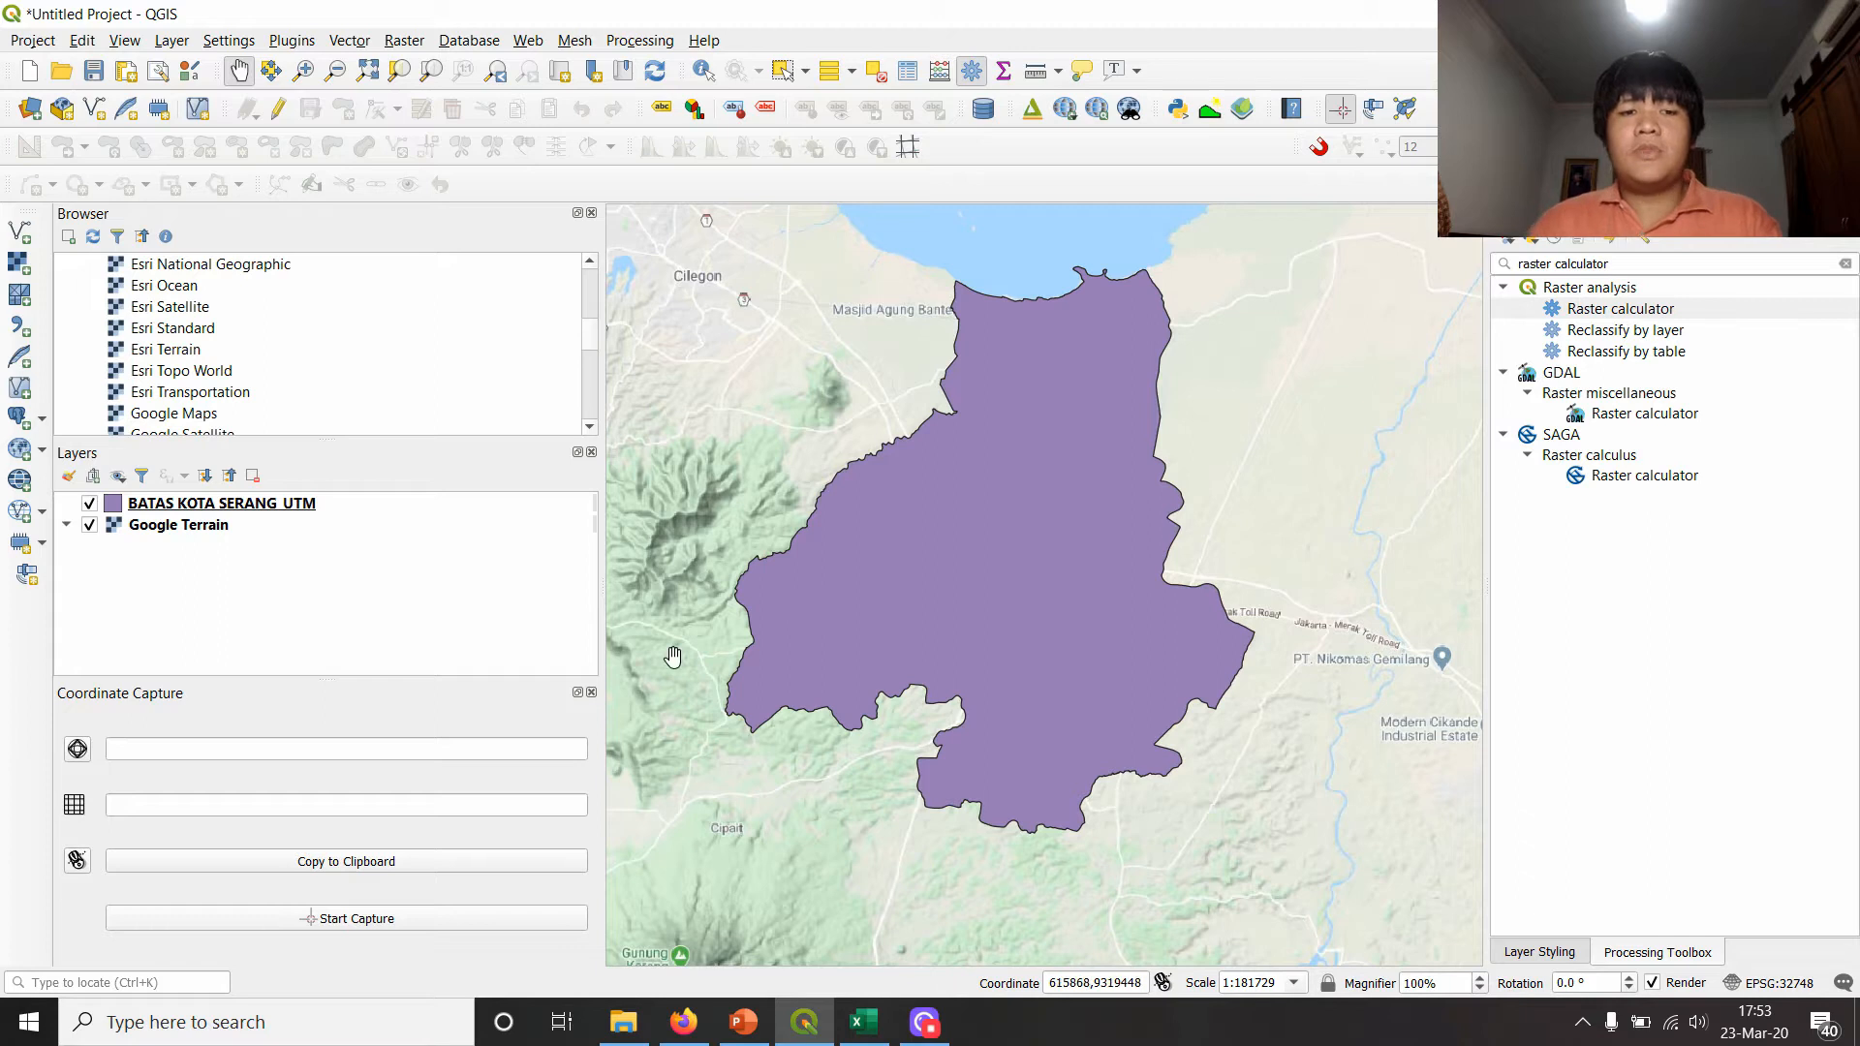
- Add PENDIDIKAN_UTM.shp from the DATA VEKTOR folder as a layer above the city boundary
click(623, 1021)
drag(880, 562, 378, 560)
click(837, 578)
drag(830, 561, 364, 512)
click(349, 630)
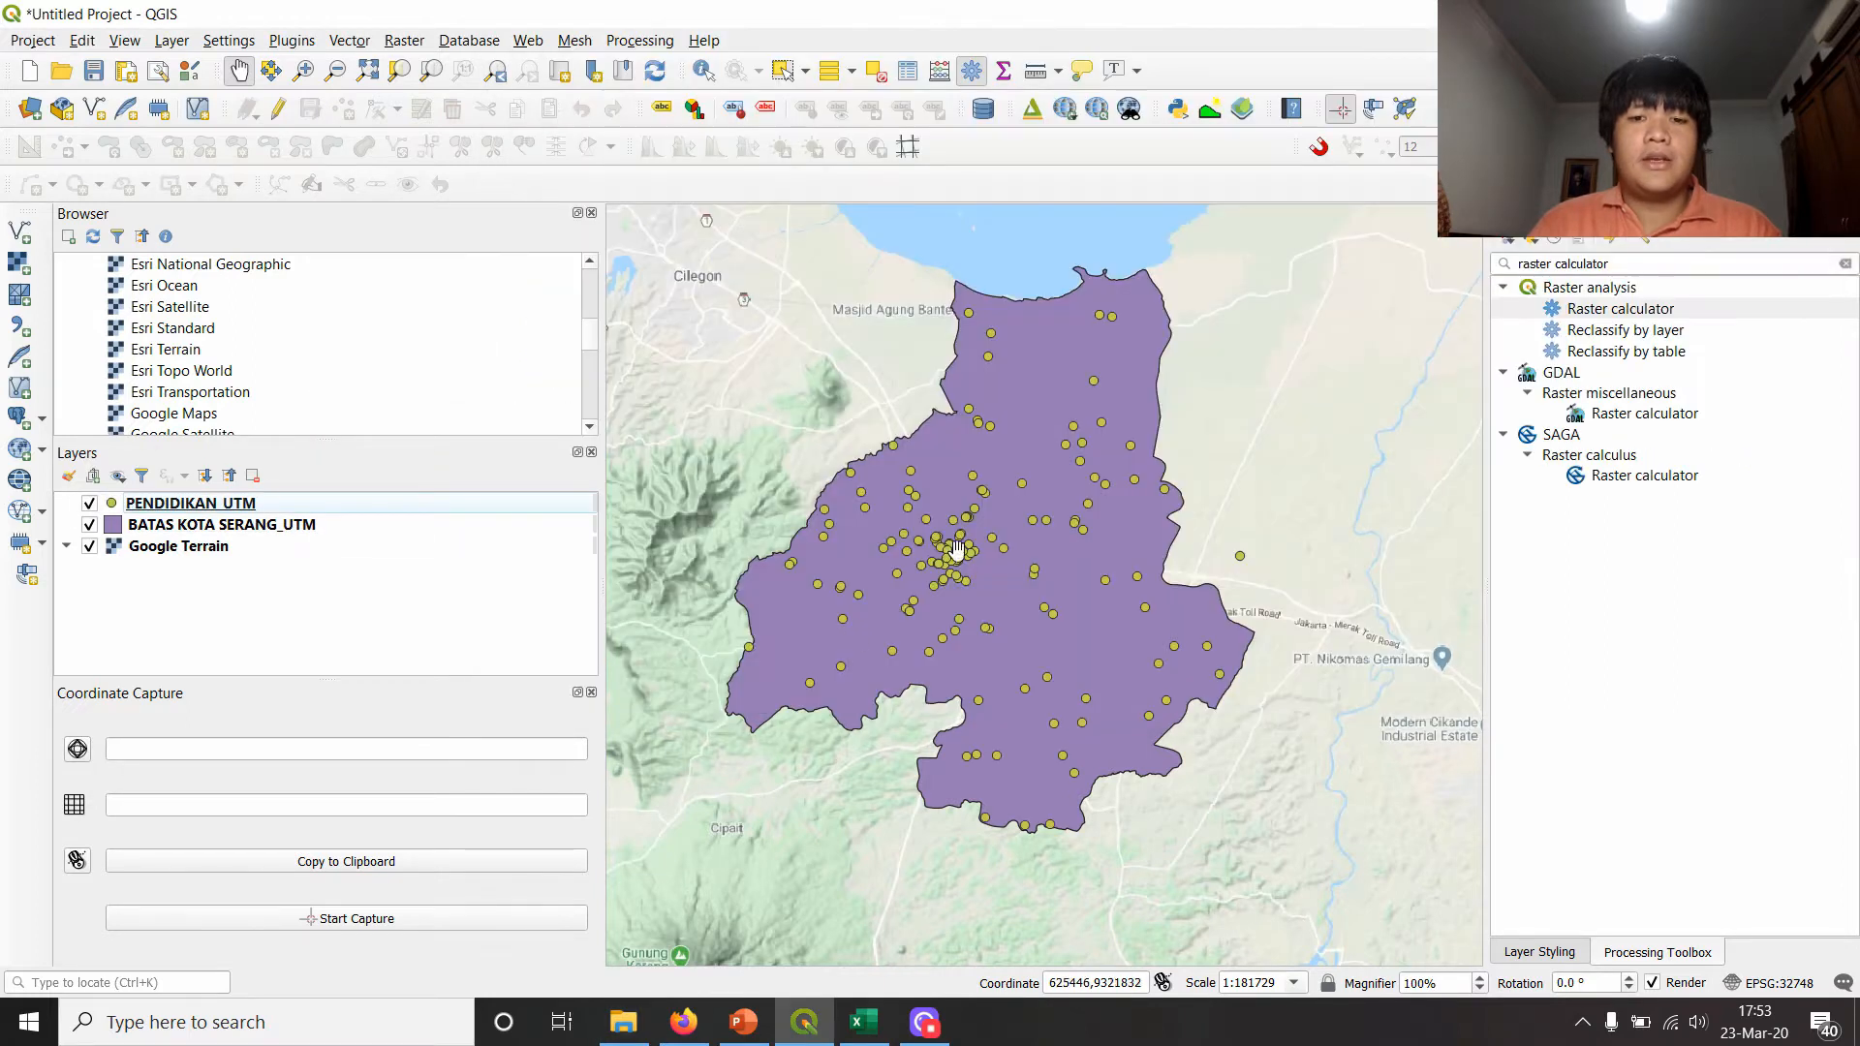
- Set the project's coordinate reference system to WGS 84 / UTM zone 48S (EPSG:32748)
click(31, 42)
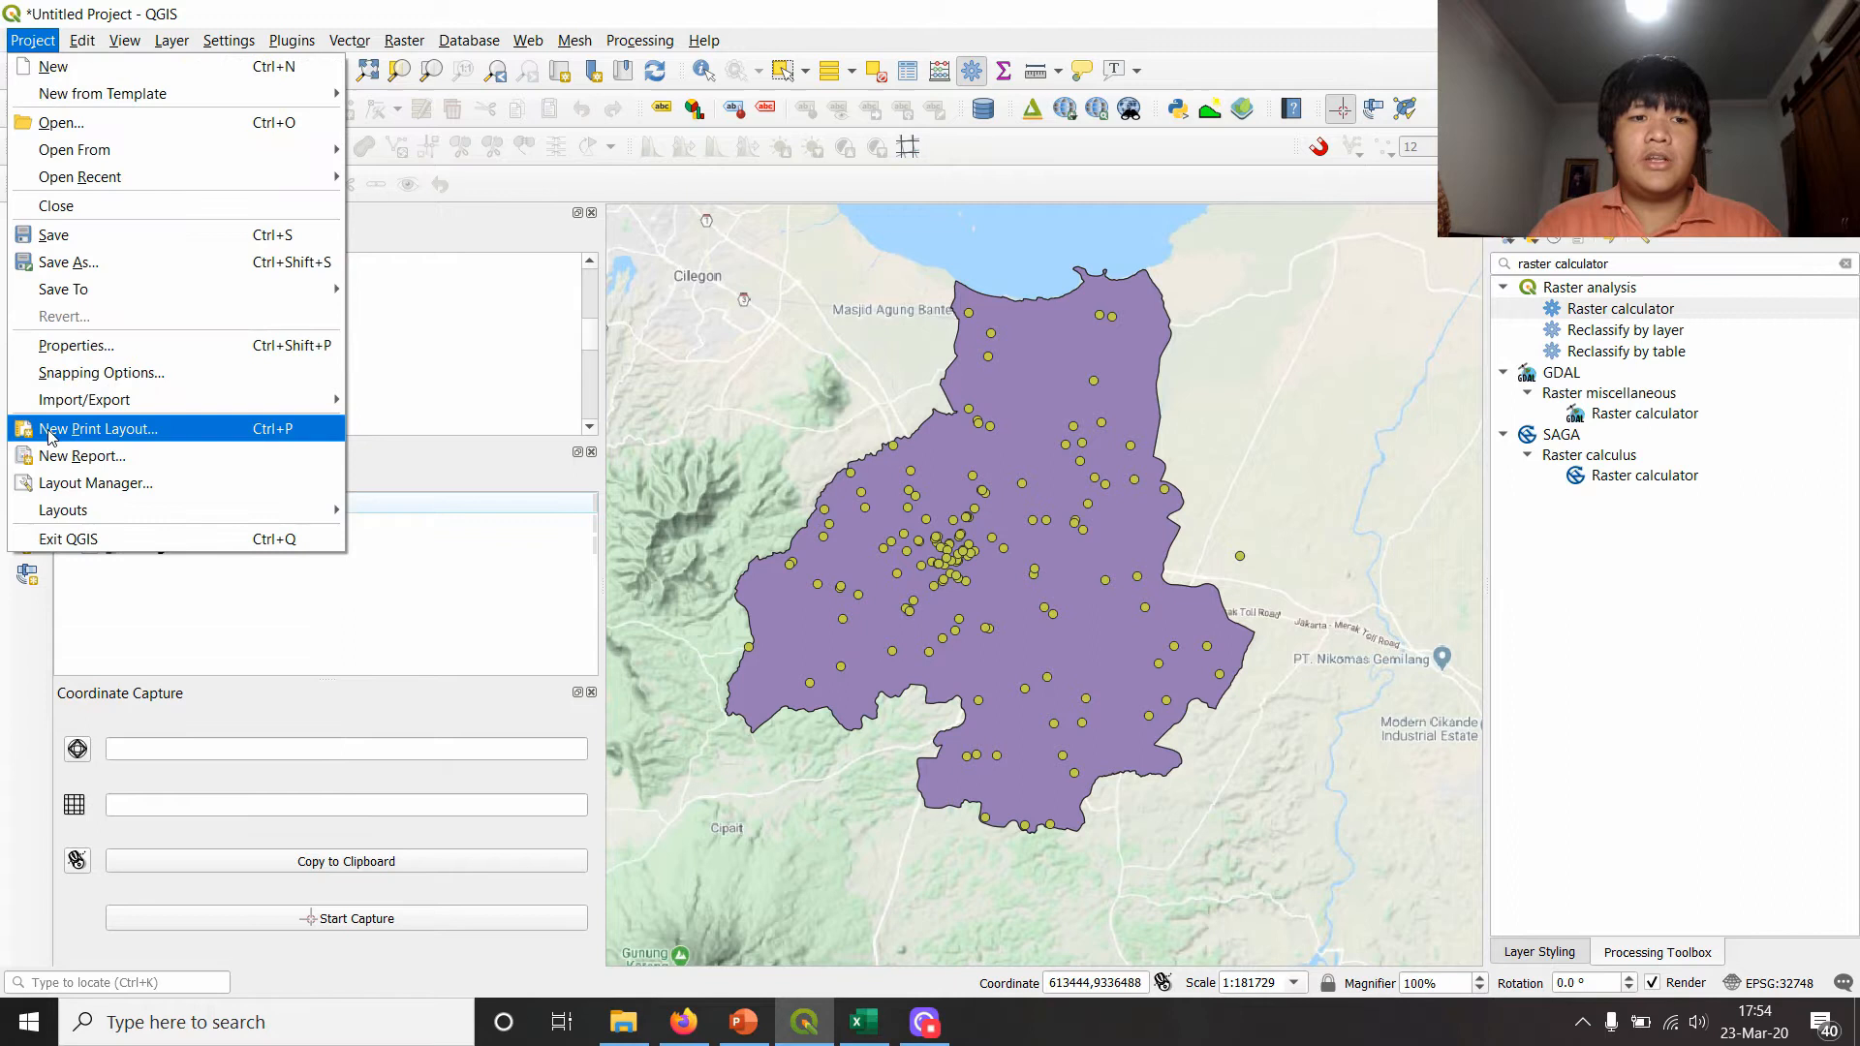
click(87, 346)
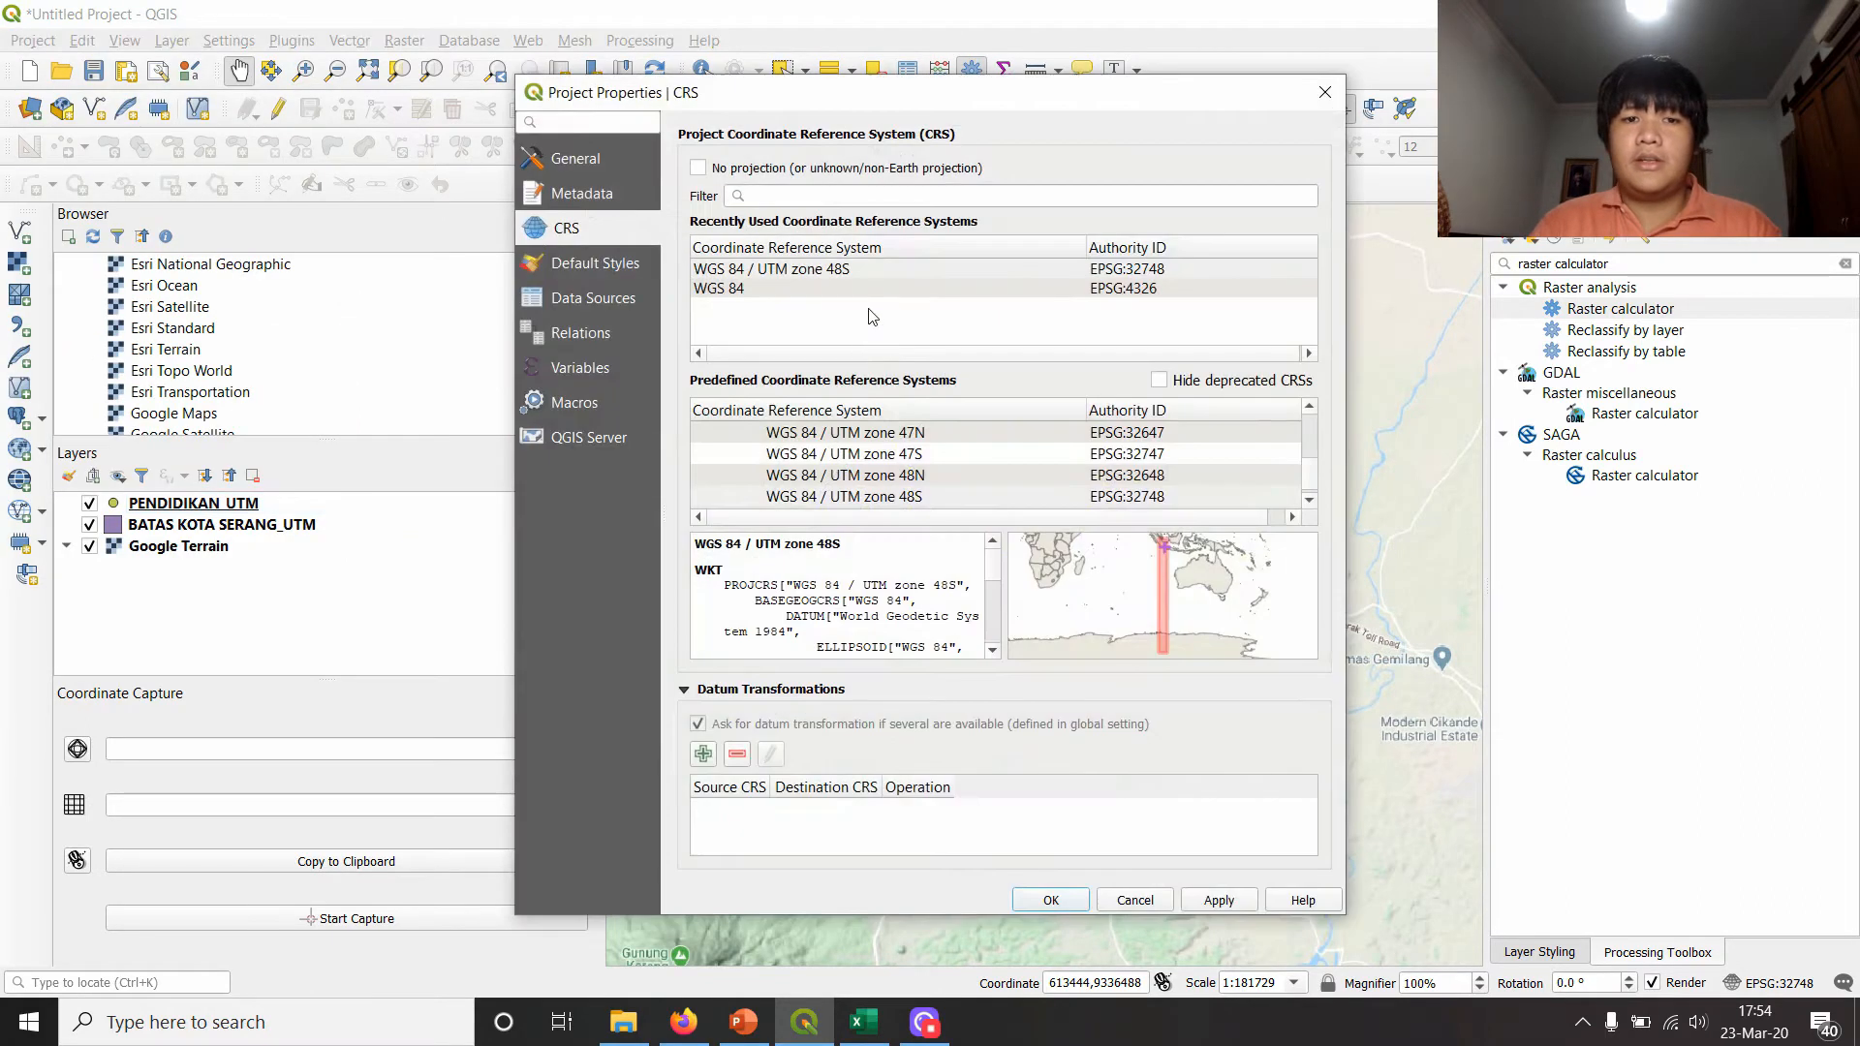
click(859, 272)
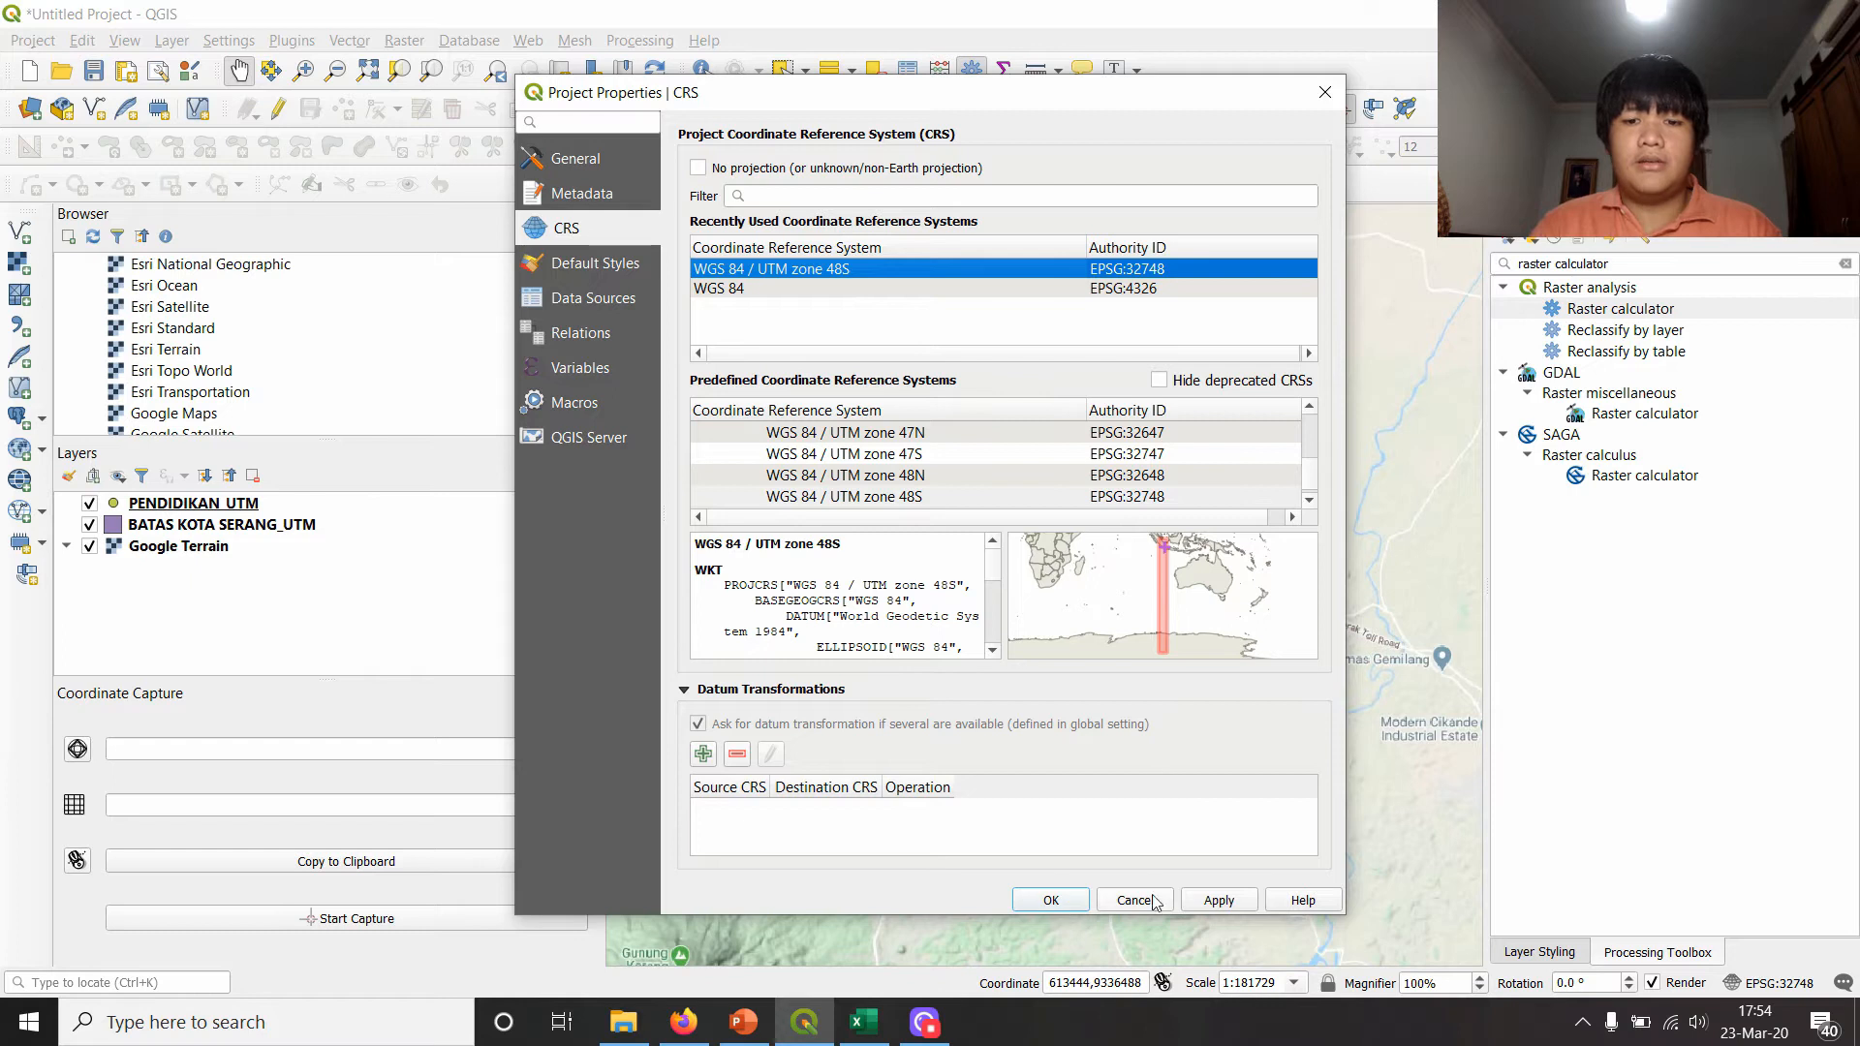
click(1226, 901)
click(1050, 900)
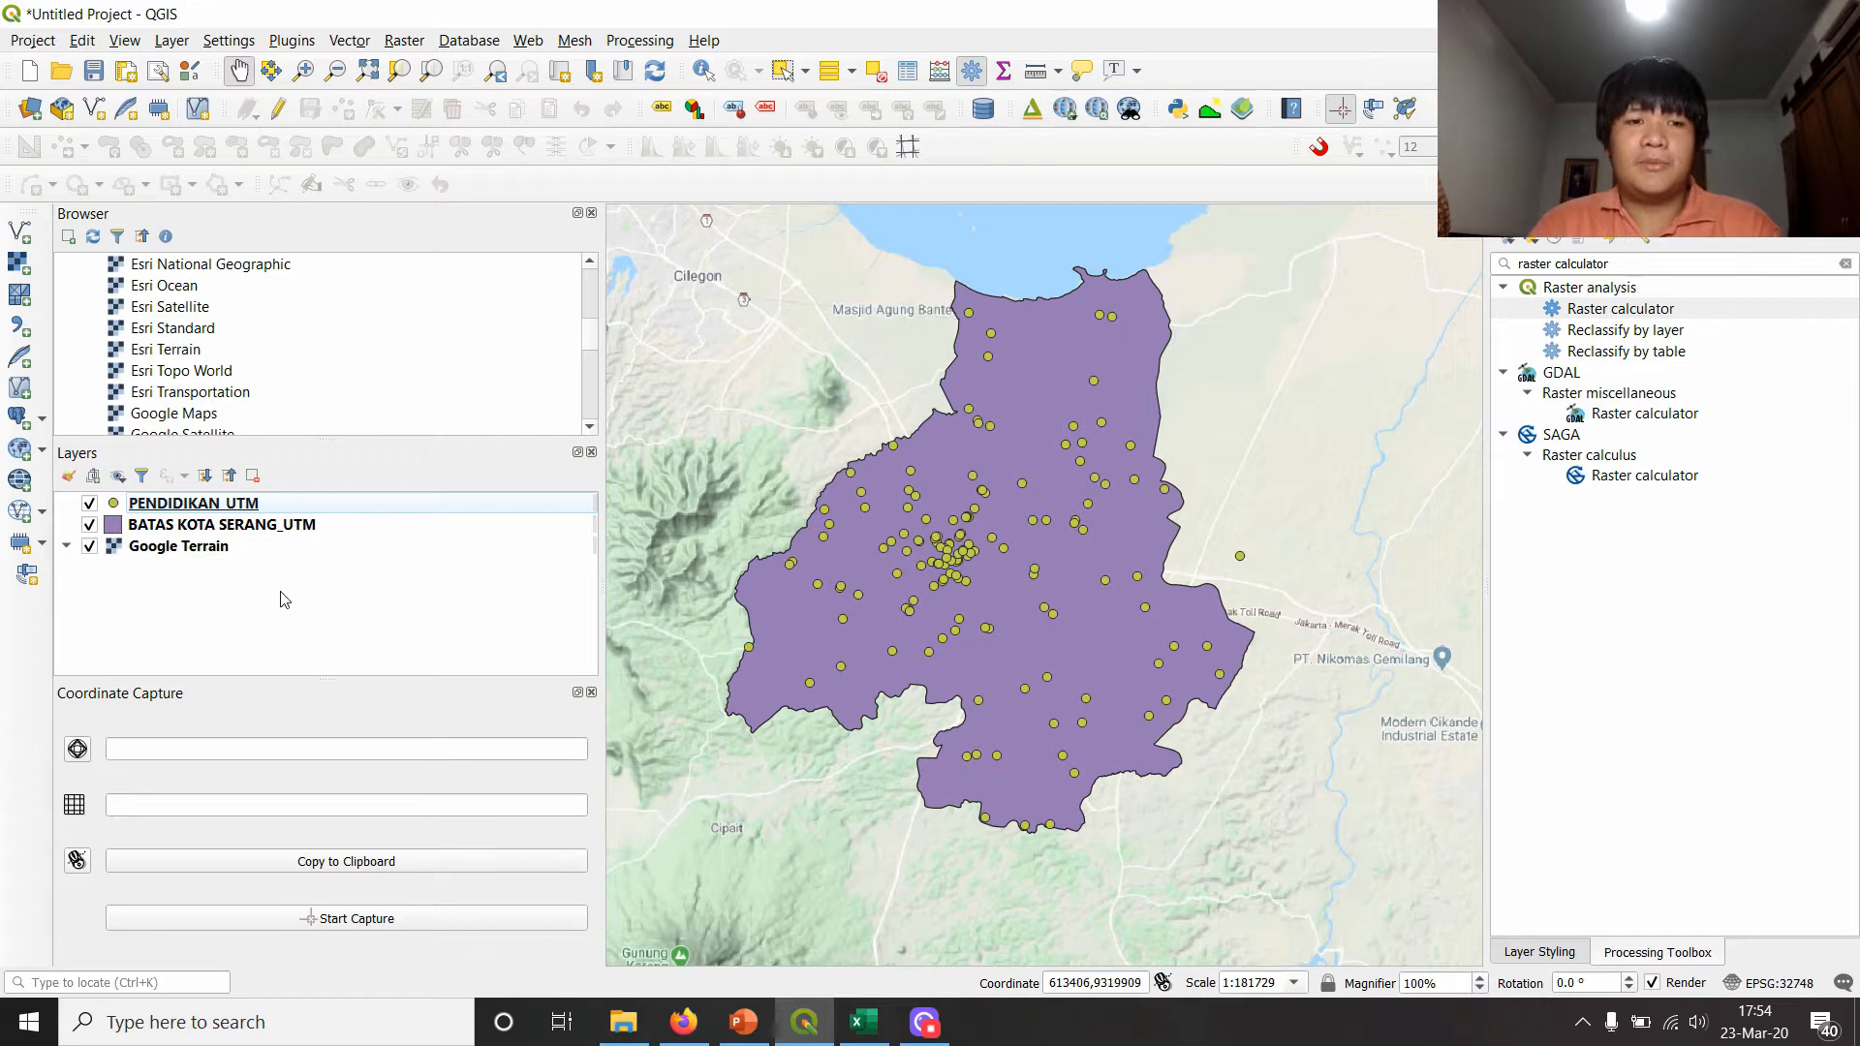
- Open the attribute table of the PENDIDIKAN_UTM layer and widen the NAMOBJ column to fit the full school names
right_click(242, 513)
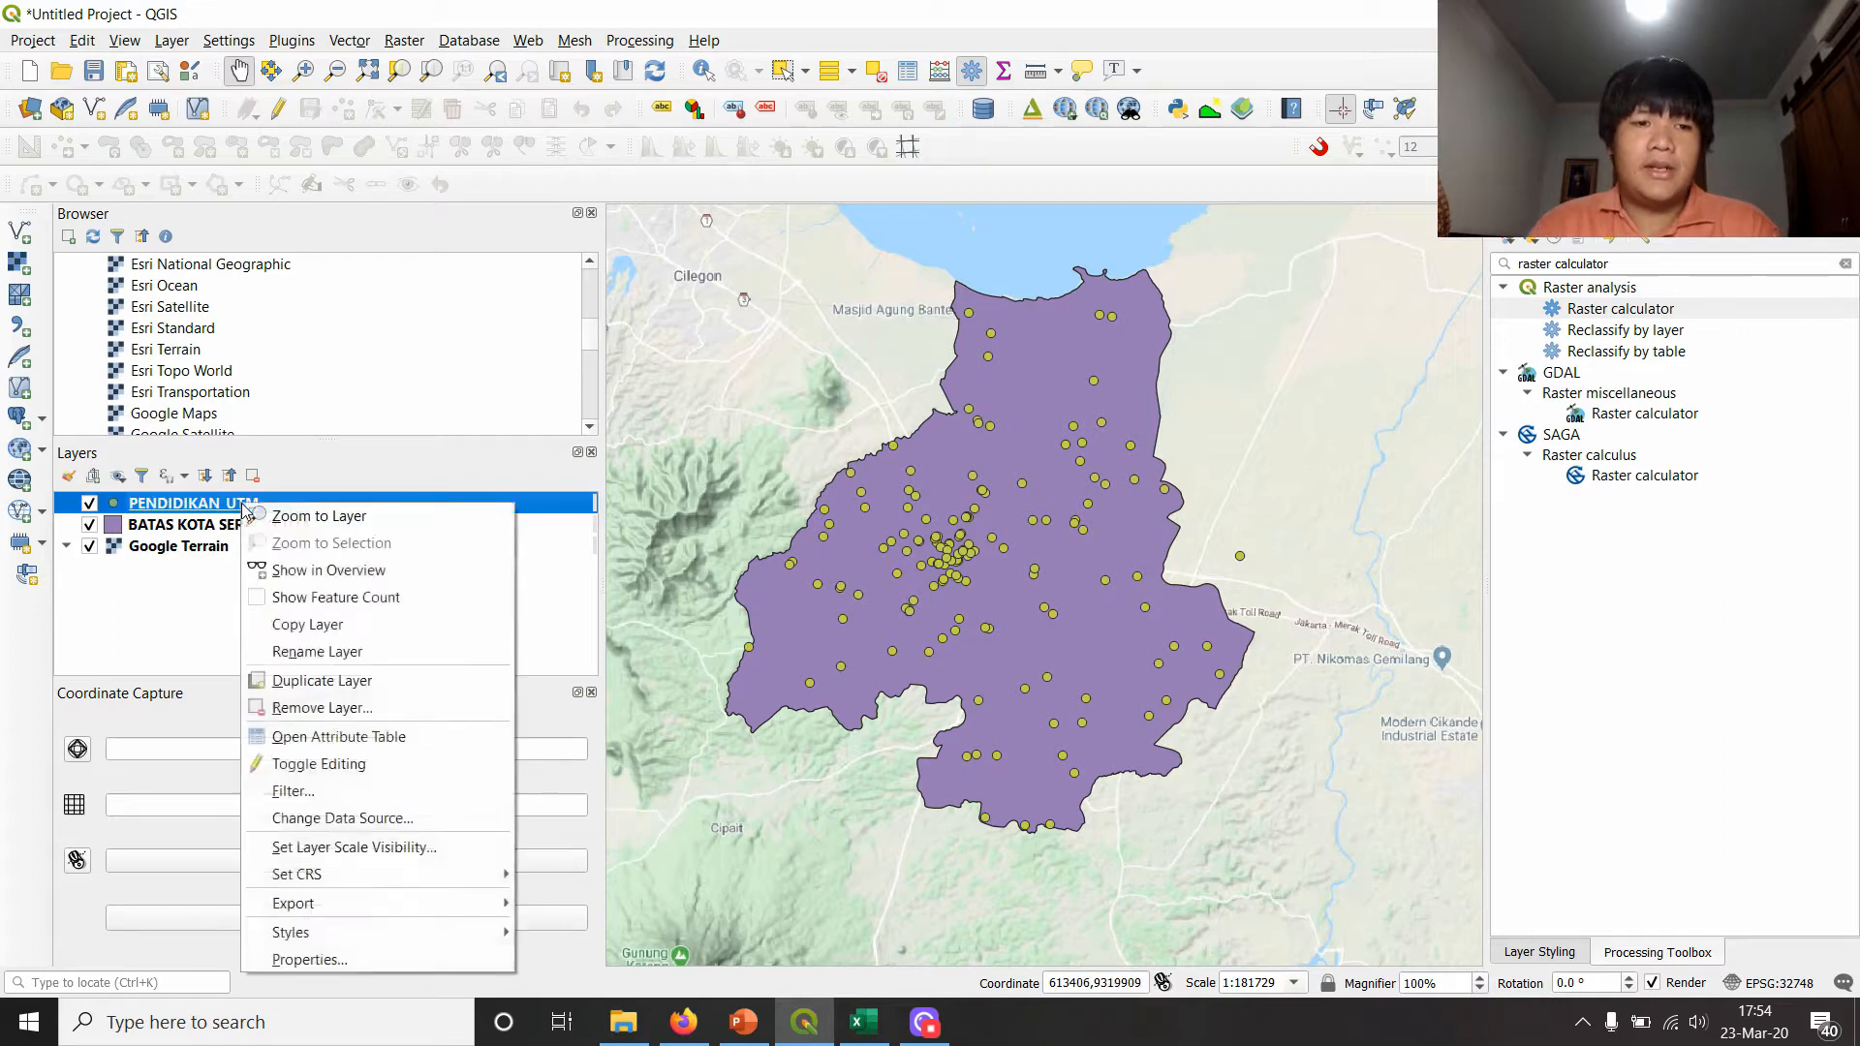
click(379, 736)
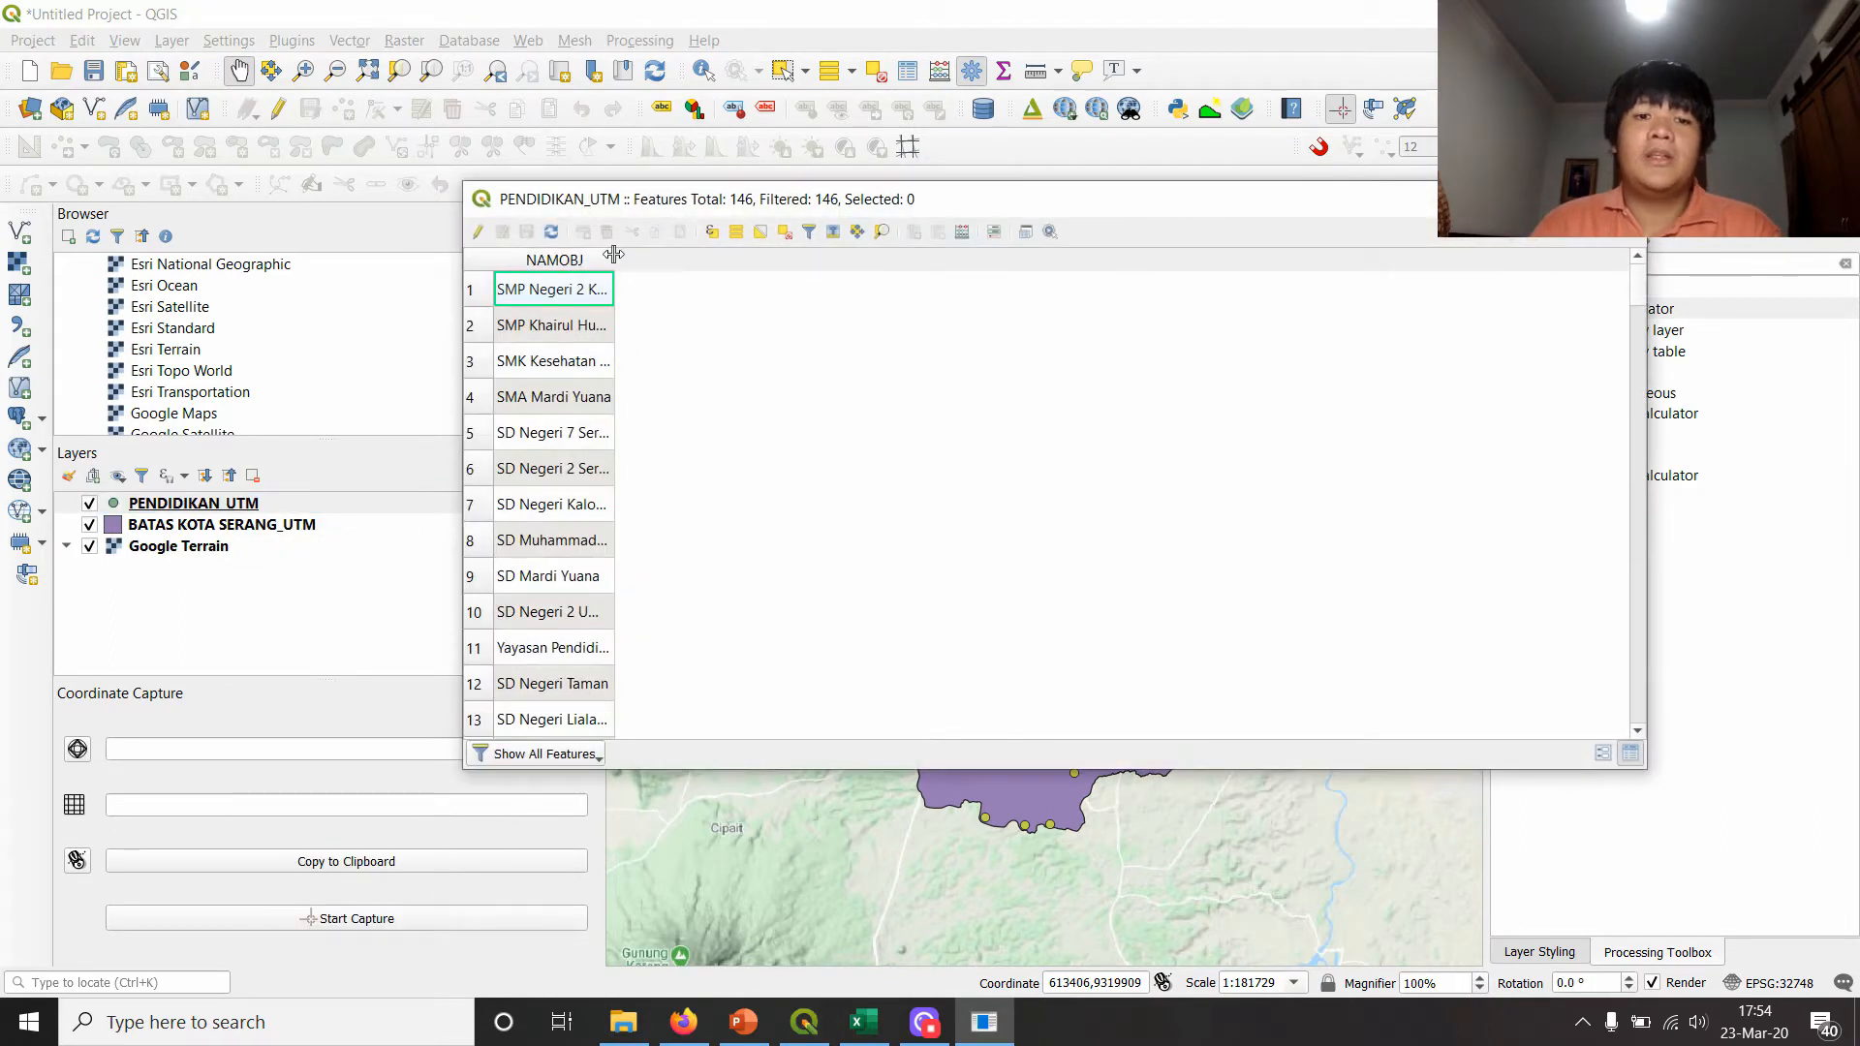
drag(613, 254, 809, 287)
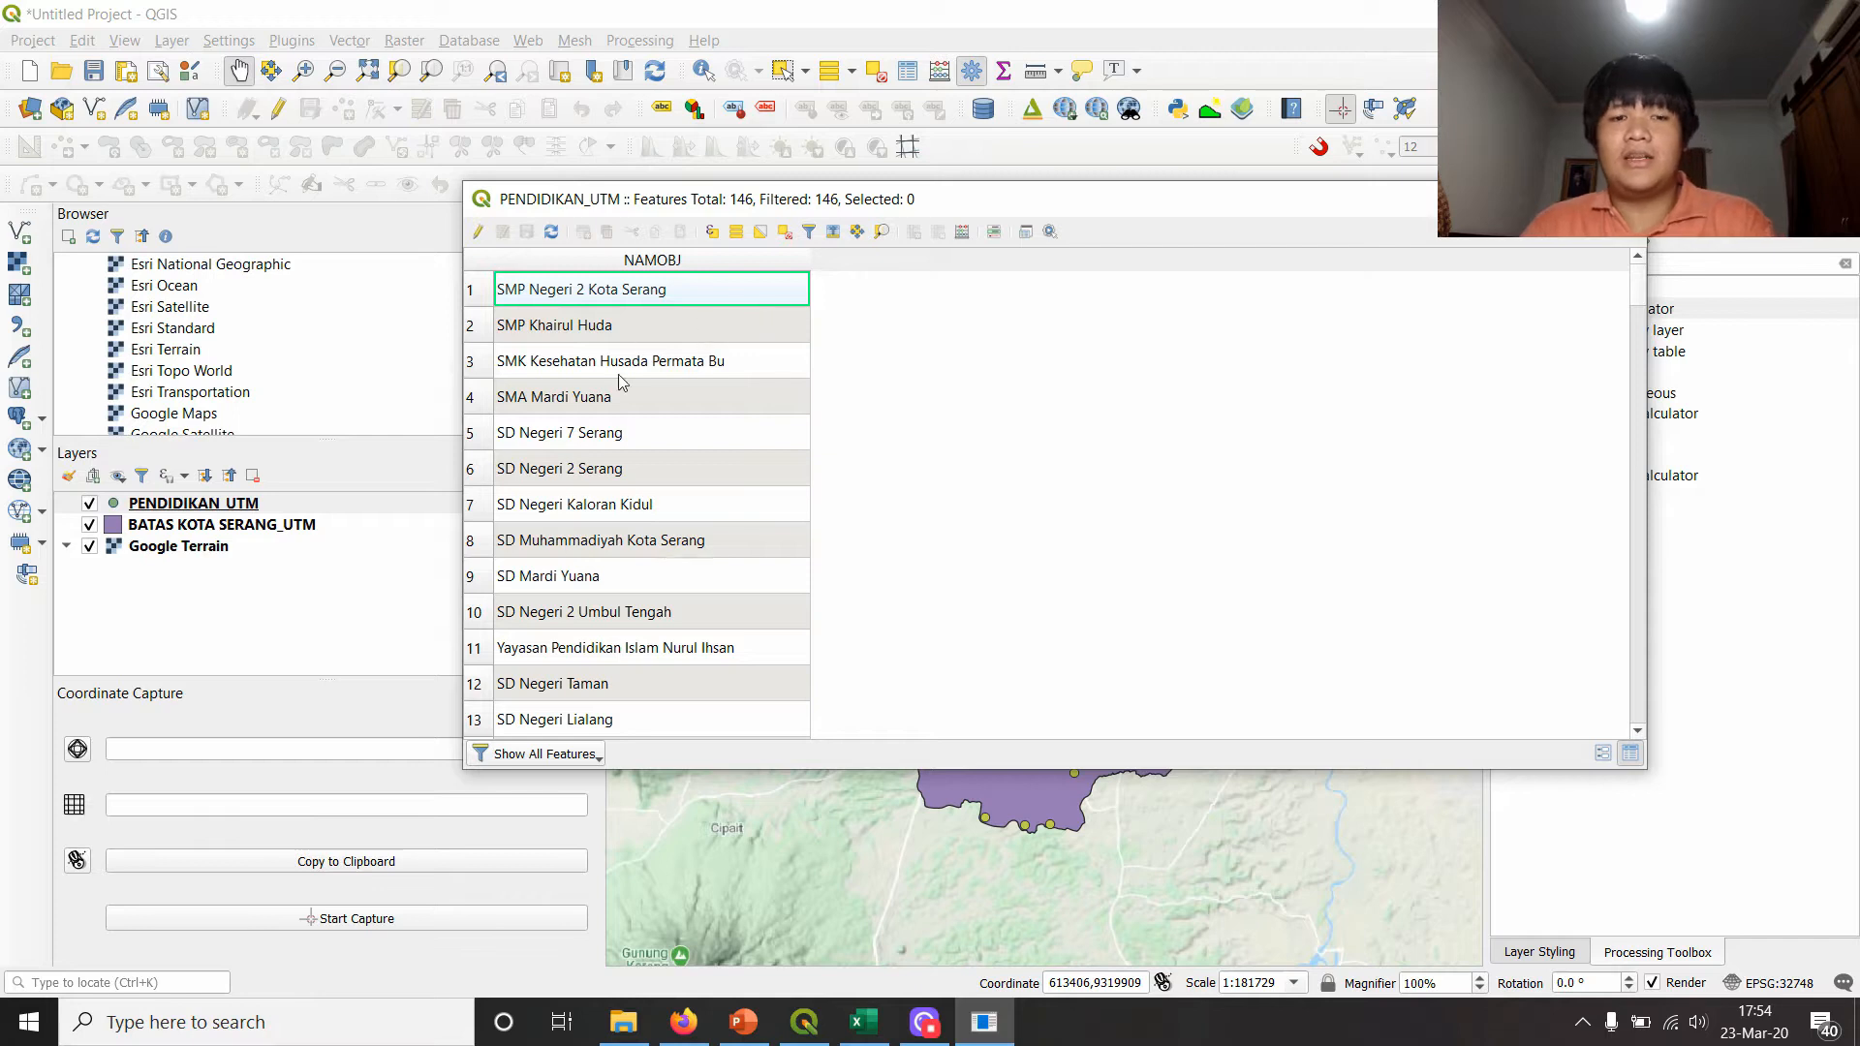
- Examine the school names in the NAMOBJ column for the education levels they contain
scroll(658, 310, down, 6)
scroll(636, 436, up, 5)
scroll(637, 436, down, 20)
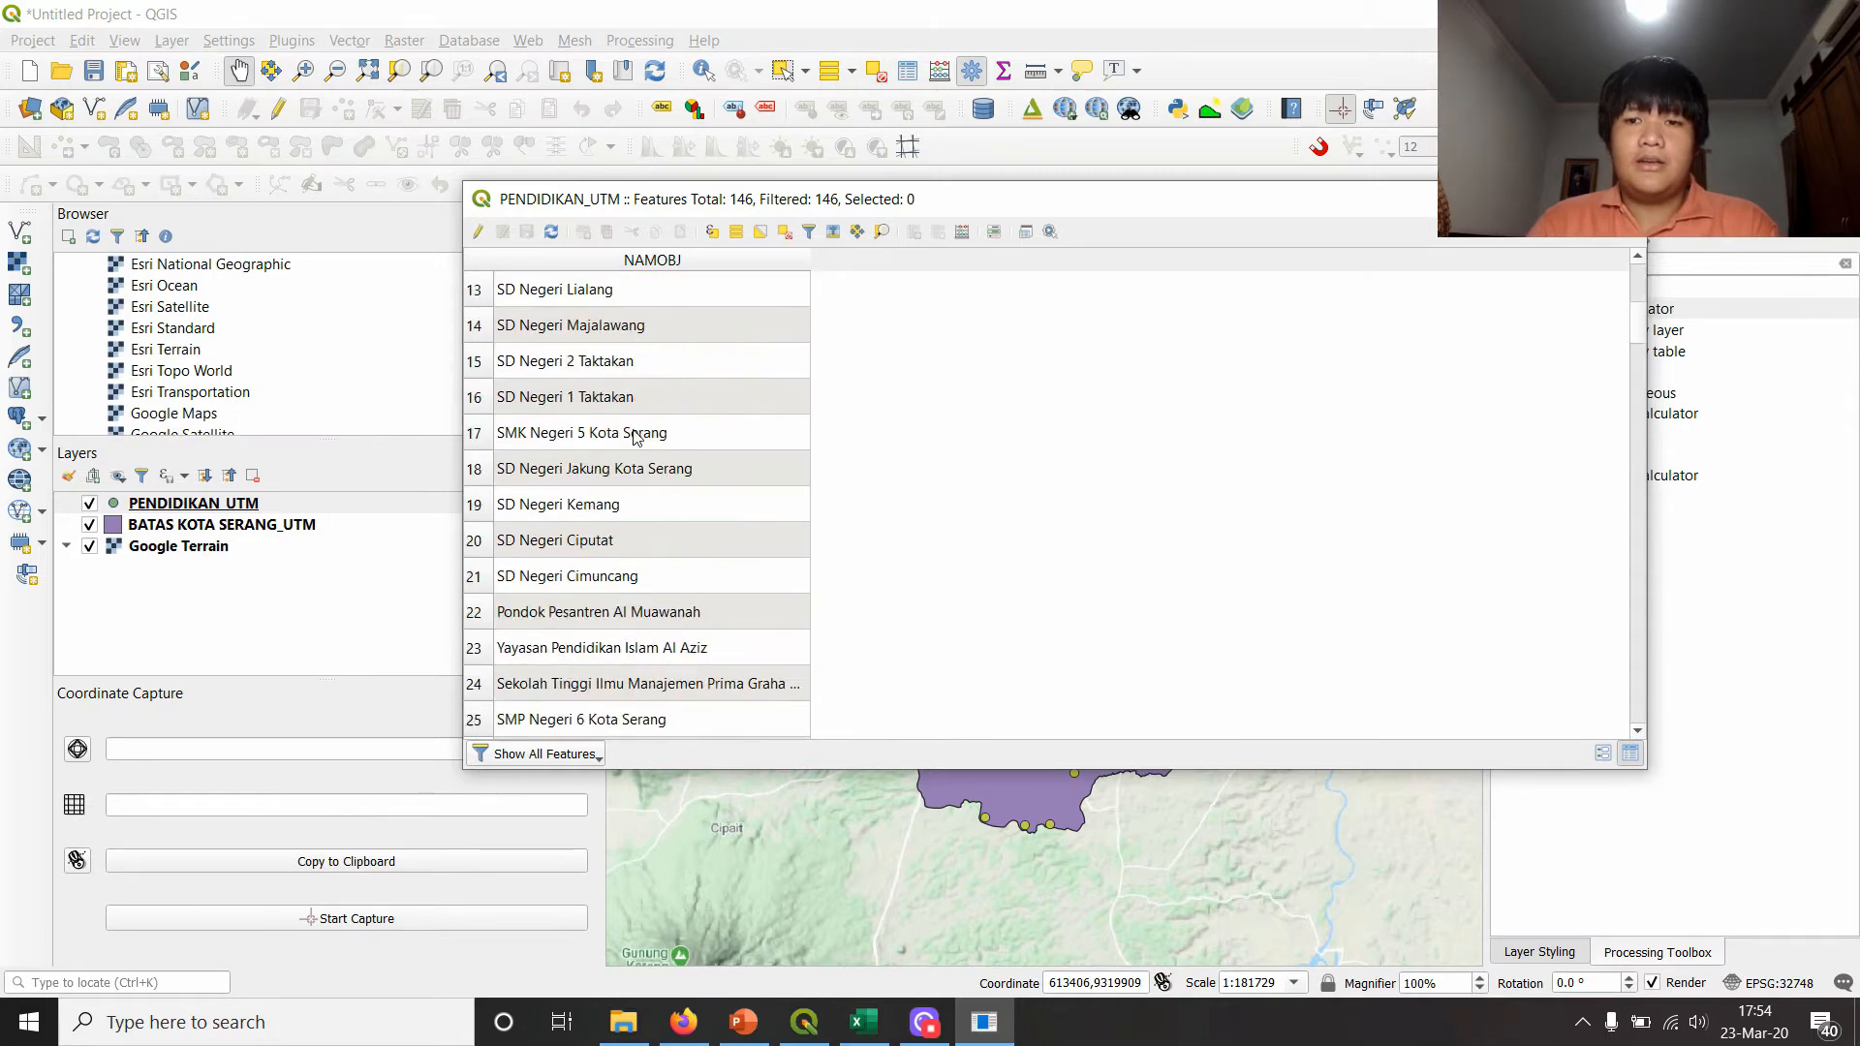
scroll(627, 448, down, 4)
scroll(626, 440, up, 20)
scroll(627, 436, up, 7)
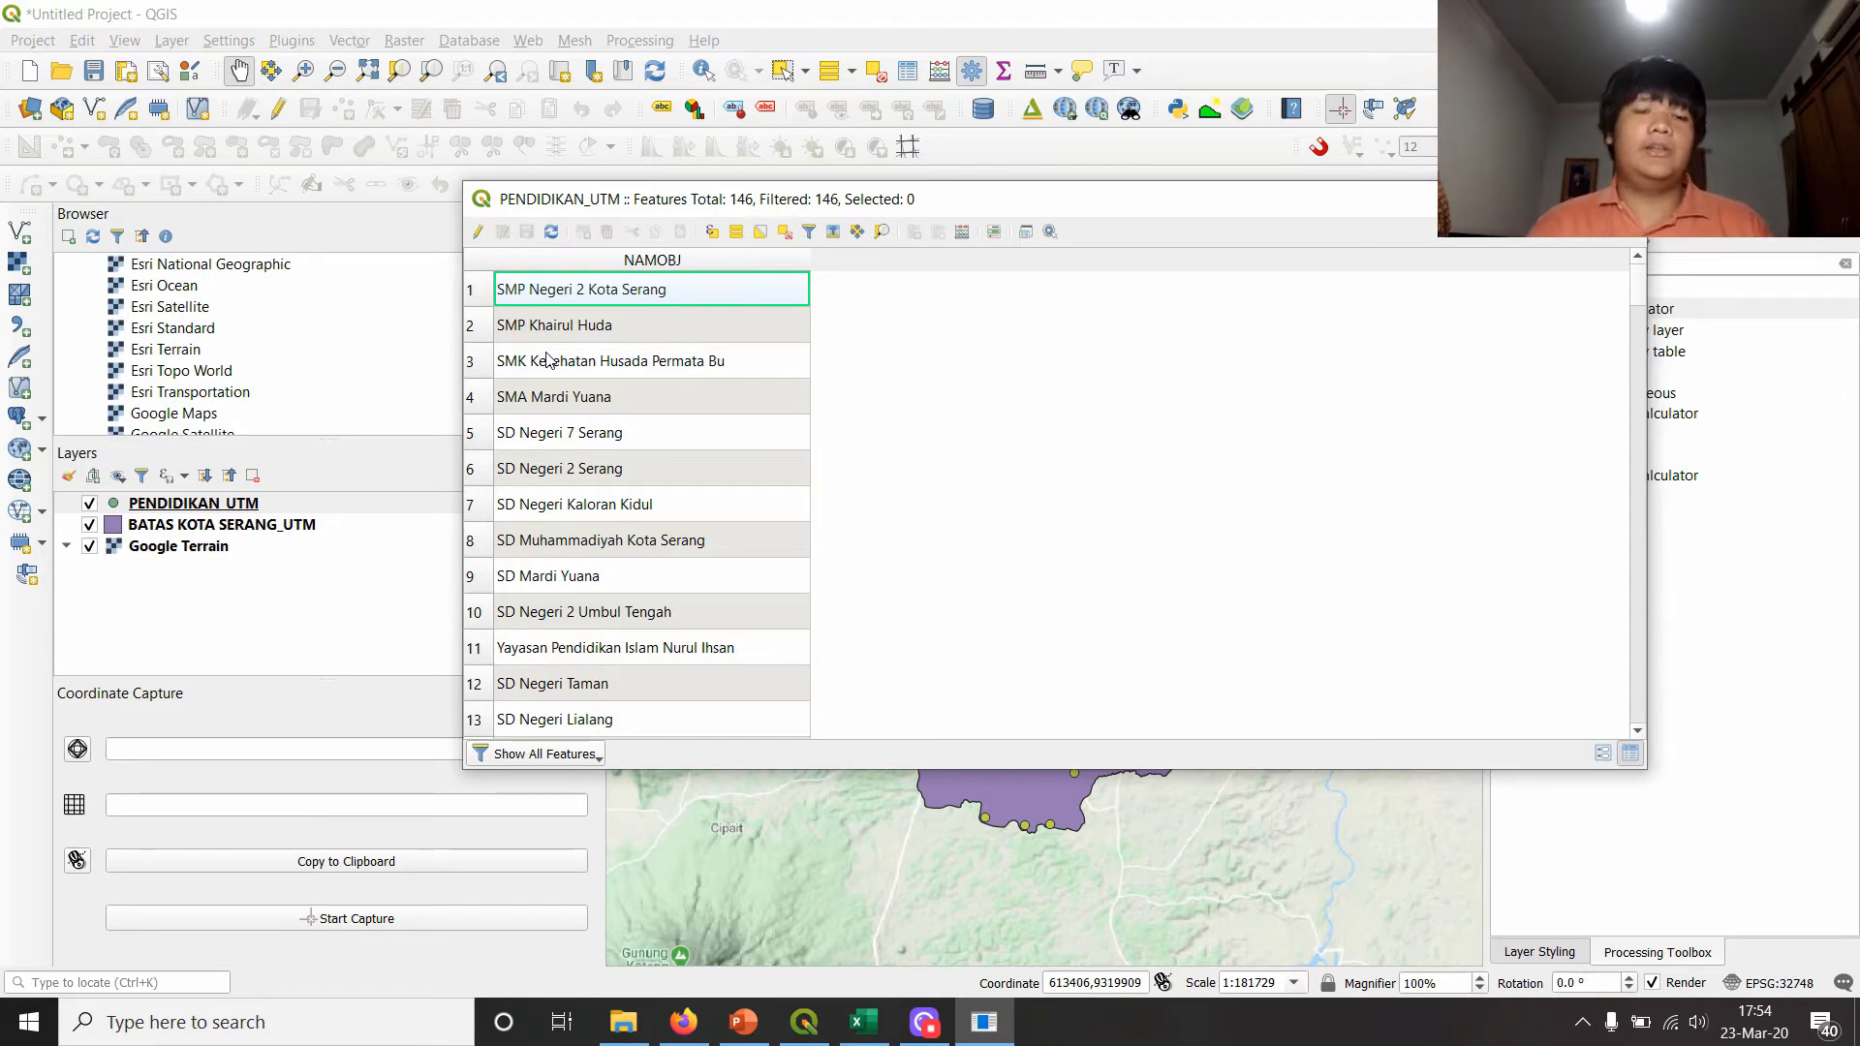
scroll(1109, 426, down, 1)
scroll(1041, 445, up, 1)
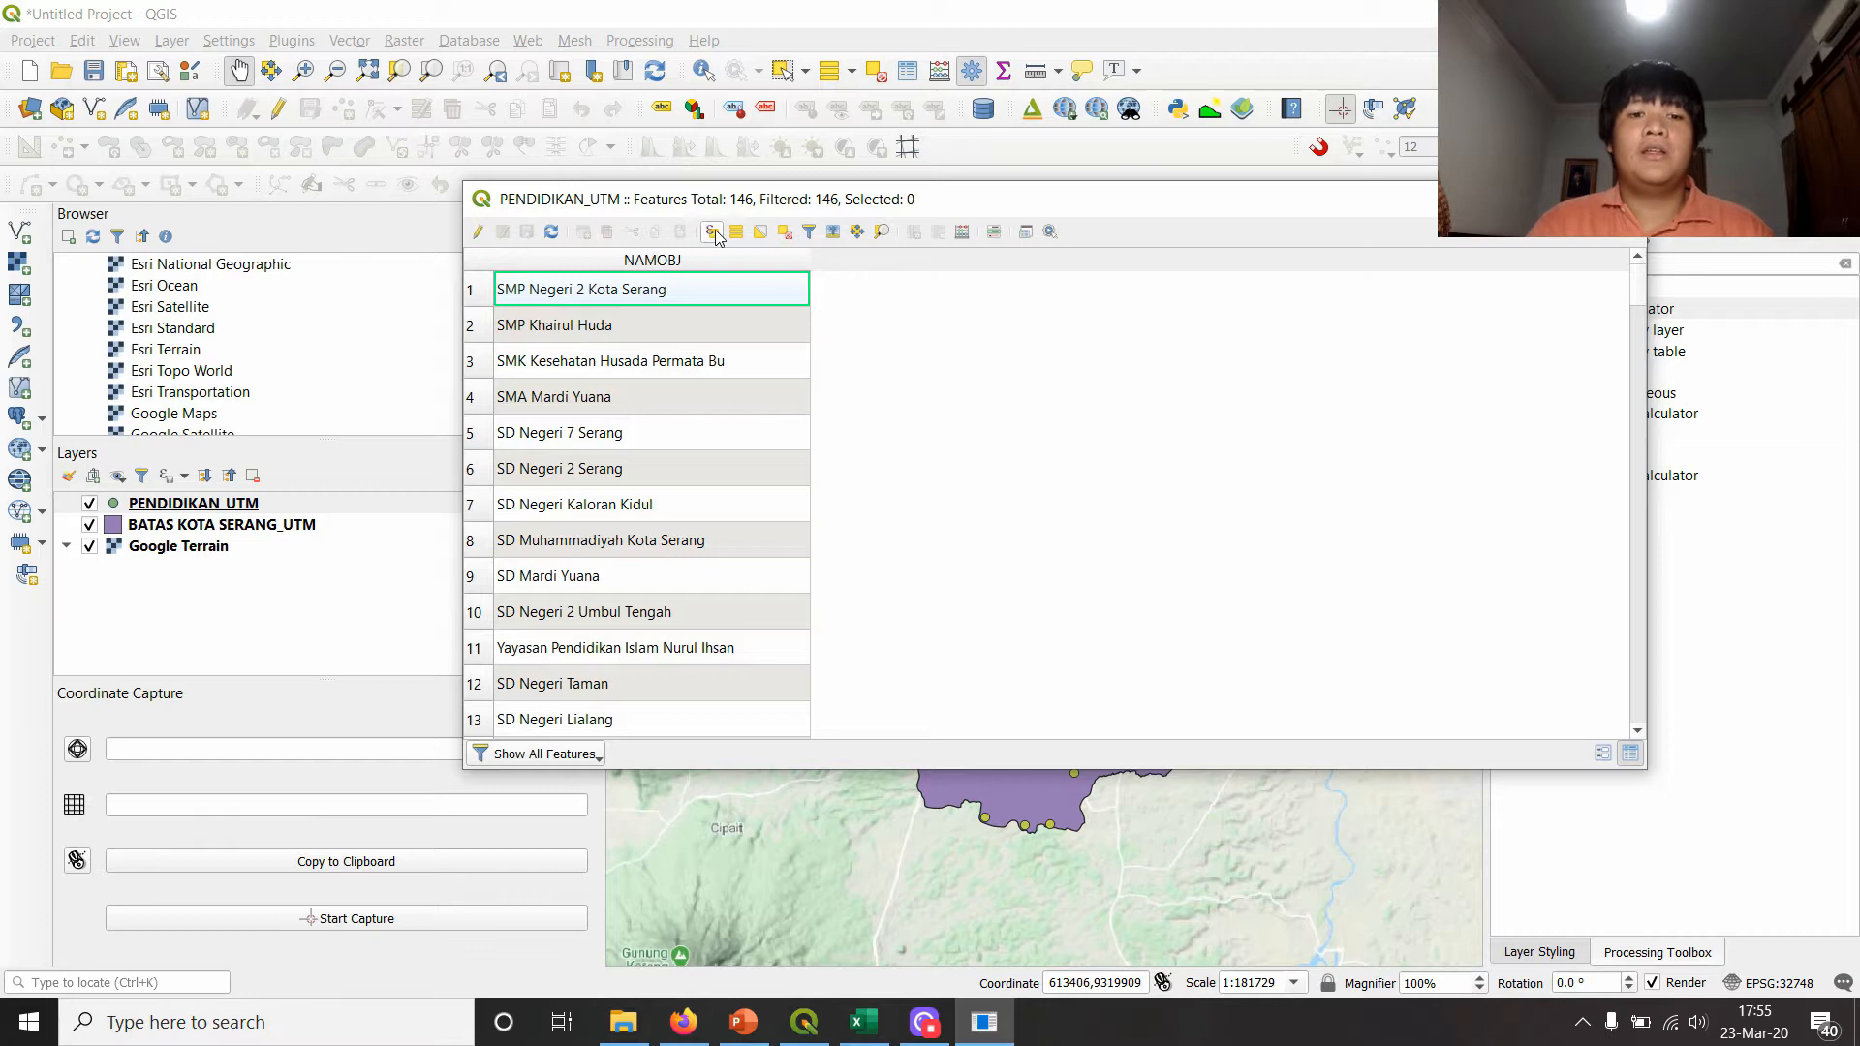
- Enable editing on the PENDIDIKAN_UTM layer and add a Text (string) field named JENJANG
click(478, 231)
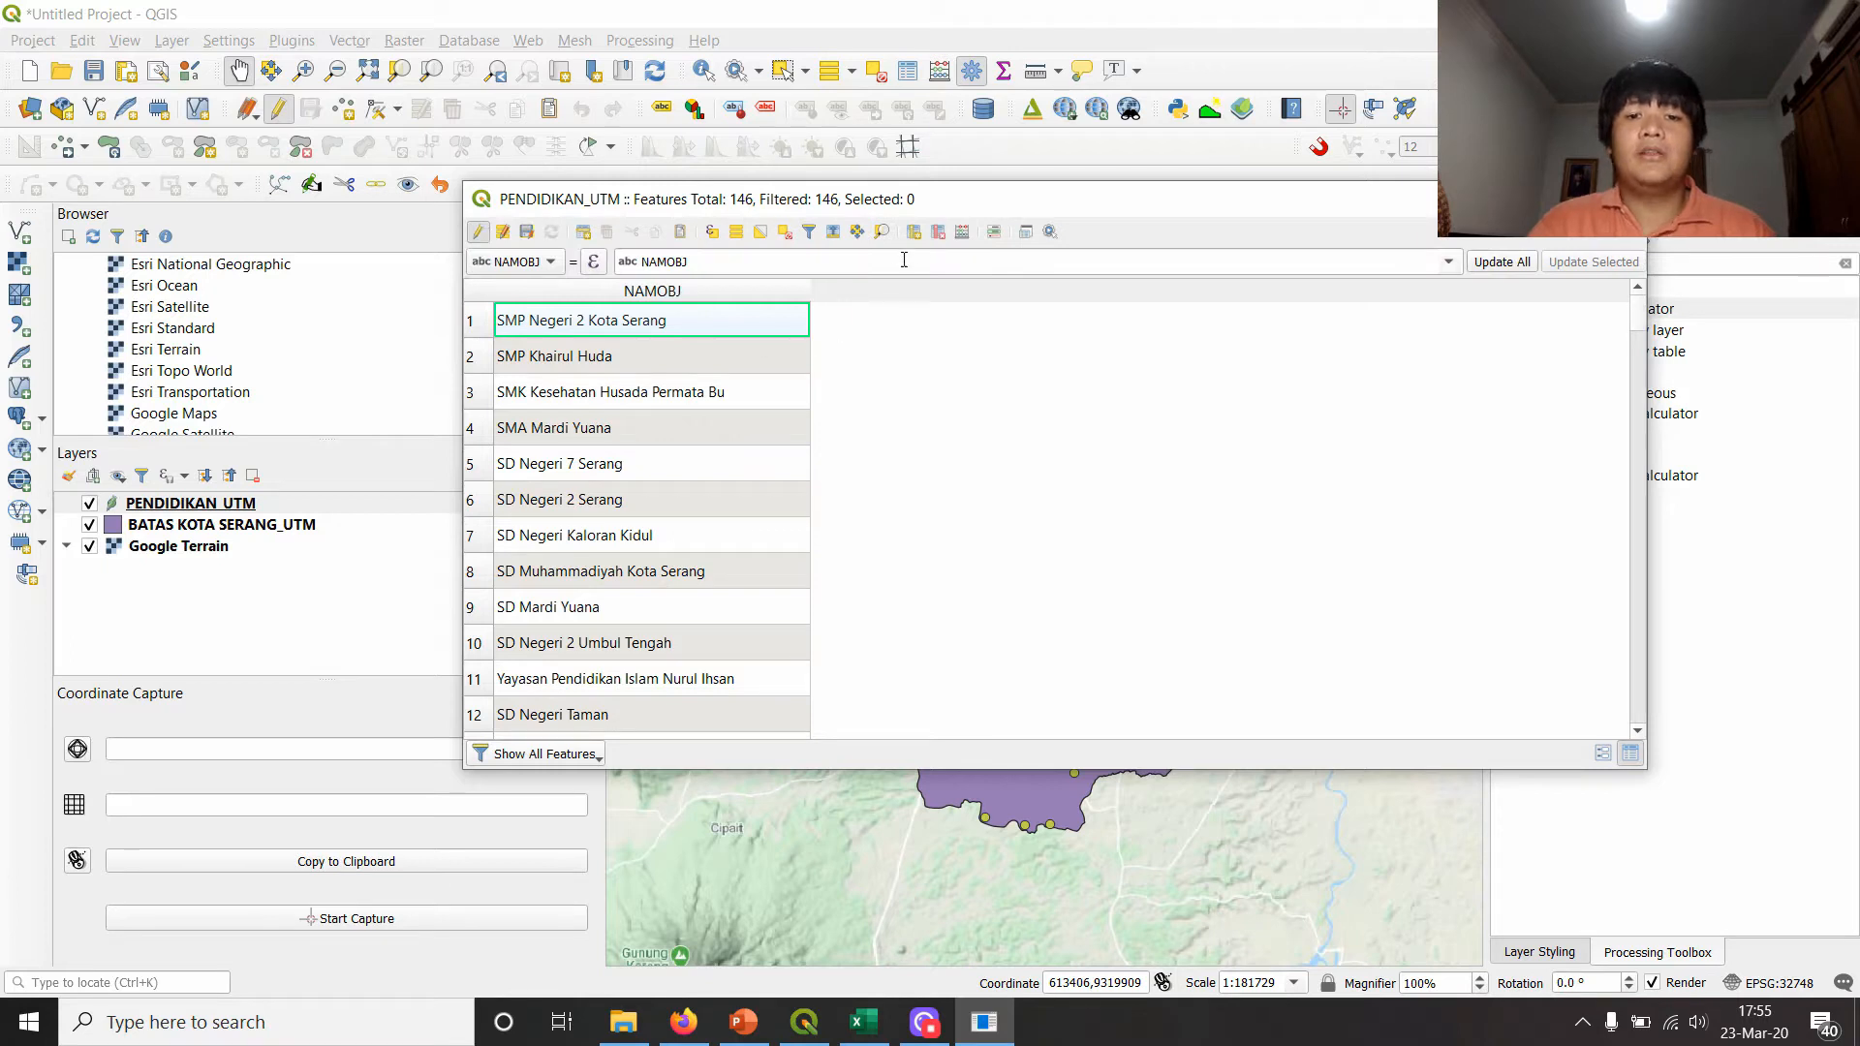
click(913, 231)
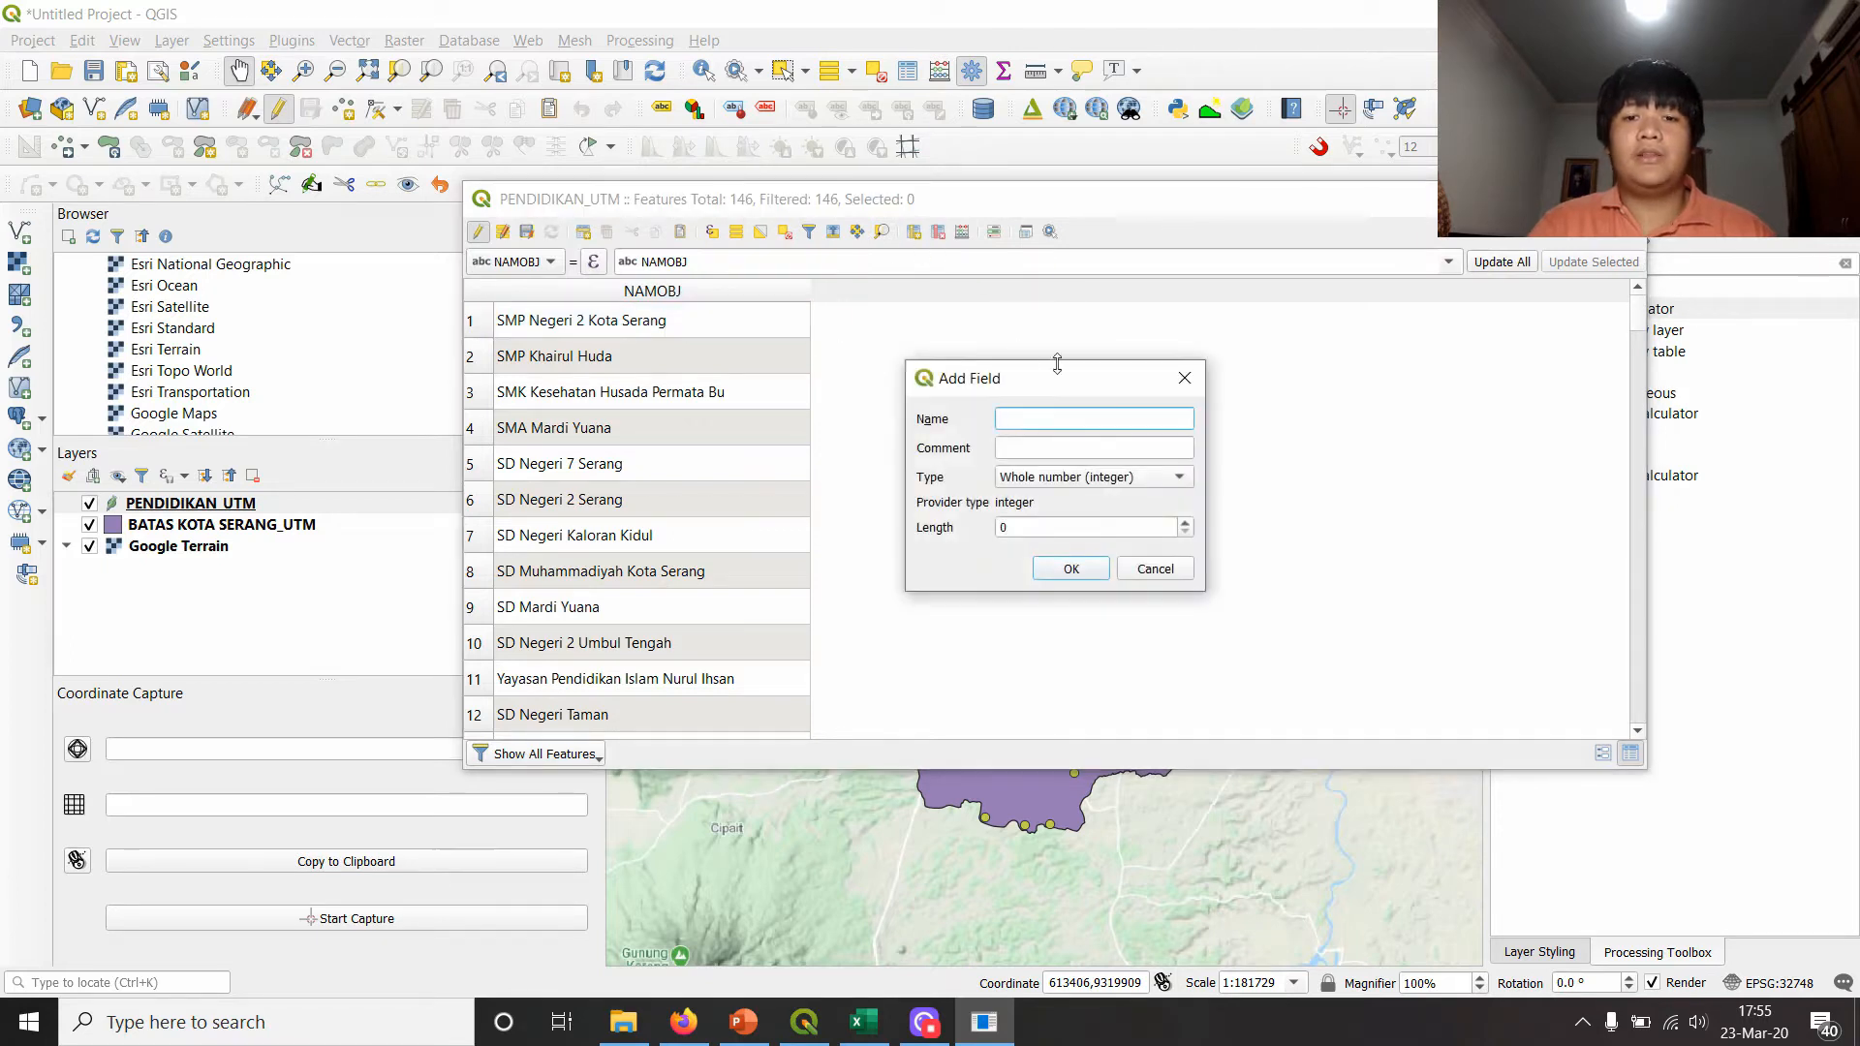
text(JENJANG)
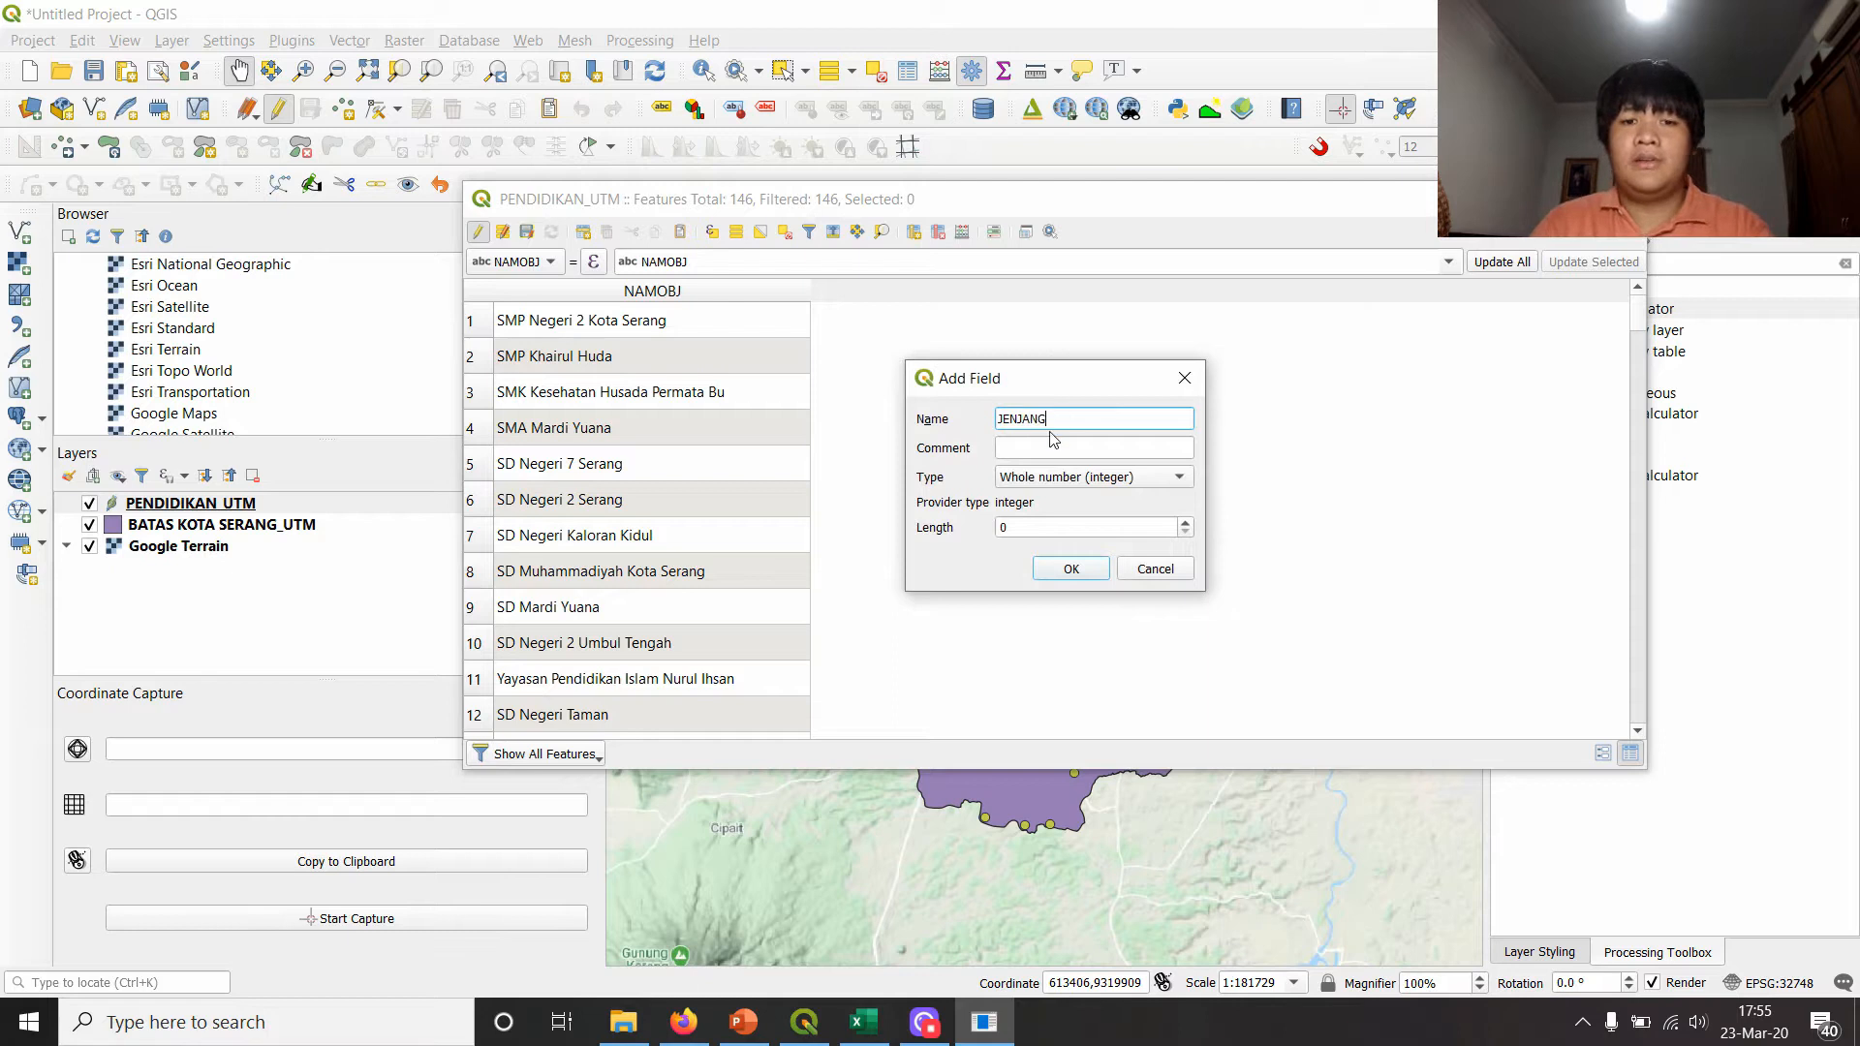
click(1085, 478)
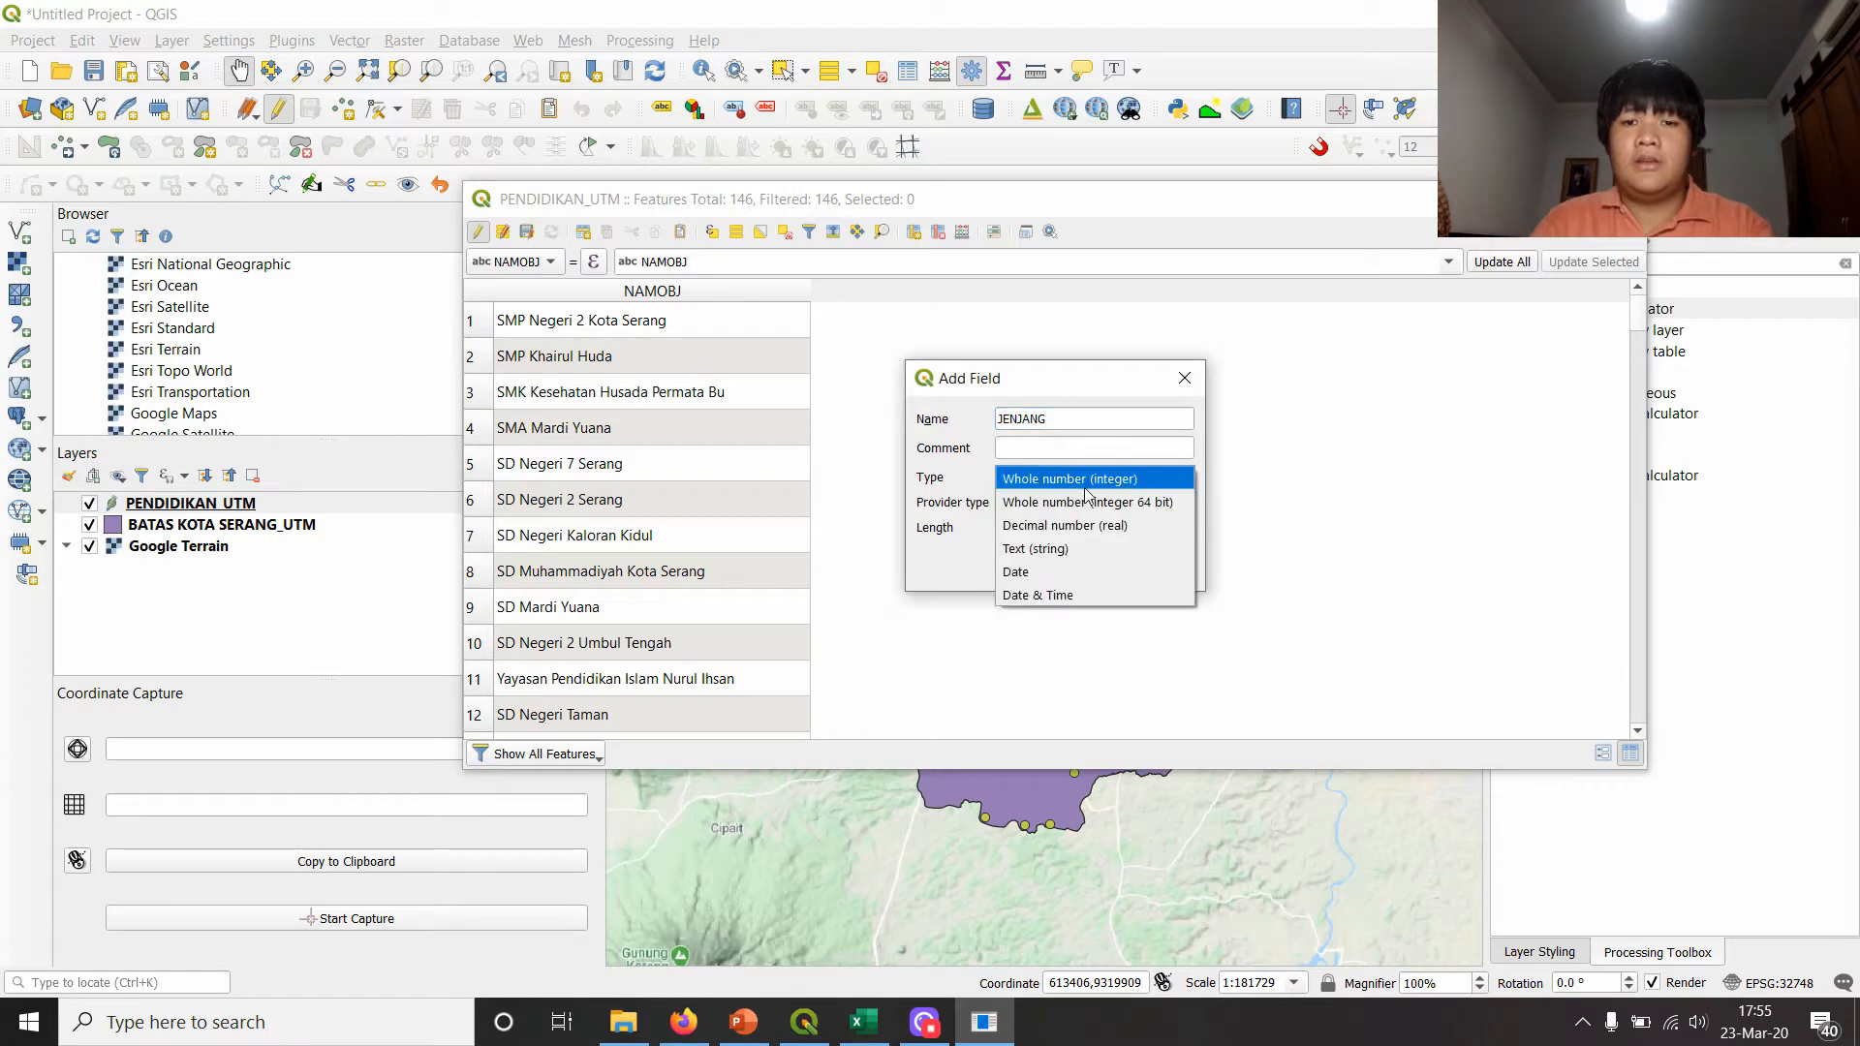
click(1087, 555)
click(1169, 525)
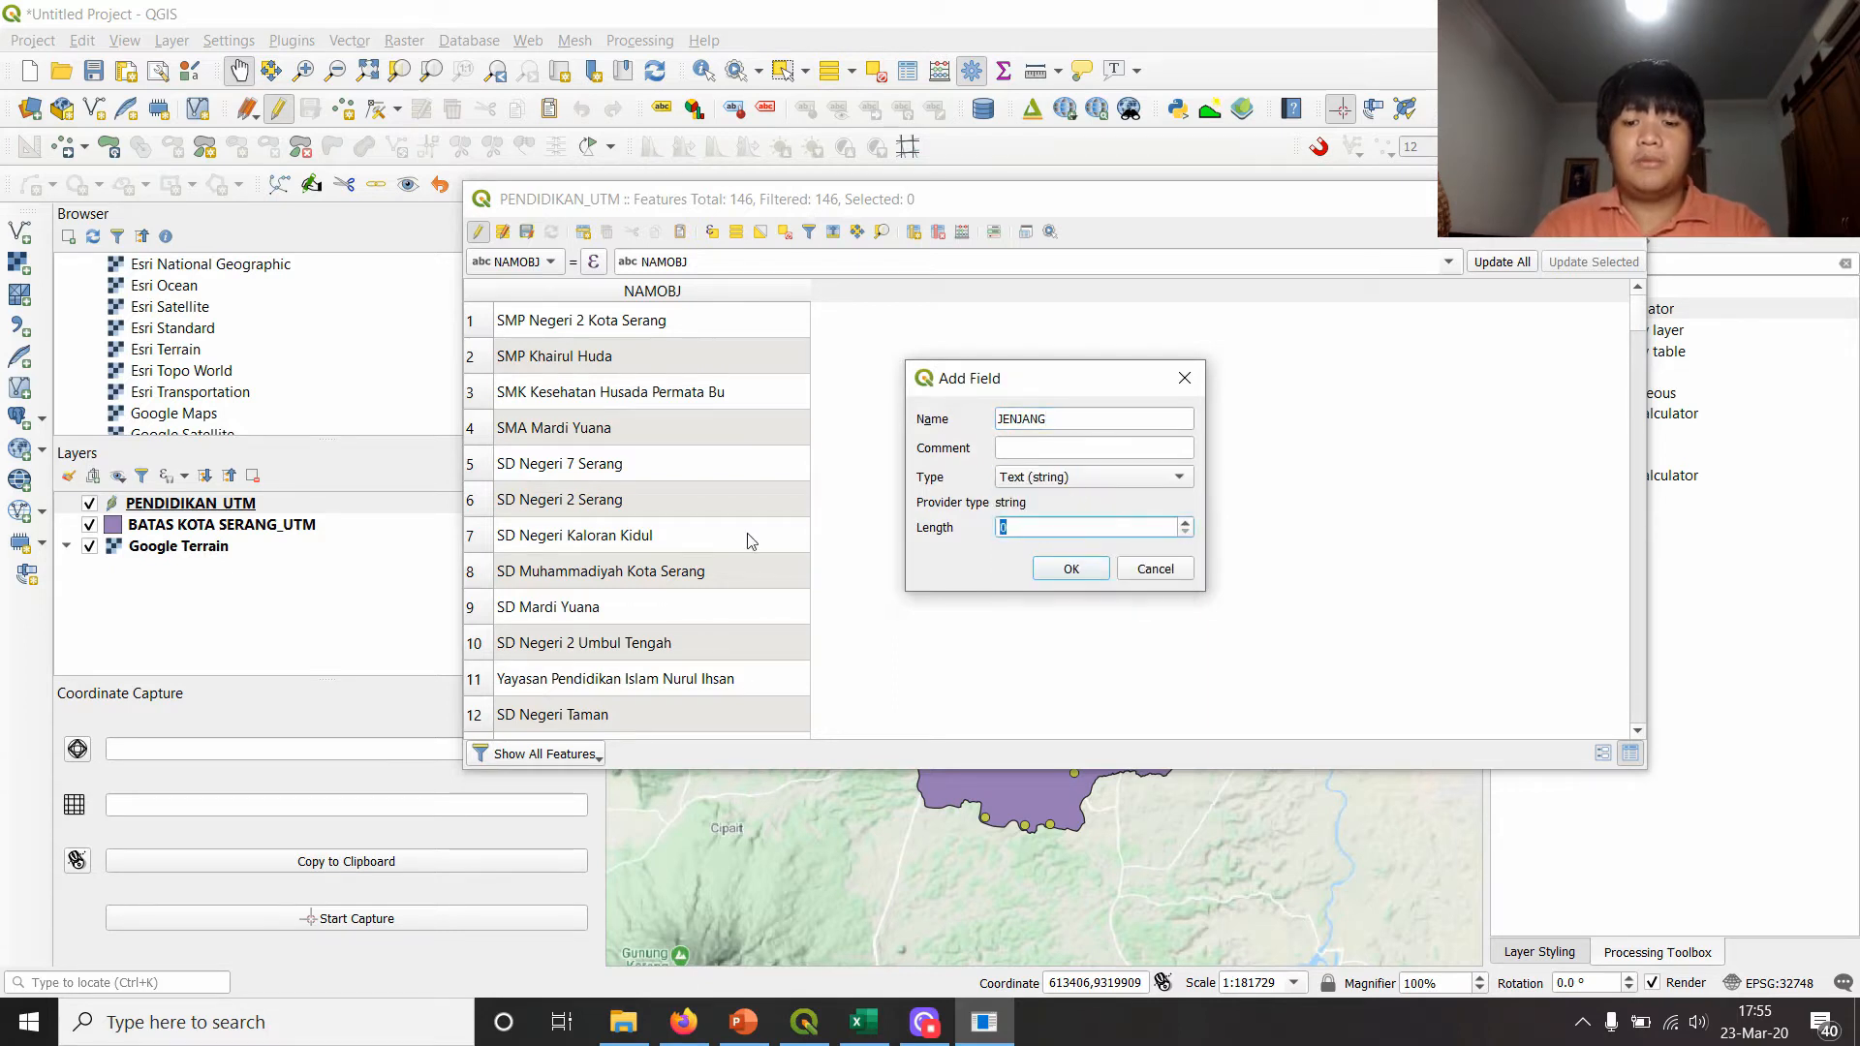
click(1071, 568)
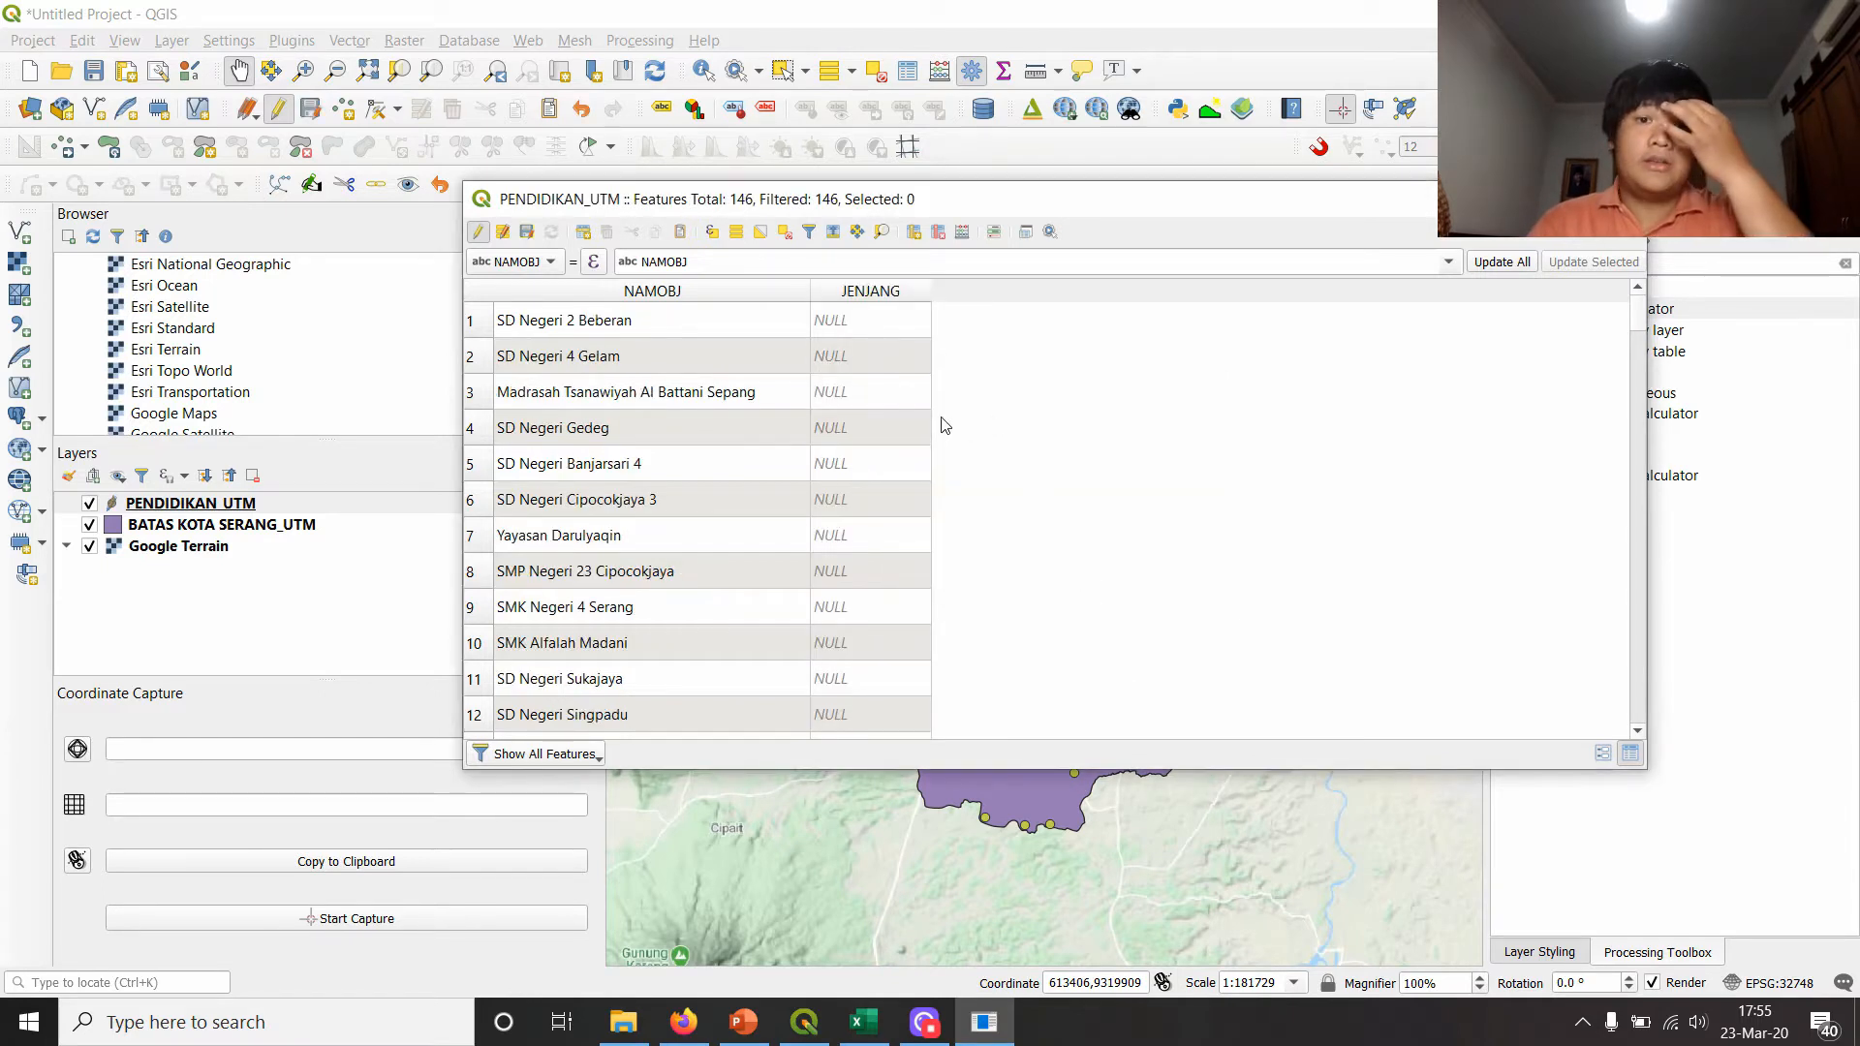
- Choose JENJANG as the field to update and open its expression editor with the existing expression cleared
click(538, 266)
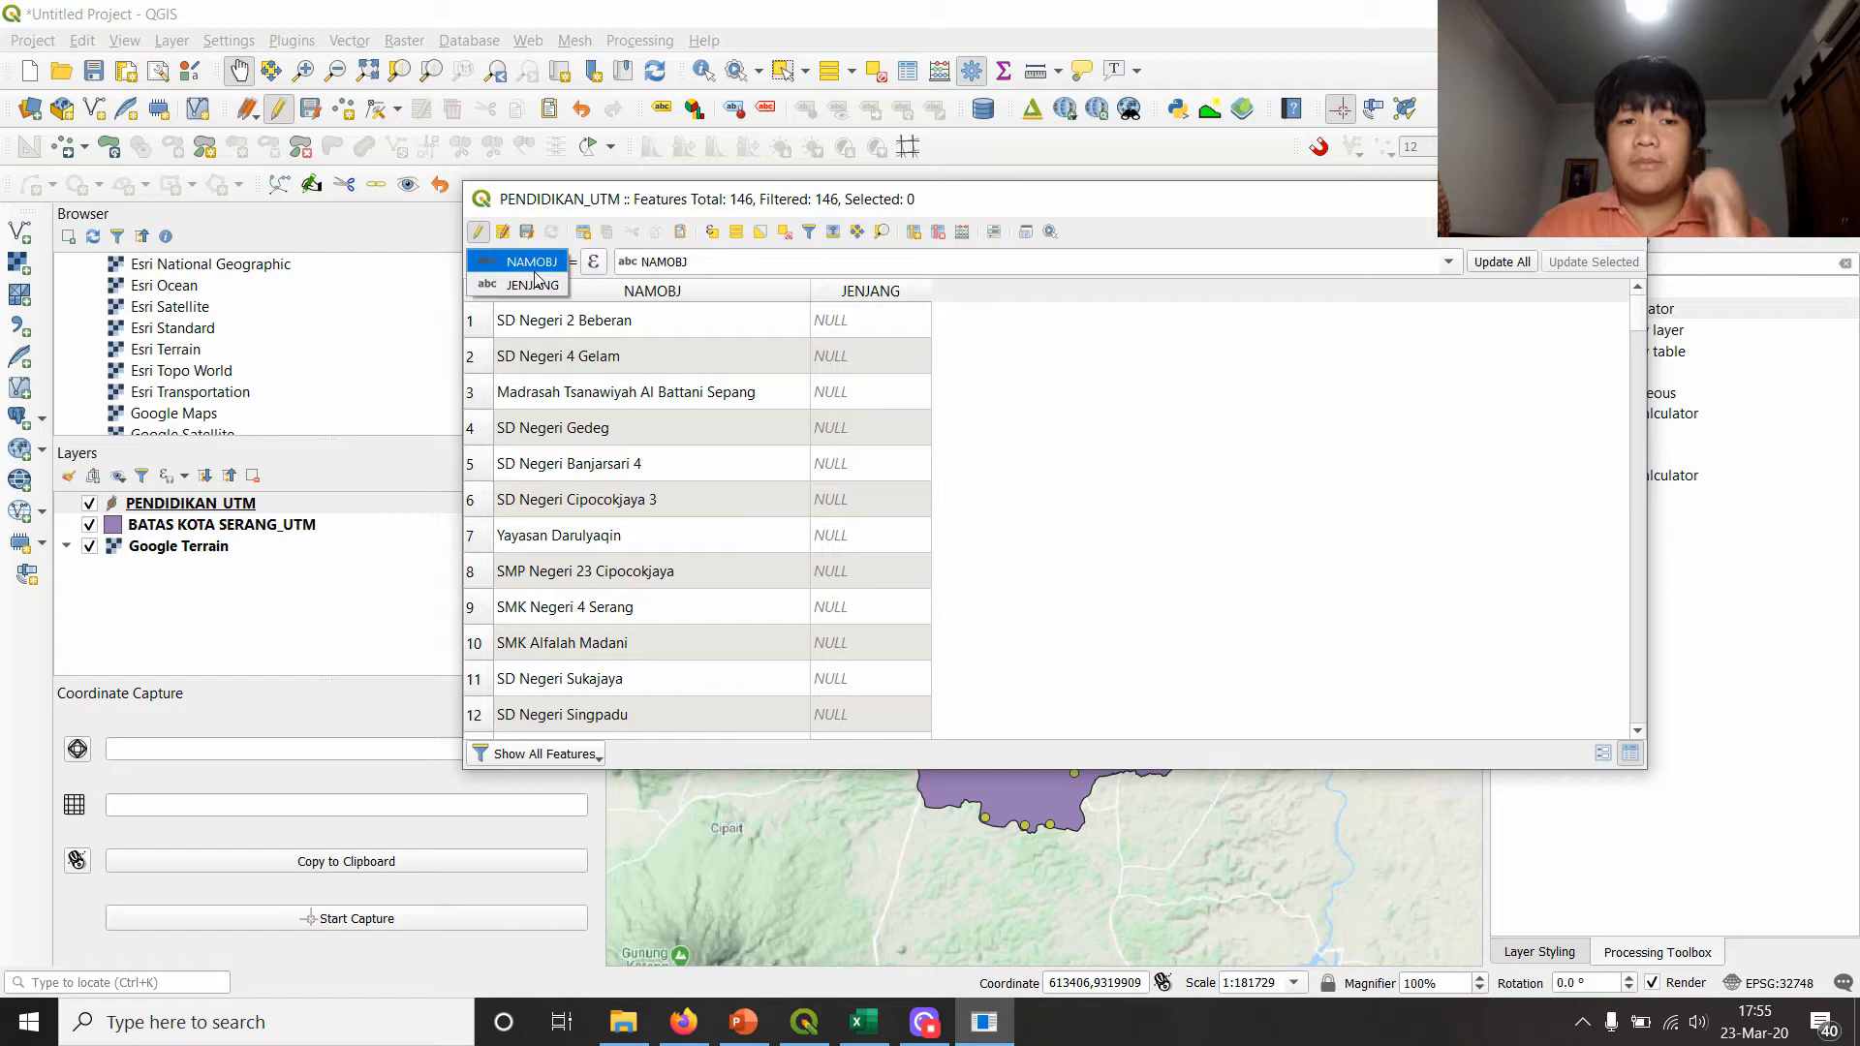
click(535, 286)
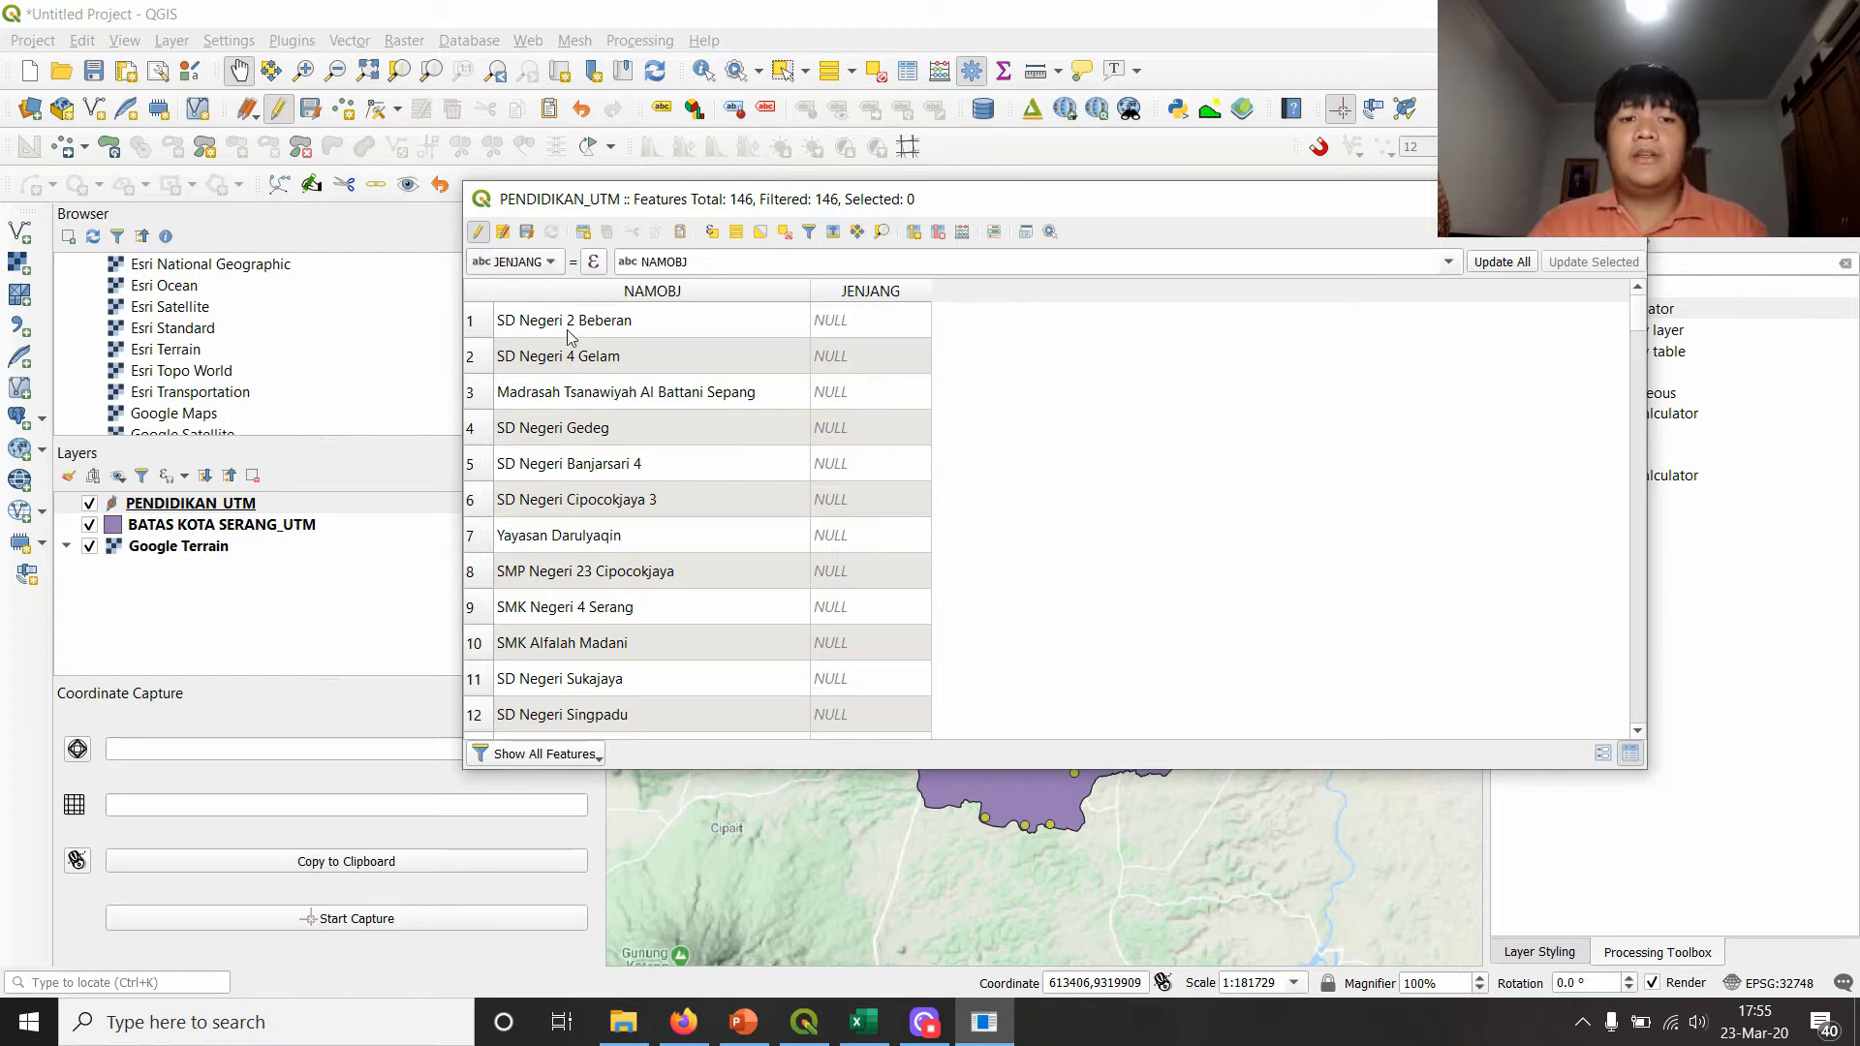
click(593, 262)
drag(923, 295, 1124, 315)
key(BackSpace)
key(ctrl+a)
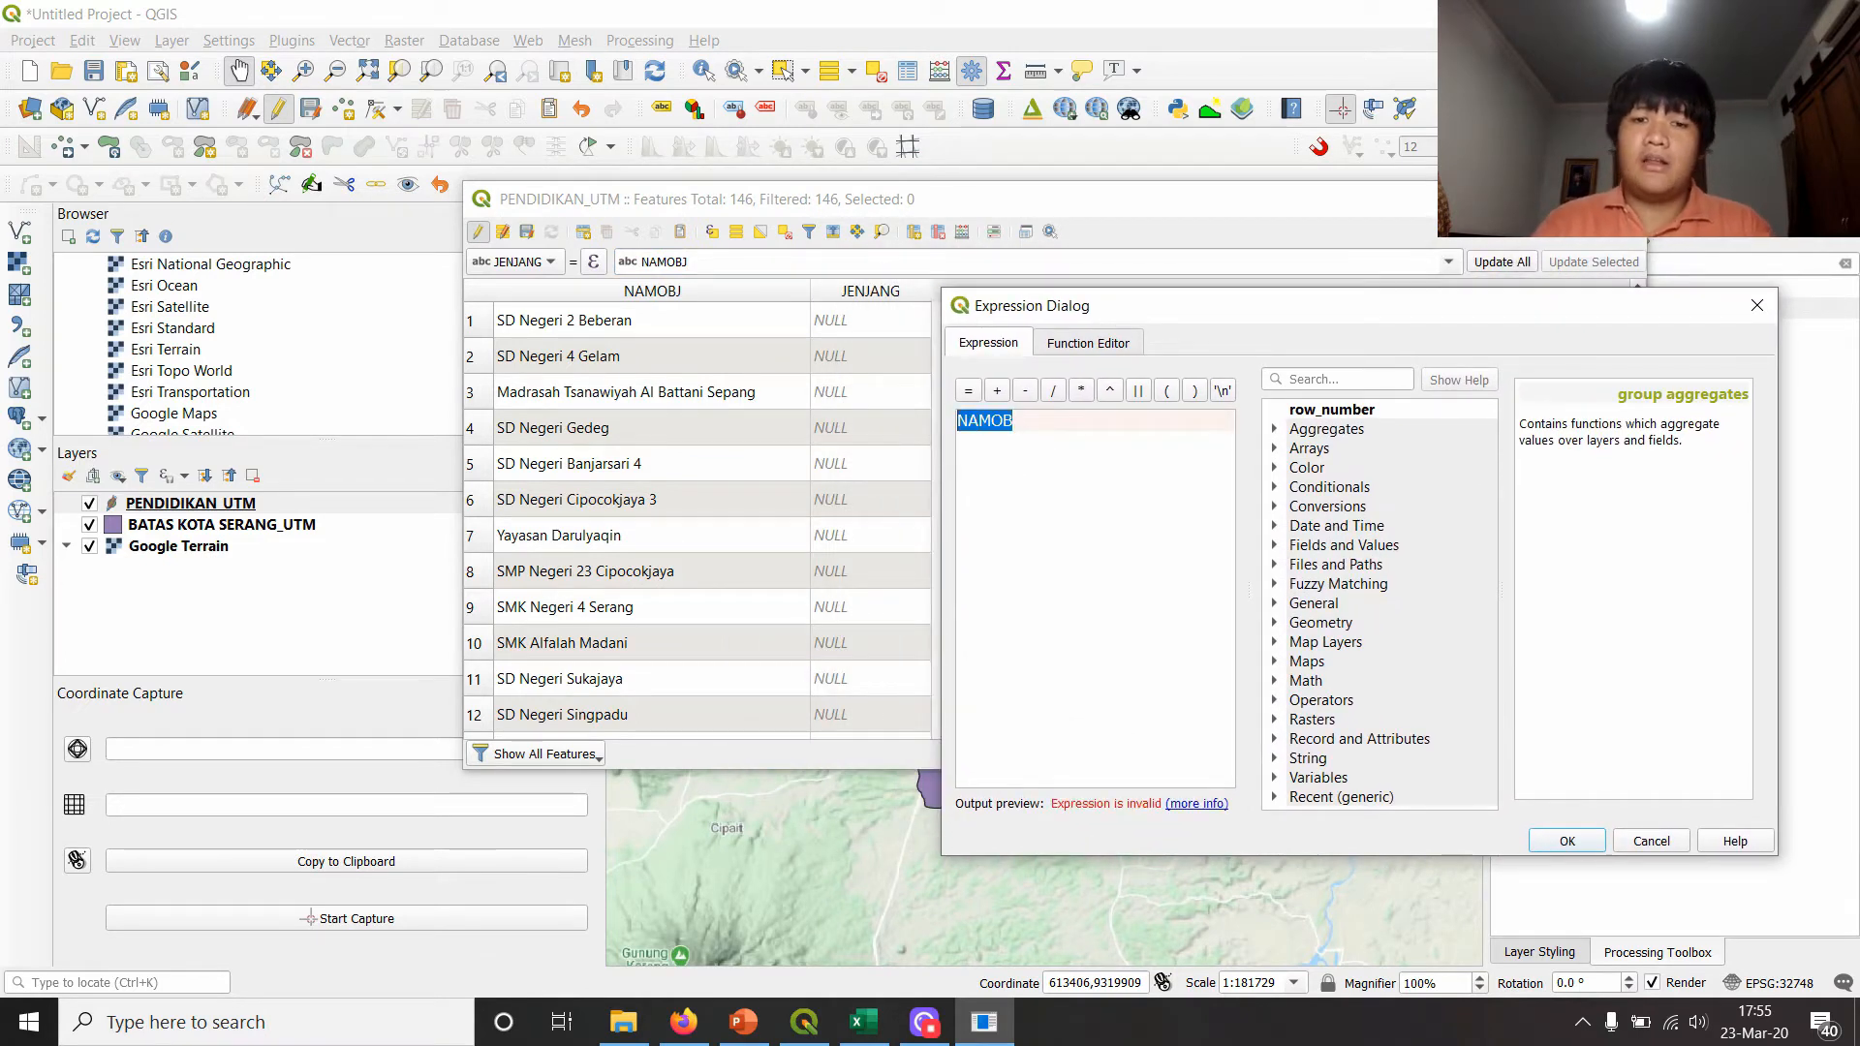
key(BackSpace)
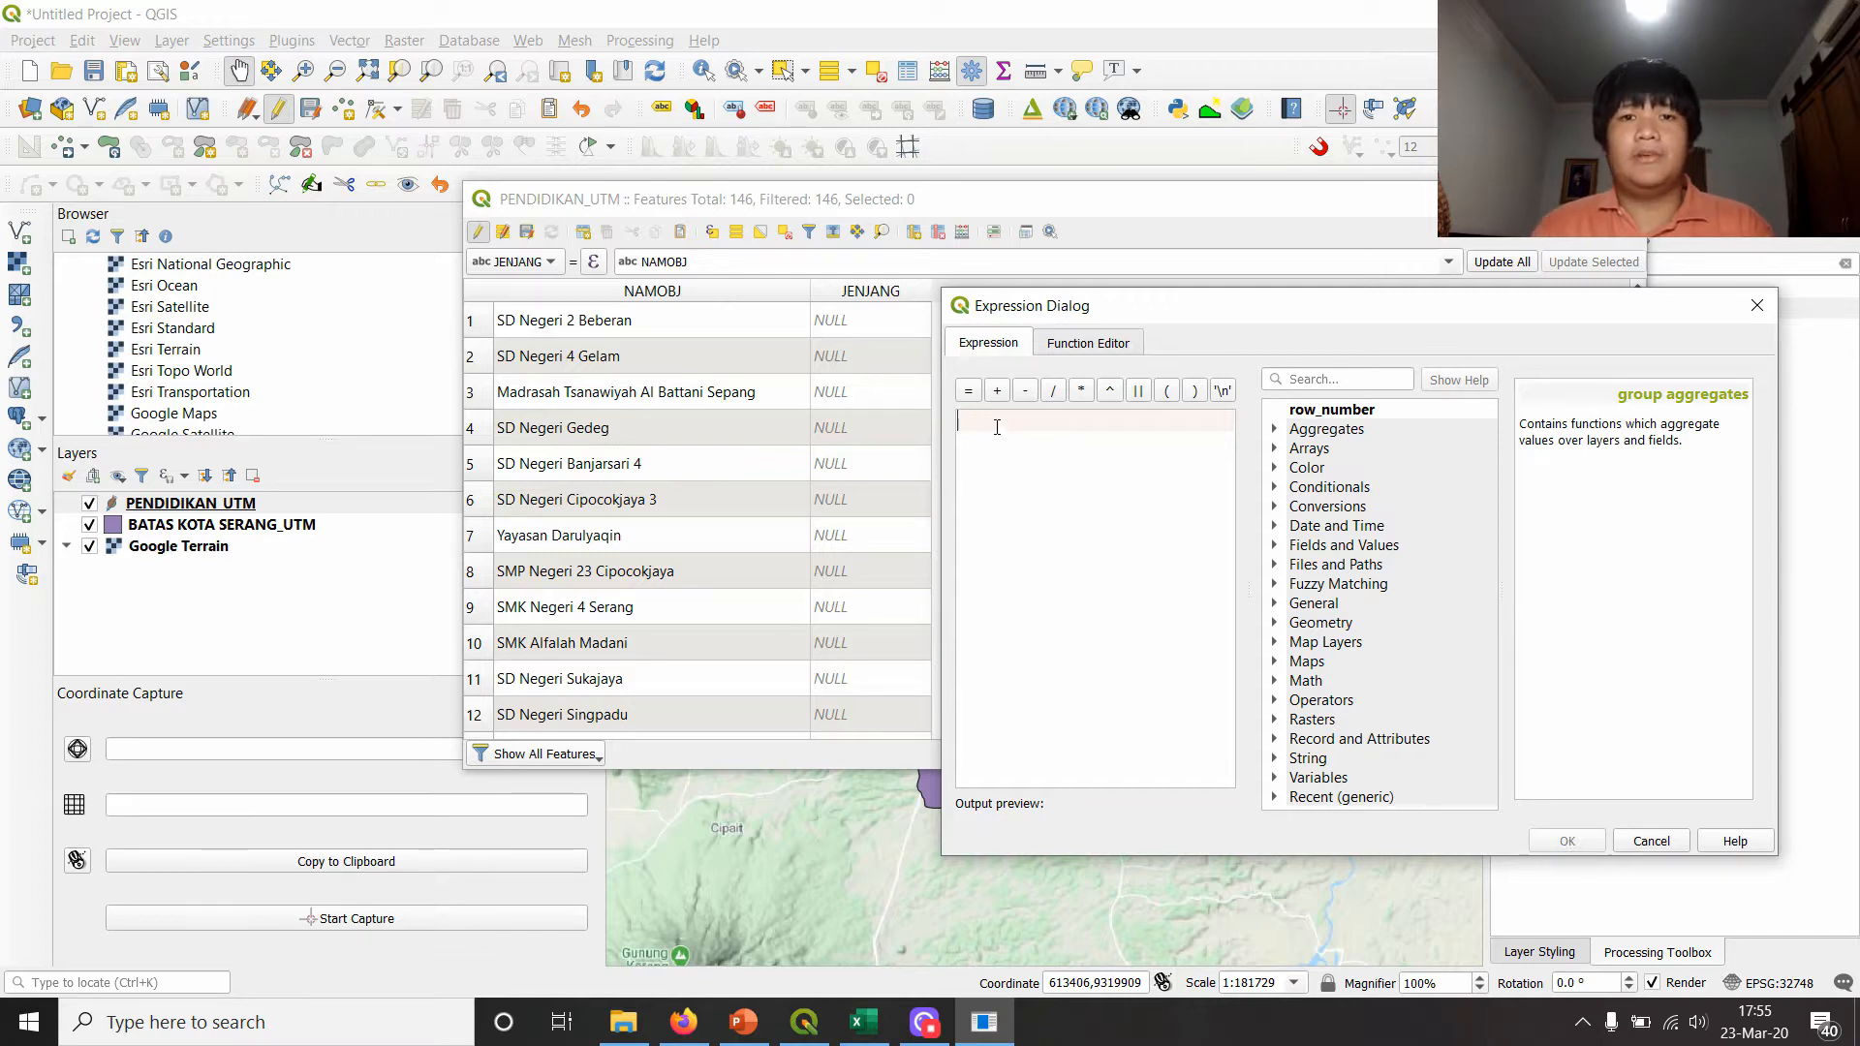
drag(1149, 322, 1206, 271)
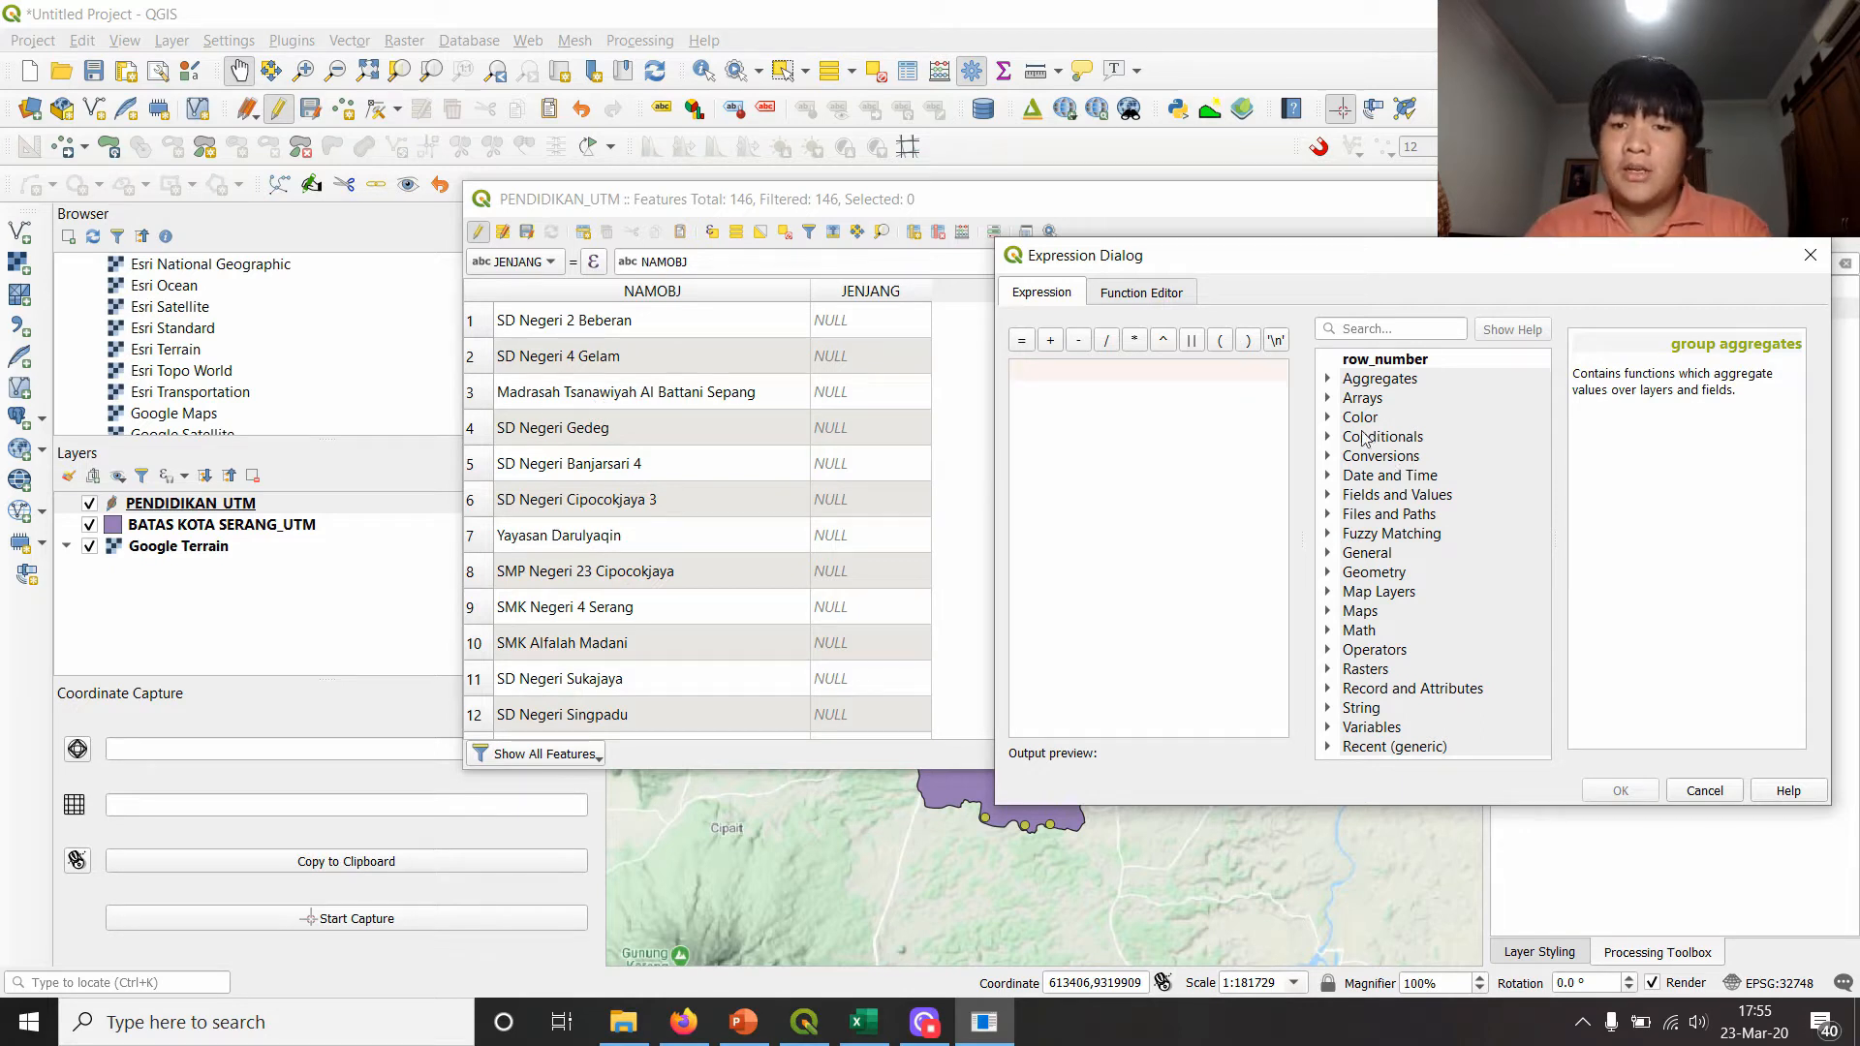
click(1380, 534)
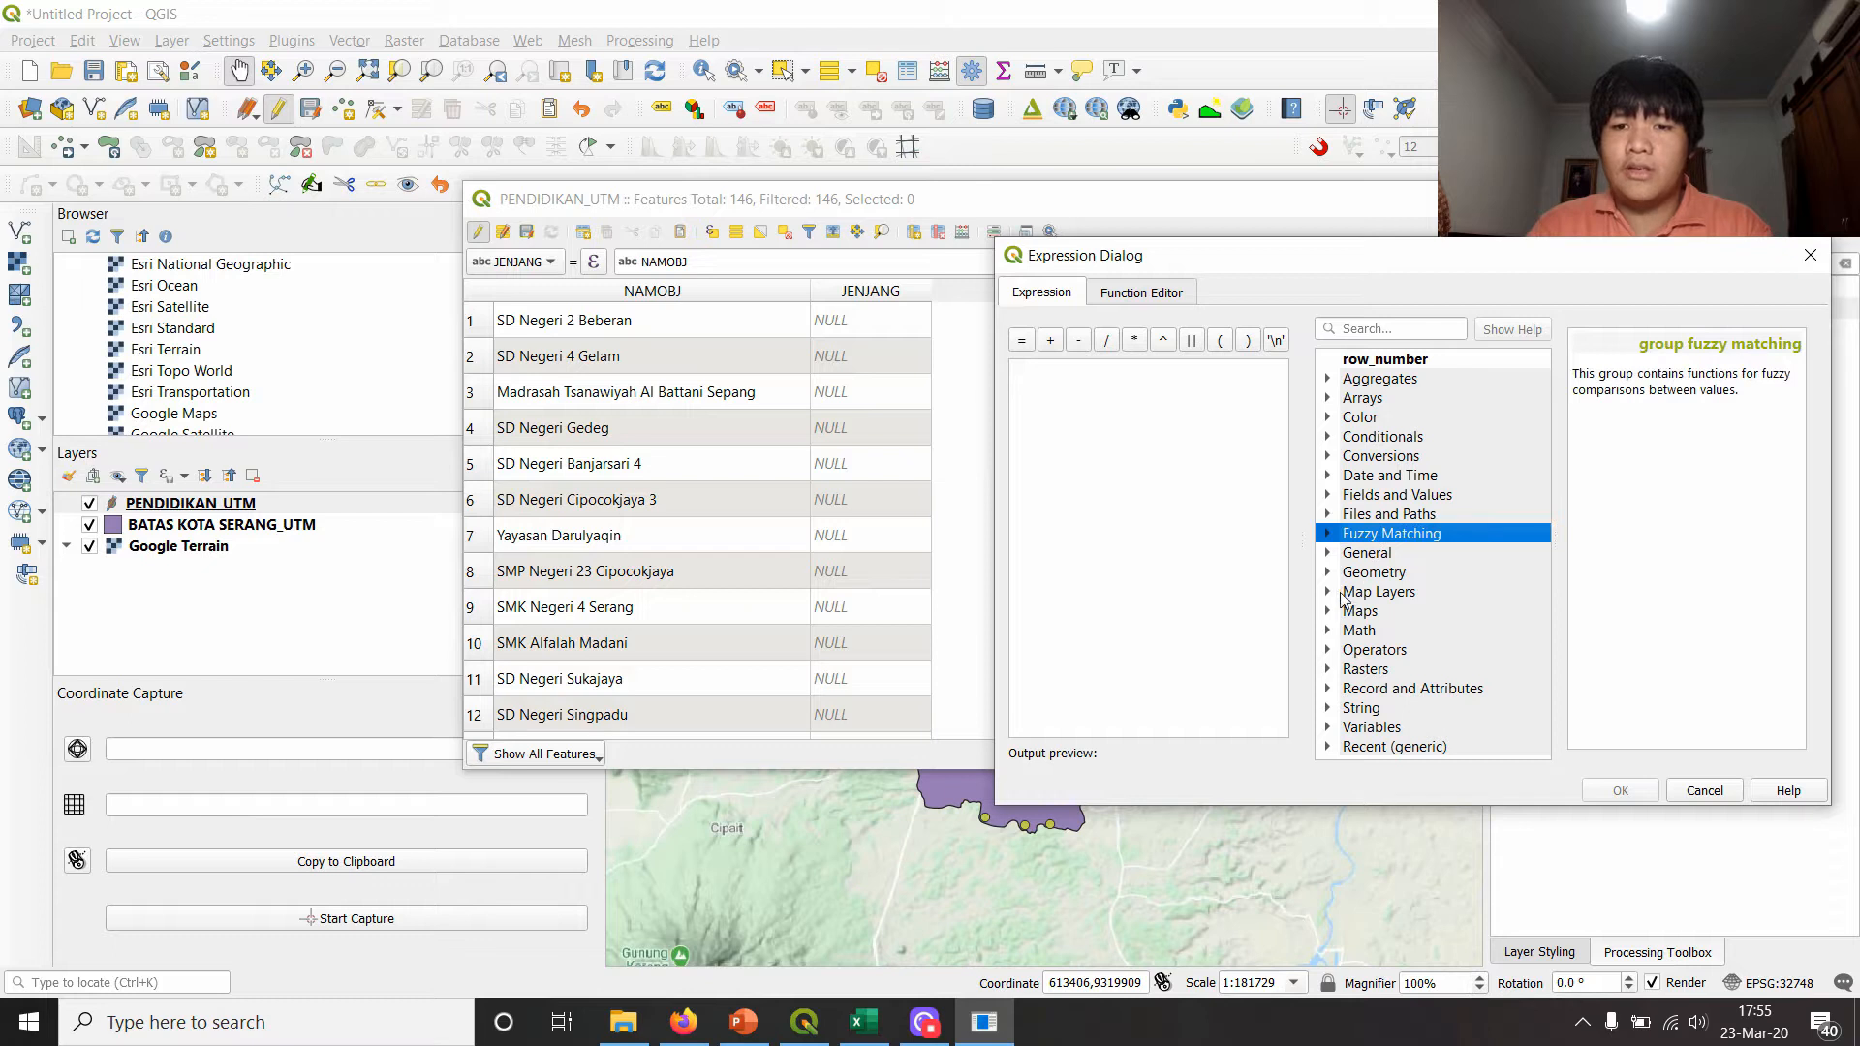
click(1329, 593)
click(1329, 574)
click(1329, 574)
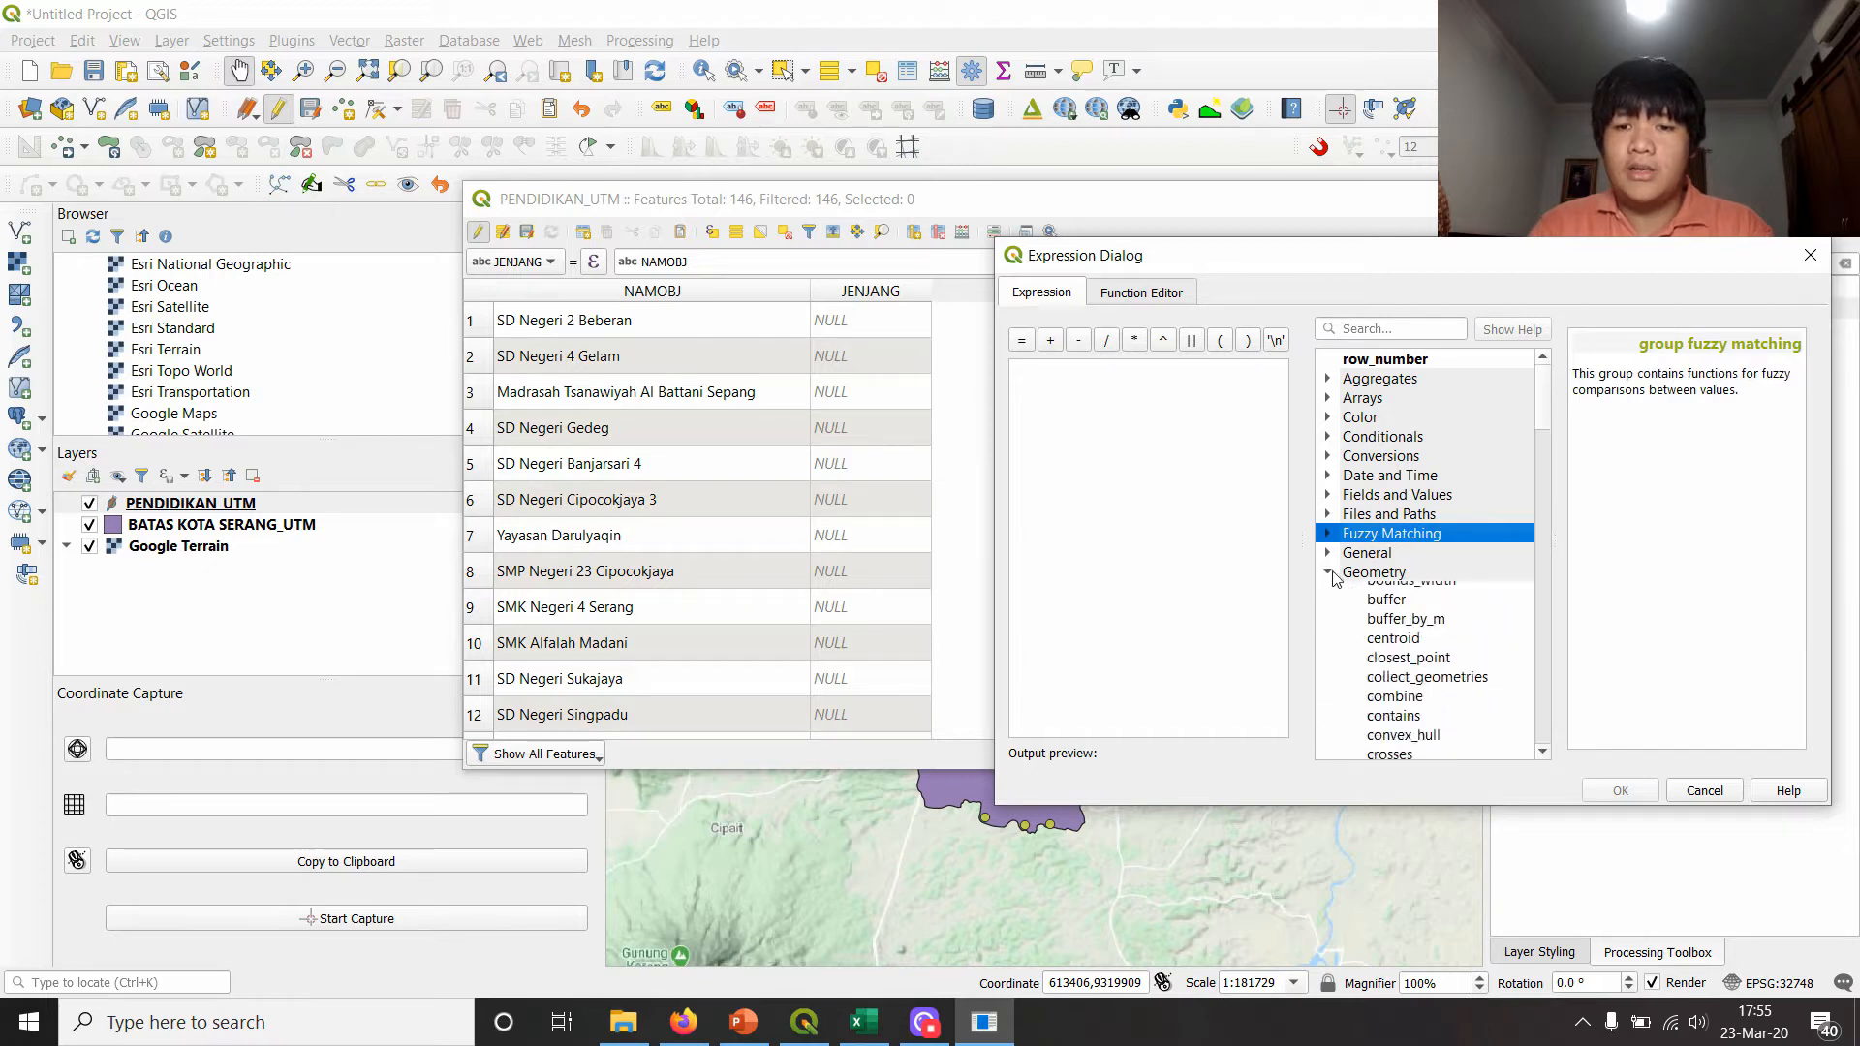
click(1329, 632)
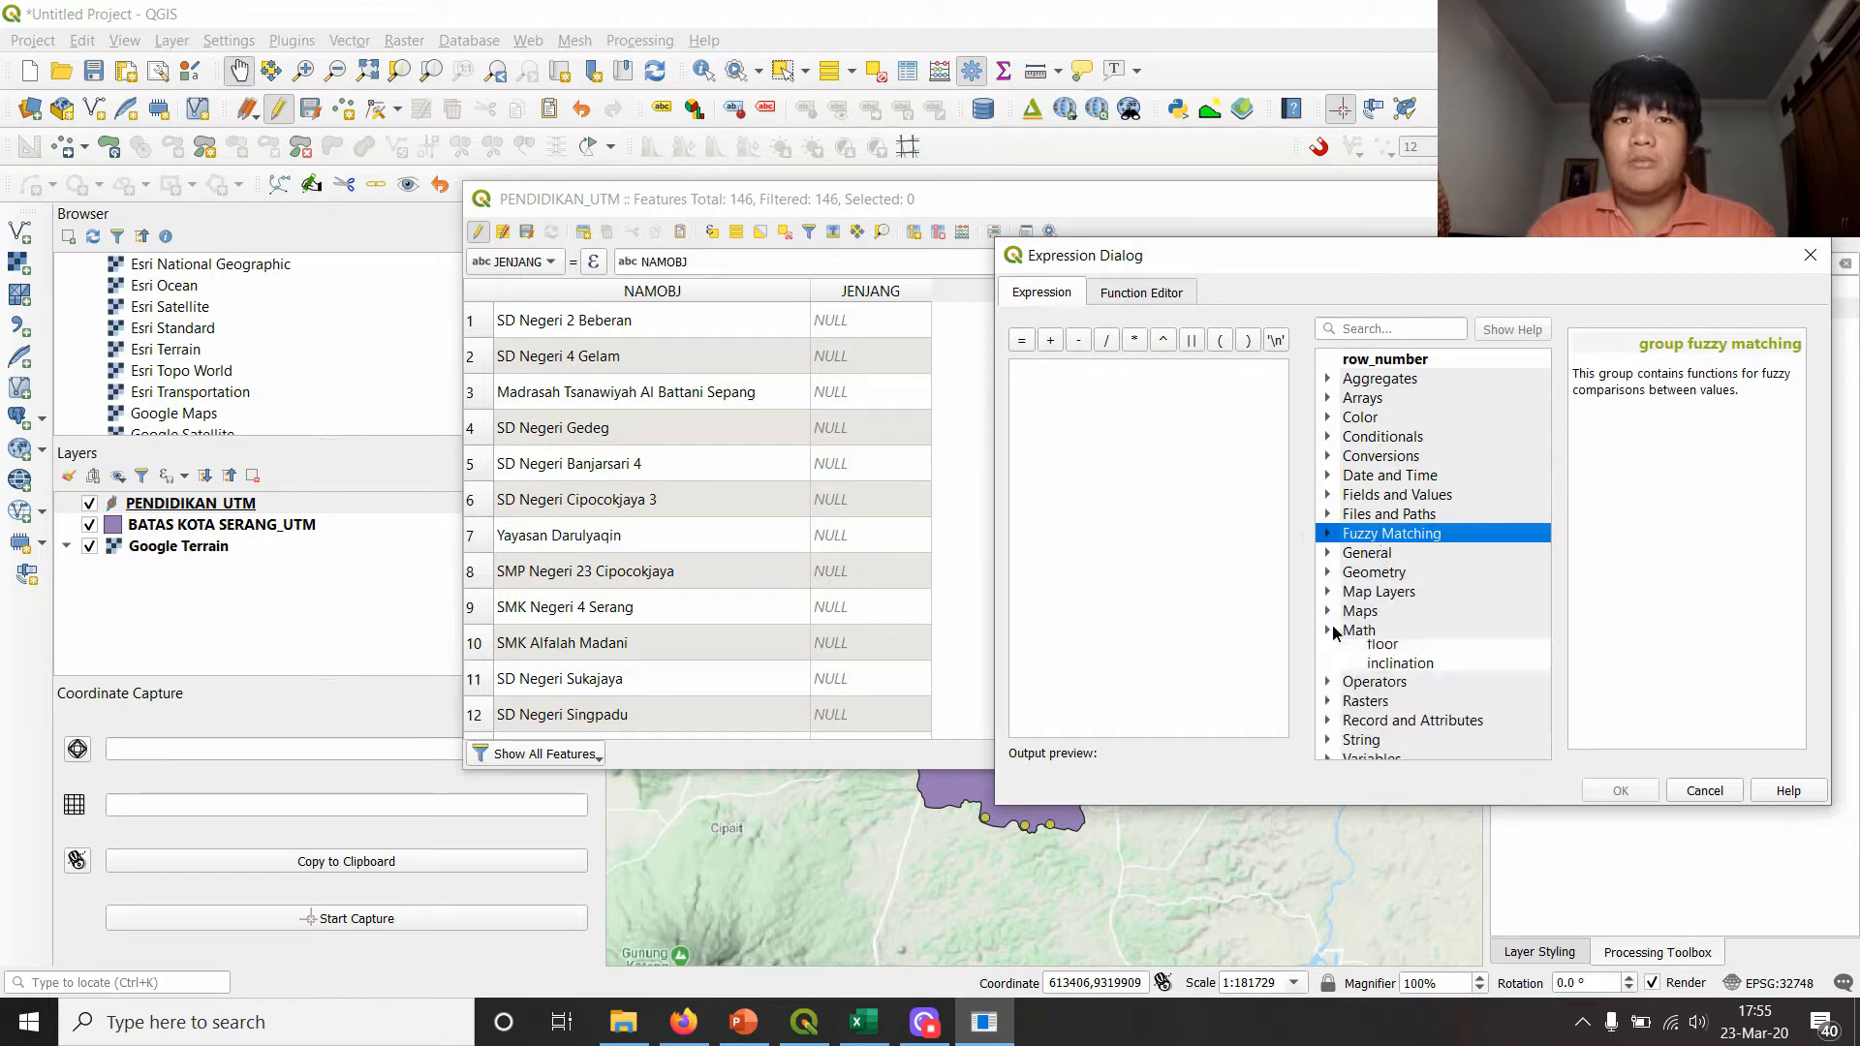
click(1329, 632)
- Search the expression functions for LIKE and insert the LIKE operator into the empty expression
click(1378, 330)
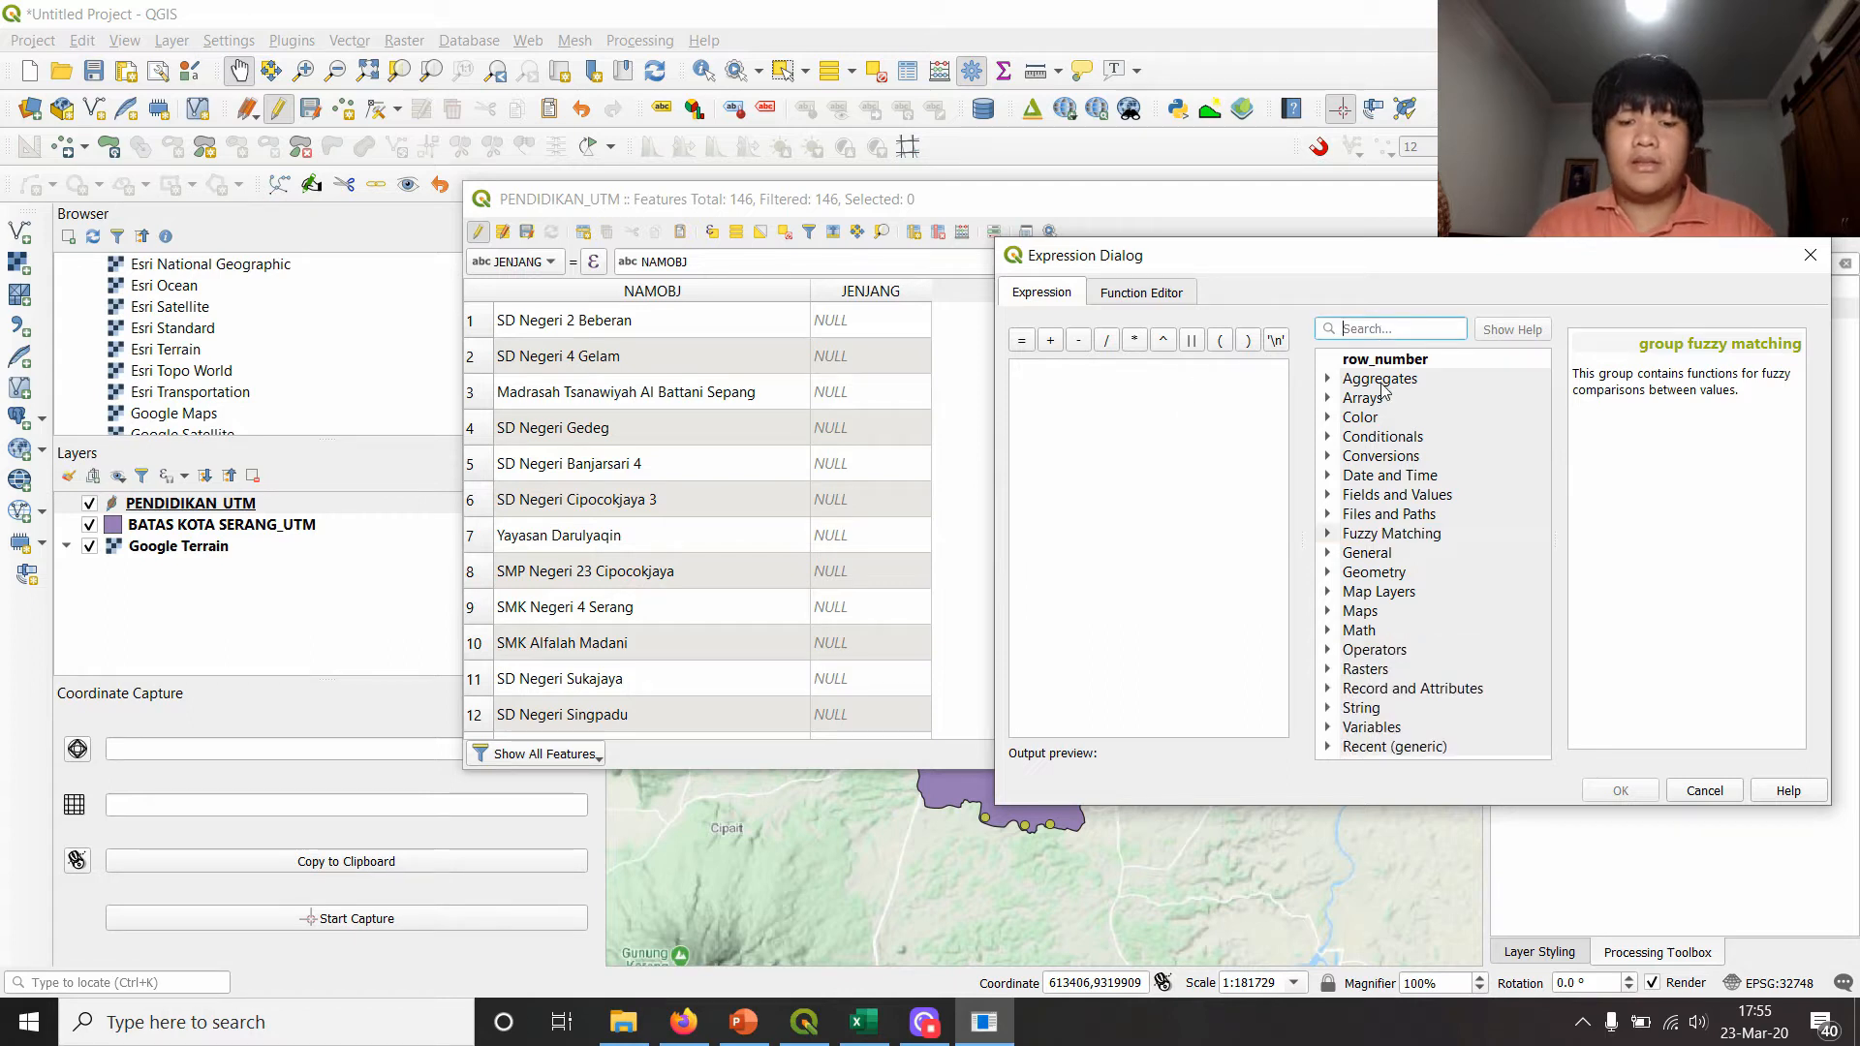
text(LIKE)
double_click(1419, 417)
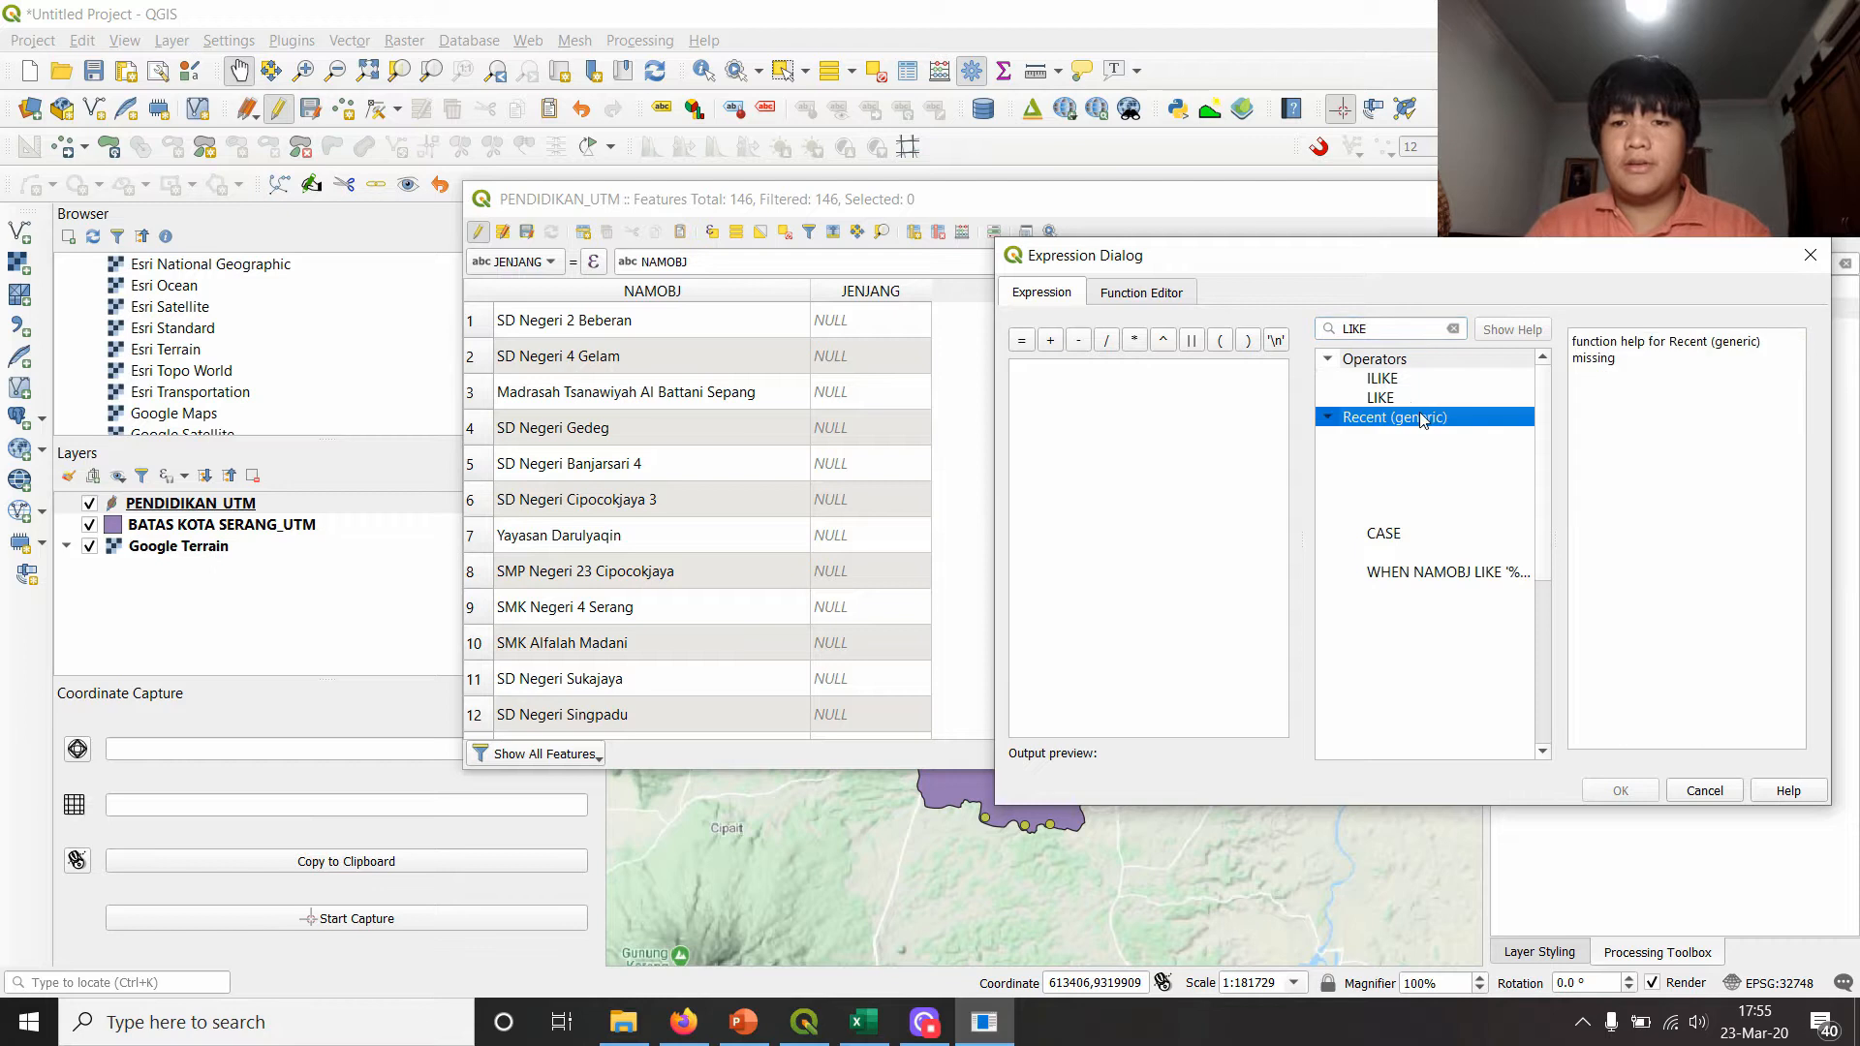
click(1408, 400)
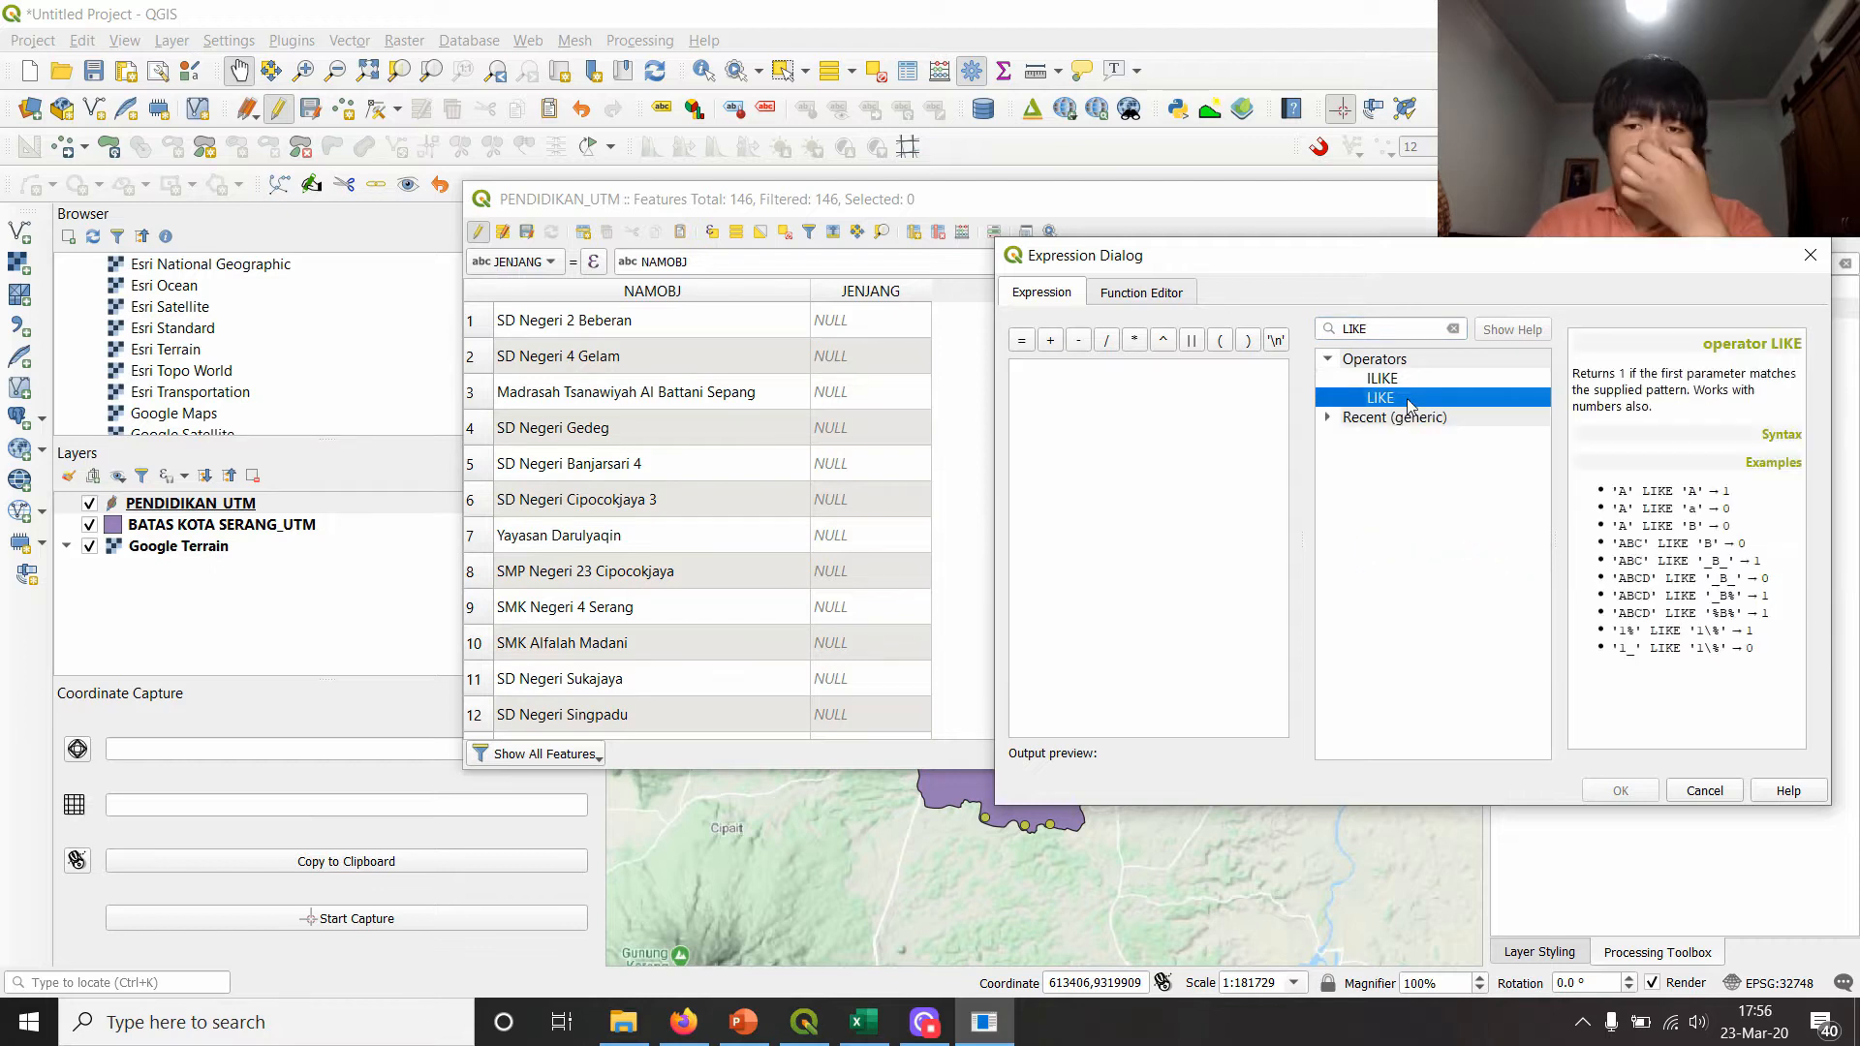
double_click(1380, 398)
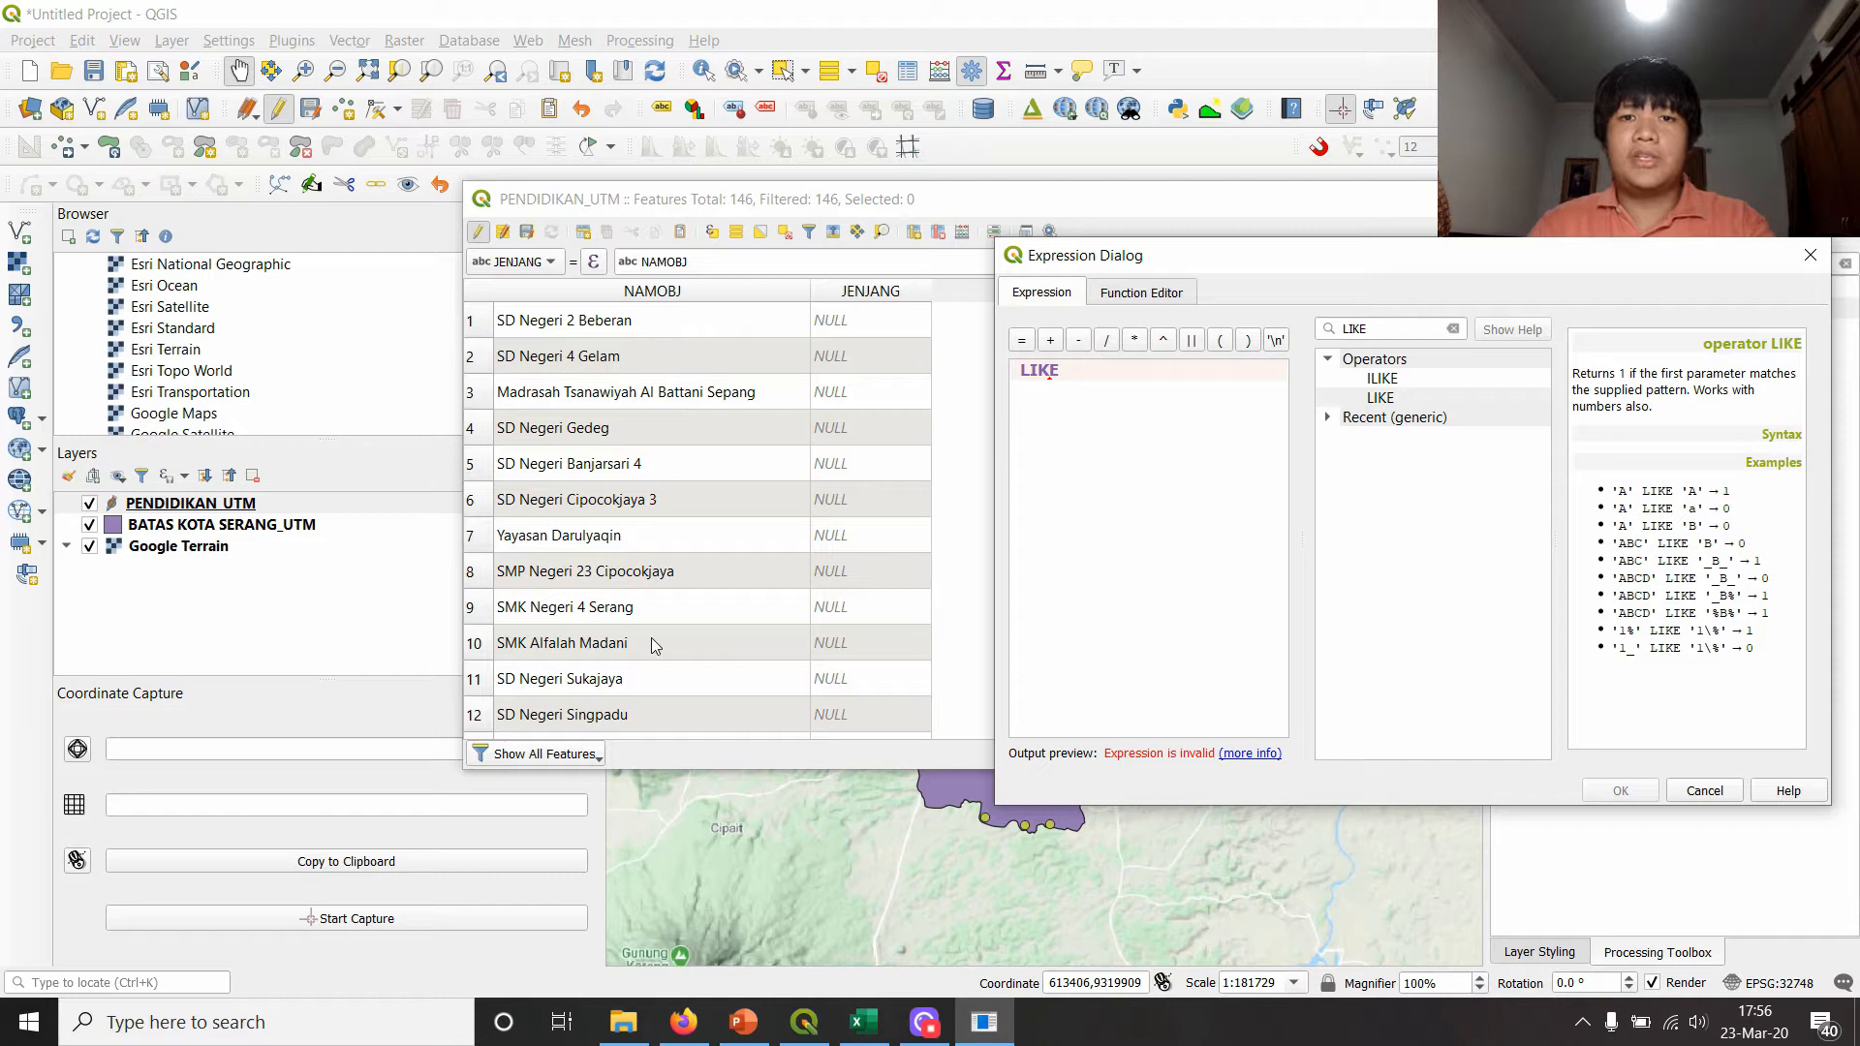
- Complete the expression as NAMOBJ LIKE '%SD%', update JENJANG with it in all rows, and review the resulting values
text(NAM )
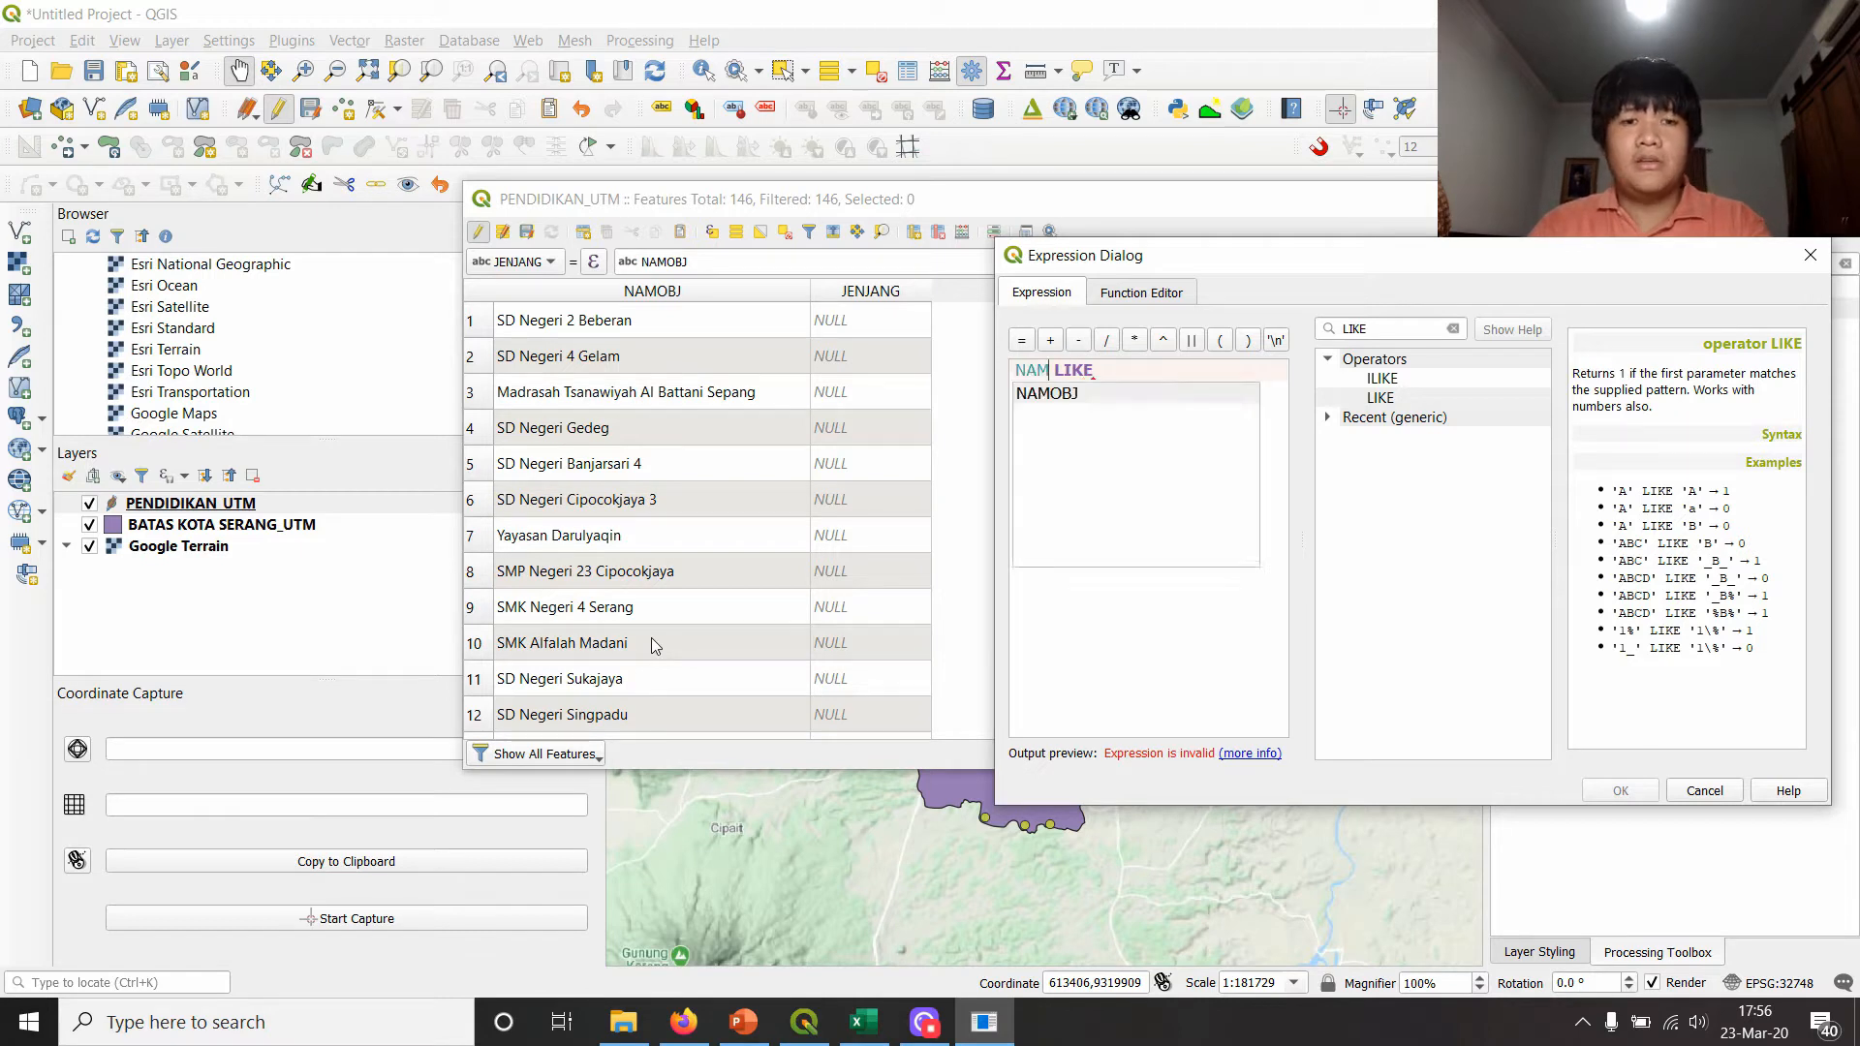
text(OBJ)
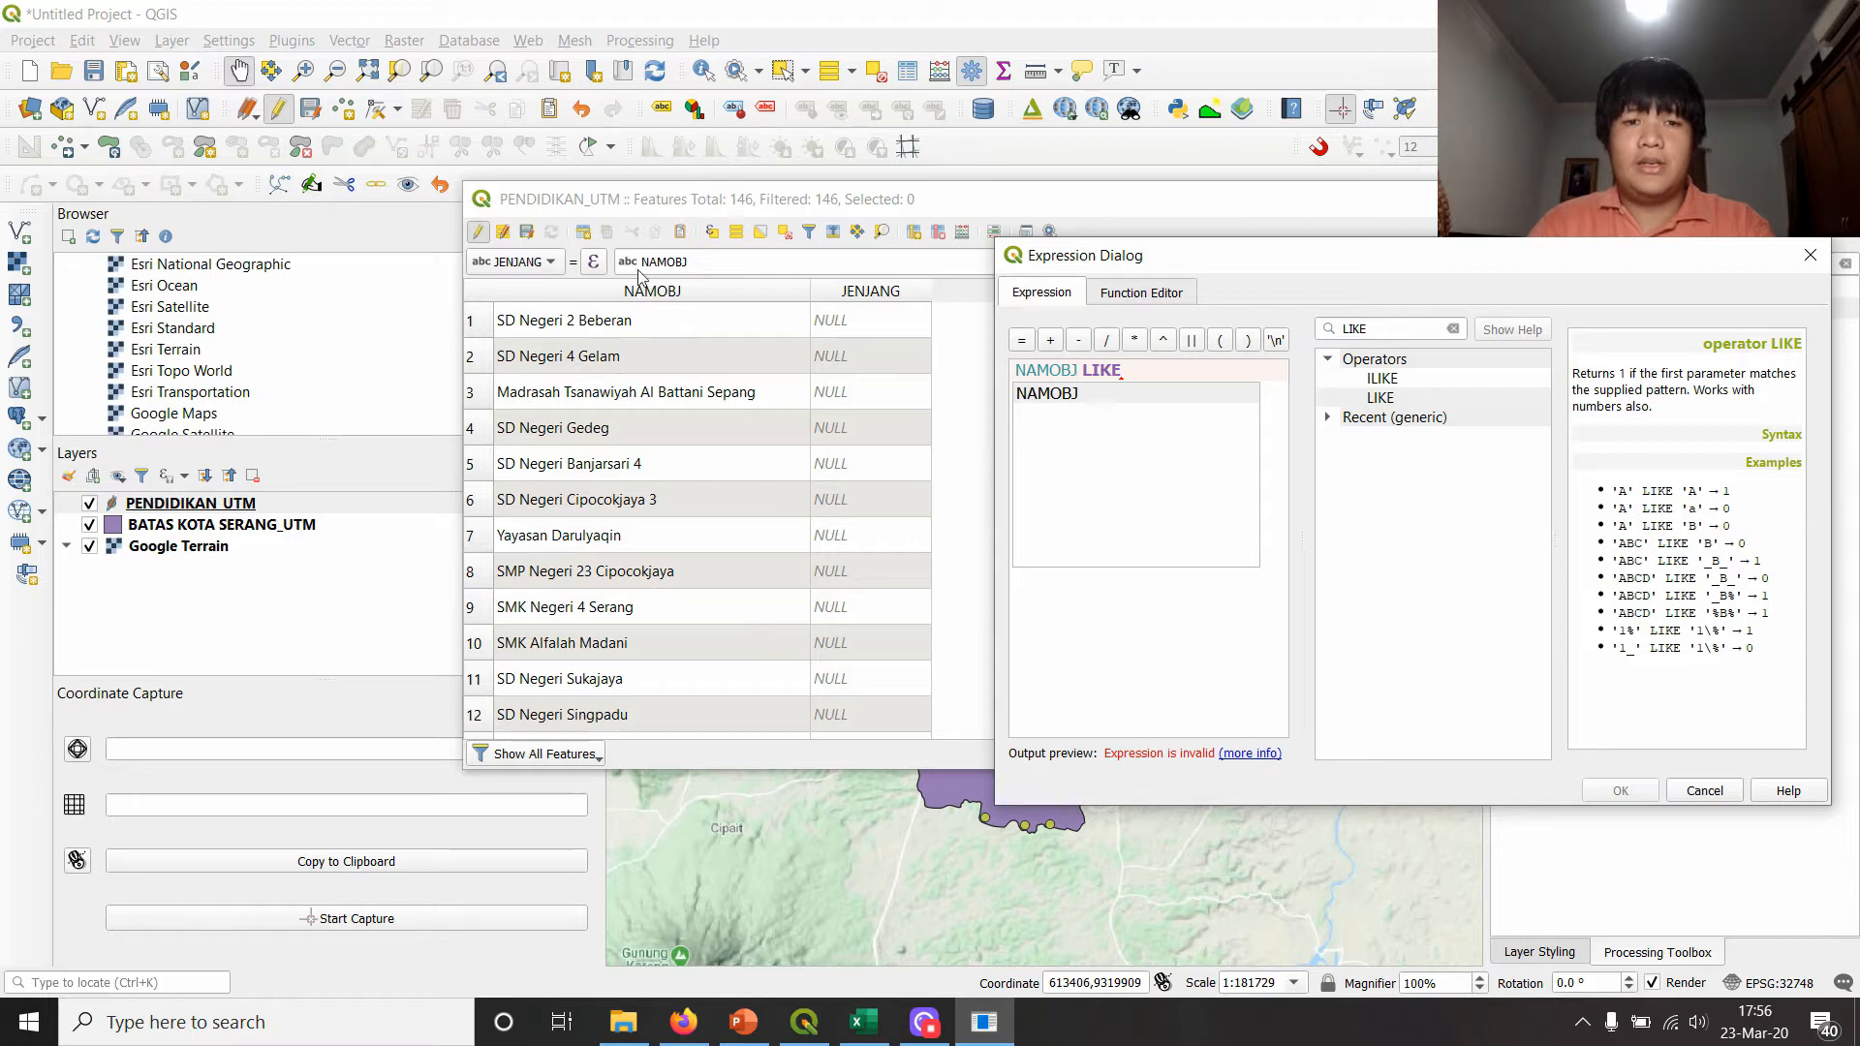
click(1206, 378)
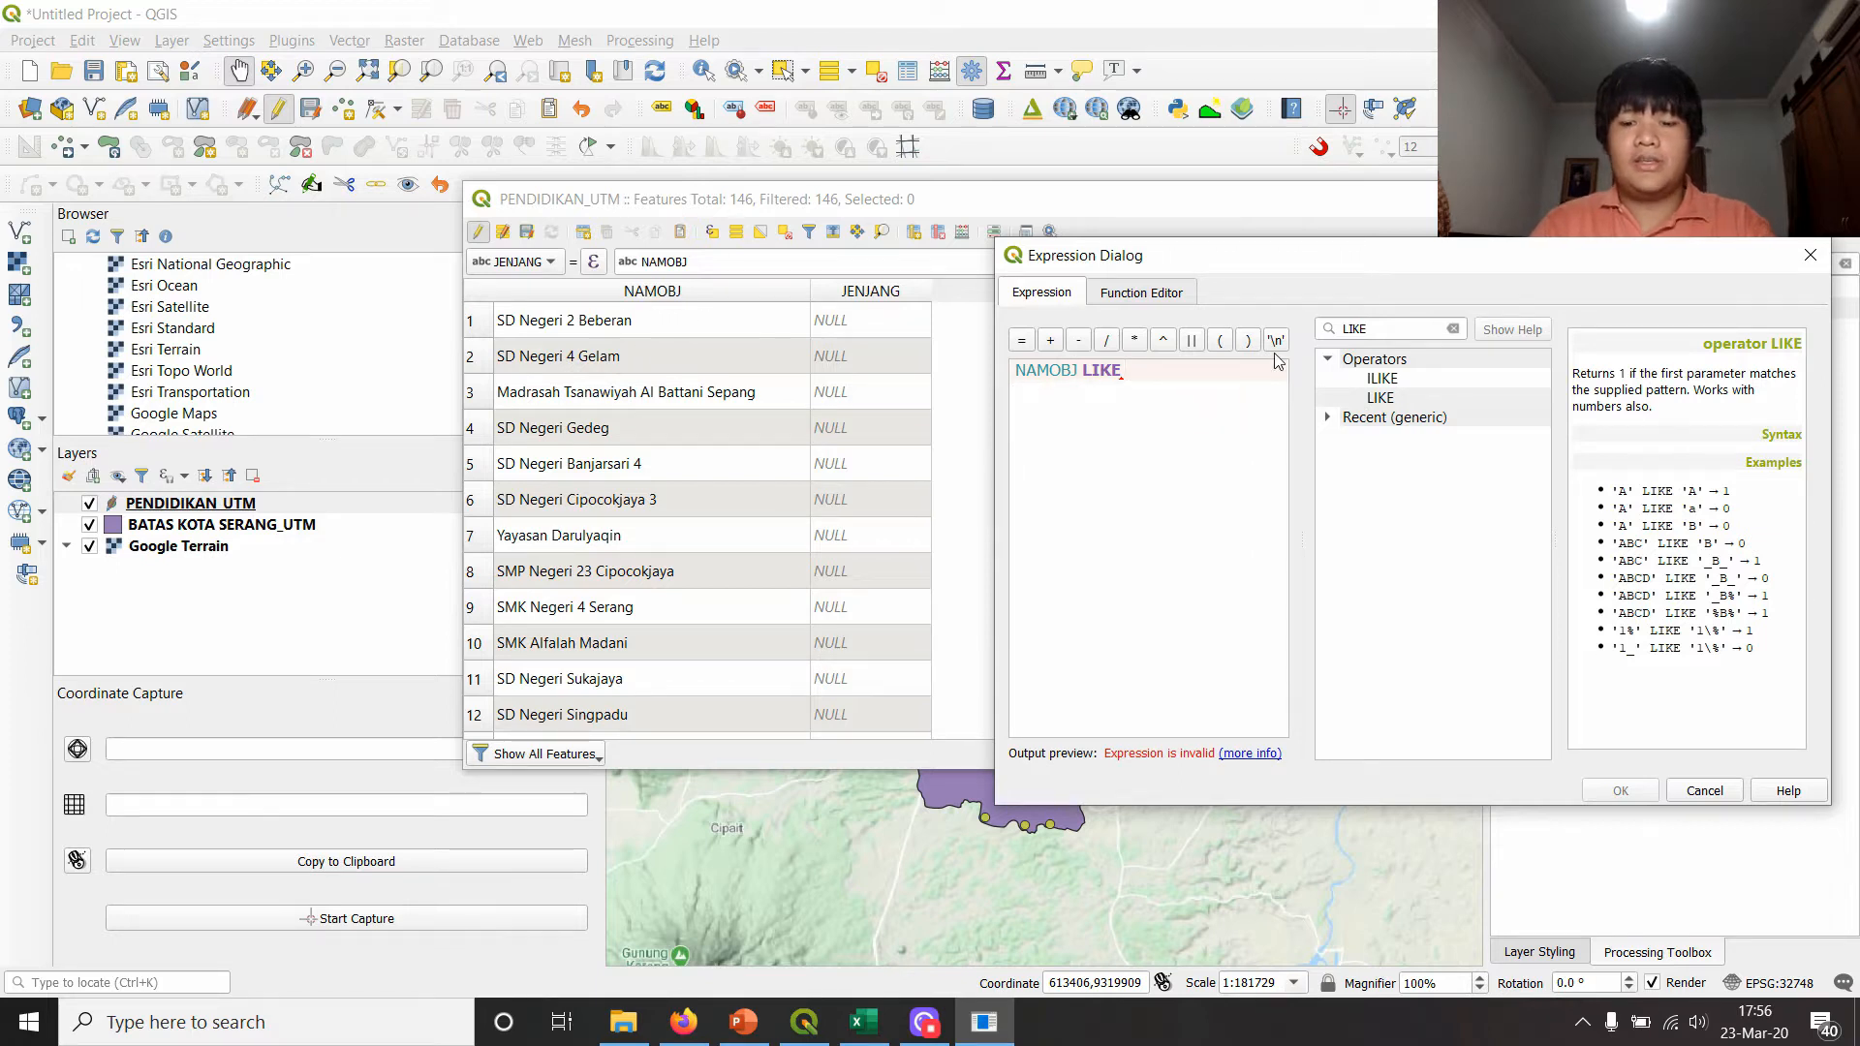
text('%SD%')
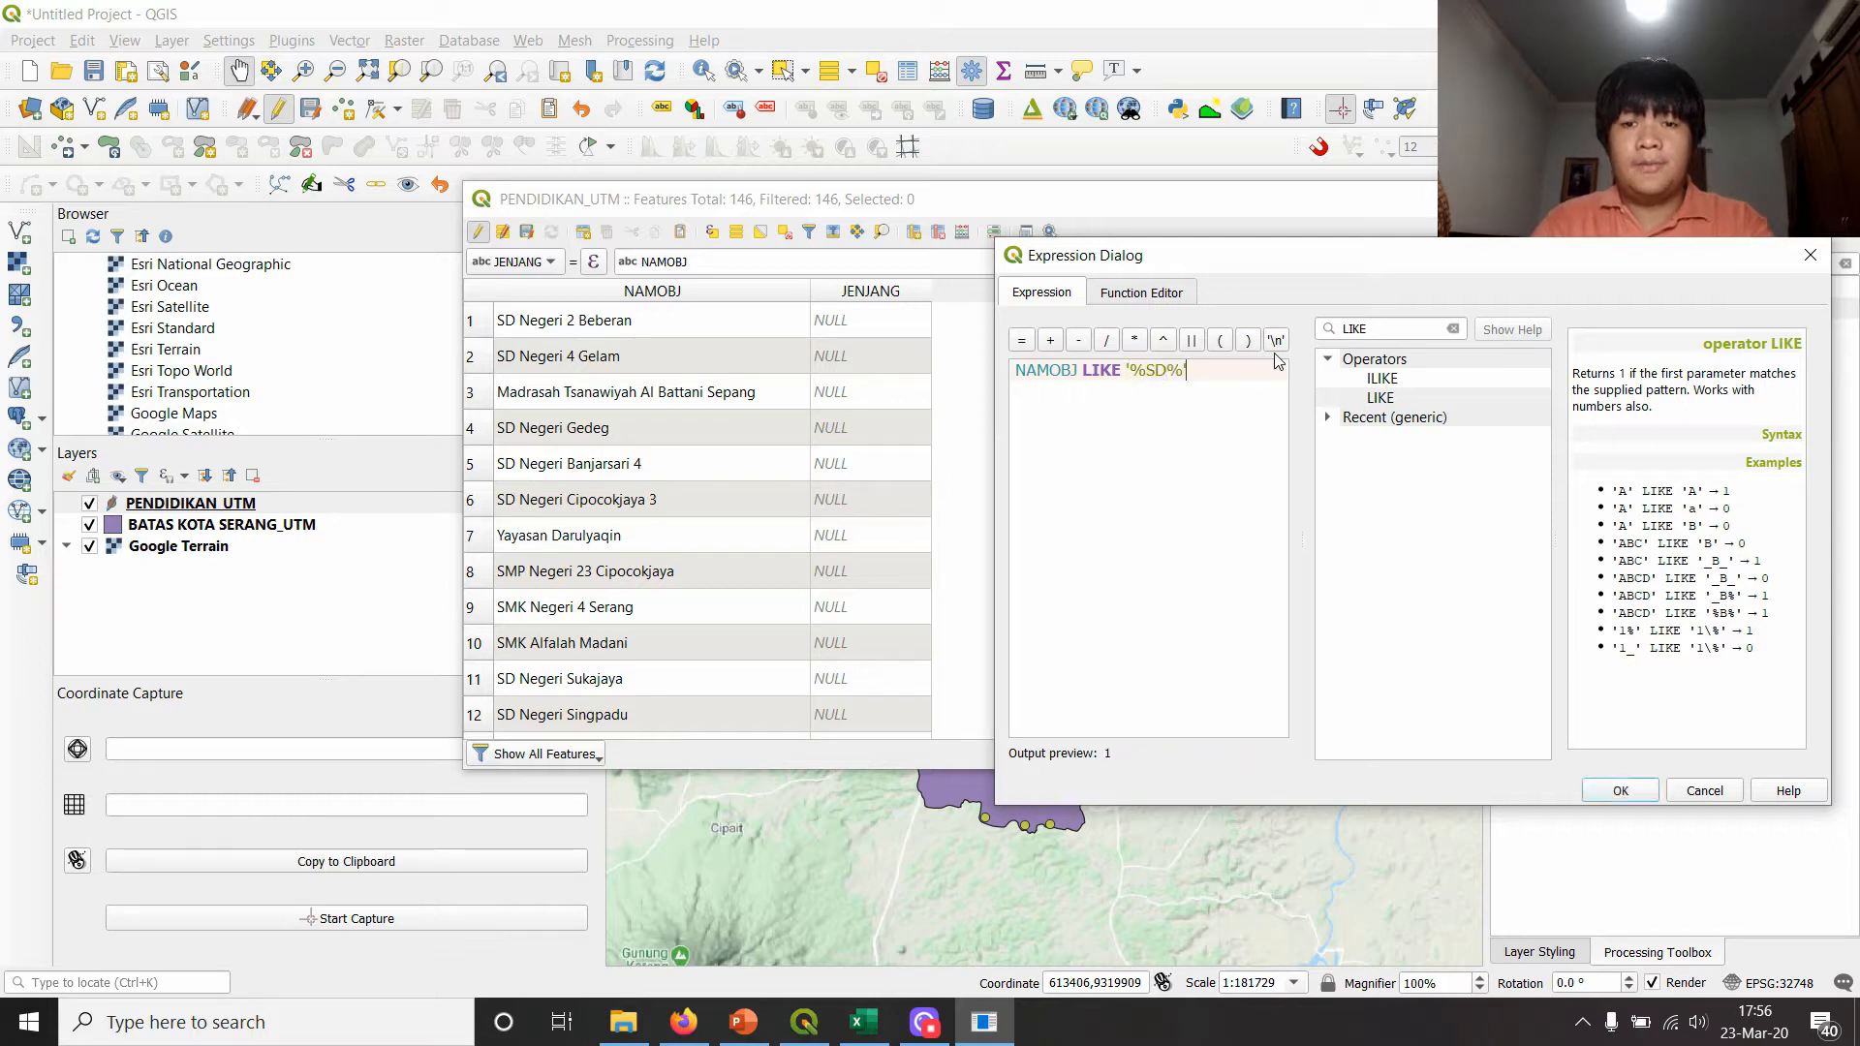
click(1641, 792)
click(1501, 261)
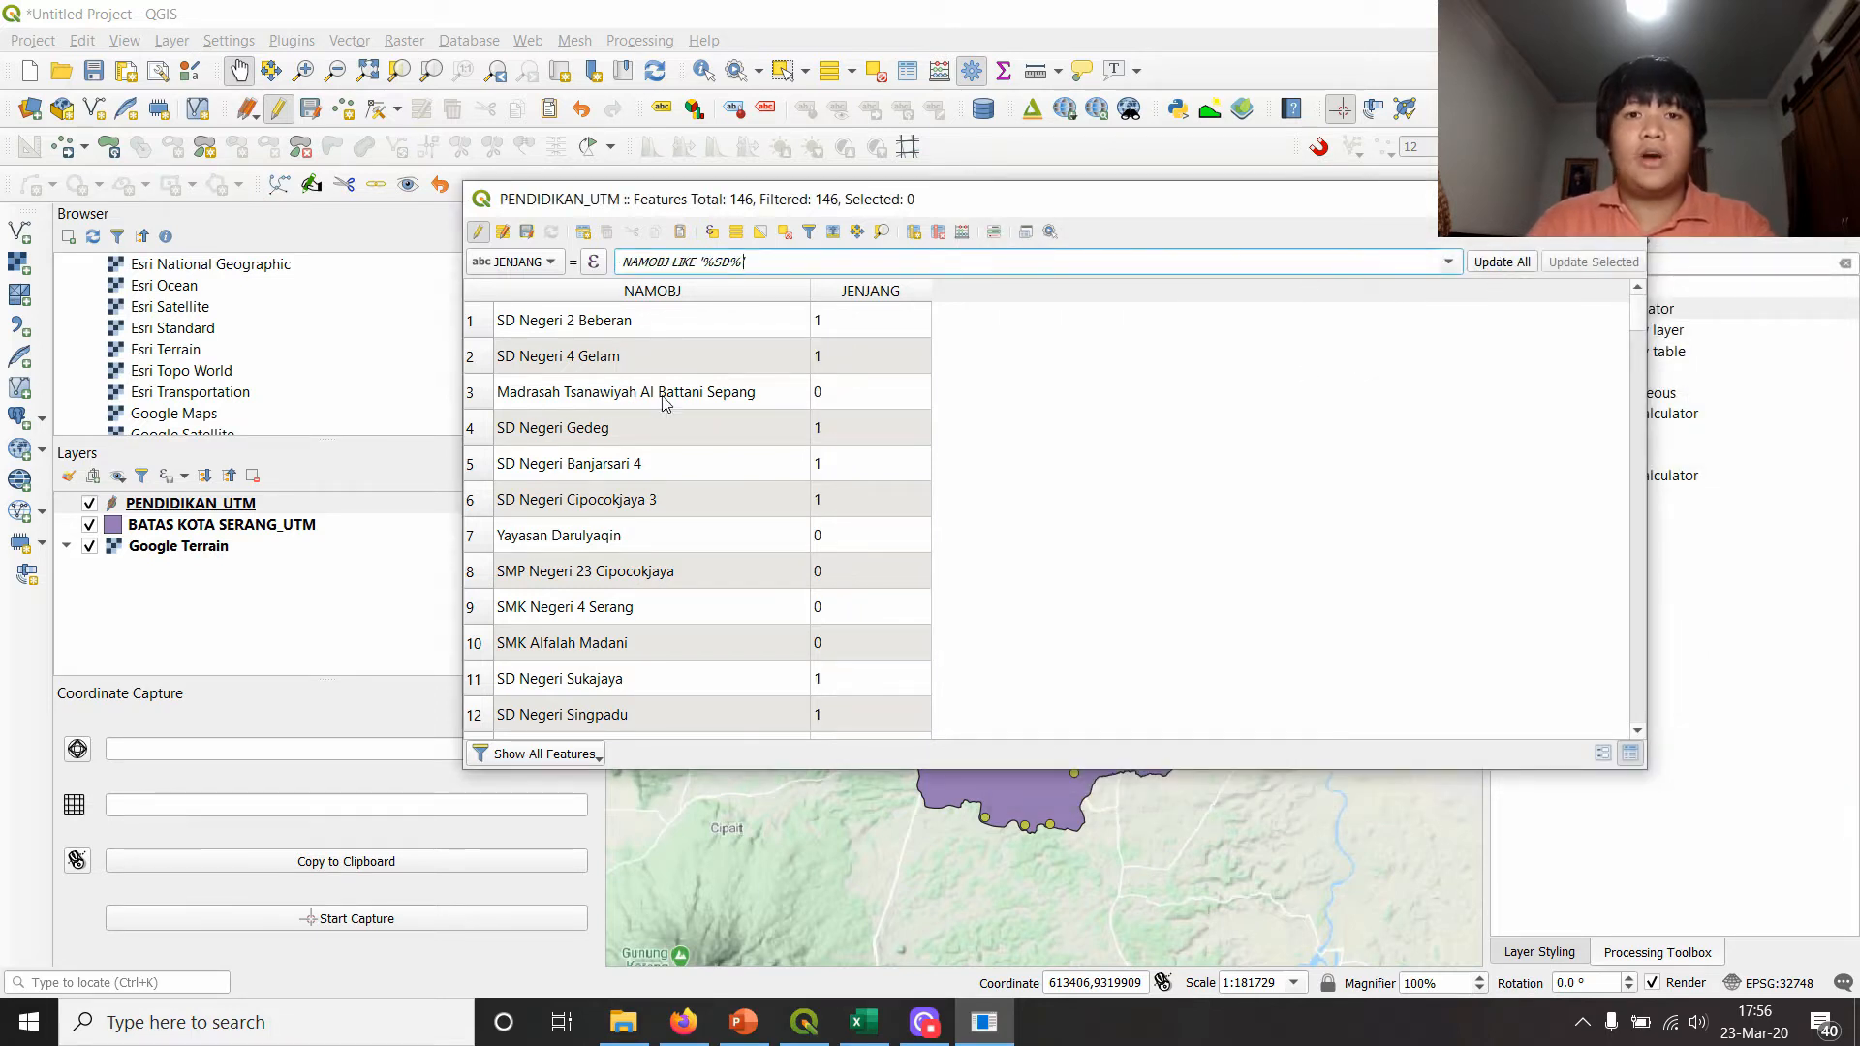
scroll(718, 426, down, 2)
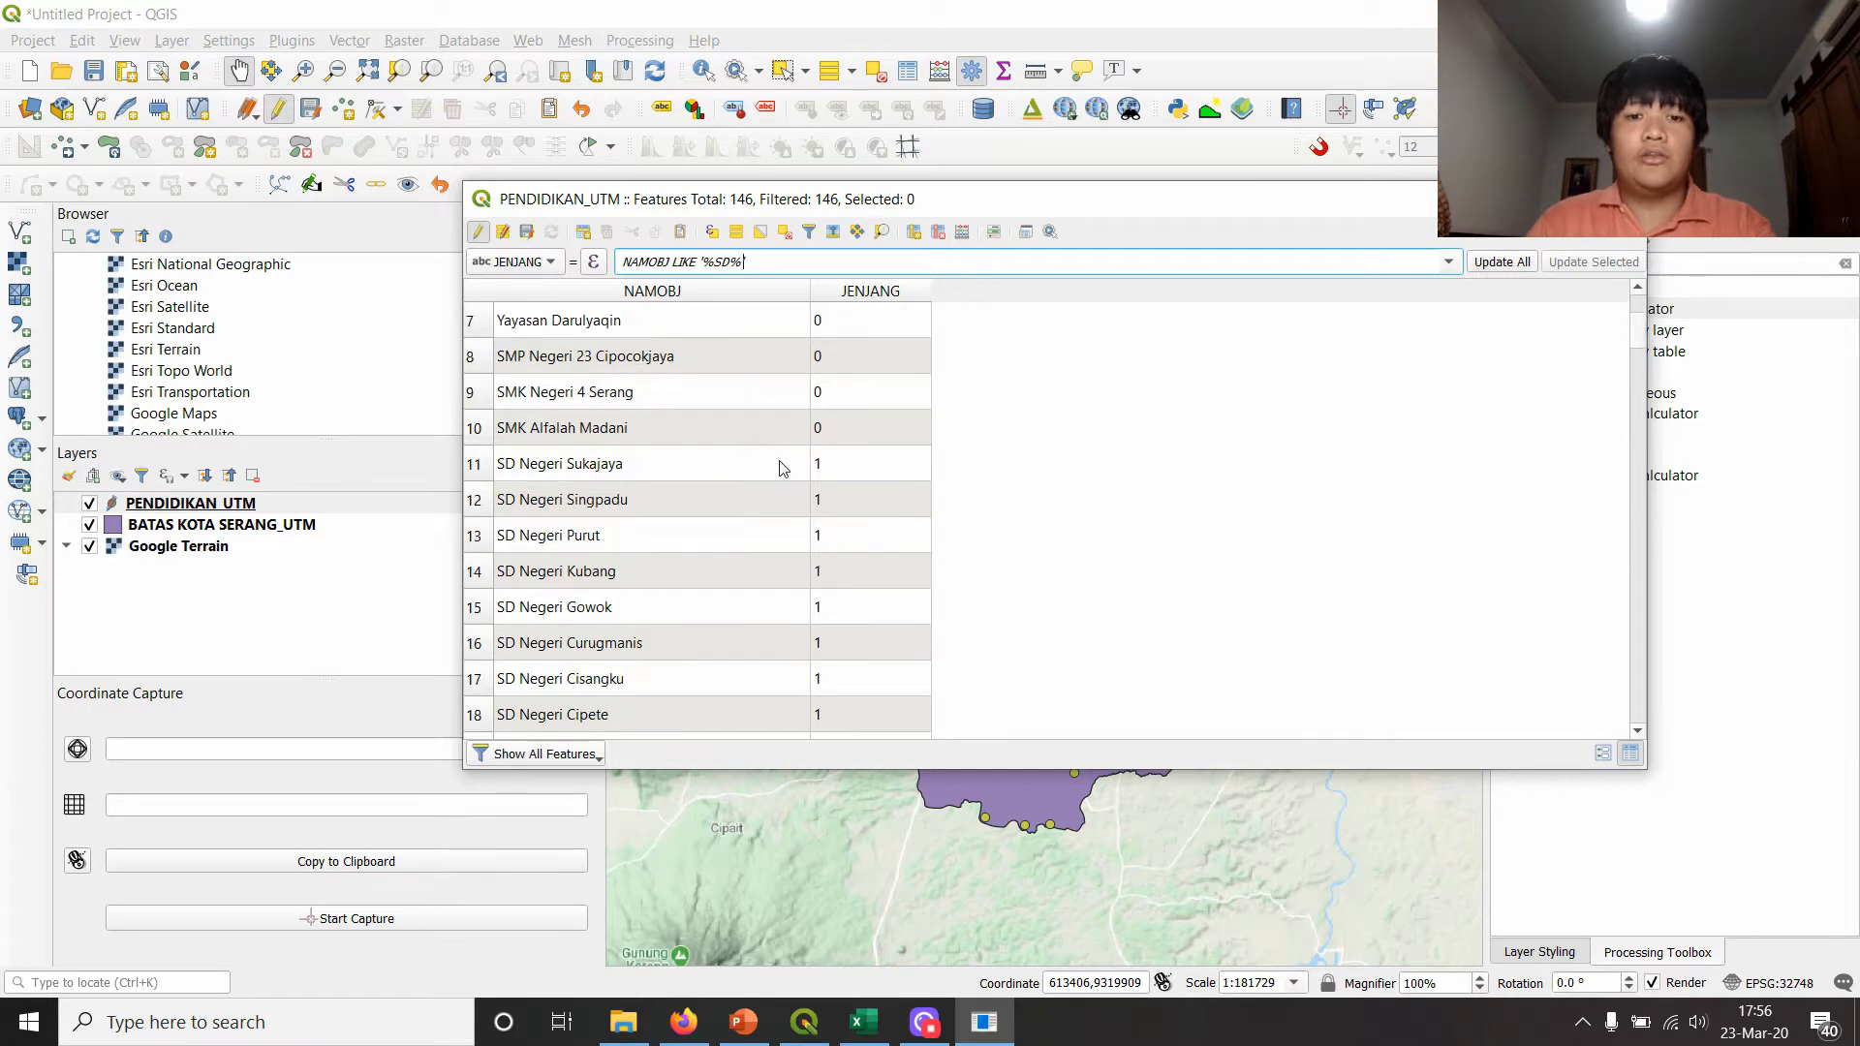
scroll(865, 483, down, 17)
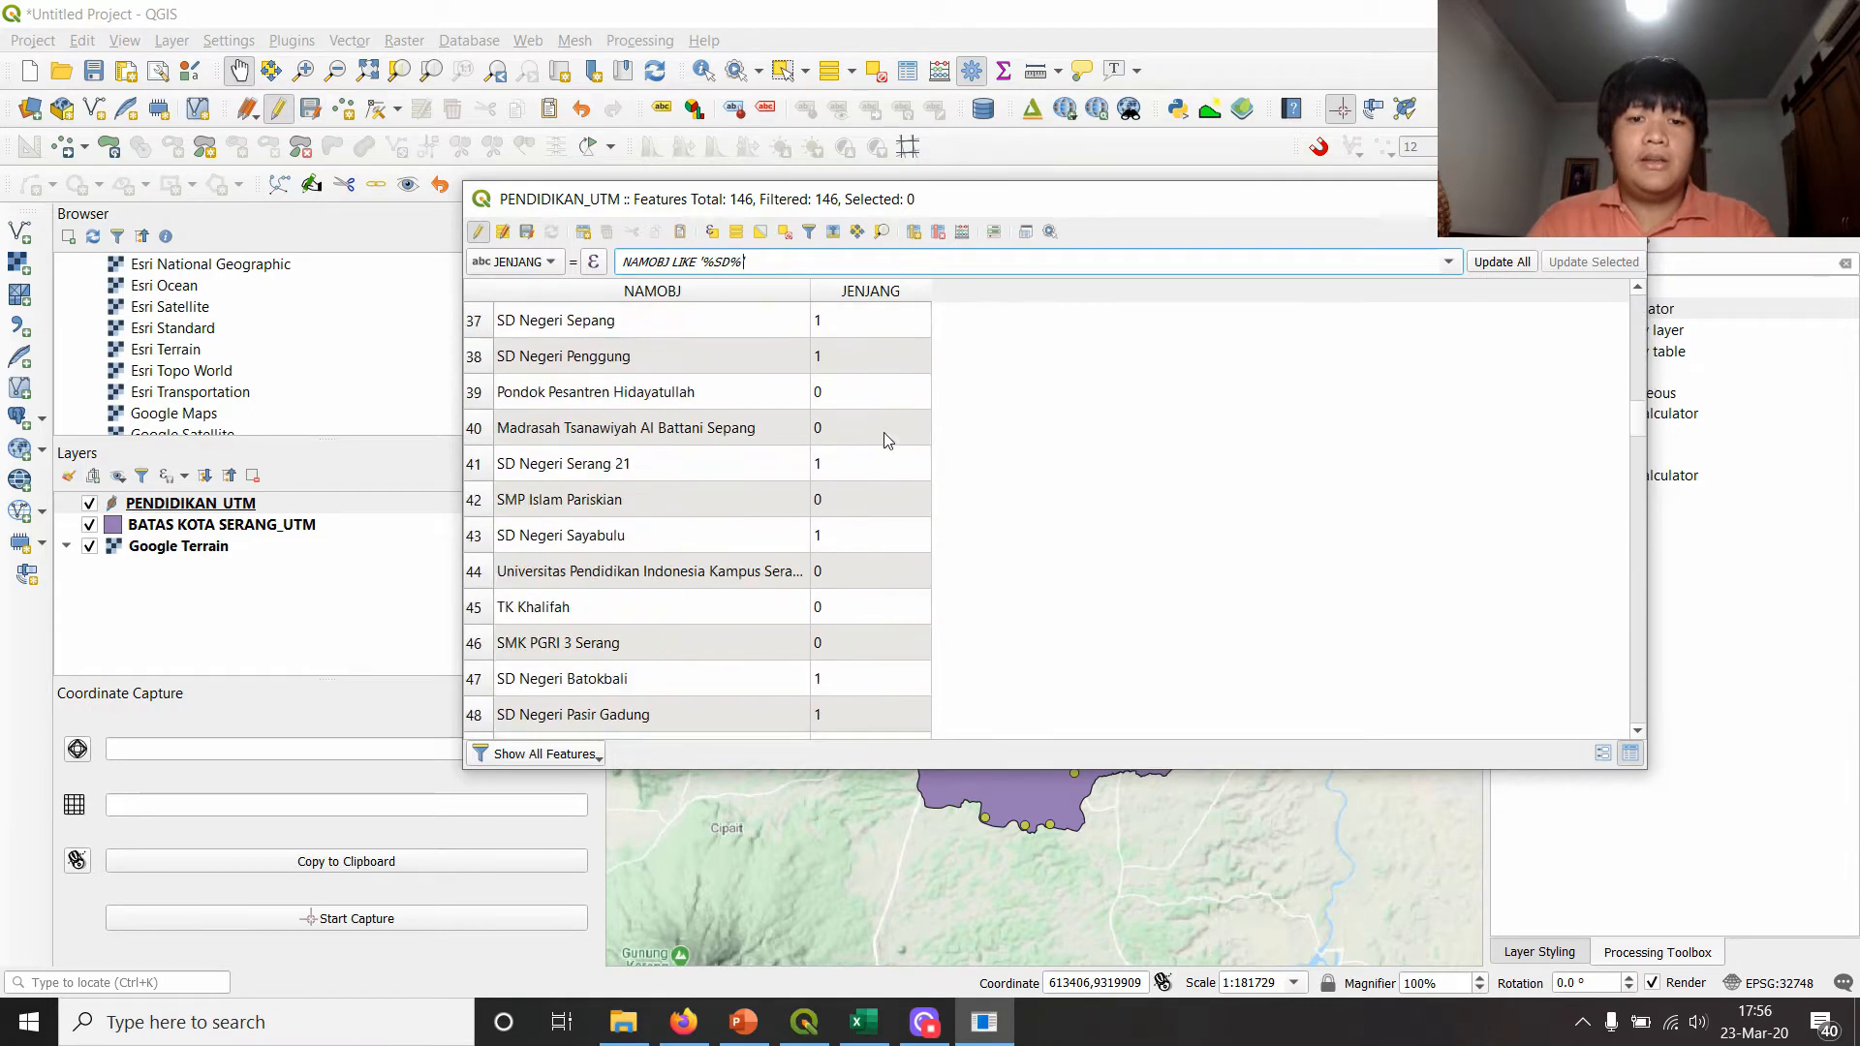
scroll(877, 450, down, 9)
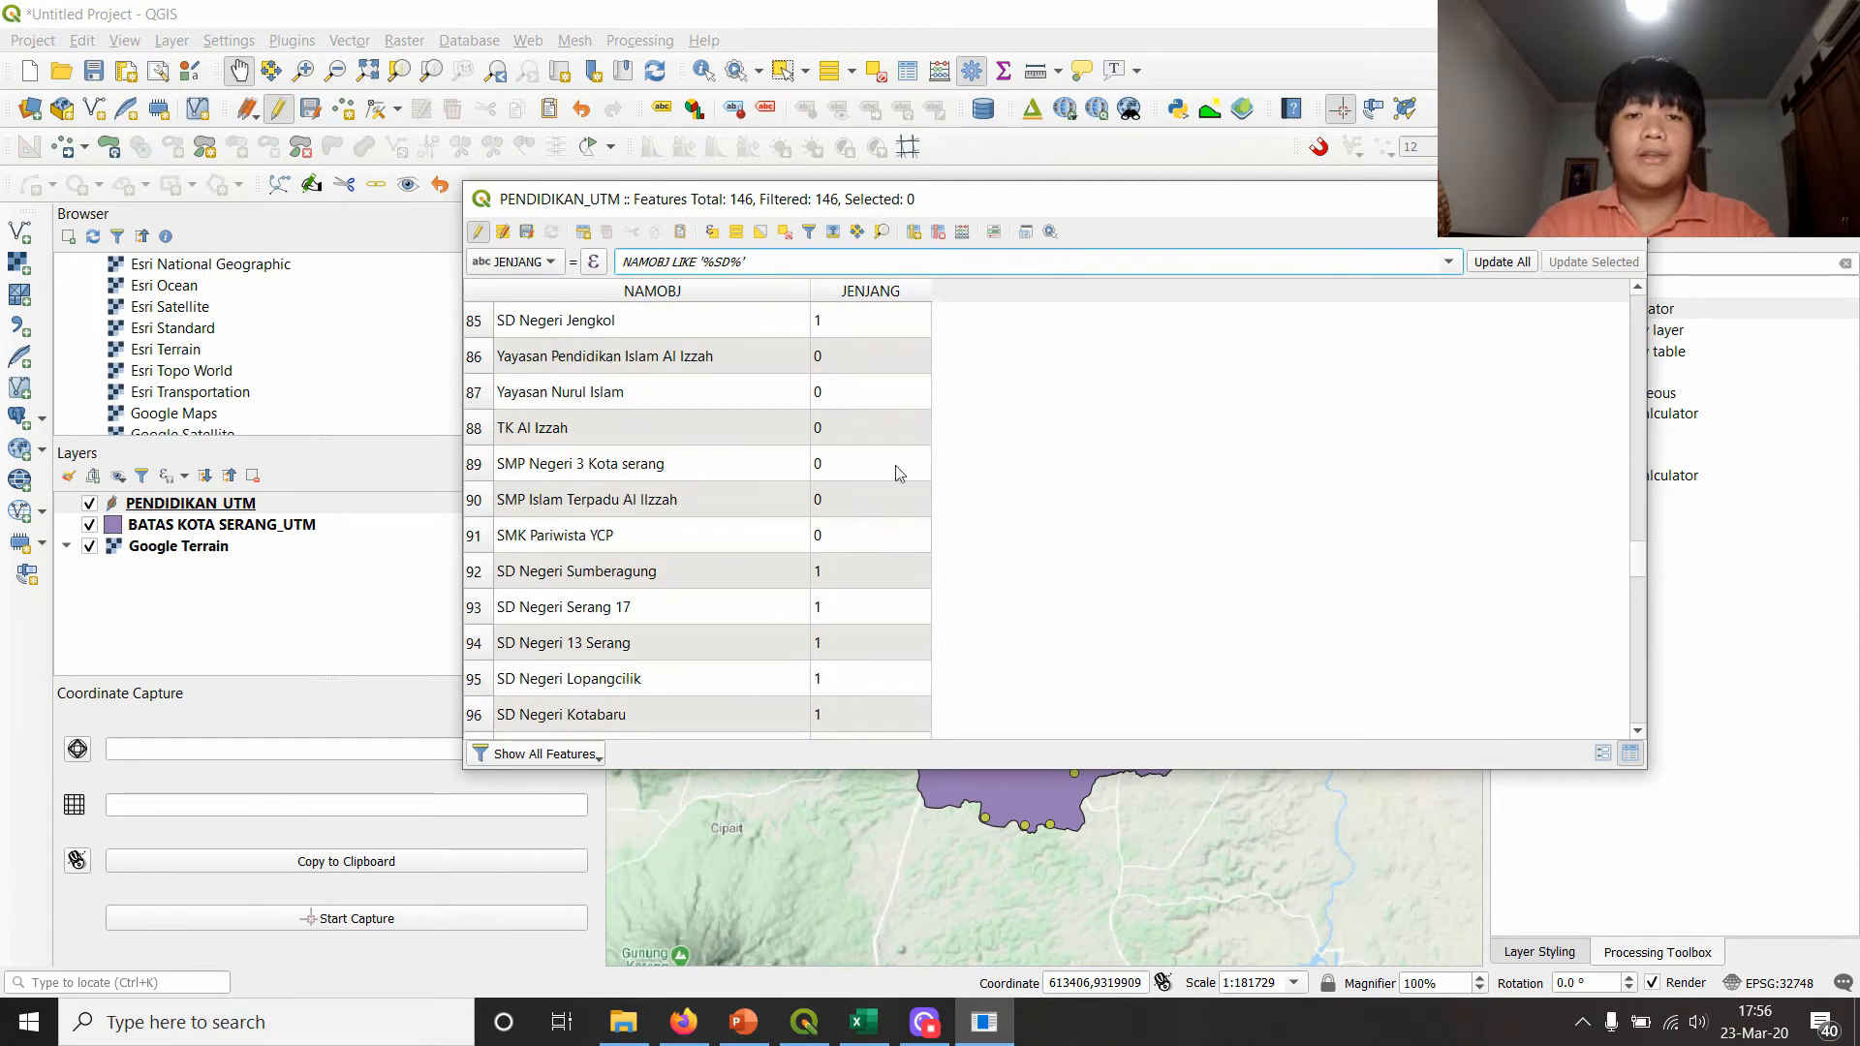
scroll(857, 470, down, 3)
scroll(860, 539, up, 20)
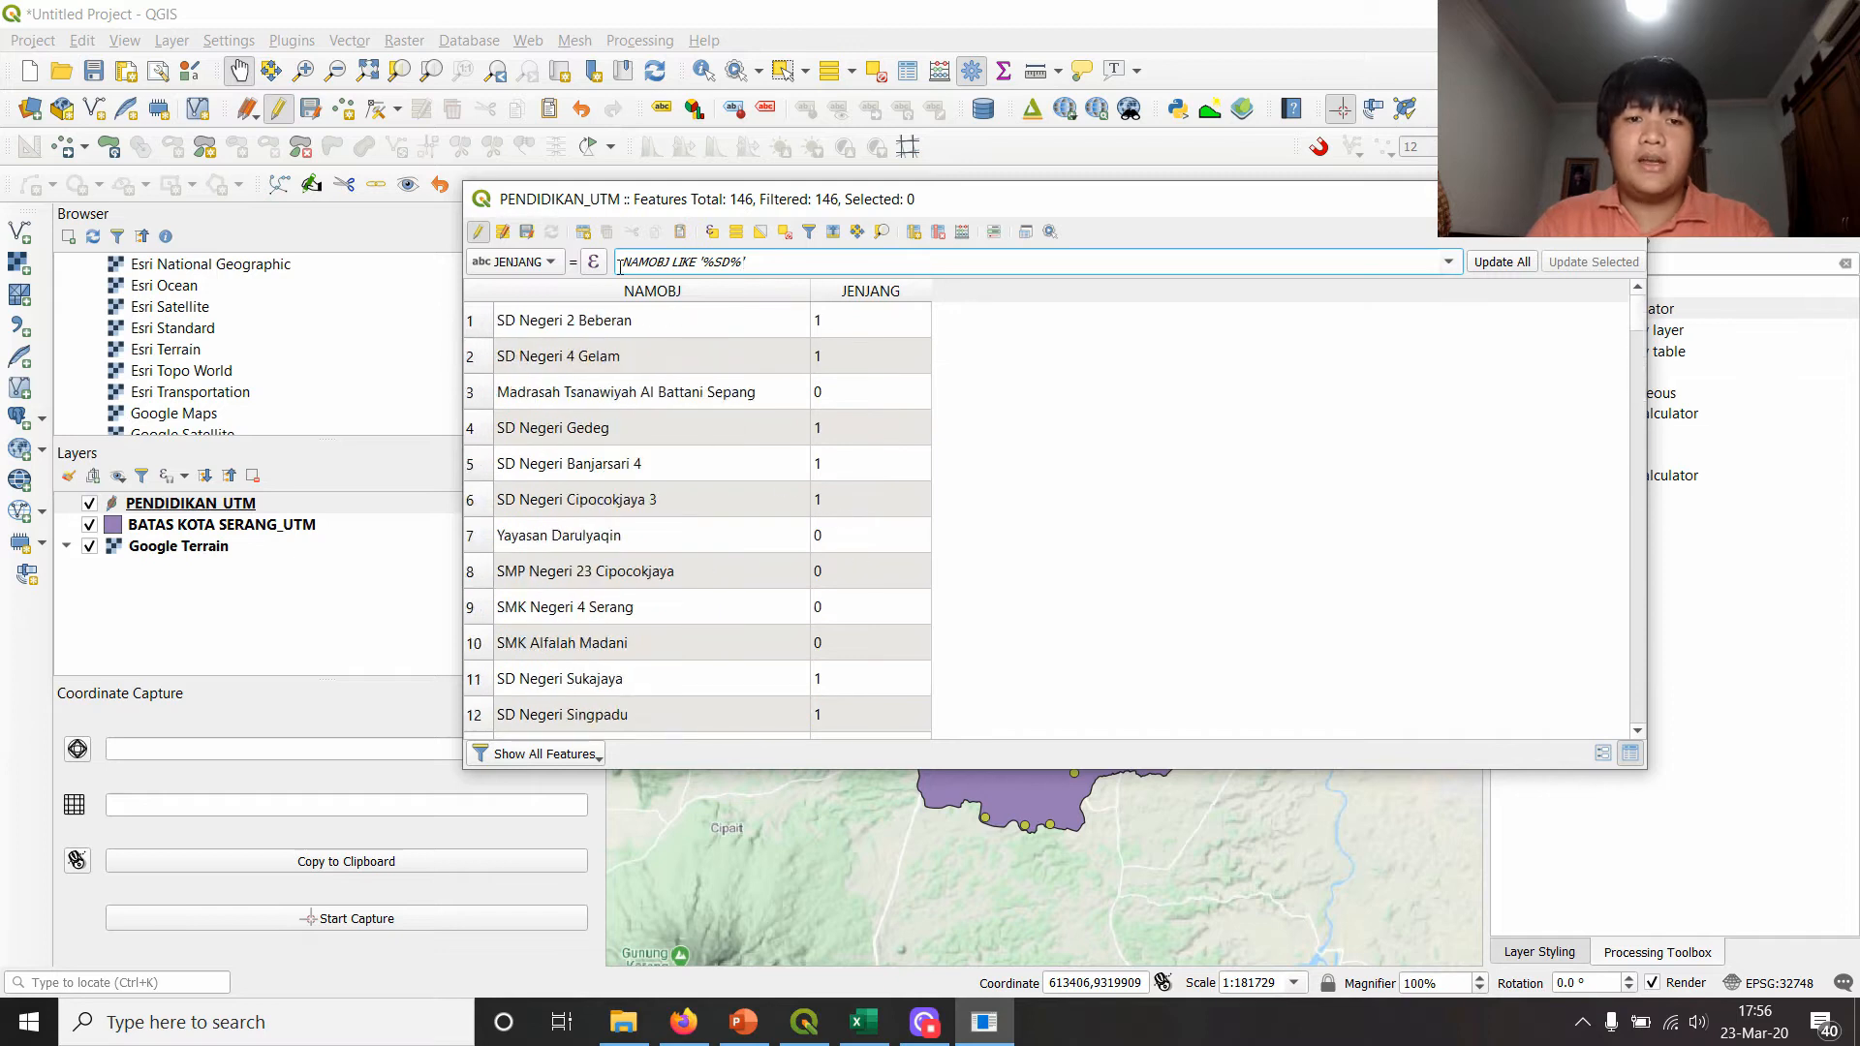
- Reopen the JENJANG expression, clear it, and insert the CASE conditional found by searching the functions for CASE
click(595, 263)
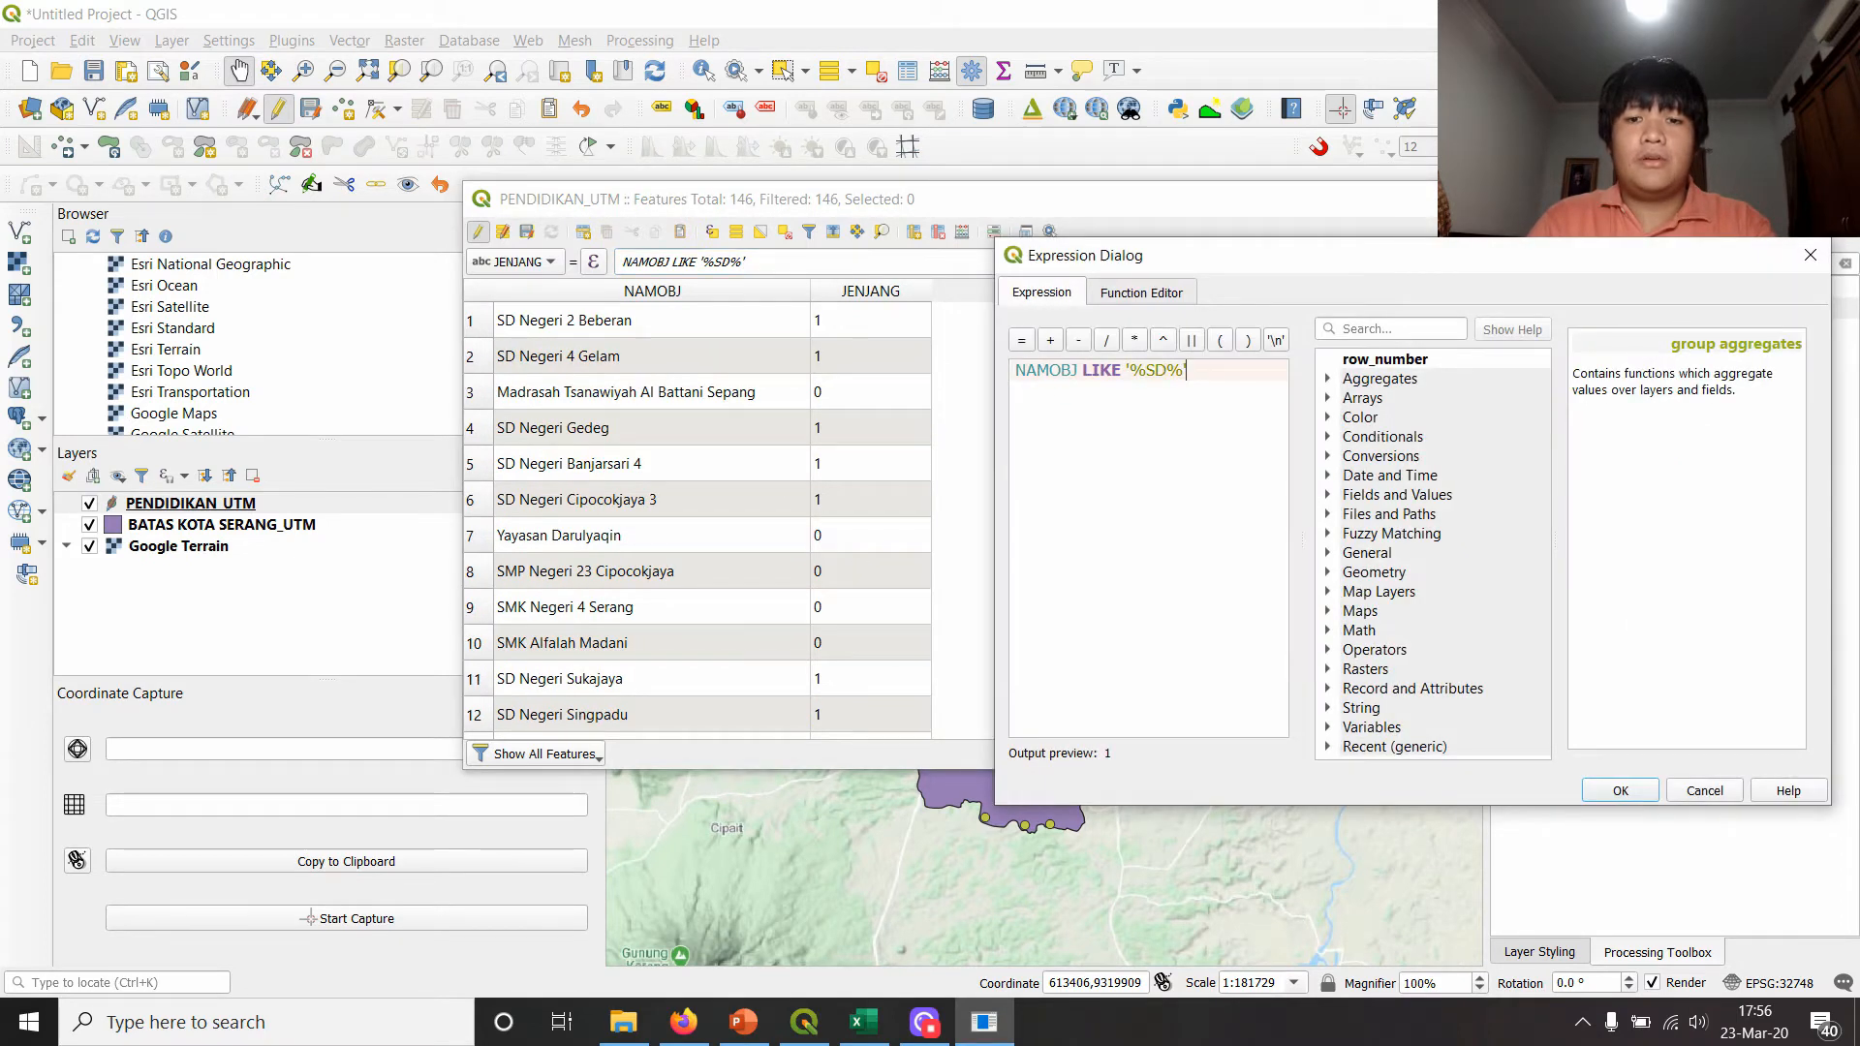
key(ctrl+a)
key(BackSpace)
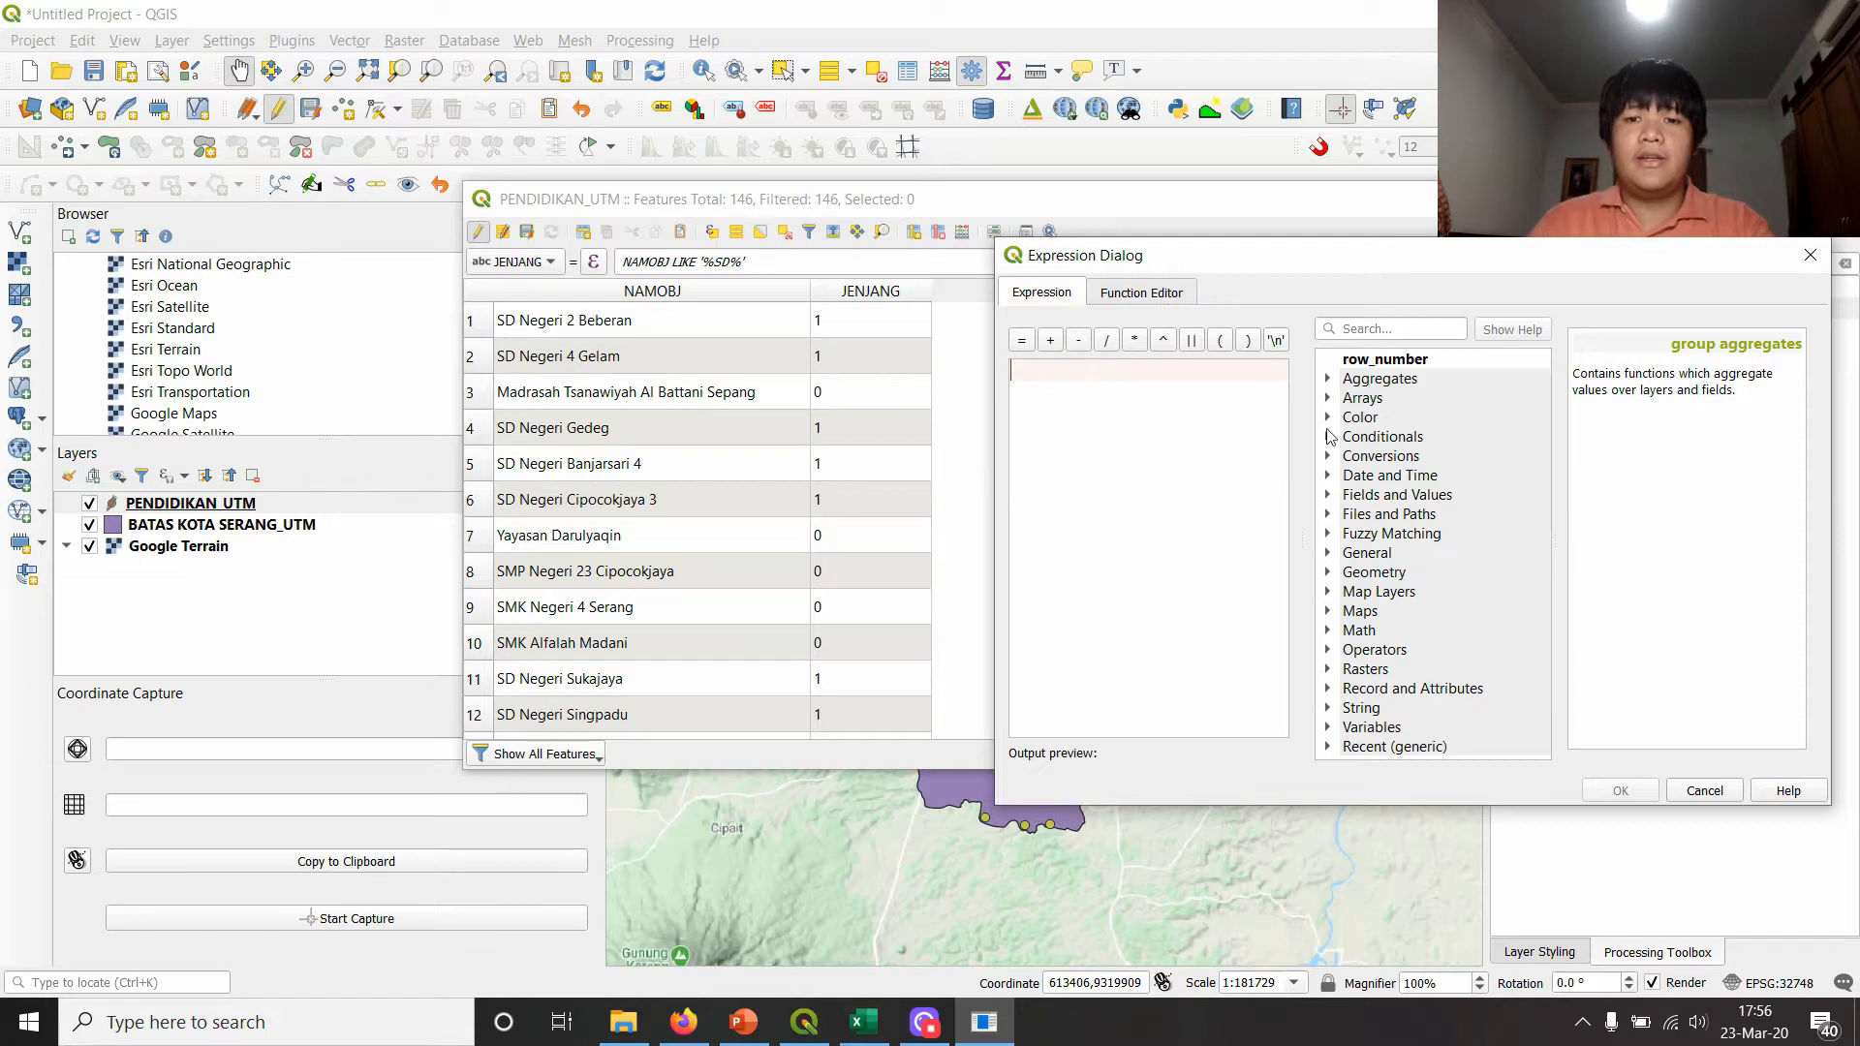
click(1366, 331)
text(CASE)
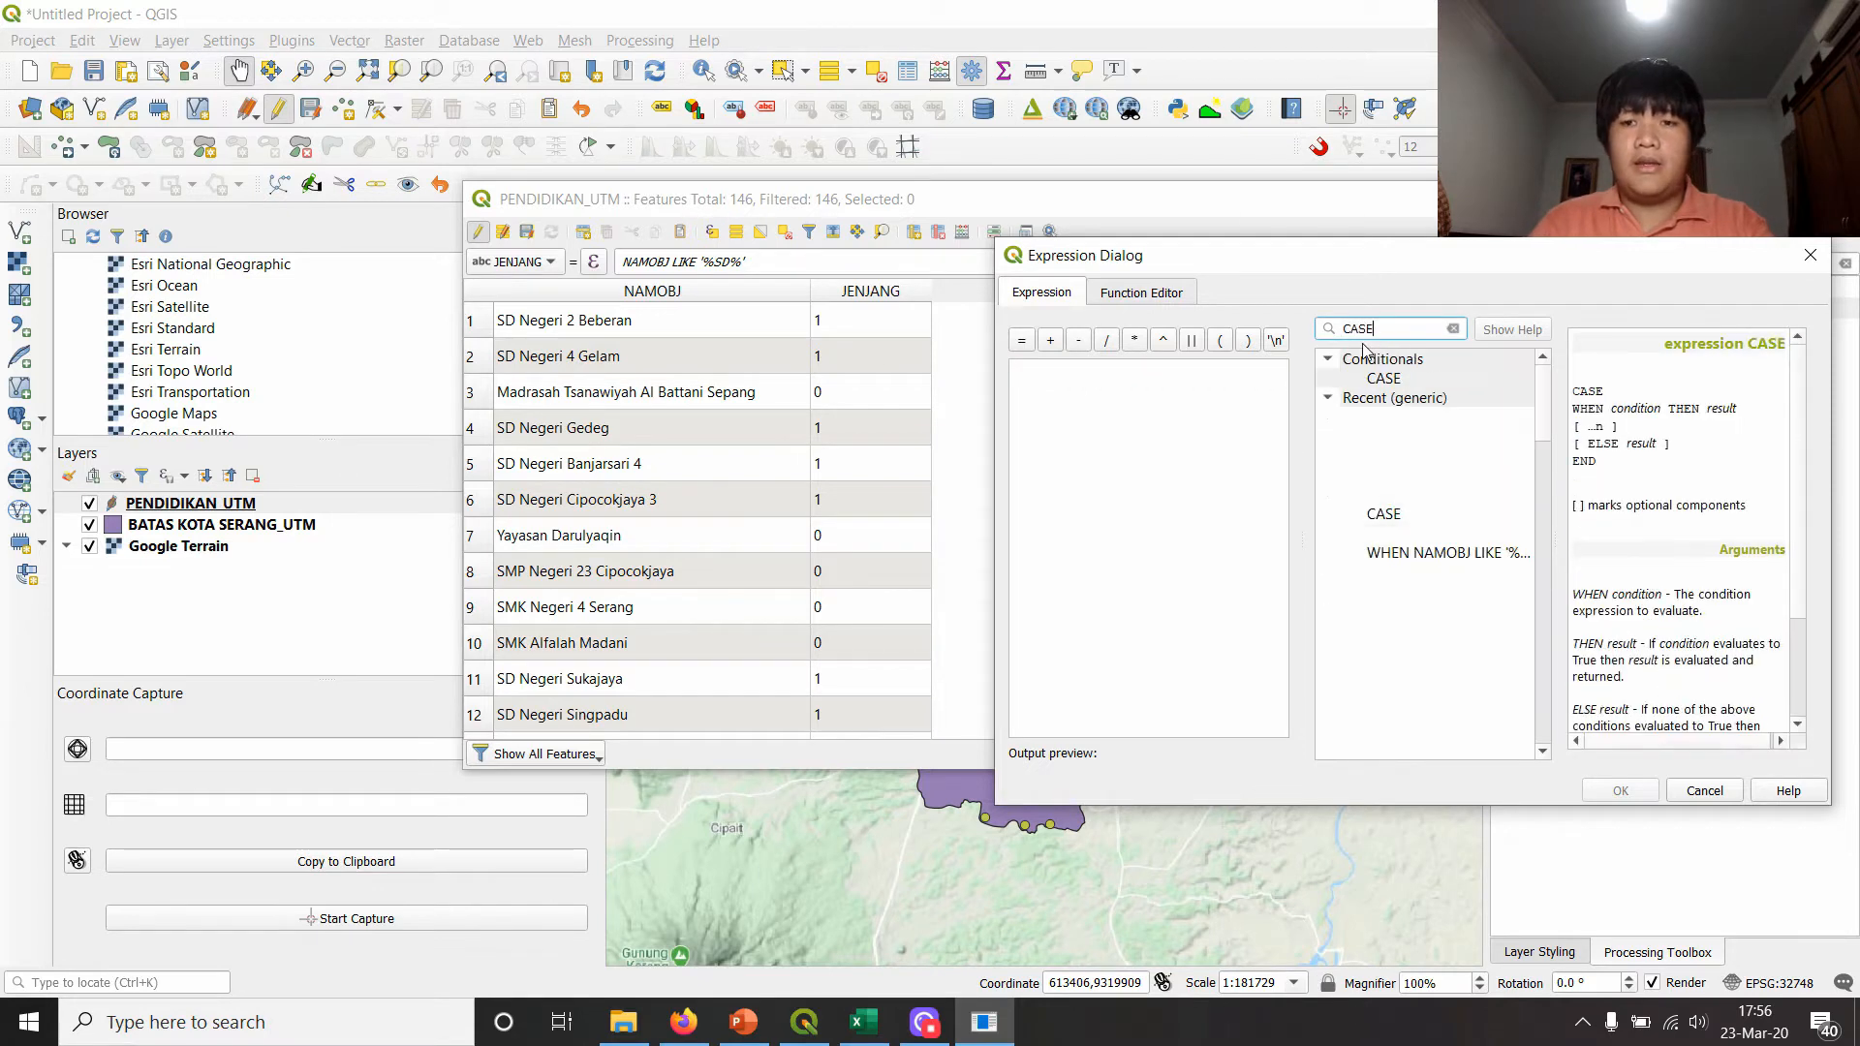
click(1383, 377)
double_click(1395, 383)
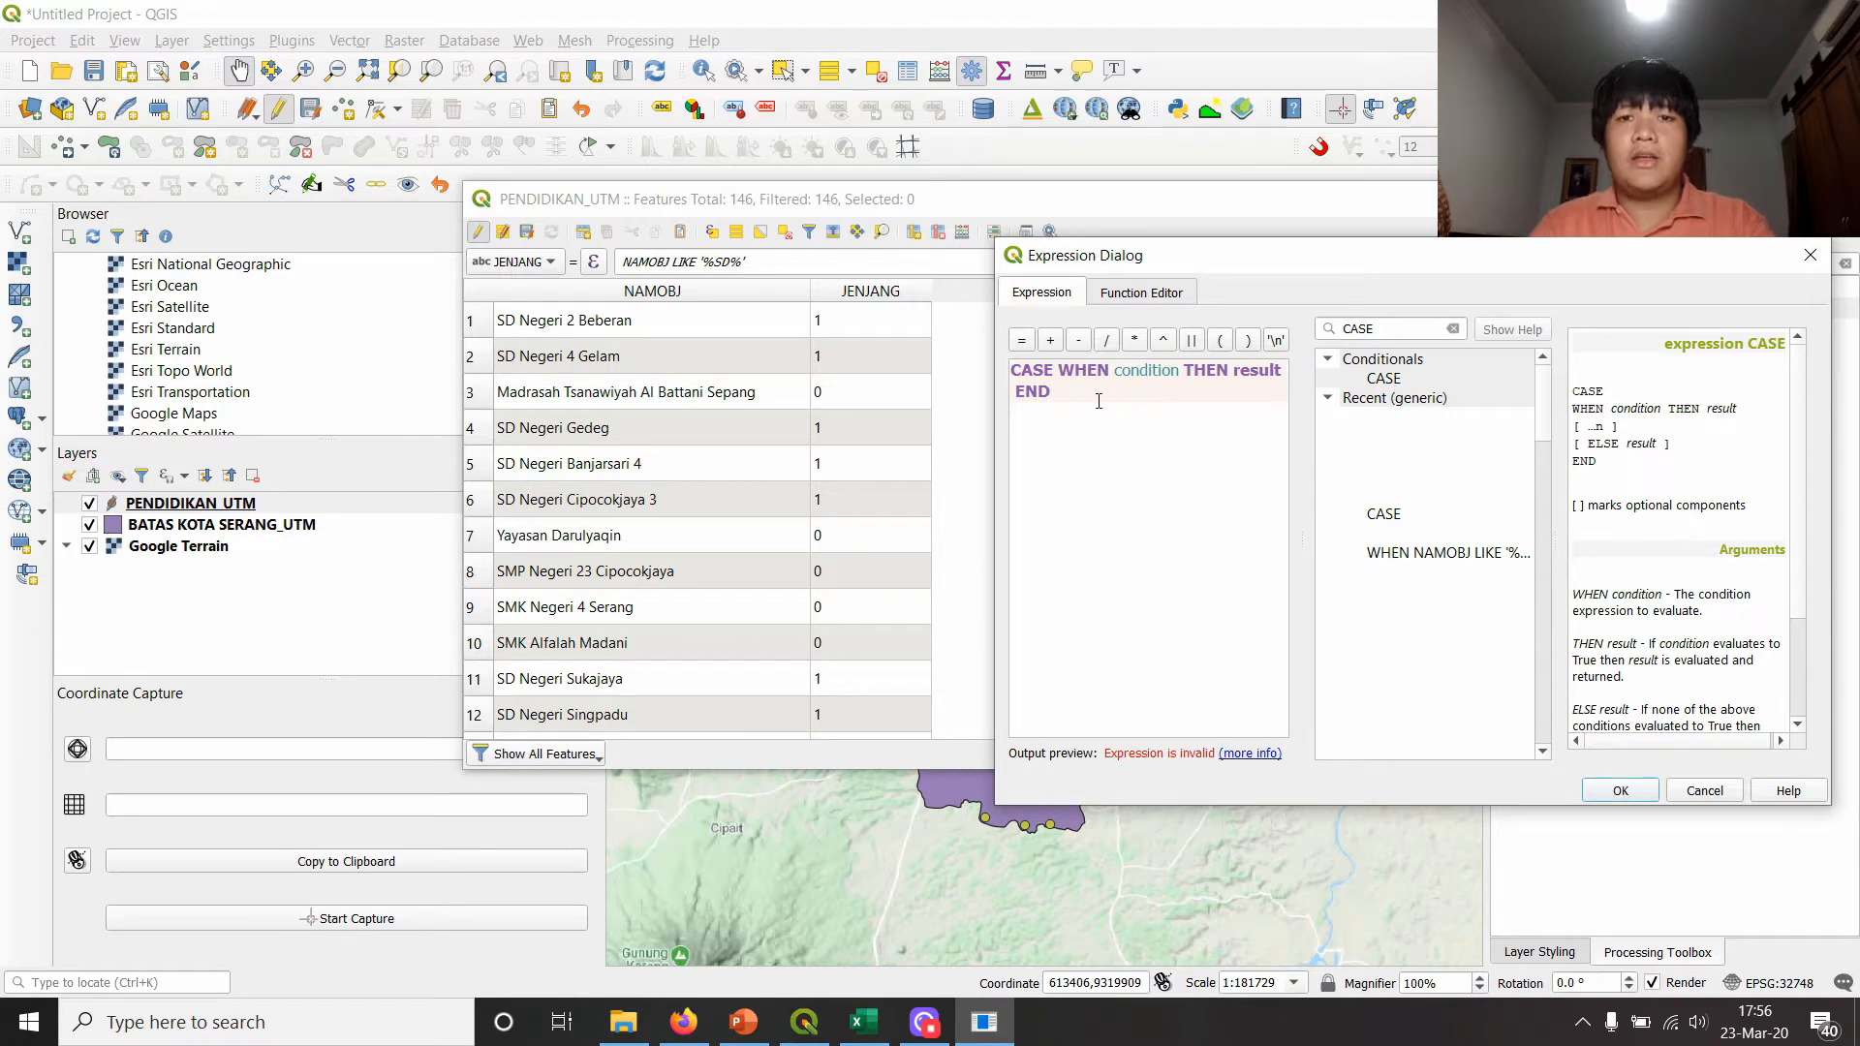
- Break the CASE template so that CASE, the WHEN clause and END stand on separate lines with blank lines between them
key(Return)
key(Return)
key(End)
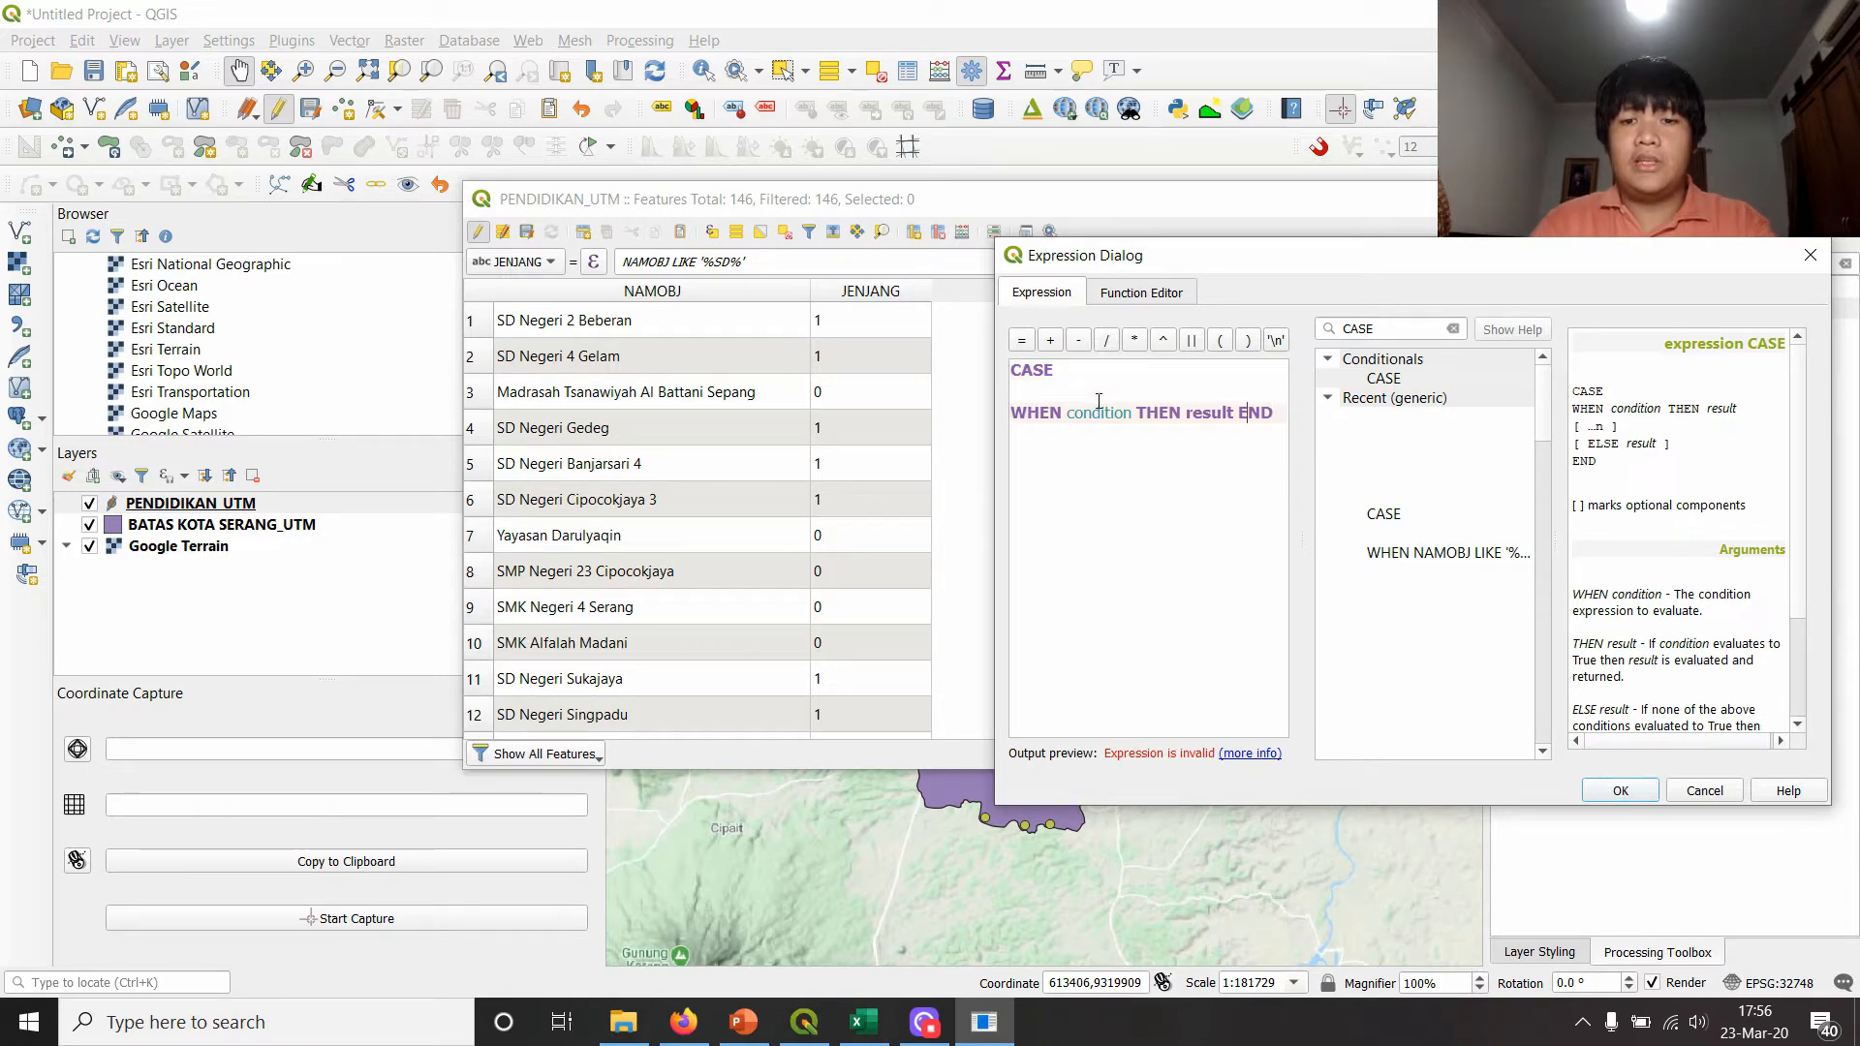
key(Return)
key(Return)
key(Left)
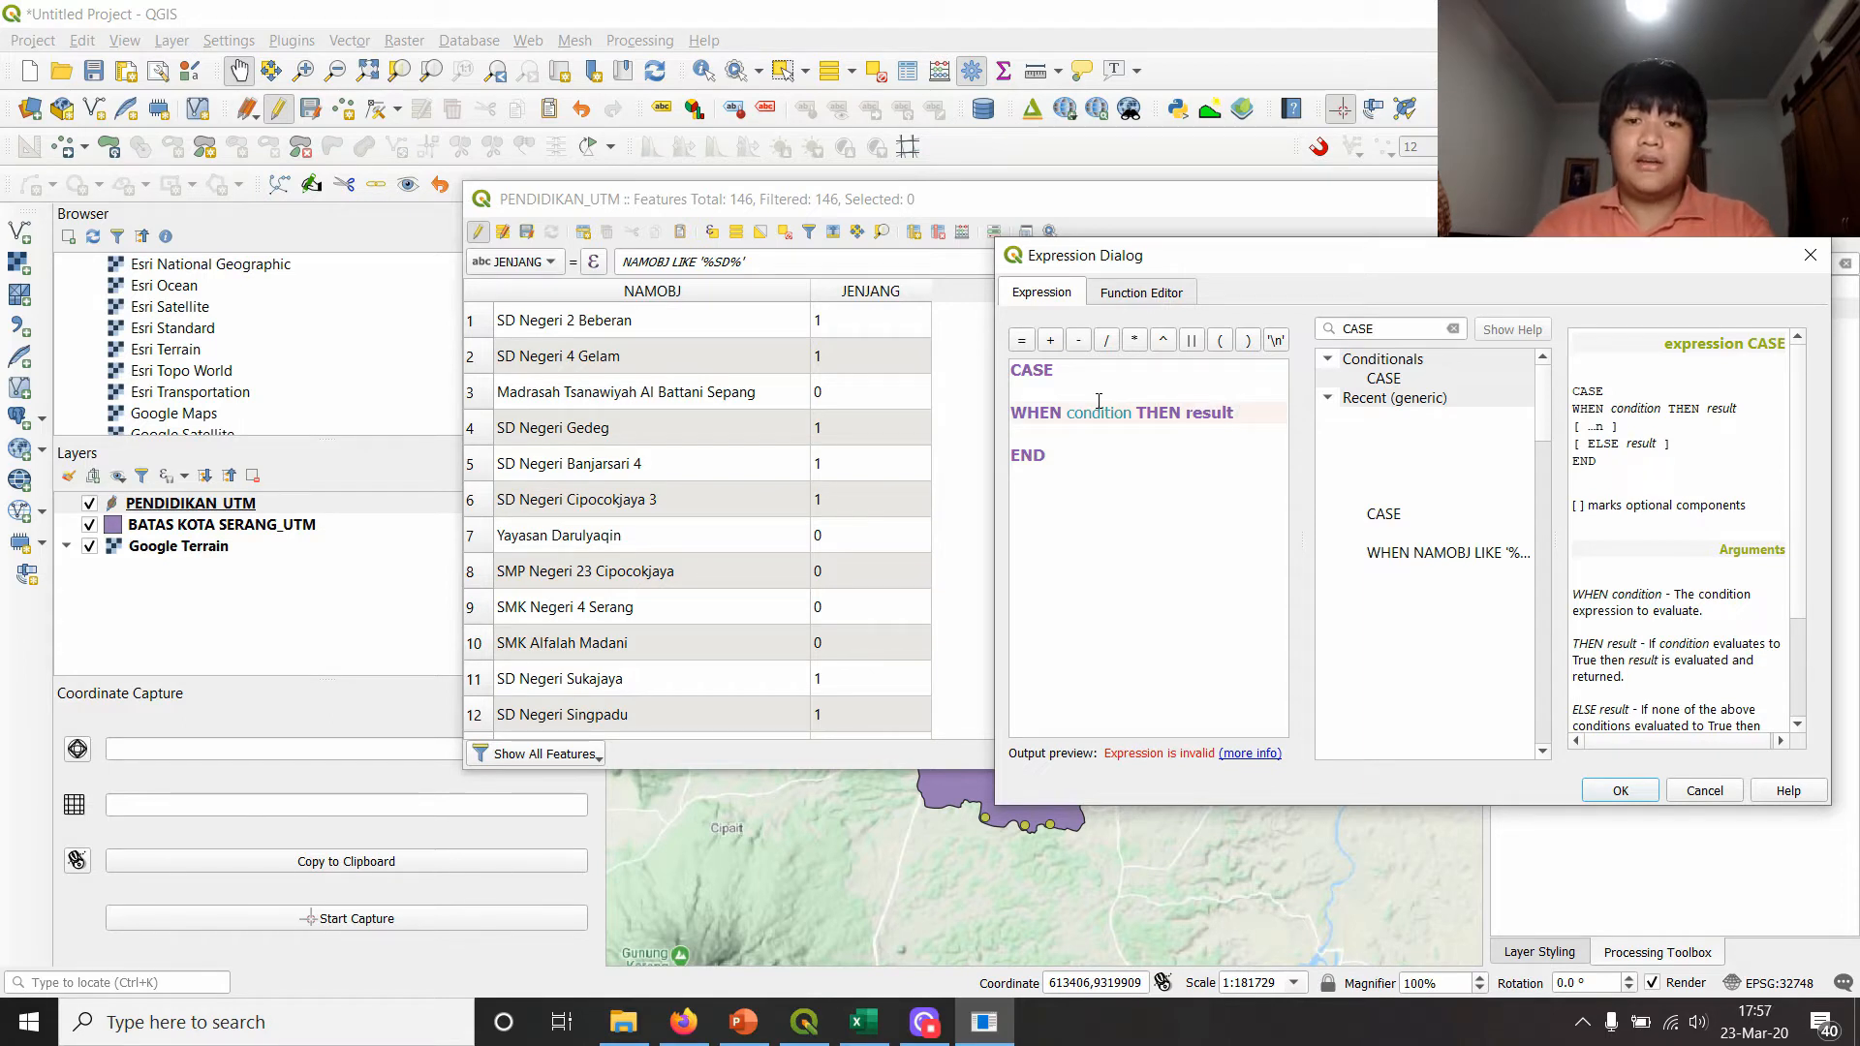
- Replace the condition placeholder in the WHEN clause with NAMOBJ LIKE '%SD%' = 1
double_click(1098, 413)
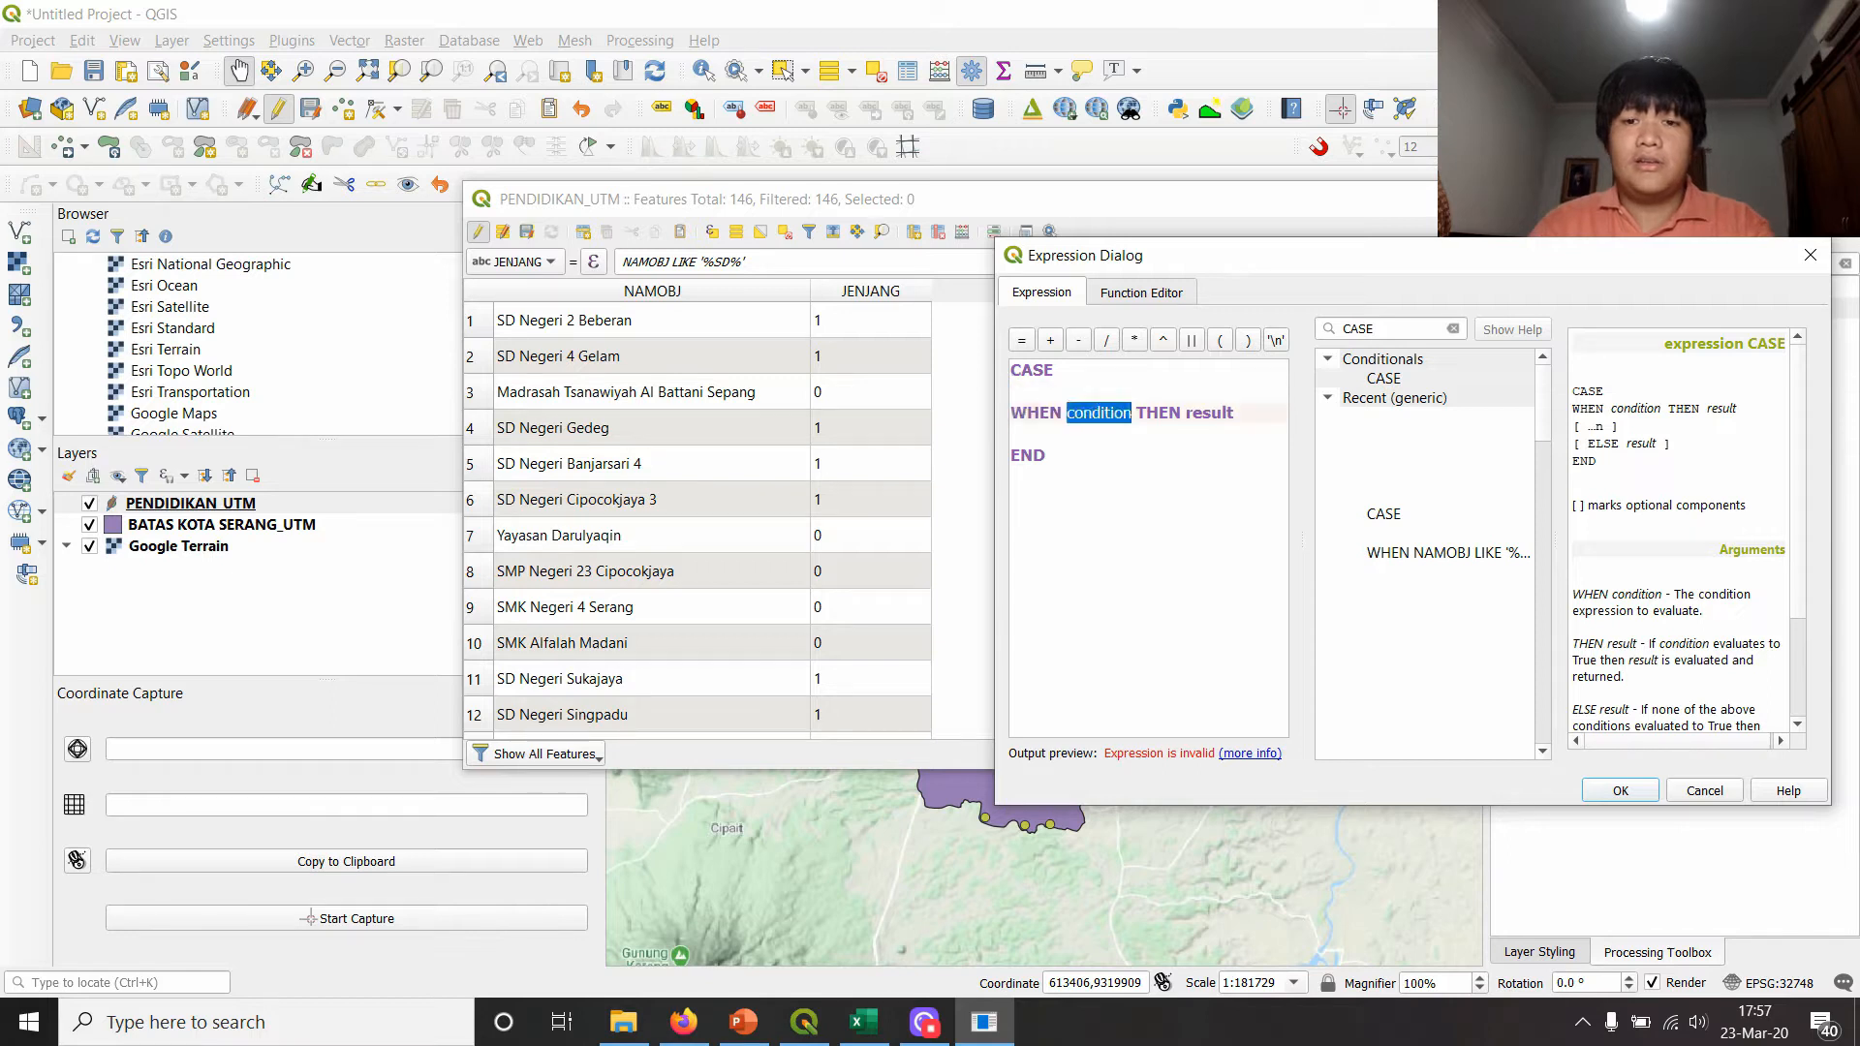
drag(1188, 414, 1237, 415)
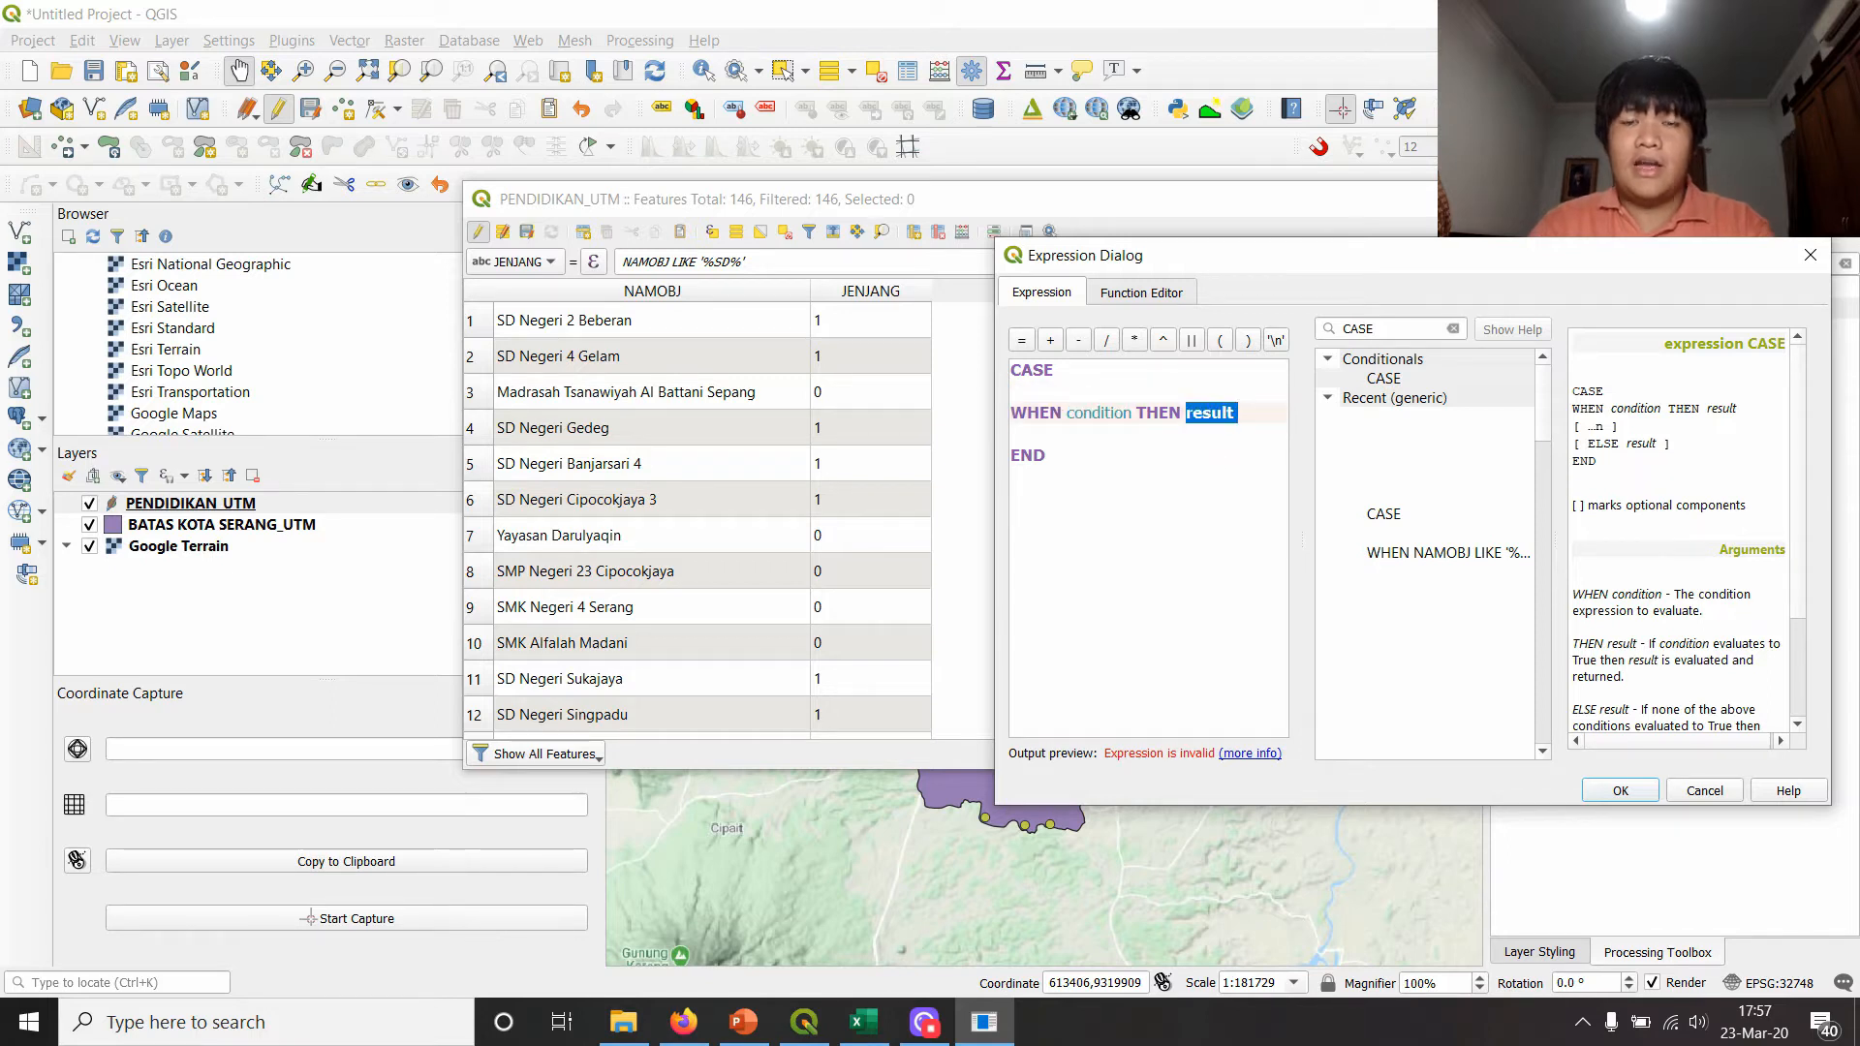
click(1131, 414)
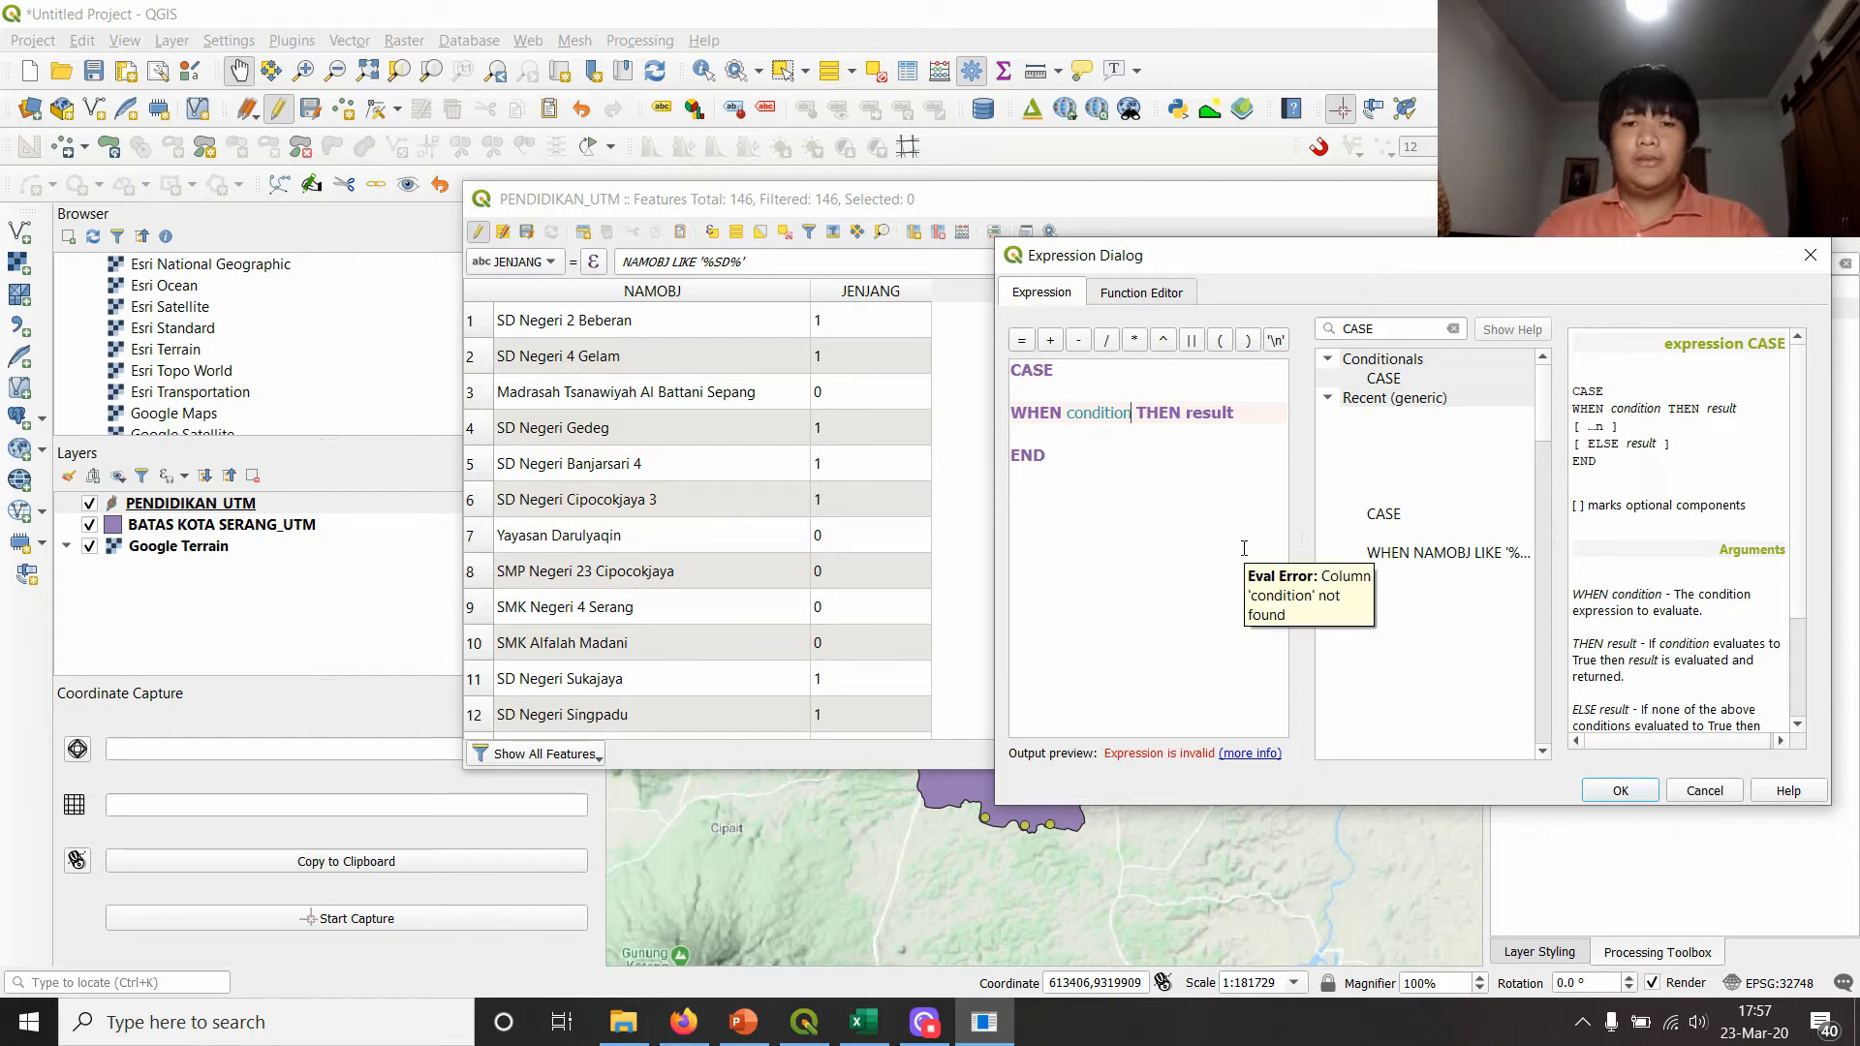
key(shift+Left)
key(shift+Left)
key(shift+Left)
key(shift+Left)
key(shift+Left)
key(shift+Left)
key(shift+Left)
key(shift+Left)
key(shift+Left)
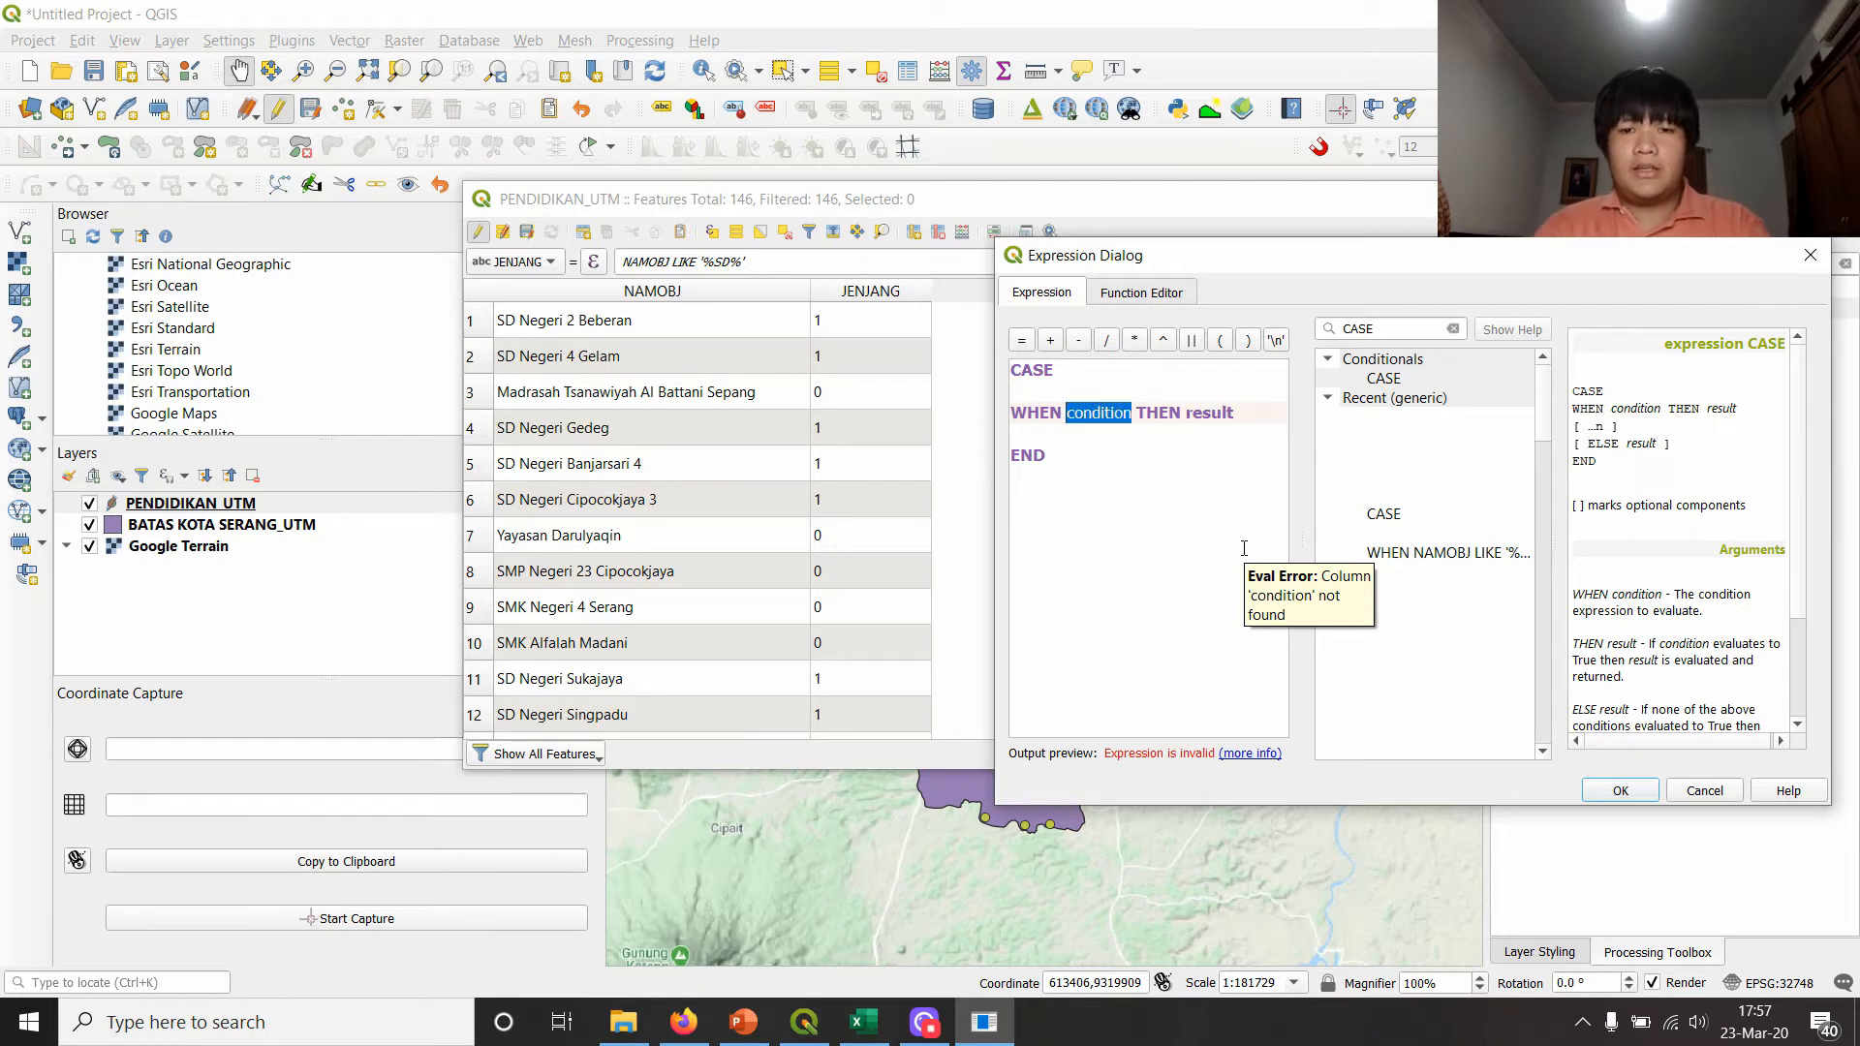
text(NAMOBJ)
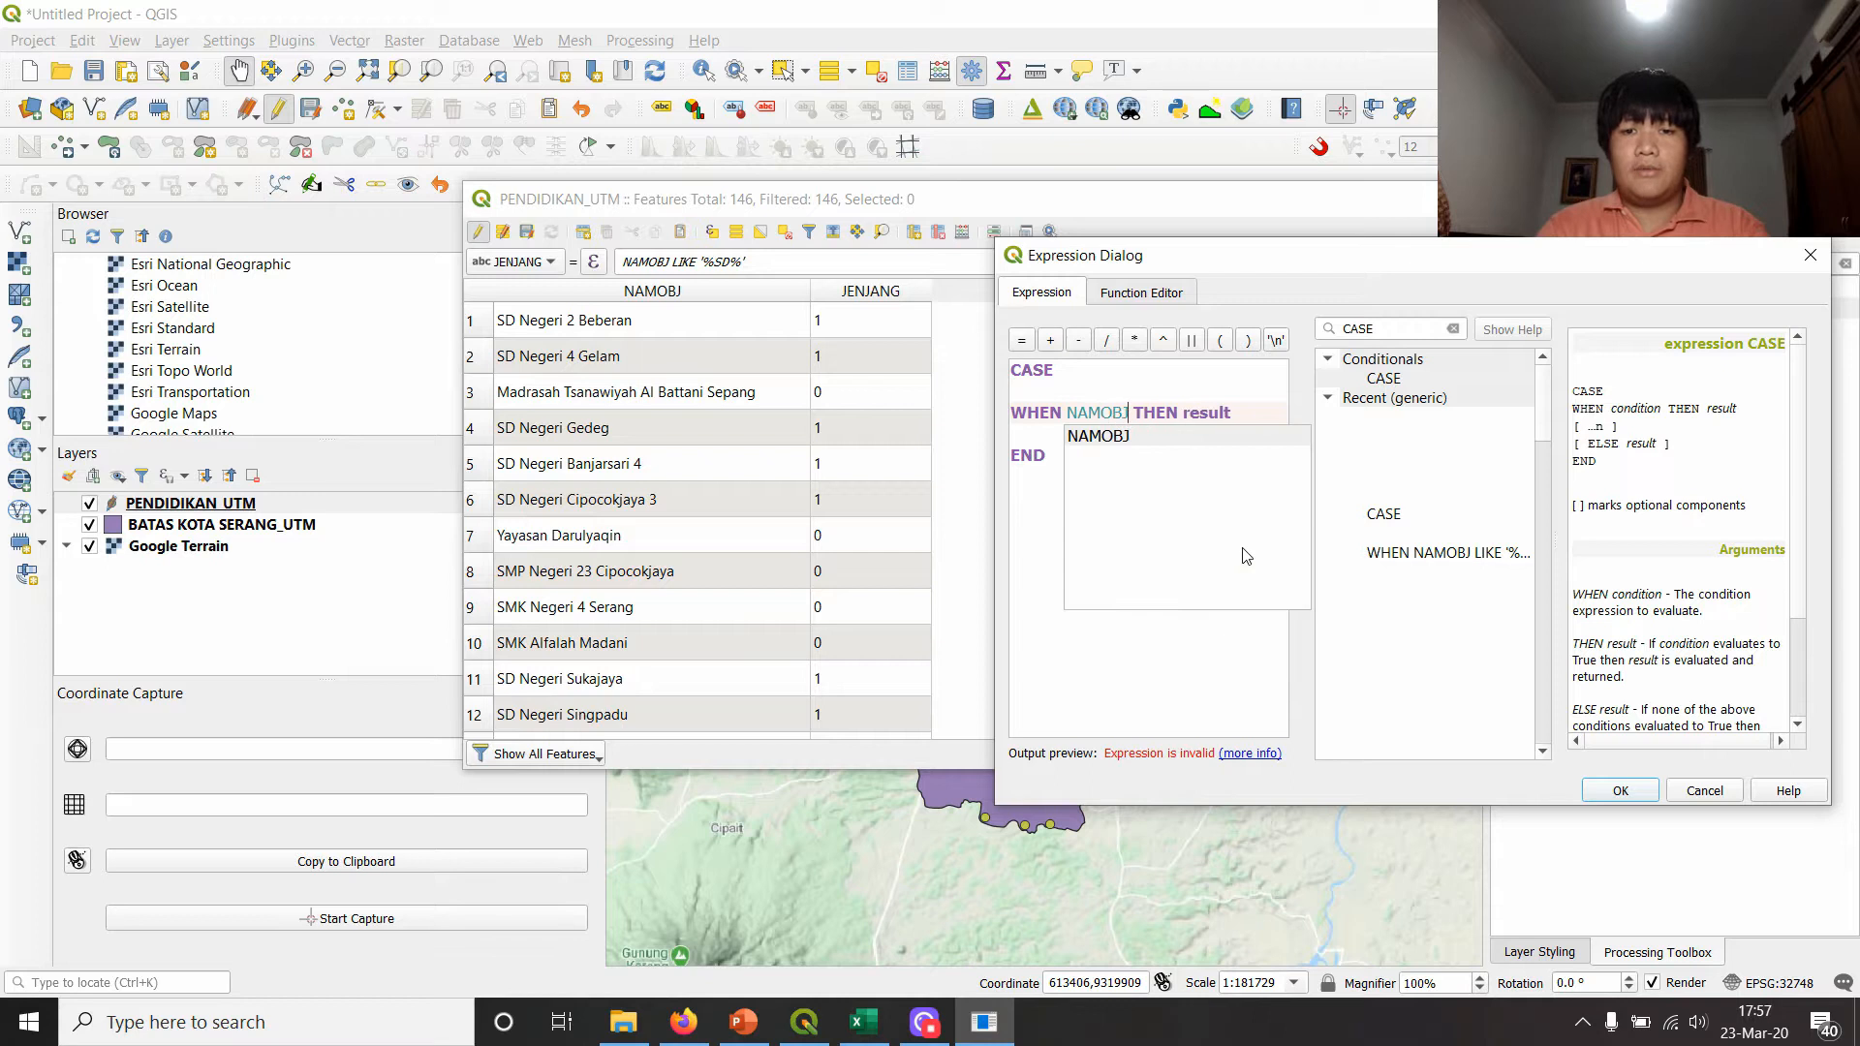
text( LIKE  )
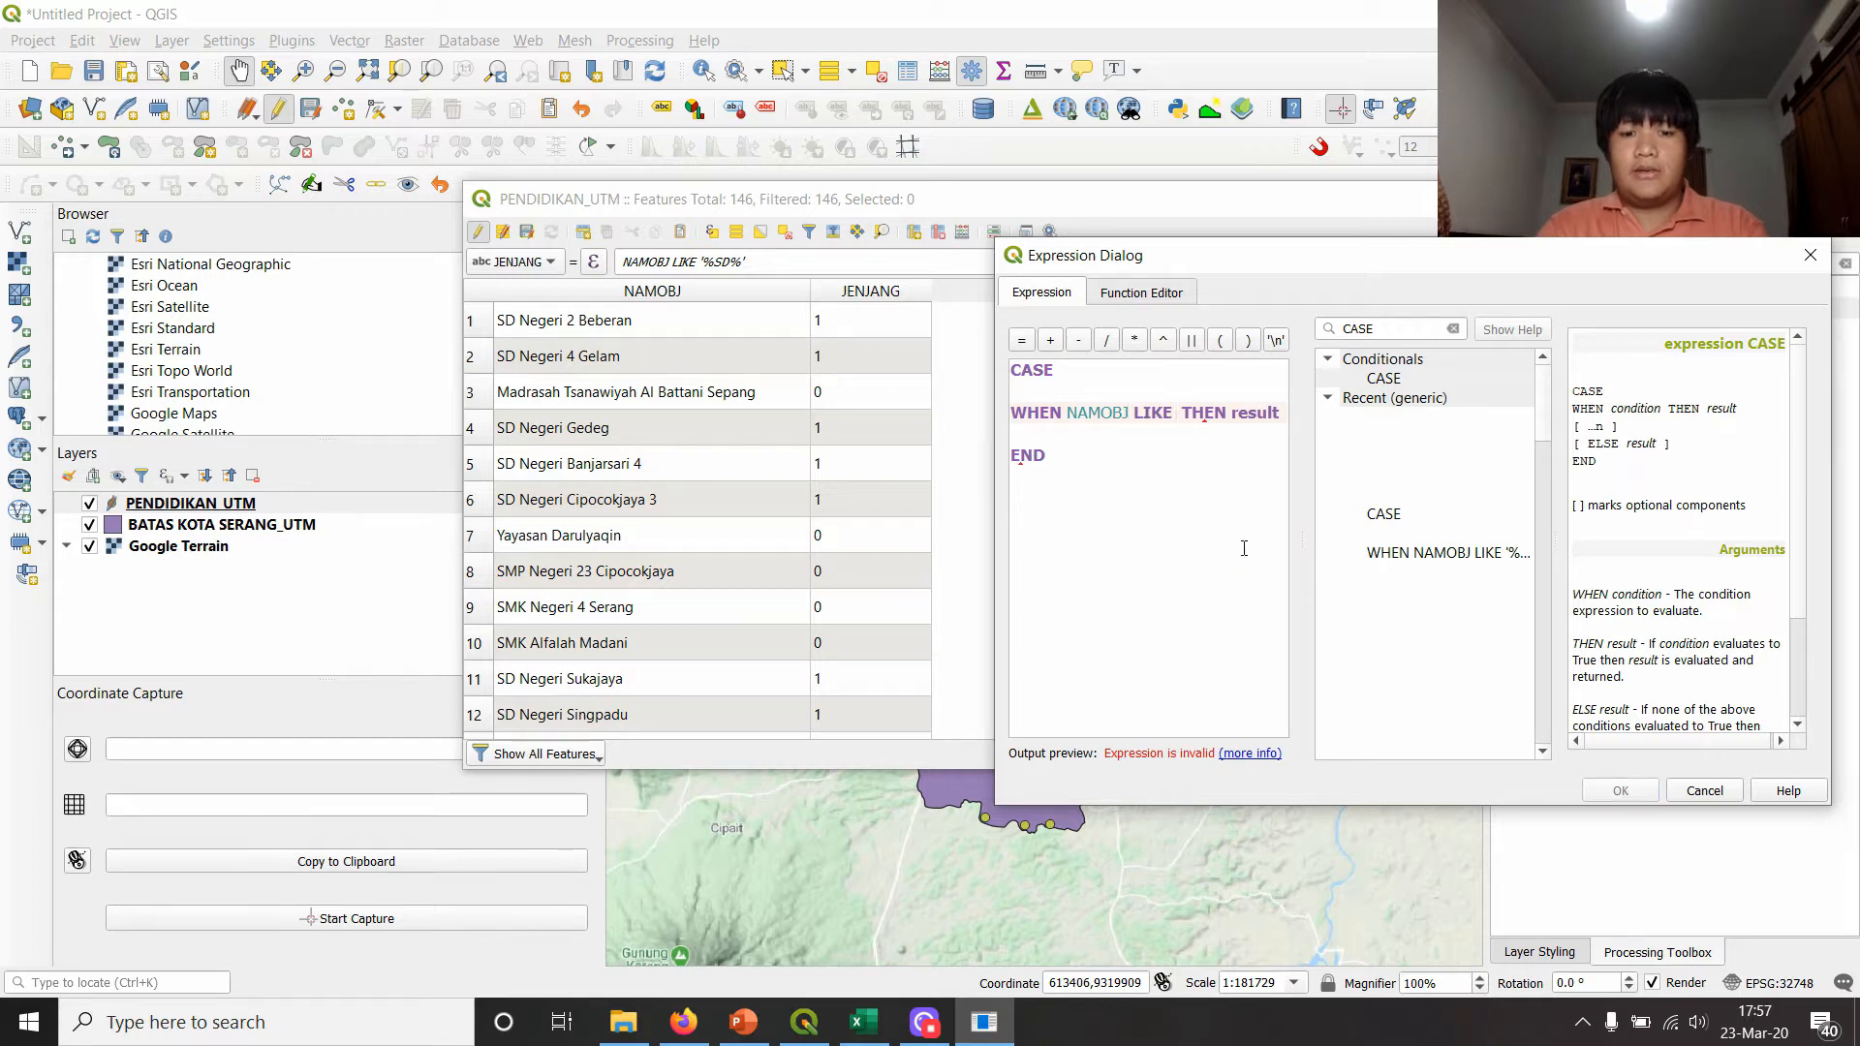
text(%)
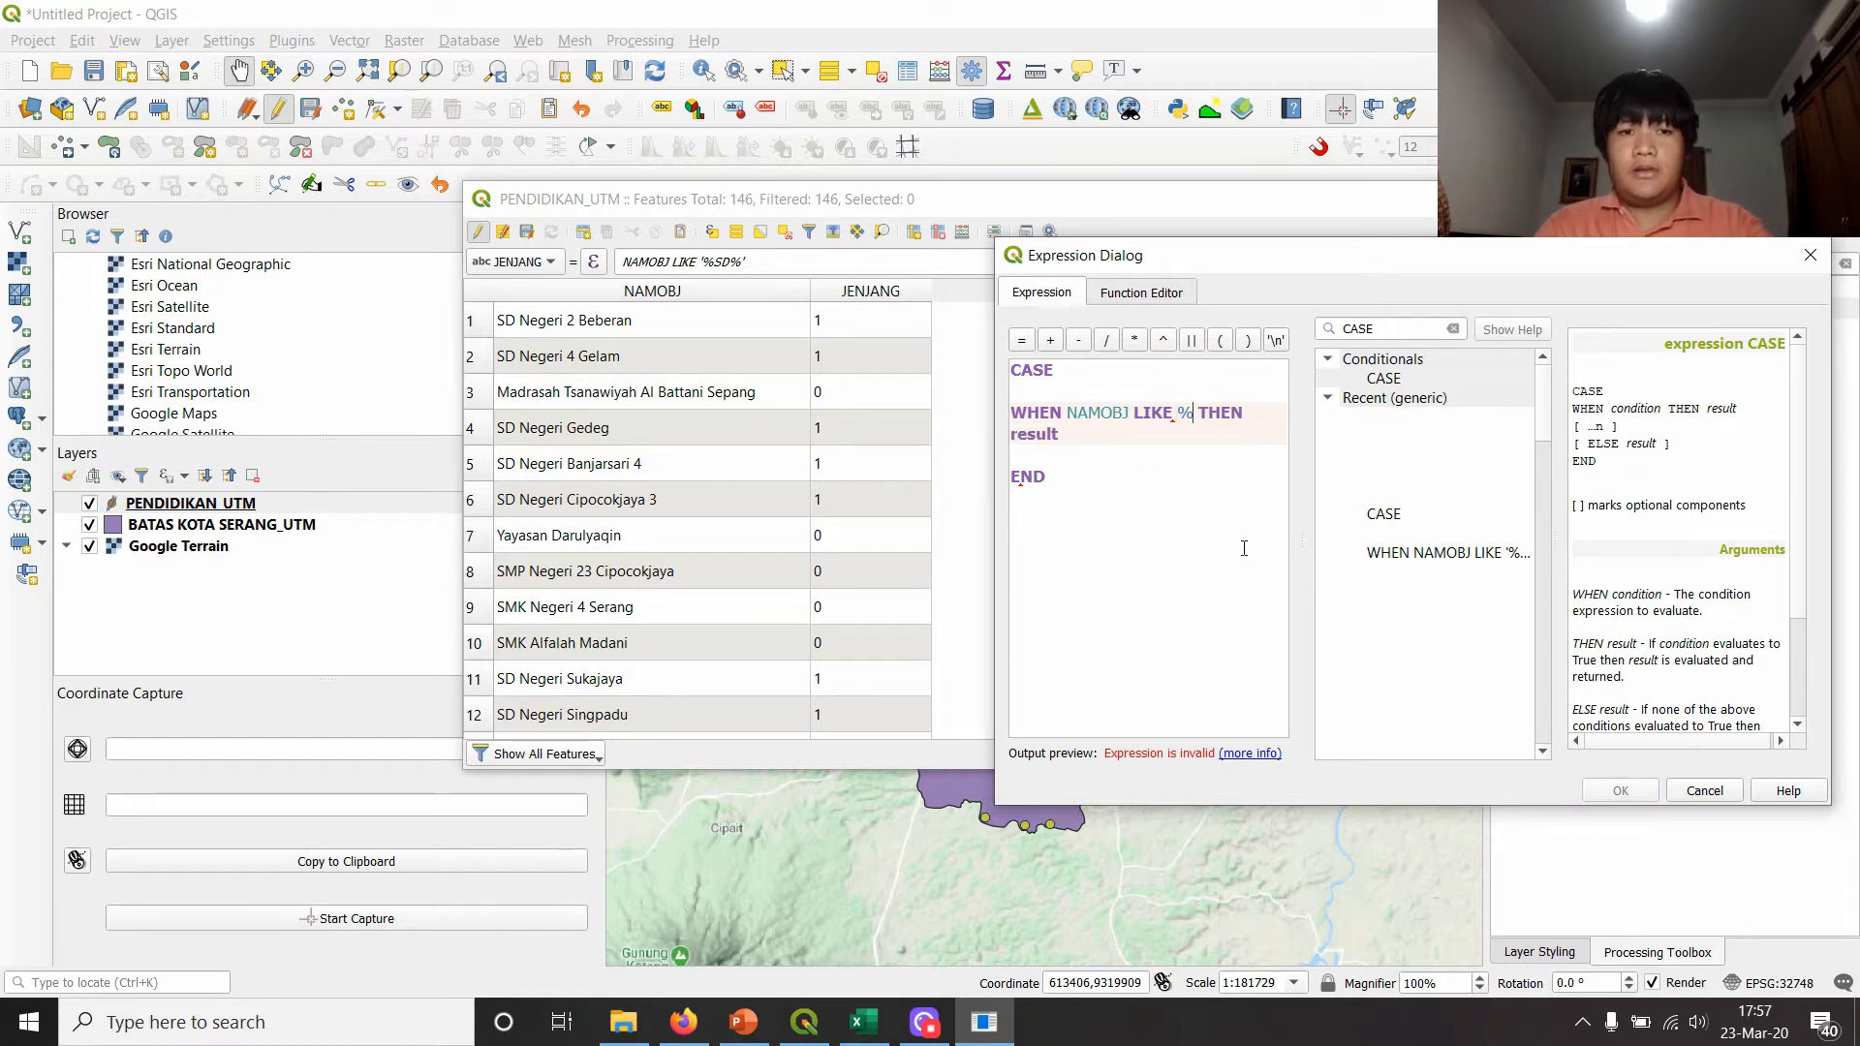
text(SD%)
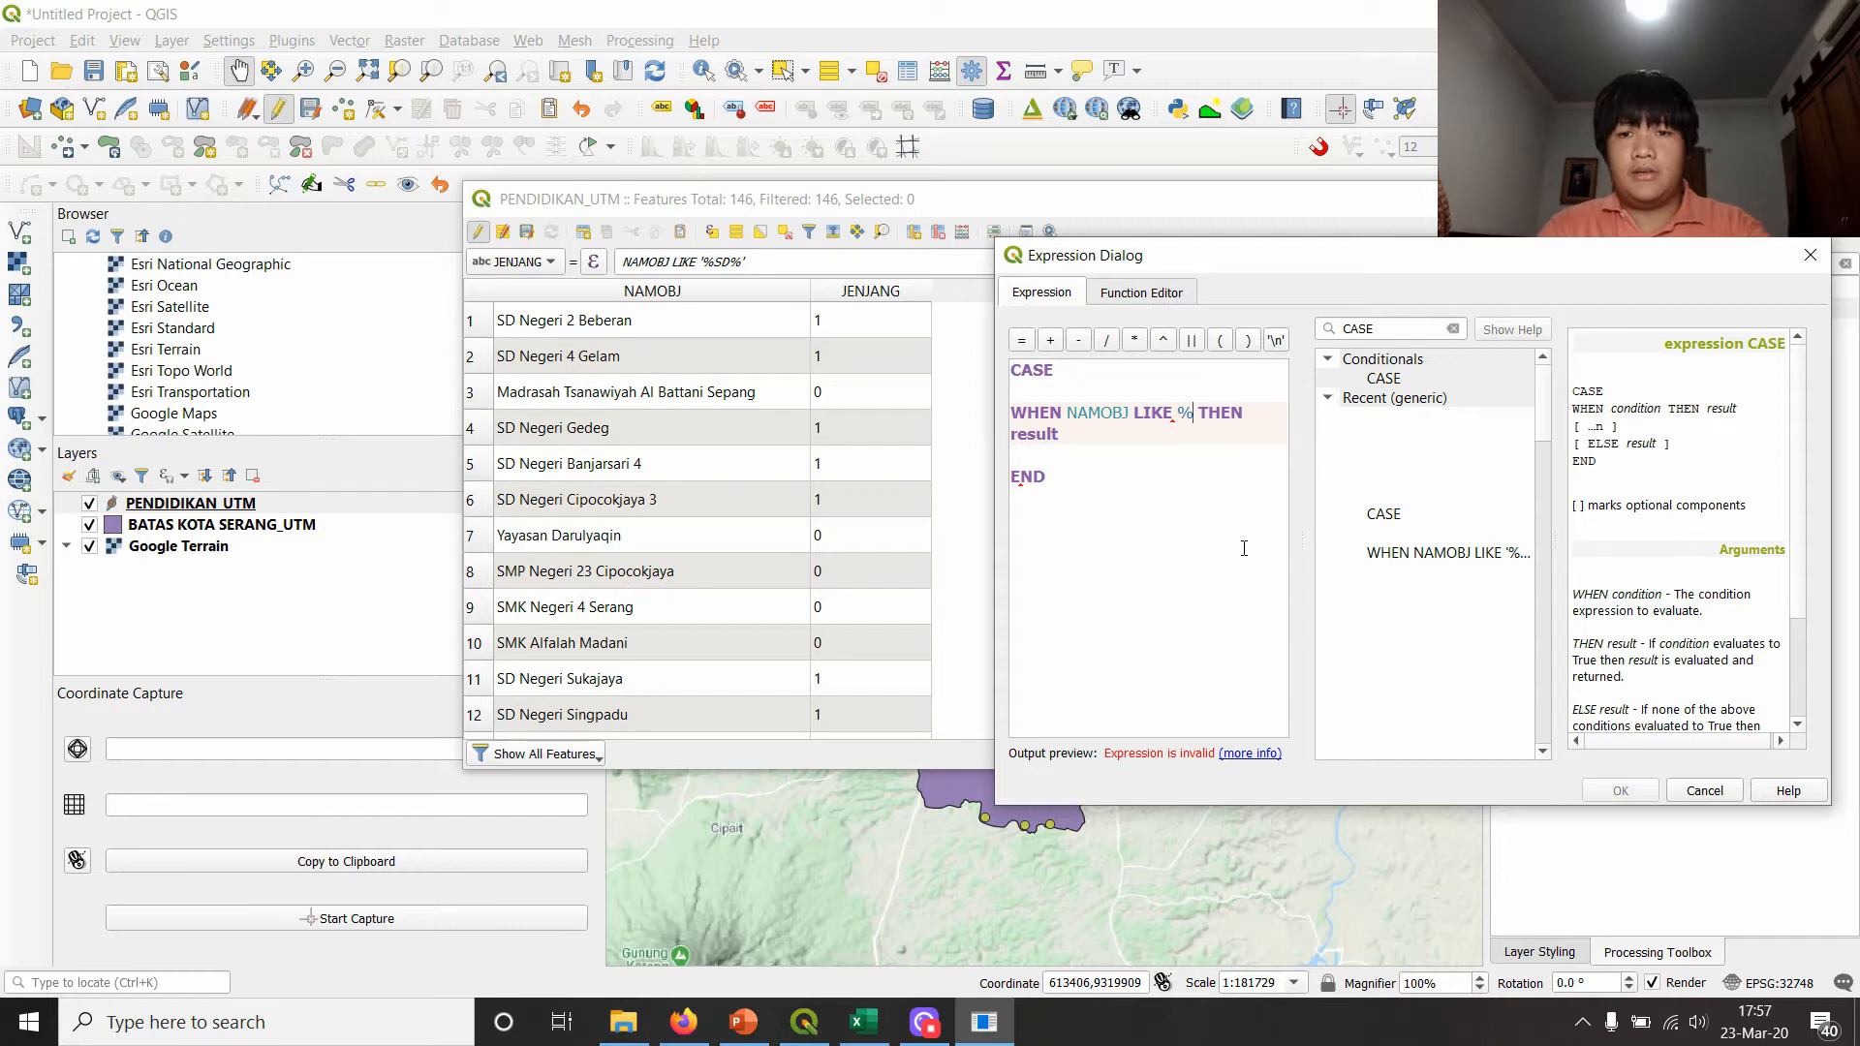
text(')
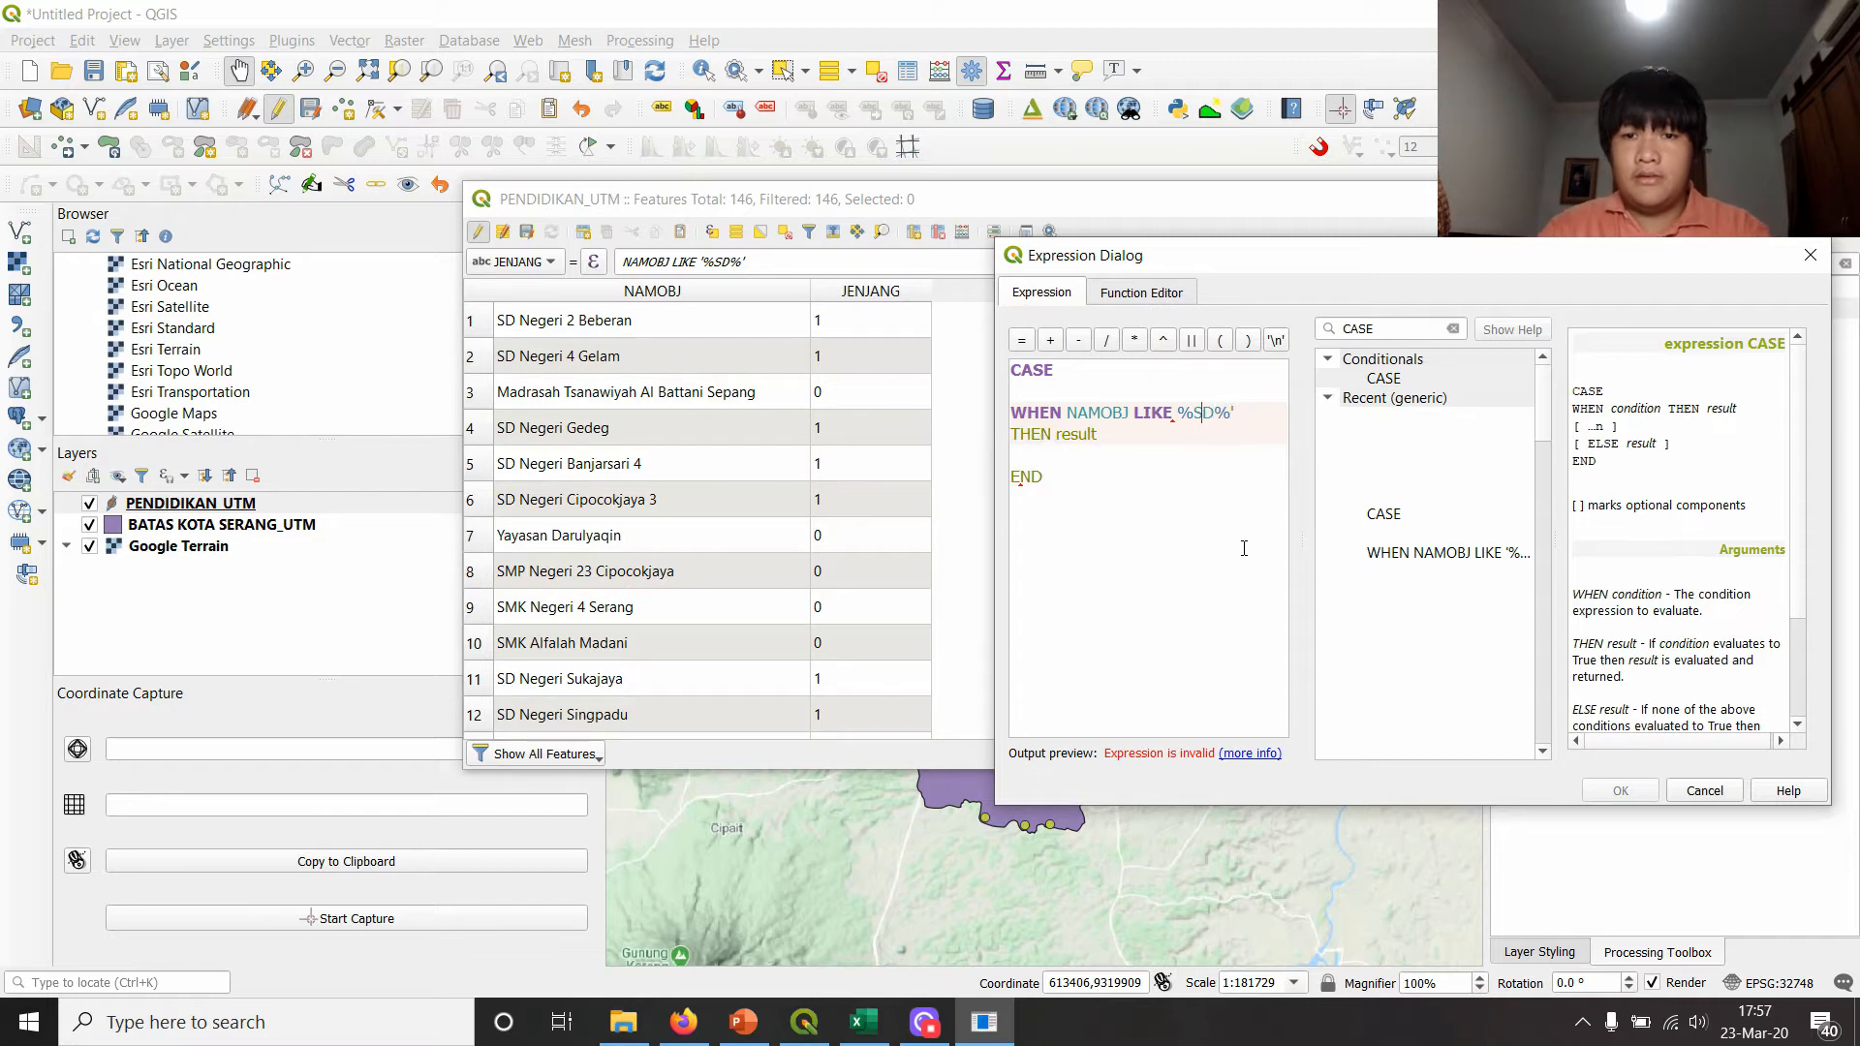
text(')
key(Right)
key(Right)
key(Right)
text(= 1)
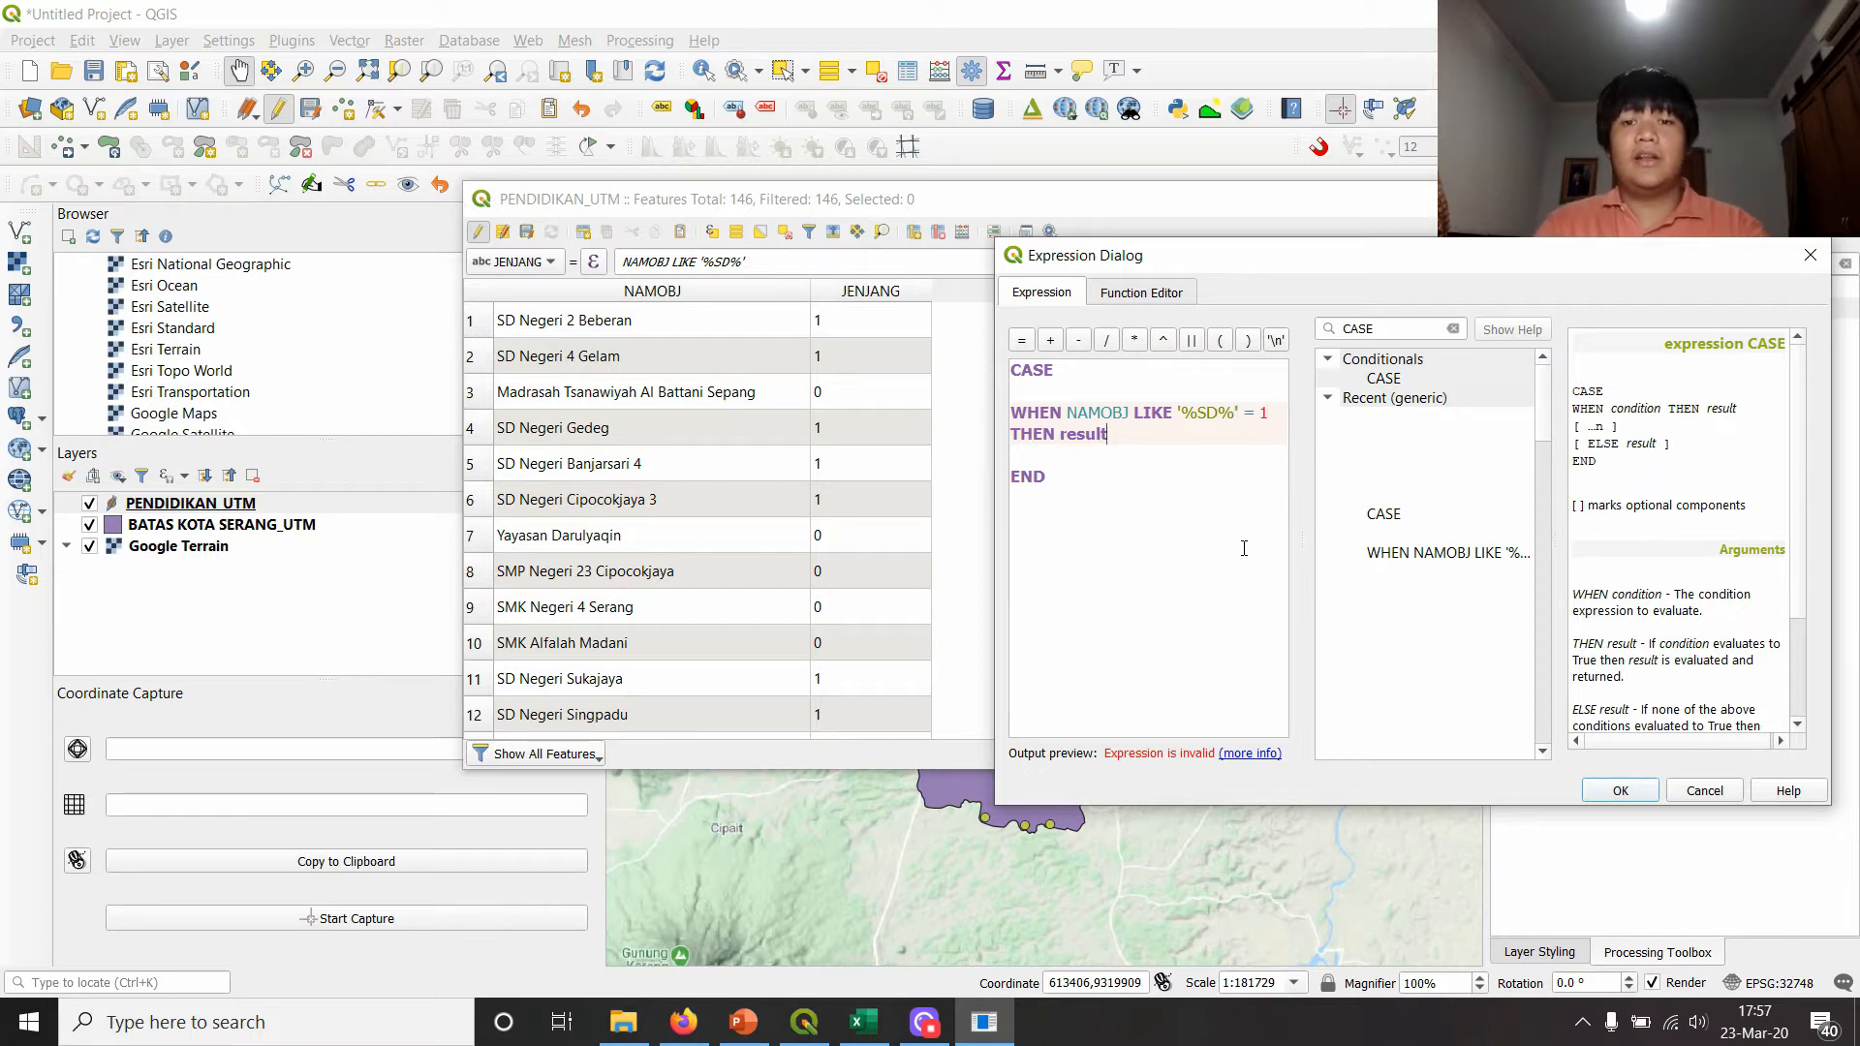
- Replace the result placeholder after THEN with the quoted text 'Pendidikan Dasar'
key(BackSpace)
key(BackSpace)
key(BackSpace)
key(BackSpace)
key(BackSpace)
key(BackSpace)
text('Pendidiikan Dasar')
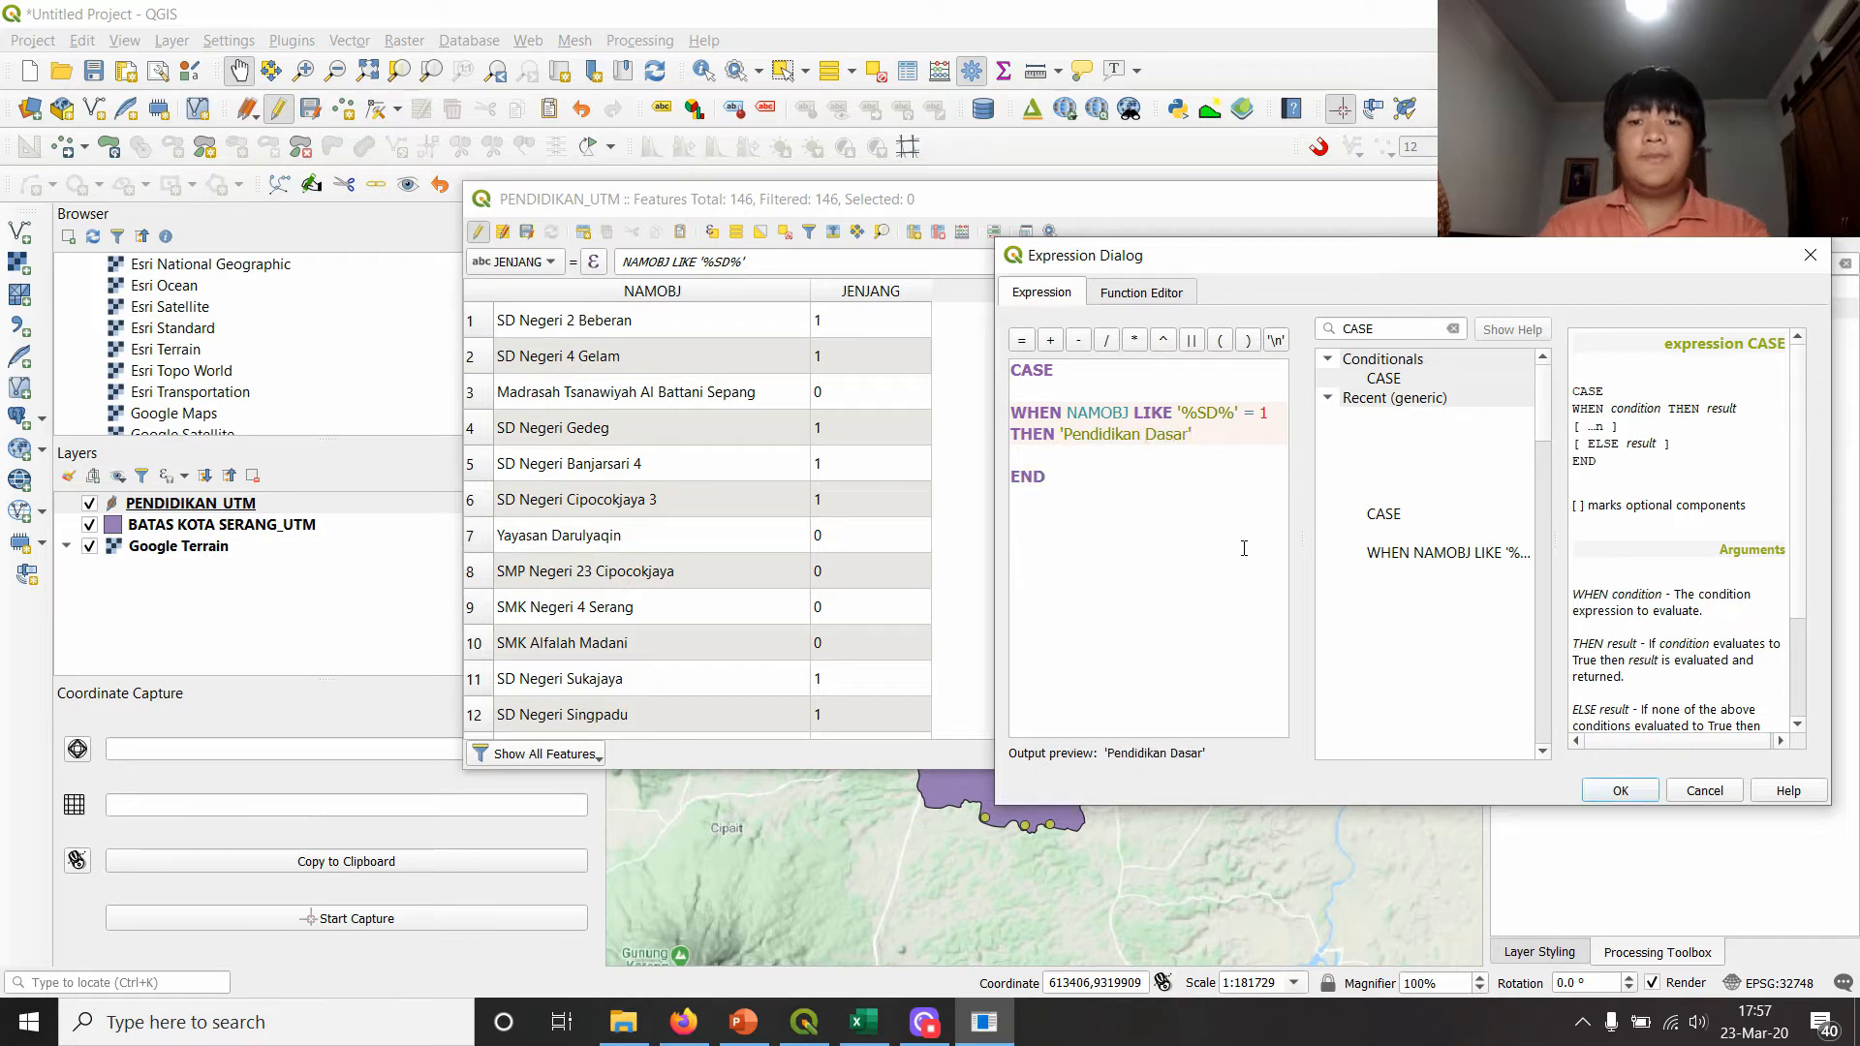
key(BackSpace)
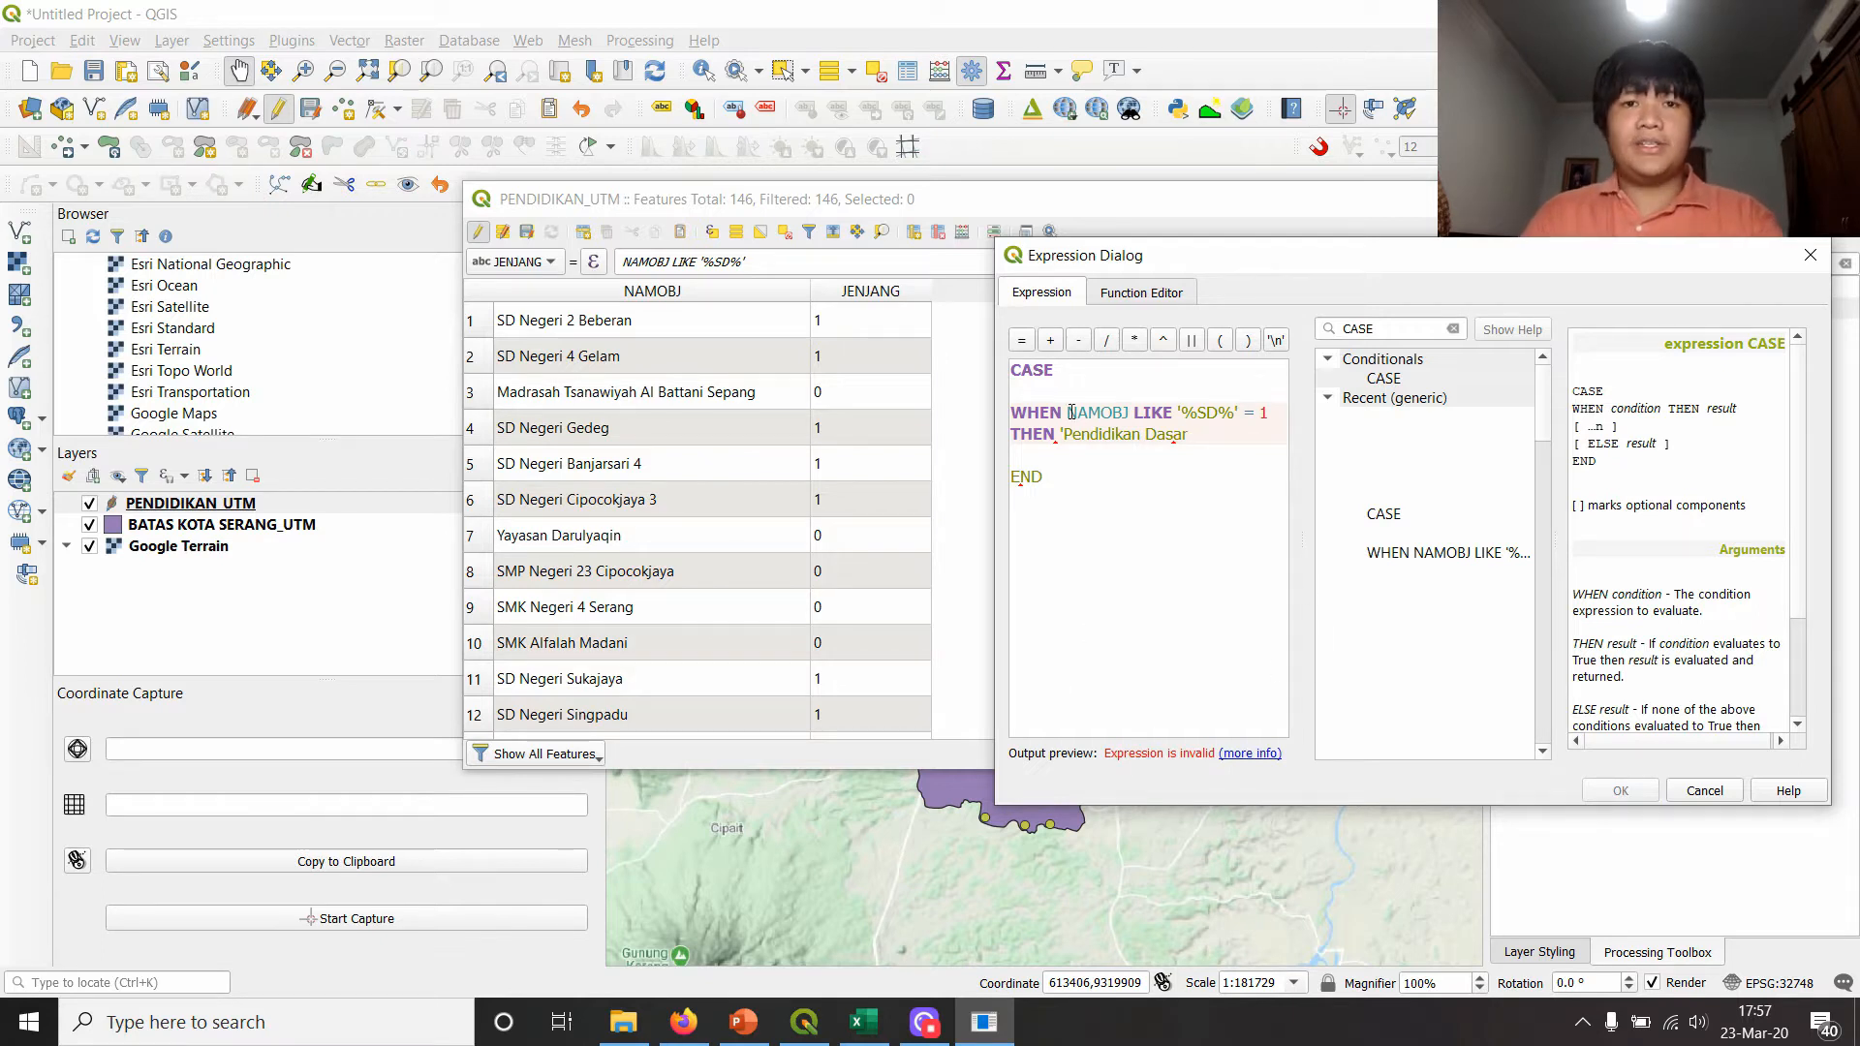
text(')
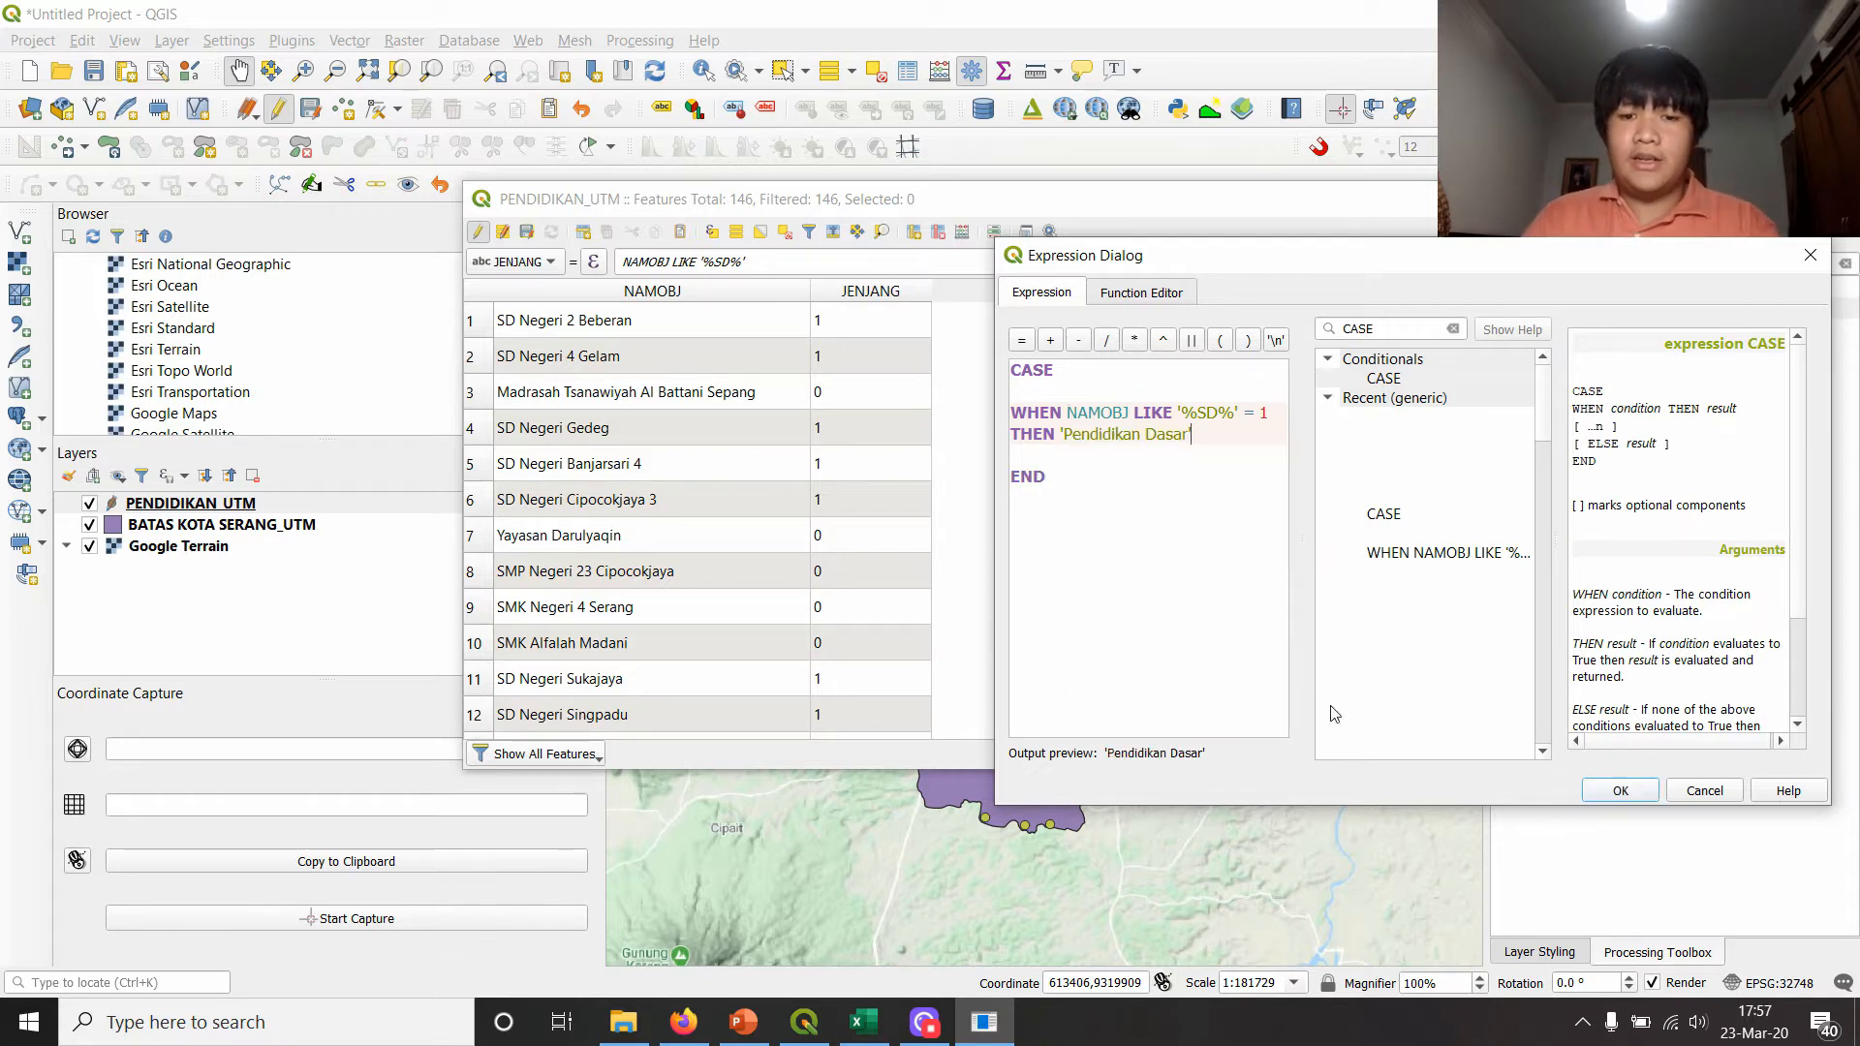
- Accept the CASE expression, update JENJANG with it in all rows, and widen the JENJANG column to review the values
click(1619, 790)
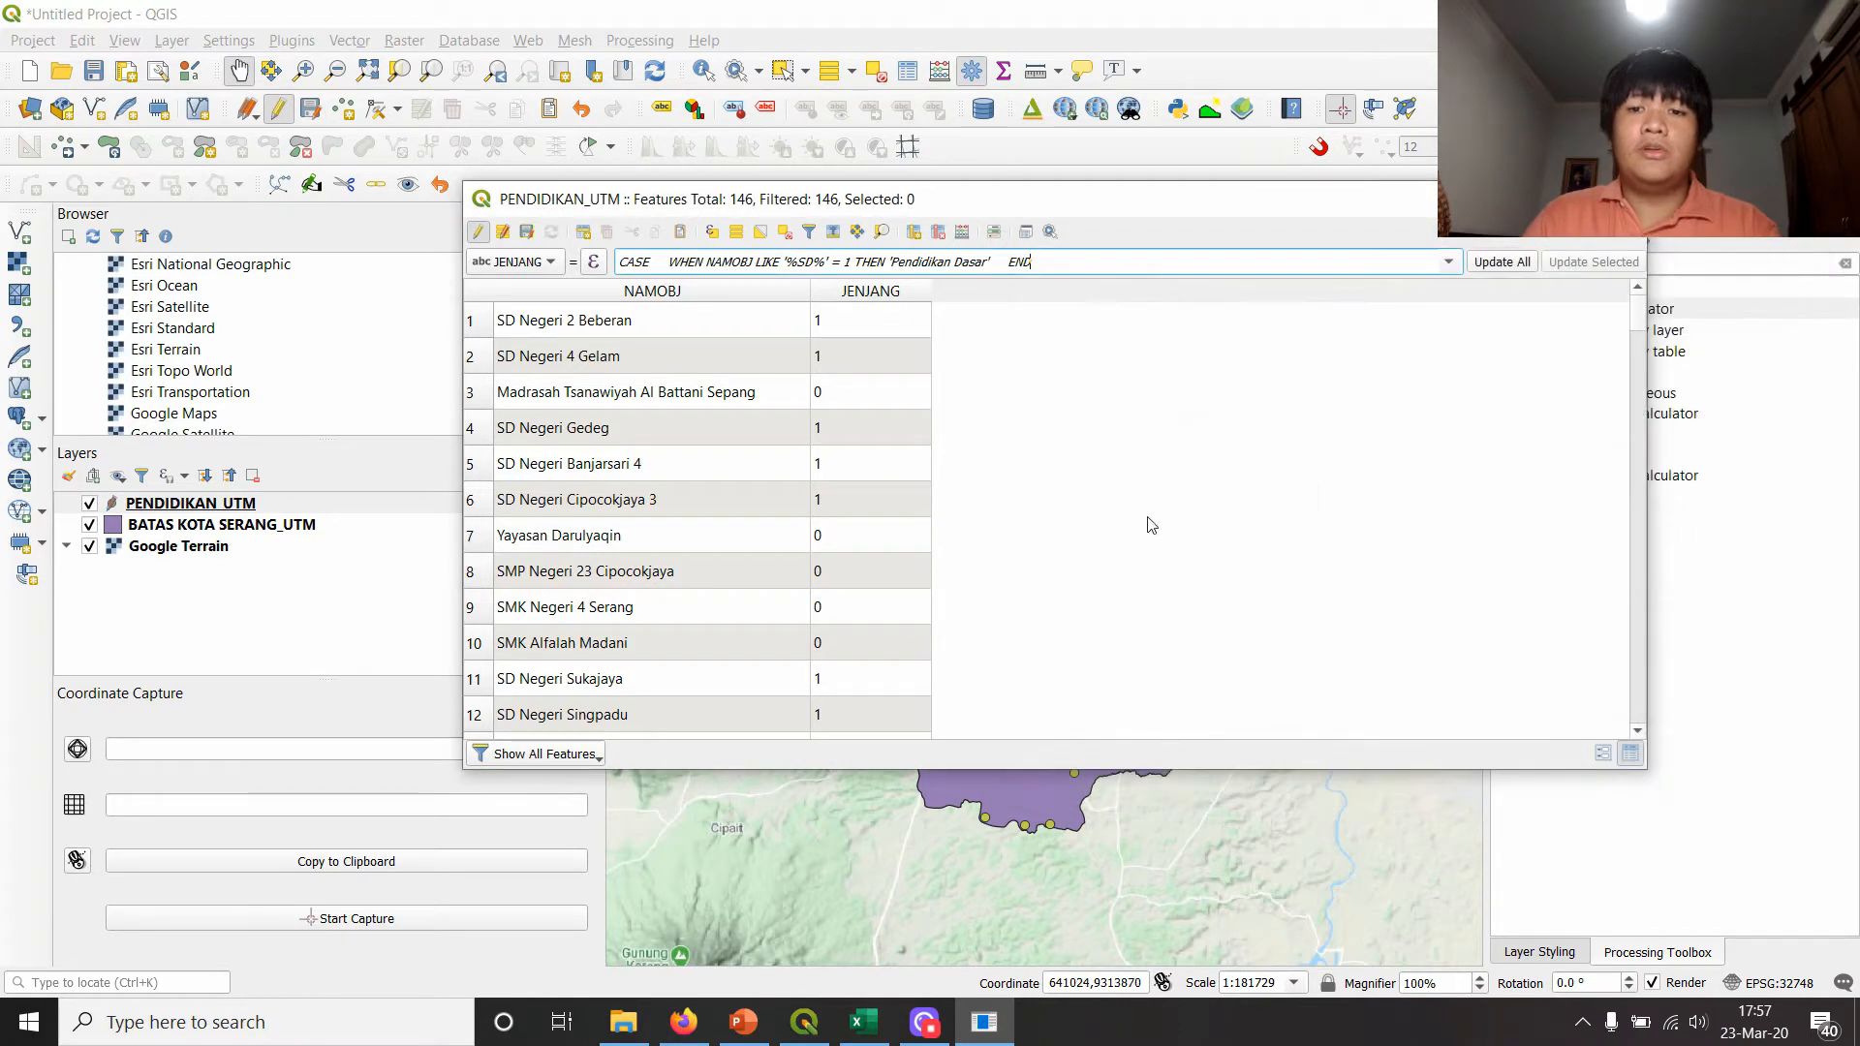
click(1512, 262)
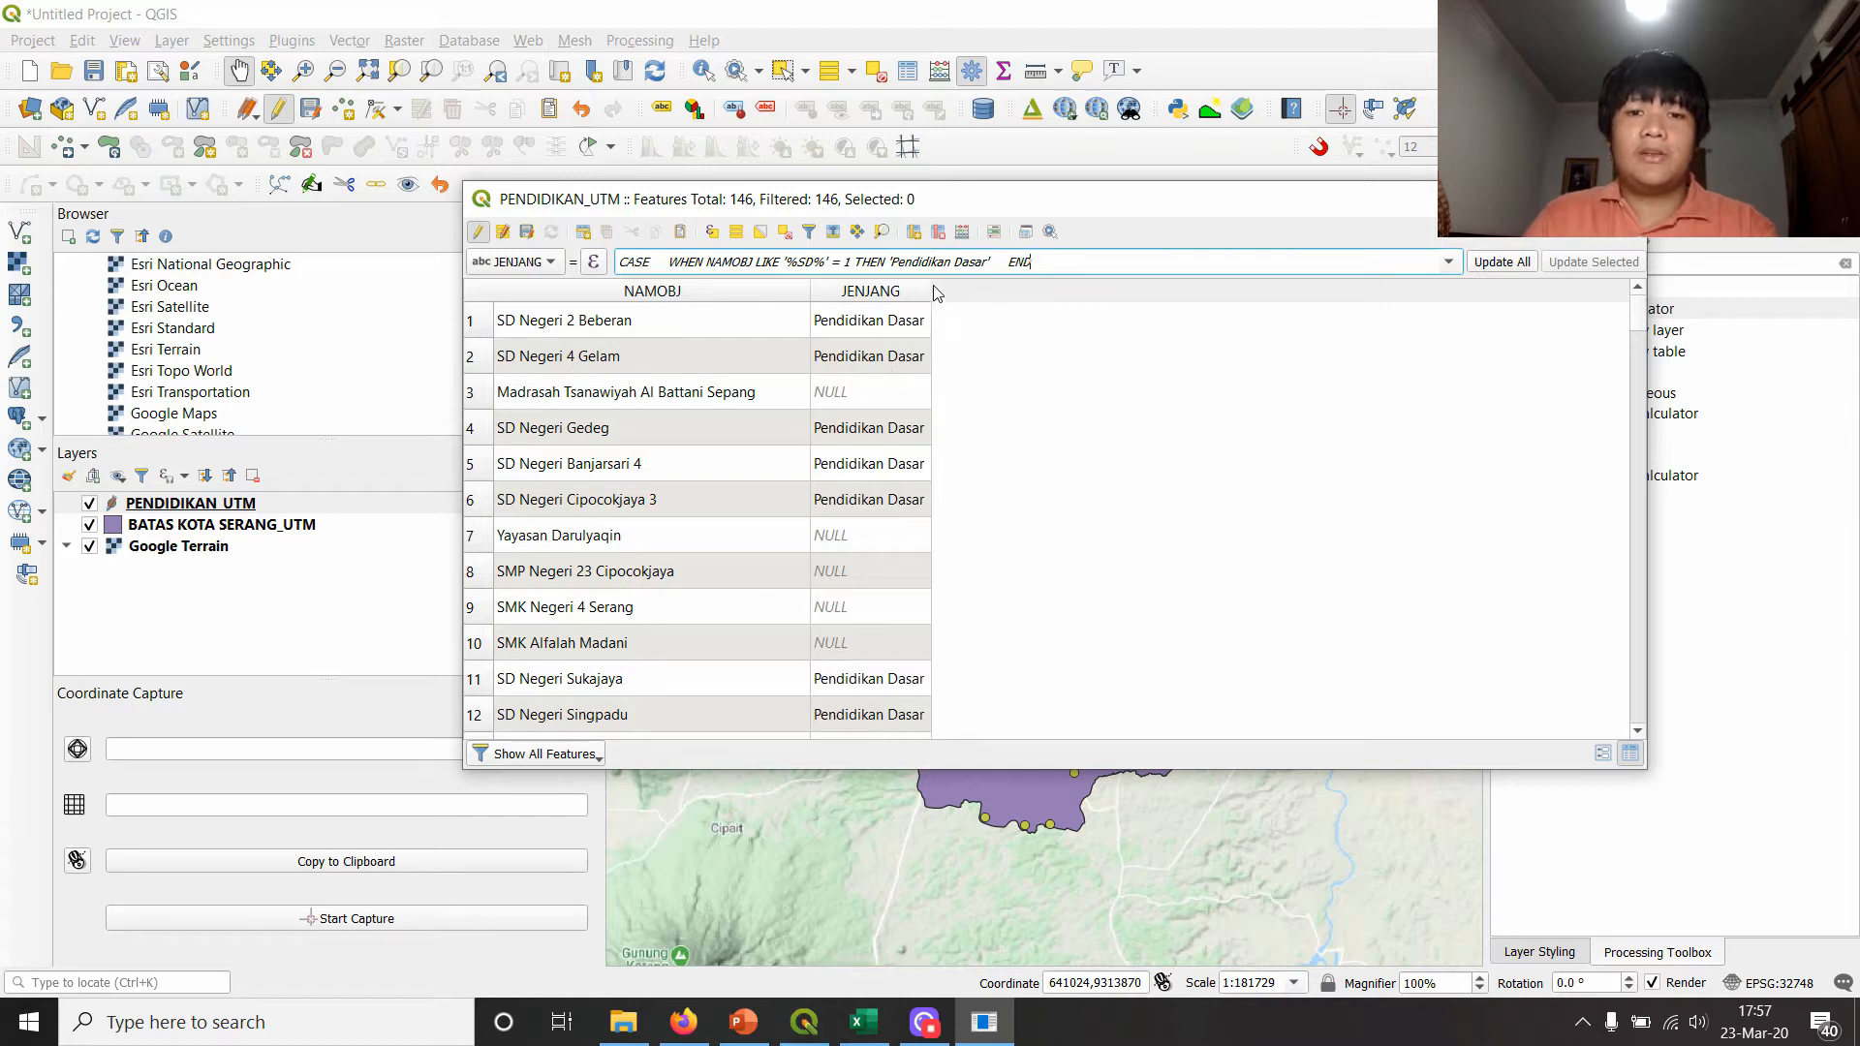
drag(931, 291, 1120, 312)
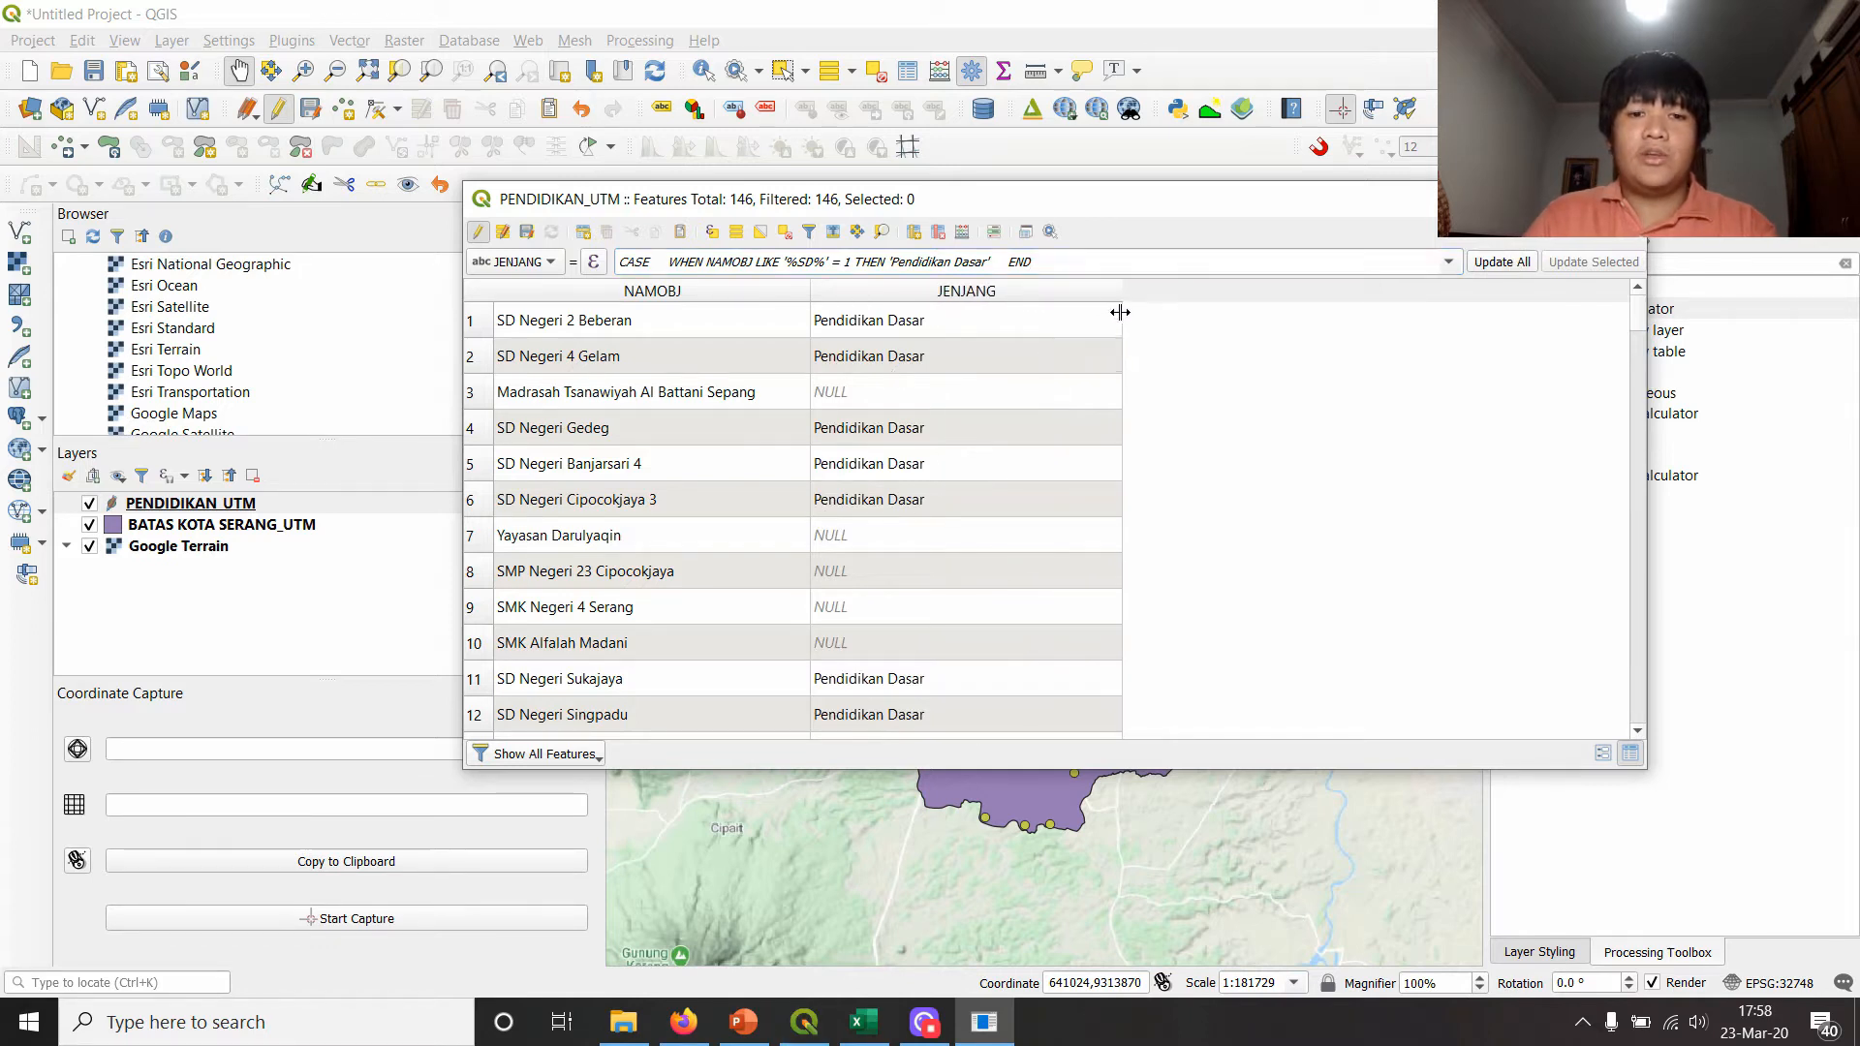
scroll(922, 455, down, 4)
scroll(928, 468, down, 20)
scroll(927, 484, up, 20)
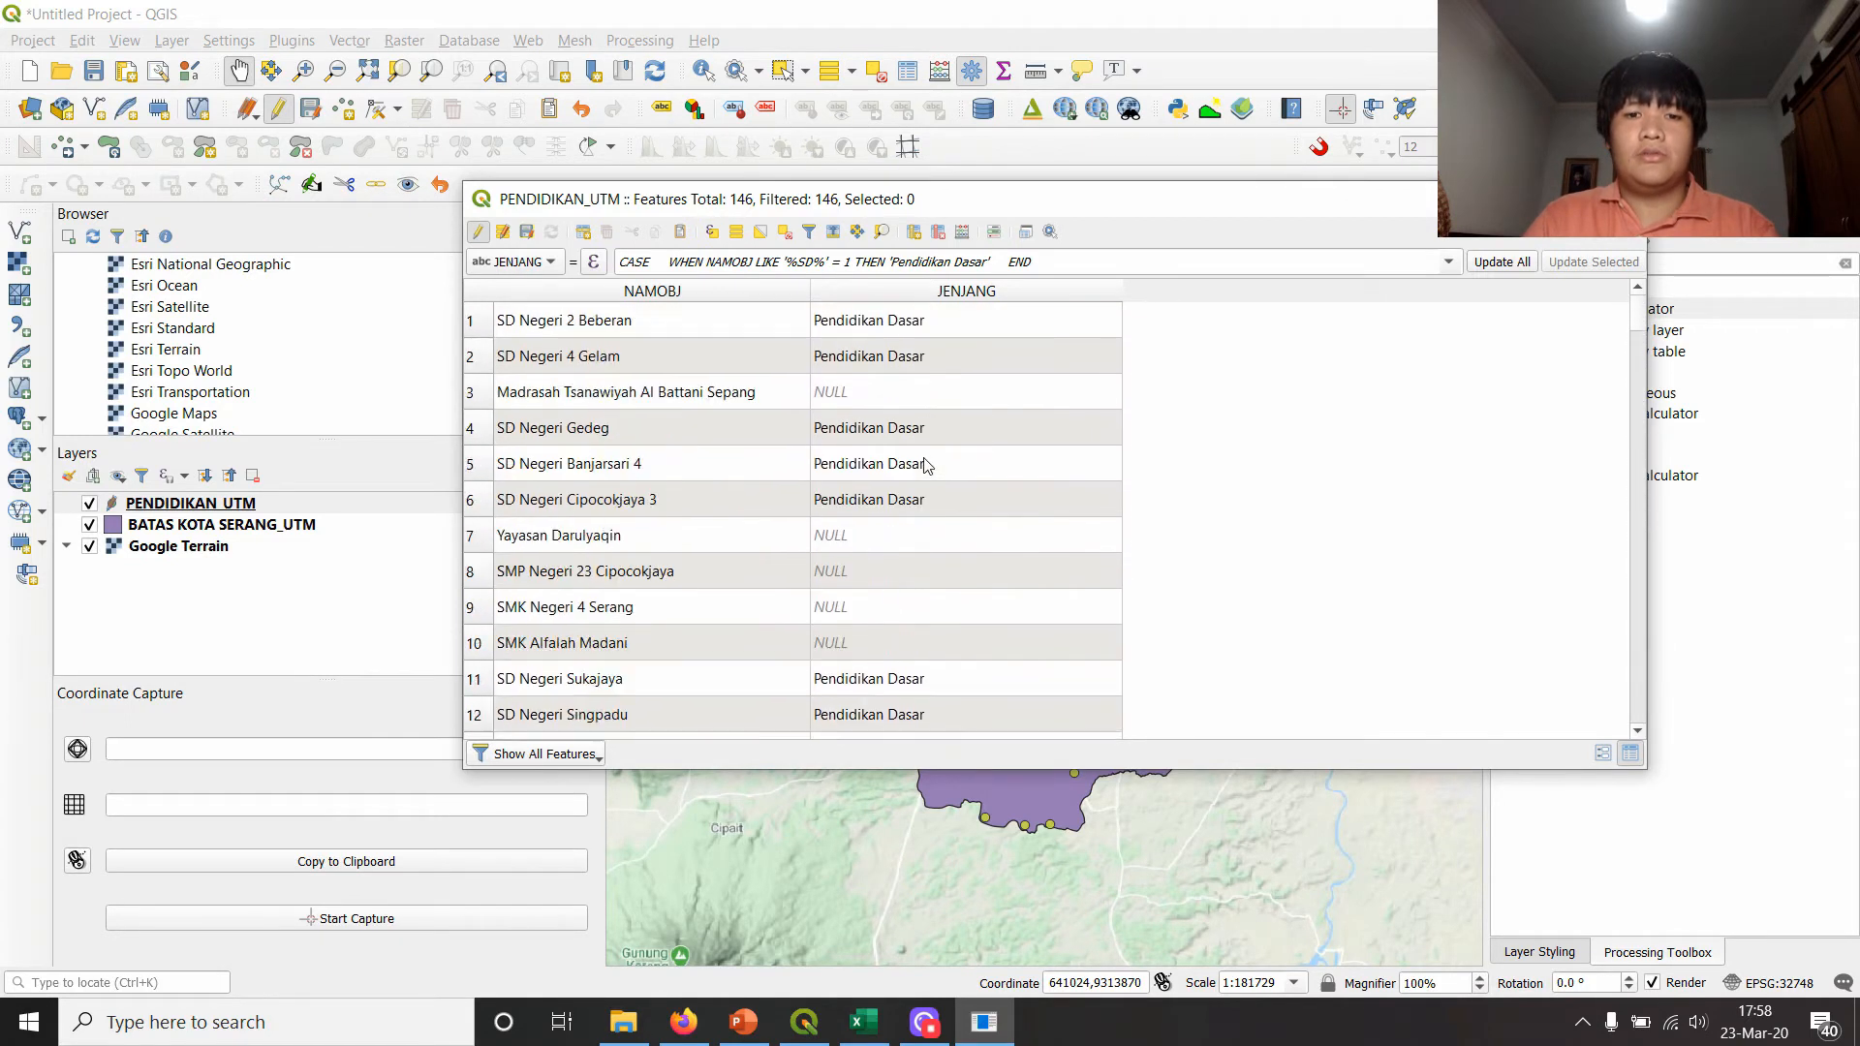
- Reopen the JENJANG expression and paste two copies of the '%SD%' WHEN...THEN clause above END, separated by blank lines
click(593, 262)
click(1220, 447)
click(1223, 439)
key(Return)
key(Return)
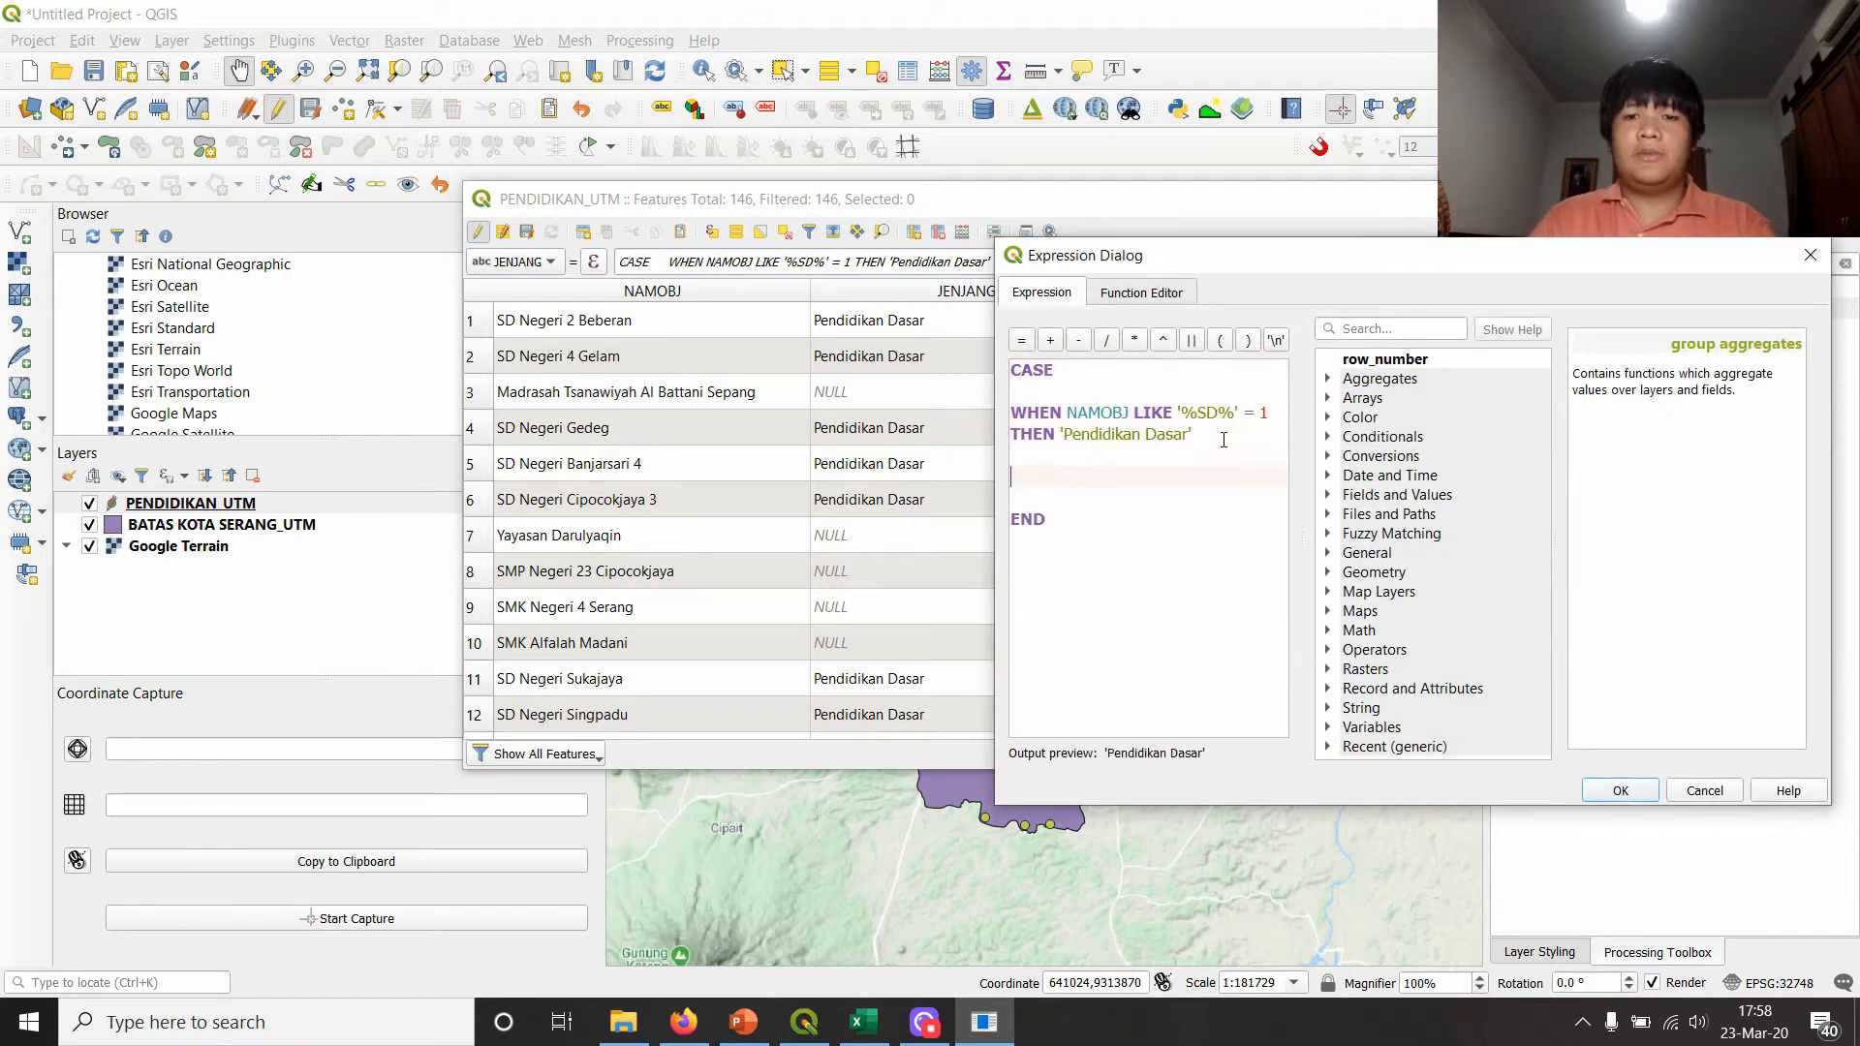
drag(1224, 438, 1014, 406)
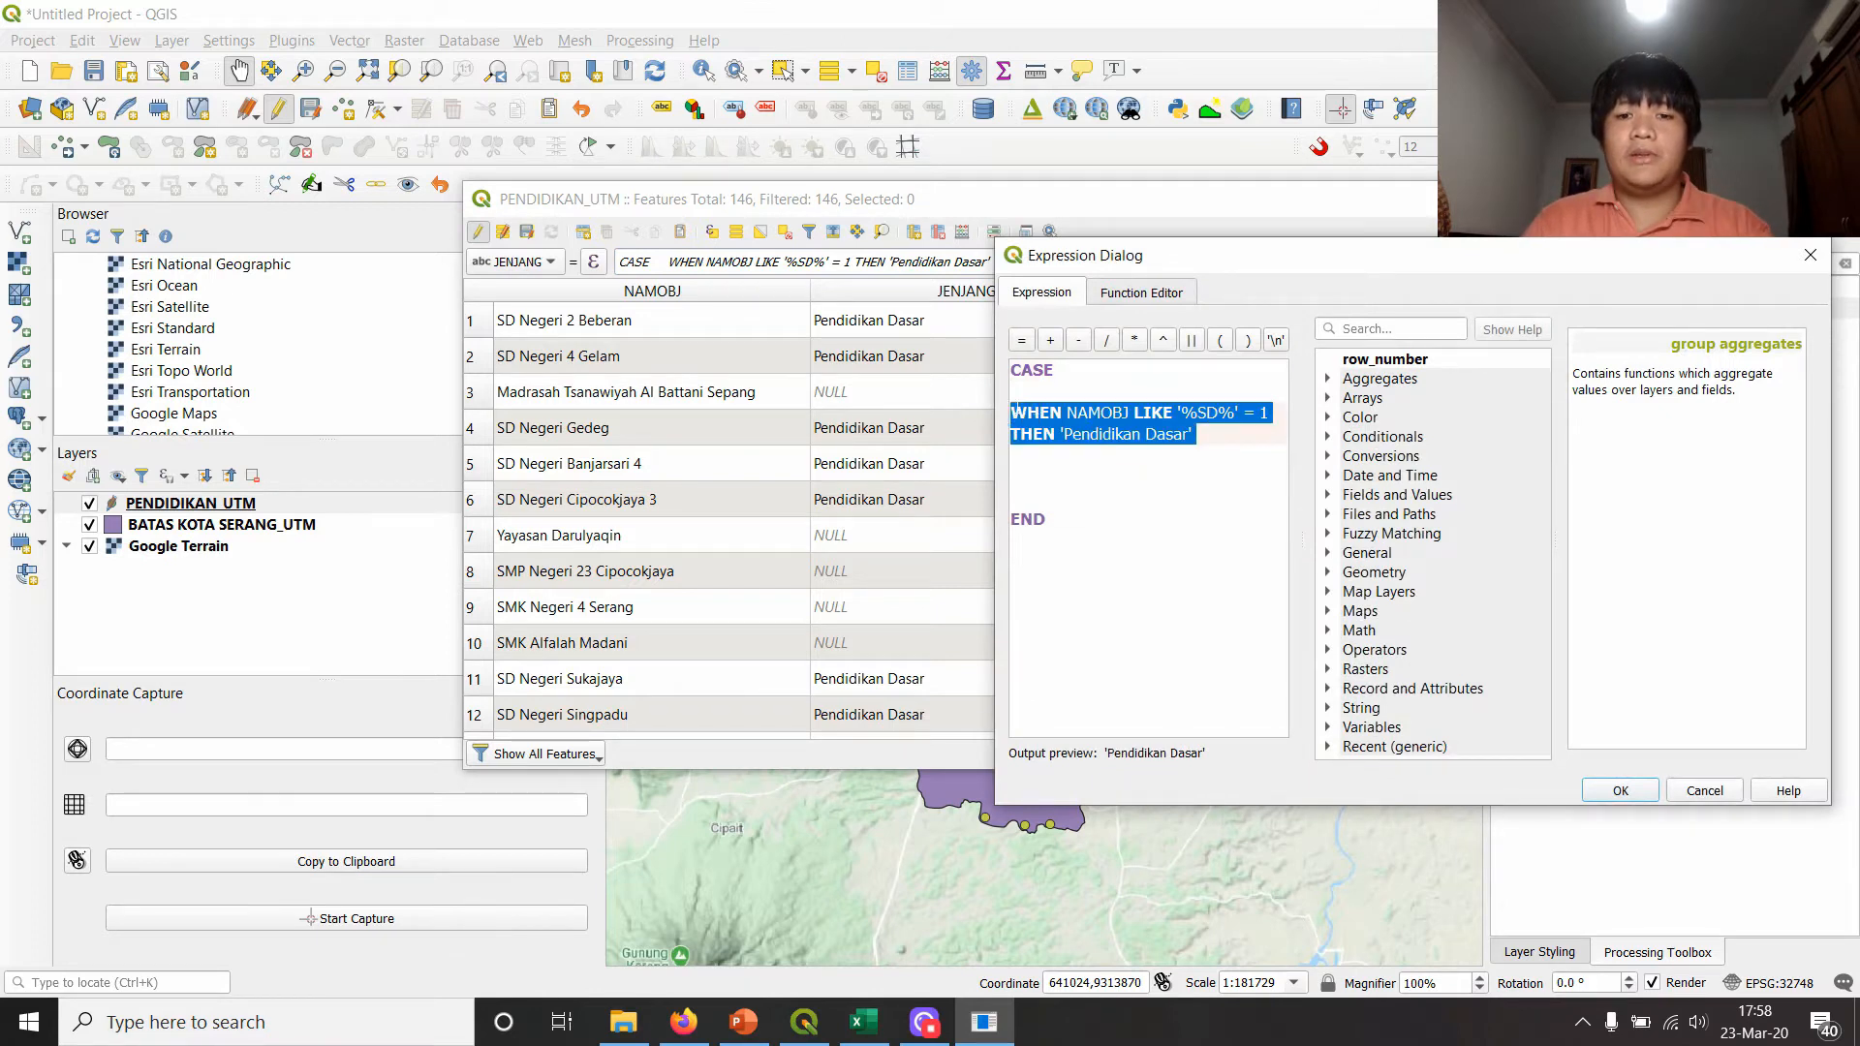
key(ctrl+c)
click(1080, 476)
key(ctrl+v)
key(Return)
key(Return)
key(ctrl+v)
key(Up)
key(Up)
key(Up)
key(Up)
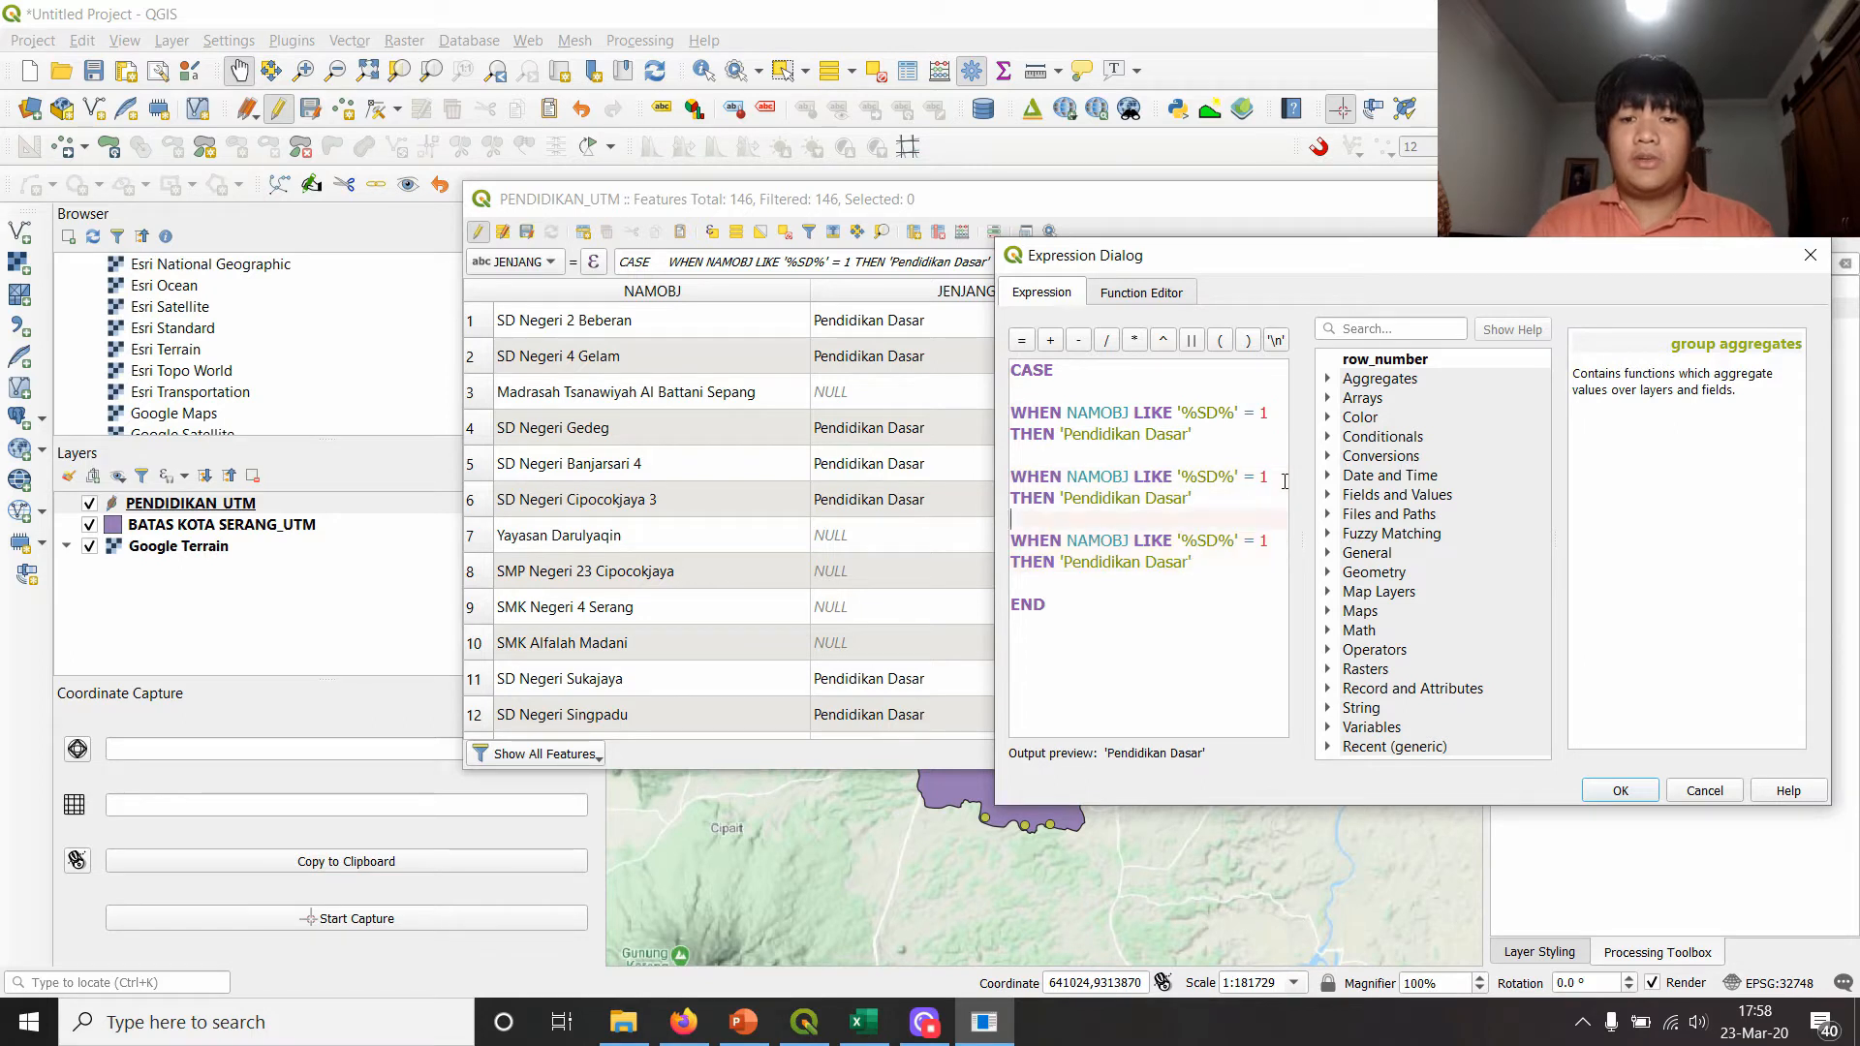
- Change the search patterns of the two pasted WHEN clauses to '%SMP%' and '%SMA%'
key(BackSpace)
text(MP)
key(Down)
key(Down)
key(Down)
text(M)
key(Delete)
text(A)
- Paste another WHEN...THEN clause below the '%SMA%' clause and set its search pattern to '%Universitas%'
key(Return)
key(Return)
key(ctrl+v)
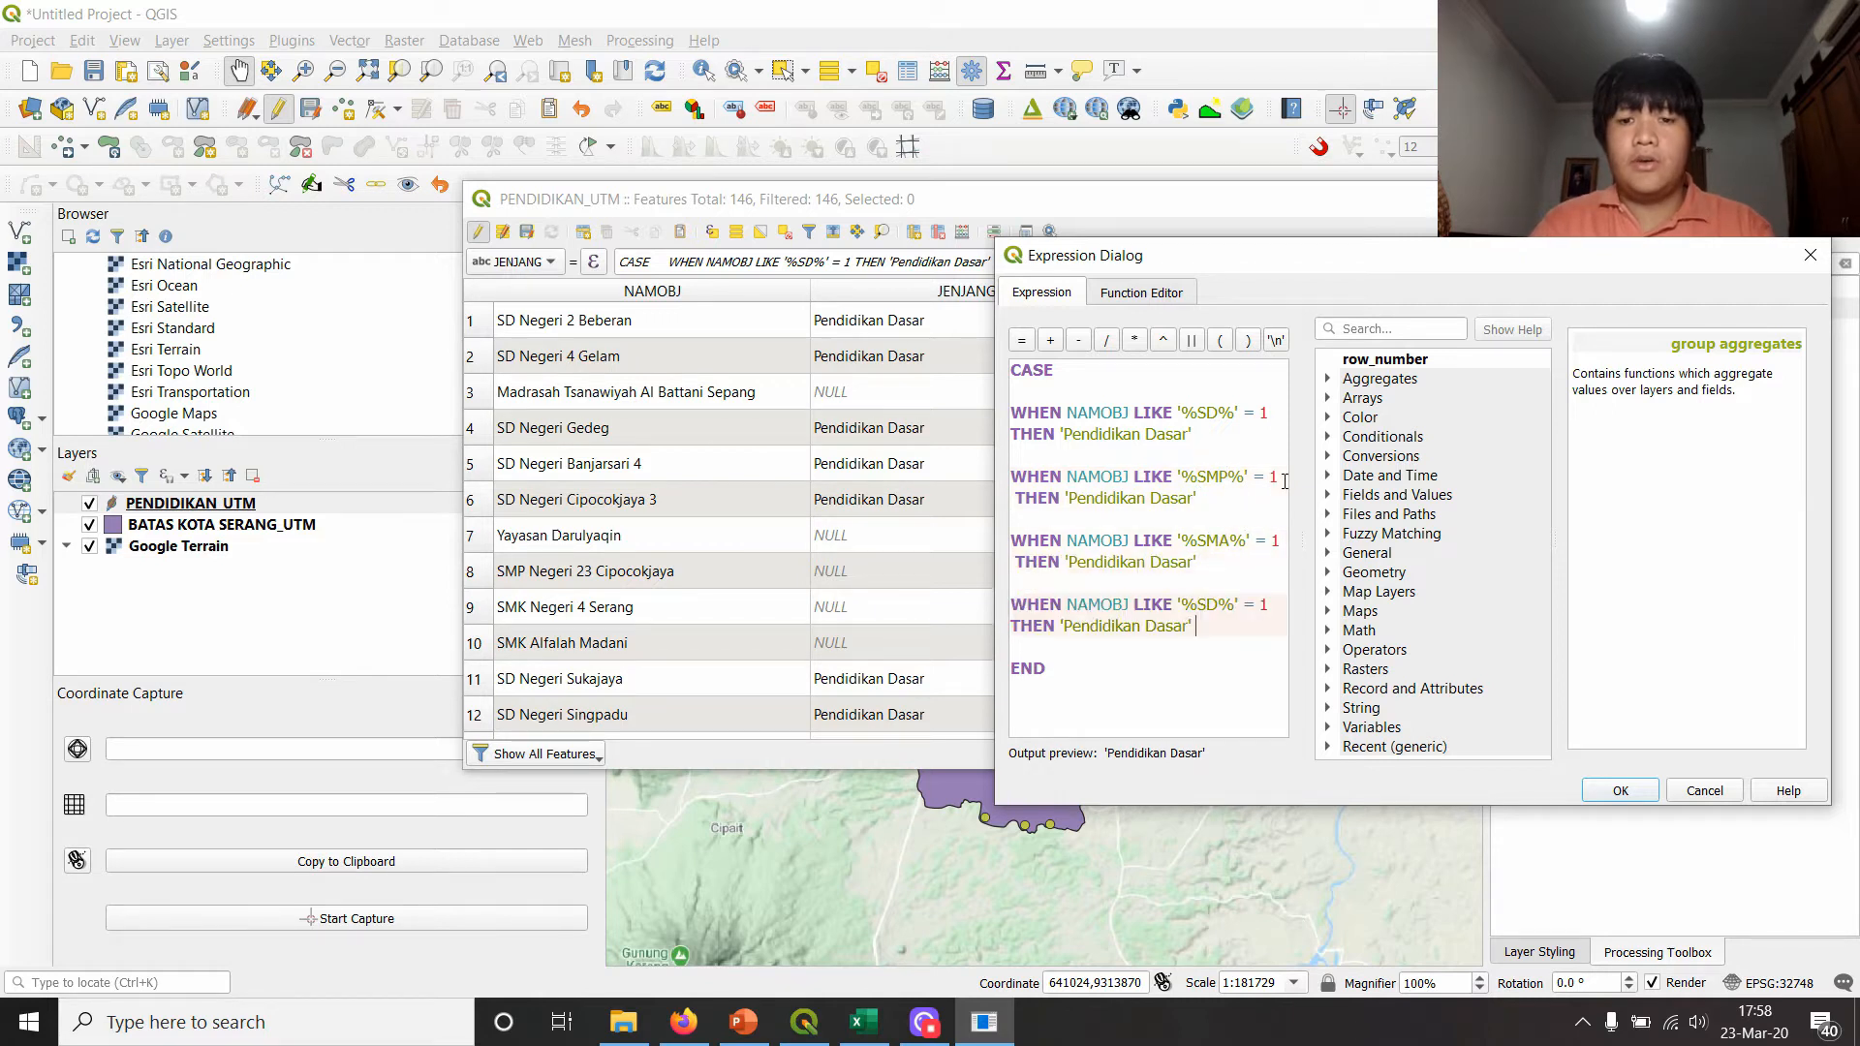
key(Left)
key(shift+Right)
key(shift+Right)
text(Universitas)
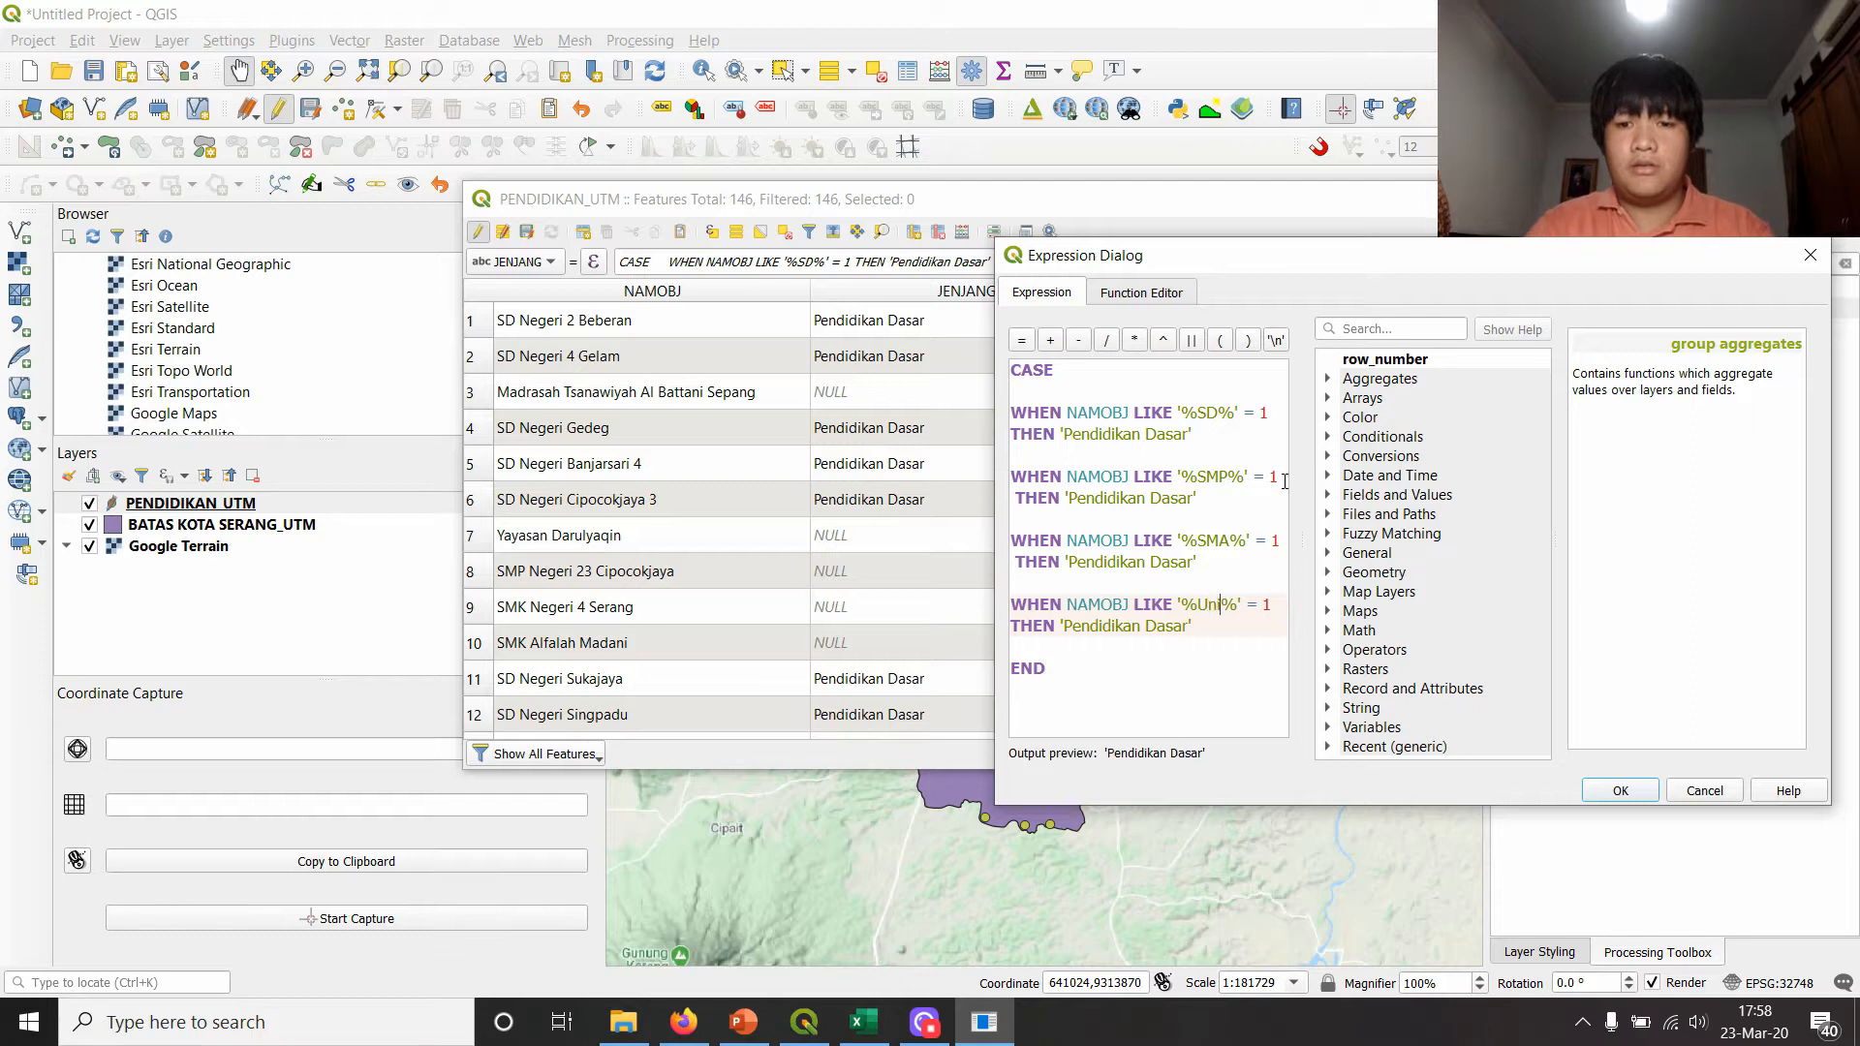
- Paste a WHEN...THEN clause directly below CASE and set its search pattern to '%TK%'
key(Up)
key(Up)
key(Up)
key(Up)
key(Up)
key(Up)
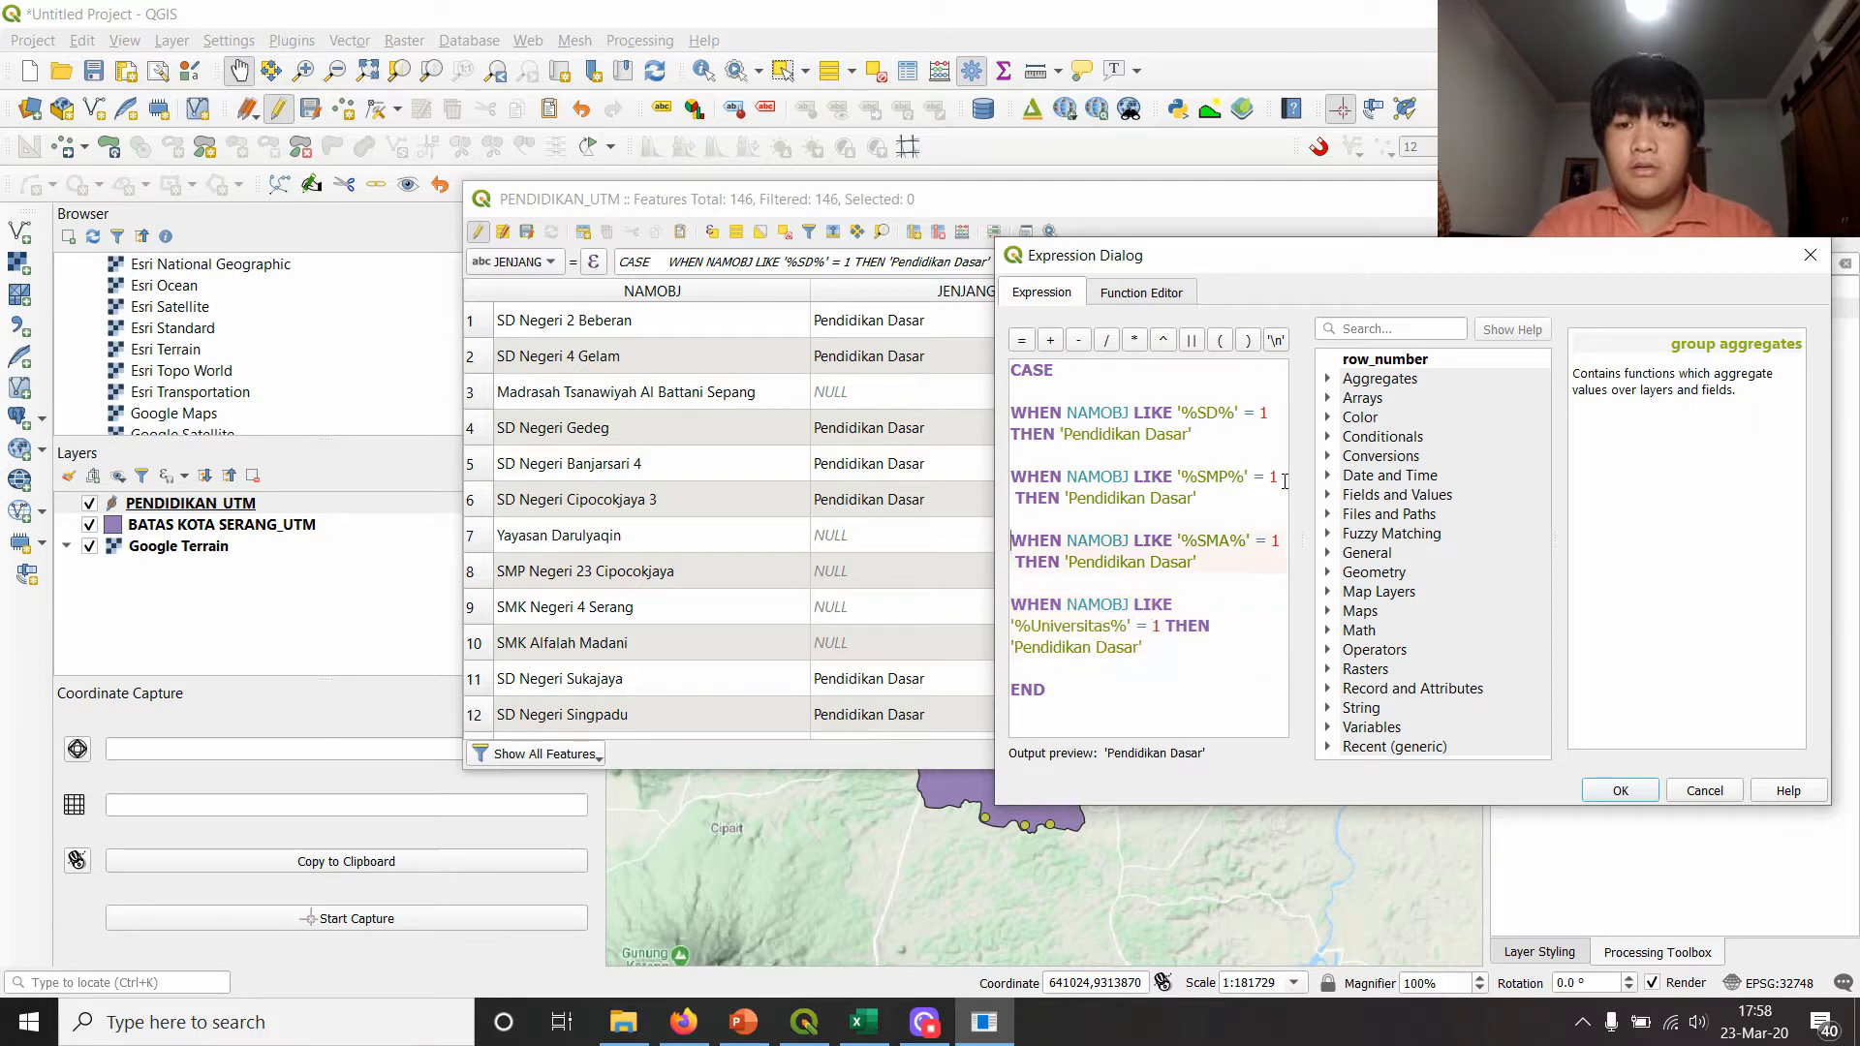
click(1208, 372)
key(Return)
key(Return)
key(ctrl+v)
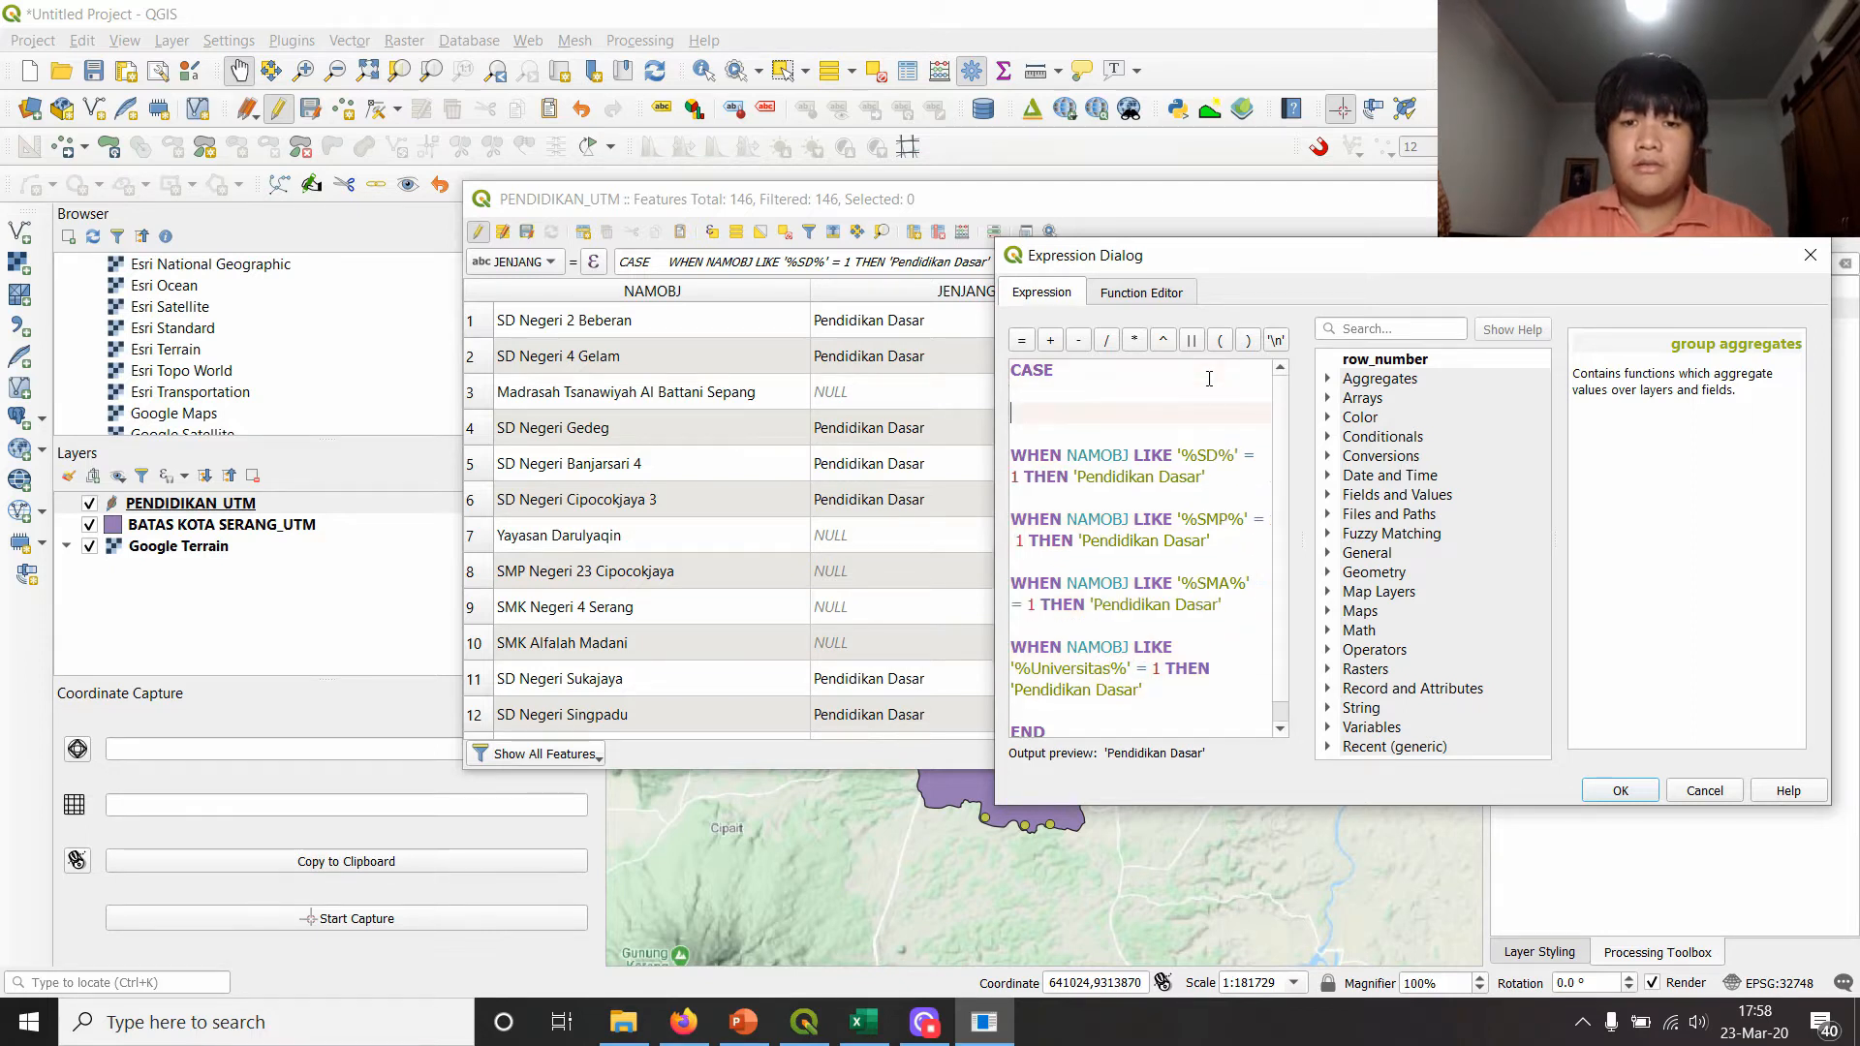
double_click(1210, 412)
key(BackSpace)
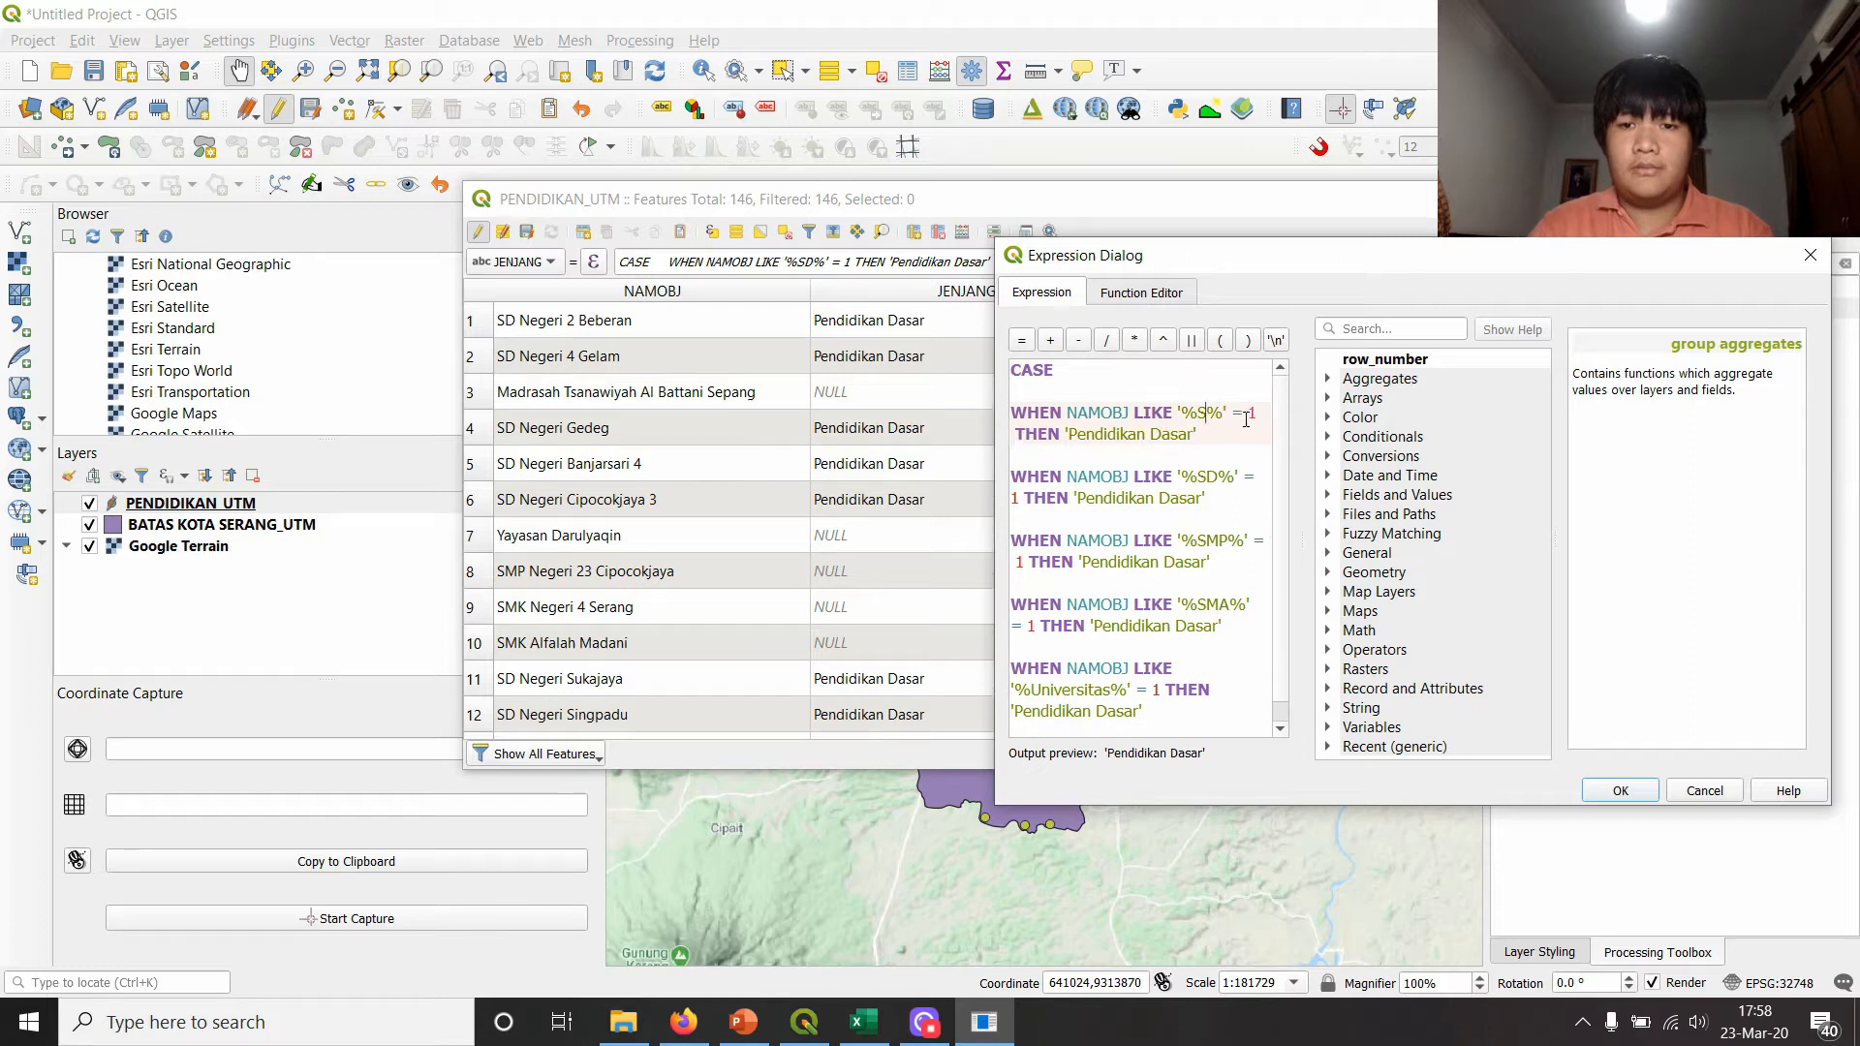
text(TK)
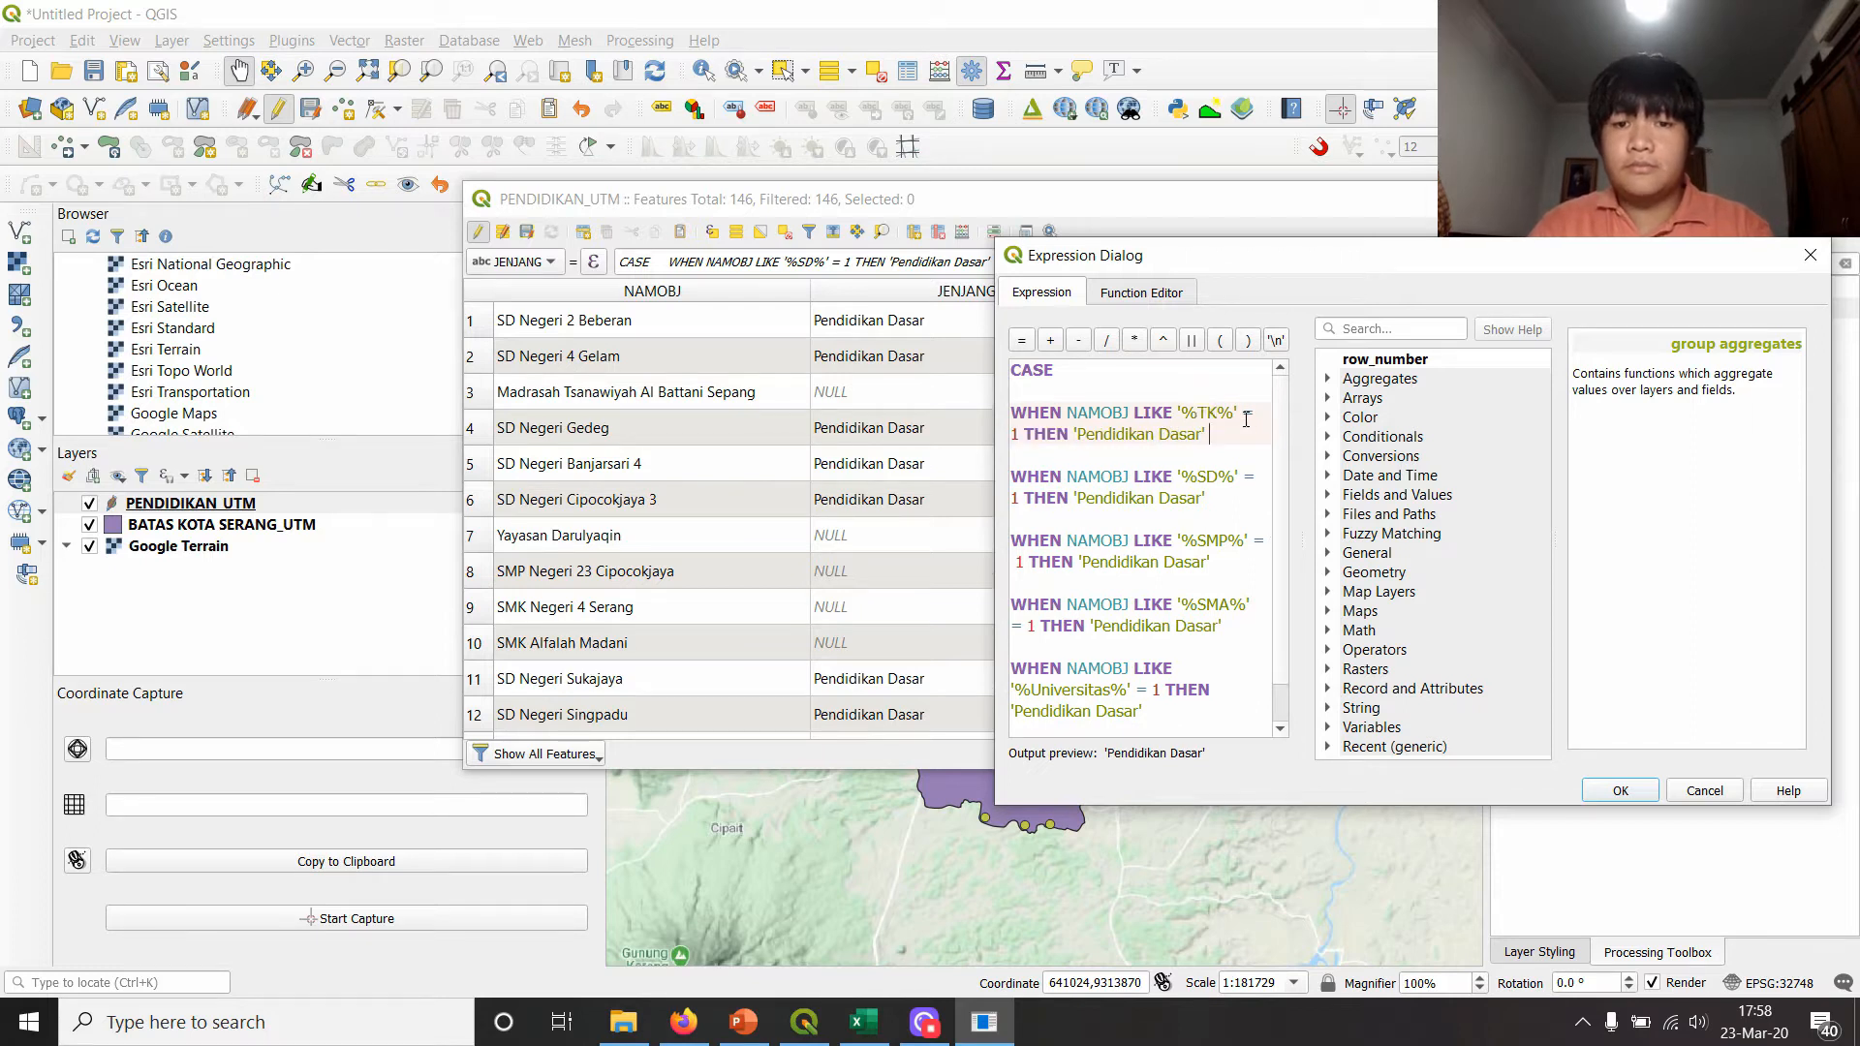
- Change the result text of the '%TK%' clause to 'Pendidikan Usia Dini'
click(1202, 434)
scroll(1202, 447, down, 1)
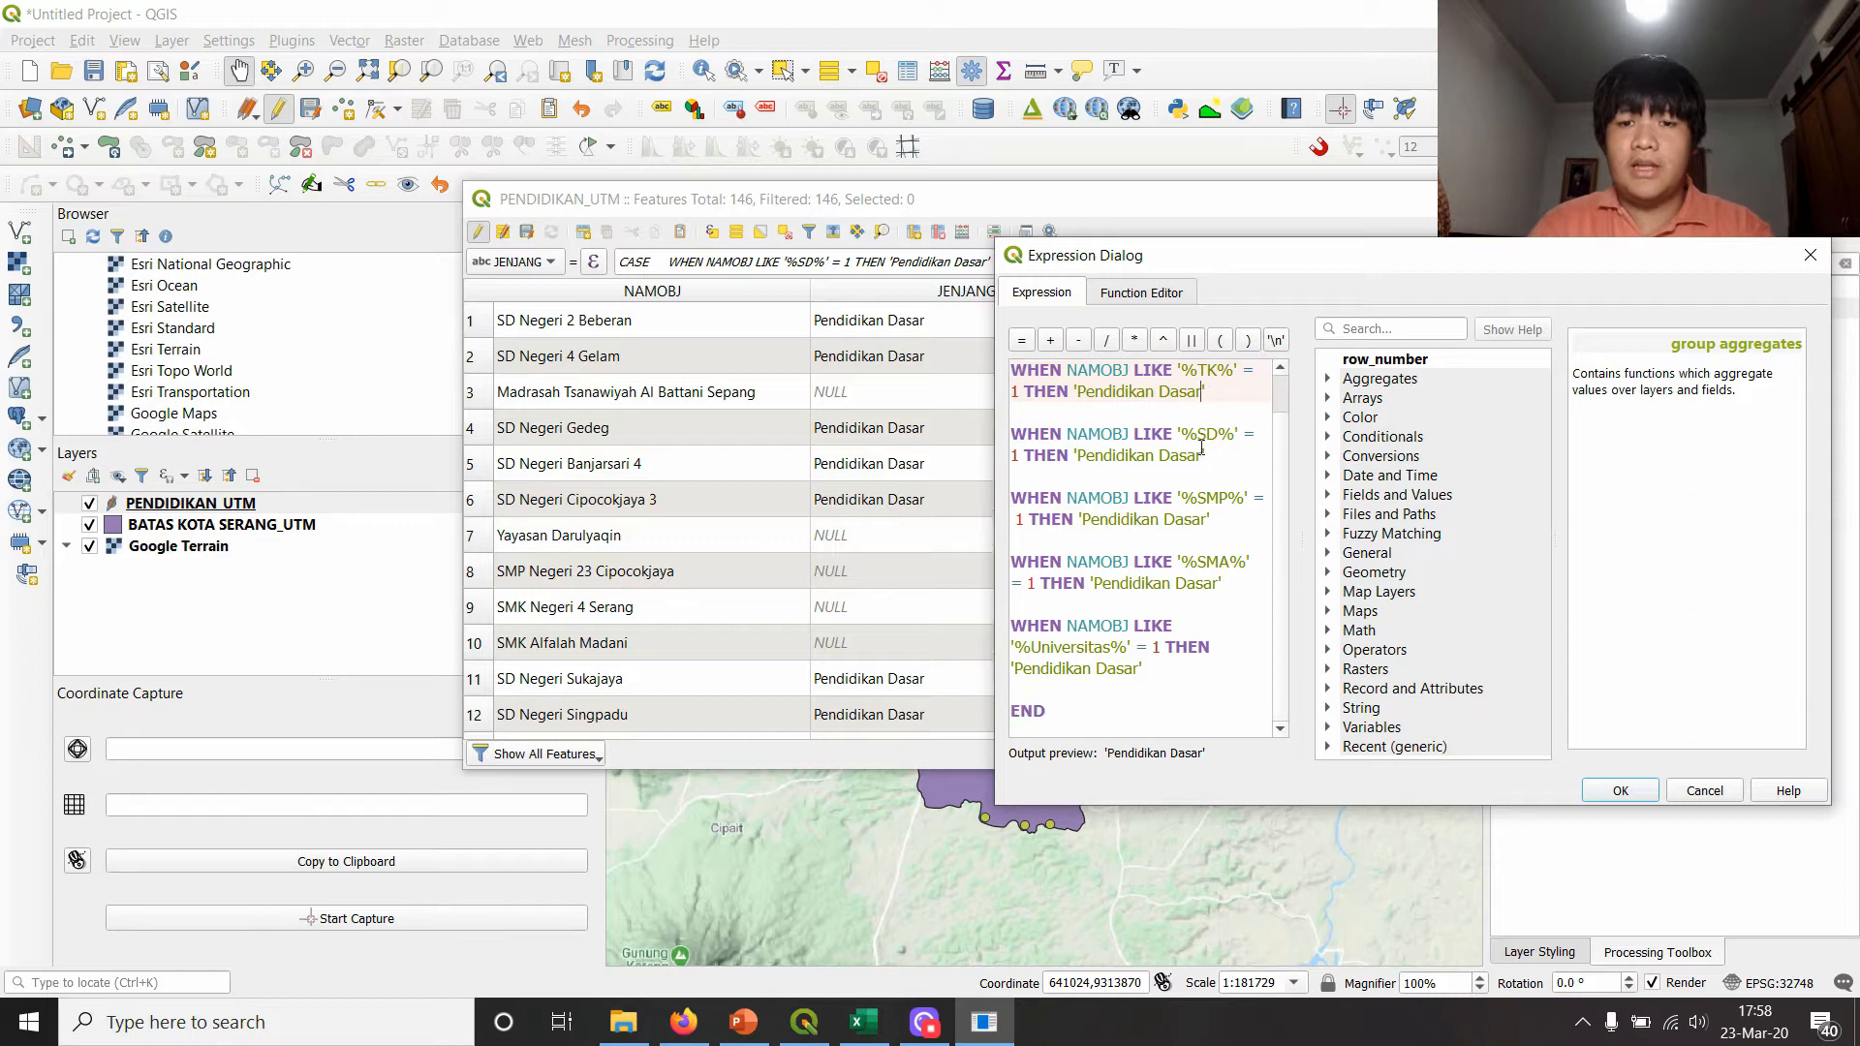
scroll(1206, 501, up, 1)
key(BackSpace)
key(BackSpace)
key(BackSpace)
key(BackSpace)
key(BackSpace)
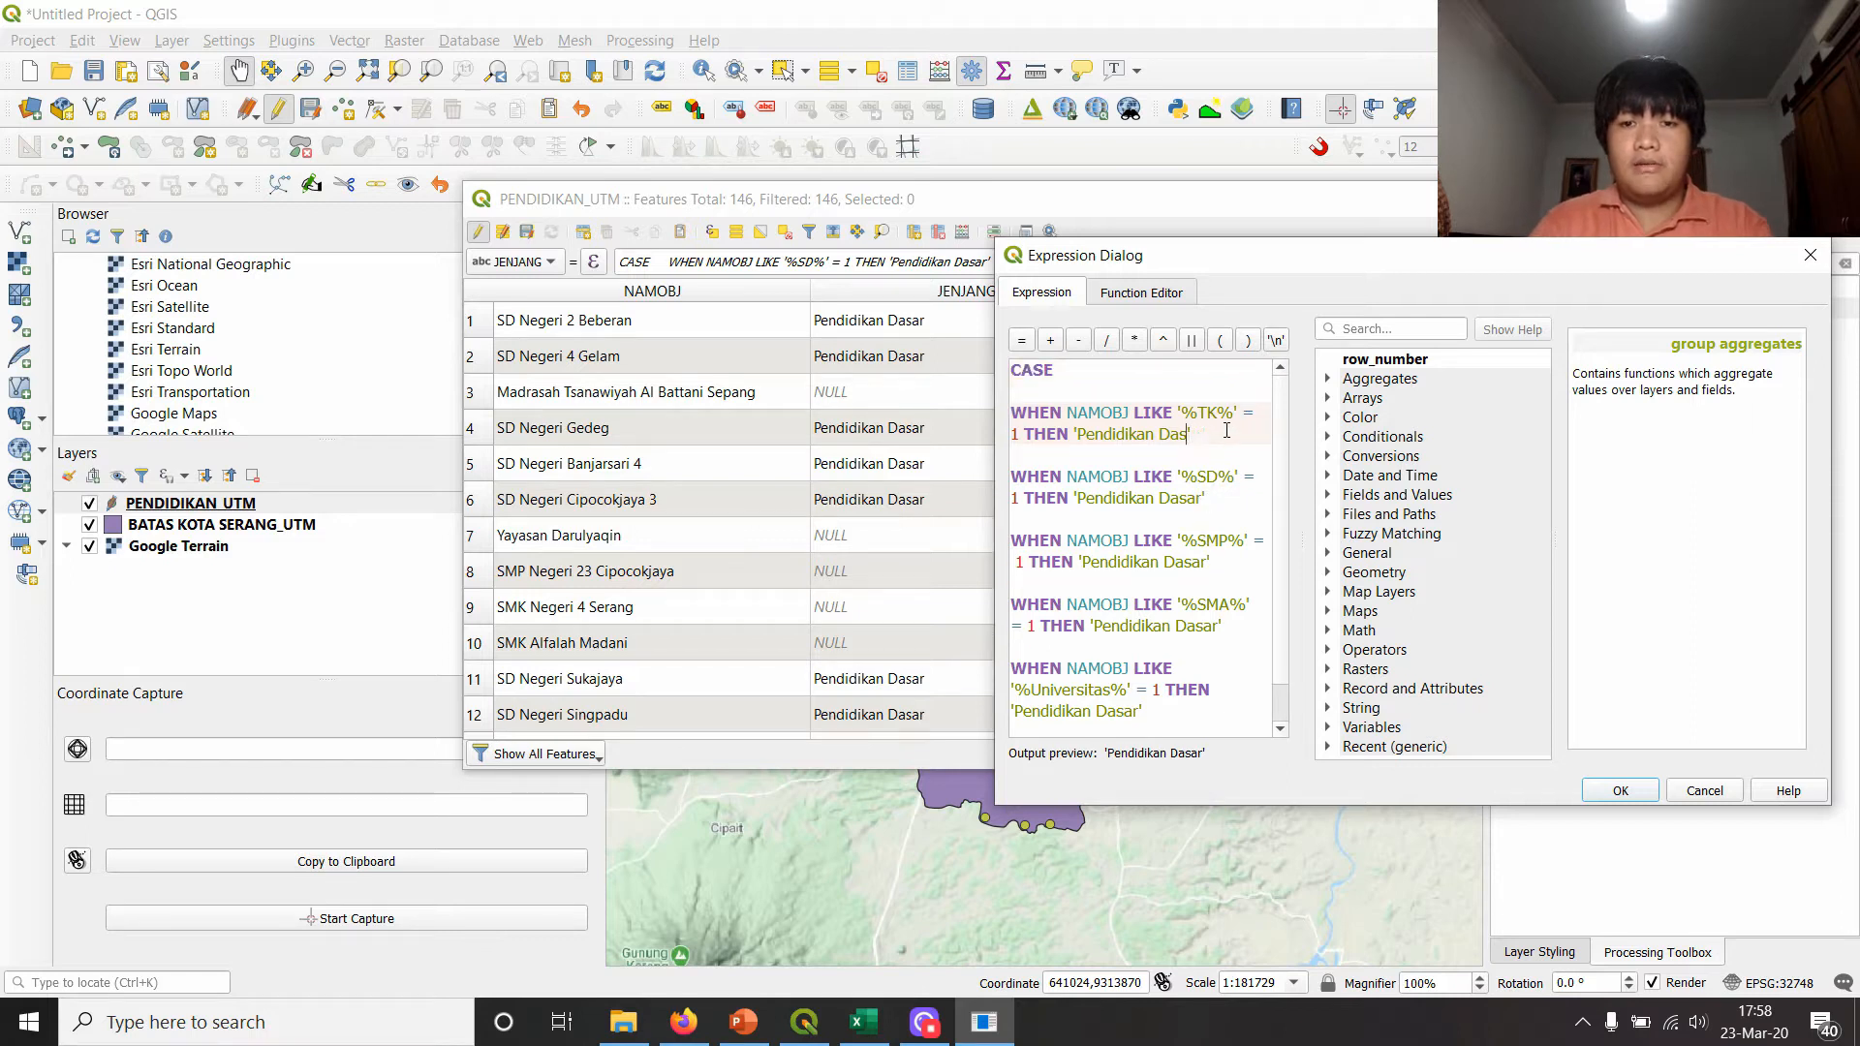
text(Anak)
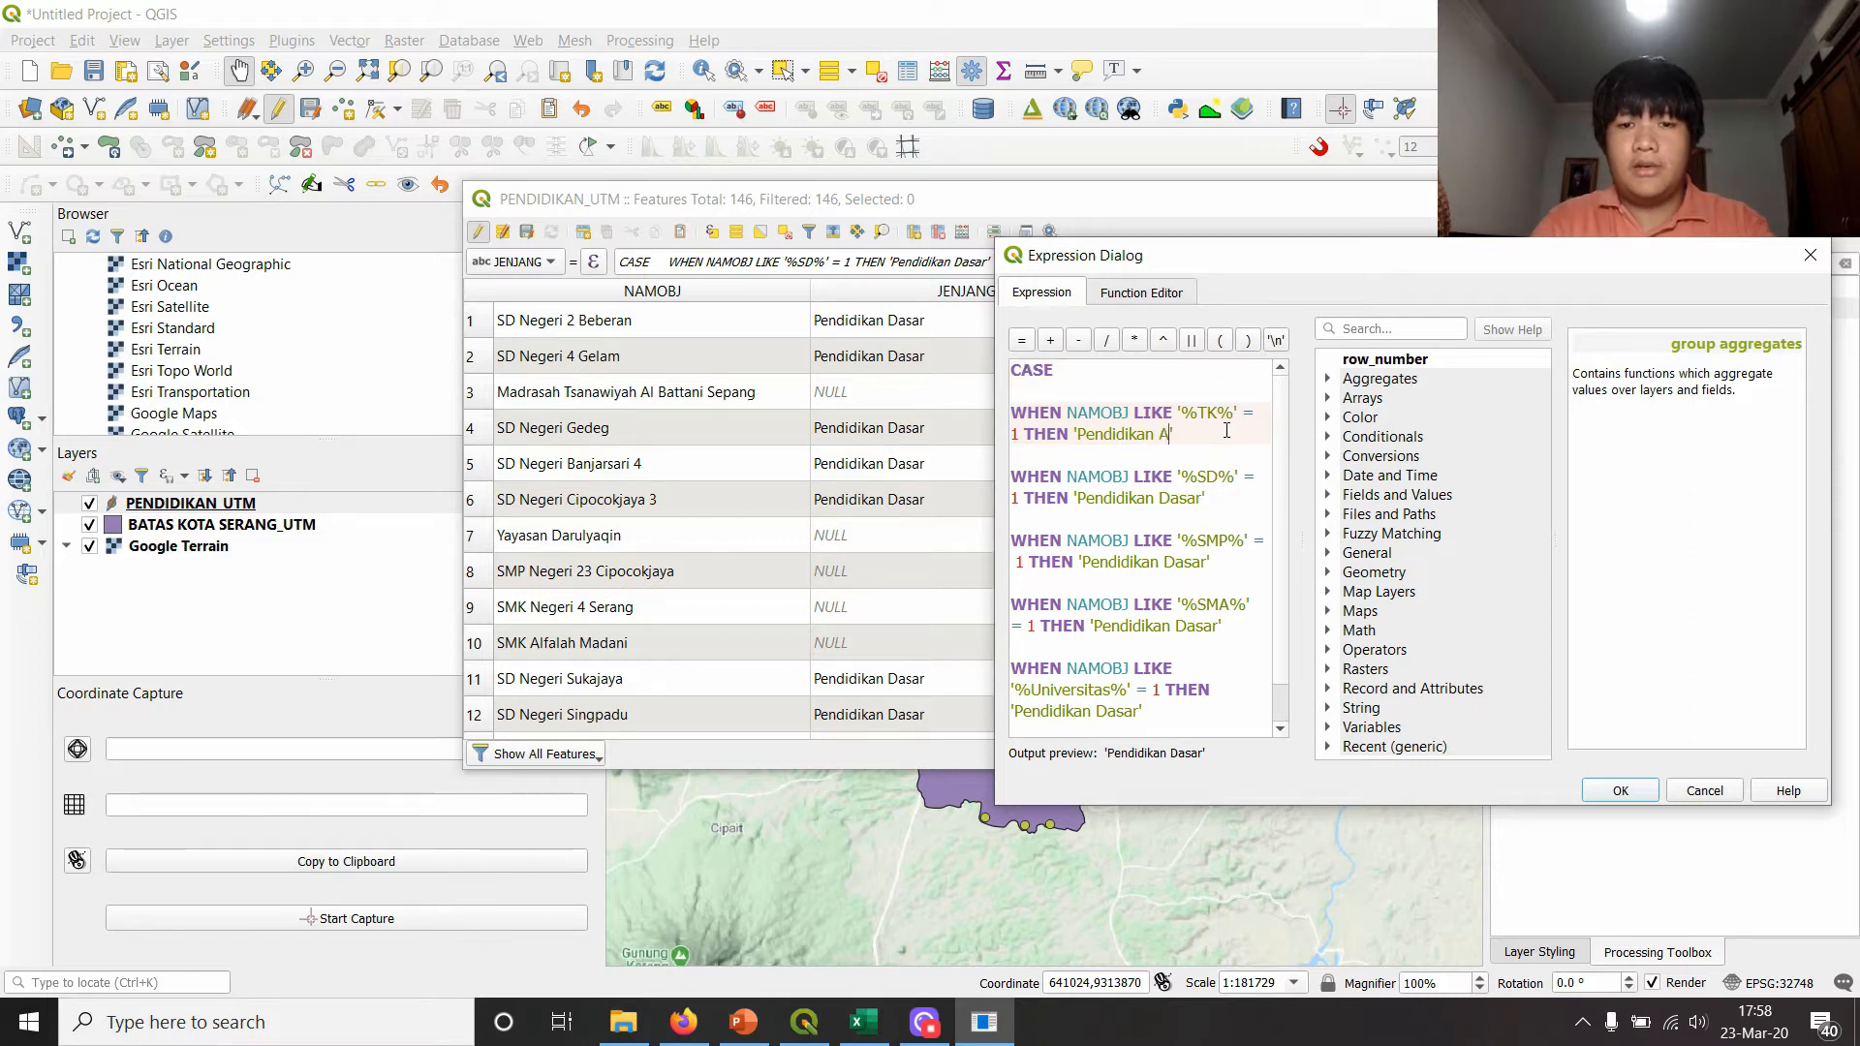
key(BackSpace)
key(BackSpace)
key(BackSpace)
key(BackSpace)
text(Usia)
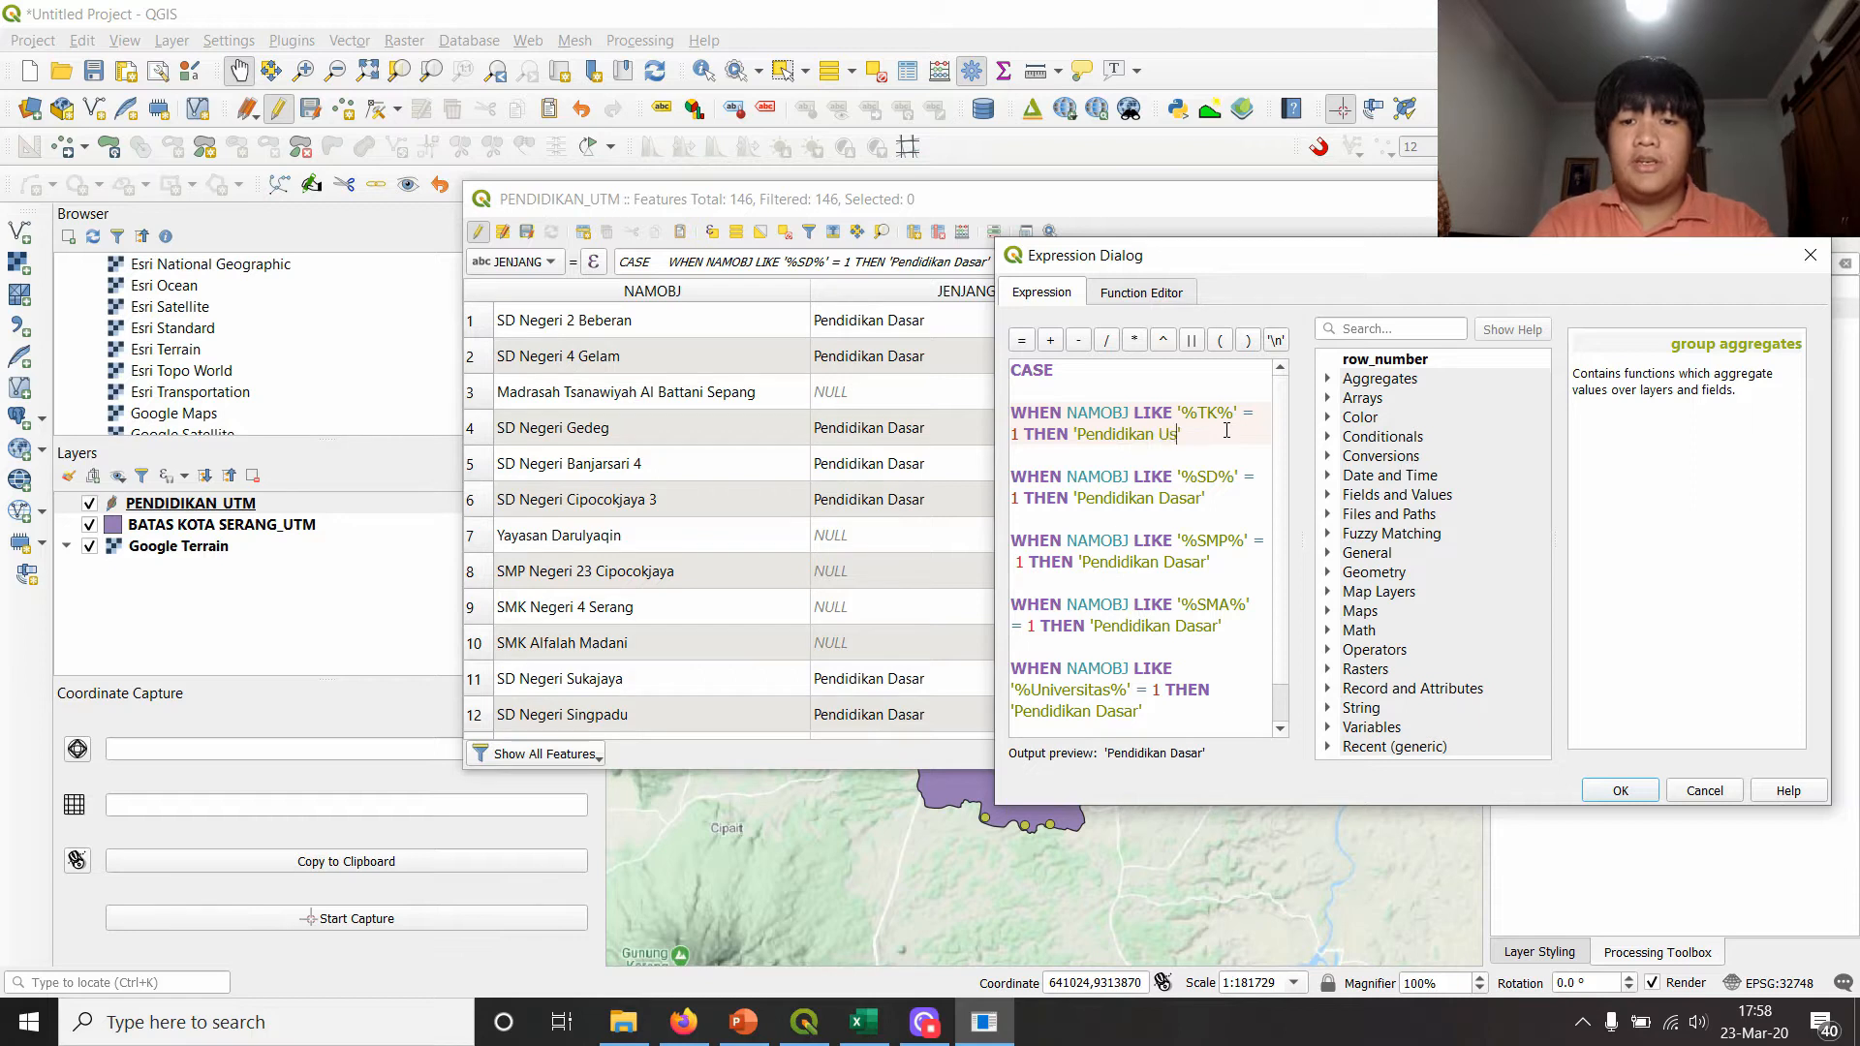
text( Dini)
- Change the result text of the '%SMP%' clause to 'Pendidikan Mengengah Pertama'
key(Down)
key(Down)
key(Down)
key(Down)
key(Down)
key(Down)
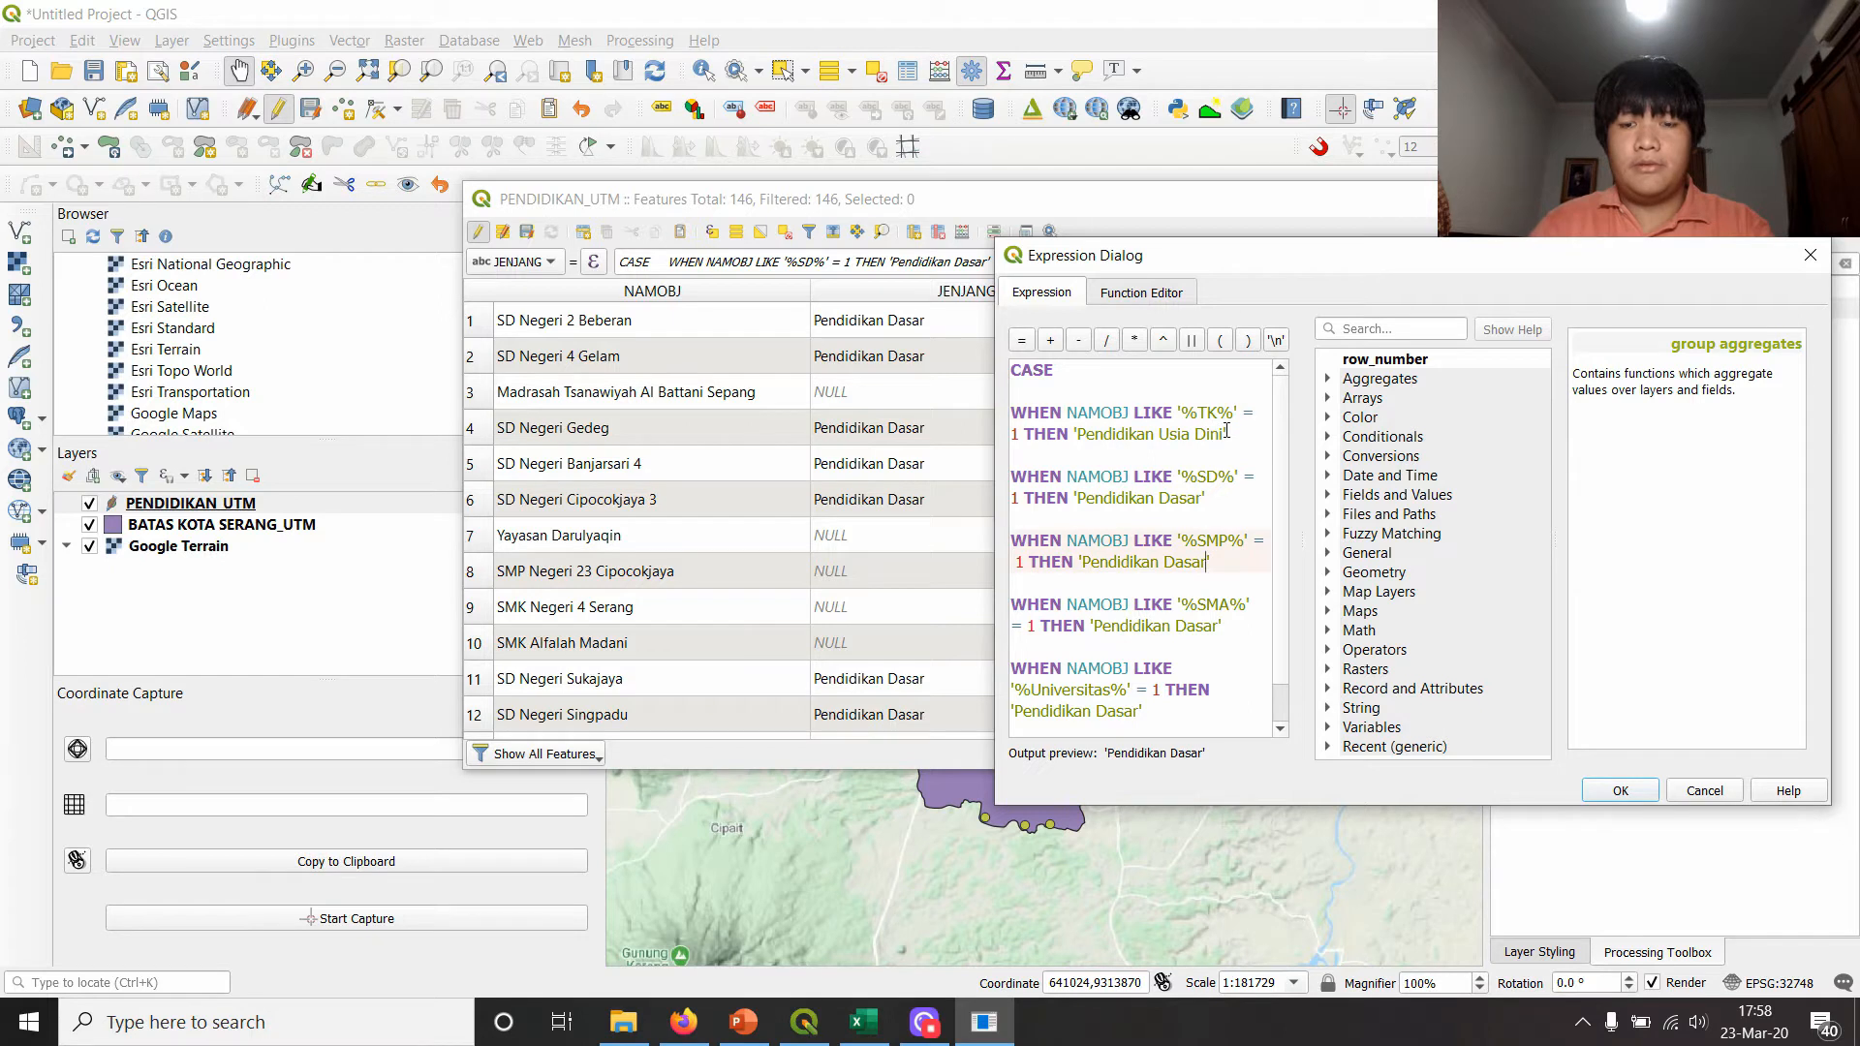
key(alt+Tab)
key(alt+Tab)
key(alt+Tab)
key(alt+Tab)
key(alt+Tab)
key(alt+Tab)
key(alt+Tab)
key(BackSpace)
key(BackSpace)
key(BackSpace)
key(BackSpace)
key(BackSpace)
text(Mengeng)
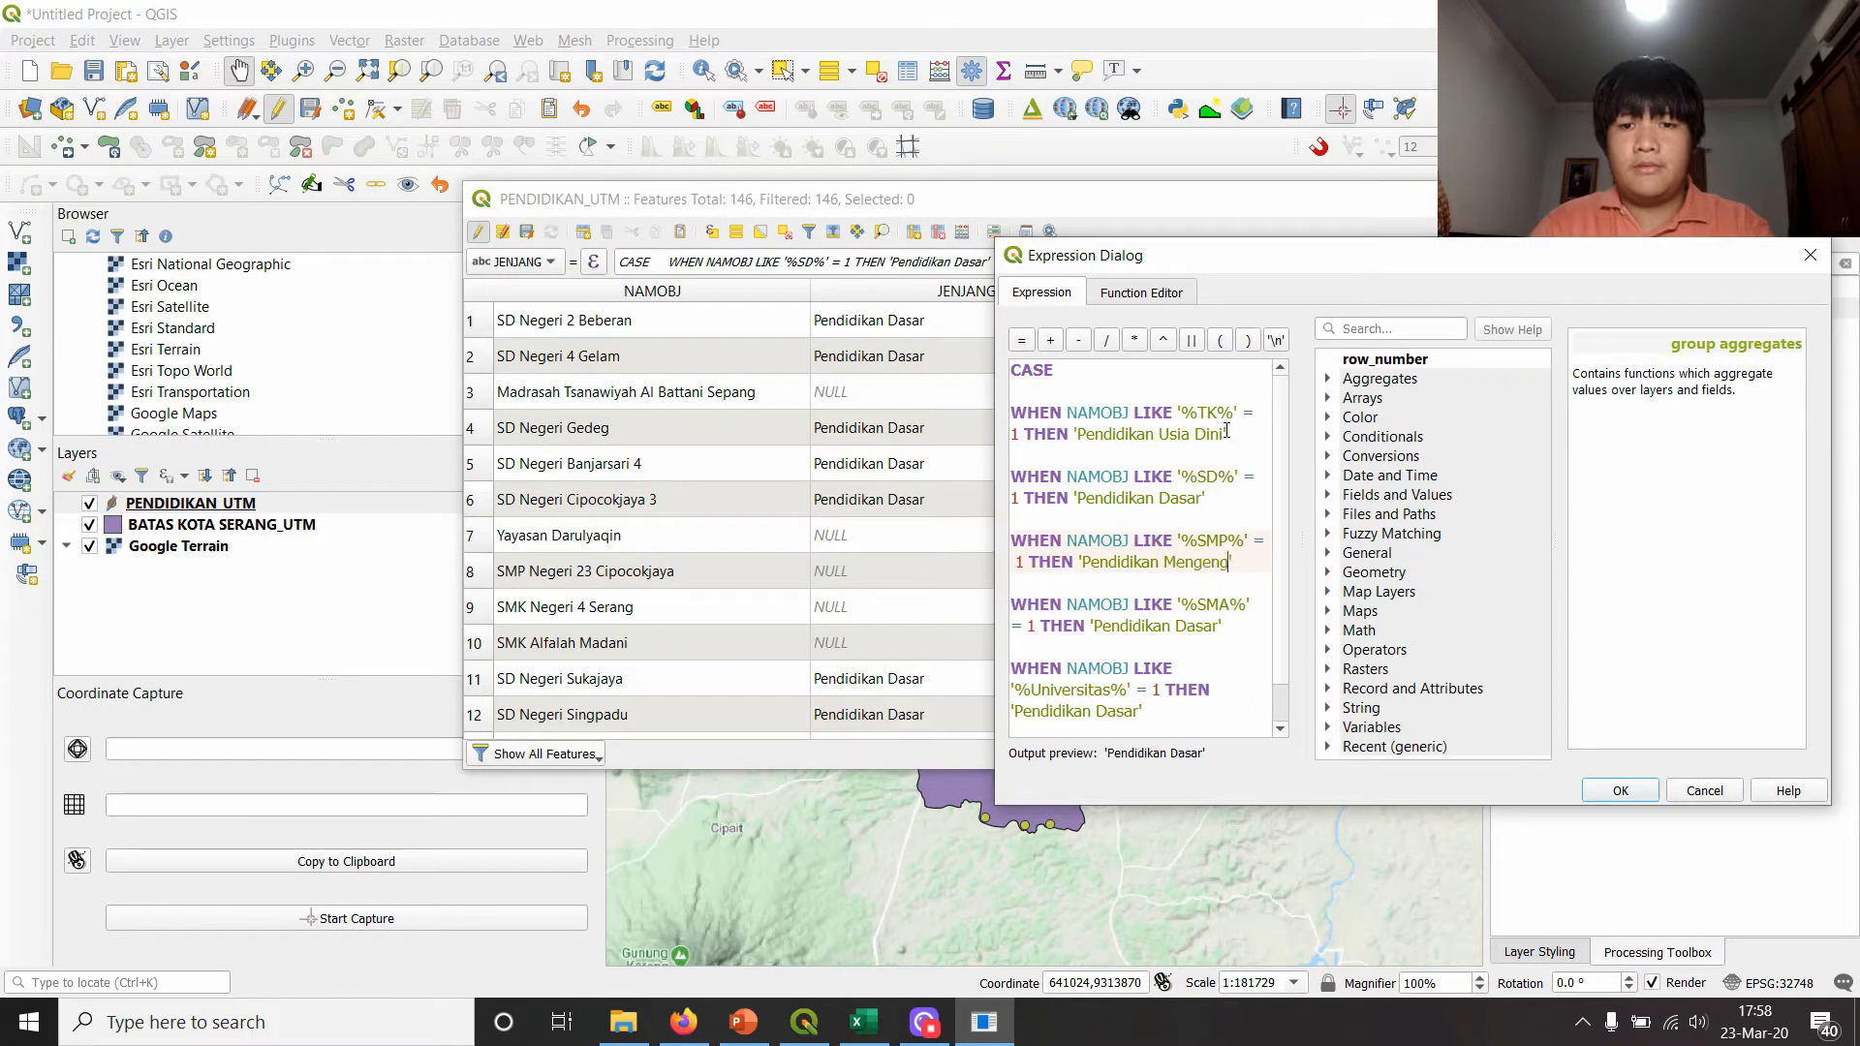
text(ah Pertama)
- Change the result text of the '%SMA%' clause to 'Pendidikan Menengah Umum'
key(Down)
key(Down)
key(Down)
key(Down)
key(Left)
key(BackSpace)
key(BackSpace)
key(BackSpace)
key(BackSpace)
key(BackSpace)
text(Menengah Umum)
- Change the result text of the '%Universitas%' clause to 'Pendidikan Tinggi'
key(Down)
key(Down)
key(Down)
key(Down)
key(Down)
key(Left)
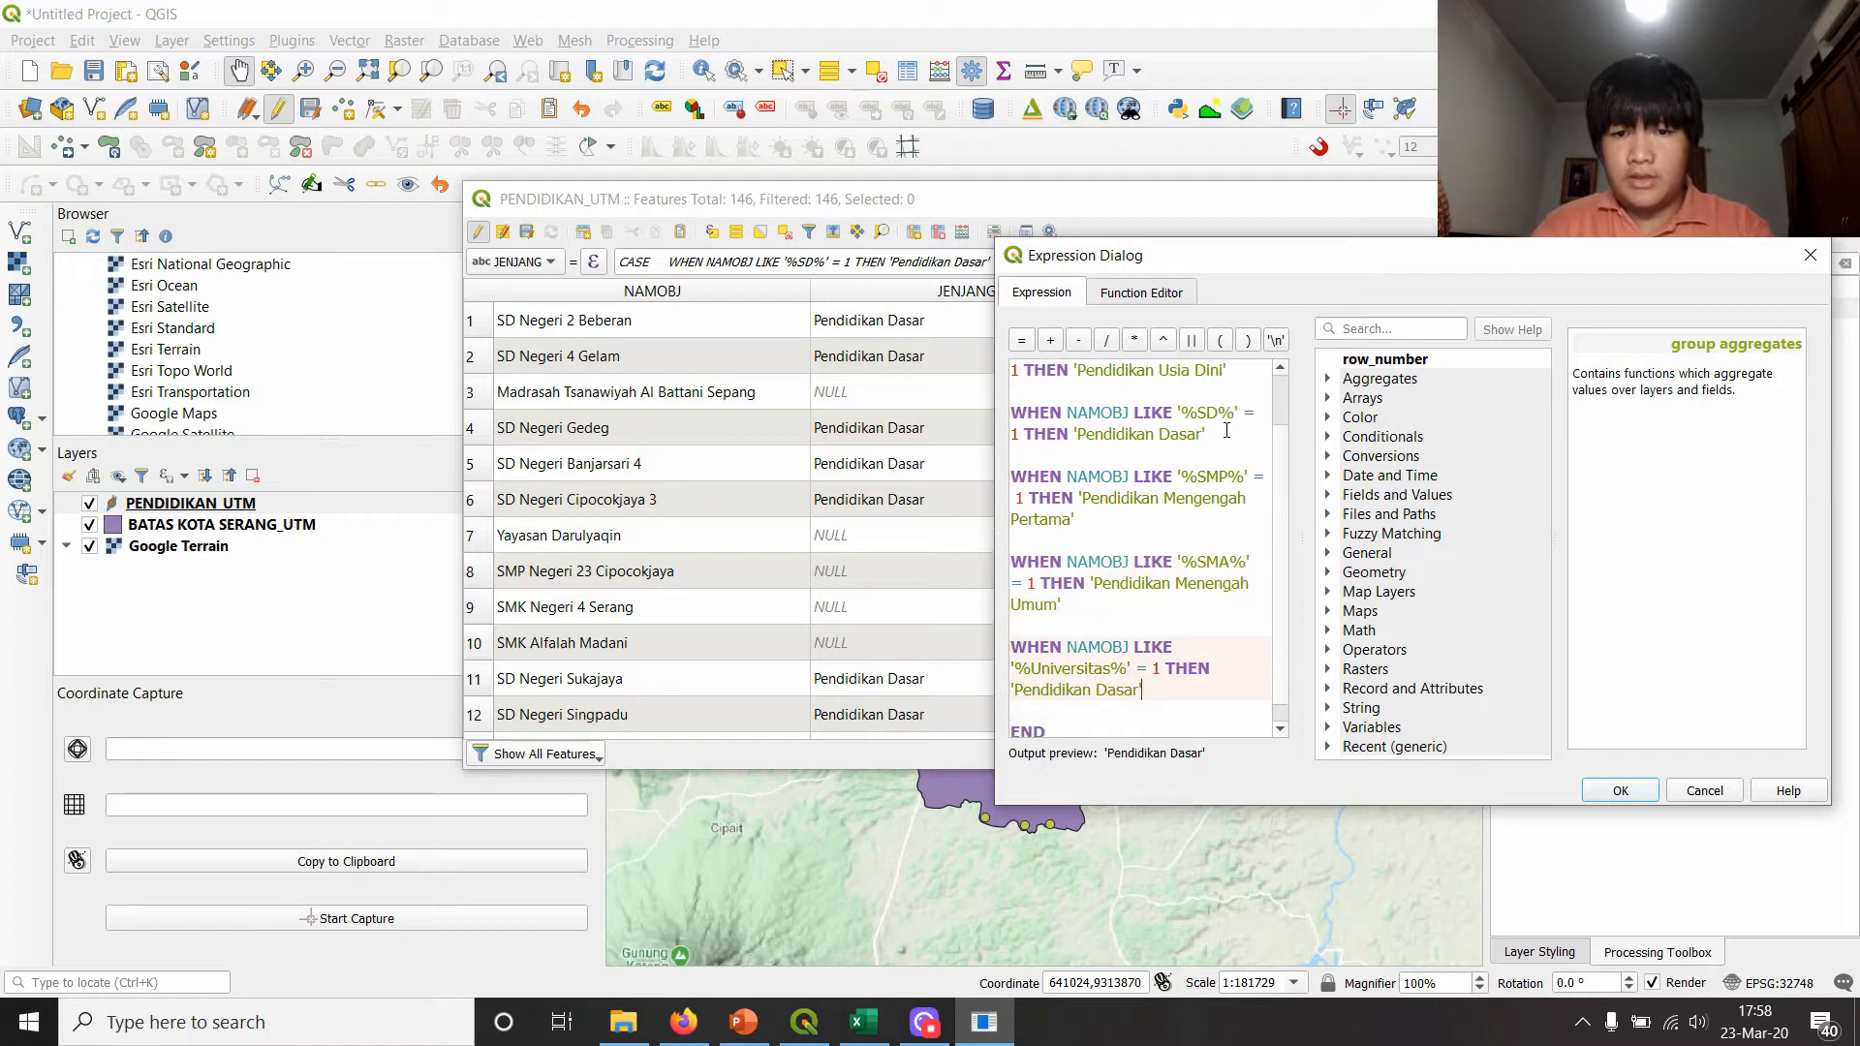
key(BackSpace)
key(BackSpace)
key(BackSpace)
key(BackSpace)
key(BackSpace)
key(BackSpace)
key(BackSpace)
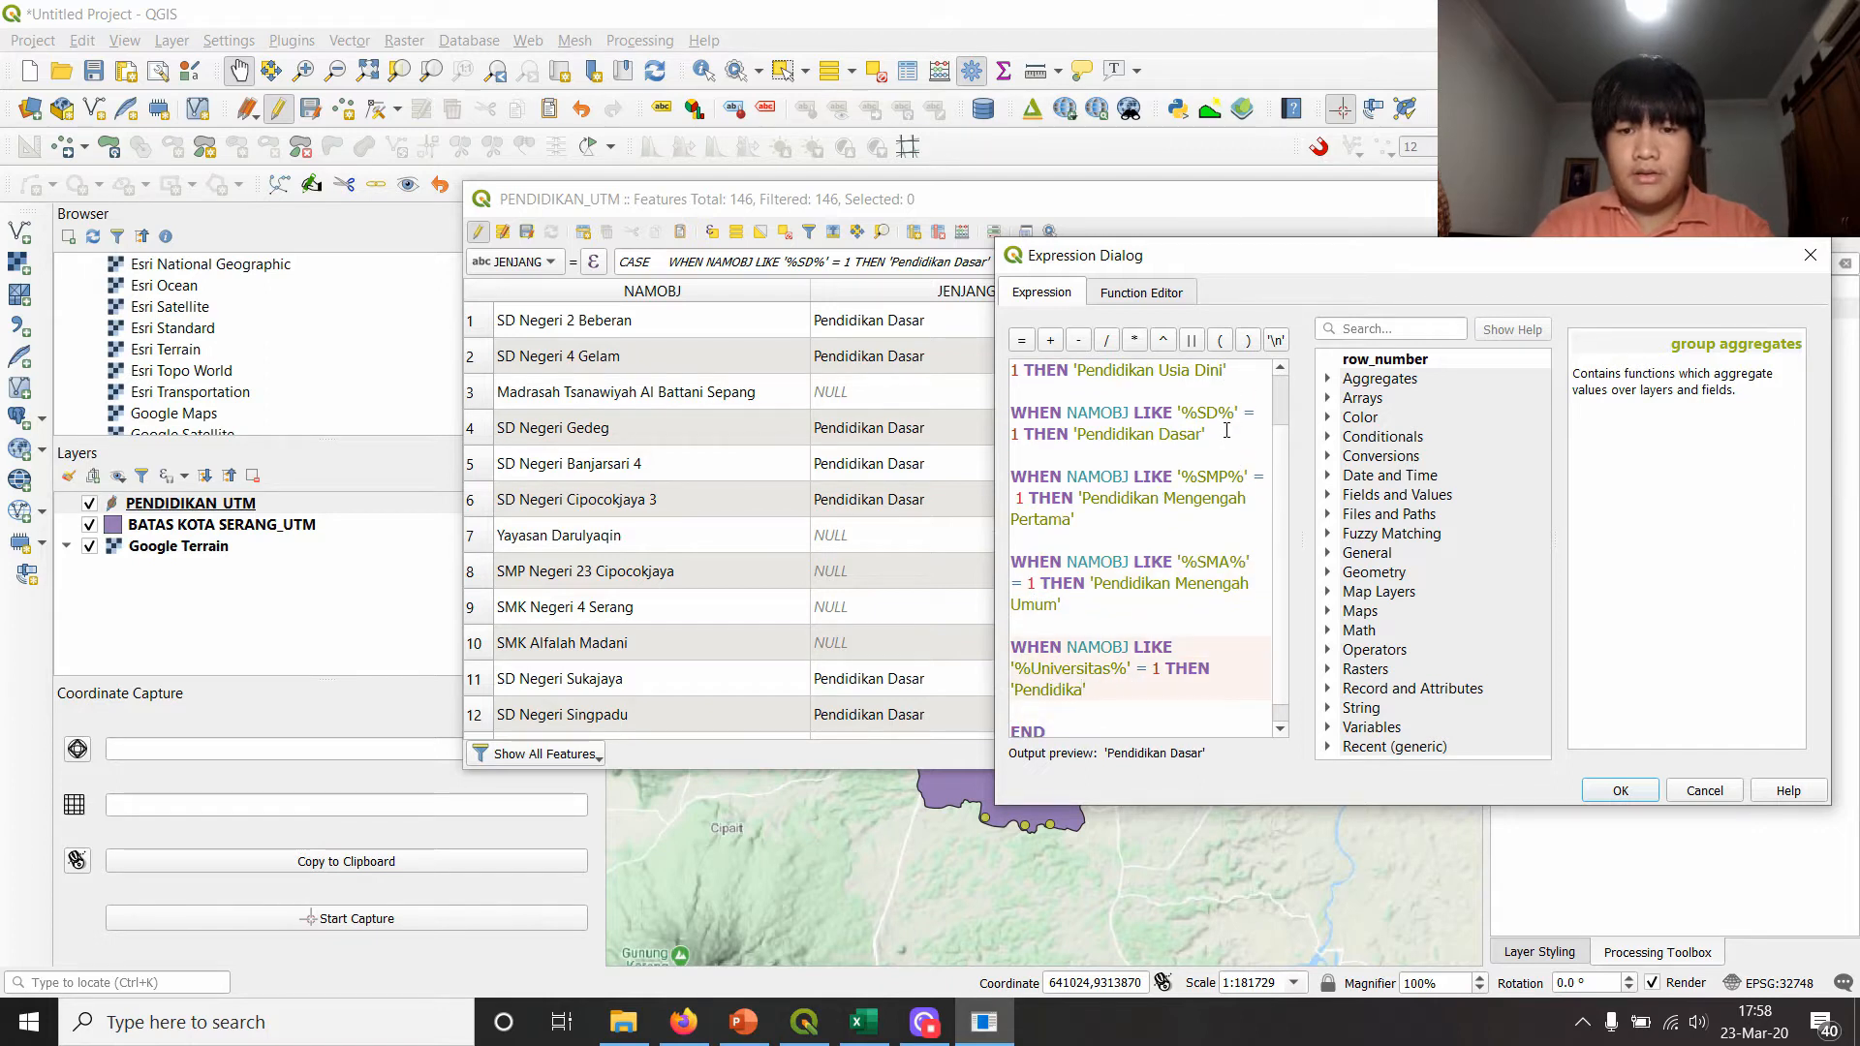
text(an Tinggi)
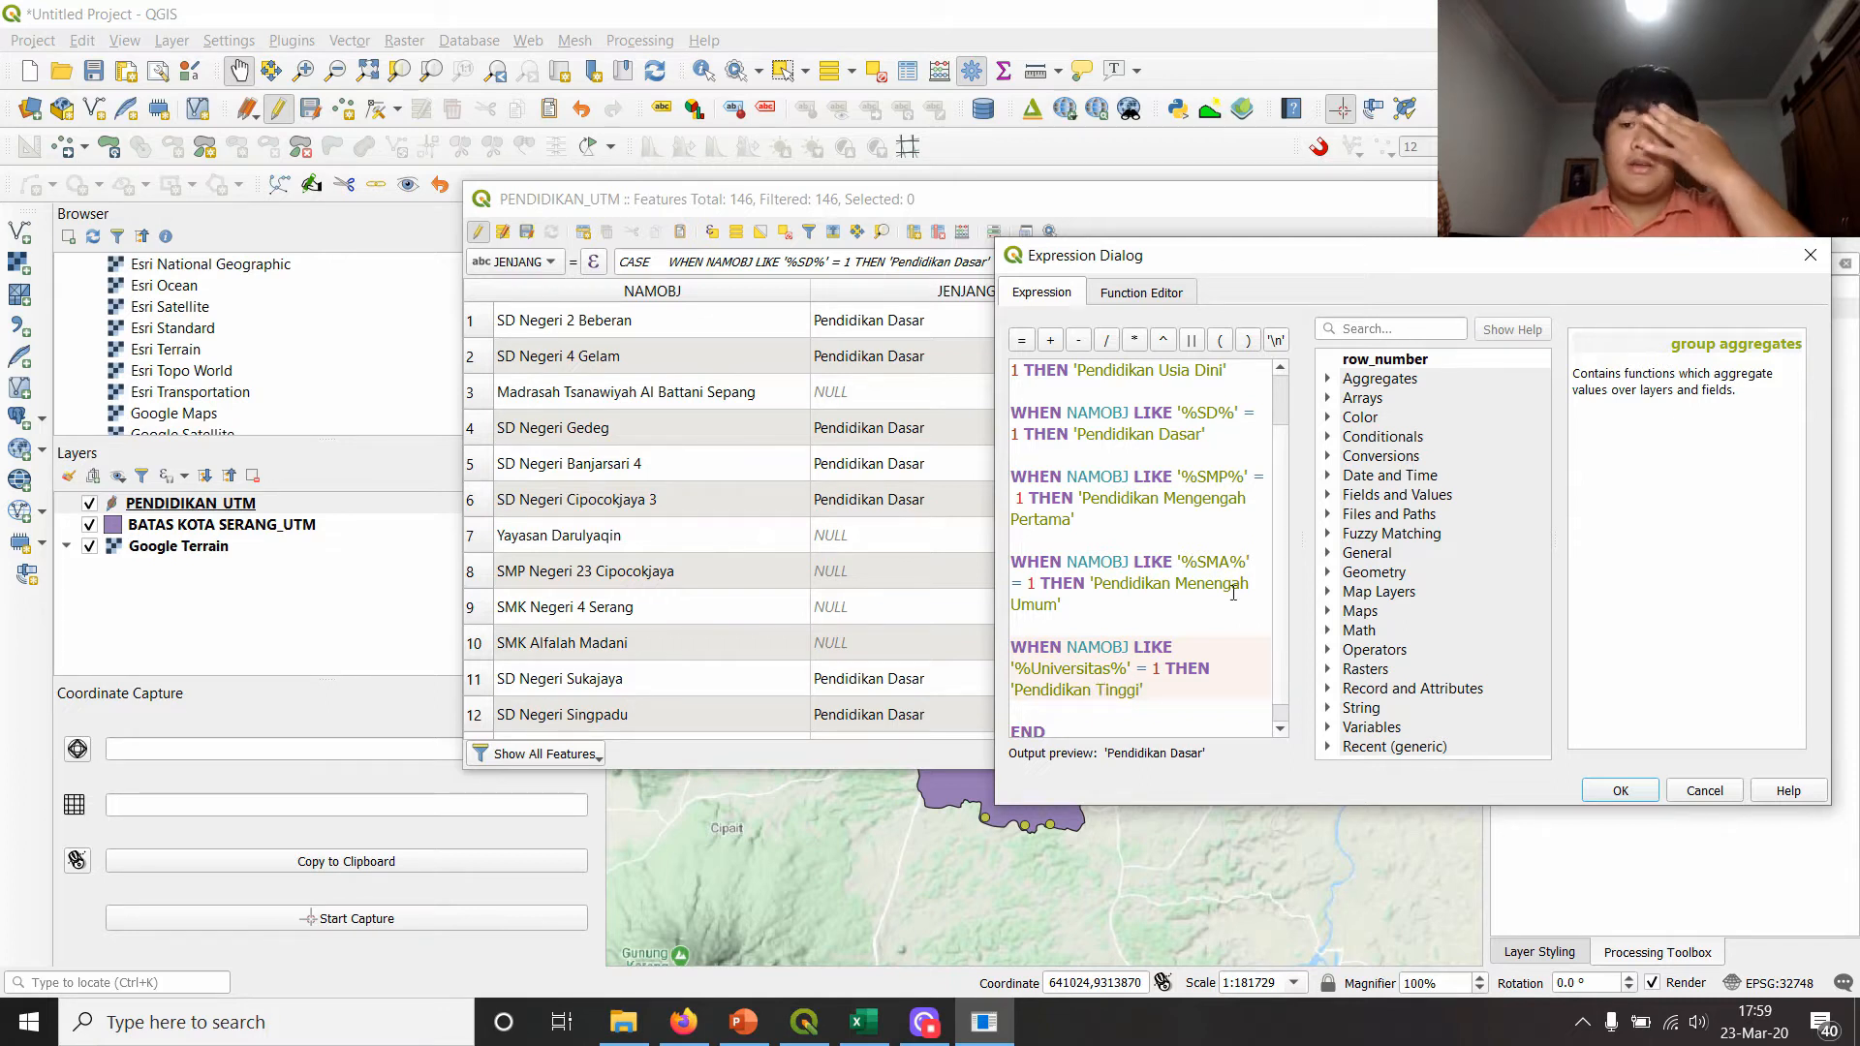
- Accept the extended CASE expression and update JENJANG with it in all rows
scroll(1213, 633, down, 1)
click(1619, 791)
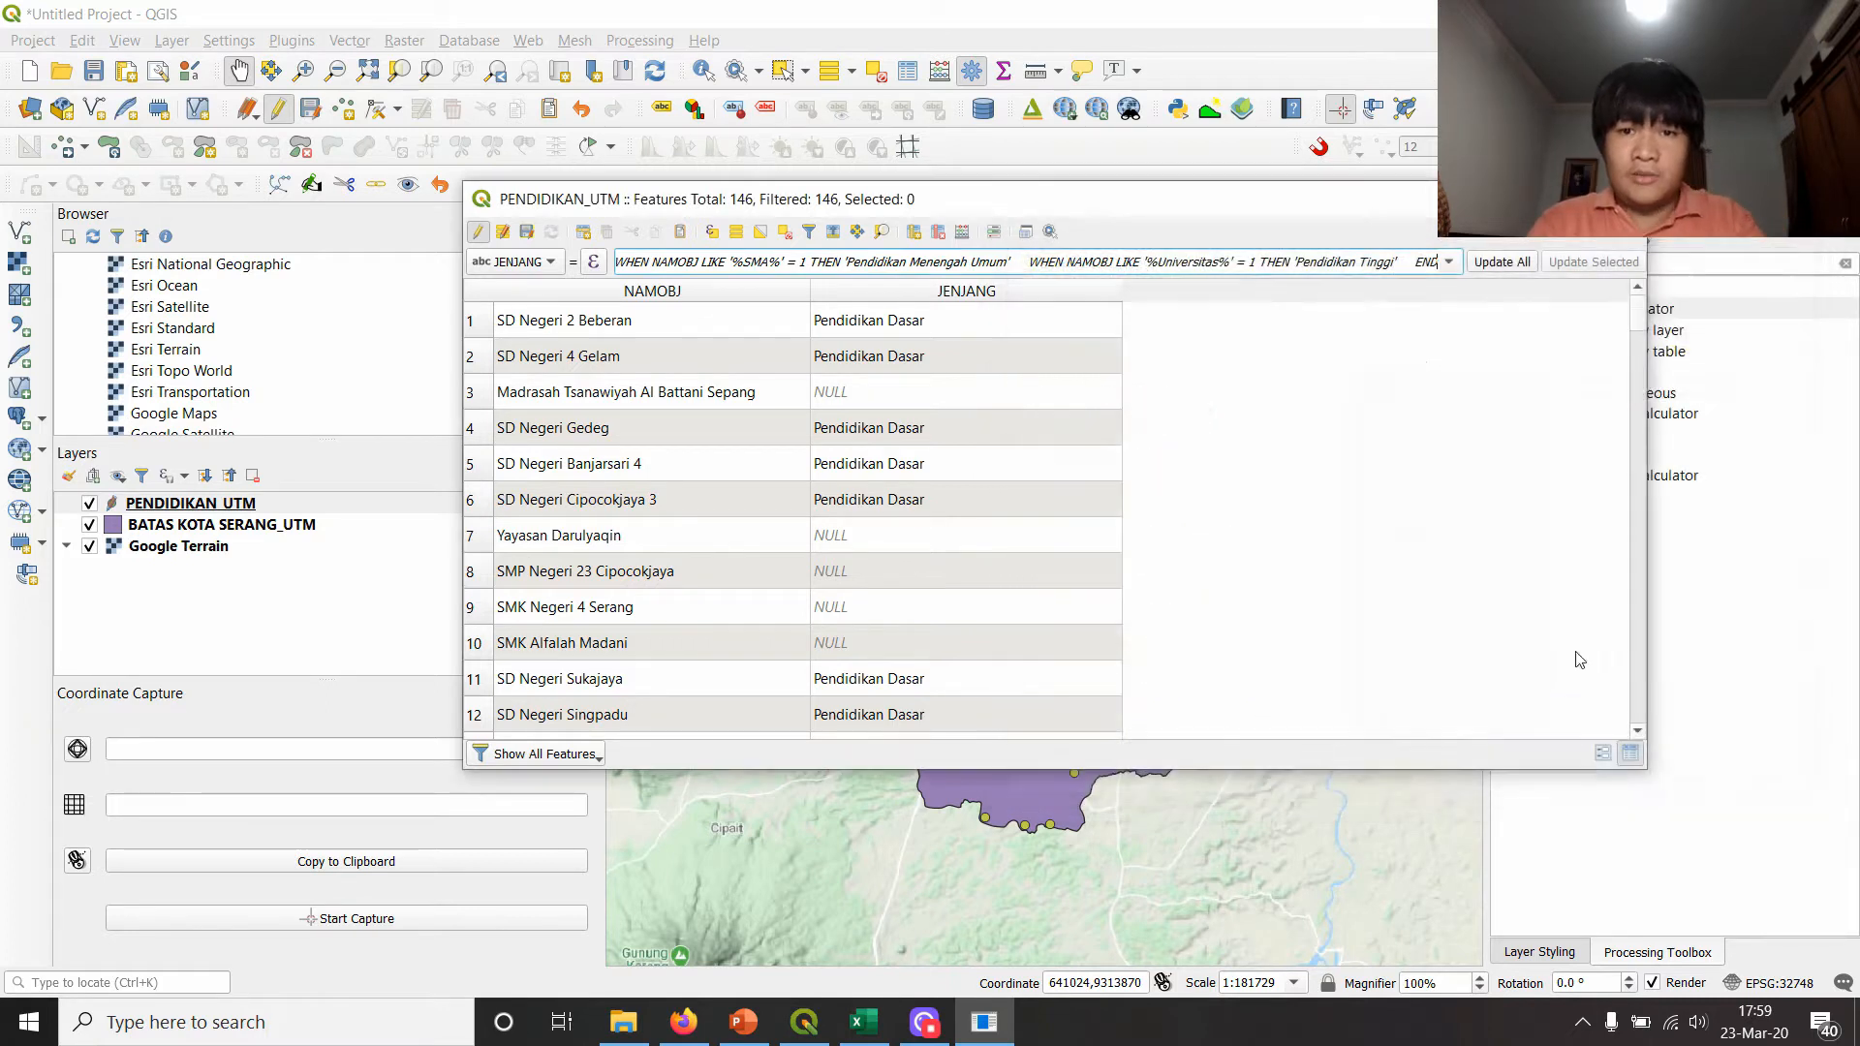
click(1510, 268)
- Compare the JENJANG values with the NAMOBJ school names throughout the table, checking which school types lack a level
scroll(1060, 482, down, 11)
scroll(1059, 484, down, 2)
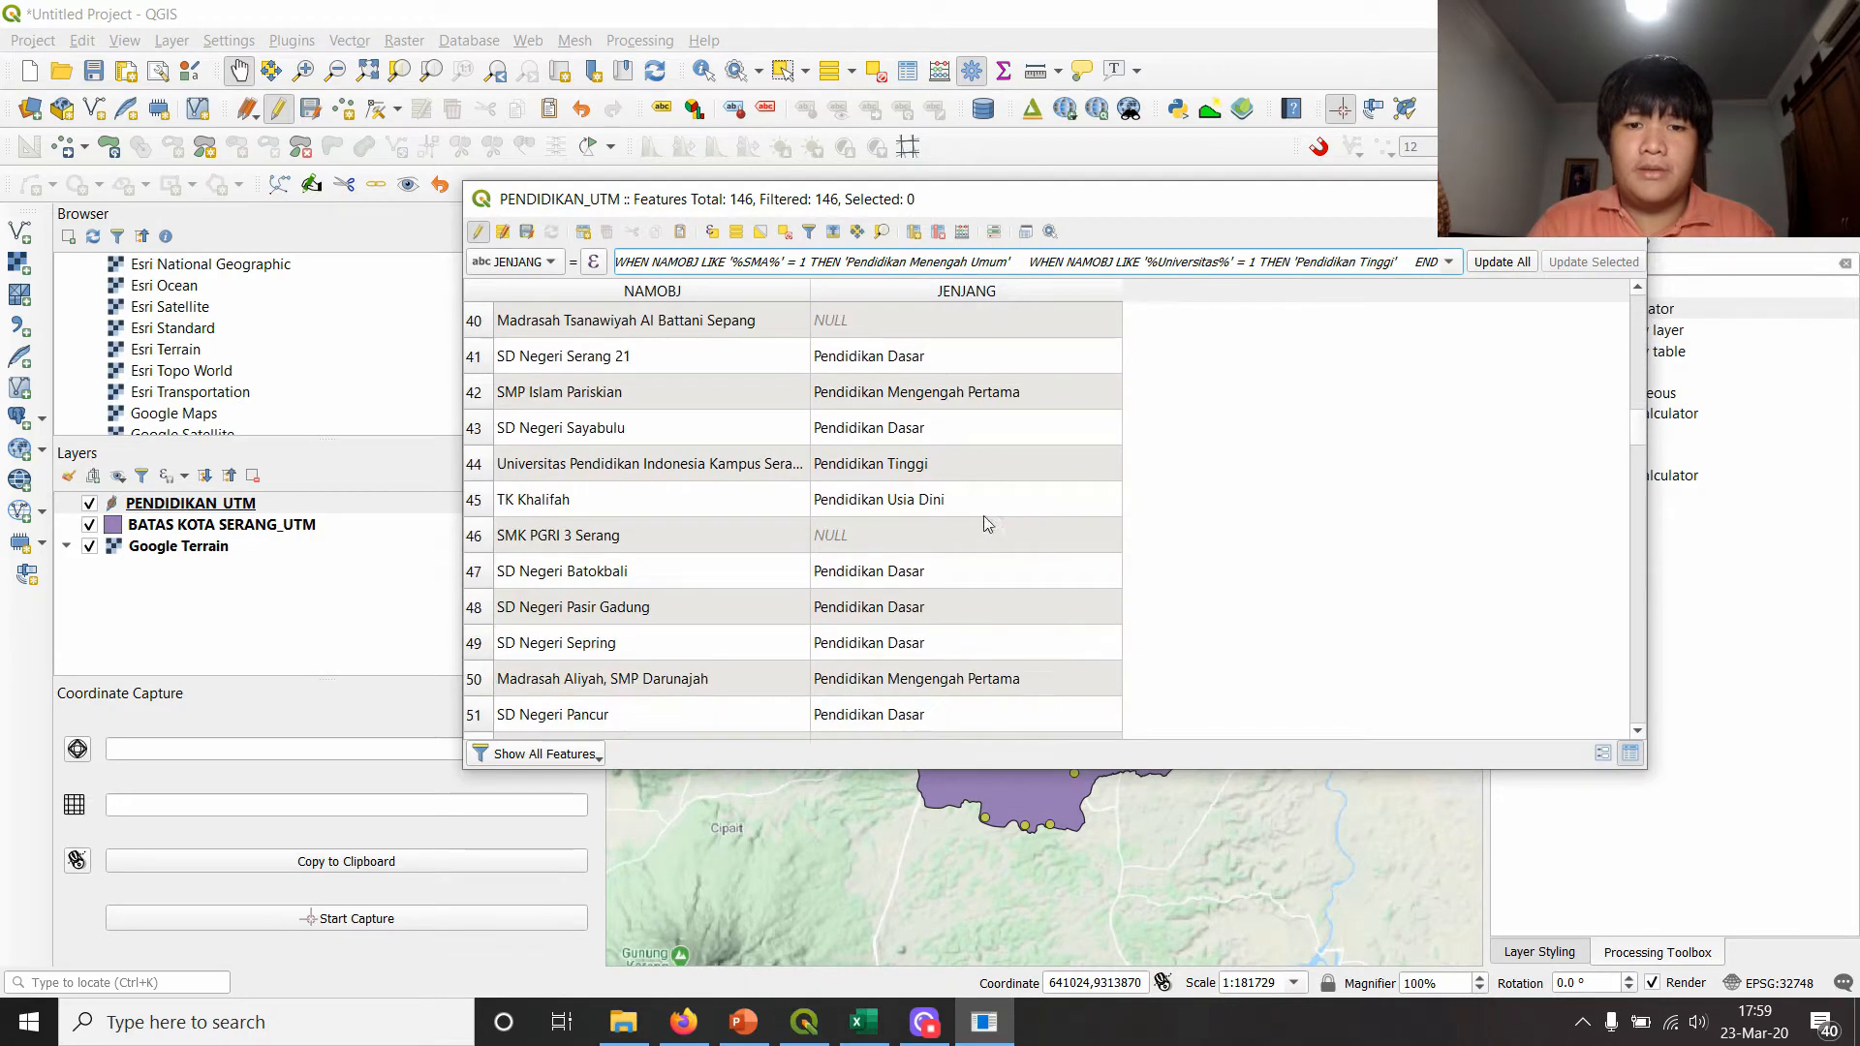
scroll(954, 506, down, 1)
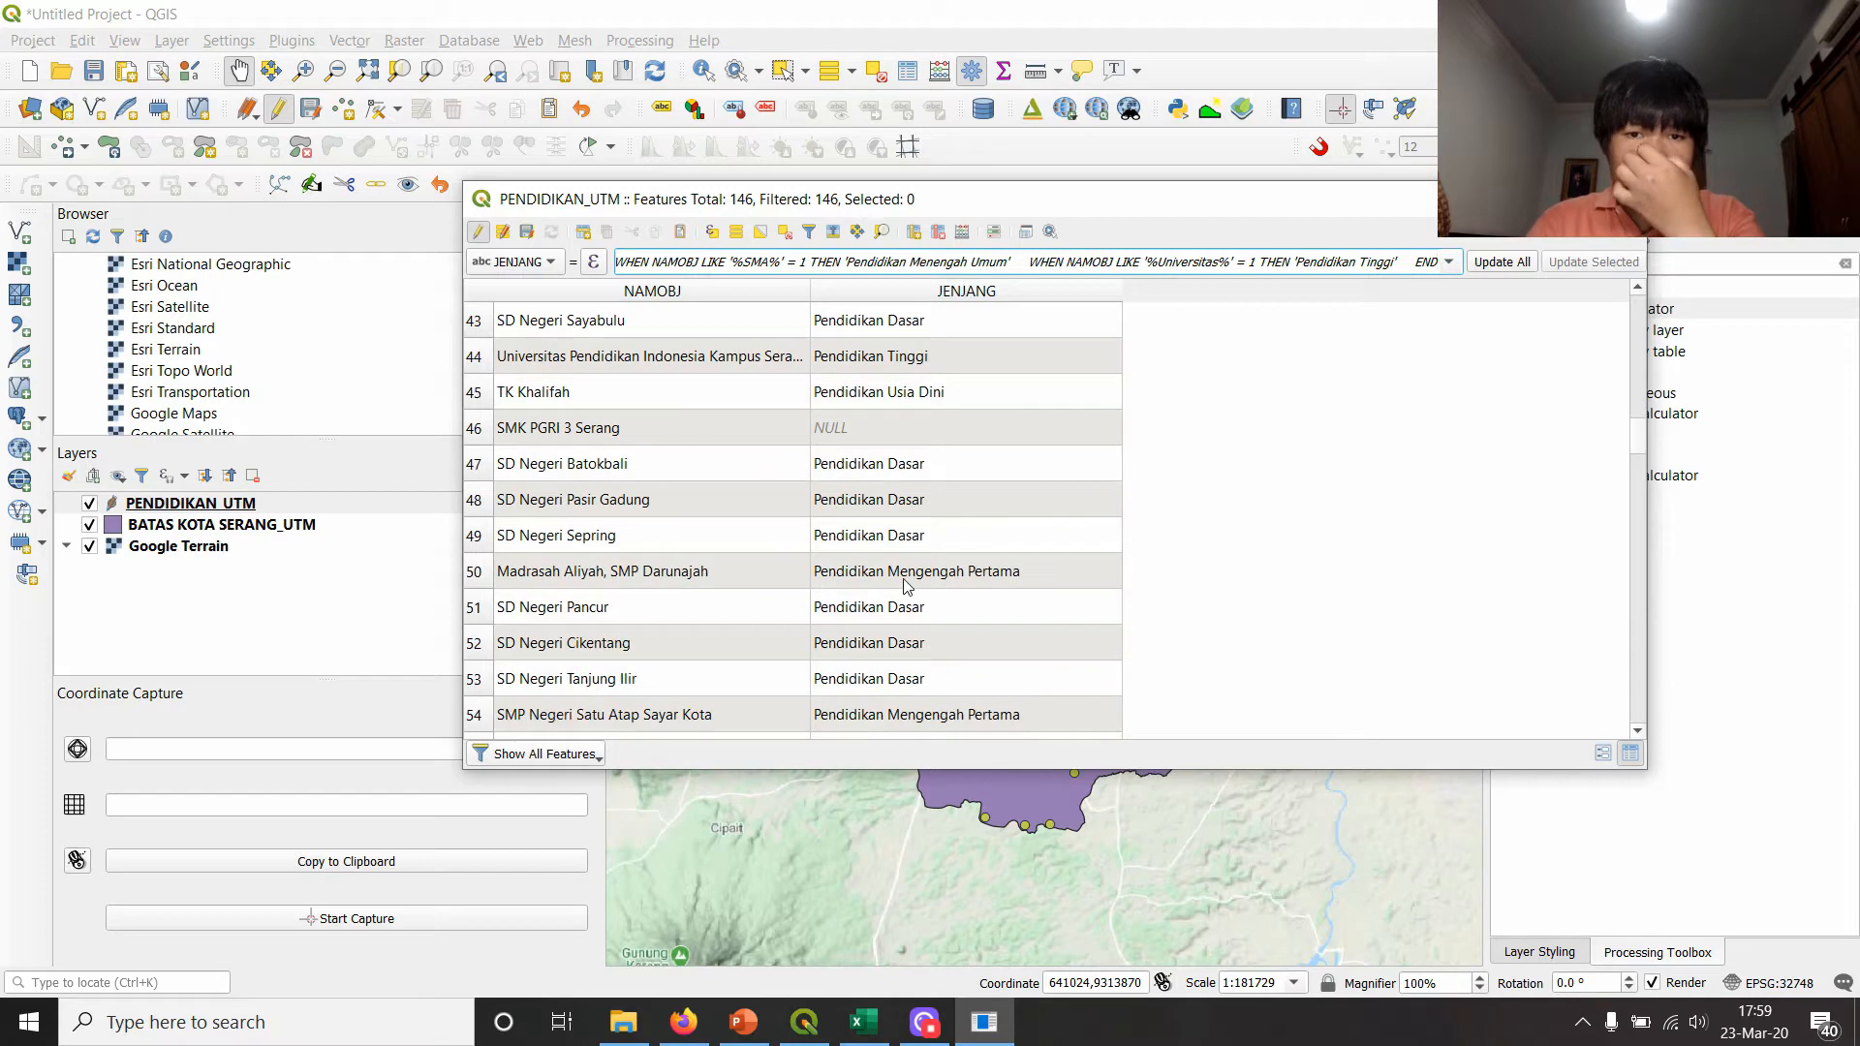
scroll(997, 579, down, 2)
scroll(997, 579, up, 16)
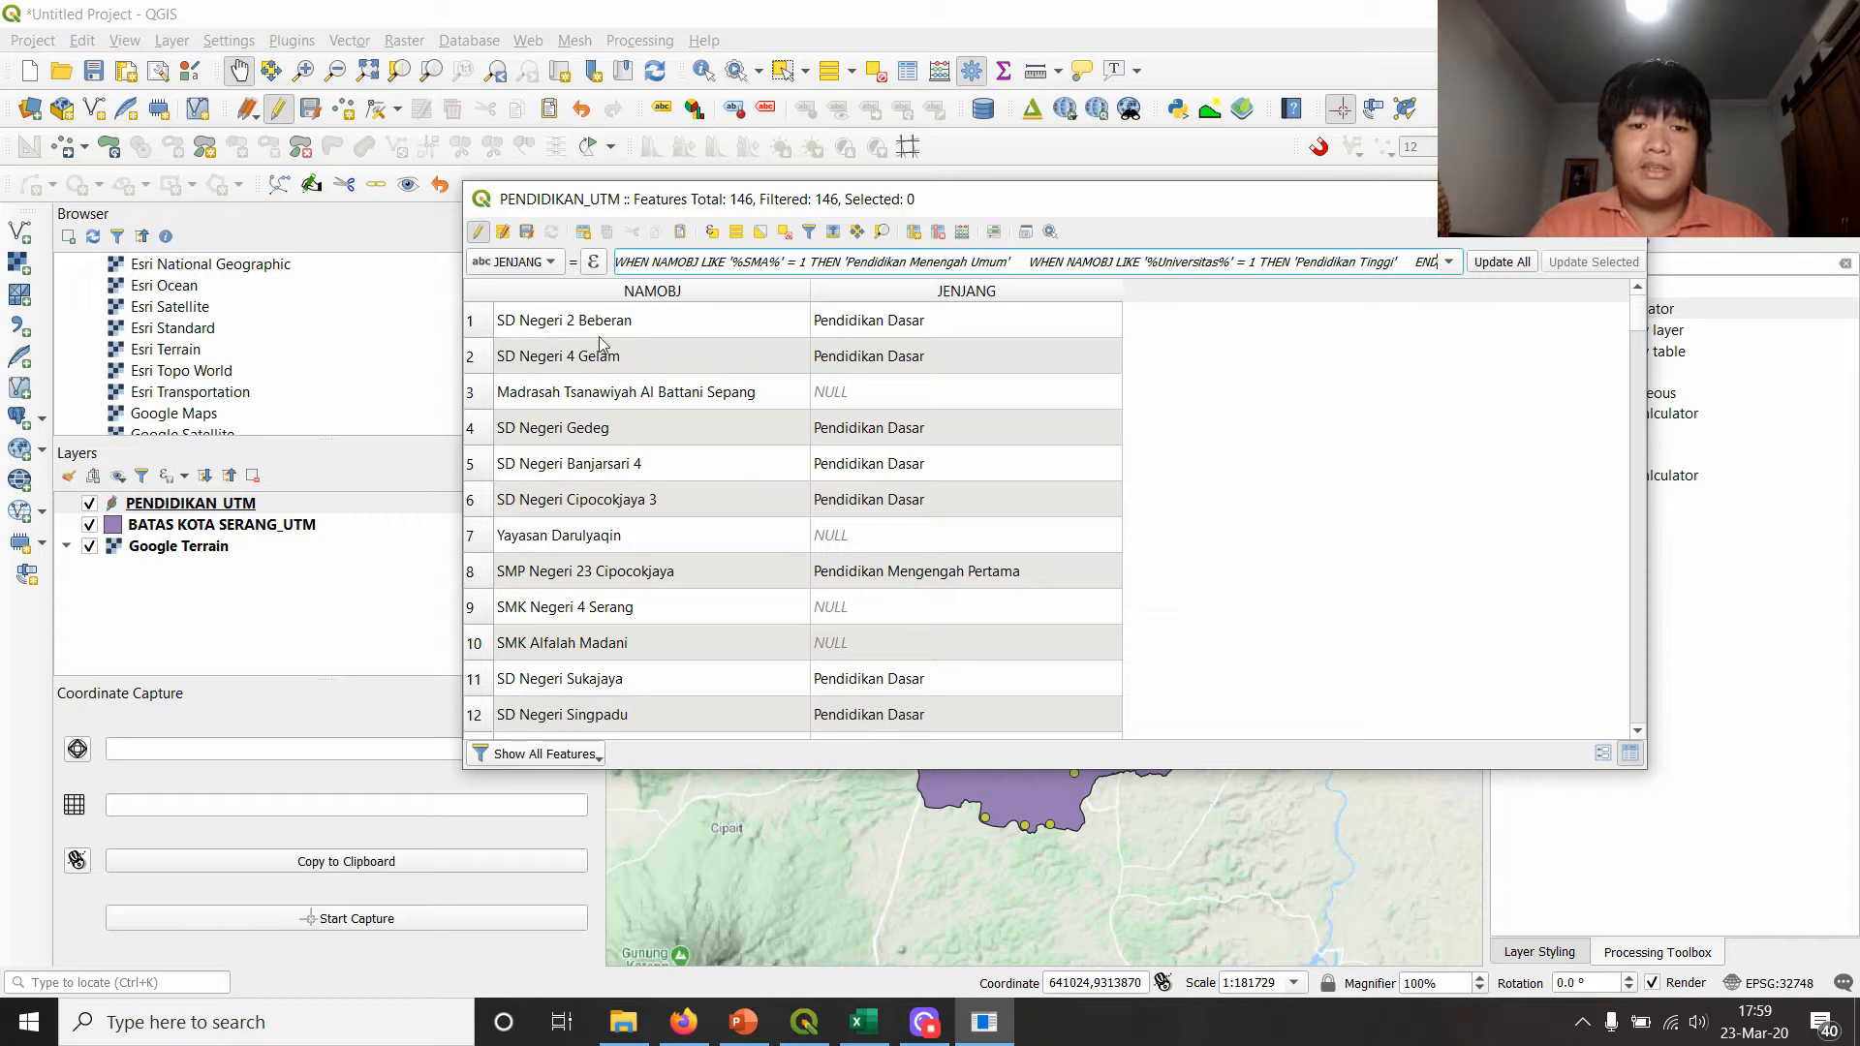
scroll(649, 475, down, 1)
scroll(625, 496, down, 1)
scroll(544, 448, up, 2)
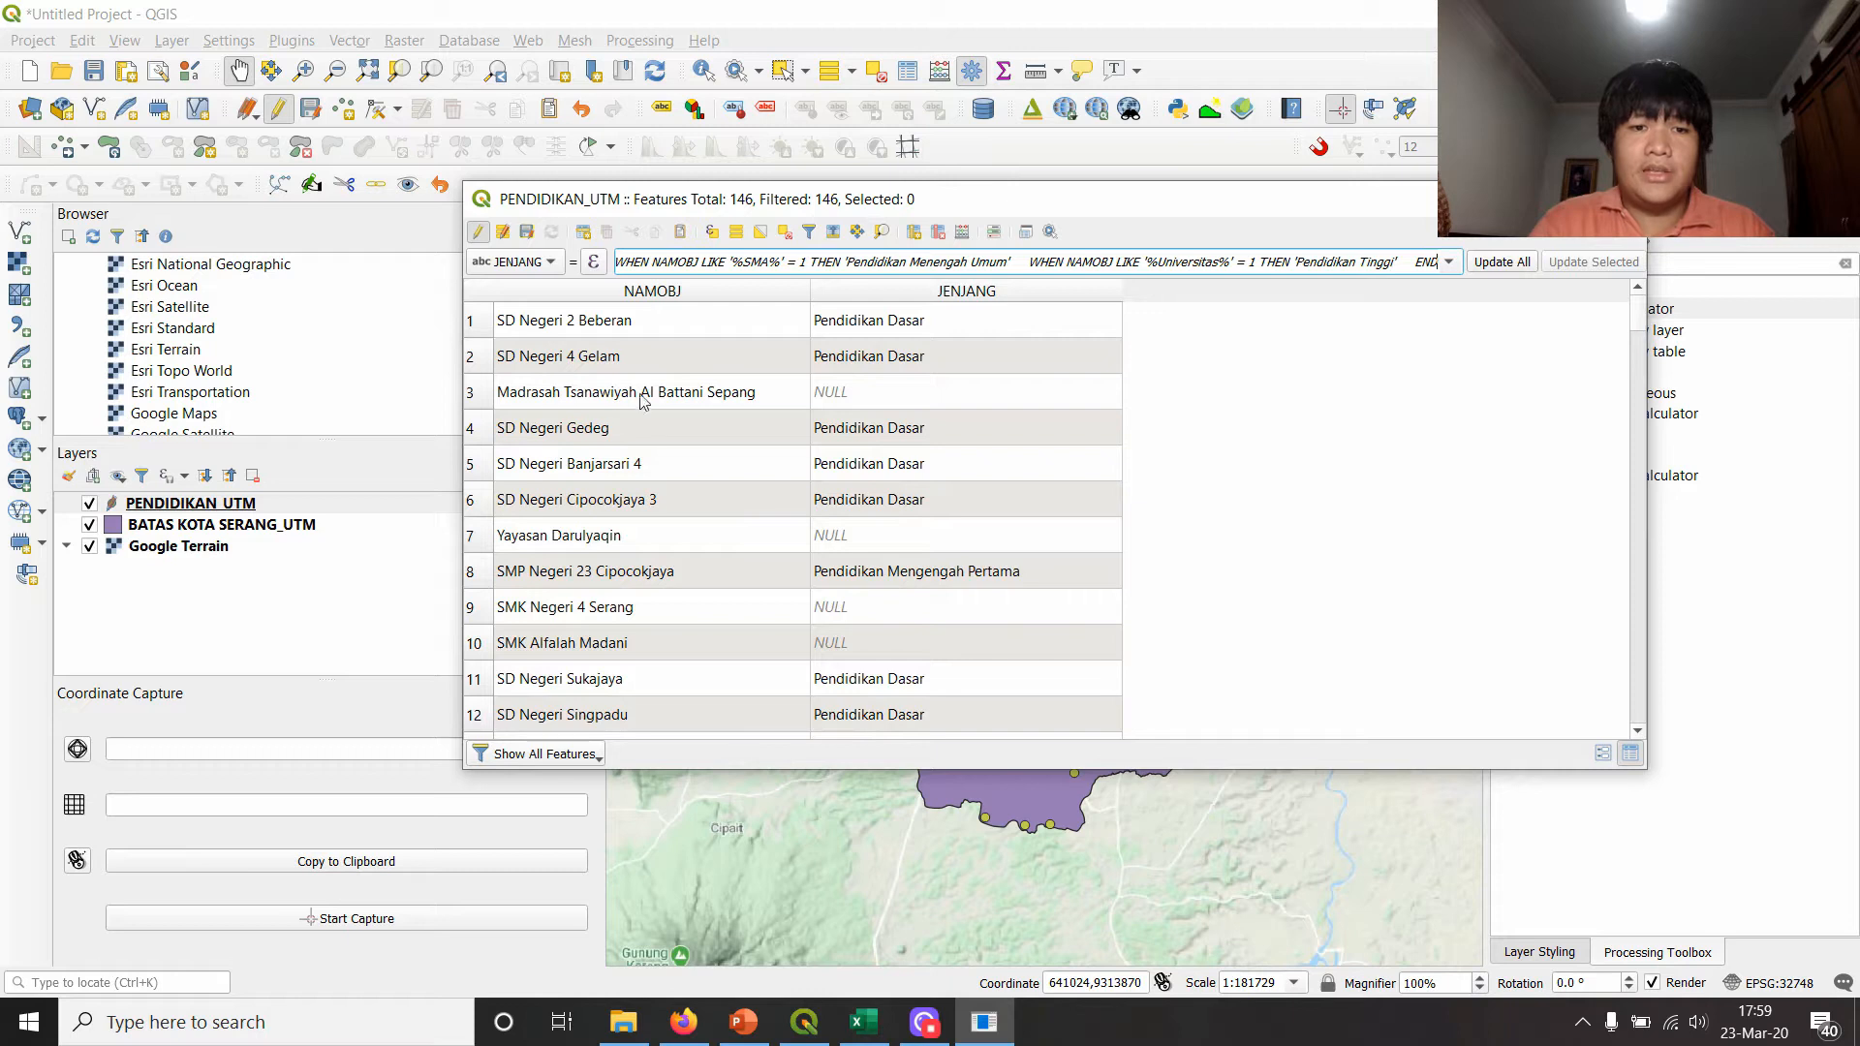
scroll(504, 605, down, 2)
scroll(506, 606, down, 6)
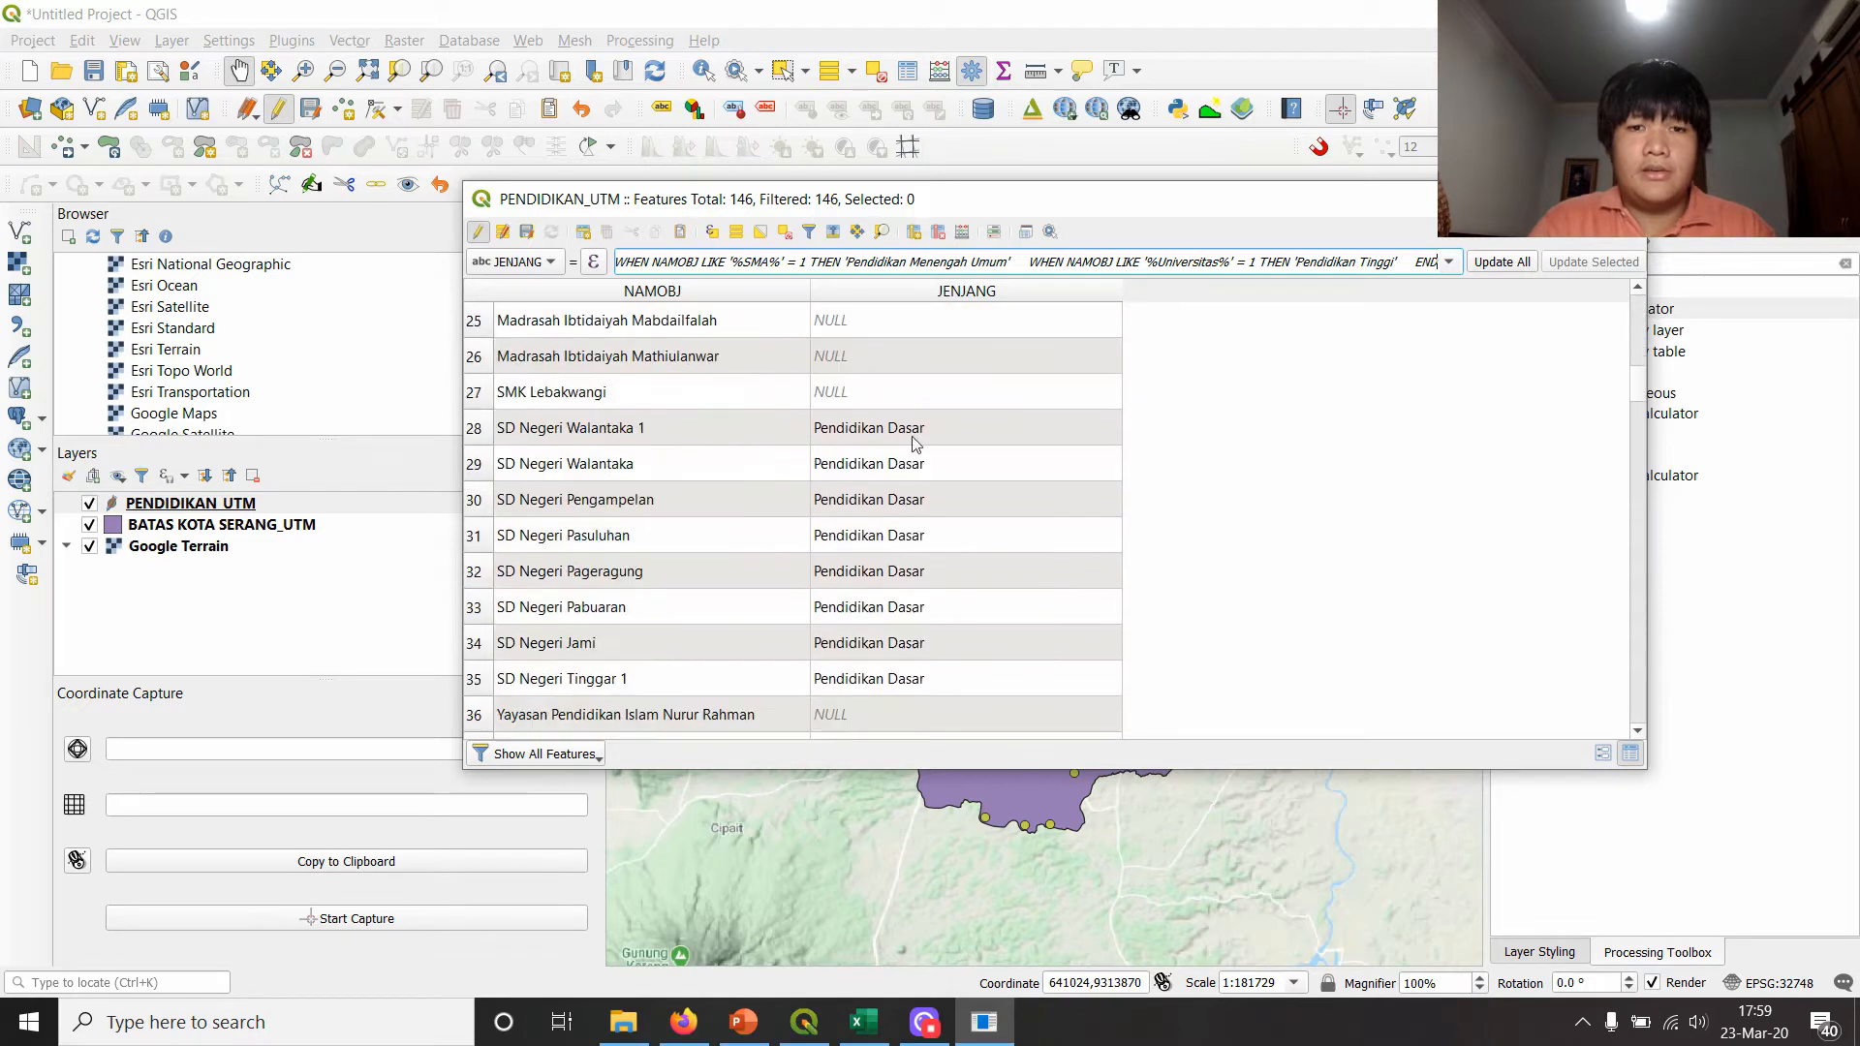
scroll(857, 528, up, 8)
- Reopen the JENJANG expression and duplicate the '%Universitas%' WHEN...THEN clause above END
click(593, 262)
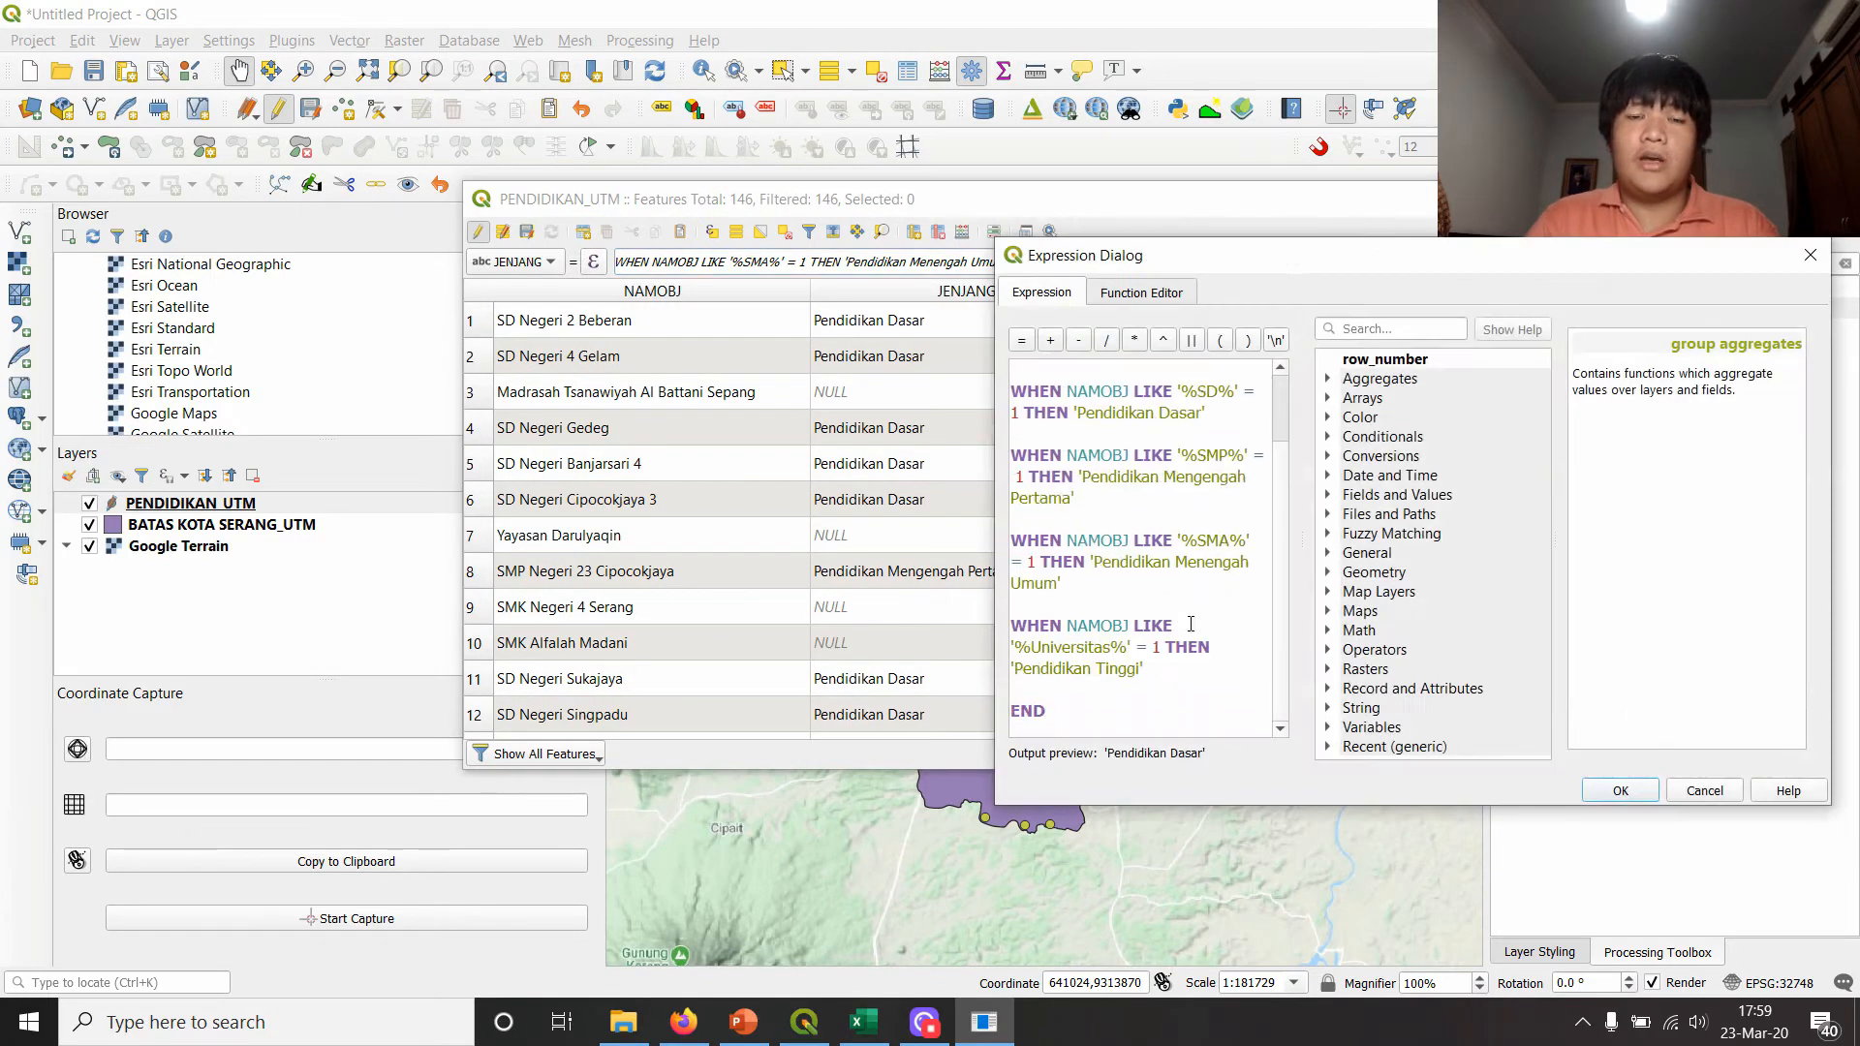
scroll(1148, 513, up, 2)
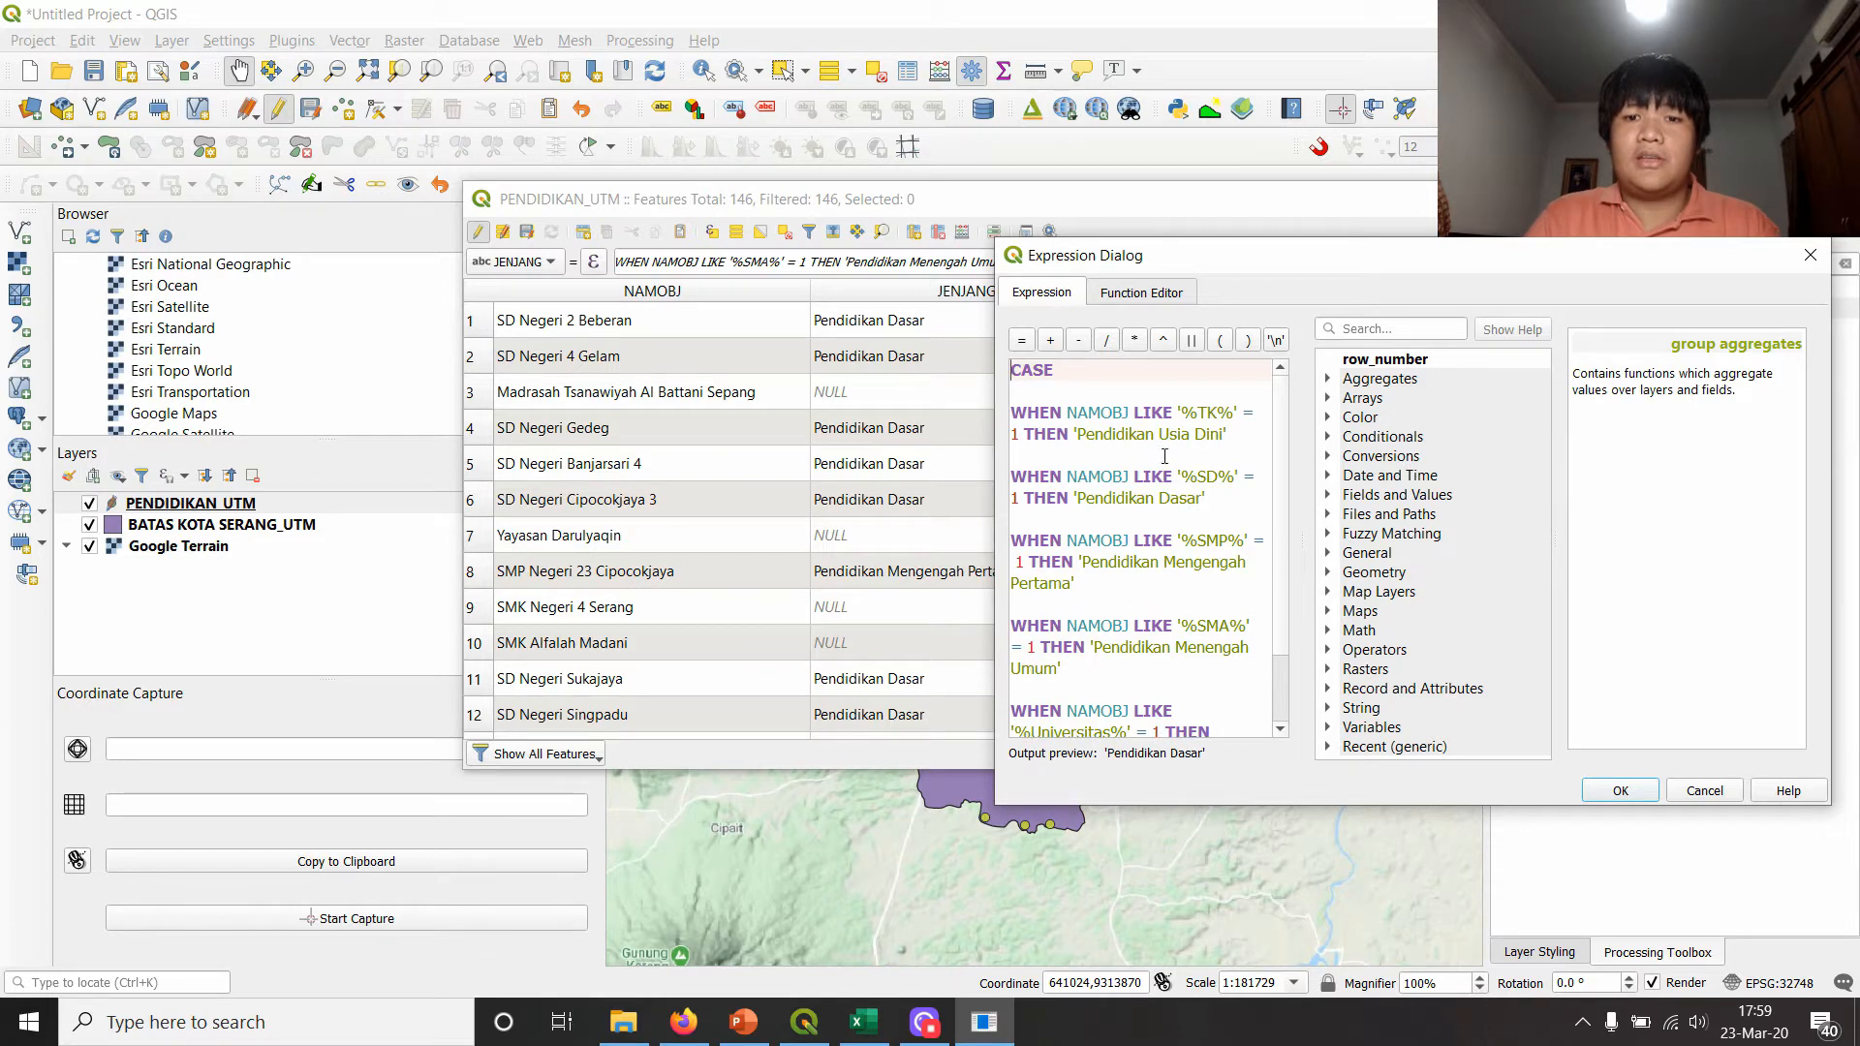
scroll(1192, 580, down, 1)
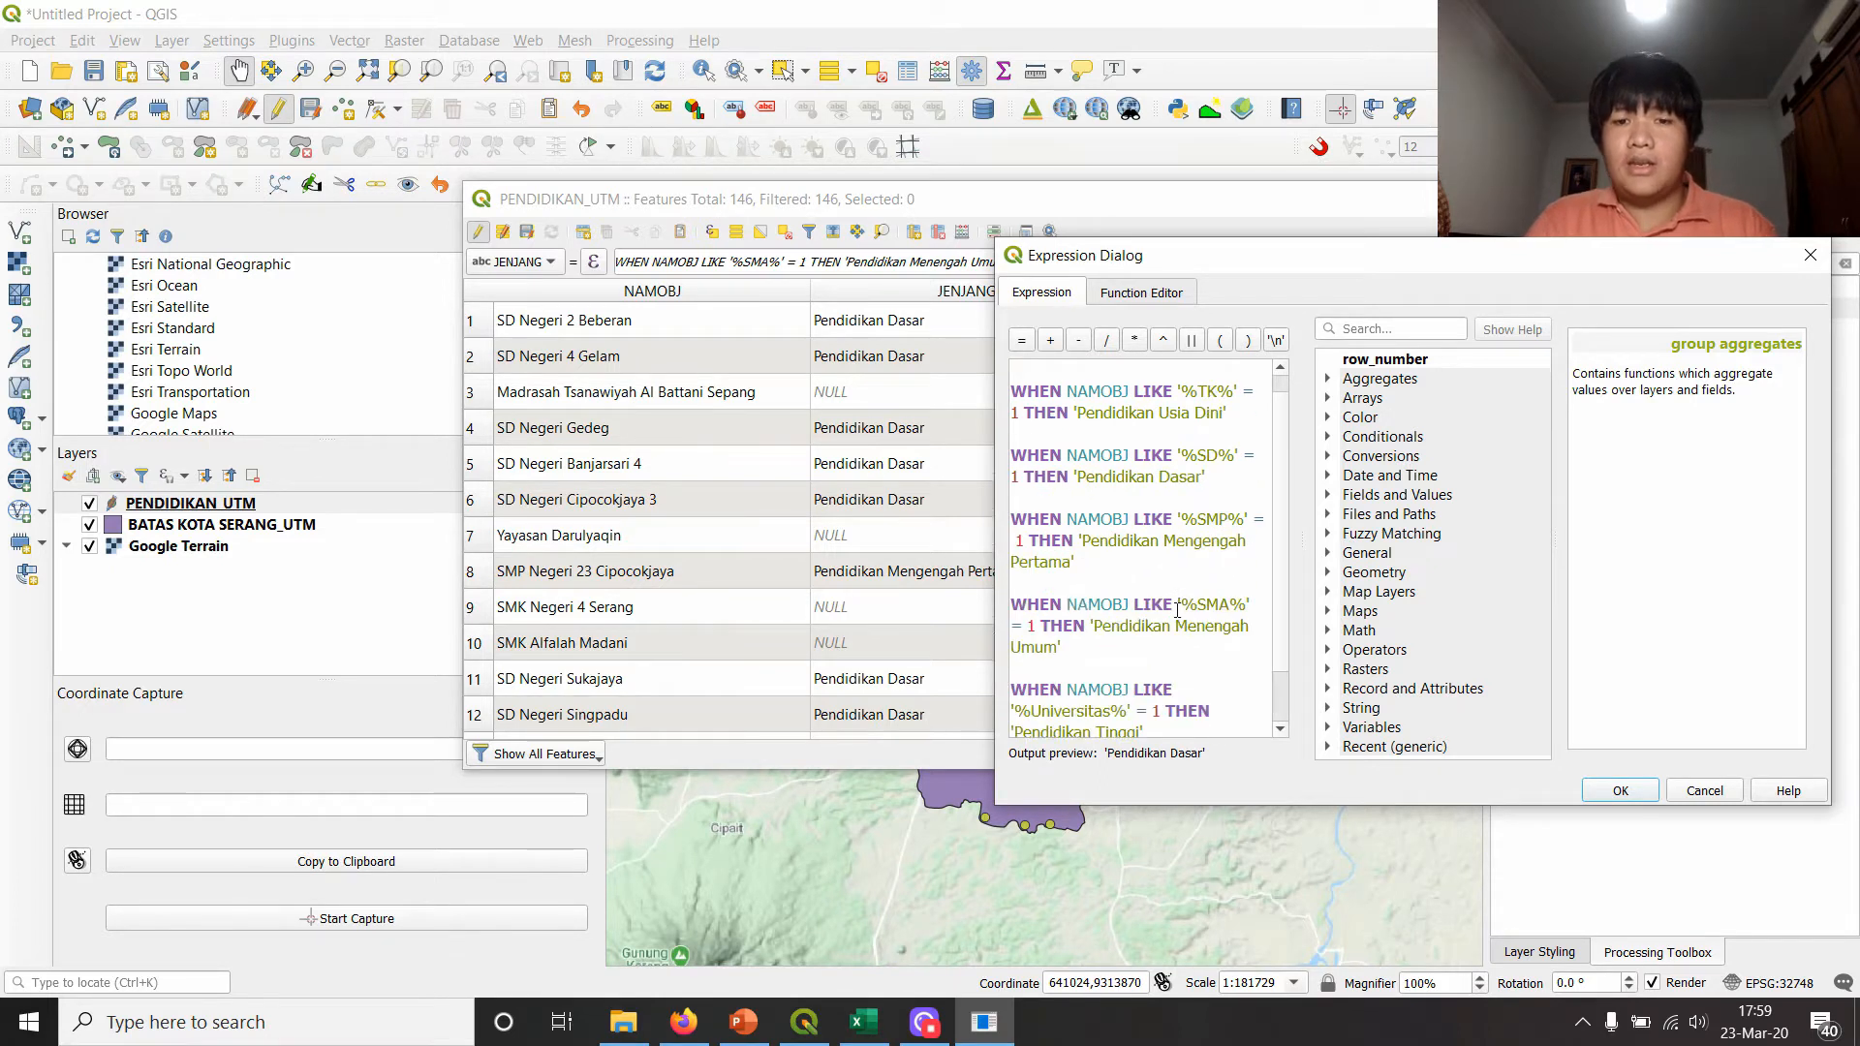
scroll(1177, 609, down, 1)
drag(1178, 671, 1012, 603)
drag(1151, 669, 1013, 626)
key(ctrl+c)
click(1198, 676)
key(Return)
key(Return)
key(ctrl+v)
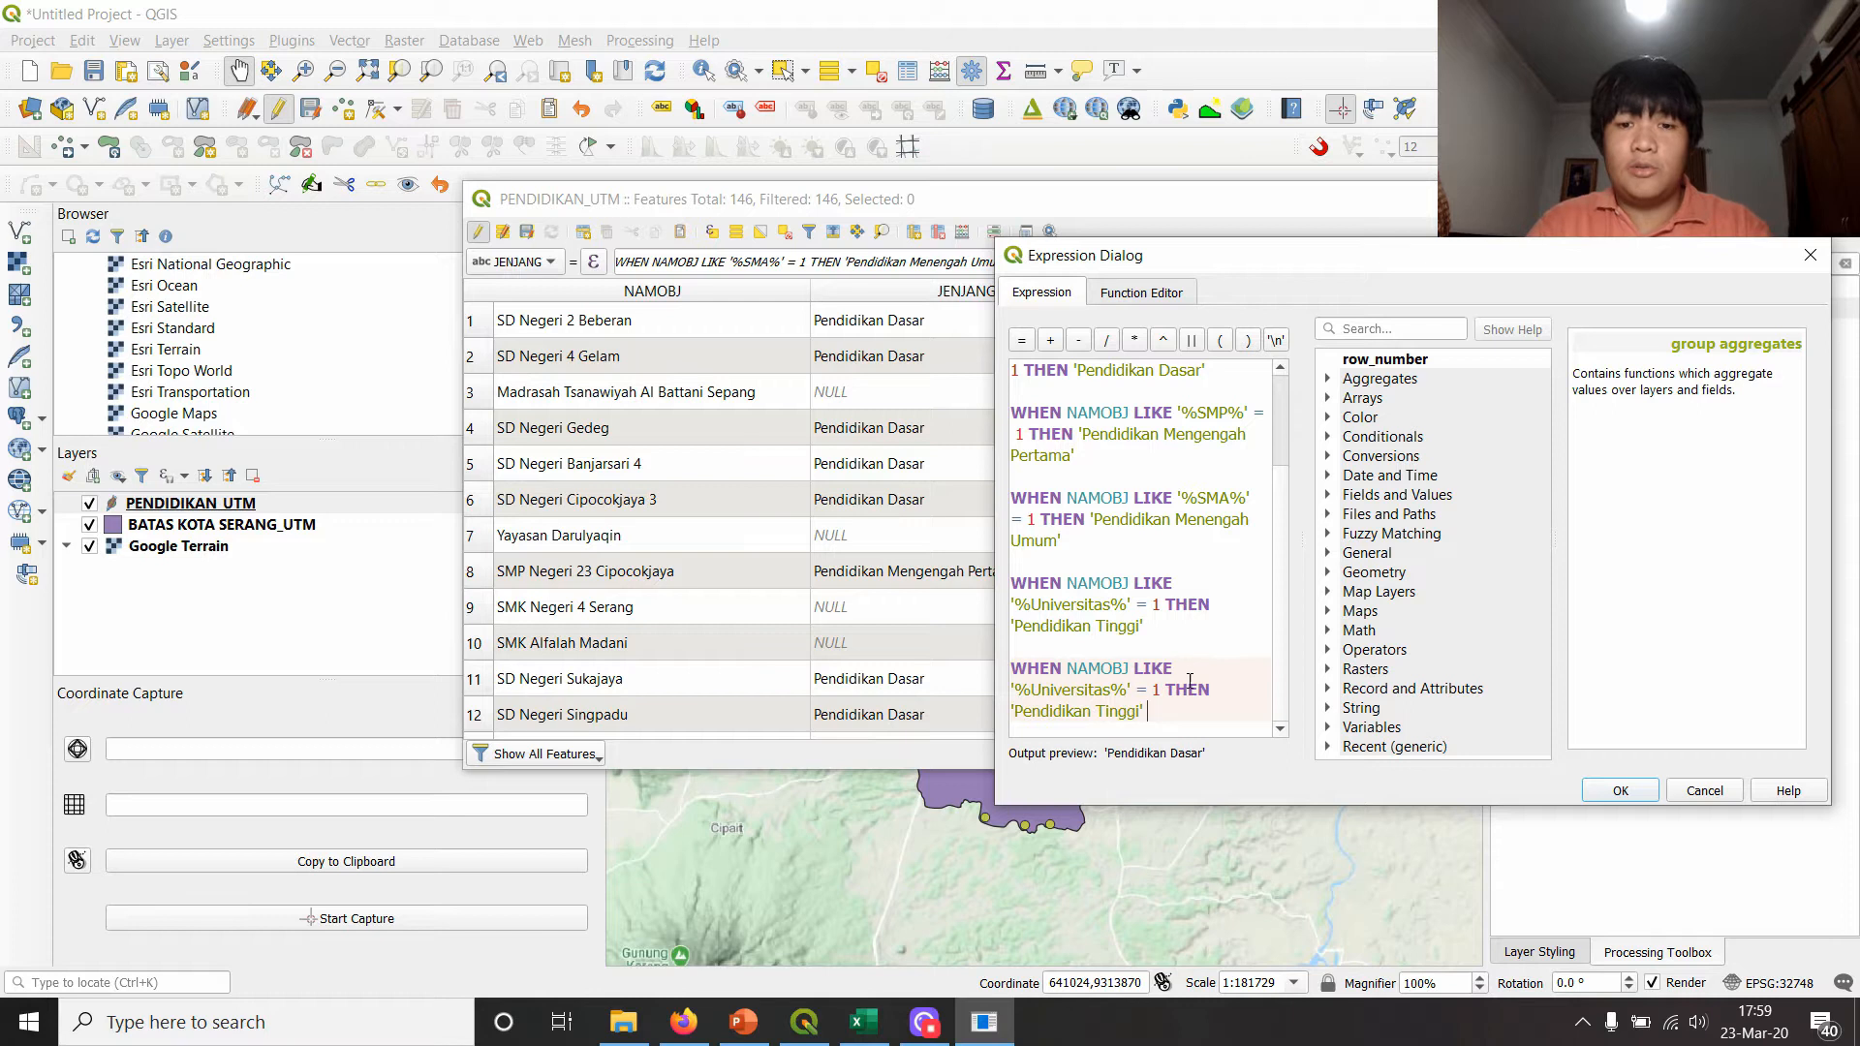
- Replace the search pattern of the duplicated clause with '%Yayasan%'
drag(1111, 690, 1033, 689)
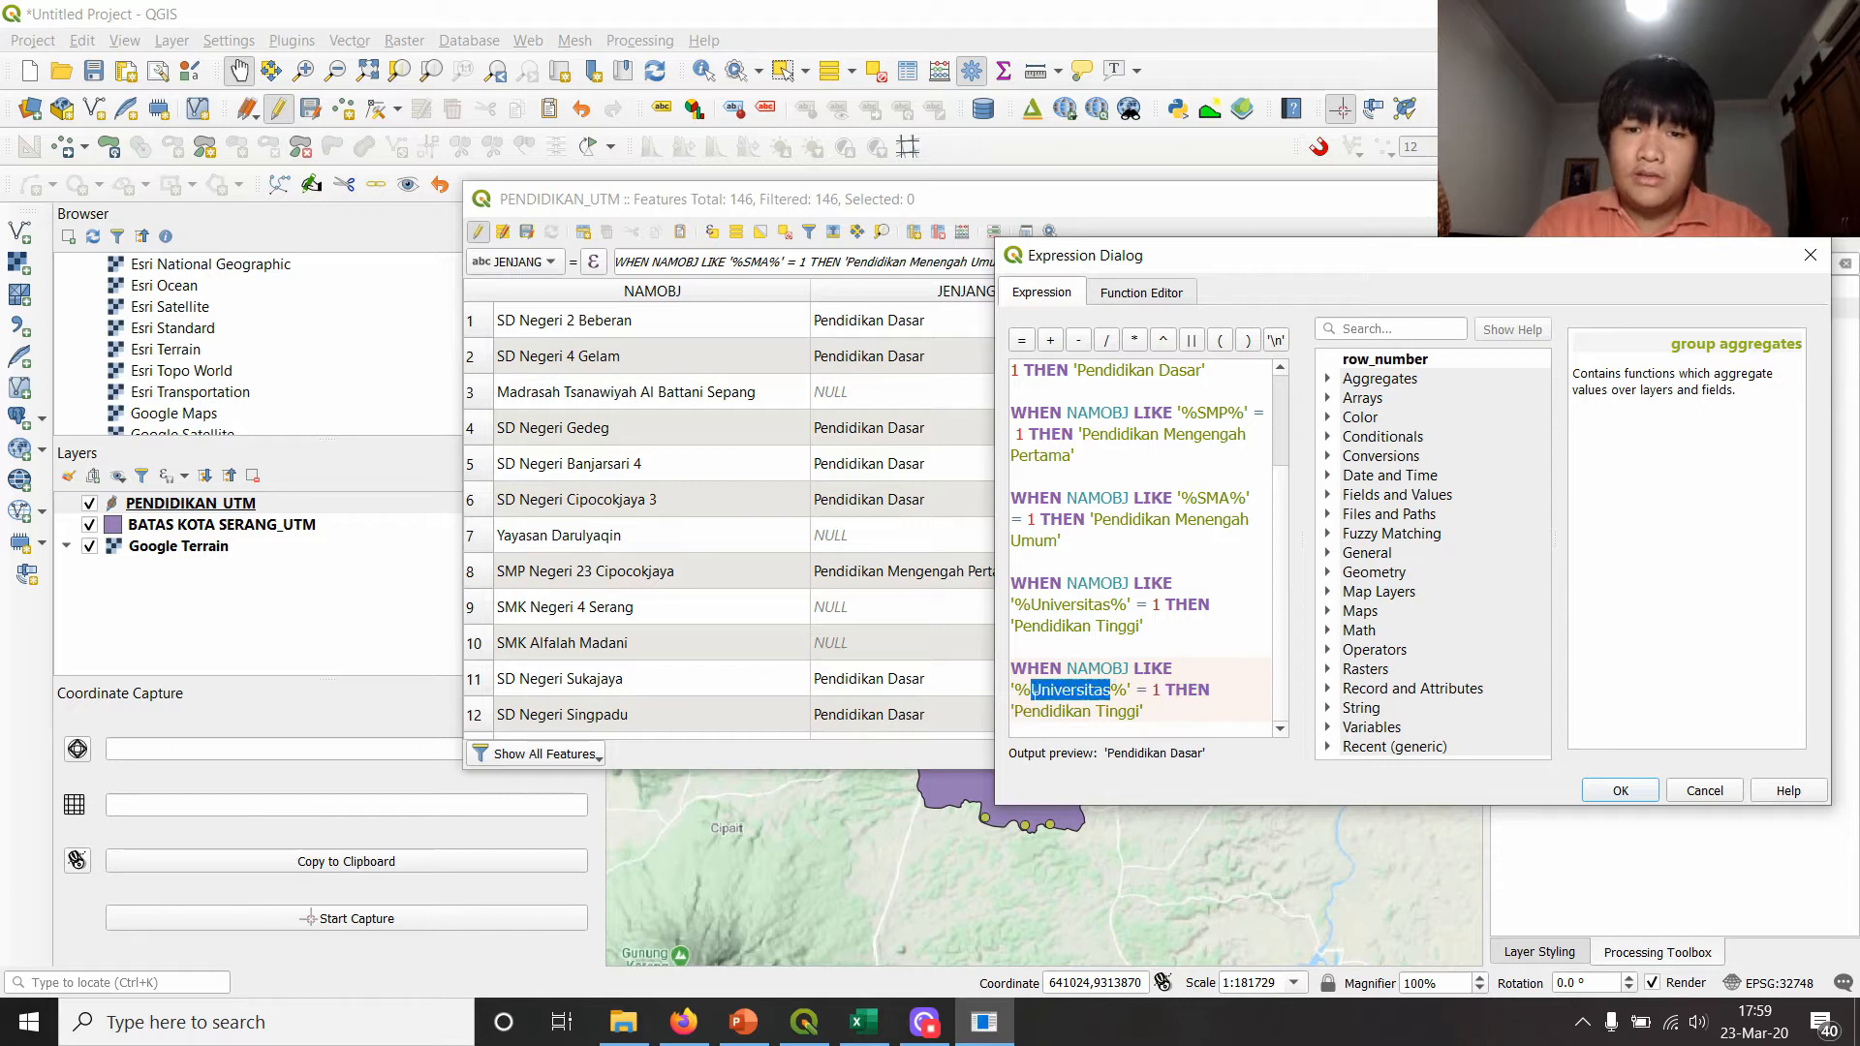
text(yA)
key(BackSpace)
key(BackSpace)
text(Yayasan)
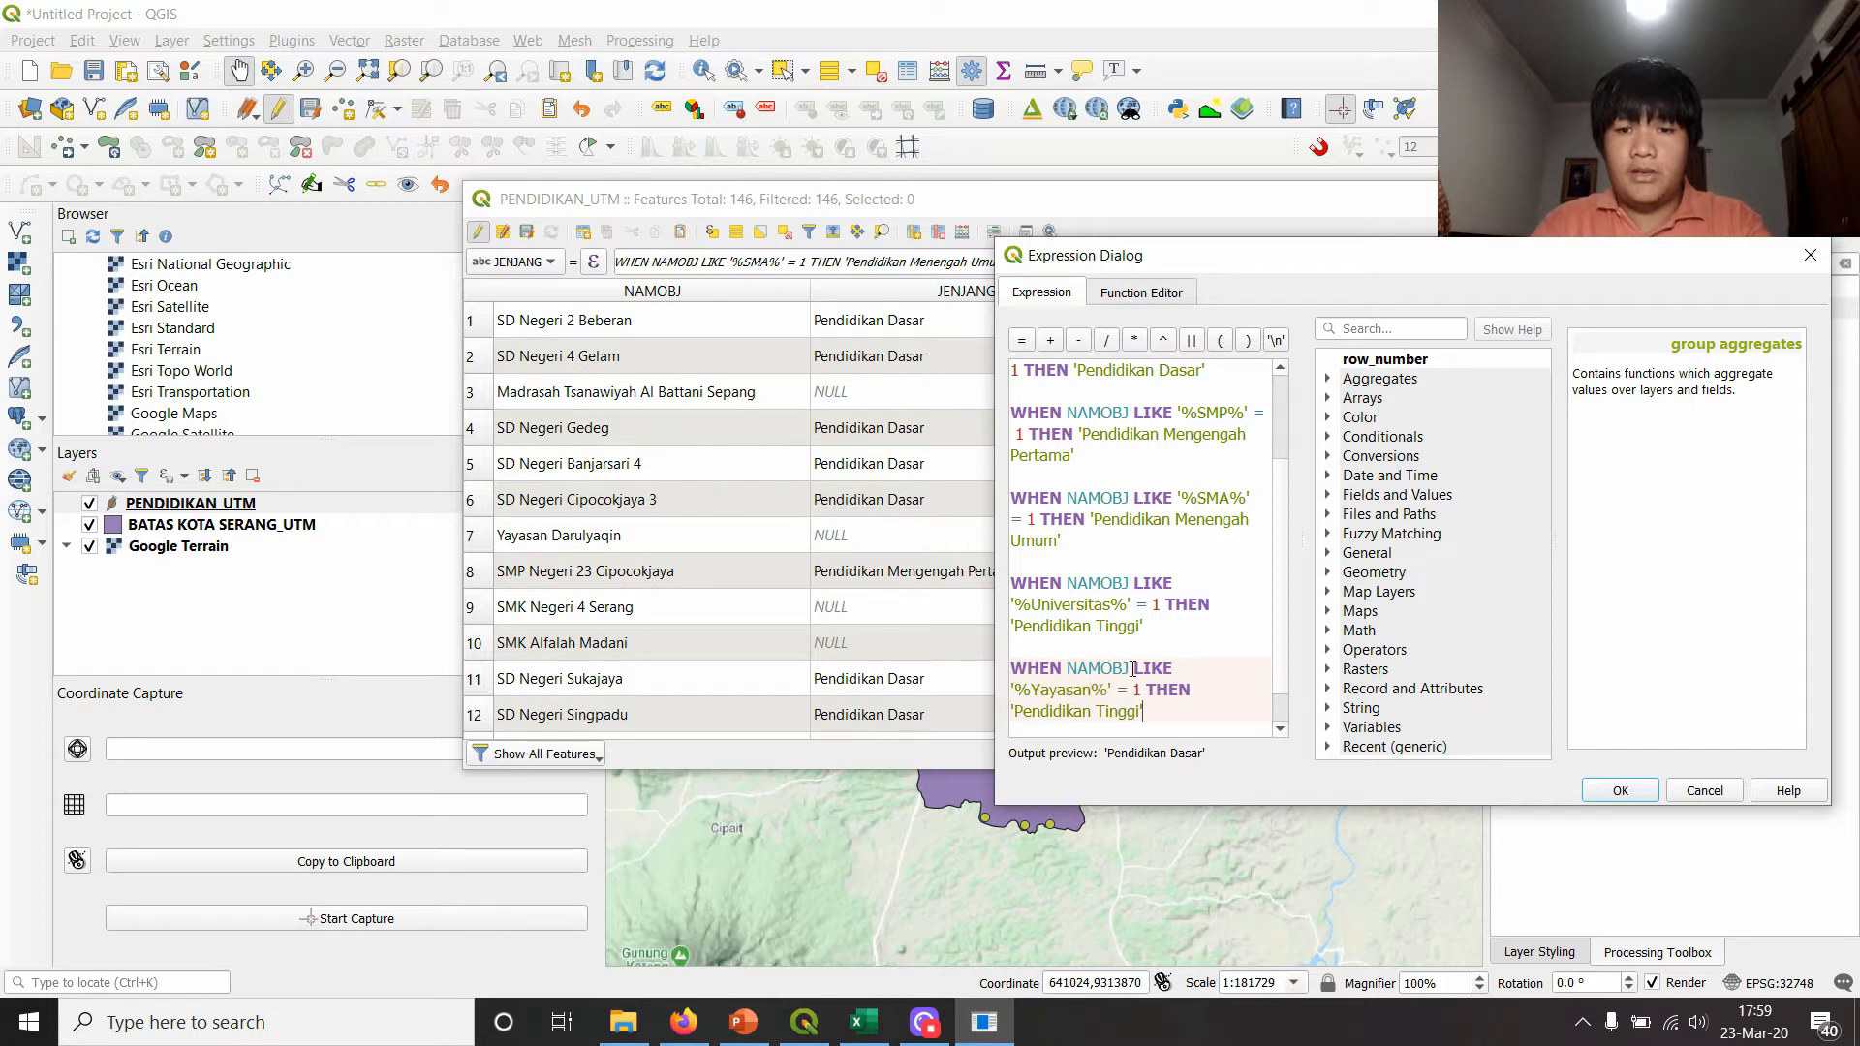
- Change the result text of the '%Yayasan%' clause to 'Pendidikan Keagamaan'
key(shift+Left)
key(shift+Left)
key(shift+Left)
key(shift+Left)
key(shift+Left)
key(shift+Left)
key(shift+Left)
key(shift+Left)
key(shift+Left)
key(shift+Left)
key(shift+Left)
key(shift+Left)
key(shift+Left)
key(shift+Left)
key(shift+Left)
key(shift+Left)
key(shift+Left)
key(shift+Right)
key(shift+Right)
key(shift+Right)
key(shift+Right)
key(shift+Right)
key(shift+Right)
key(shift+Right)
key(shift+Right)
key(shift+Right)
key(shift+Right)
key(shift+Right)
key(shift+Right)
key(shift+Left)
text(Keagamaan)
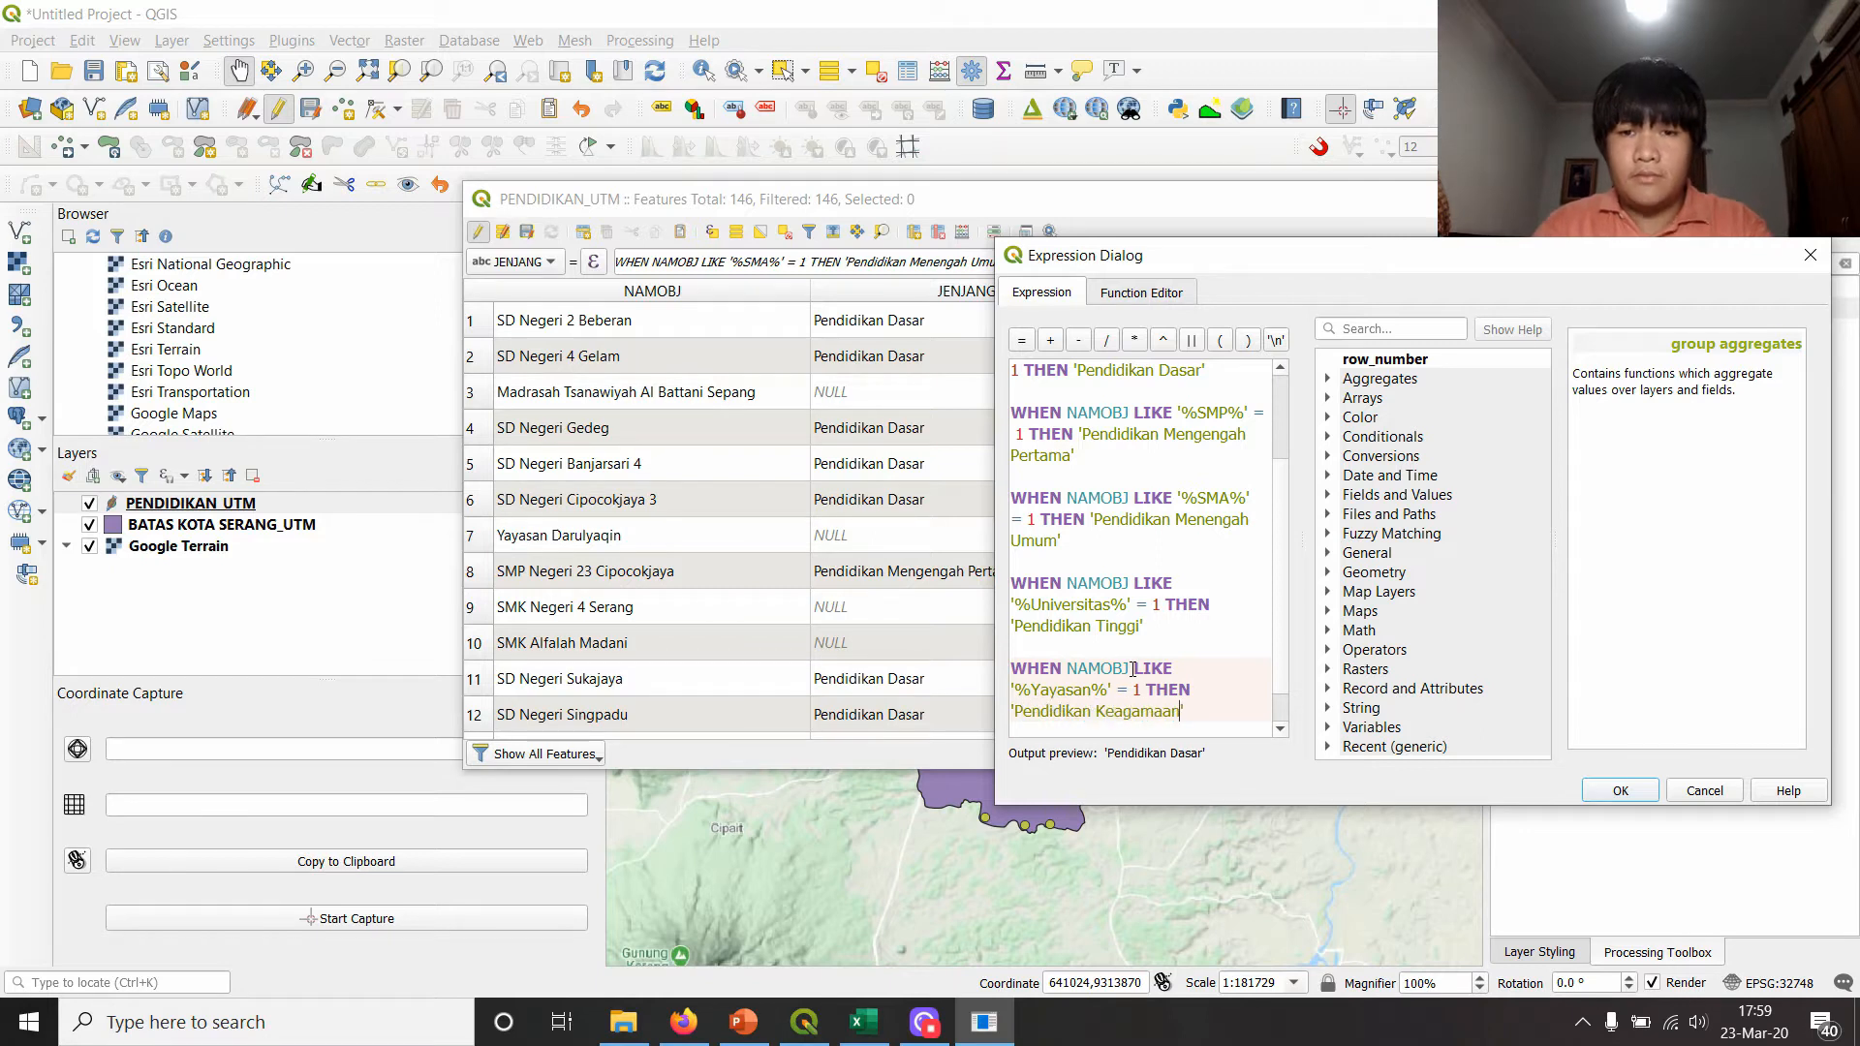
- Switch to Firefox and read in the 'madrasah setingkat' search results which school level Madrasah Ibtidaiyah corresponds to
click(1191, 643)
scroll(1218, 670, up, 2)
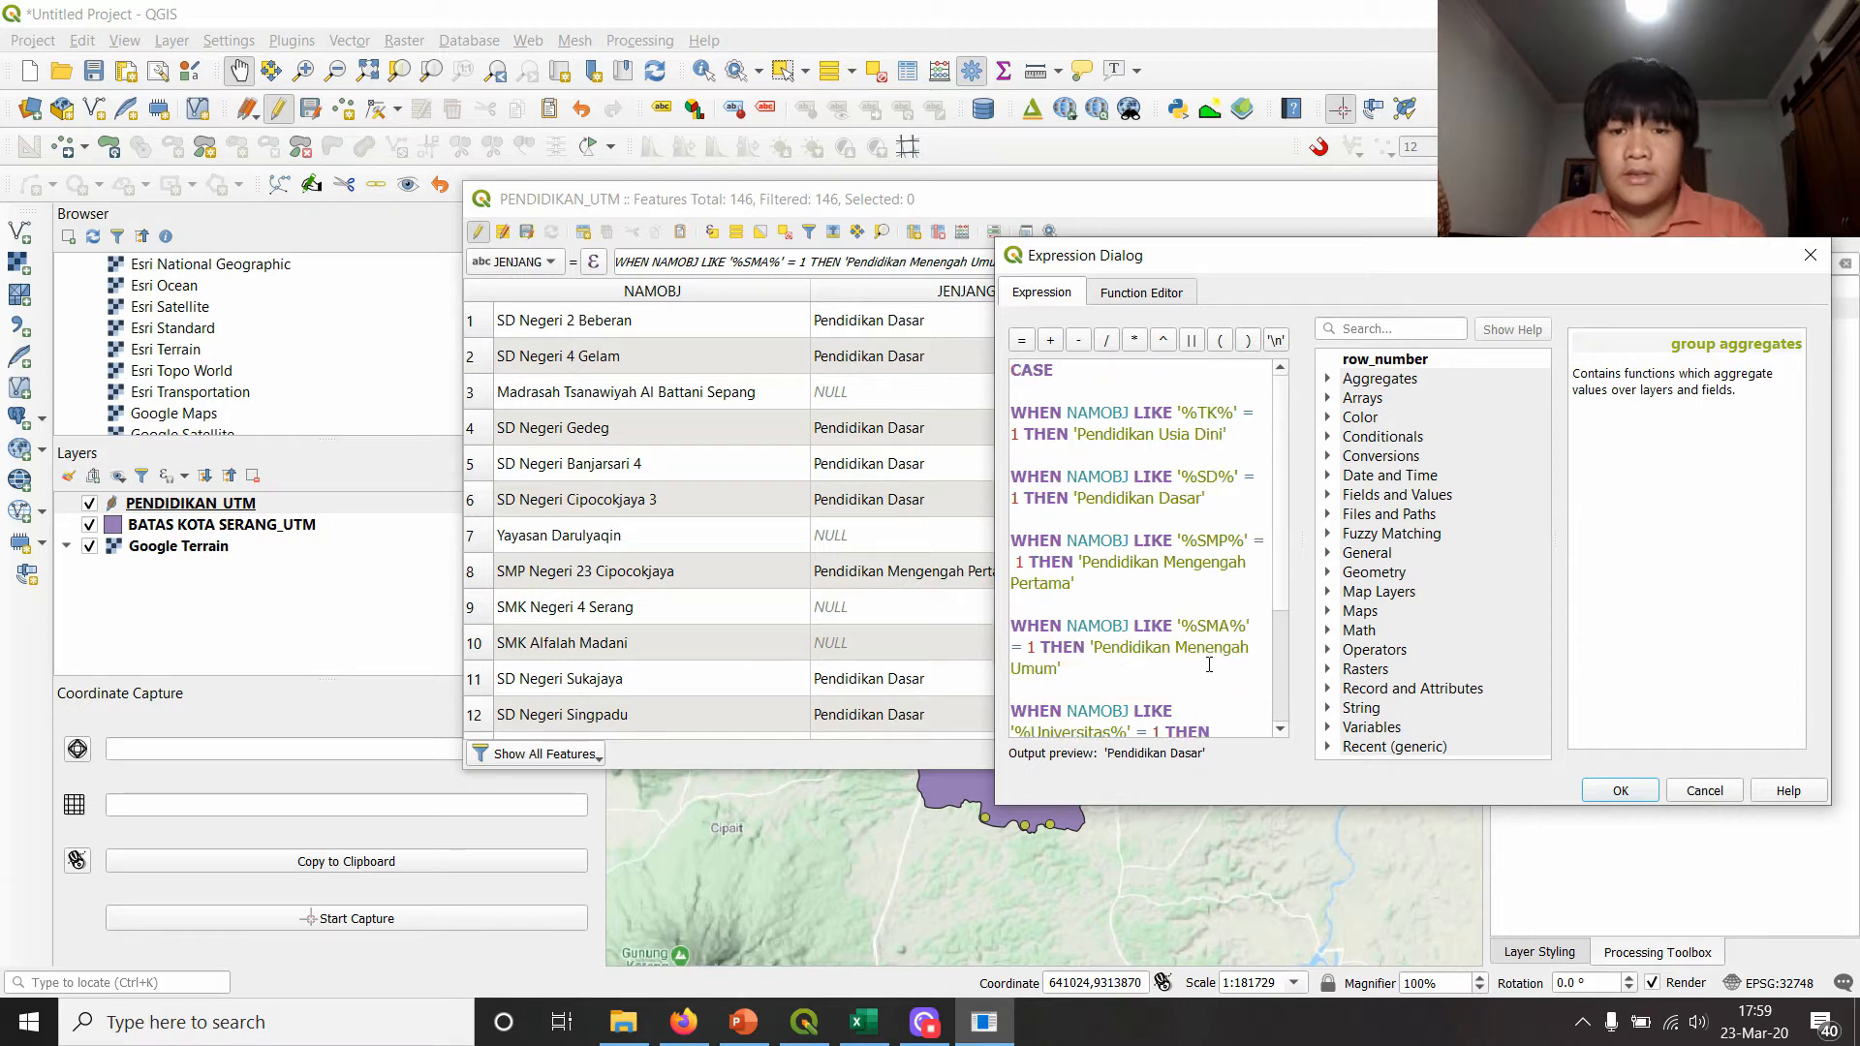
click(1235, 434)
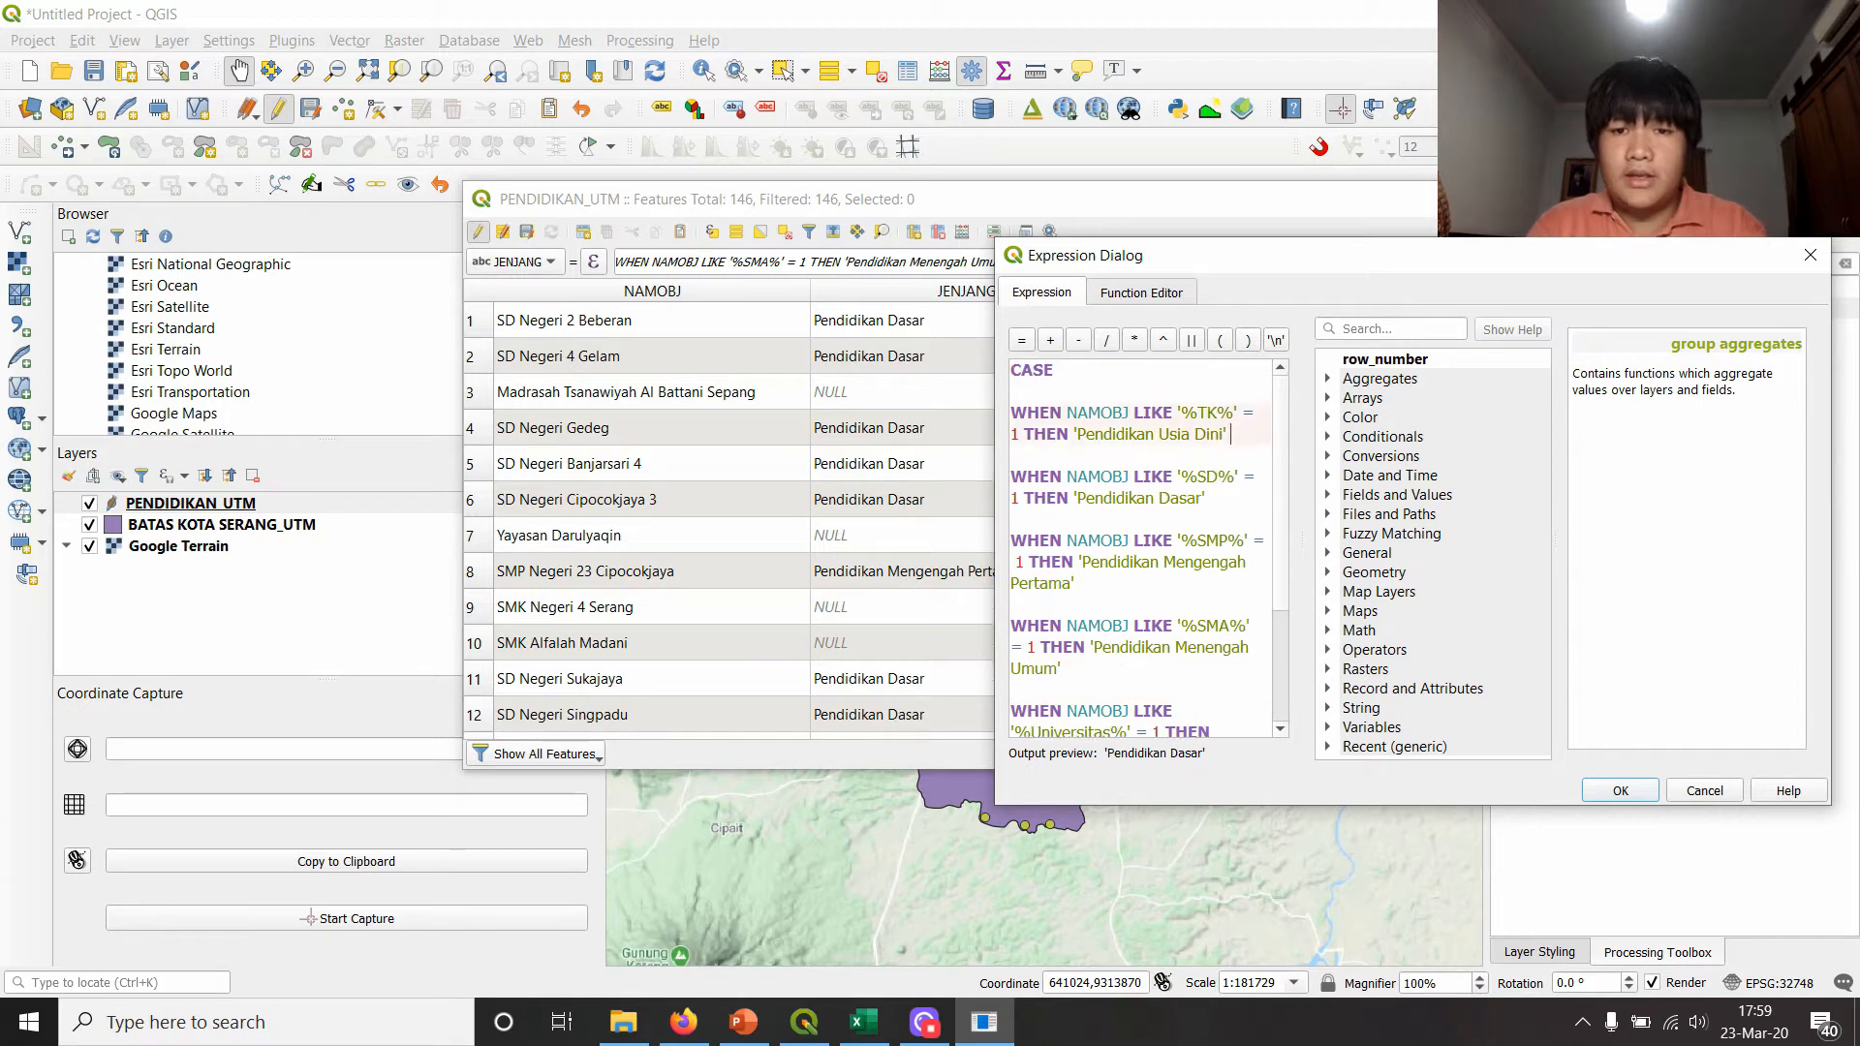
click(684, 1022)
drag(488, 331, 496, 336)
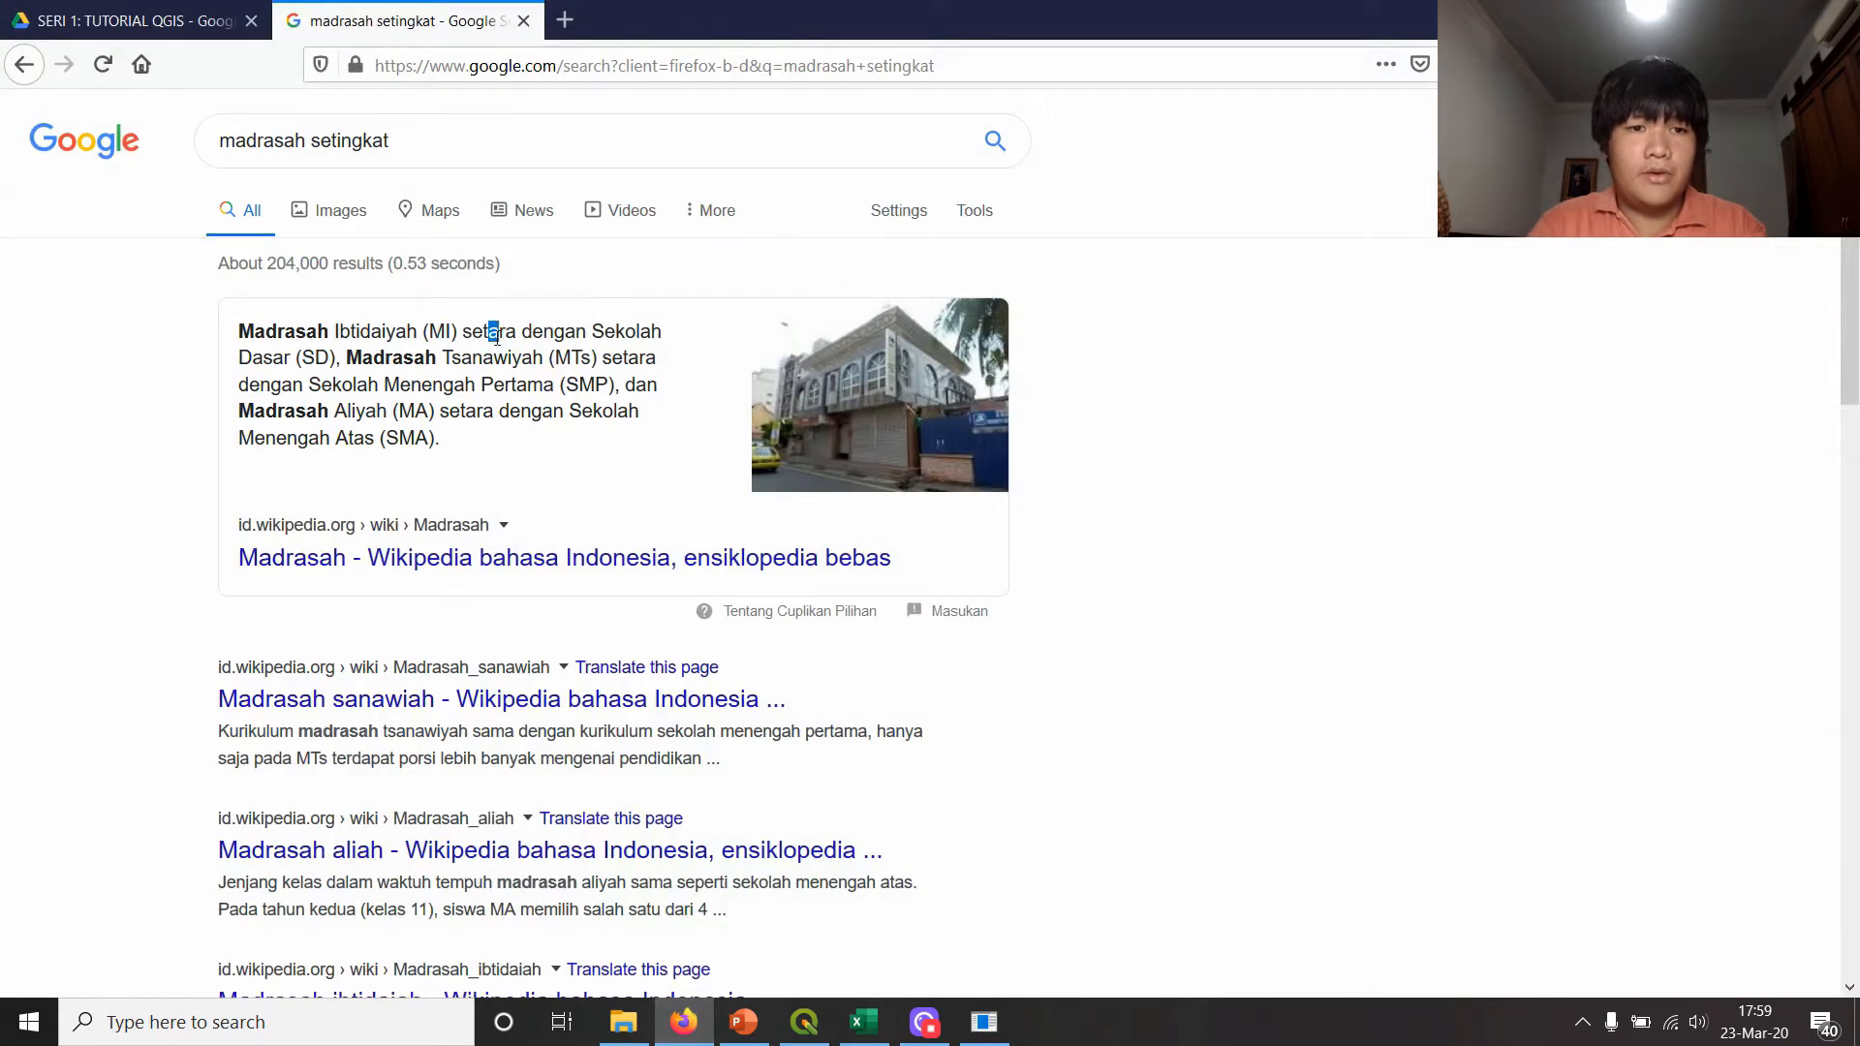
drag(280, 332, 360, 330)
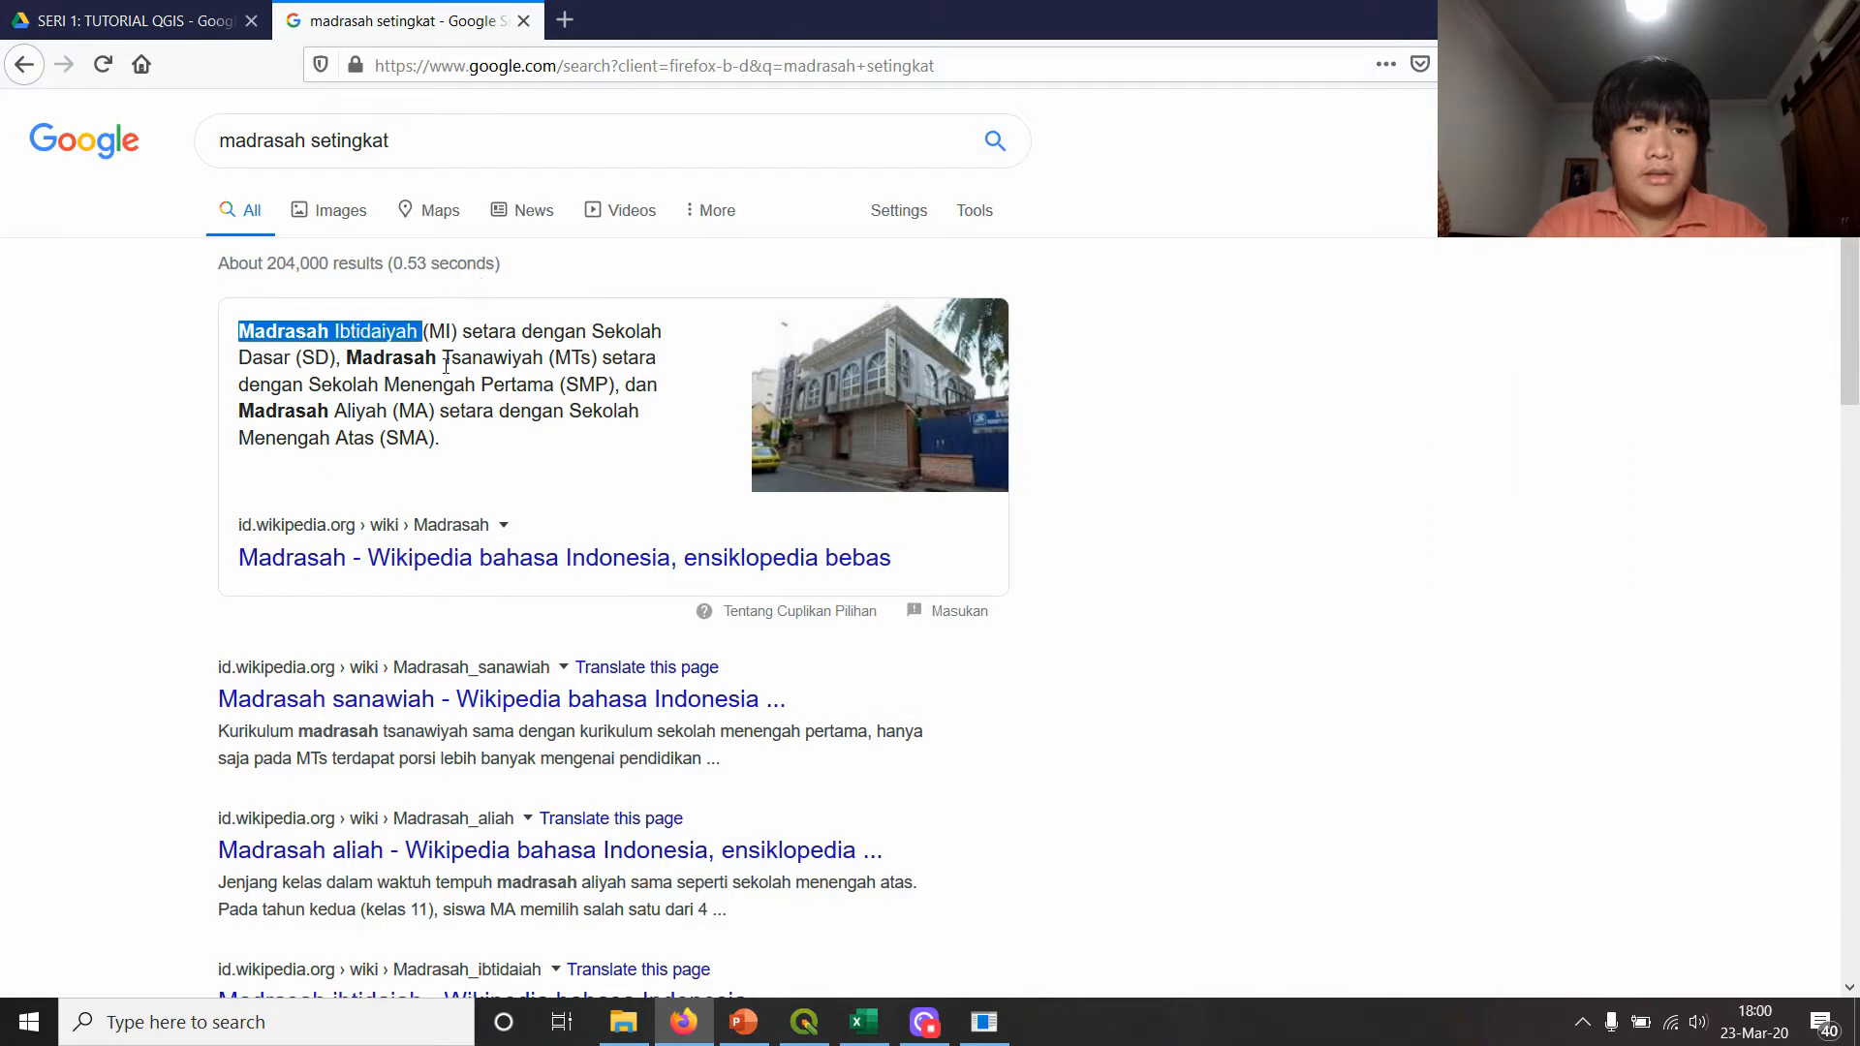
- Switch back to the QGIS expression and insert OR after the '%SD%' condition's = 1, ahead of THEN
key(alt+Tab)
click(1236, 414)
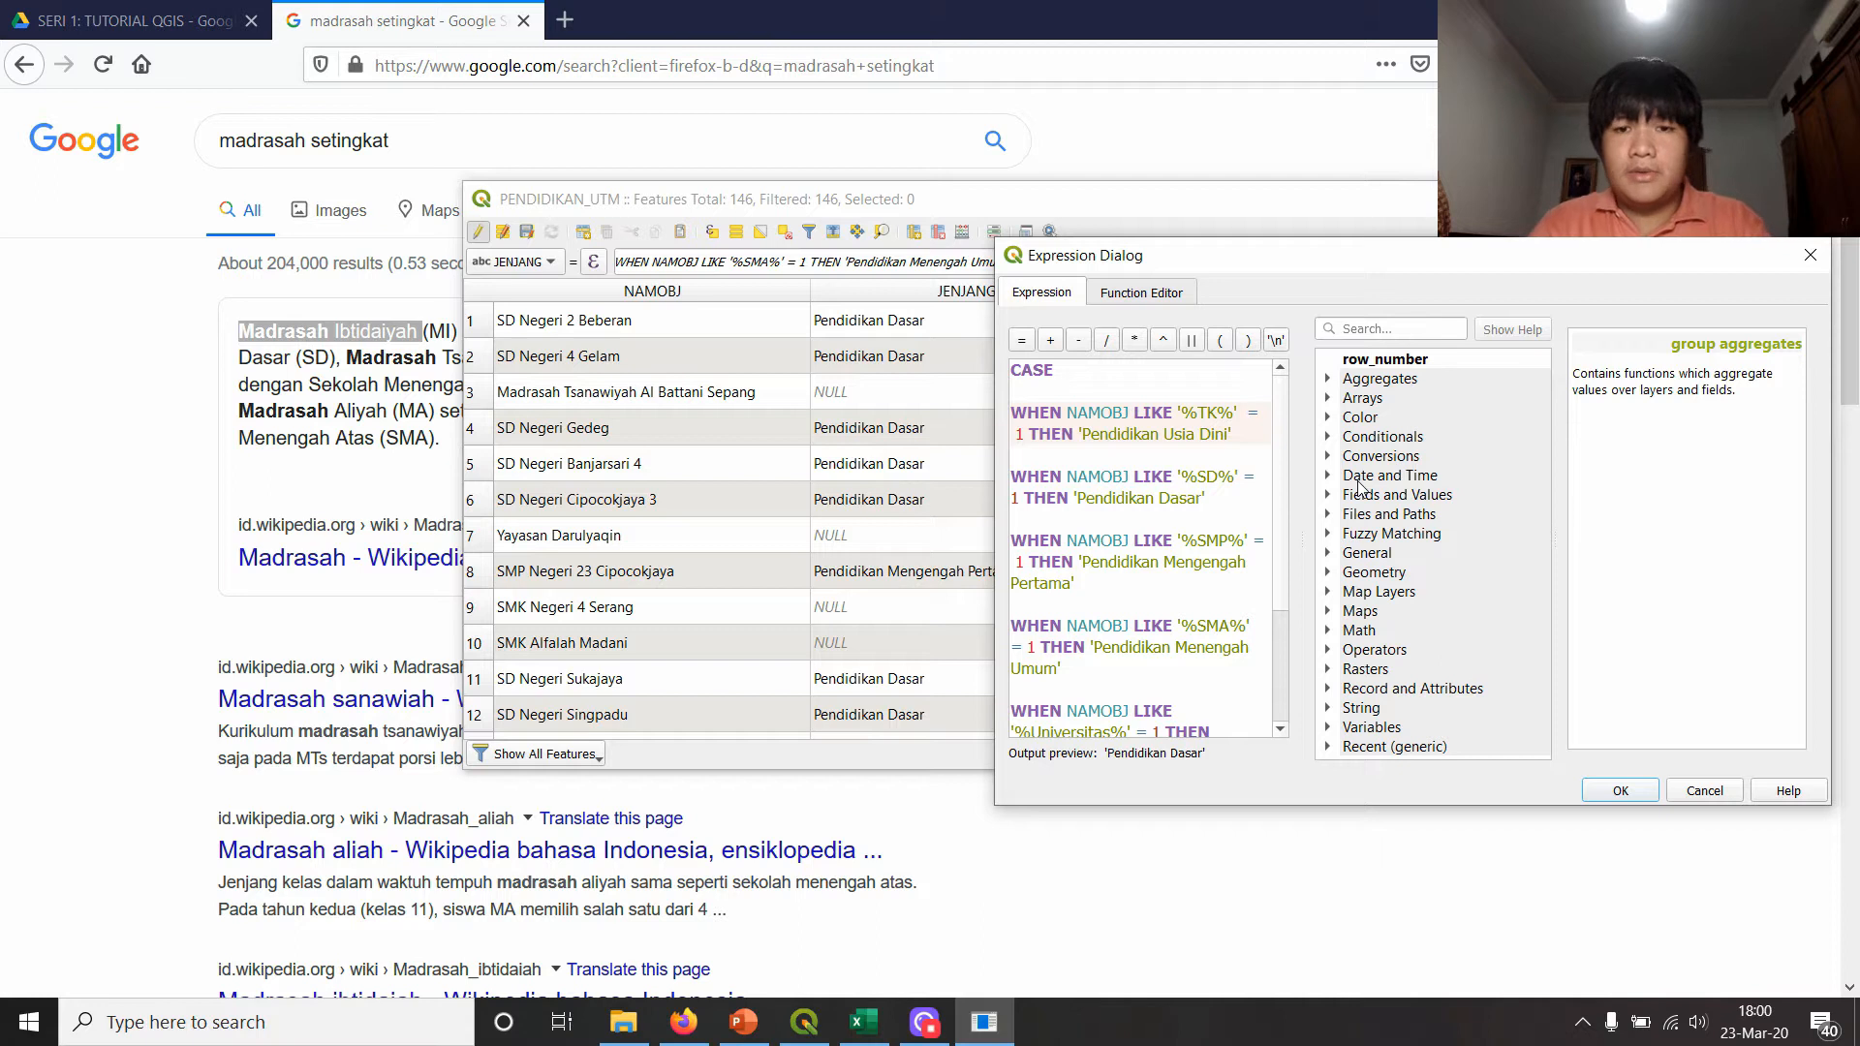
key(BackSpace)
key(Down)
key(Down)
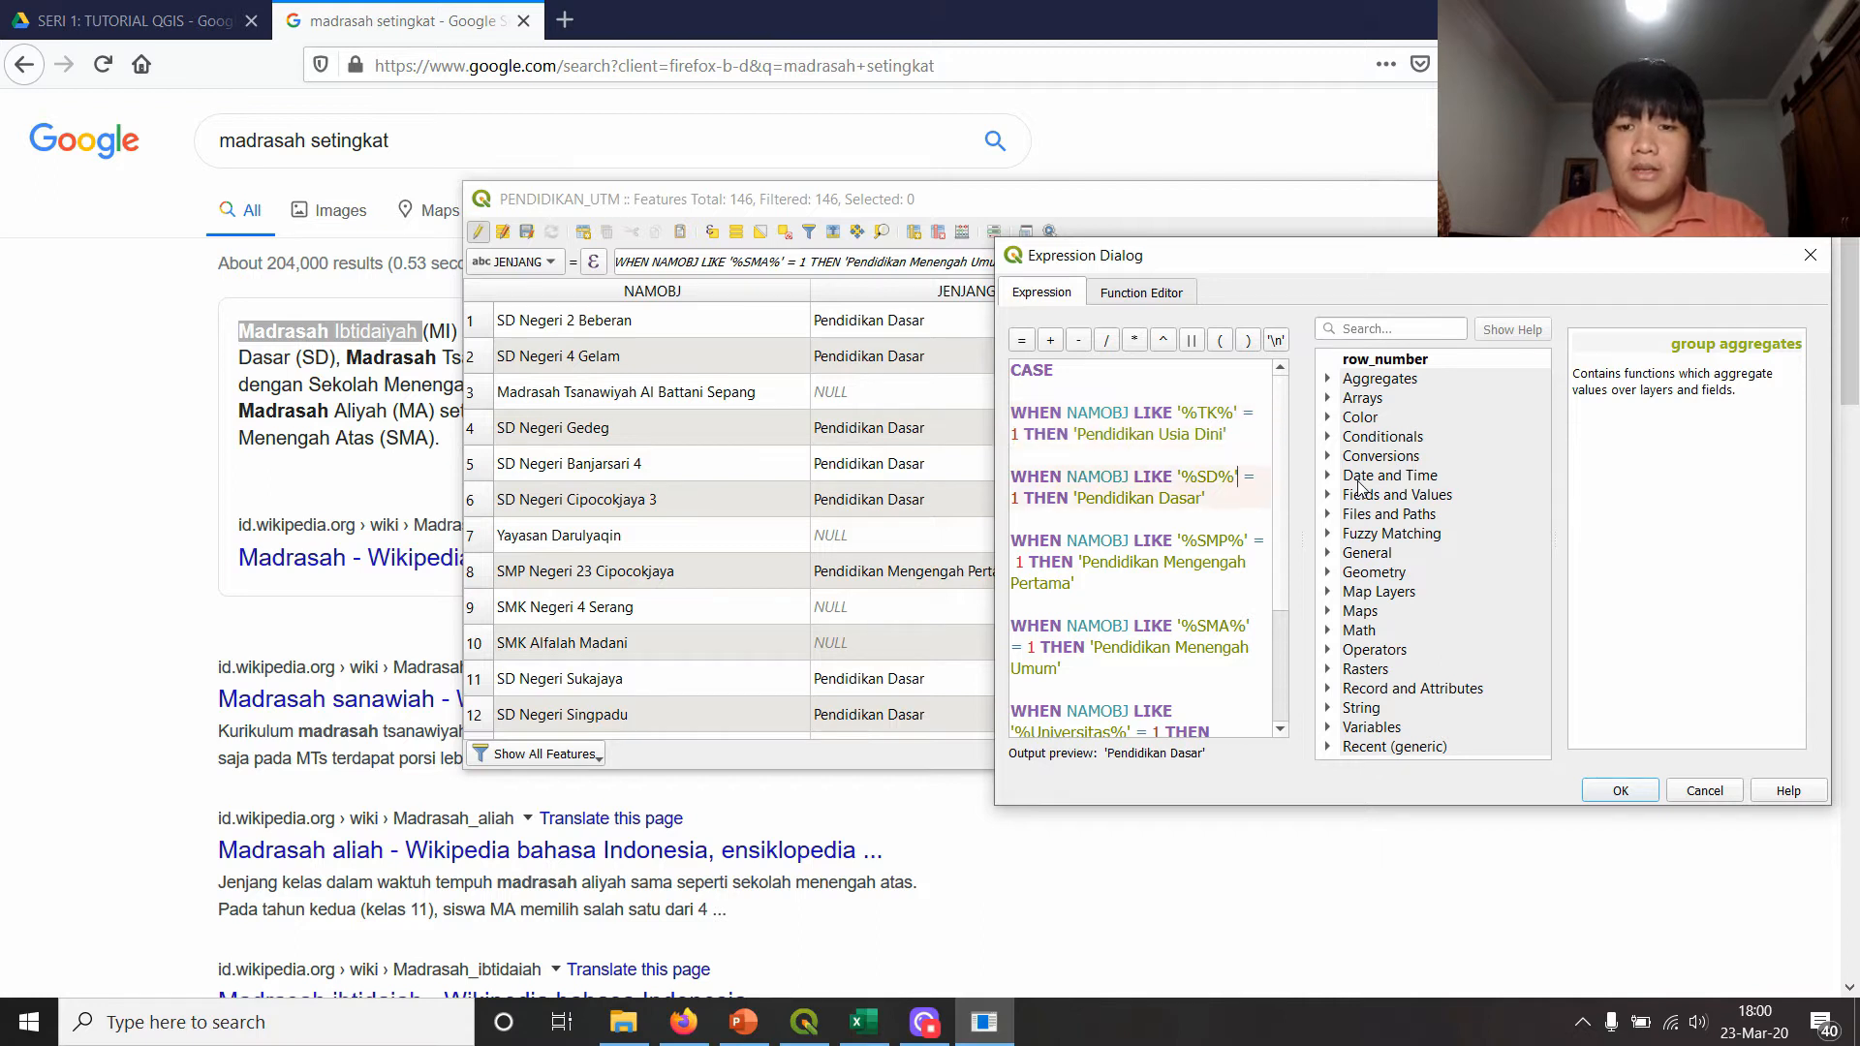
key(alt+Tab)
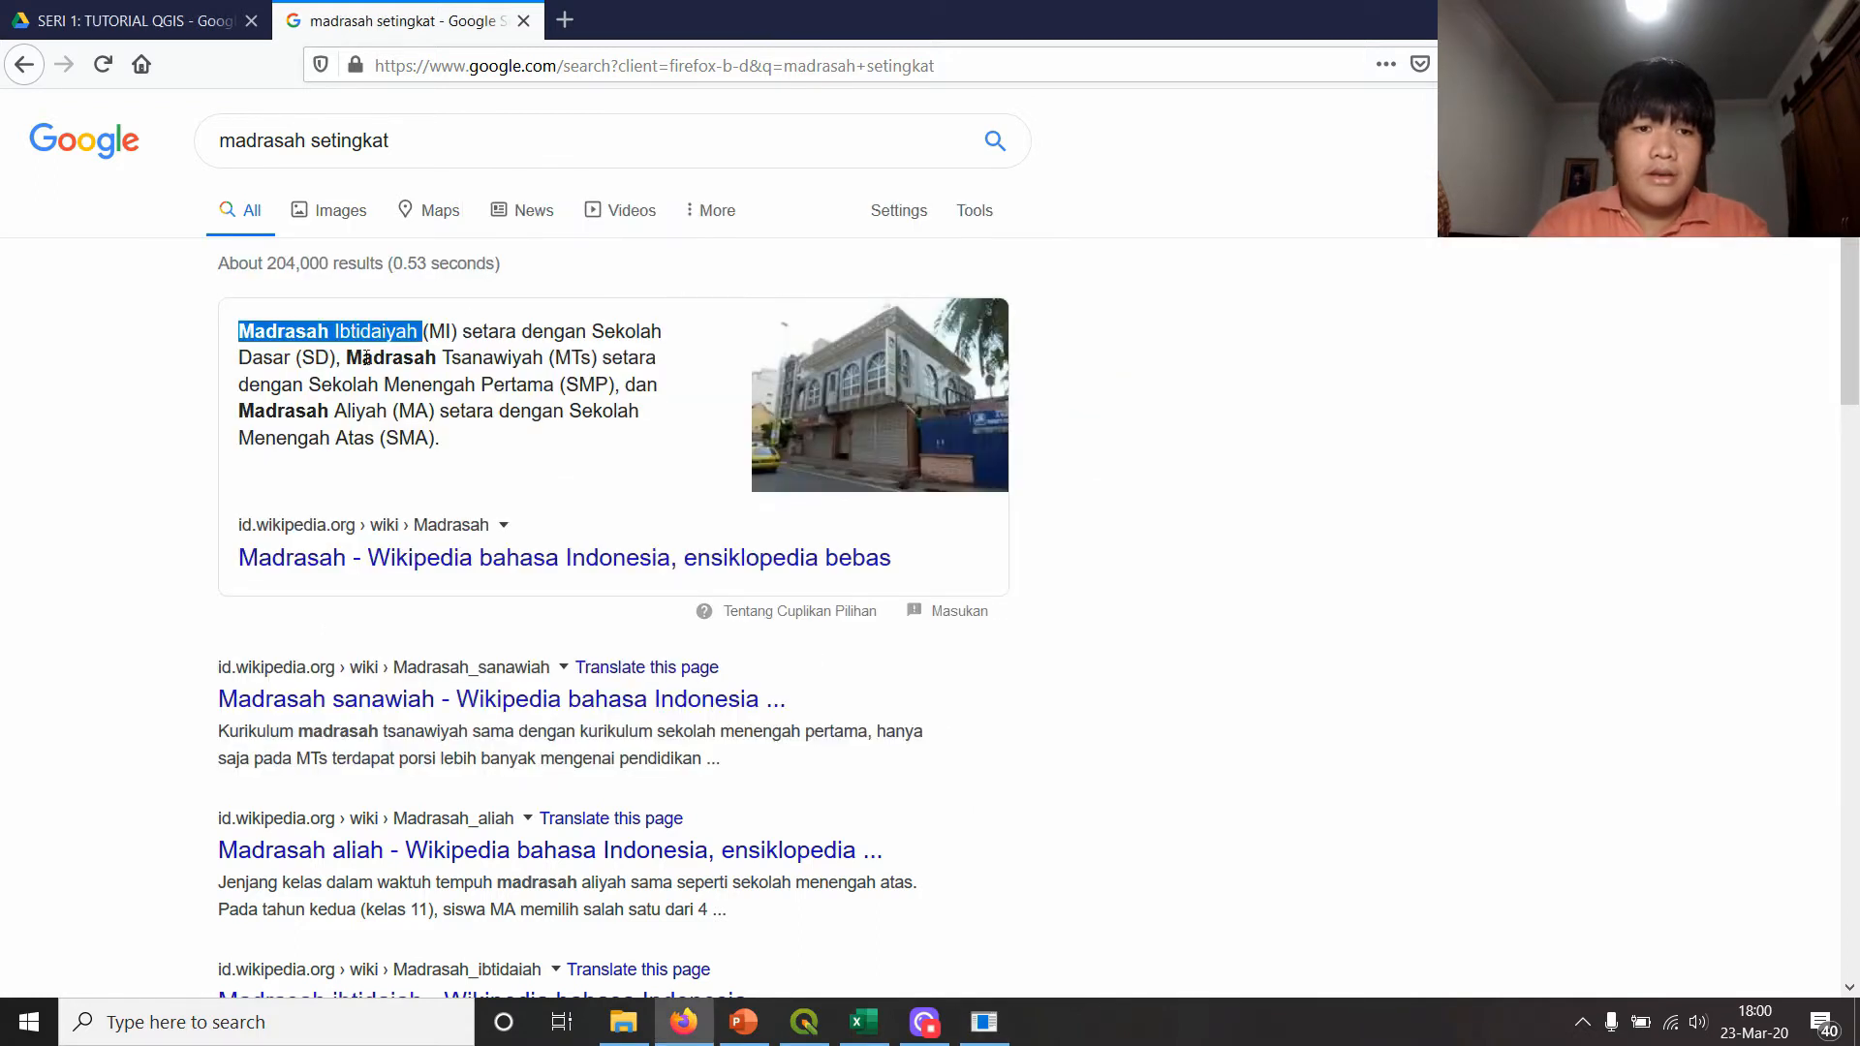
key(alt+Tab)
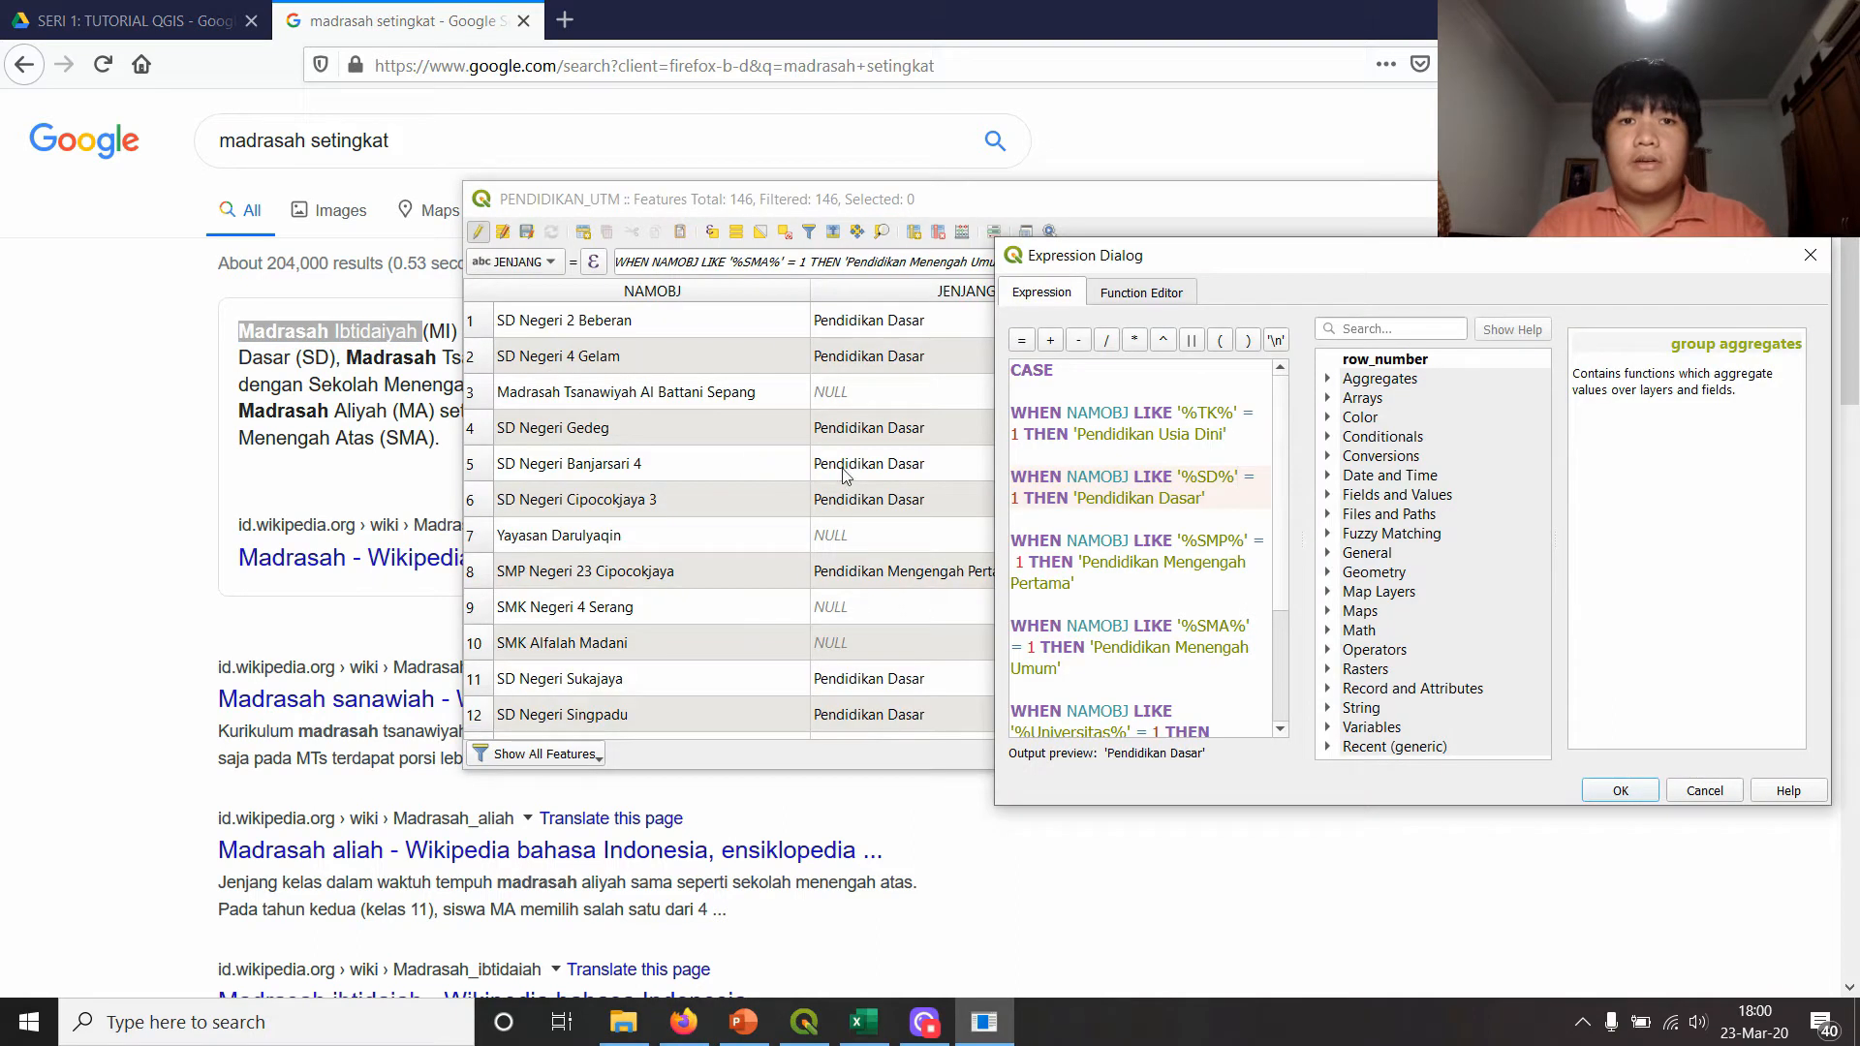
text(OR)
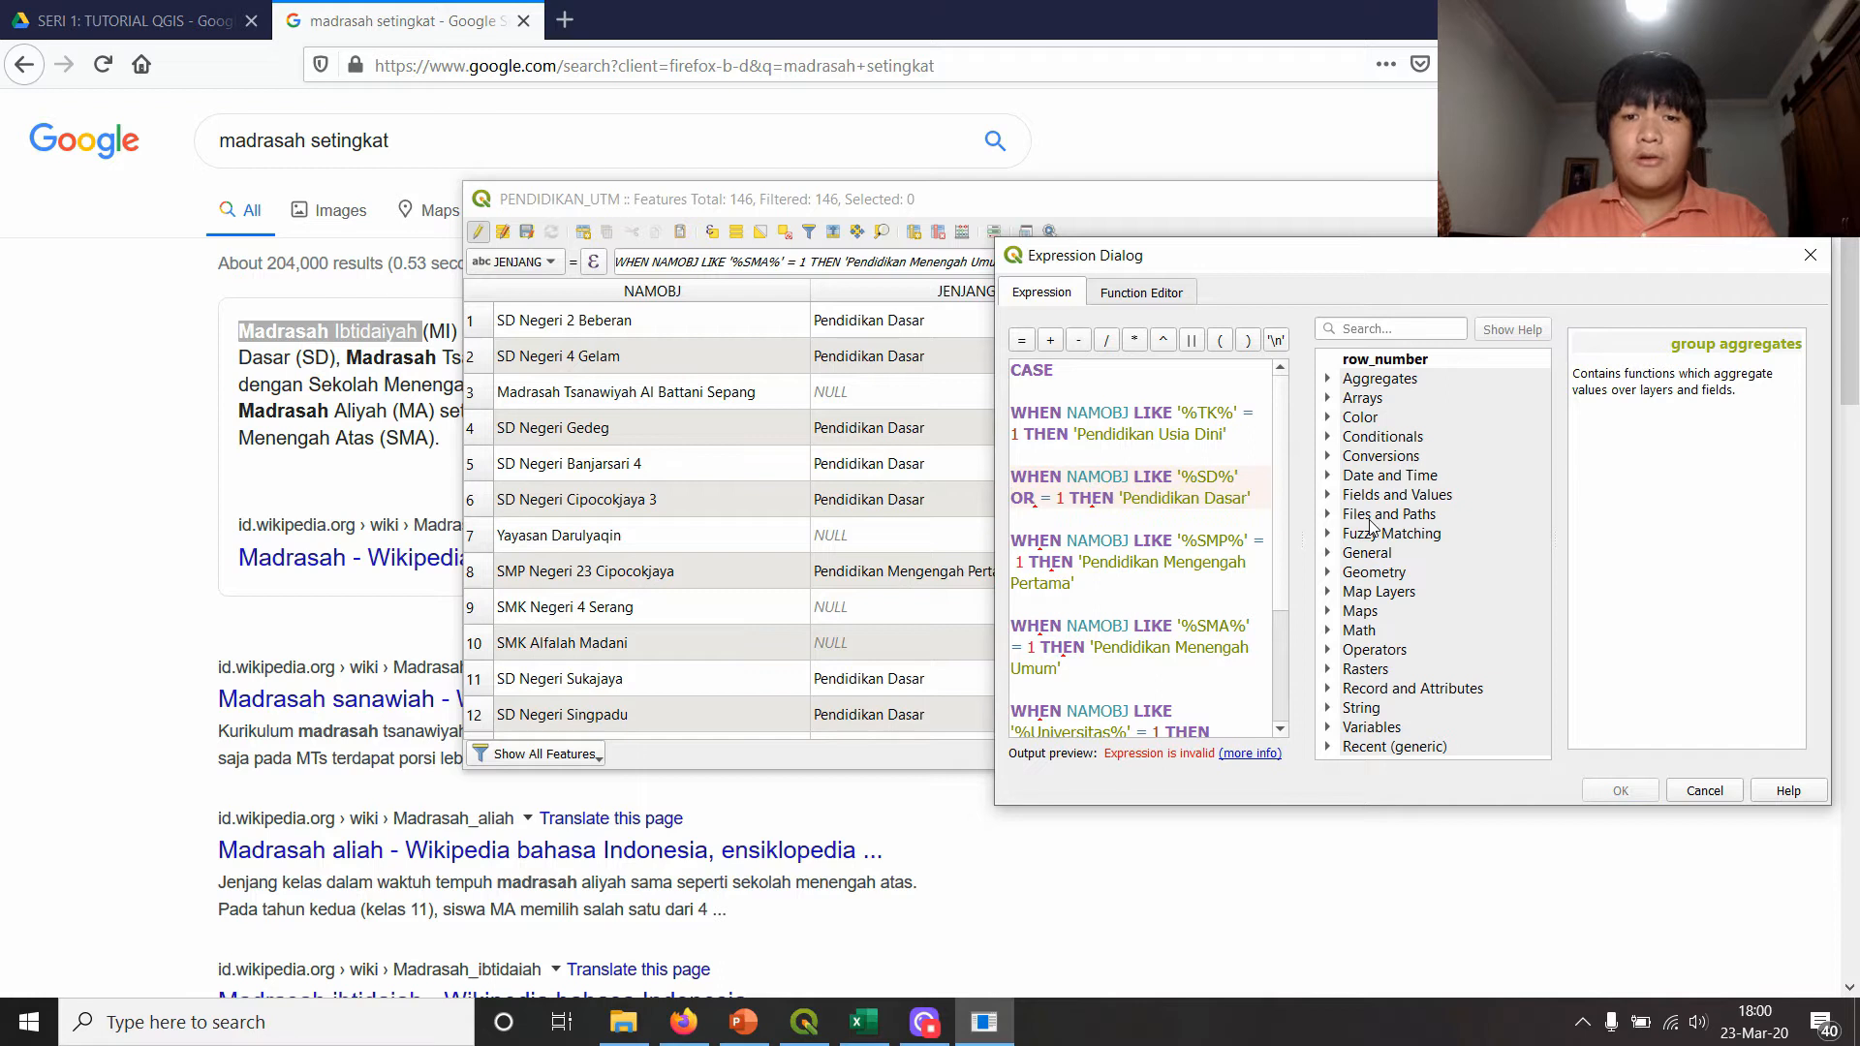
key(BackSpace)
key(BackSpace)
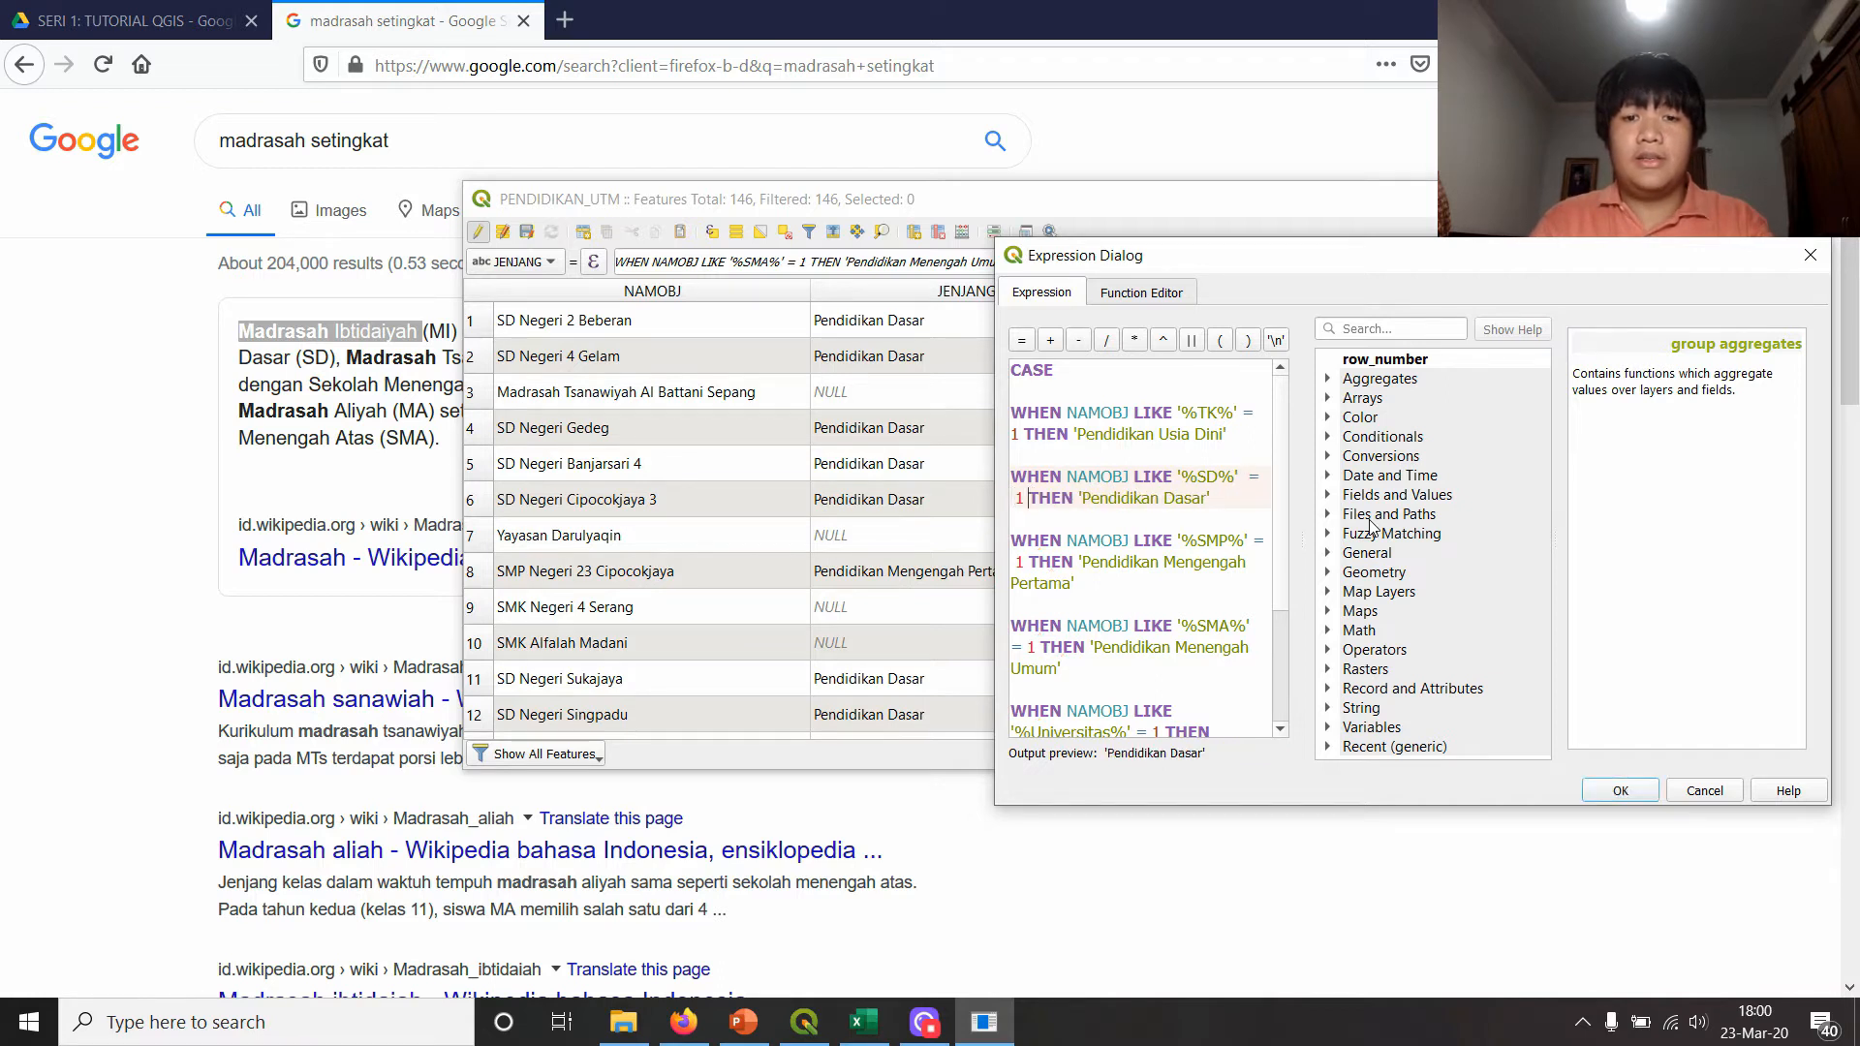
text(OR)
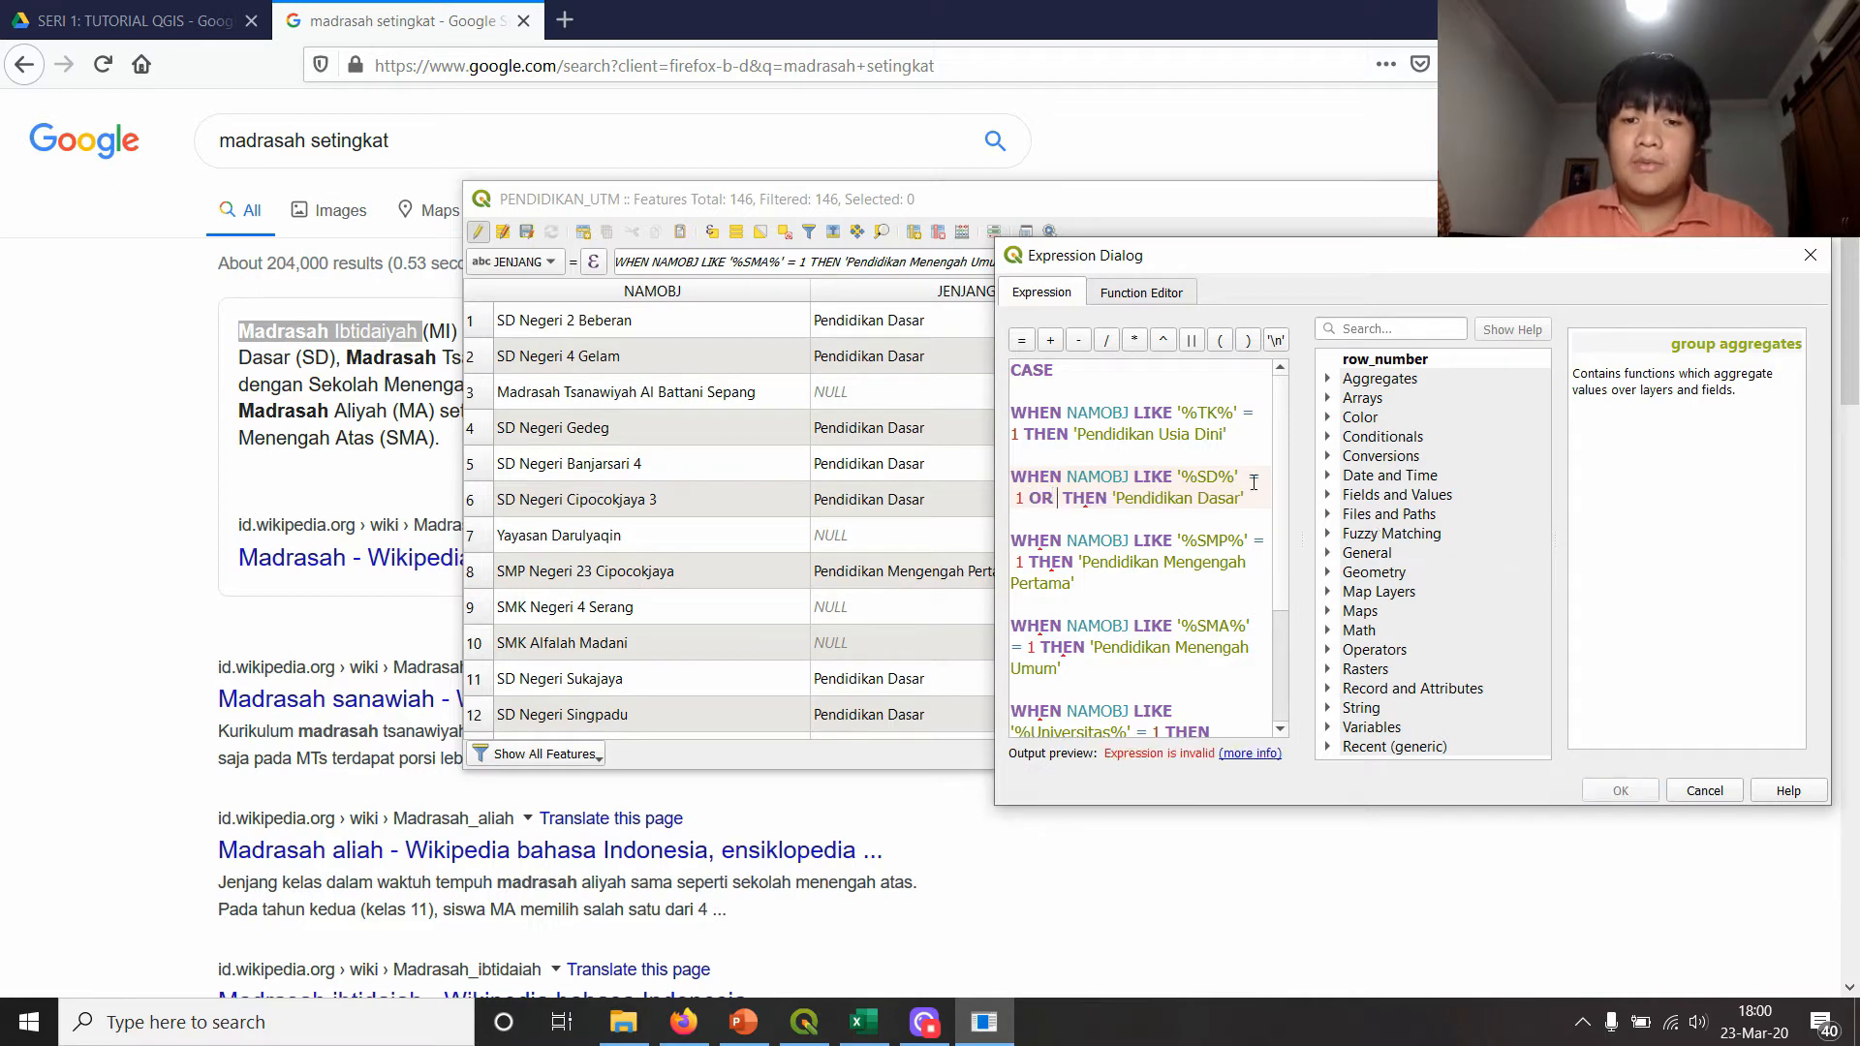
- Duplicate the condition NAMOBJ LIKE '%SD%' = 1 after the OR in the 'Pendidikan Dasar' clause
drag(1010, 475, 1020, 497)
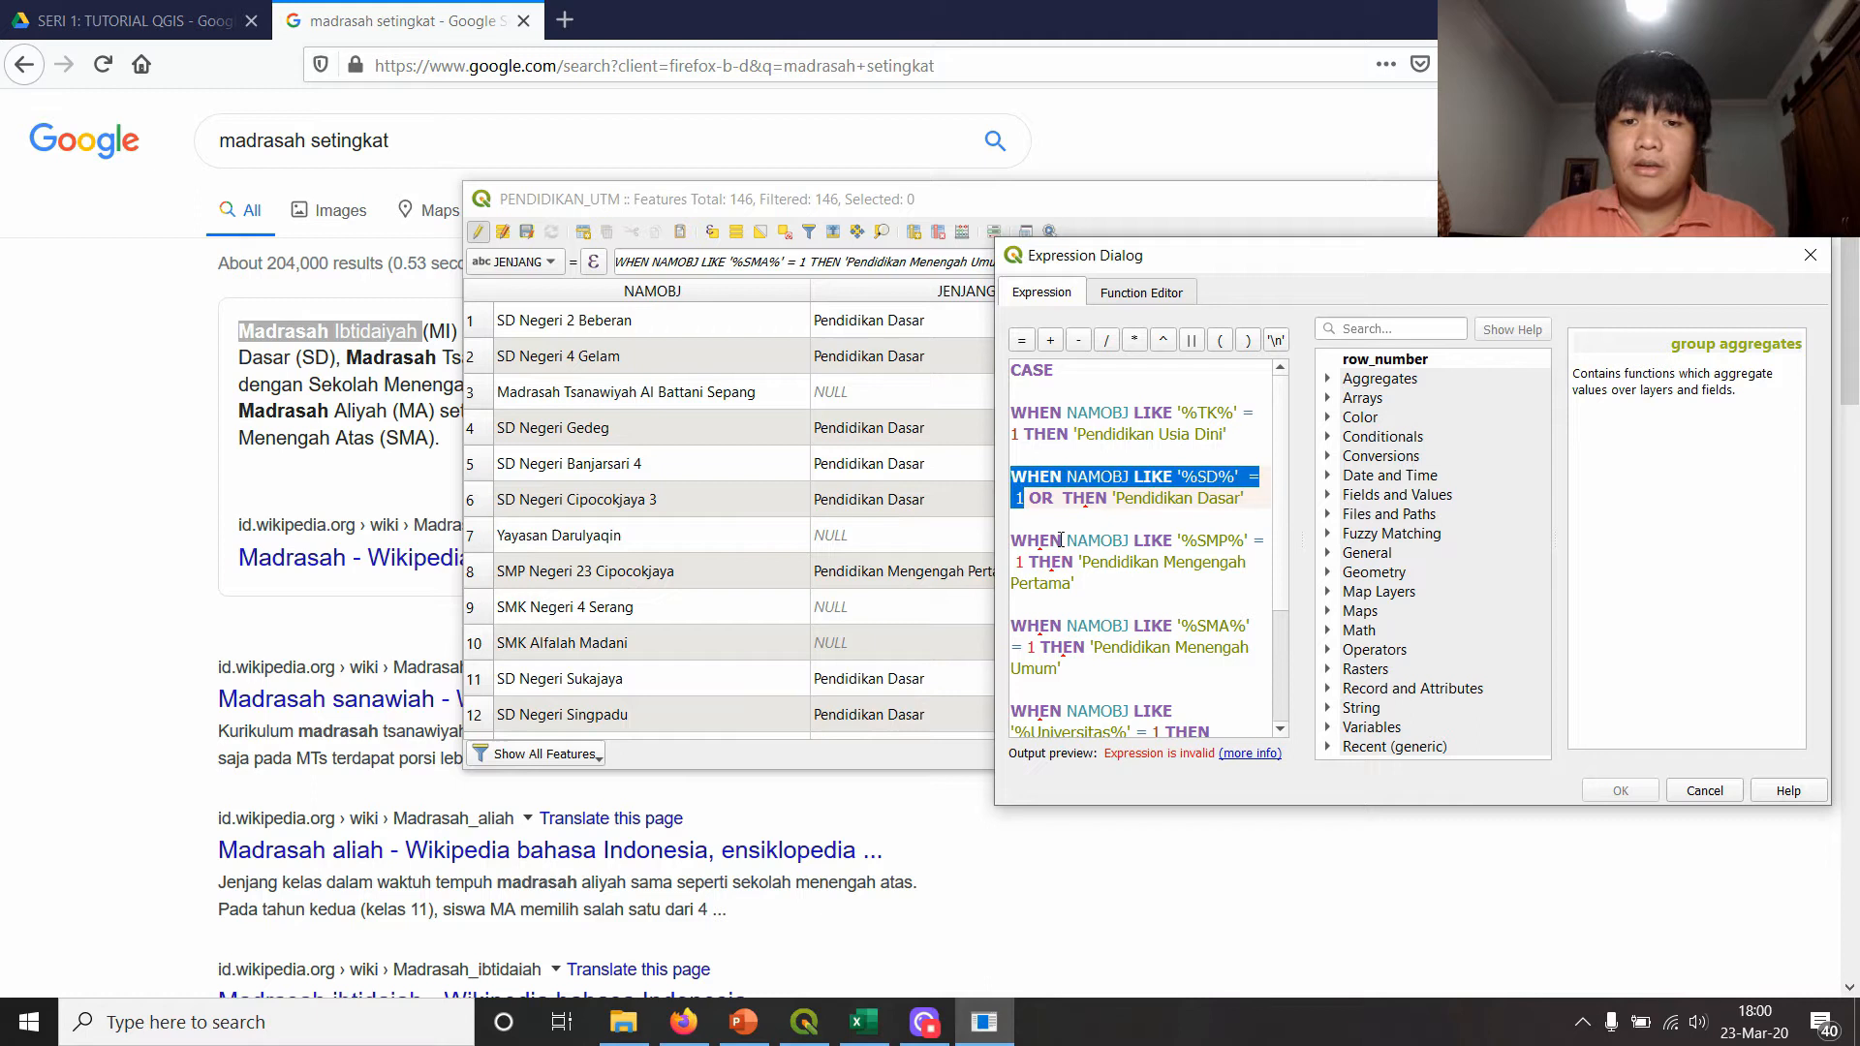
click(1053, 497)
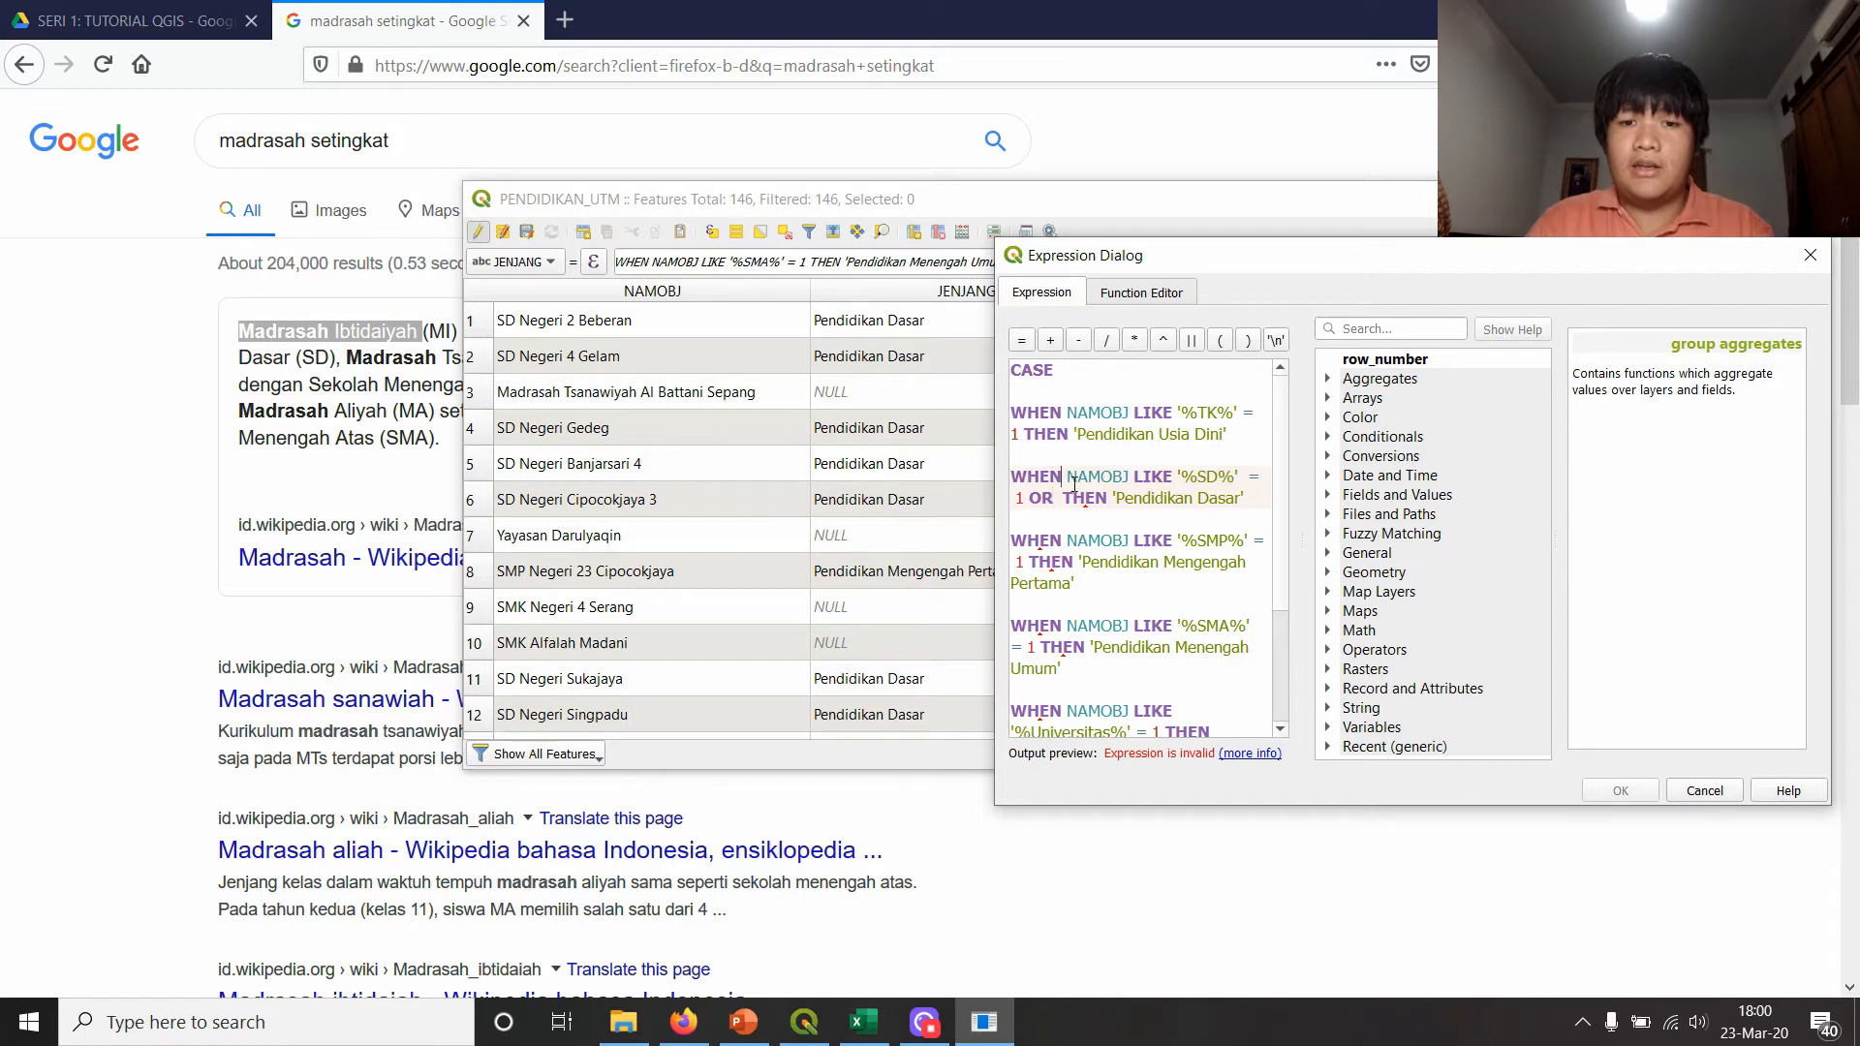
drag(1066, 476, 1028, 498)
key(ctrl+c)
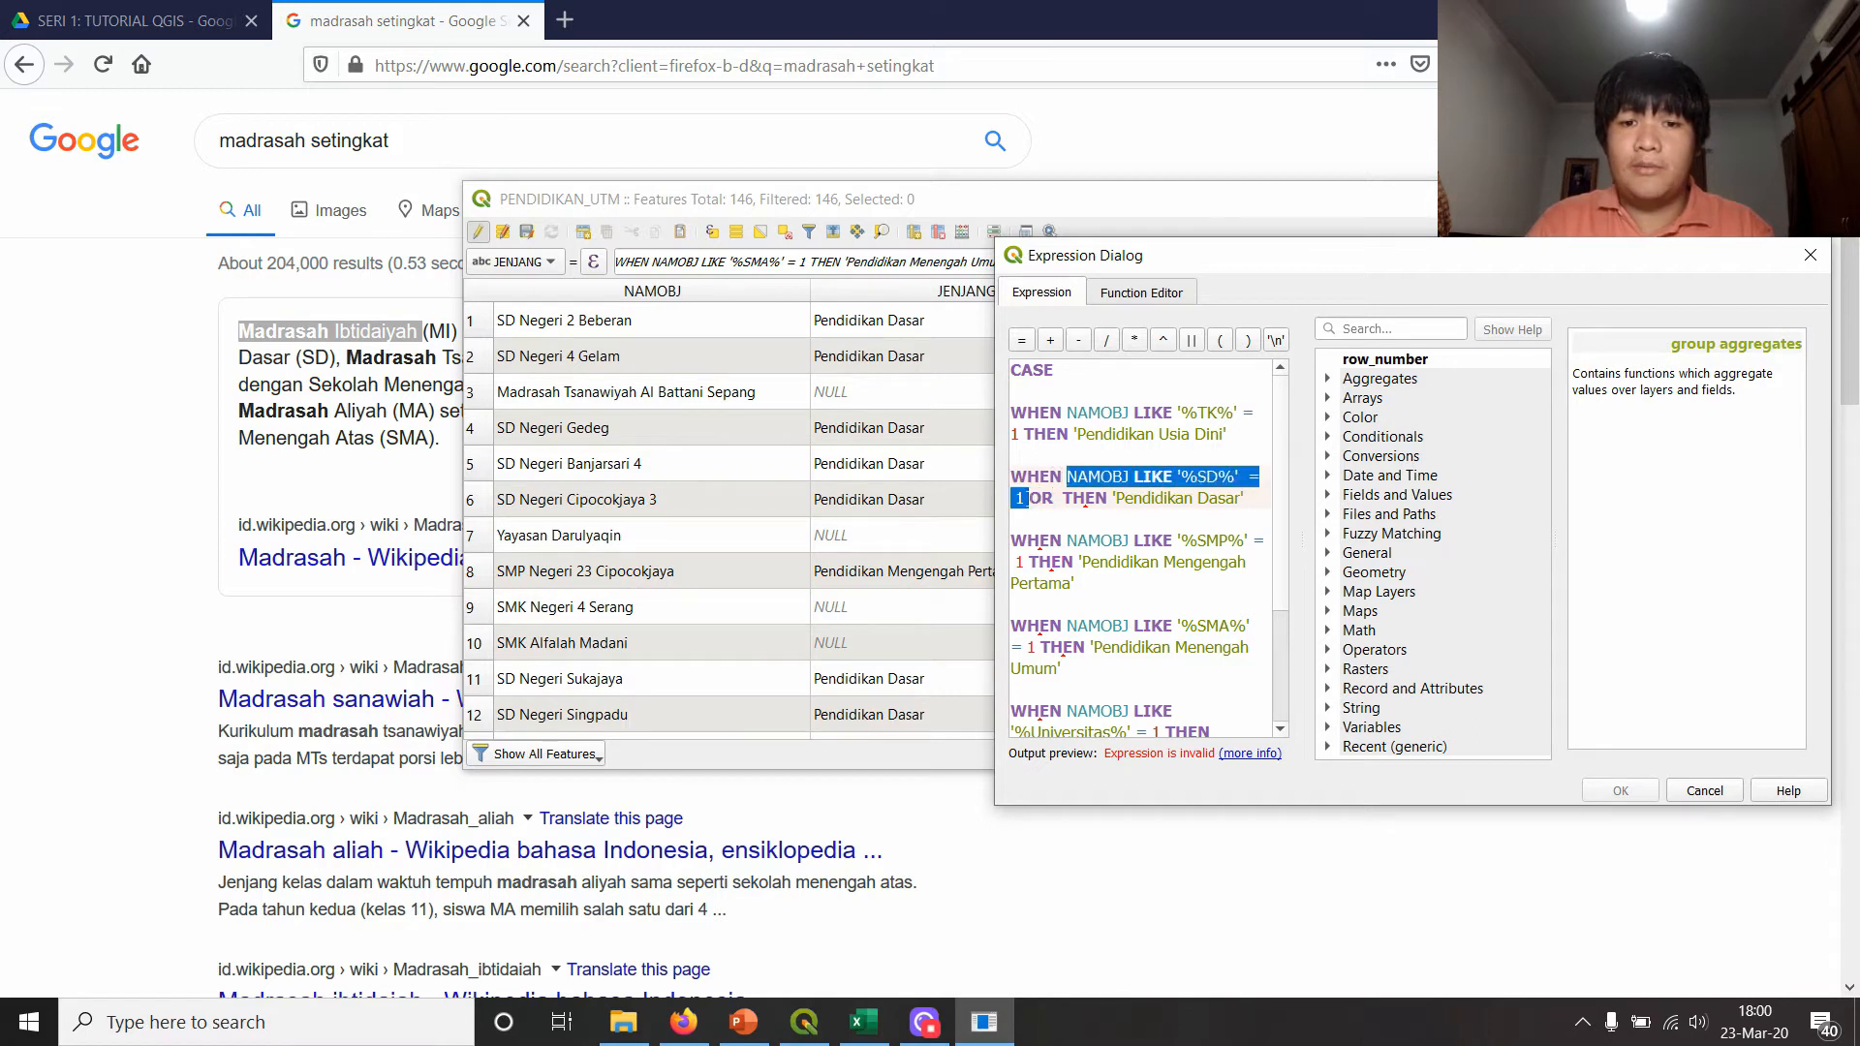
click(1064, 501)
key(ctrl+v)
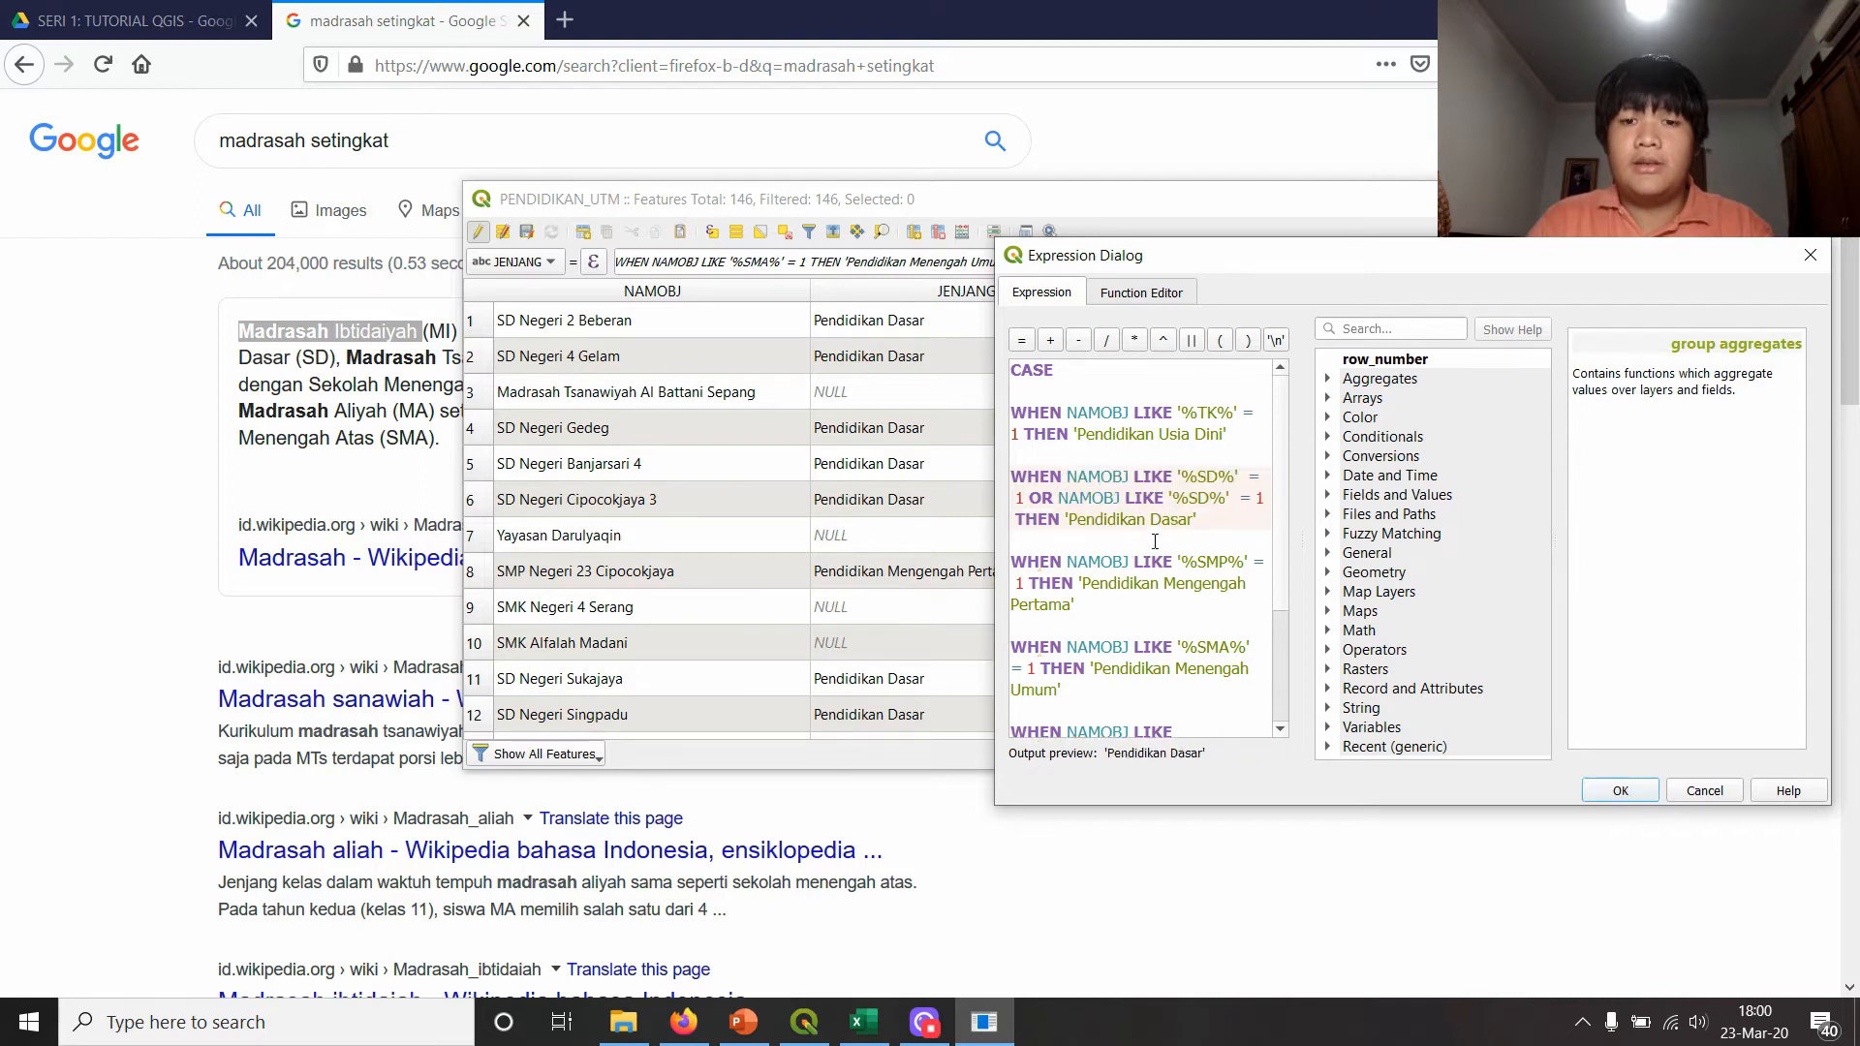
- Change the duplicated condition's pattern to '%Madrasah Ibtidaiyah%', copying the school name from the Firefox search results
drag(1208, 498, 1198, 497)
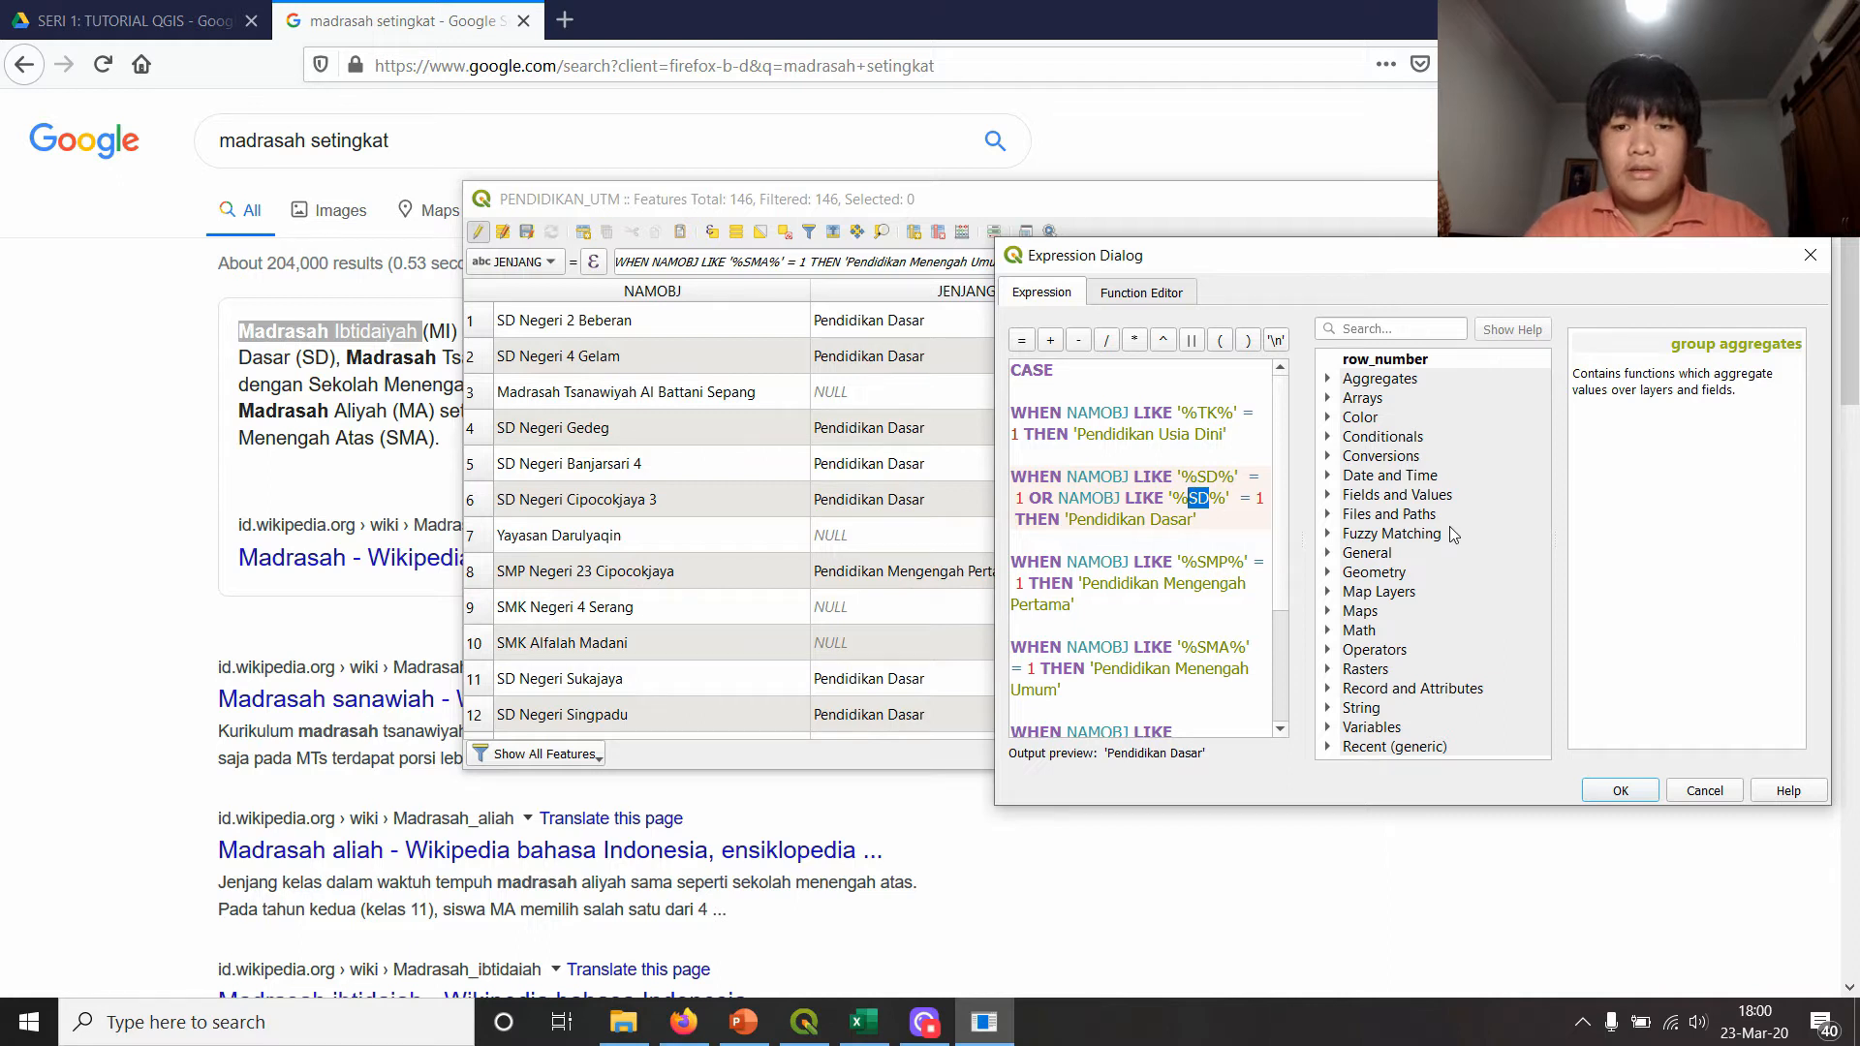
click(403, 335)
double_click(297, 332)
drag(296, 332, 378, 329)
key(ctrl+c)
key(alt+Tab)
key(ctrl+v)
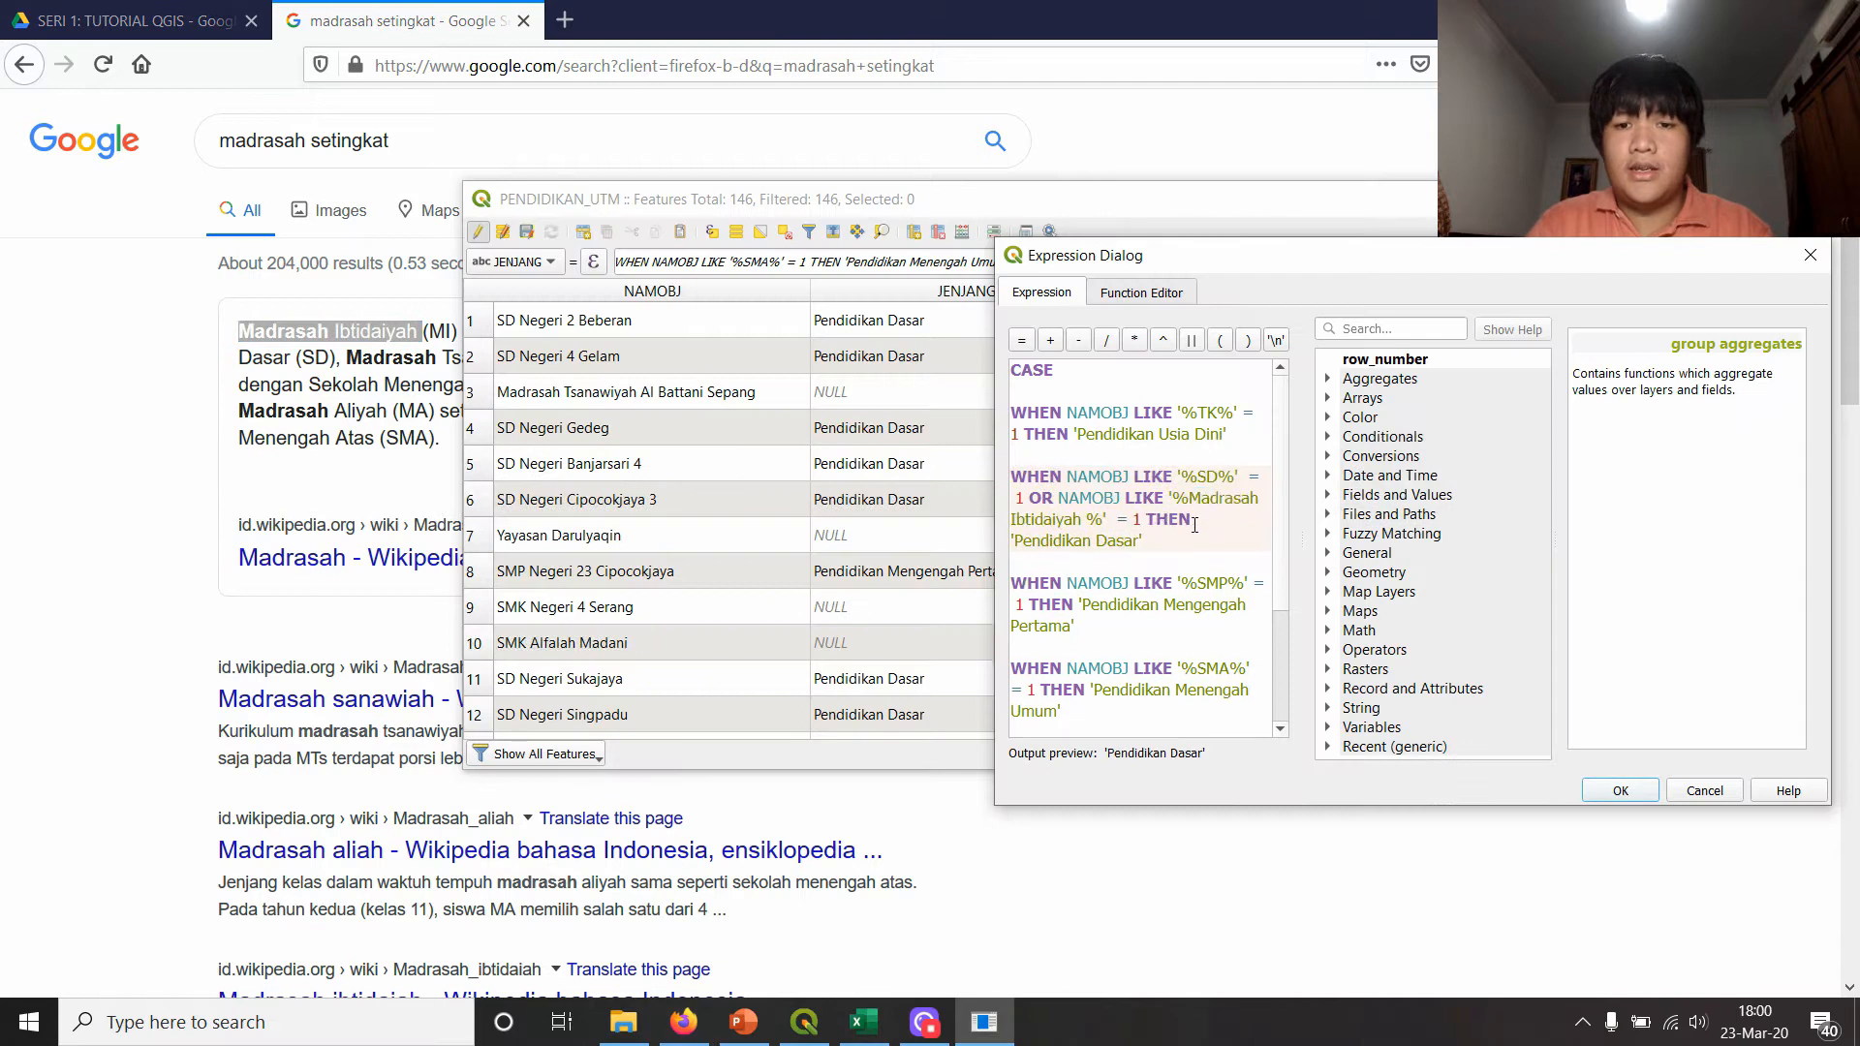
key(BackSpace)
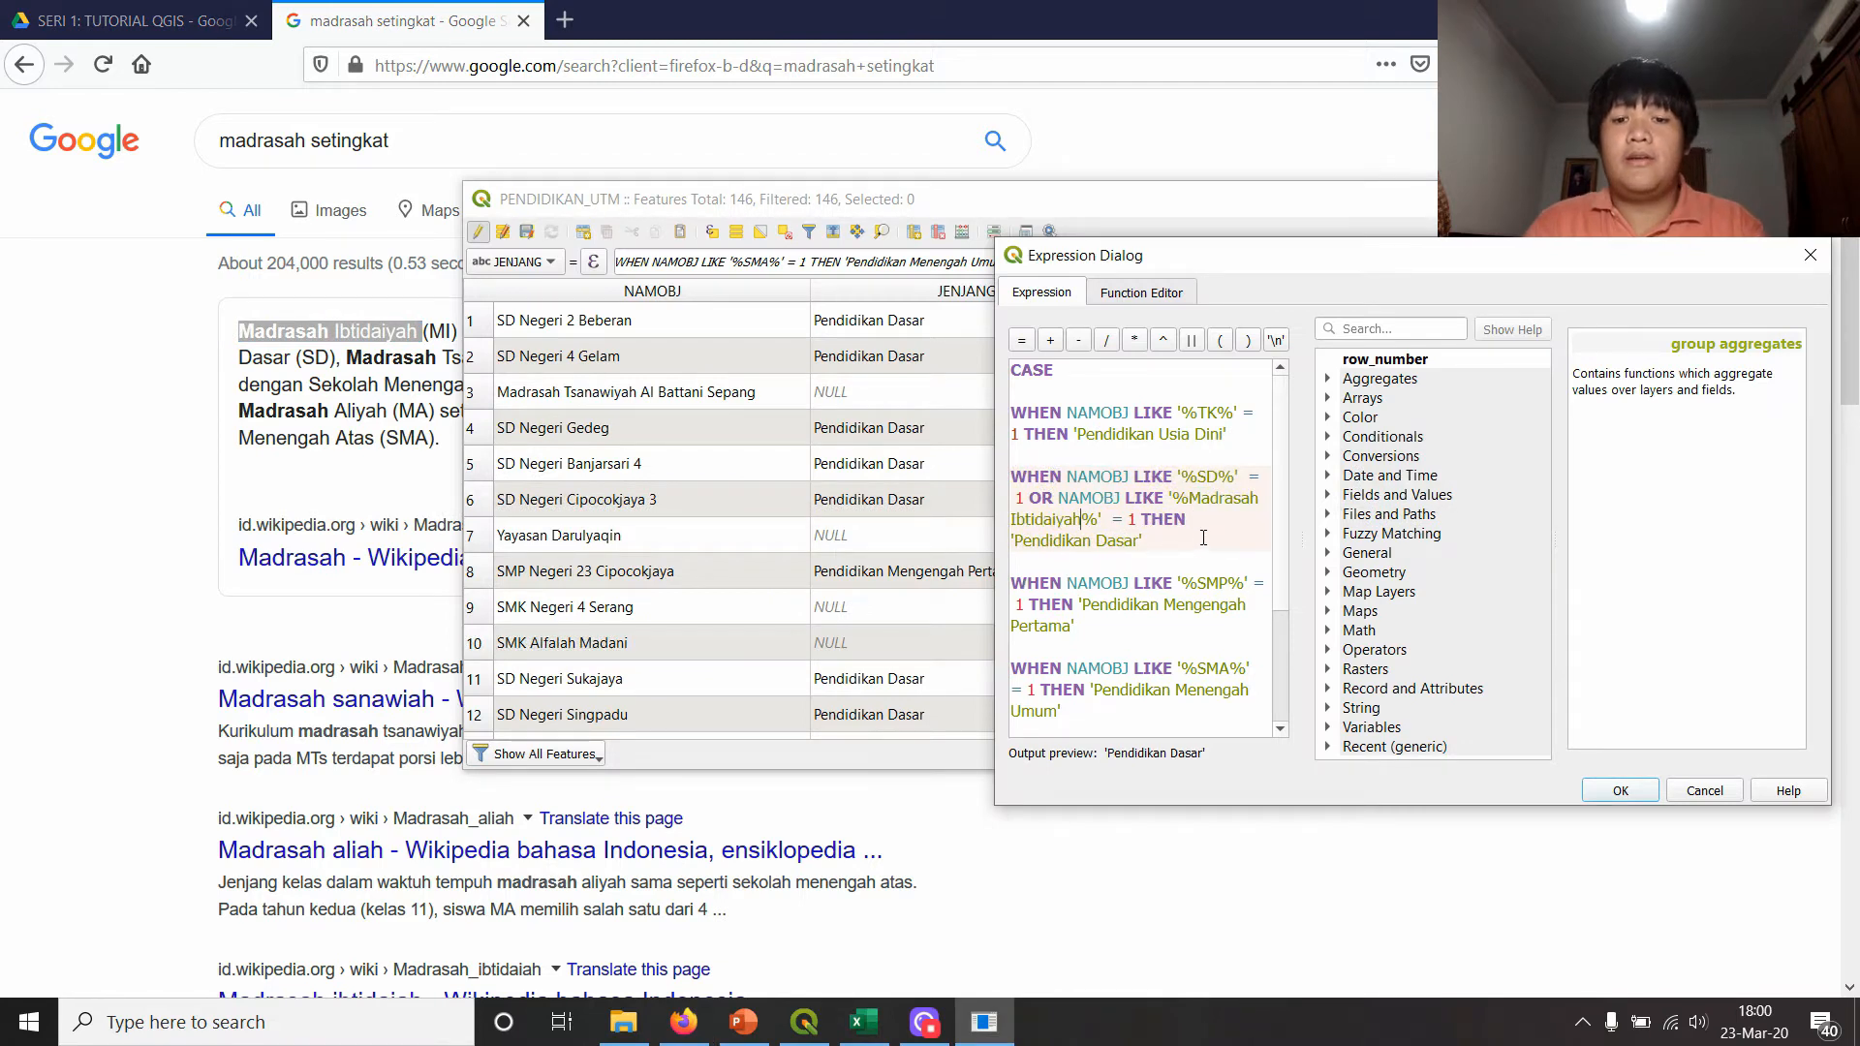
- Extend the '%SMP%' clause with OR and a copy of its condition NAMOBJ LIKE '%SMP%' = 1 before THEN
scroll(1202, 548, down, 1)
click(1250, 521)
click(393, 485)
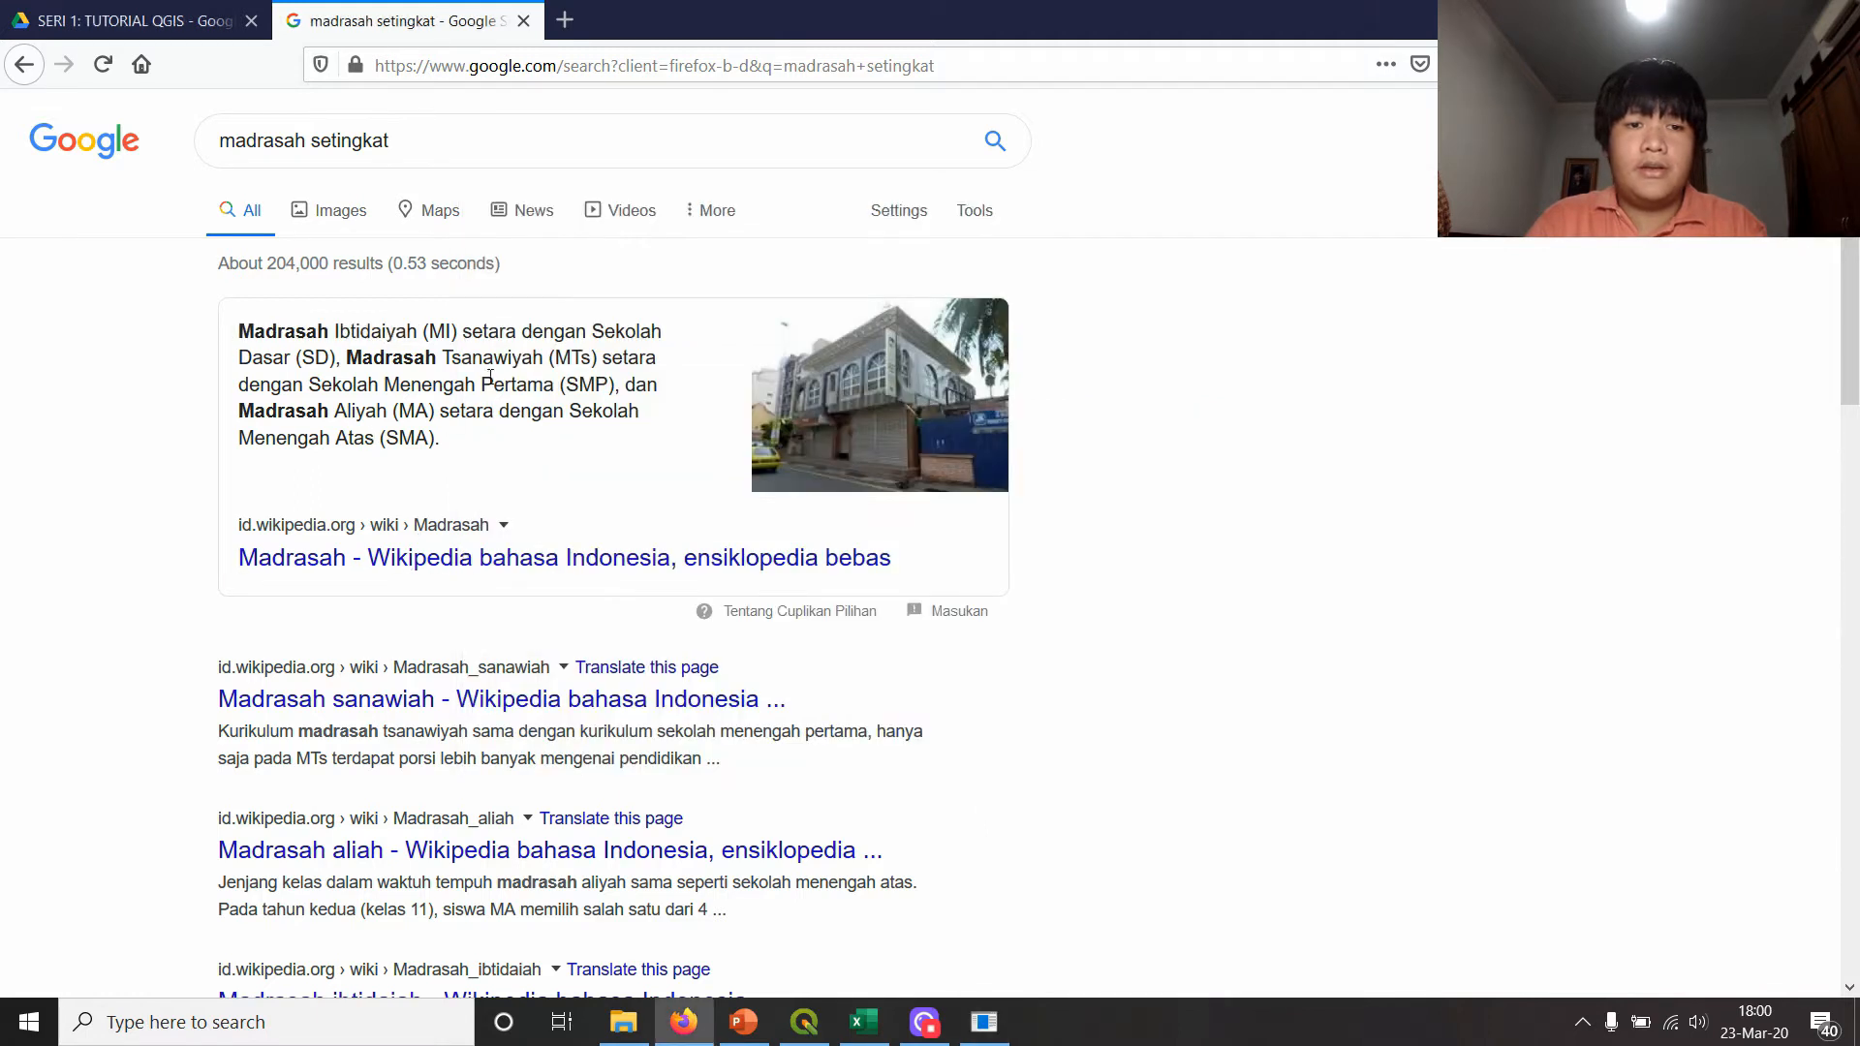
drag(396, 355, 468, 359)
key(alt+Tab)
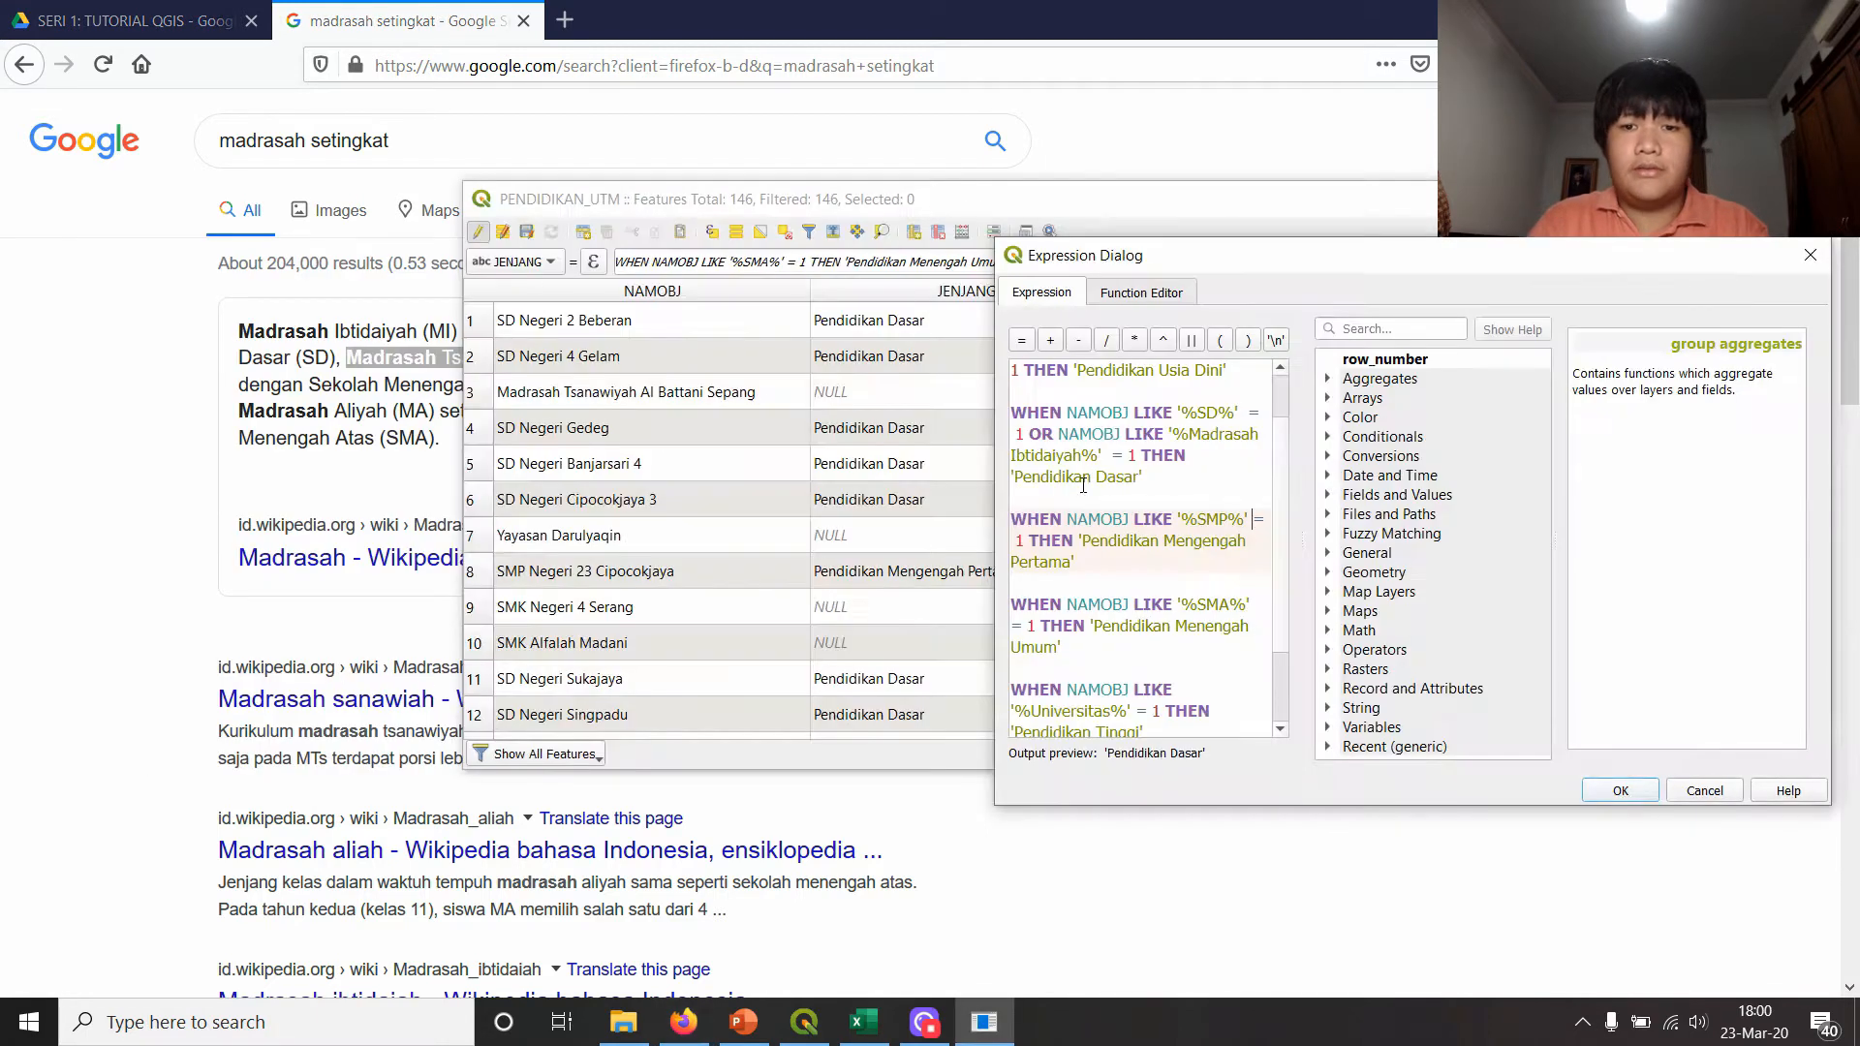
drag(1069, 523, 1027, 541)
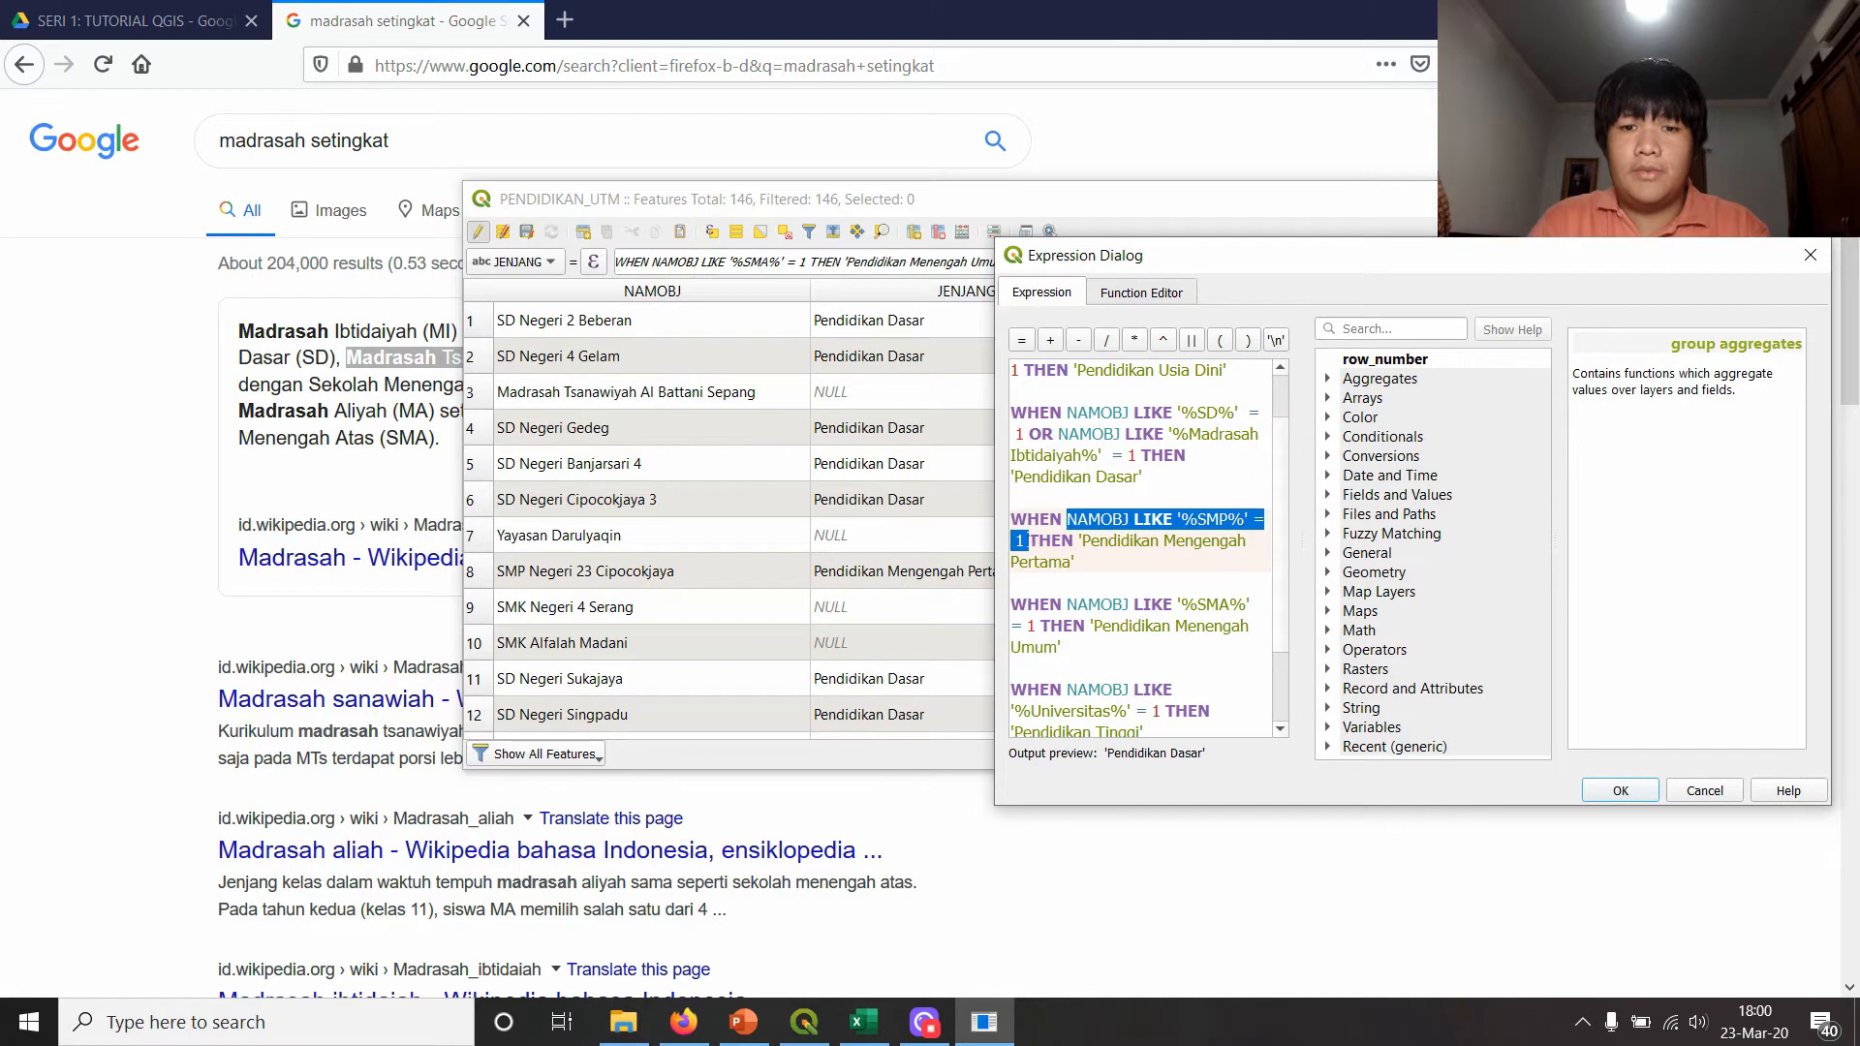
click(1035, 542)
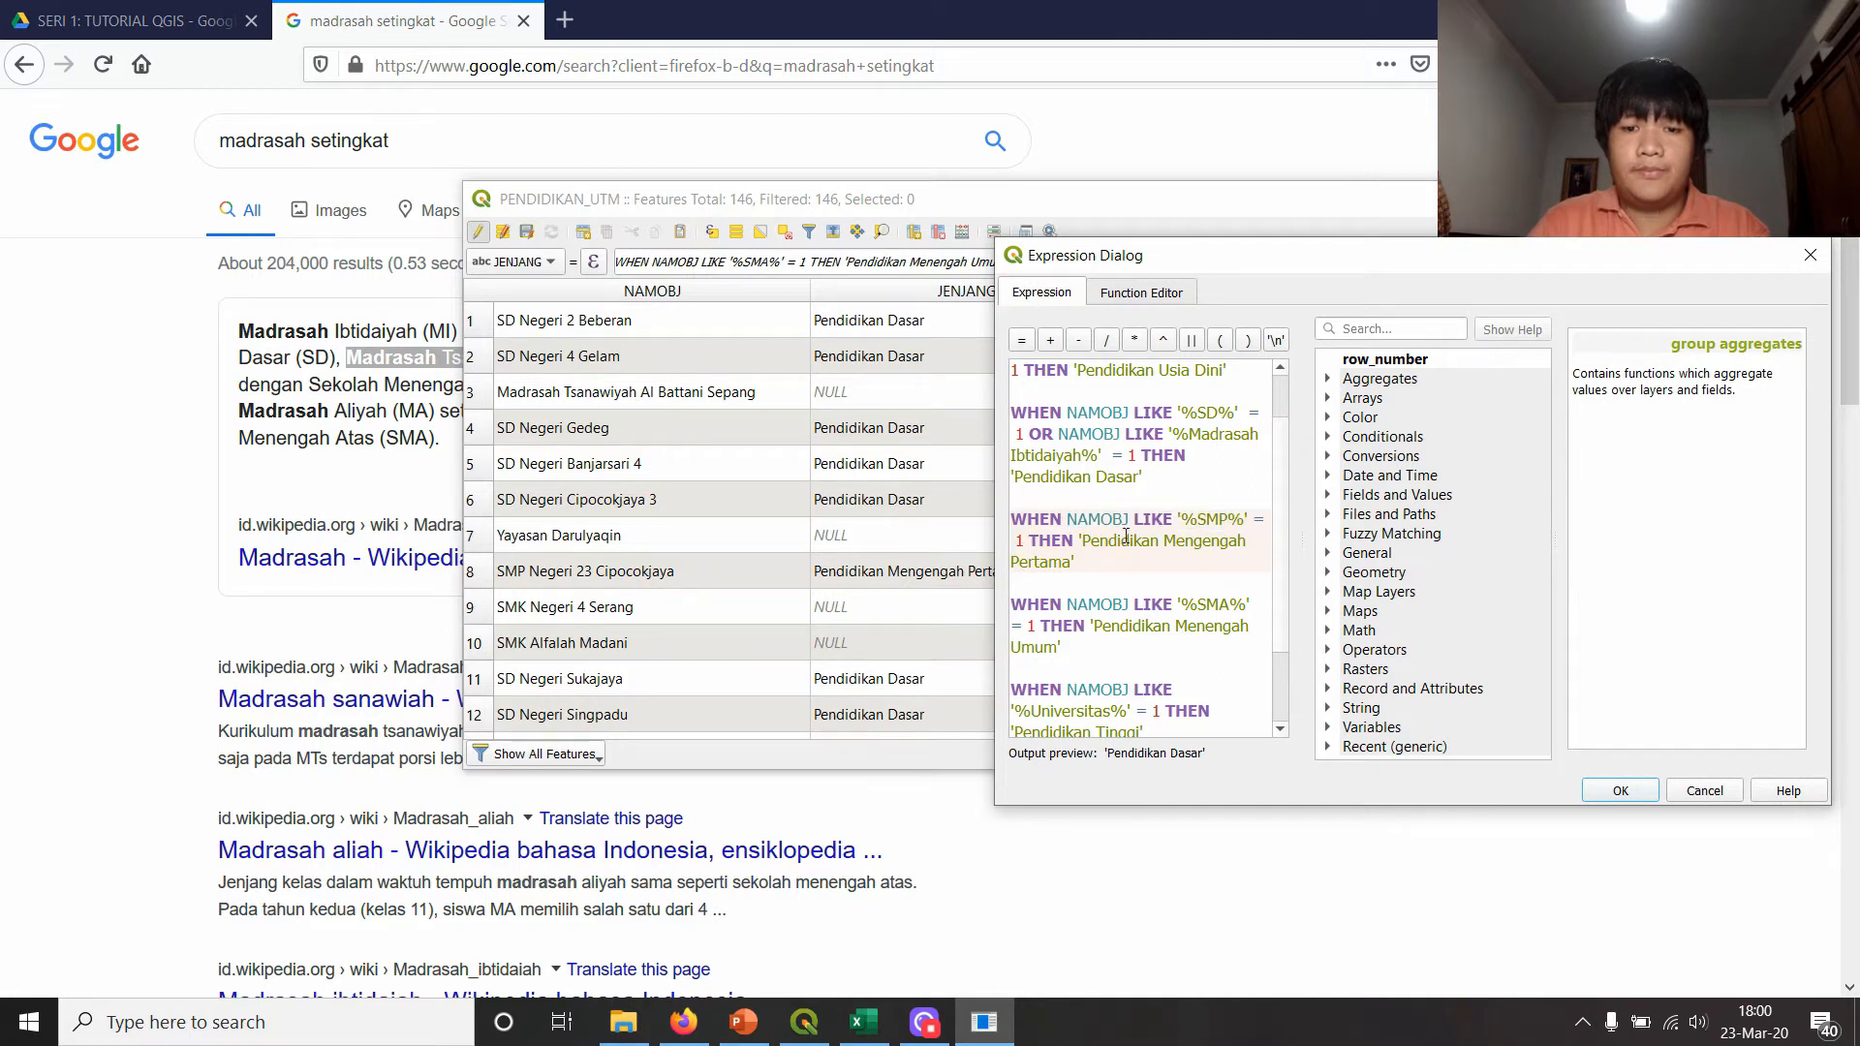
text(OR)
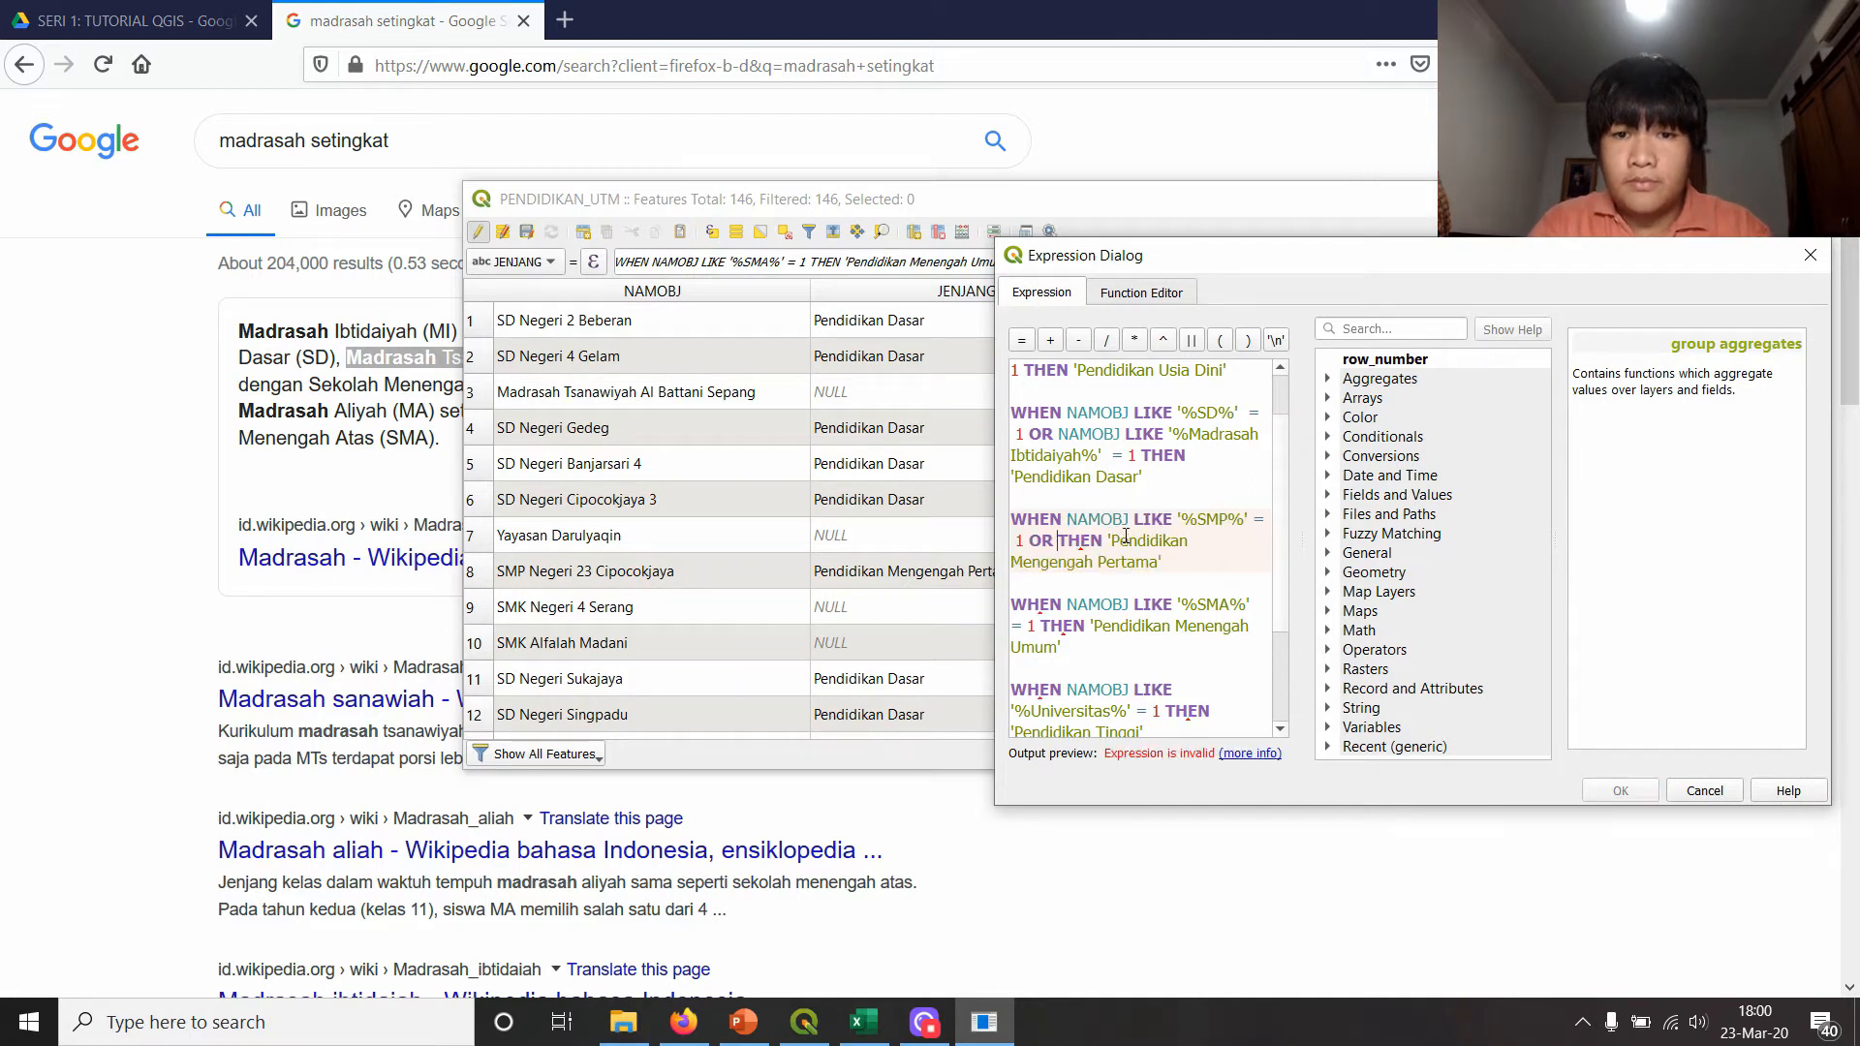
key(ctrl+v)
- Replace the copied SMP pattern with '%Madrasah Tsanawiyah%', taking the school name from the Firefox search results
double_click(1202, 539)
key(alt+Tab)
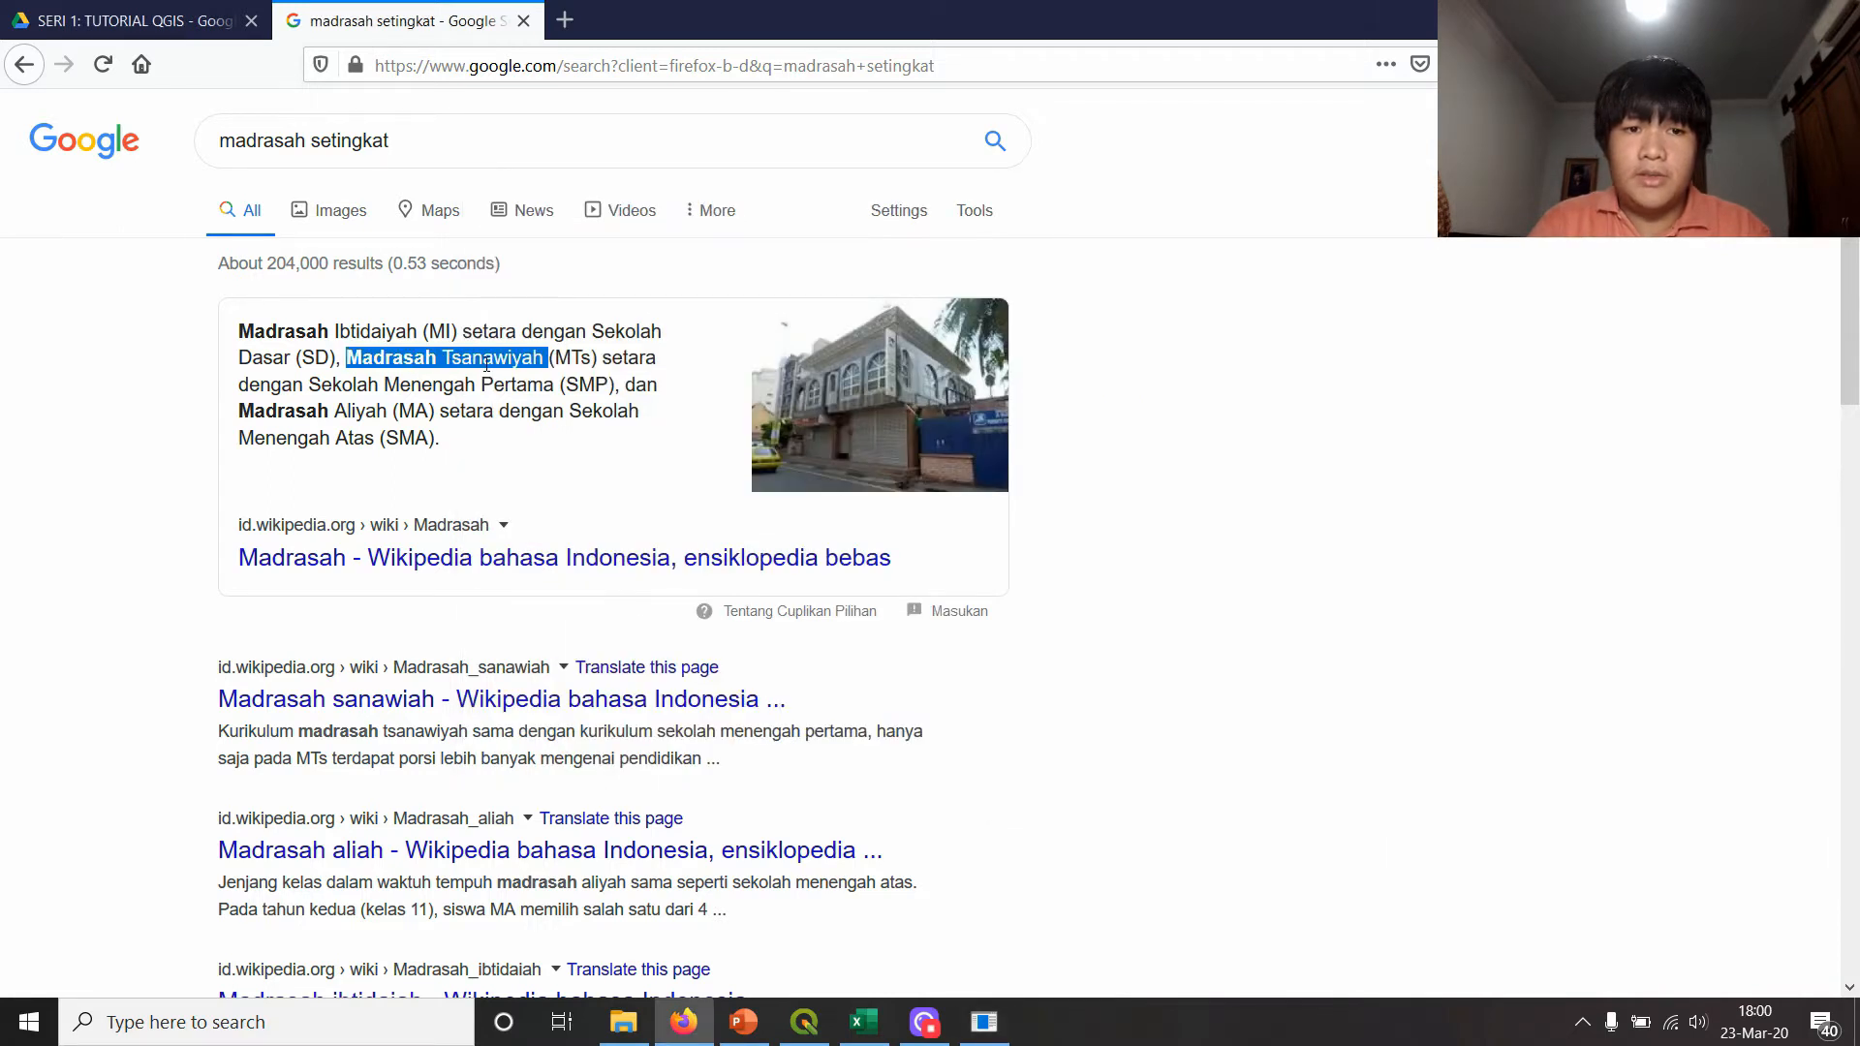
key(ctrl+c)
key(alt+Tab)
key(ctrl+v)
key(BackSpace)
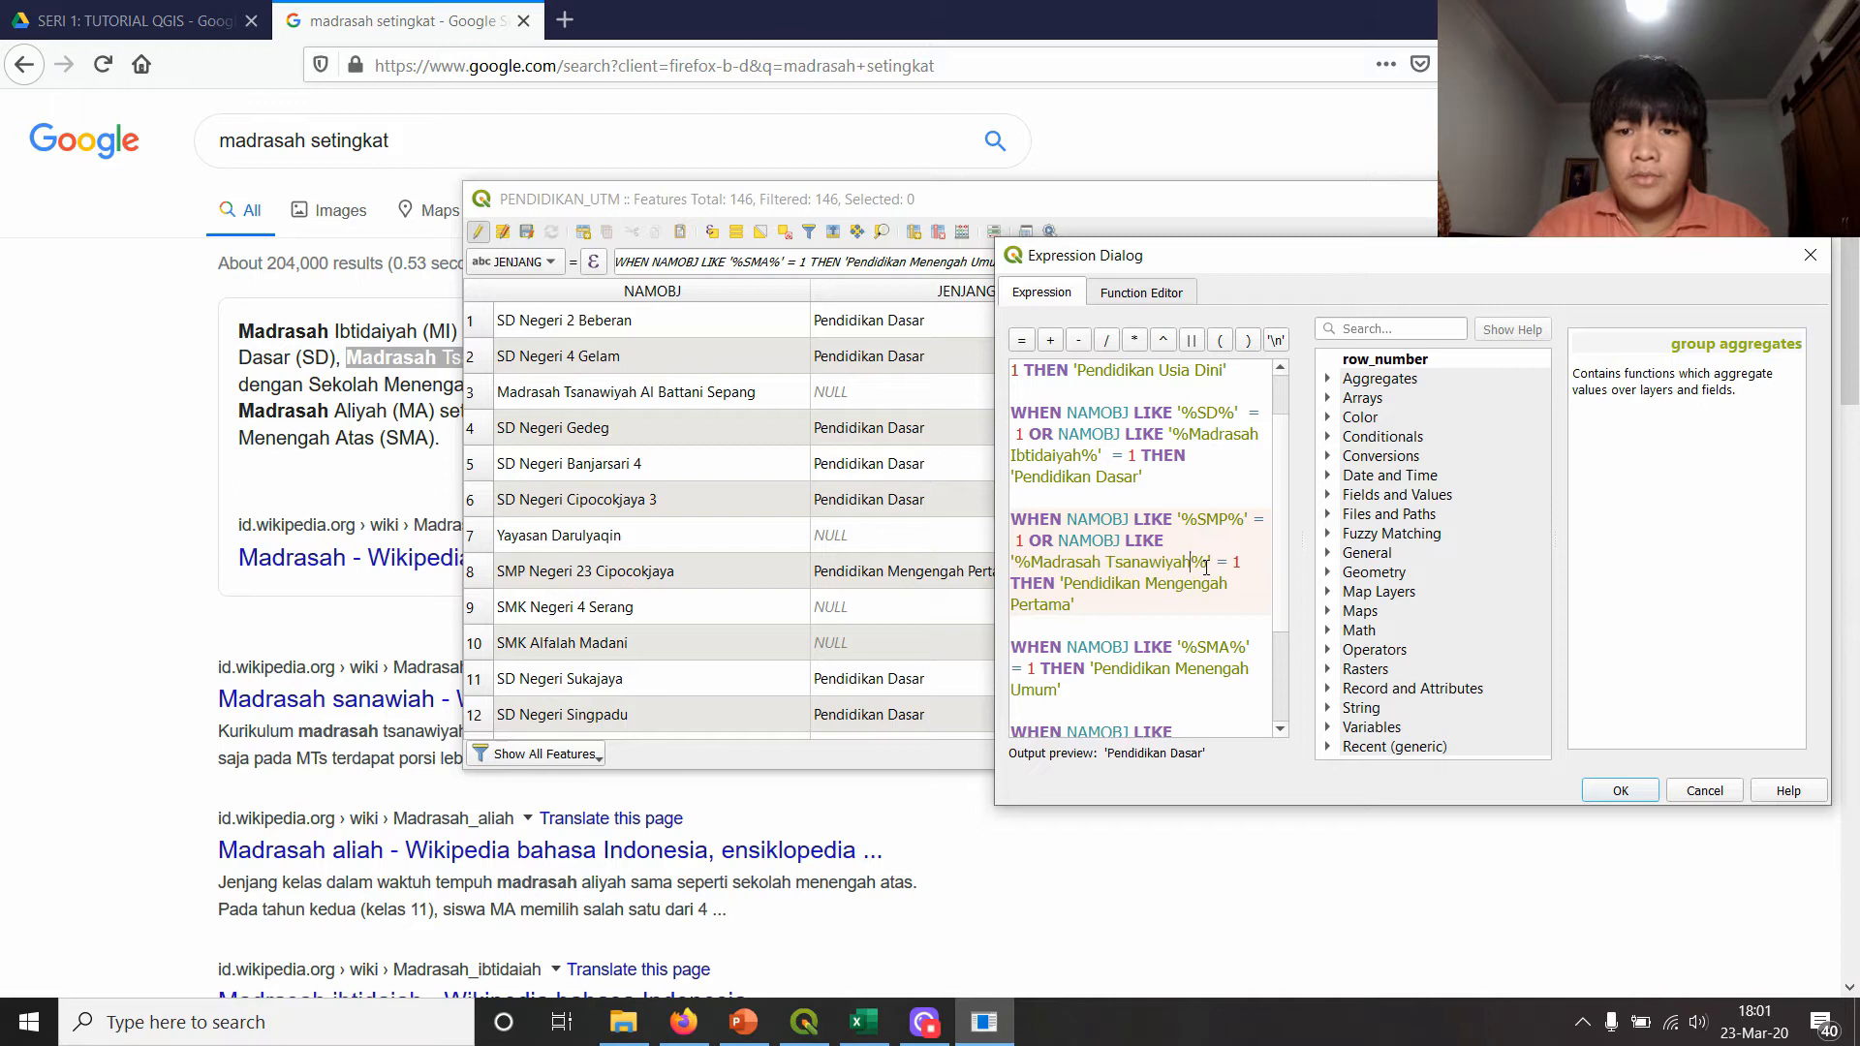
- Extend the '%SMA%' clause with OR and a copy of its condition NAMOBJ LIKE '%SMA%' = 1 before THEN
scroll(1107, 576, down, 2)
click(1116, 561)
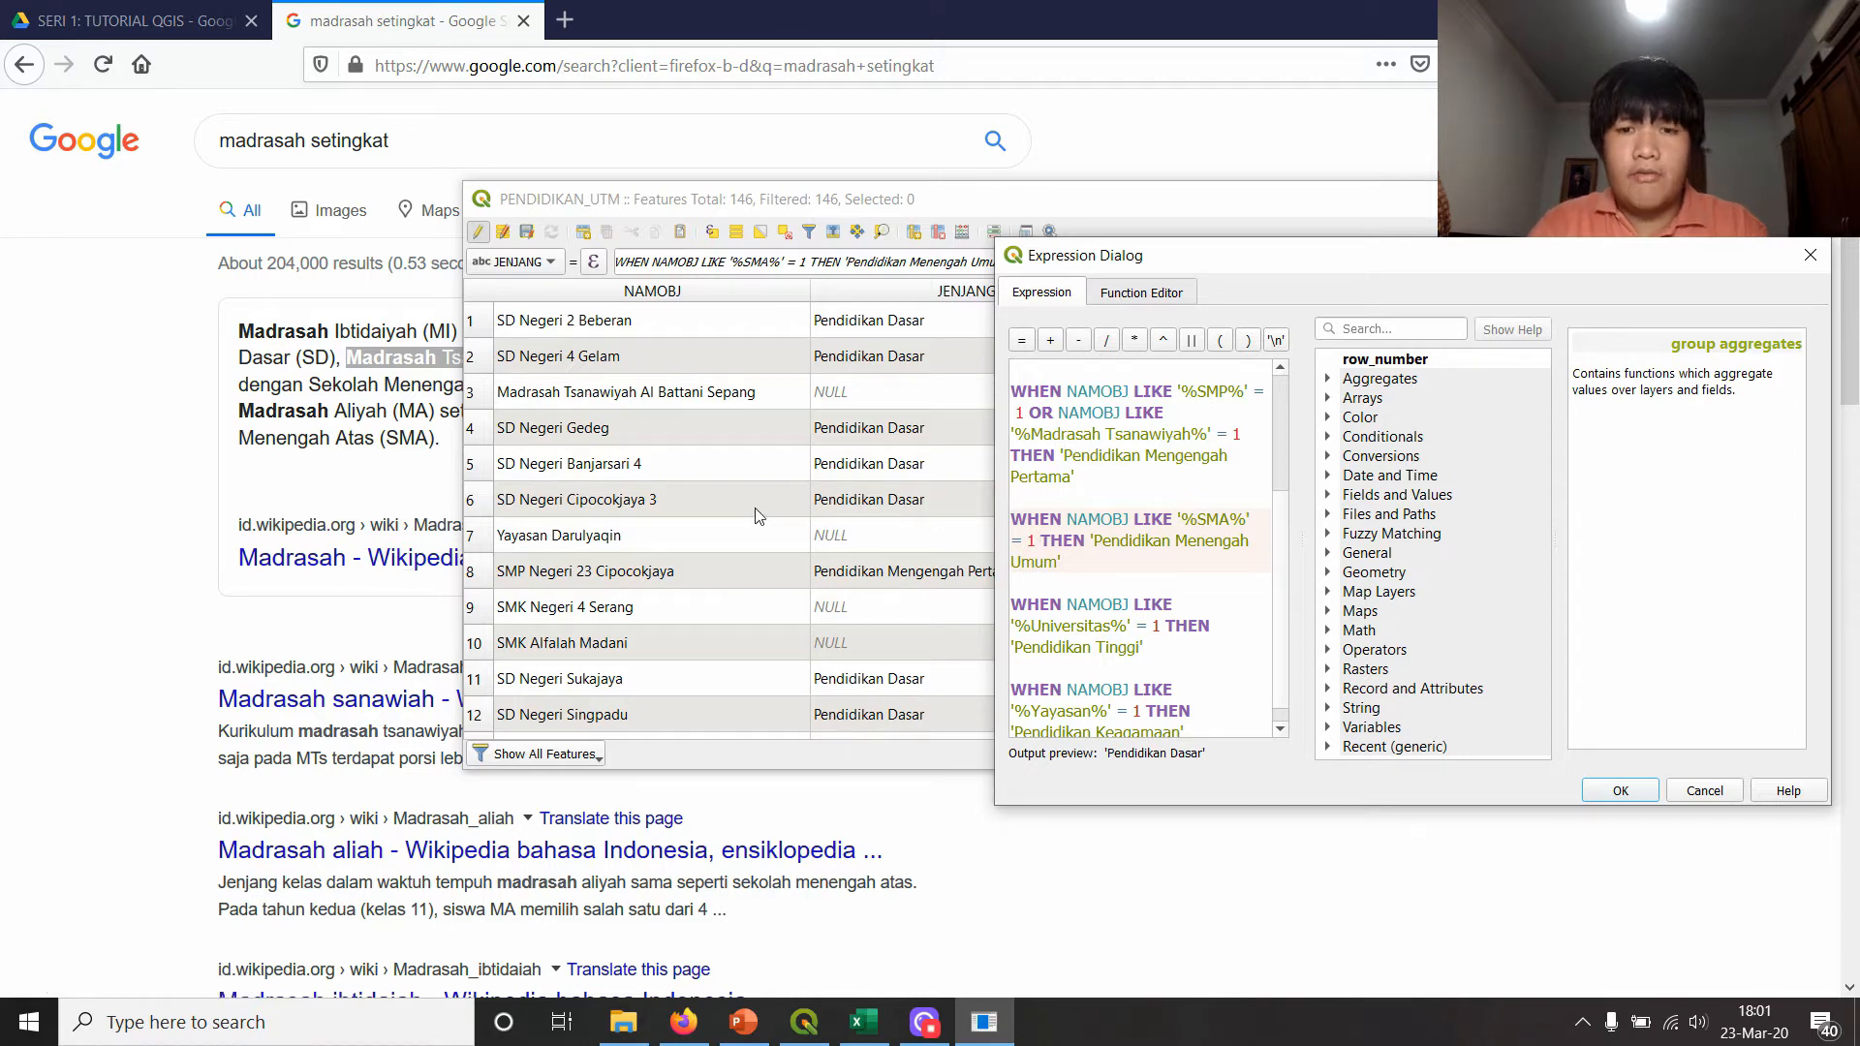
text(OR)
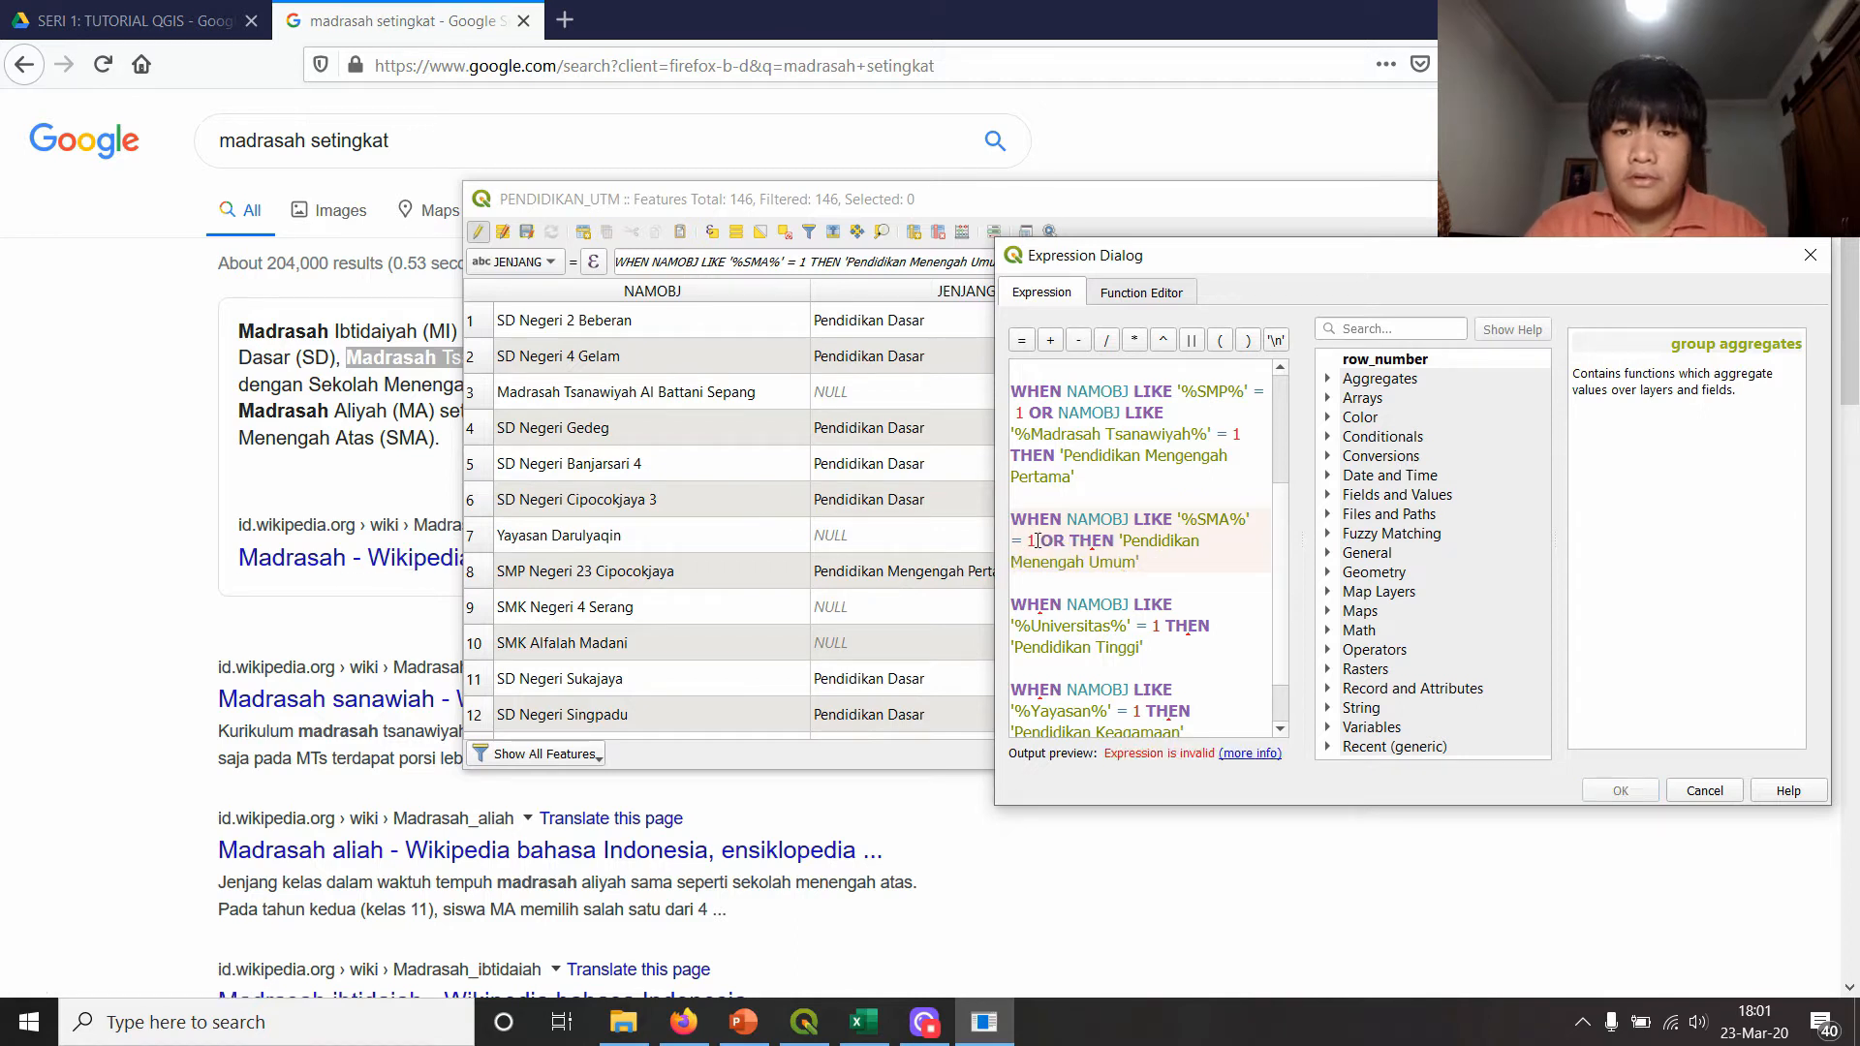
drag(1066, 519, 1064, 540)
key(ctrl+c)
click(1065, 542)
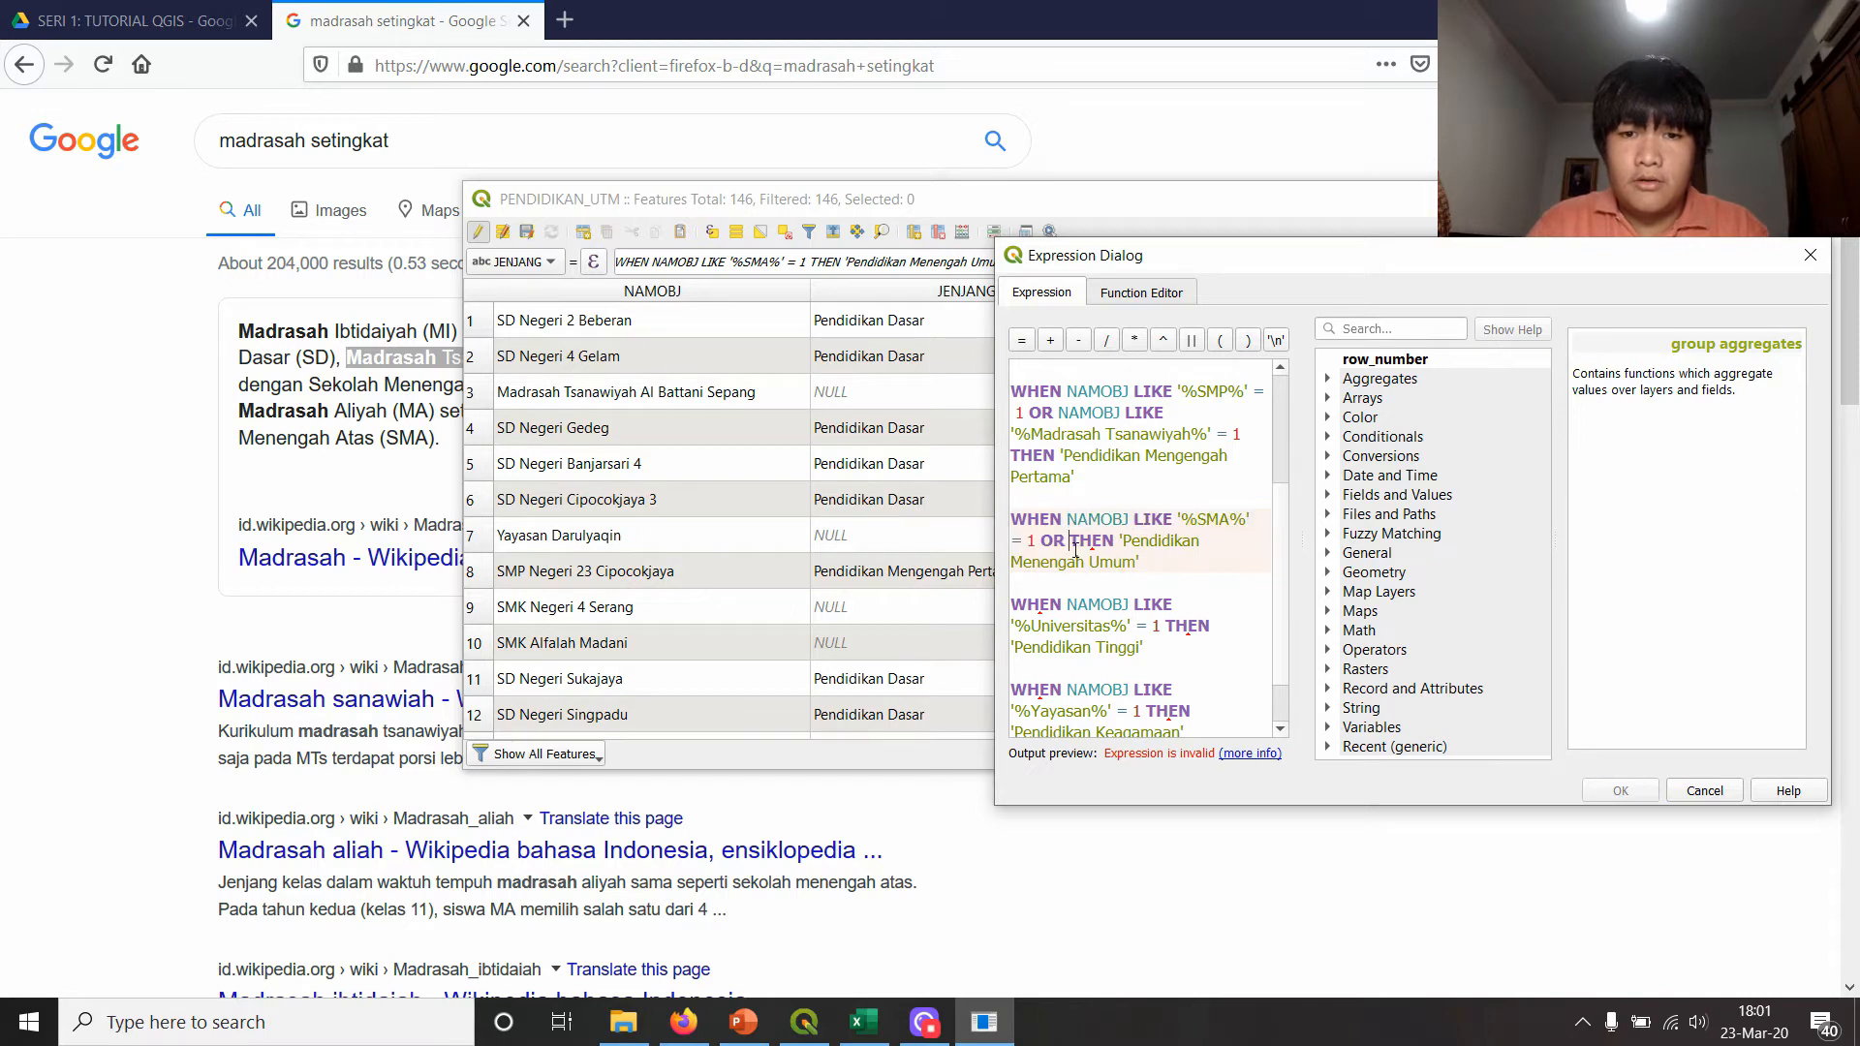
key(ctrl+v)
- Replace the copied SMA pattern with '%Madrasah Aliyah%' from the Firefox search results, leaving a separate OR before THEN
double_click(1215, 541)
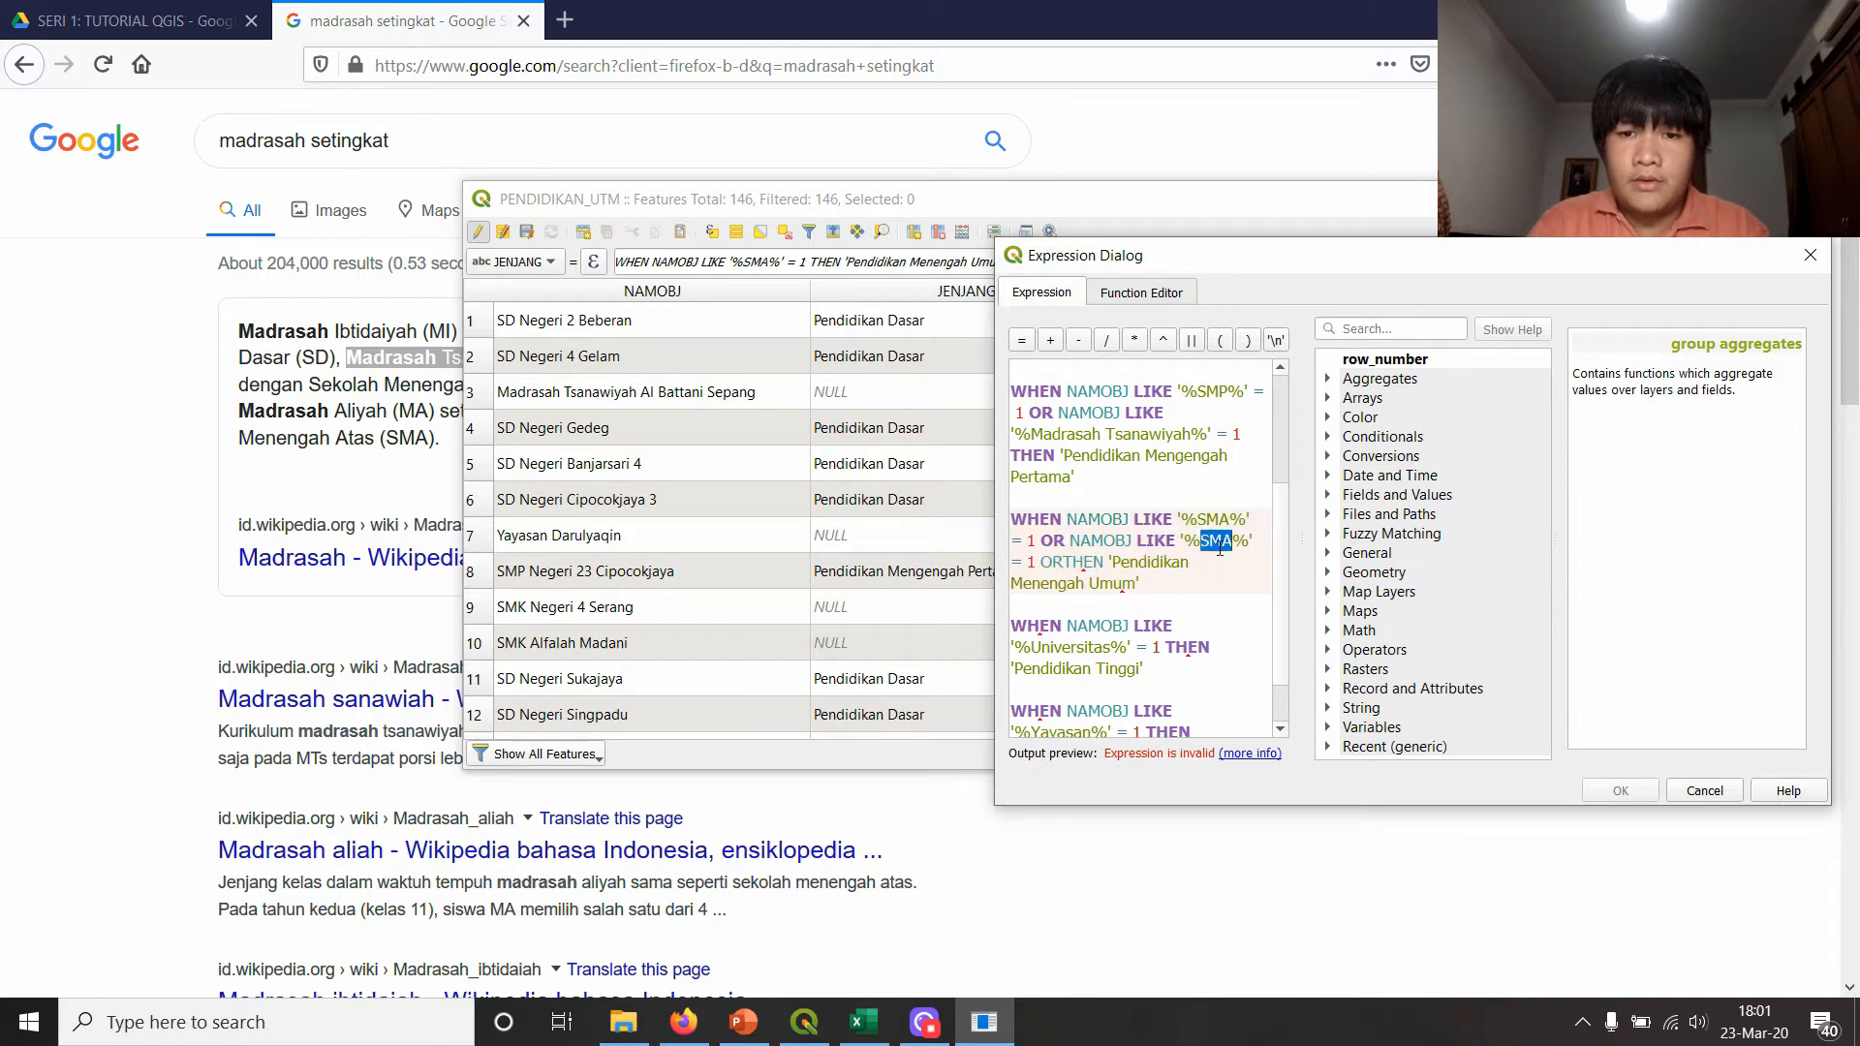
click(349, 408)
drag(313, 410, 335, 411)
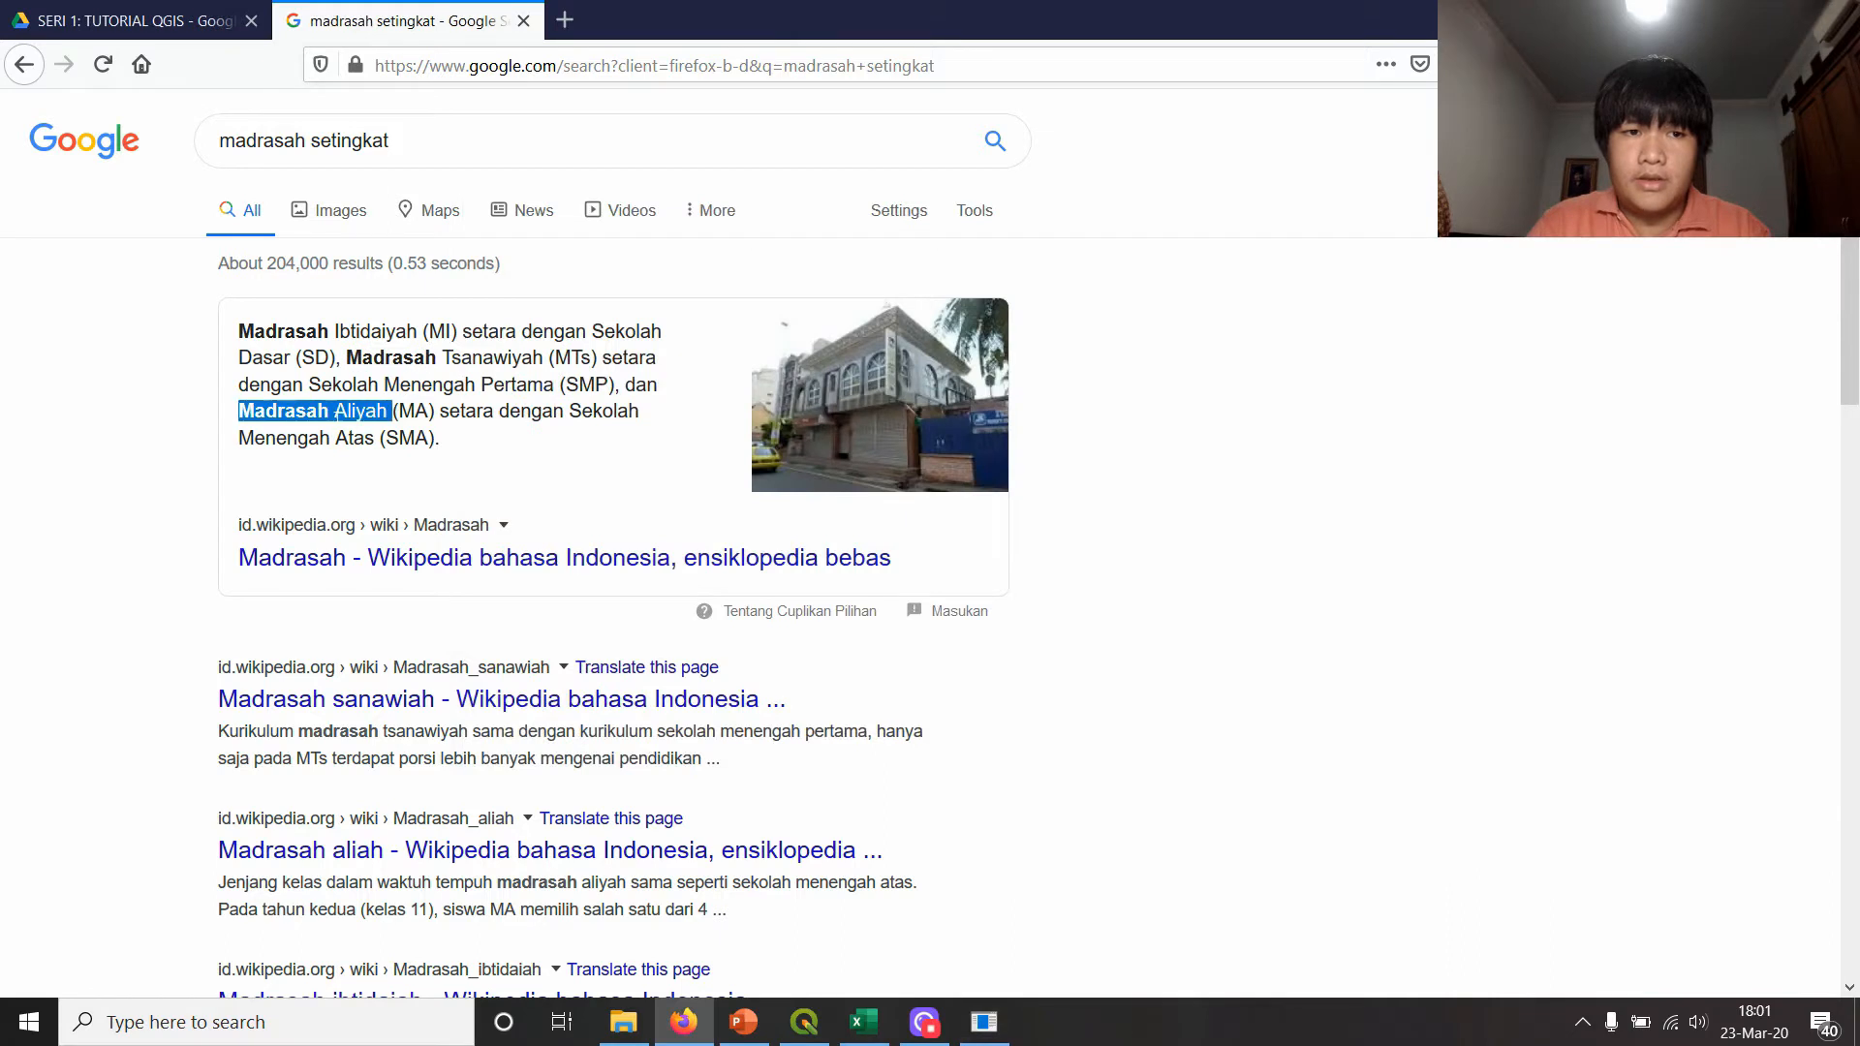
key(ctrl+c)
key(alt+Tab)
key(ctrl+v)
key(BackSpace)
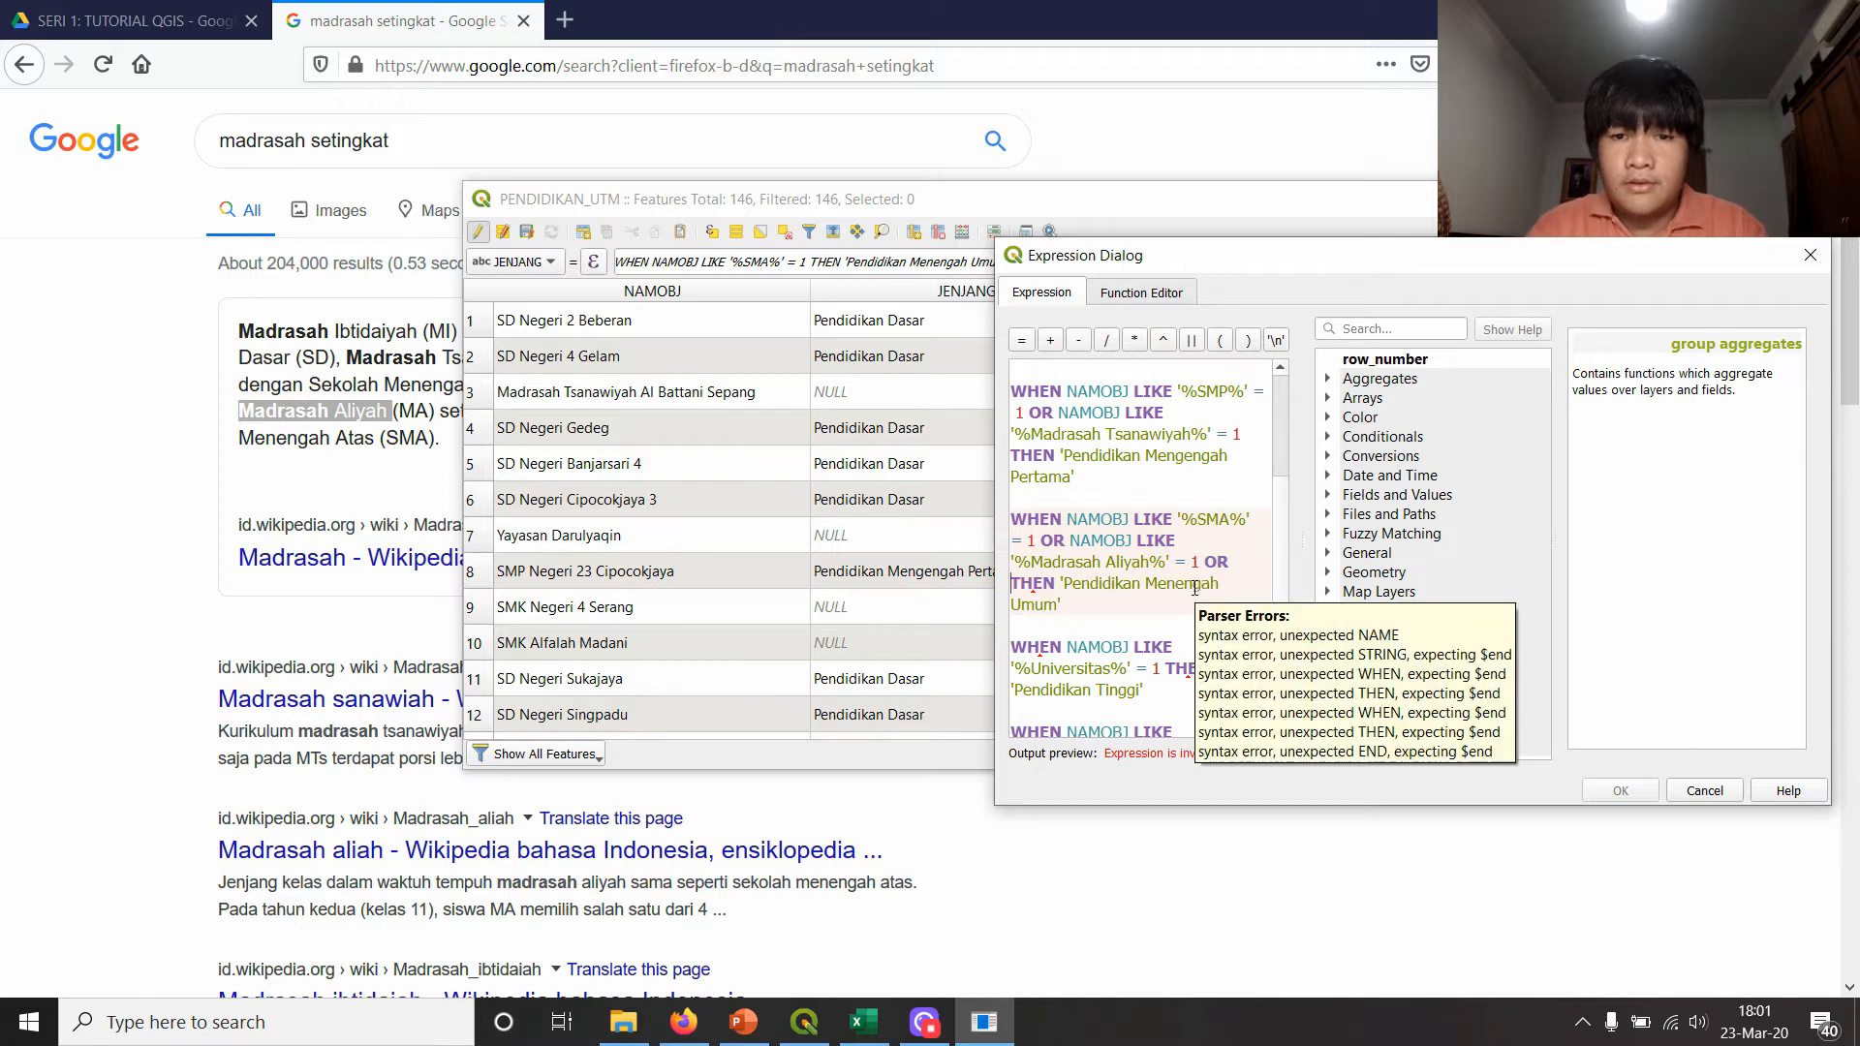
- Add a third condition NAMOBJ LIKE '%SMK%' = 1 after the second OR in the 'Pendidikan Menengah Umum' clause
drag(1095, 520, 1040, 541)
click(1054, 583)
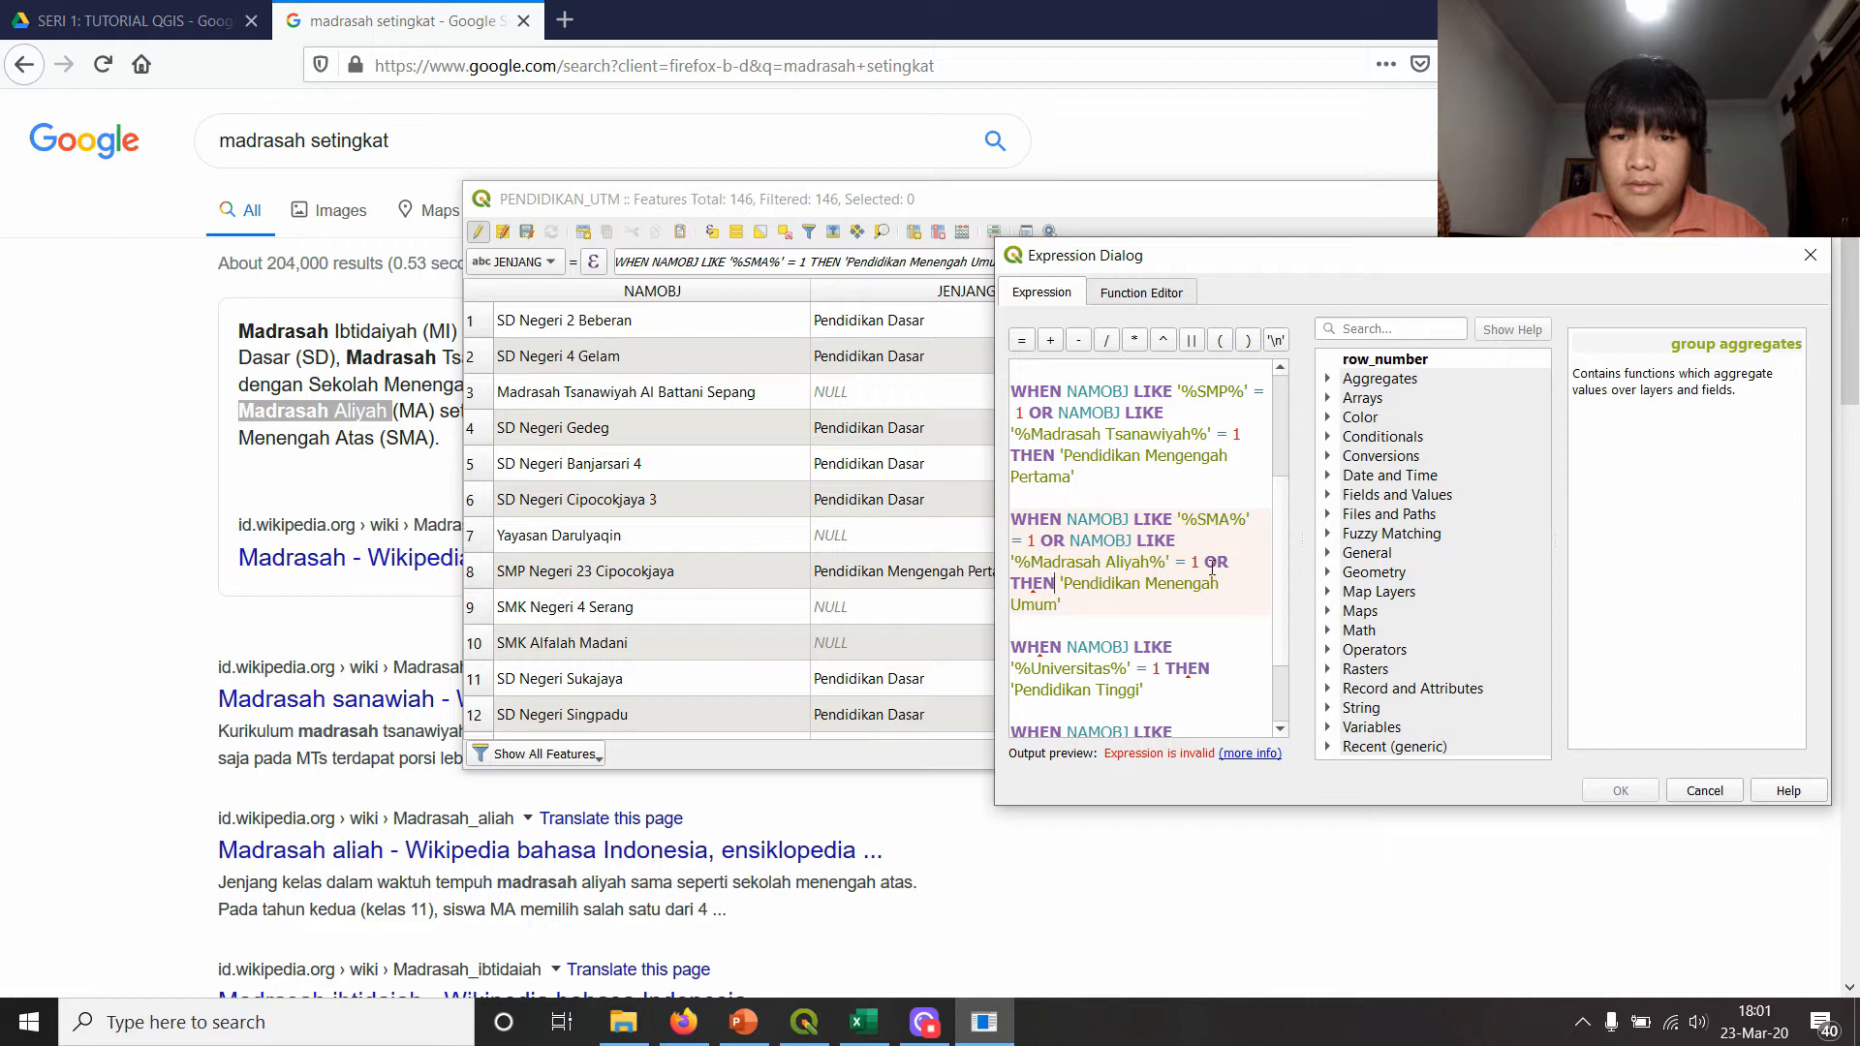
key(ctrl+v)
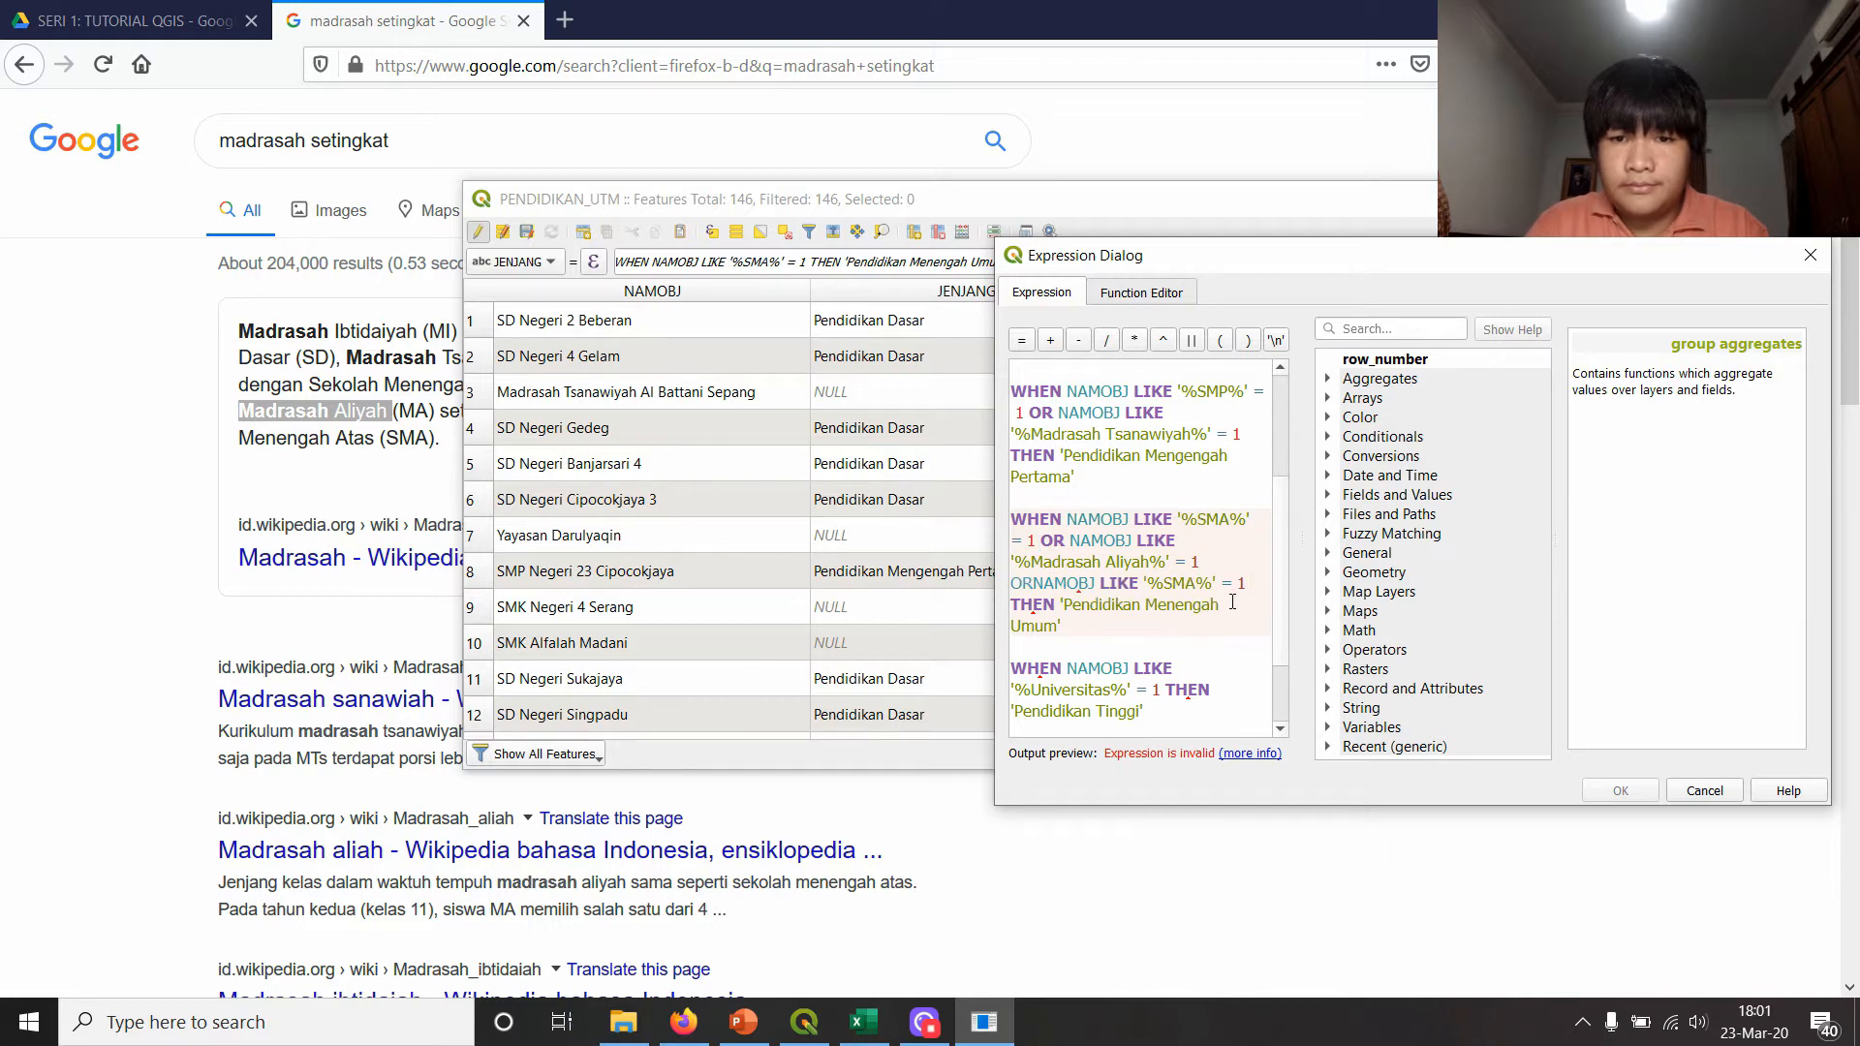
key(ctrl+z)
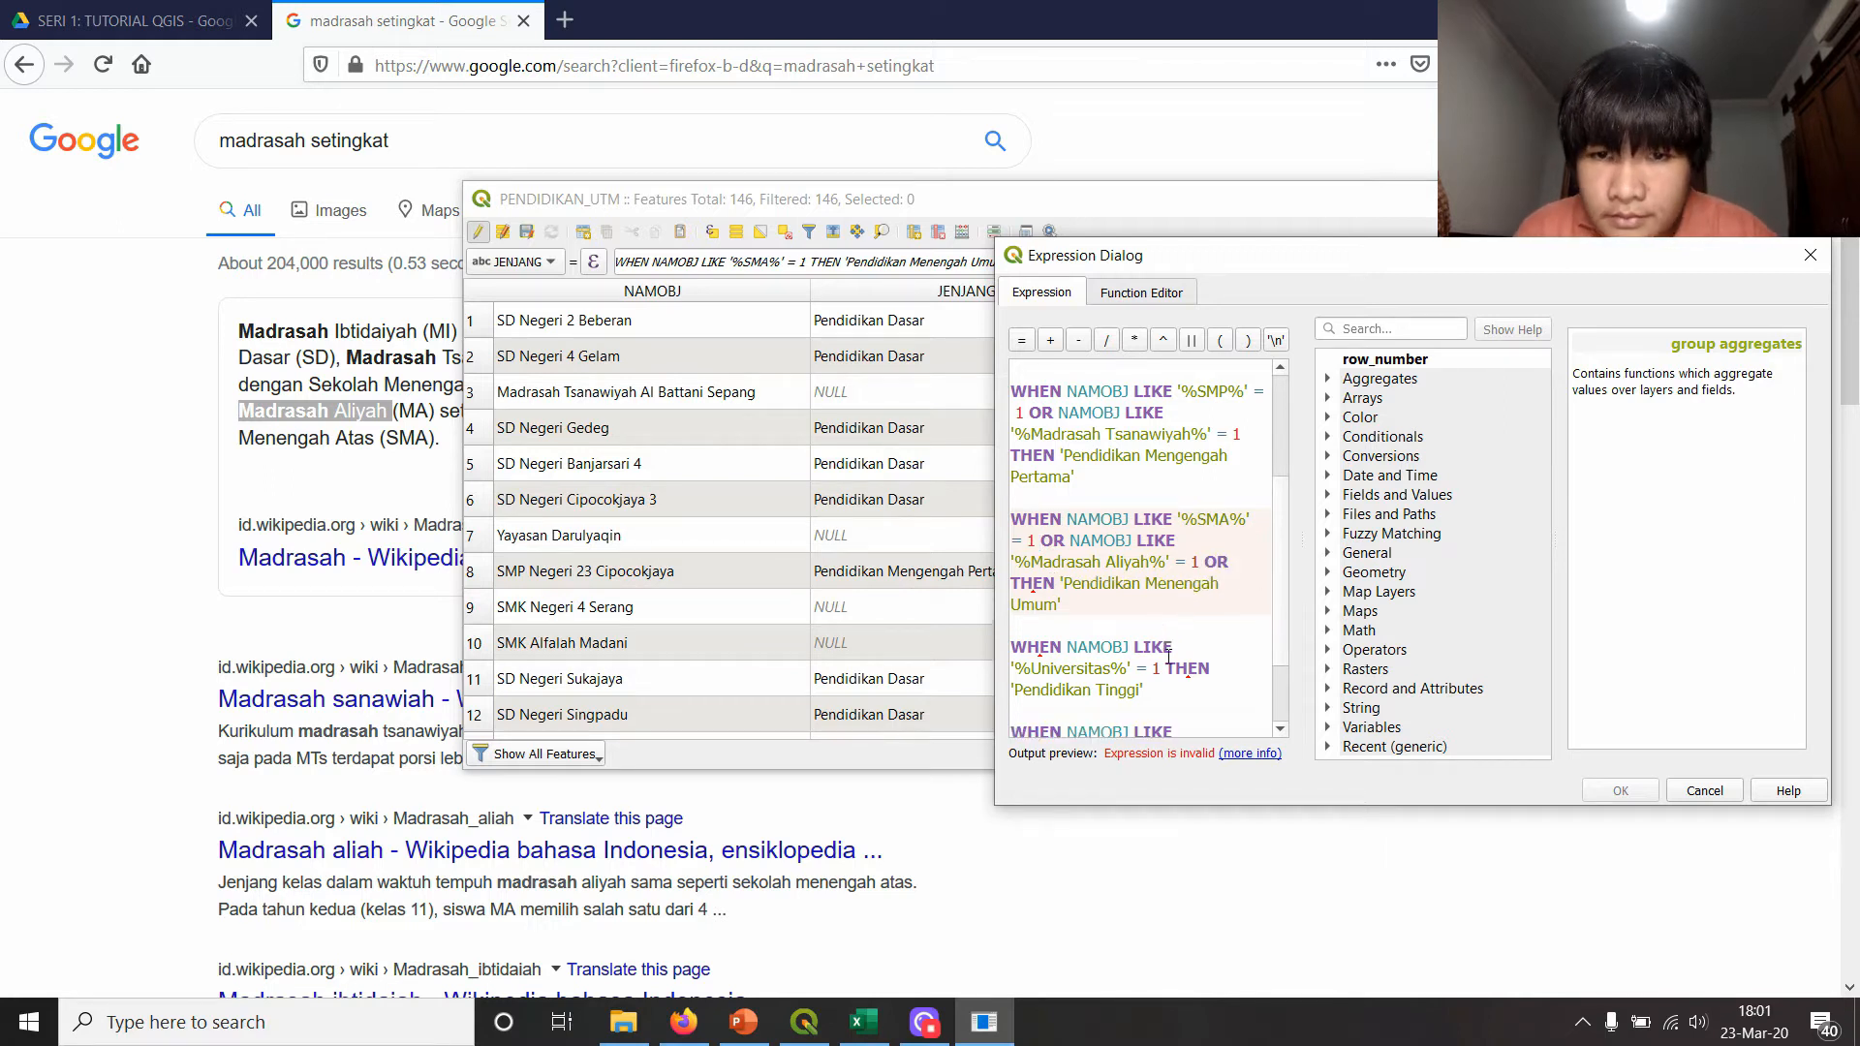
key(ctrl+v)
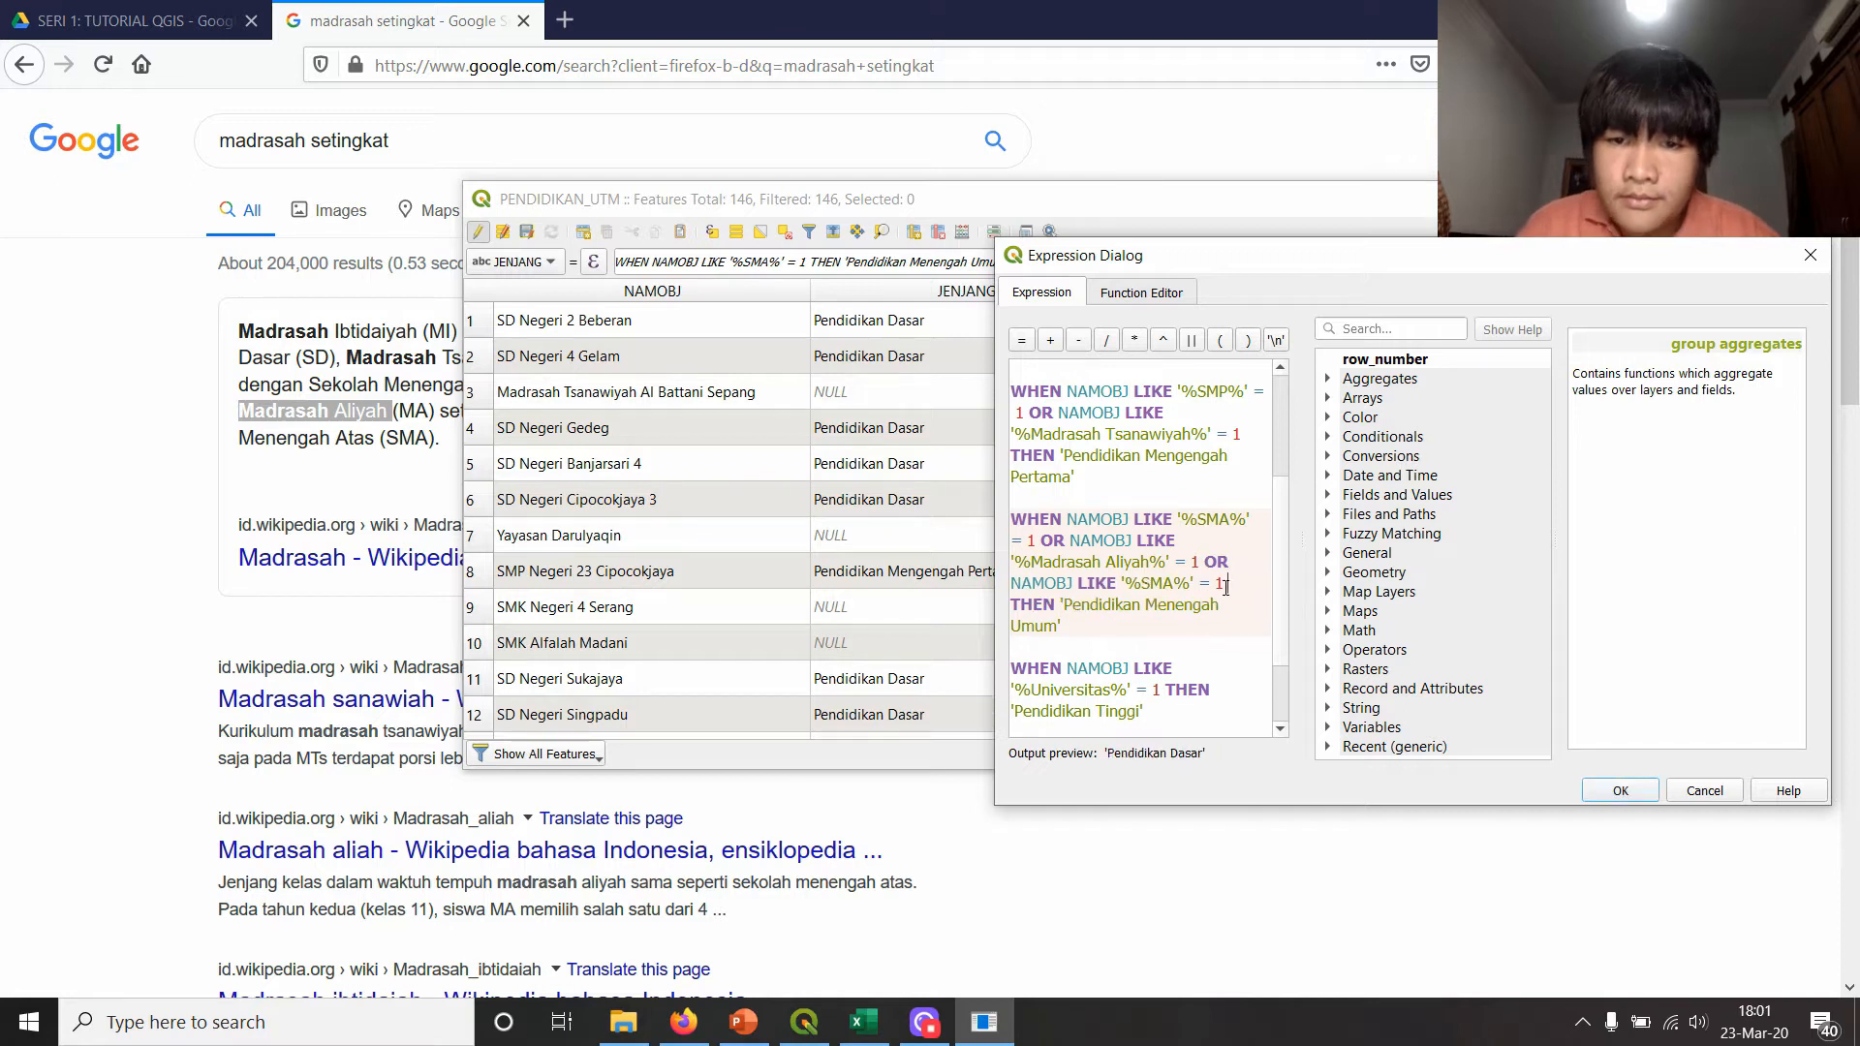
key(BackSpace)
text(K)
- Extend the '%Universitas%' clause with OR and a copy of its condition NAMOBJ LIKE '%Universitas%' = 1 before THEN
scroll(1211, 513, down, 2)
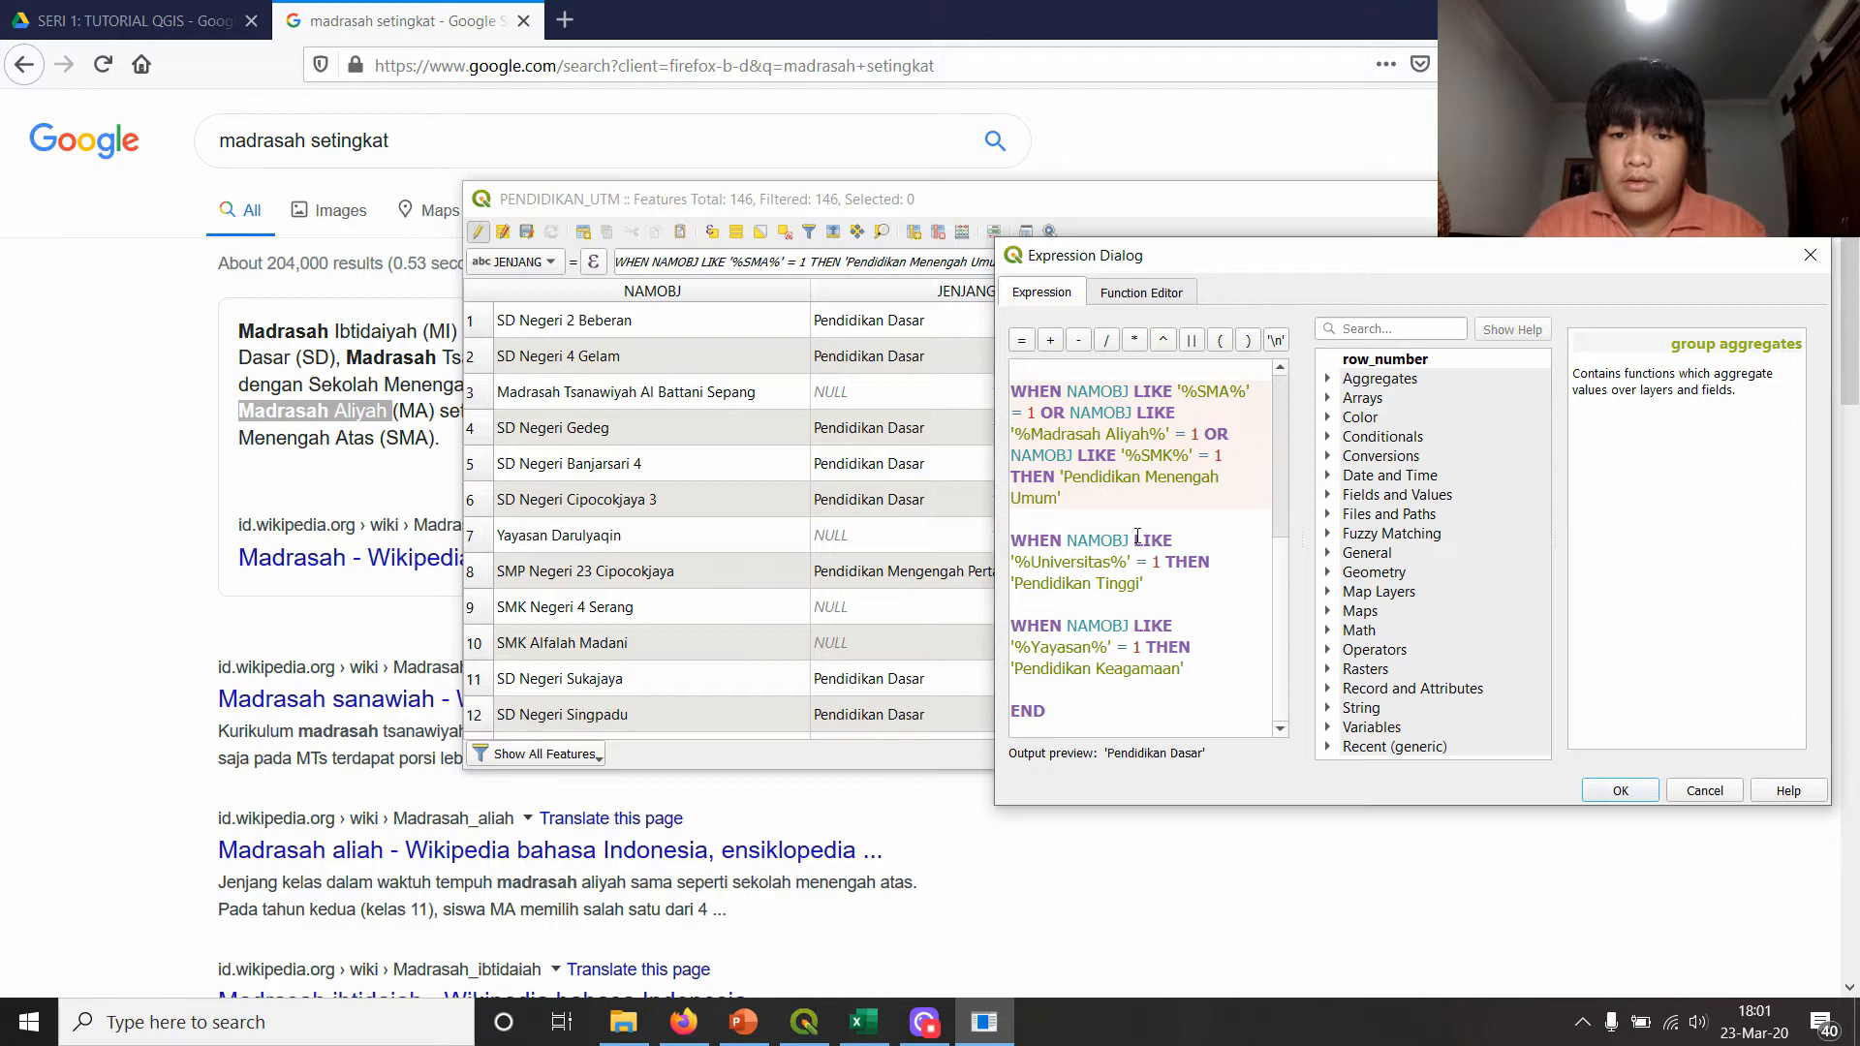
click(1193, 538)
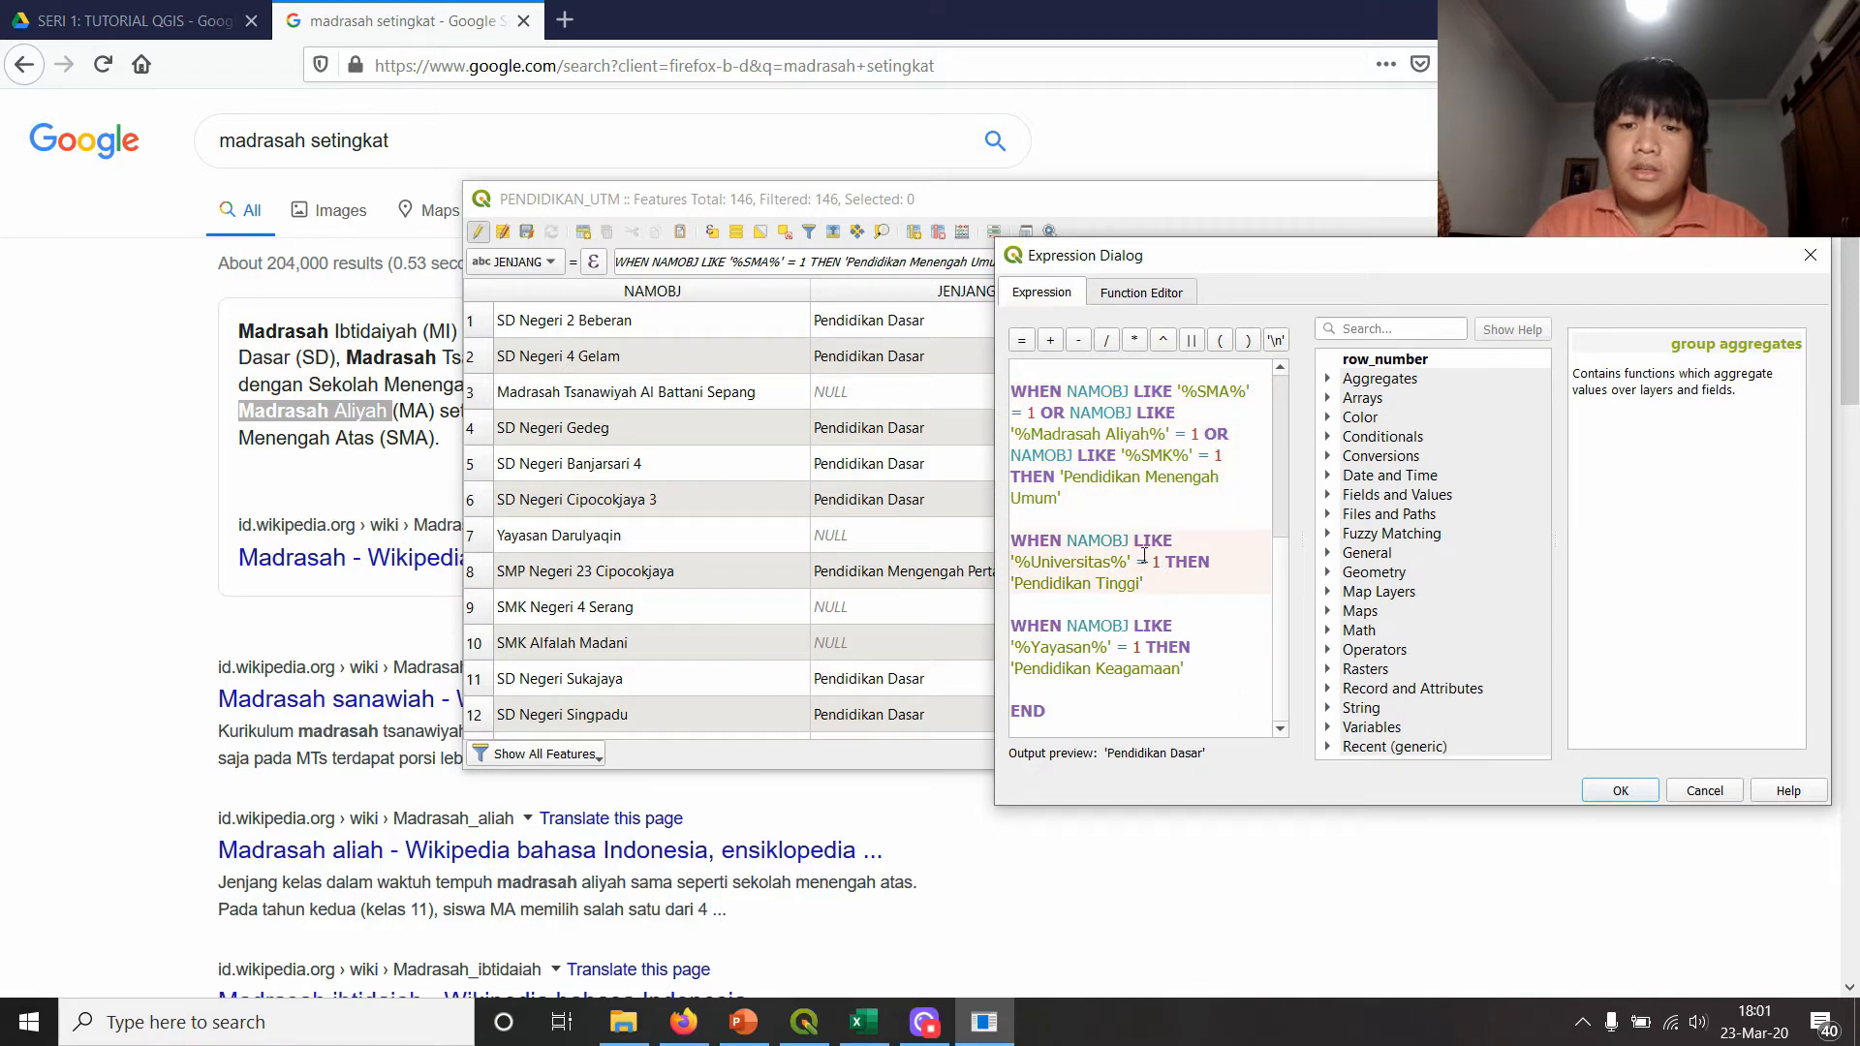
click(1158, 561)
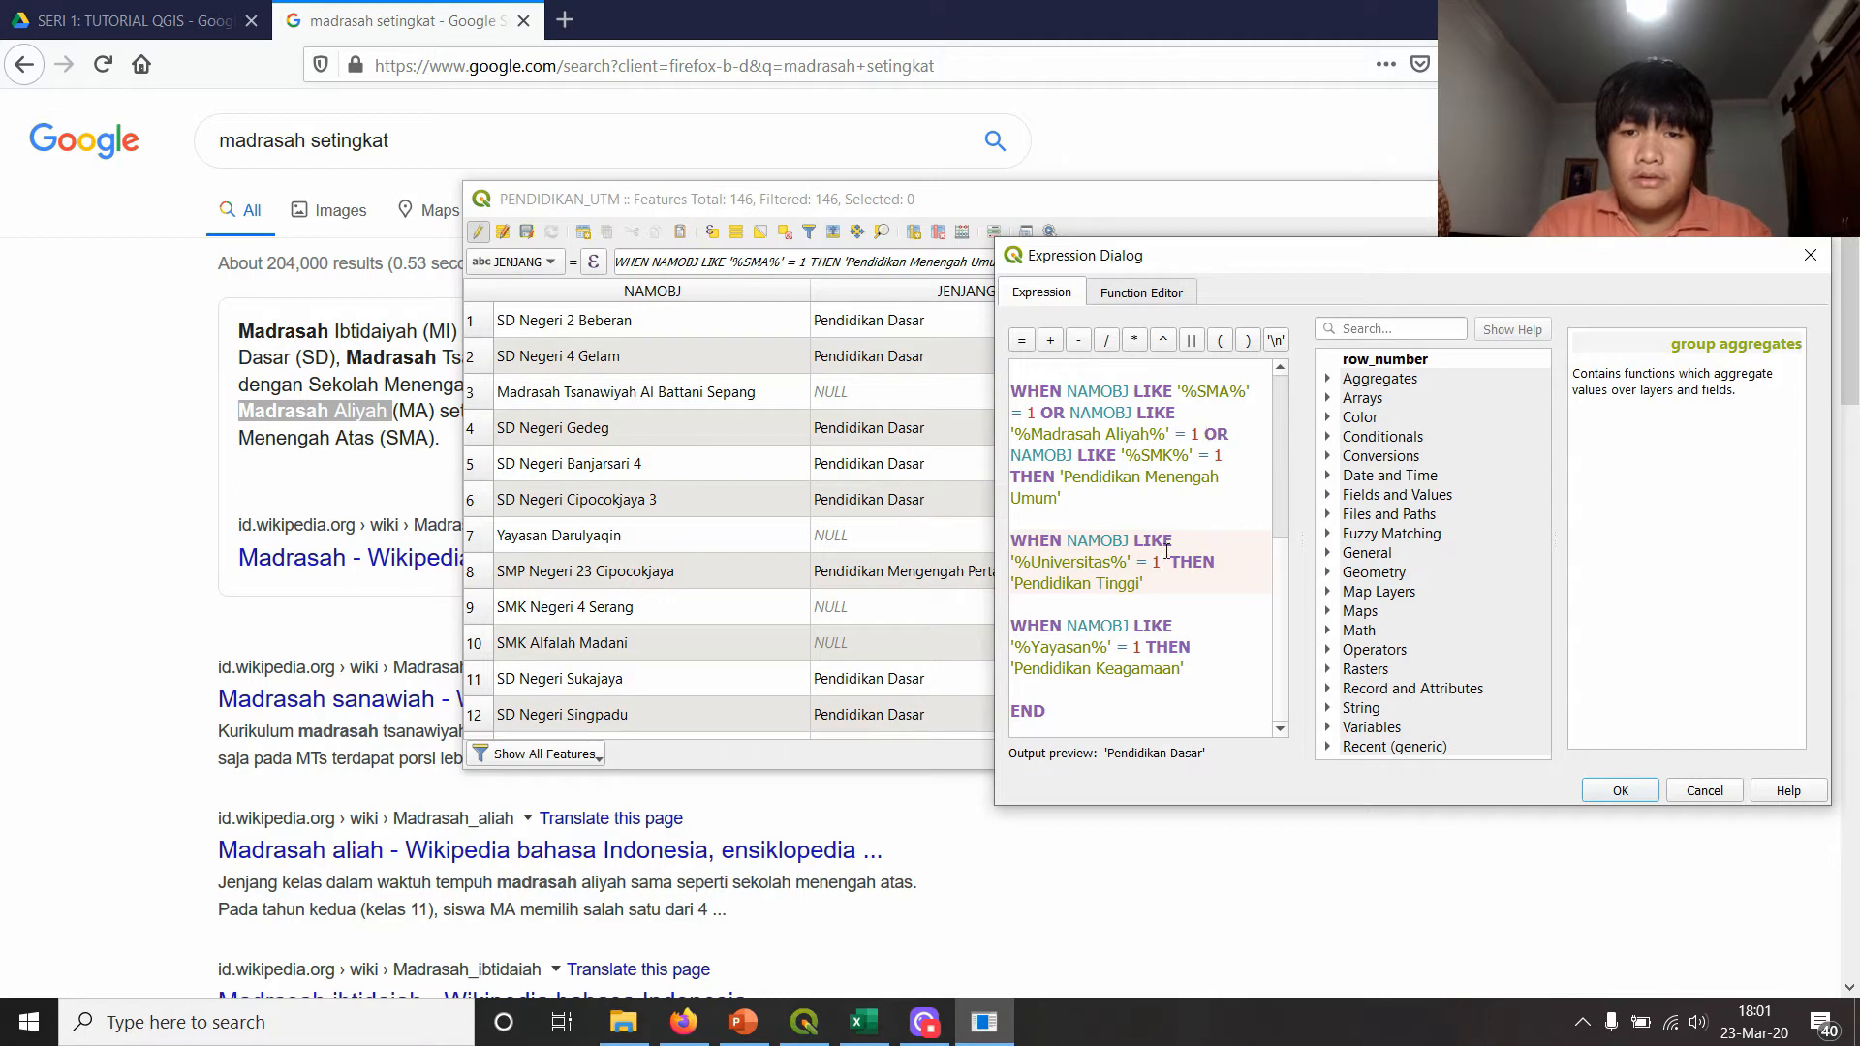
drag(1068, 541, 1160, 562)
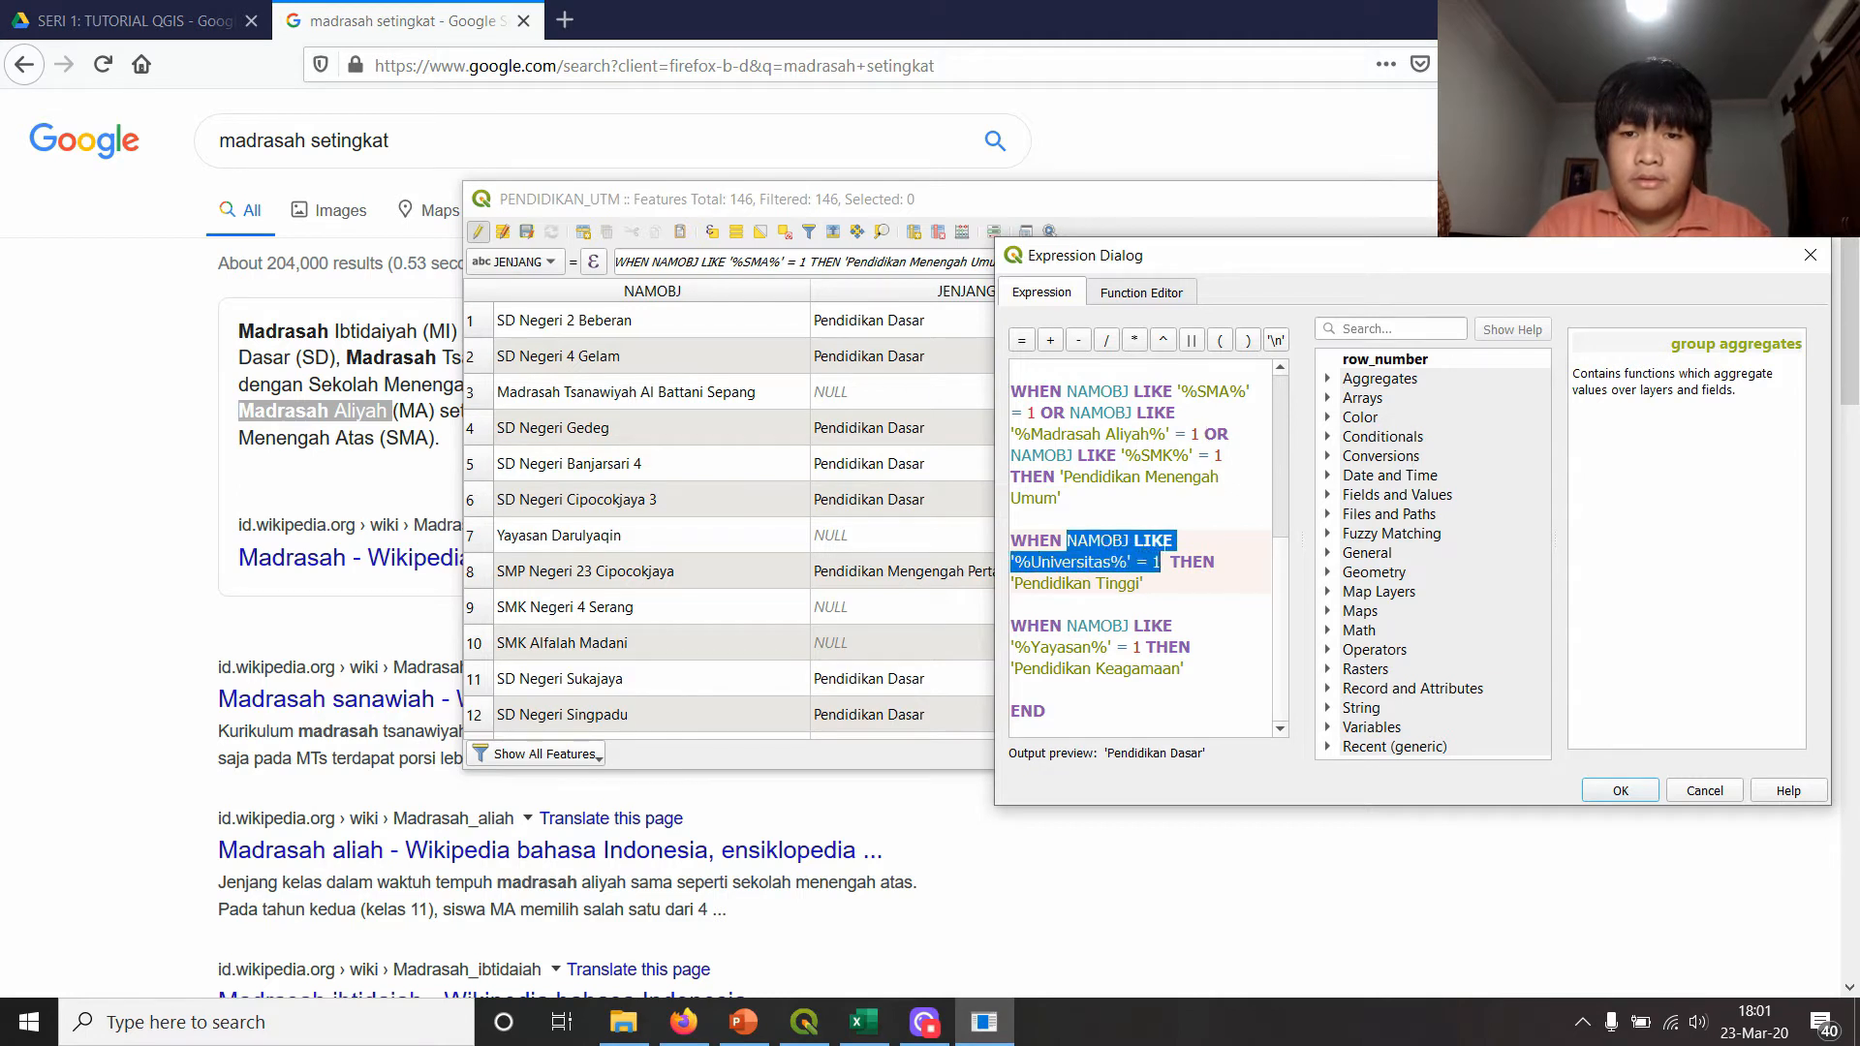
key(ctrl+c)
click(1165, 564)
text(OR)
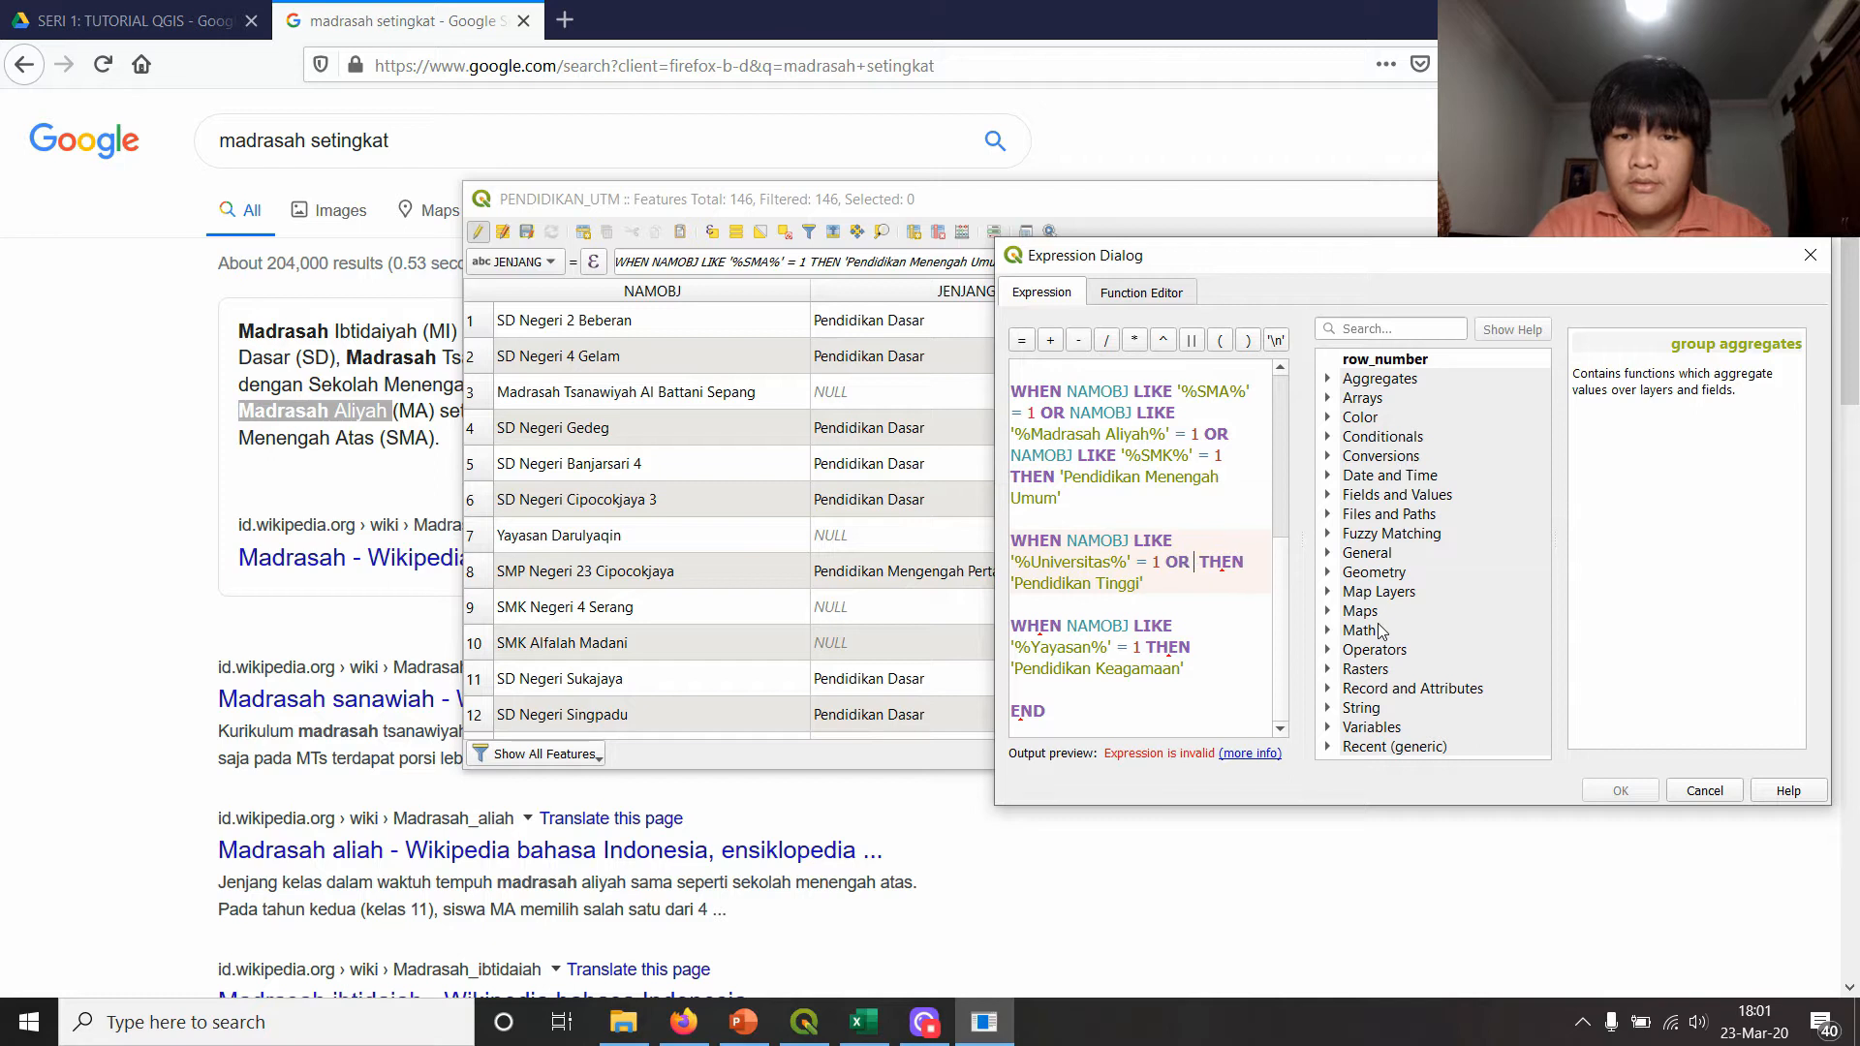
key(ctrl+v)
- Replace the copied Universitas pattern with '%Sekolah Tinggi%' and apply the finished CASE expression to JENJANG for all features
drag(1079, 583, 1158, 583)
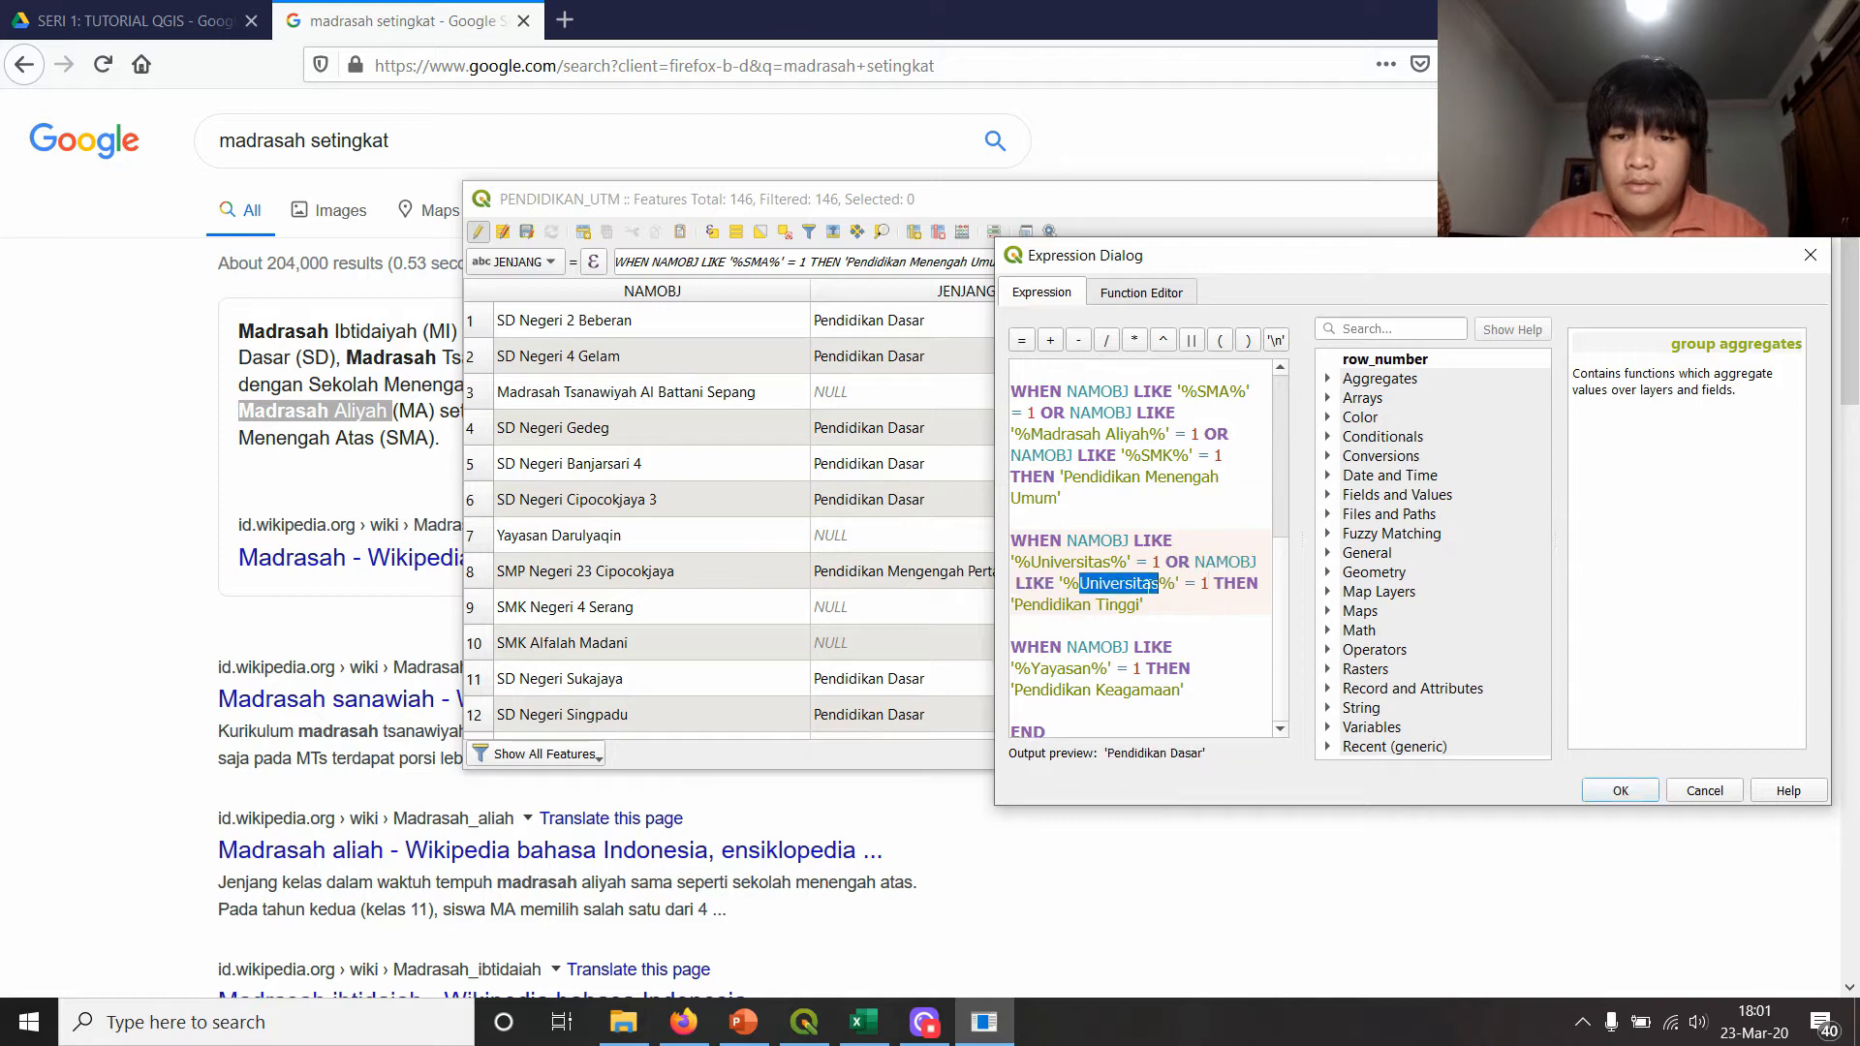
text(Sekolah Tinggi)
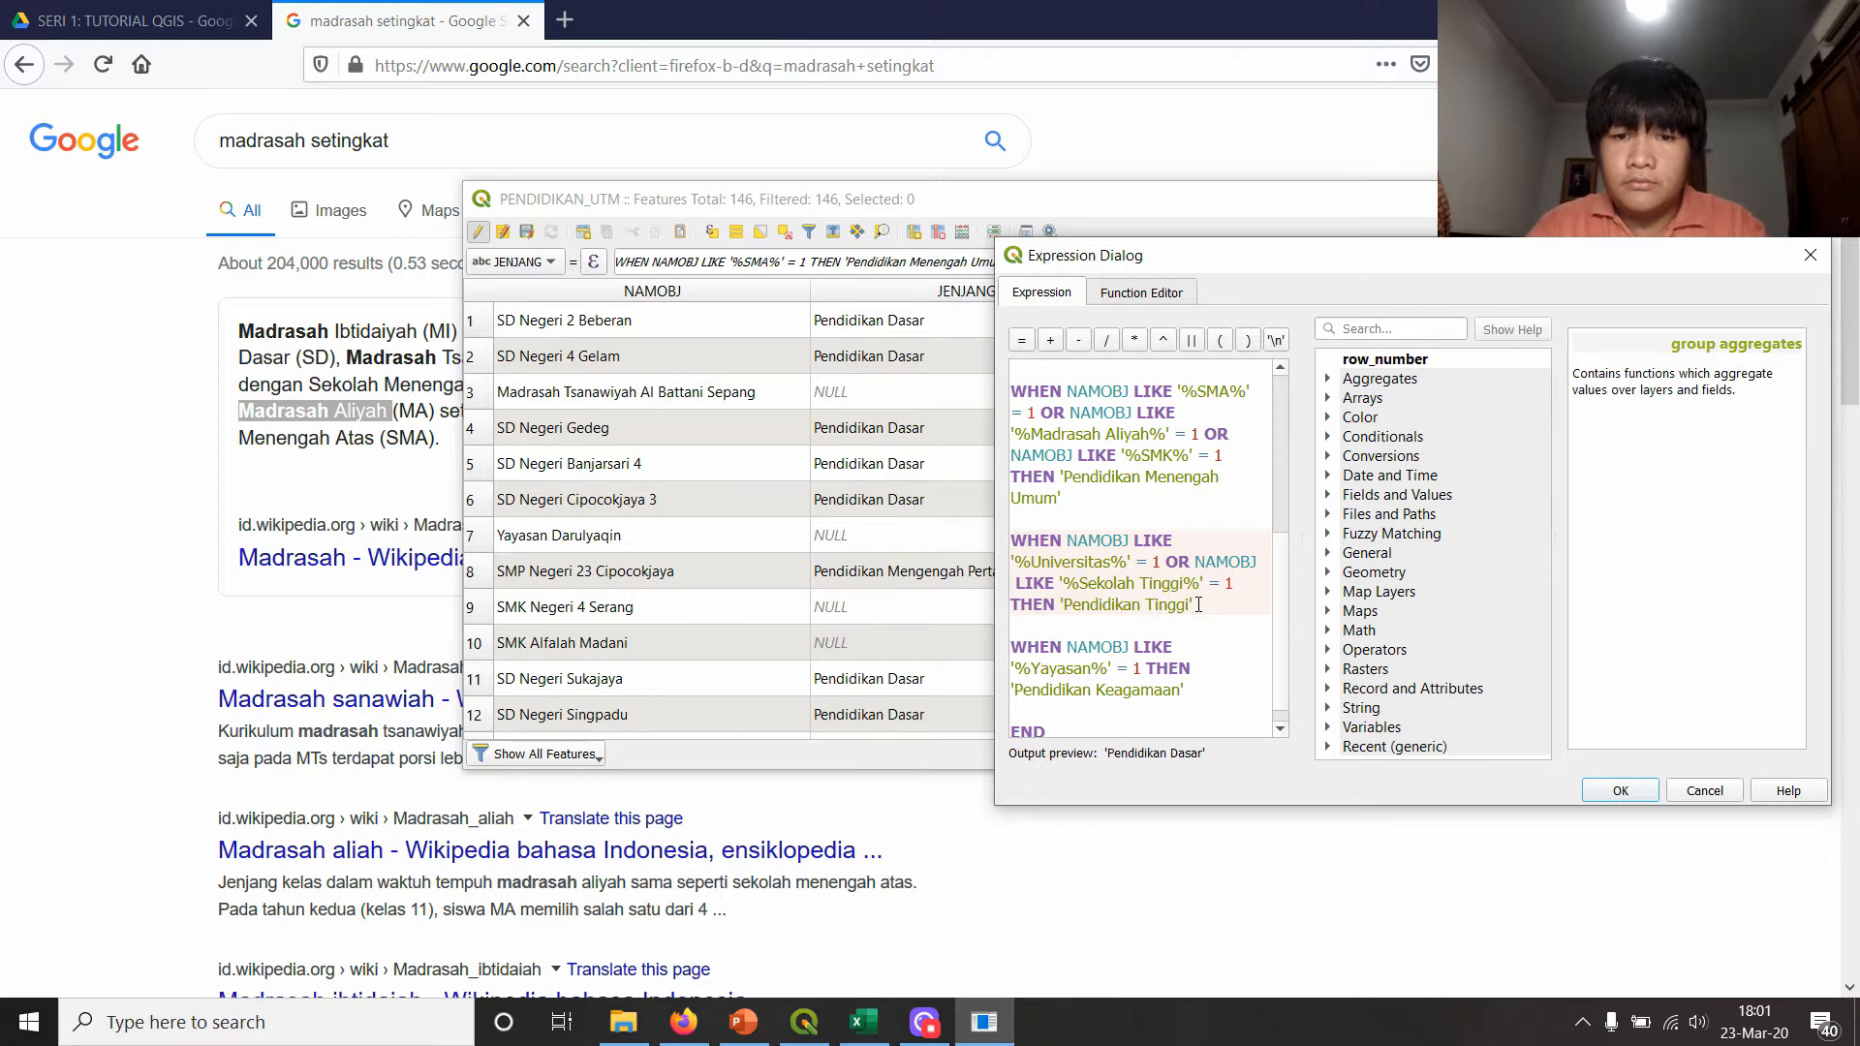
scroll(1201, 613, down, 1)
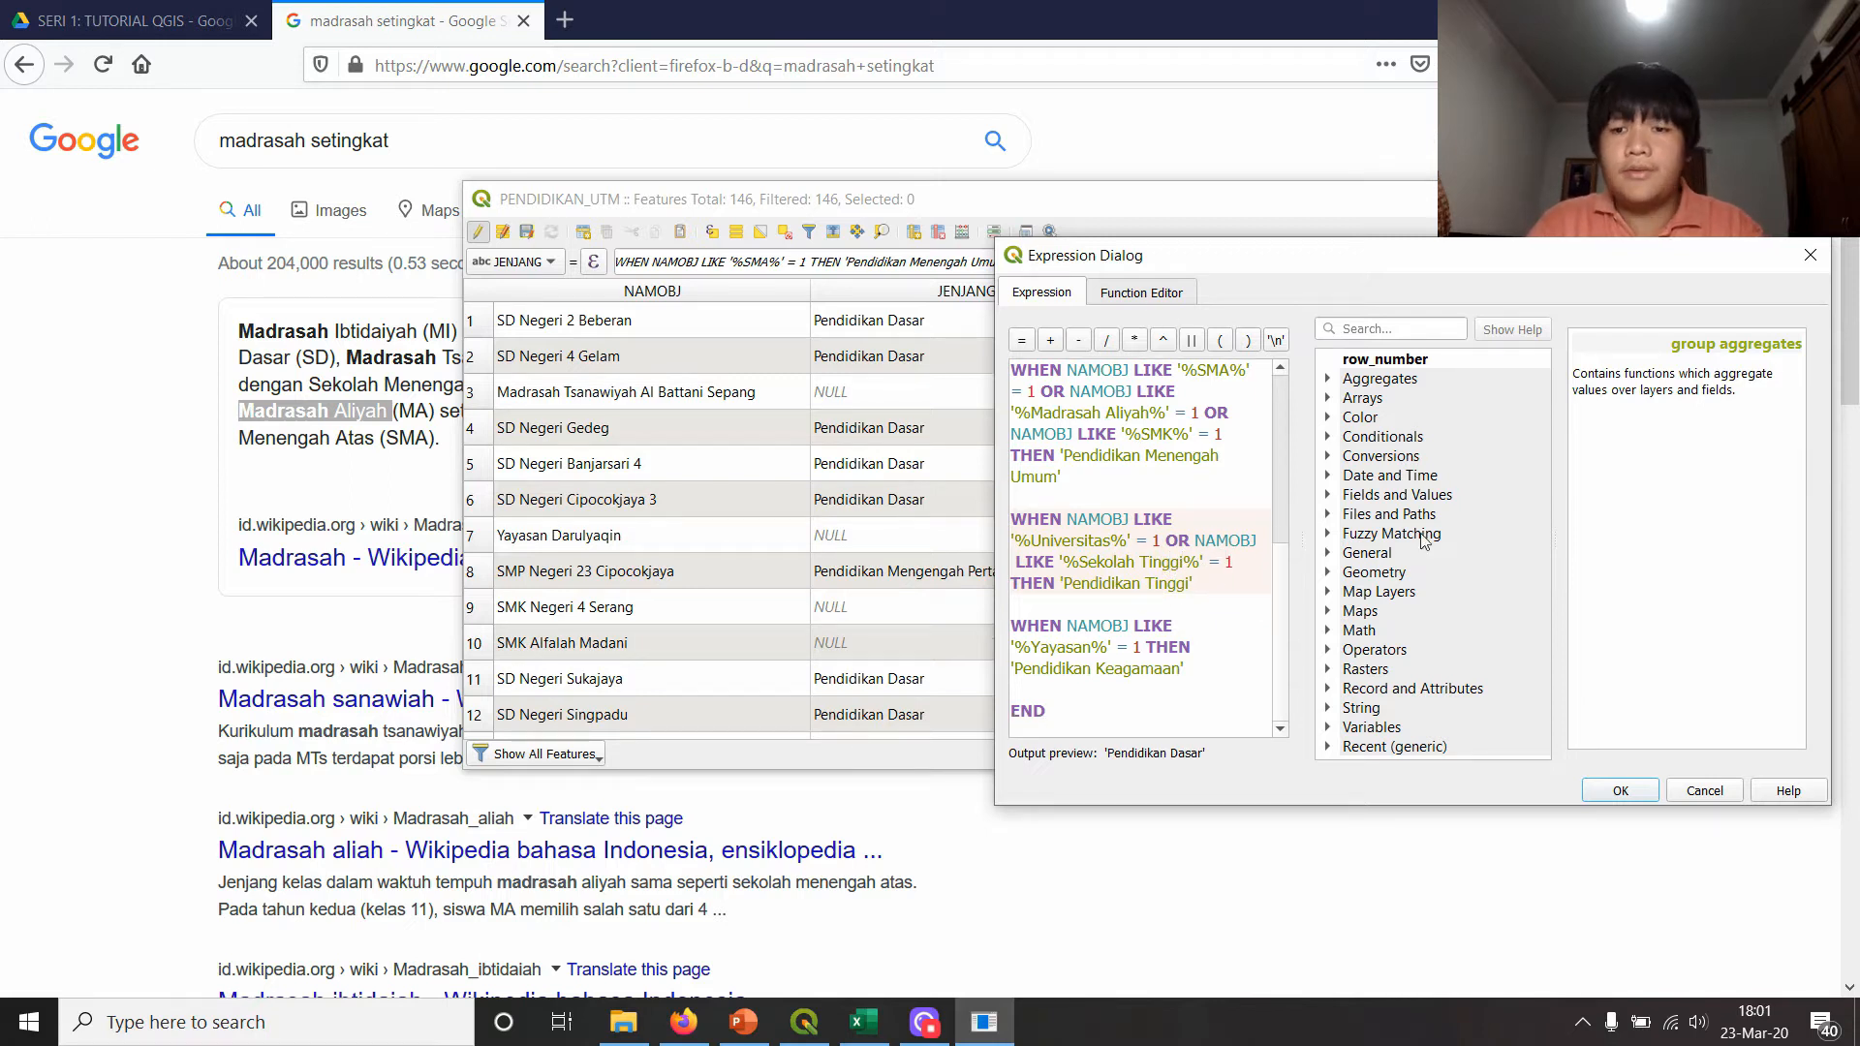
click(1618, 793)
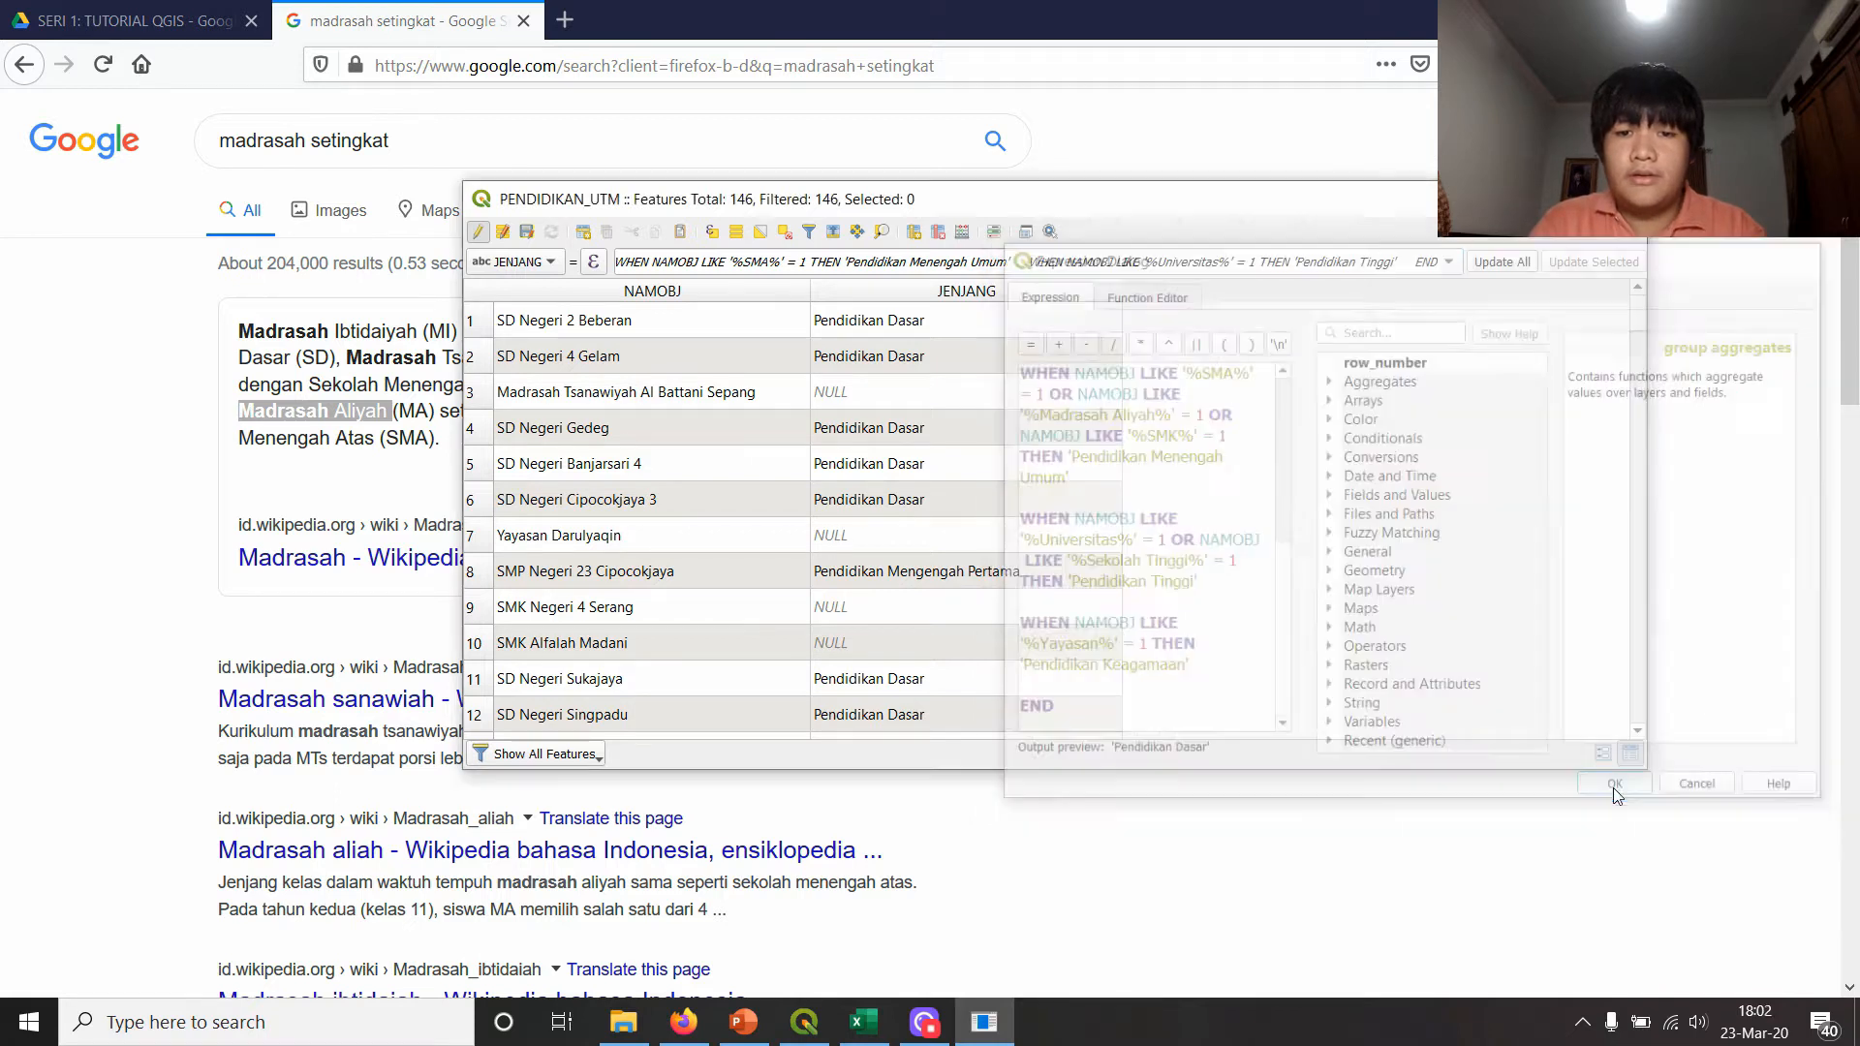
click(1519, 263)
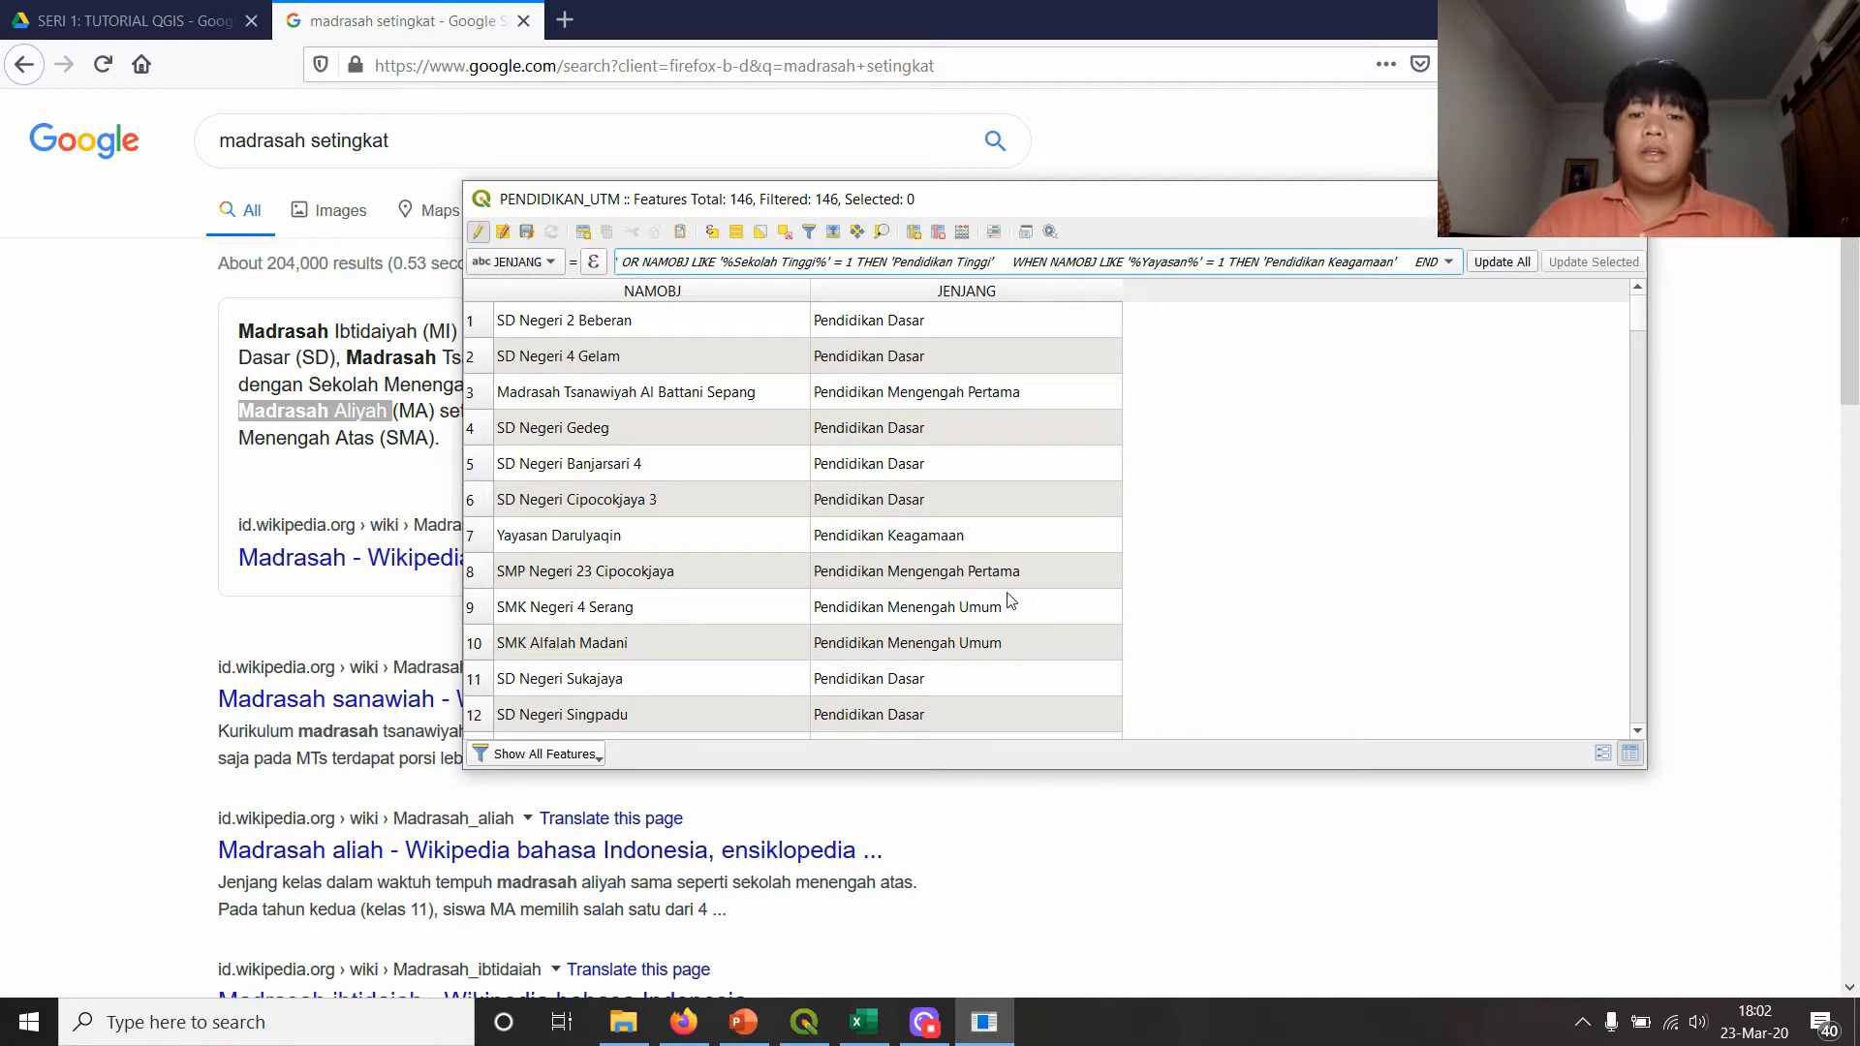
- Look through the attribute table to check the JENJANG level assigned to each school and spot records still without one
scroll(990, 502, down, 10)
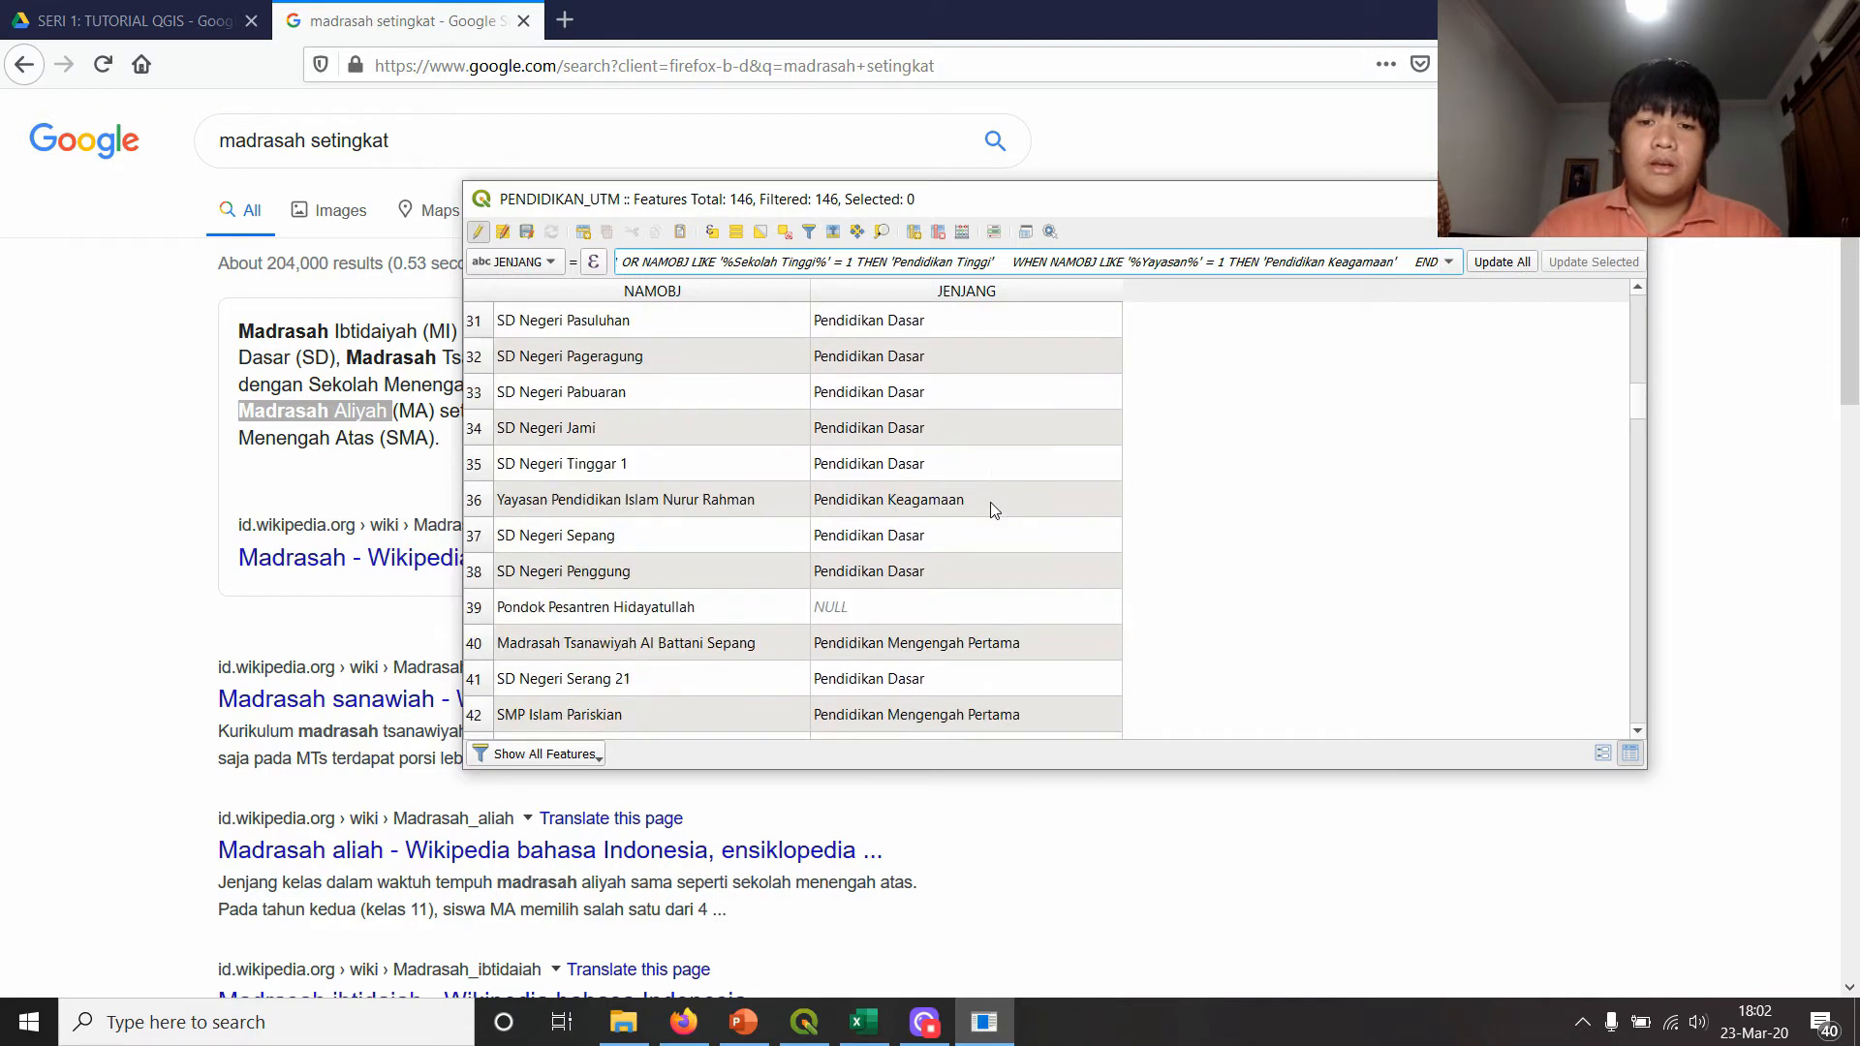
scroll(990, 513, down, 2)
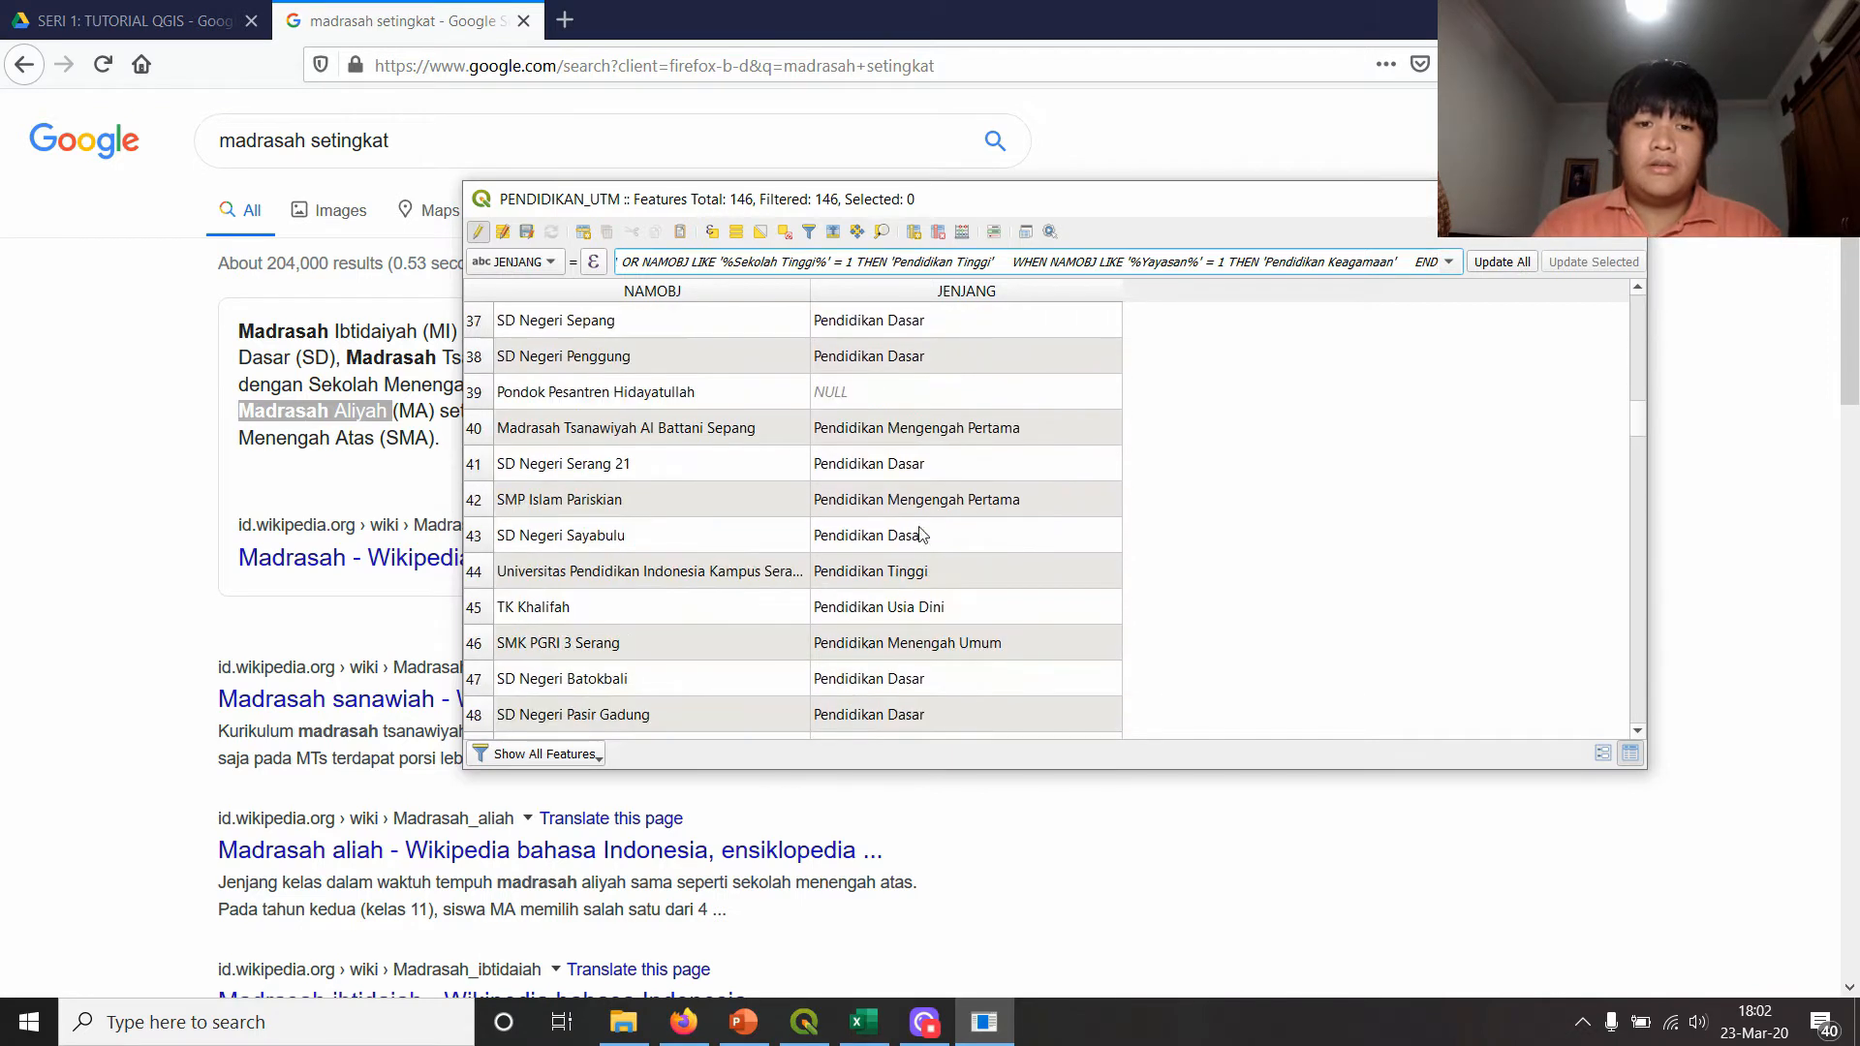
scroll(947, 479, down, 9)
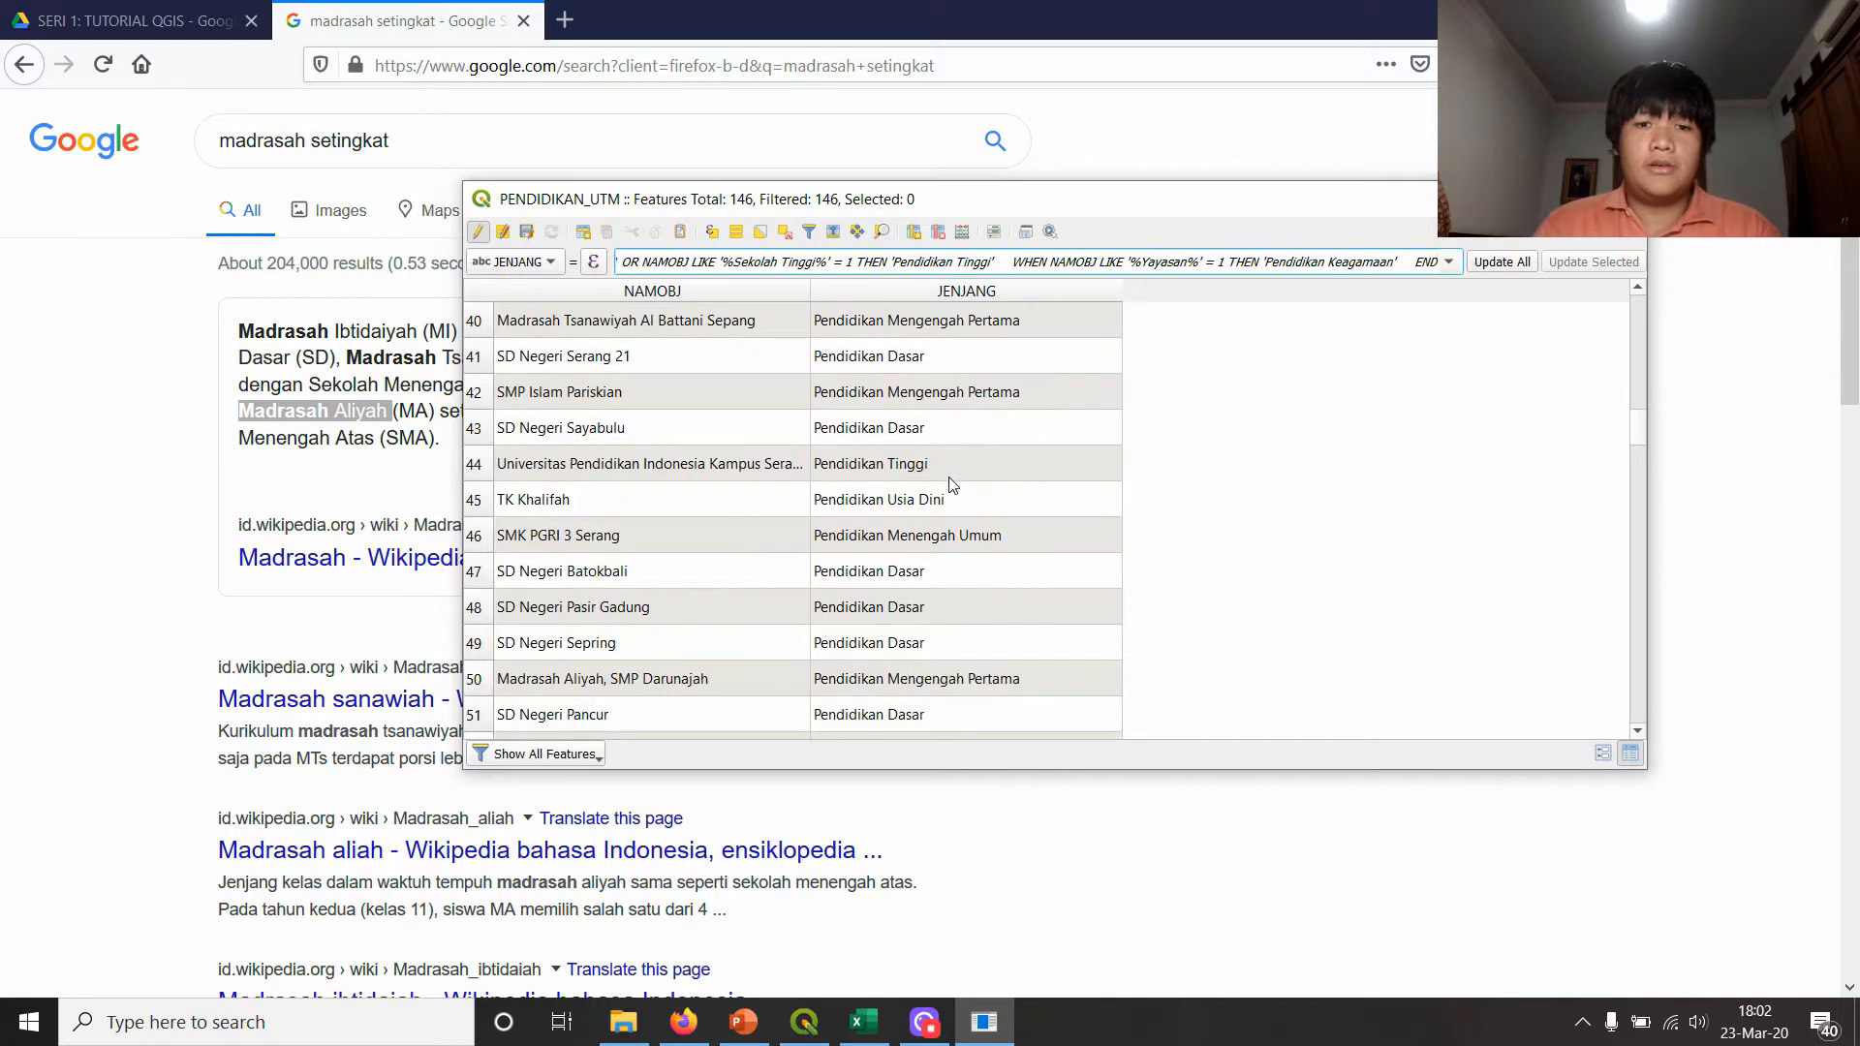
scroll(947, 485, down, 3)
scroll(945, 492, up, 3)
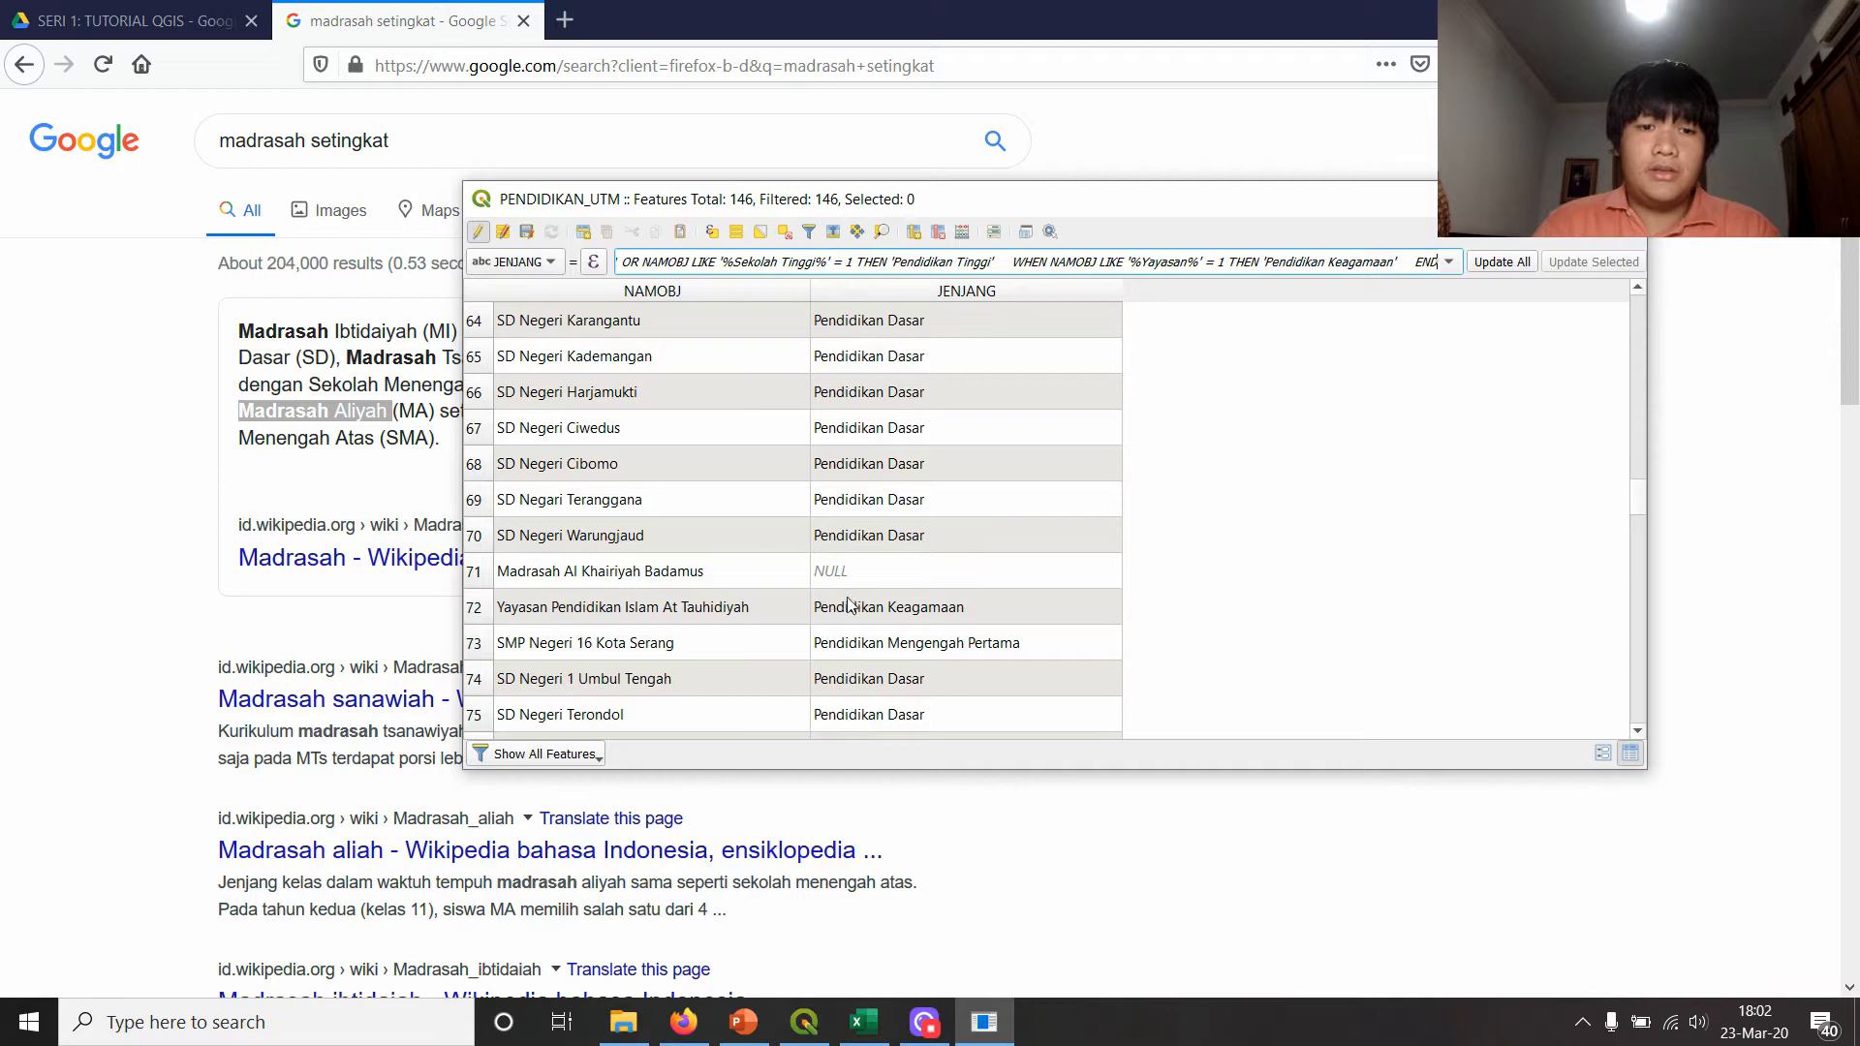
scroll(683, 558, down, 1)
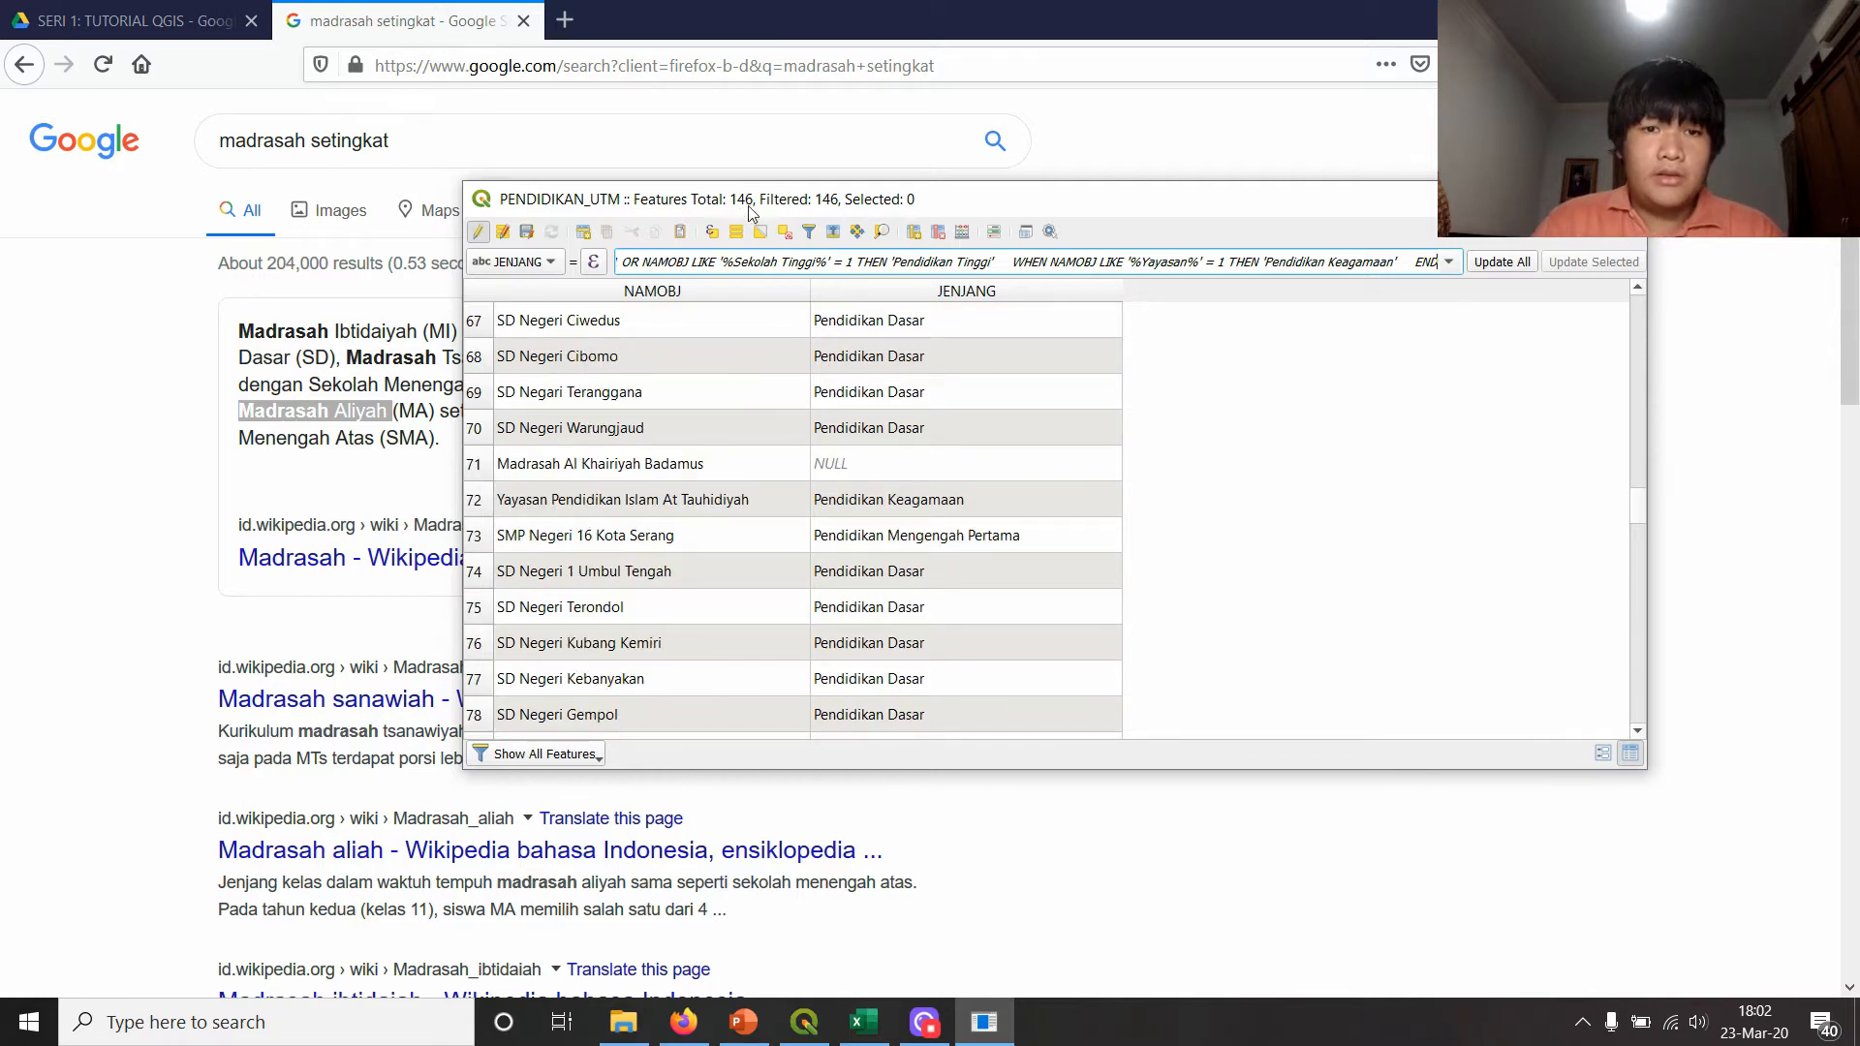
drag(741, 205, 899, 190)
scroll(1000, 497, down, 9)
scroll(1001, 497, down, 14)
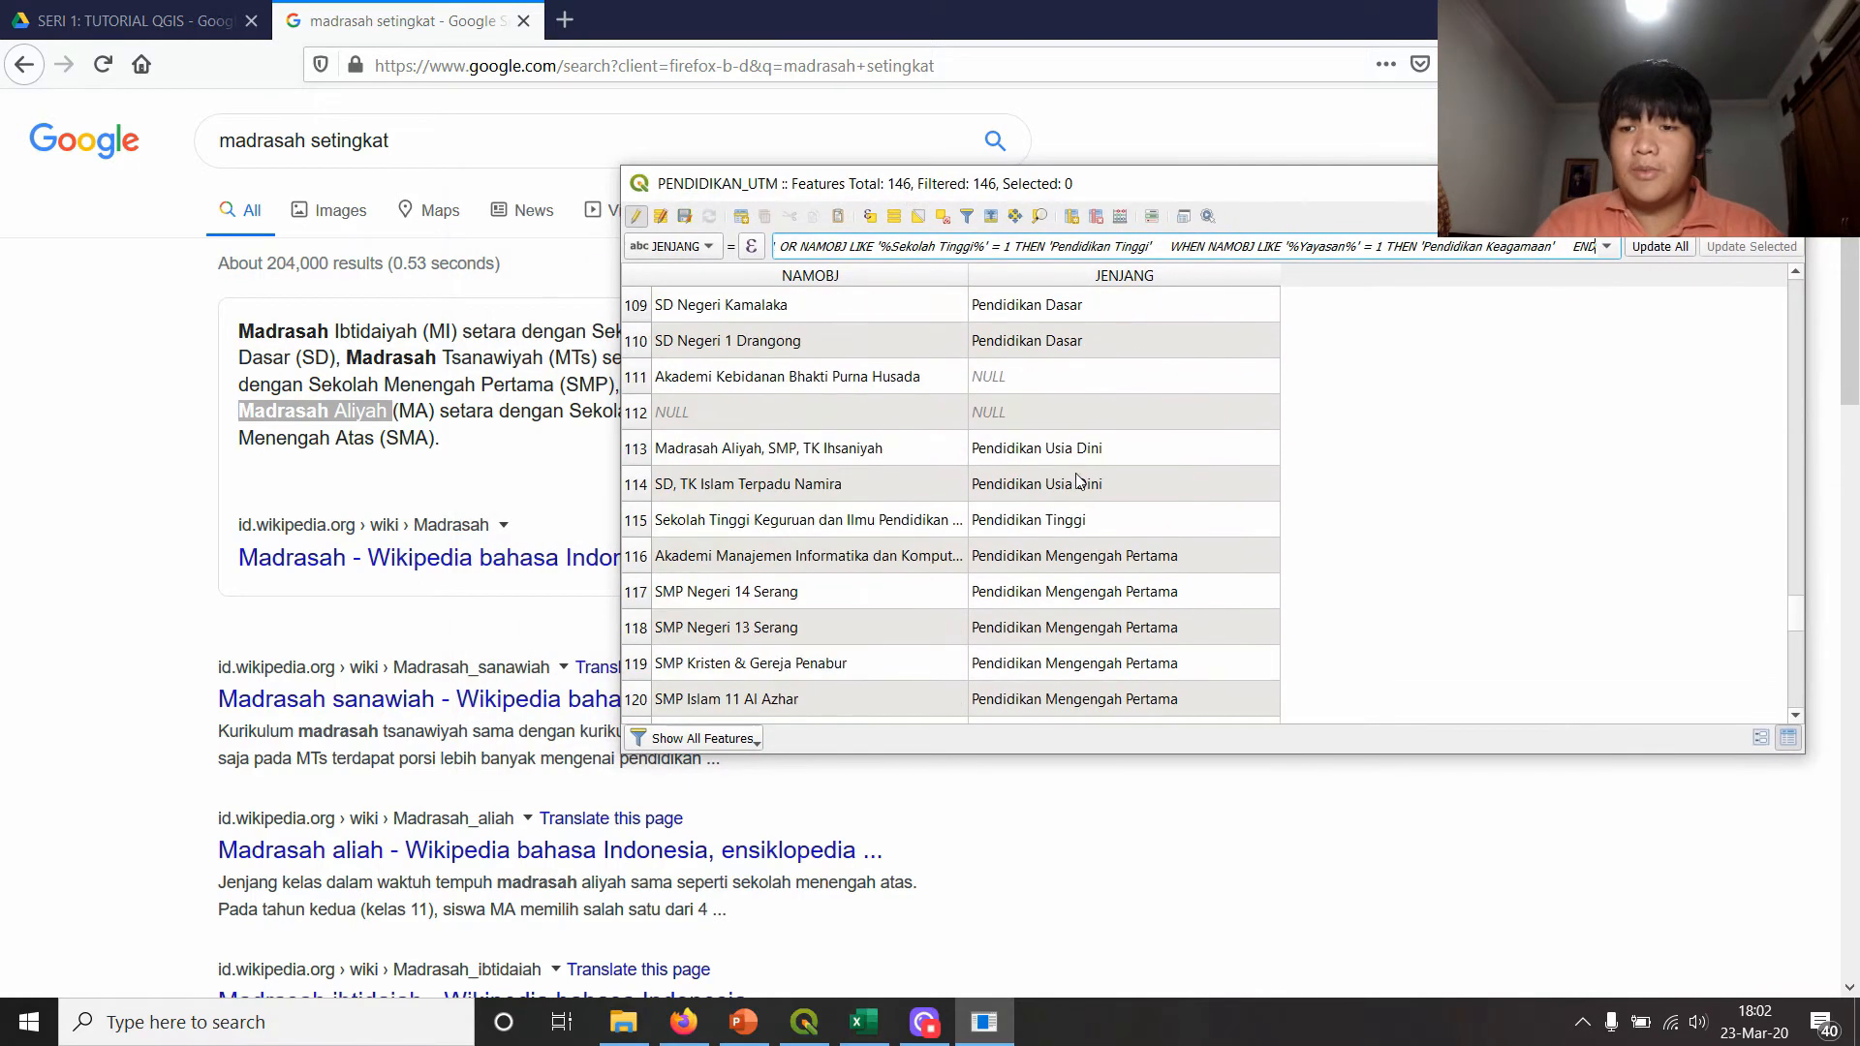
scroll(1119, 508, up, 20)
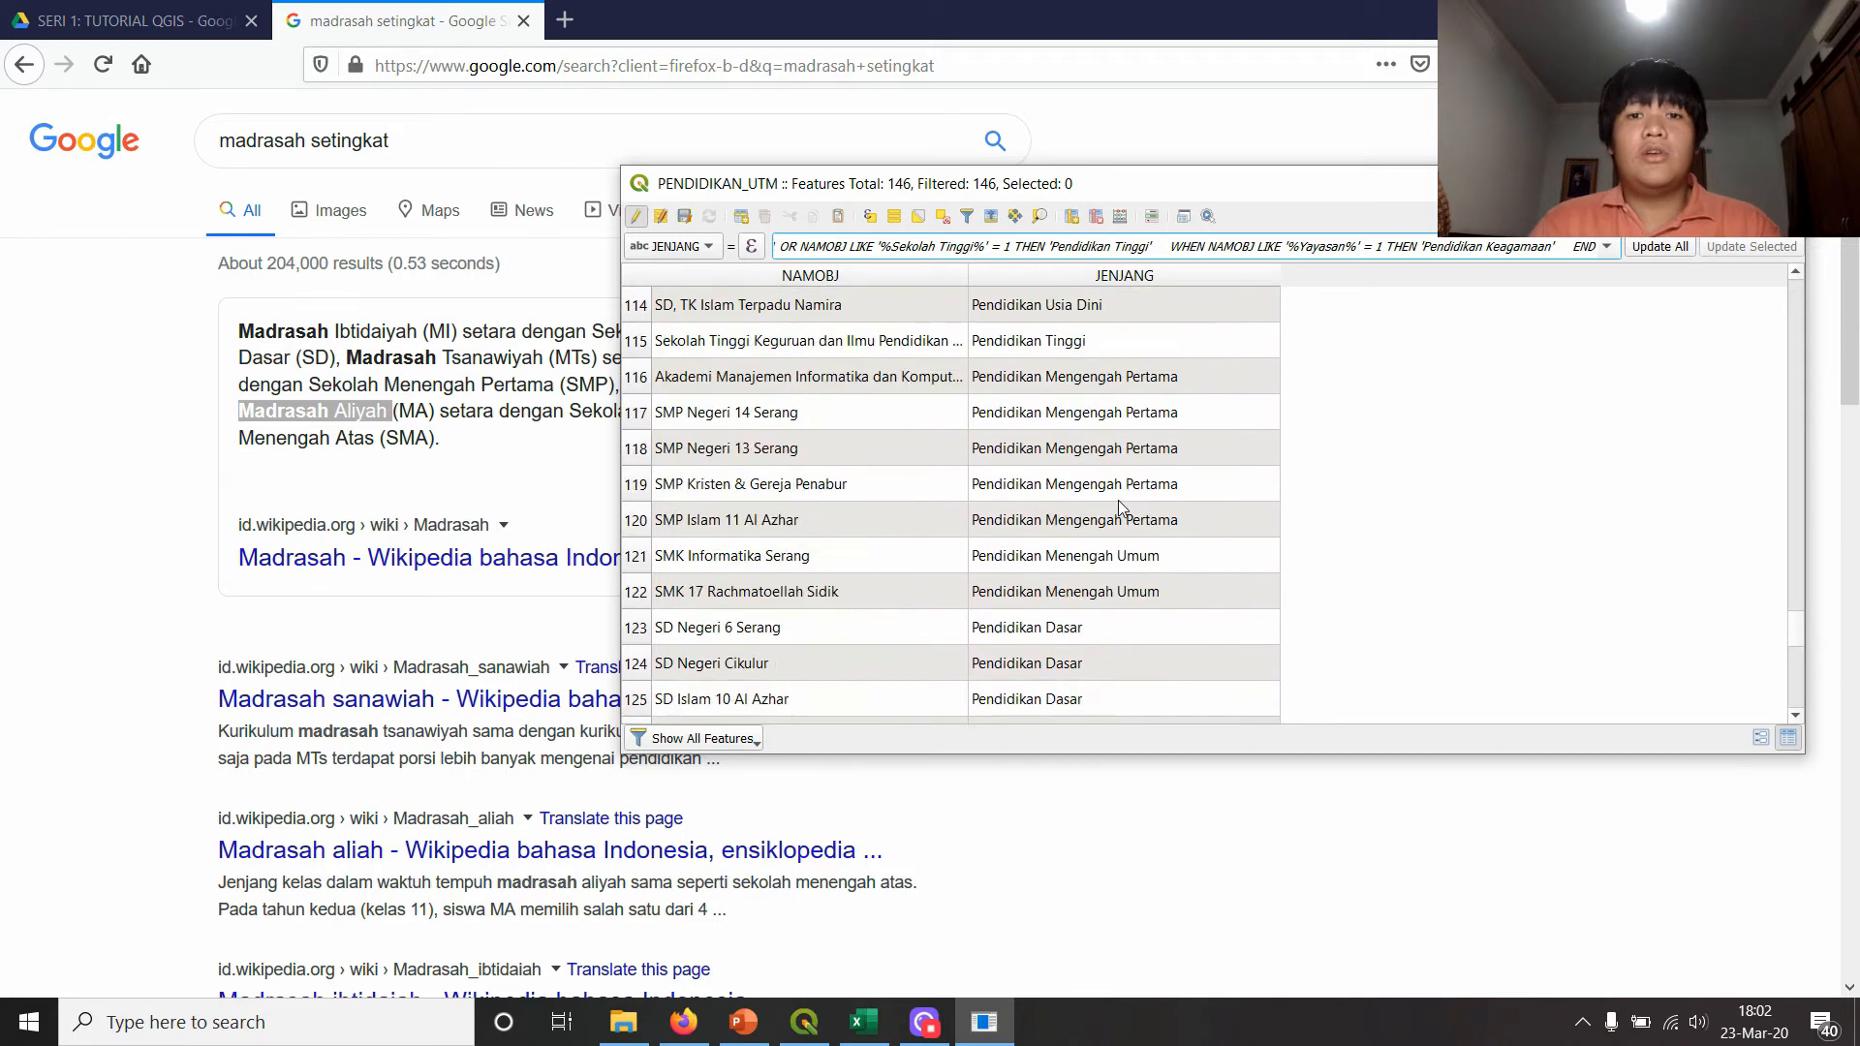
scroll(1091, 498, up, 1)
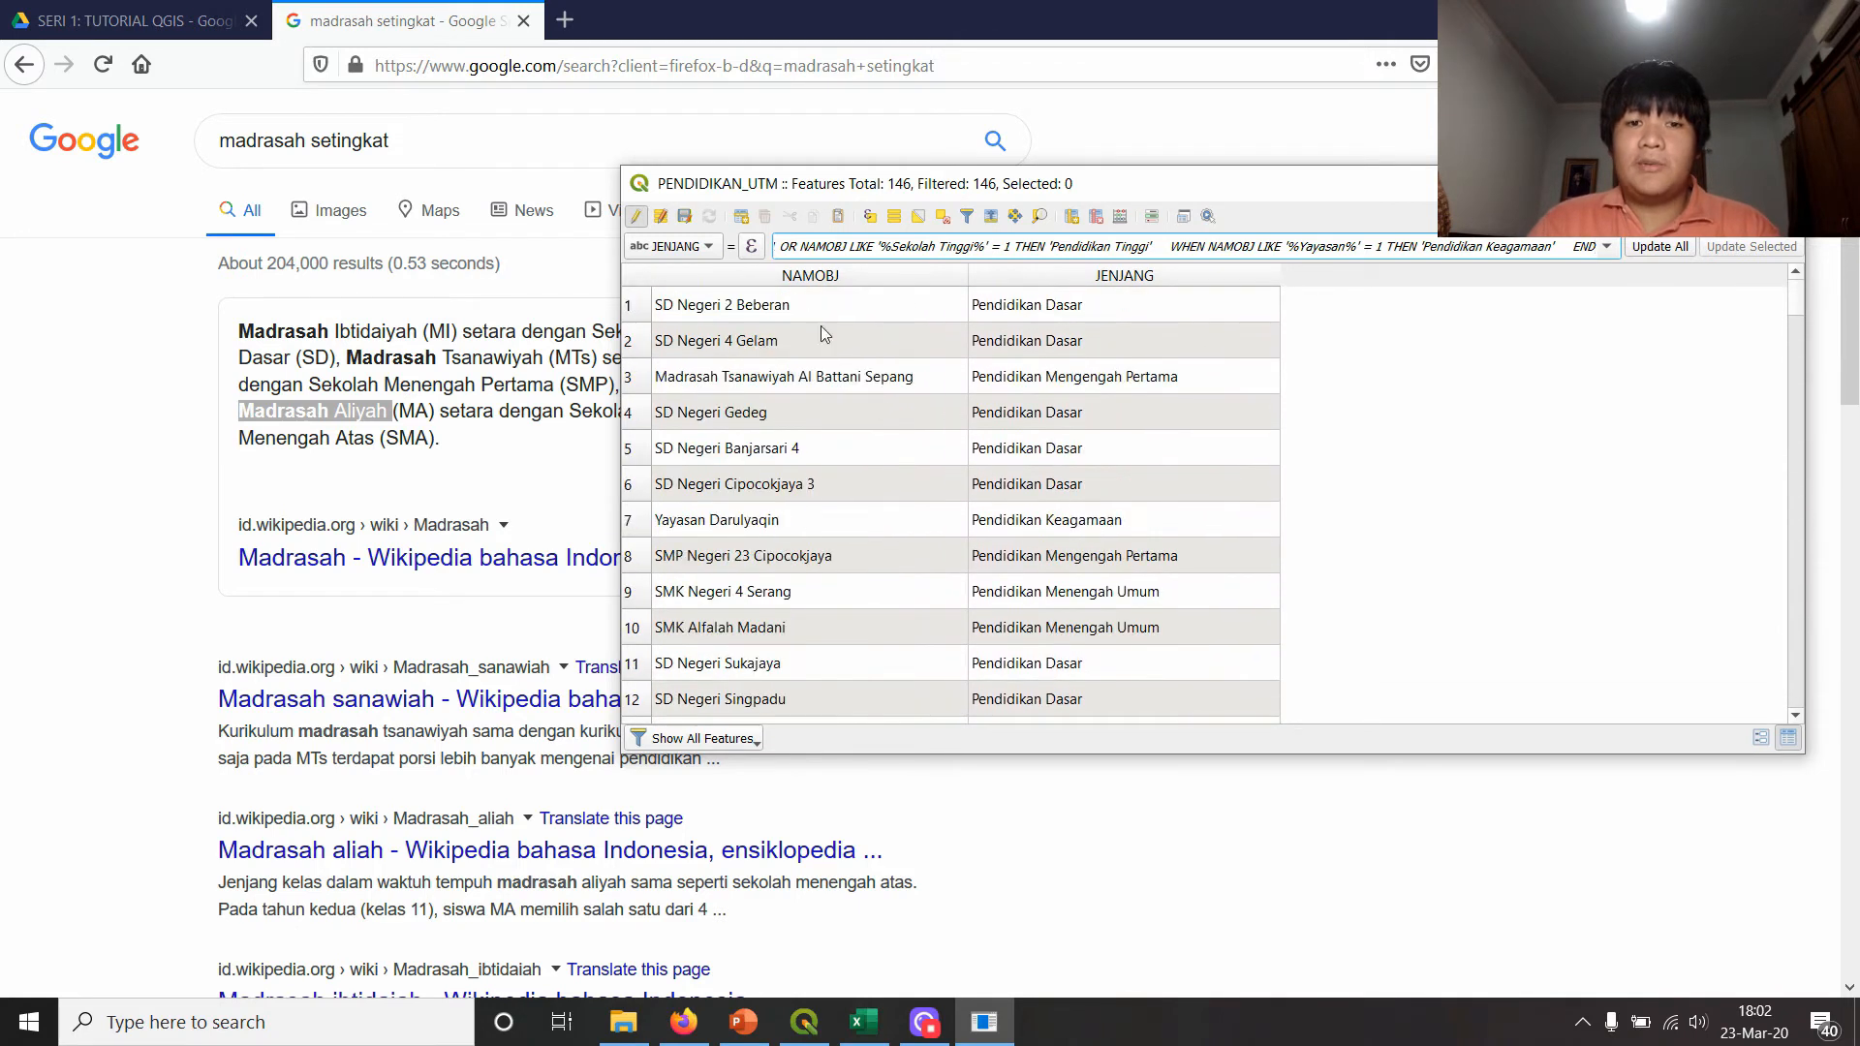
- Reopen the JENJANG expression, review its CASE clauses and close the dialog
click(752, 246)
scroll(1177, 475, down, 6)
scroll(1165, 505, up, 6)
drag(1453, 257, 1052, 243)
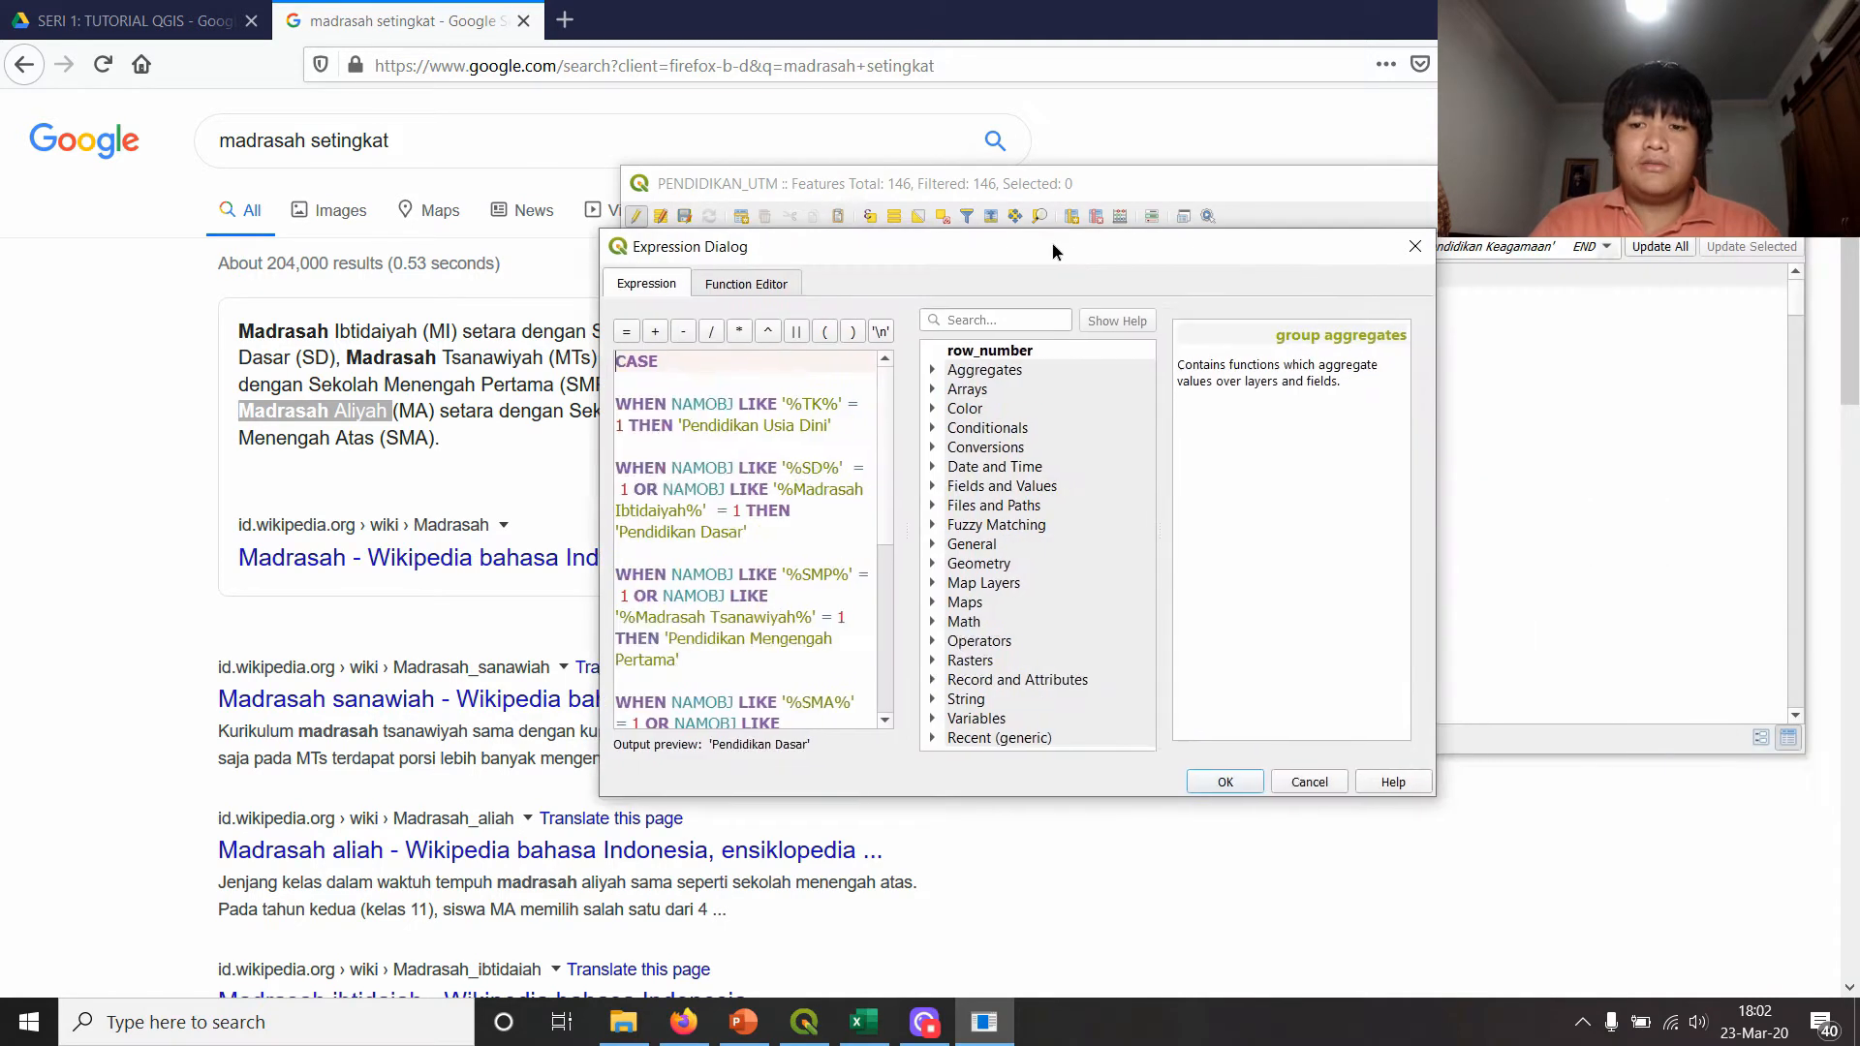
click(1222, 775)
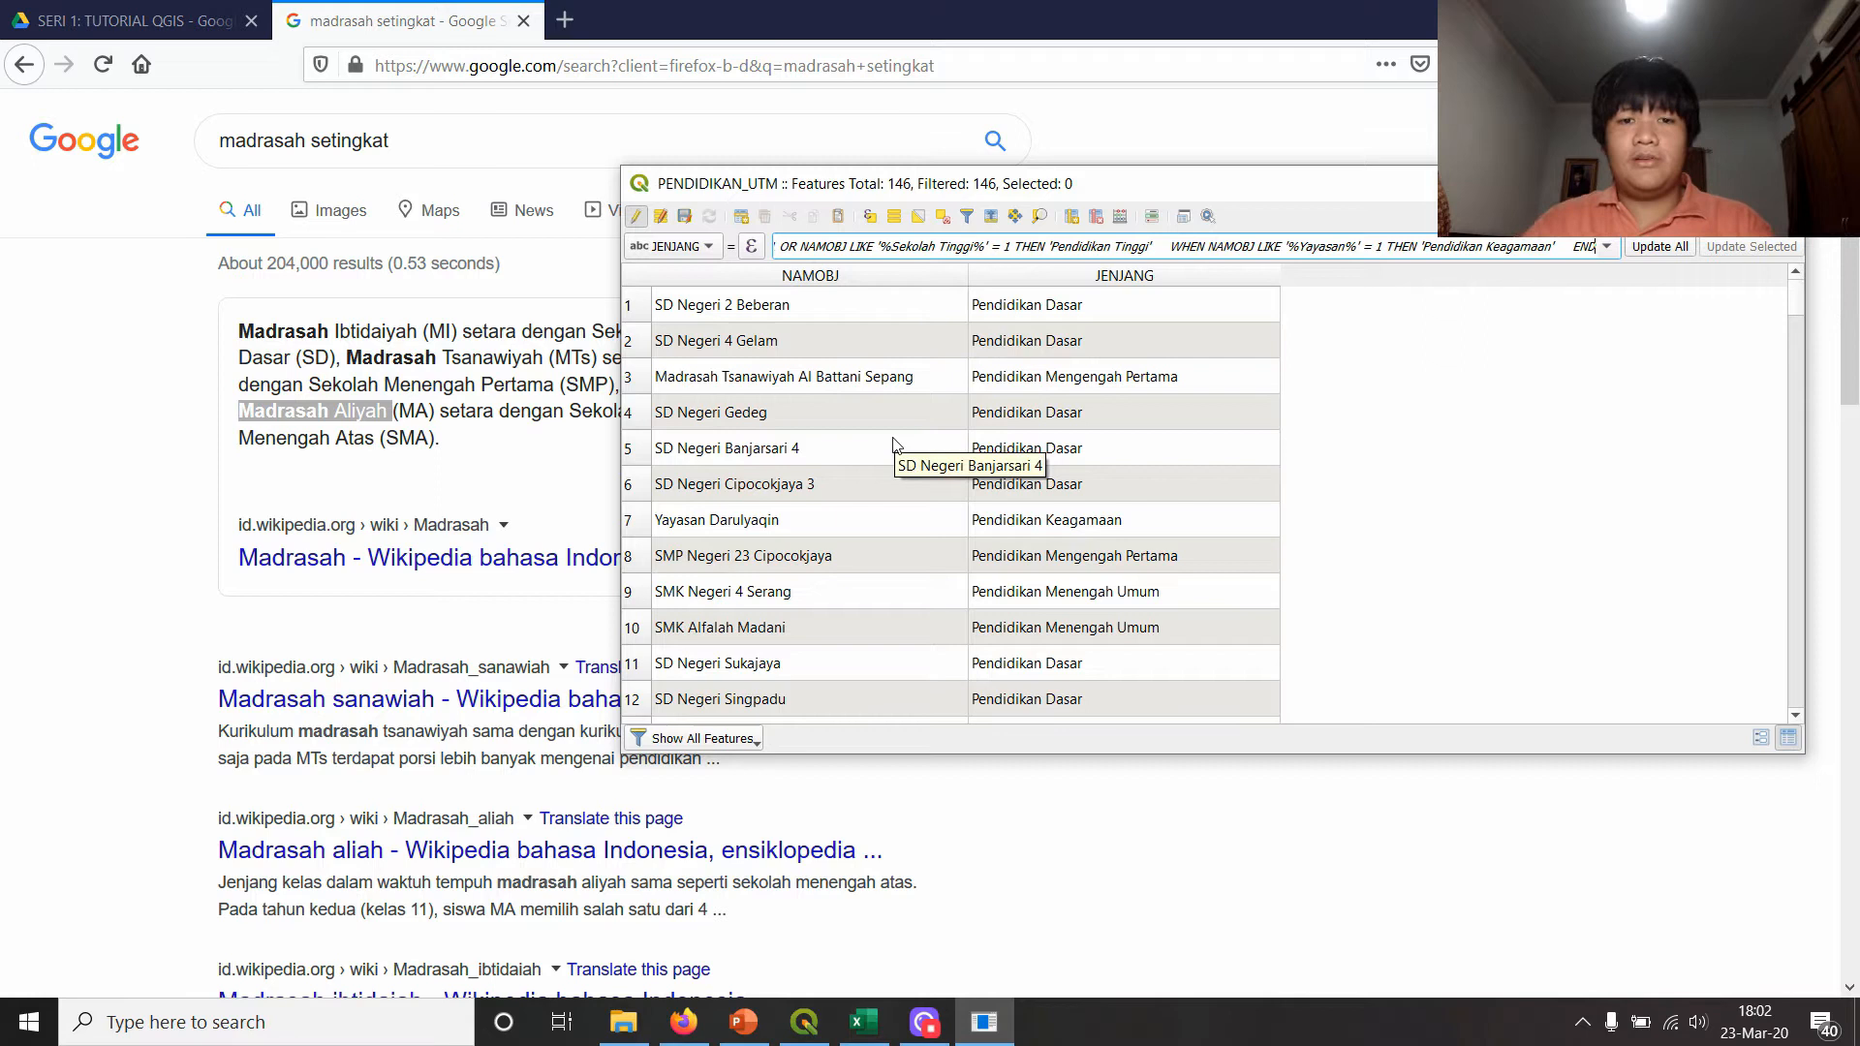
- Sort the attribute table by the JENJANG column in ascending order
click(1793, 345)
drag(1793, 345, 1752, 304)
click(1212, 280)
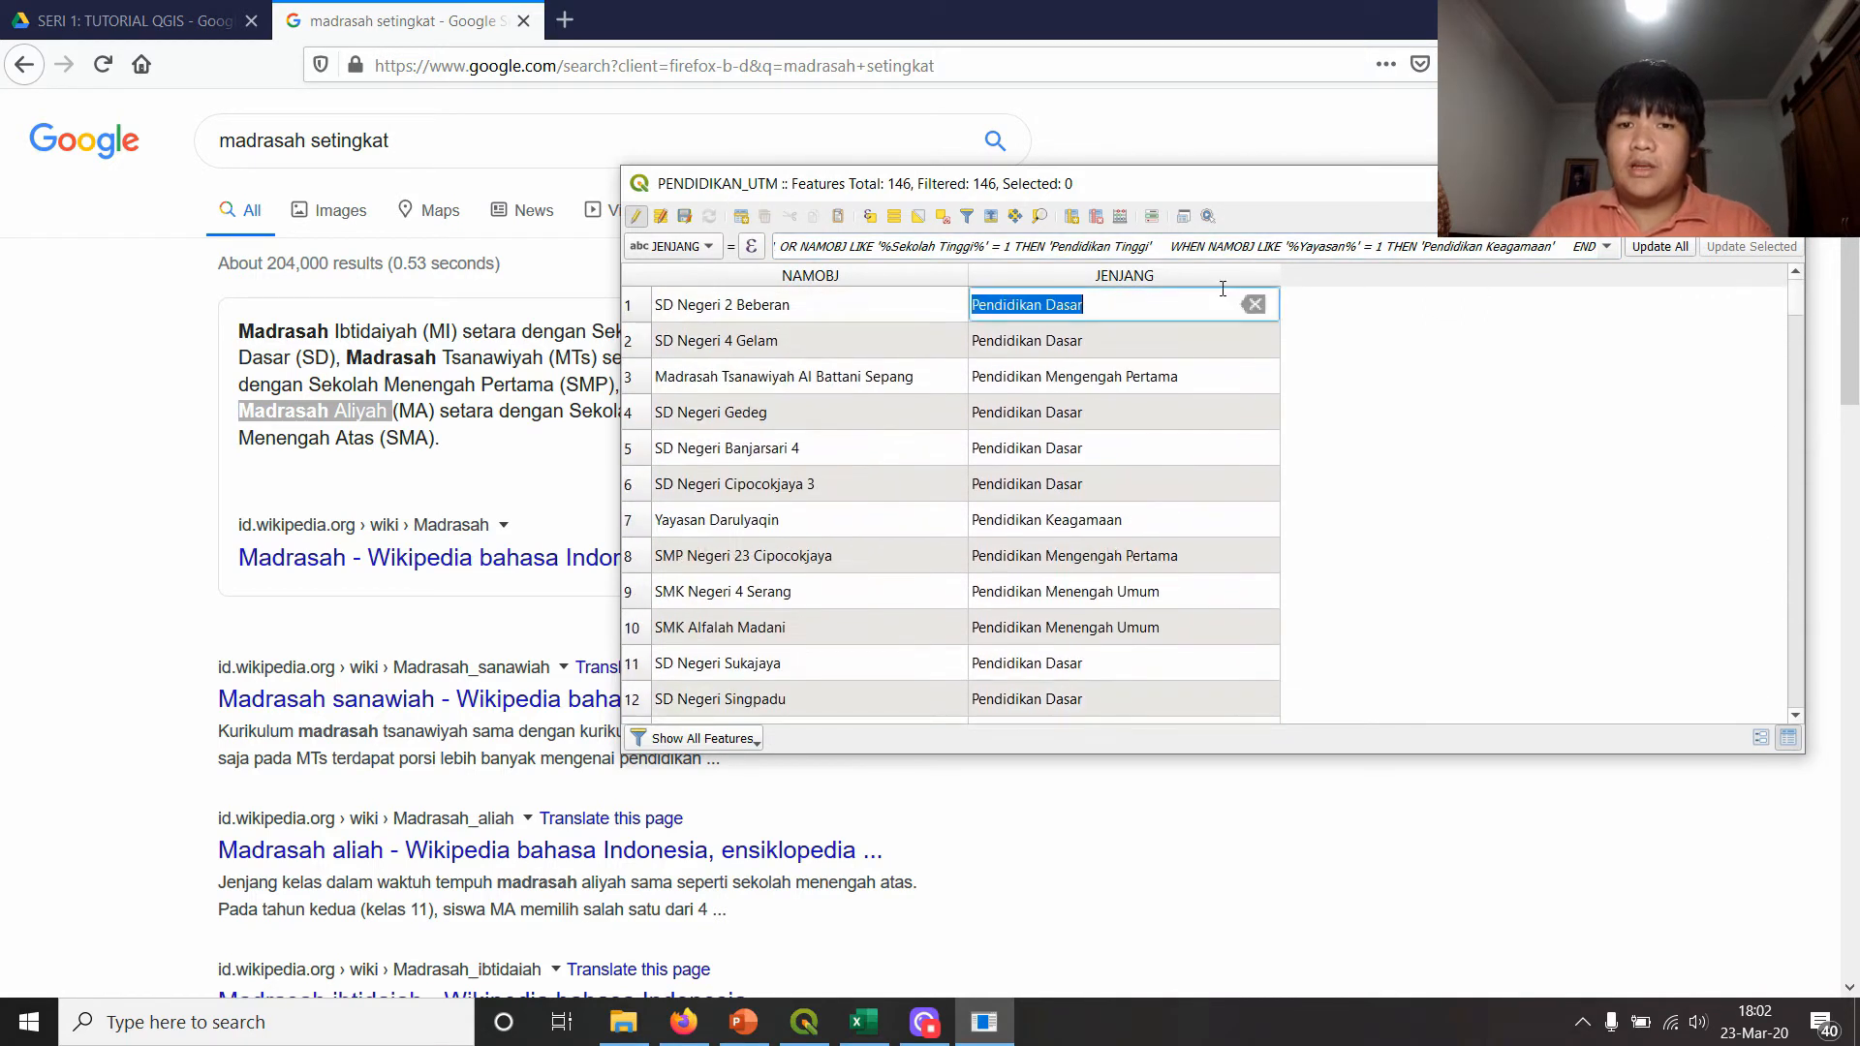
double_click(1032, 306)
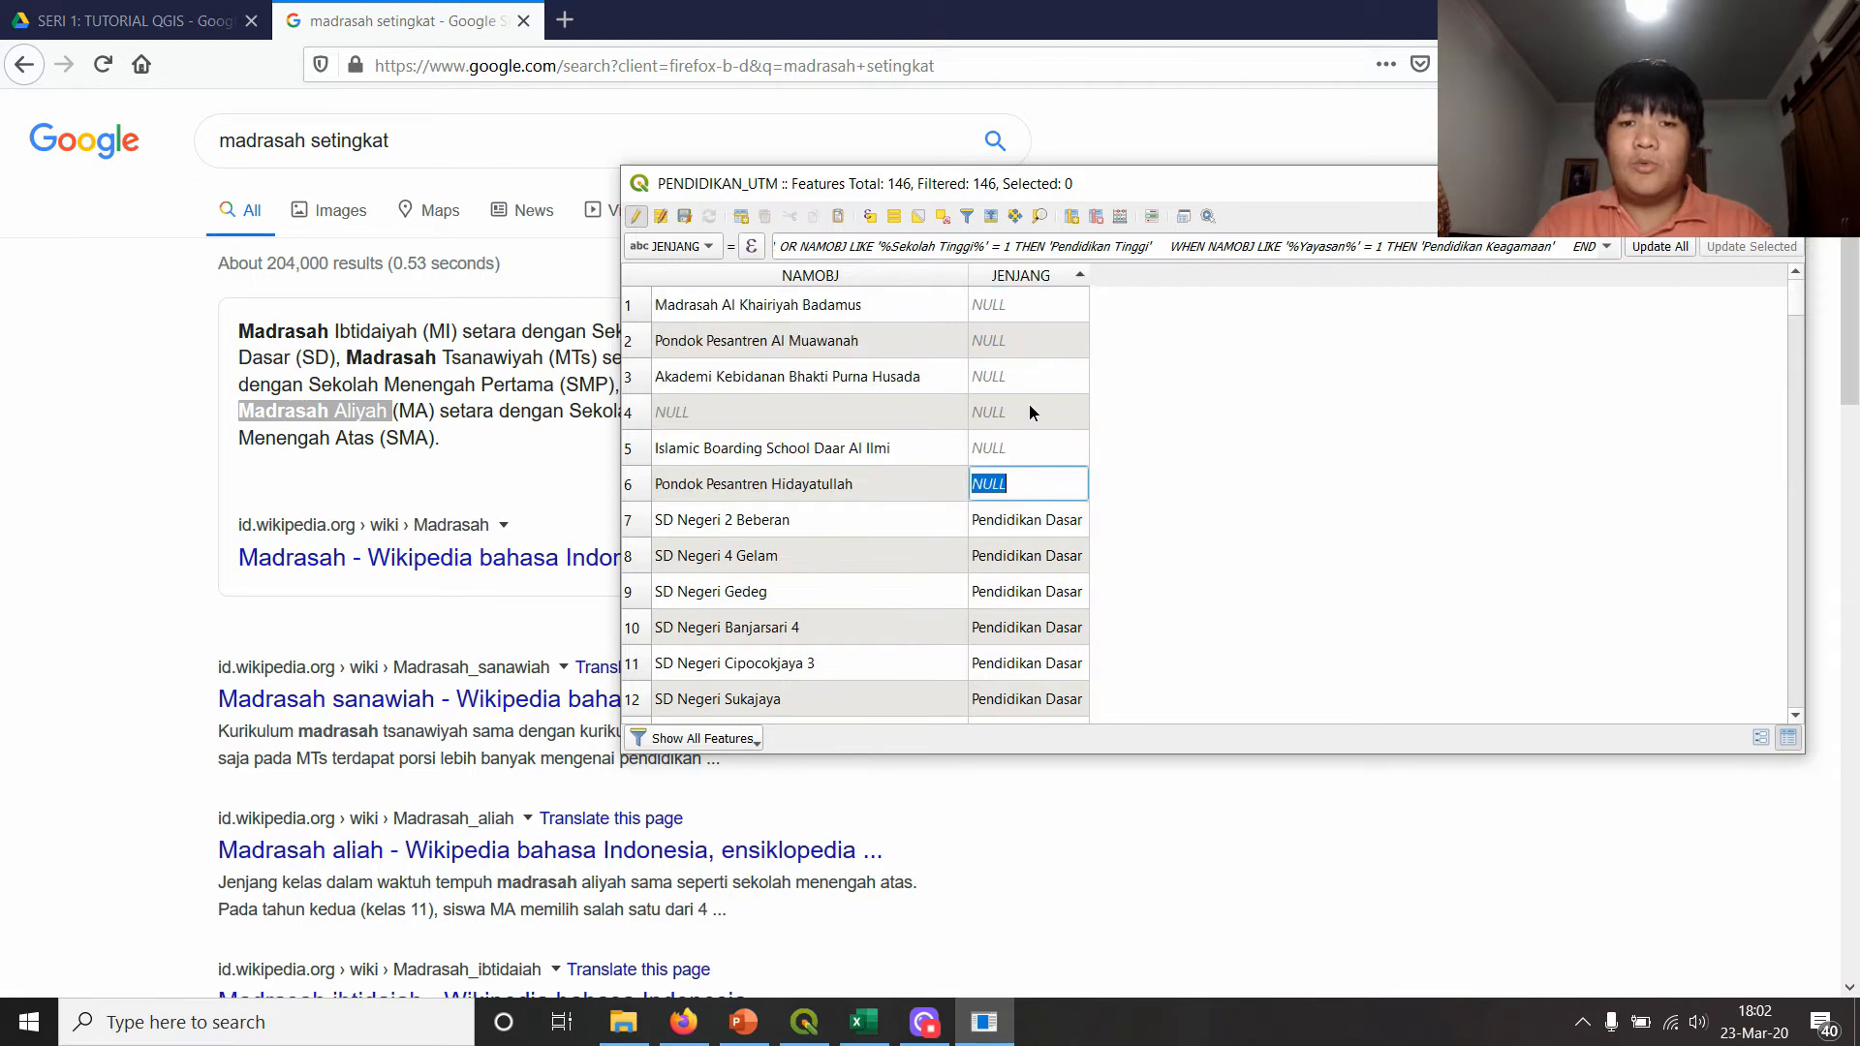
- Examine the names of the records whose JENJANG is still NULL, such as Pondok Pesantren and Akademi Kebidanan
double_click(1012, 458)
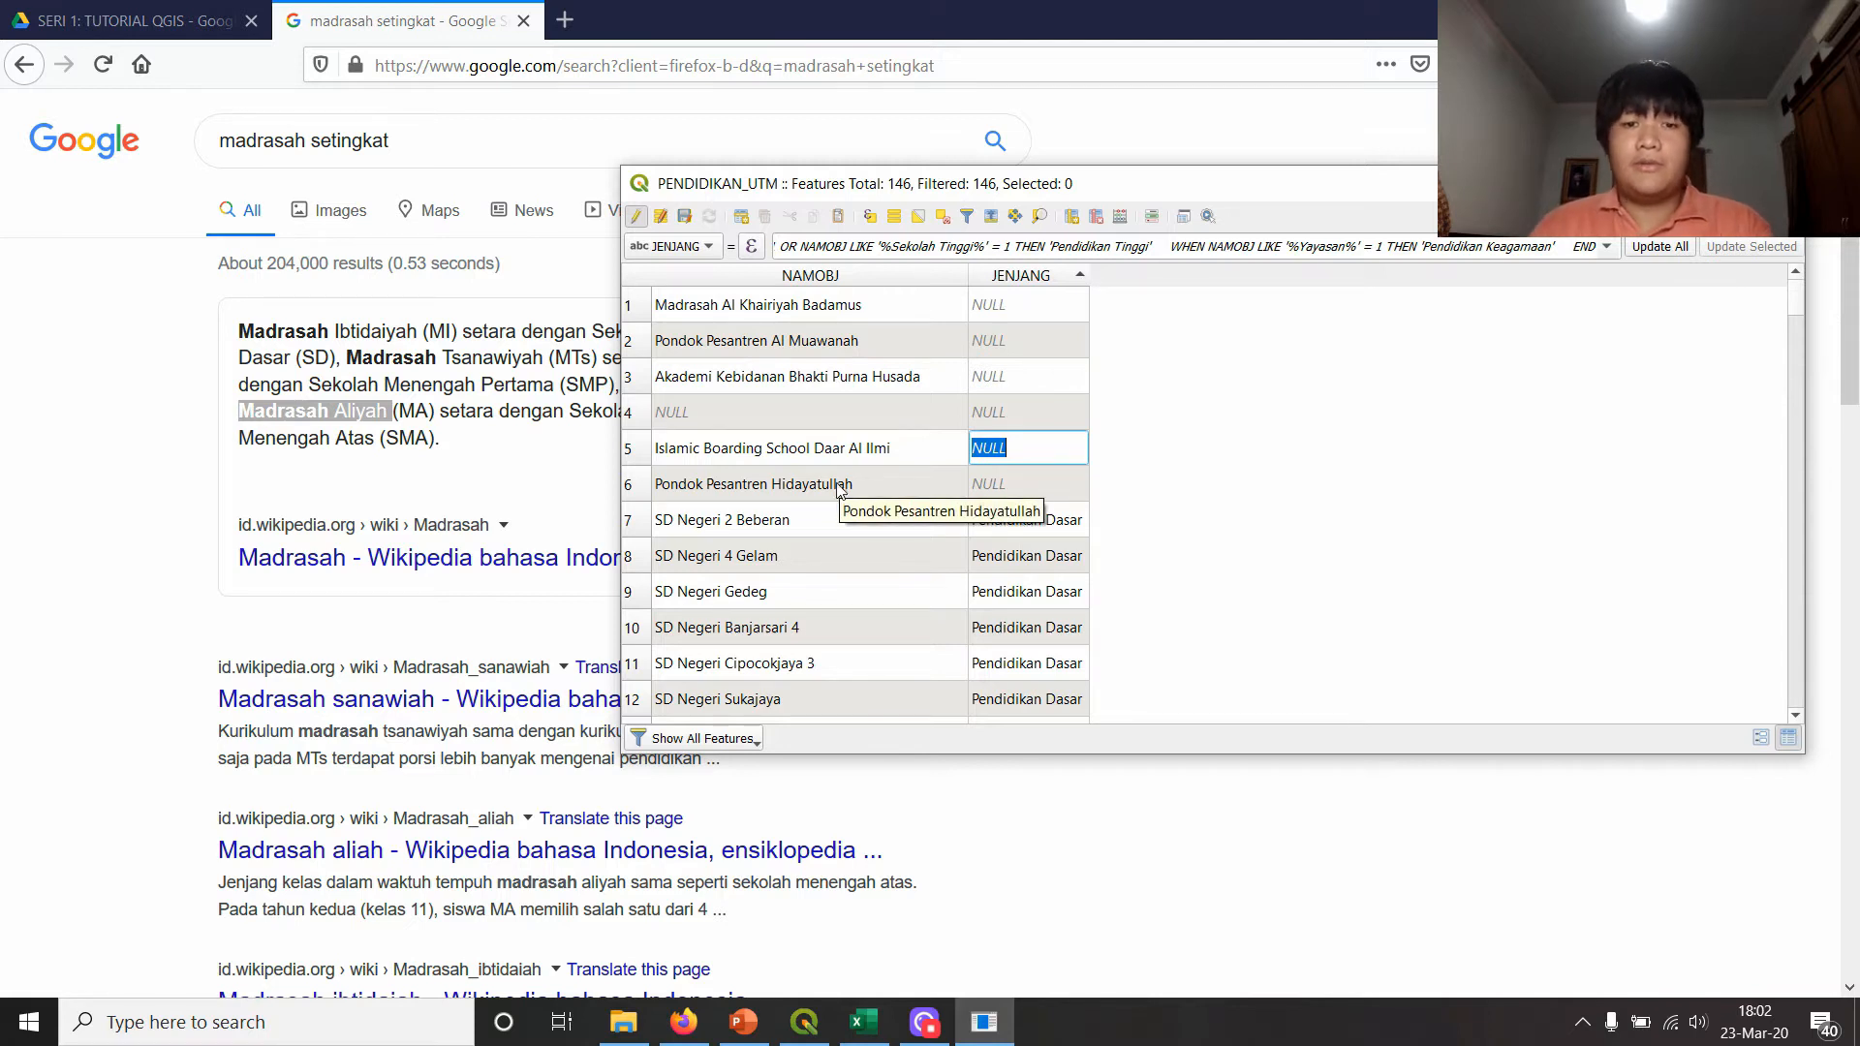
double_click(1012, 520)
click(1017, 563)
click(994, 489)
click(998, 355)
click(1009, 365)
click(1017, 342)
click(1028, 314)
click(1222, 360)
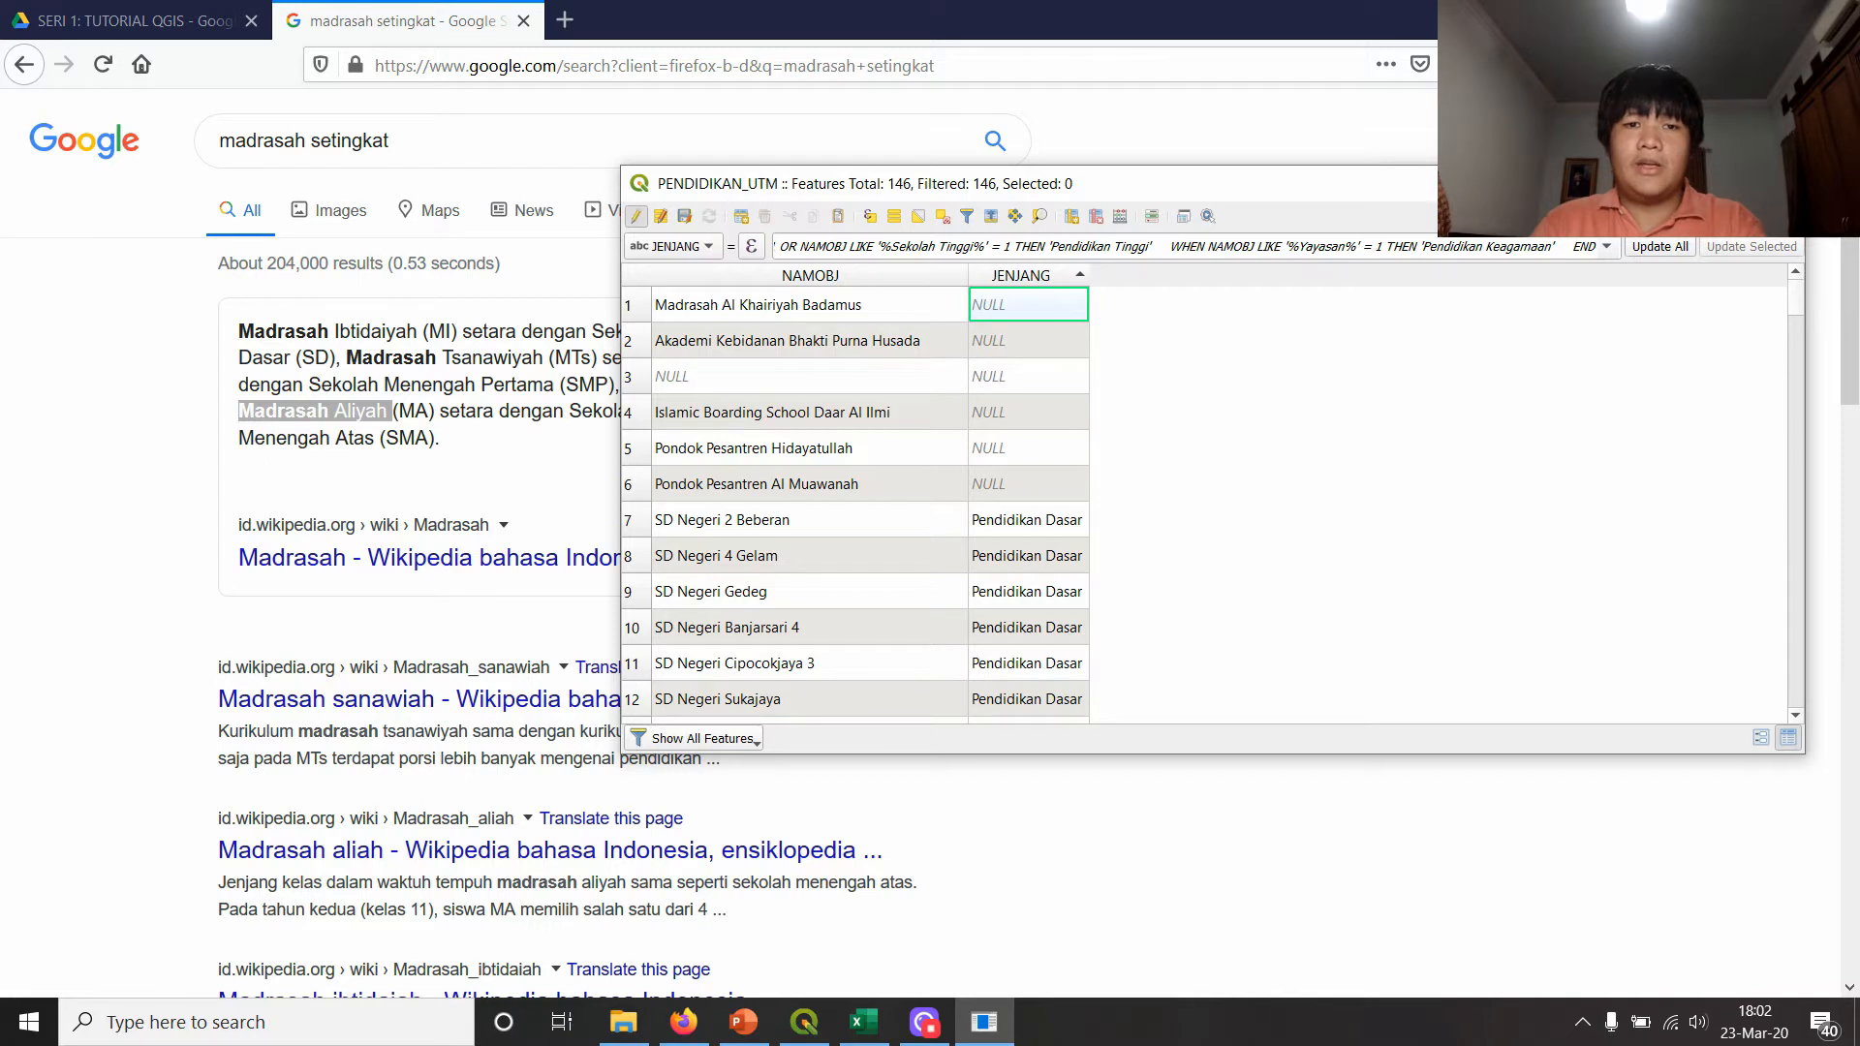
- Save the JENJANG edits to the PENDIDIKAN_UTM layer and return to the main QGIS map window
click(683, 215)
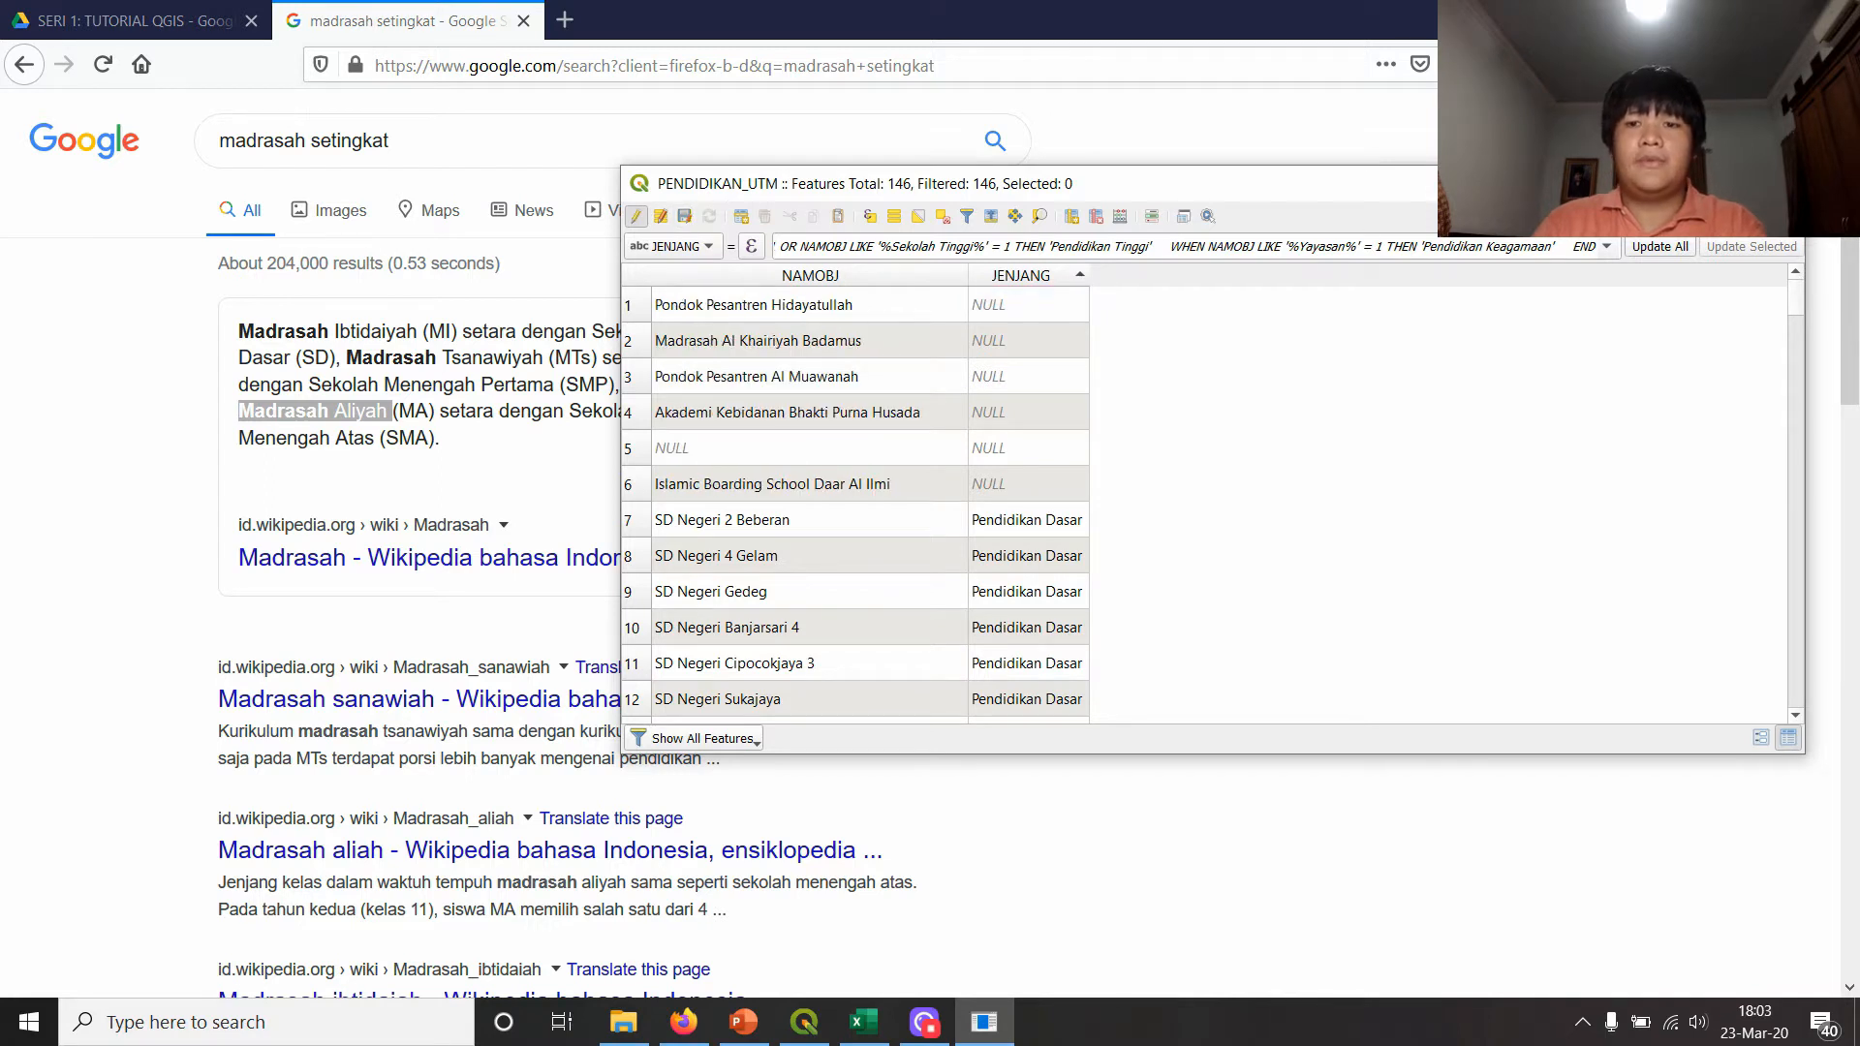
key(alt+Tab)
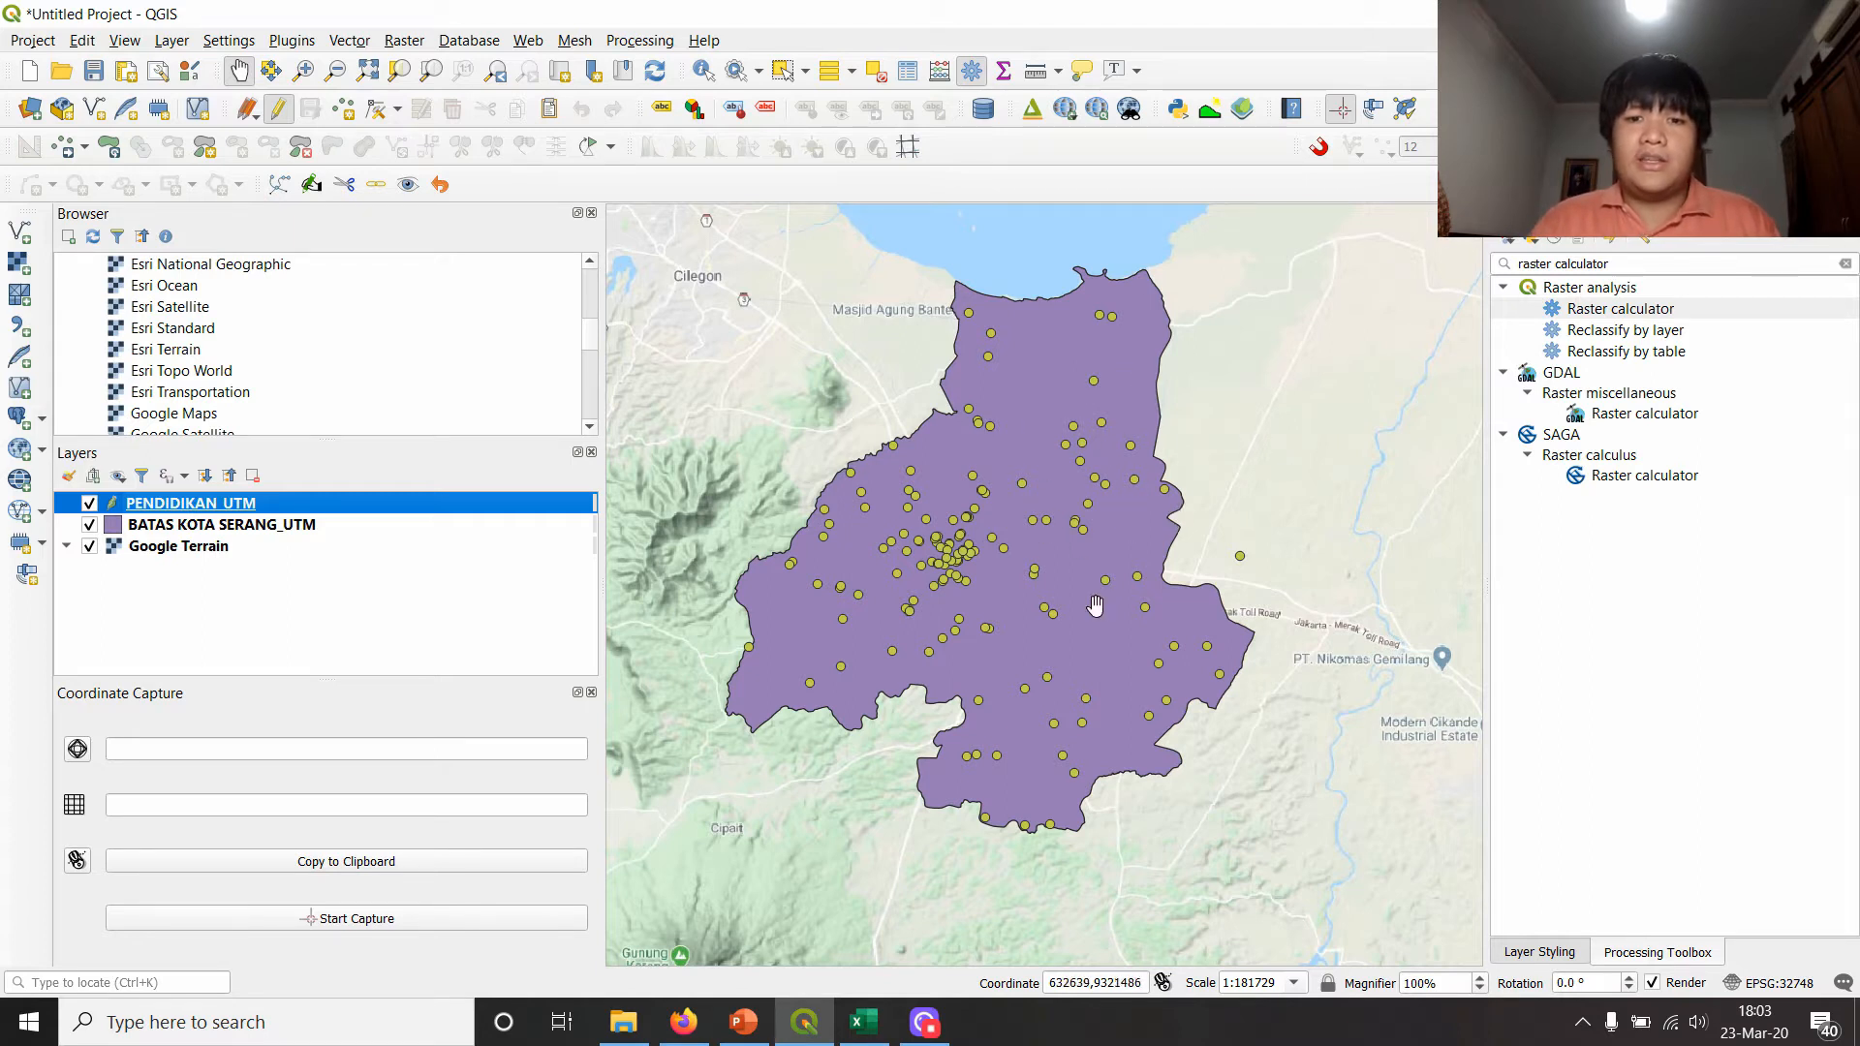
- Search the Processing Toolbox for interpolation, replacing the raster calculator search
click(1622, 264)
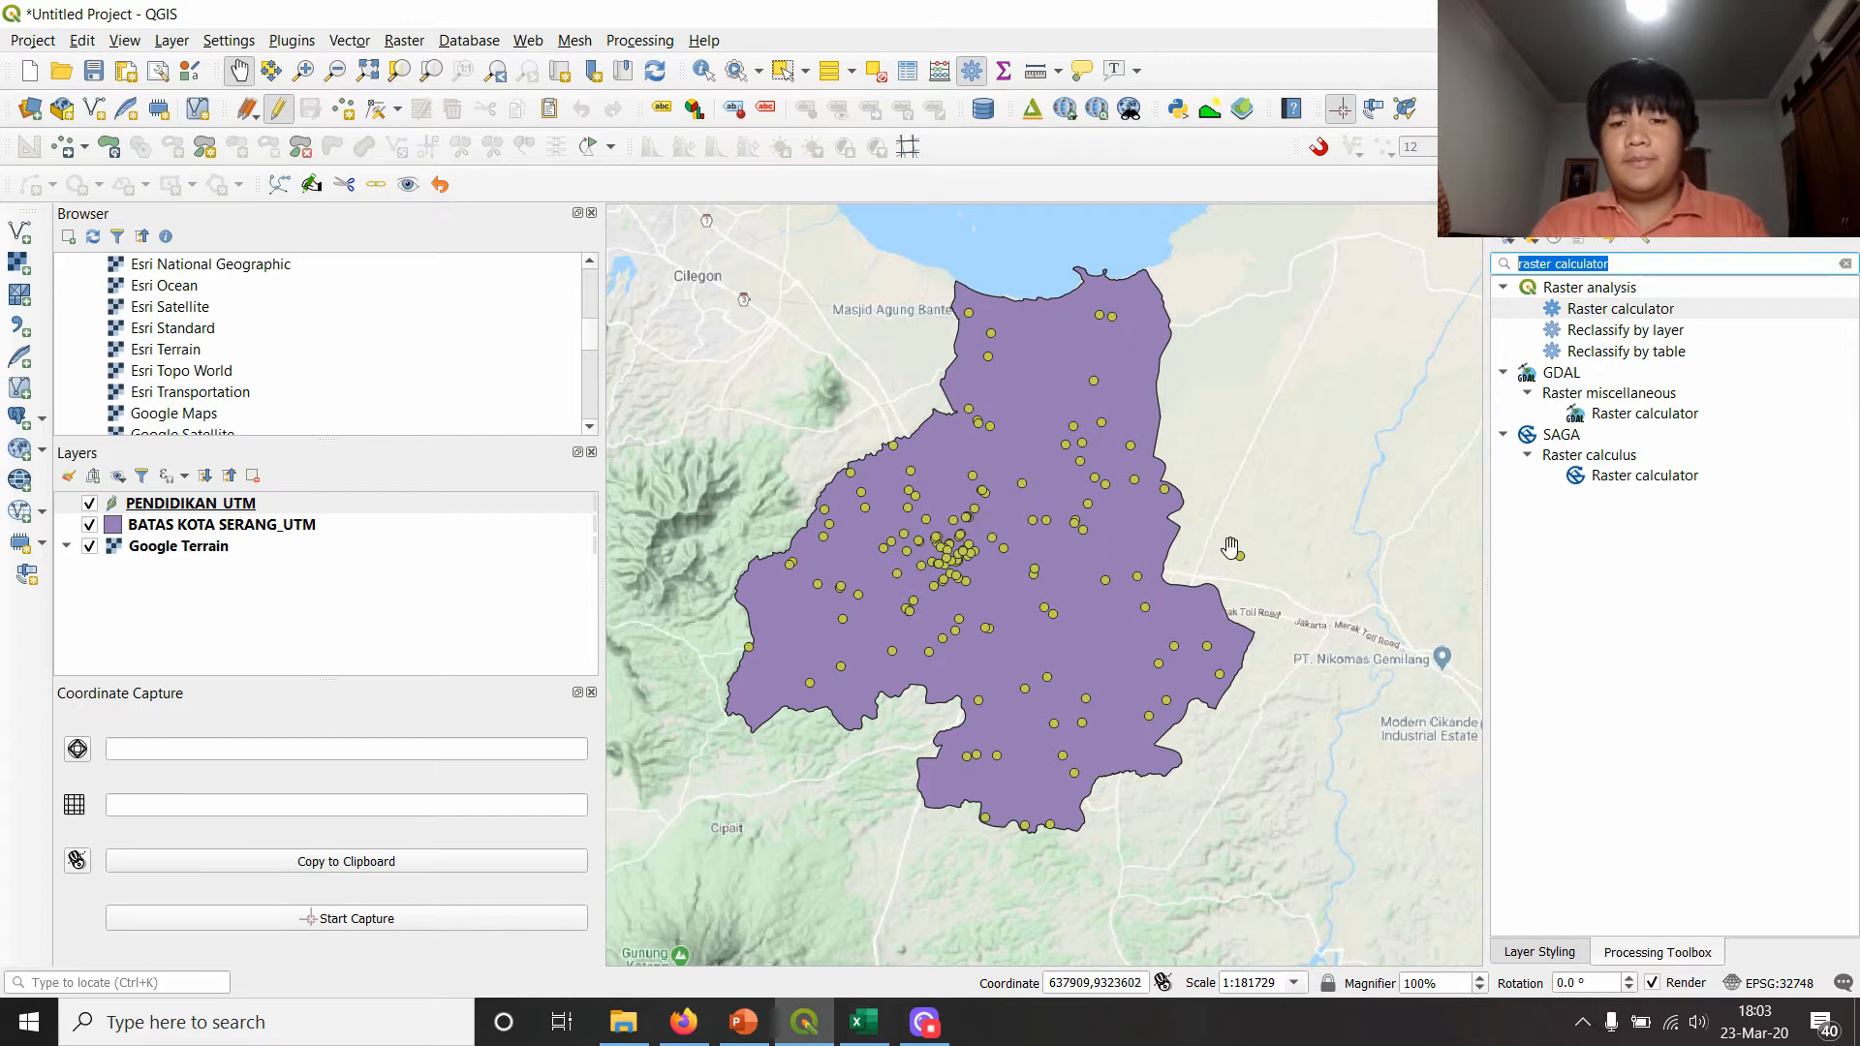
click(1646, 263)
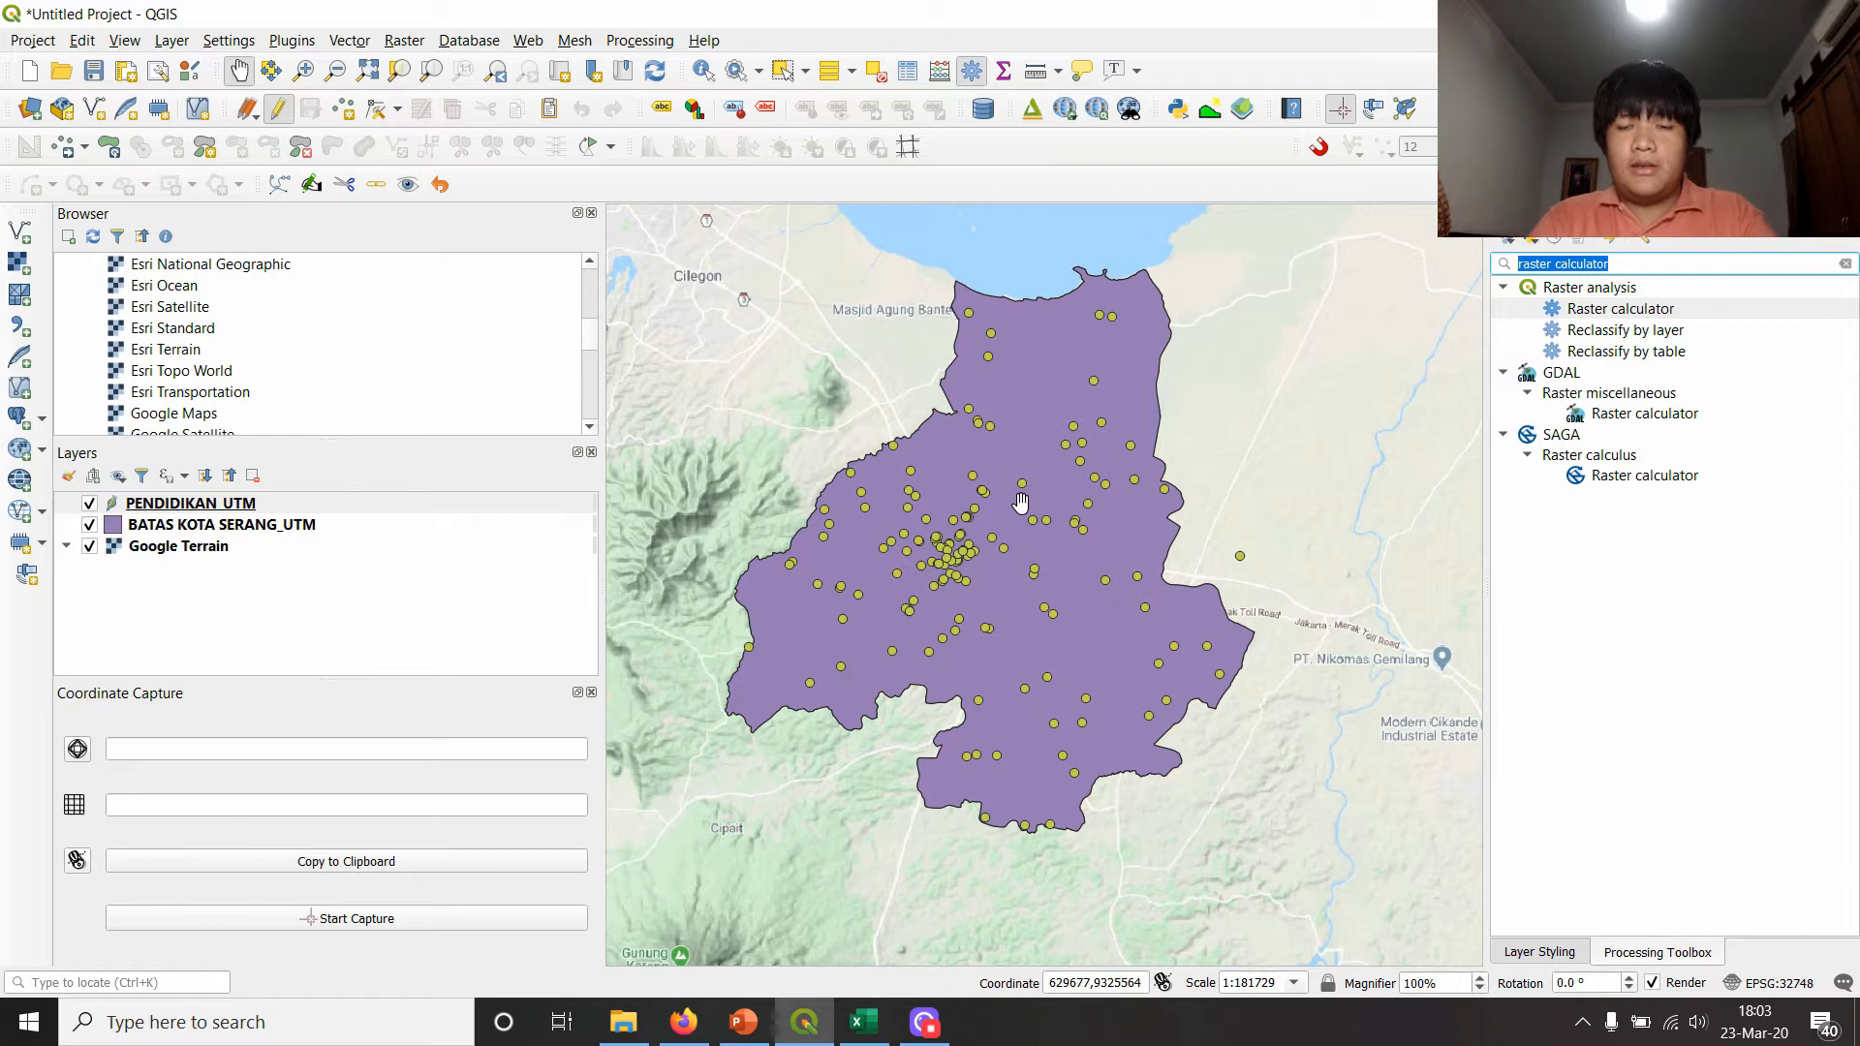
text(interpola)
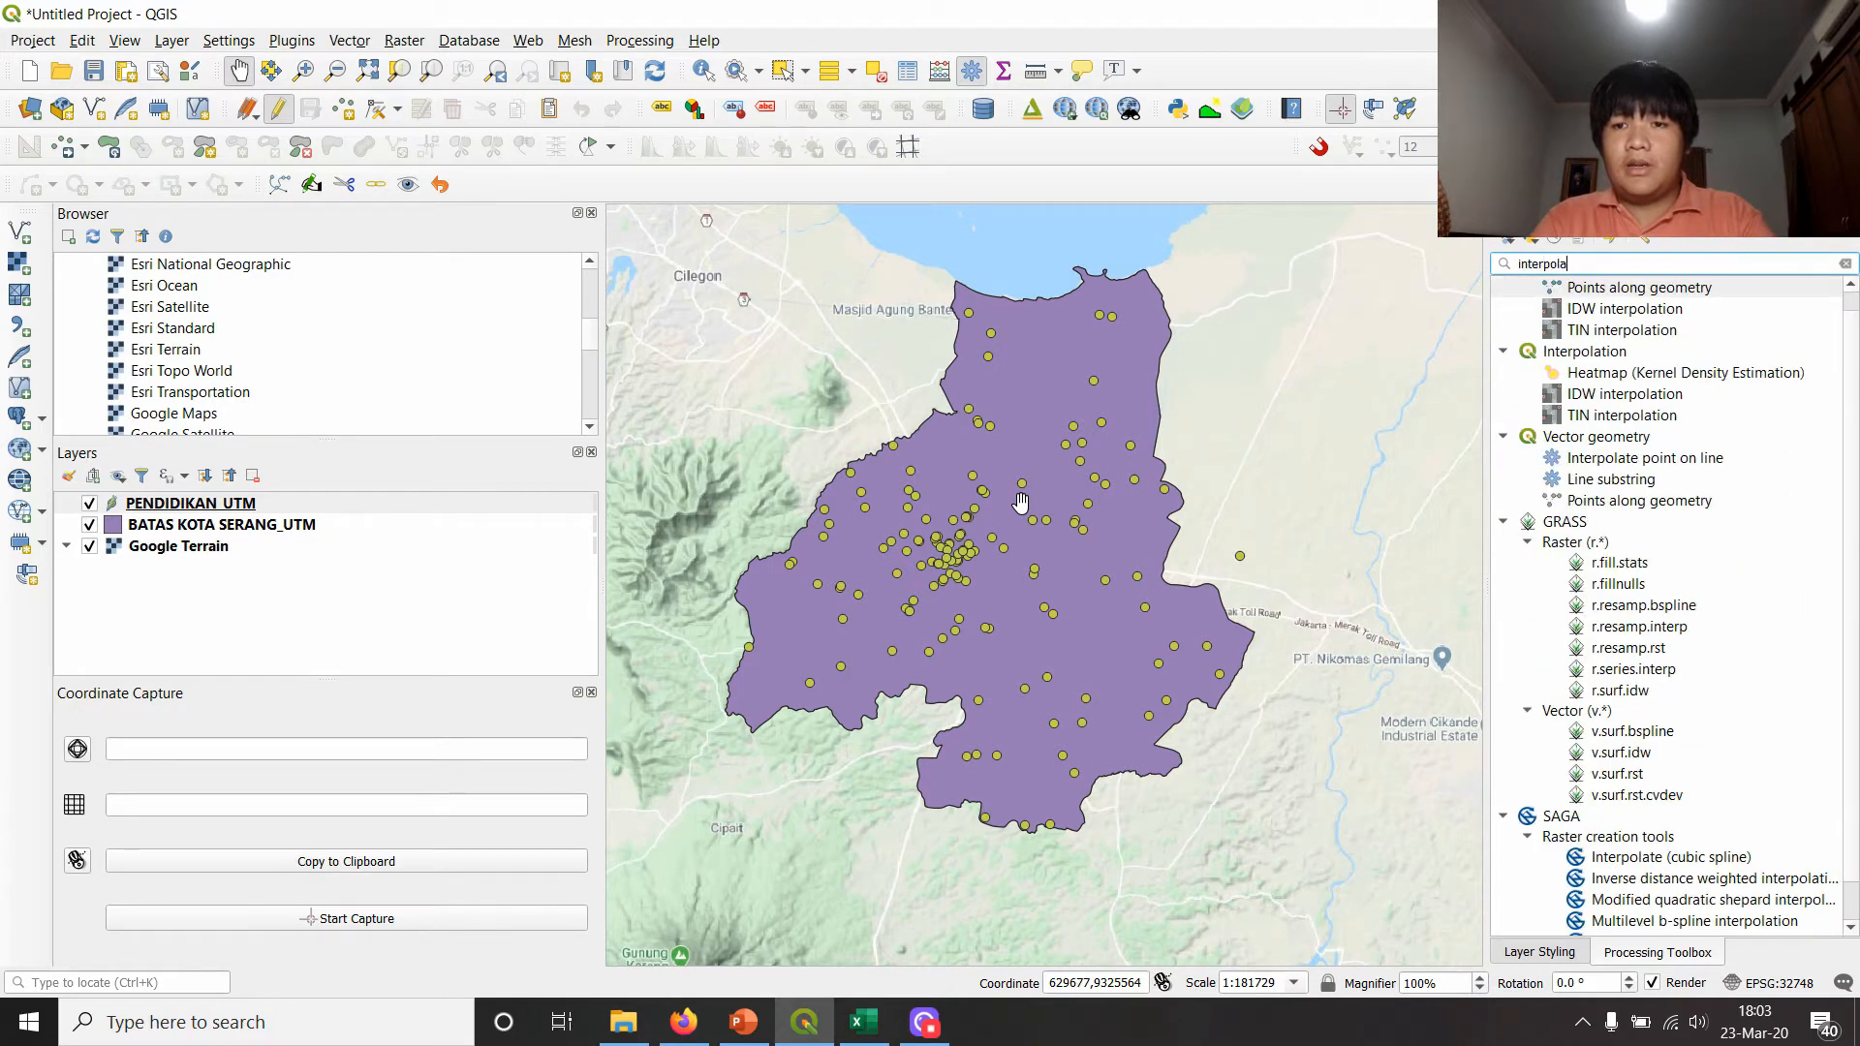
text(tion)
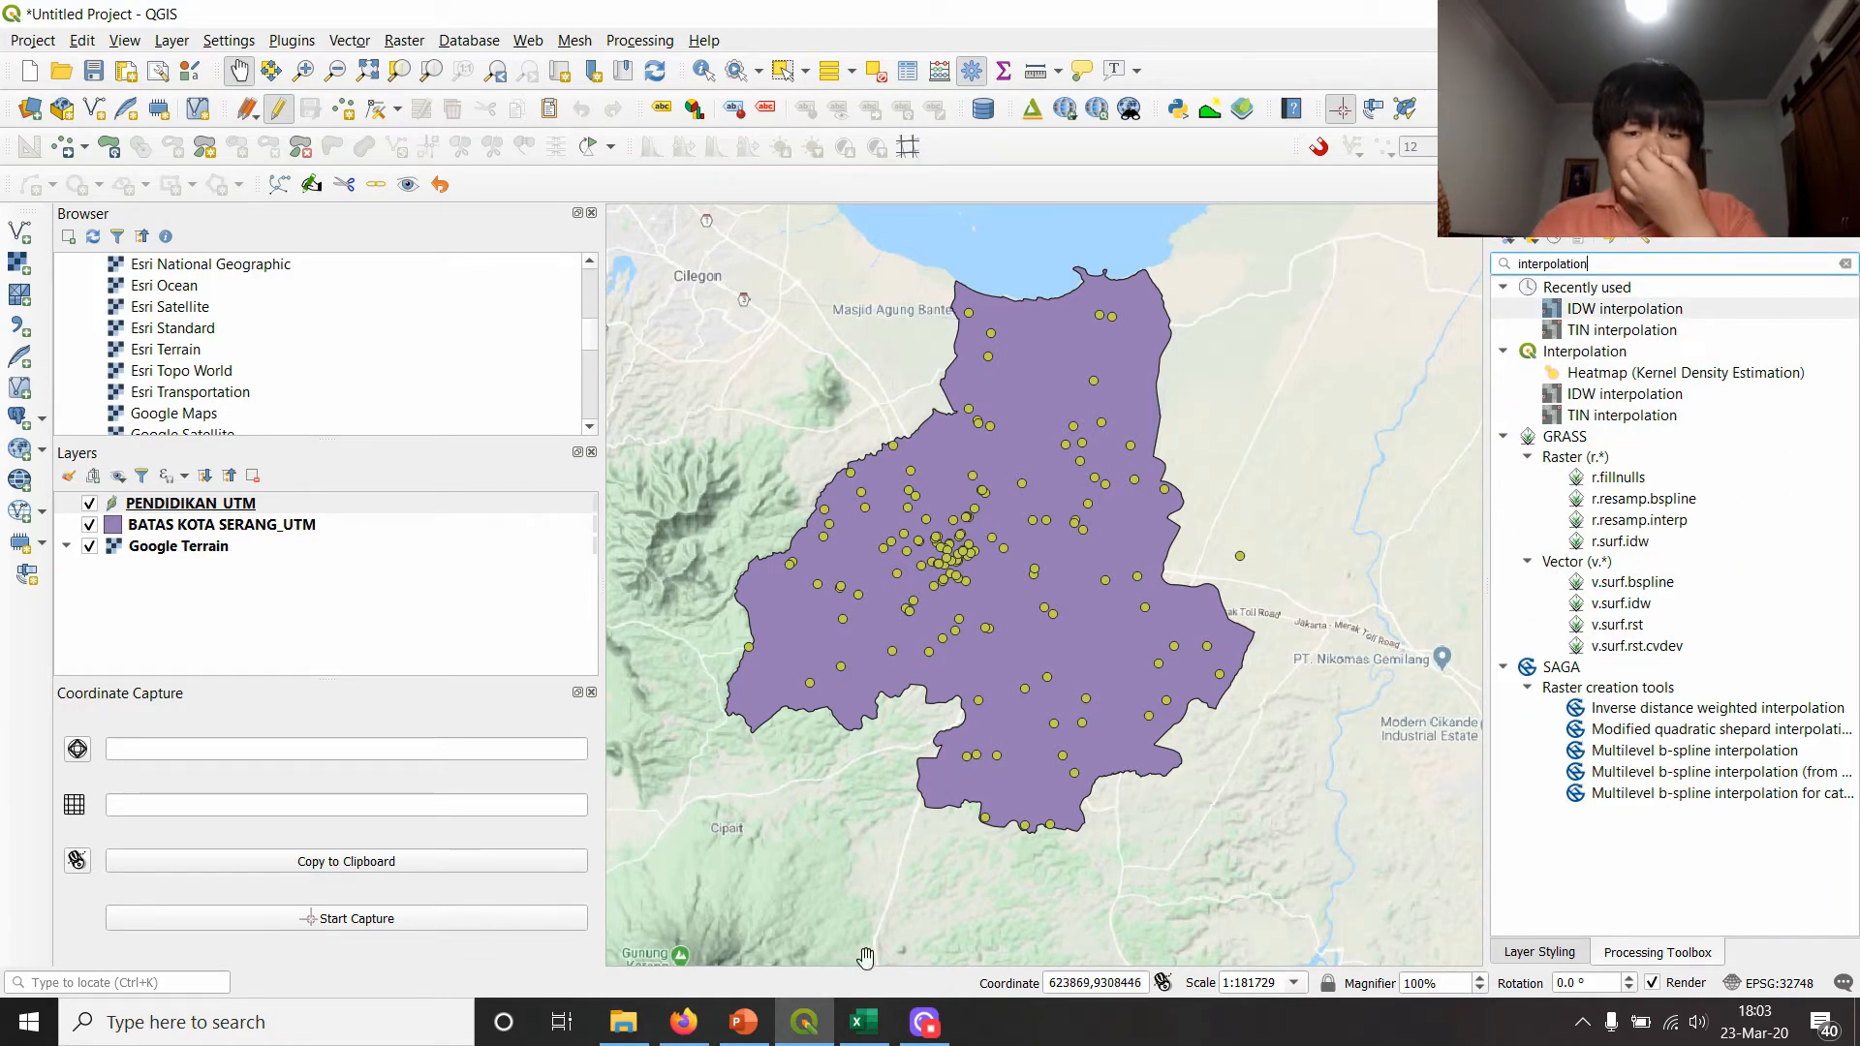
- Switch to PowerPoint, start the slide show from the BAHAN TUTORIAL slide and advance to the INTERPOLASI slide
click(743, 1022)
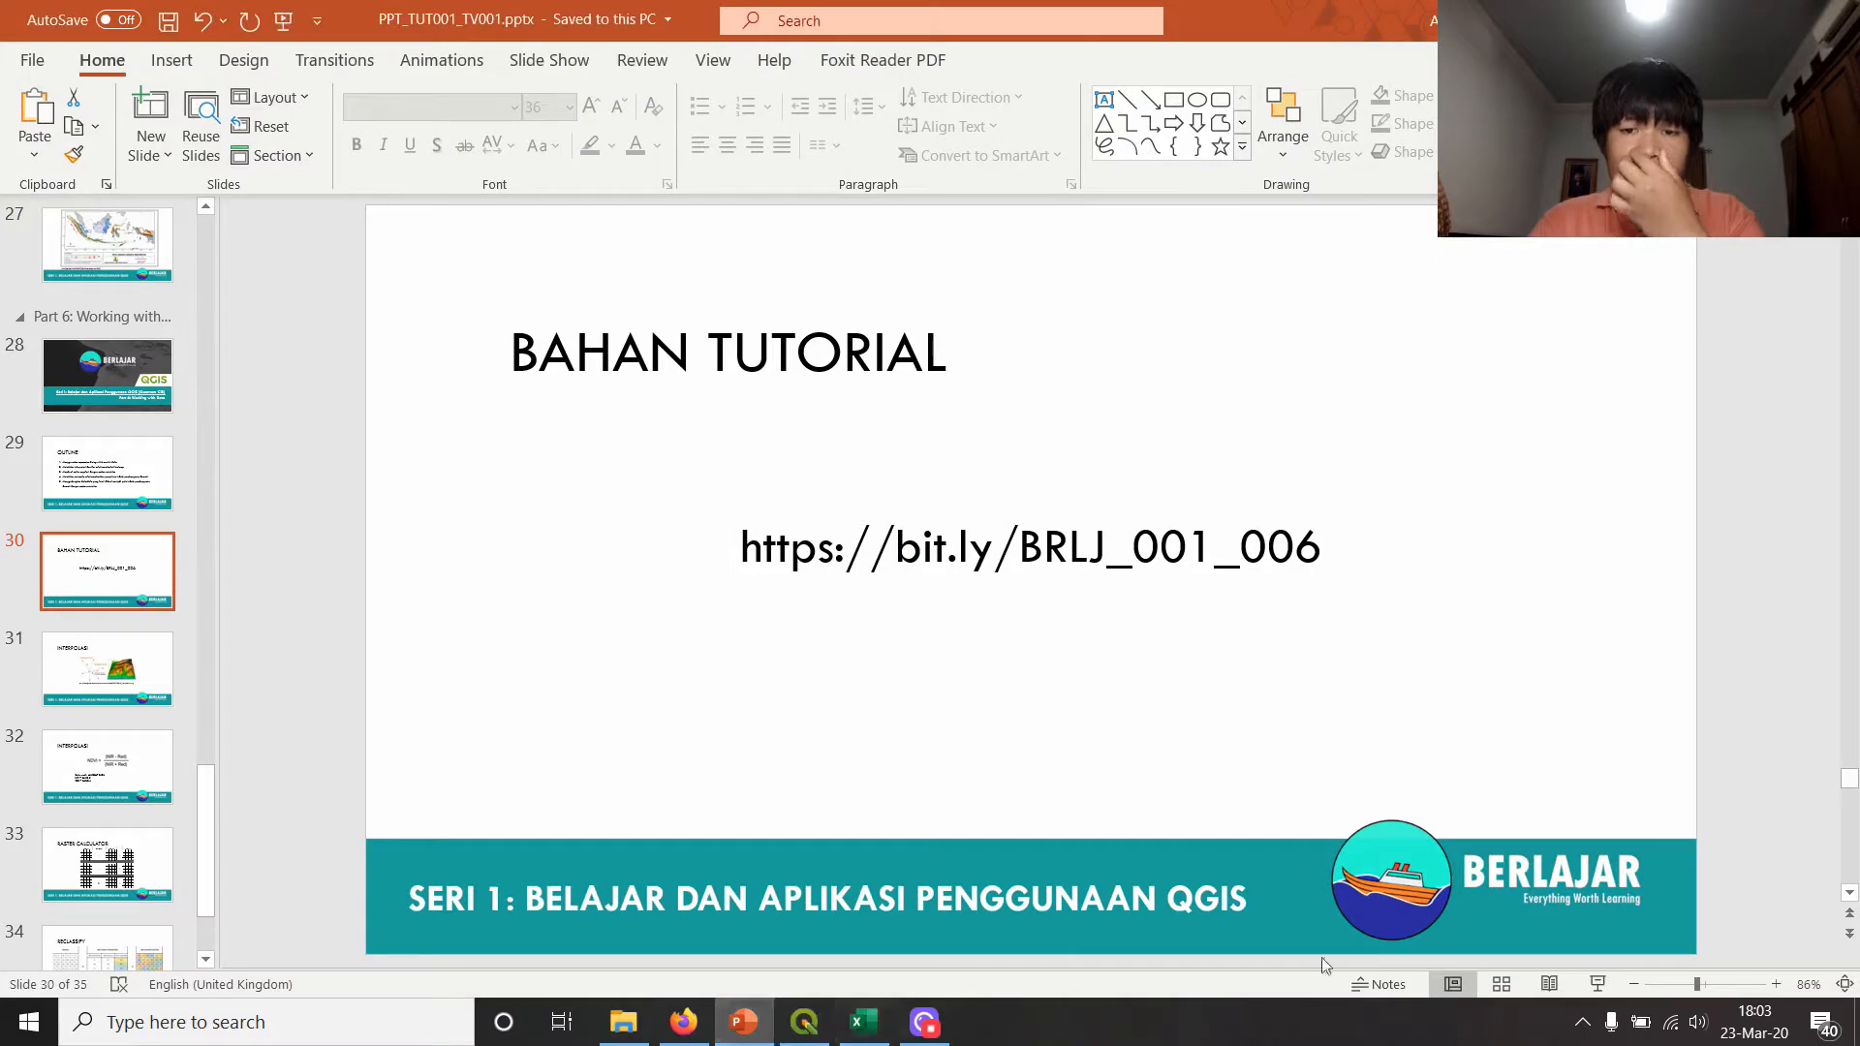
click(1597, 983)
click(1169, 532)
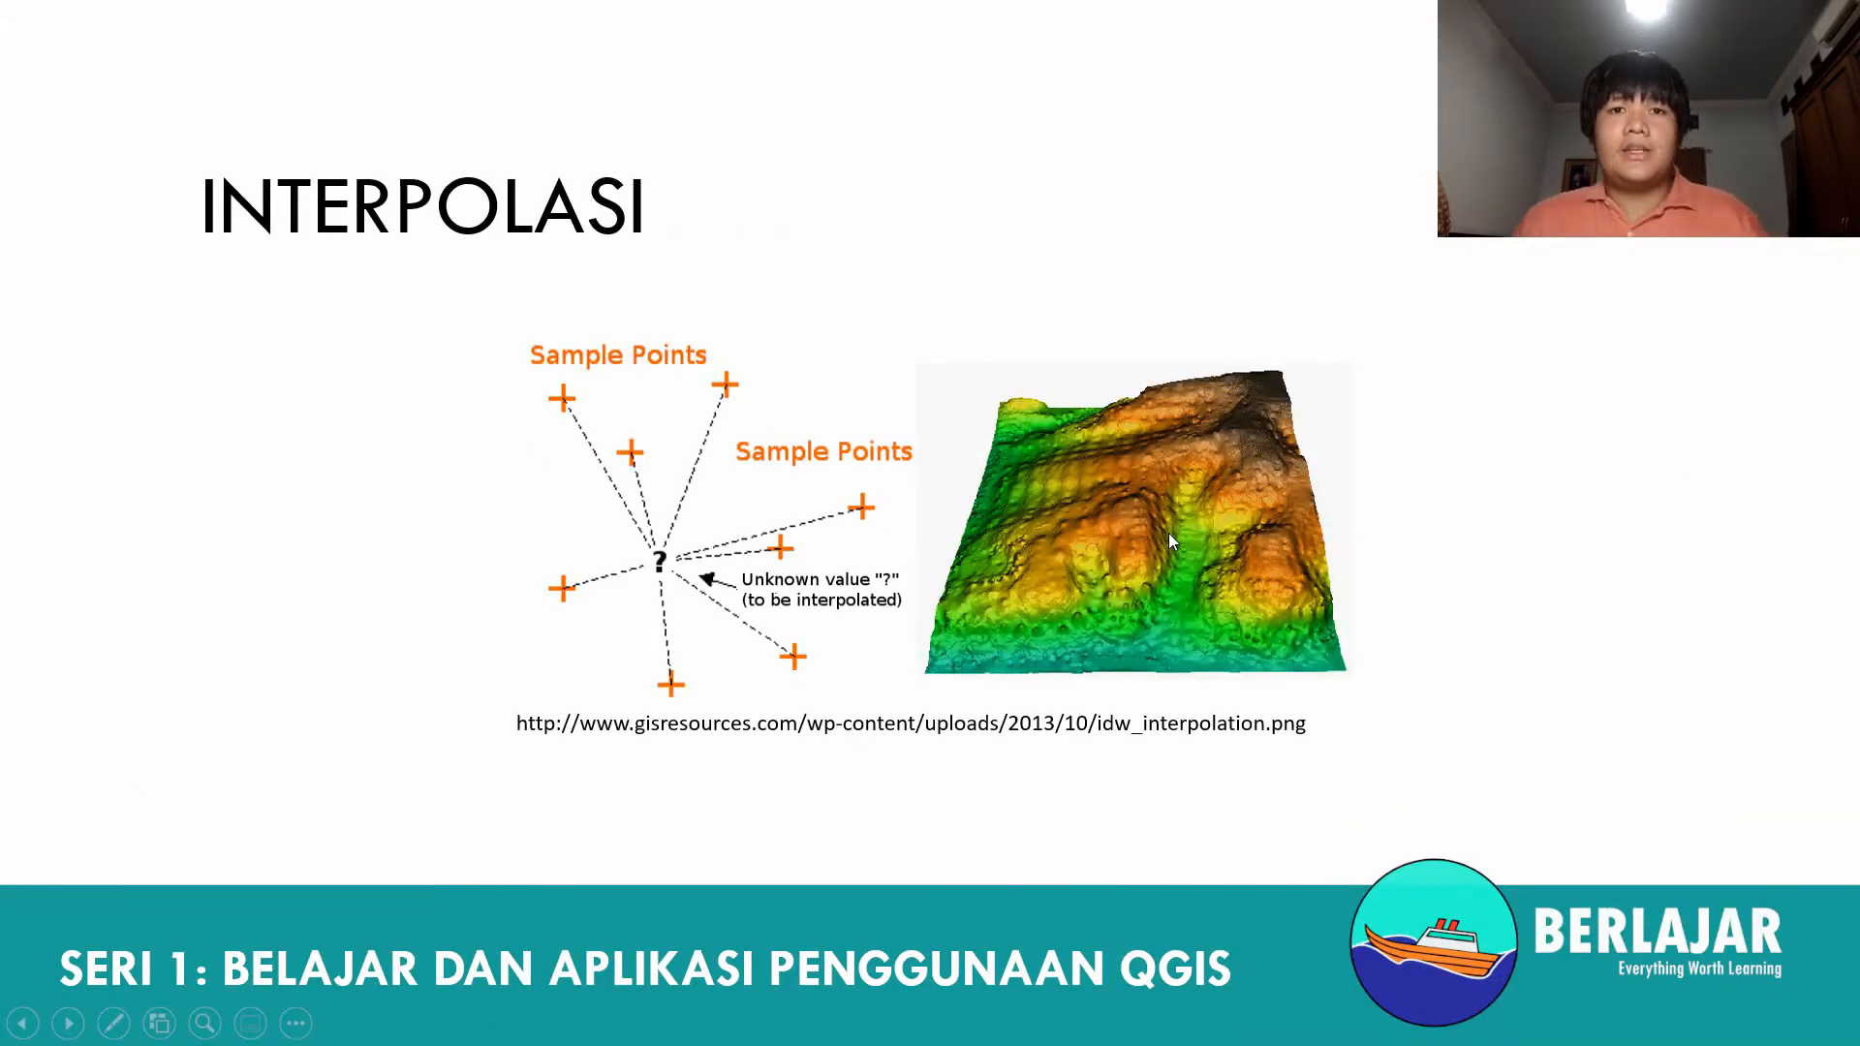
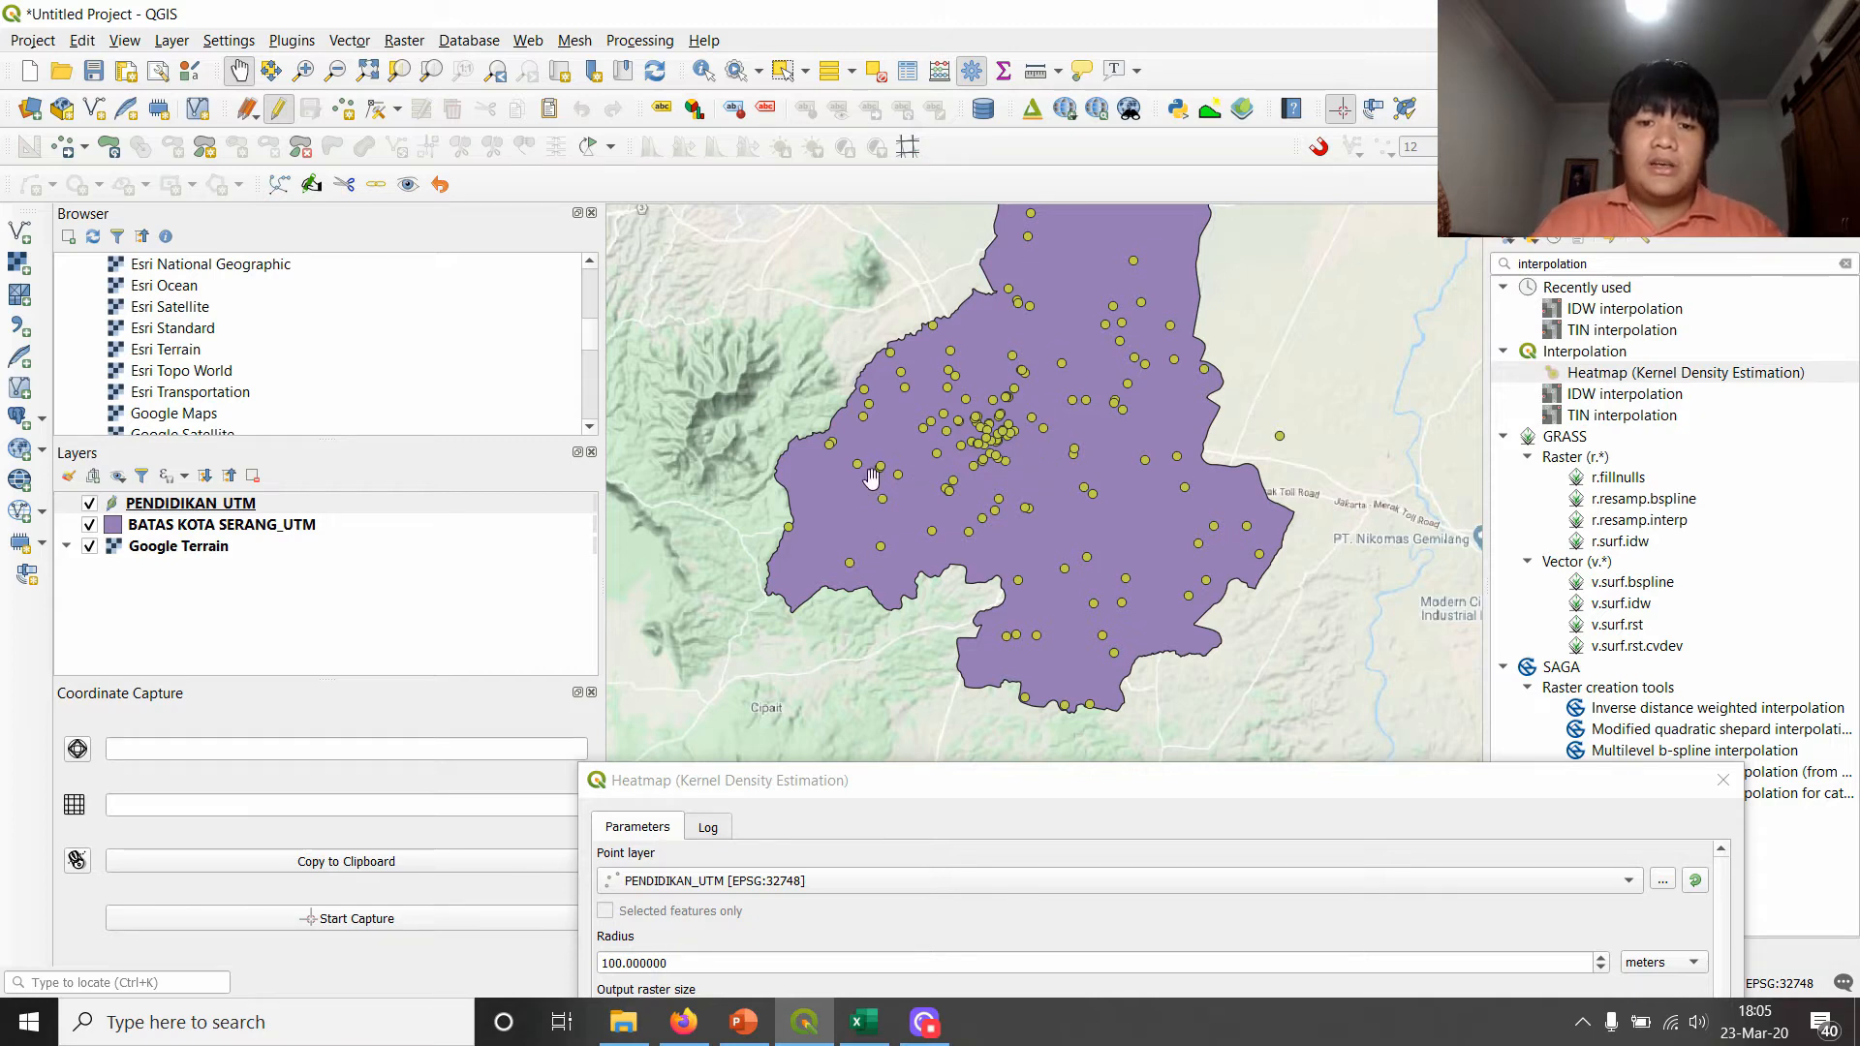
- Keep PENDIDIKAN_UTM as the heatmap's point layer and set the kernel radius to 2000 meters
drag(826, 520, 806, 579)
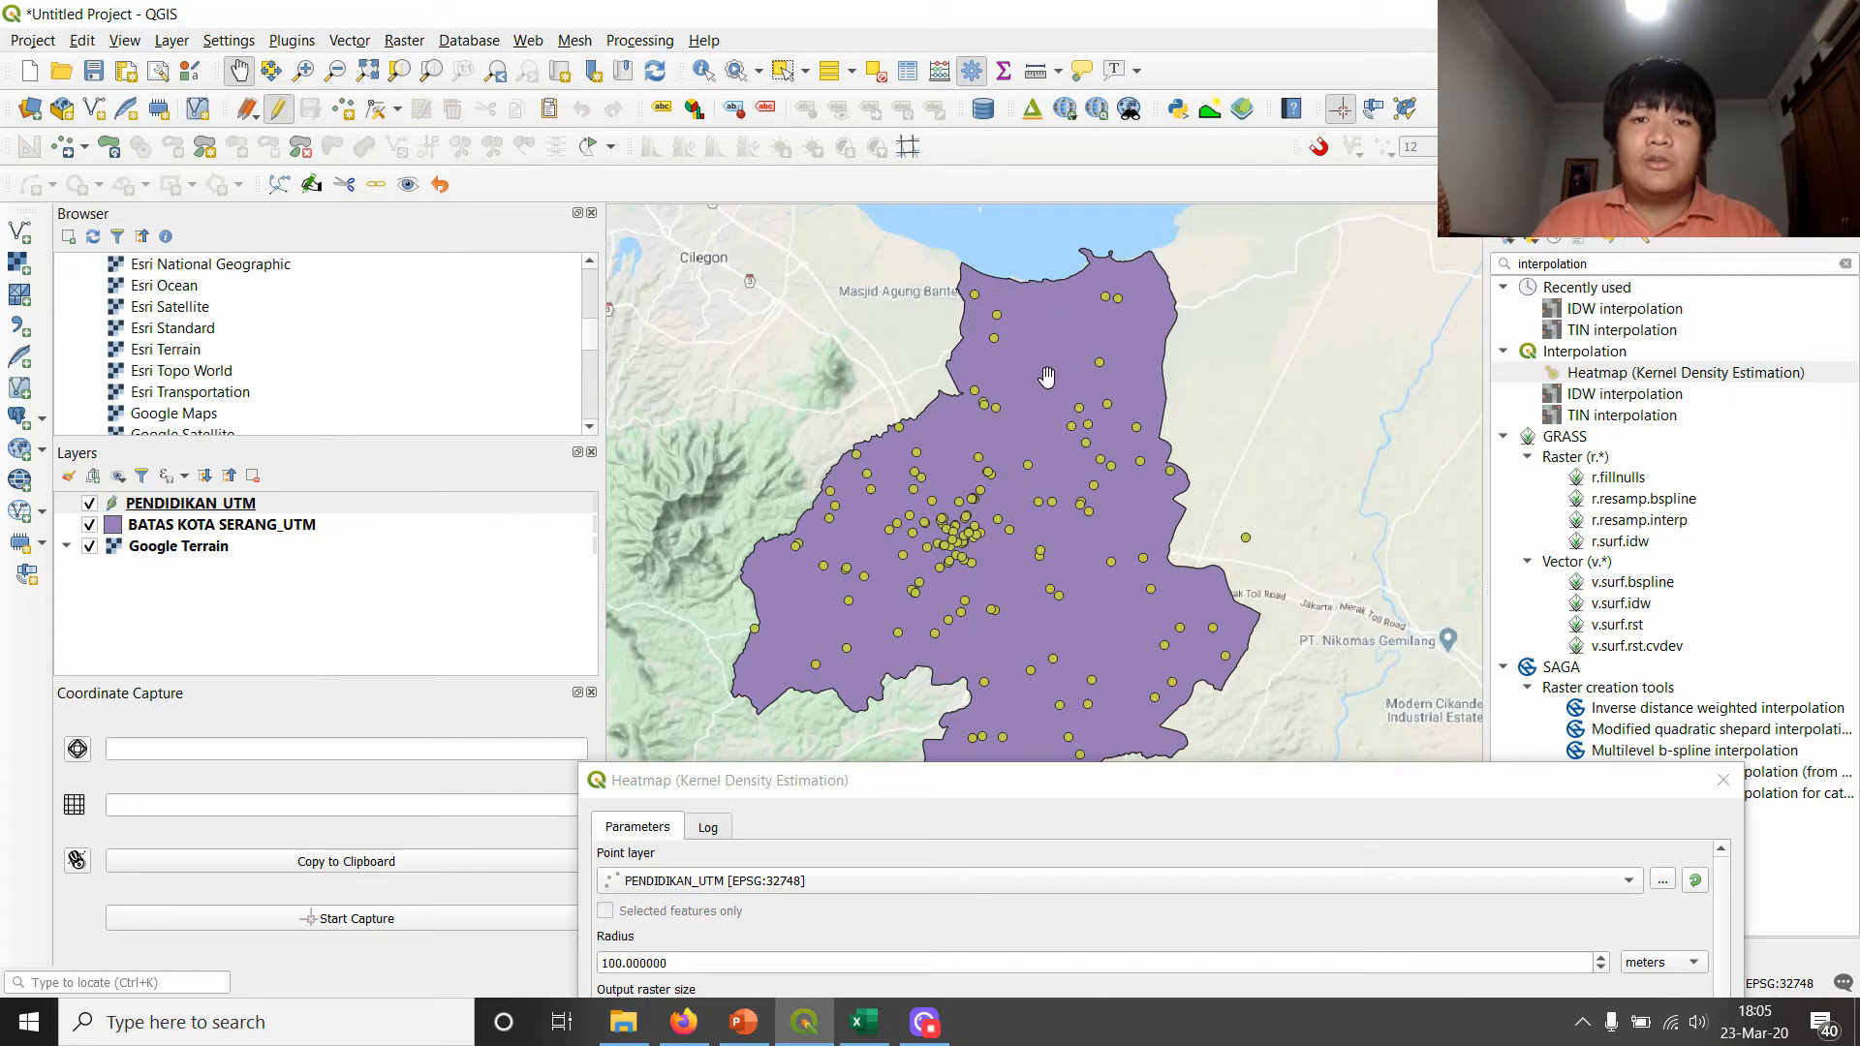
drag(1016, 789, 1015, 200)
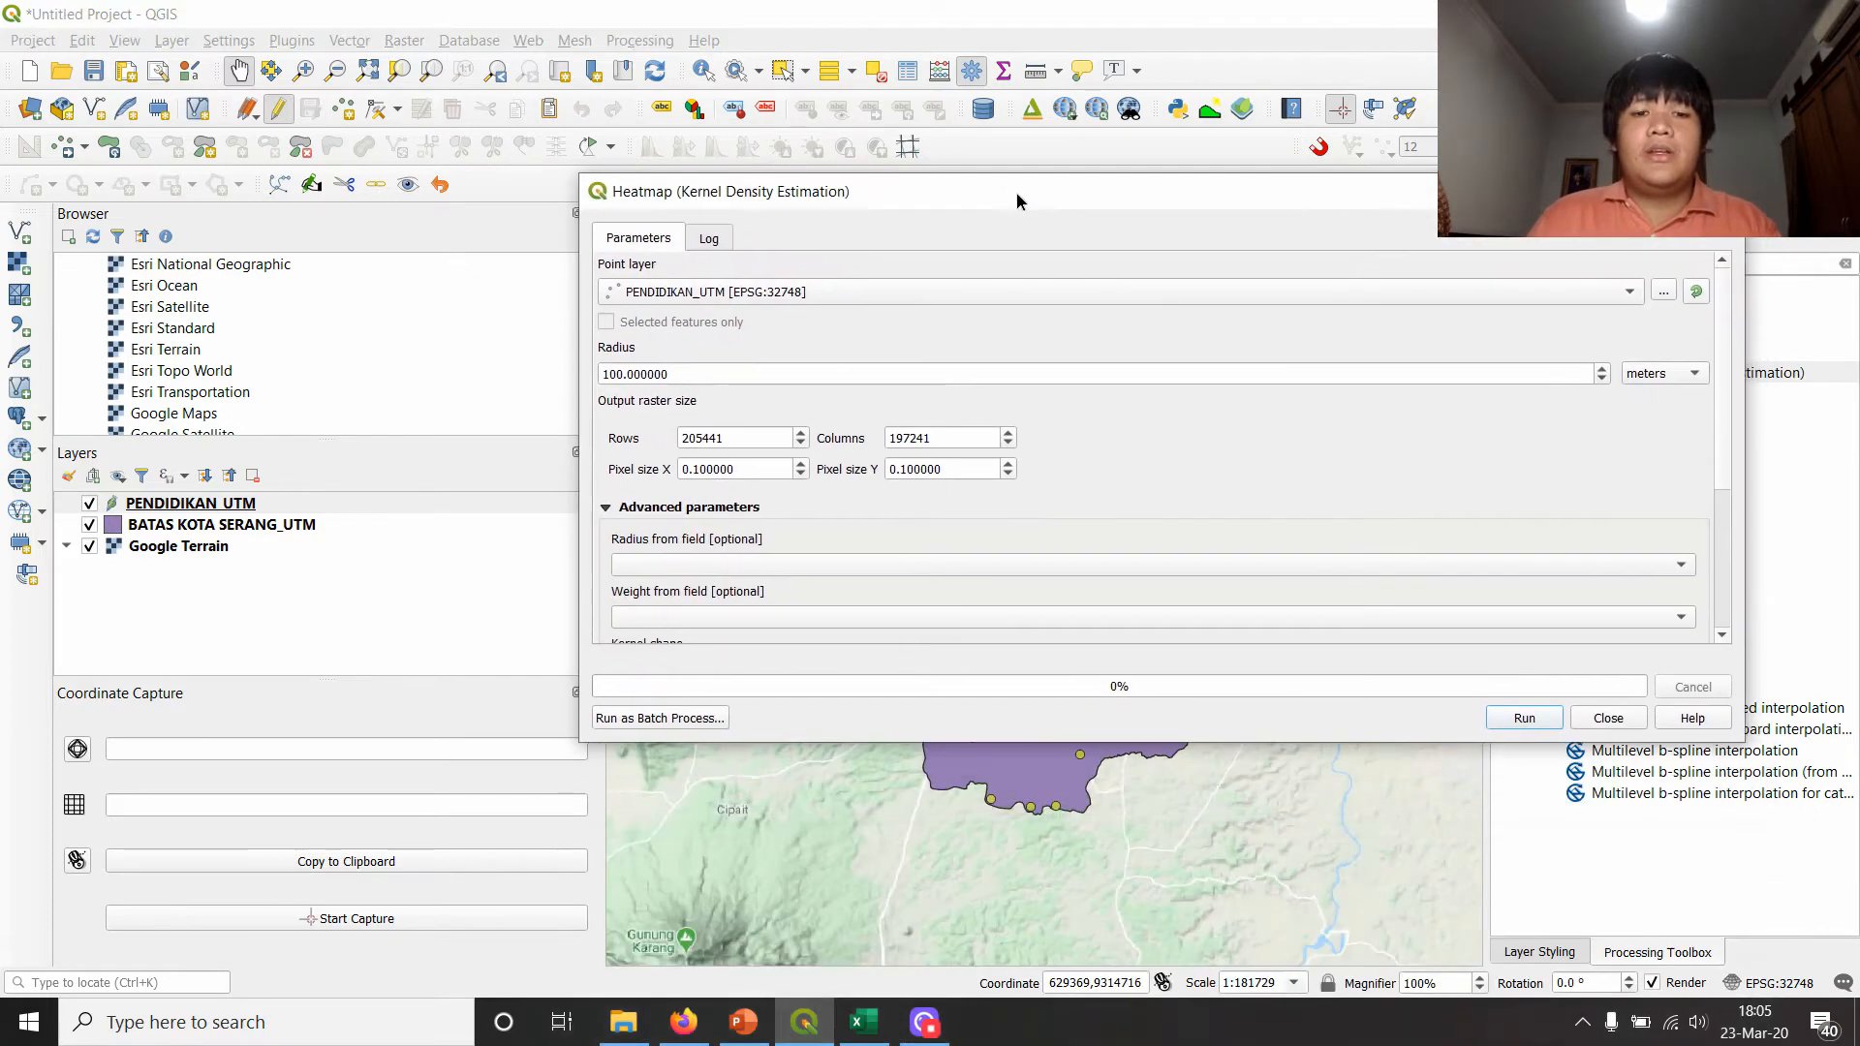
drag(796, 206, 552, 239)
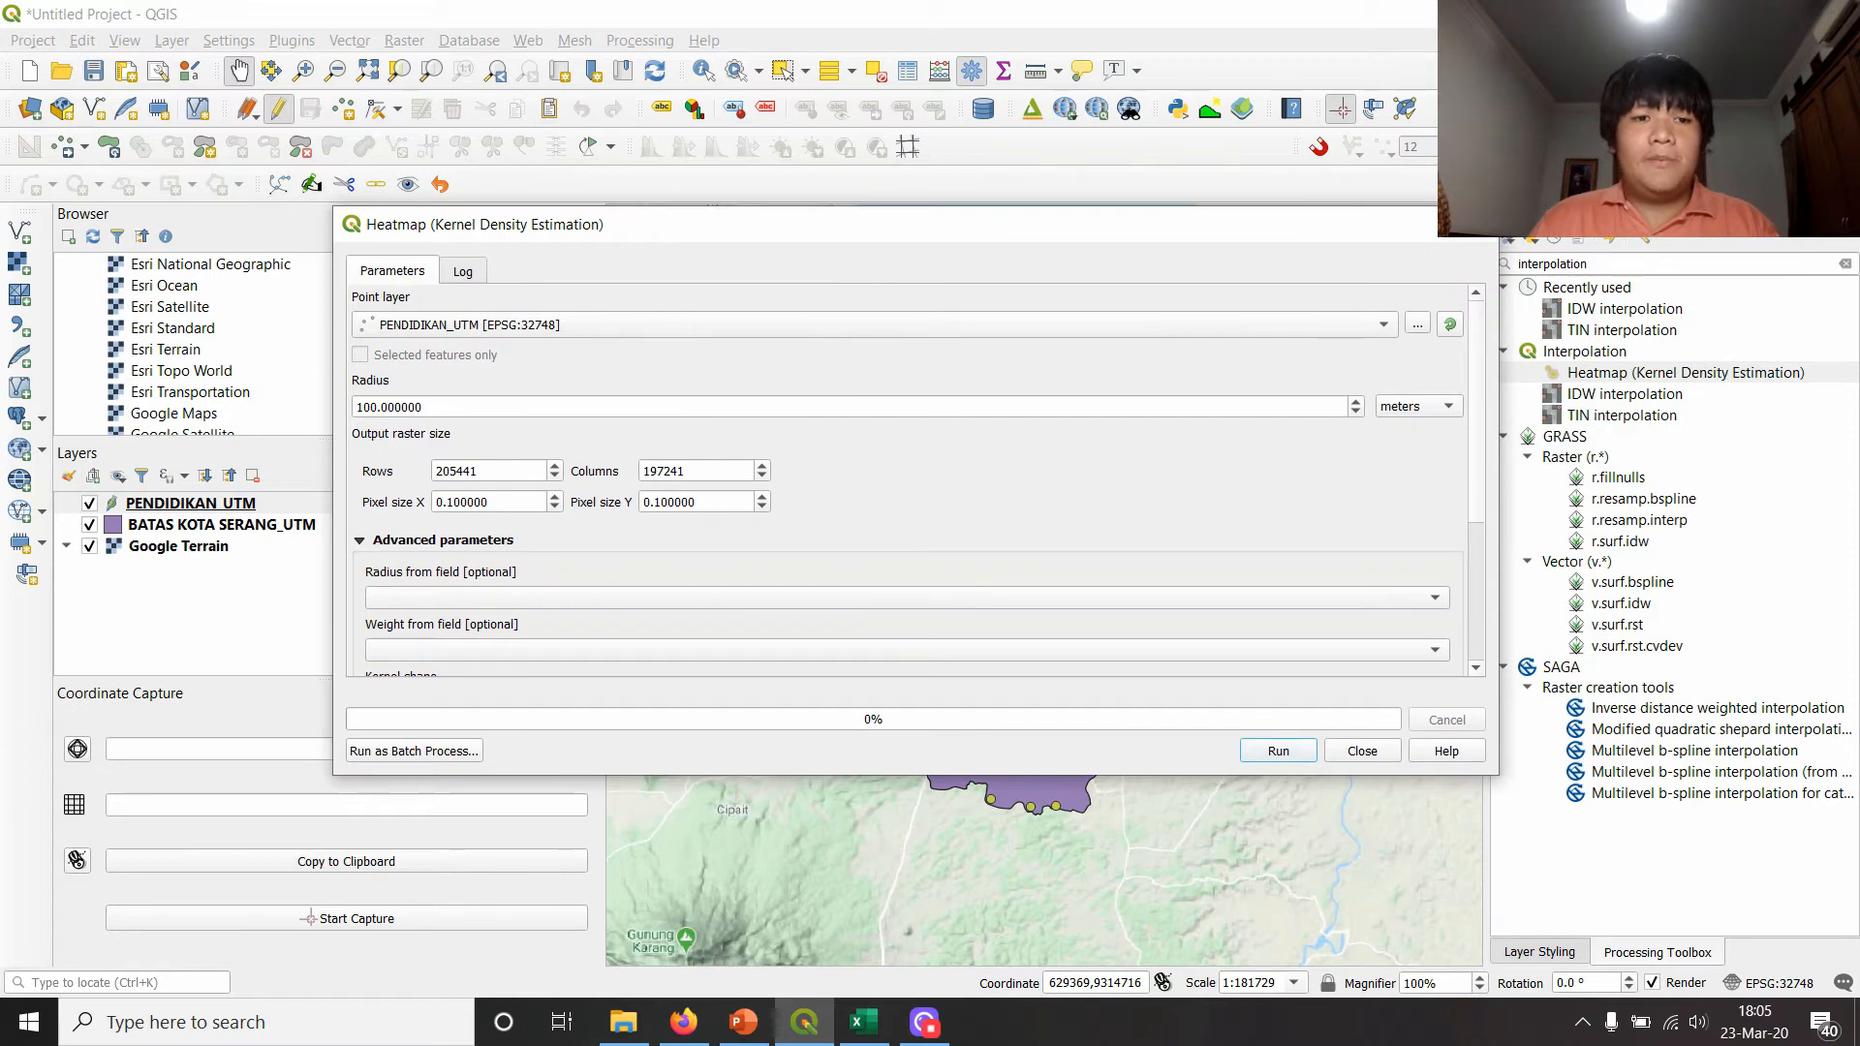
click(588, 329)
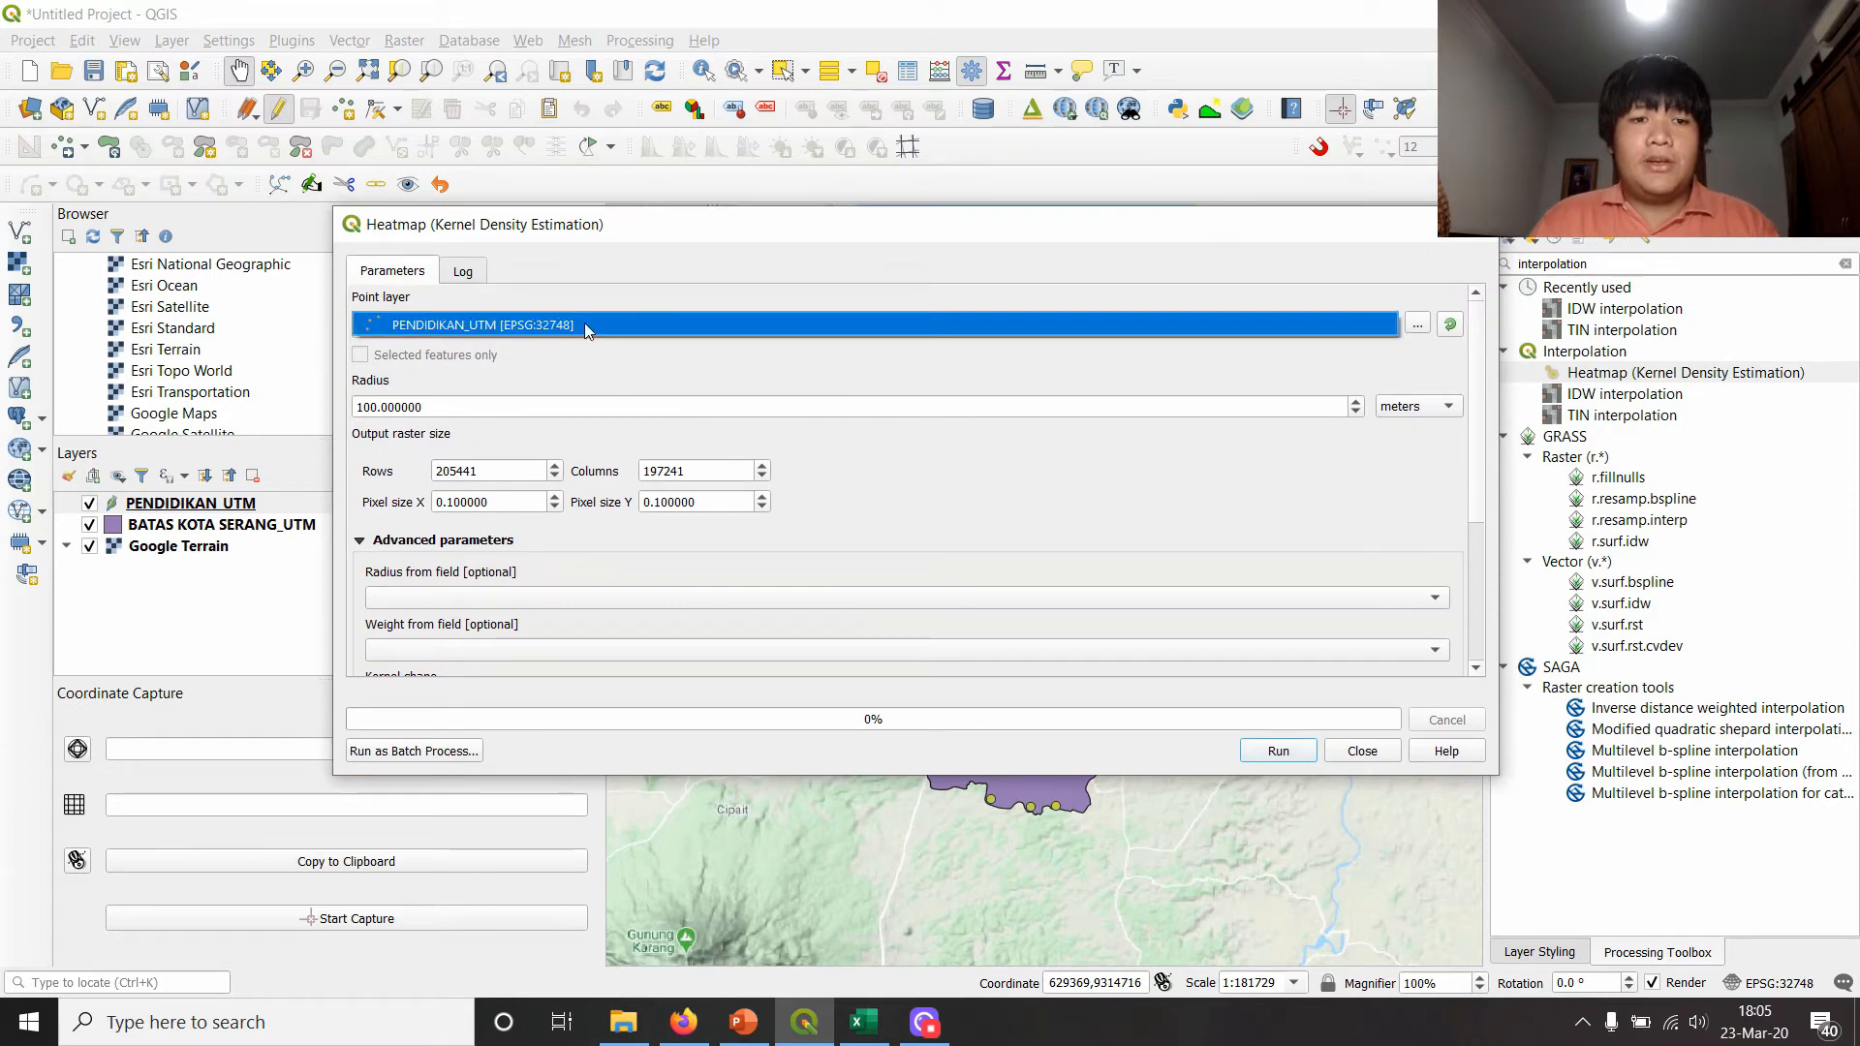
click(584, 322)
click(545, 407)
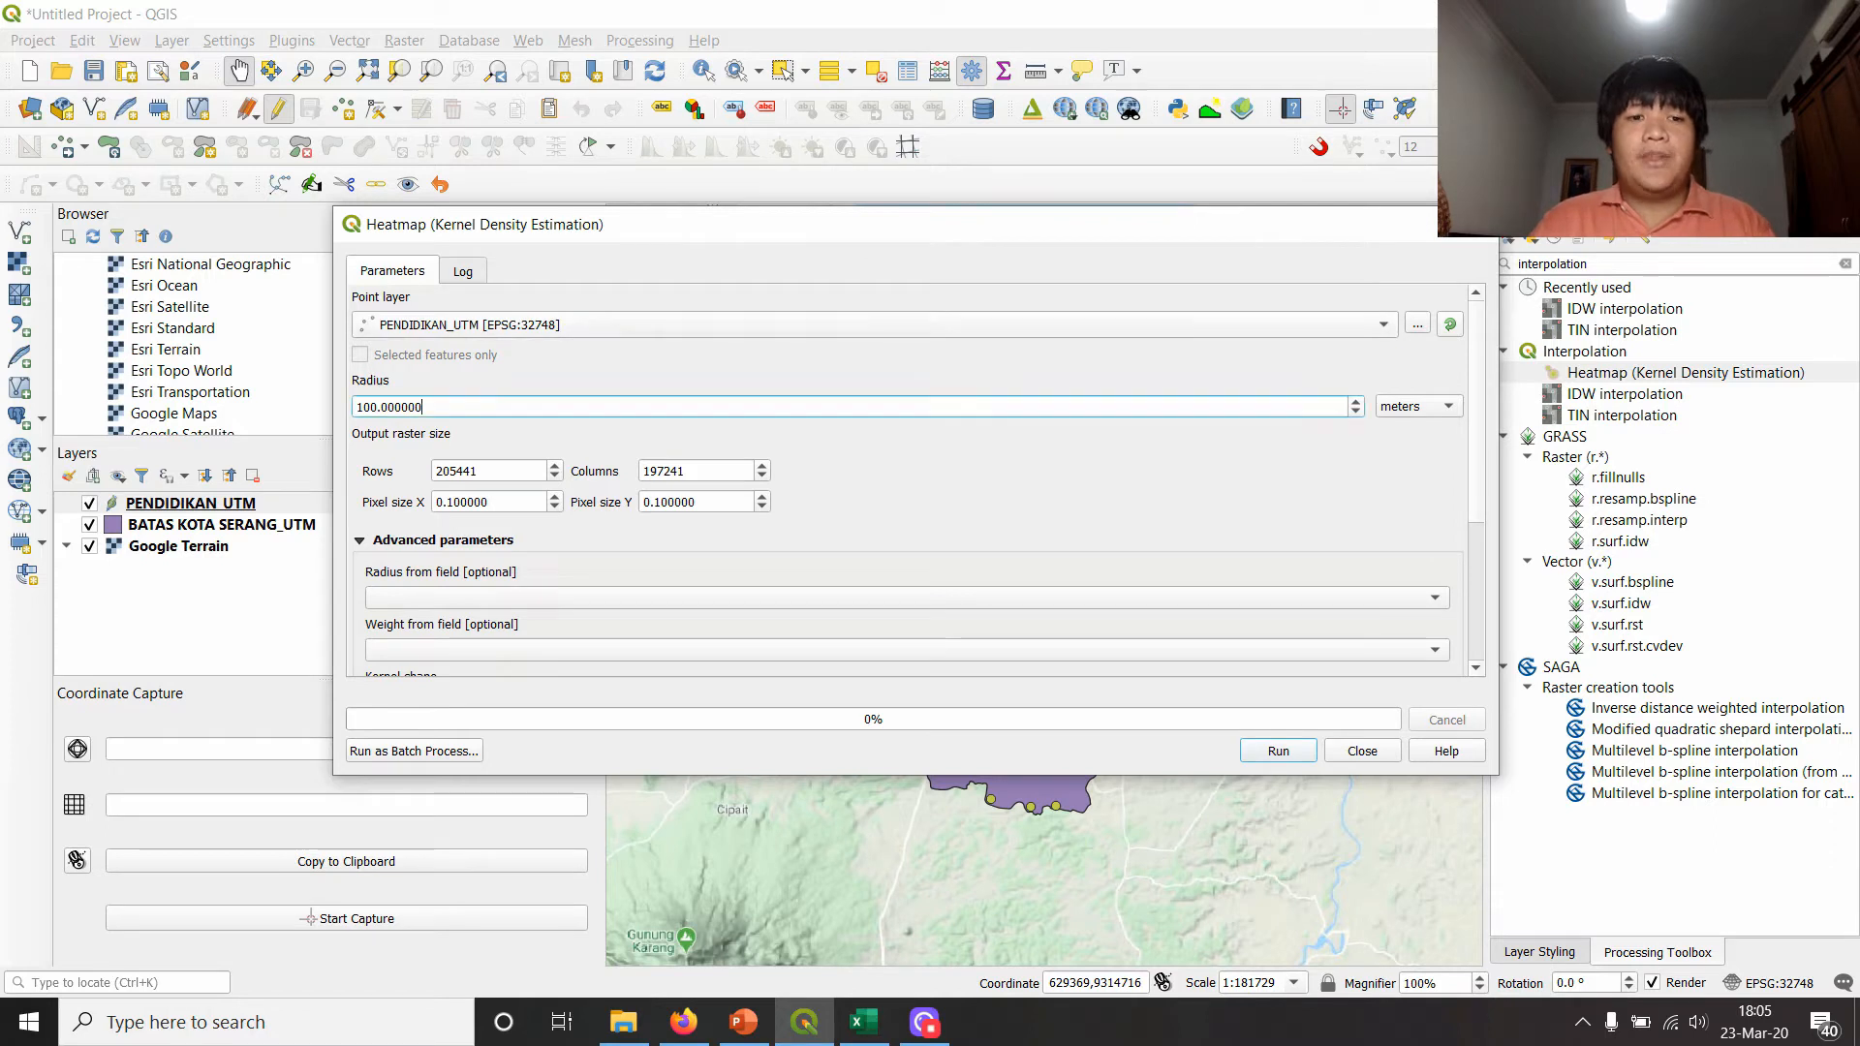
drag(544, 407, 326, 413)
drag(586, 225, 613, 208)
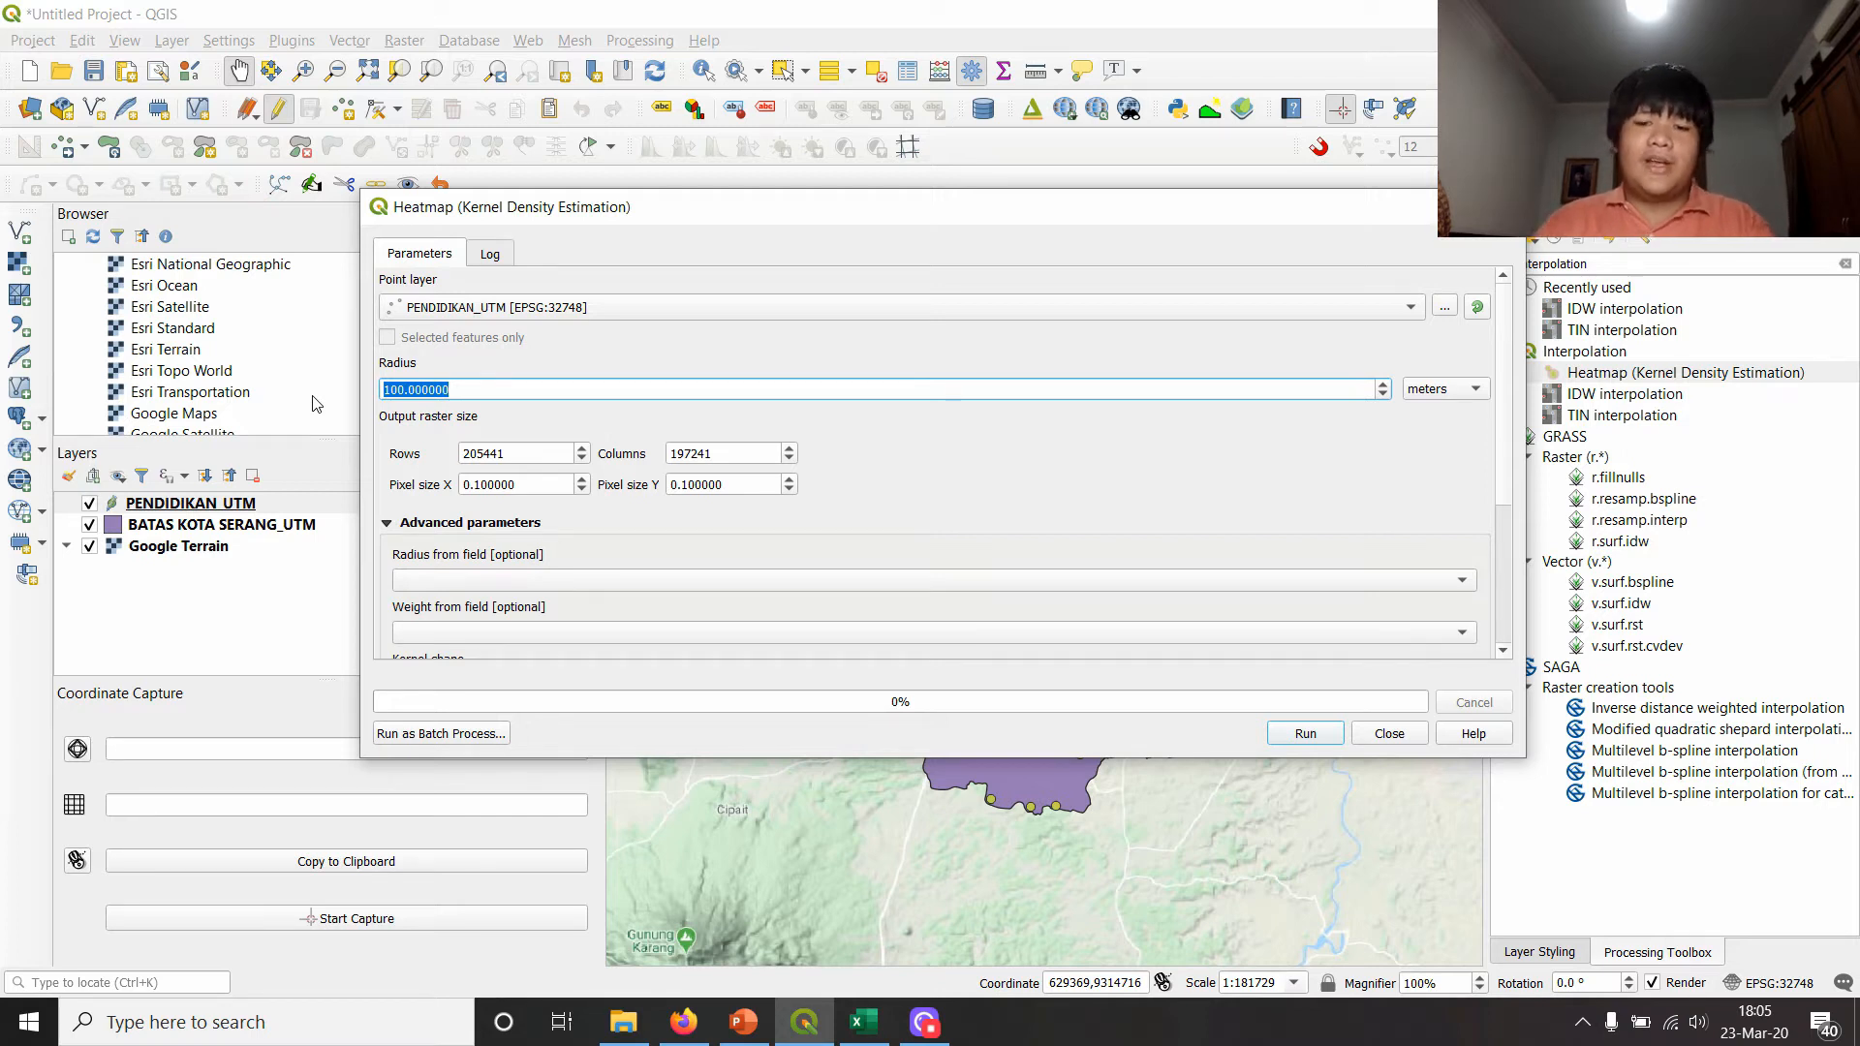
text(2000)
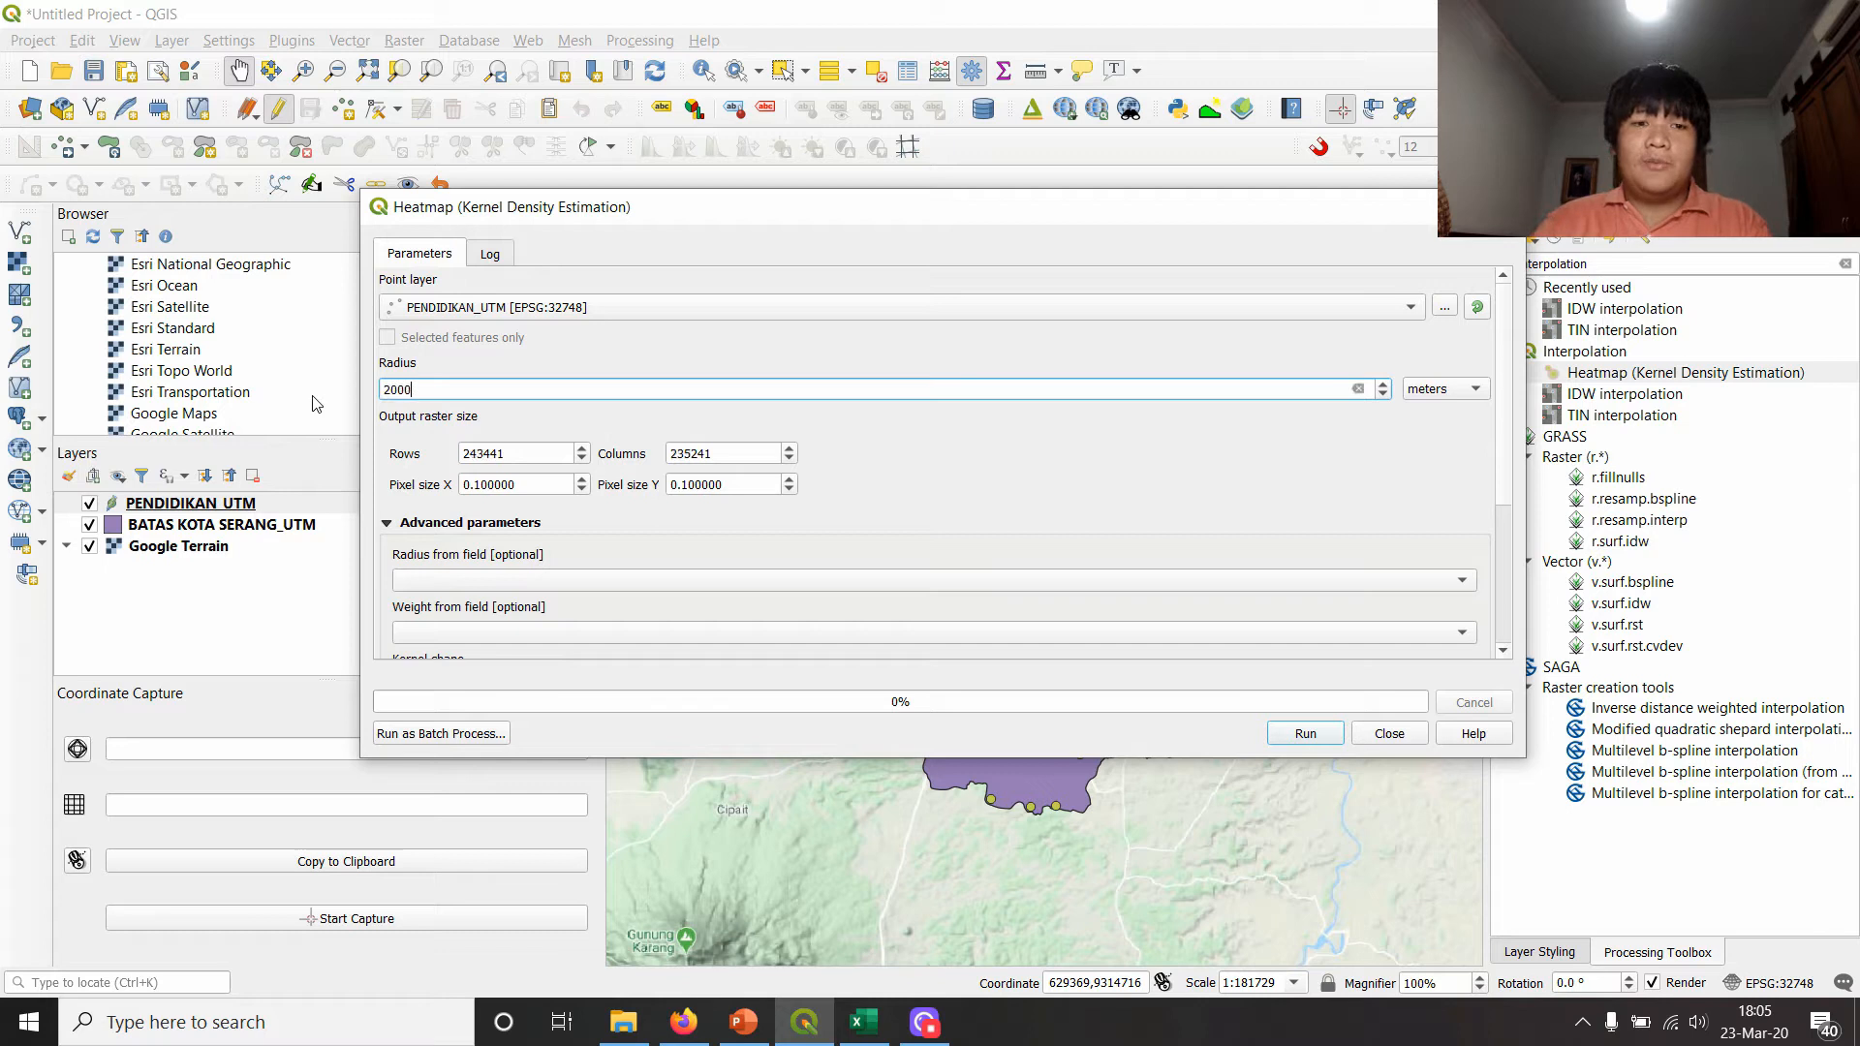
click(1102, 399)
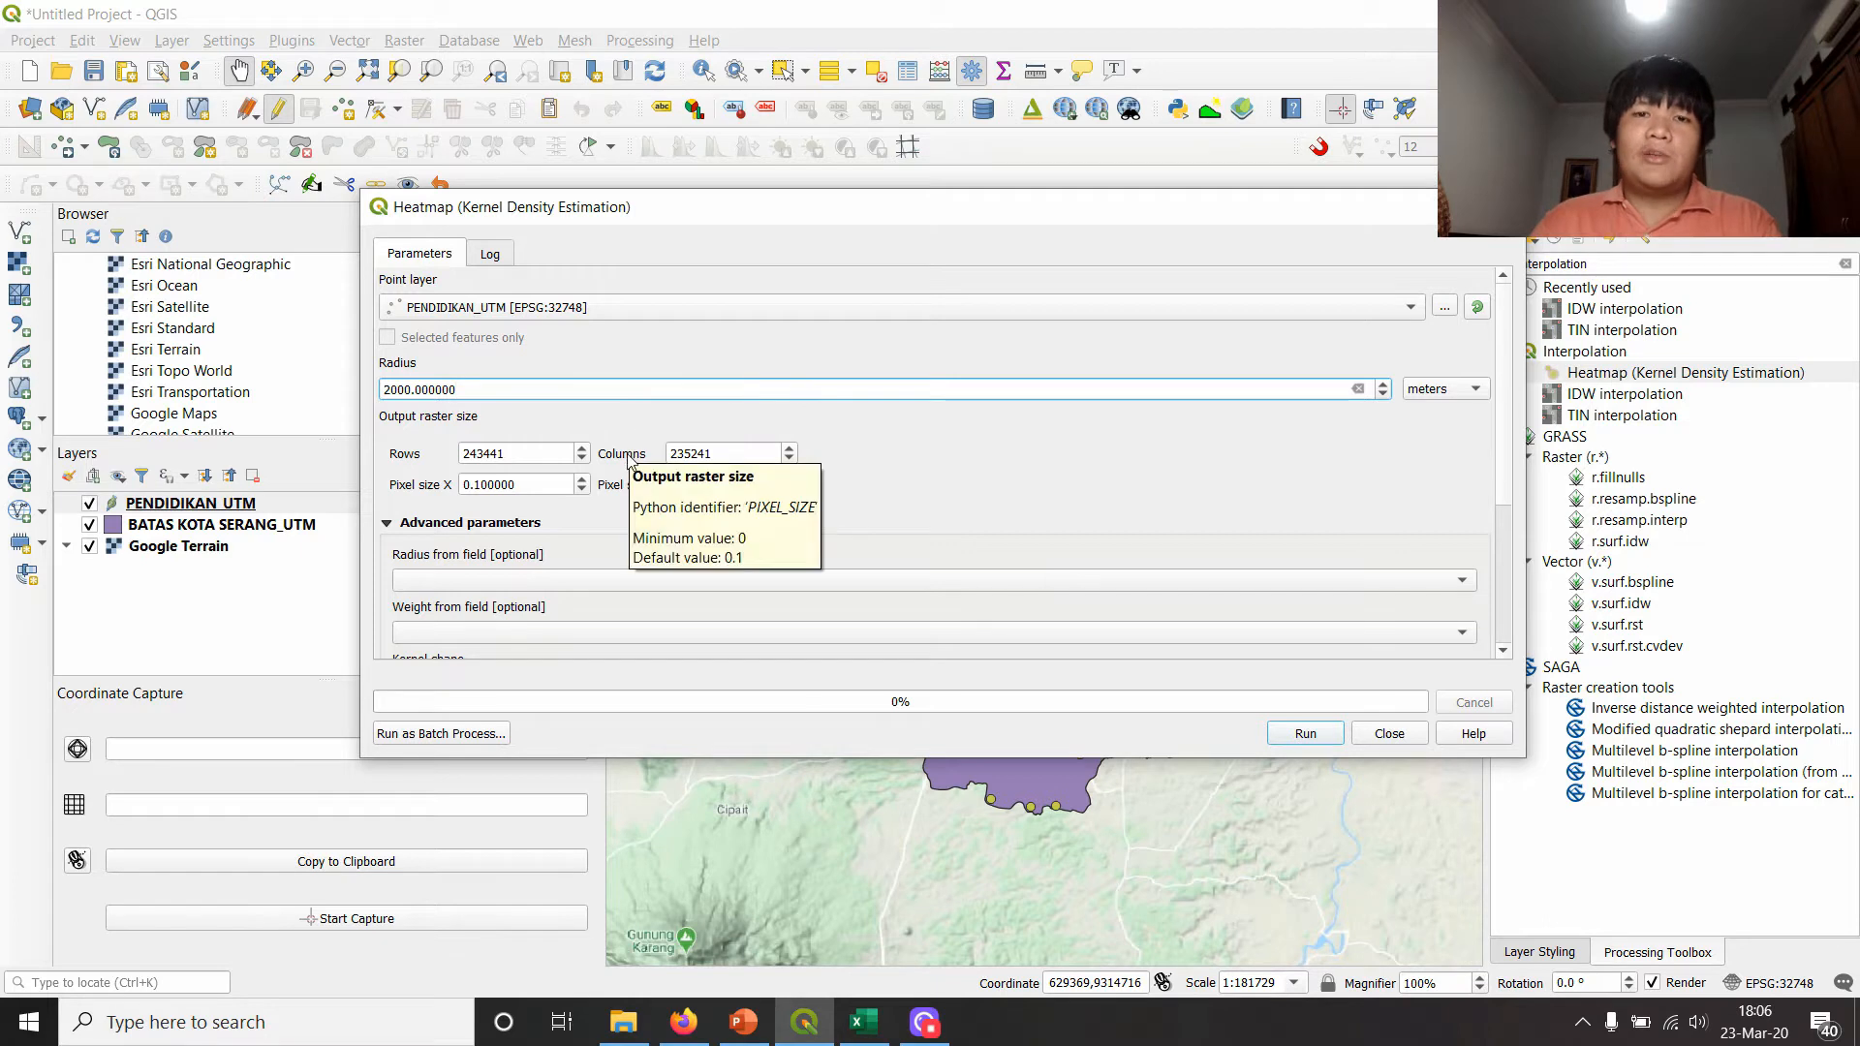
- Set the heatmap's output raster pixel size to 100 in both X and Y
click(539, 487)
key(ctrl+a)
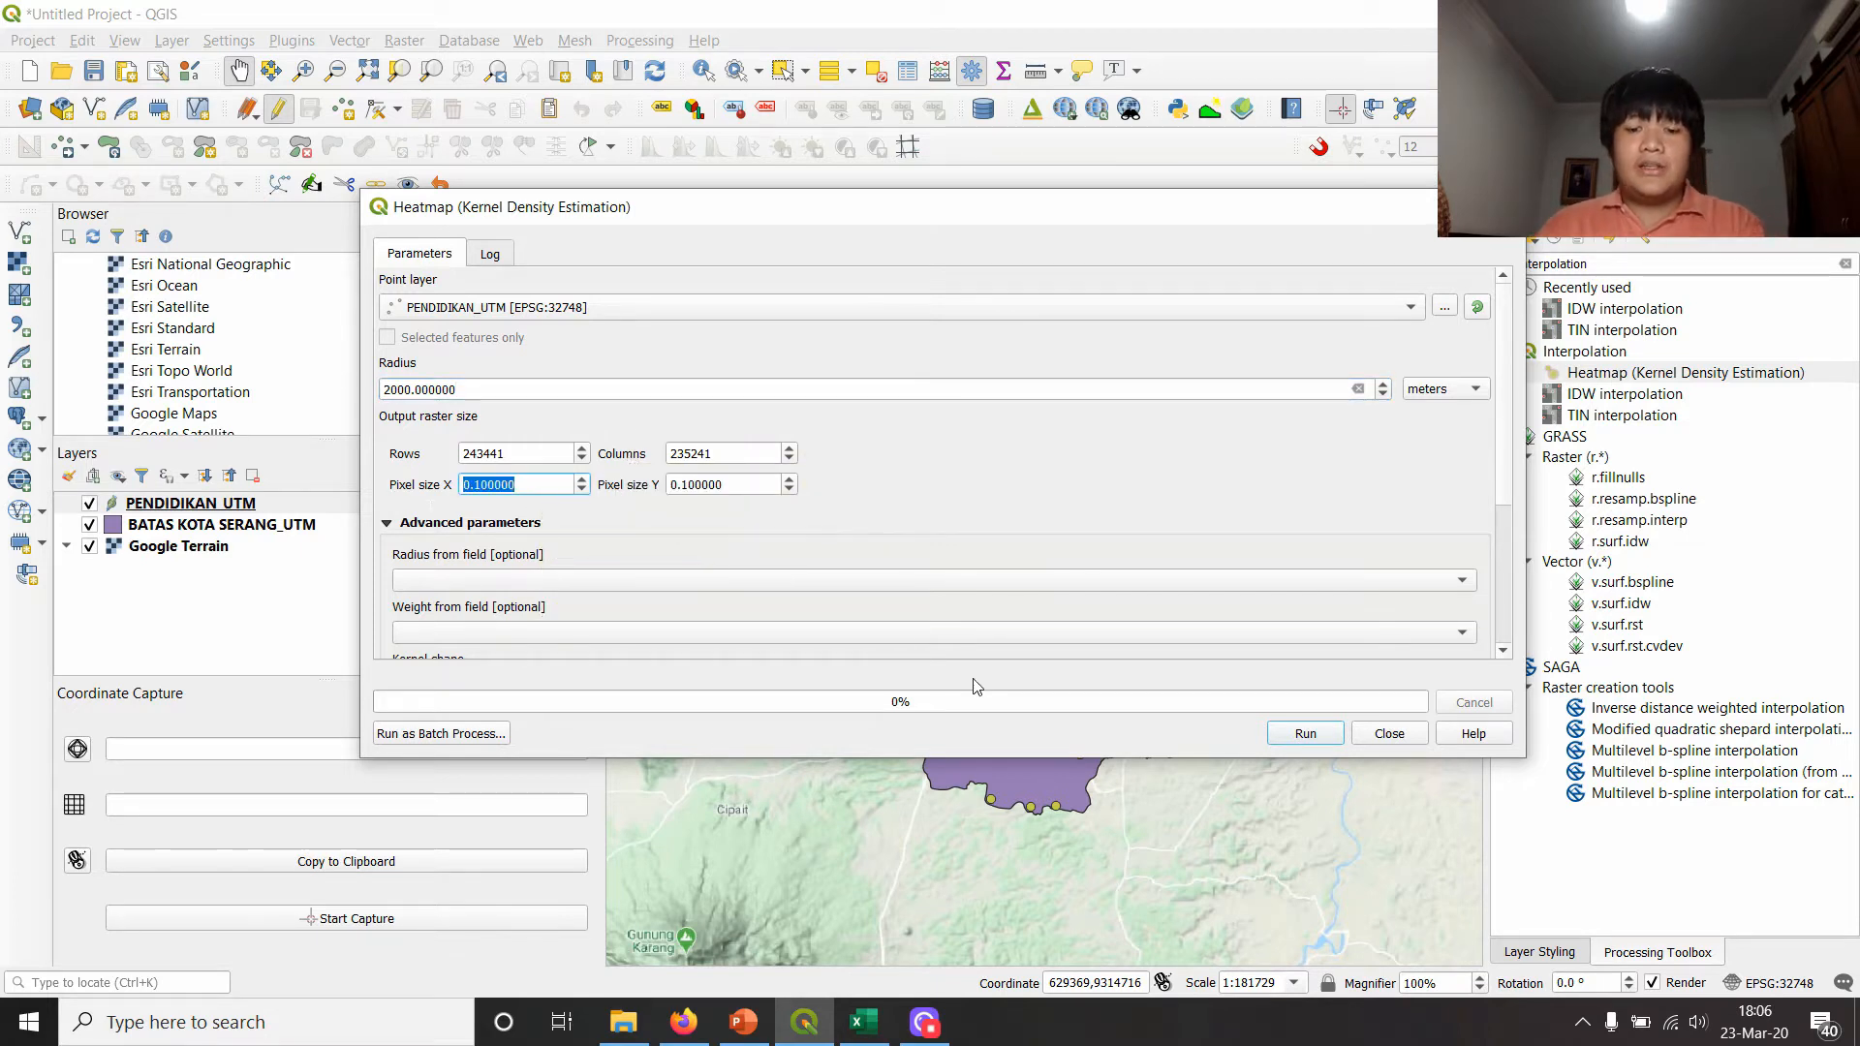
text(100)
key(Tab)
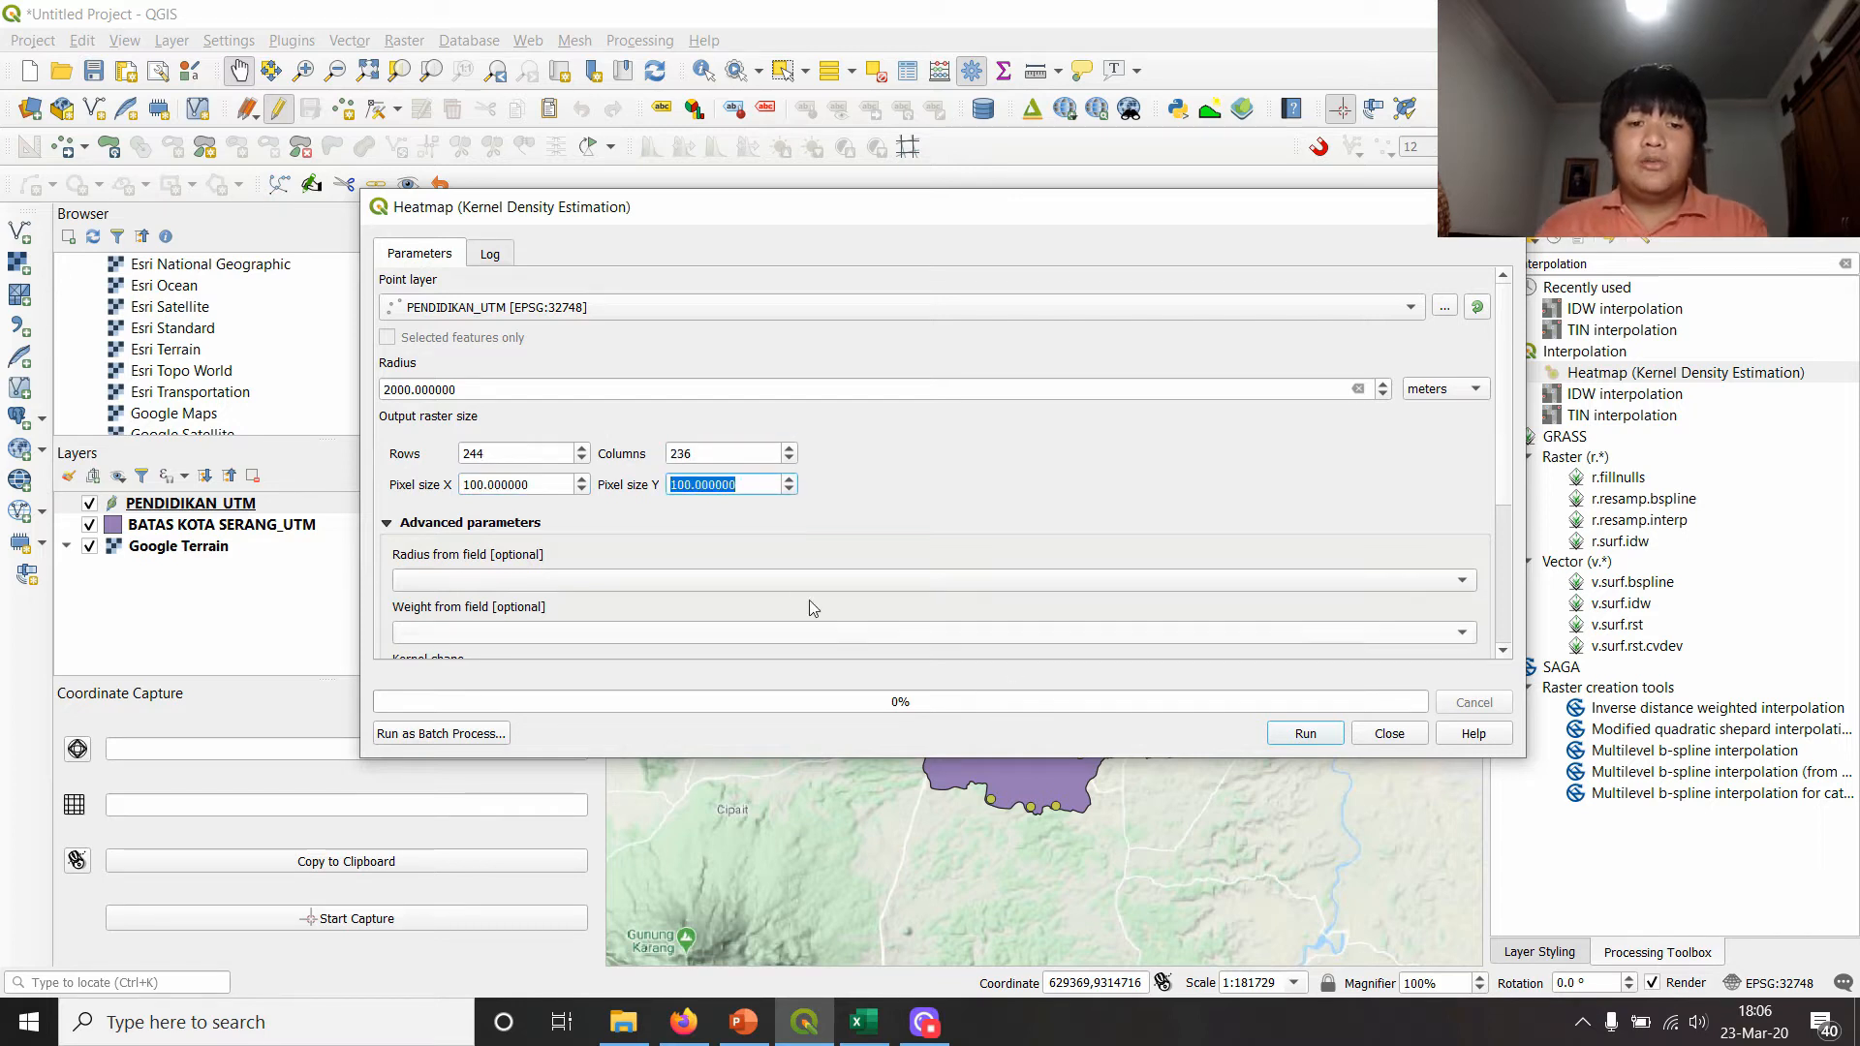
click(550, 482)
click(755, 485)
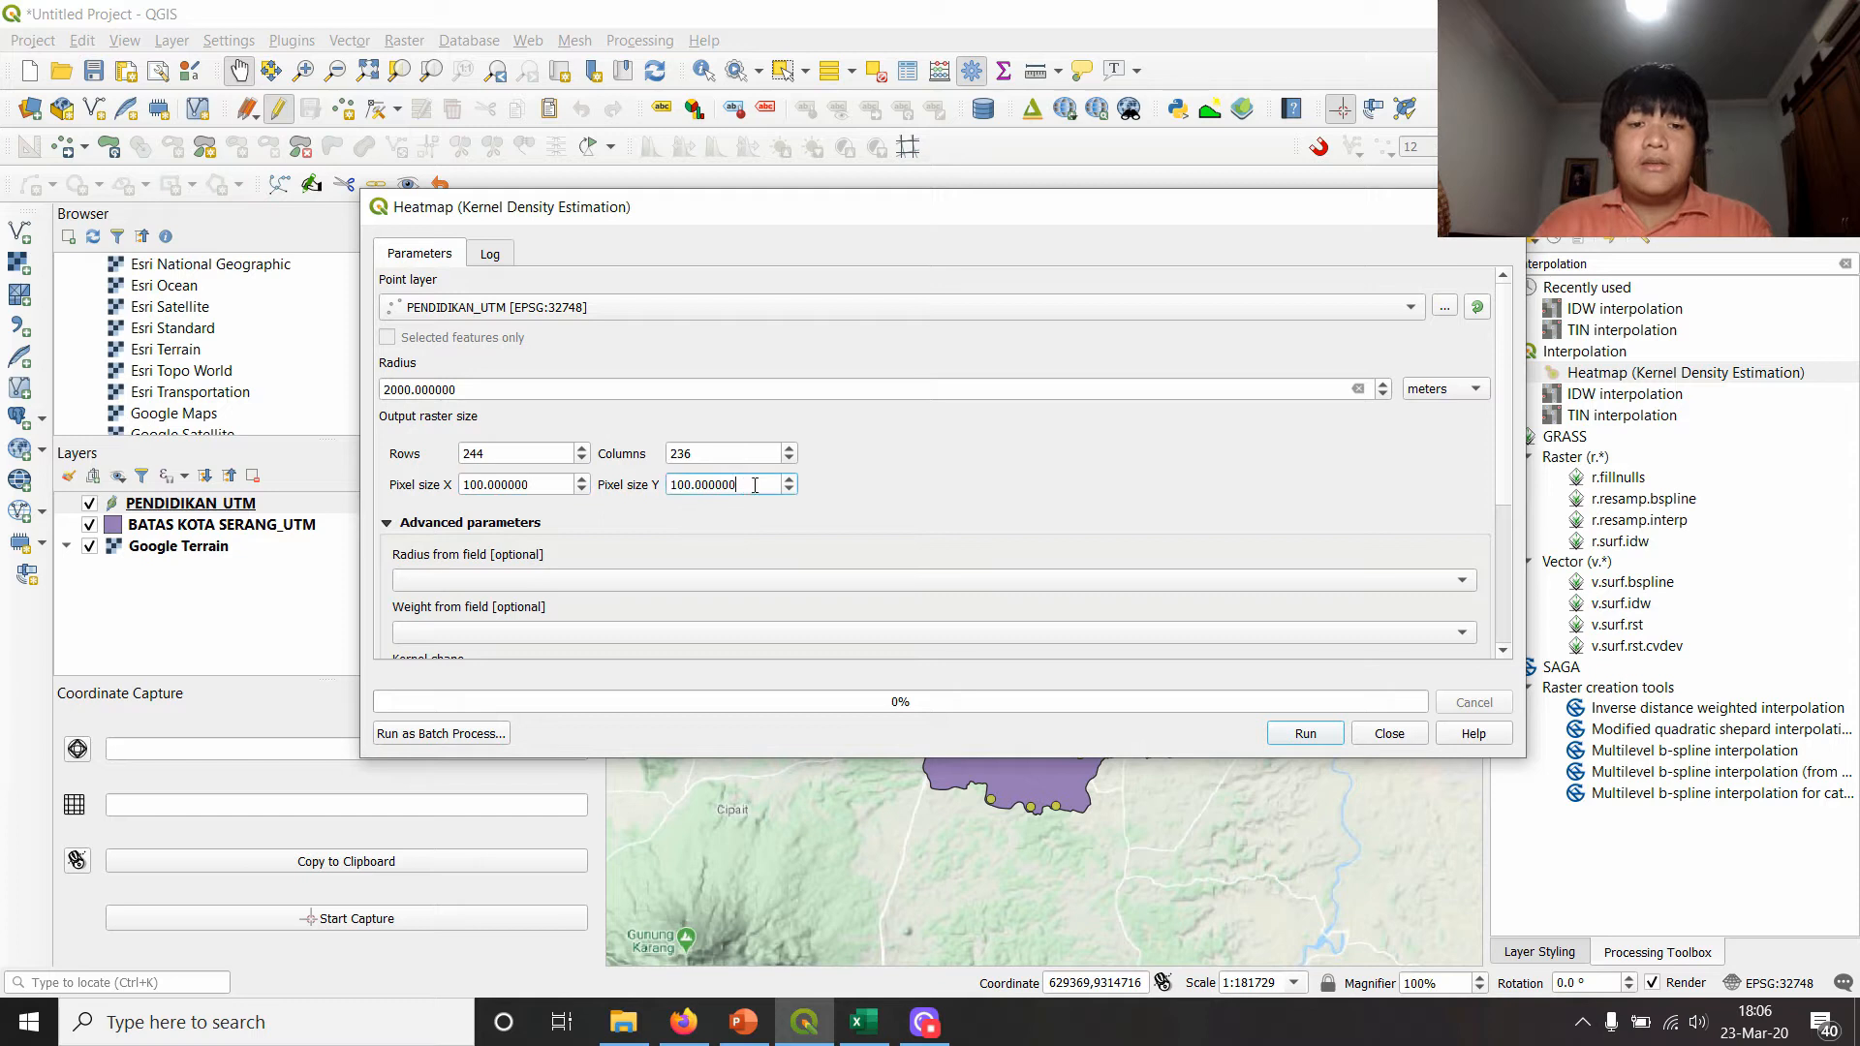
click(908, 477)
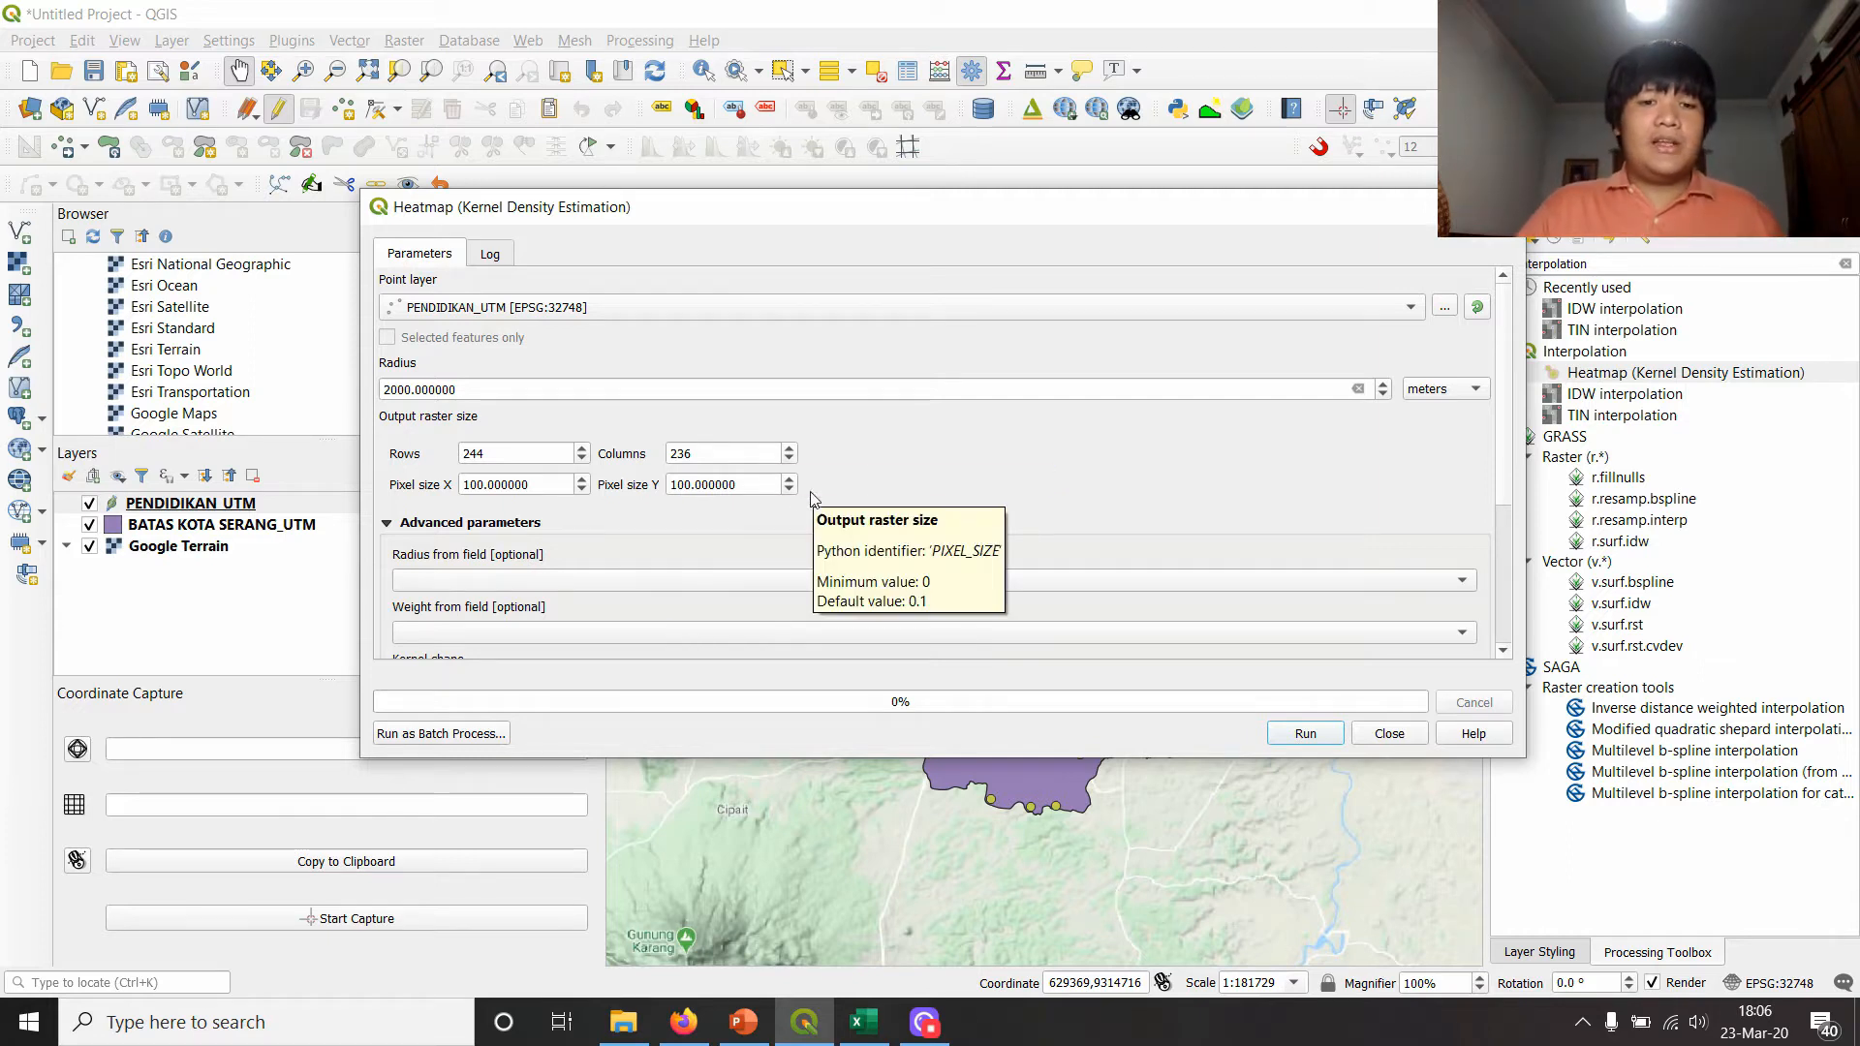
click(735, 482)
click(744, 457)
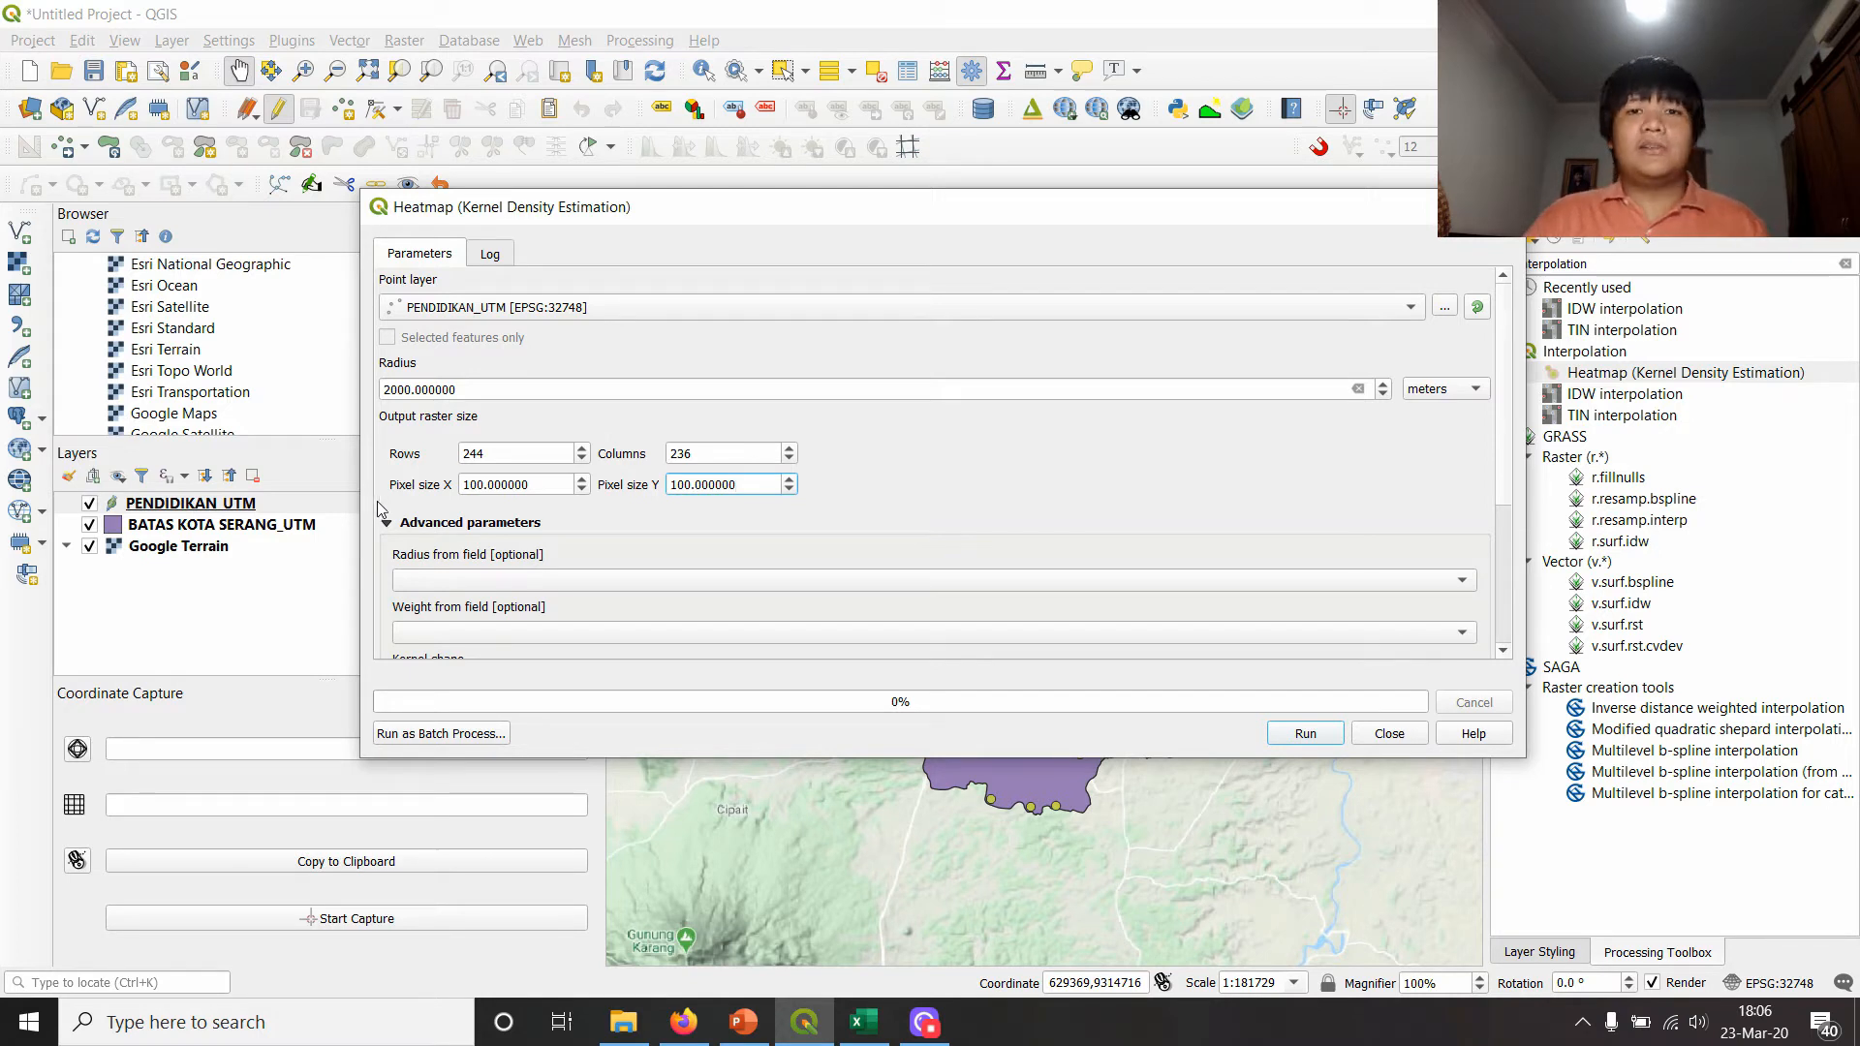
- Choose Quartic as the kernel shape in the heatmap's advanced parameters
scroll(387, 509, down, 3)
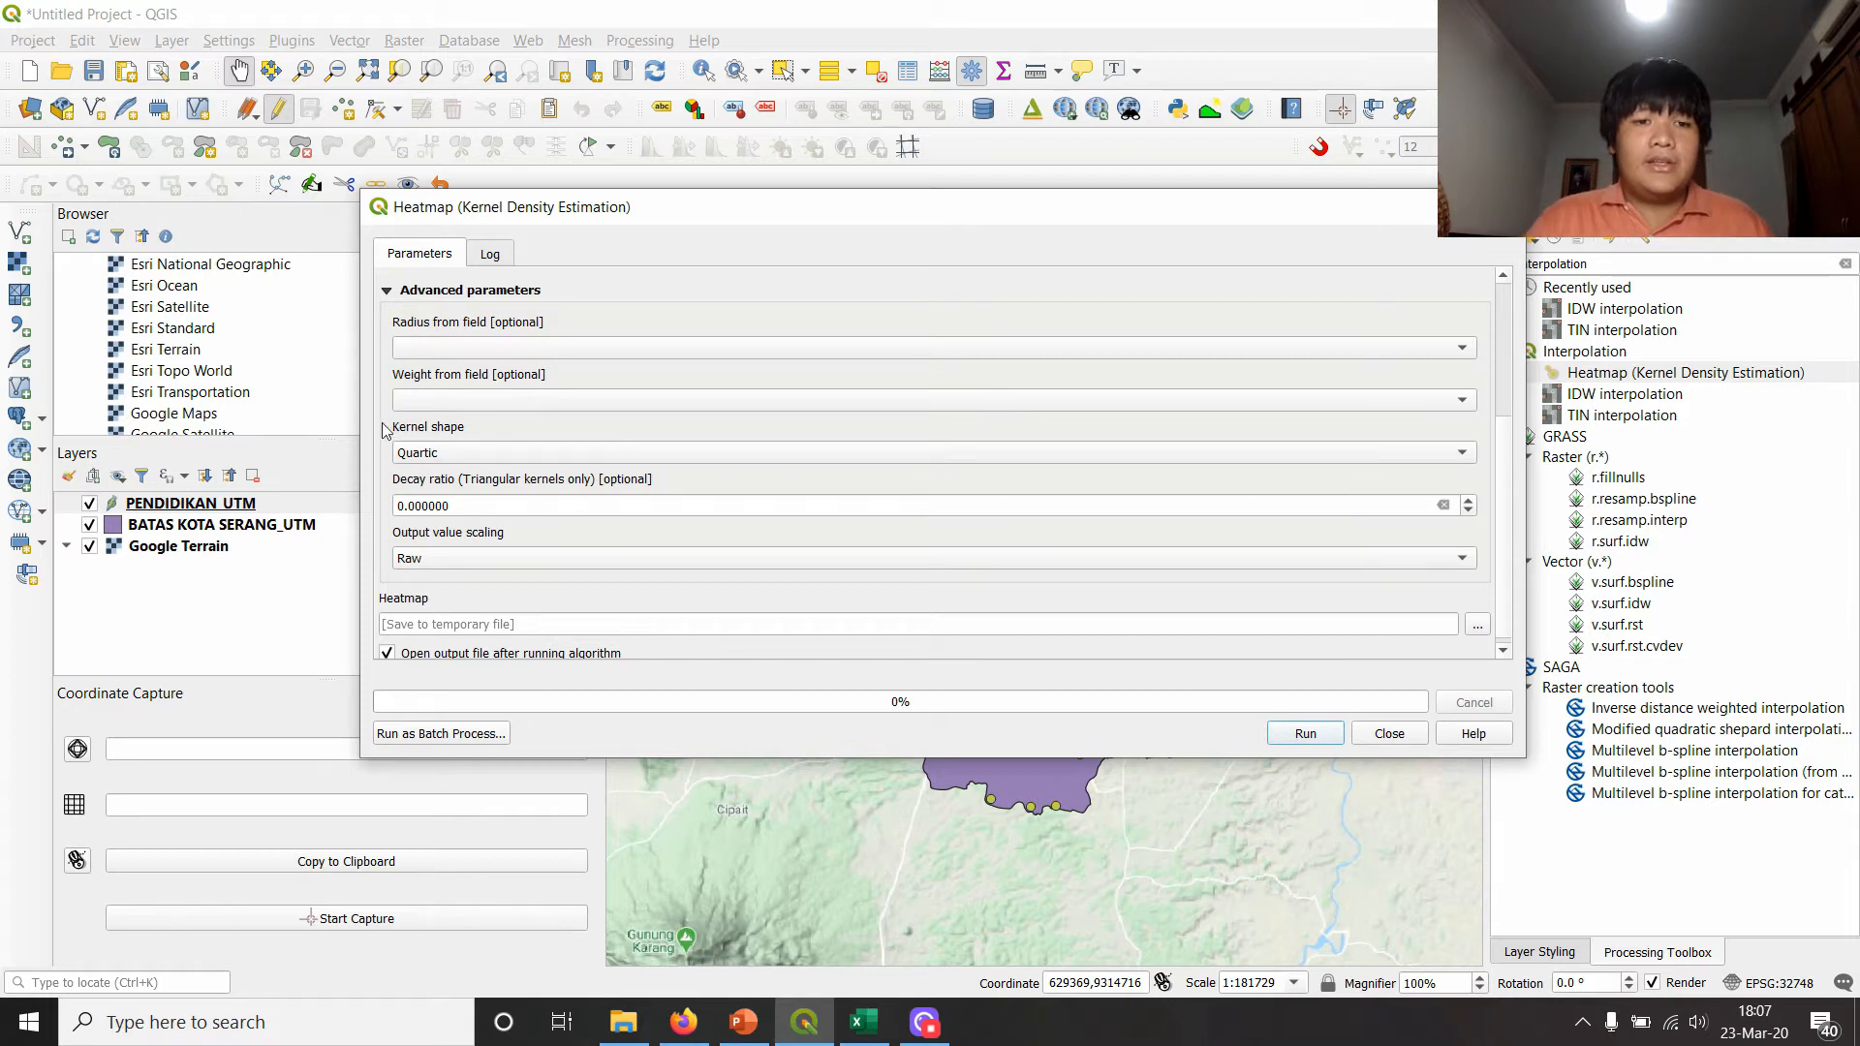
scroll(384, 430, down, 1)
scroll(384, 442, up, 1)
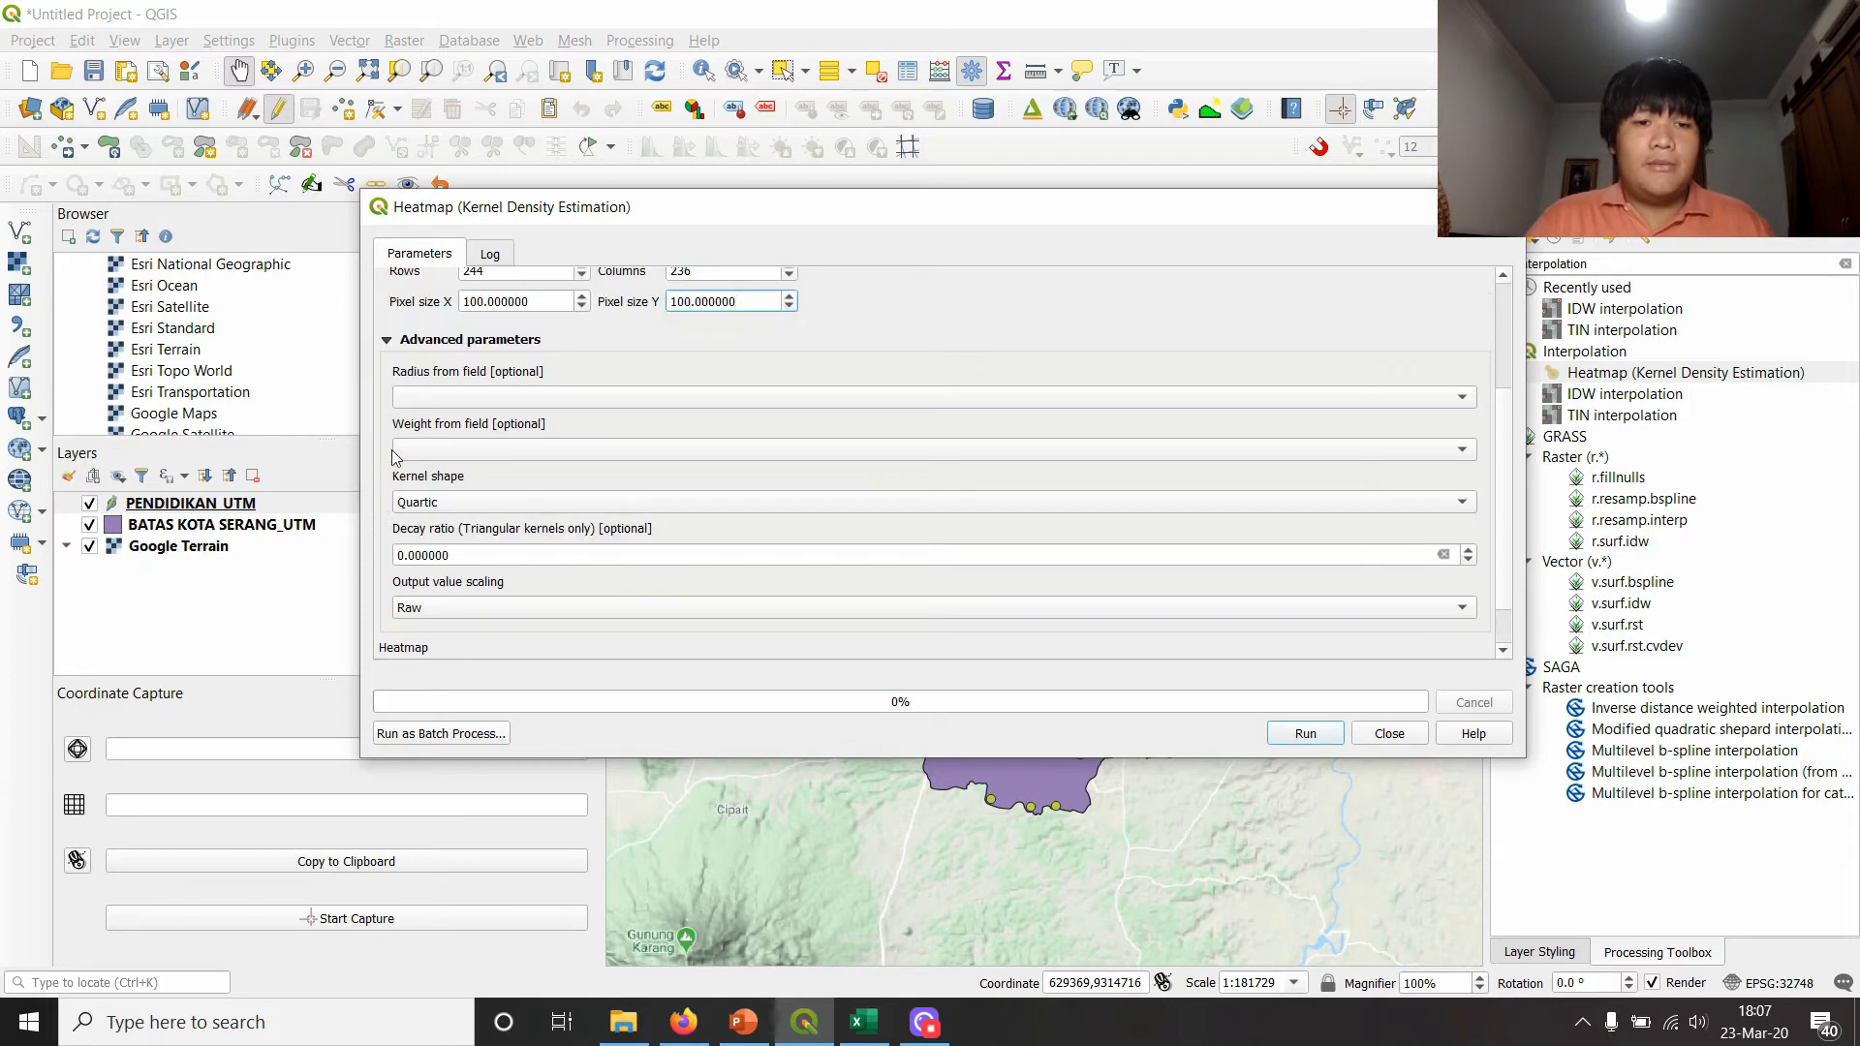
click(426, 508)
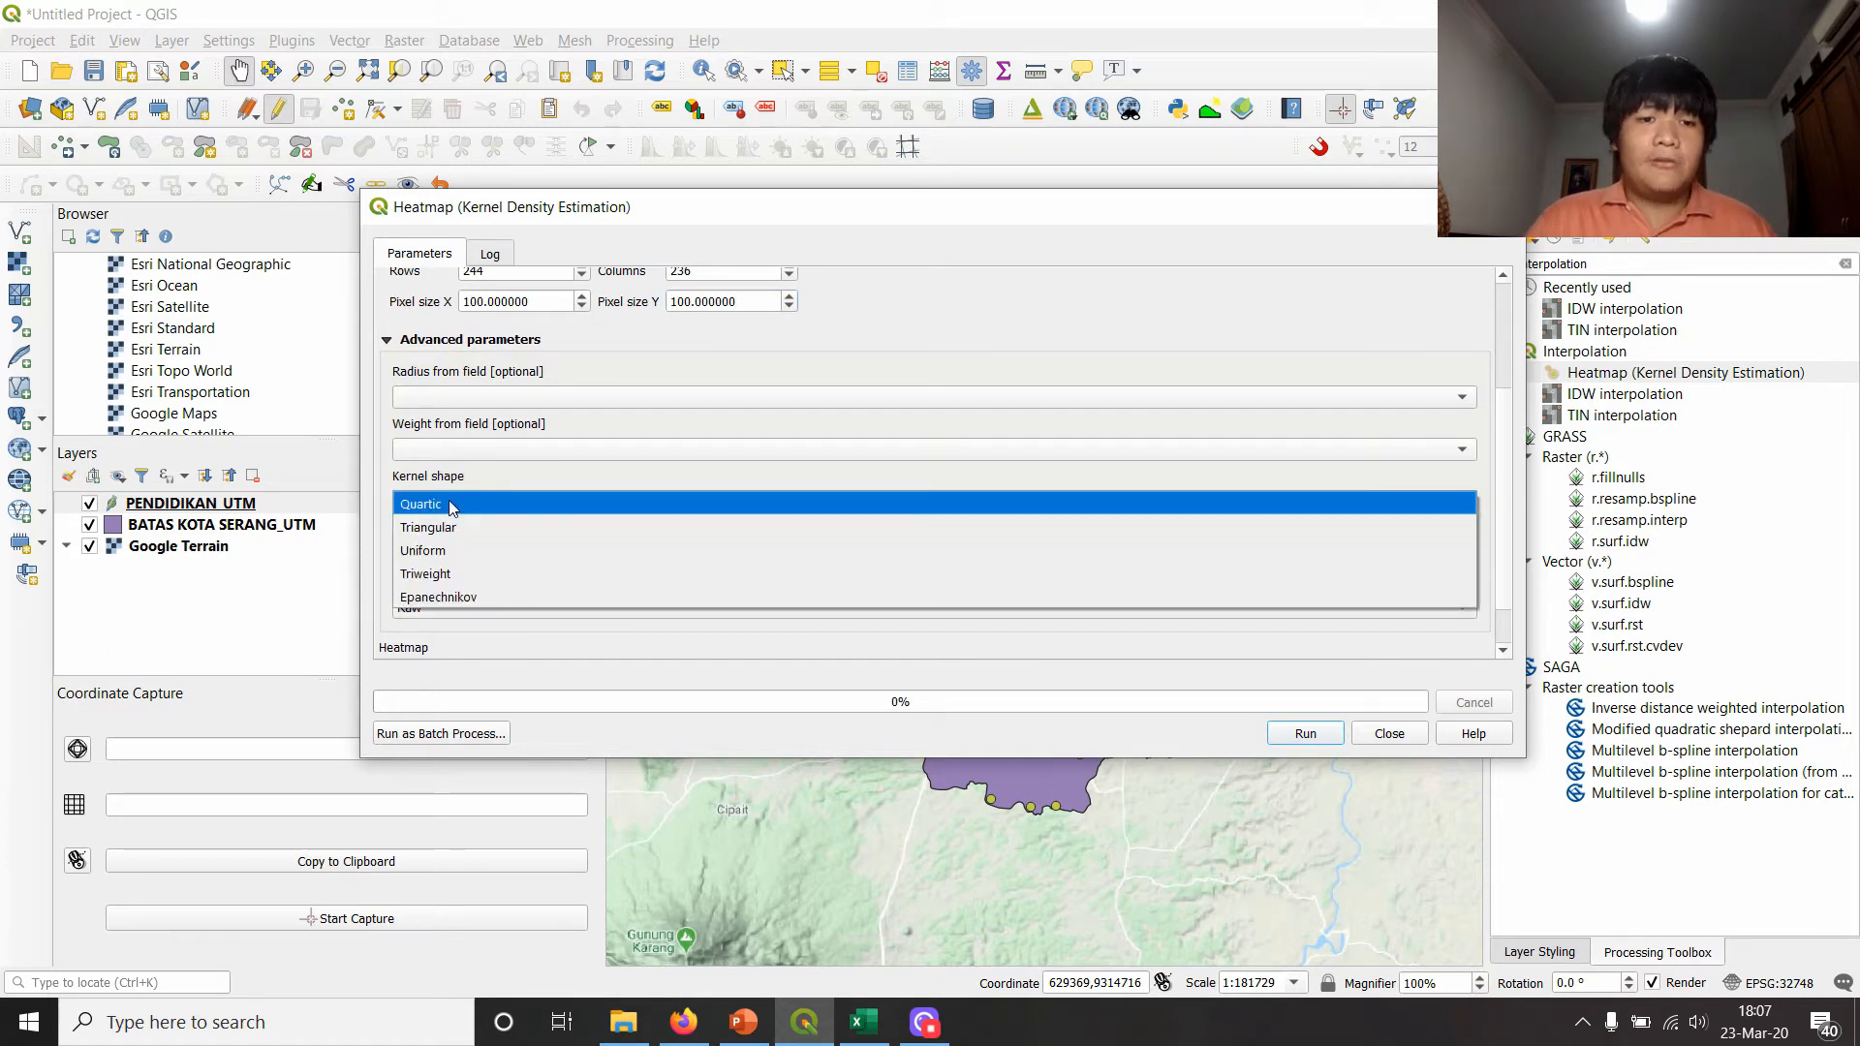
click(448, 503)
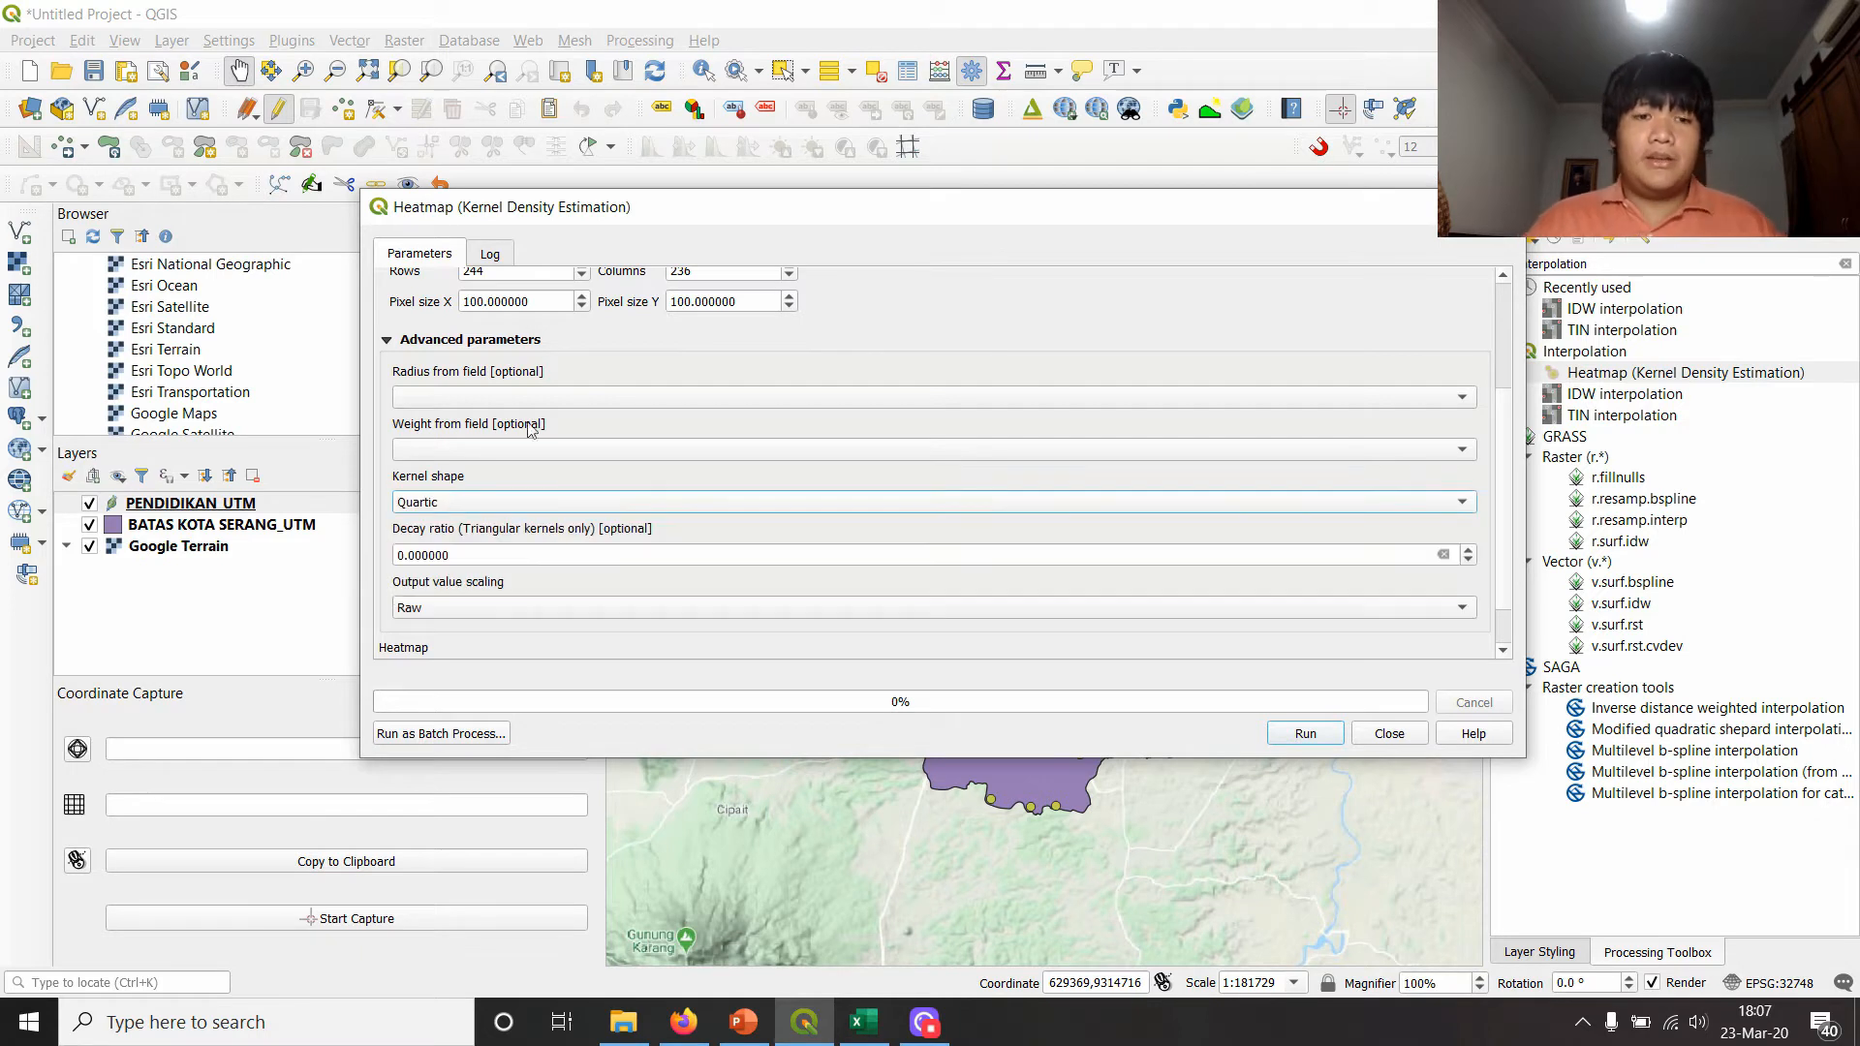
scroll(678, 502, down, 1)
scroll(676, 514, up, 1)
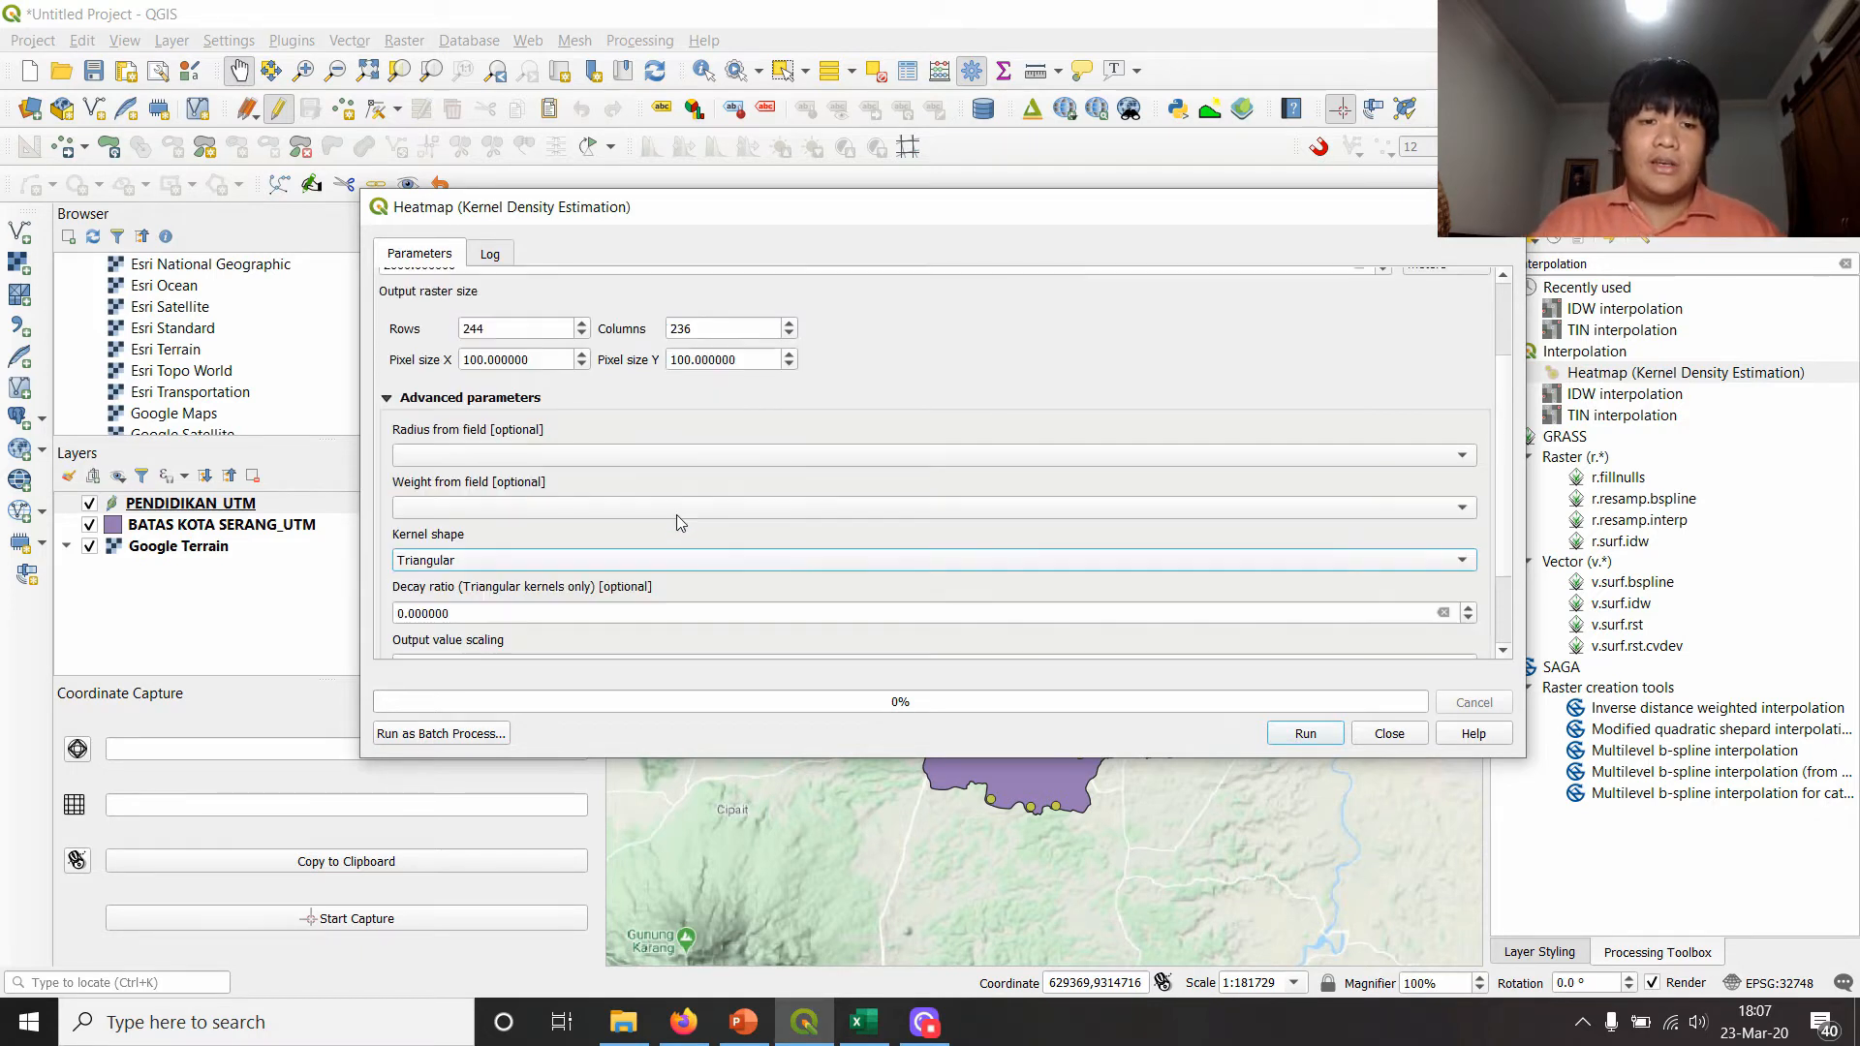
scroll(657, 553, up, 1)
click(620, 620)
click(600, 603)
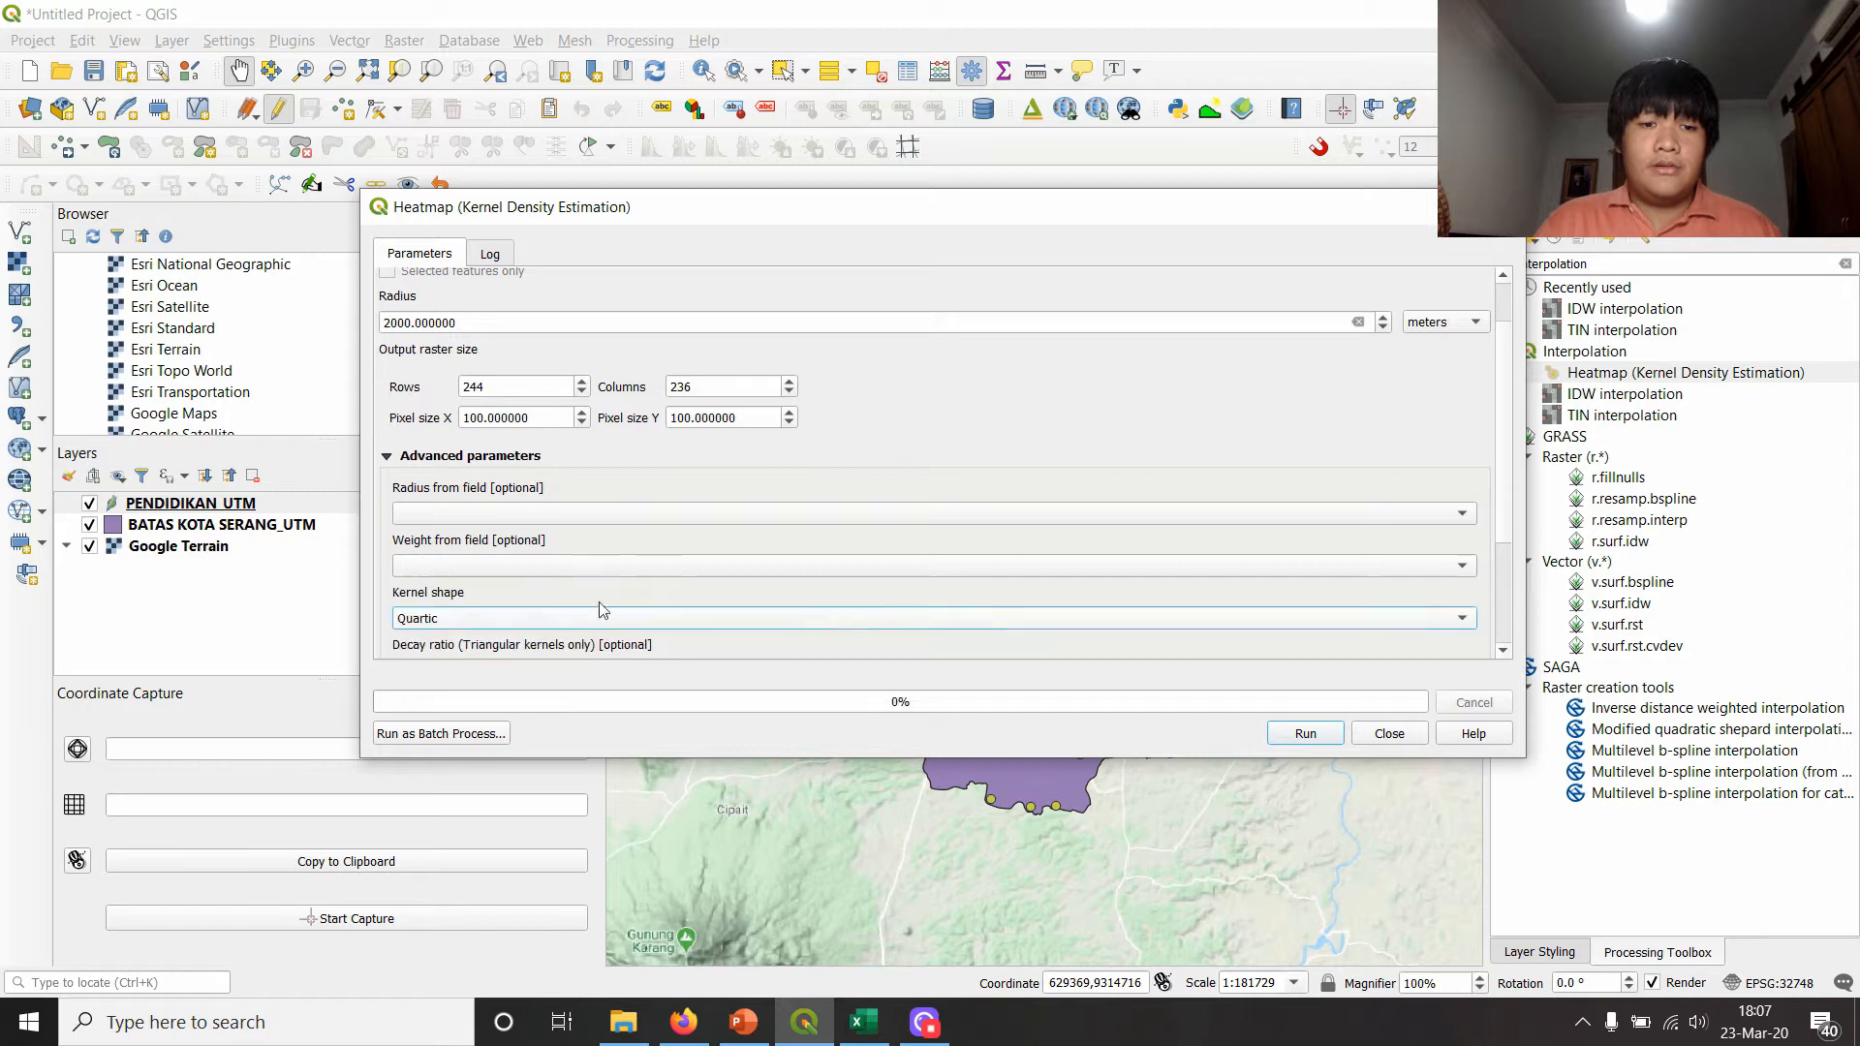
- Run the Kernel Density Estimation with a temporary output file and close its dialog
scroll(389, 608, down, 3)
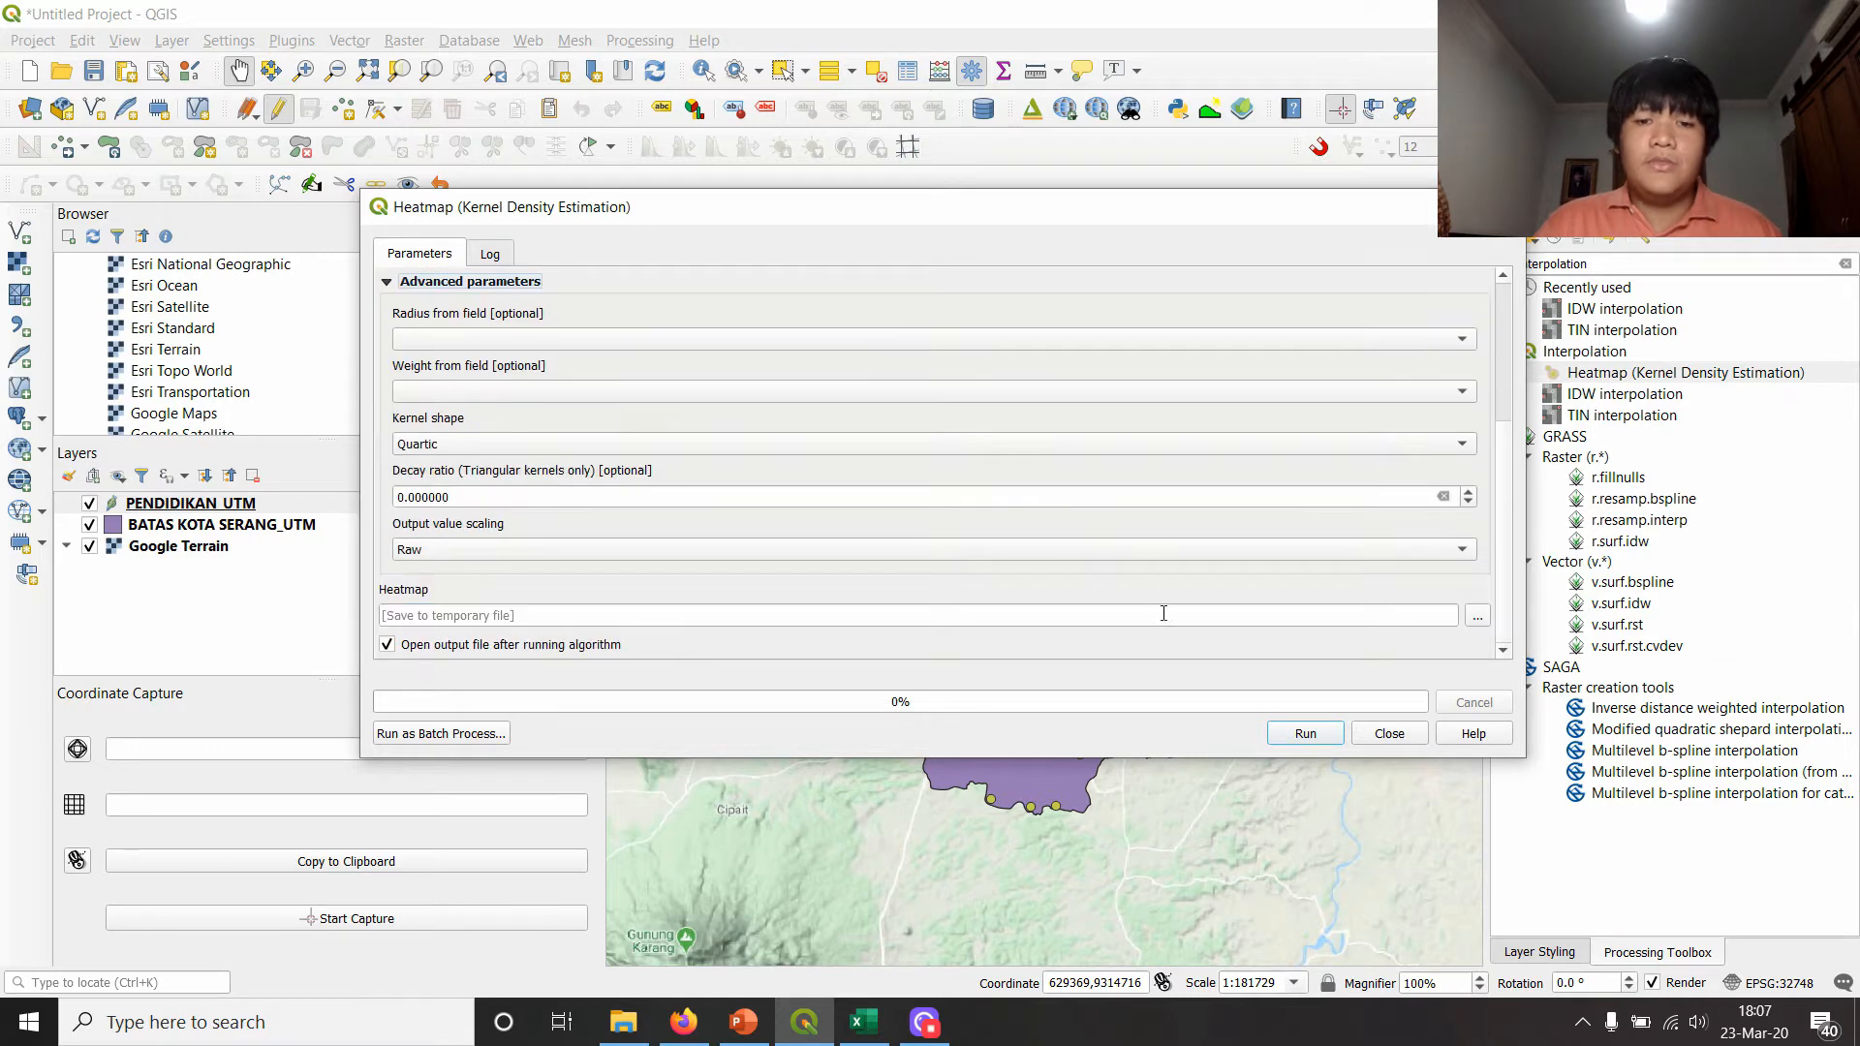
click(1477, 617)
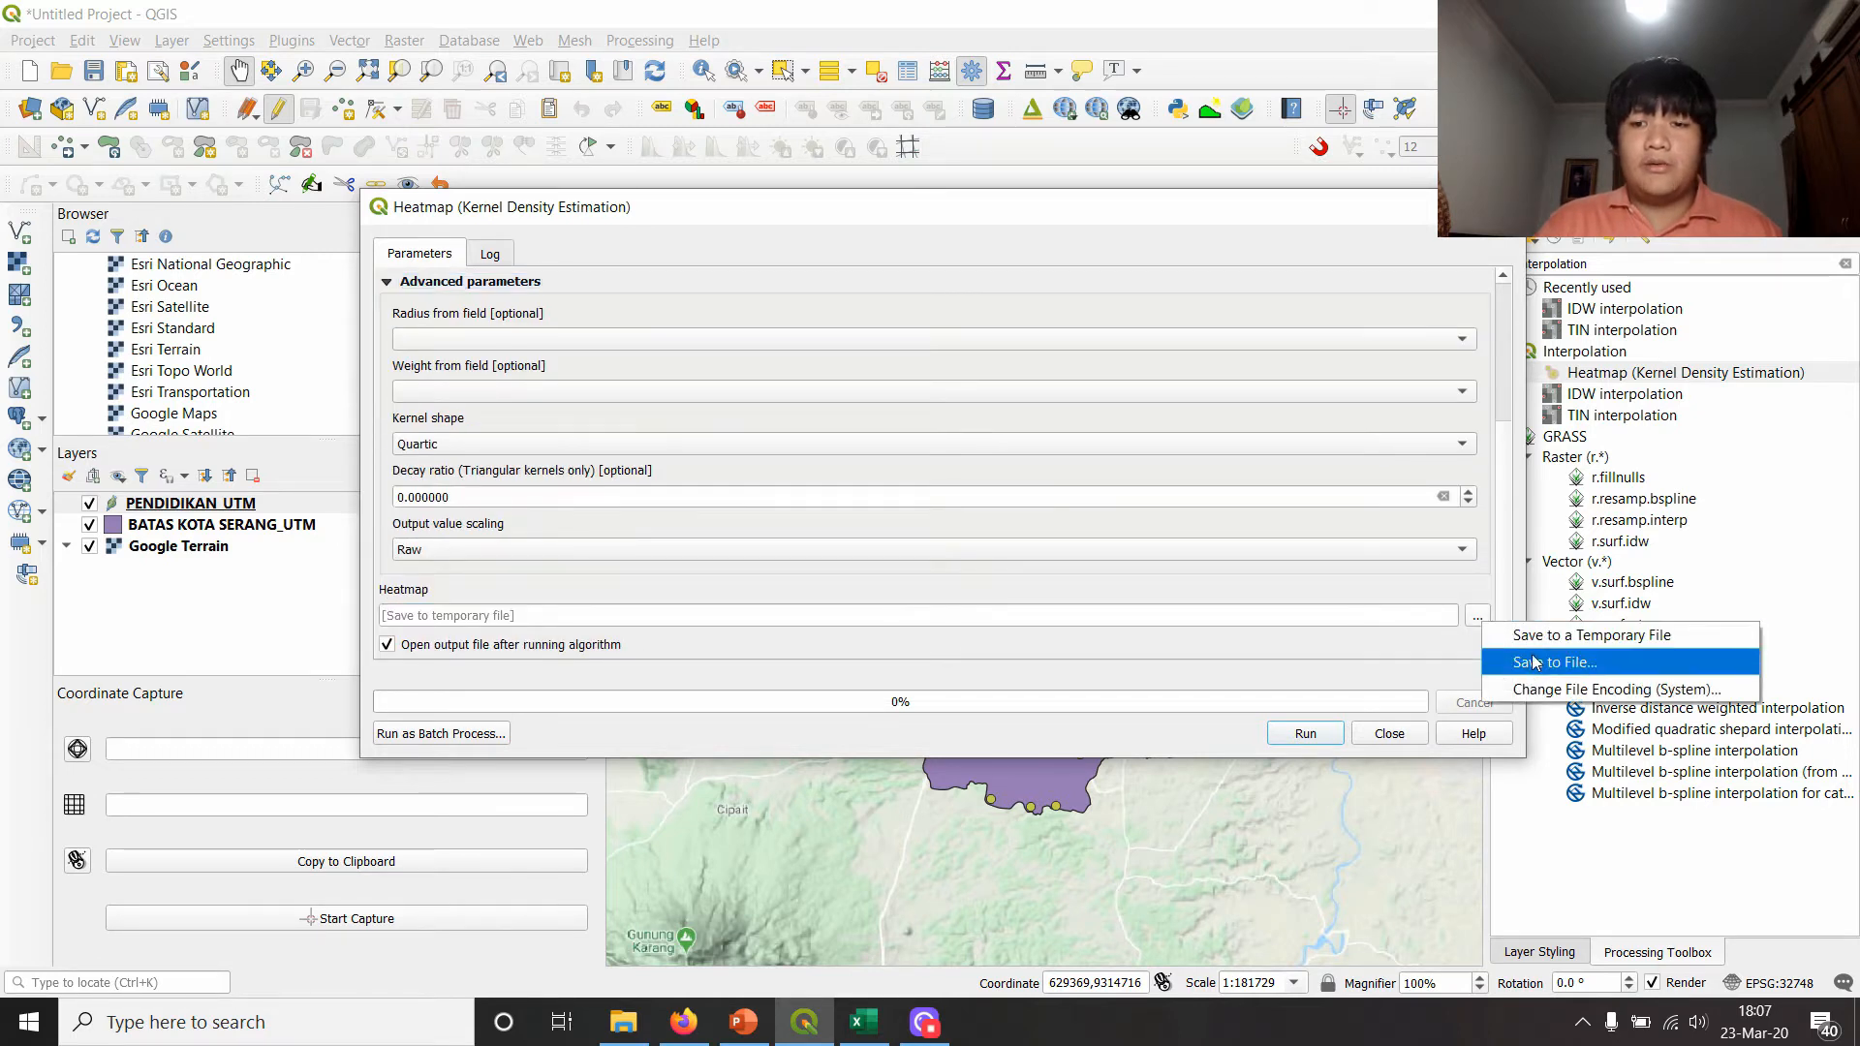
click(1381, 658)
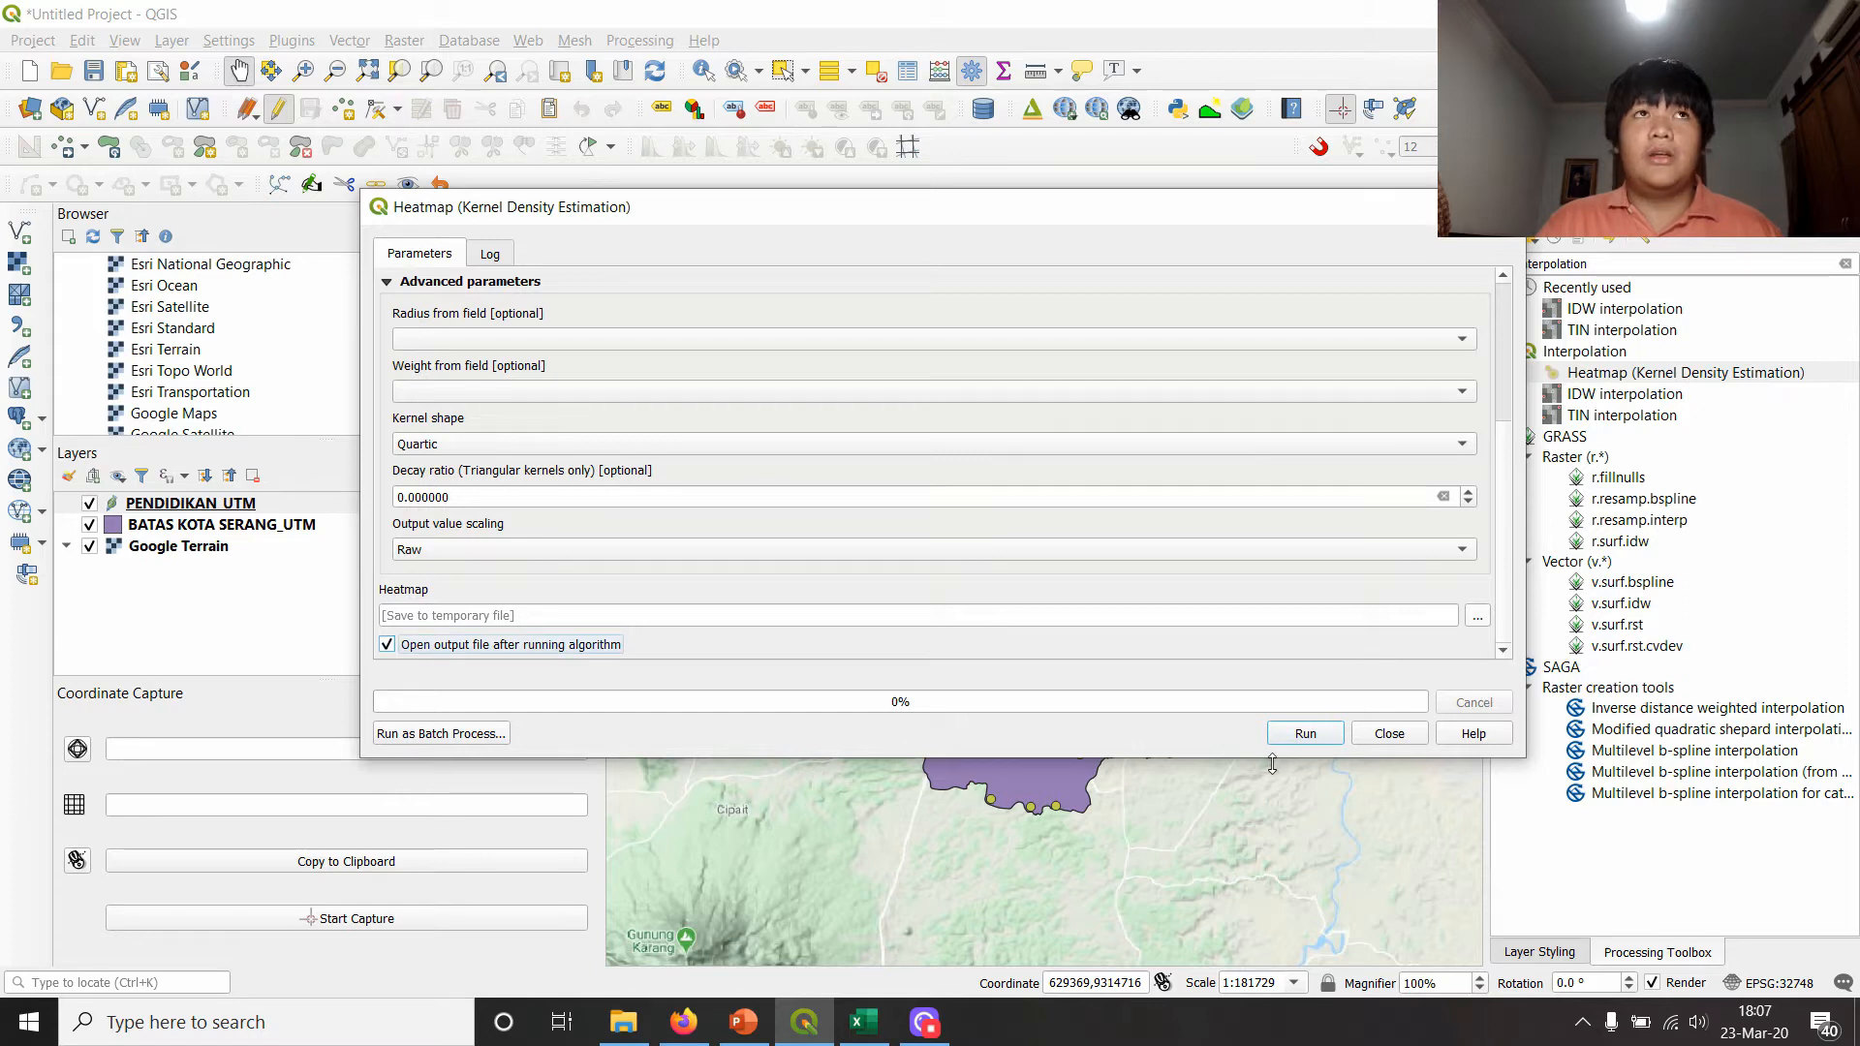
click(586, 625)
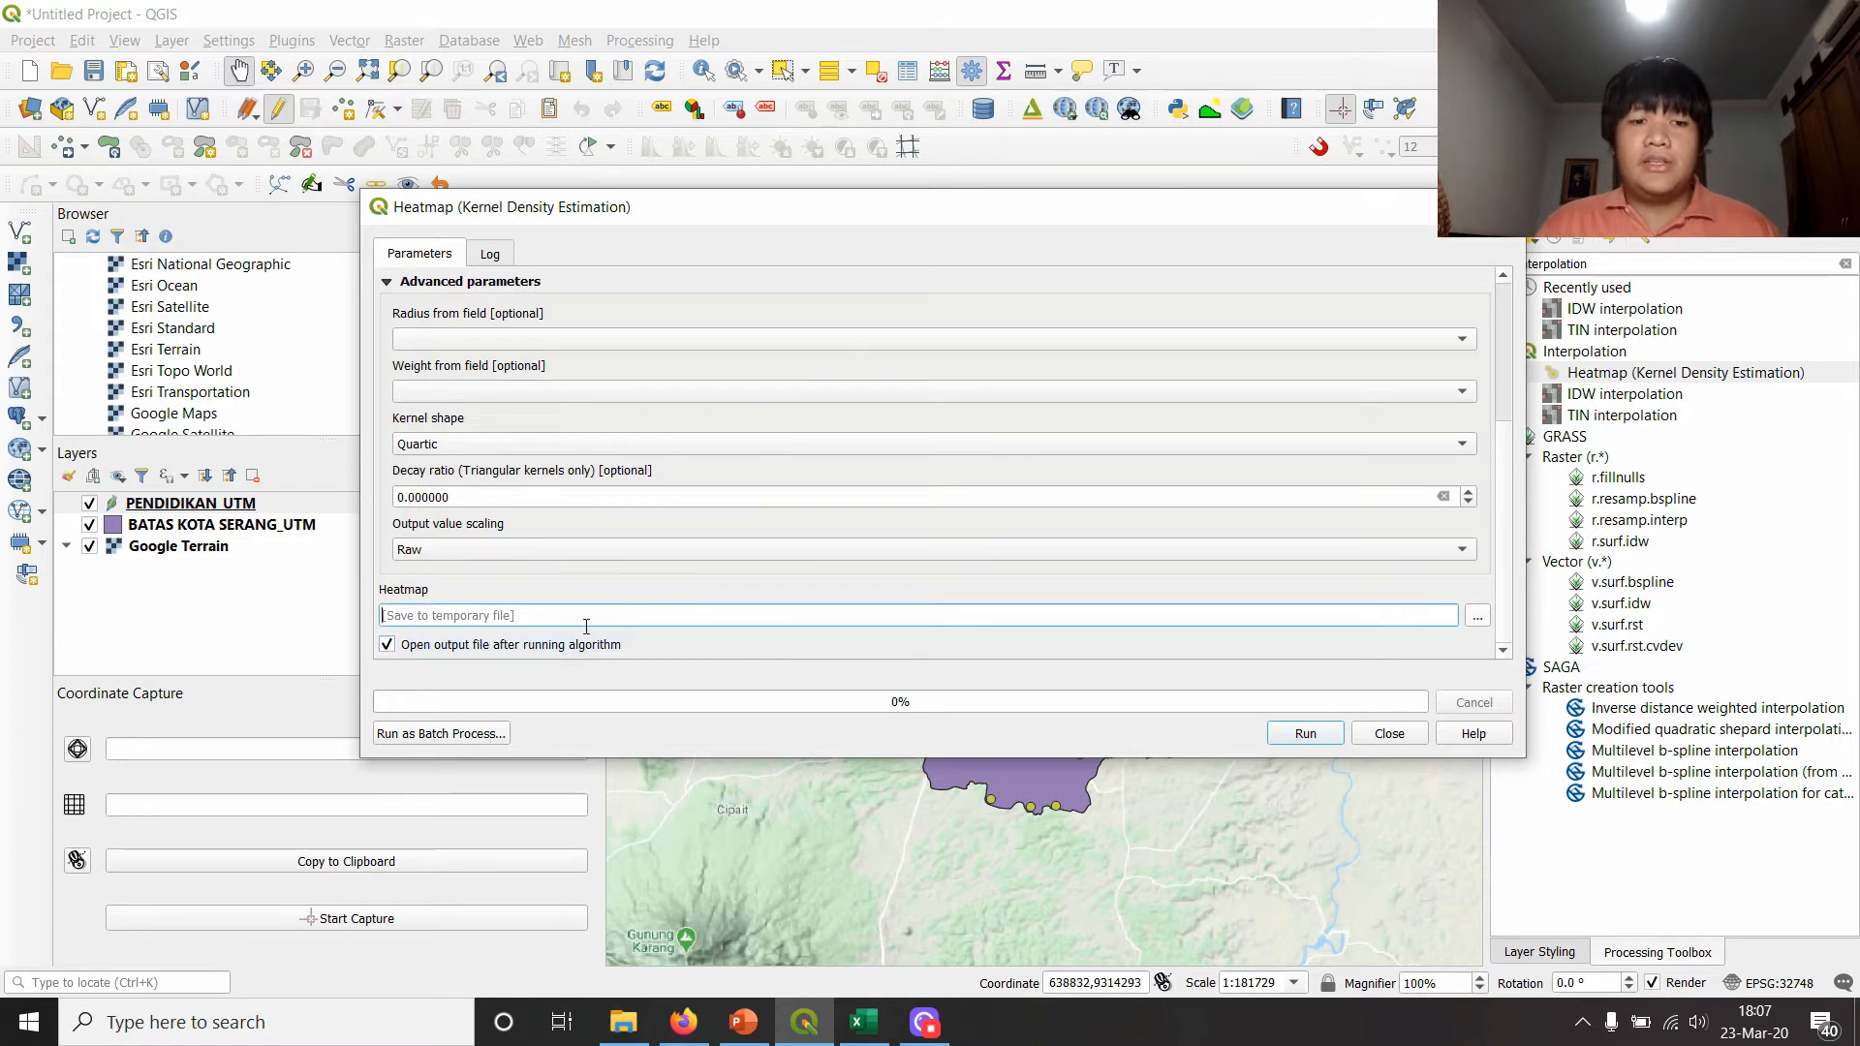
click(1298, 734)
click(1385, 727)
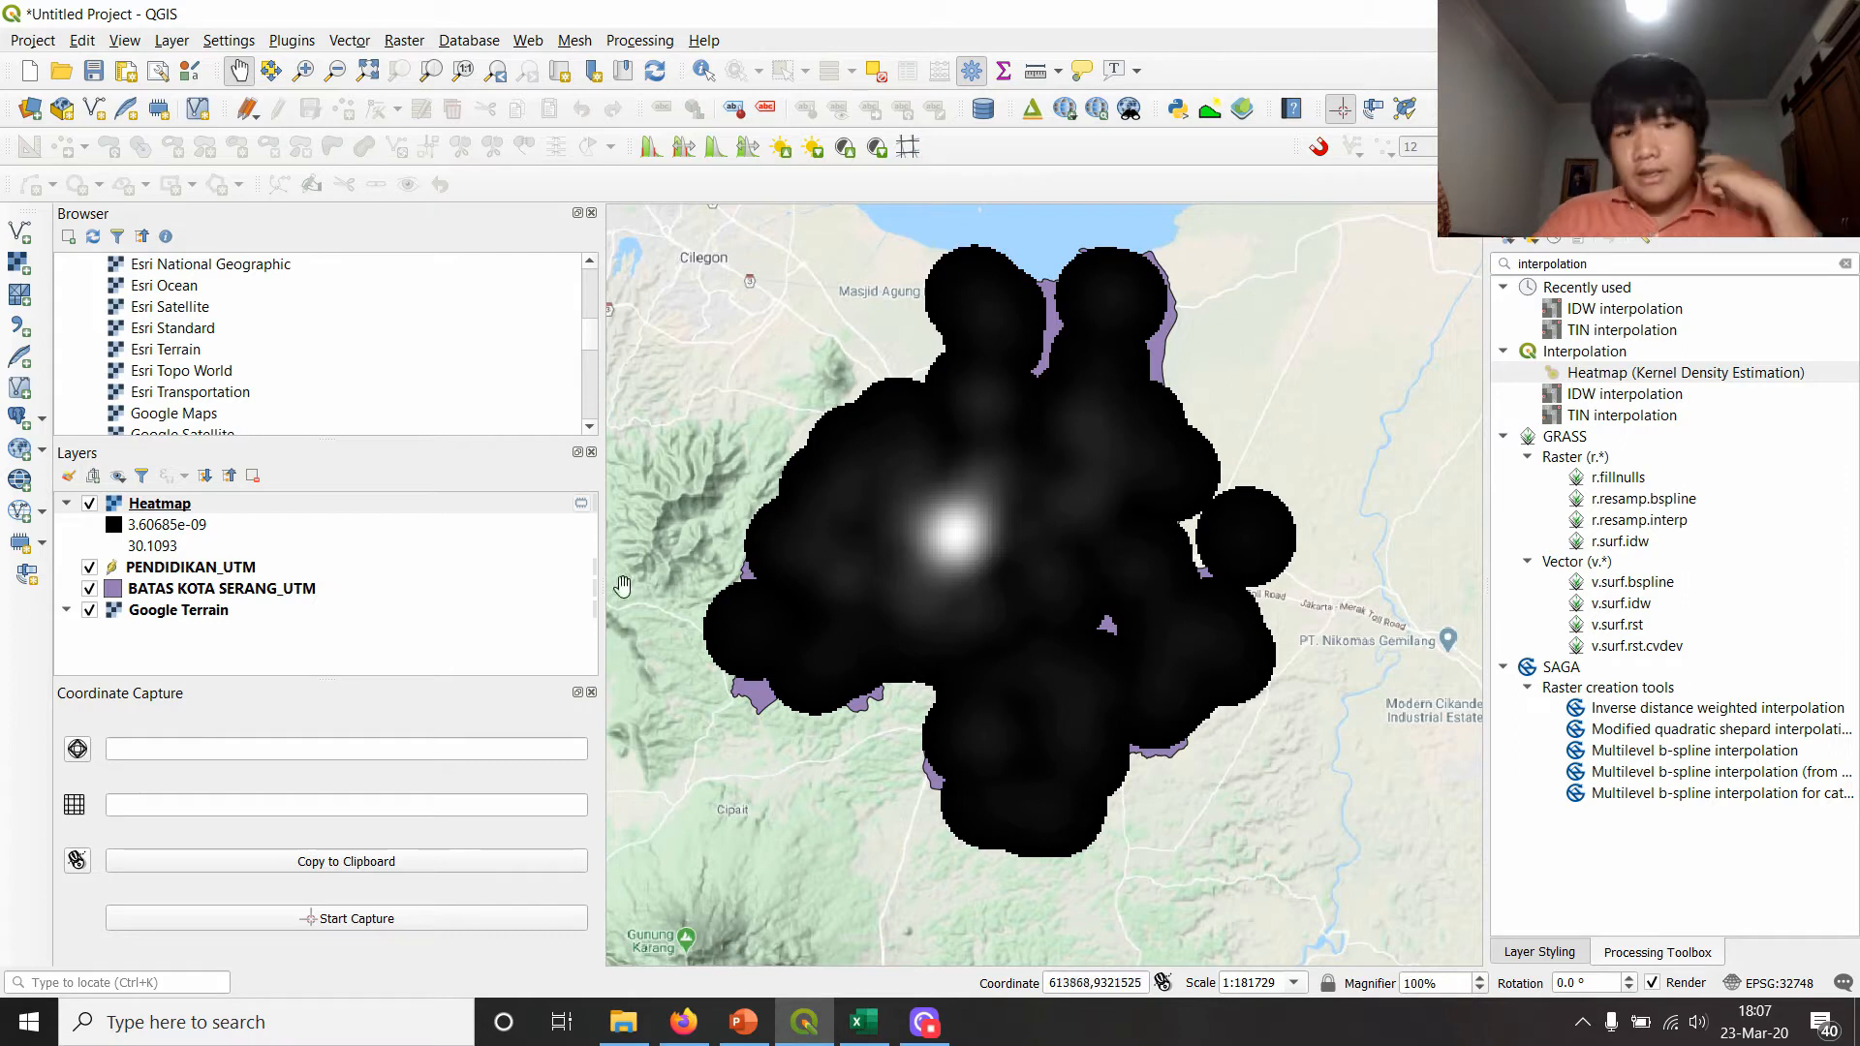
- Set the render type of the Heatmap layer's symbology to Singleband pseudocolor
double_click(175, 513)
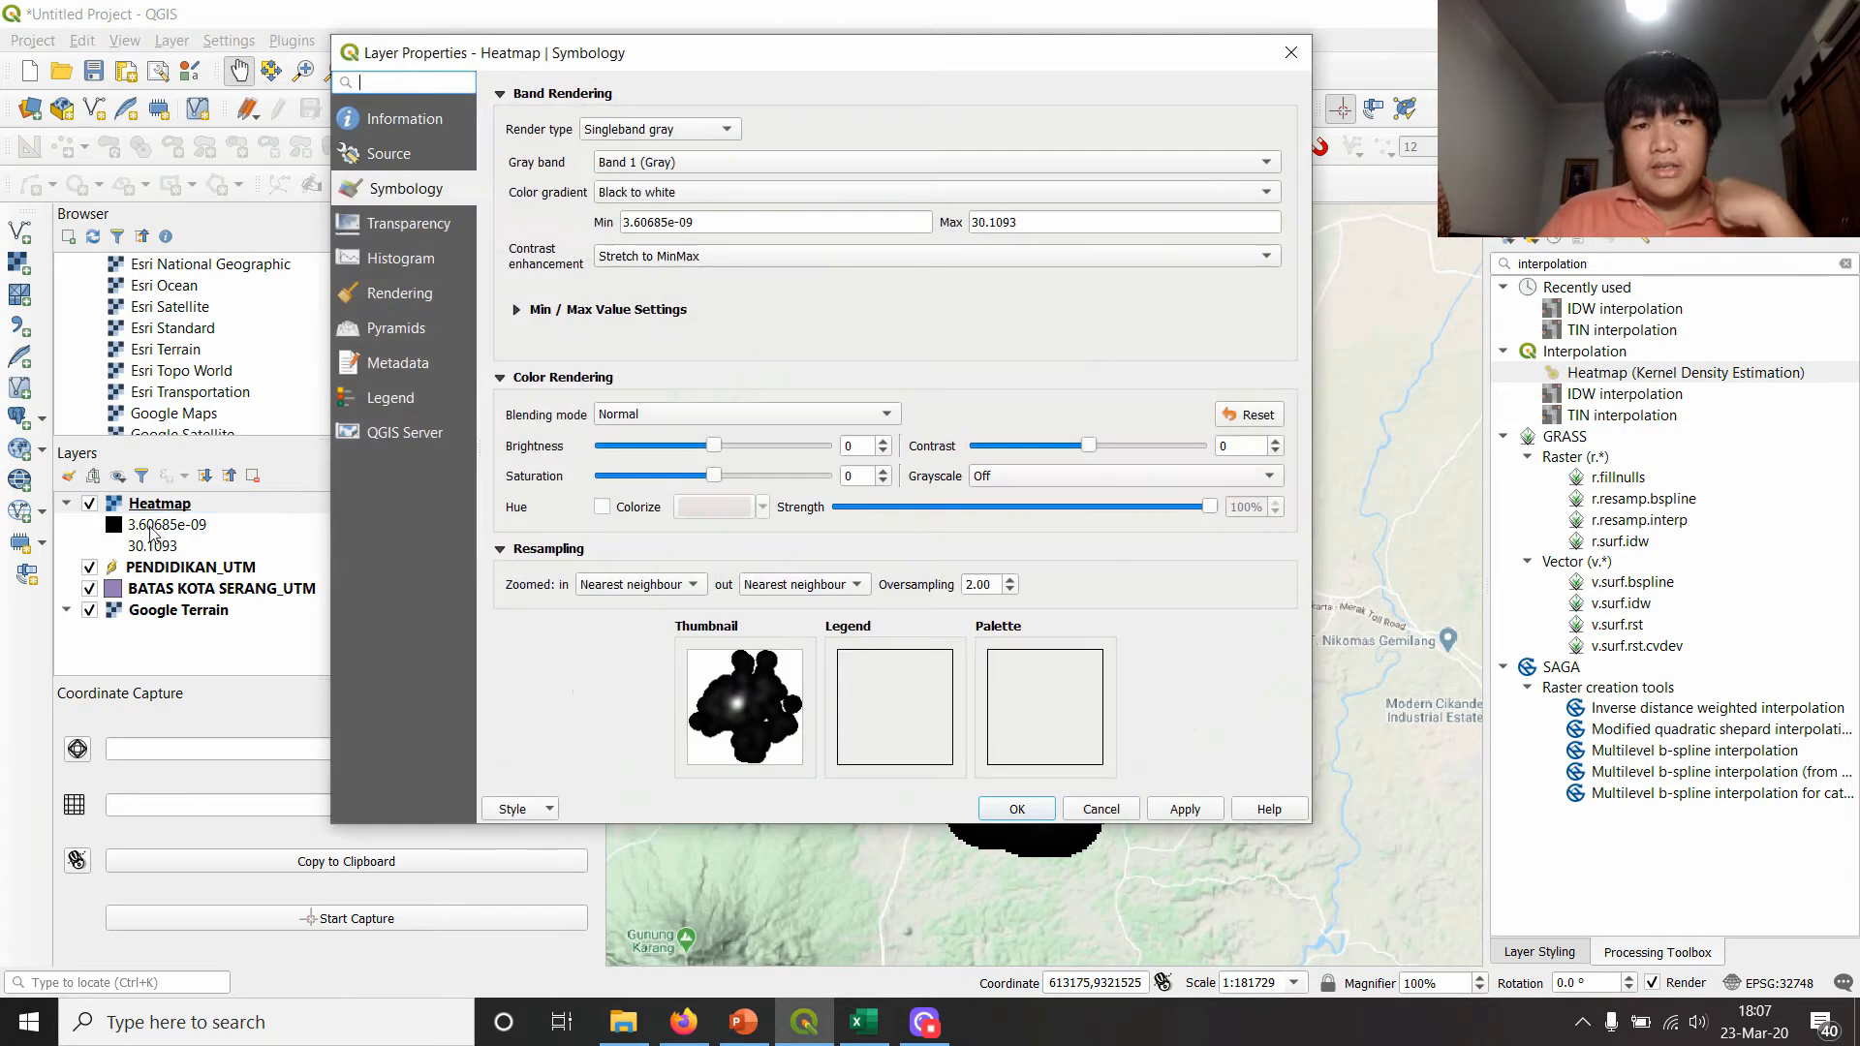
click(726, 128)
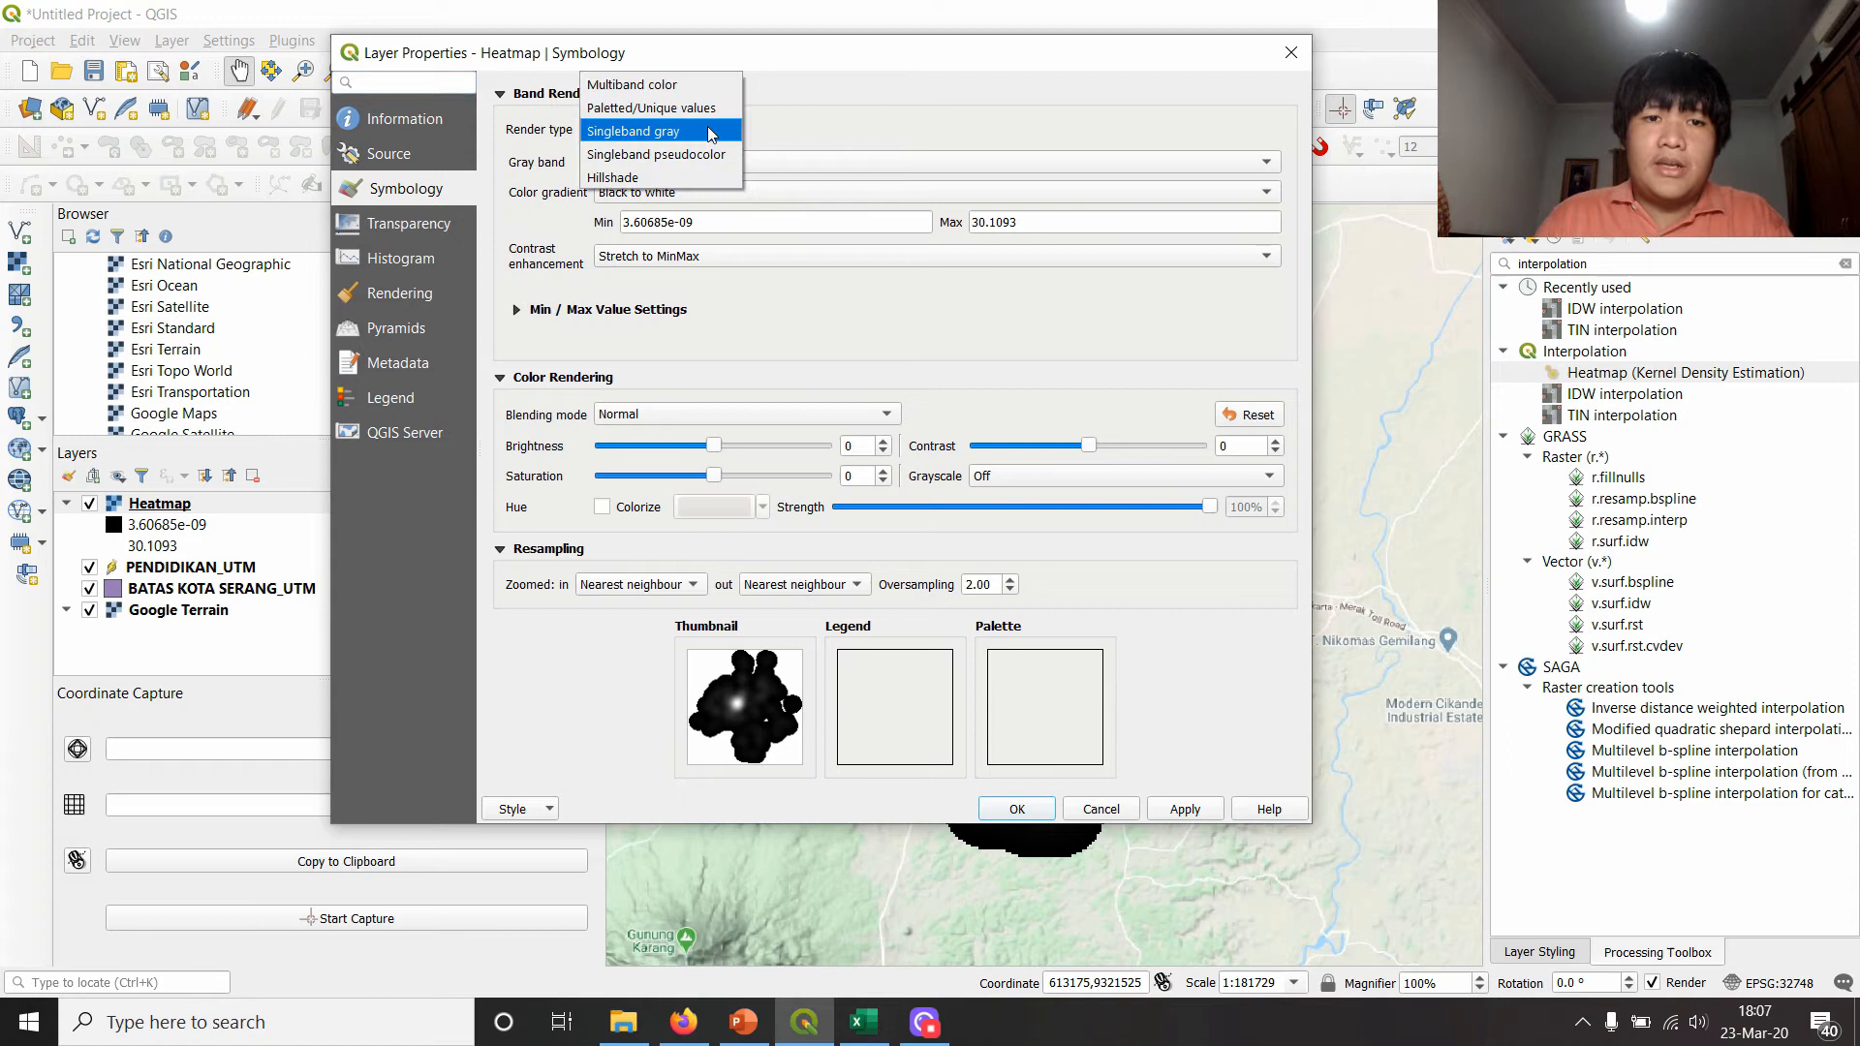
click(721, 152)
- Give the Heatmap layer the Magma color ramp, inverted, and apply the symbology
drag(793, 59, 1023, 146)
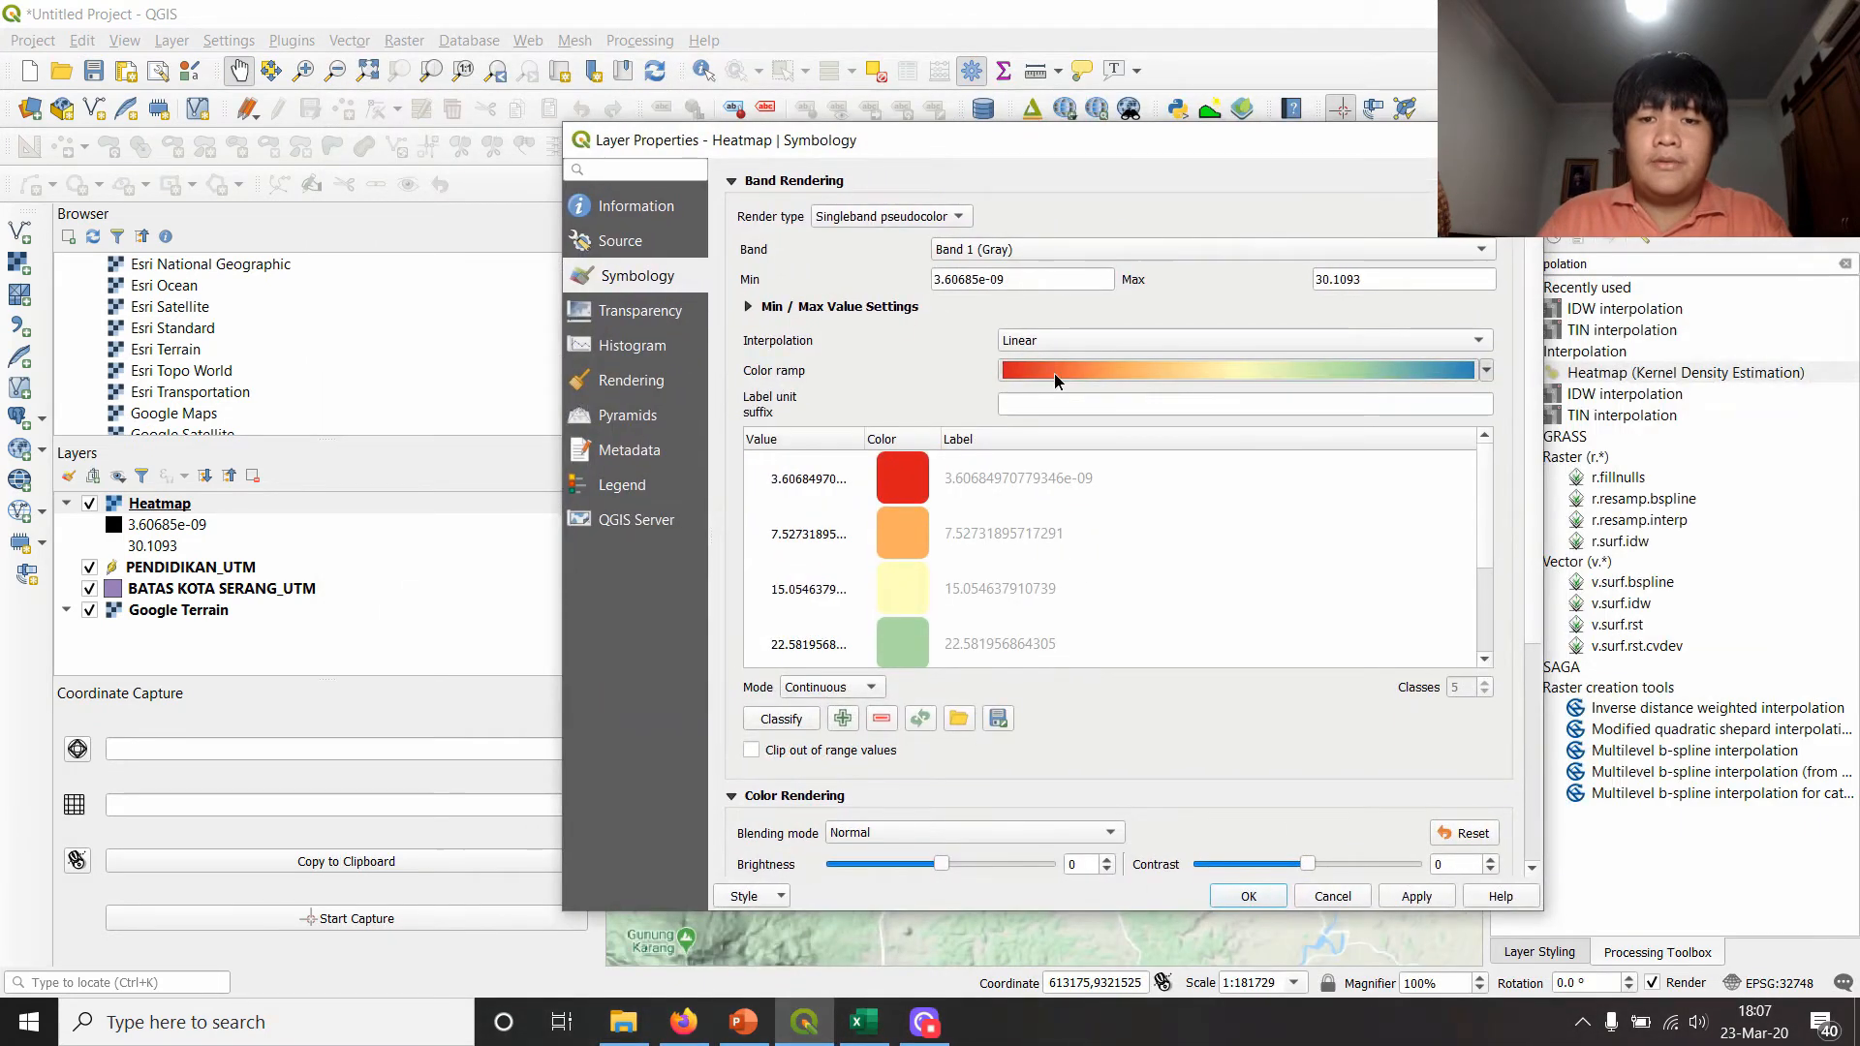
click(1053, 374)
click(1424, 366)
click(1485, 371)
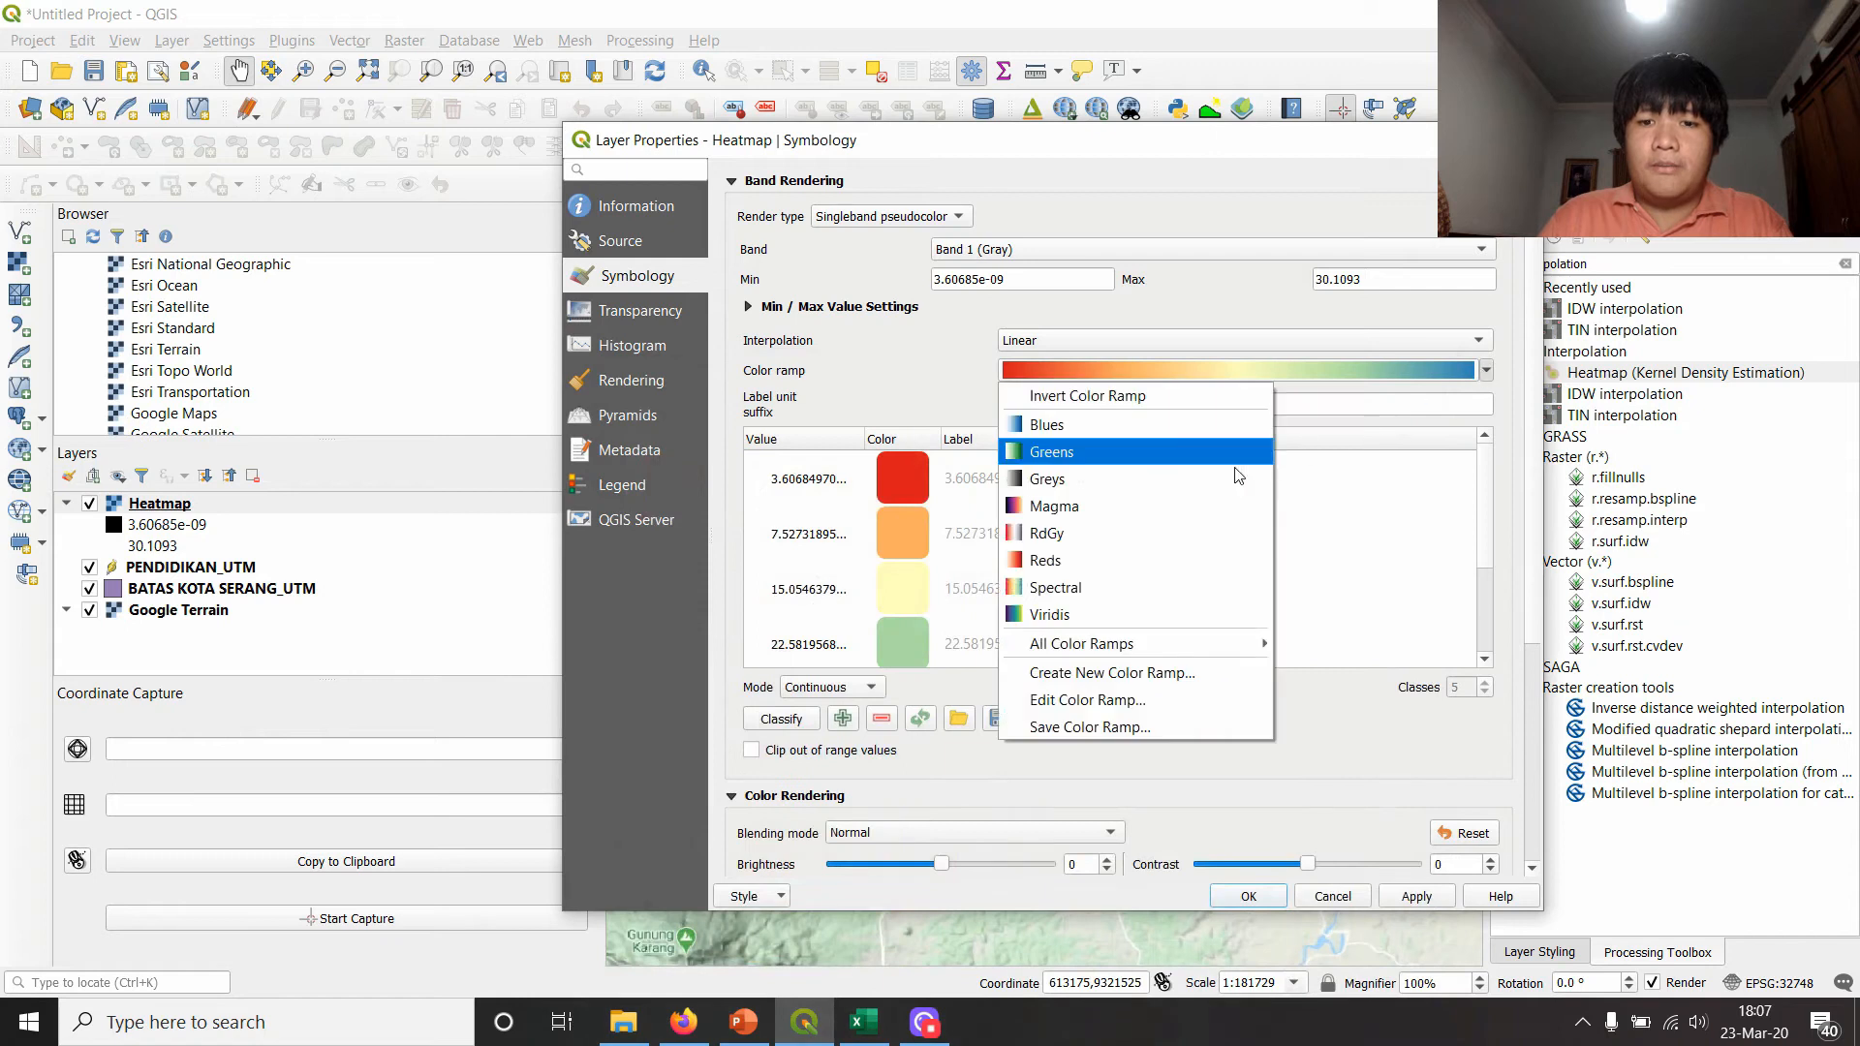
click(1148, 505)
click(1143, 374)
click(1142, 397)
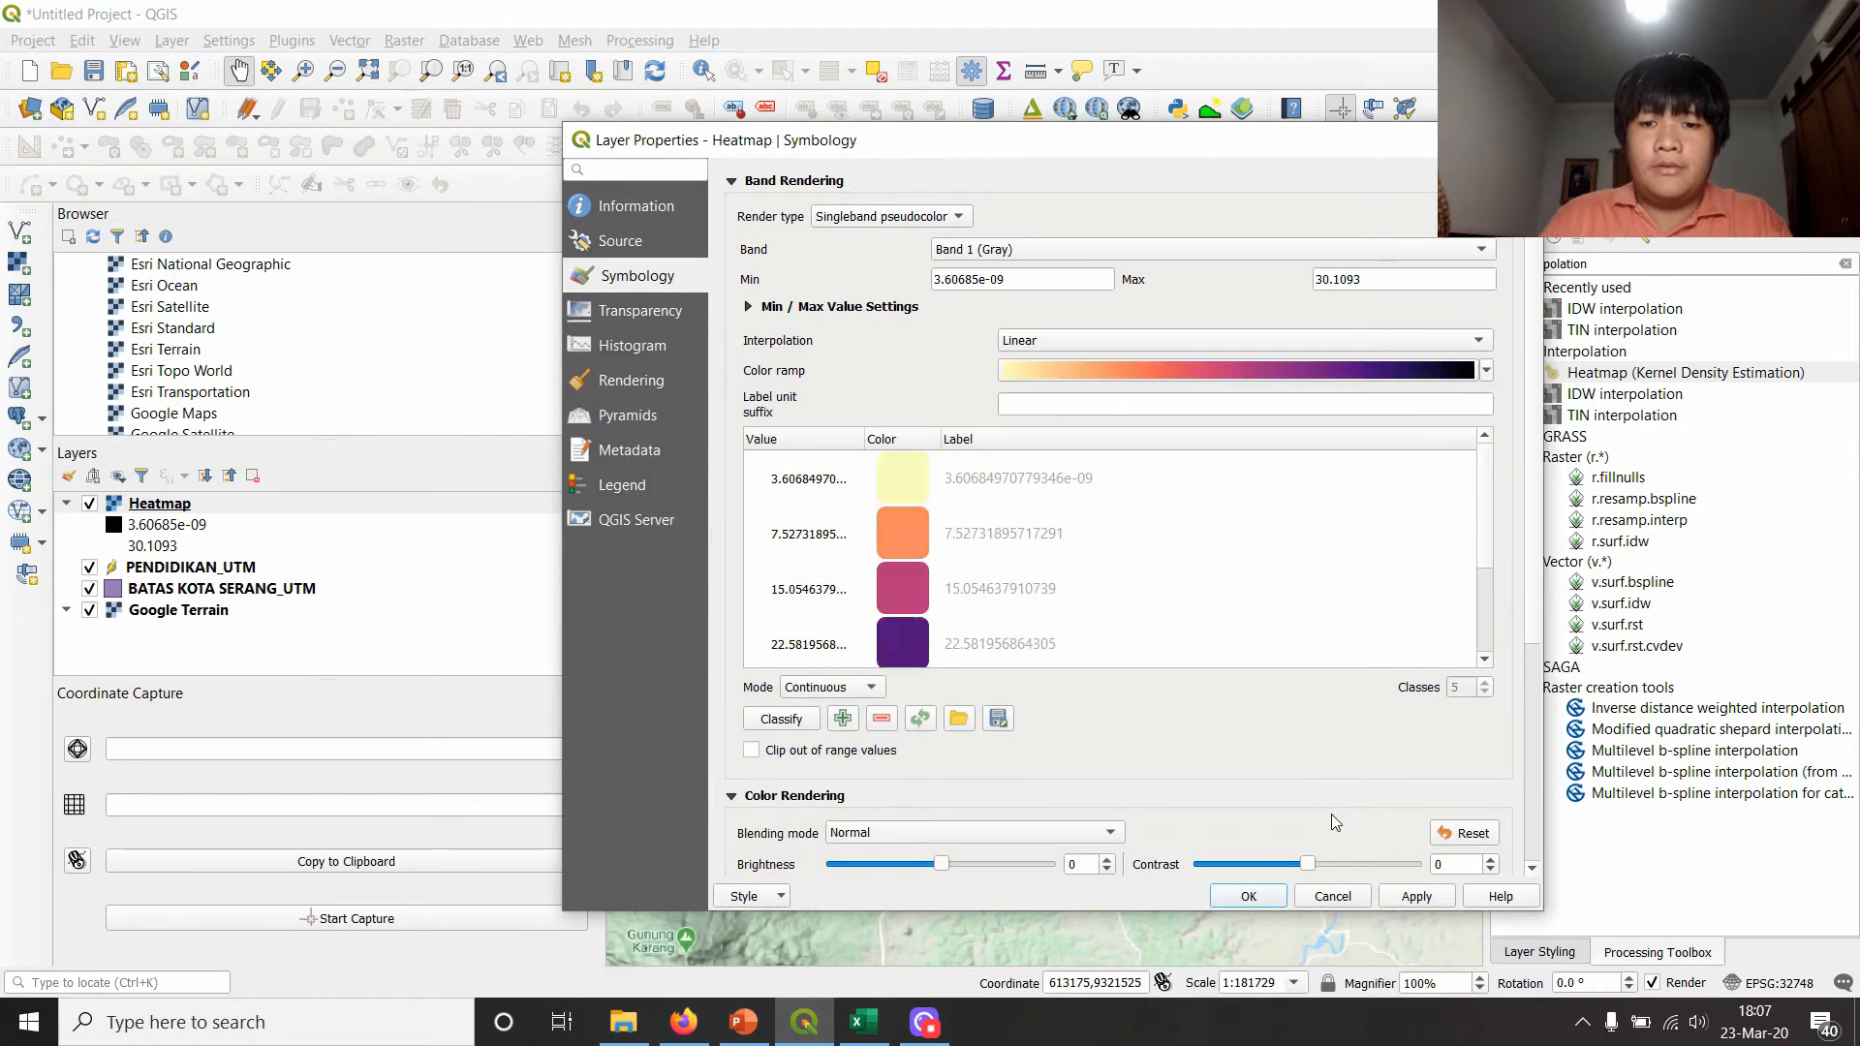
click(1264, 897)
- Collapse the Heatmap layer's legend and place the PENDIDIKAN_UTM points above the Heatmap in the layer order
scroll(1015, 586, up, 2)
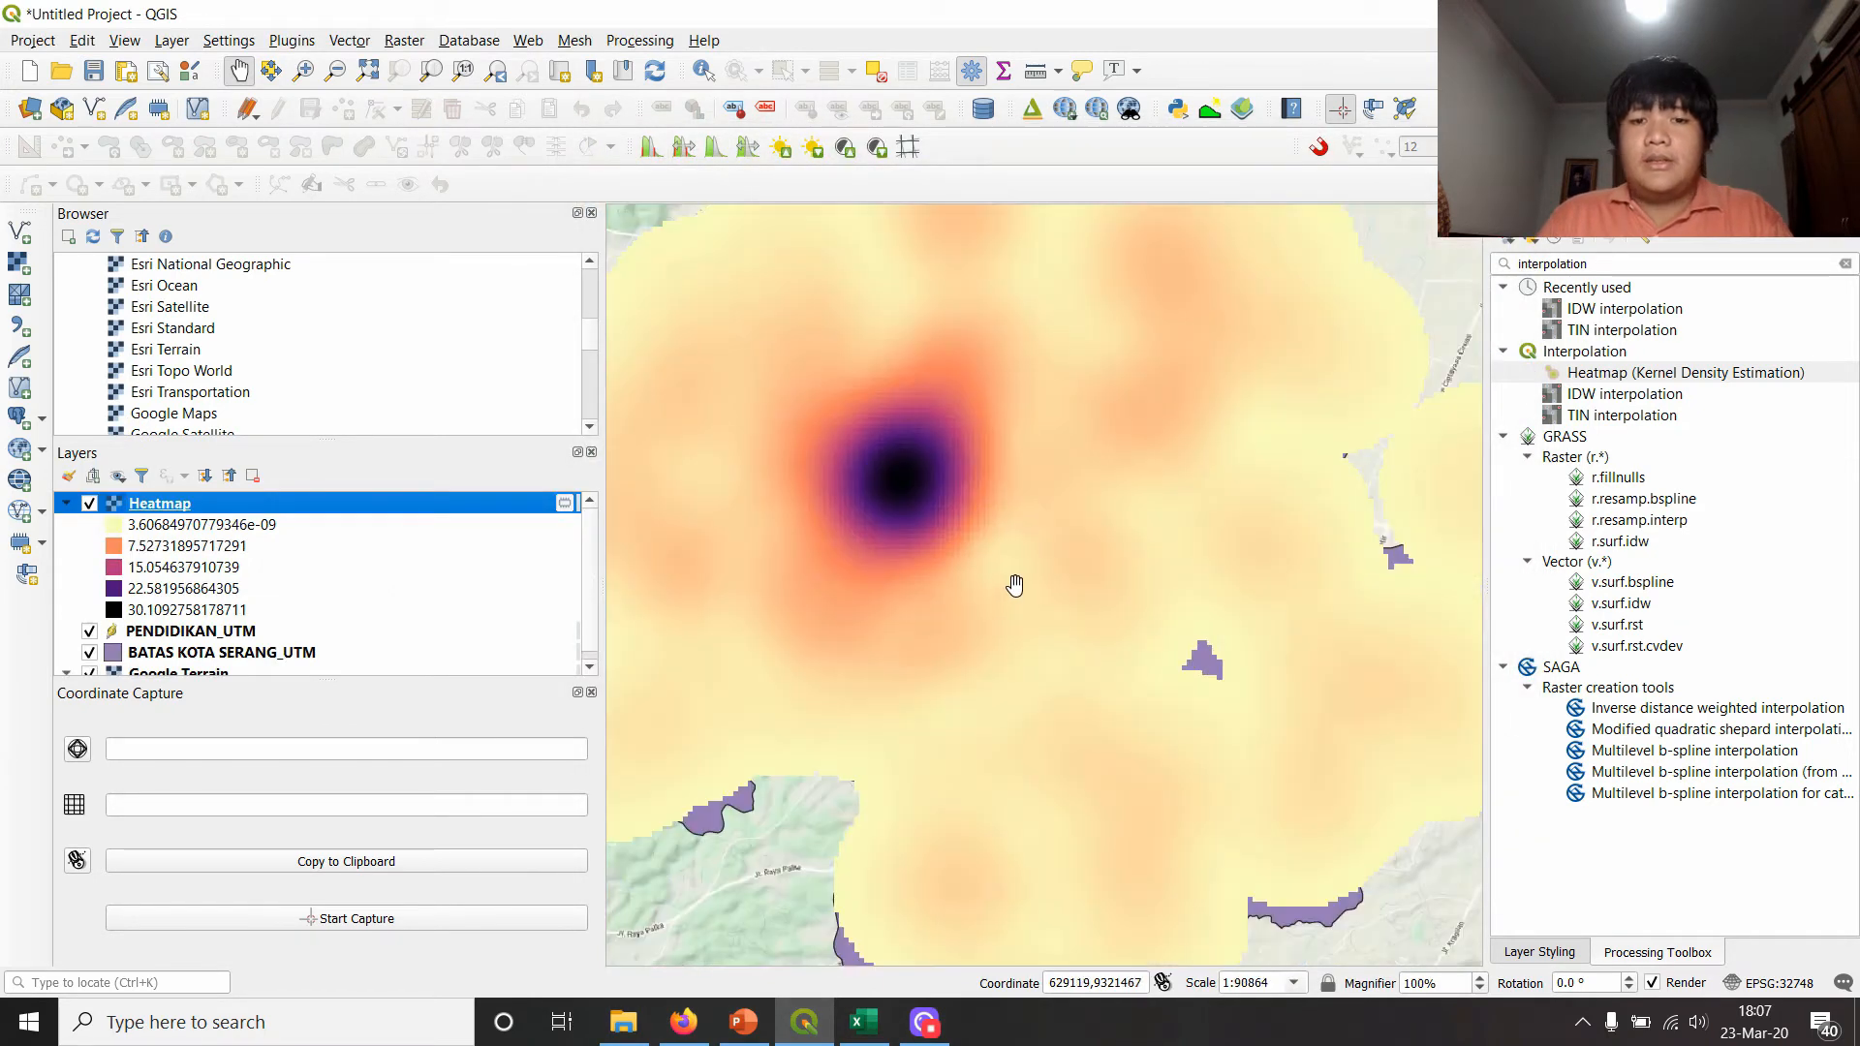
scroll(1075, 596, down, 2)
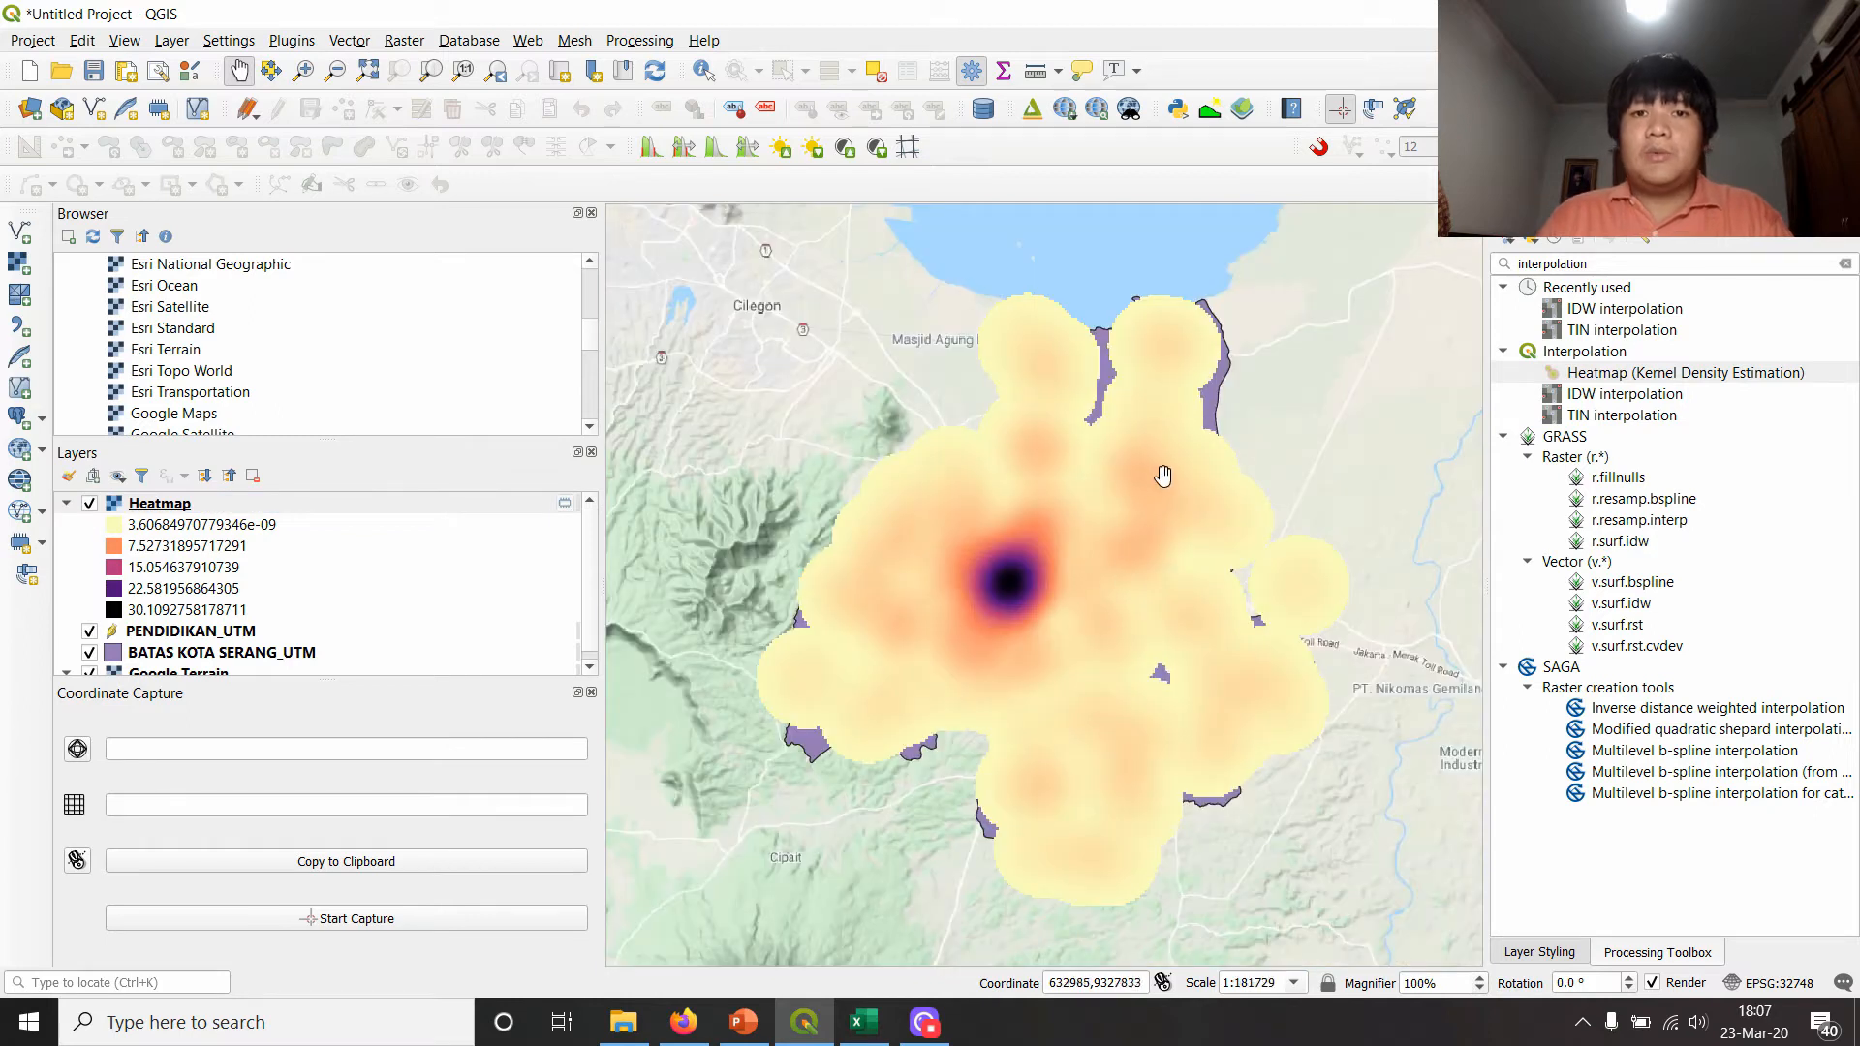
scroll(1089, 610, up, 1)
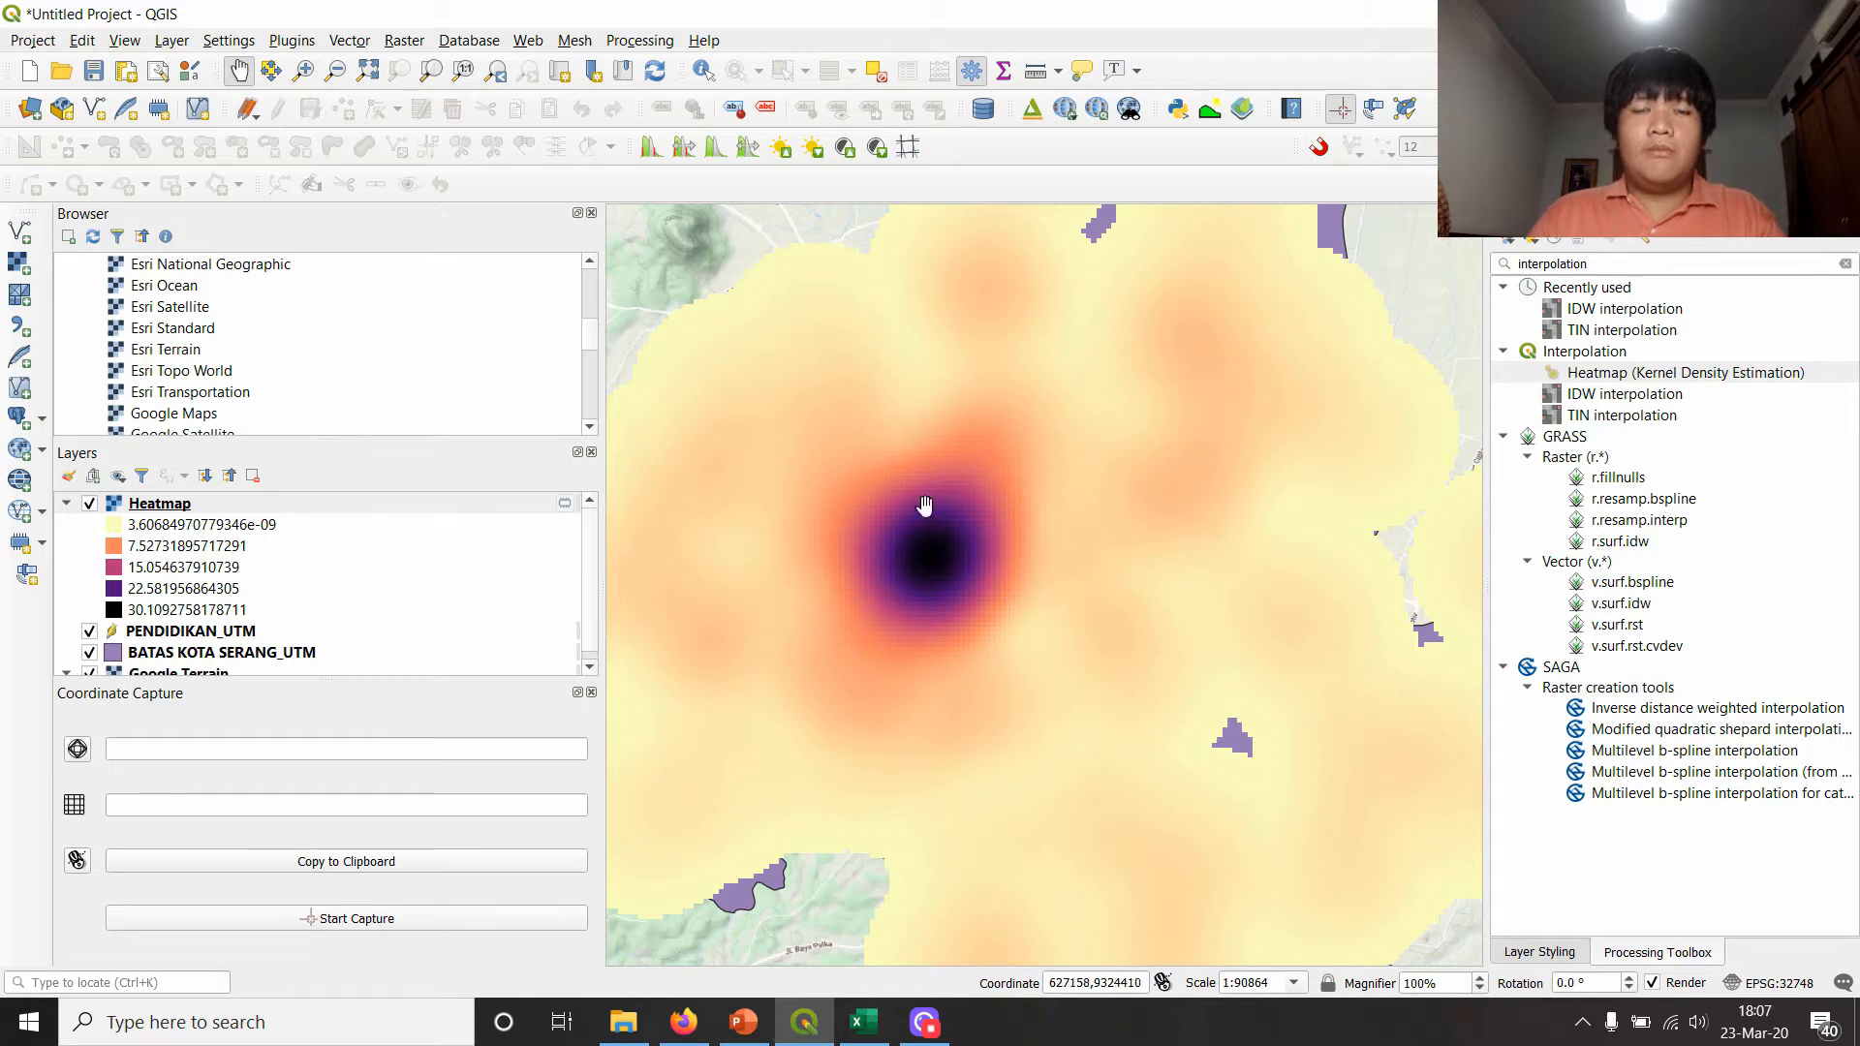
scroll(973, 625, down, 1)
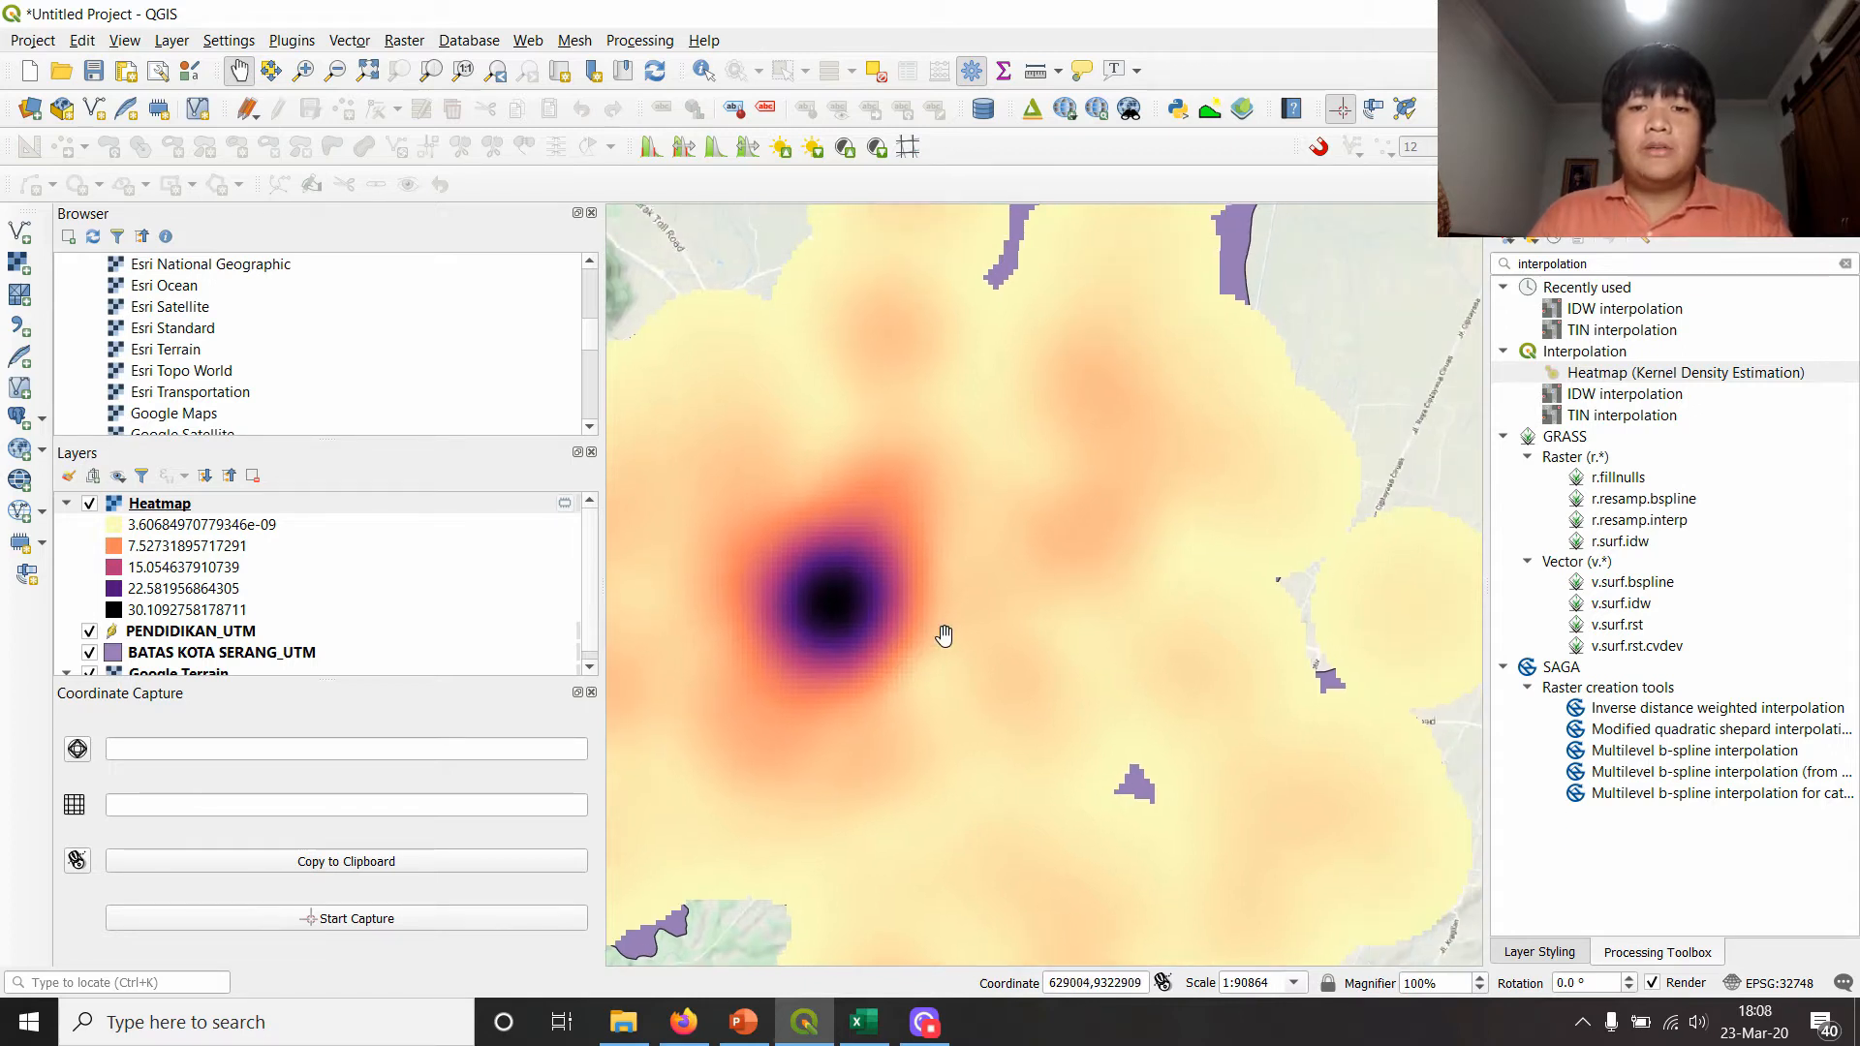
scroll(1050, 567, up, 1)
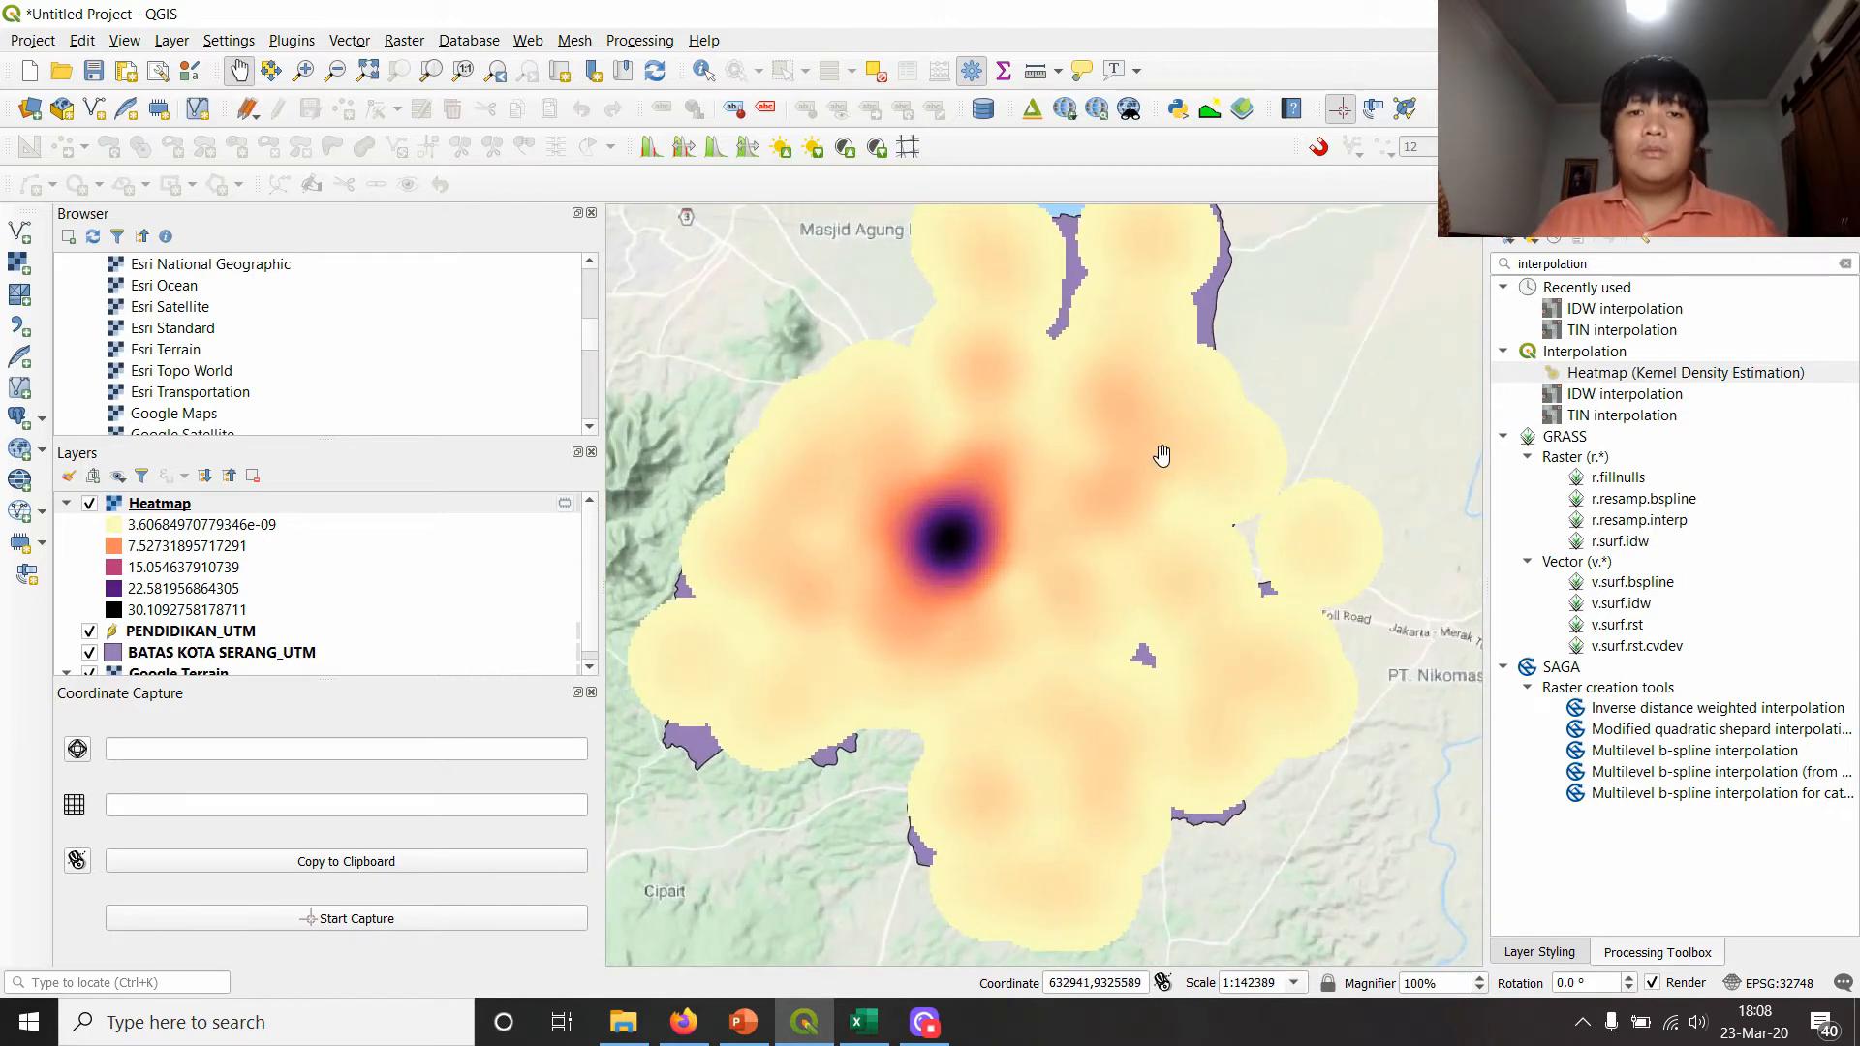
click(64, 504)
drag(175, 533, 180, 508)
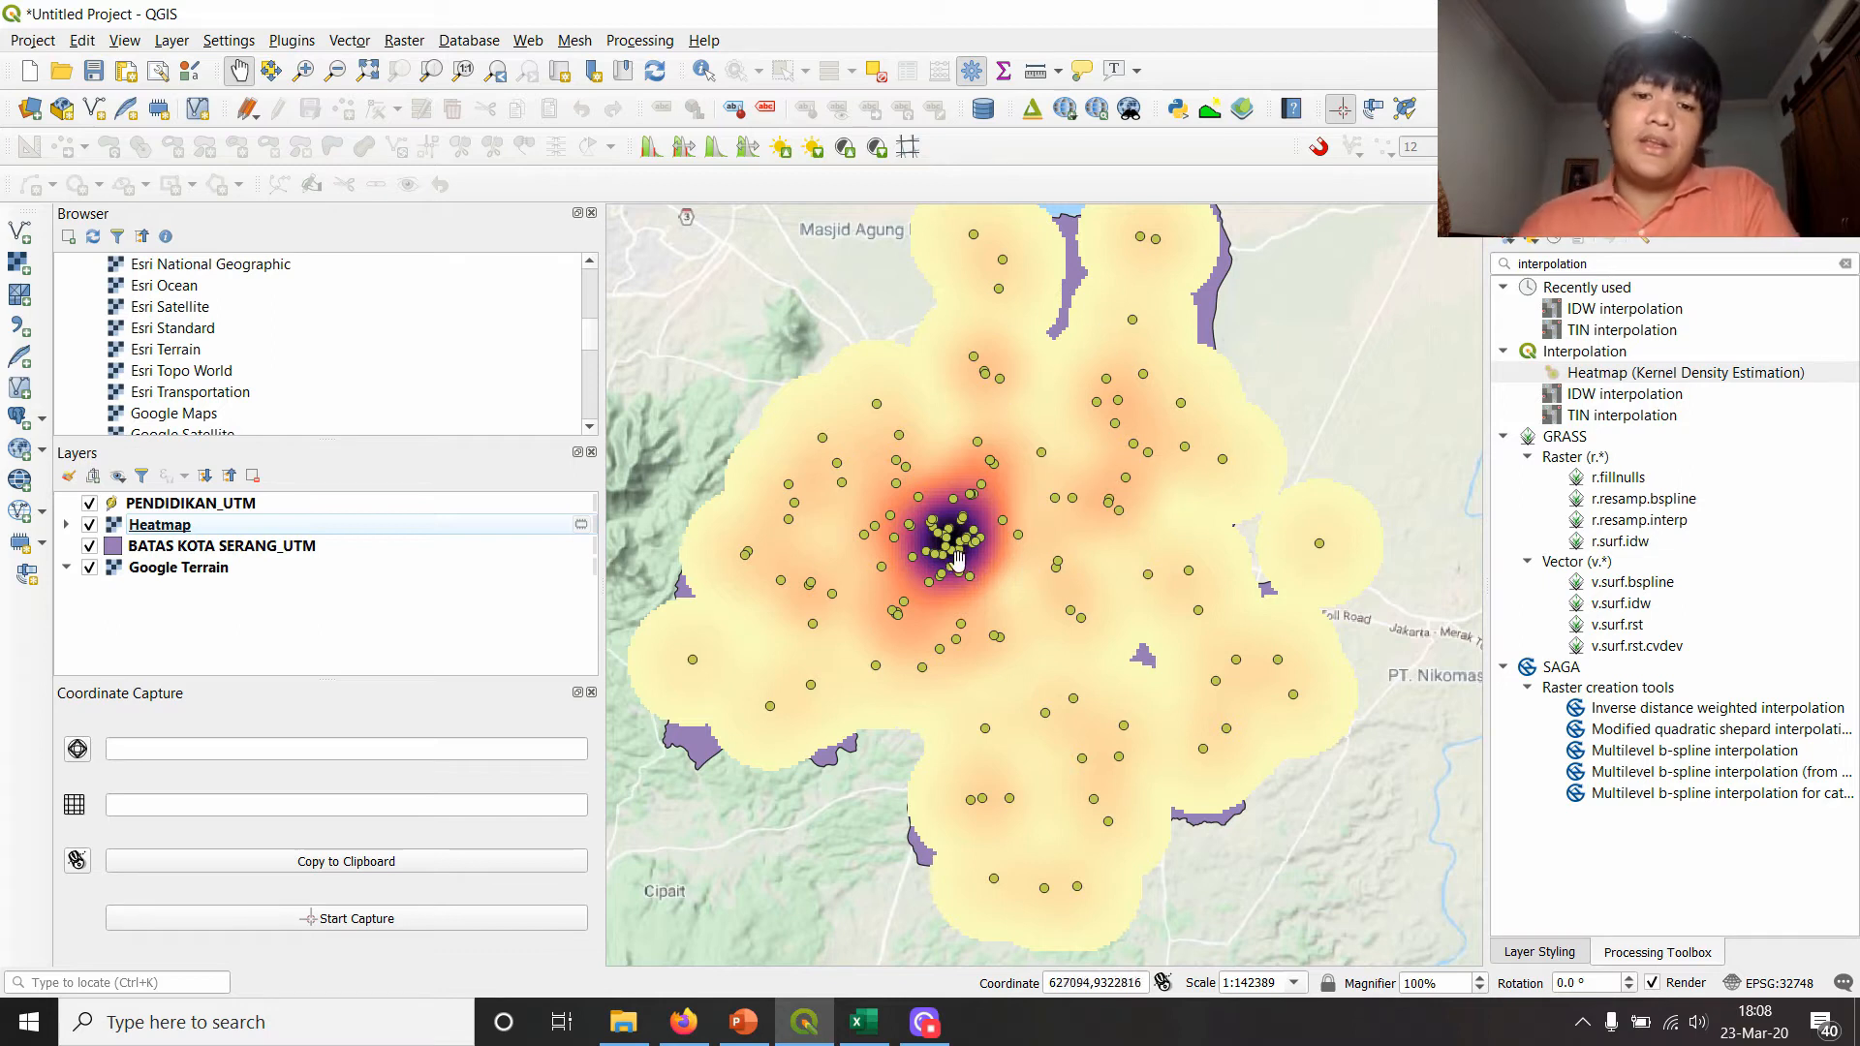
- Compare the Heatmap with and without the PENDIDIKAN_UTM points by switching the point layer's visibility off and back on
scroll(1073, 644, down, 1)
scroll(1065, 646, up, 1)
drag(1067, 646, 1097, 627)
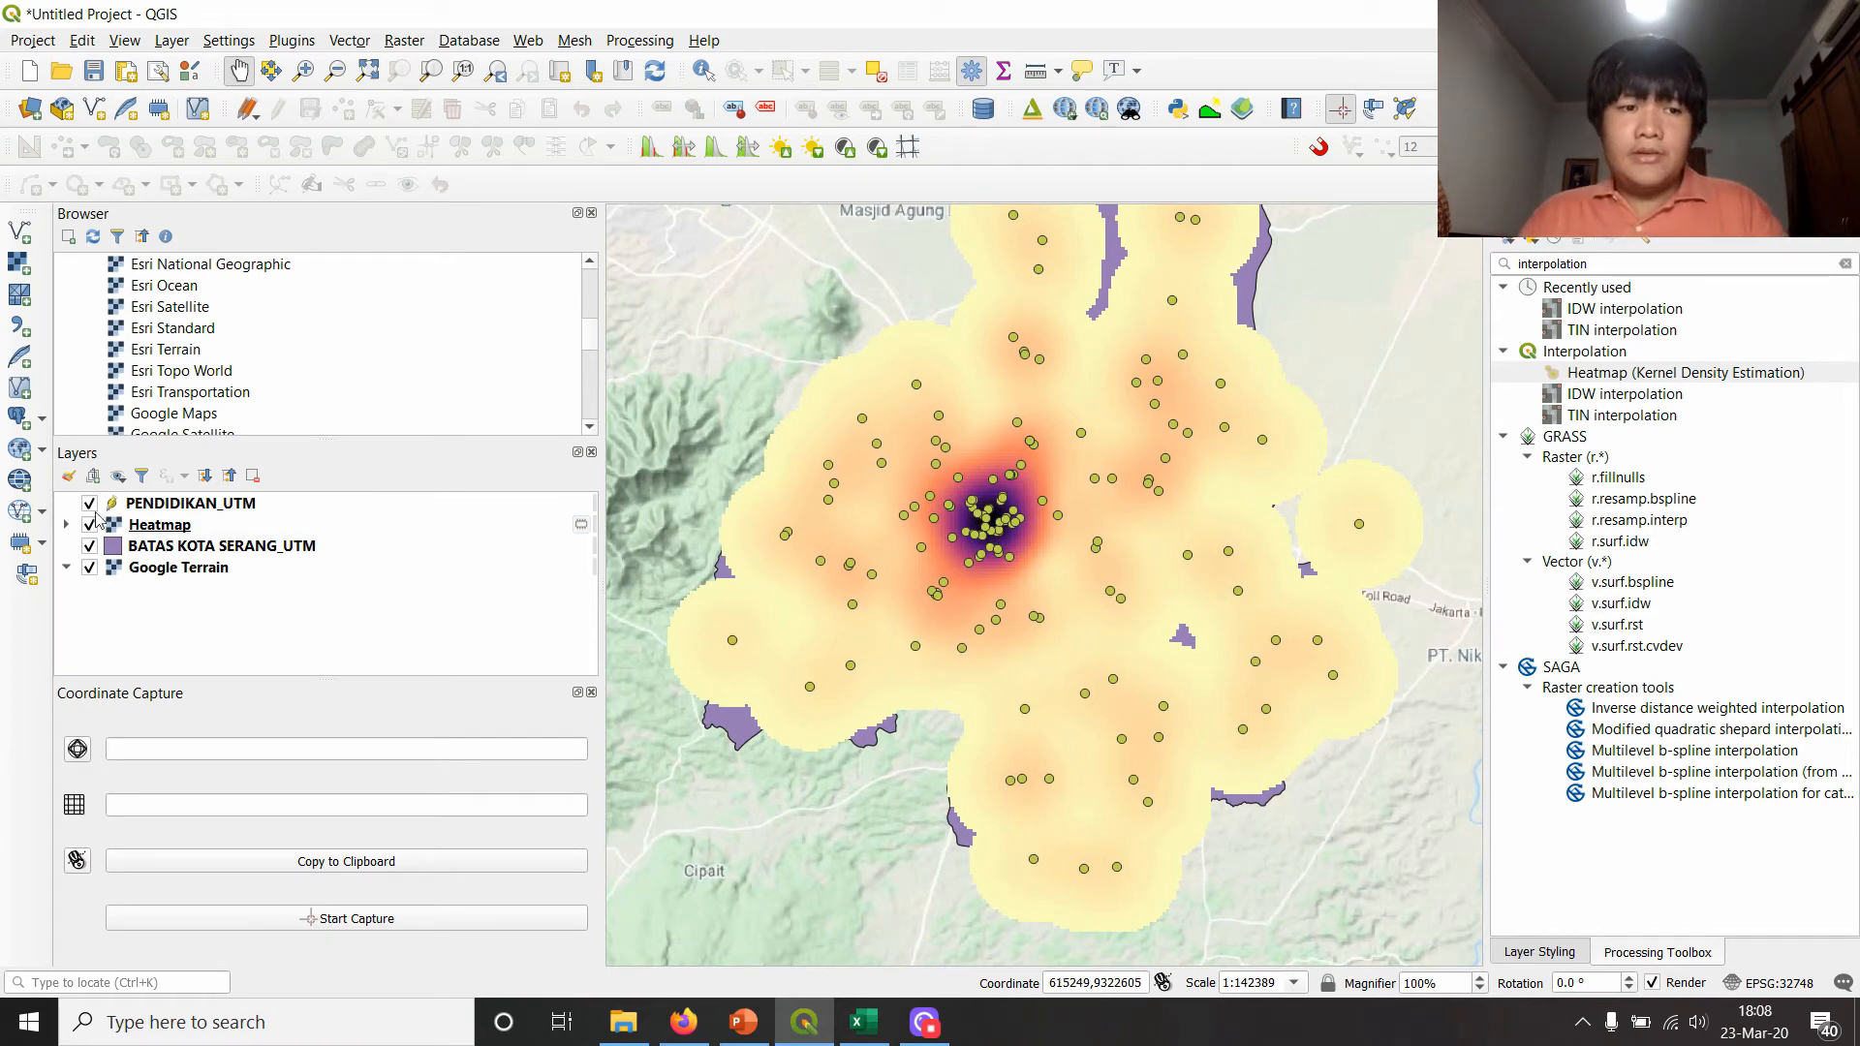
click(89, 503)
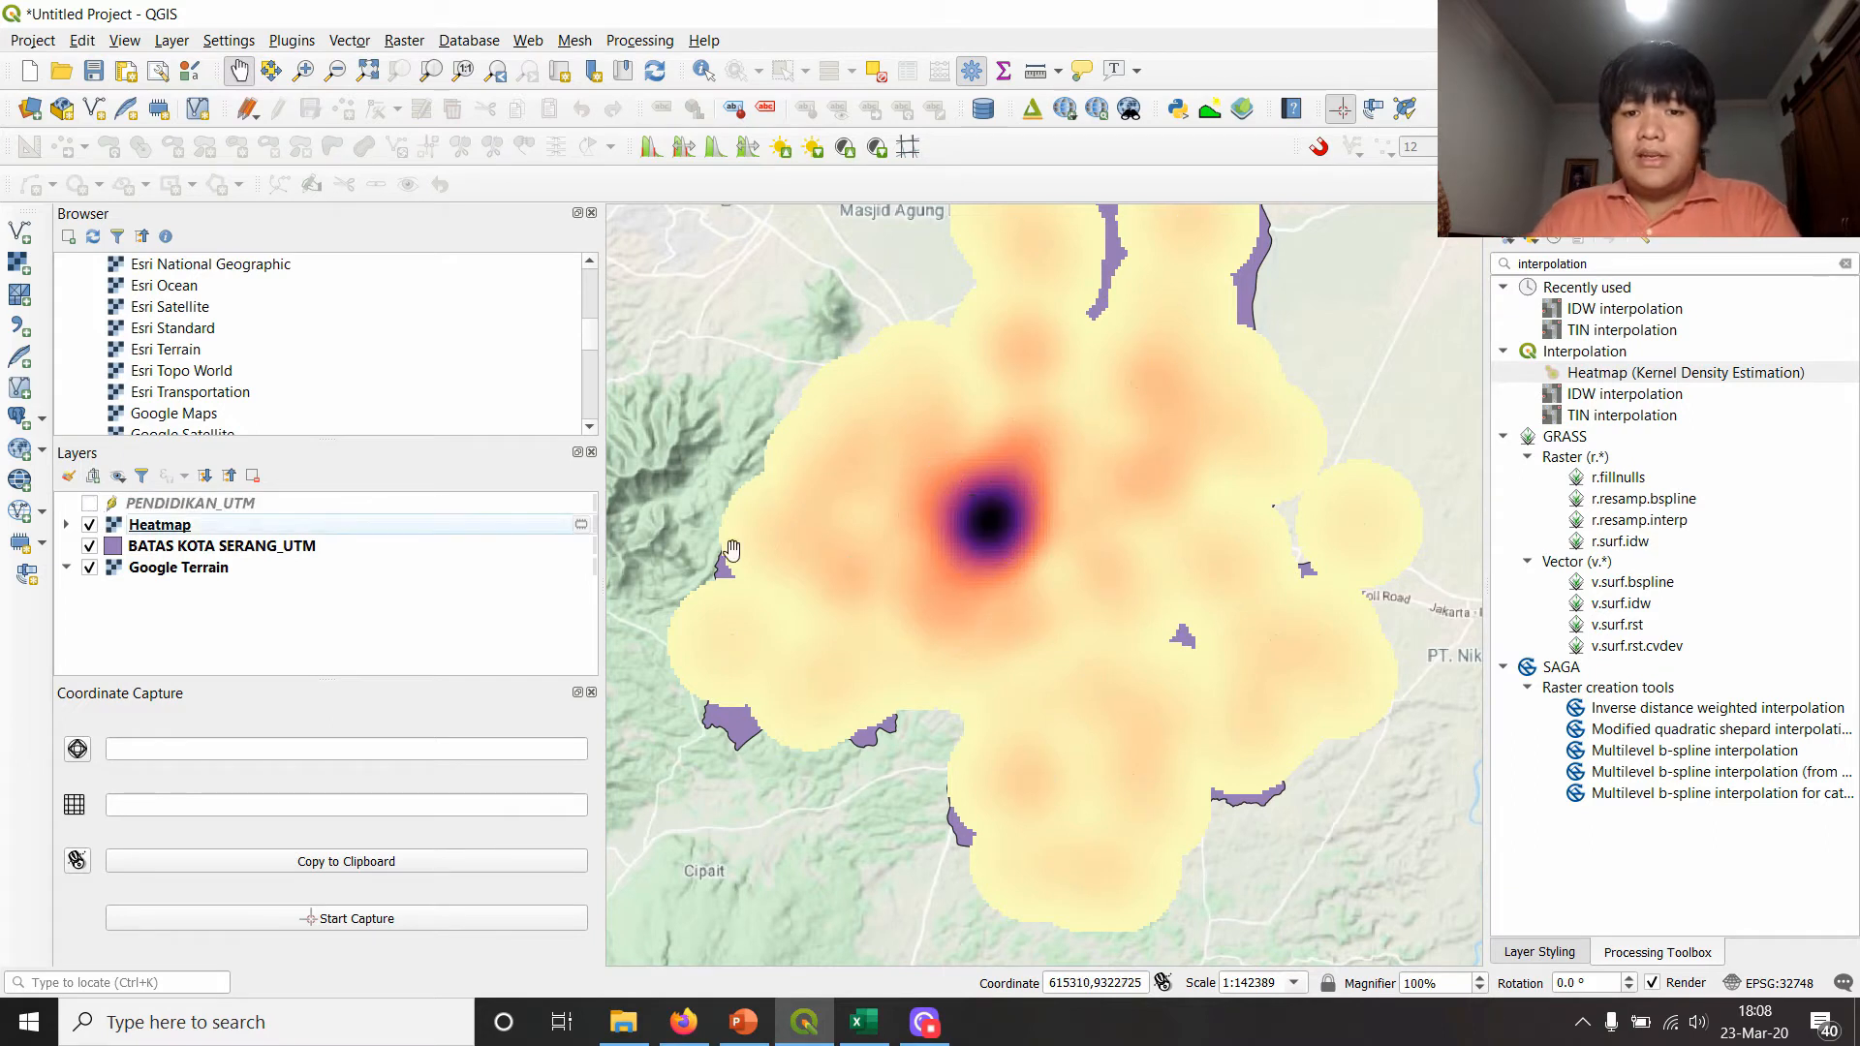
drag(1064, 515, 1031, 581)
drag(1062, 506, 1060, 450)
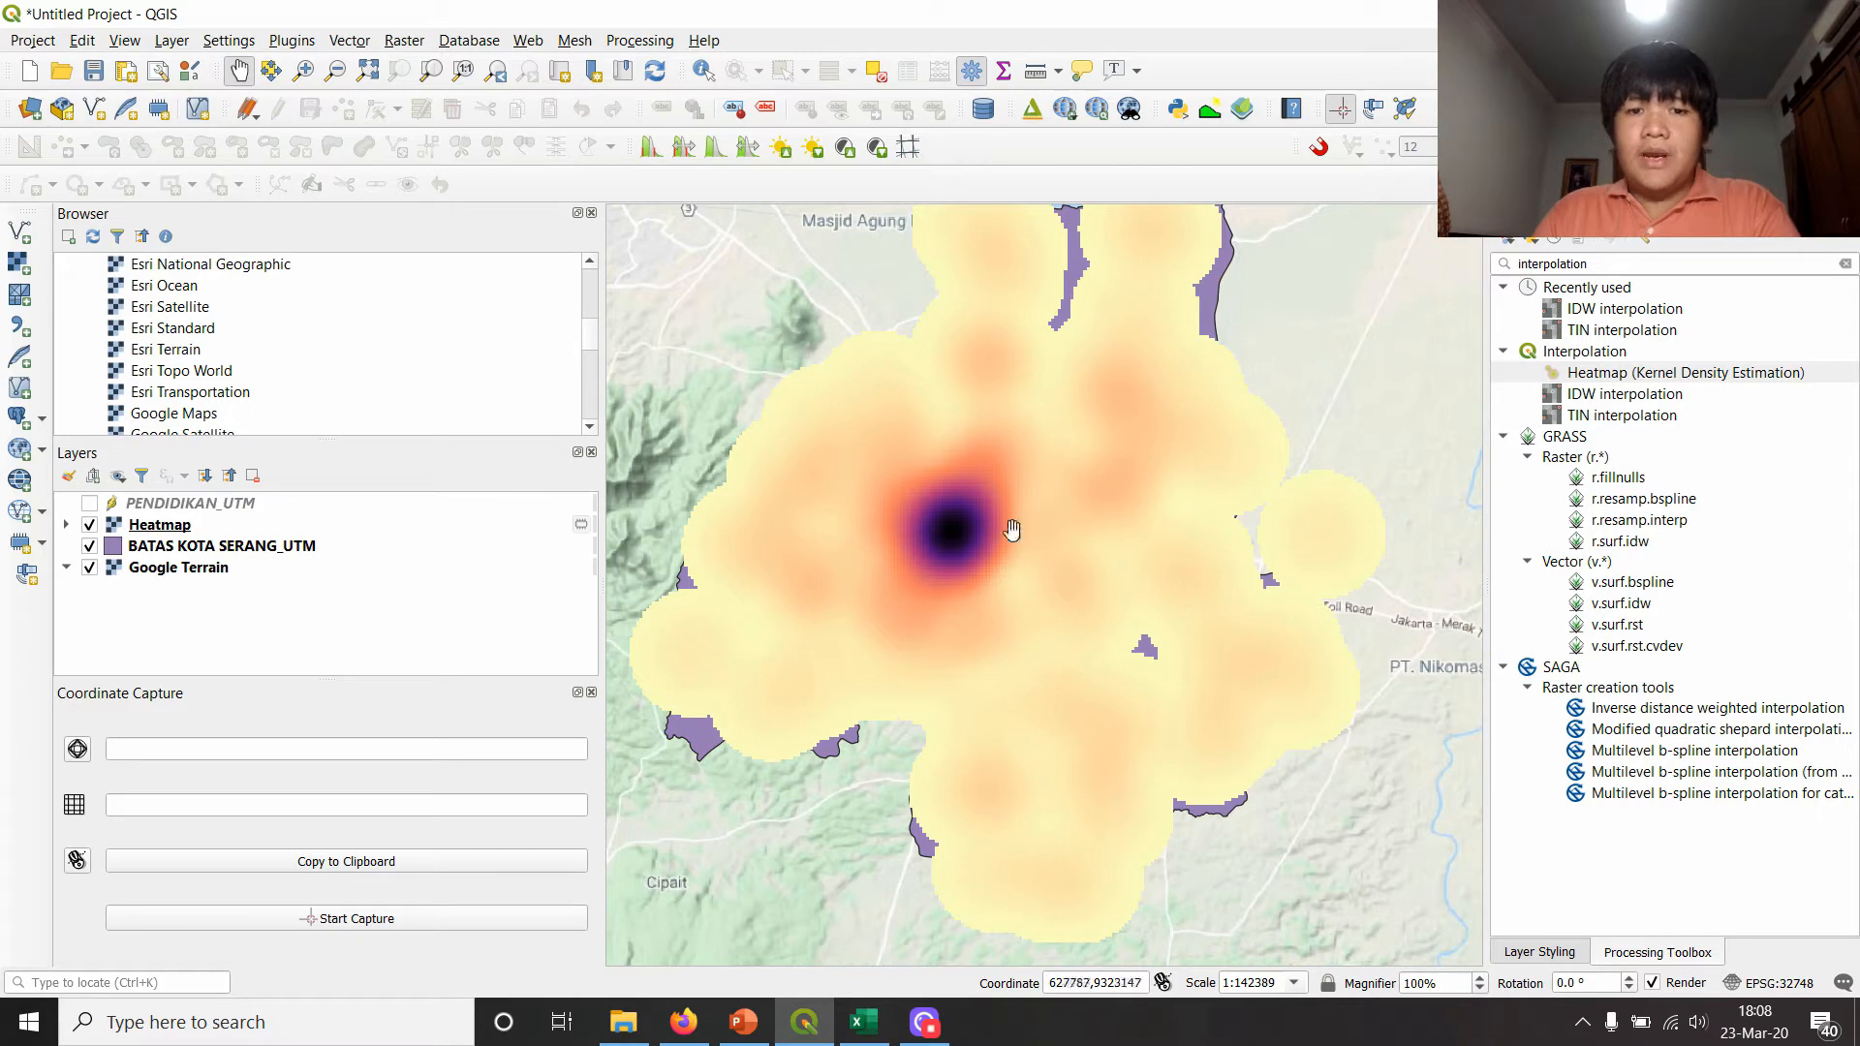
click(89, 504)
click(89, 503)
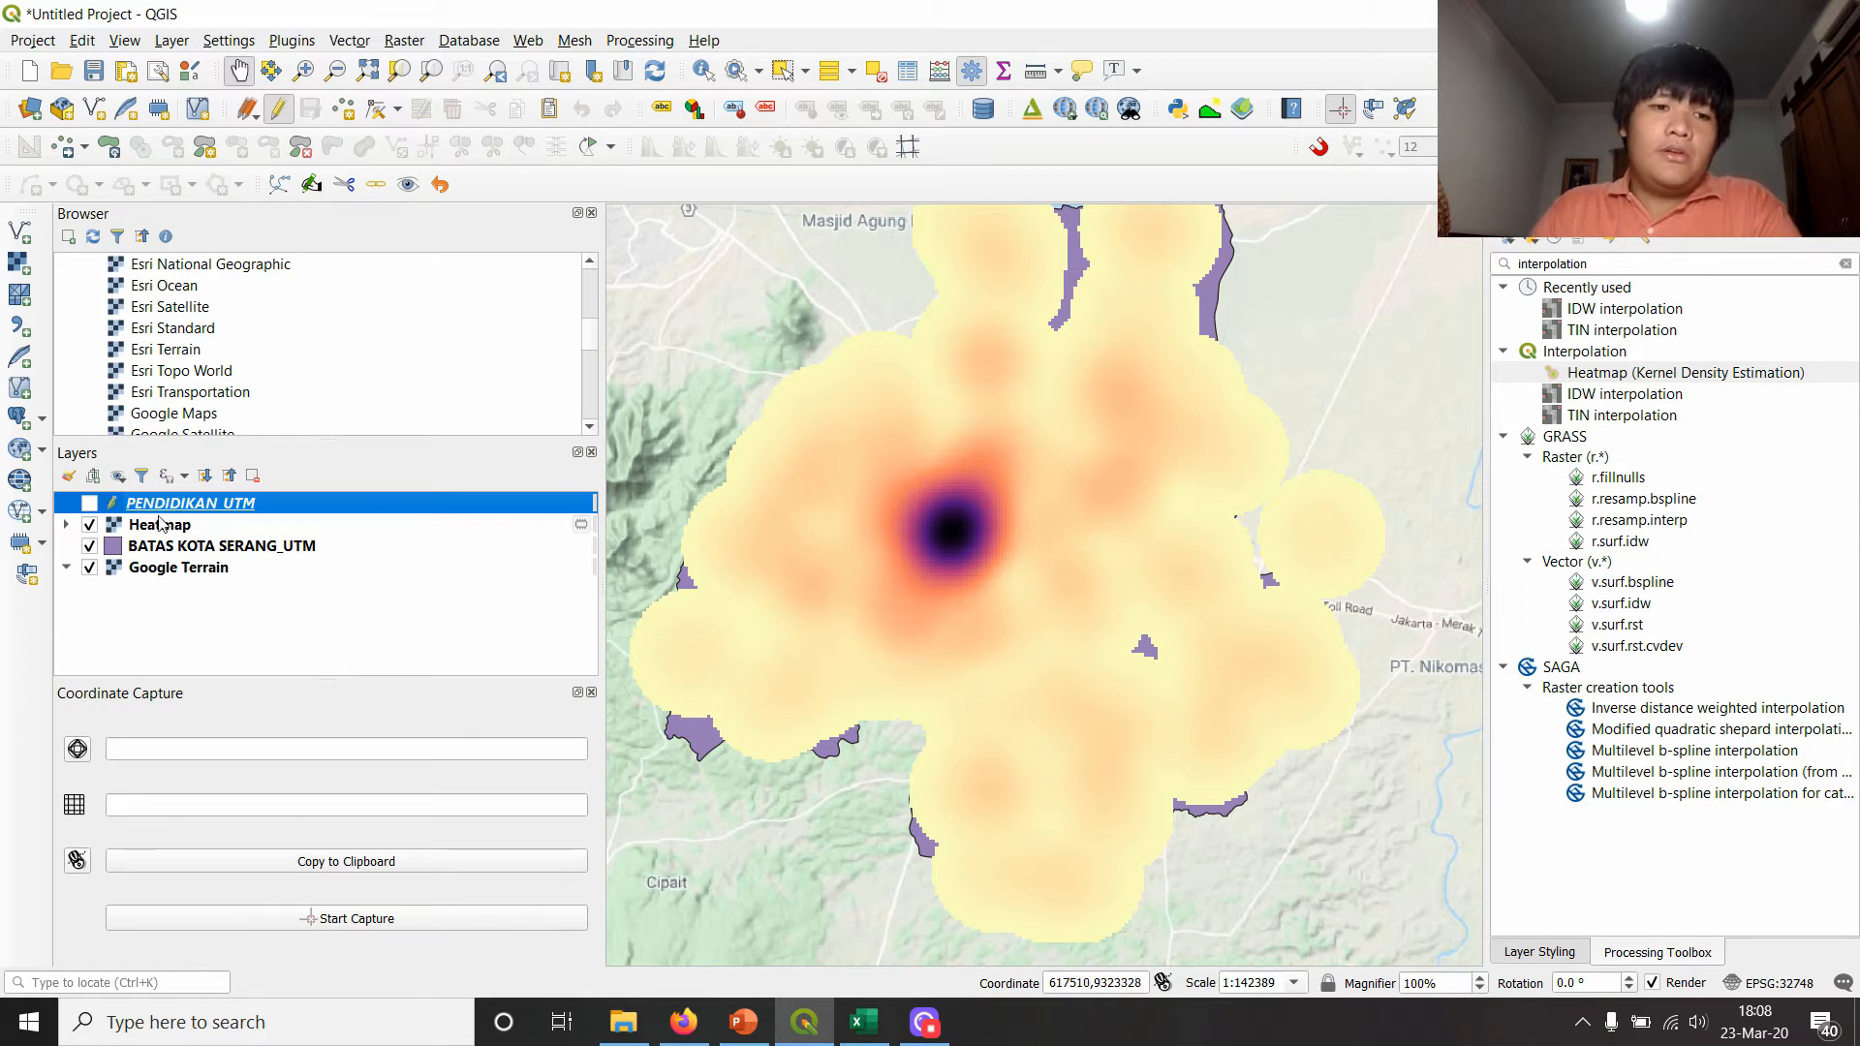
click(89, 504)
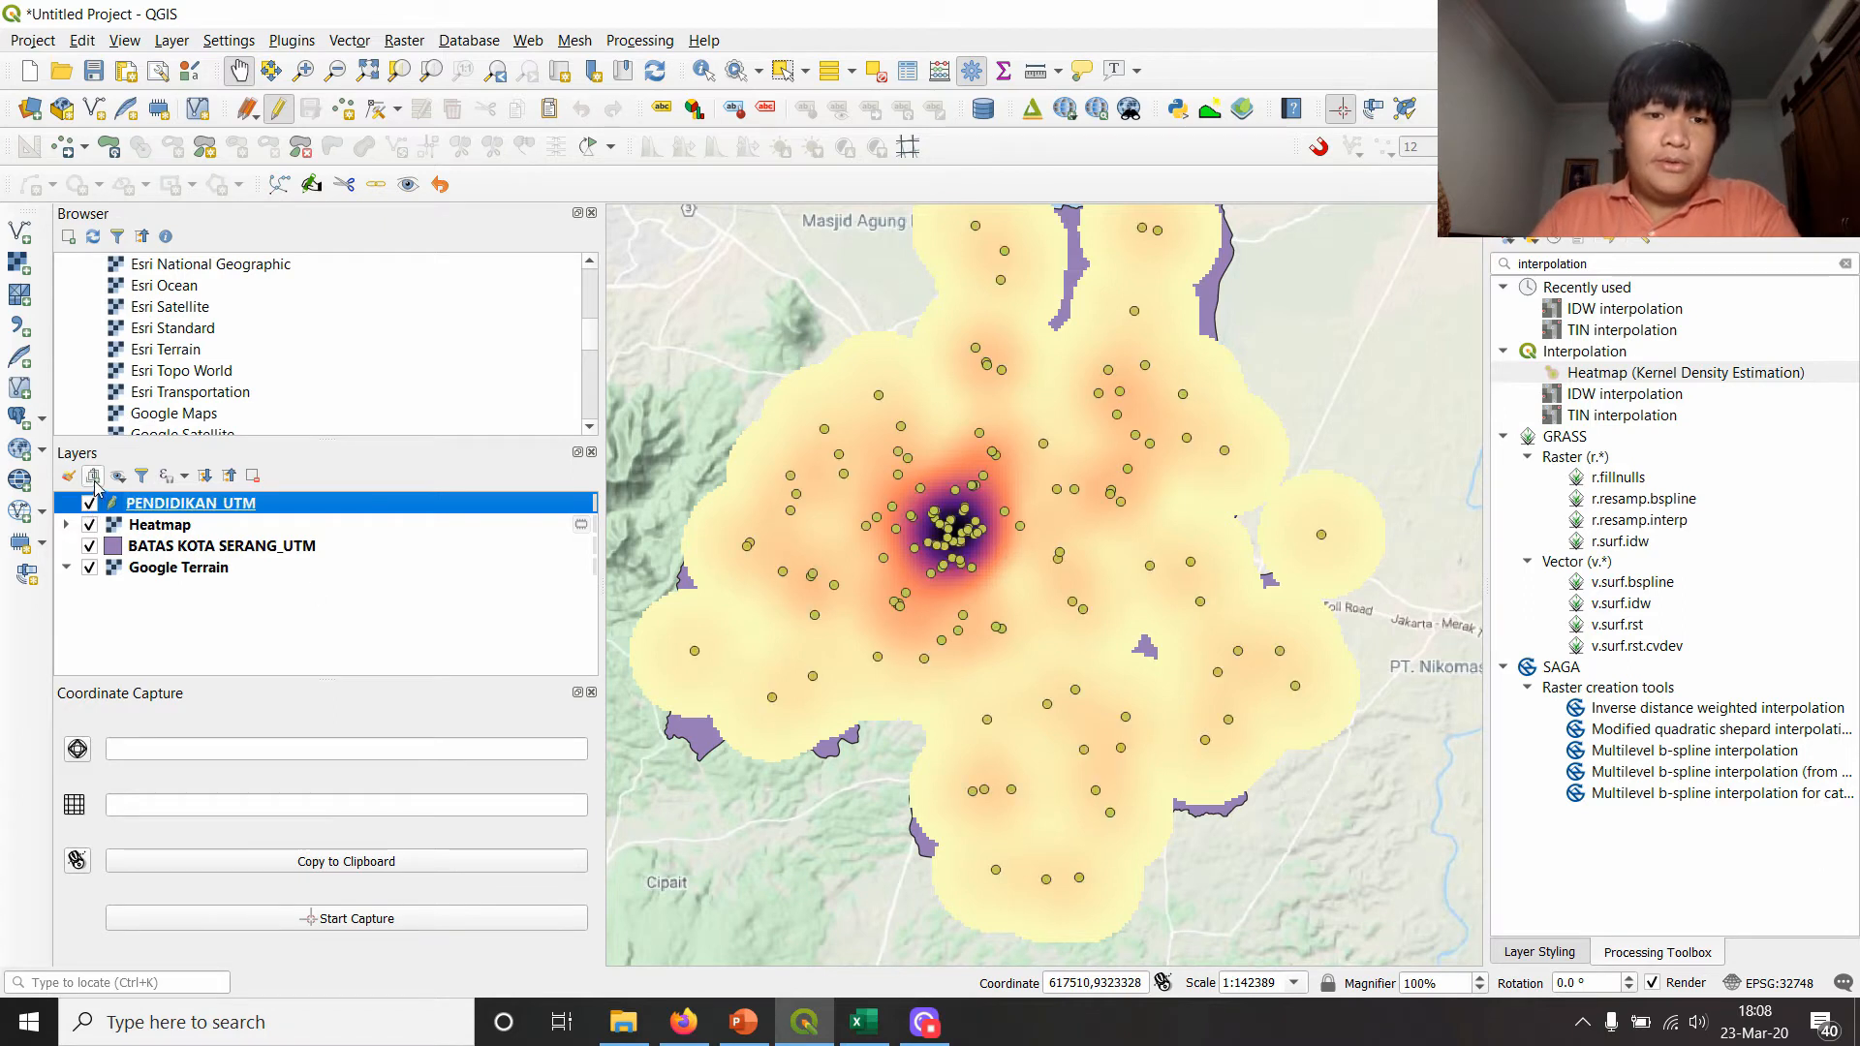
- End the editing session of PENDIDIKAN_UTM and add a layer group named PENDIDIKAN
click(281, 111)
click(93, 476)
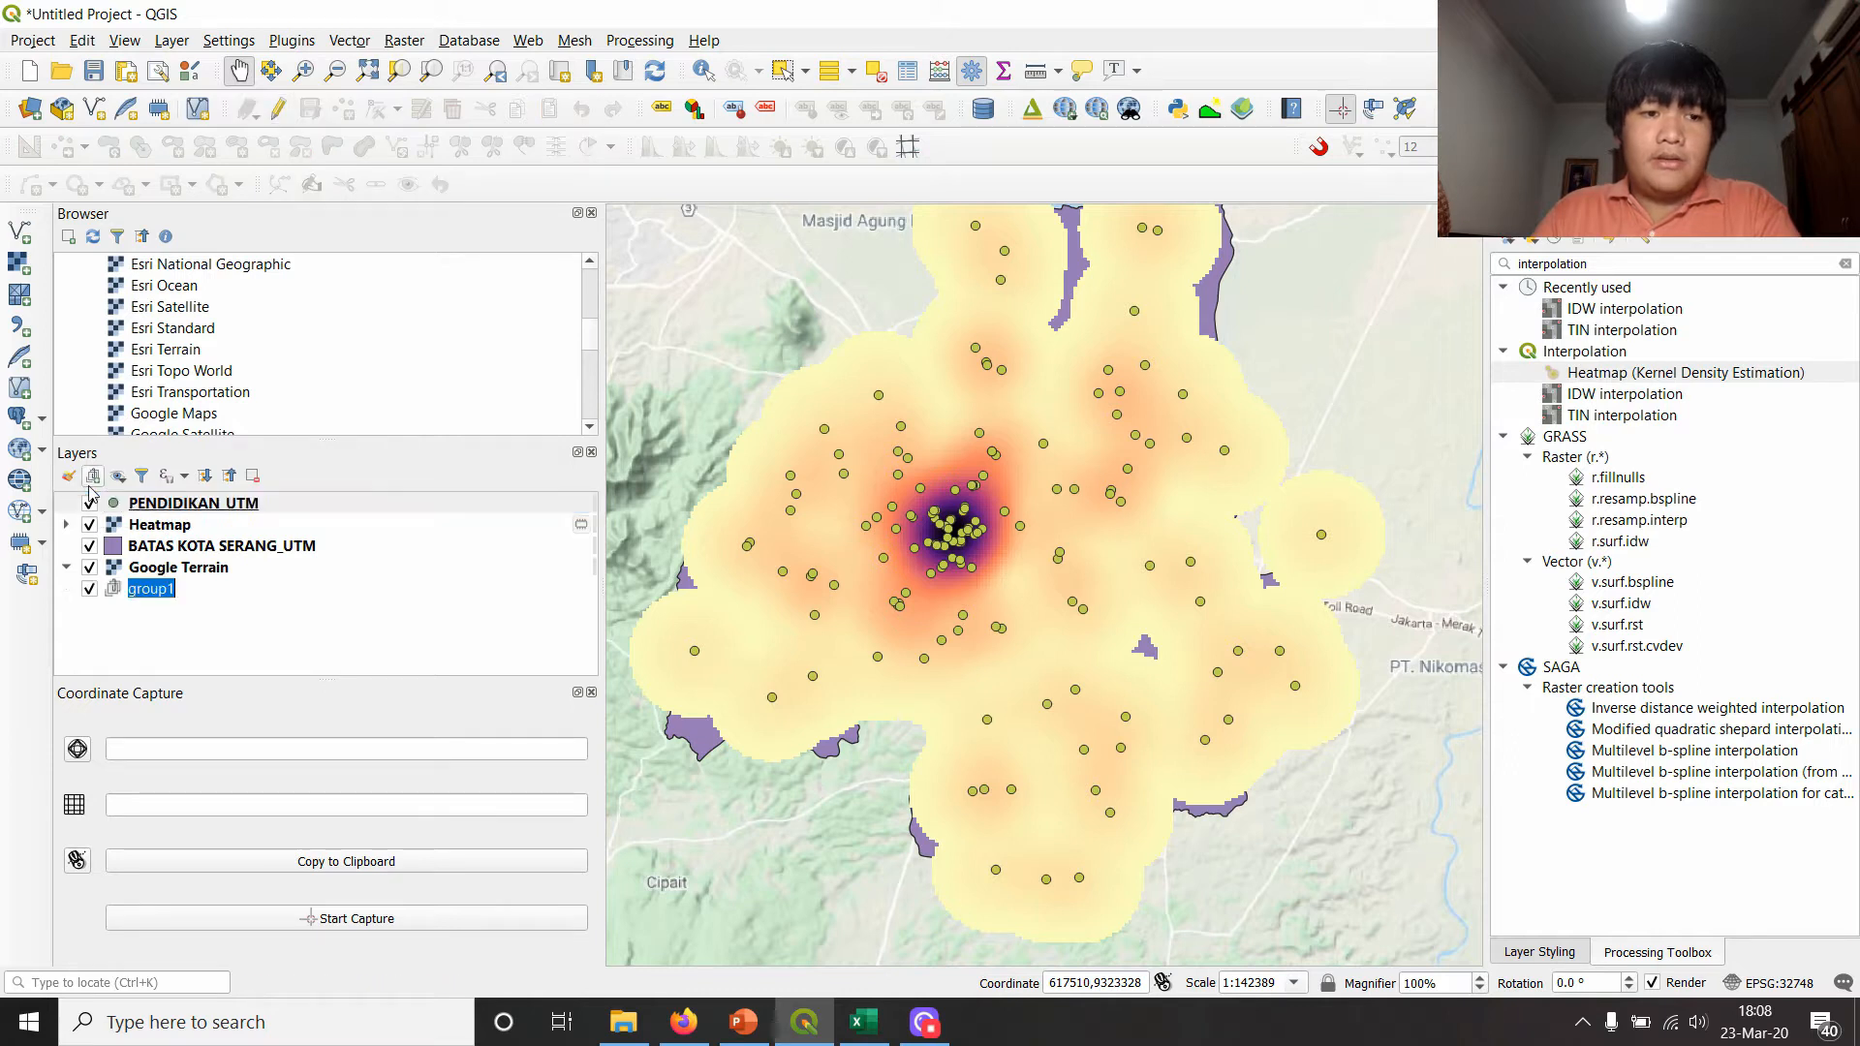
text(PENDIDIKAN)
key(Return)
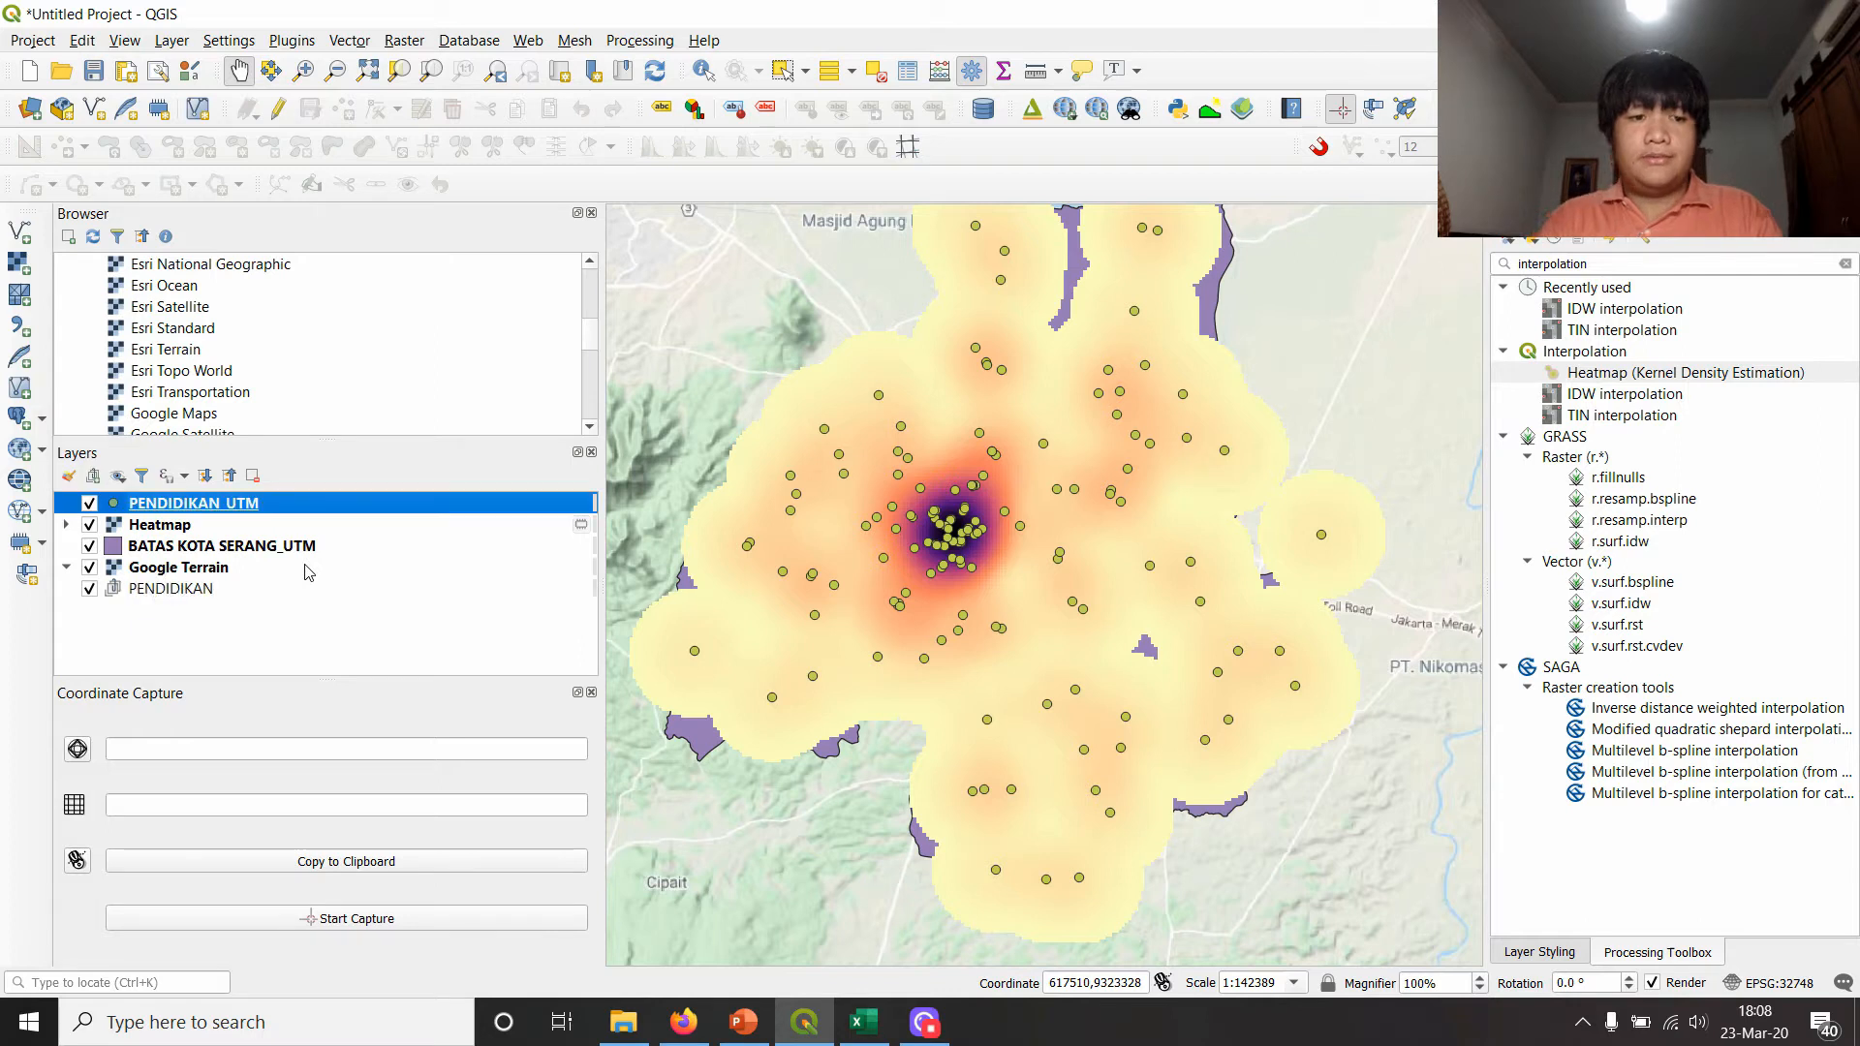
- Rename the Heatmap layer as PENDIDIKAN_HEATMAP
click(170, 532)
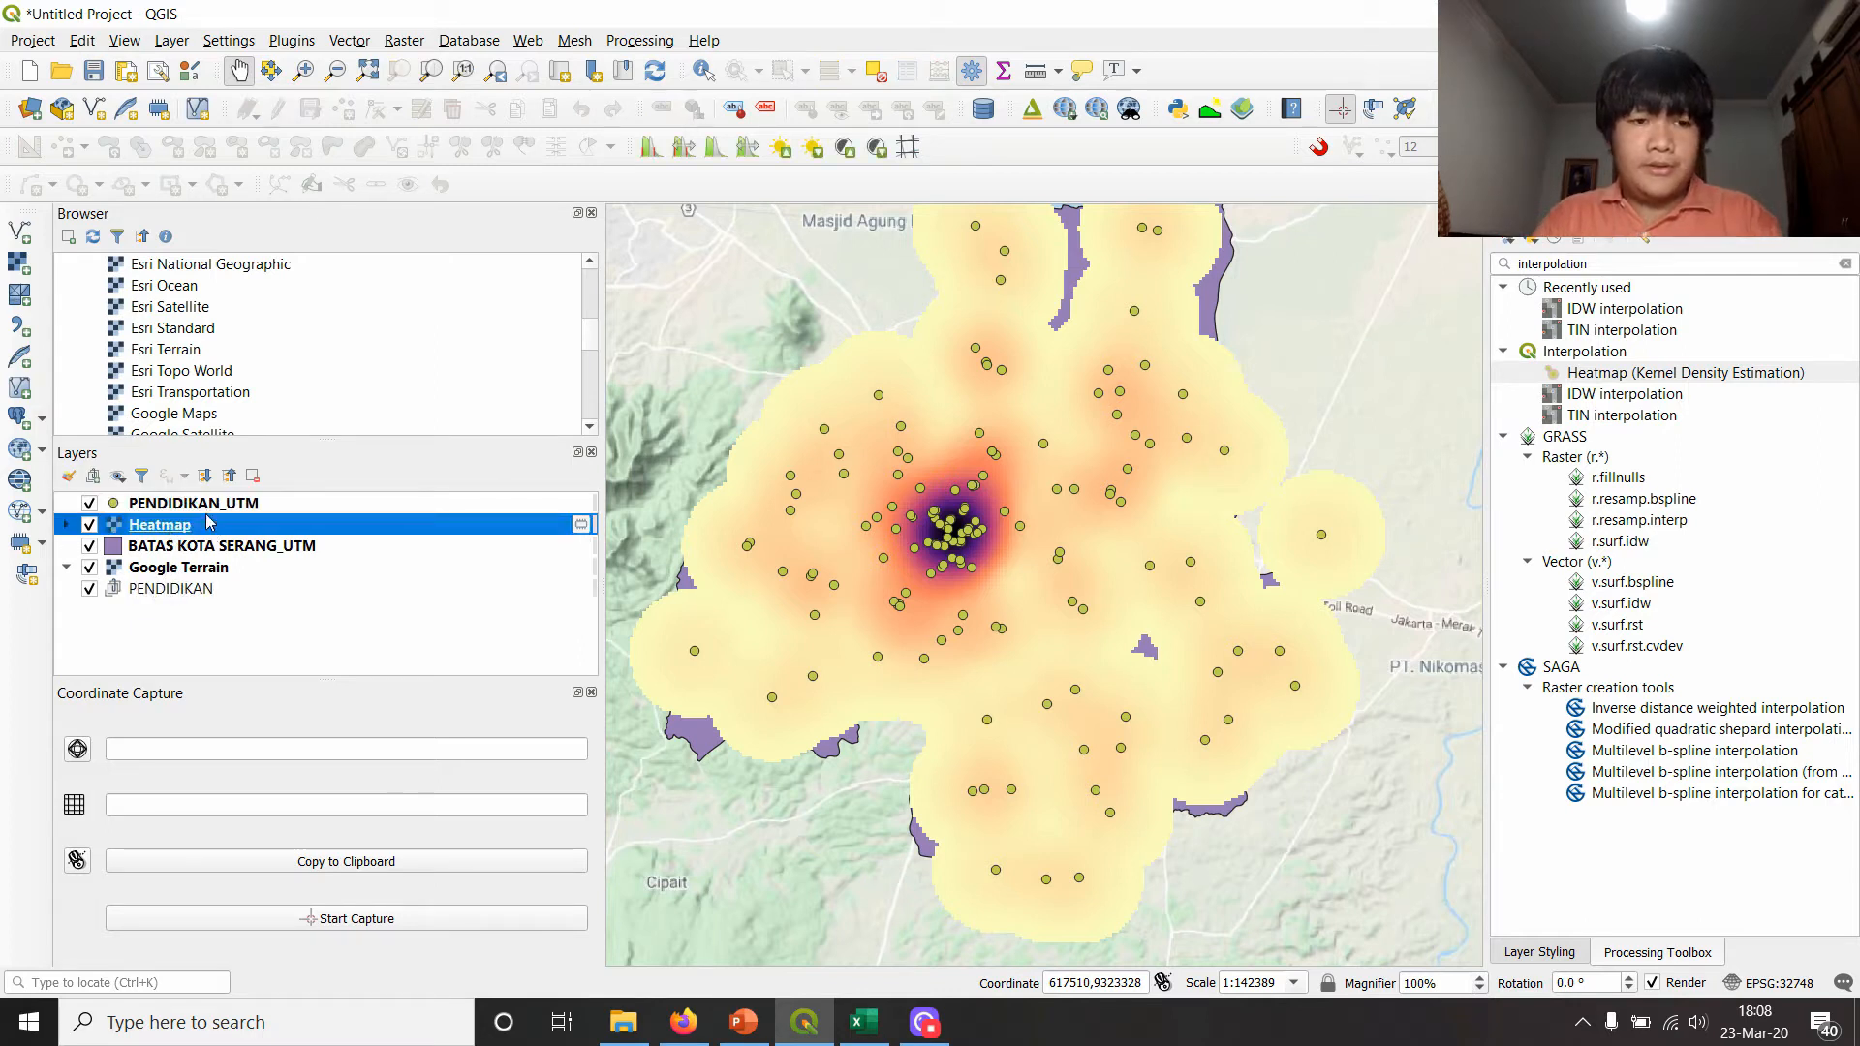
click(209, 513)
text(HEATMAP)
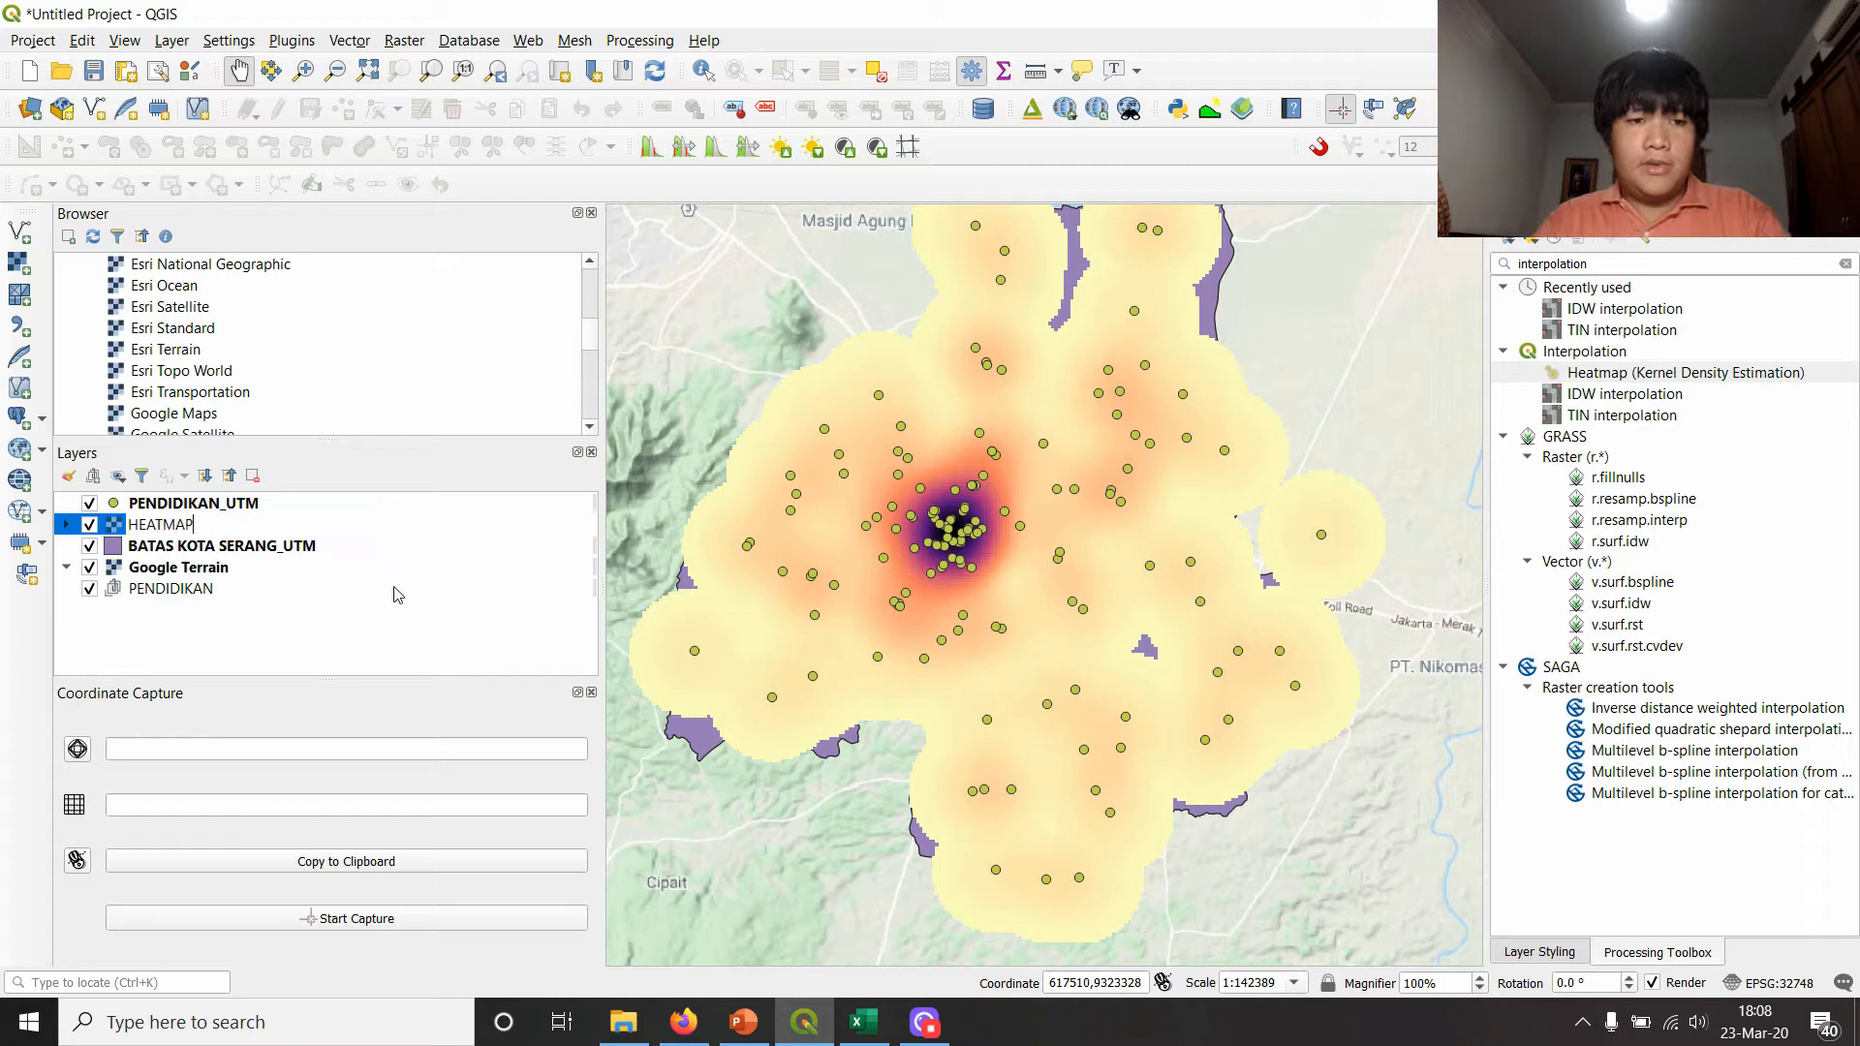
text(_P)
key(BackSpace)
key(BackSpace)
key(BackSpace)
key(BackSpace)
key(BackSpace)
key(BackSpace)
key(BackSpace)
key(BackSpace)
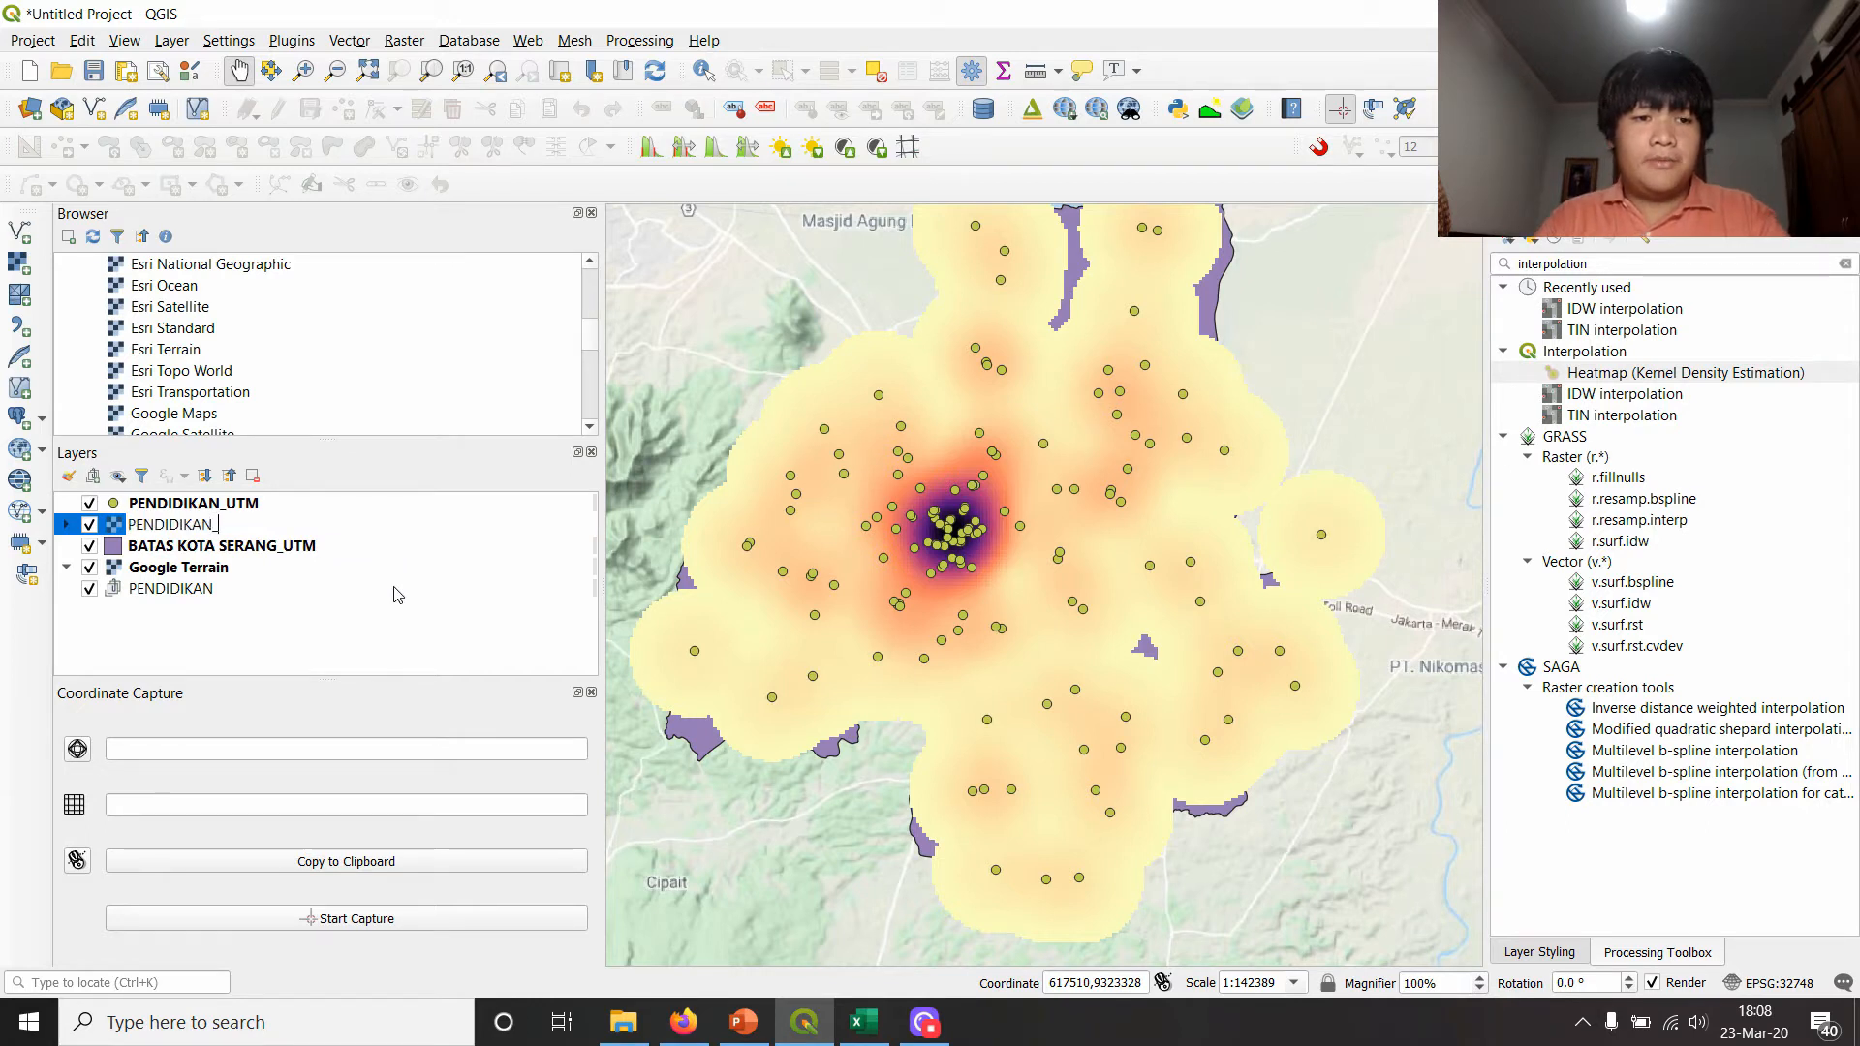
key(Return)
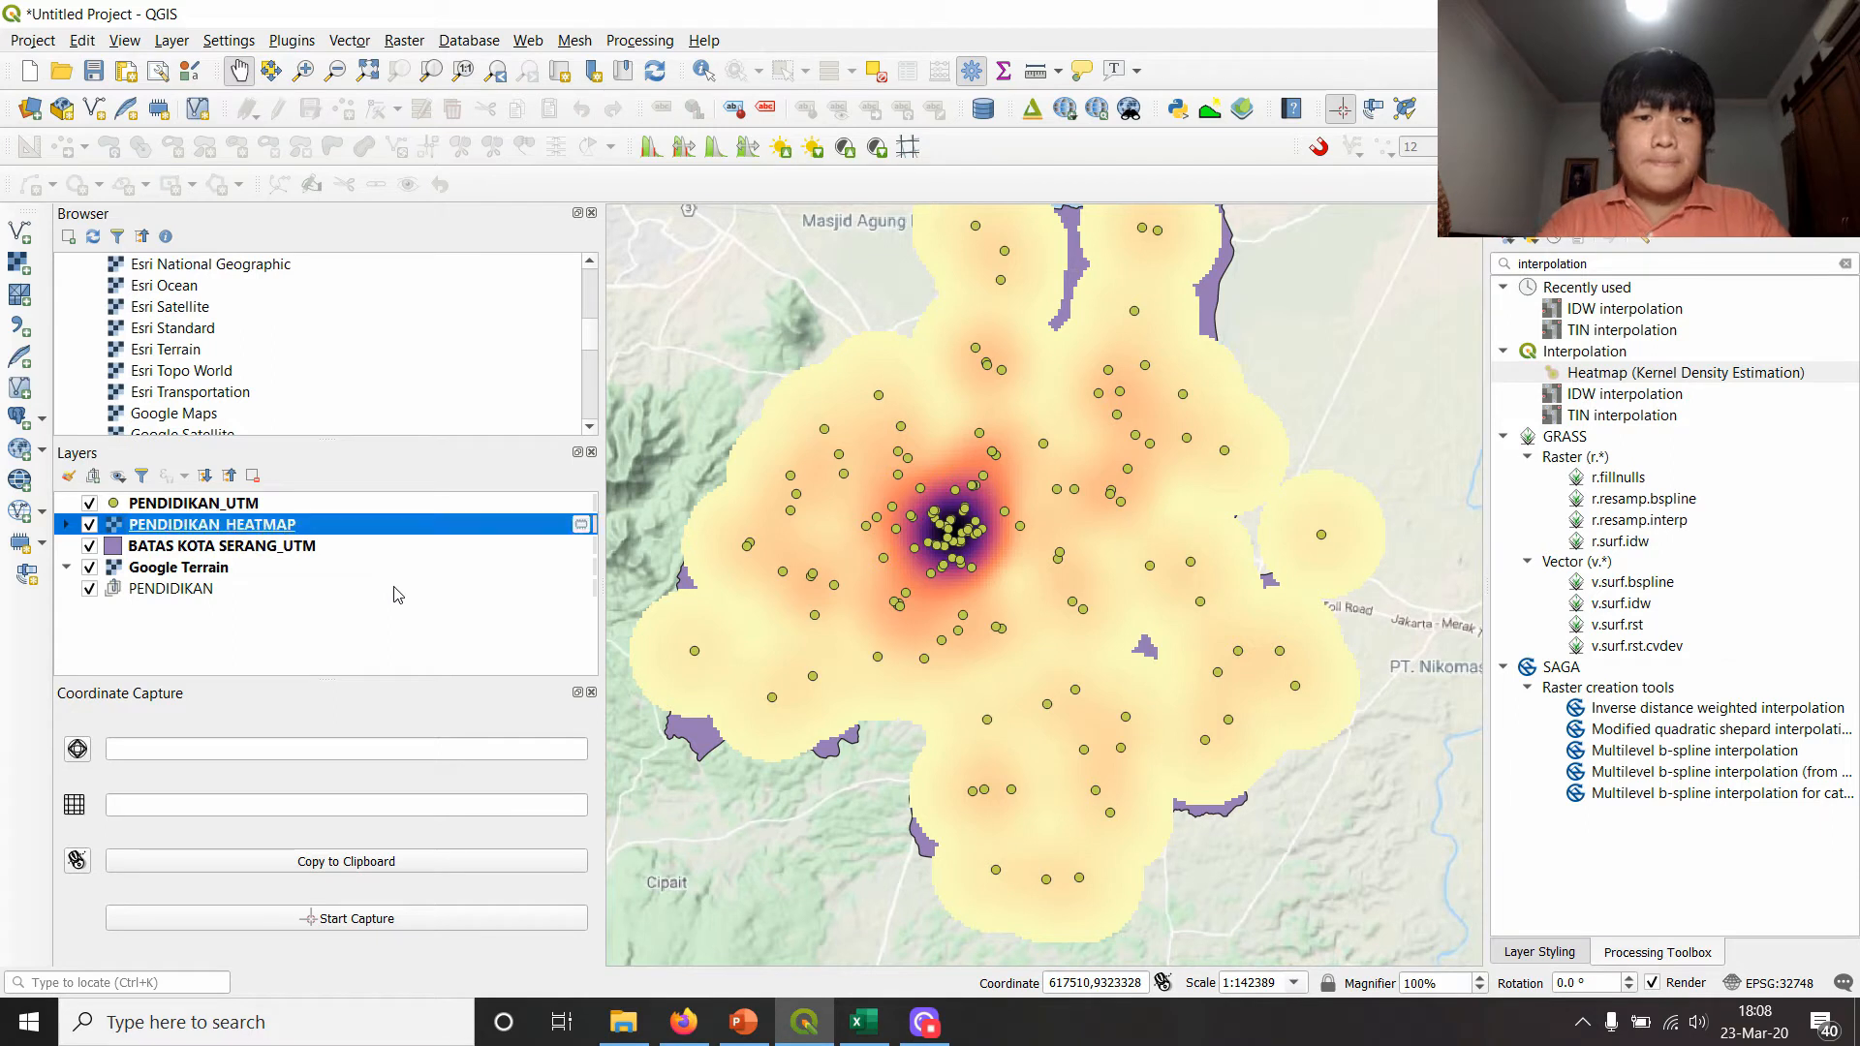
- Move the PENDIDIKAN_UTM and PENDIDIKAN_HEATMAP layers together into the PENDIDIKAN group
ctrl+click(275, 506)
ctrl+click(274, 506)
ctrl+click(270, 504)
drag(277, 503, 184, 591)
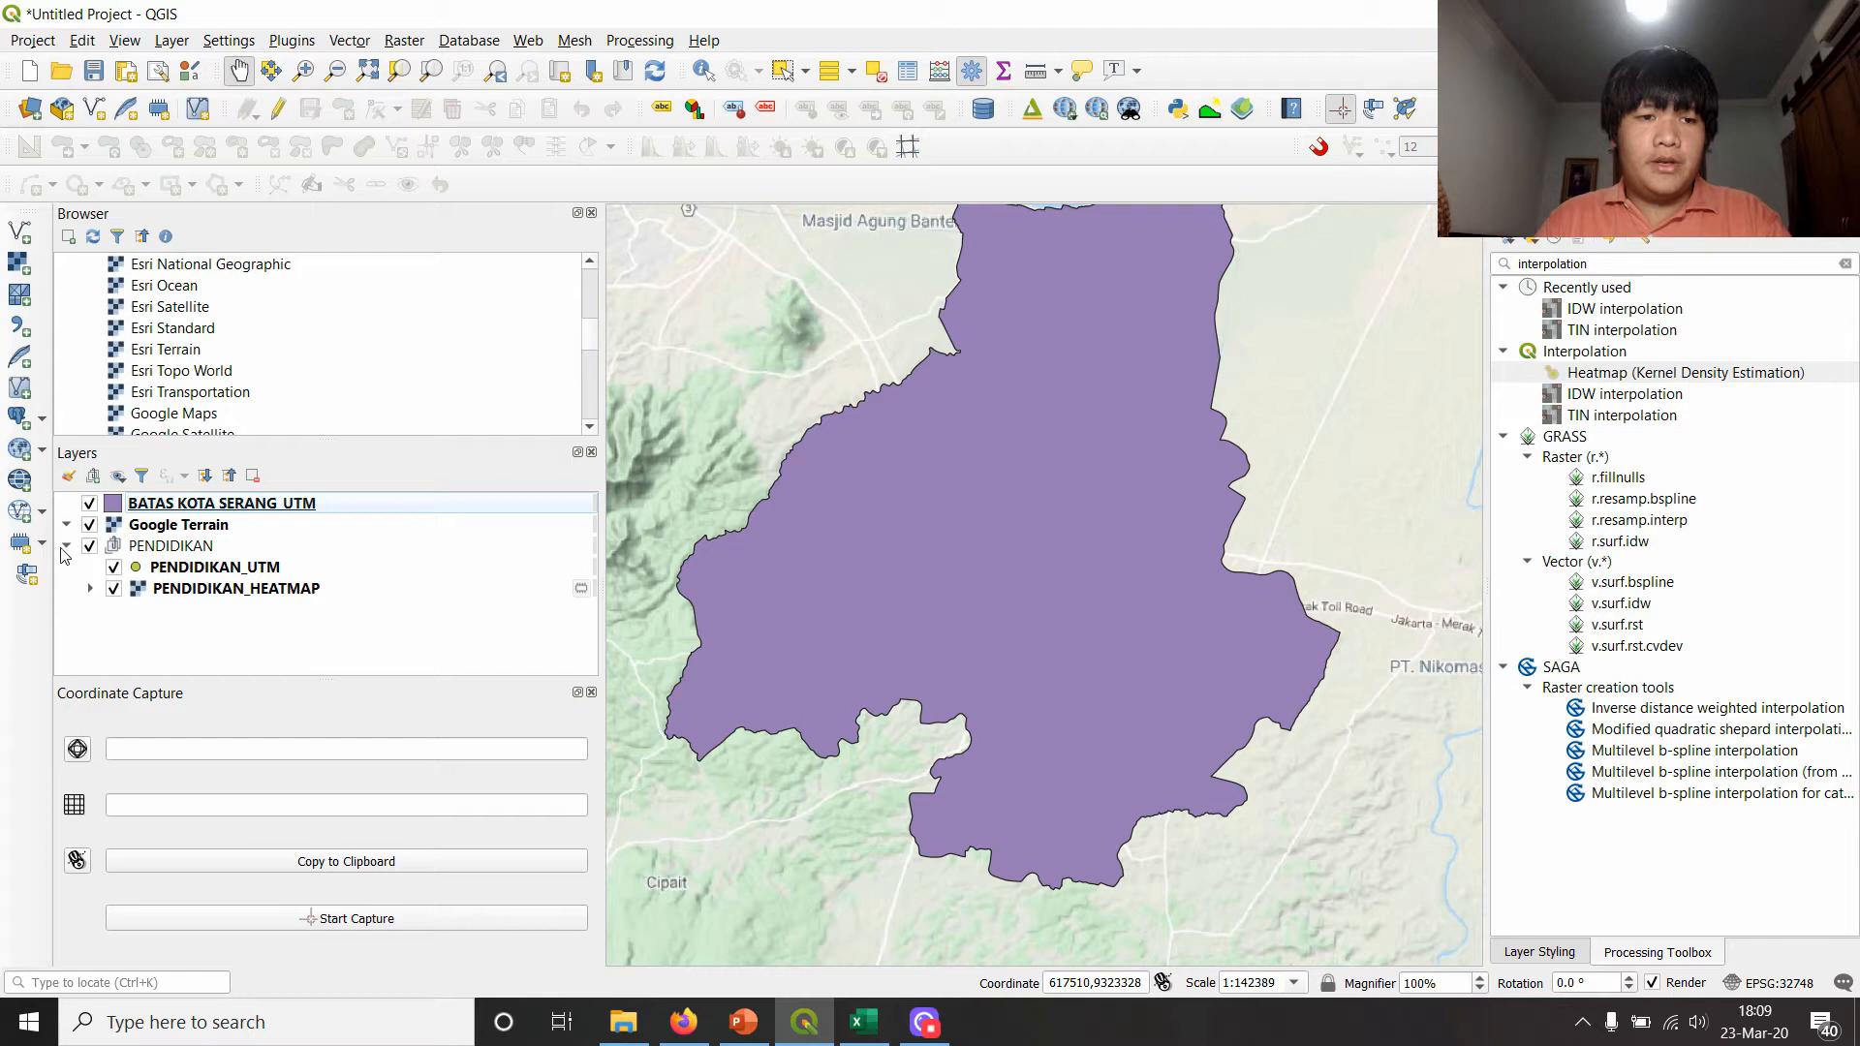
- Collapse and hide the PENDIDIKAN group and place it first in the layer order, above BATAS KOTA SERANG_UTM
click(65, 547)
click(89, 548)
drag(205, 548, 233, 499)
drag(745, 452, 788, 566)
- Add the RED (BAND4) and NIR (BAND5) rasters to the project from the file explorer
click(622, 1022)
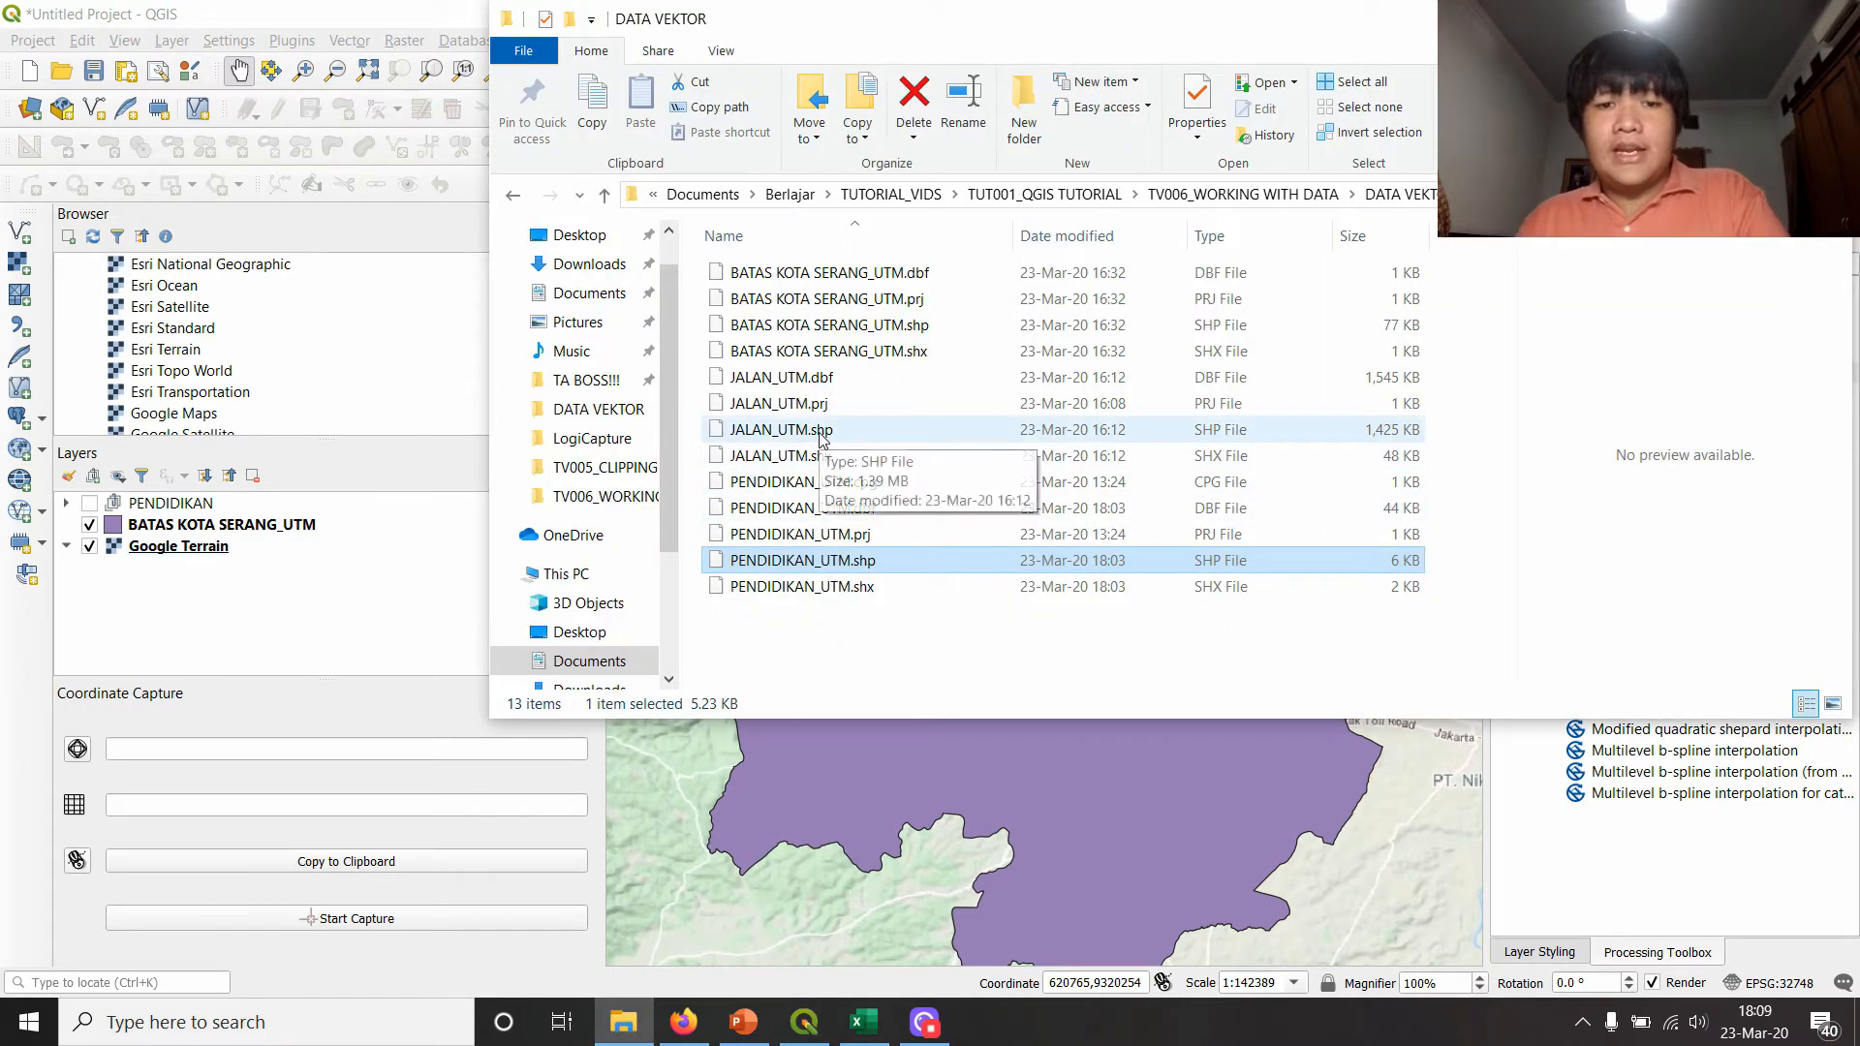
drag(819, 434, 358, 586)
click(1279, 196)
click(392, 630)
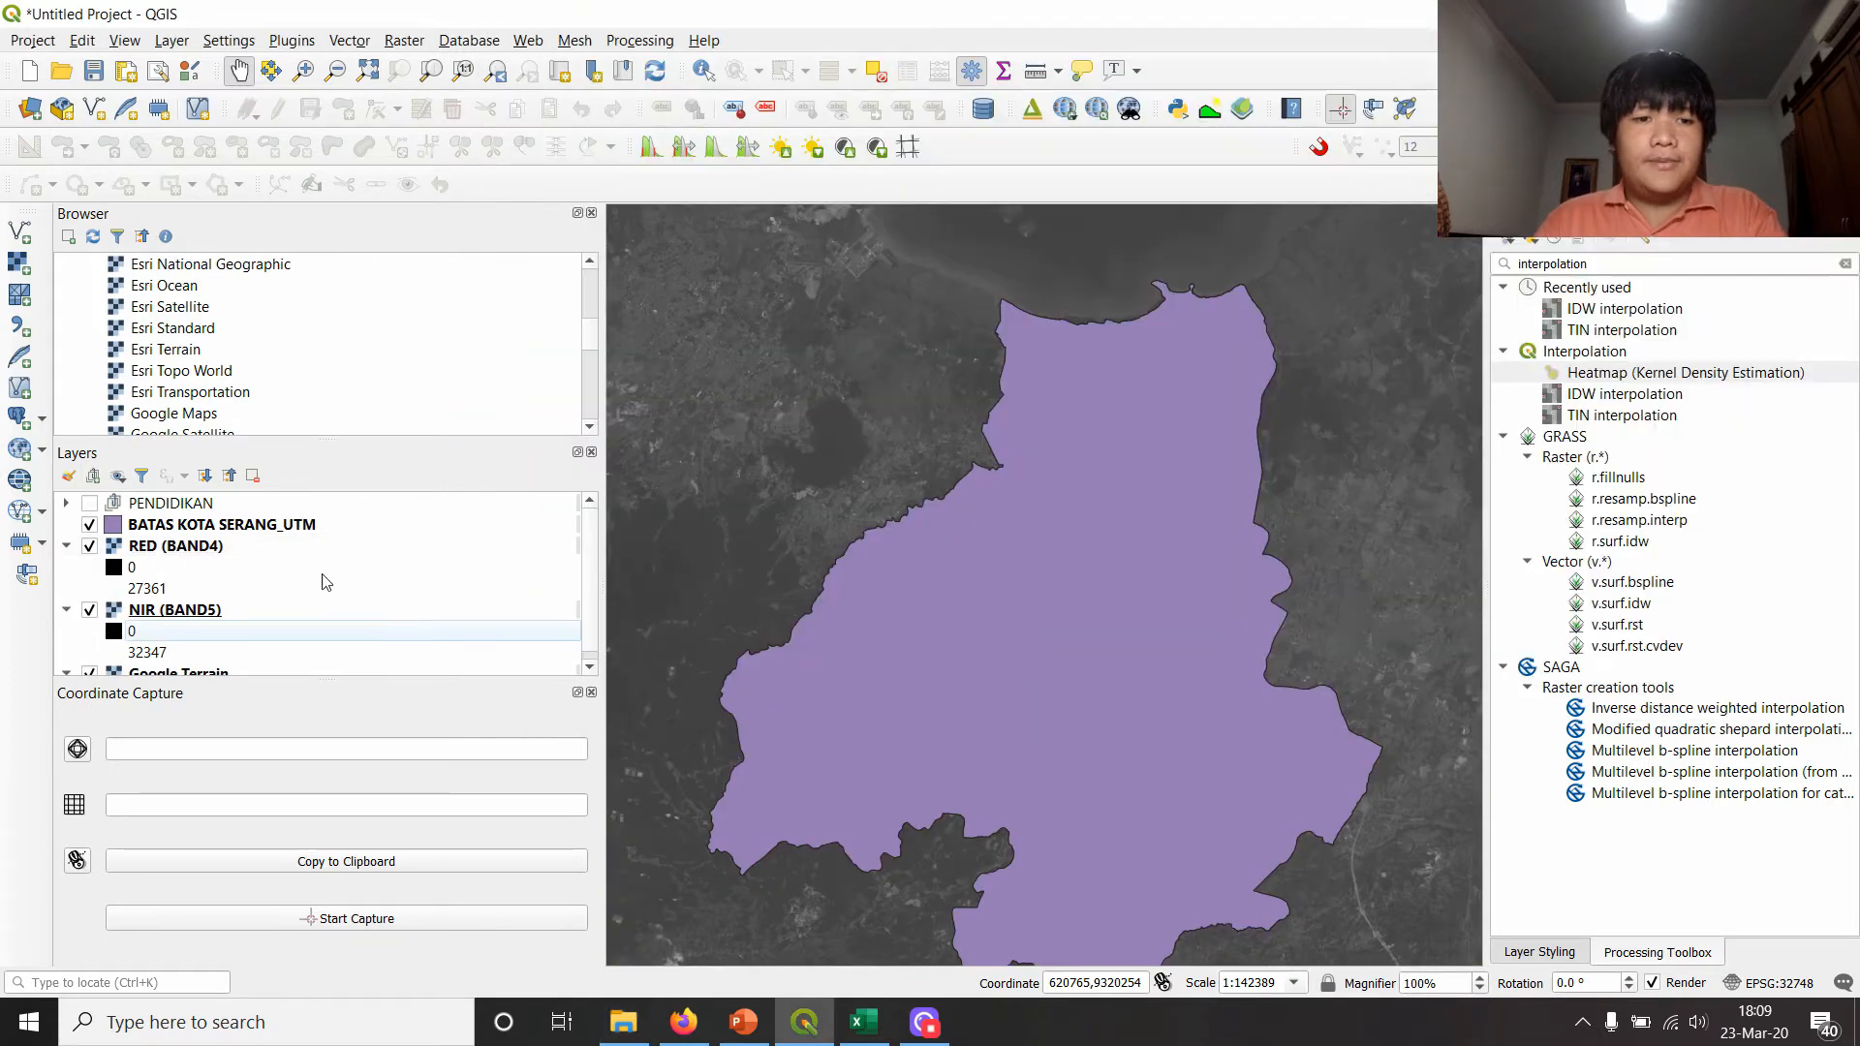
- Collapse the legends of RED (BAND4) and NIR (BAND5) and move both rasters above BATAS KOTA SERANG_UTM
click(124, 545)
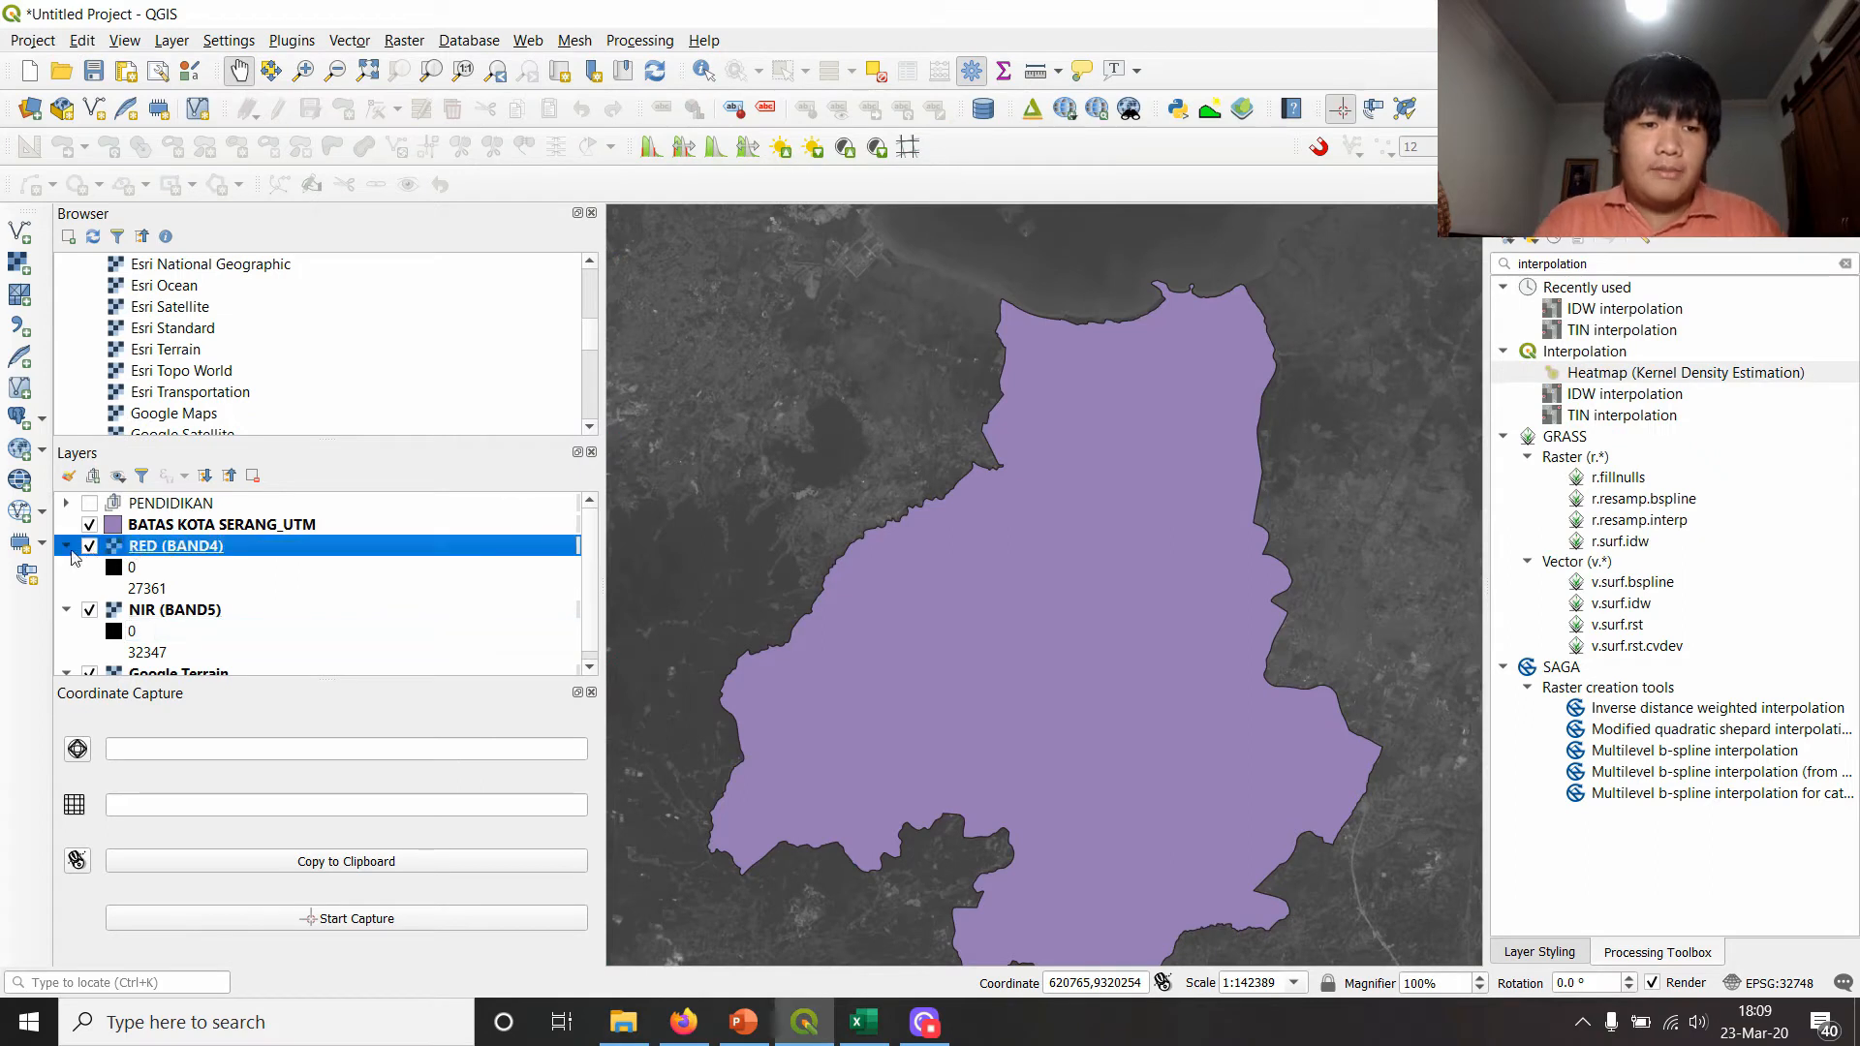
click(66, 545)
click(65, 567)
shift+click(177, 566)
drag(179, 567, 202, 531)
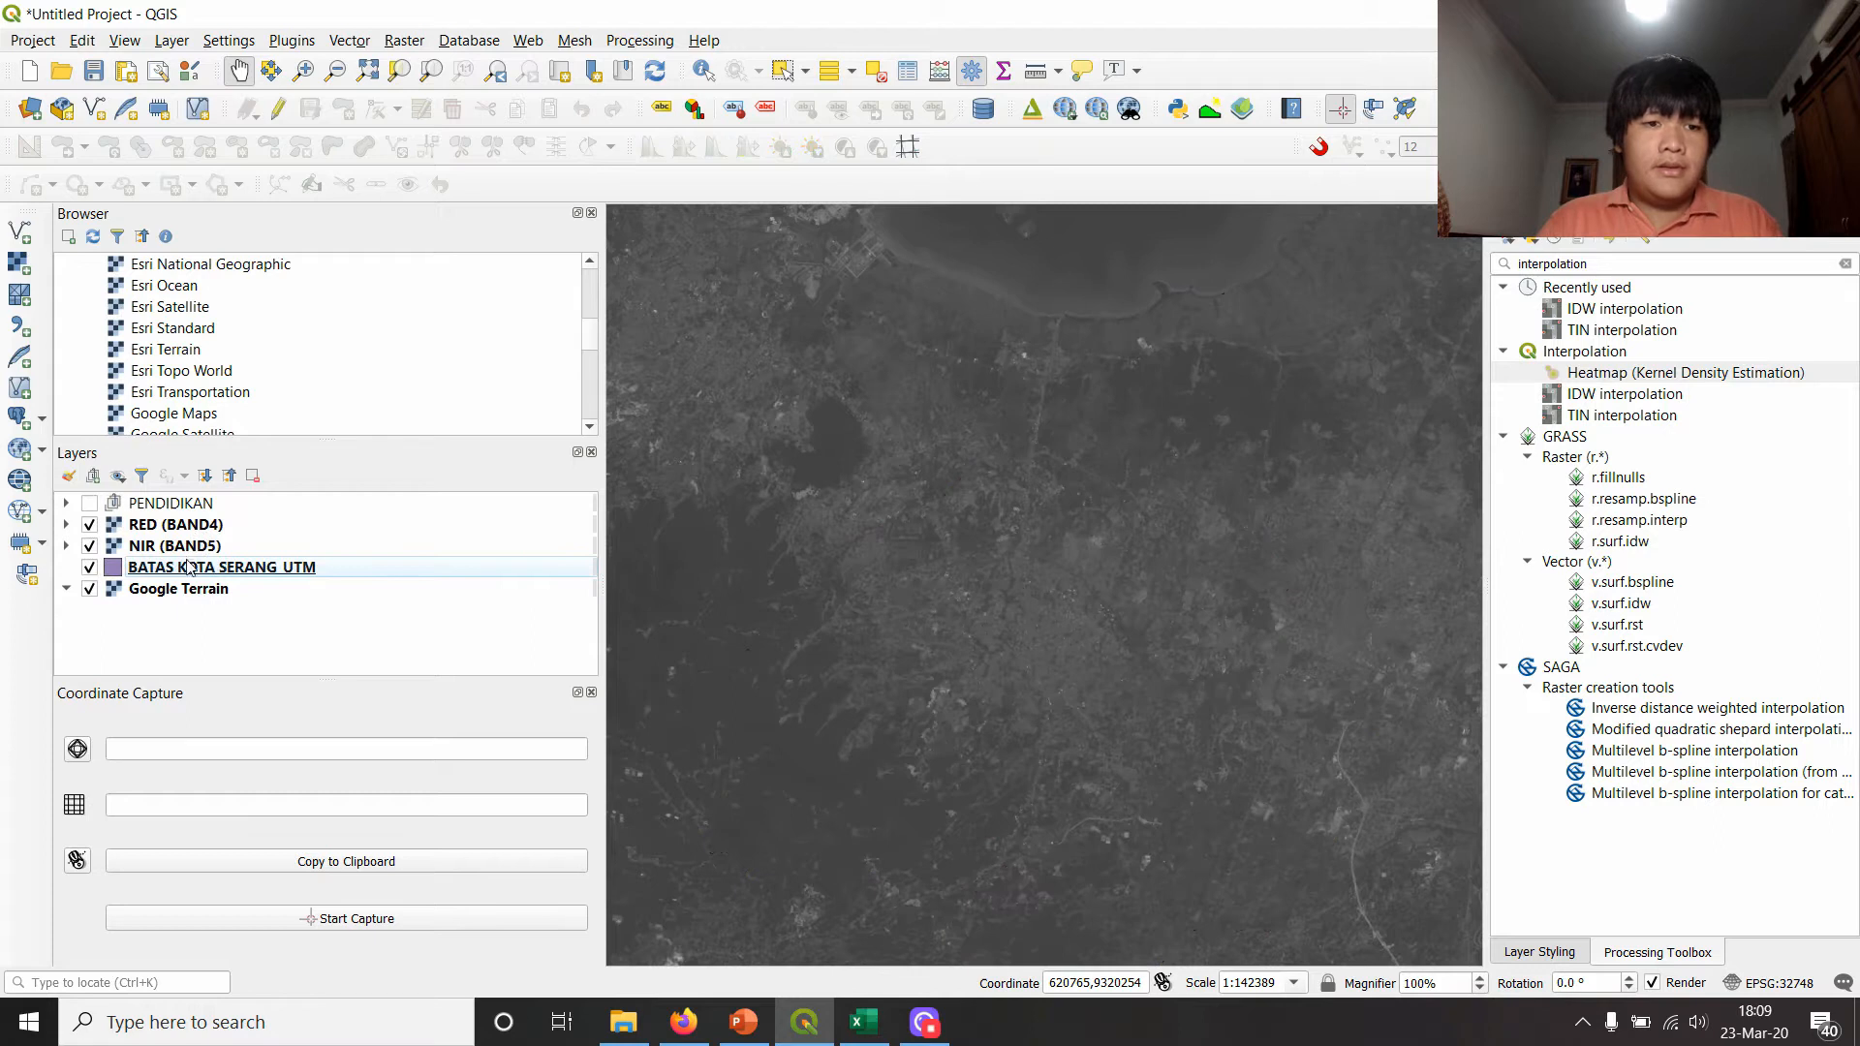
- Examine the extent of the Landsat rasters and compare RED (BAND4) with NIR (BAND5) by toggling the red band's visibility
scroll(1095, 586, down, 2)
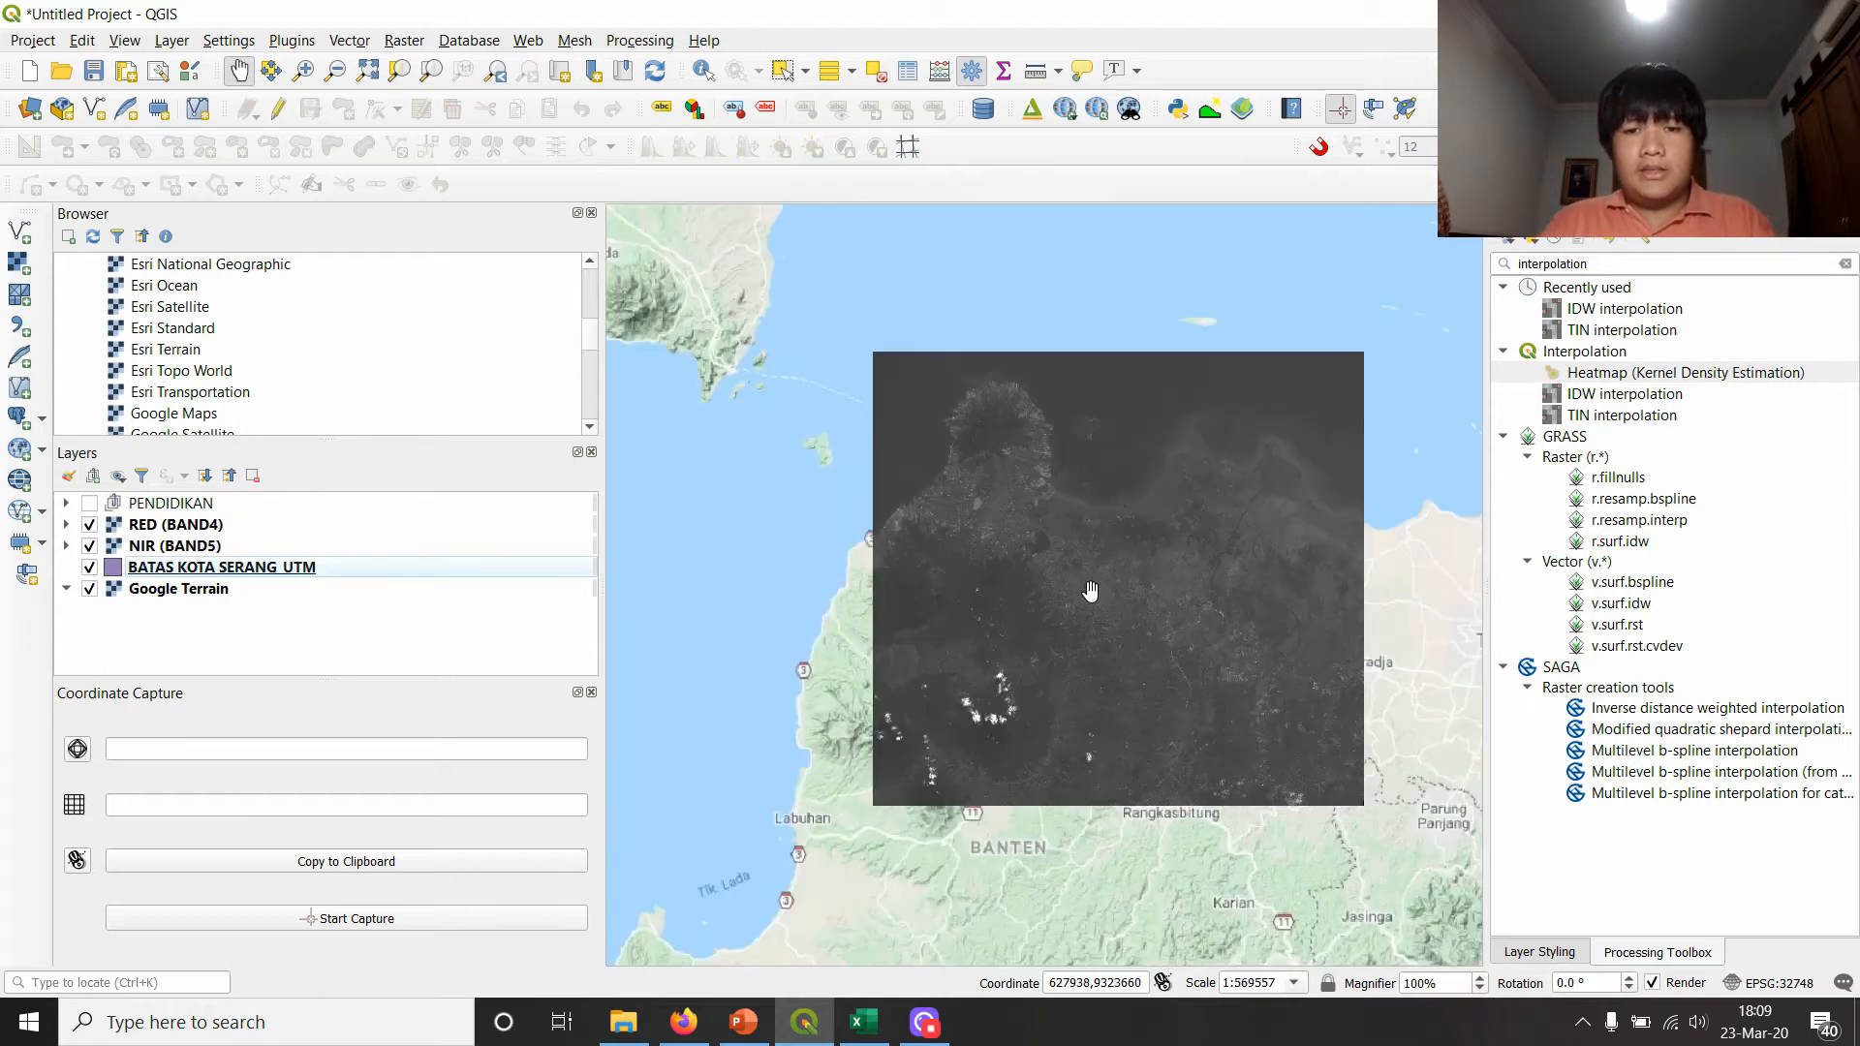
scroll(1039, 534, up, 1)
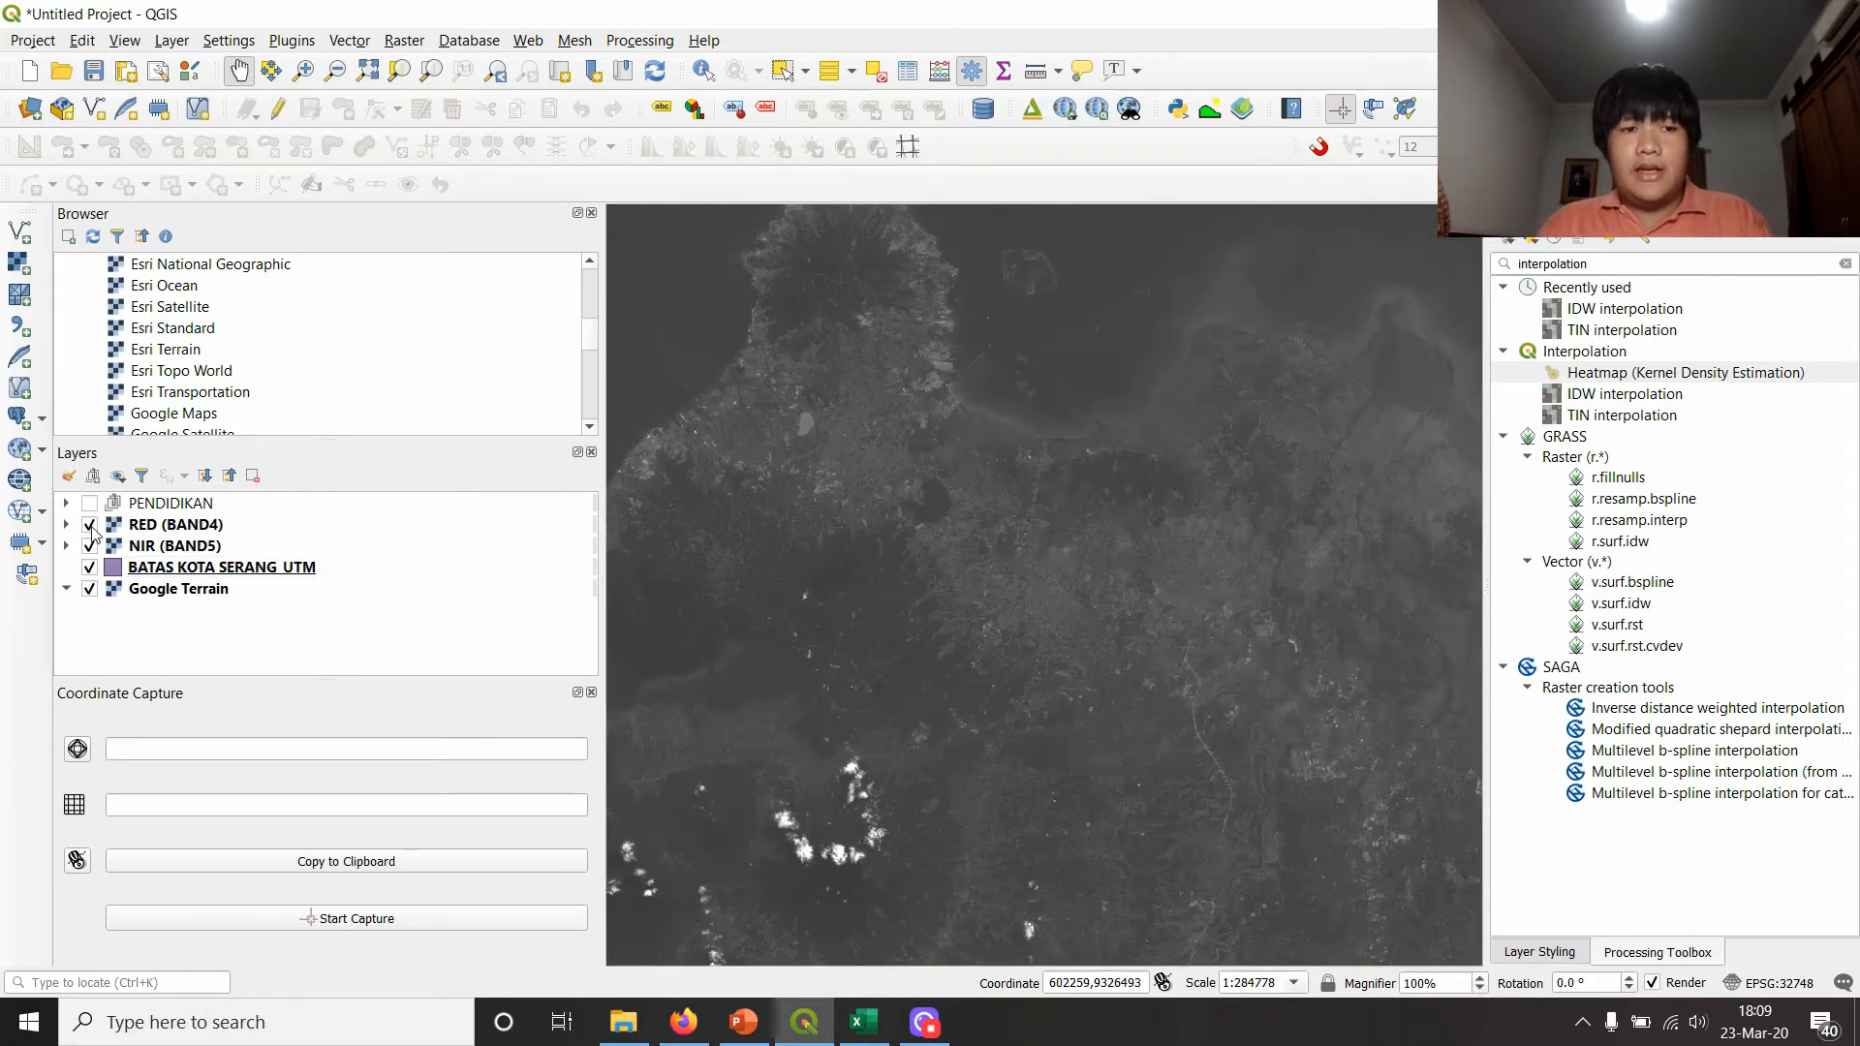
click(89, 526)
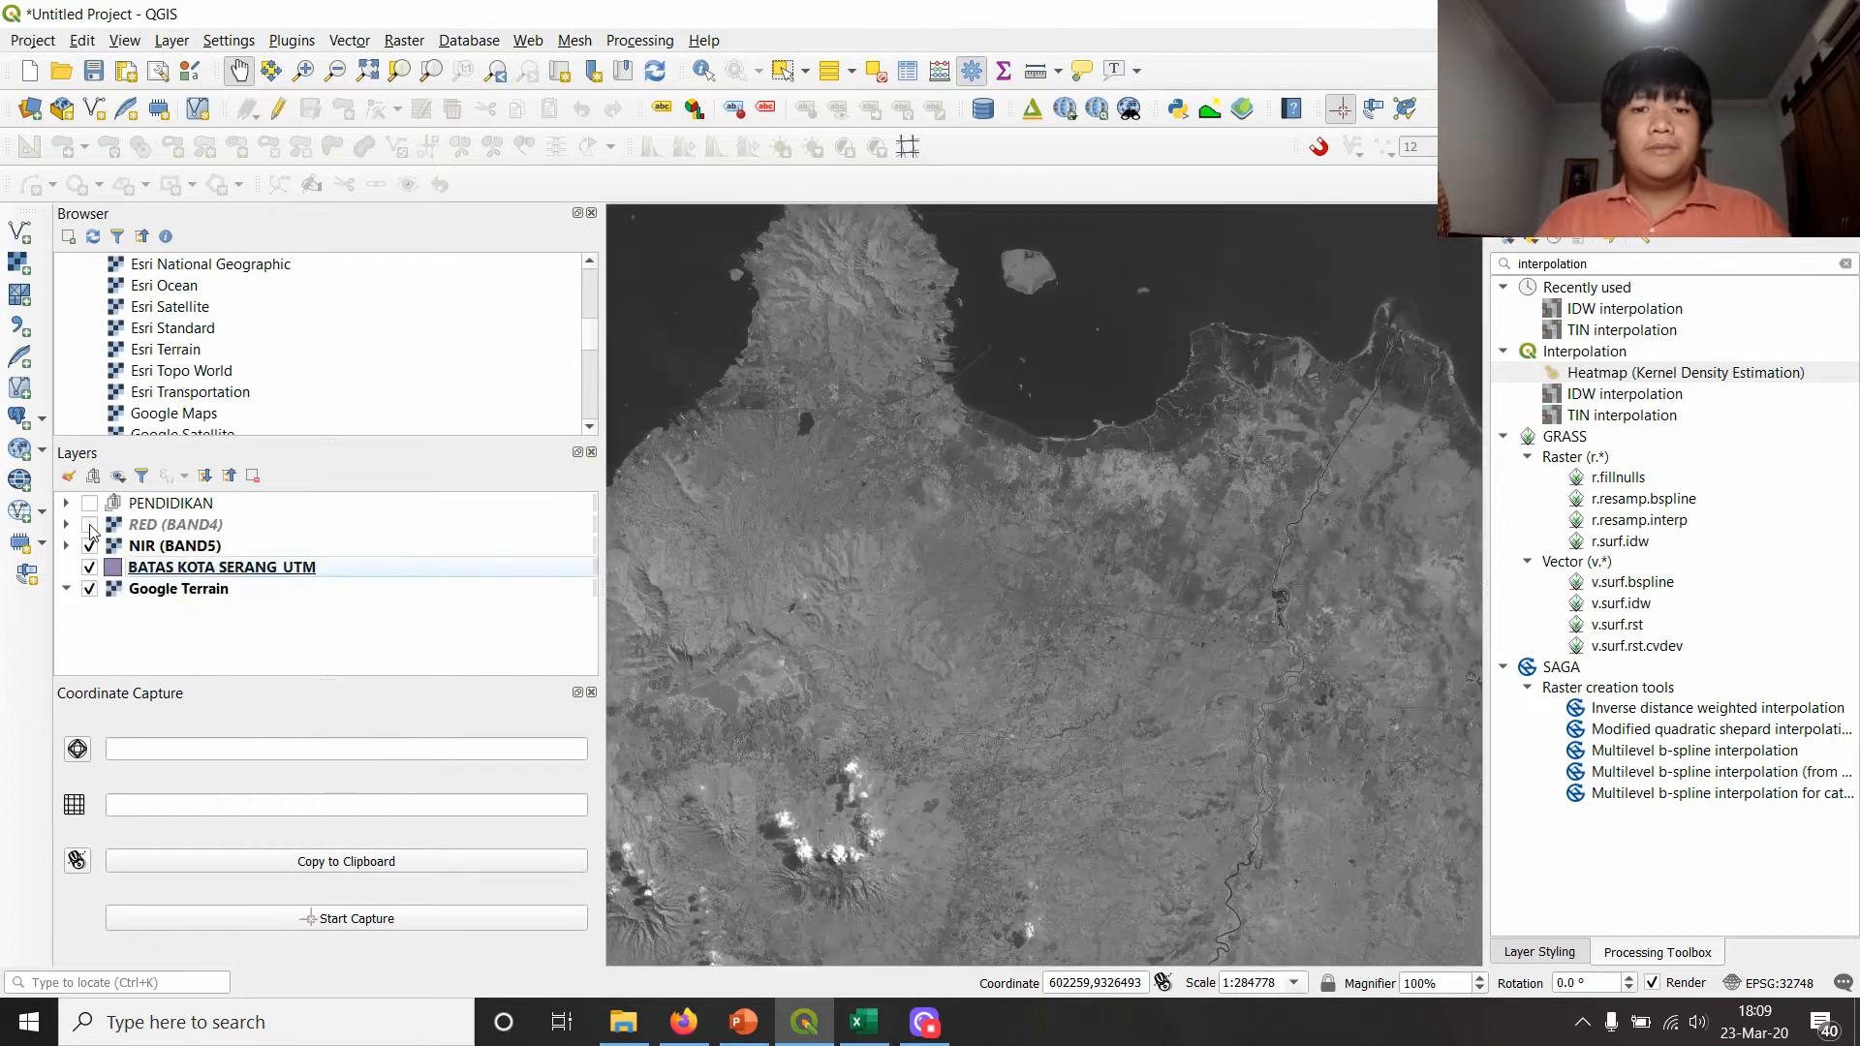
click(89, 526)
click(89, 526)
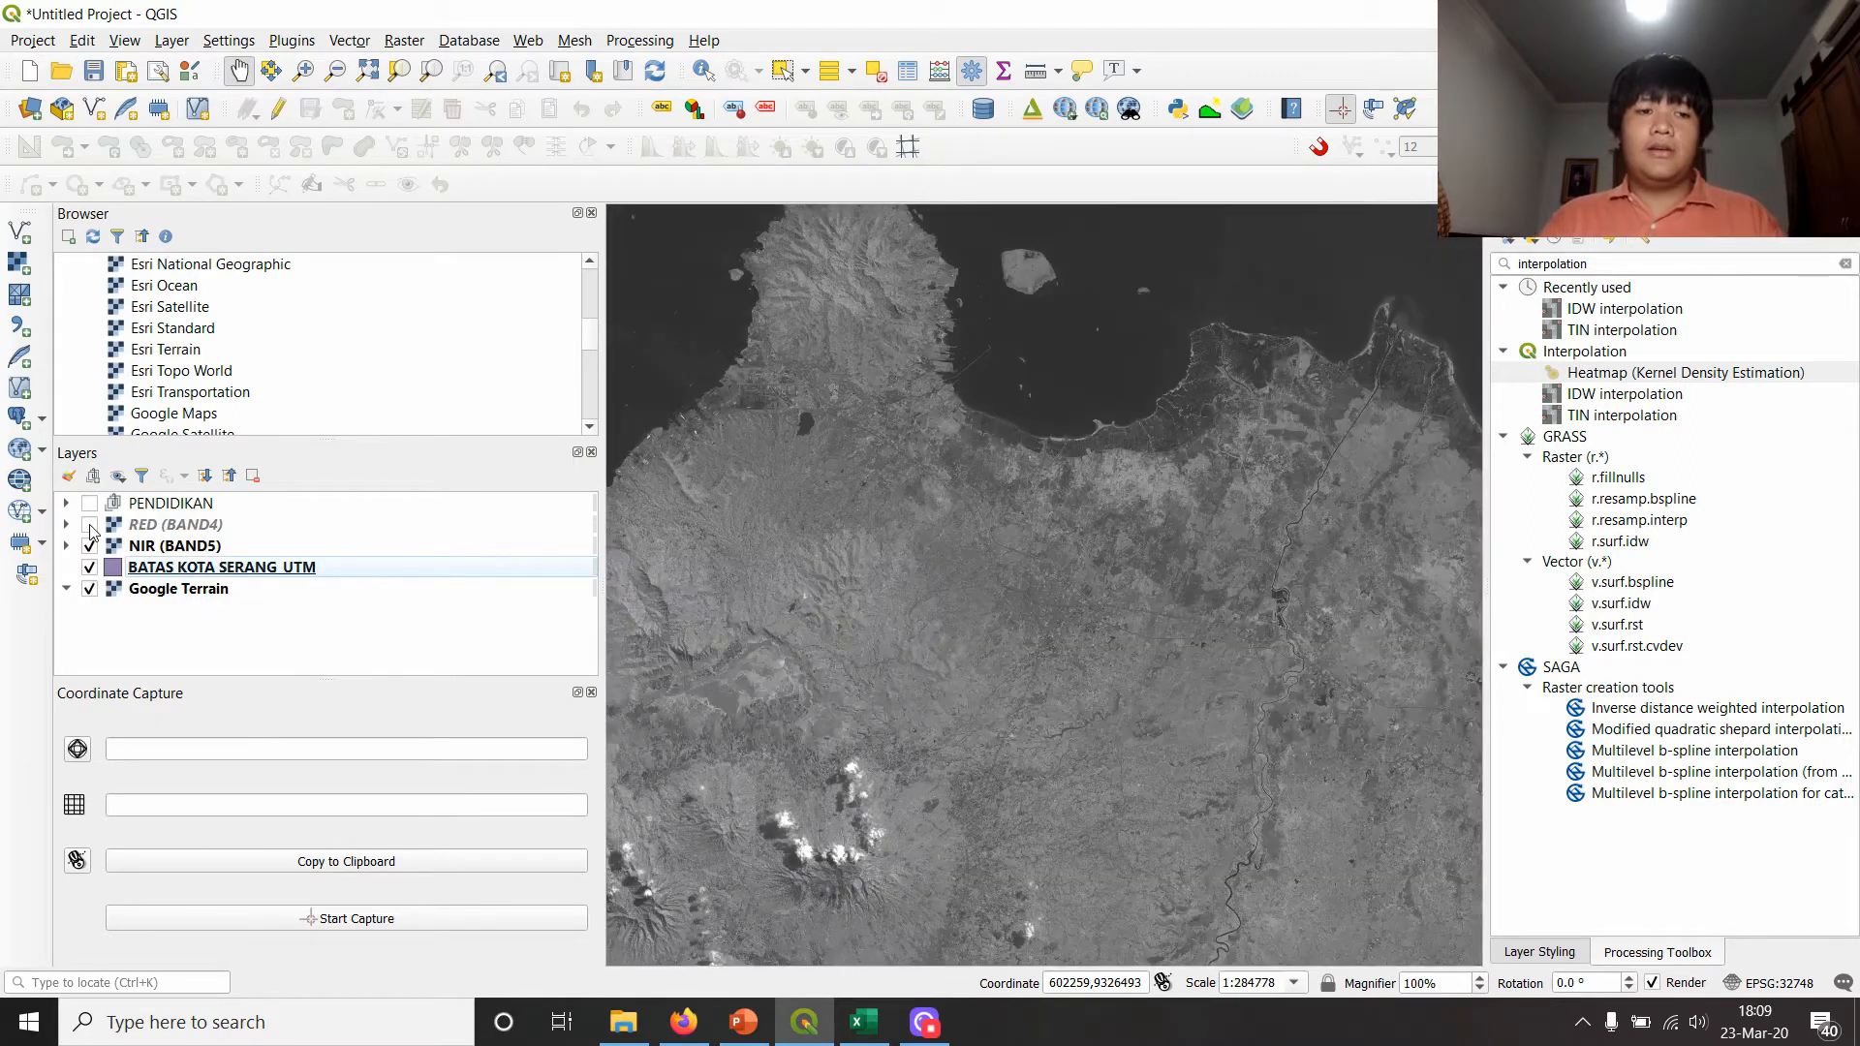
click(67, 525)
click(67, 524)
click(89, 524)
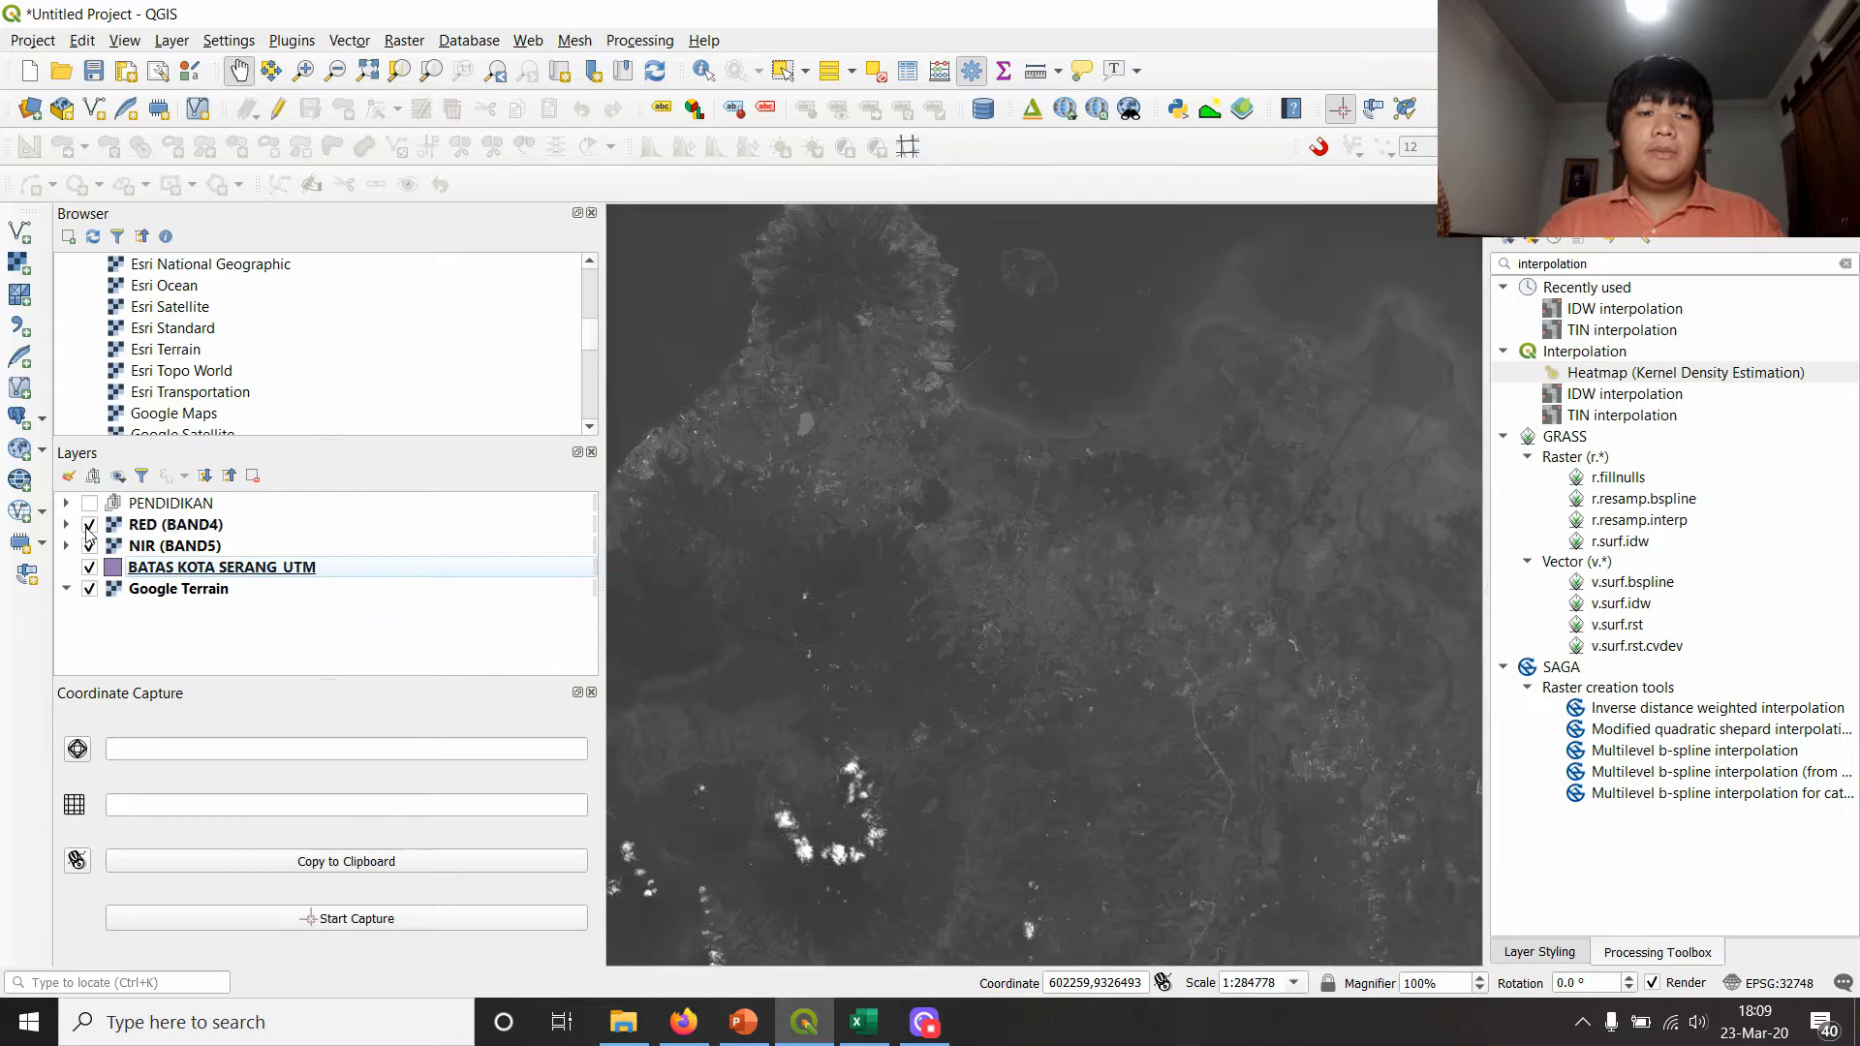
drag(1114, 346, 1111, 416)
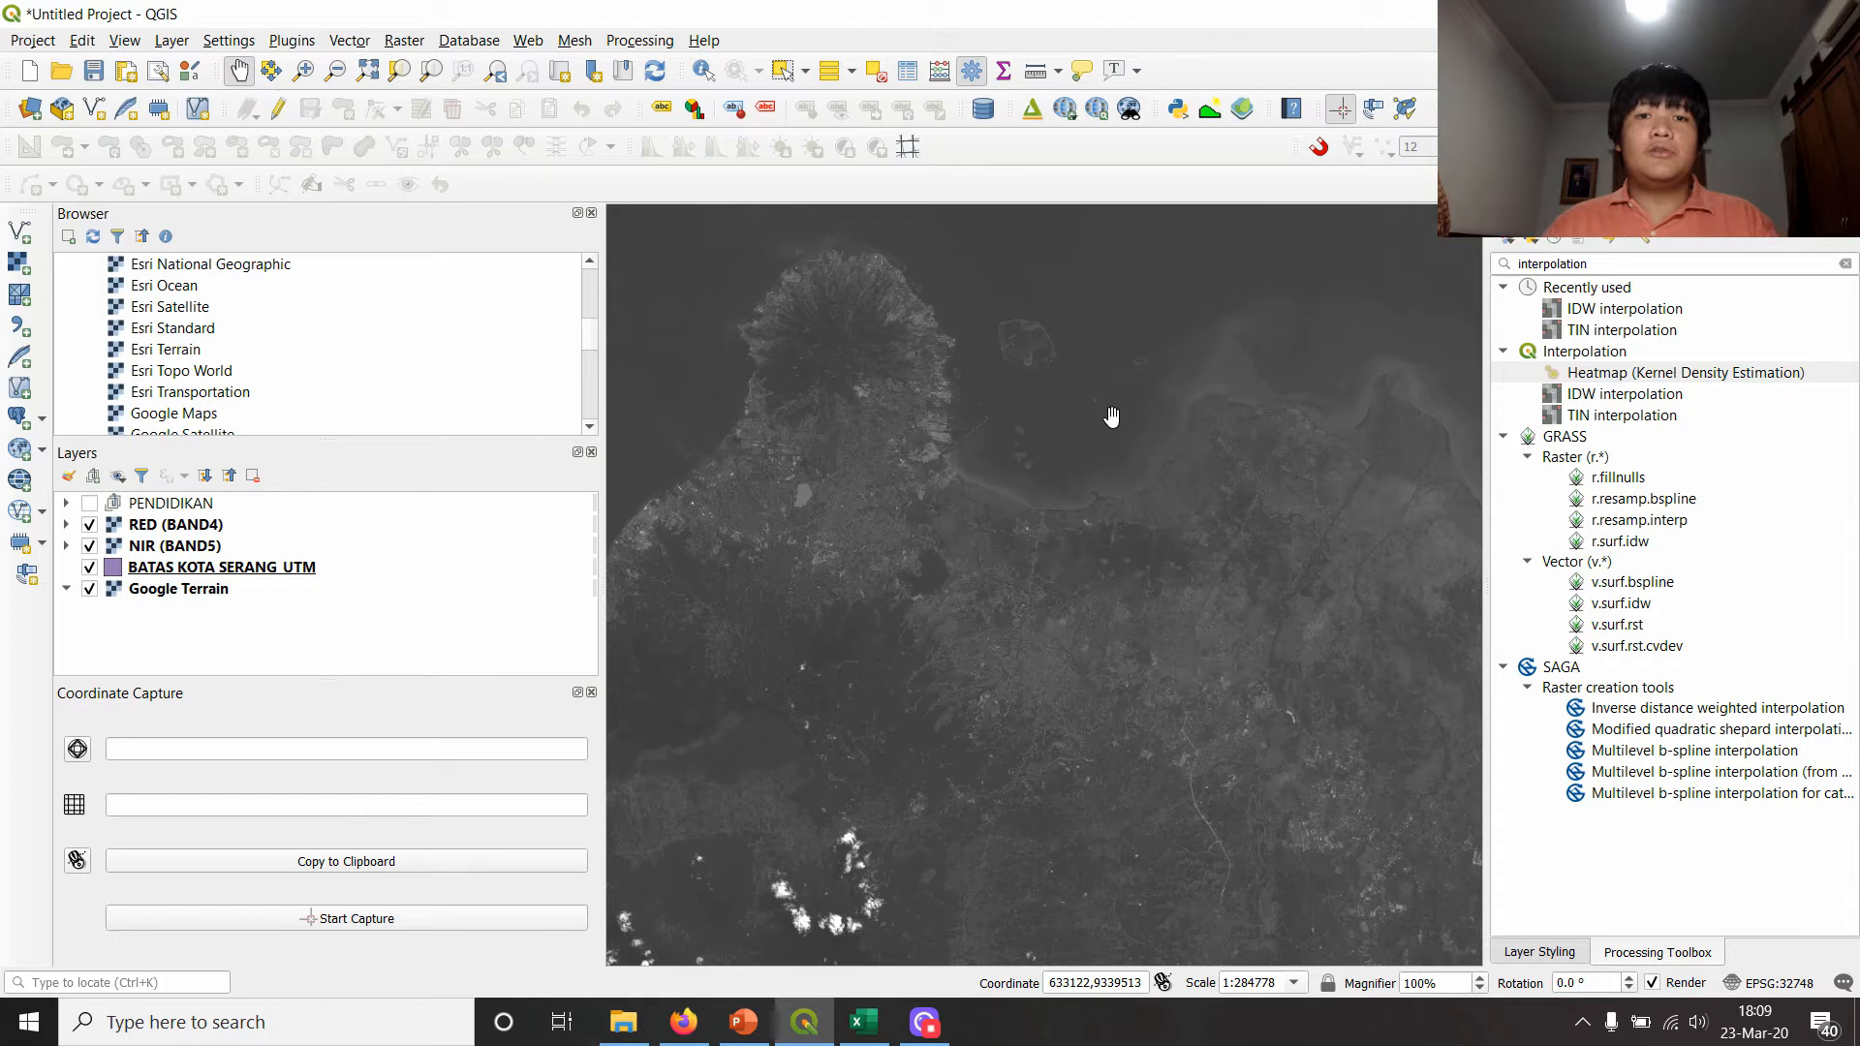
drag(1042, 403, 1050, 432)
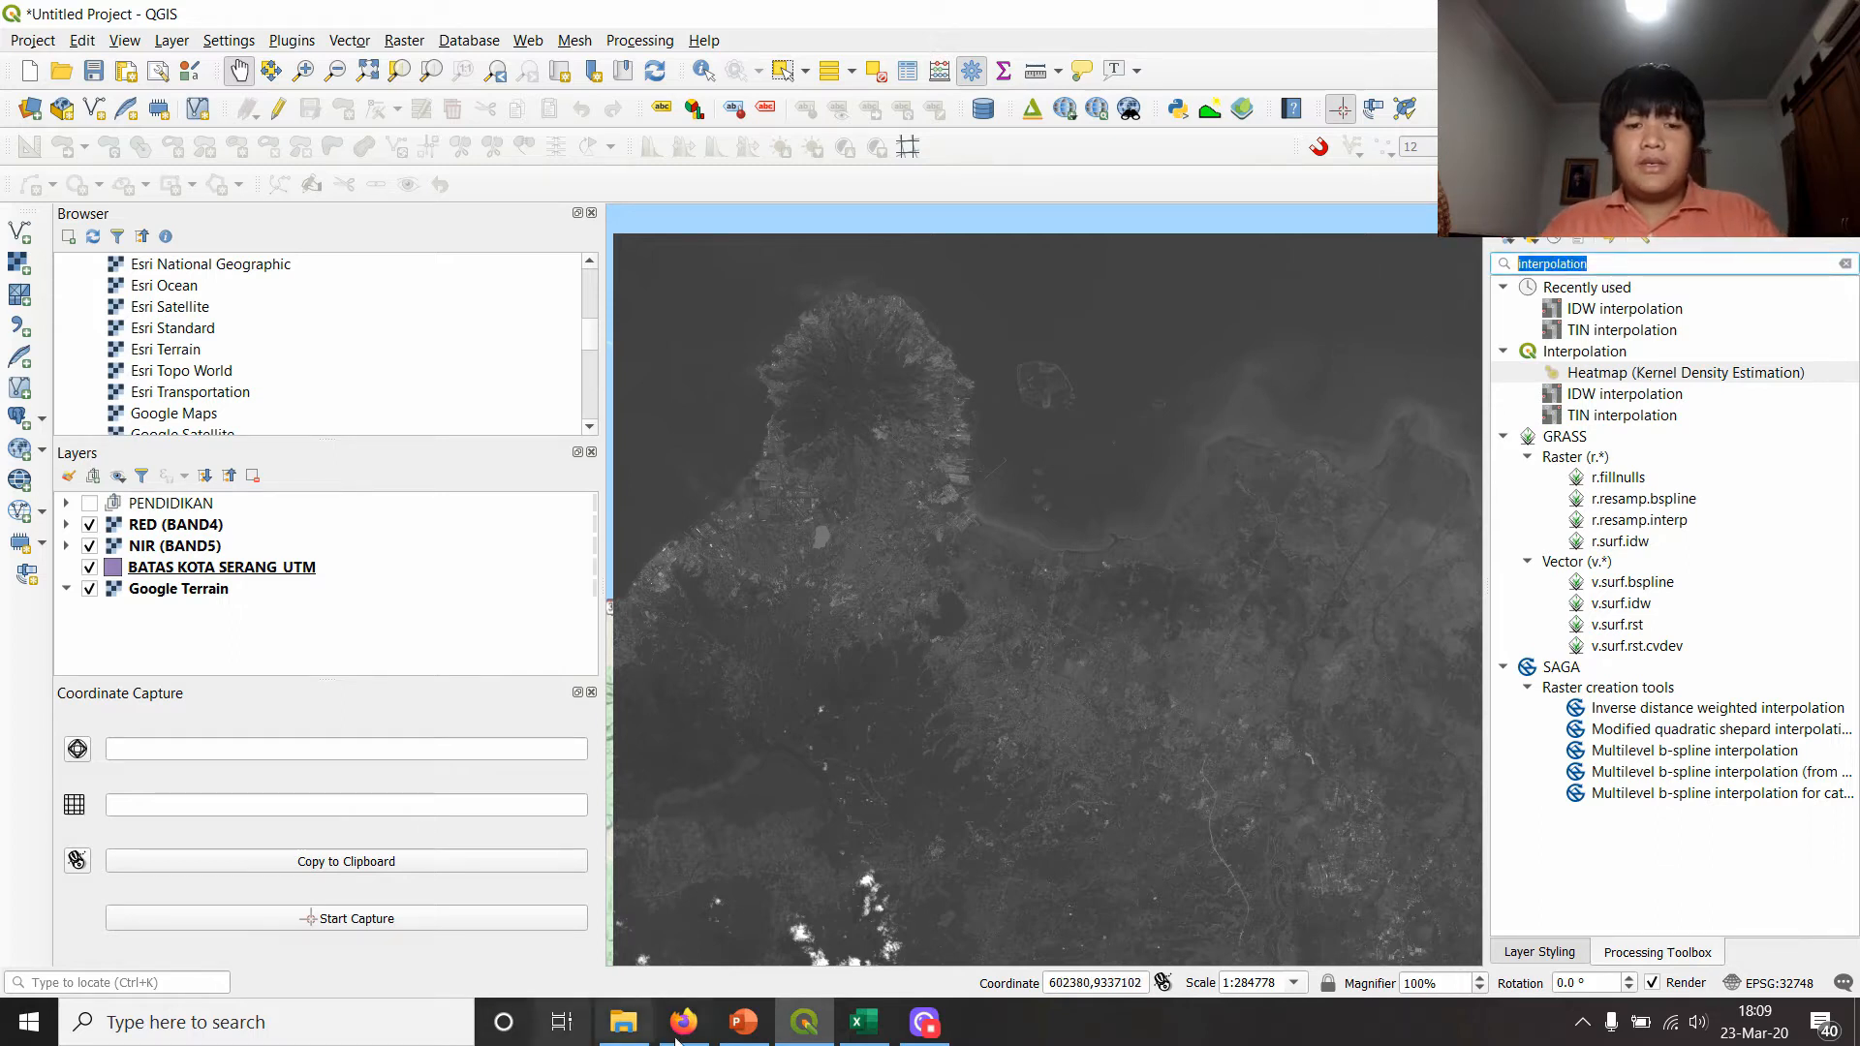
- Switch to PowerPoint and present the INTERPOLASI slides up to the NDVI formula
click(739, 1024)
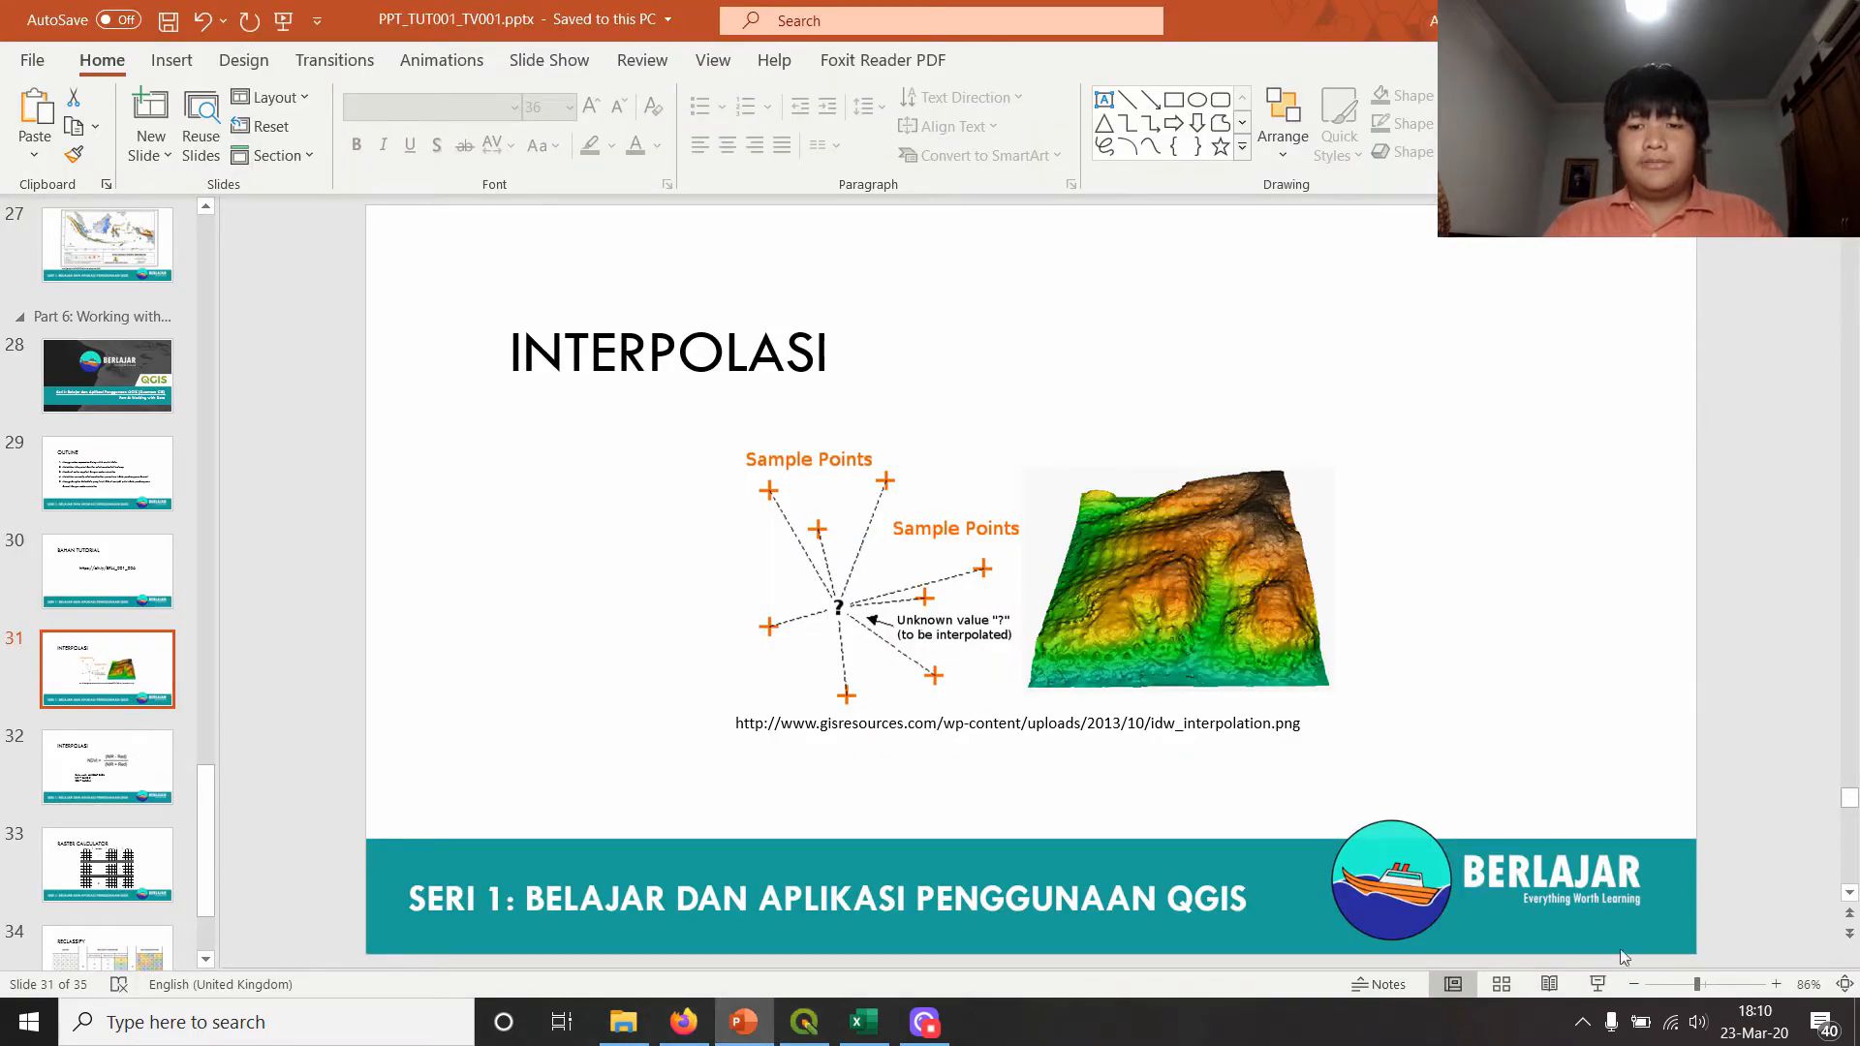
click(1598, 984)
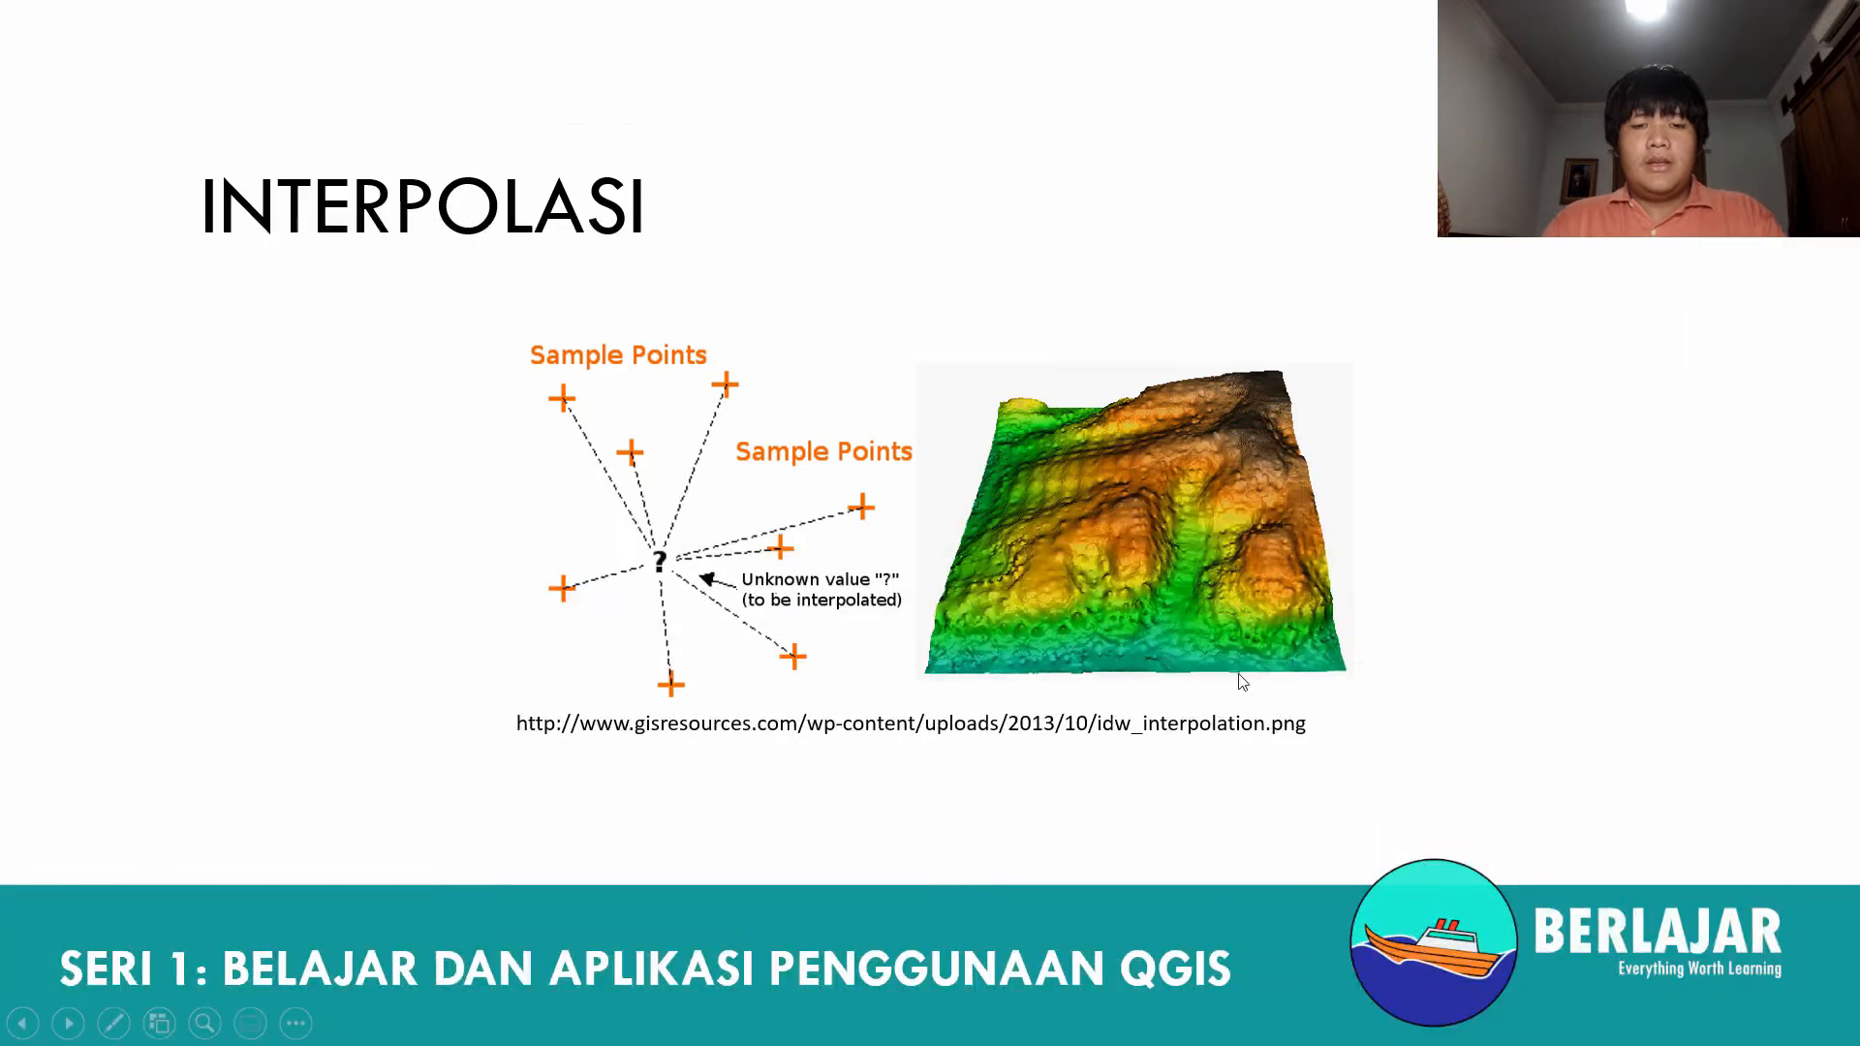
click(1078, 478)
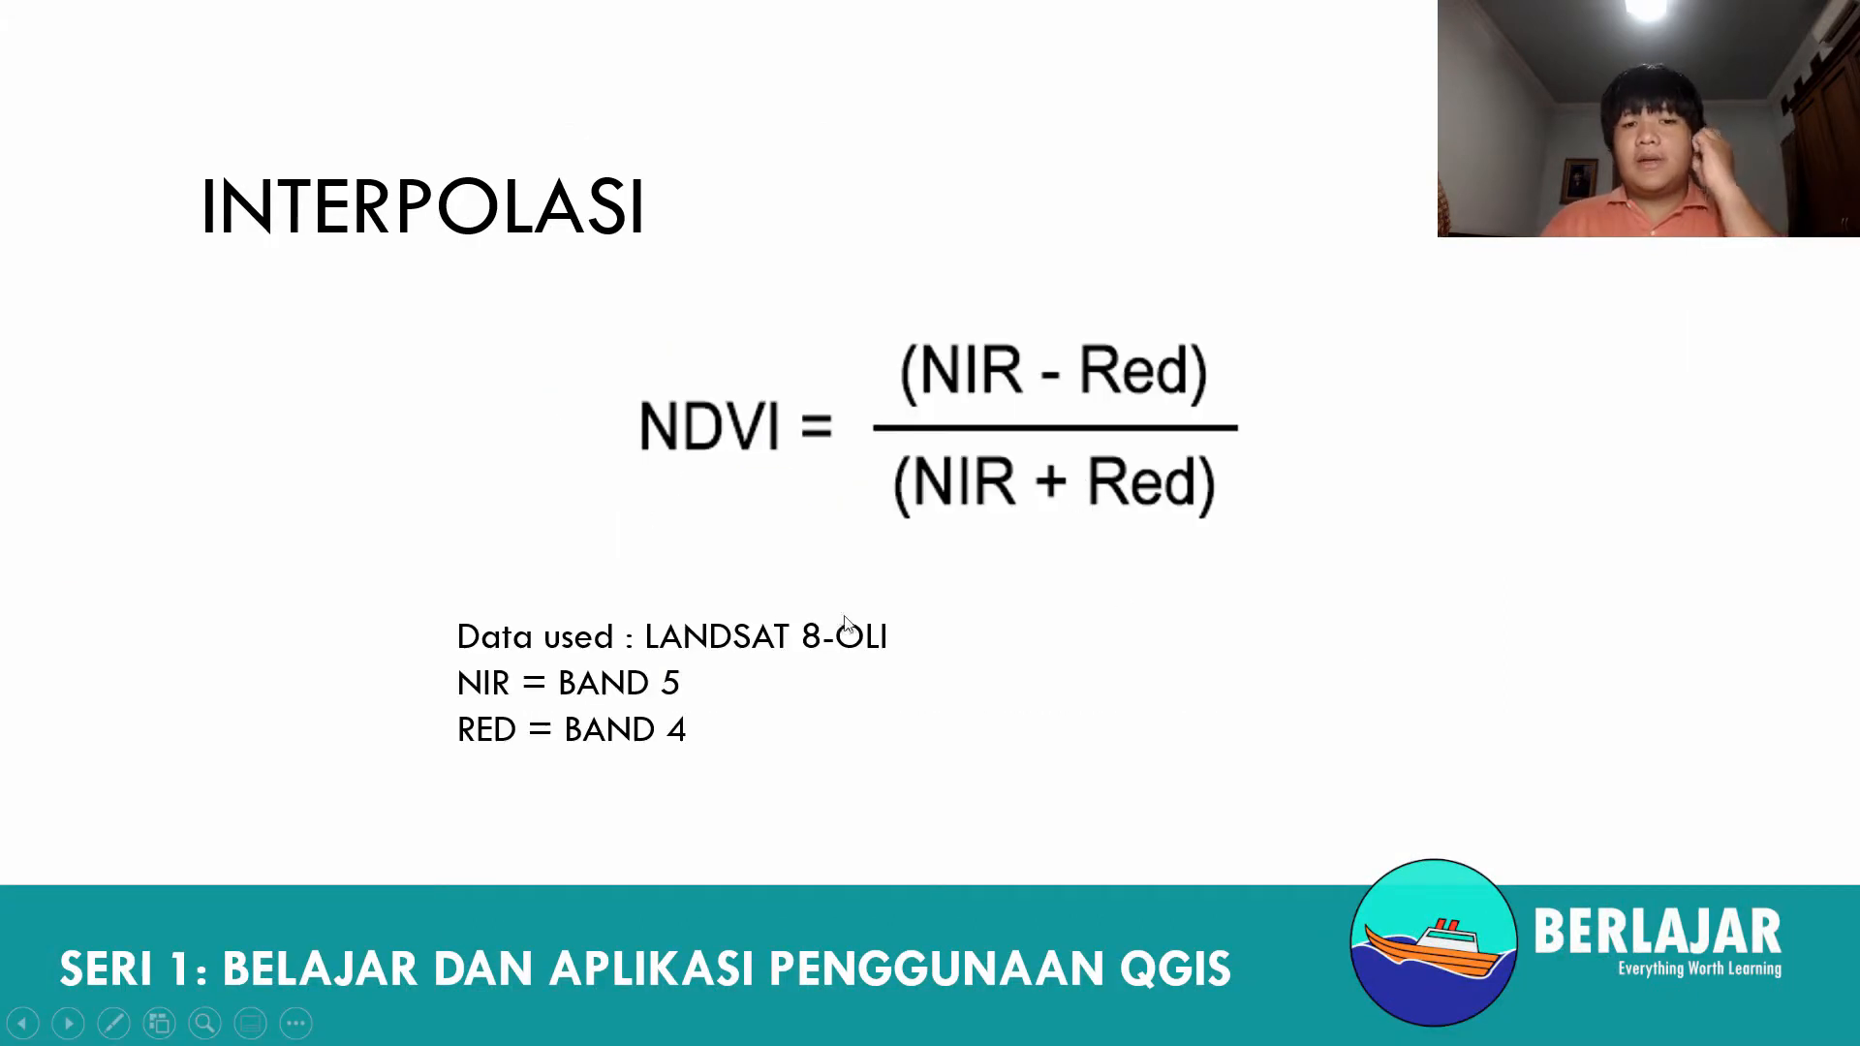
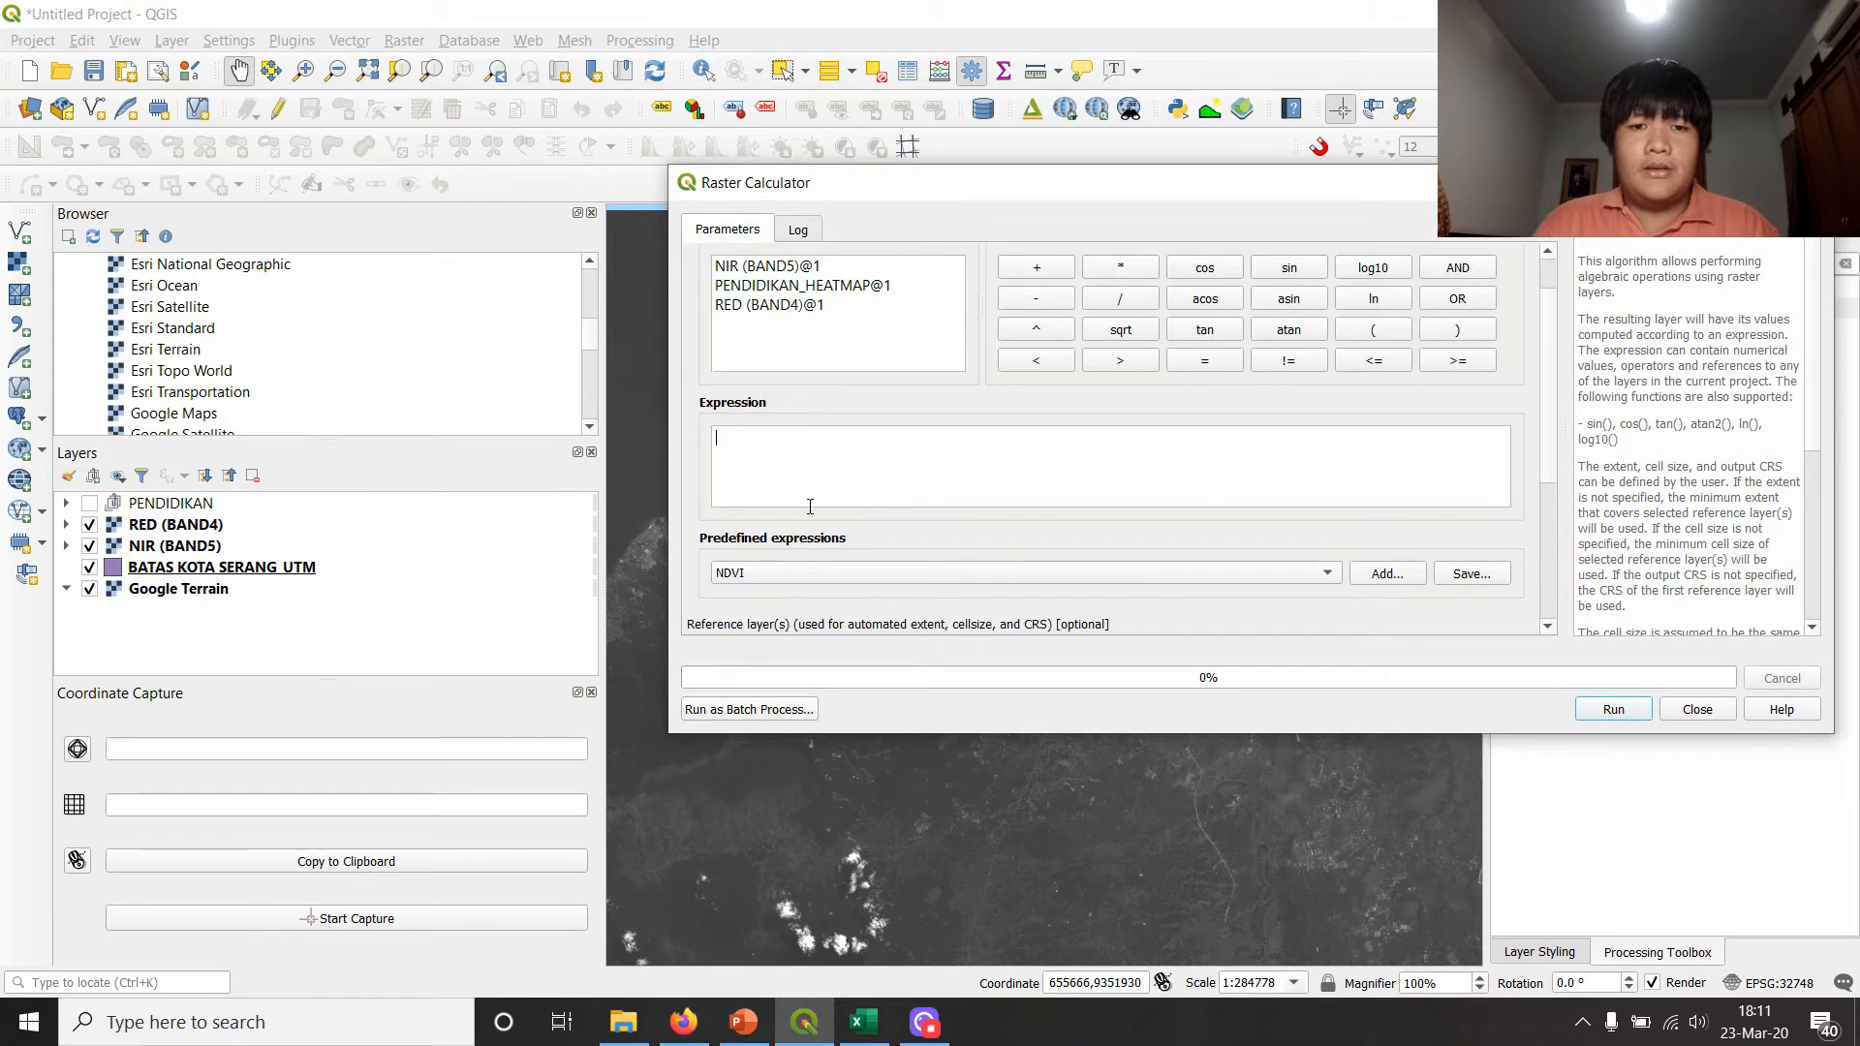
- Enter the NDVI numerator ("NIR (BAND5)@1"-"RED (BAND4)@1") in the QGIS Raster Calculator expression
scroll(814, 475, down, 2)
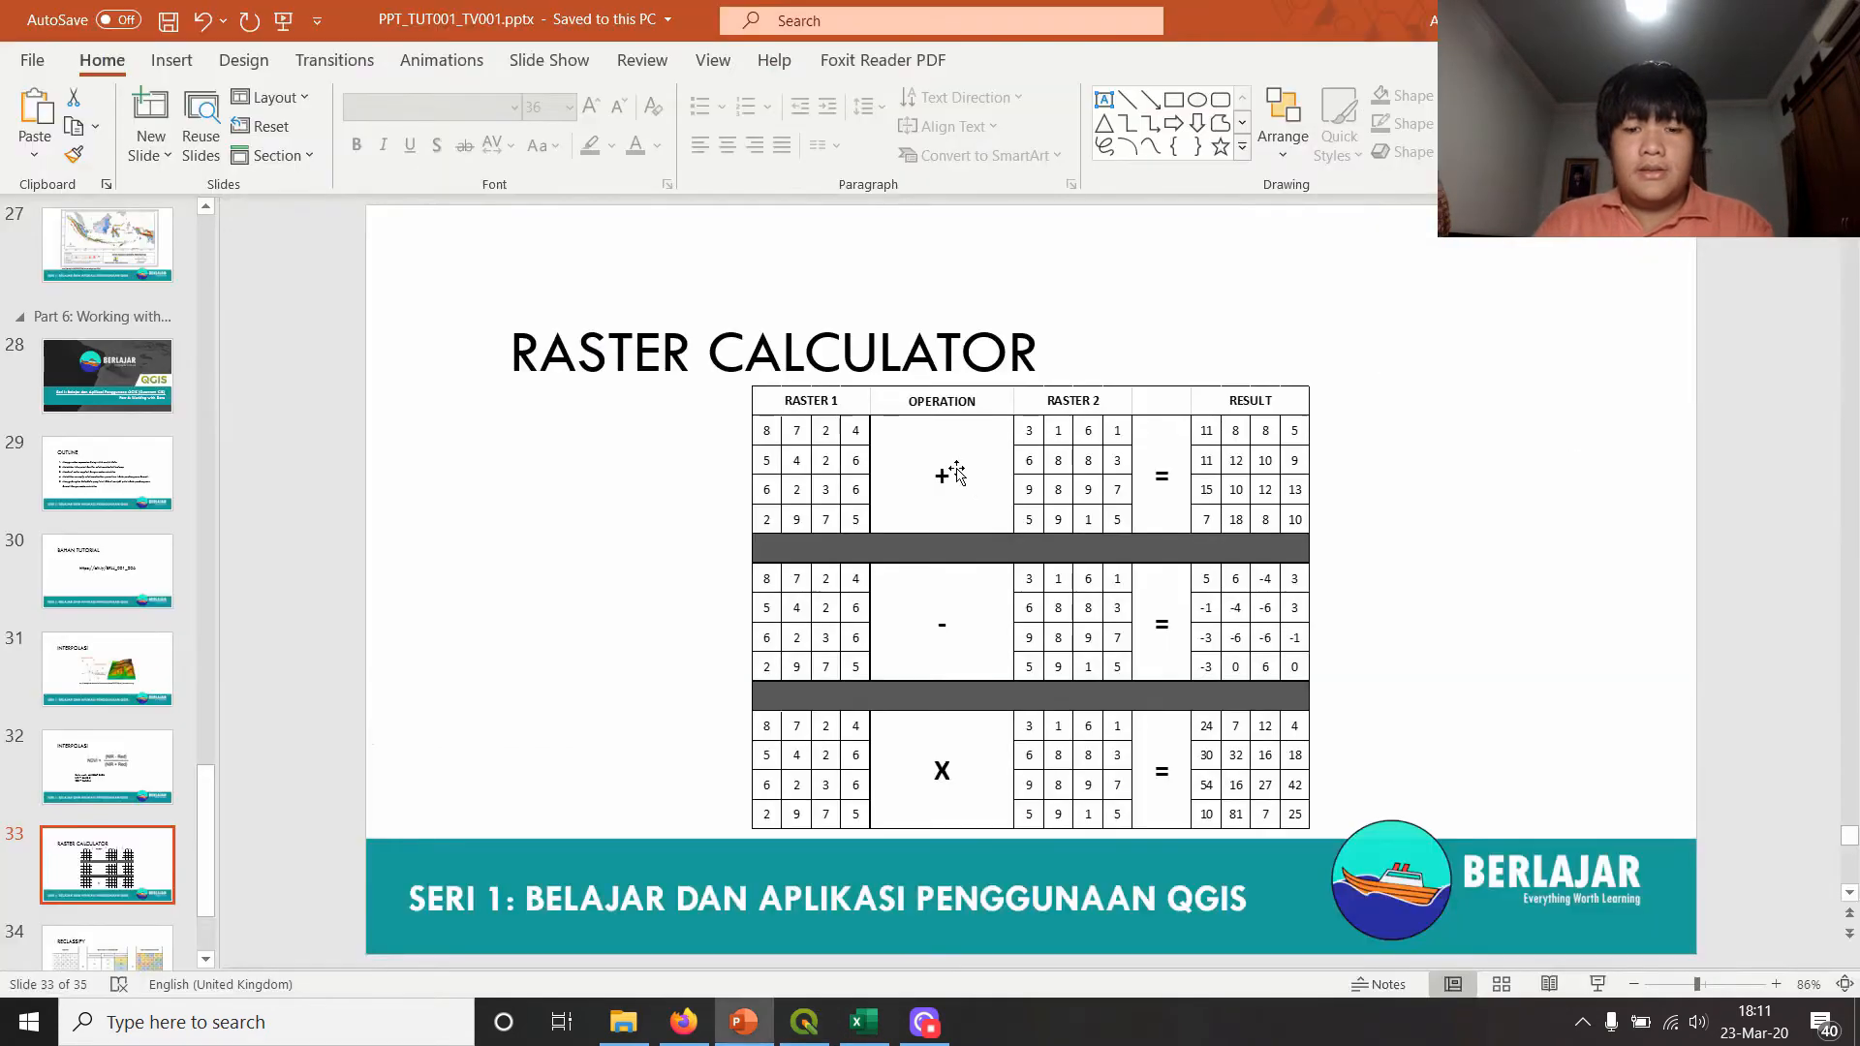
scroll(954, 475, up, 1)
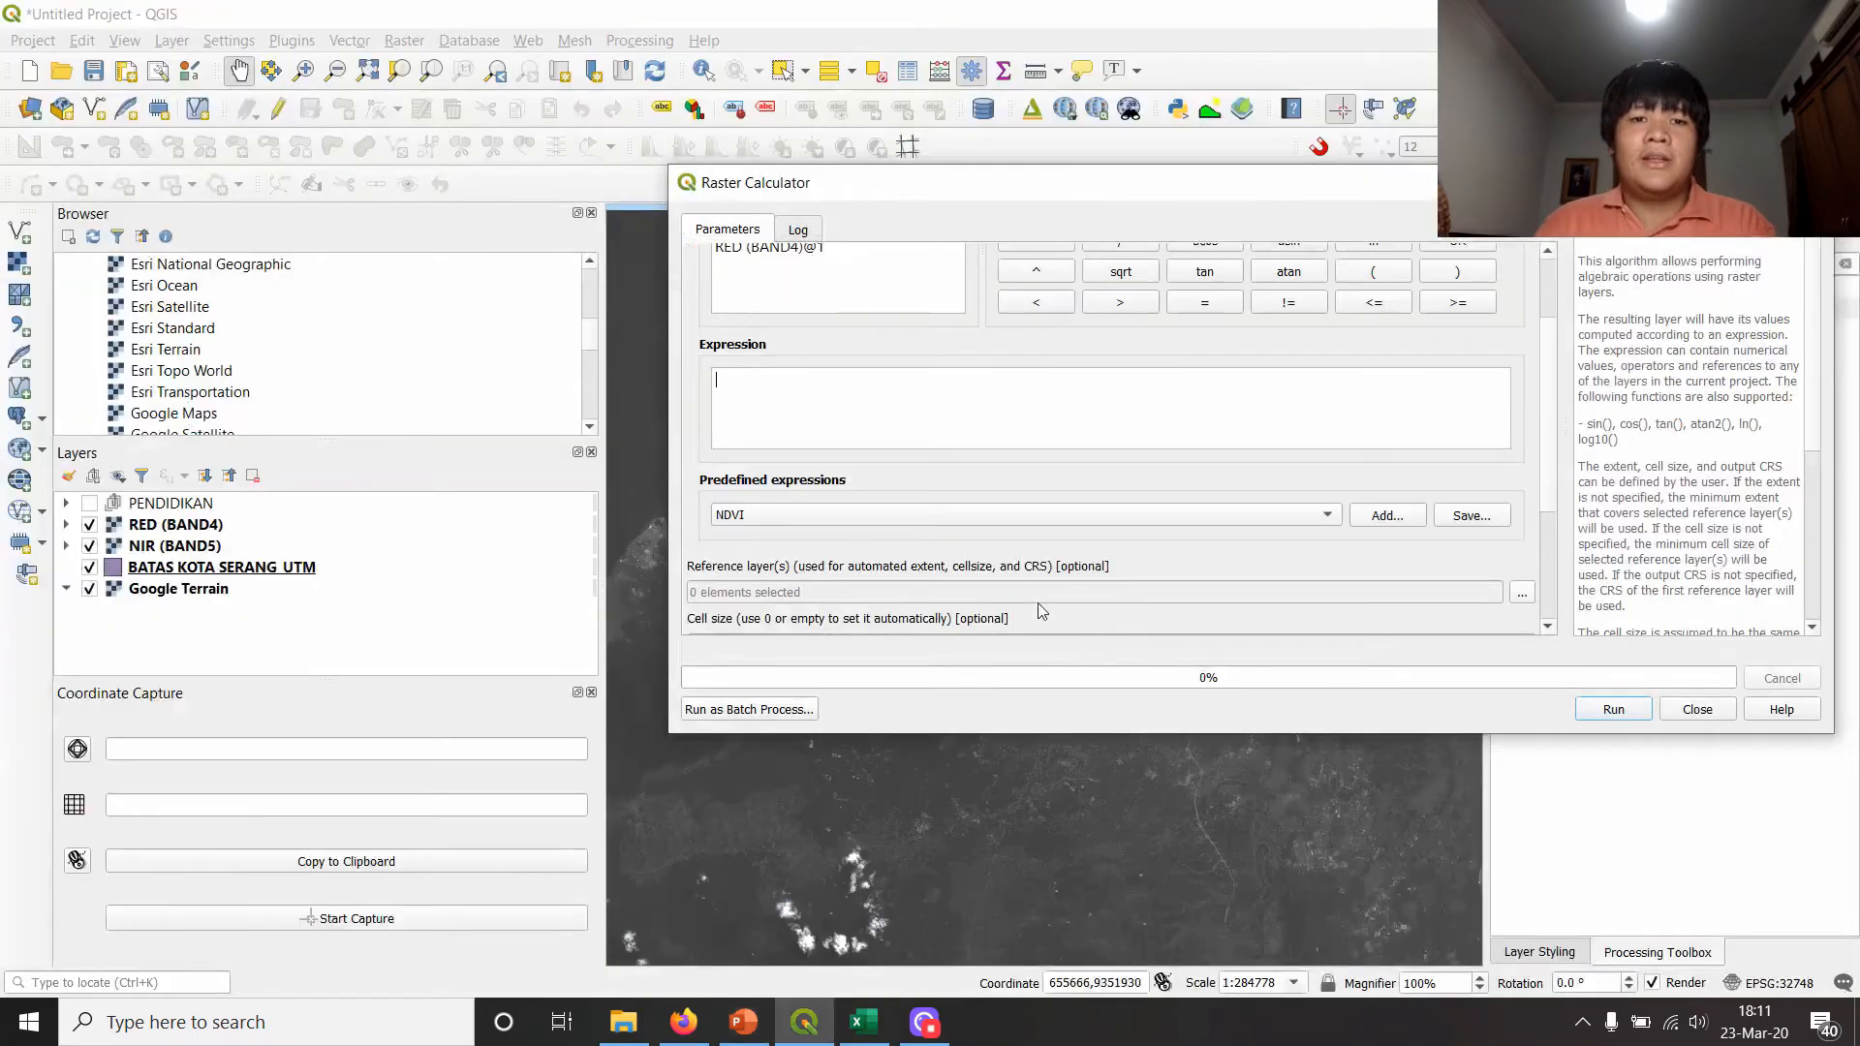
scroll(927, 411, up, 2)
click(802, 328)
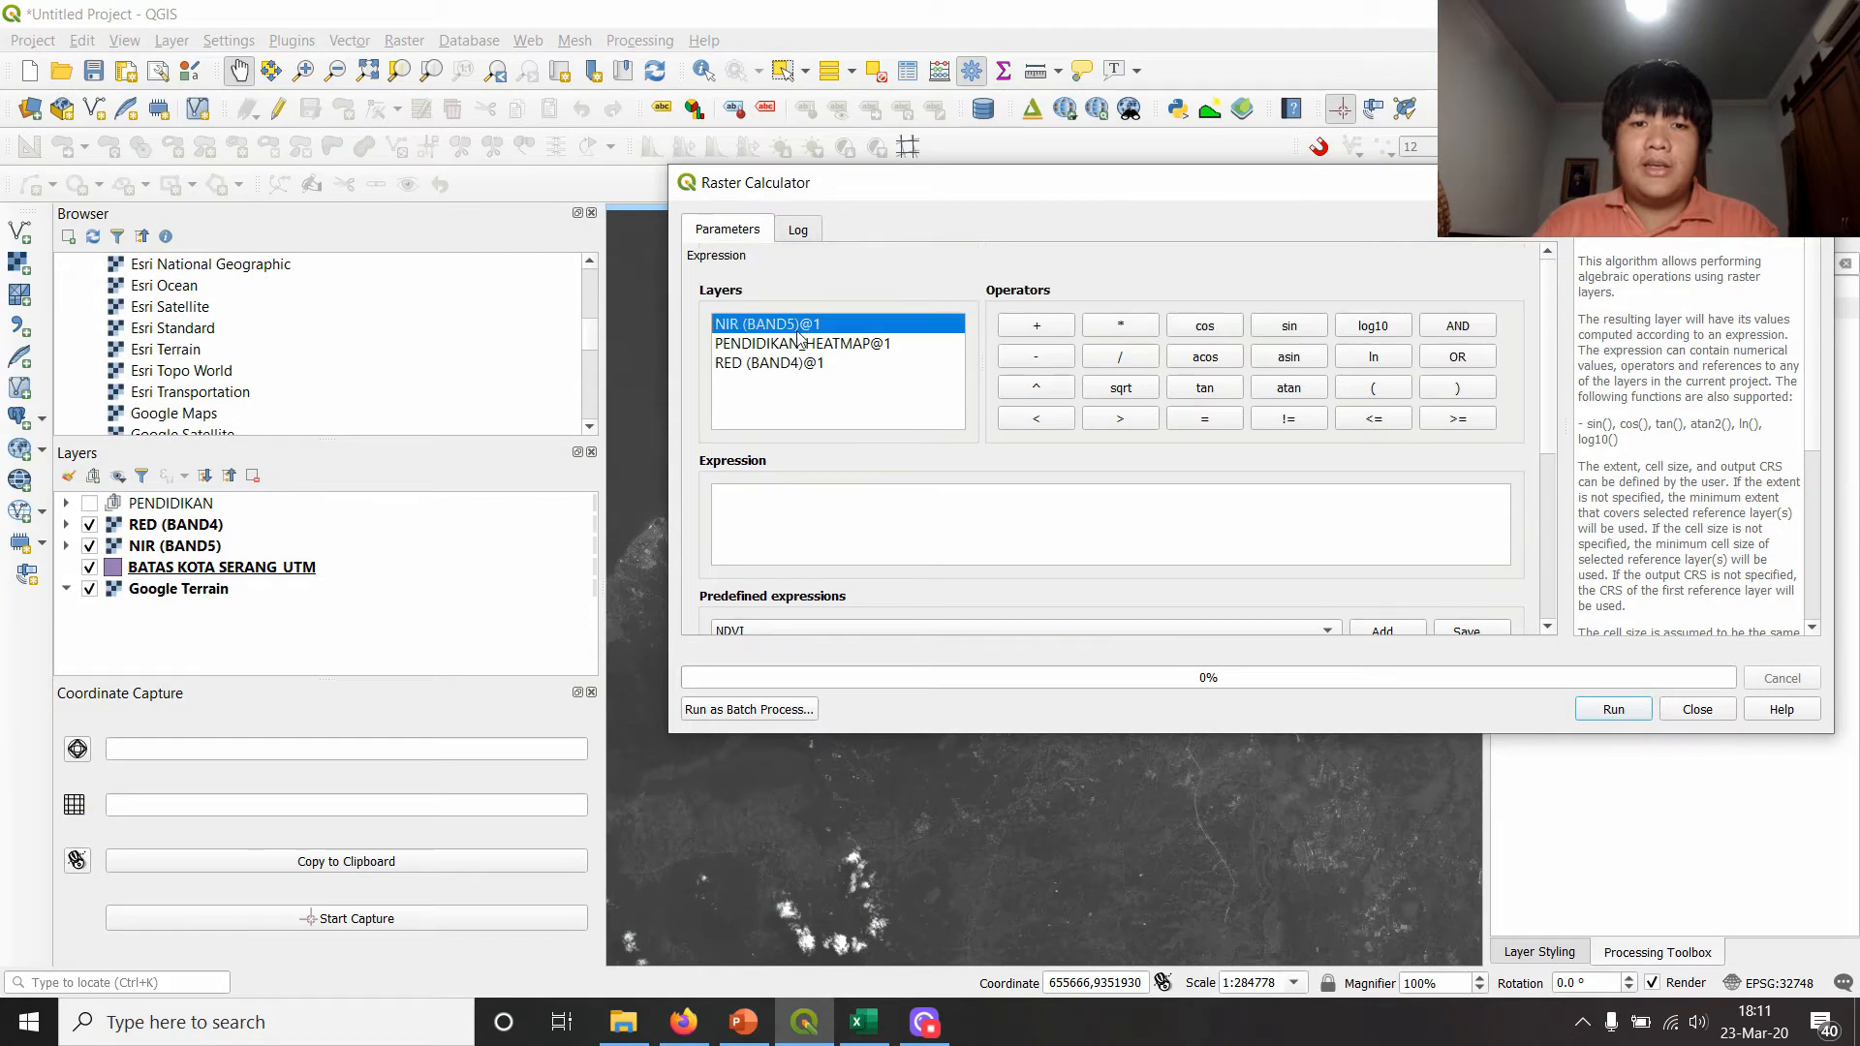
click(804, 364)
click(872, 535)
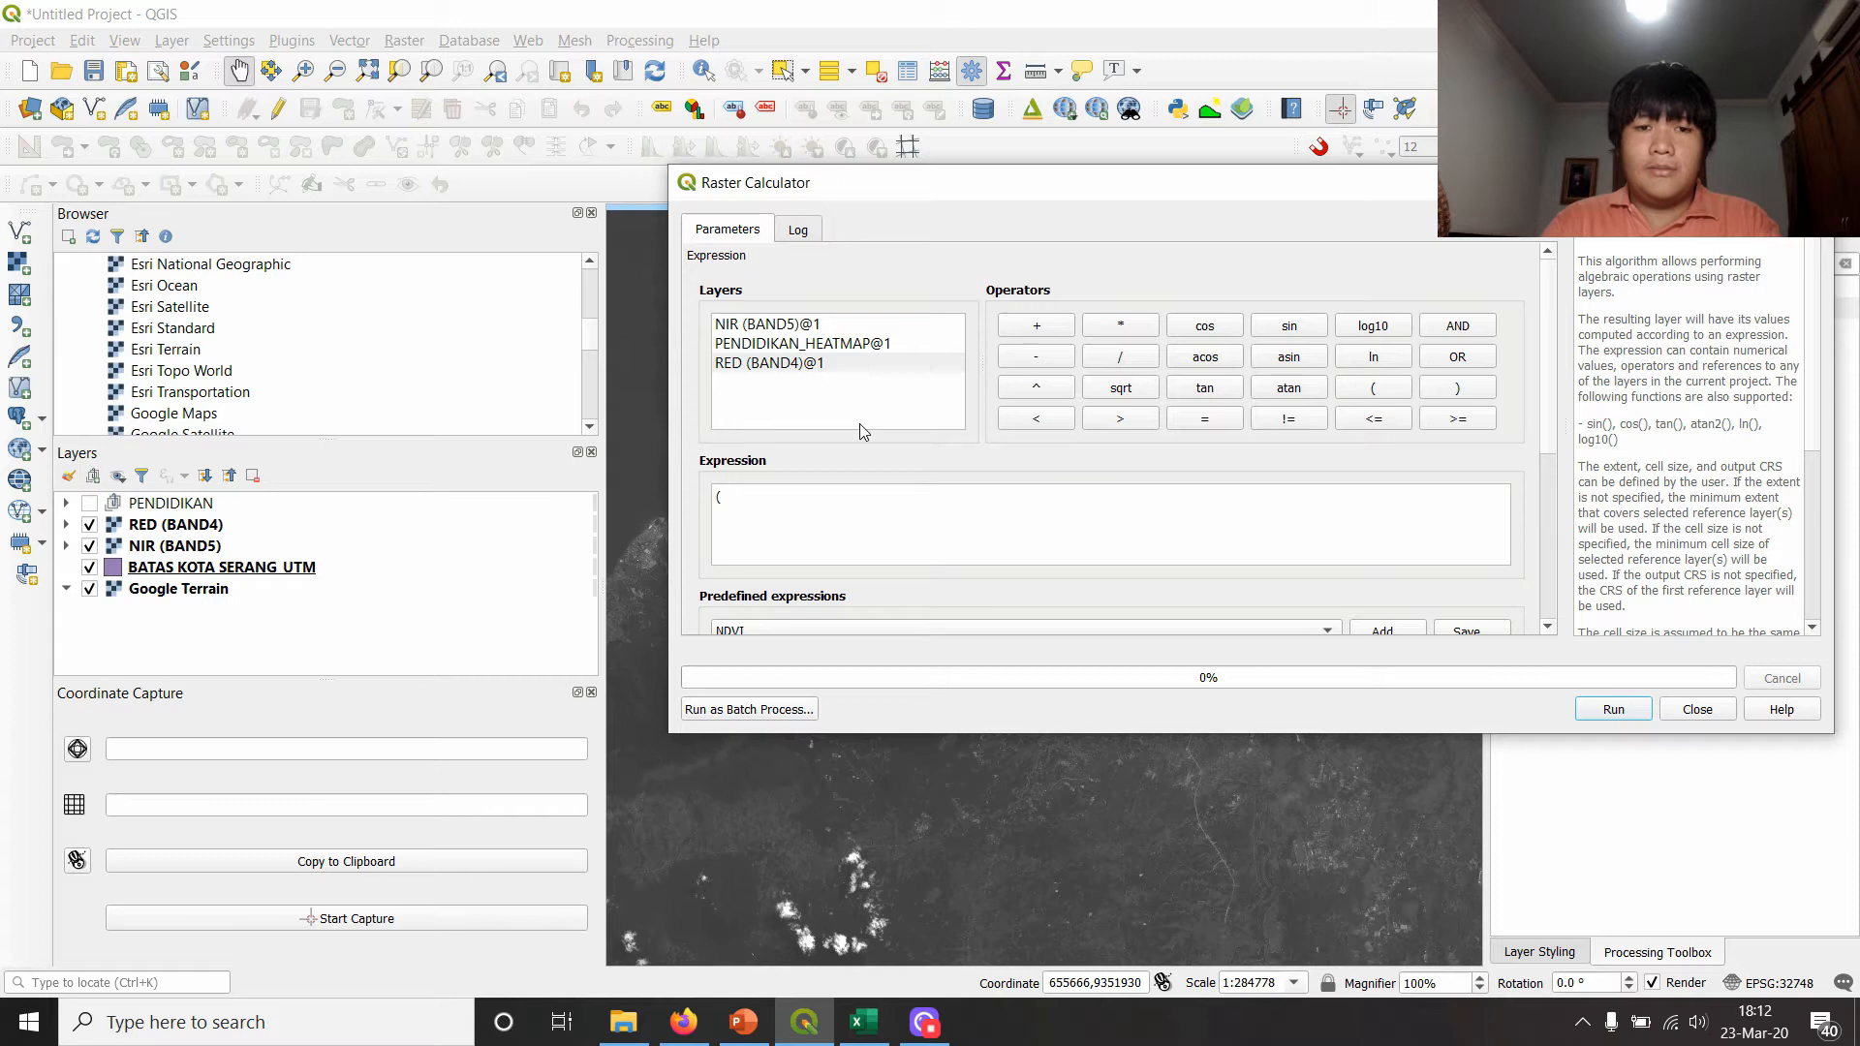
double_click(781, 325)
click(908, 494)
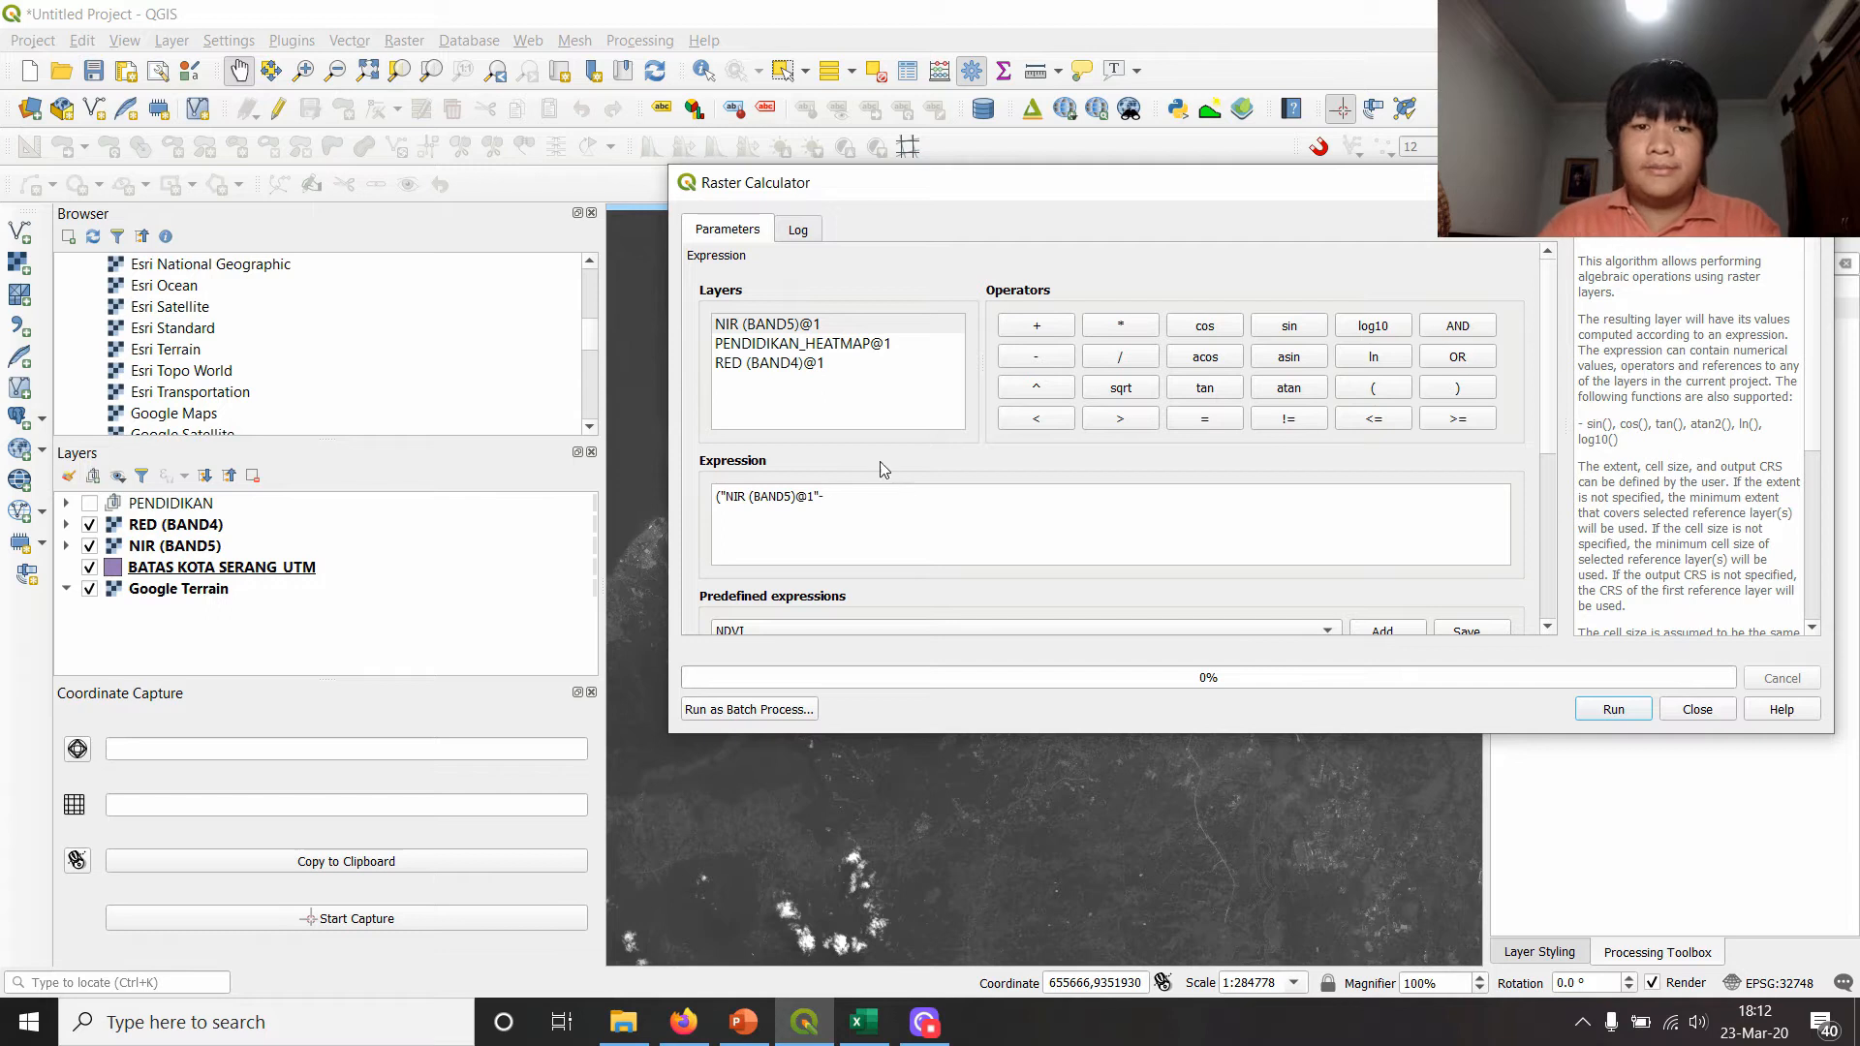
text(-)
double_click(770, 363)
click(1077, 489)
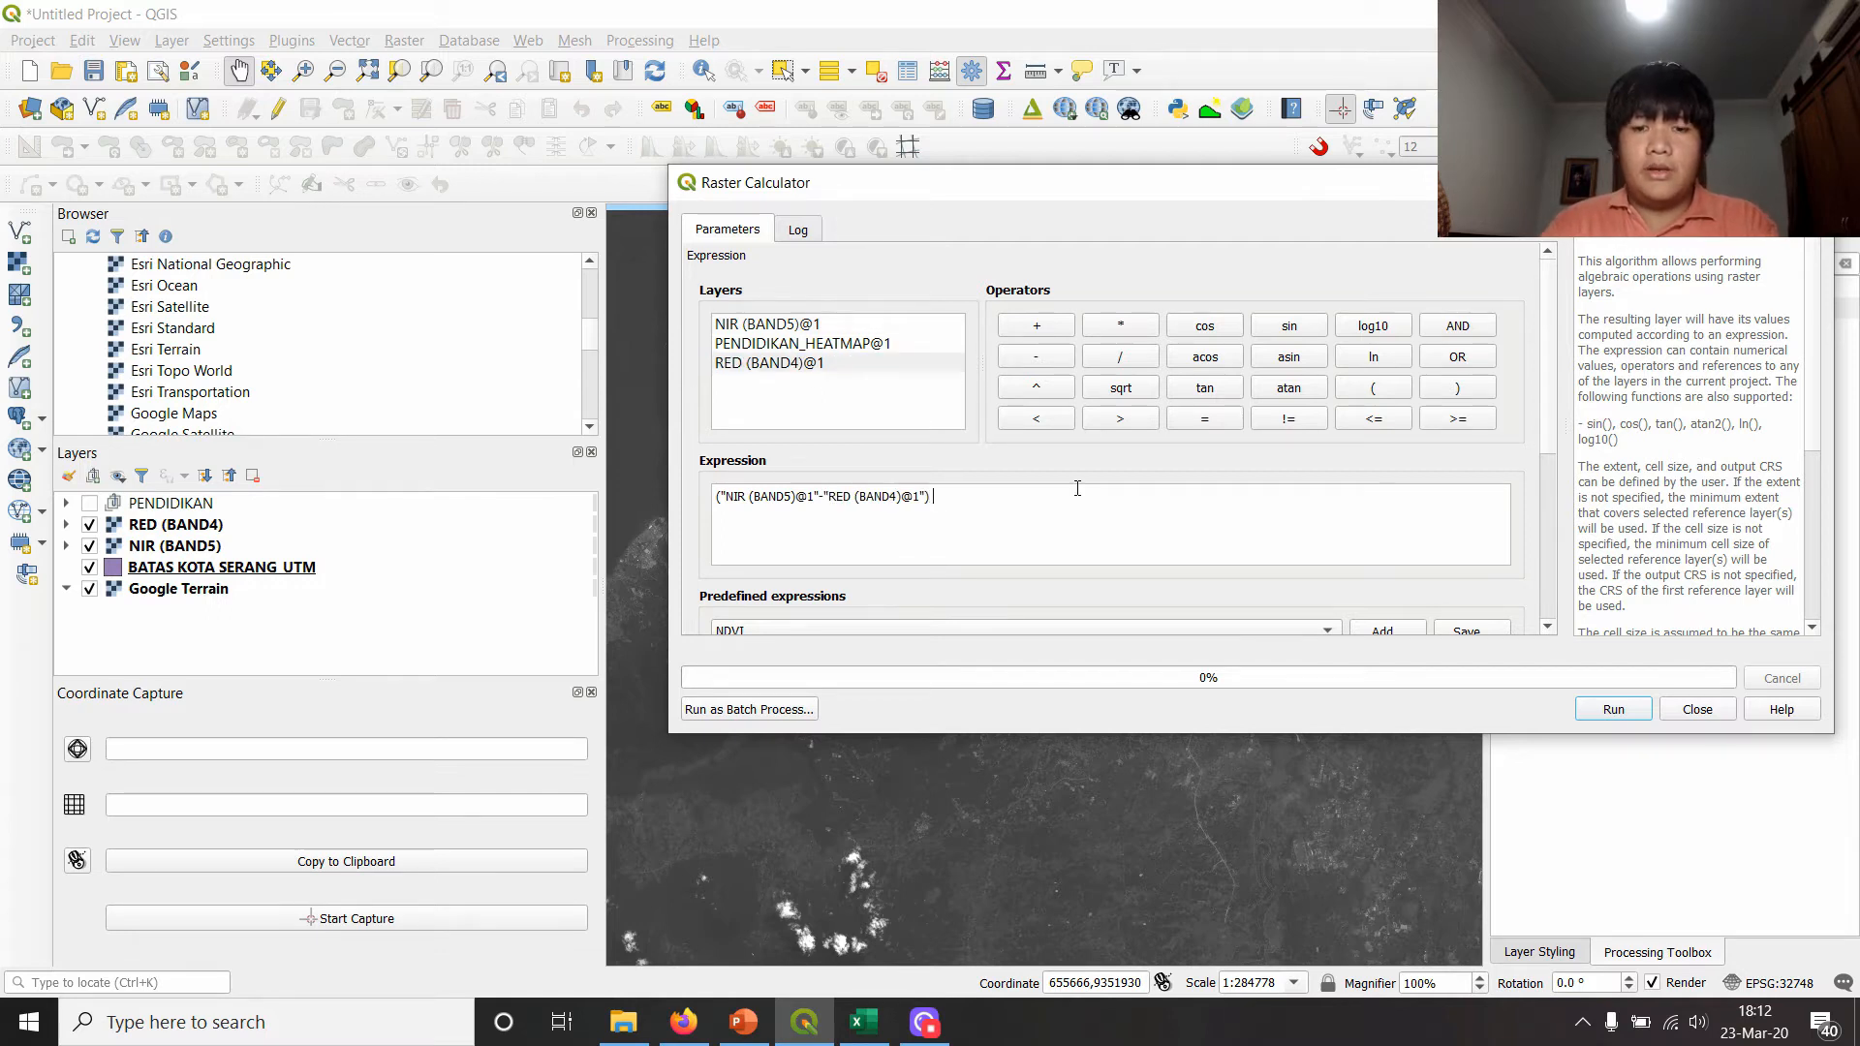
- Complete the NDVI expression by dividing the numerator by ("NIR (BAND5)@1"+"RED (BAND4)@1")
text() / ()
double_click(751, 327)
click(1116, 510)
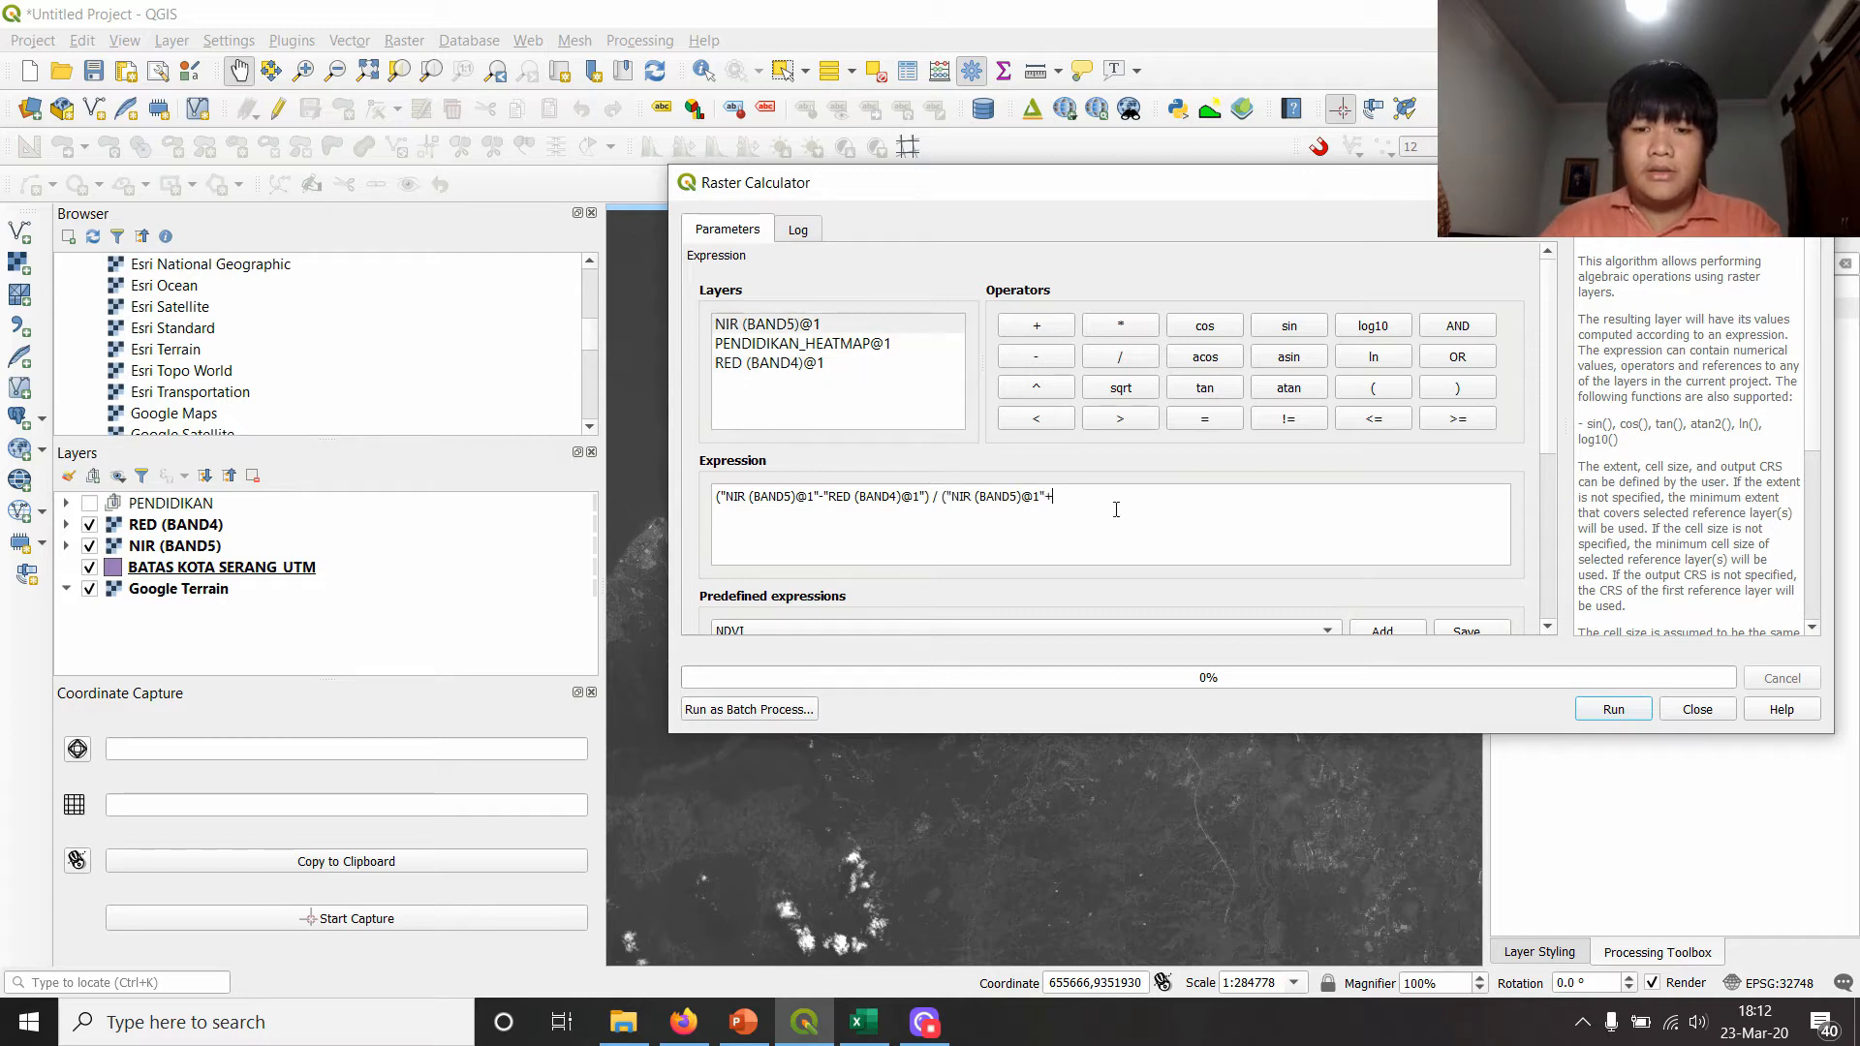
double_click(775, 365)
click(1193, 511)
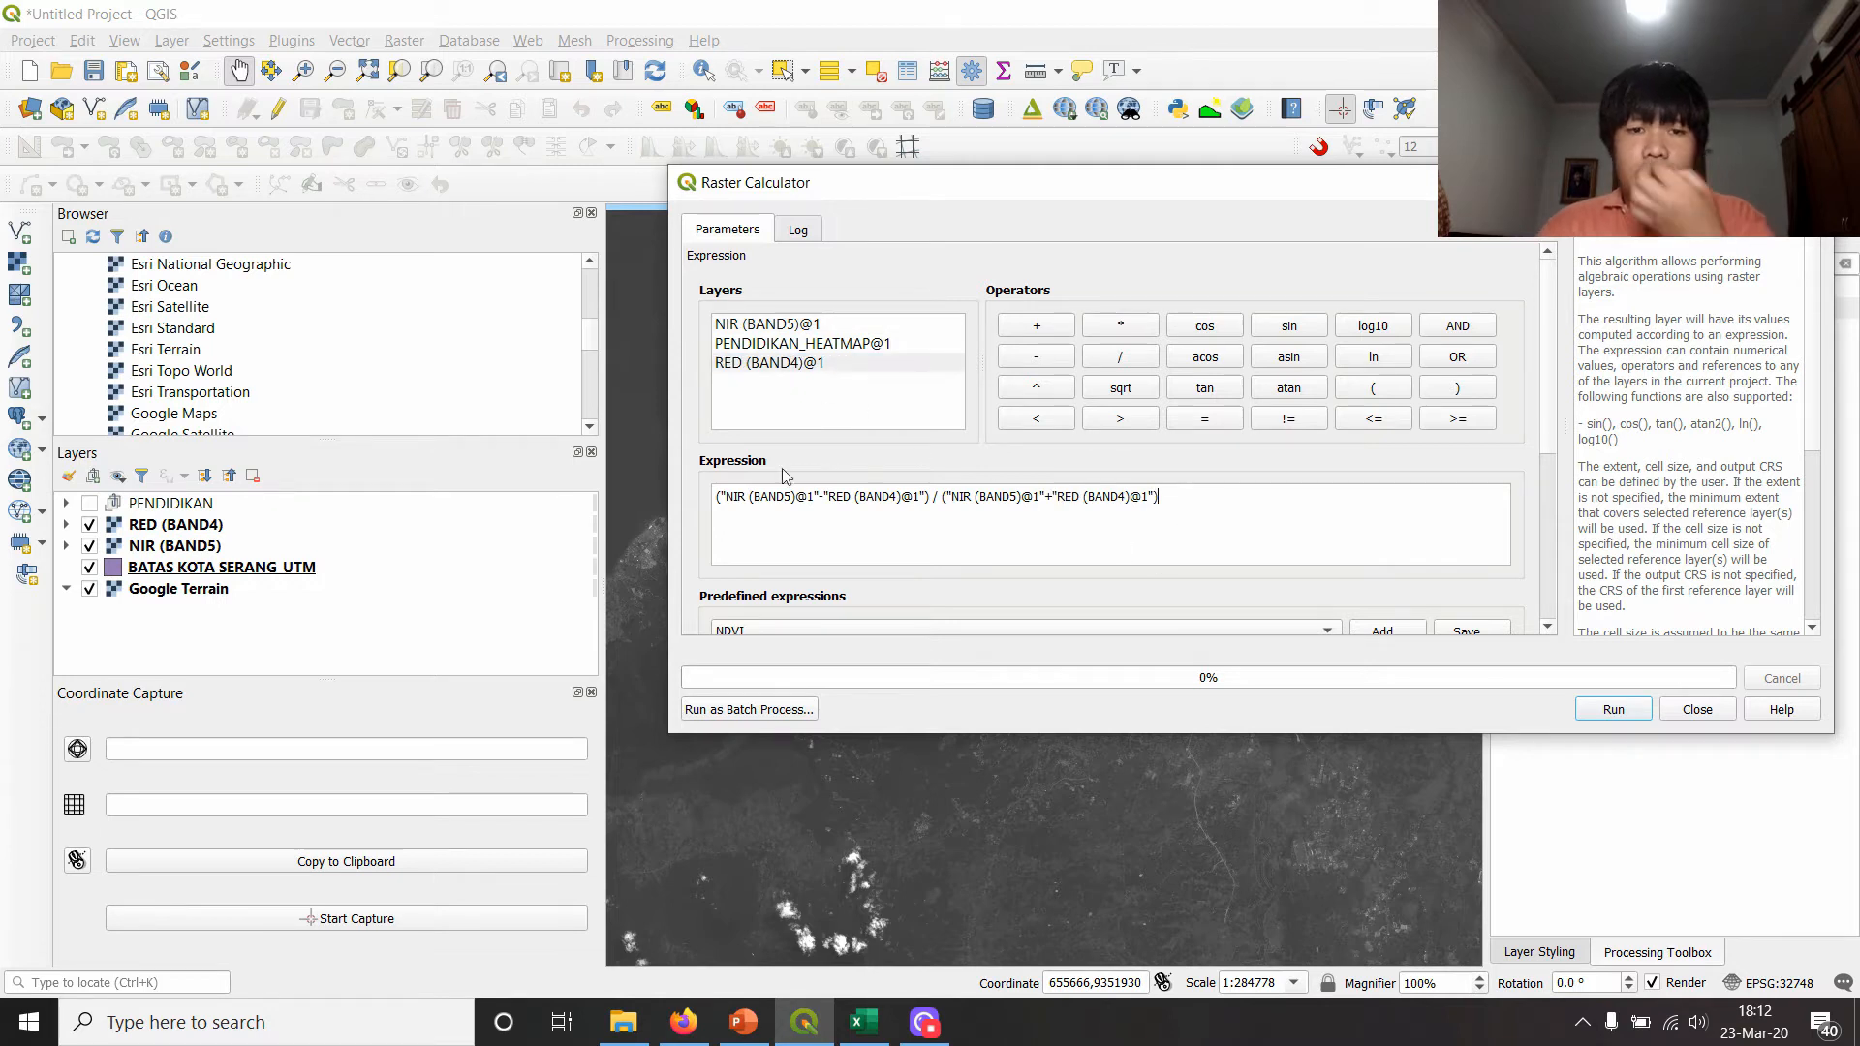
- Choose NIR (BAND5) as the reference layer for the NDVI calculation's extent, cell size and CRS
scroll(785, 475, down, 2)
scroll(705, 486, down, 1)
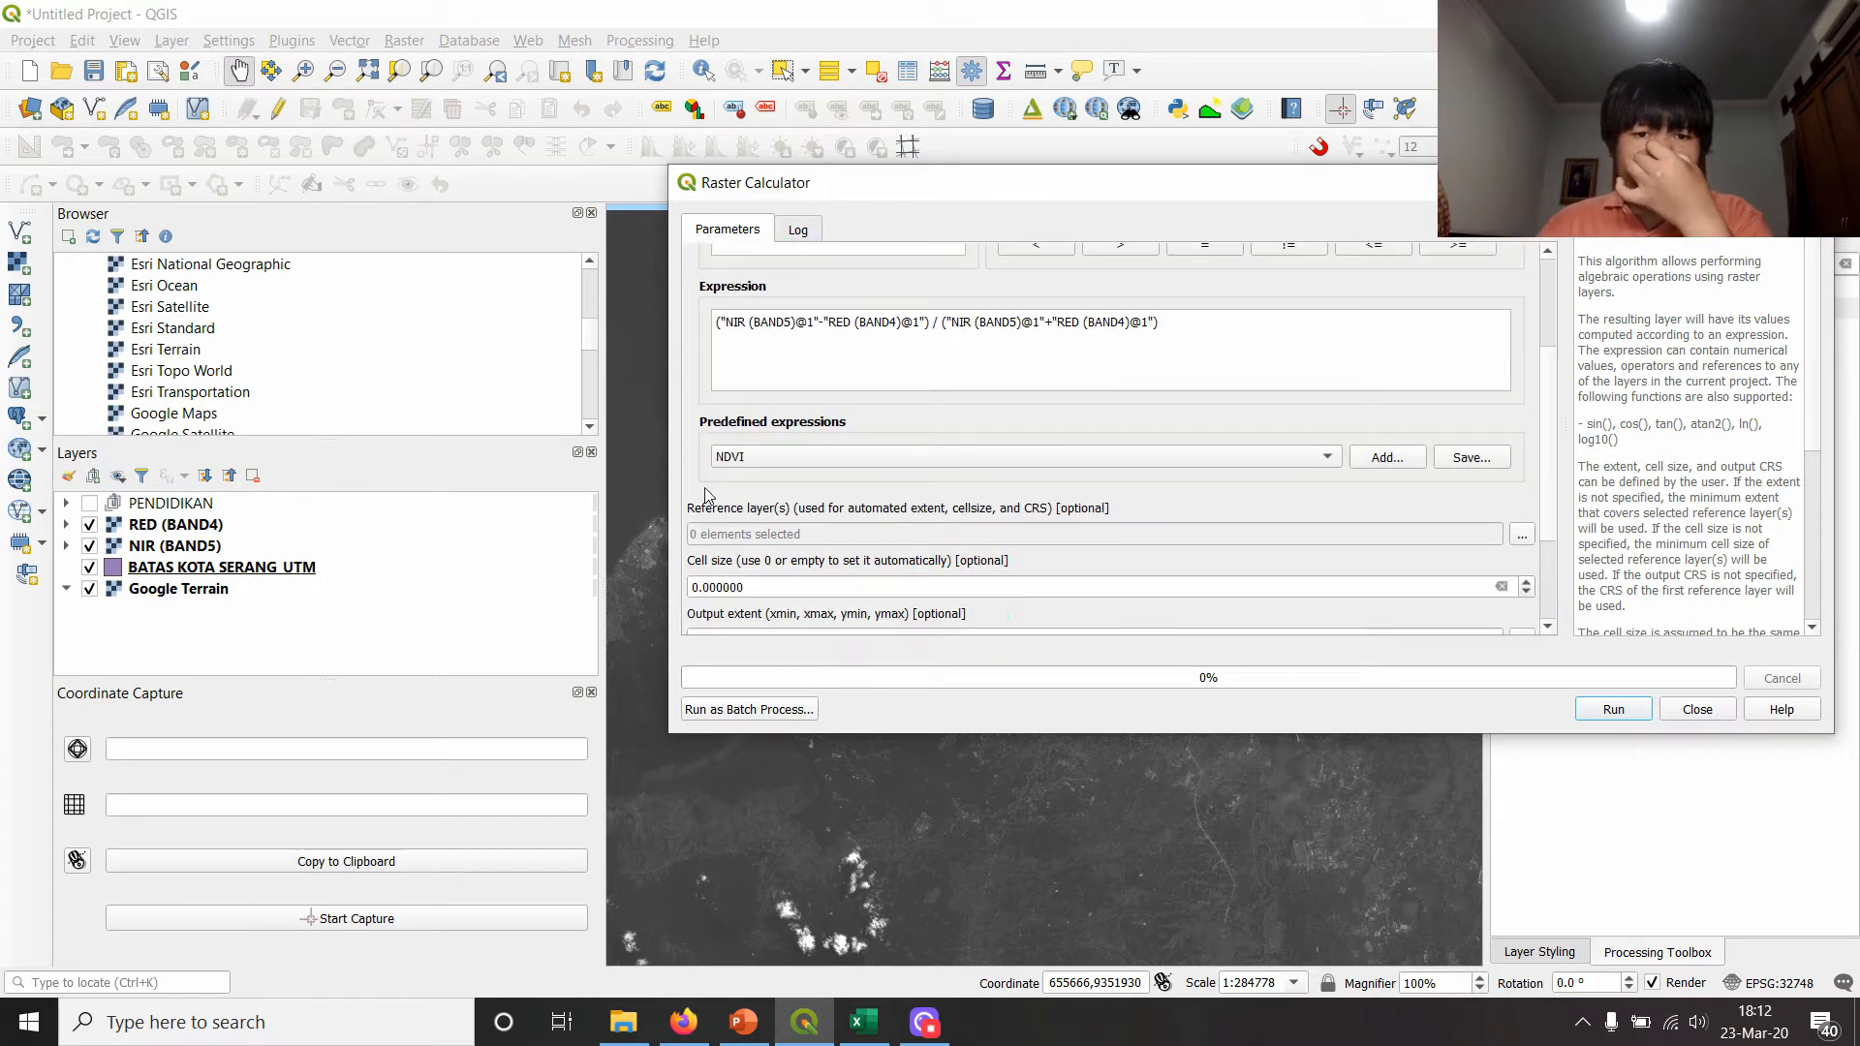
click(1522, 536)
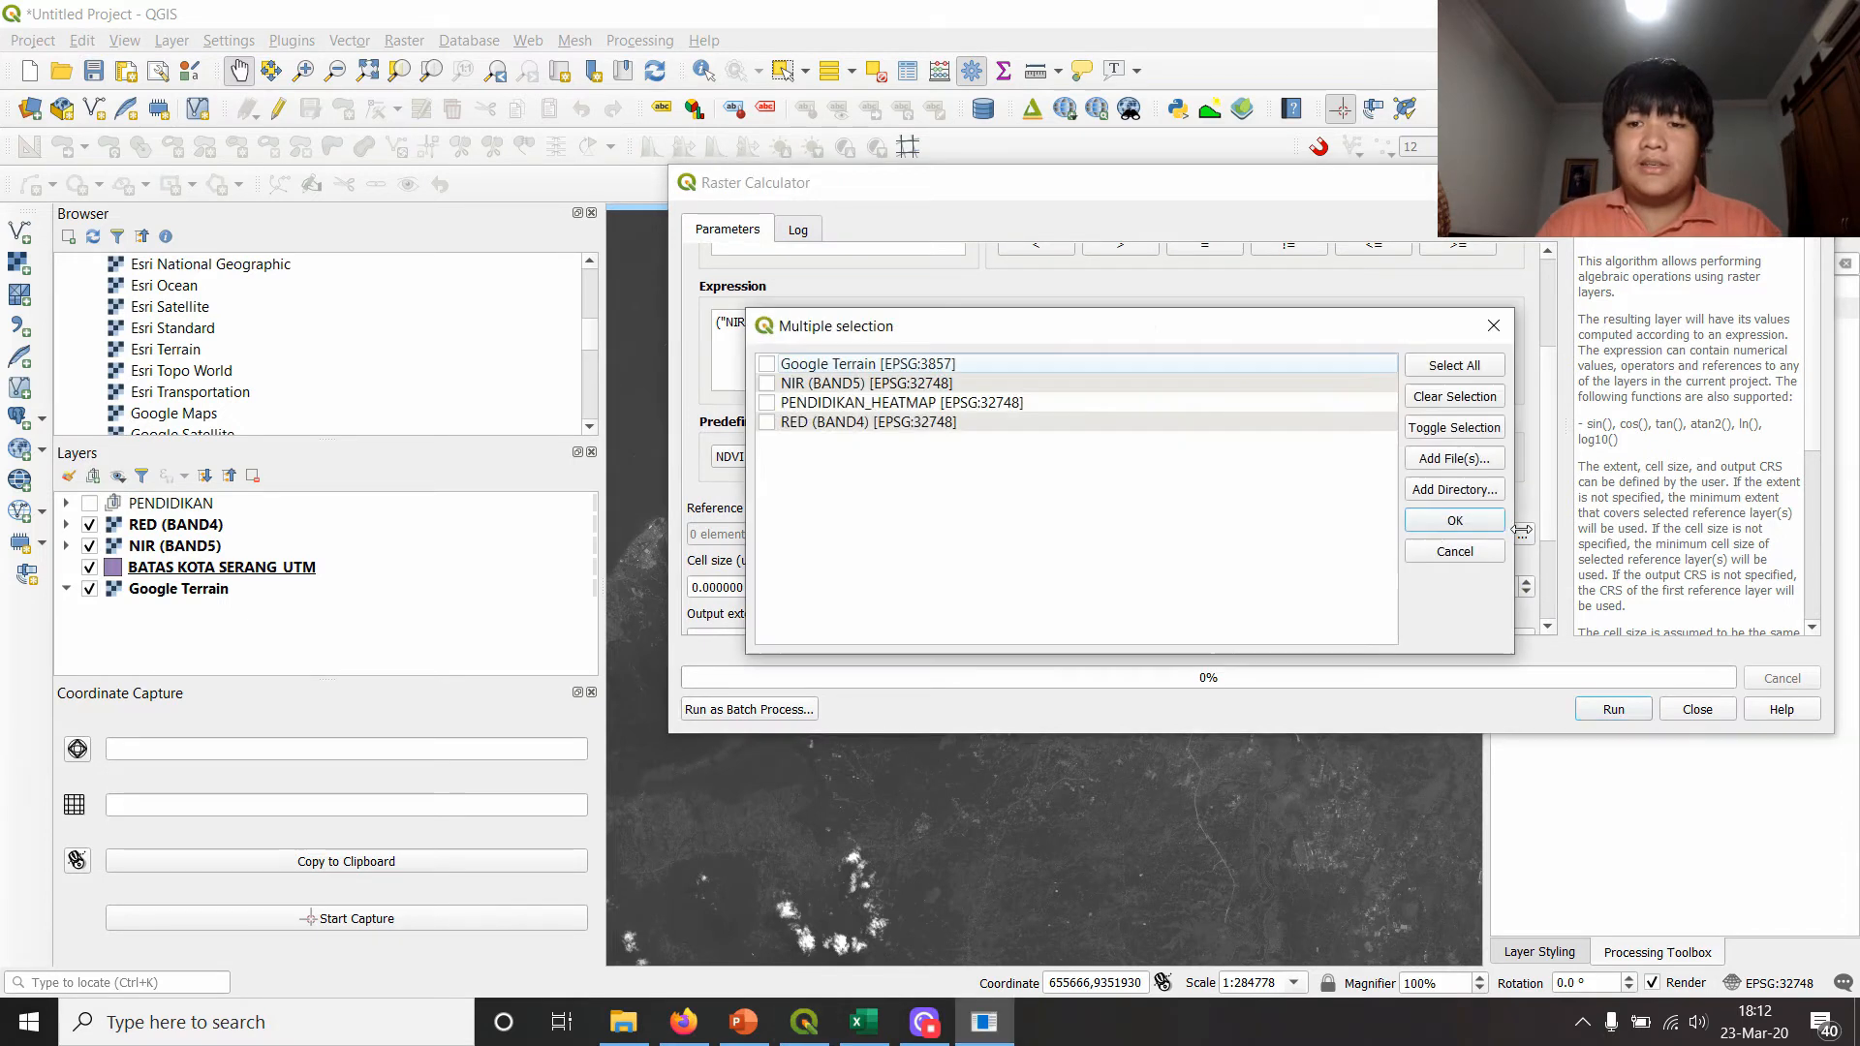
click(767, 385)
click(767, 384)
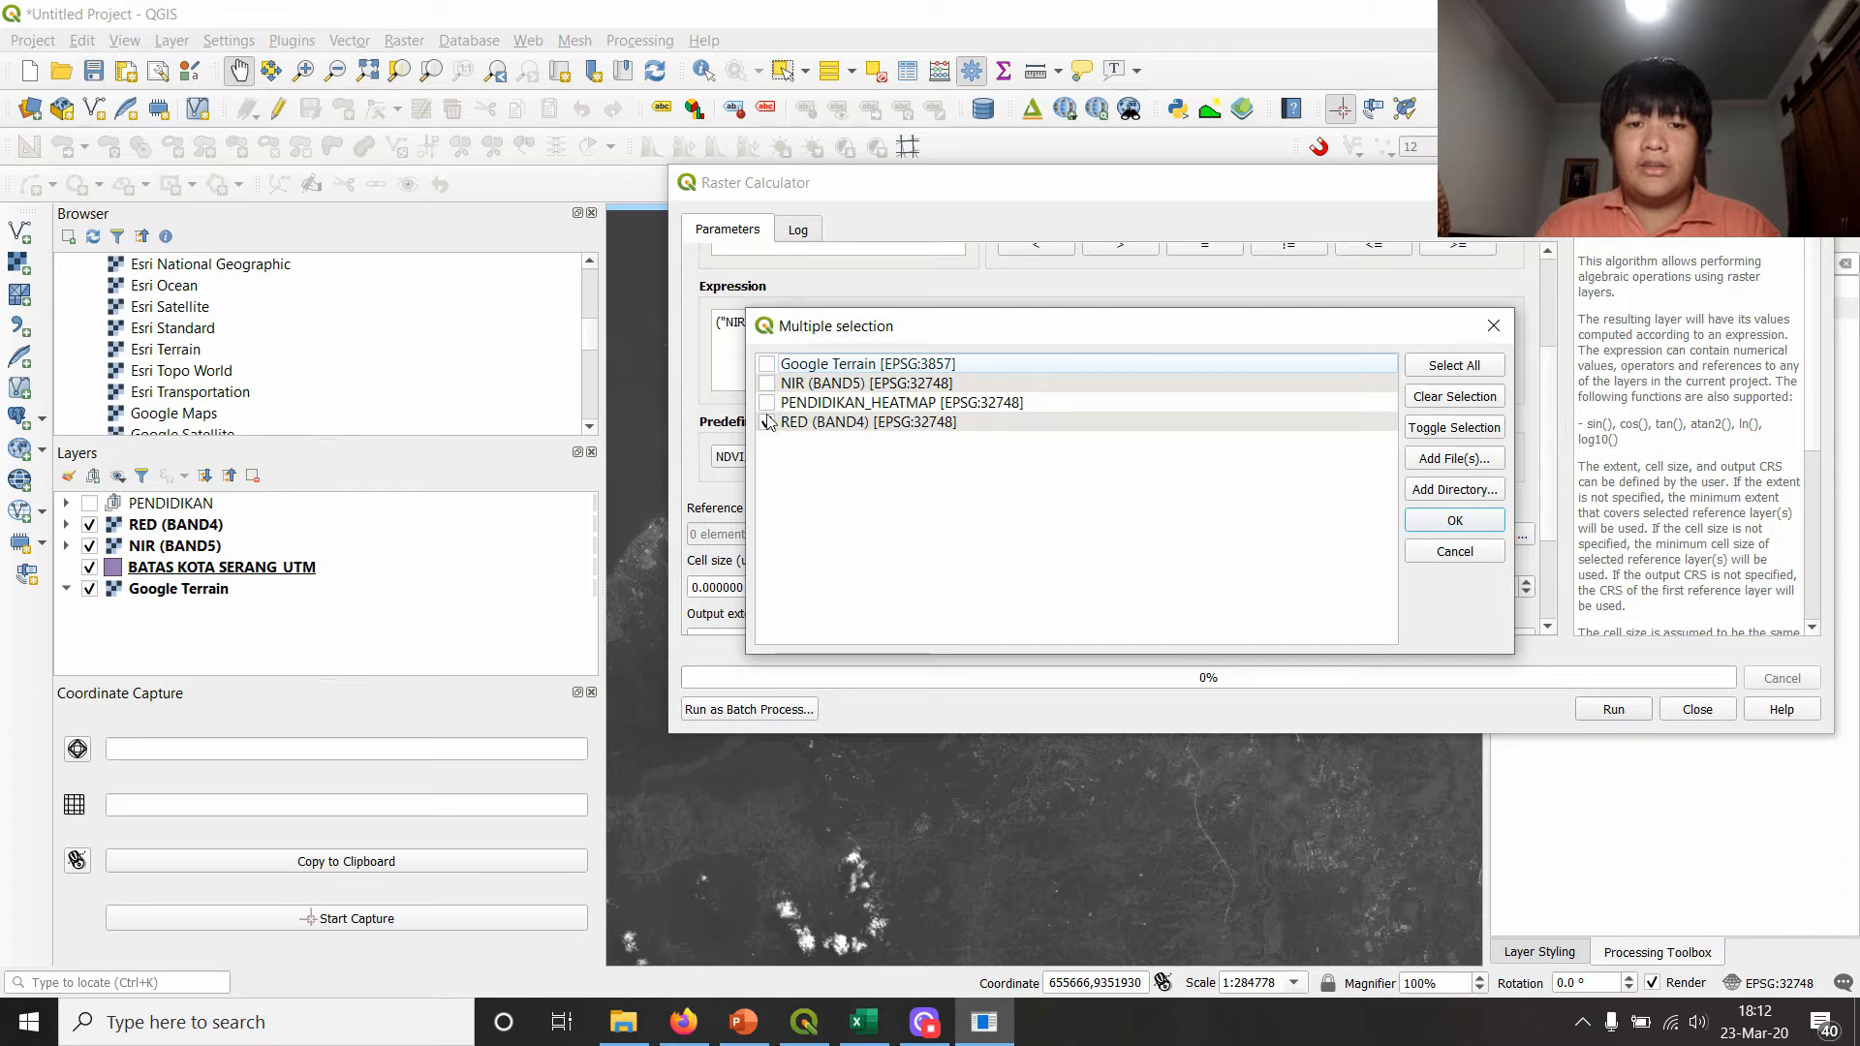
click(766, 422)
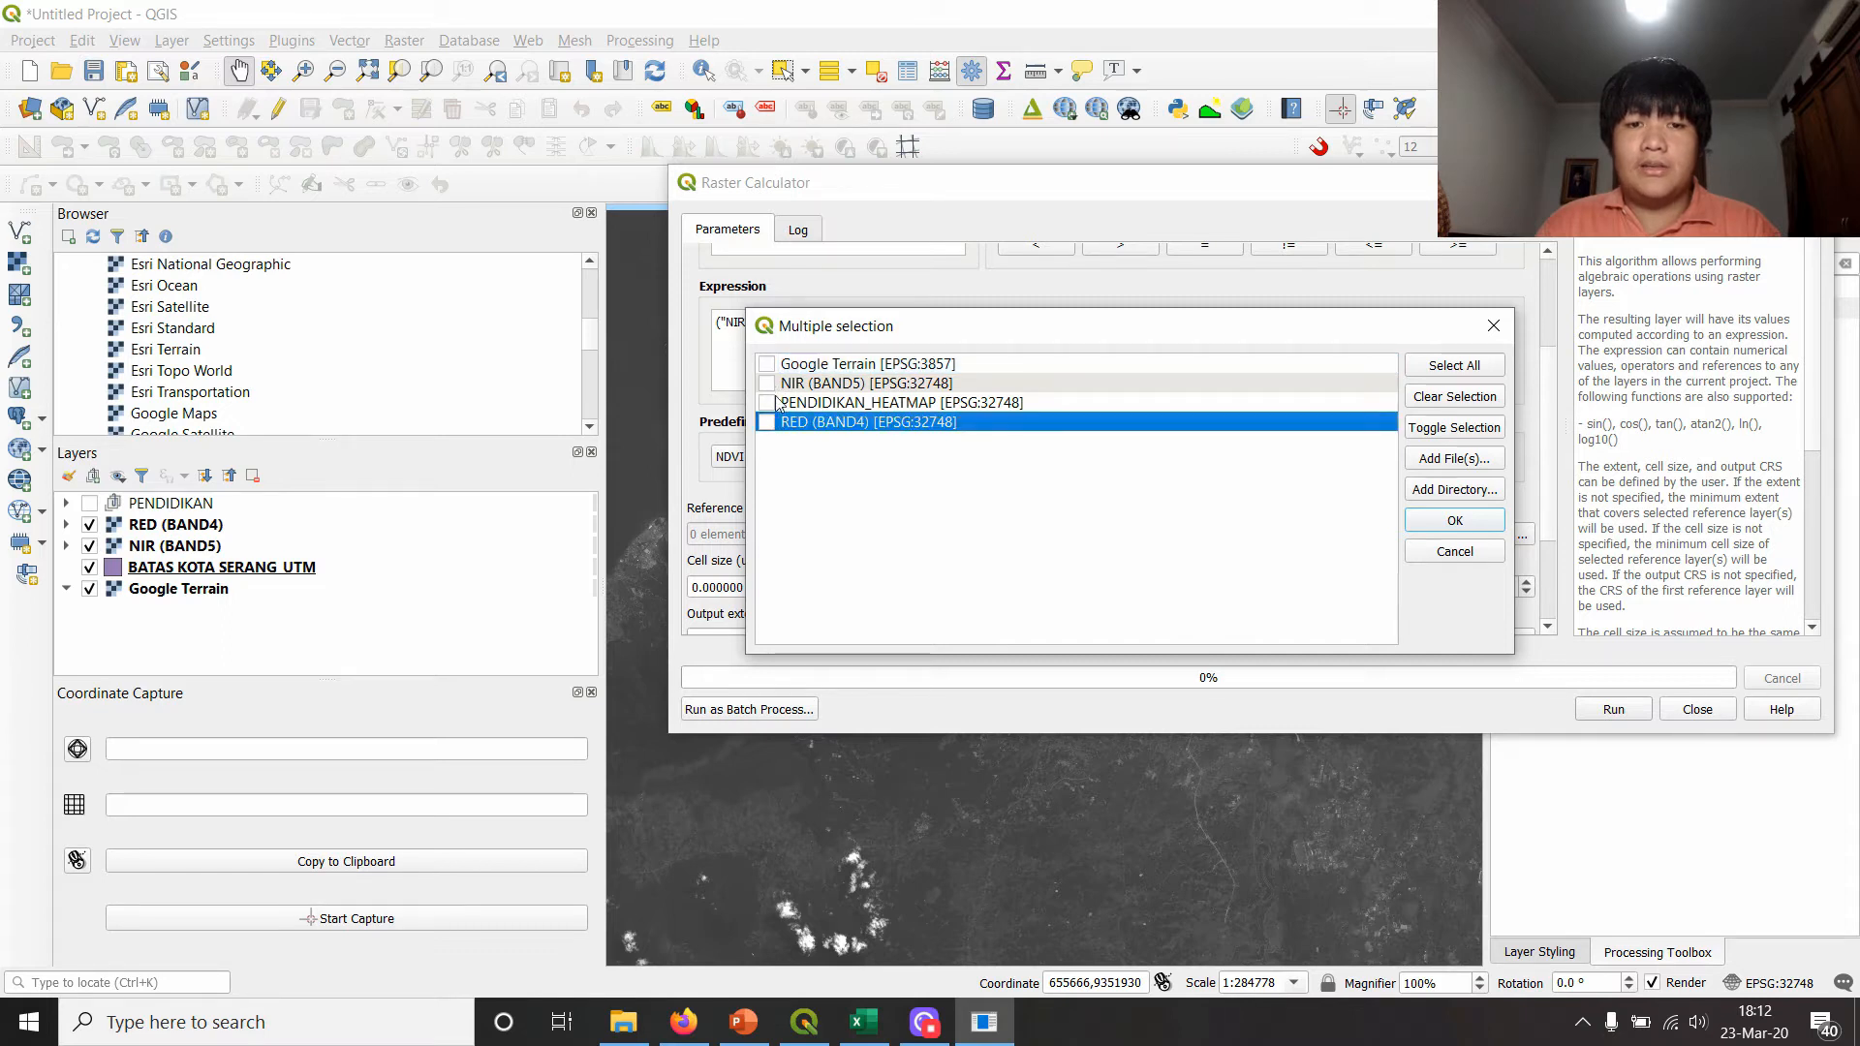
click(1453, 522)
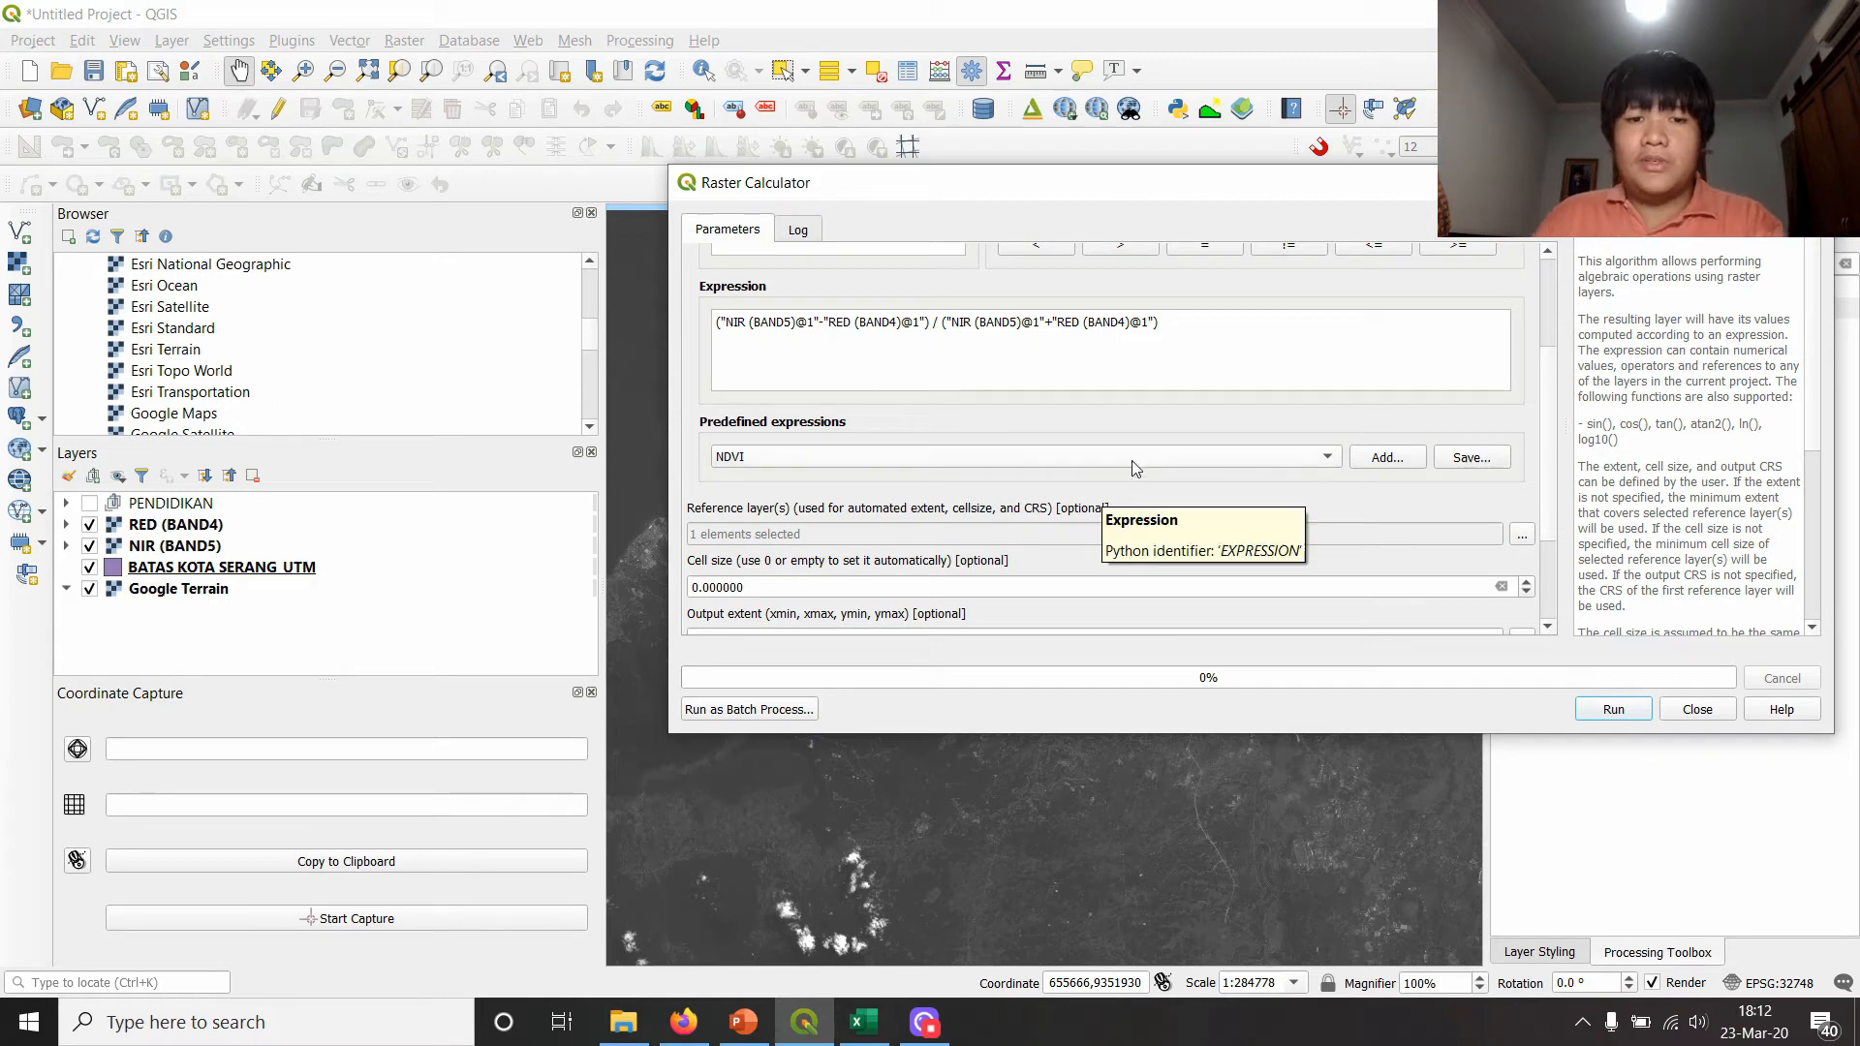
- Set the output cell size to 100, run the NDVI calculation to a temporary file and close the Raster Calculator
scroll(1550, 499, down, 2)
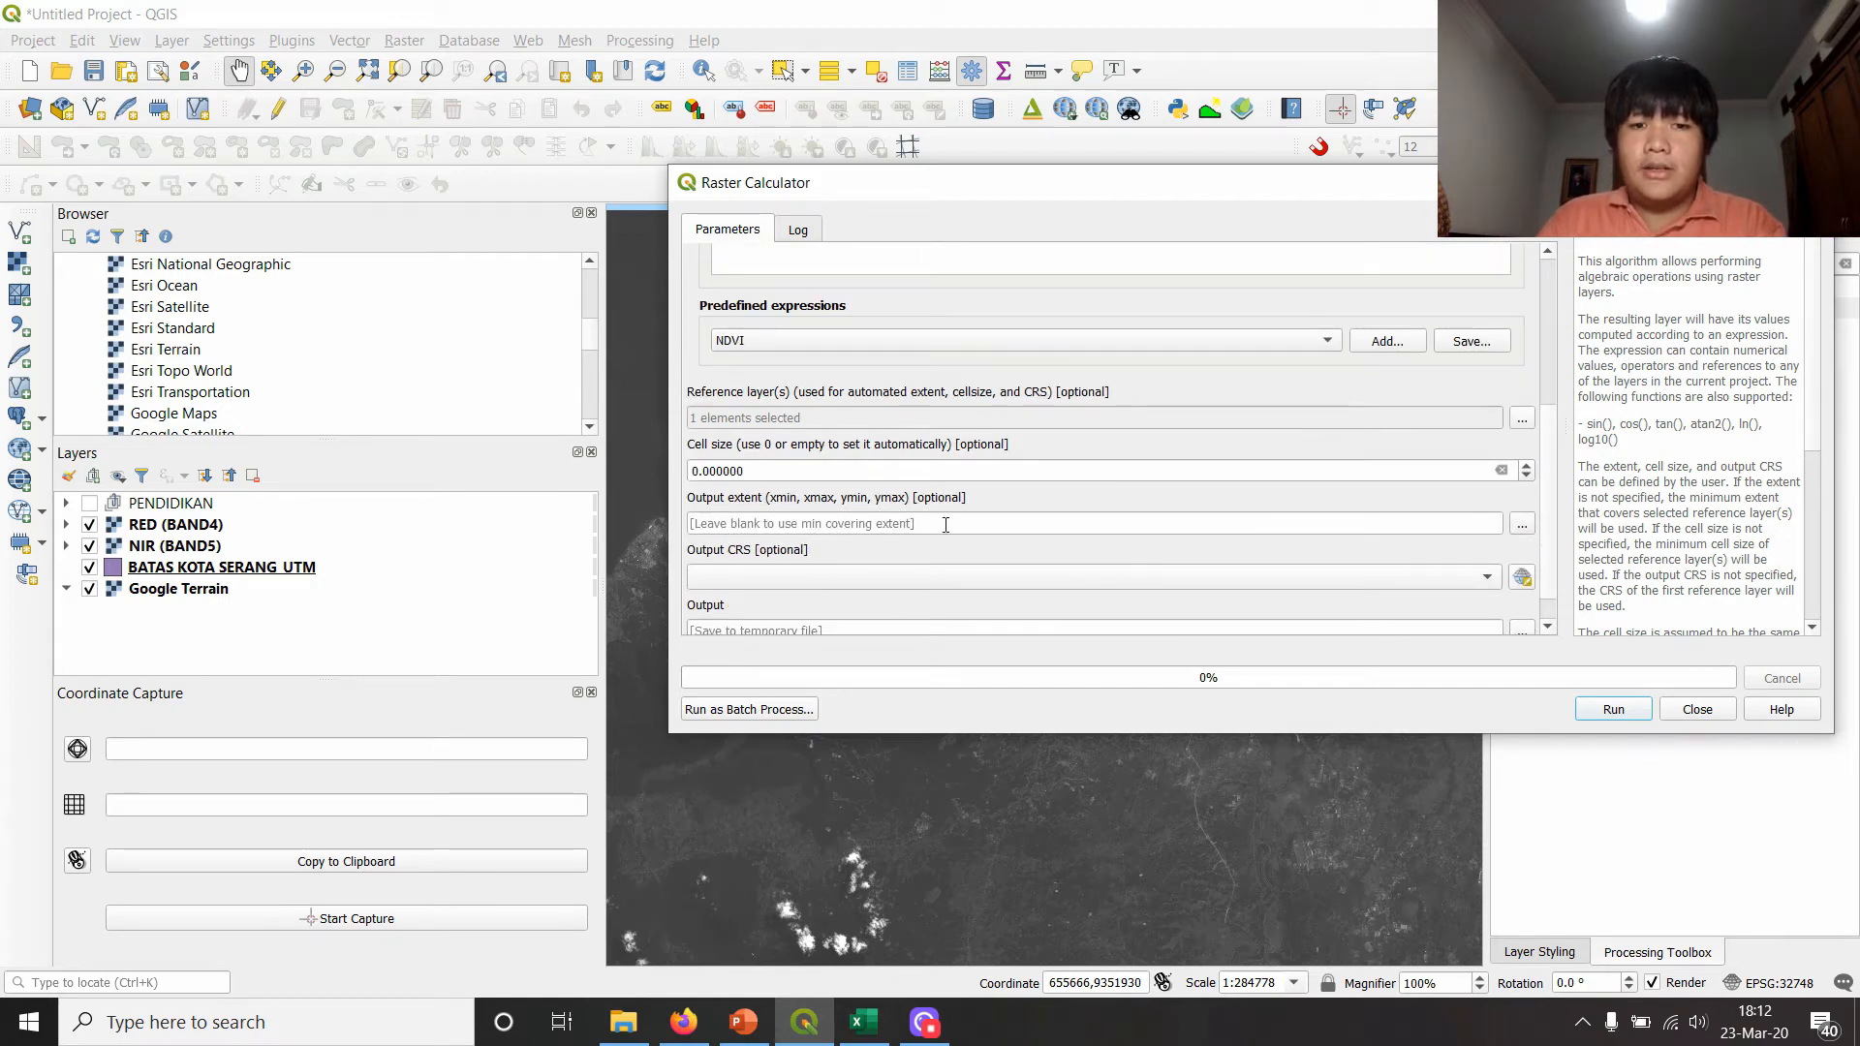
click(888, 479)
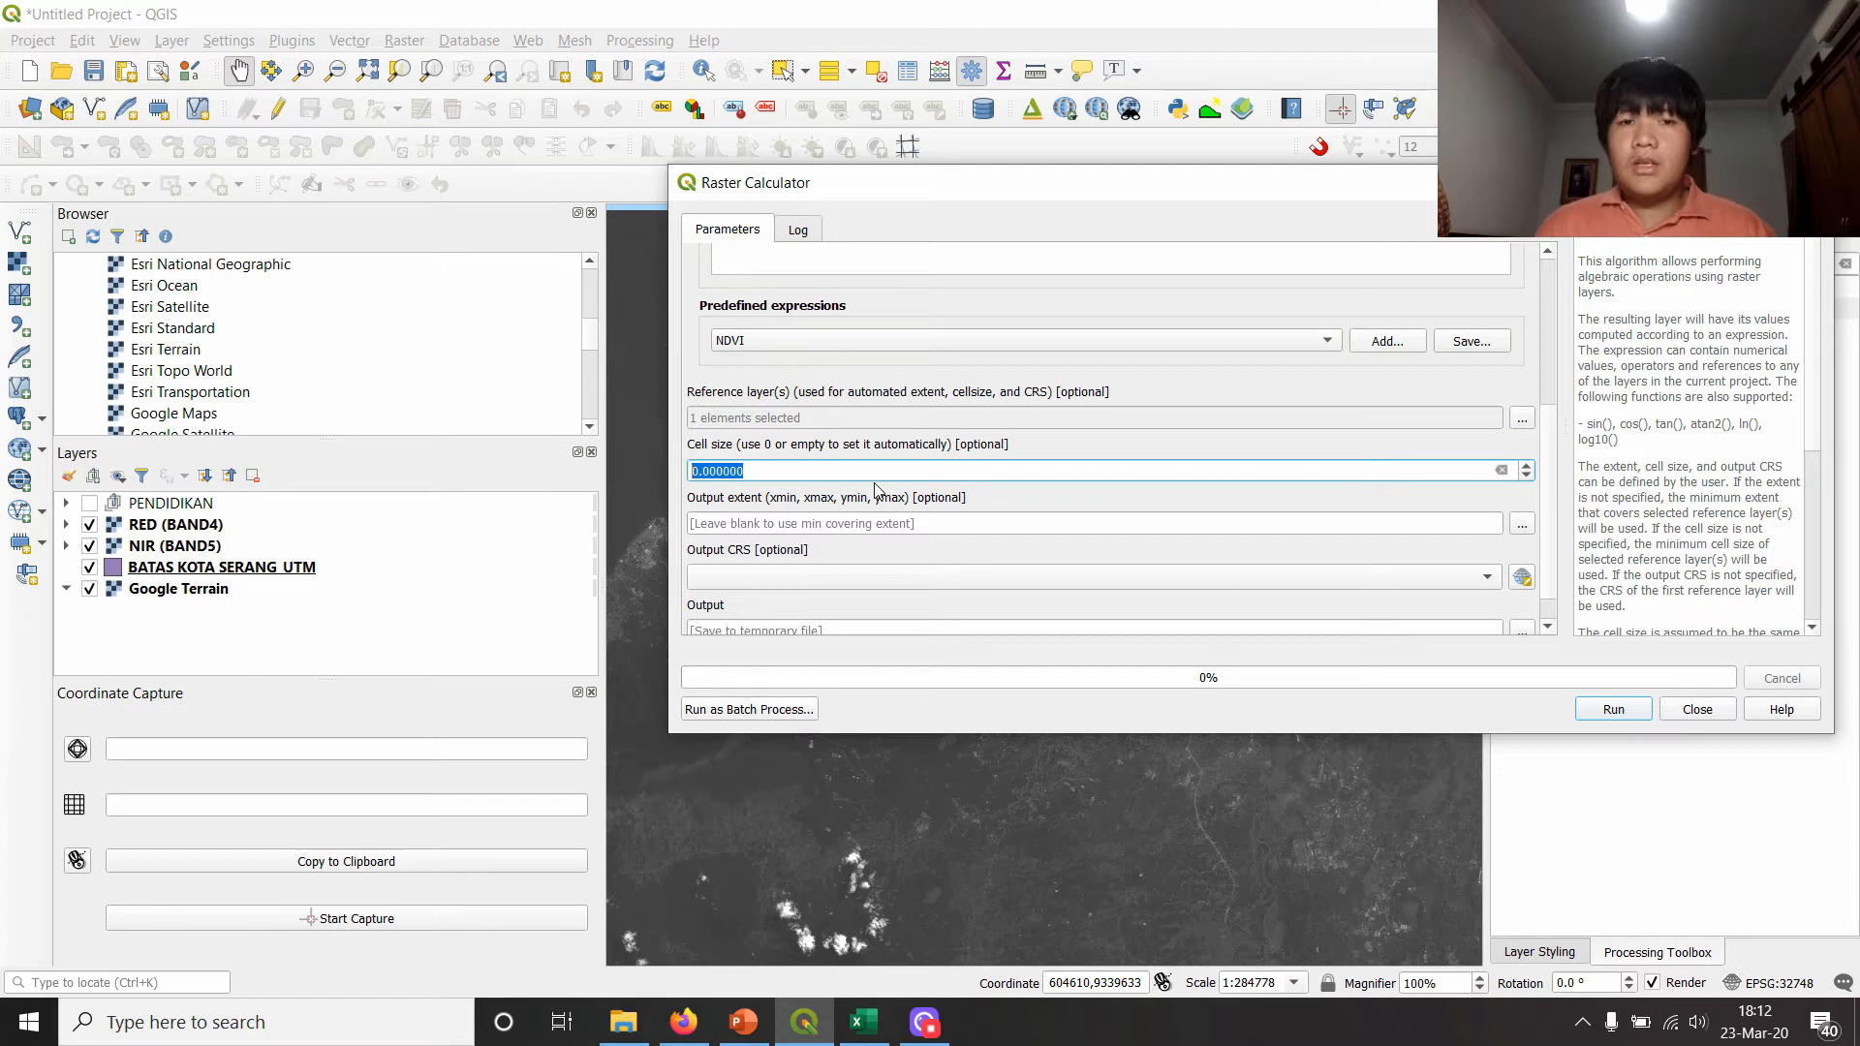
text(1)
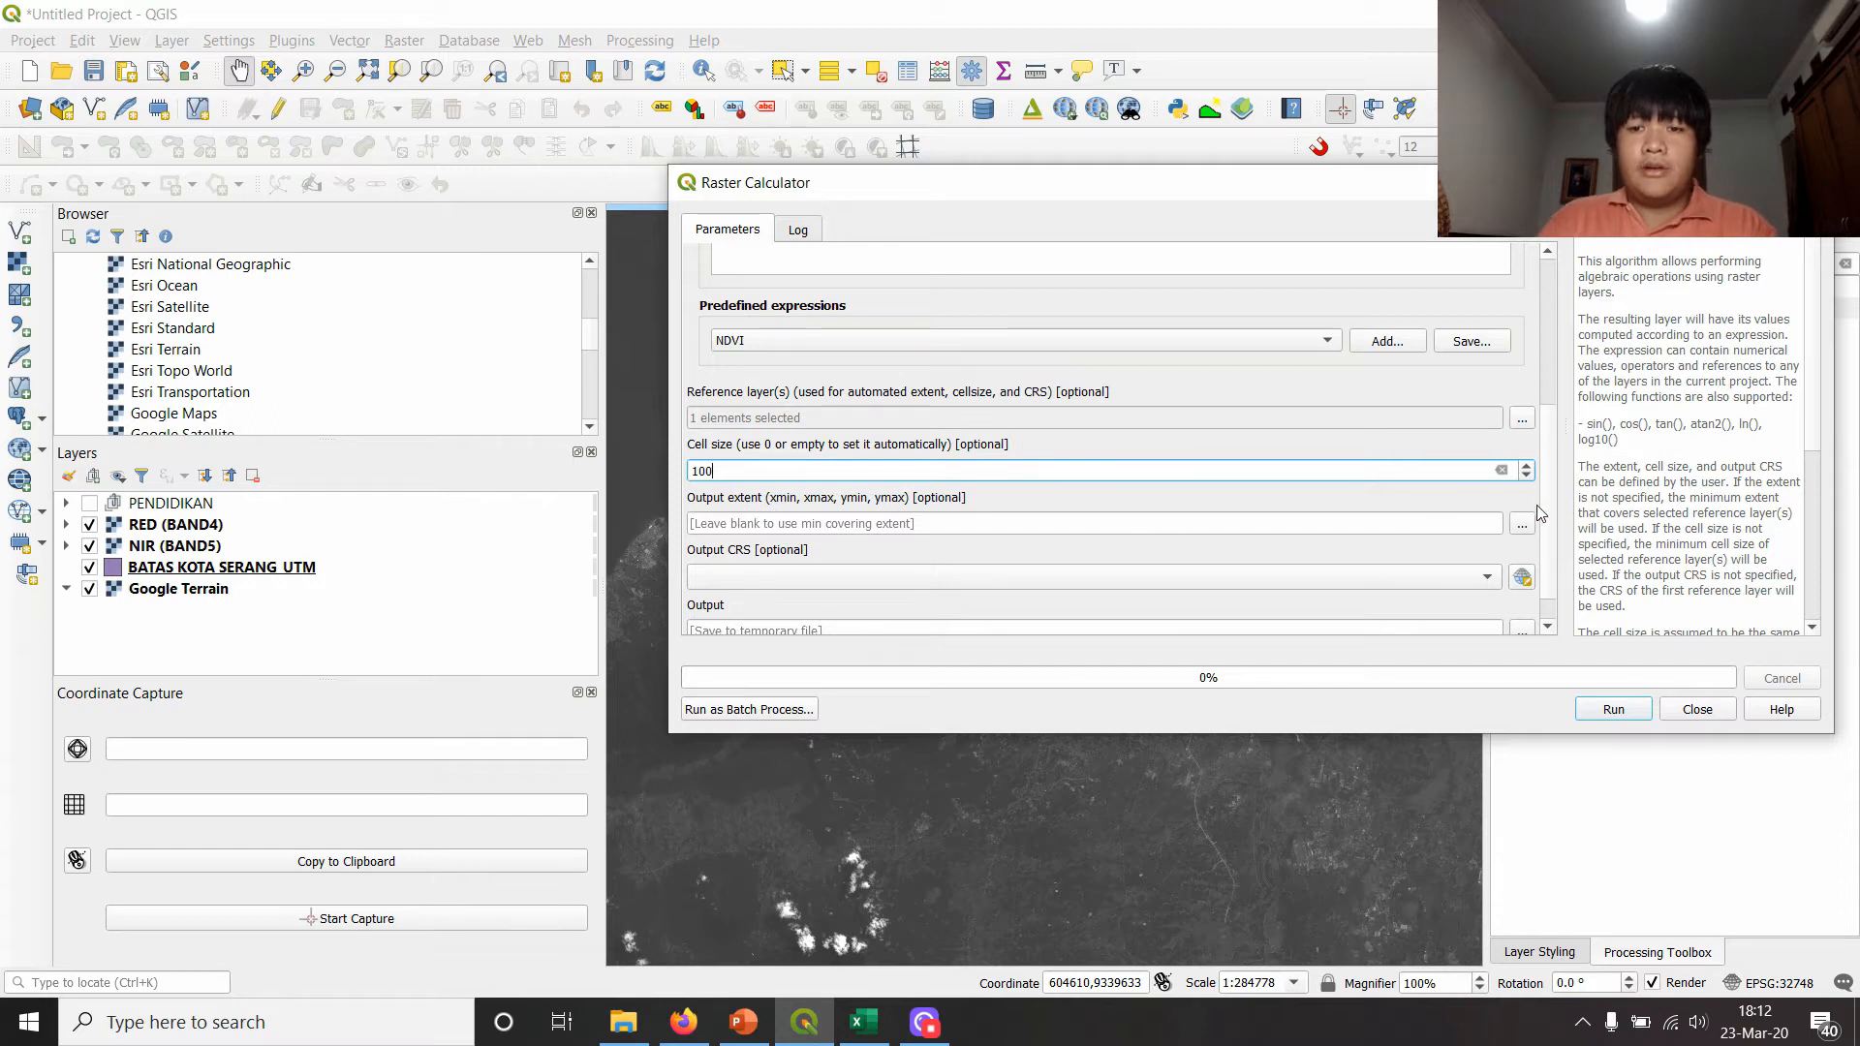
scroll(1540, 511, down, 1)
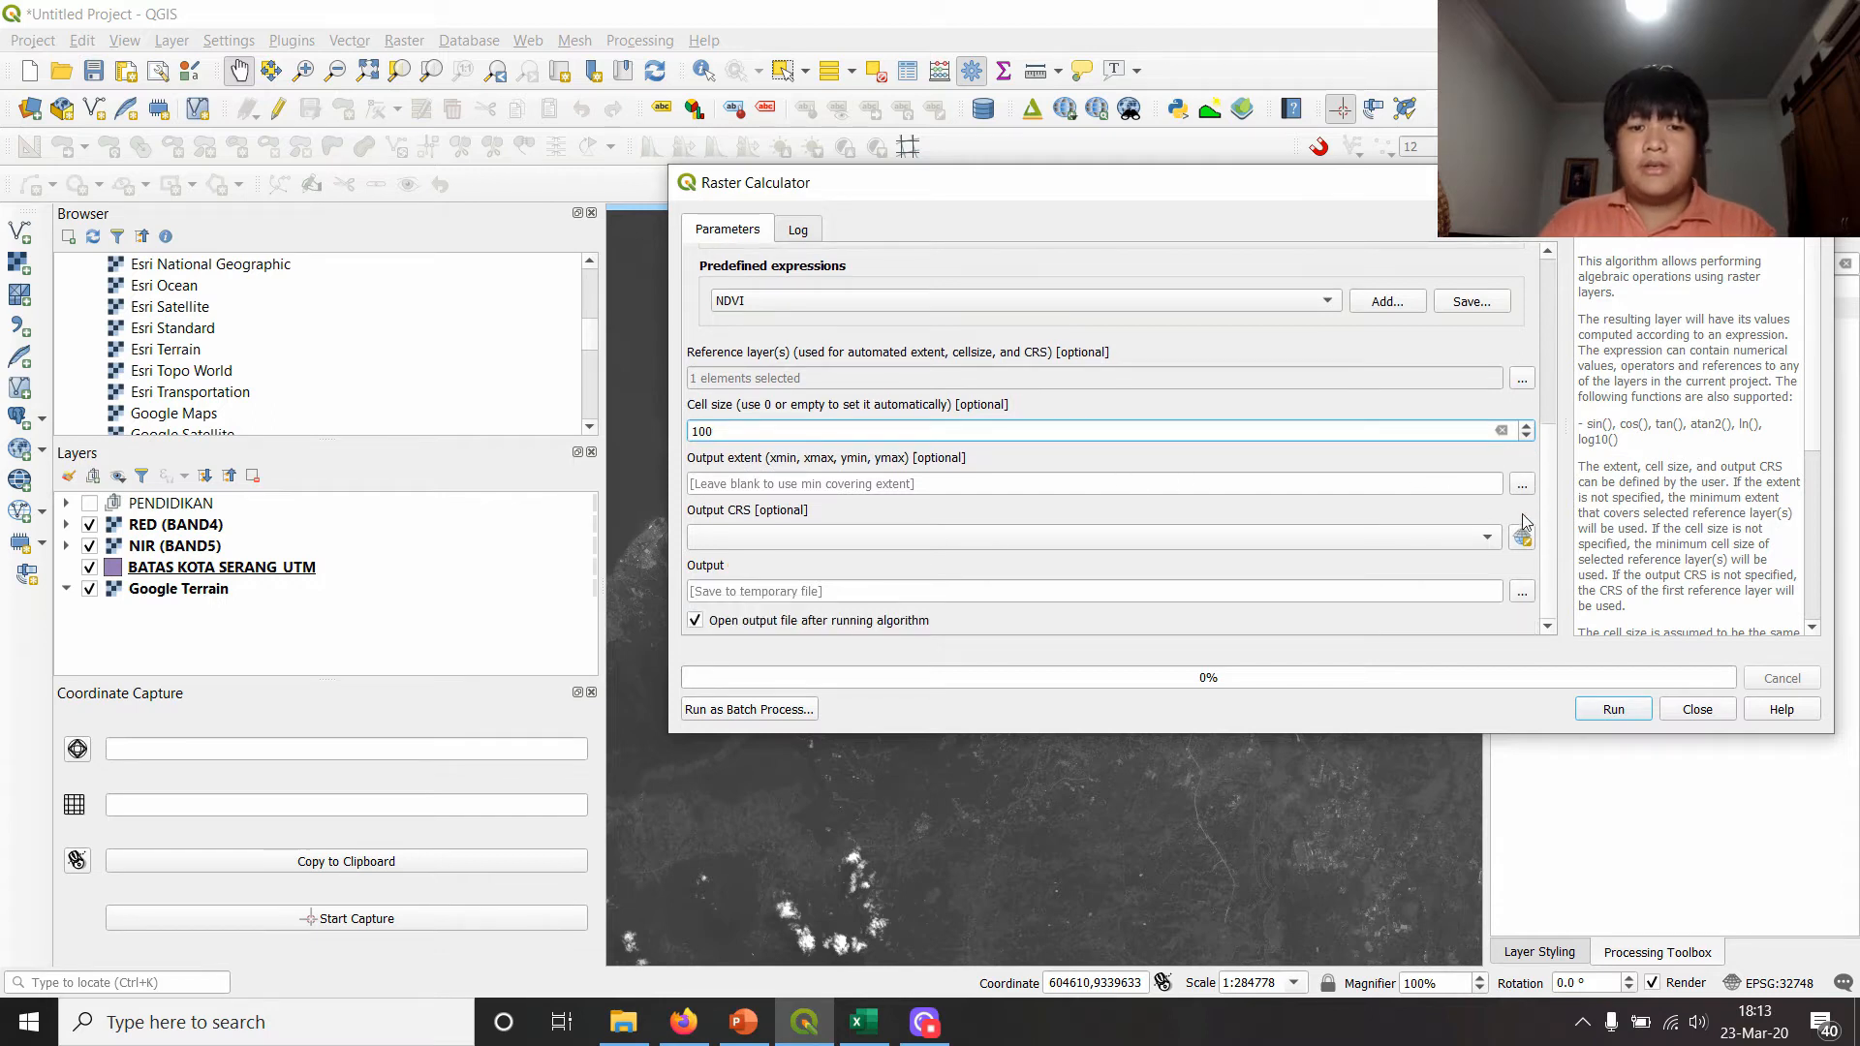
click(1613, 710)
drag(1538, 192, 1339, 263)
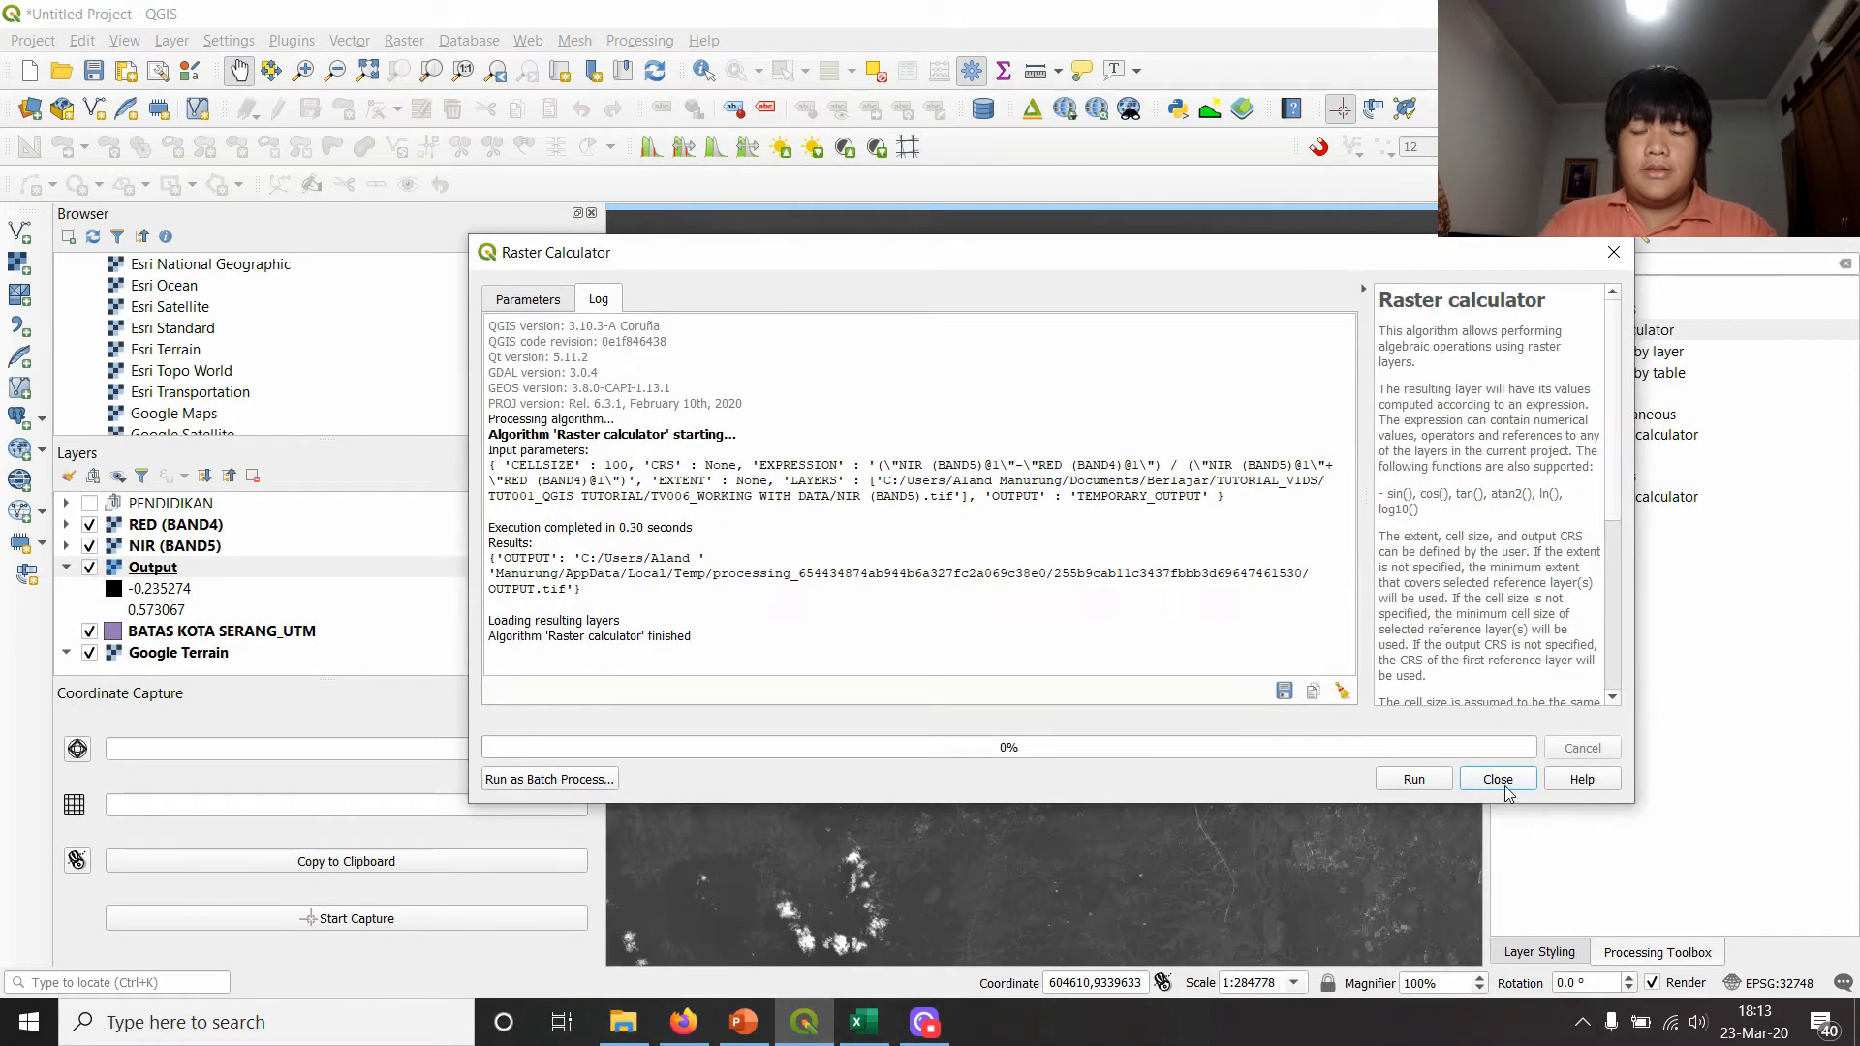
click(1498, 780)
- Move the Output raster above RED (BAND4) and rename it RASTER_VEGETASI
drag(188, 575, 184, 513)
scroll(884, 502, down, 1)
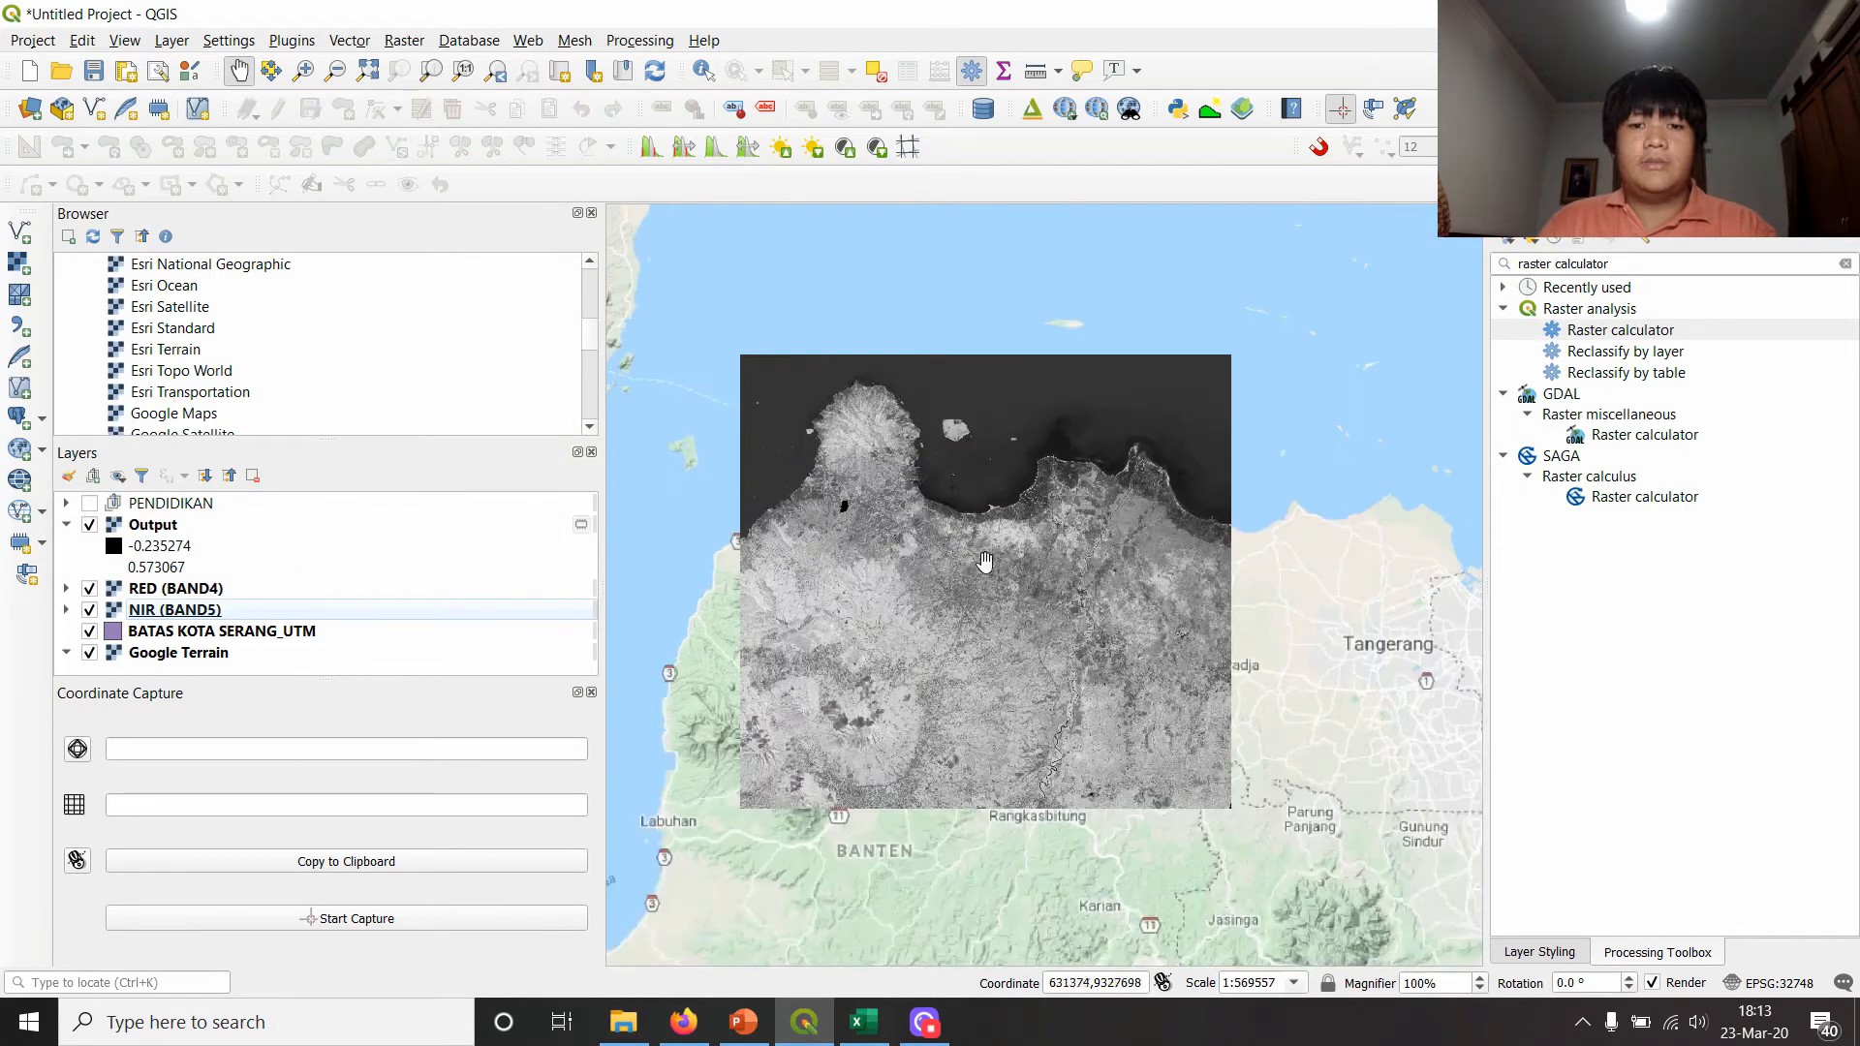
scroll(946, 544, up, 1)
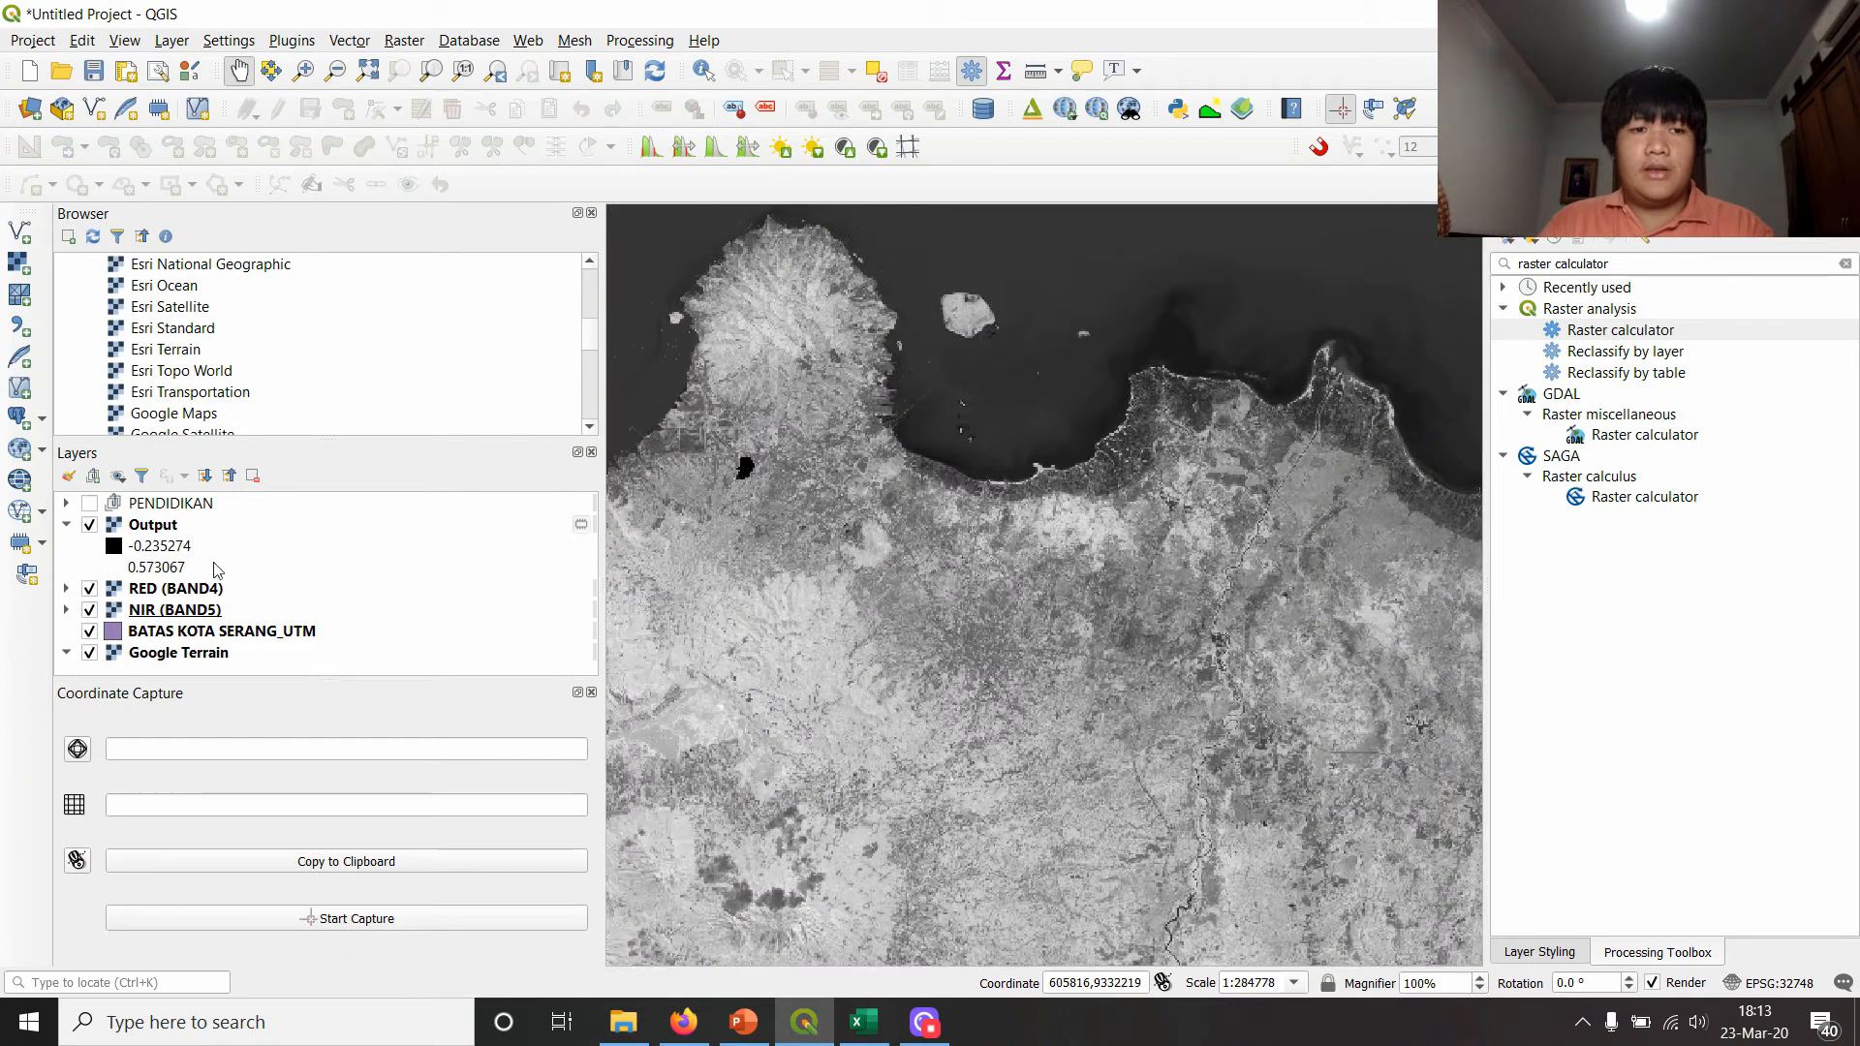
click(68, 526)
click(157, 526)
key(F2)
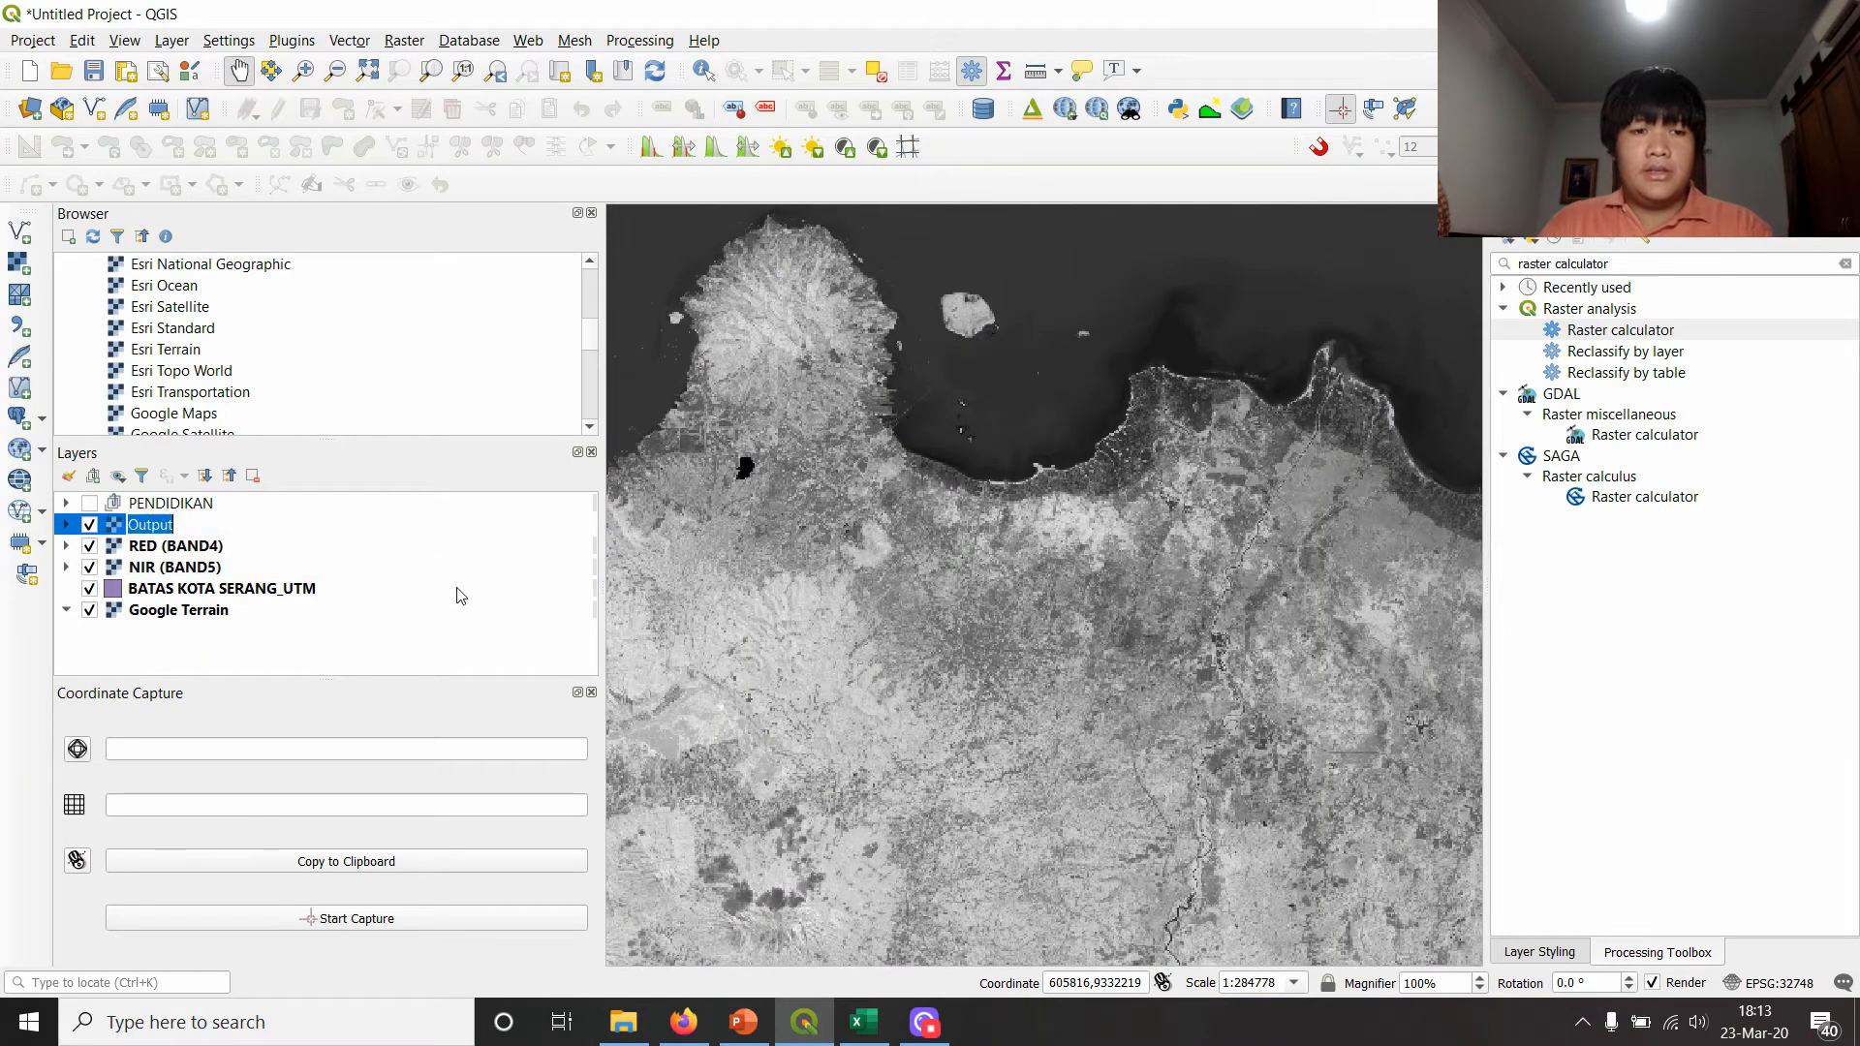
text(RASTE)
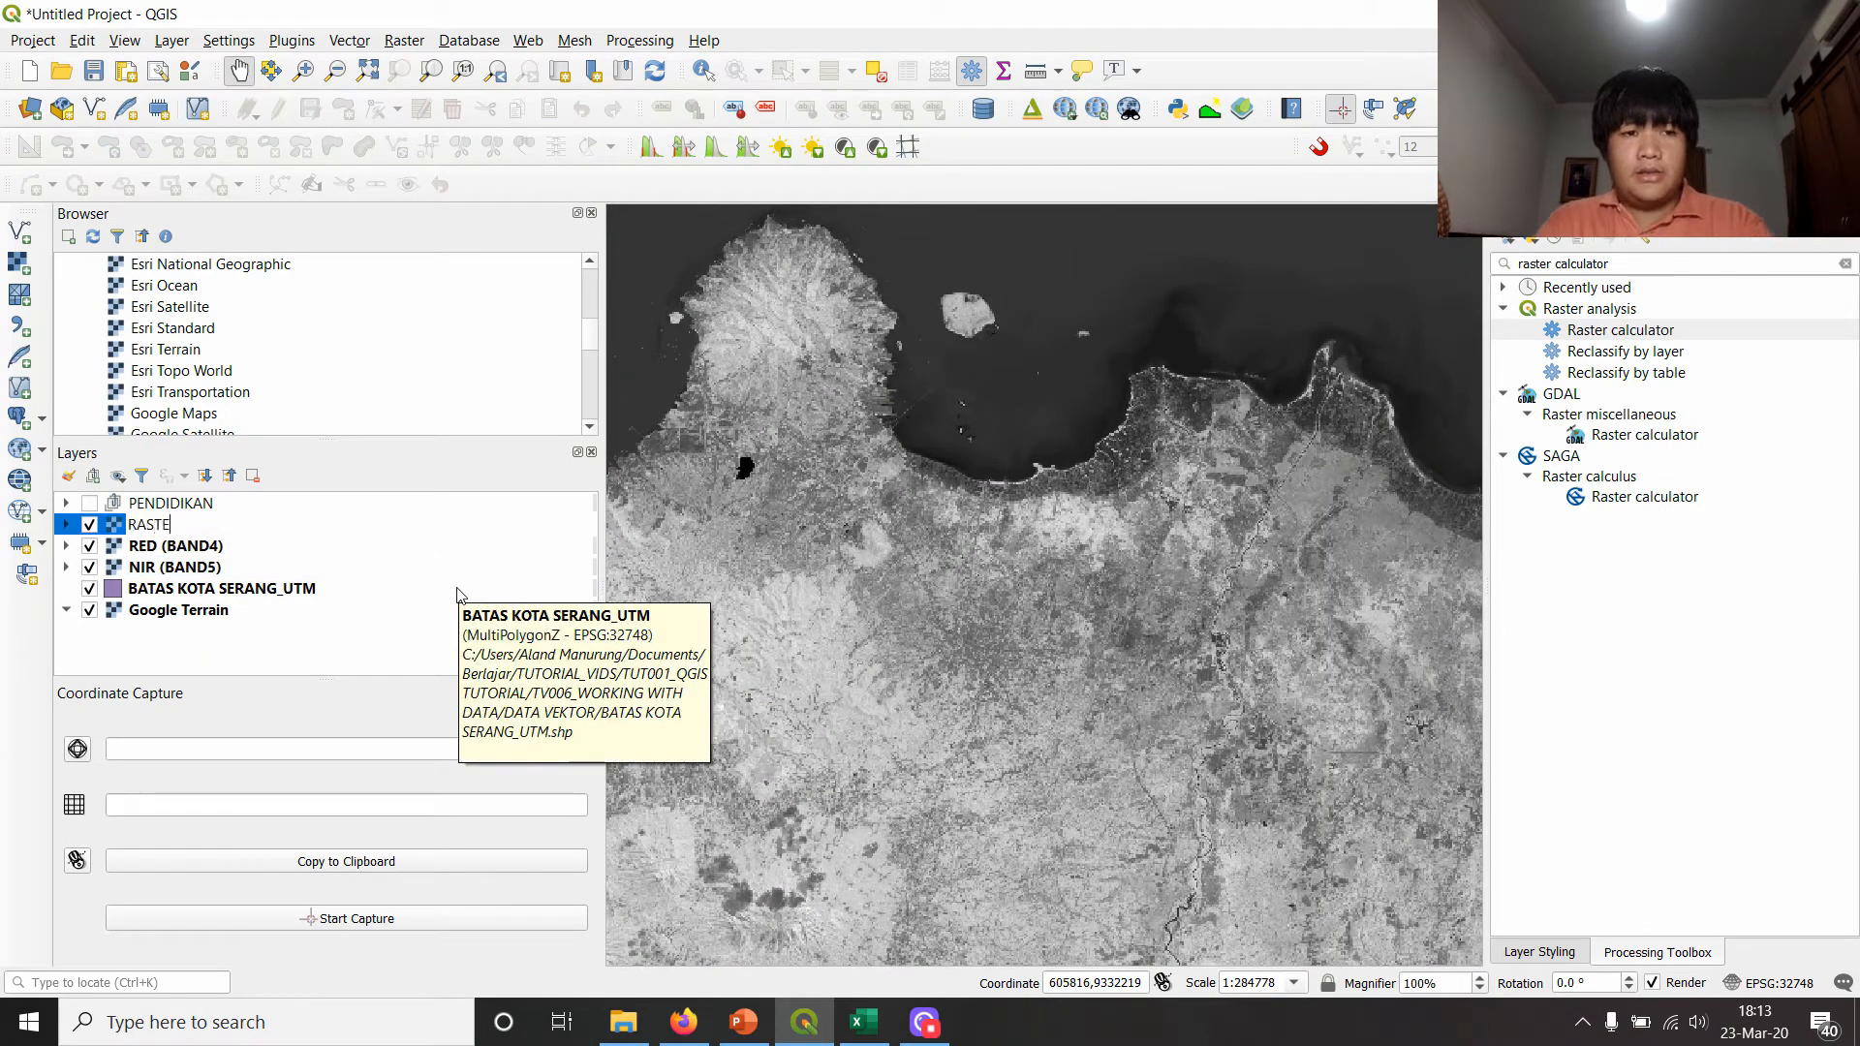
text(R_VETETASI)
key(Return)
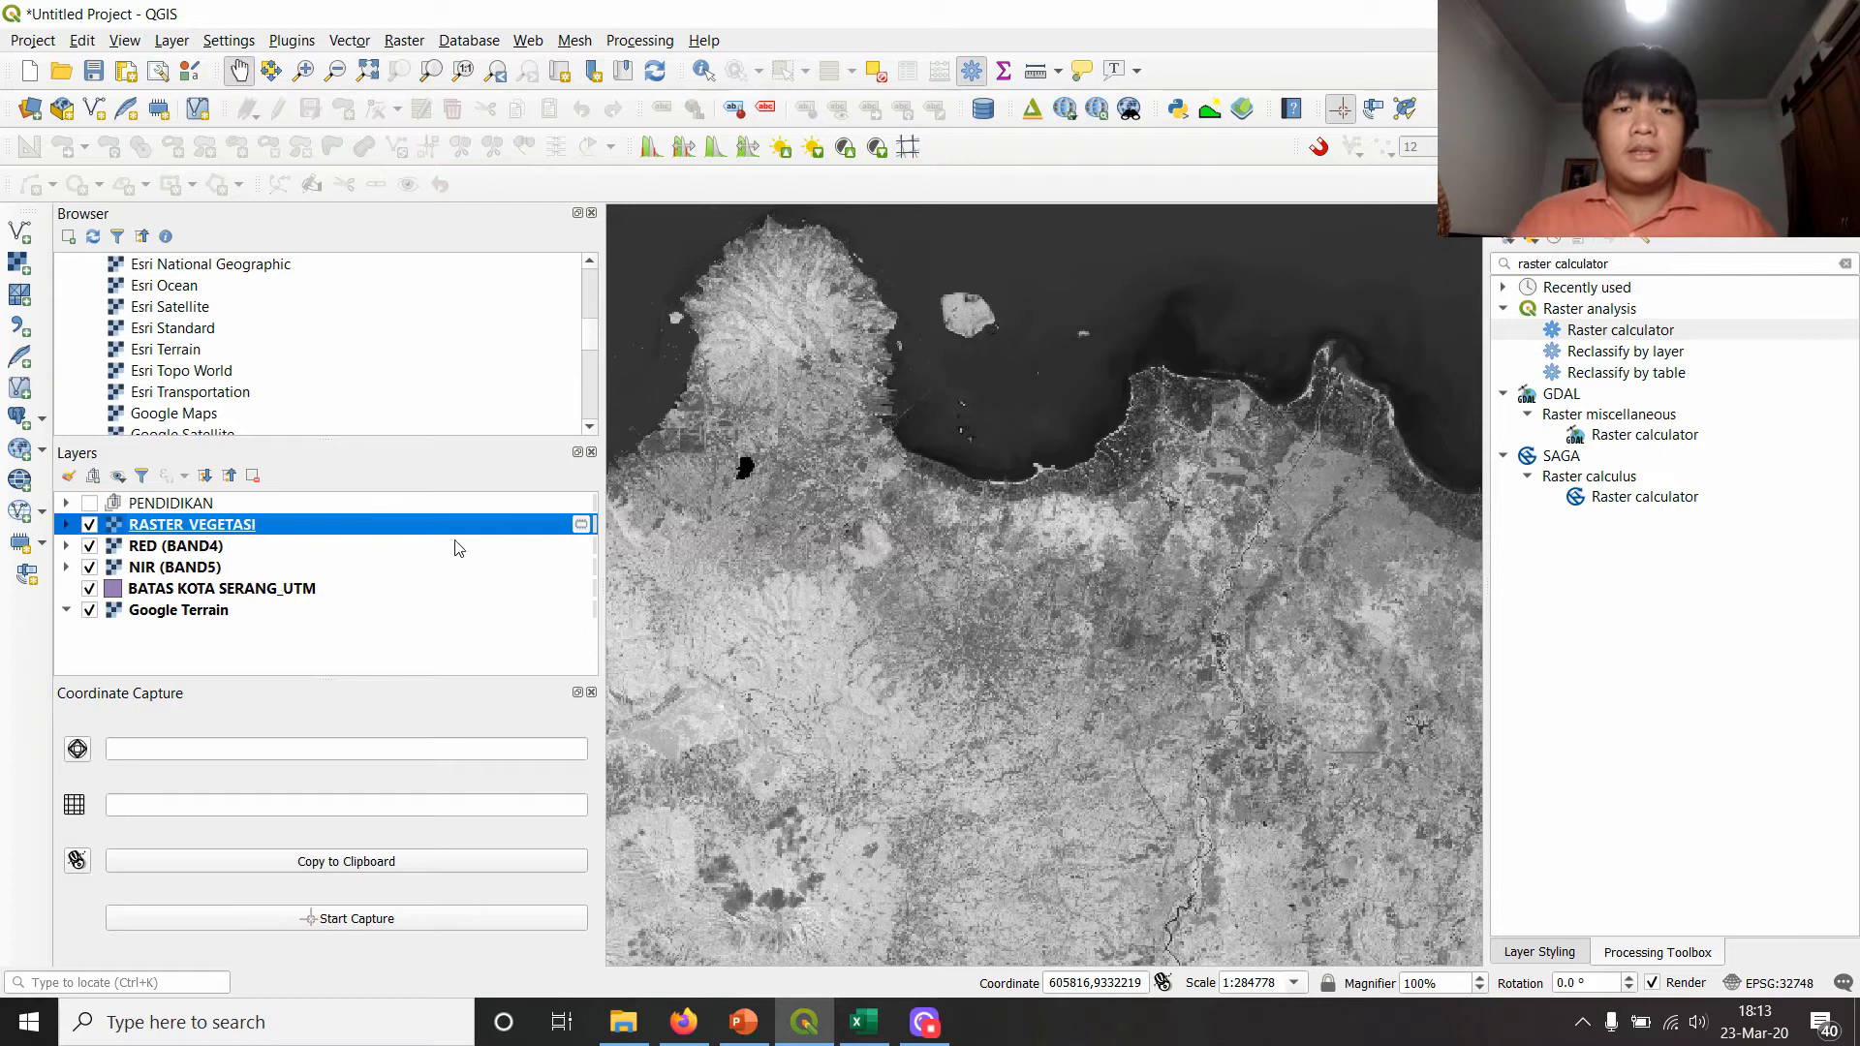
- Style RASTER_VEGETASI as singleband pseudocolor with linear interpolation and the Greens color ramp
right_click(260, 531)
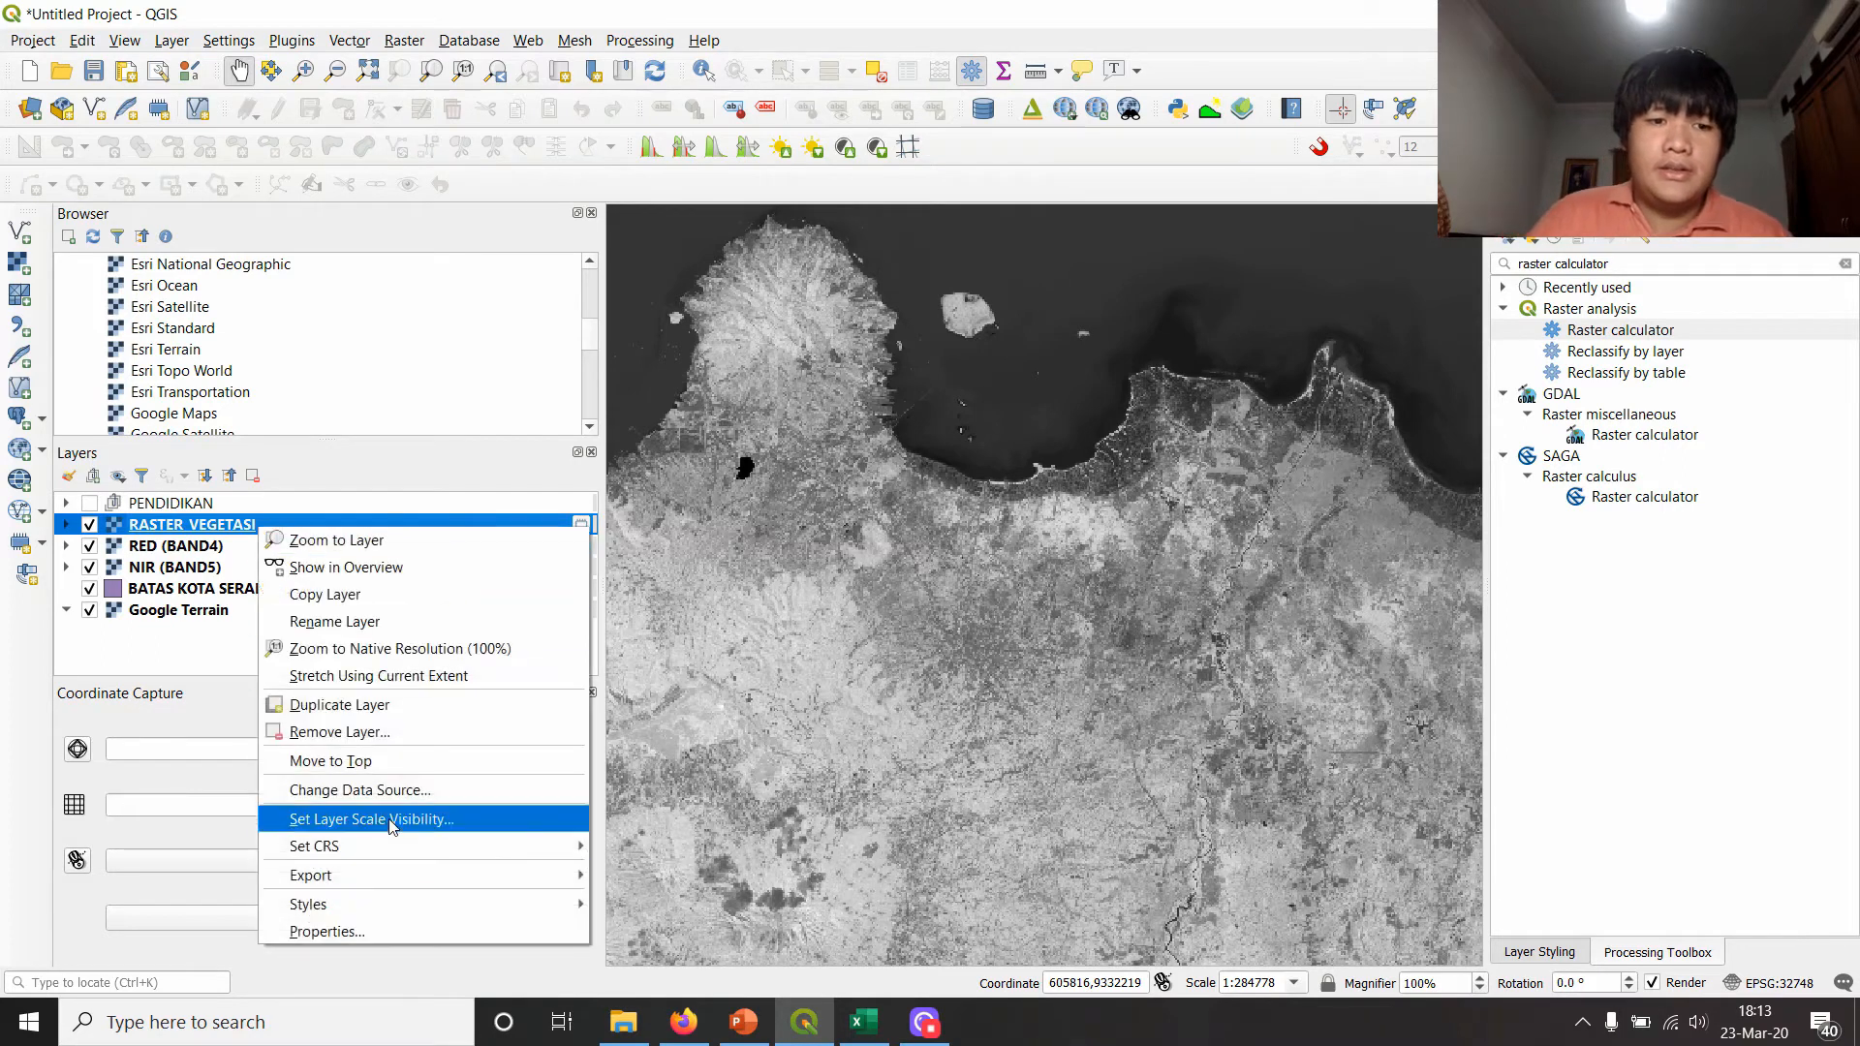
click(373, 932)
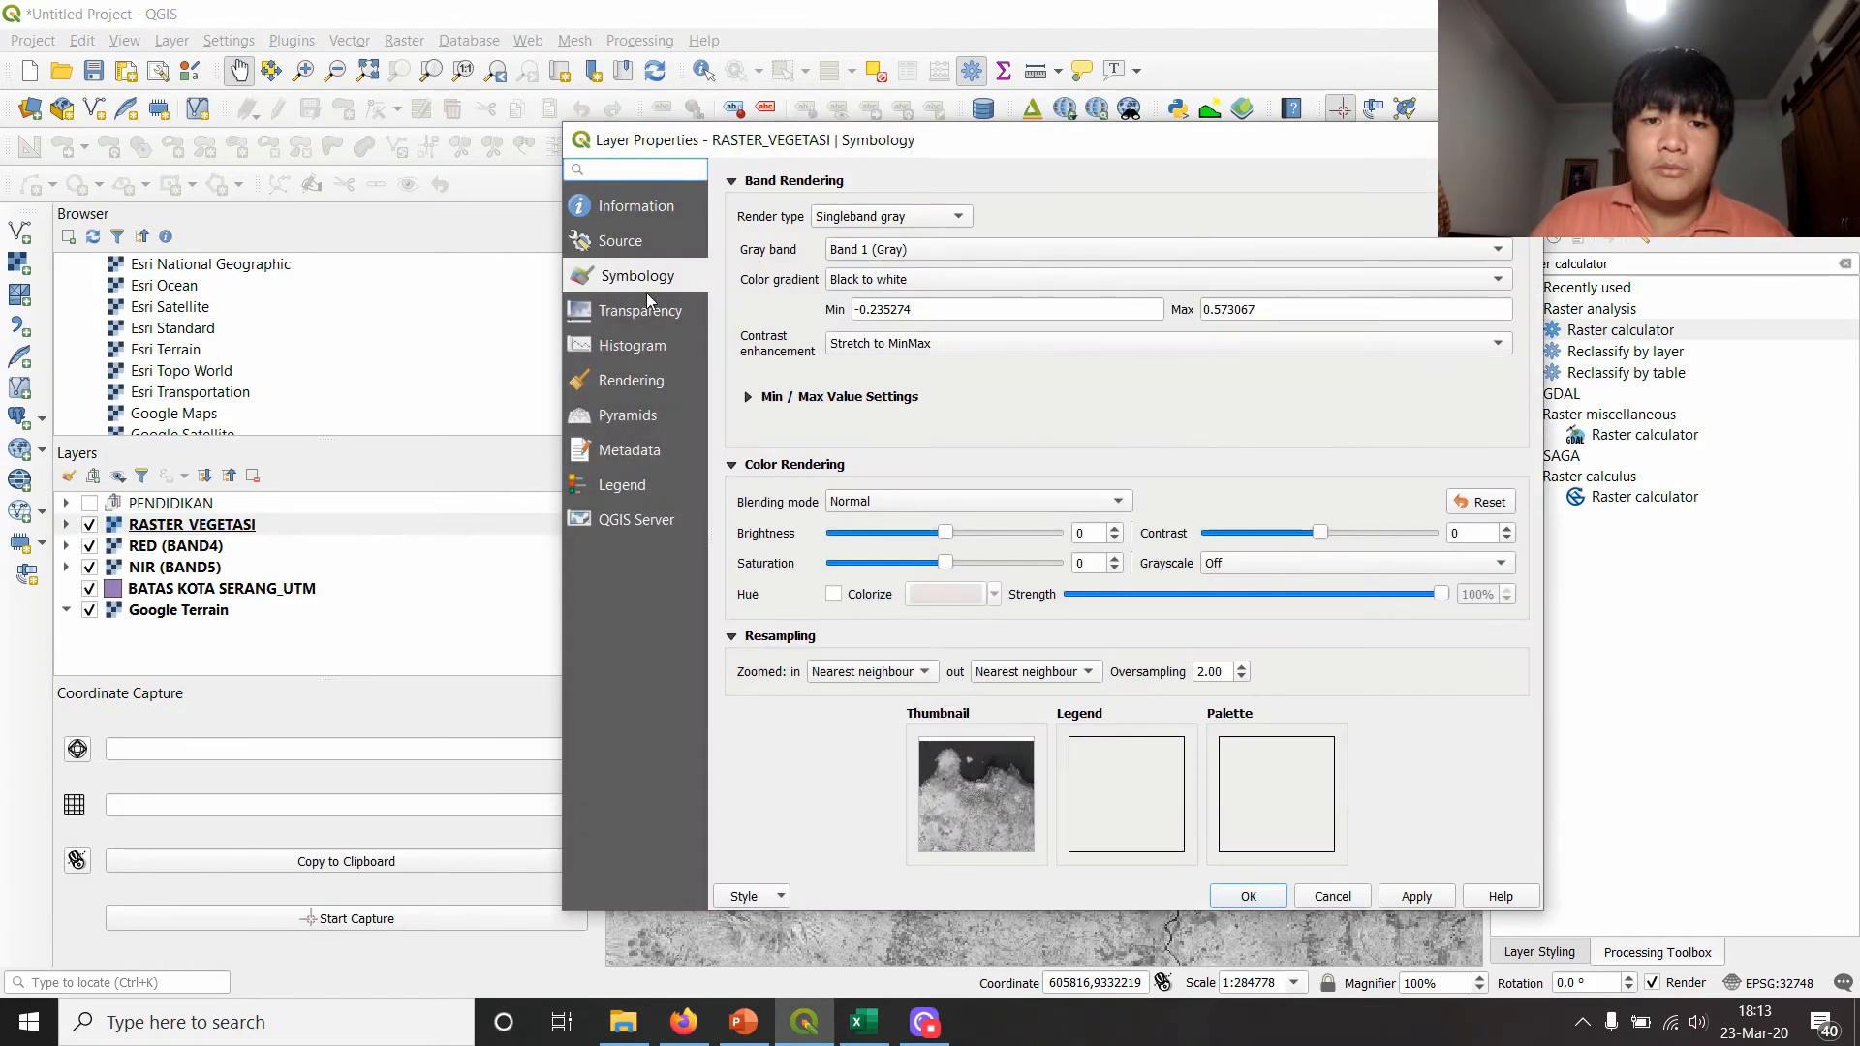
click(838, 221)
click(844, 242)
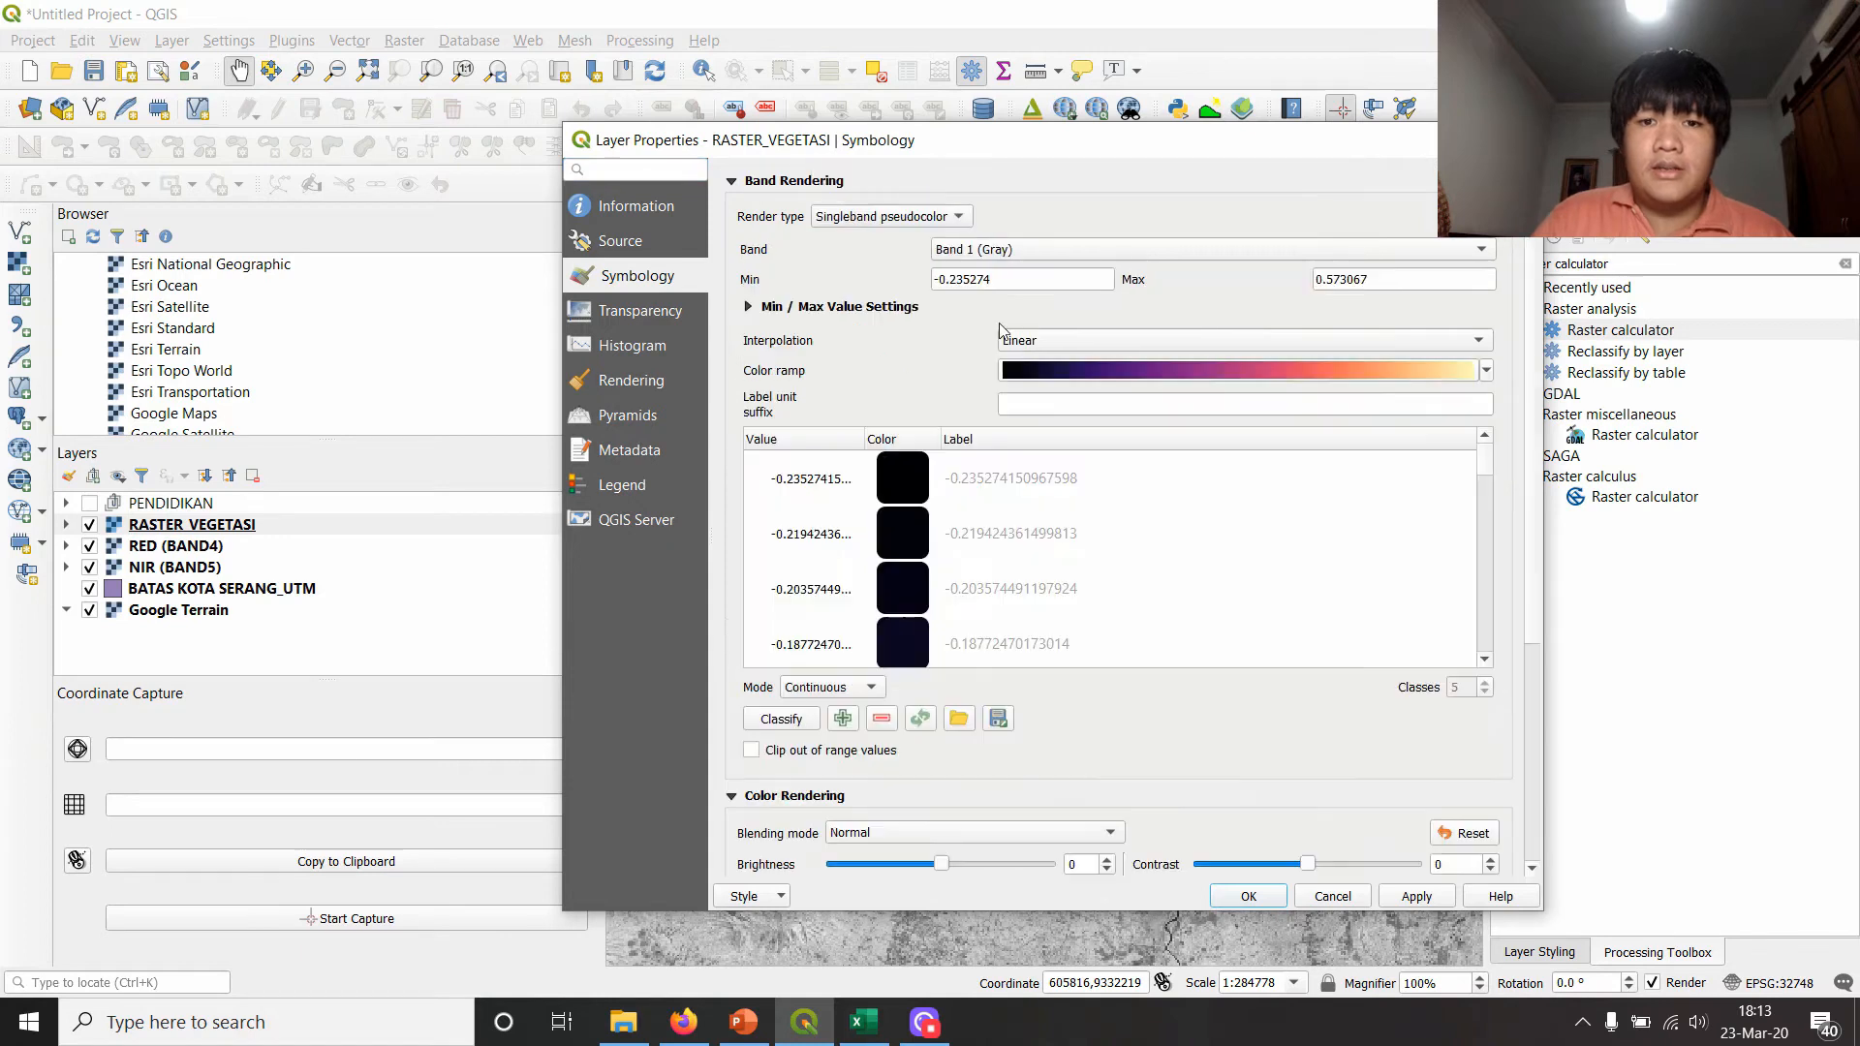
click(1216, 344)
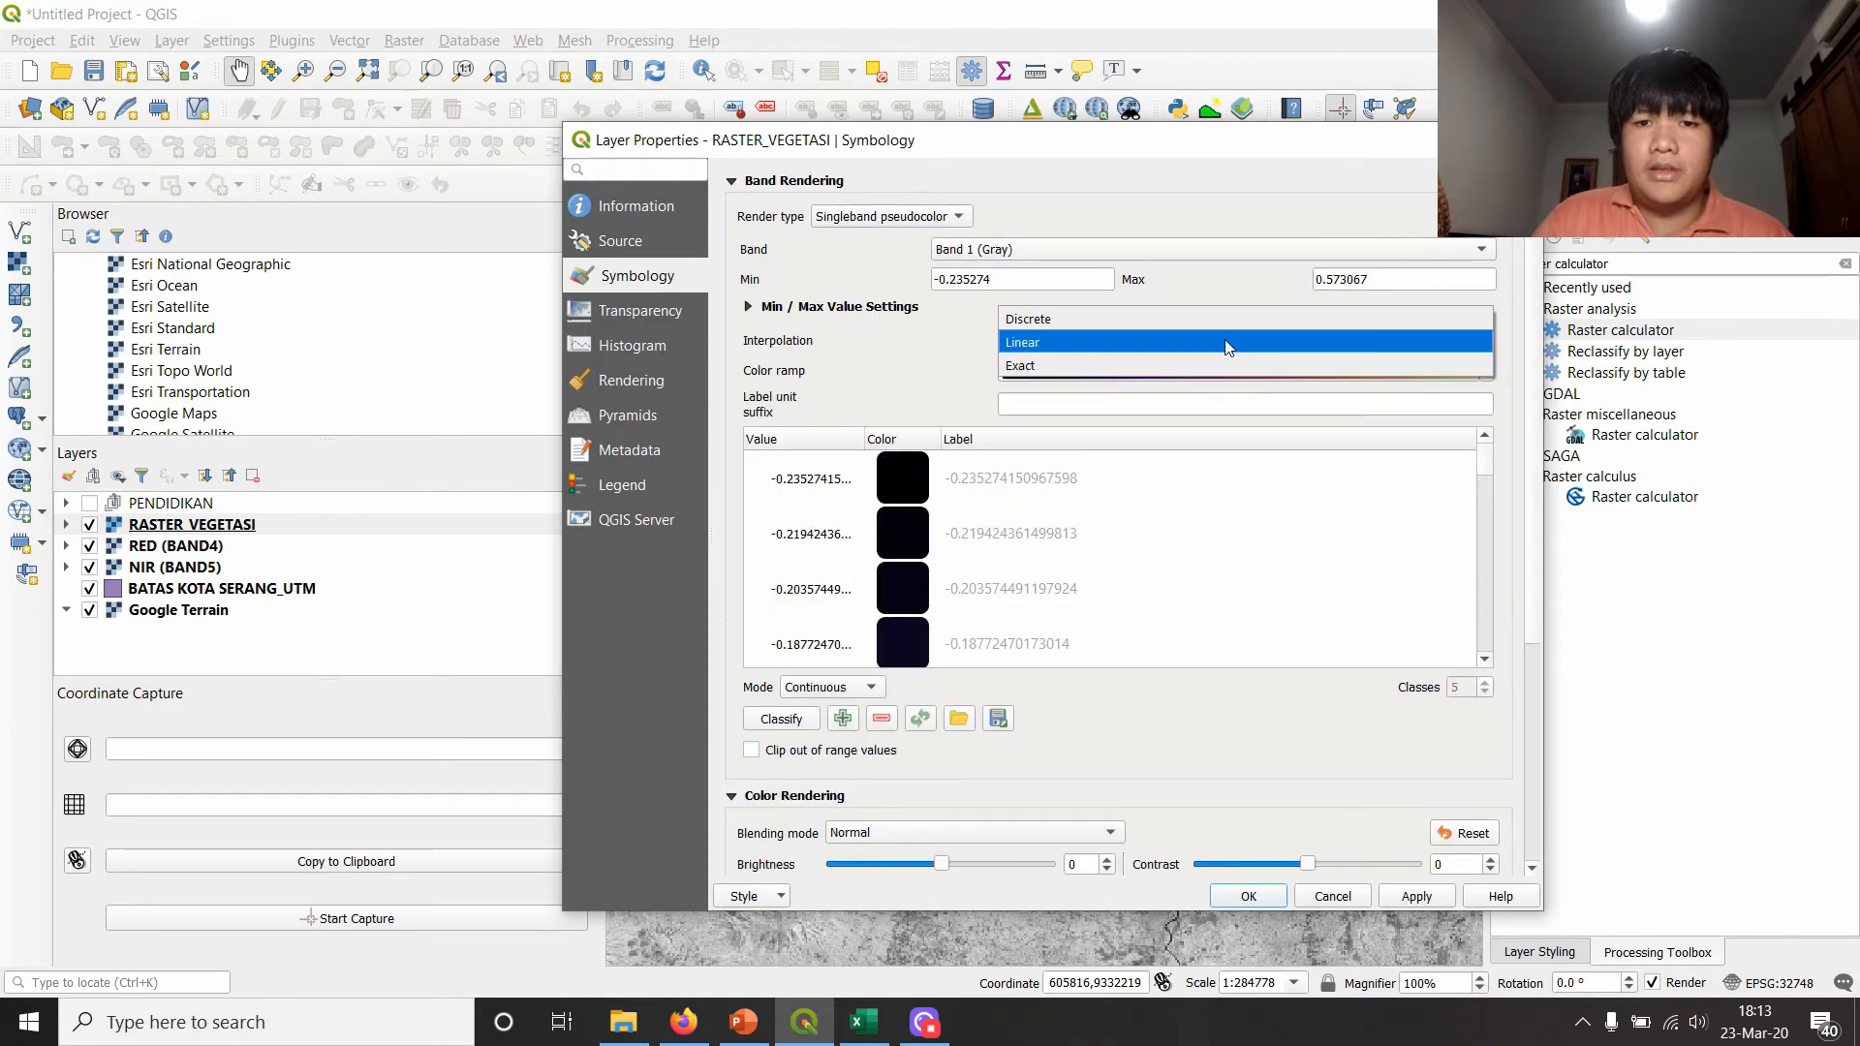
click(1216, 342)
click(1486, 370)
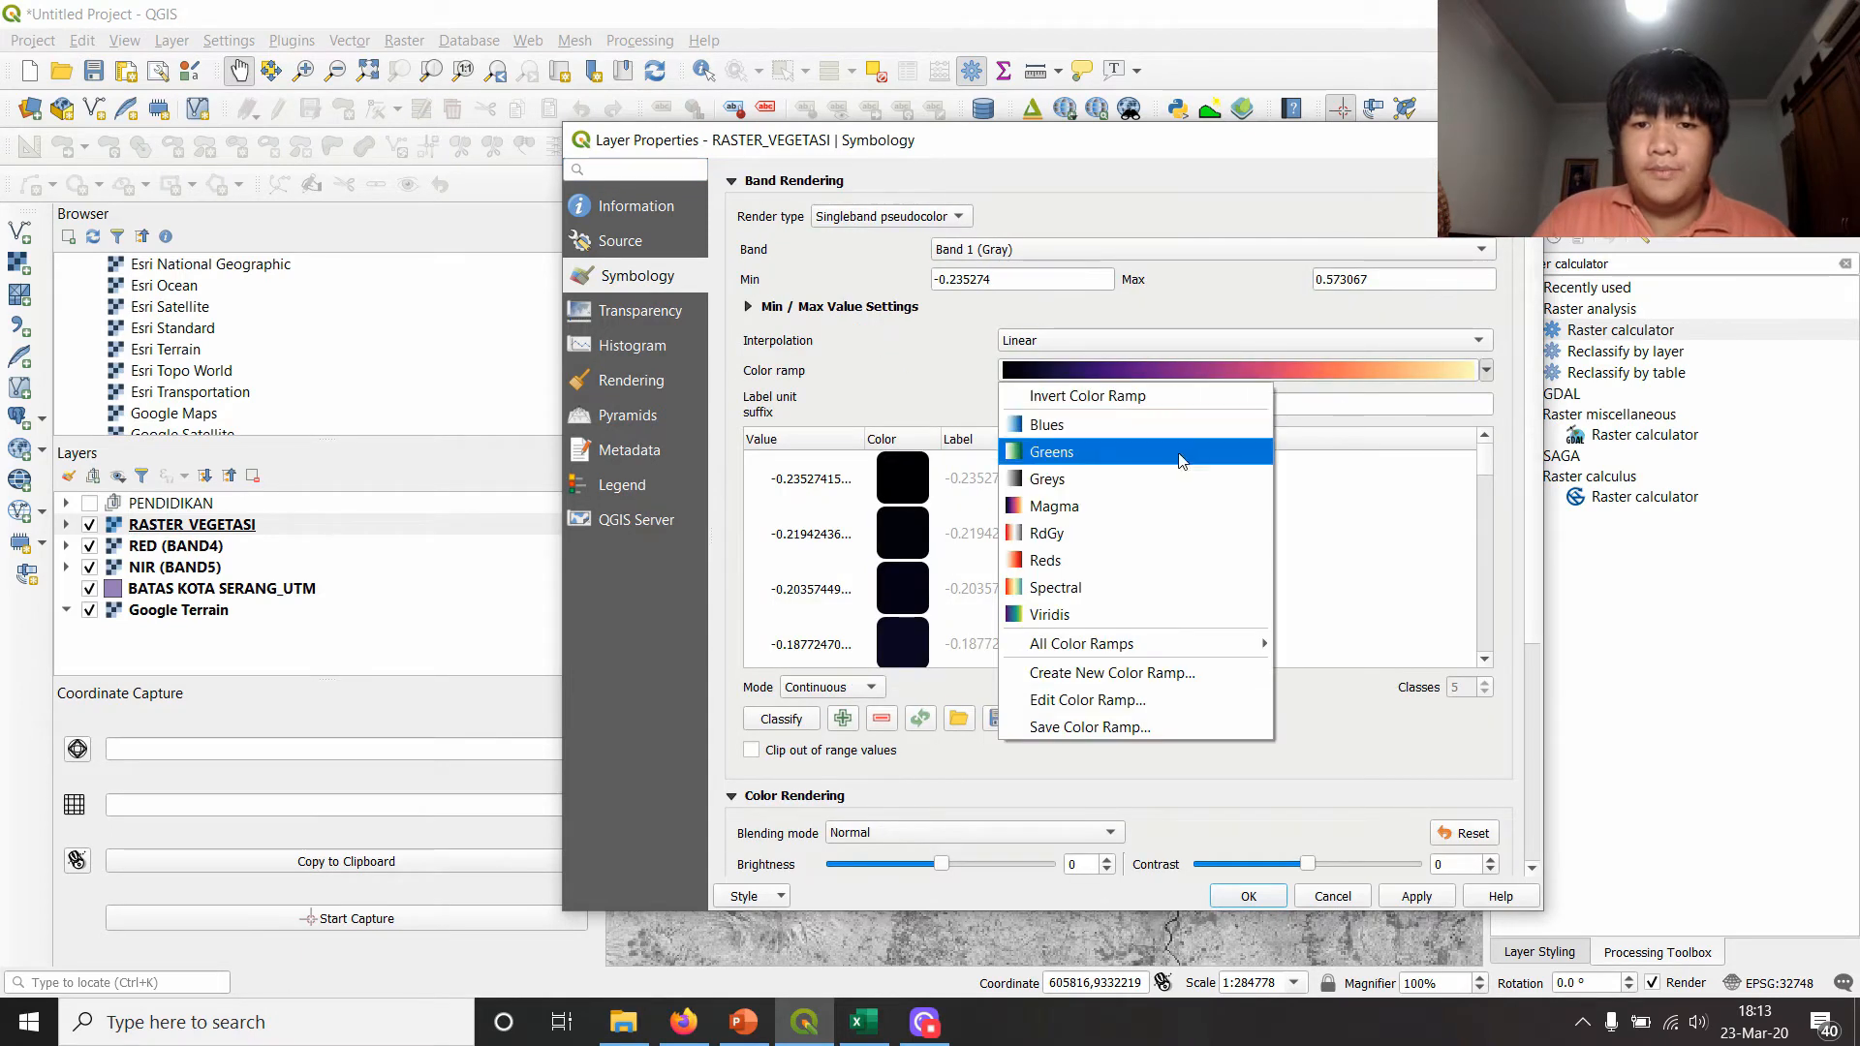
click(1218, 447)
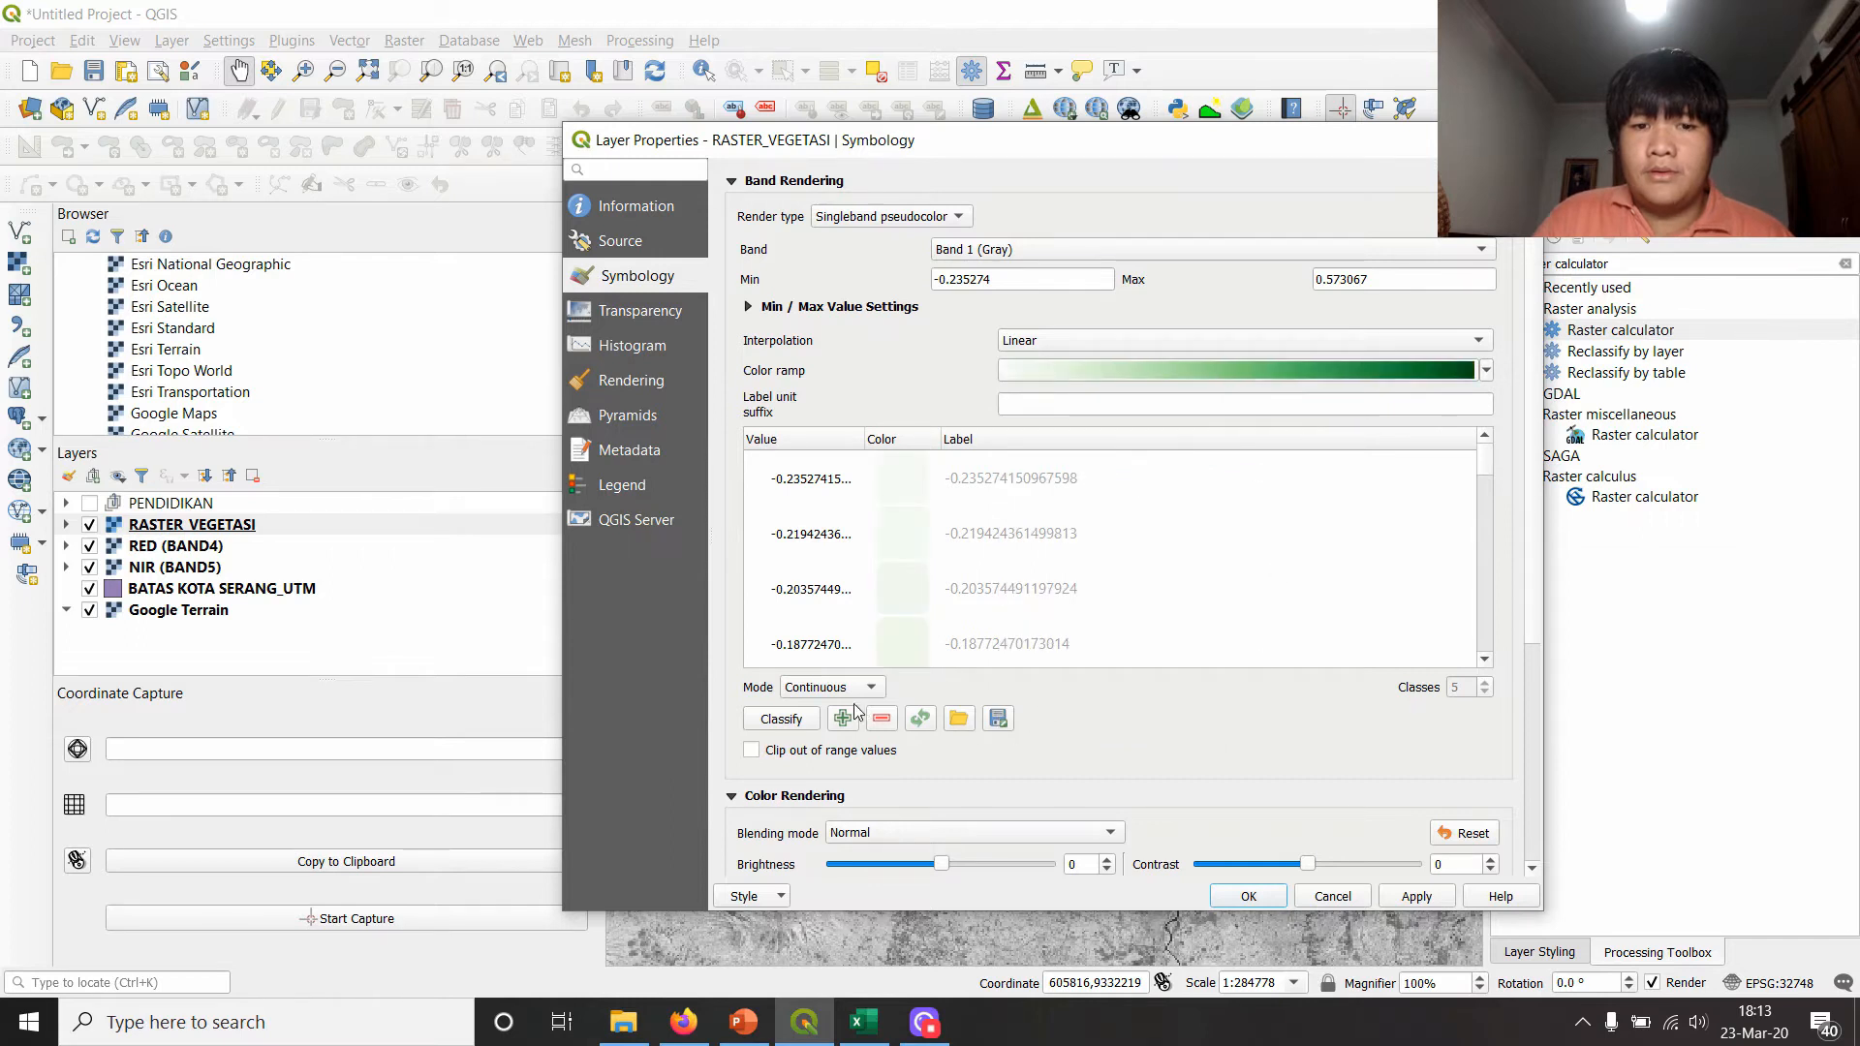
click(1397, 896)
click(1248, 896)
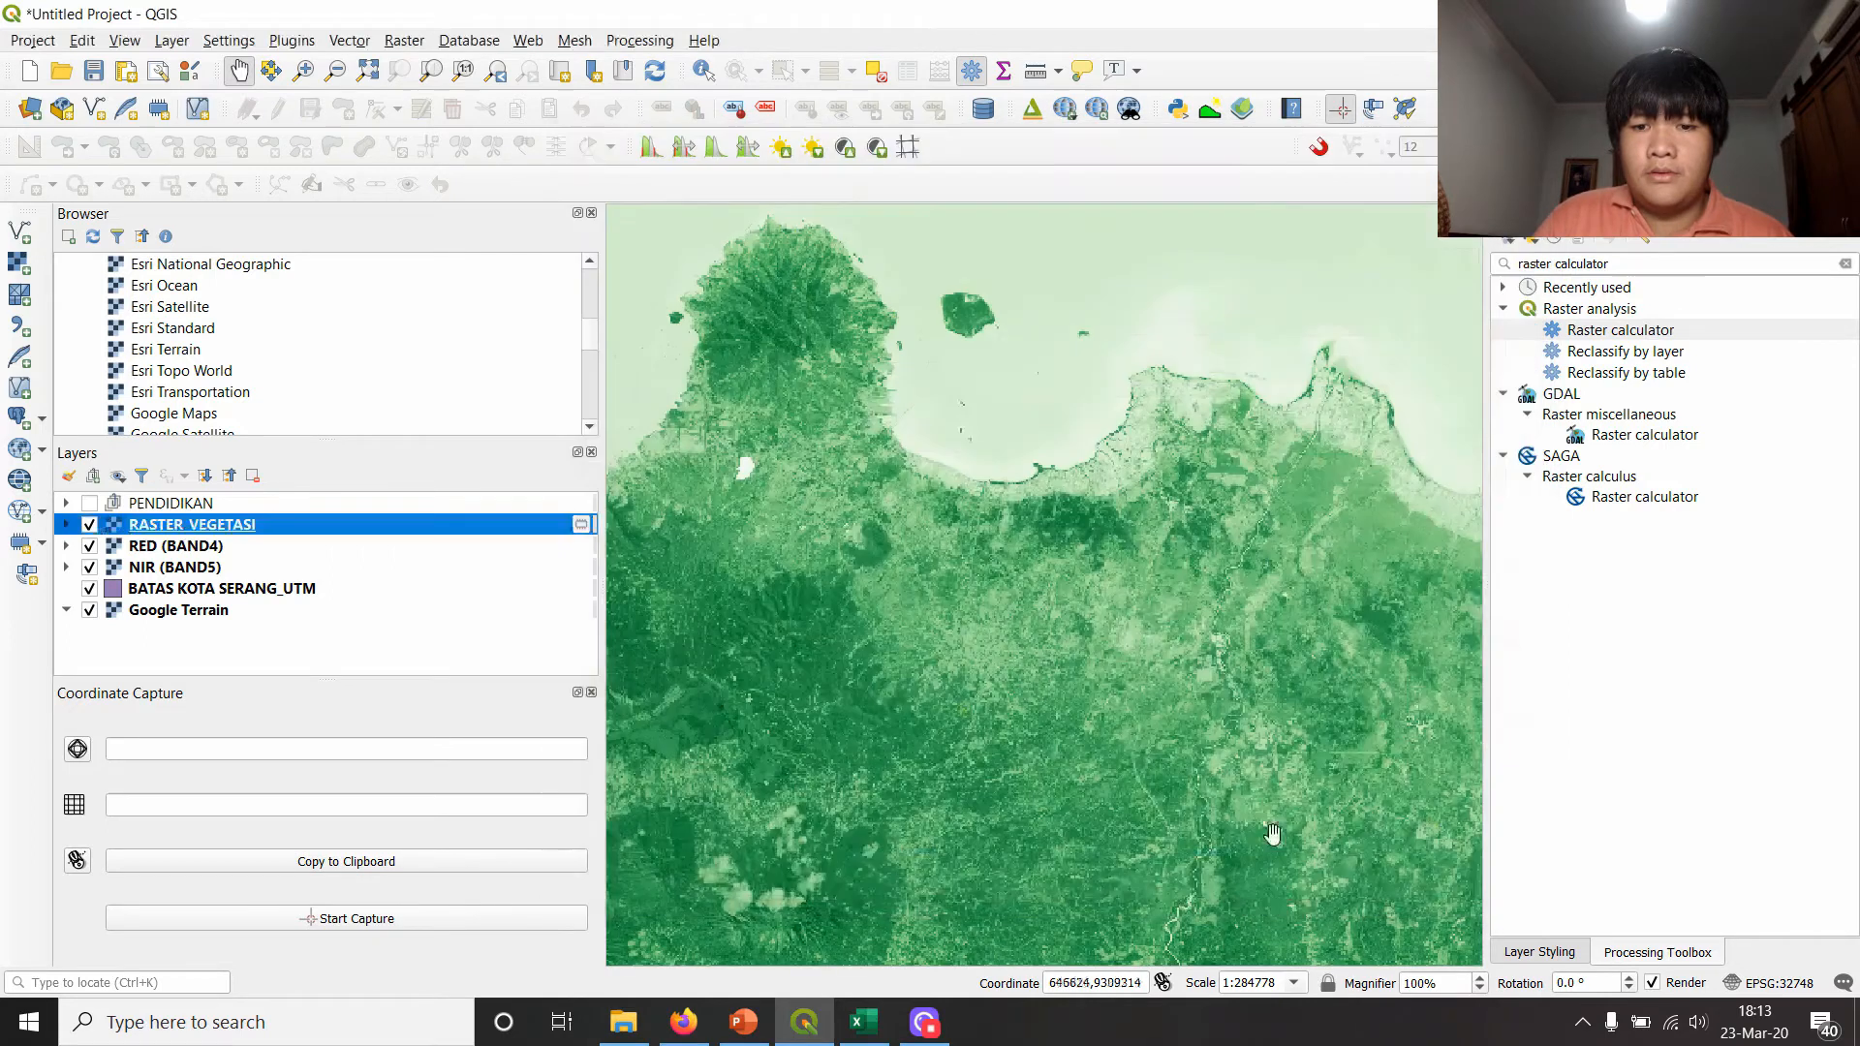
scroll(1162, 605, down, 1)
scroll(1111, 602, up, 1)
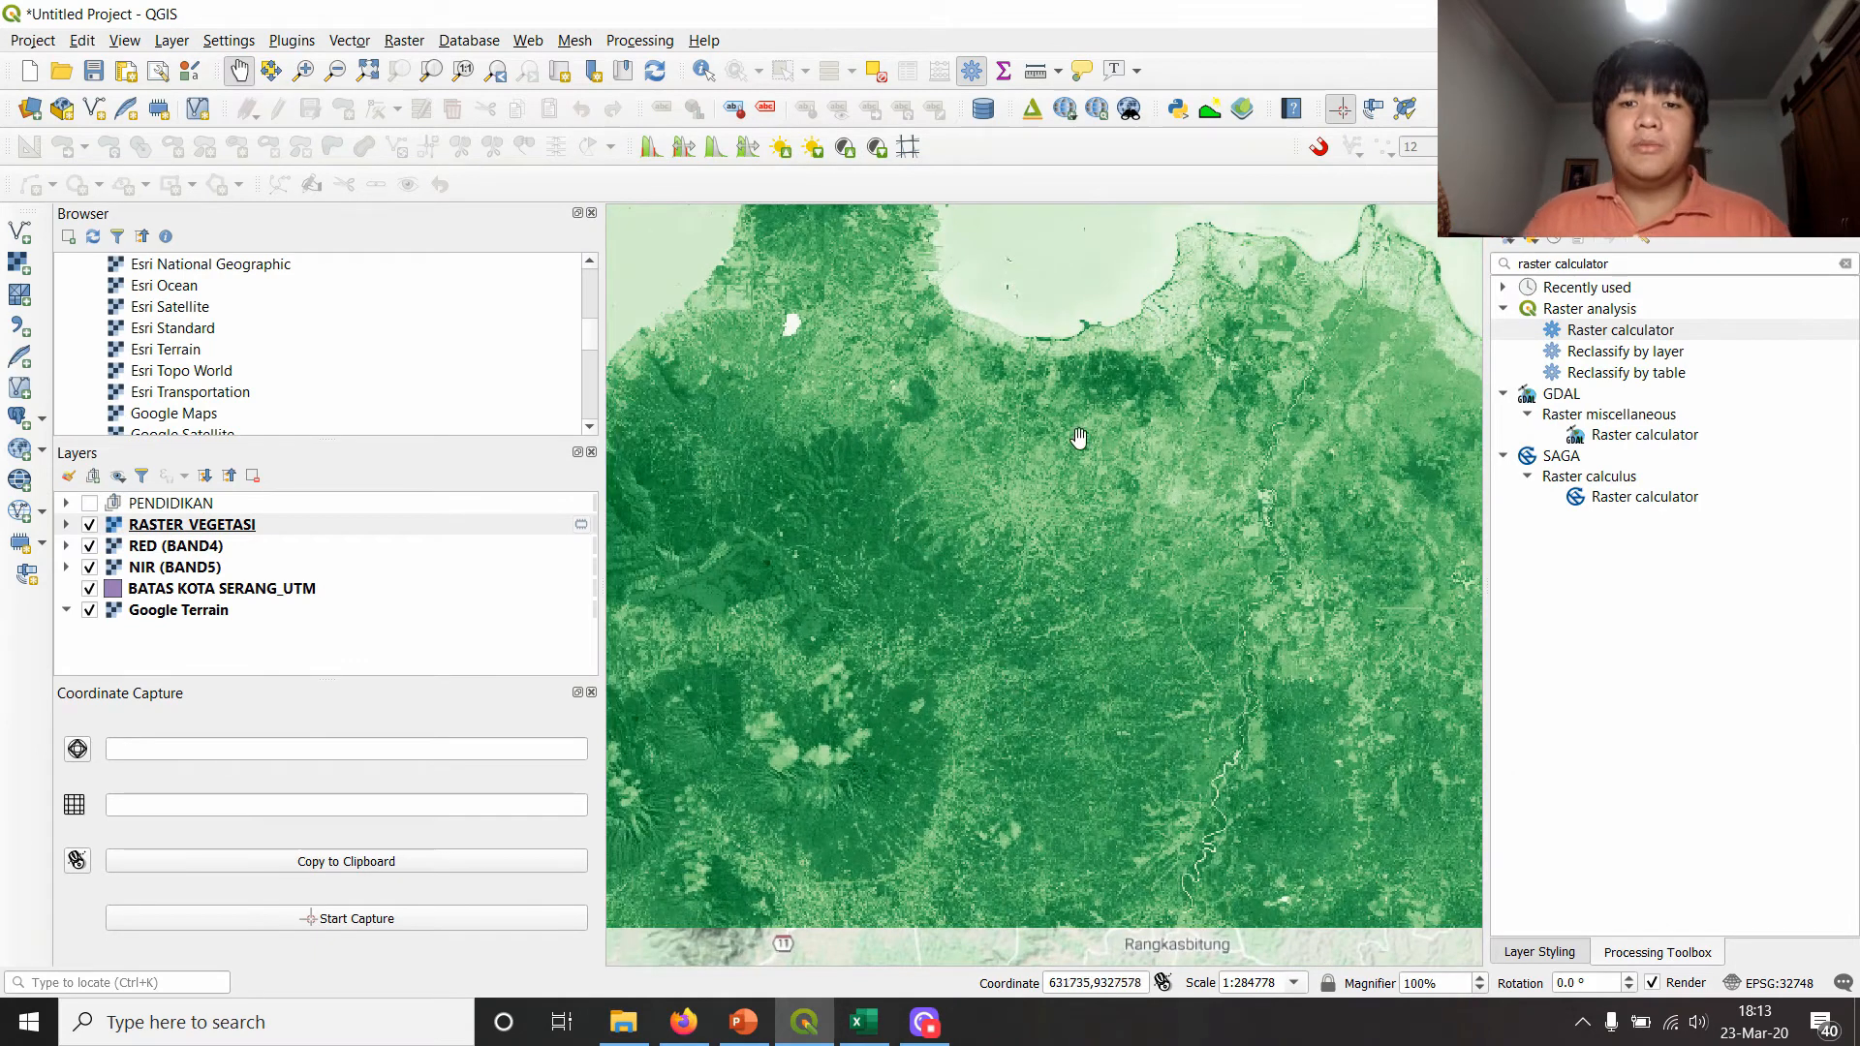
drag(1088, 427, 1008, 552)
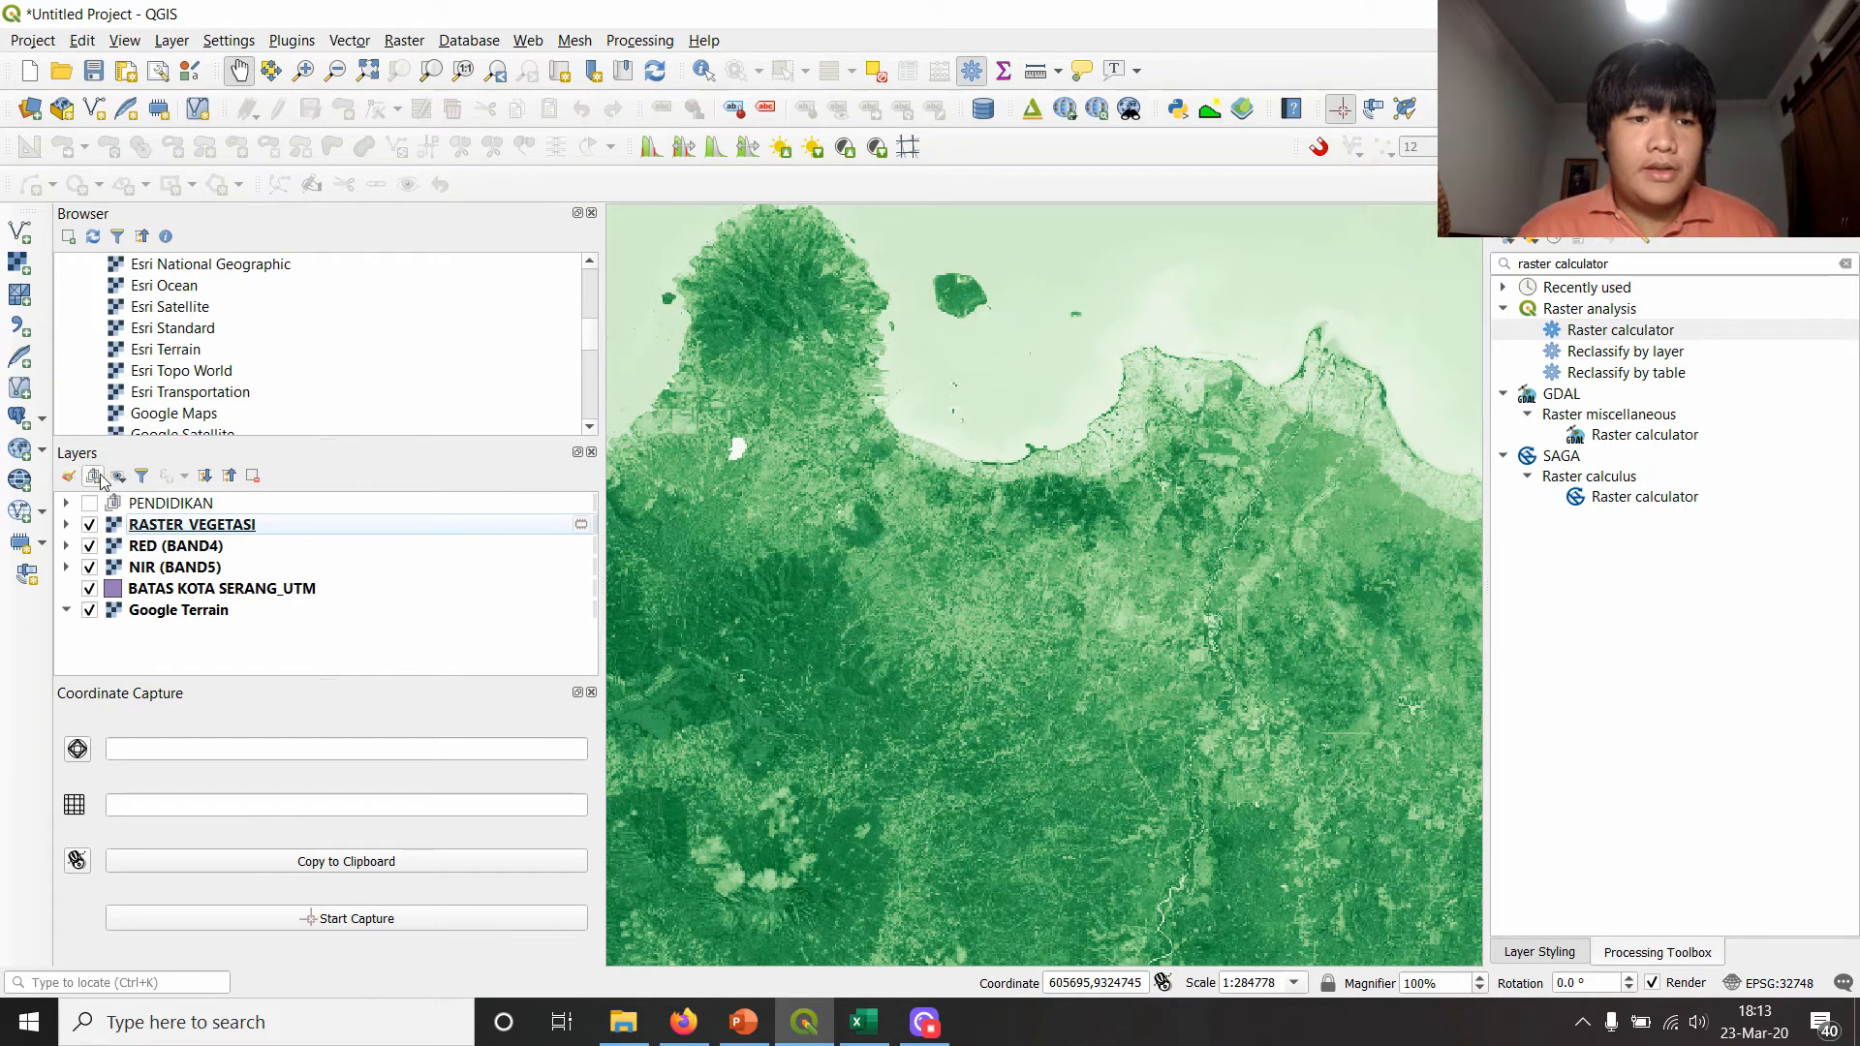
- Create a new layer group named VEGETASI
click(93, 476)
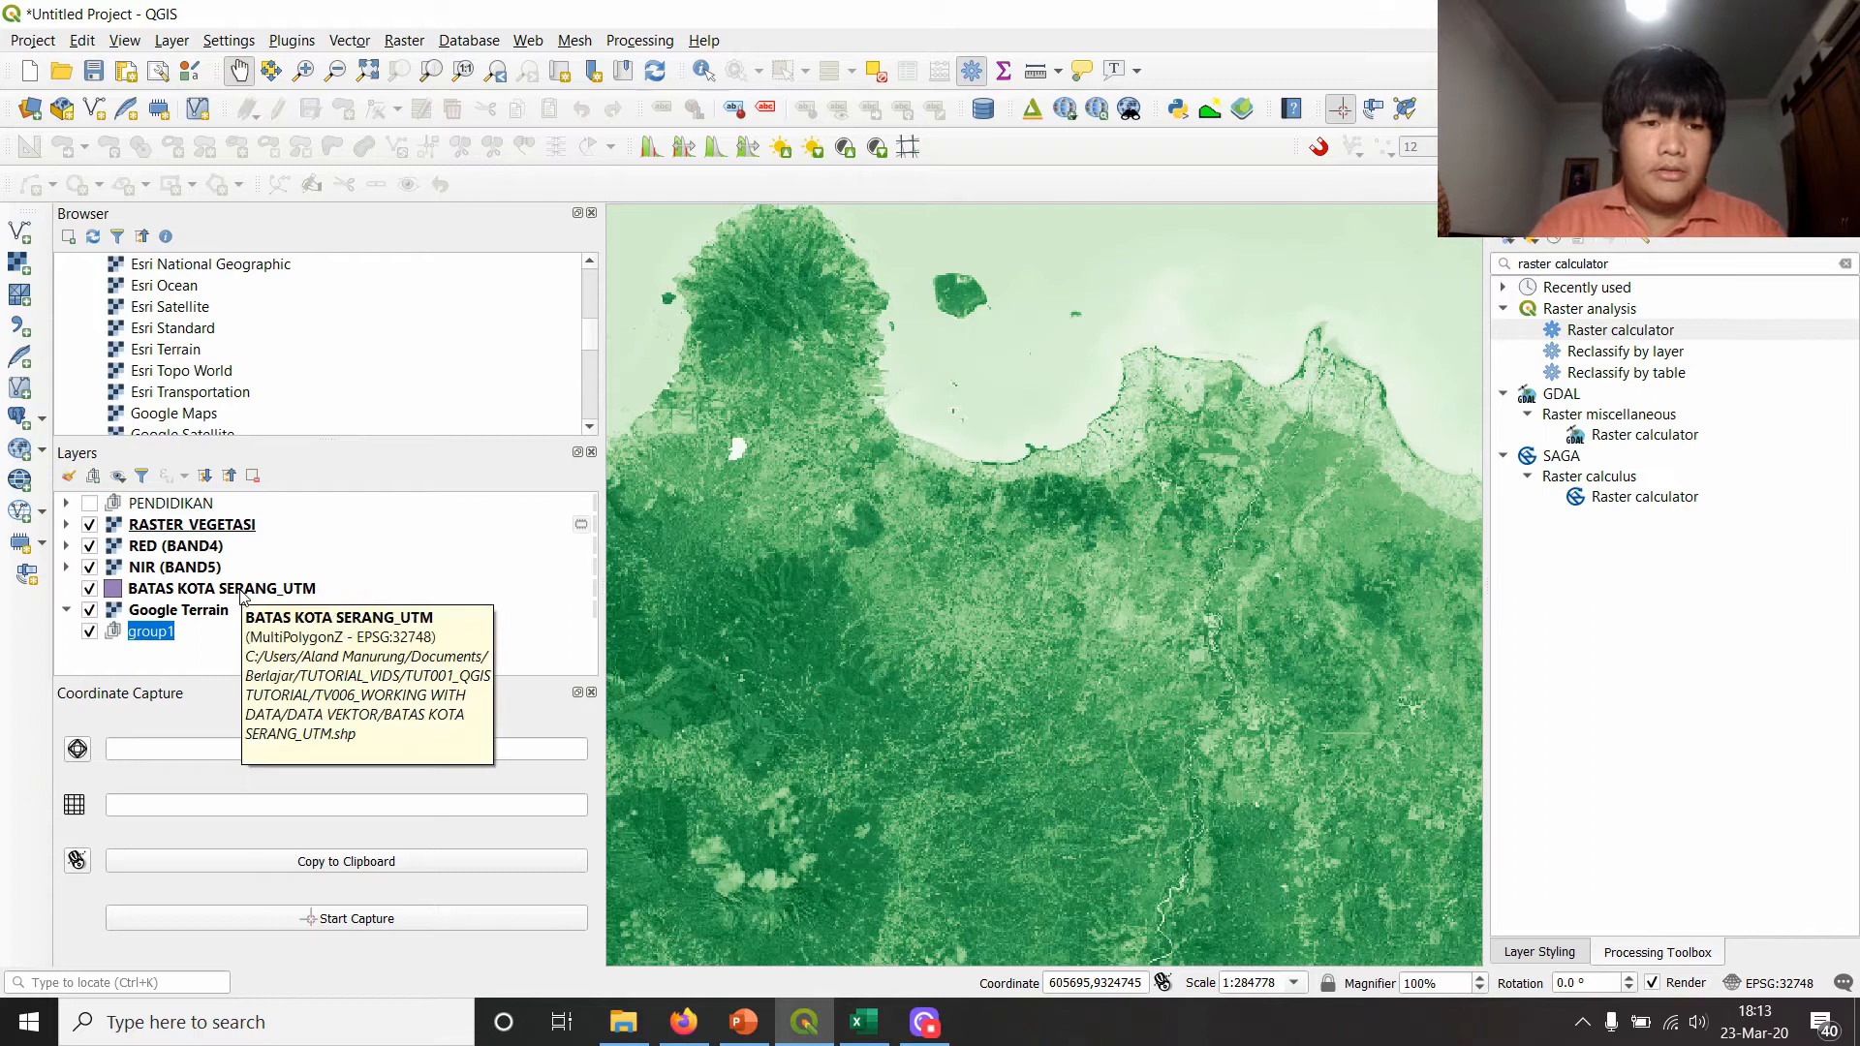
text(VEGETASI)
key(Return)
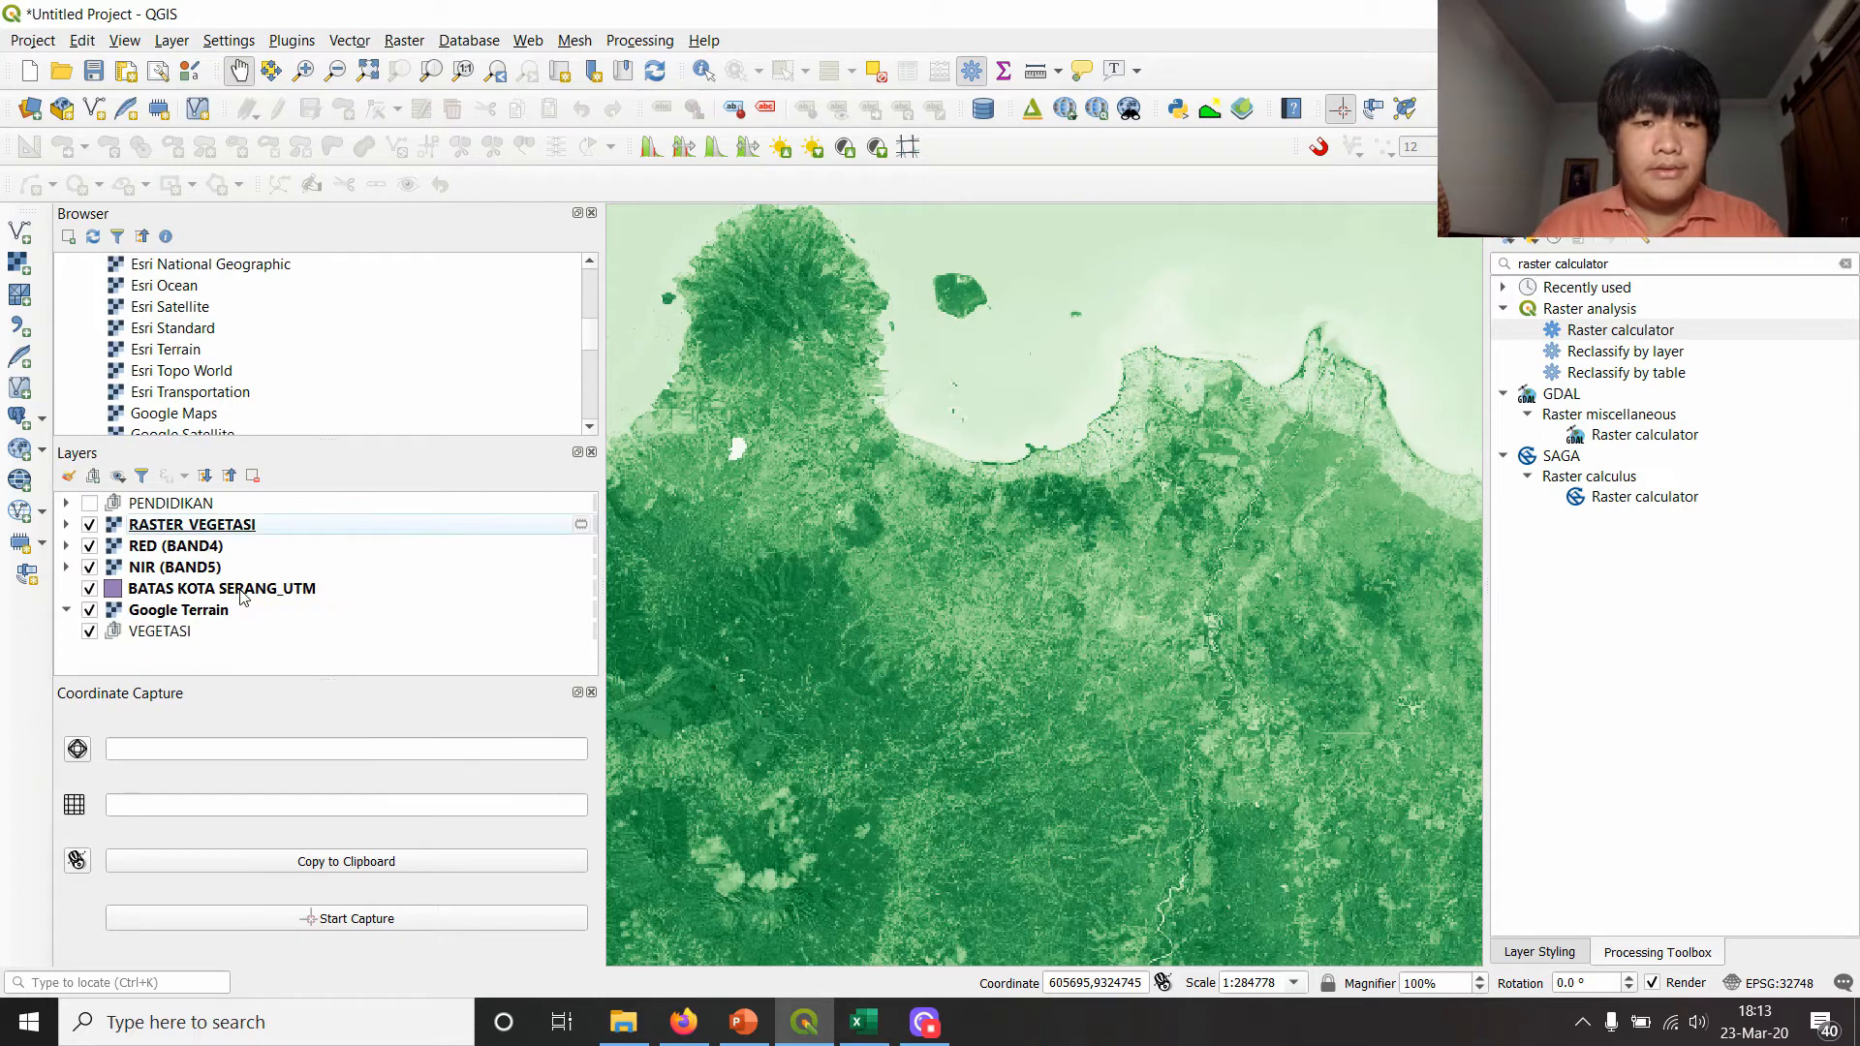
- Move RASTER_VEGETASI, RED (BAND4) and NIR (BAND5) into the VEGETASI group beneath PENDIDIKAN, and hide the group
click(171, 528)
shift+click(209, 570)
drag(208, 569, 203, 526)
click(66, 567)
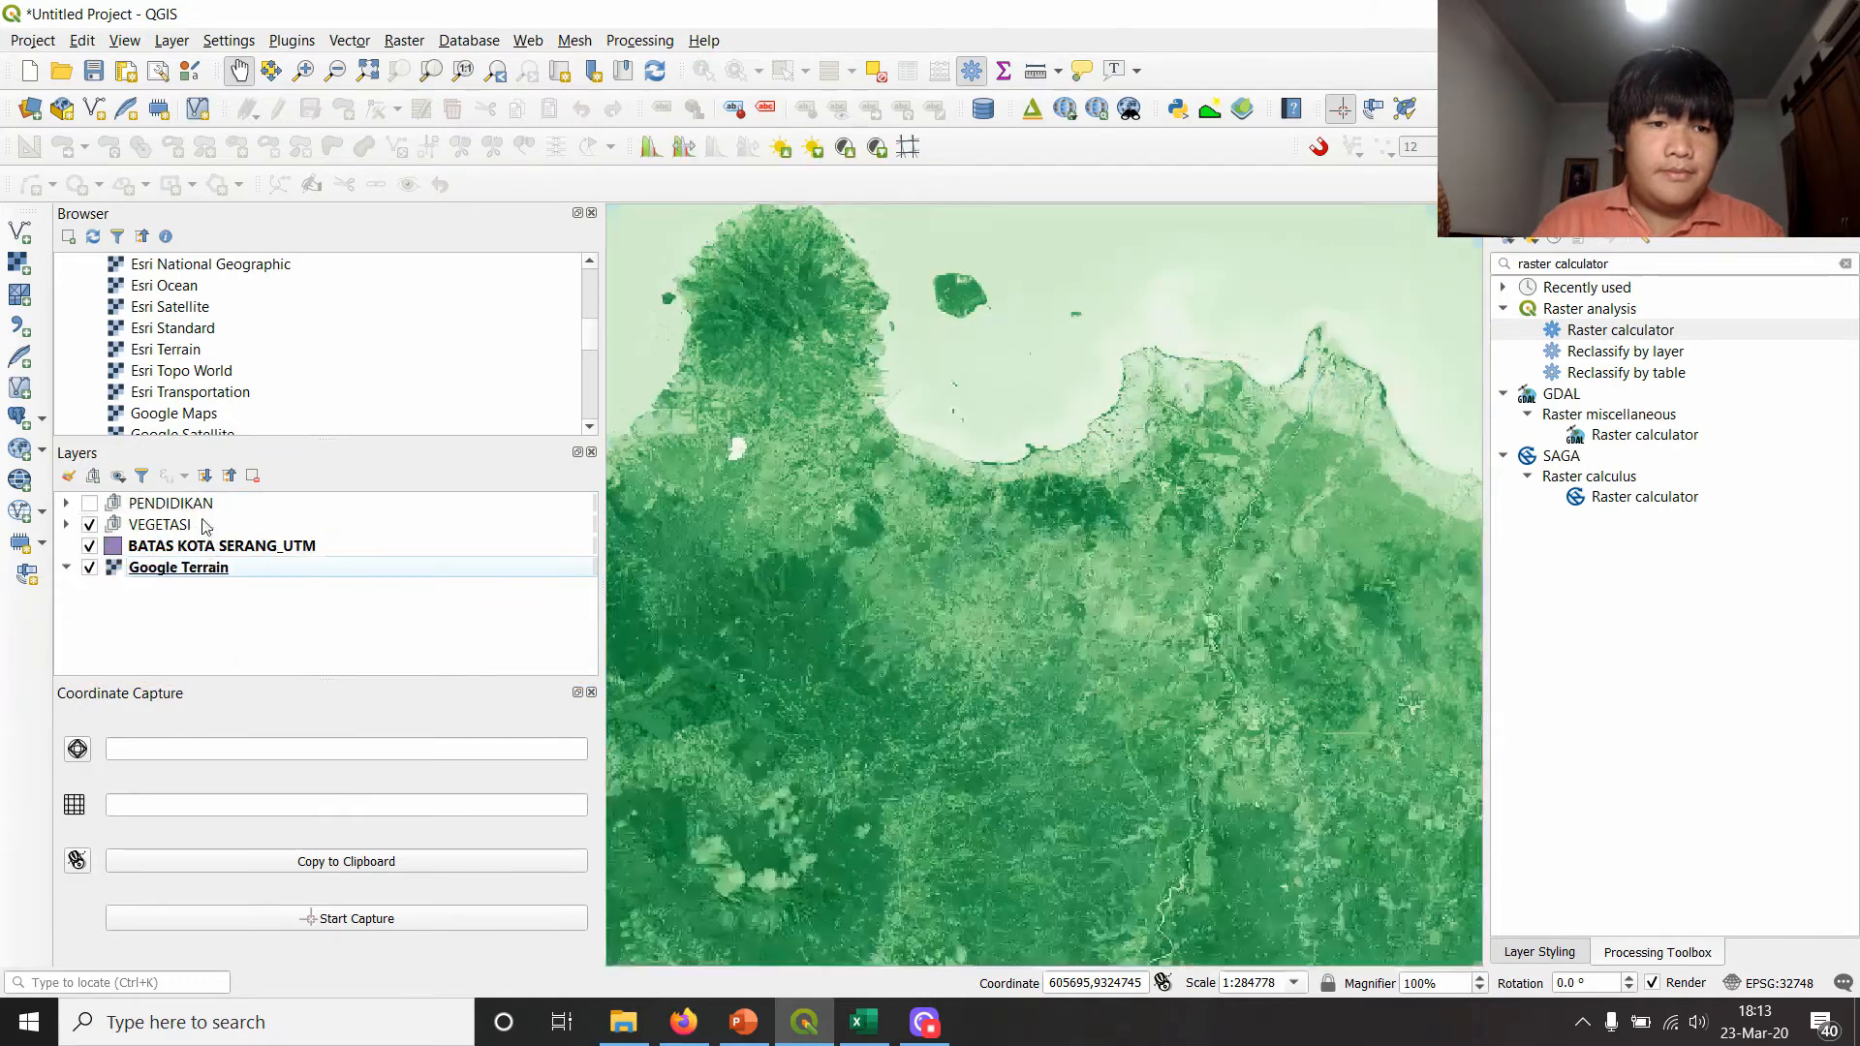
click(94, 525)
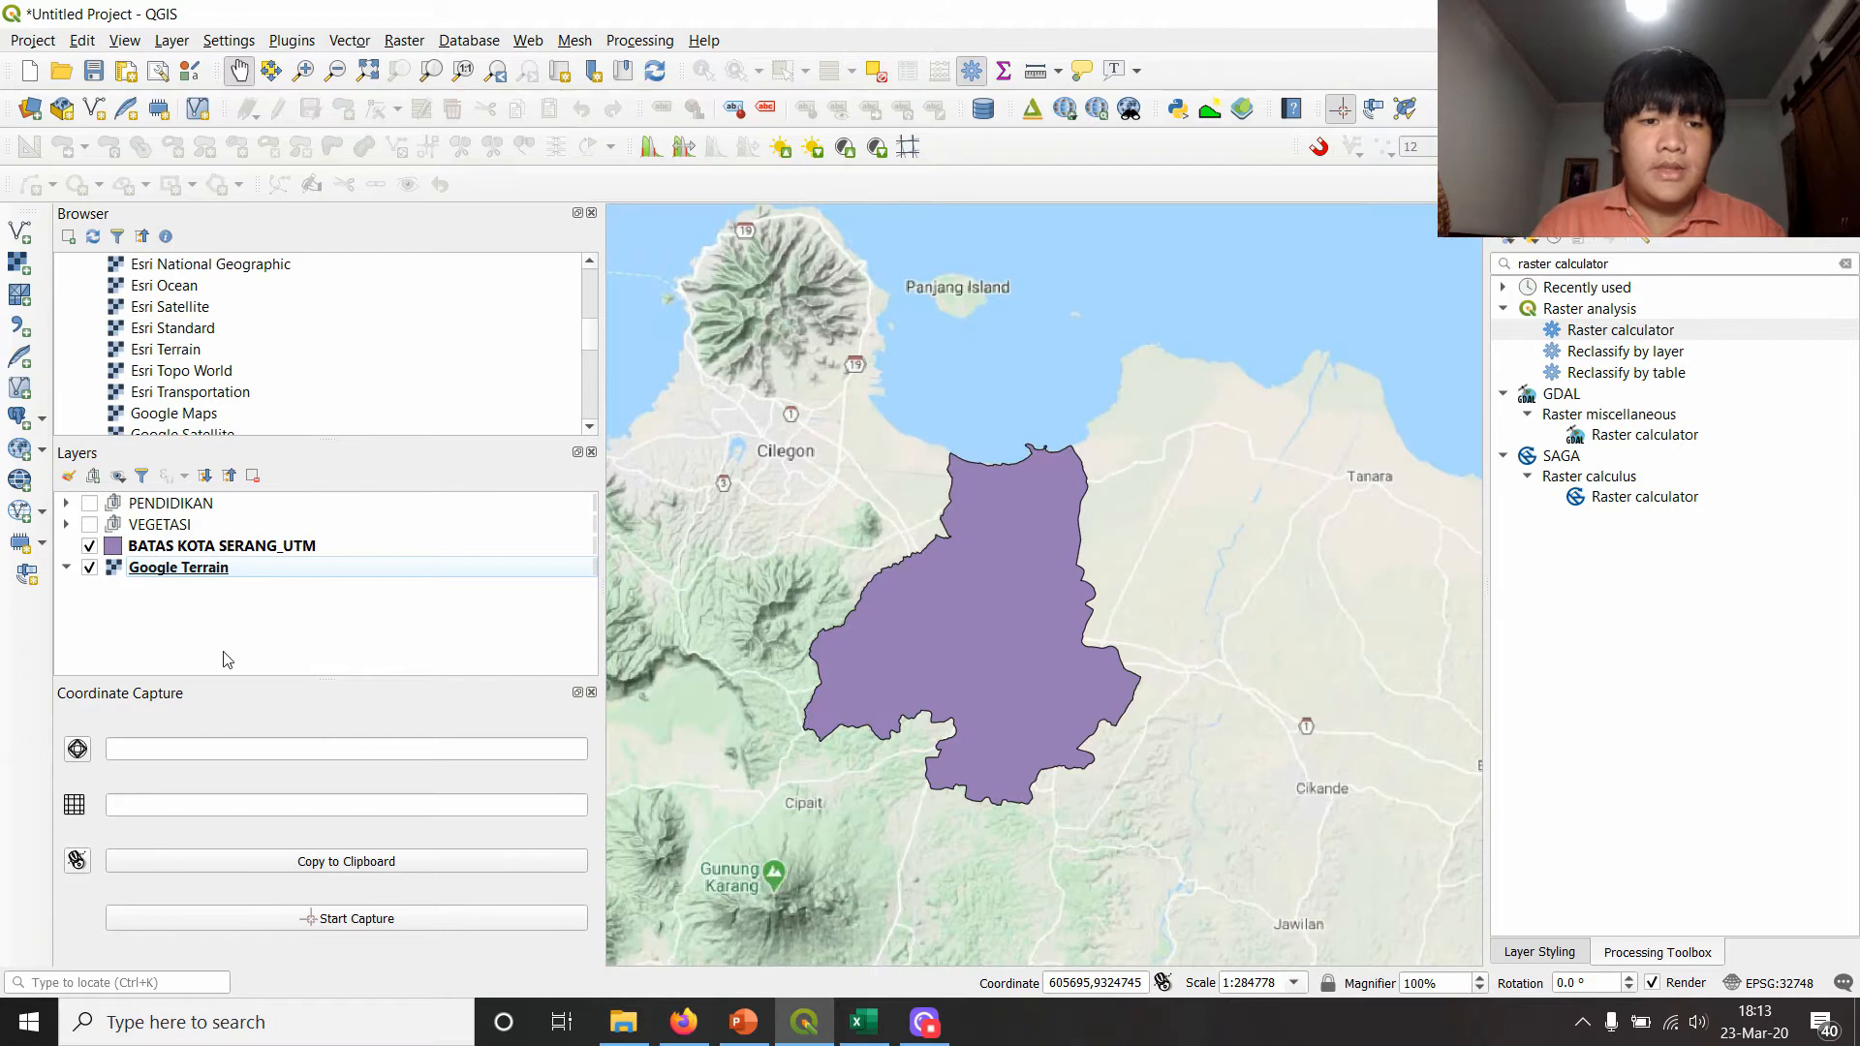
- Load JALAN_UTM.shp from the DATA VEKTOR folder of TV006_WORKING WITH DATA and place it above BATAS KOTA SERANG_UTM
click(623, 1022)
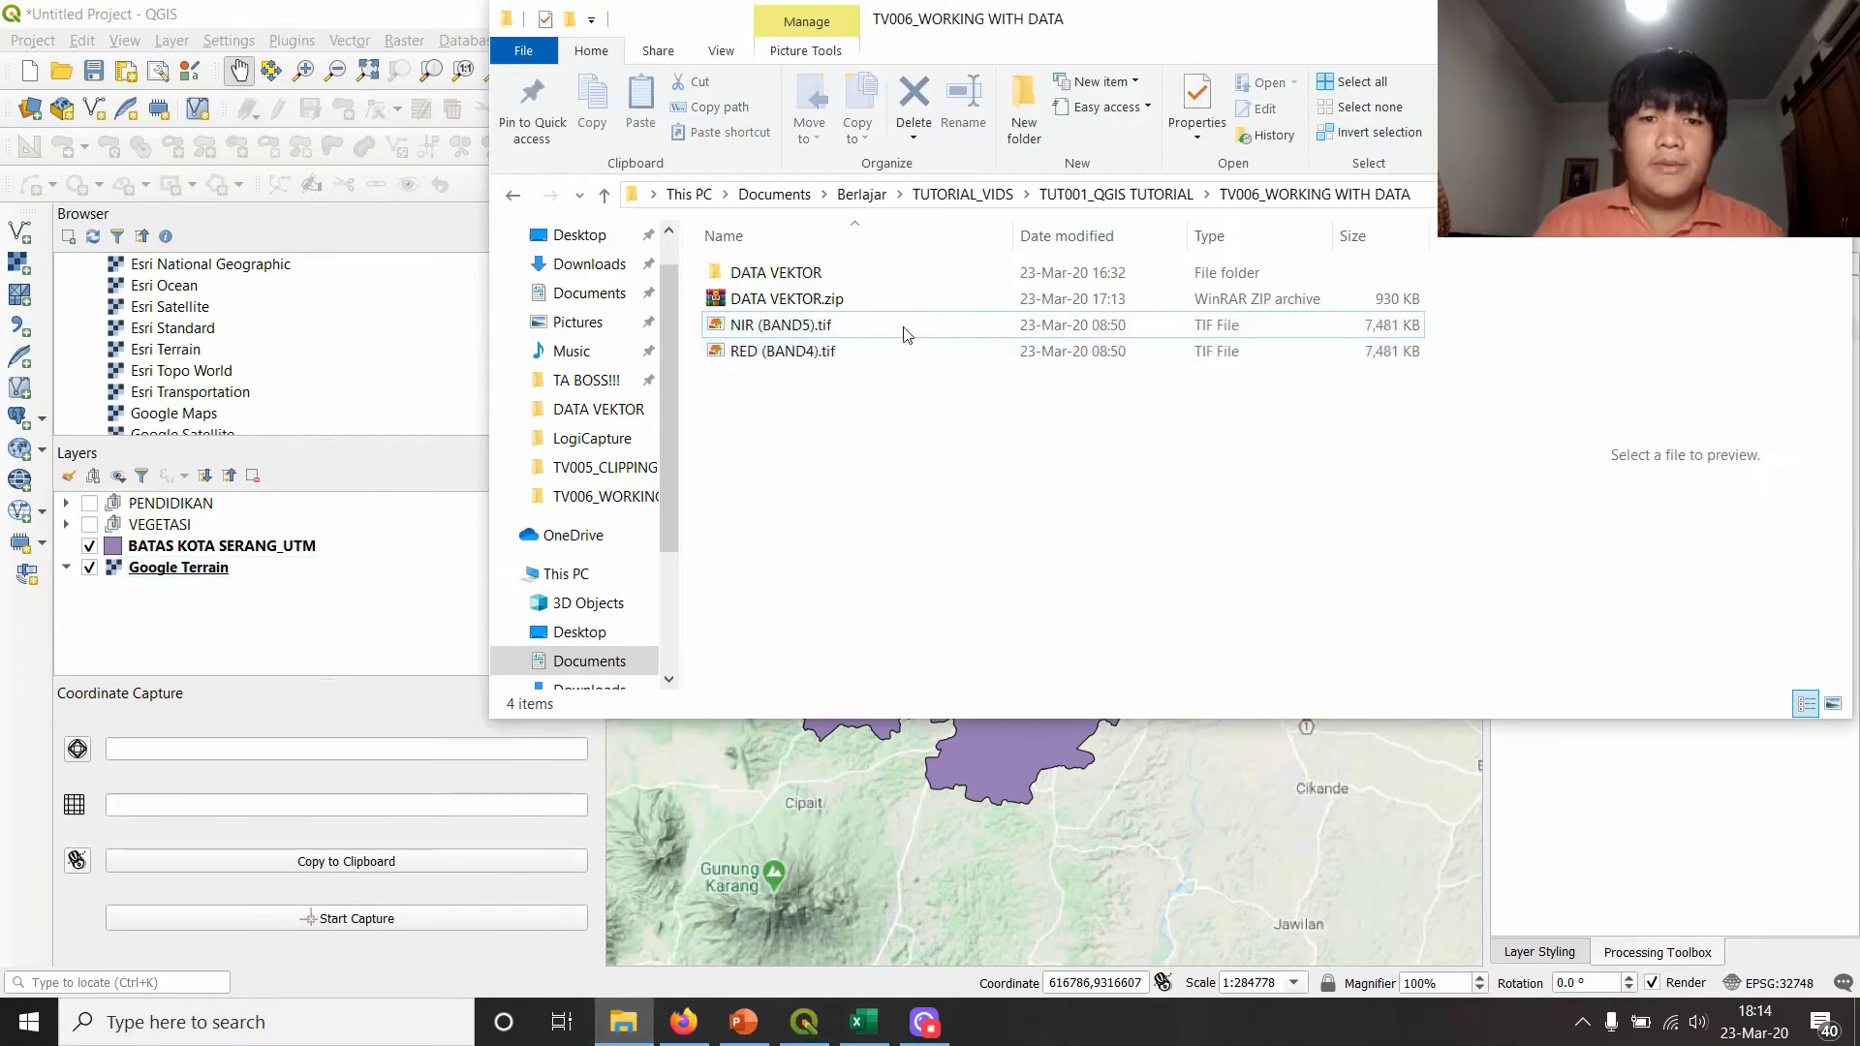
click(1115, 194)
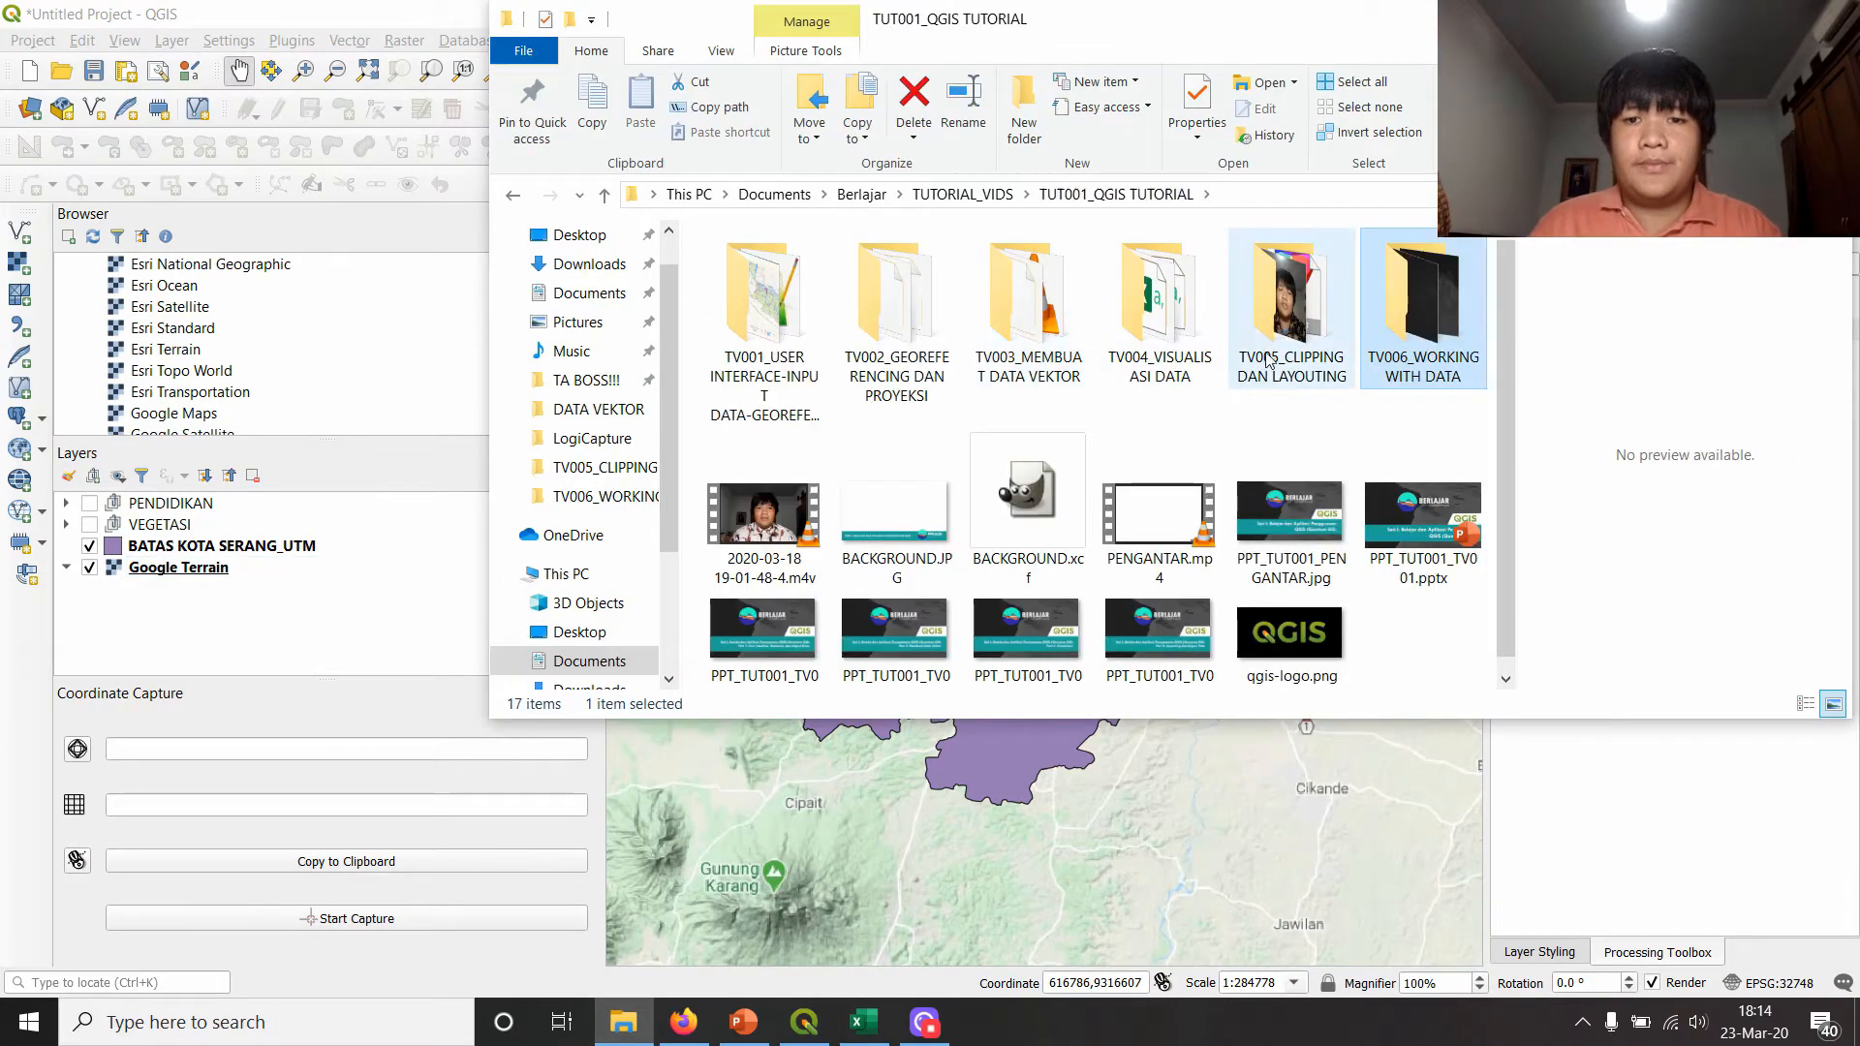
double_click(1366, 310)
double_click(818, 296)
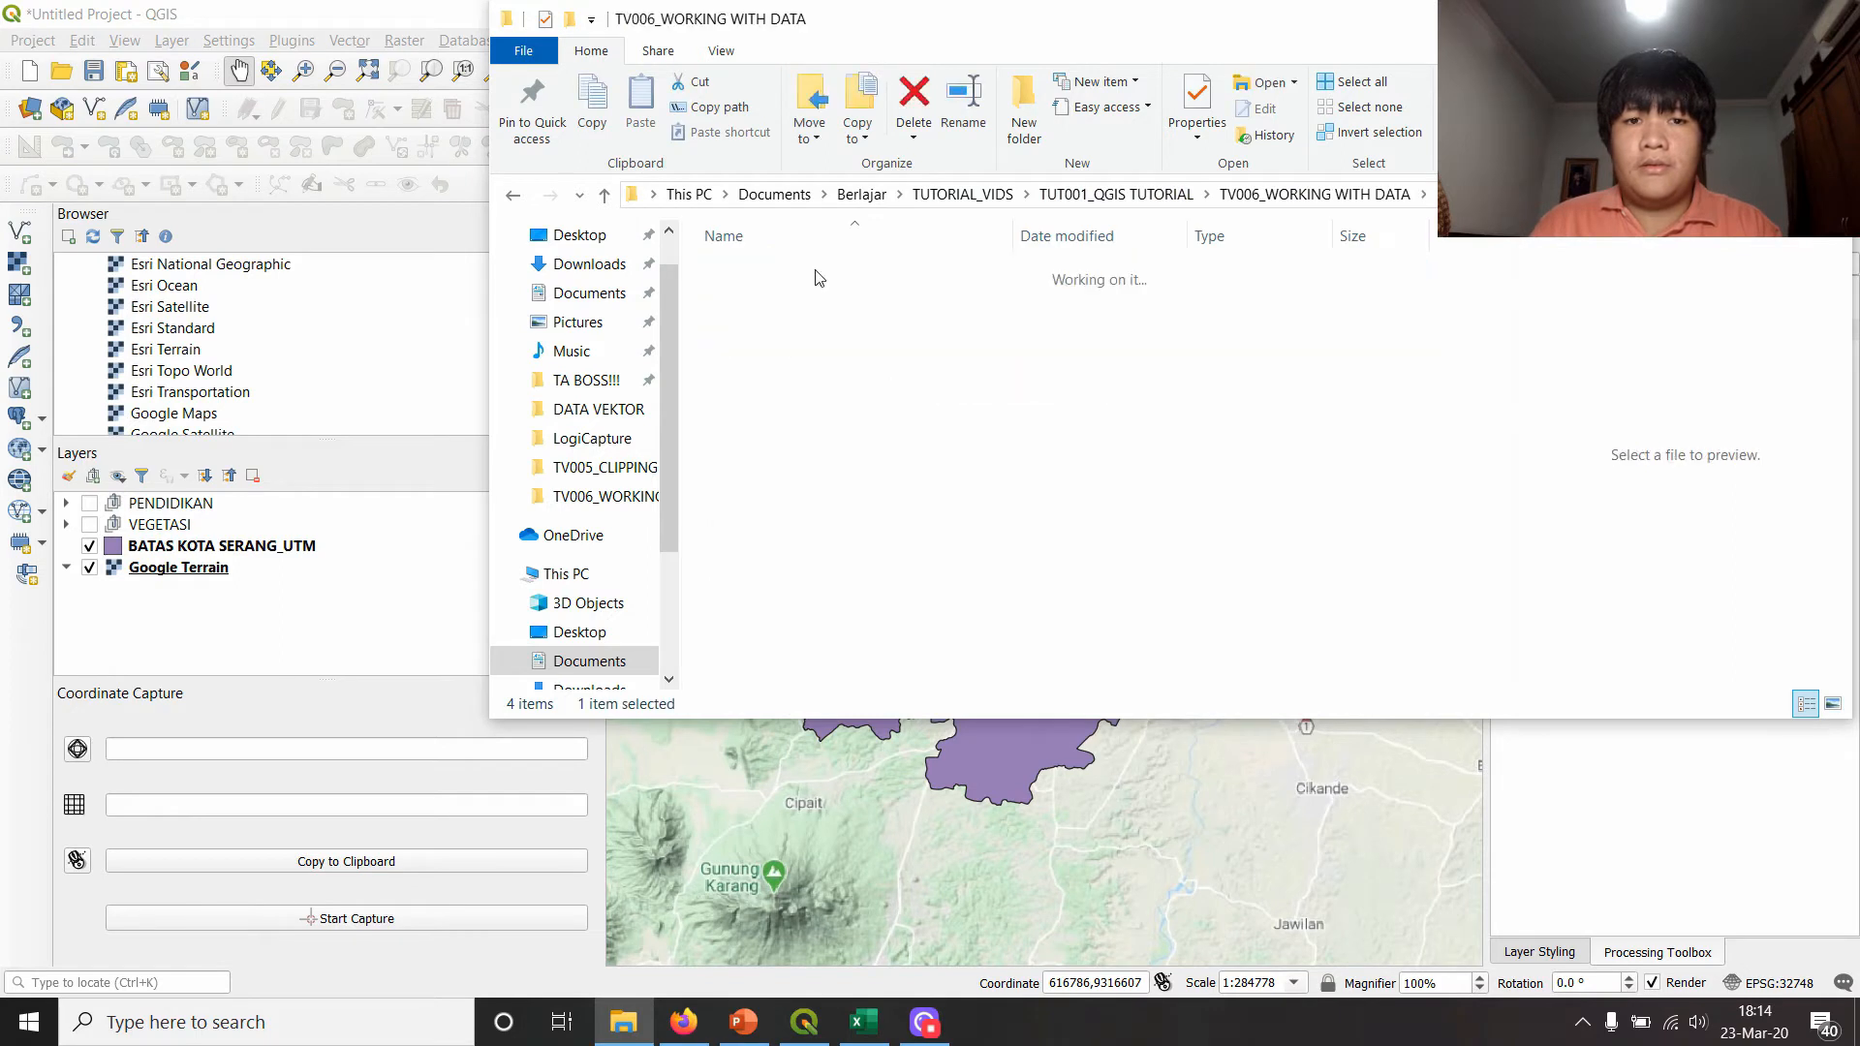
drag(823, 429, 345, 614)
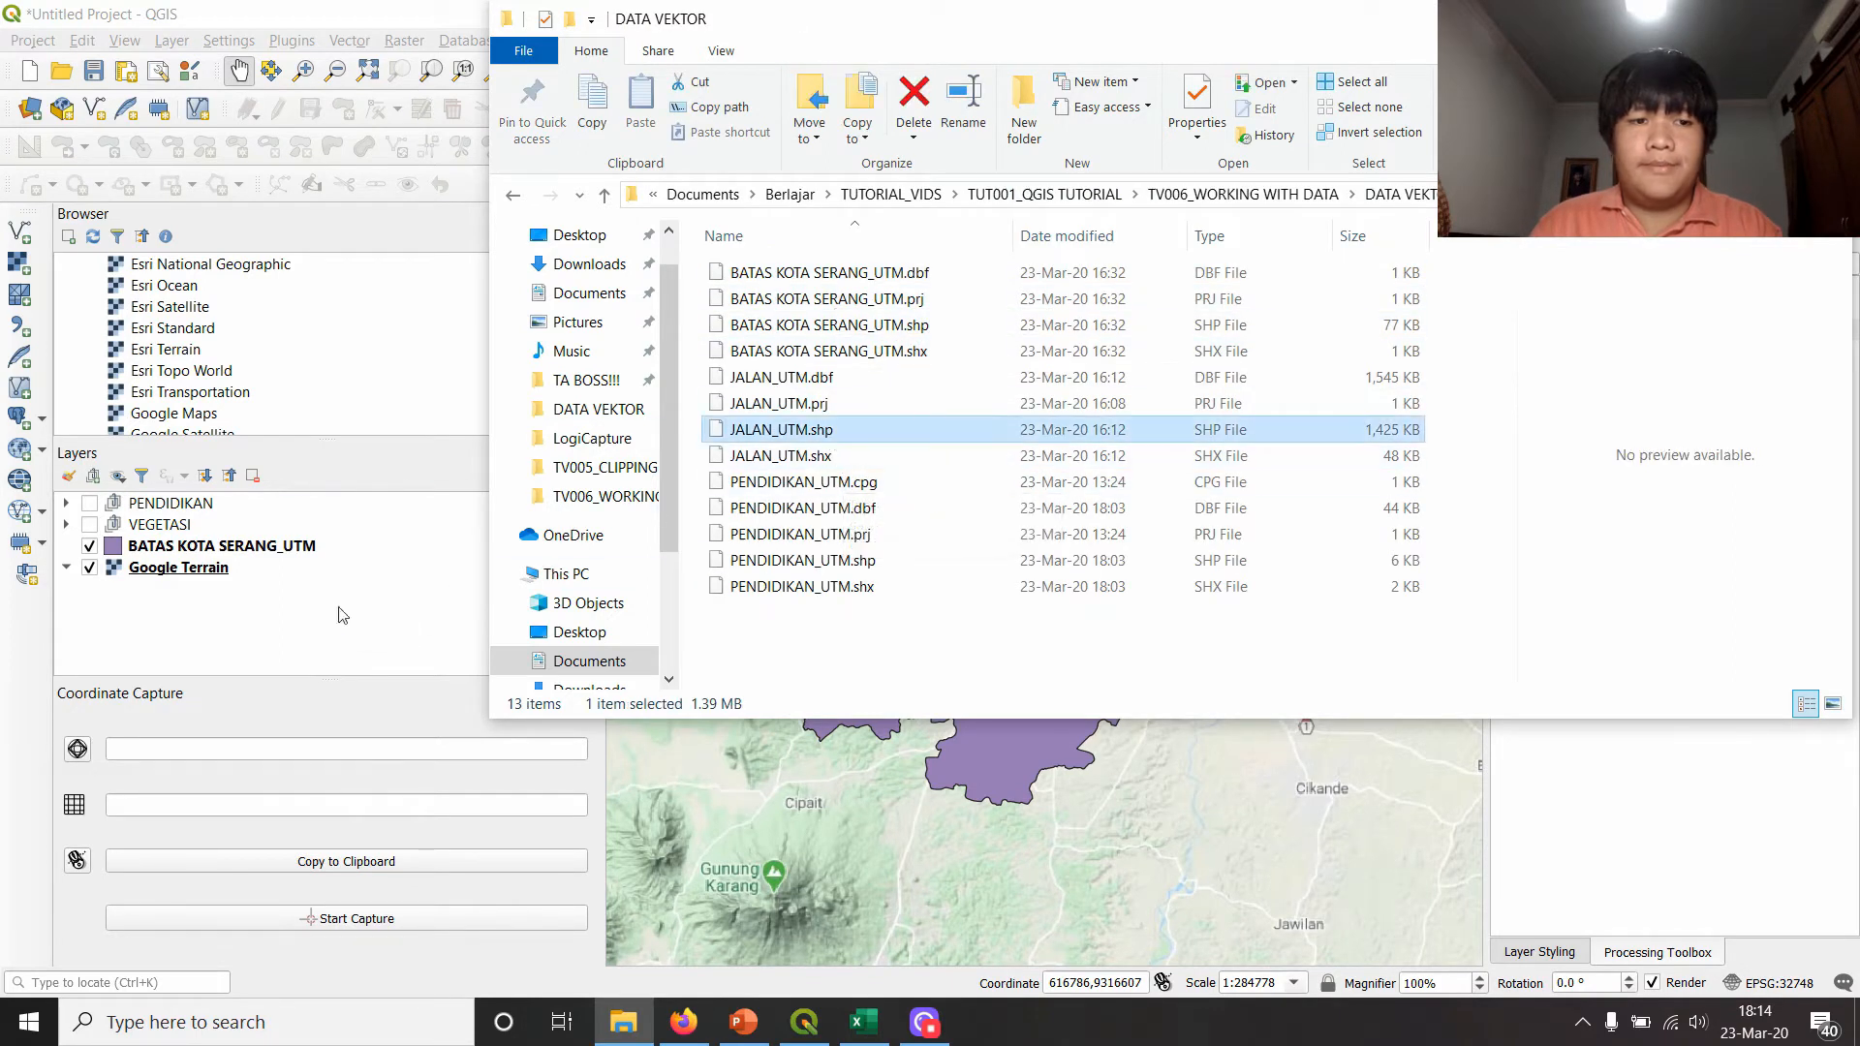
click(368, 645)
drag(205, 571, 205, 534)
- Set the JALAN_UTM simple line color to light grey #e1e1e1
scroll(993, 633, up, 1)
drag(971, 623, 989, 519)
double_click(168, 550)
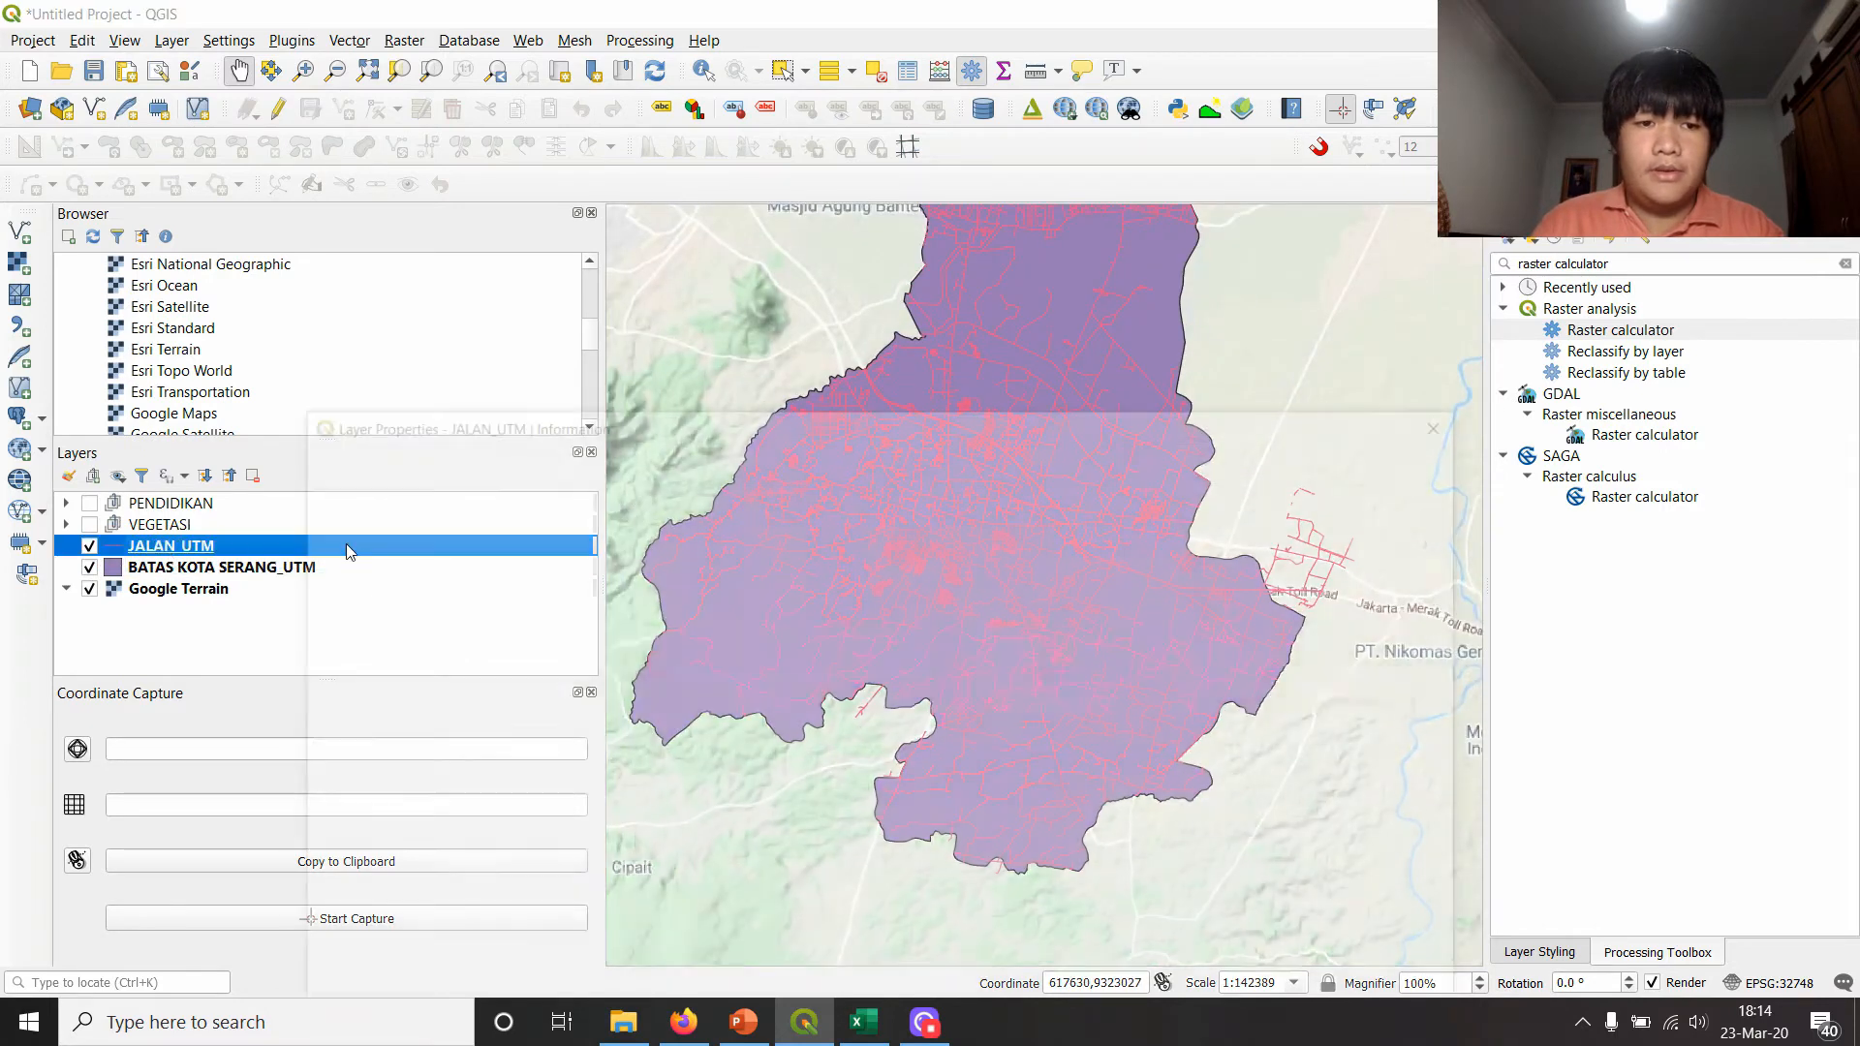
click(363, 553)
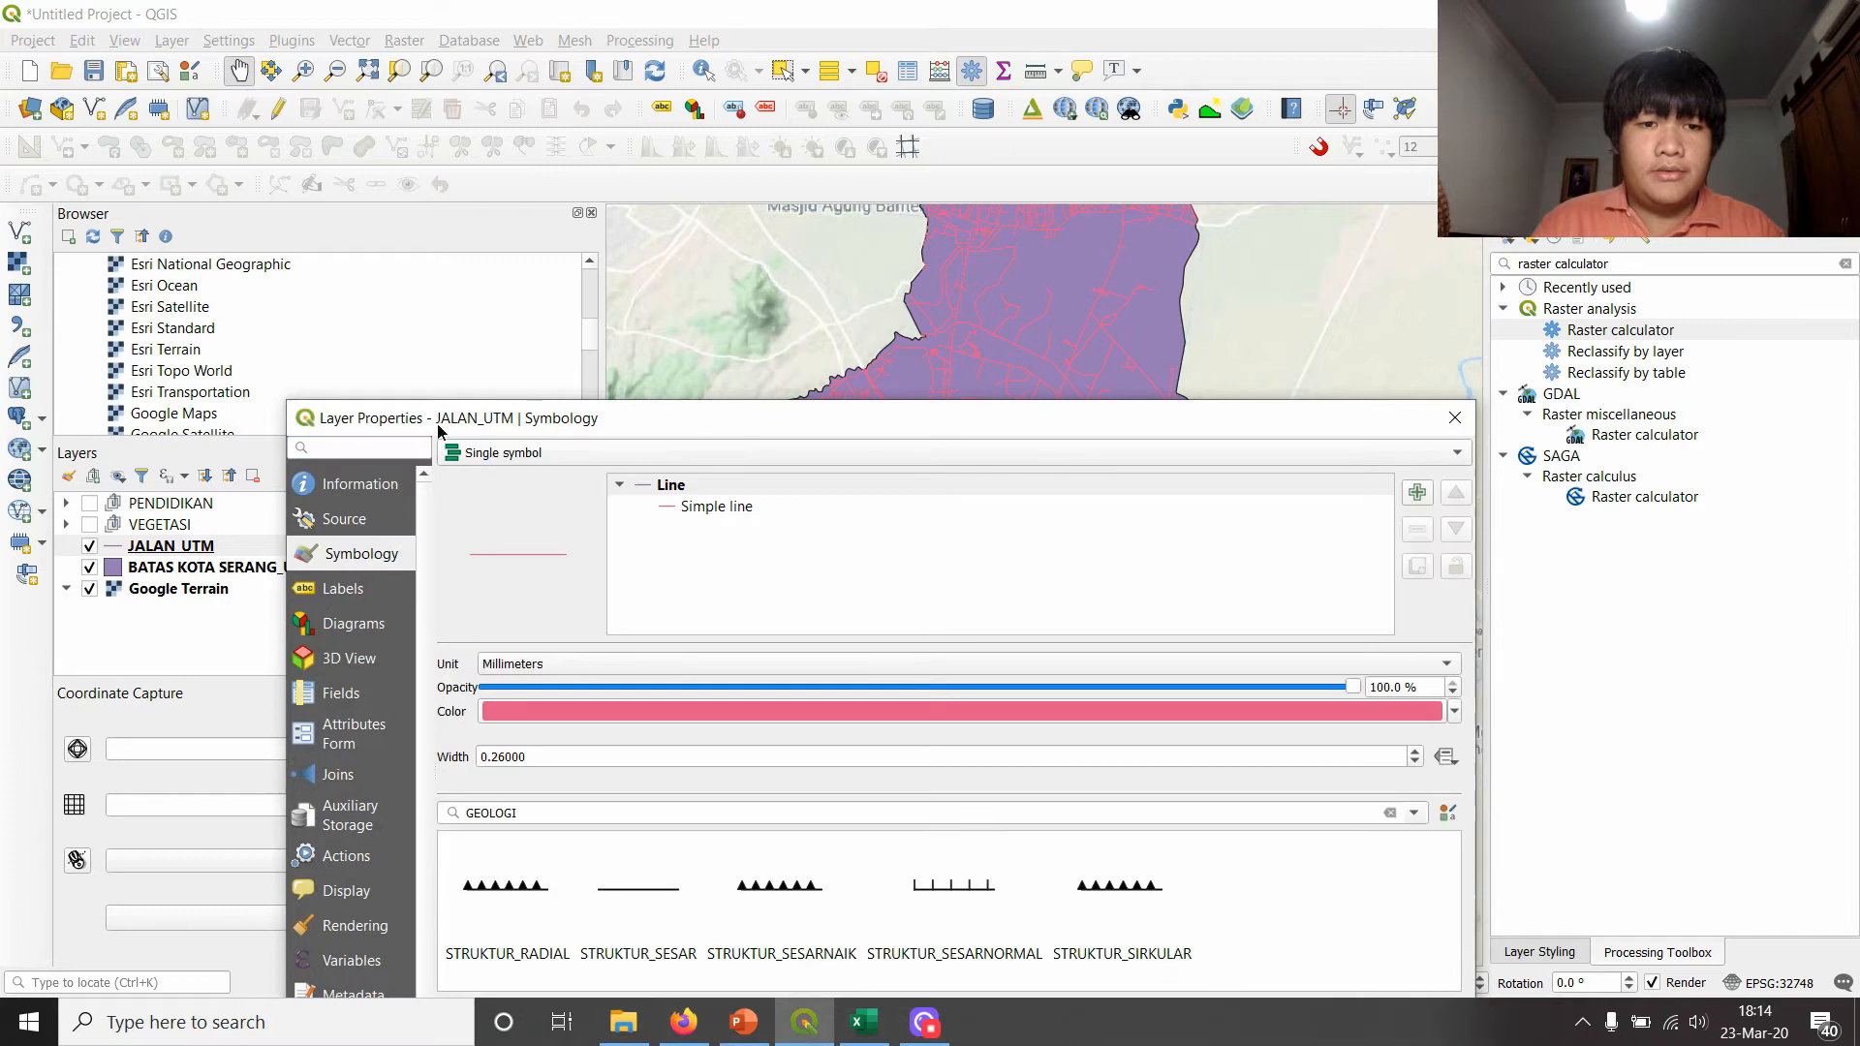
drag(438, 430, 429, 219)
click(708, 298)
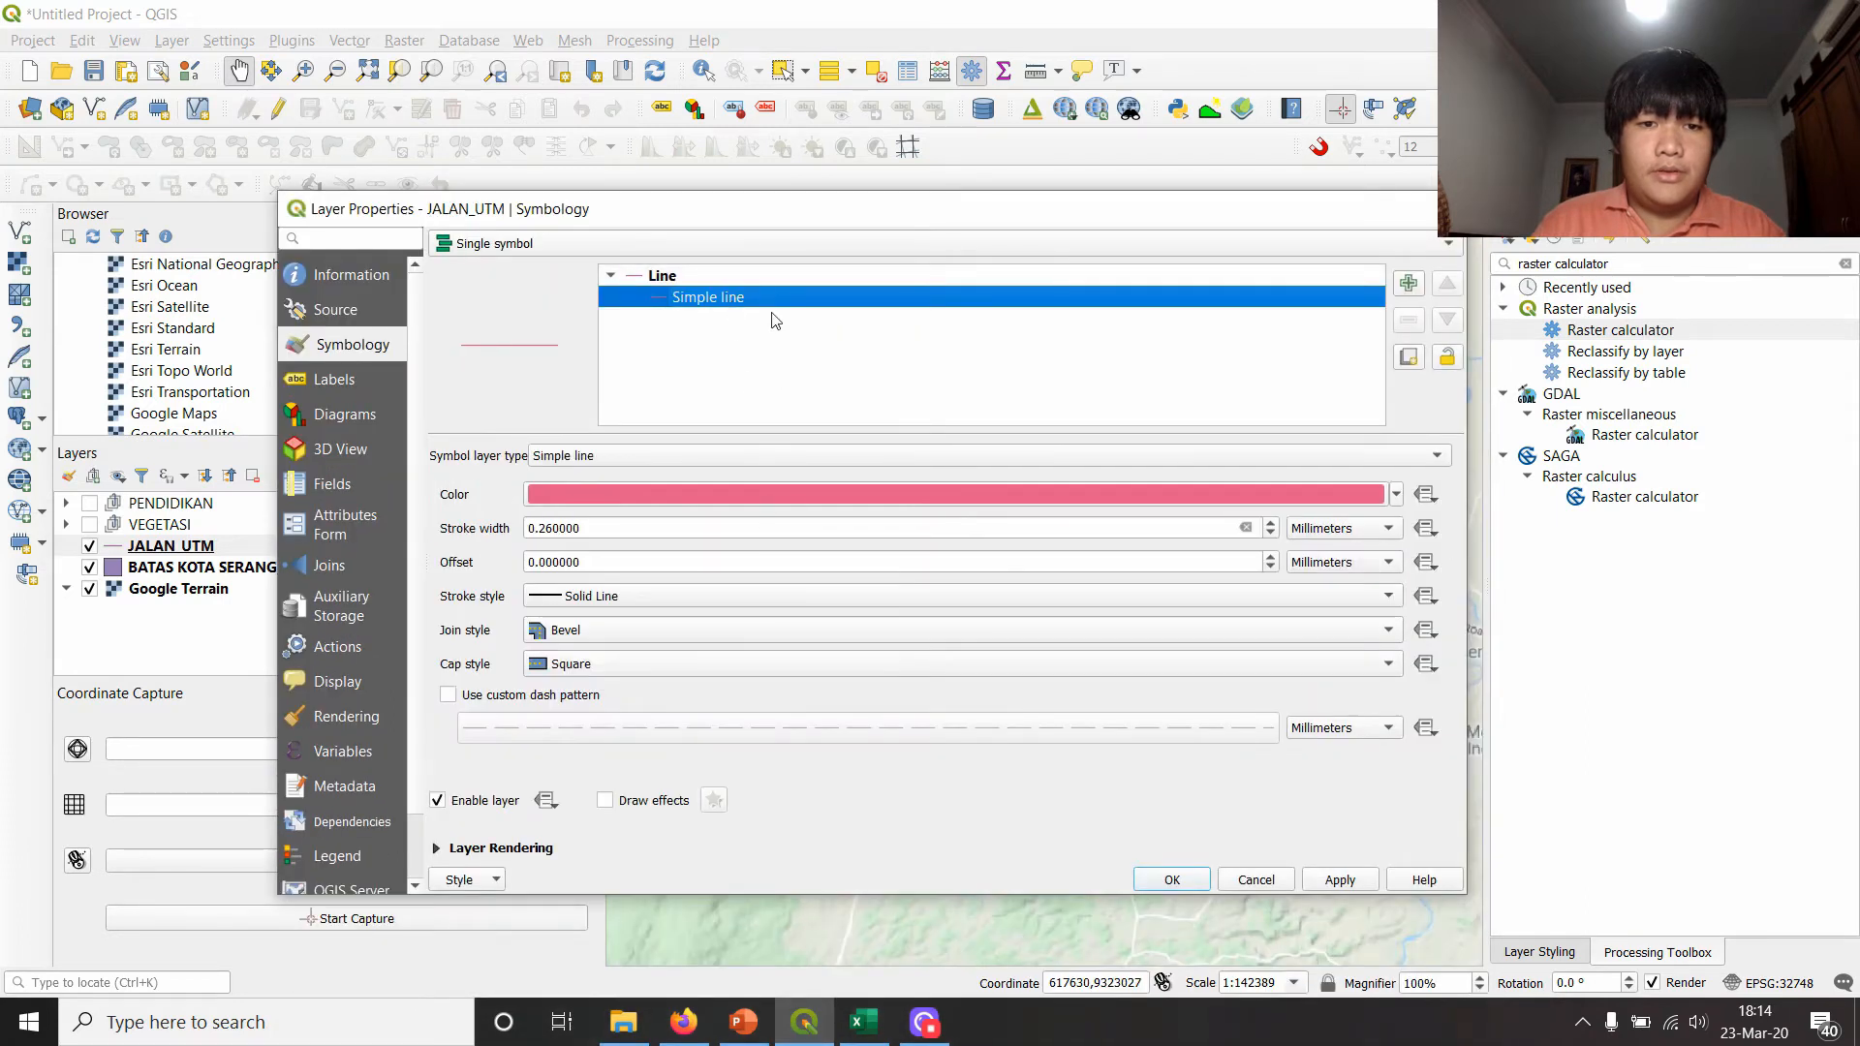
click(775, 320)
click(751, 498)
click(688, 416)
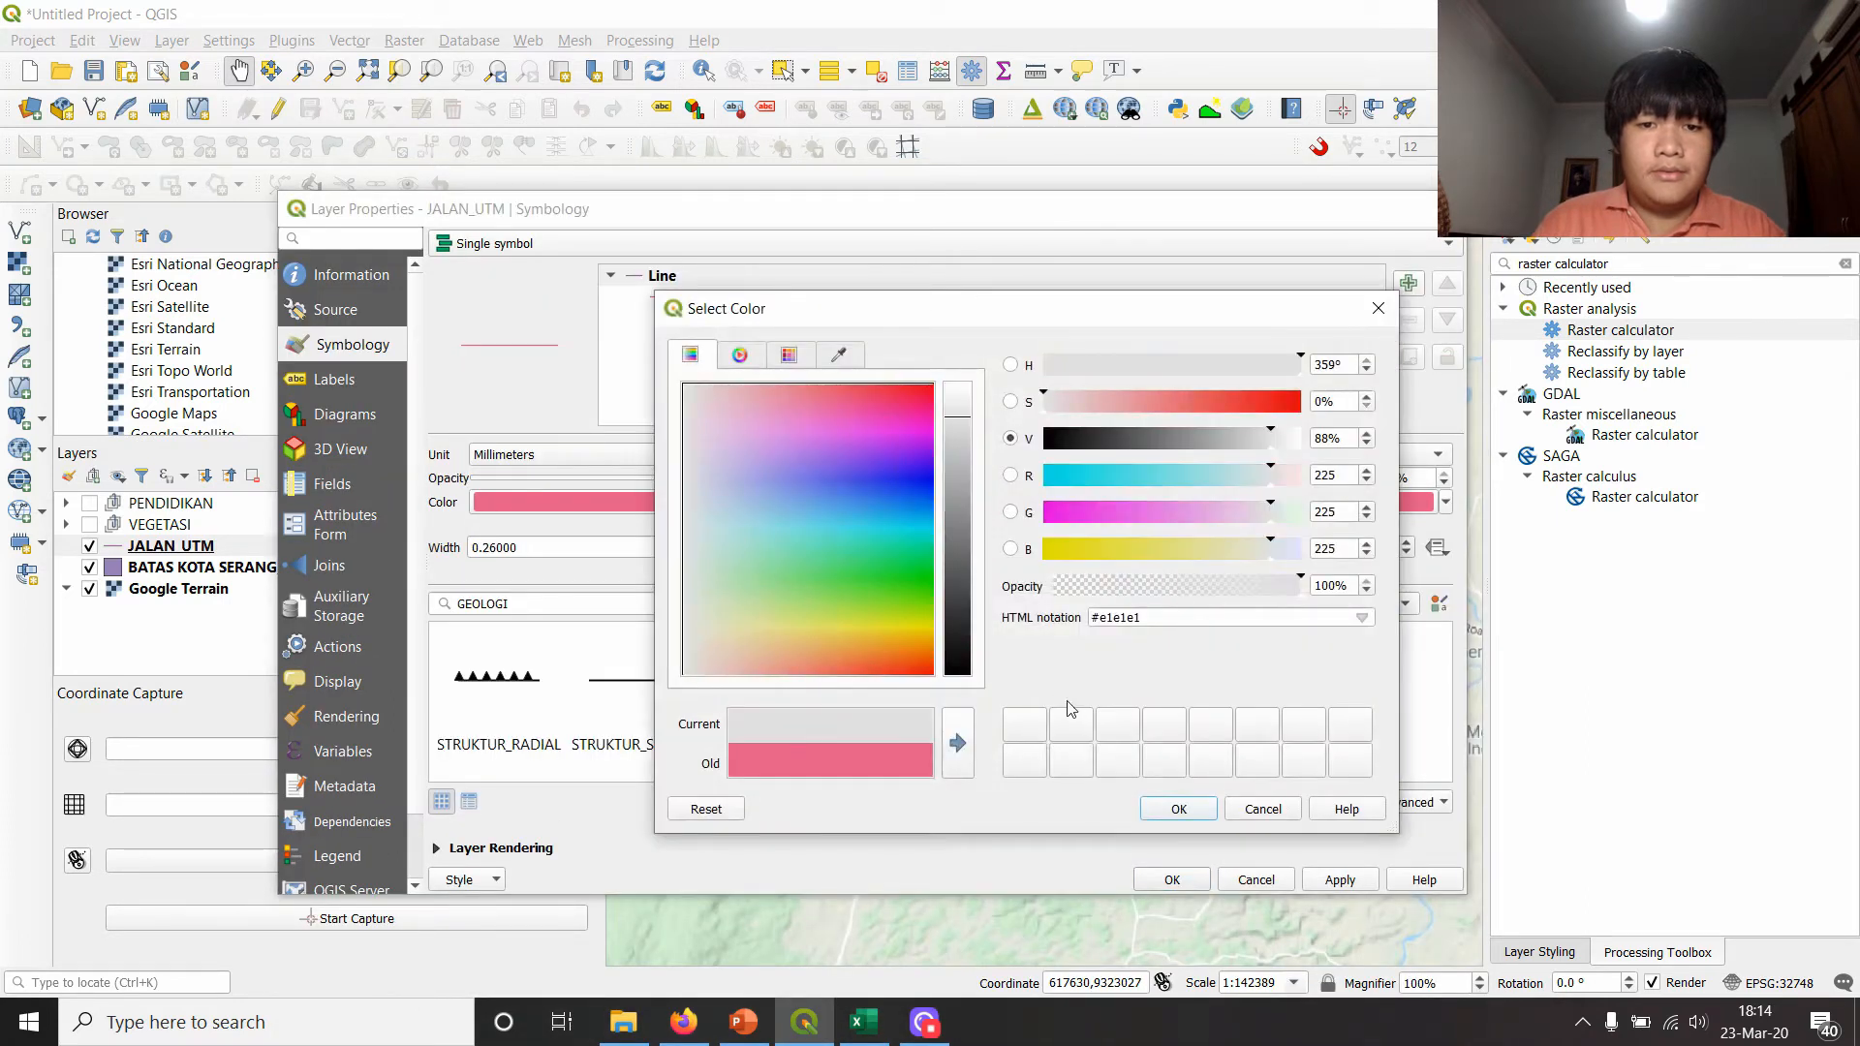
click(1179, 809)
click(1172, 880)
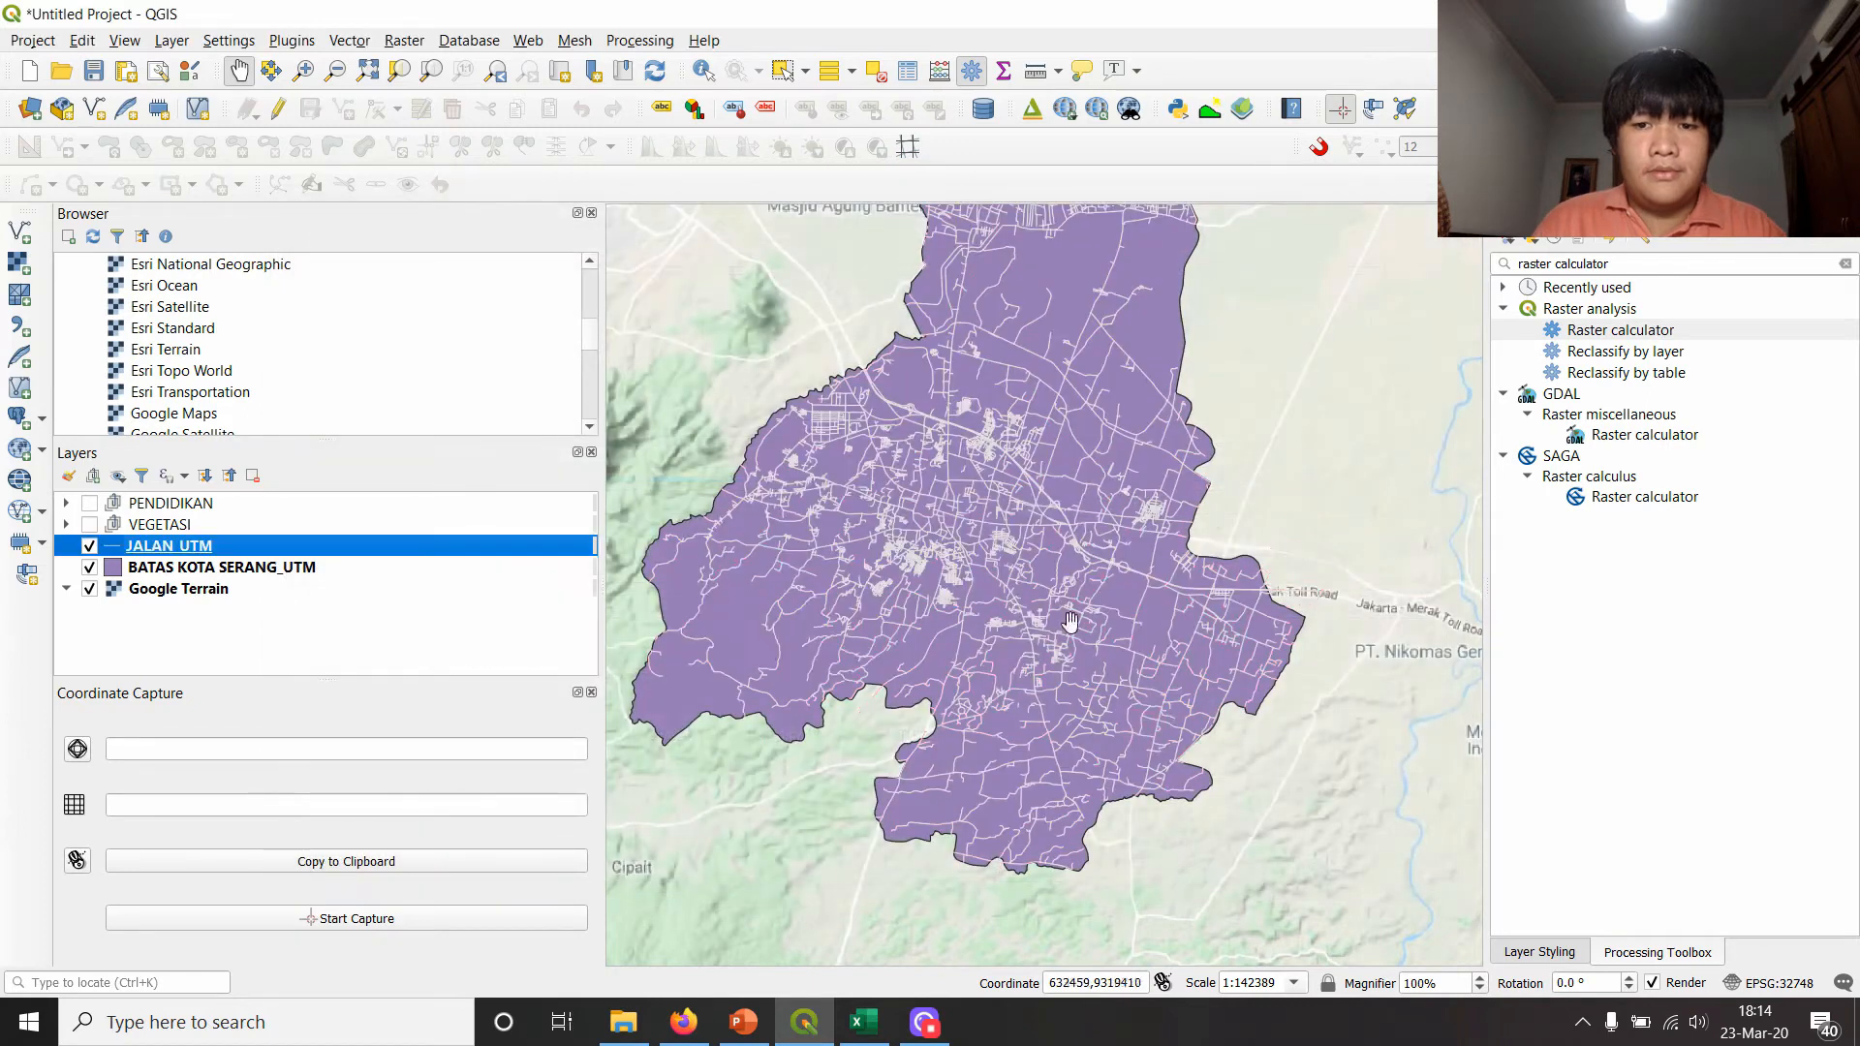
drag(1013, 484, 1063, 621)
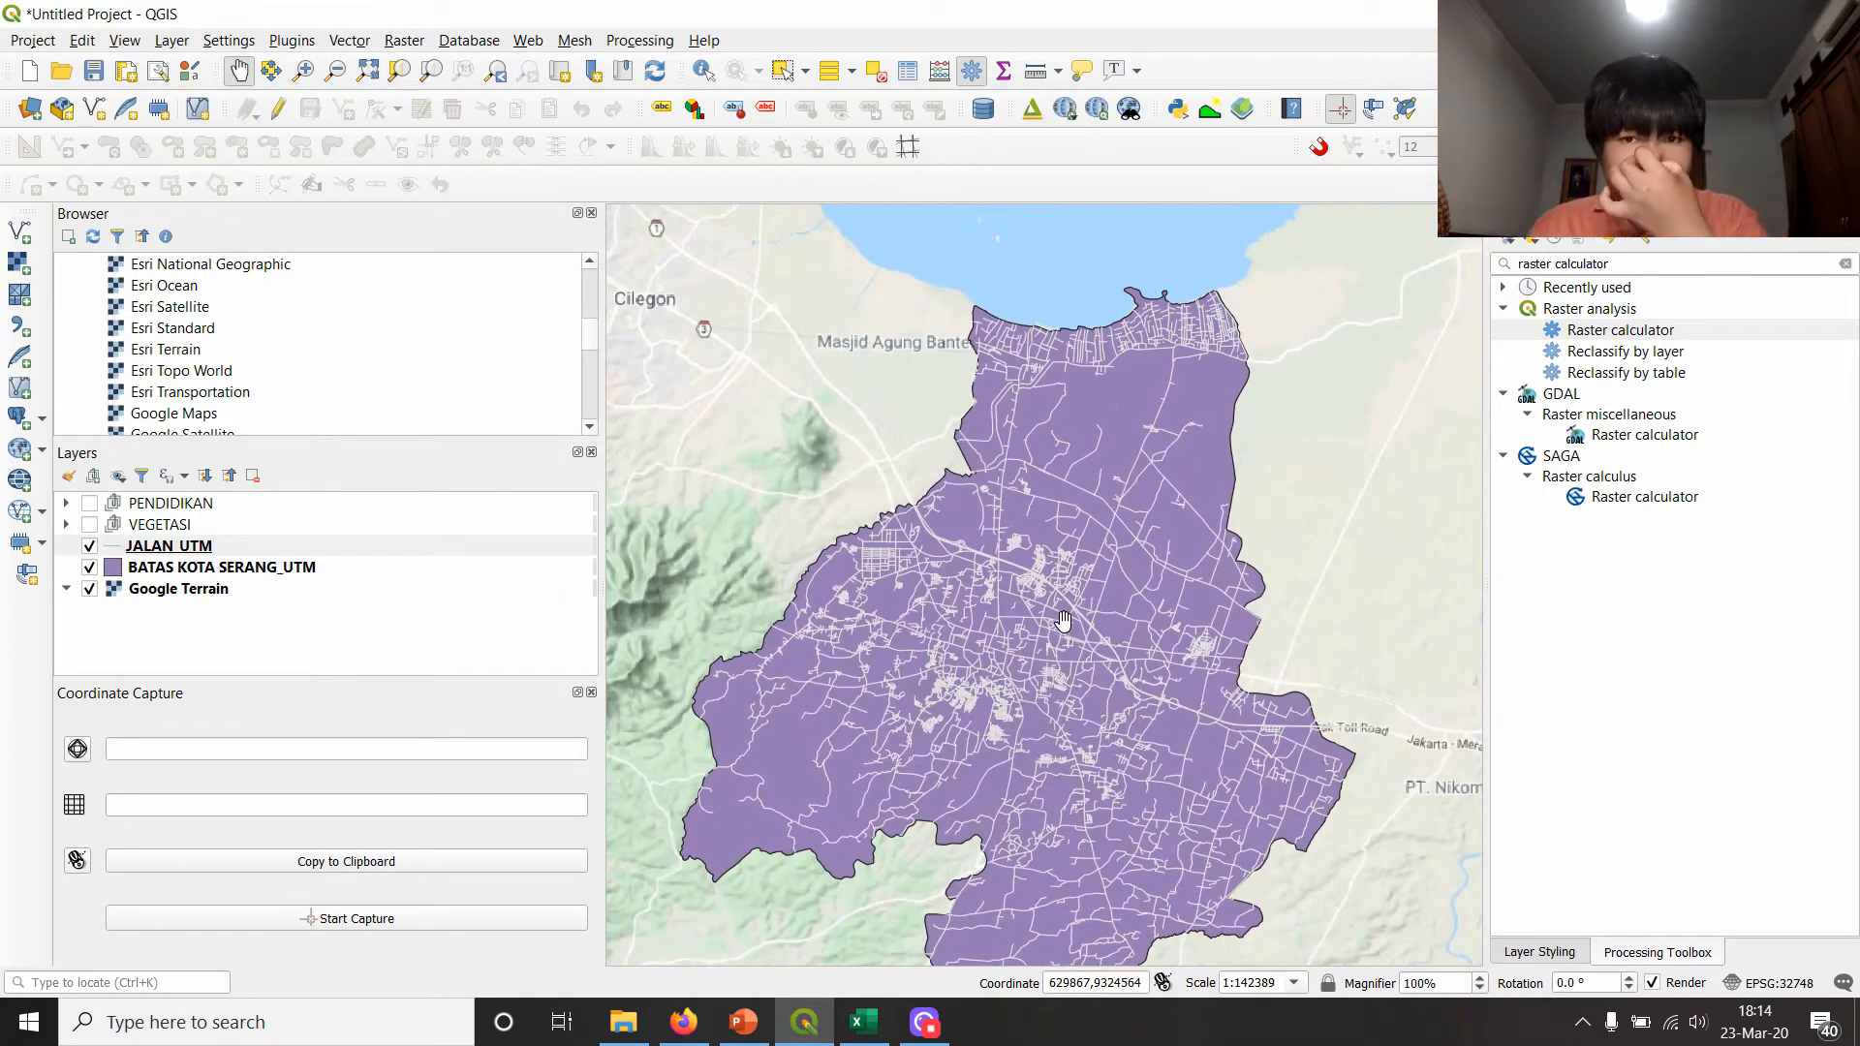
drag(1195, 531, 1181, 467)
- Enable editing in the JALAN_UTM attribute table and delete the BOBOT and PSN_PMB fields
right_click(182, 550)
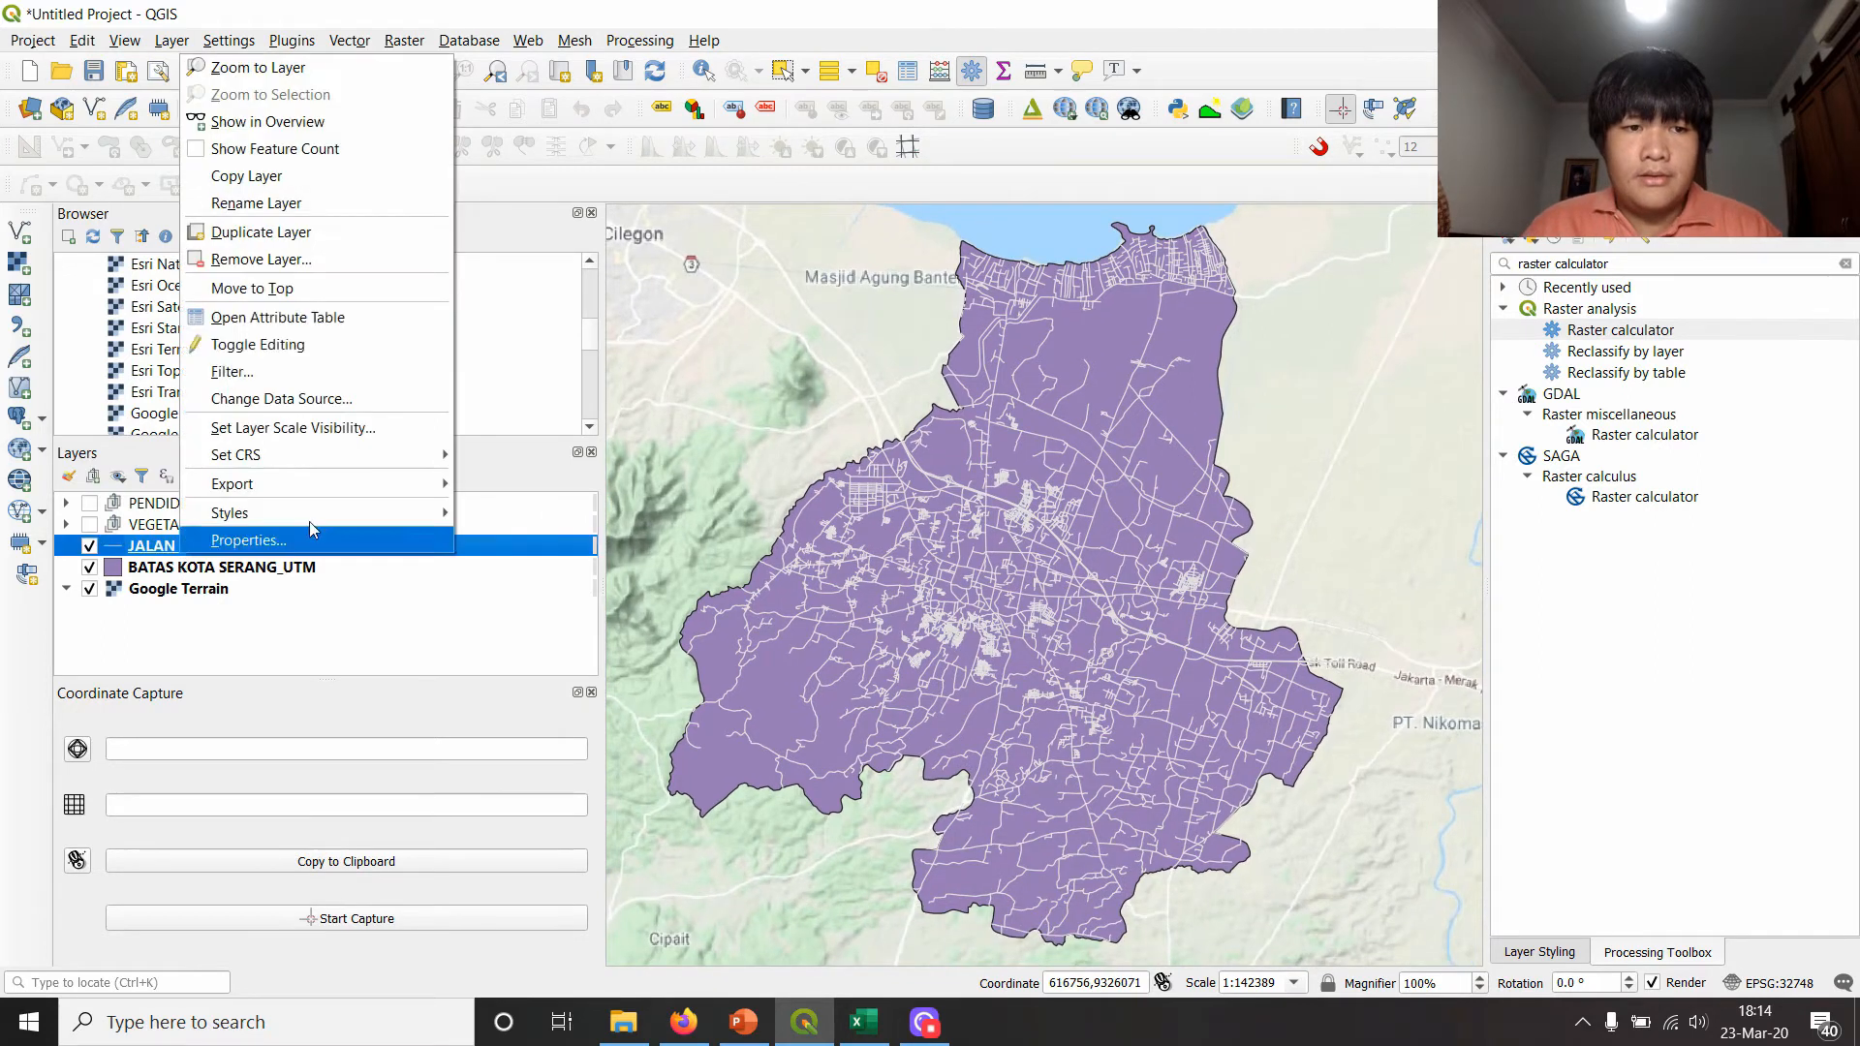
click(291, 311)
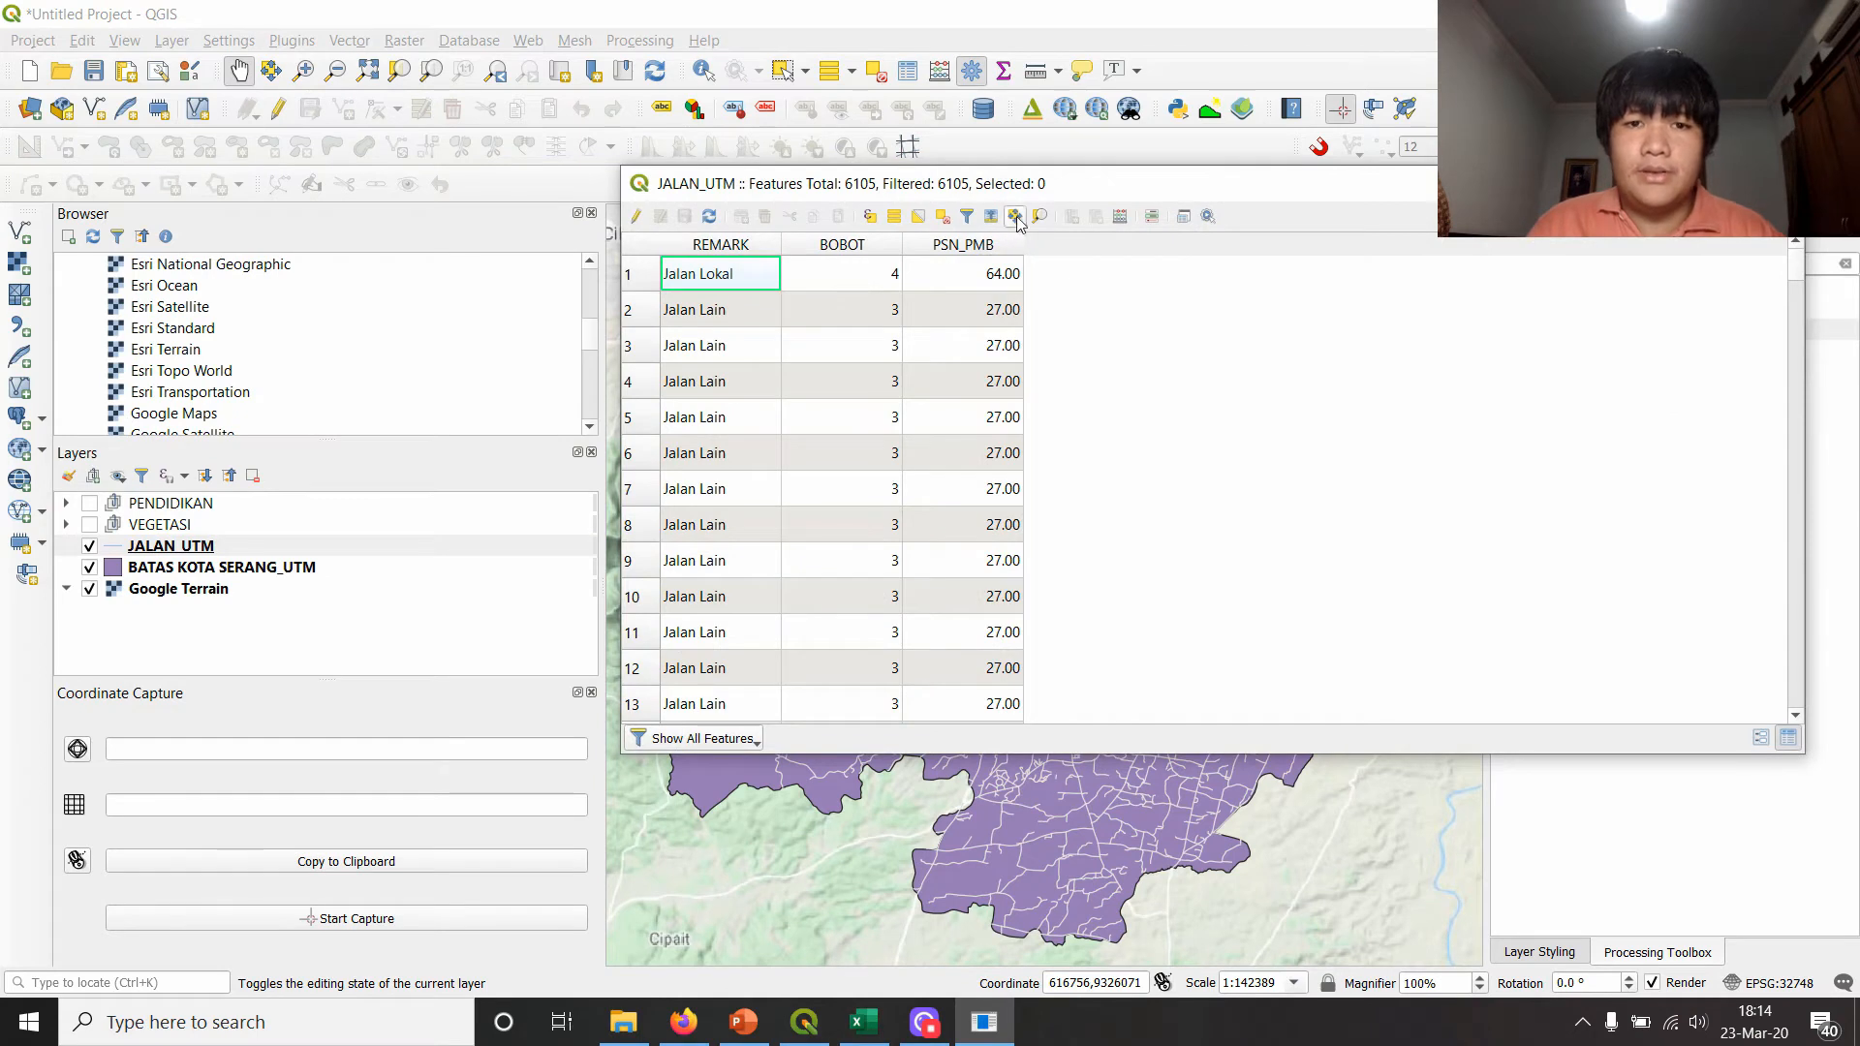
click(636, 216)
click(1095, 216)
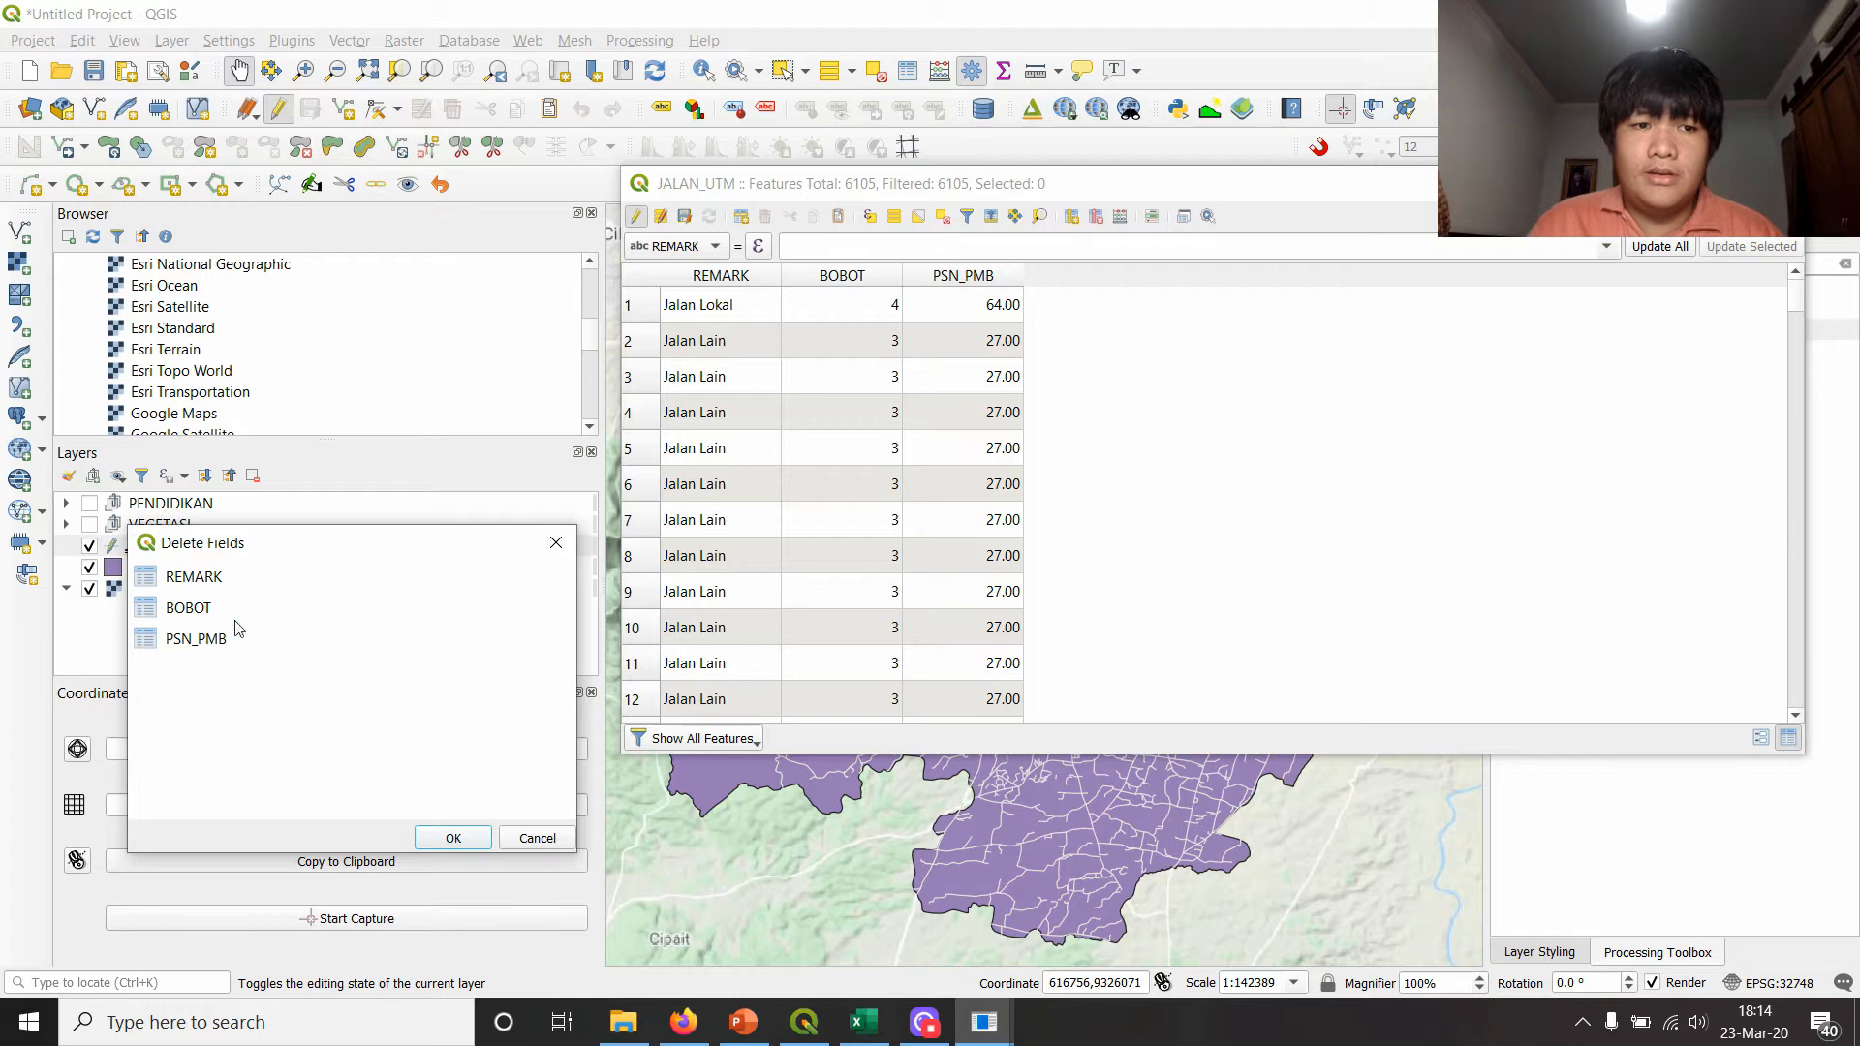
drag(242, 559, 1313, 302)
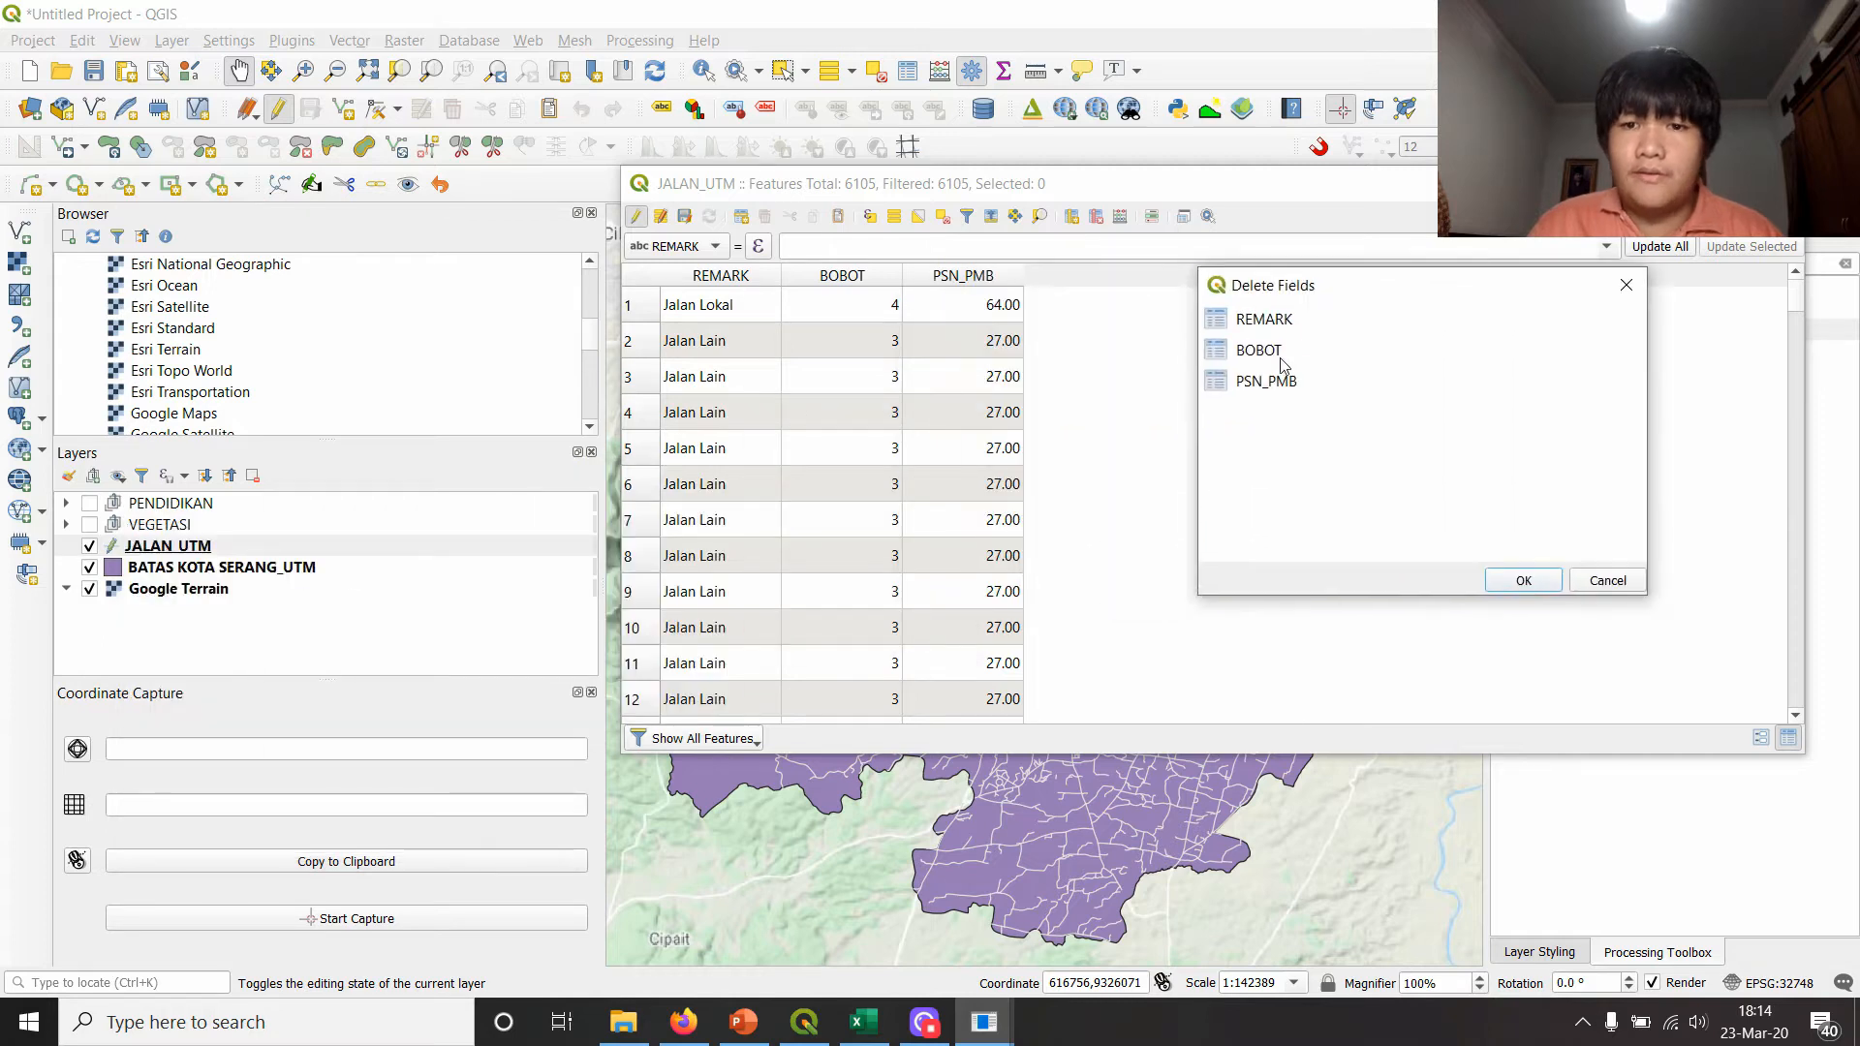
click(1278, 353)
shift+click(1280, 386)
click(1554, 577)
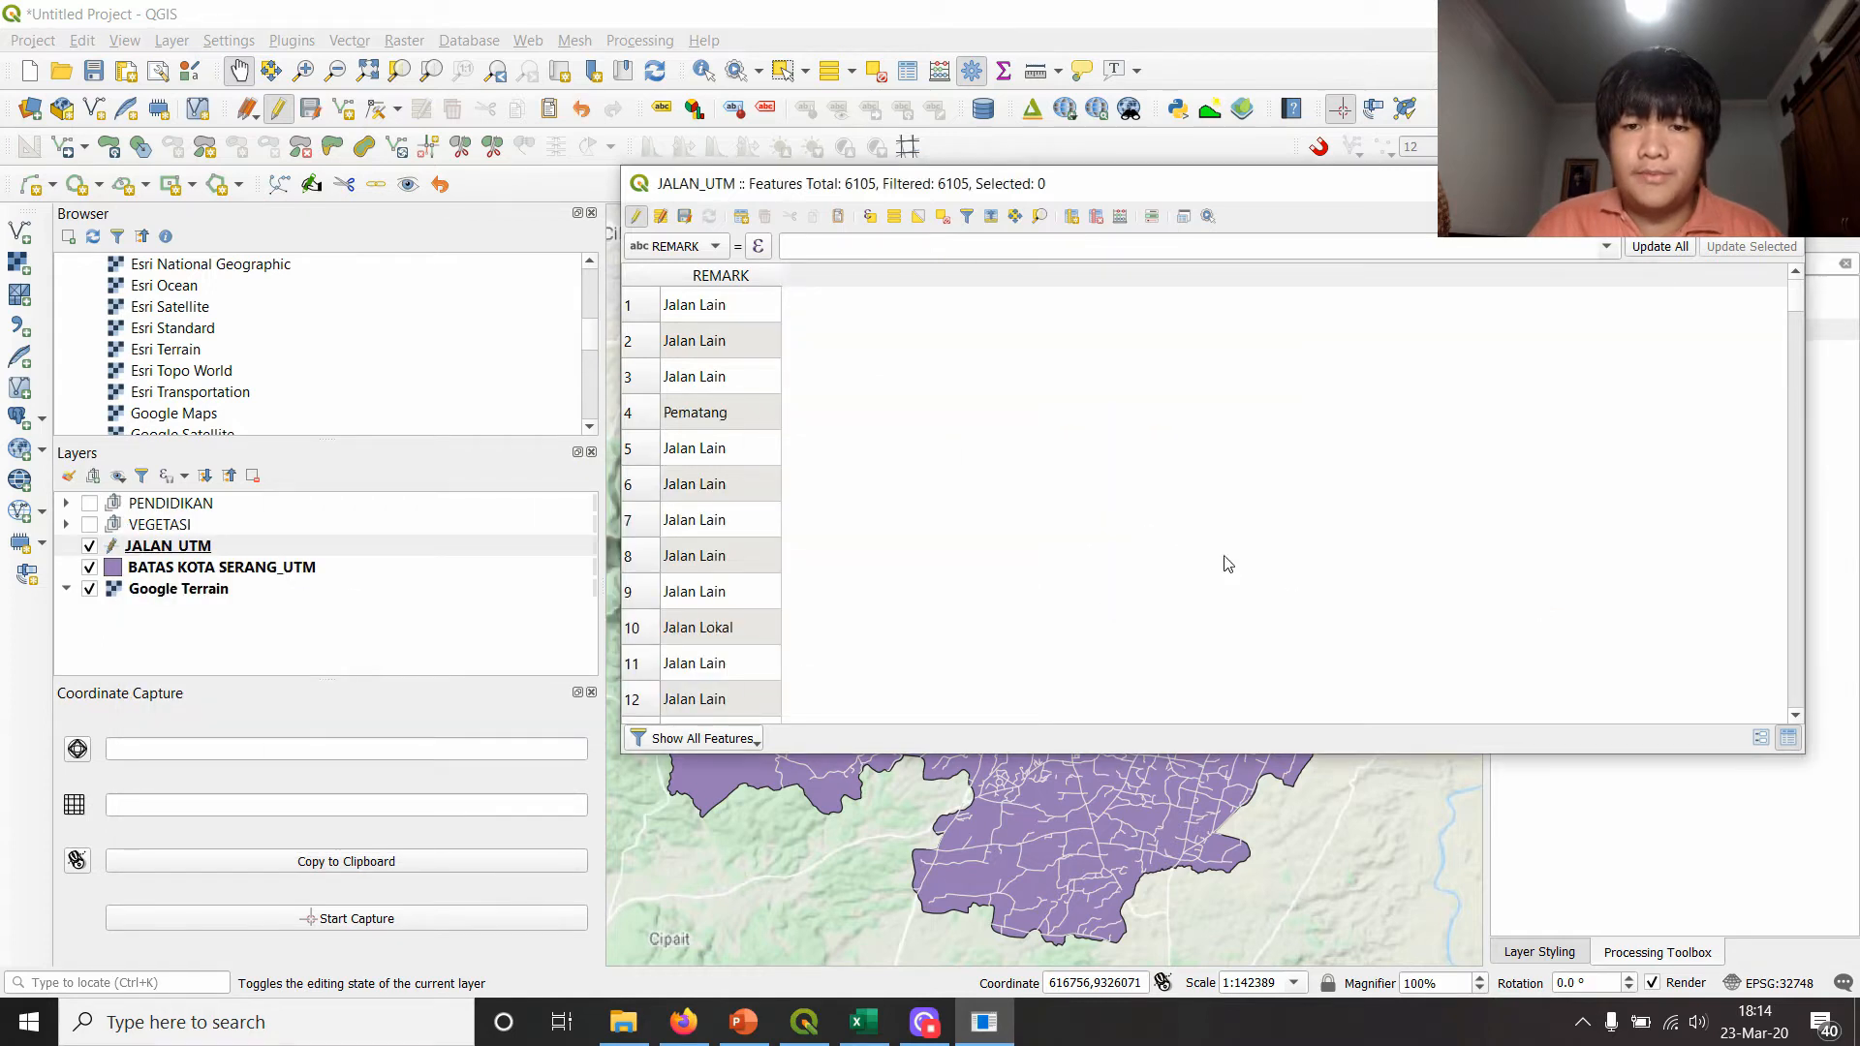
- Widen the REMARK column and examine its road types, highlighting the first eight roads on the map and clearing that selection
drag(781, 276, 844, 280)
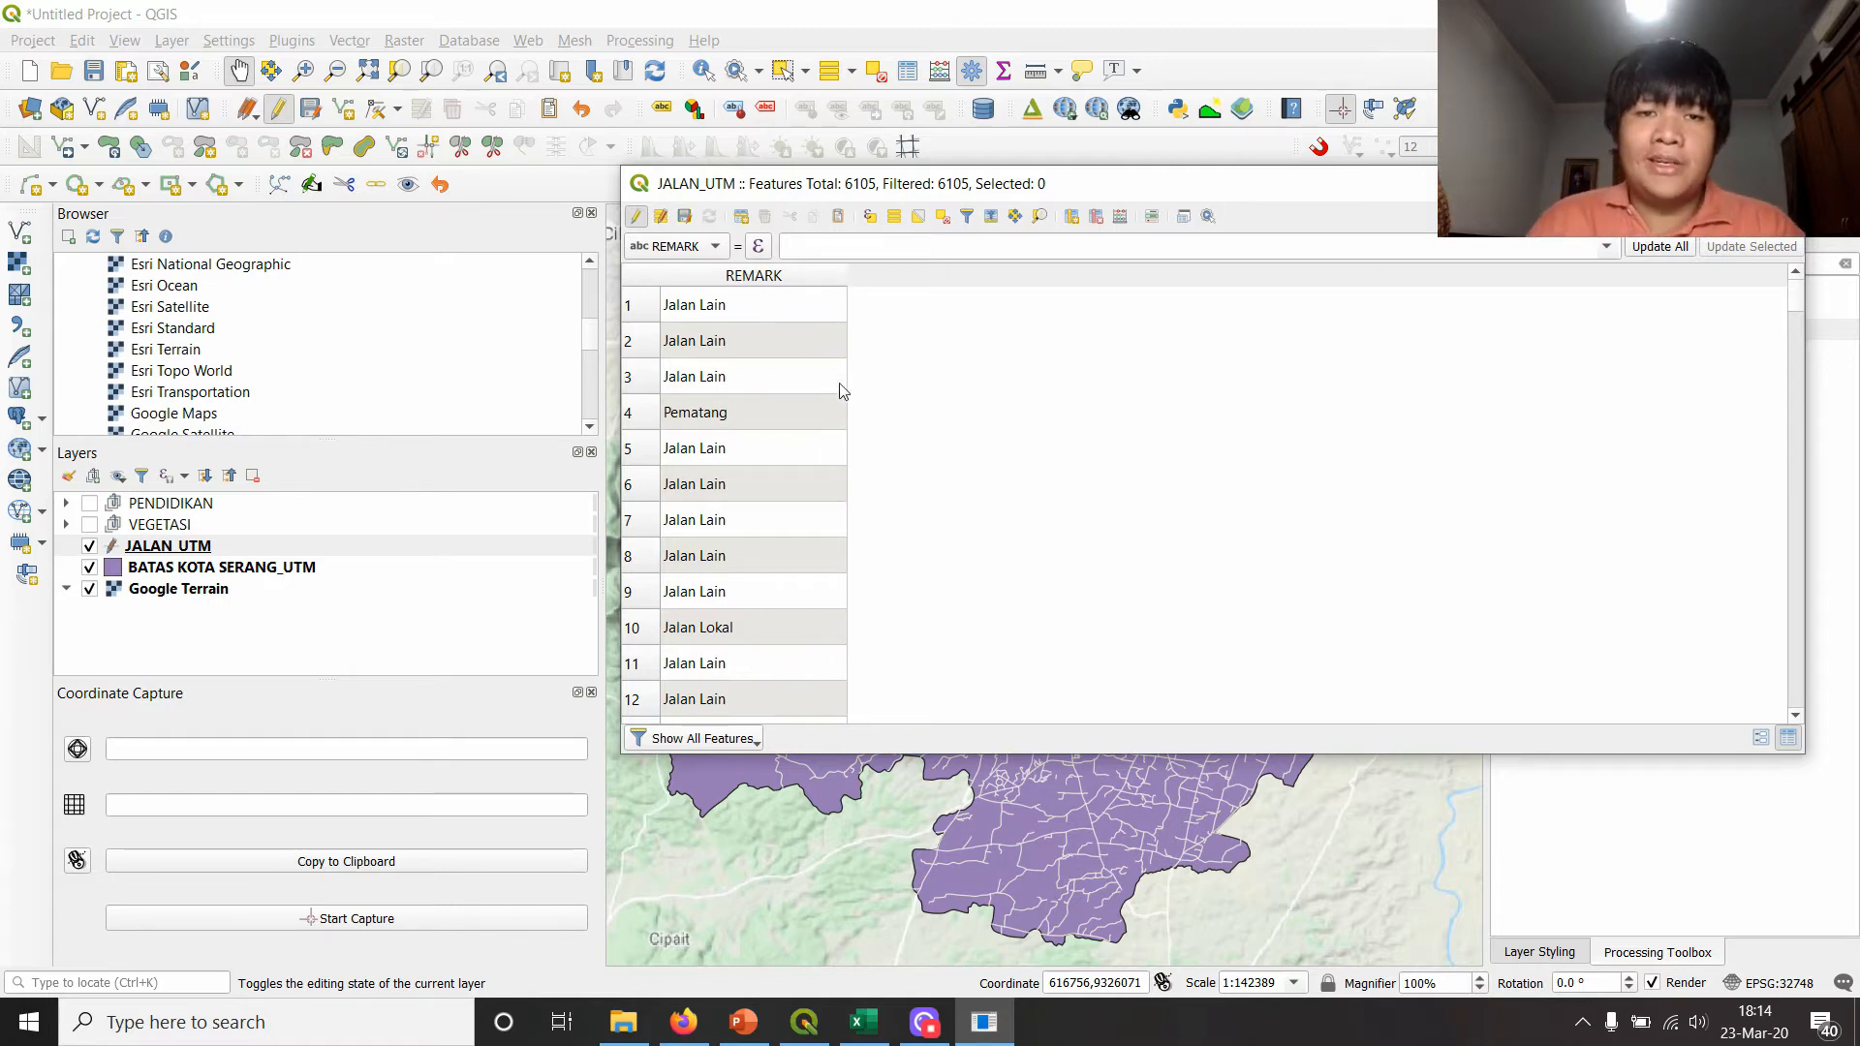
scroll(741, 411, down, 1)
scroll(763, 374, up, 1)
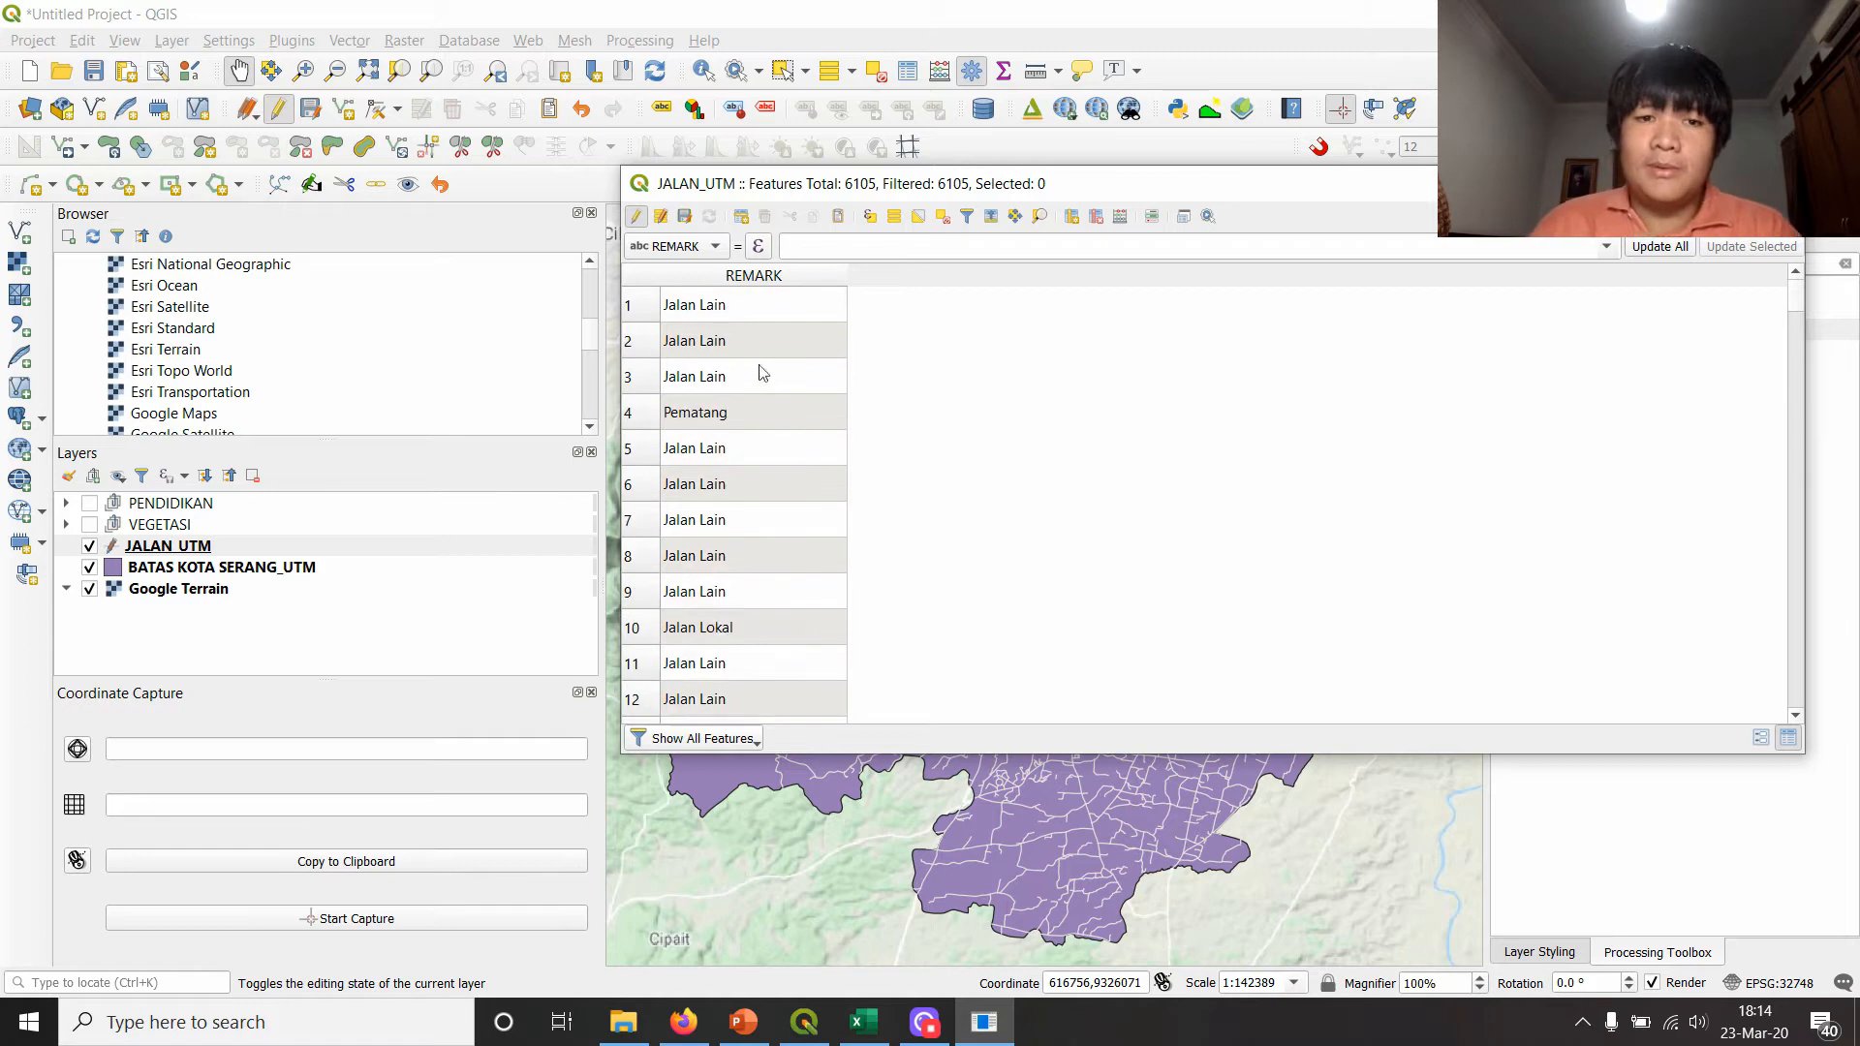
drag(857, 188, 1457, 225)
drag(1247, 349, 1250, 593)
click(1452, 339)
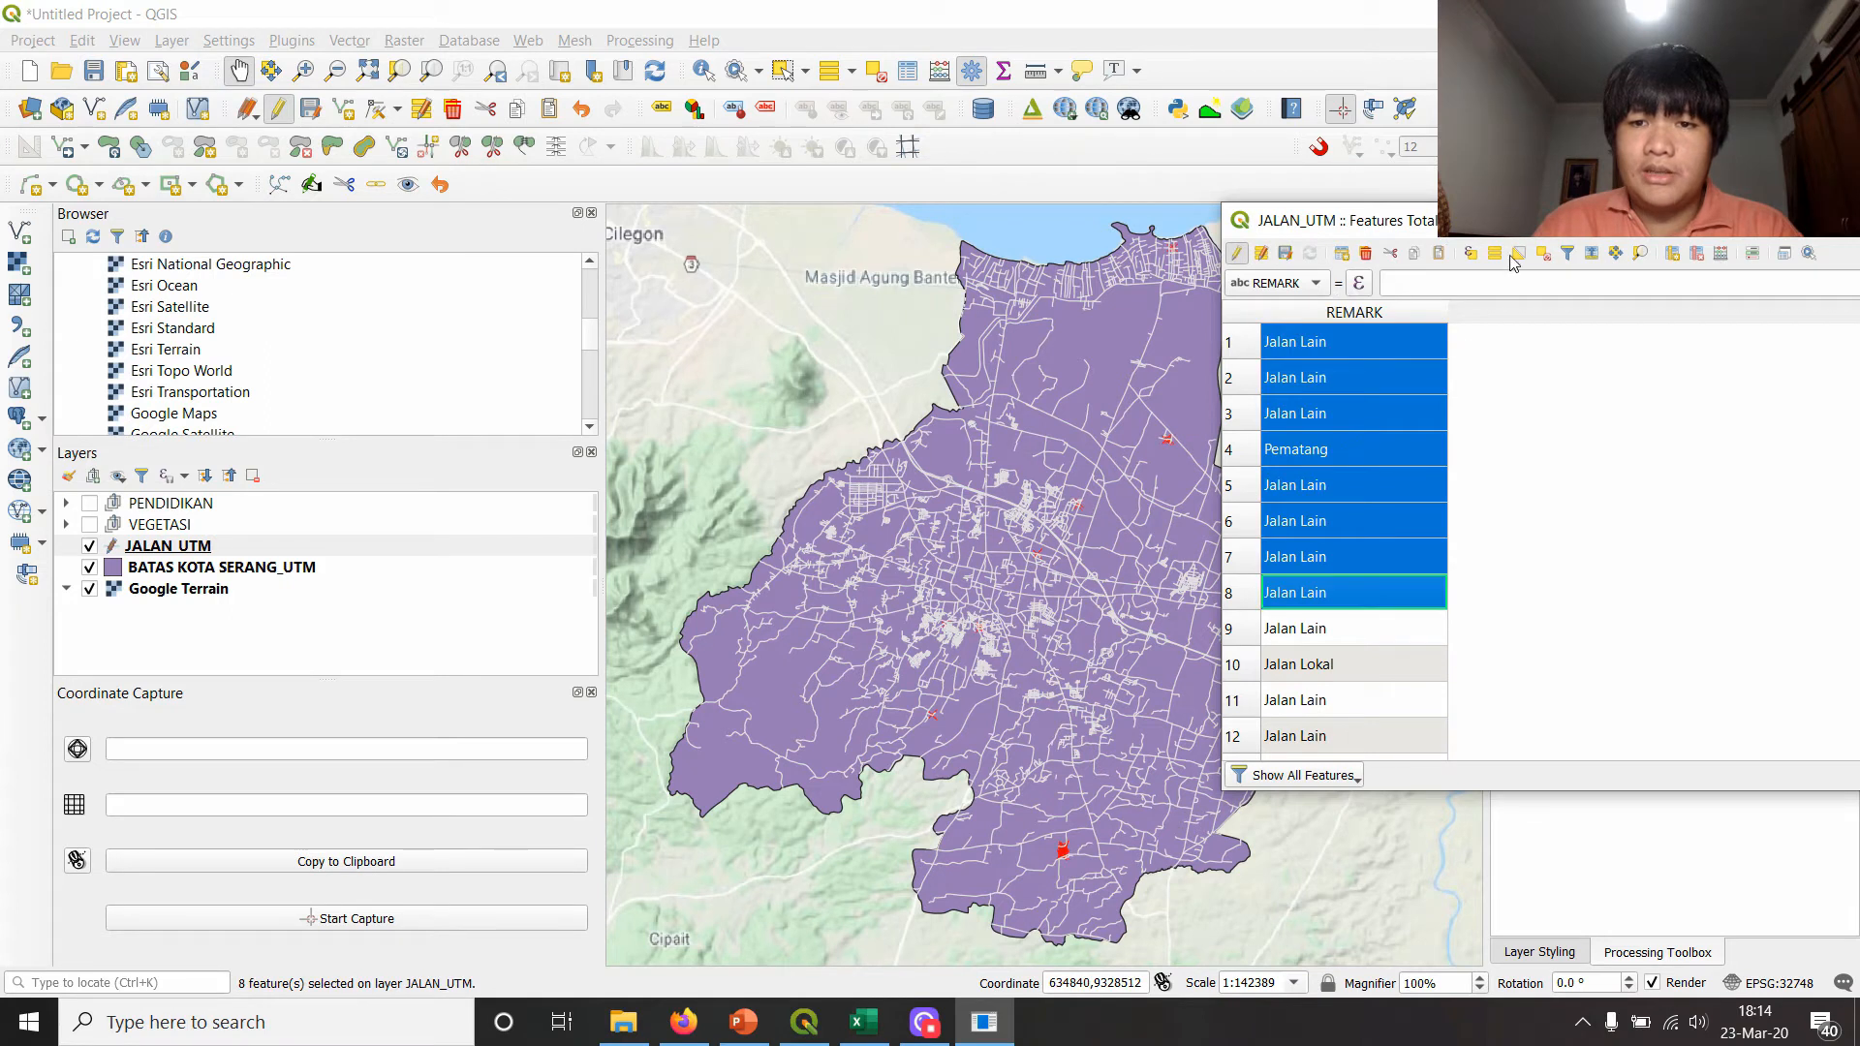
drag(1493, 236, 1434, 220)
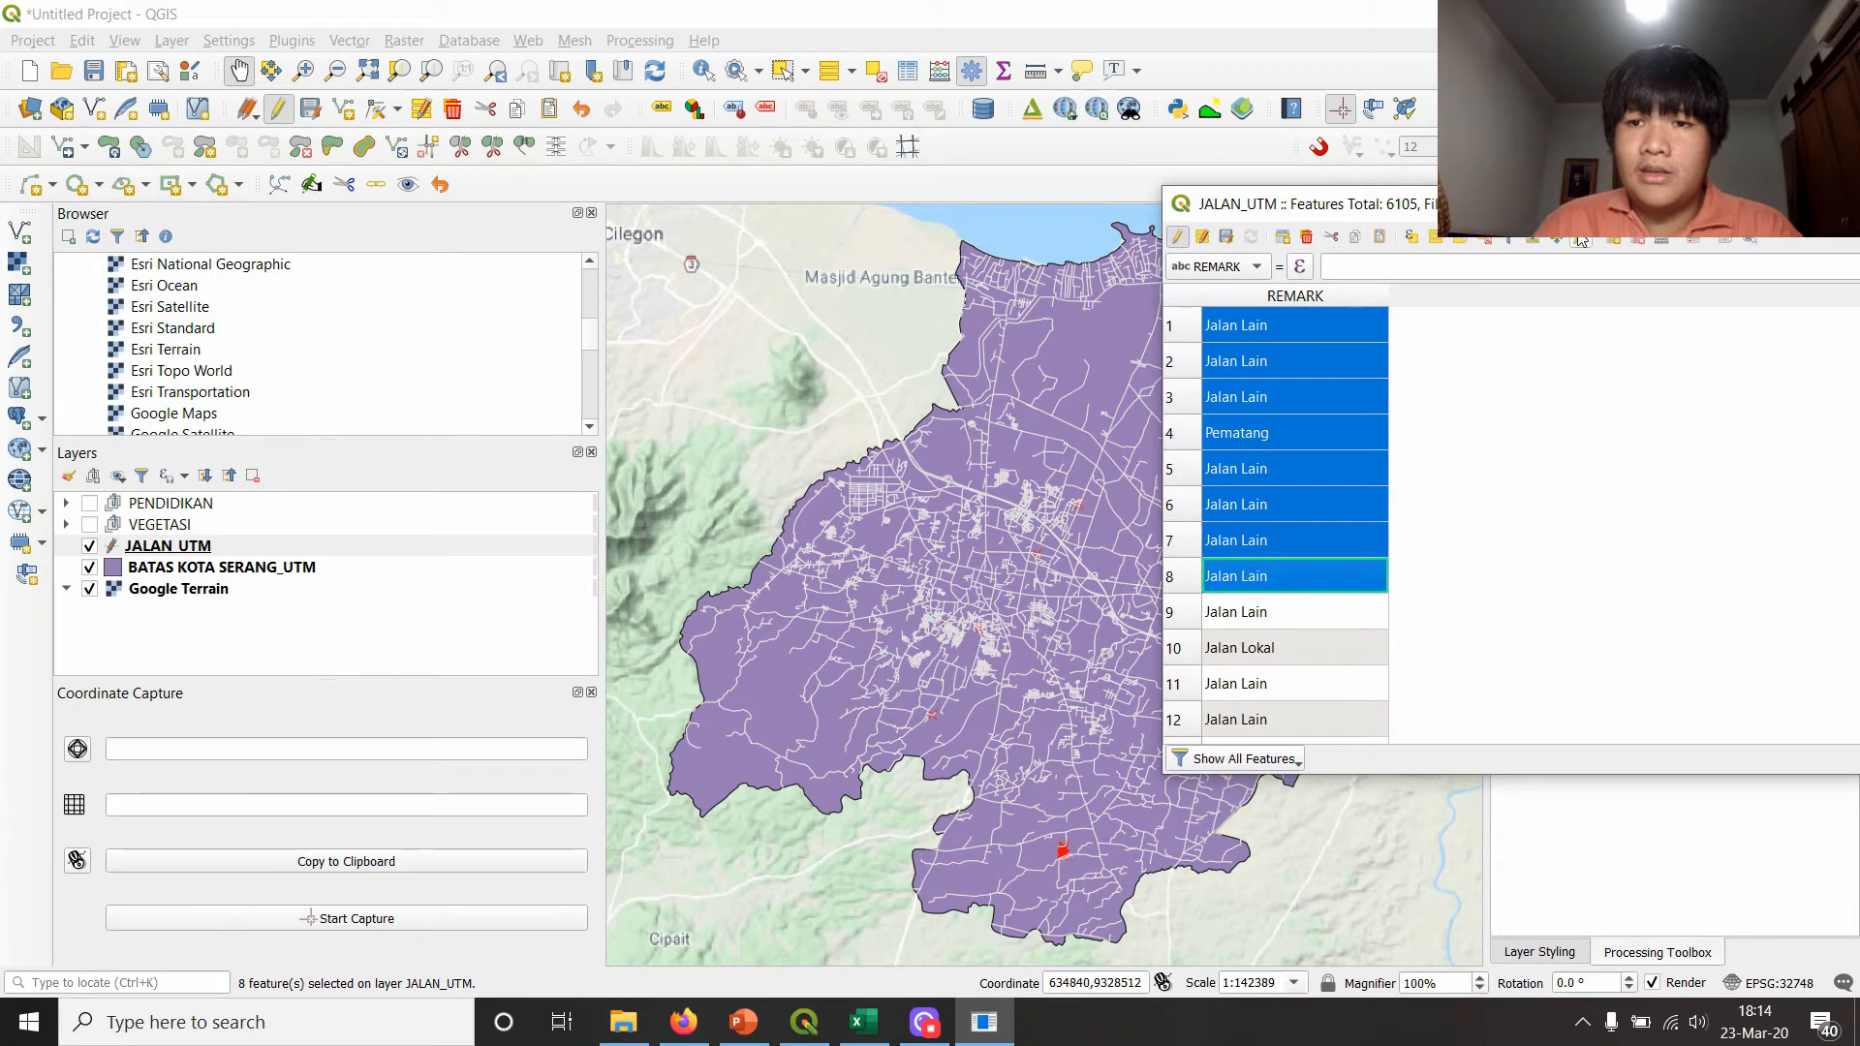
click(1486, 241)
scroll(1371, 555, down, 6)
scroll(1369, 552, down, 20)
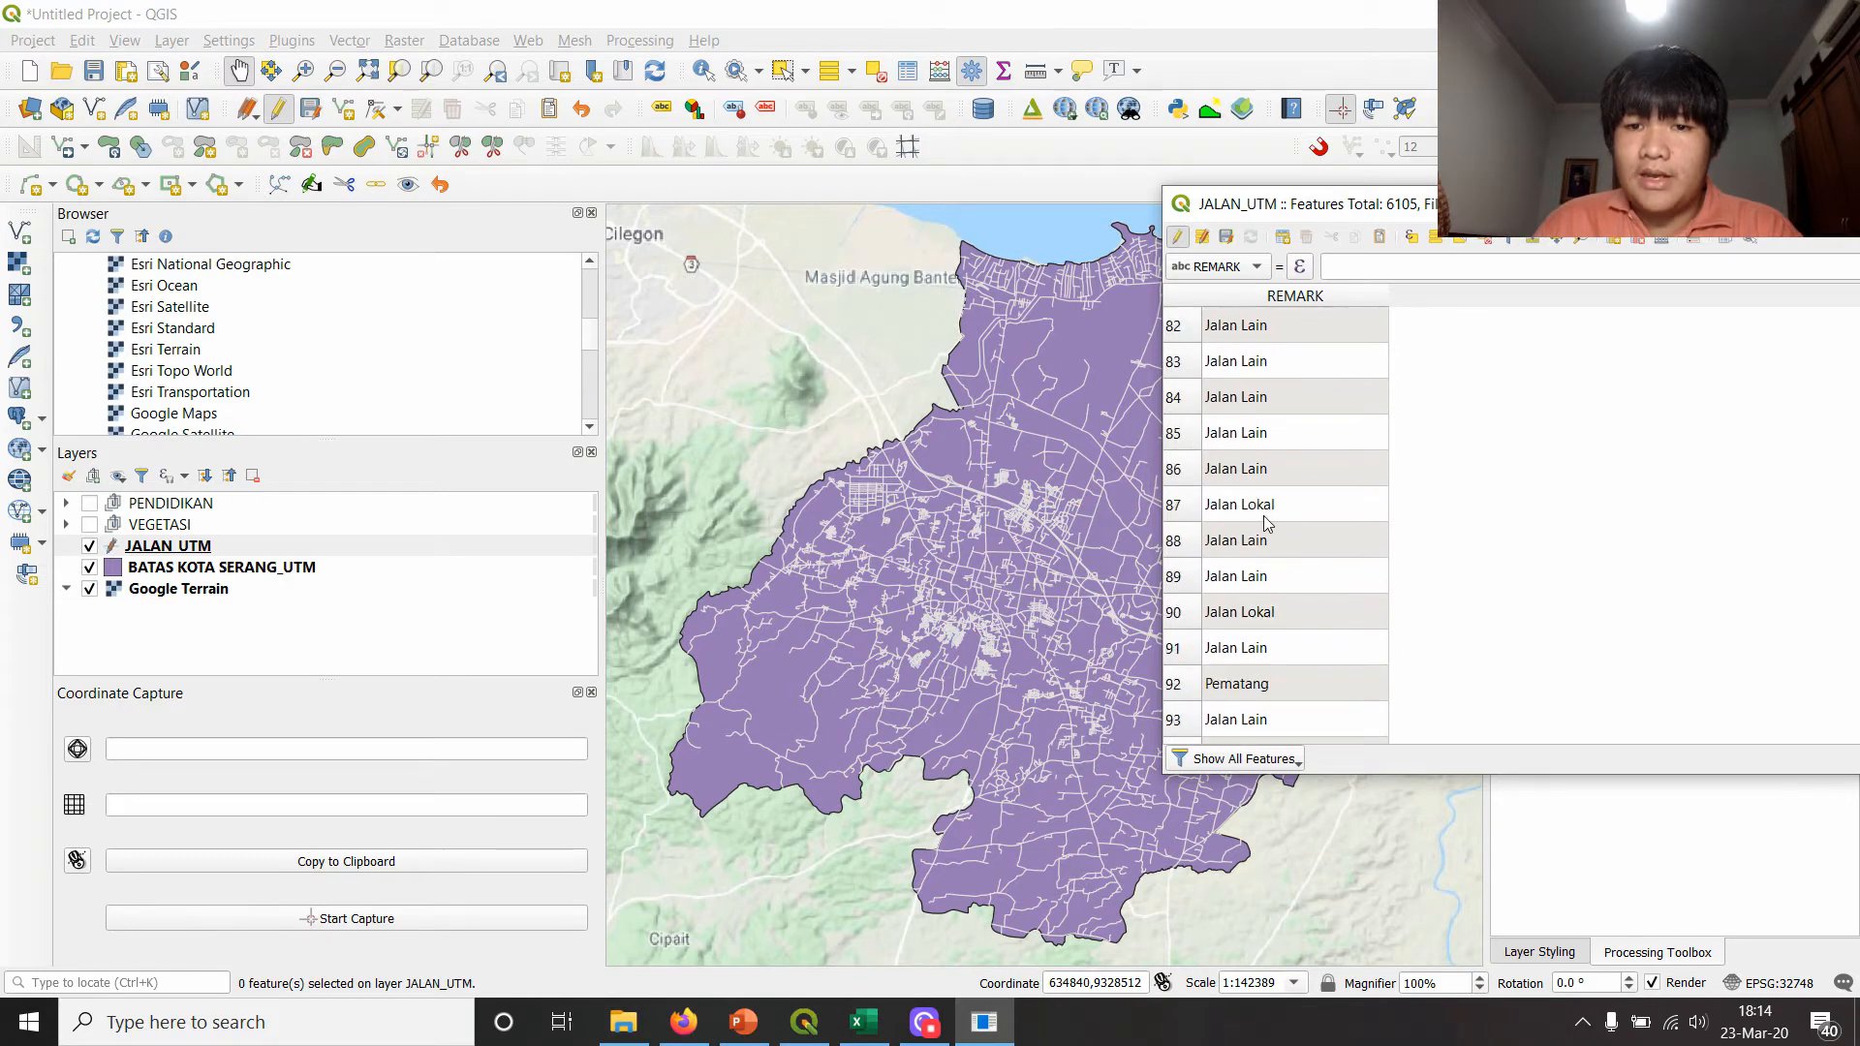
- Sort the JALAN_UTM attribute table by REMARK in ascending order
drag(1470, 214, 743, 156)
click(840, 281)
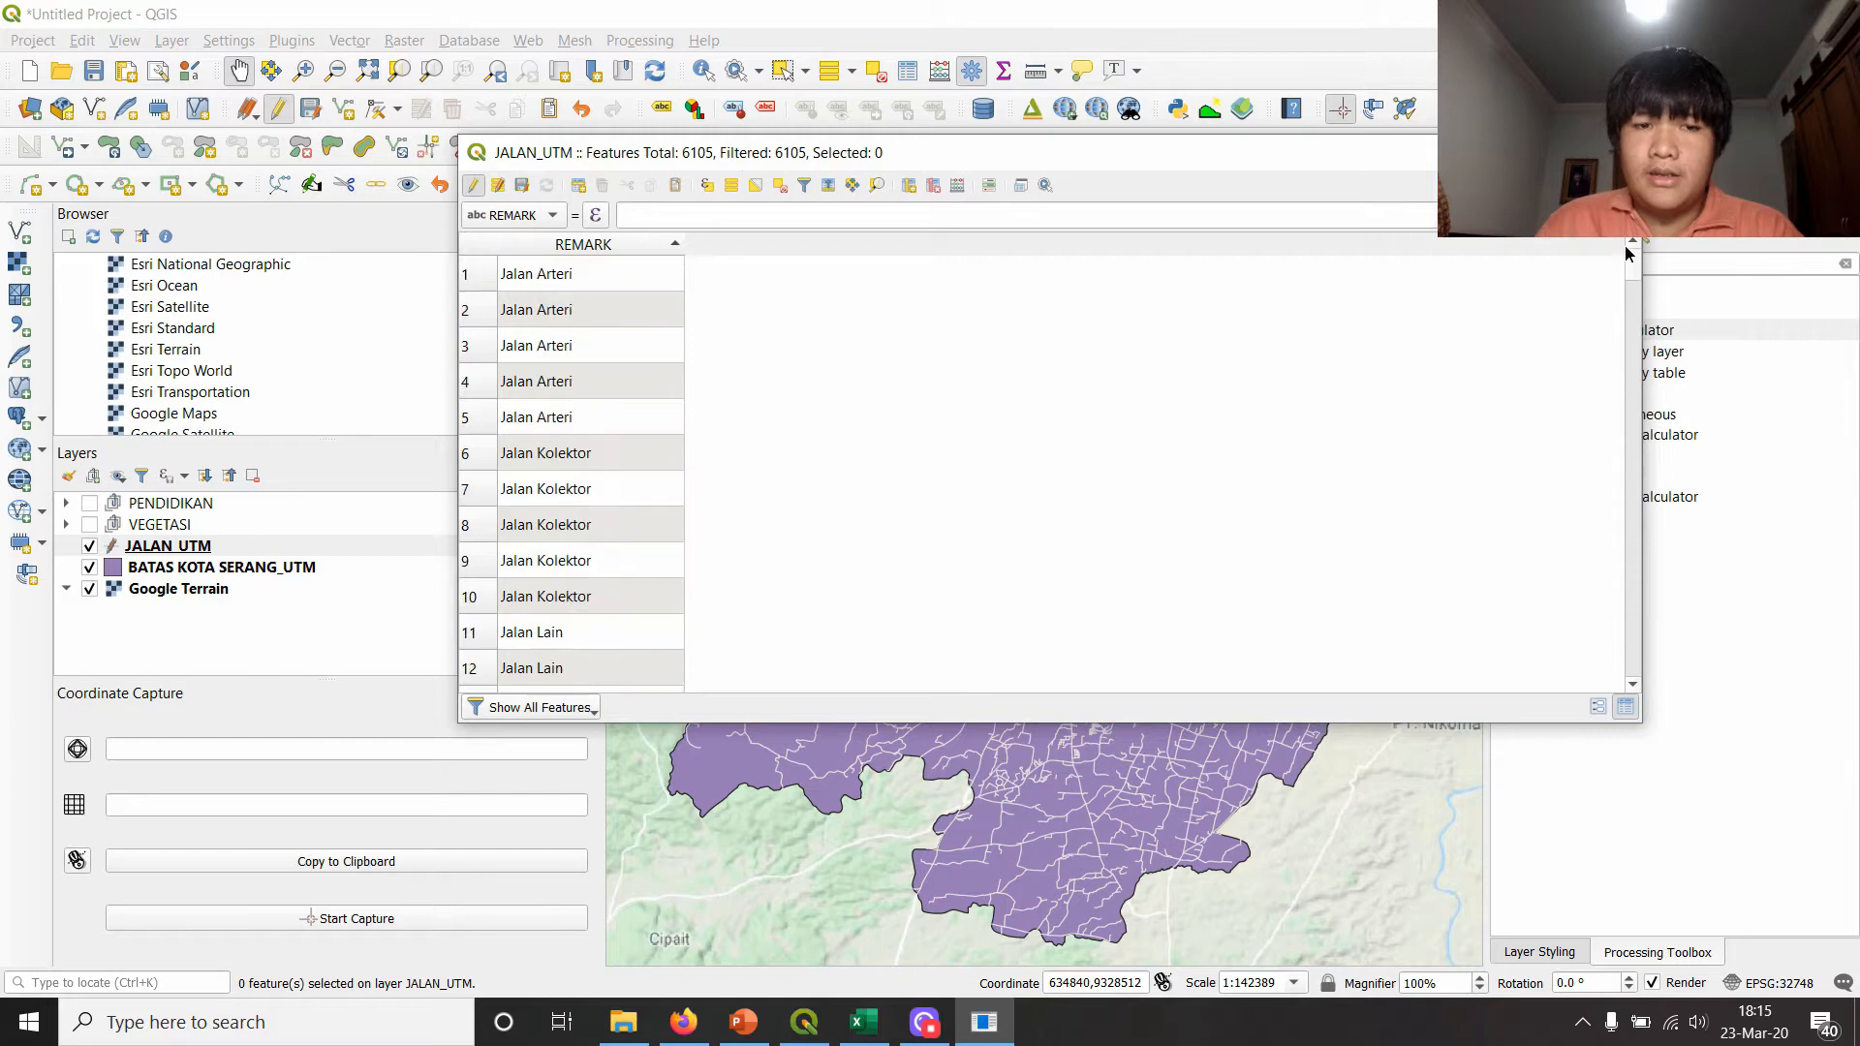
drag(1435, 152, 1405, 268)
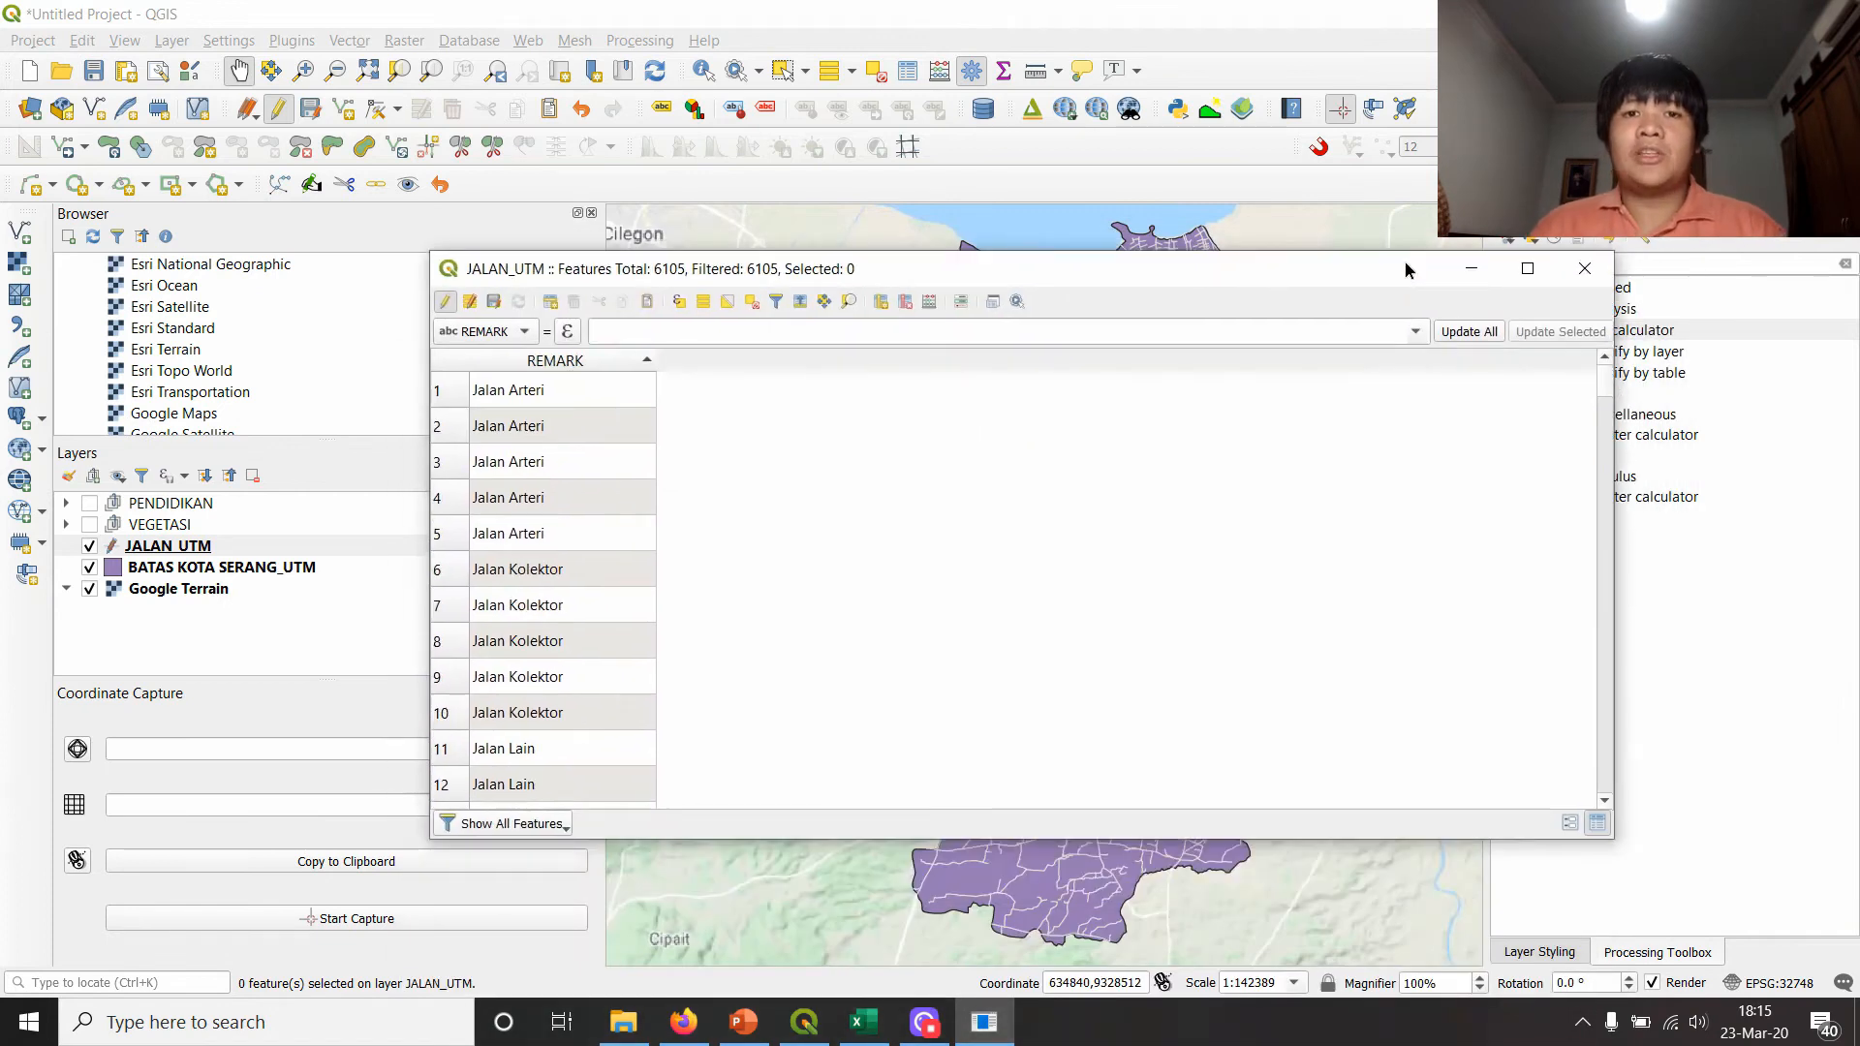
- Check the Raster Calculator slide in the PowerPoint presentation, and return to the JALAN_UTM attribute table in QGIS
click(743, 1022)
click(147, 910)
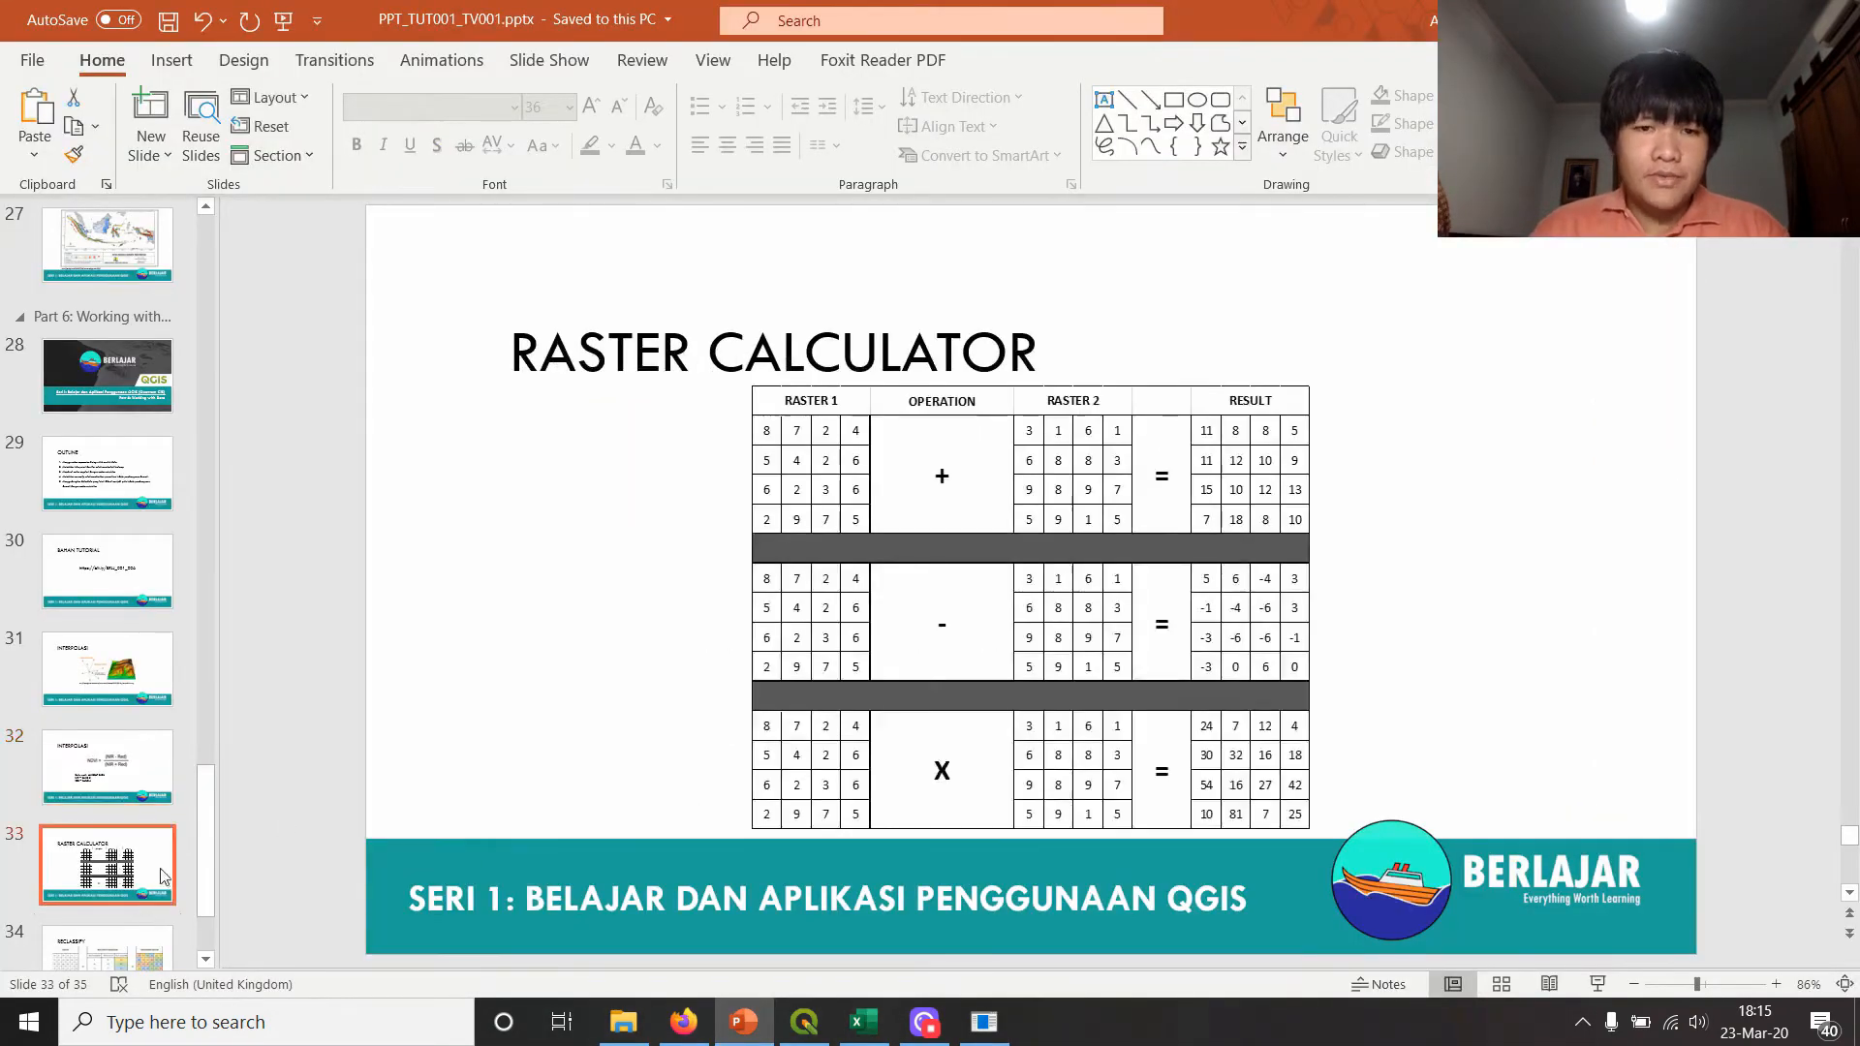
click(150, 934)
click(126, 790)
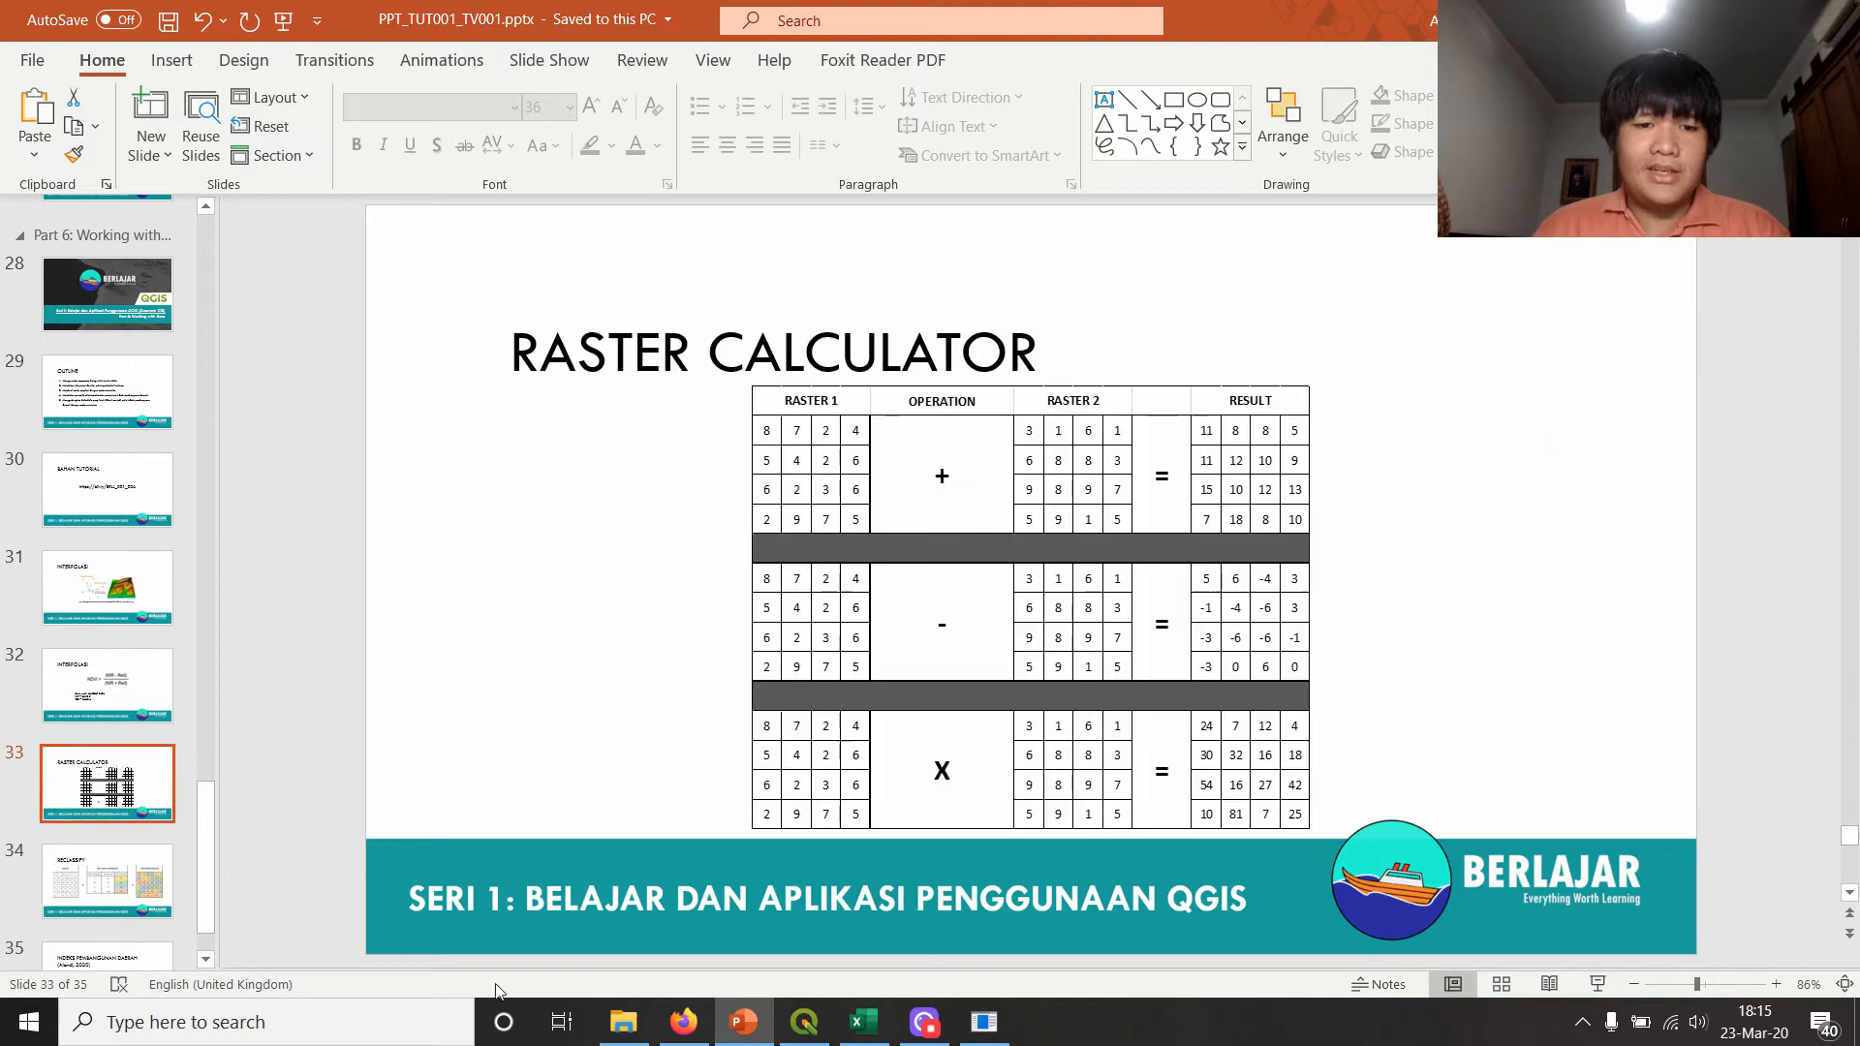
click(804, 1022)
drag(833, 273, 920, 318)
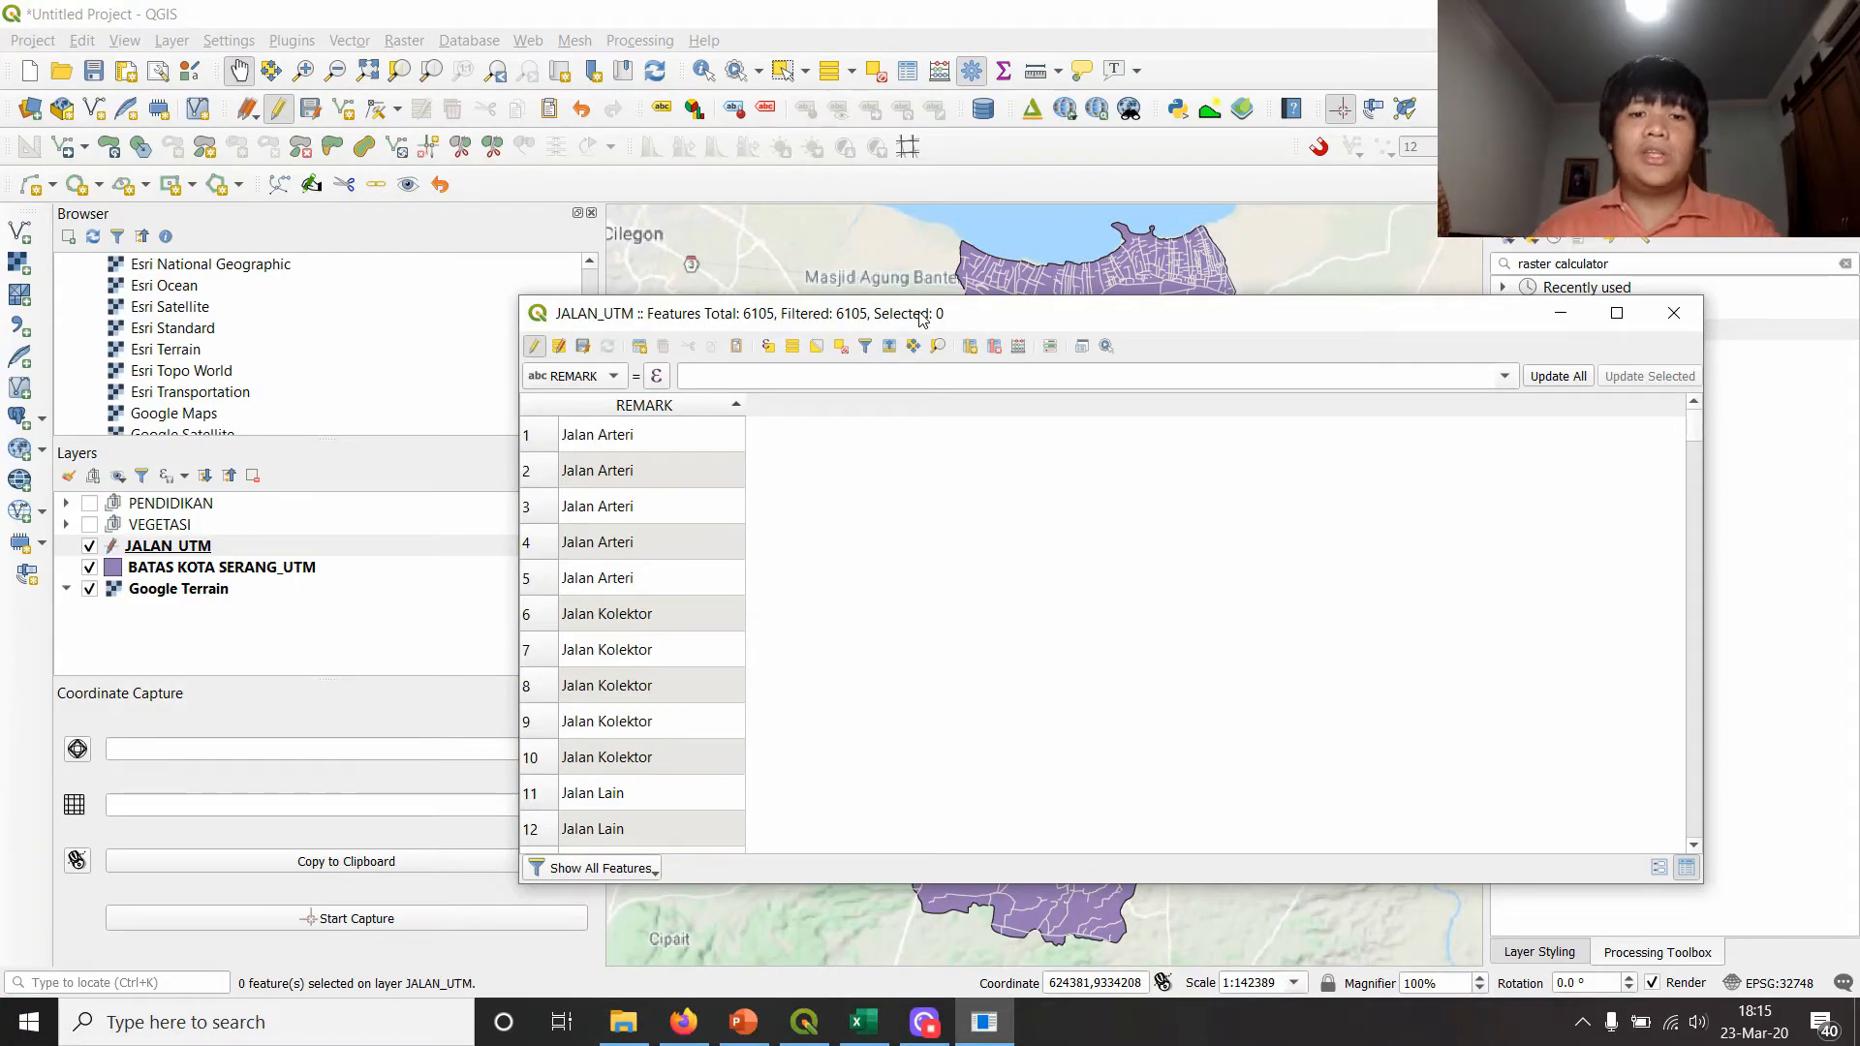
key(alt+Tab)
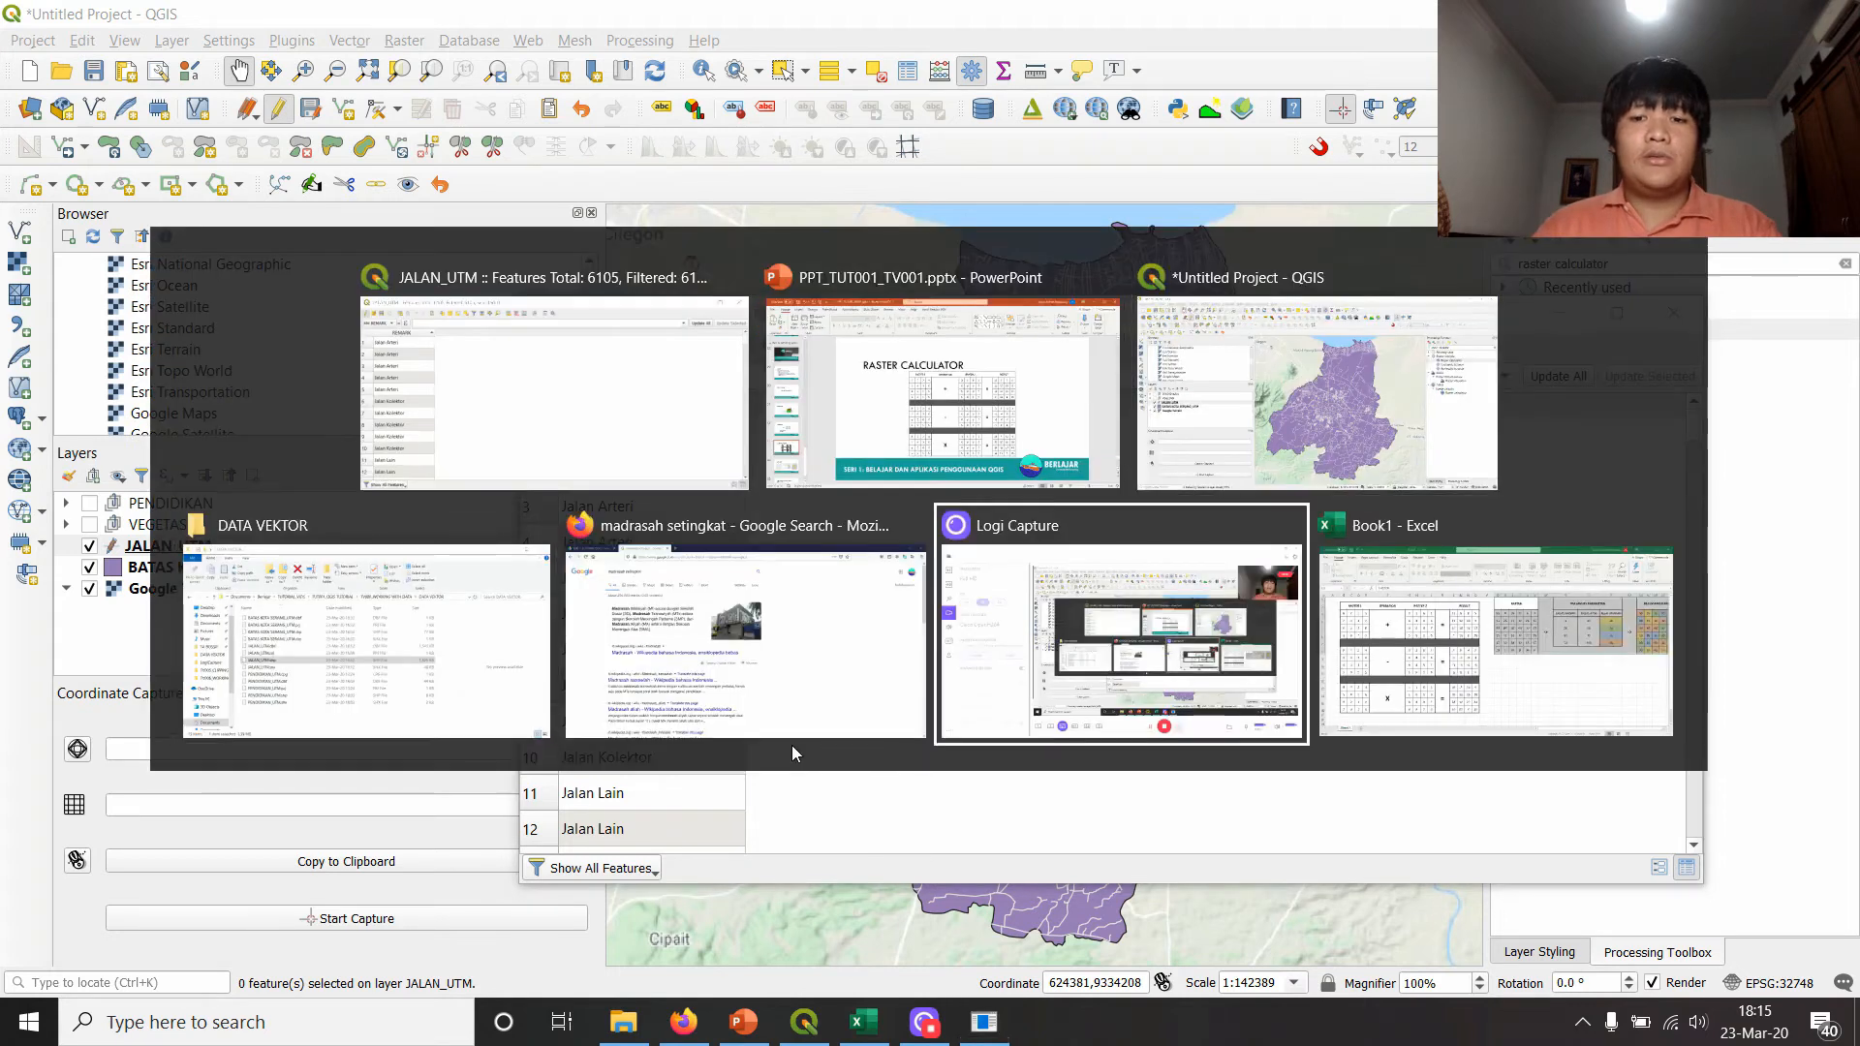
key(alt+Tab)
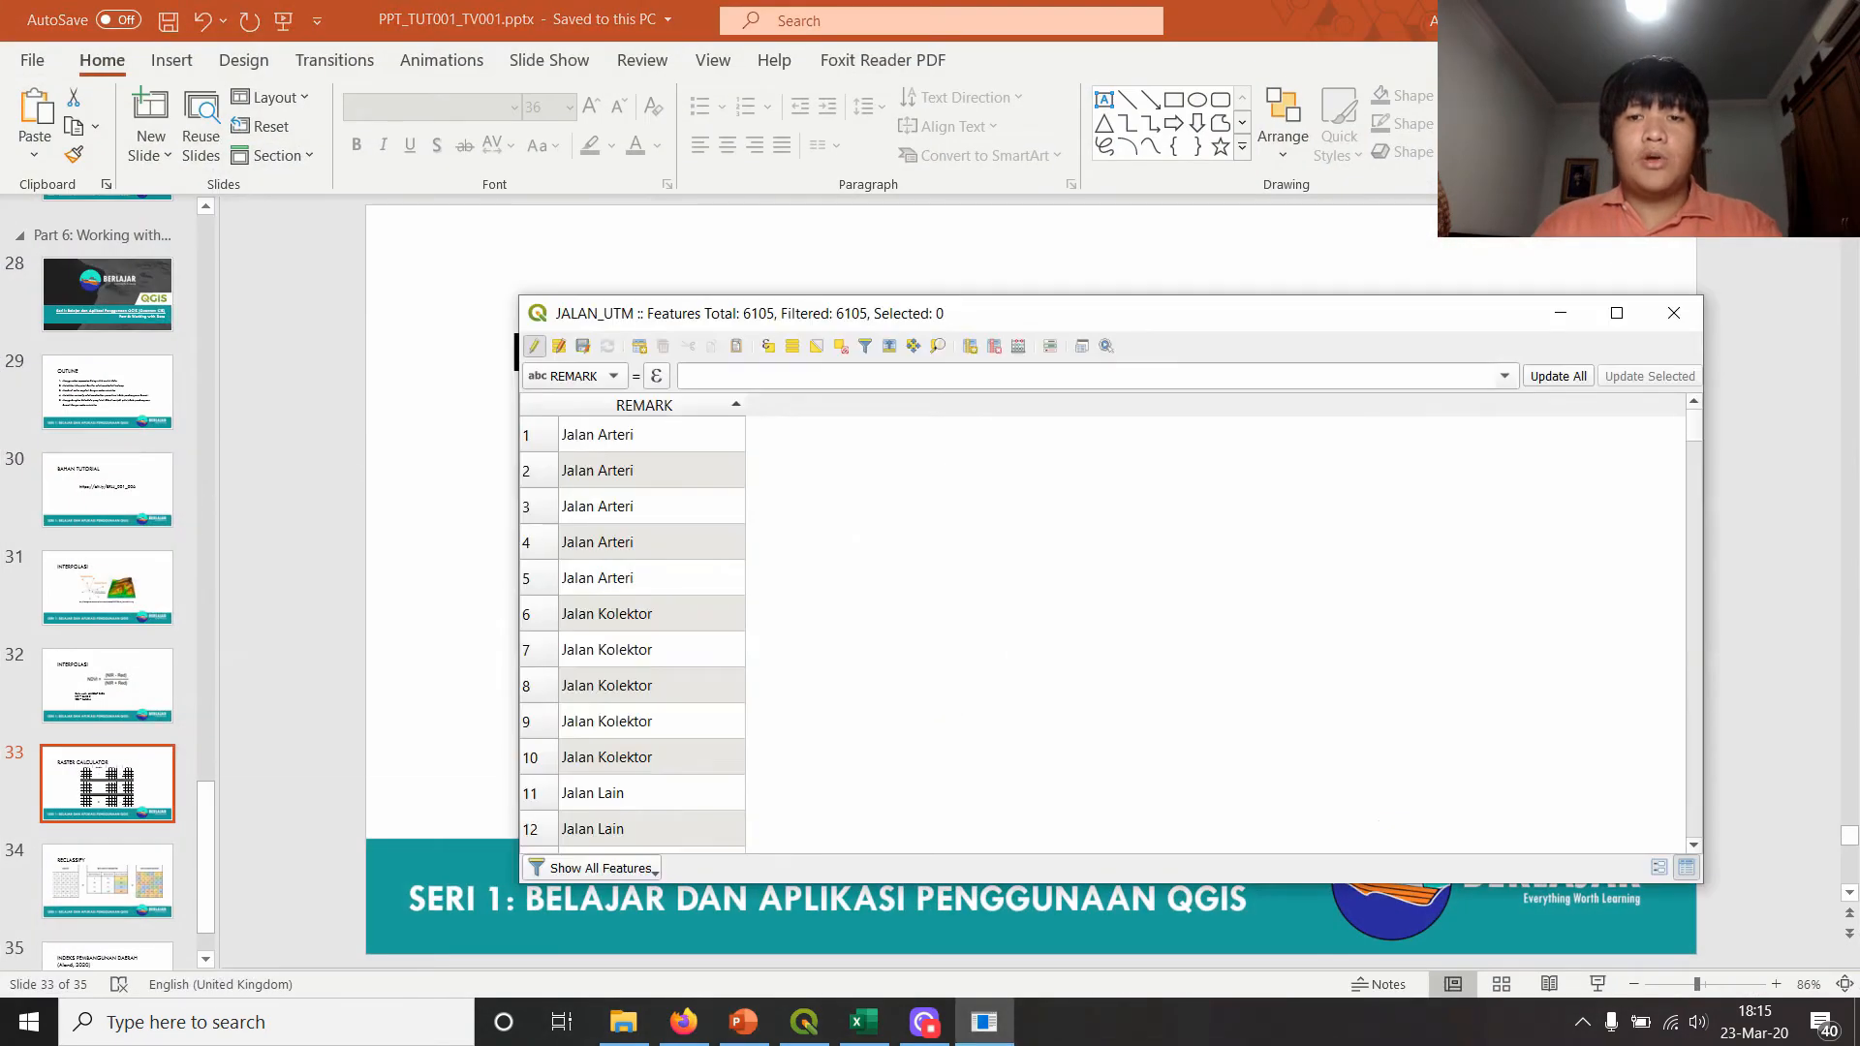
key(alt+Tab)
key(alt+Tab)
key(alt+Tab)
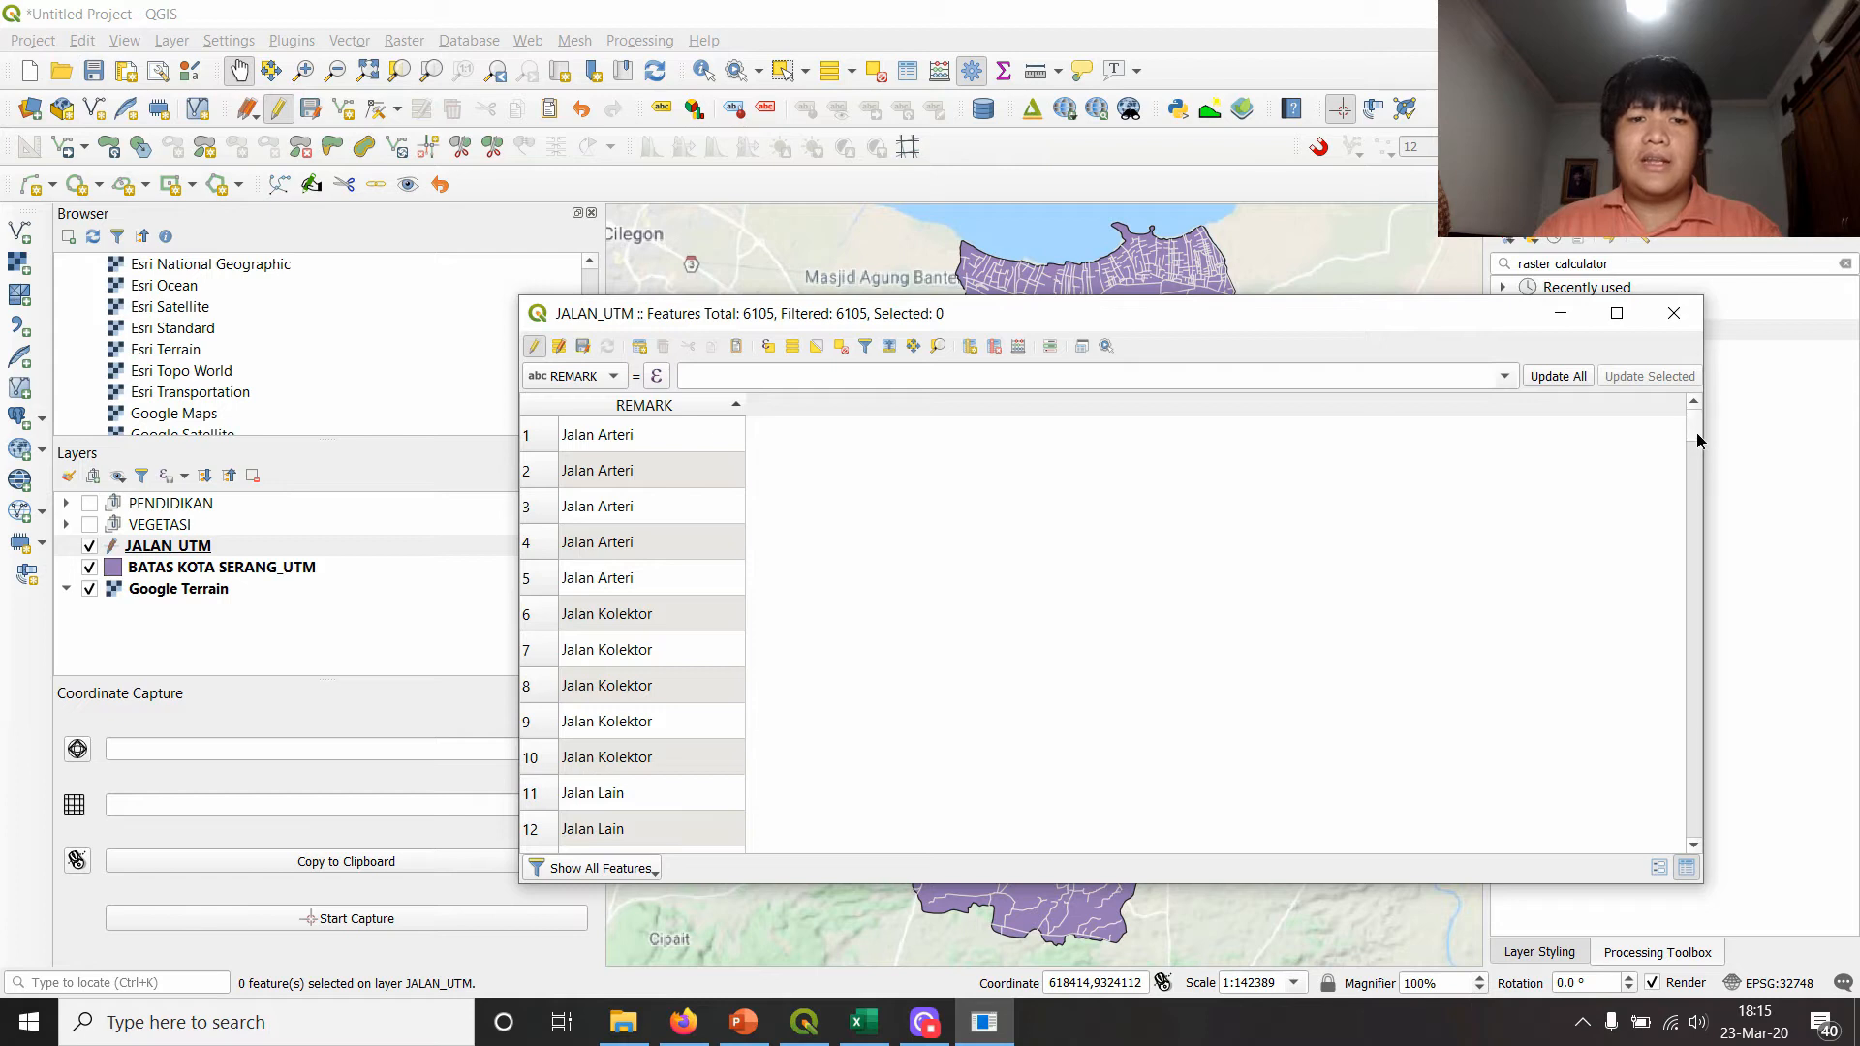
- Review the sorted road types and add a whole number (integer) field named BOBOT with length 3 to JALAN_UTM
drag(1697, 440, 1741, 746)
scroll(667, 481, up, 1)
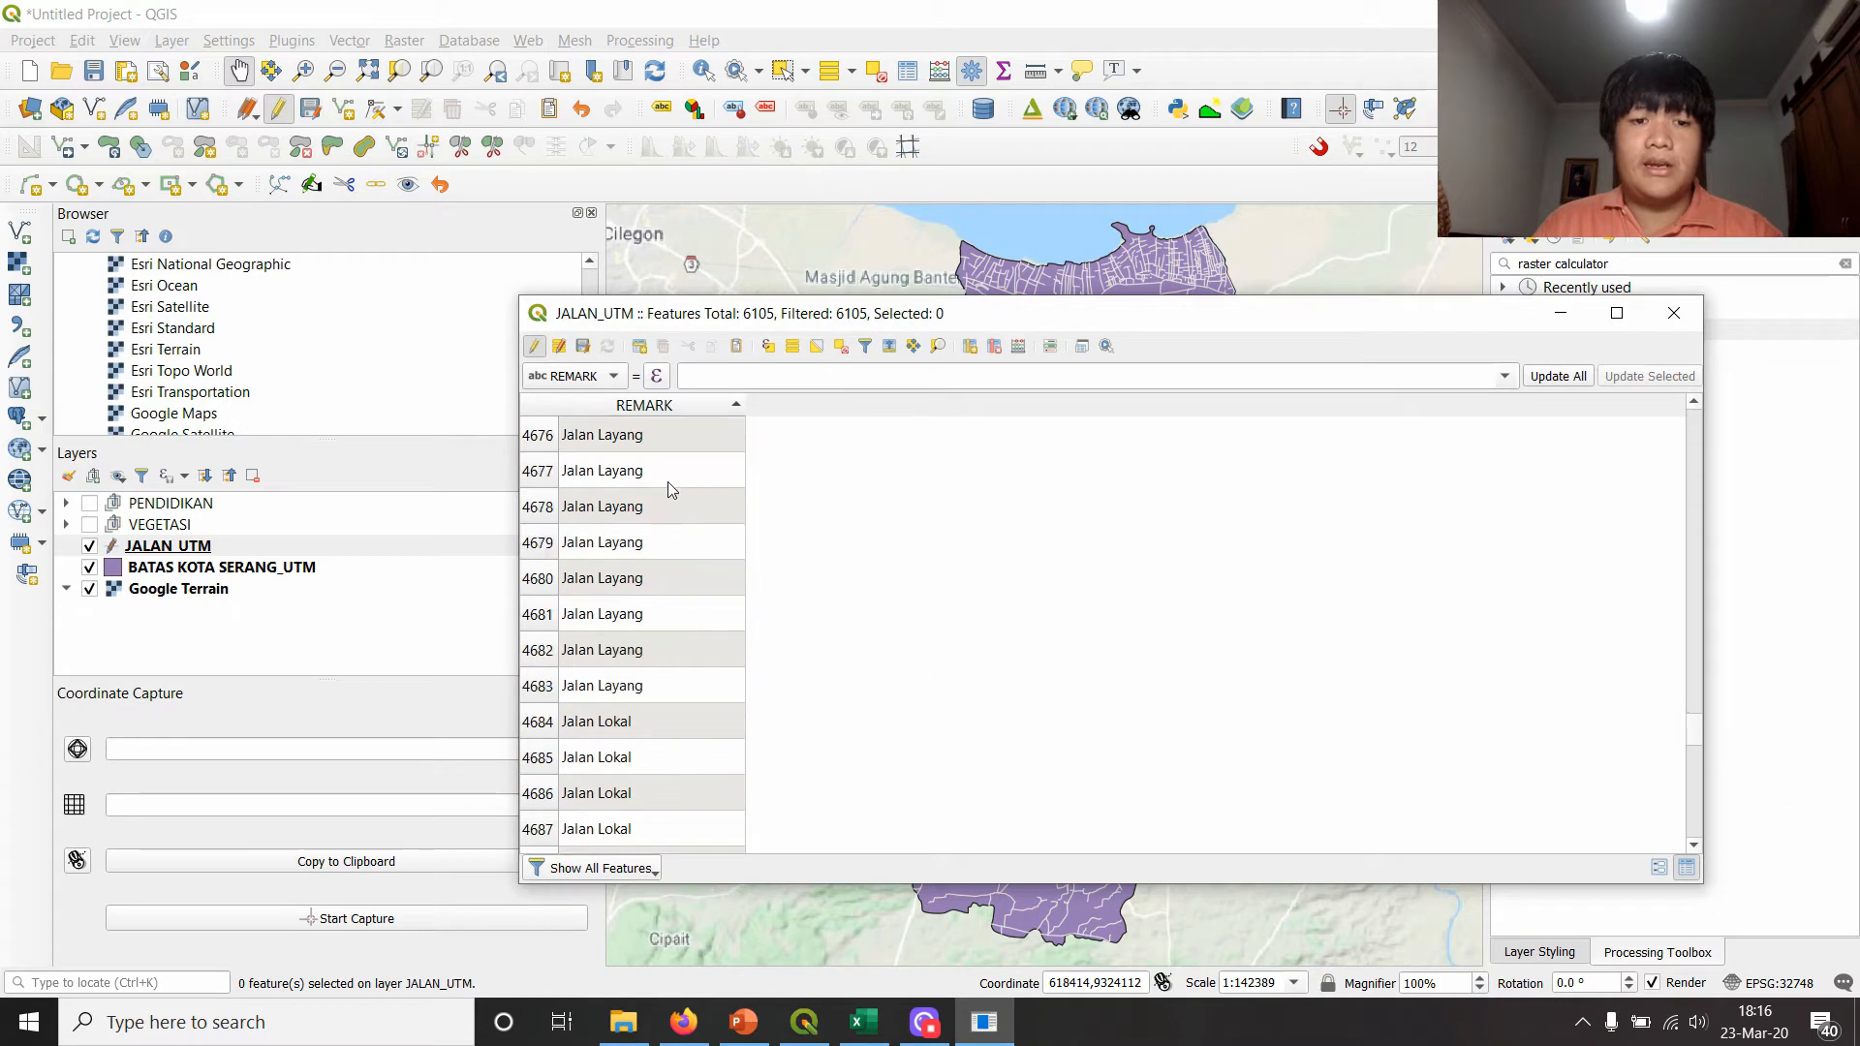
scroll(648, 479, up, 20)
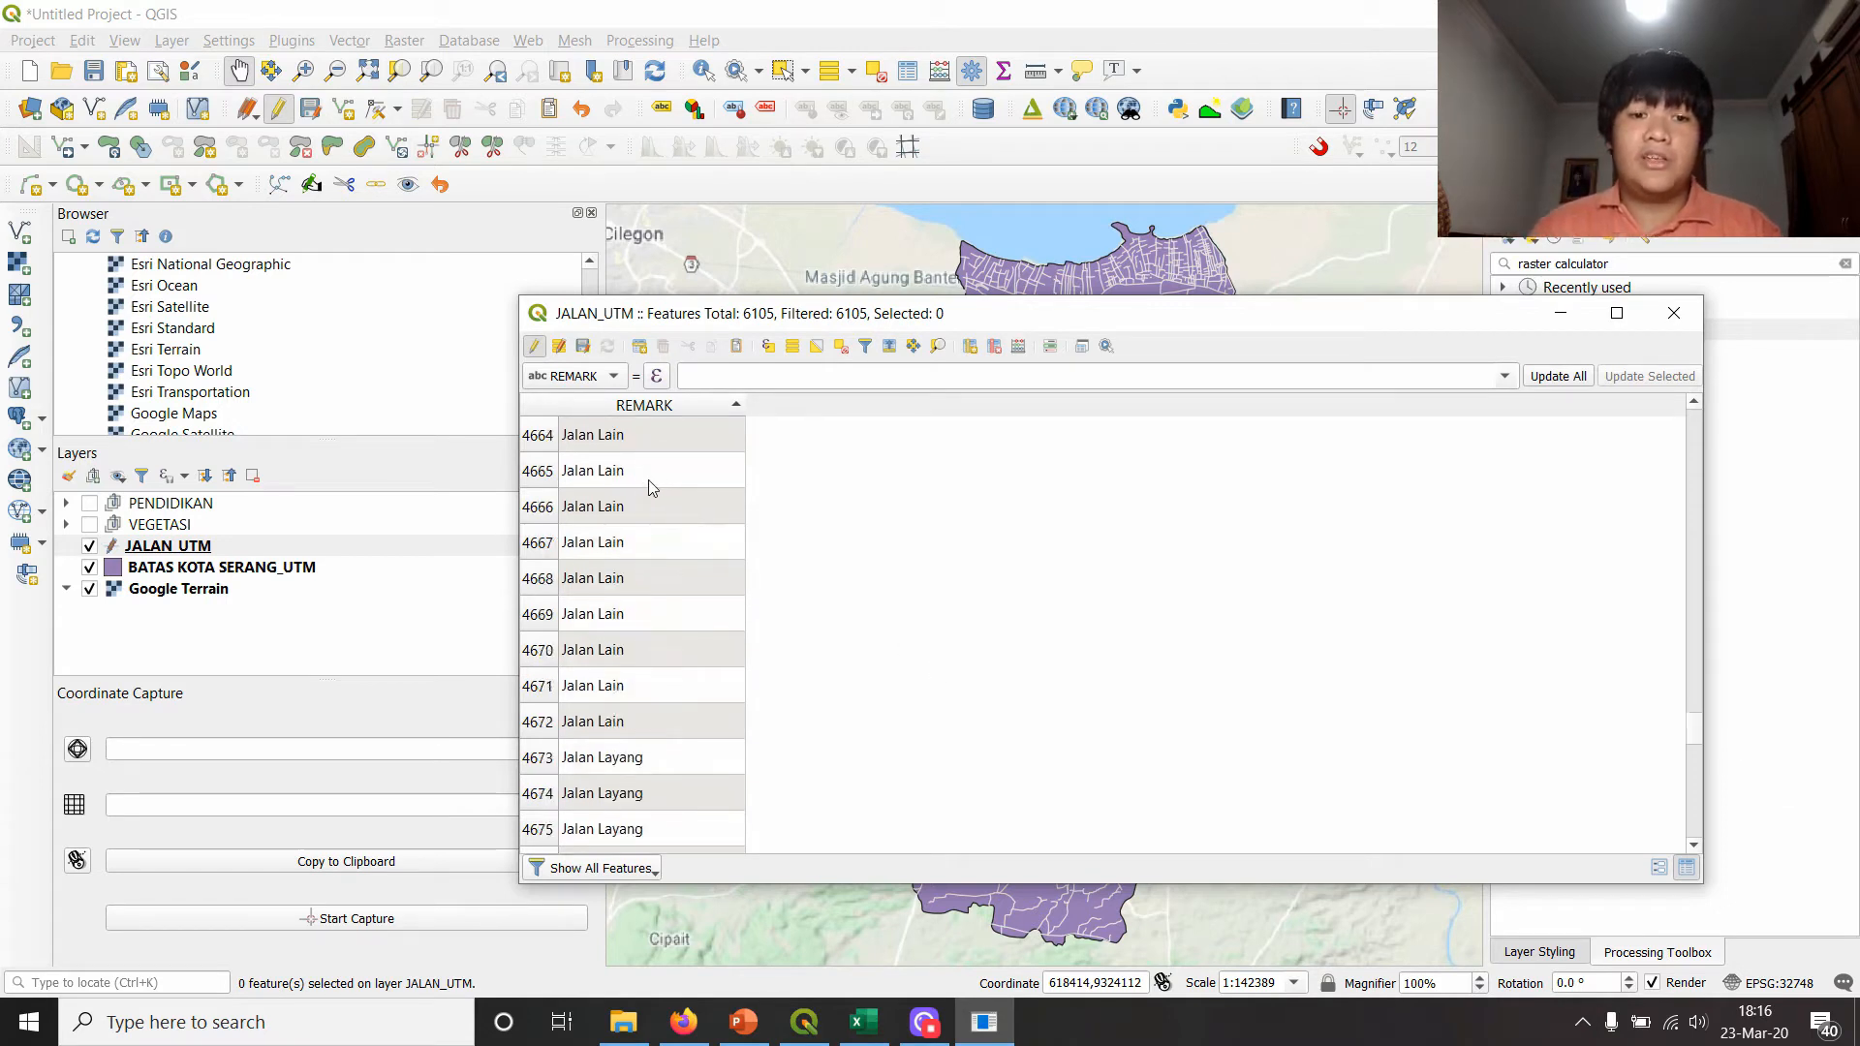
drag(1692, 722, 1724, 407)
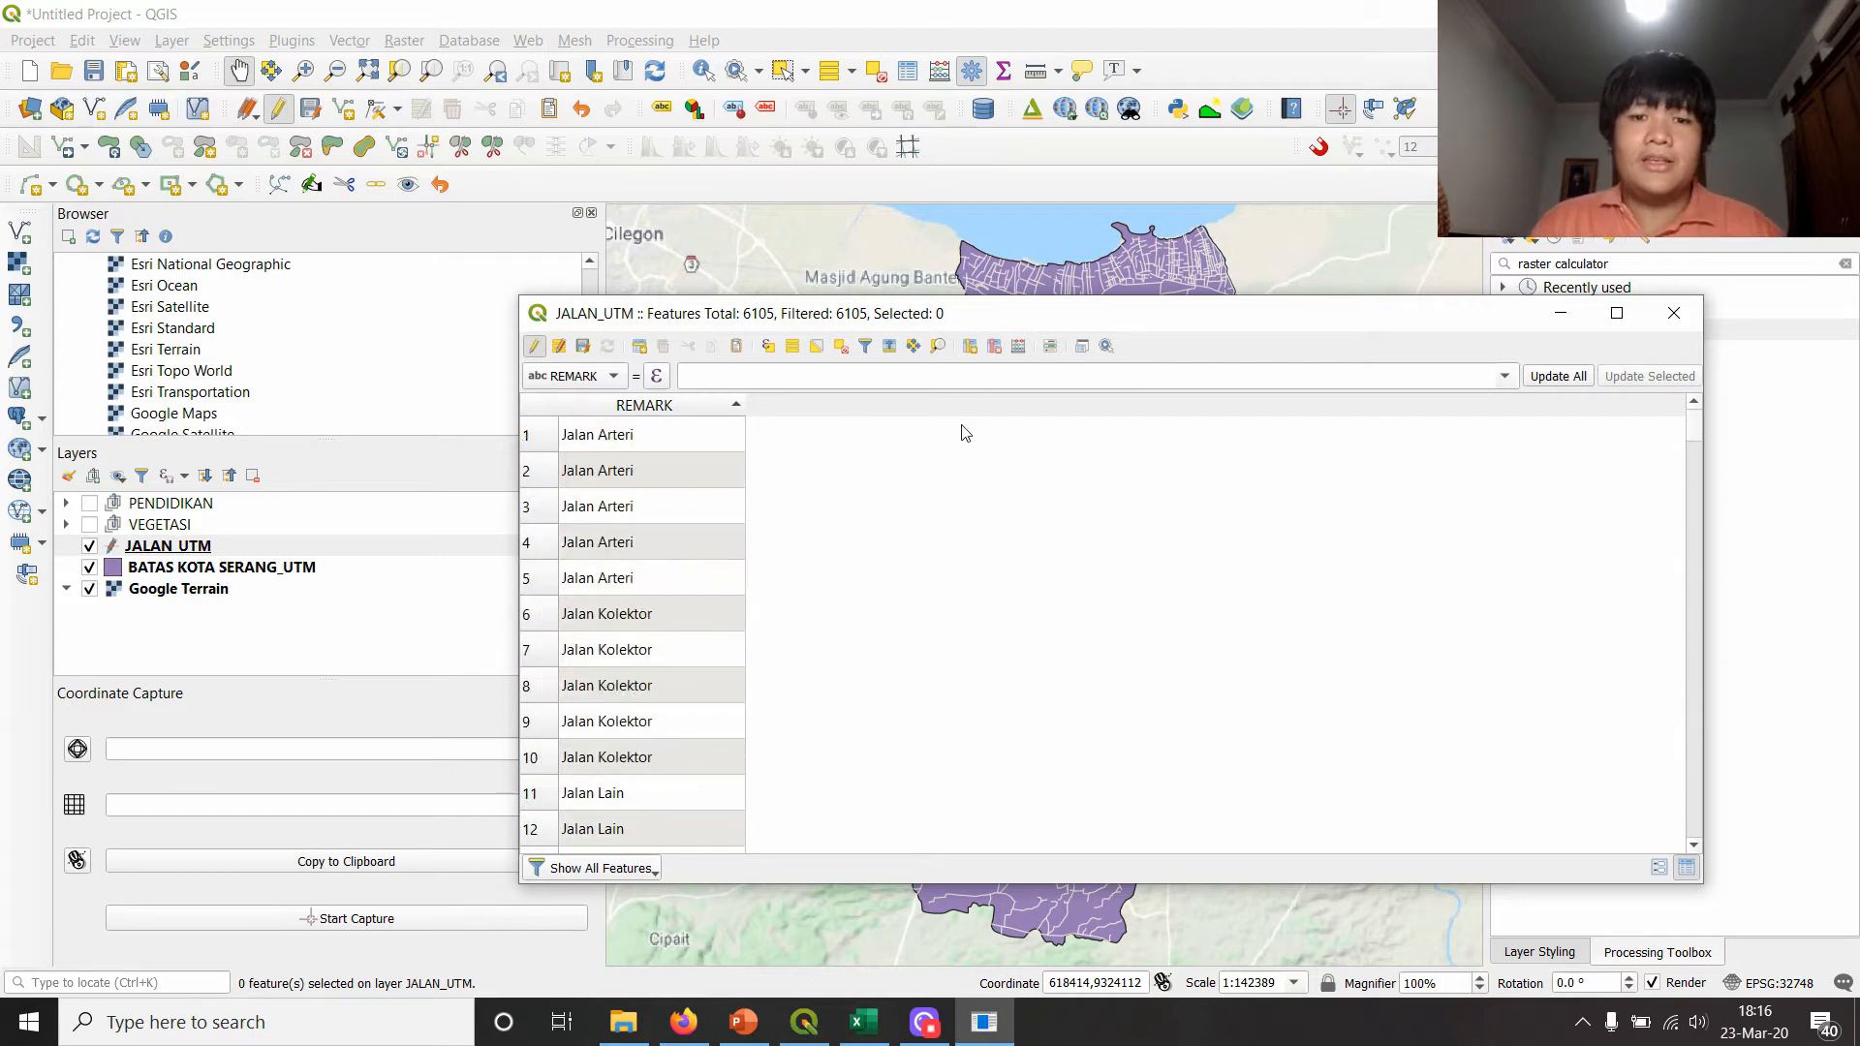
click(971, 347)
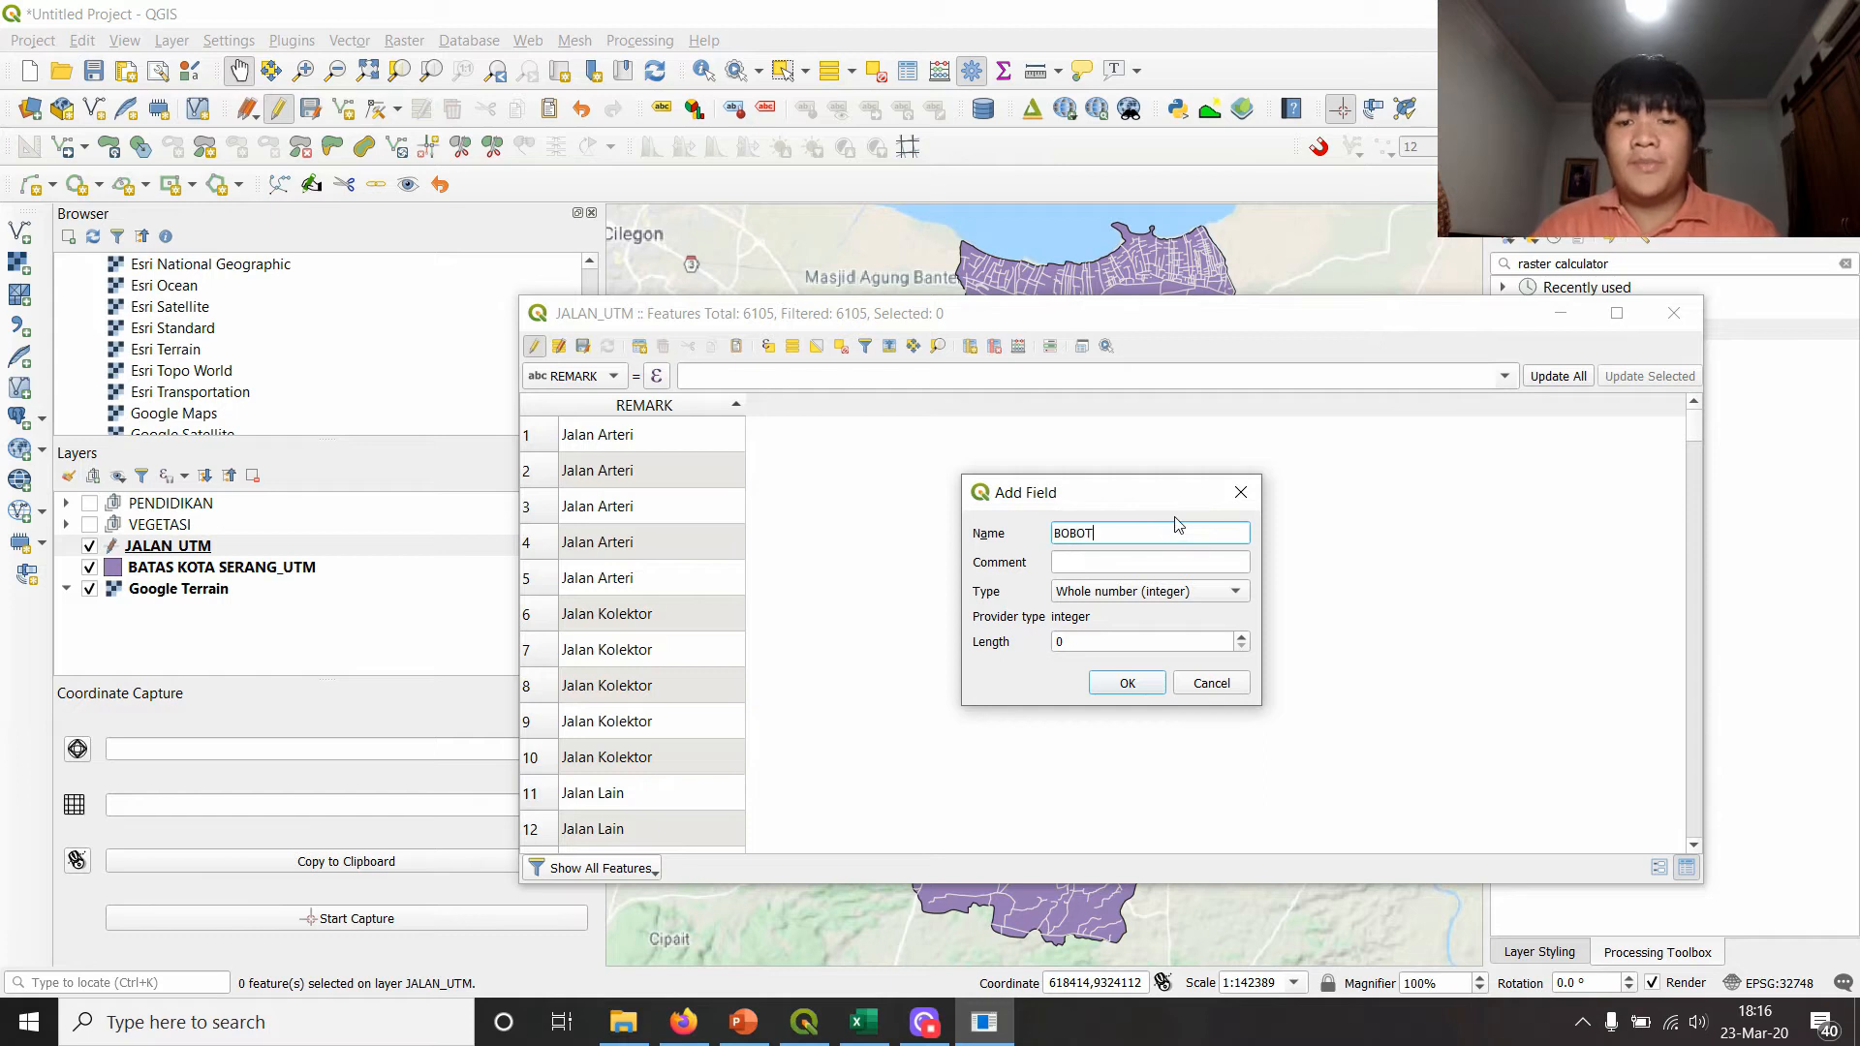
click(1143, 592)
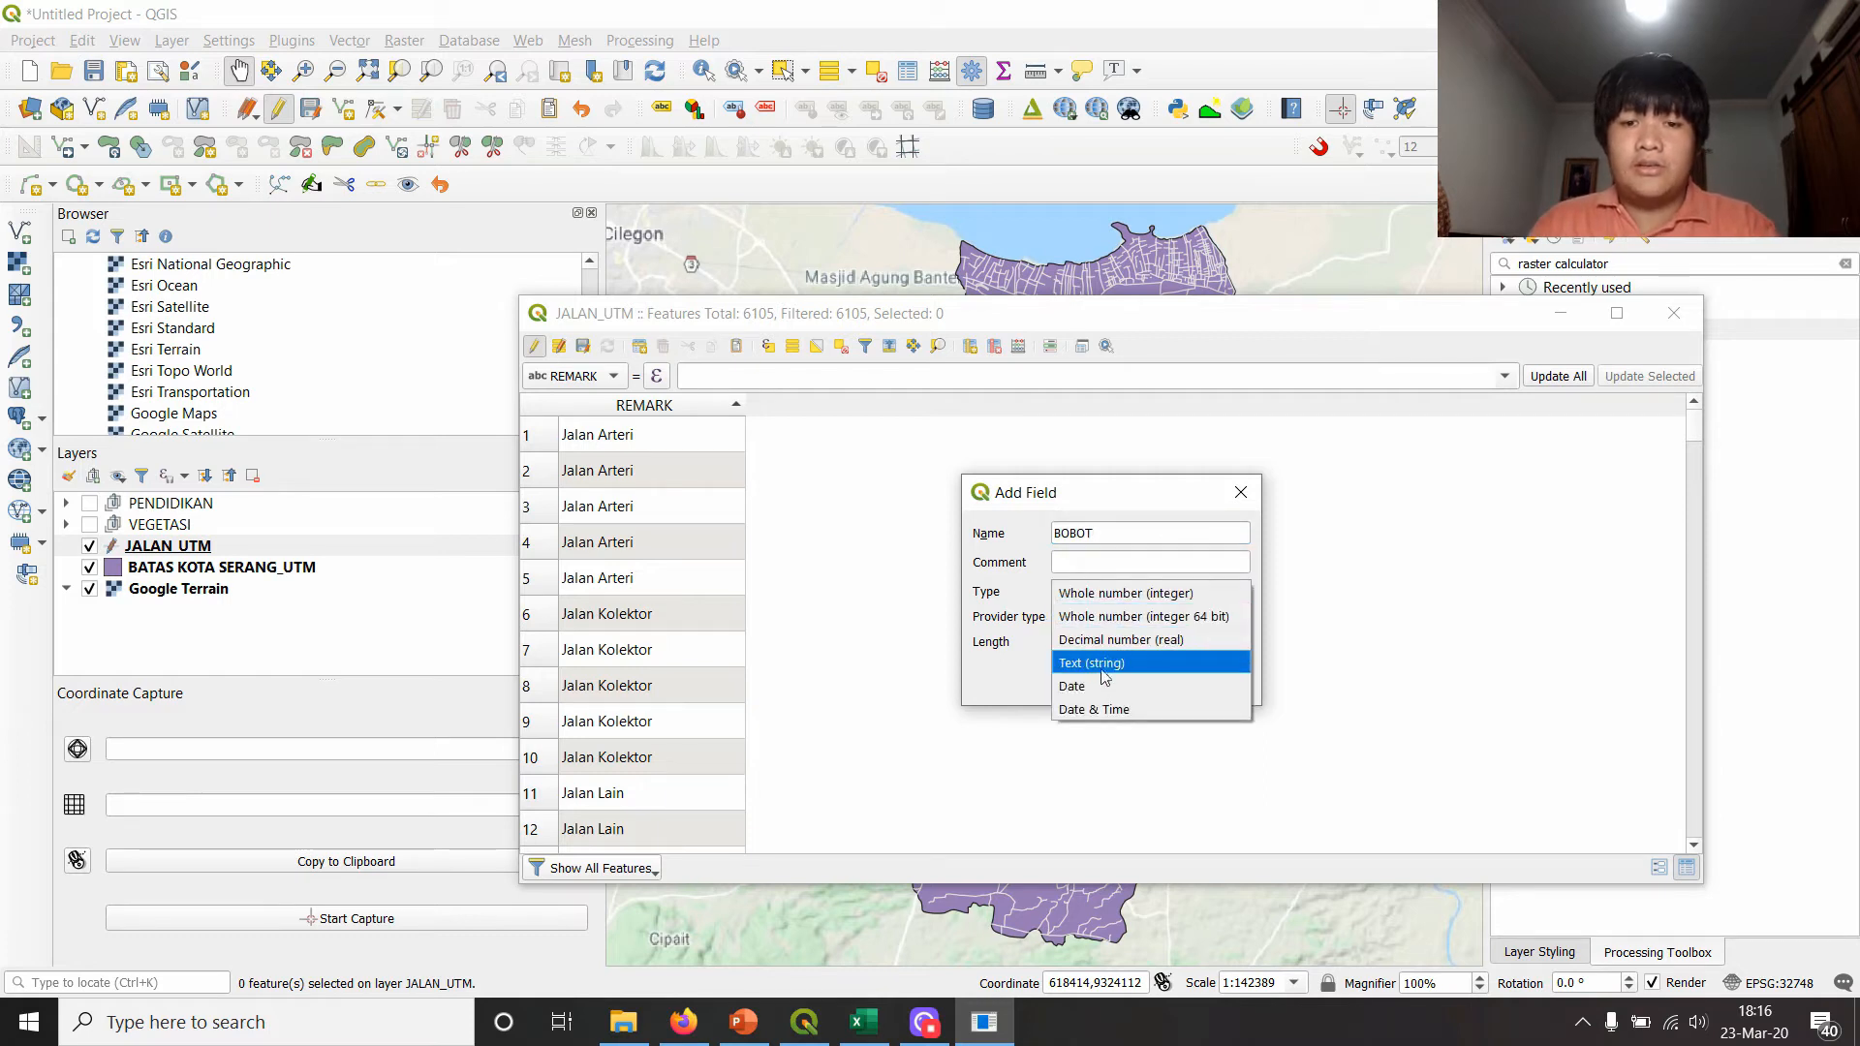
click(1145, 594)
double_click(1242, 636)
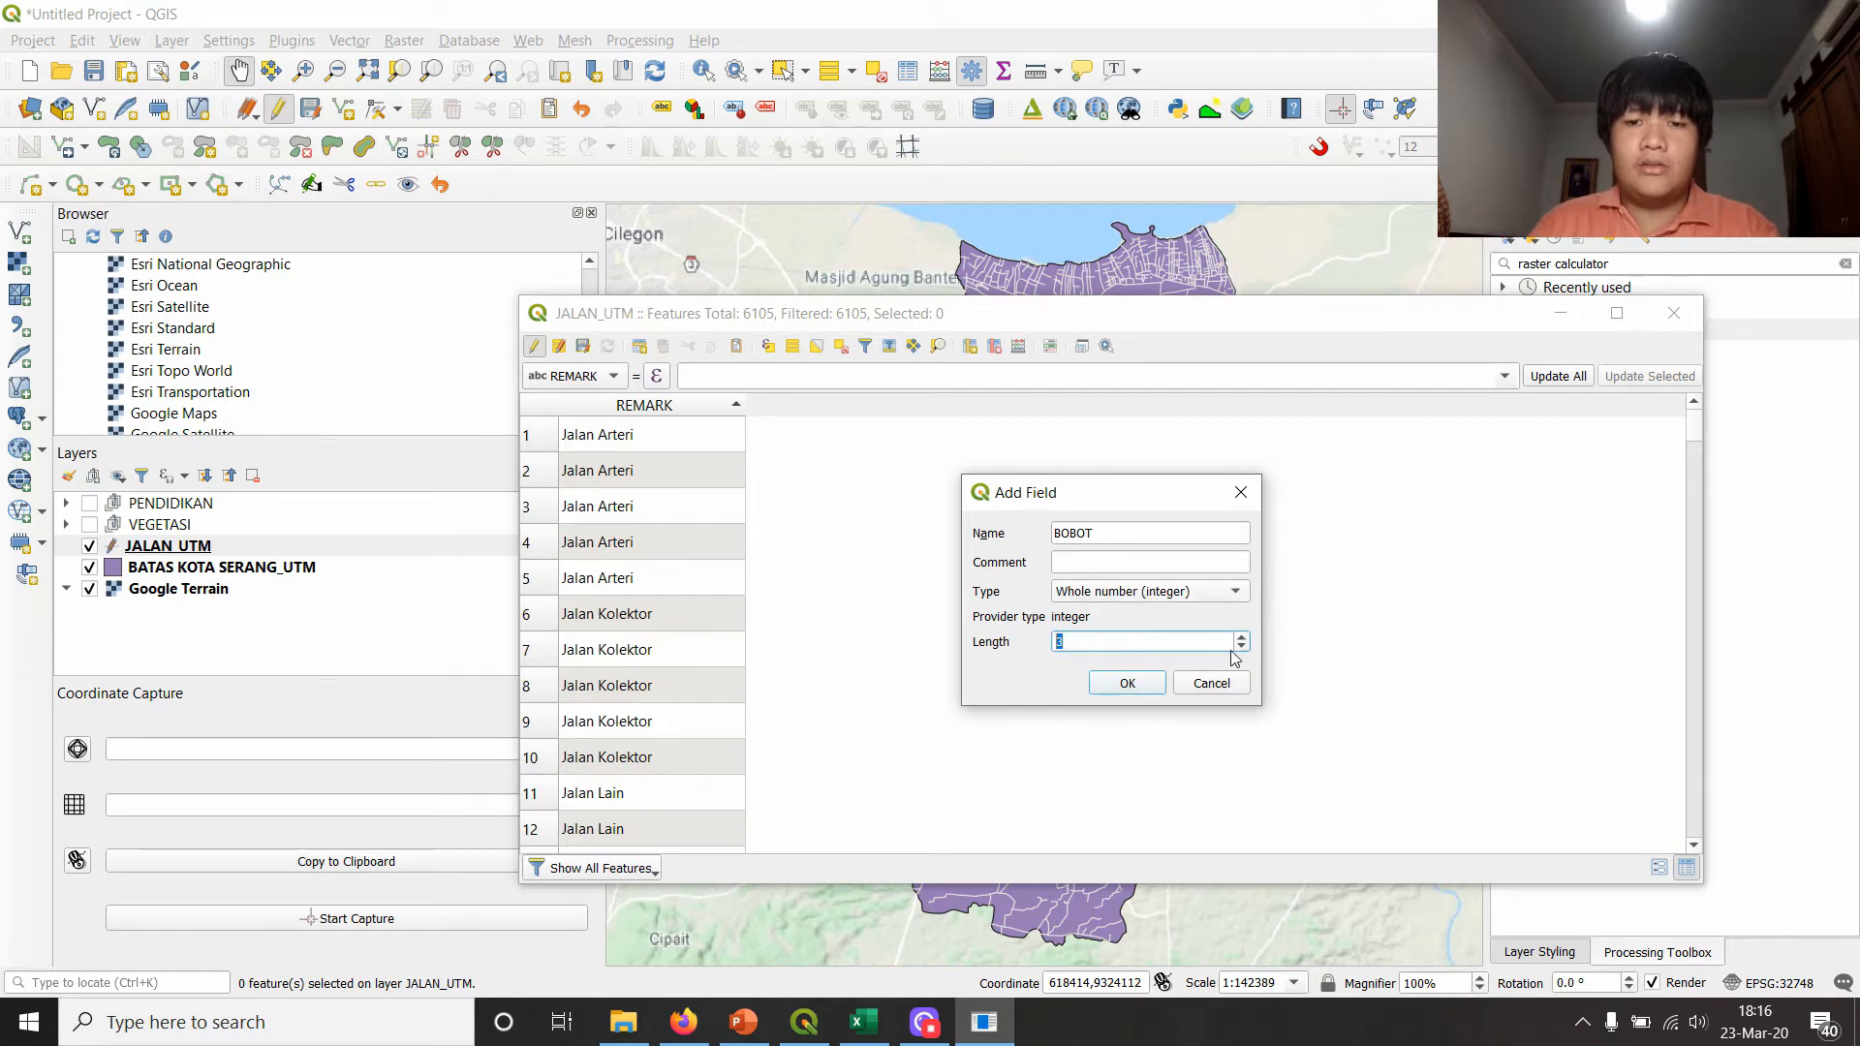
click(1148, 684)
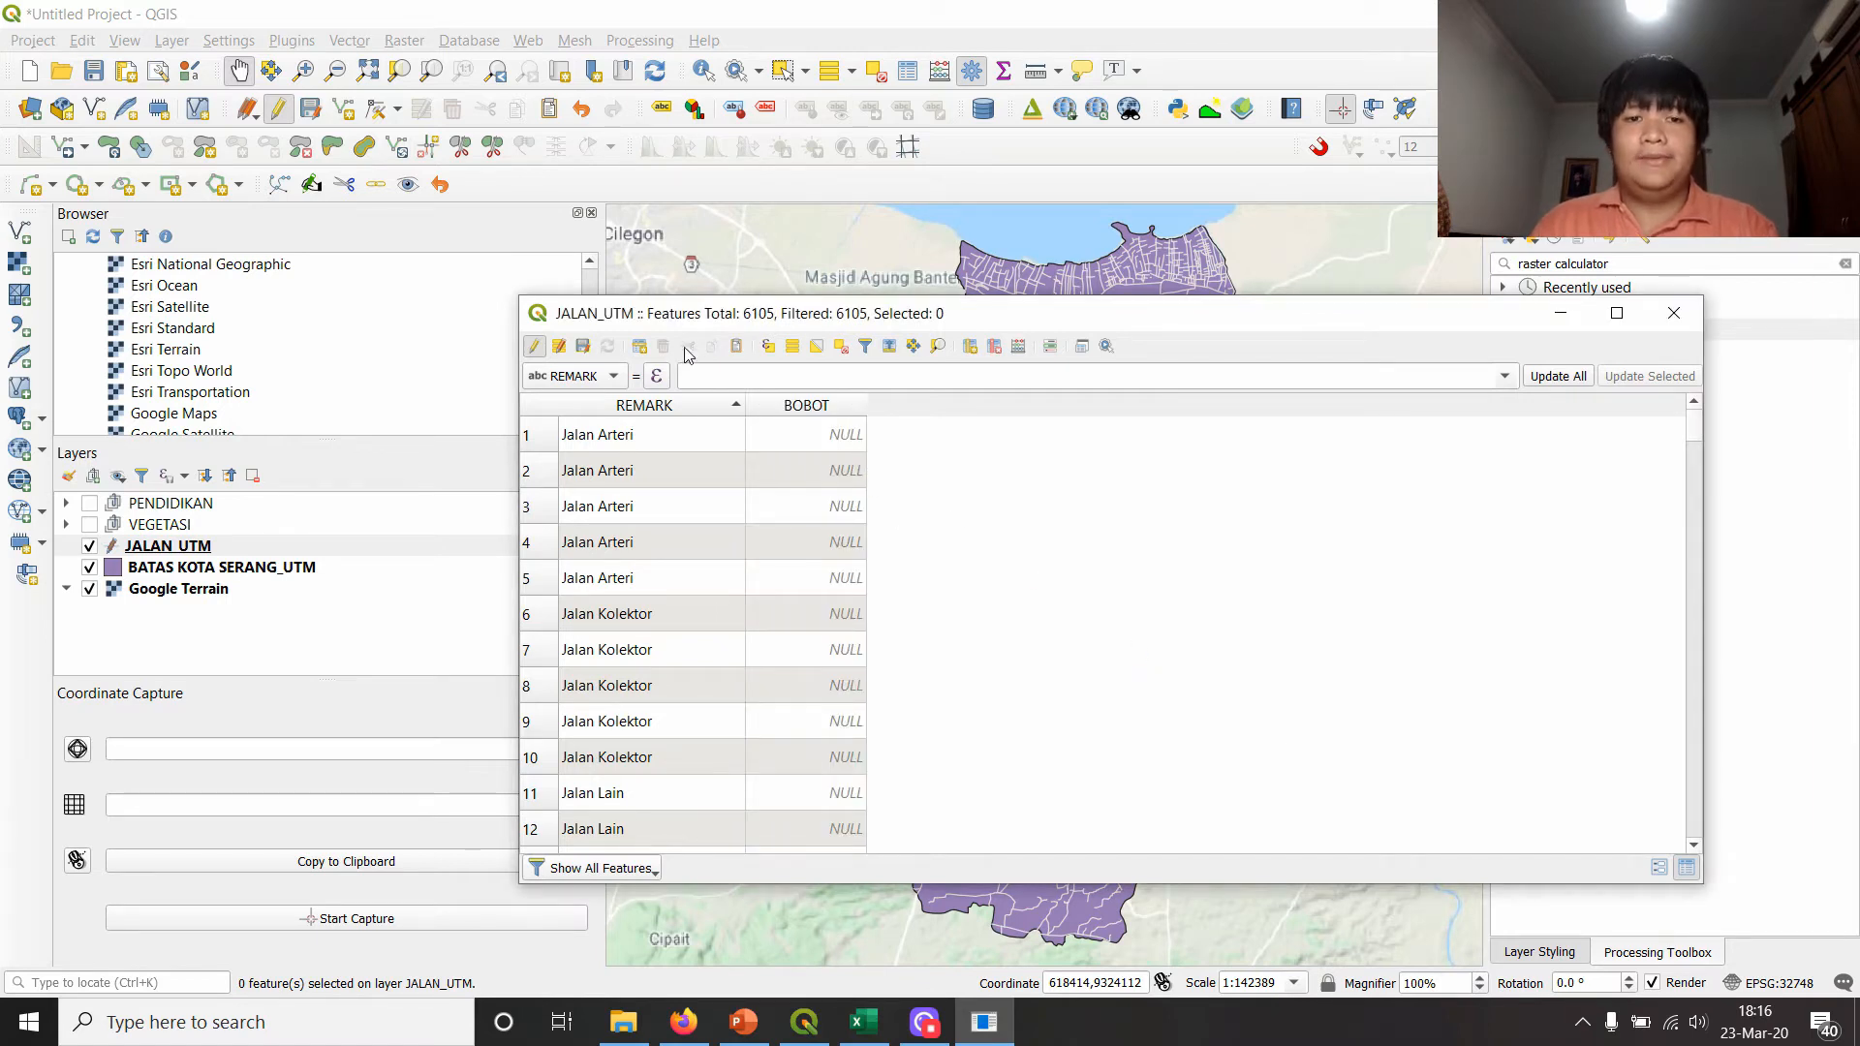
- Switch to the Book1 workbook in Excel and enter the headers Jenis Jalan in A1 and Bobot in B1 of Sheet2
key(alt+Tab)
drag(343, 257, 490, 237)
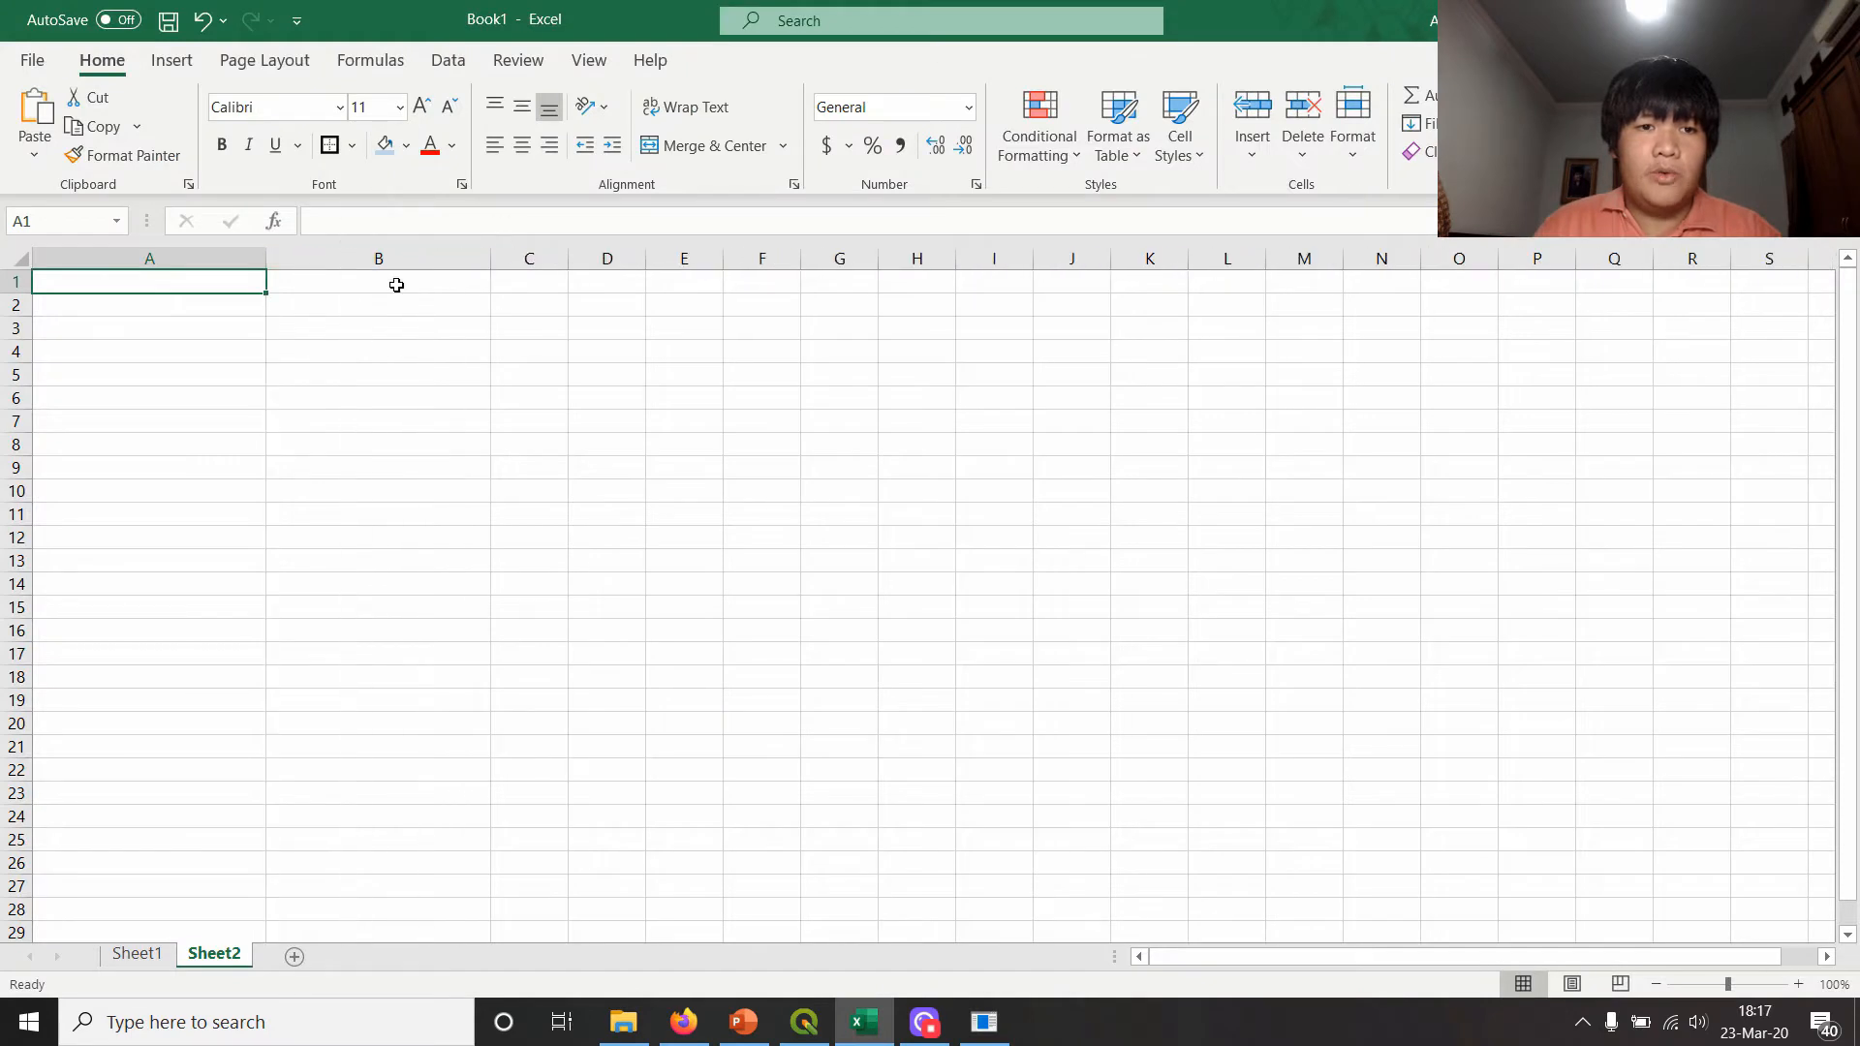
click(336, 288)
text(Bot)
text(bot)
key(Return)
key(Up)
key(Left)
text(Jenis Jal)
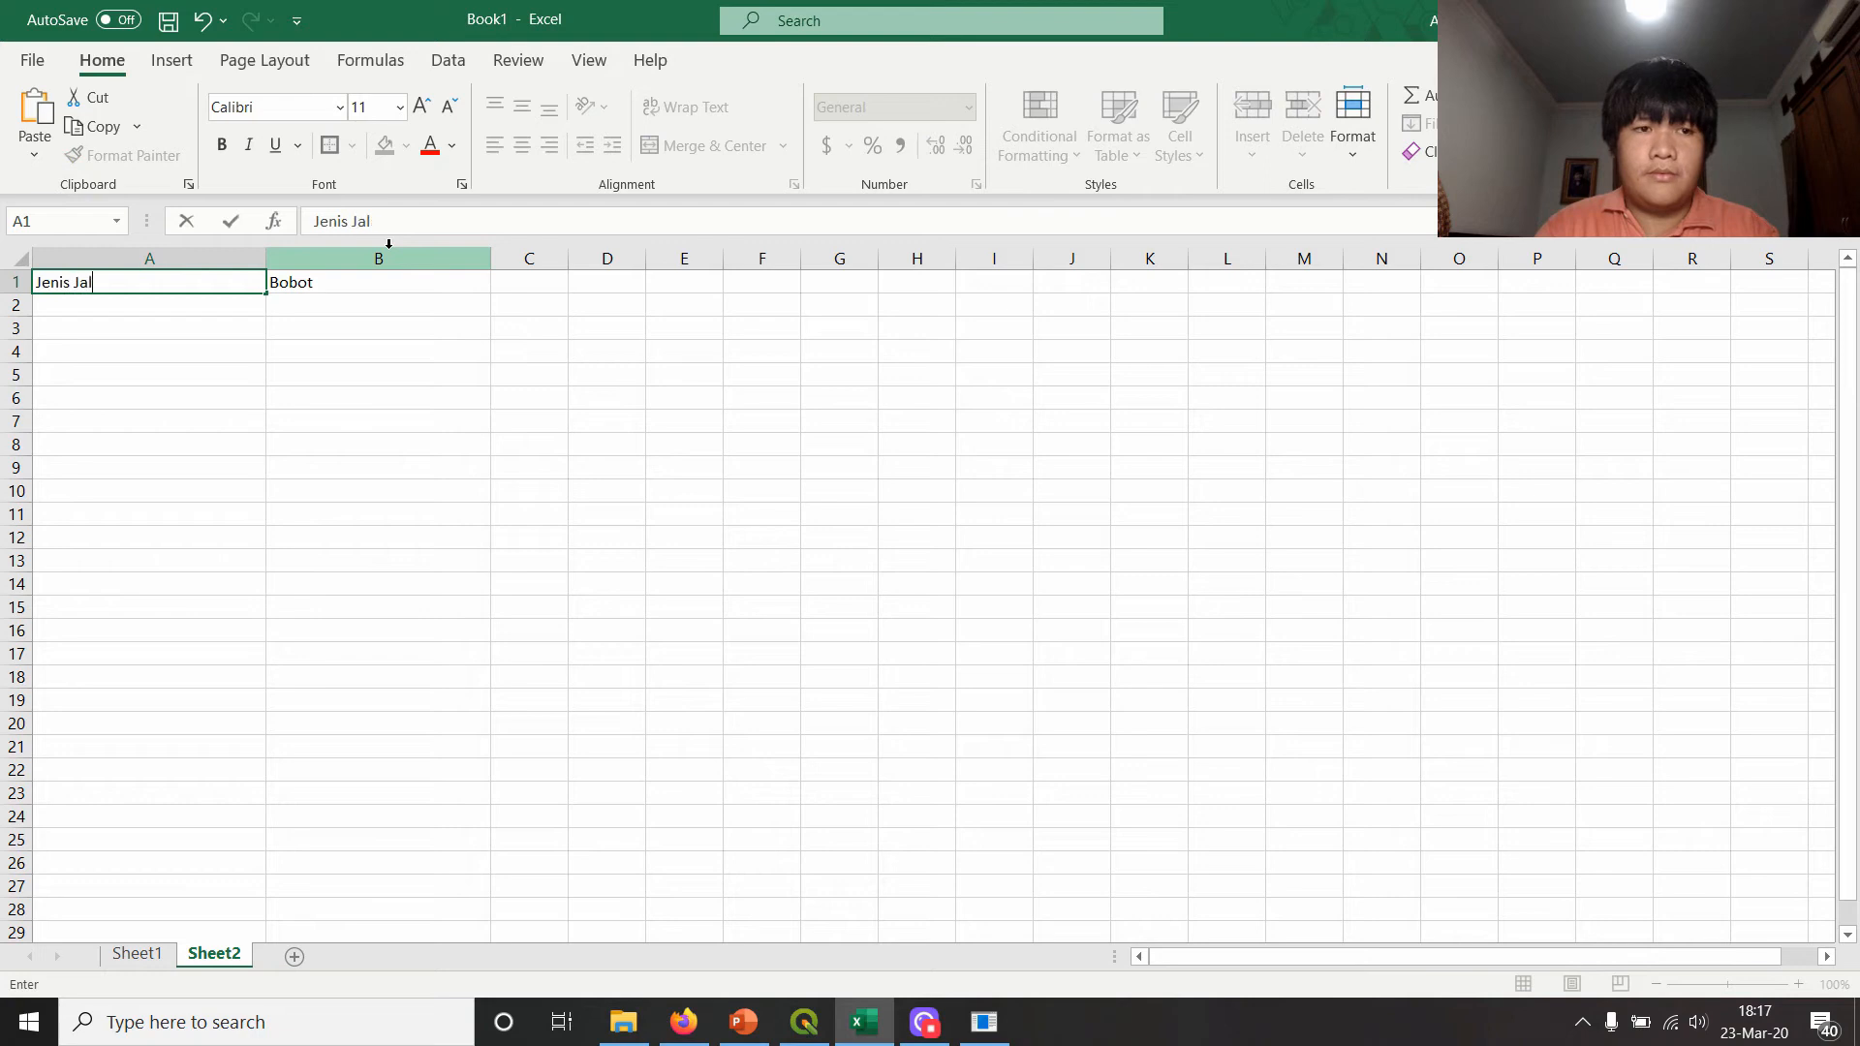
text(an)
key(Return)
- Make the Jenis Jalan and Bobot headers bold and select cell A2
key(Up)
key(Right)
key(ctrl+Down)
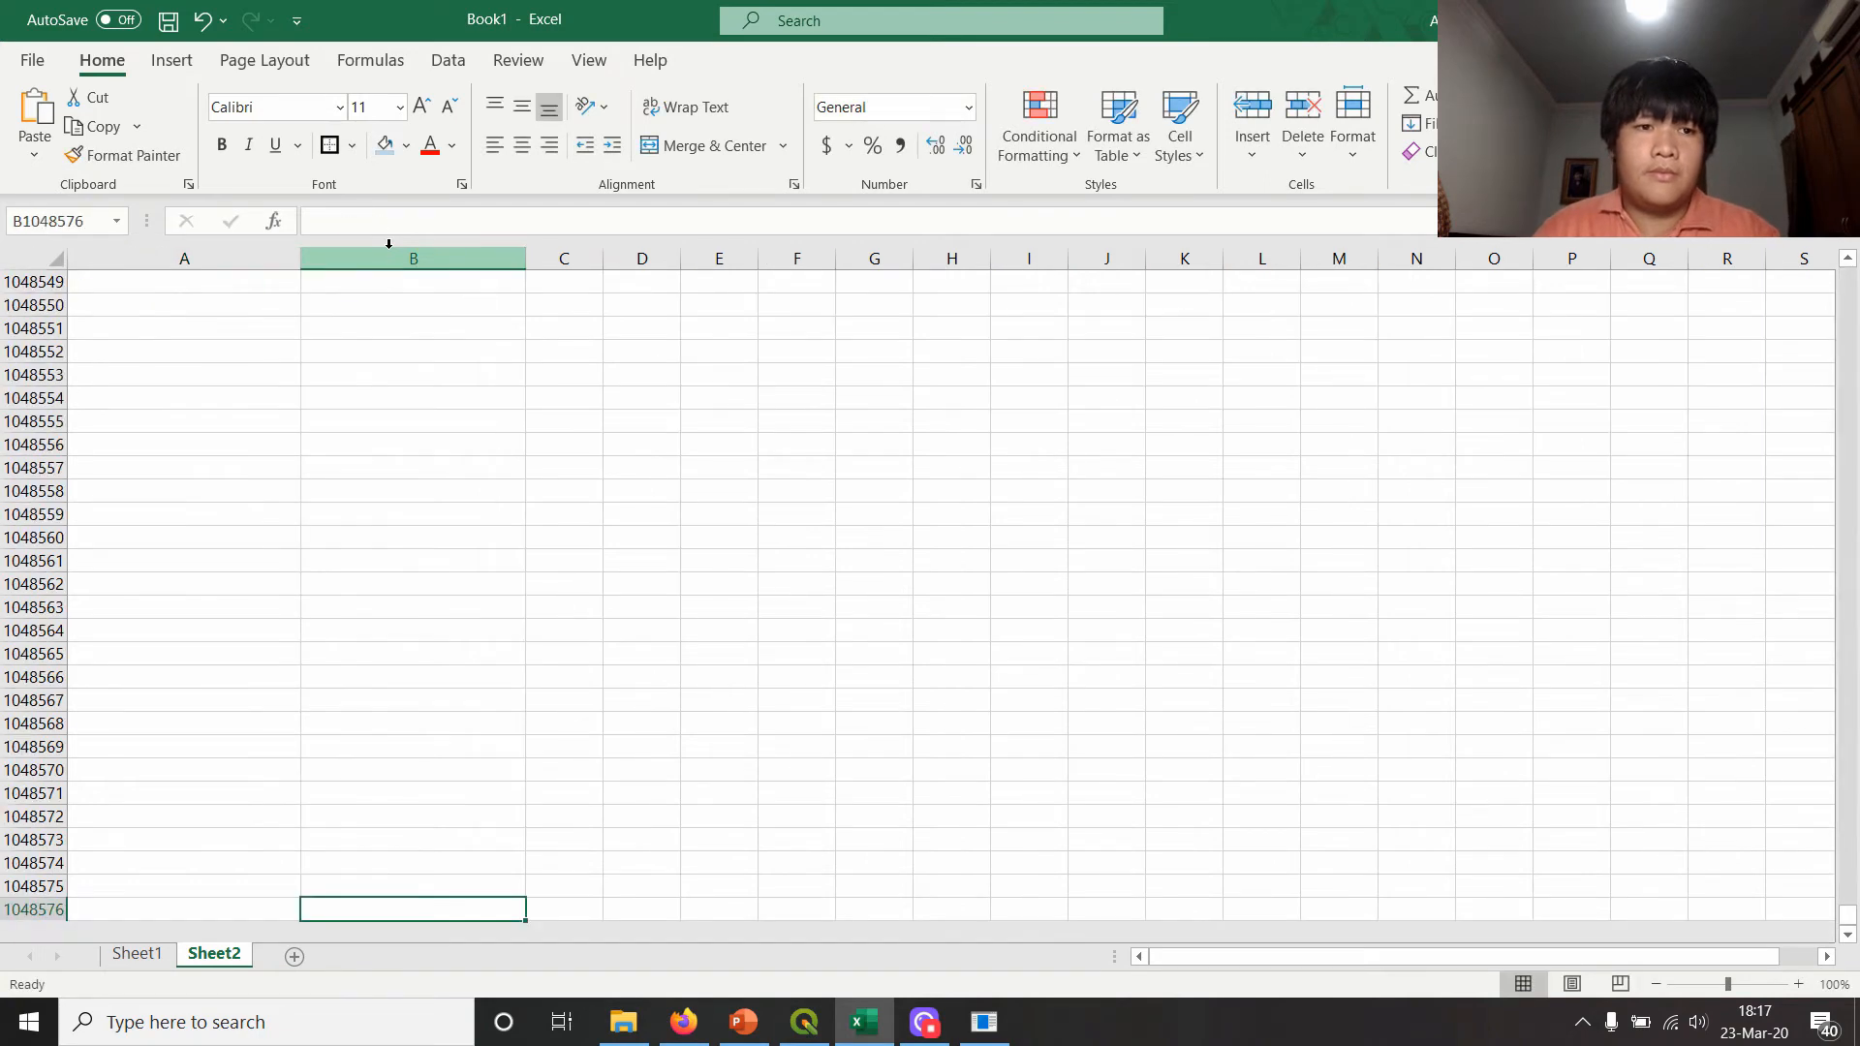
key(ctrl+Up)
key(Left)
key(Down)
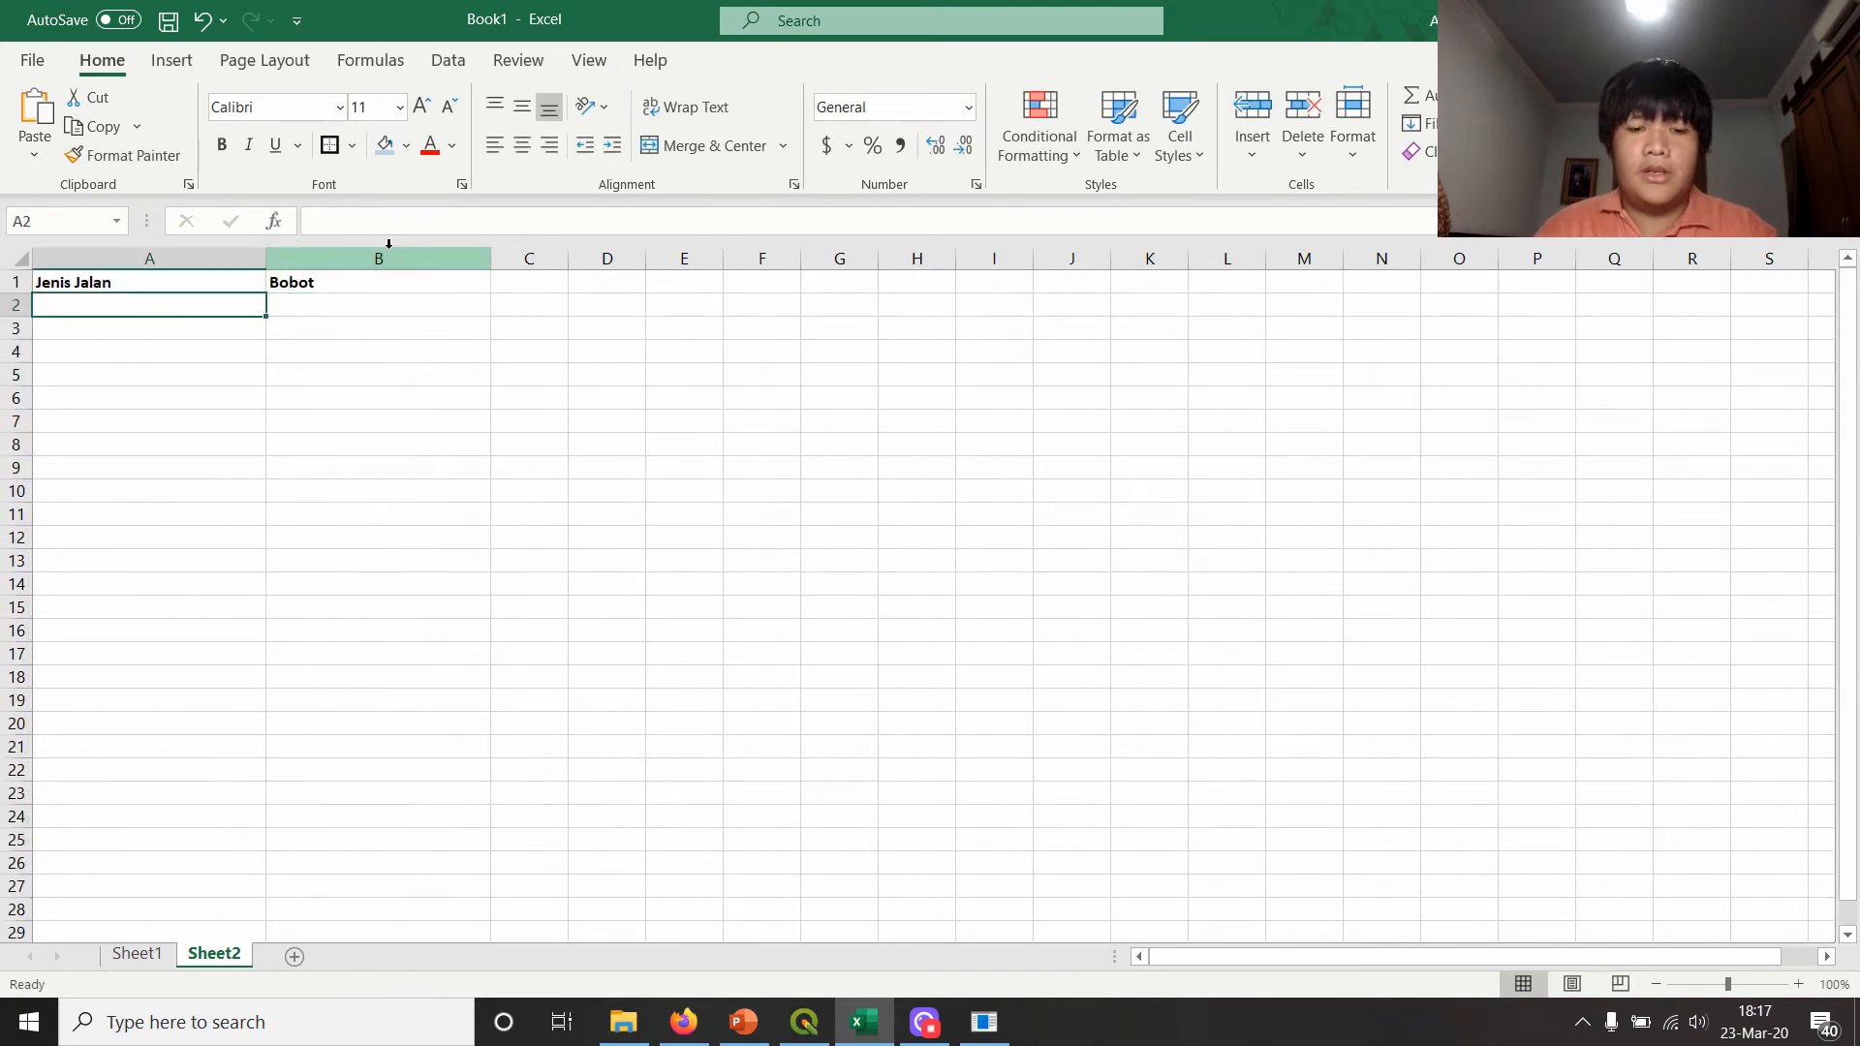
- Enter Jalan Arteri in A2 and Jalan Kolektor in A3 under the Jenis Jalan header
text(Jeni)
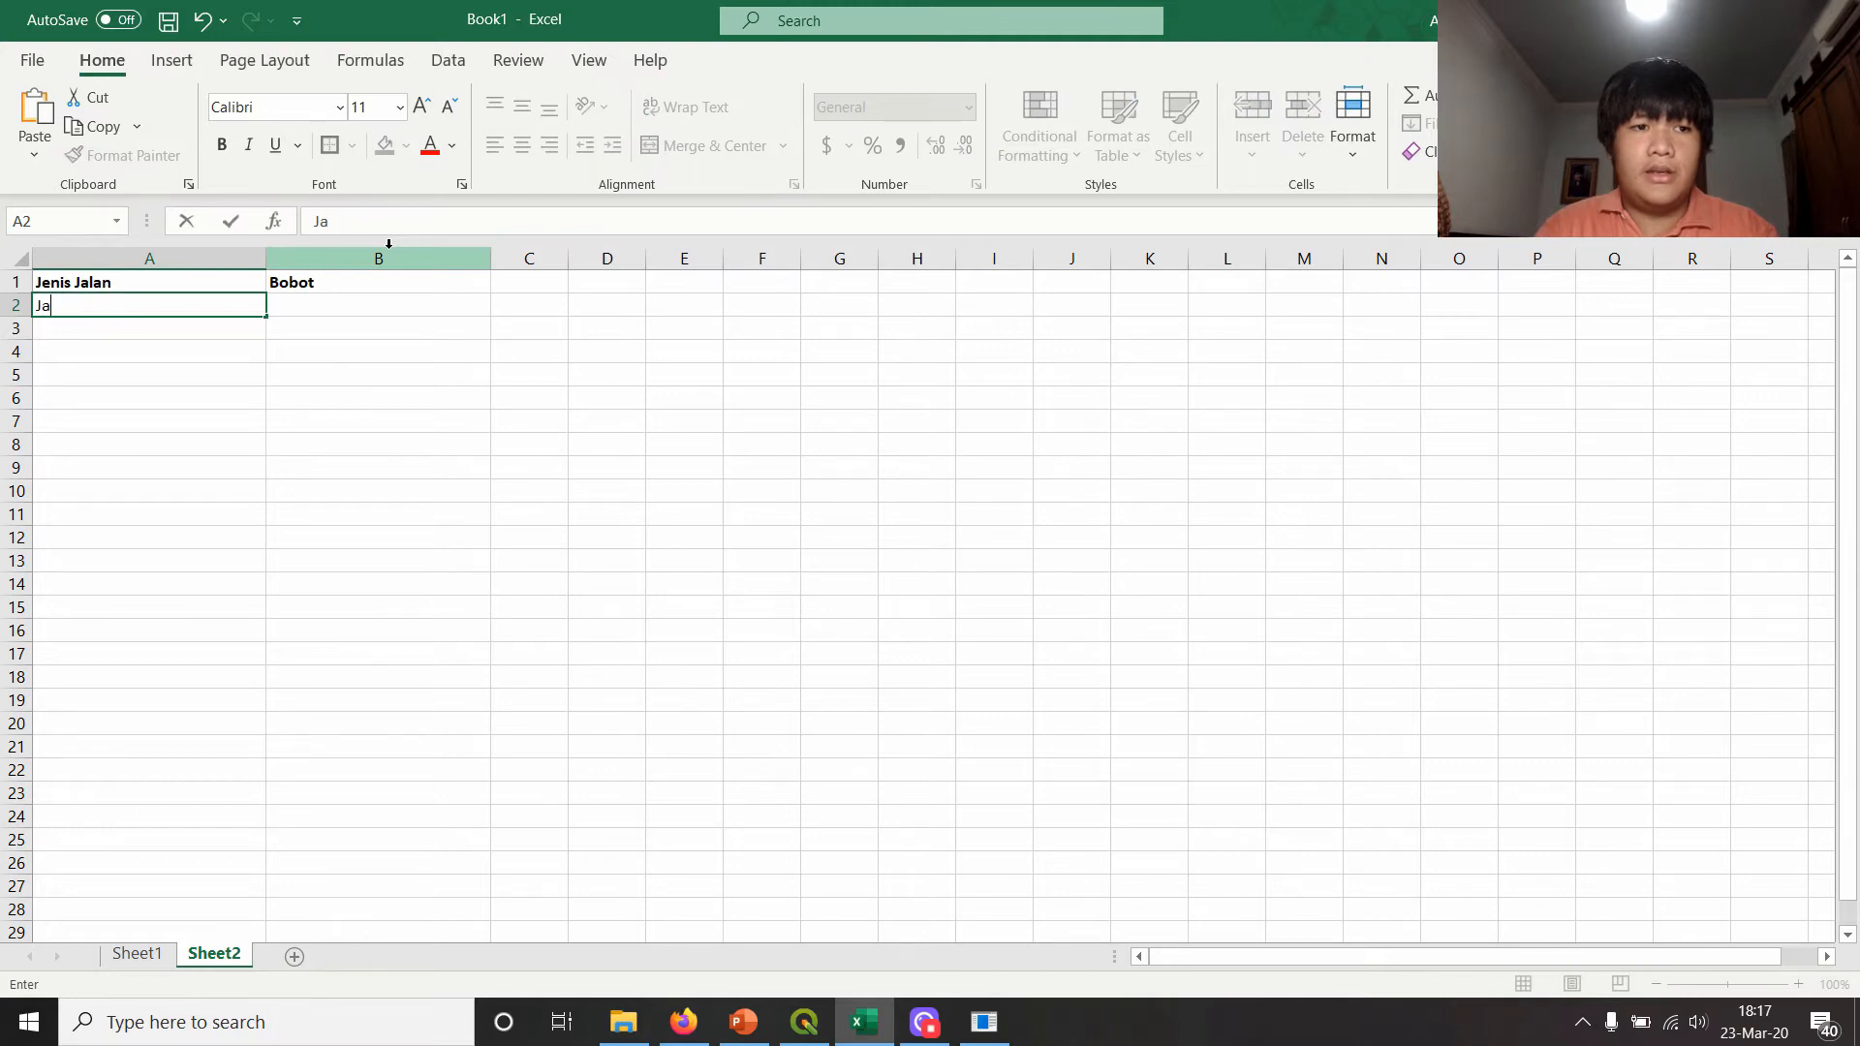
key(Return)
text(Jalan Kolekt)
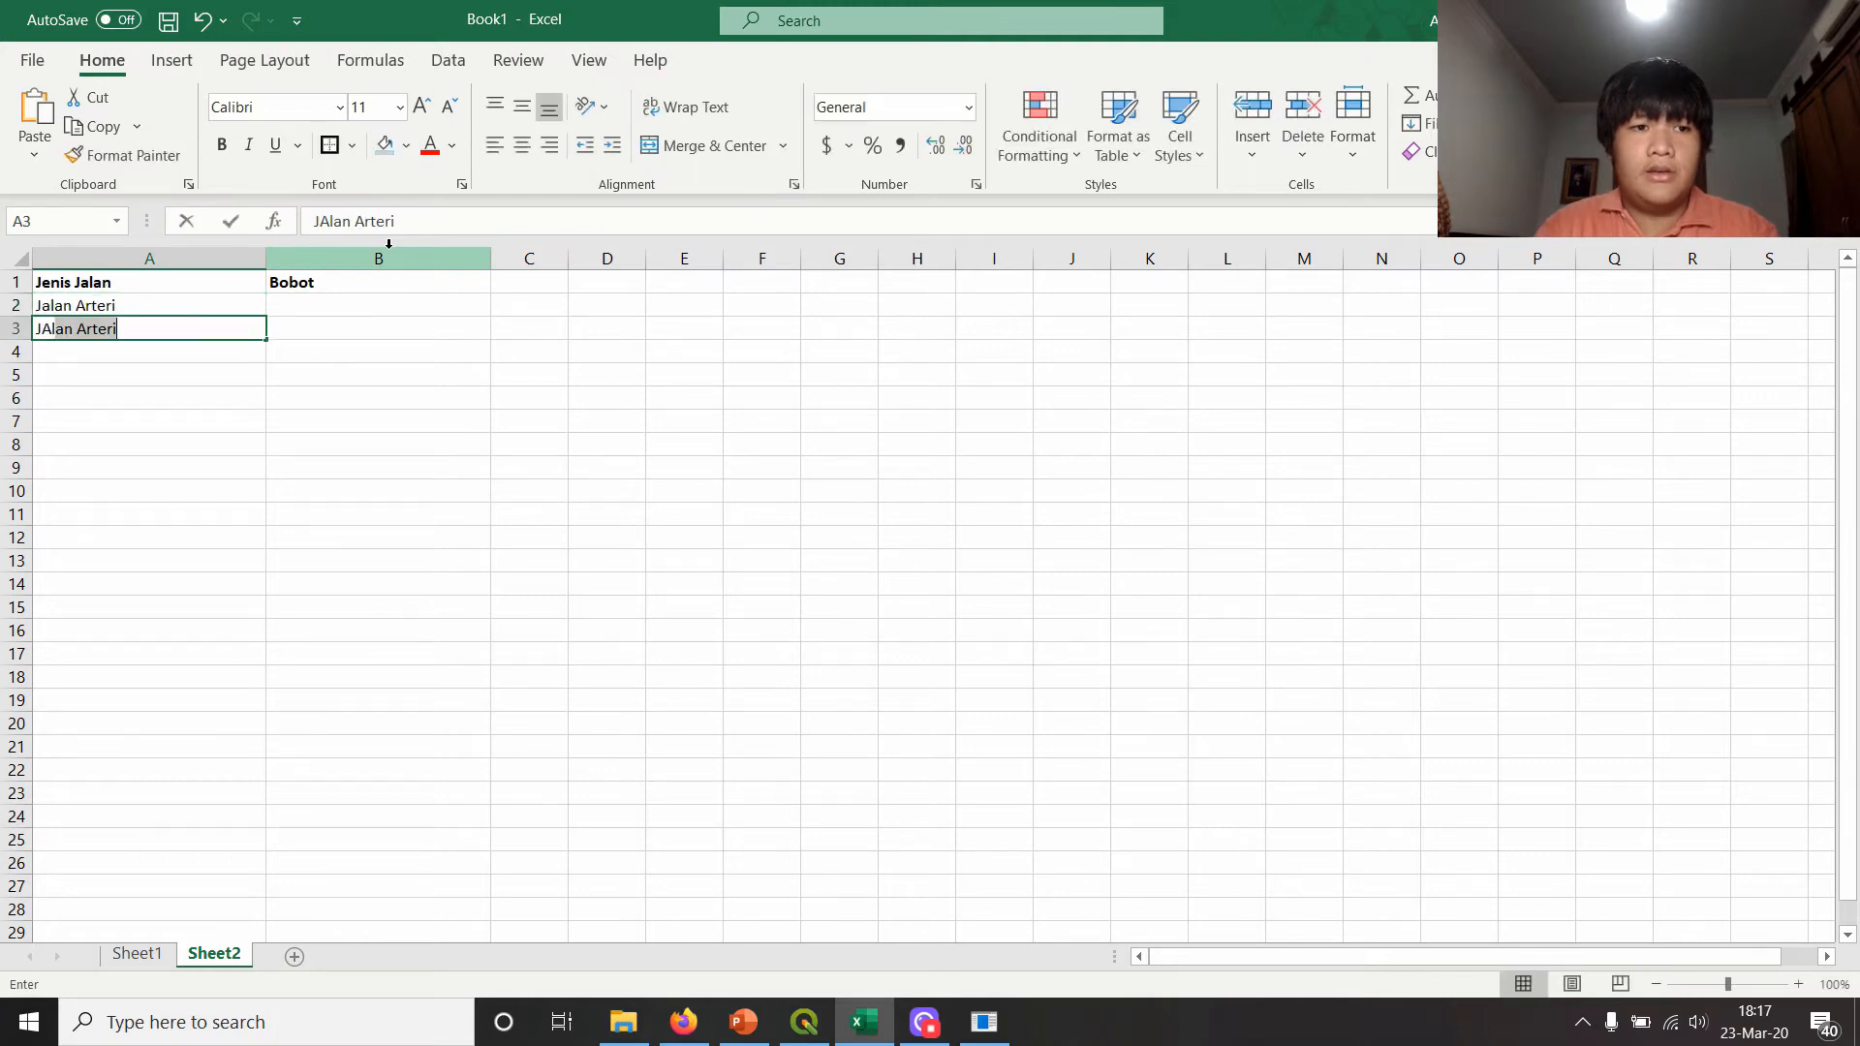
text(or)
key(Return)
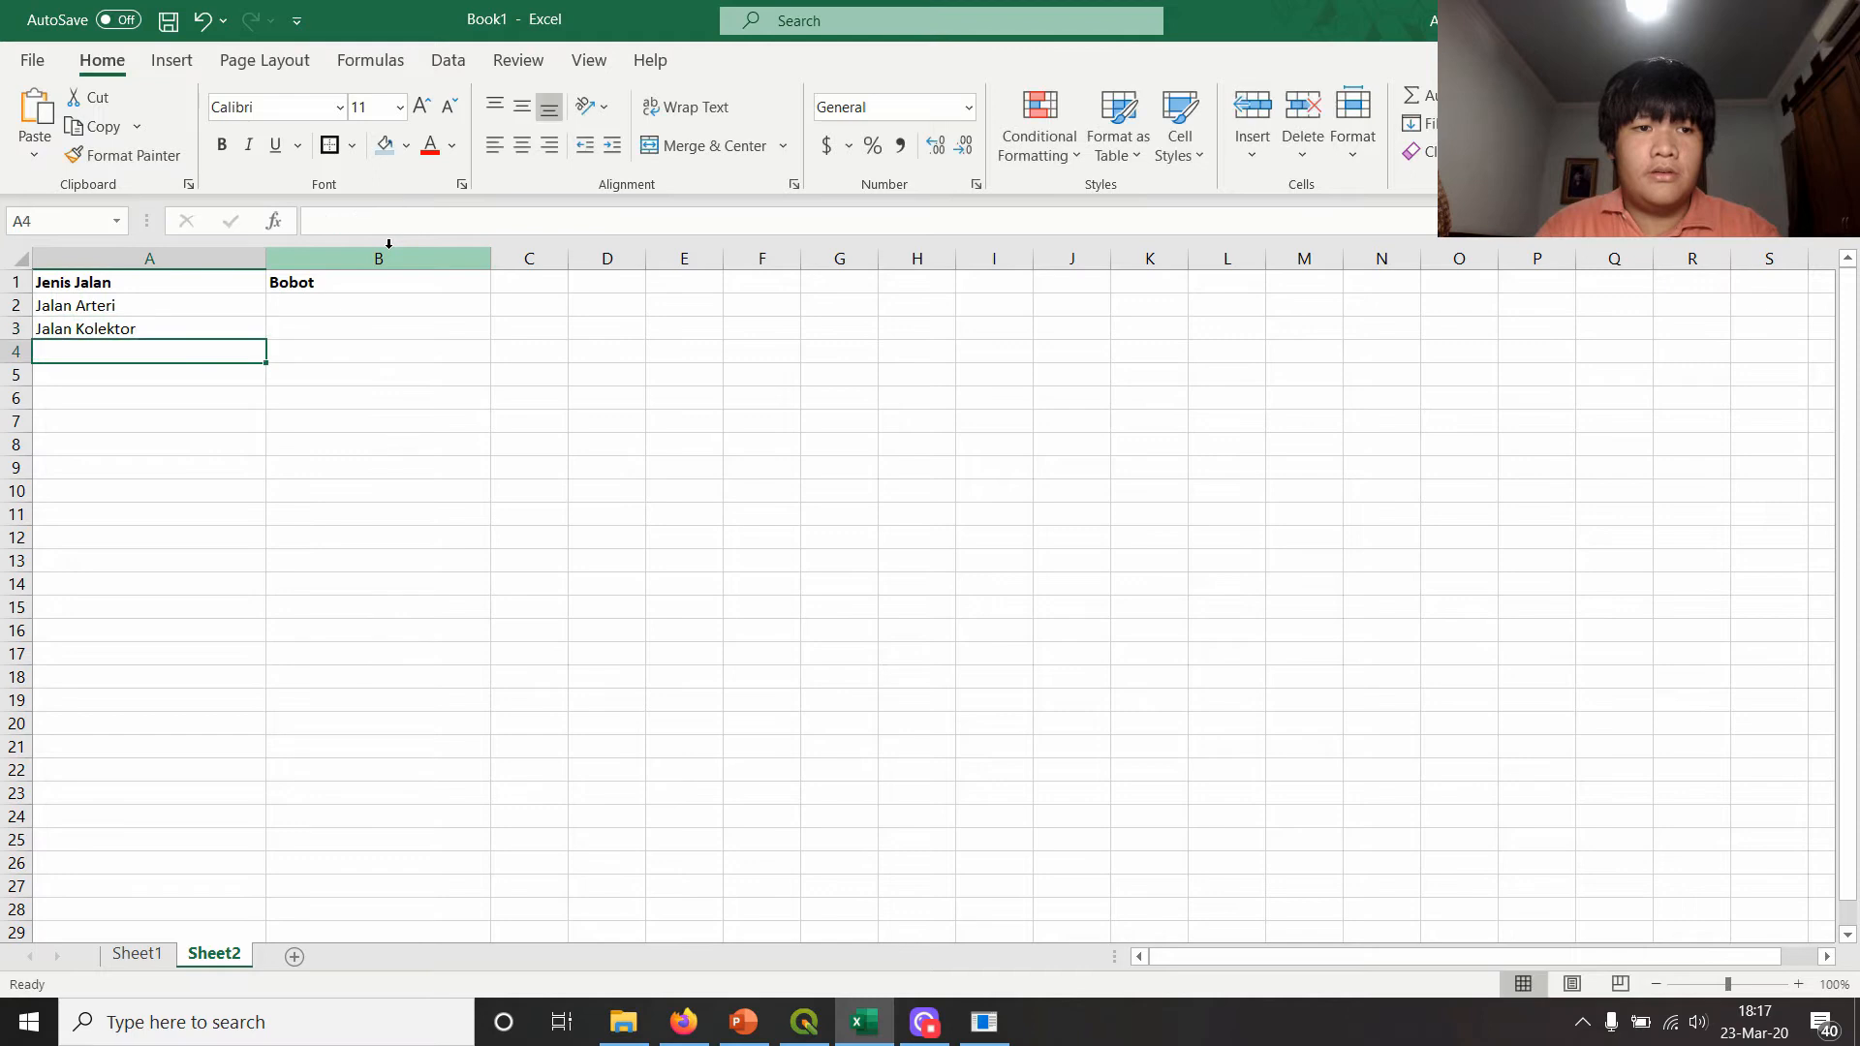
- Look up further road types in the JALAN_UTM attribute table and enter Jalan Lain in A4 and Jalan Lokal in A5 of the Excel sheet
key(alt+Tab)
scroll(720, 613, down, 20)
scroll(720, 613, down, 15)
drag(1693, 436, 180, 328)
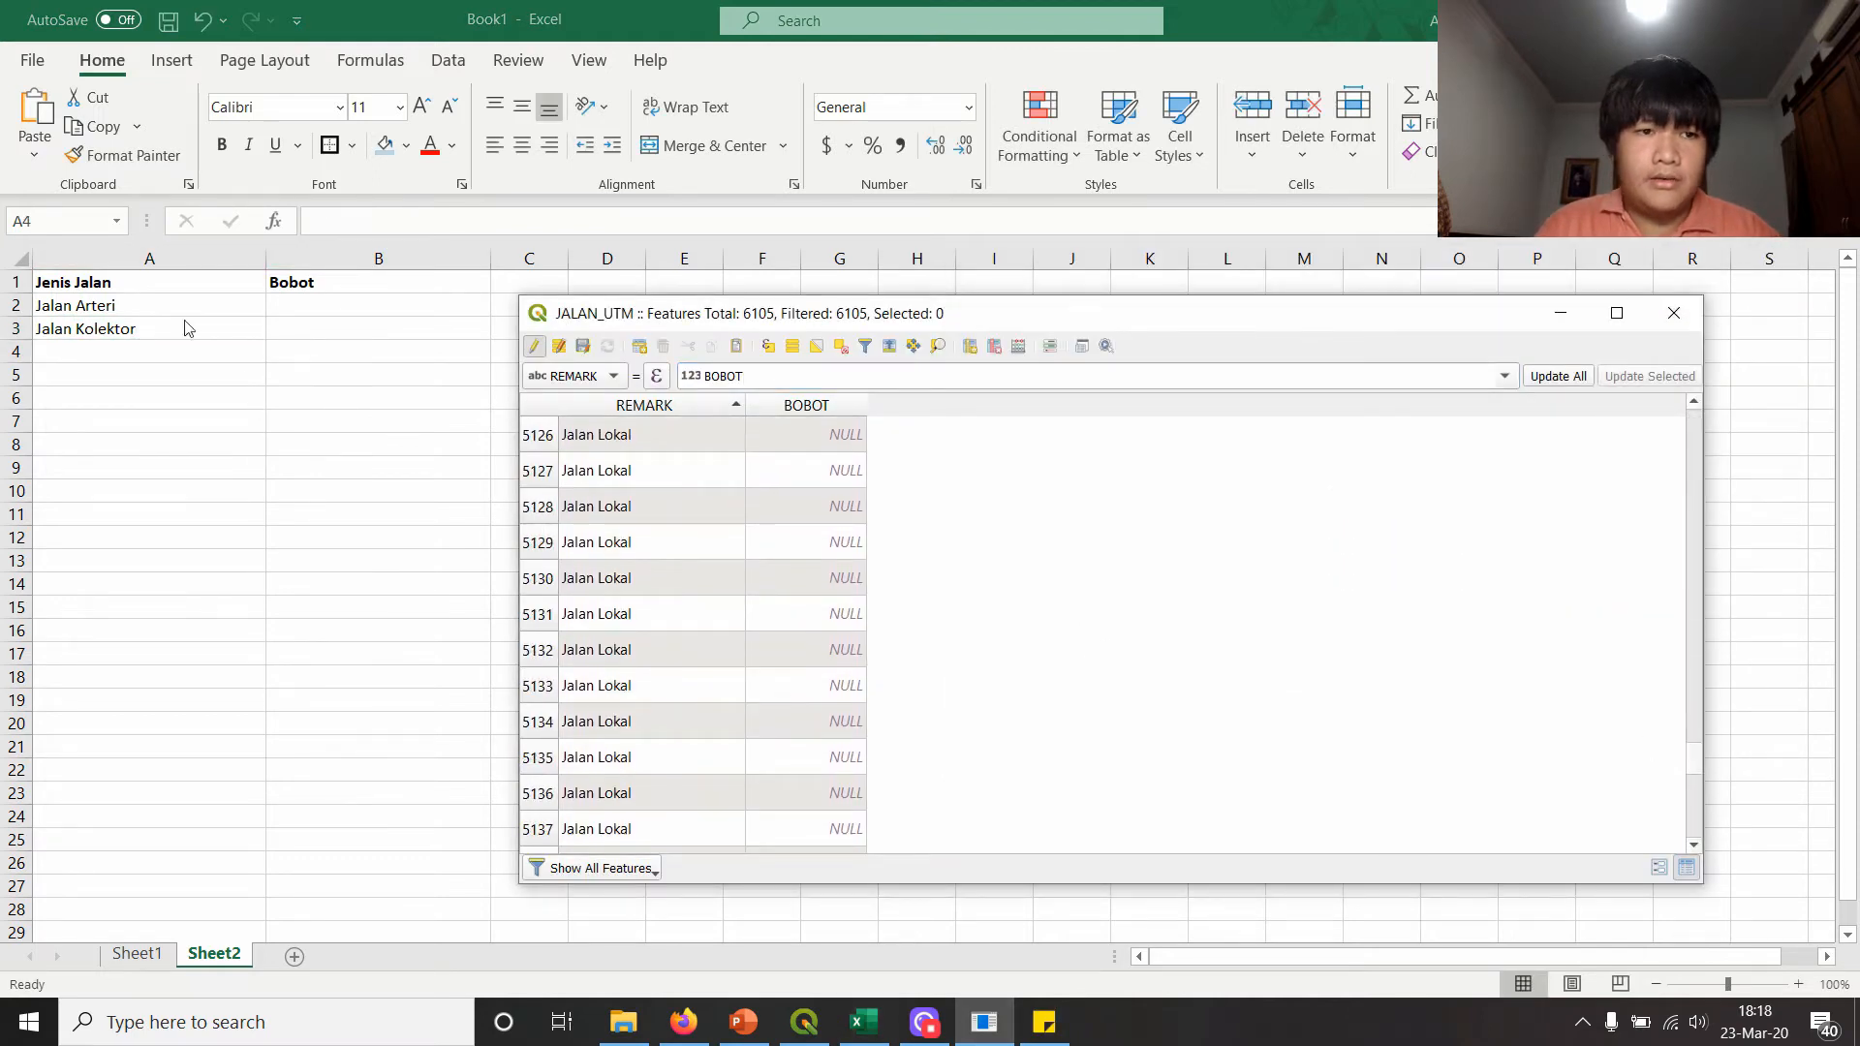
click(225, 349)
text(Jalan Lain)
key(Return)
text(Jalan Lokal)
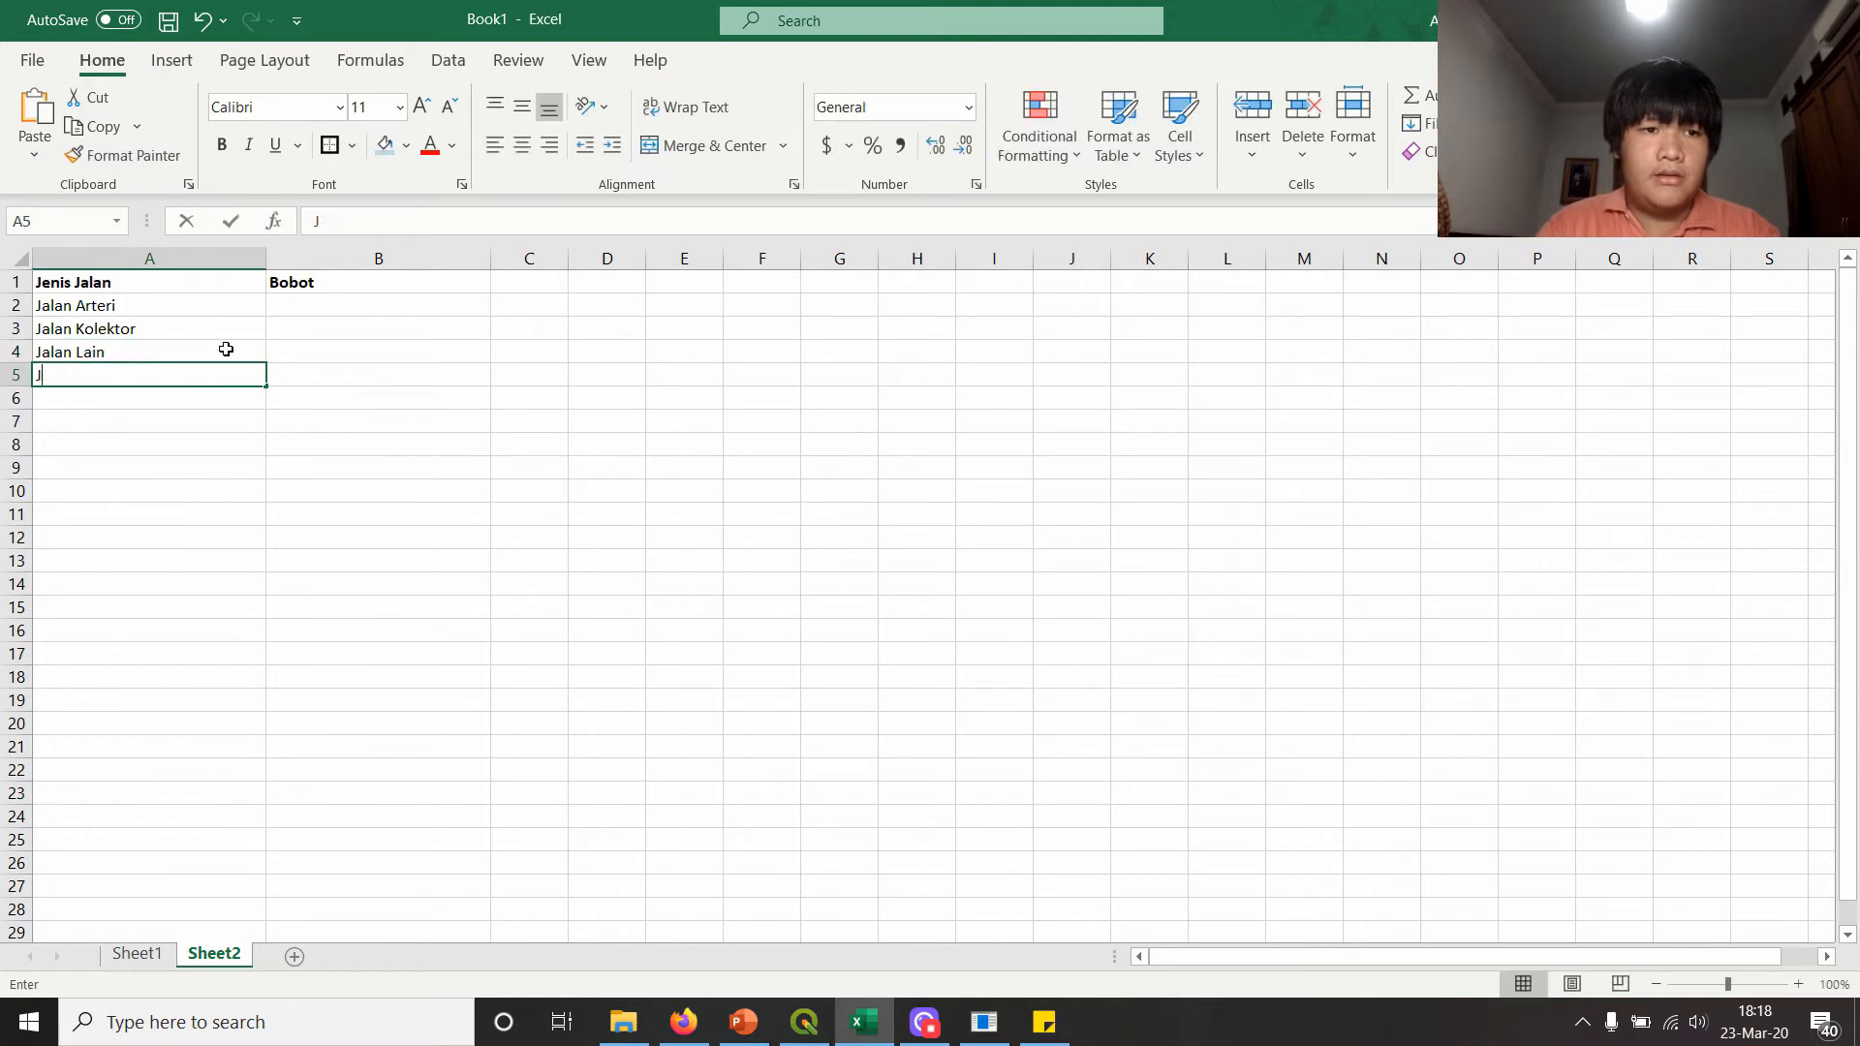
key(Return)
- Check the next REMARK values in the attribute table and list Jalan Layang in A6 and Jalan Setapak in A7
key(alt+Tab)
drag(1697, 758, 1698, 776)
click(436, 398)
text(Jalan Layang)
key(Return)
key(alt+Tab)
key(alt+Tab)
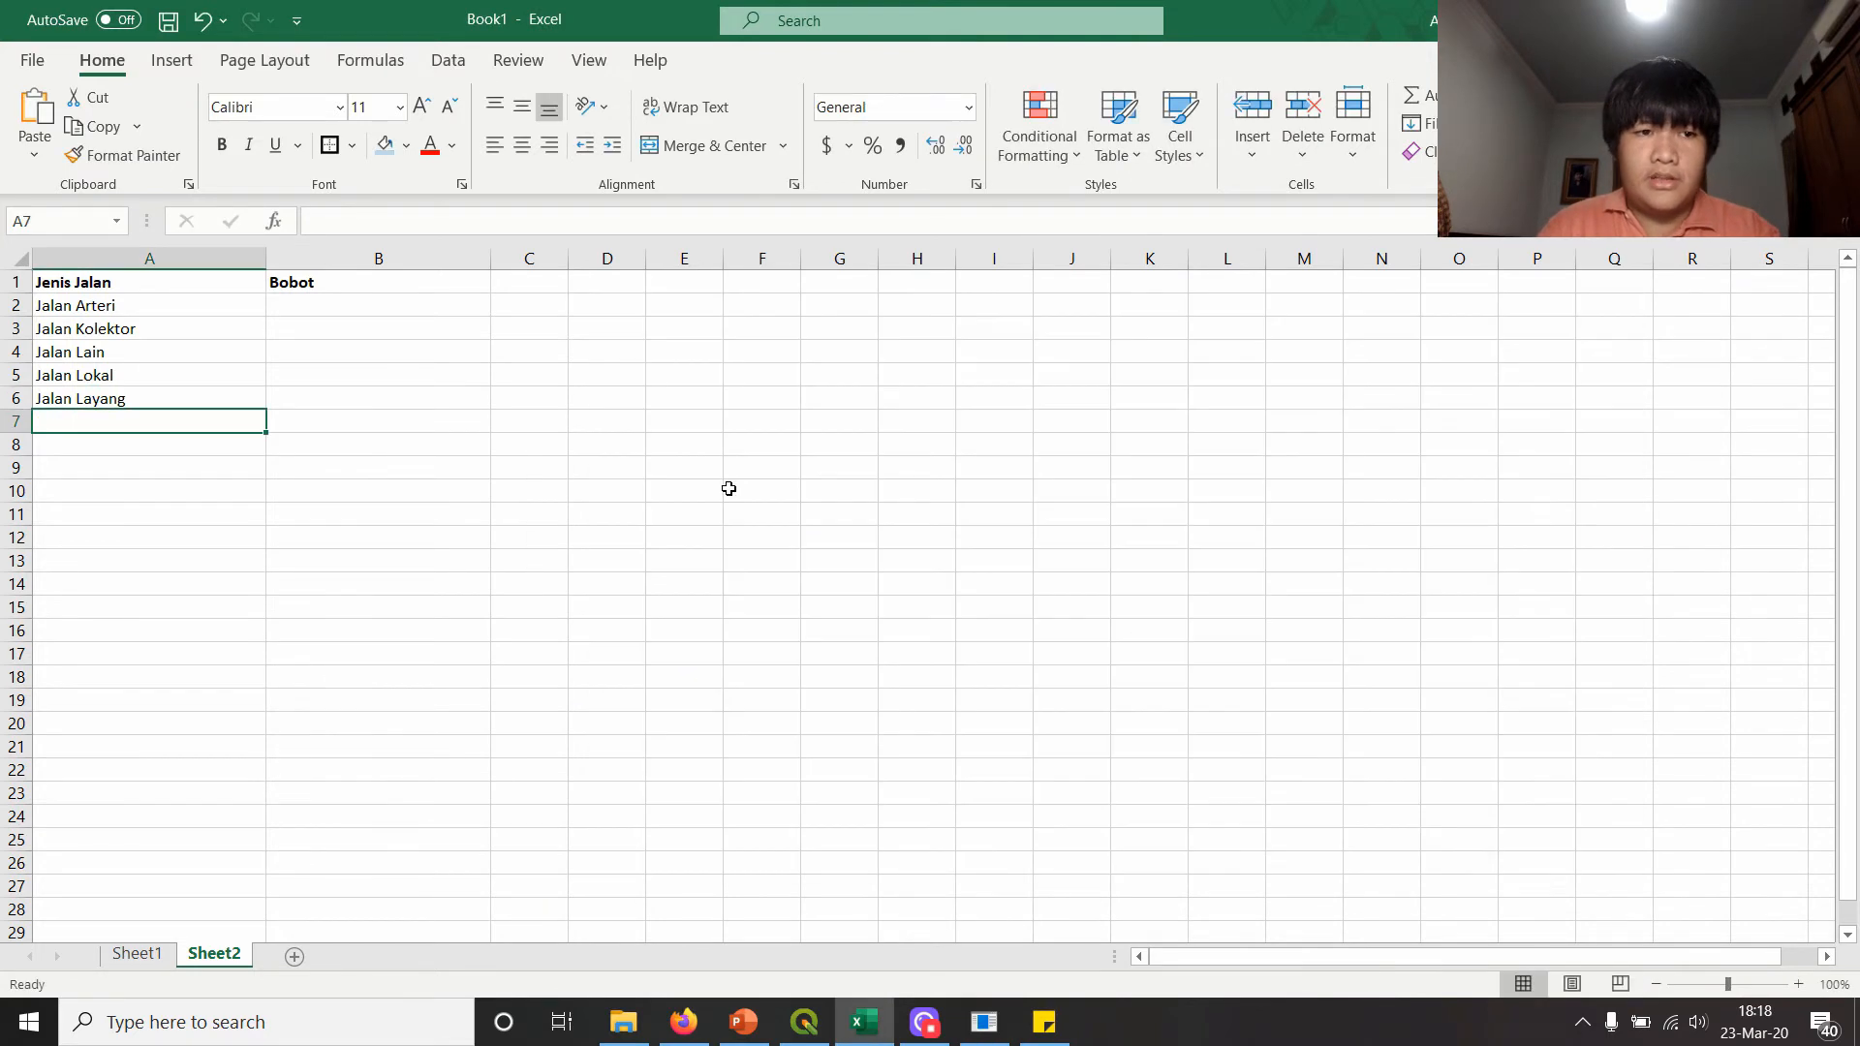
text(JAlan Setapak)
key(Return)
- Find the road type following Jalan Setapak in the attribute table and enter Pematang in A8 of the Excel list
key(alt+Tab)
drag(1698, 775, 1697, 802)
key(alt+Tab)
text(Pematan)
key(Return)
key(Up)
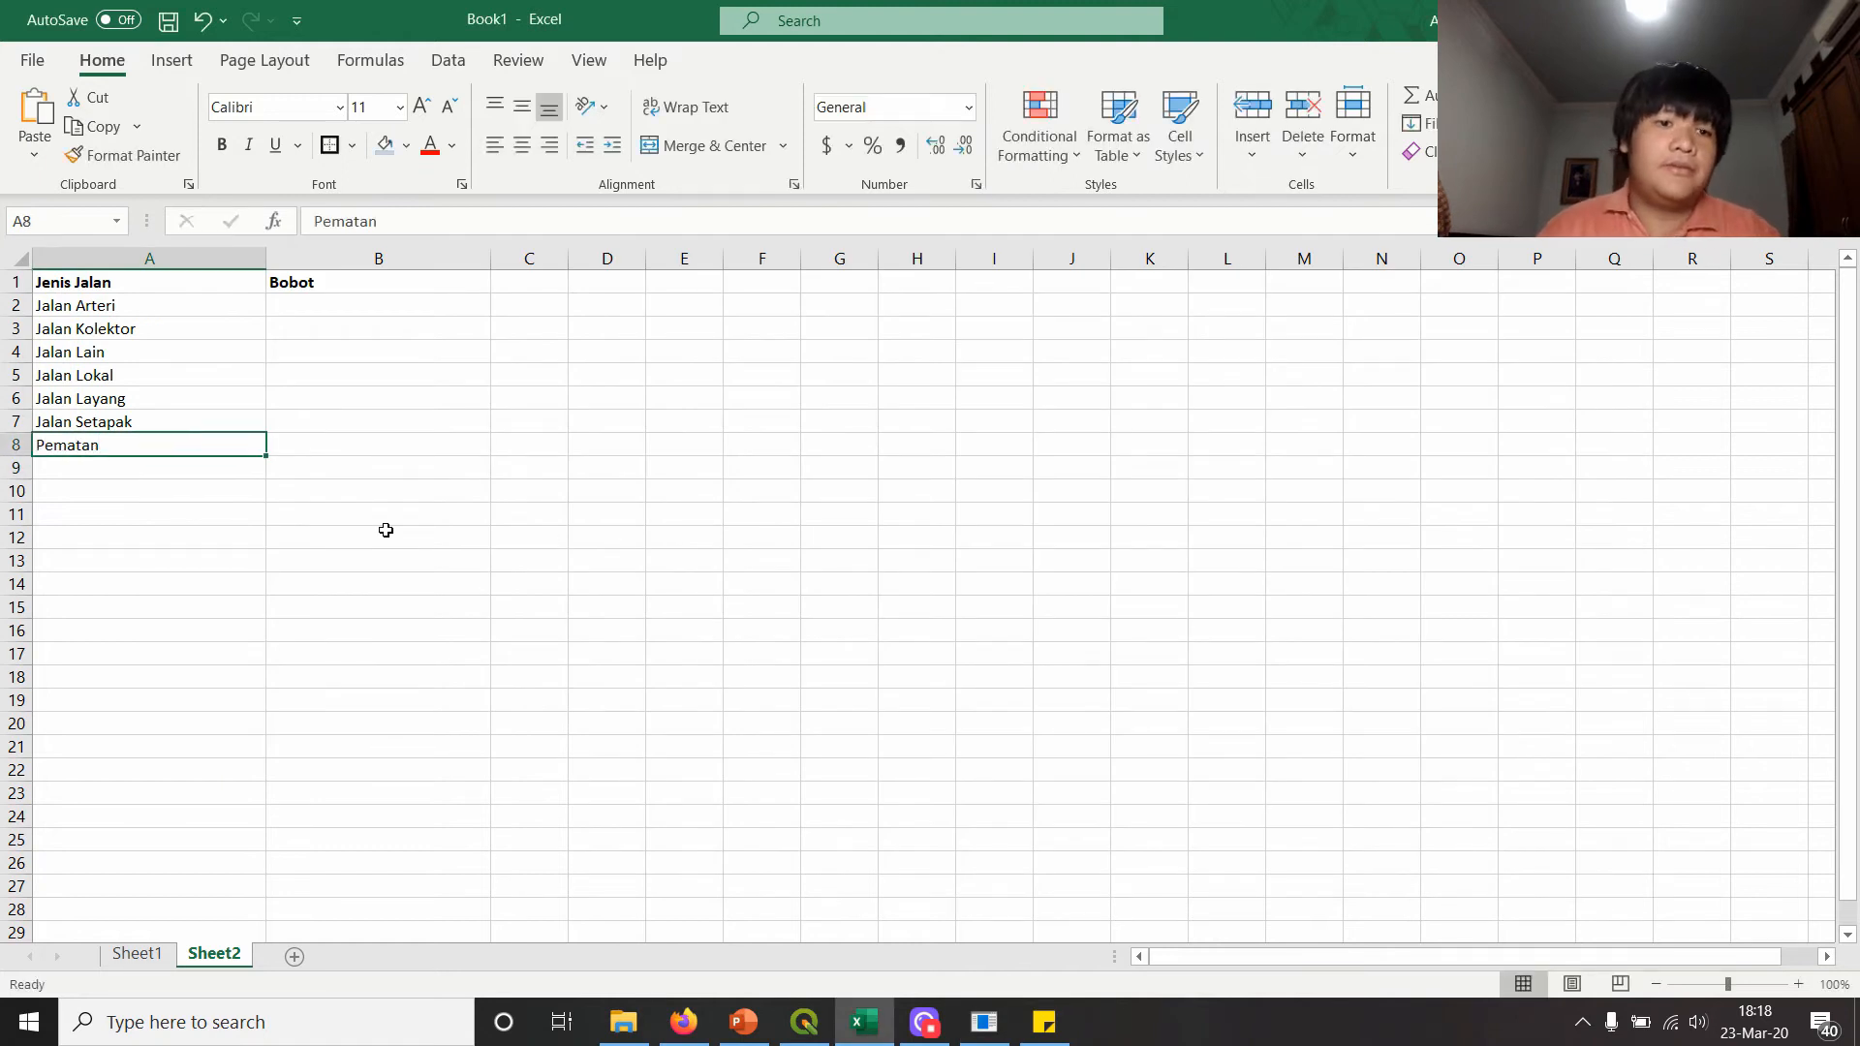
click(464, 230)
text(g)
key(Return)
- Go over the listed road types and add the missing Jalan Tol in A9
key(Right)
key(Up)
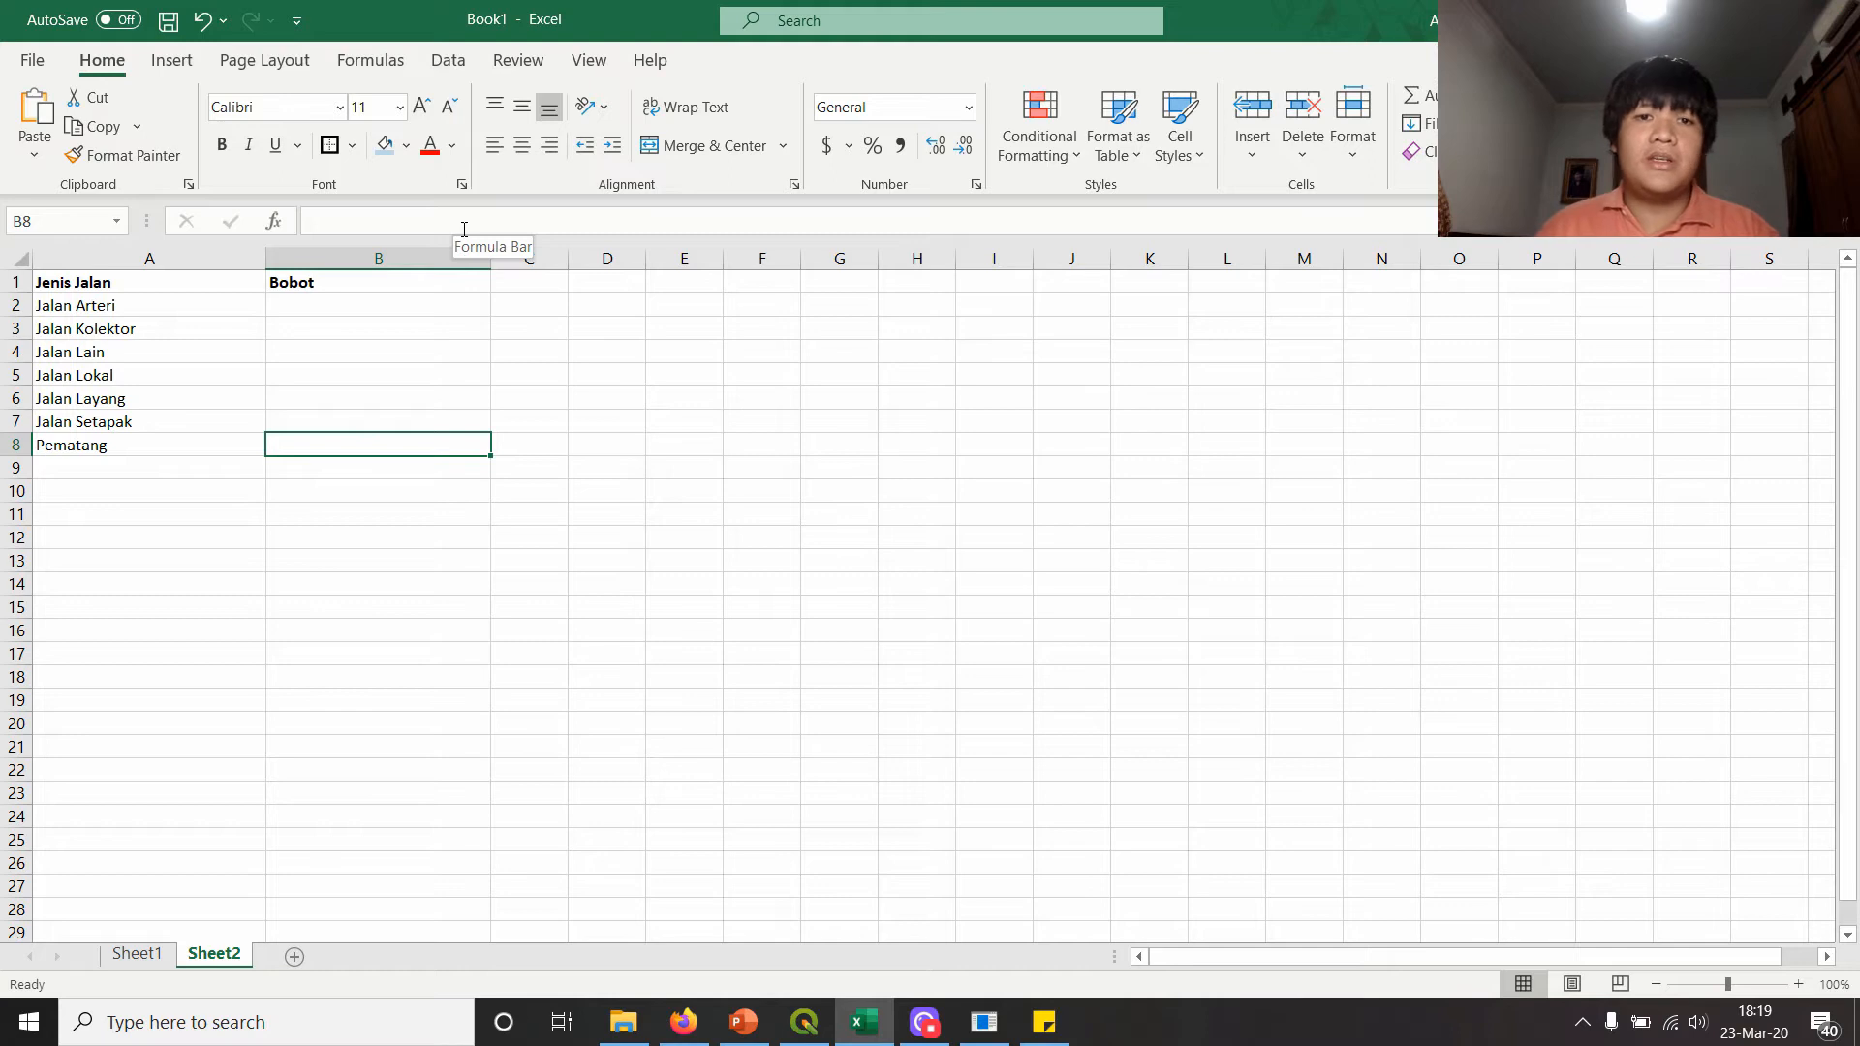
key(Left)
key(Up)
key(Up)
key(Up)
key(Up)
key(Up)
key(Up)
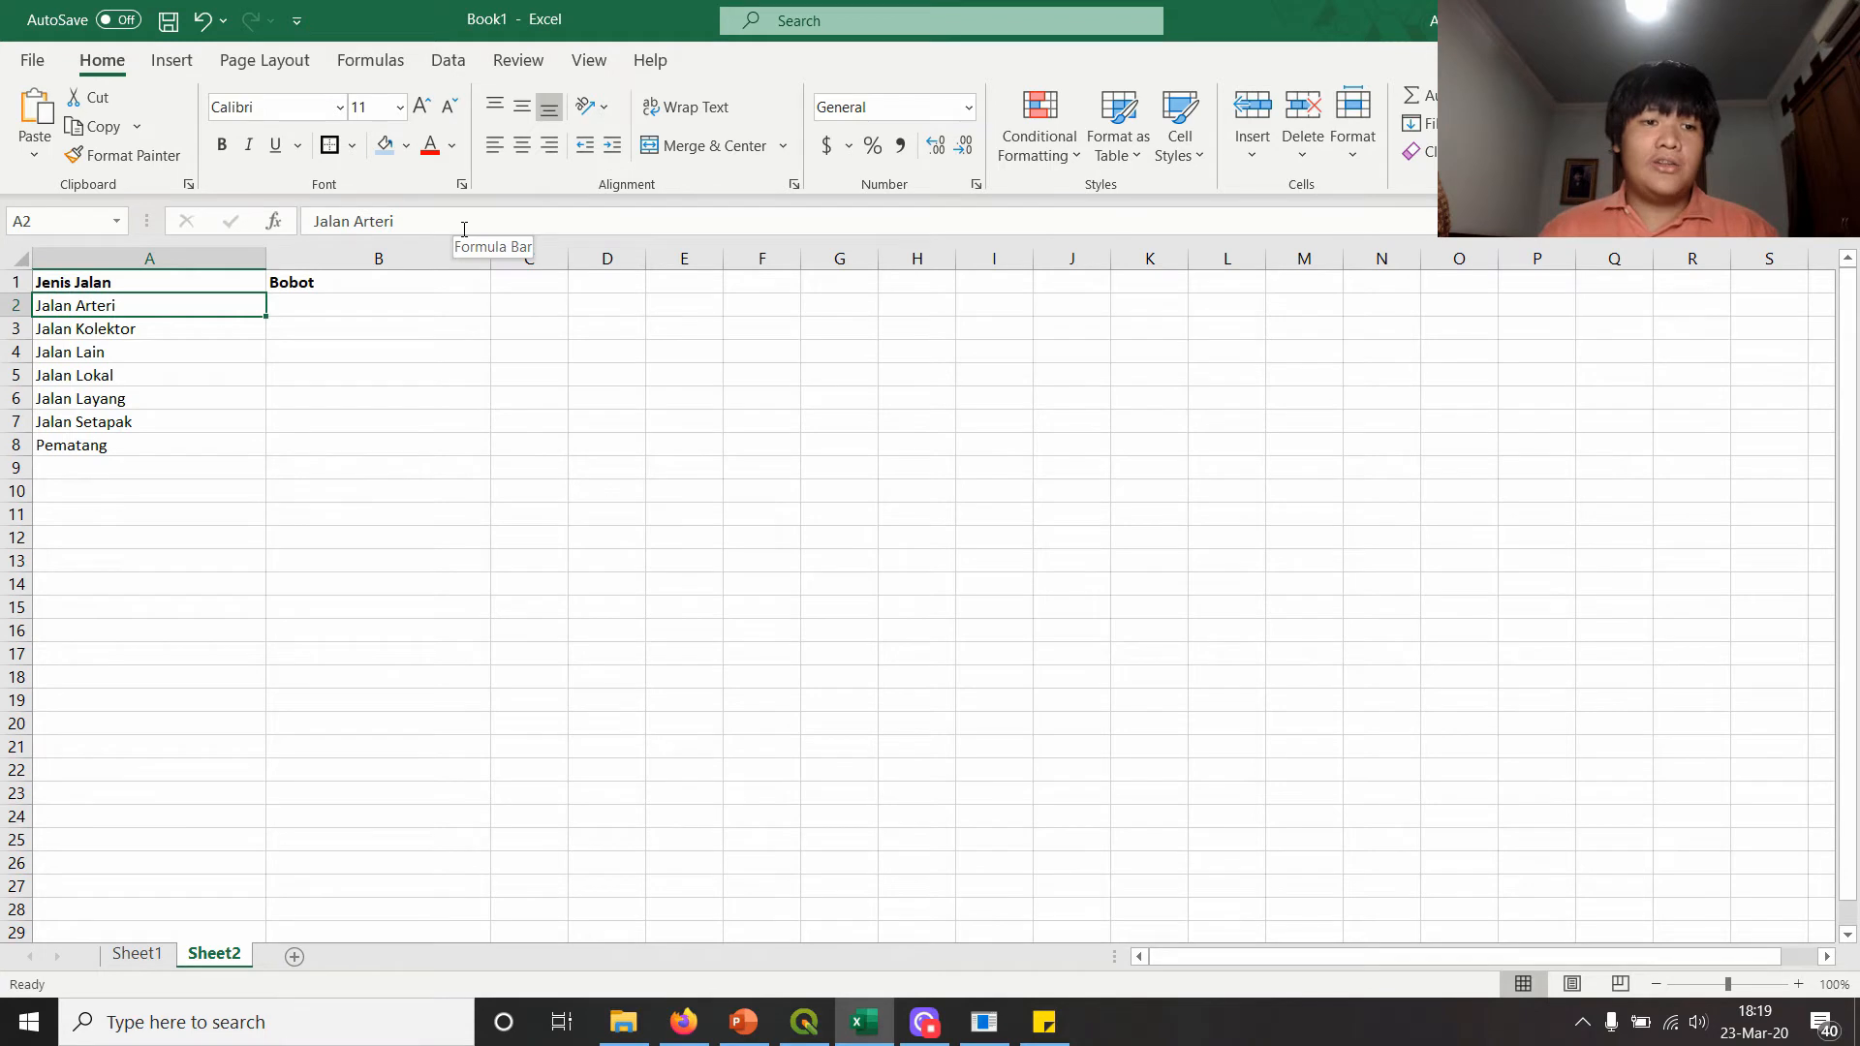
key(Down)
key(Down)
key(Down)
key(Down)
key(Down)
key(Down)
key(Down)
text(Jalan)
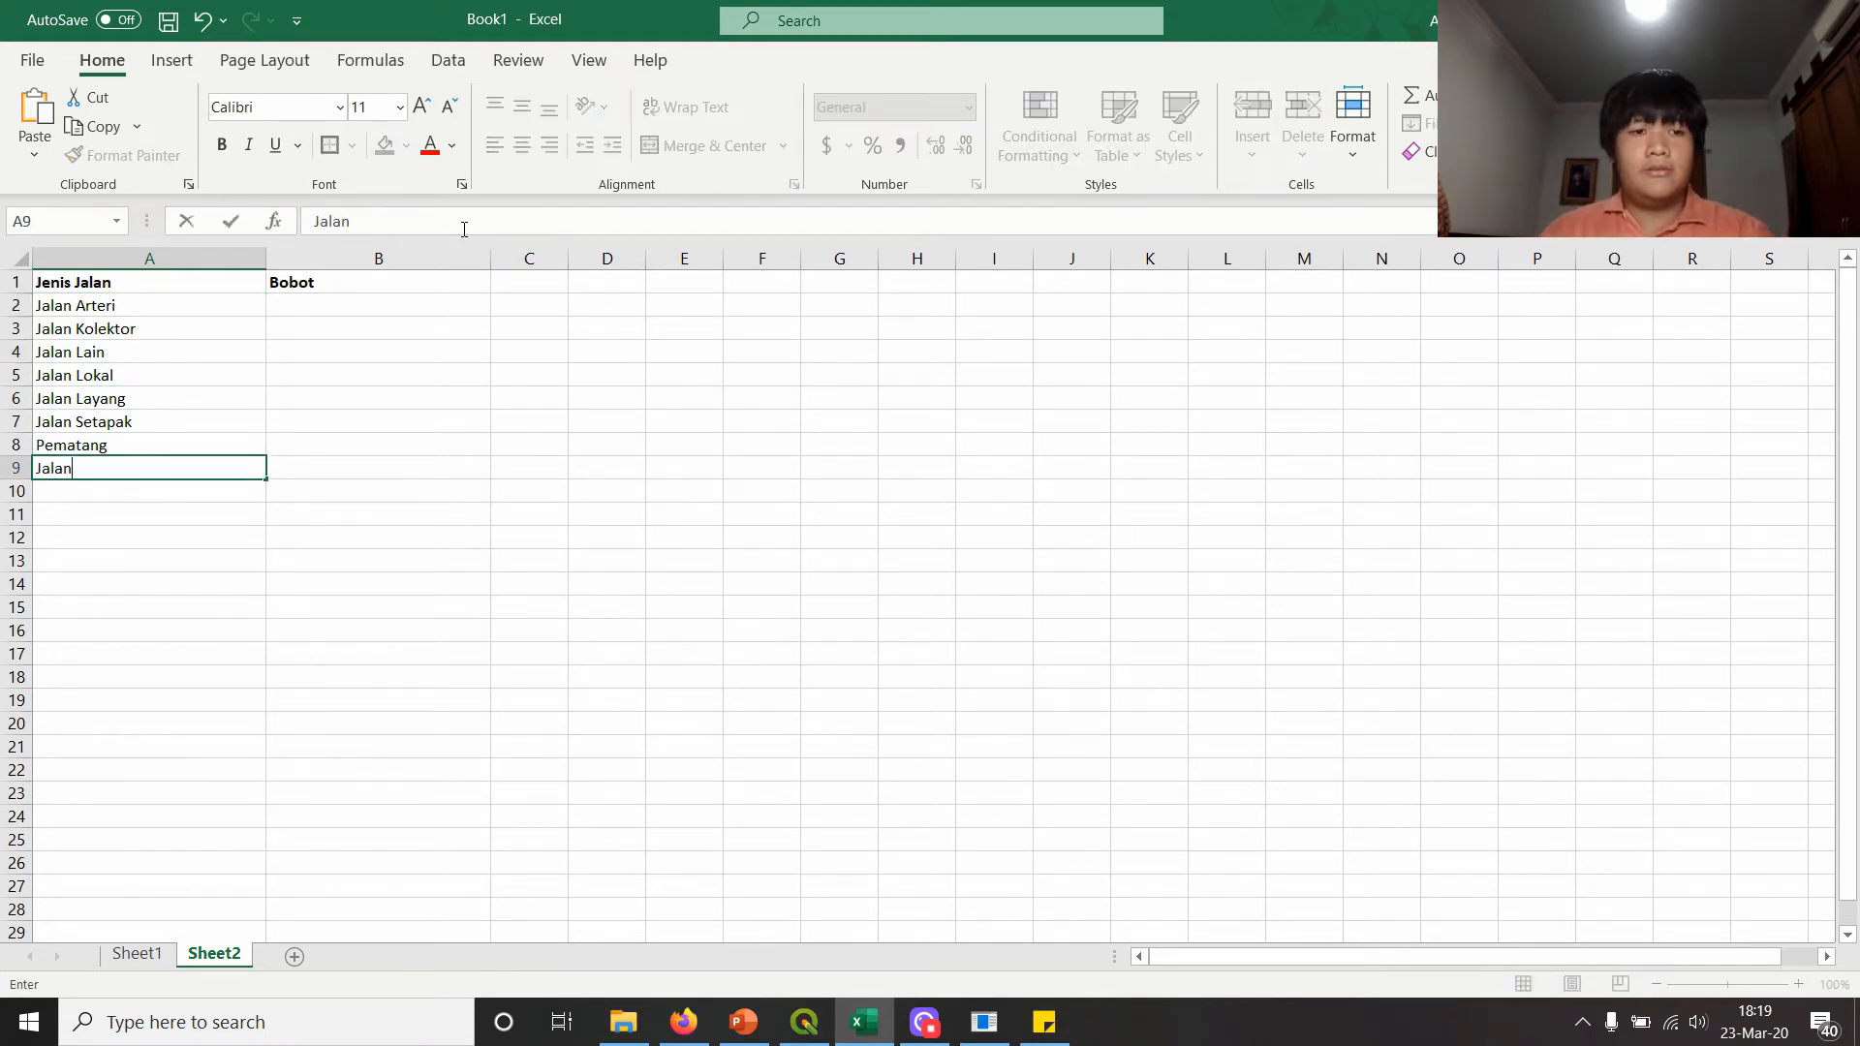
key(Return)
- Enter a Bobot weight of 1 for Pematang and 8 for Jalan Tol
key(Up)
key(Up)
key(Right)
text(1)
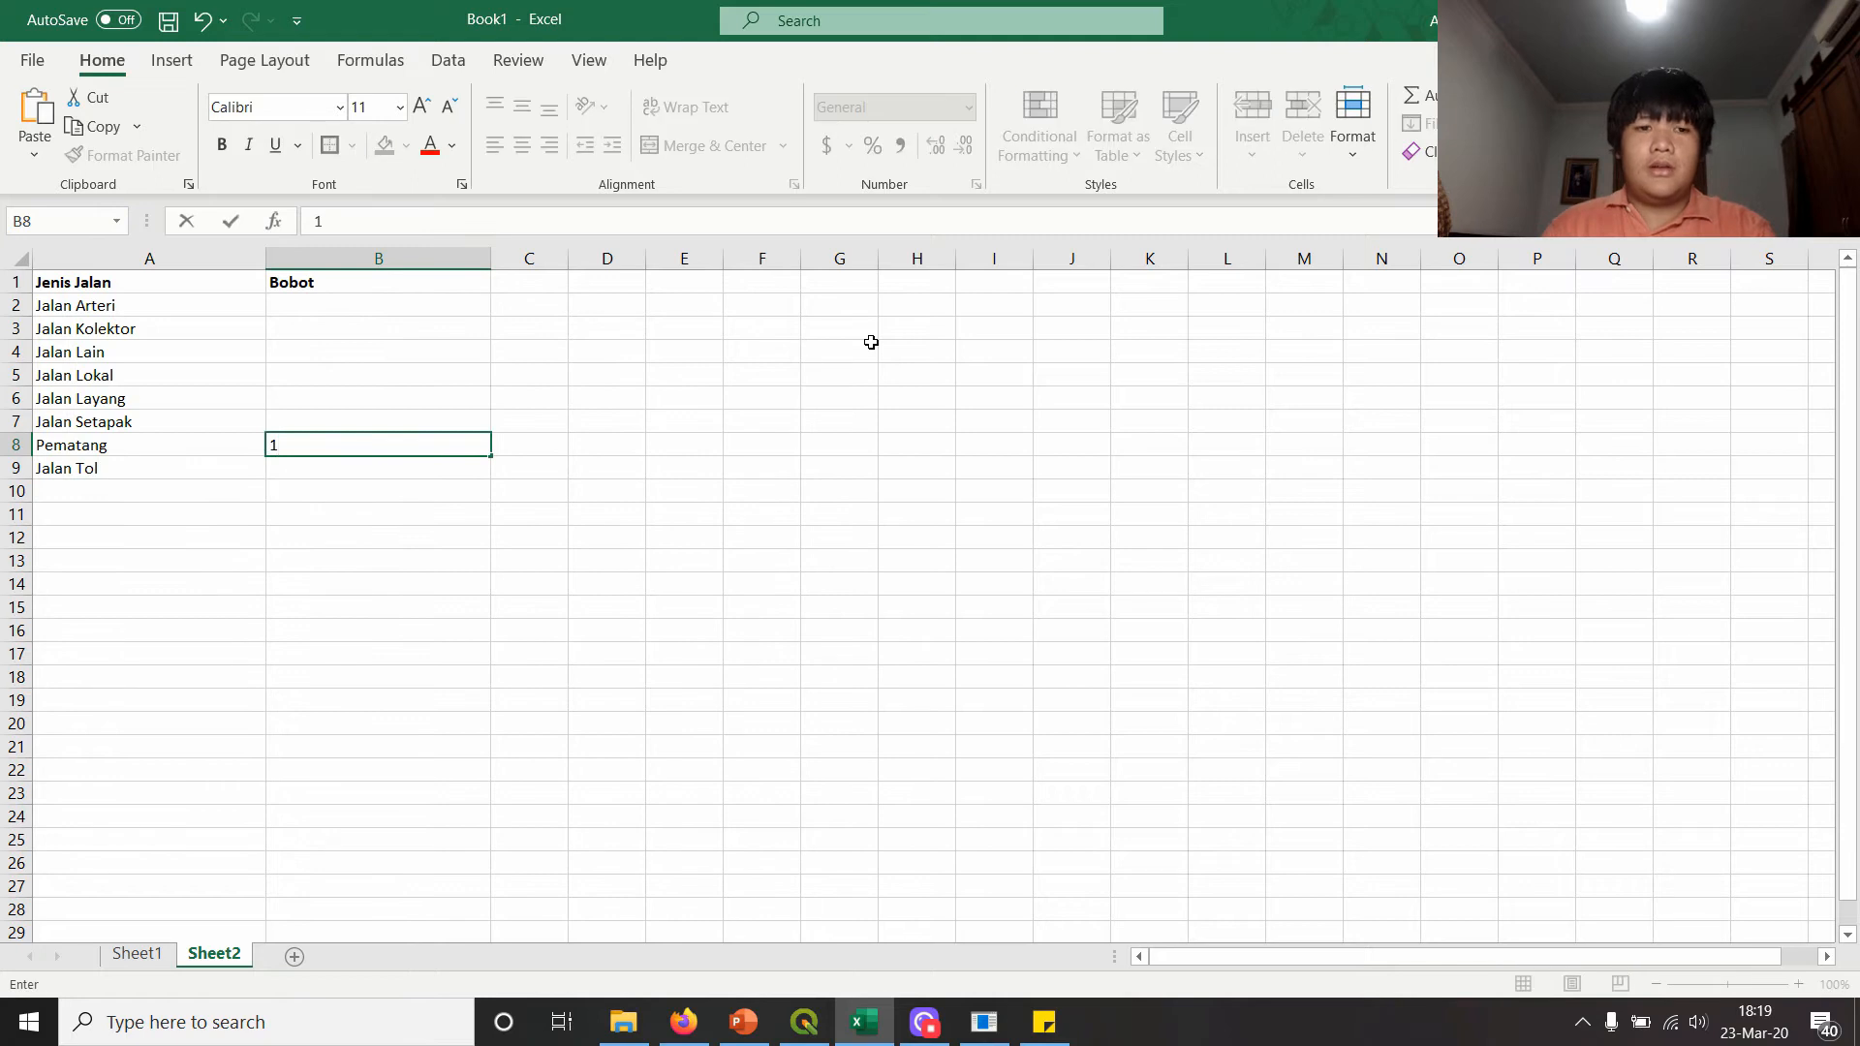
key(Return)
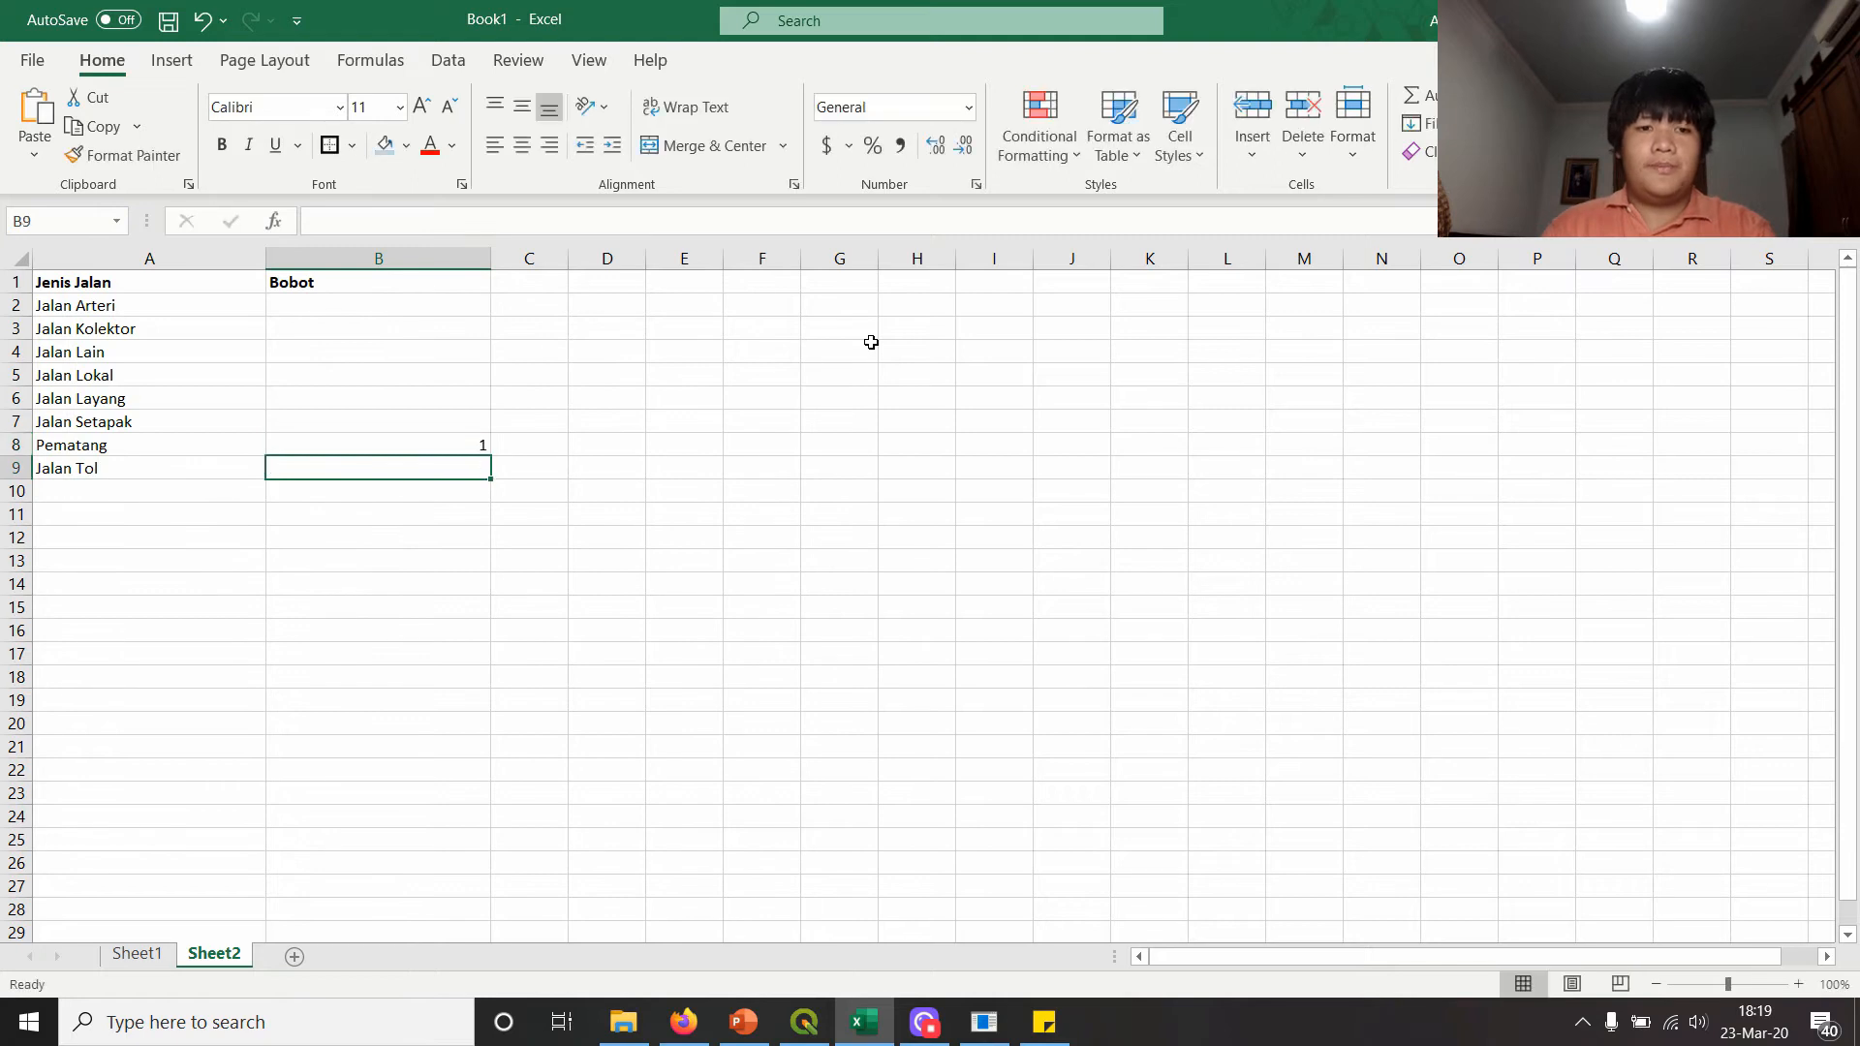
key(Up)
key(Down)
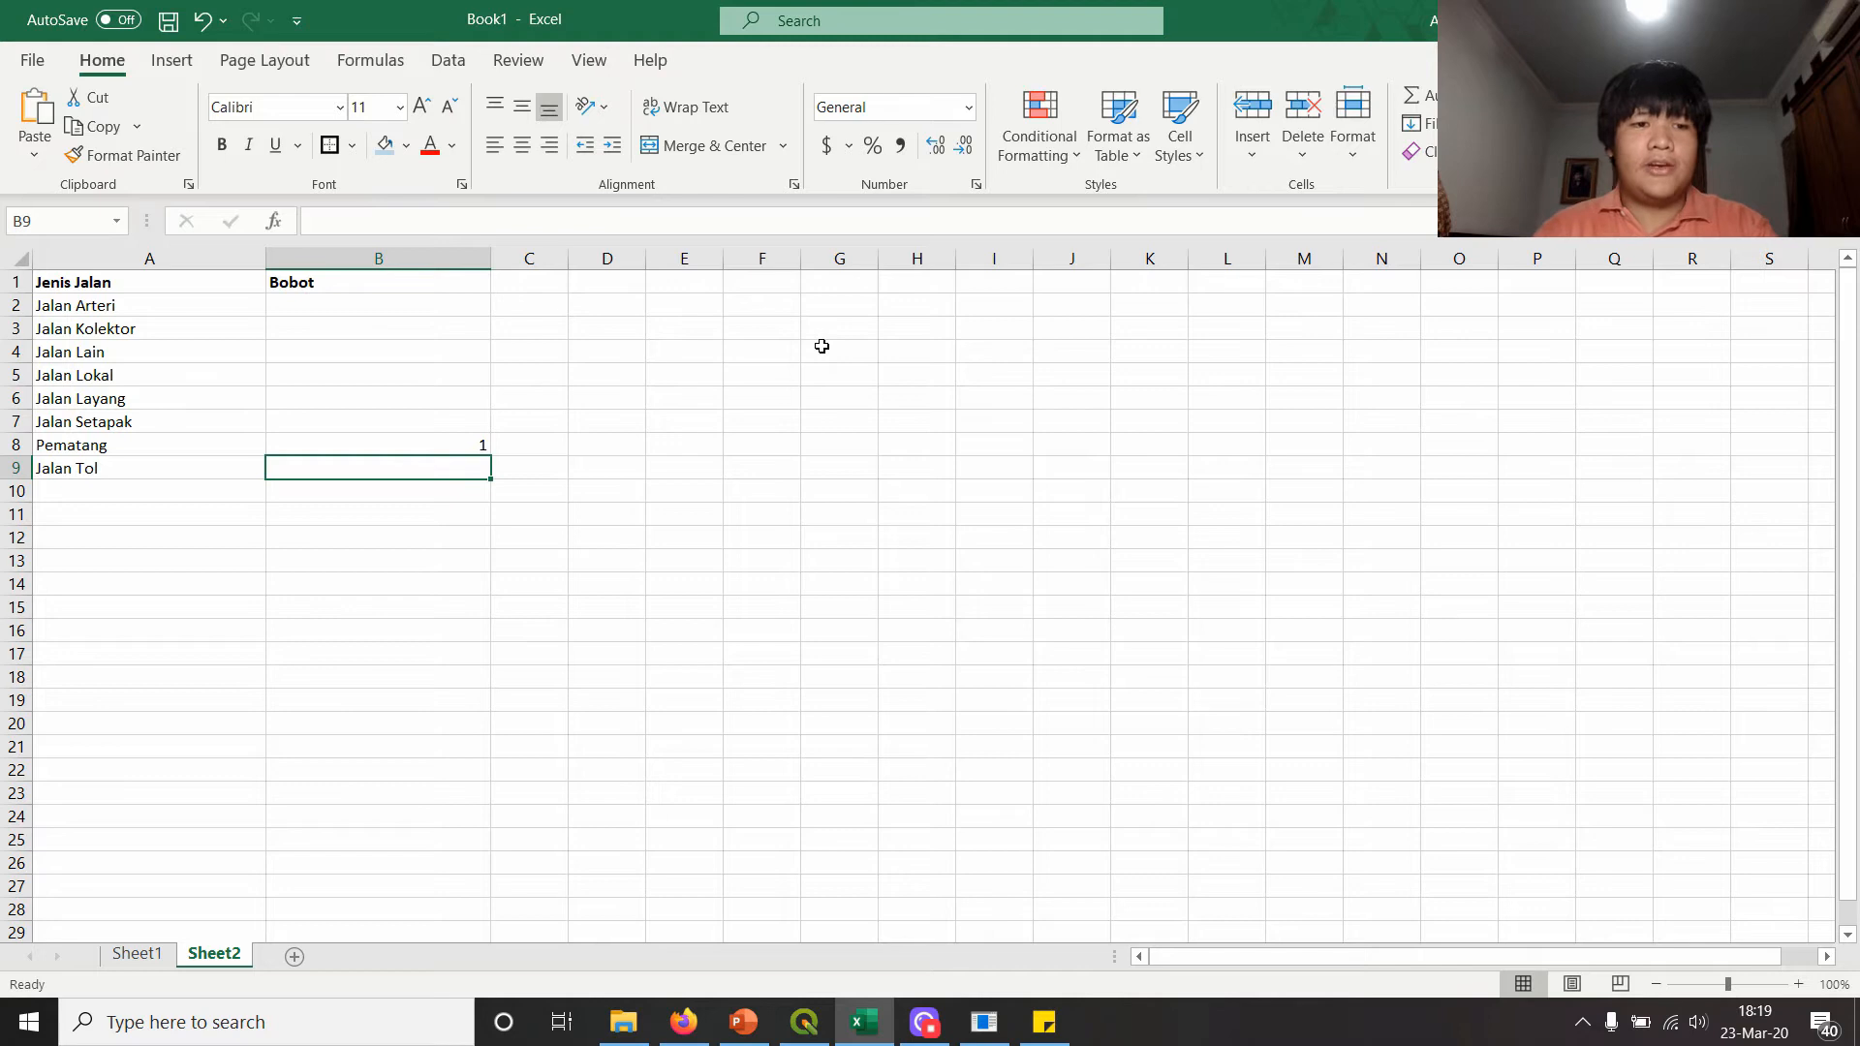
text(8)
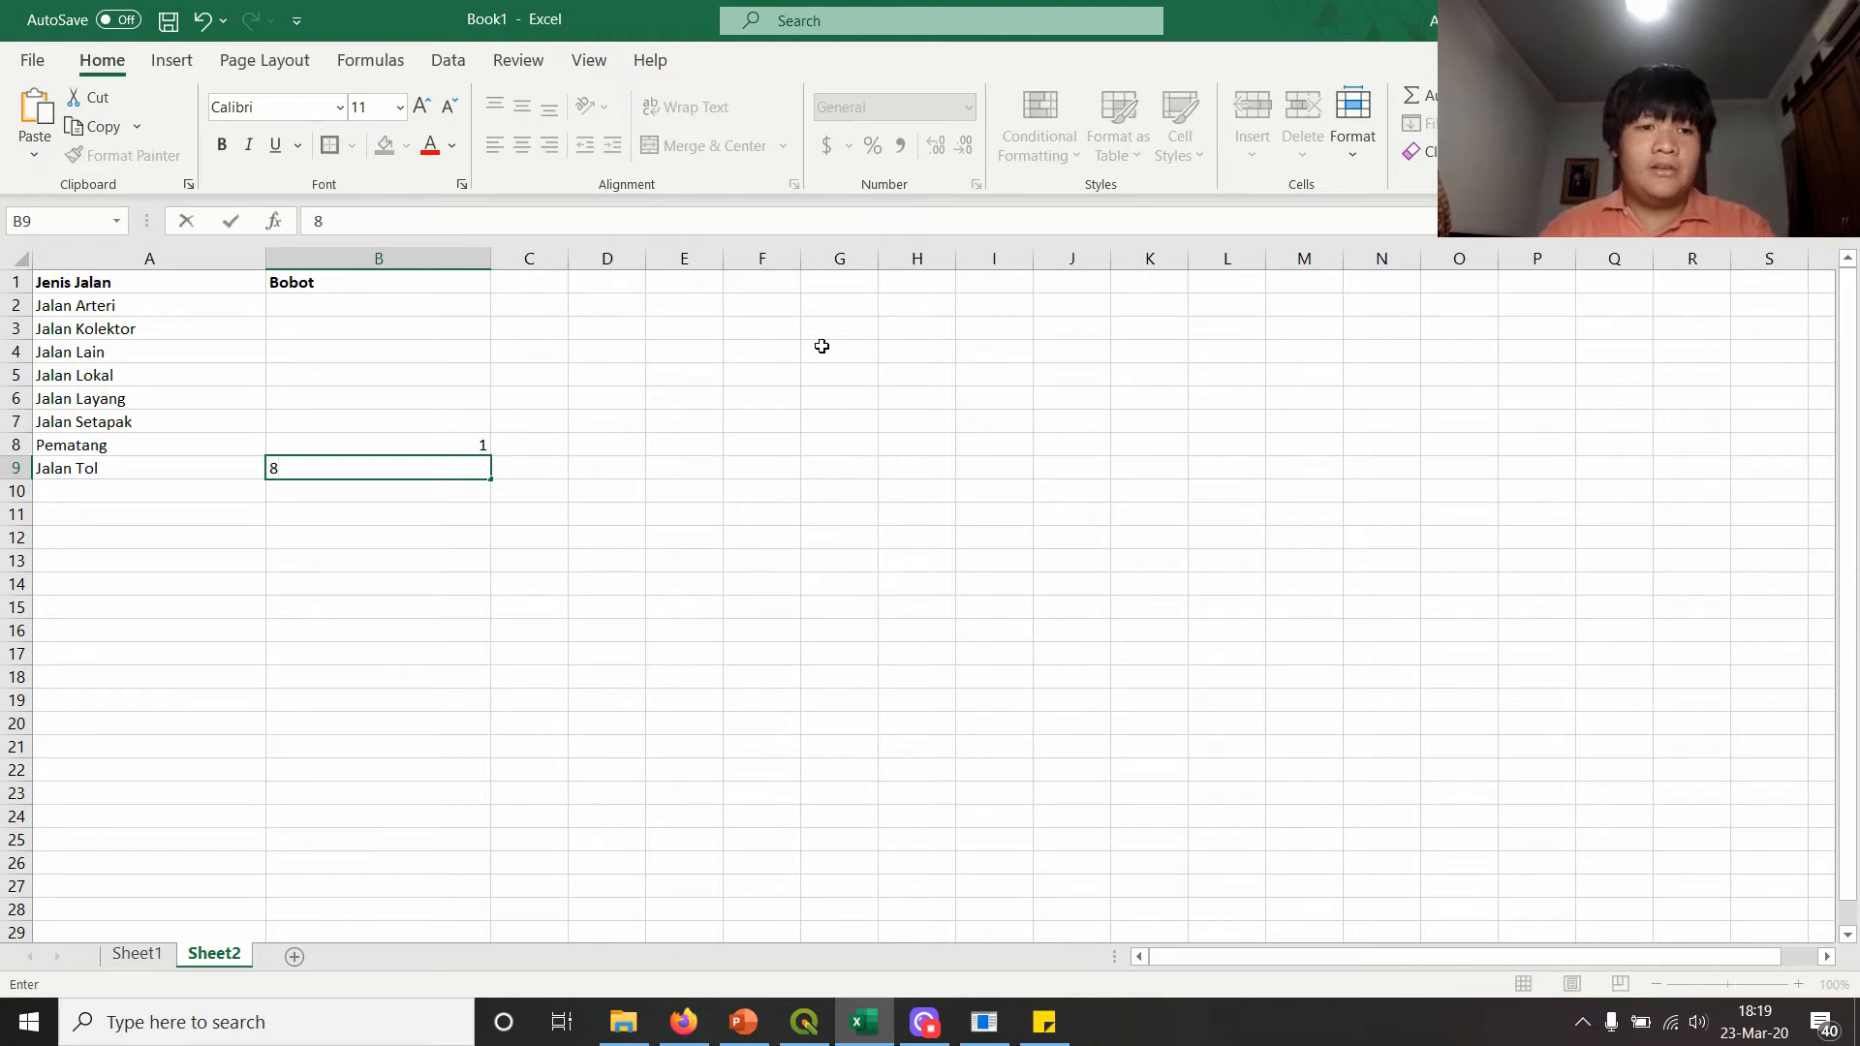
key(Up)
- Enter a Bobot weight of 2 for Jalan Setapak and 3 for Jalan Lain
key(Up)
key(Down)
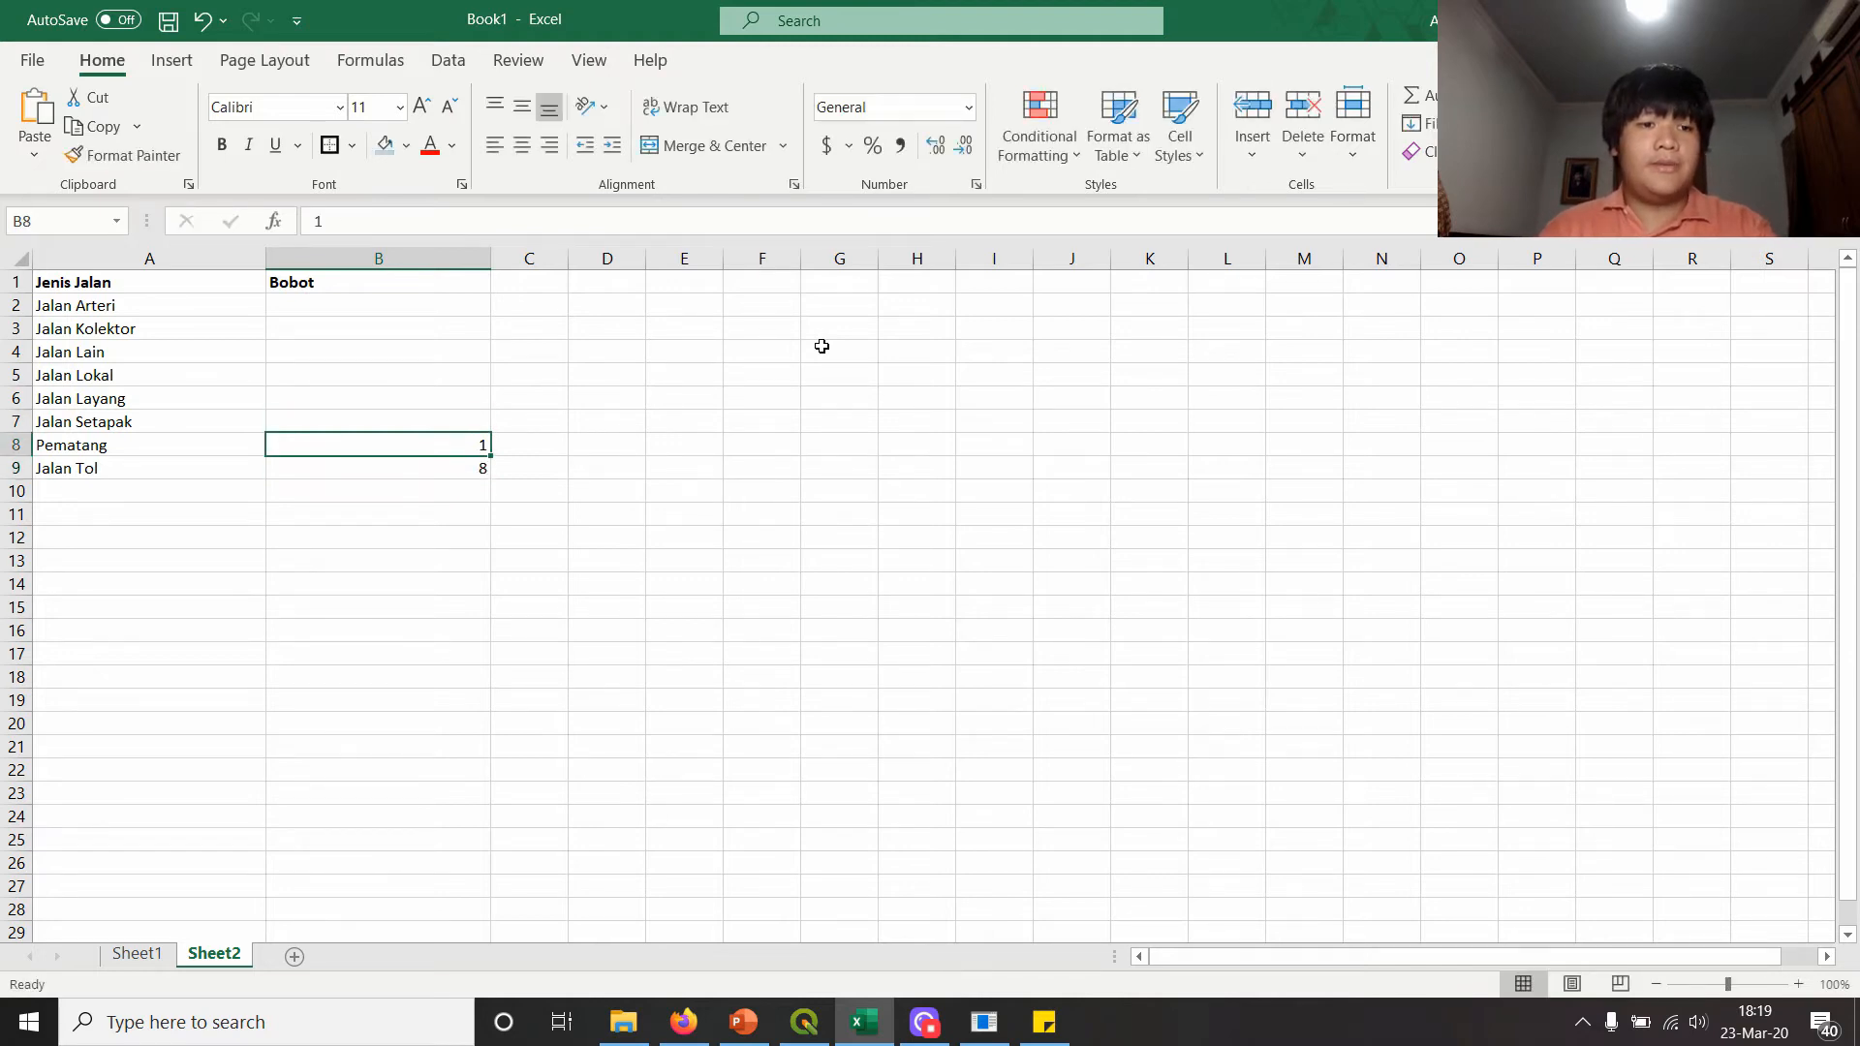
key(Up)
text(2)
key(Up)
key(Up)
key(Up)
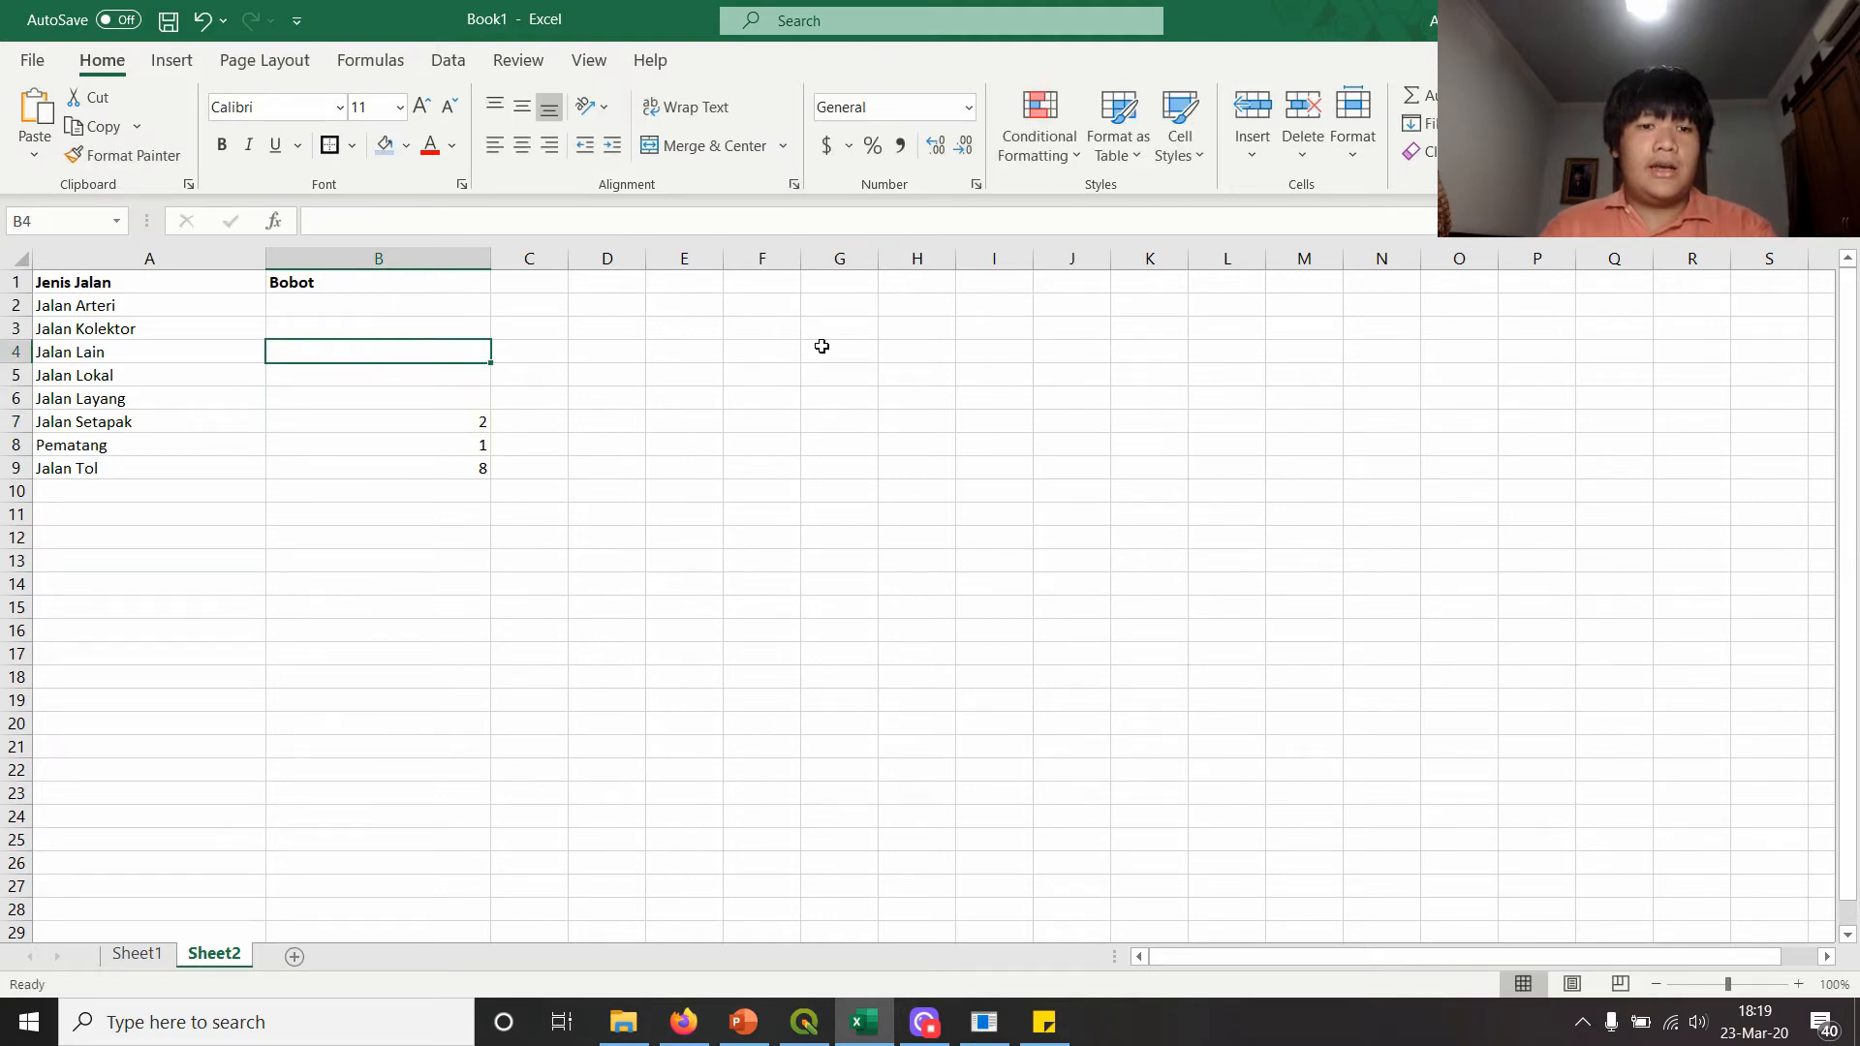
text(3)
key(Return)
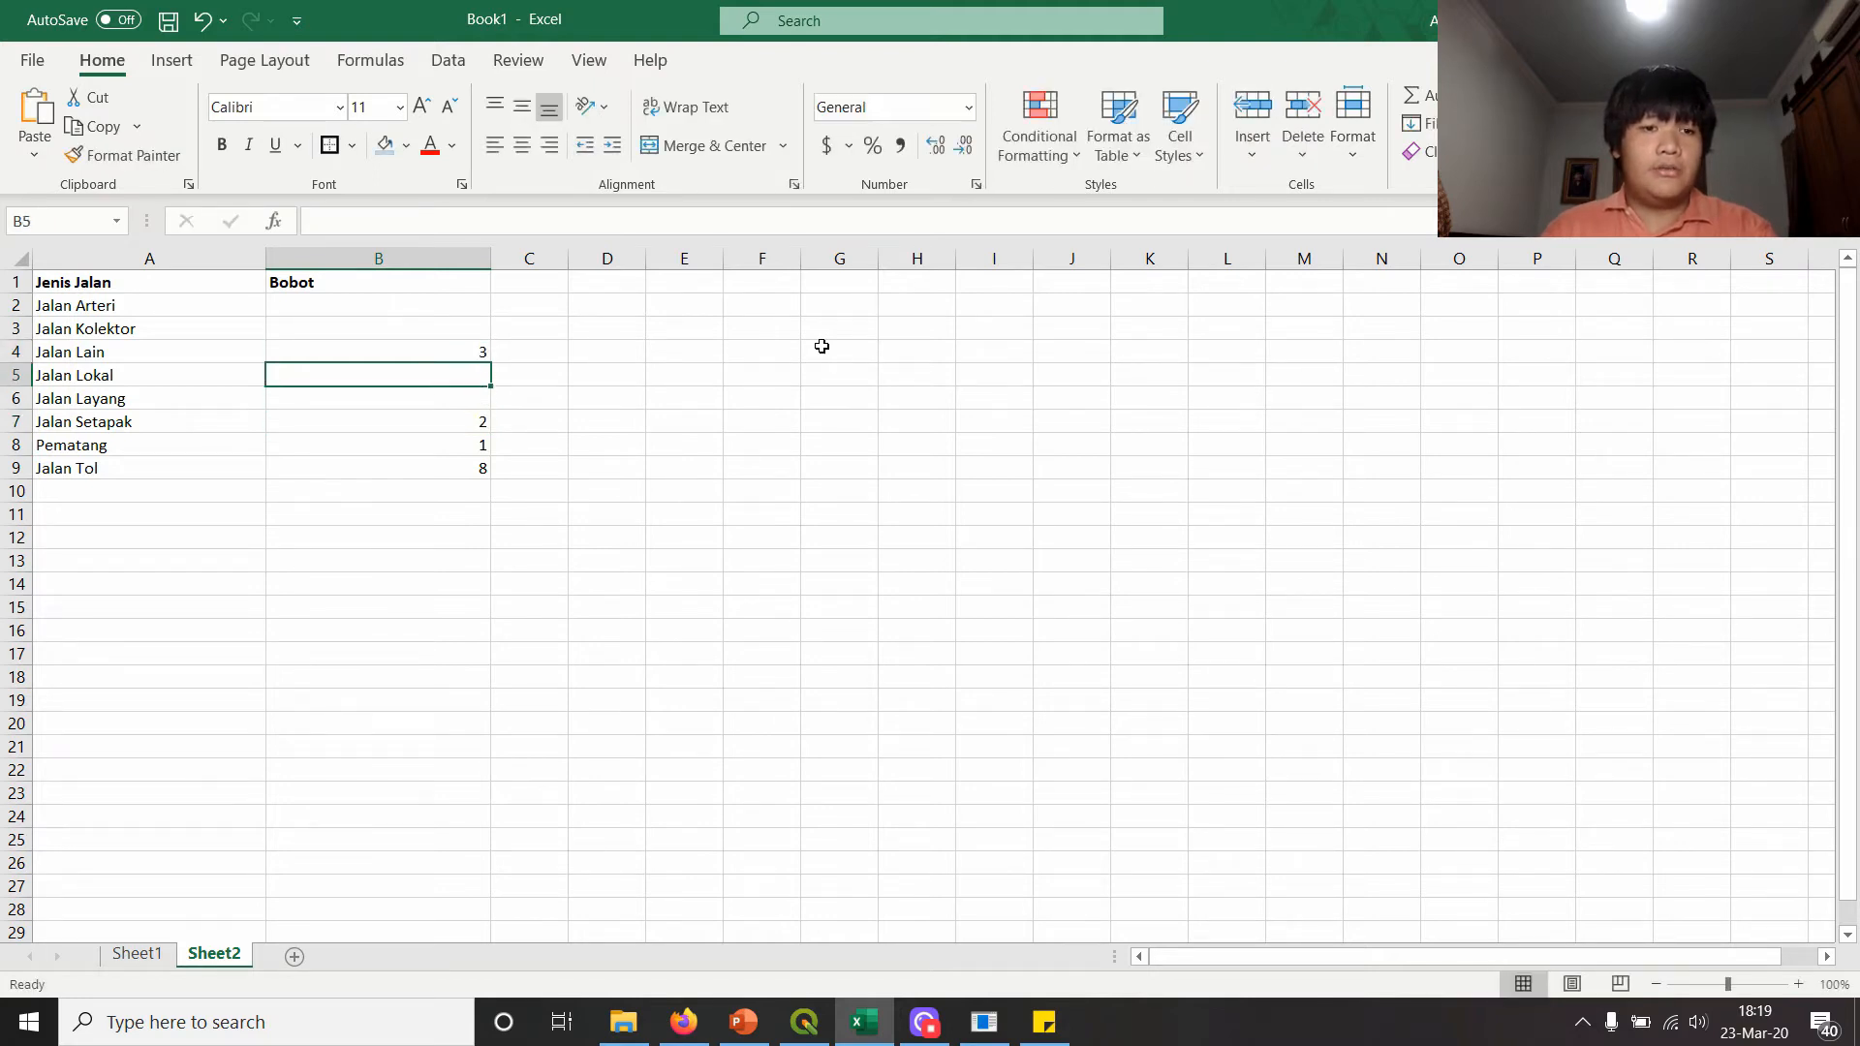
- Enter a Bobot weight of 4 for Jalan Lokal and 5 for Jalan Kolektor
text(4)
key(Up)
key(Up)
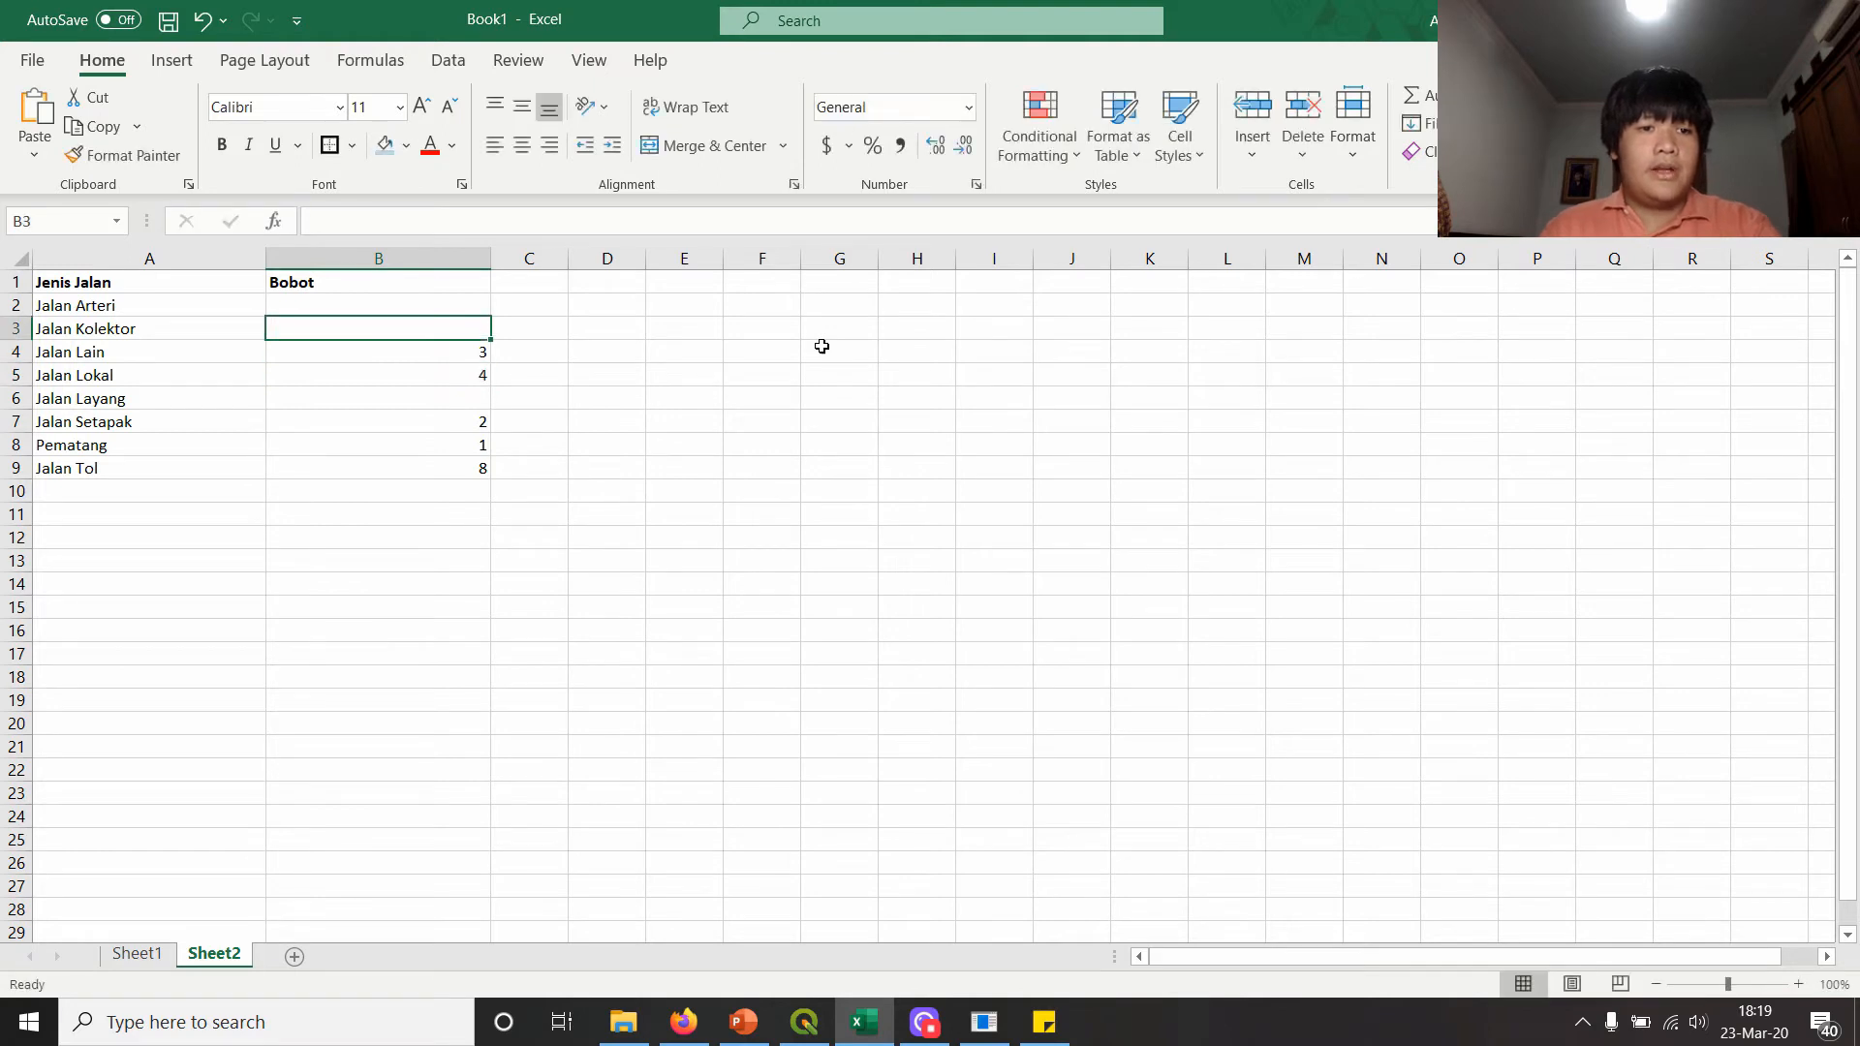
text(5)
key(Up)
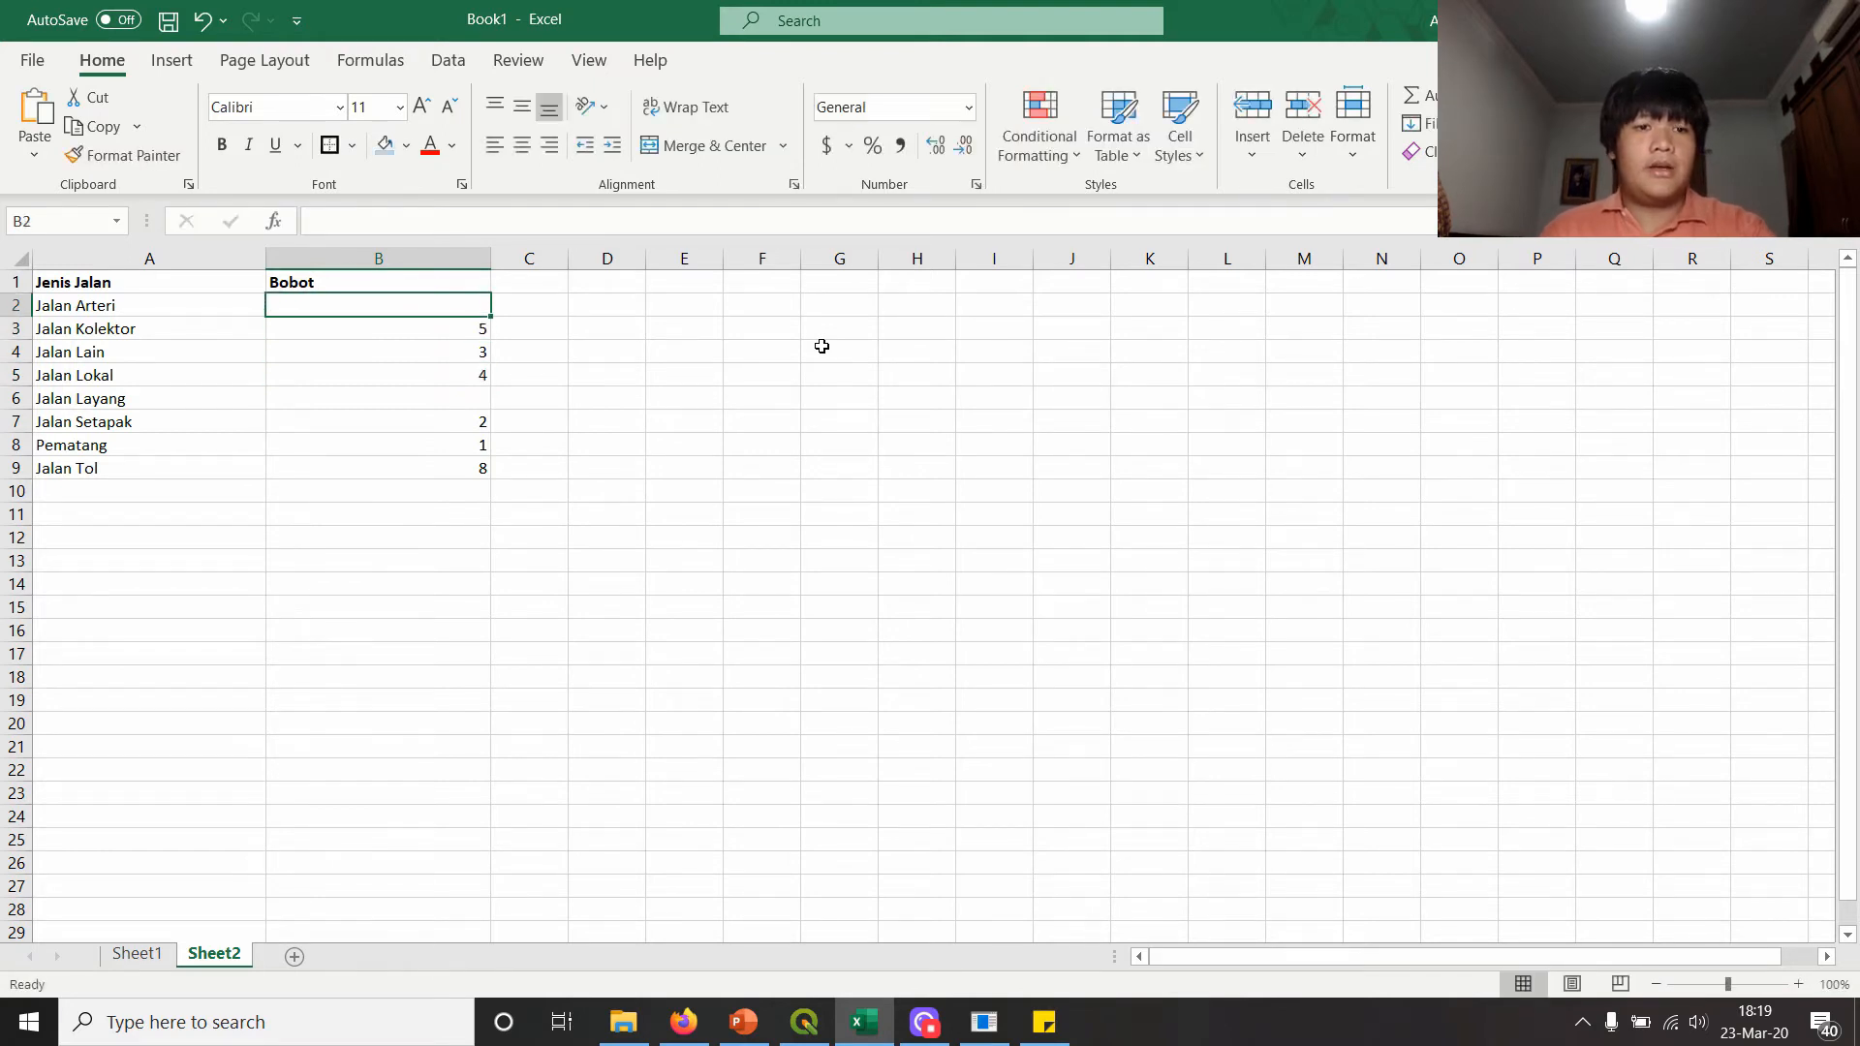
- Enter a Bobot weight of 6 for Jalan Arteri and 7 for Jalan Layang
text(6)
key(Down)
key(Down)
key(Down)
key(Down)
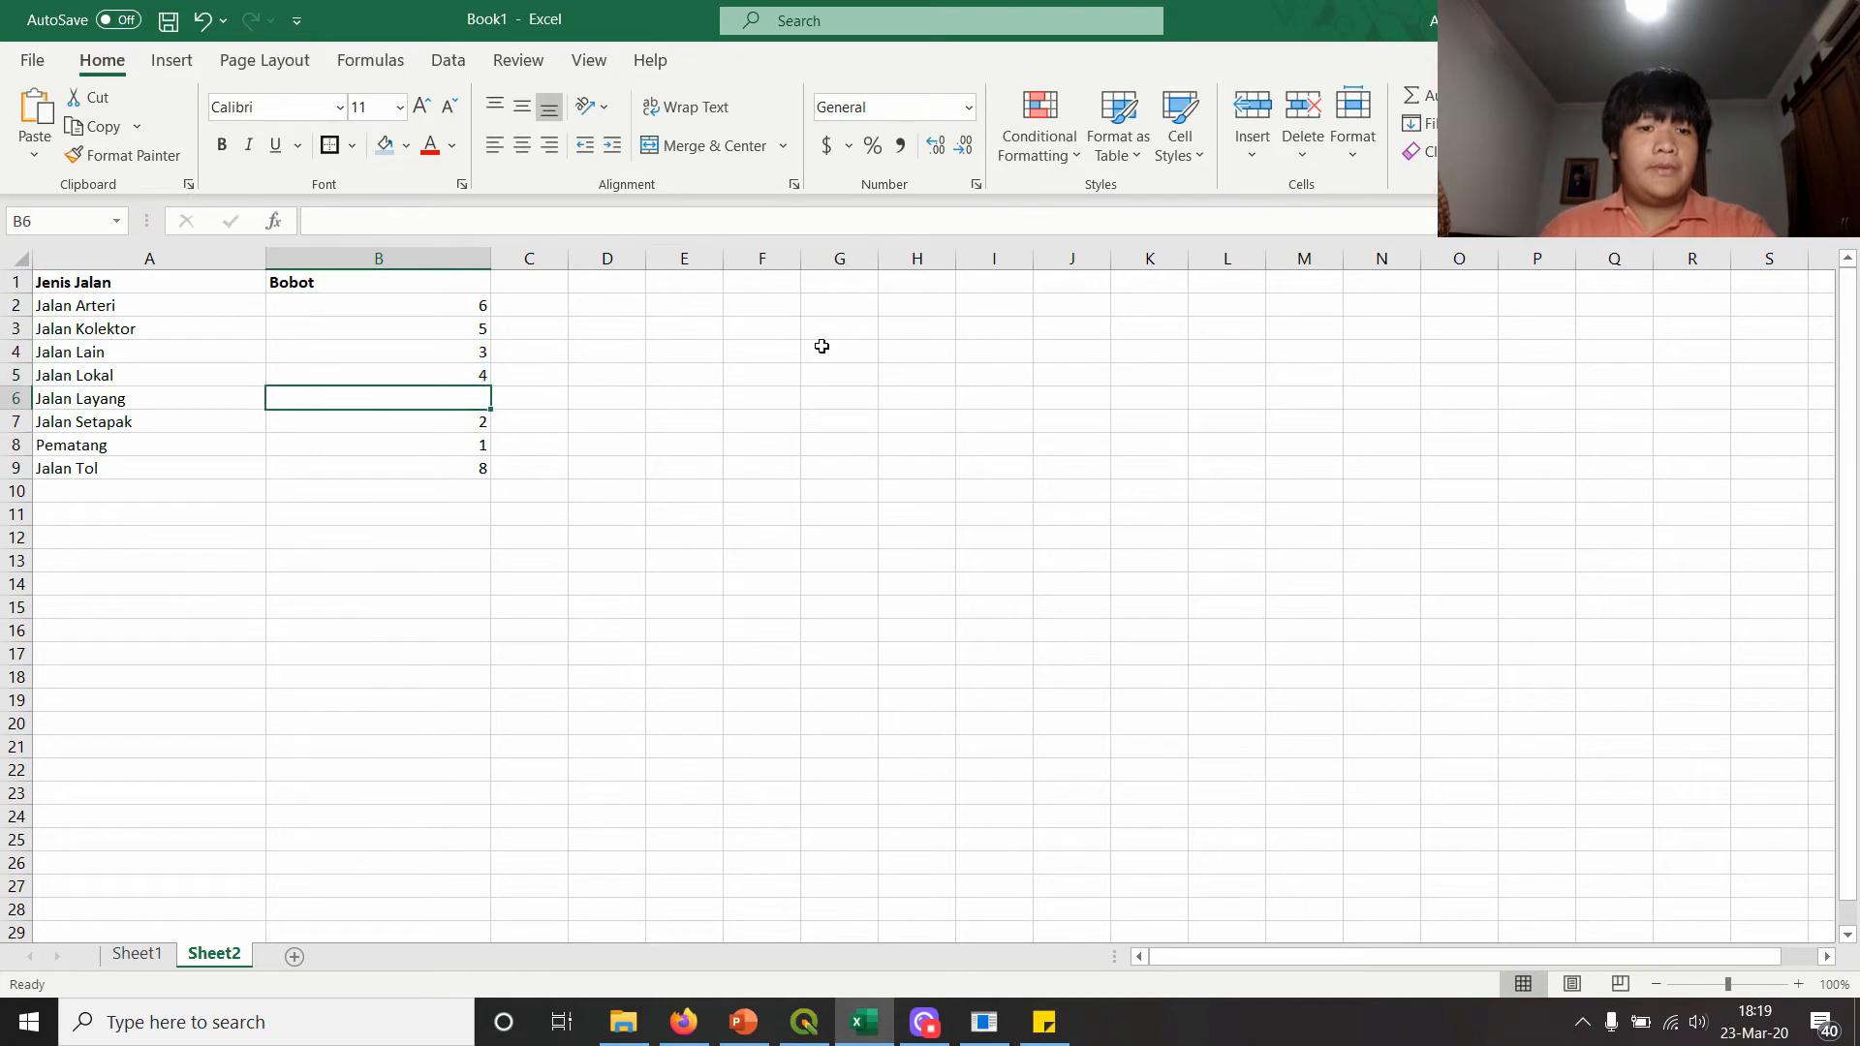
text(7)
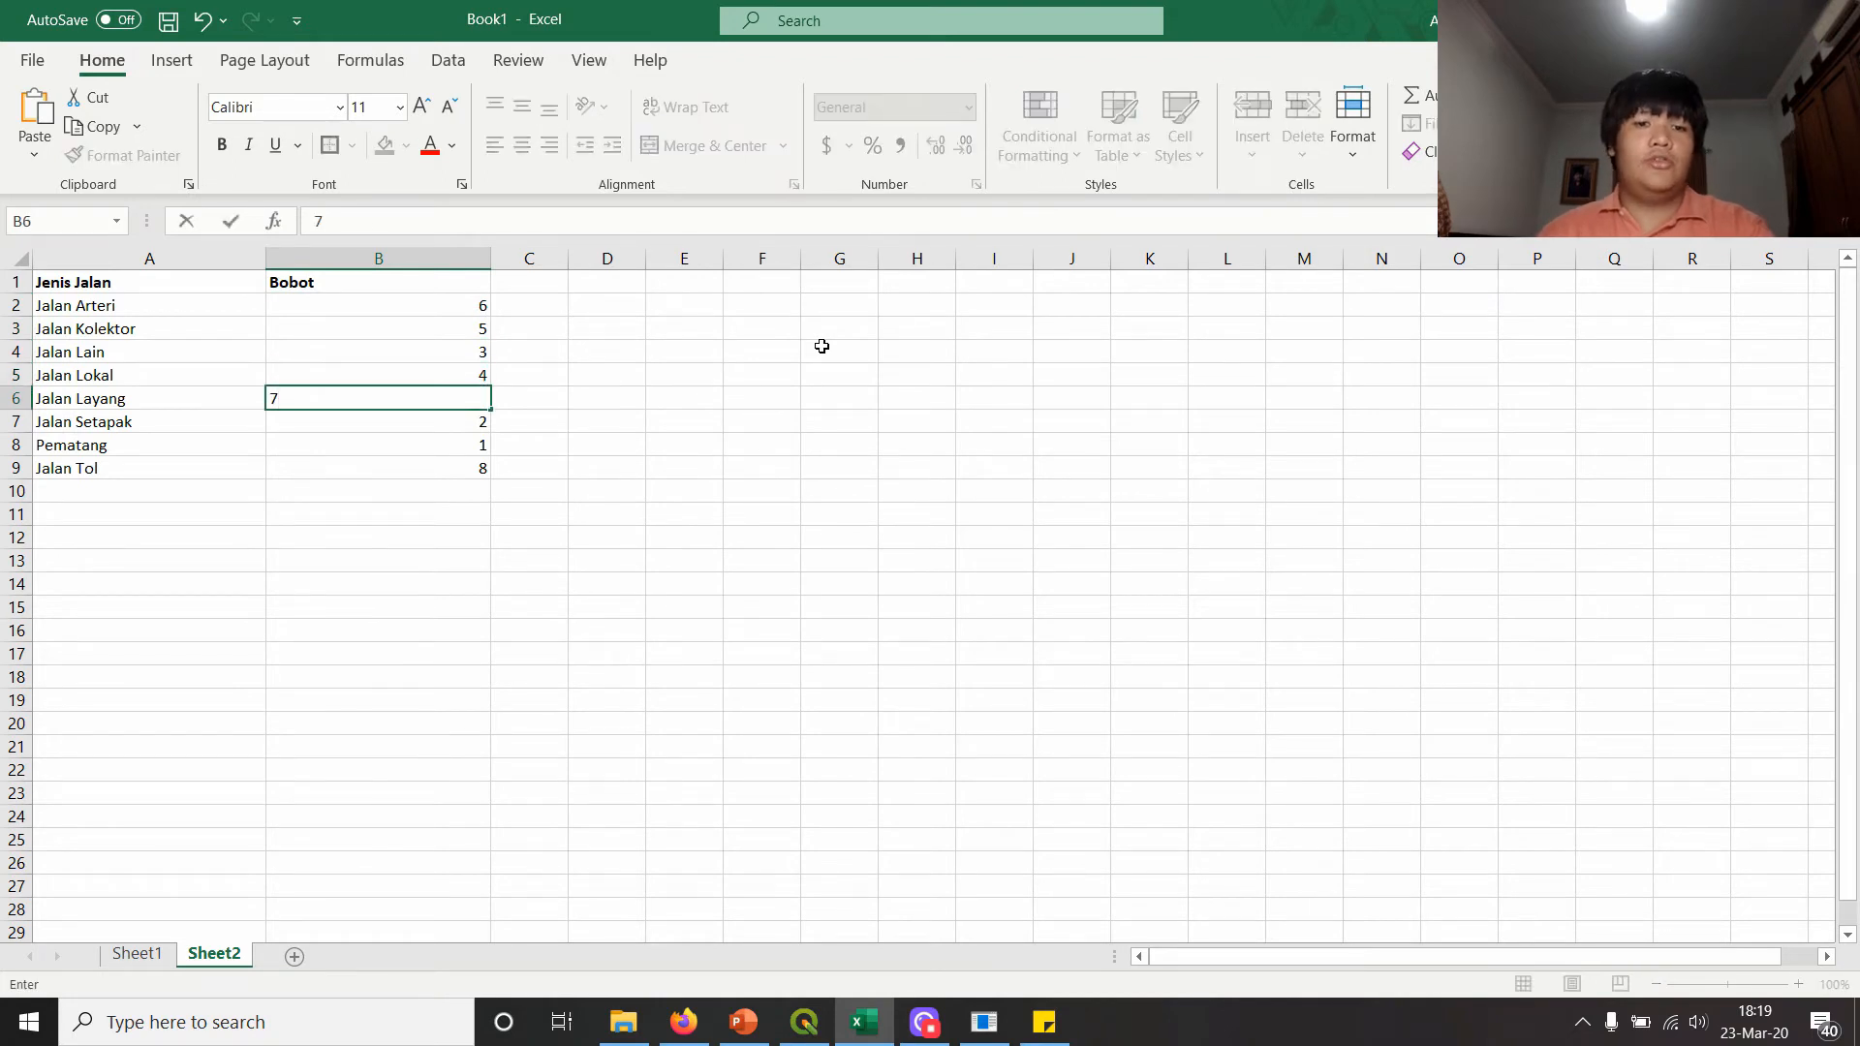
key(Up)
key(Right)
key(Down)
key(Down)
key(Down)
key(Down)
key(Left)
key(Up)
key(Up)
key(Up)
key(Up)
key(Up)
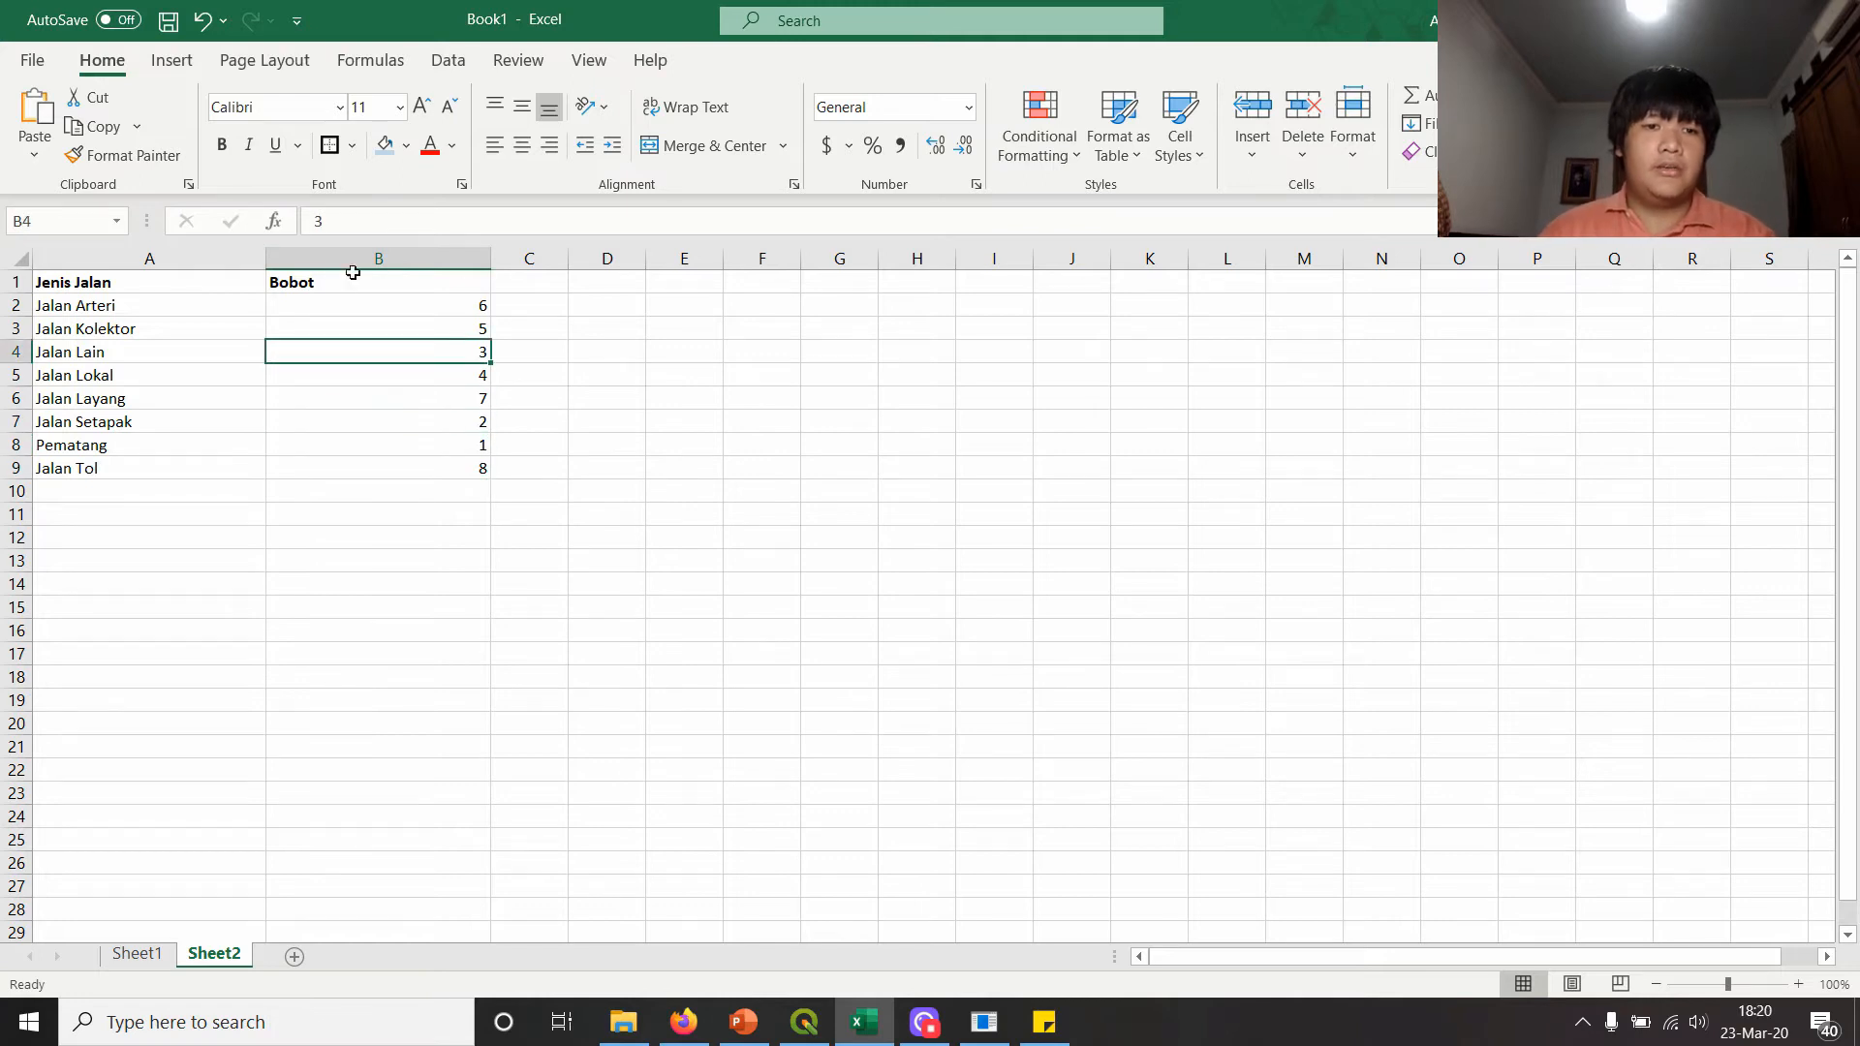
- Sort the table by the Bobot column from smallest to largest, expanding the selection to include the road types
click(376, 260)
right_click(378, 270)
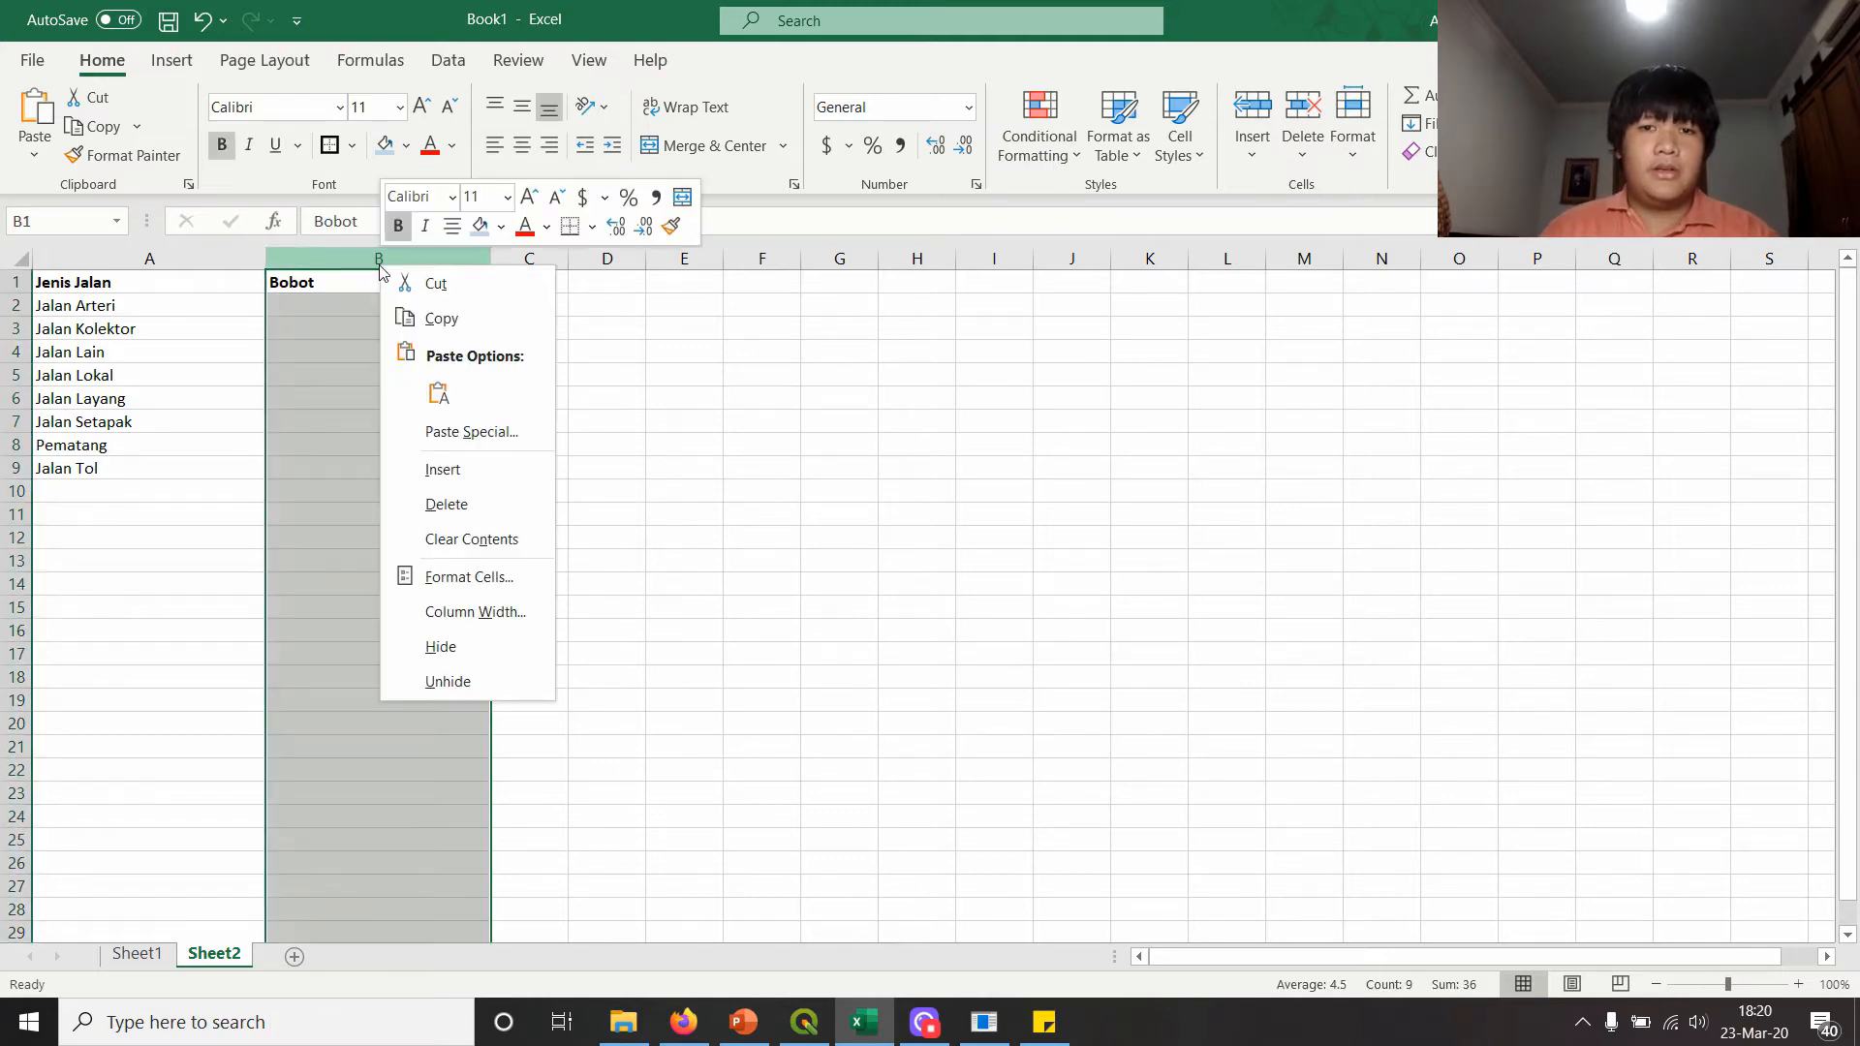
click(371, 258)
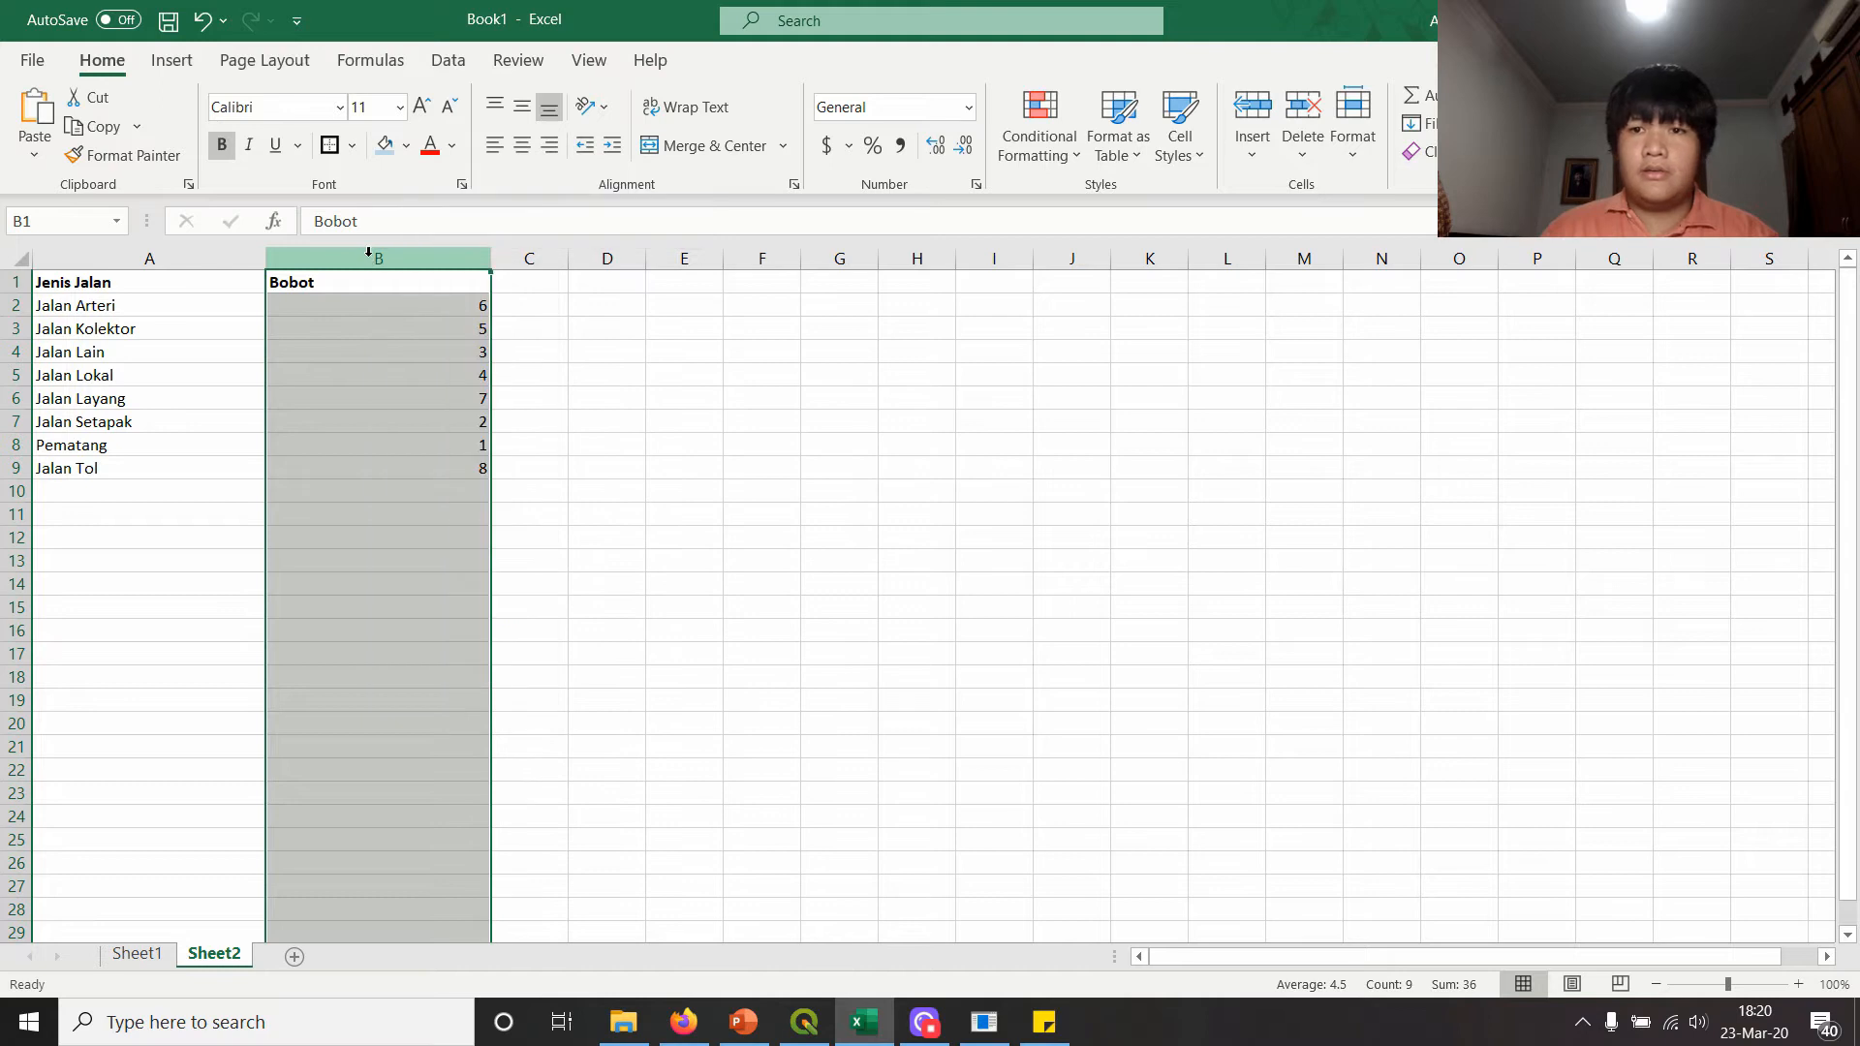
click(1545, 131)
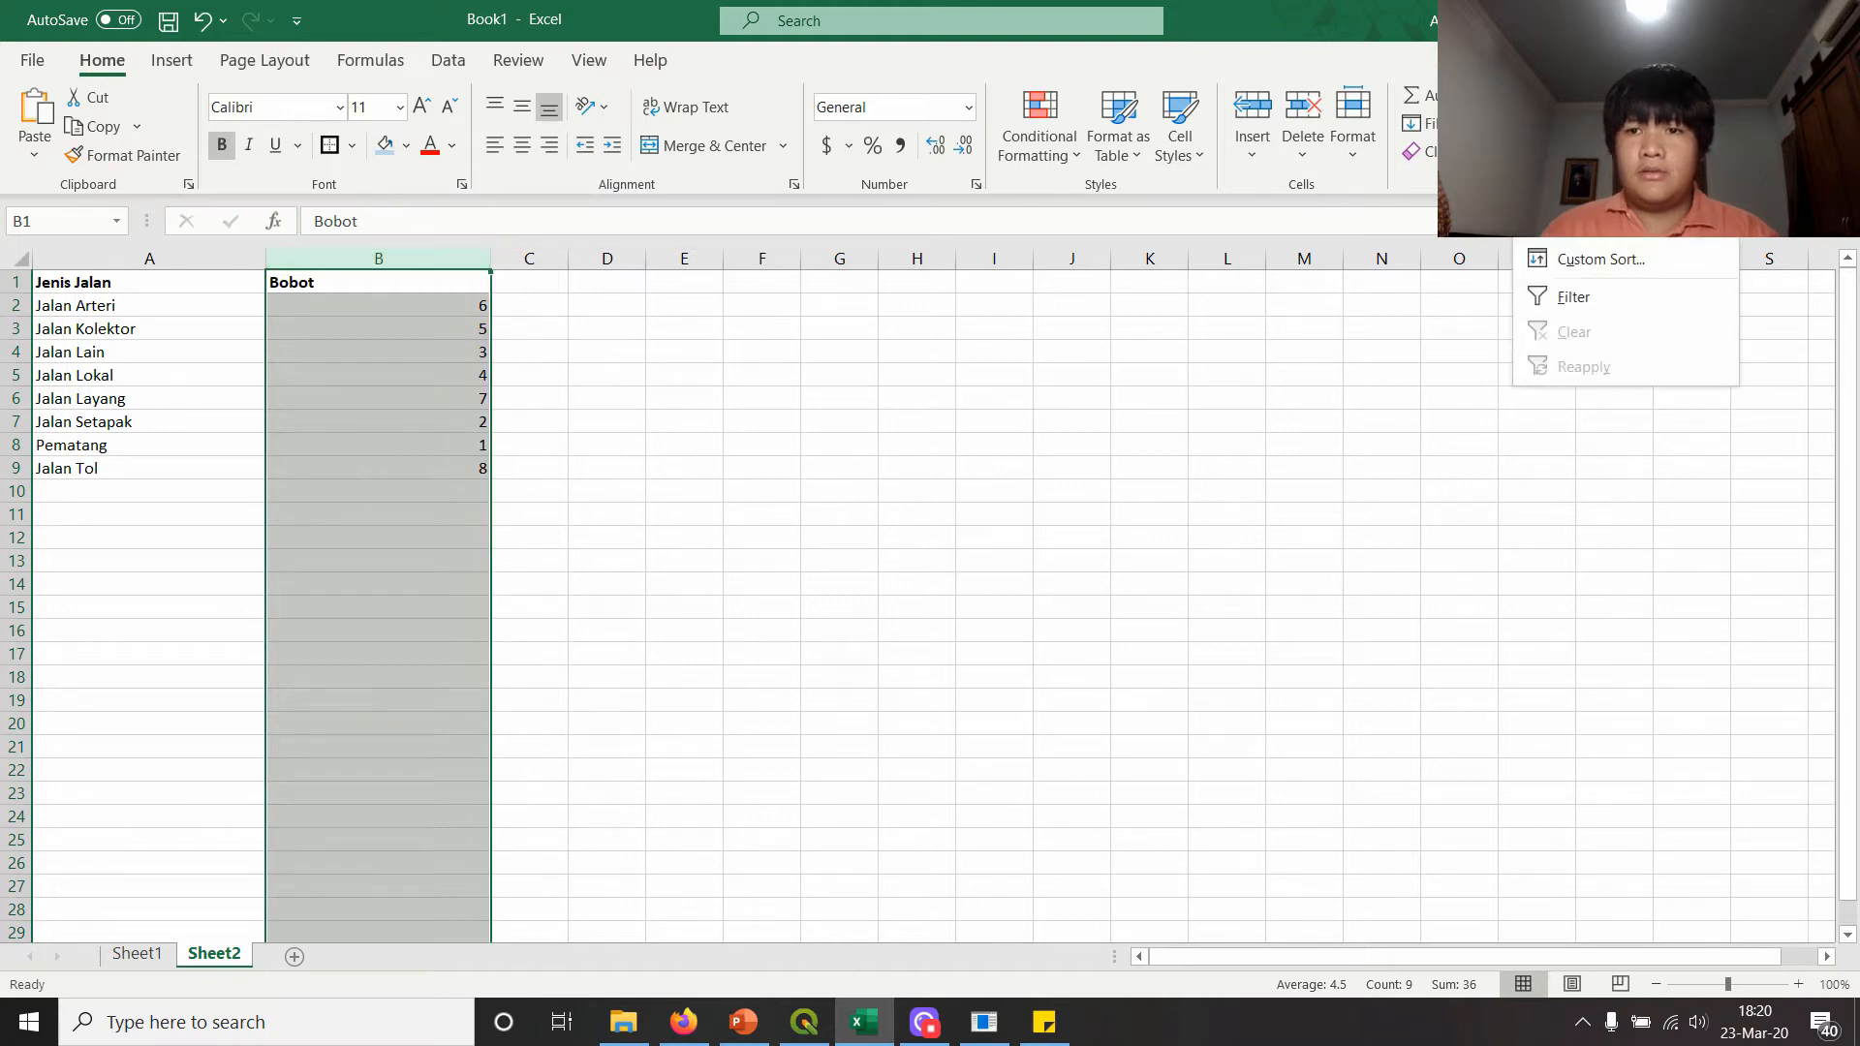
click(1579, 190)
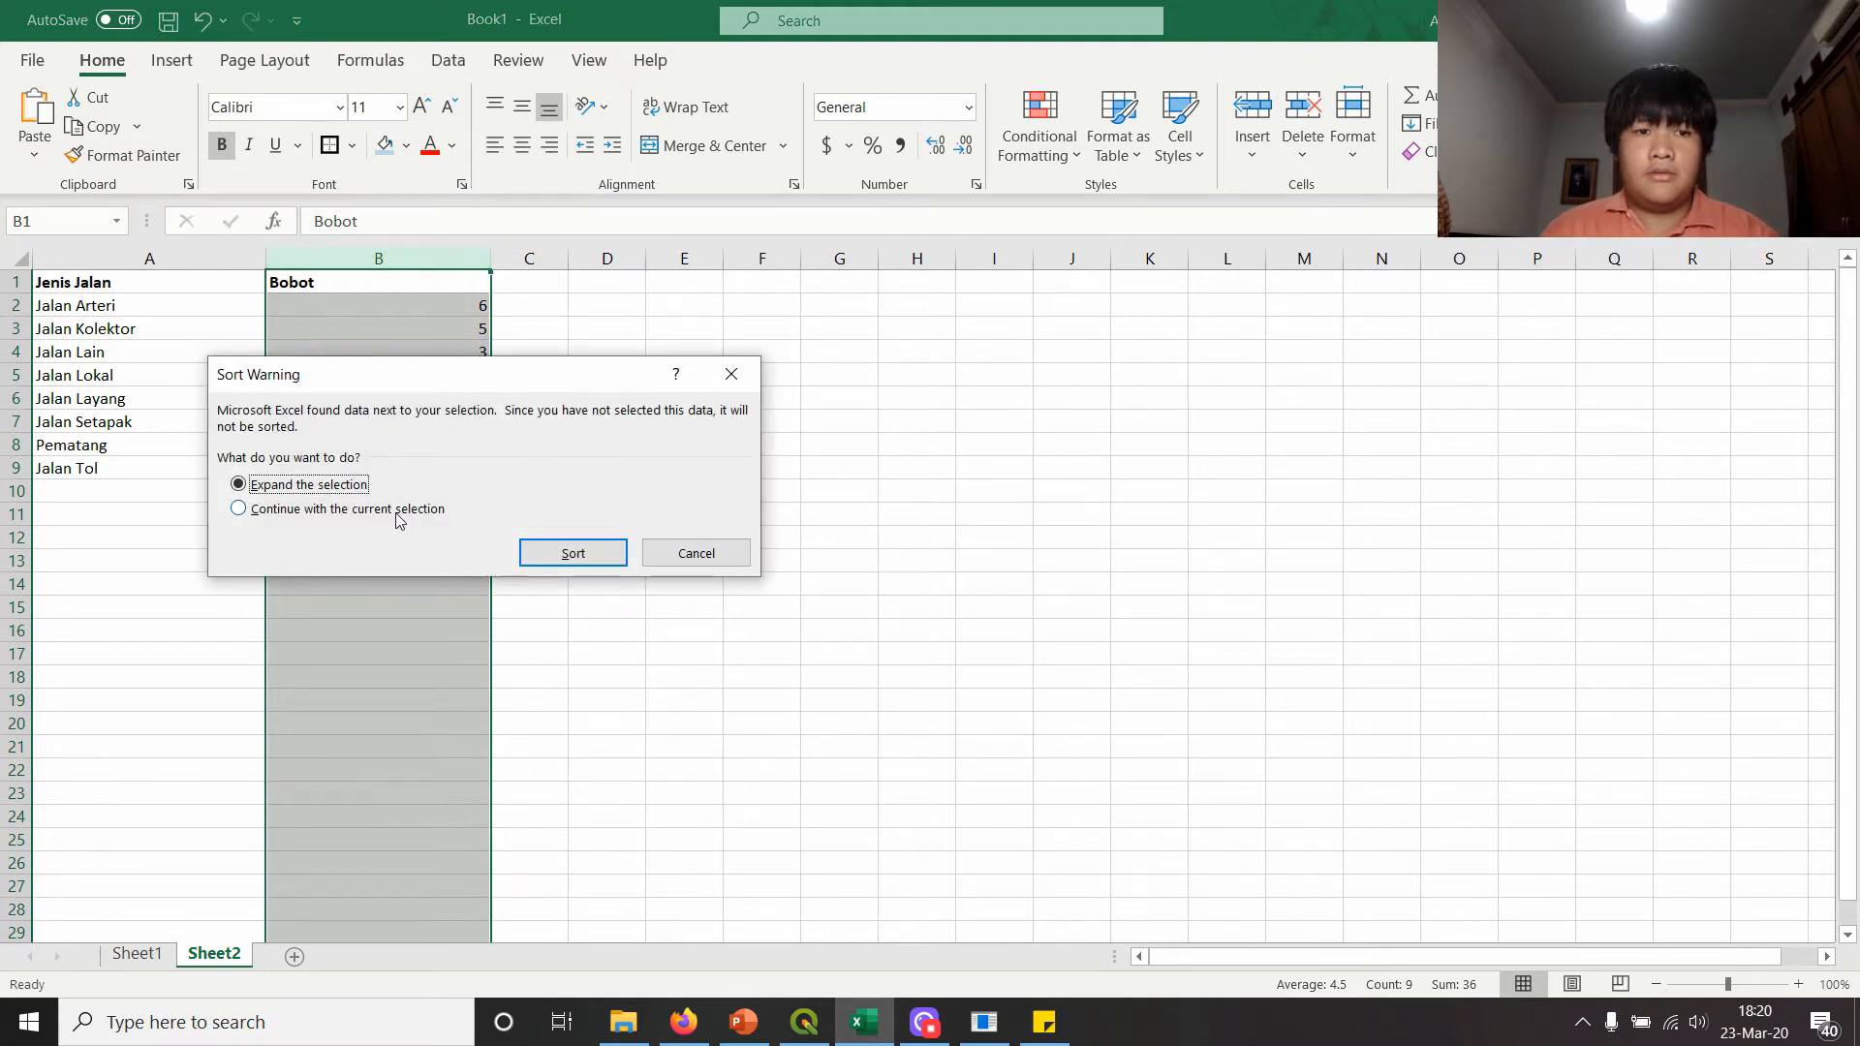
click(571, 552)
click(557, 422)
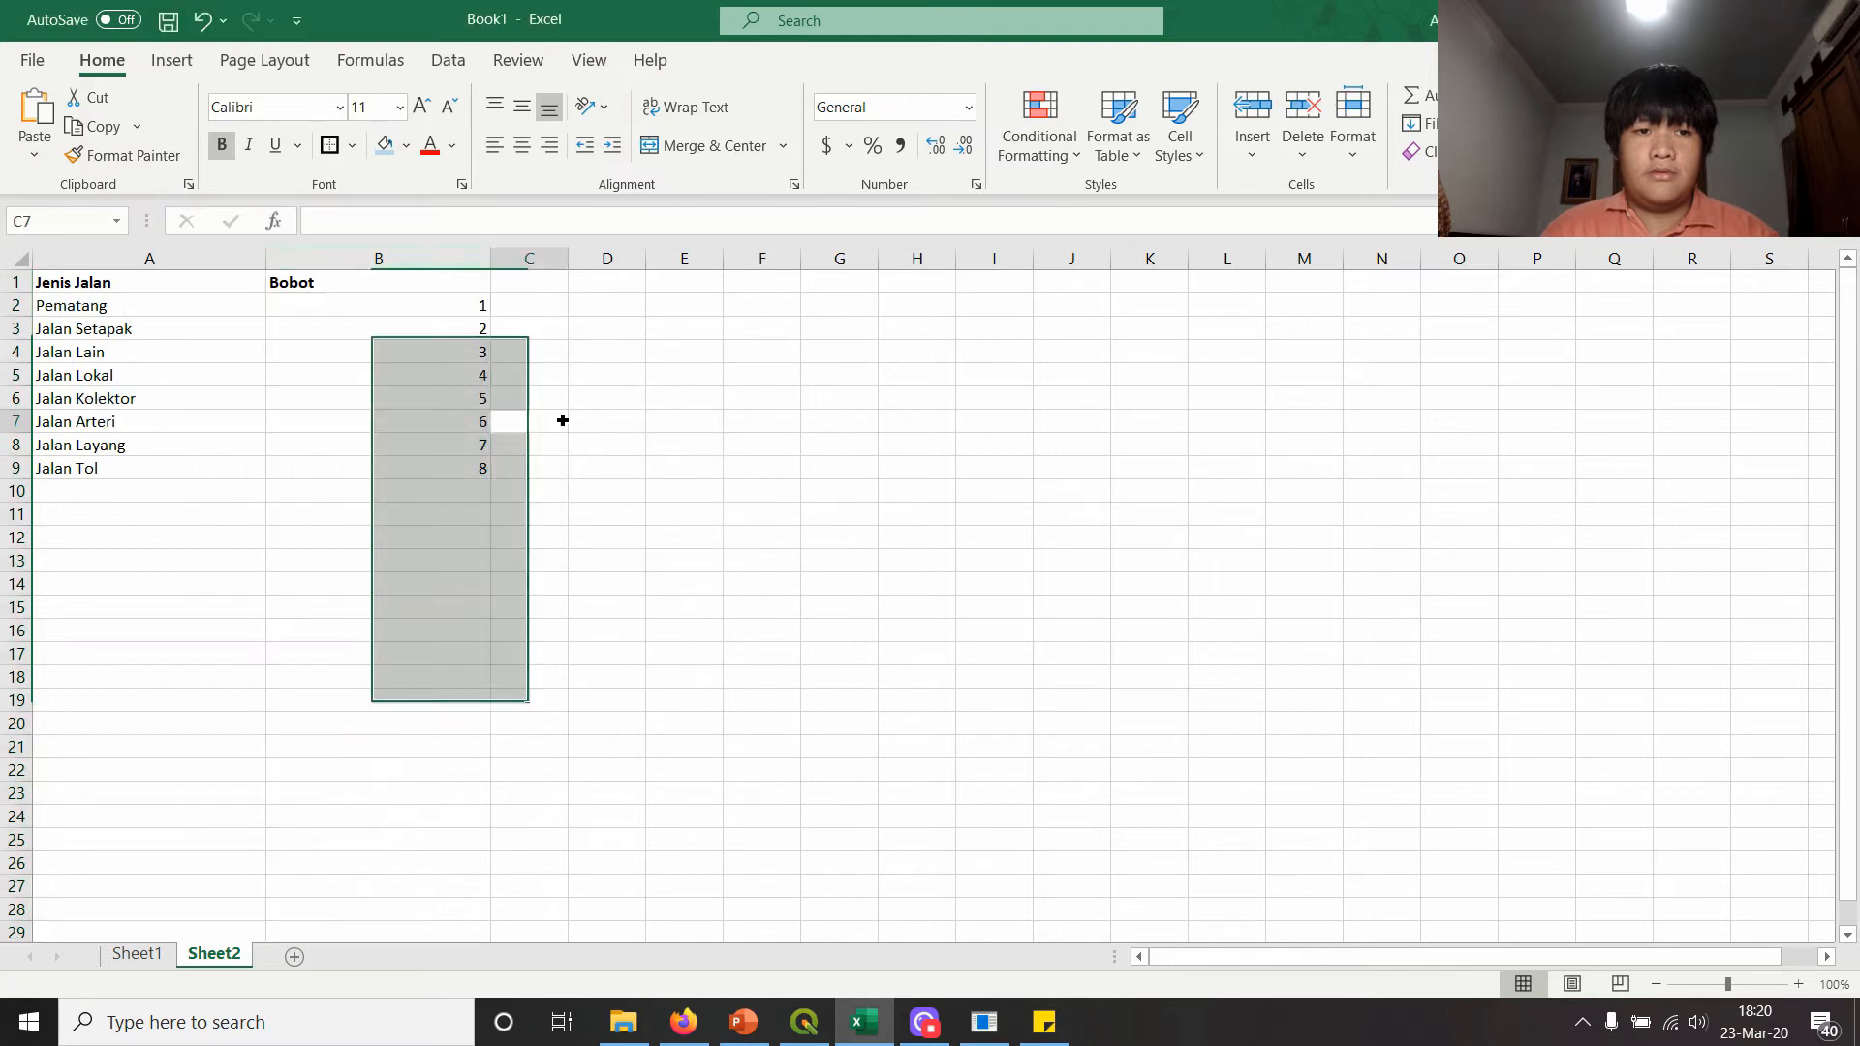
- Review the sorted road types from Pematang to Jalan Tol against their Bobot weights
click(203, 325)
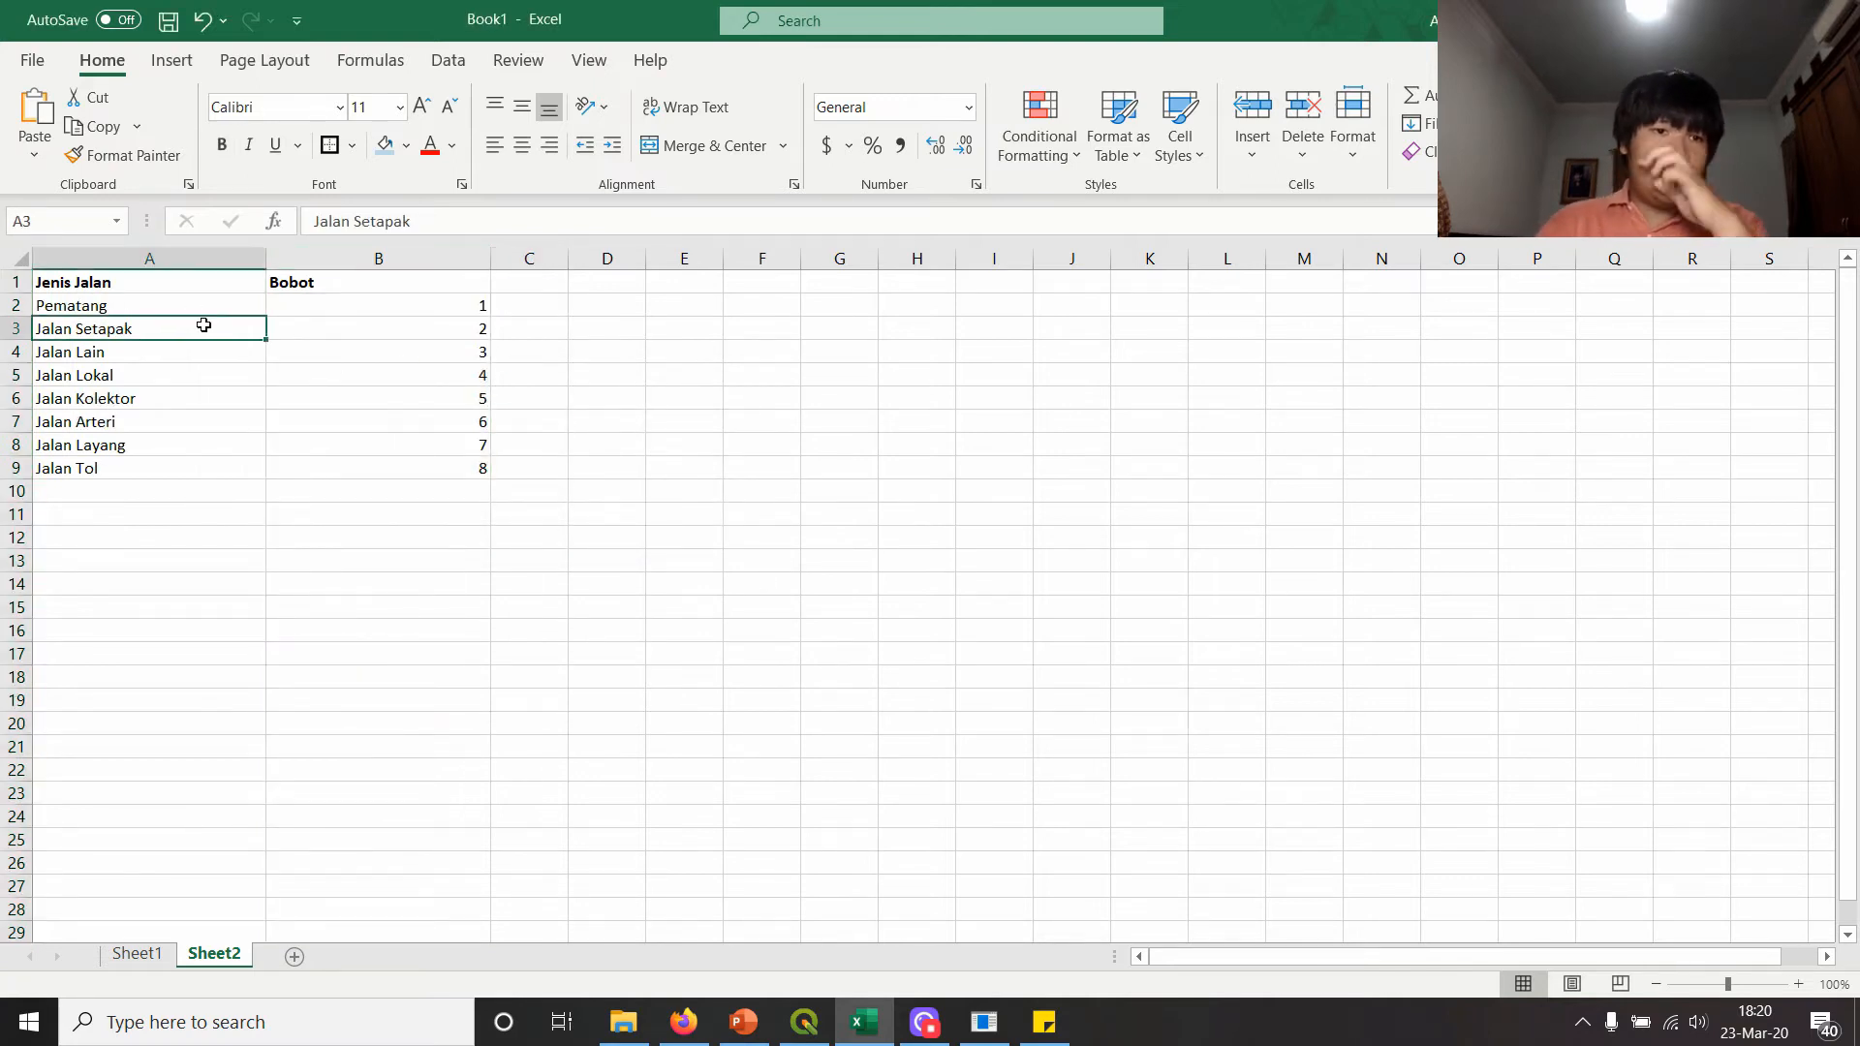
click(226, 304)
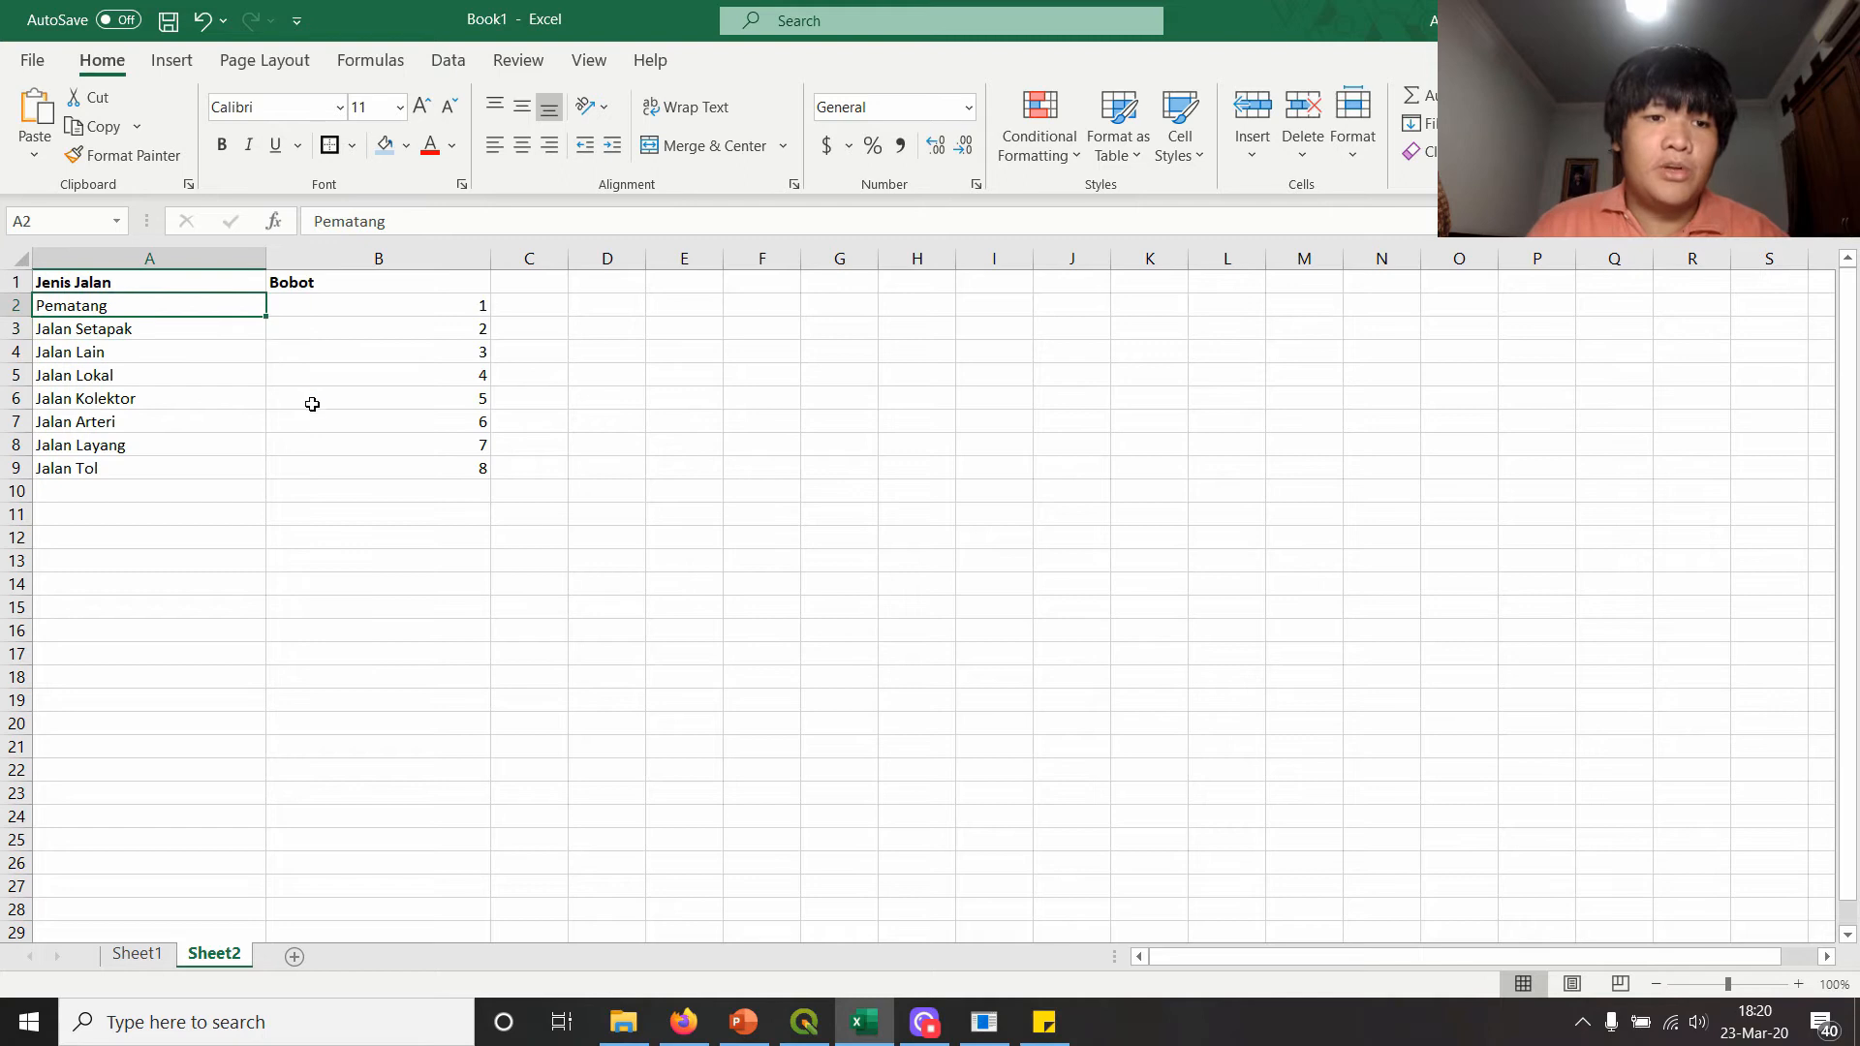
ctrl+scroll(311, 404, up, 4)
click(226, 377)
click(211, 600)
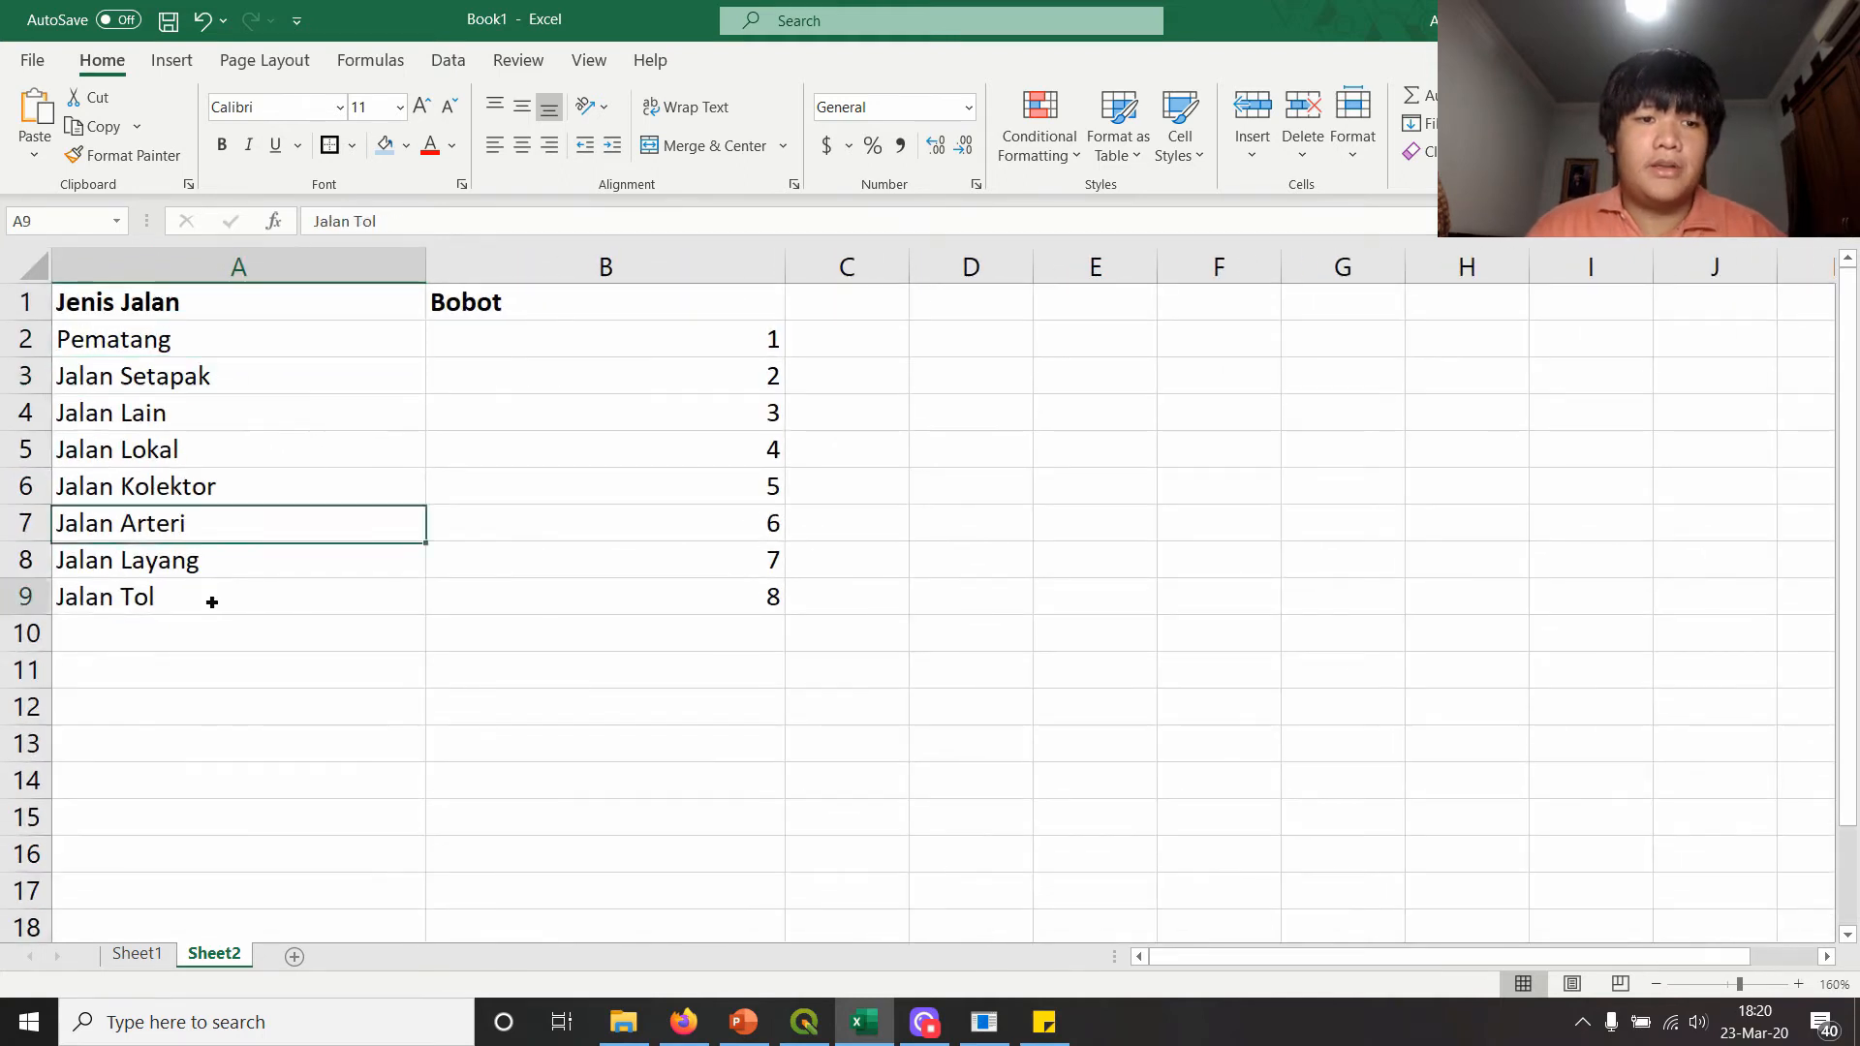
click(360, 352)
- Switch to the JALAN_UTM attribute table in QGIS, open its update expression editor and insert the CASE conditional
key(alt+Tab)
key(alt+Tab)
key(alt+Tab)
click(657, 376)
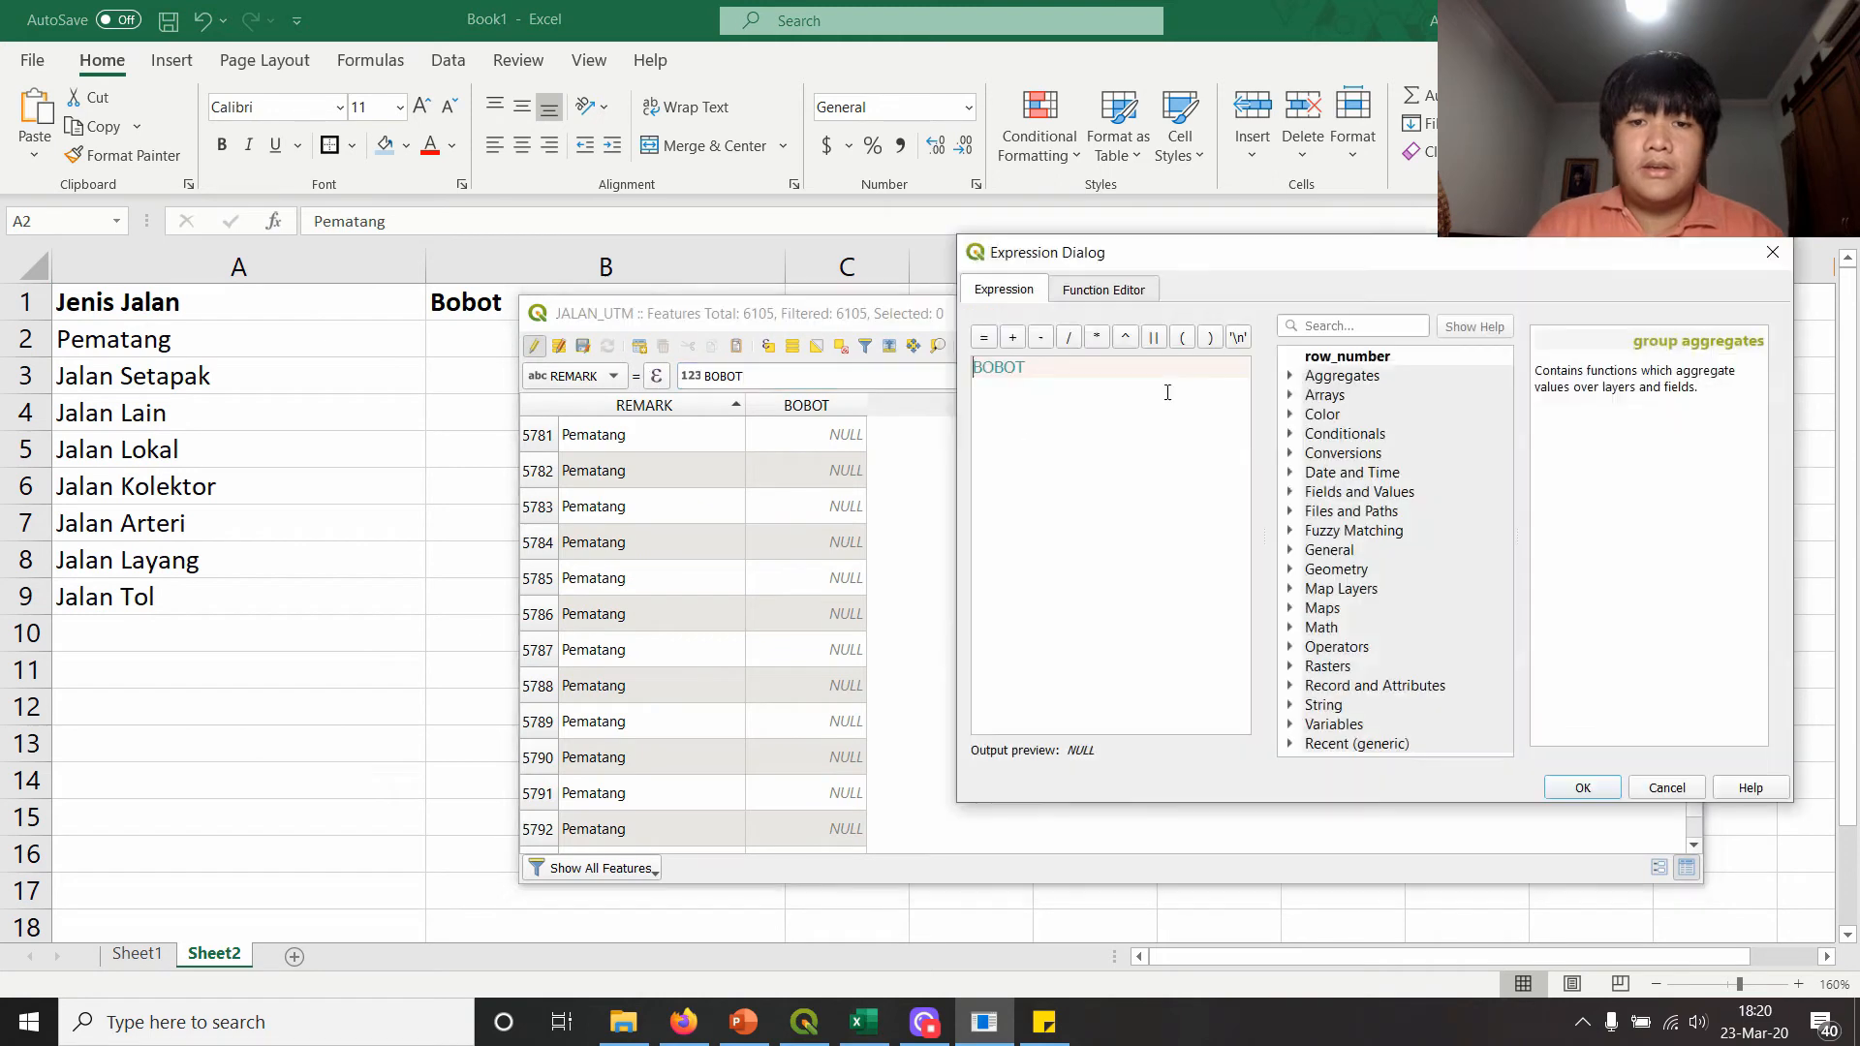
click(1340, 334)
text(case)
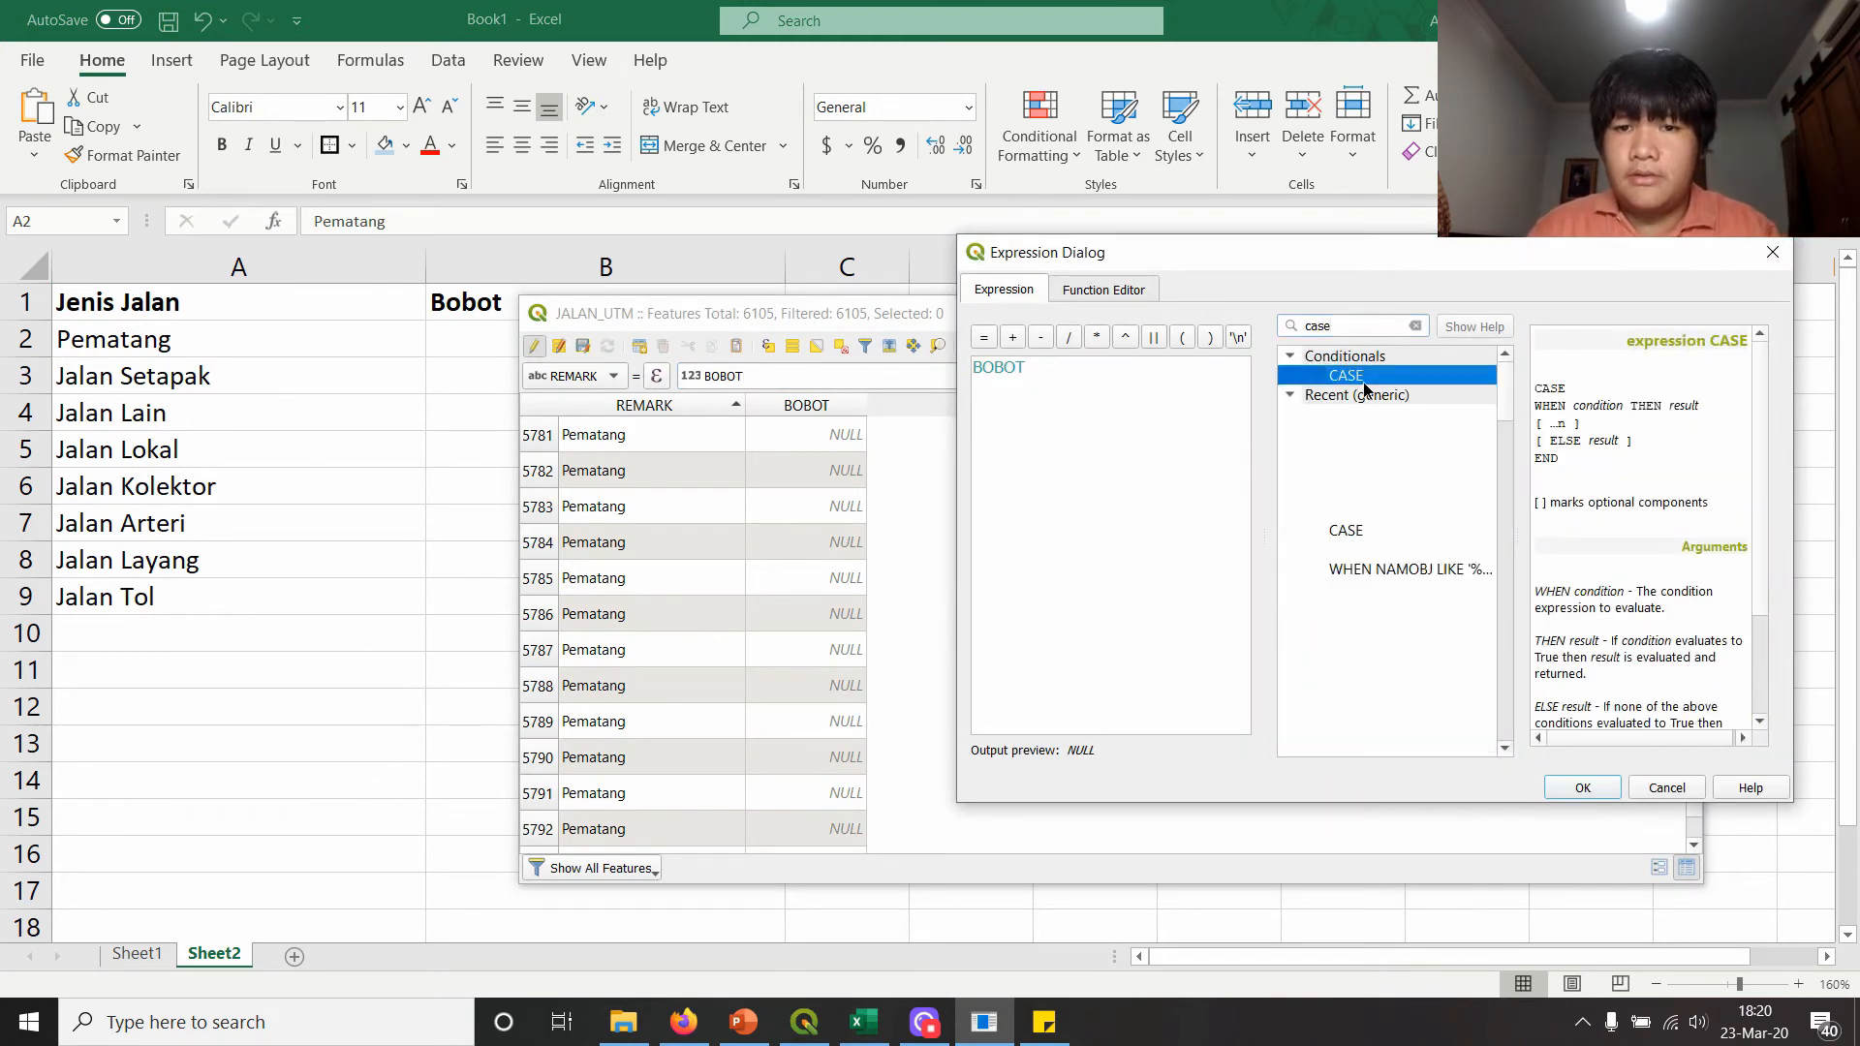
double_click(1356, 378)
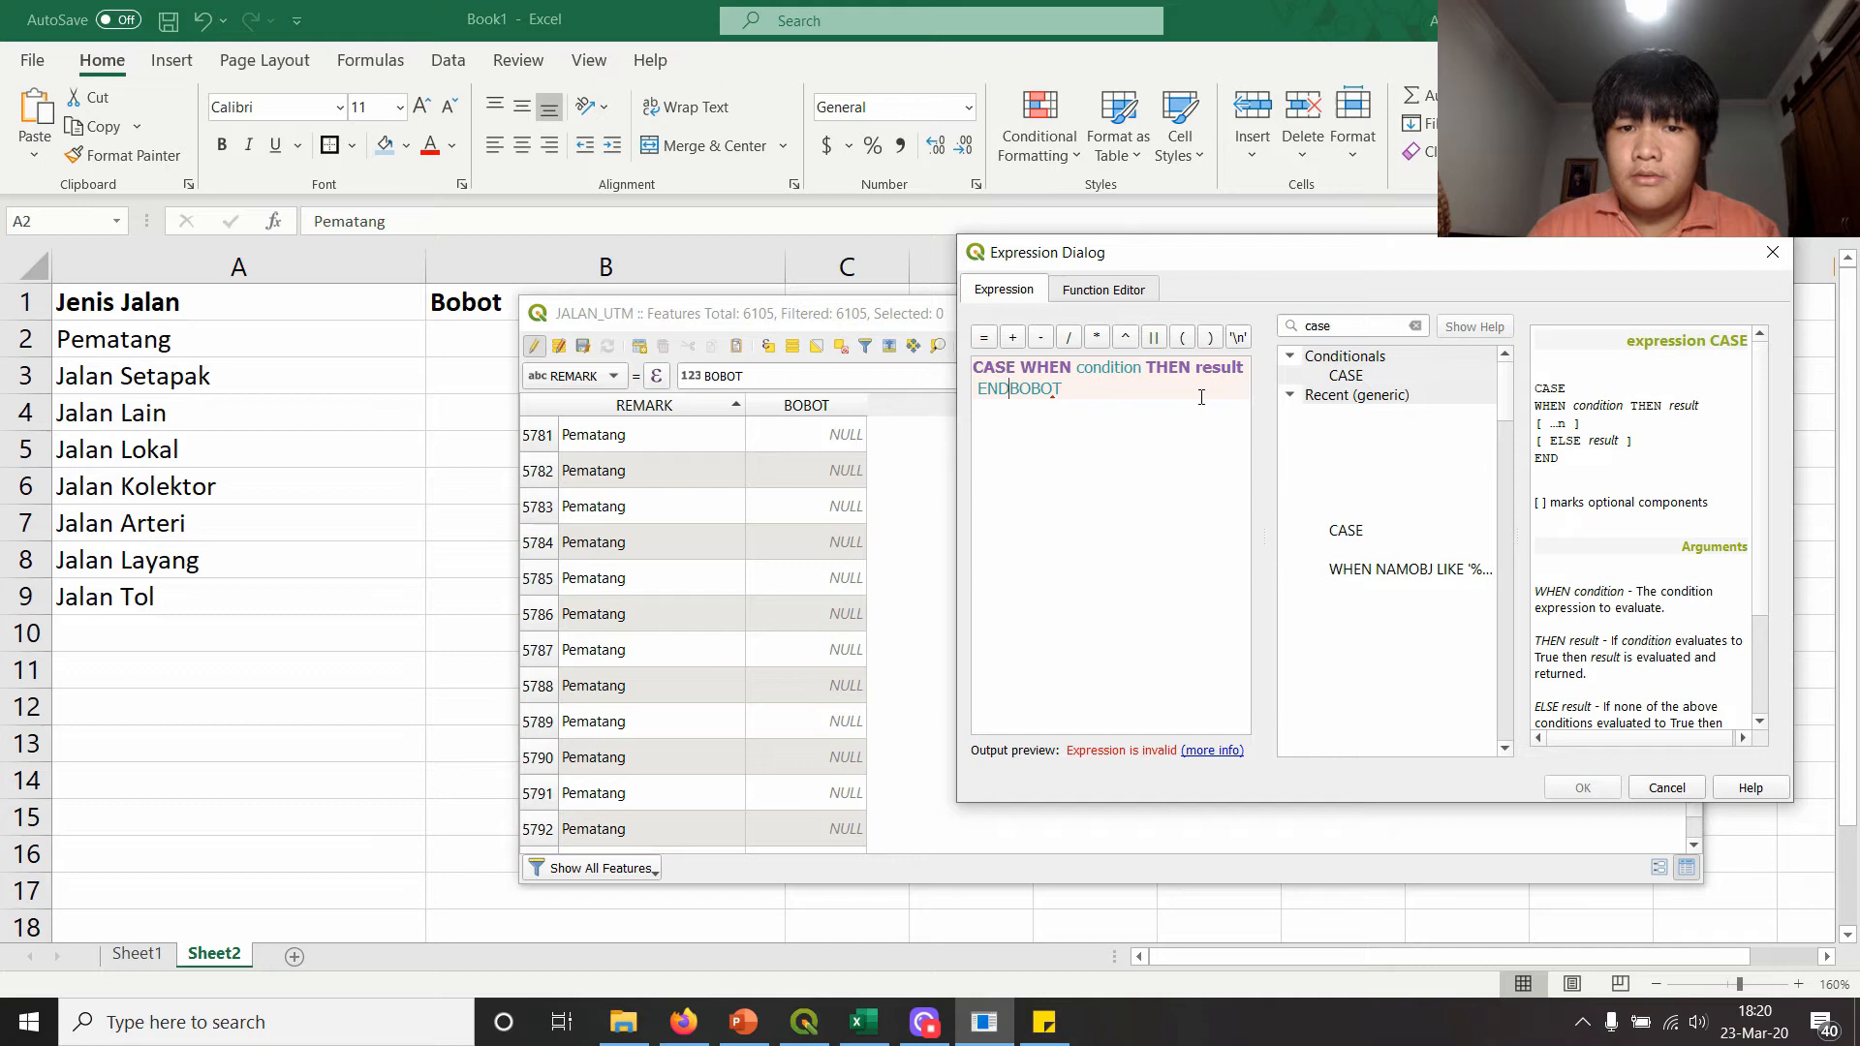
- Remove the leftover BOBOT text from the expression and place the WHEN clause two lines below CASE
key(BackSpace)
key(BackSpace)
key(BackSpace)
key(BackSpace)
key(BackSpace)
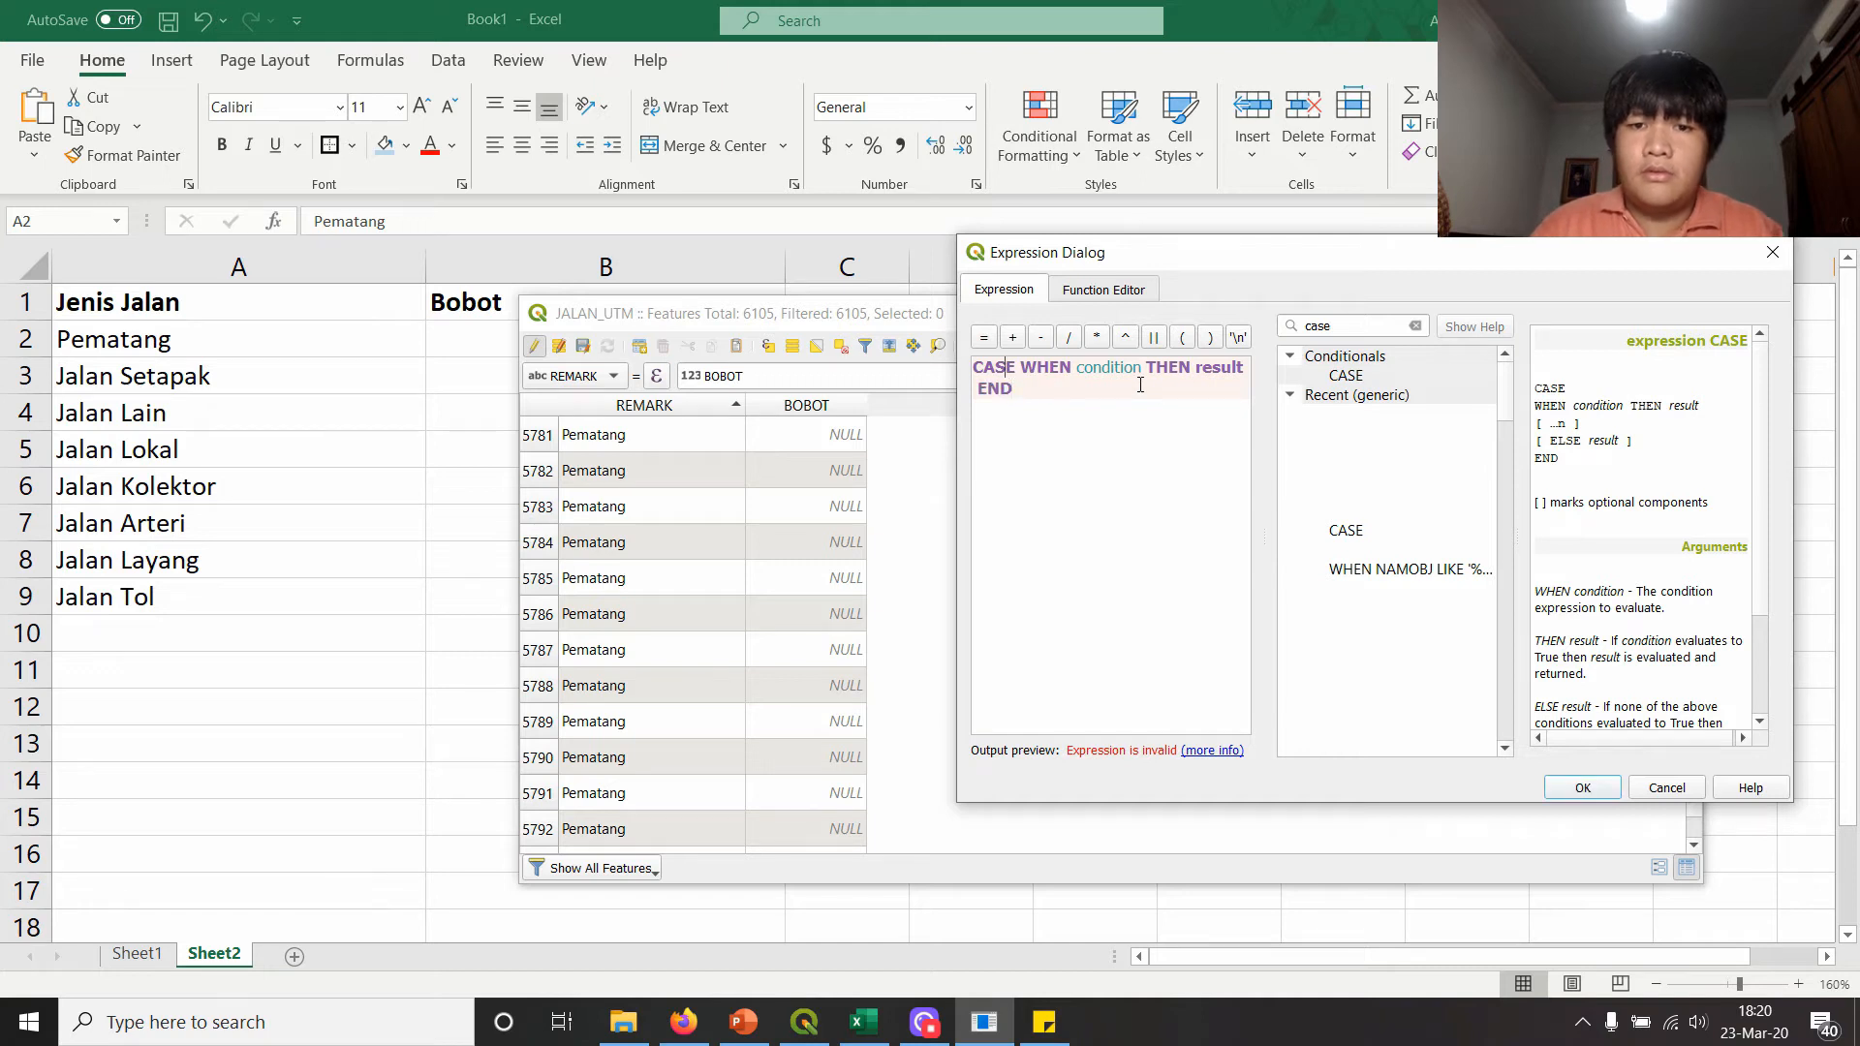
key(Return)
key(Return)
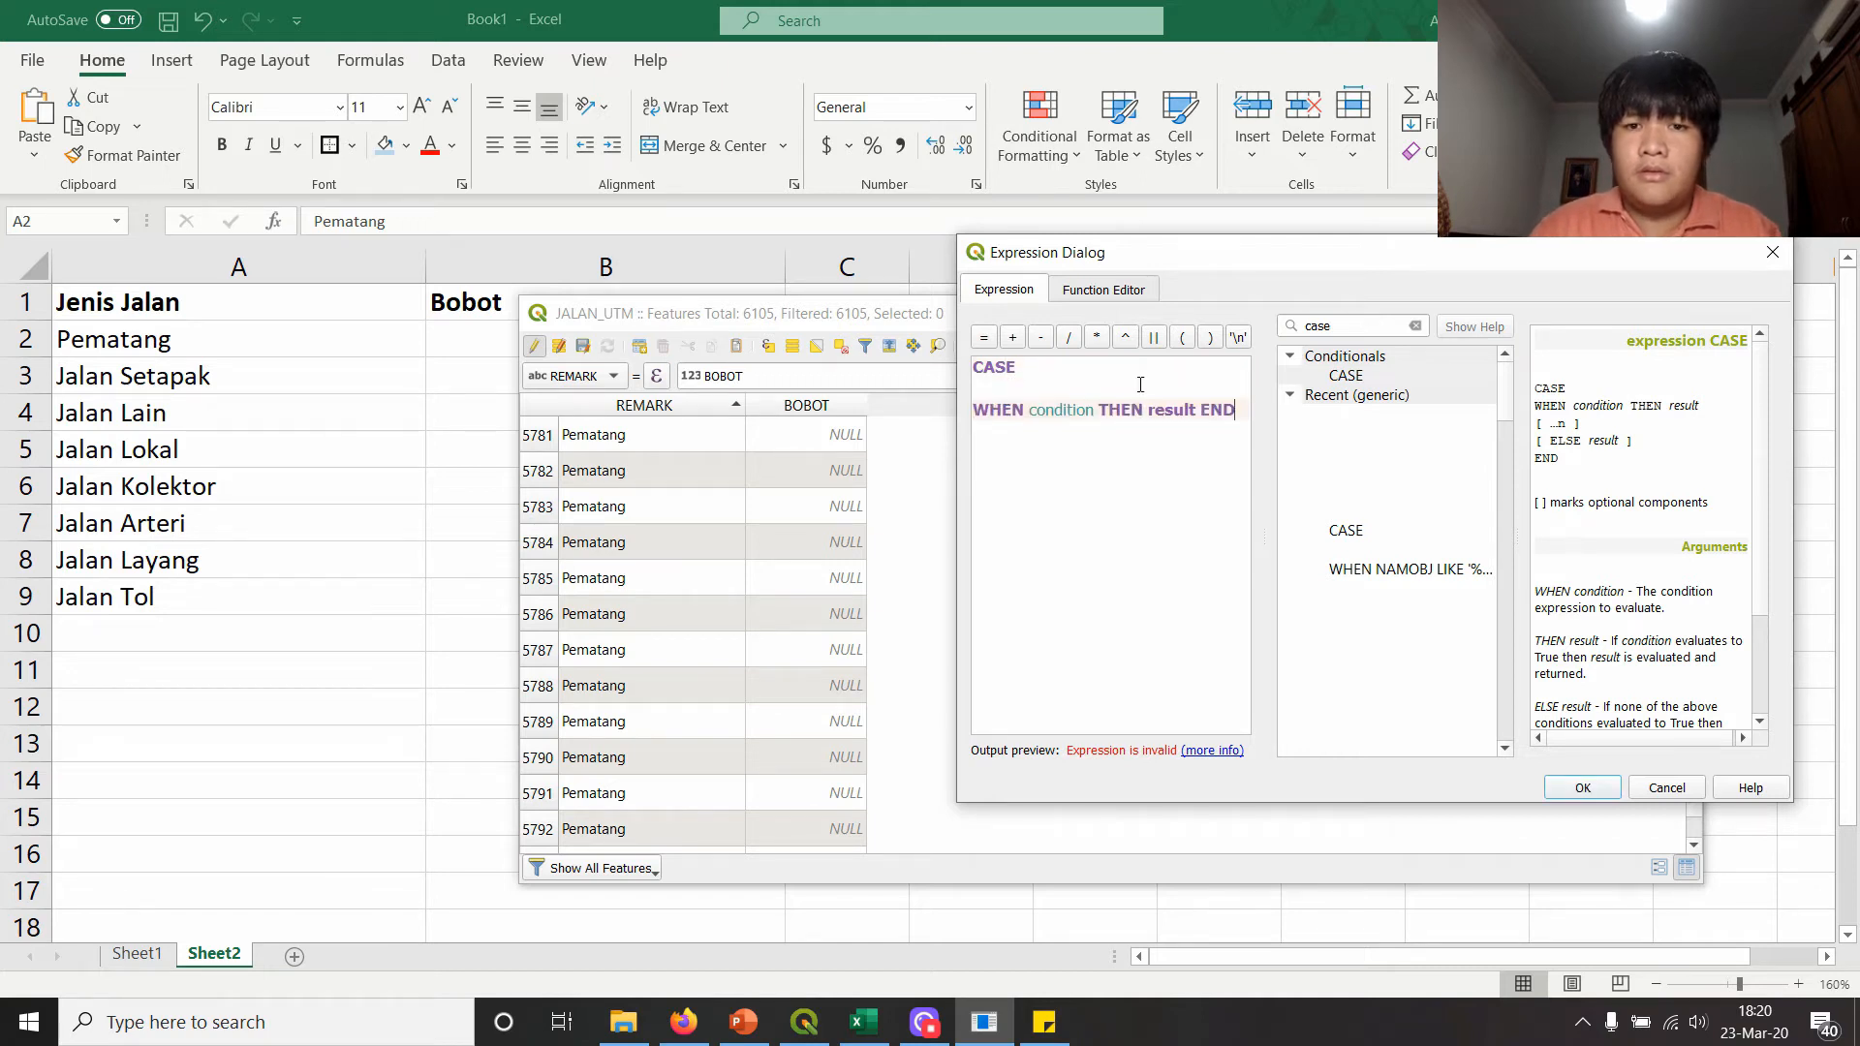
- Move the END keyword two lines below the WHEN condition THEN result clause
key(Left)
key(Left)
key(Return)
key(Return)
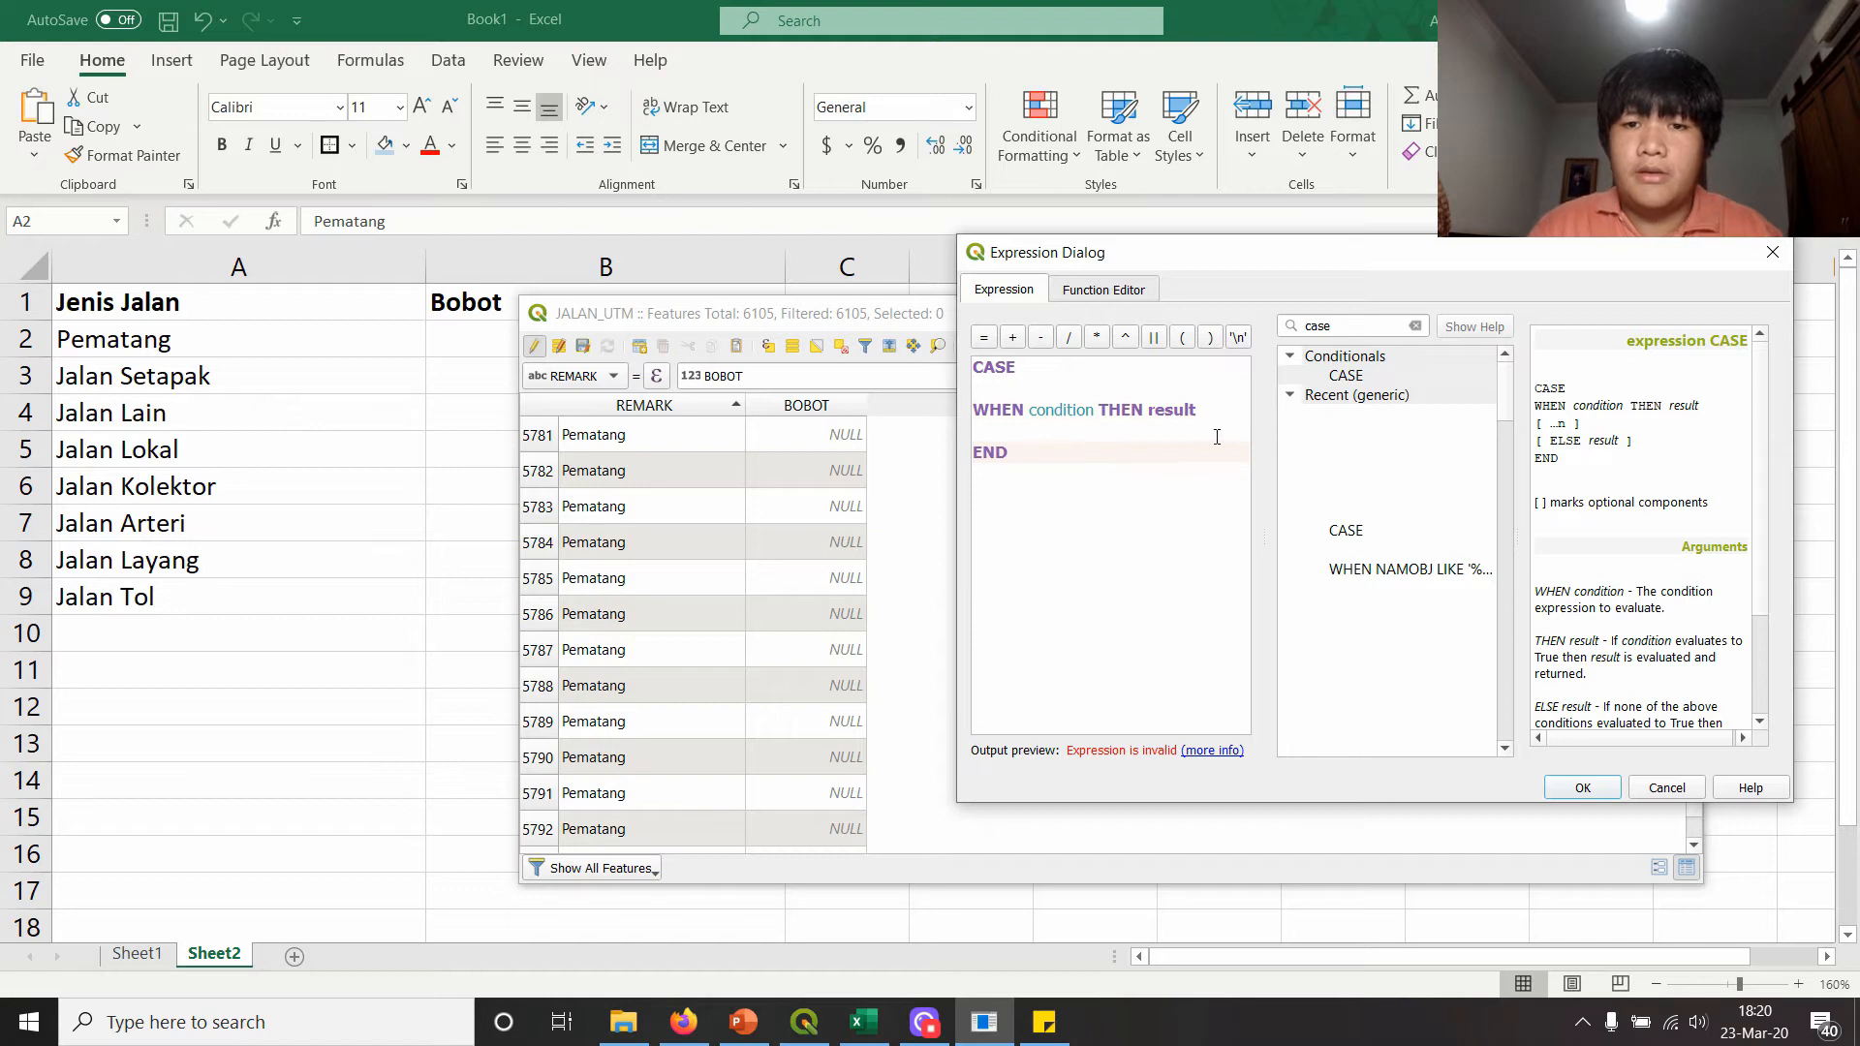
- Duplicate the WHEN condition THEN result clause to make eight clauses between CASE and END, separated by blank lines
drag(1199, 410, 978, 410)
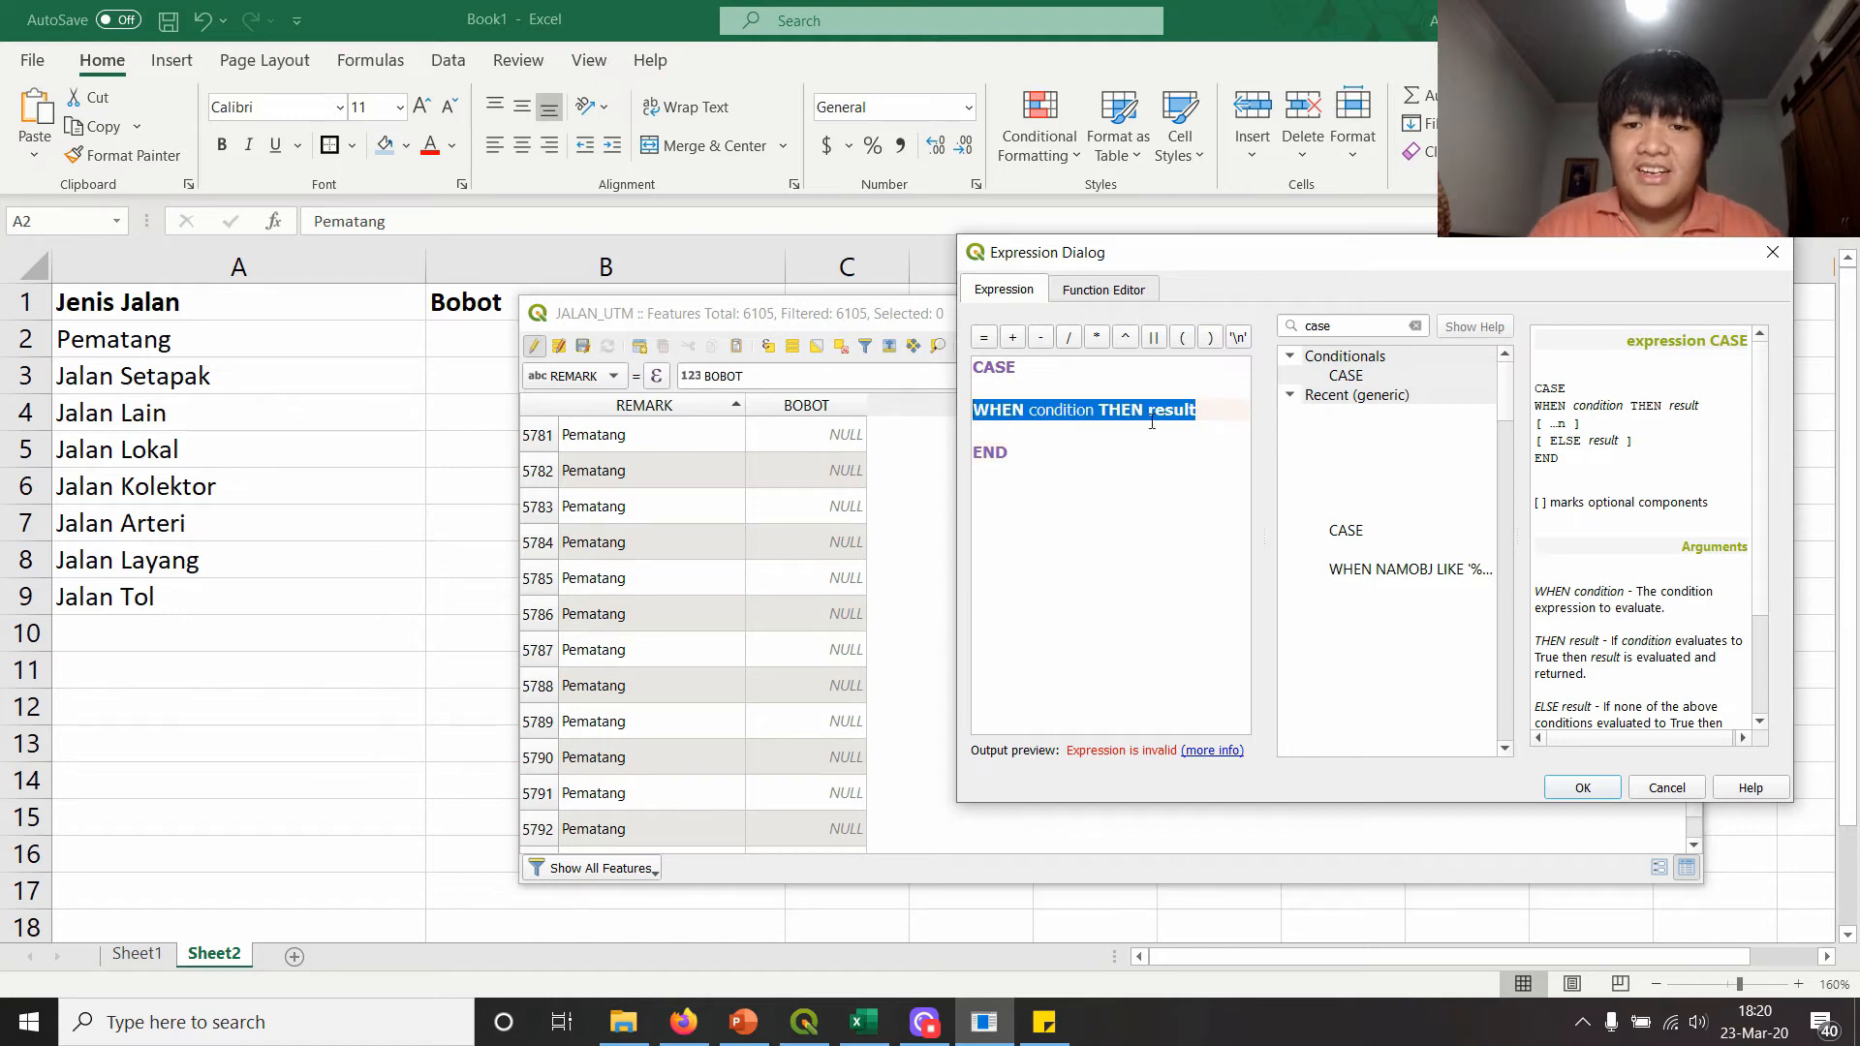
key(ctrl+c)
click(1235, 402)
key(Return)
key(Return)
key(ctrl+v)
key(Return)
key(Return)
key(ctrl+v)
key(Return)
key(Return)
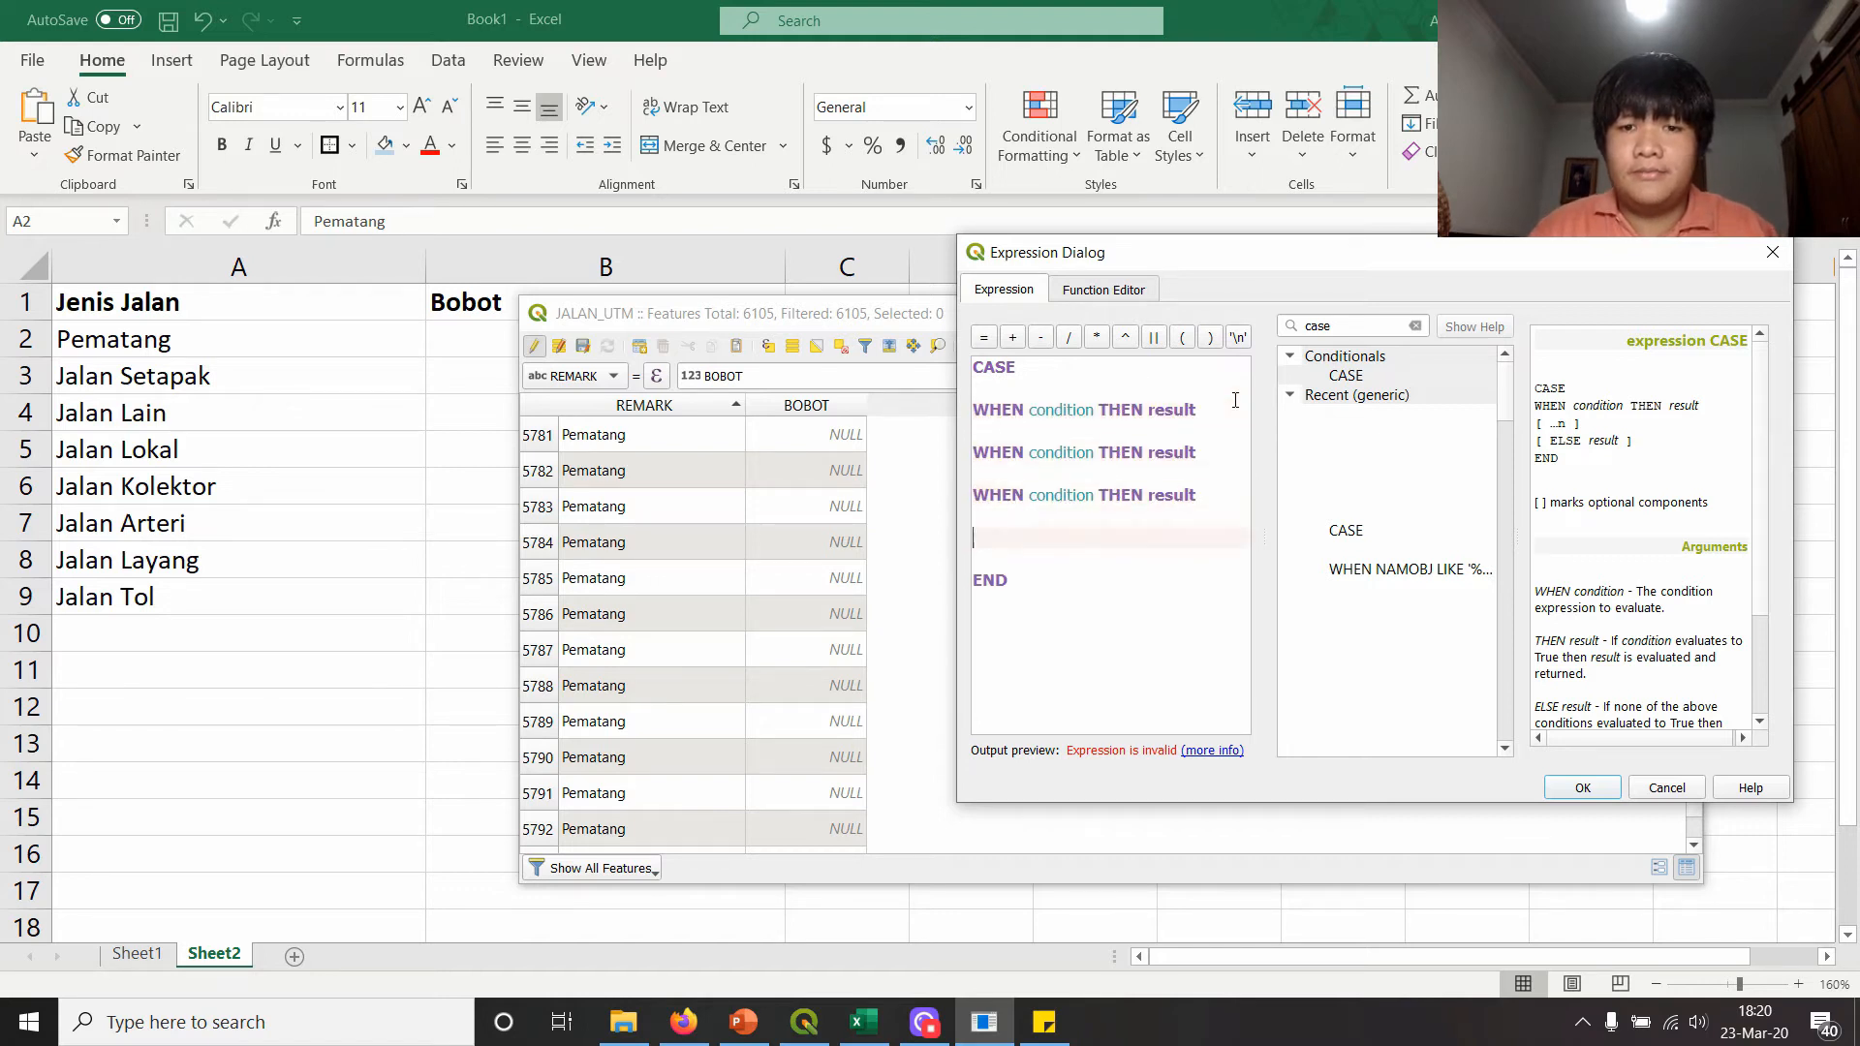
key(ctrl+v)
key(Return)
key(Return)
key(ctrl+v)
key(Return)
key(Return)
key(ctrl+v)
key(Return)
key(ctrl+v)
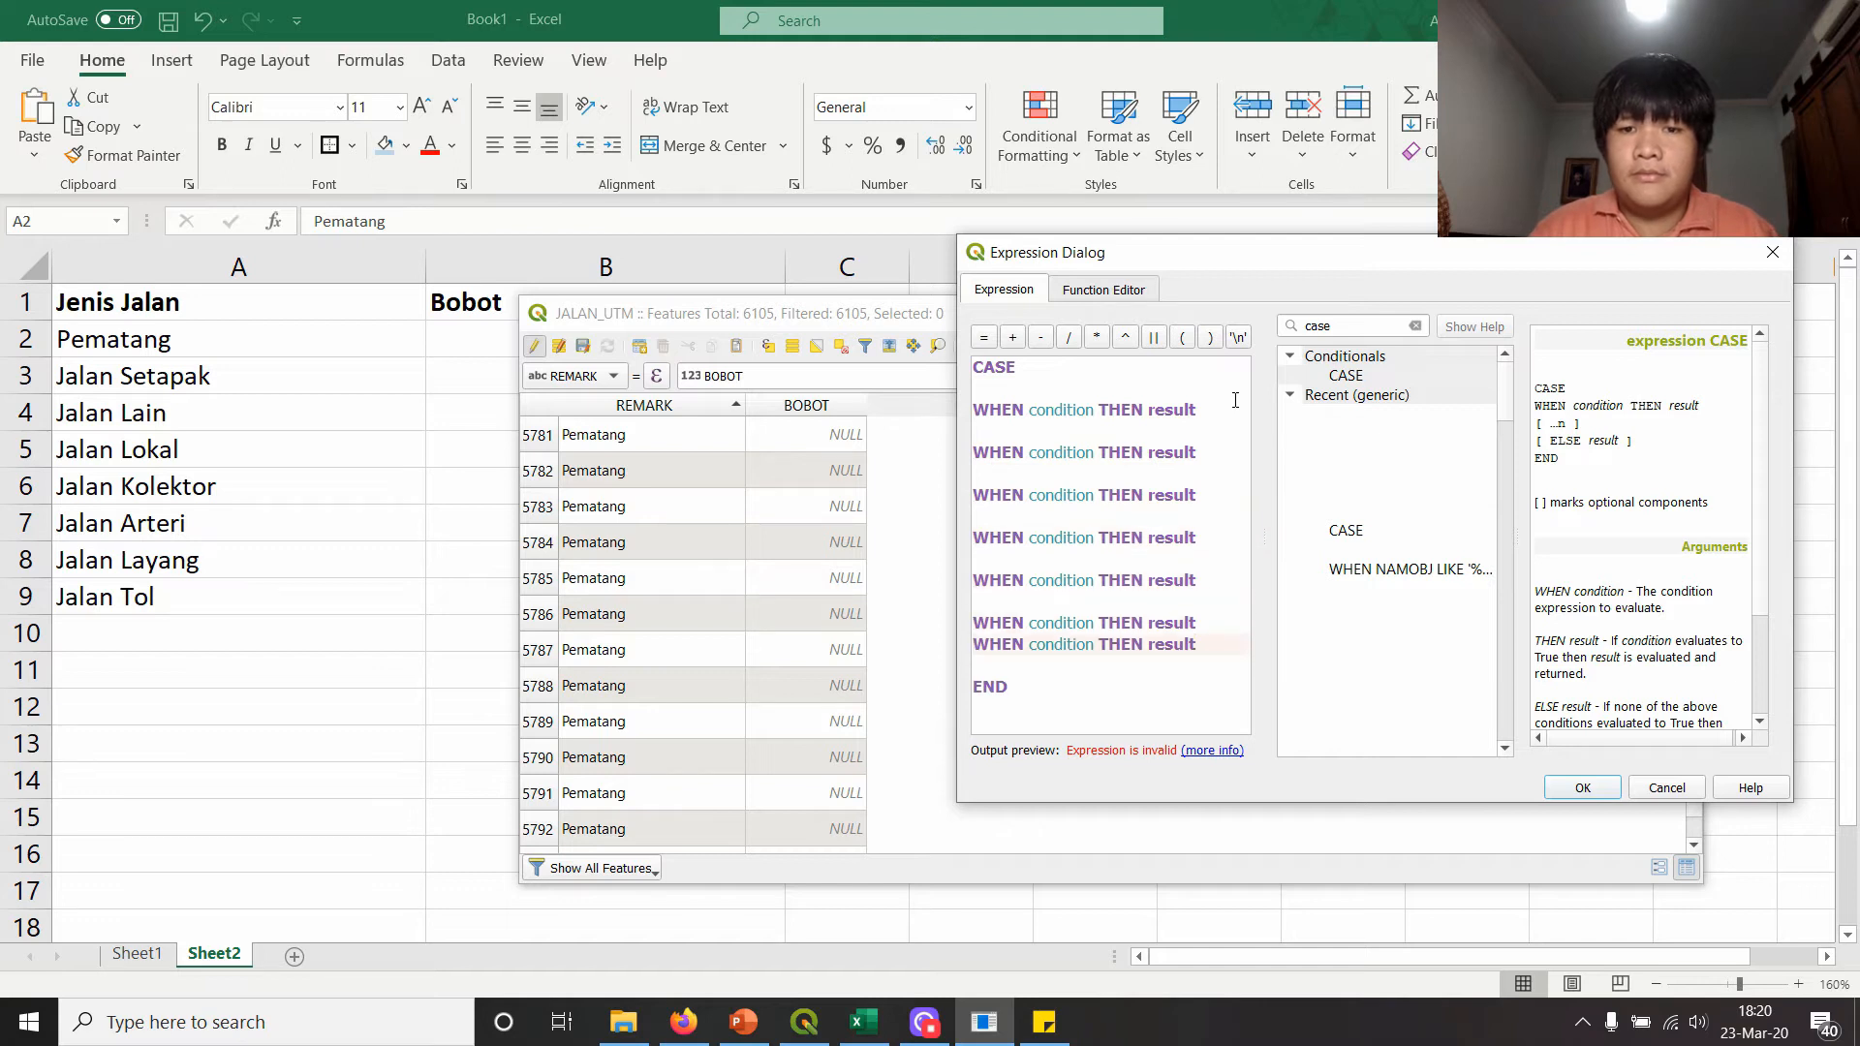
key(ctrl+z)
key(Return)
key(ctrl+v)
key(Return)
key(Return)
key(ctrl+v)
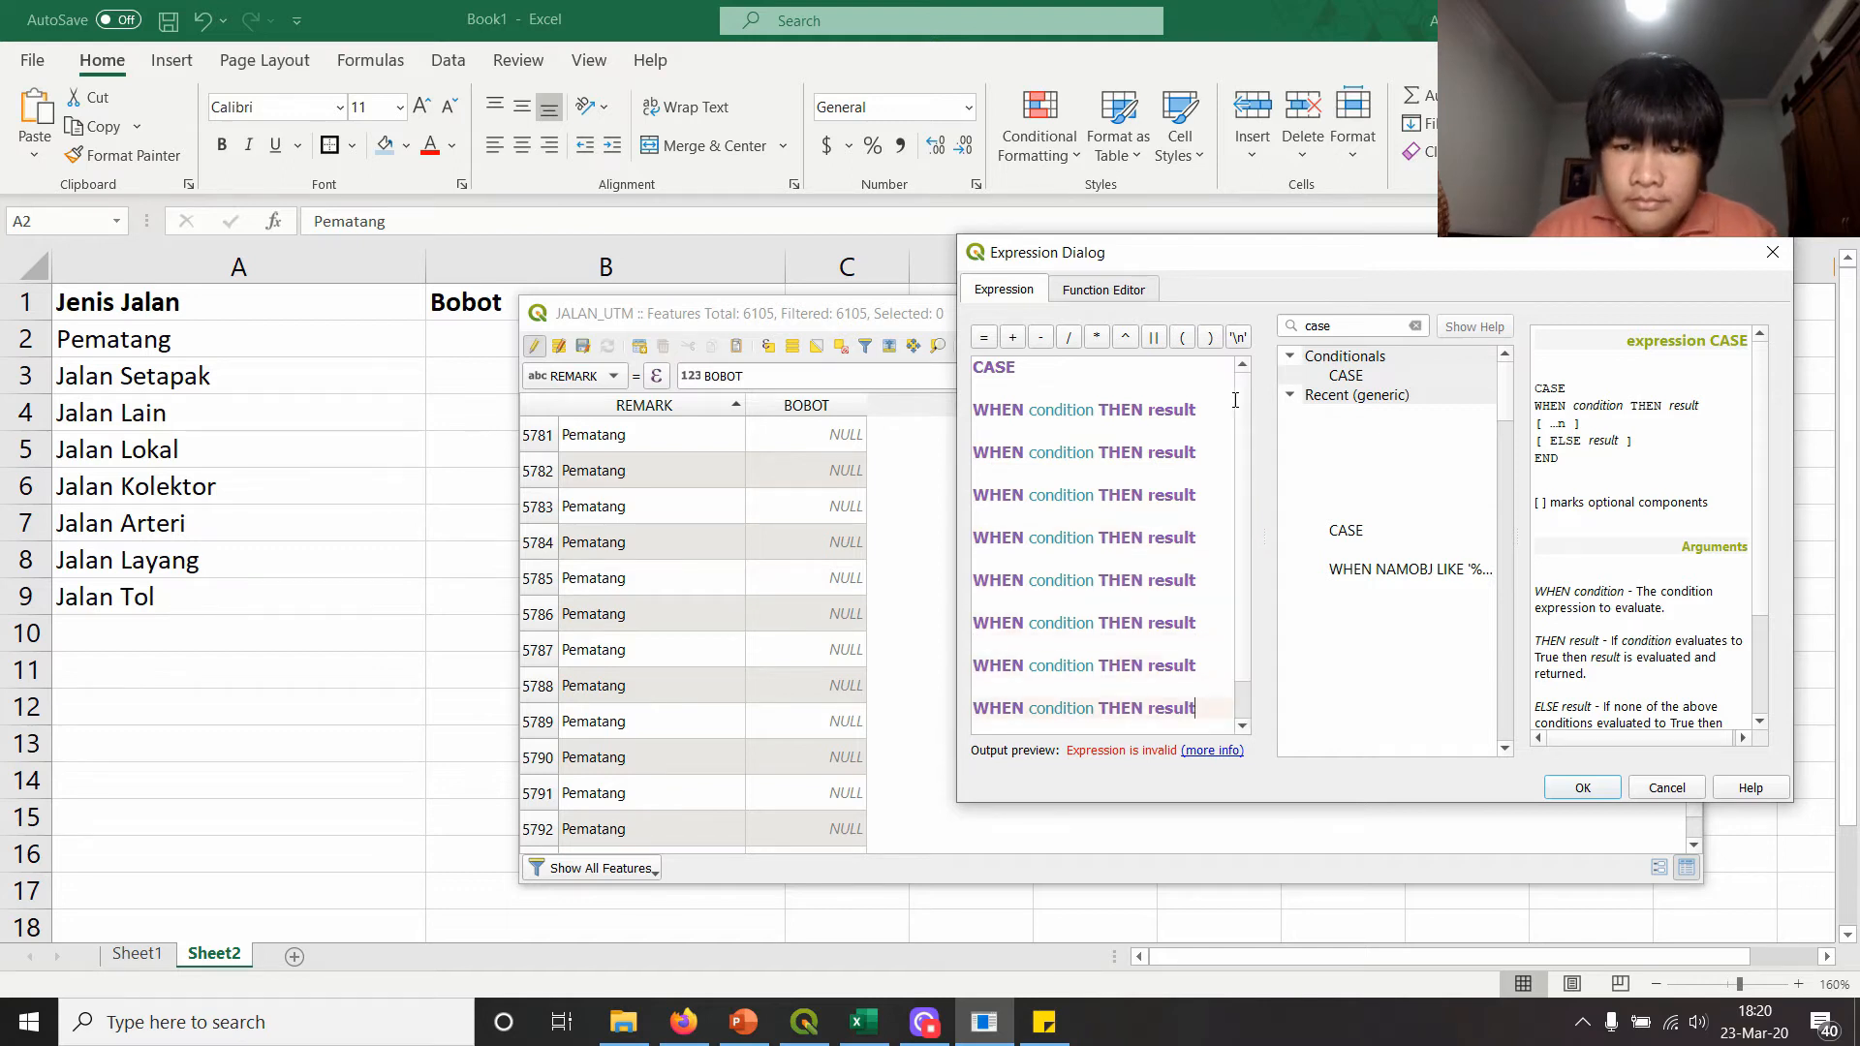
- Select the condition placeholder in the first WHEN clause
double_click(1049, 411)
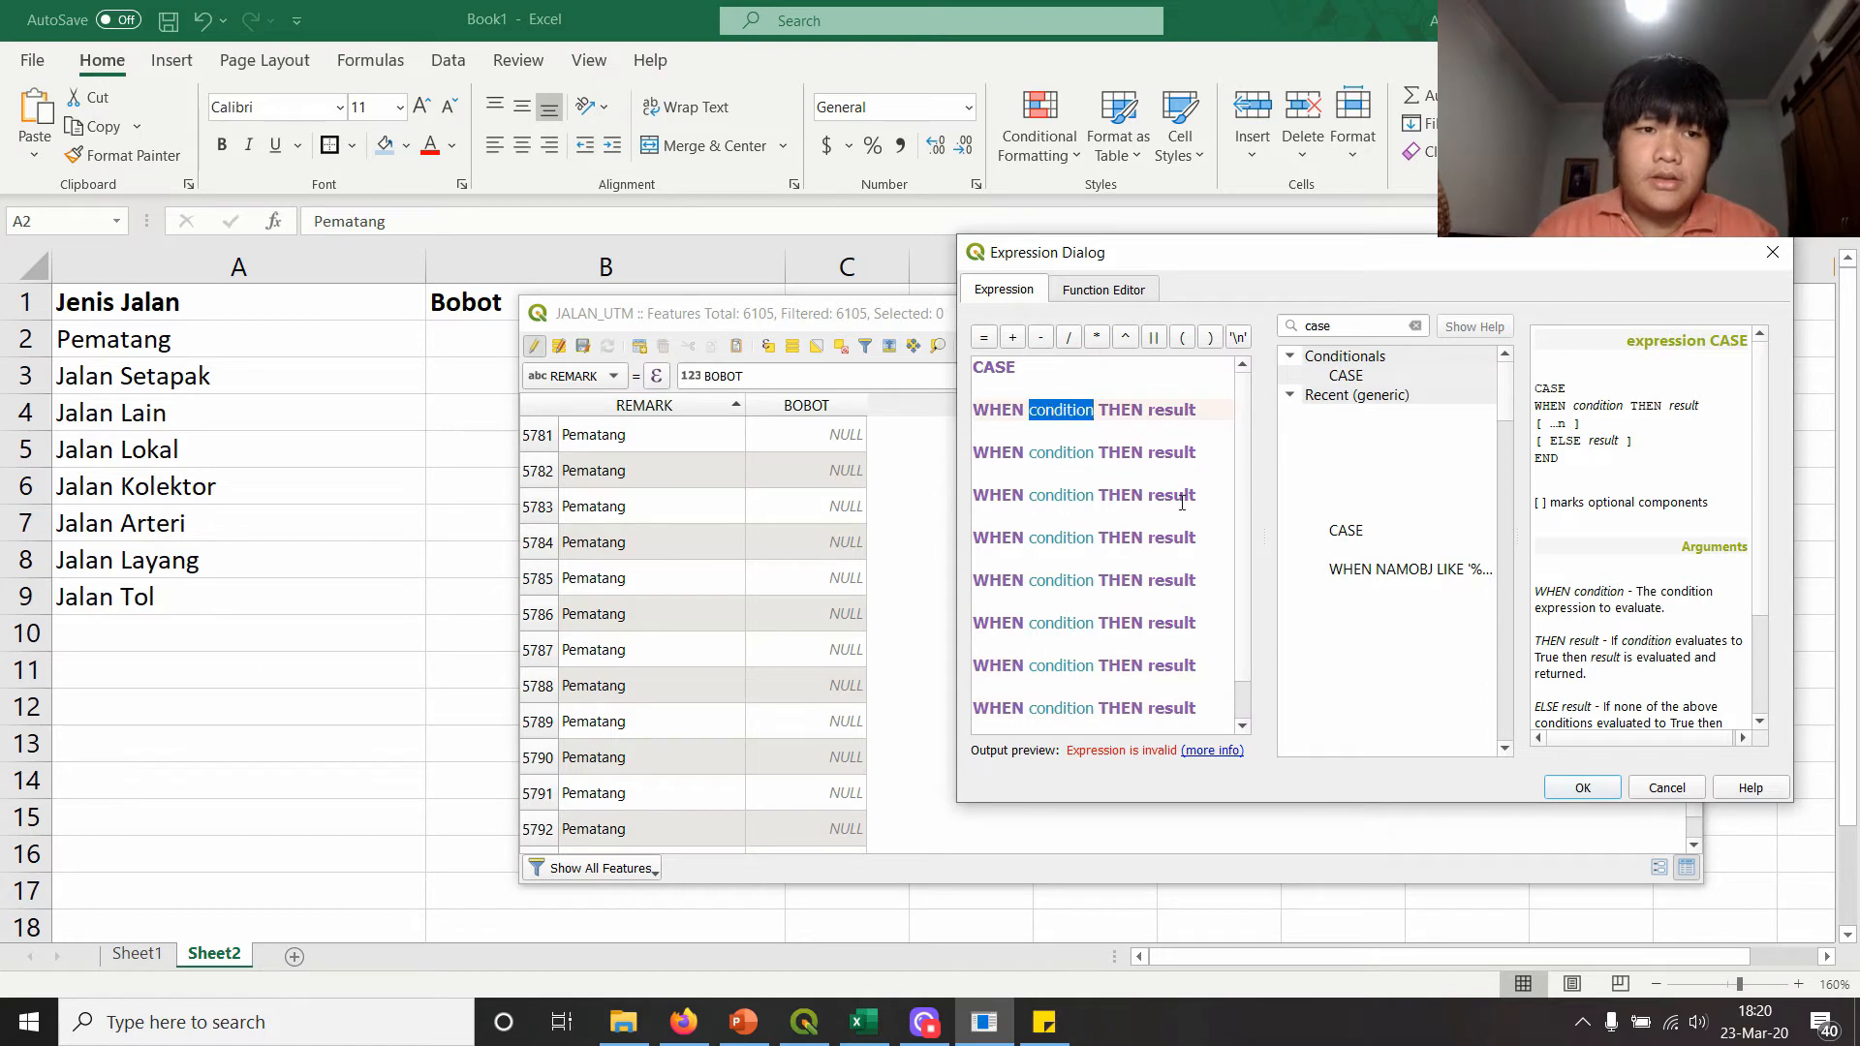
- Write the first WHEN clause of the CASE expression as REMARK = 'Pematang' THEN 1
text(remar)
key(BackSpace)
key(BackSpace)
key(BackSpace)
key(BackSpace)
key(BackSpace)
text(REMA)
text(RK =)
text( 'J)
key(BackSpace)
text(Pematang')
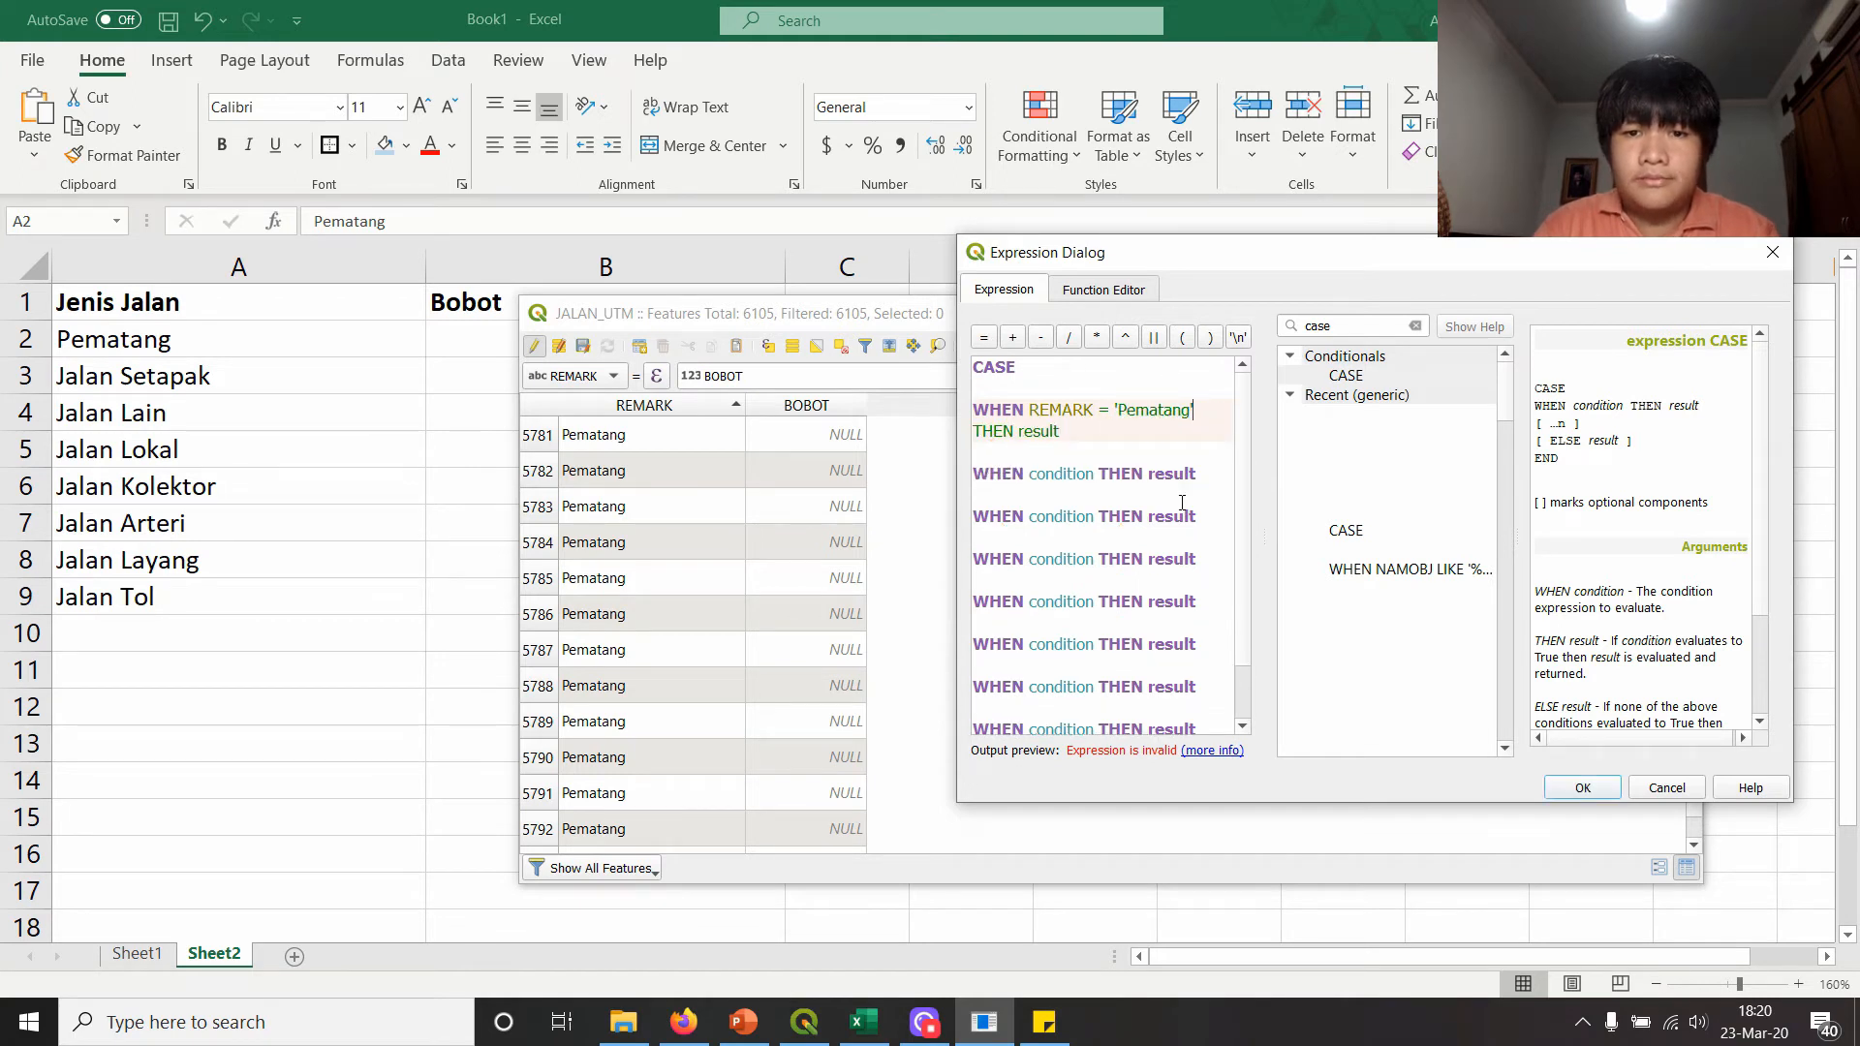
text( THEN r)
key(BackSpace)
text(1)
- Fill the second WHEN clause from a copy of the first, changing it to REMARK = 'Jalan Setapak' THEN 2
drag(1114, 431, 1158, 478)
click(1039, 409)
key(ctrl+v)
drag(1028, 474, 1139, 476)
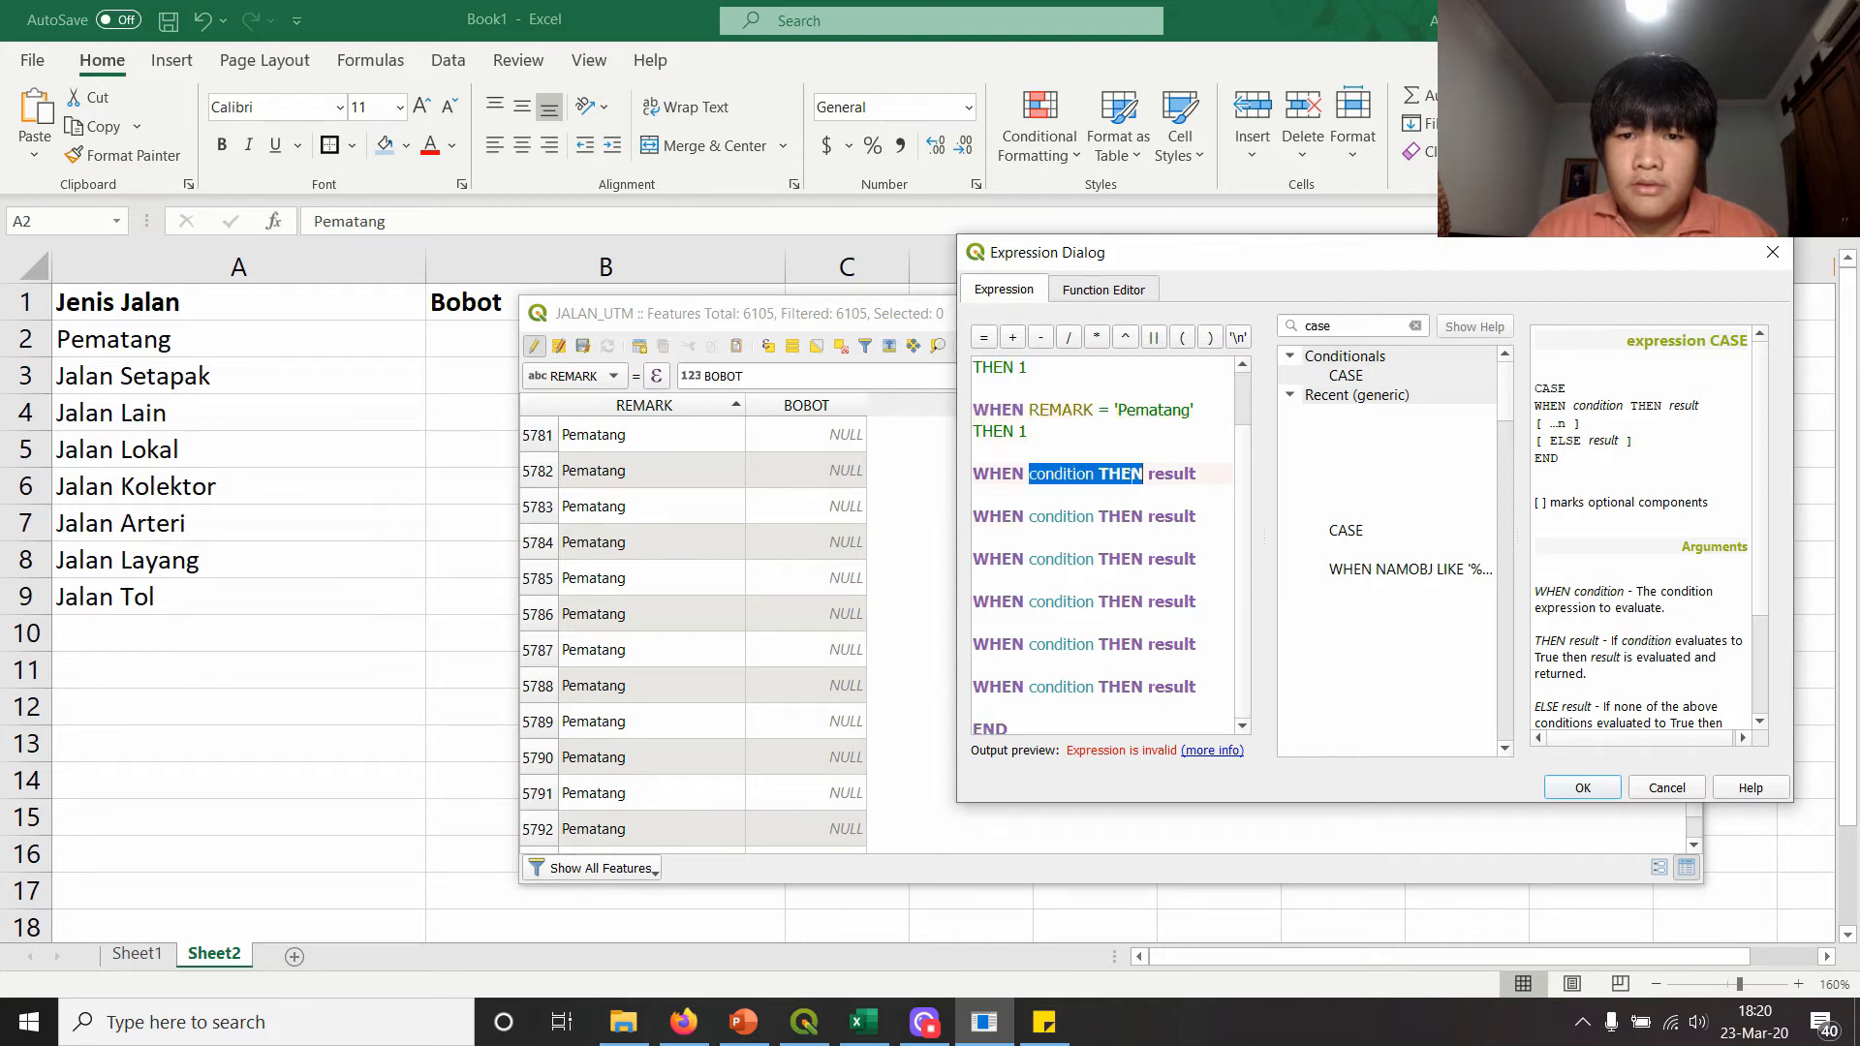
double_click(1154, 410)
text(JAlan S')
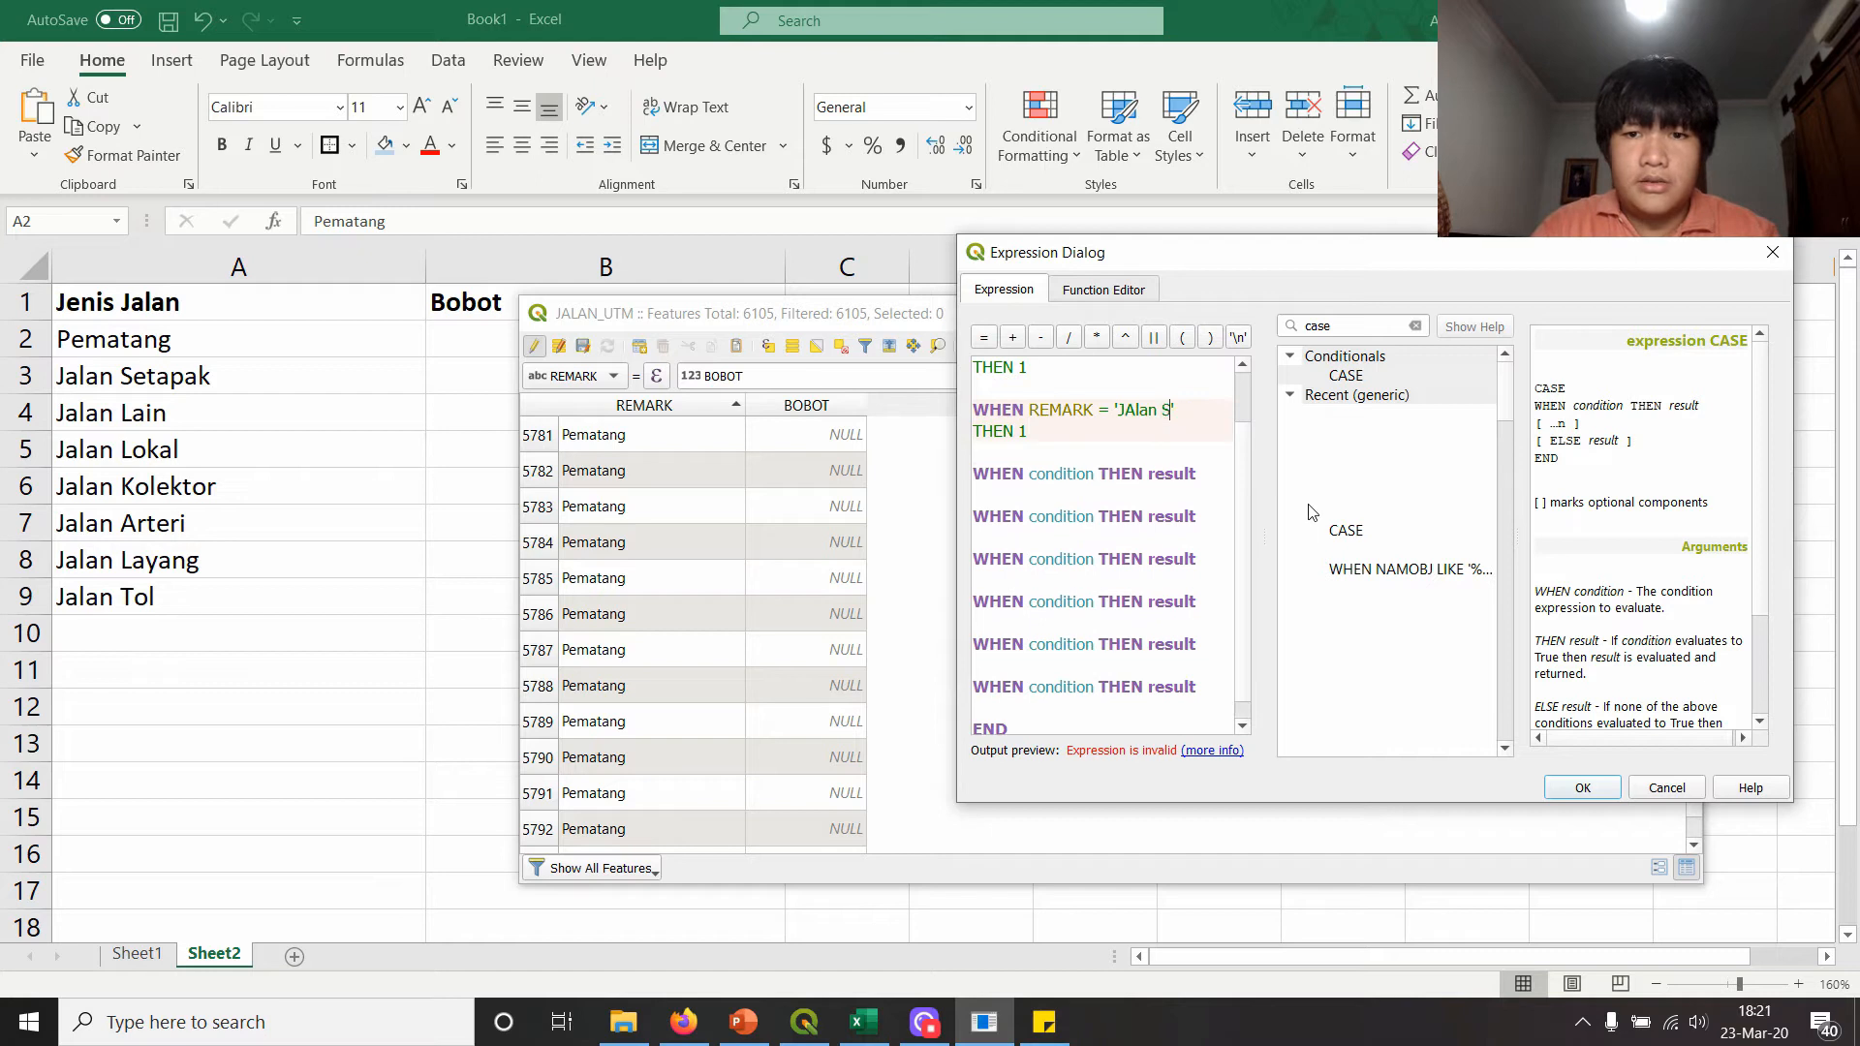
key(BackSpace)
key(BackSpace)
key(BackSpace)
key(BackSpace)
text(alan)
key(shift+Left)
key(shift+Left)
key(Right)
text(Setapak)
key(Down)
key(Left)
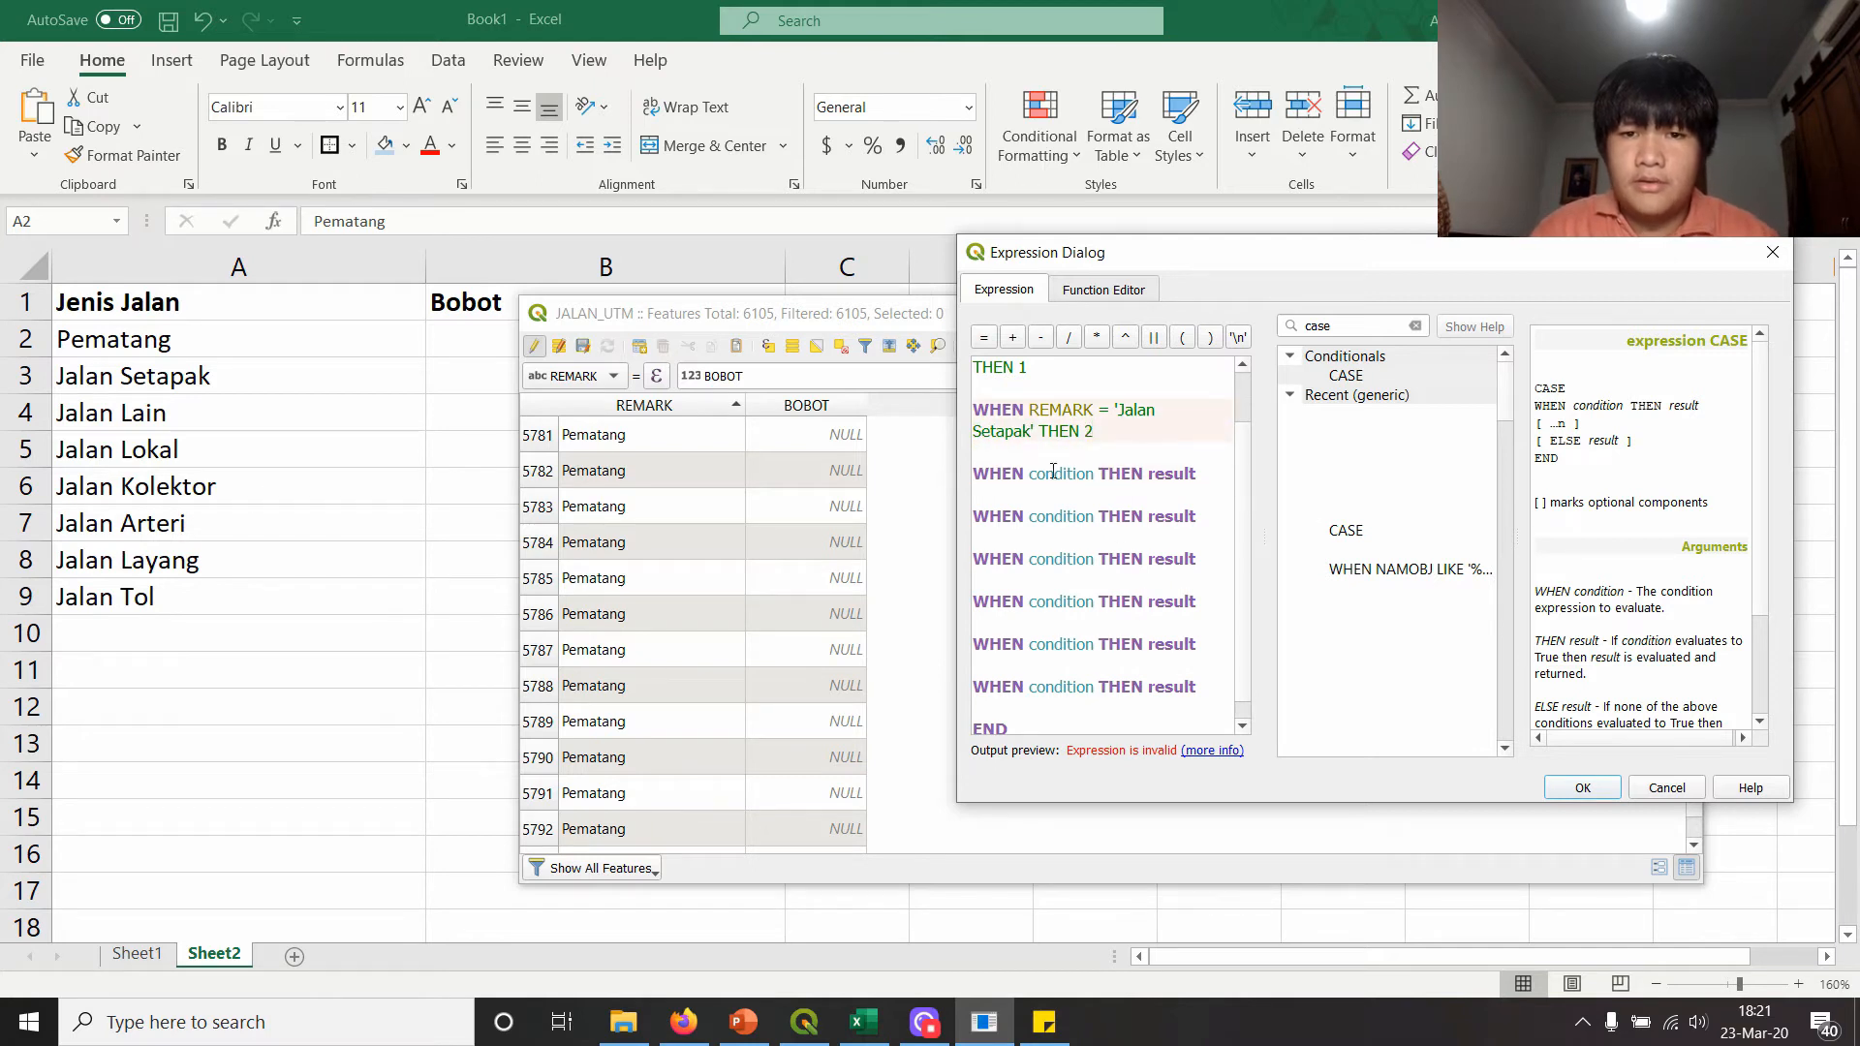
- Replace the third placeholder clause with REMARK = 'Jalan Lain' THEN 3
double_click(1053, 472)
double_click(1077, 410)
drag(1074, 410, 1162, 482)
key(ctrl+c)
key(ctrl+v)
double_click(1018, 496)
text(Lain)
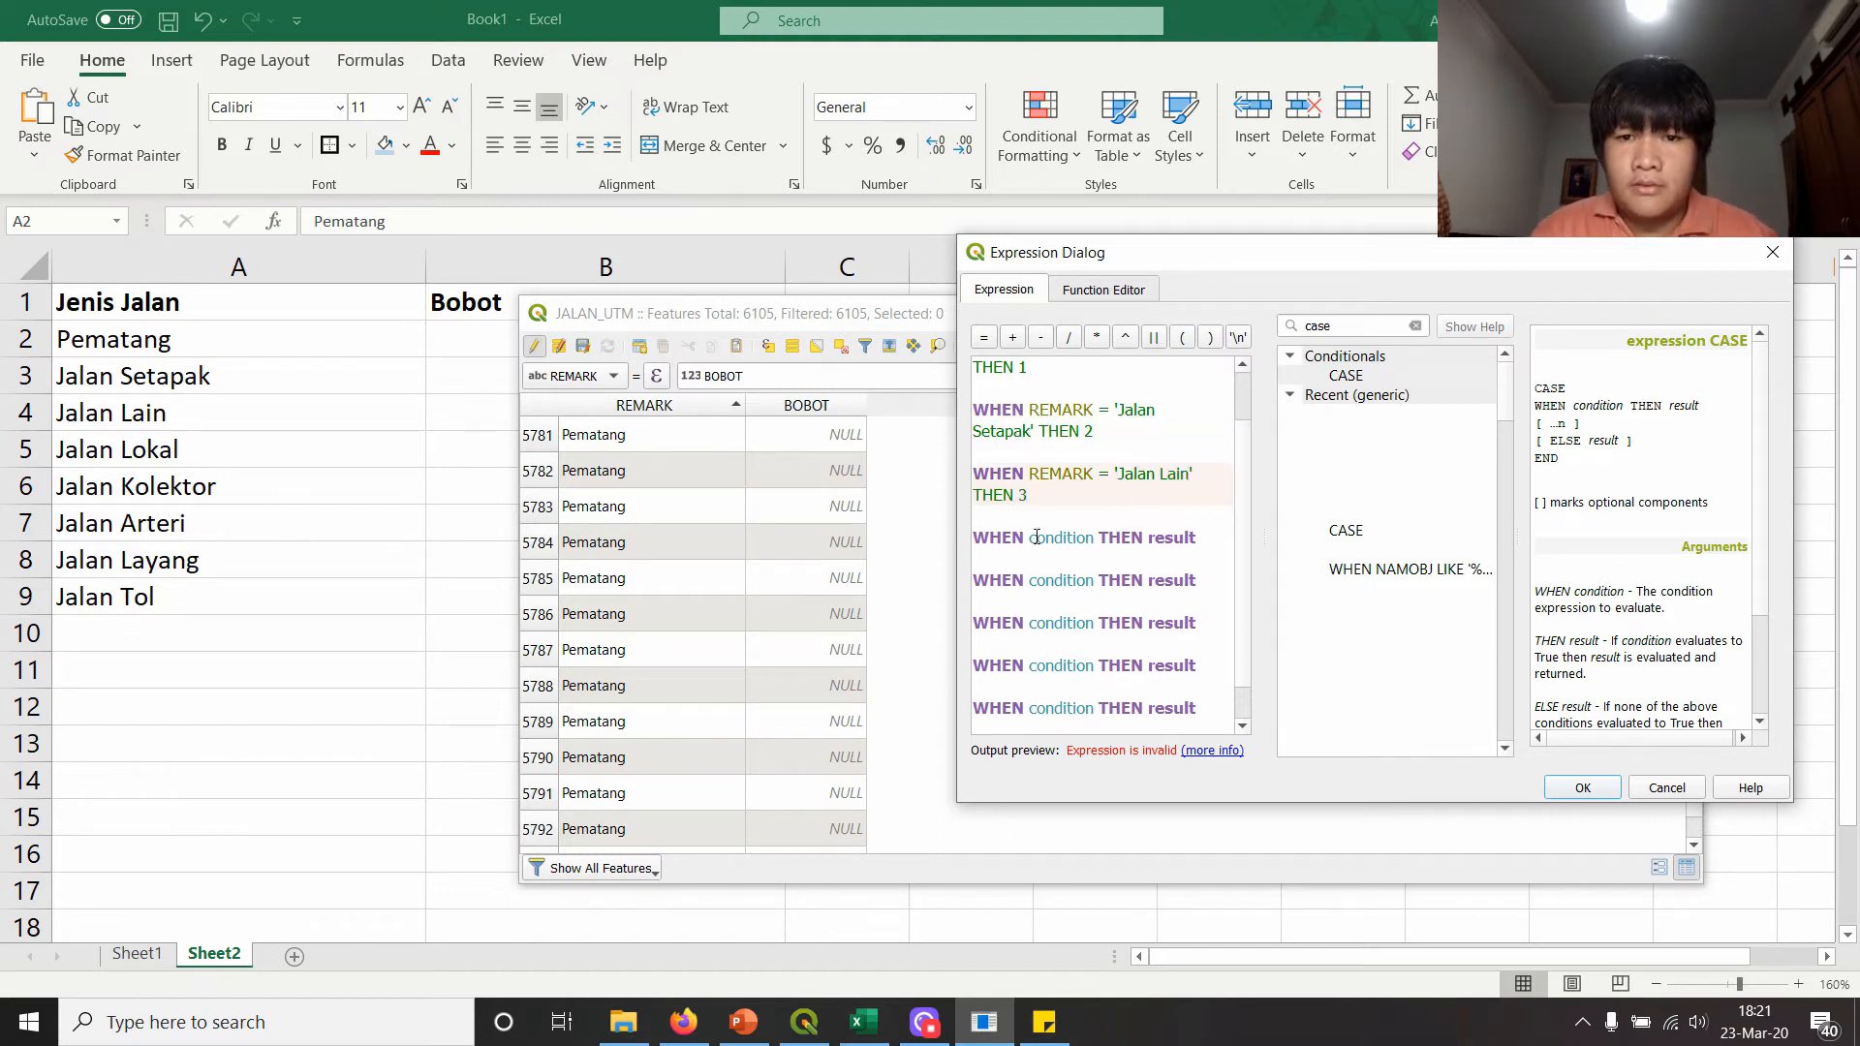
- Replace the fourth placeholder clause with REMARK = 'Jalan Lokal' THEN 4
drag(1031, 537, 1197, 539)
key(ctrl+v)
double_click(997, 559)
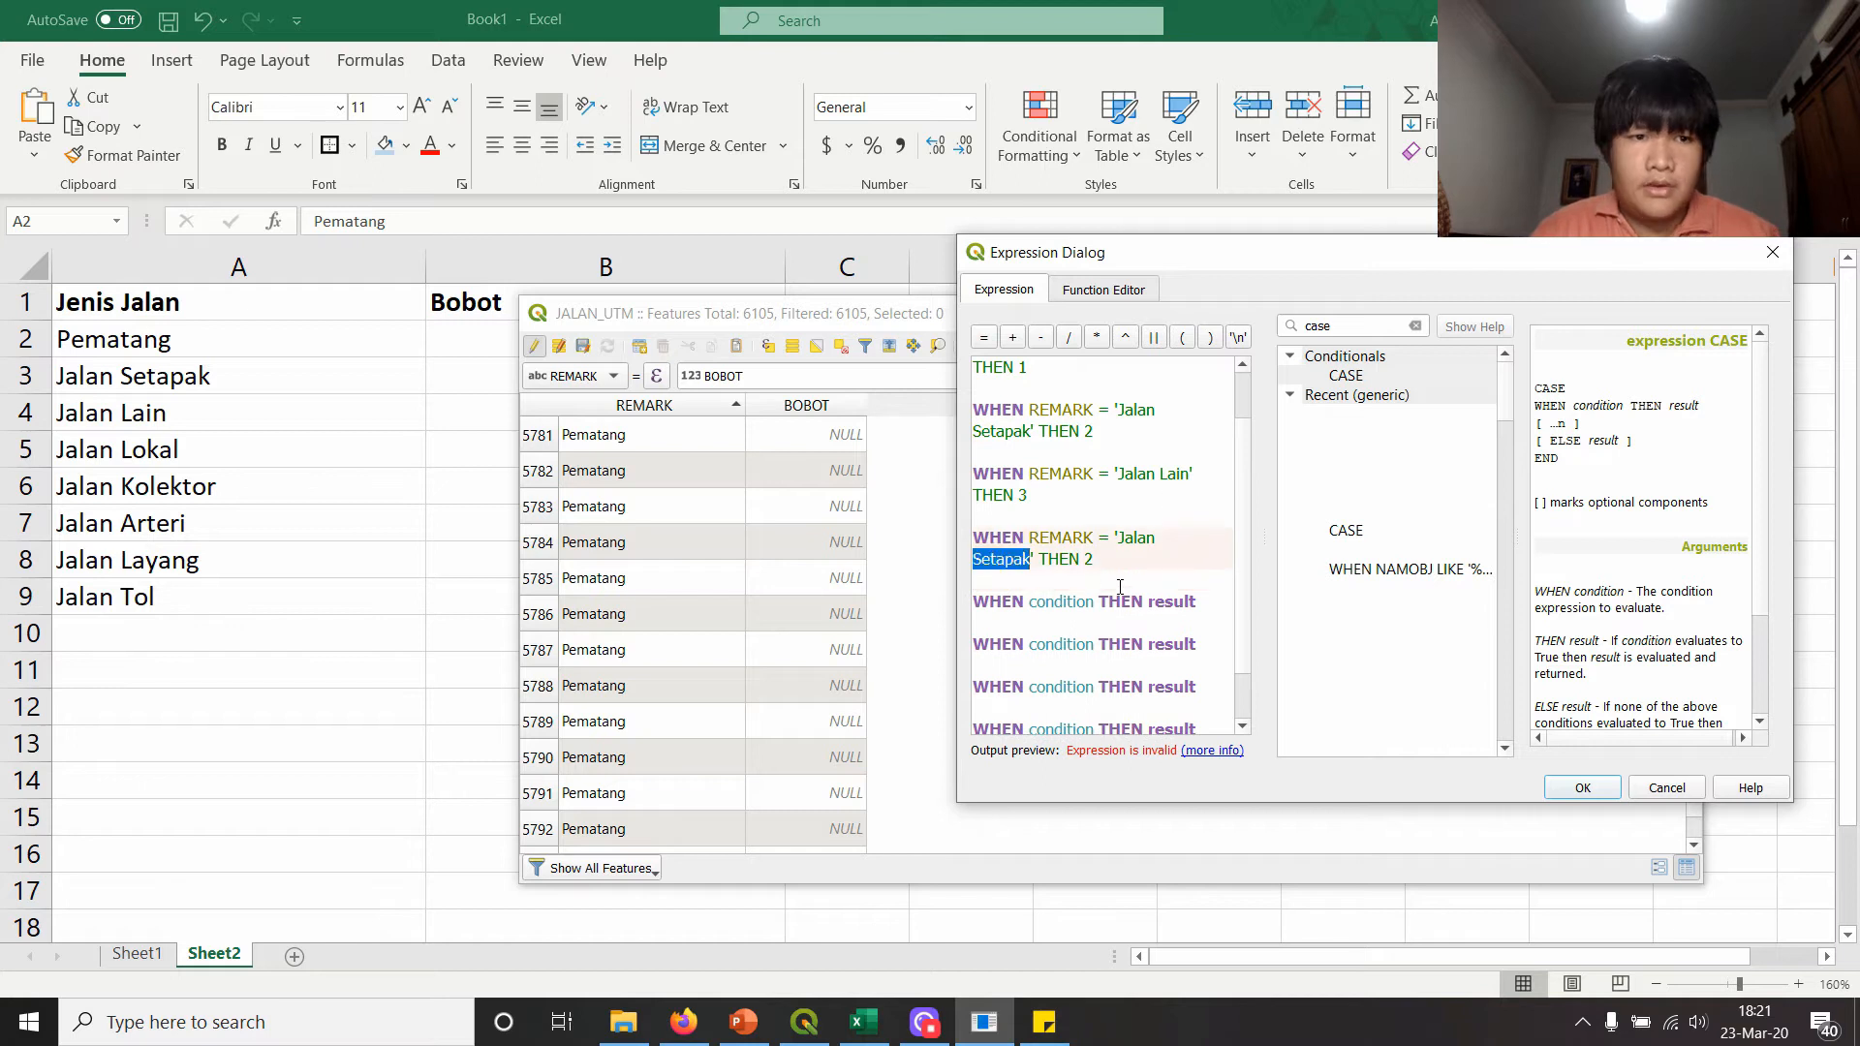
text(Lokal)
key(Down)
key(BackSpace)
text(4)
- Replace the fifth placeholder clause with REMARK = 'Jalan Kolektor' THEN 5
drag(1031, 600, 1197, 602)
key(ctrl+v)
double_click(1001, 558)
text(Kolektor)
key(End)
key(BackSpace)
text(5)
- Replace the sixth placeholder clause with REMARK = 'Jalan Arteri' THEN 6
double_click(1060, 601)
drag(1078, 605, 1197, 602)
key(ctrl+v)
double_click(990, 632)
text(Artero)
key(BackSpace)
text(6)
- Replace the seventh placeholder clause with REMARK = 'Jalan Layang' THEN 7
scroll(1232, 598, down, 1)
double_click(1060, 622)
drag(1079, 622, 1197, 623)
key(ctrl+v)
double_click(993, 644)
text(Layang)
key(BackSpace)
text(7)
- Replace the eighth placeholder clause with REMARK = 'Jalan Tol' THEN 8 and accept the completed expression
scroll(1114, 620, down, 1)
double_click(1061, 665)
drag(1078, 664, 1197, 664)
key(ctrl+v)
double_click(998, 686)
text(Tol)
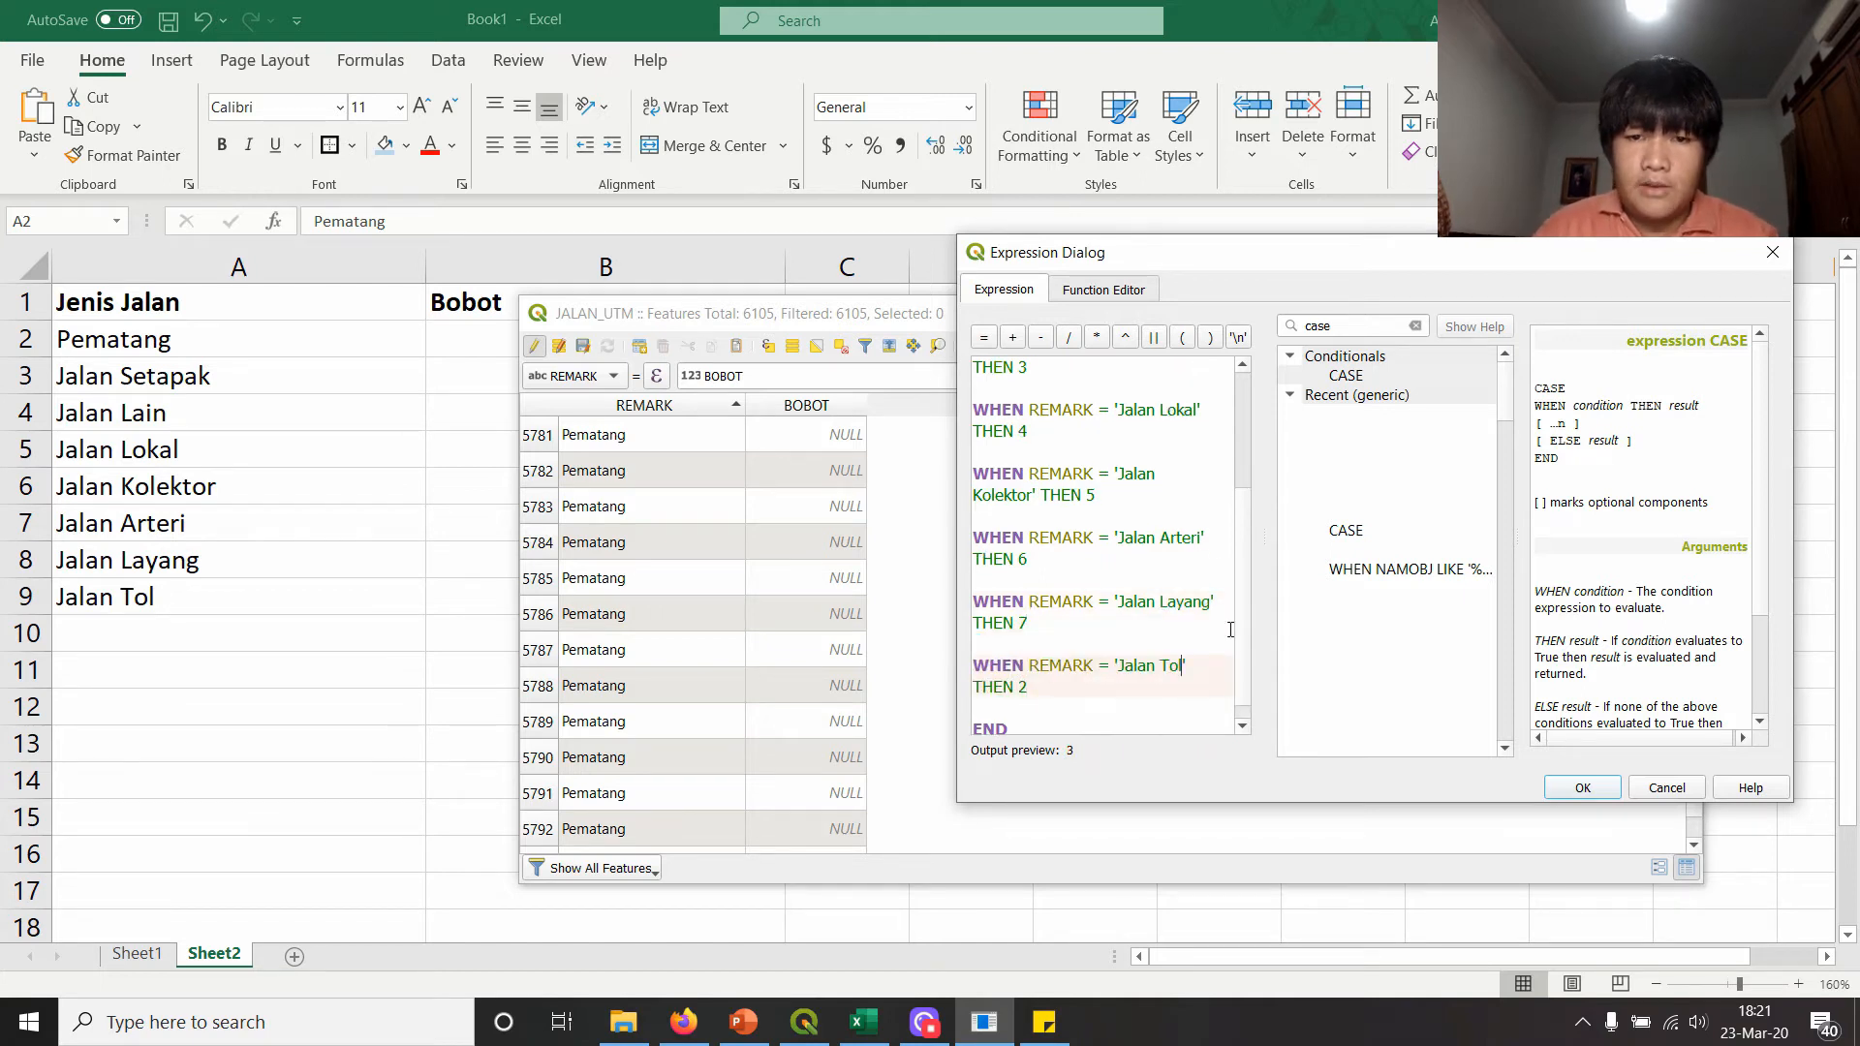
key(BackSpace)
text(8)
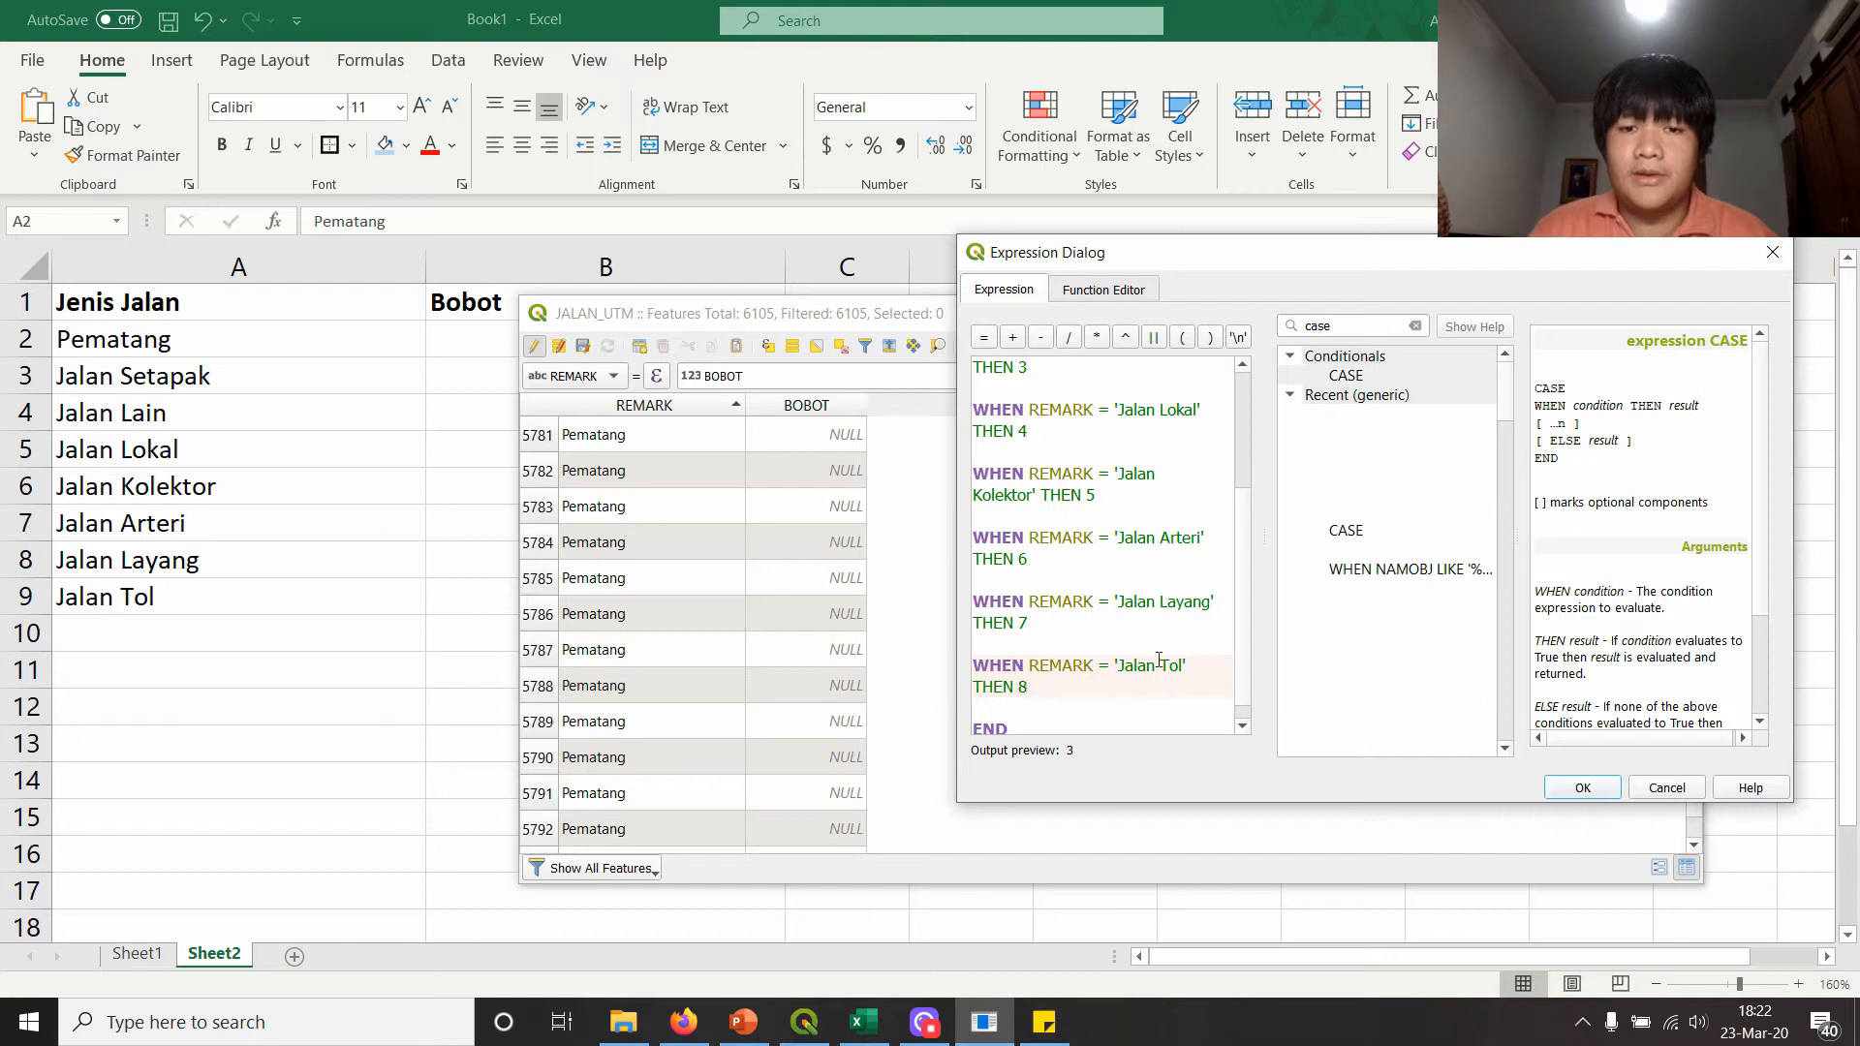
click(1242, 726)
click(1569, 785)
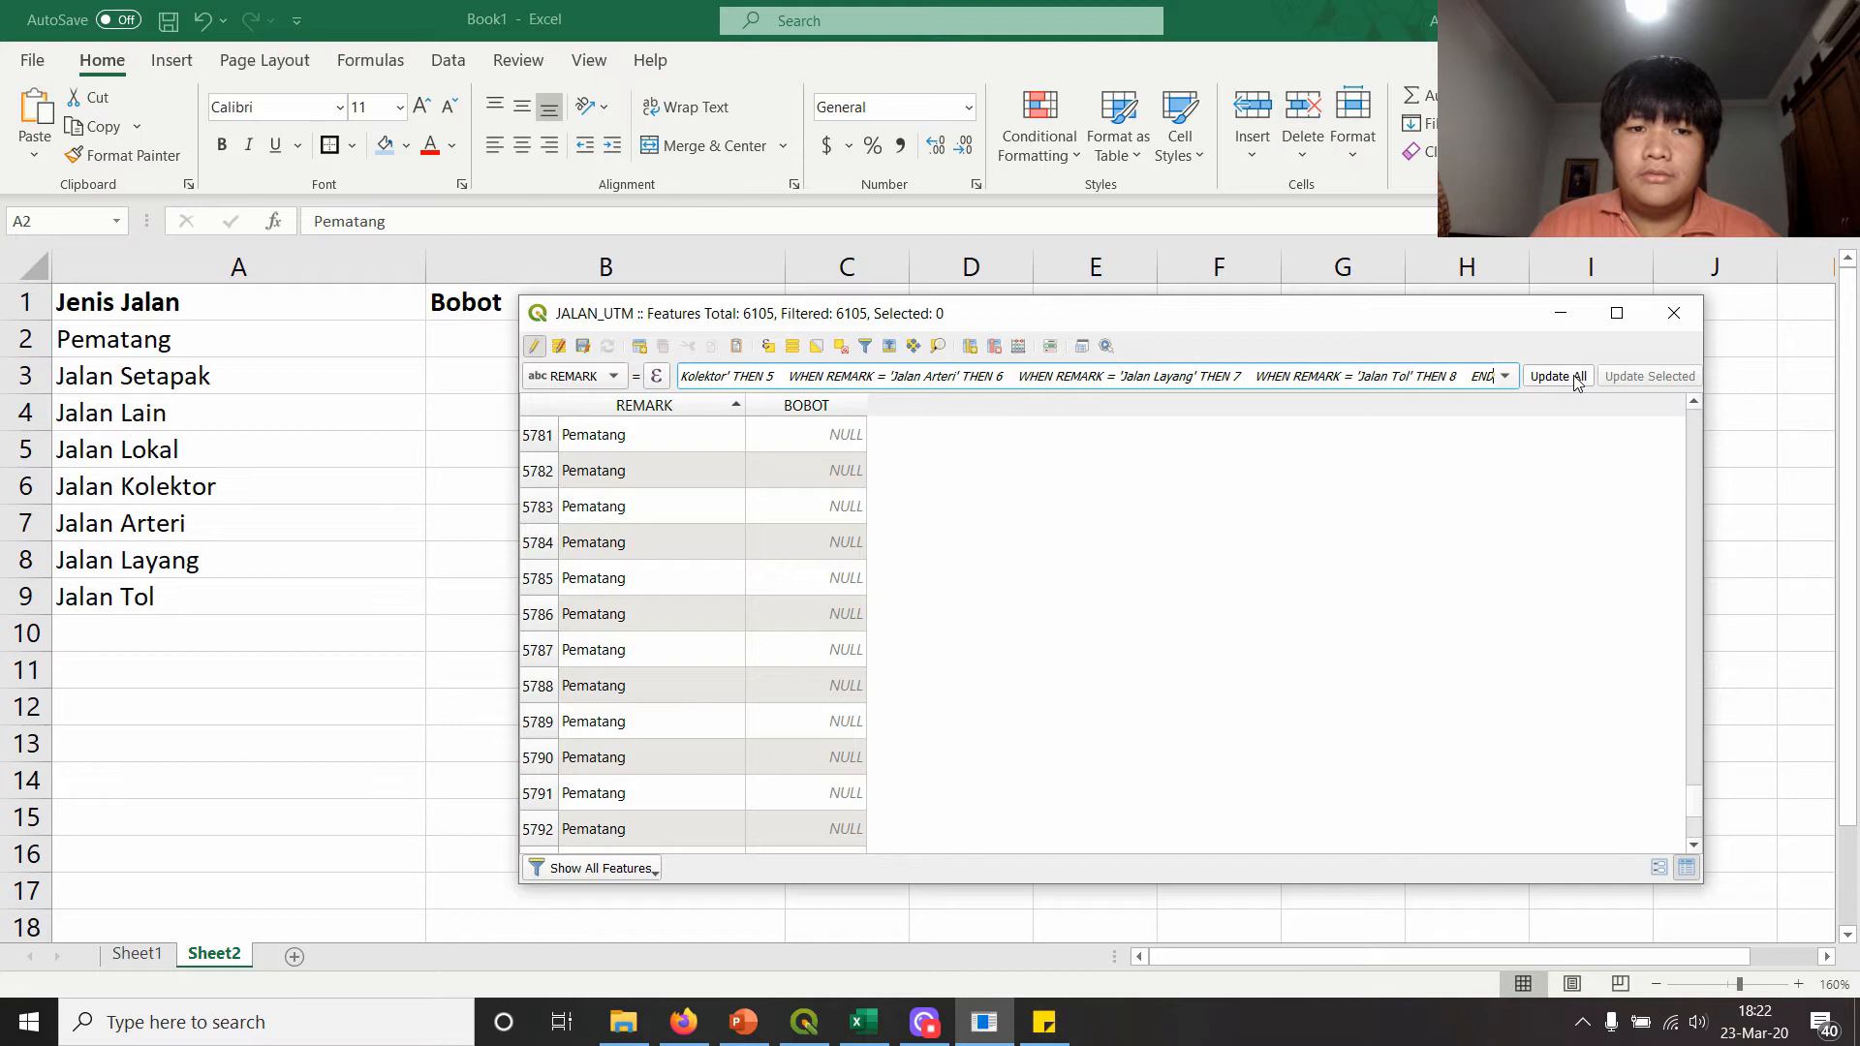
- Recheck the CASE expression, set BOBOT as the target field and update all features with it
click(658, 376)
click(1090, 496)
key(ctrl+a)
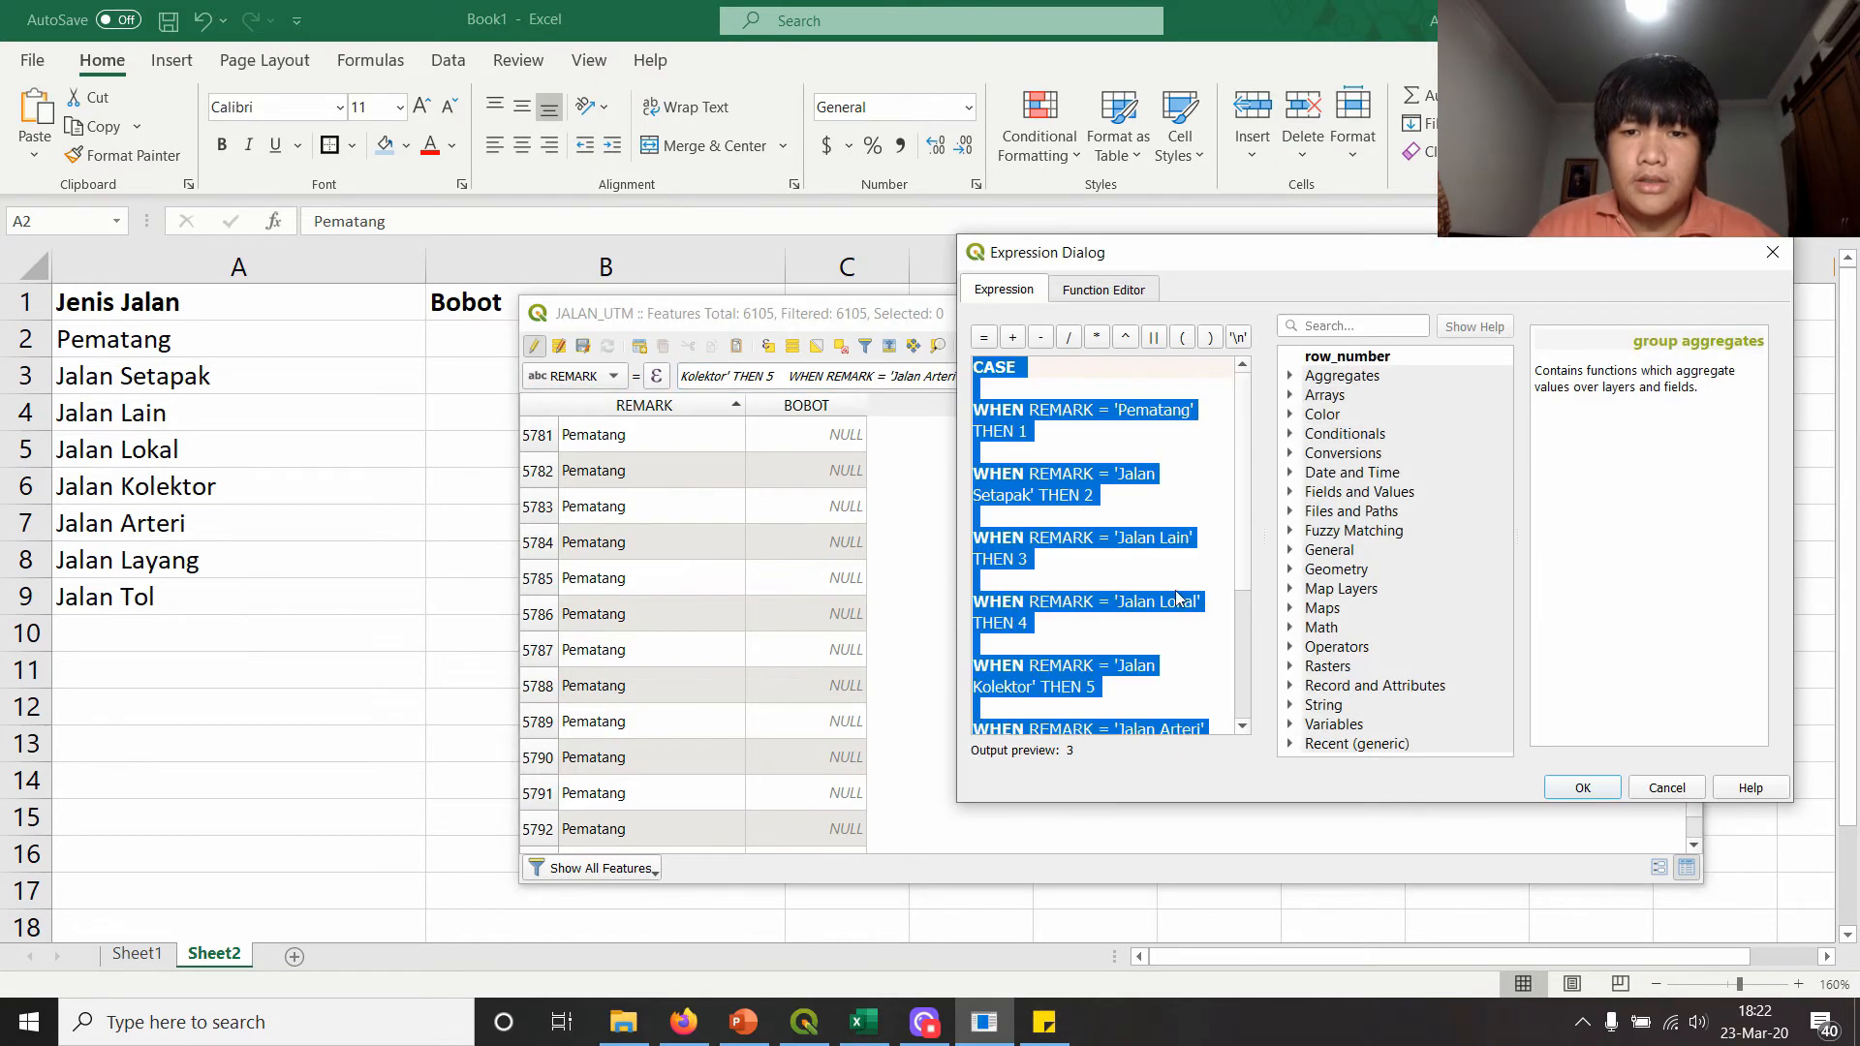
click(1599, 781)
click(599, 377)
click(609, 399)
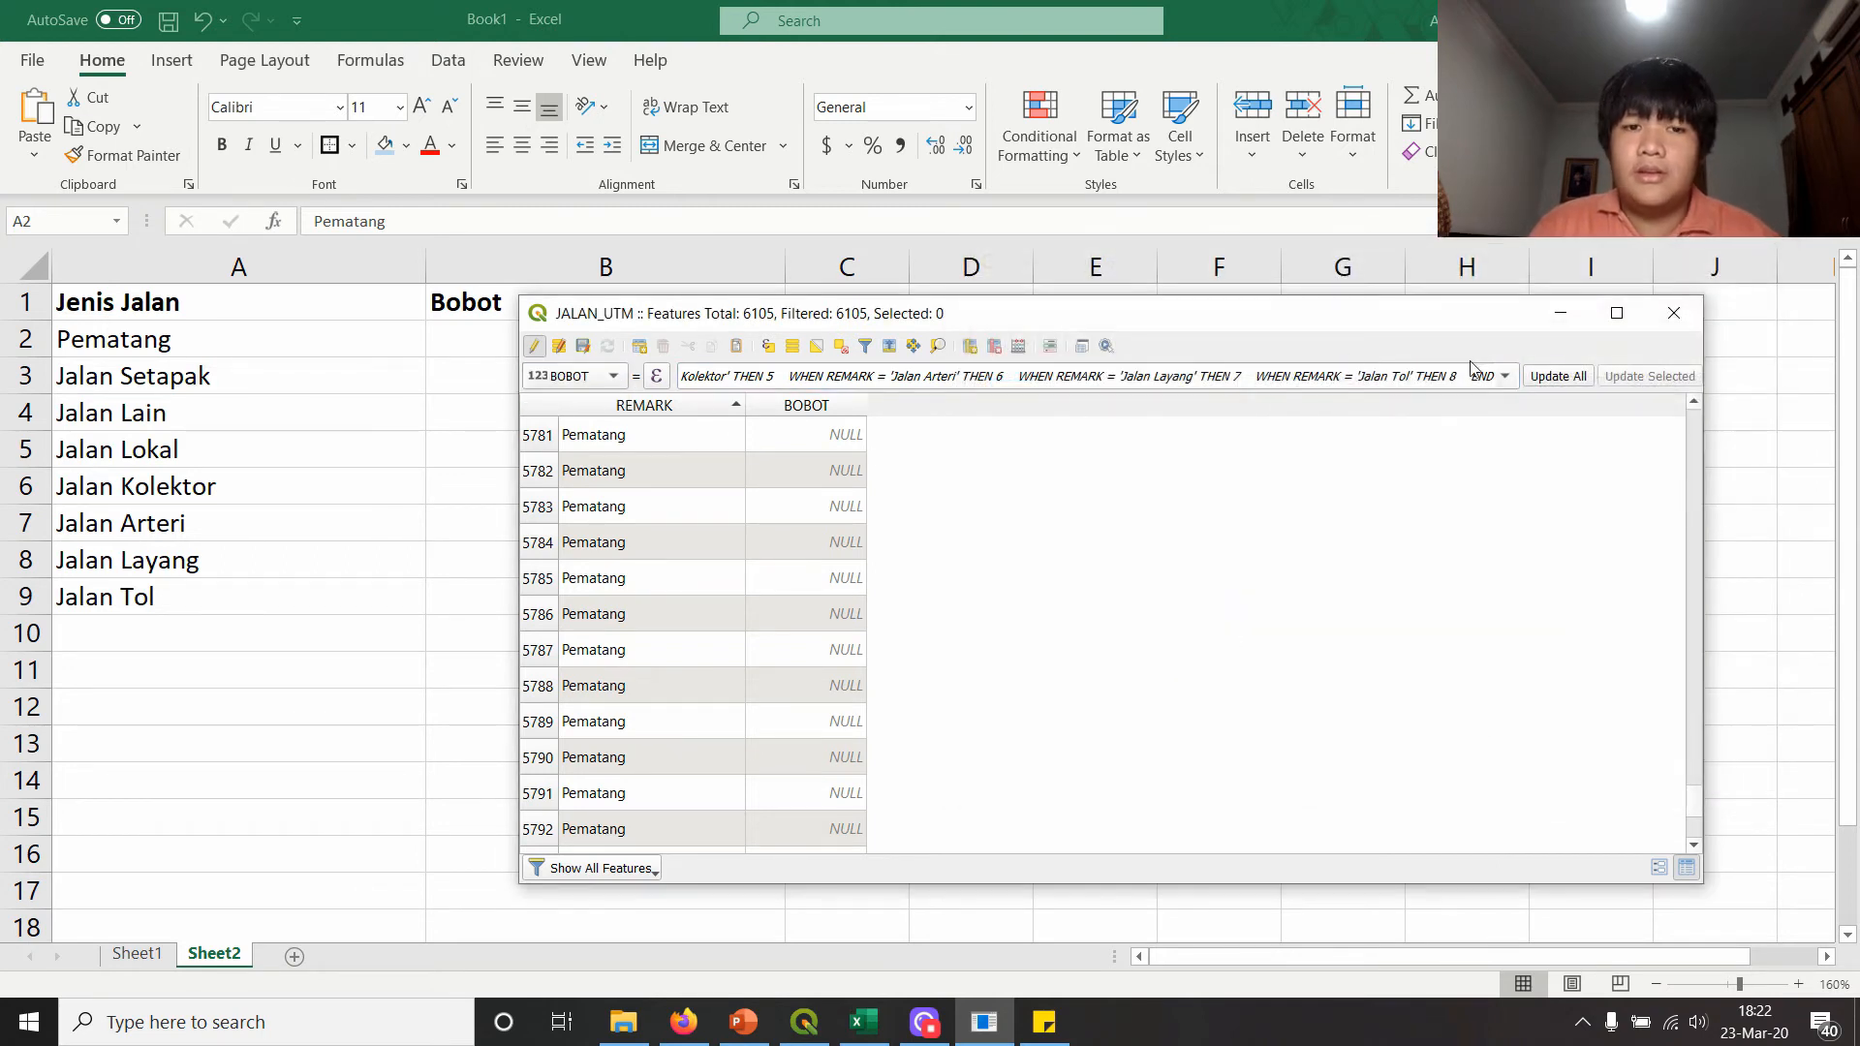
click(1567, 378)
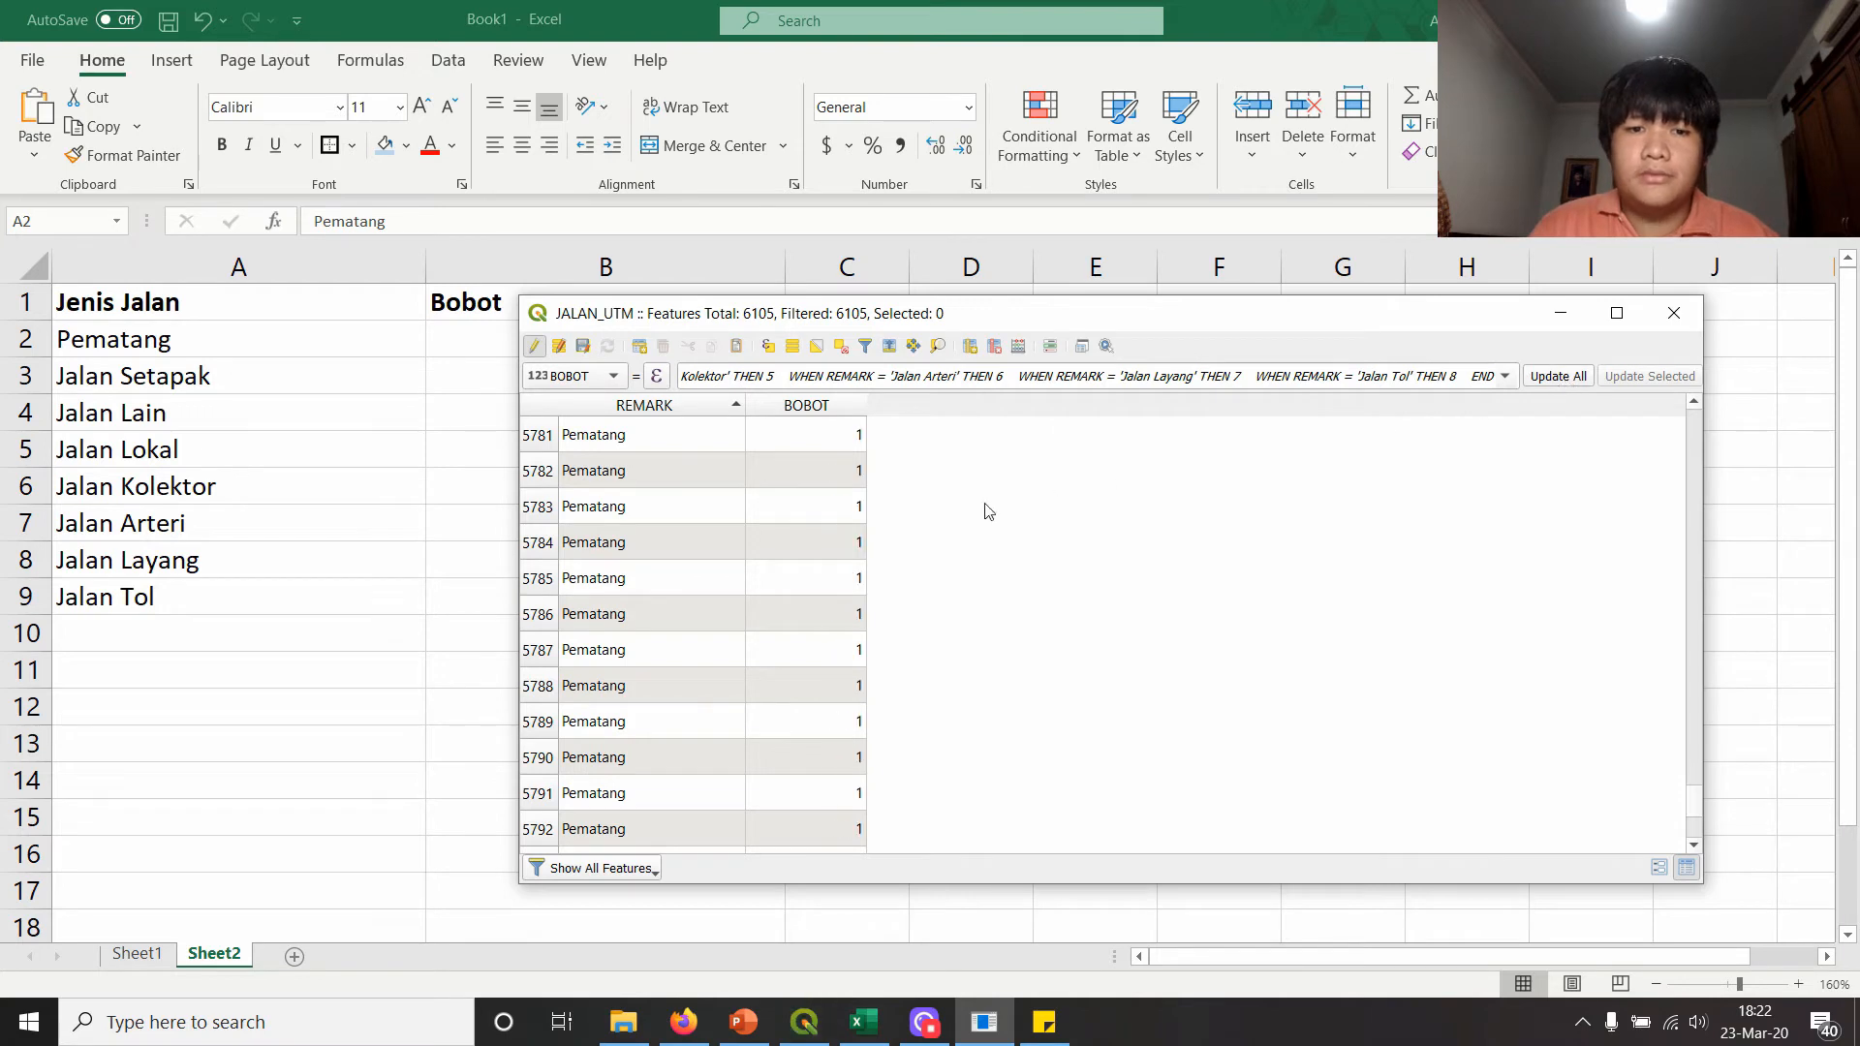
- Check the BOBOT values from the first row of the JALAN_UTM table and uncover the QGIS map window behind it
scroll(1203, 536, up, 9)
drag(1699, 788, 1701, 362)
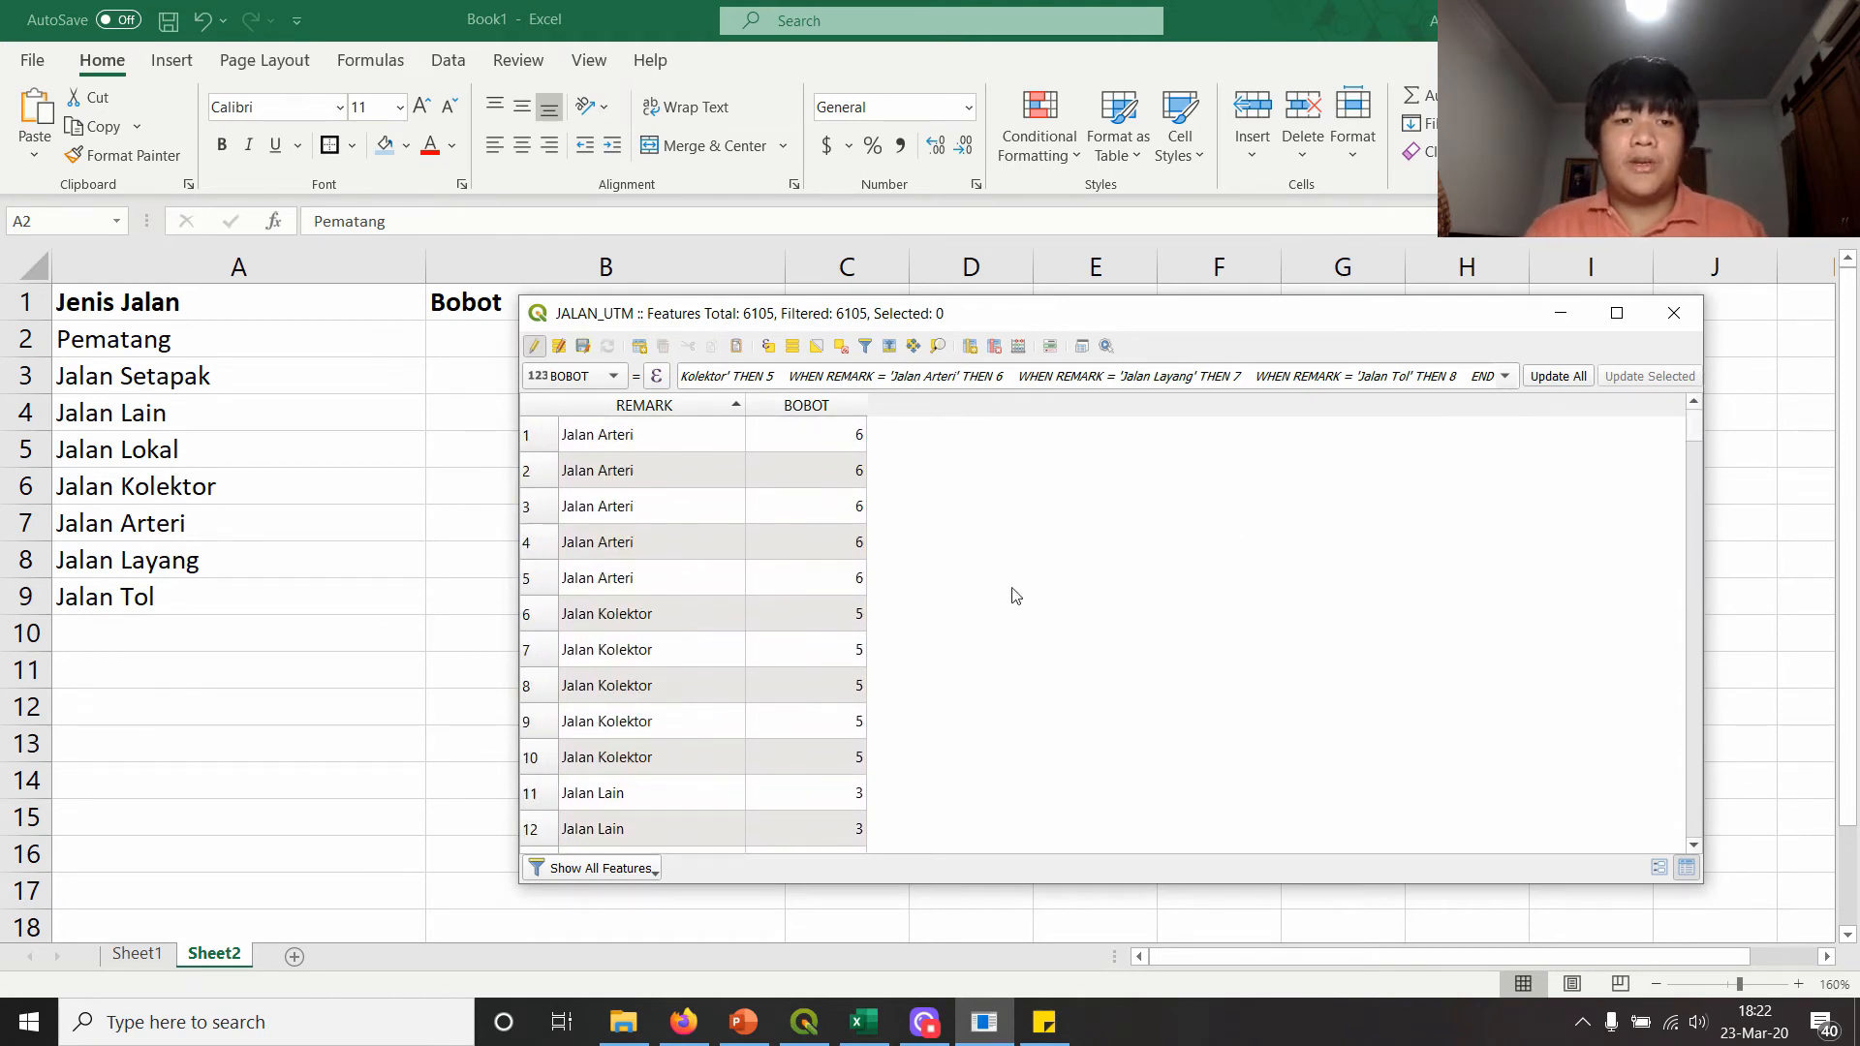
click(1721, 19)
drag(1131, 329, 1160, 193)
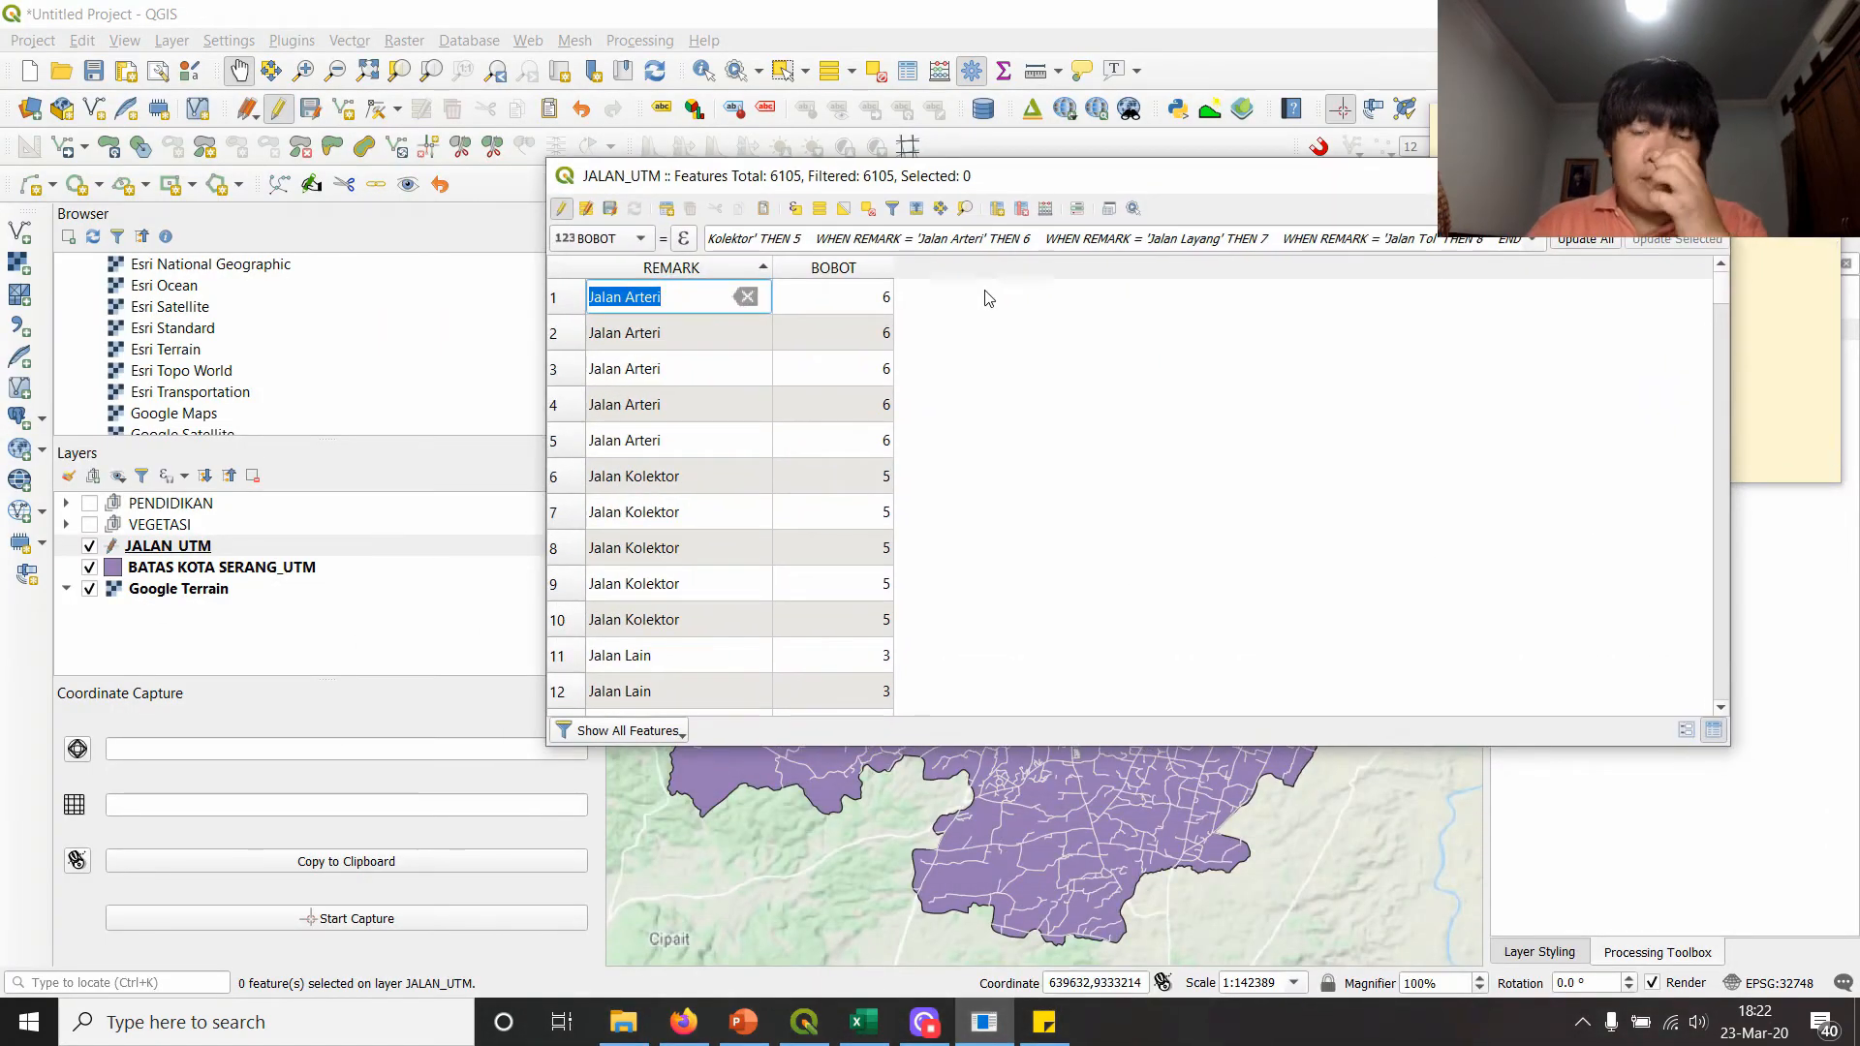
click(950, 329)
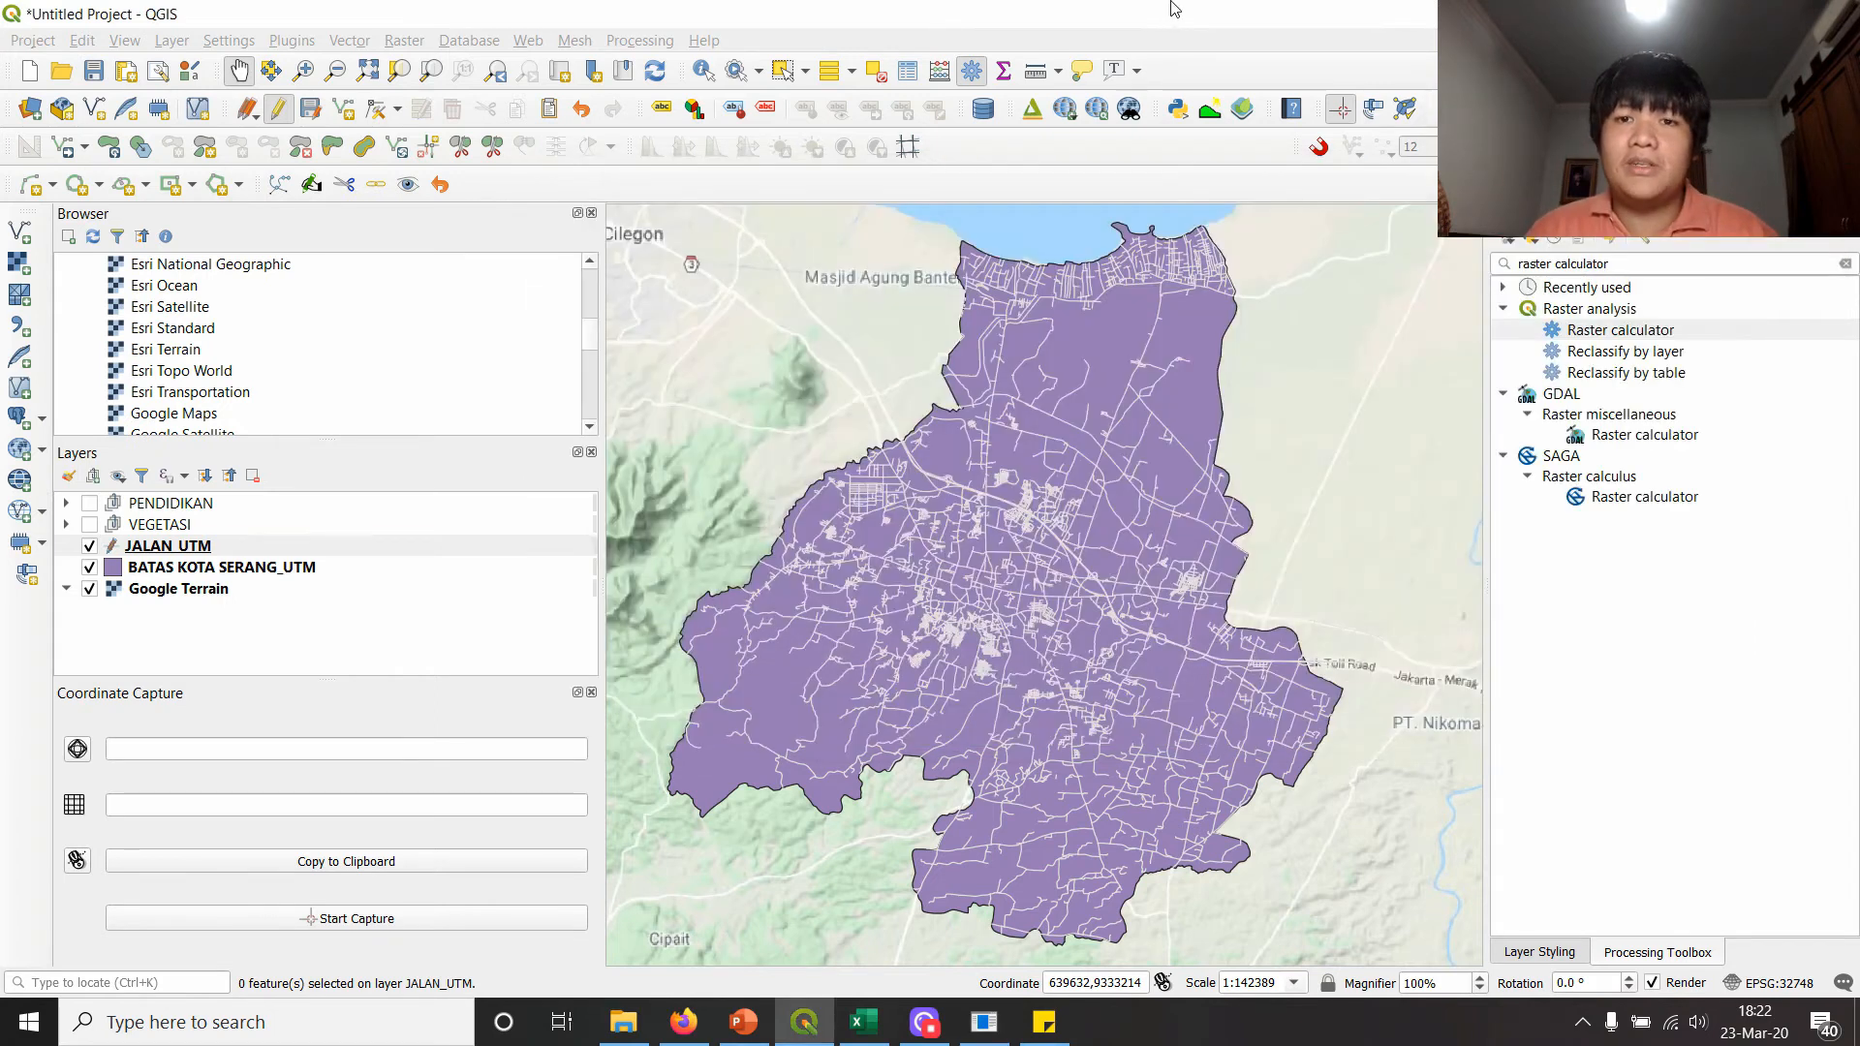
- Search the processing tools for "heatmap", examine the advanced parameters of Heatmap (Kernel Density Estimation), and close it without running
click(1167, 10)
triple_click(1593, 264)
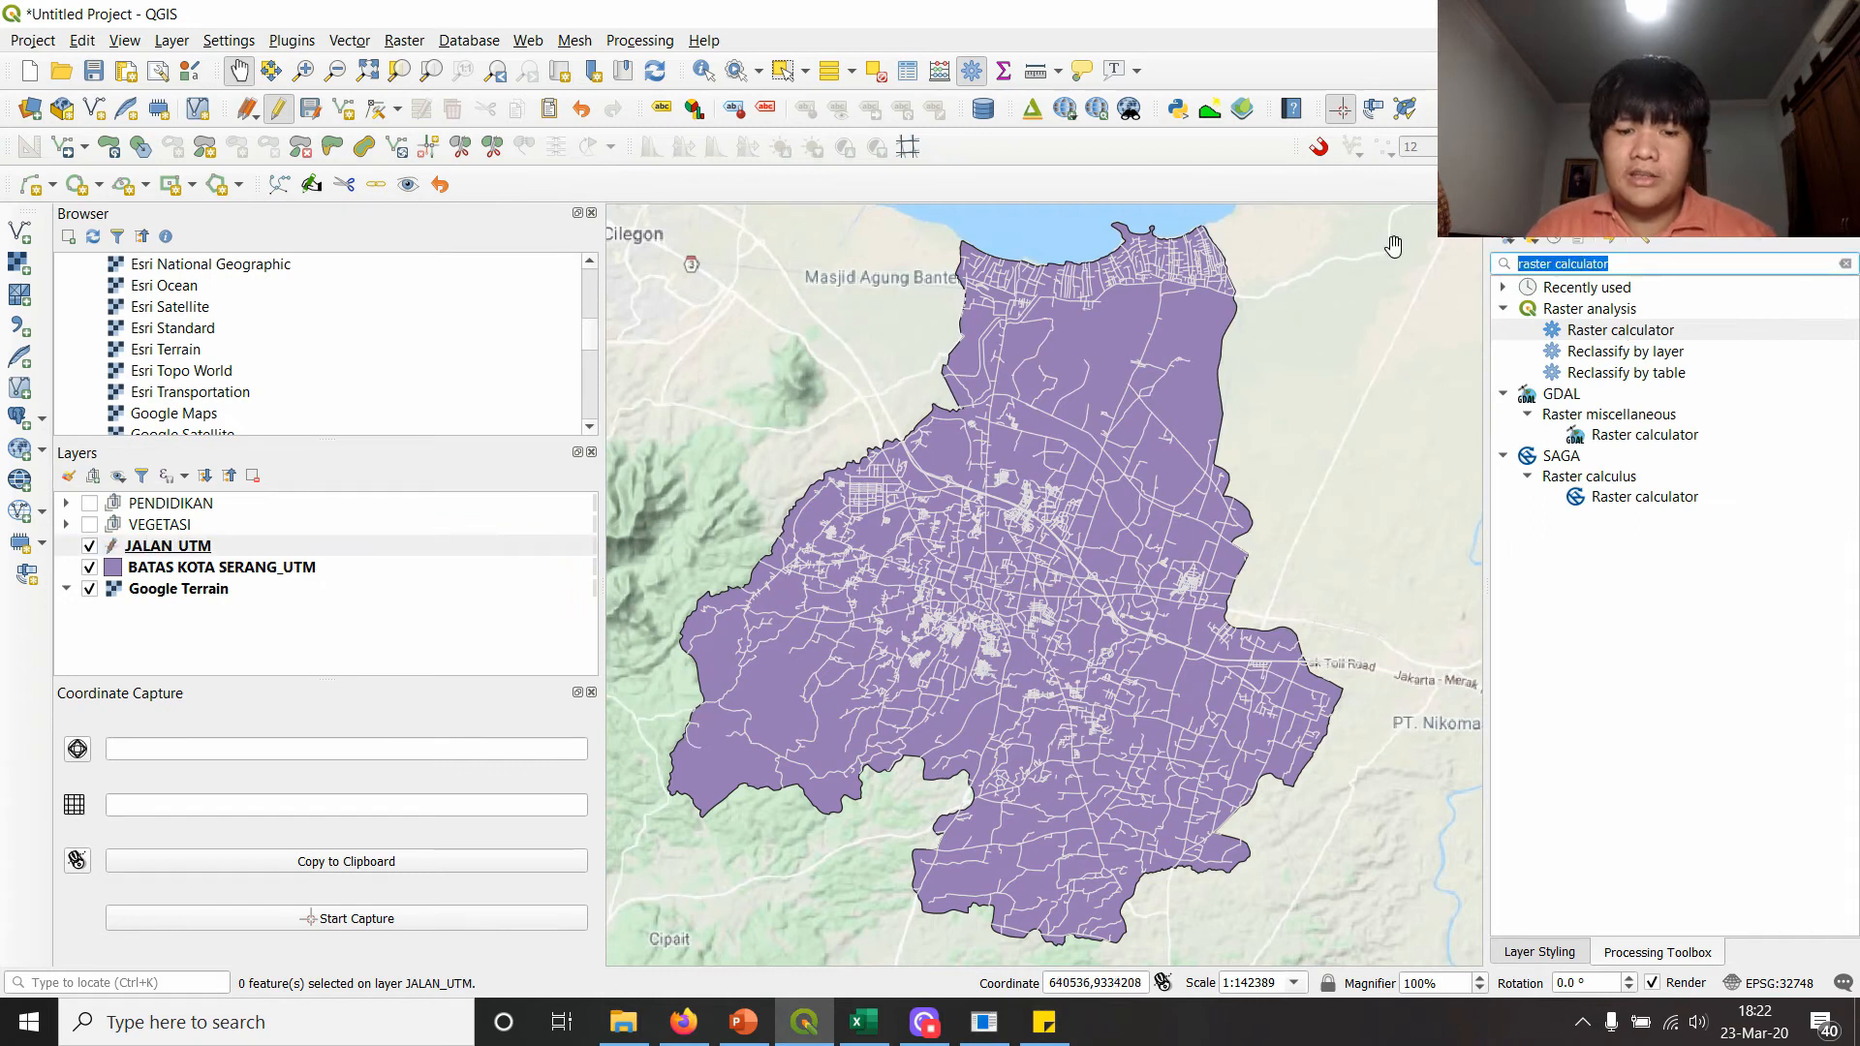
text(heatmap)
double_click(1603, 310)
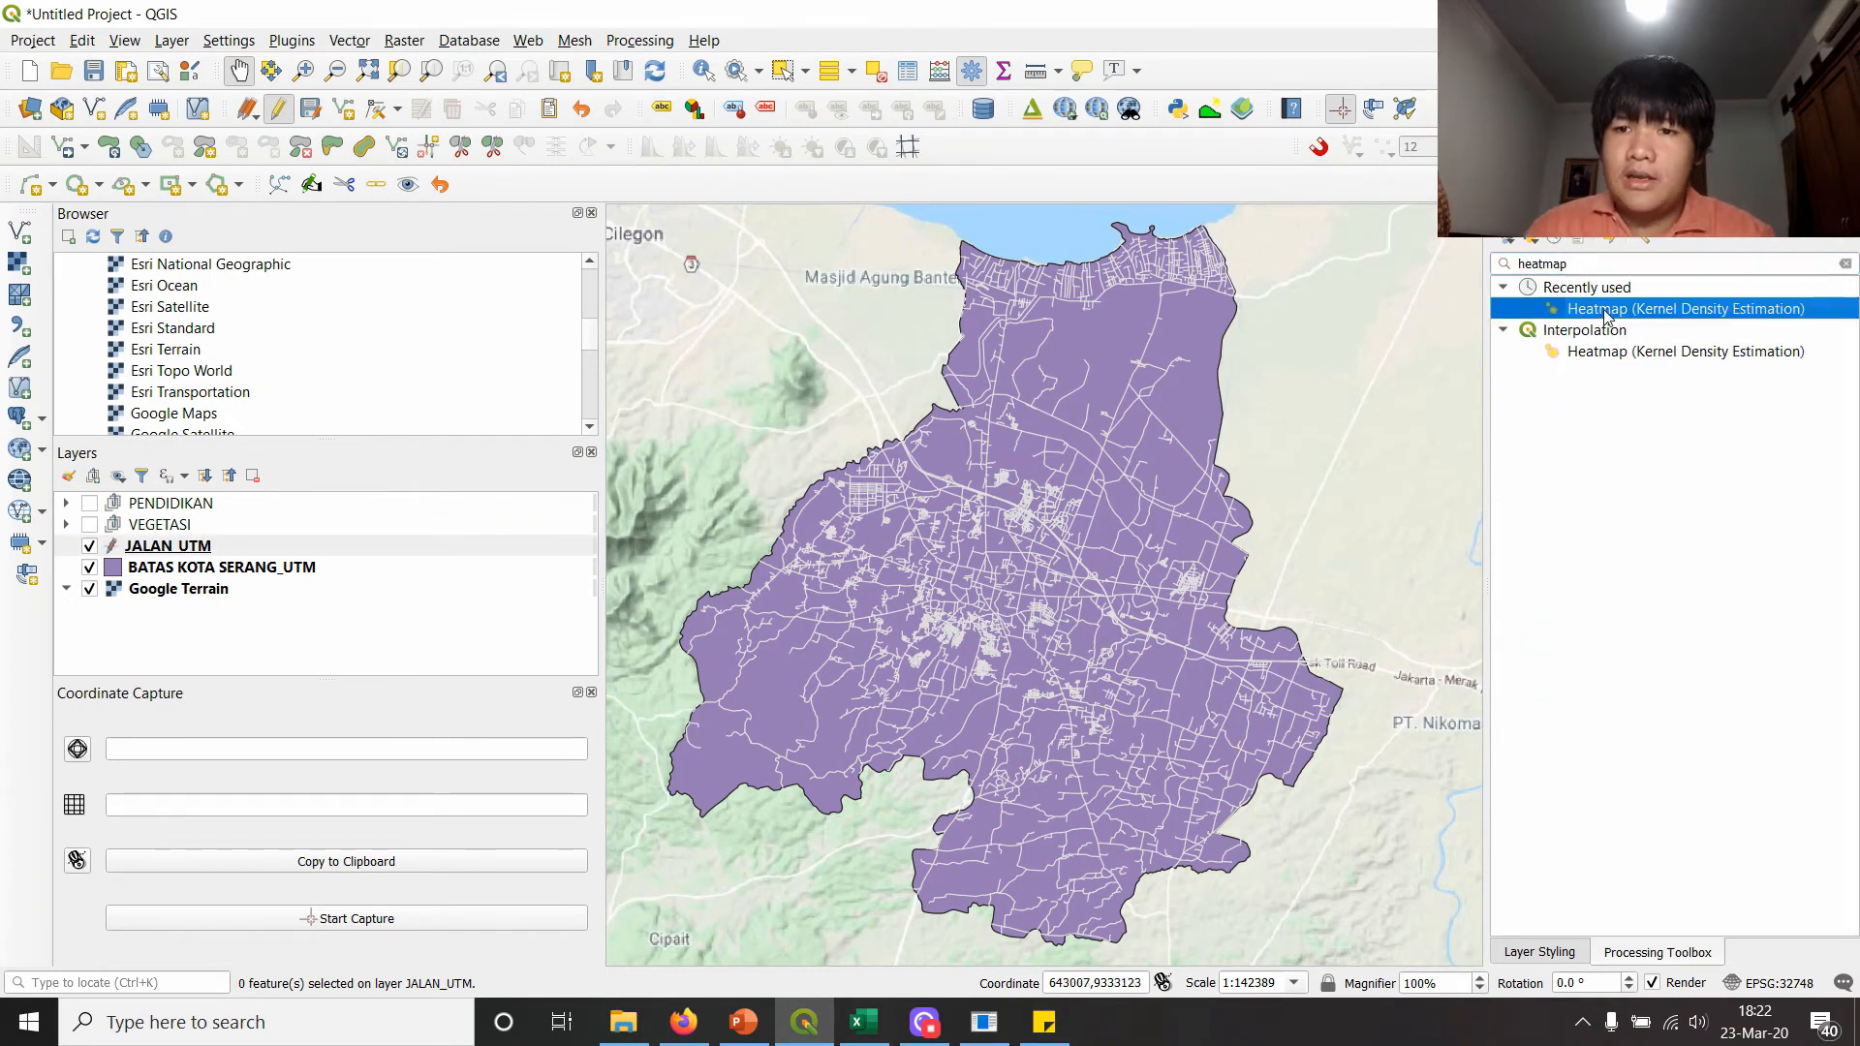
scroll(492, 593, down, 4)
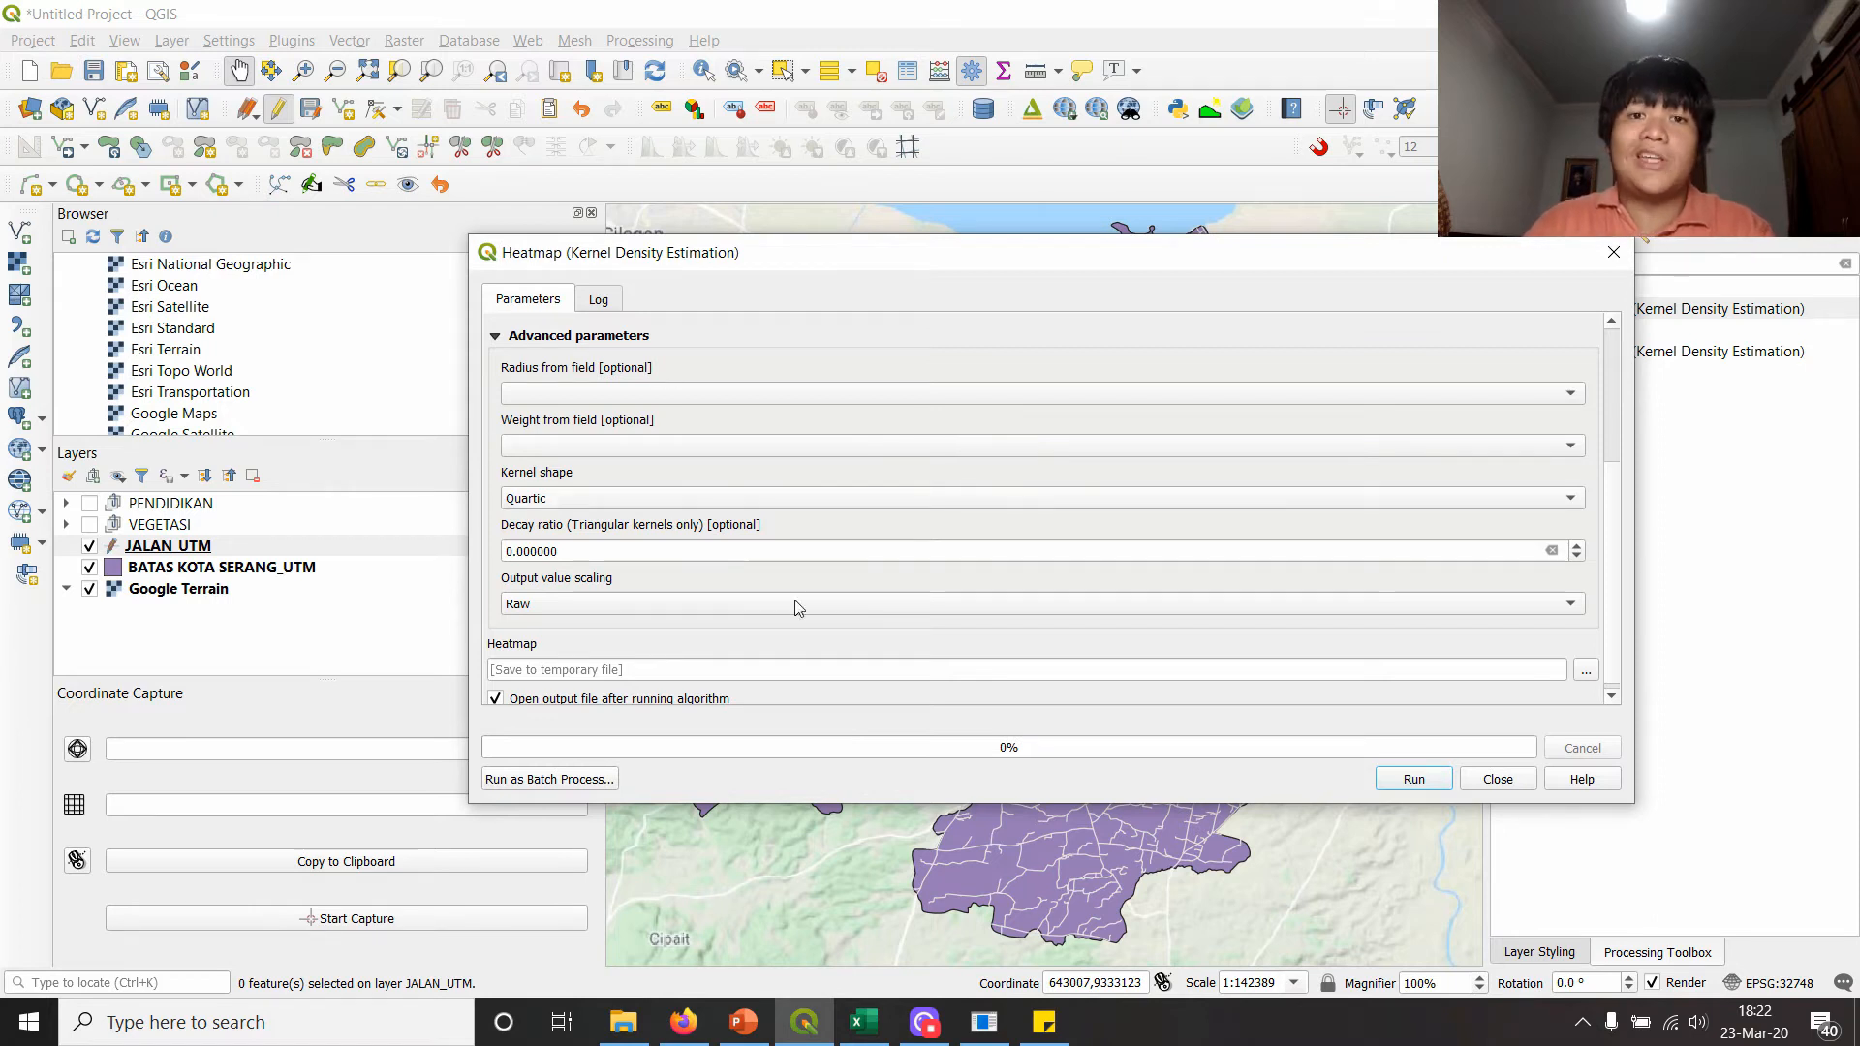
click(1497, 778)
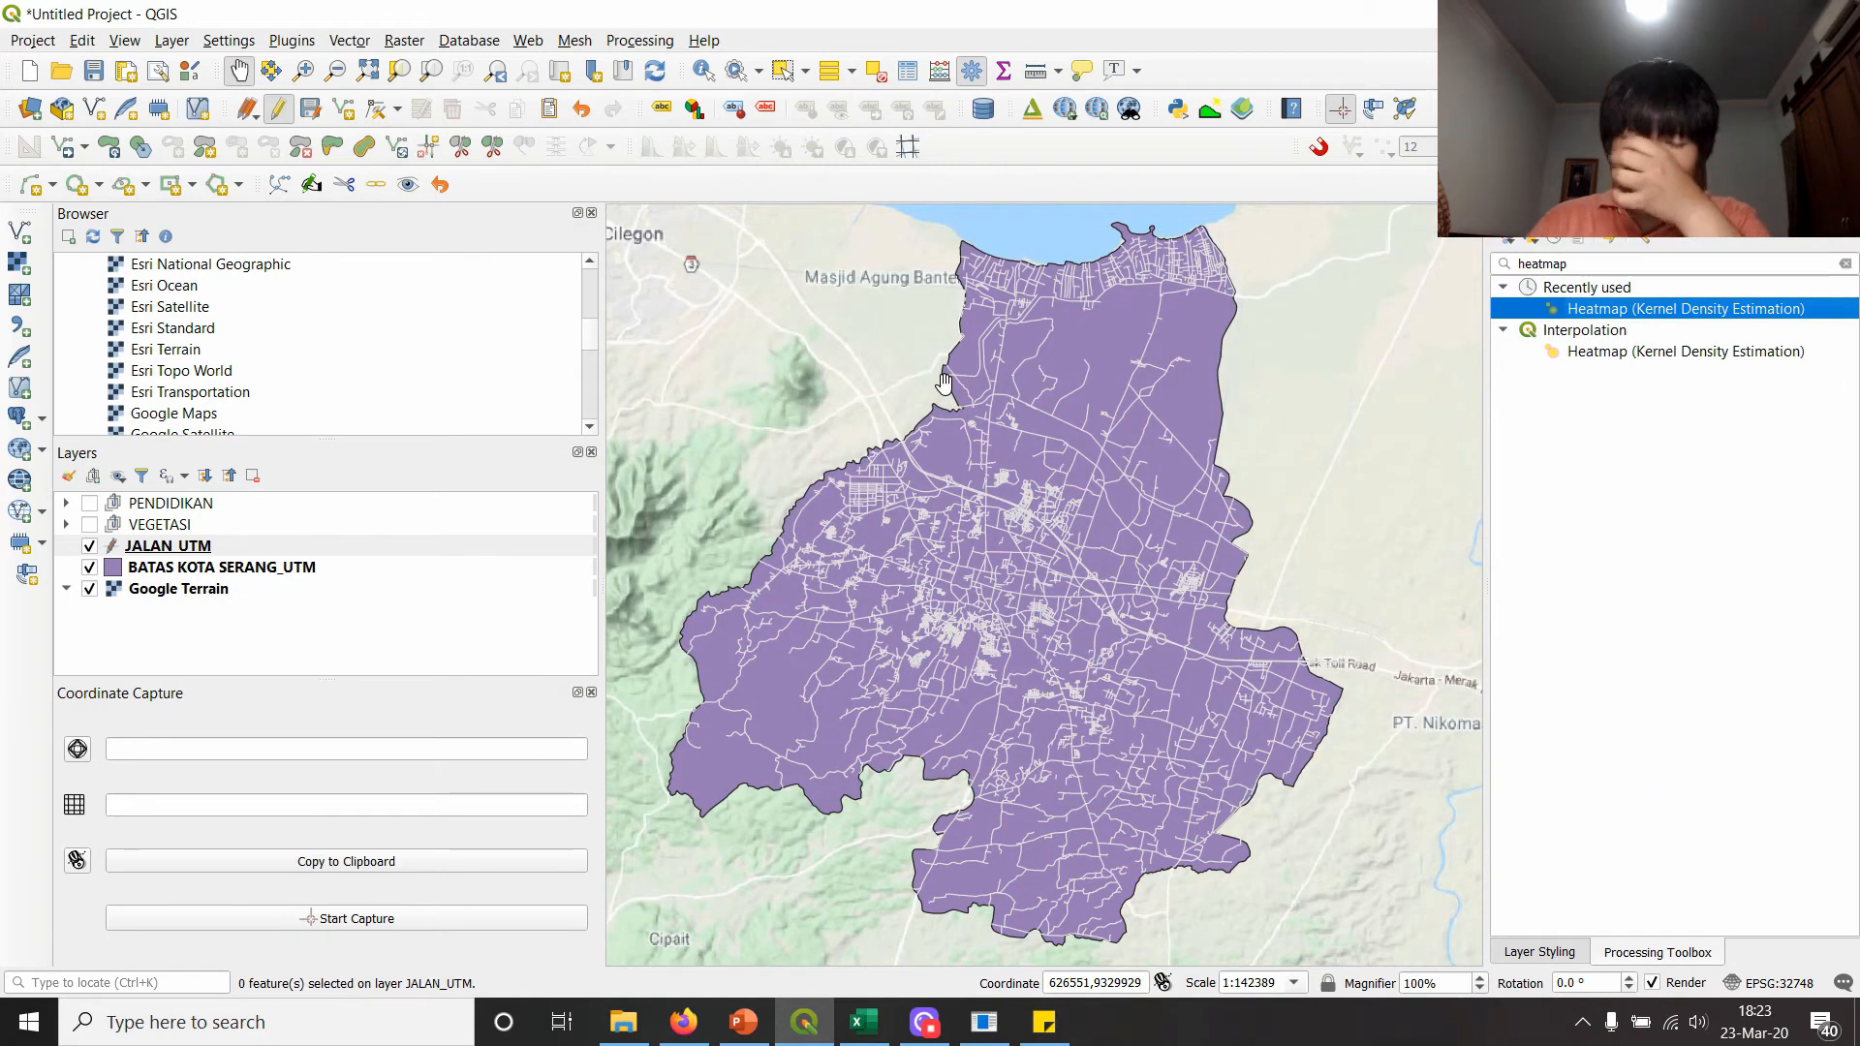
- Bring the JALAN_UTM attribute table back in front of the map and narrow its BOBOT column
key(alt+Tab)
key(alt+Tab)
key(alt+Tab)
drag(953, 184, 1114, 373)
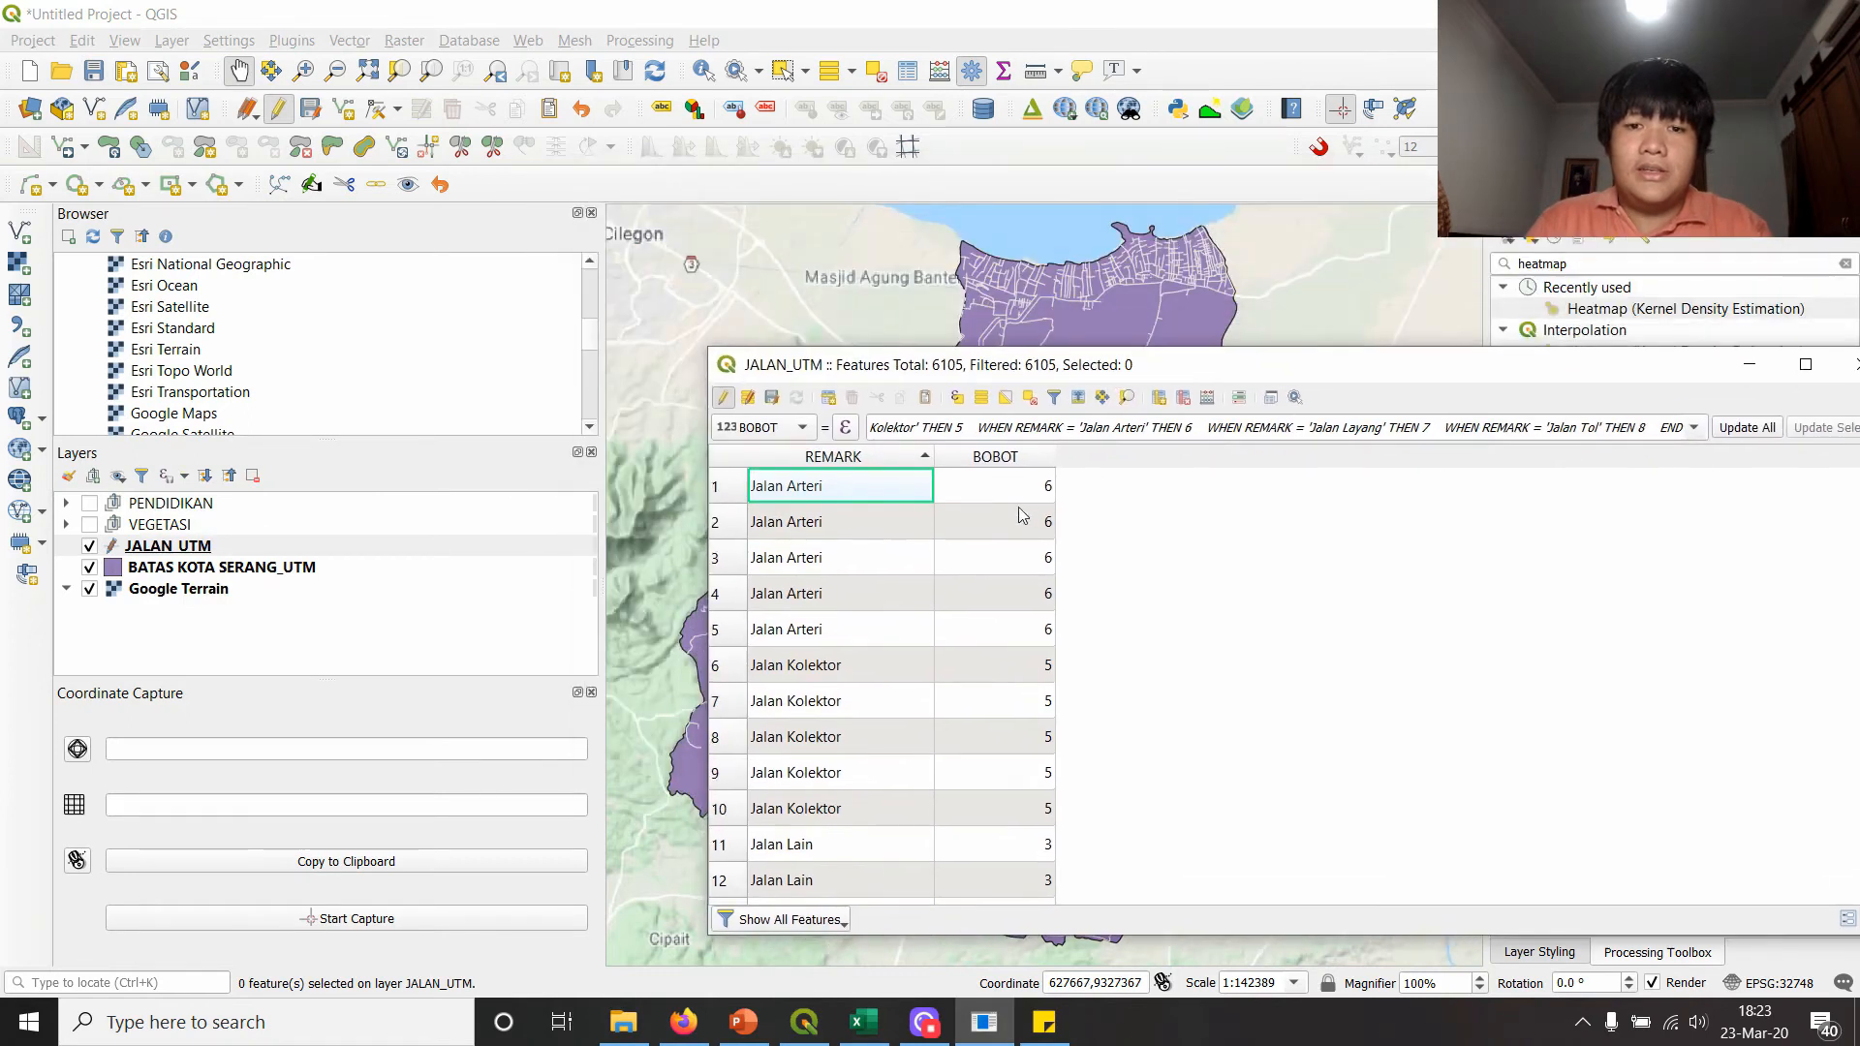
drag(1055, 456, 1024, 456)
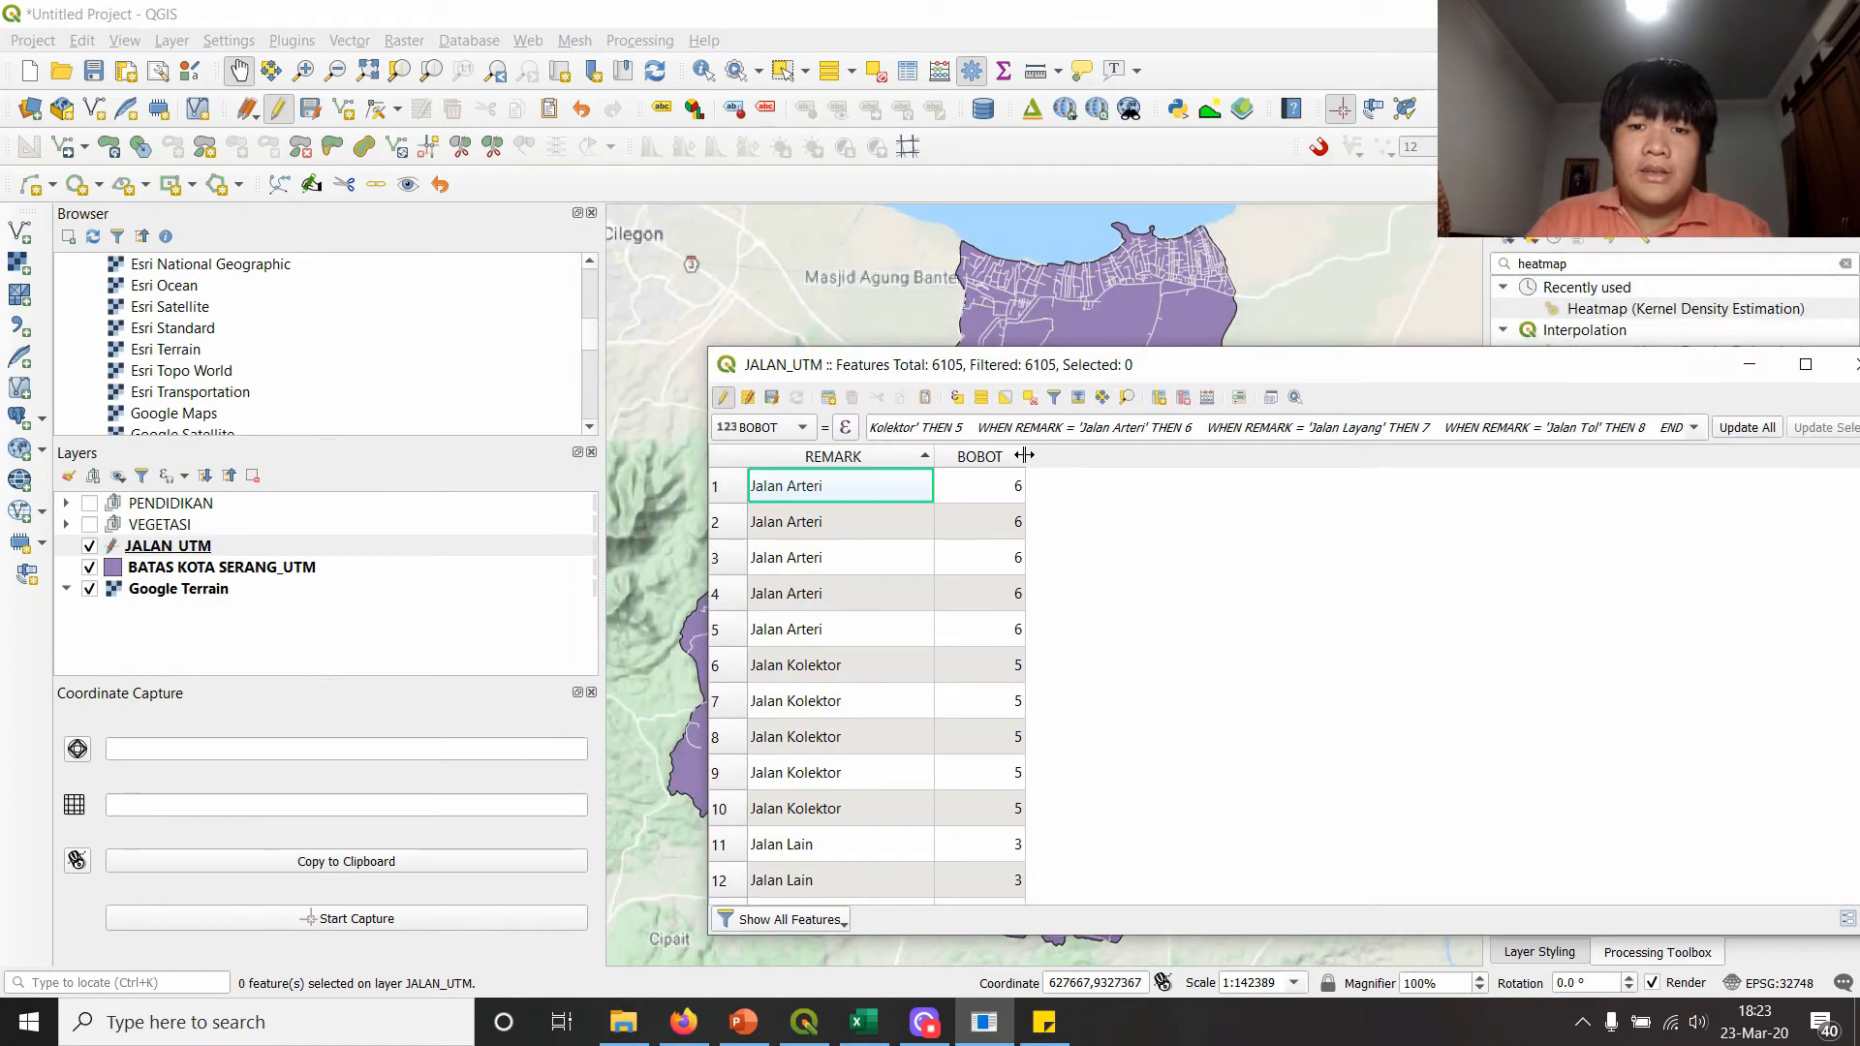
- Add a whole number (integer) field named BOBOT_P2 with length 7 to the JALAN_UTM table
click(1159, 405)
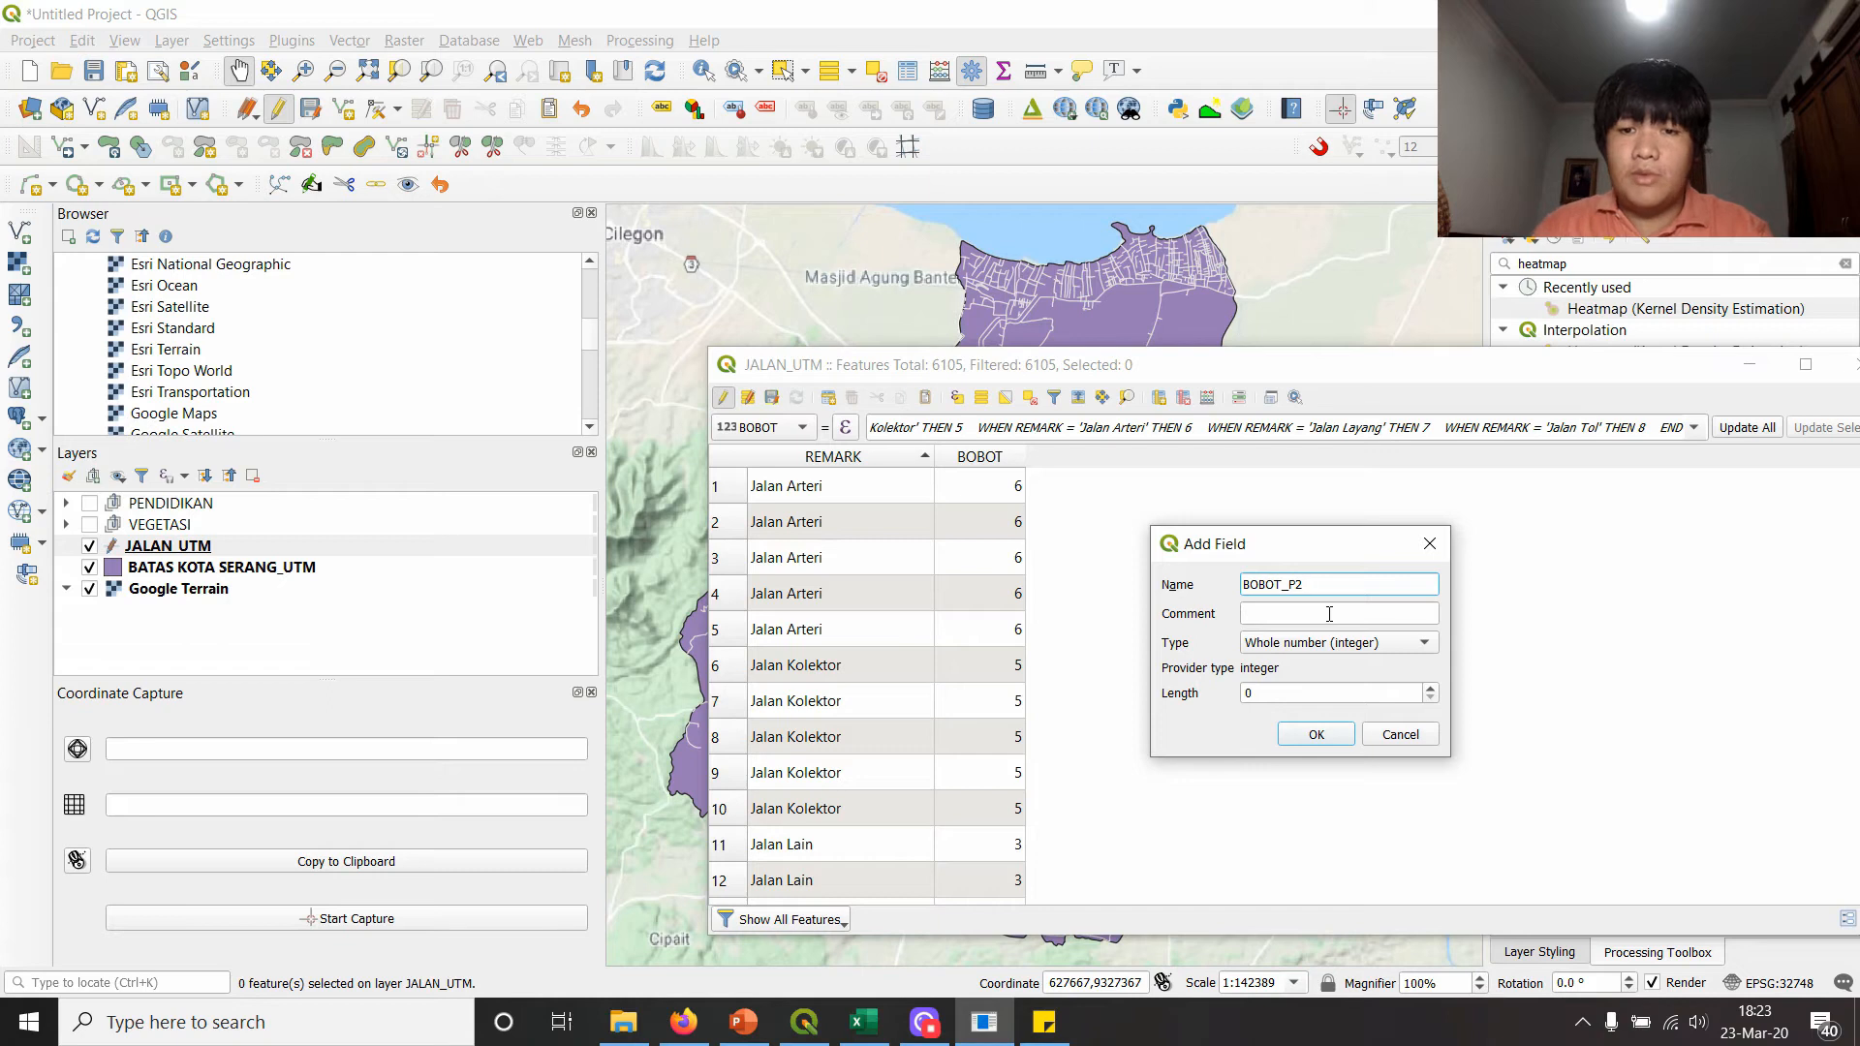
click(1431, 689)
click(1431, 689)
click(1430, 689)
click(1432, 690)
click(1432, 689)
click(1432, 690)
click(1432, 689)
click(1432, 690)
click(1432, 690)
click(1434, 689)
click(1434, 697)
click(1434, 696)
click(1434, 697)
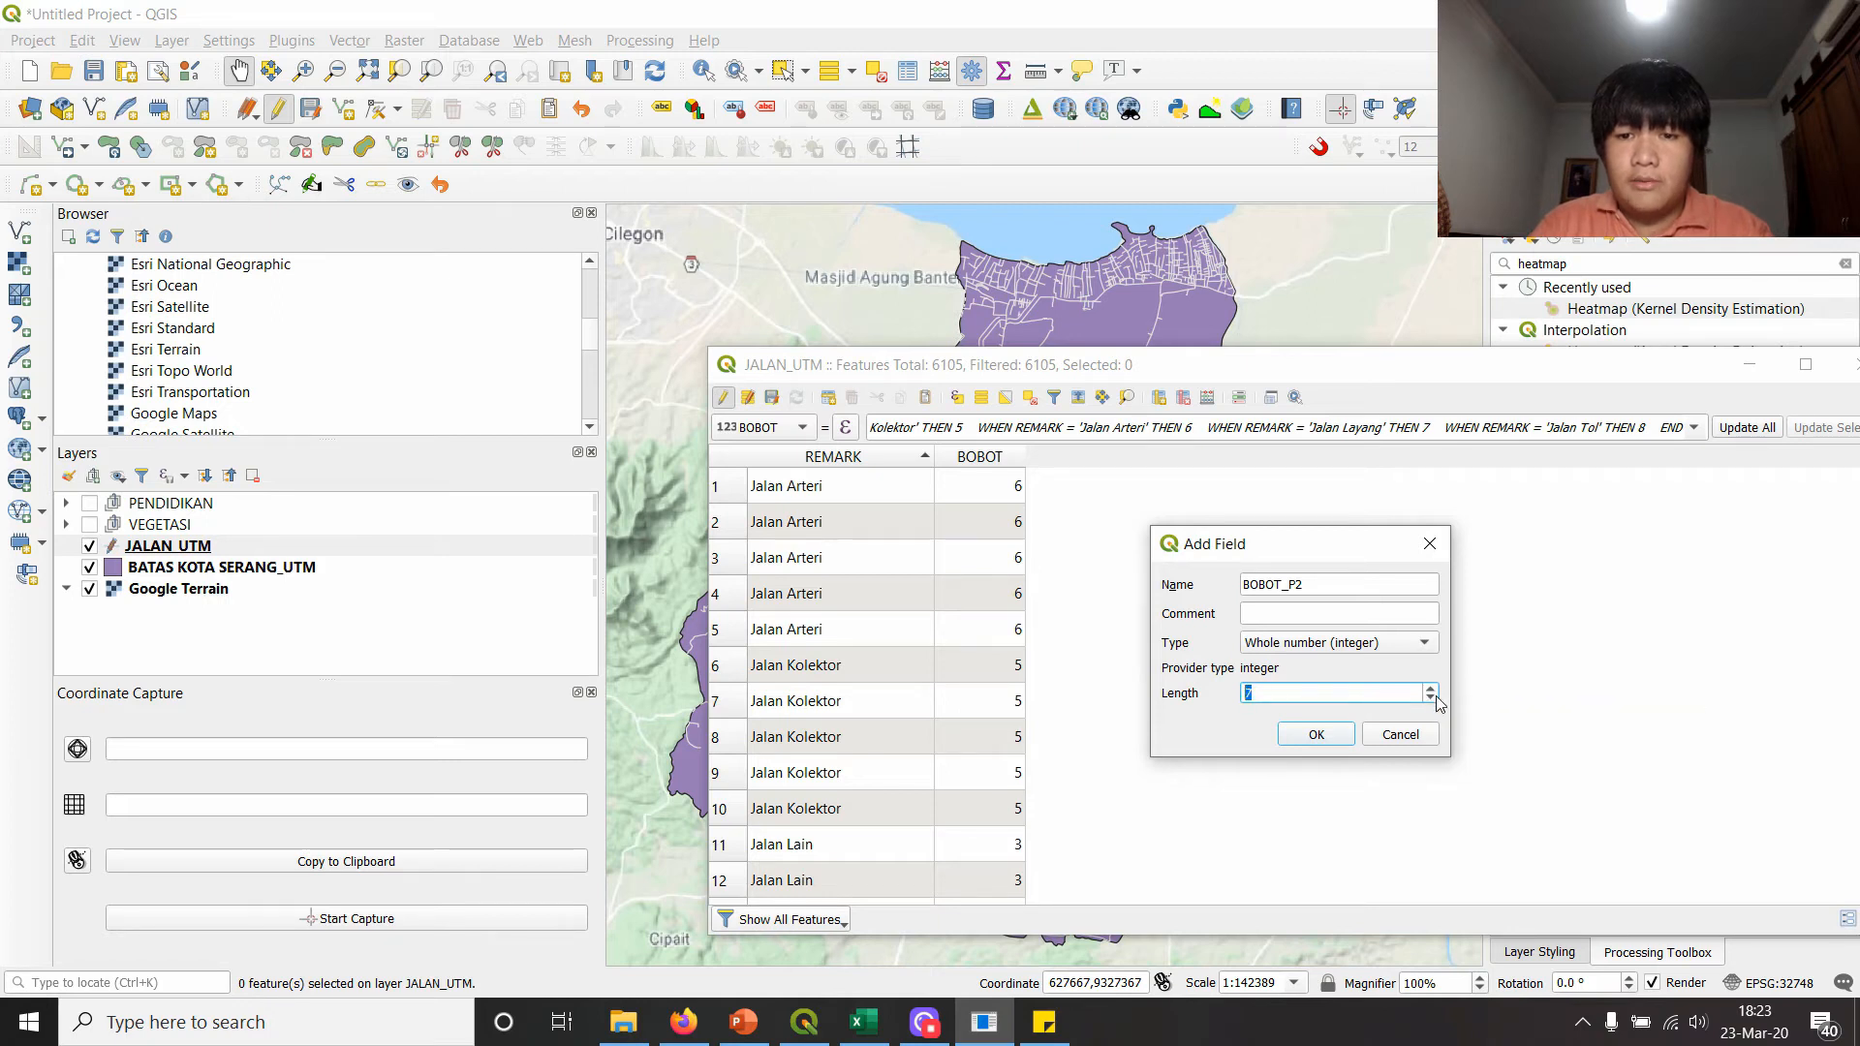
click(1378, 645)
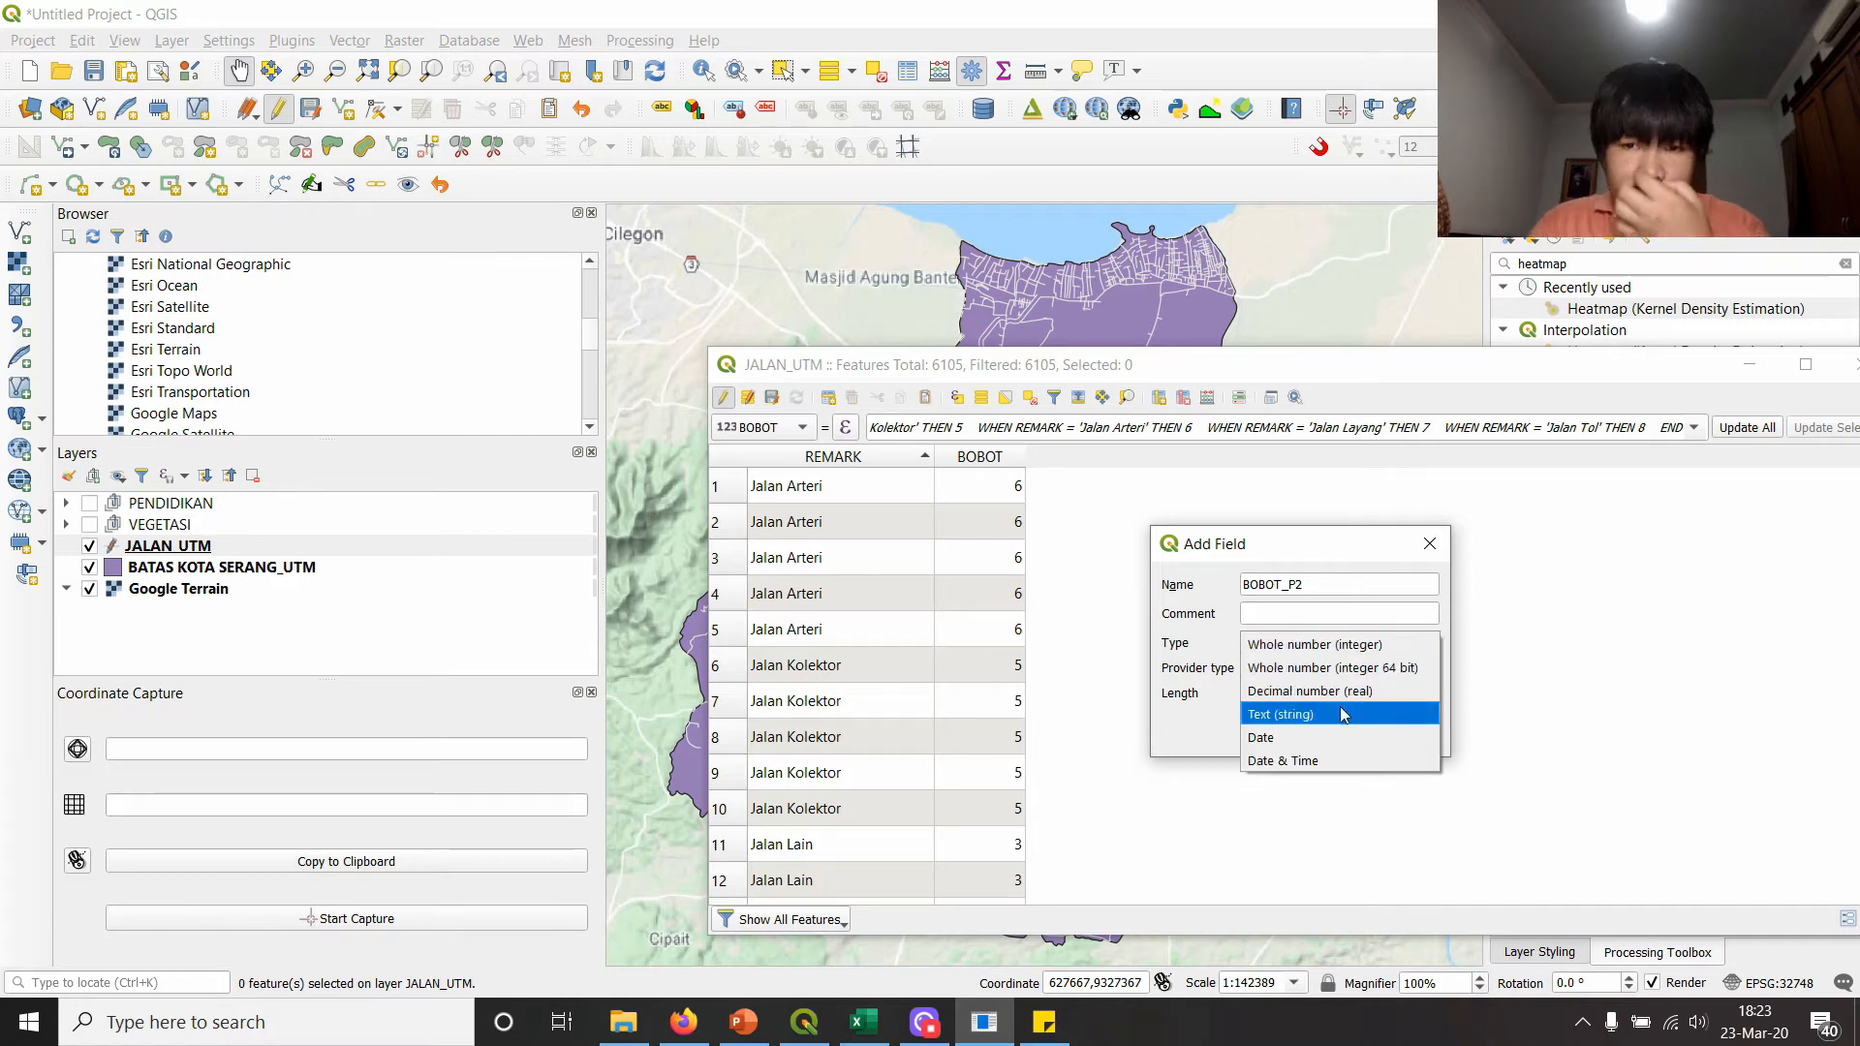
click(1356, 644)
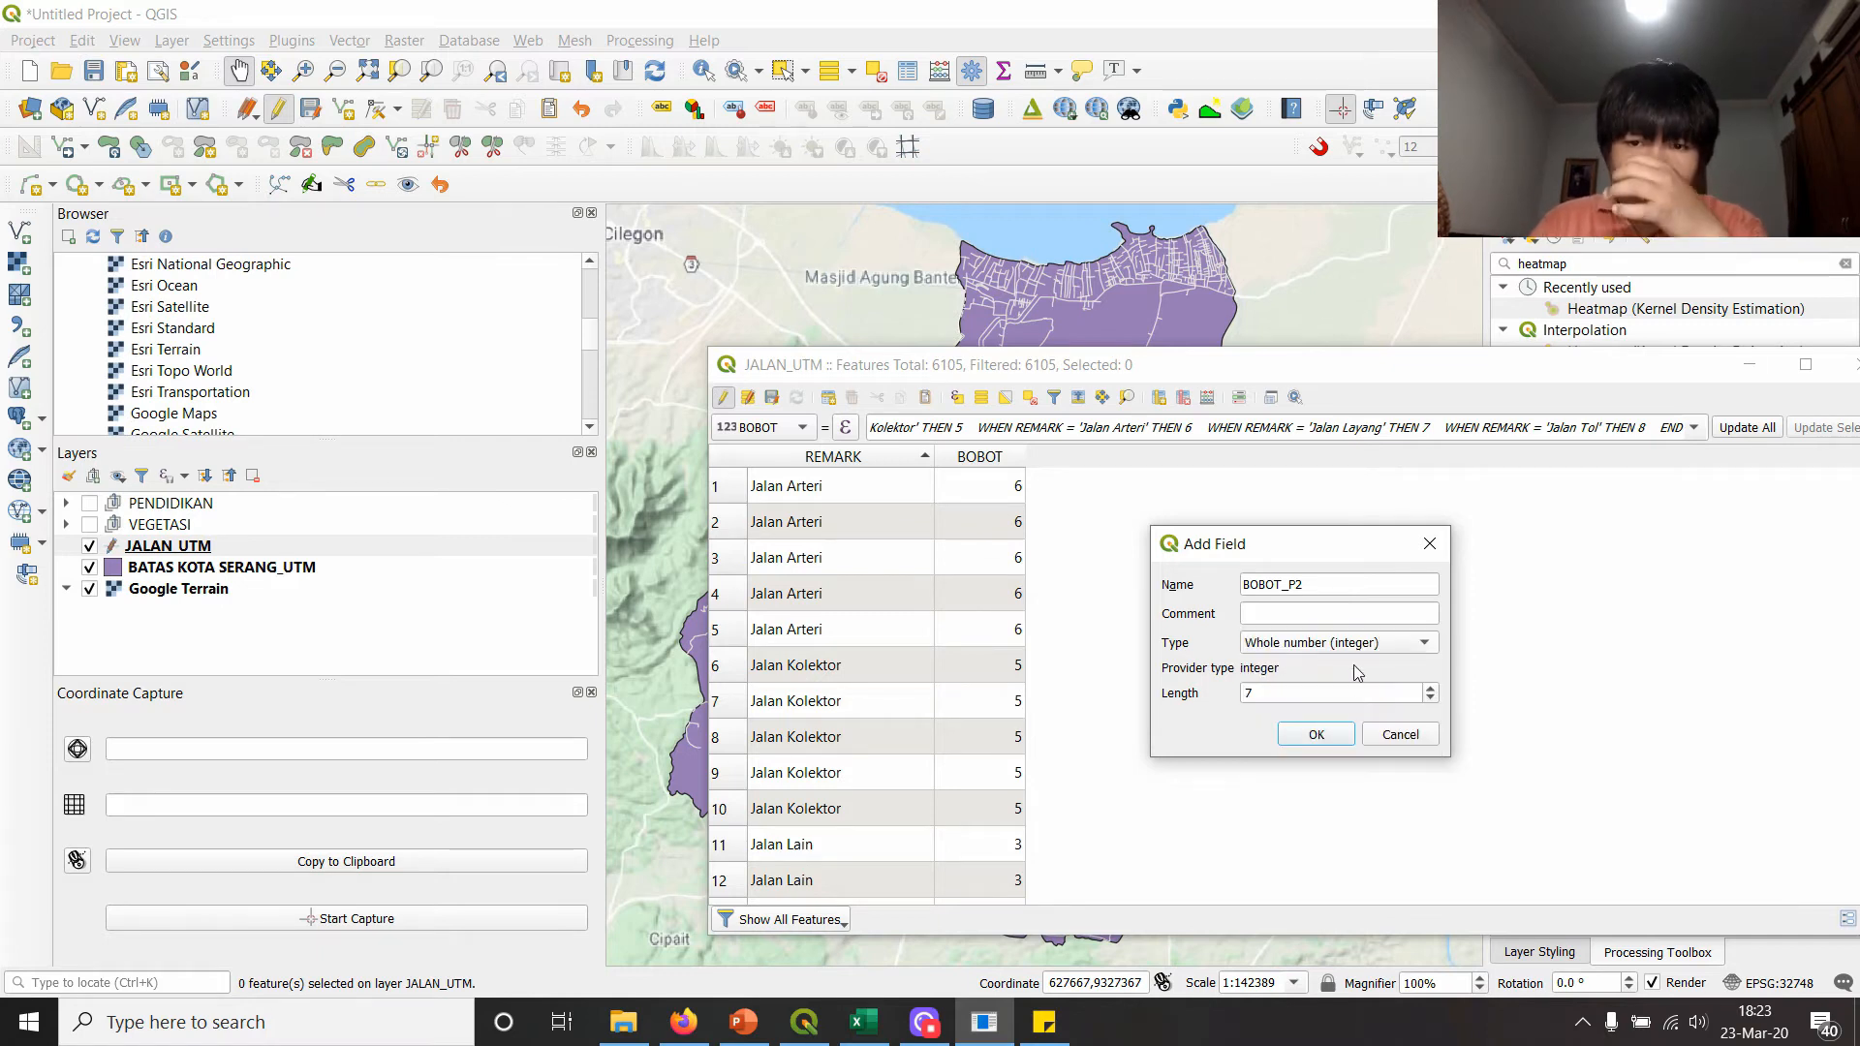
click(1318, 736)
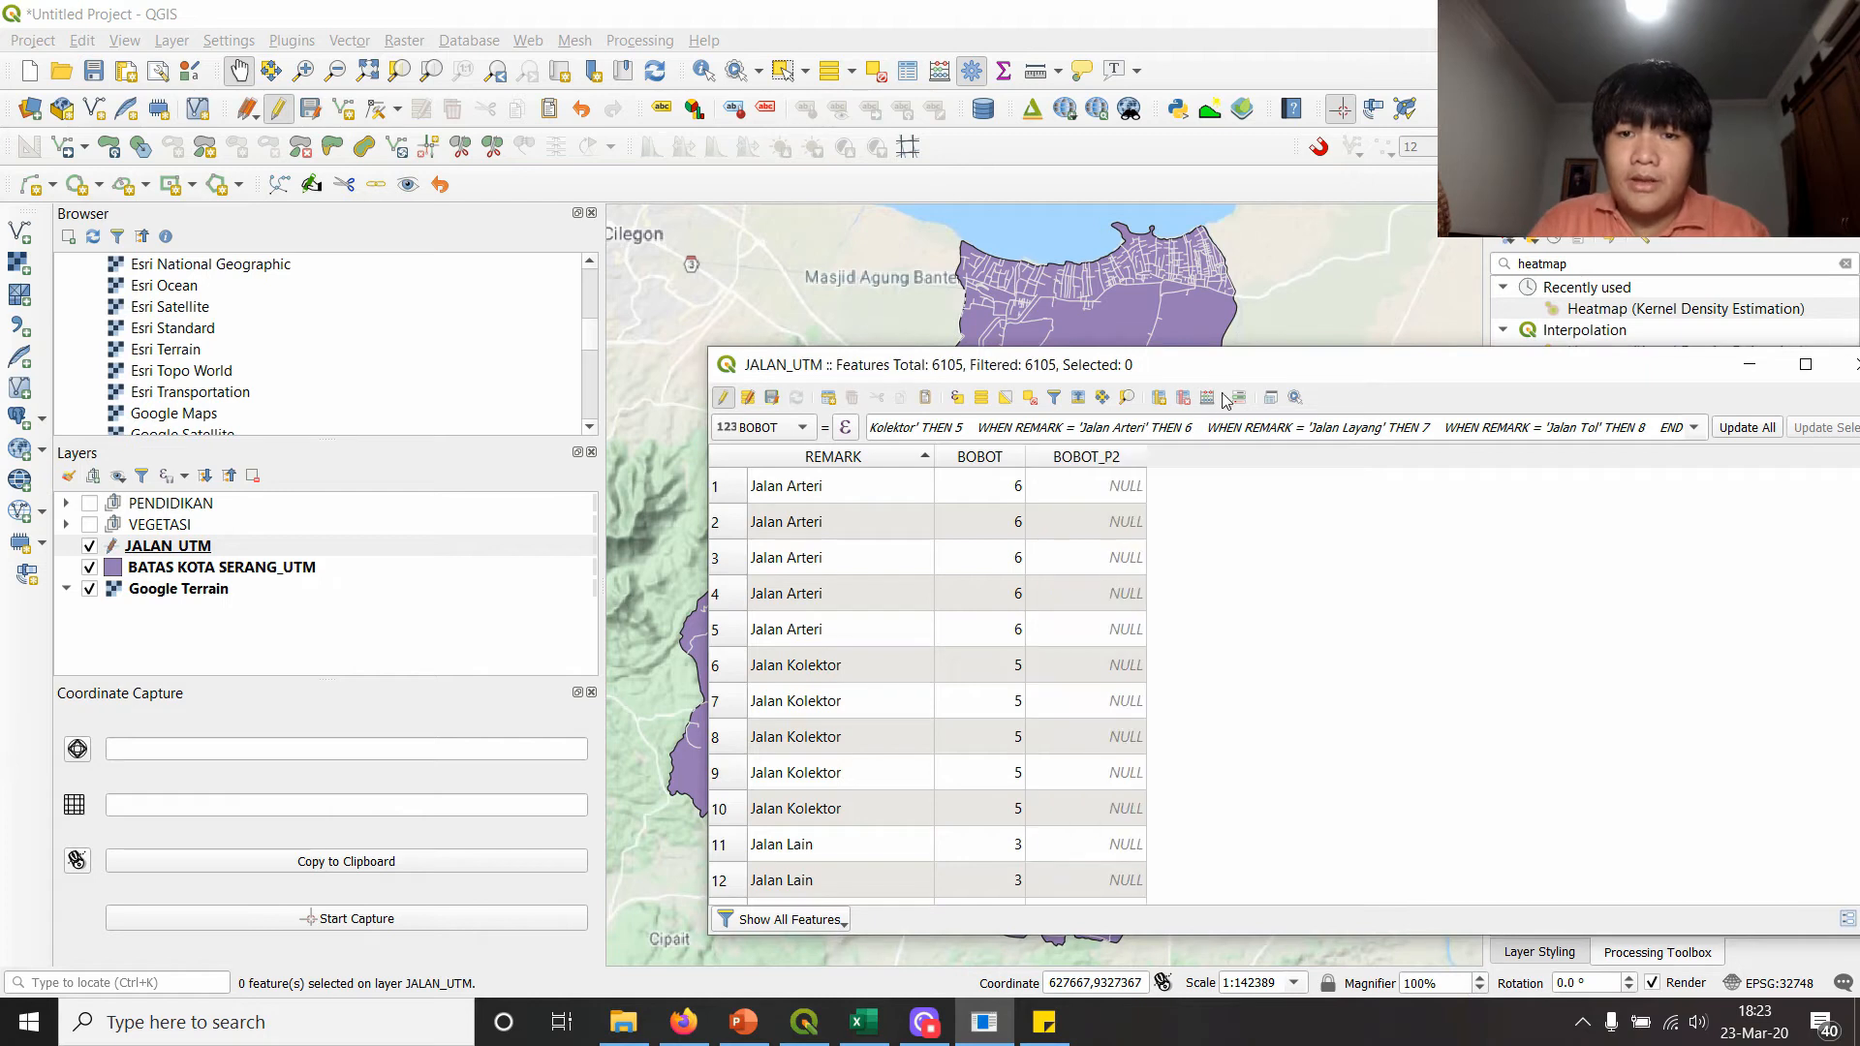
- Add a whole number (integer) field named BOBOT_P3 with length 7 to the JALAN_UTM table
click(1158, 398)
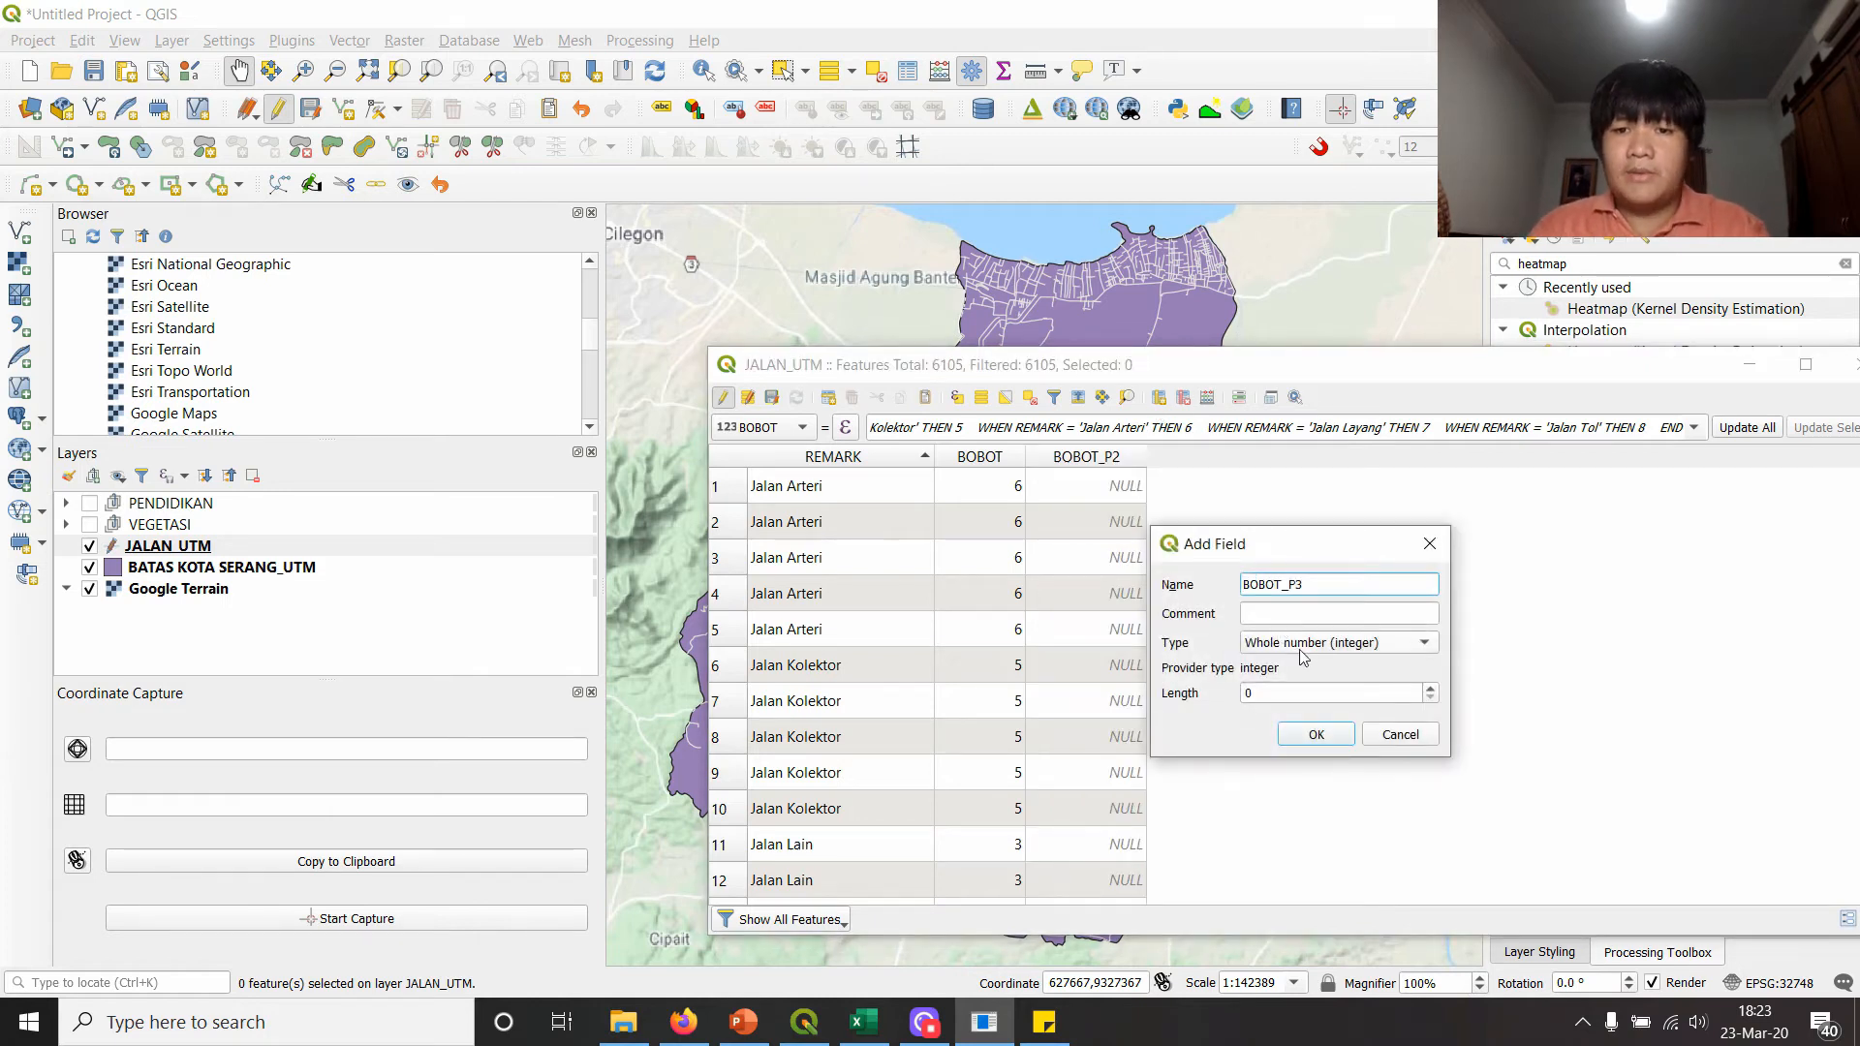
click(1342, 642)
click(1340, 644)
click(1430, 688)
click(1430, 689)
click(1430, 688)
click(1429, 689)
click(1430, 689)
click(1430, 689)
click(1430, 689)
click(1315, 734)
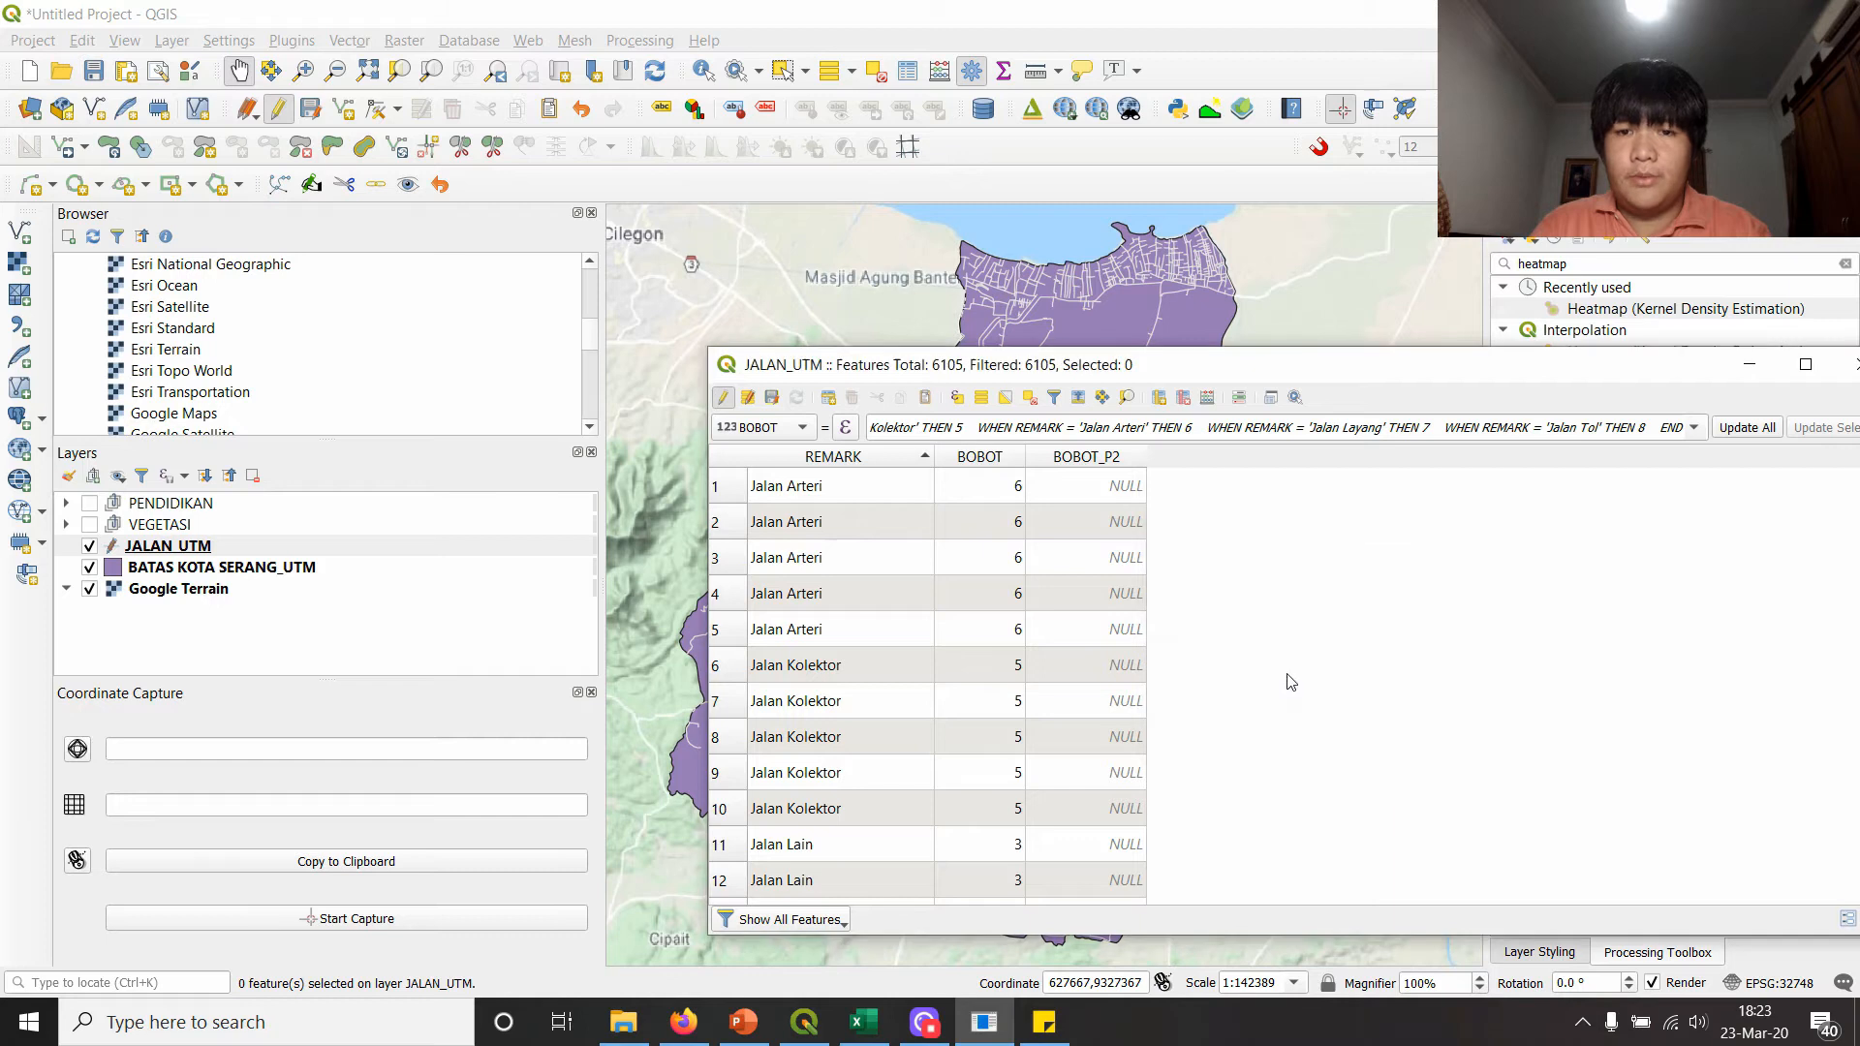
- Fill the BOBOT_P2 field for all features with the expression BOBOT^2
click(796, 429)
click(774, 468)
click(1113, 435)
key(ctrl+a)
key(BackSpace)
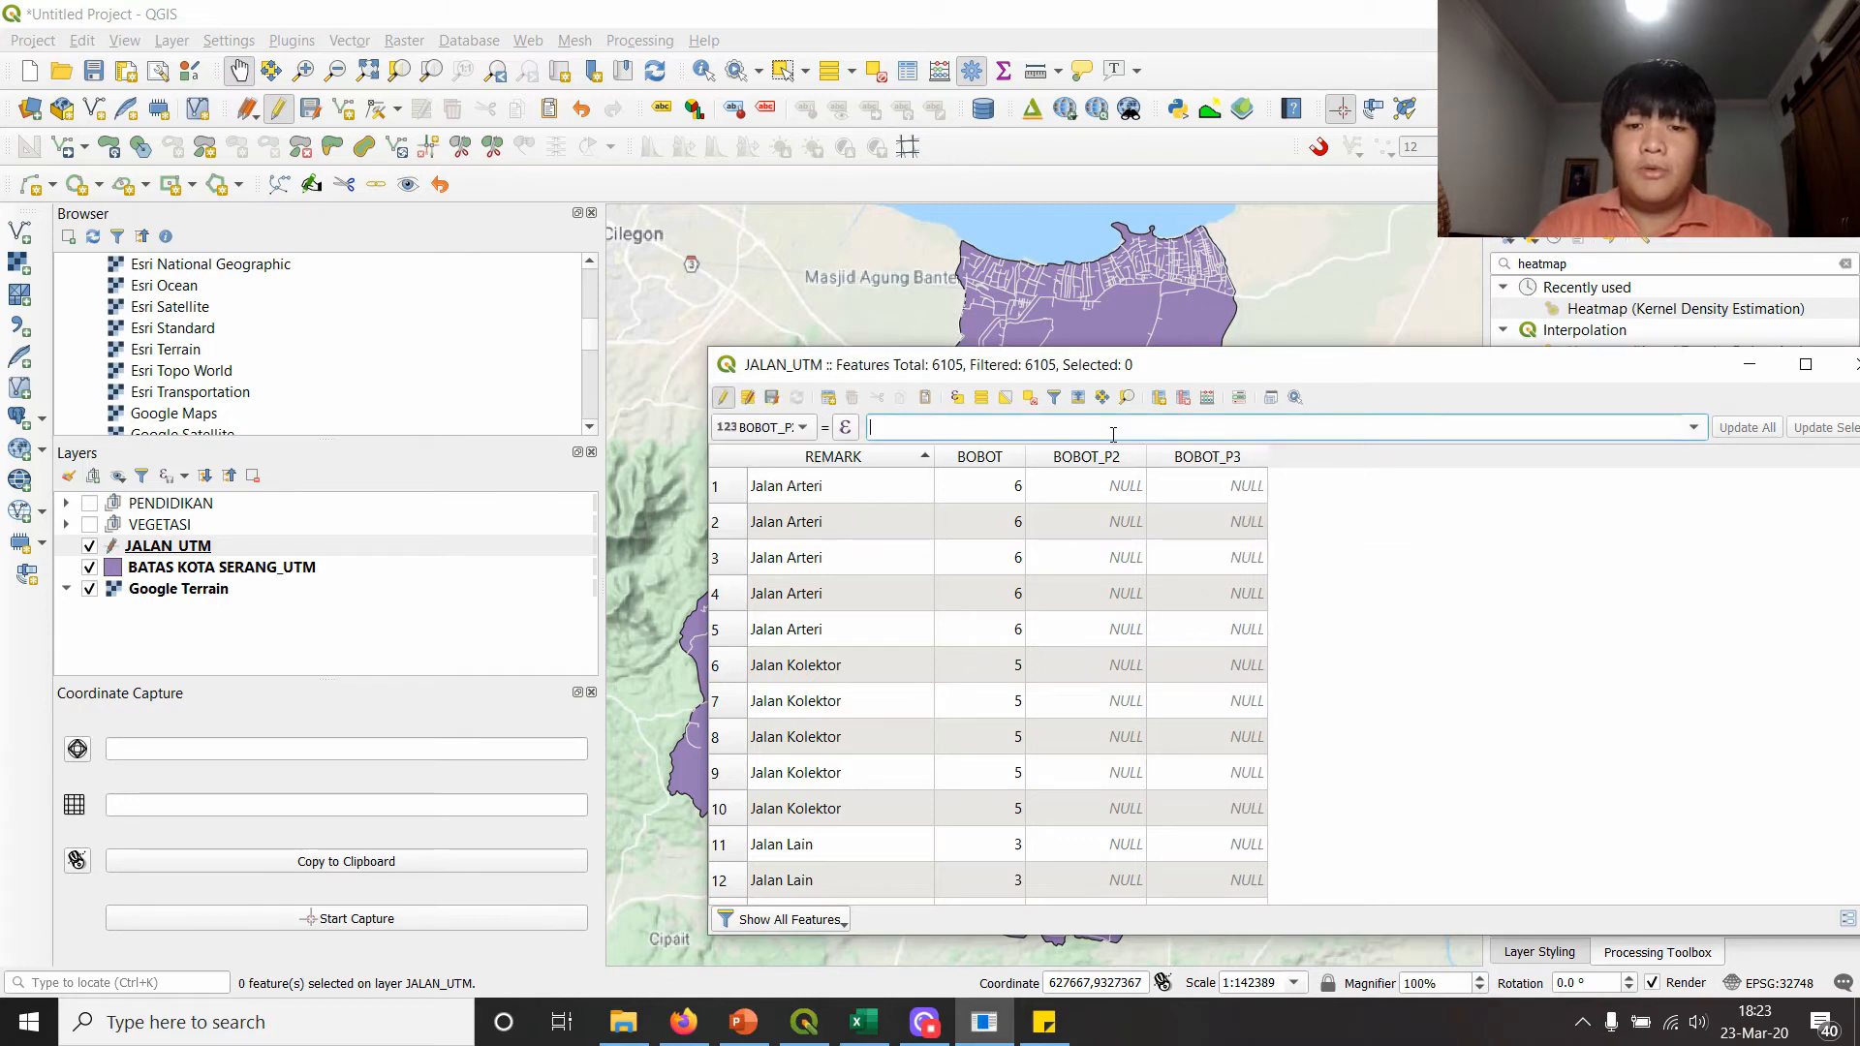
text(BOBOT)
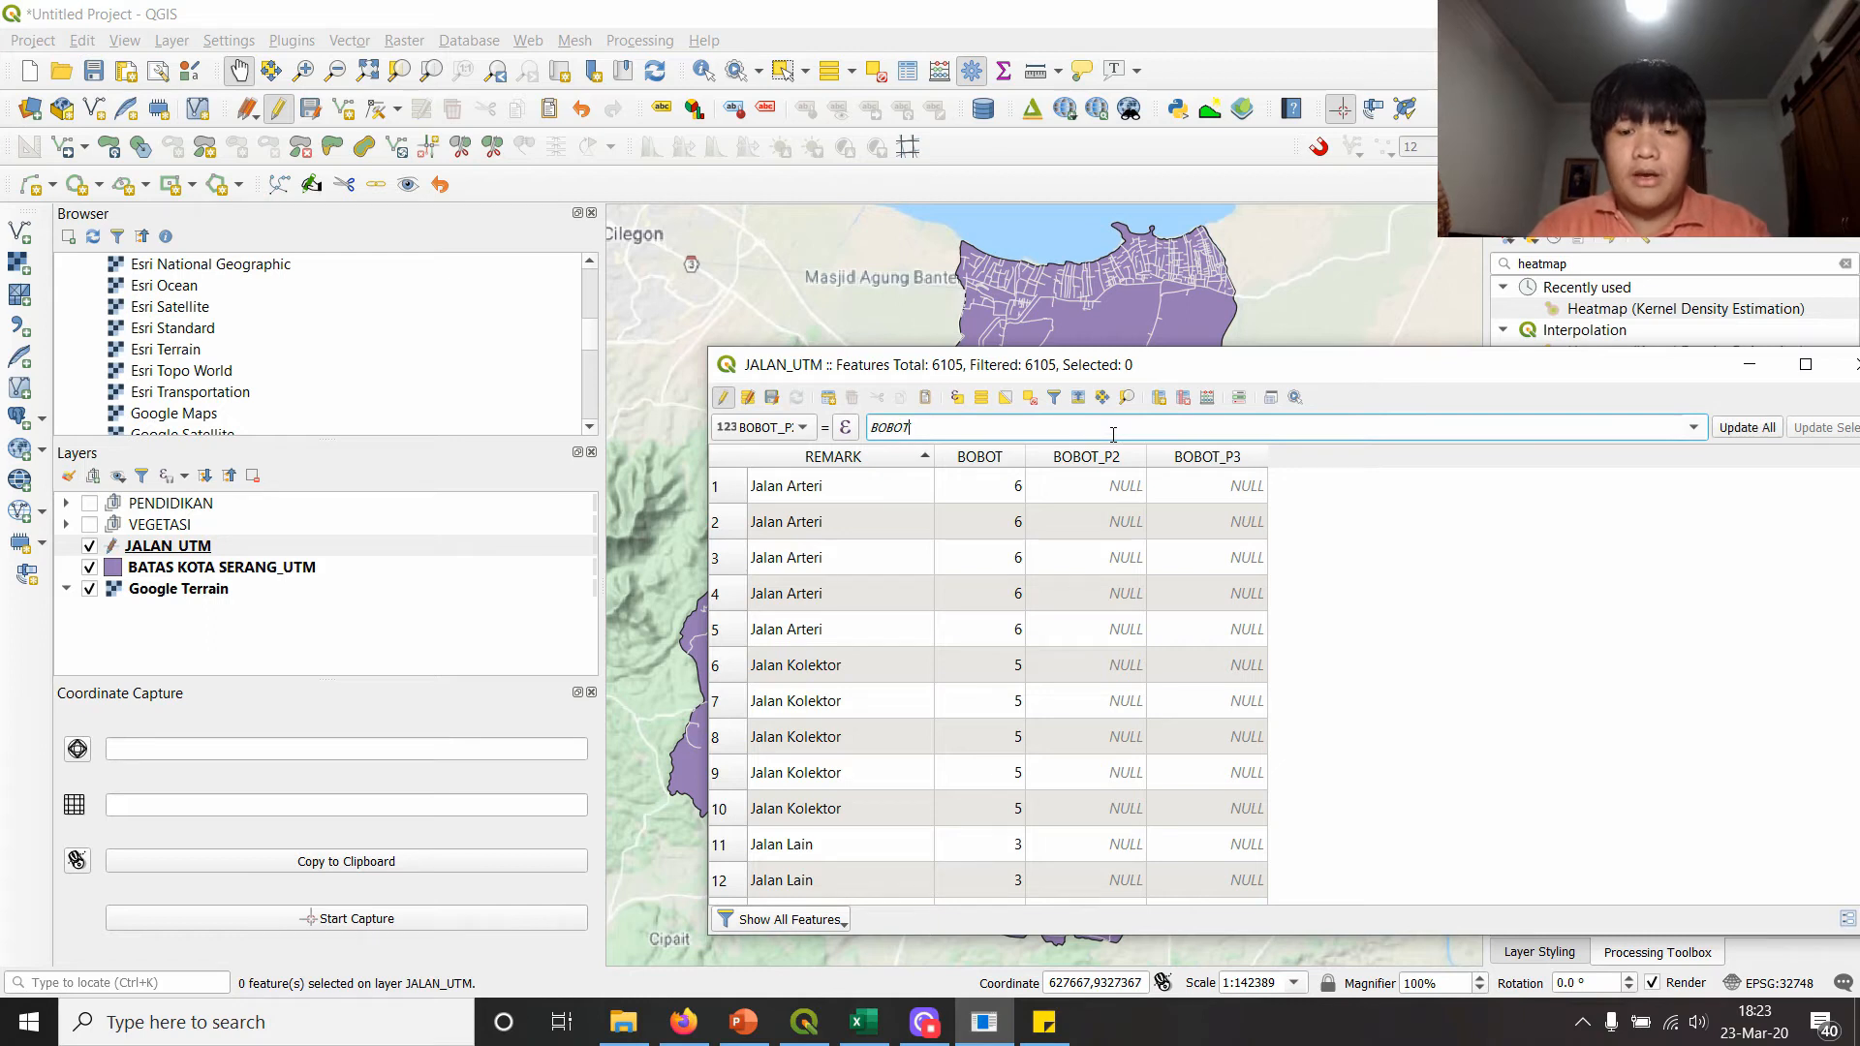
text(^2)
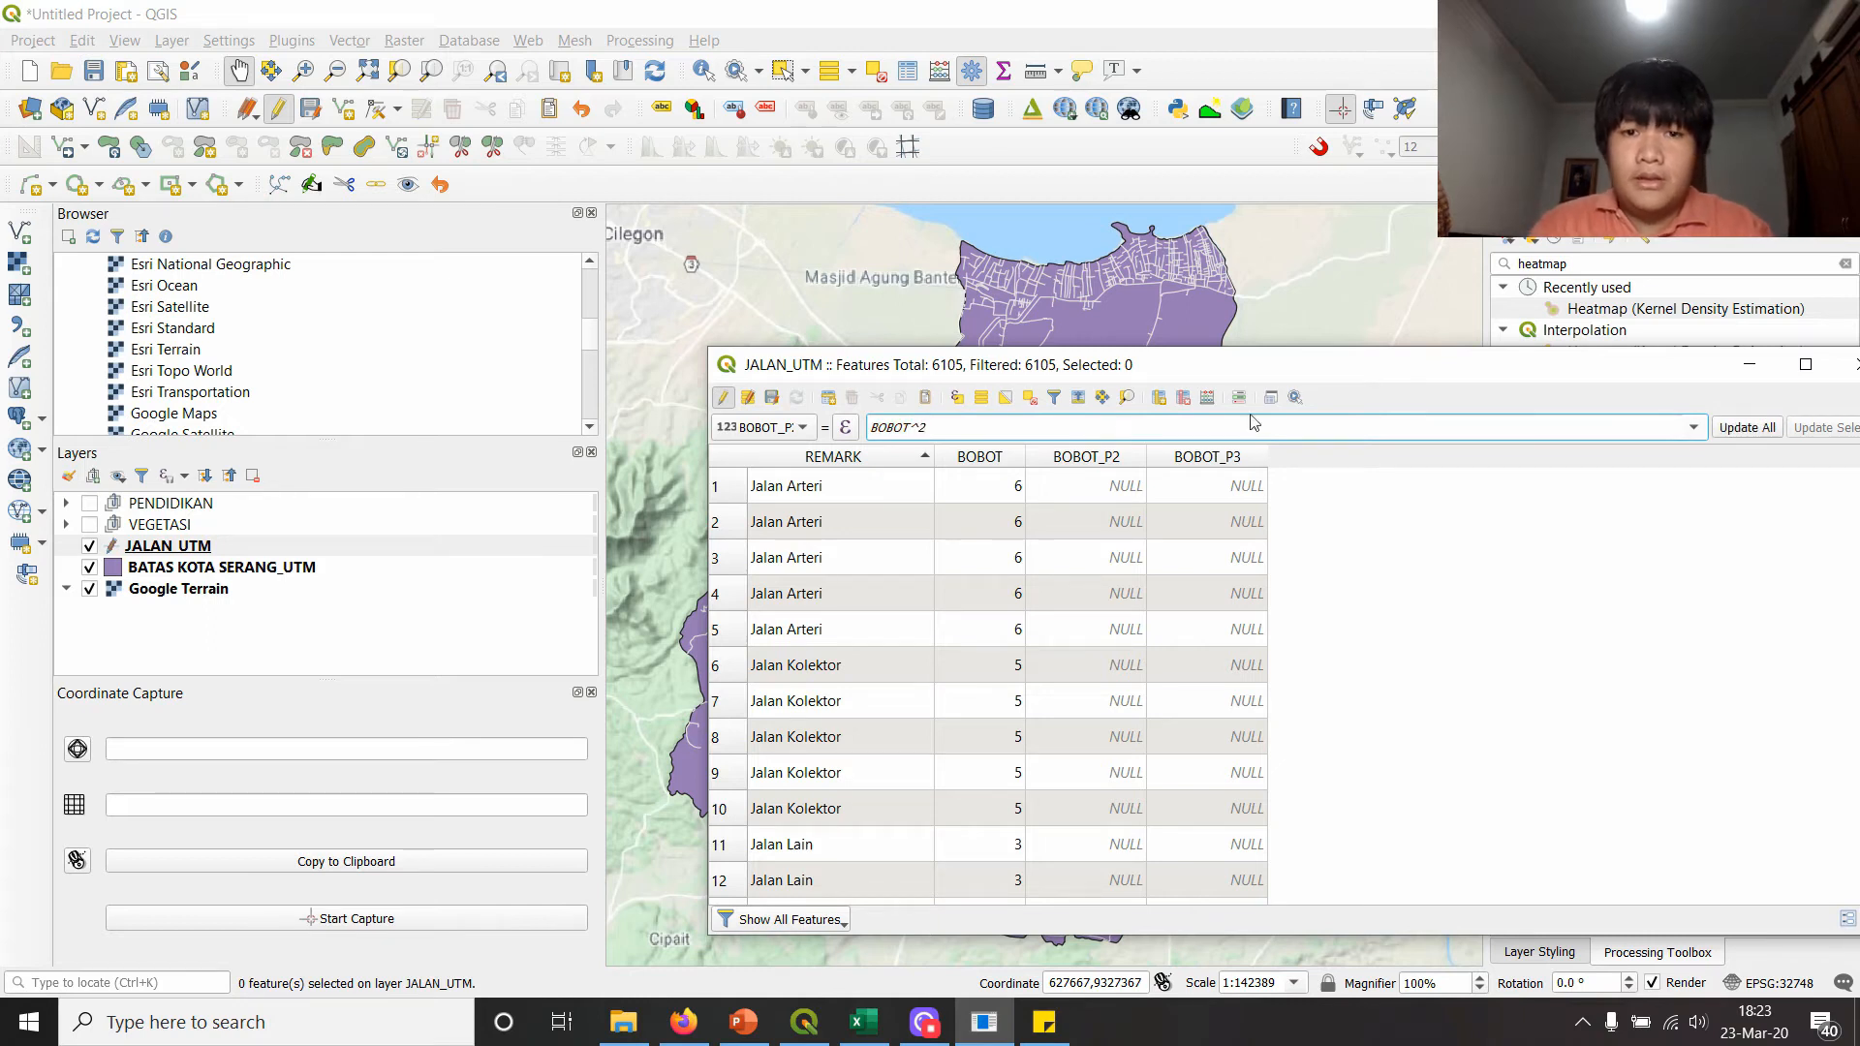
click(1748, 429)
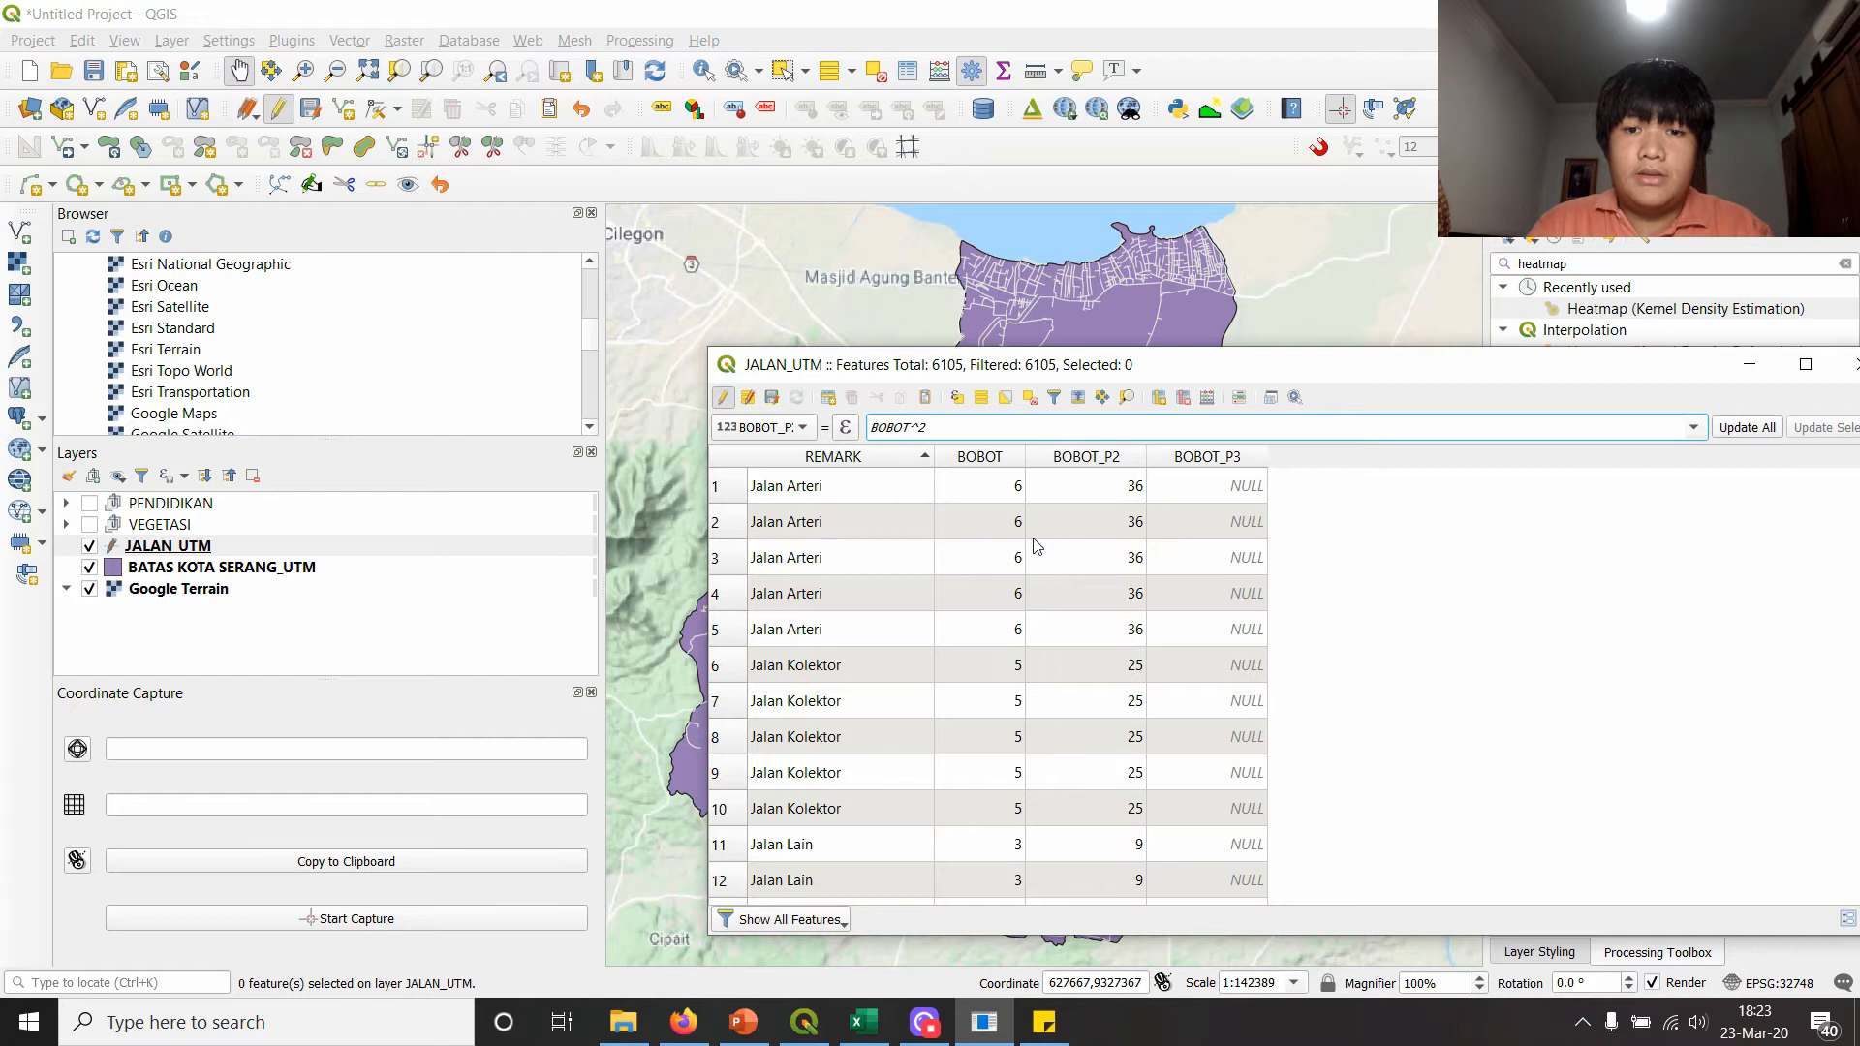
- Fill the BOBOT_P3 field for all features with the expression BOBOT^3, and reposition the table window to show it fully
click(813, 423)
click(817, 446)
click(990, 434)
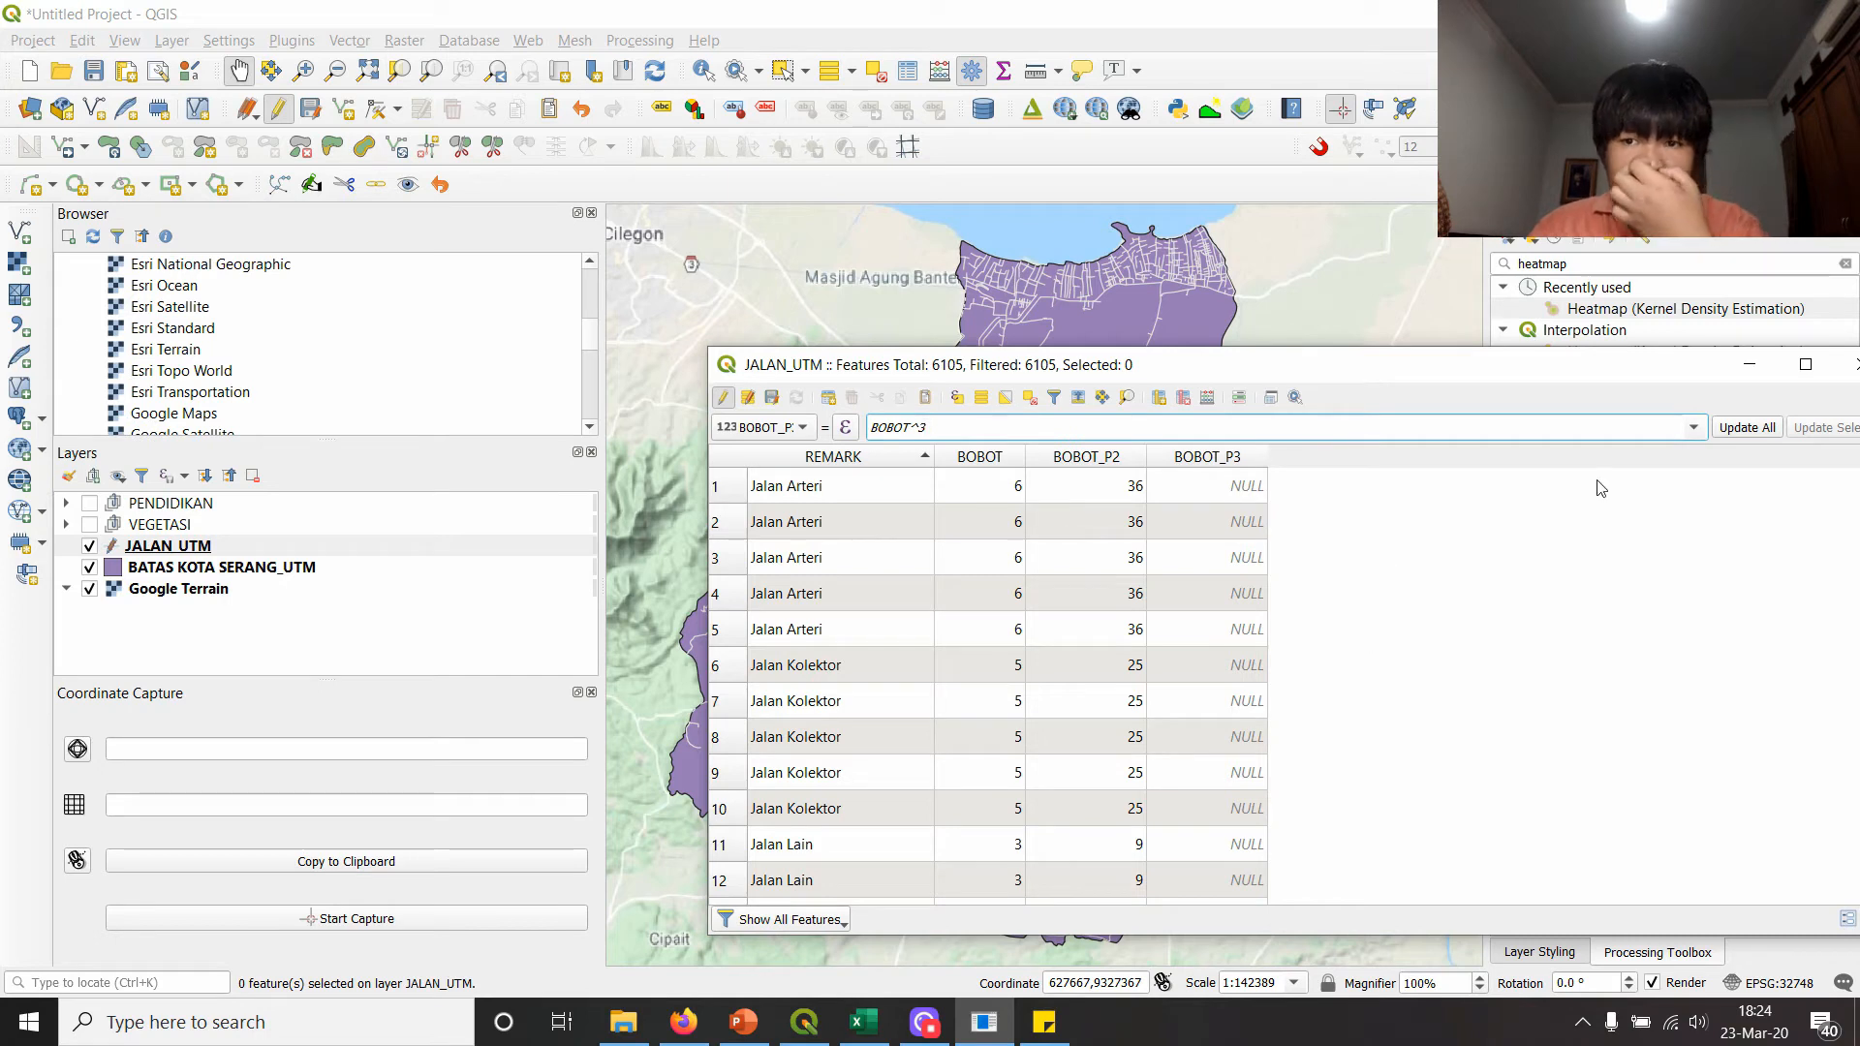
click(1752, 429)
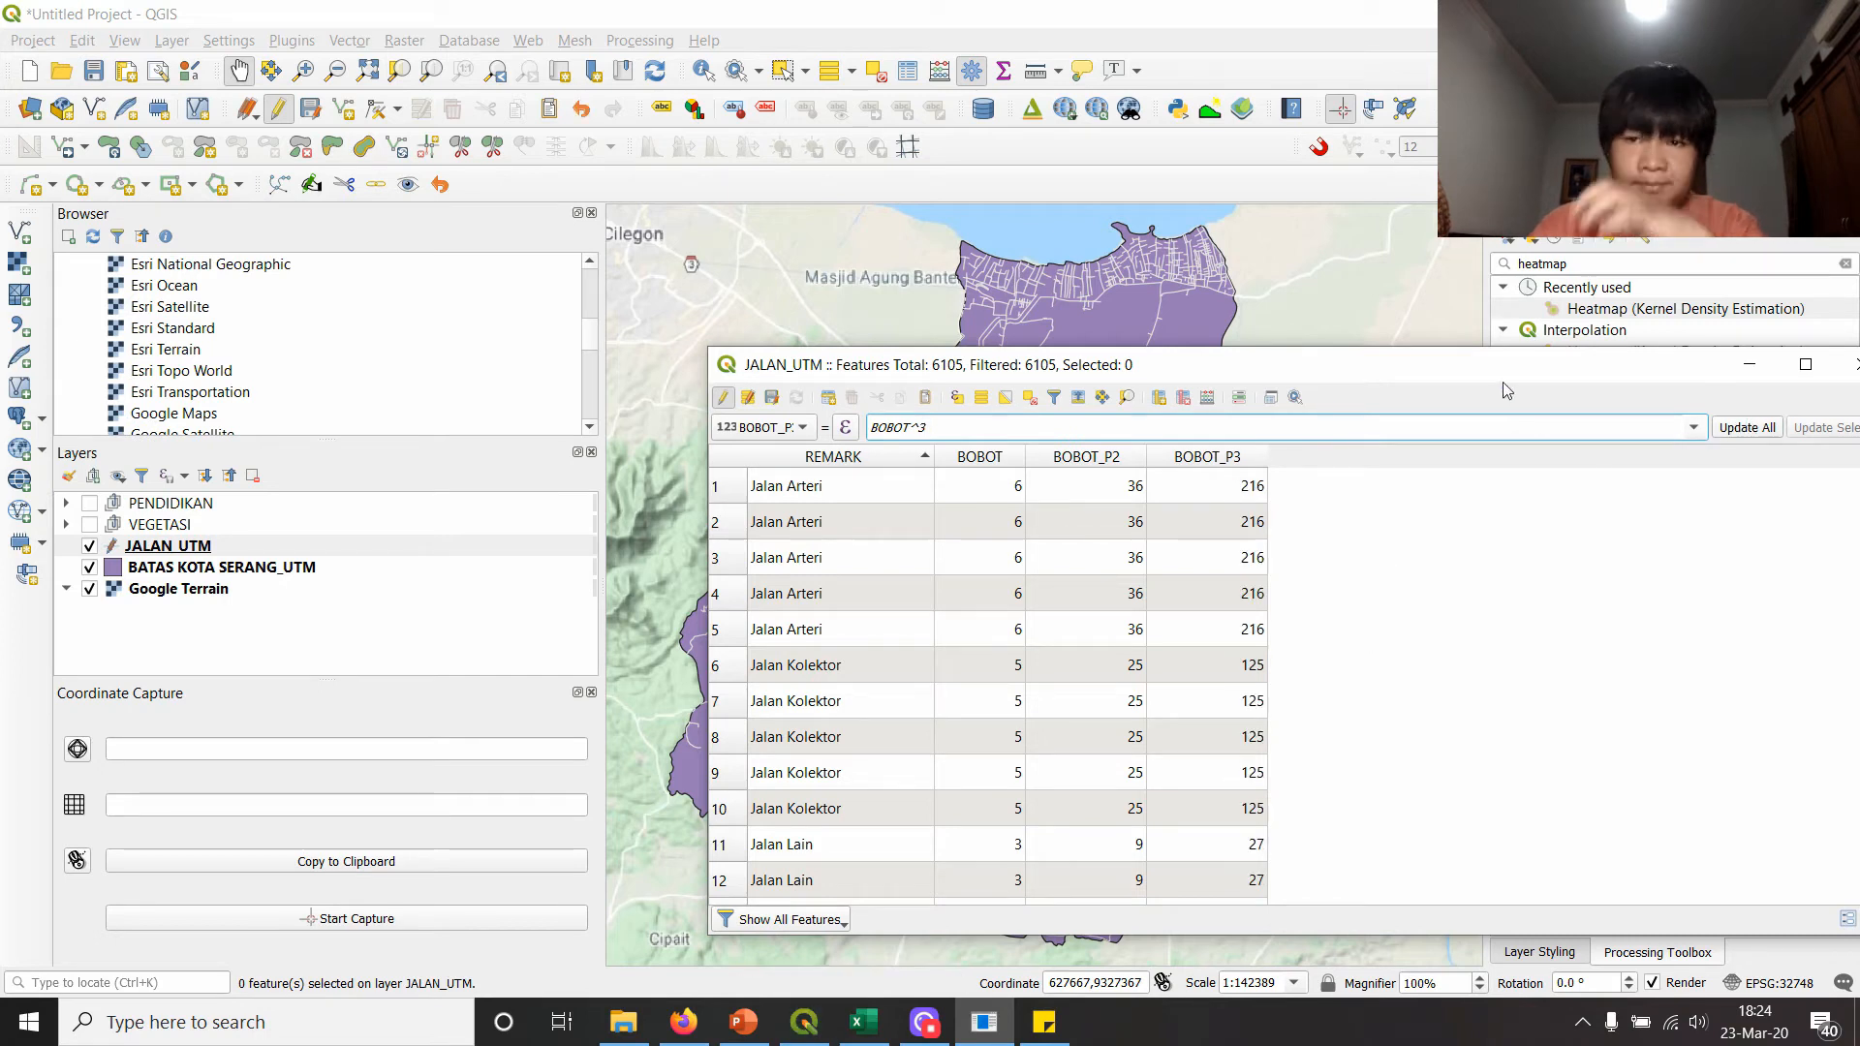
drag(1504, 389, 1382, 356)
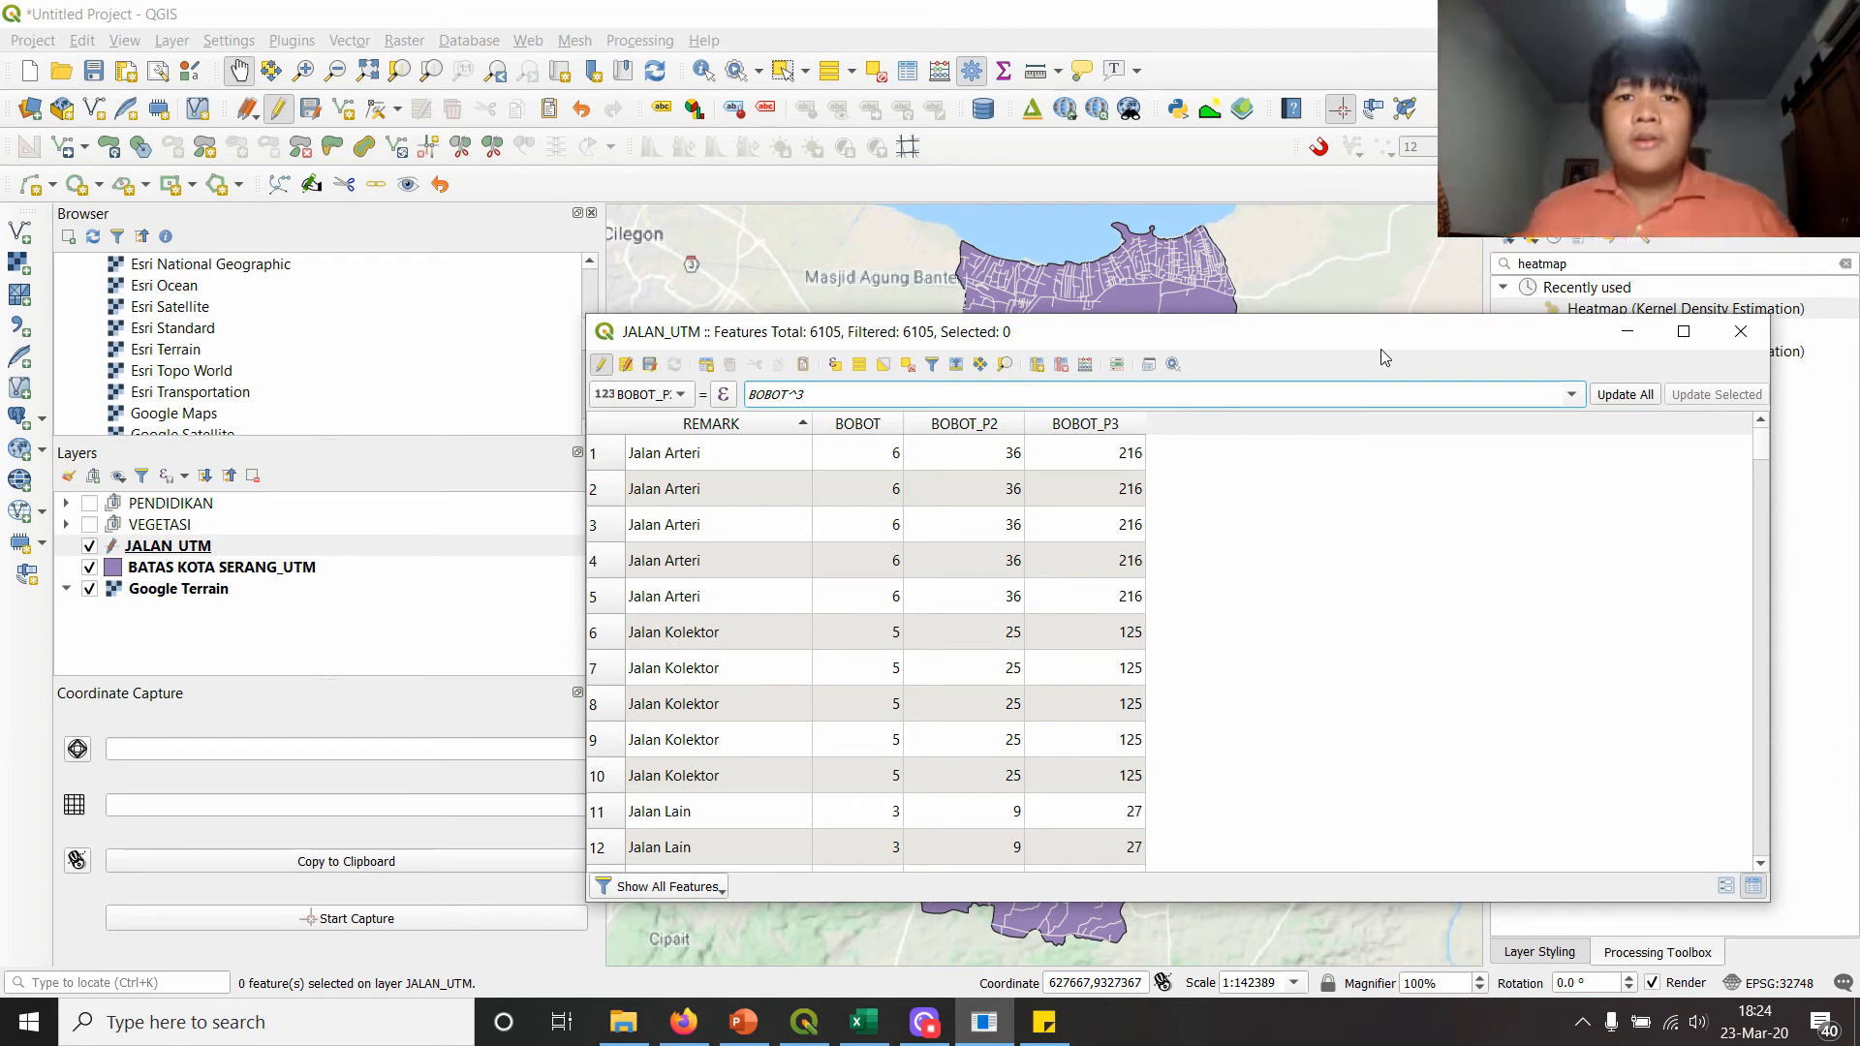
scroll(1269, 512, down, 2)
scroll(1272, 520, up, 2)
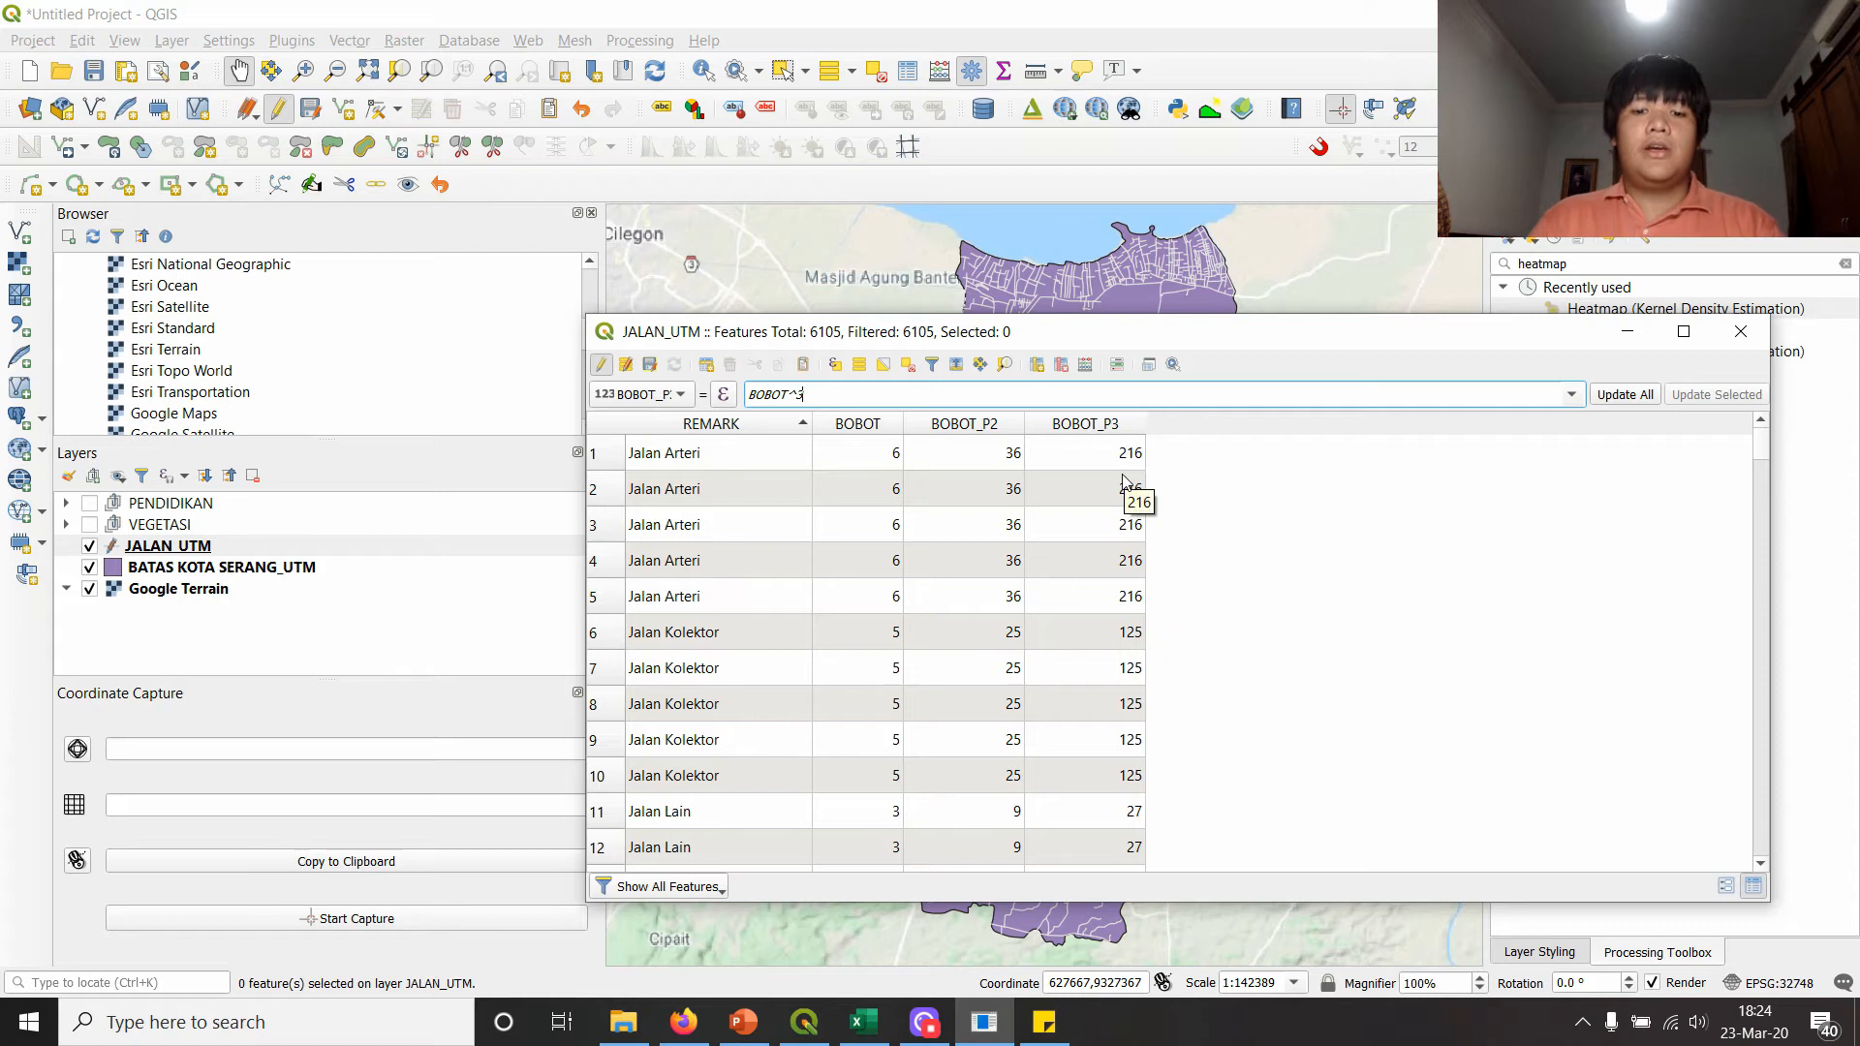
key(alt+Tab)
key(alt+Tab)
key(alt+Tab)
key(alt+Tab)
key(alt+Tab)
key(alt+Tab)
key(alt+Tab)
key(alt+Tab)
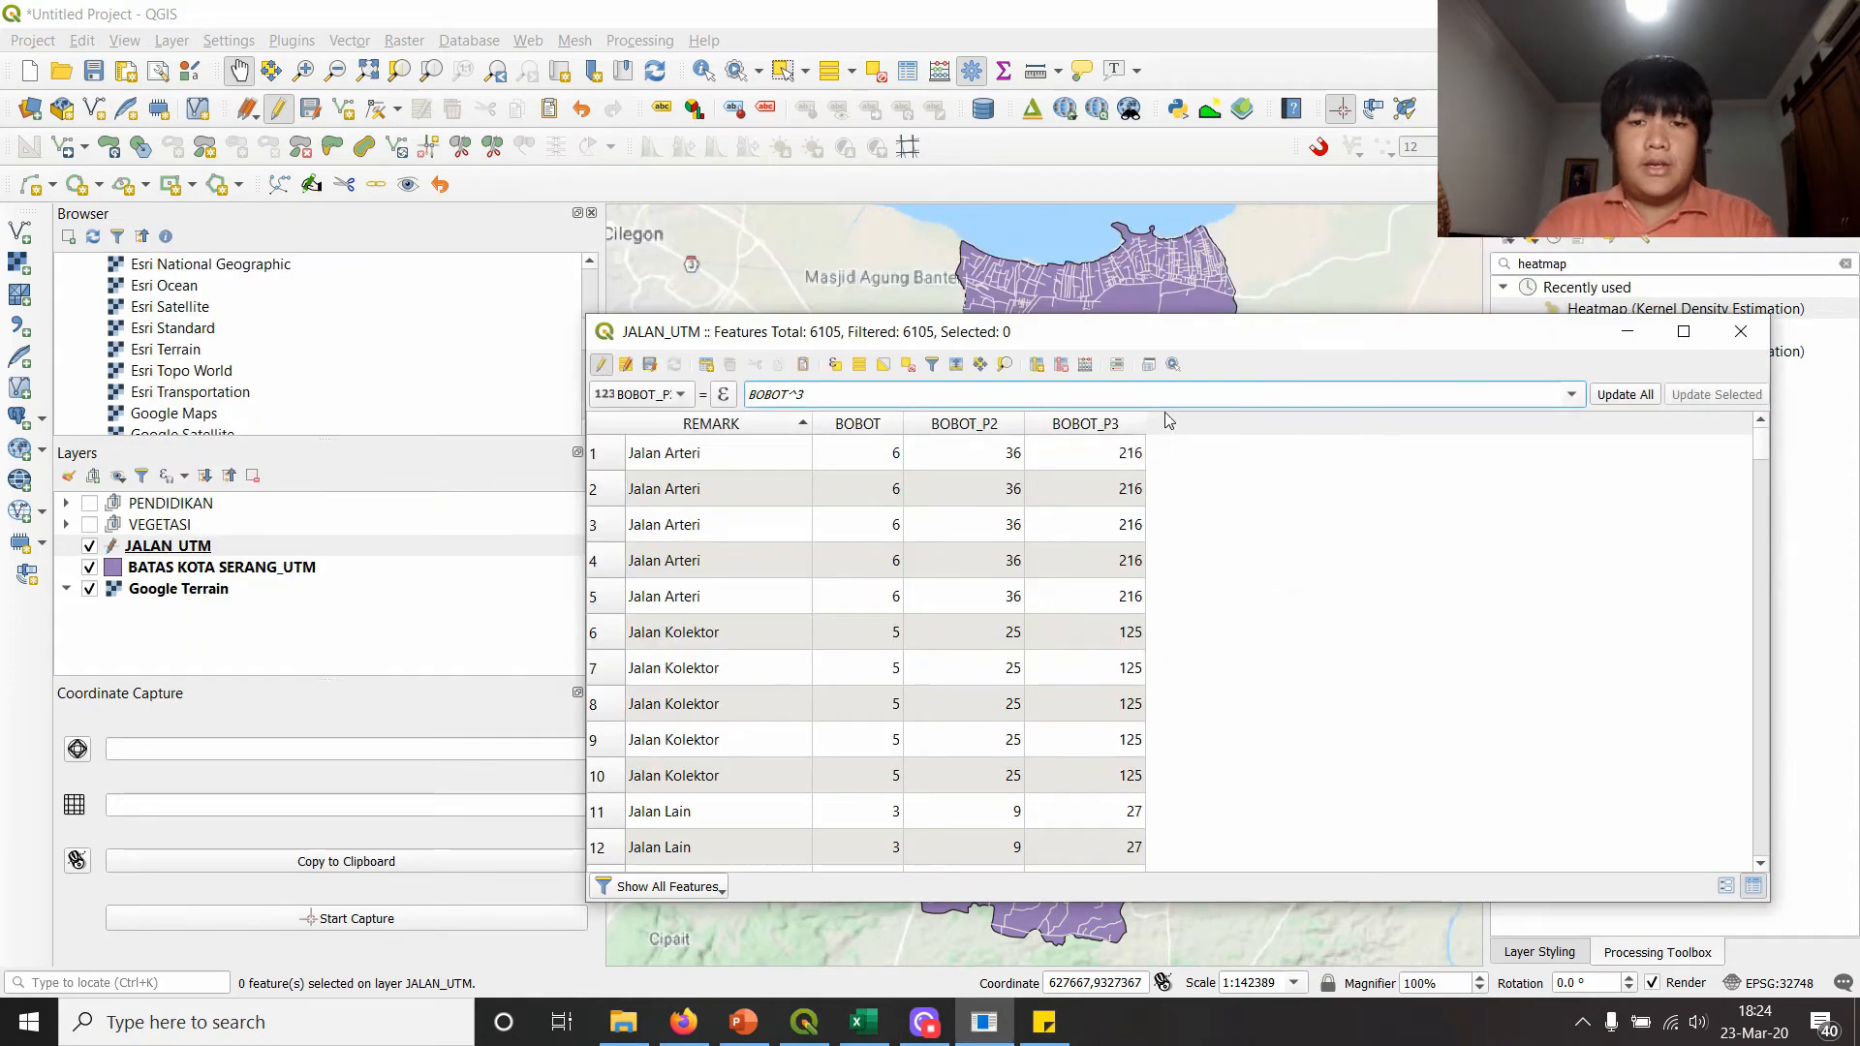
- Save the edits made to JALAN_UTM and close its attribute table
drag(1467, 350, 1154, 357)
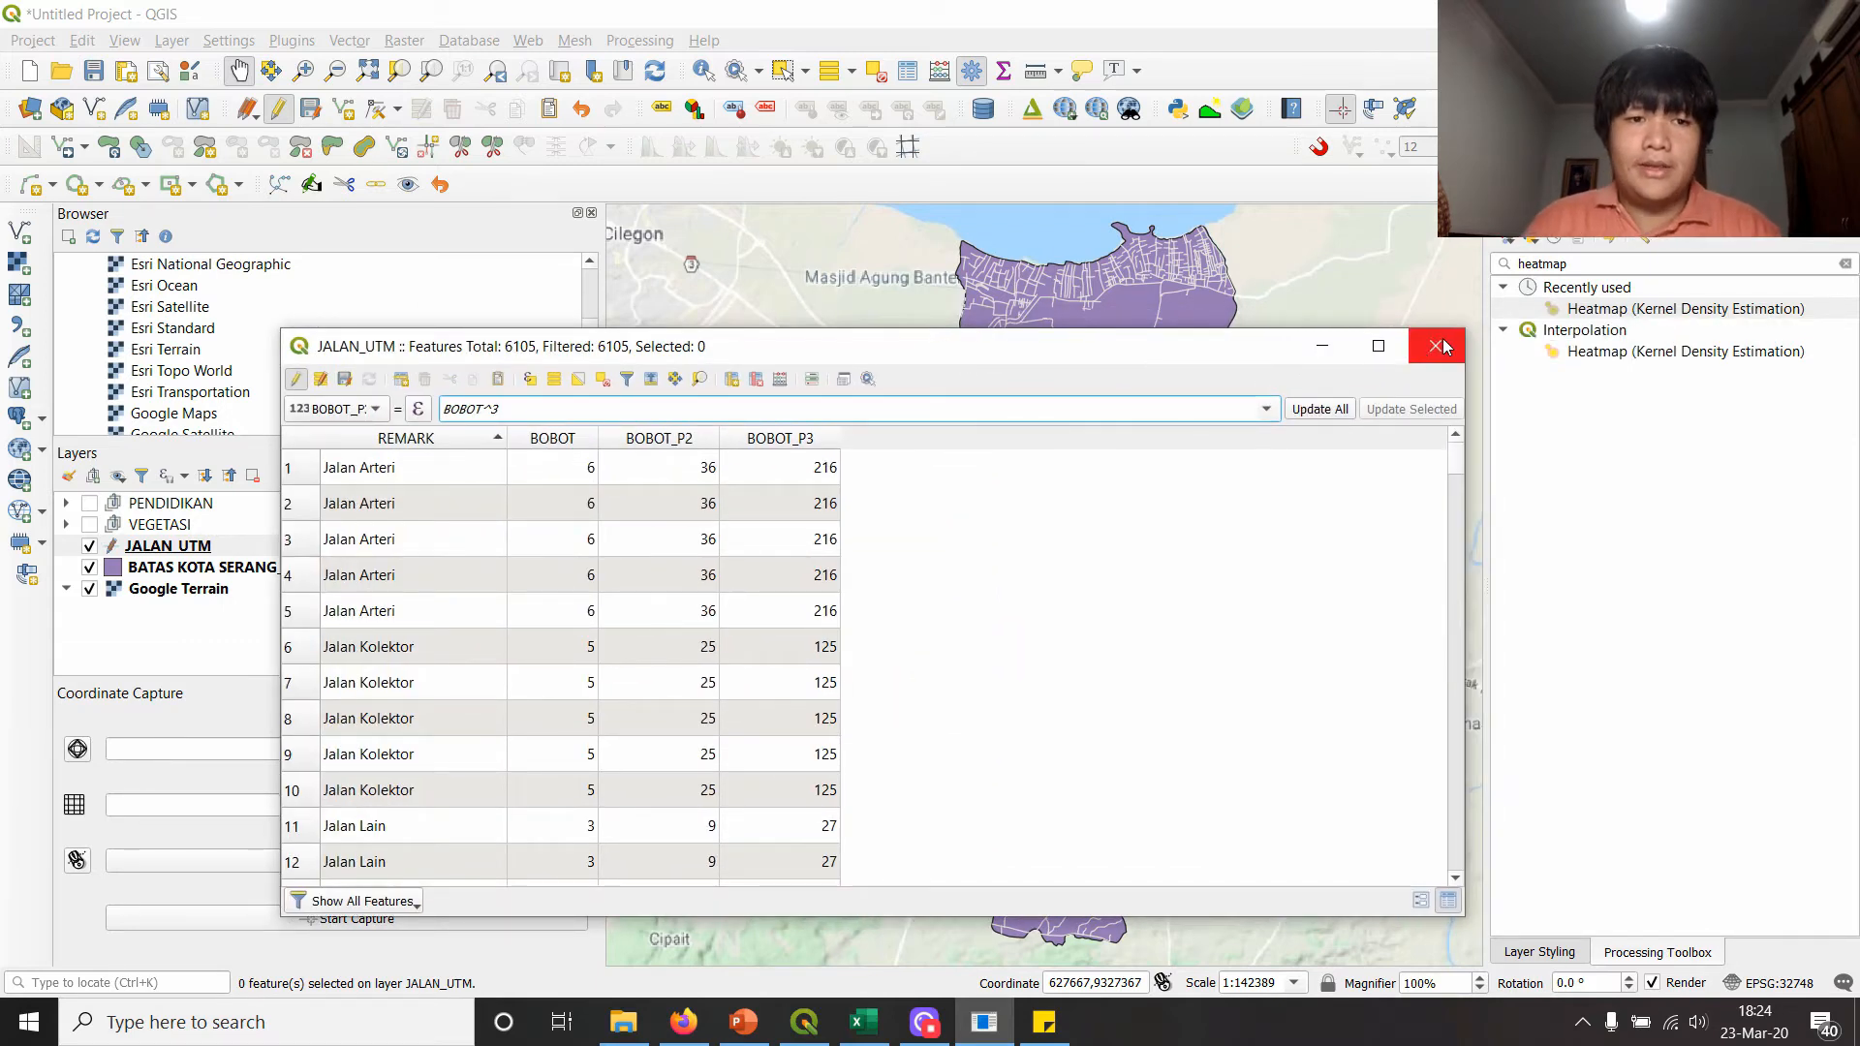
click(344, 379)
click(1435, 345)
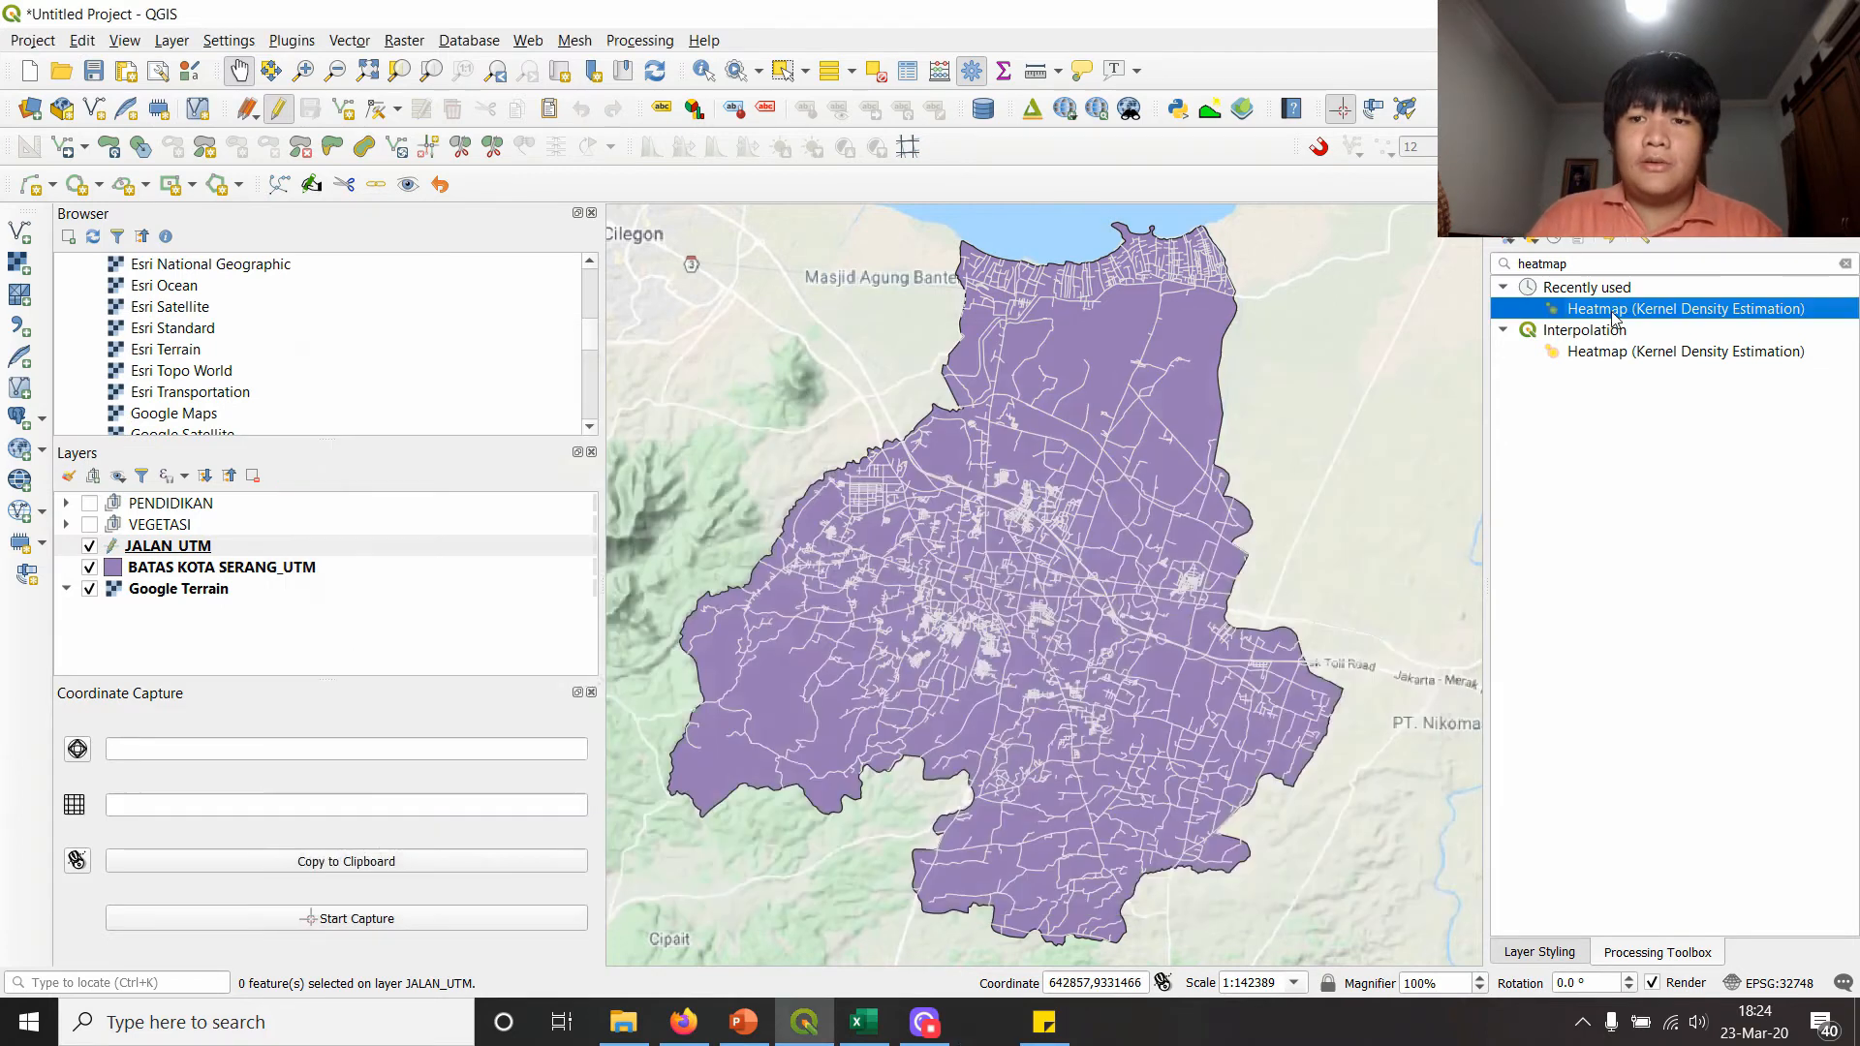
- Search the processing algorithms for "line to point" and open Points along geometry
drag(1627, 263, 1509, 263)
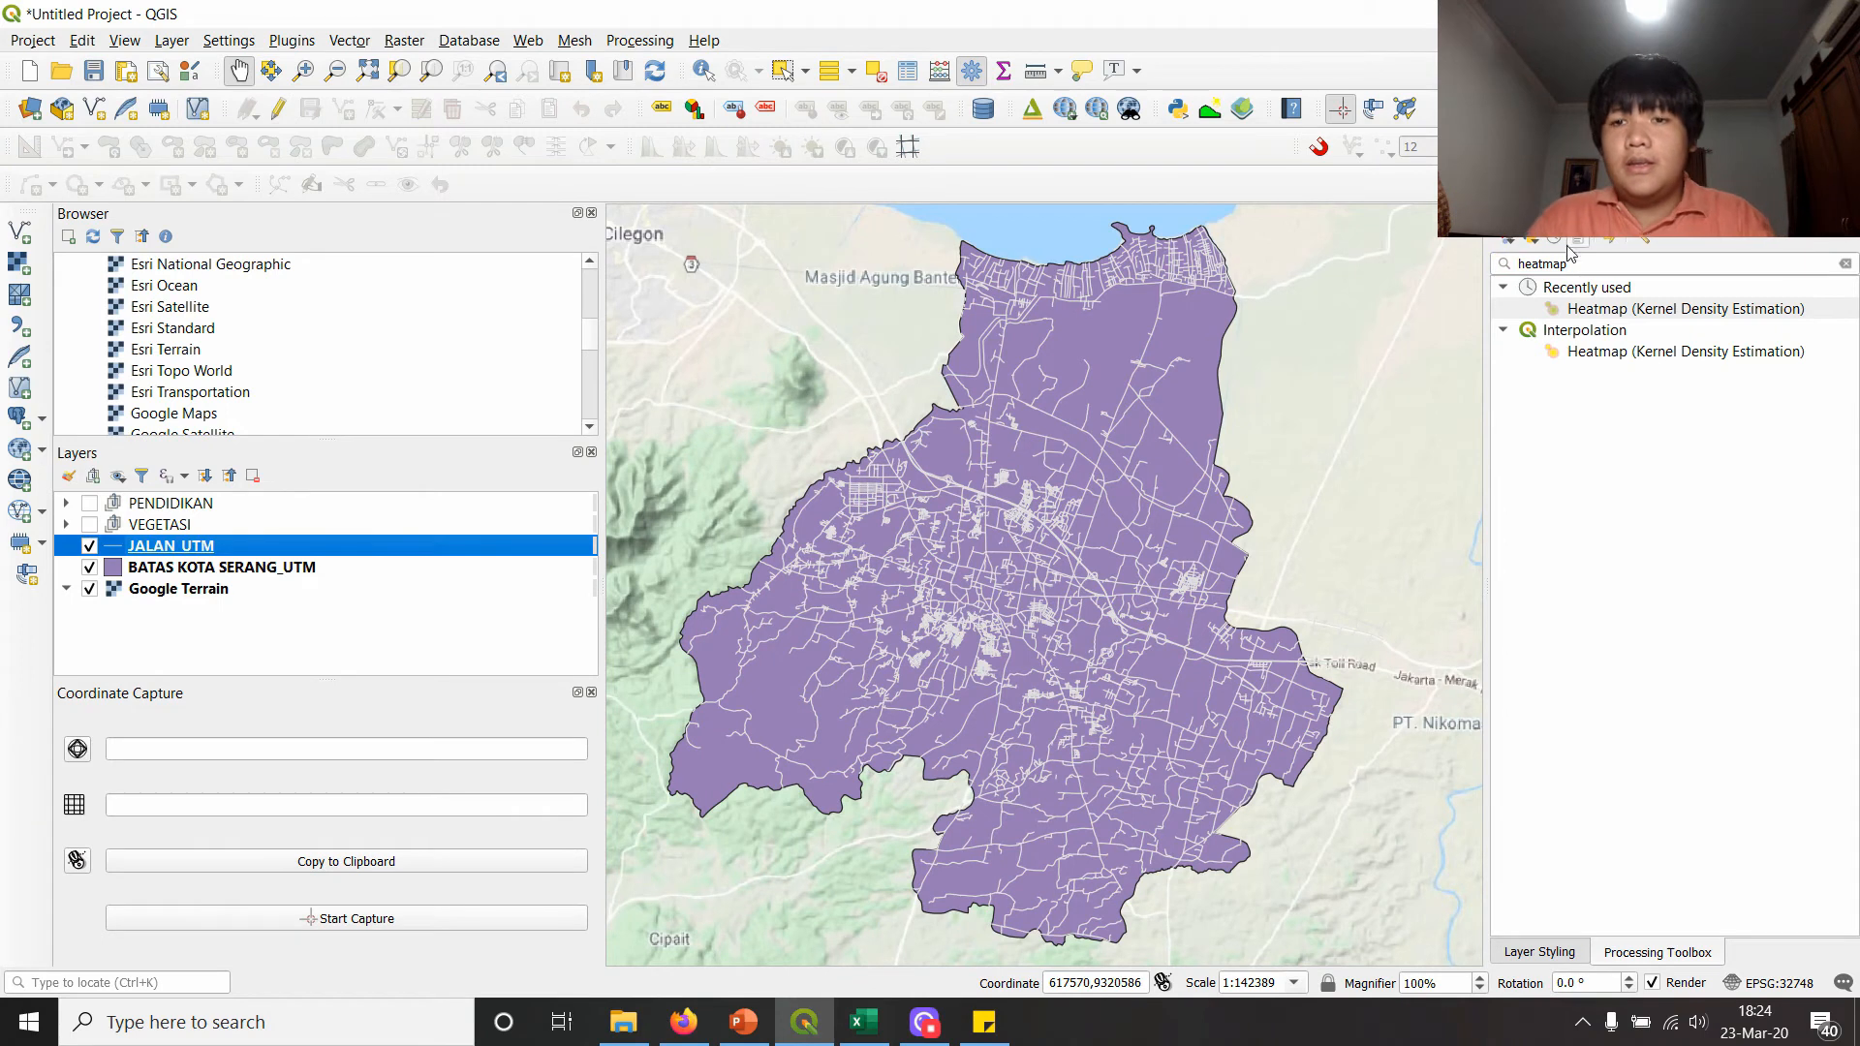
drag(1574, 264, 1509, 263)
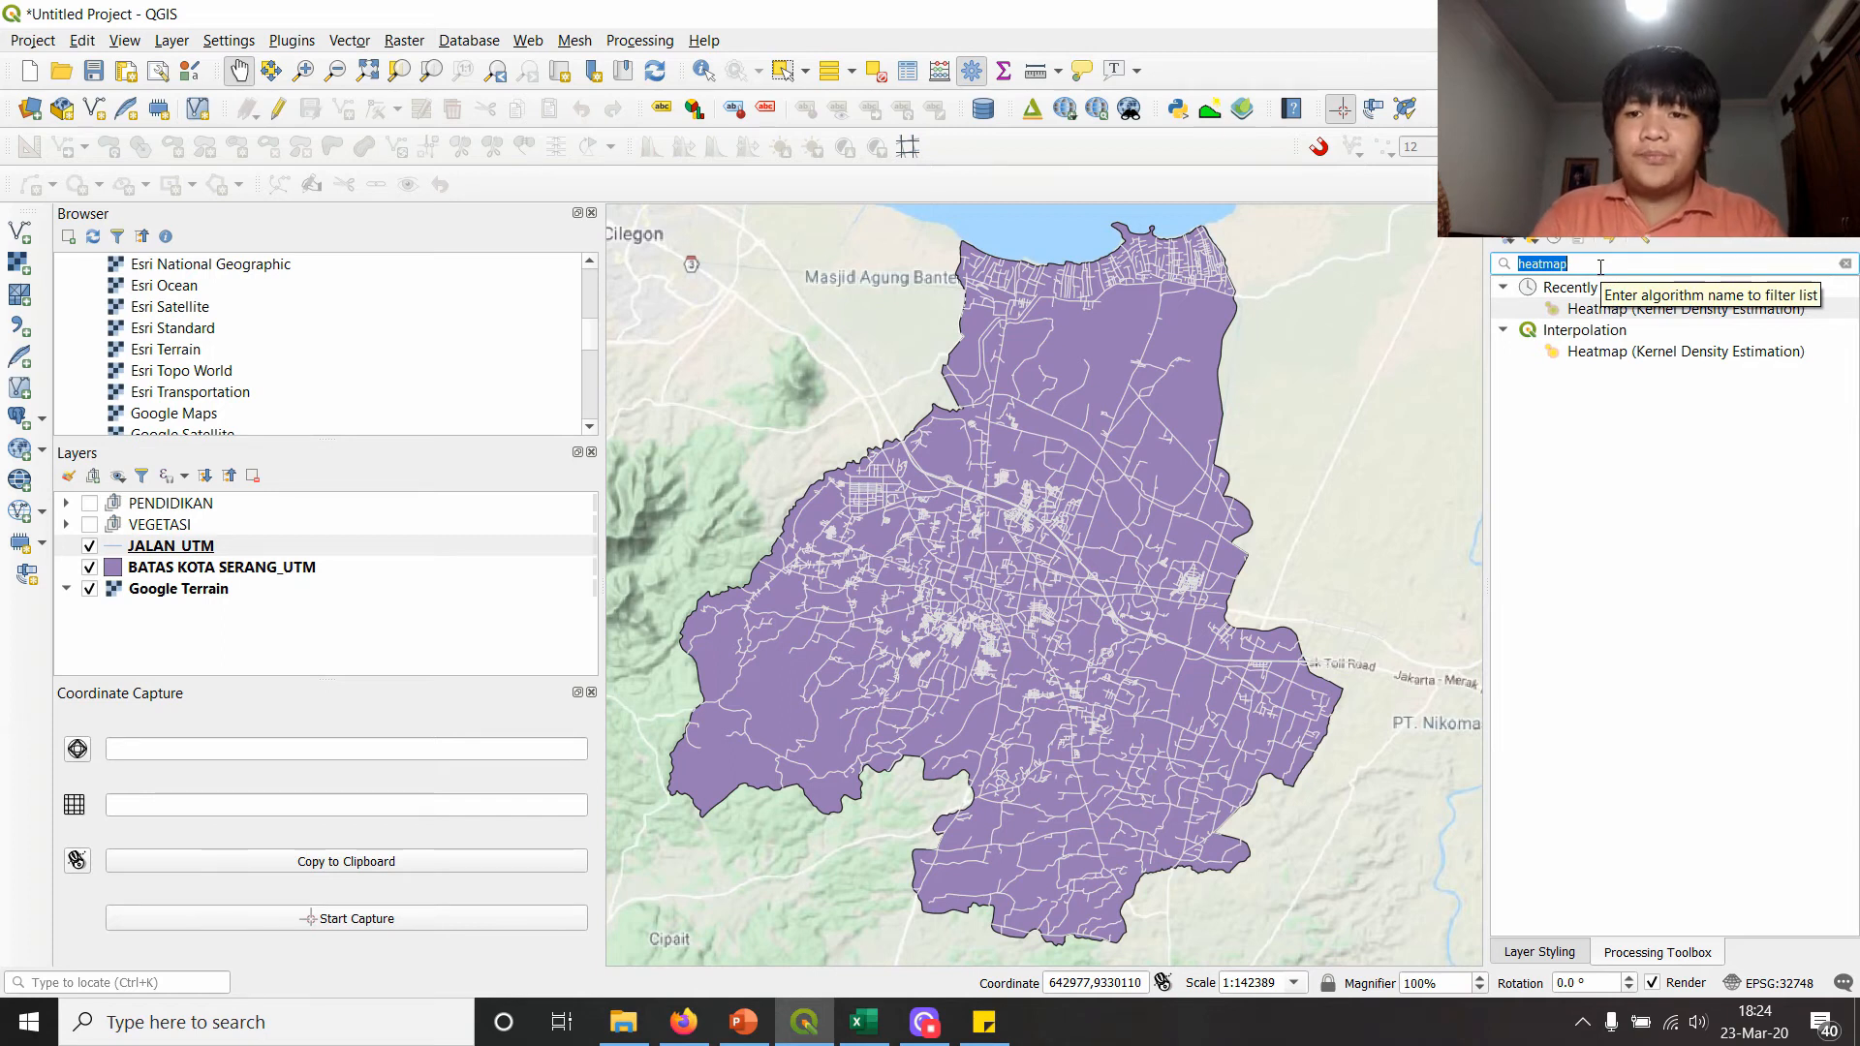
text(line to )
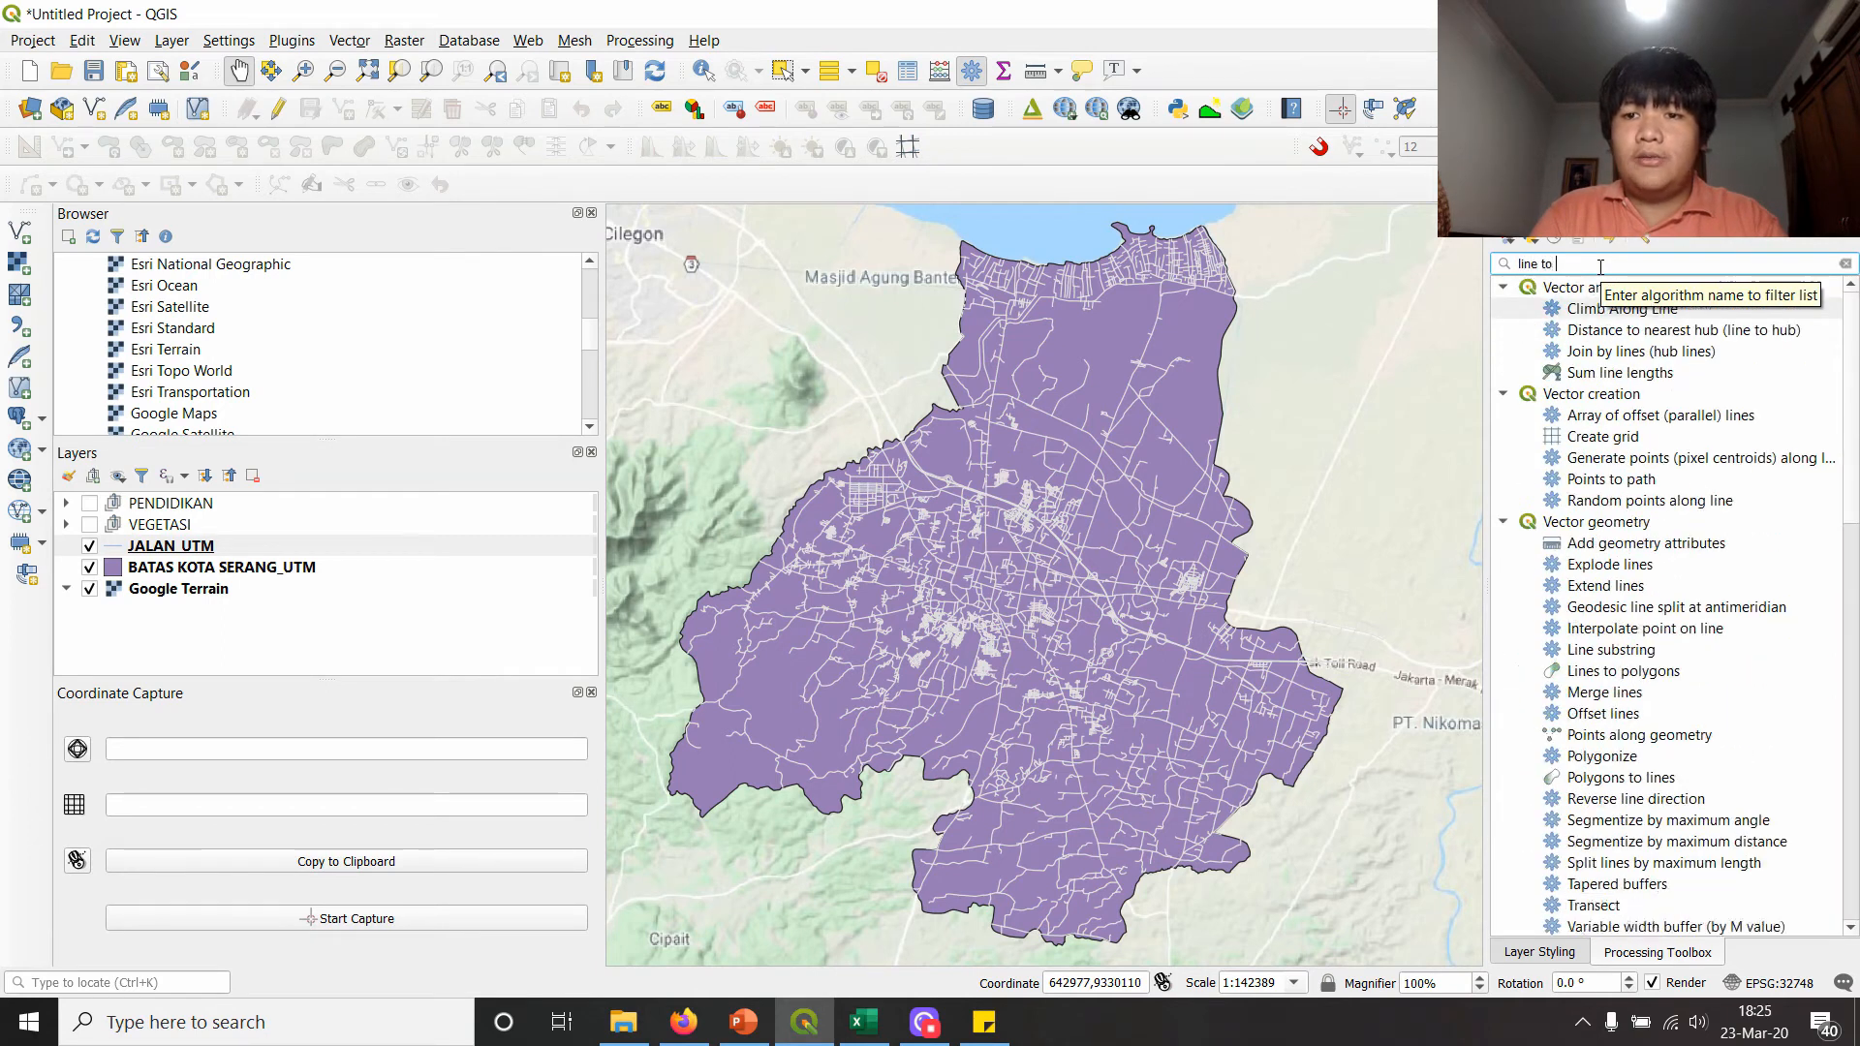
text(point)
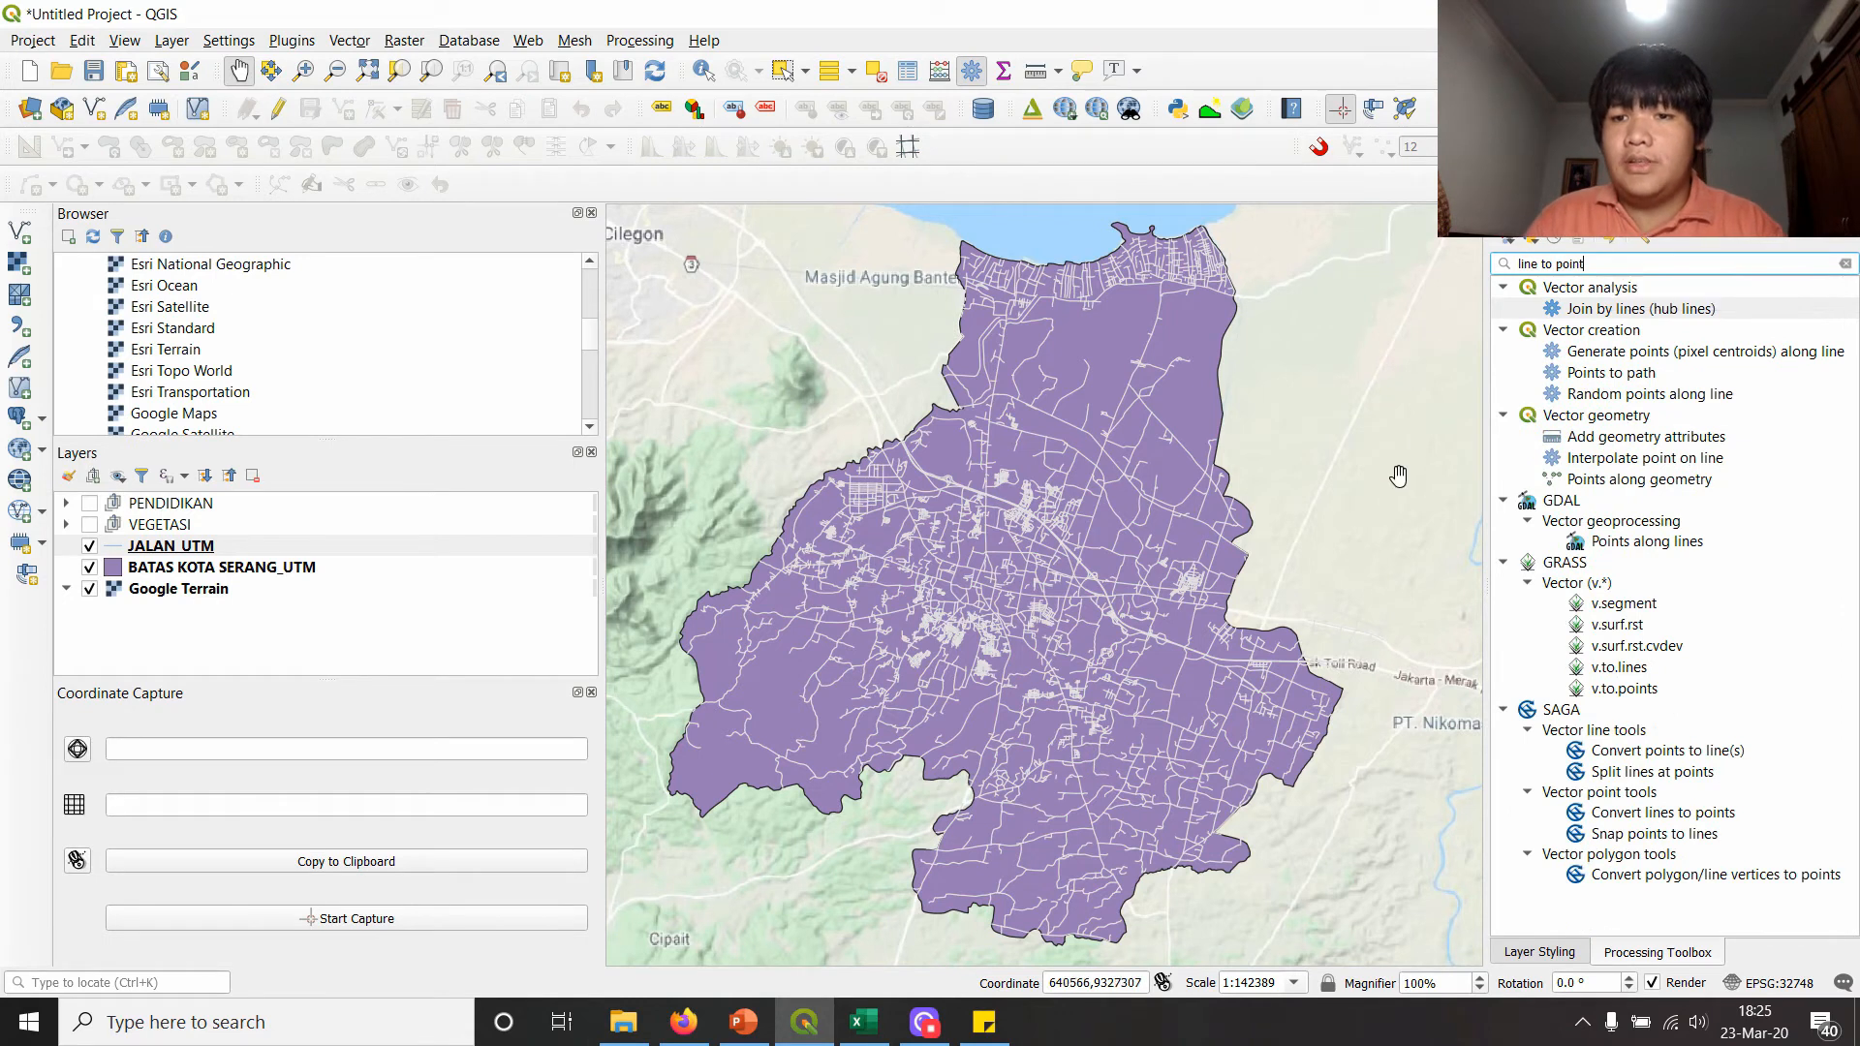
click(1612, 489)
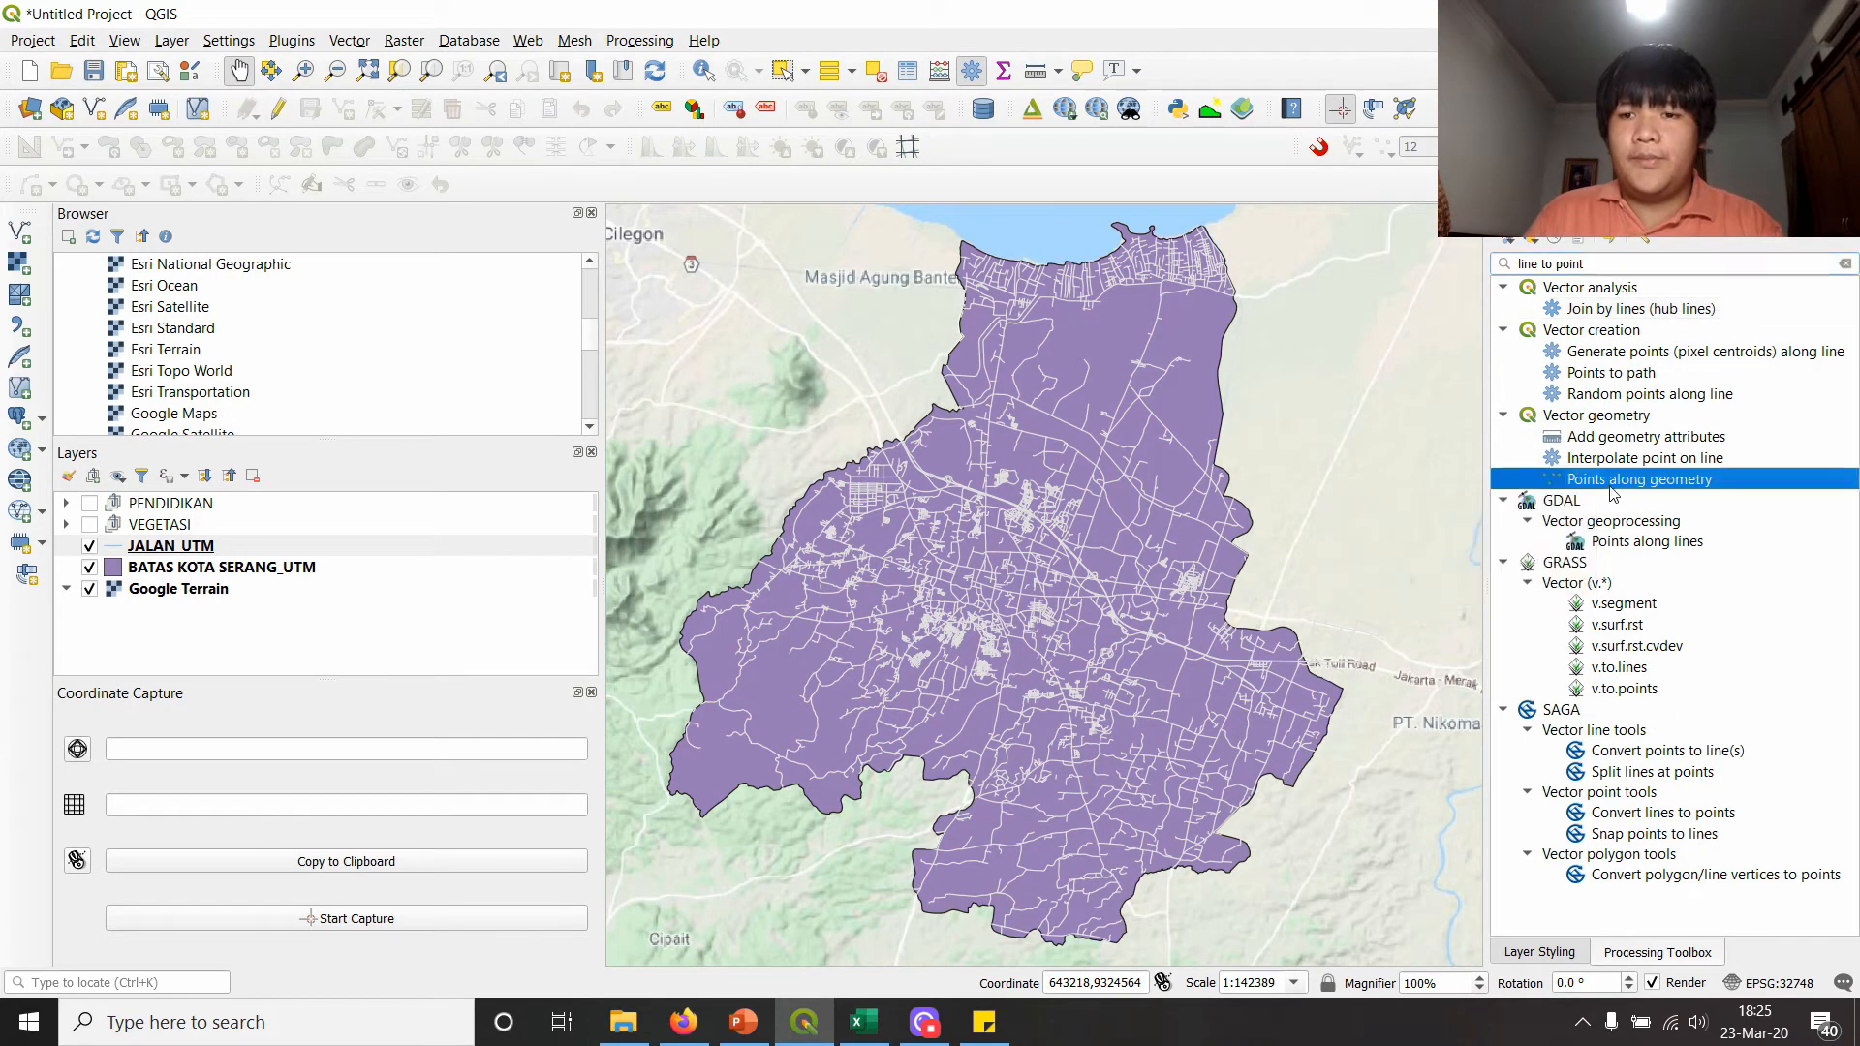
double_click(1666, 481)
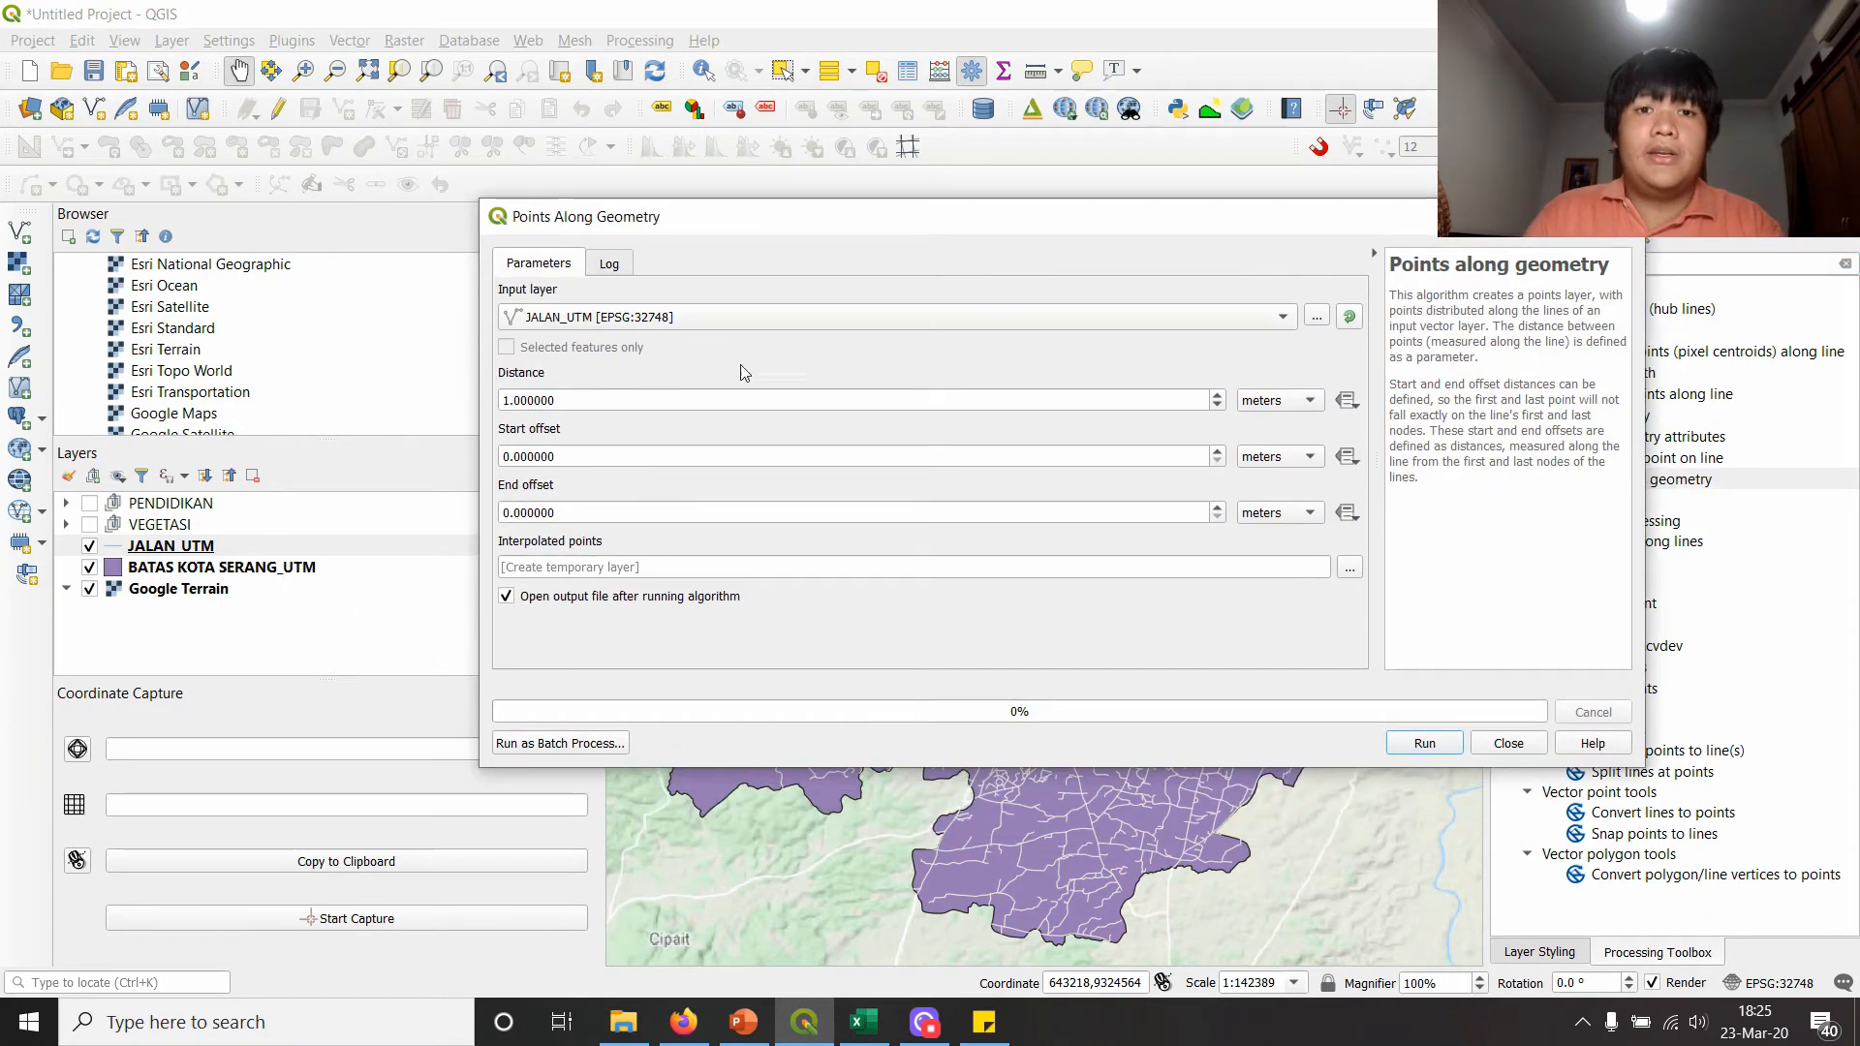
- Generate a temporary layer of points every 100 meters along JALAN_UTM and close the tool
double_click(528, 400)
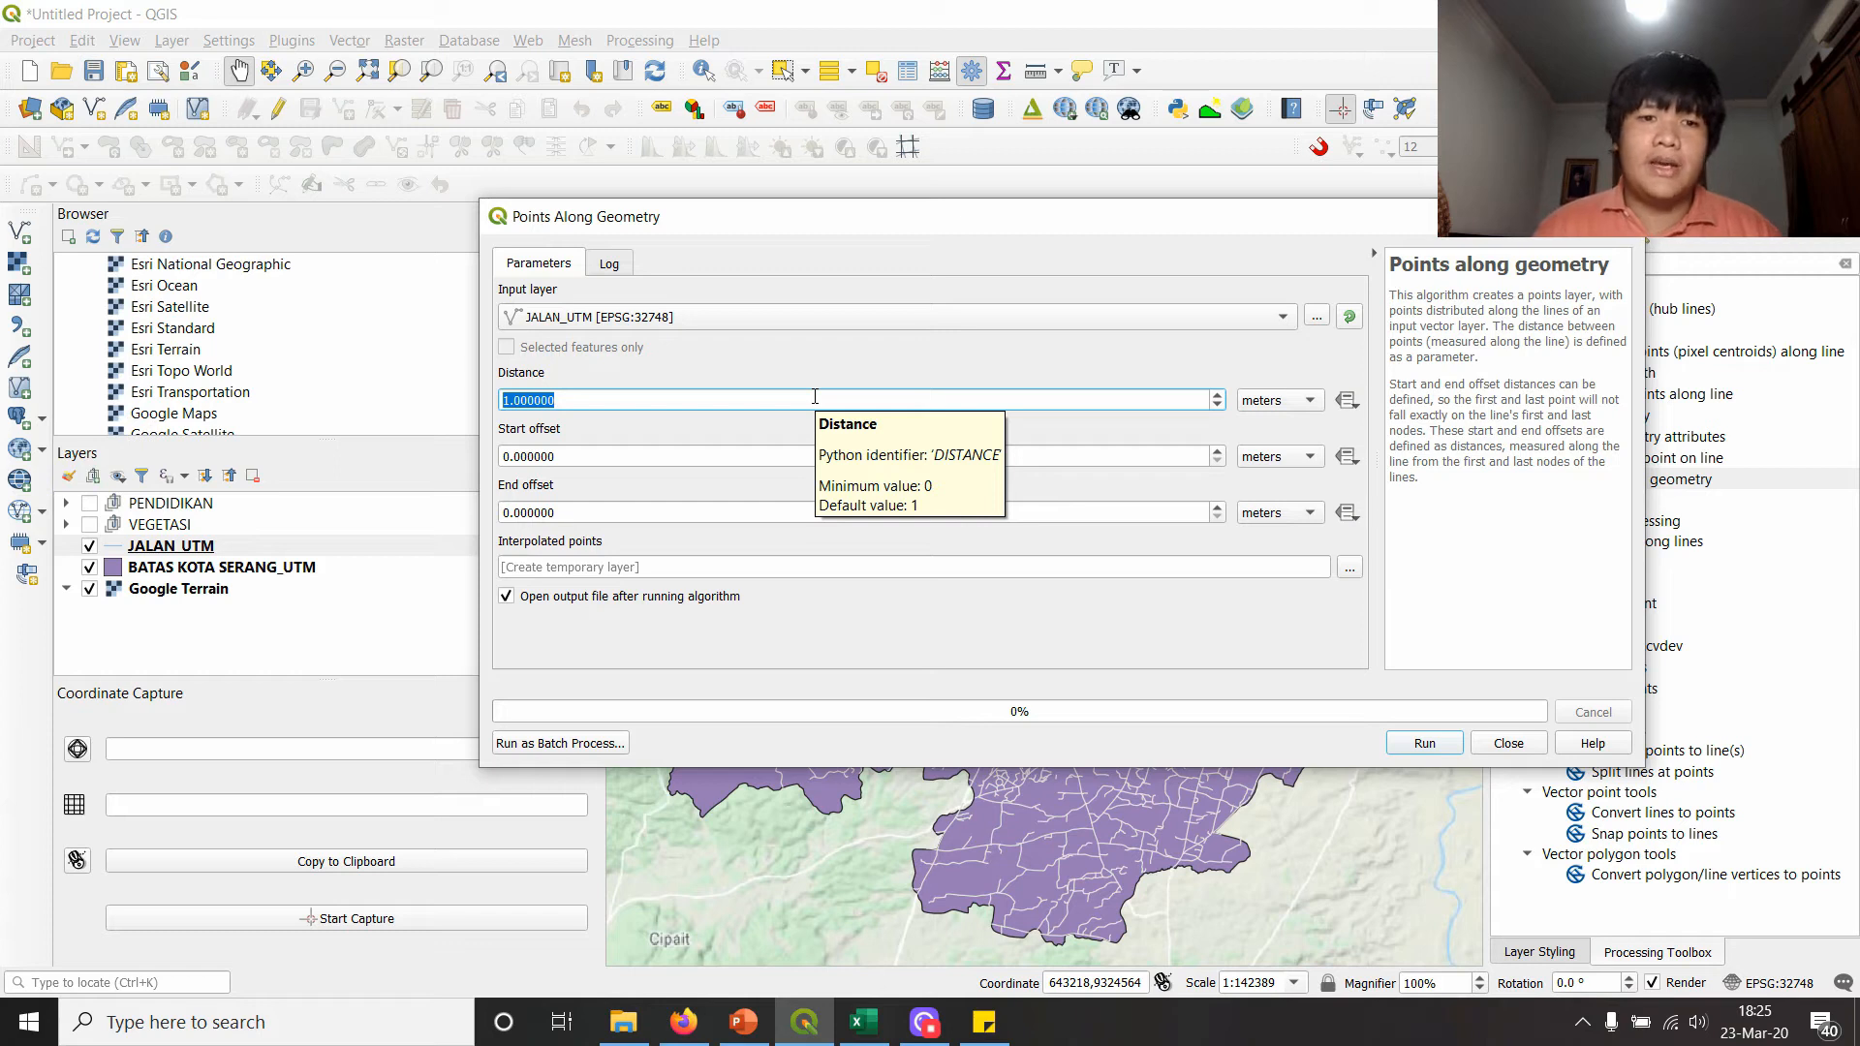
text(100)
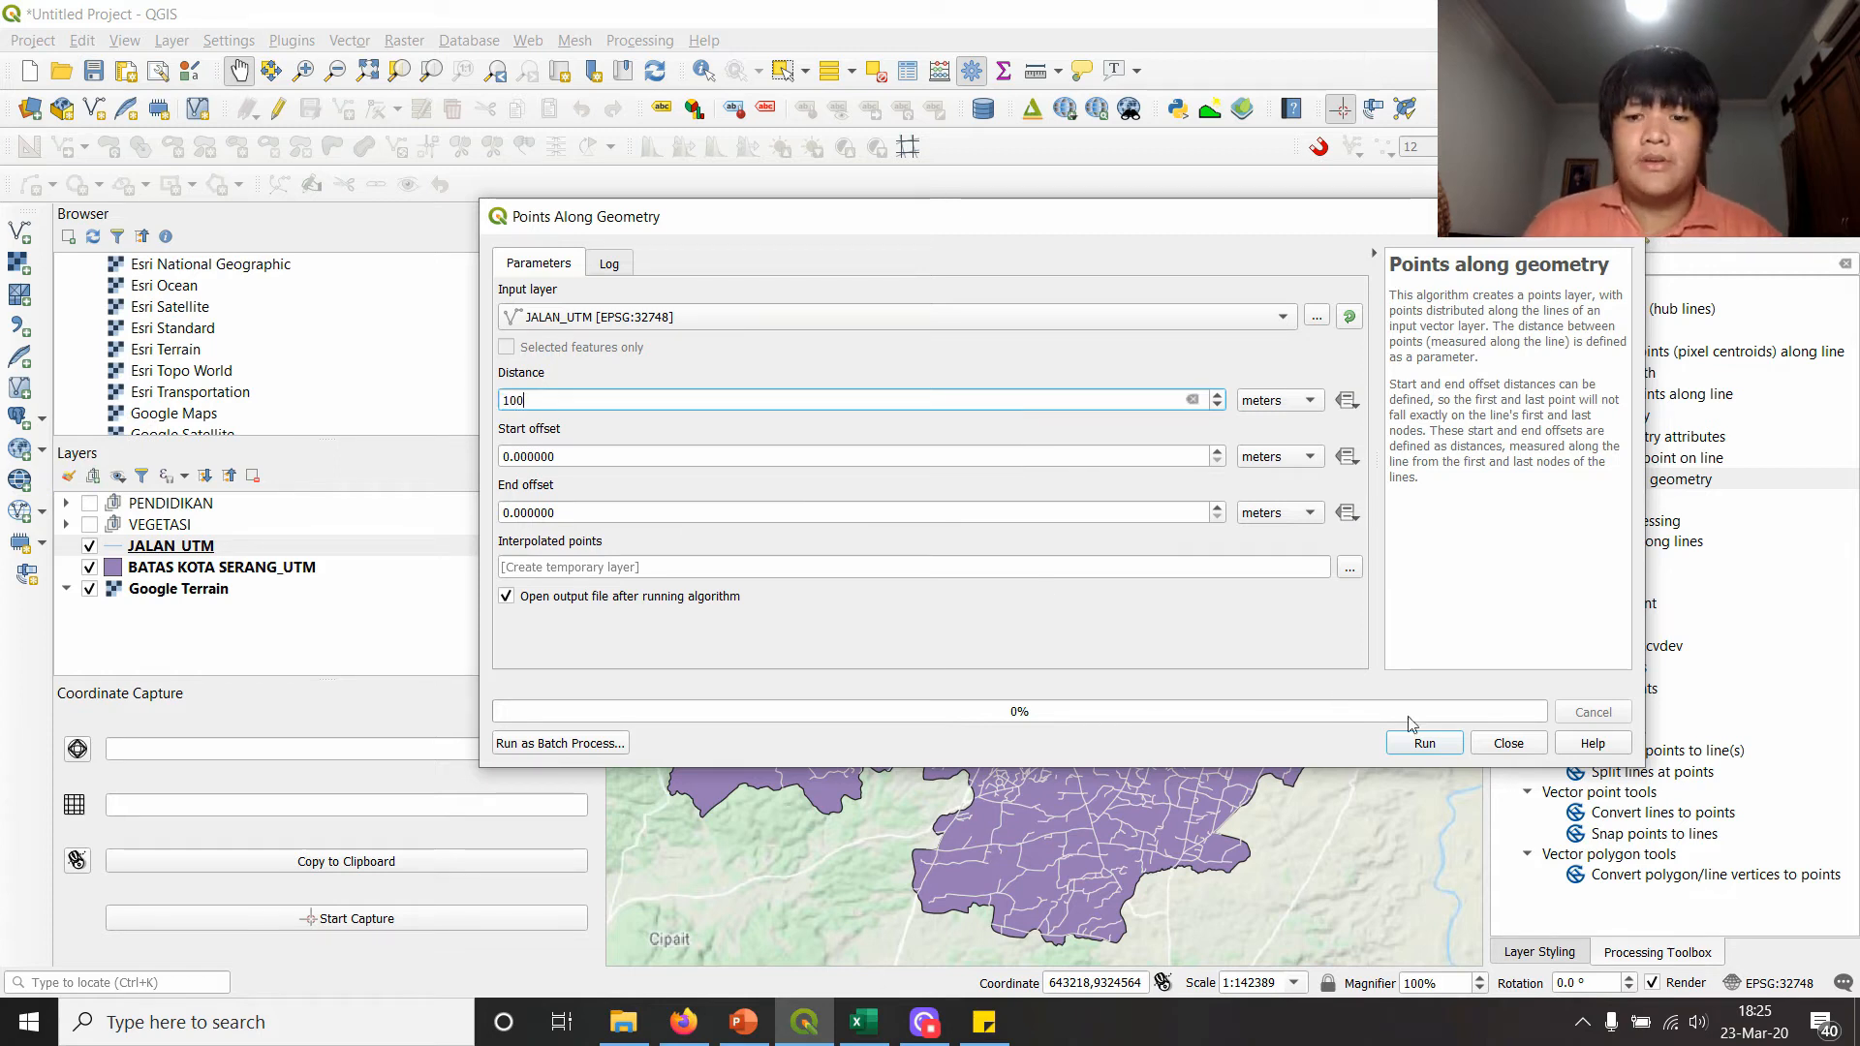
click(1423, 742)
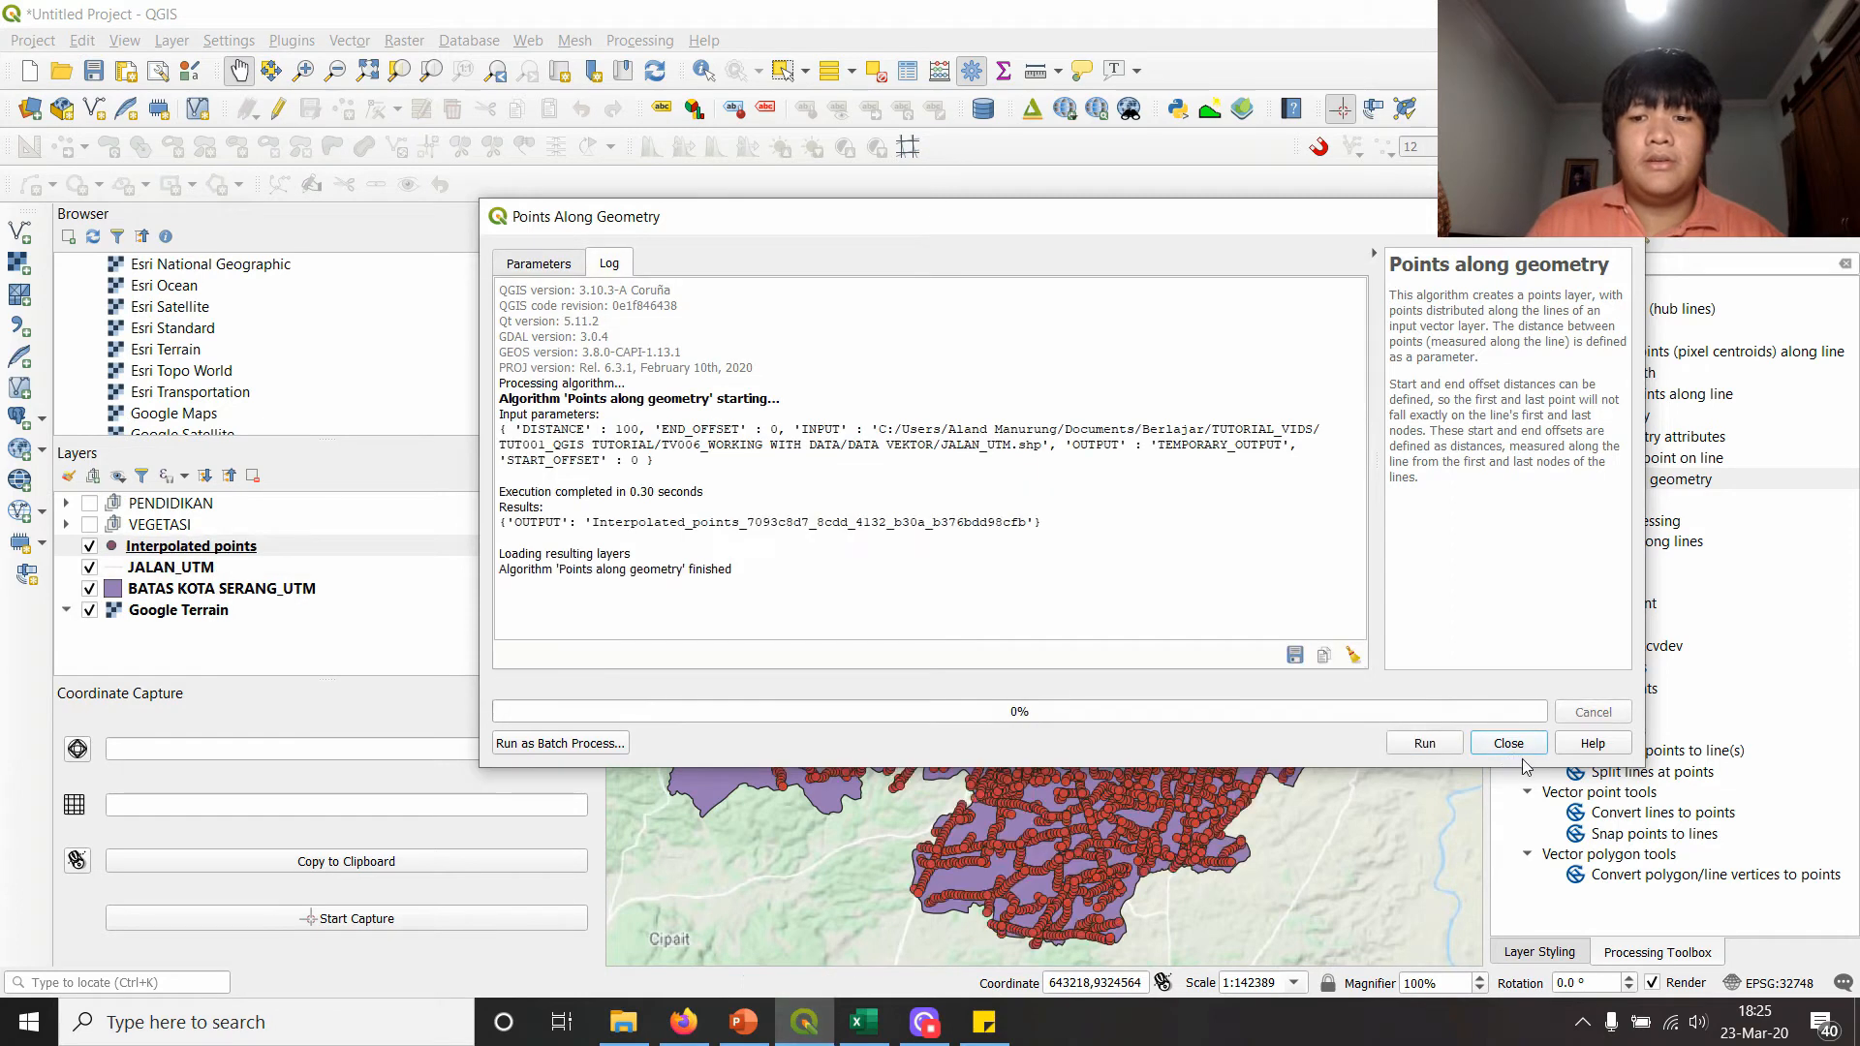
click(1511, 744)
- Compare the Interpolated points layer with the roads by toggling its visibility, leaving the points hidden
scroll(749, 482, up, 1)
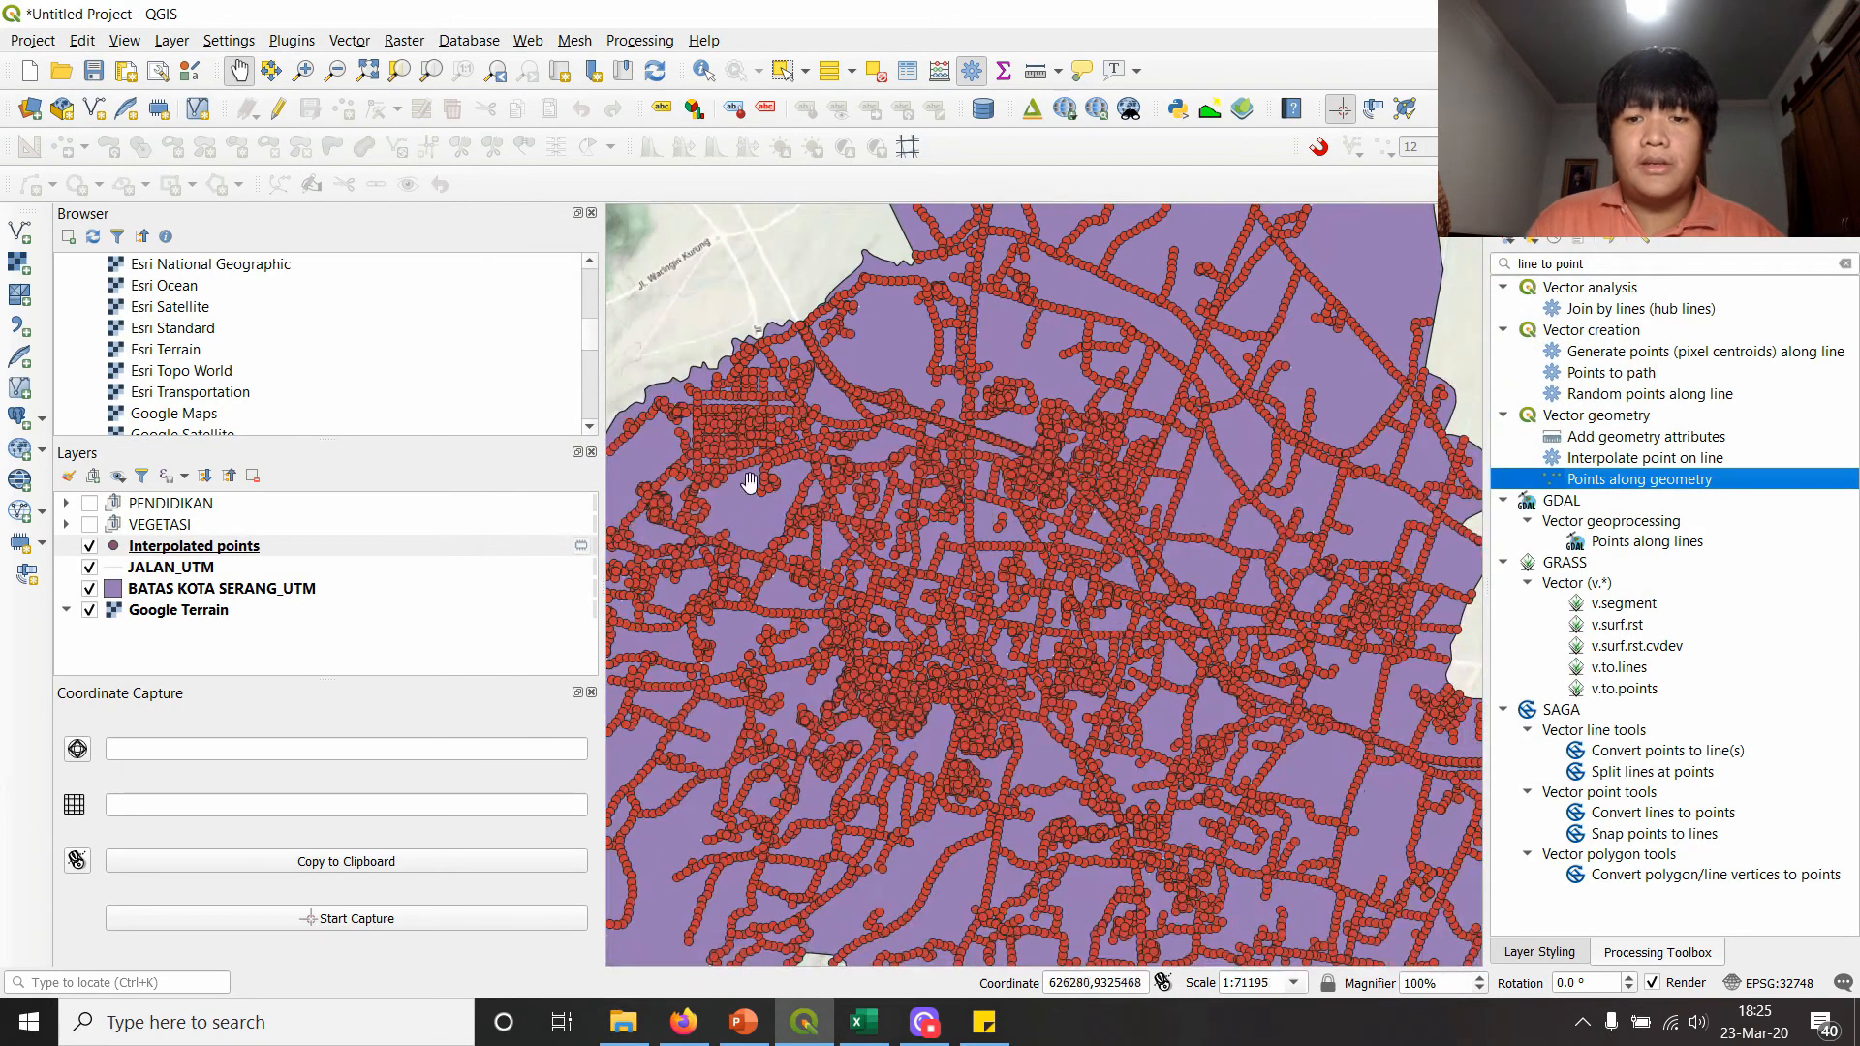
click(90, 546)
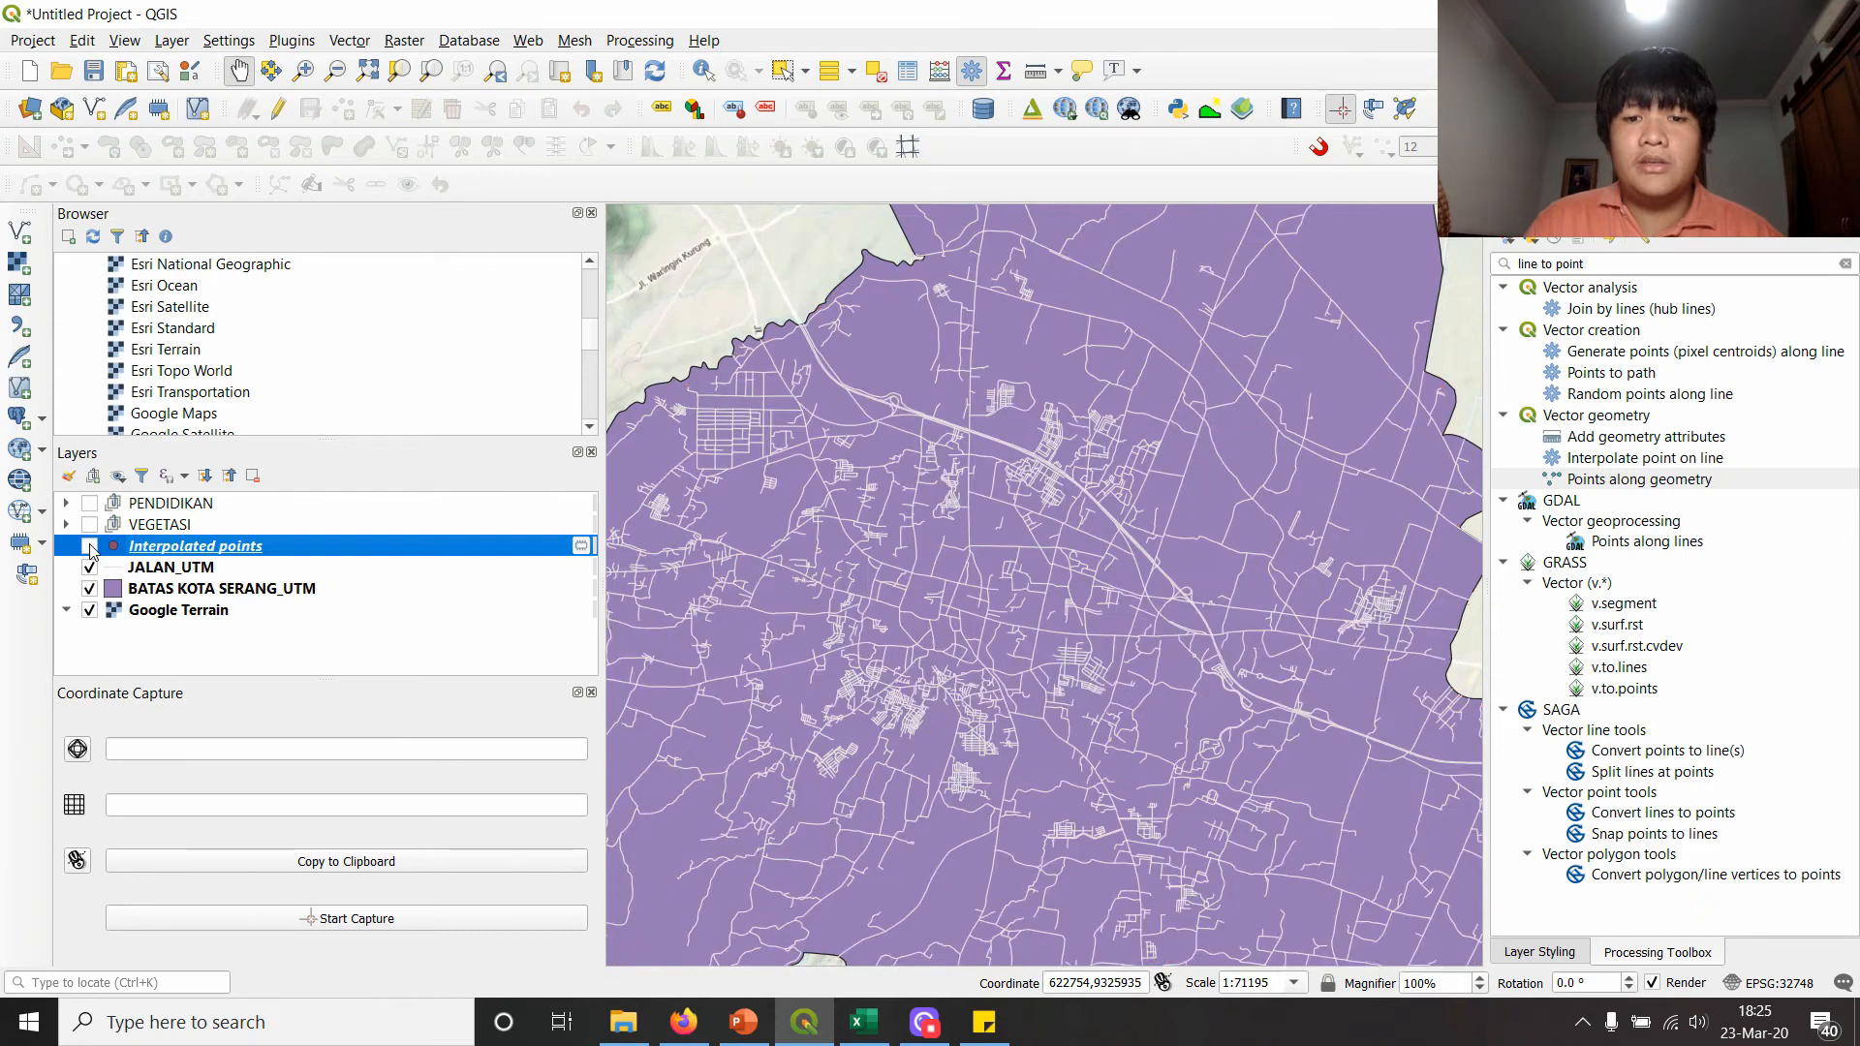
click(90, 546)
click(90, 546)
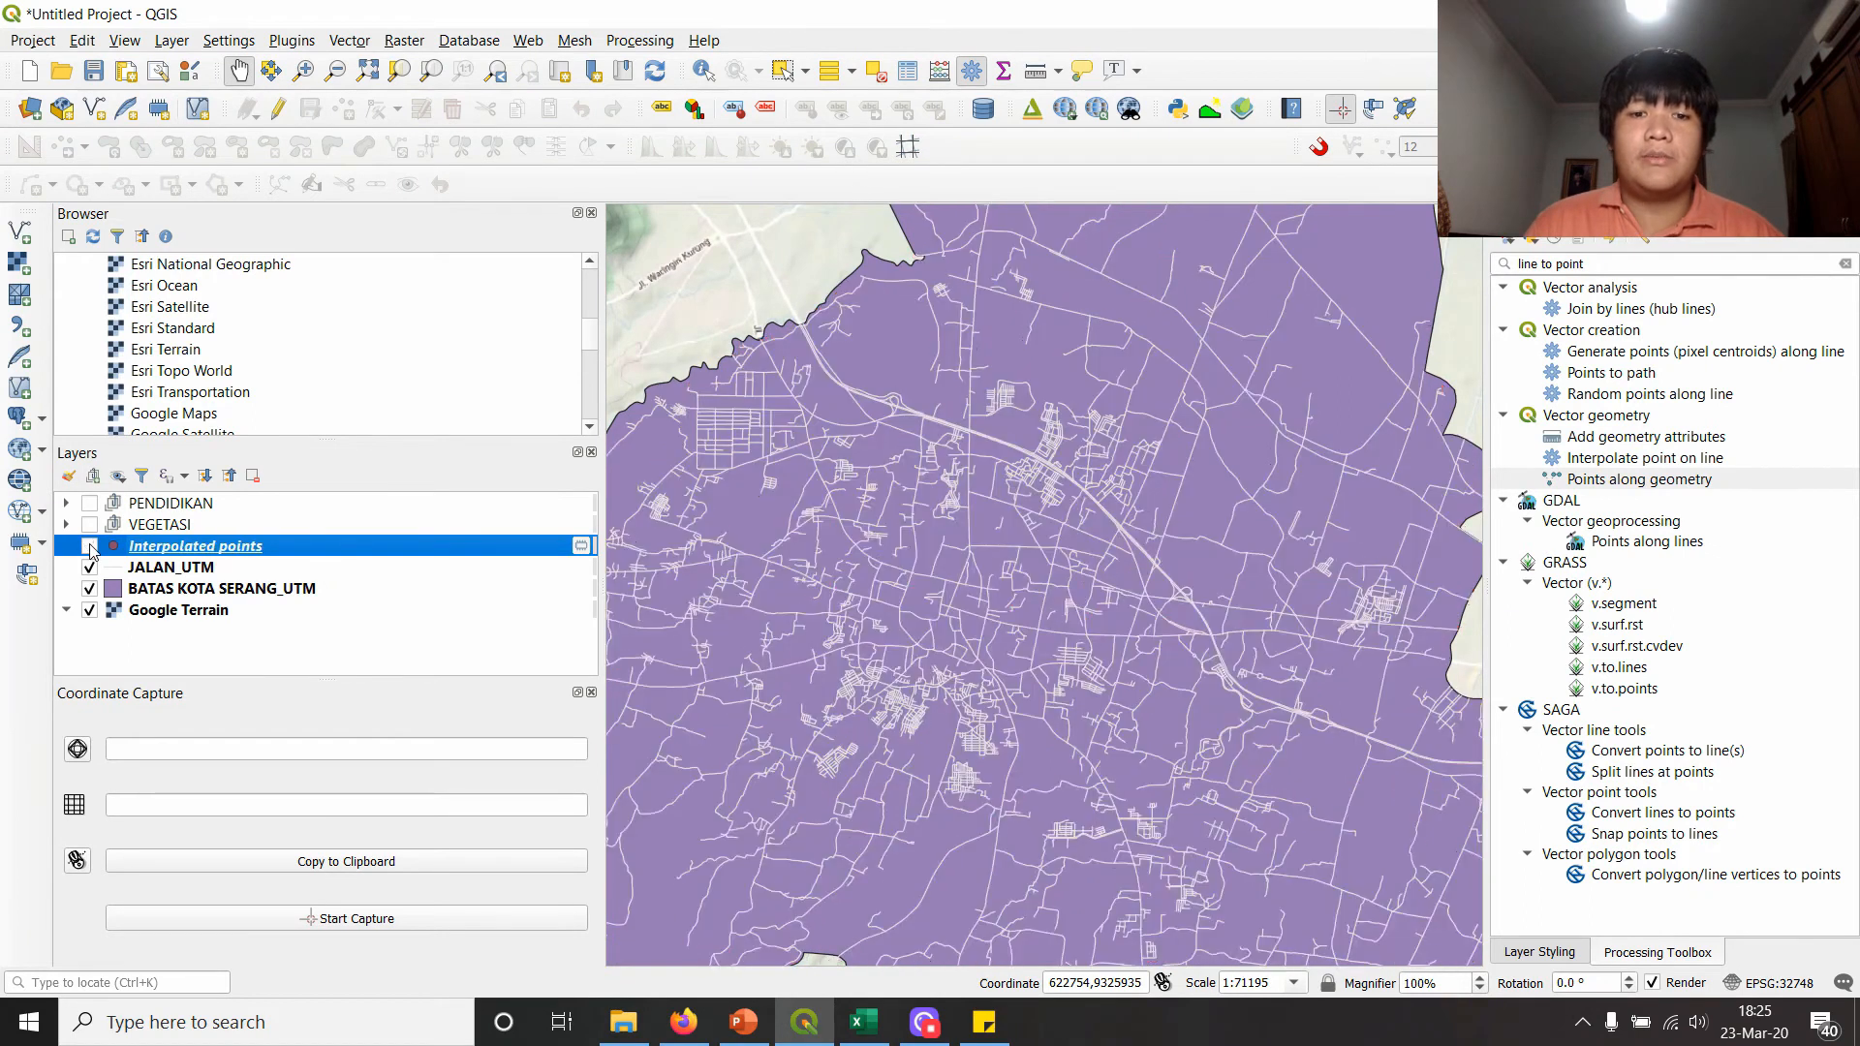
click(90, 546)
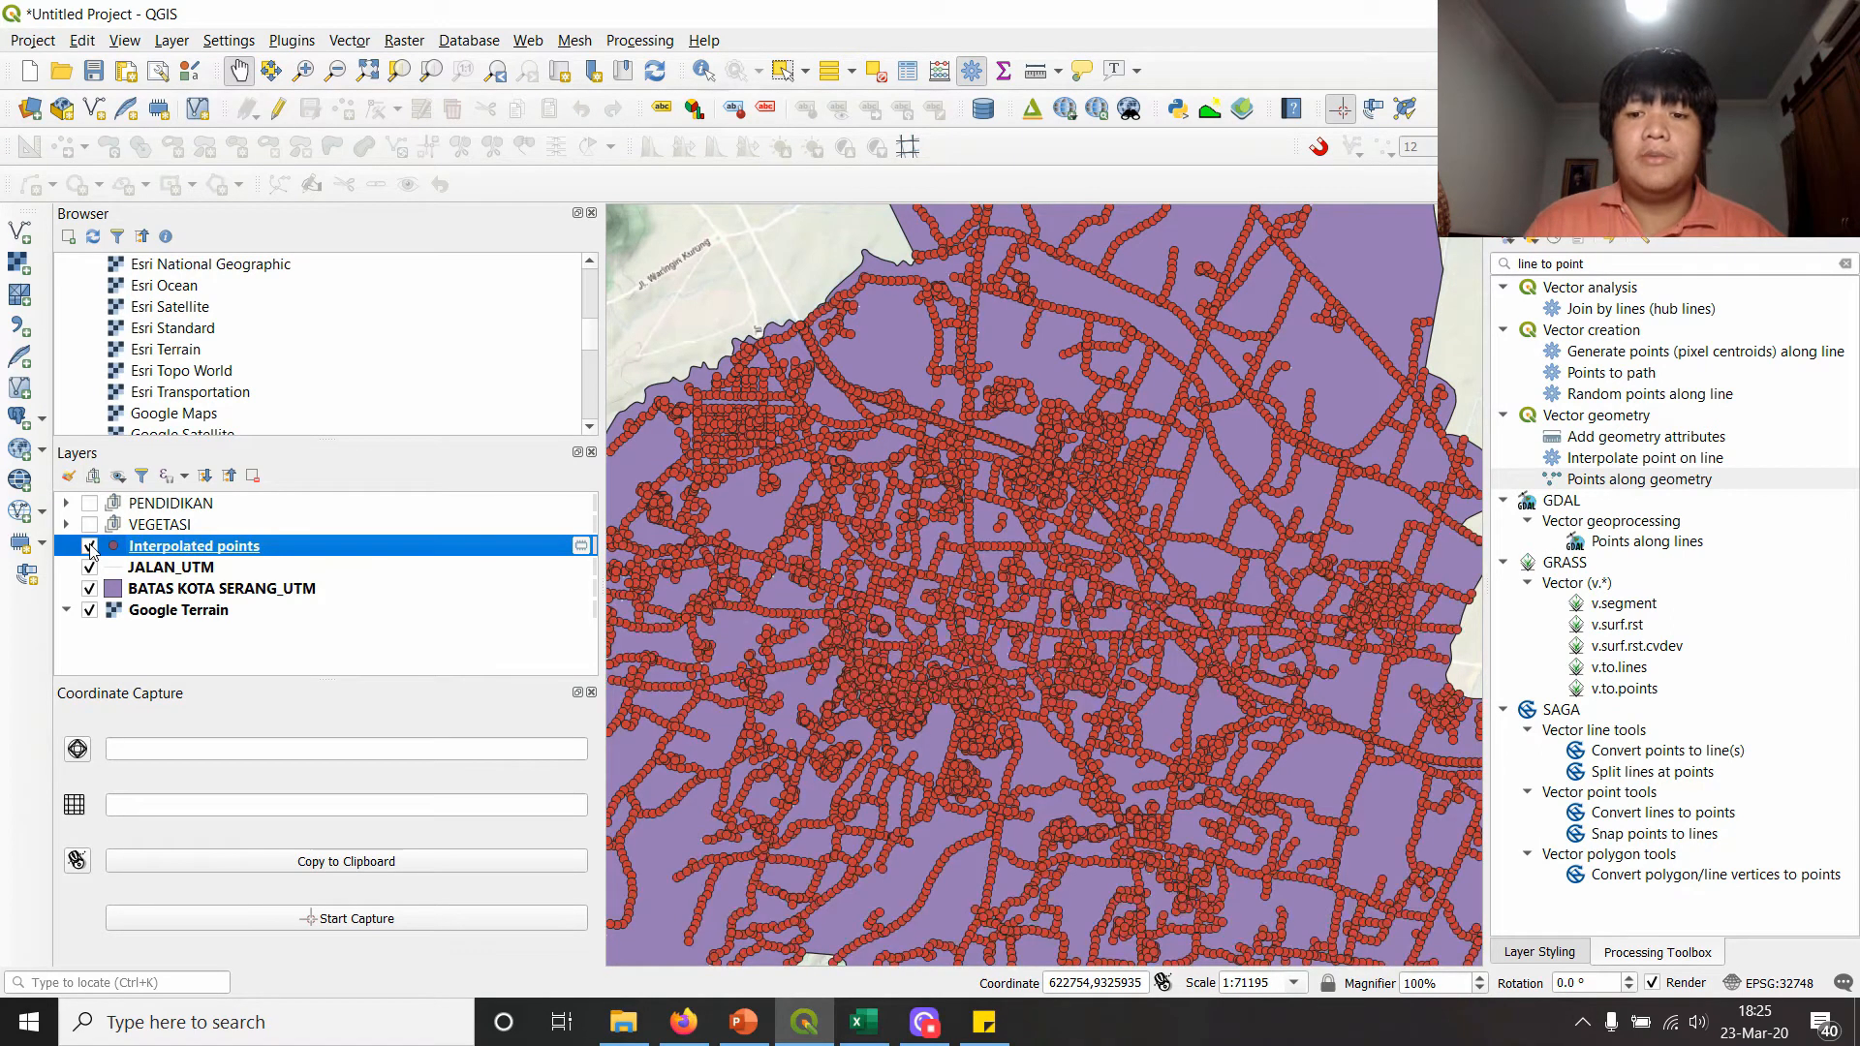
click(91, 547)
scroll(933, 521, down, 1)
drag(926, 516, 943, 484)
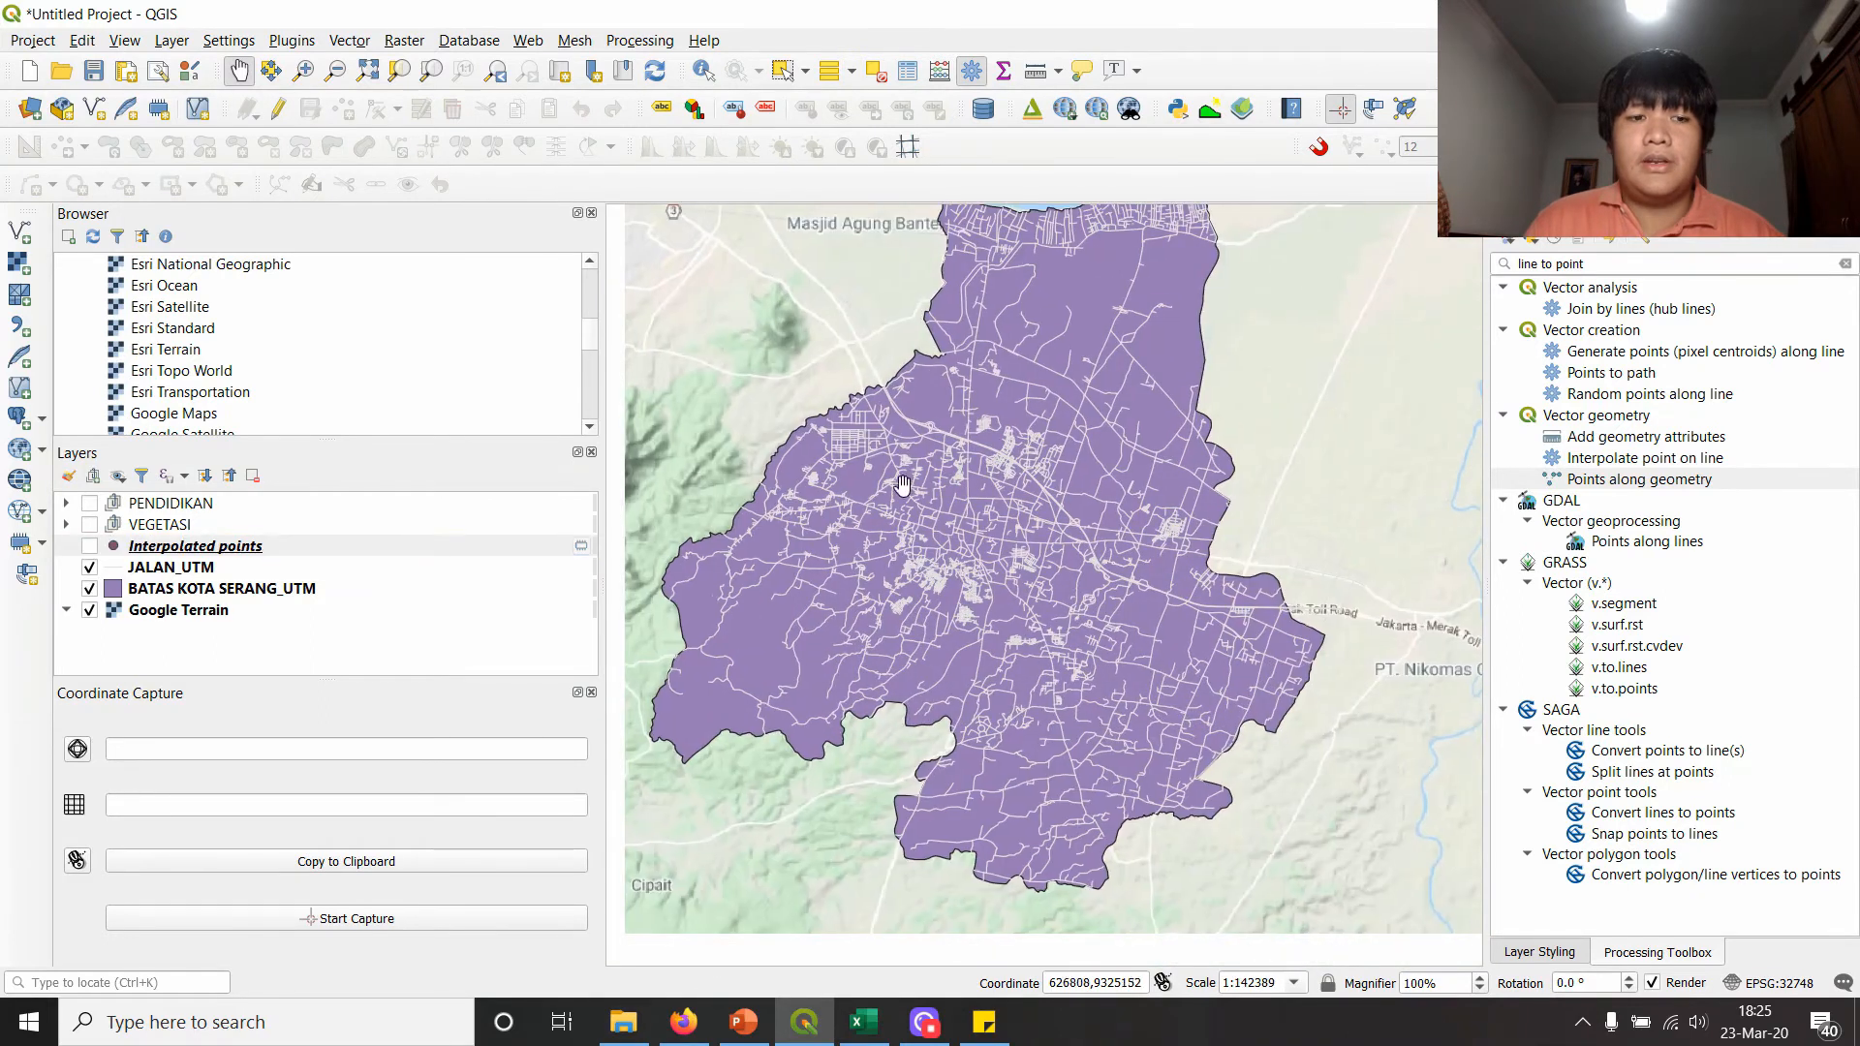
- Rename the Interpolated points layer as JALAN_POINT_UTM
click(246, 554)
key(F2)
text(i)
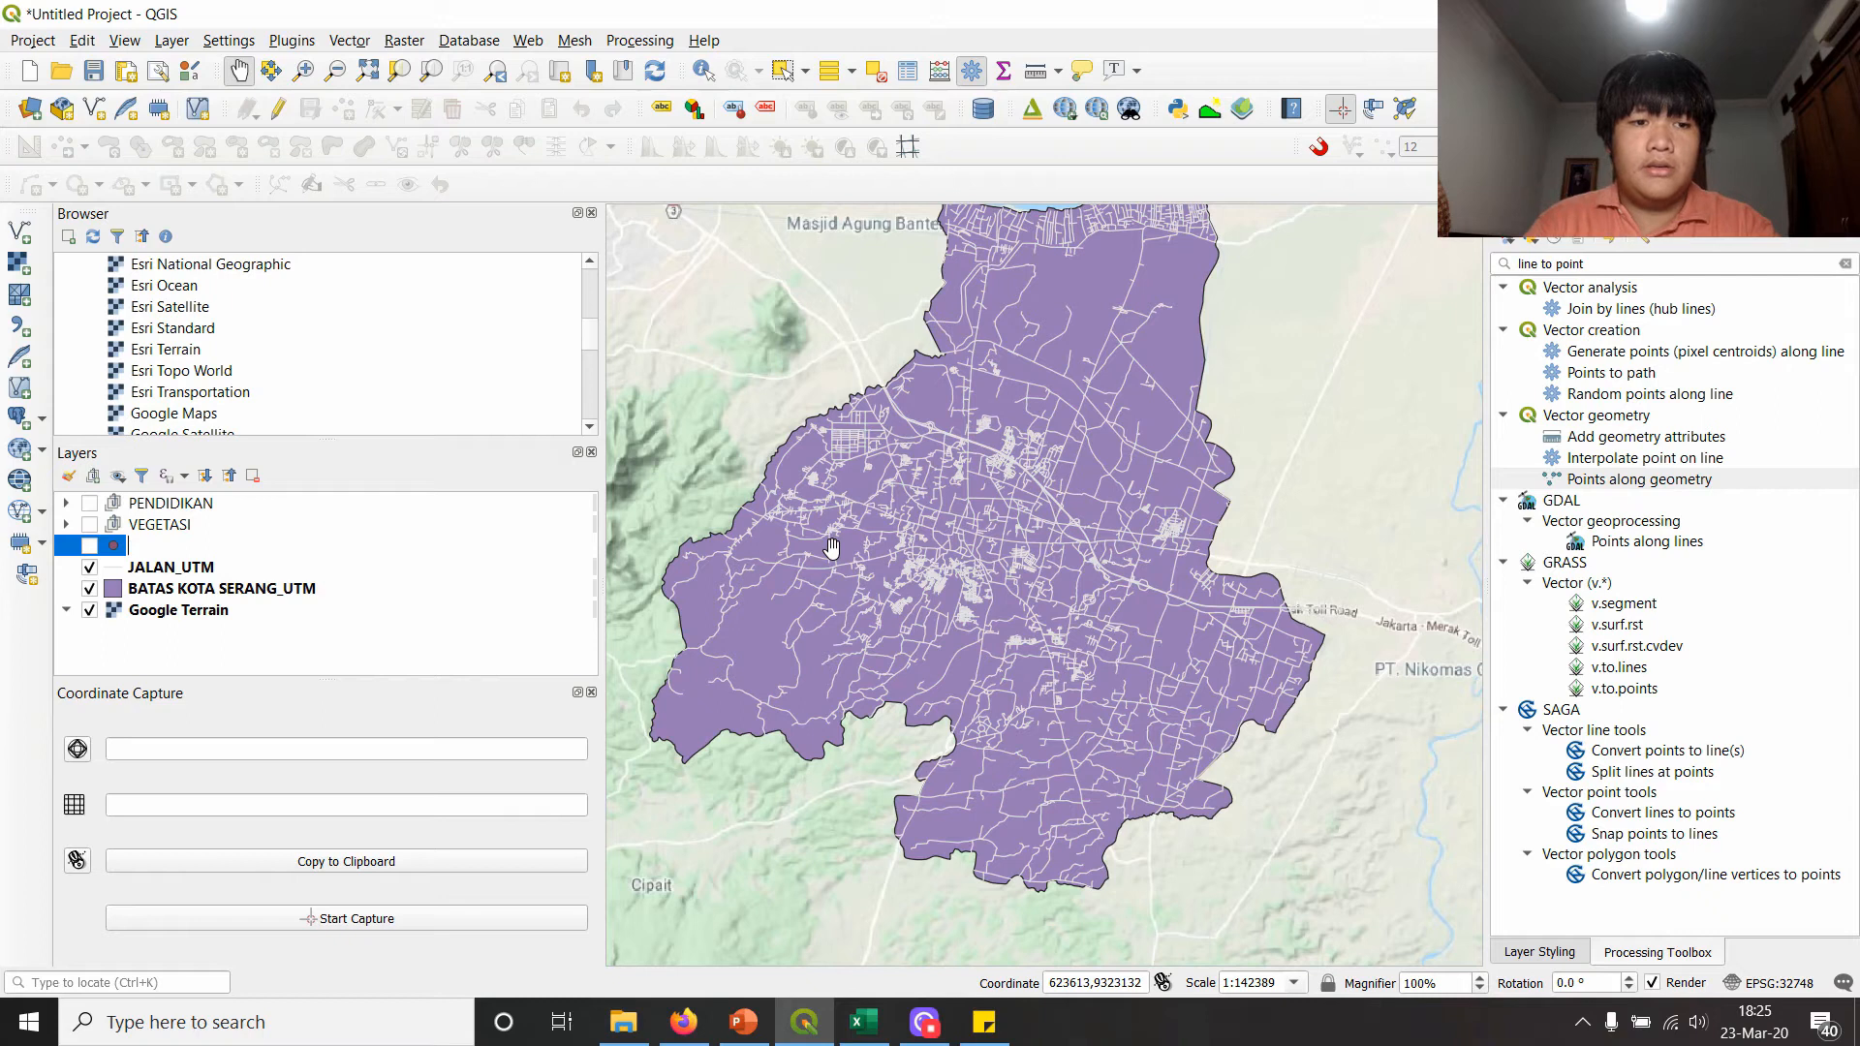
text(ALAN_POINT_U)
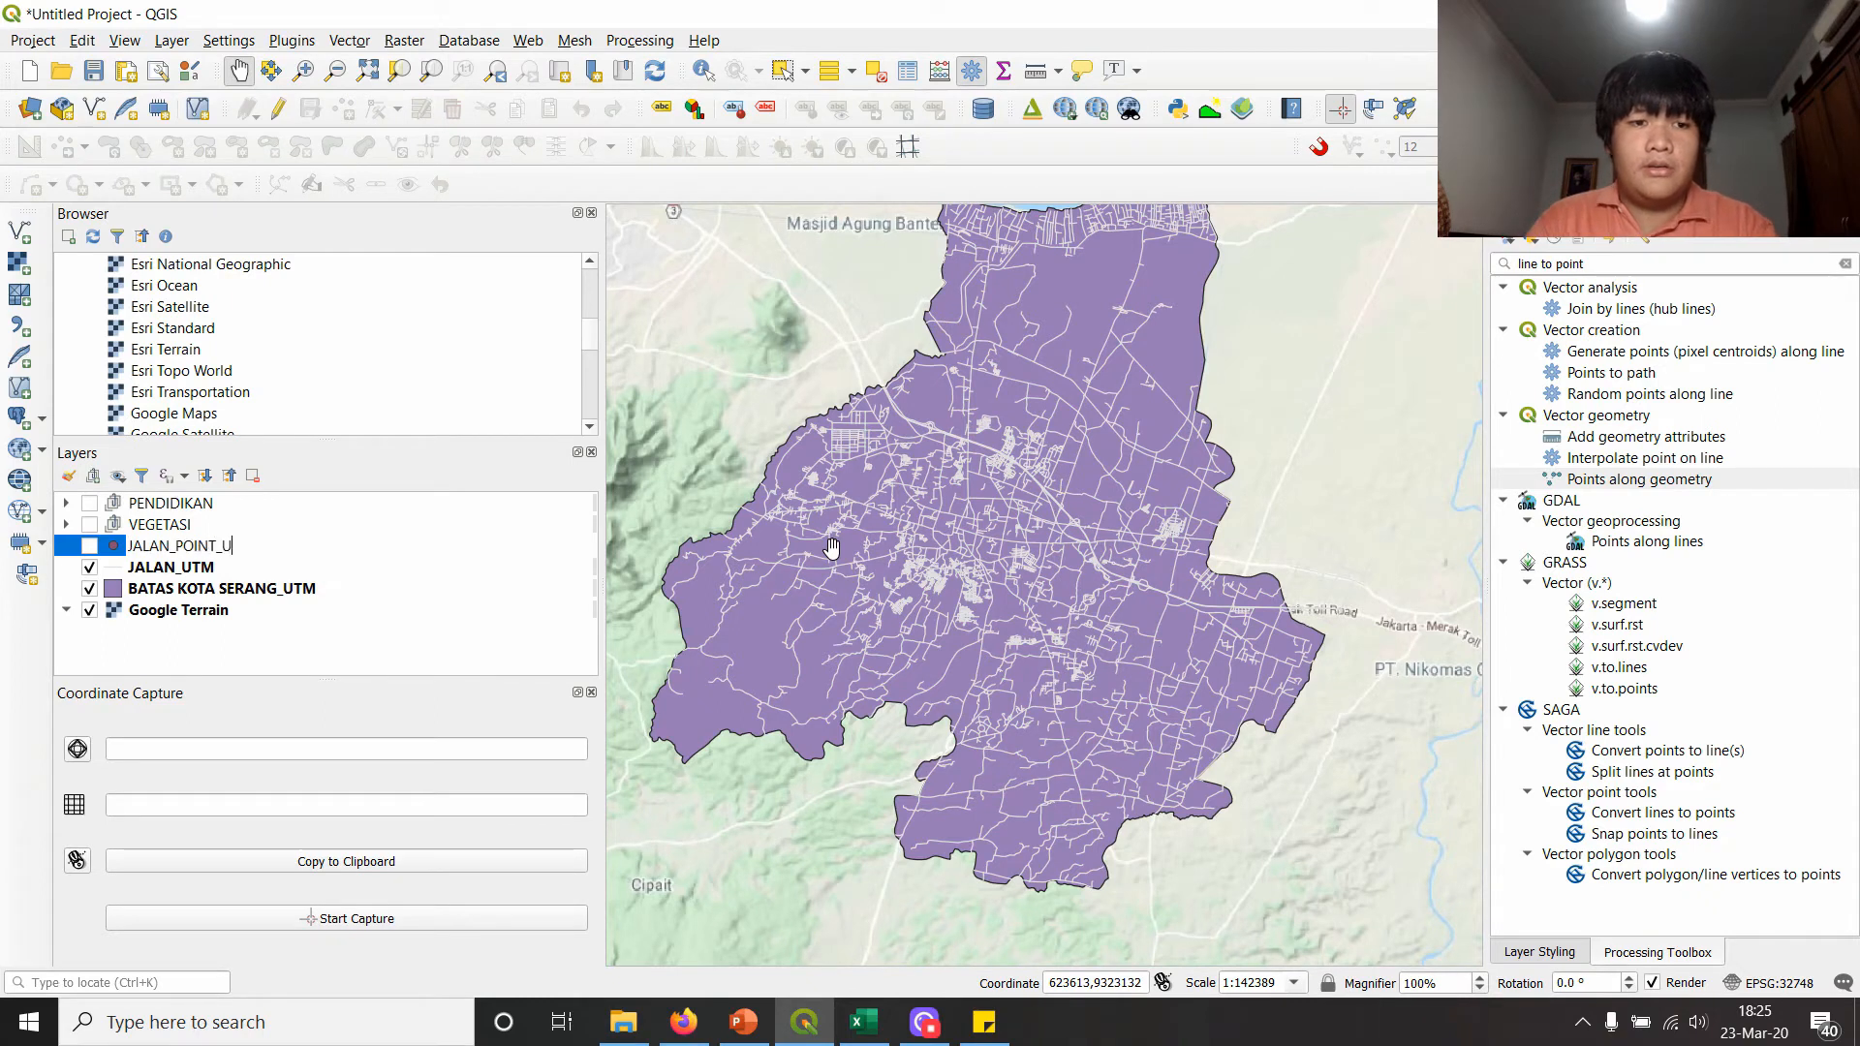
text(TM)
key(Return)
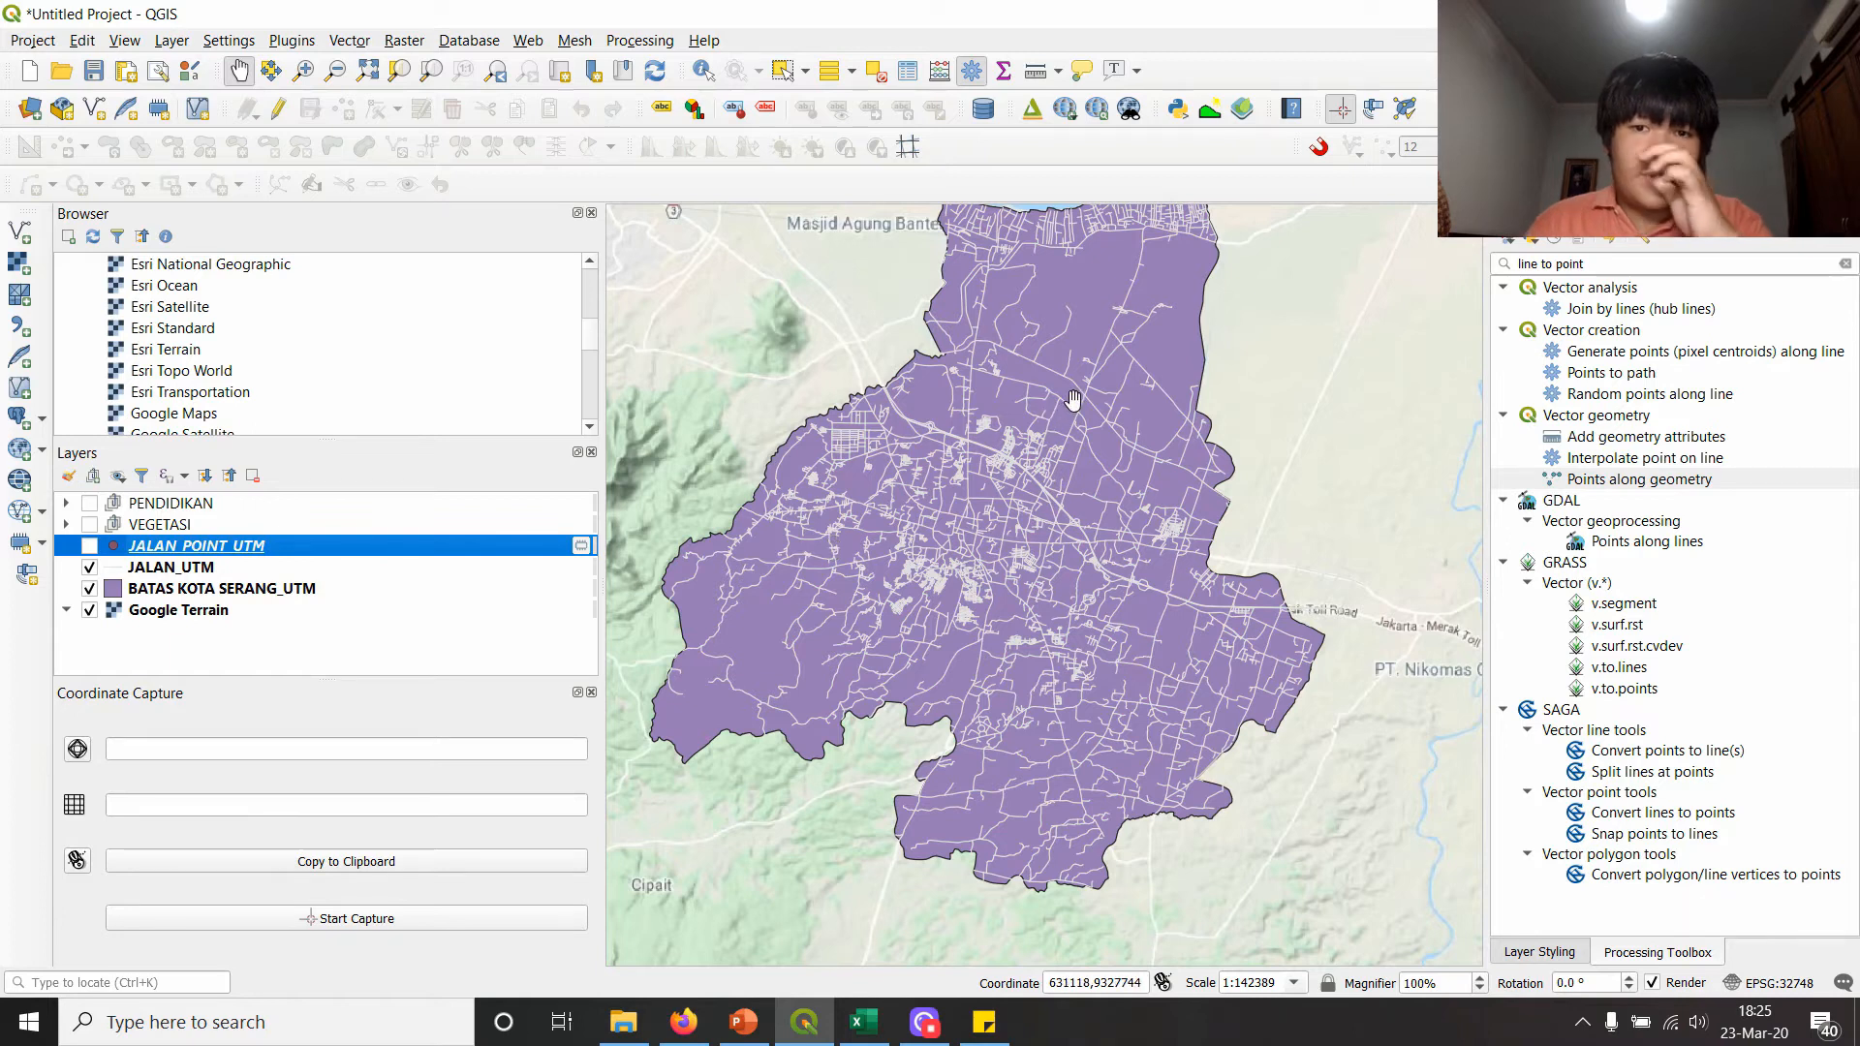
- Search the processing algorithms for "heatmap" and open Heatmap (Kernel Density Estimation) for the JALAN_POINT_UTM layer
drag(1074, 399, 1083, 412)
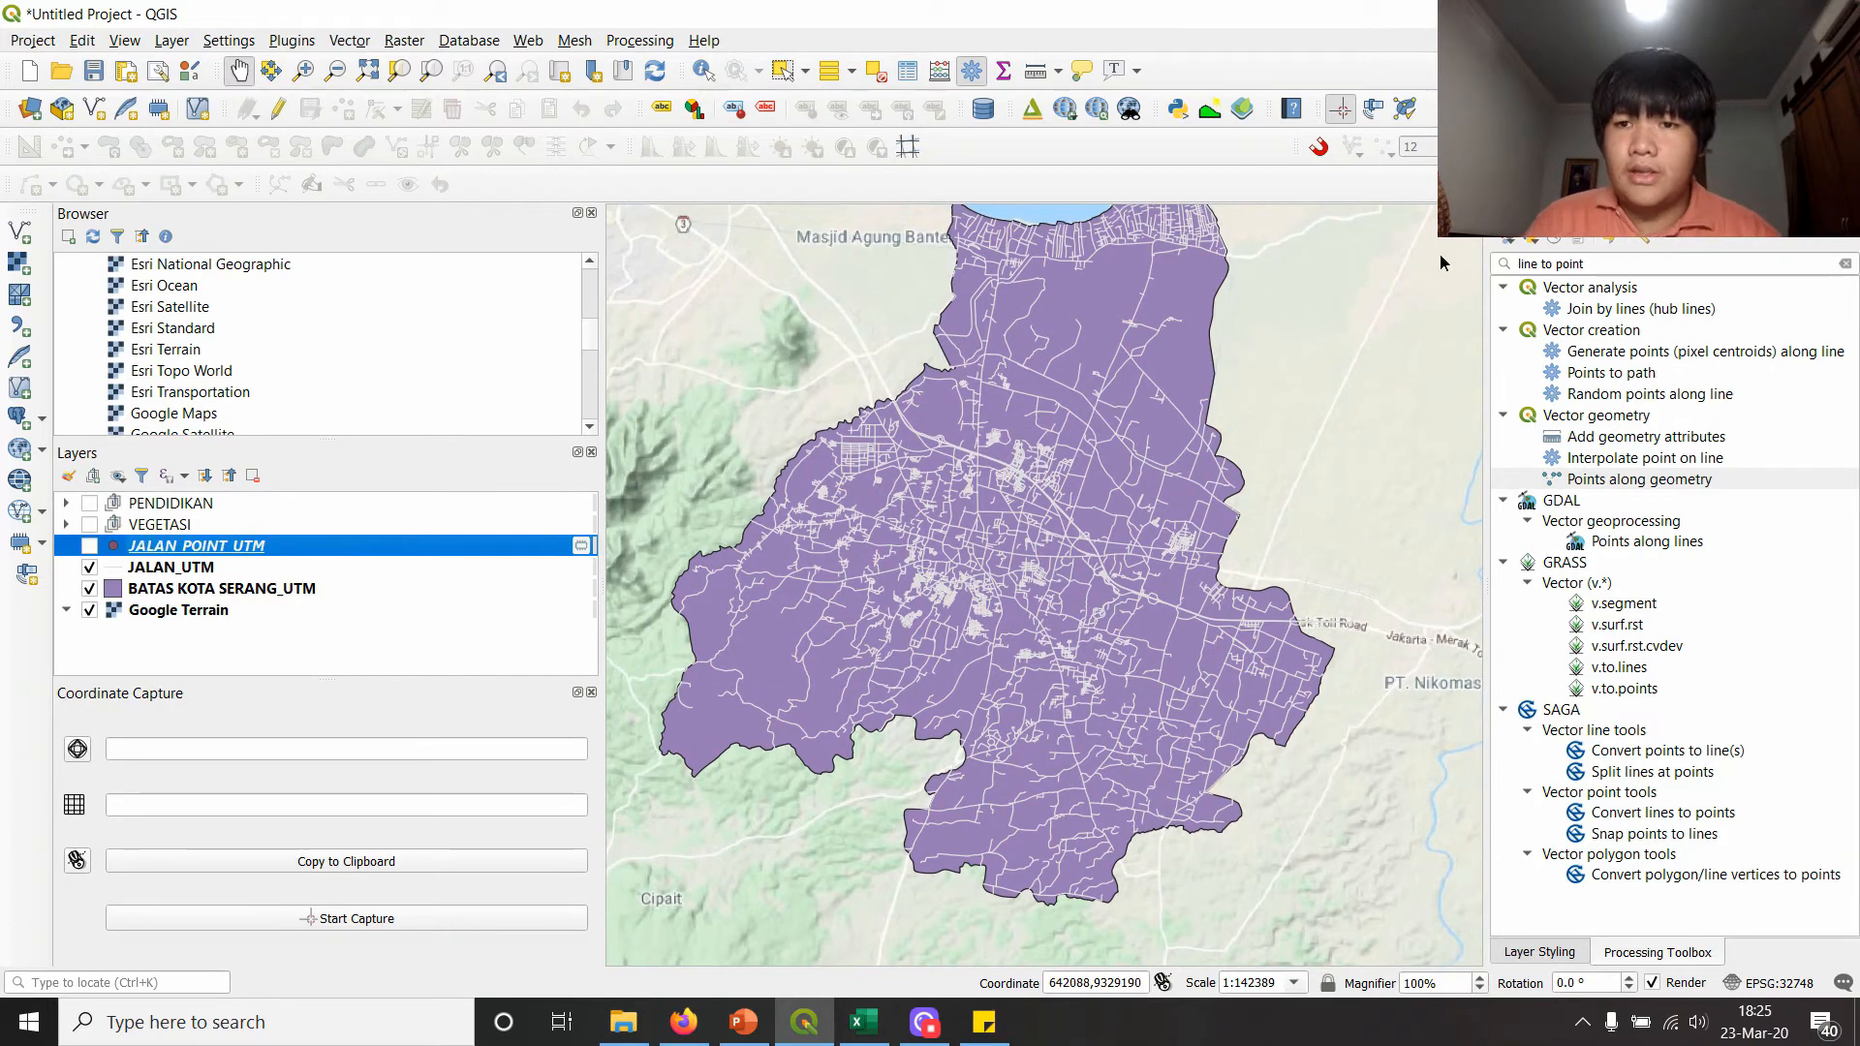
click(1569, 263)
key(ctrl+a)
text(heatmap)
click(1593, 310)
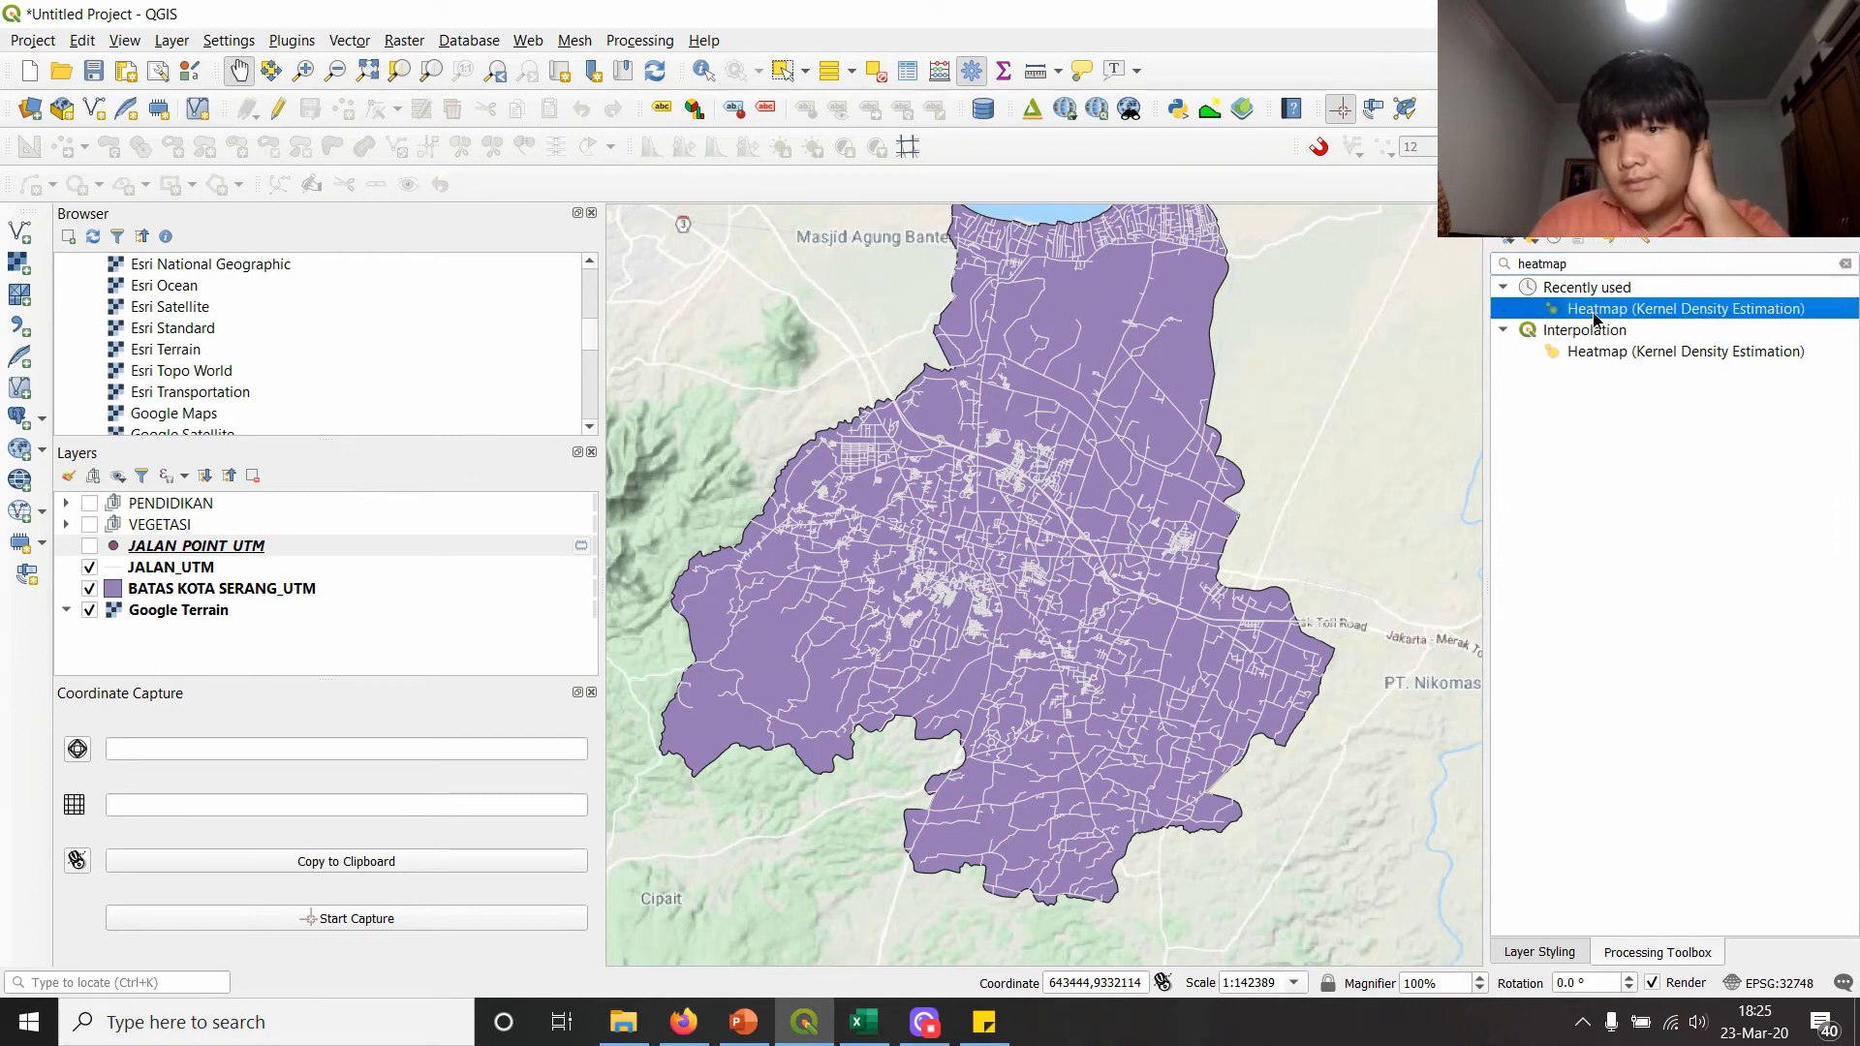
double_click(1593, 312)
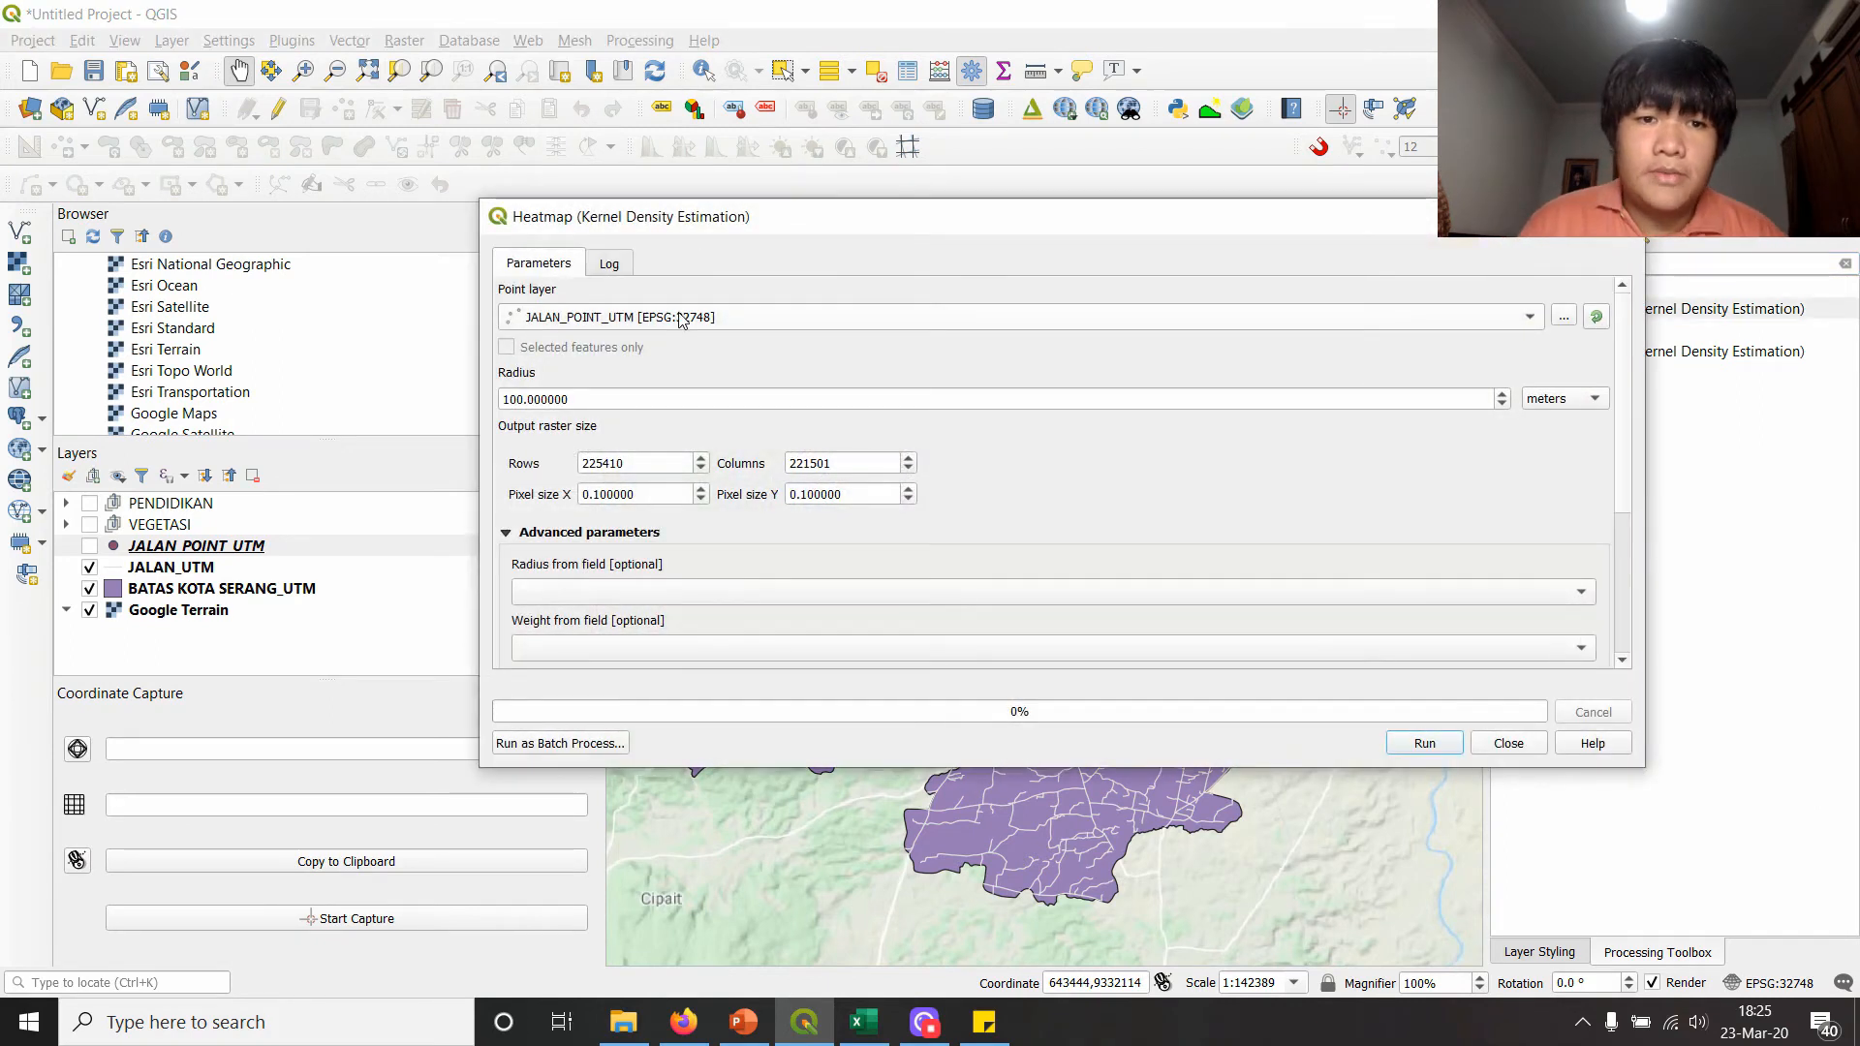
drag(732, 217, 760, 181)
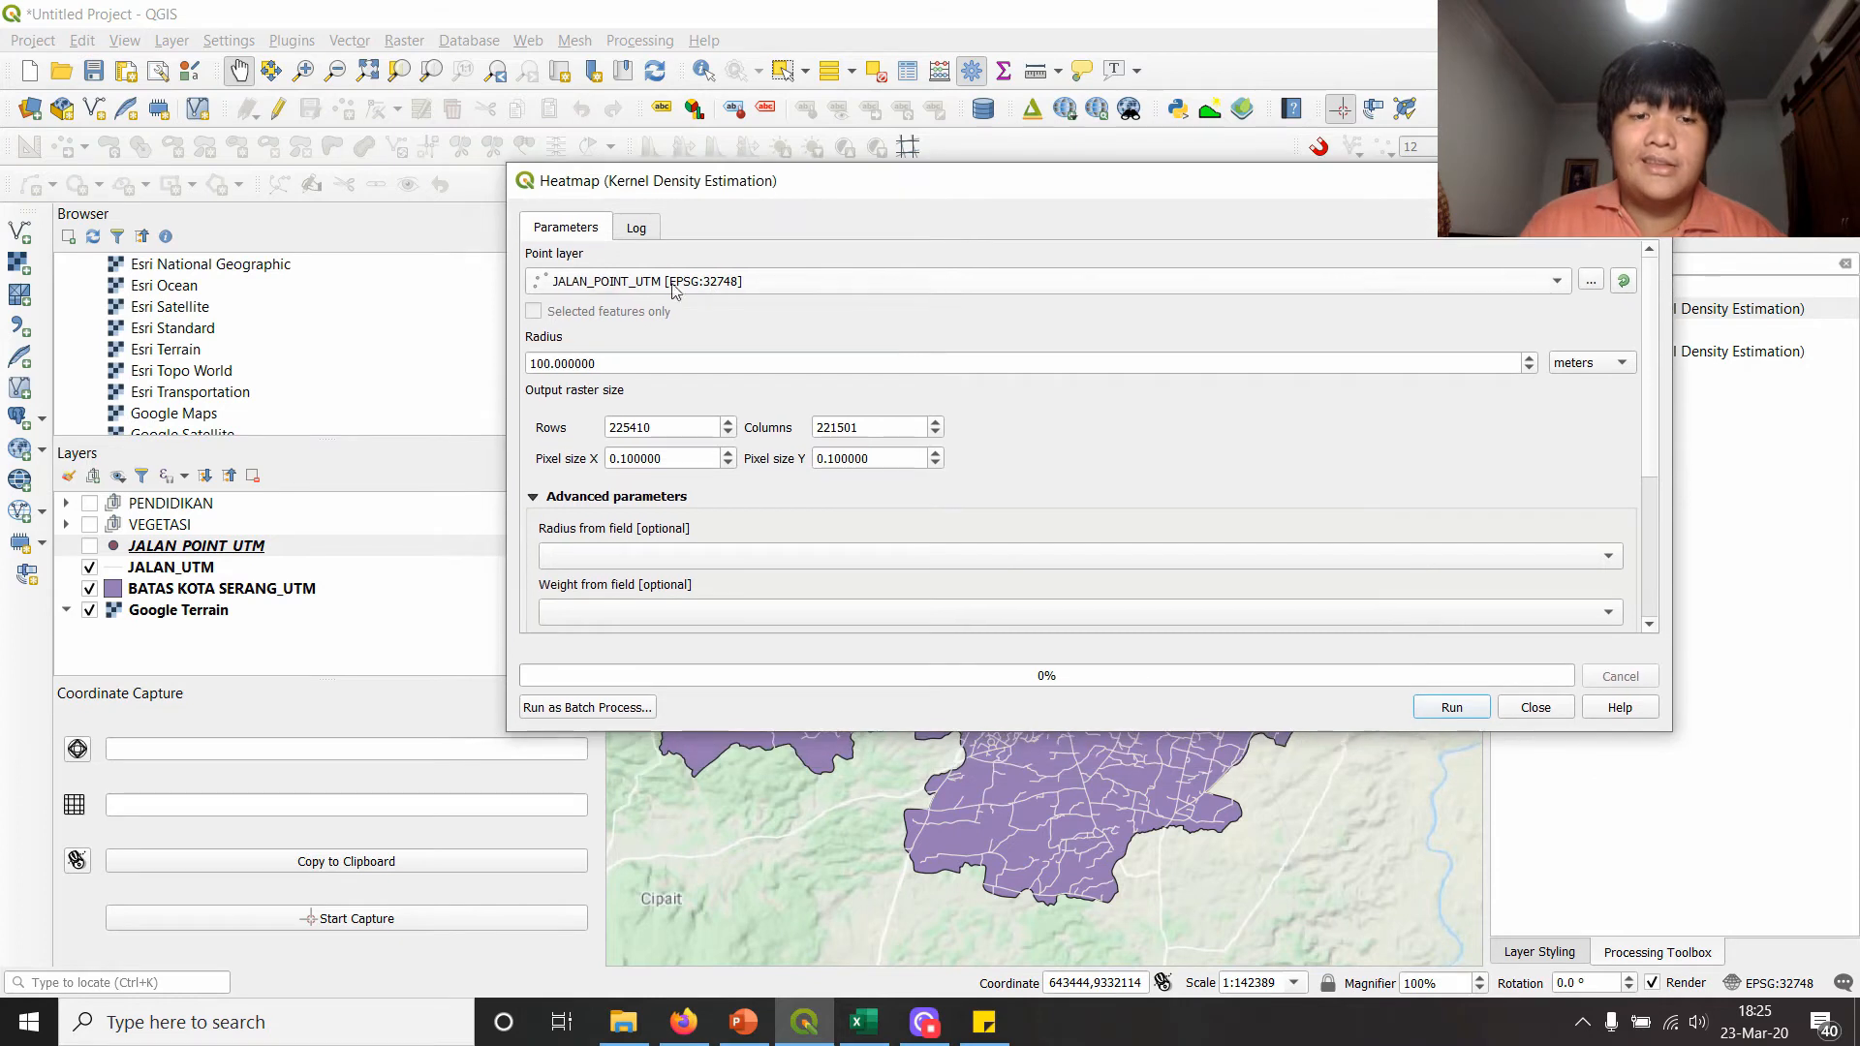
- Set the heatmap radius to 200 meters and the X and Y pixel sizes to 100
double_click(633, 360)
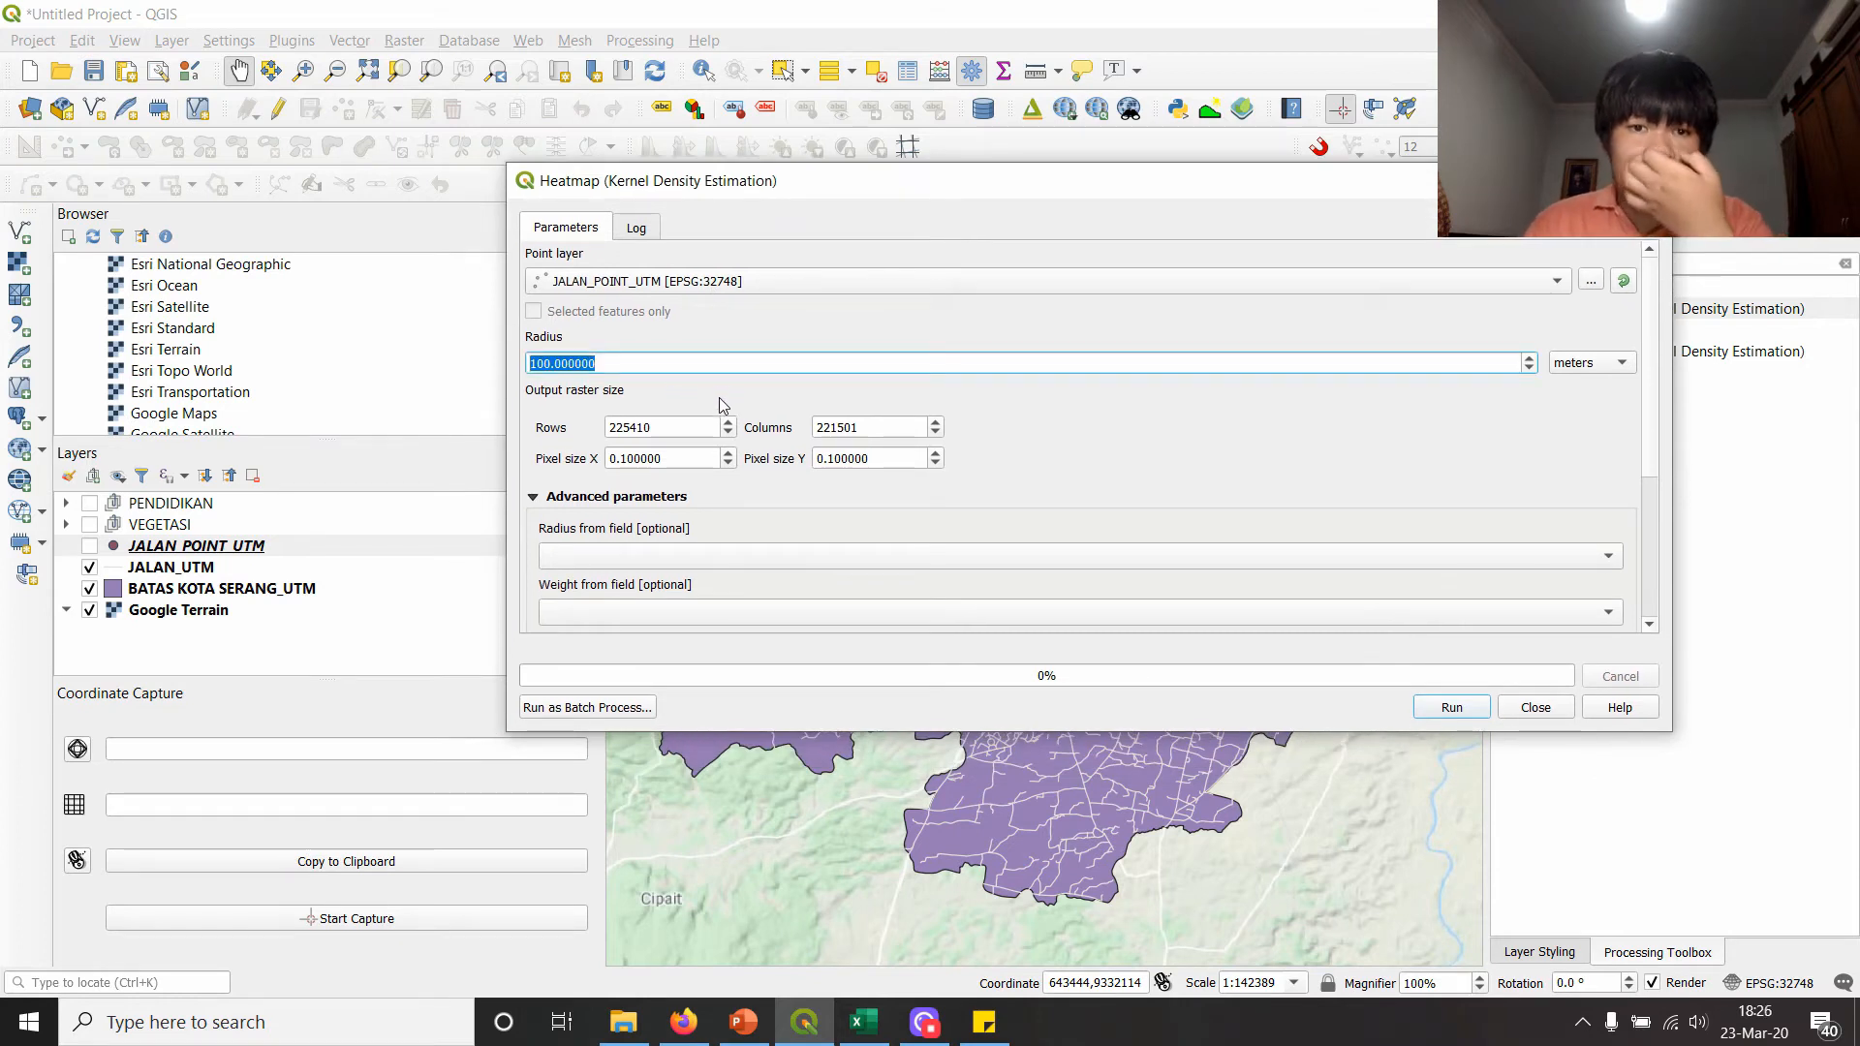
click(739, 365)
drag(594, 364, 528, 364)
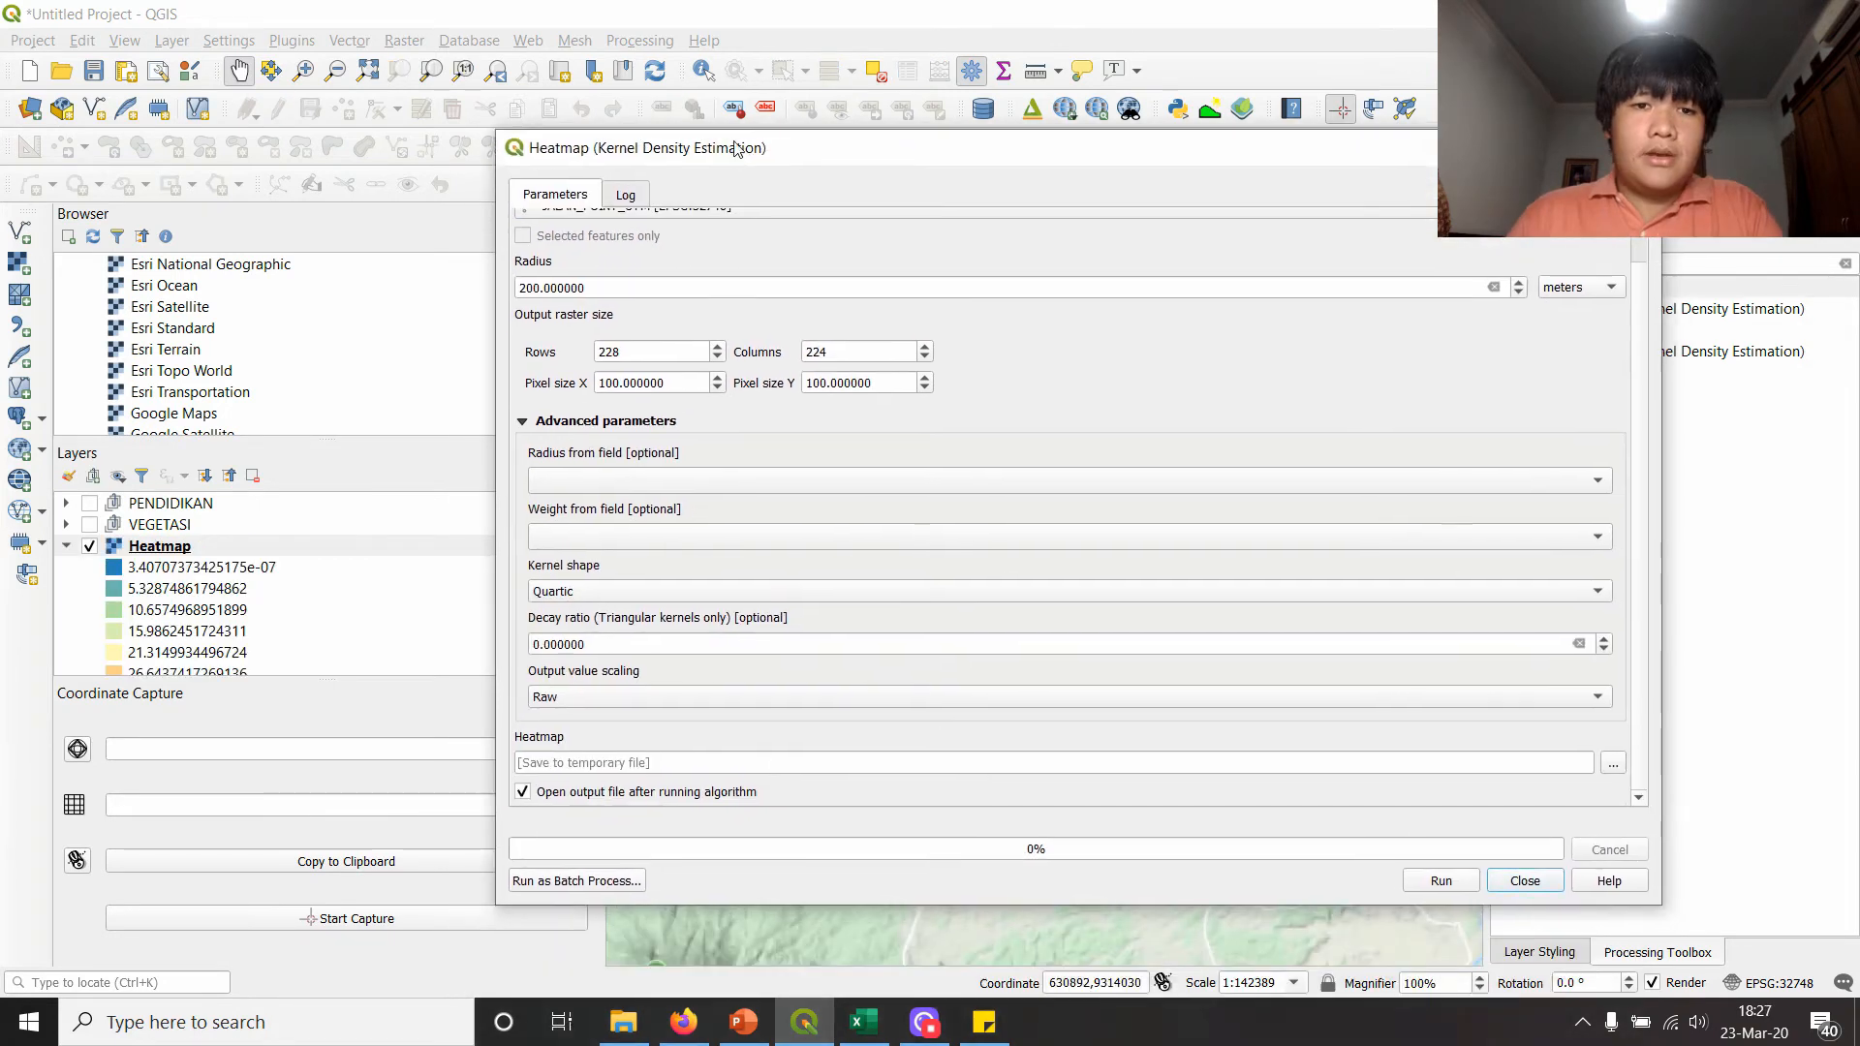
- Run the heatmap again with a radius of 2000 meters and move the dialog off the map
drag(736, 147, 744, 278)
click(573, 401)
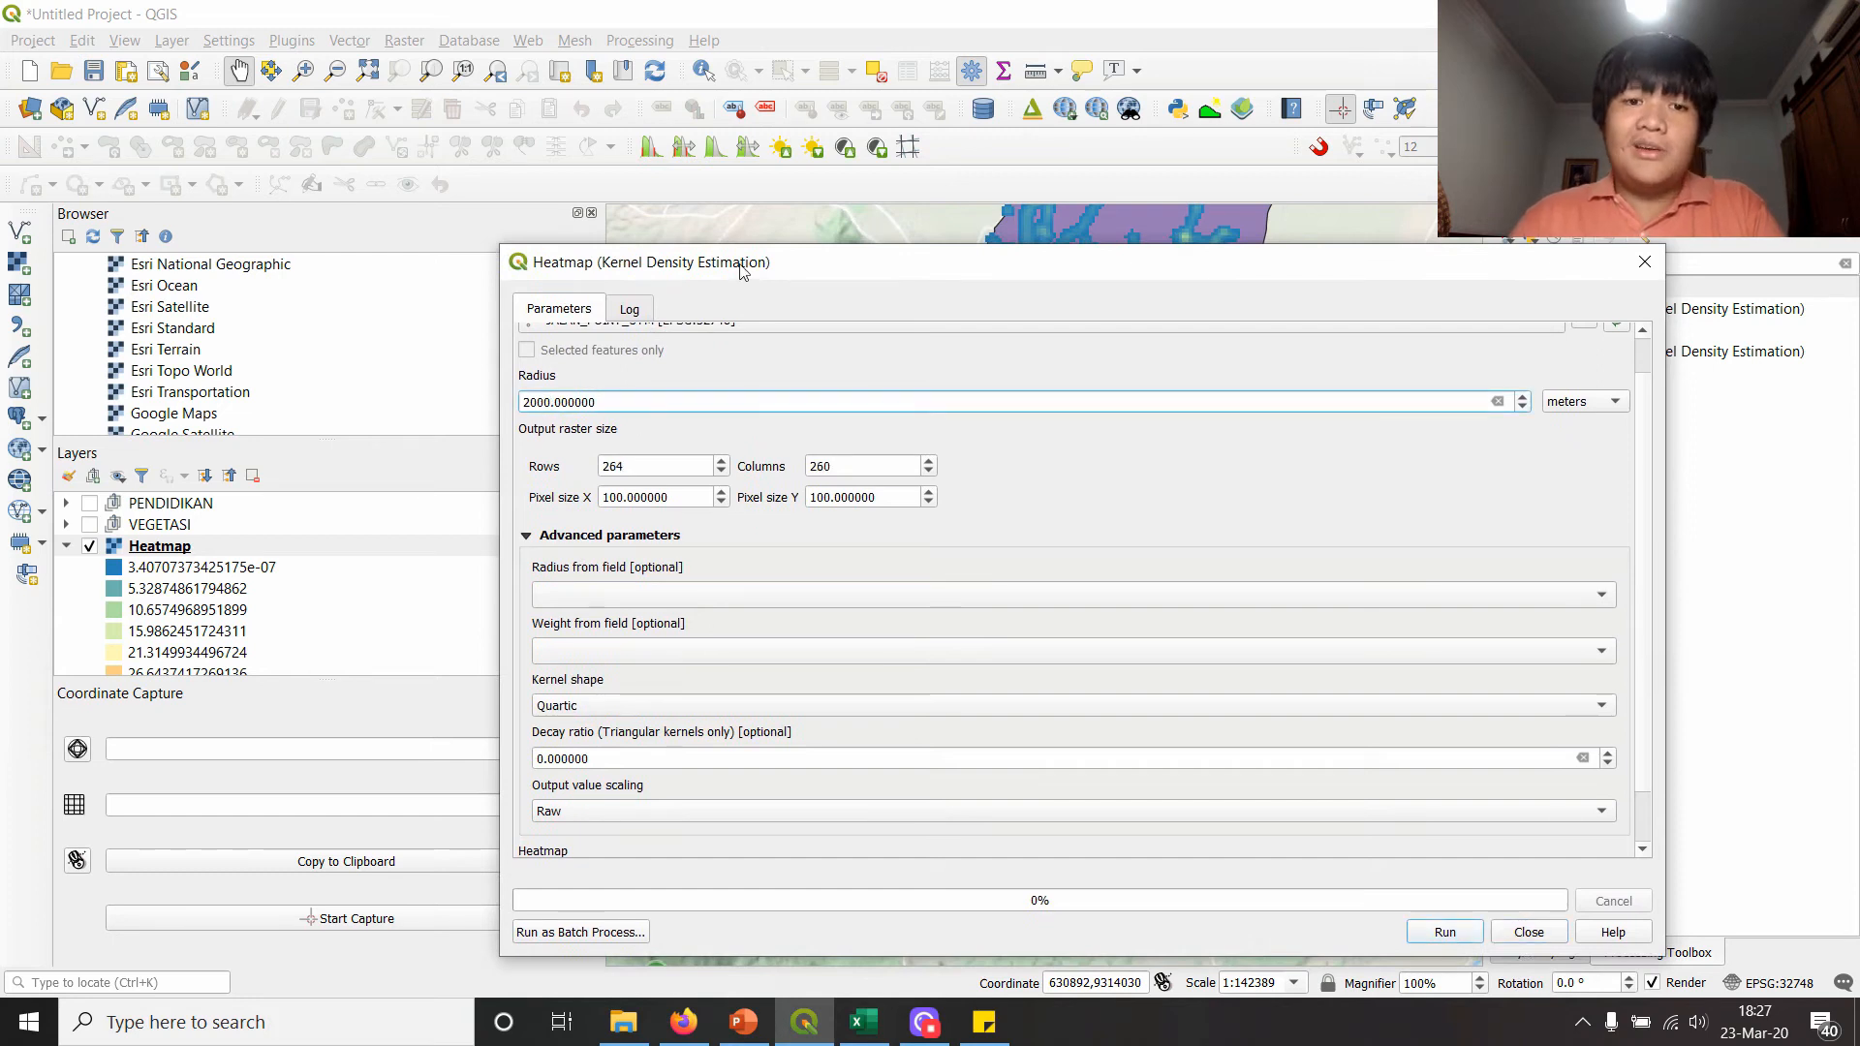
drag(742, 271, 644, 167)
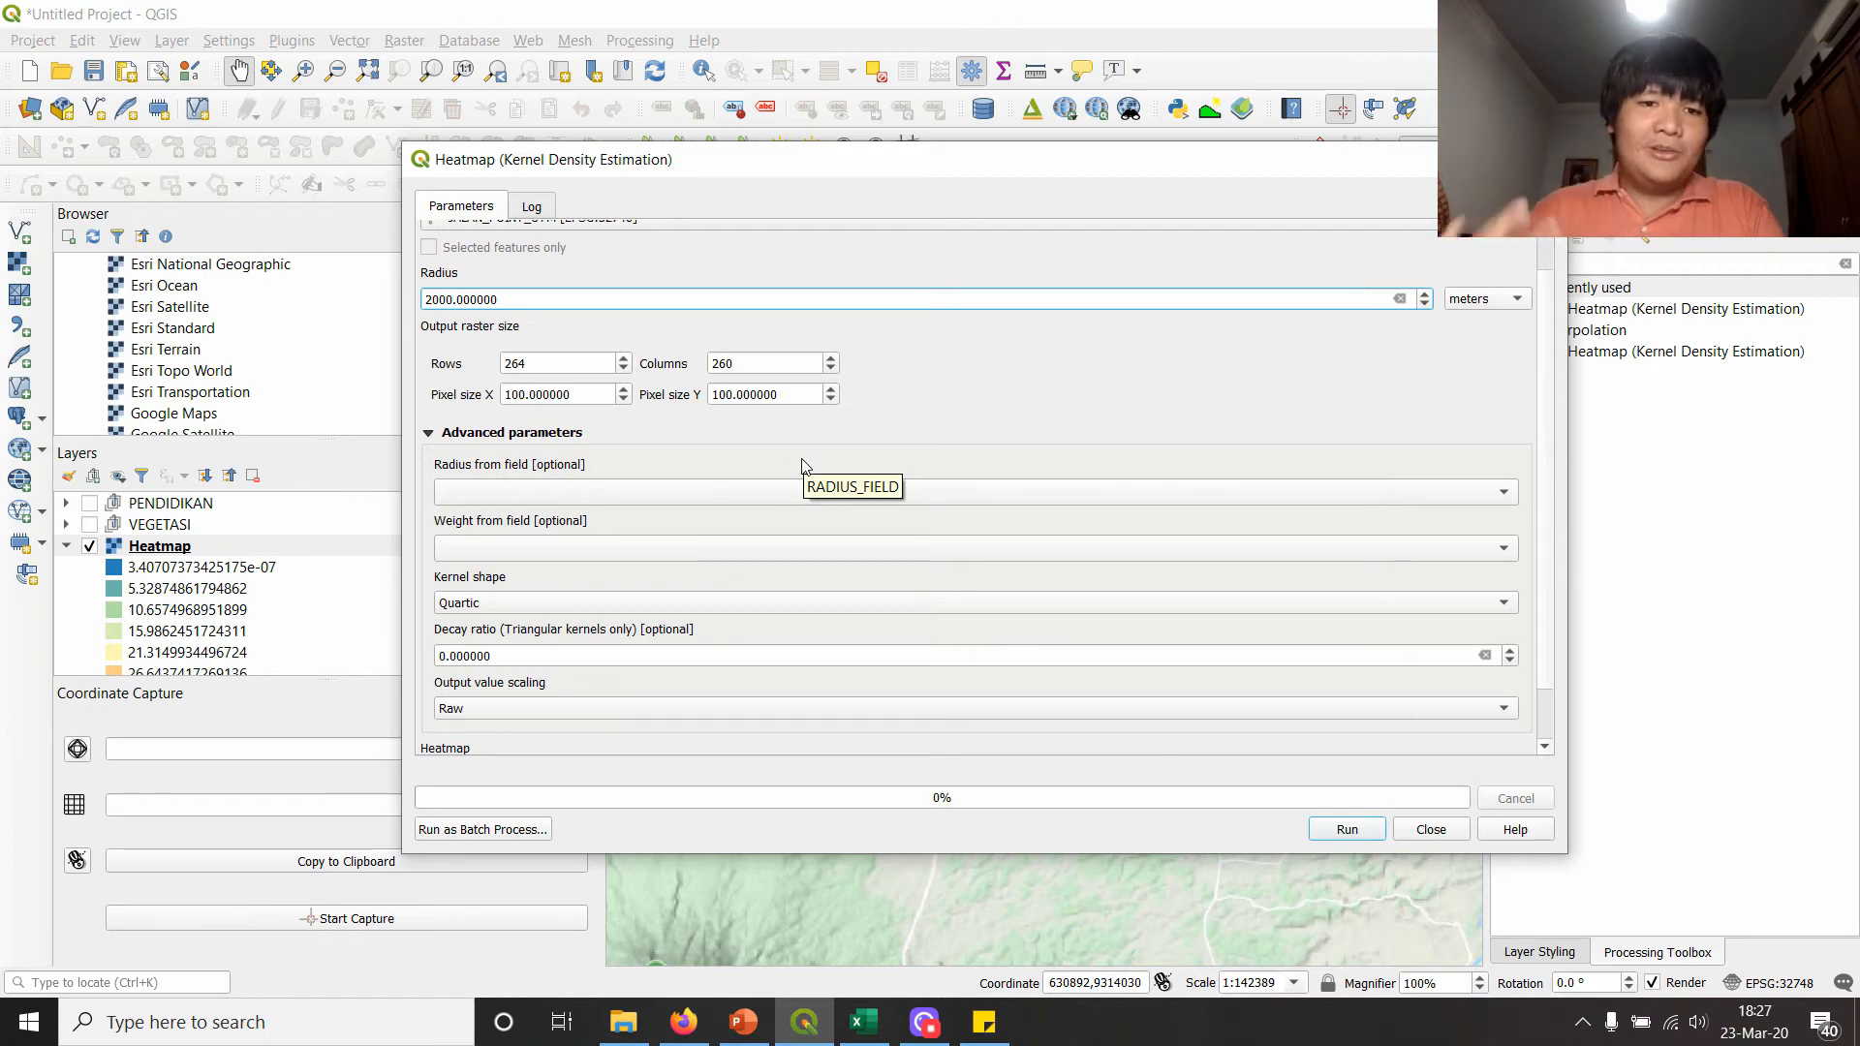
click(1346, 830)
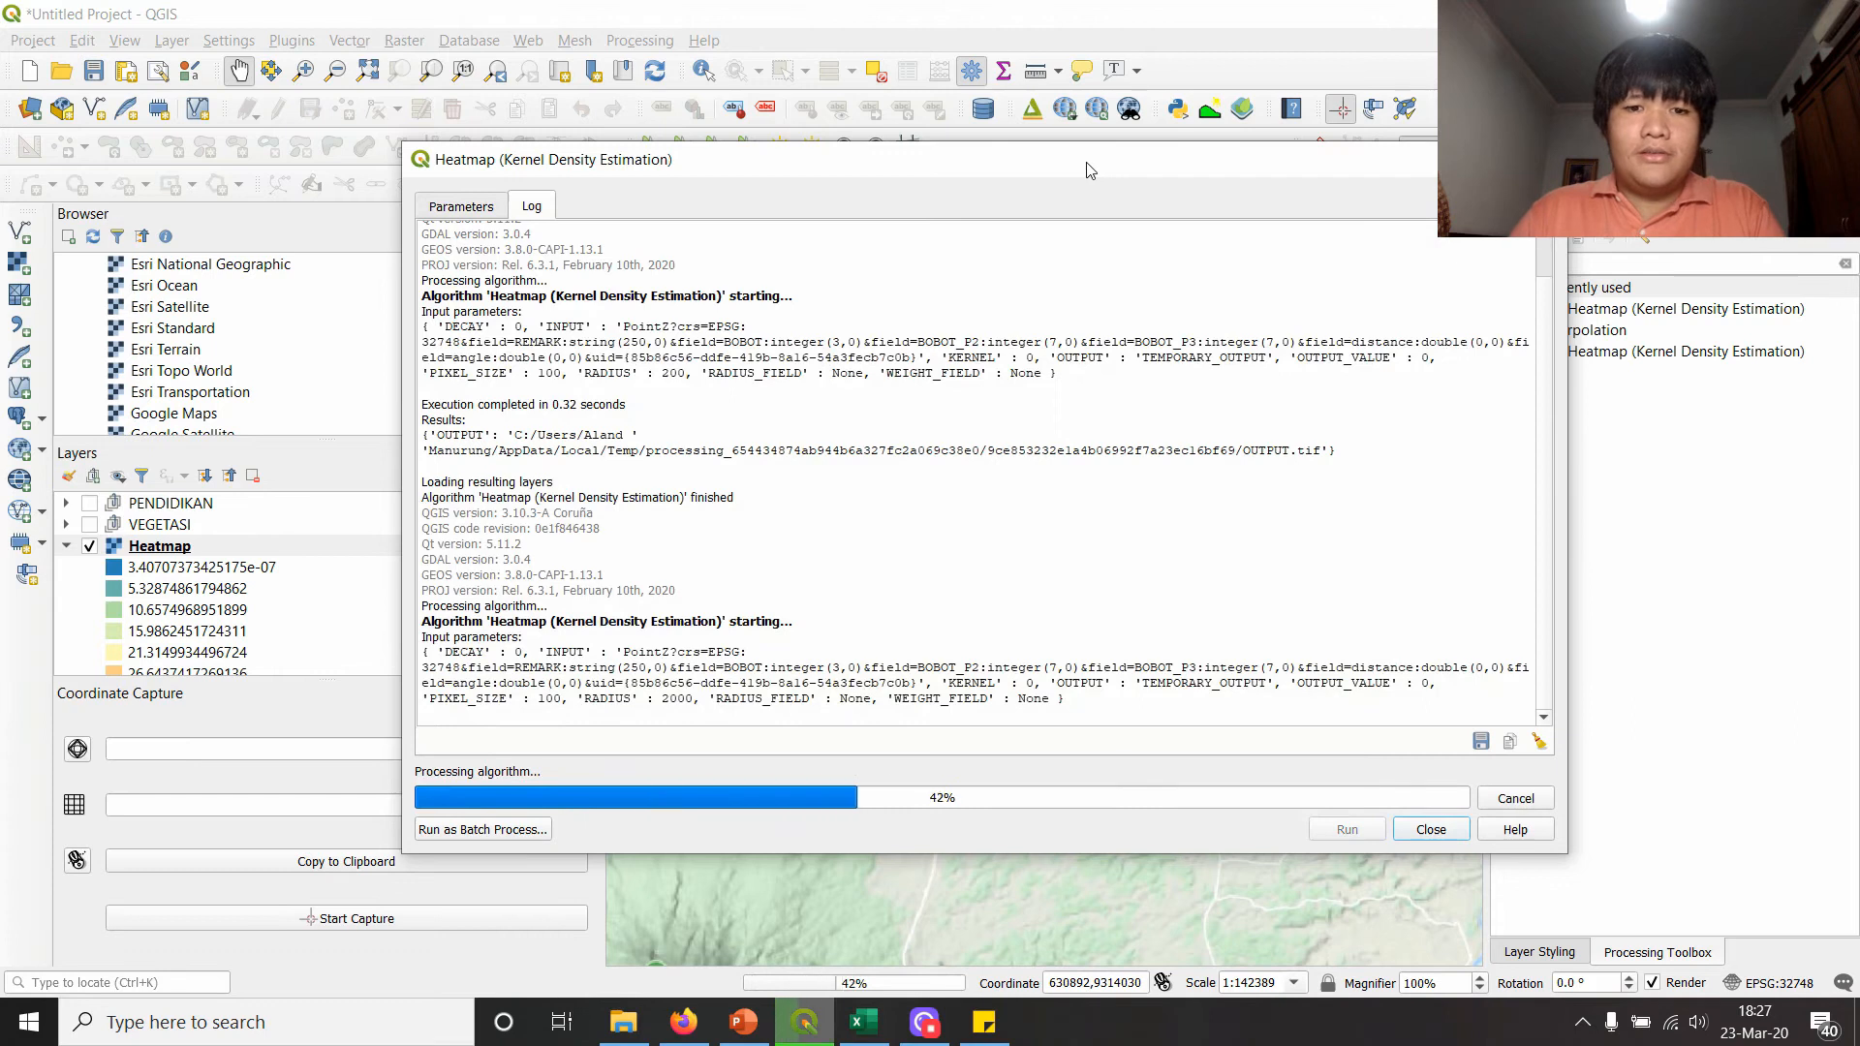
drag(1090, 169, 1098, 872)
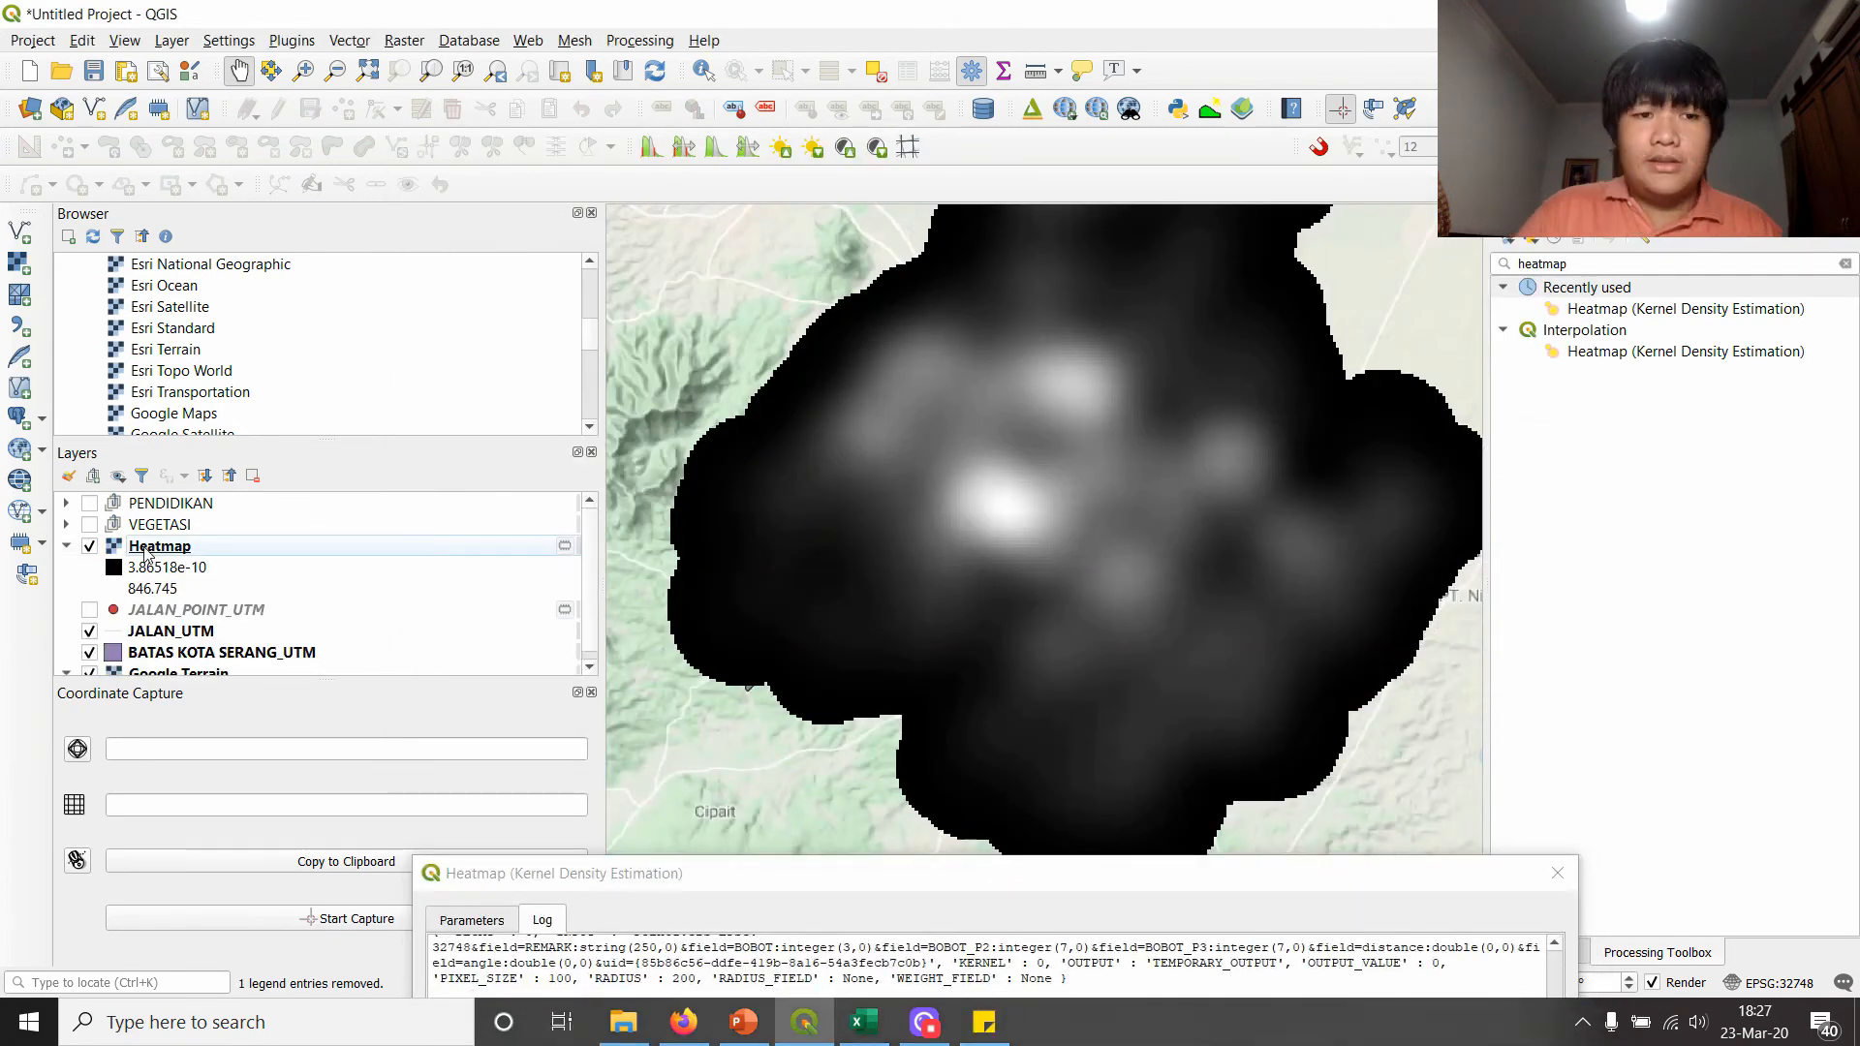
- Style the Heatmap layer as Singleband pseudocolor with an inverted color ramp running from blue to red
click(146, 549)
double_click(146, 549)
click(891, 216)
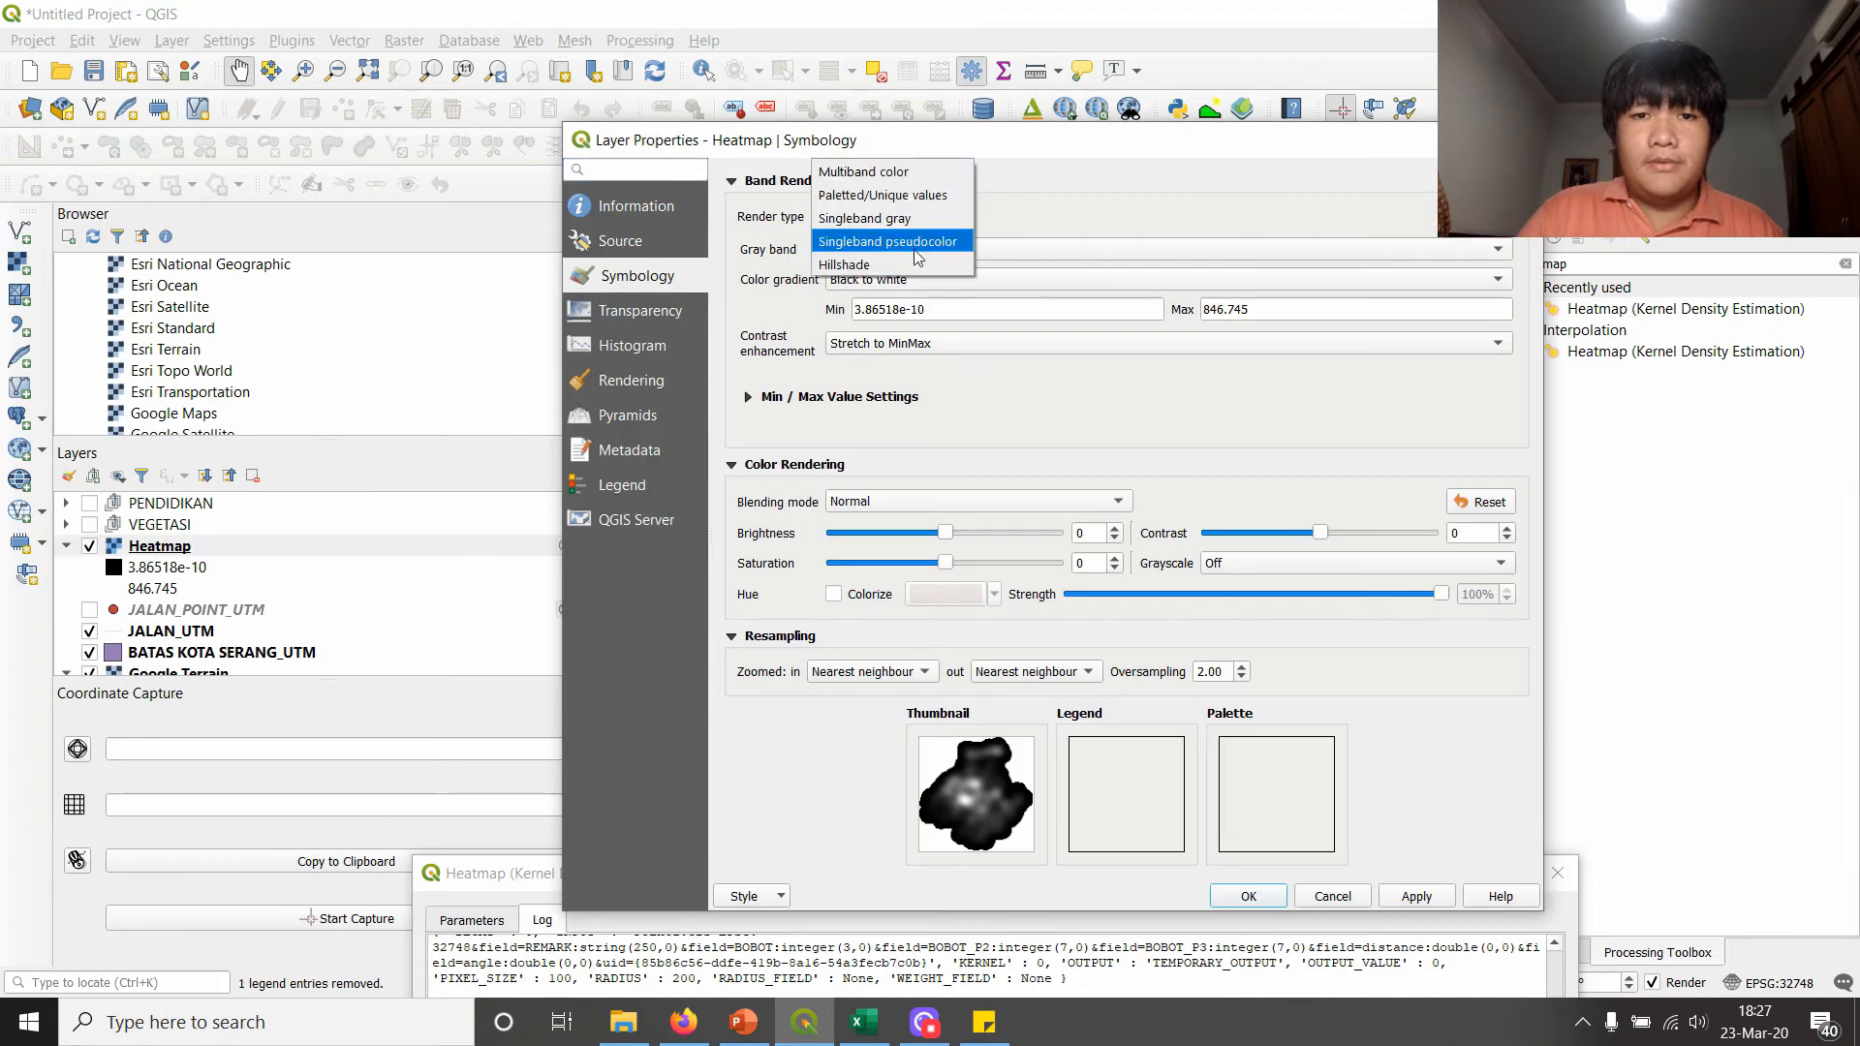
click(877, 238)
click(1485, 370)
click(1056, 395)
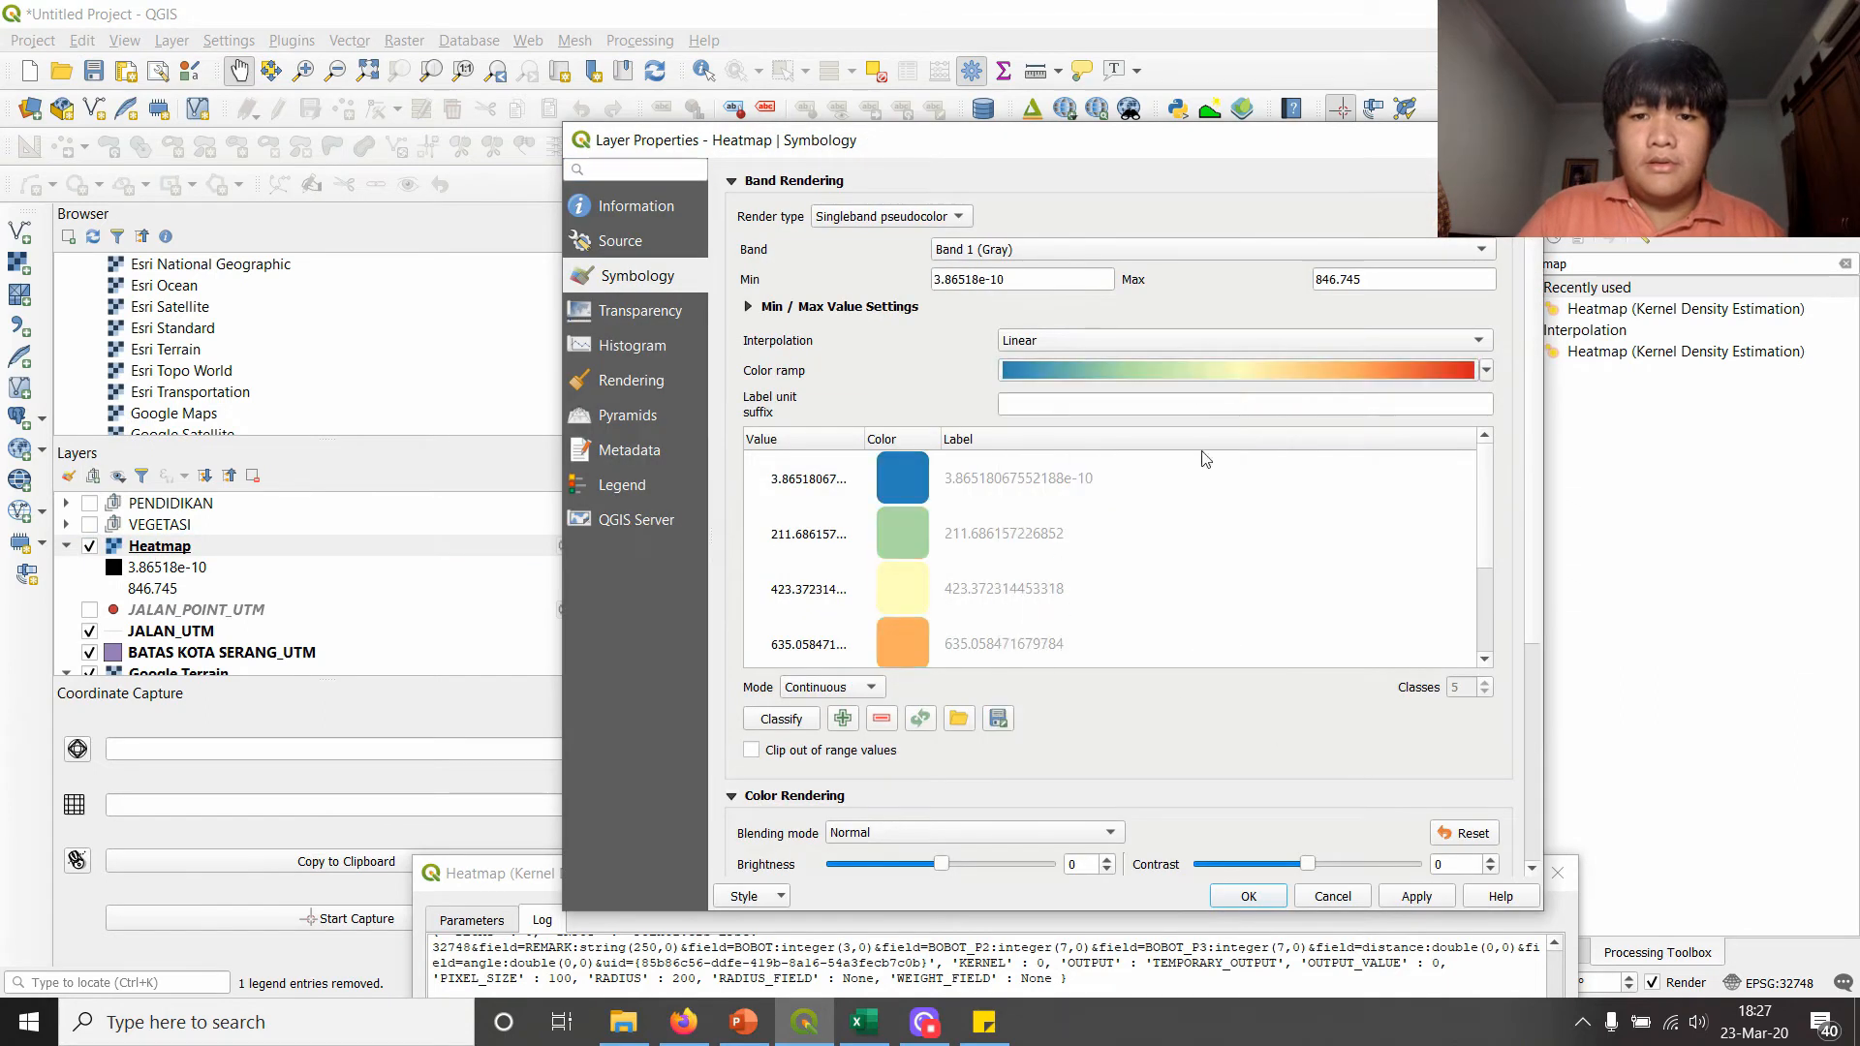
click(1214, 901)
- Select the JALAN_UTM features by expression with REMARK = 'Jalan Tol' from the layer's attribute table
drag(1143, 879, 1231, 695)
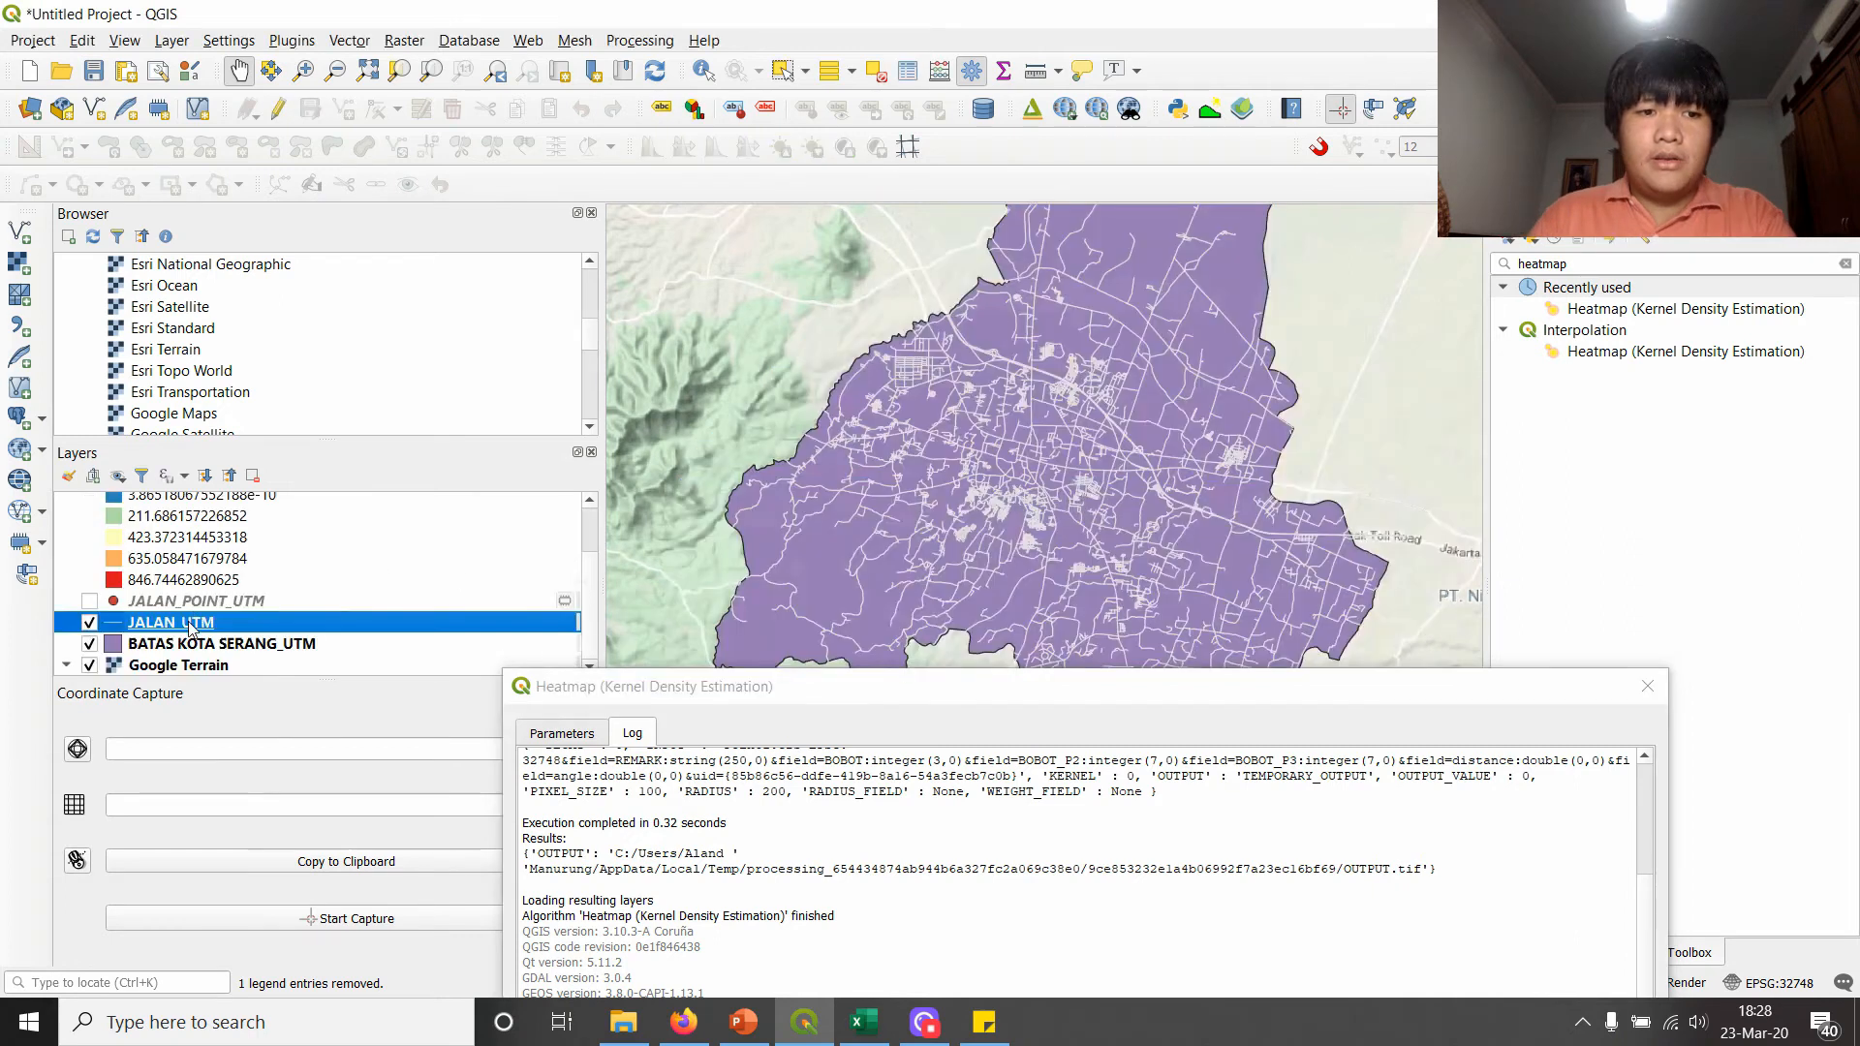
right_click(187, 622)
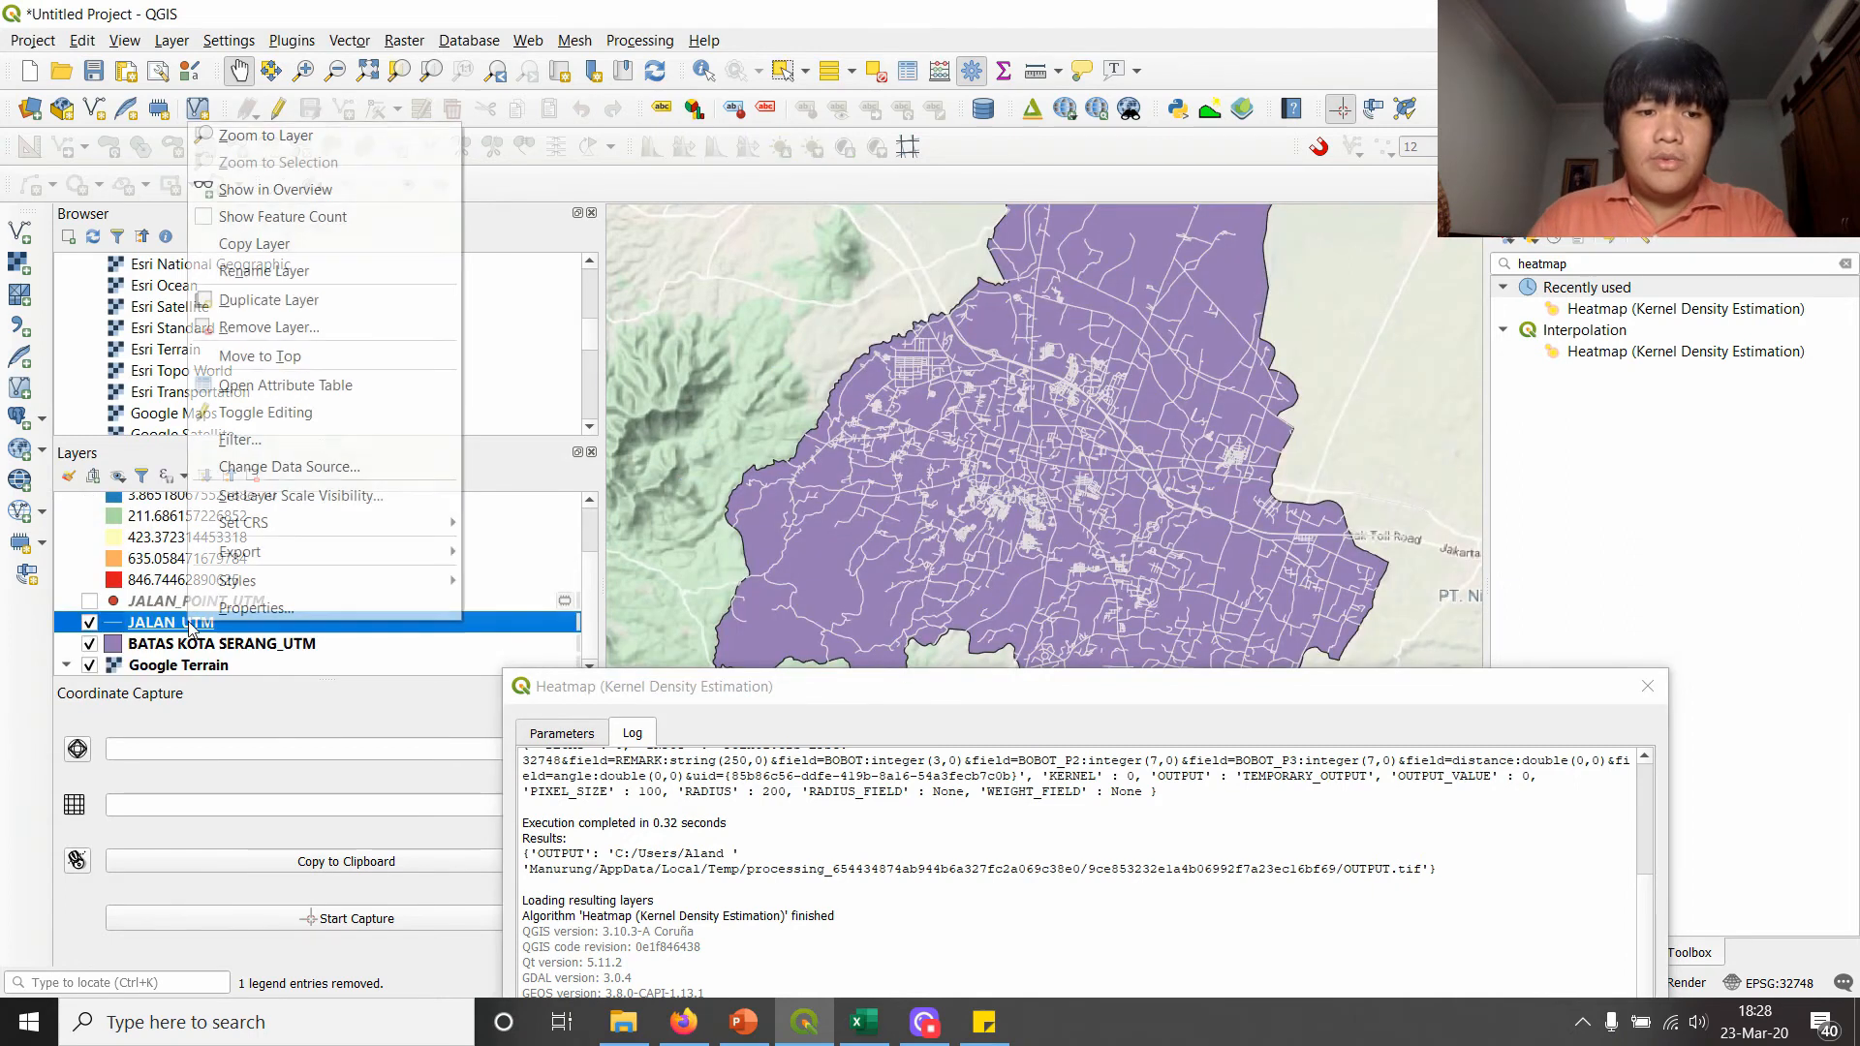
click(302, 388)
click(529, 380)
drag(370, 680, 1178, 514)
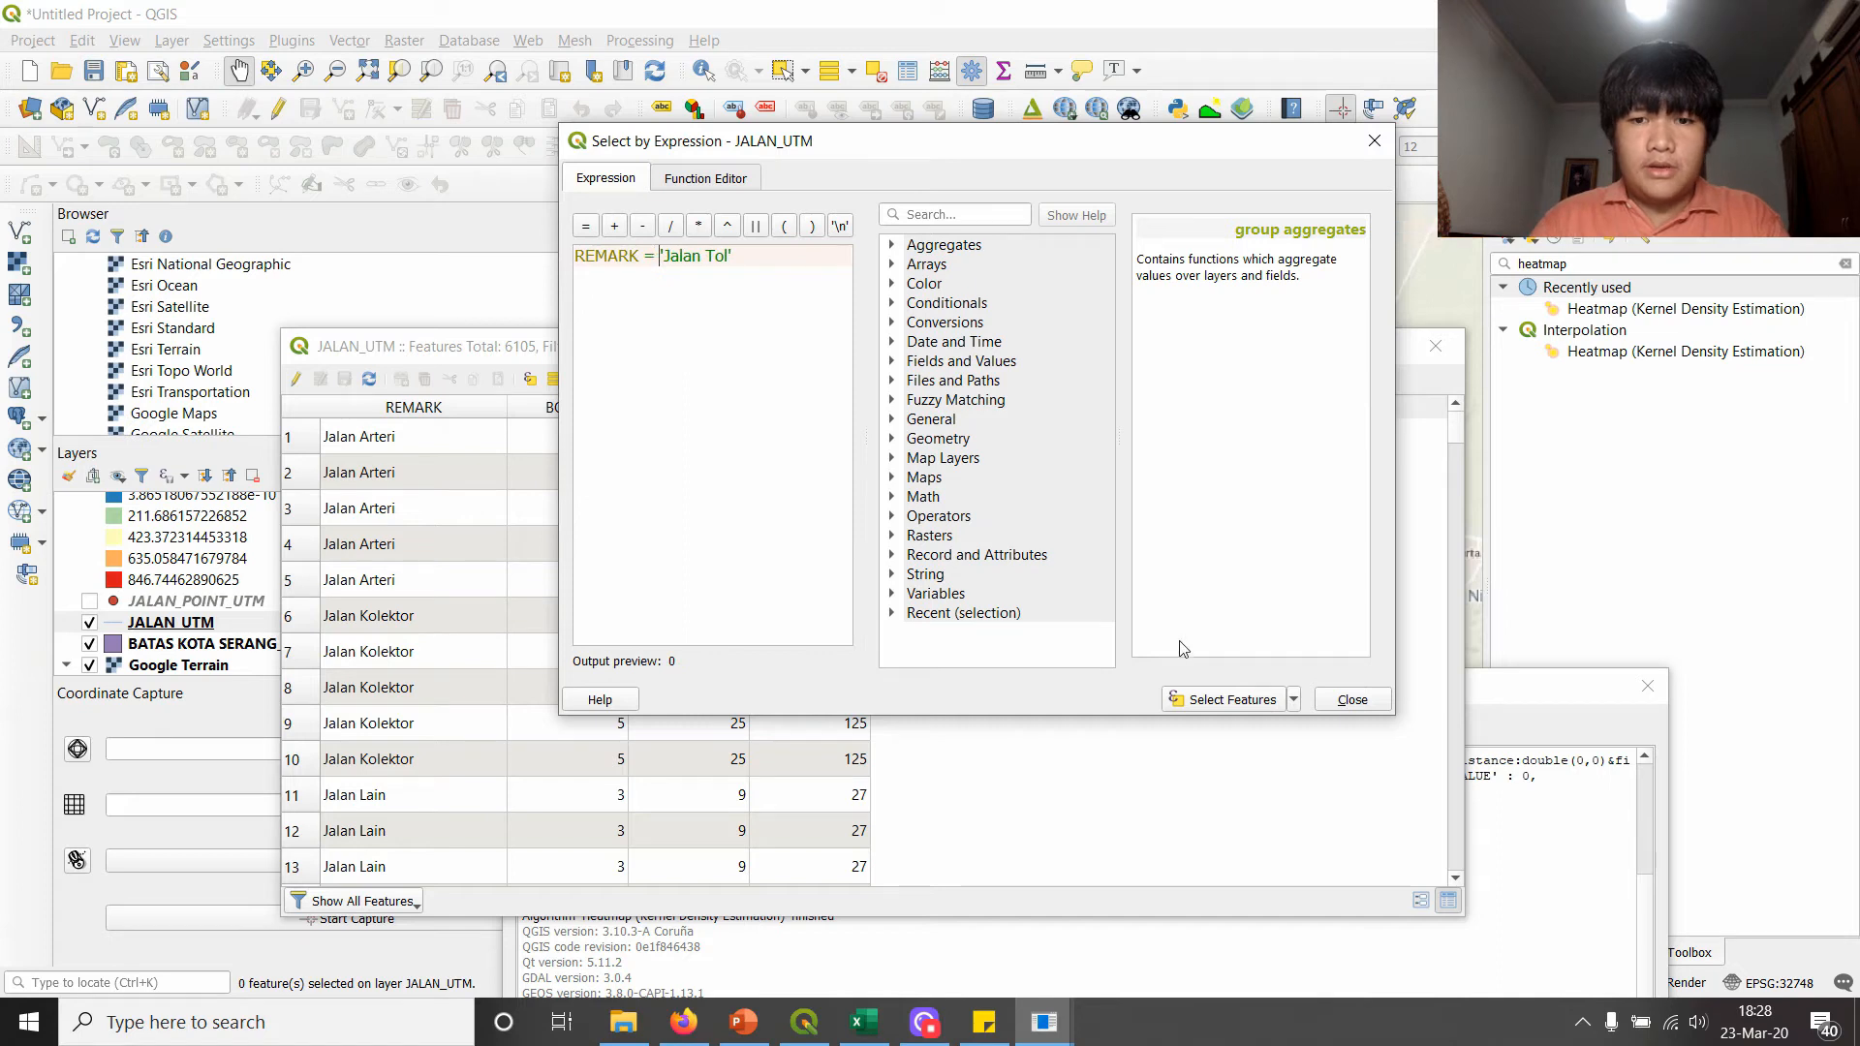
click(1211, 699)
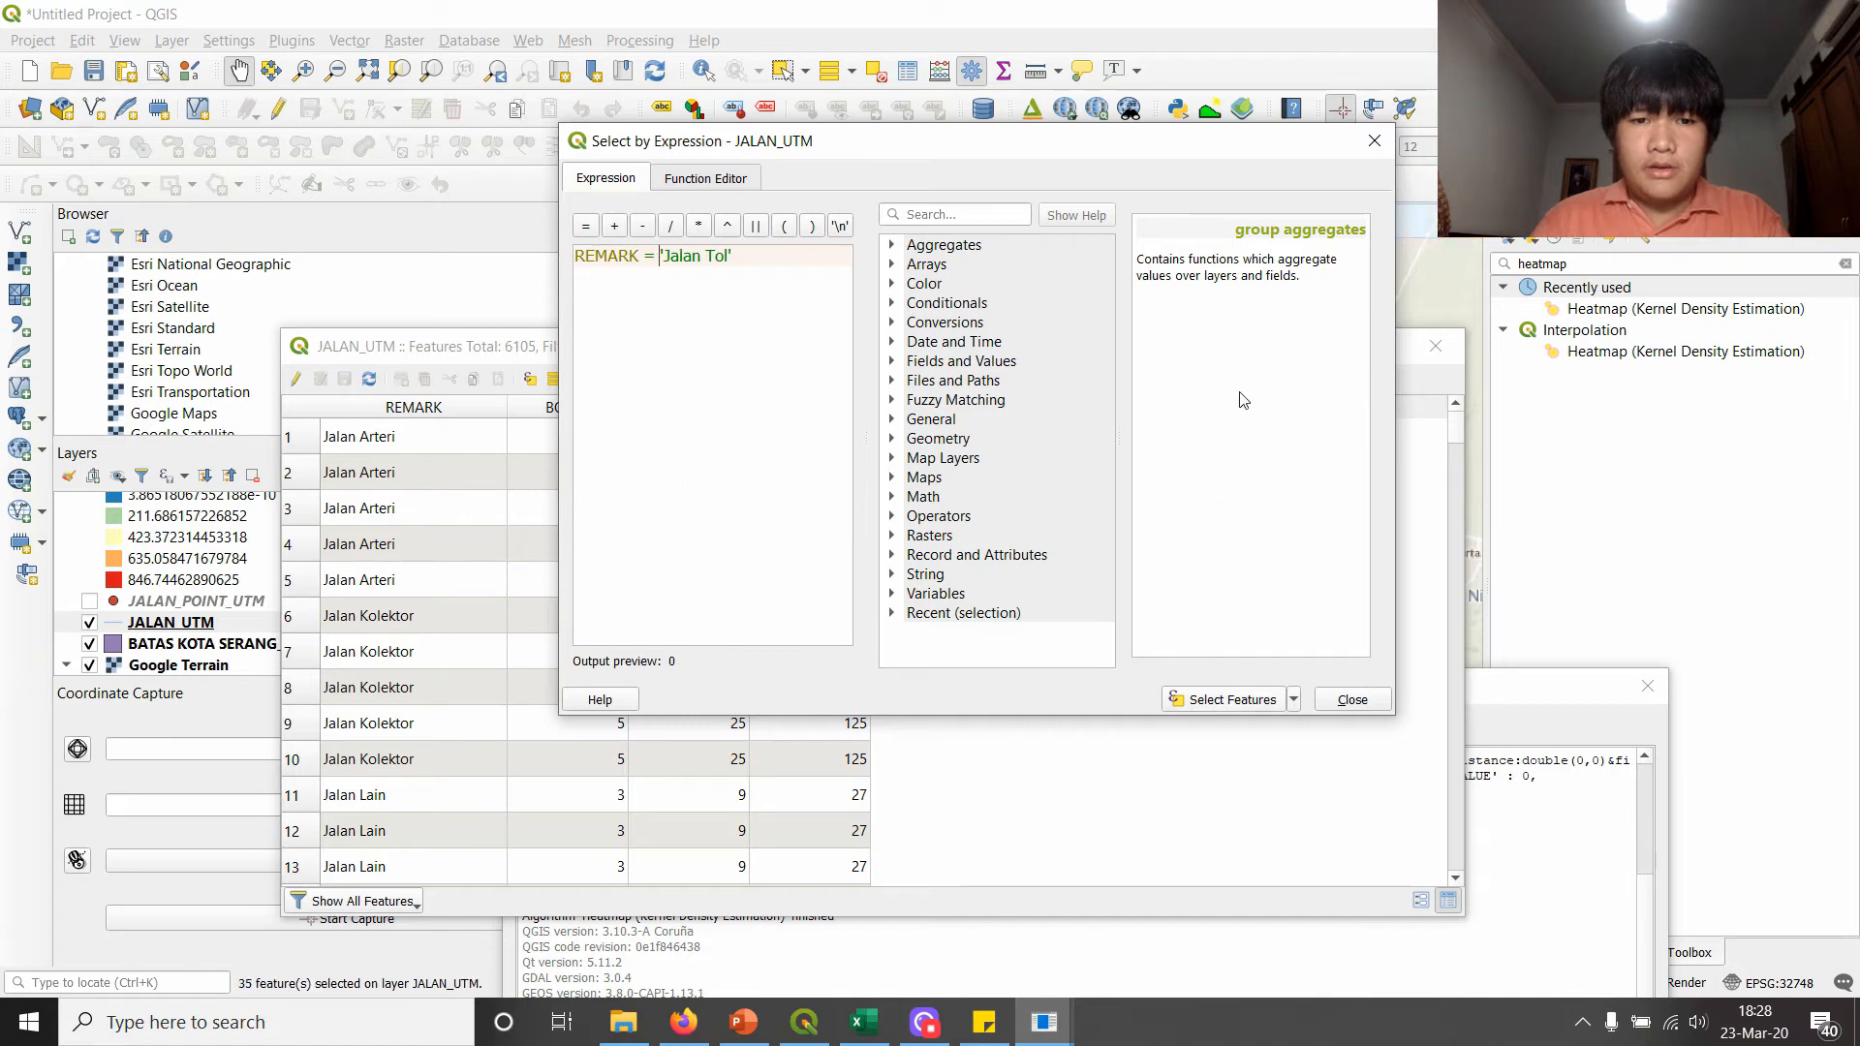
click(1374, 141)
scroll(1066, 557, down, 13)
drag(1459, 445, 1429, 816)
drag(1155, 358, 834, 821)
drag(1124, 457, 1032, 490)
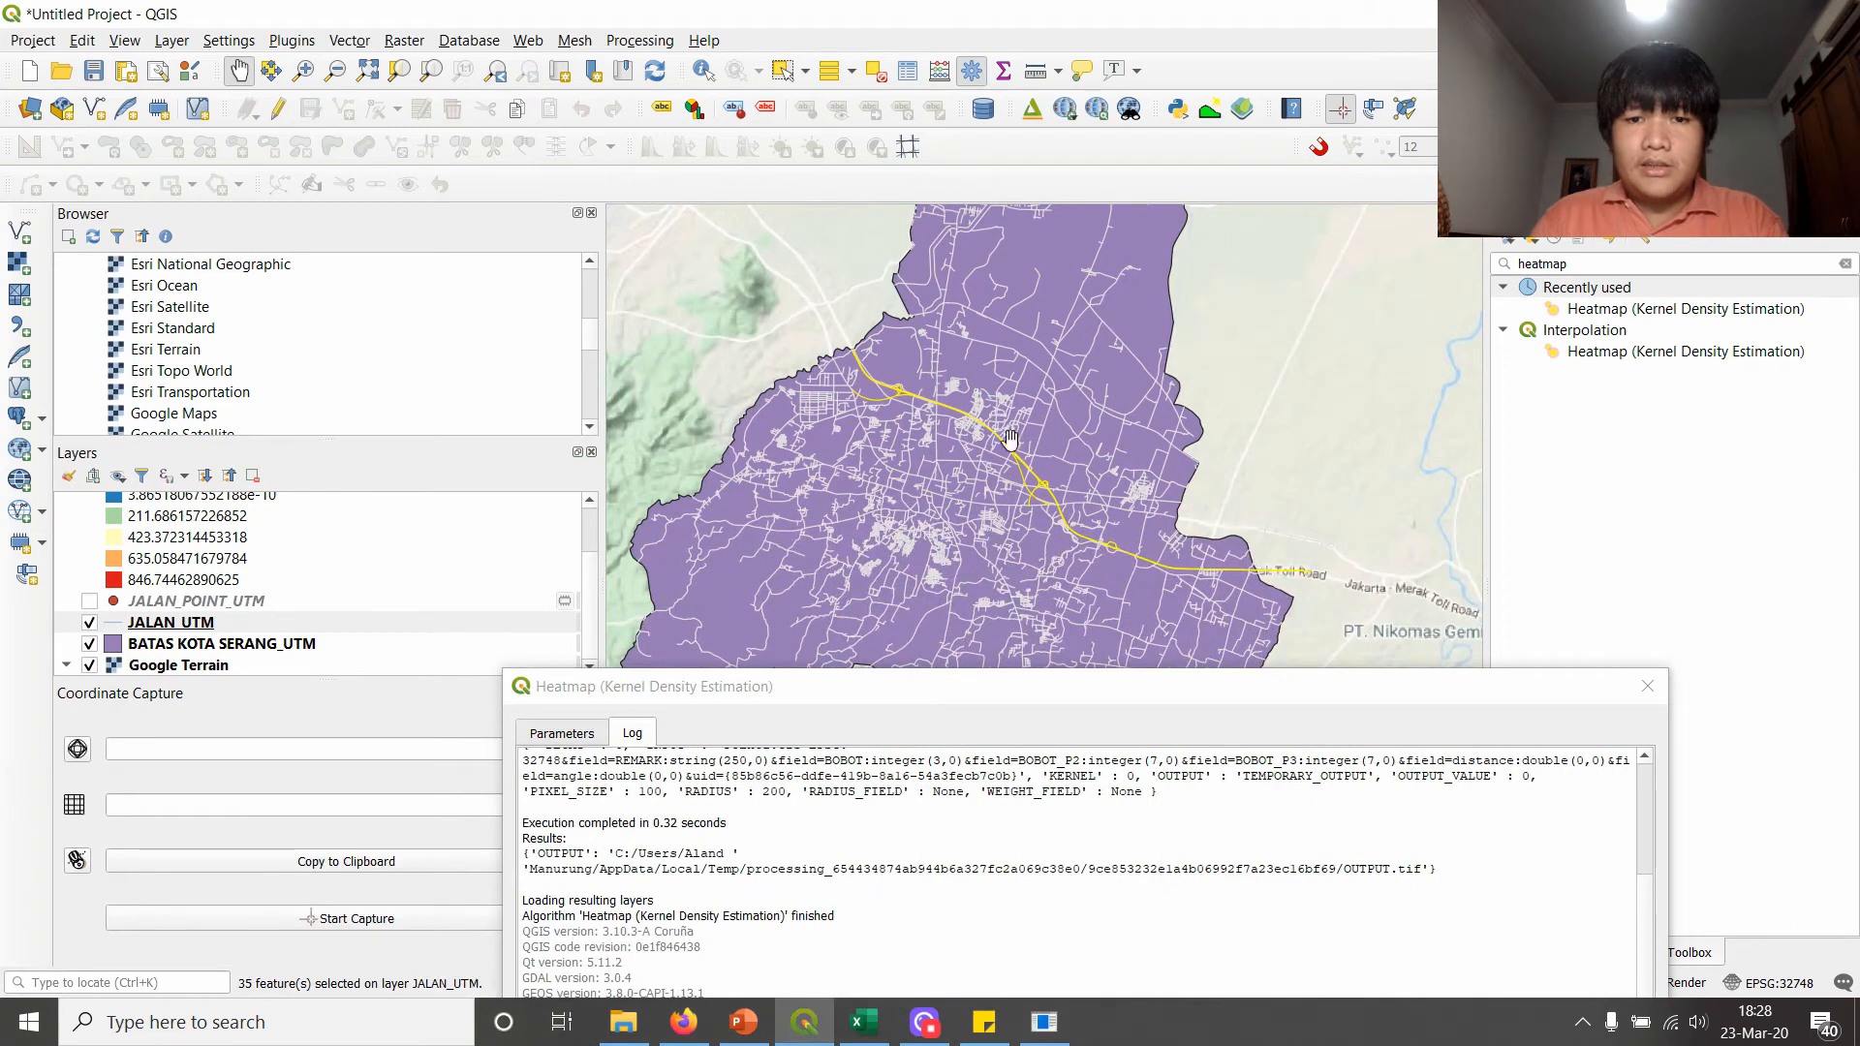
- Move JALAN_UTM above the Heatmap layer in the layer order and hide the Heatmap layer
drag(184, 623, 201, 537)
click(89, 539)
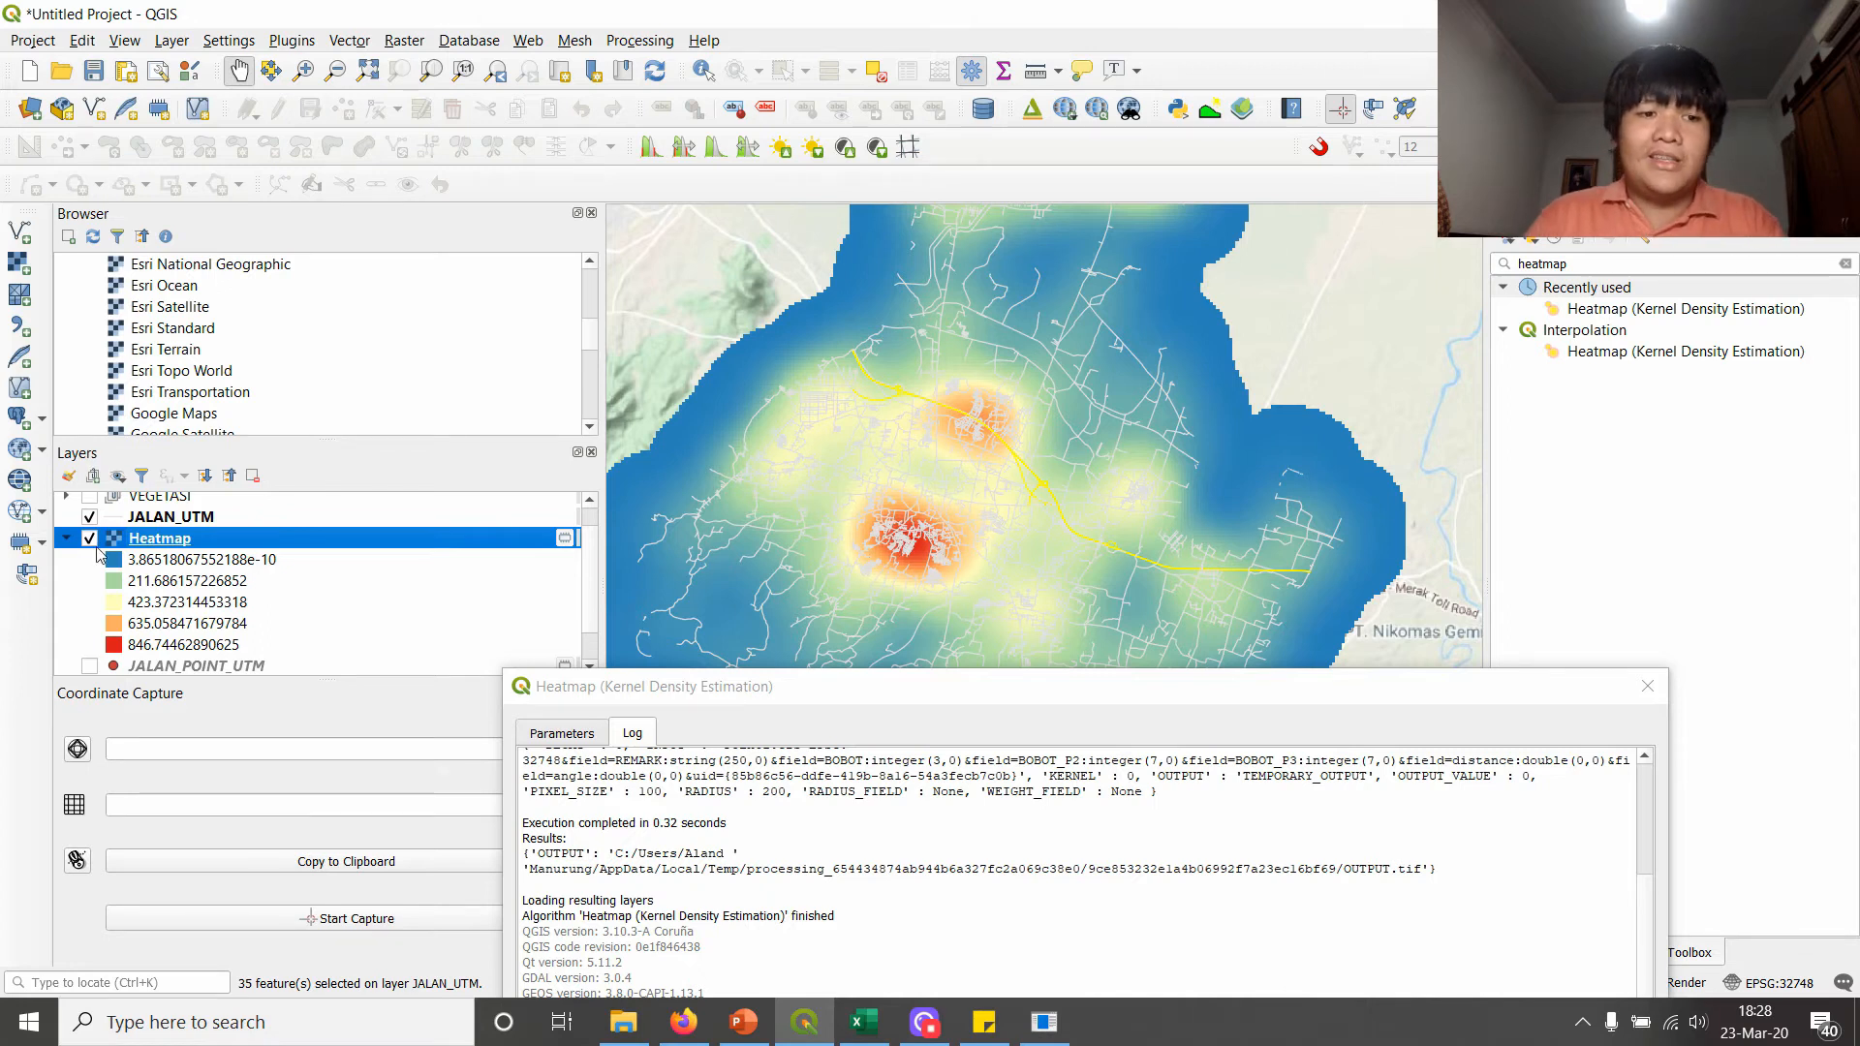
click(92, 542)
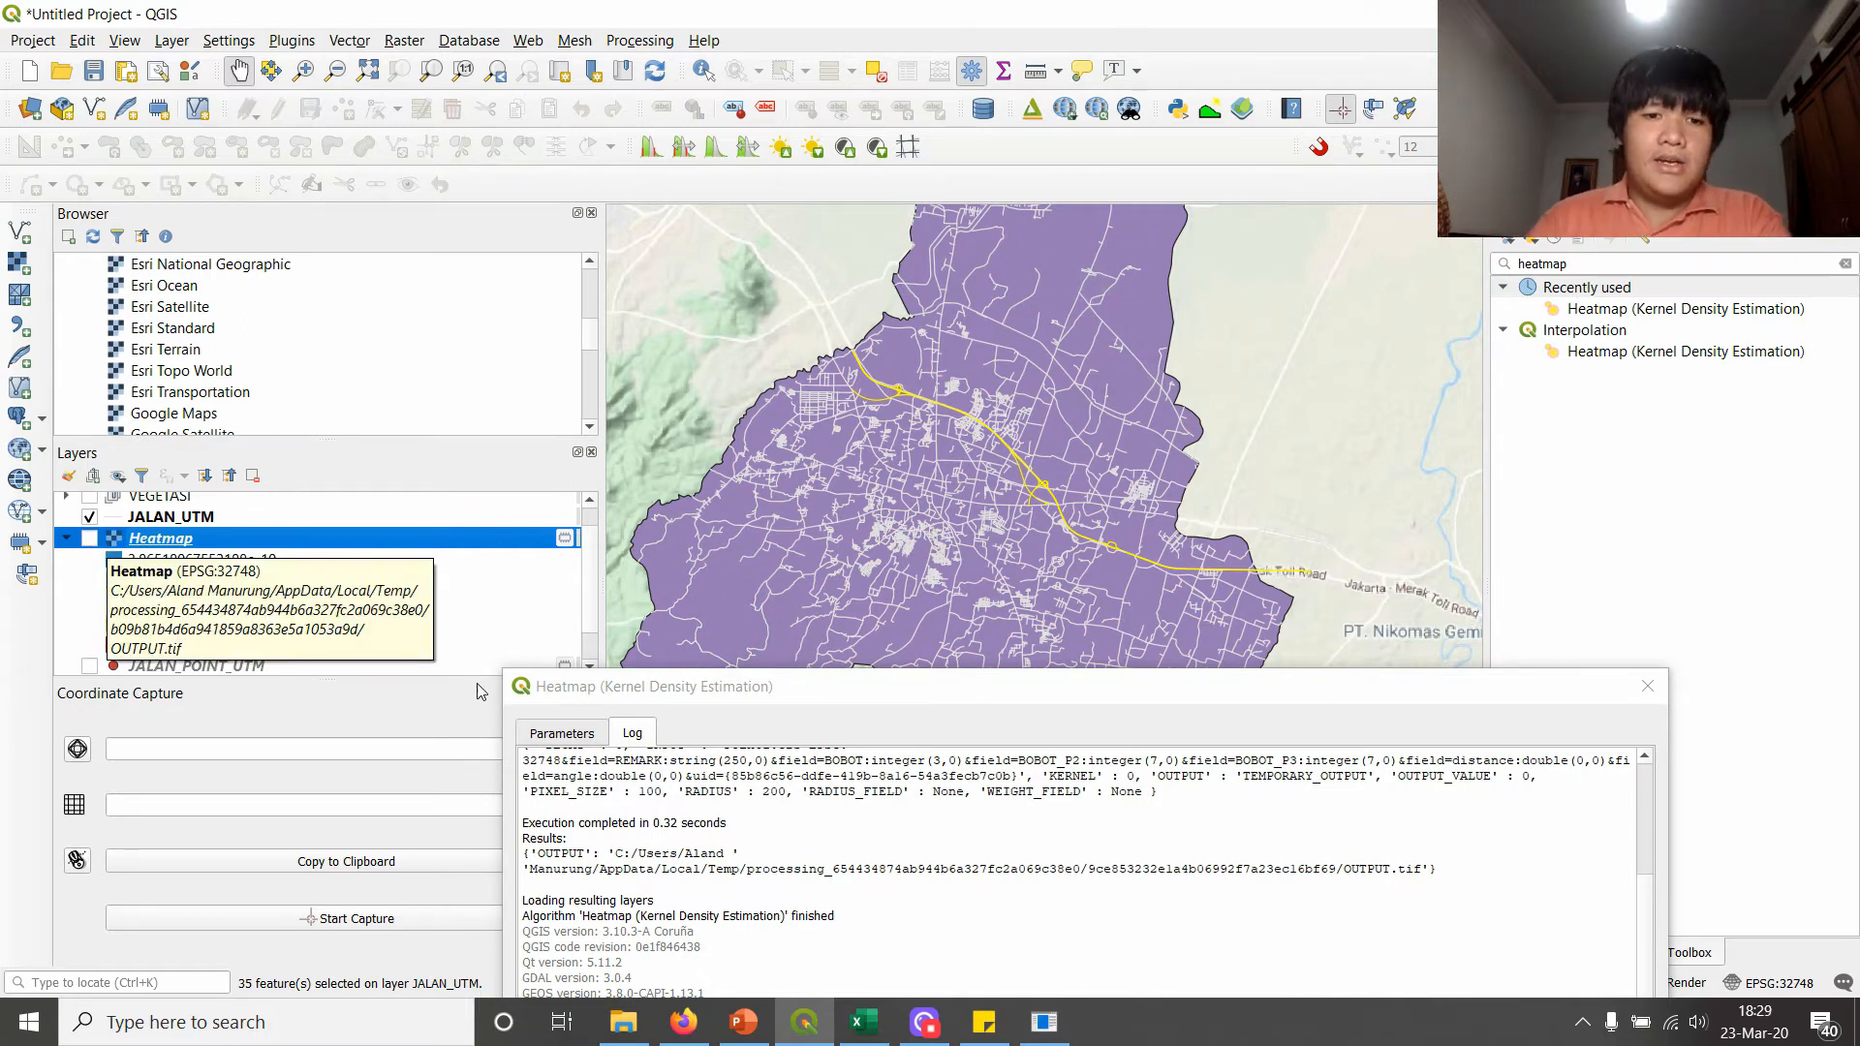
- Run the heatmap with BOBOT as the weight field and move the dialog off the map
drag(610, 697, 608, 129)
click(359, 284)
click(523, 511)
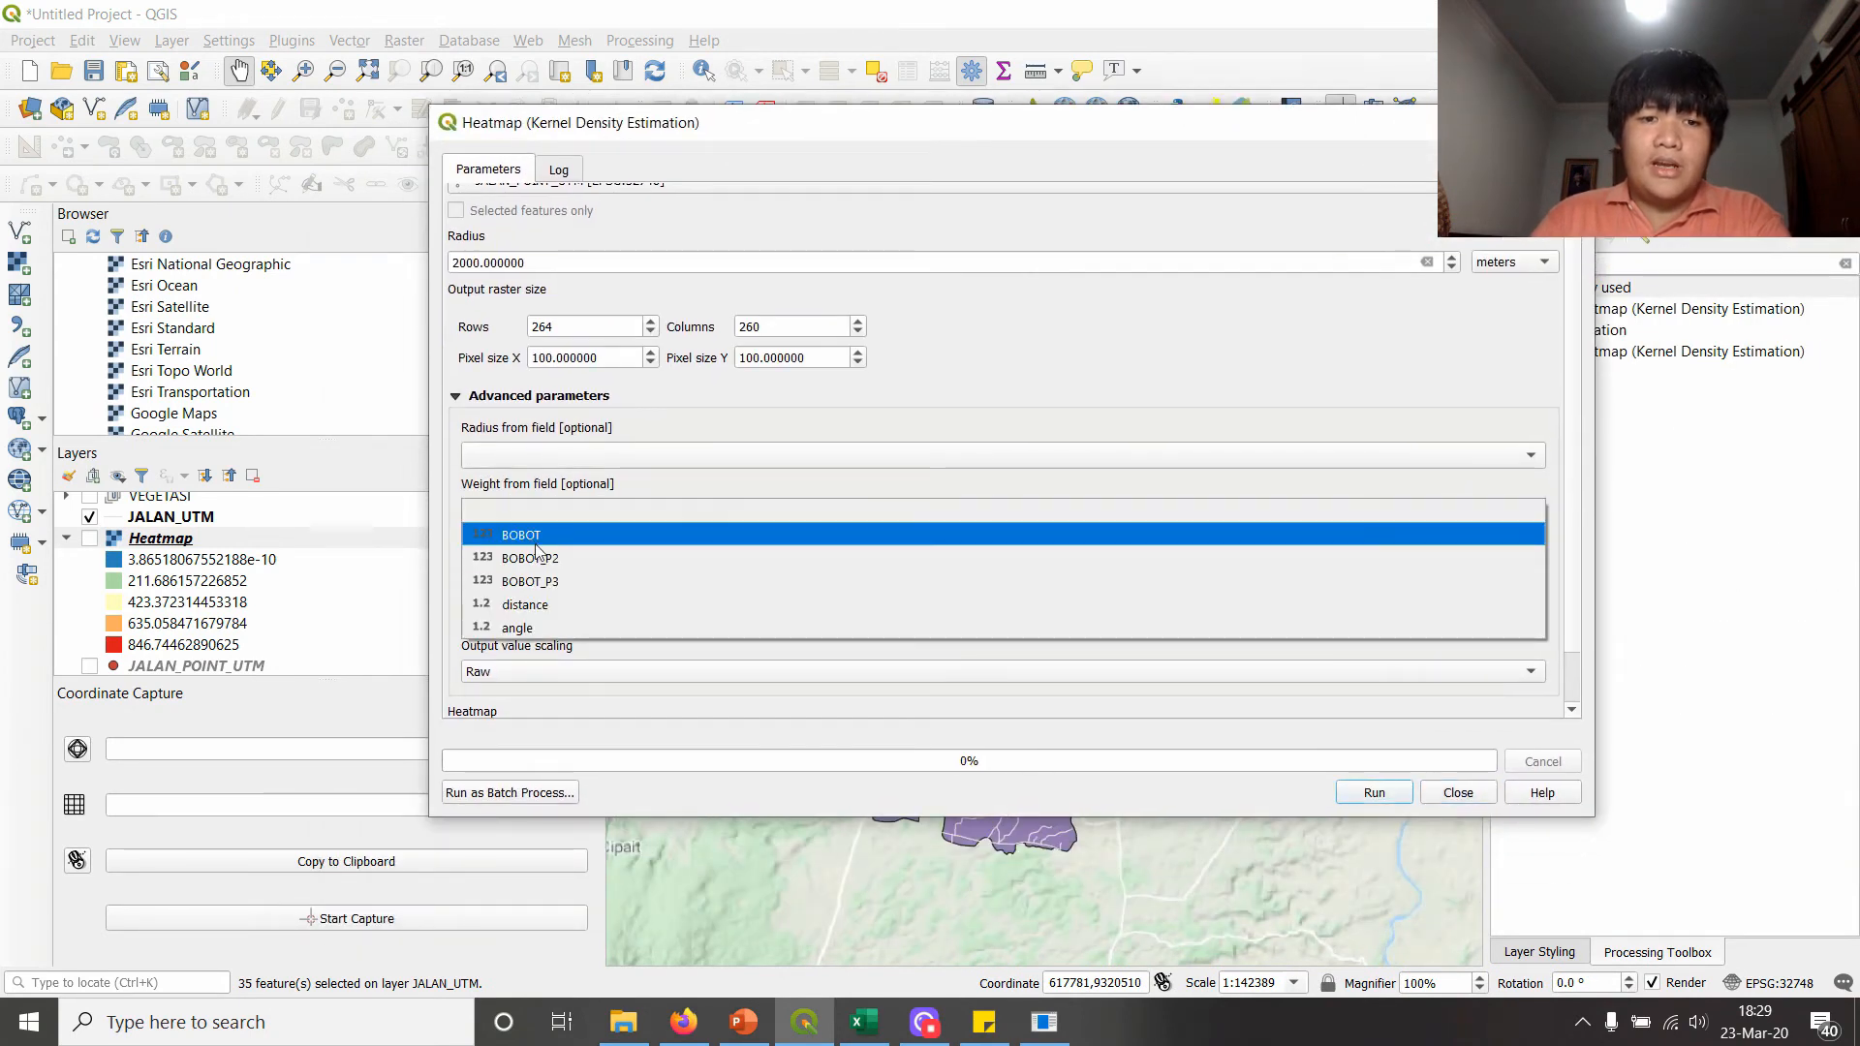
click(528, 534)
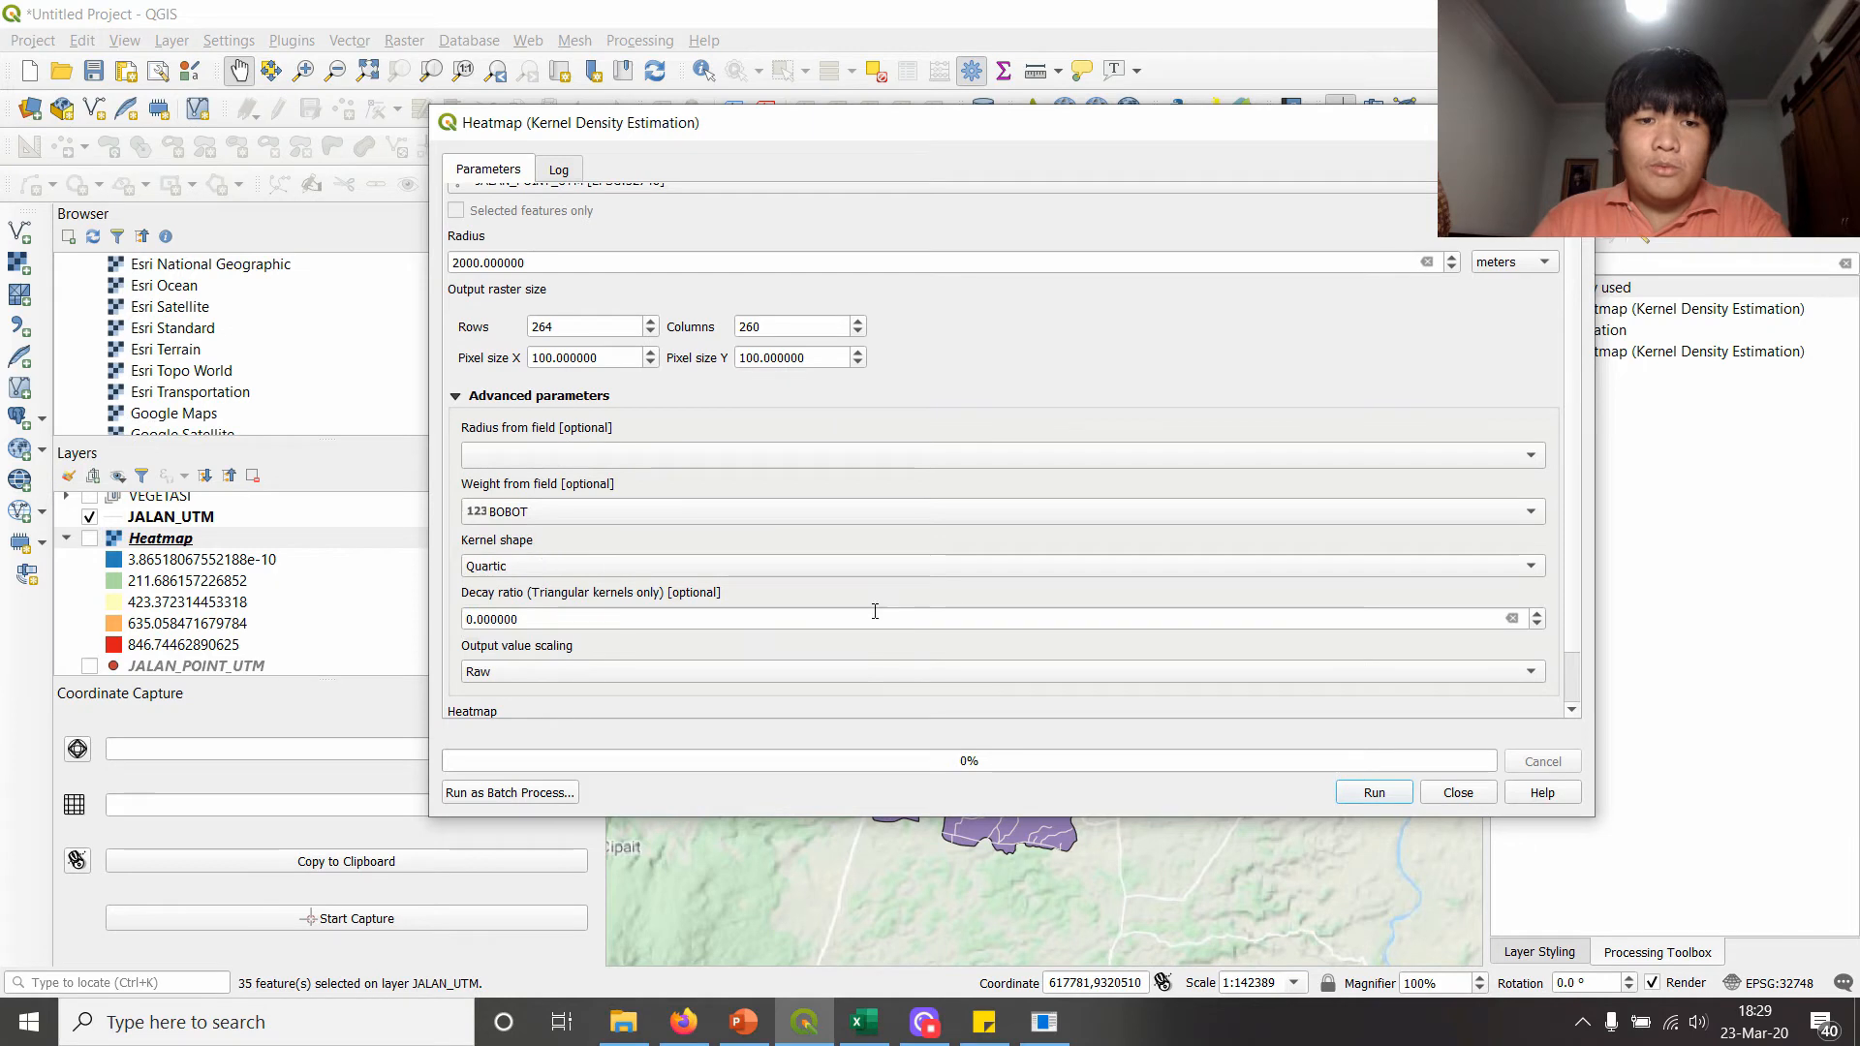
click(1386, 797)
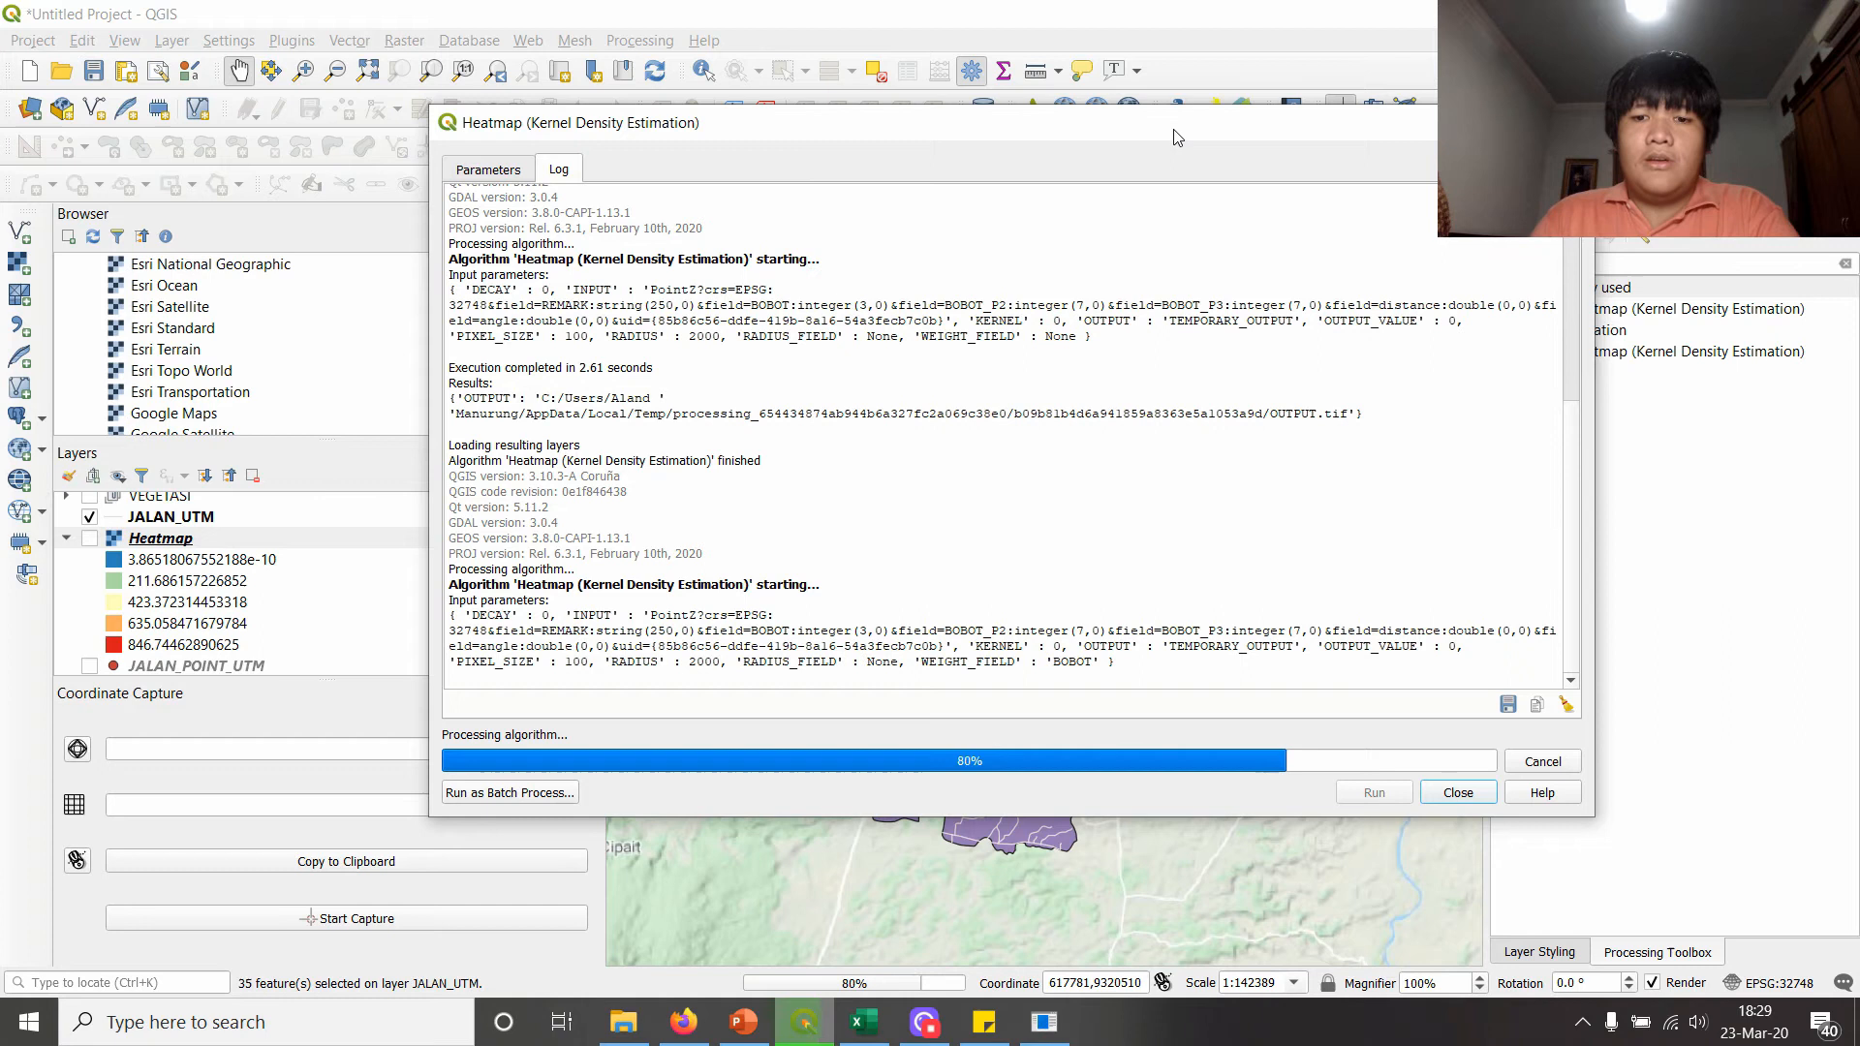
drag(1176, 137, 1131, 818)
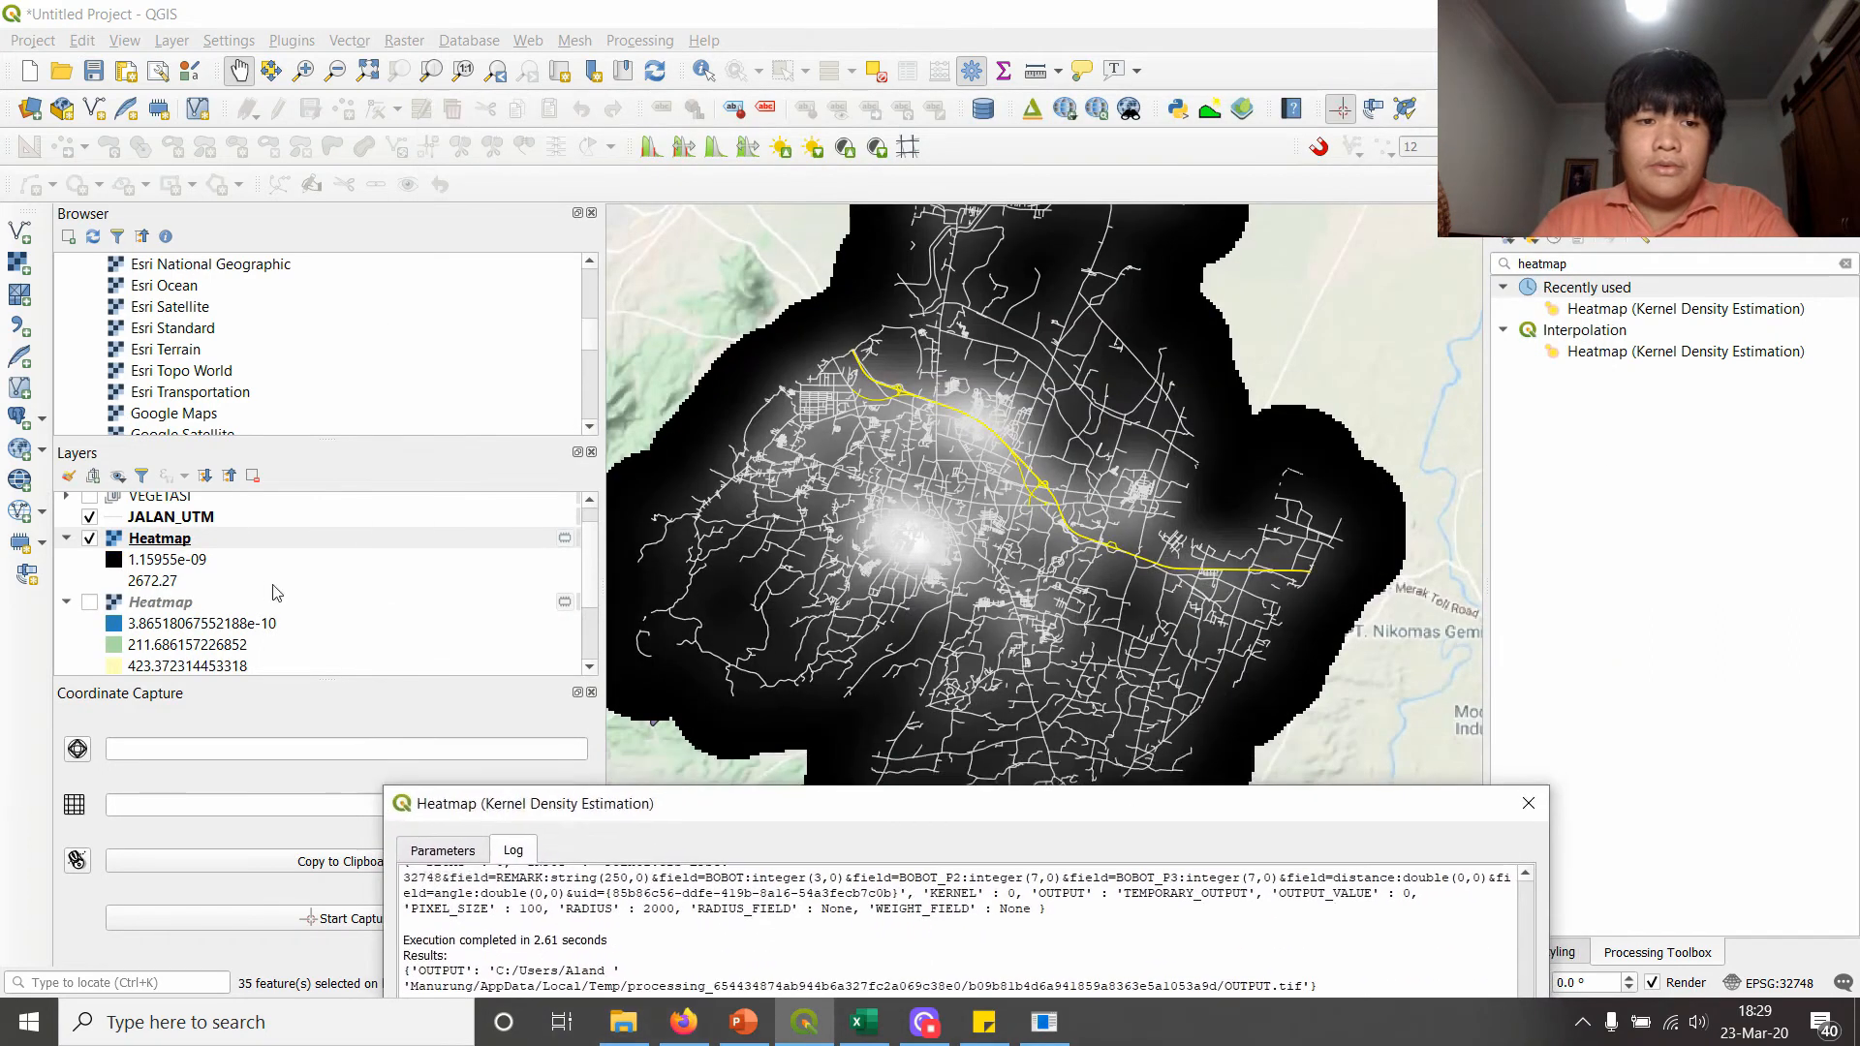
- Style the BOBOT-weighted Heatmap layer as Singleband pseudocolor with an inverted color ramp running from blue to red
double_click(187, 541)
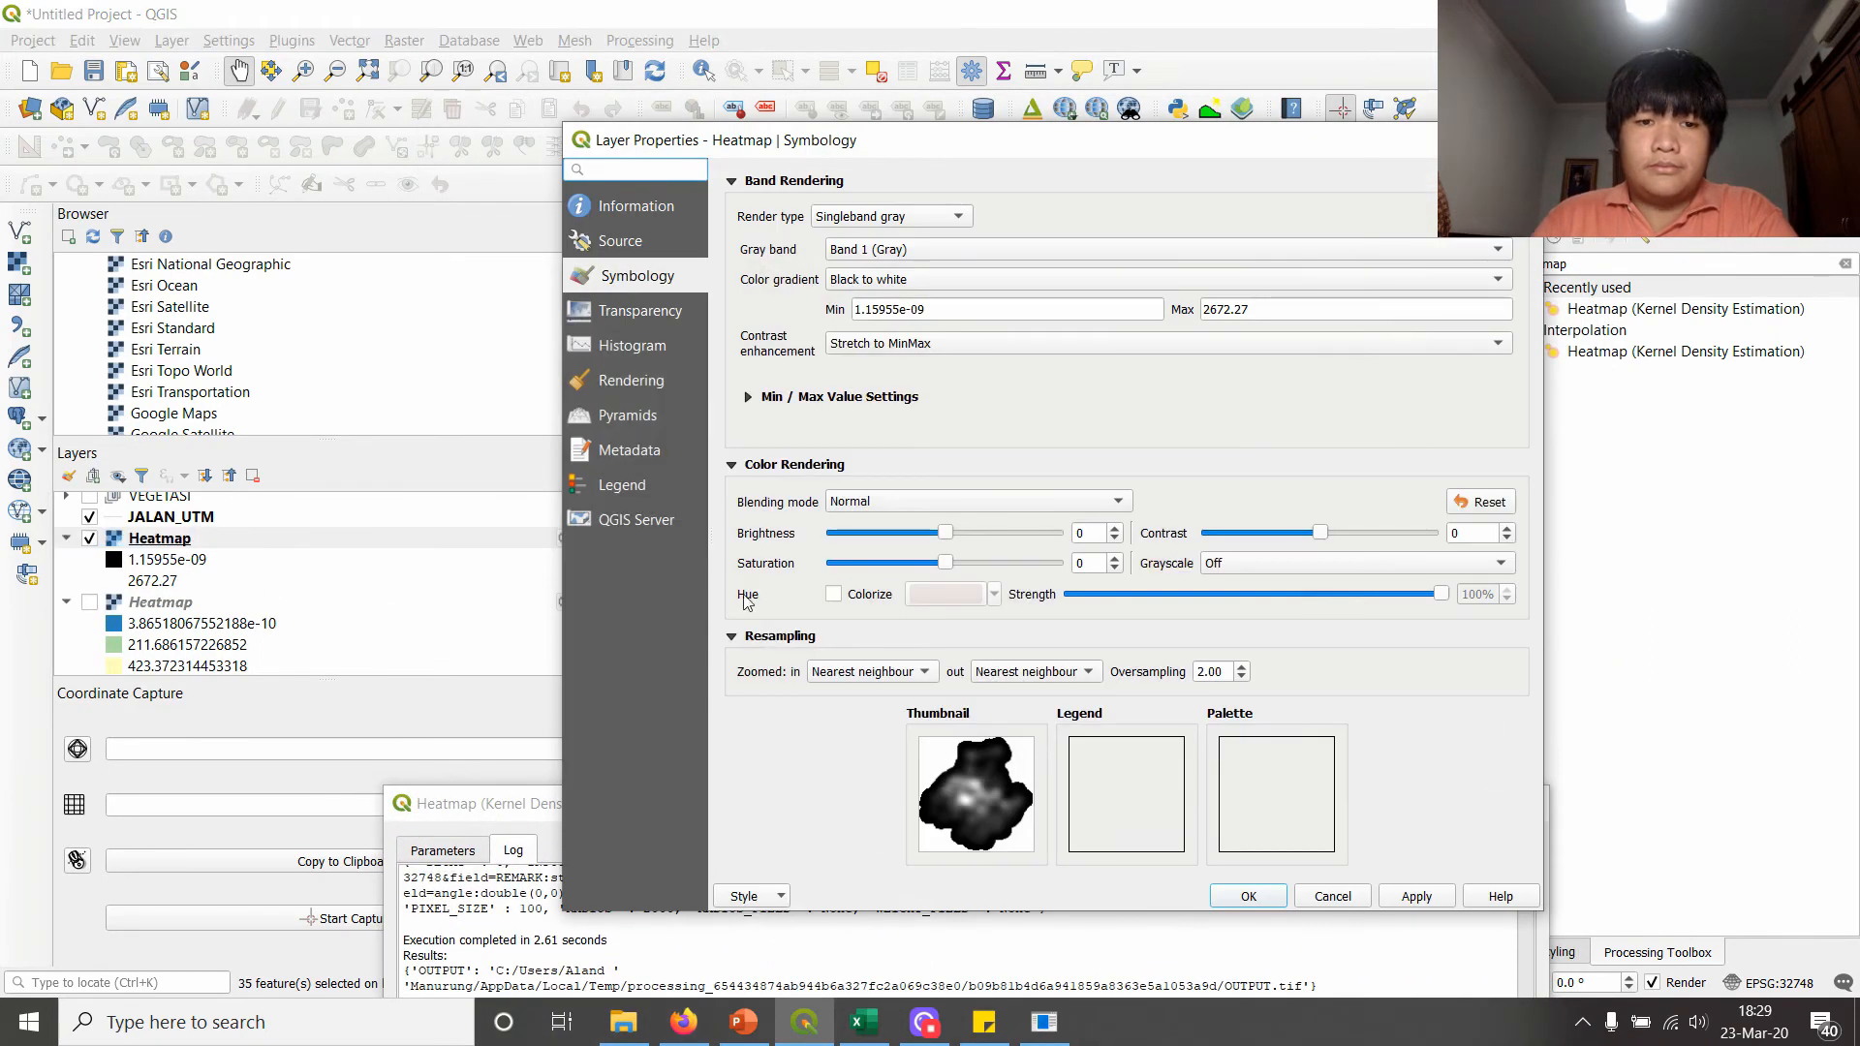
click(676, 527)
click(630, 345)
click(625, 286)
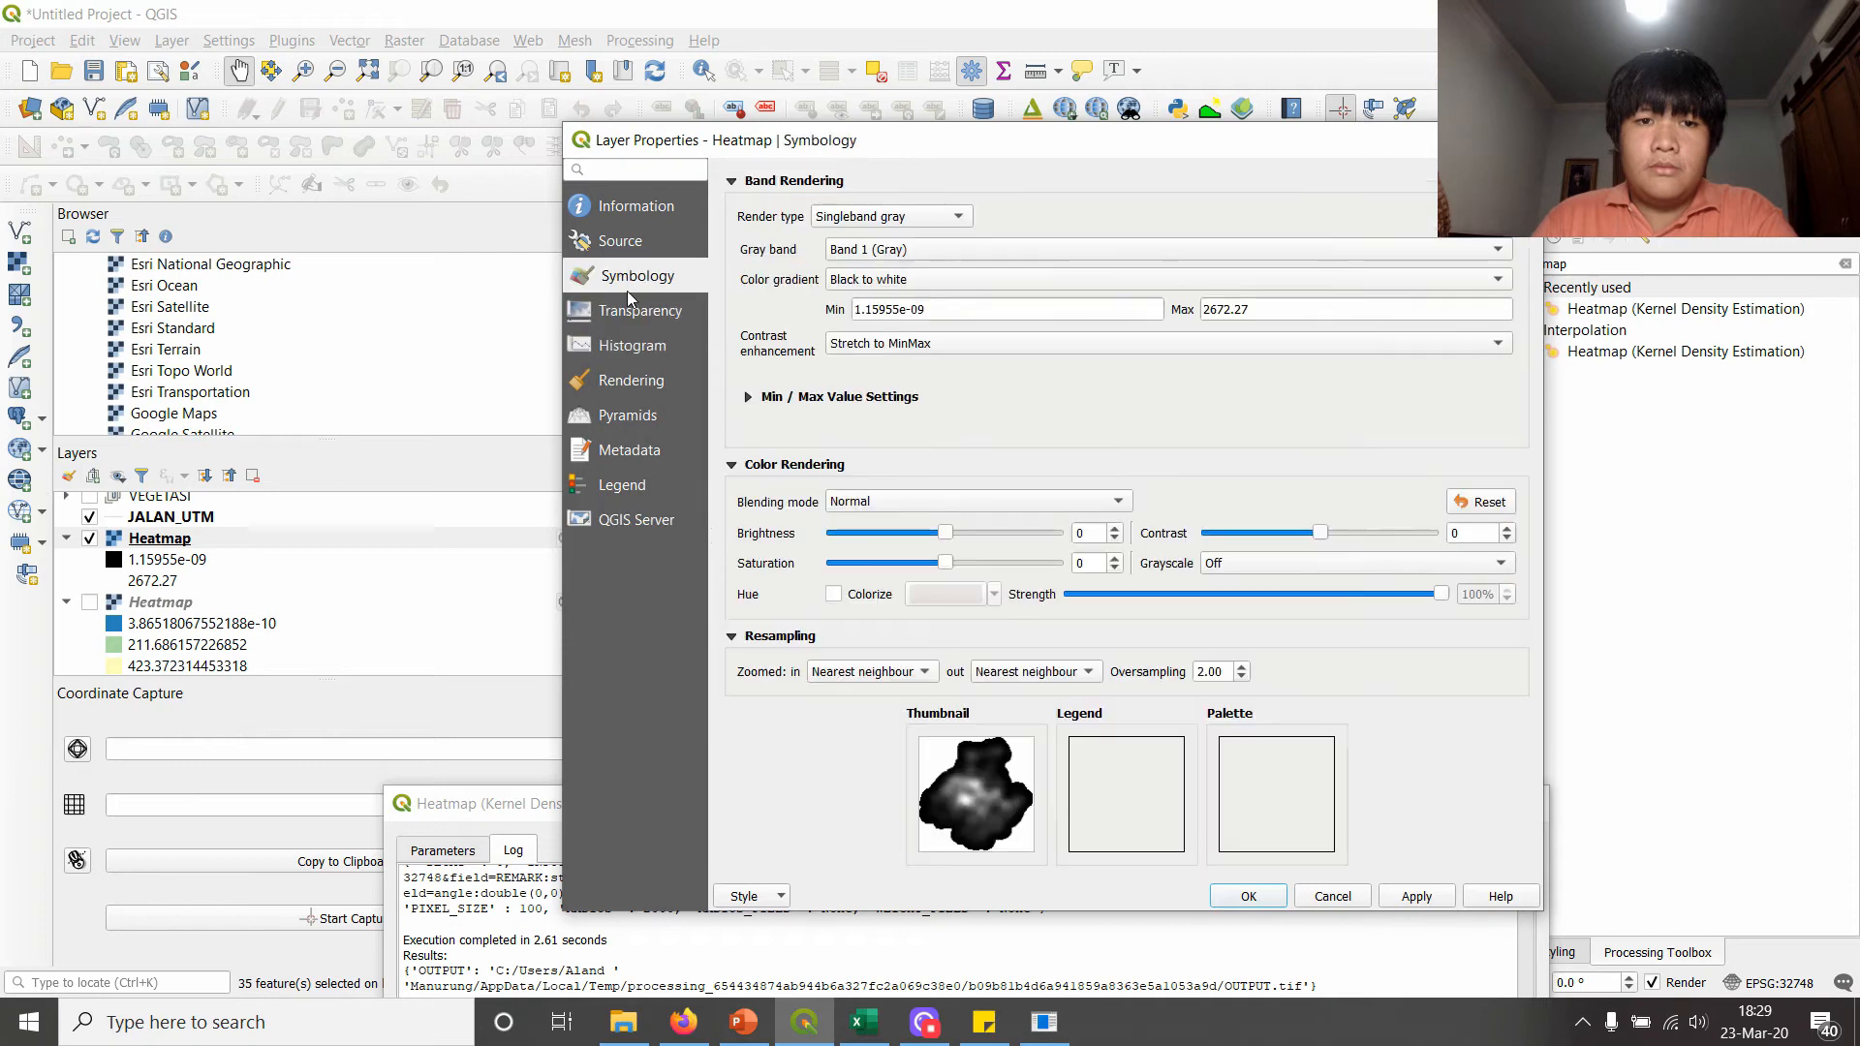
click(889, 216)
click(891, 237)
click(1060, 371)
click(1060, 395)
click(1248, 893)
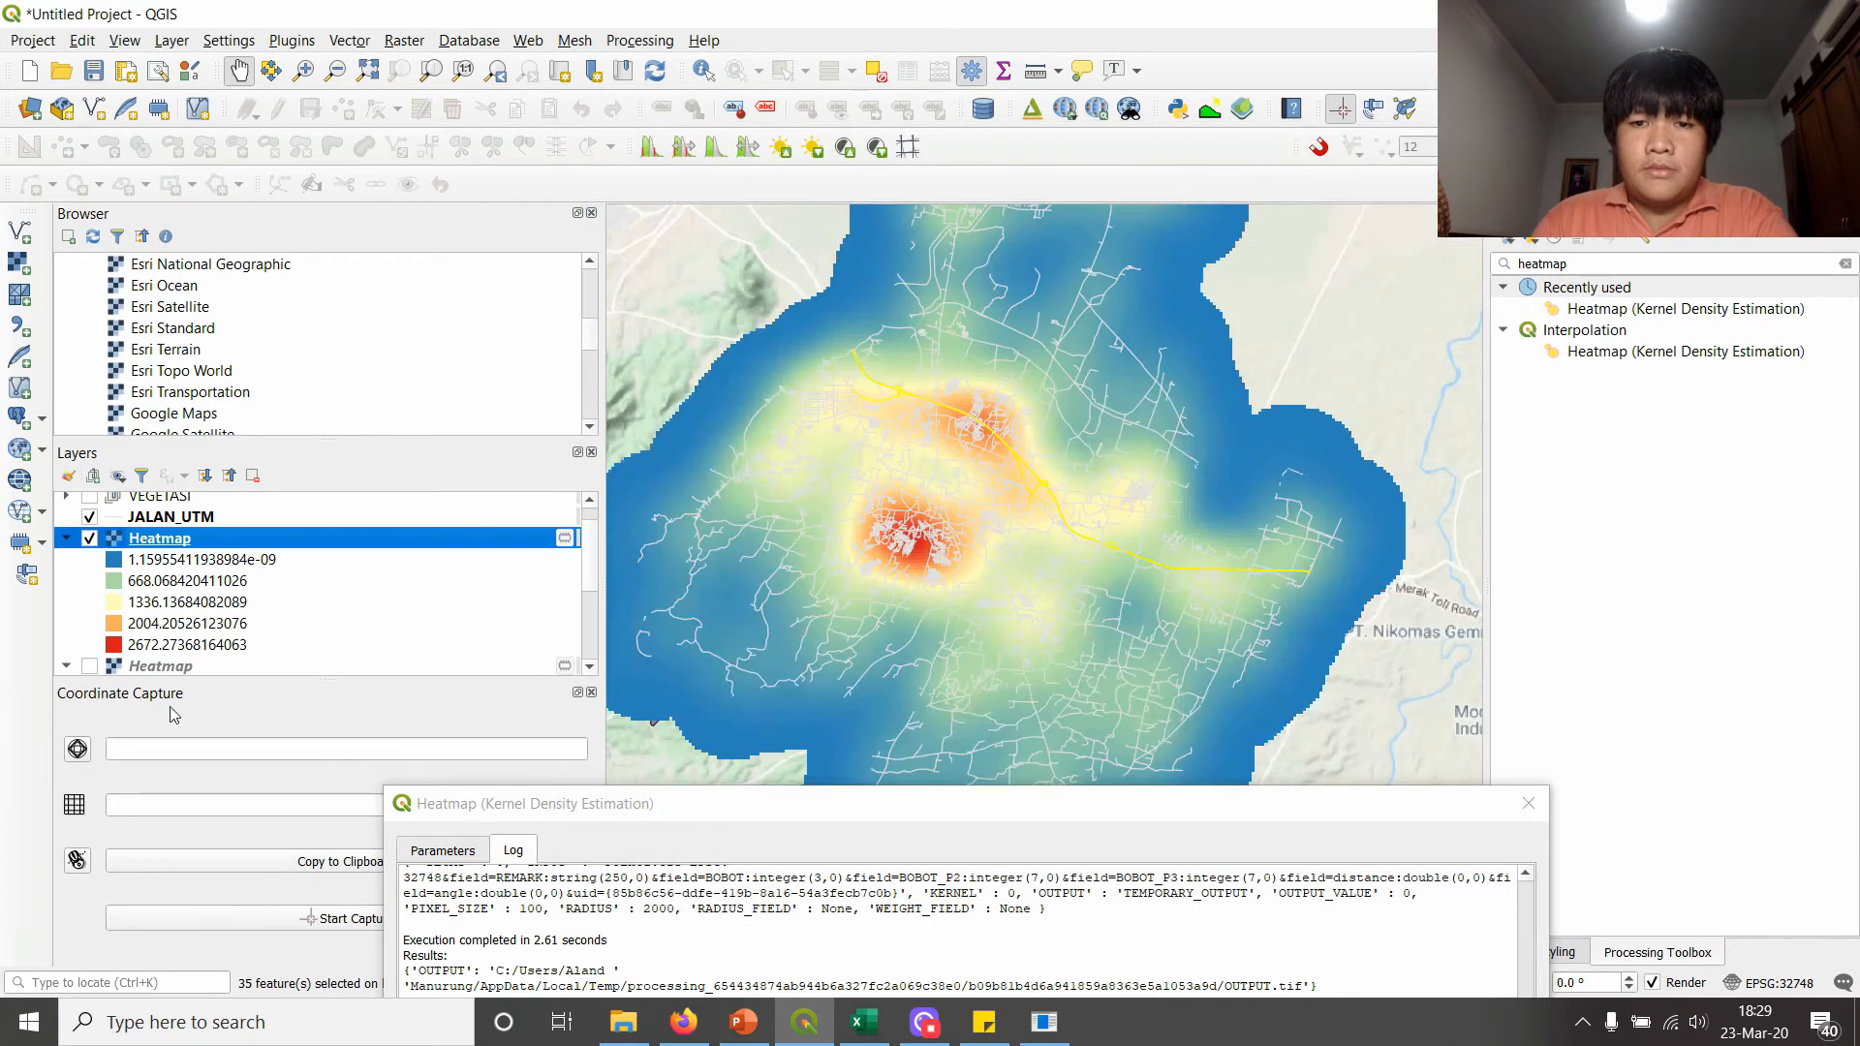
- Collapse both Heatmap legends, show the unweighted heatmap, and toggle the BOBOT-weighted one to compare them
click(88, 538)
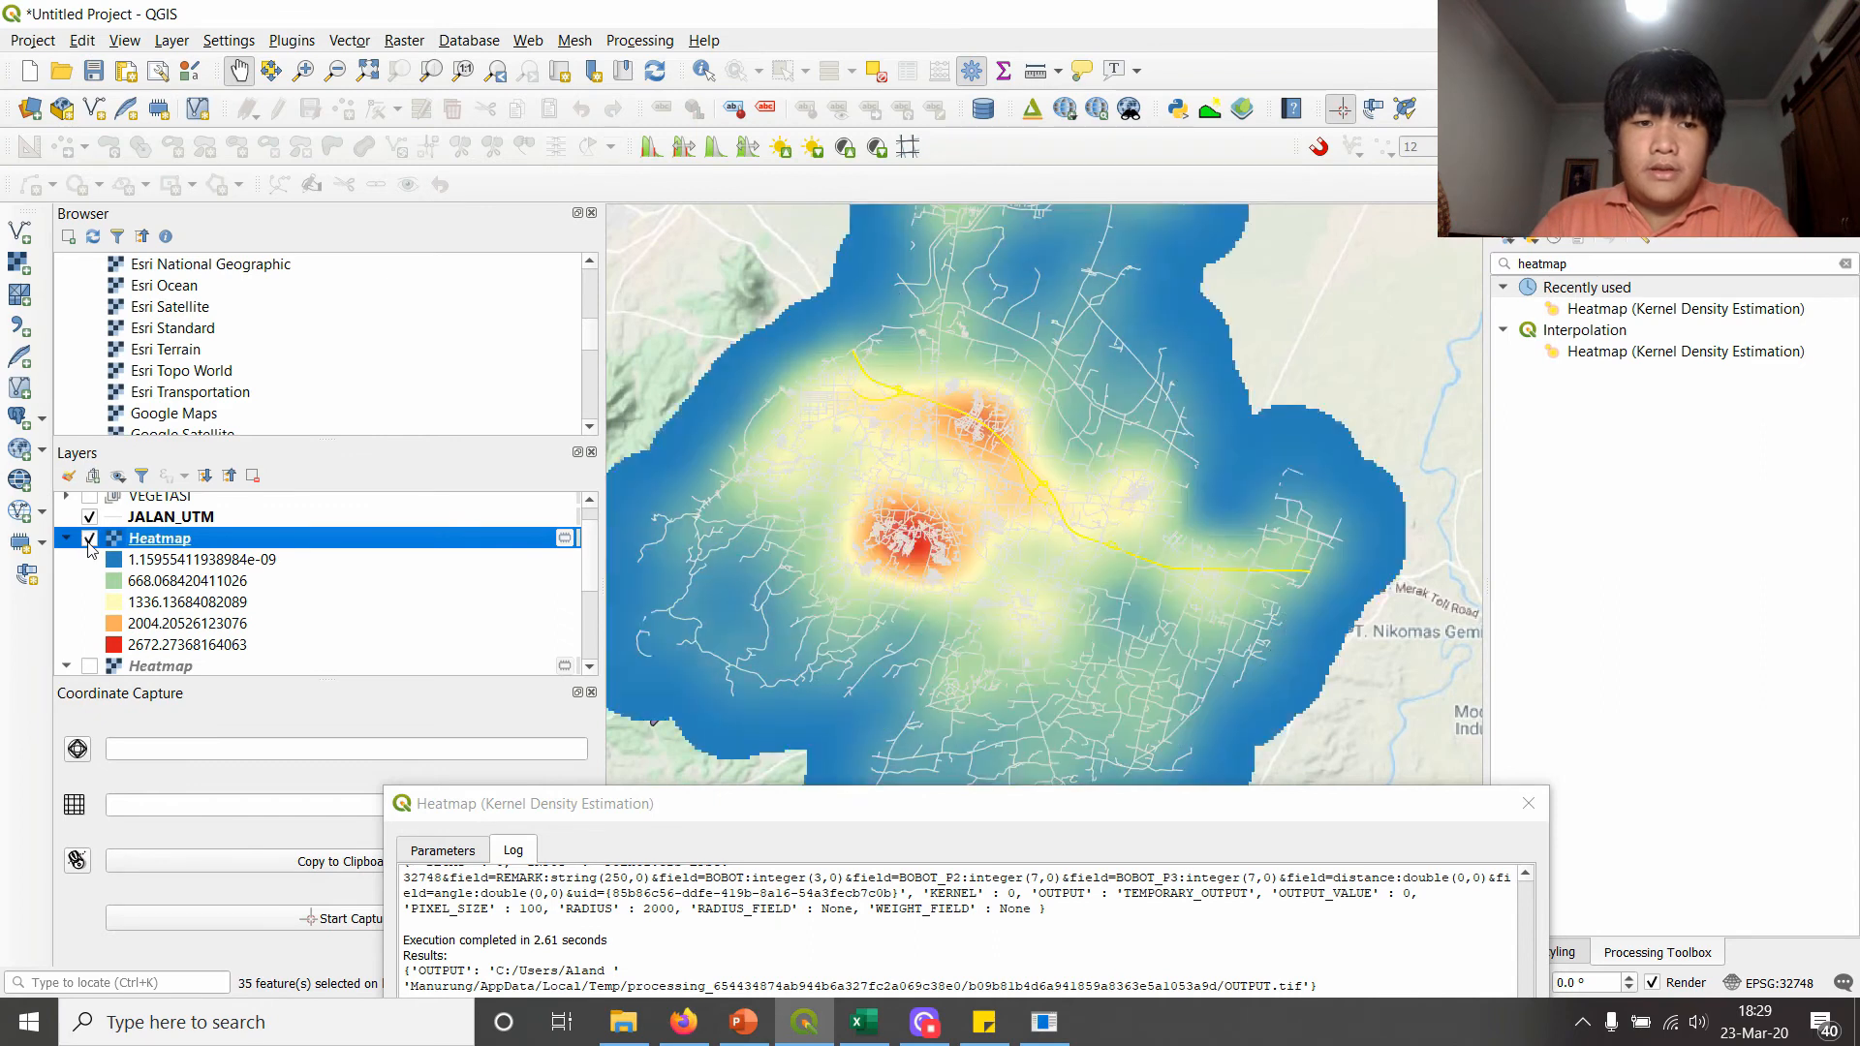
scroll(90, 549, up, 1)
scroll(89, 541, down, 2)
scroll(86, 561, up, 1)
click(66, 516)
click(67, 537)
click(89, 588)
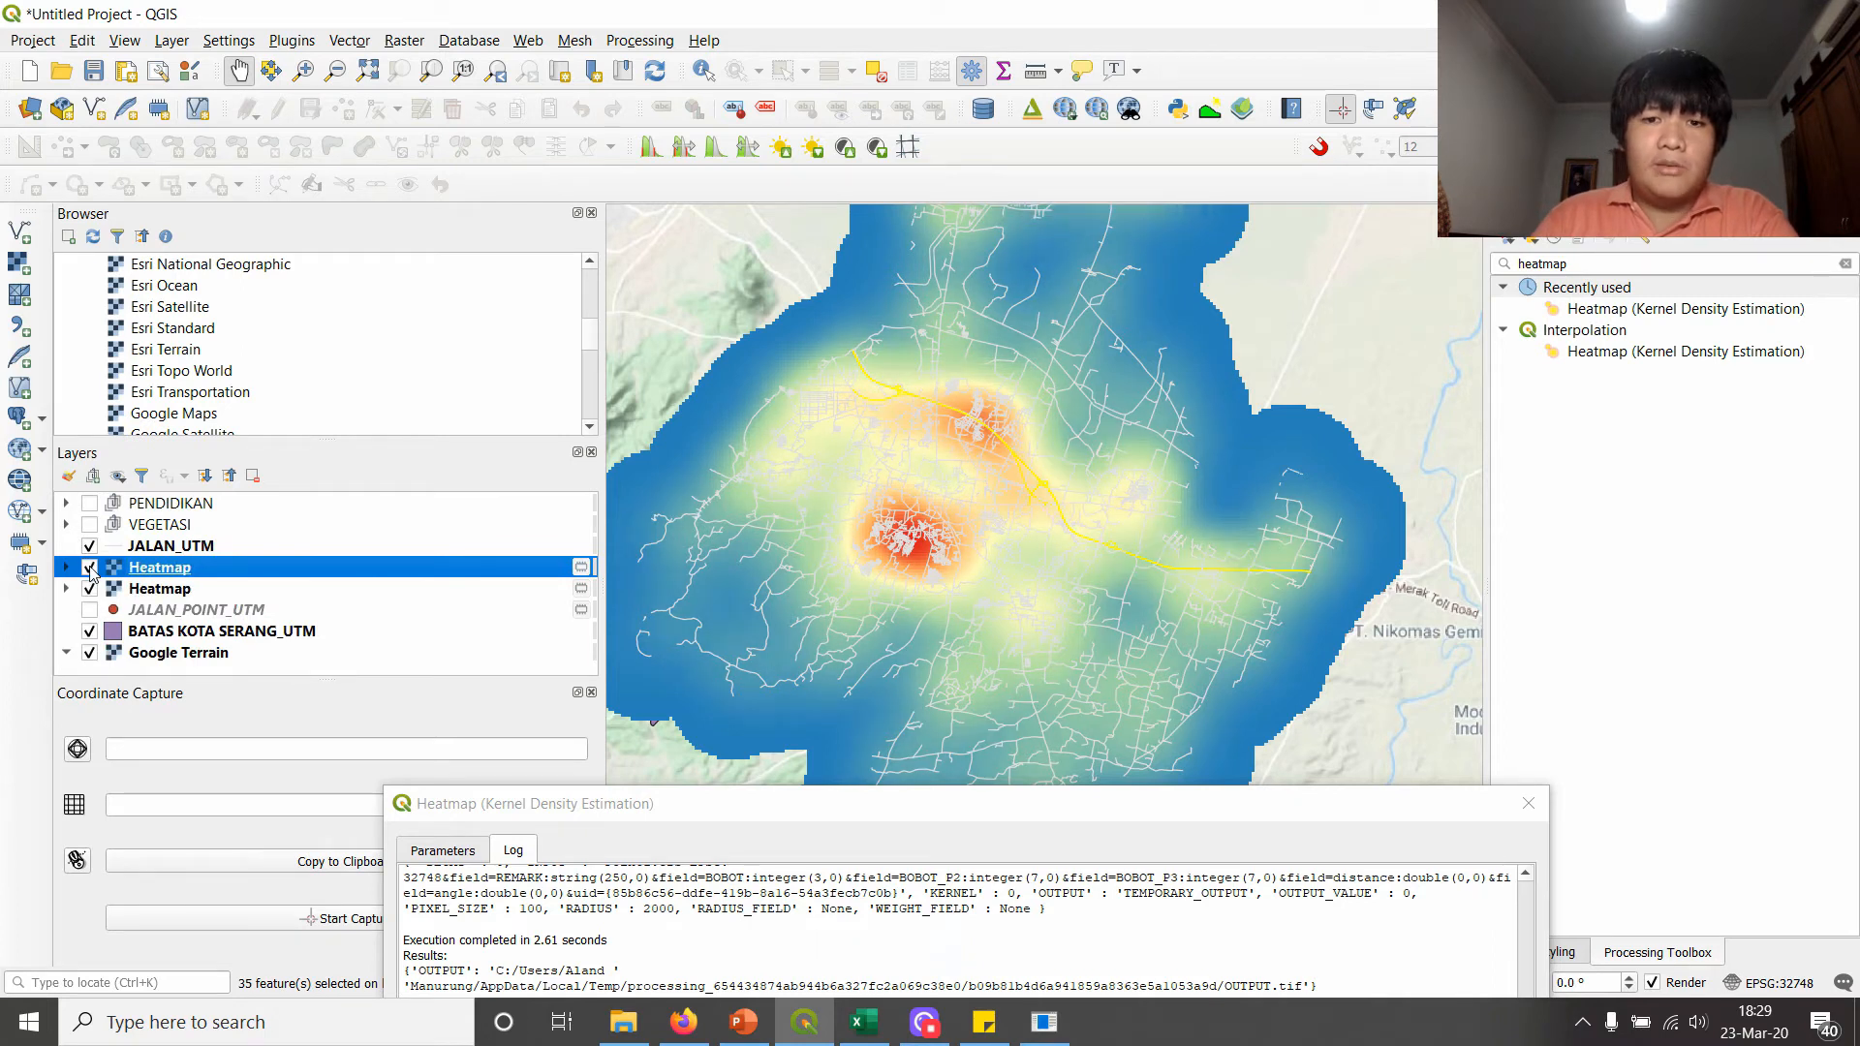
click(89, 568)
click(89, 568)
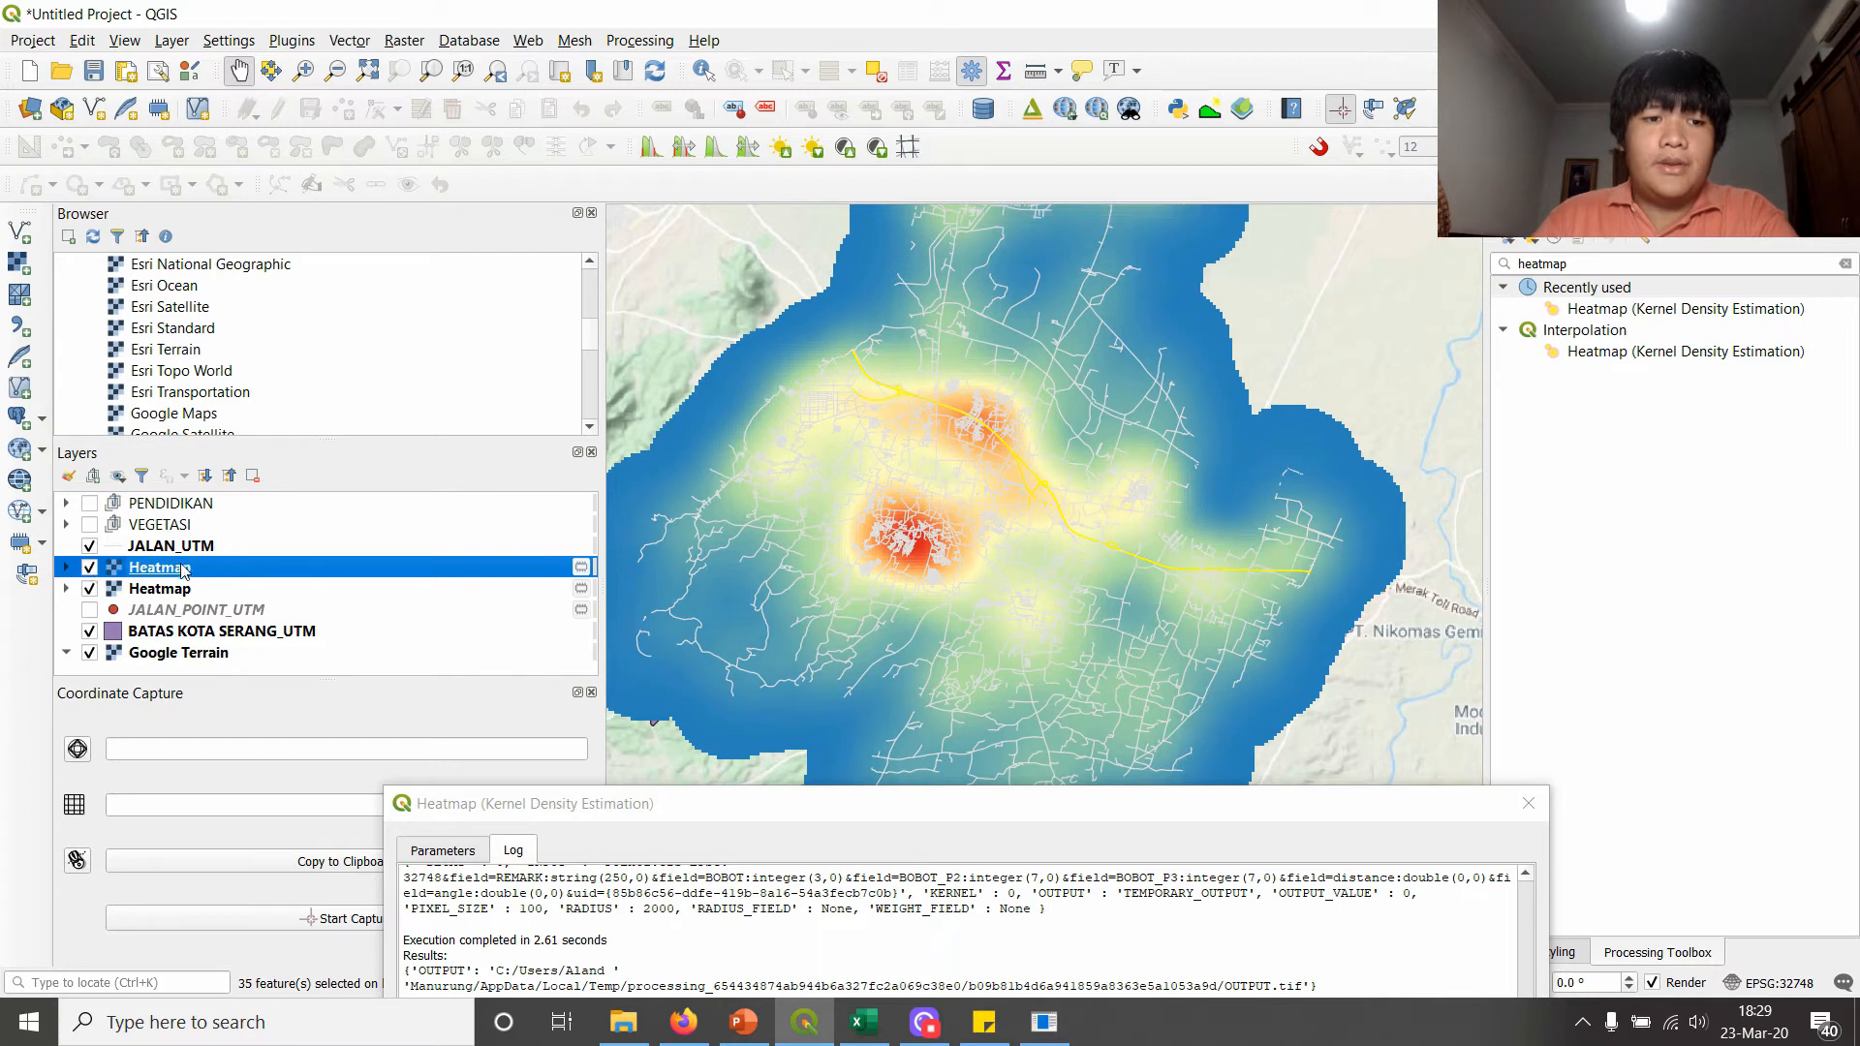
- Run the heatmap again with BOBOT_P2 as the weight field and move the dialog off the map
drag(579, 812, 565, 119)
click(463, 161)
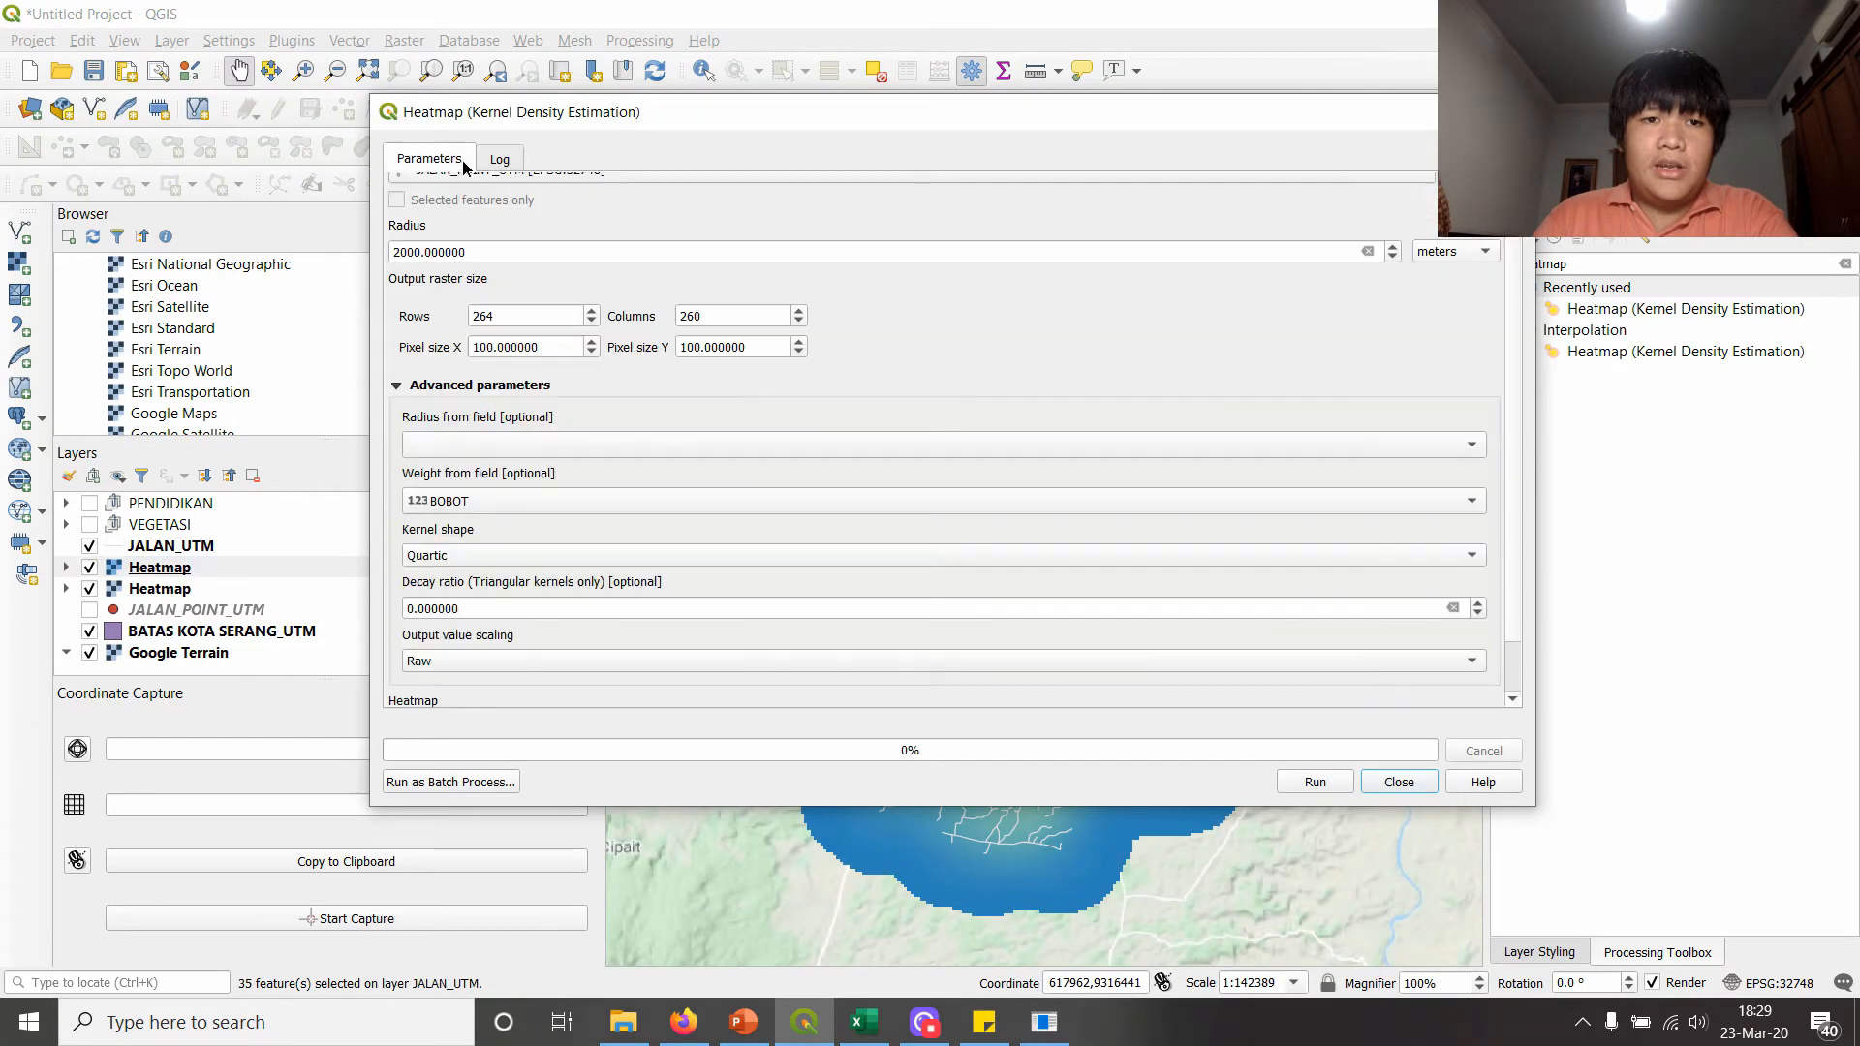
click(467, 506)
click(470, 537)
click(1309, 778)
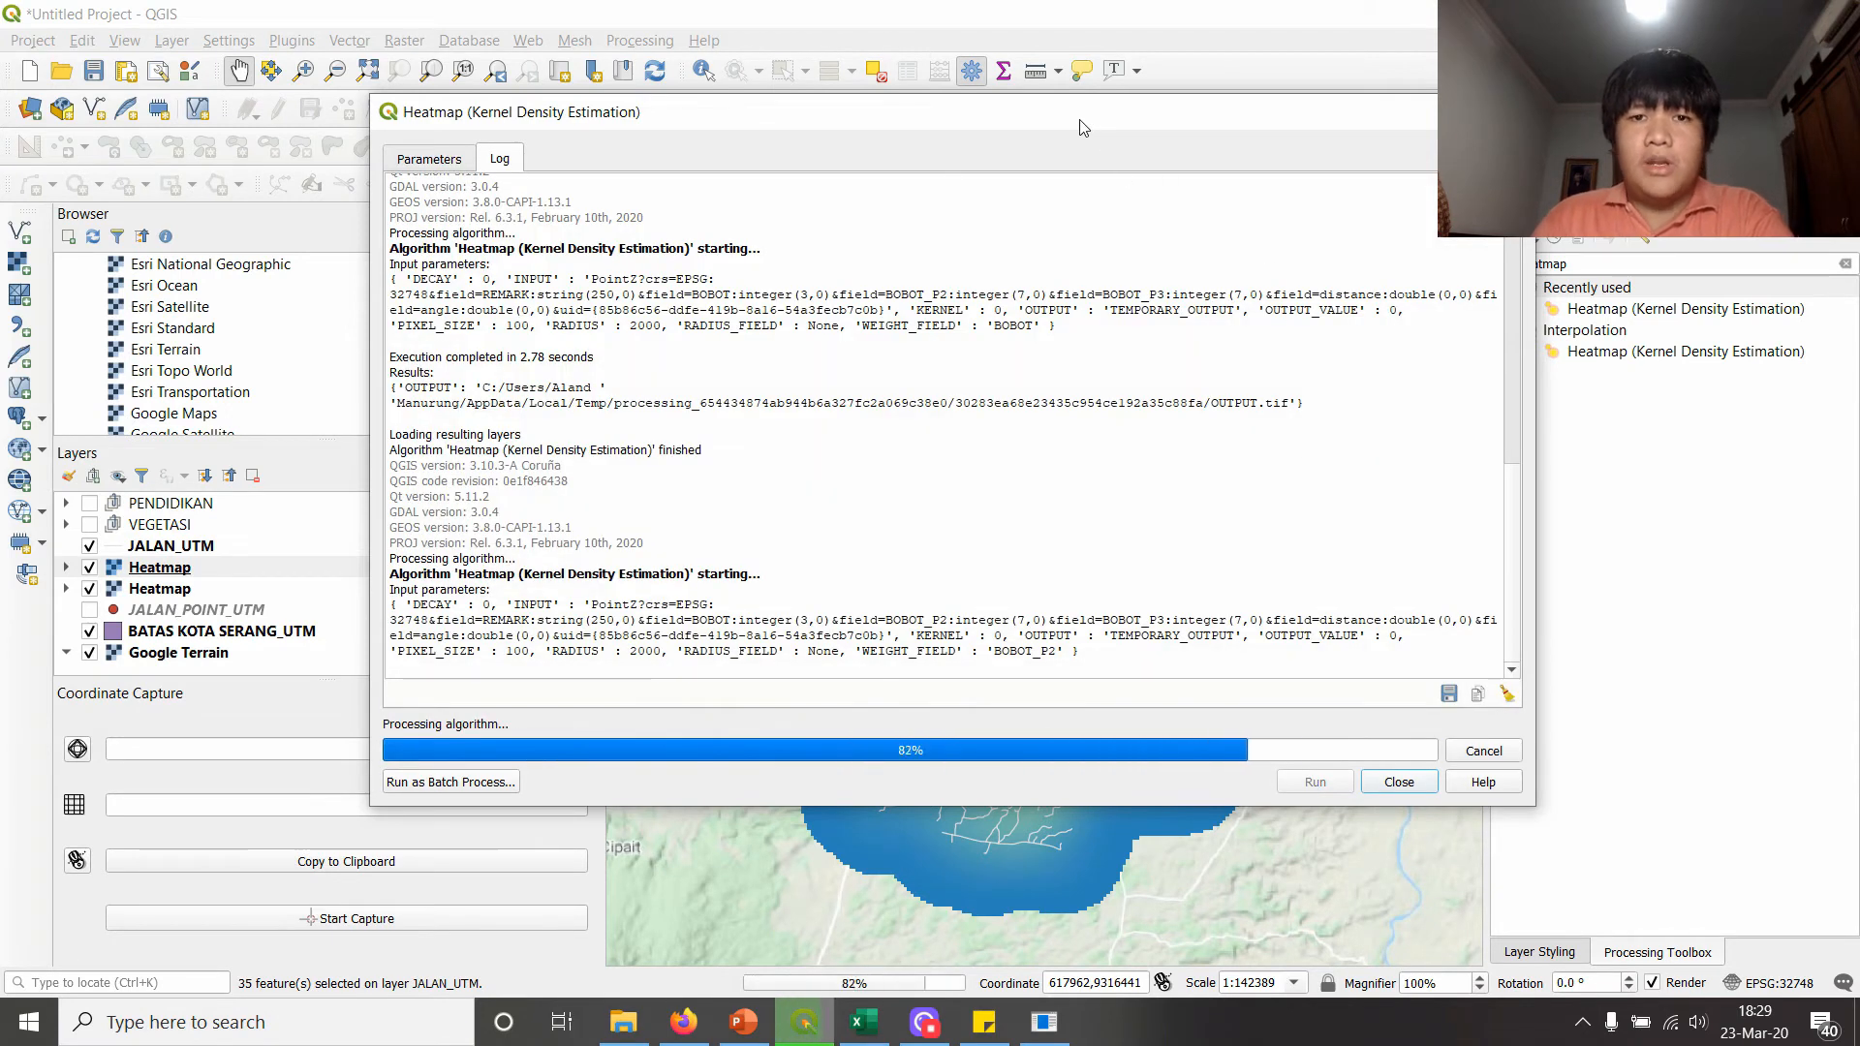
drag(1082, 126, 1189, 857)
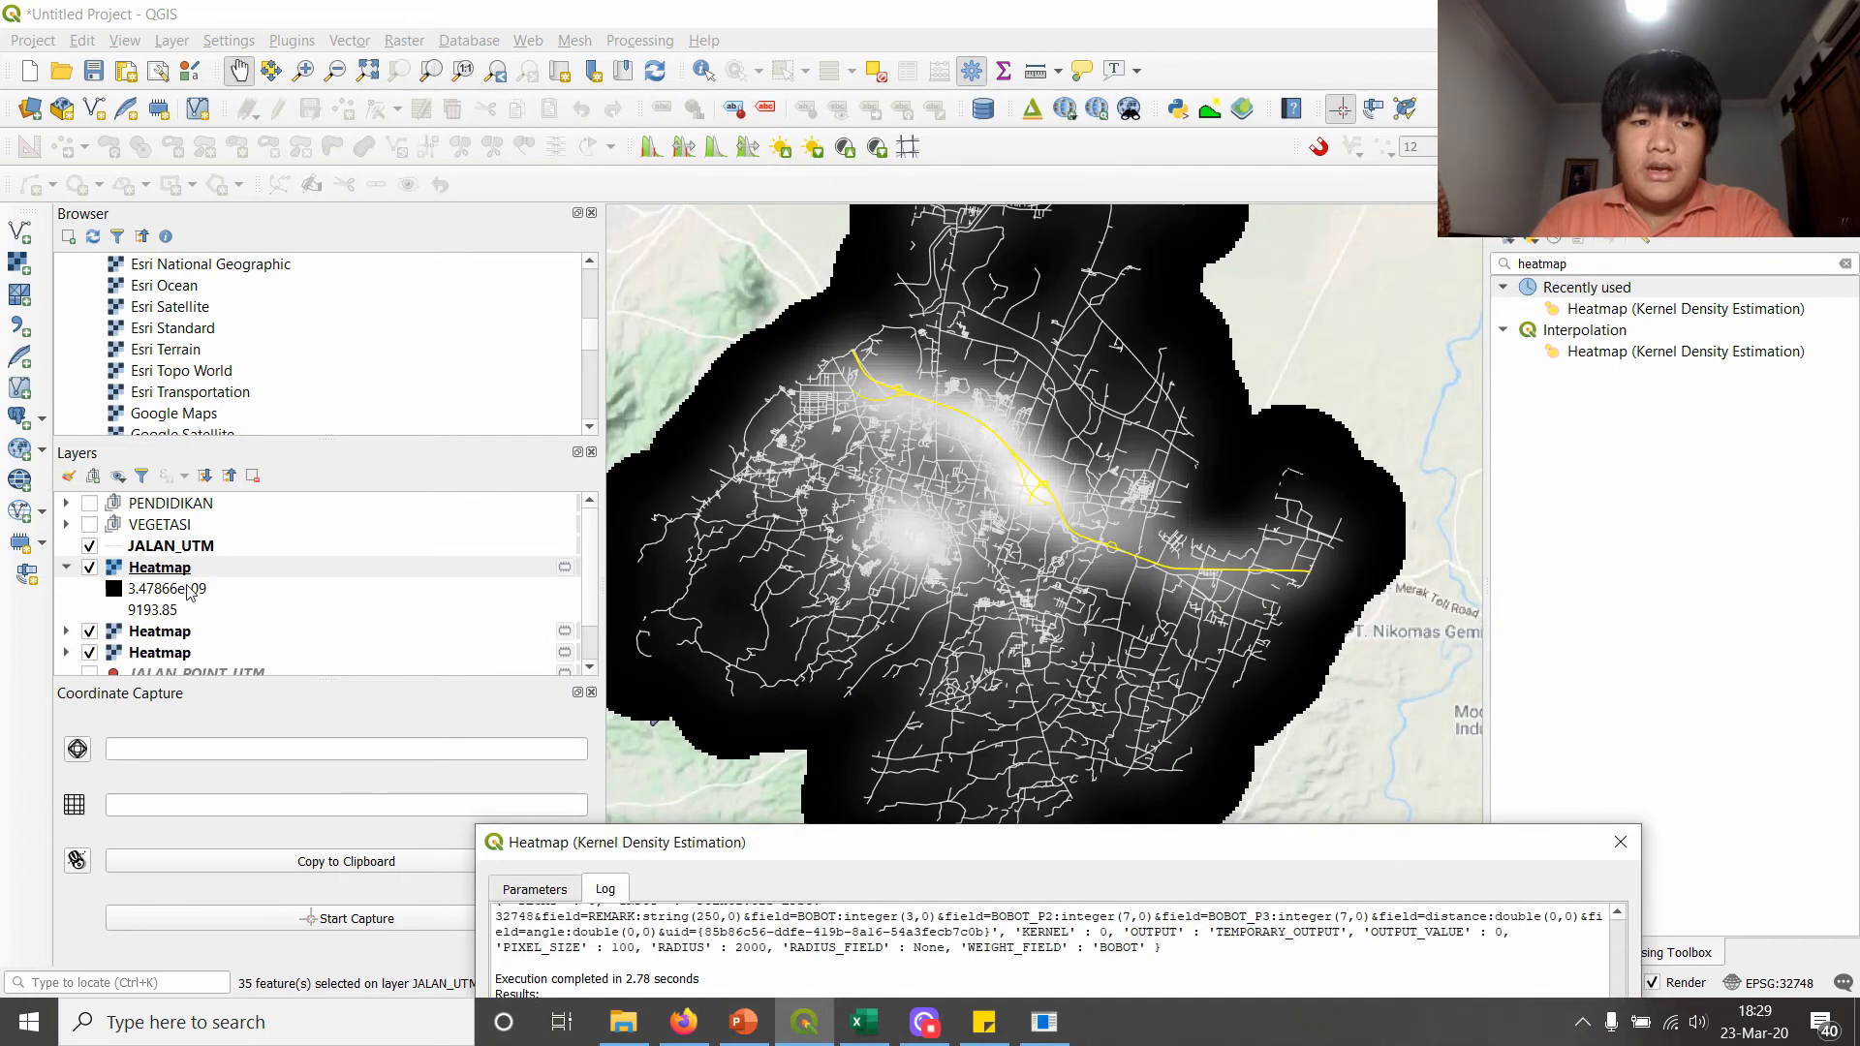
- Apply Singleband pseudocolor rendering with the inverted blue-to-red ramp to the BOBOT_P2-weighted Heatmap layer
double_click(163, 569)
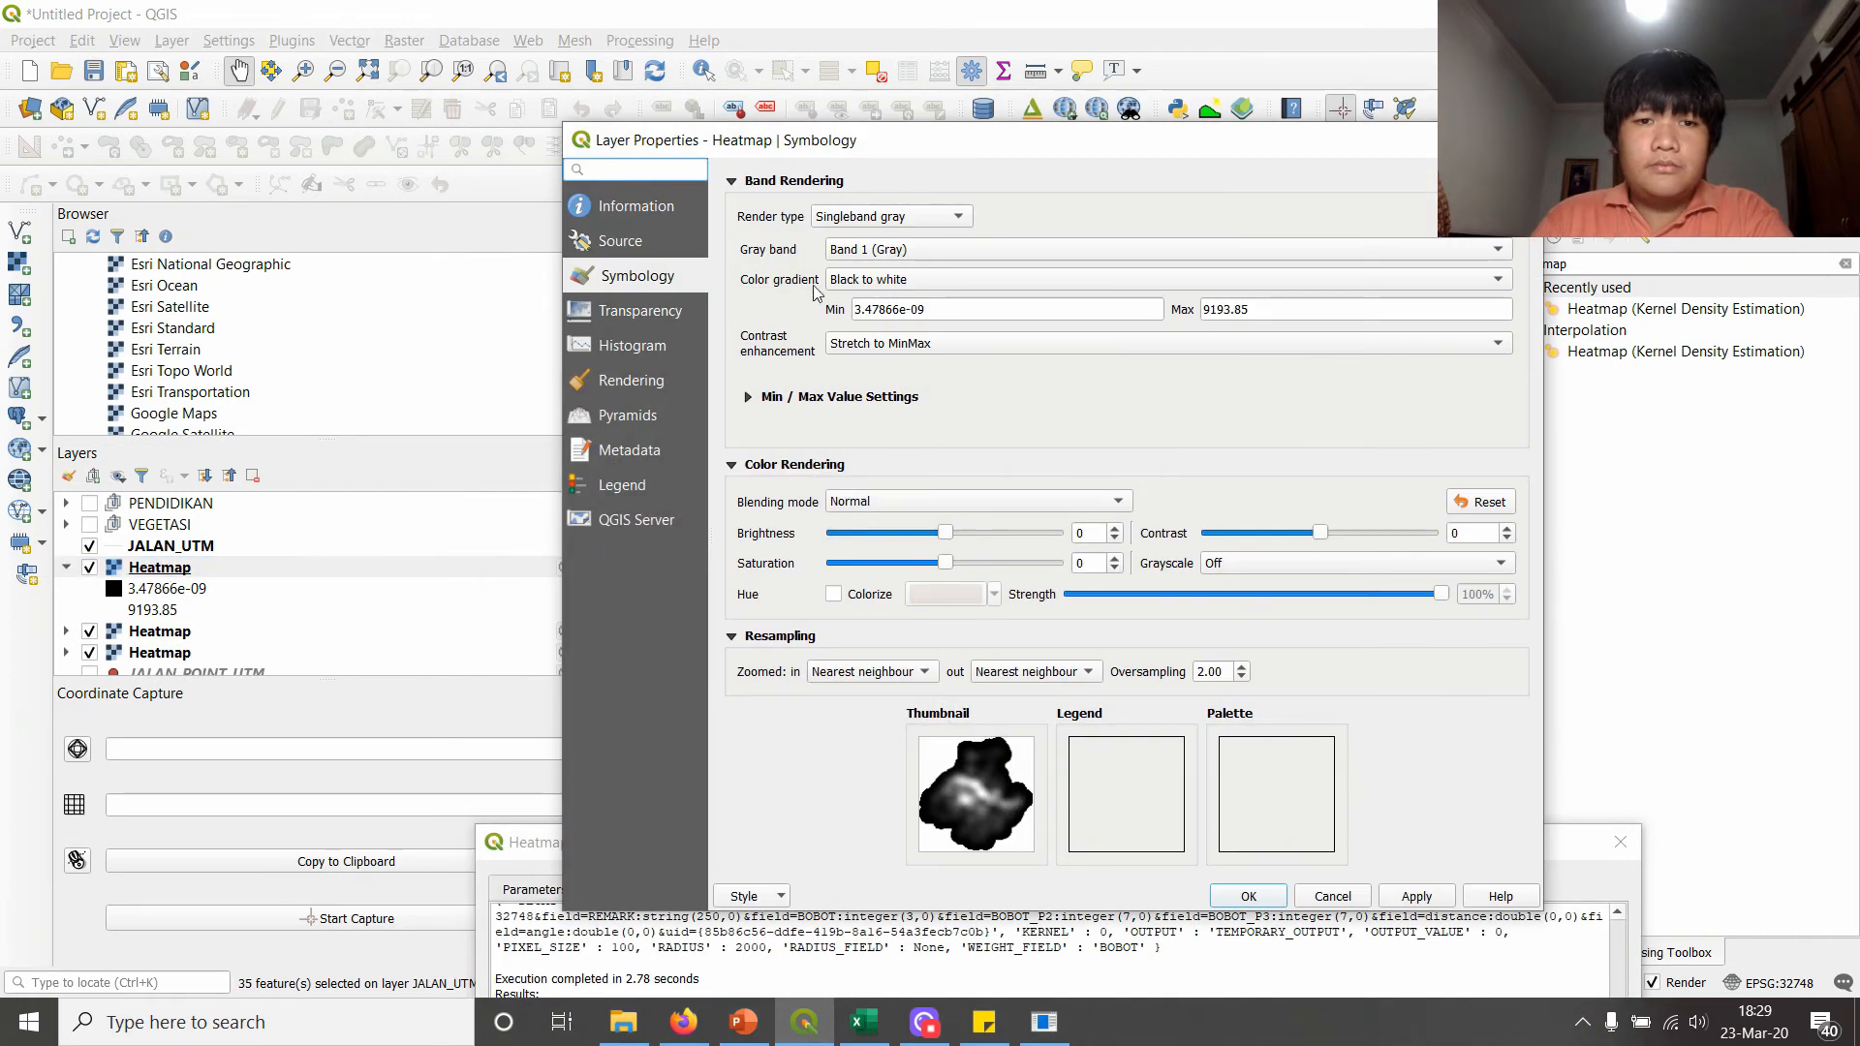
click(898, 218)
click(877, 241)
click(1042, 371)
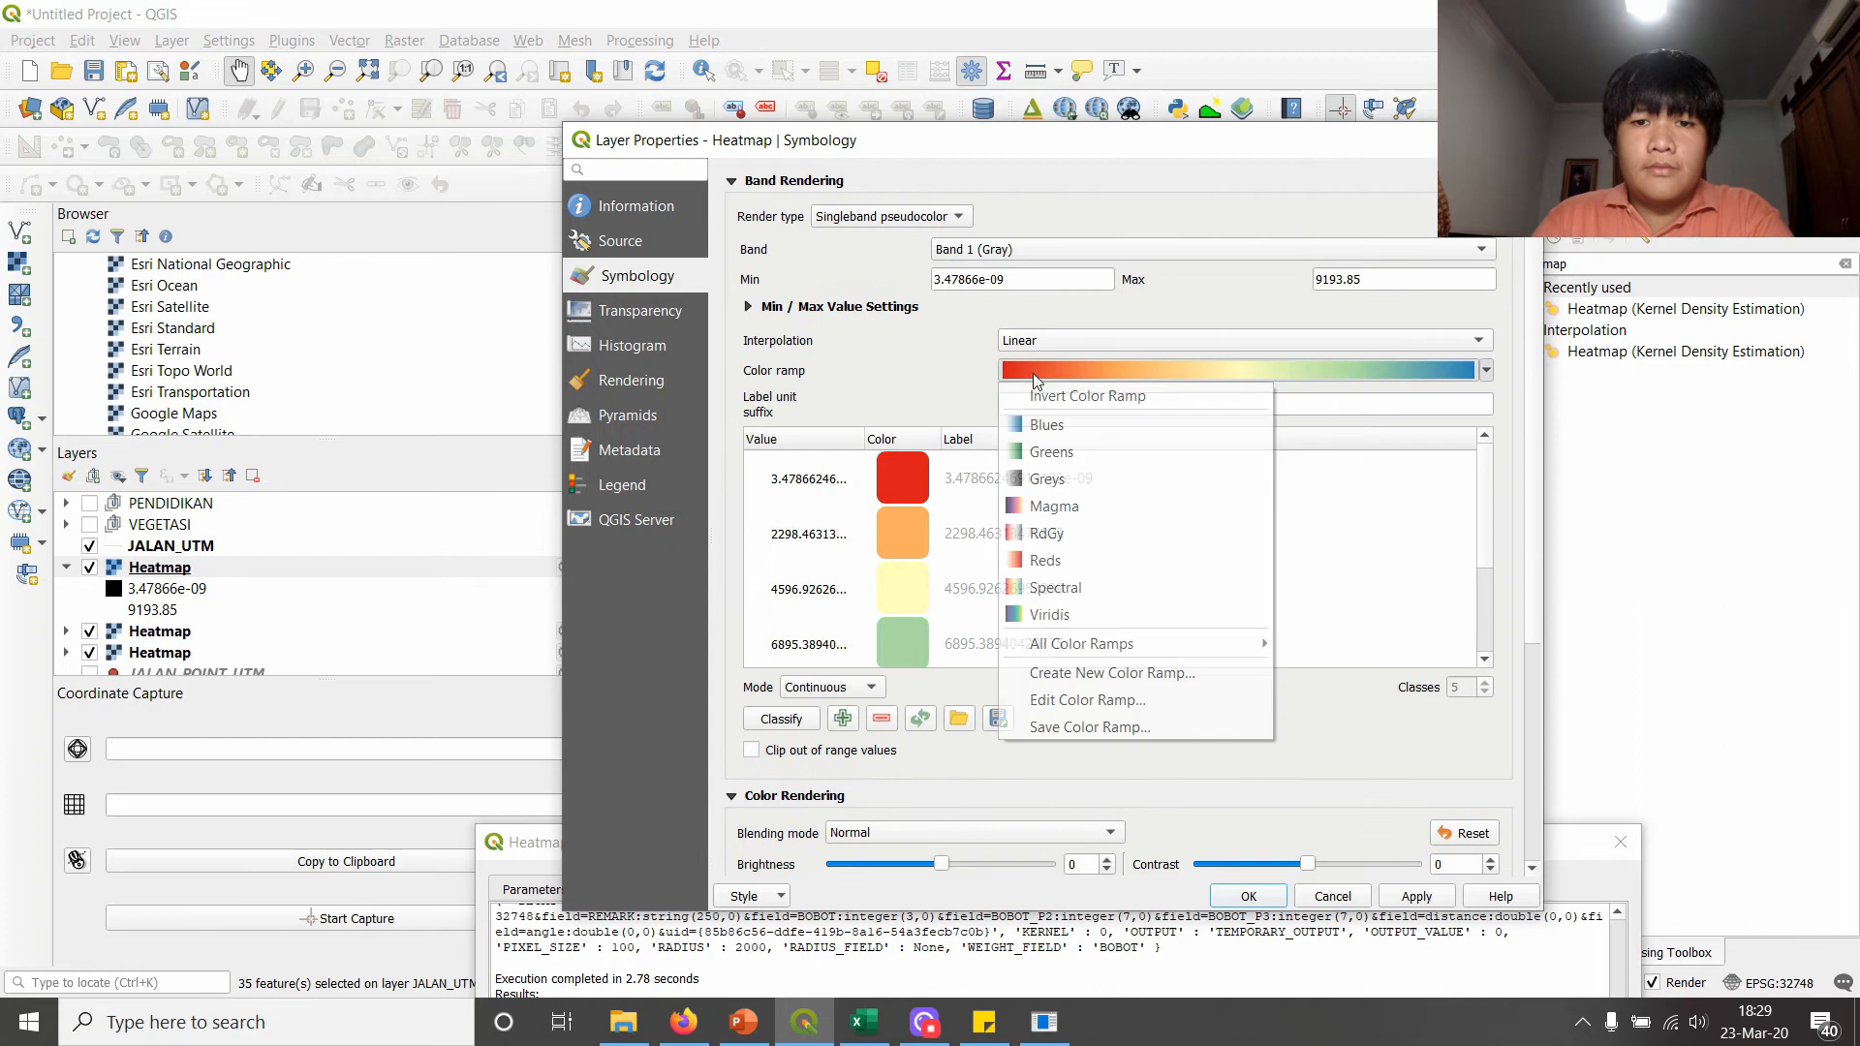
click(1046, 397)
click(1249, 896)
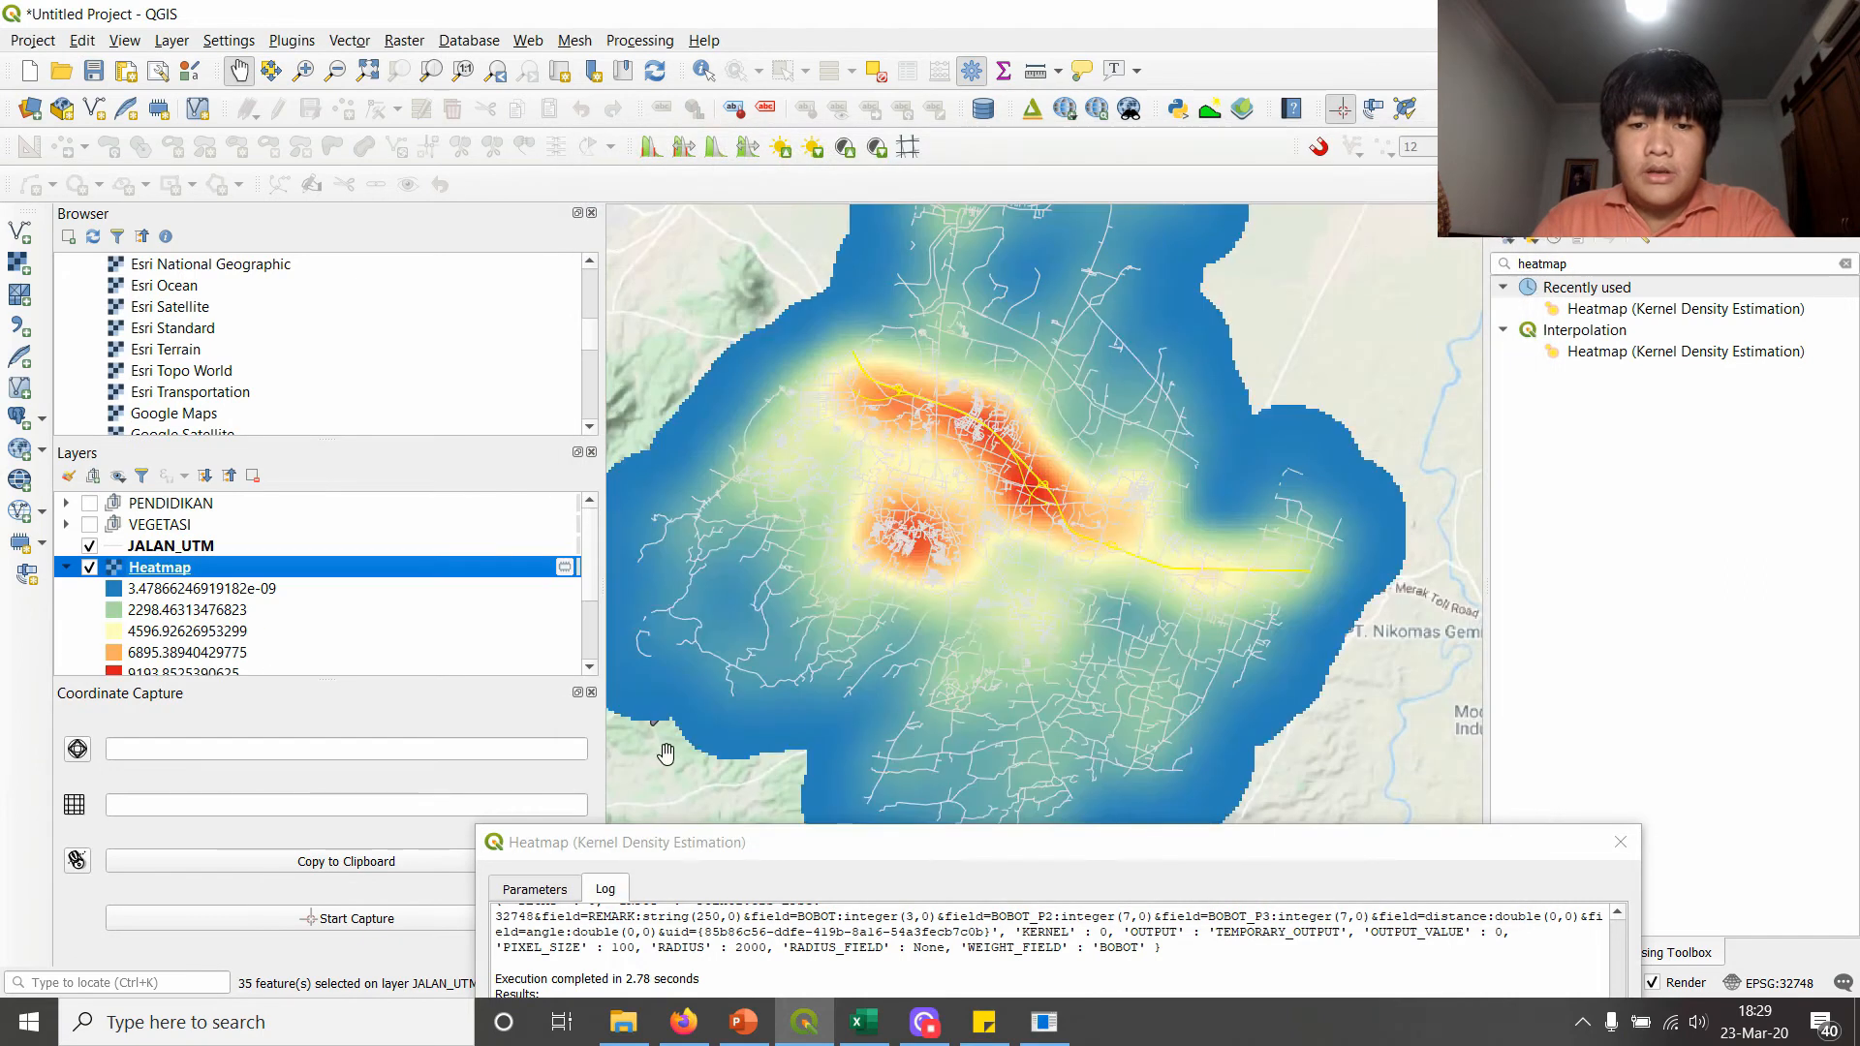
- Collapse the BOBOT_P2 Heatmap's legend and toggle its visibility to compare it with the BOBOT-weighted heatmap
click(66, 567)
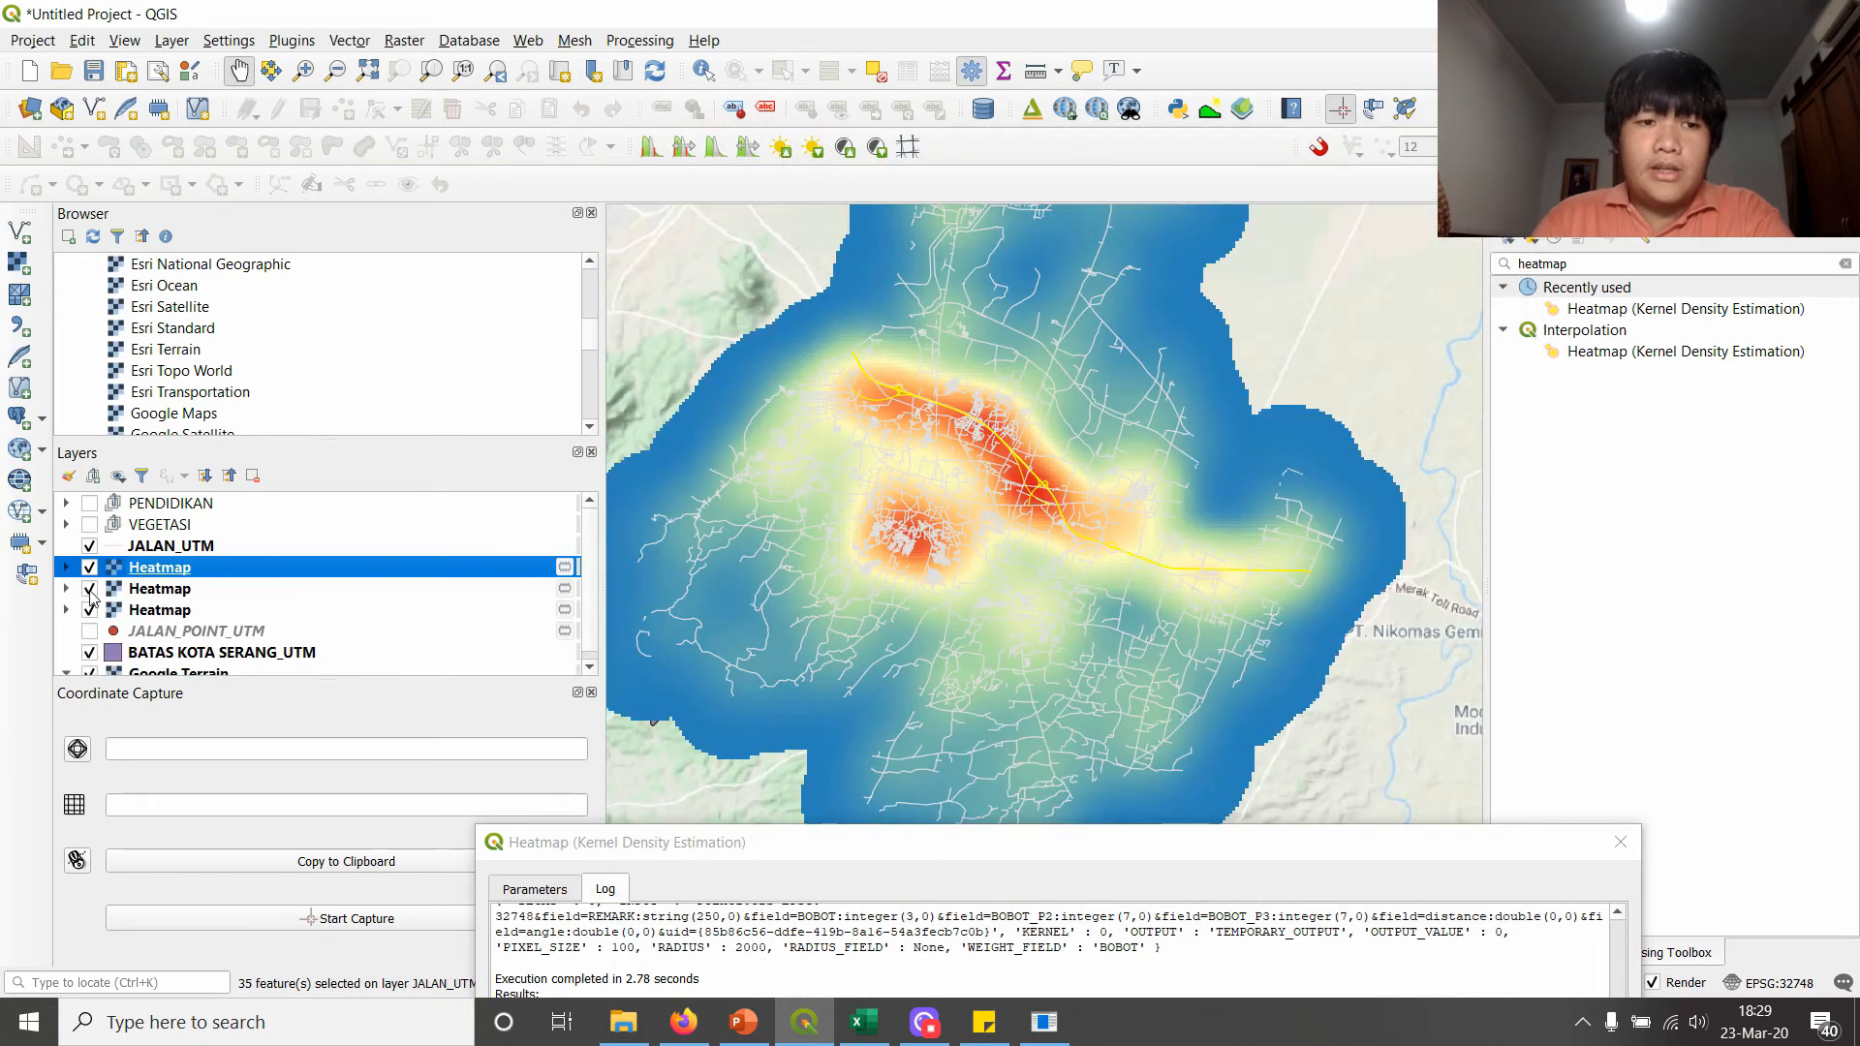
click(90, 568)
click(90, 567)
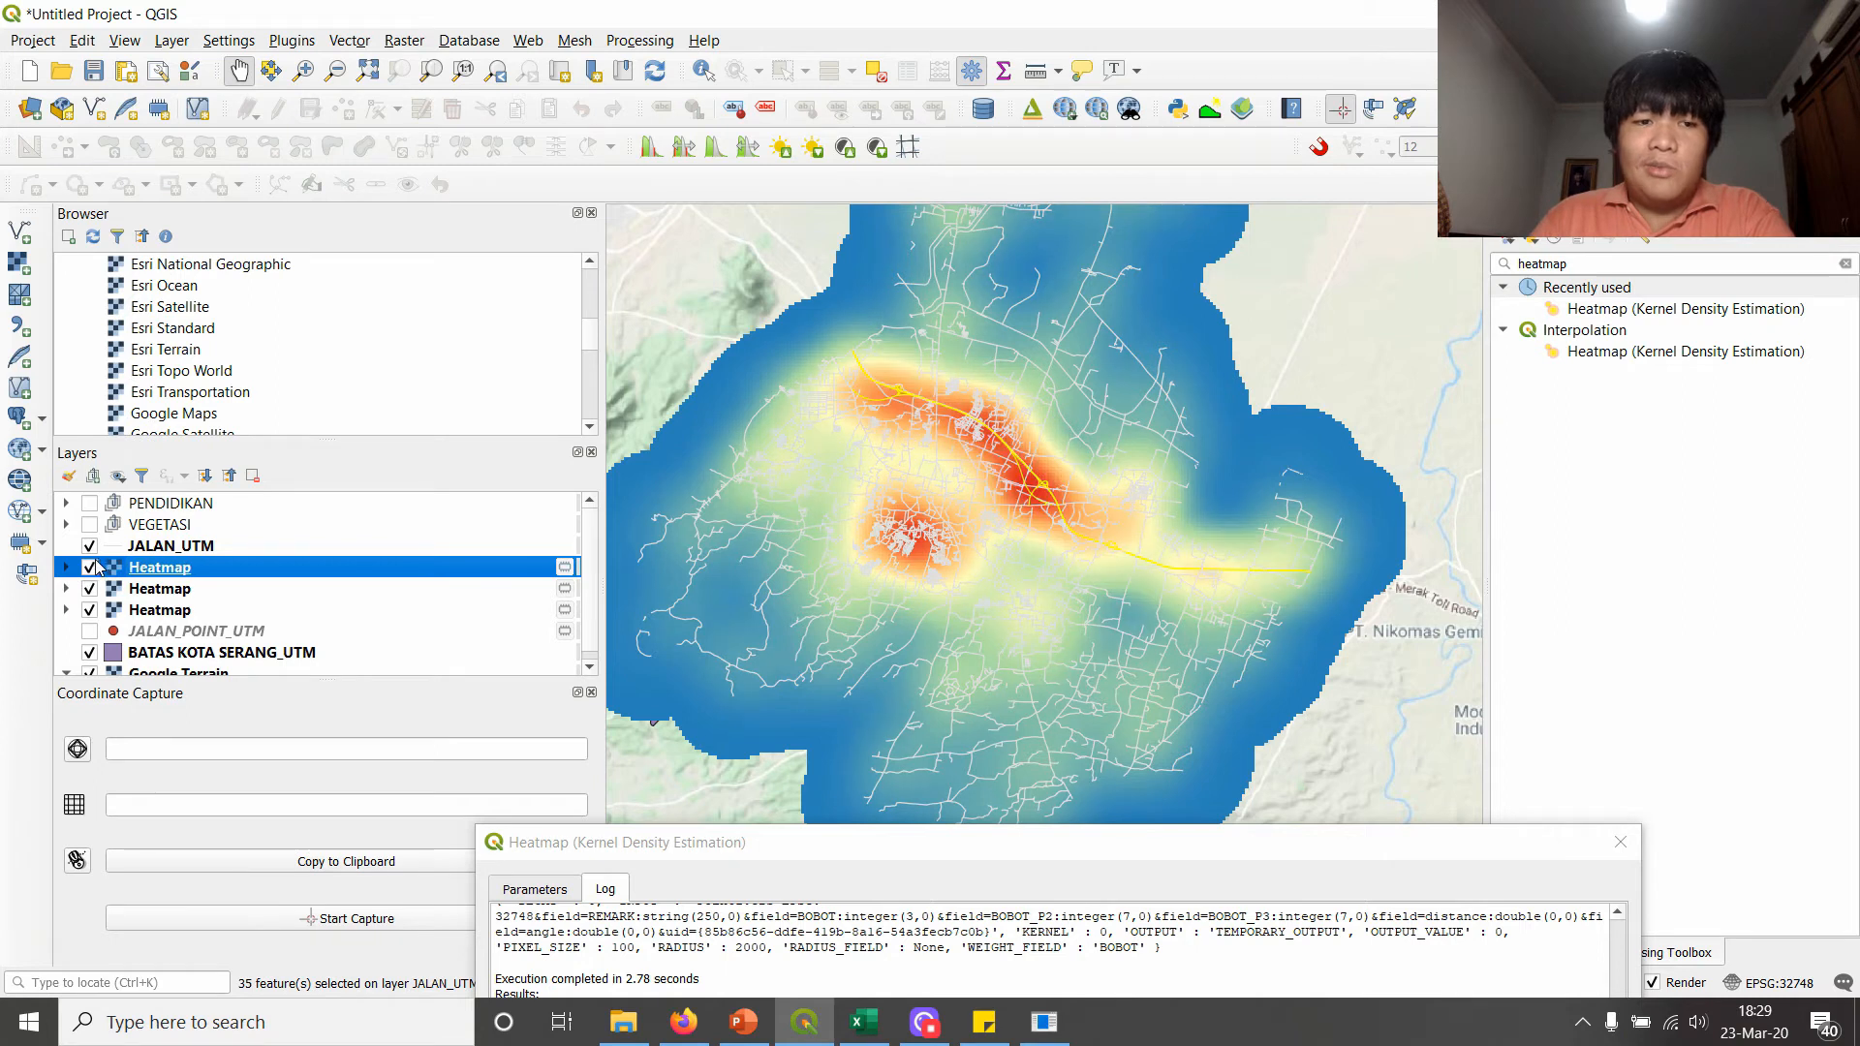
click(90, 567)
click(90, 568)
click(91, 567)
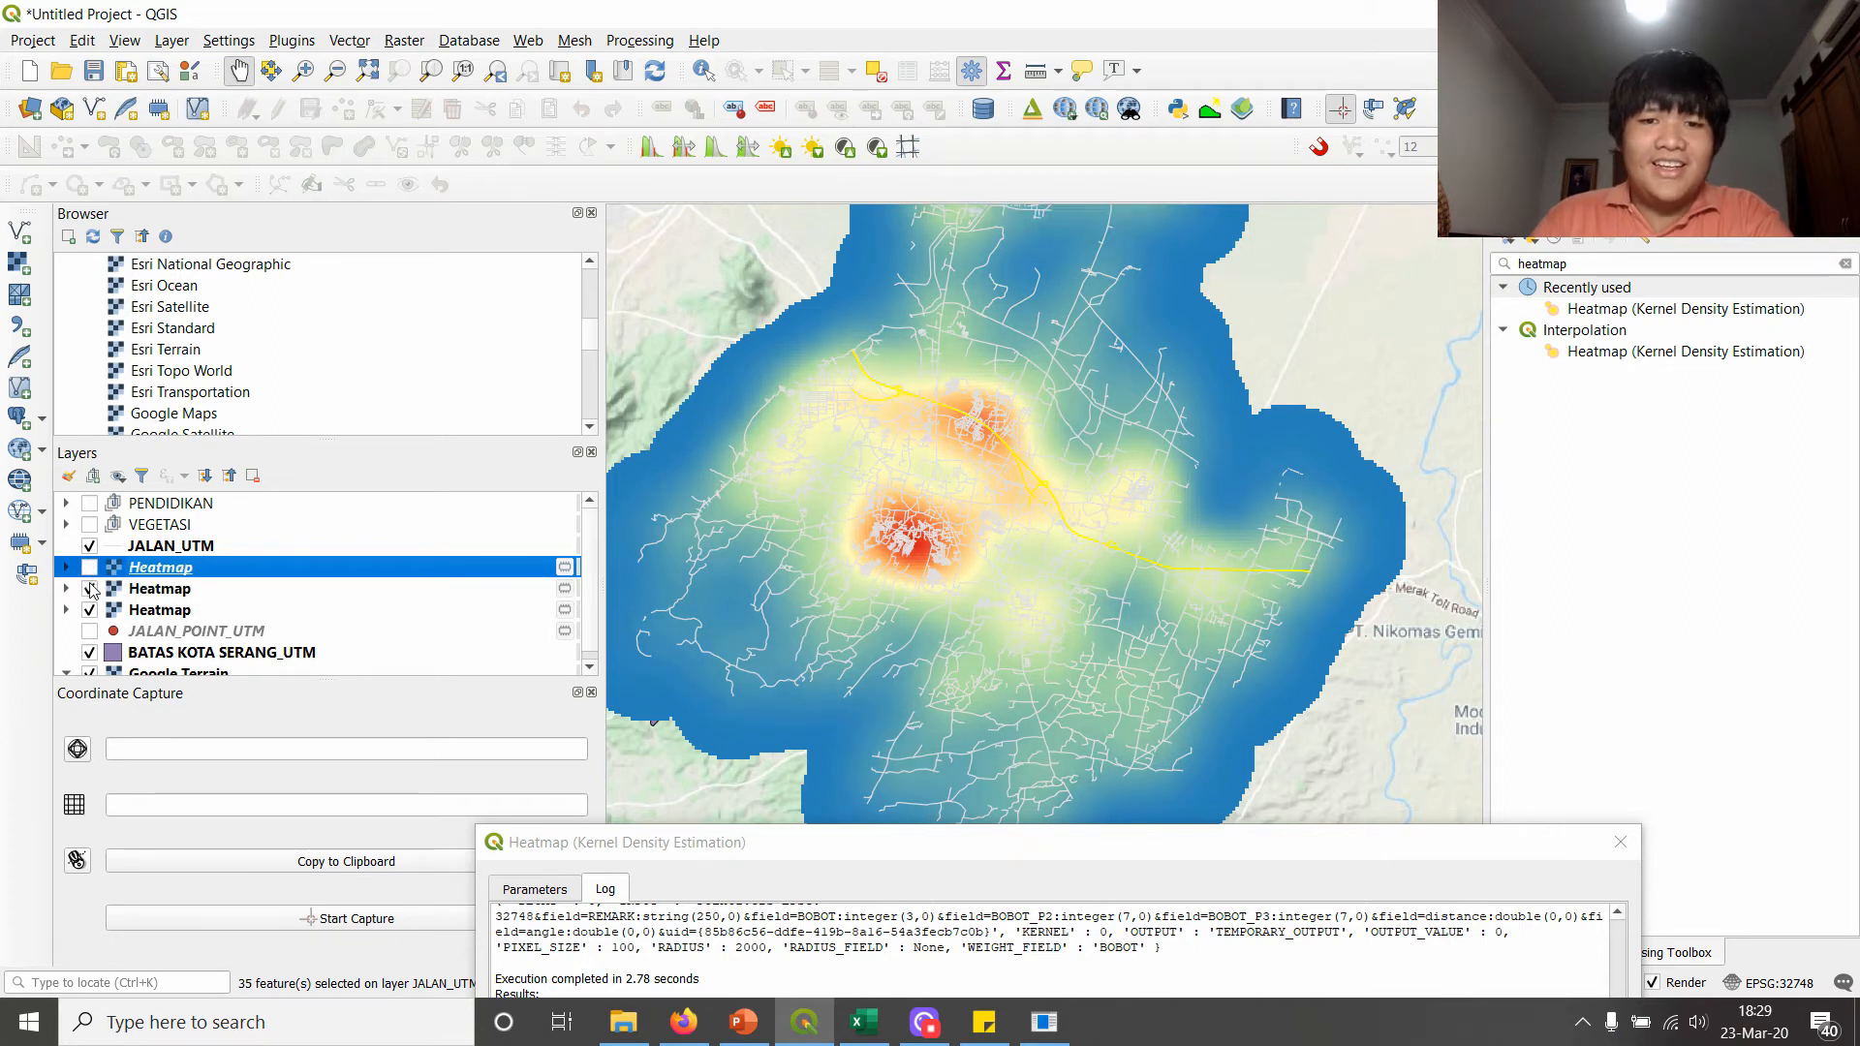
click(90, 568)
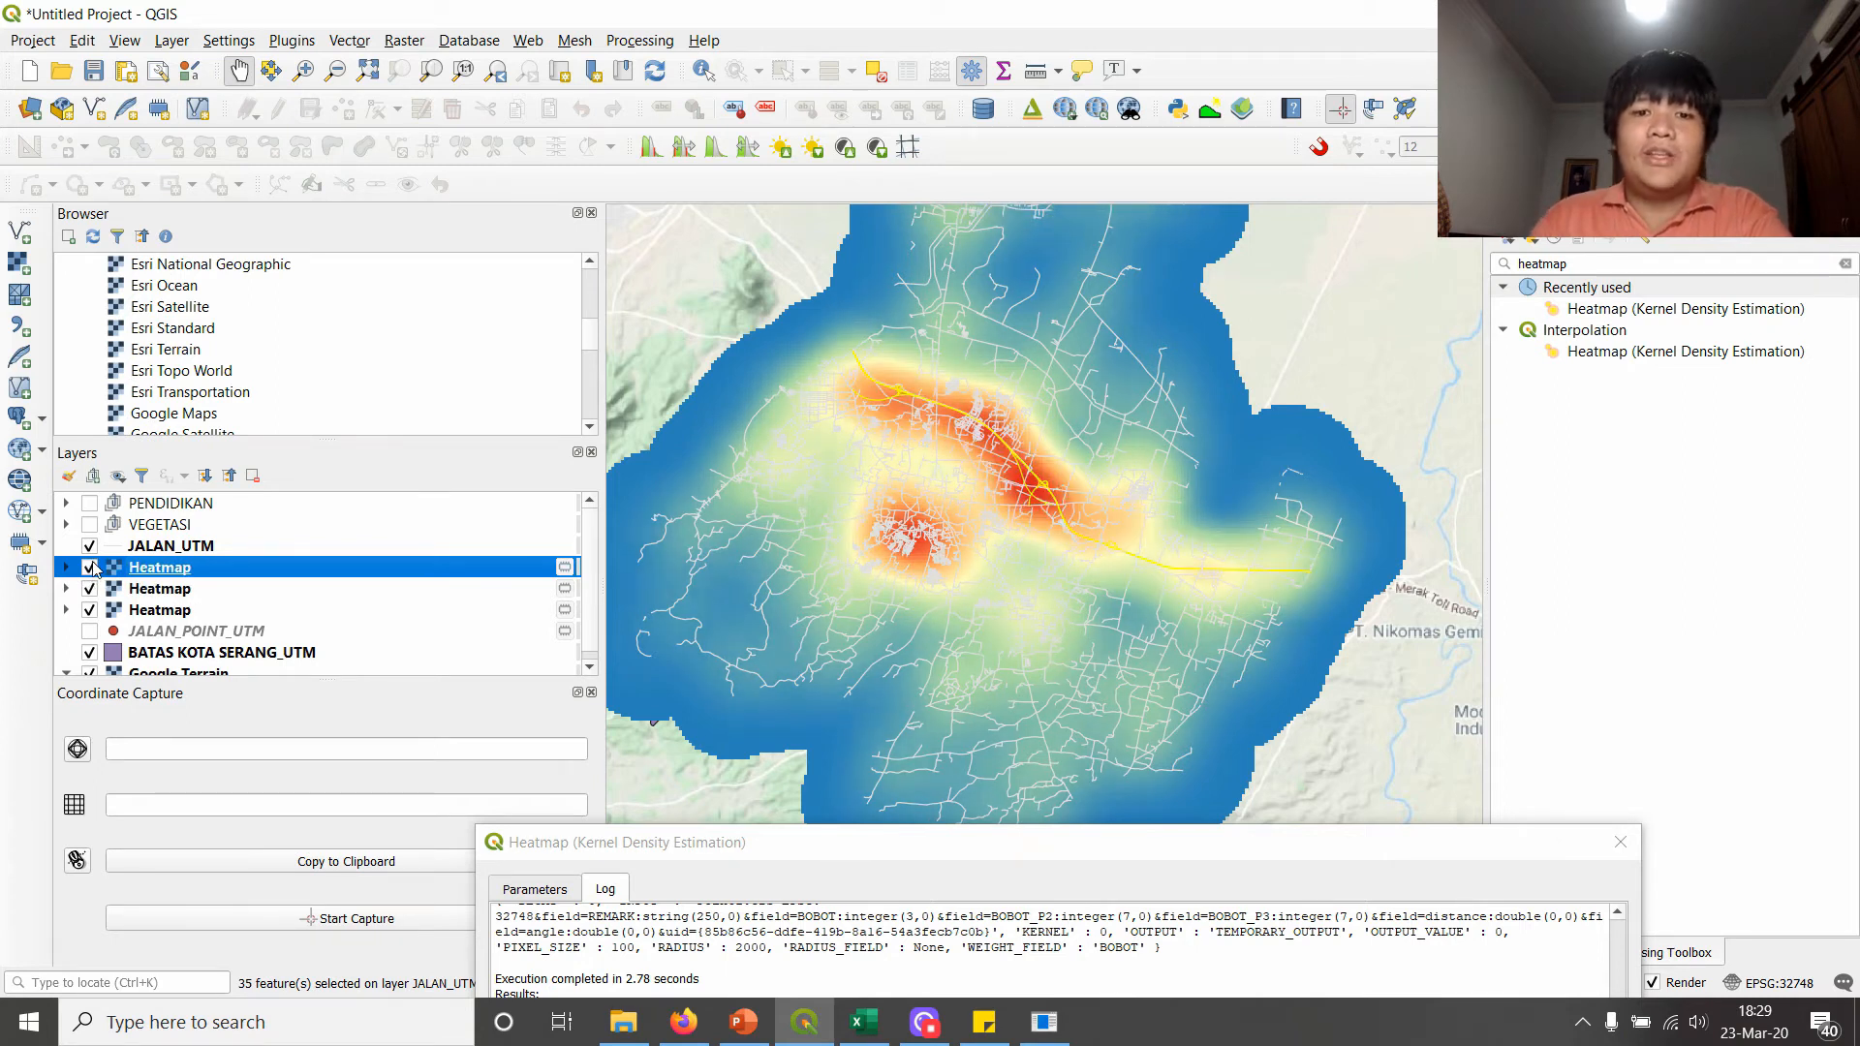
- Remove all three Heatmap layers from the project
shift+click(181, 611)
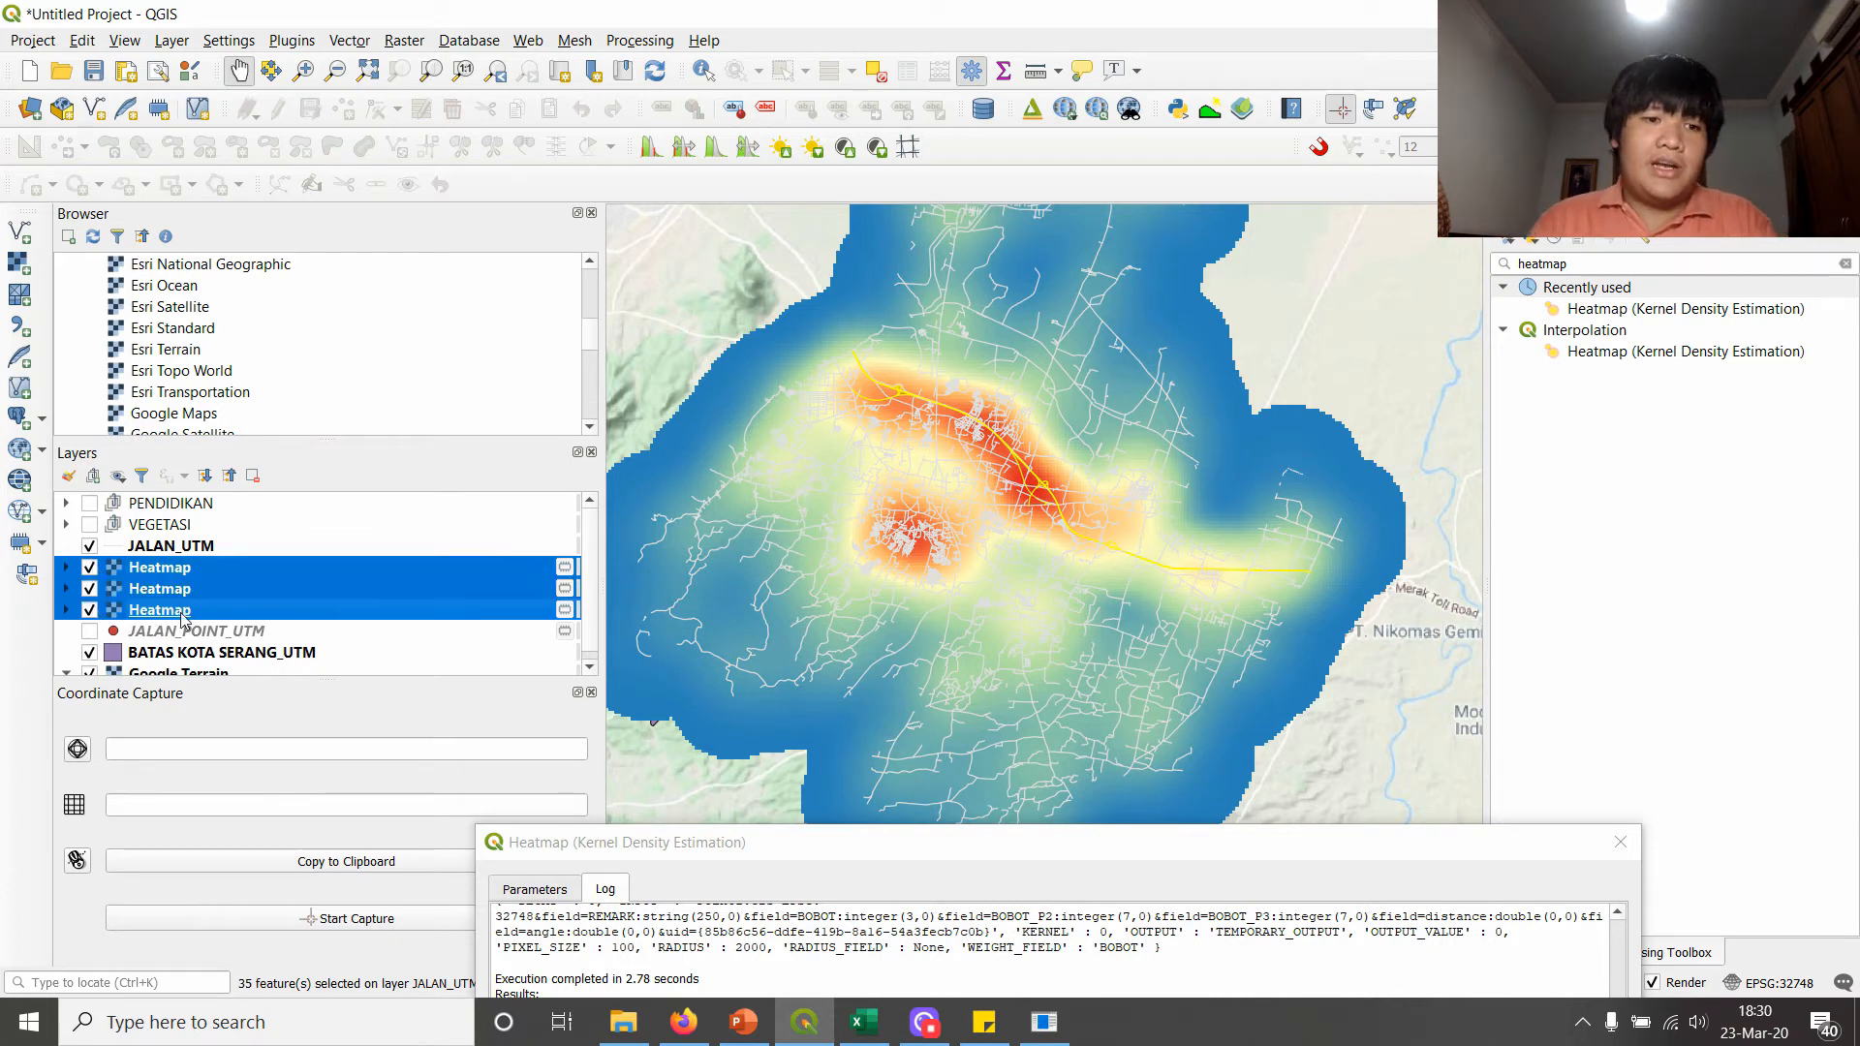
click(252, 476)
click(918, 543)
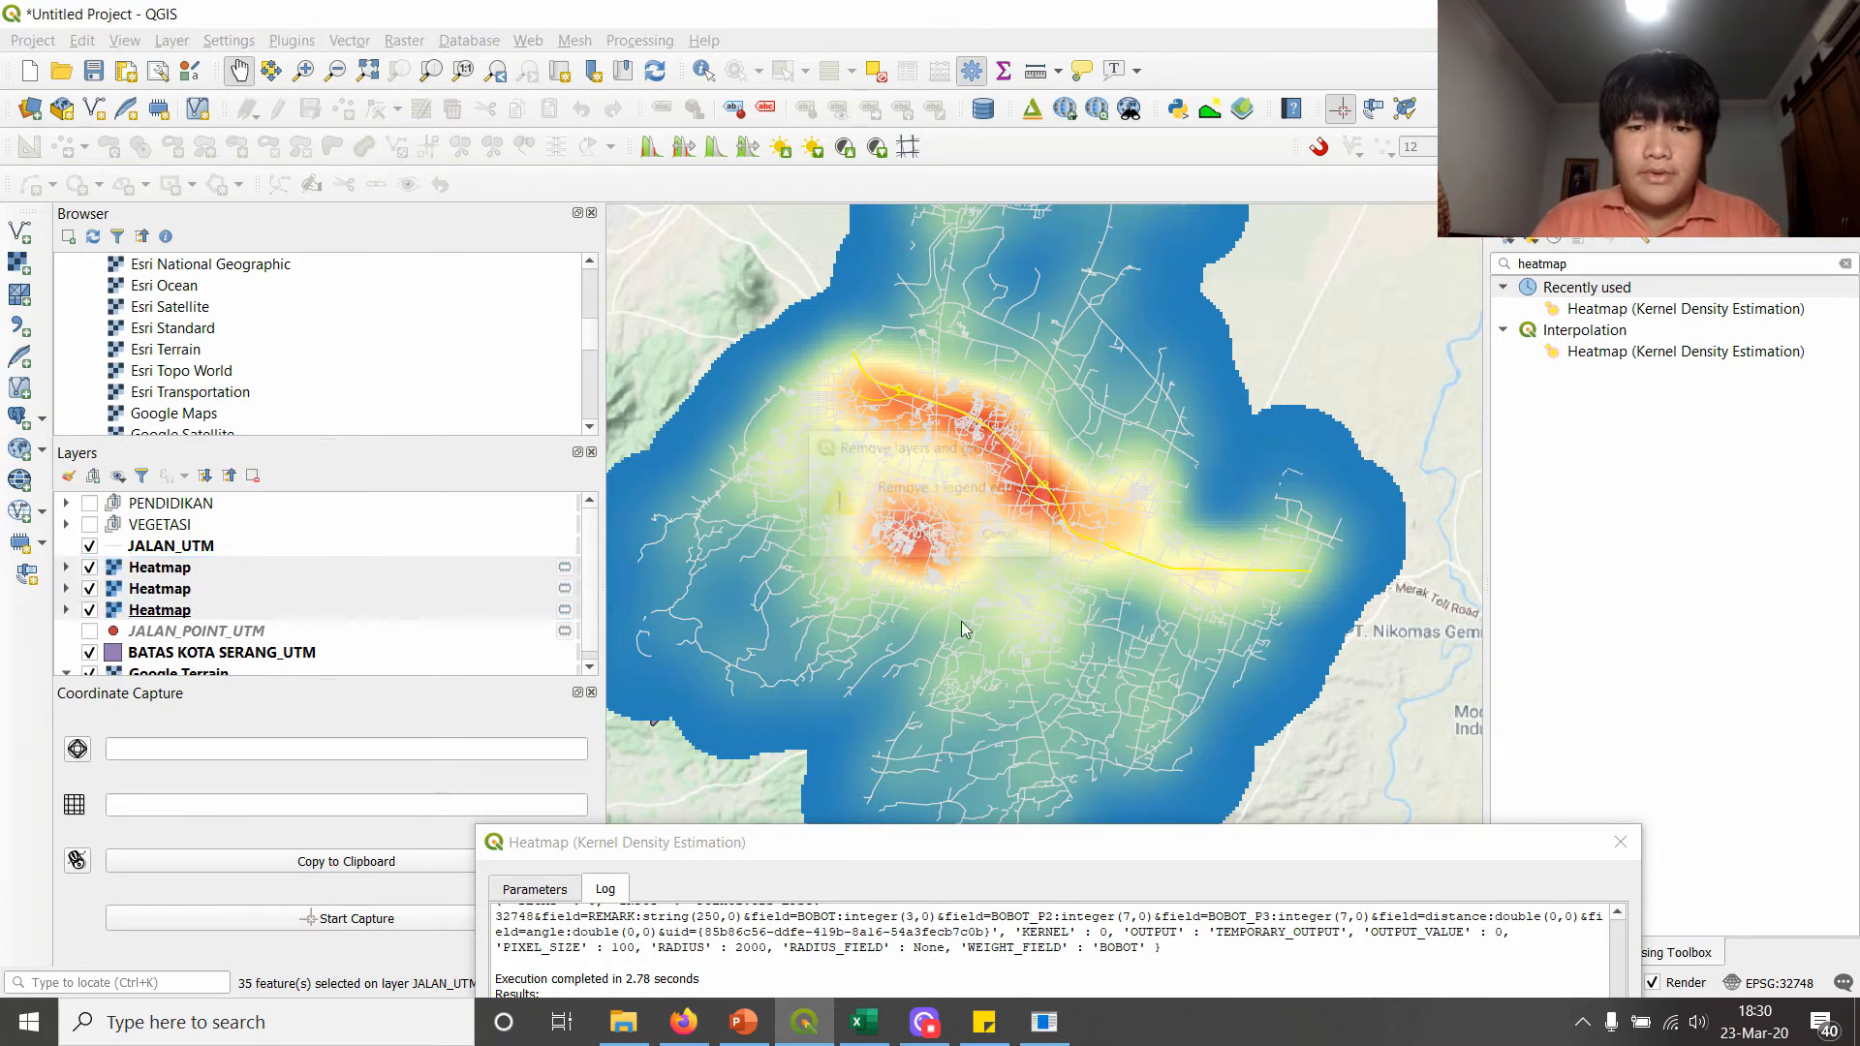
- Run the heatmap with BOBOT_P3 as the weight field and close the algorithm dialog
drag(1025, 863, 1159, 172)
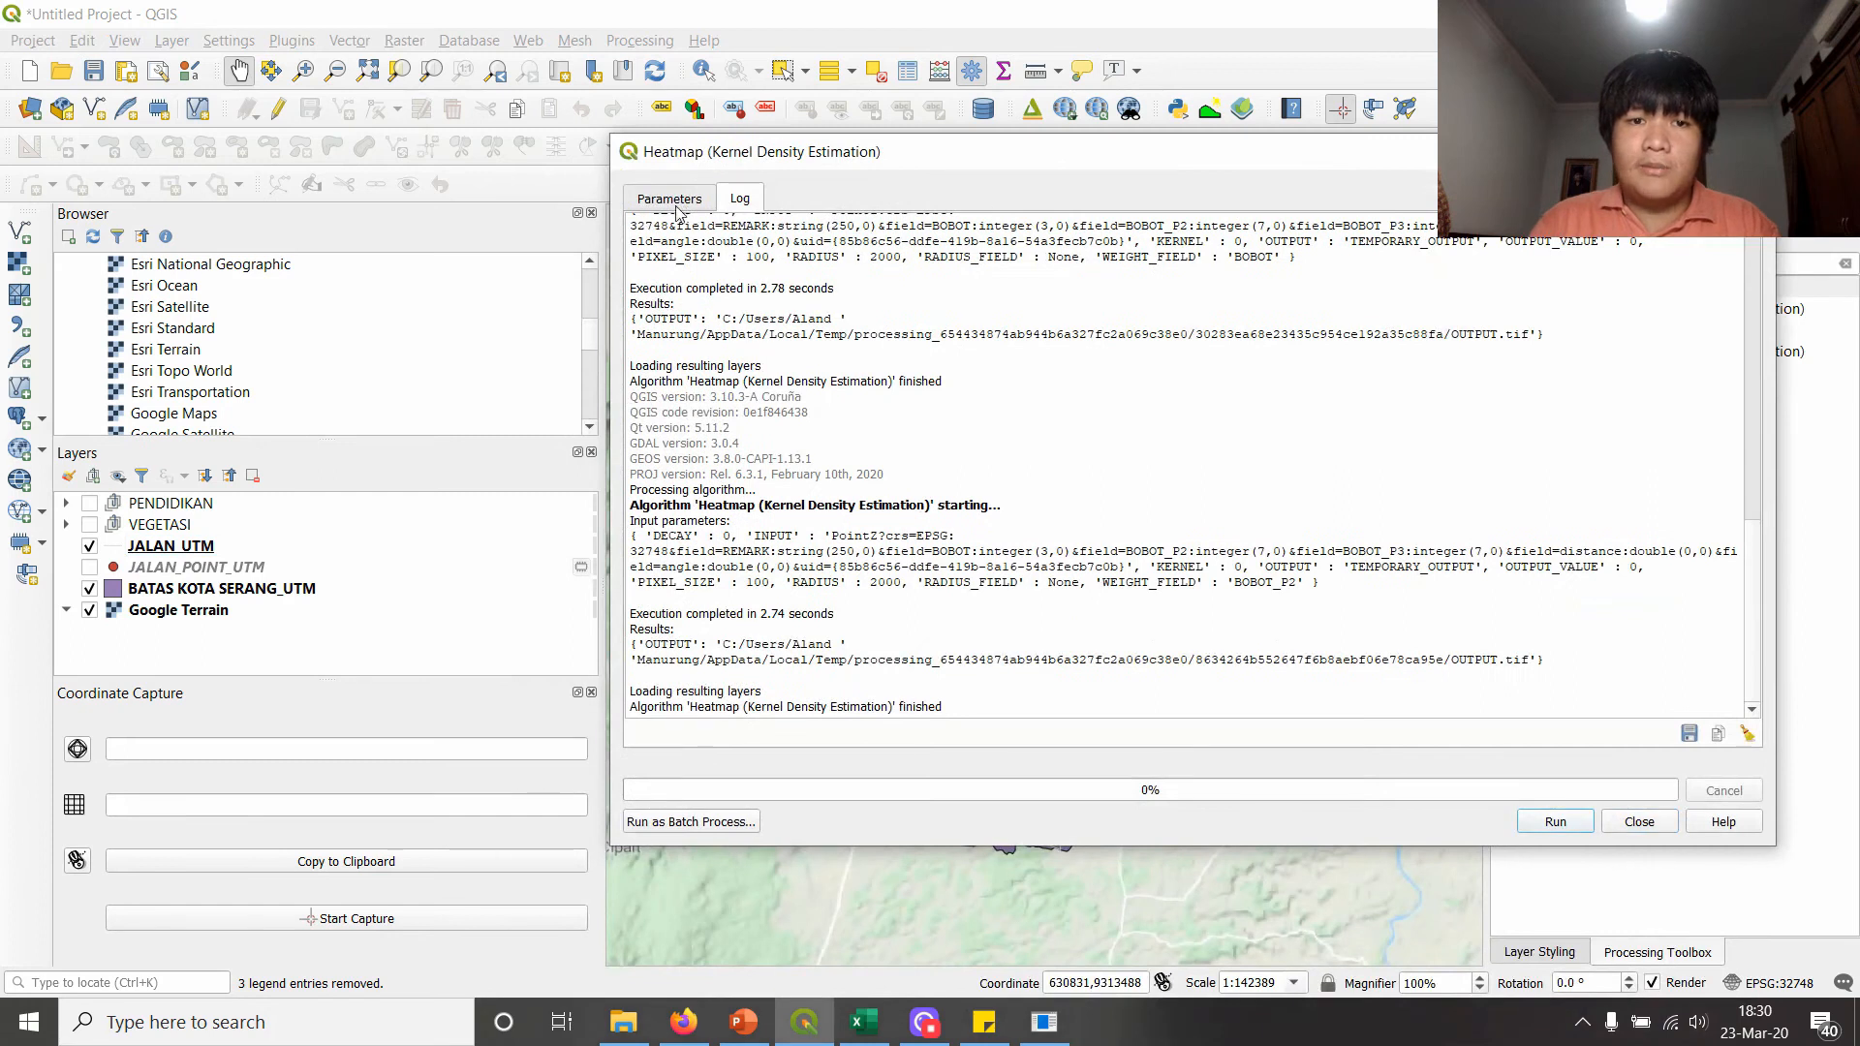
click(671, 200)
click(773, 486)
click(711, 564)
click(1554, 821)
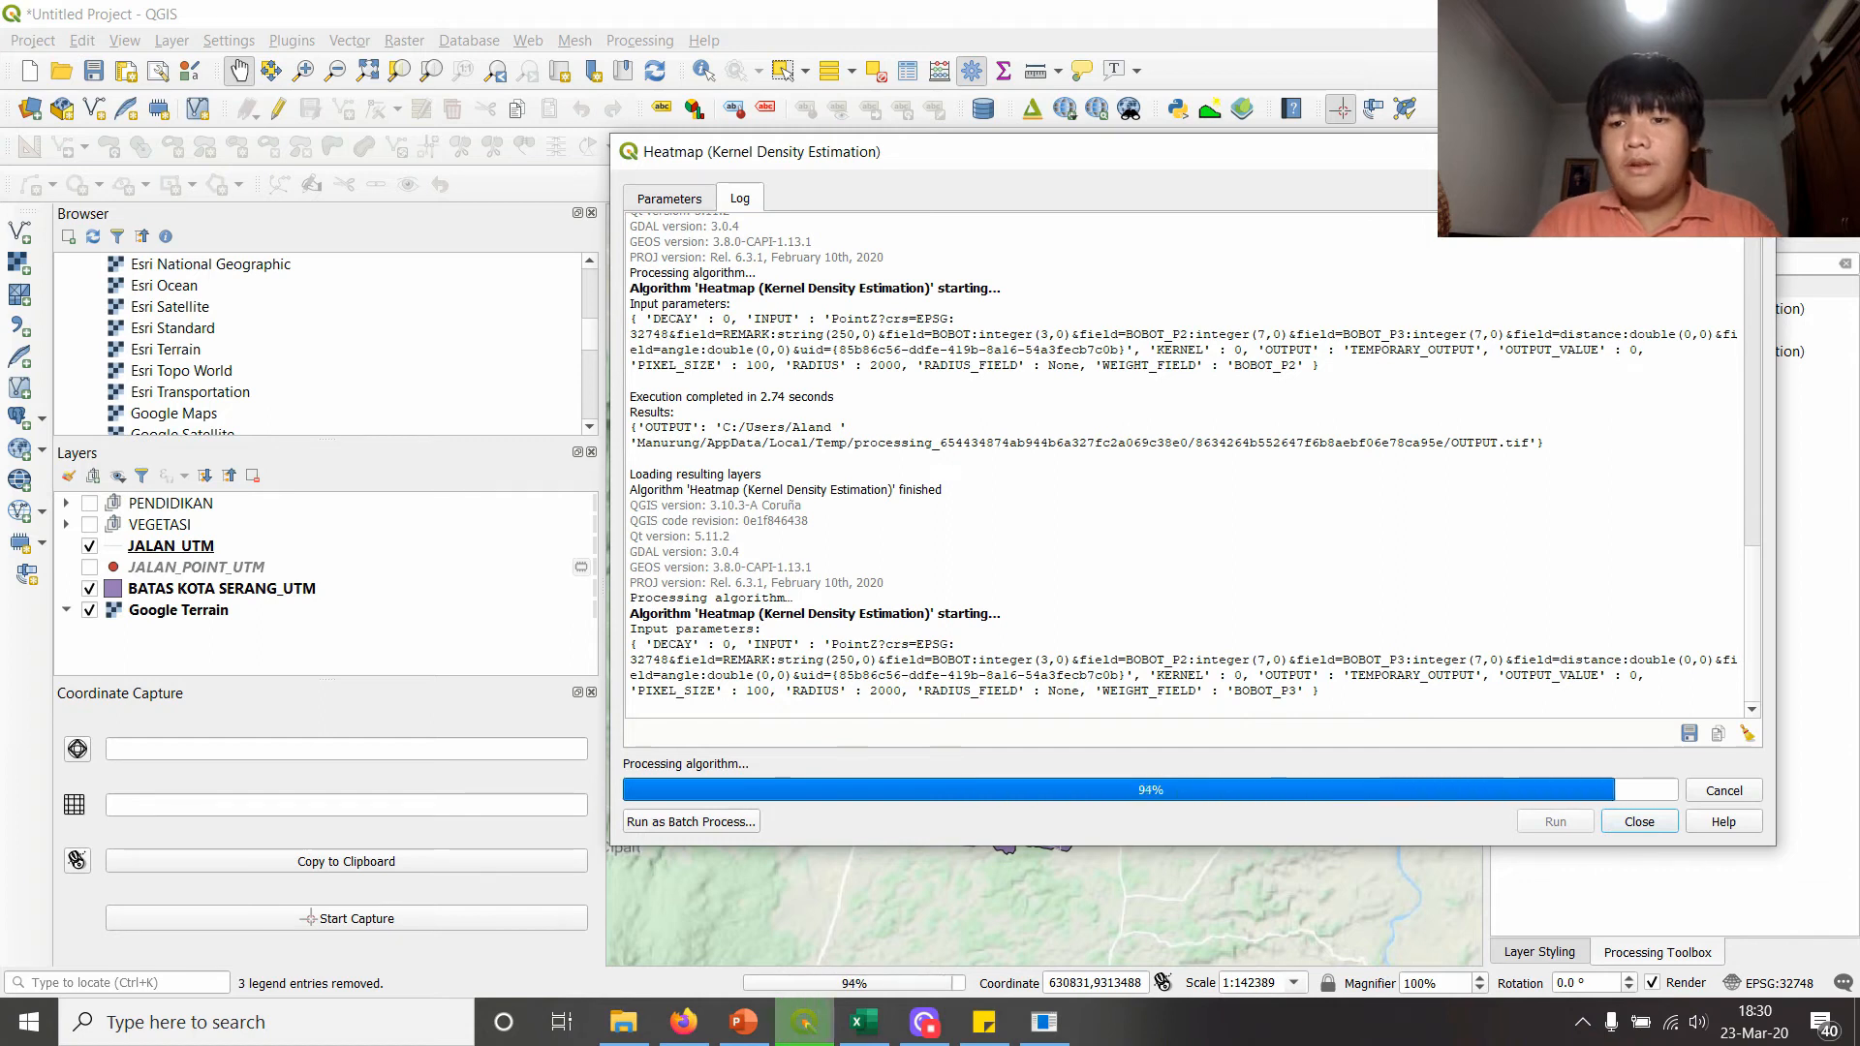
click(1749, 152)
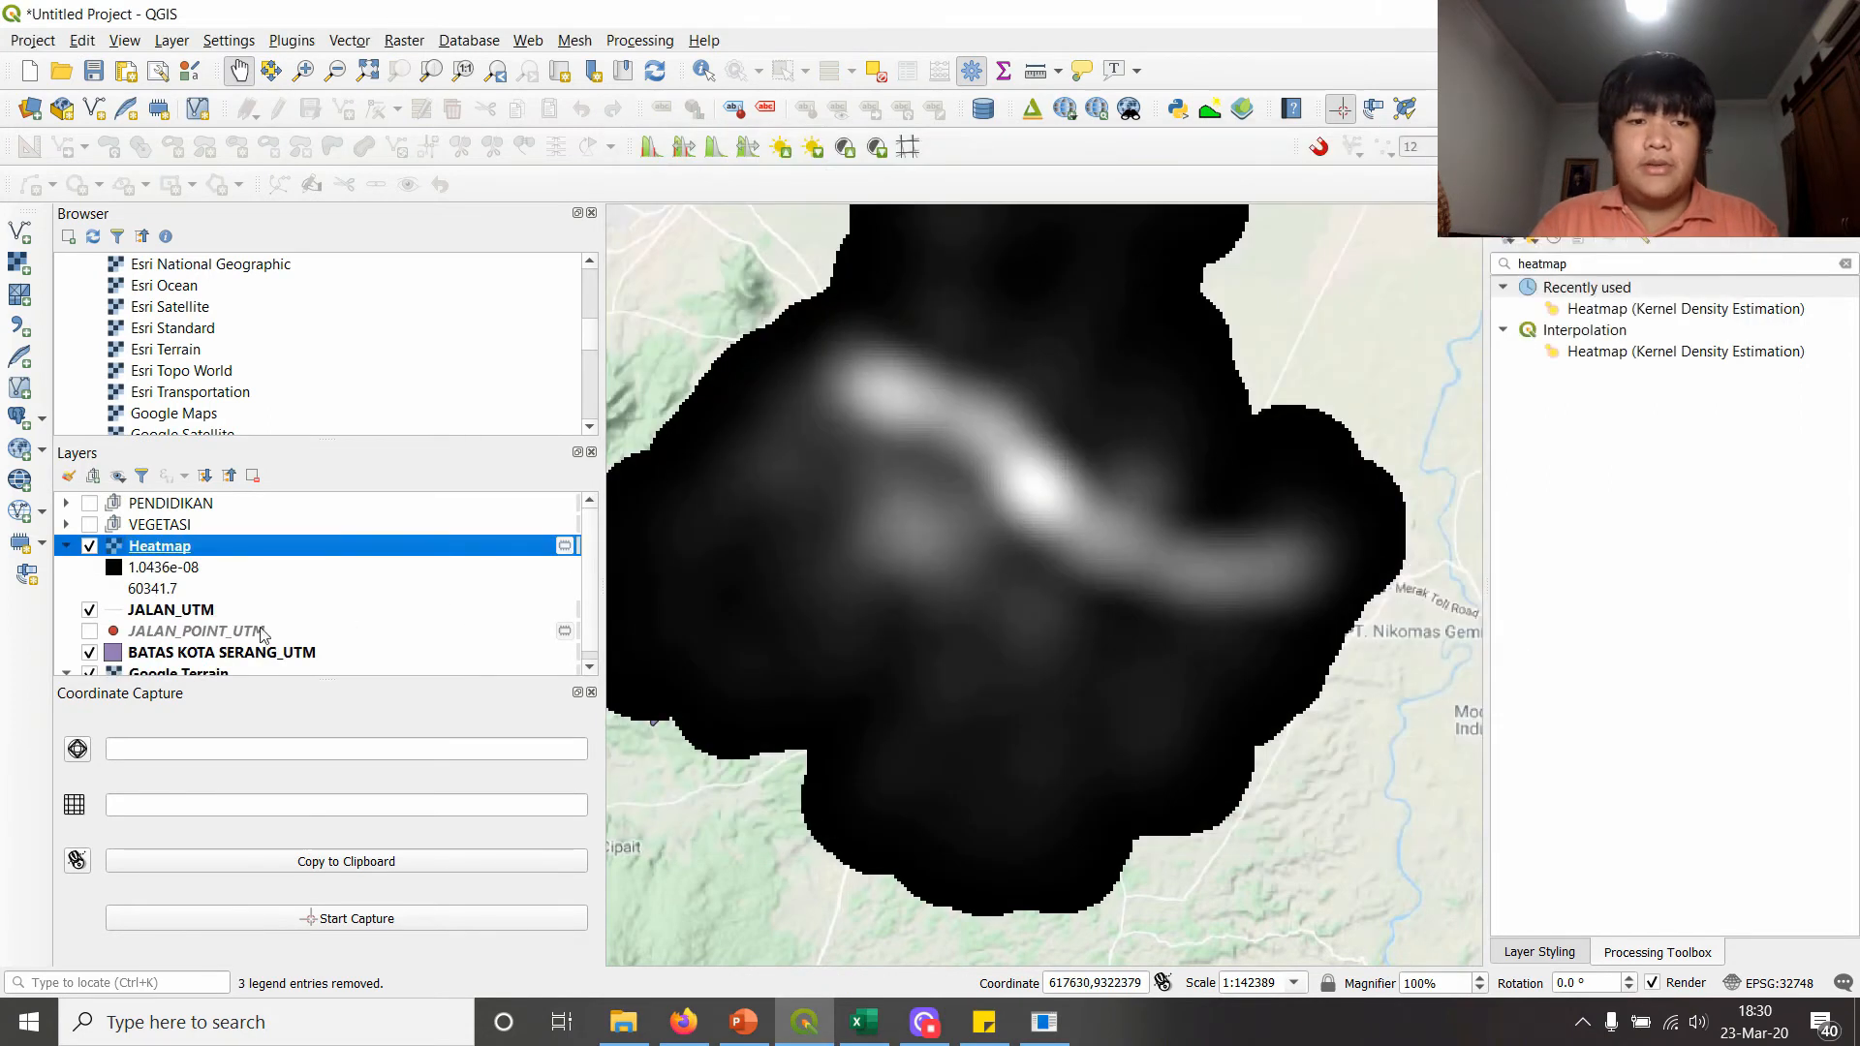
- Apply Singleband pseudocolor rendering with the blue-to-red color ramp to the BOBOT_P3-weighted Heatmap layer
double_click(174, 548)
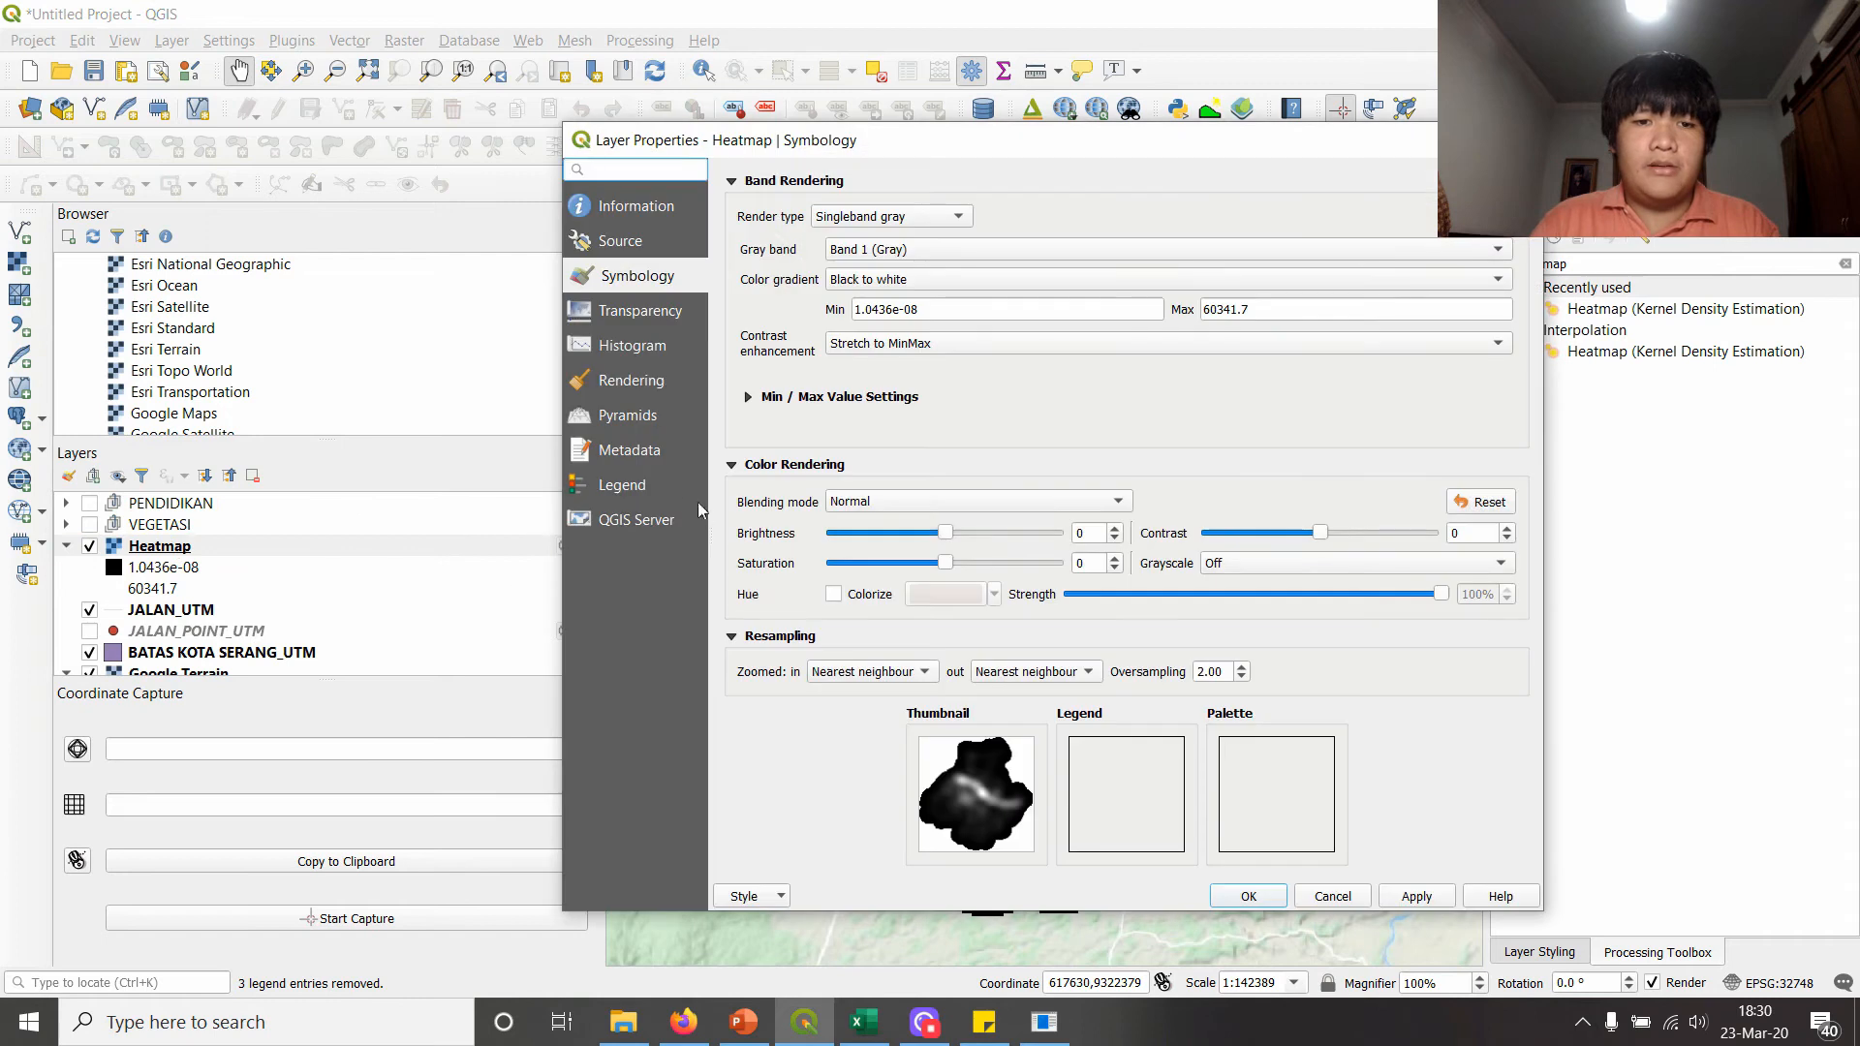
click(890, 216)
click(876, 242)
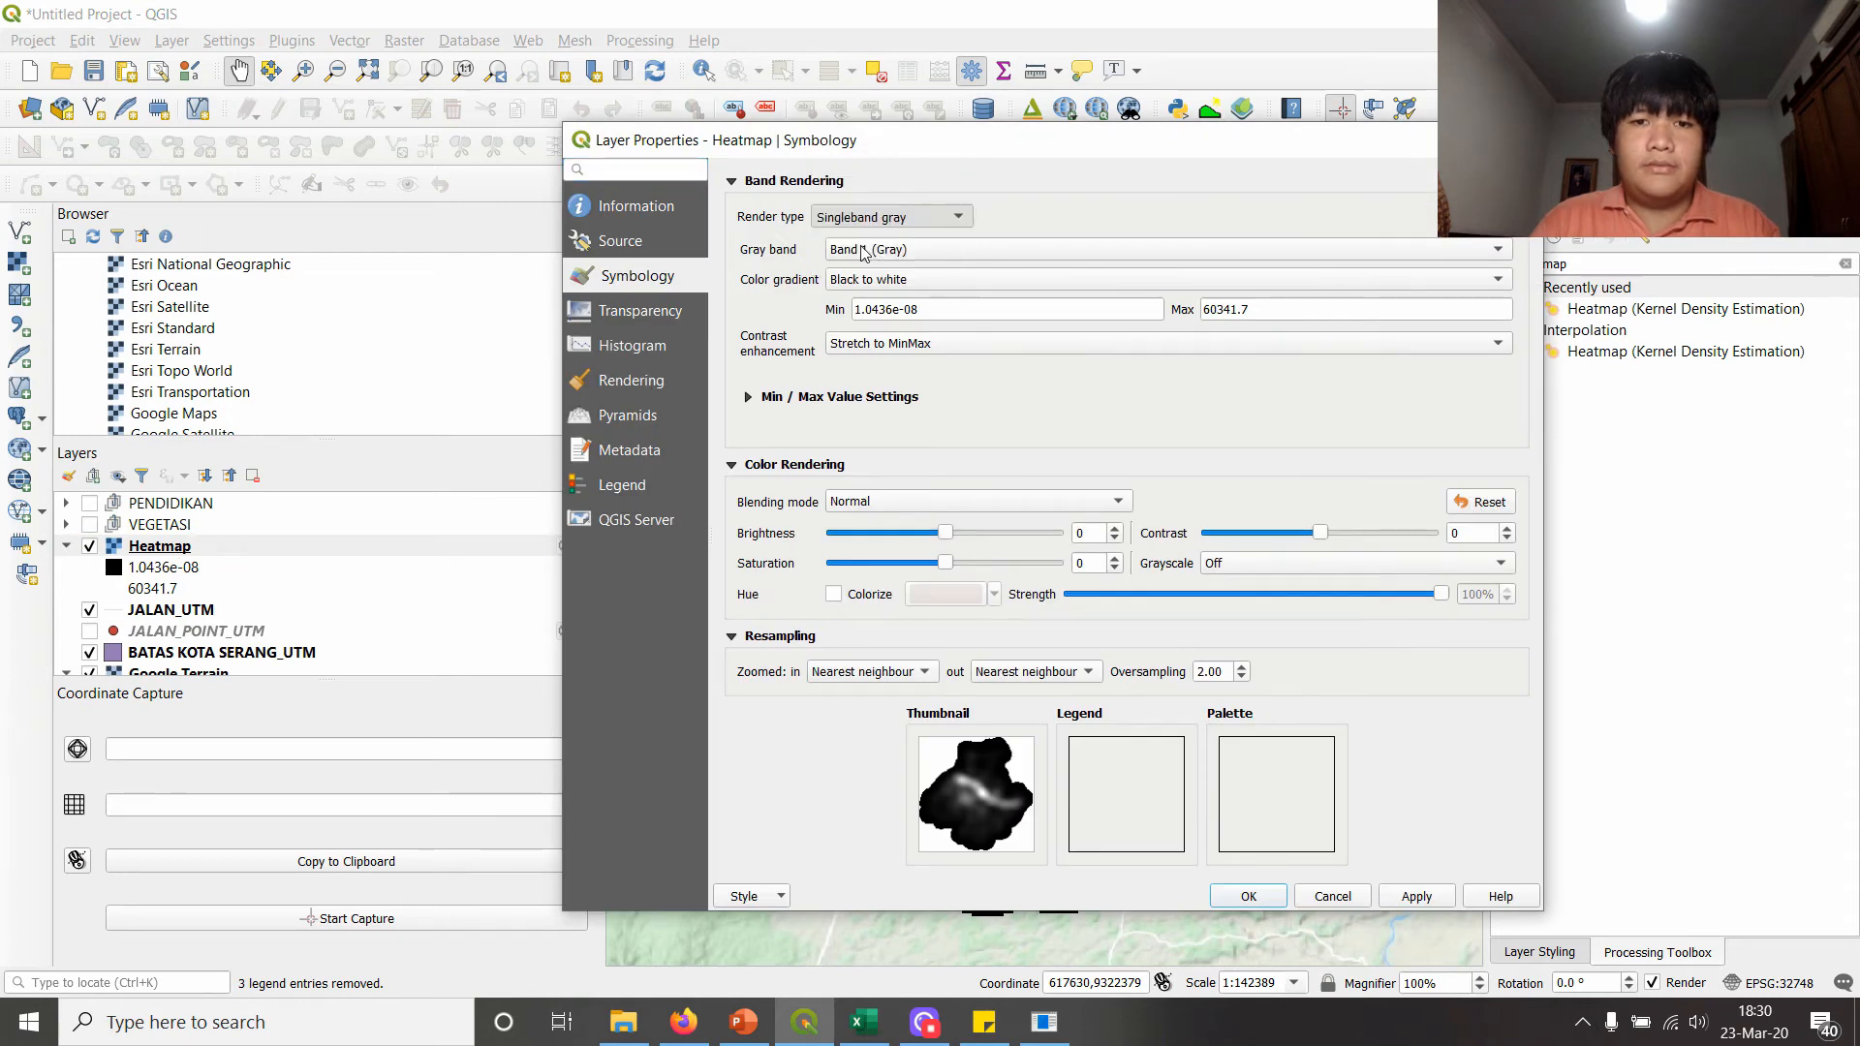
click(1213, 364)
click(1231, 398)
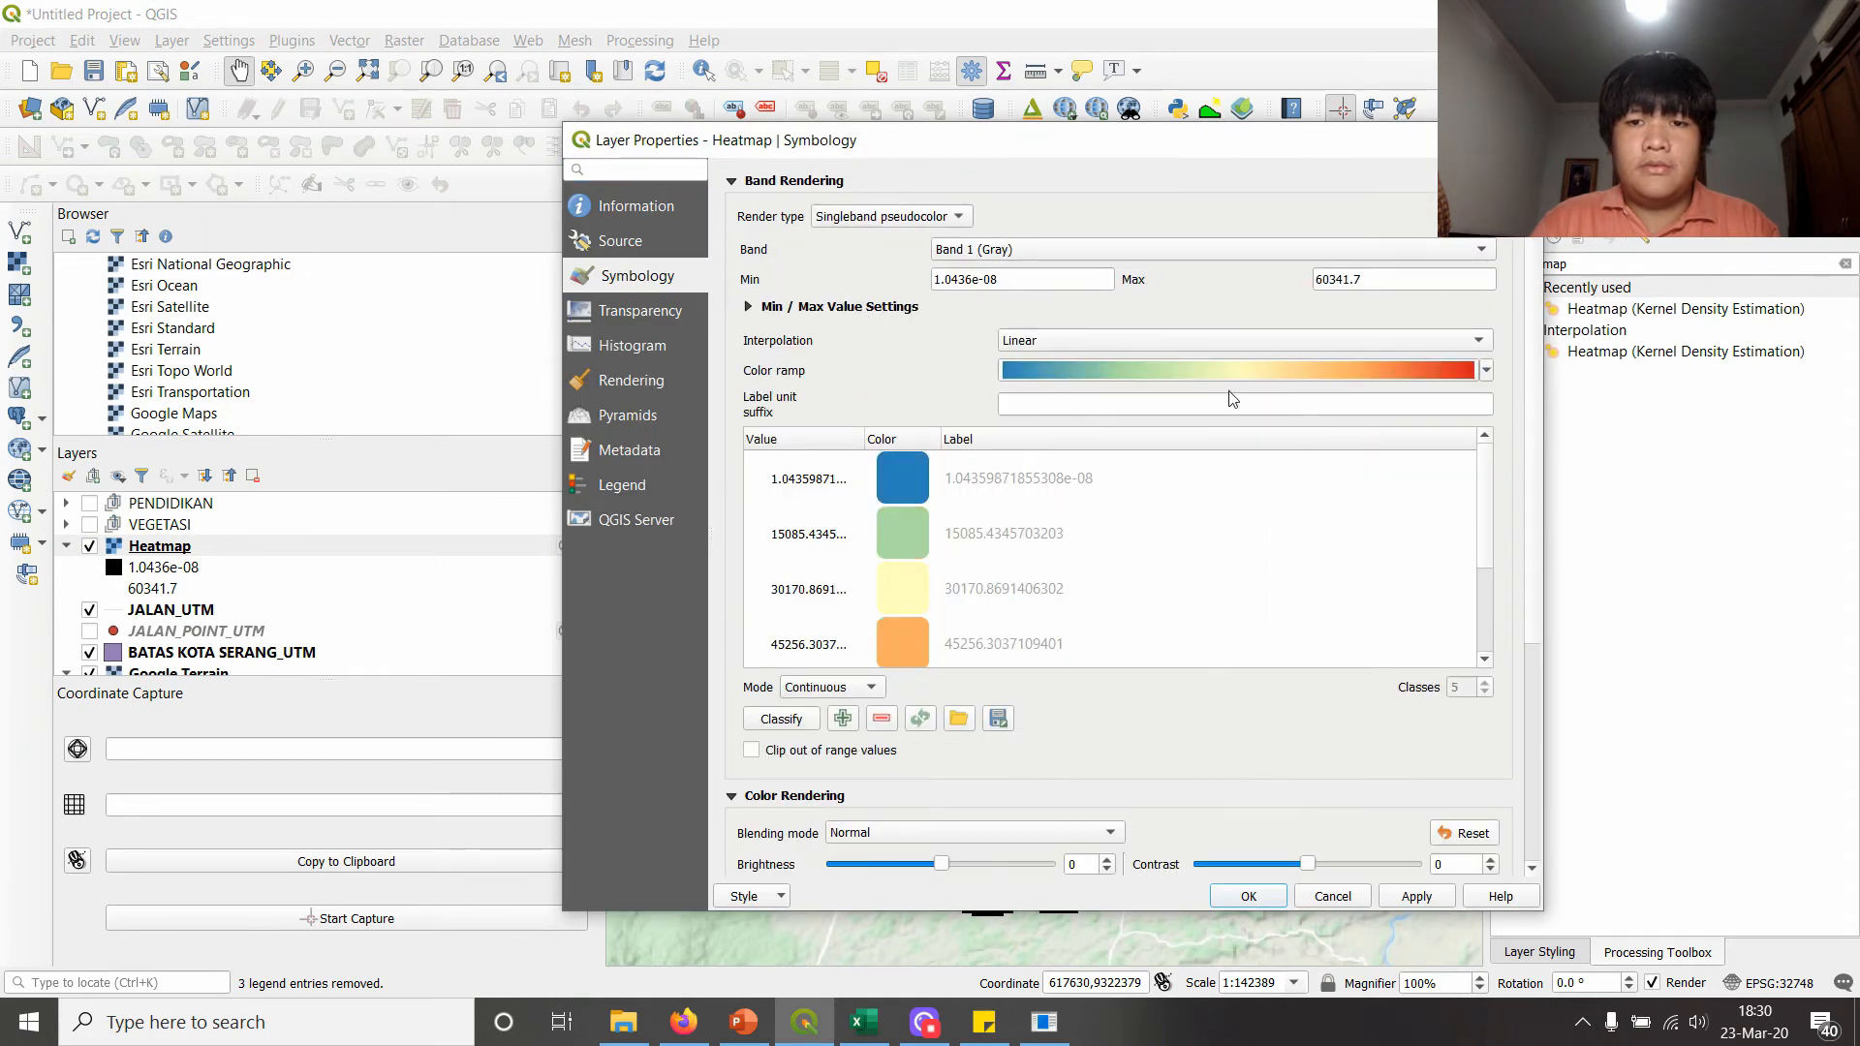
click(1249, 896)
drag(930, 498, 988, 631)
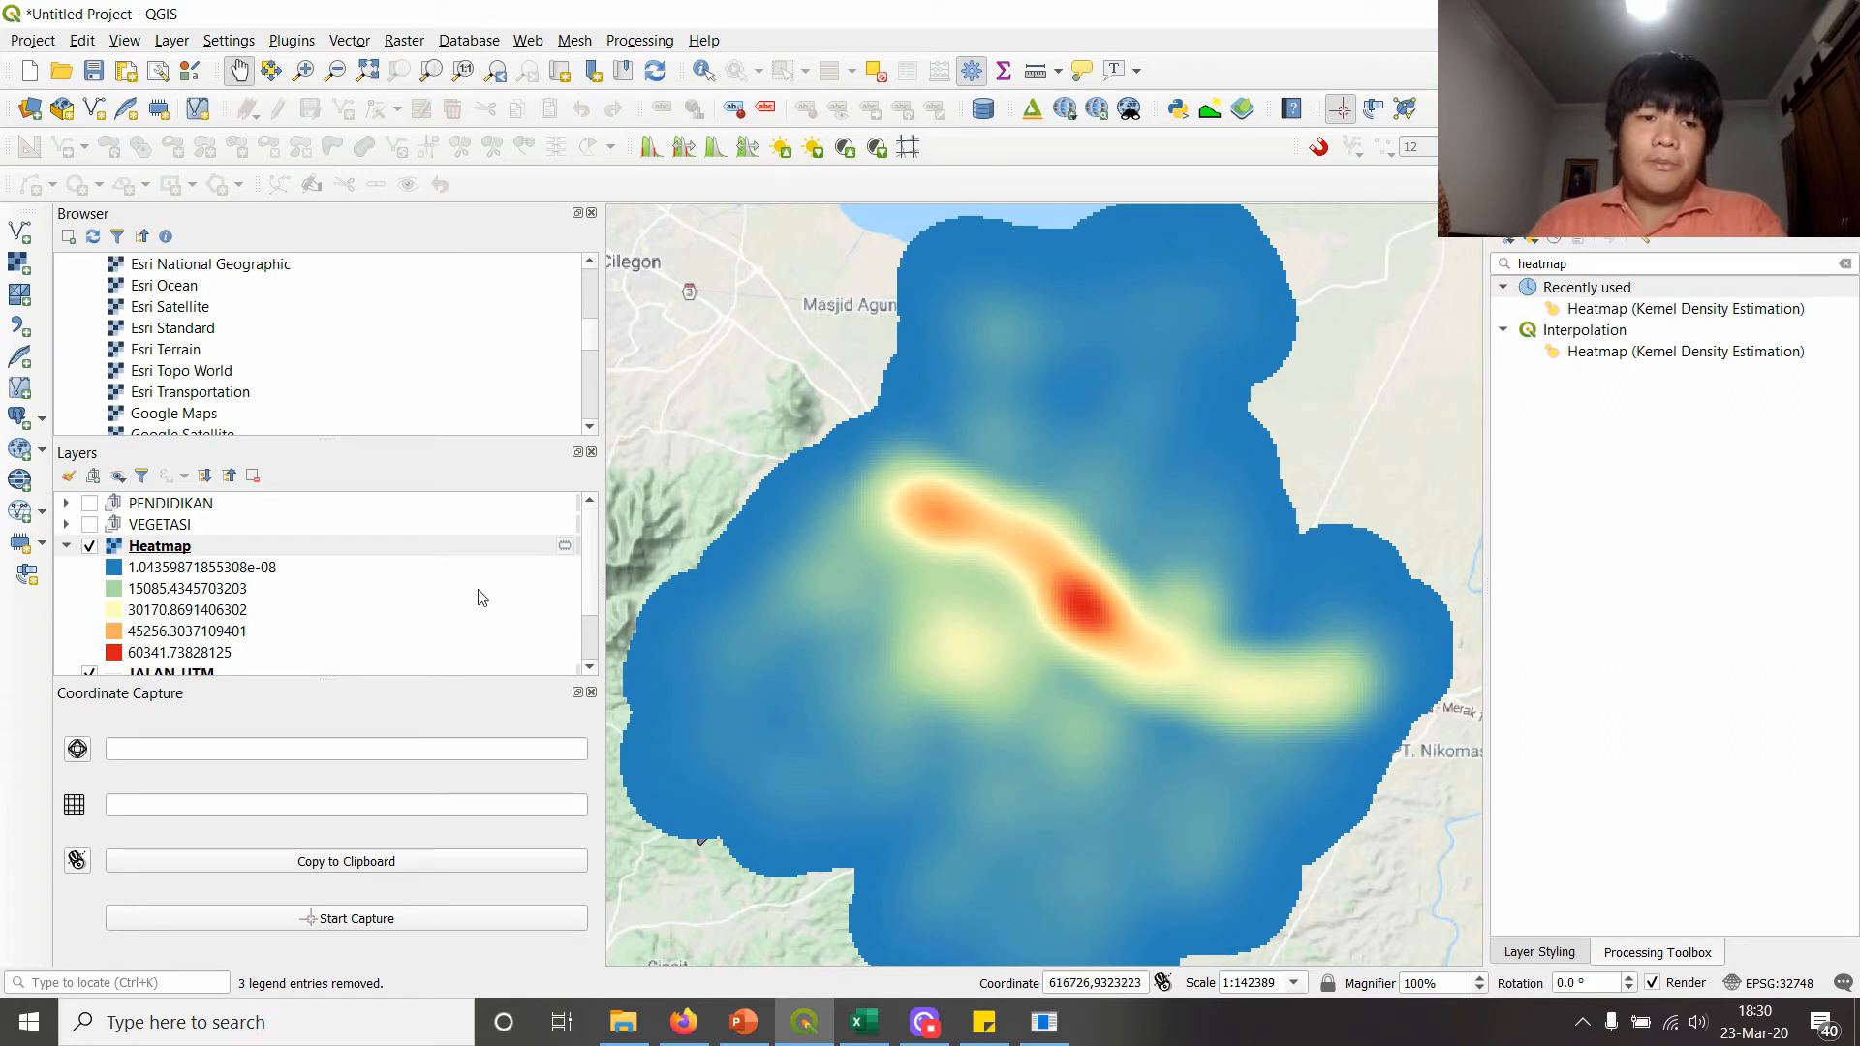
- Collapse the Heatmap layer's legend and rename the layer as JALAN_HEATMAP
click(66, 545)
click(141, 548)
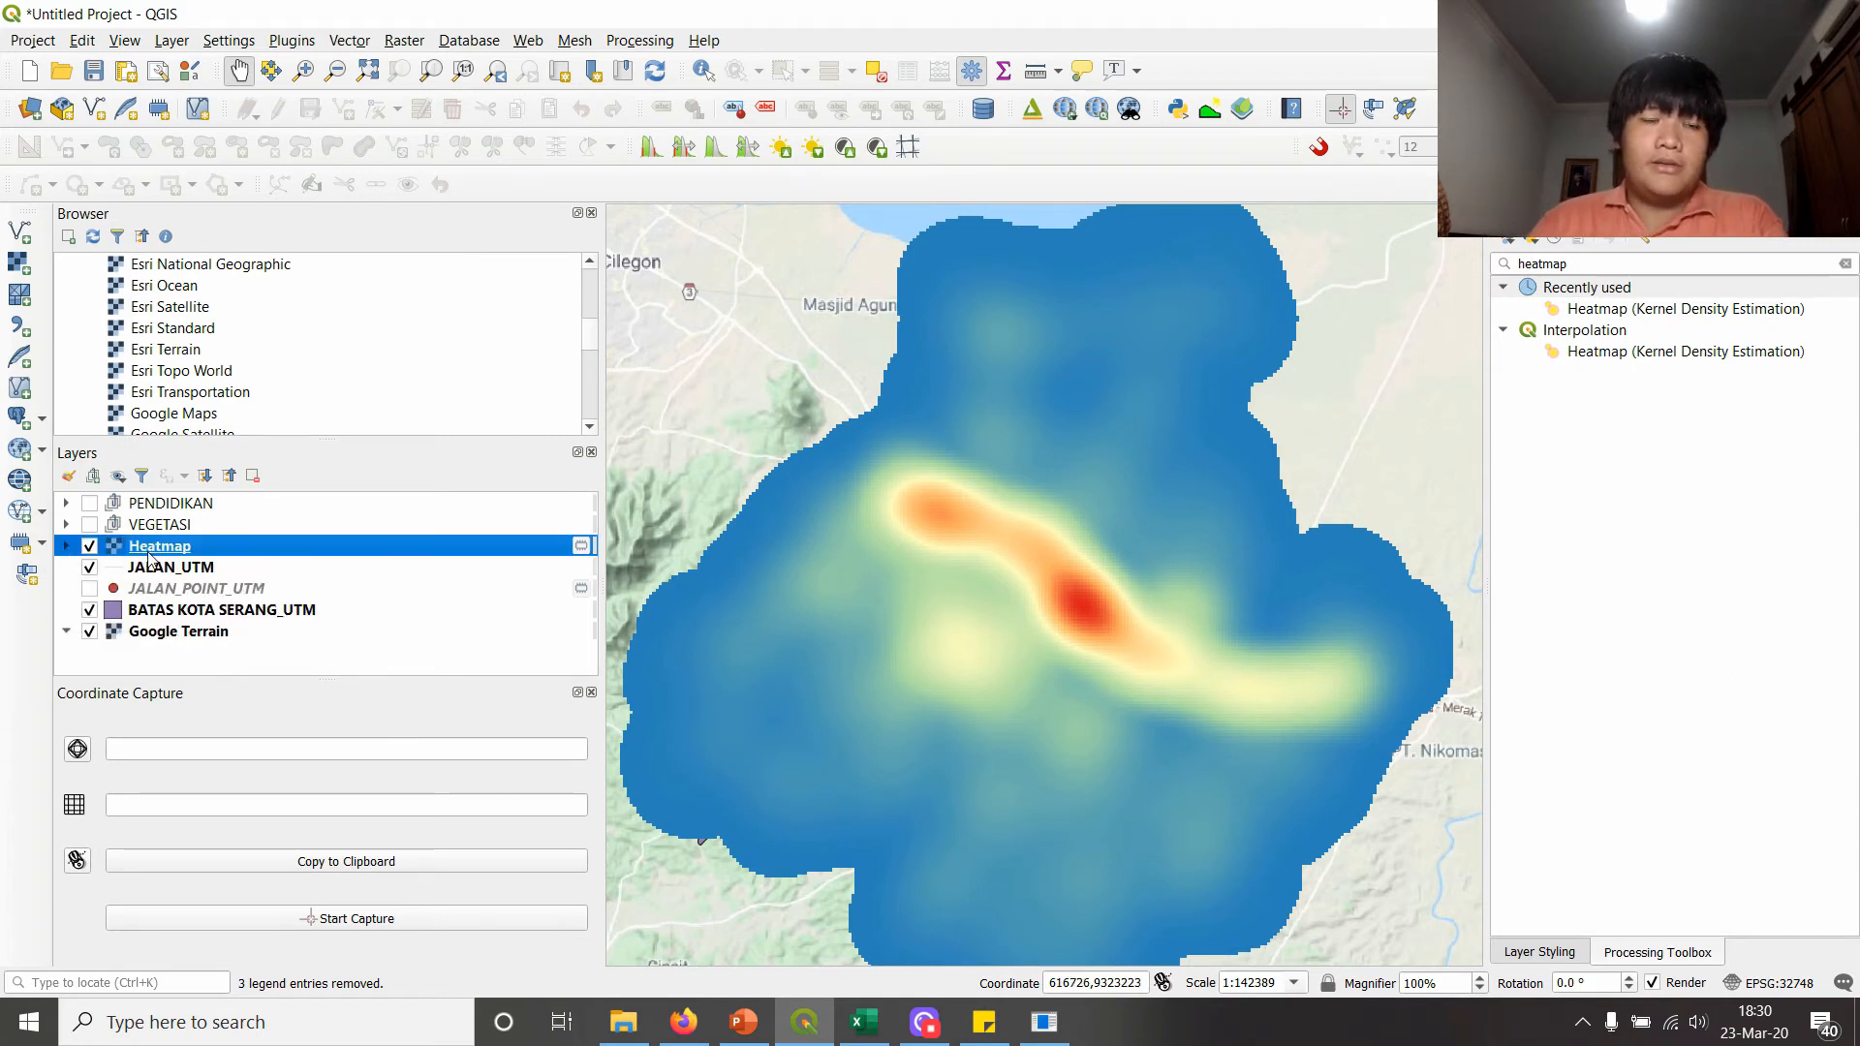
key(F2)
text(JALA)
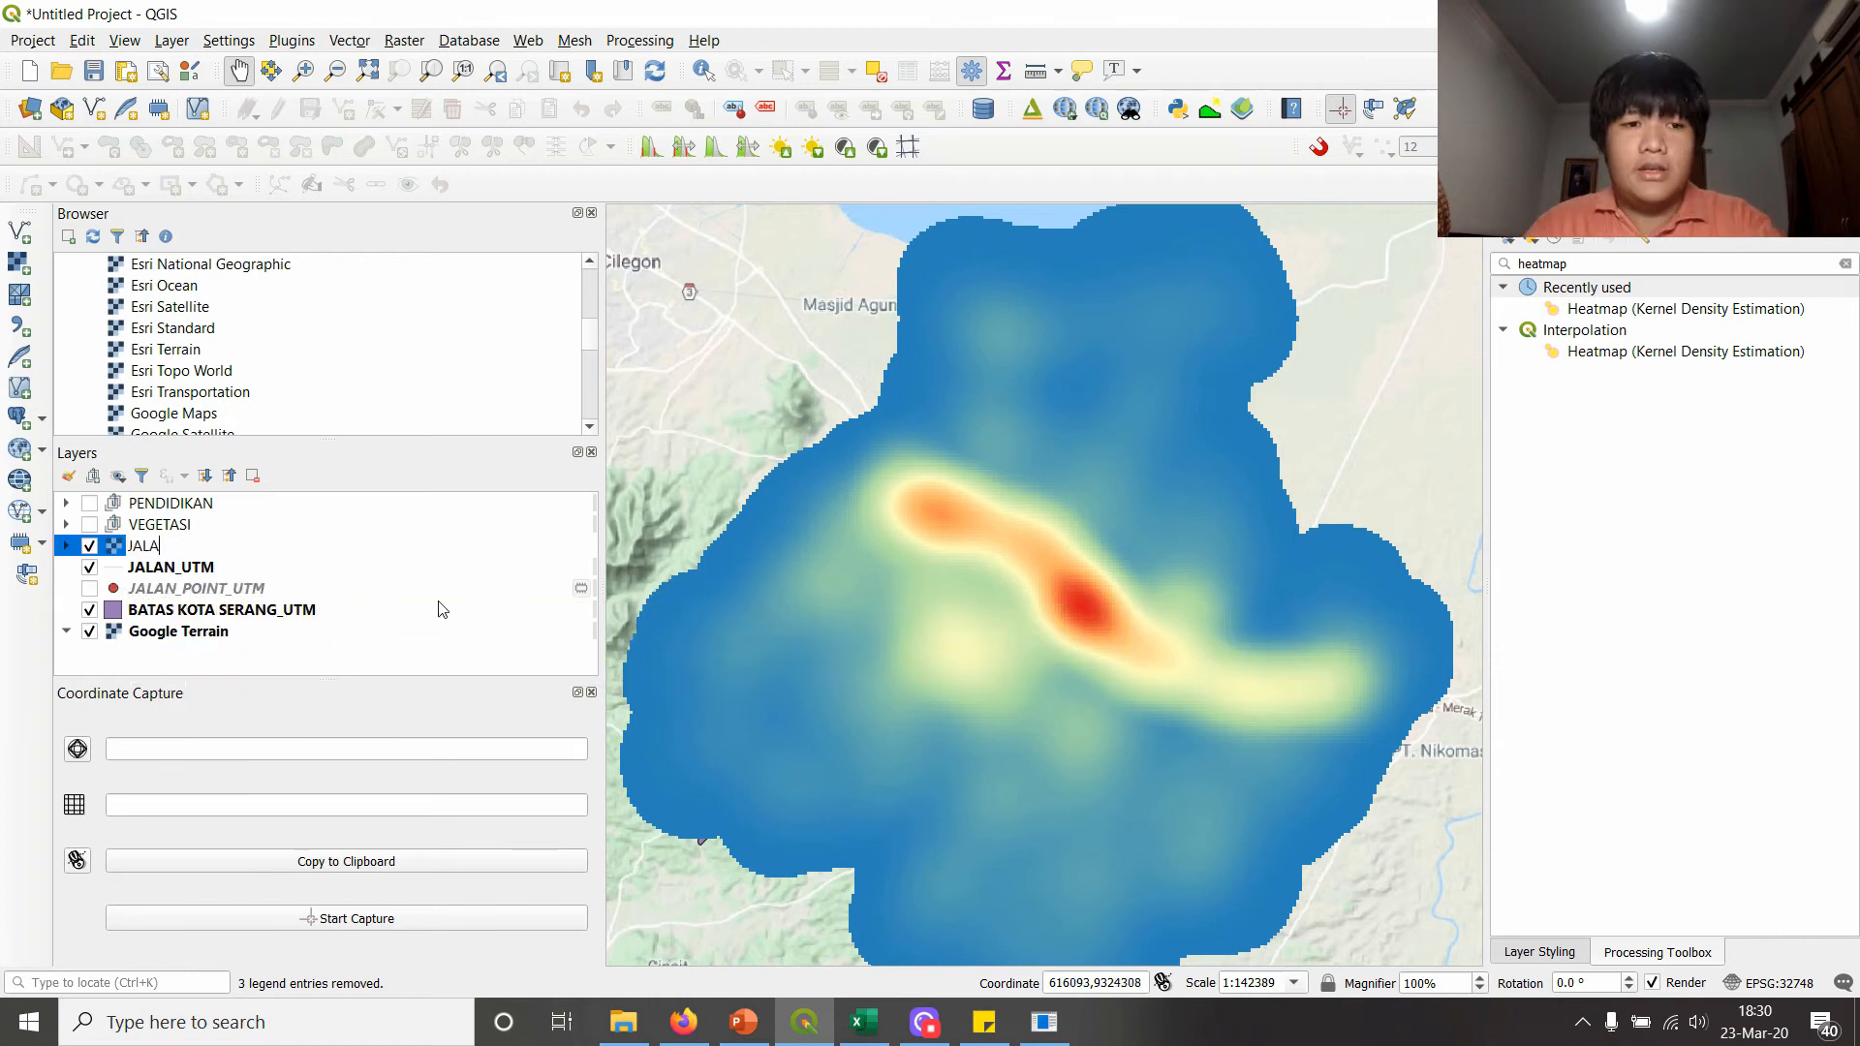
text(N_HEATMAP)
key(Return)
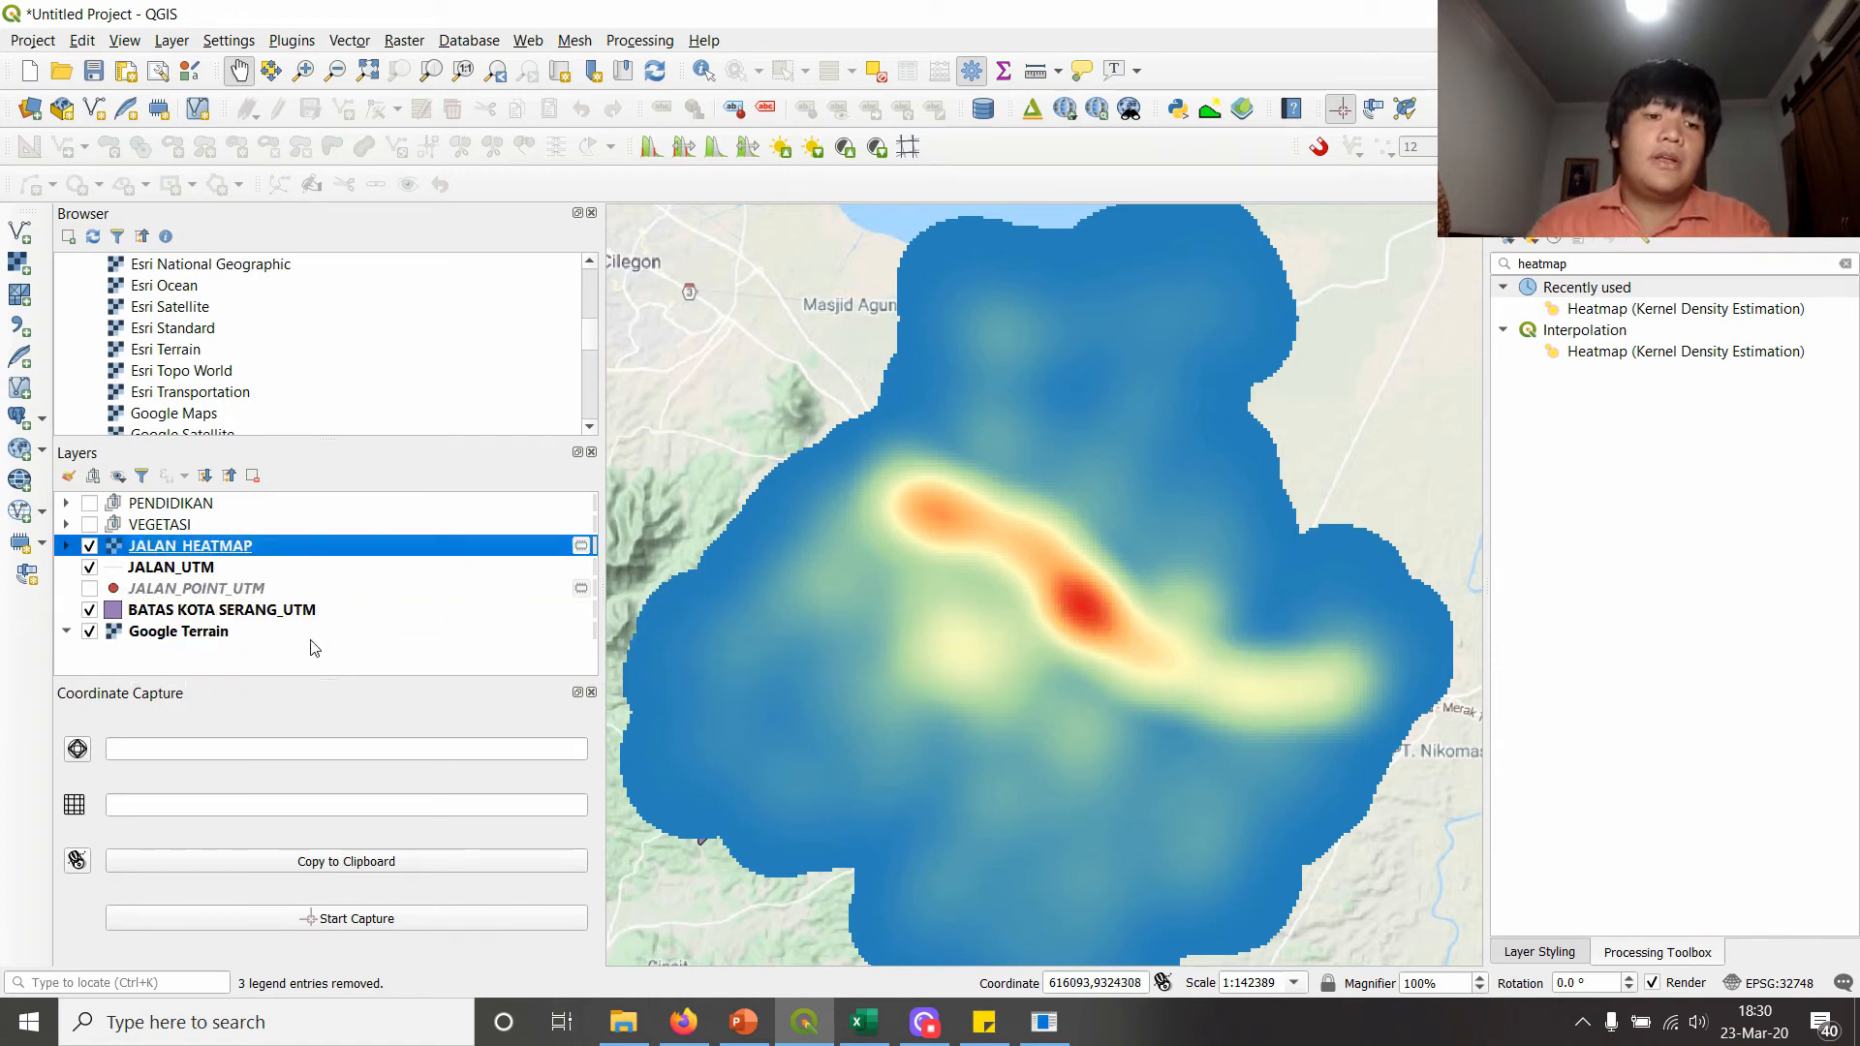
- Create a layer group named JALAN holding JALAN_HEATMAP and JALAN_UTM, placed directly below the VEGETASI group
click(93, 475)
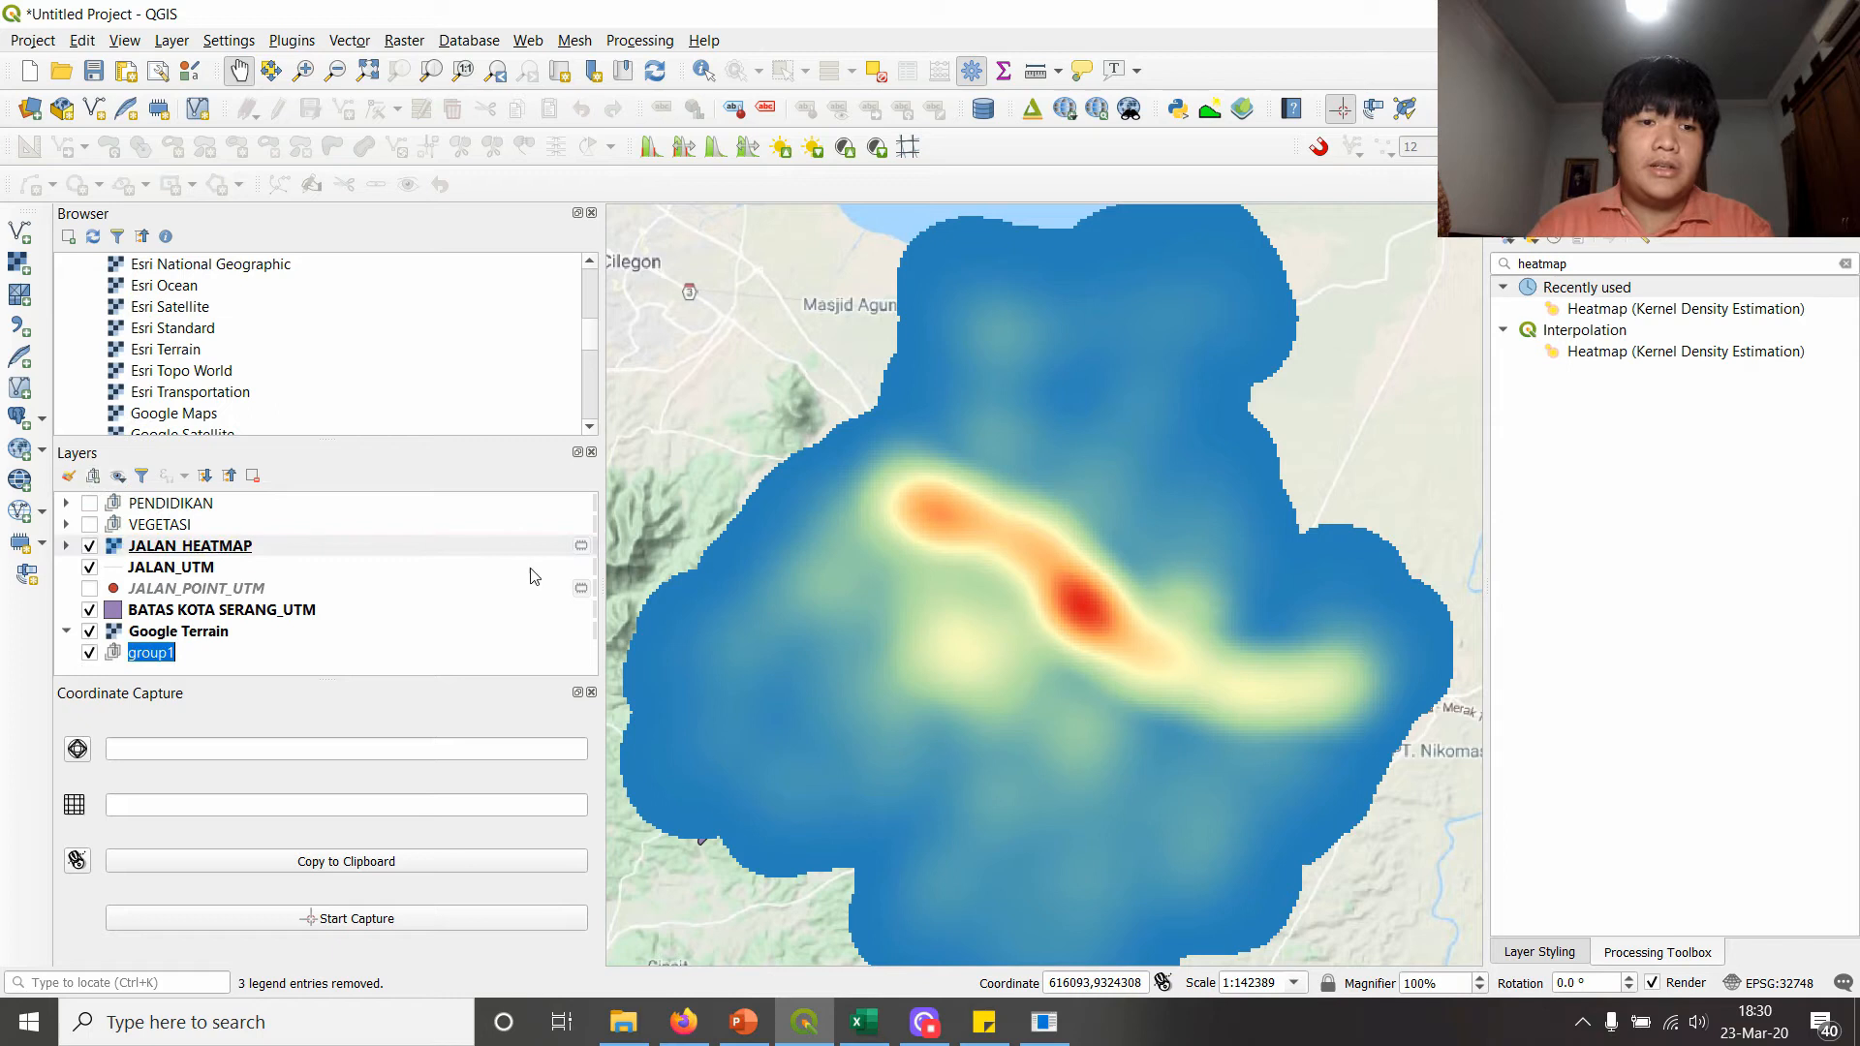
text(JALAN)
key(Return)
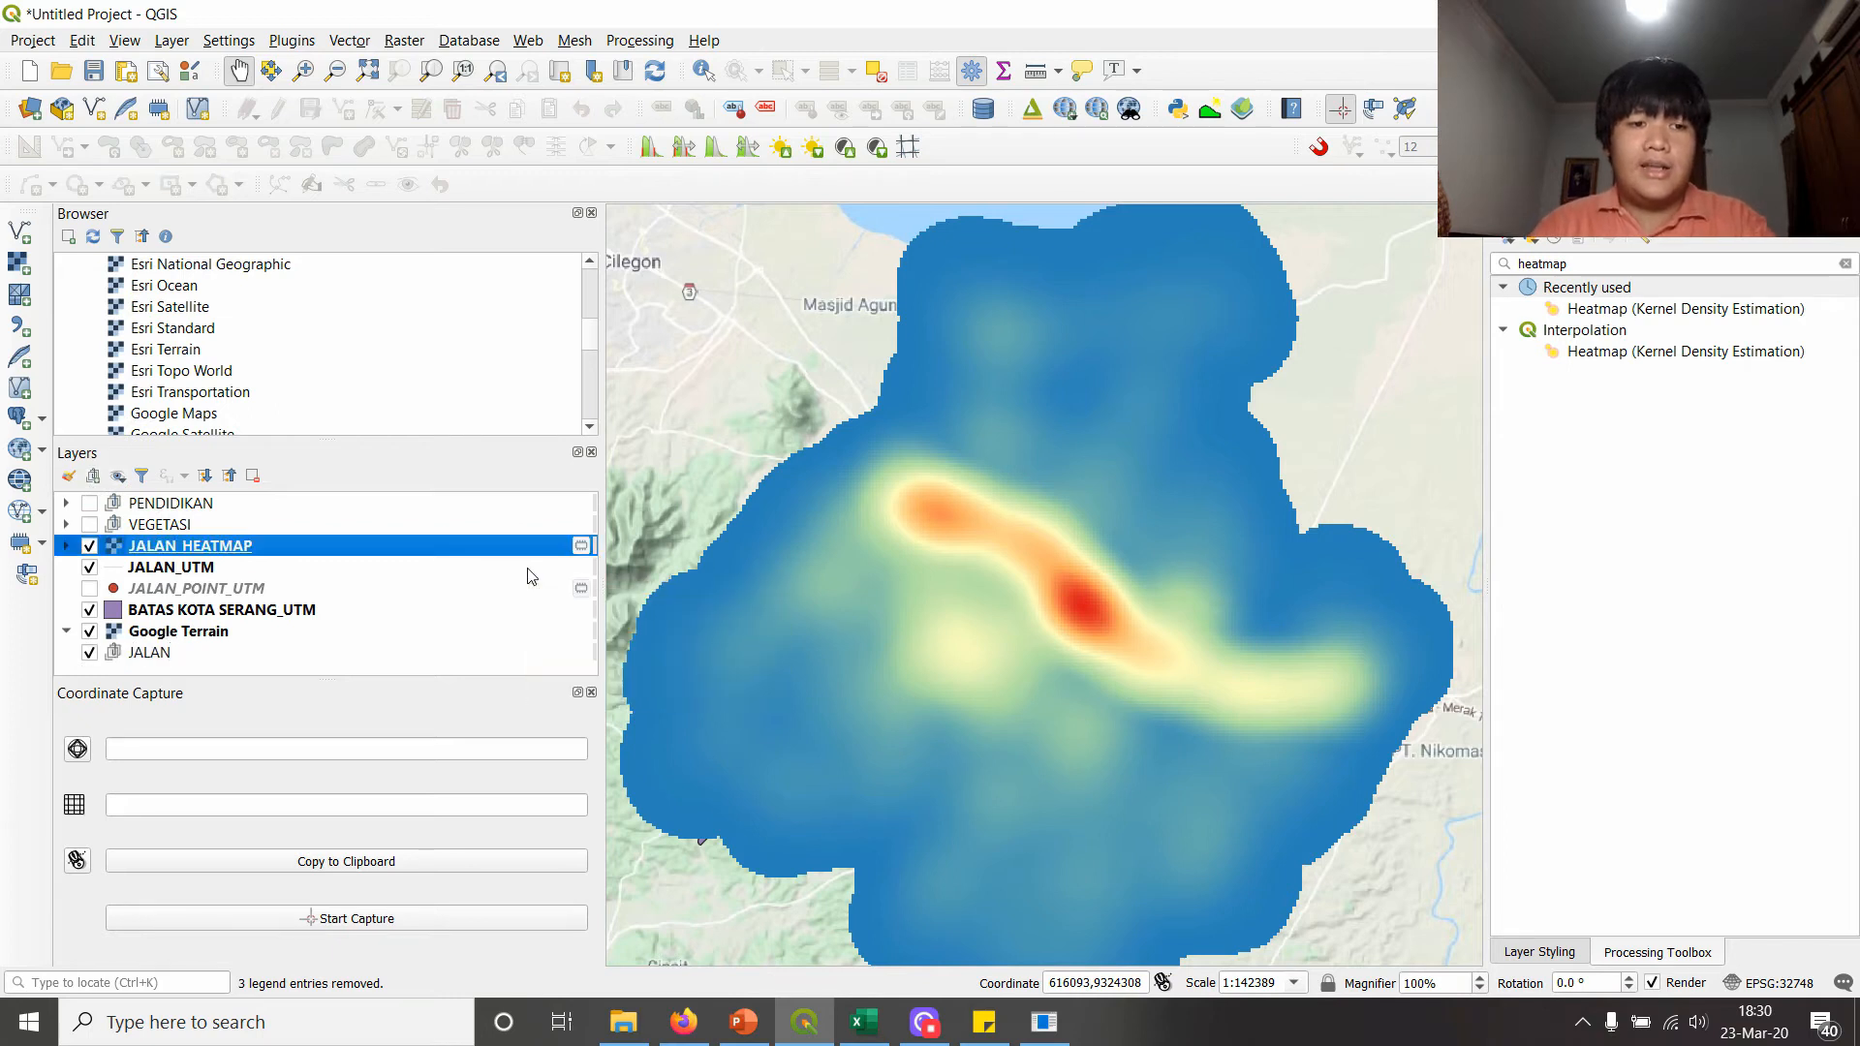
ctrl+click(219, 568)
drag(232, 552, 136, 534)
click(67, 610)
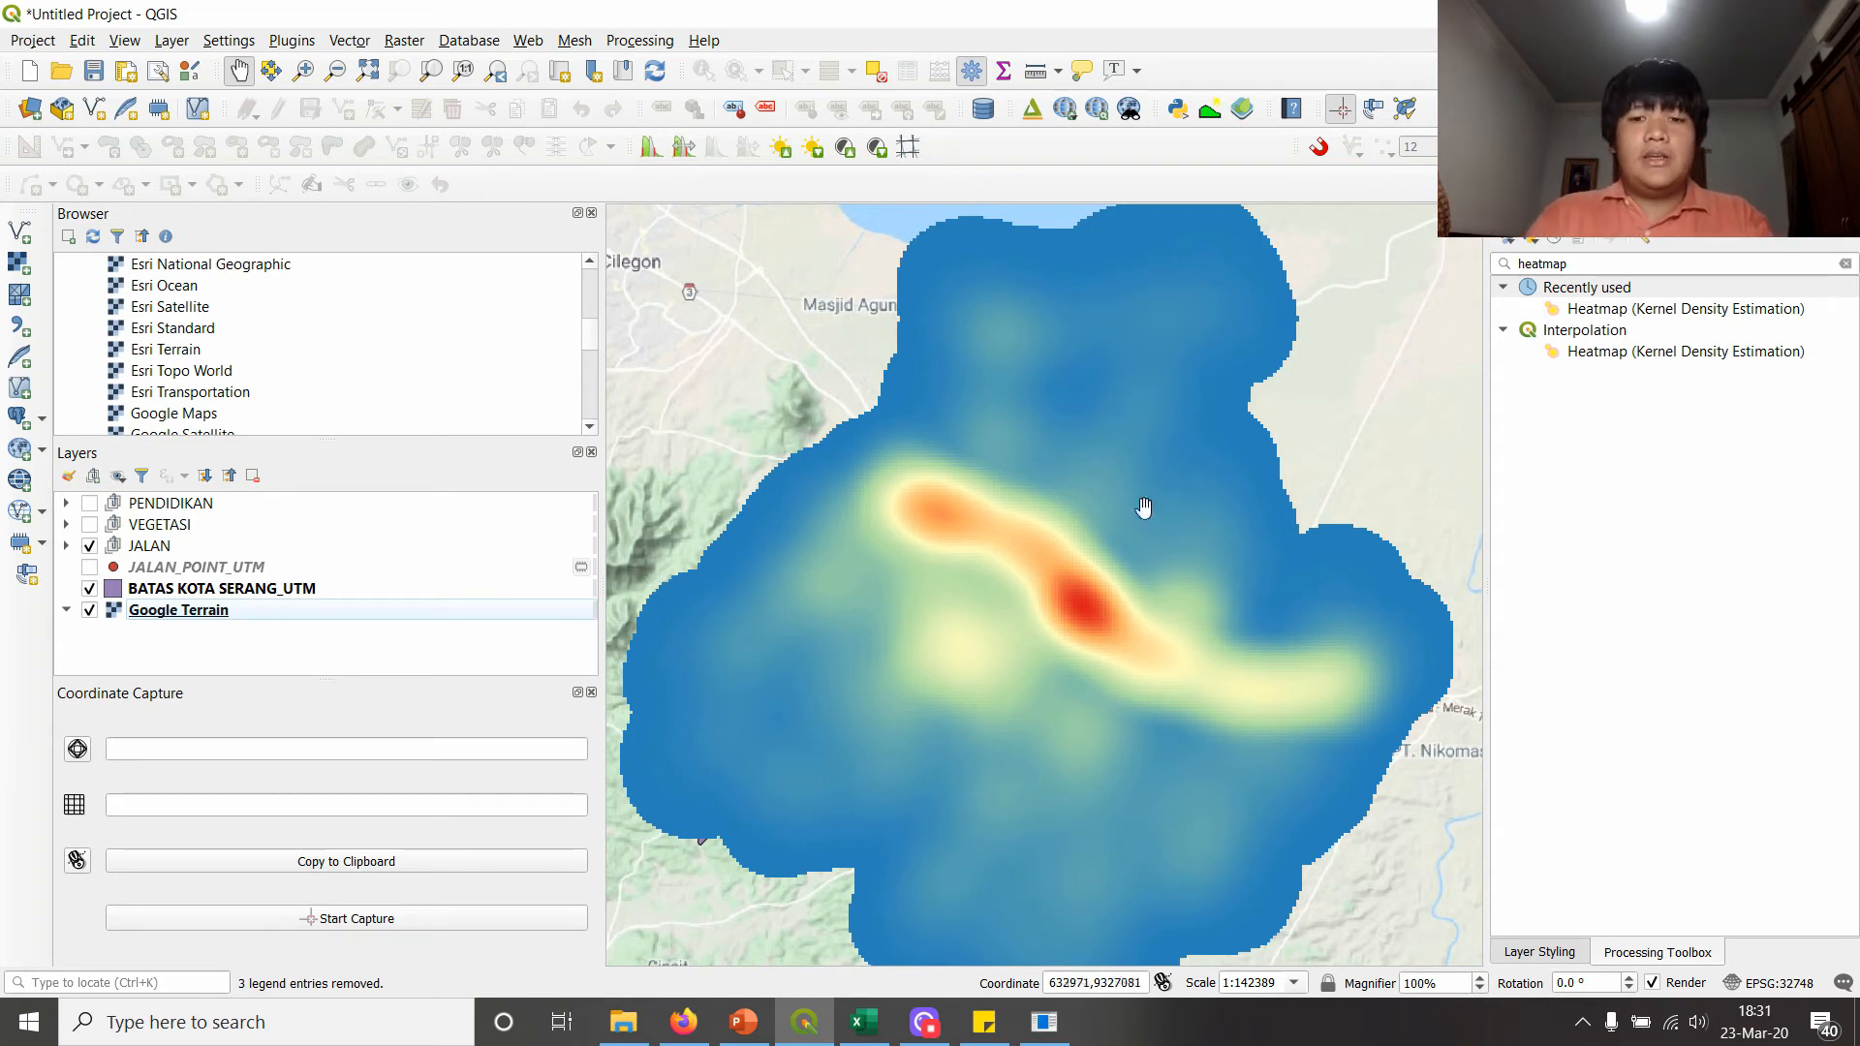
- Examine the legend values of JALAN_HEATMAP inside the JALAN group, and collapse the layer and group again
click(66, 546)
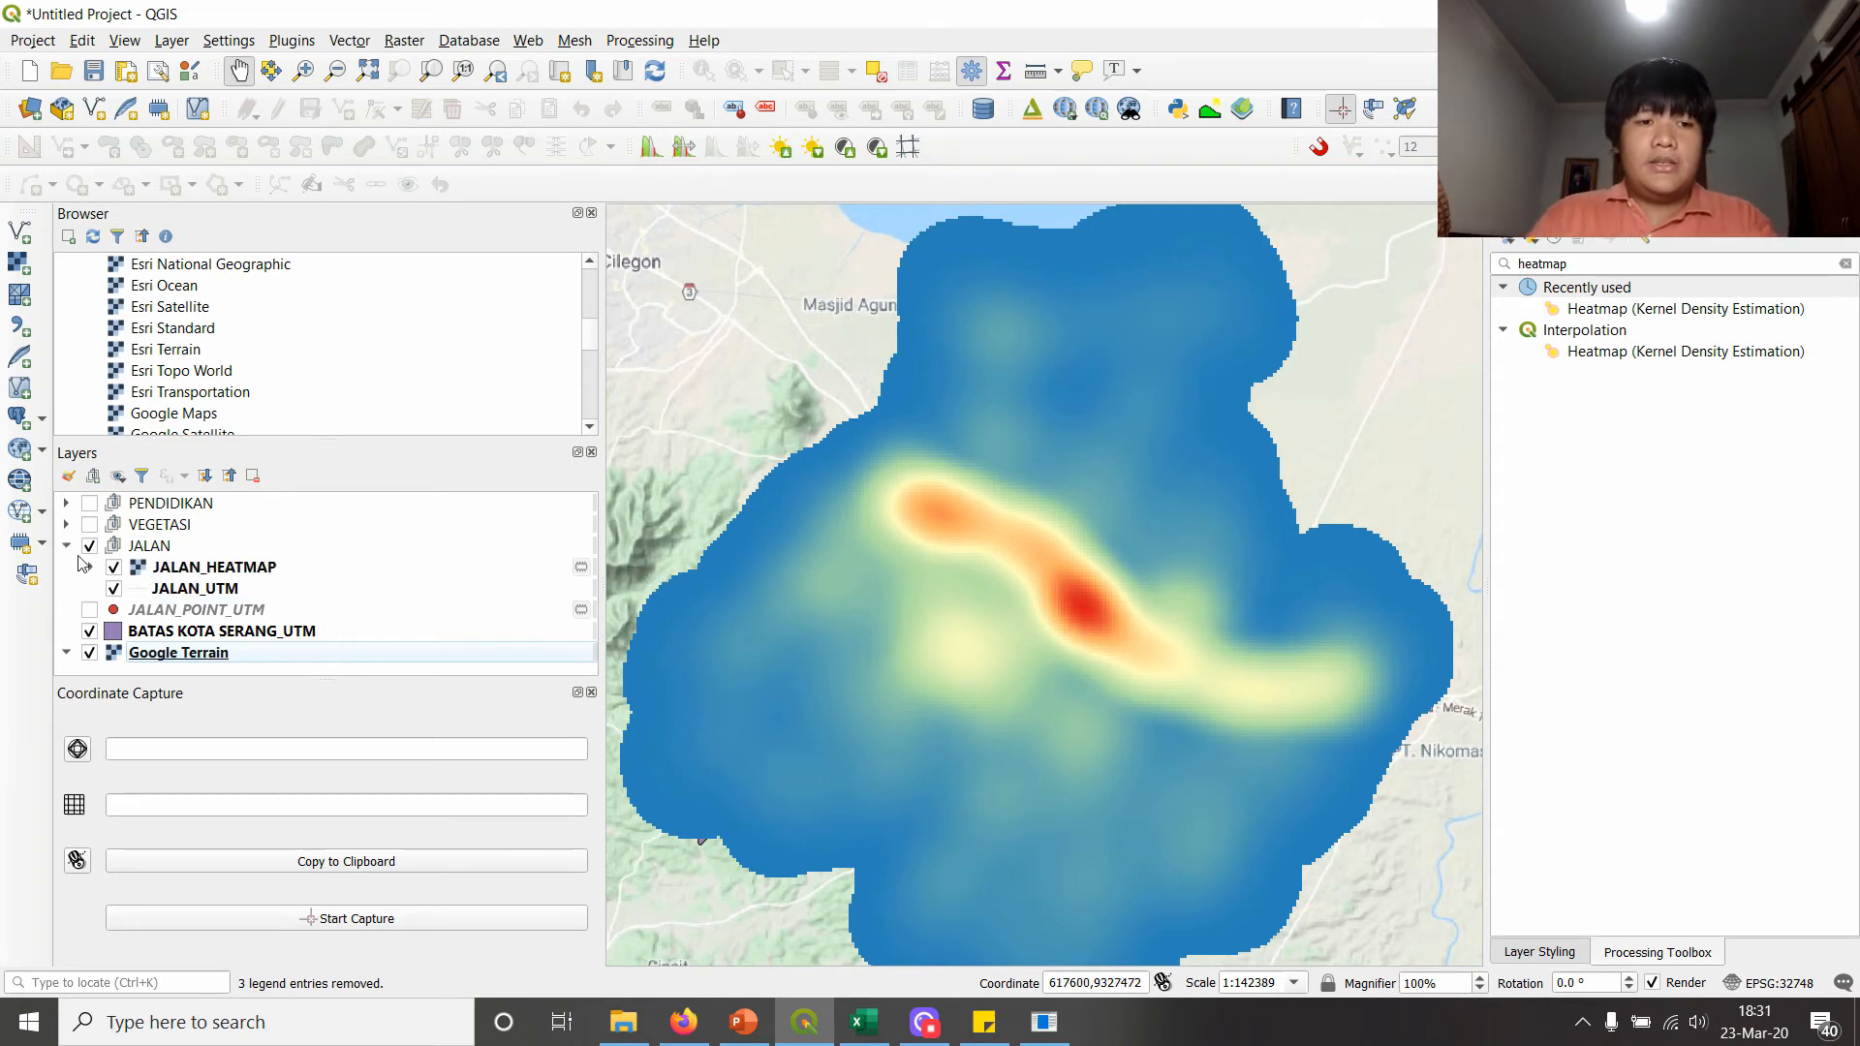
click(88, 567)
scroll(173, 596, down, 2)
scroll(172, 596, up, 1)
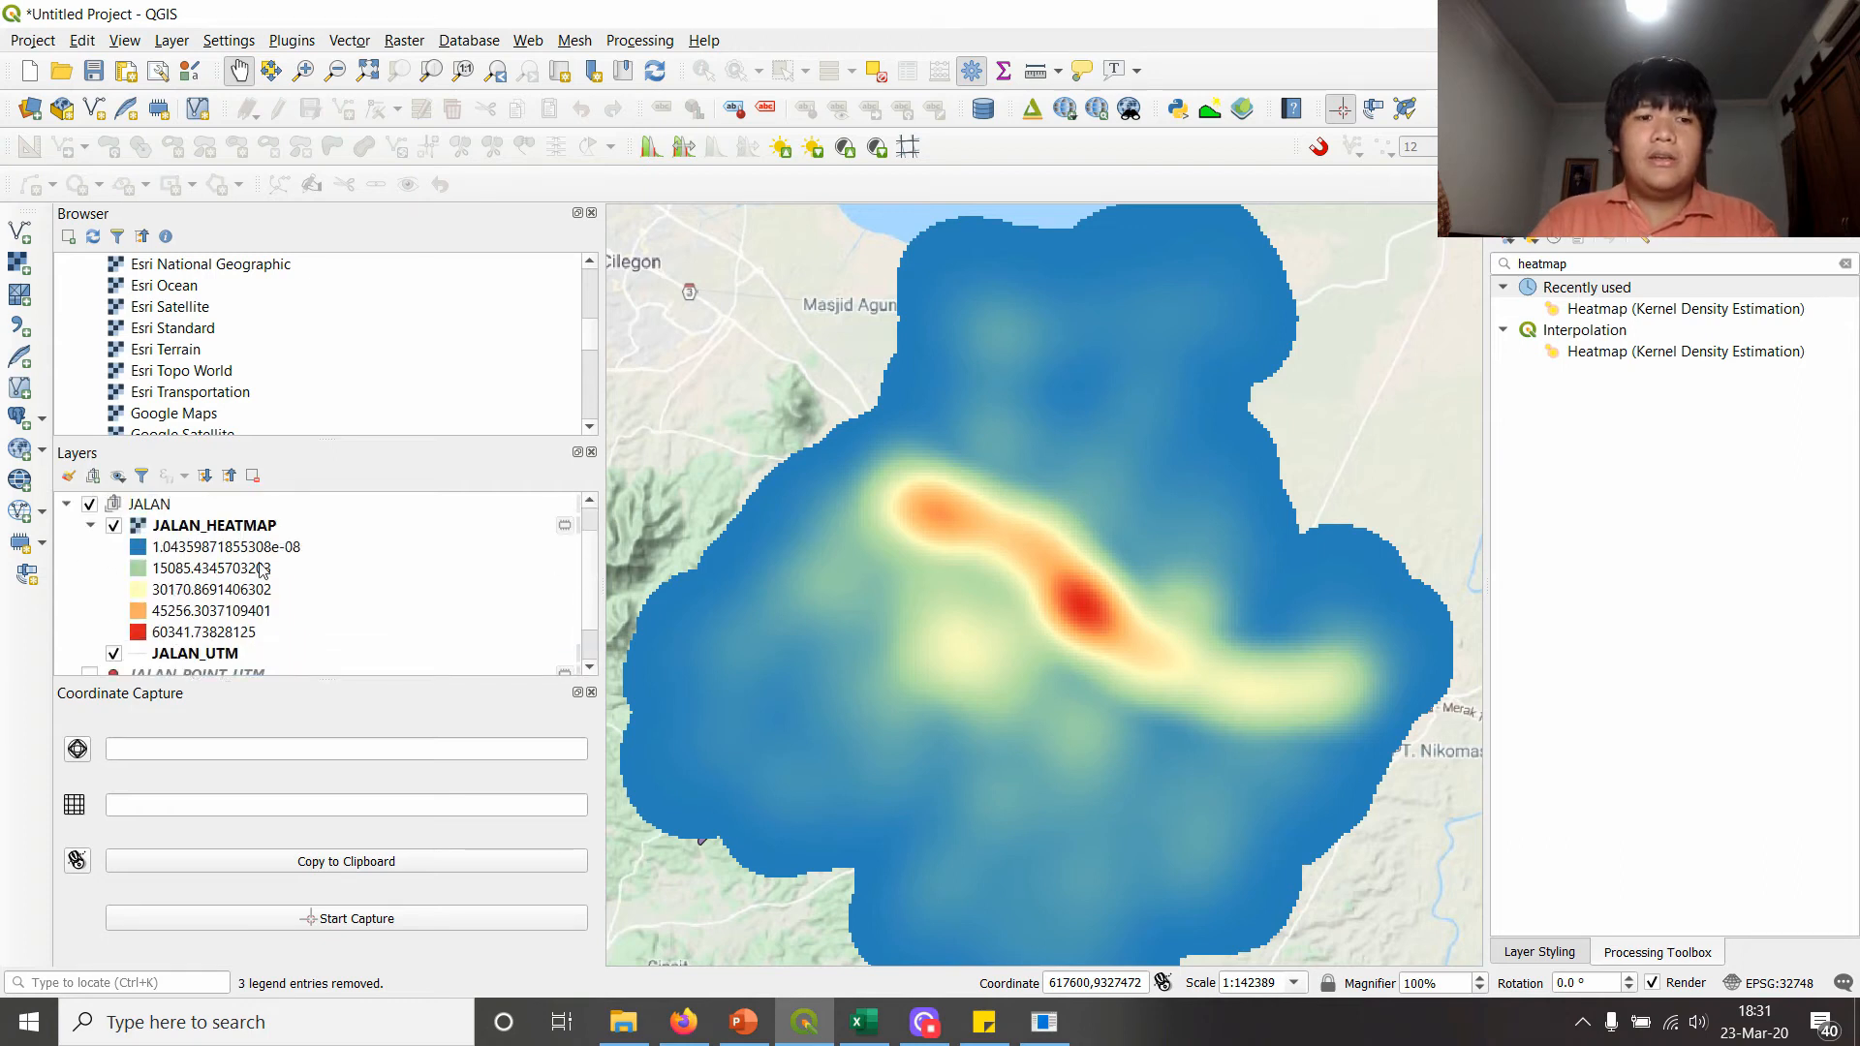
click(88, 528)
click(67, 546)
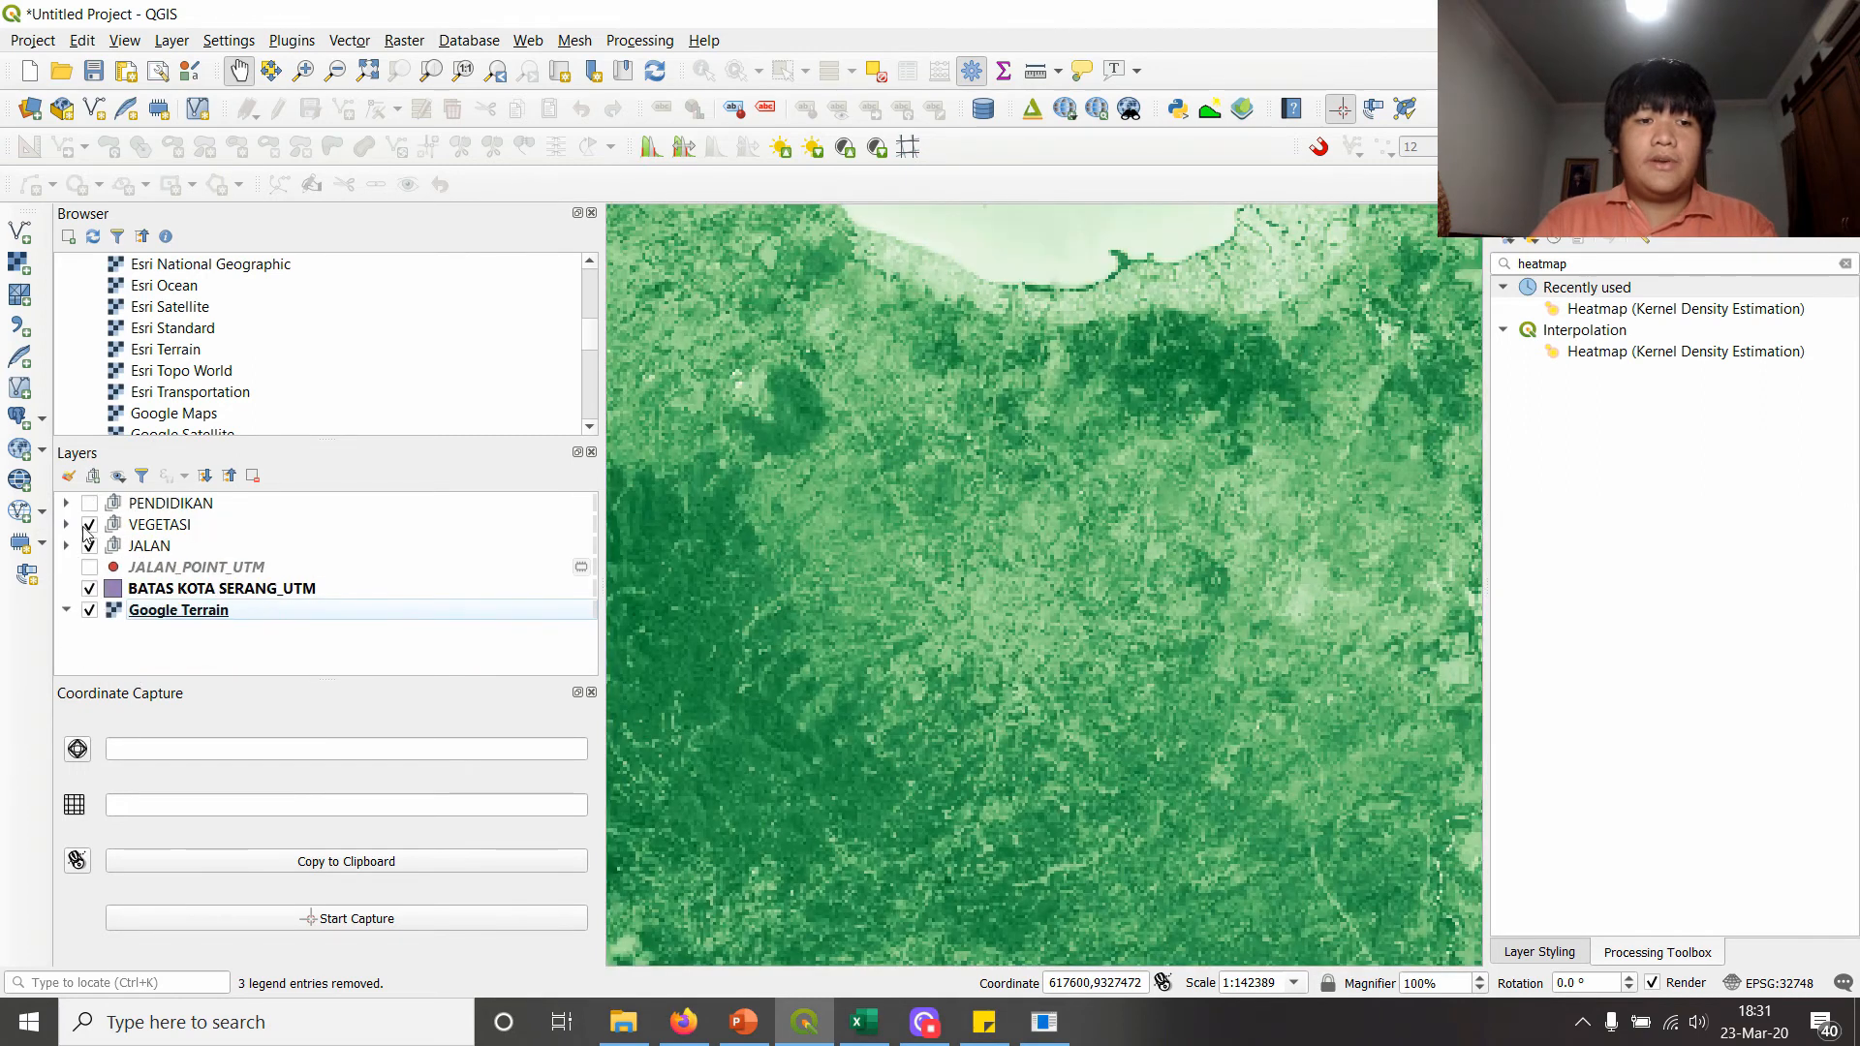
- Show the VEGETASI group, examine the legend values of its RASTER_VEGETASI layer, and collapse the group again
click(70, 526)
click(91, 546)
scroll(141, 579, down, 1)
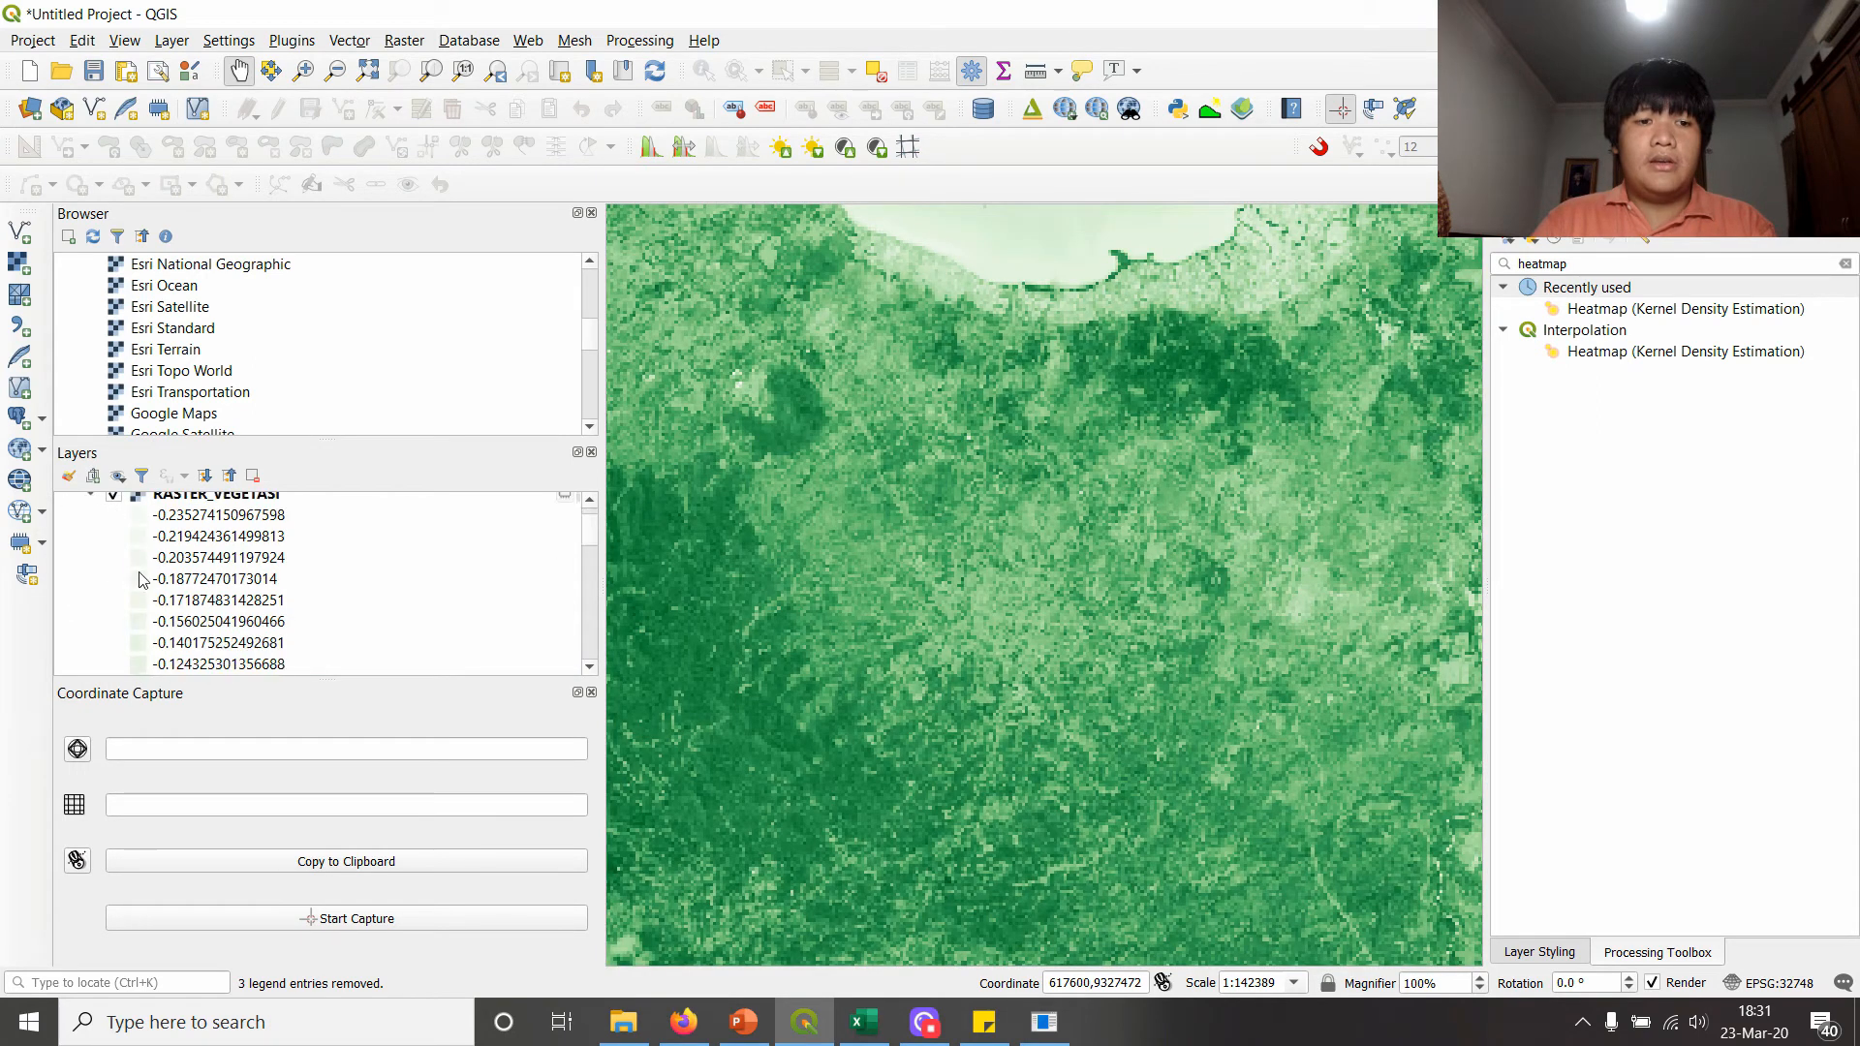
scroll(215, 574, up, 2)
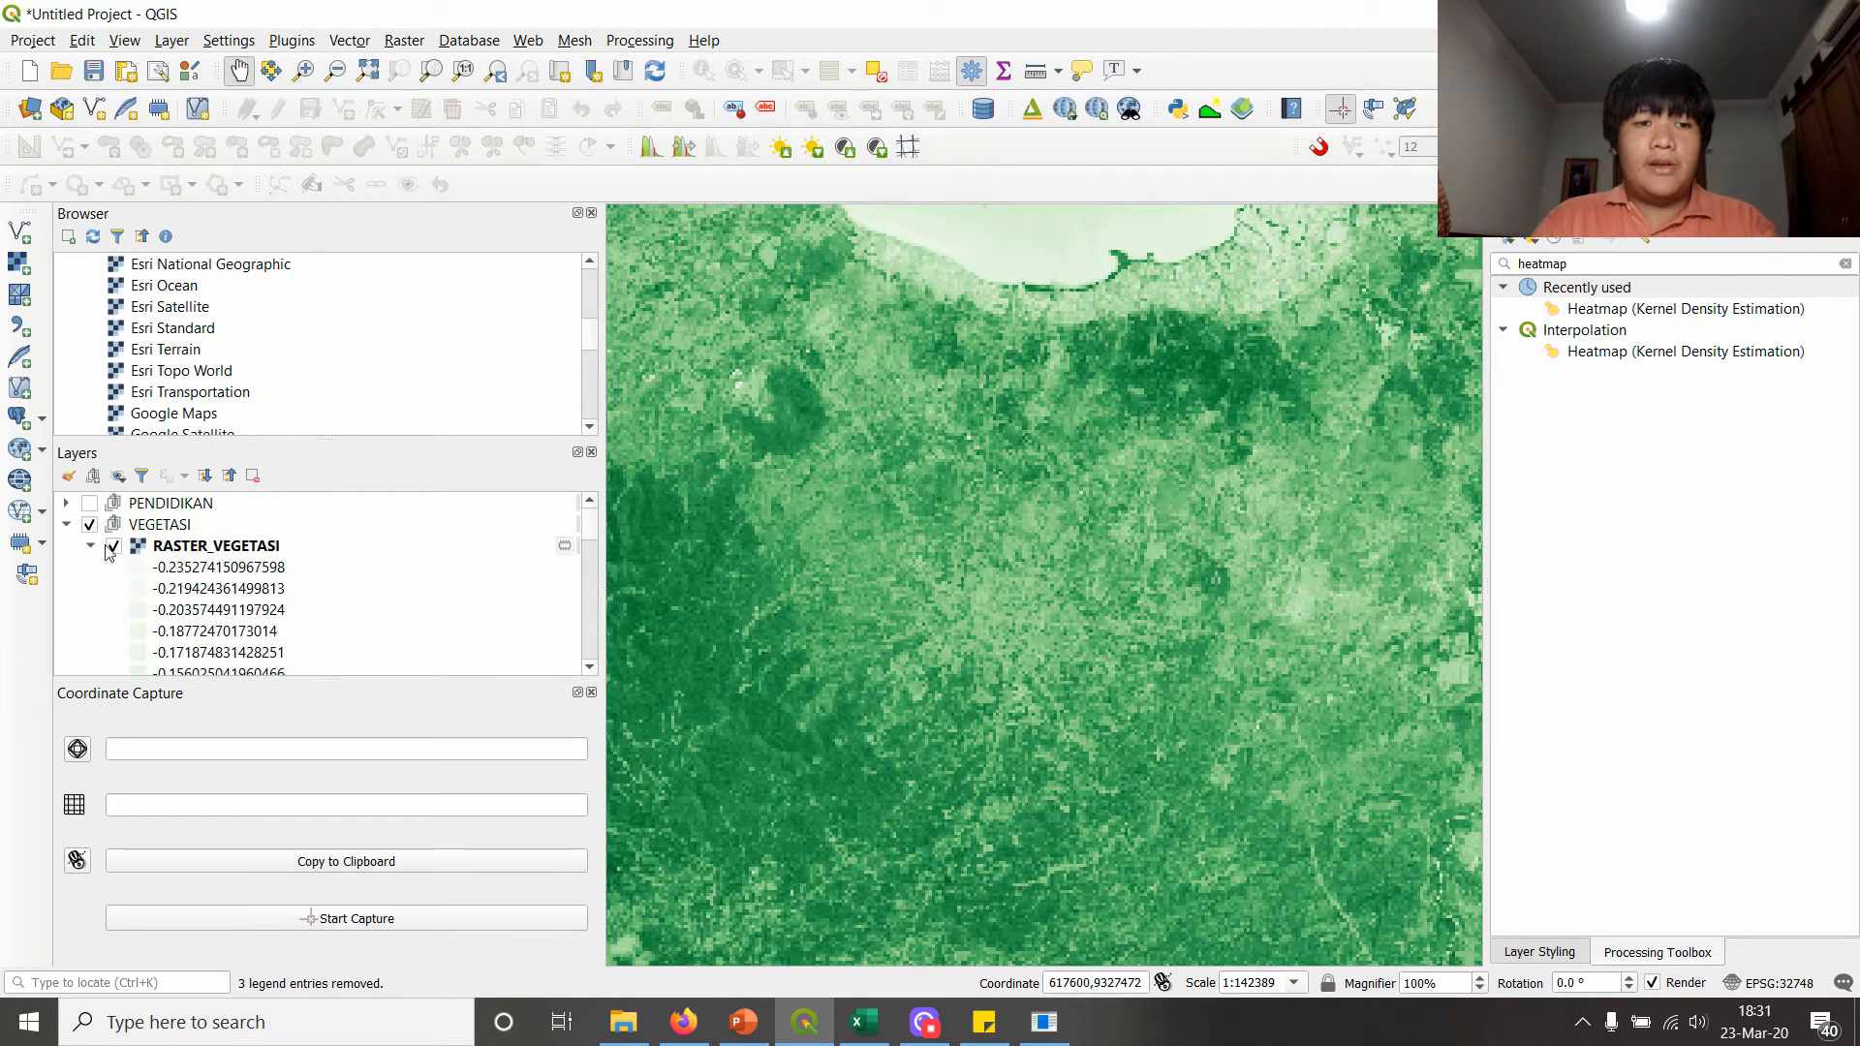
click(91, 545)
click(91, 567)
click(91, 567)
click(65, 524)
- Examine the legend values of PENDIDIKAN_HEATMAP inside the PENDIDIKAN group, and collapse the layer and group again
click(66, 503)
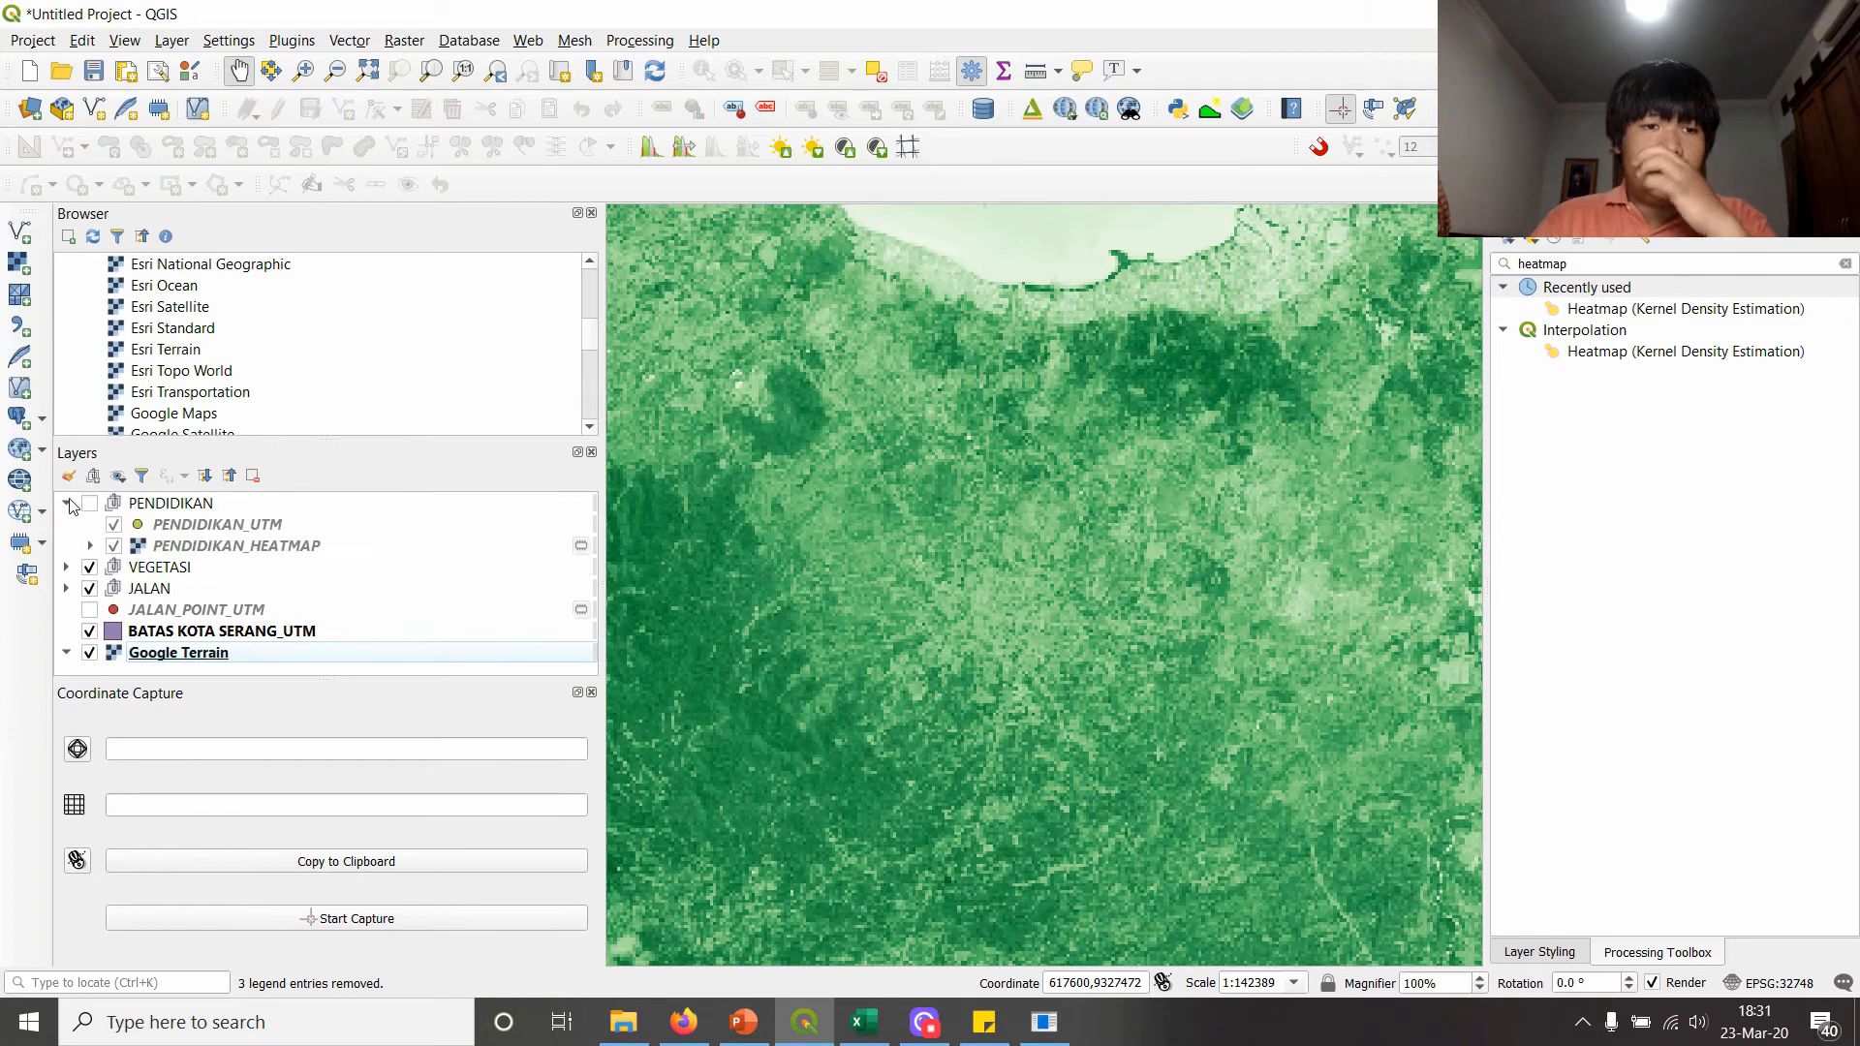
click(90, 546)
scroll(203, 523, down, 1)
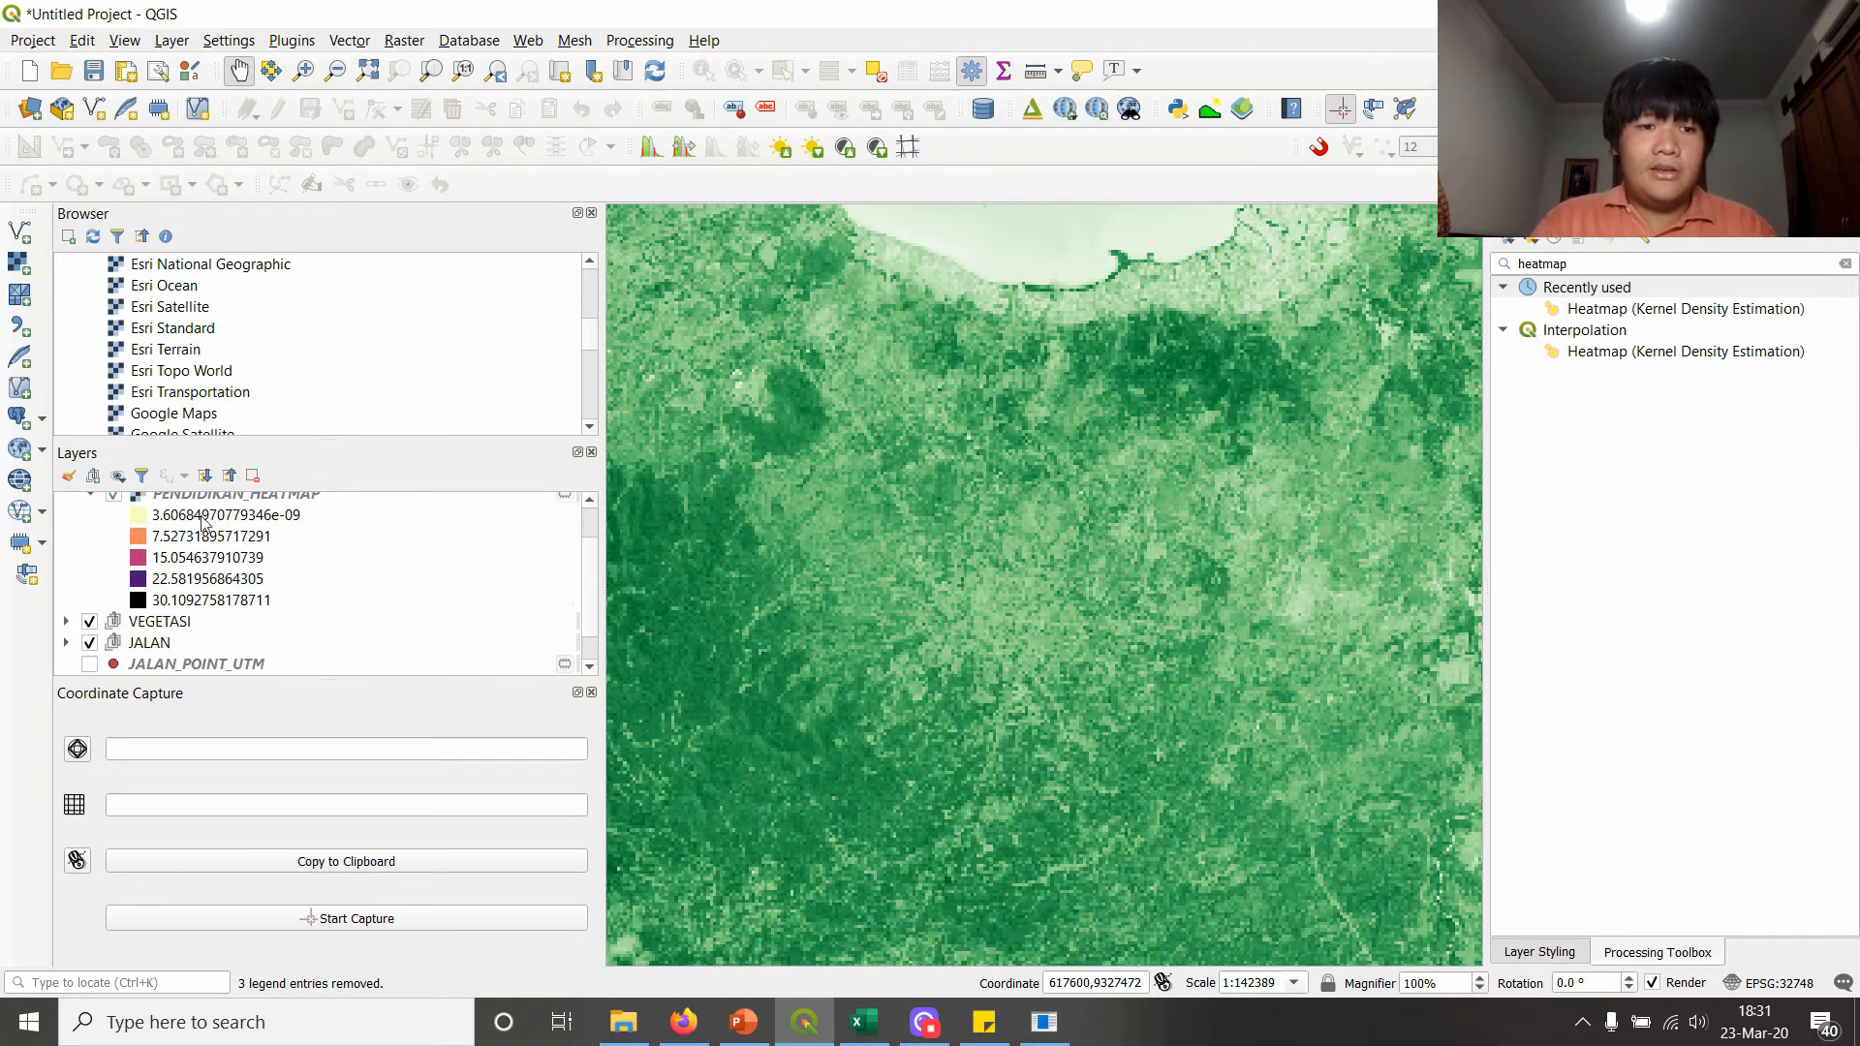
scroll(160, 605, up, 1)
click(91, 545)
click(66, 502)
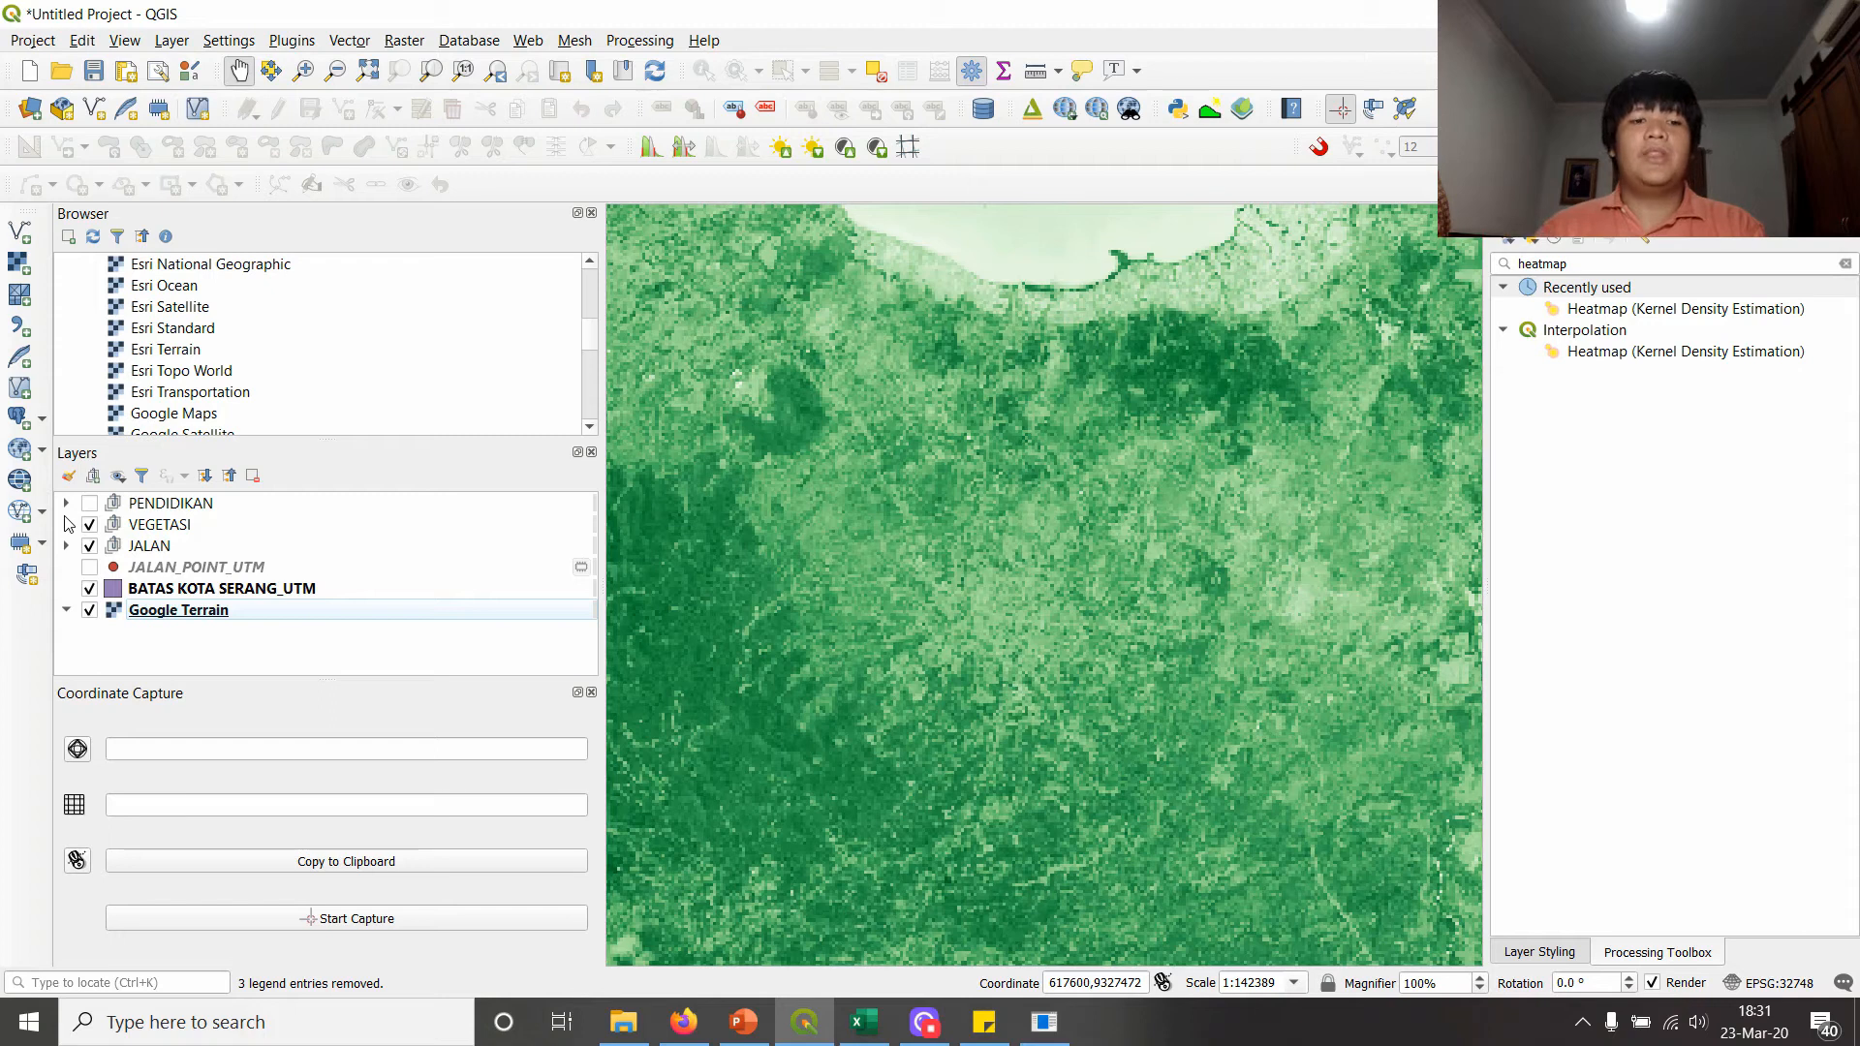
- Toggle the PENDIDIKAN group's visibility against the vegetation raster and leave the group shown
click(90, 504)
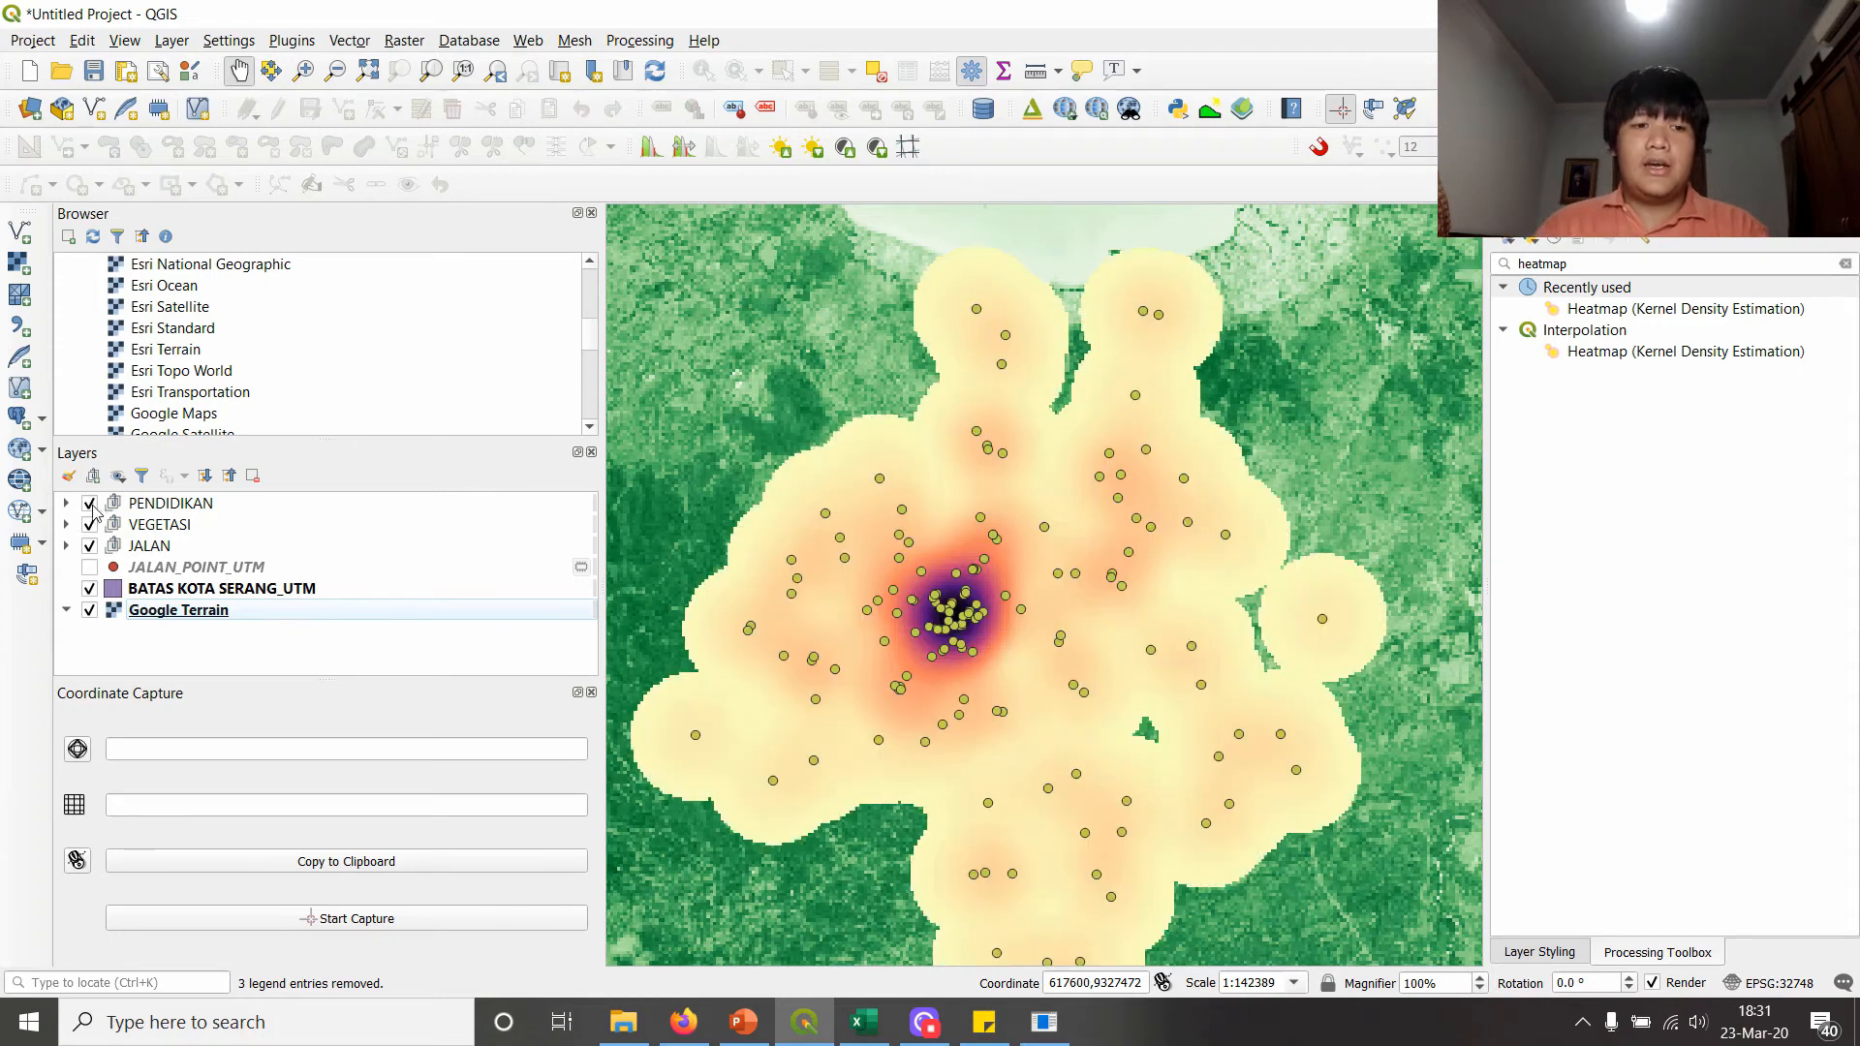
click(90, 504)
click(90, 504)
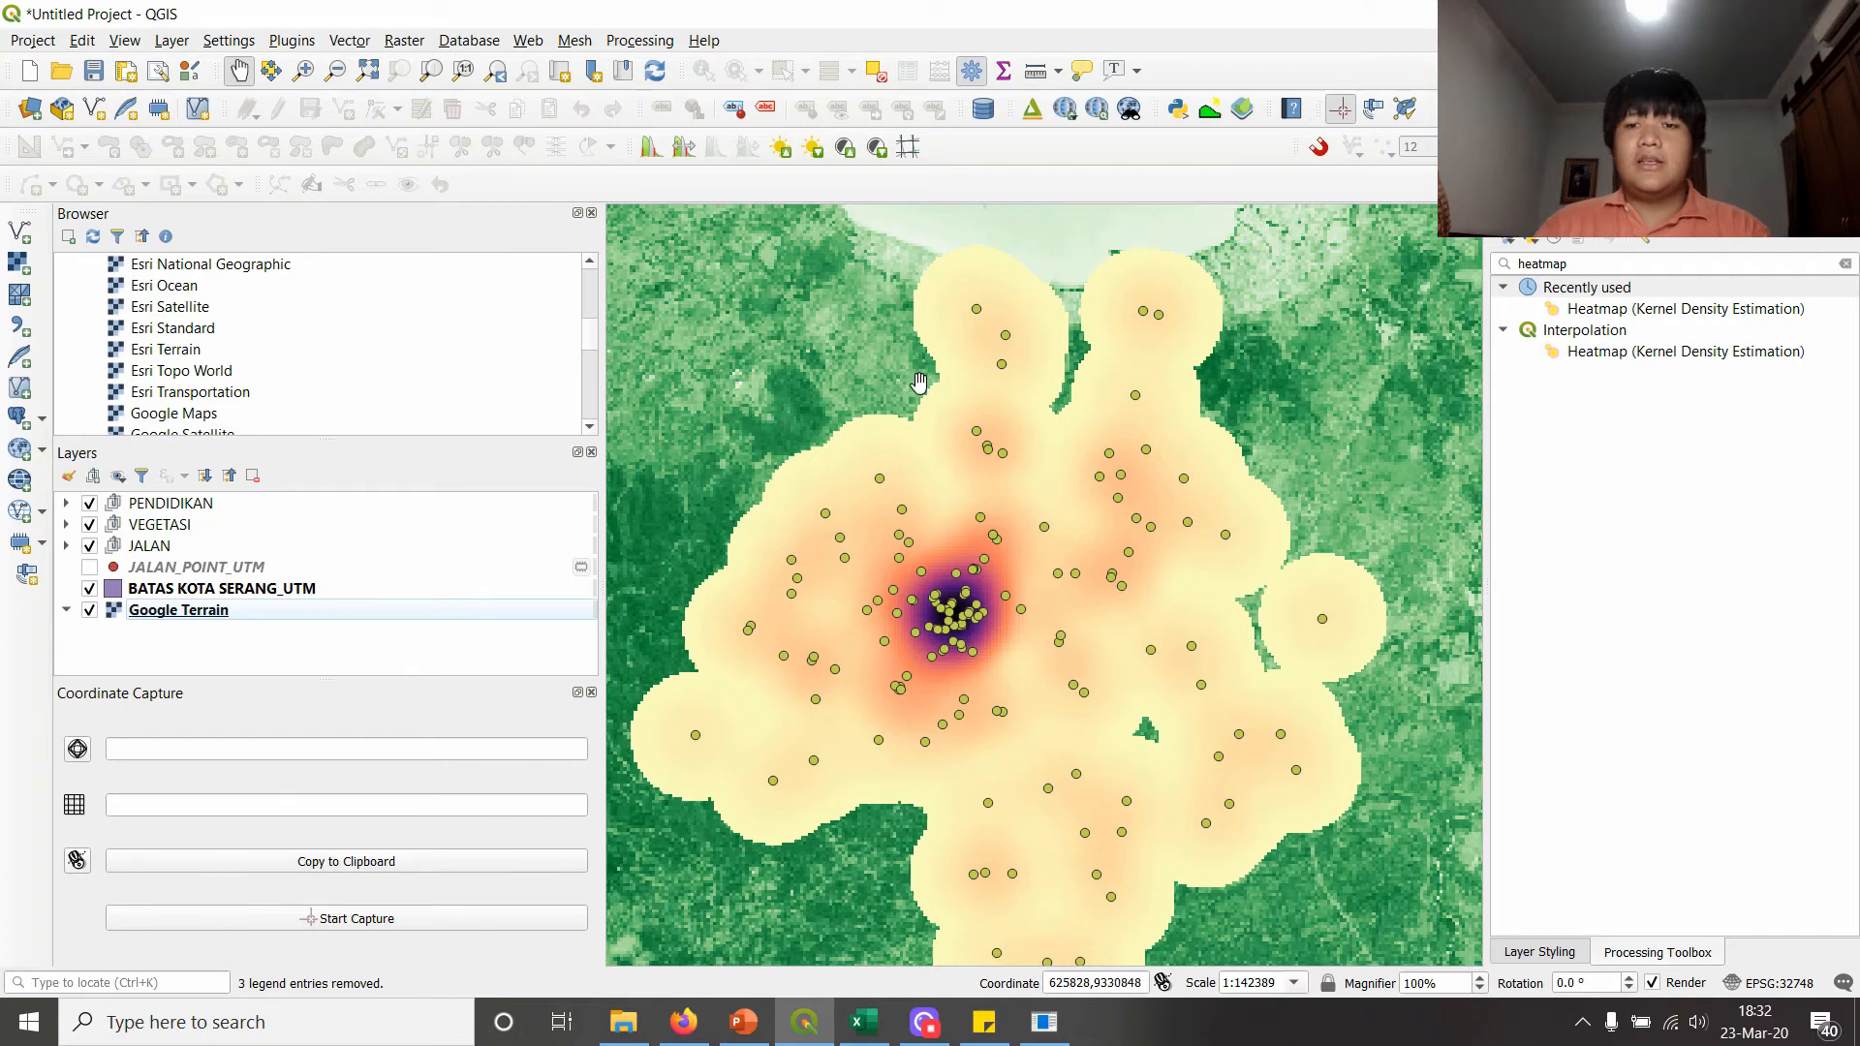
- Switch to PowerPoint and present slide 34, RECLASSIFY, full screen
click(743, 1022)
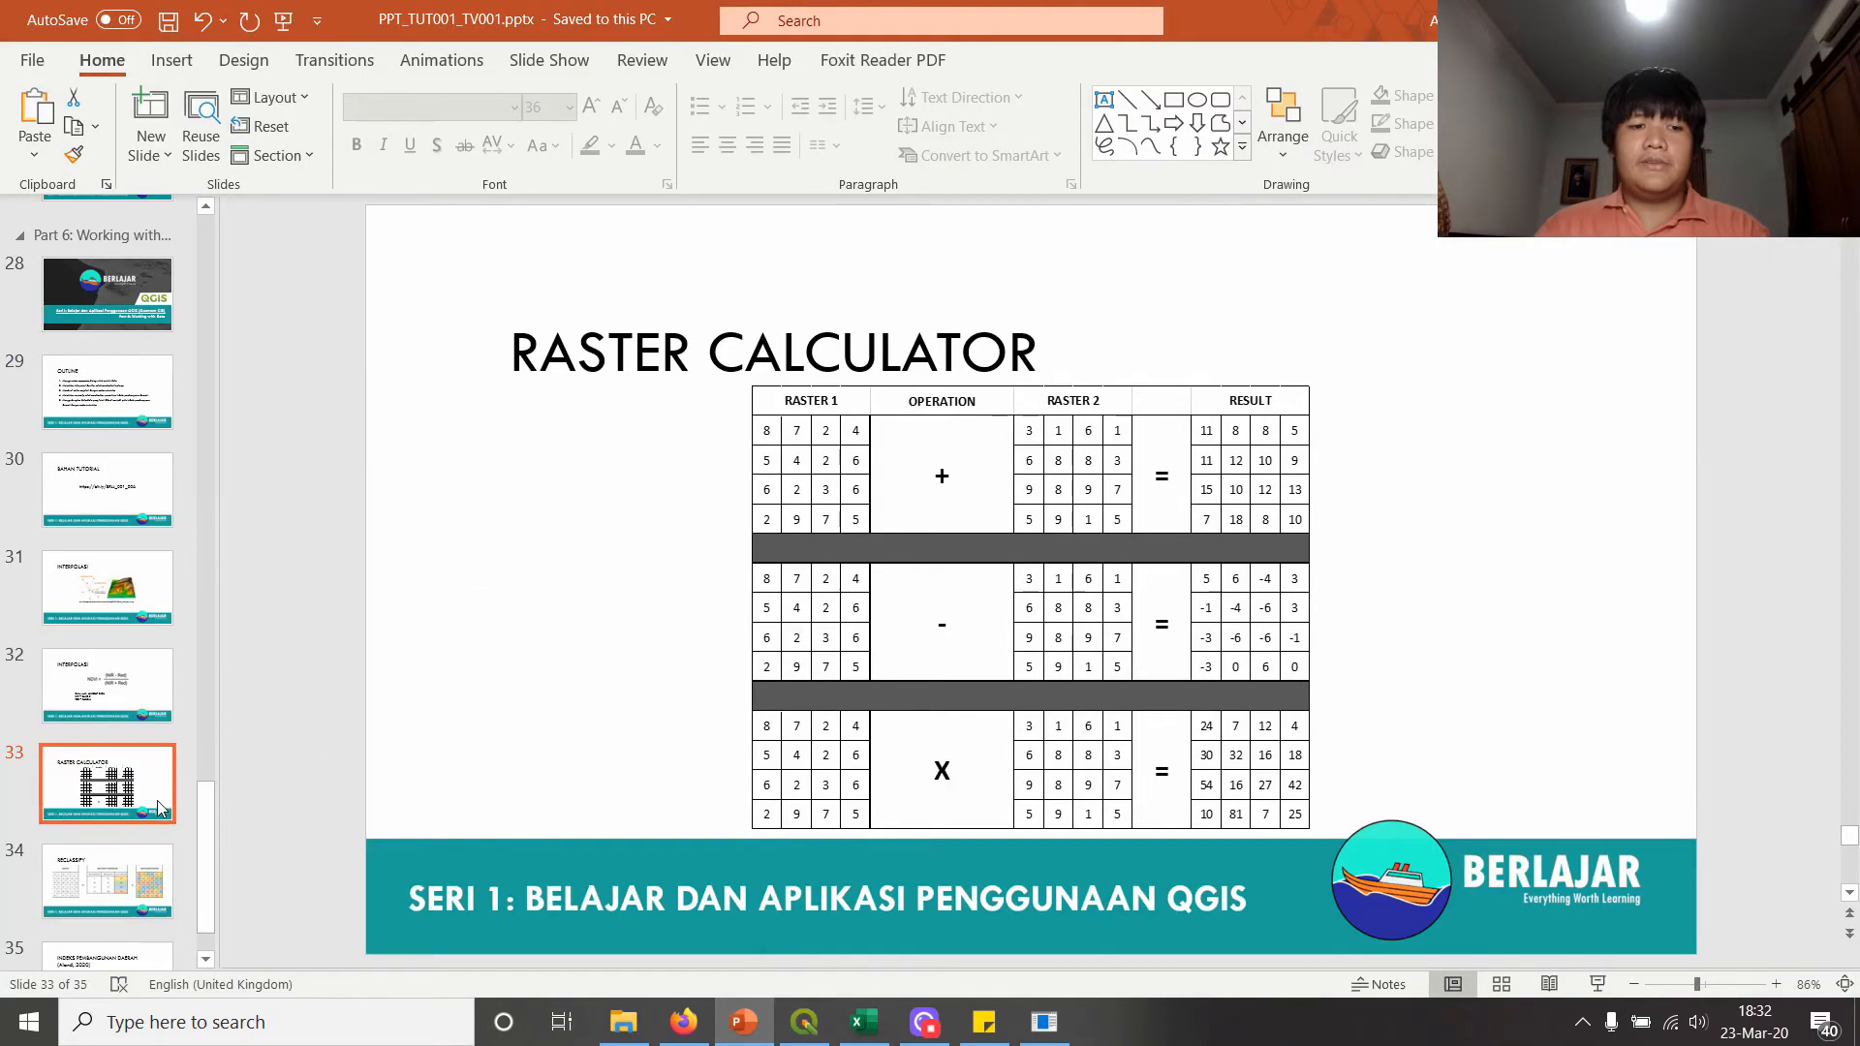
scroll(147, 799, down, 2)
click(143, 810)
click(143, 880)
click(142, 830)
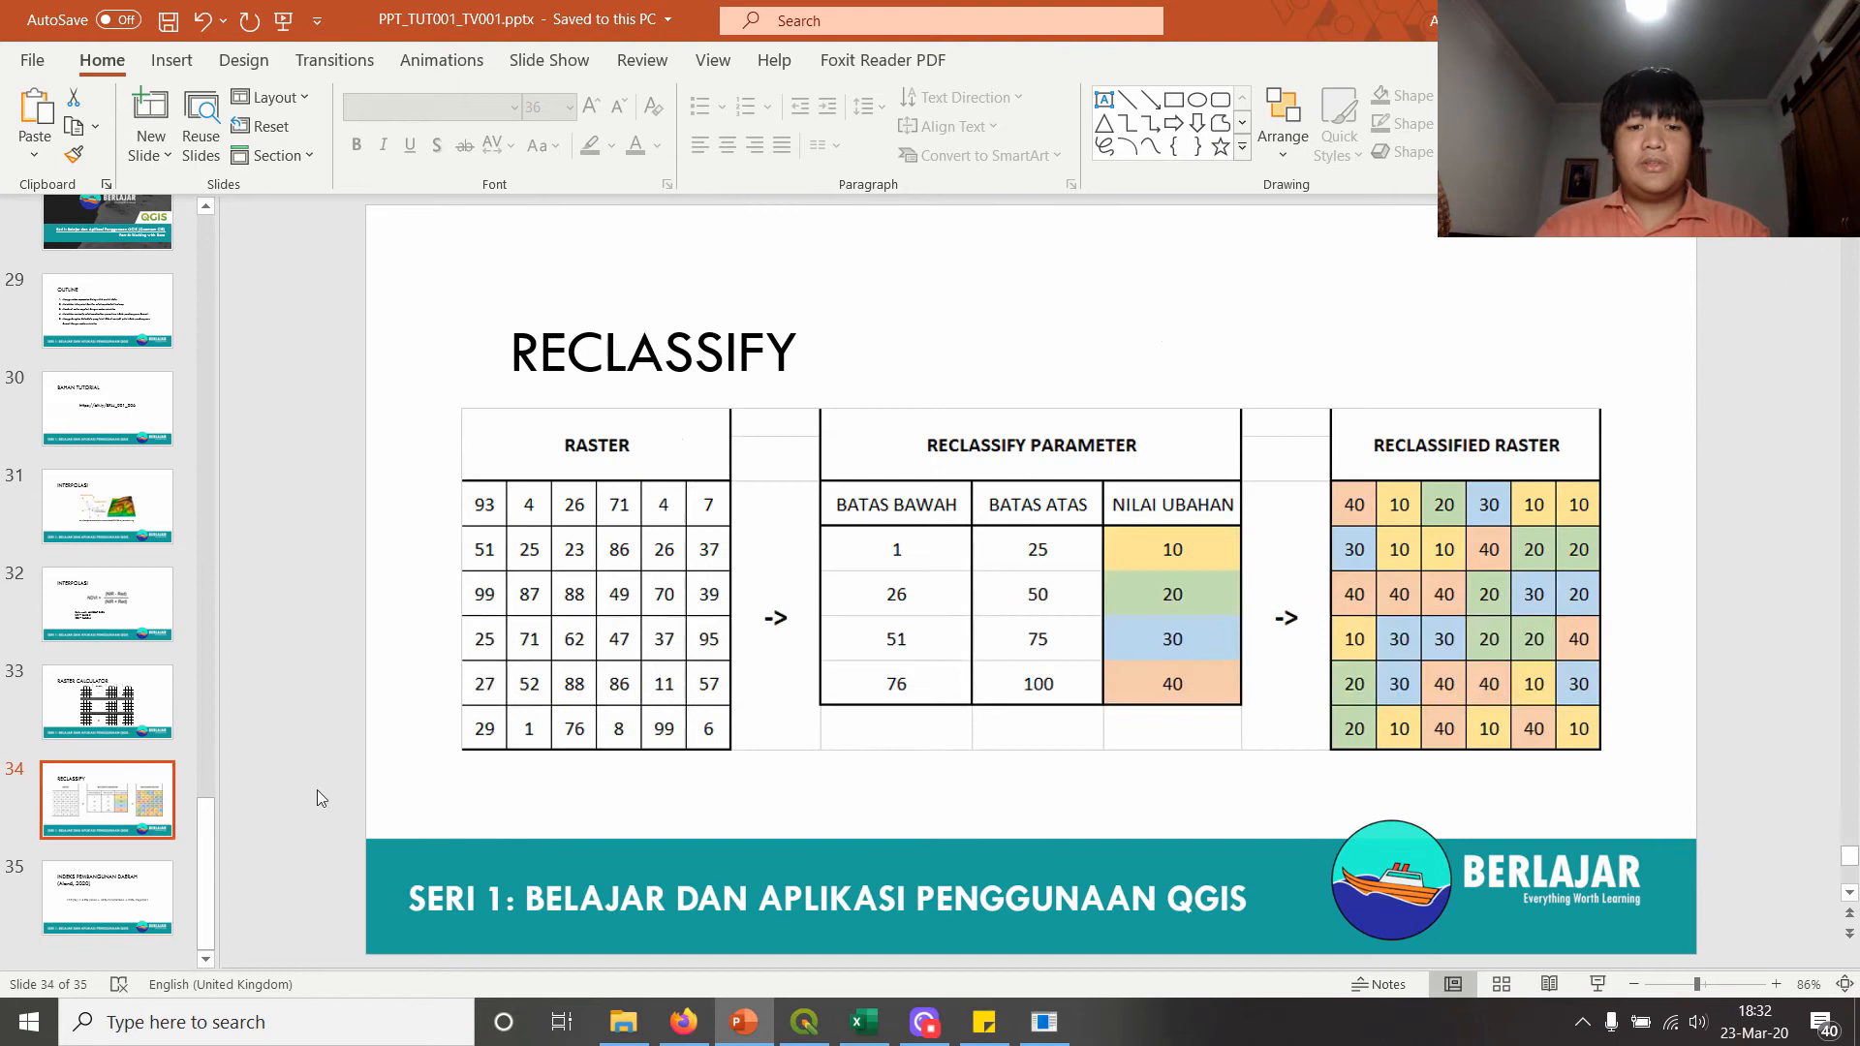
key(shift+F5)
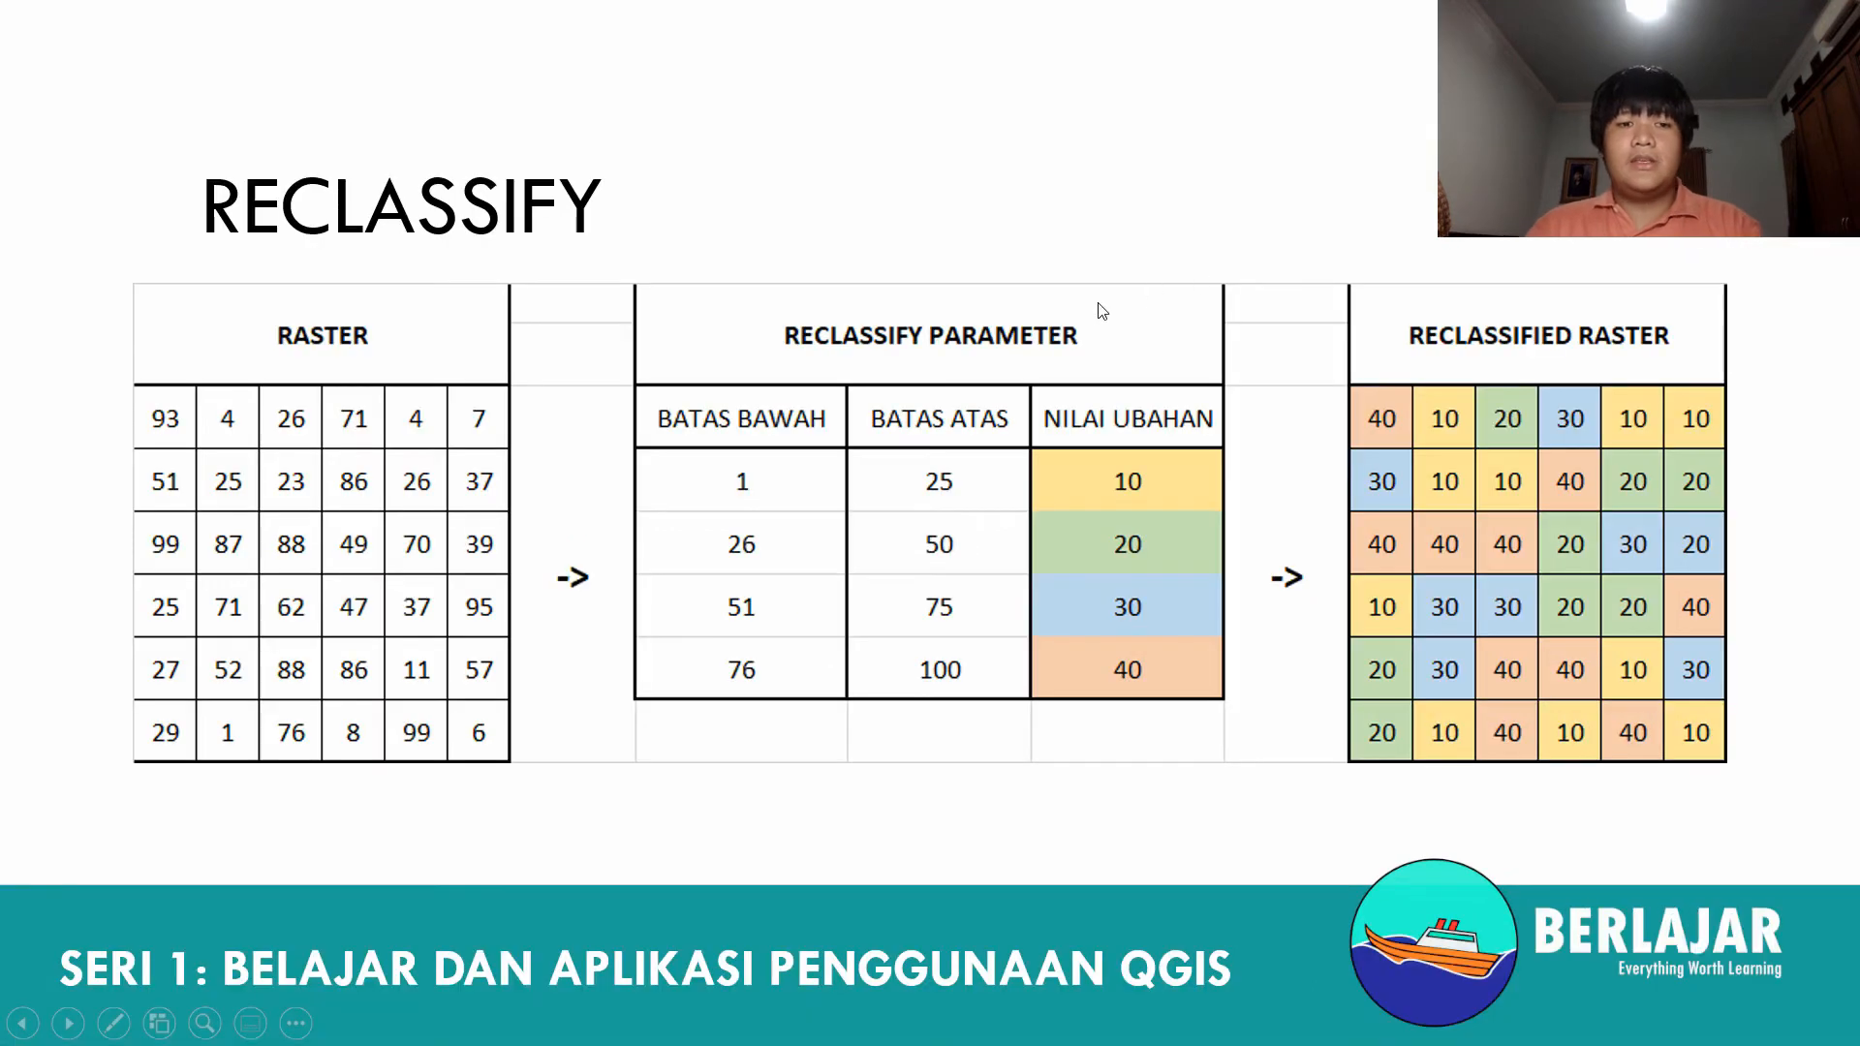
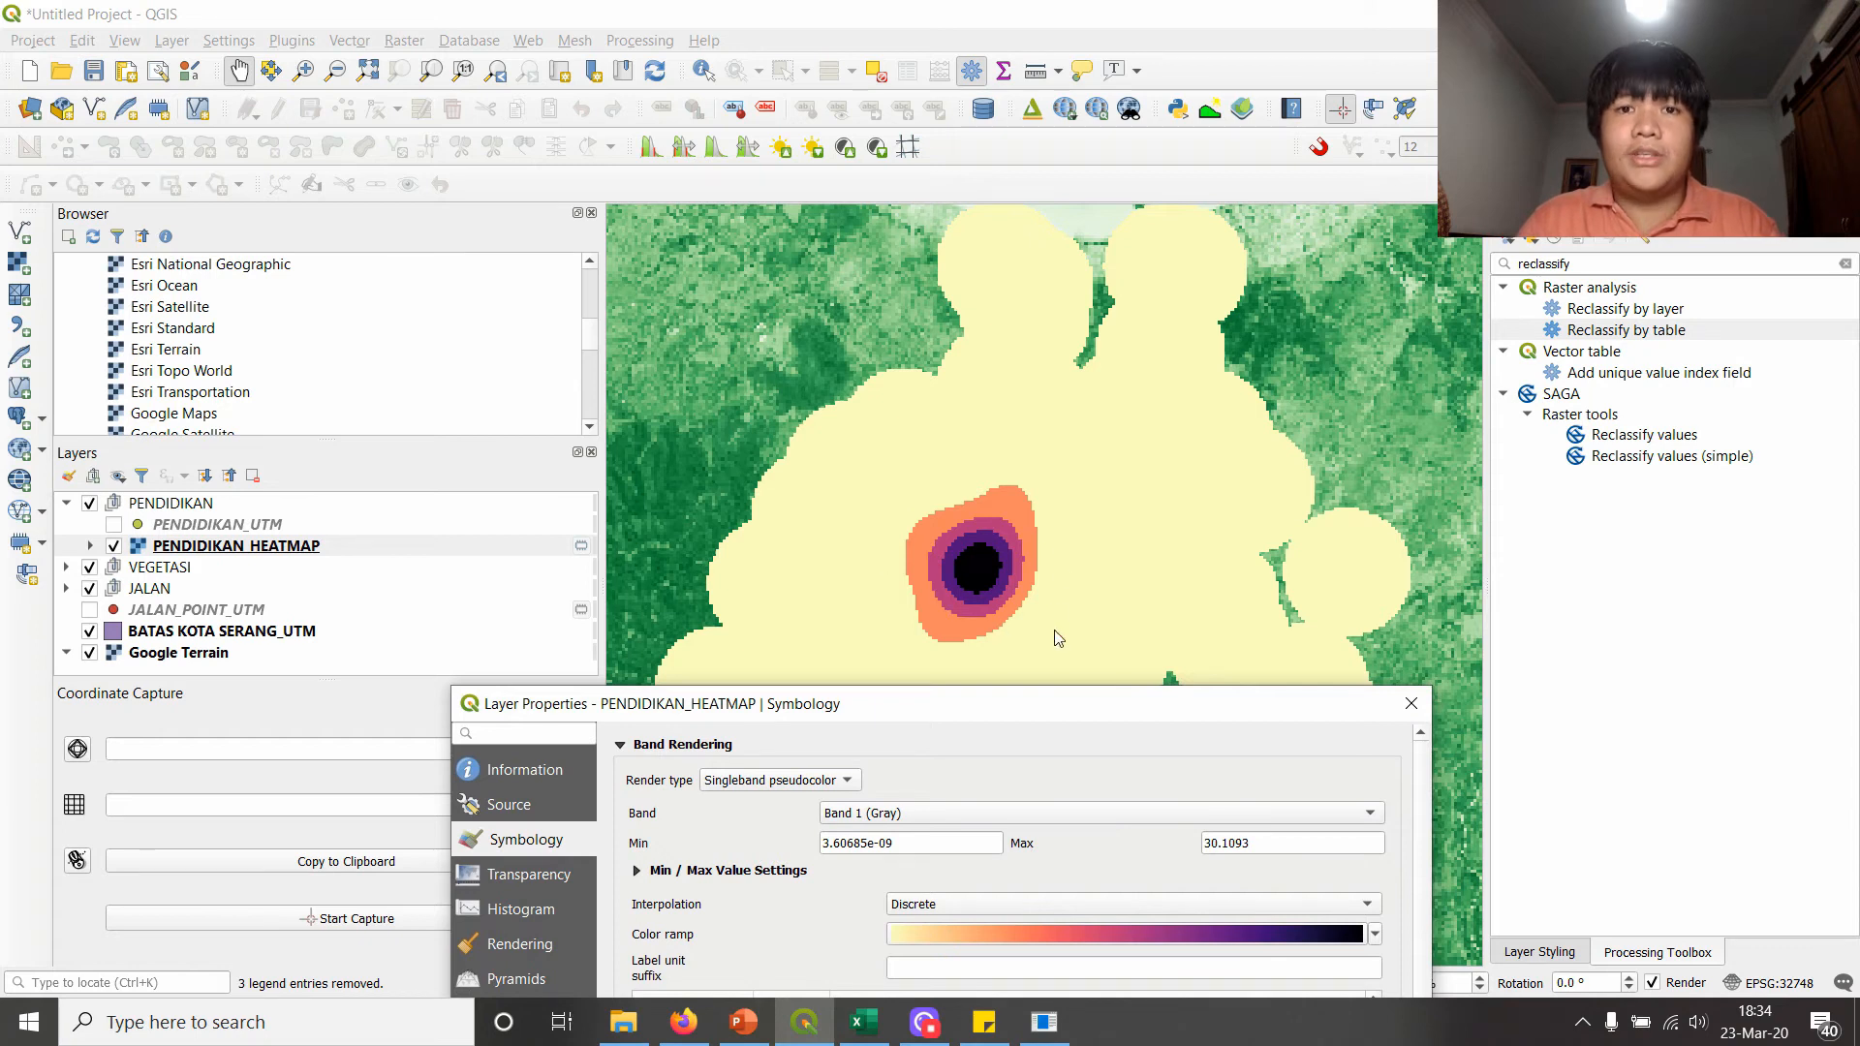
- Reduce PENDIDIKAN_HEATMAP's equal-interval symbology to 4 classes and apply 2 as the first class's upper limit
drag(1063, 722, 1047, 127)
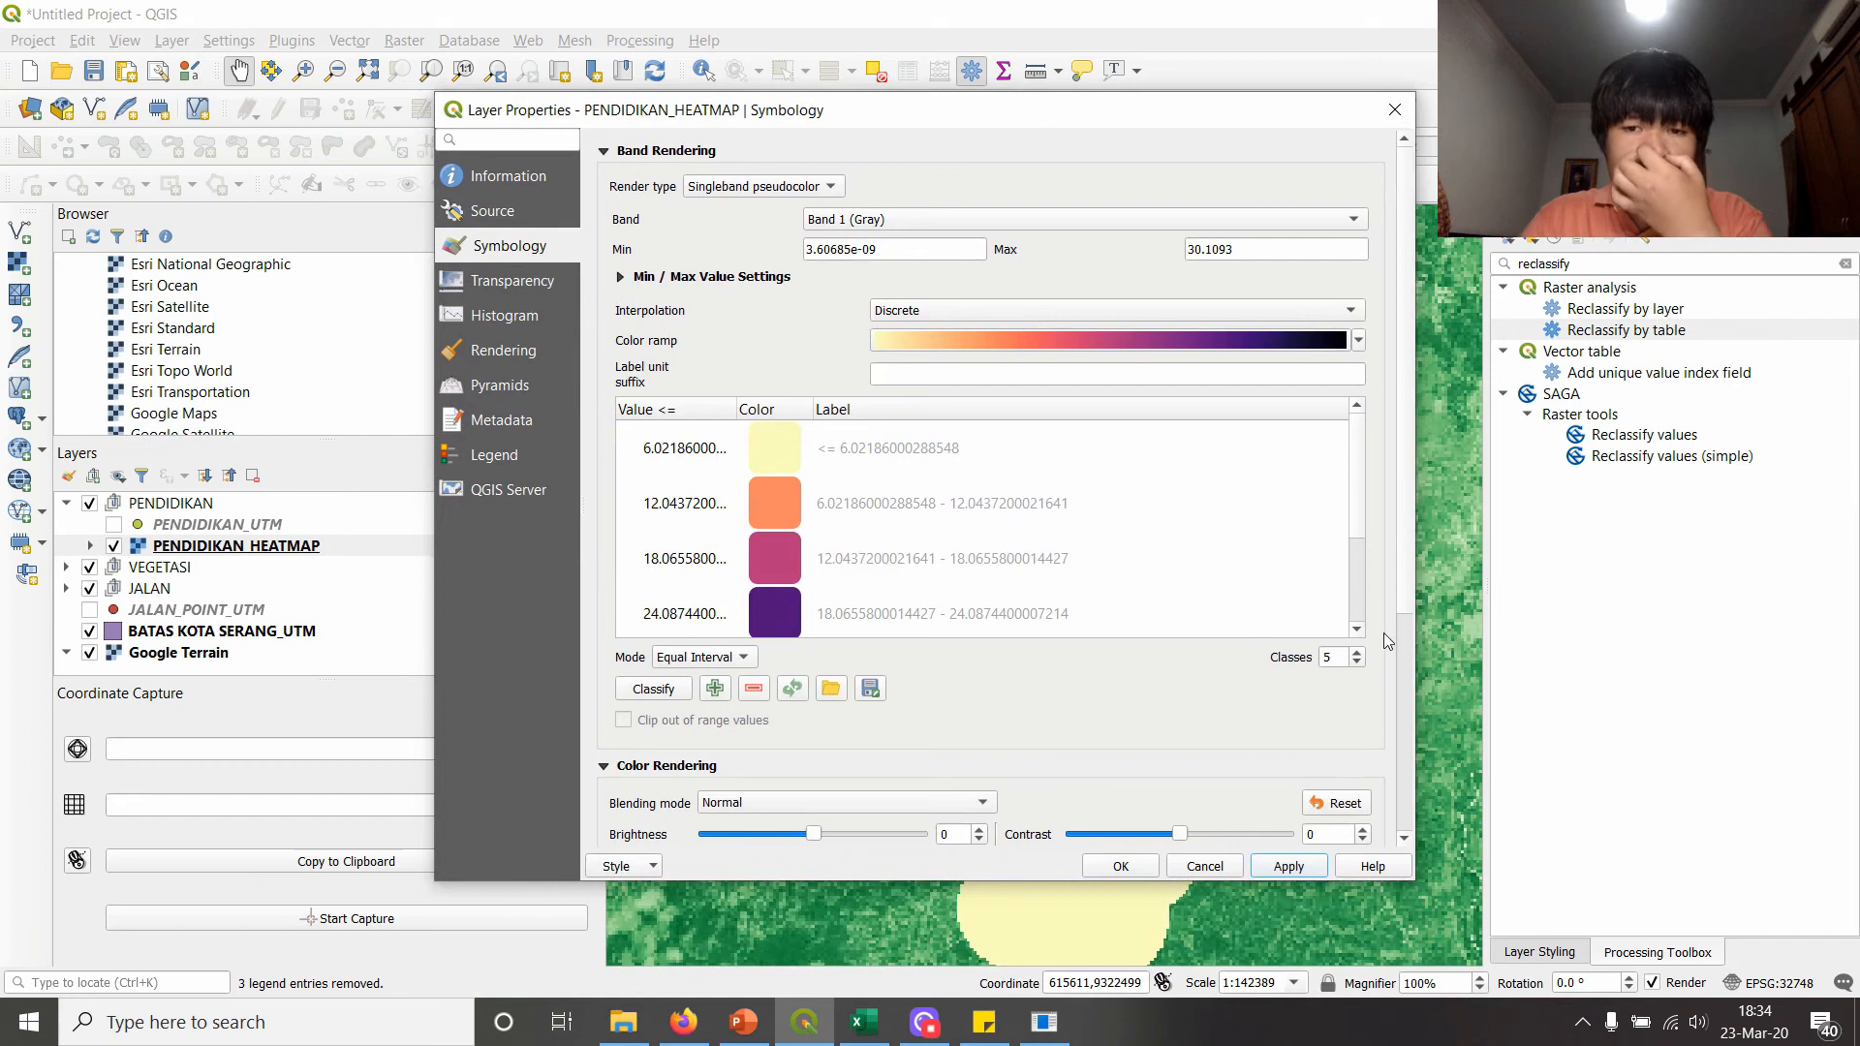
click(1357, 664)
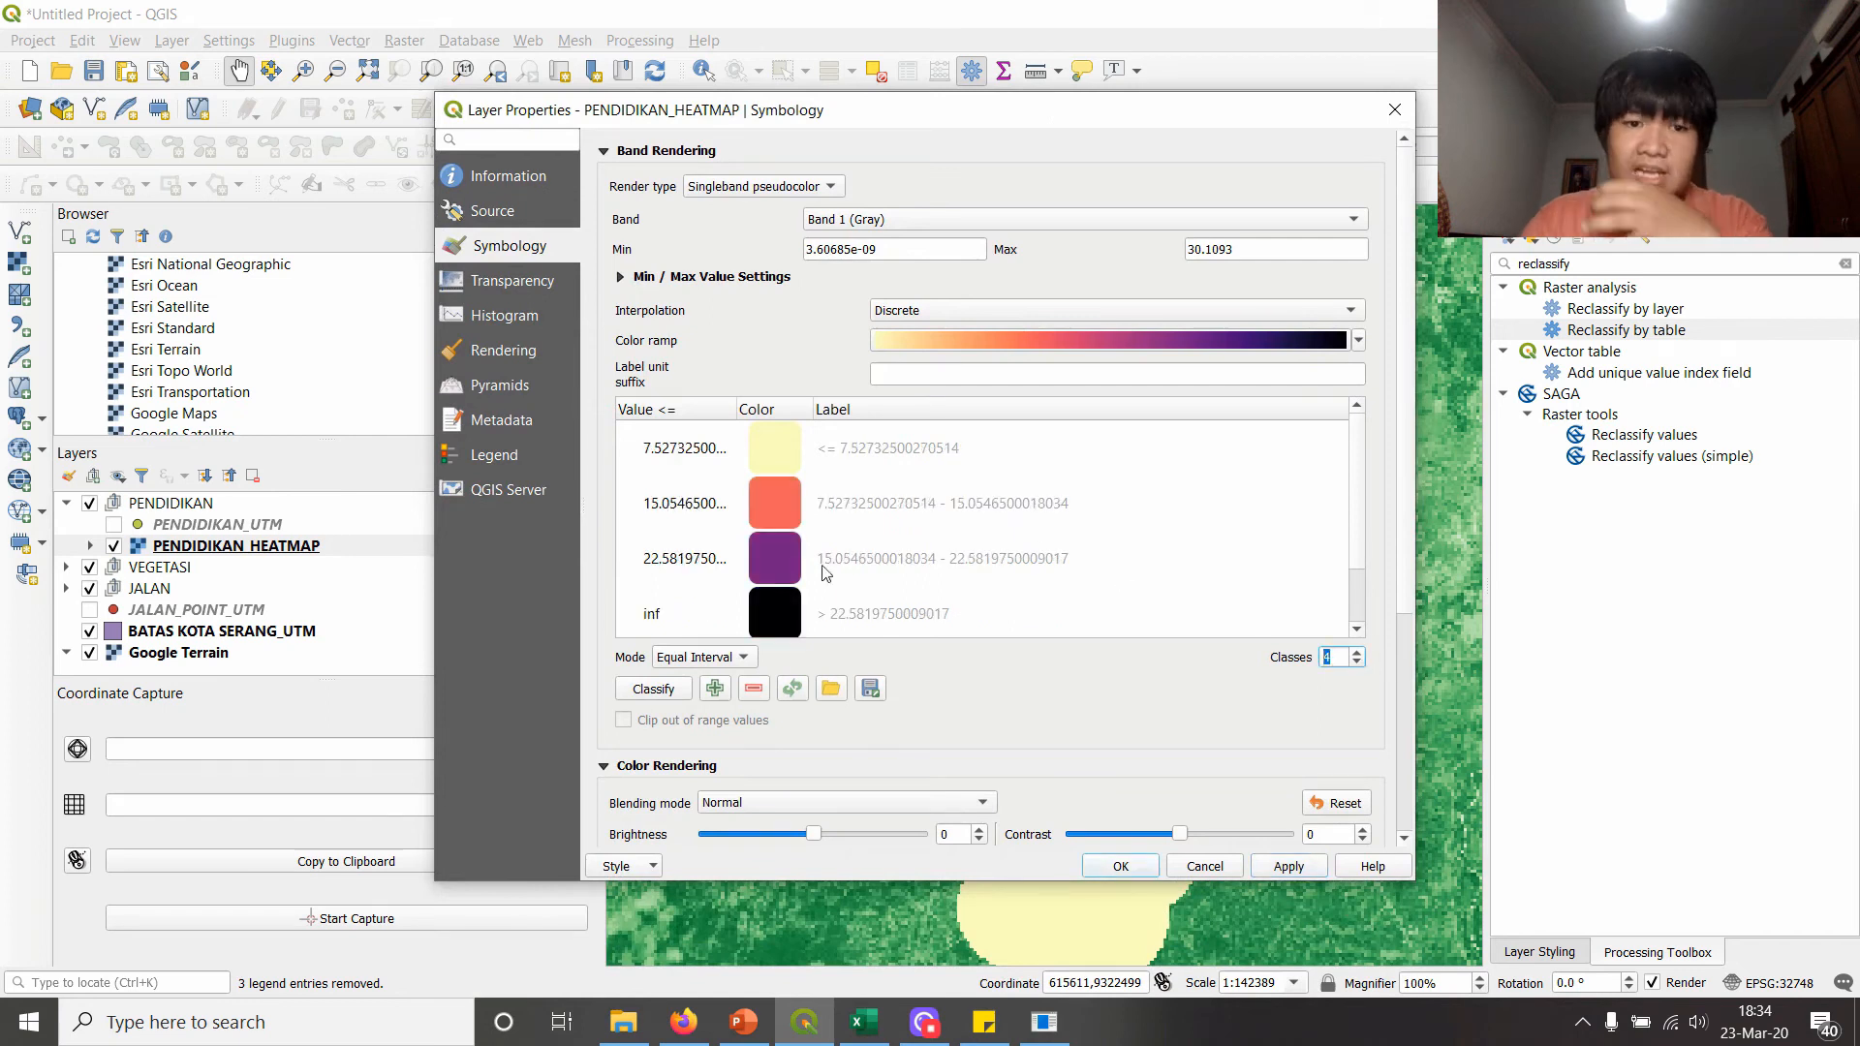
drag(991, 168, 1556, 209)
double_click(1249, 491)
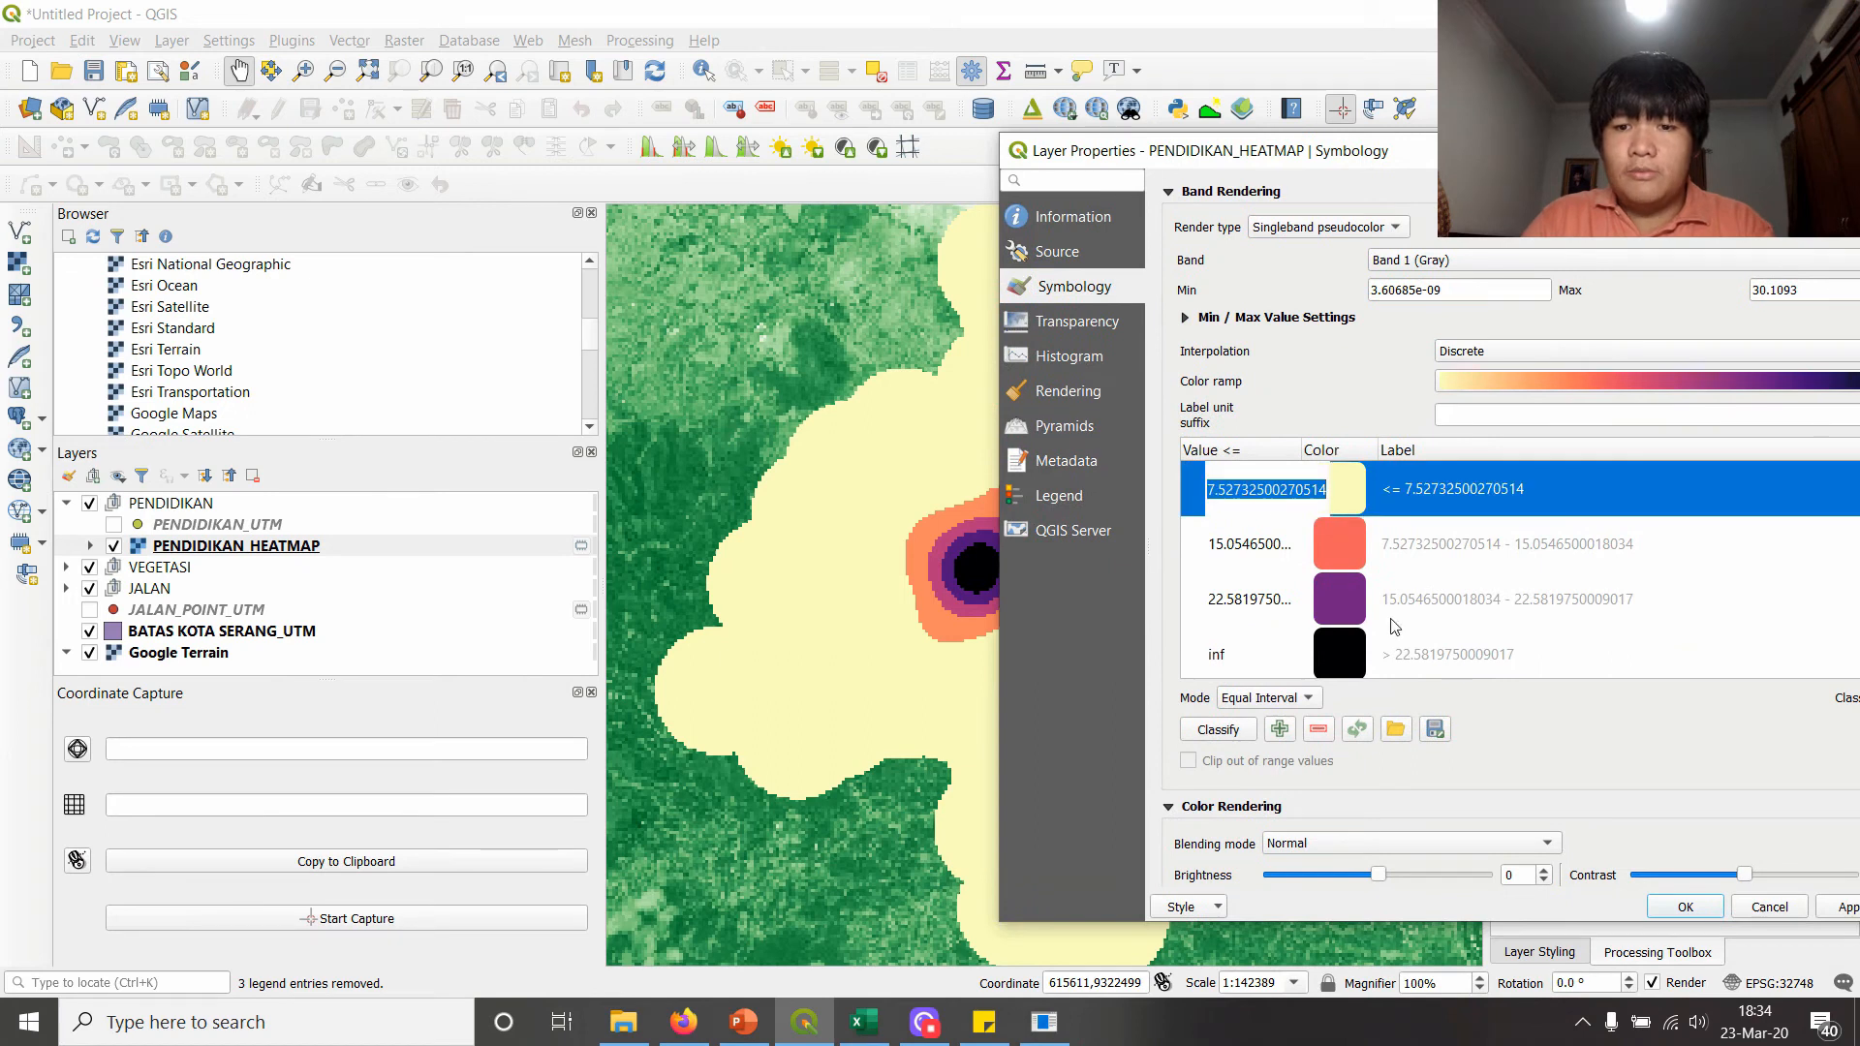
text(2)
click(1841, 912)
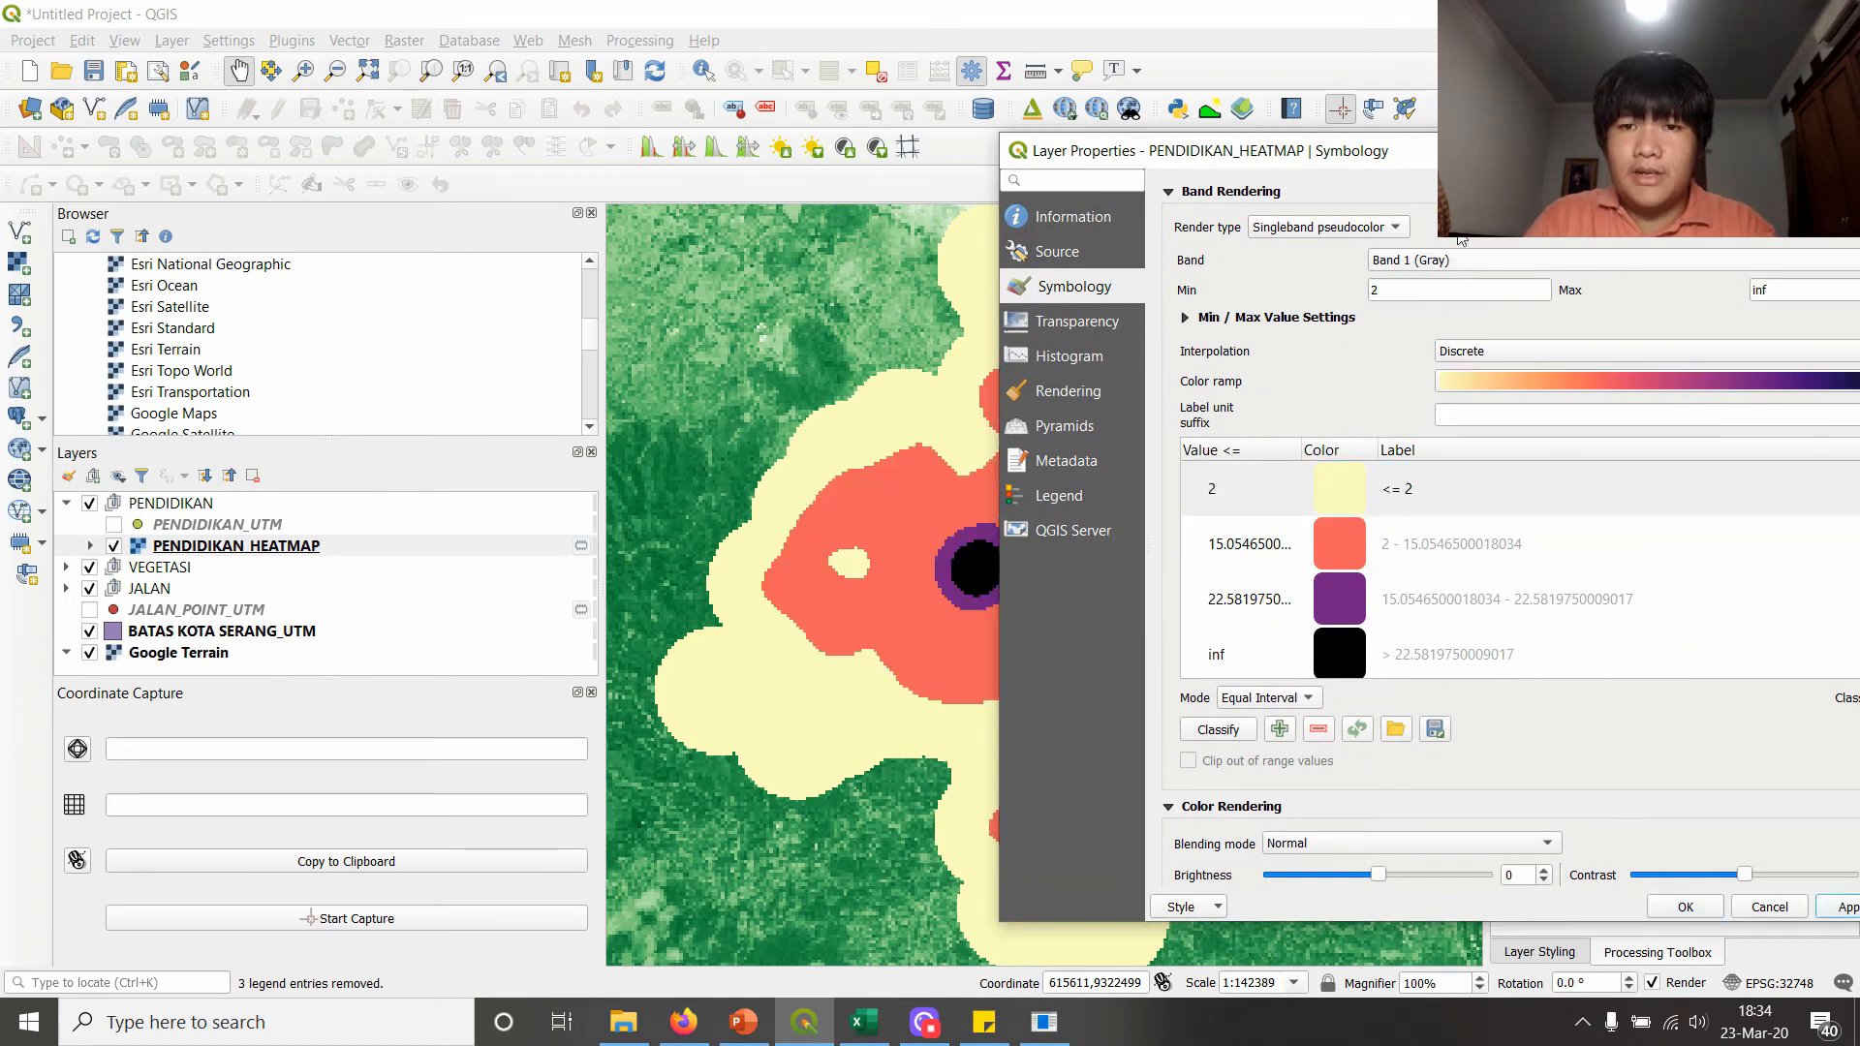
- Accept the PENDIDIKAN_HEATMAP symbology and show the PENDIDIKAN_UTM points over the classified heatmap
drag(1445, 167, 1377, 736)
click(114, 528)
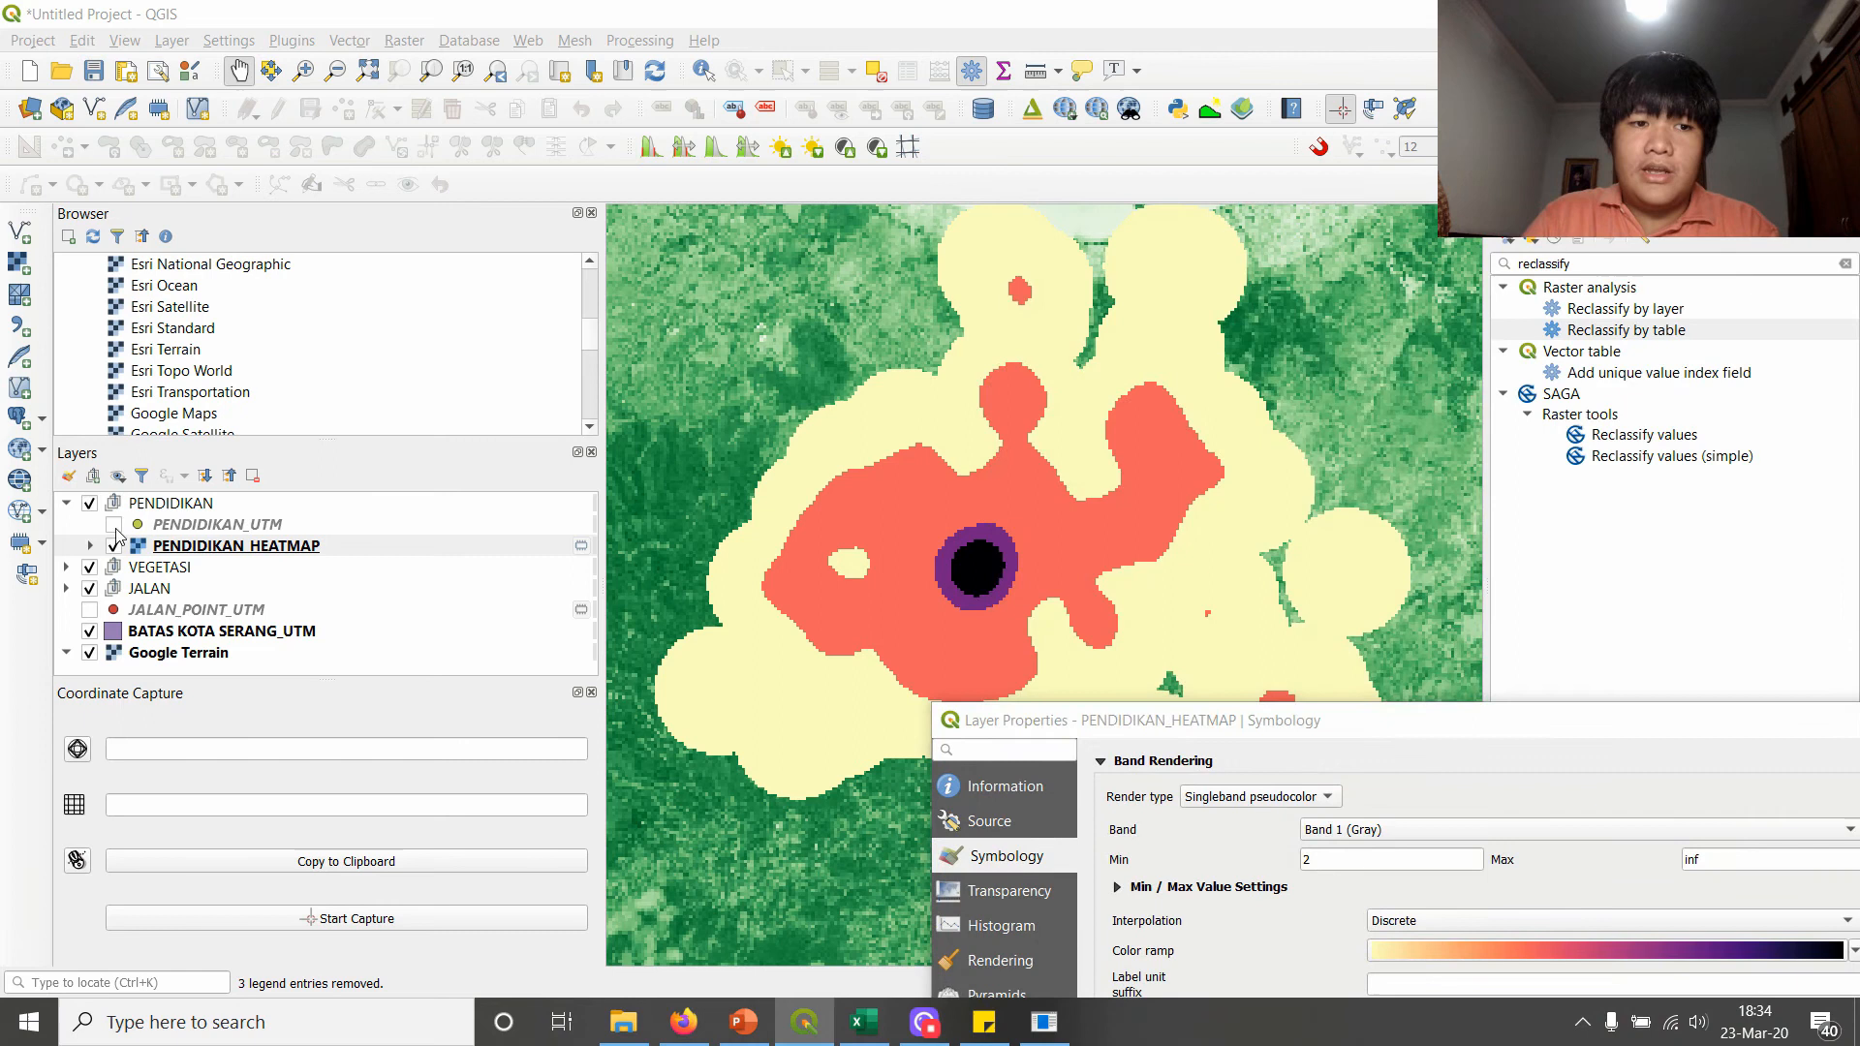
drag(957, 733, 377, 239)
click(1036, 982)
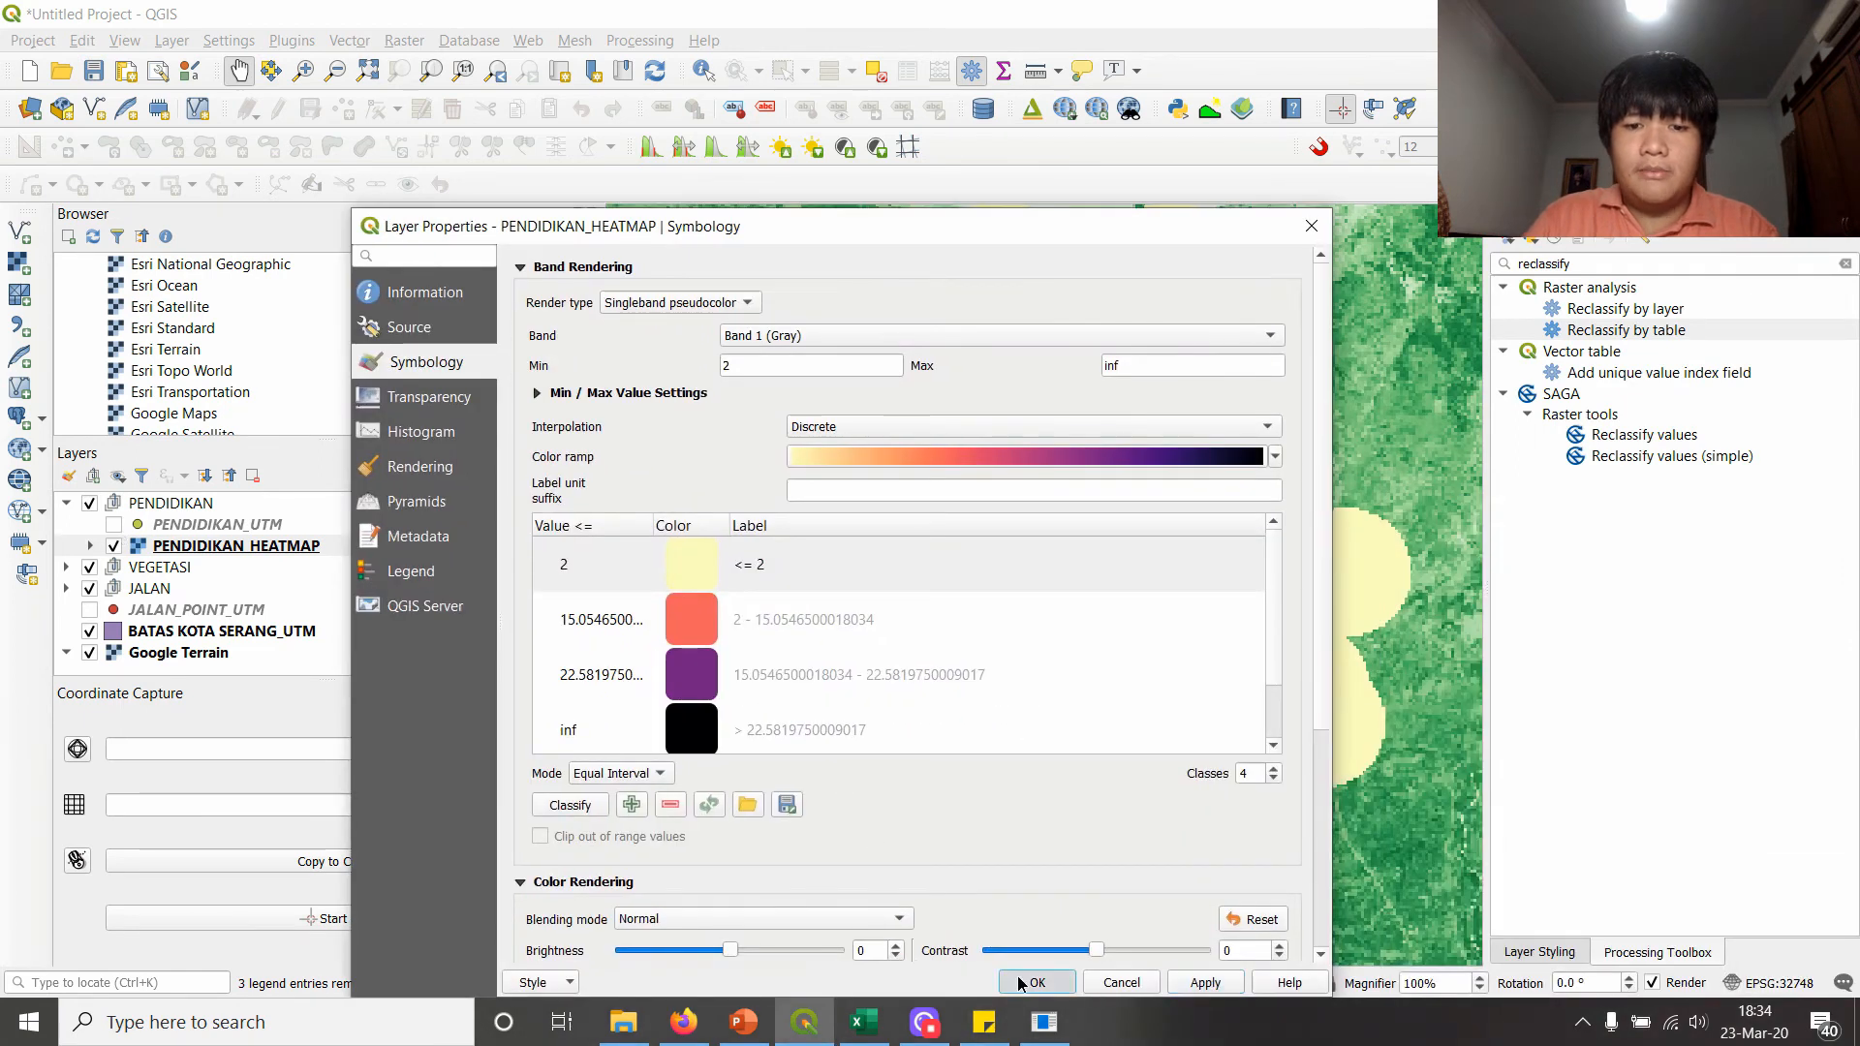
click(114, 525)
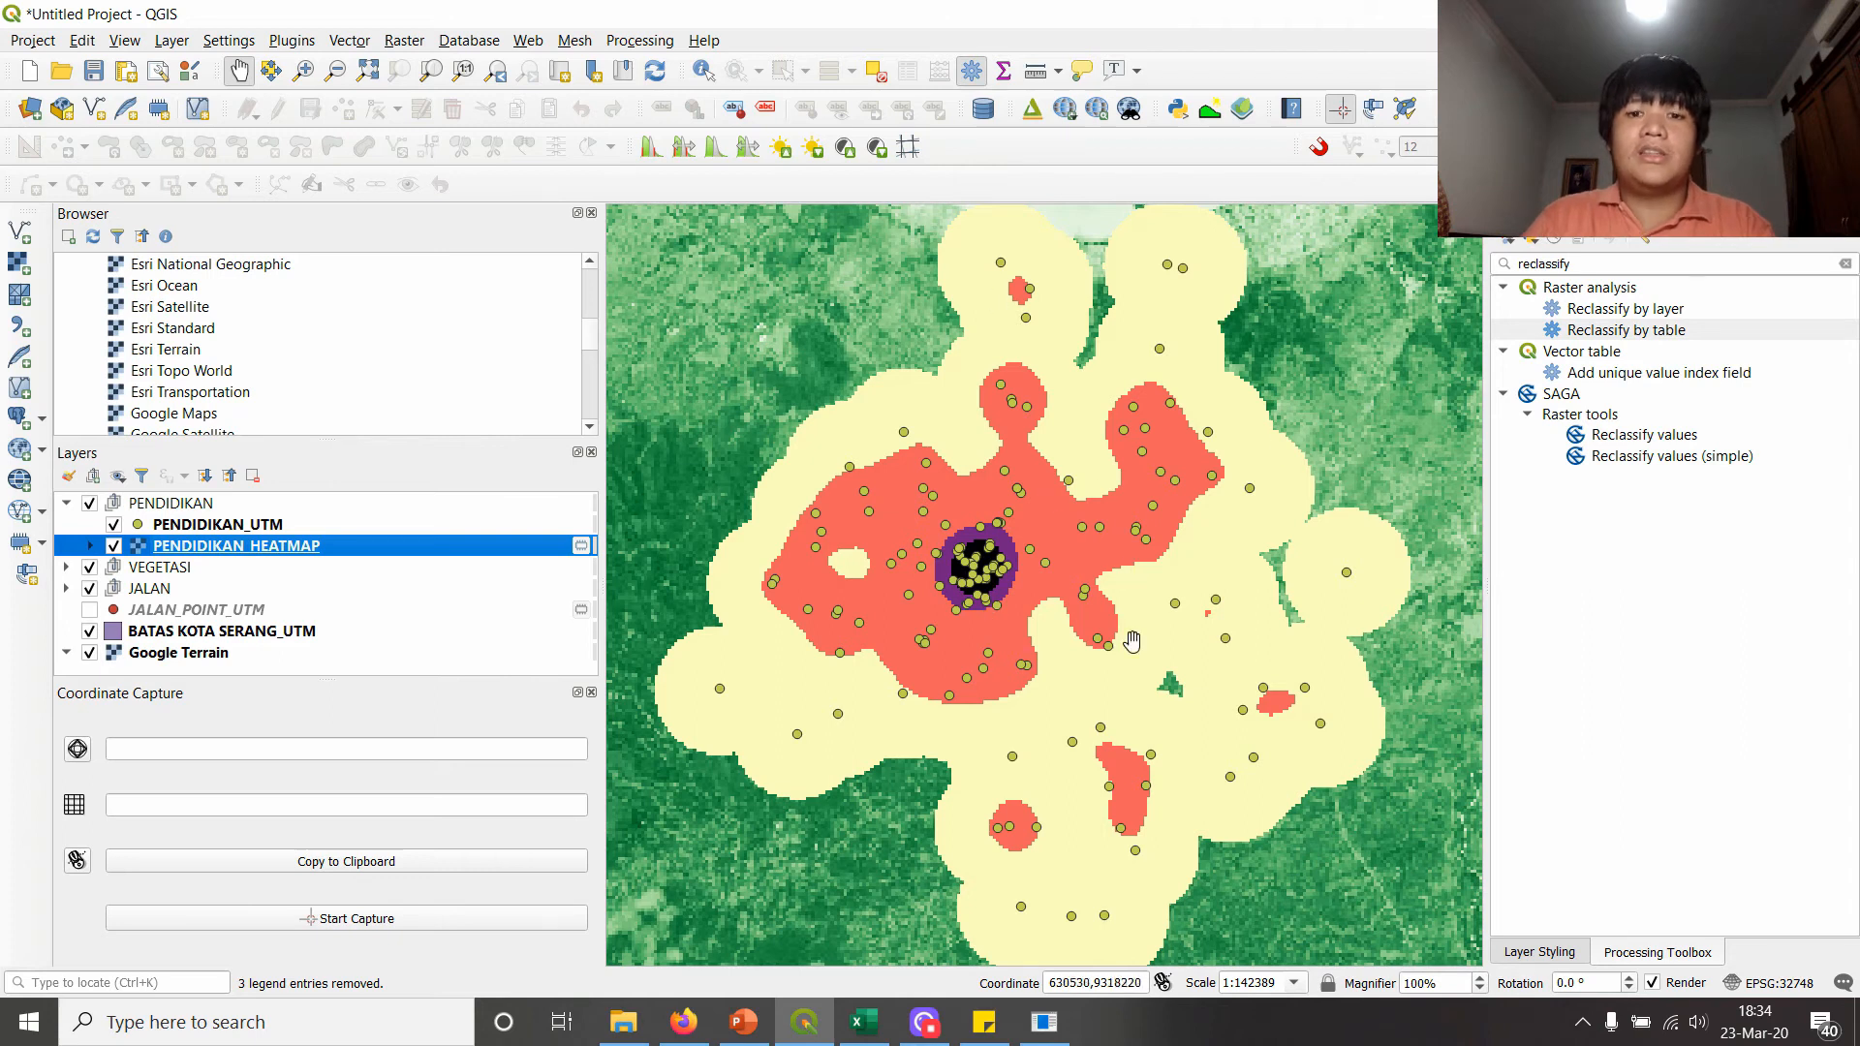
key(alt+Tab)
key(alt+Tab)
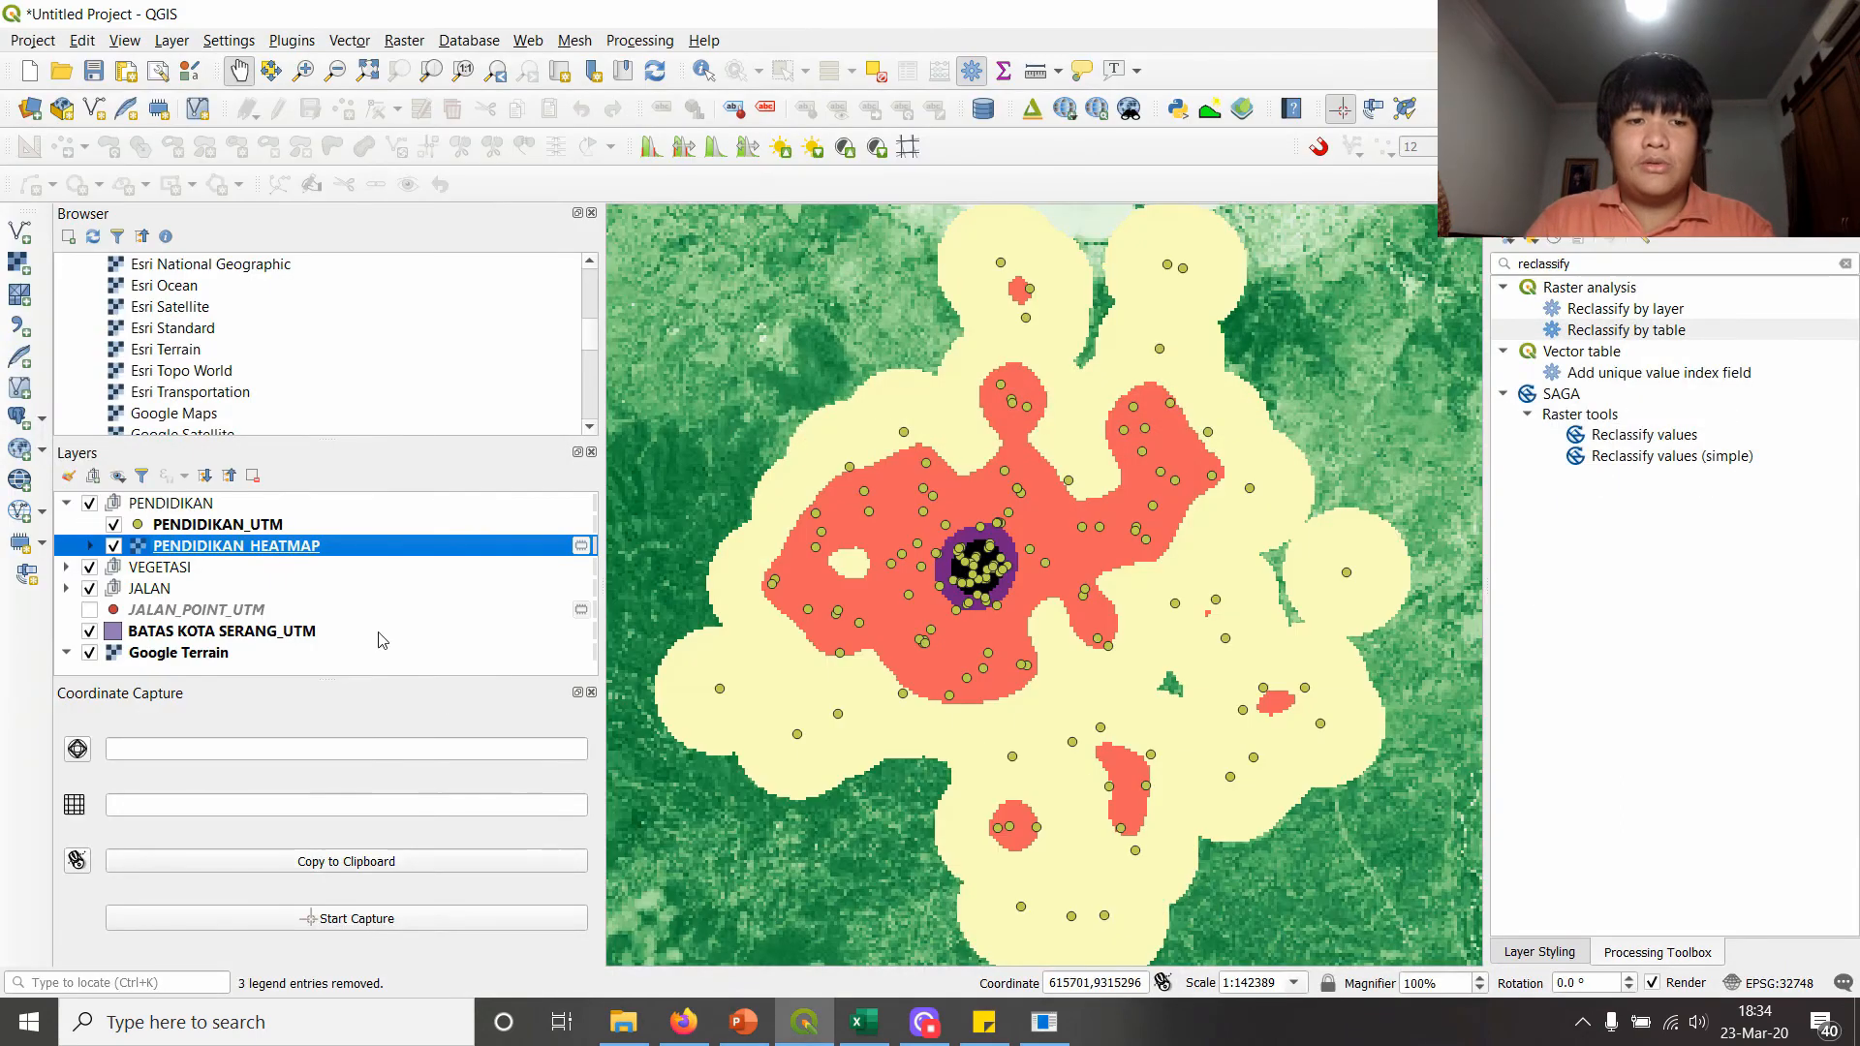
- Set the first class's upper limit of PENDIDIKAN_HEATMAP to 1 and apply it, uncovering the map to check the result
double_click(321, 548)
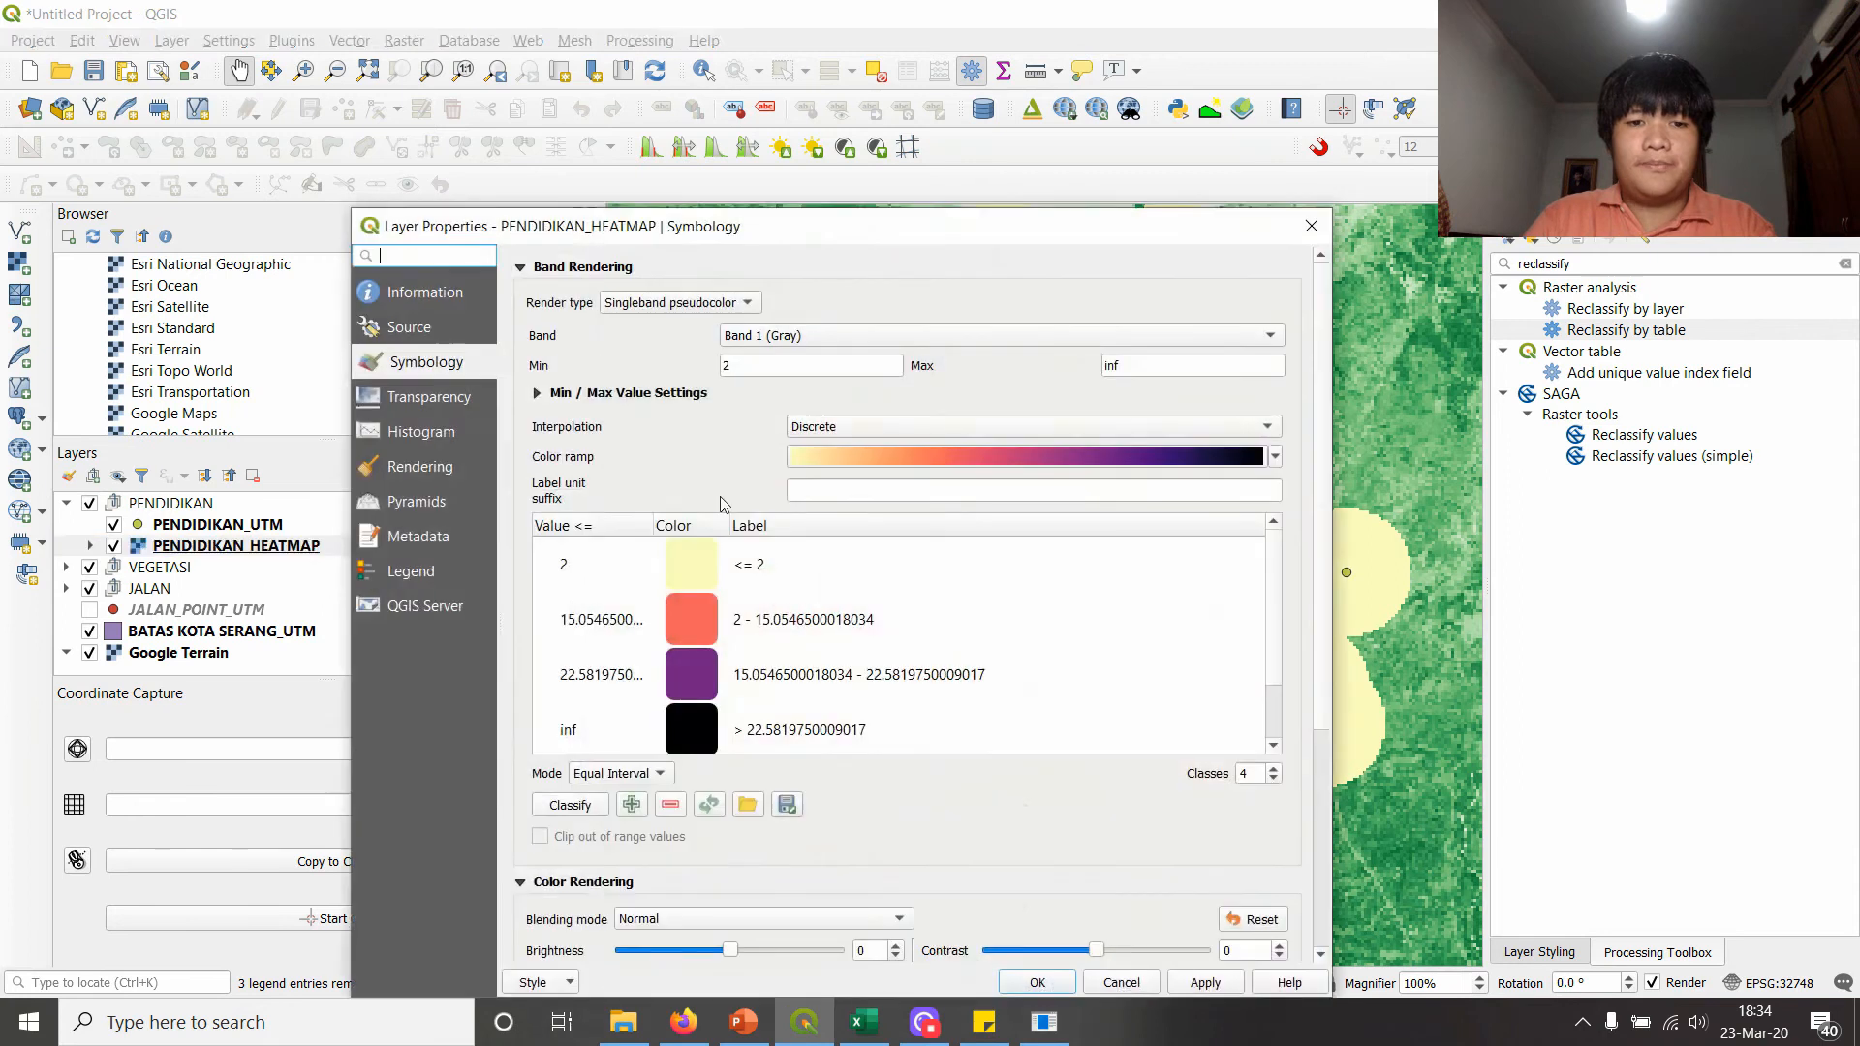
drag(972, 250, 1531, 131)
double_click(1173, 455)
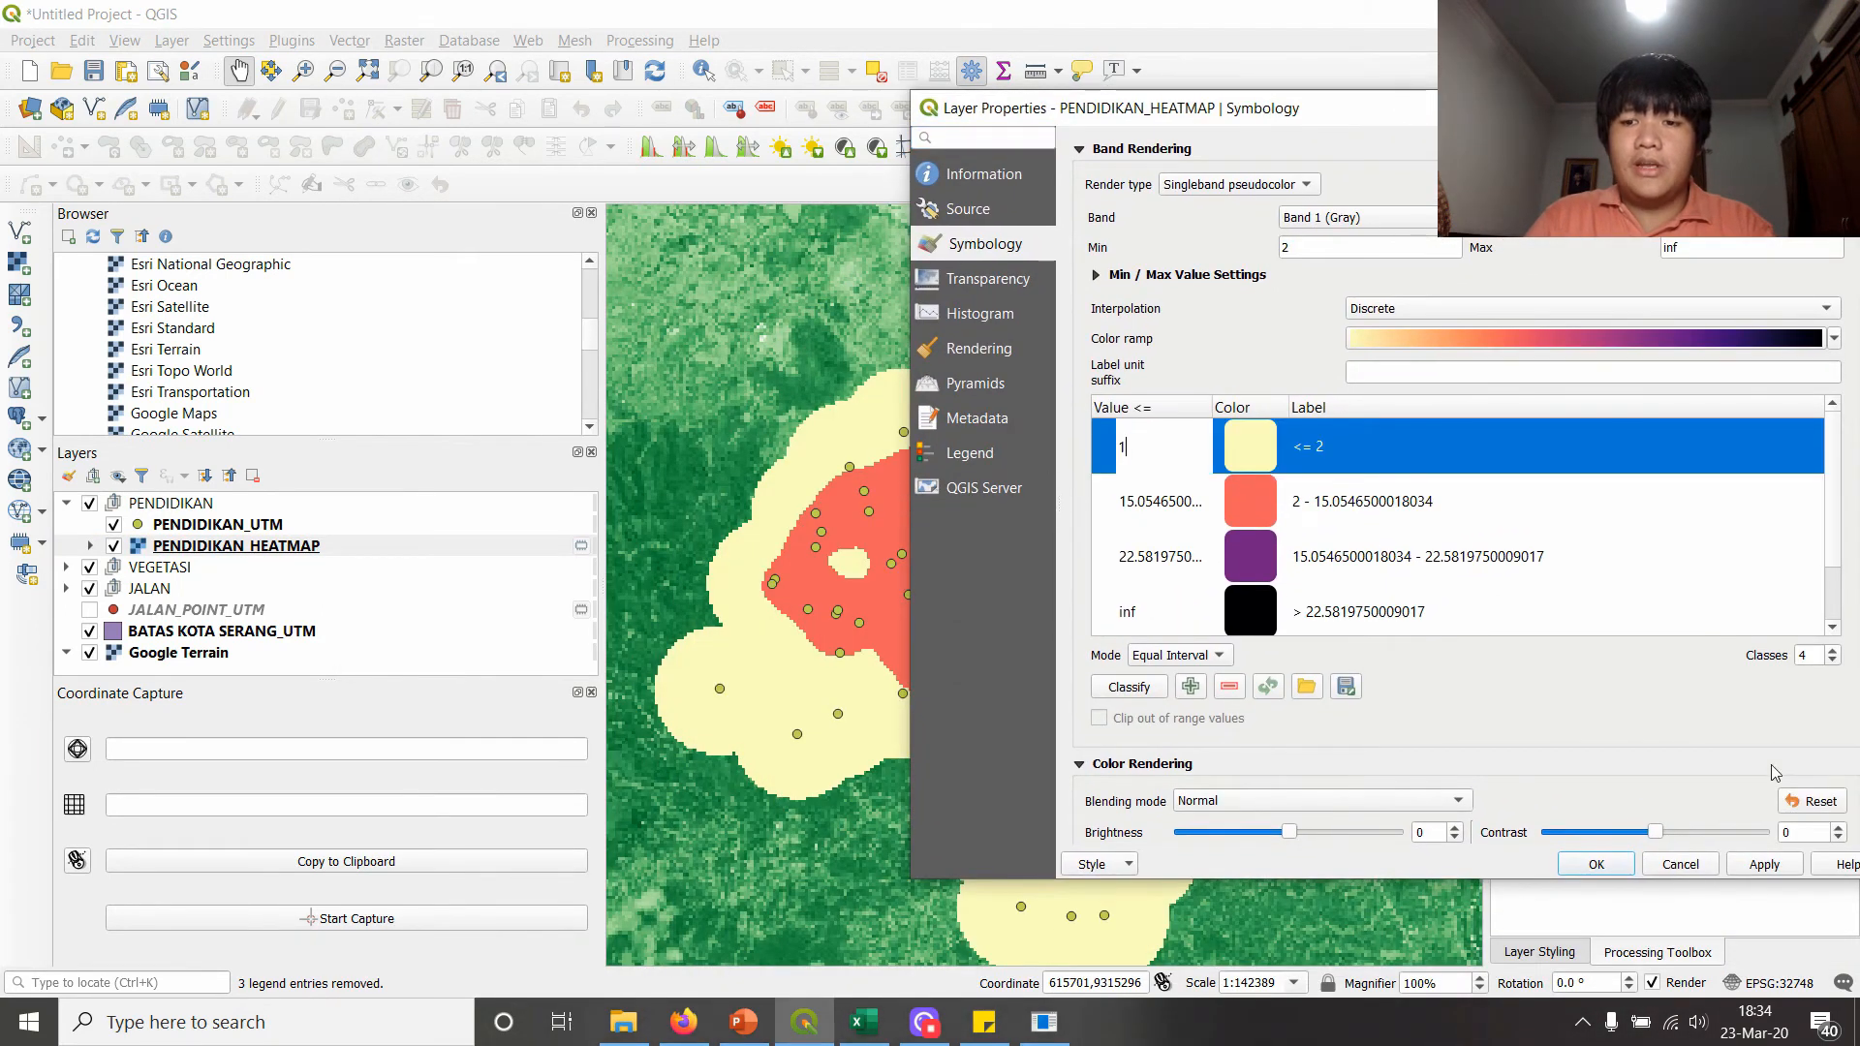
text(1)
click(1787, 862)
drag(1573, 95, 1228, 731)
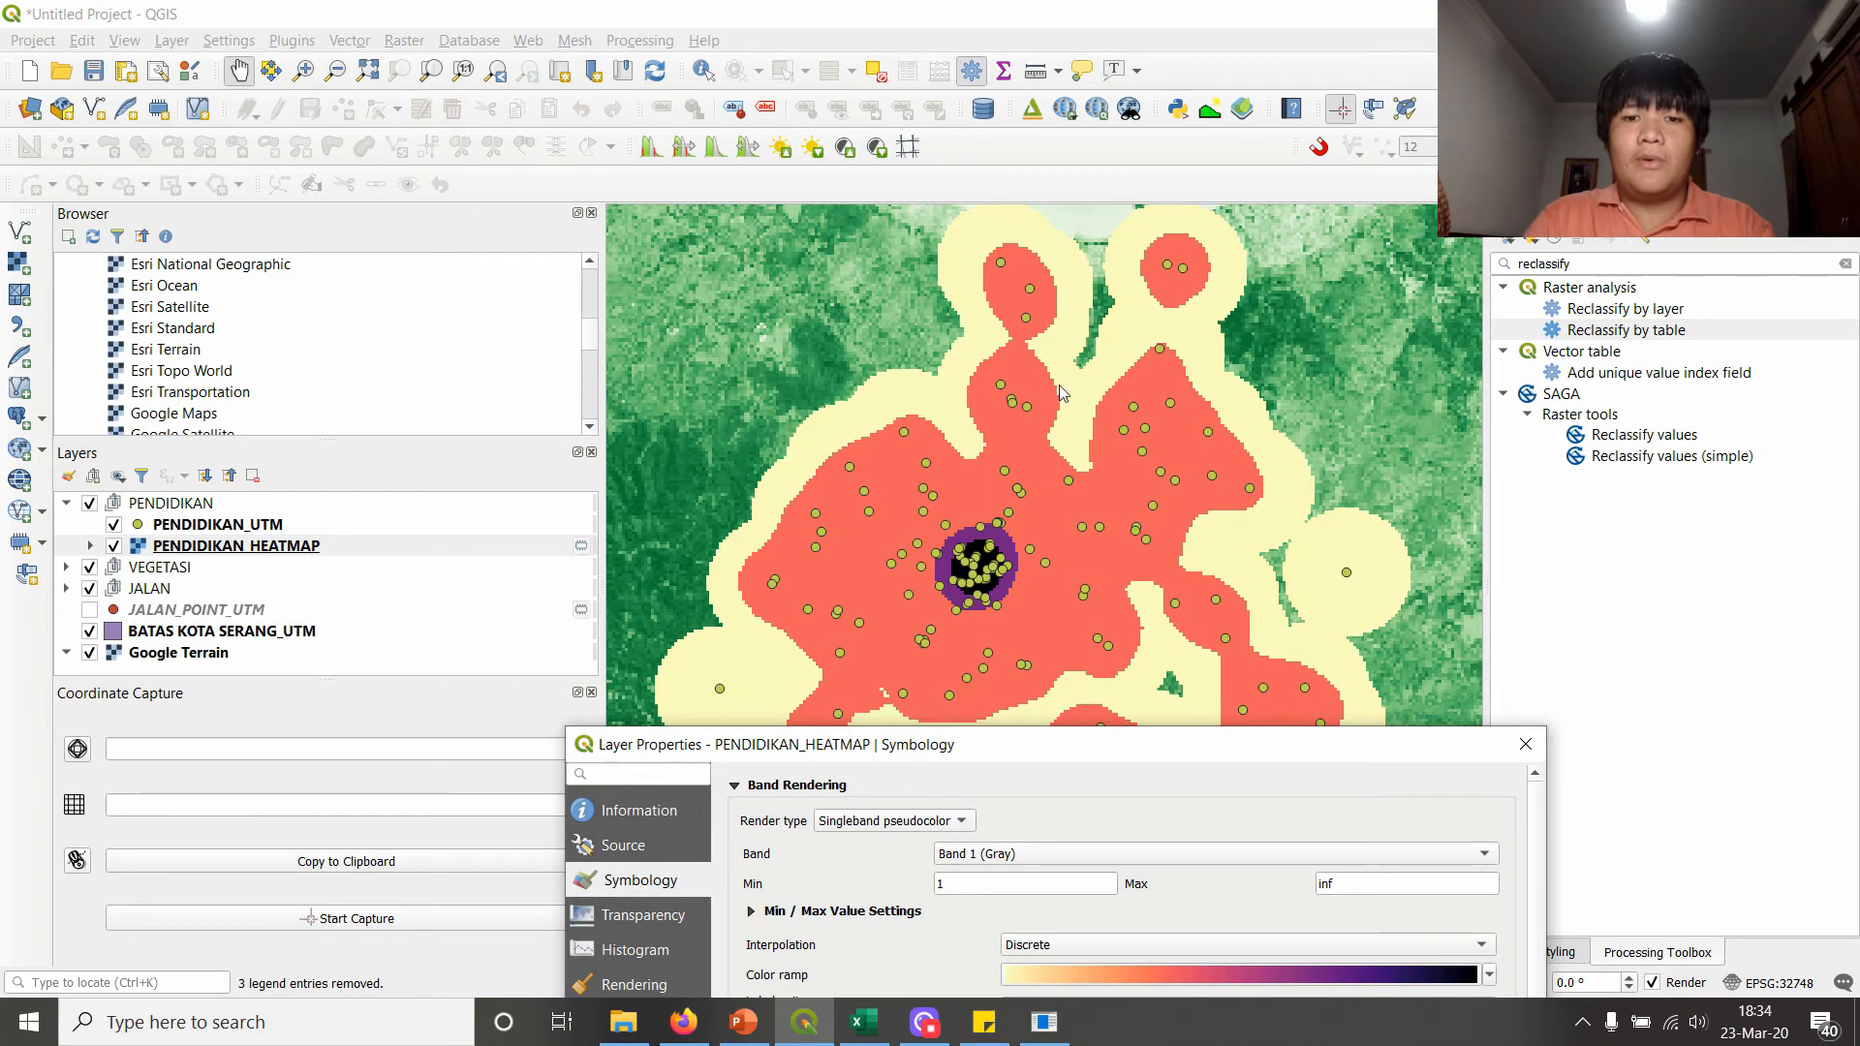
- Set the second class's upper limit of PENDIDIKAN_HEATMAP to 7 and apply it
drag(1041, 756, 1574, 168)
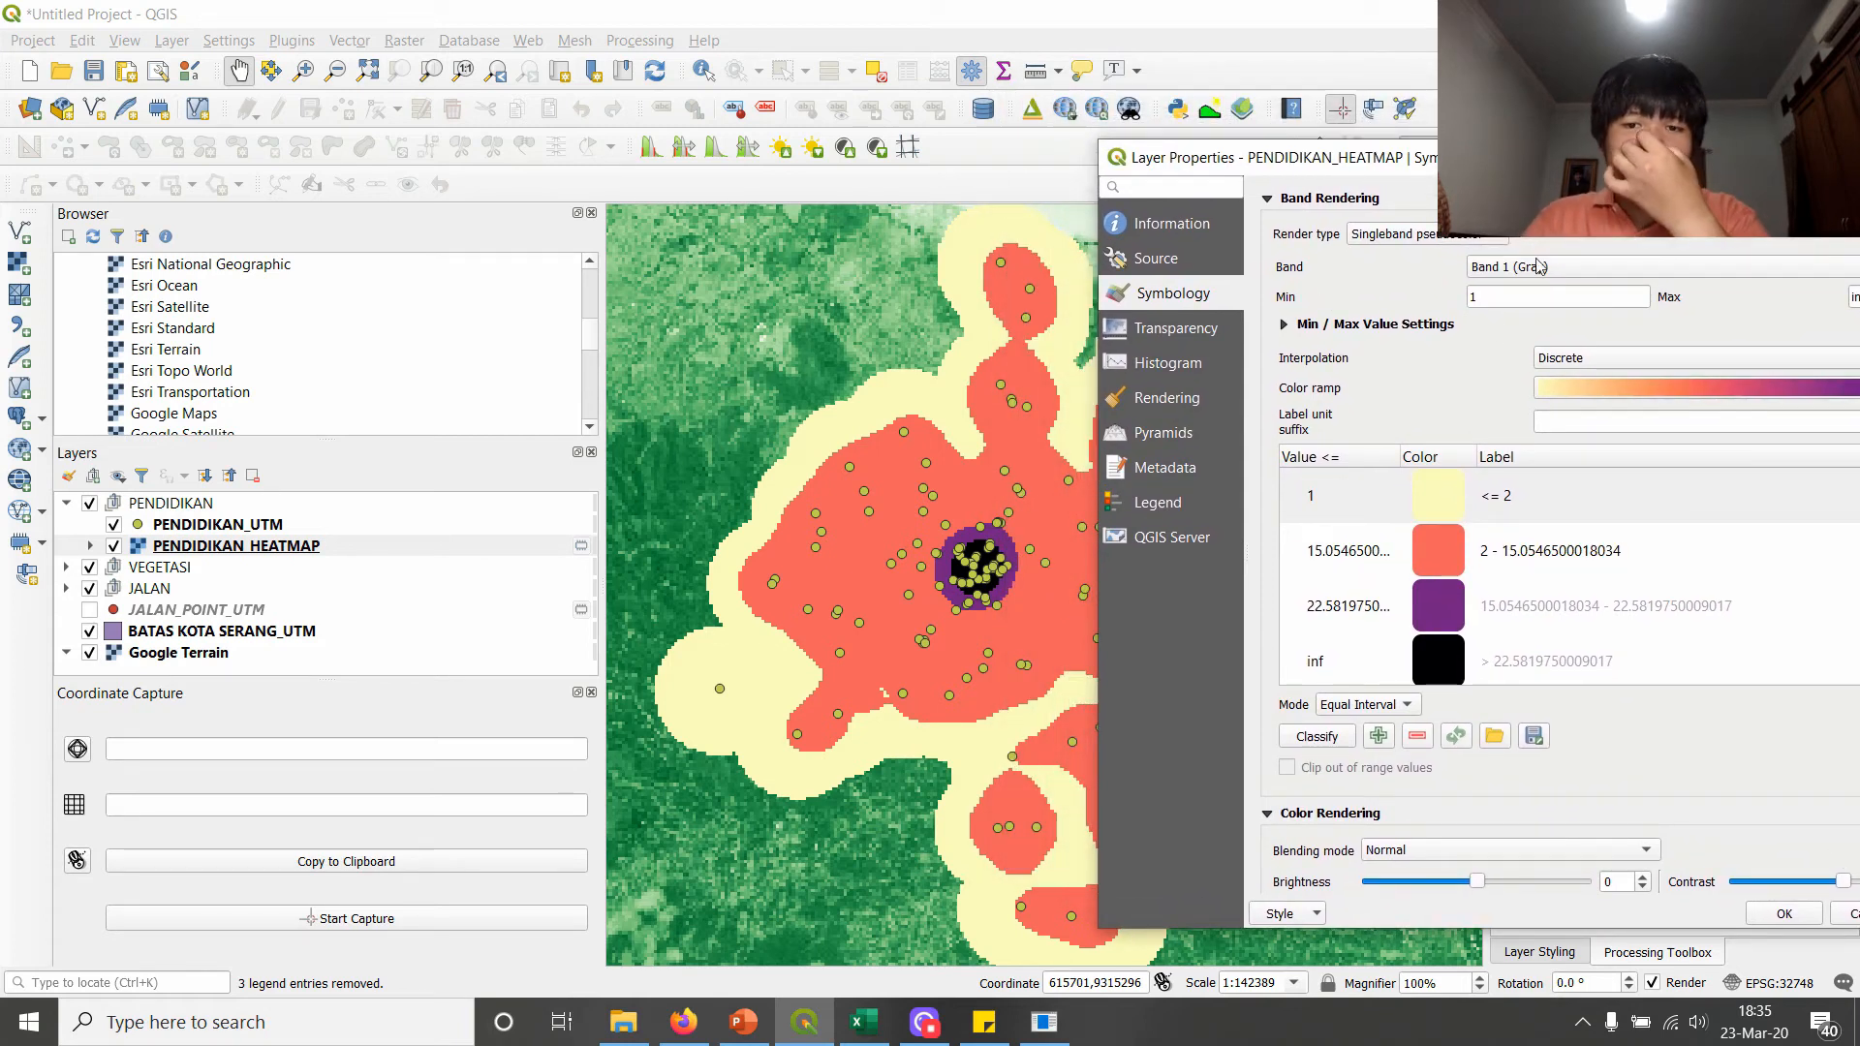
double_click(1346, 549)
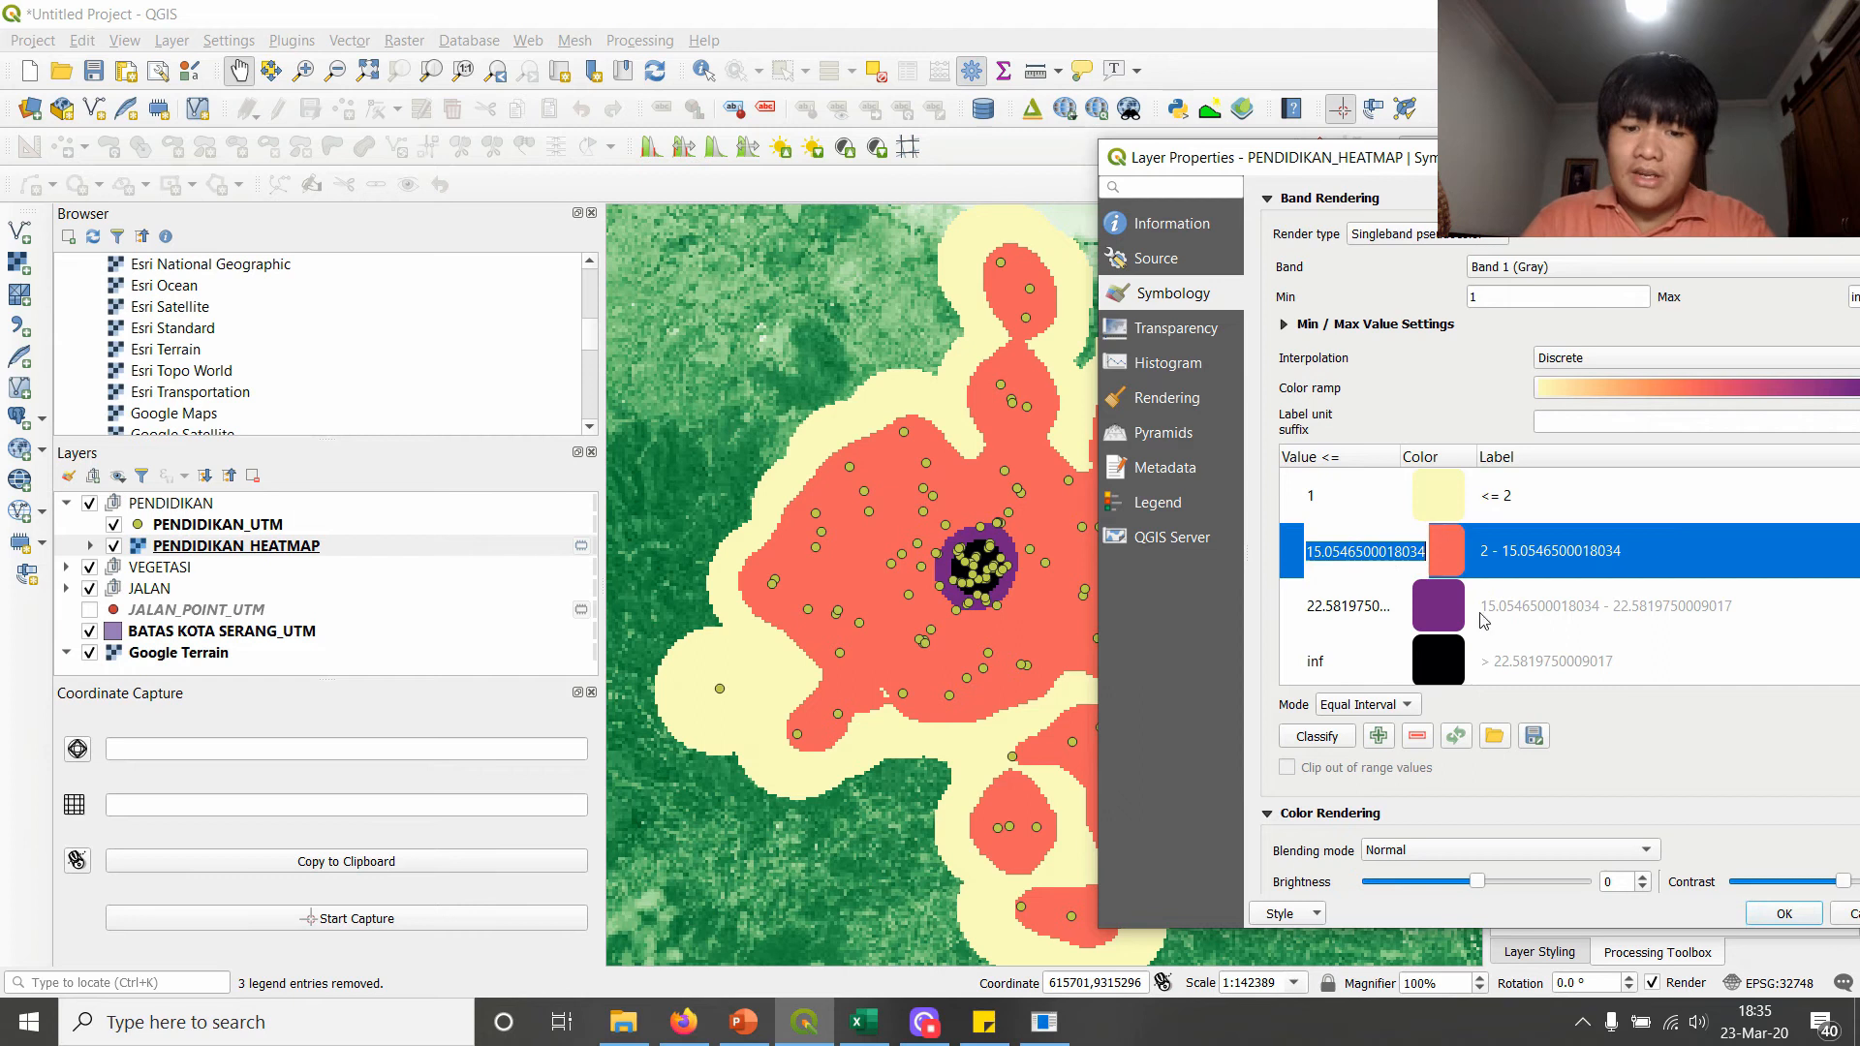
text(7)
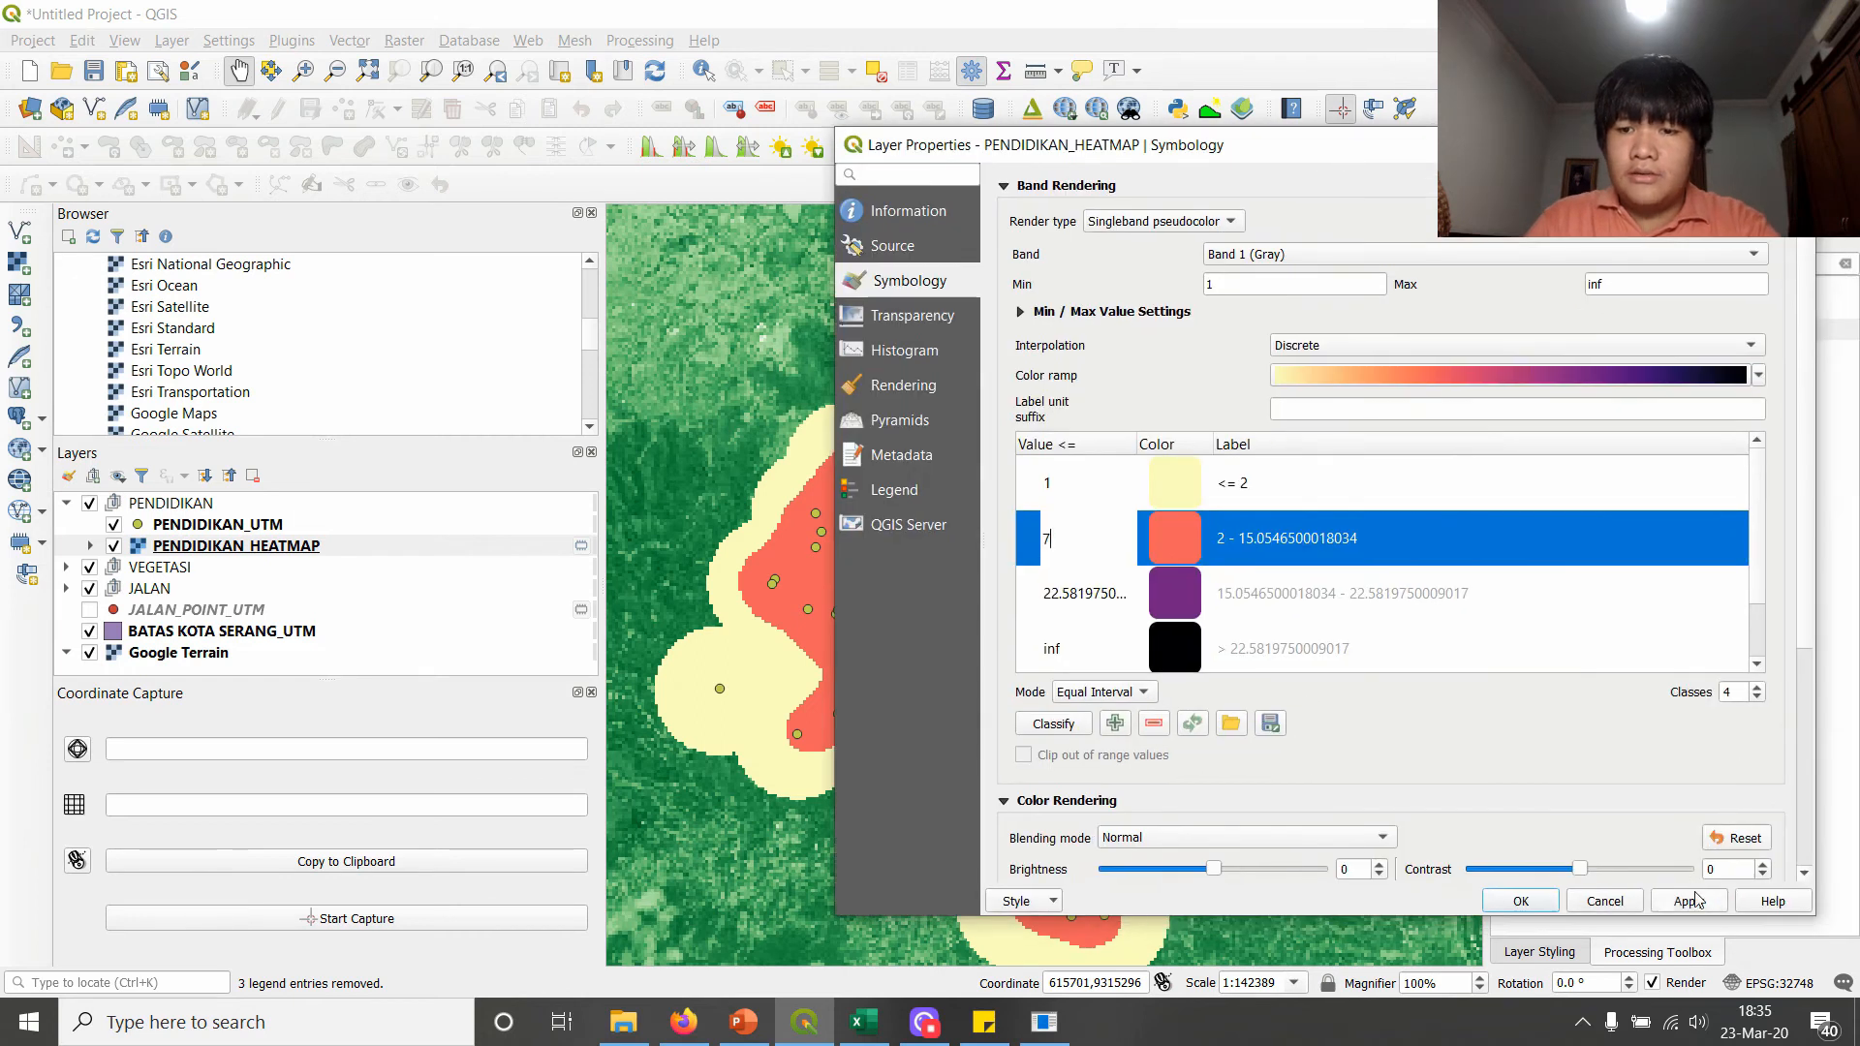
click(1693, 901)
- Set the second class's upper limit of PENDIDIKAN_HEATMAP to 5 and apply it
mouse_move(1249, 165)
mouse_down()
mouse_move(1751, 793)
mouse_move(1395, 283)
mouse_move(1275, 148)
mouse_up()
click(1122, 540)
double_click(1122, 539)
text(5)
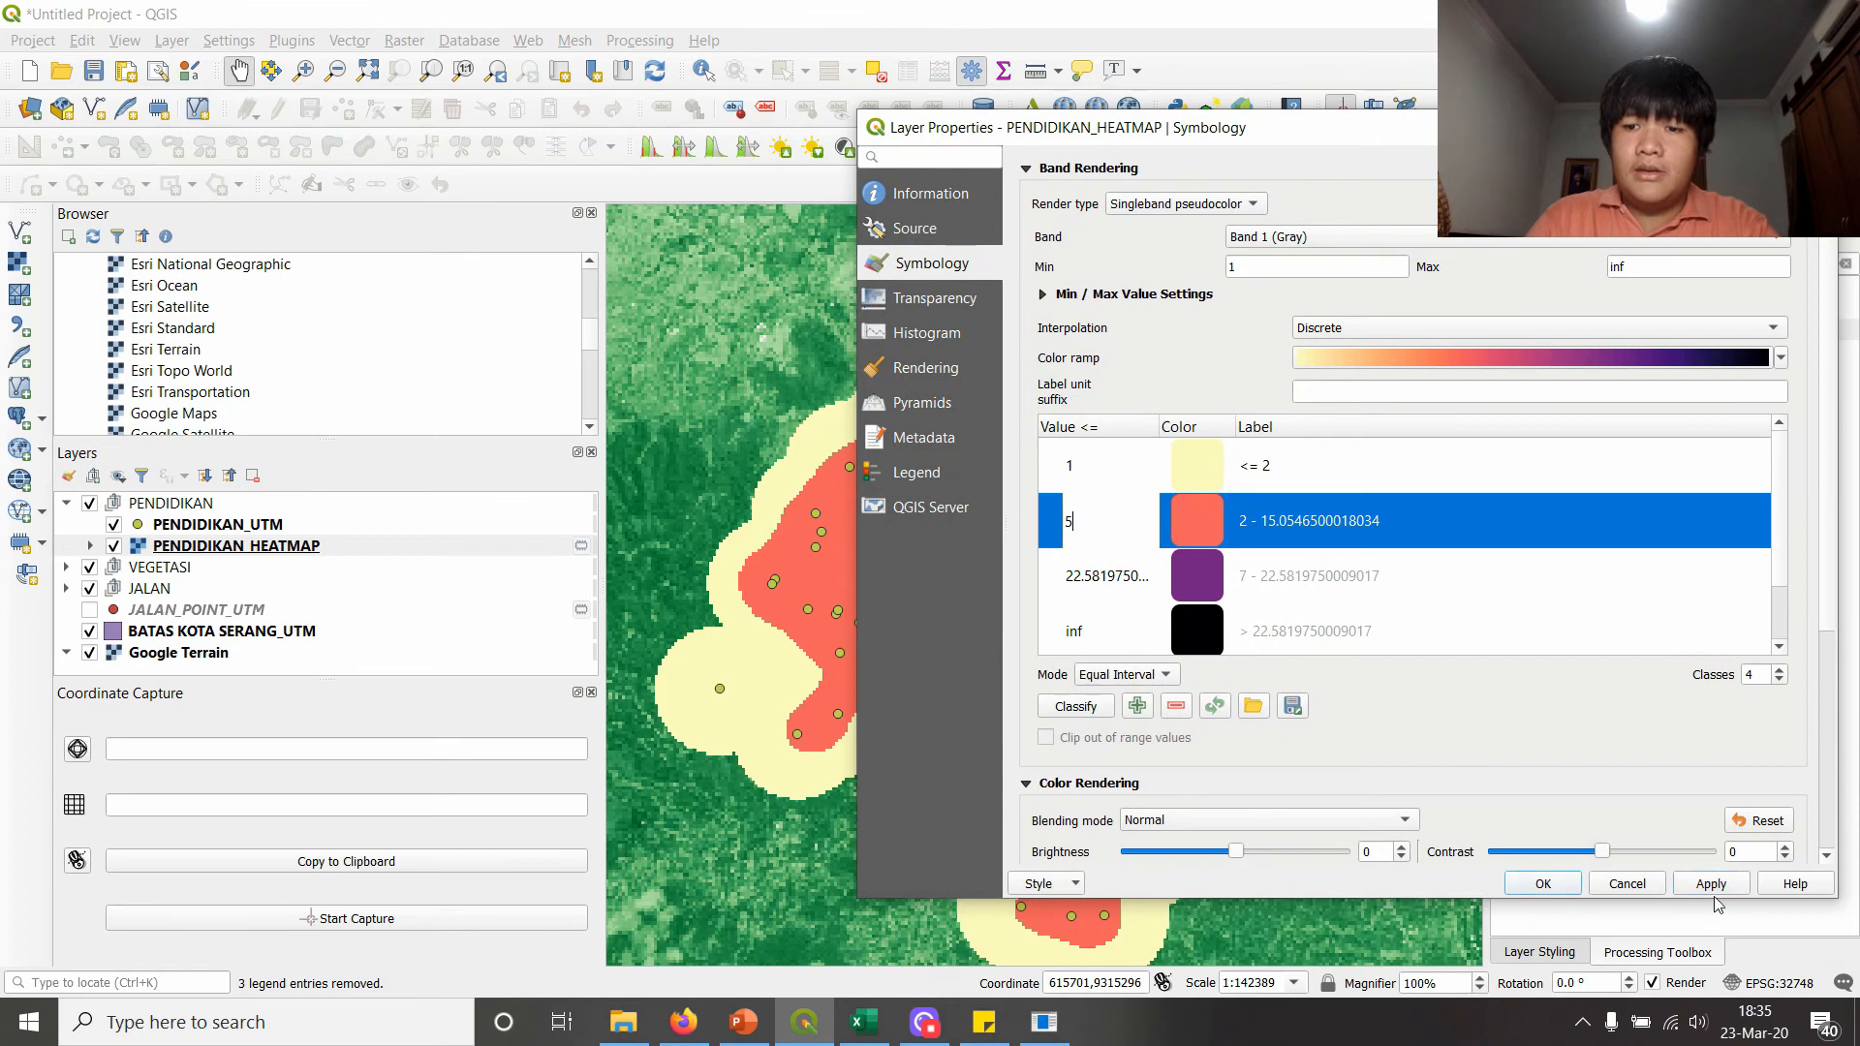
click(1713, 899)
drag(1327, 150, 1334, 102)
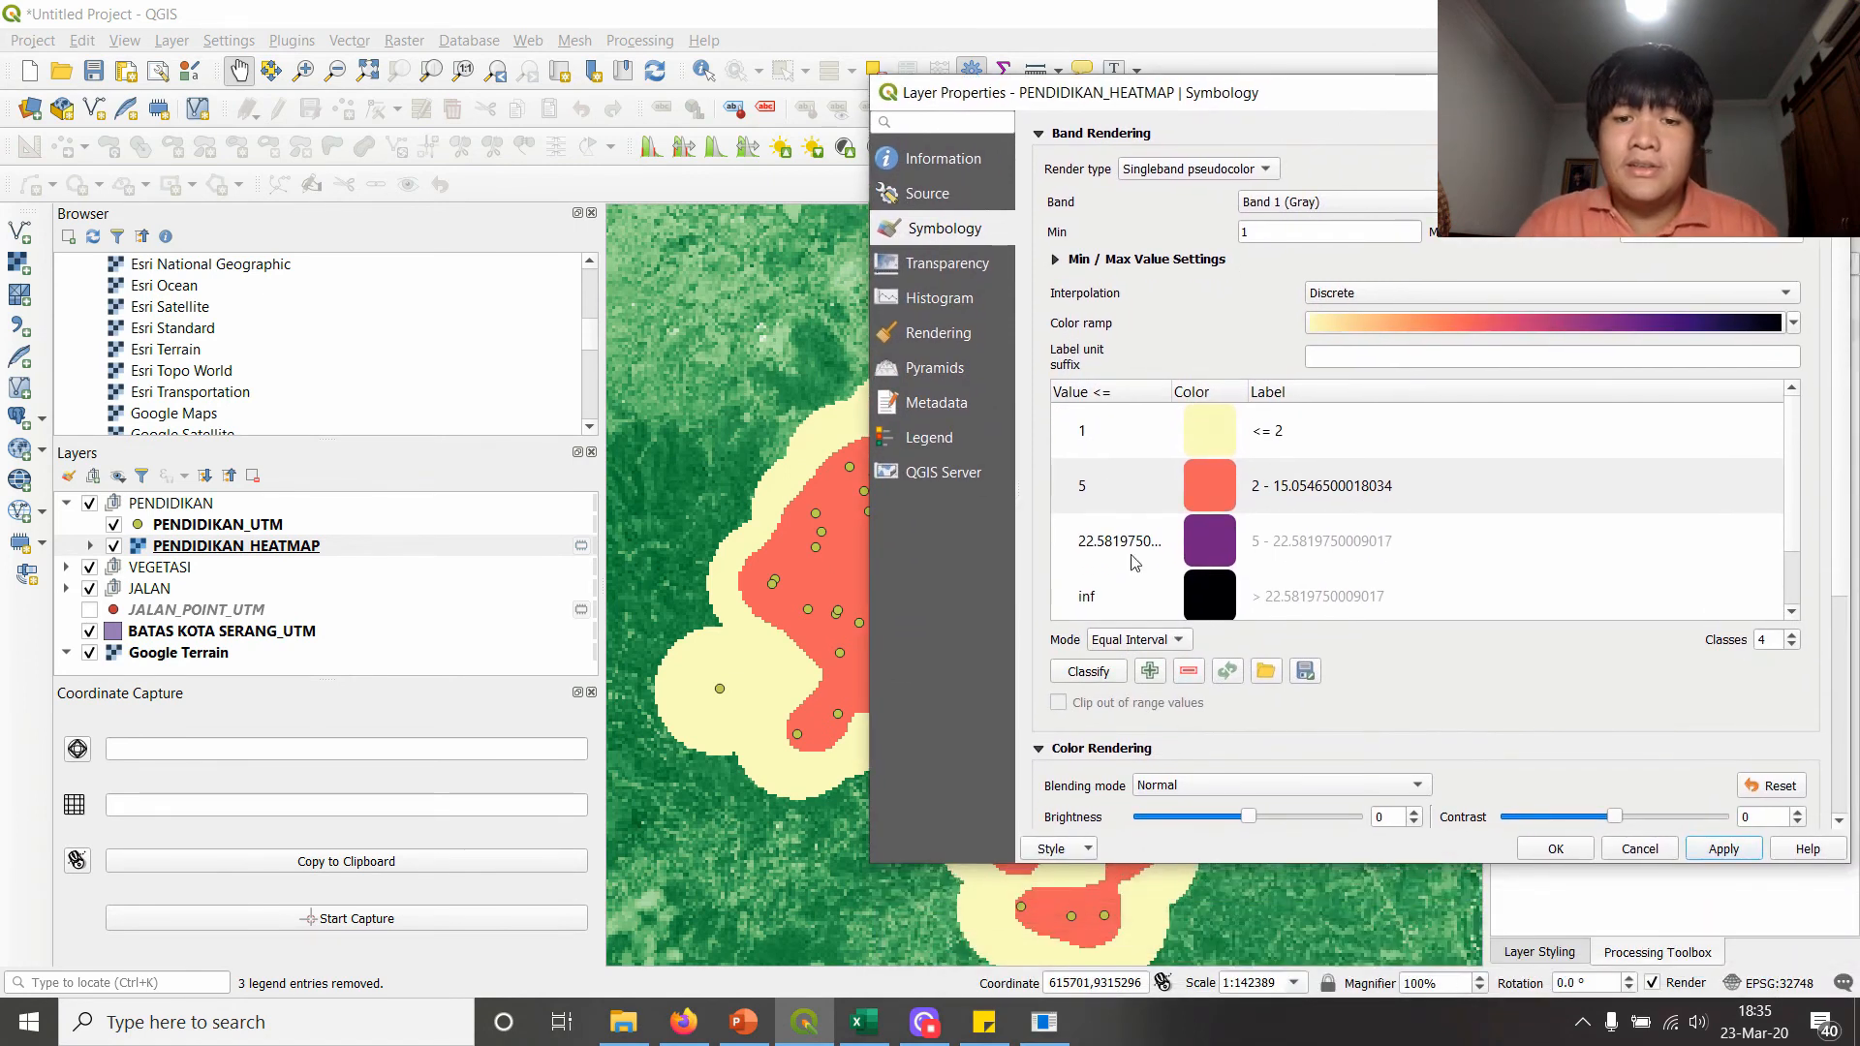
- Set the third class's upper limit of PENDIDIKAN_HEATMAP to 20, apply it and accept the symbology
double_click(1135, 562)
text(20)
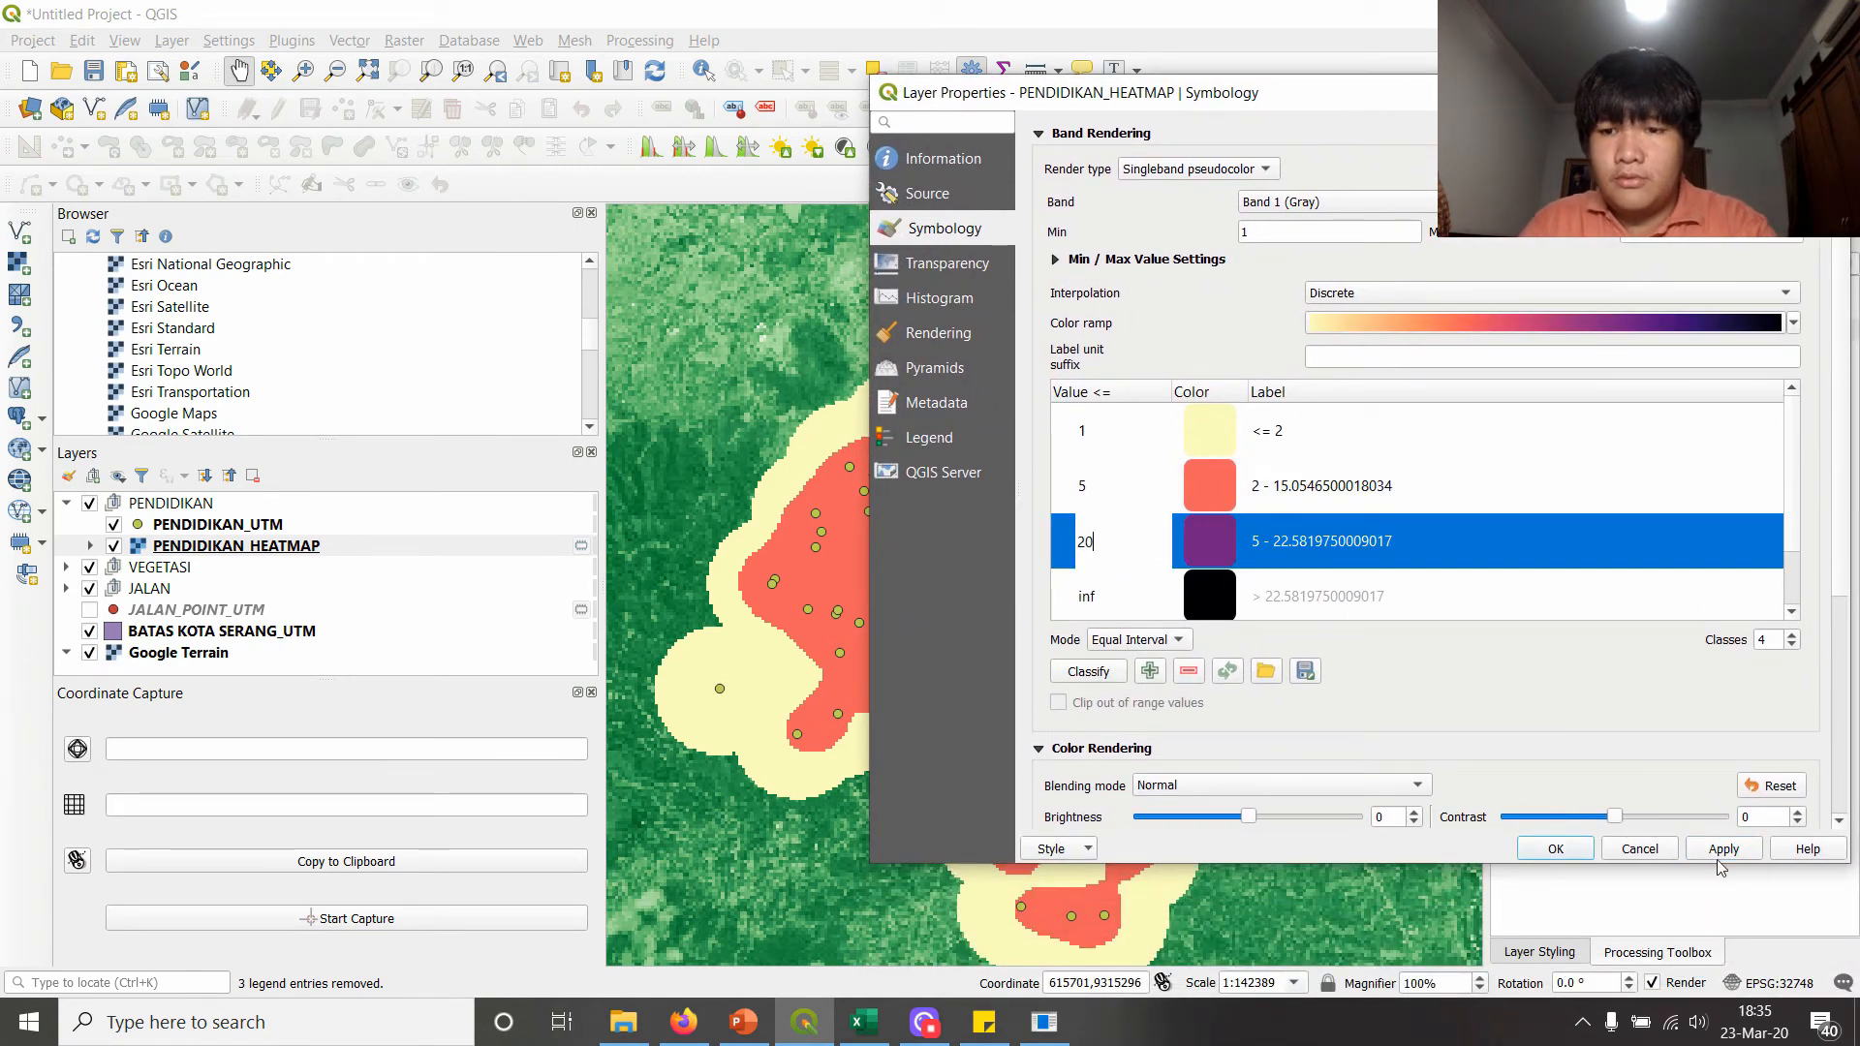
click(1721, 848)
drag(1334, 106, 635, 131)
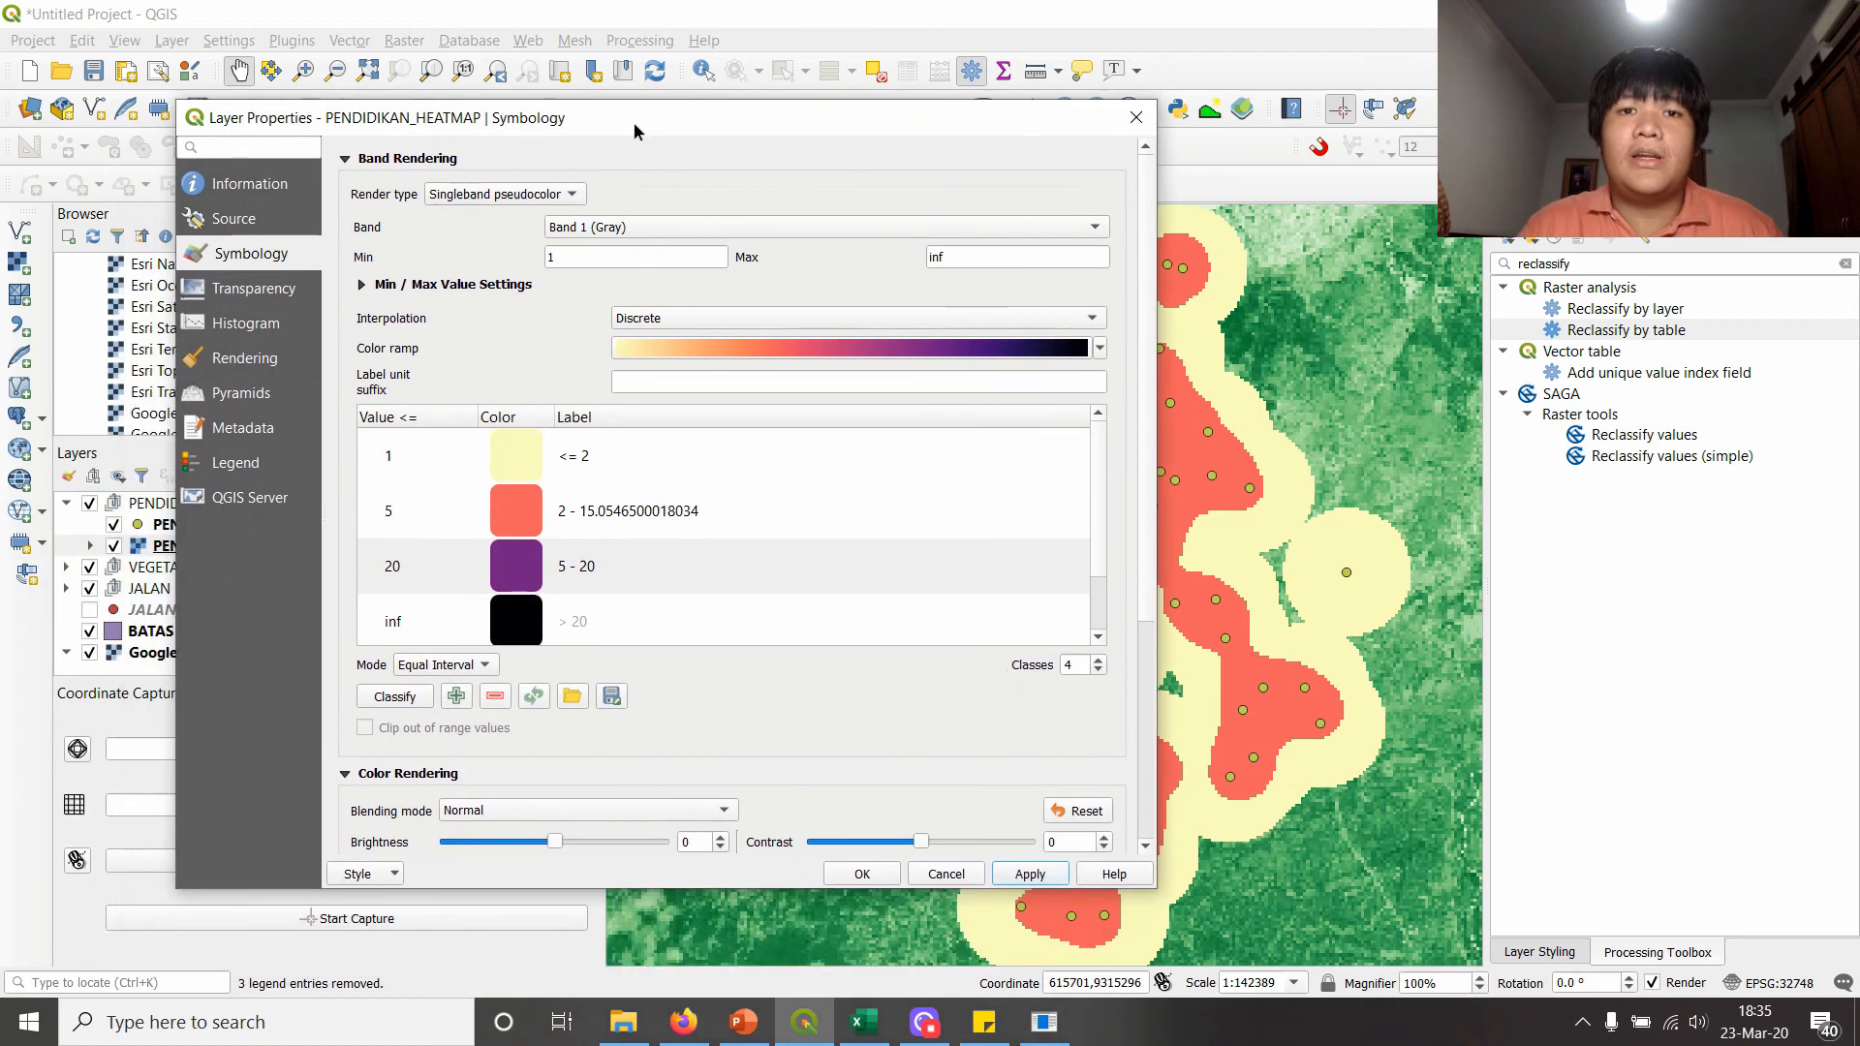
click(862, 875)
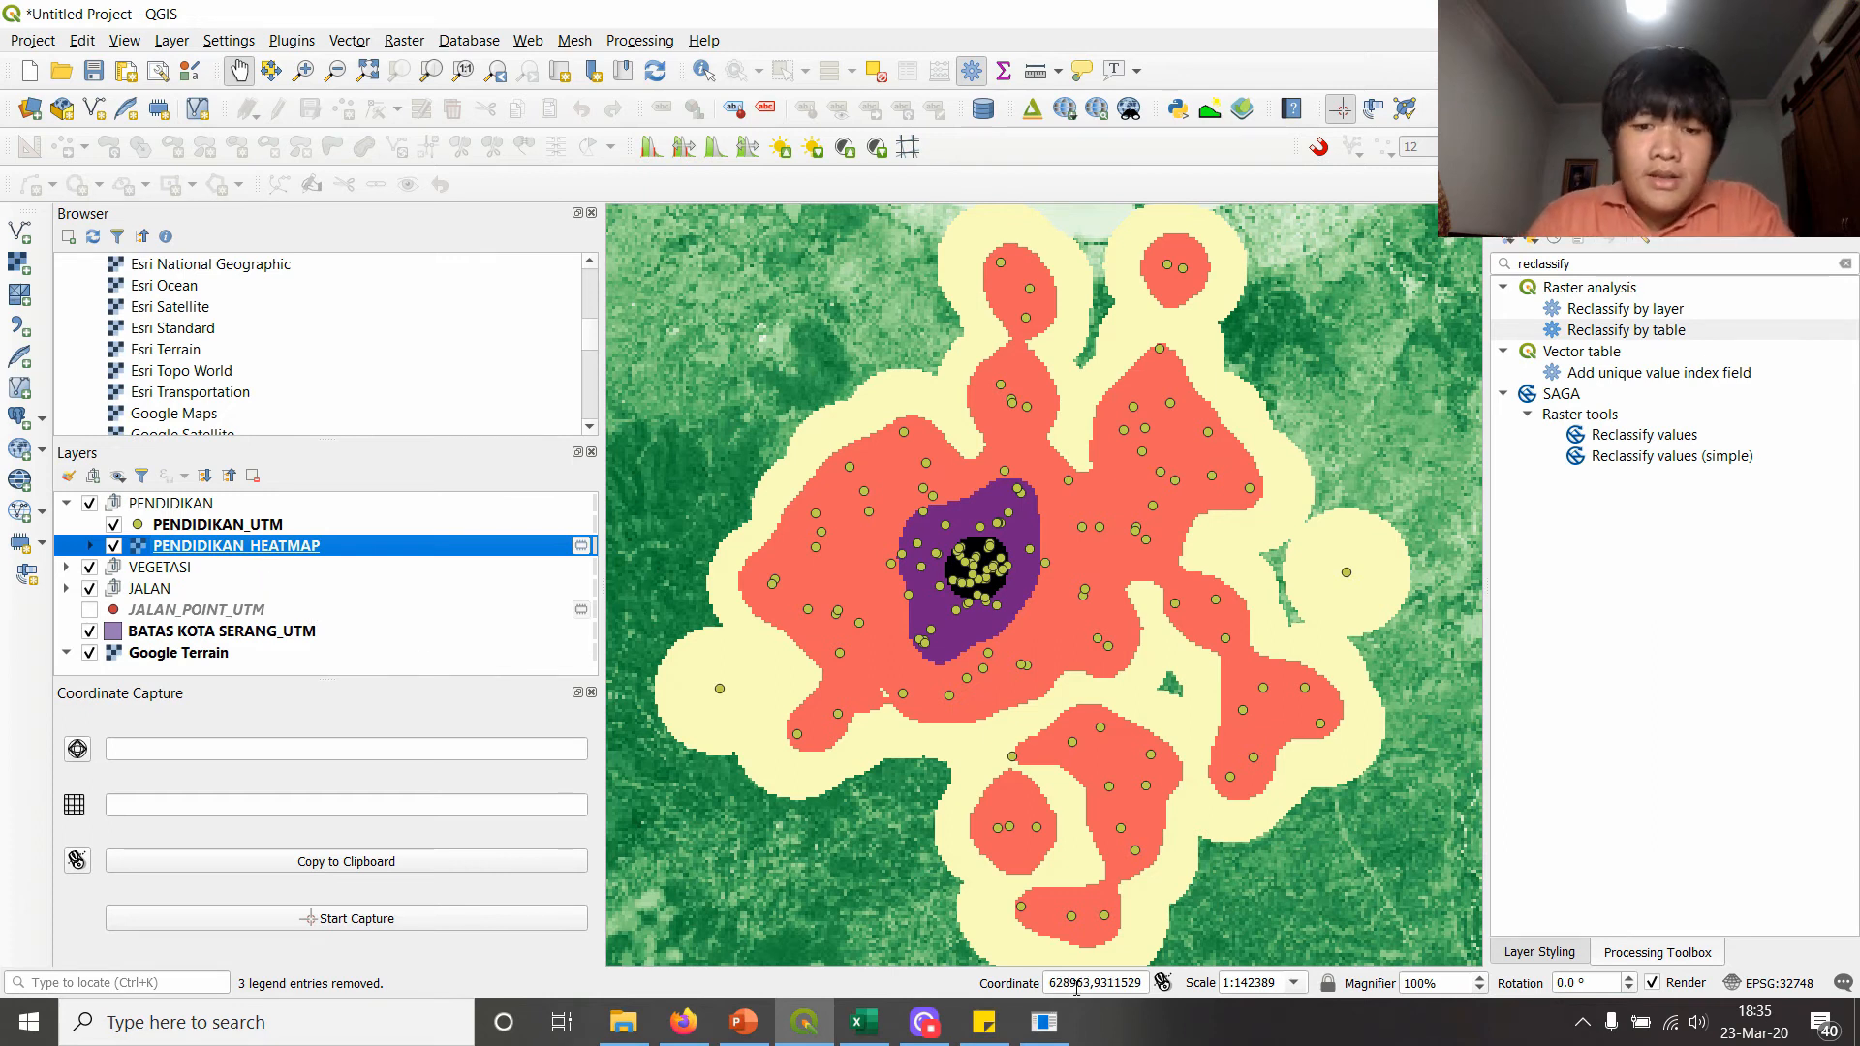
- Bring up the JALAN_UTM attribute table and close it
click(1044, 1021)
drag(919, 812, 1343, 293)
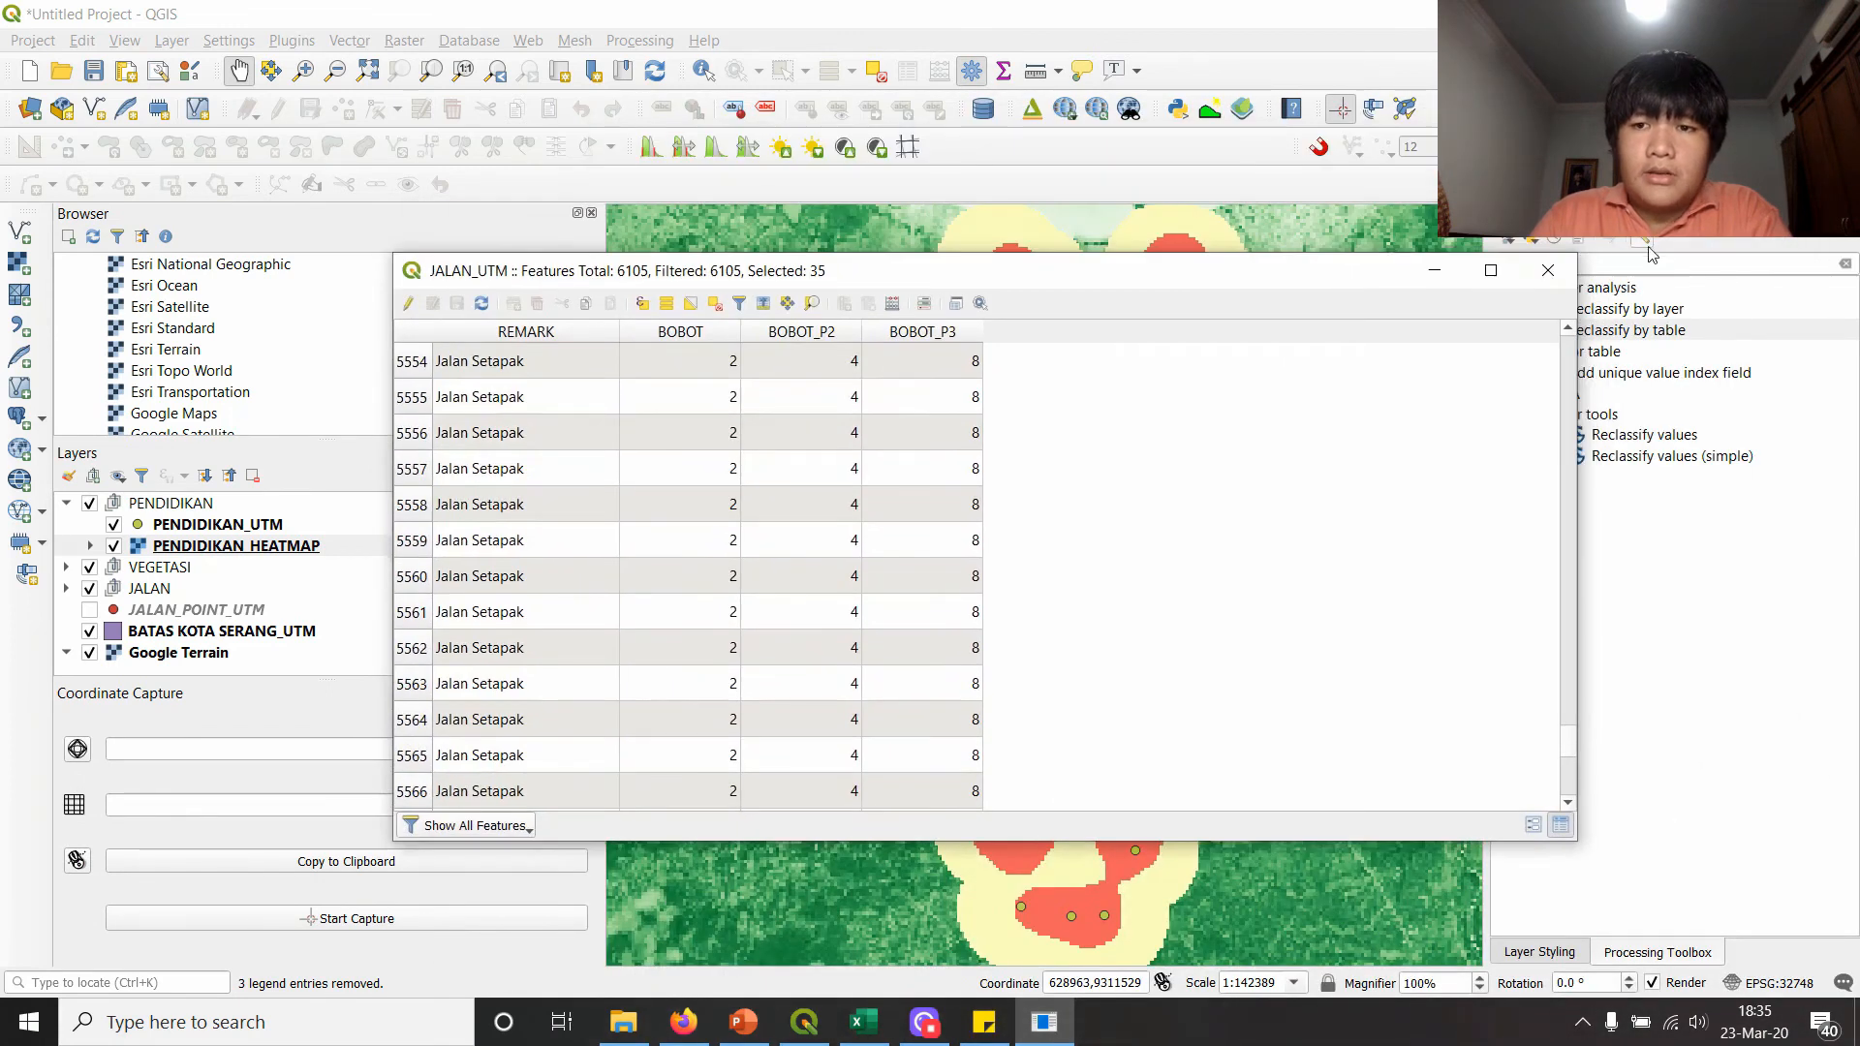
click(1547, 271)
- Start Reclassify by Table on PENDIDIKAN_HEATMAP and prepare four empty rows in its reclassification table
double_click(1630, 330)
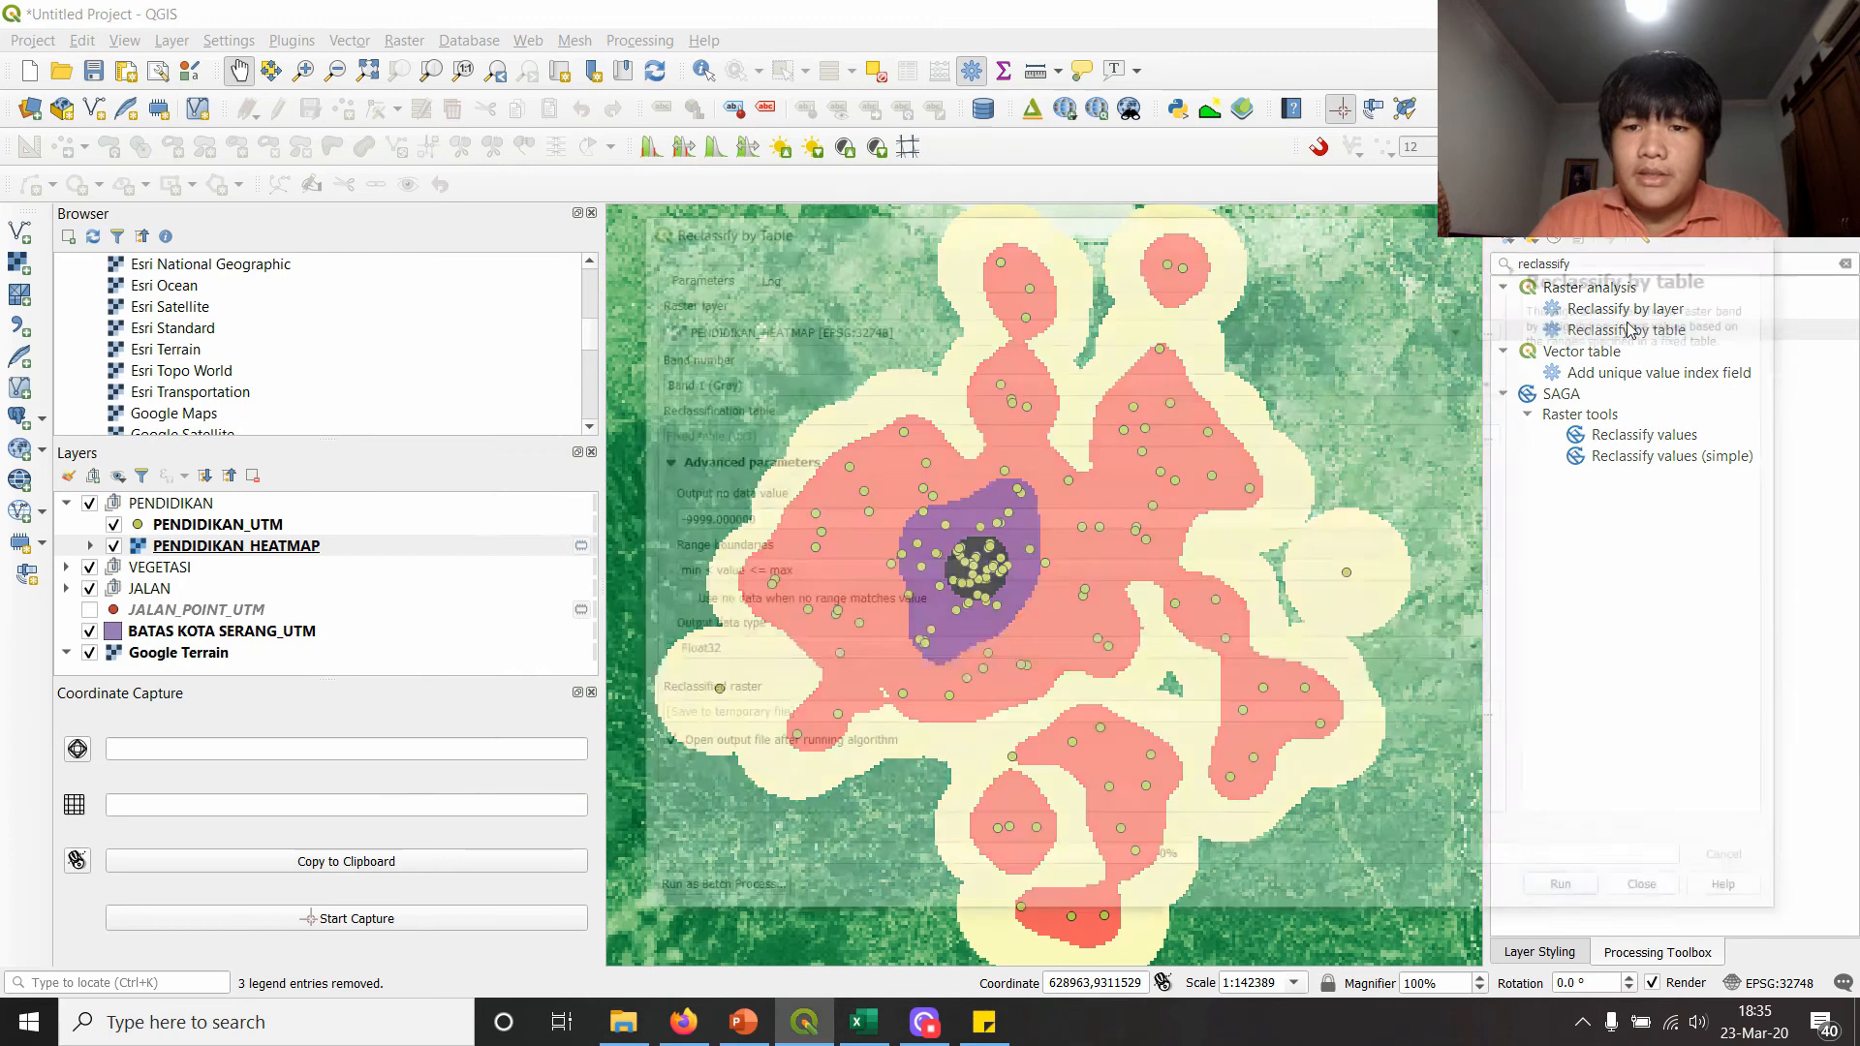
drag(968, 237, 973, 153)
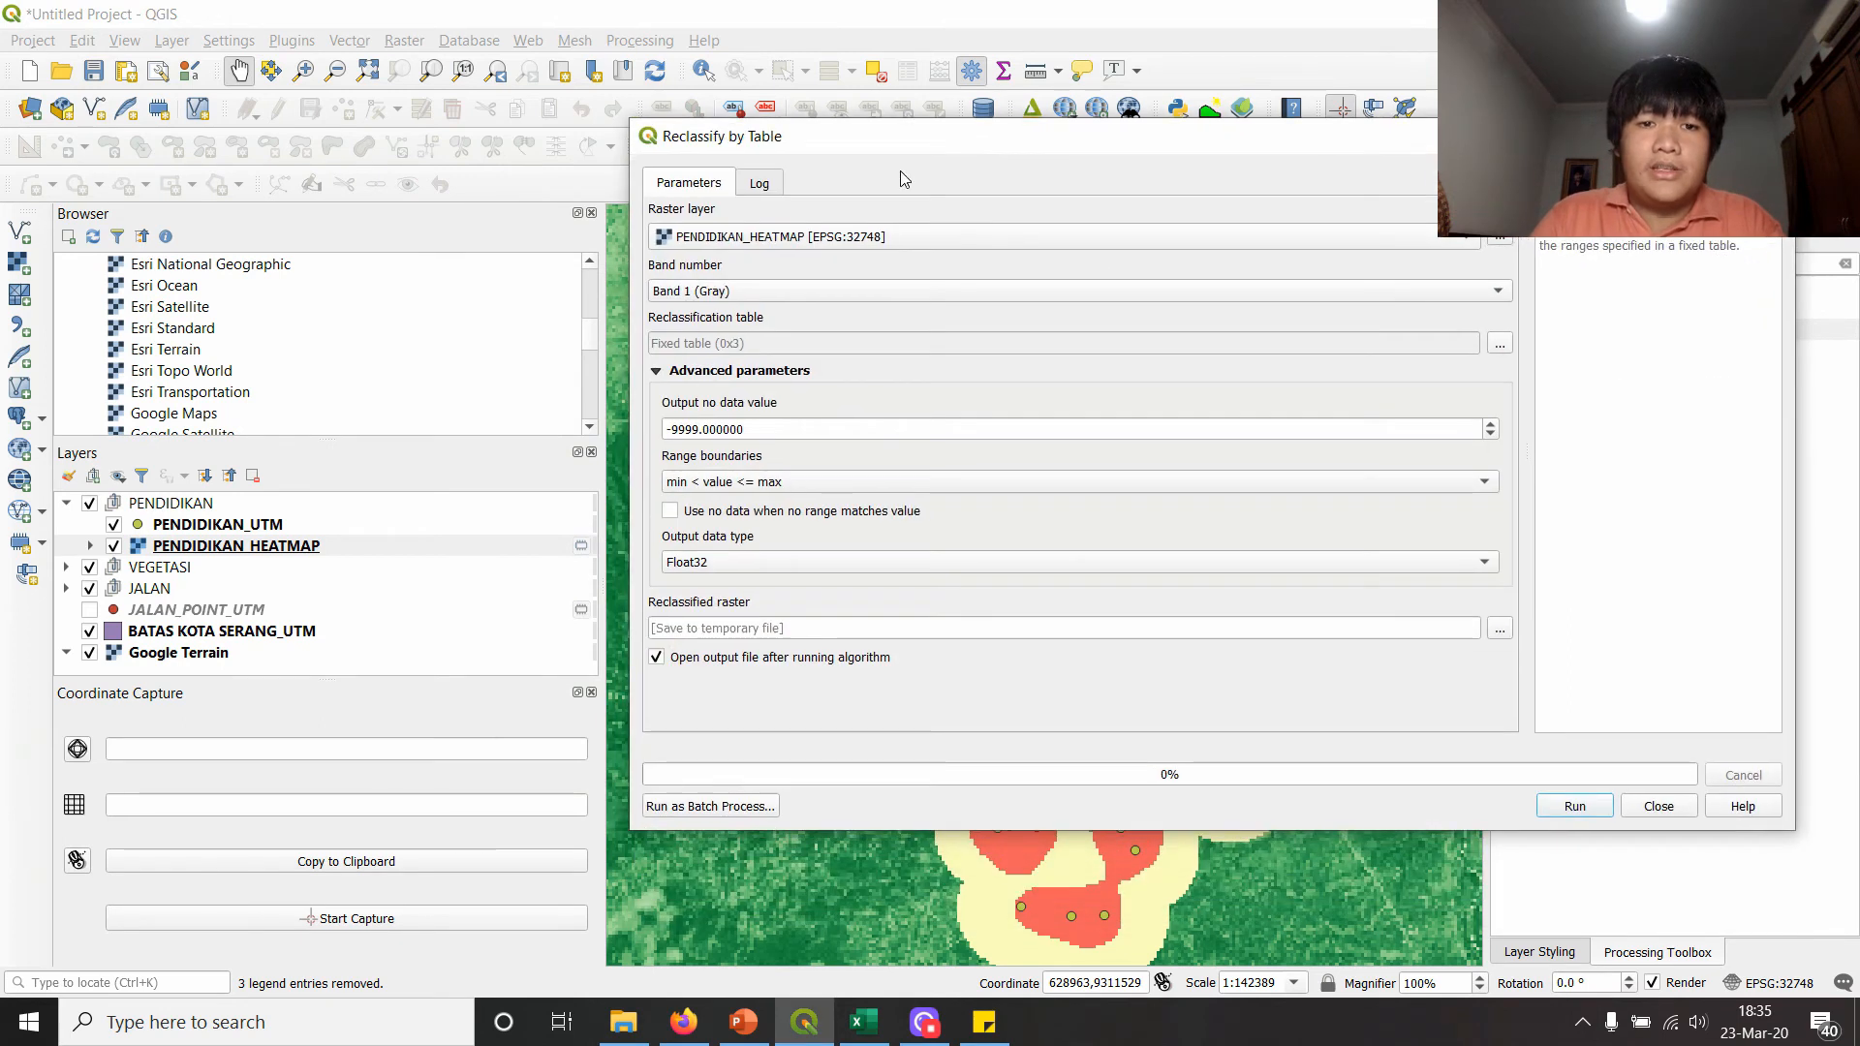
click(798, 240)
click(798, 240)
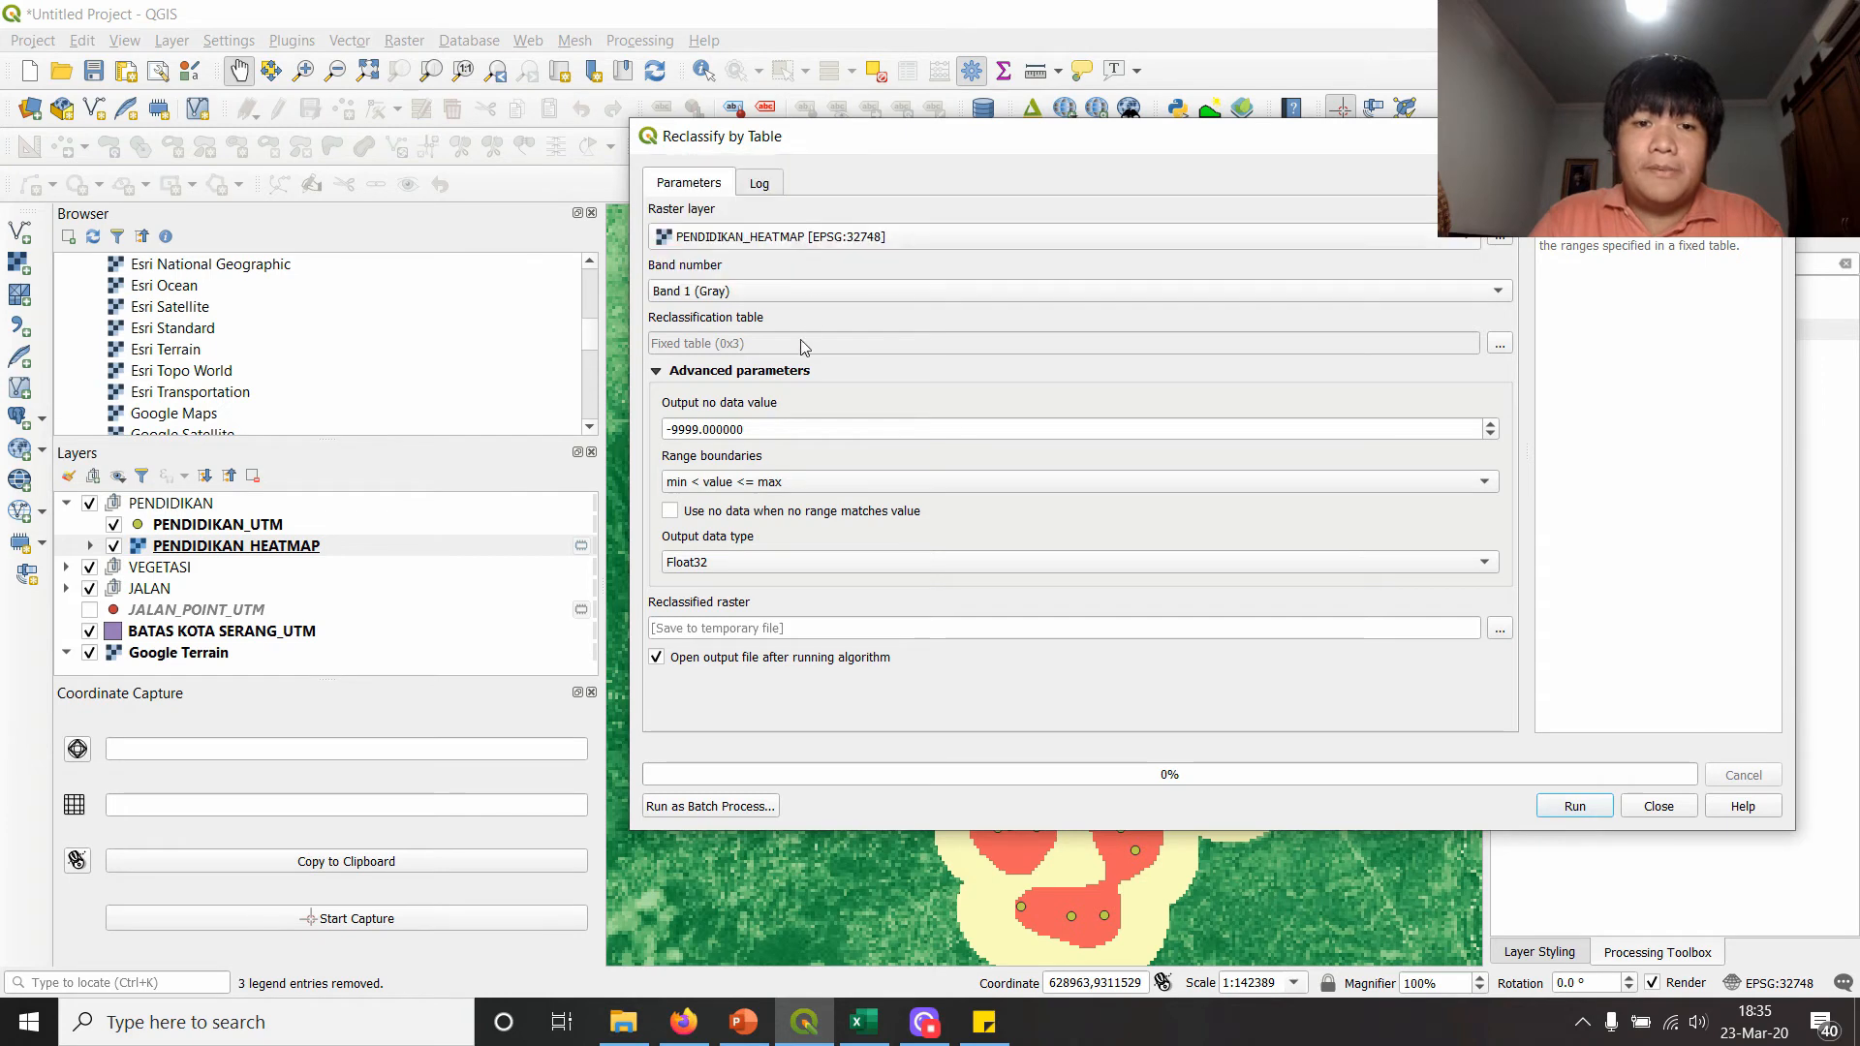
click(1499, 344)
click(1381, 486)
click(1380, 486)
click(1381, 486)
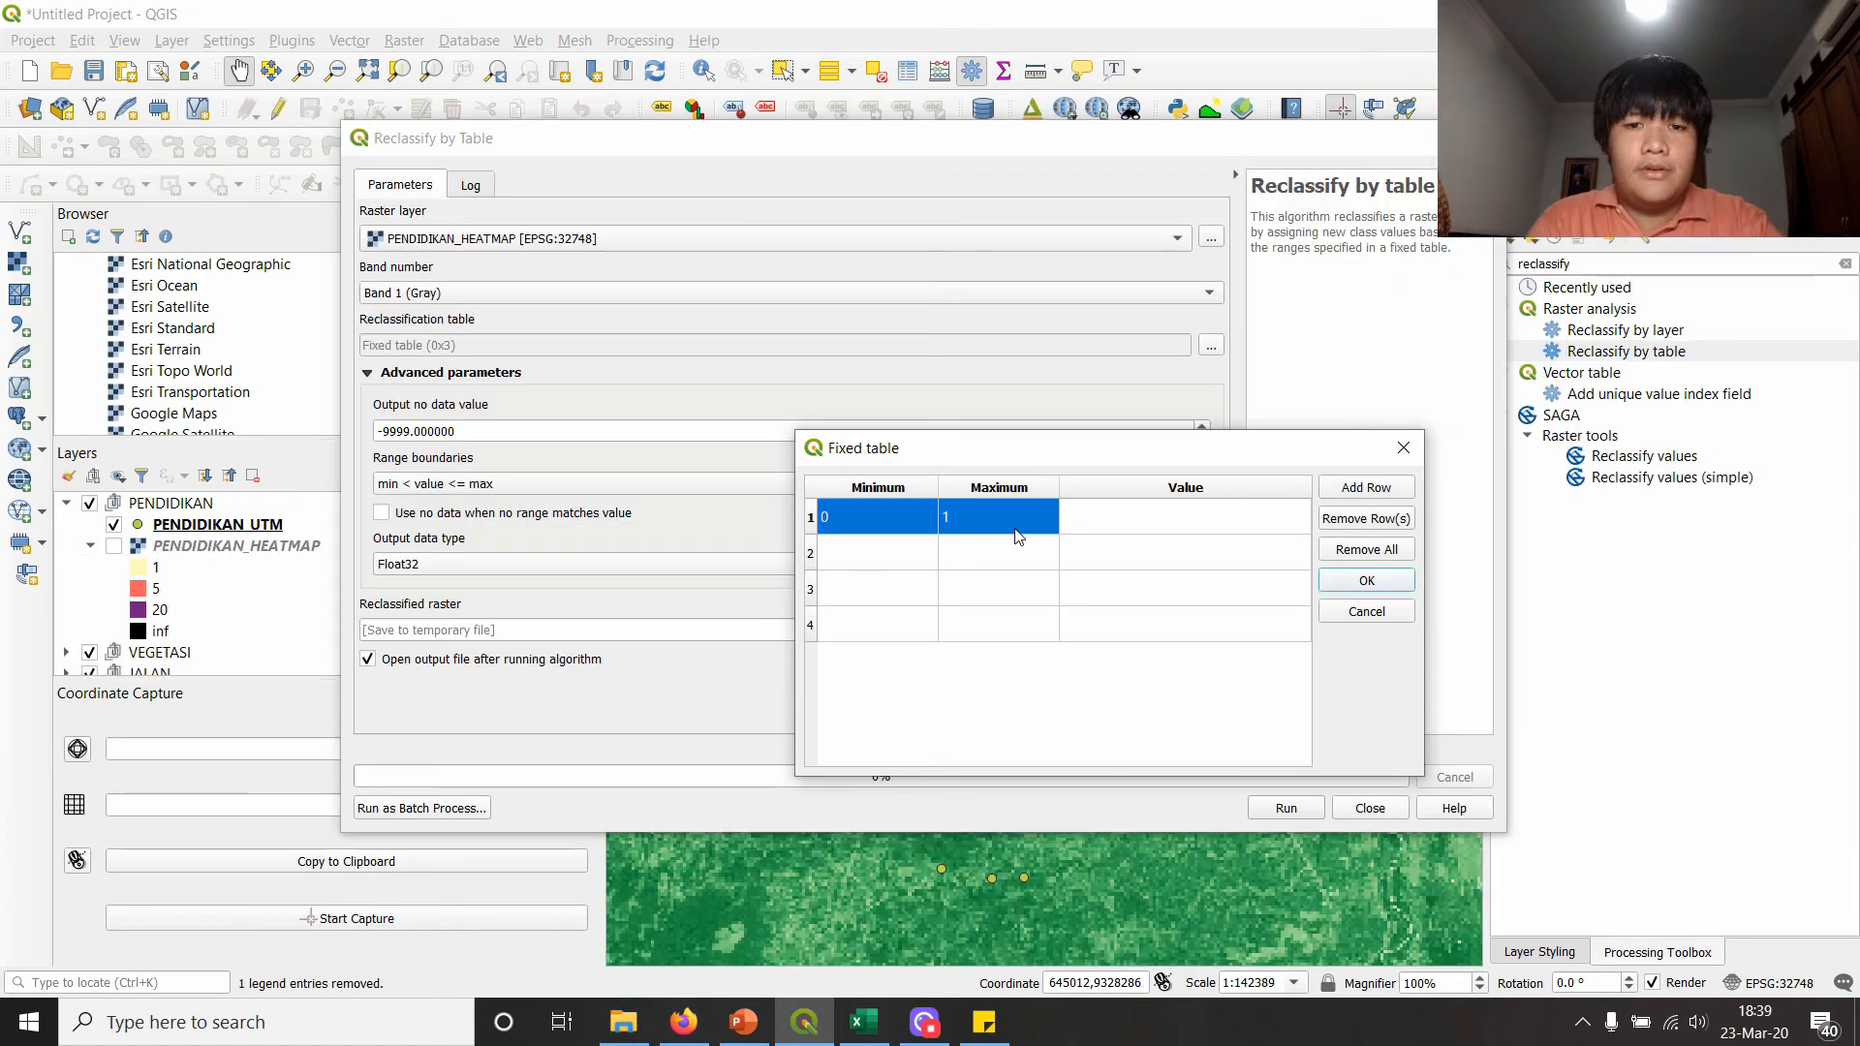
- Fill the first two rows of the reclassification table: 0 to 1 becomes 25, and 1 to 5 becomes 50
text(2)
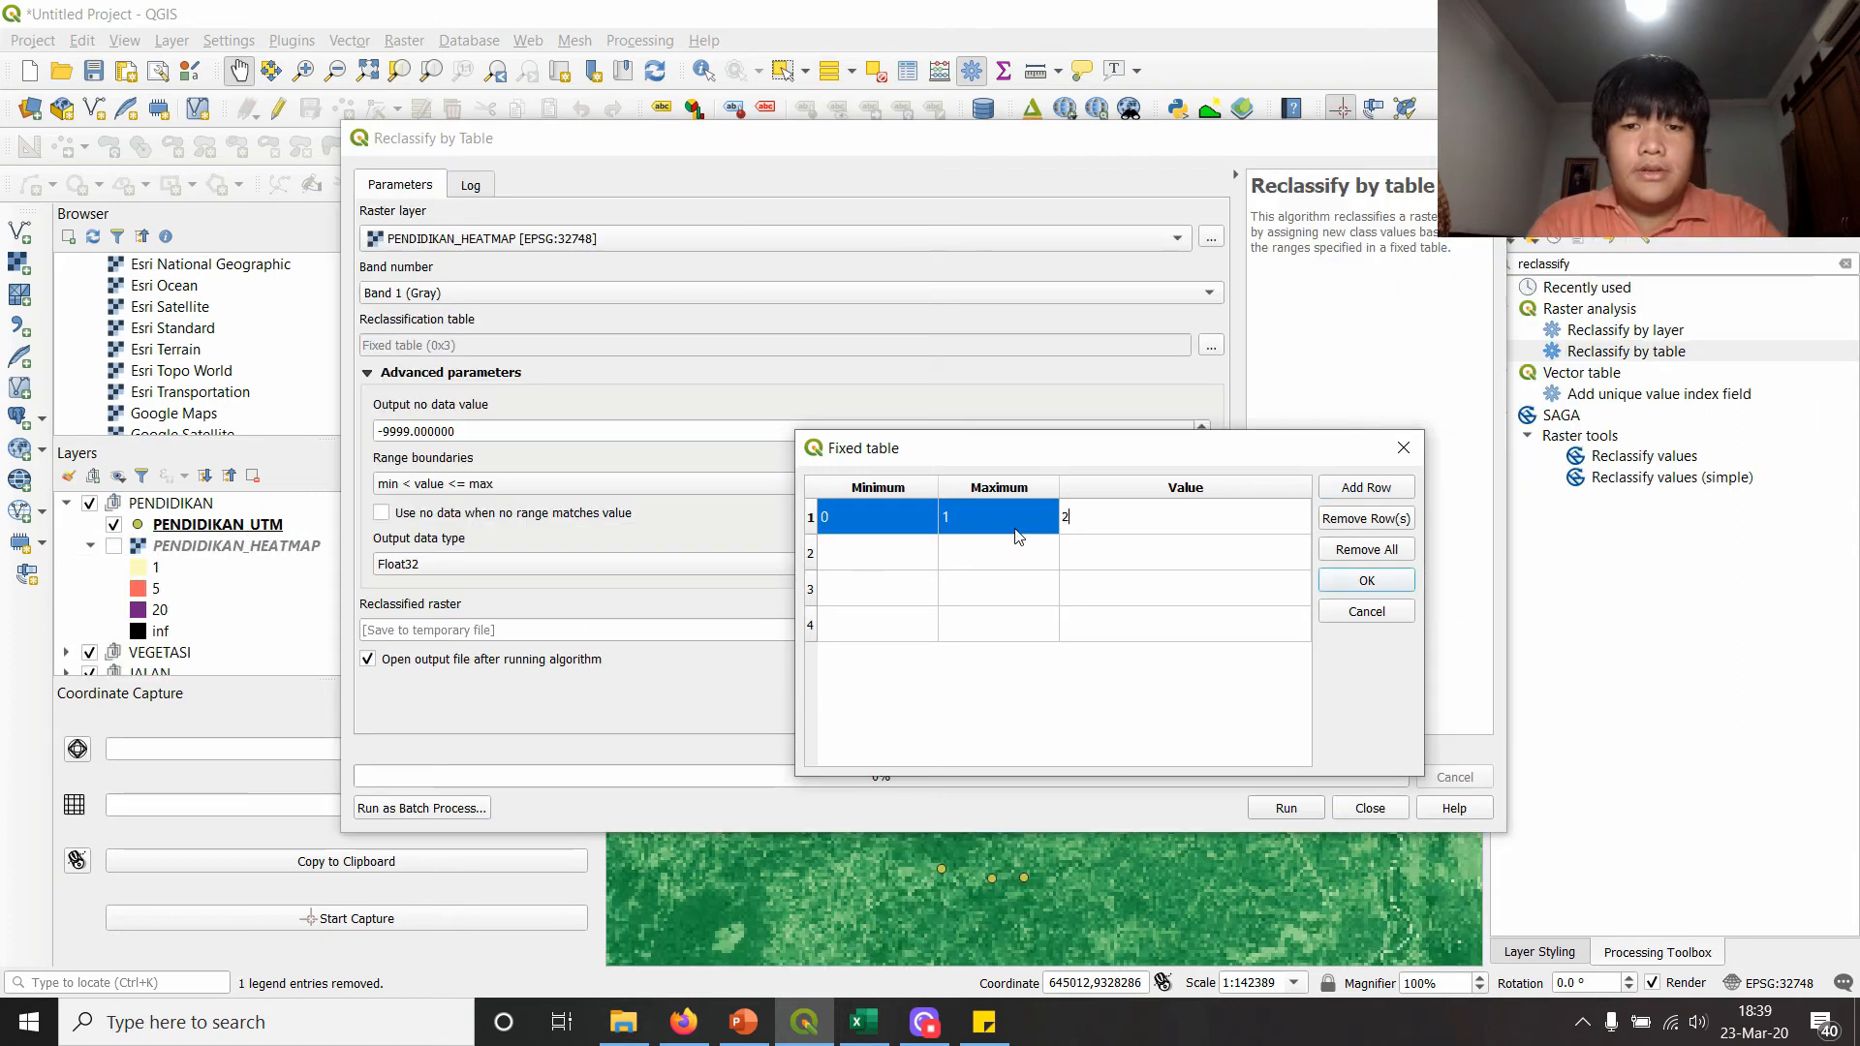
text(5)
key(Tab)
text(1)
key(Tab)
text(5)
key(Tab)
text(50)
key(Tab)
- Fill the third row of the reclassification table so that 5 to 20 becomes 75
text(5)
key(Tab)
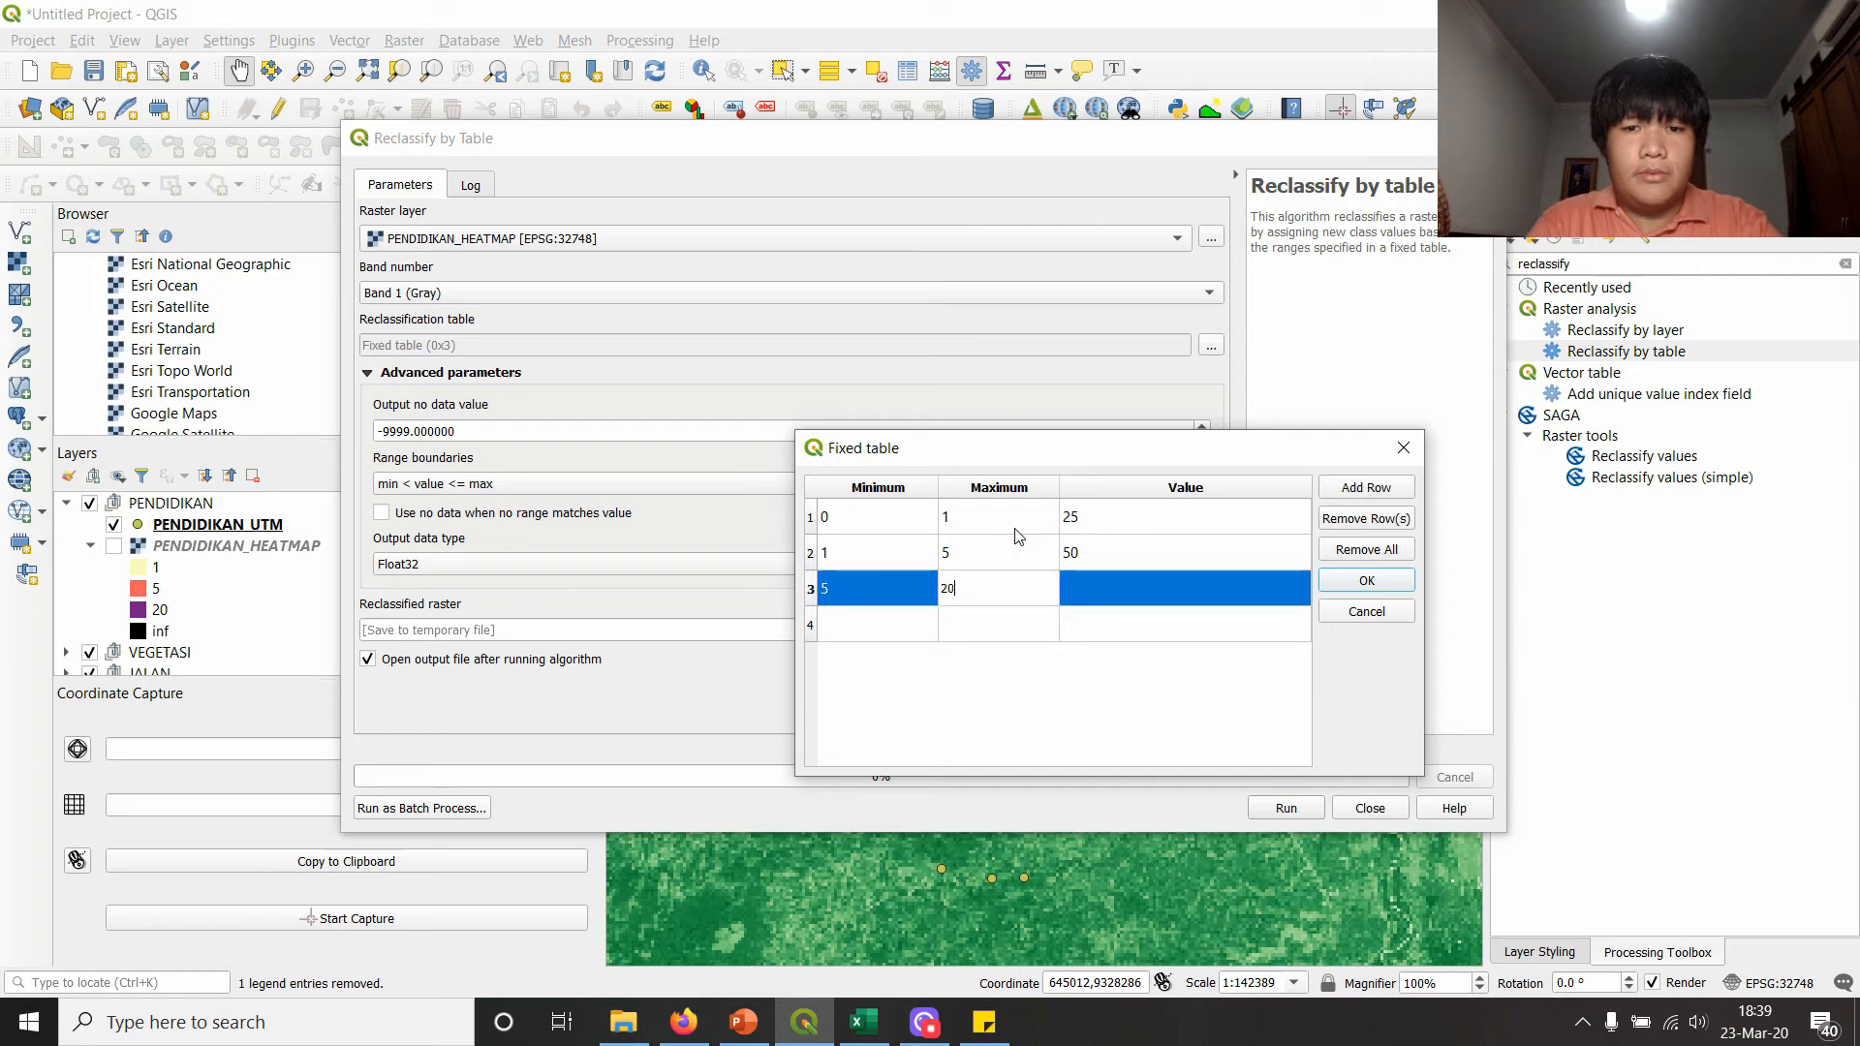
text(20)
key(Tab)
text(7)
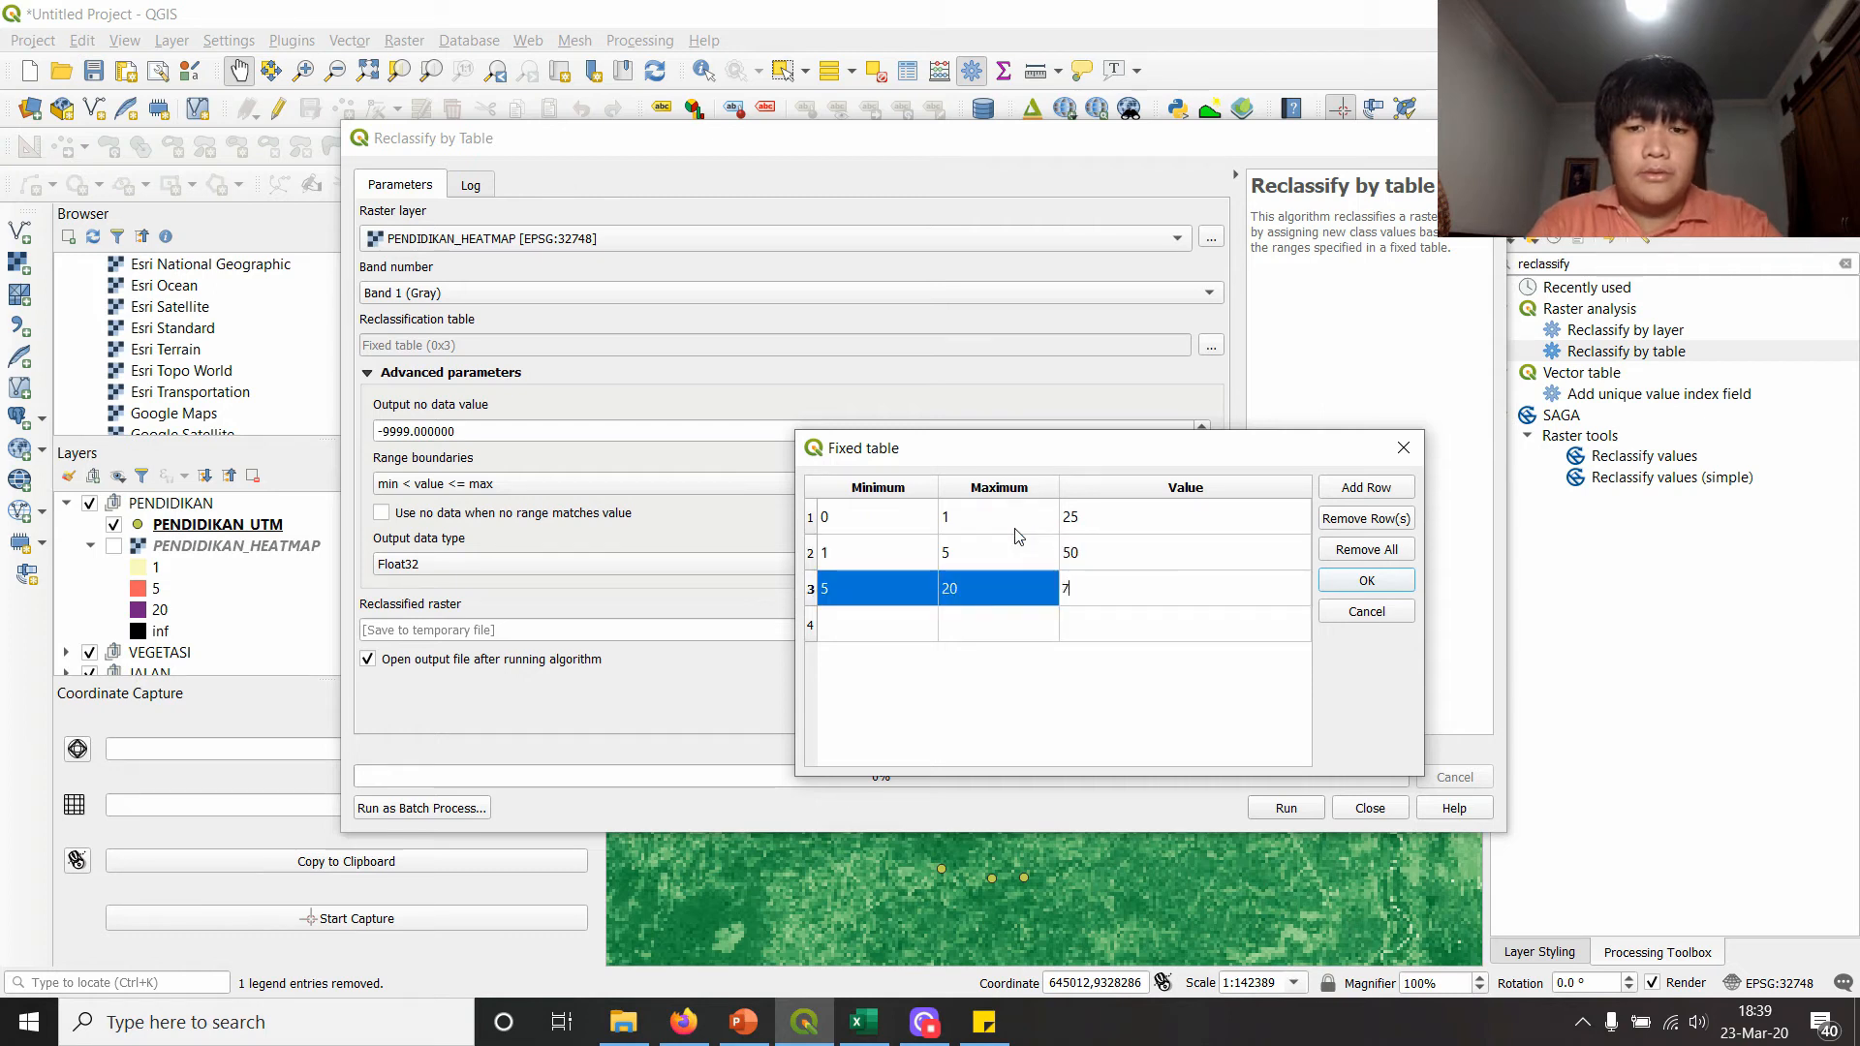
text(5)
key(Tab)
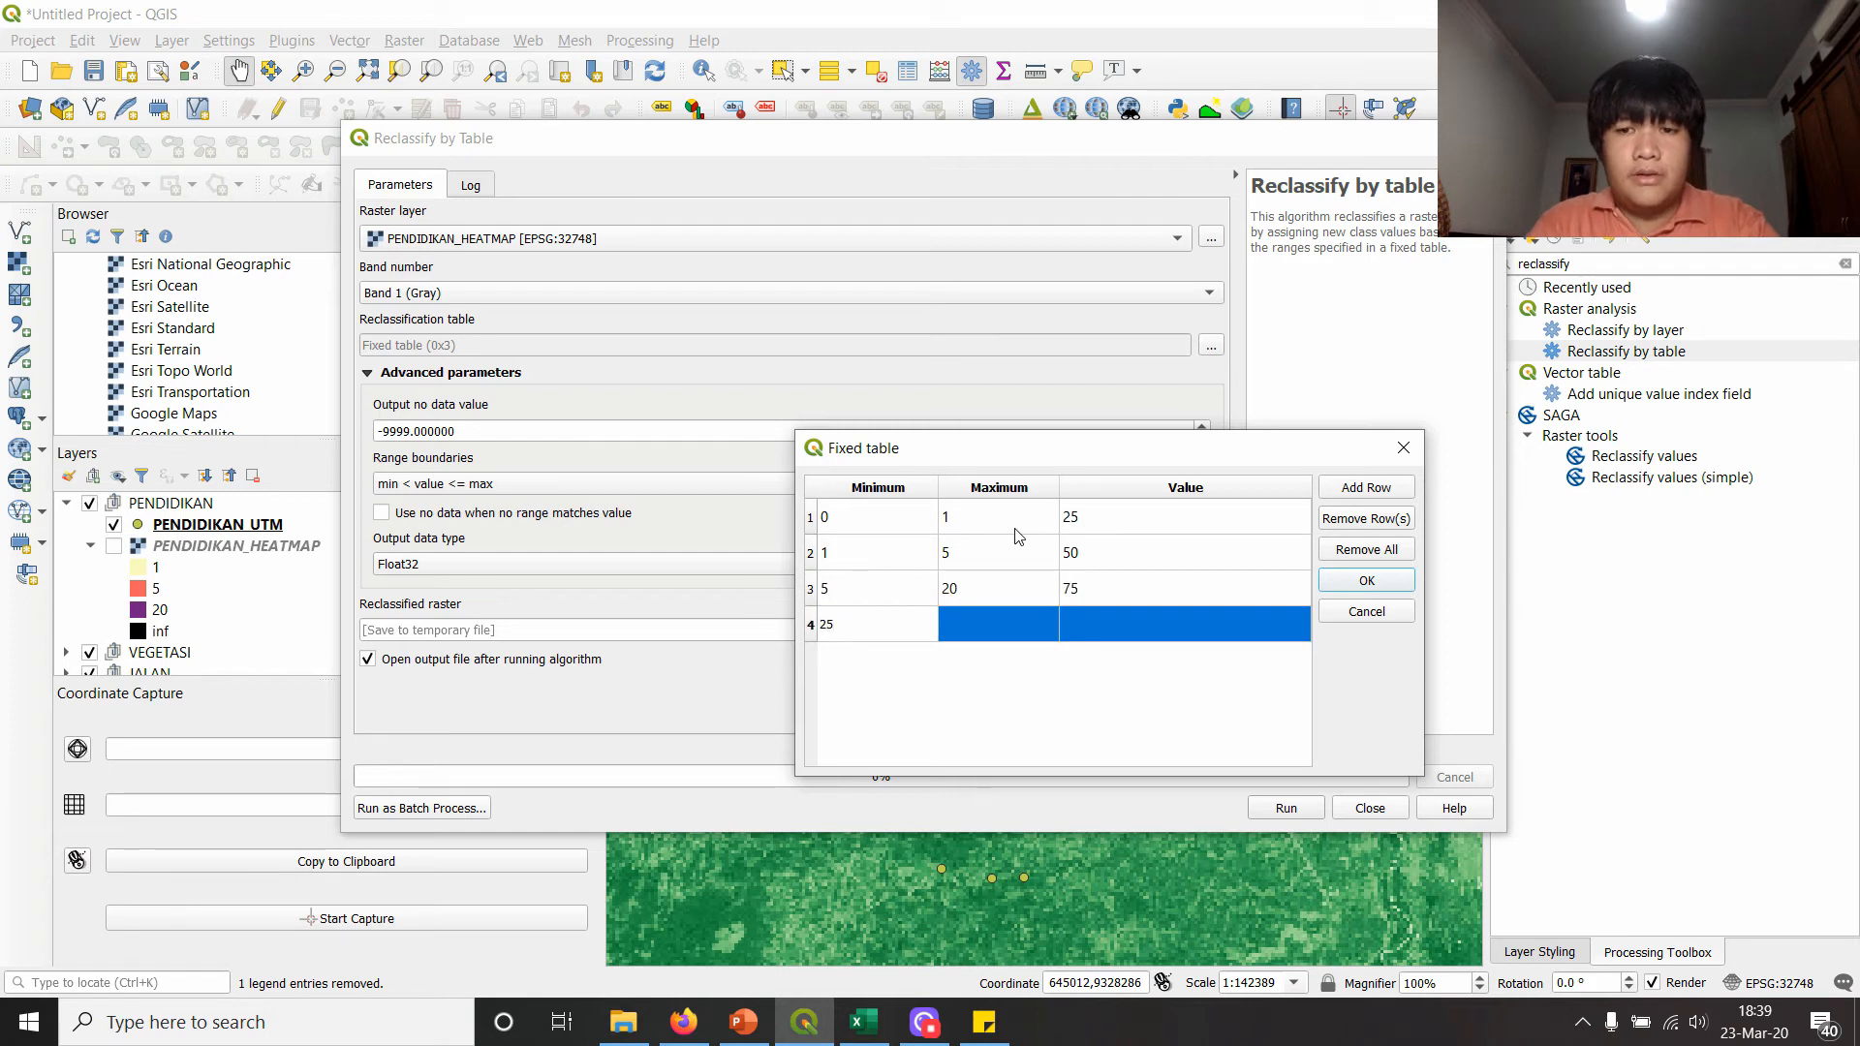
- Fill the fourth row so that 25 to 50 becomes 100, and accept the reclassification table
key(Tab)
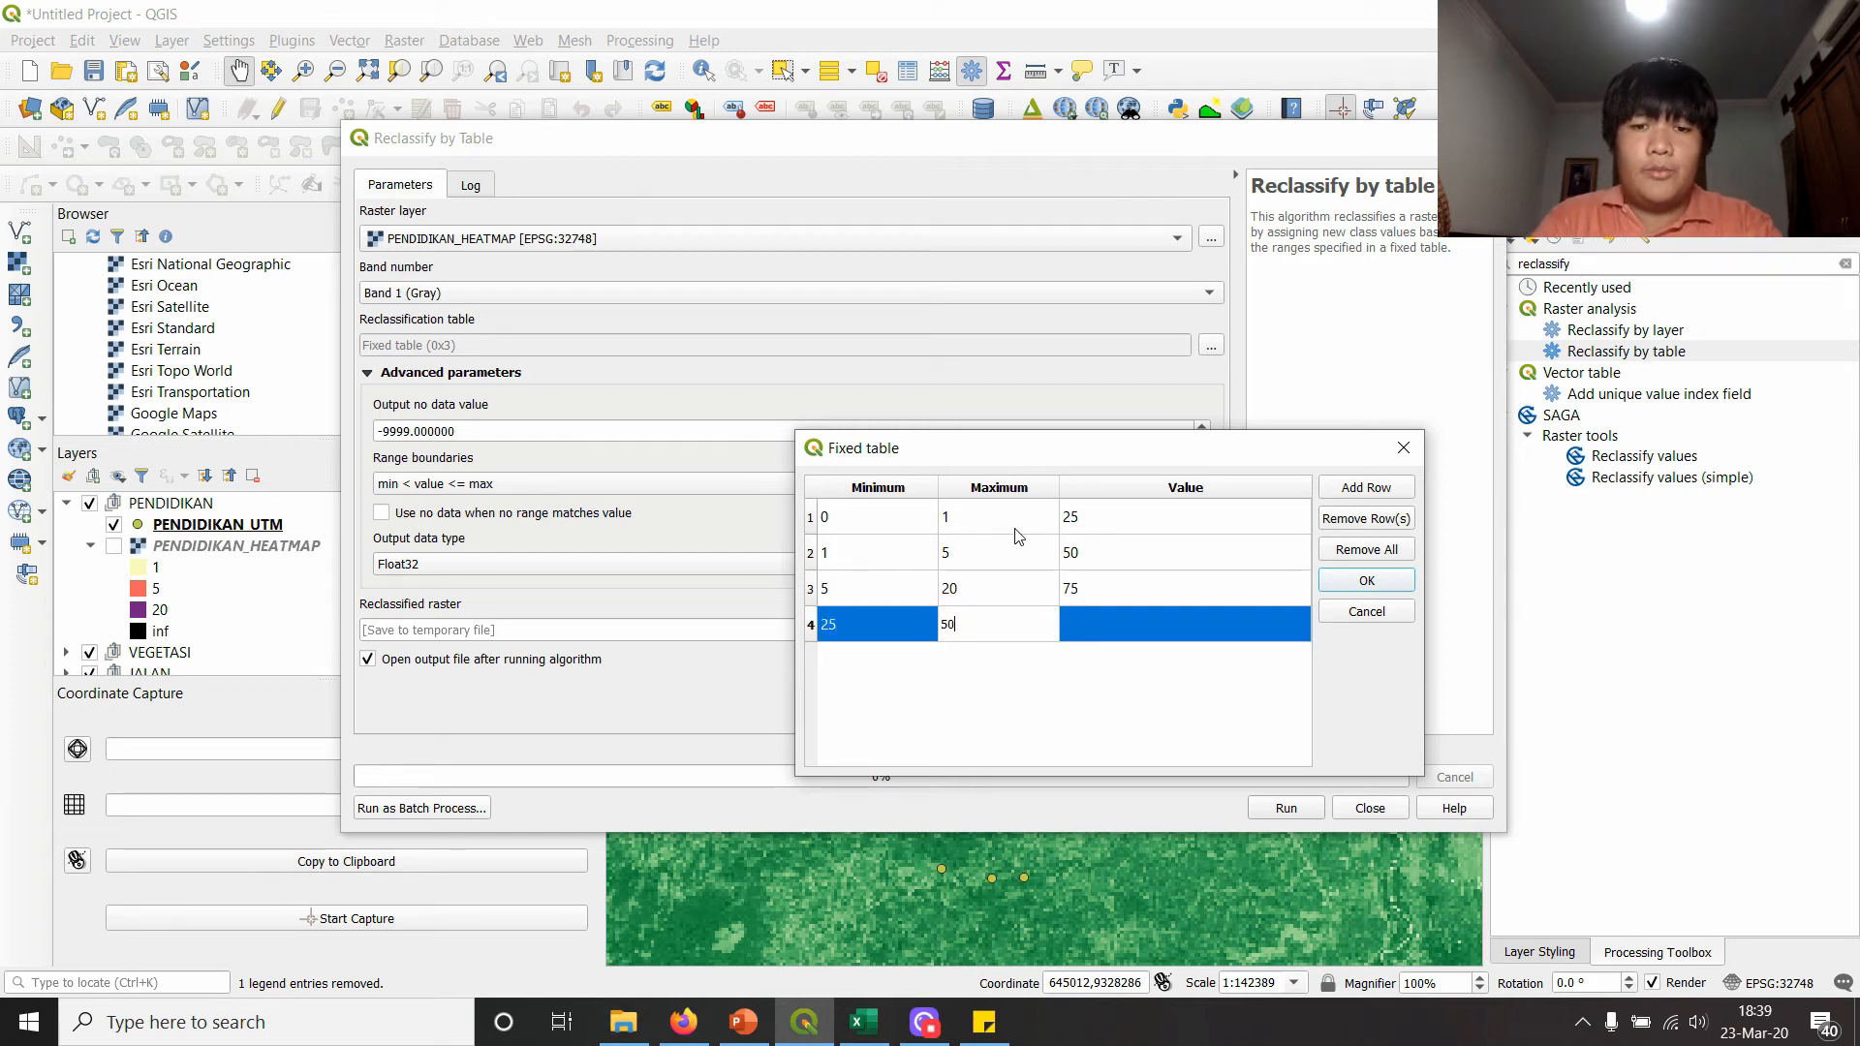
key(Tab)
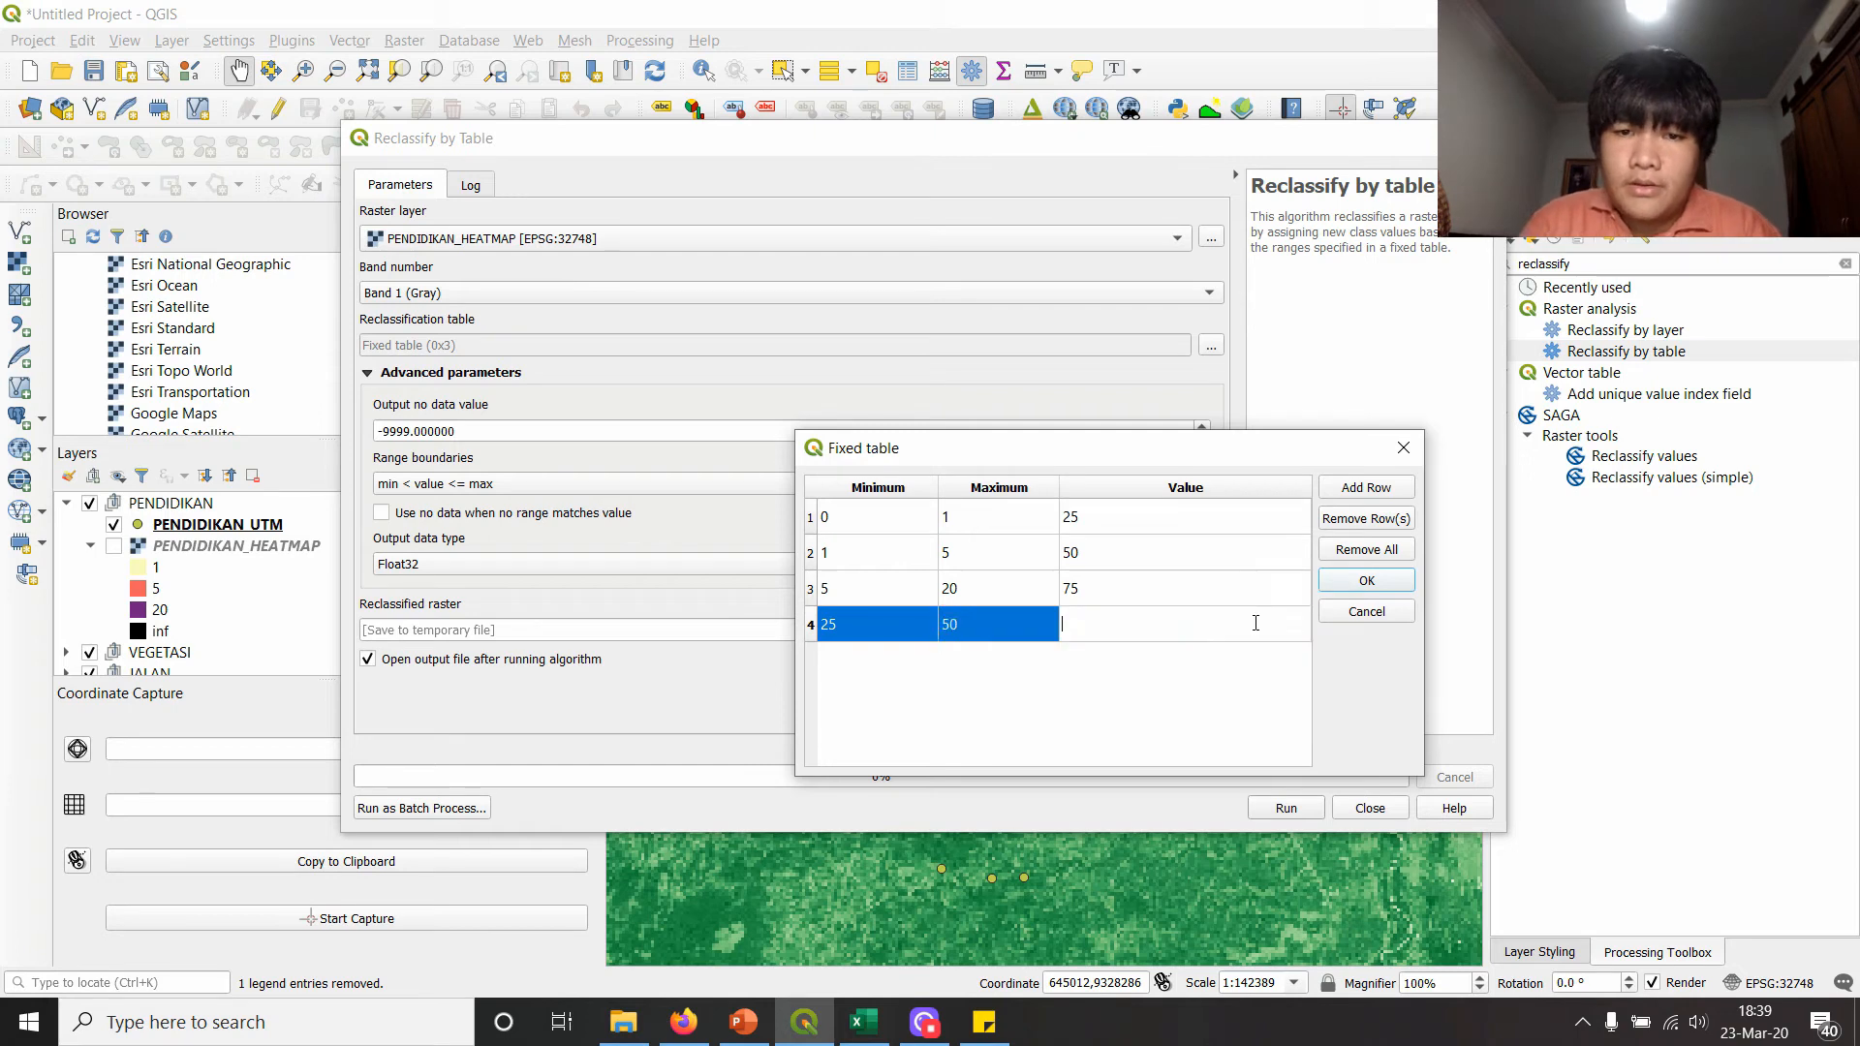
click(1370, 584)
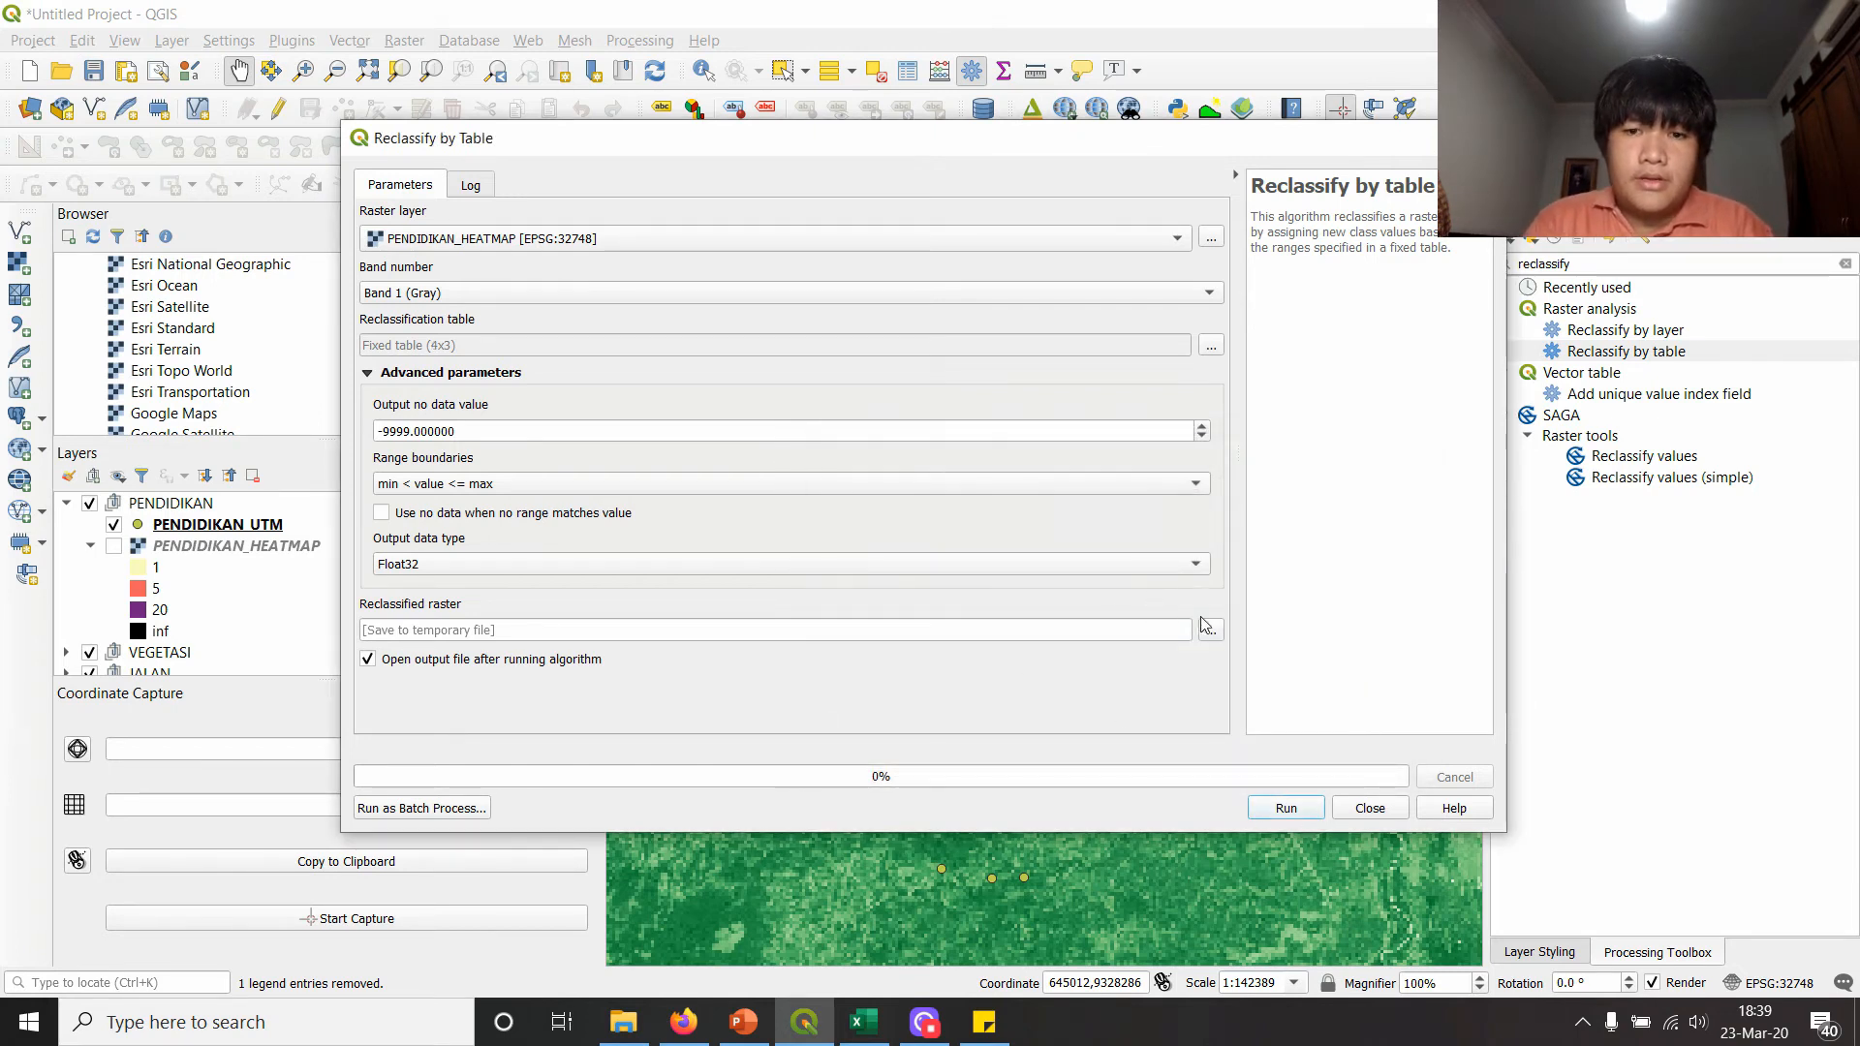
- Set the output no data value of the reclassification to 0
click(205, 550)
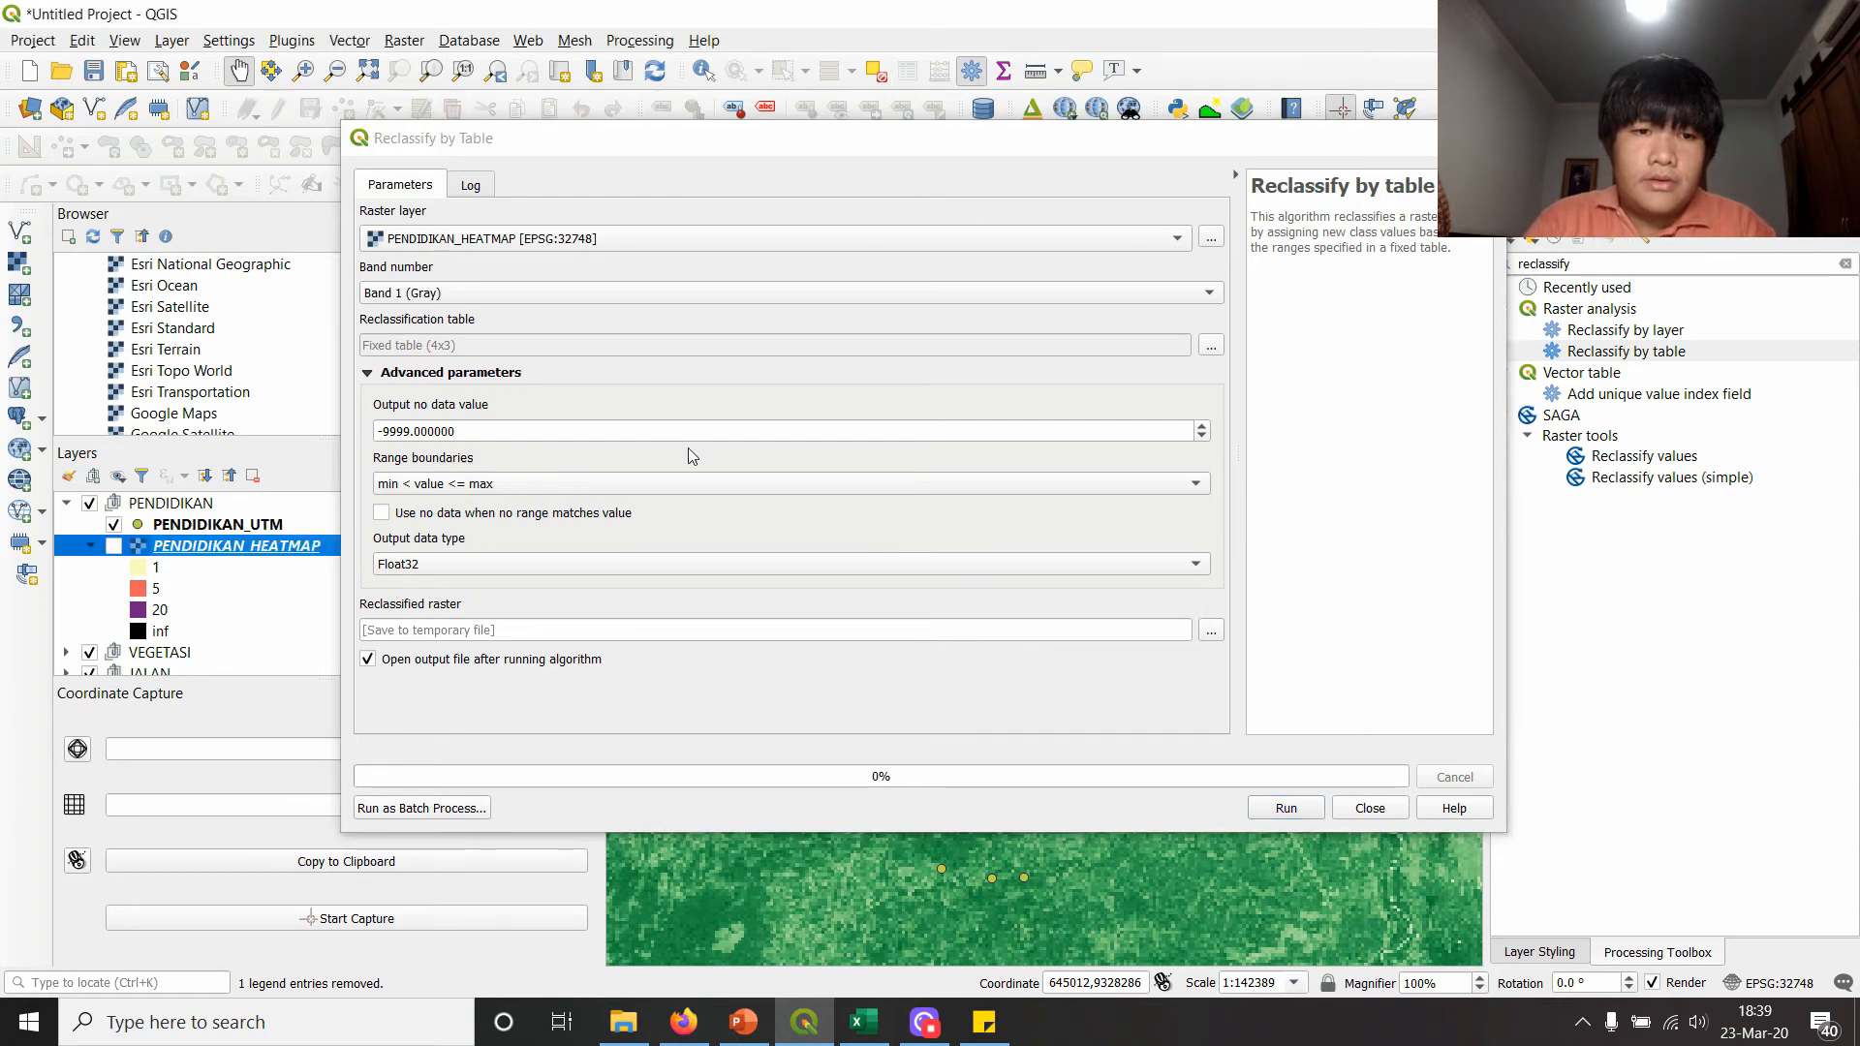
click(539, 432)
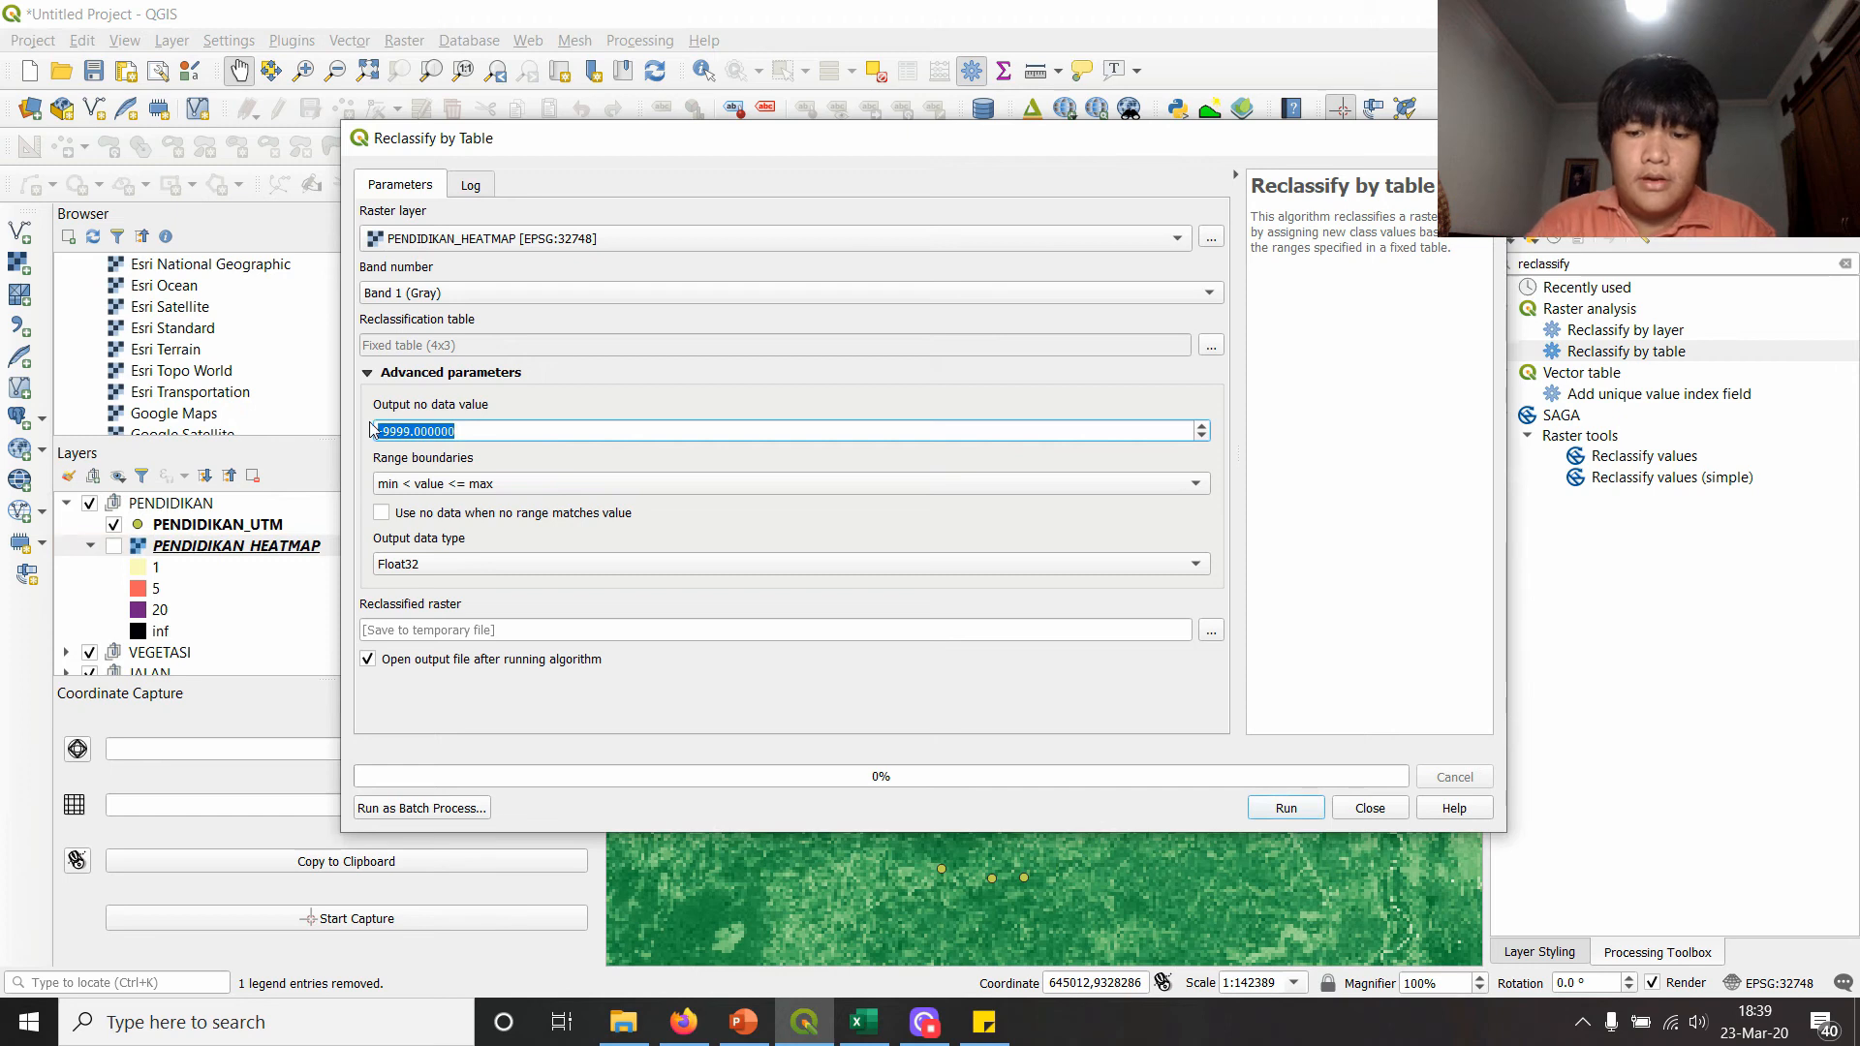
text(0)
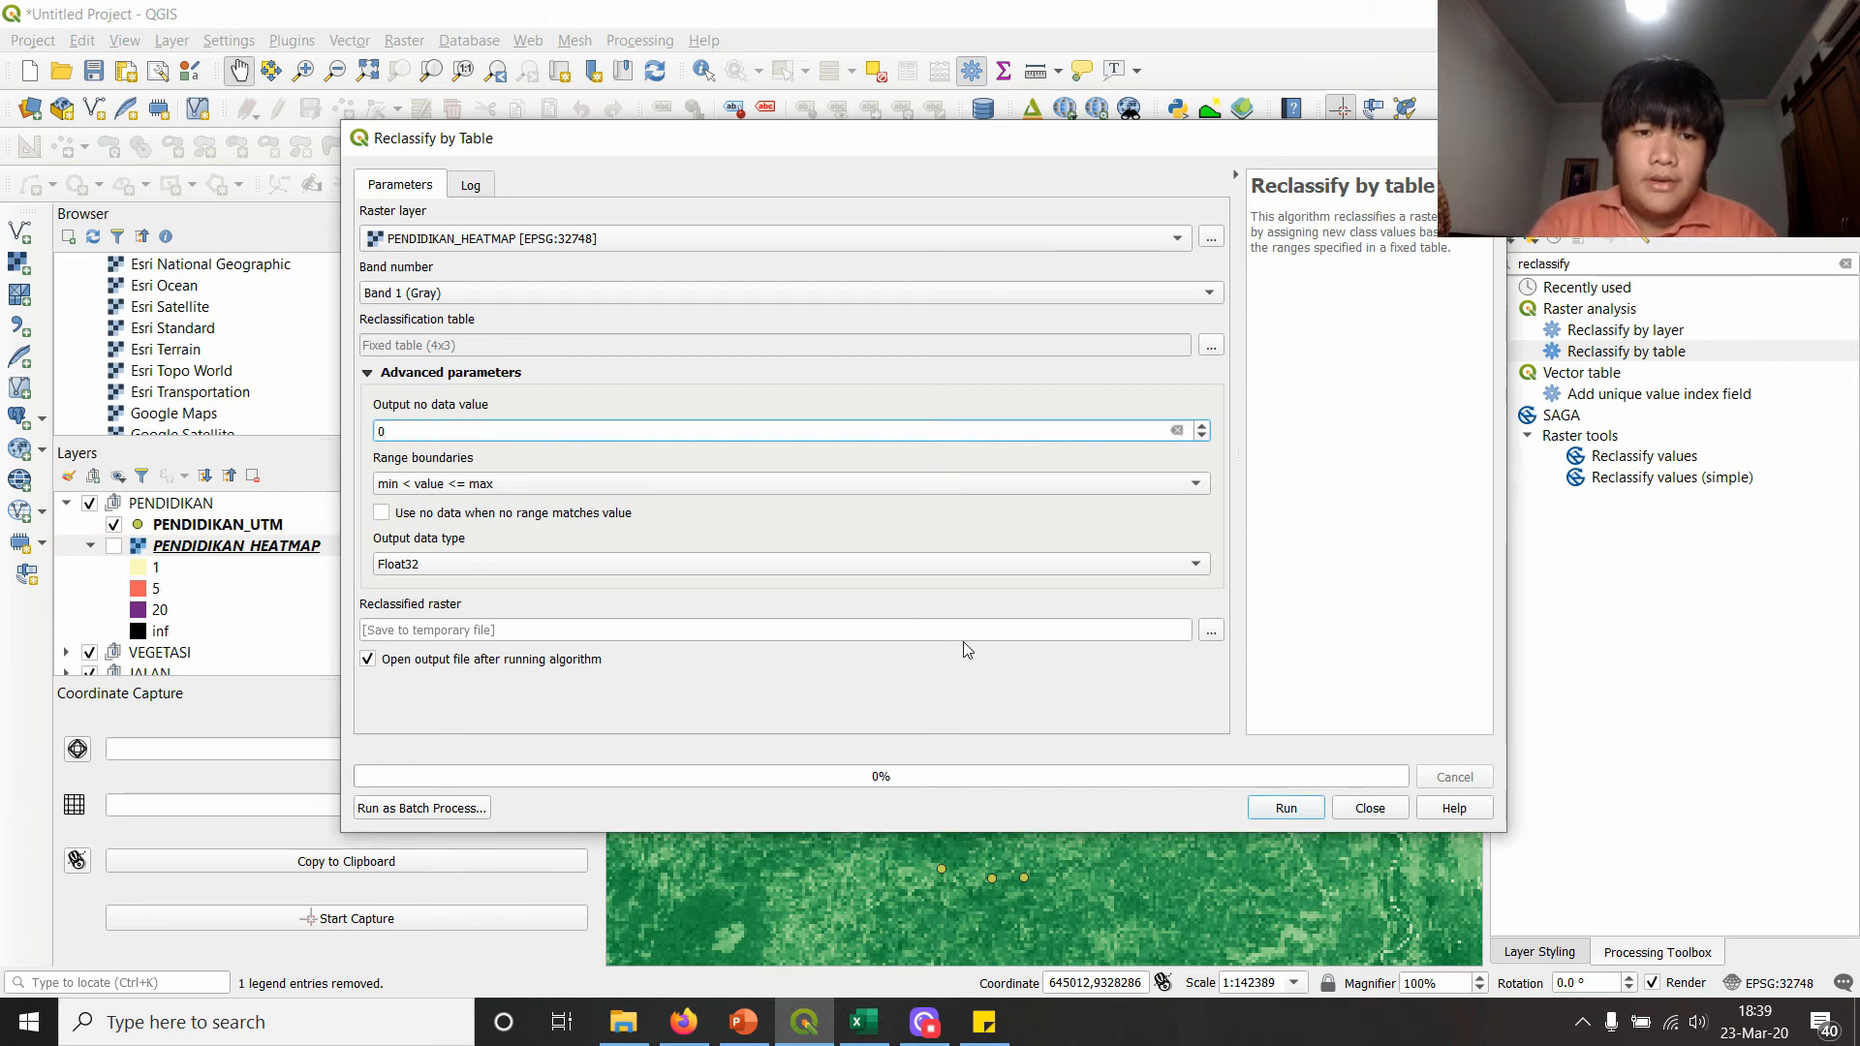
- Save the reclassified raster as RASTER_PENDIDIKAN_CLASSIFIED.tif, replacing the existing file
click(1211, 631)
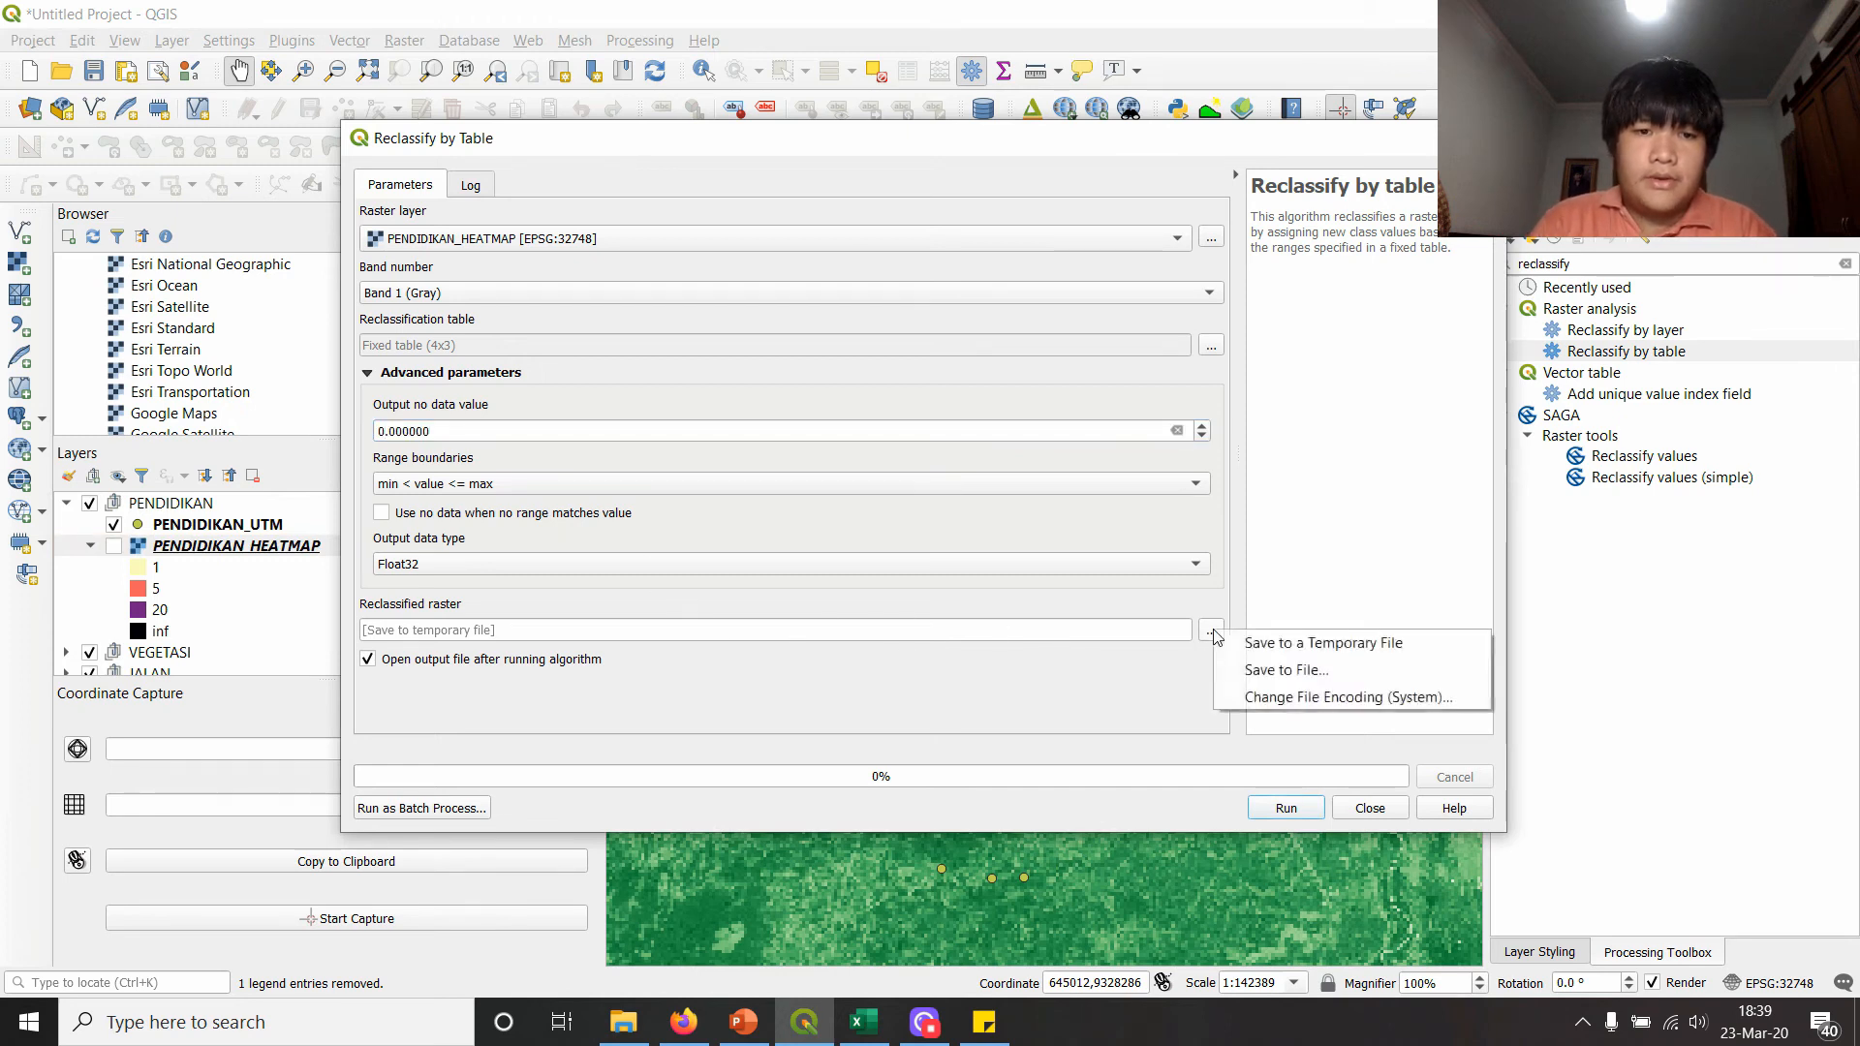
click(1285, 668)
click(894, 339)
click(928, 699)
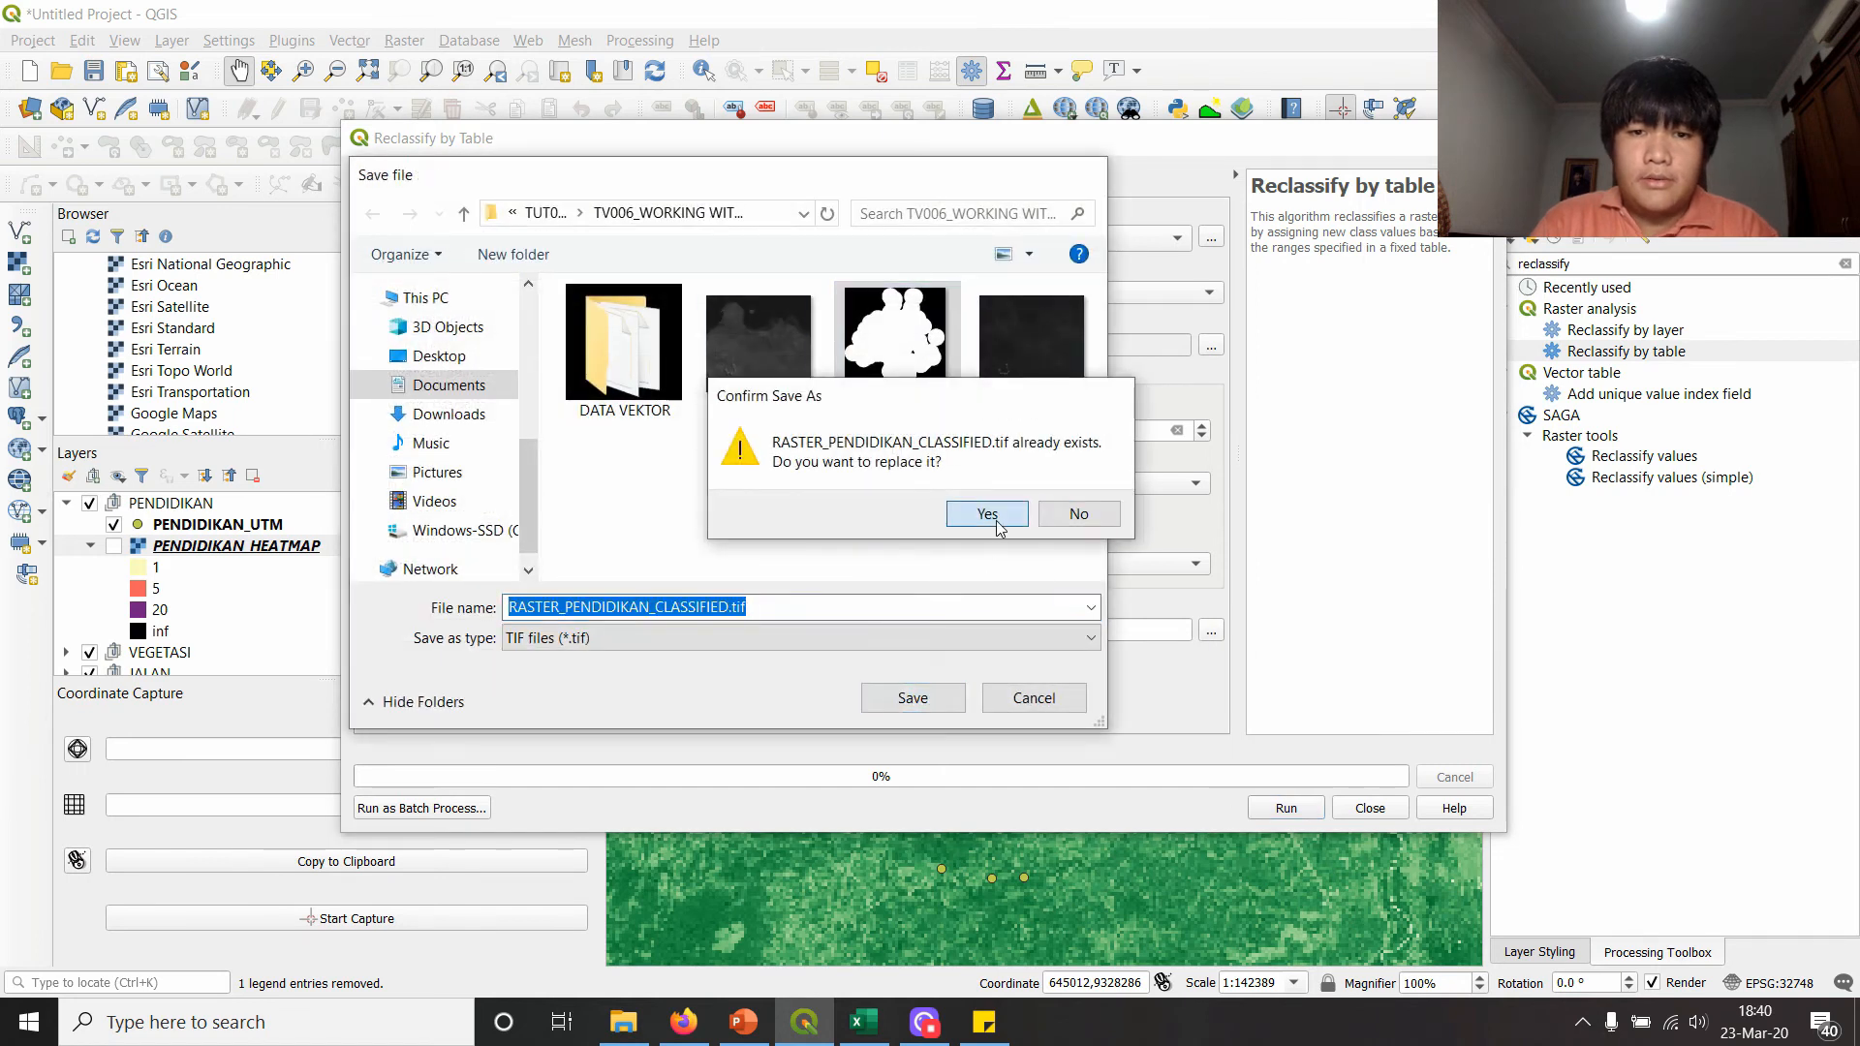
click(988, 515)
- Run the reclassification of PENDIDIKAN_HEATMAP and close the tool
click(1293, 819)
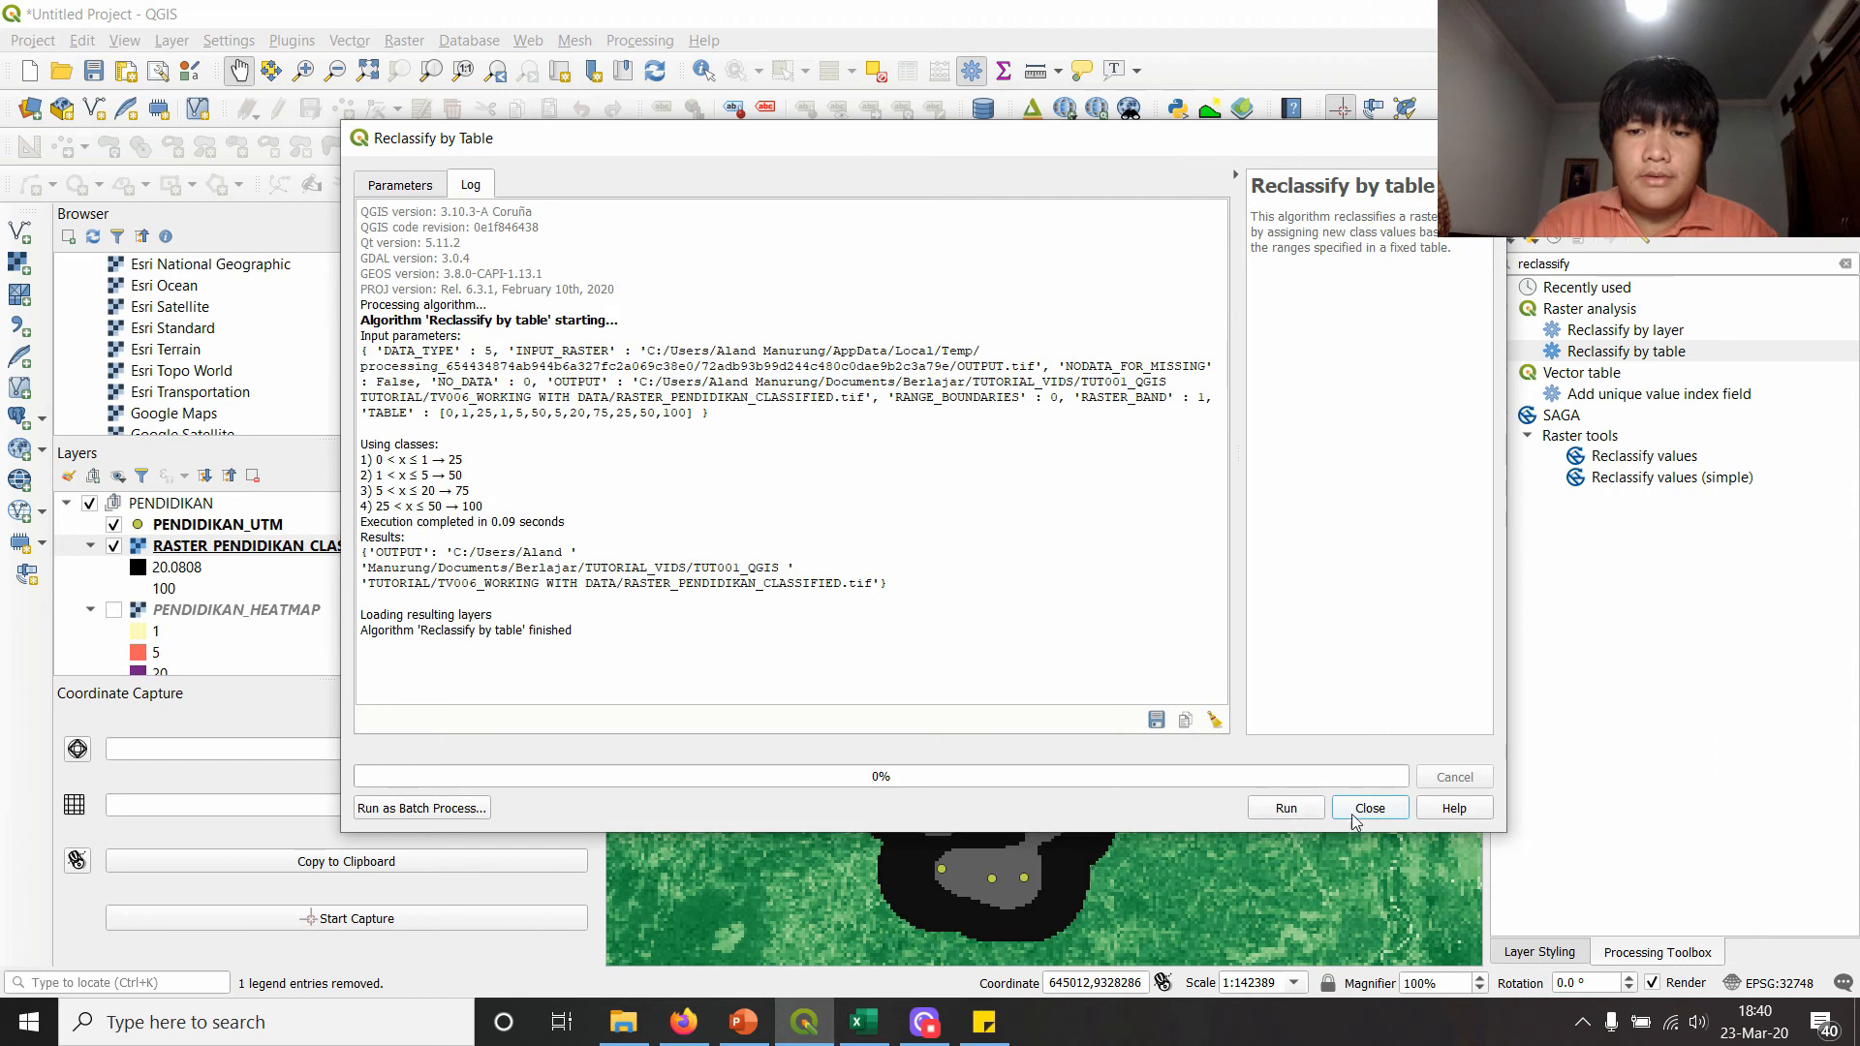
drag(1366, 153, 1422, 178)
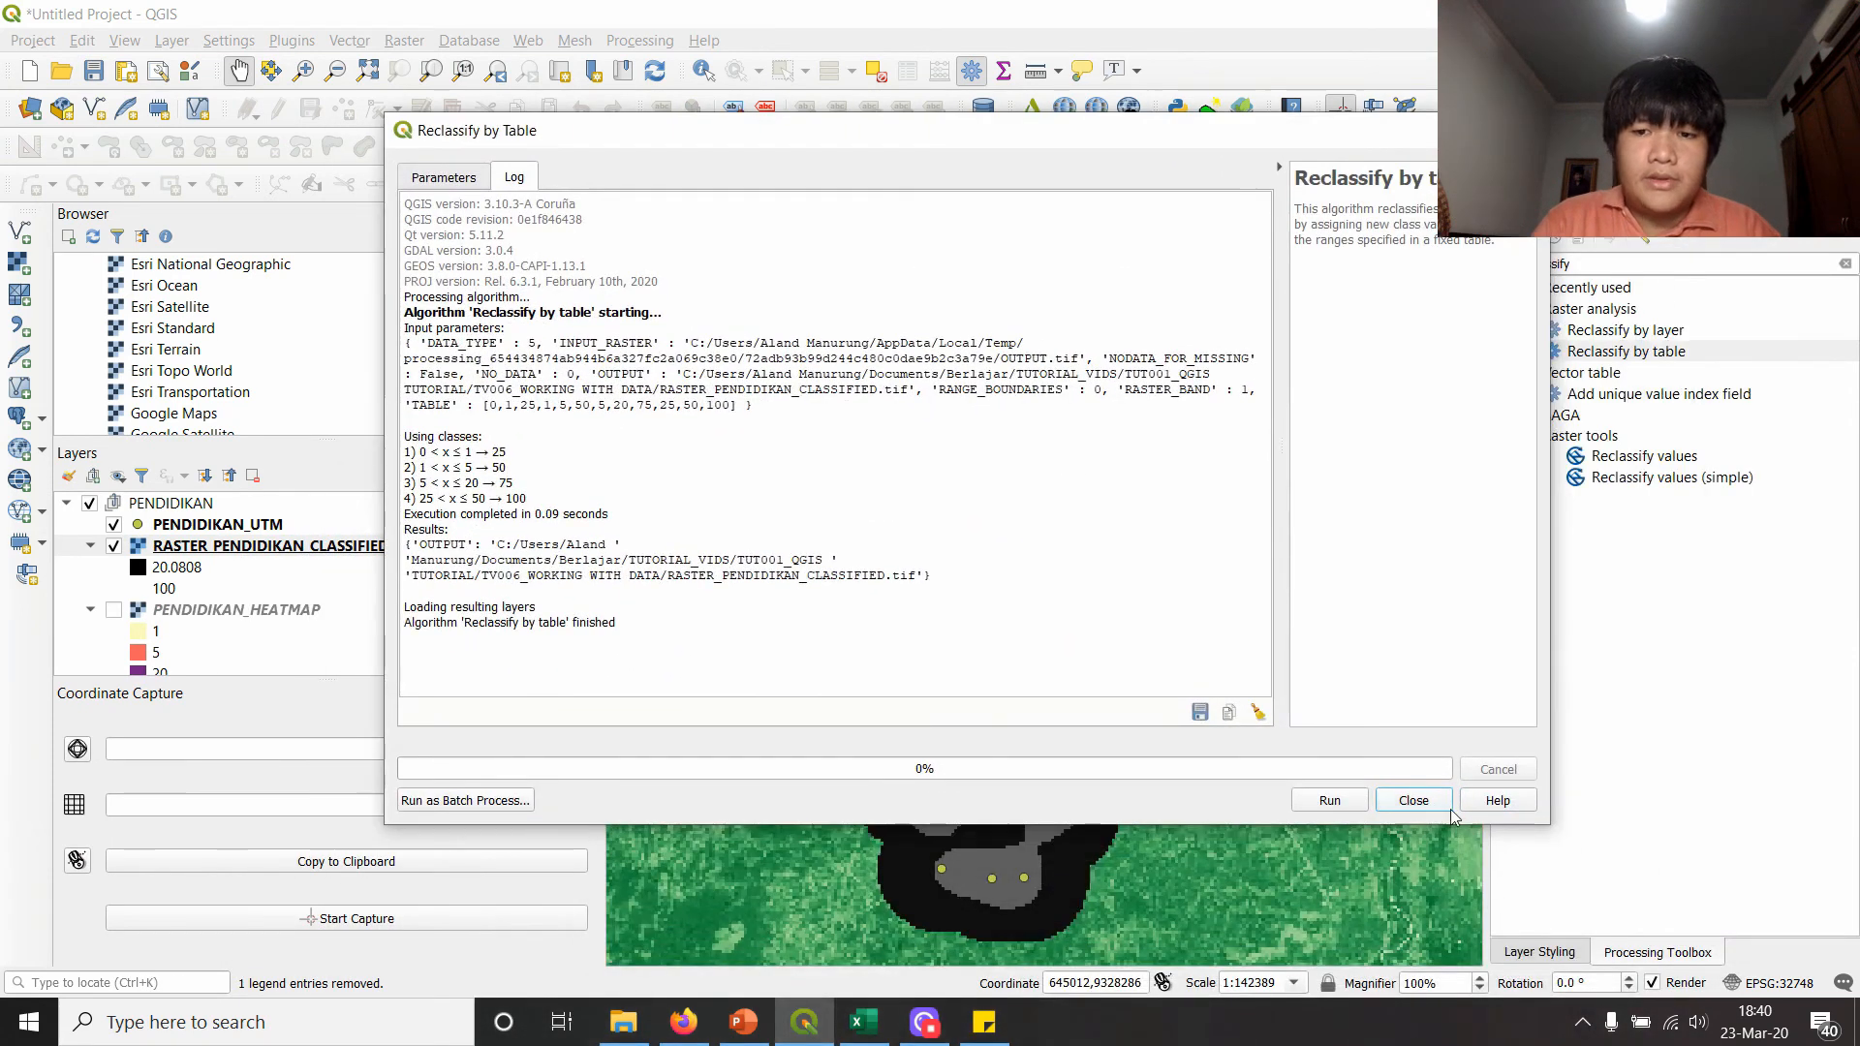
click(1416, 808)
- Examine RASTER_PENDIDIKAN_CLASSIFIED around the central point cluster, toggling its visibility, and collapse its legend
scroll(896, 504, up, 2)
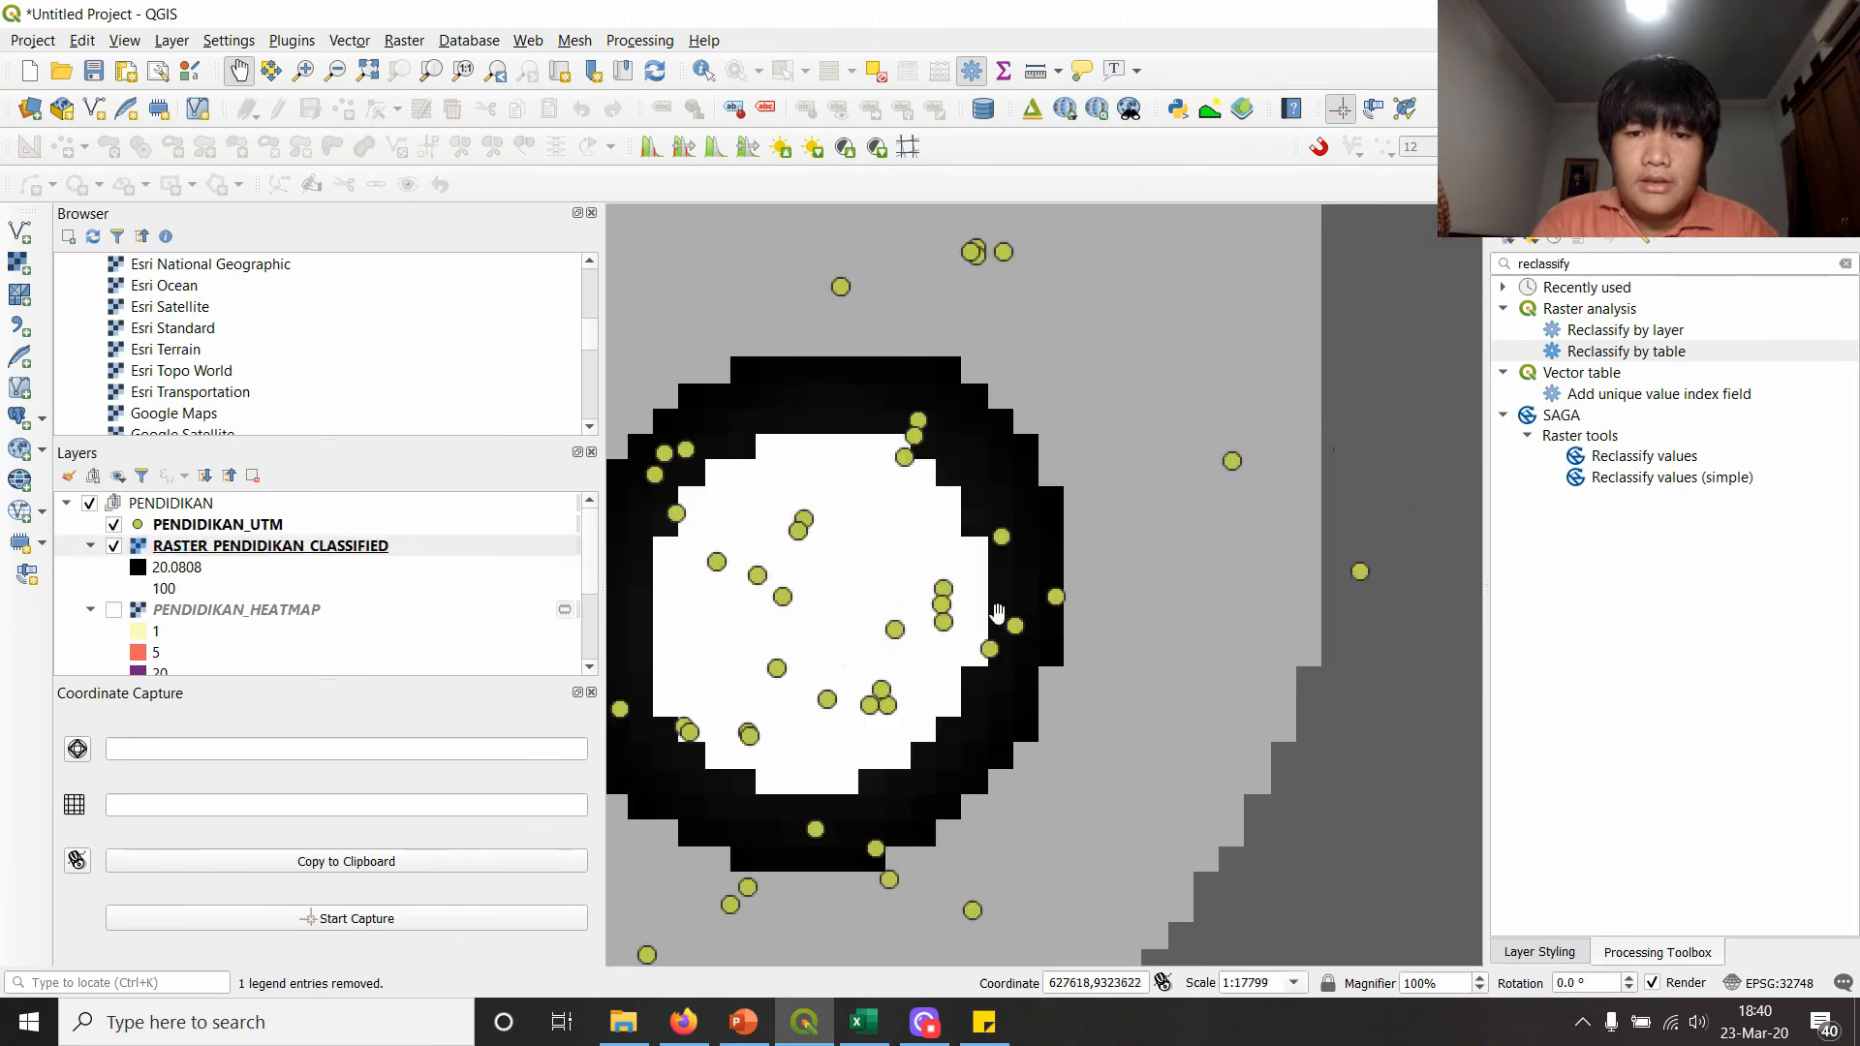
scroll(970, 600, down, 2)
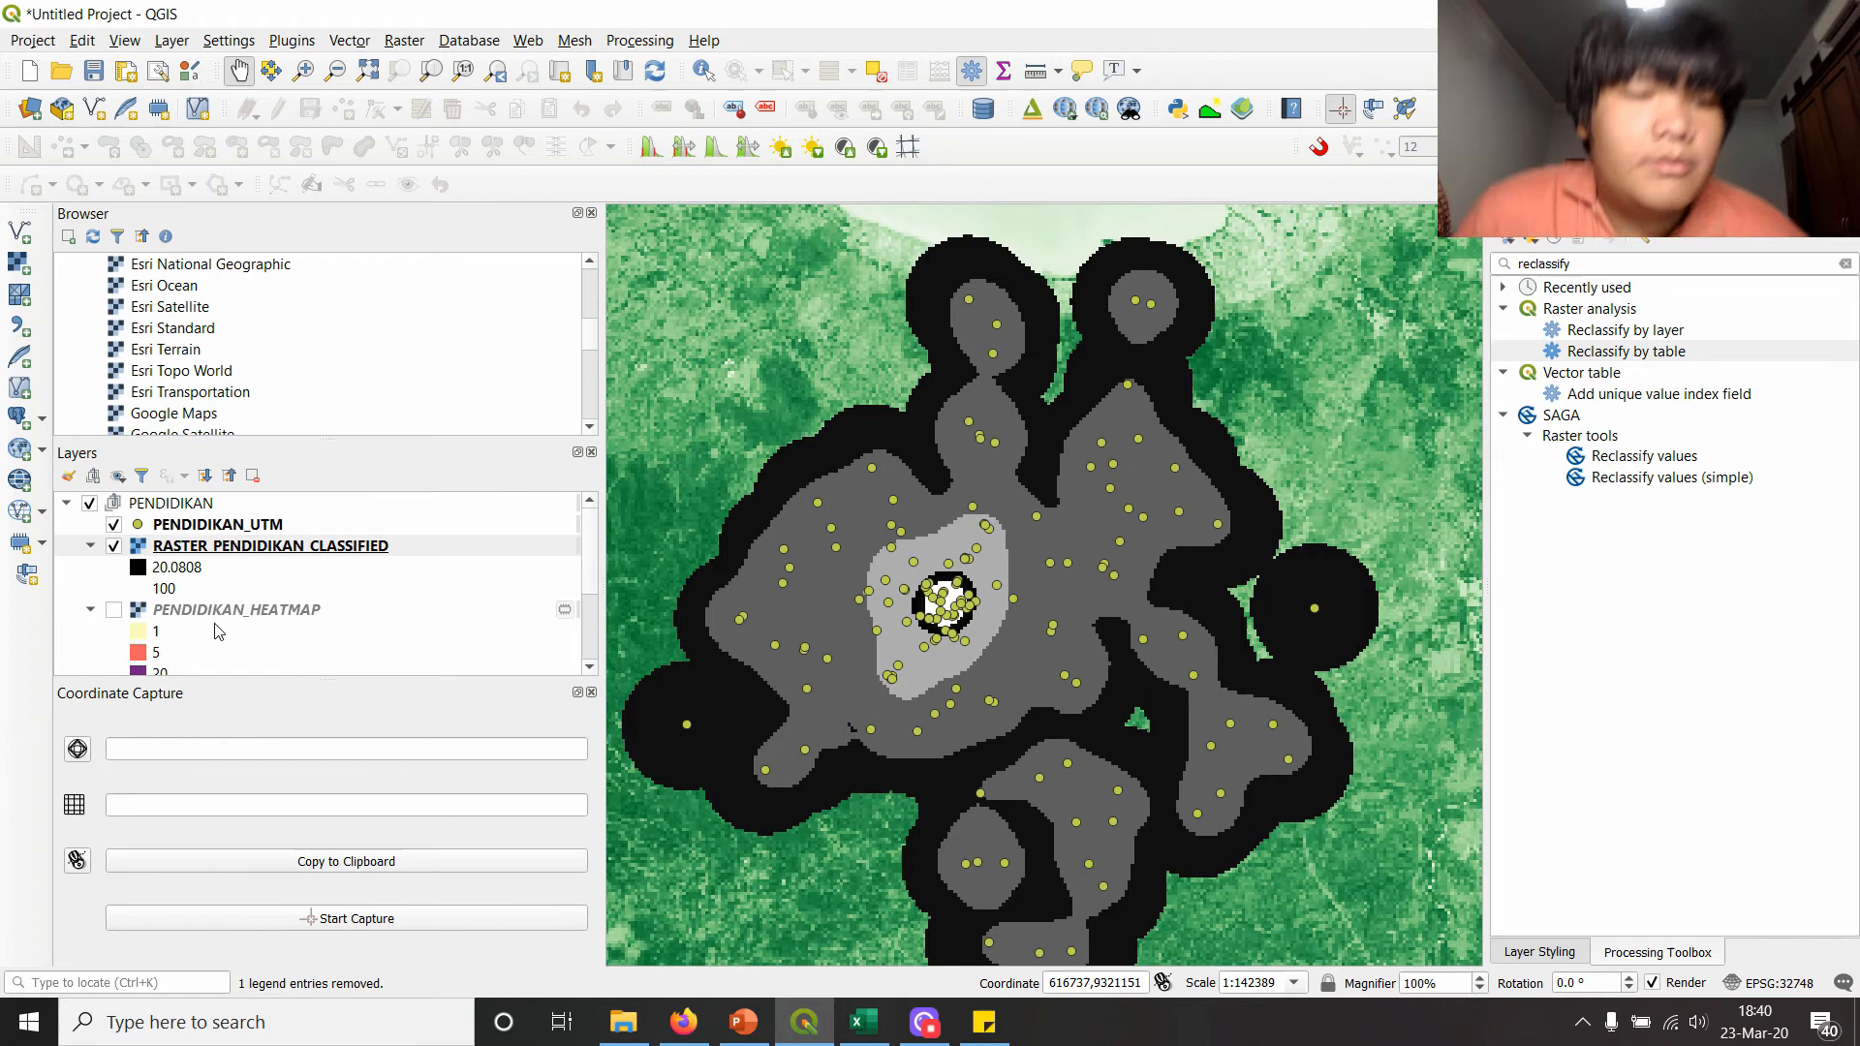
scroll(935, 581, up, 3)
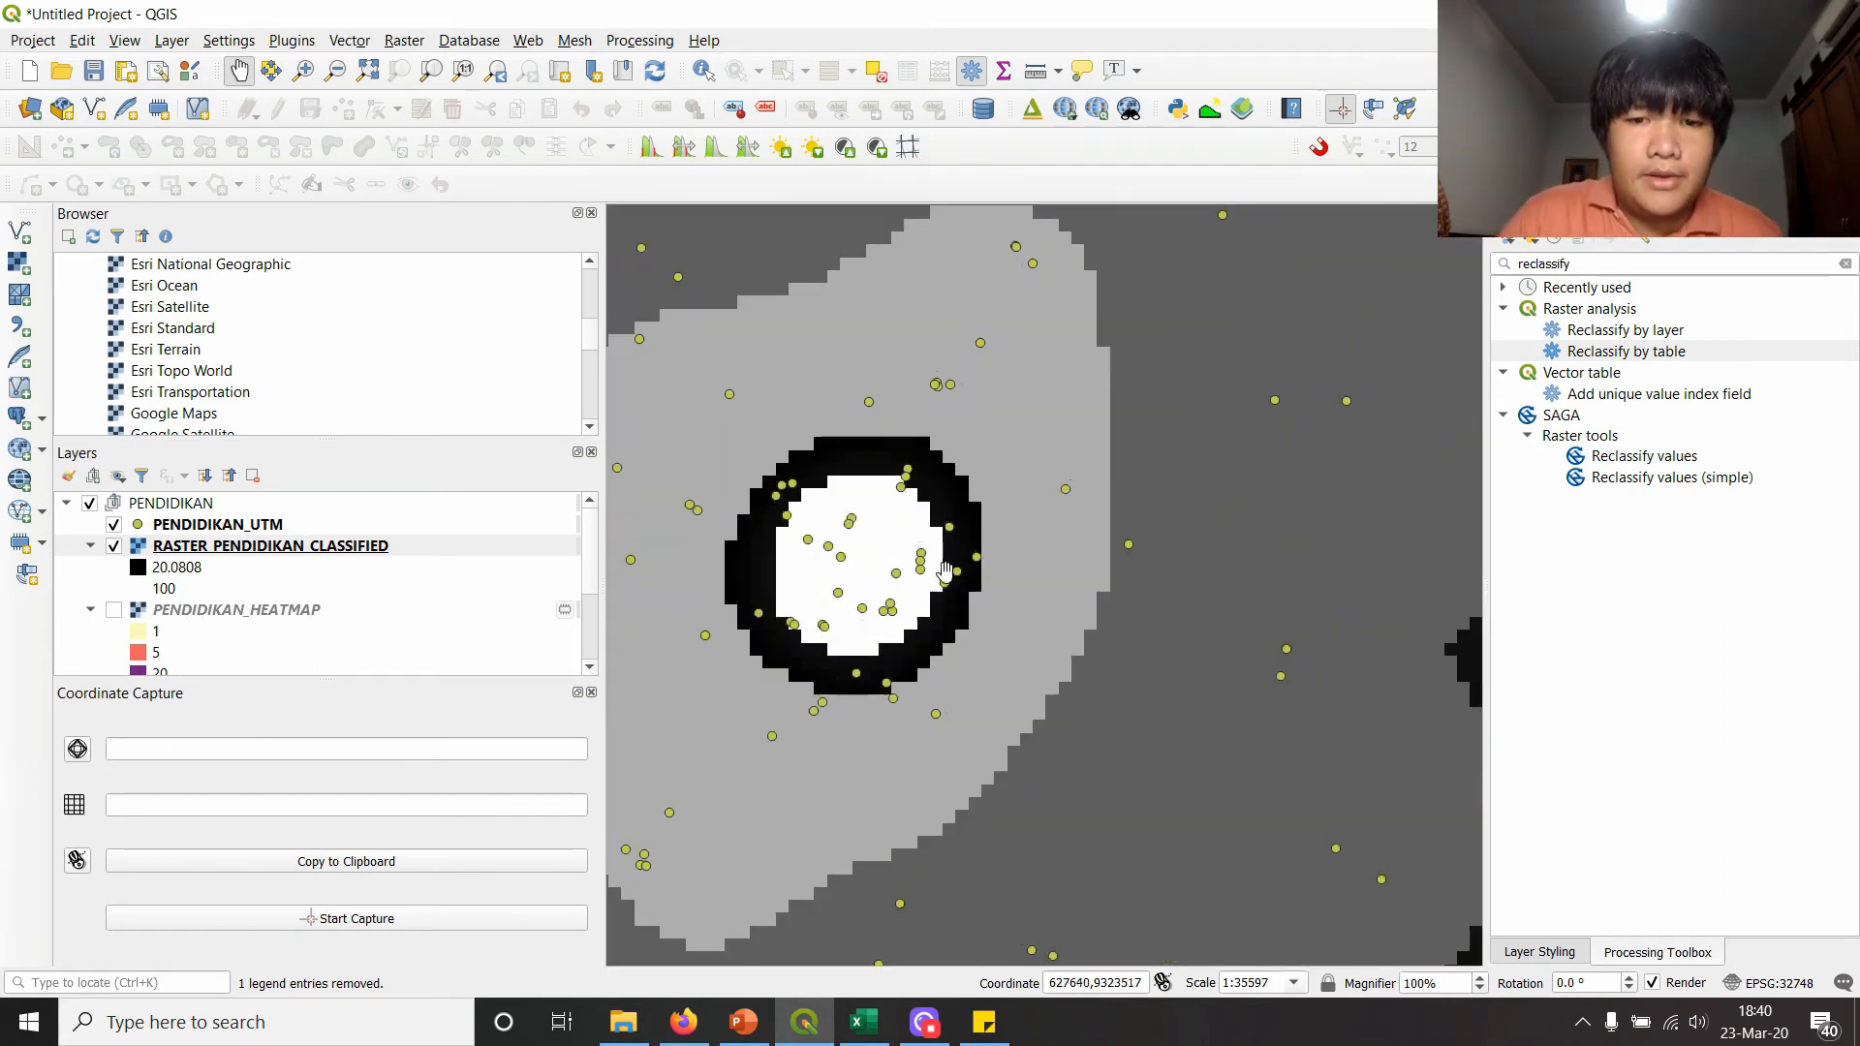
scroll(929, 571, down, 3)
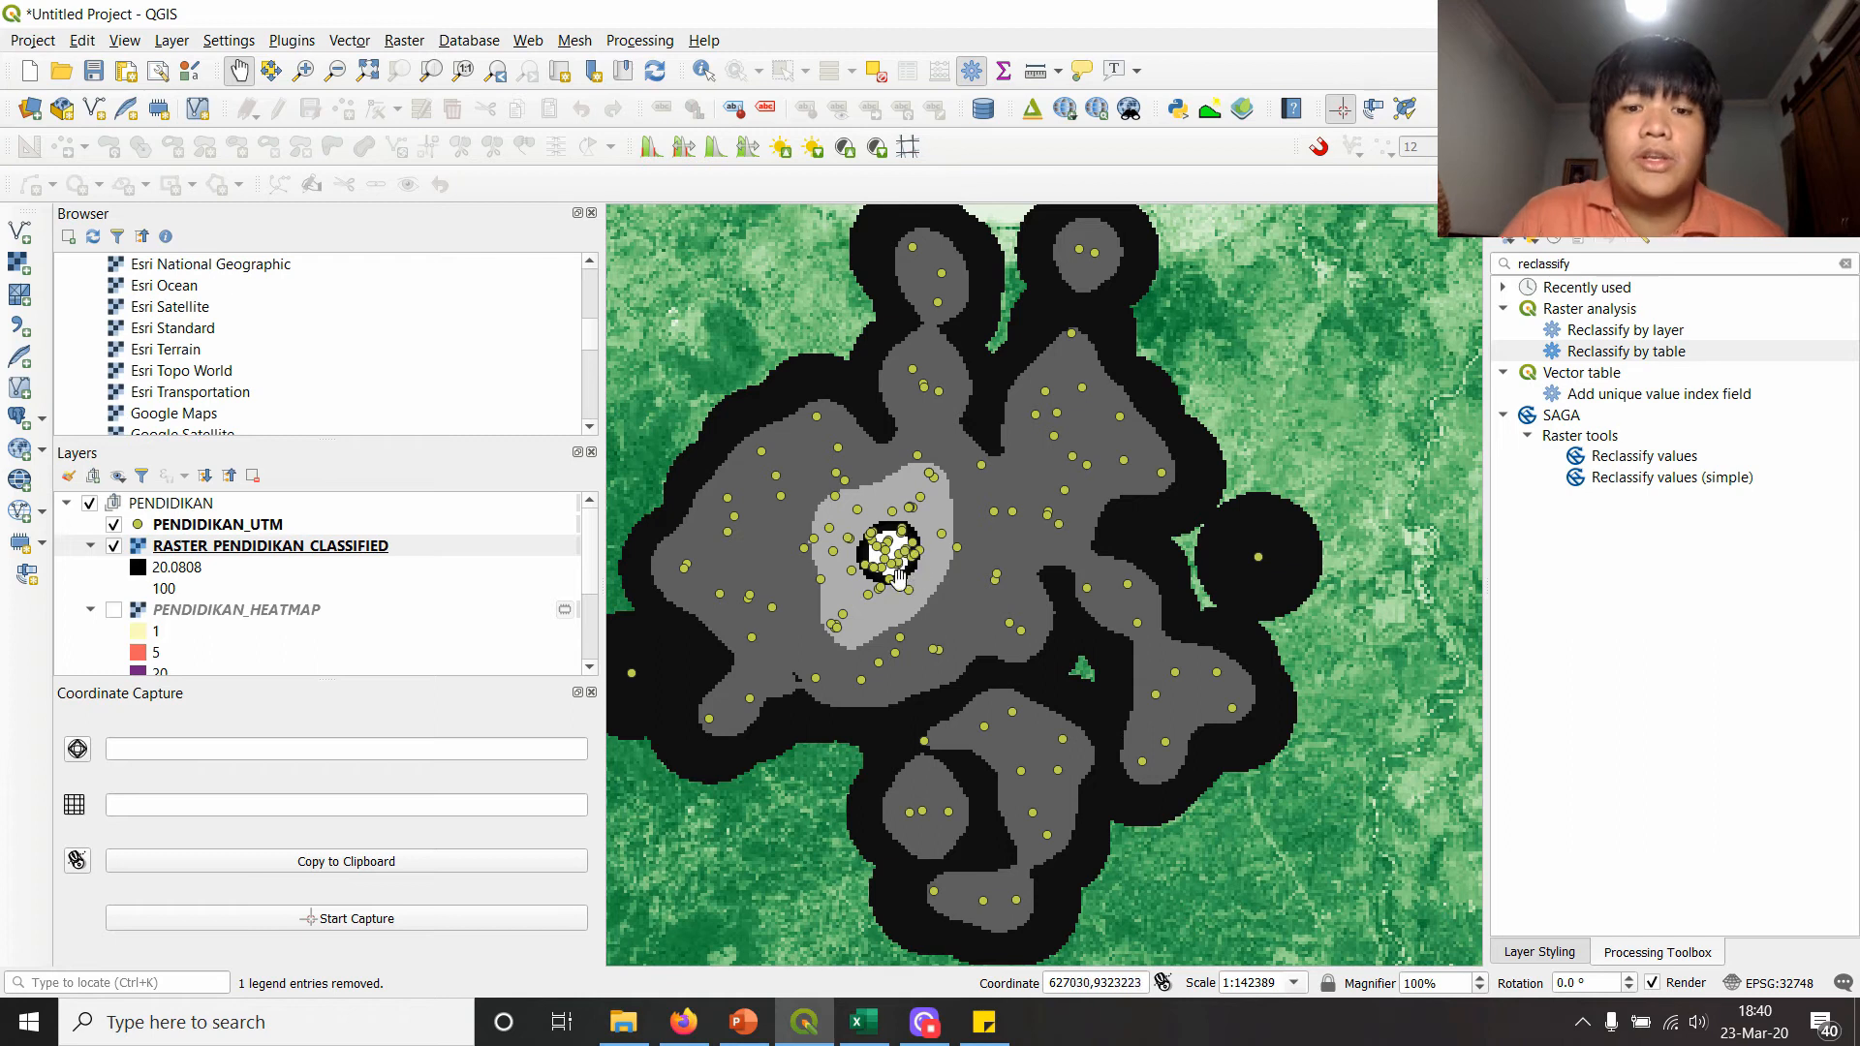
scroll(896, 560, up, 1)
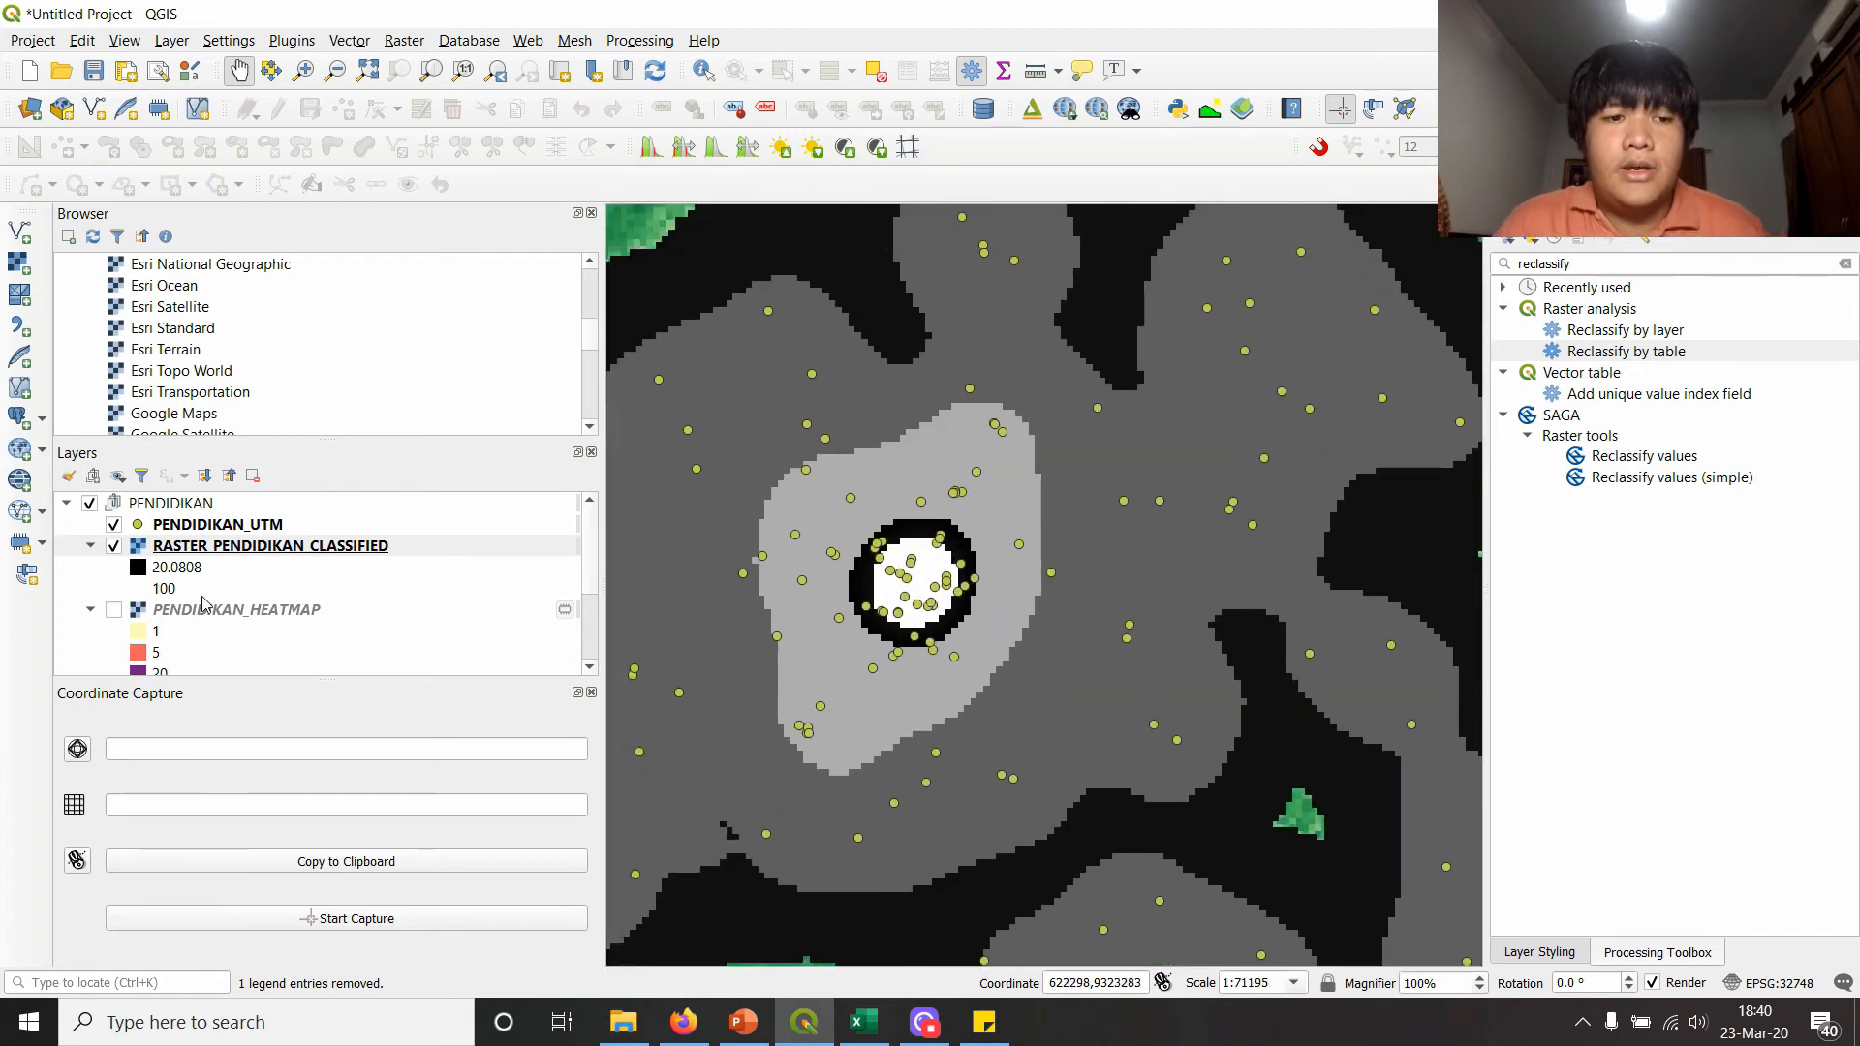
click(114, 546)
click(114, 546)
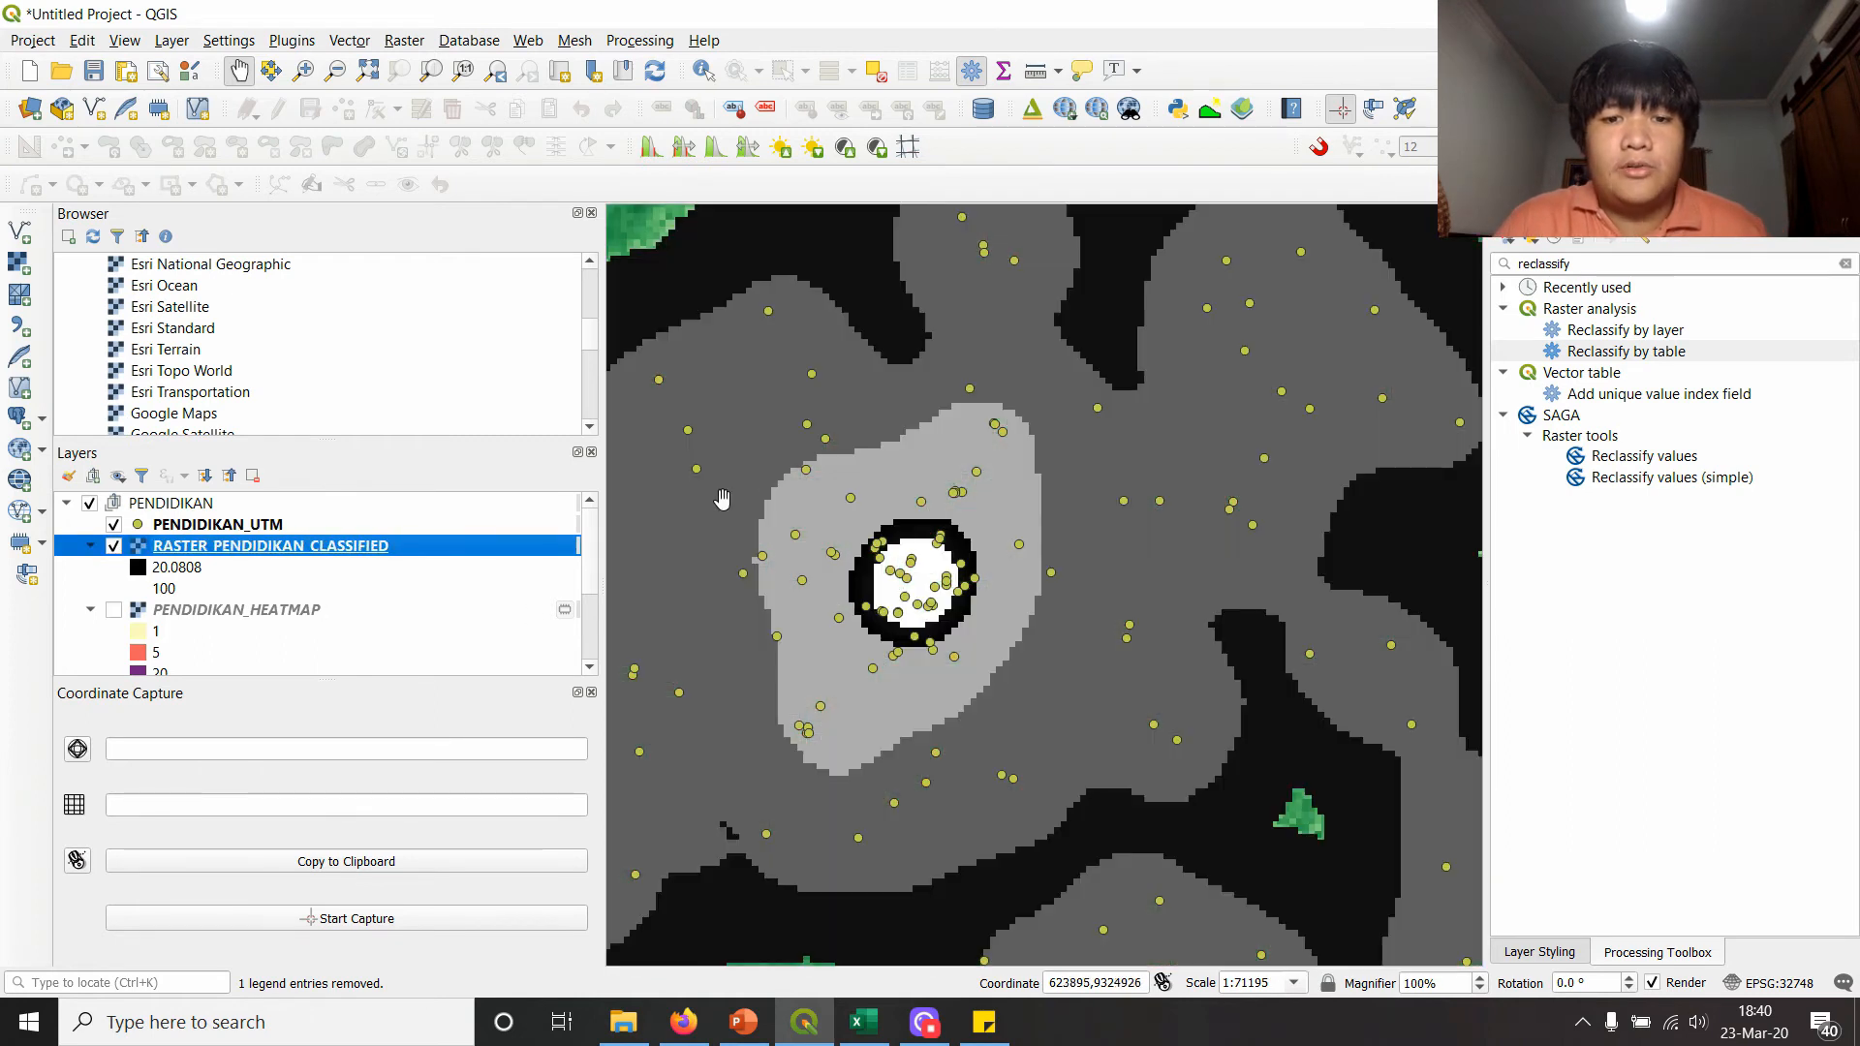
scroll(1007, 579, down, 2)
scroll(1007, 579, up, 1)
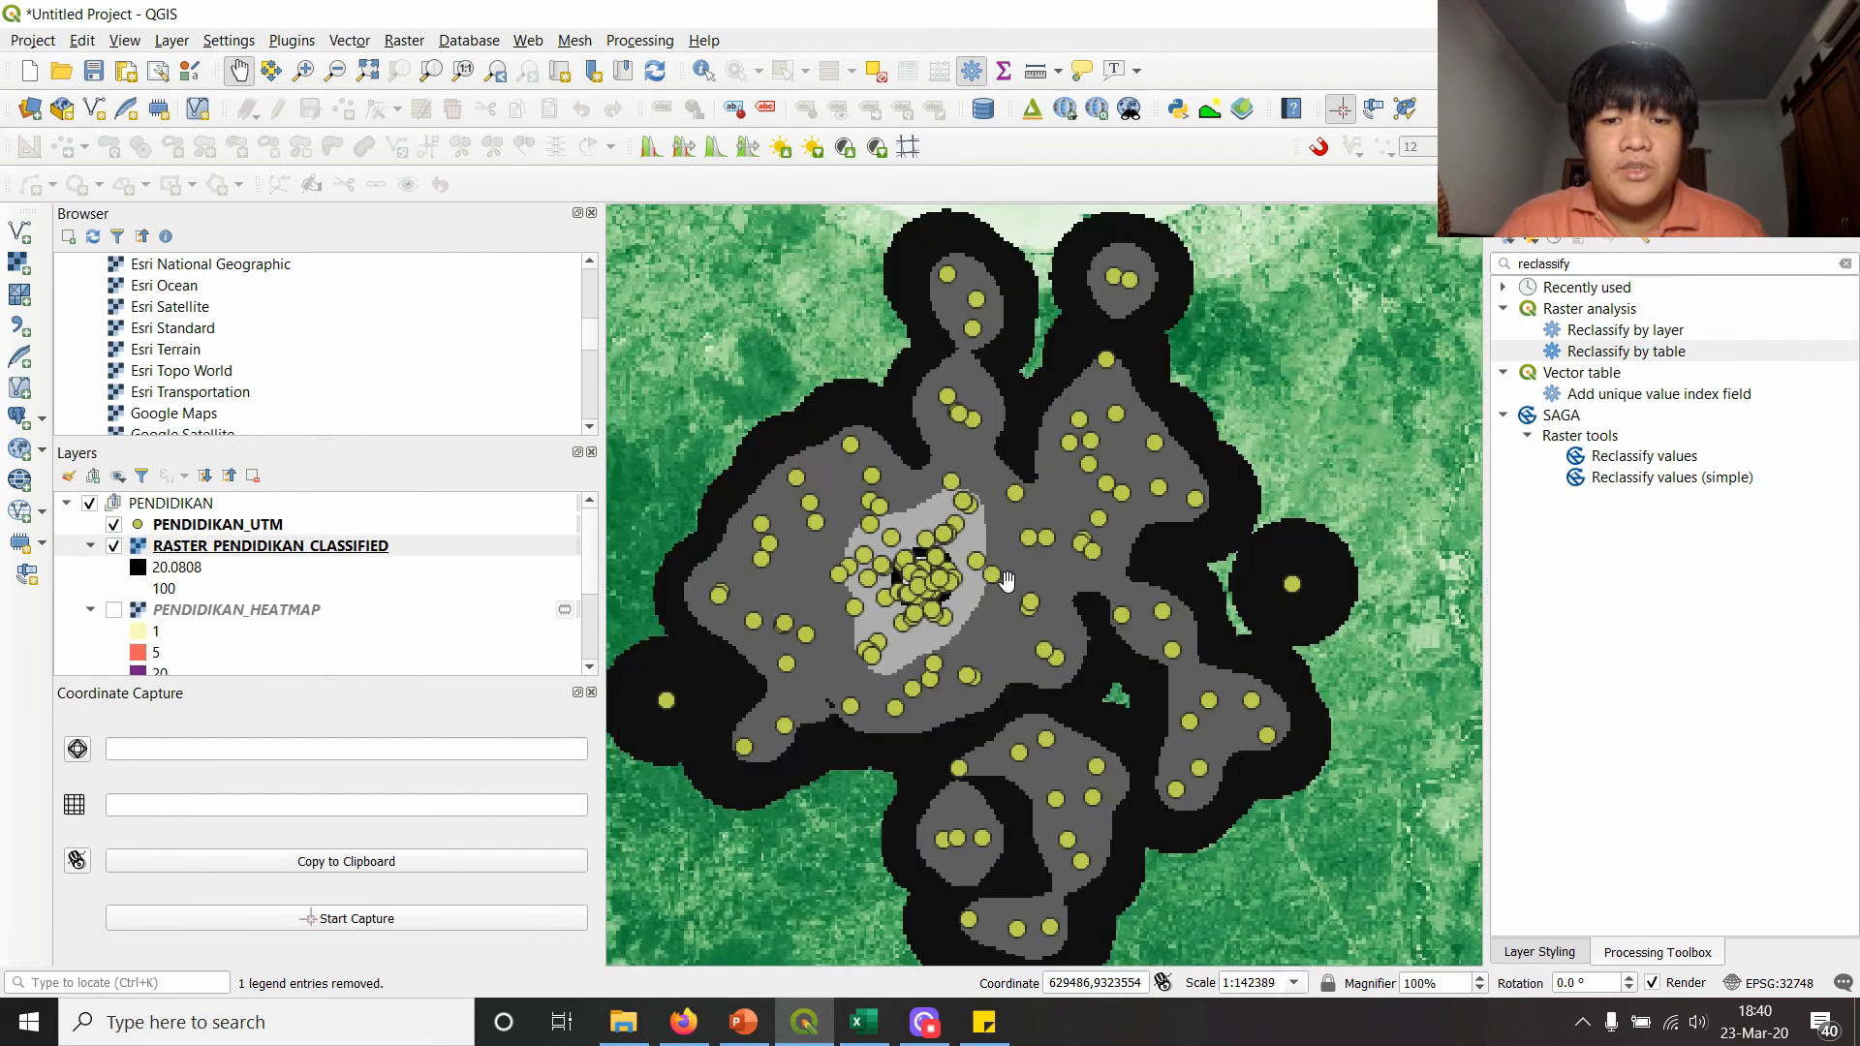
click(95, 547)
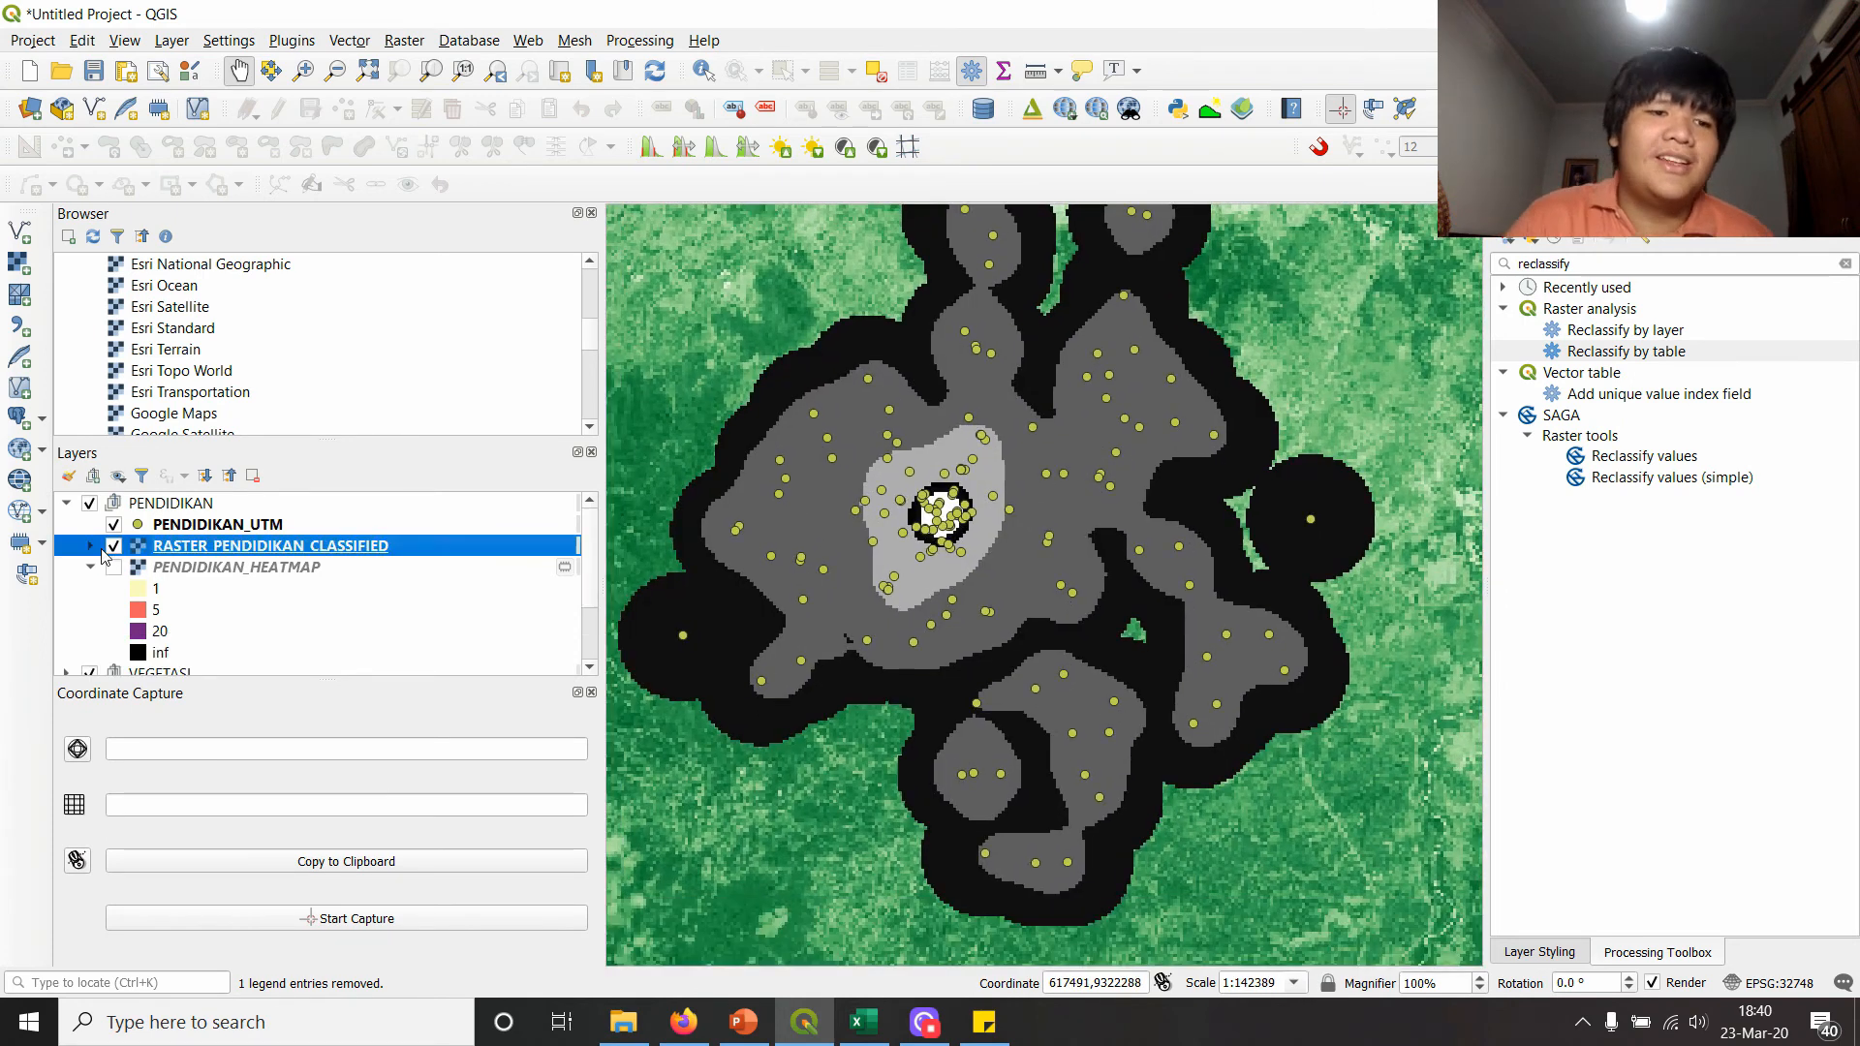
- Collapse and hide the PENDIDIKAN group, and open the Reclassify by table tool
click(89, 566)
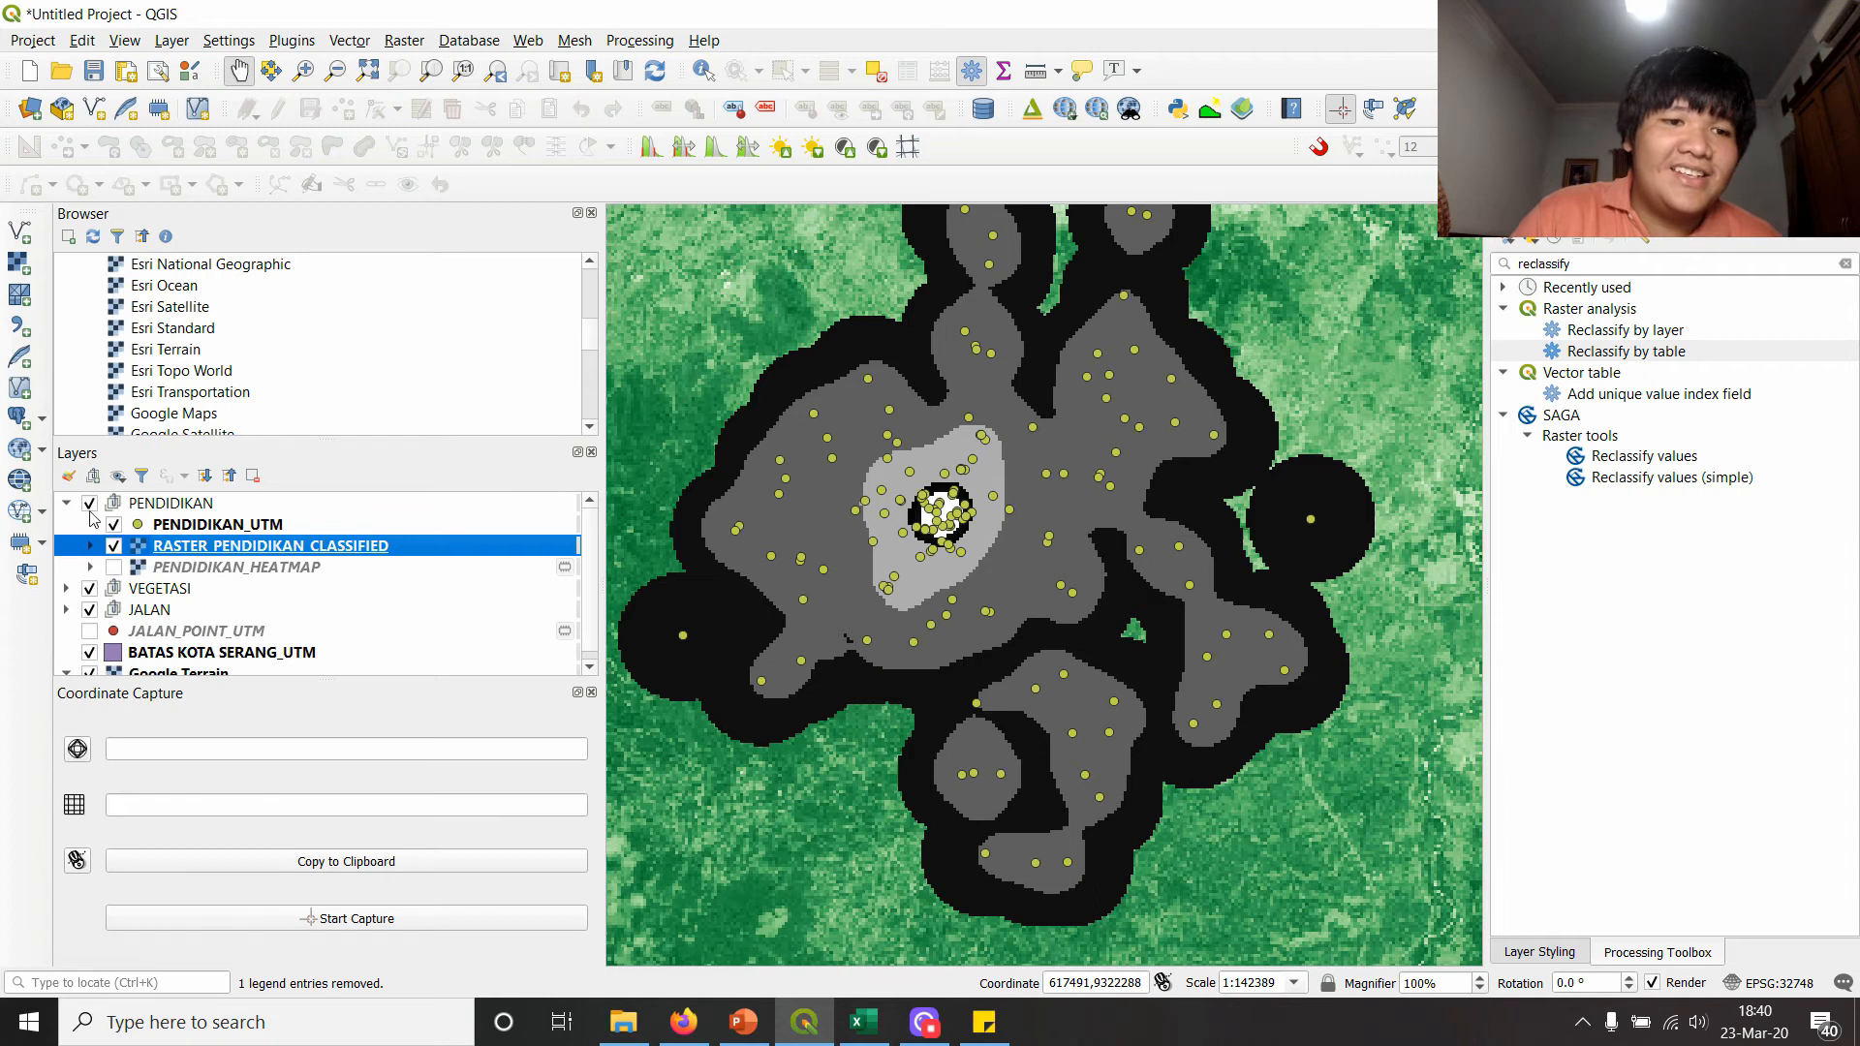
click(66, 502)
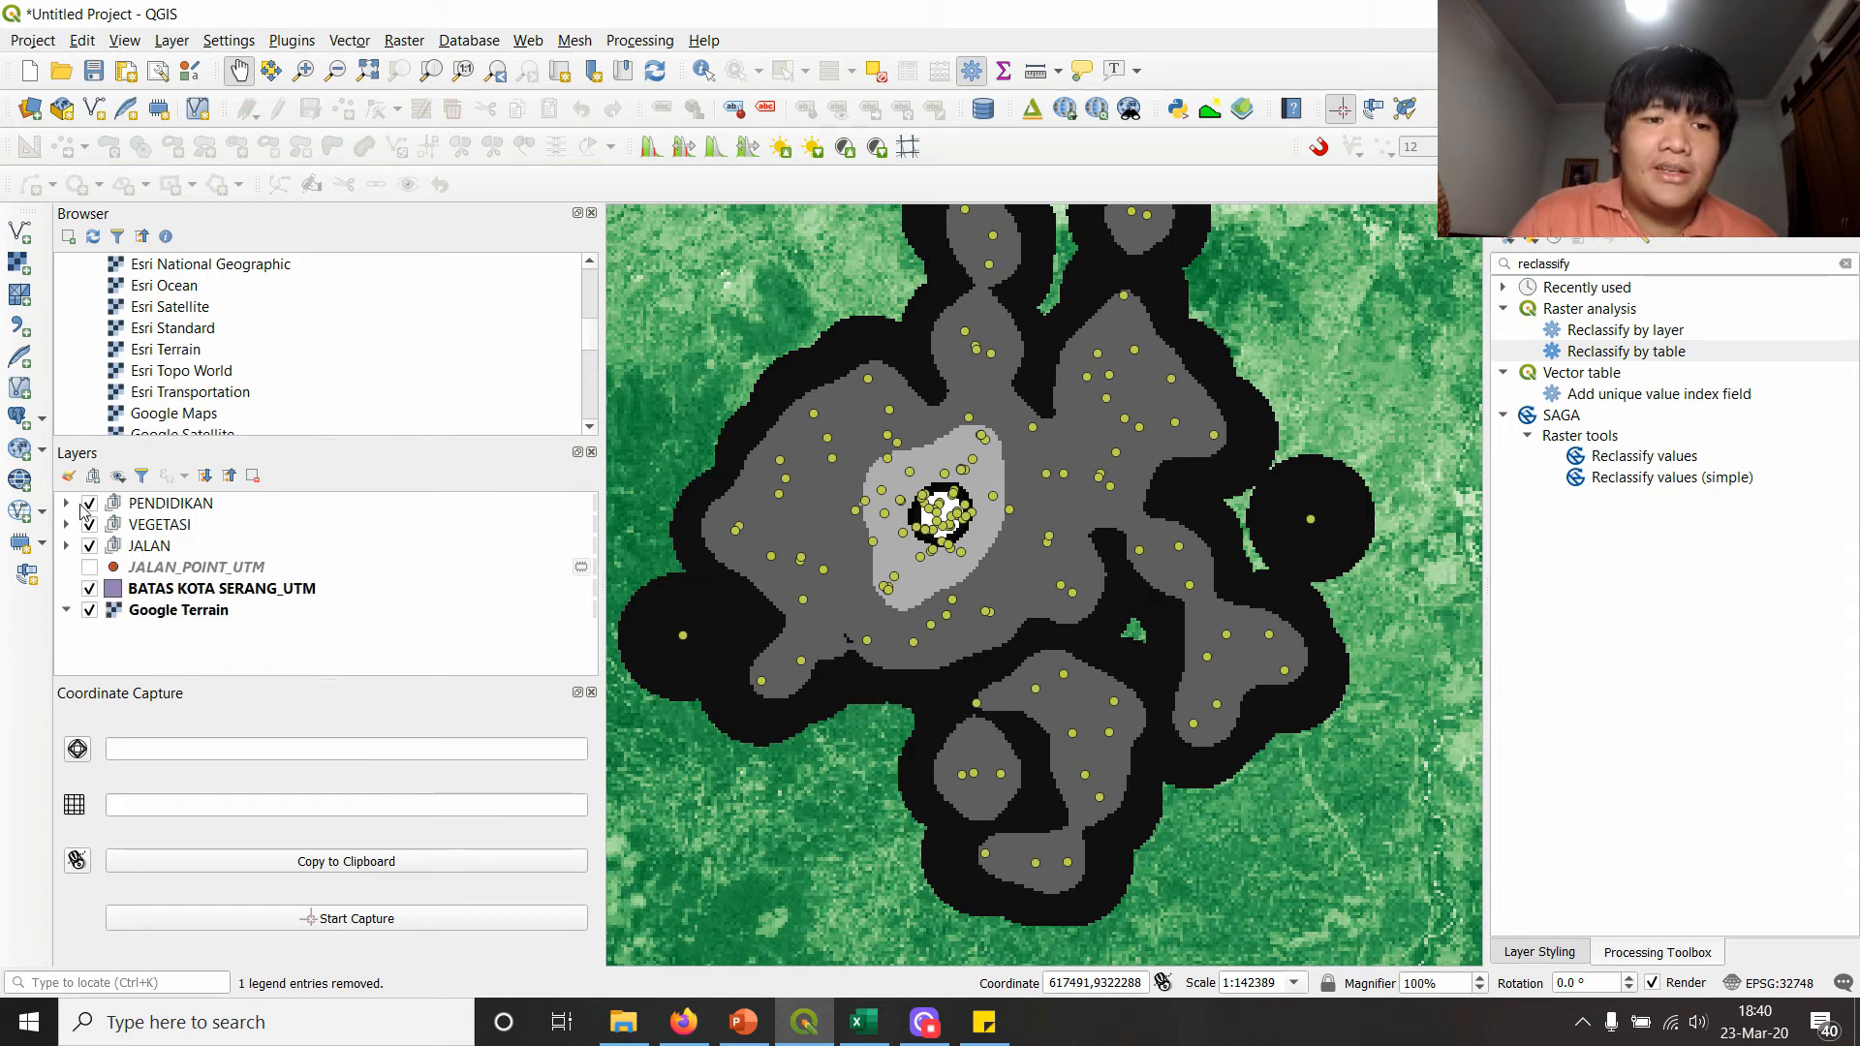
click(89, 503)
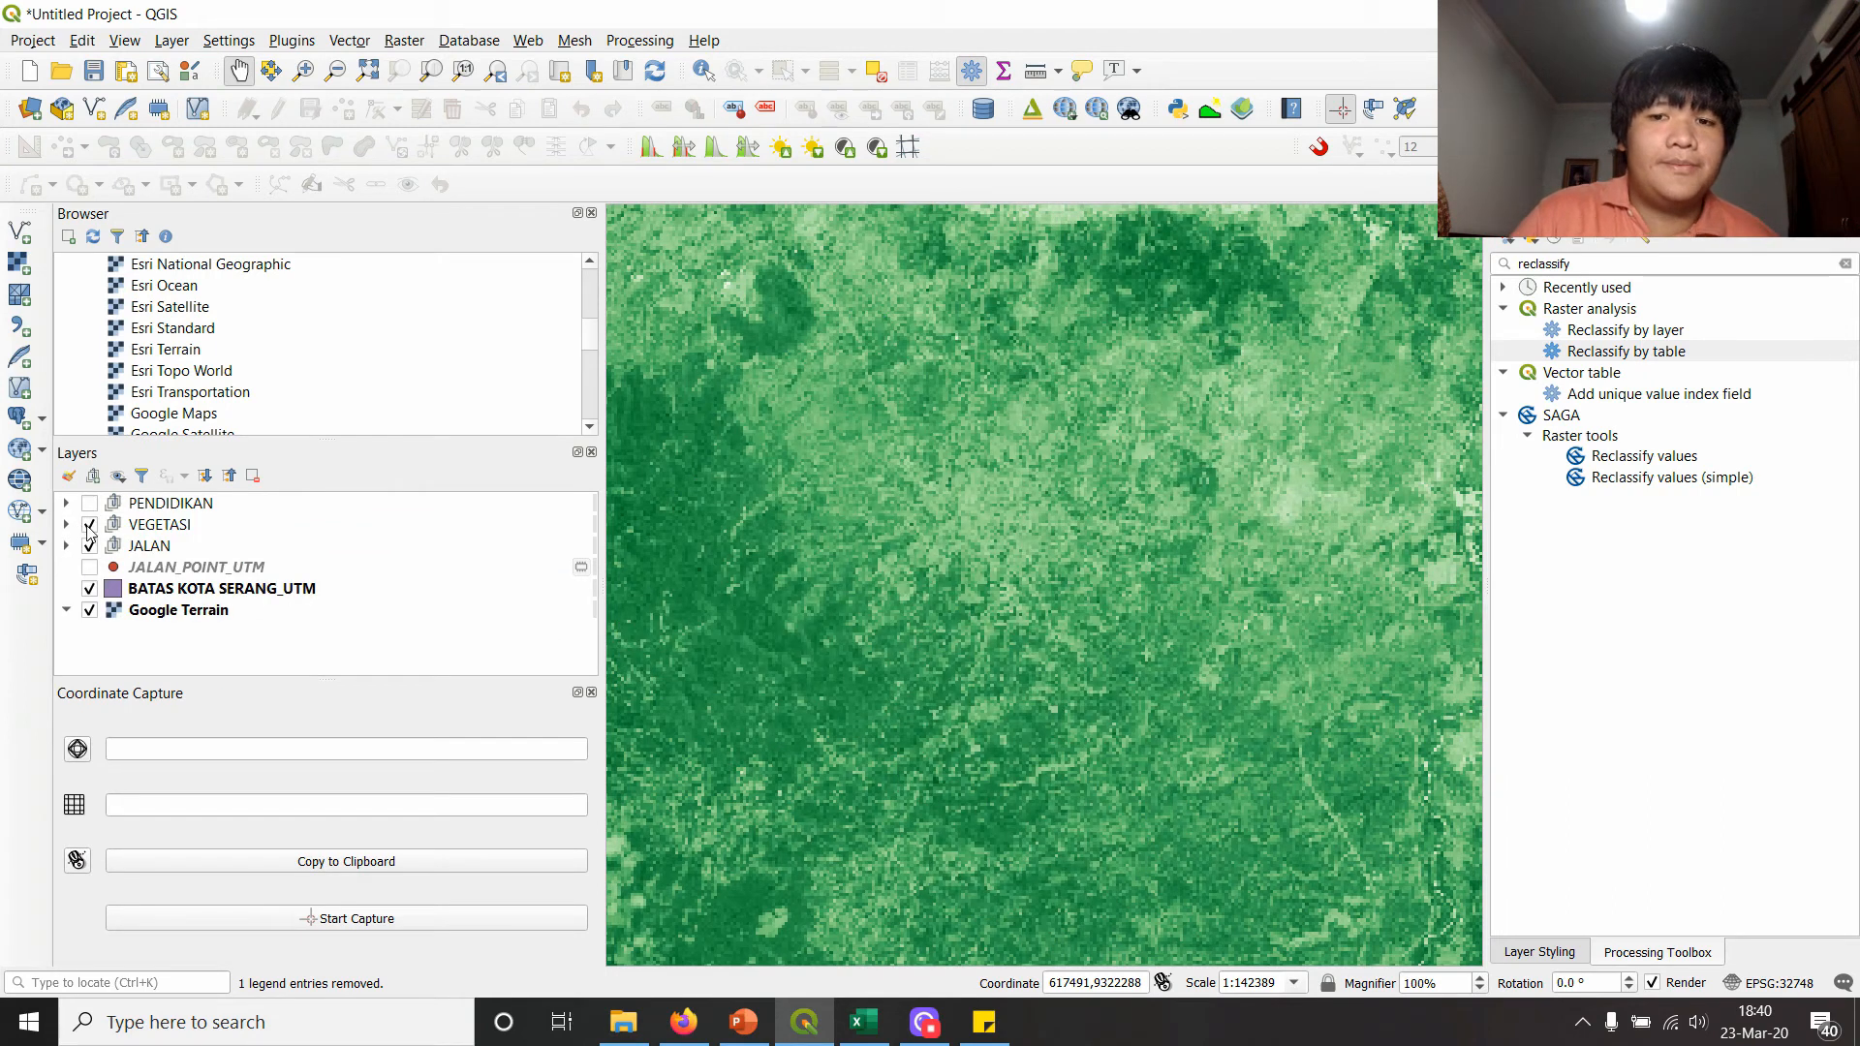
click(70, 525)
click(67, 525)
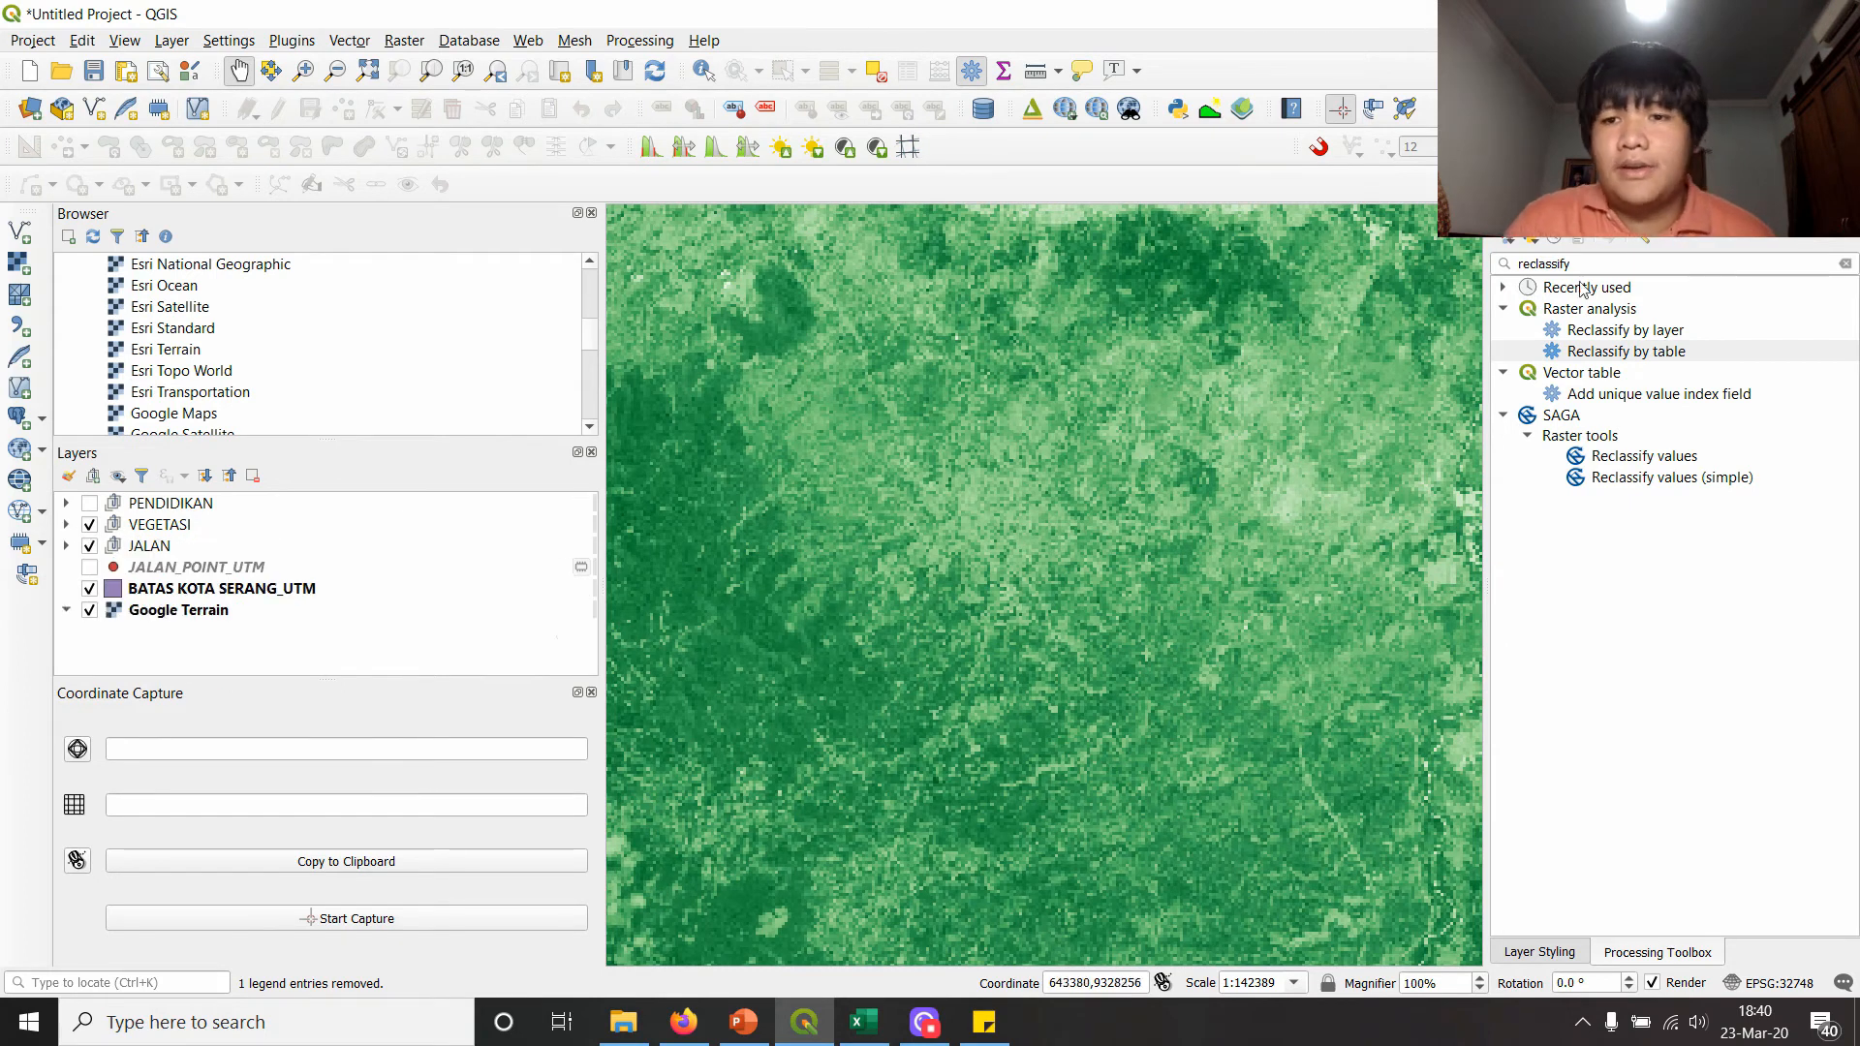
double_click(1593, 353)
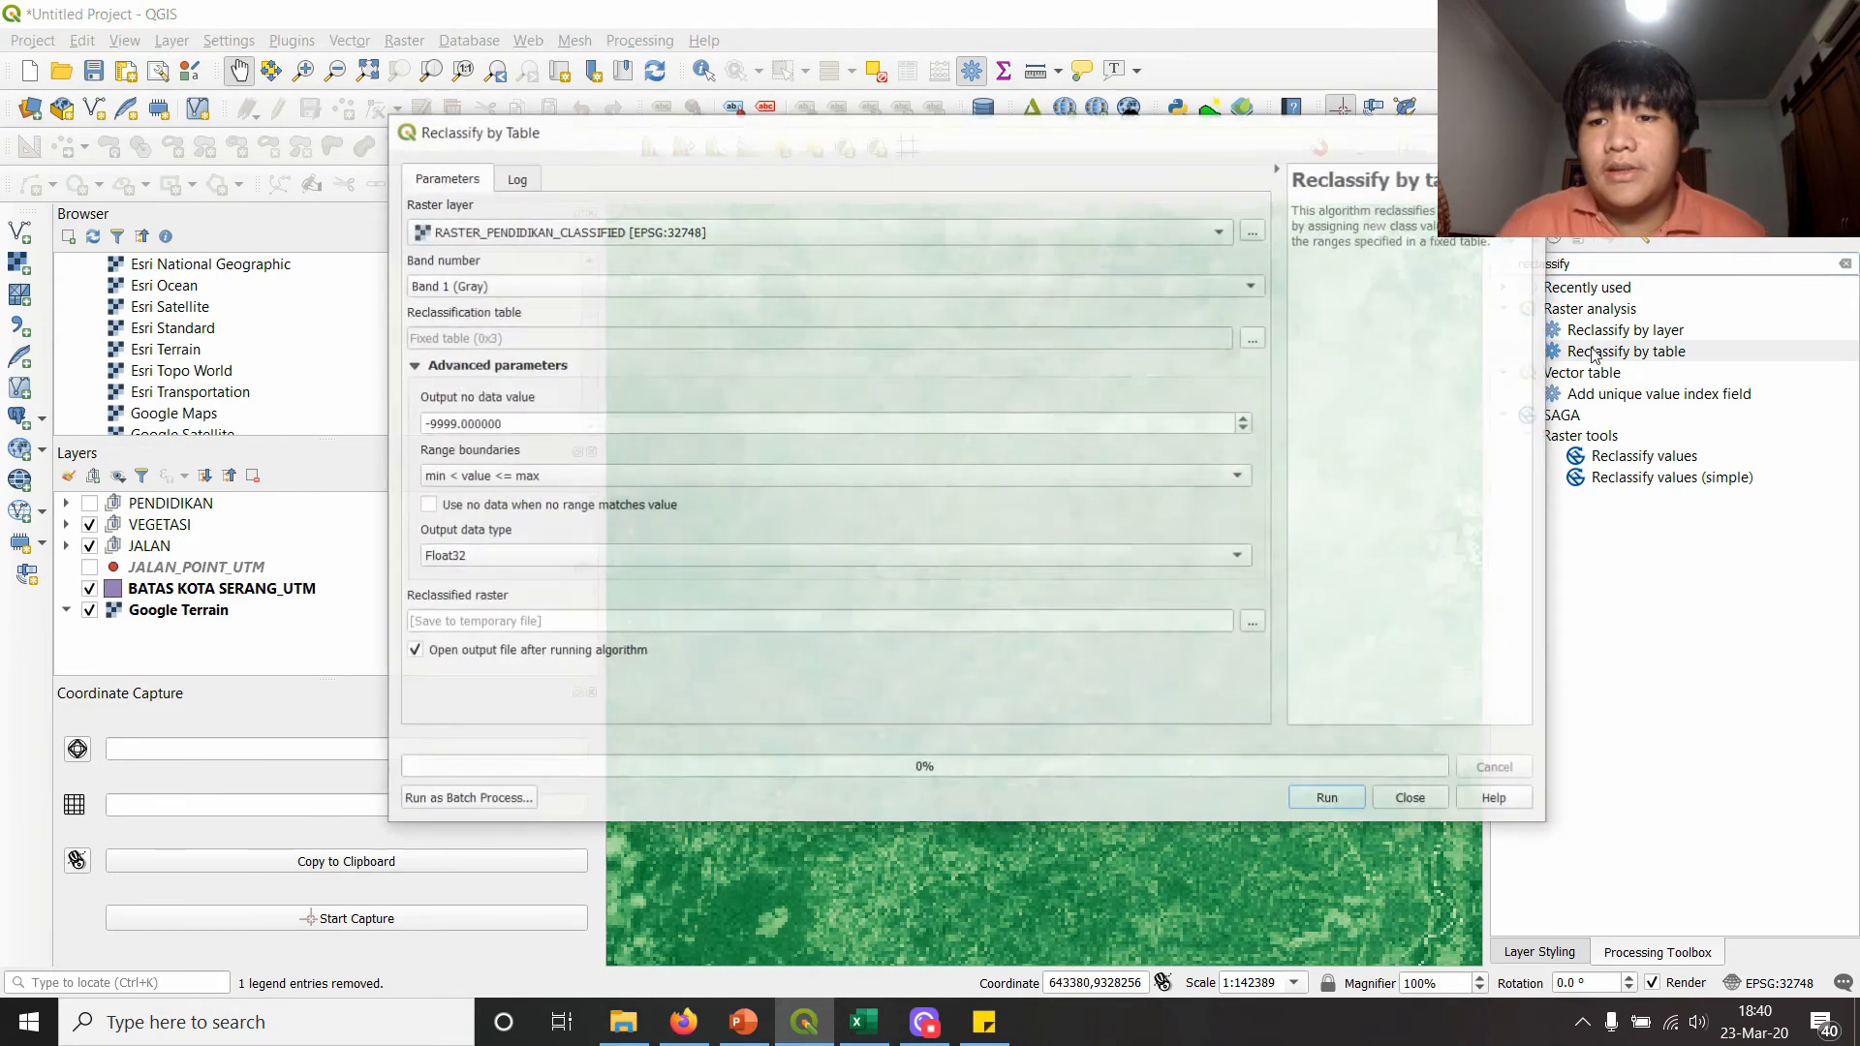
- Switch to Firefox and search the web for "ndvi classification" in a new tab
click(683, 1021)
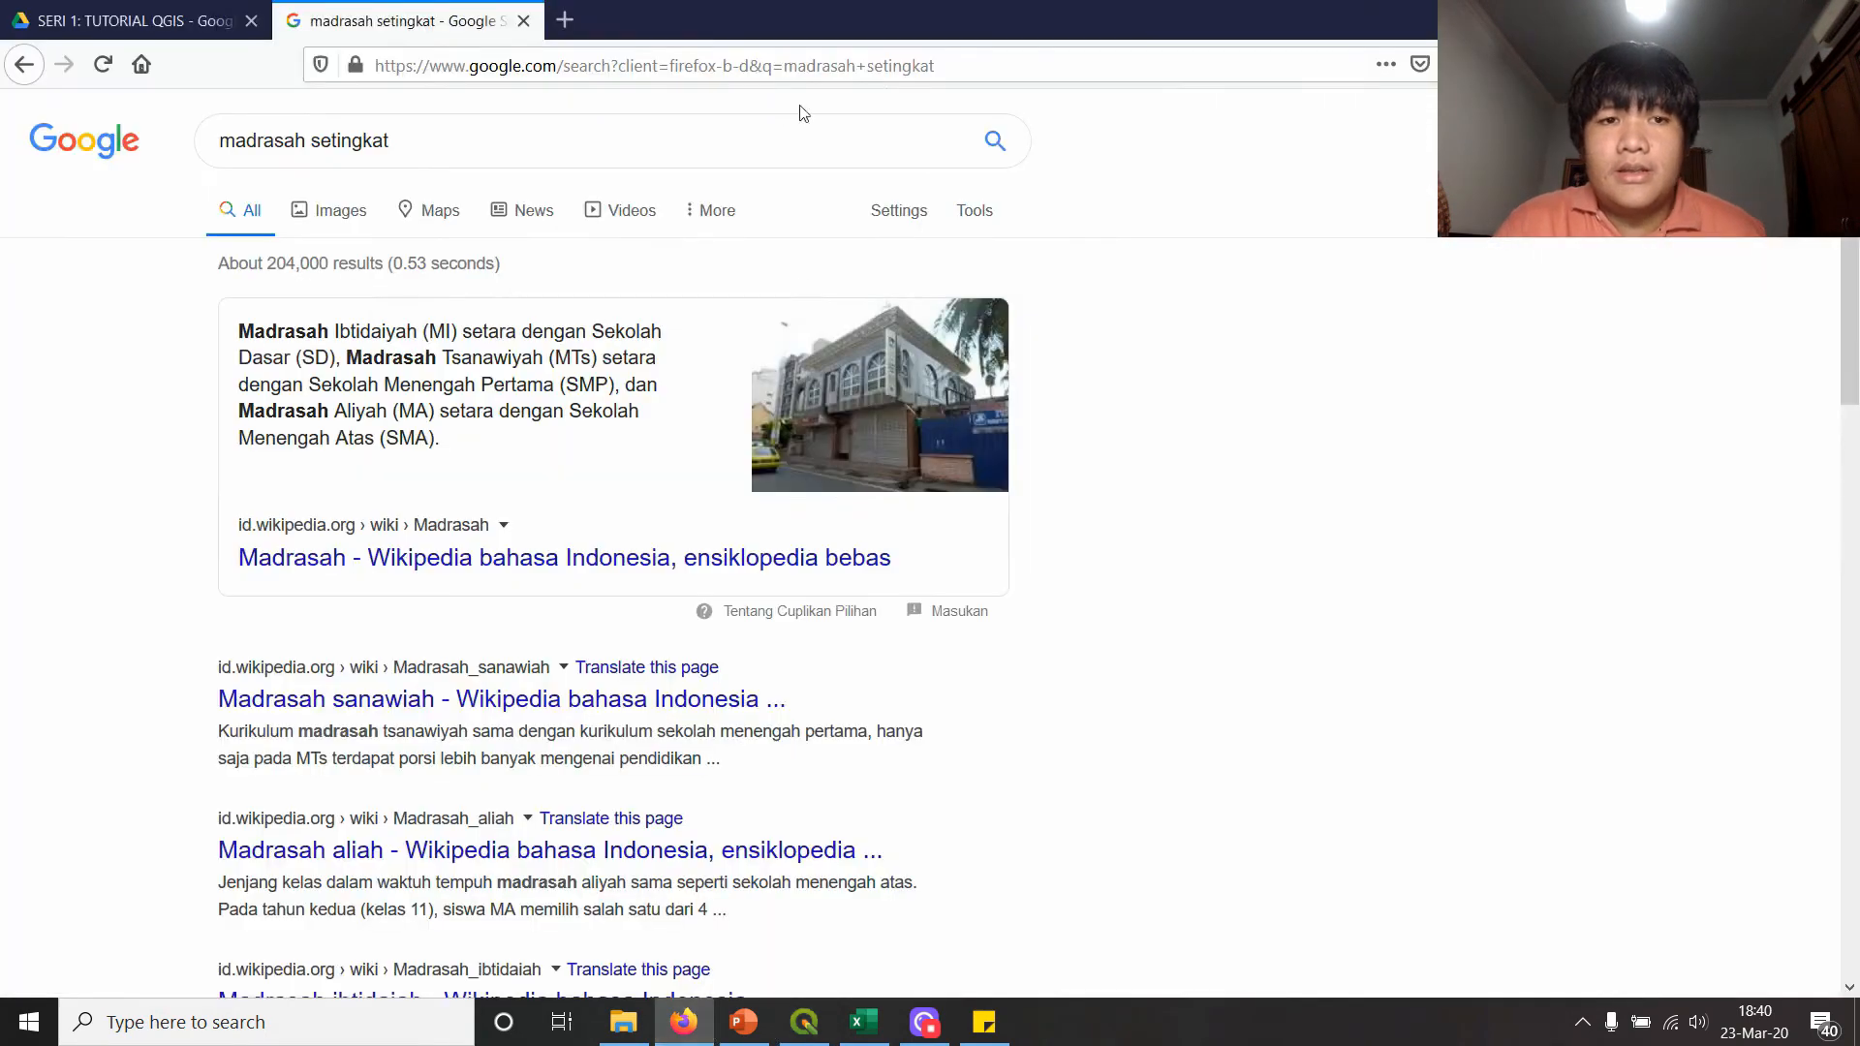
click(564, 20)
text(ndvi)
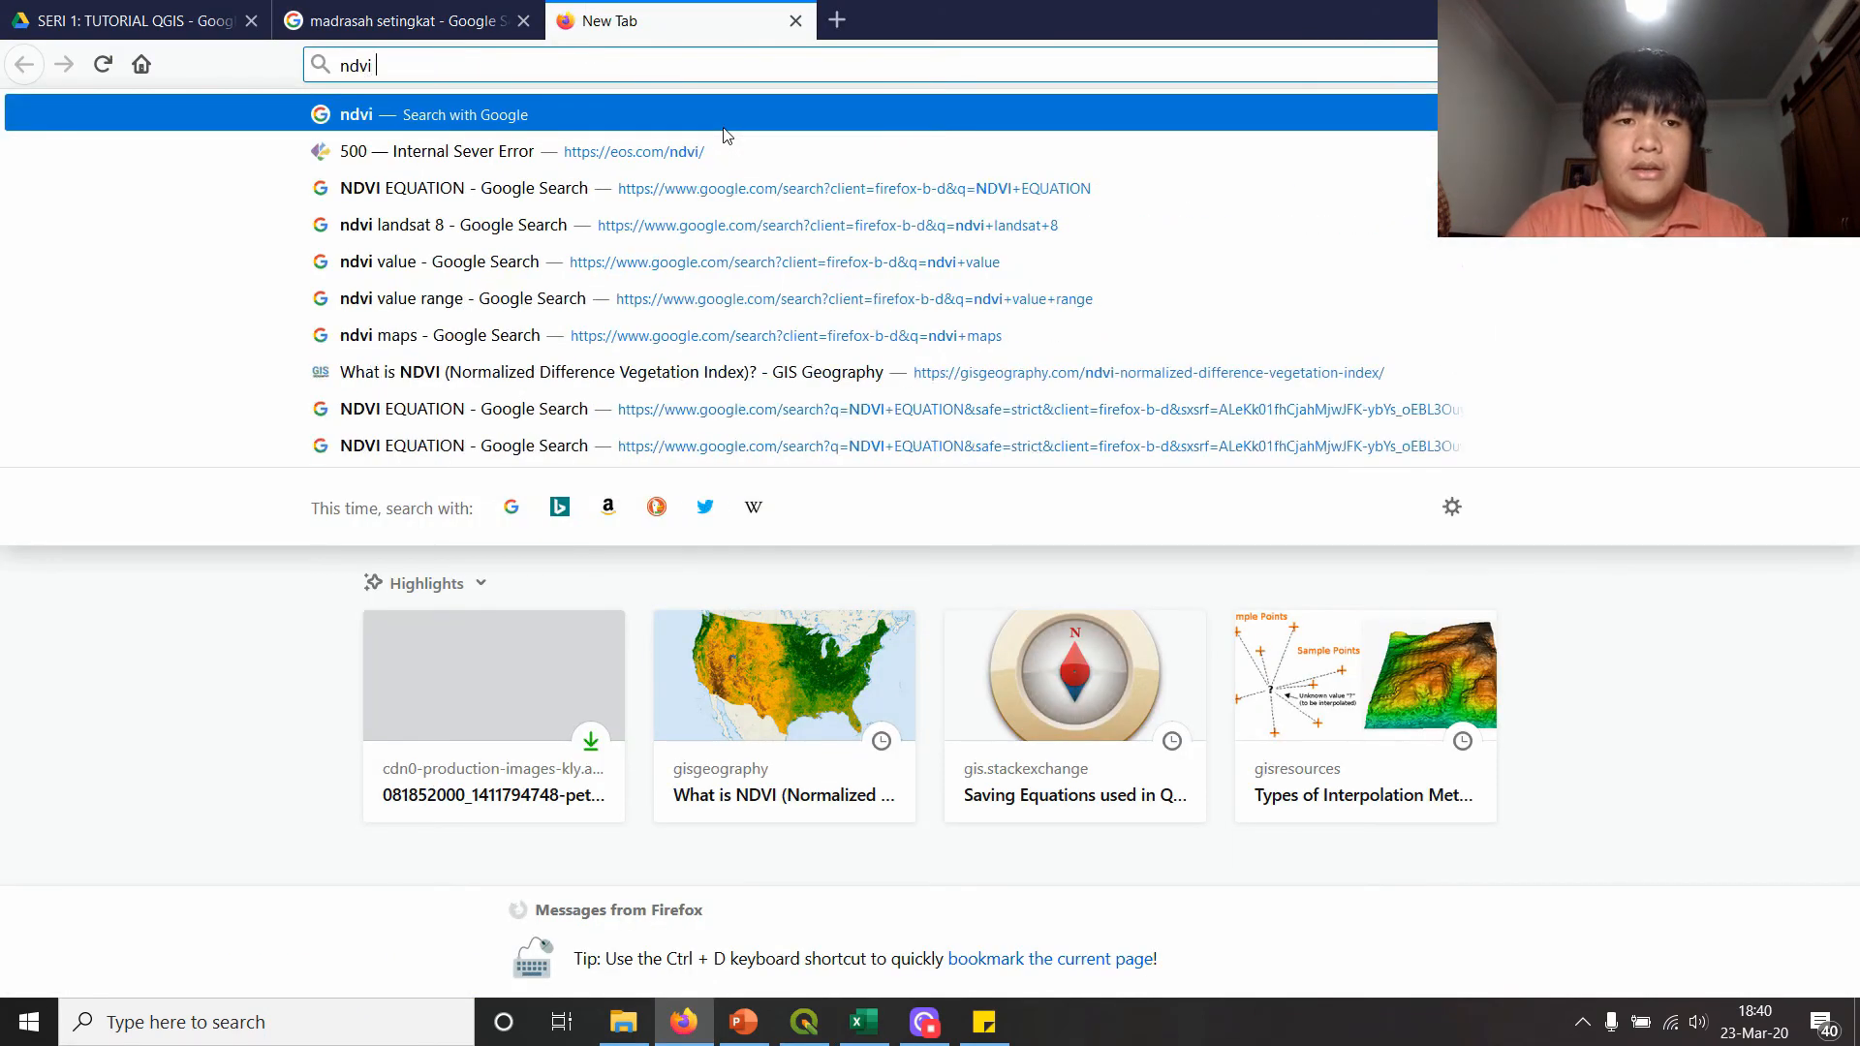
text( classification)
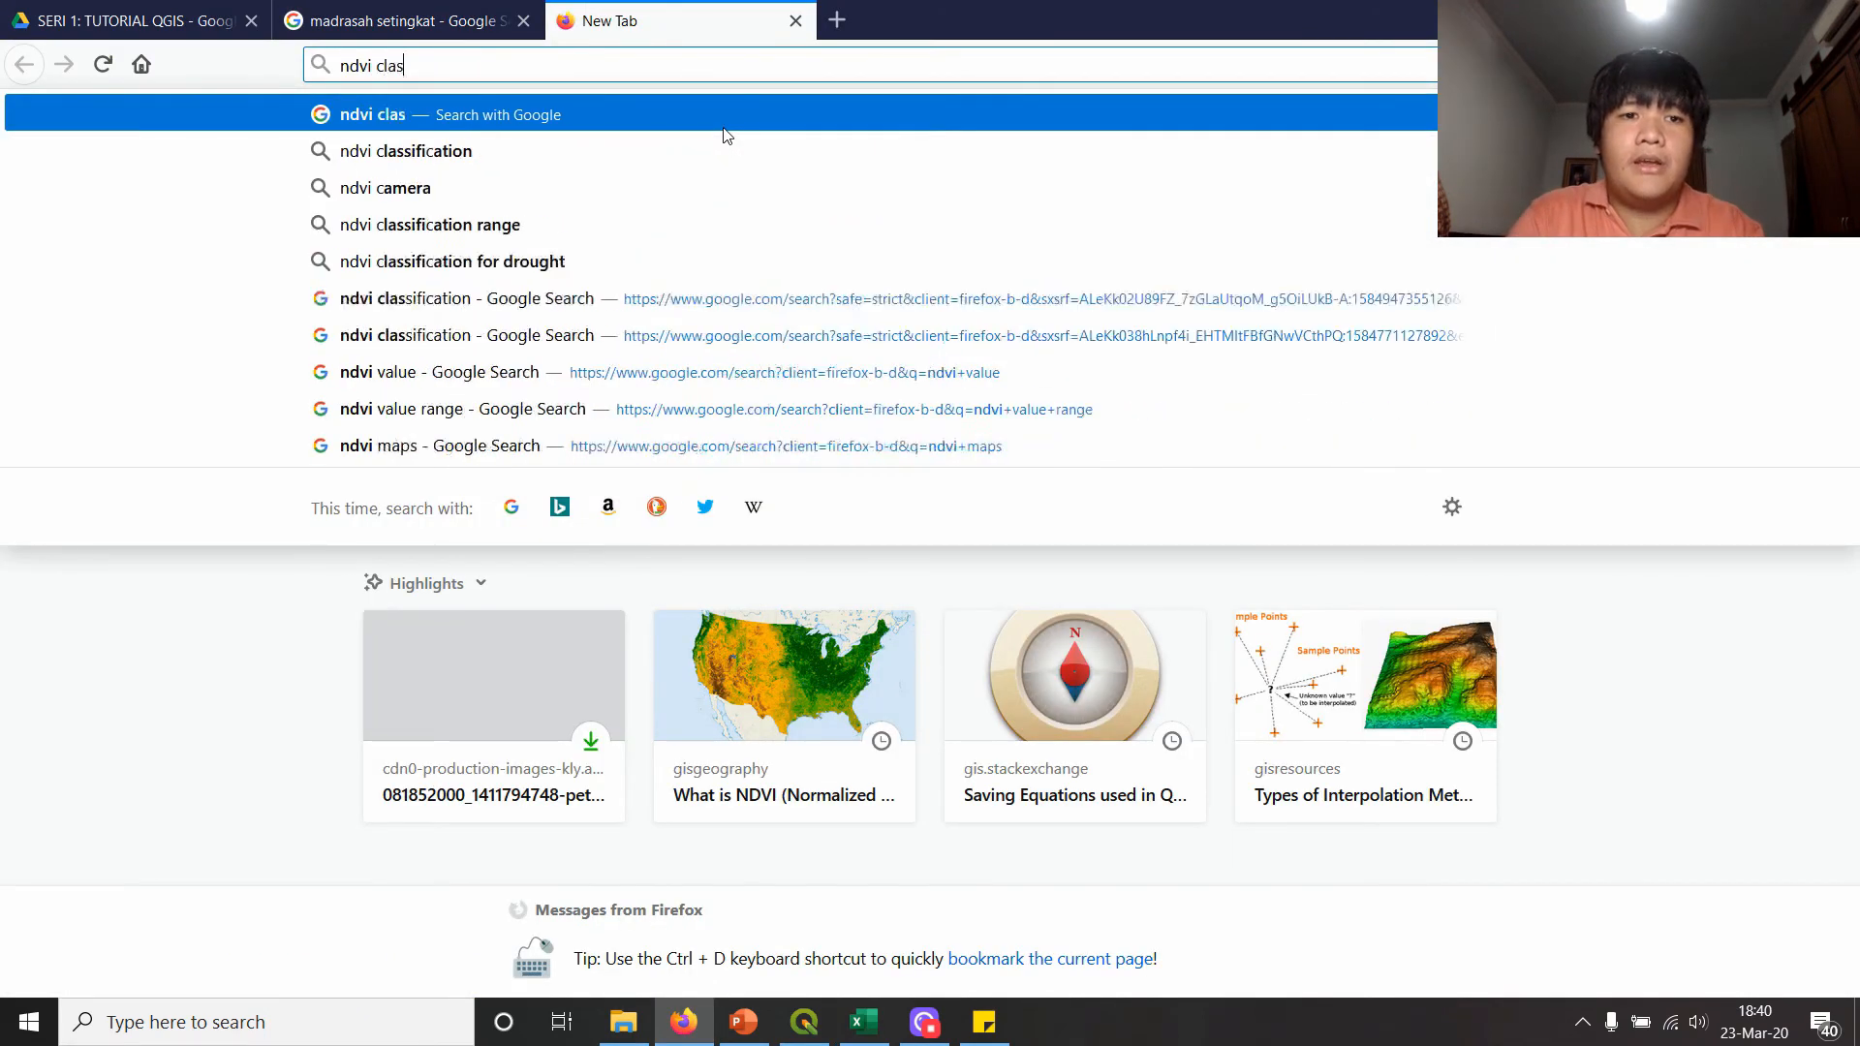
key(Return)
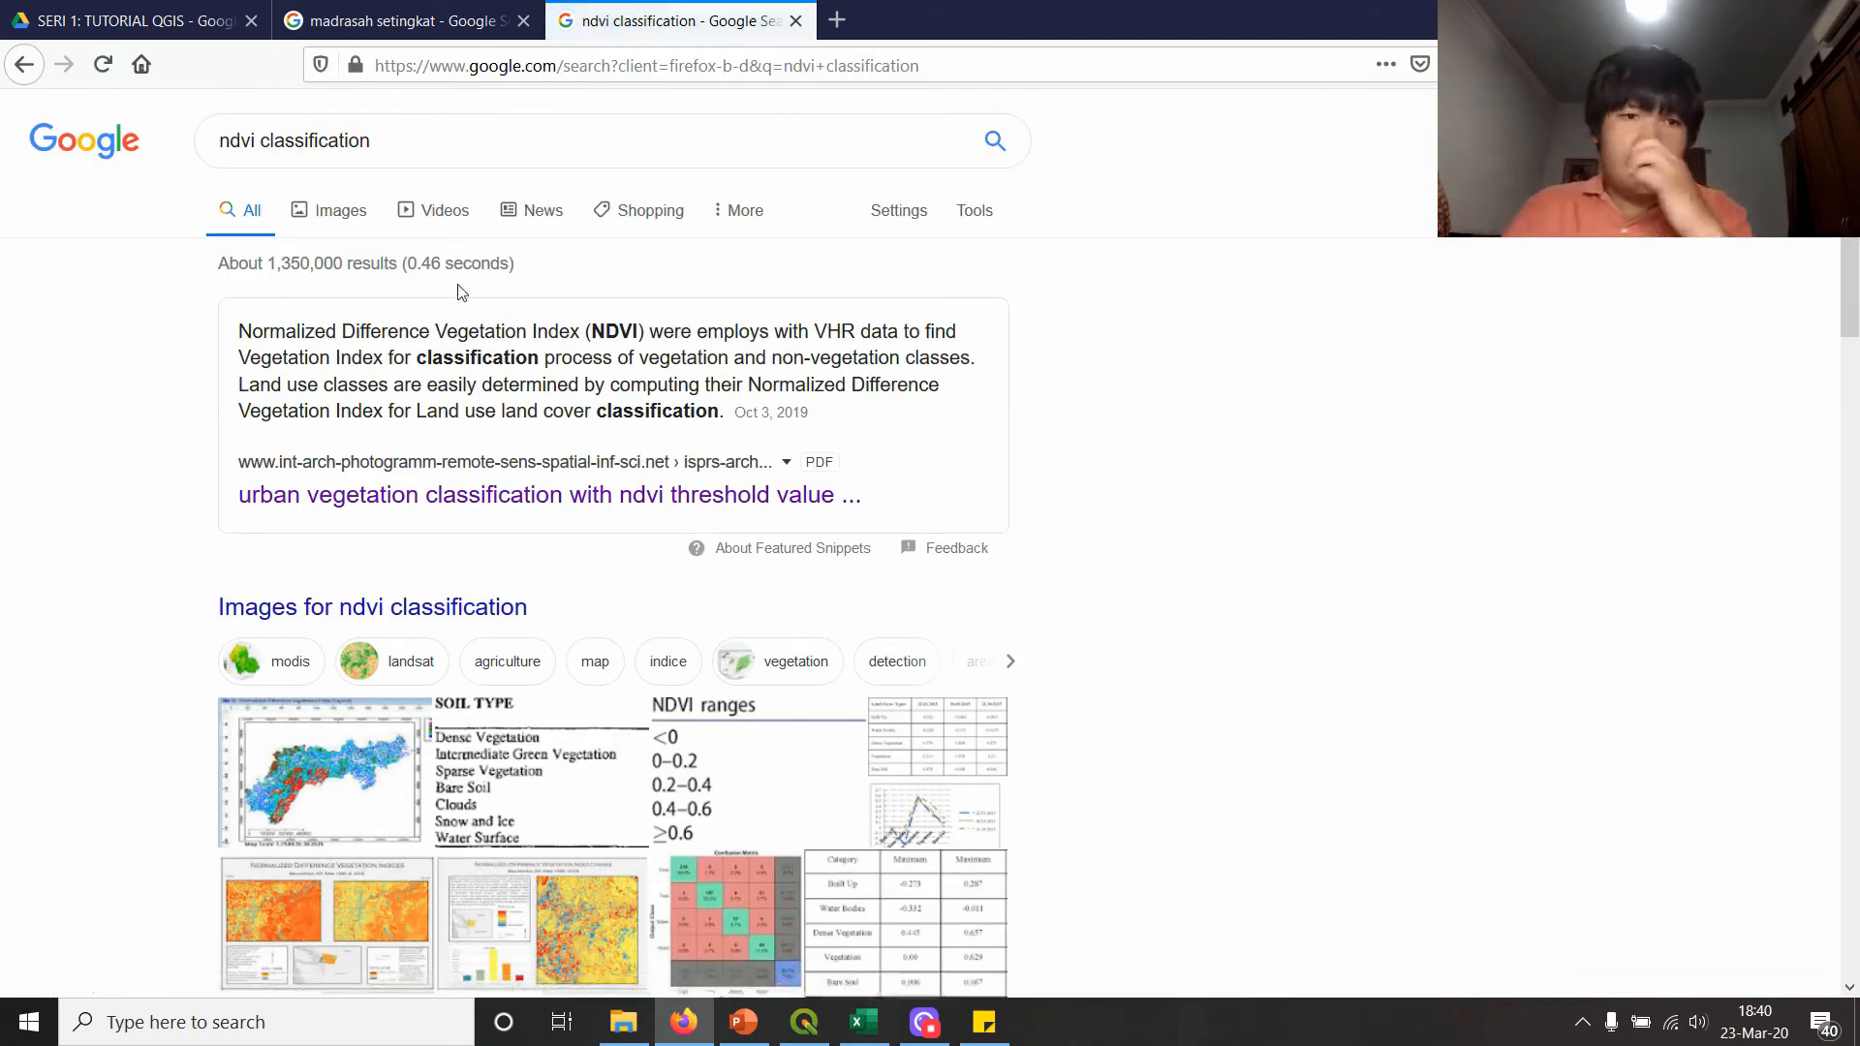
- Open the paper on urban vegetation classification with NDVI threshold value and look through its pages for classification ranges
click(581, 494)
scroll(1524, 385, down, 20)
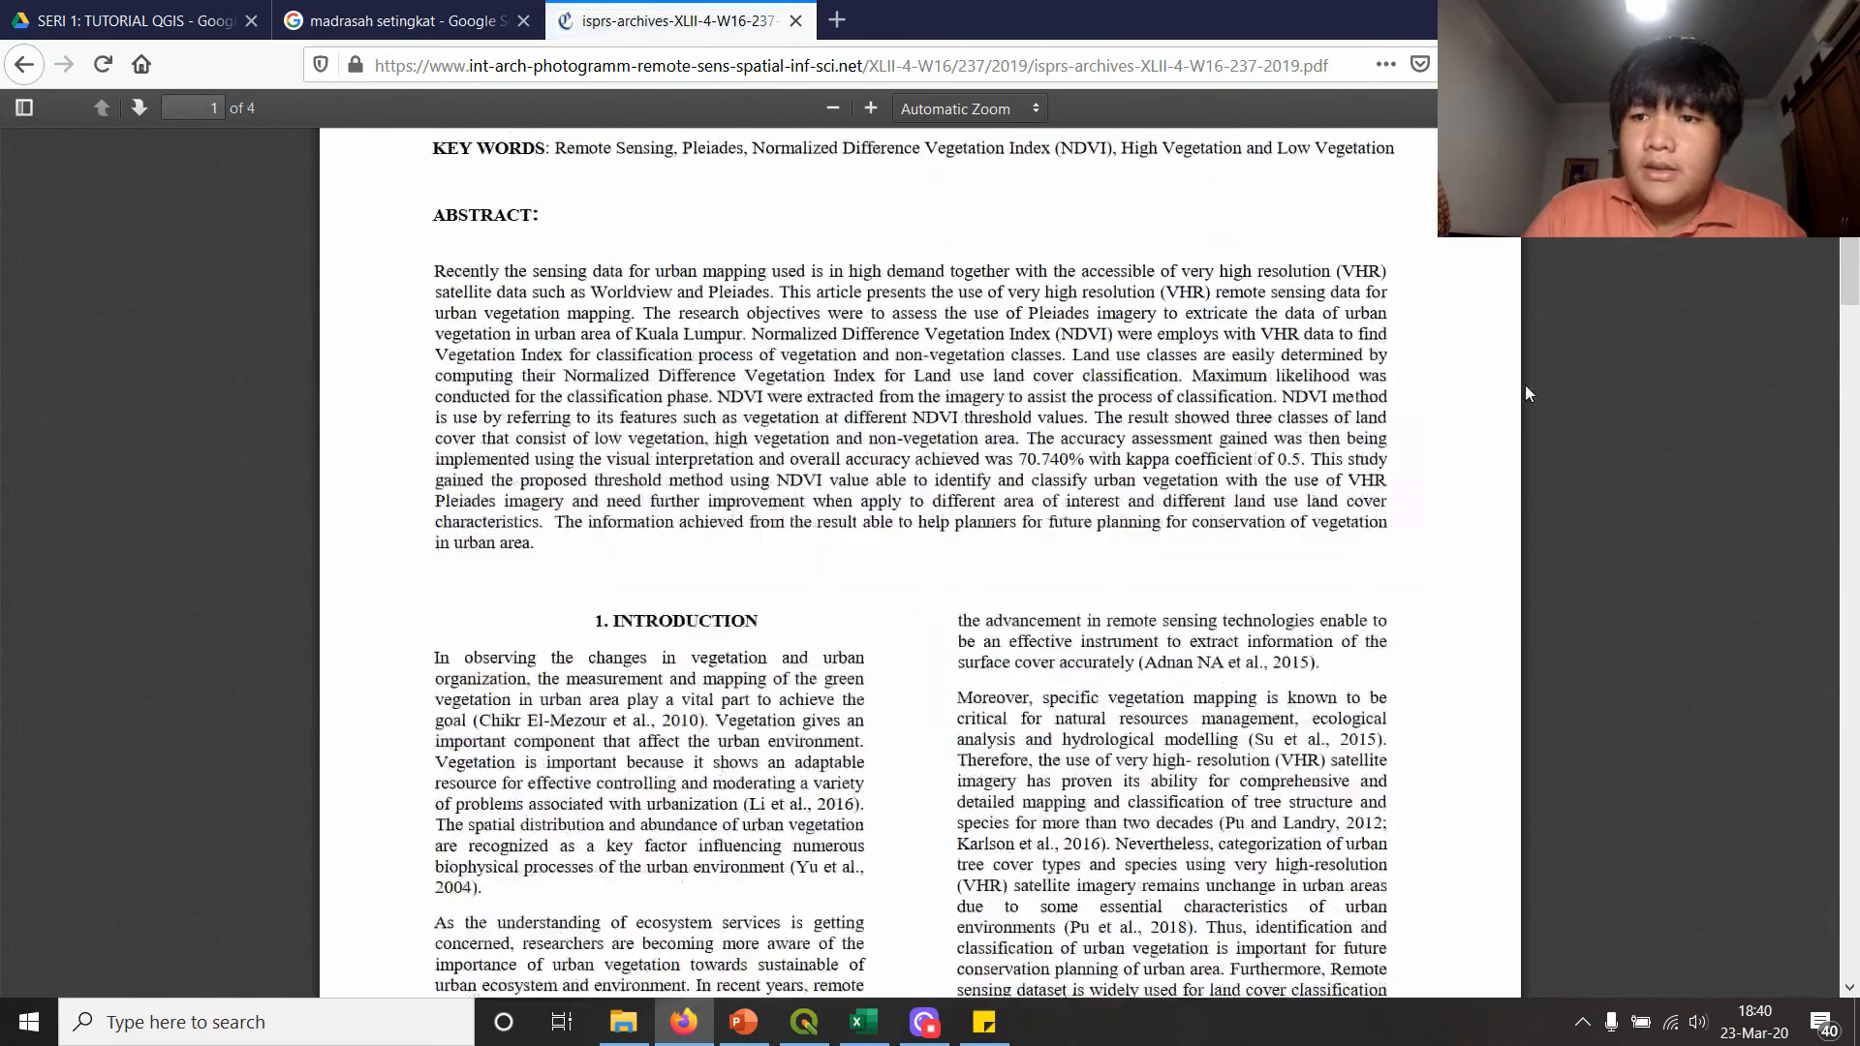
drag(1850, 642, 1850, 564)
scroll(562, 659, down, 2)
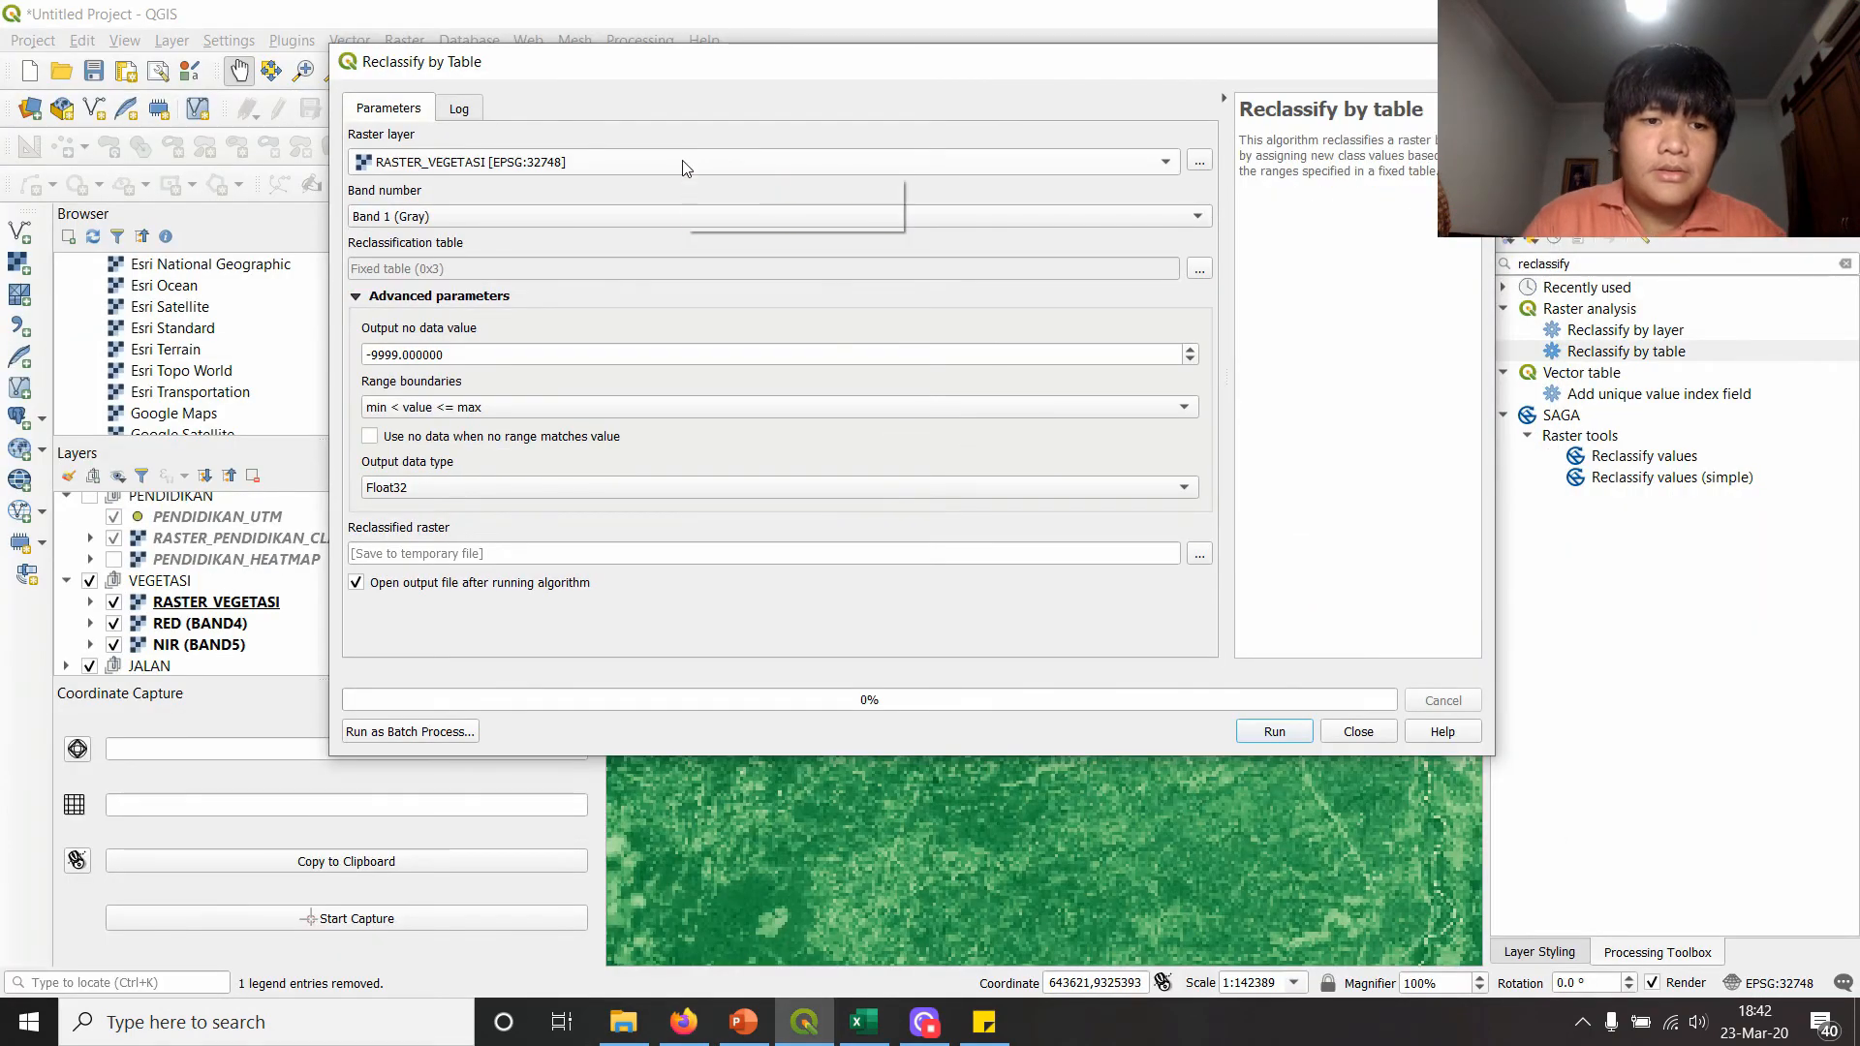
- Open the reclassification table for RASTER_VEGETASI and add three empty rows
drag(718, 67, 941, 153)
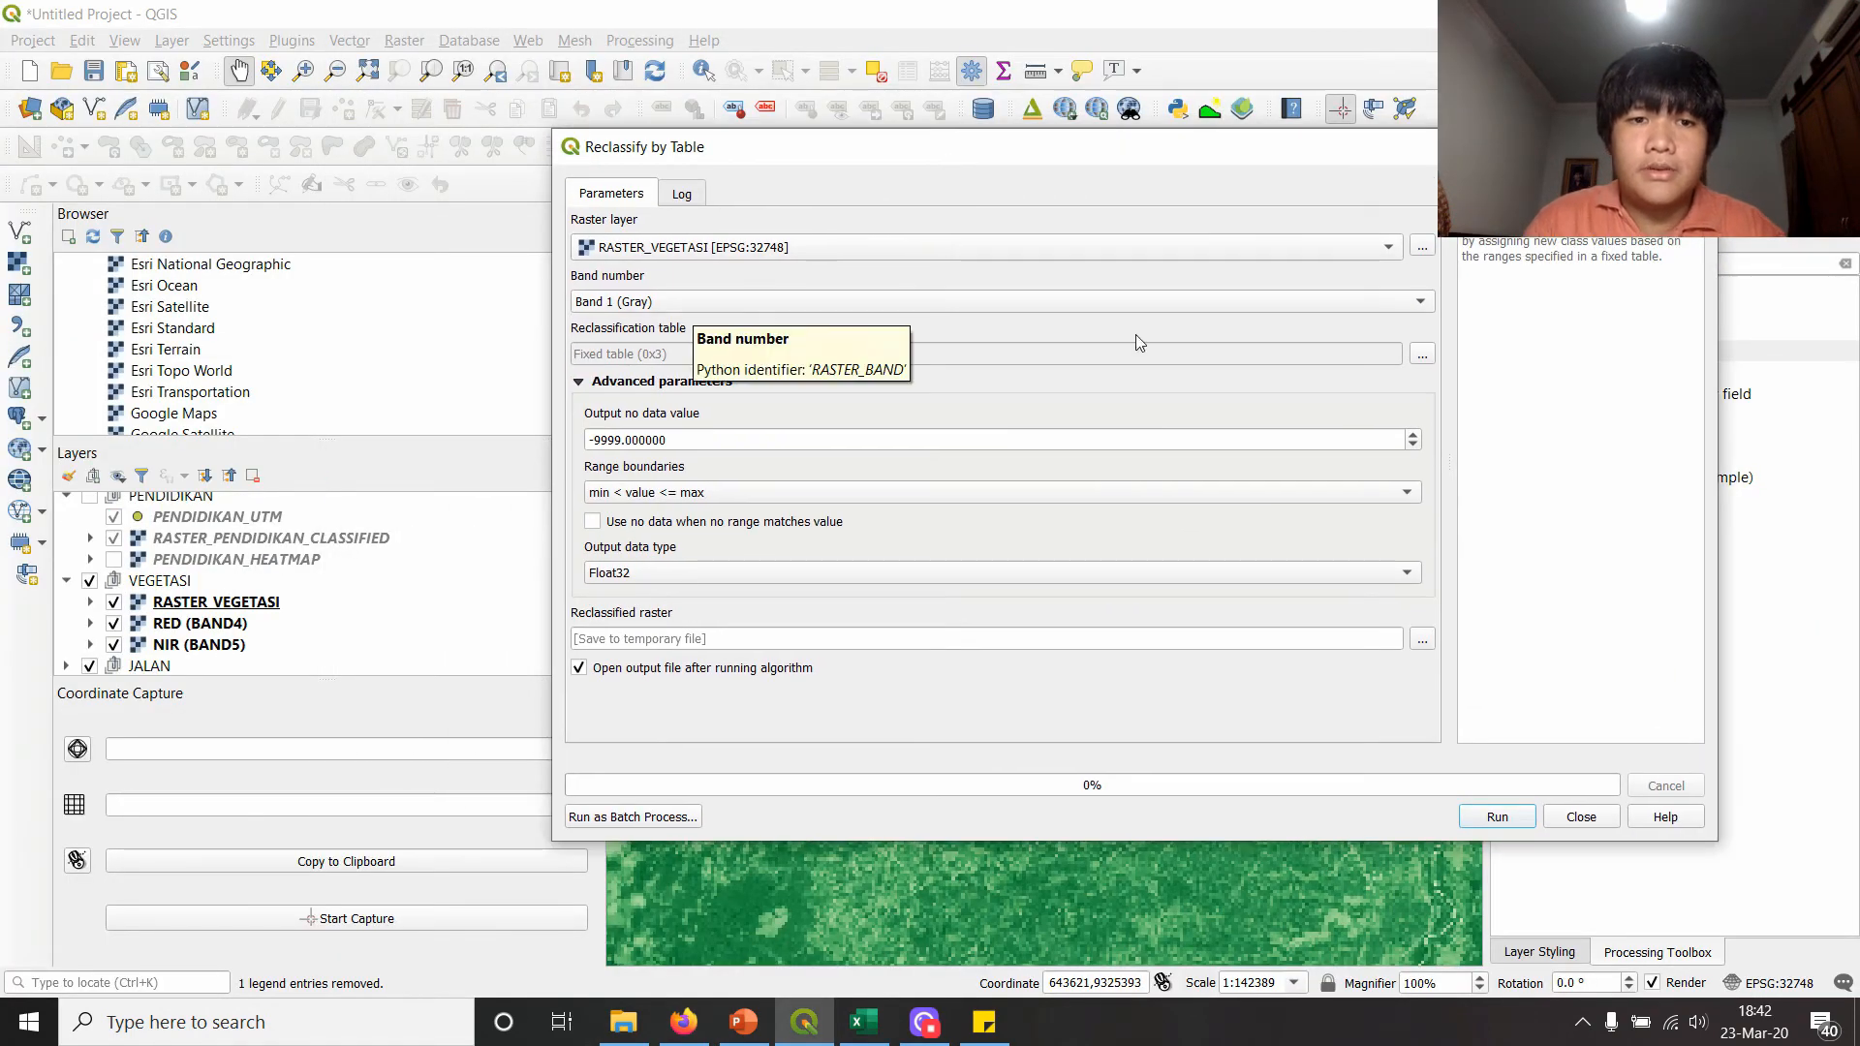
click(1422, 354)
click(1366, 487)
click(1366, 487)
click(1365, 487)
- Define the first vegetation class with minimum -1, maximum 0.2 and value 50
double_click(892, 514)
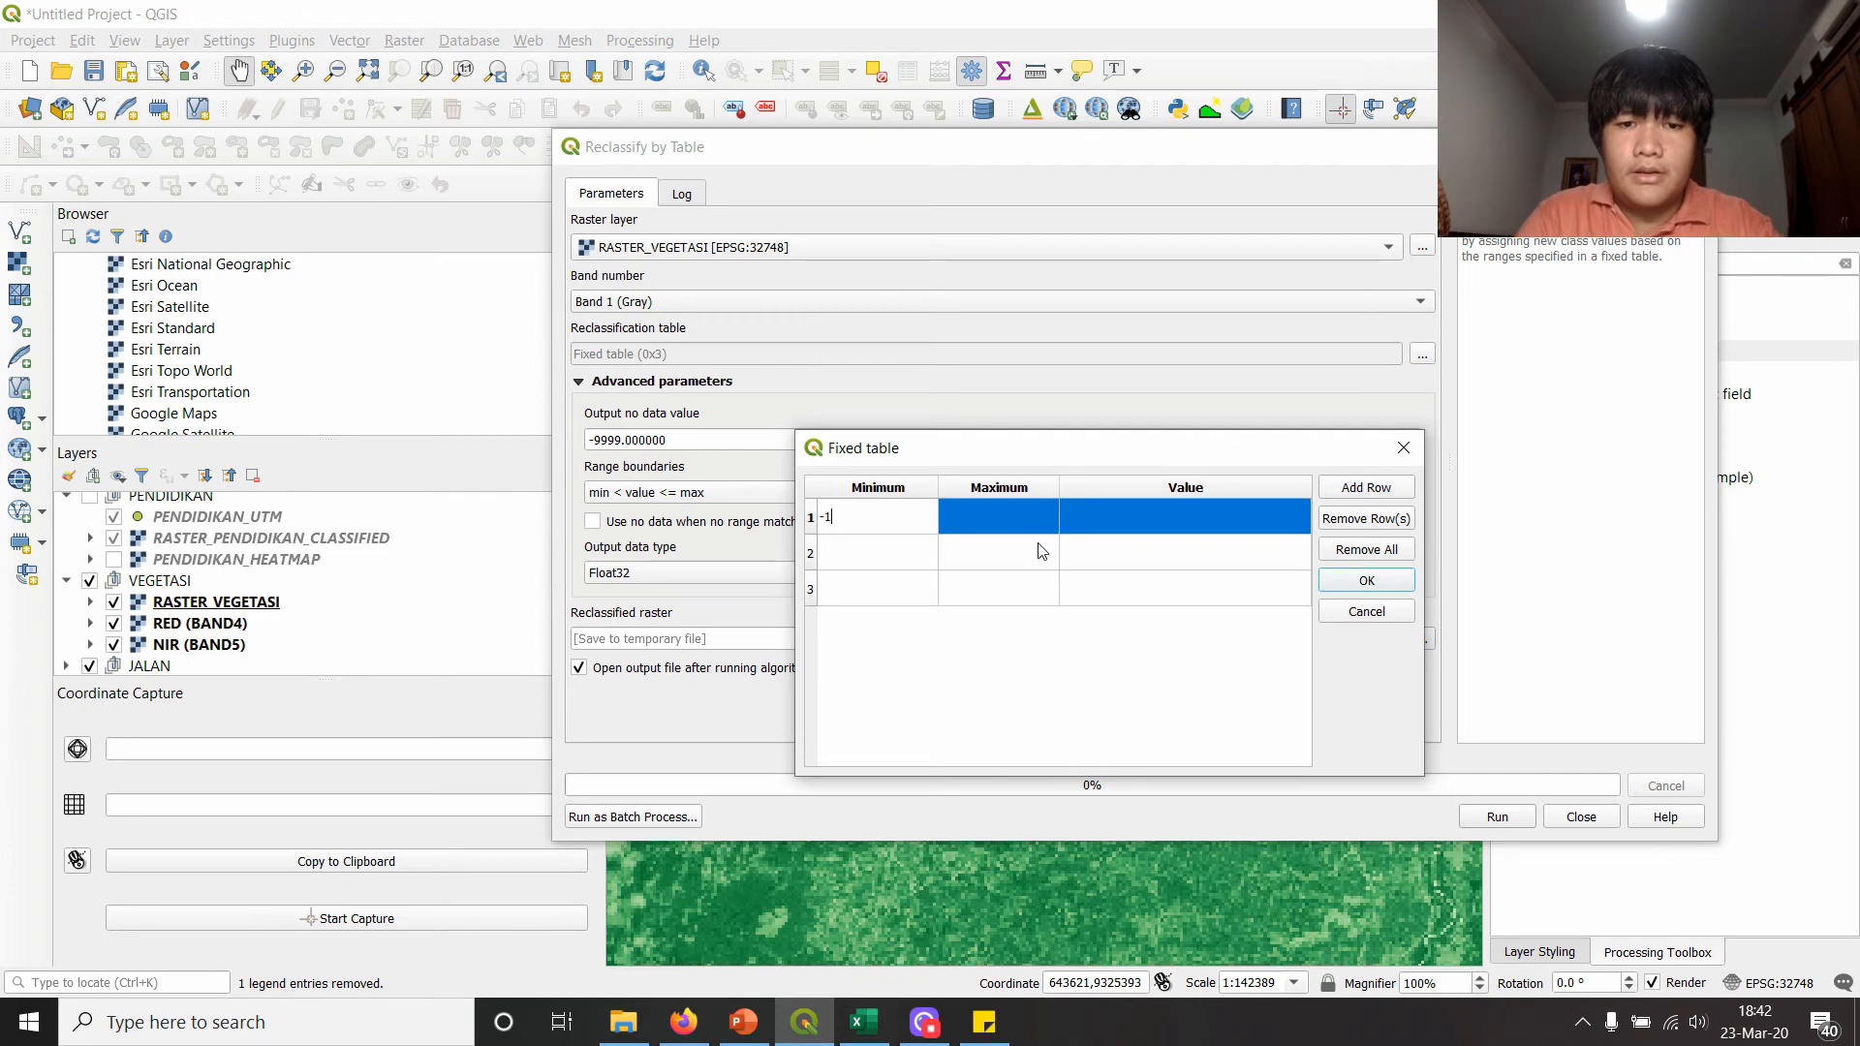
key(Tab)
text(0.2)
key(Tab)
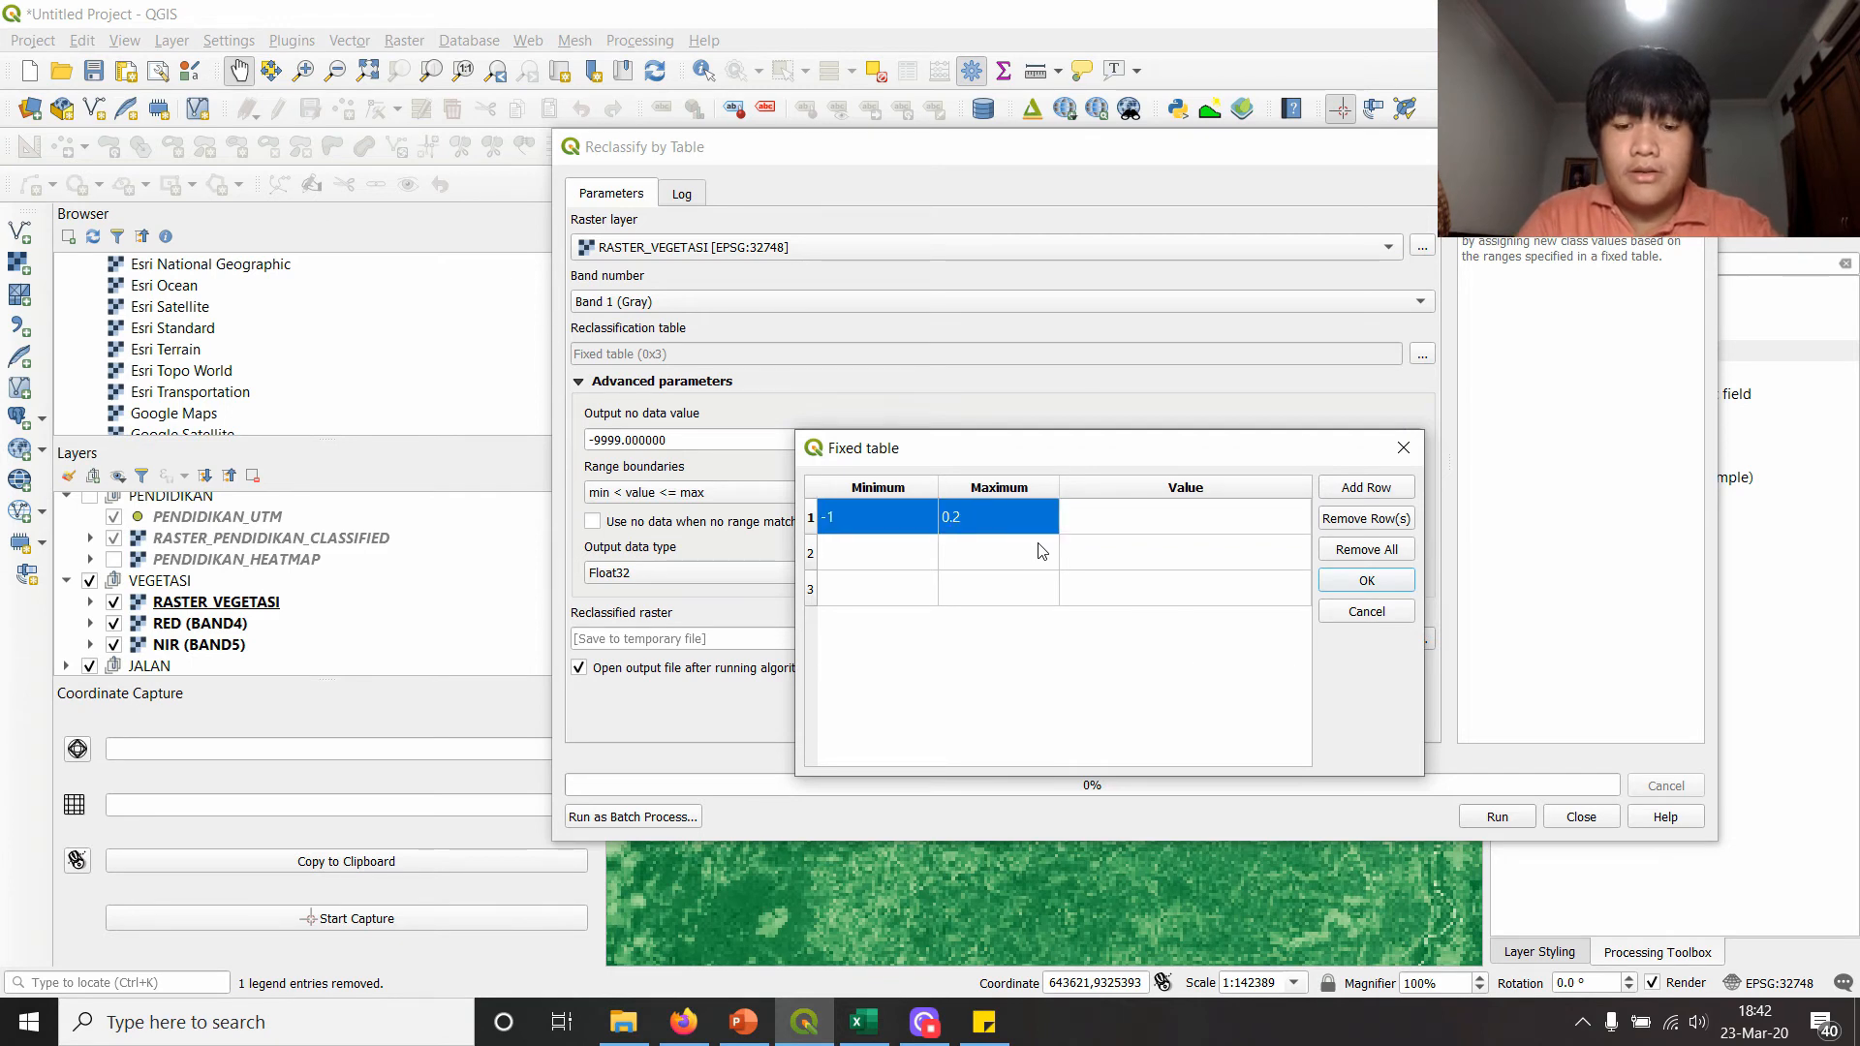
text(50)
key(Tab)
- Define the second vegetation class with minimum 0.2, maximum 0.5 and value 80
text(0.2)
key(Tab)
text(0.5)
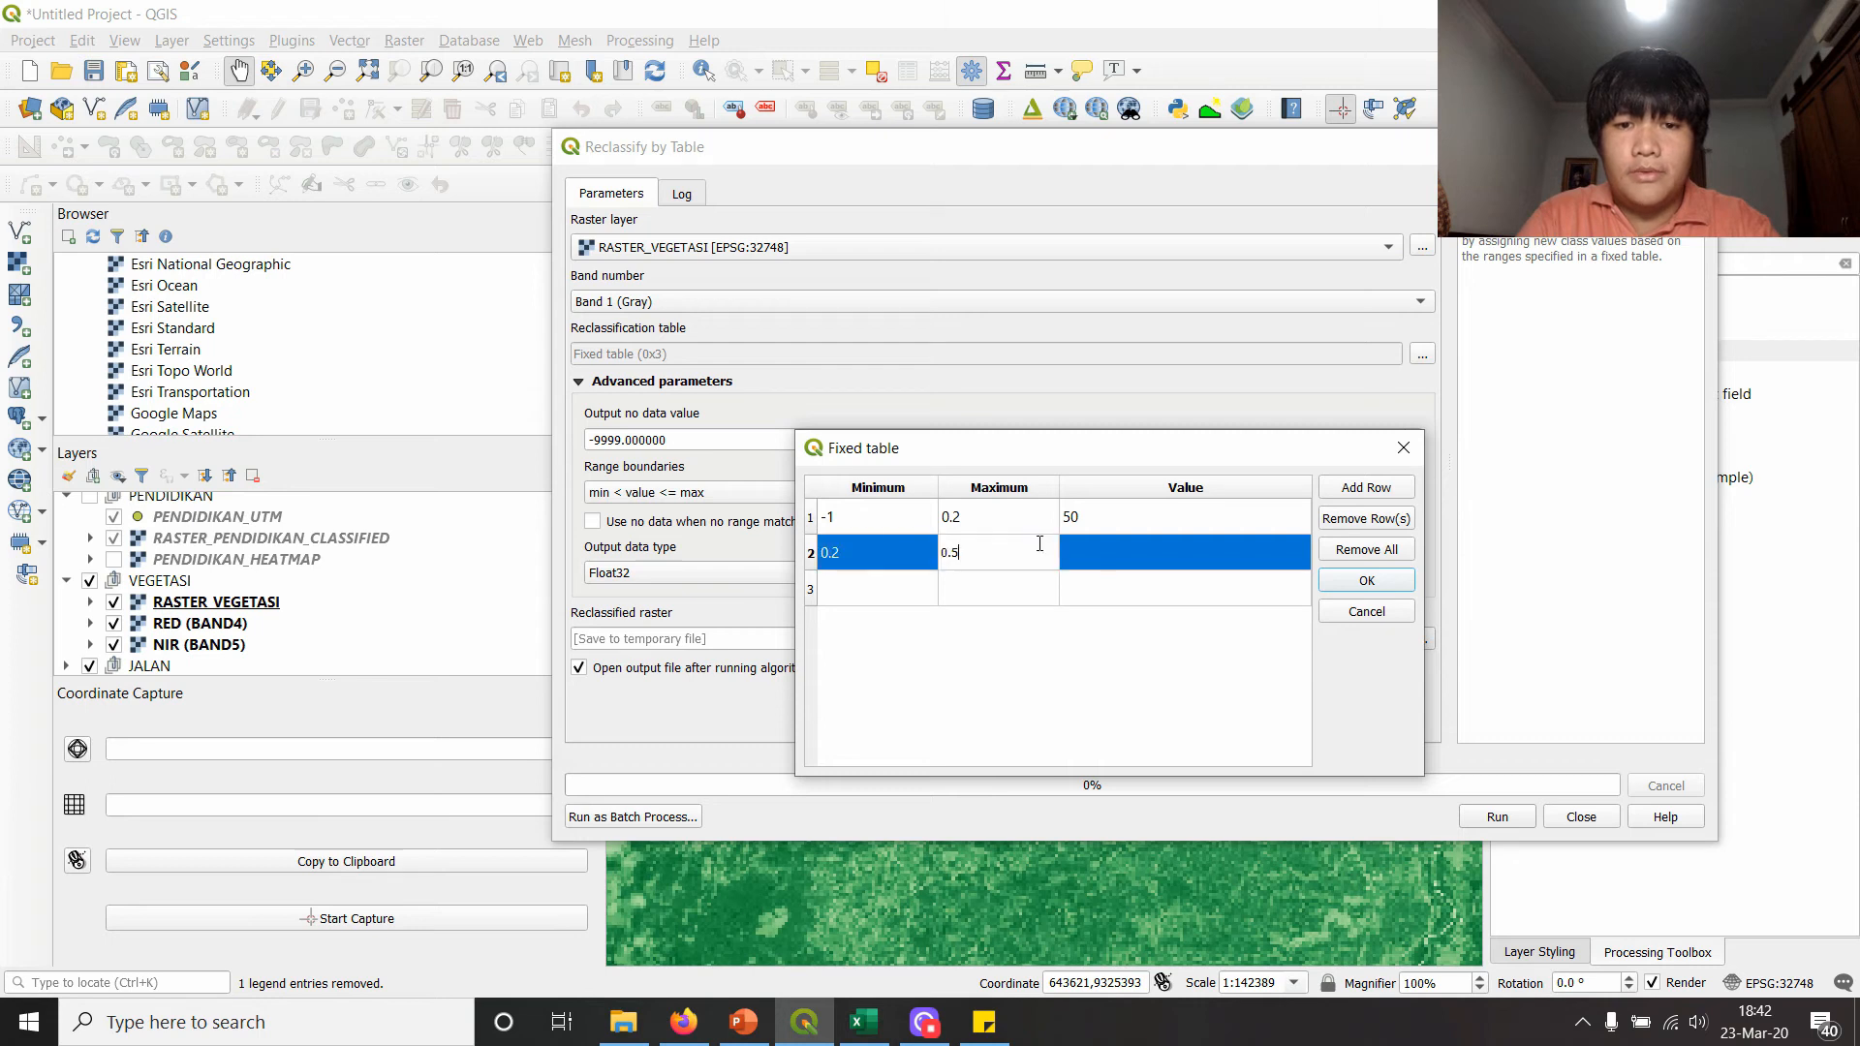
key(Tab)
text(80)
key(Tab)
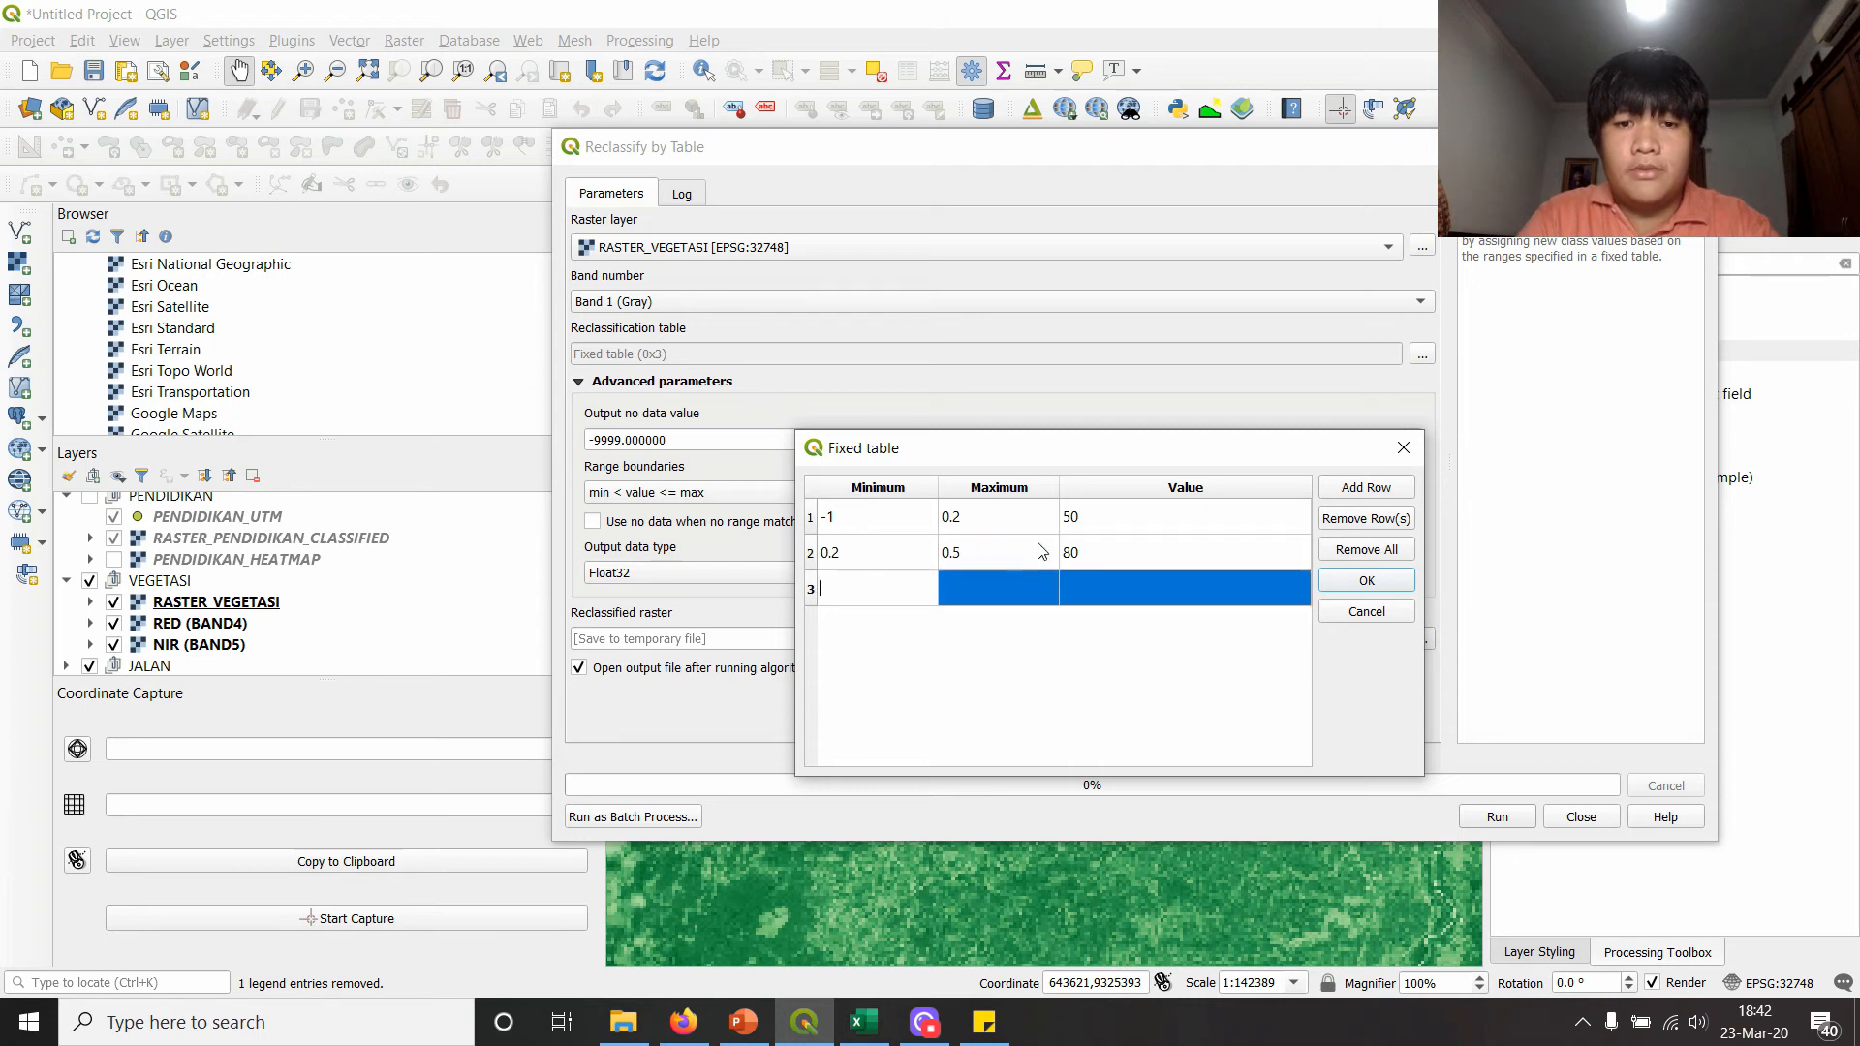
- Define the third vegetation class with minimum 0.5, maximum 1 and value 100, and accept the table
text(0.5)
key(Tab)
text(1)
key(Tab)
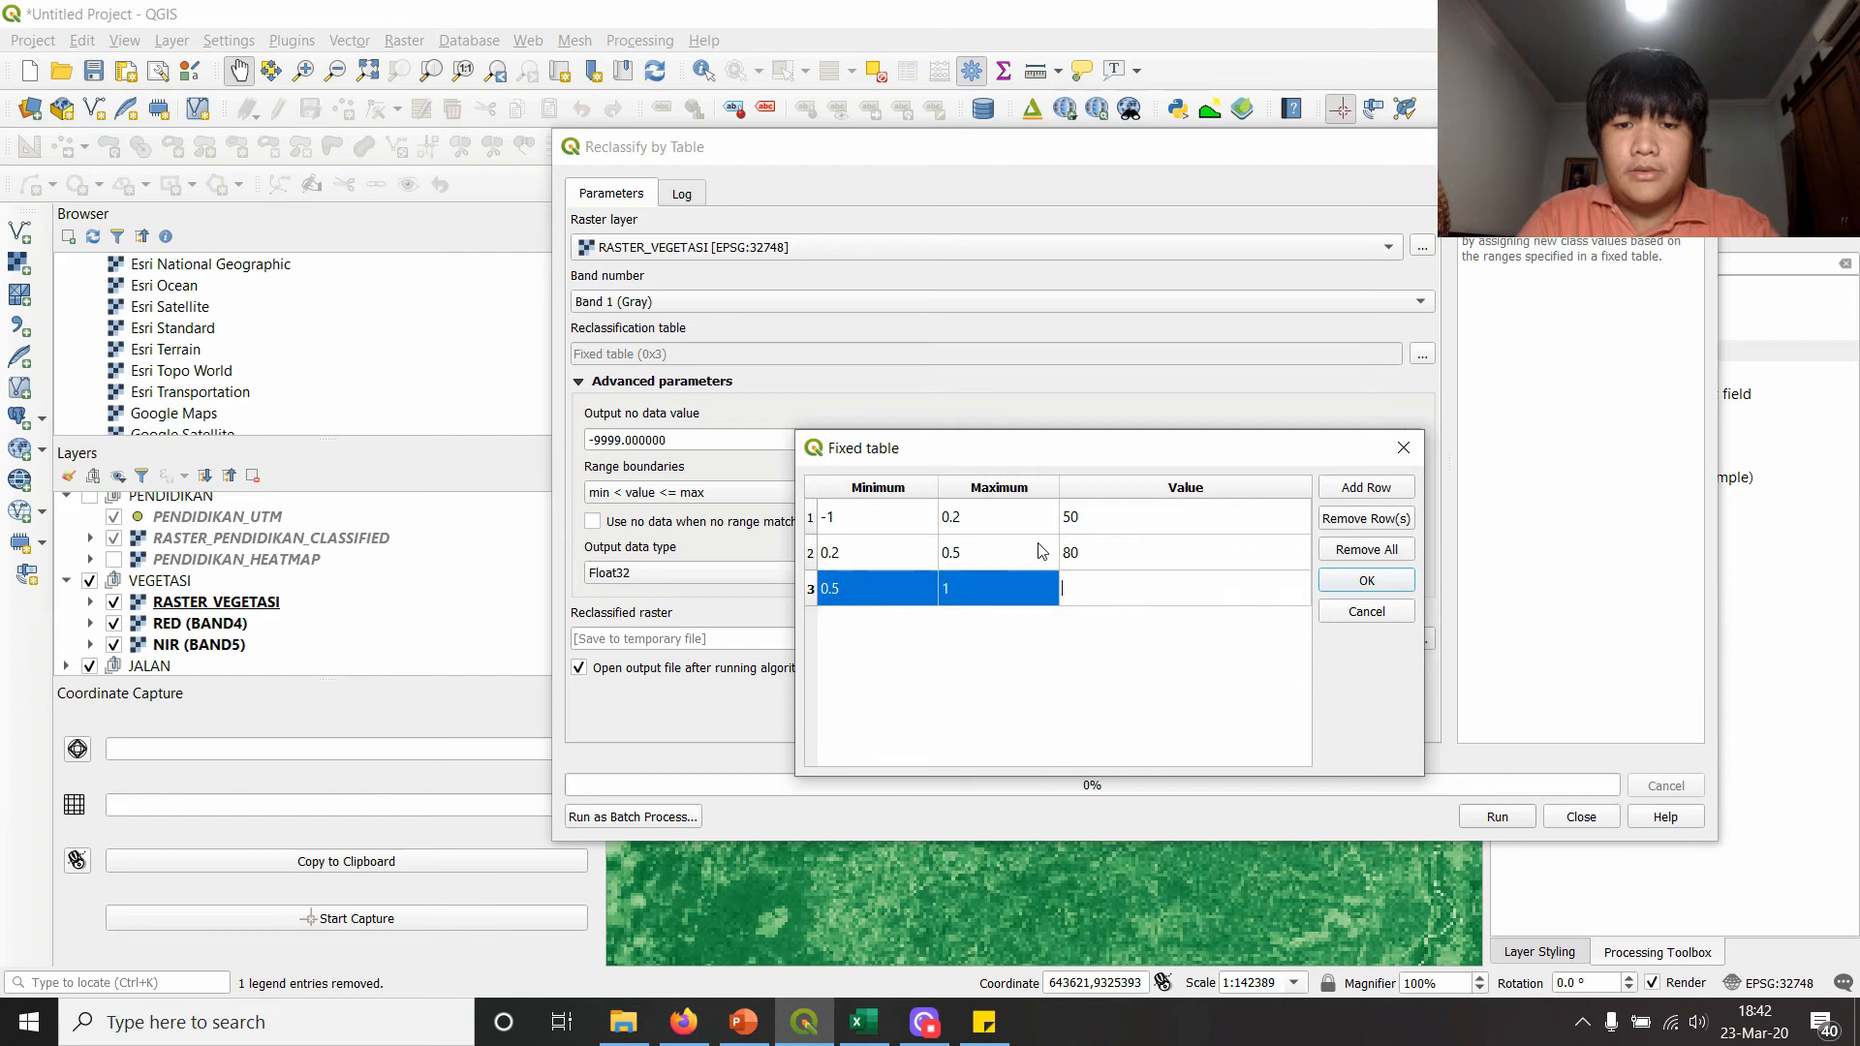
click(1387, 583)
- Set the output no data value to 0 and the range boundaries to min <= value < max
click(612, 438)
key(ctrl+a)
text(0)
click(623, 494)
click(659, 514)
- Output the reclassified raster to RASTER_VEGETASI_CLASSIFIED.tif, replacing the existing file, and run the reclassification
click(1423, 641)
click(1511, 679)
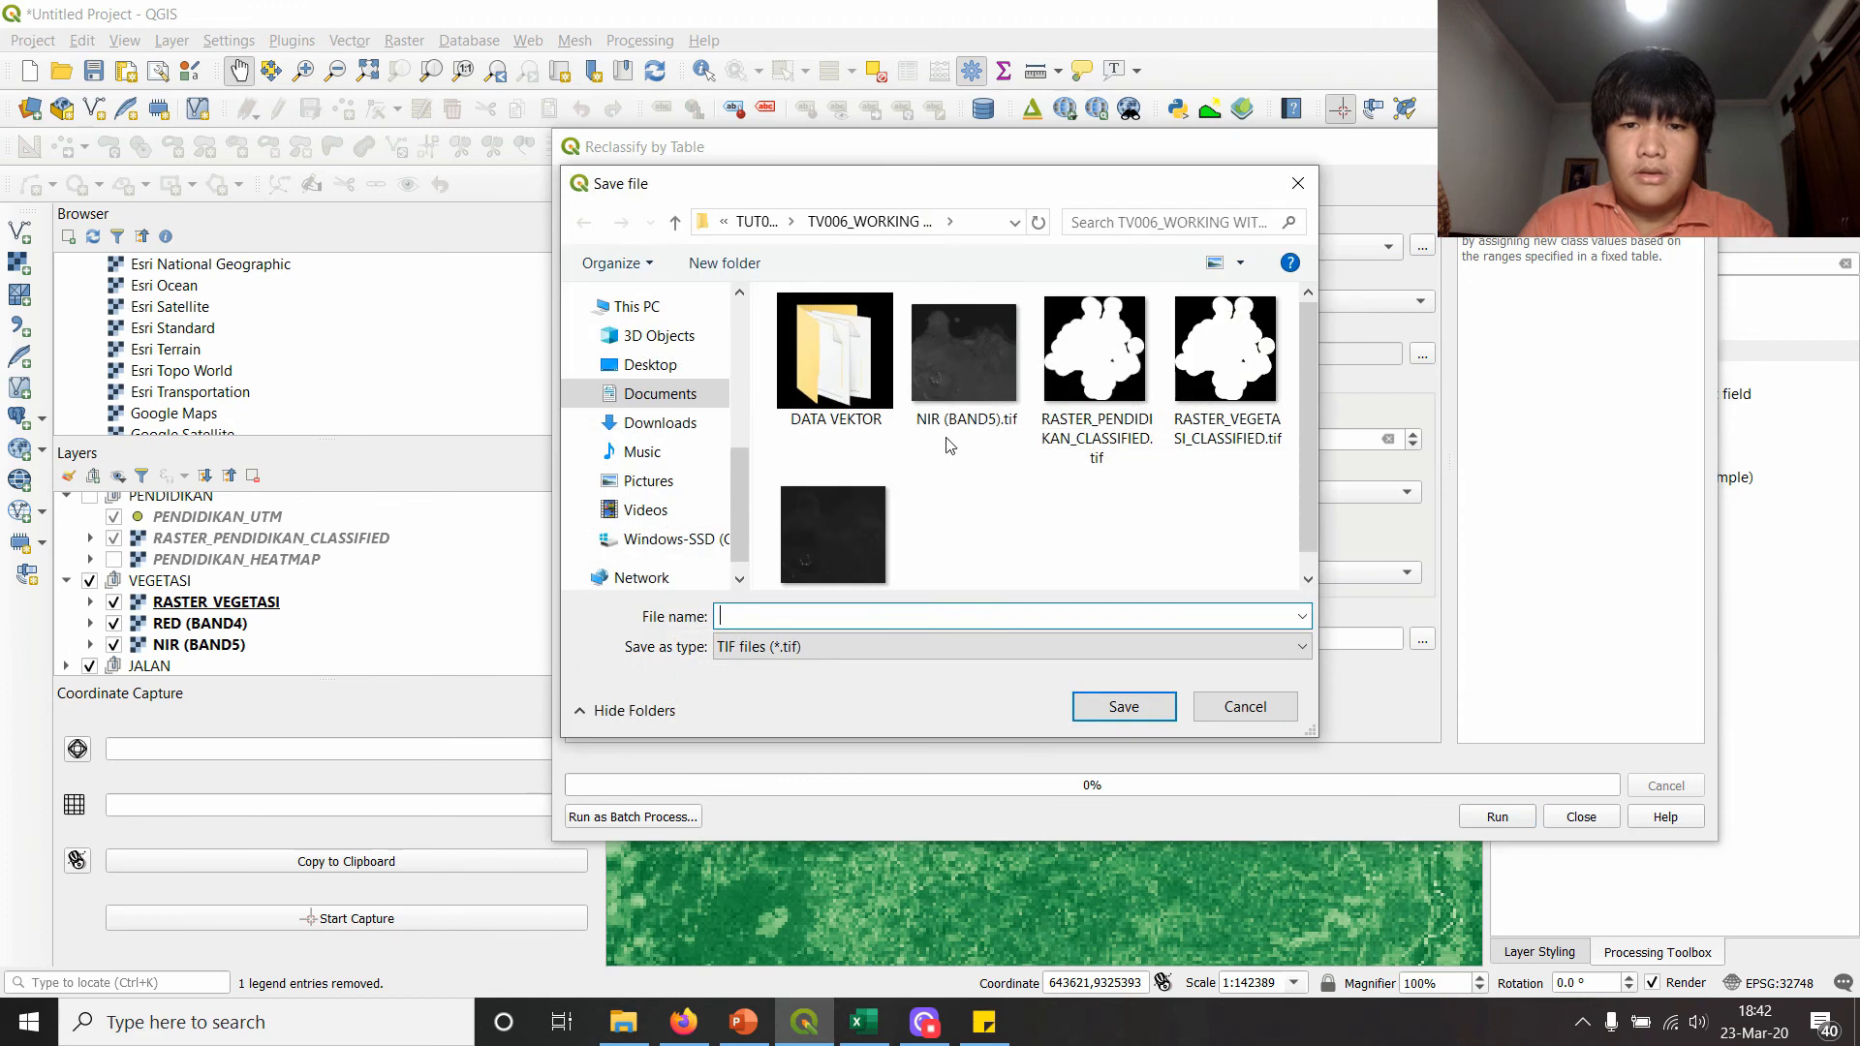
scroll(1240, 363, down, 1)
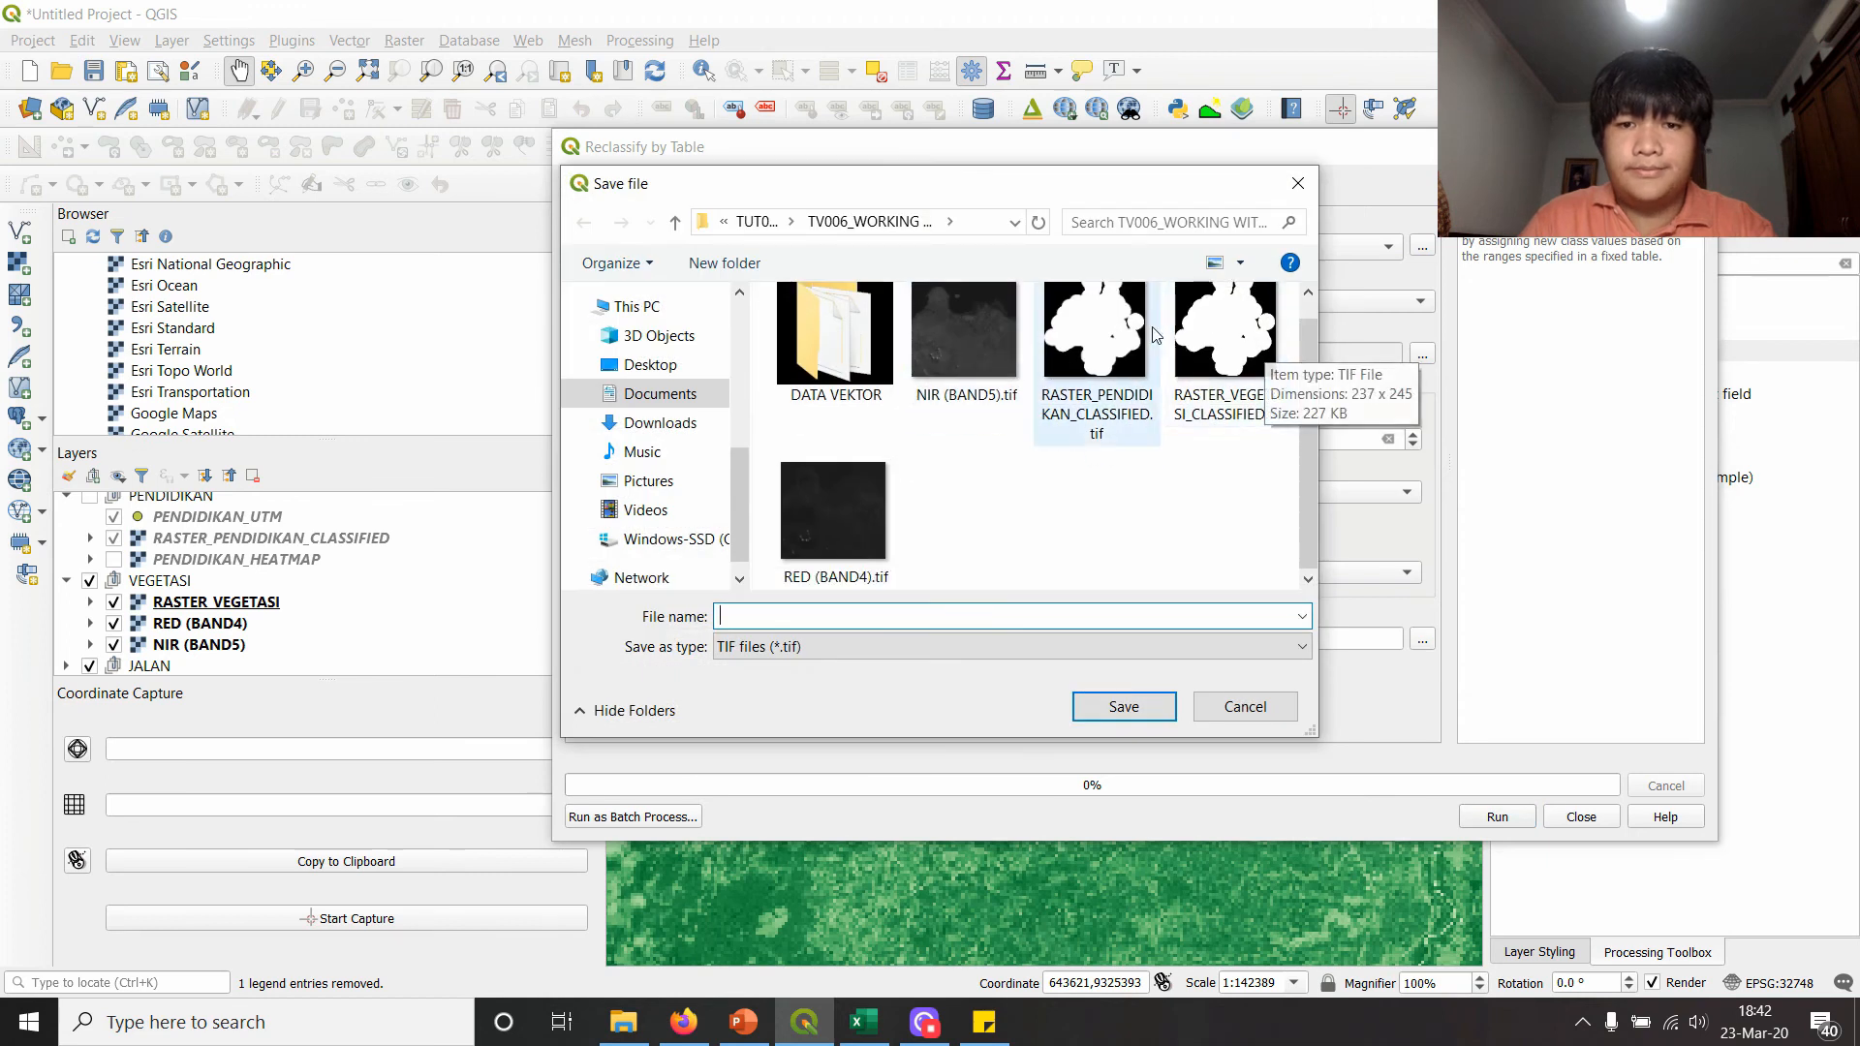
double_click(1267, 366)
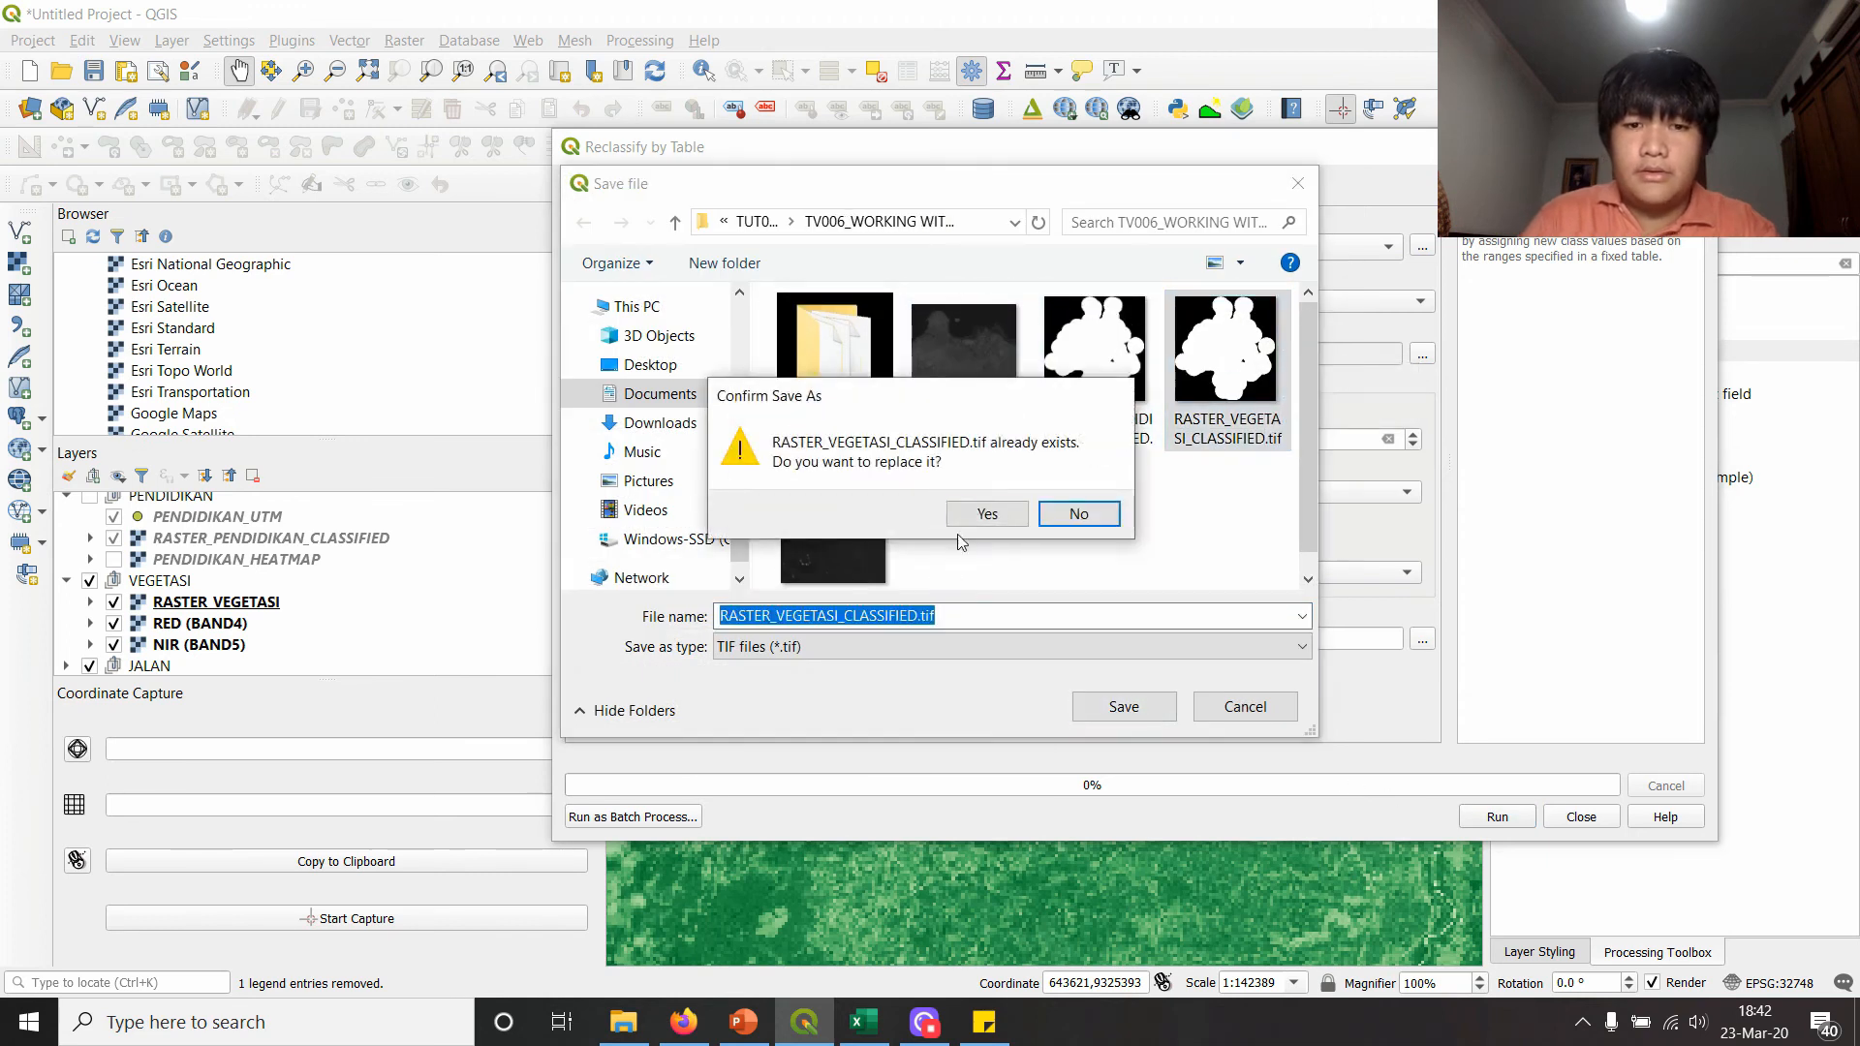
click(980, 515)
click(1471, 815)
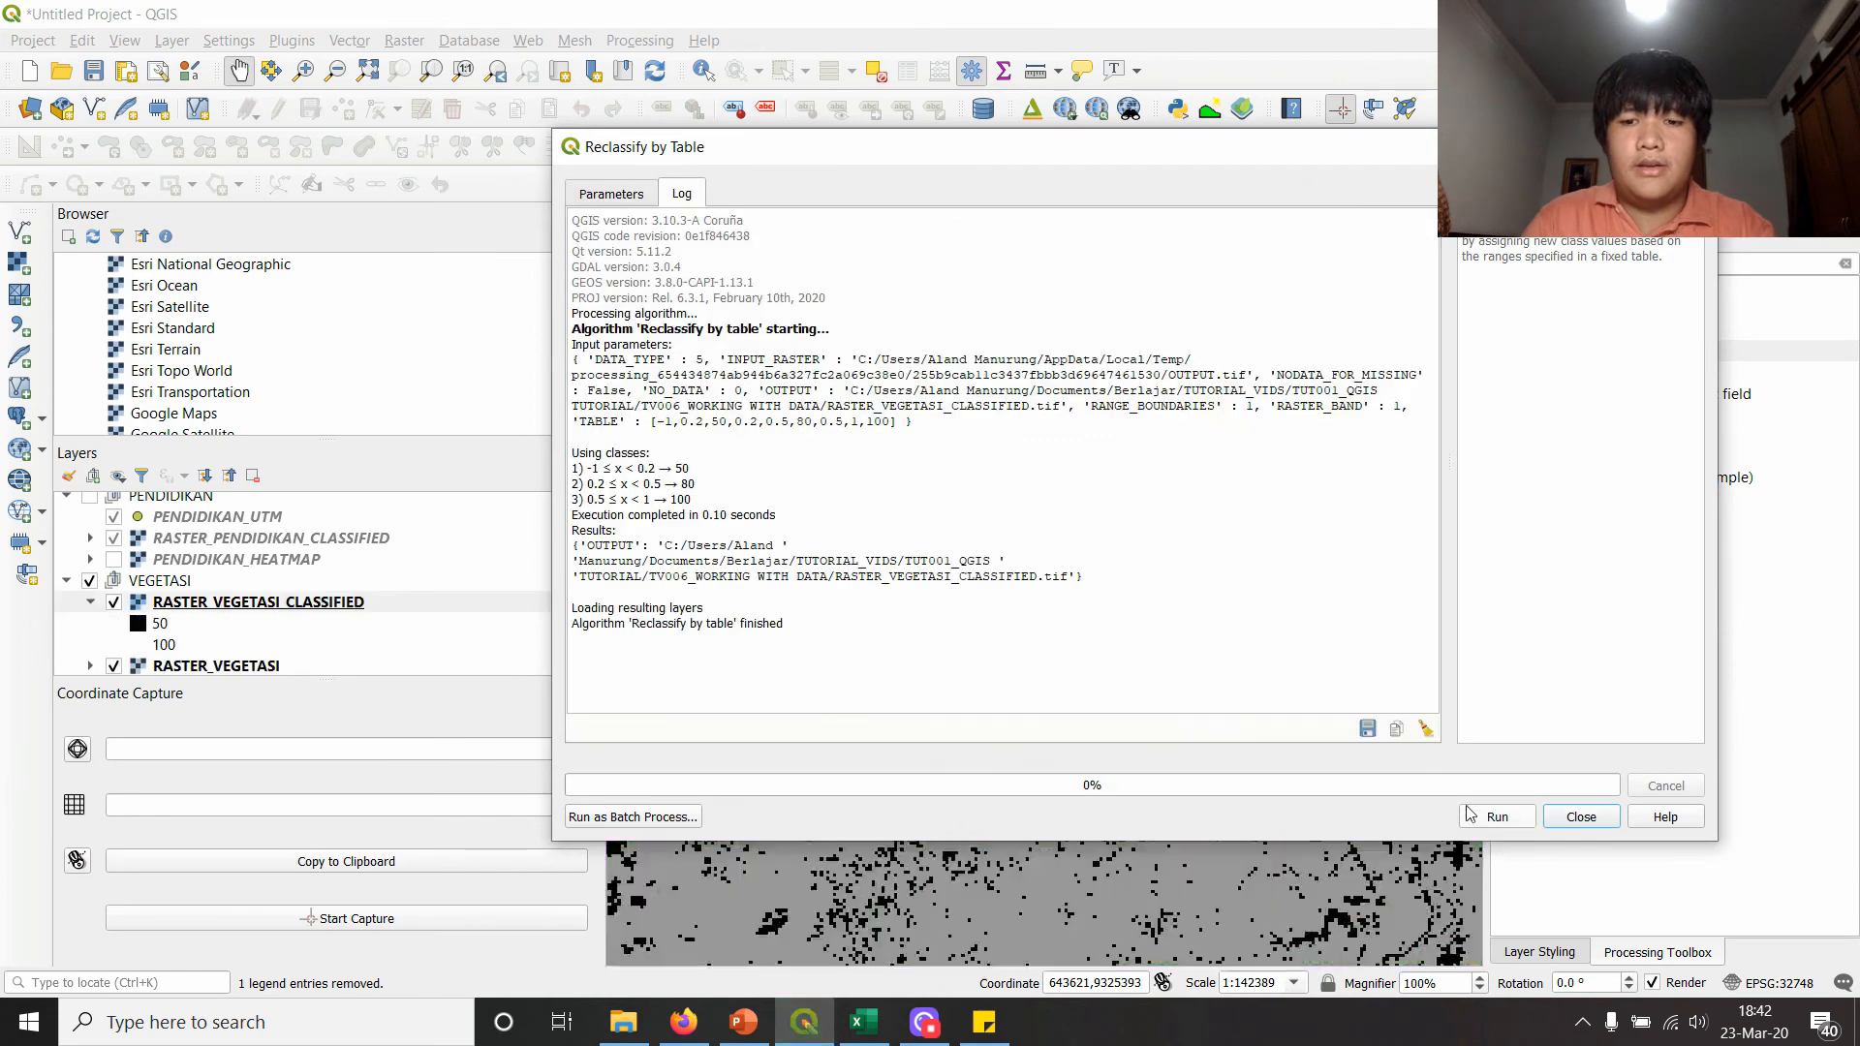
click(1581, 817)
- Inspect the classified vegetation raster across the map, and collapse and hide the VEGETASI group
scroll(1167, 620, down, 2)
scroll(1138, 625, up, 1)
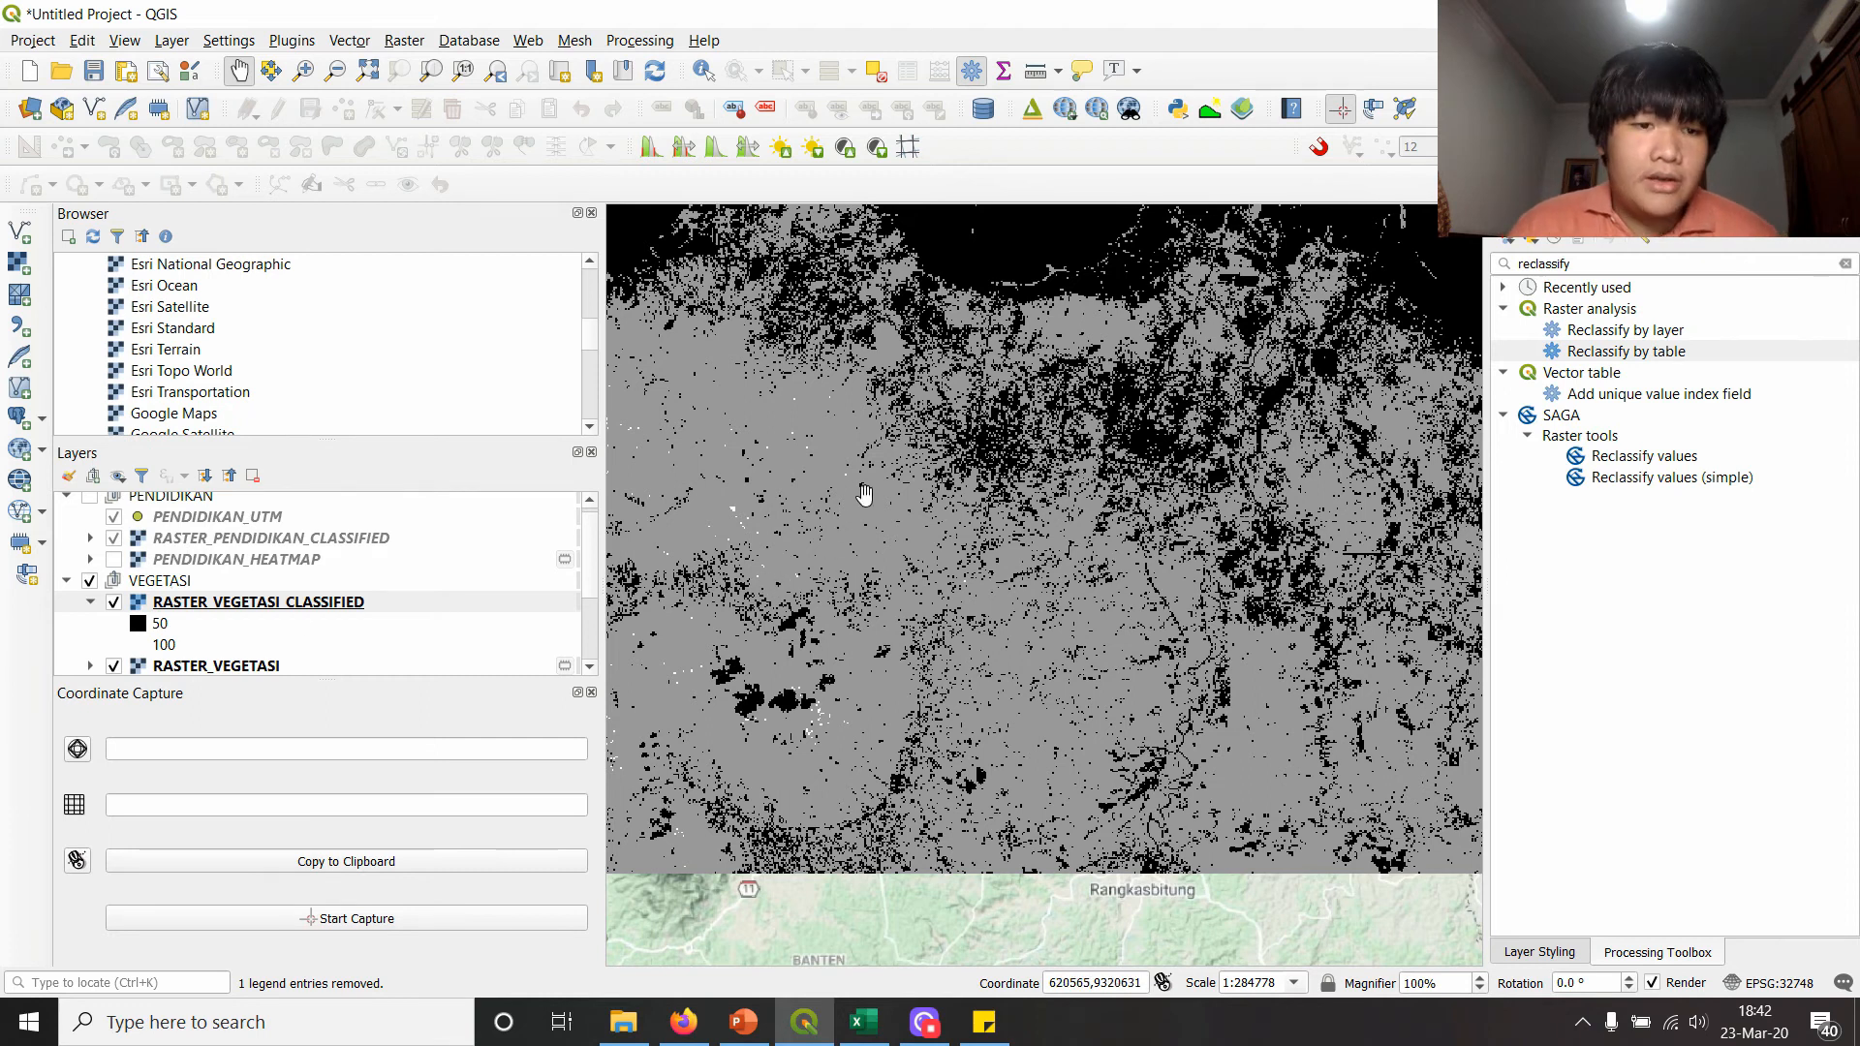
scroll(857, 506, down, 1)
scroll(916, 528, up, 1)
drag(915, 524, 985, 538)
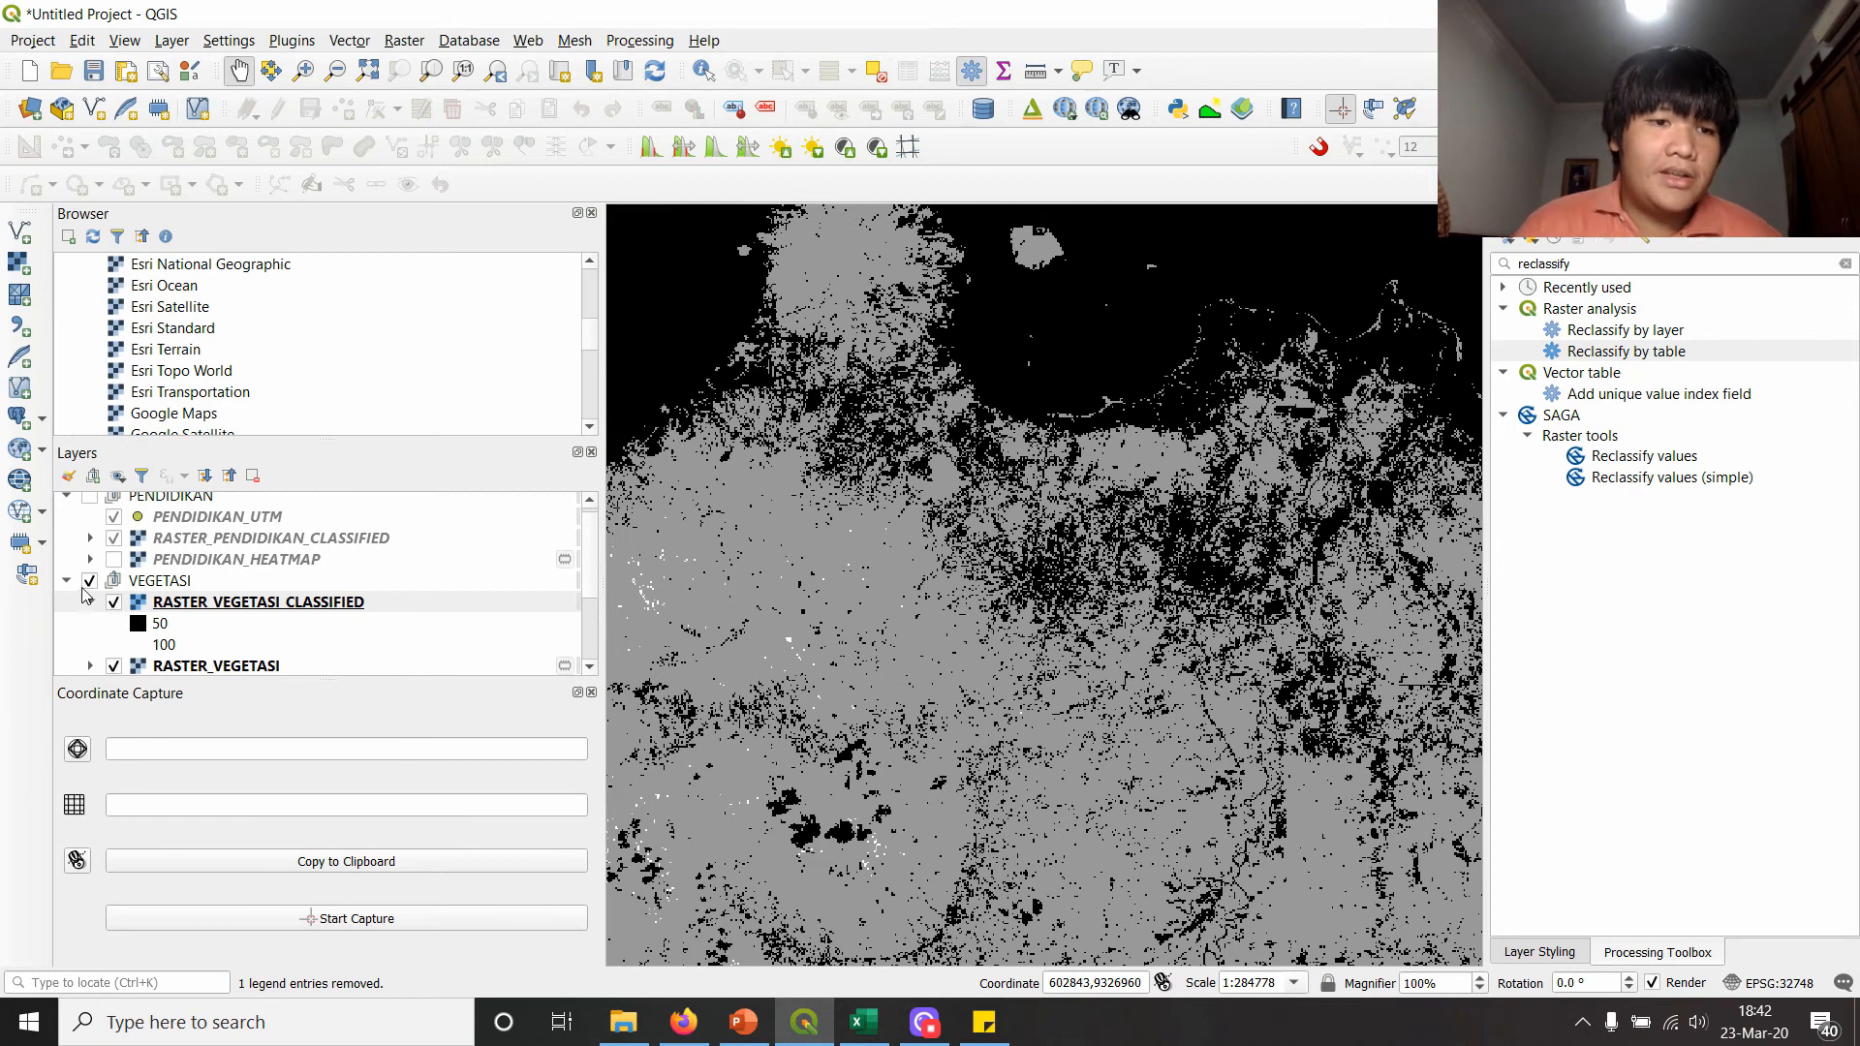
click(66, 580)
click(91, 581)
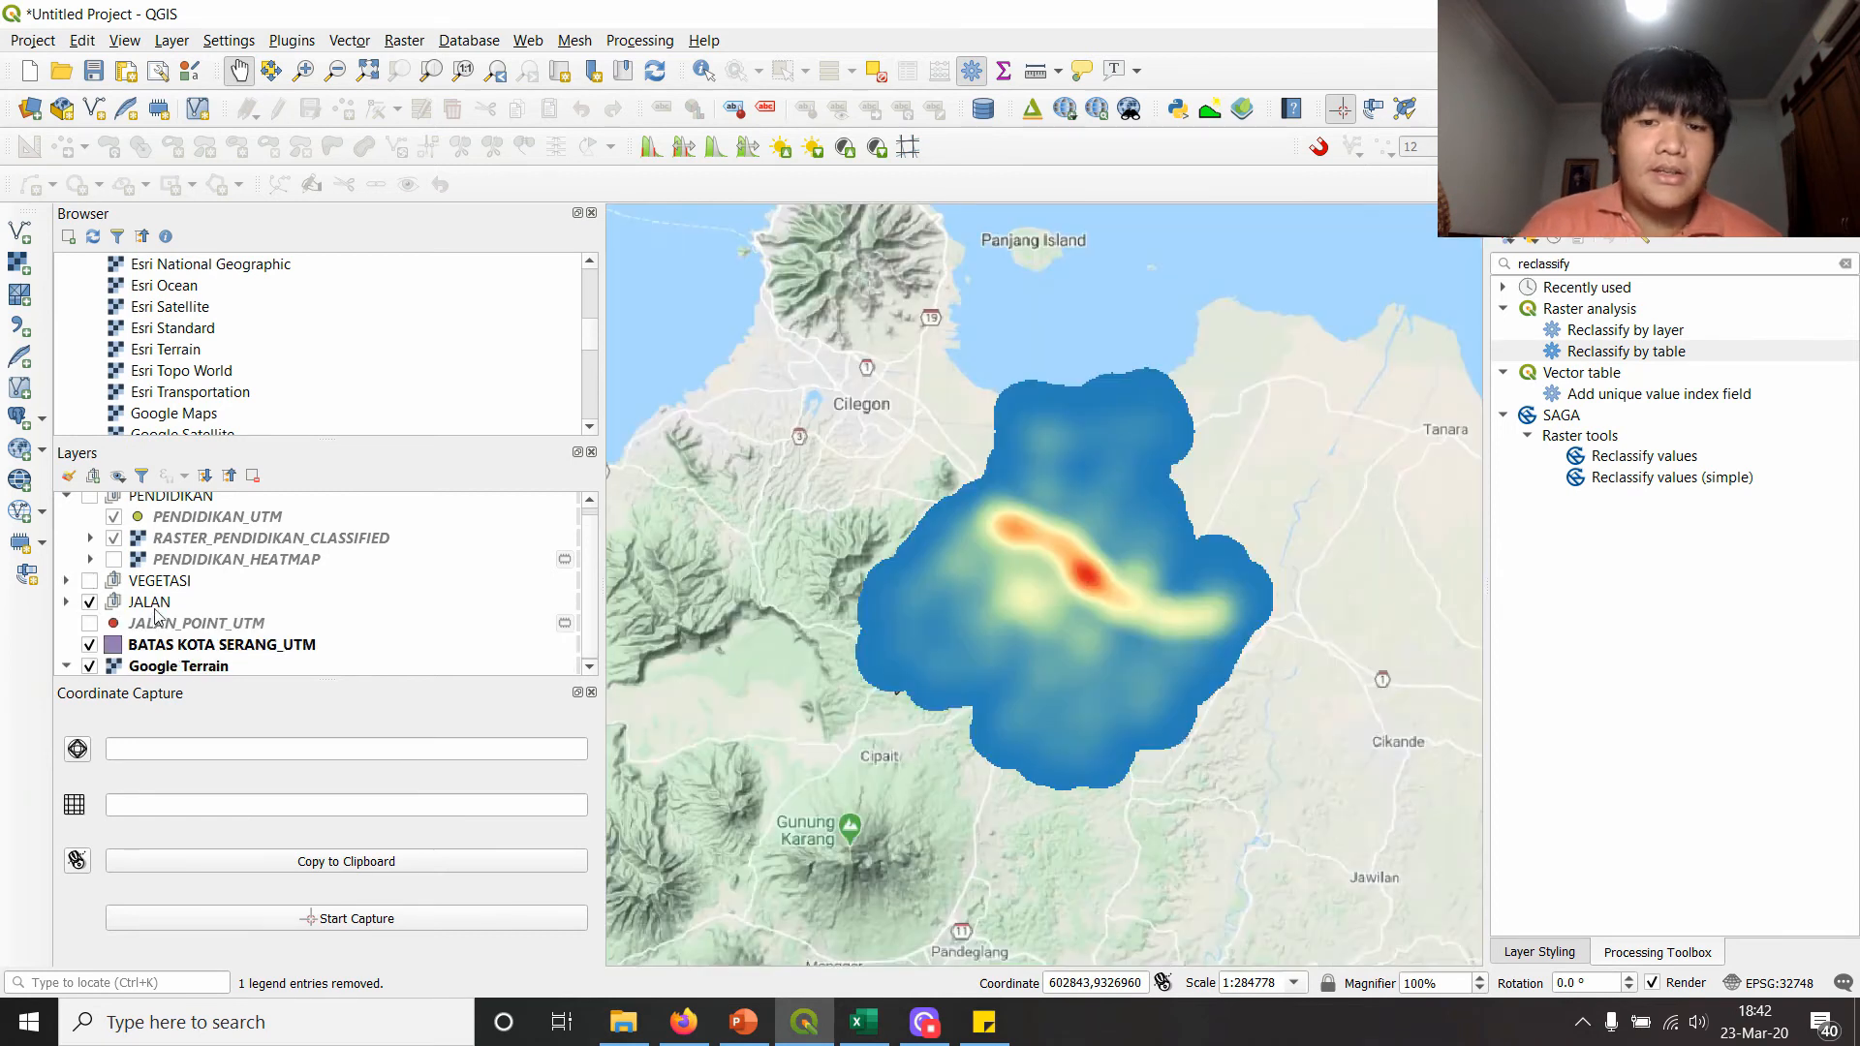
- Expand the JALAN group and the JALAN_HEATMAP legend to check the heatmap's class values
scroll(1075, 552, up, 1)
scroll(1023, 627, down, 1)
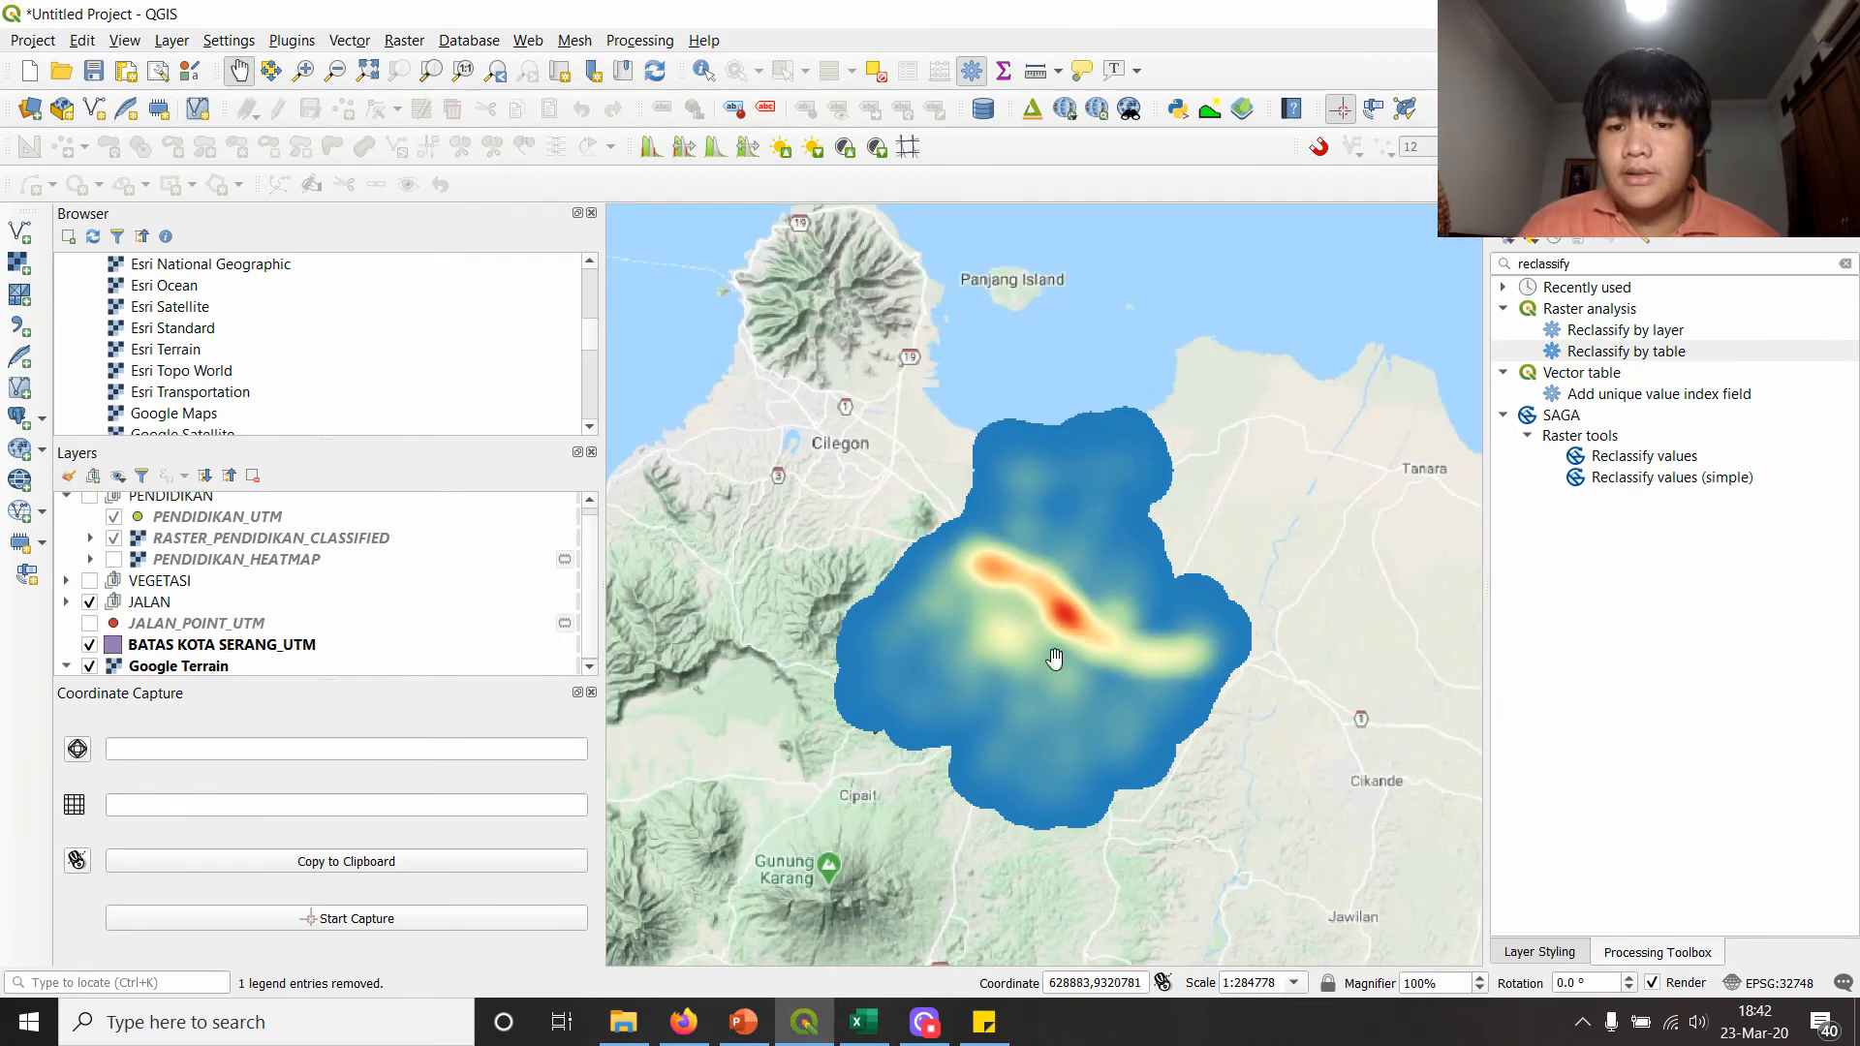
scroll(1065, 637, up, 1)
click(66, 602)
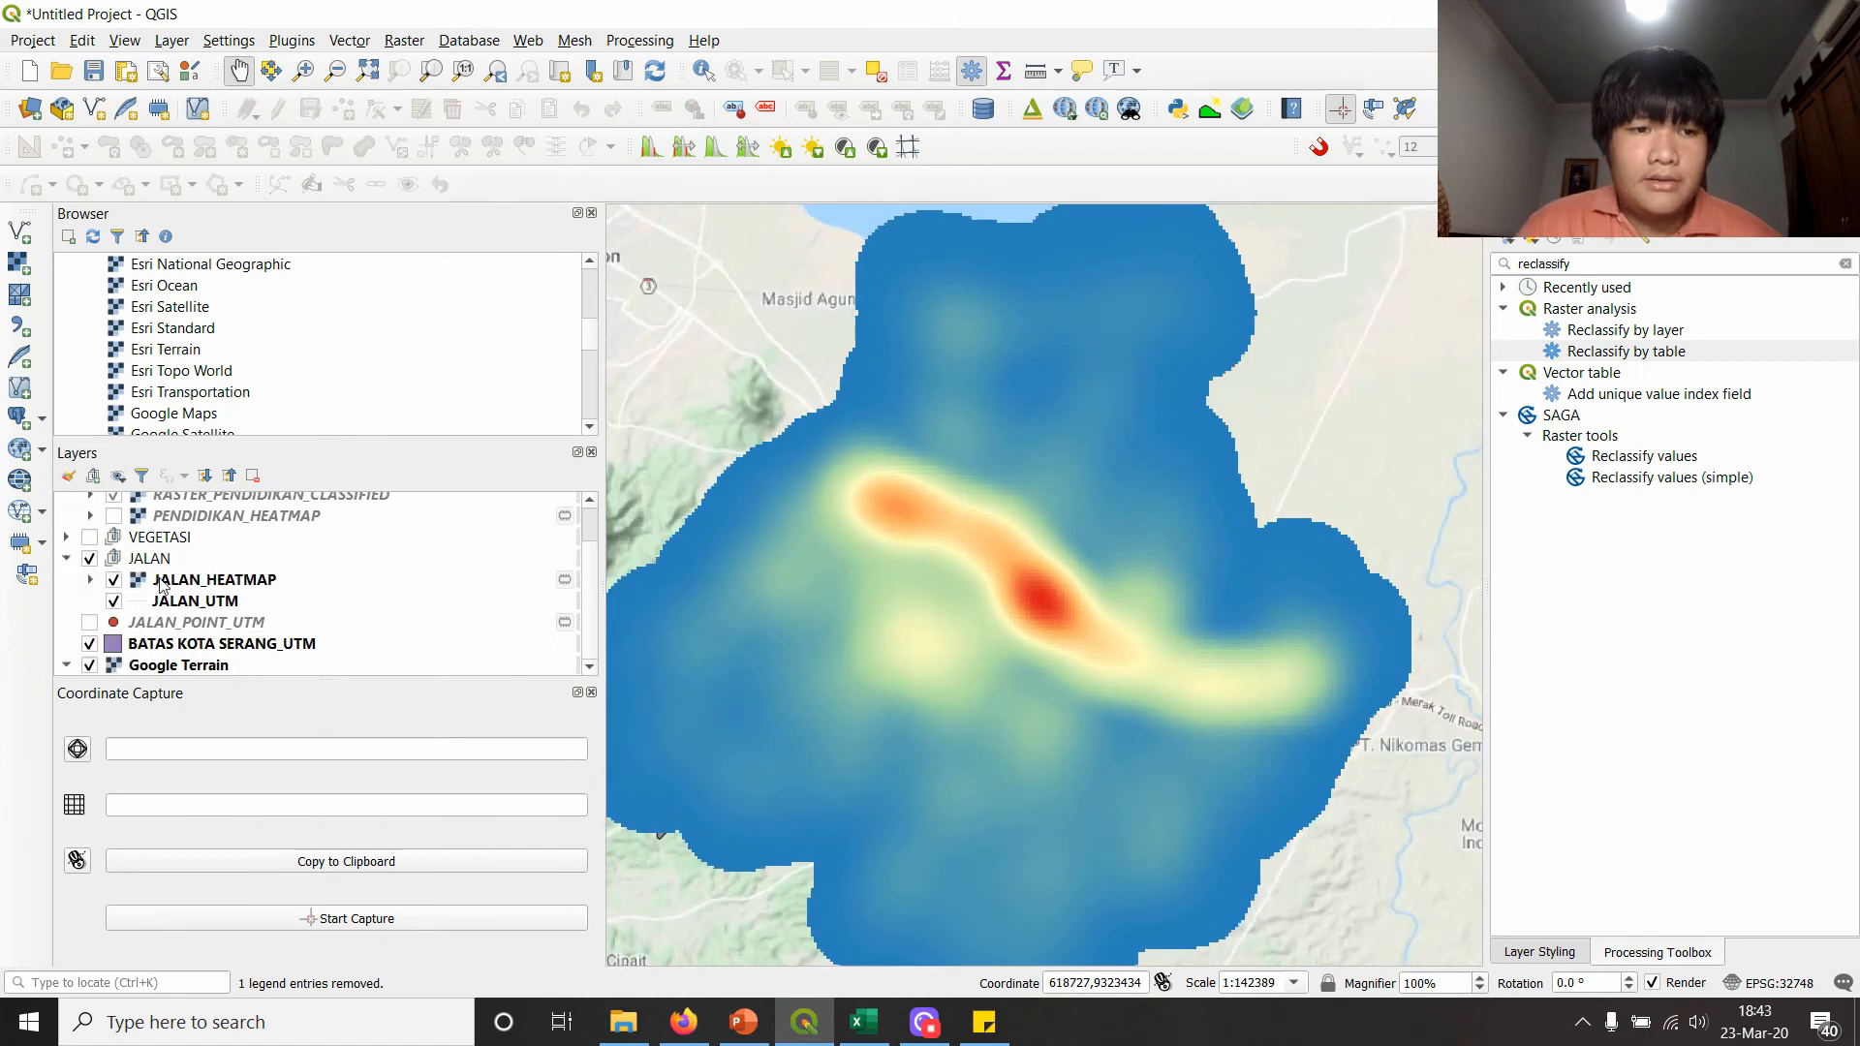
click(91, 581)
scroll(189, 593, down, 1)
scroll(205, 602, up, 1)
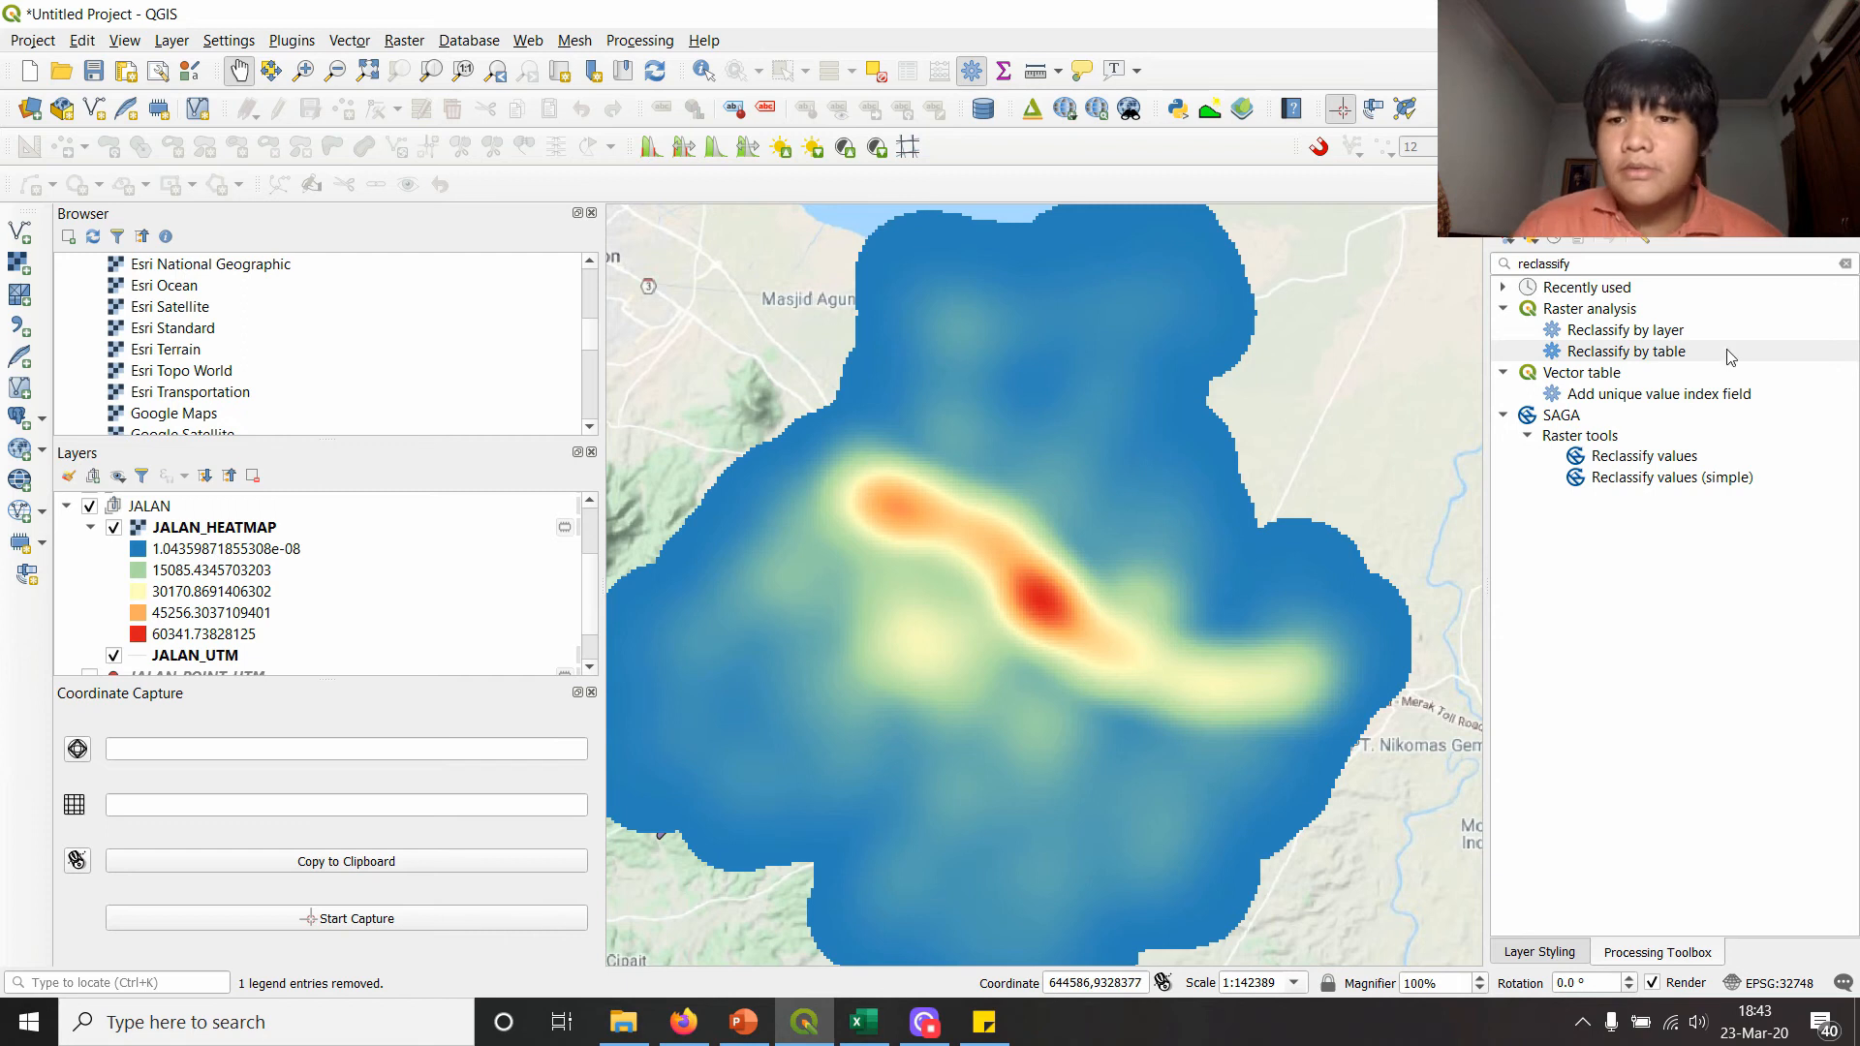
- Open Reclassify by table with JALAN_HEATMAP as the input raster layer
double_click(1664, 353)
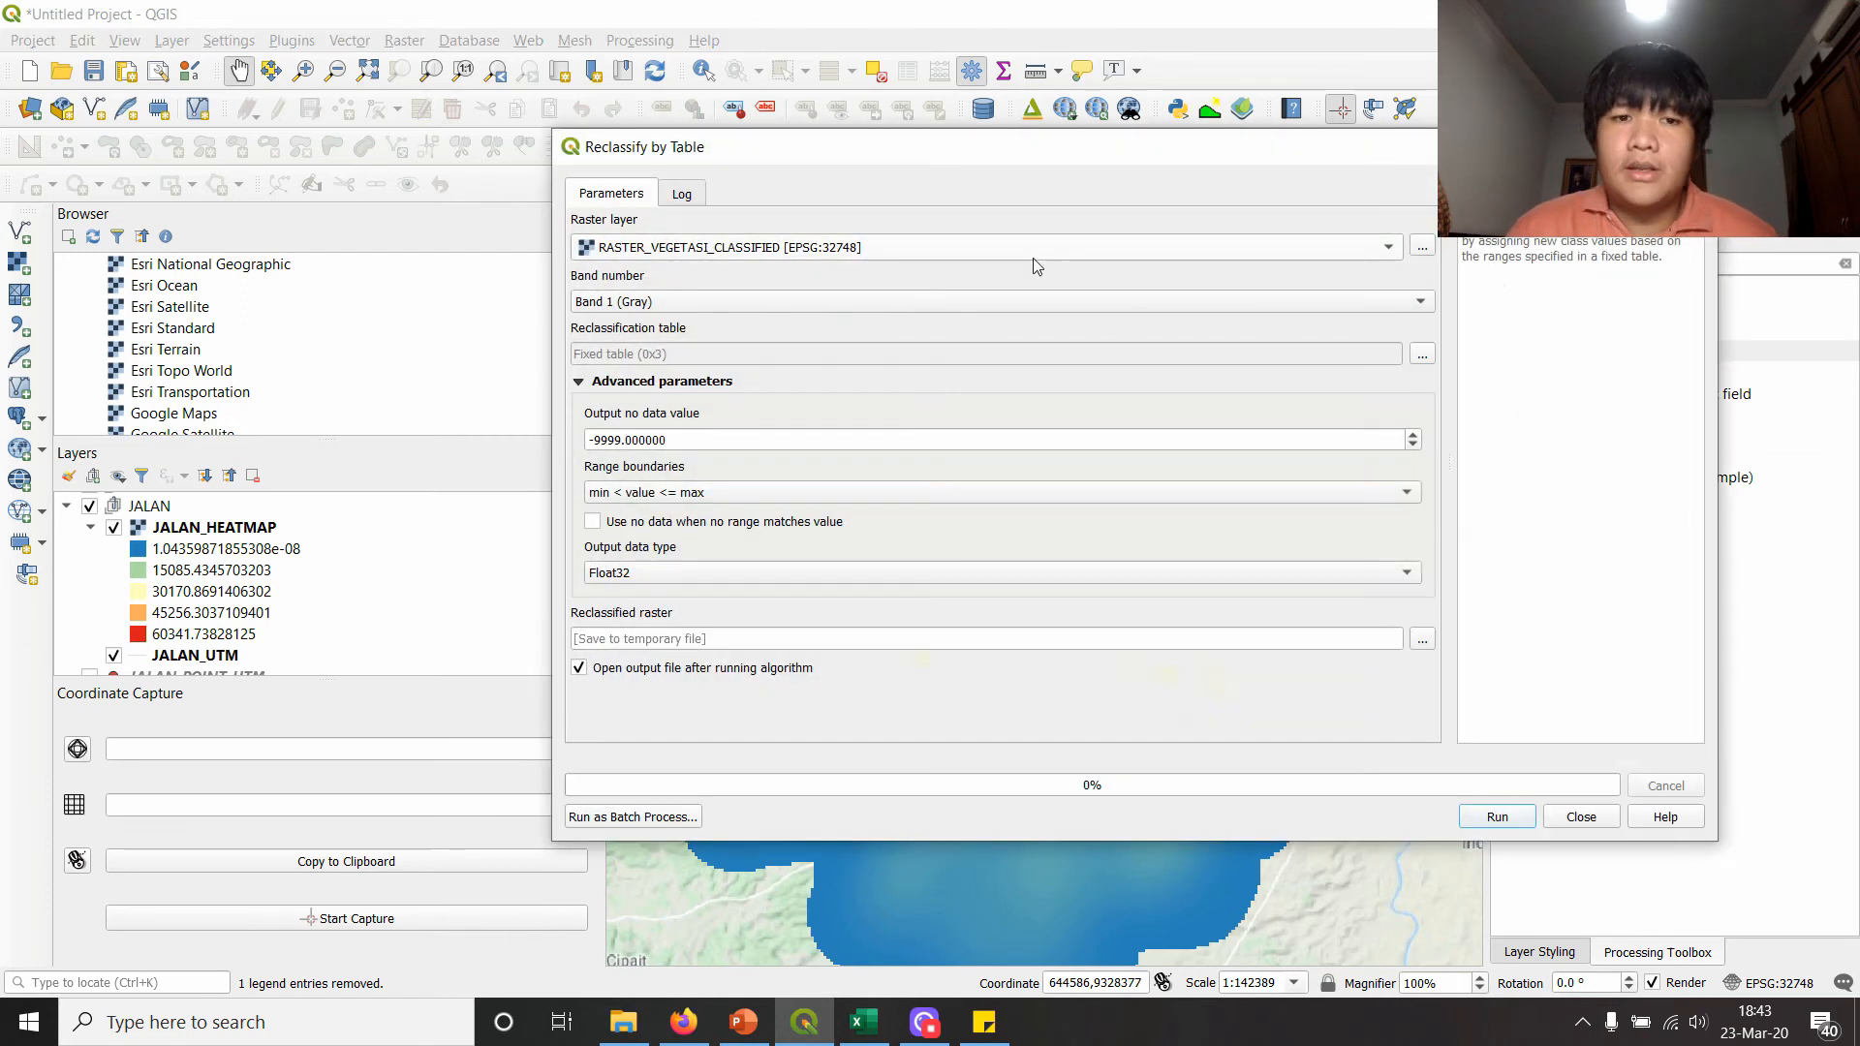
click(1004, 252)
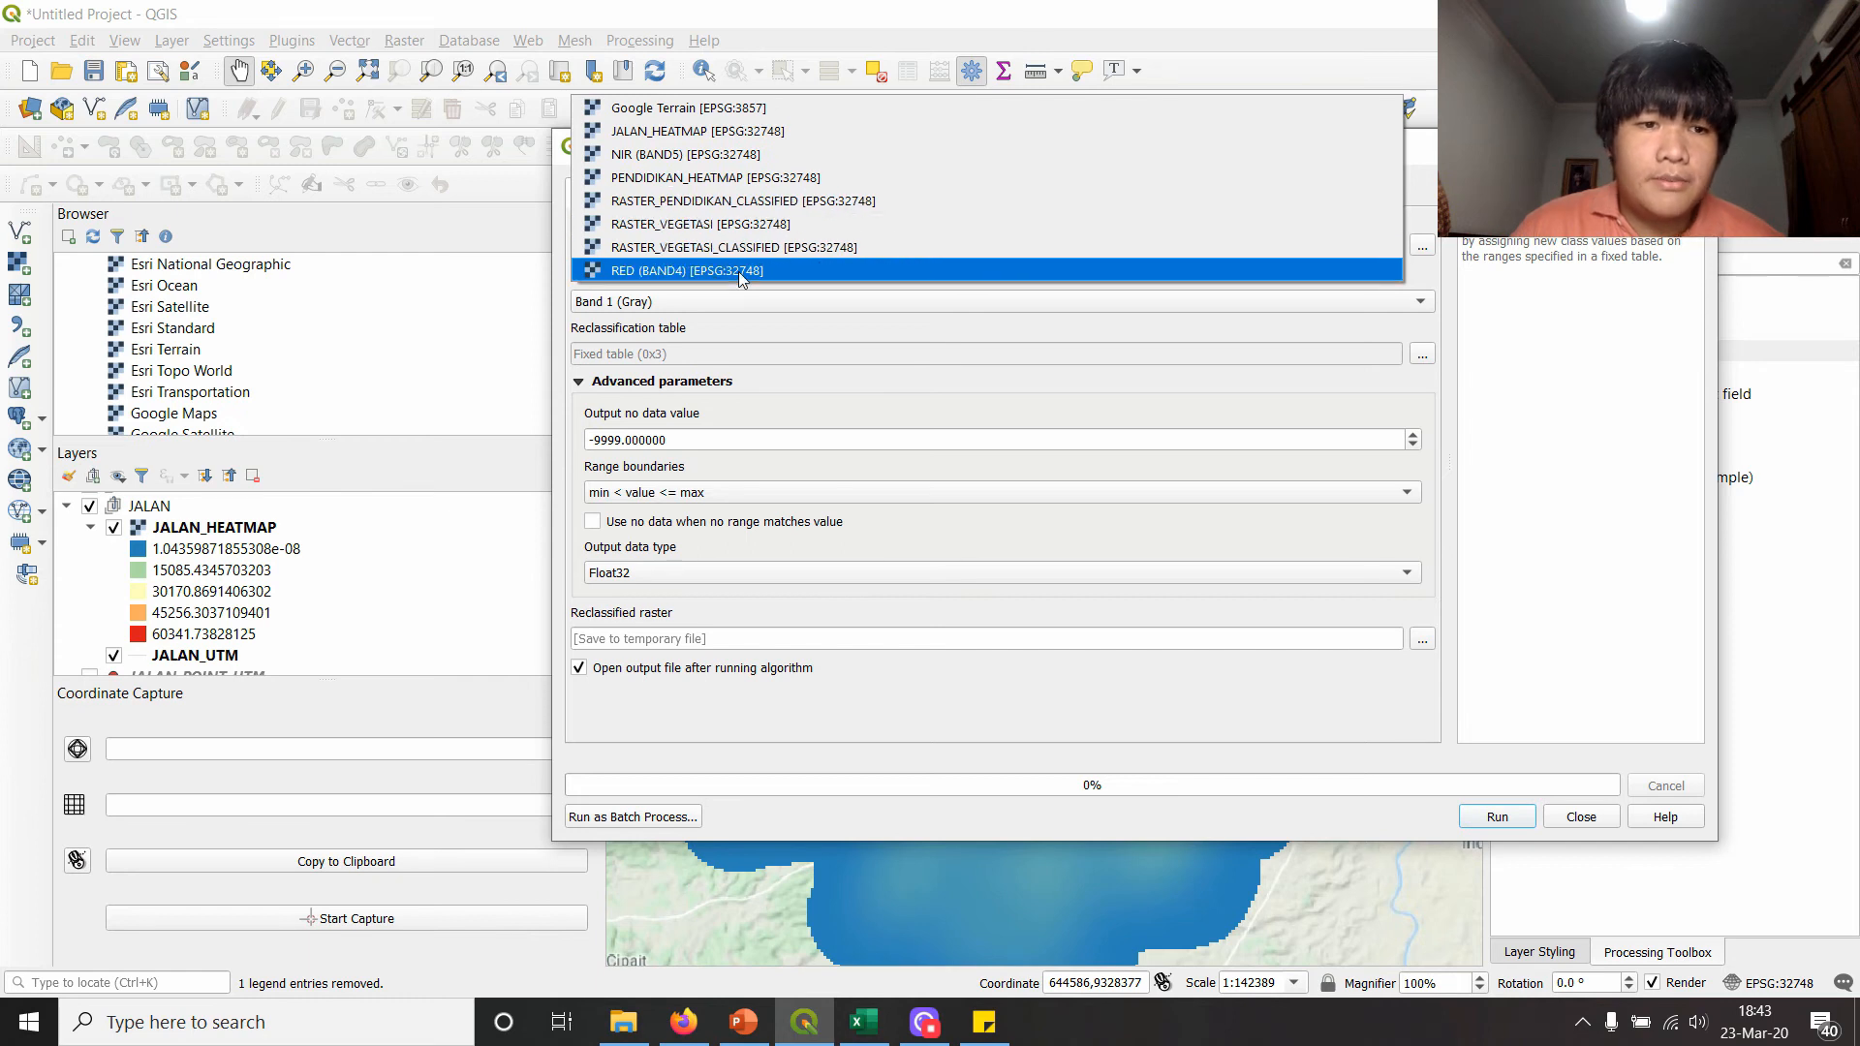
click(721, 131)
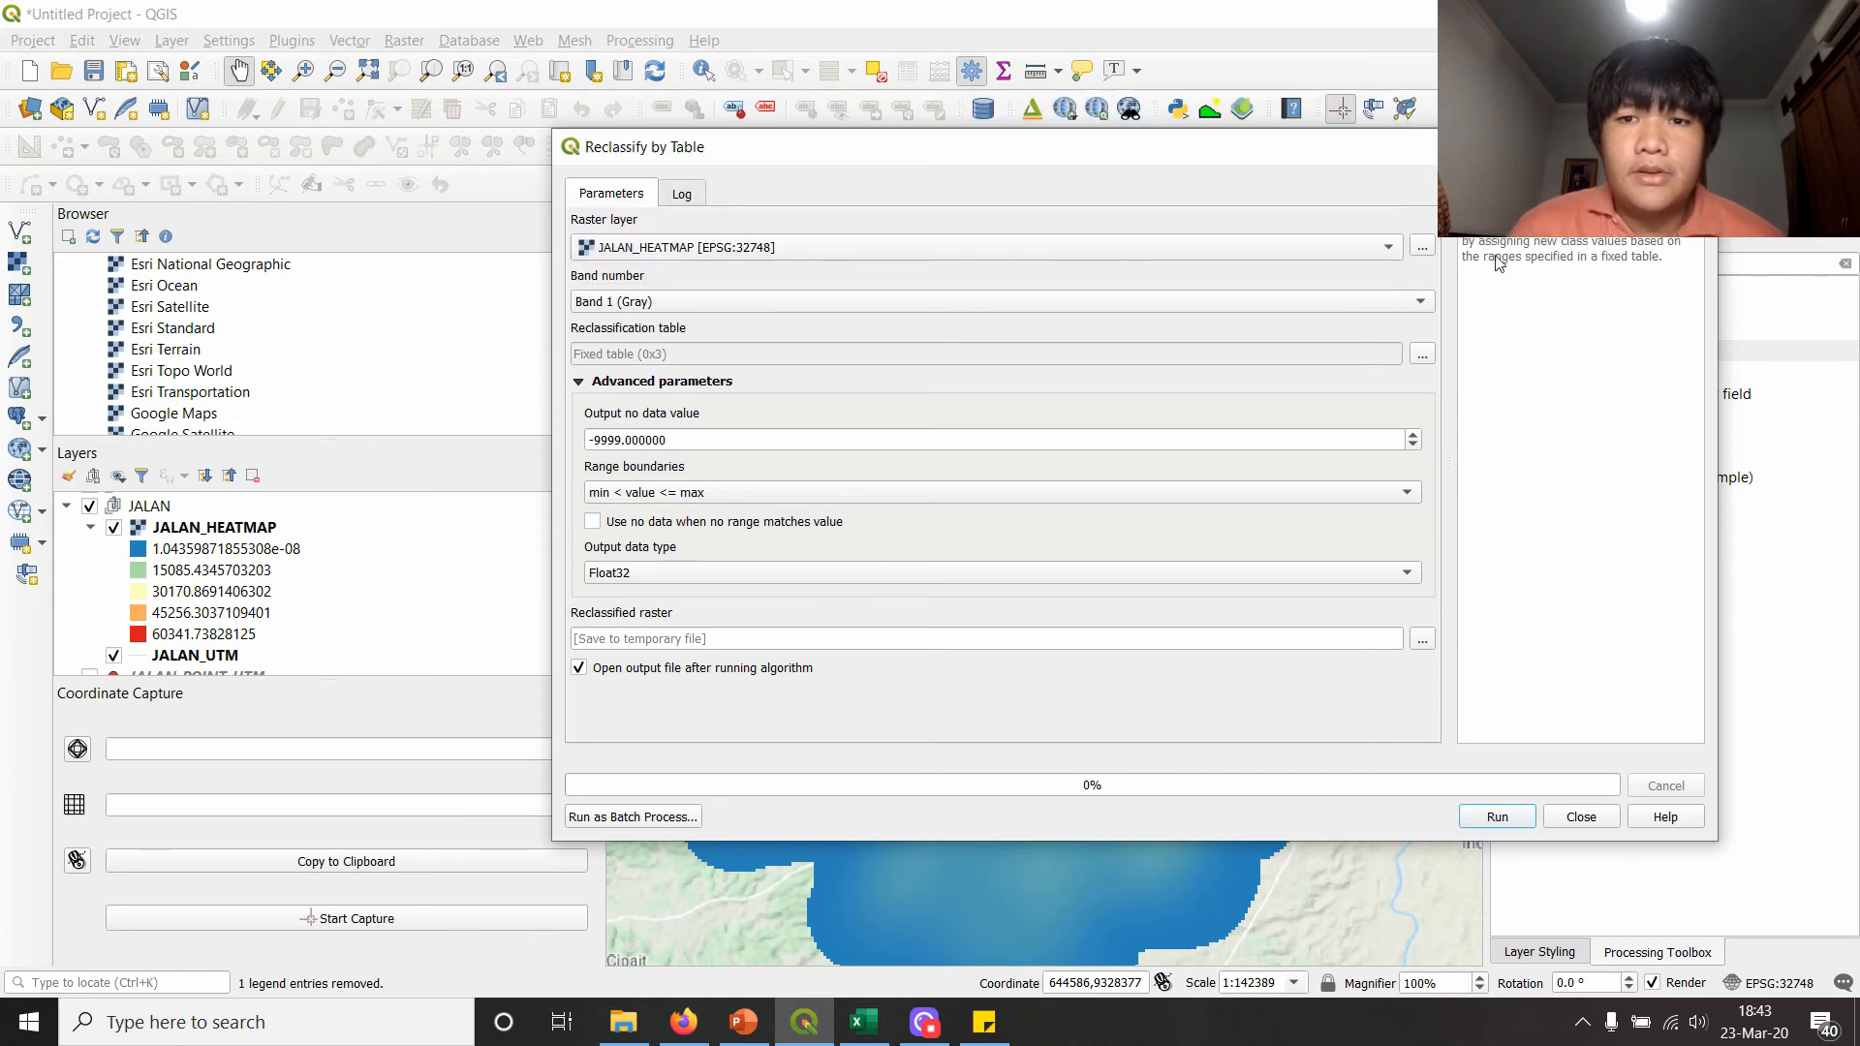
- Open the reclassification table for the road heatmap and add five empty rows
click(1421, 354)
click(1363, 489)
click(1363, 490)
click(1363, 489)
click(1363, 490)
click(1363, 489)
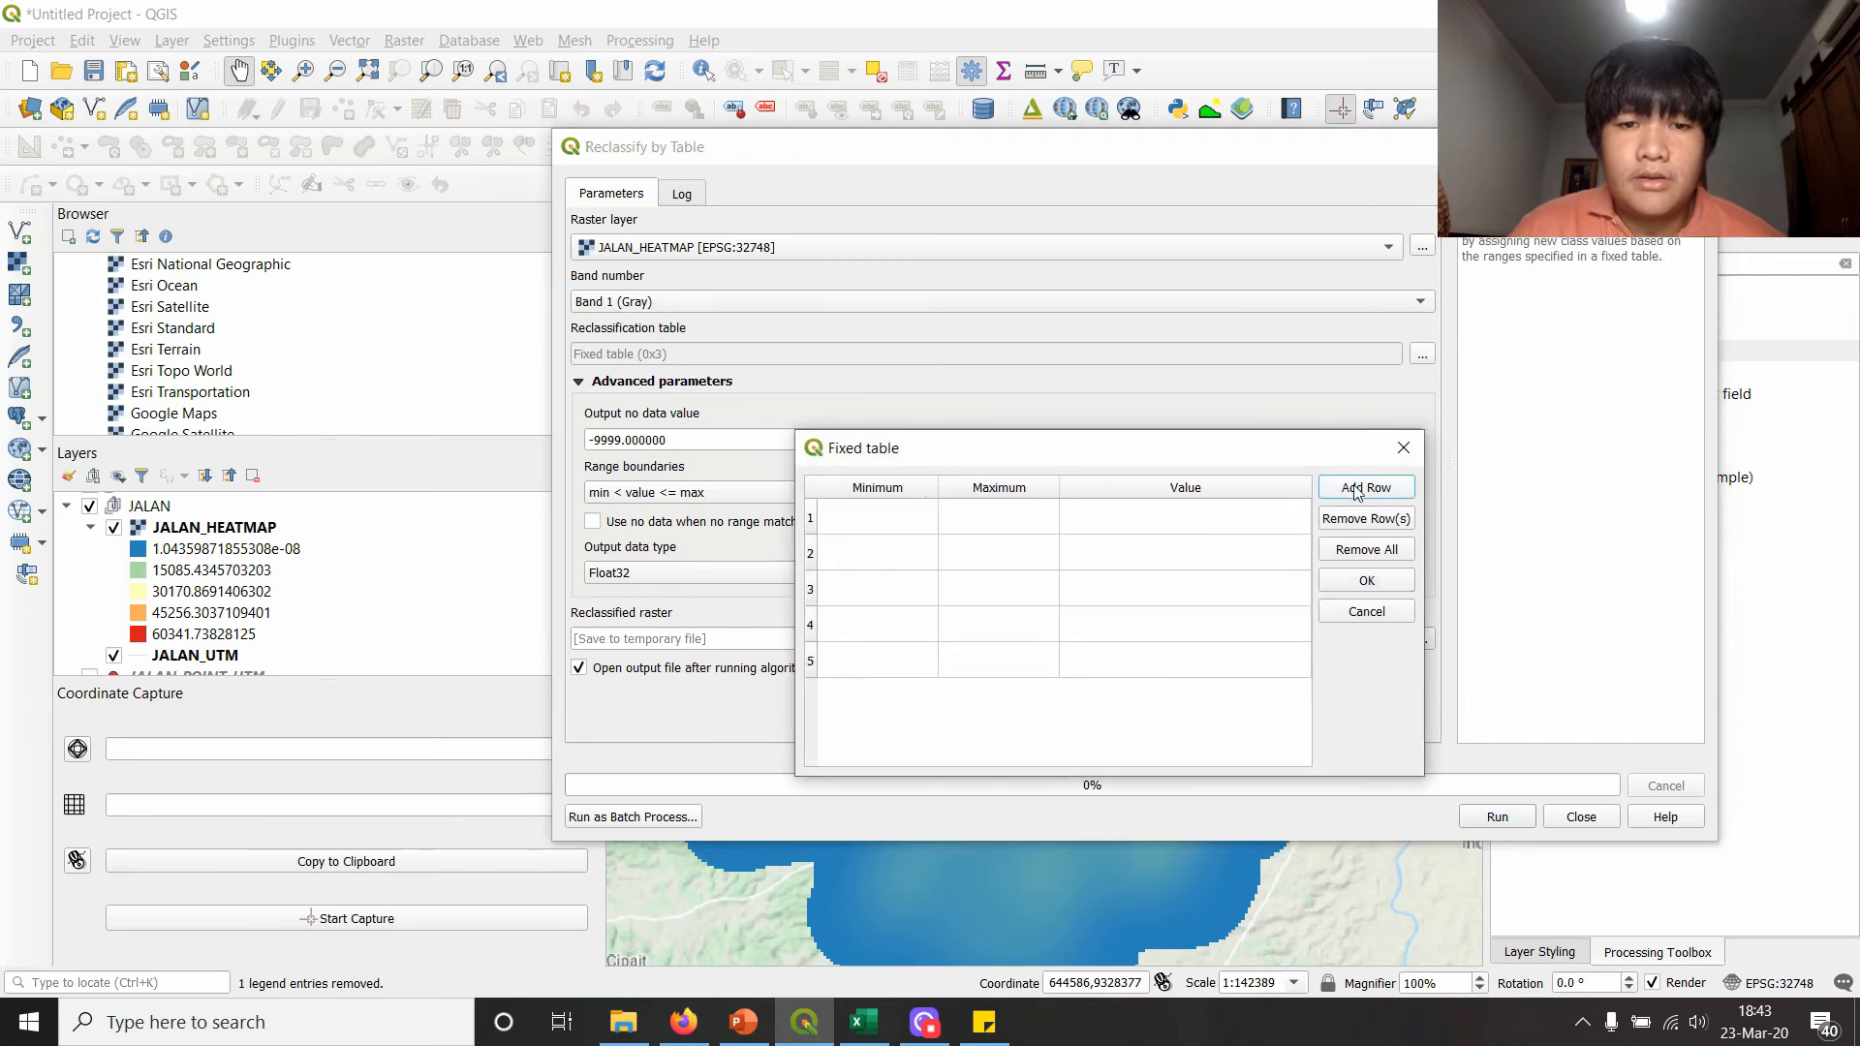
- Define the first road class with minimum 0, maximum 1.04 and value 20
double_click(920, 520)
text(0)
key(Tab)
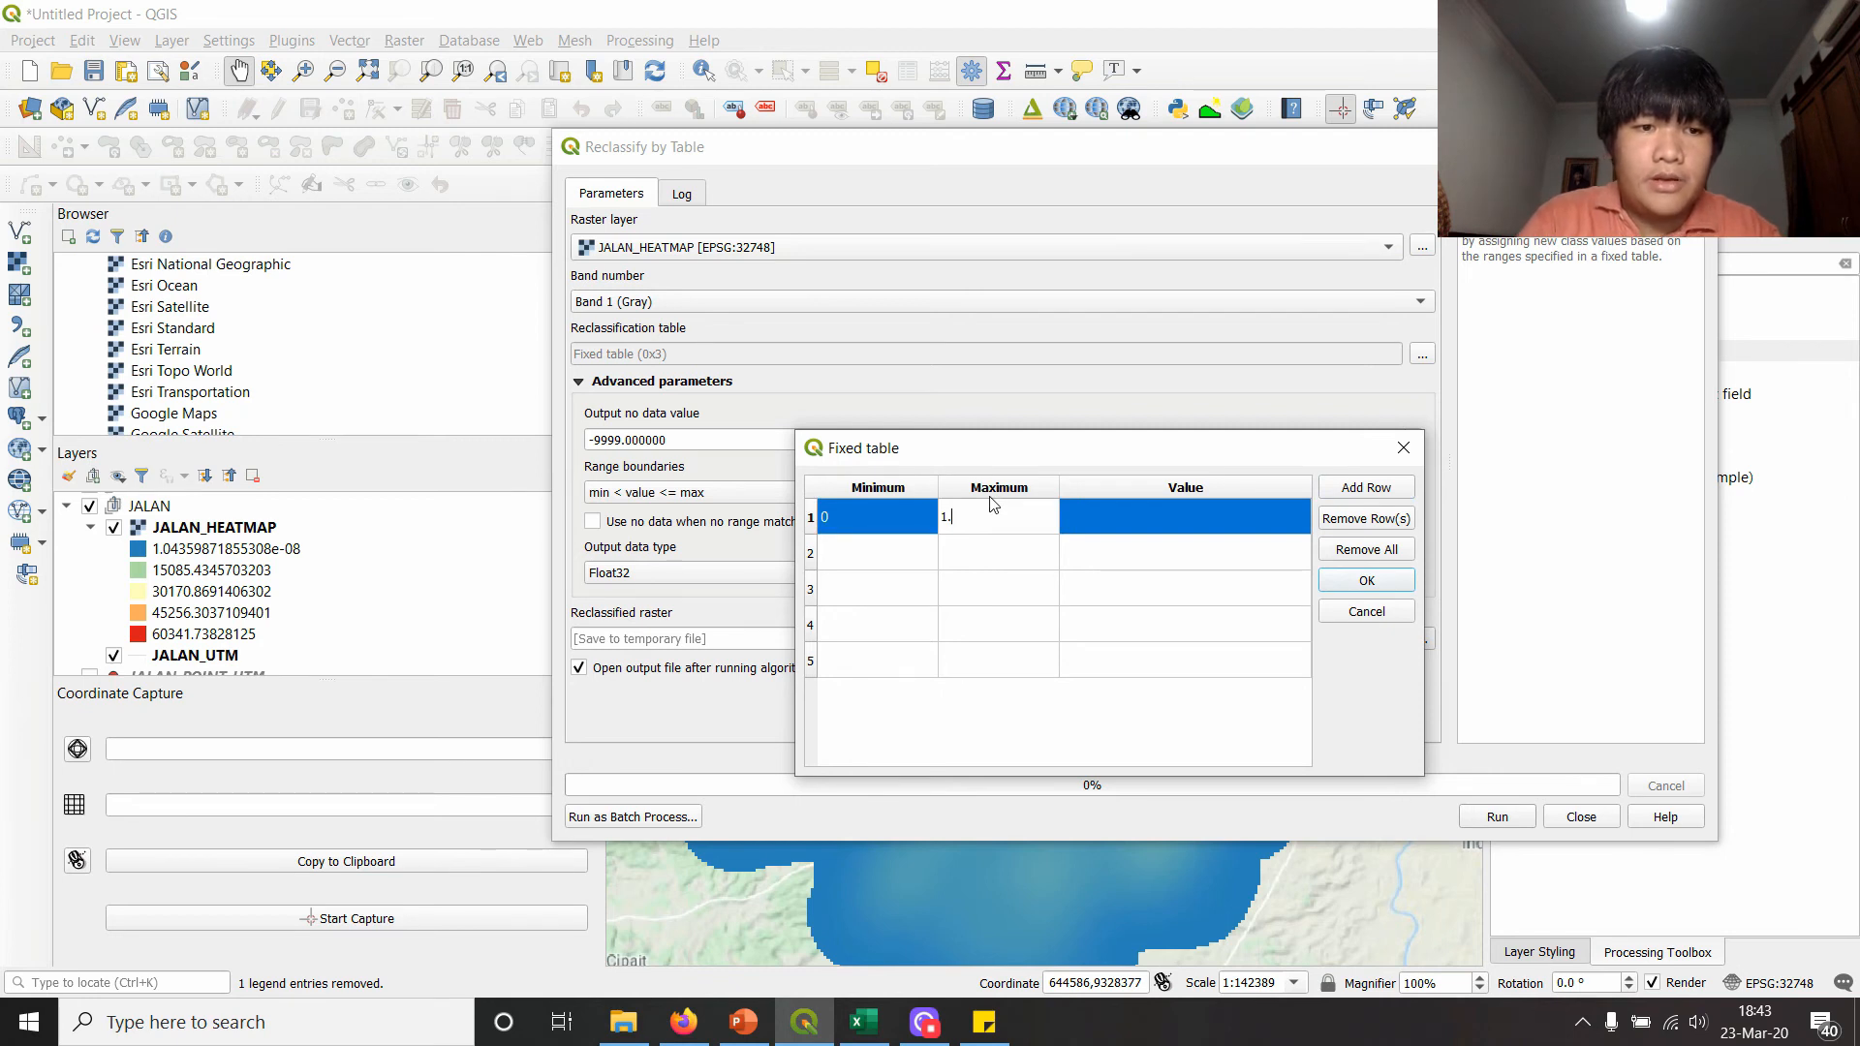
key(Tab)
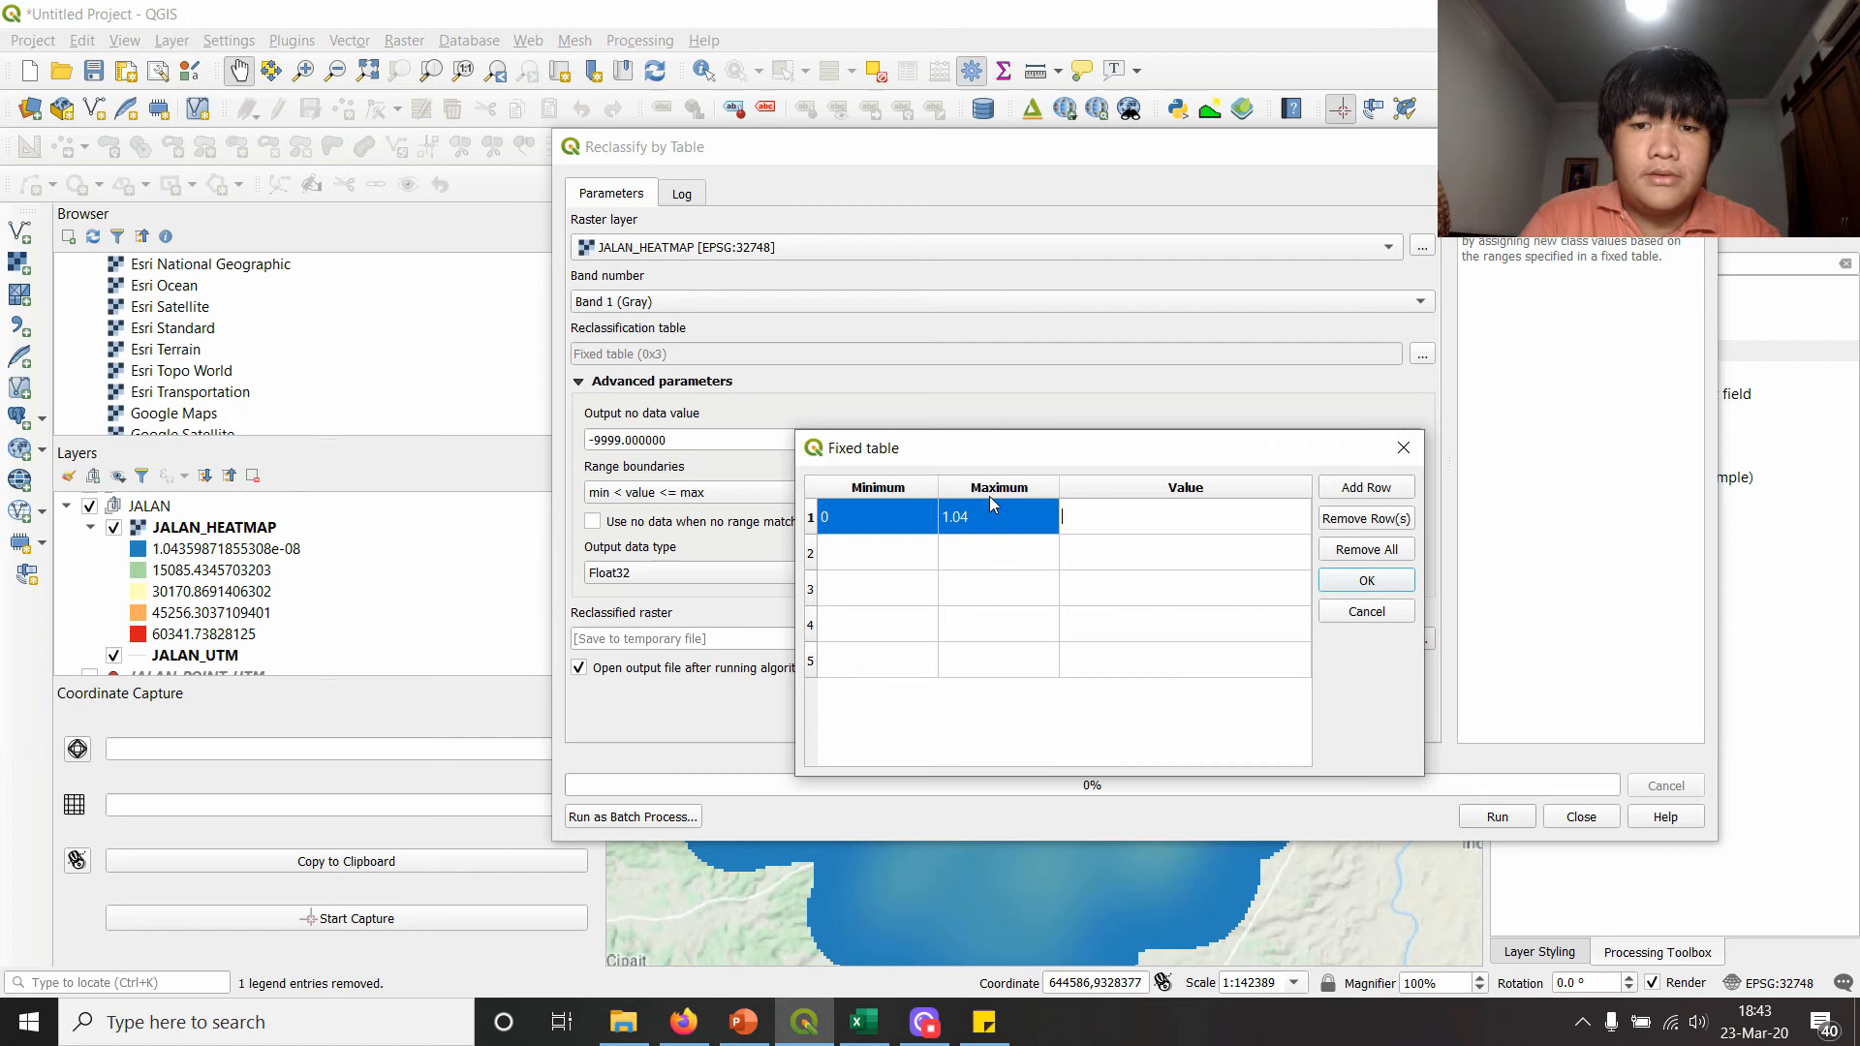
text(20)
key(Tab)
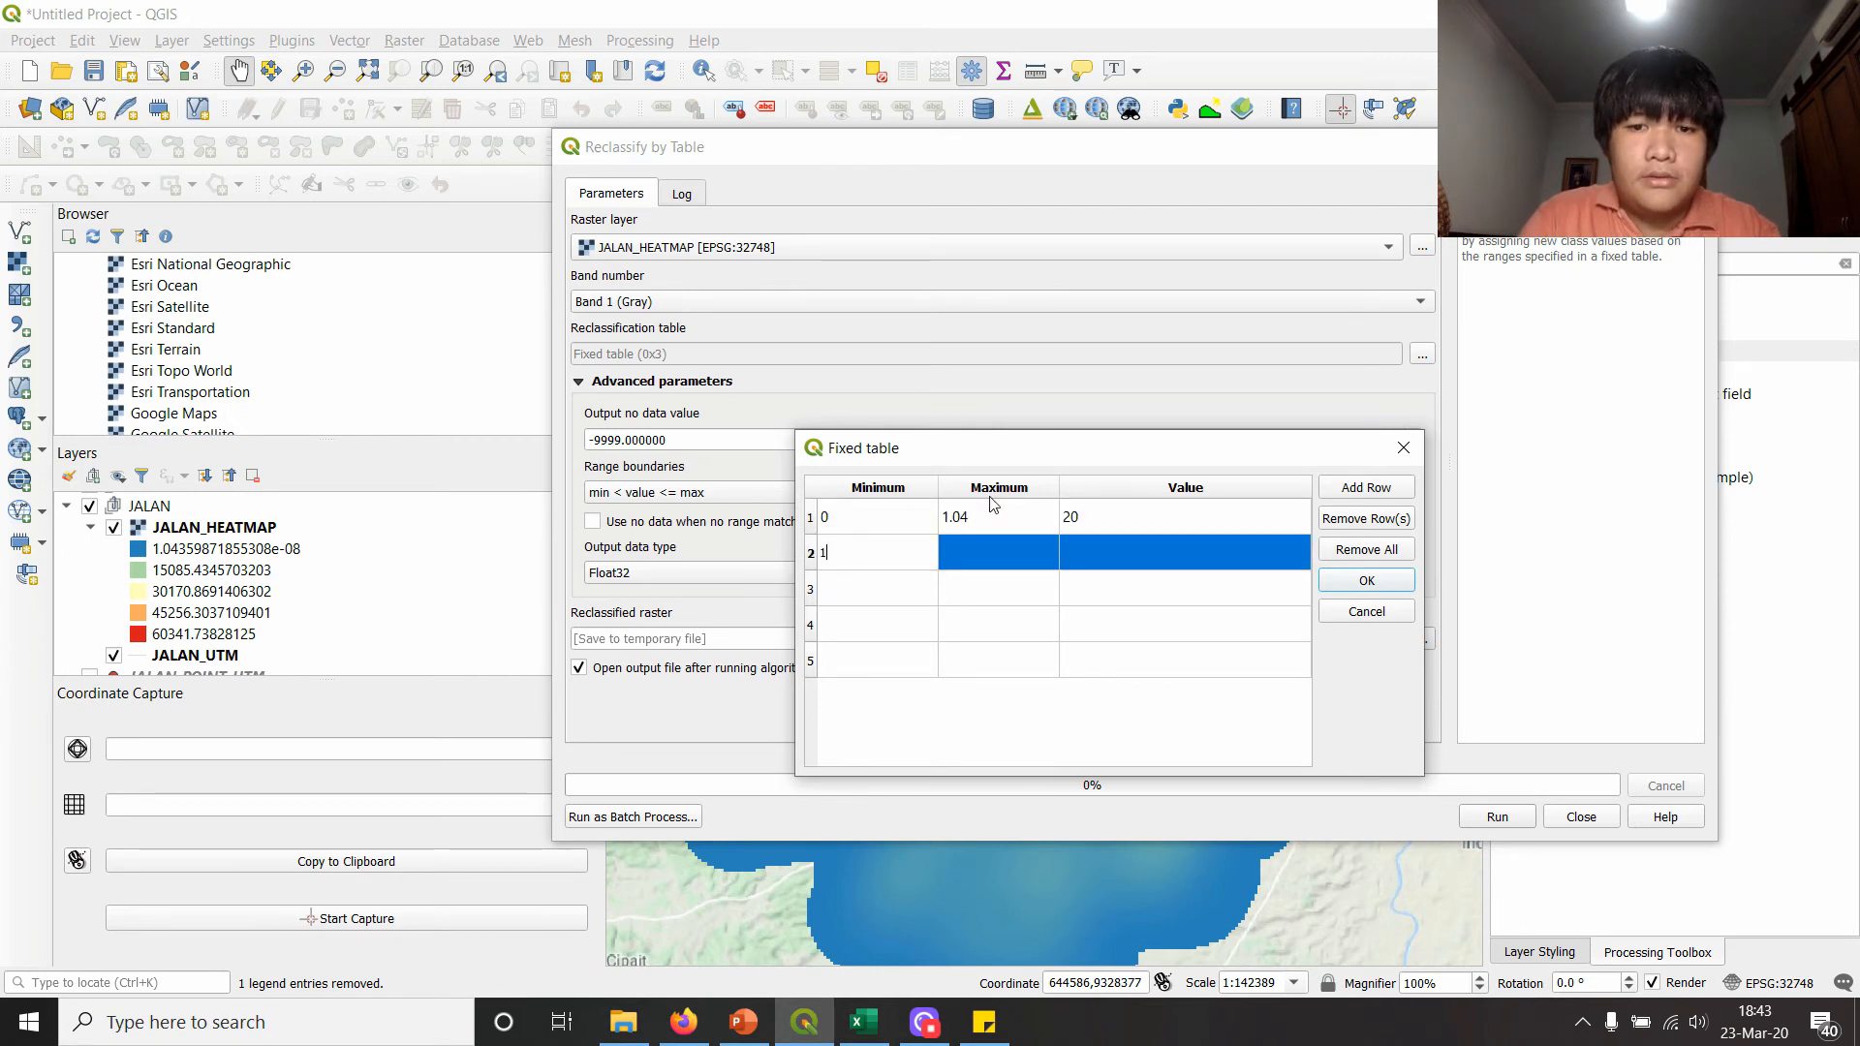
- Define the second road class with minimum 1.04, maximum 15085.43 and value 40
text(1.04)
key(Tab)
text(150)
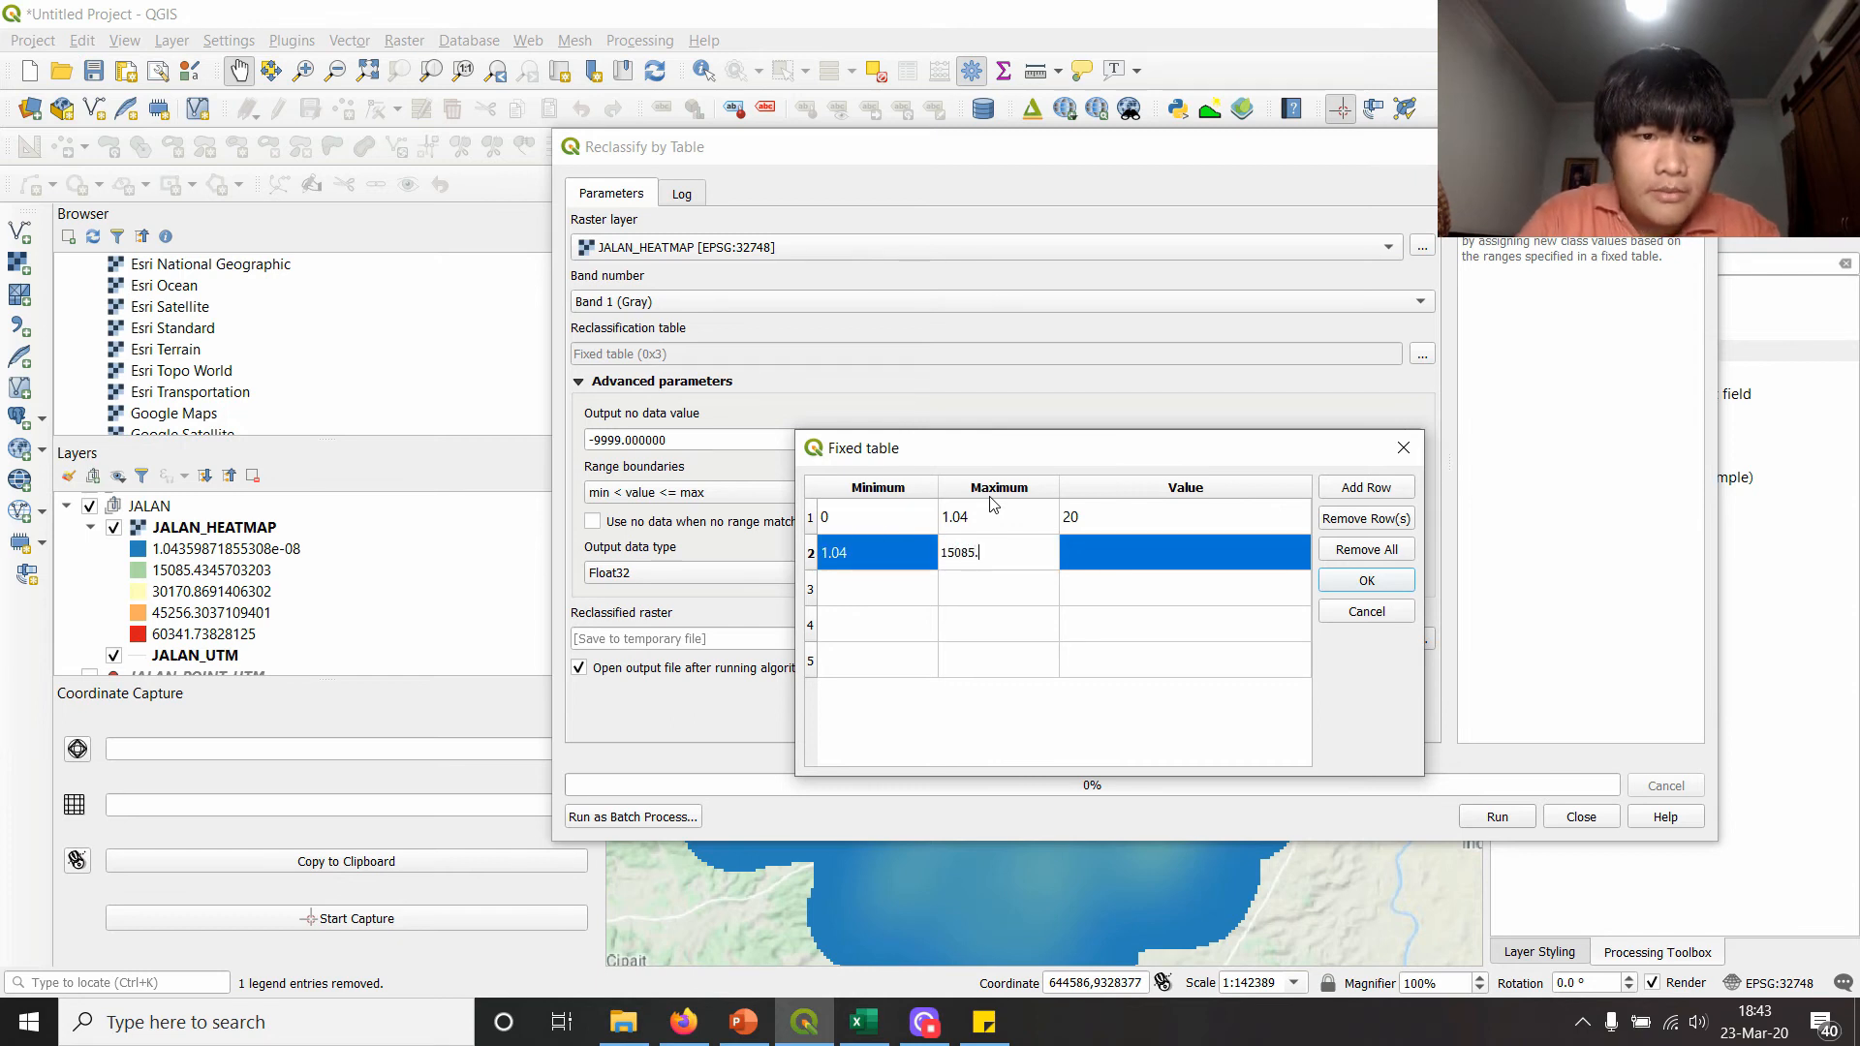
text(85.43)
key(Tab)
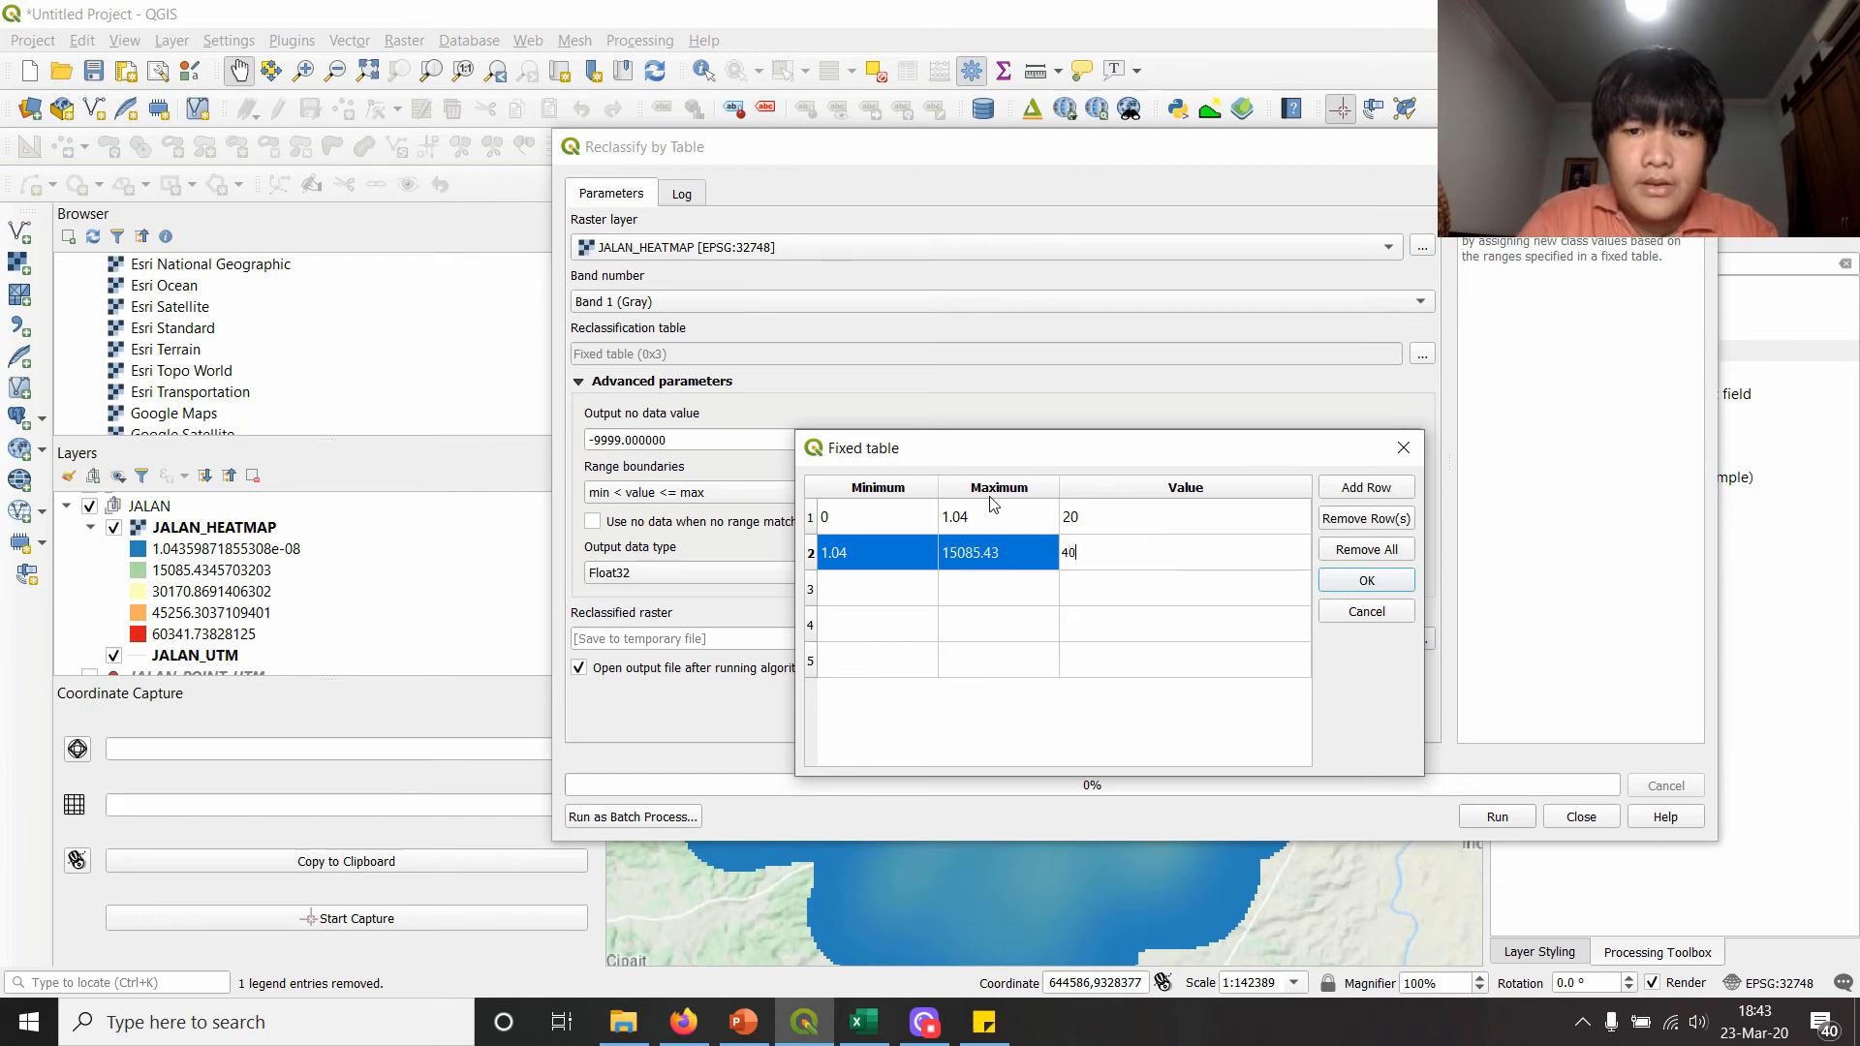
text(40)
key(Tab)
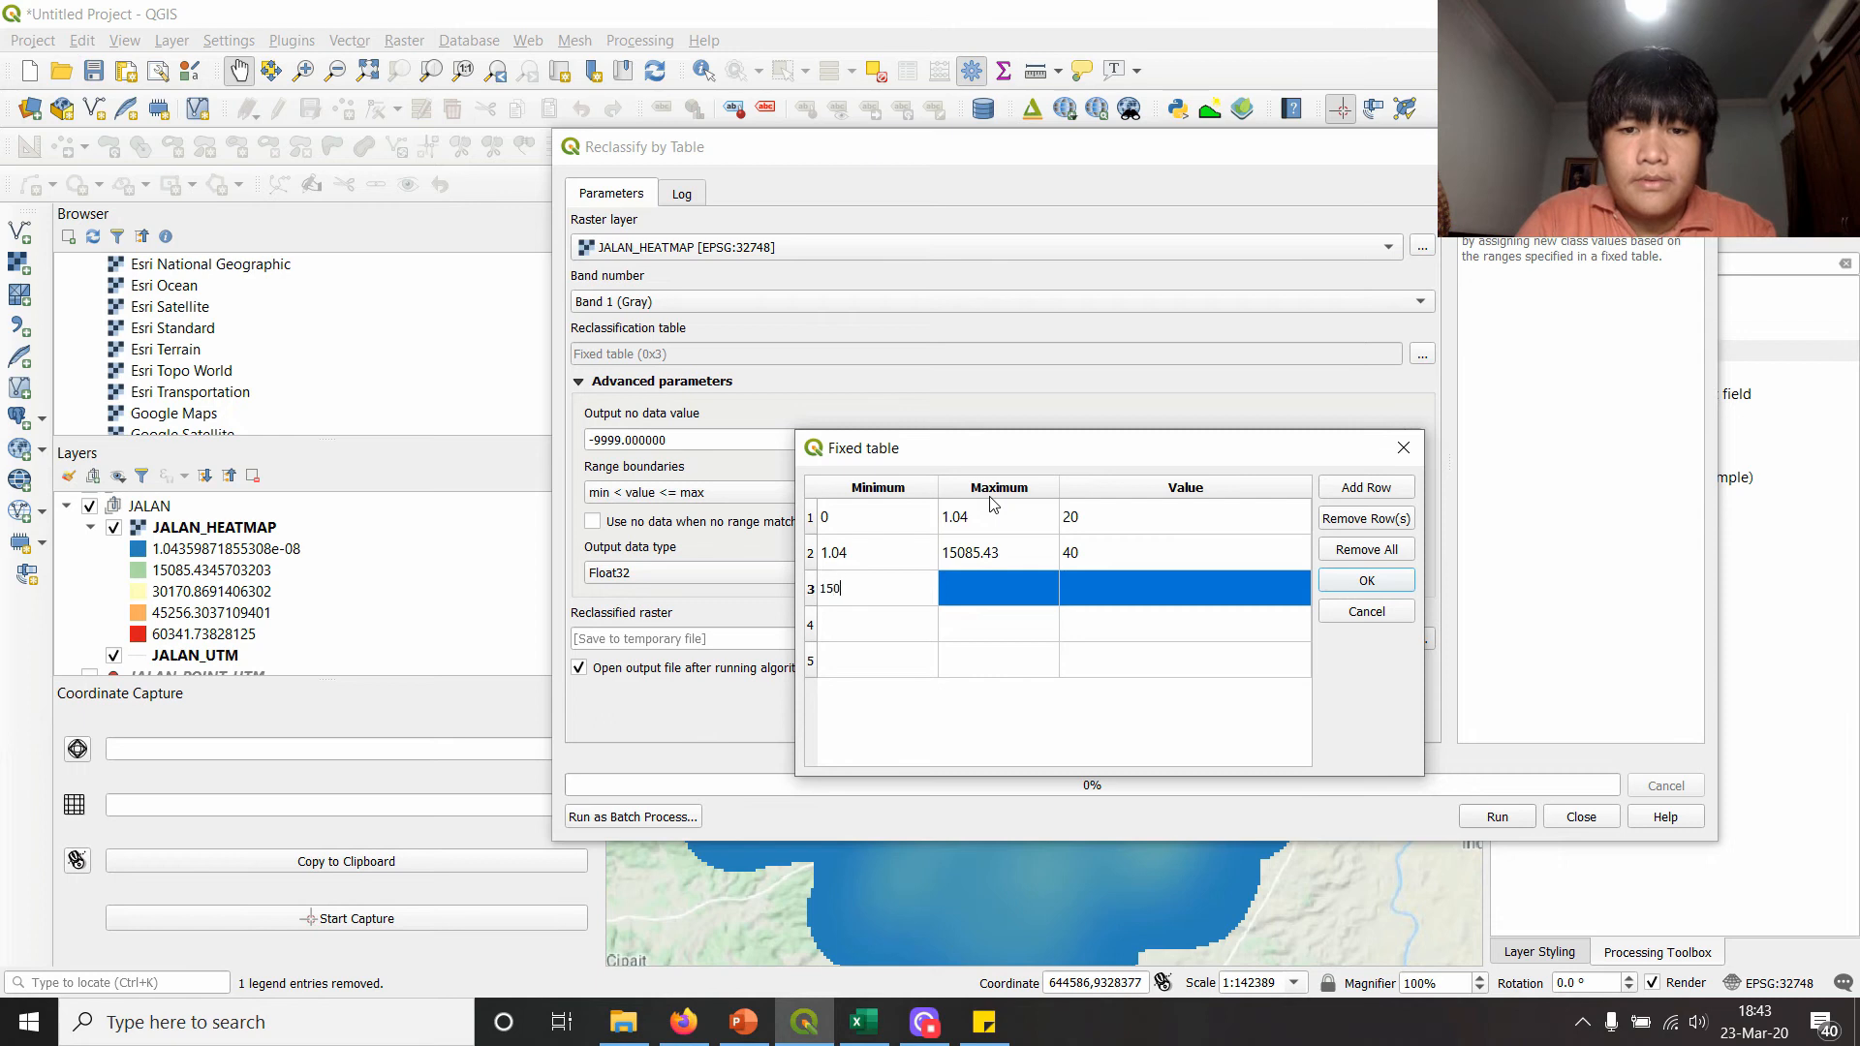
- Define the third road class with minimum 15085.43, maximum 30170.87 and value 60
text(15085.43)
key(Tab)
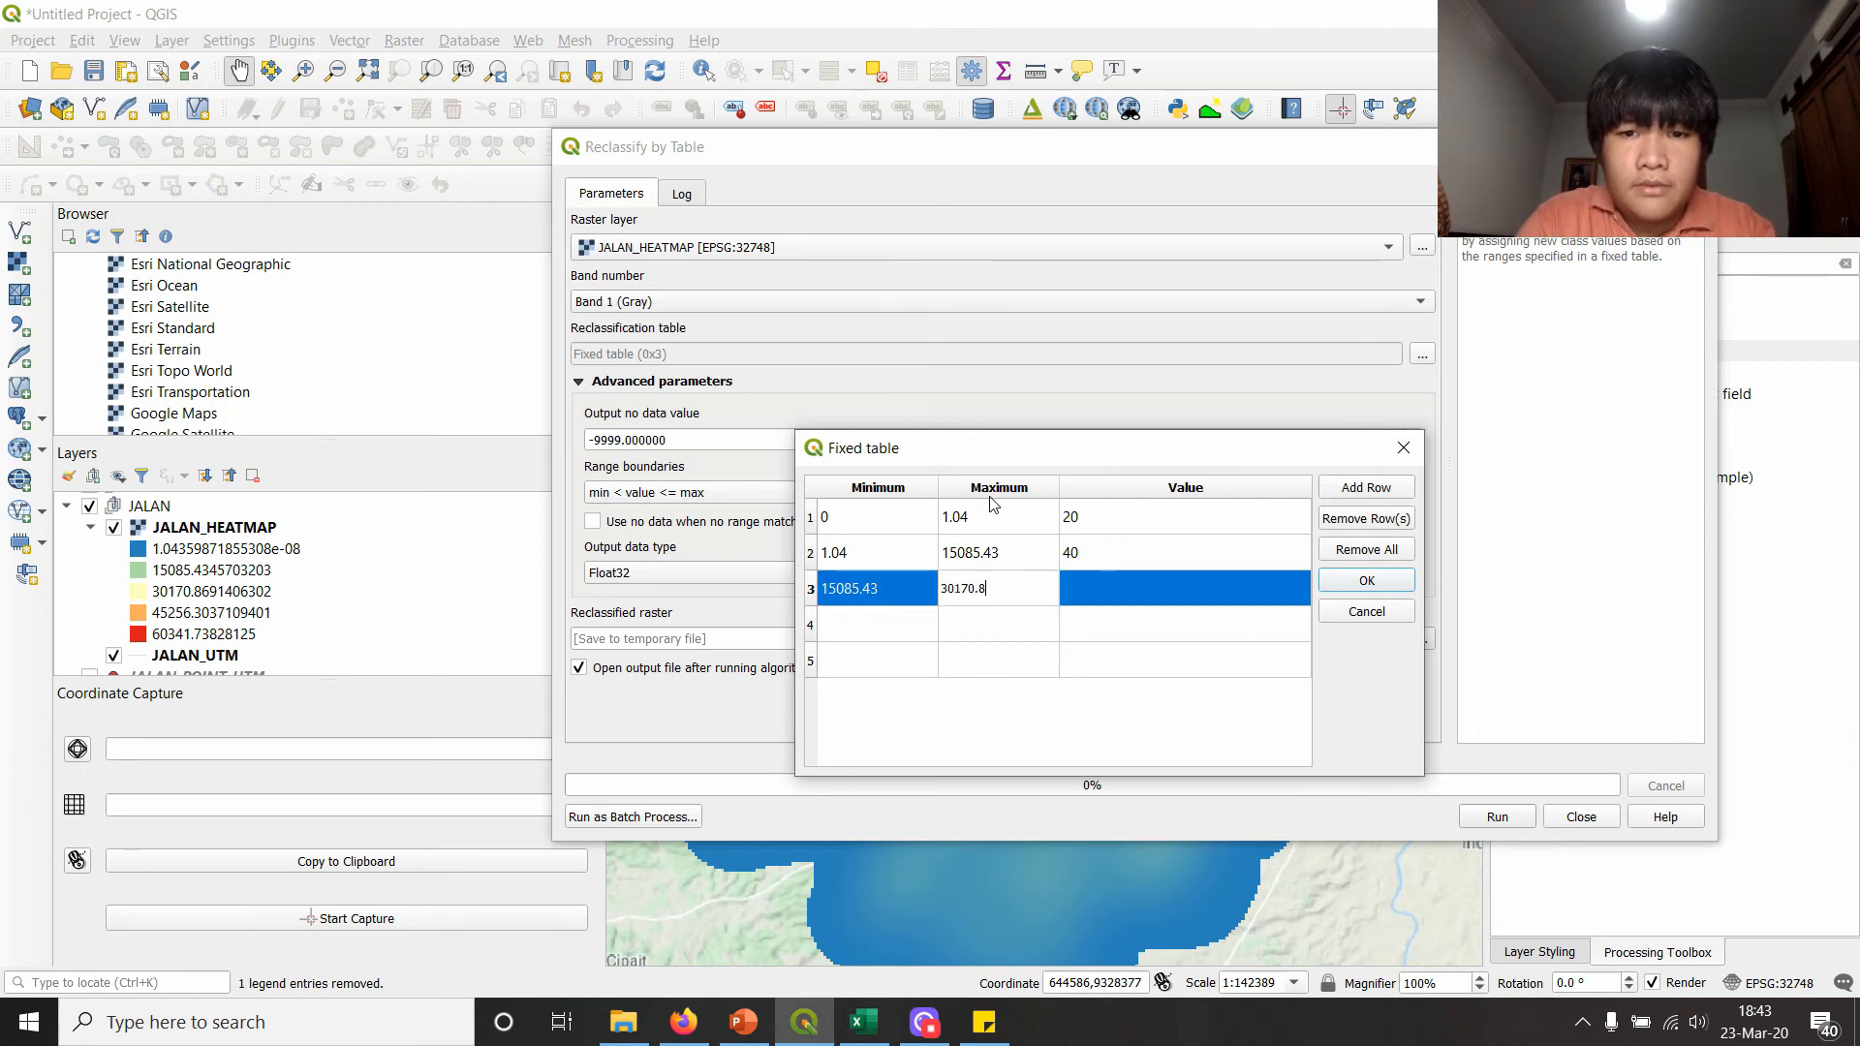
key(Tab)
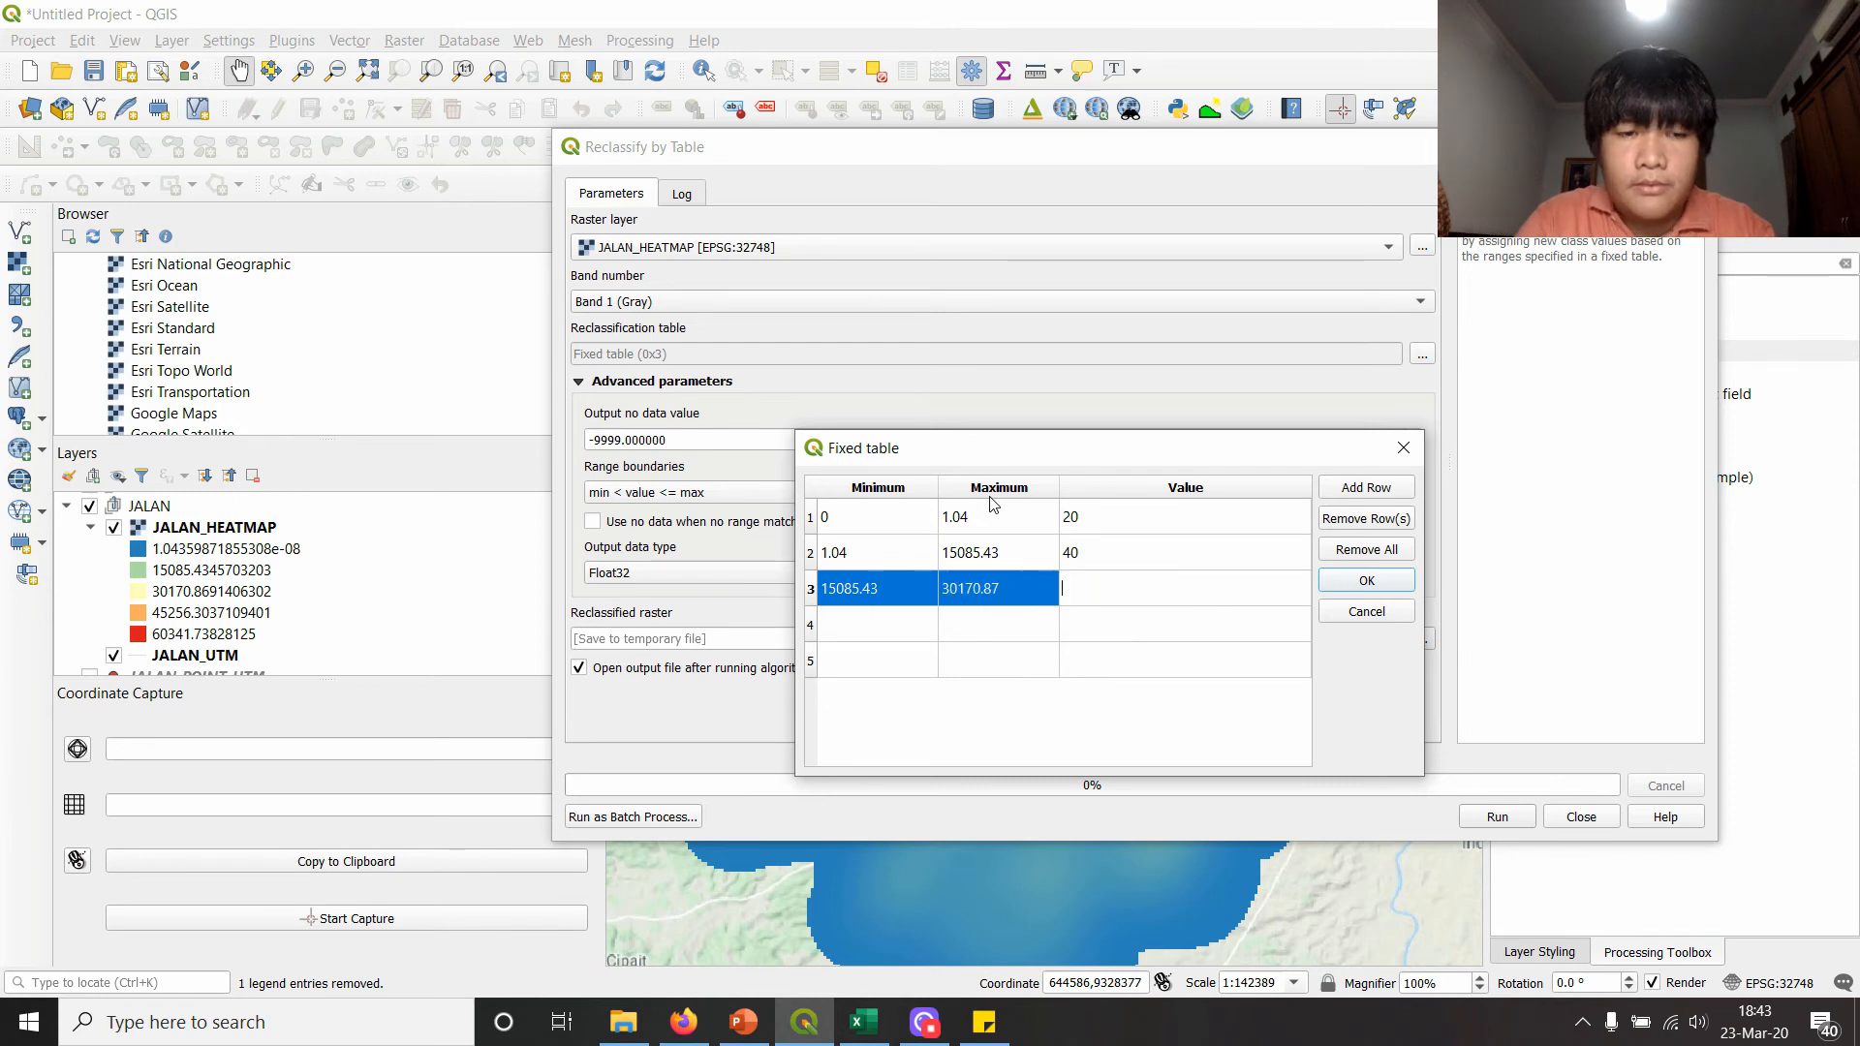
text(60)
key(Tab)
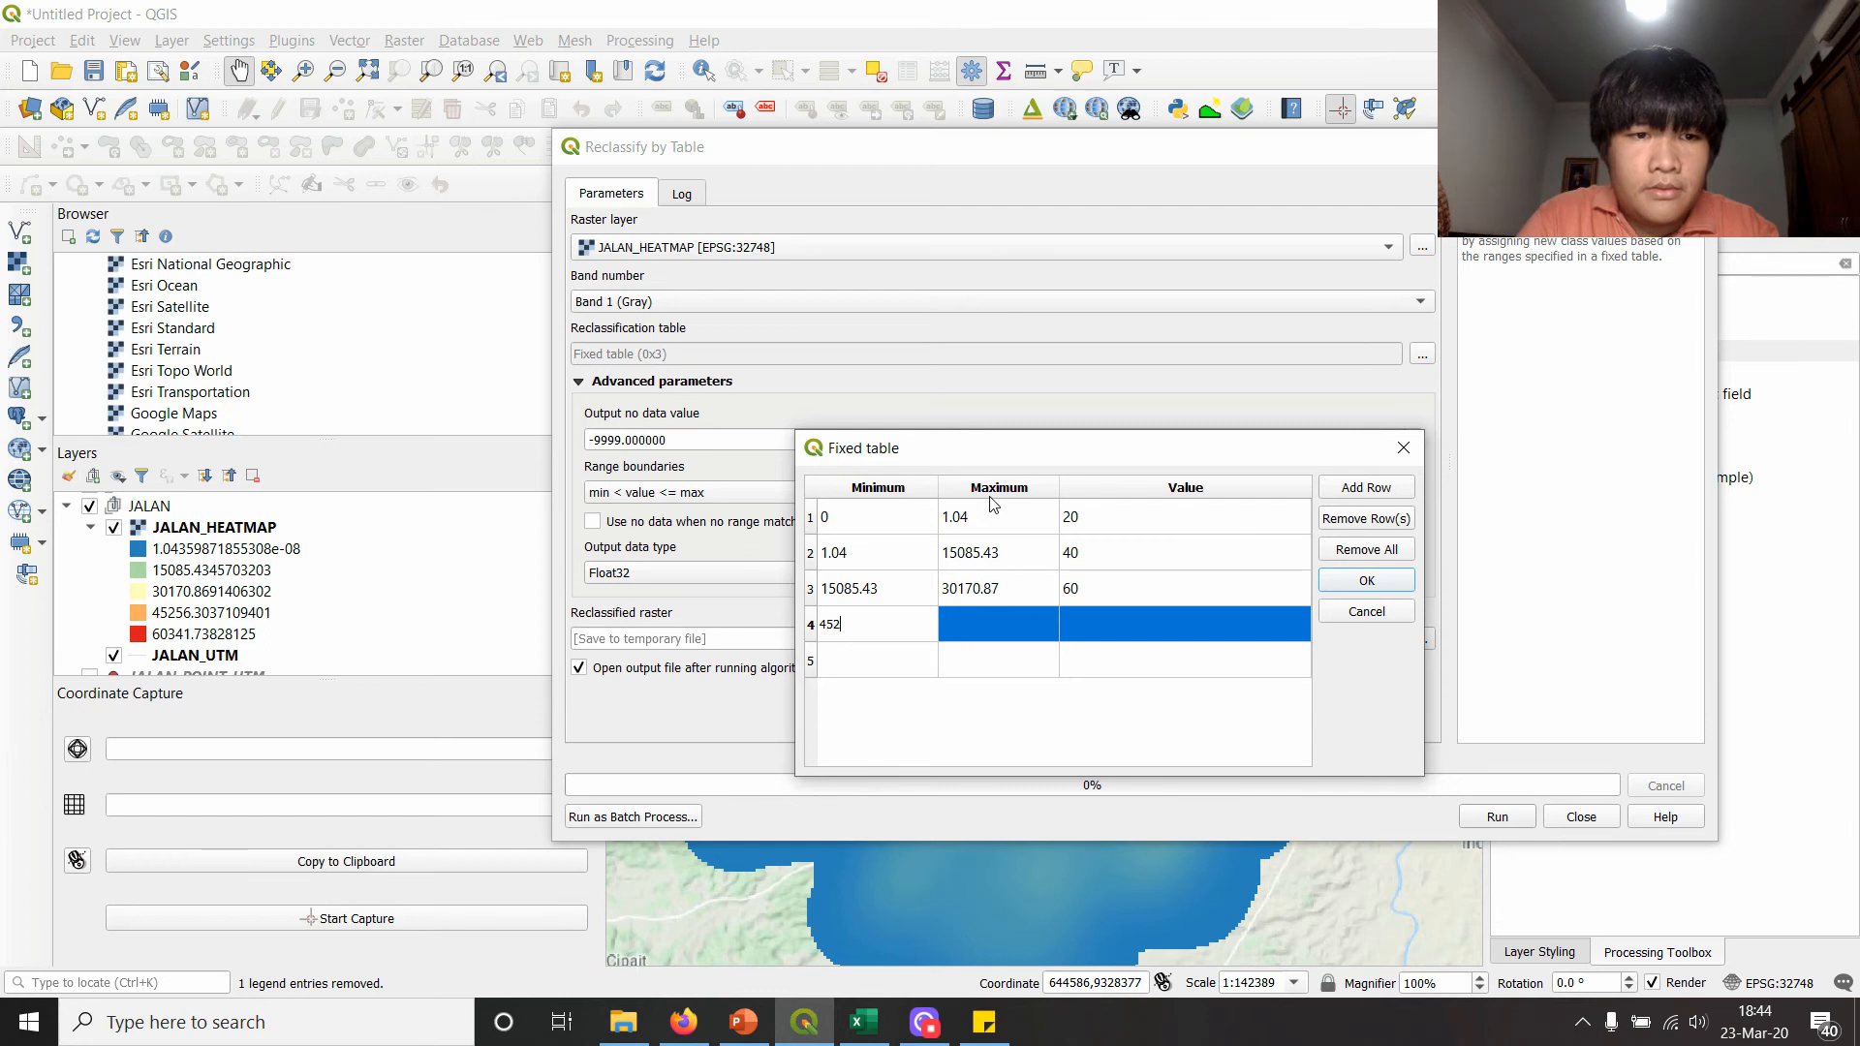
- Set the fourth road class to minimum 30170.87 and maximum 45256.30
key(Tab)
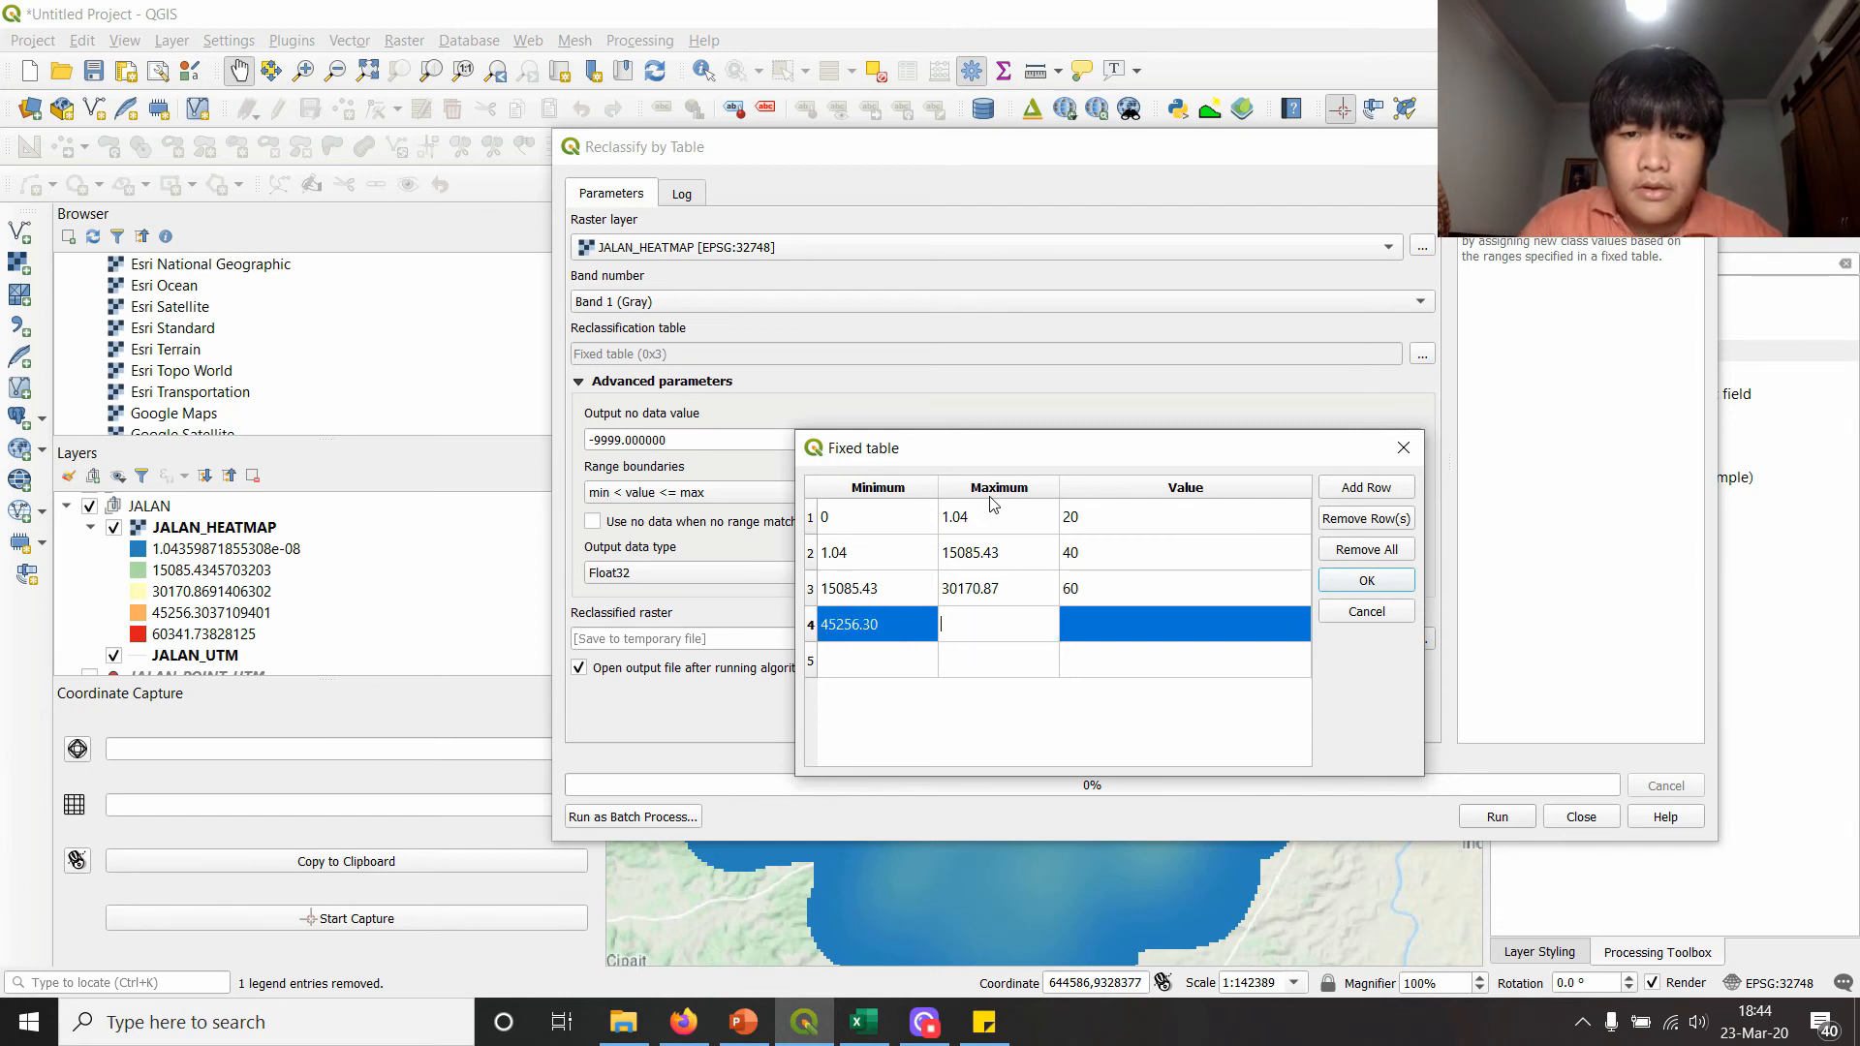
click(882, 629)
click(884, 630)
key(ctrl+c)
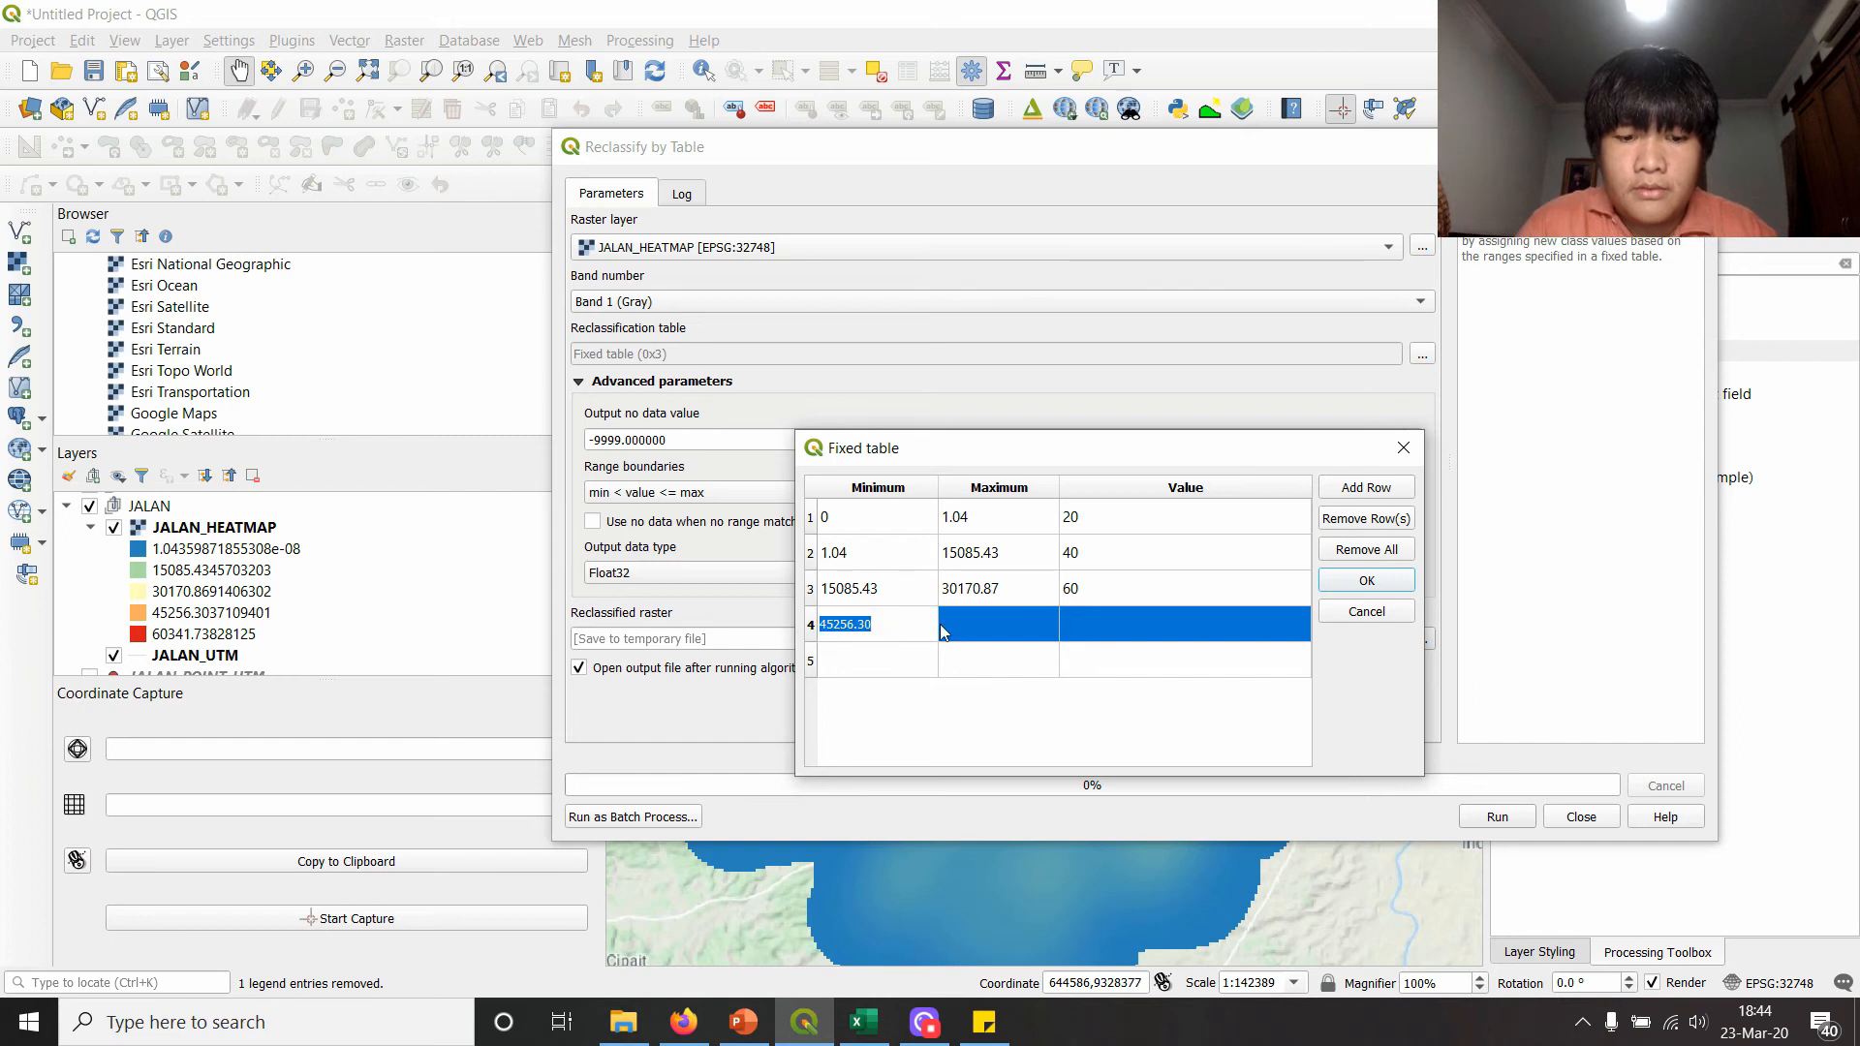
double_click(977, 623)
key(ctrl+v)
double_click(976, 589)
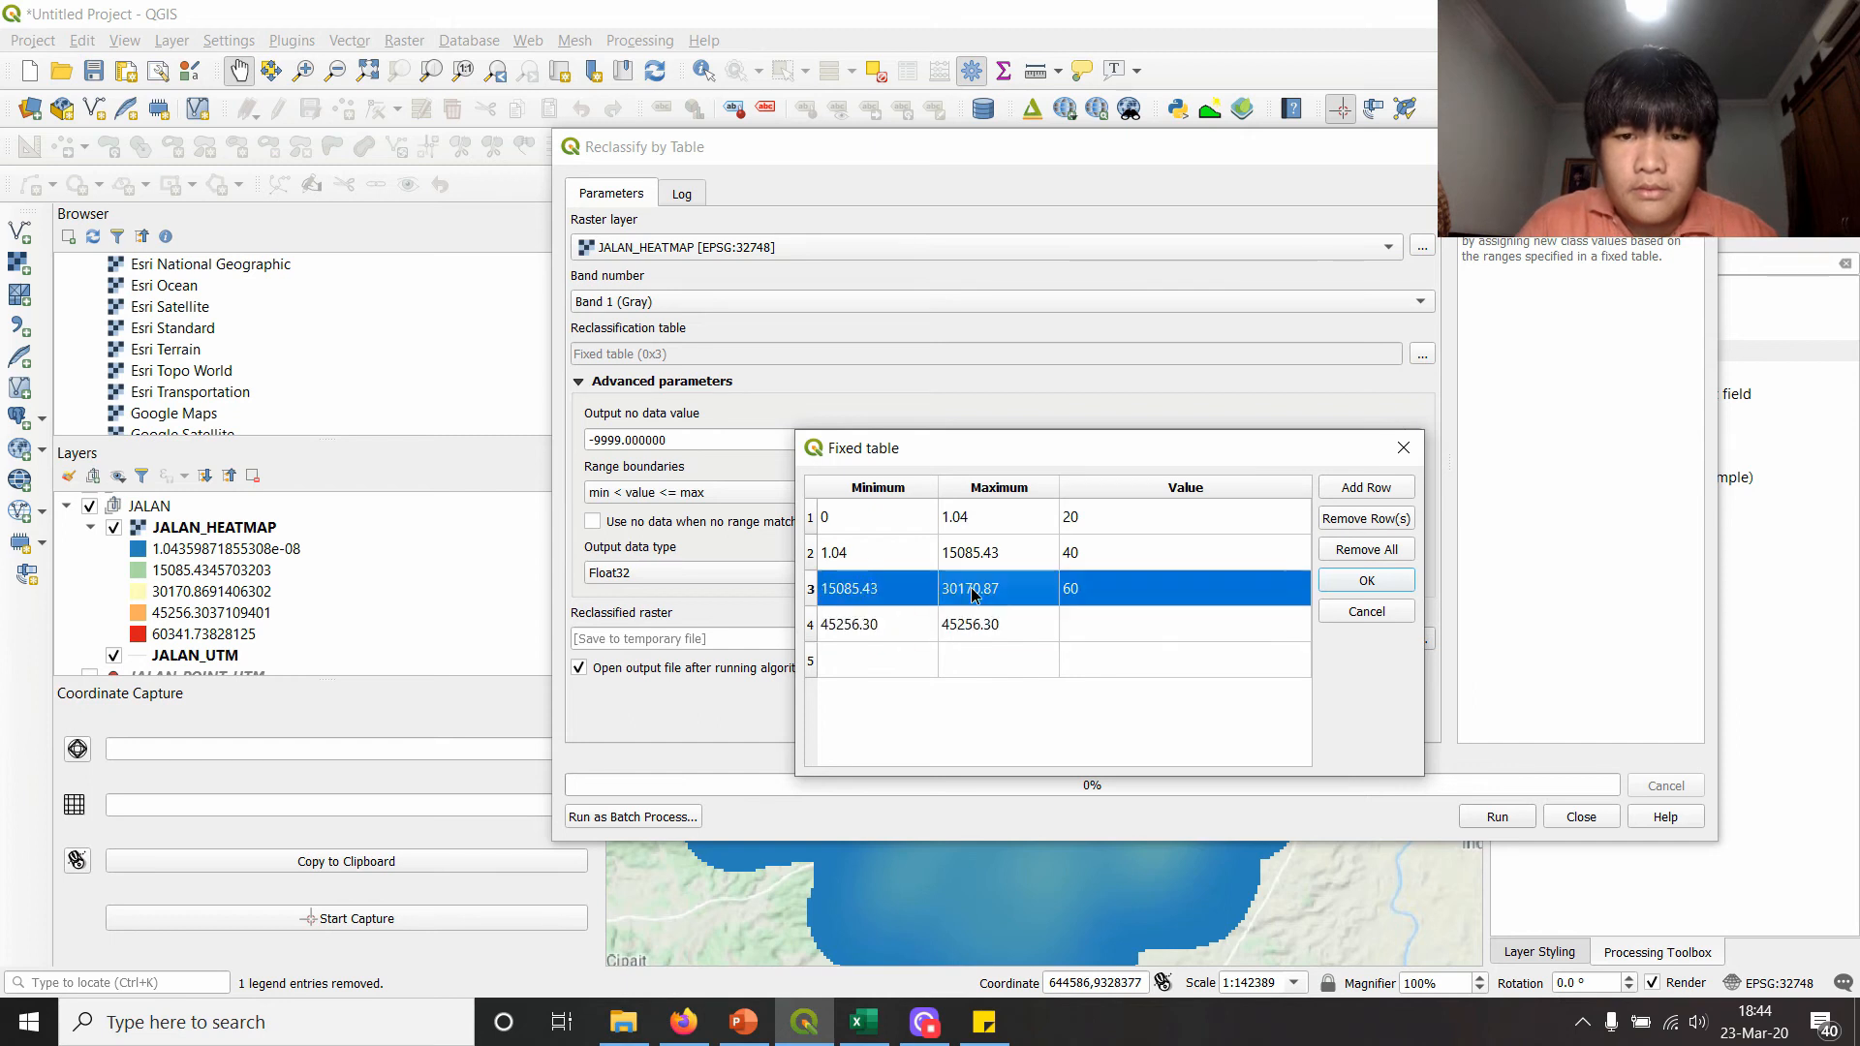
double_click(885, 623)
text(30170.87)
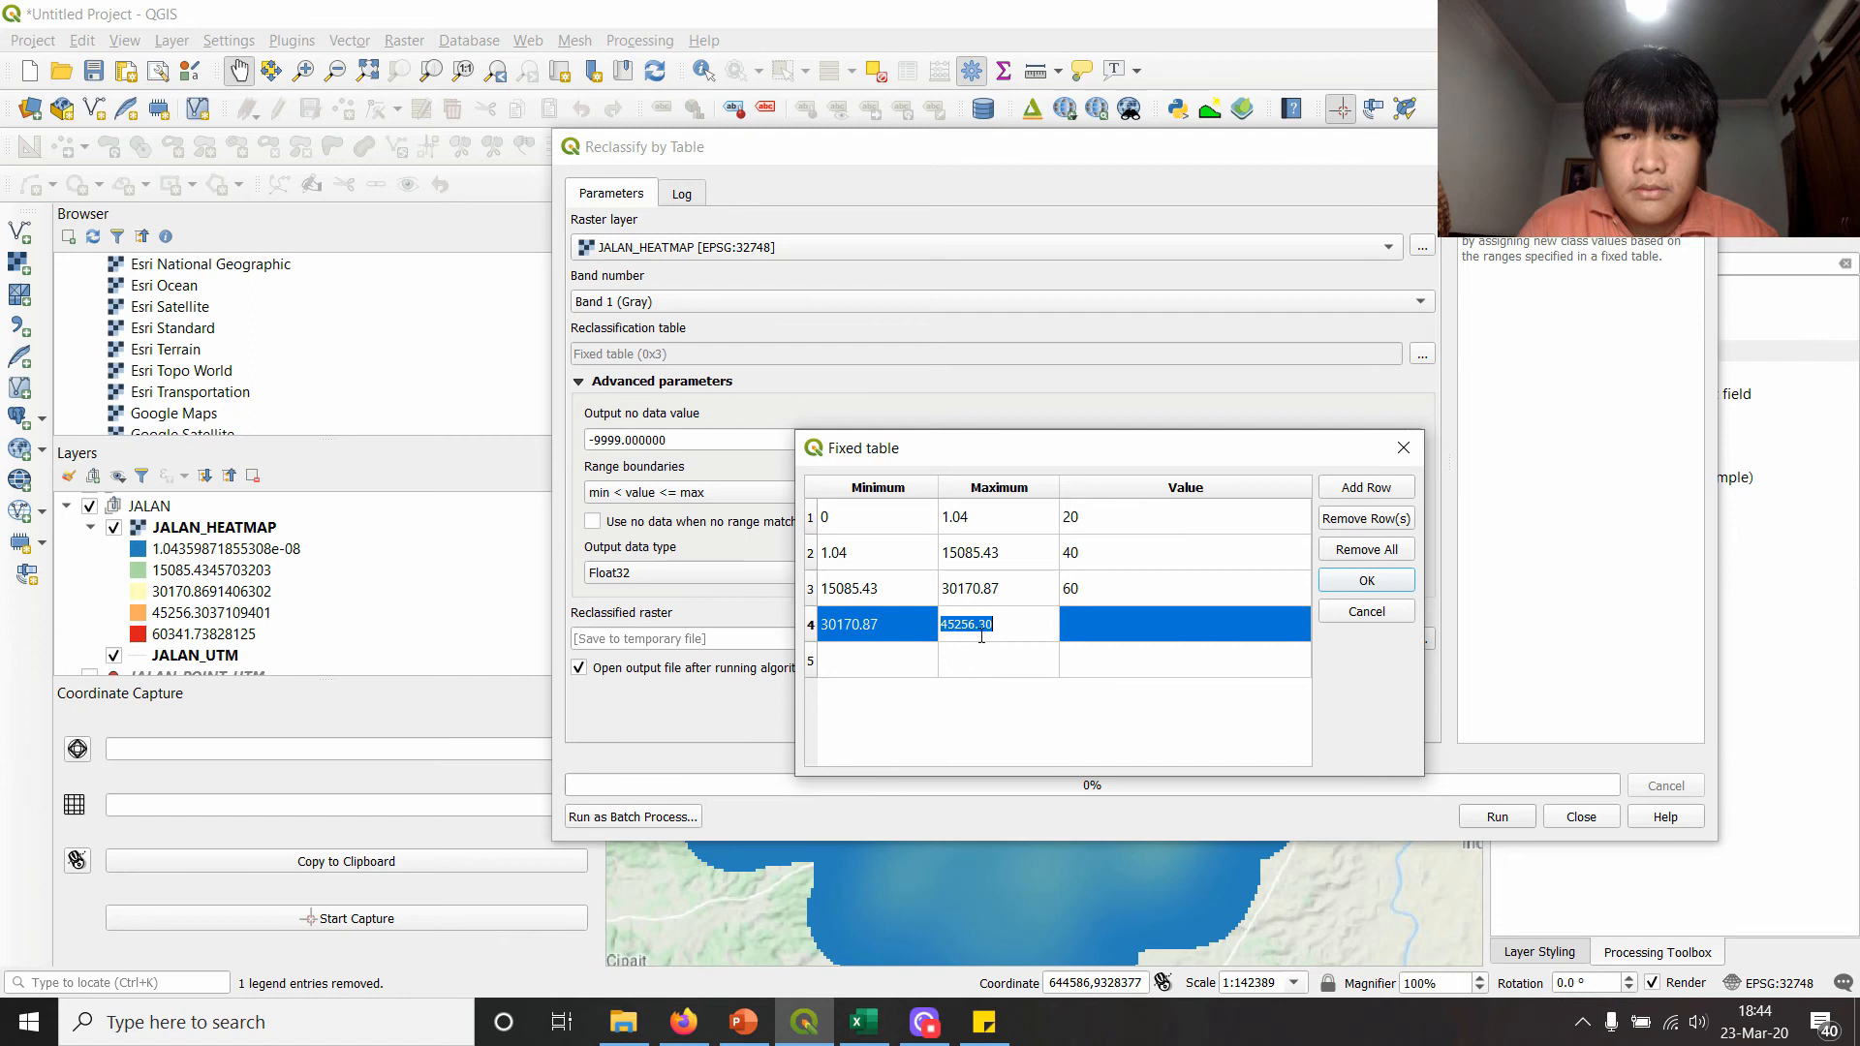
- Set the fifth road class to minimum 45256.30 and maximum 60341.74
double_click(881, 669)
key(ctrl+v)
double_click(1016, 659)
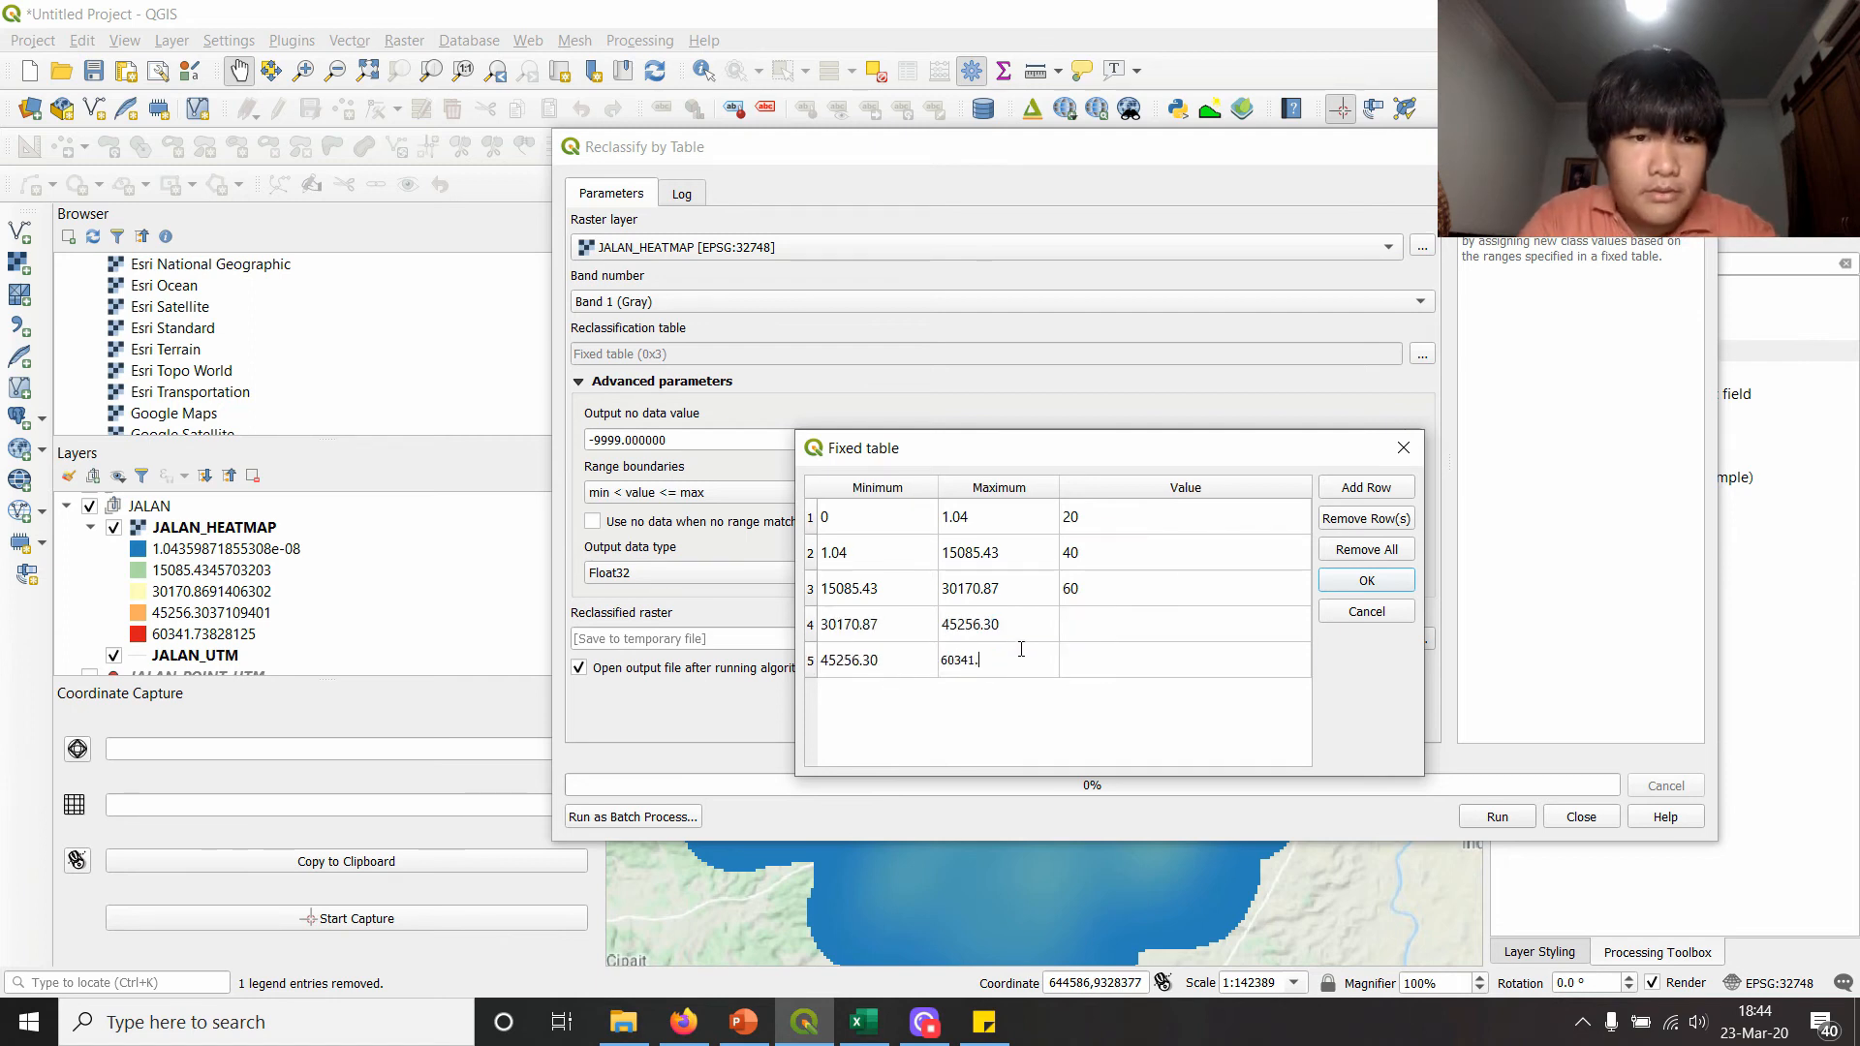
text(60341.74)
- Assign value 80 to the fourth road class and value 100 to the fifth
double_click(1112, 628)
key(Tab)
key(Tab)
key(Tab)
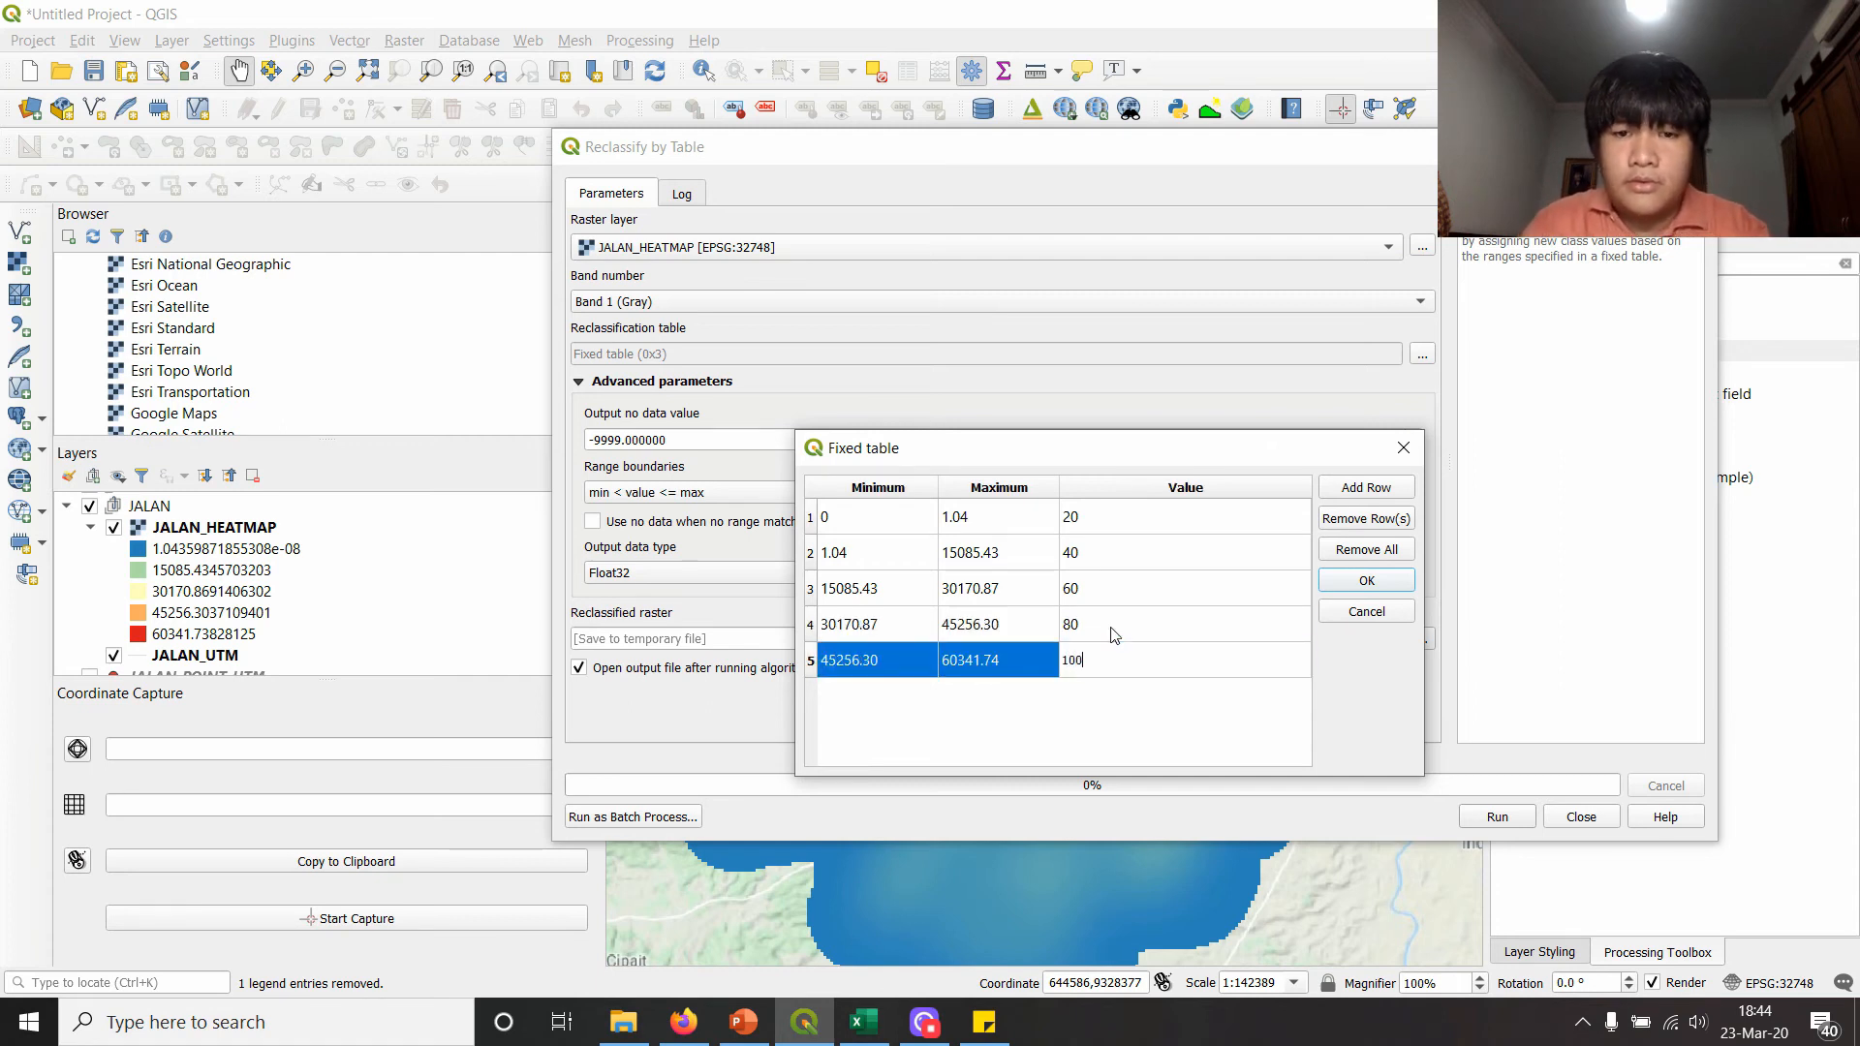
- Round the fifth class's maximum up to 60342 and accept the reclassification table
double_click(979, 667)
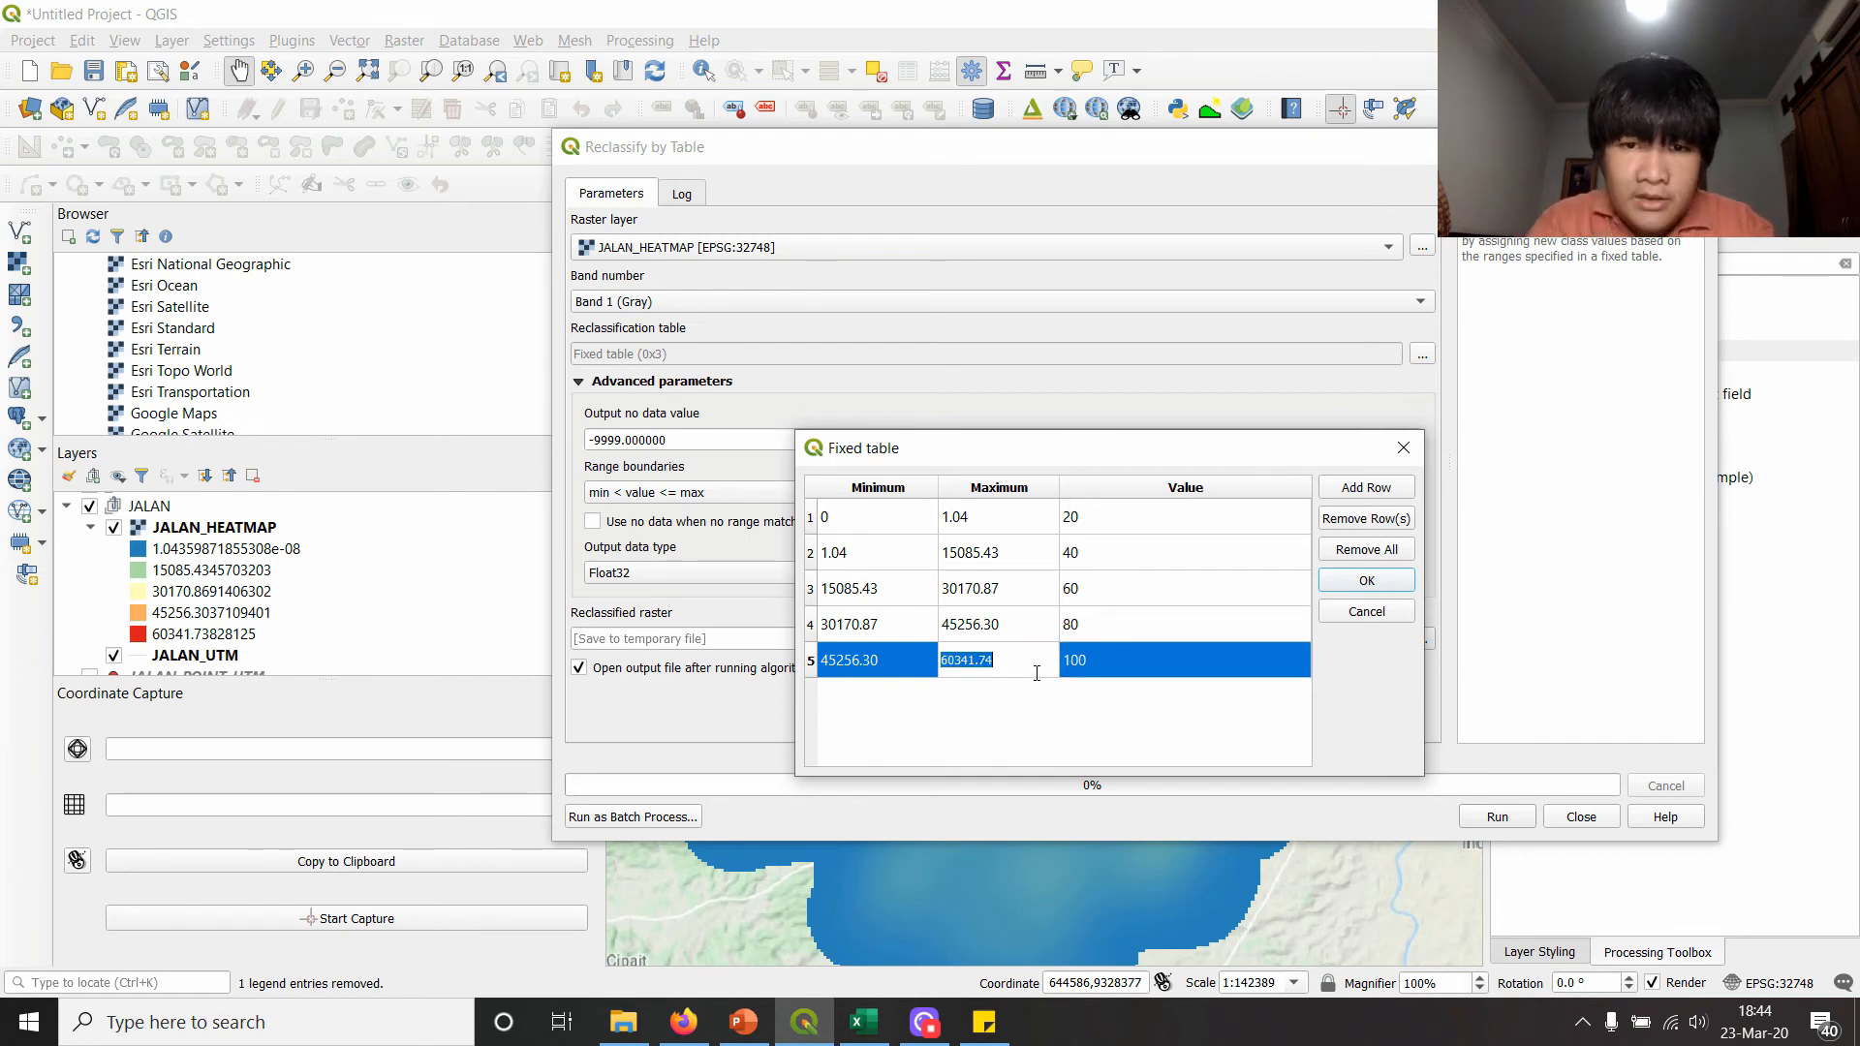
text(6)
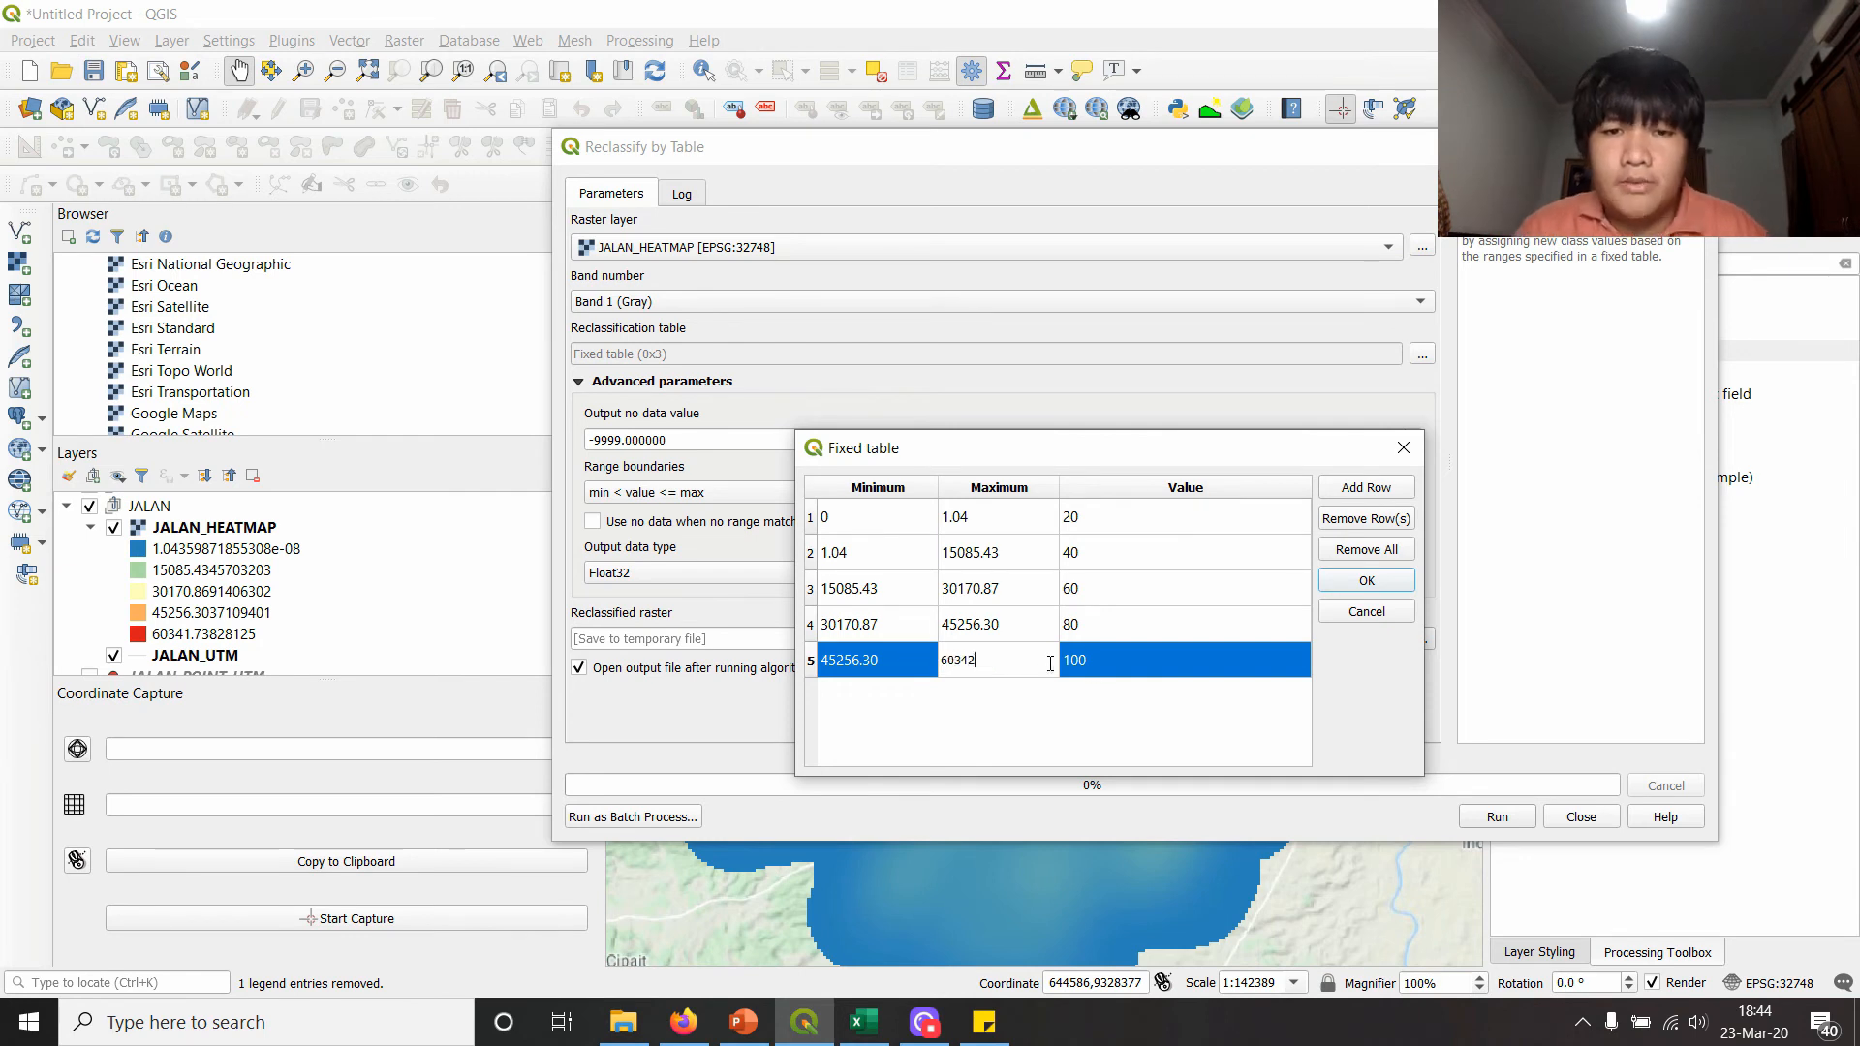
click(1108, 668)
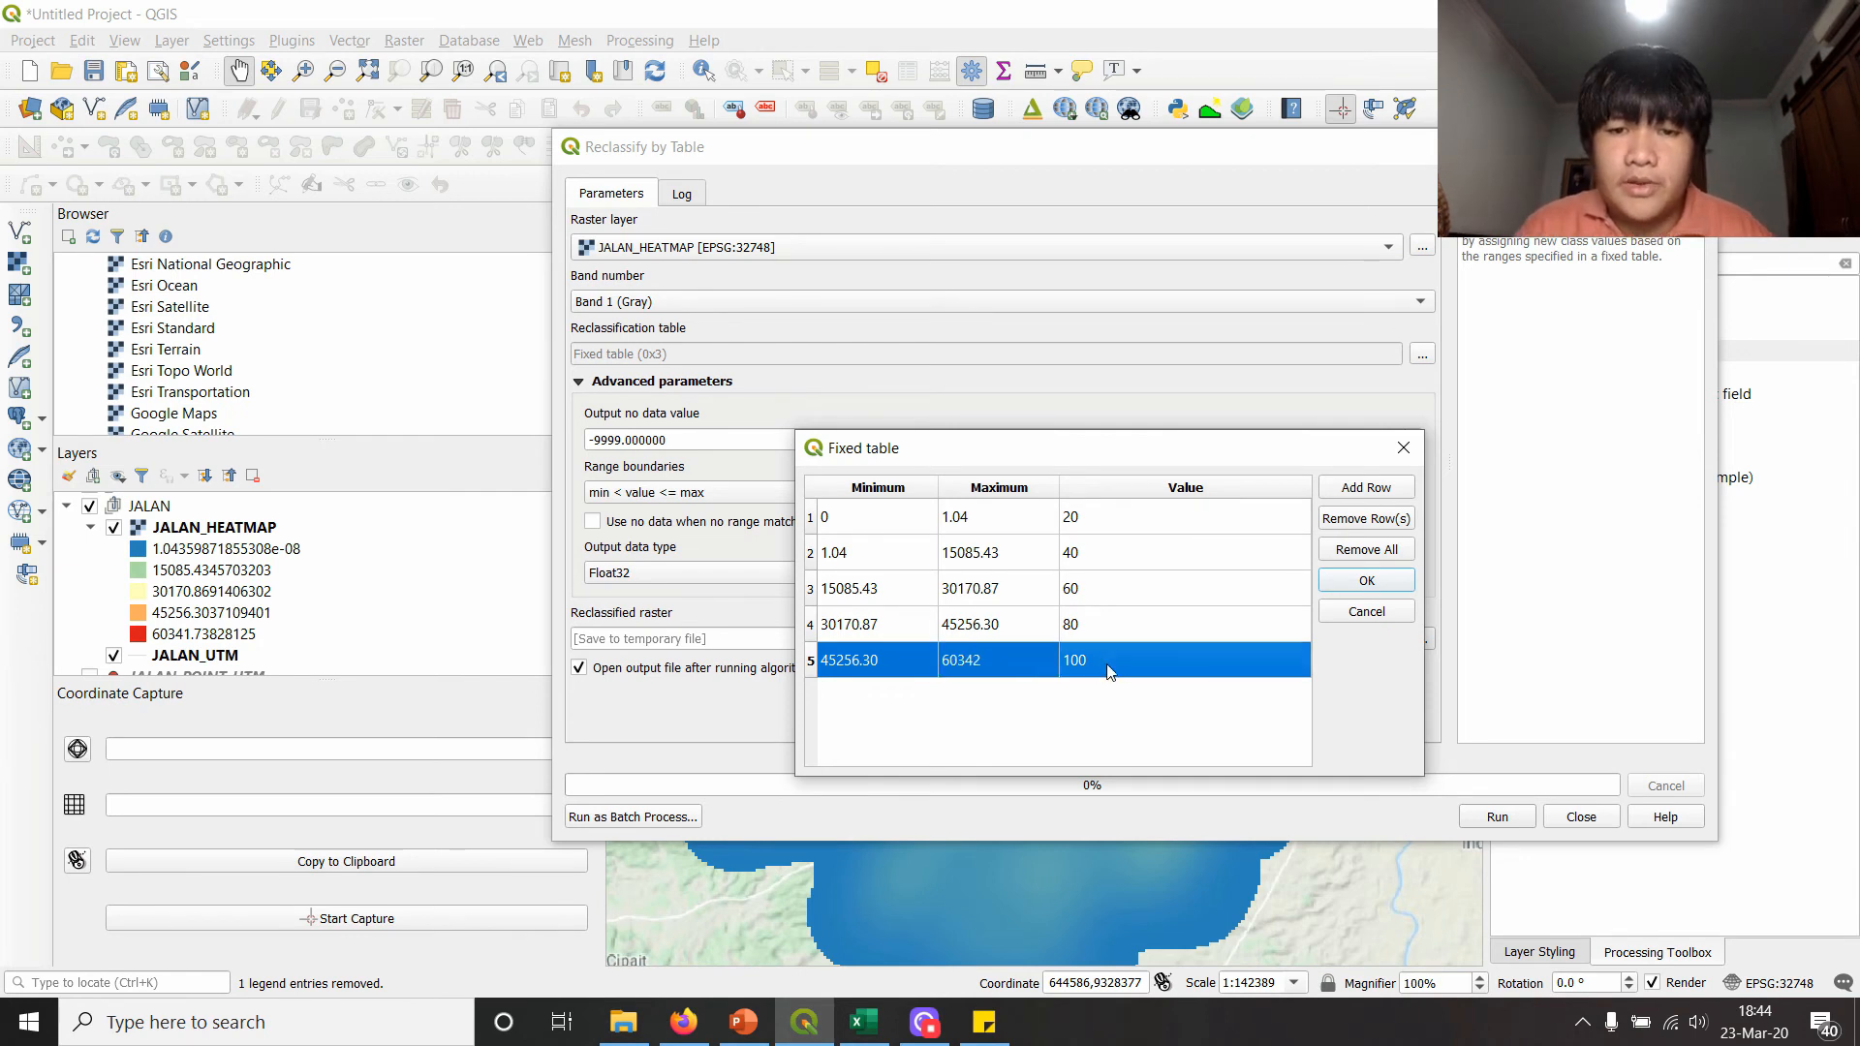
click(1367, 581)
- Set the output no data value to 0 and the range boundaries to min <= value < max
key(Tab)
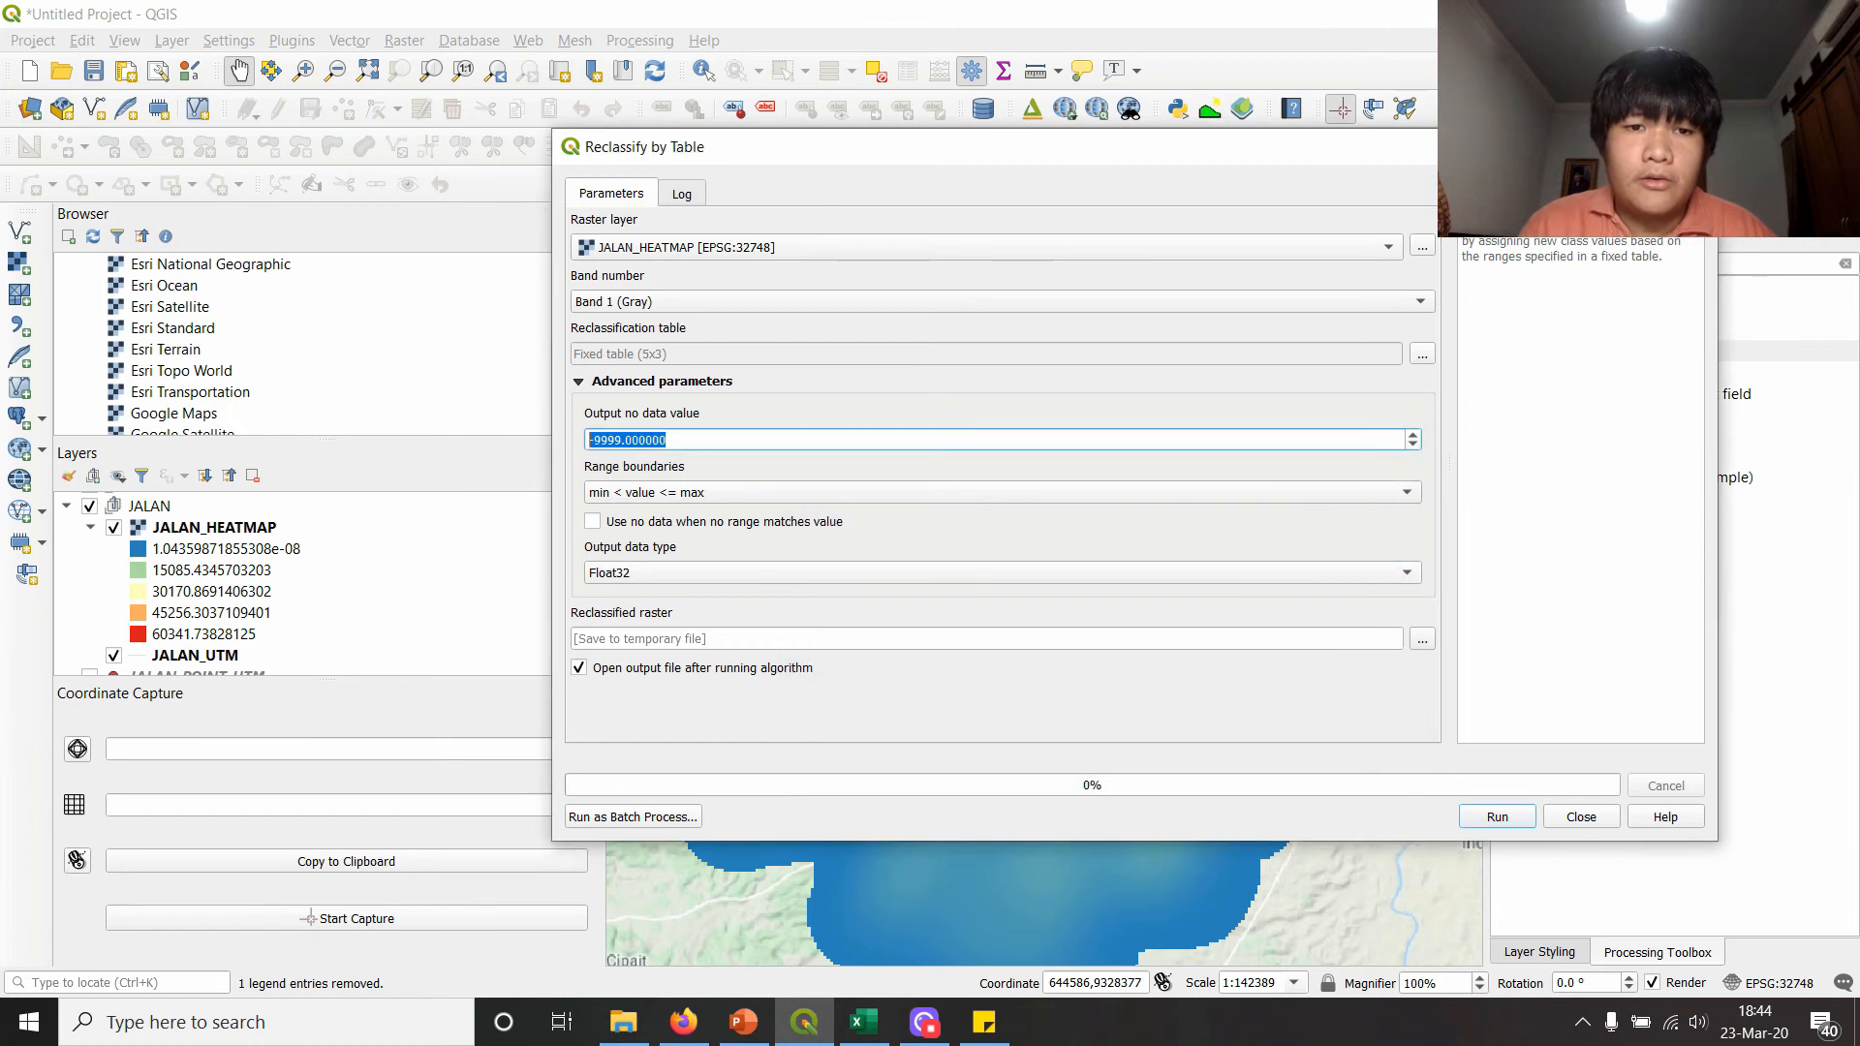
text(0)
click(846, 492)
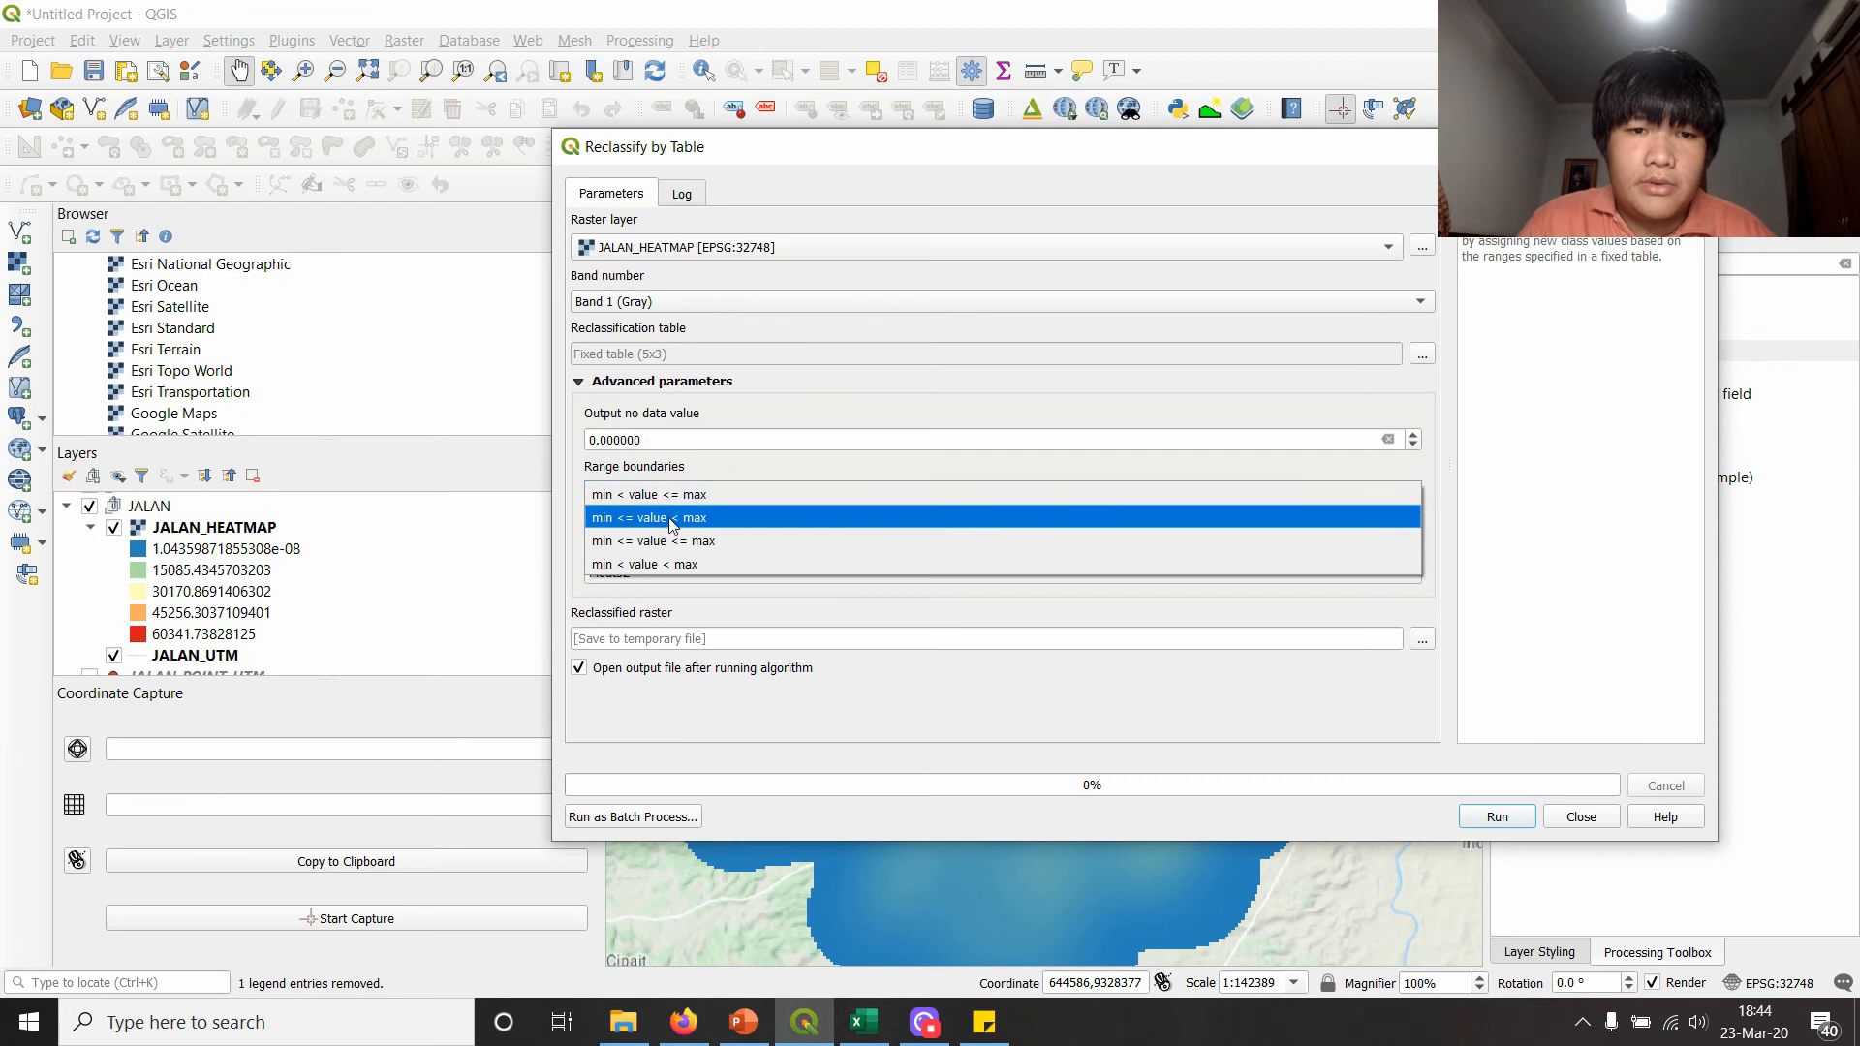
click(668, 523)
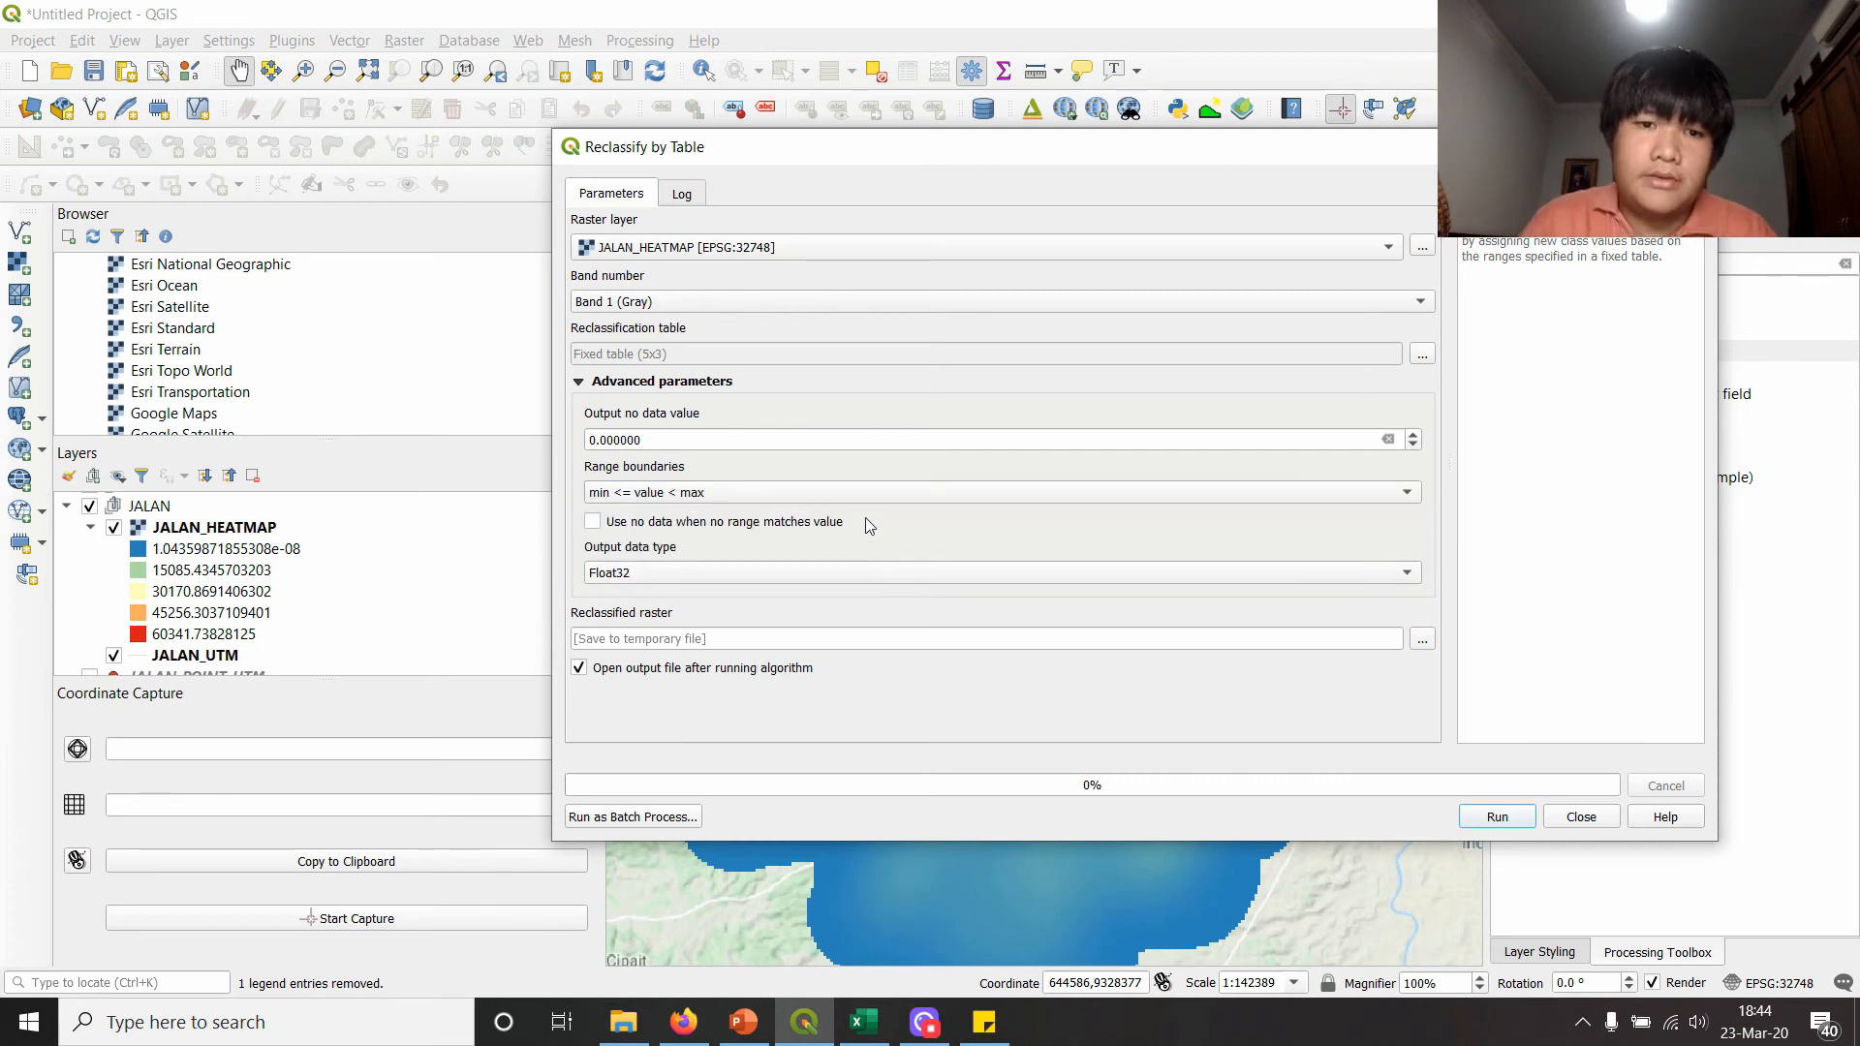
- Set the reclassified raster to be saved as the TIF file RASTER_JALAN_CLASSIFIED in the TV006_WORKING WITH DATA folder
click(1422, 639)
click(1482, 685)
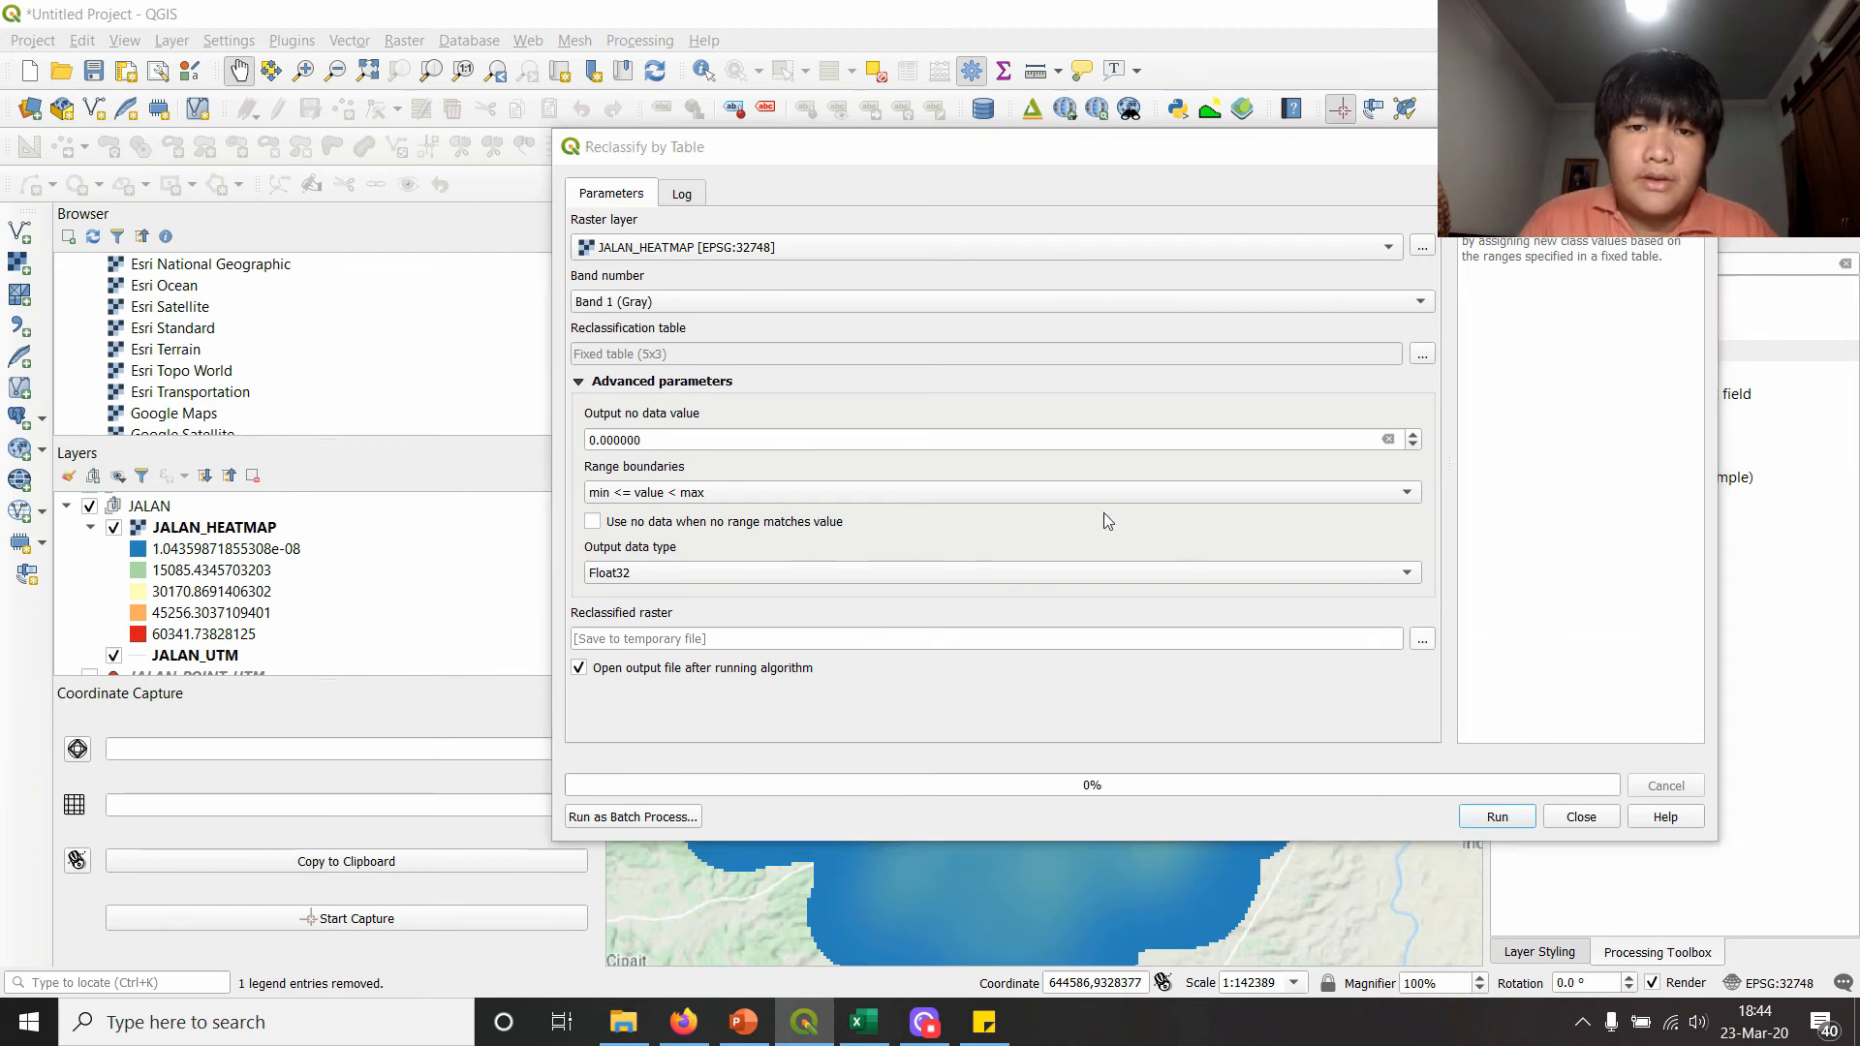
text(a)
key(BackSpace)
text(ra)
key(BackSpace)
key(BackSpace)
text(RASTER)
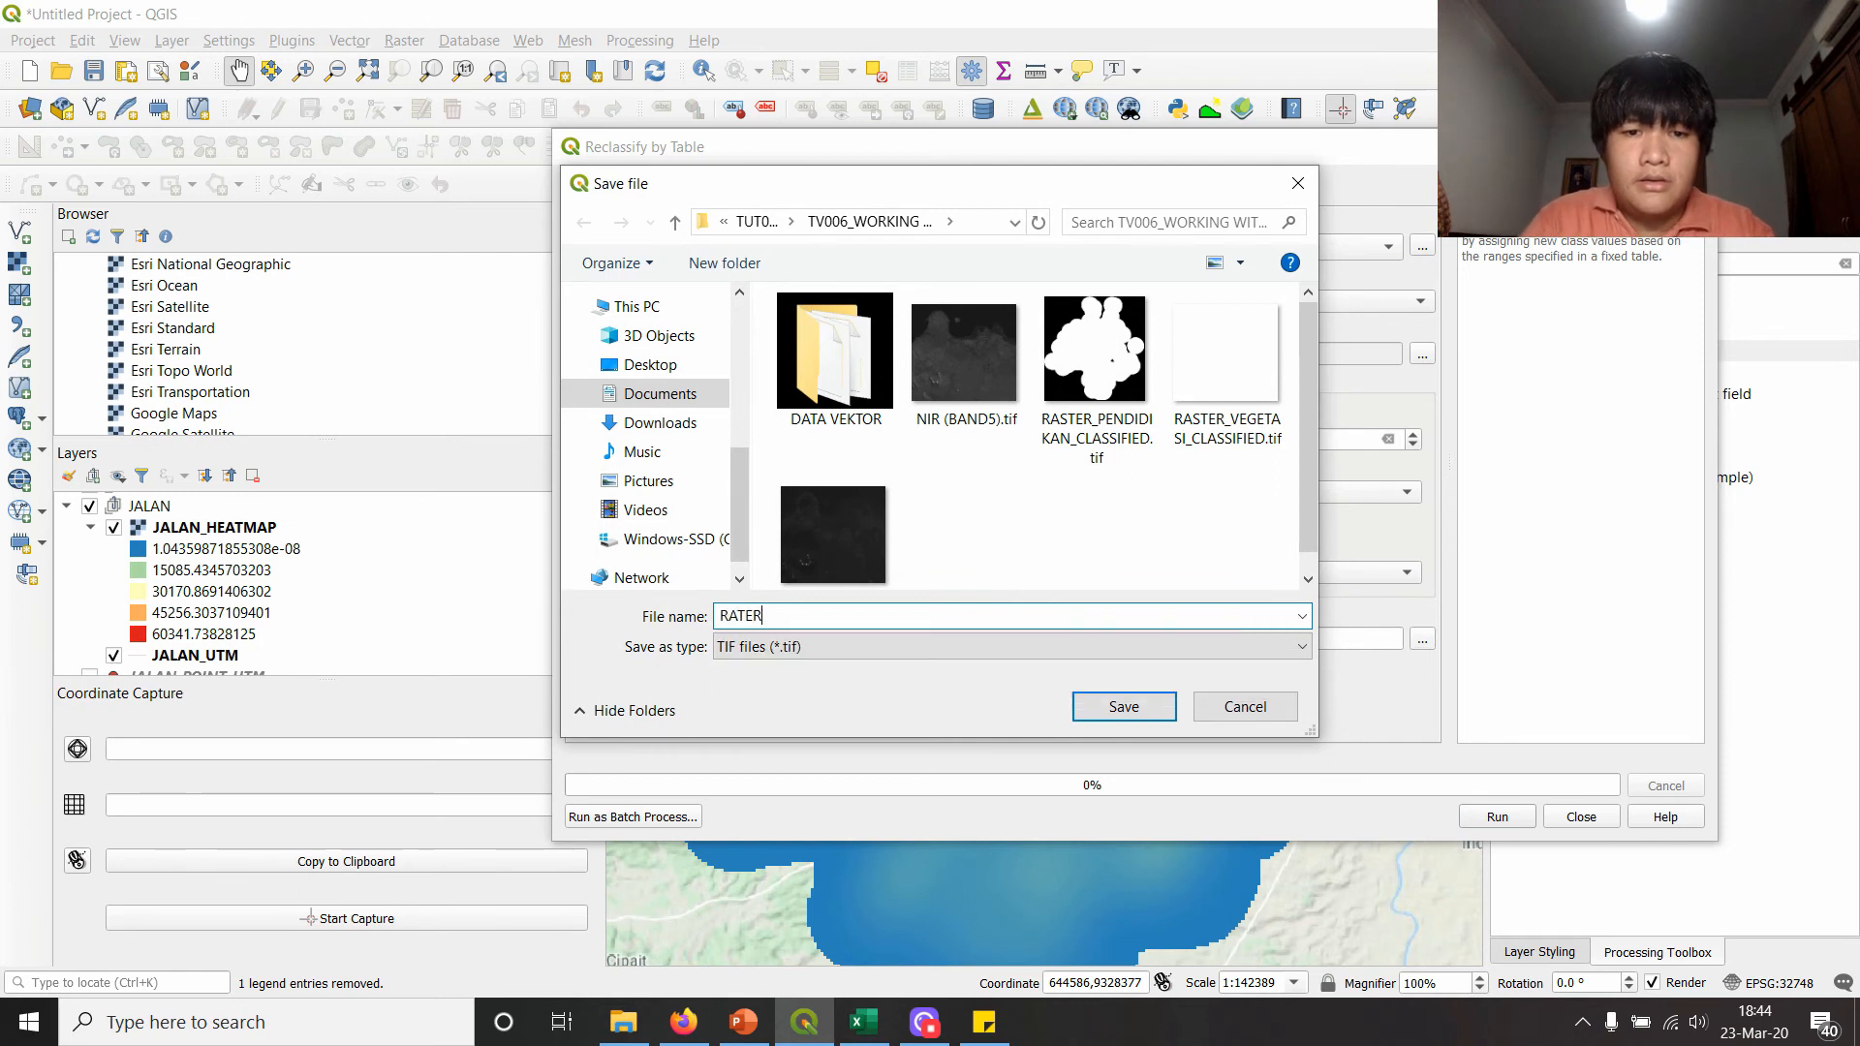
key(BackSpace)
key(BackSpace)
key(BackSpace)
text(STER_JALAN_CL)
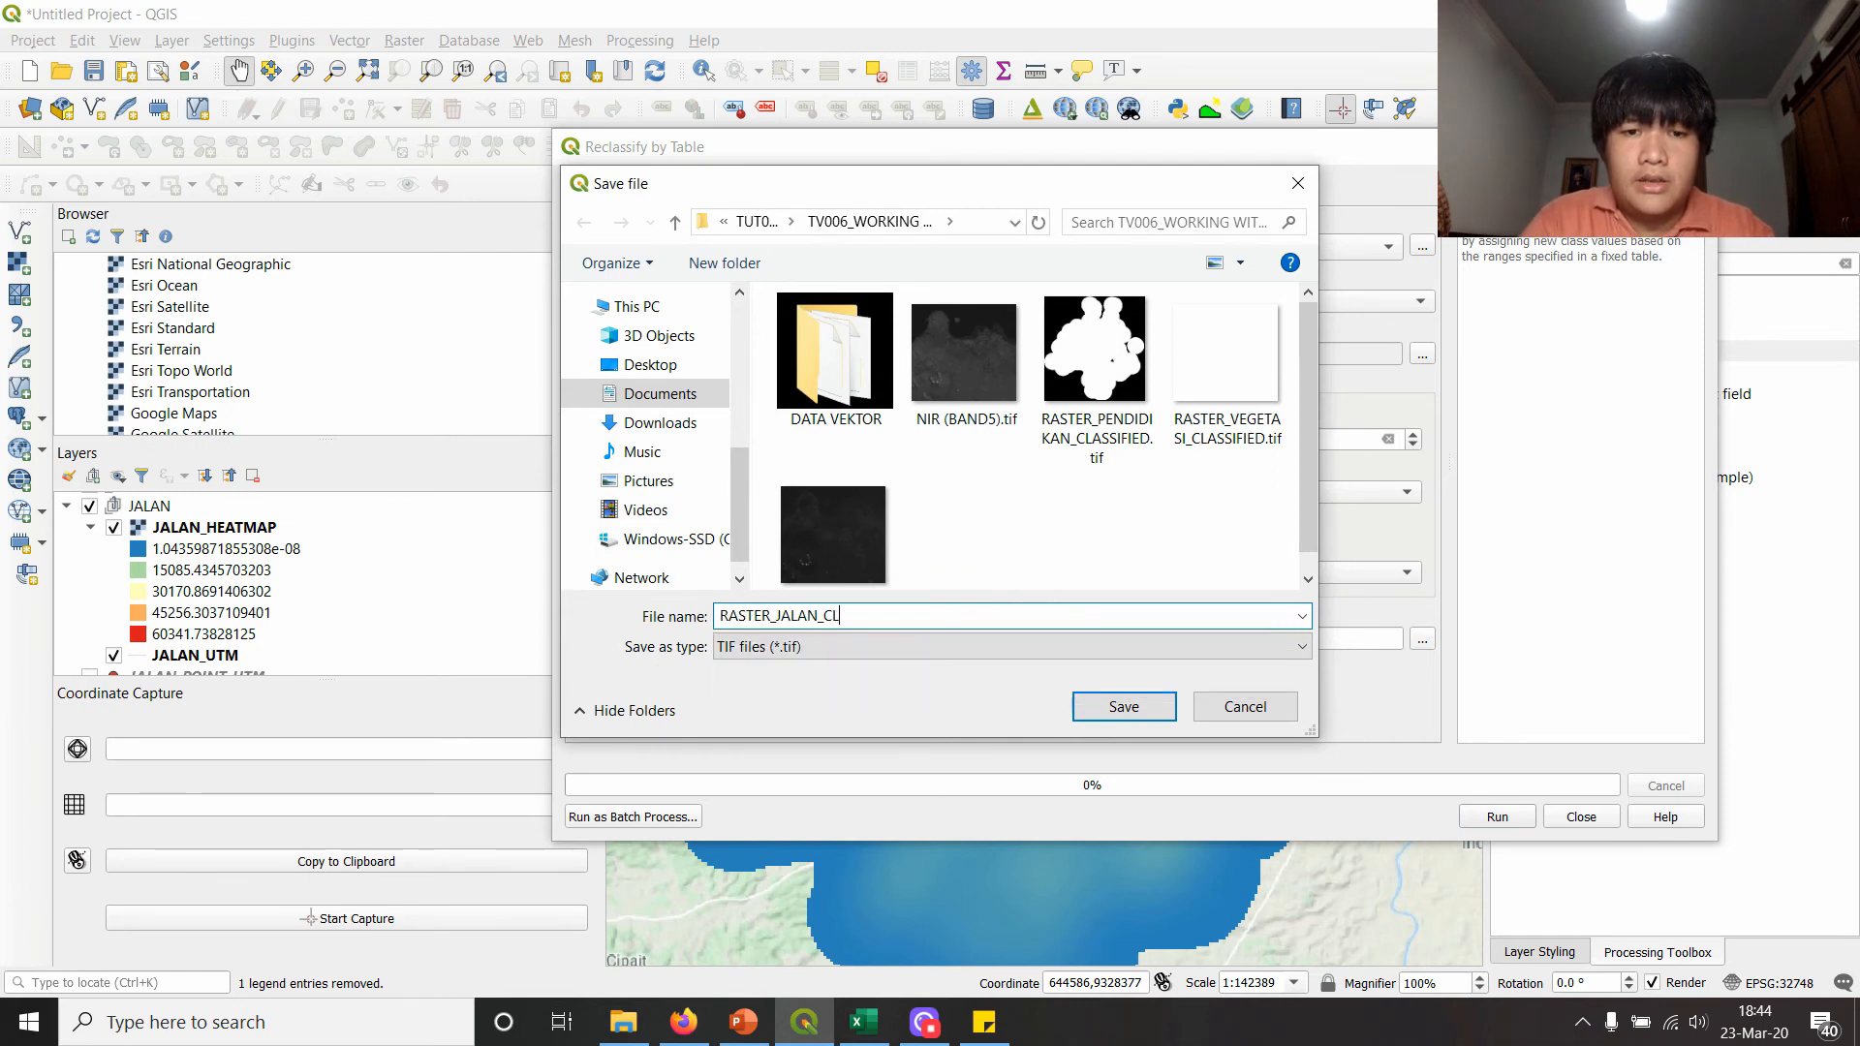
text(ASSIFIED)
key(Return)
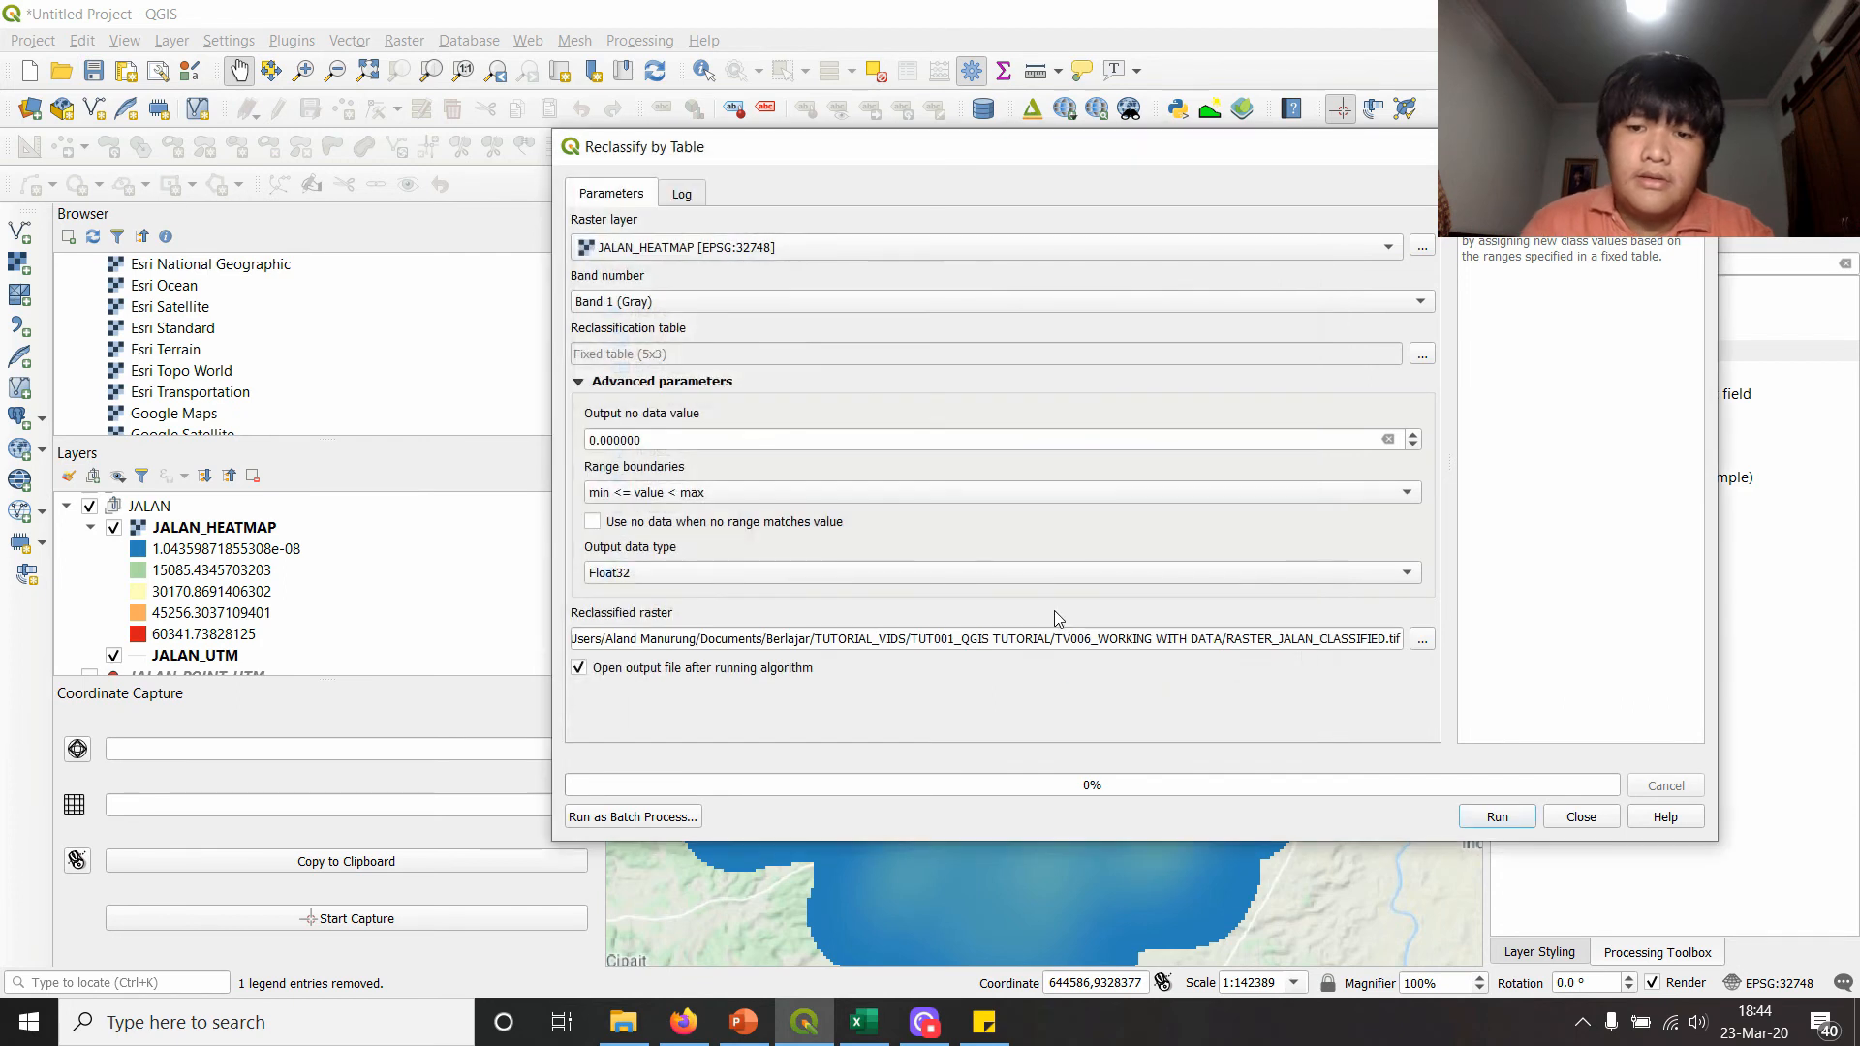
- Run the road heatmap reclassification and close the Reclassify by Table dialog
click(1496, 814)
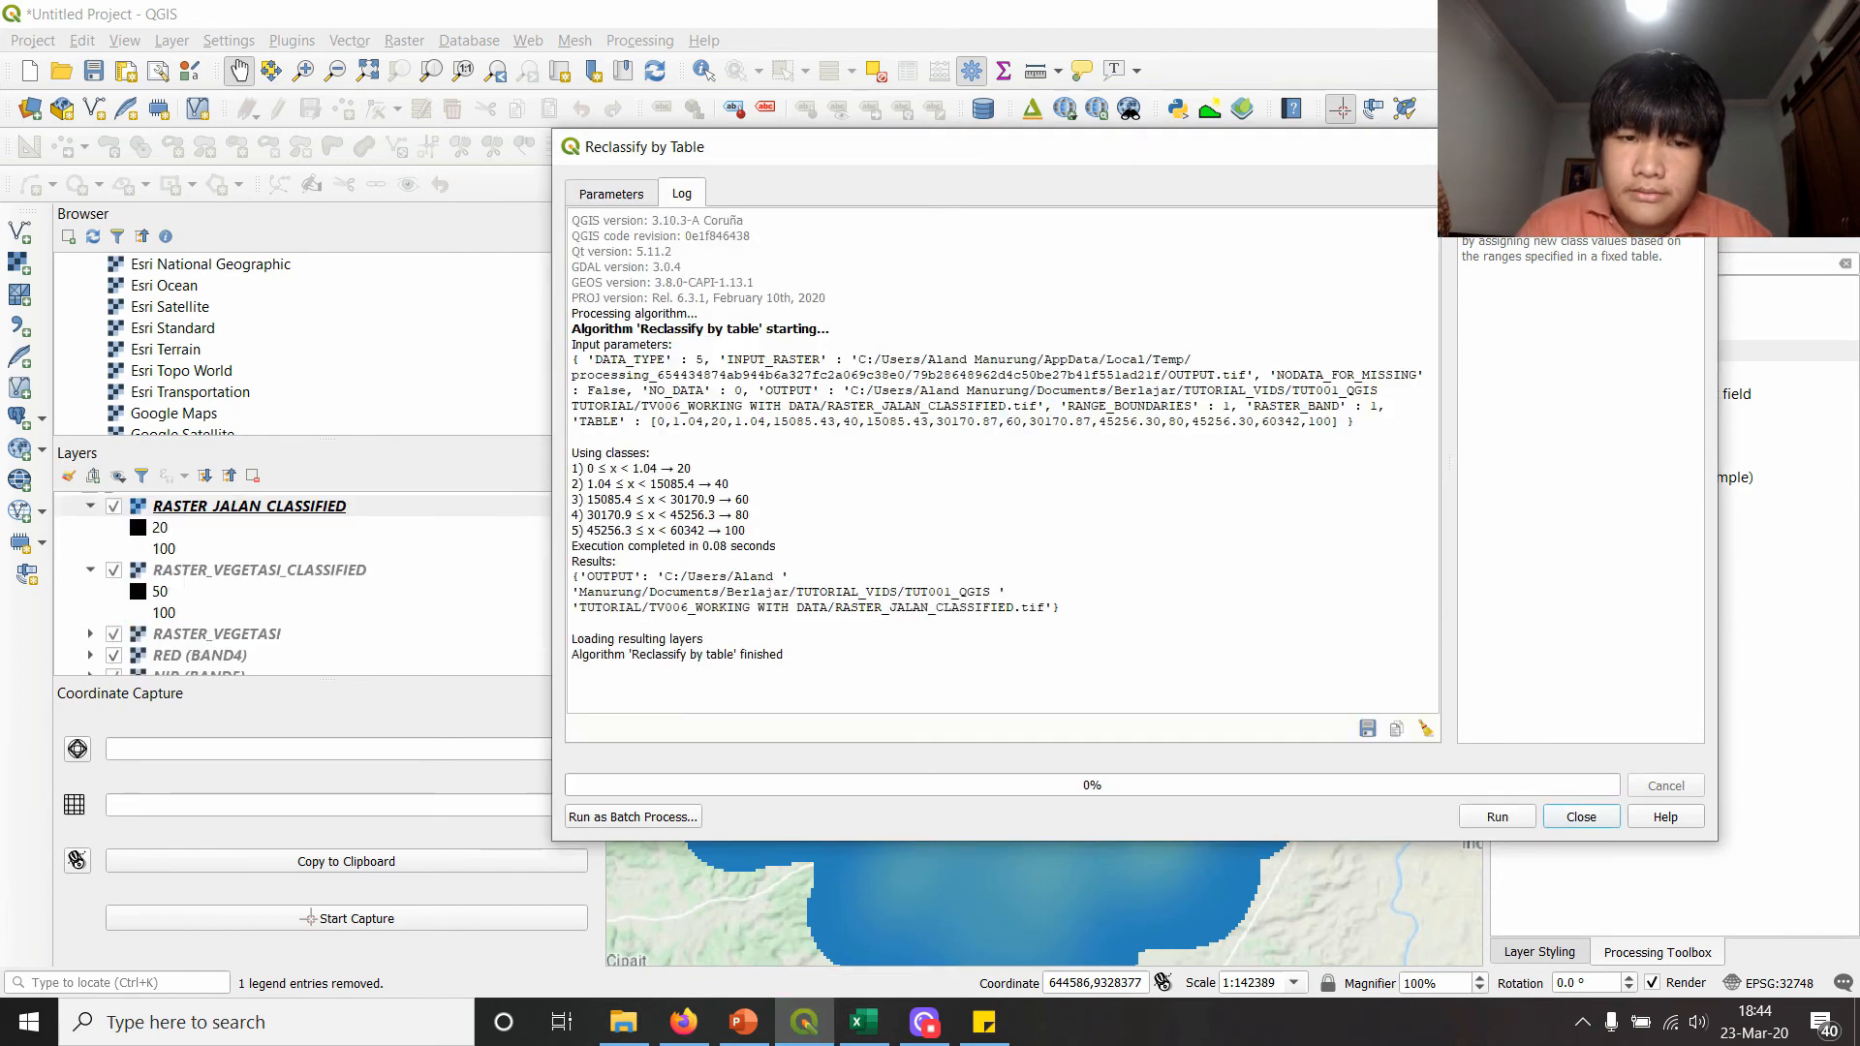
drag(1341, 167, 1207, 343)
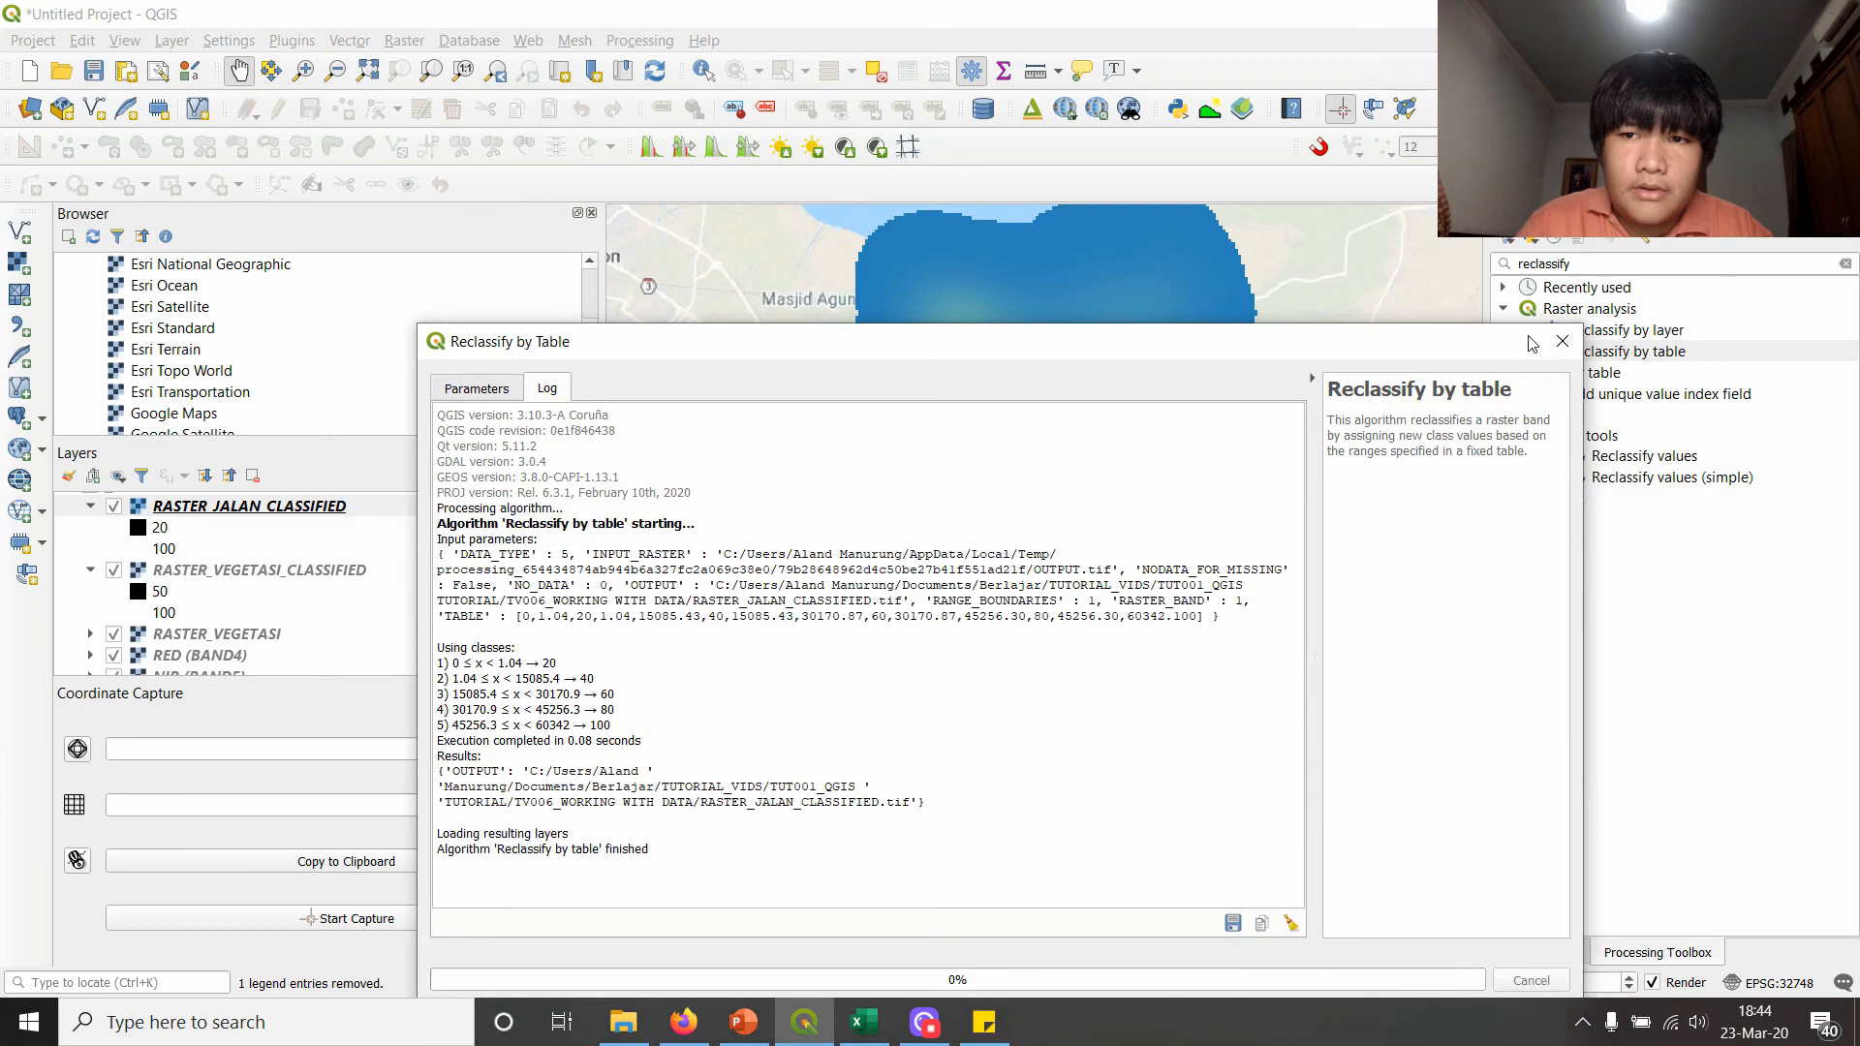
key(Escape)
- Move the RASTER_JALAN_CLASSIFIED layer from the VEGETASI group into the JALAN group
scroll(405, 567, up, 2)
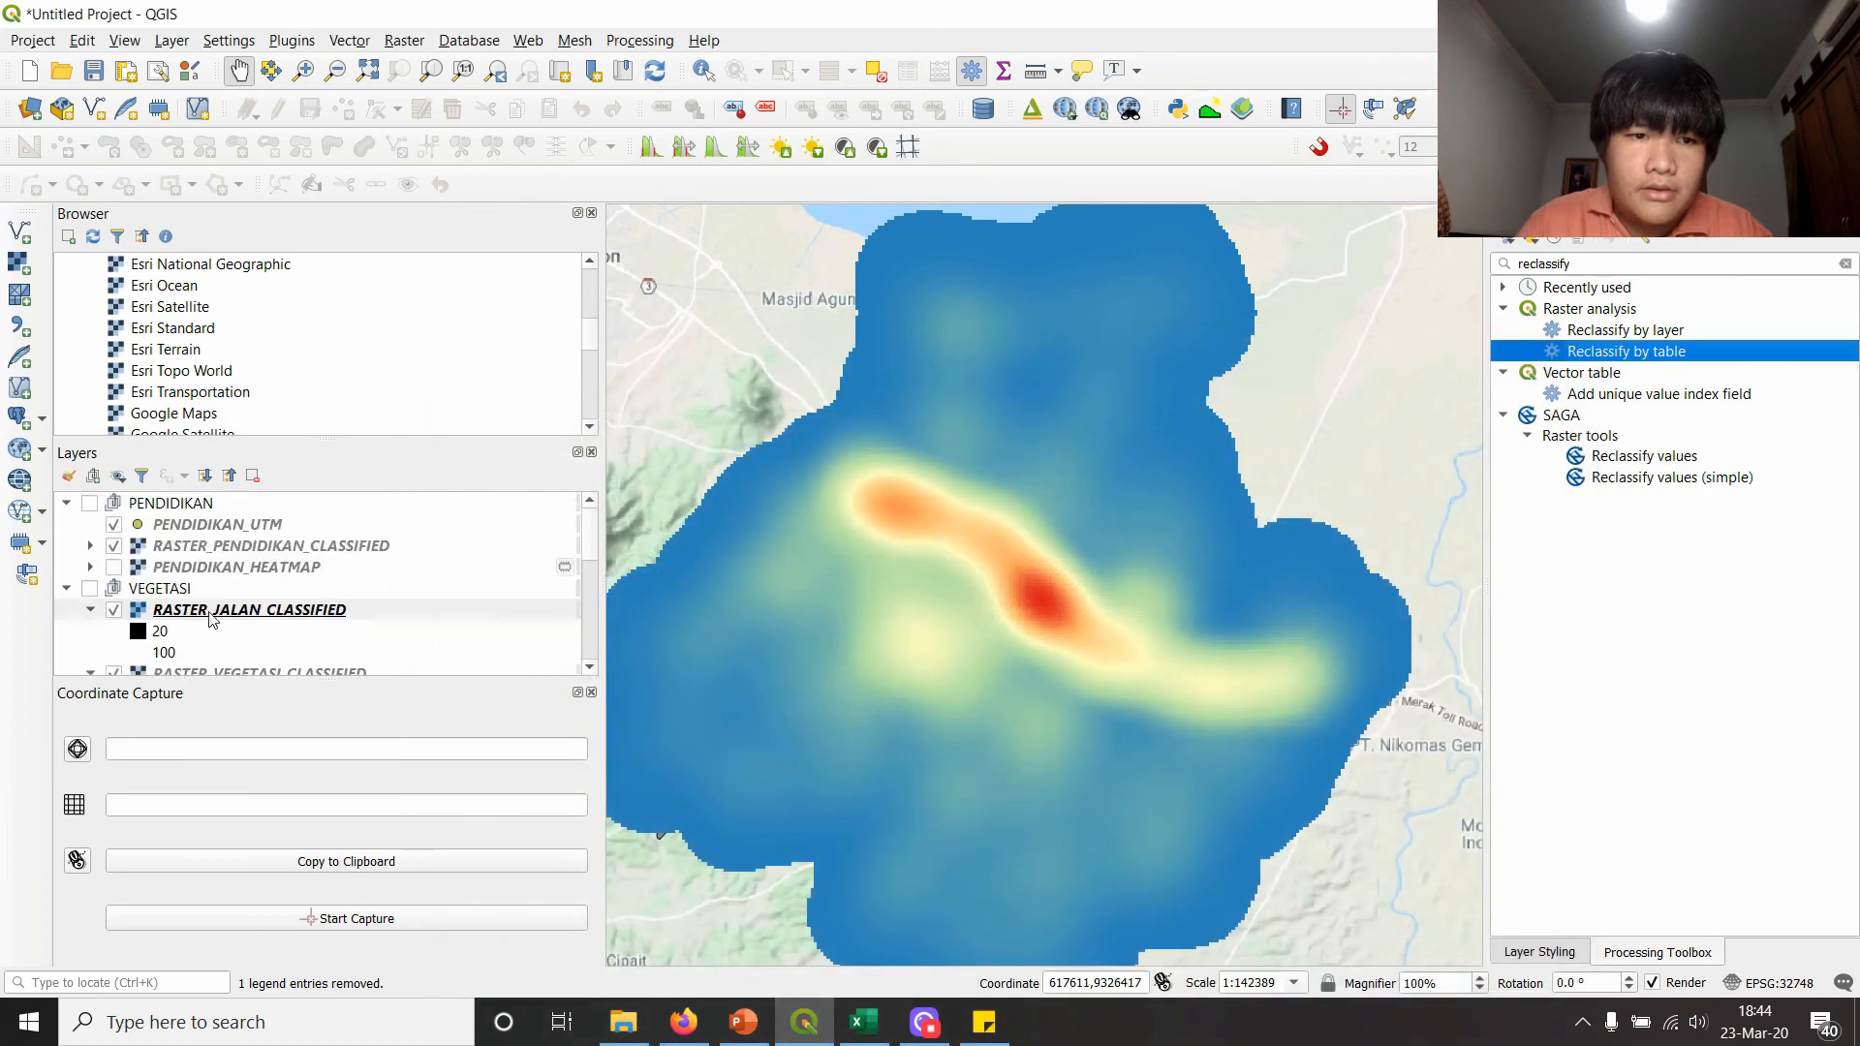
scroll(90, 602, down, 2)
drag(213, 506, 229, 619)
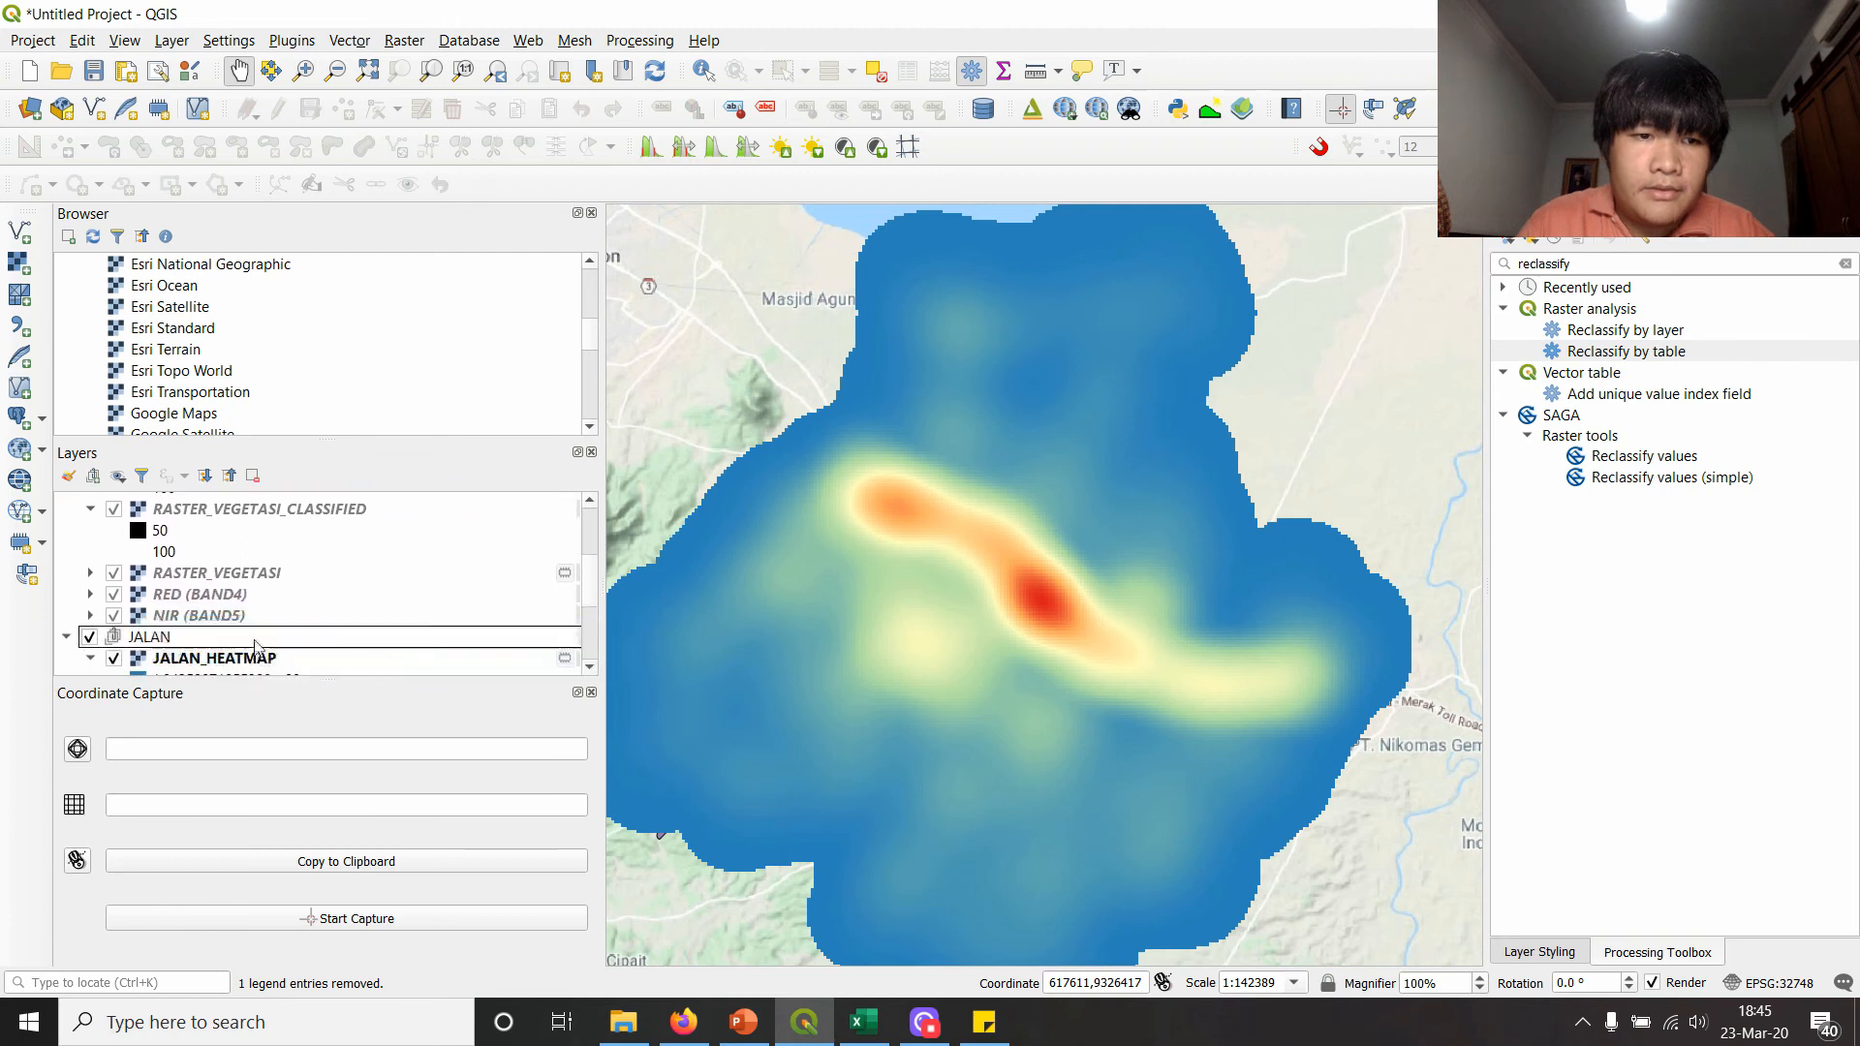
scroll(232, 589, up, 3)
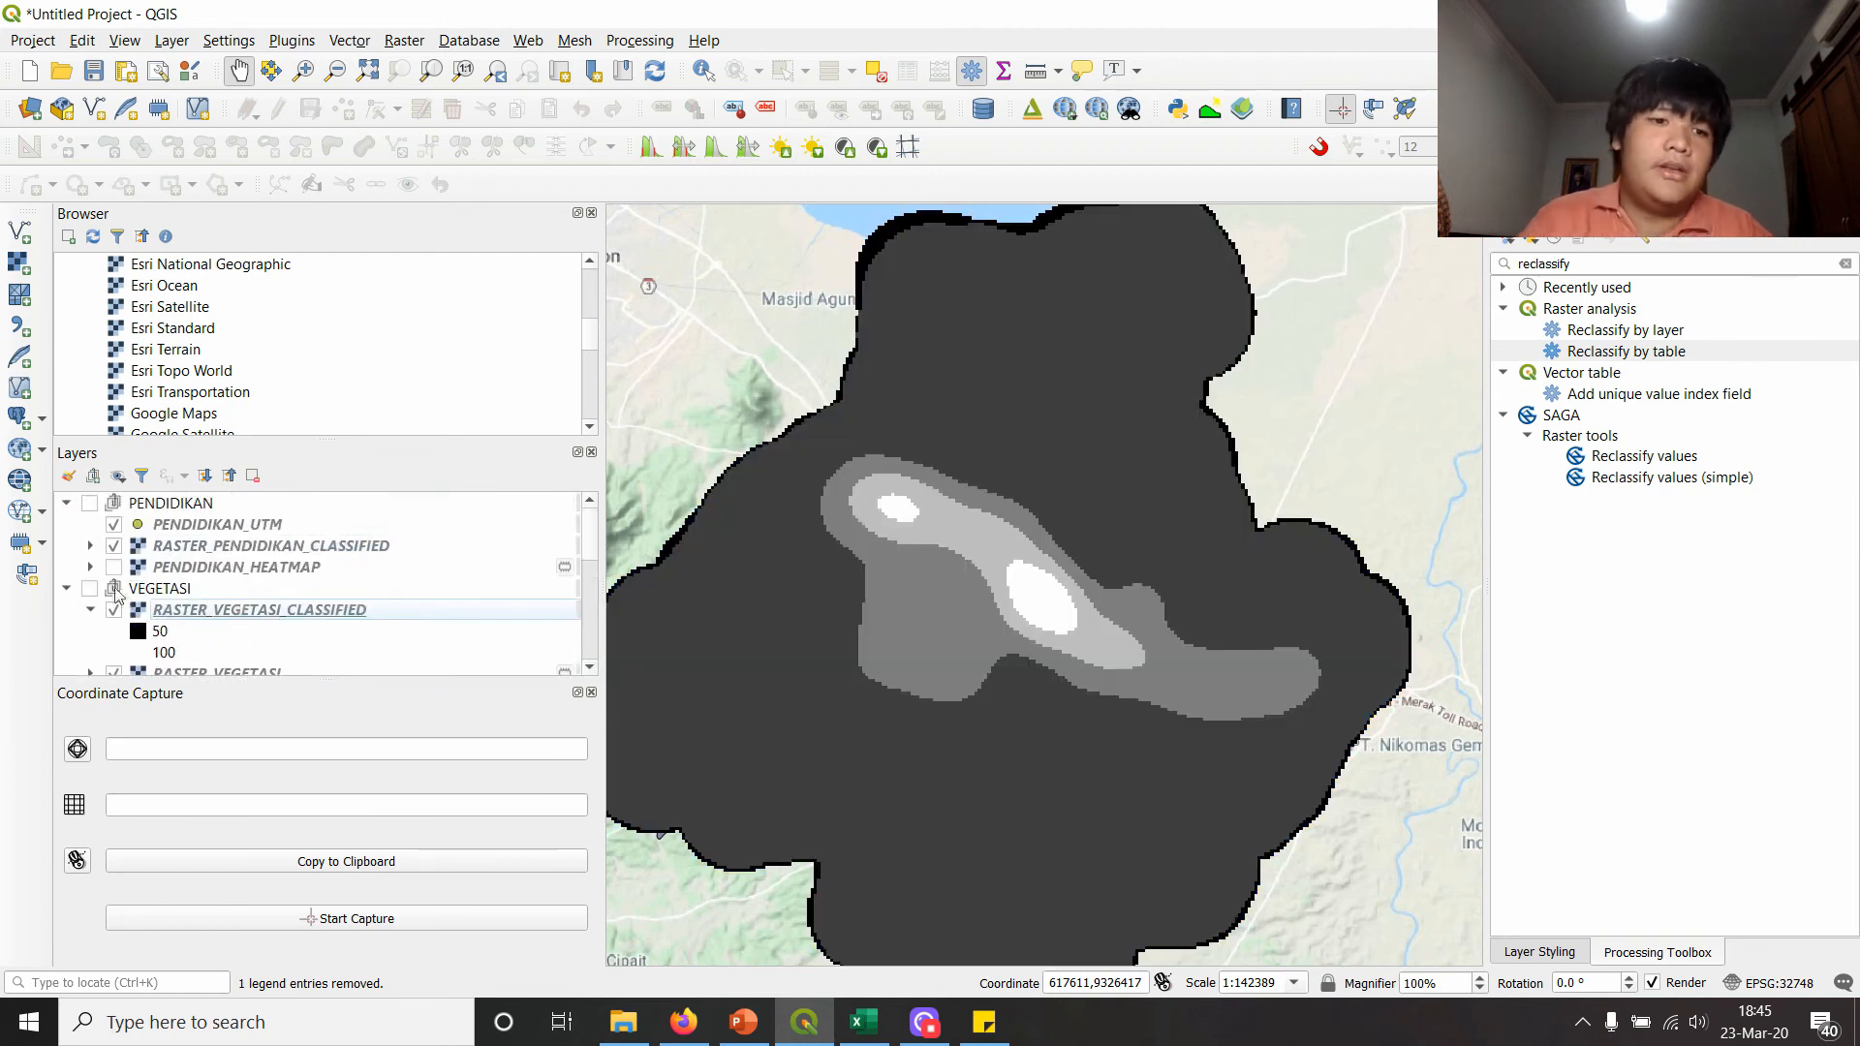
- Collapse the PENDIDIKAN, VEGETASI and JALAN layer groups
click(66, 503)
click(66, 524)
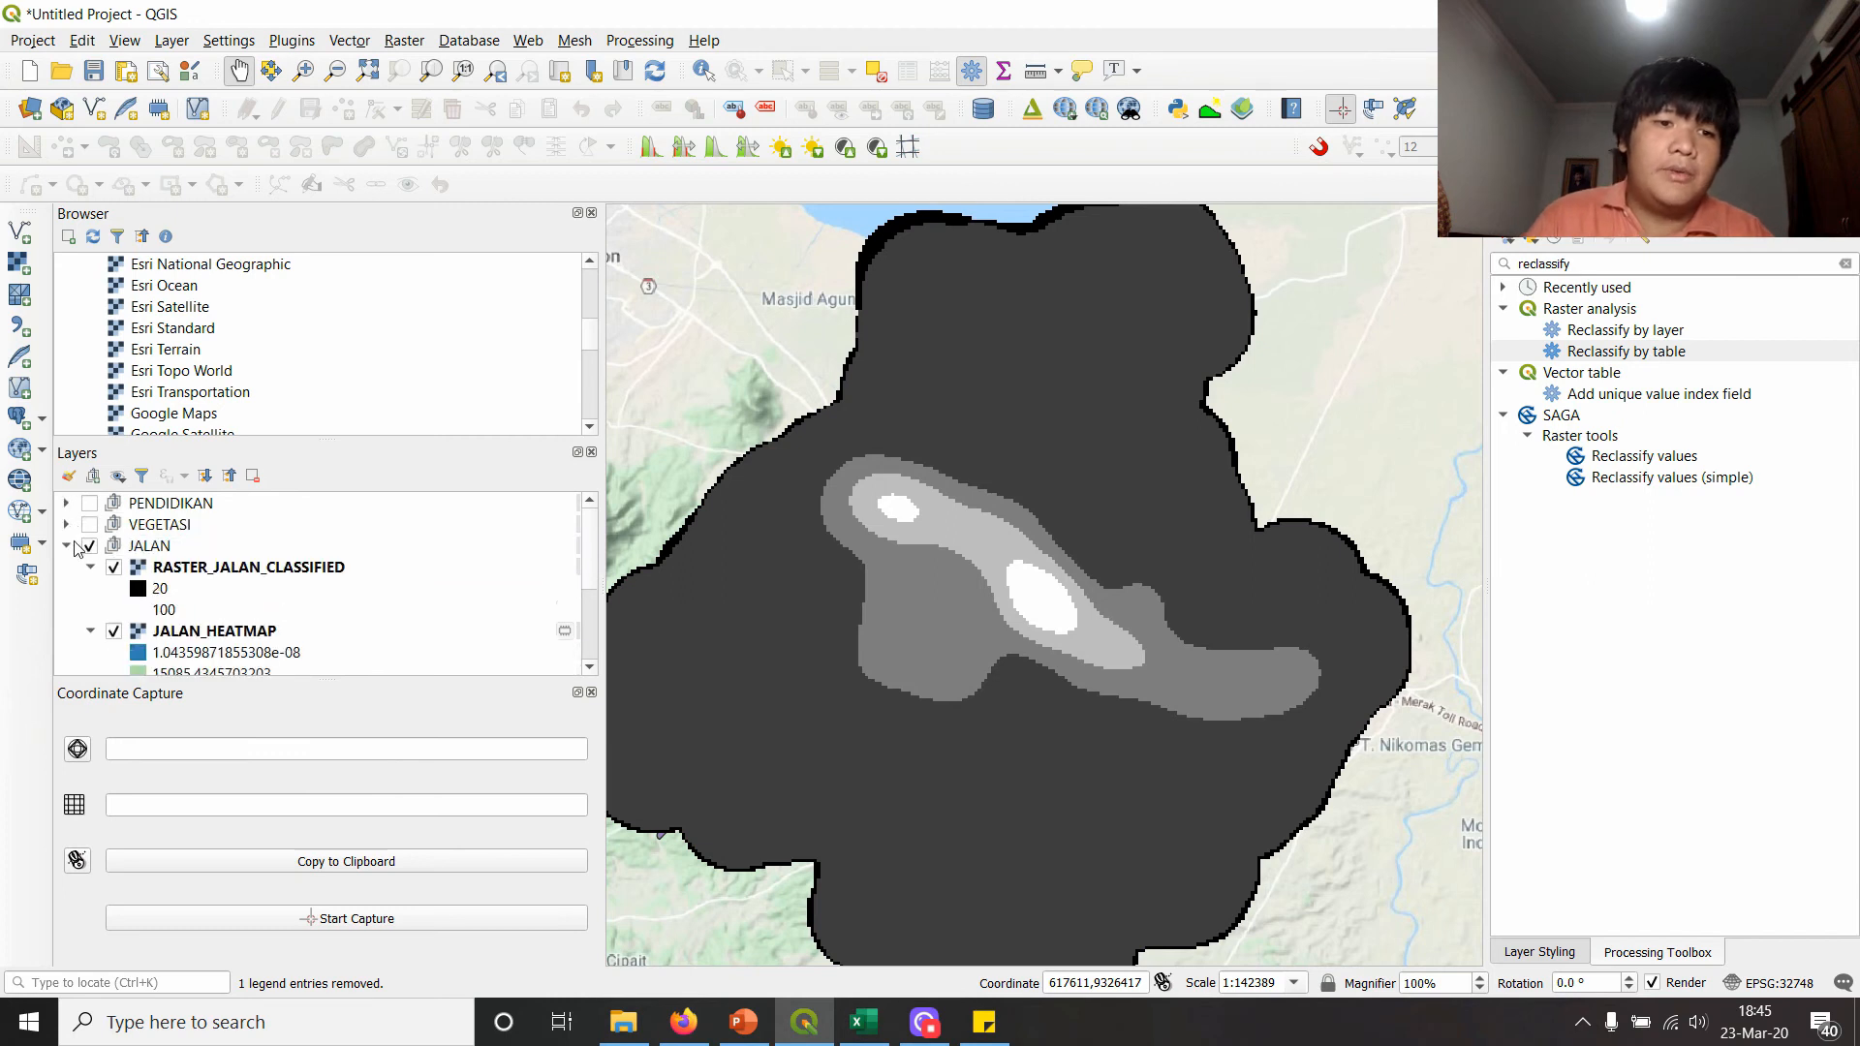
click(68, 545)
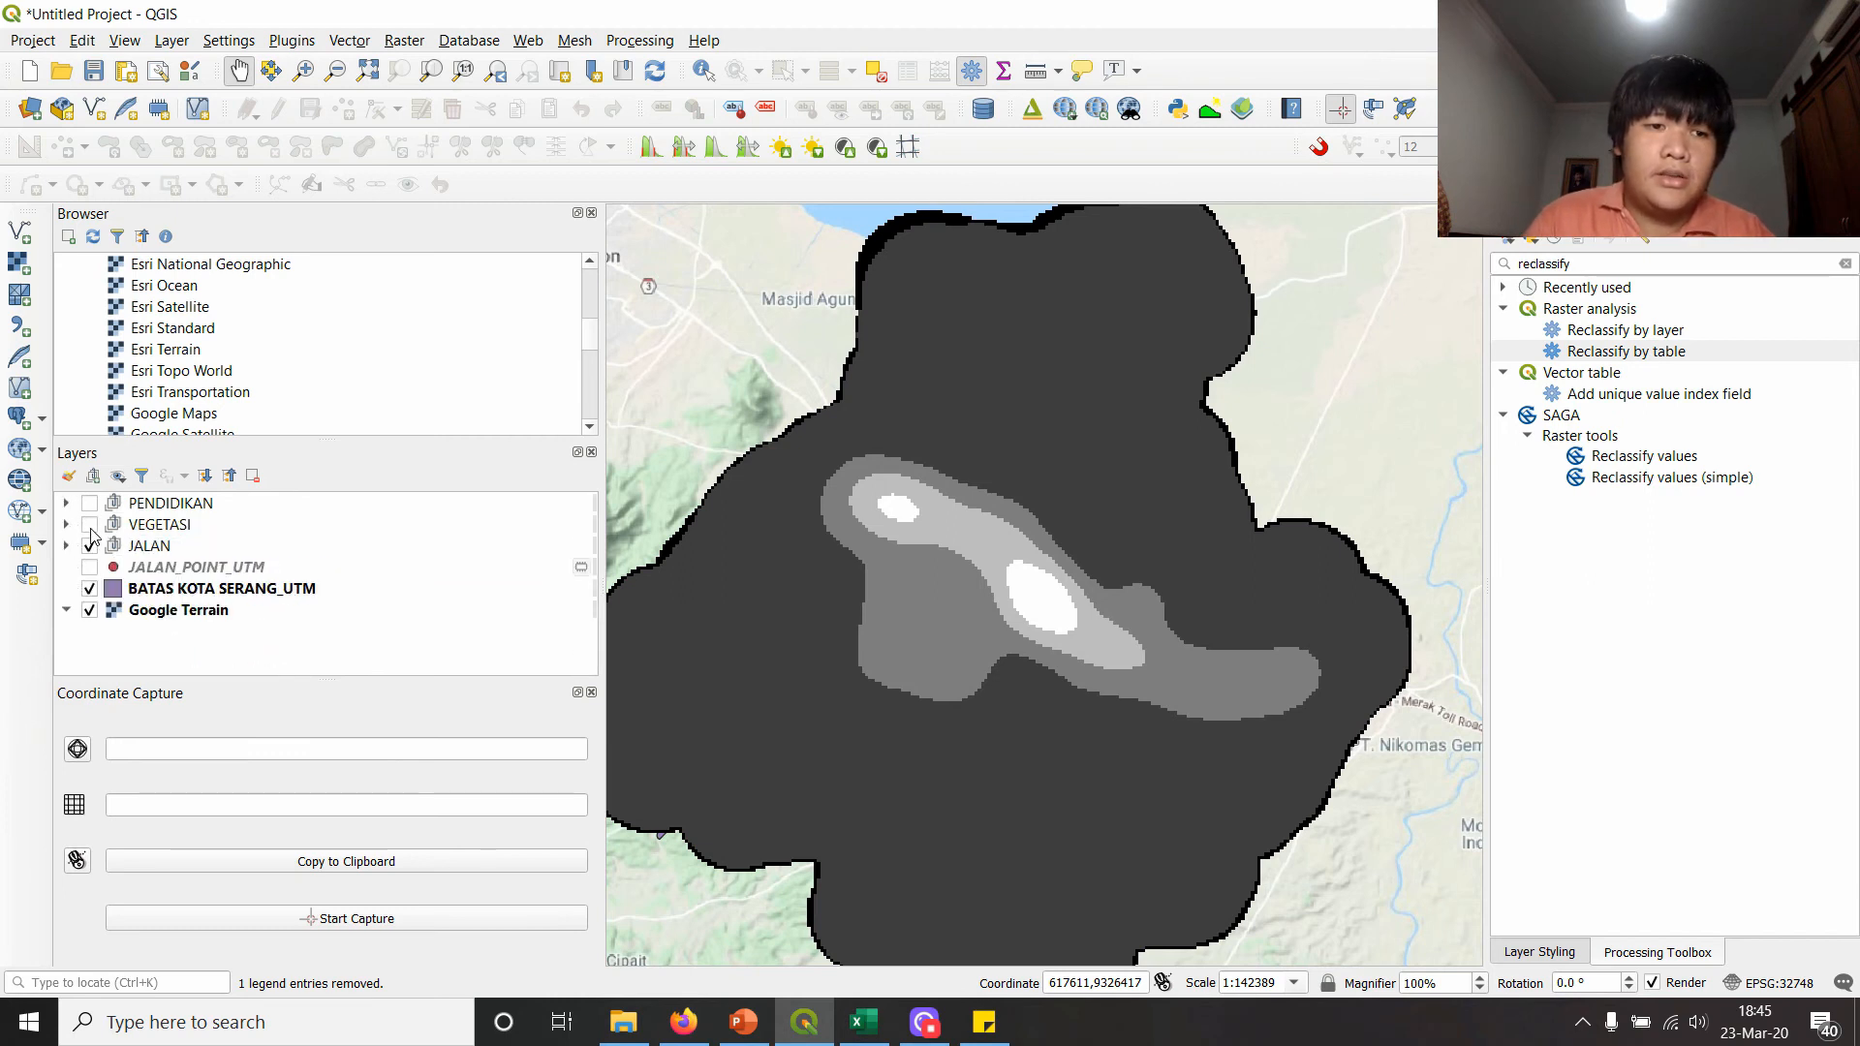
- Preview the VEGETASI and PENDIDIKAN groups on the map, and hide them together with the JALAN group
click(90, 524)
click(89, 503)
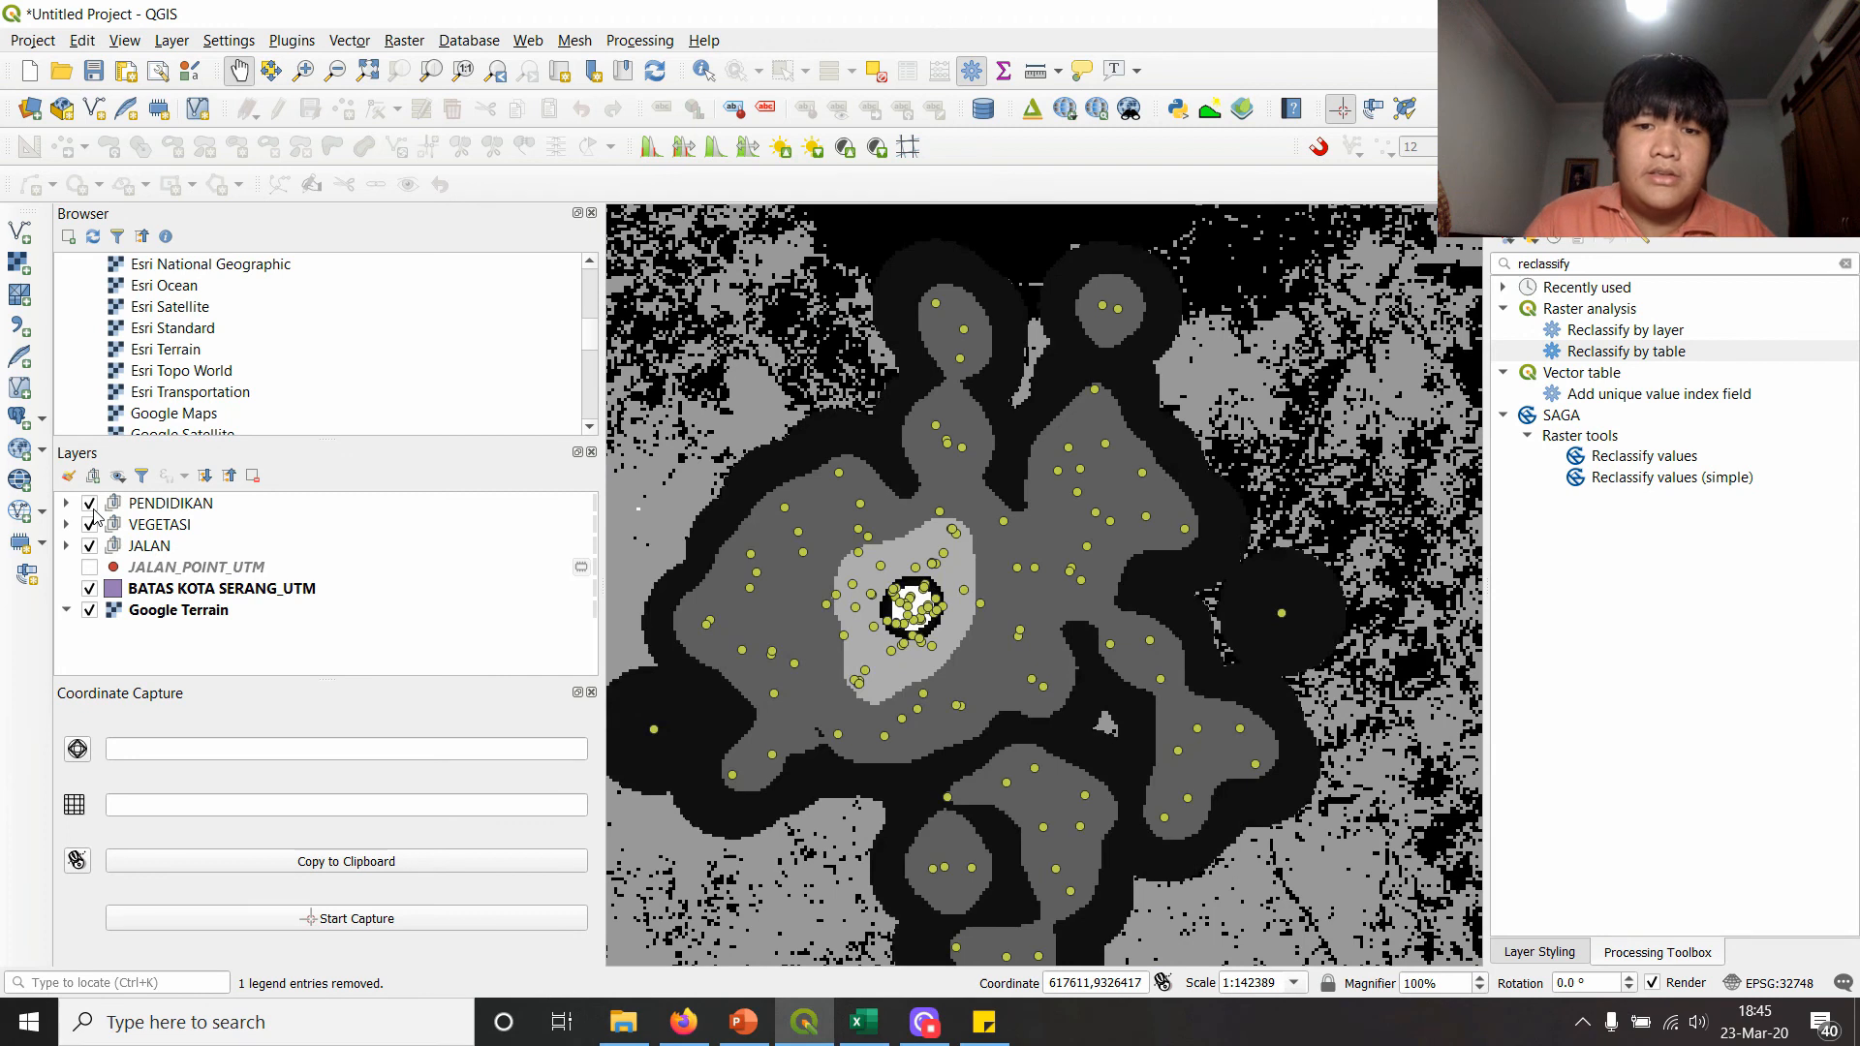
click(89, 504)
click(89, 524)
click(89, 546)
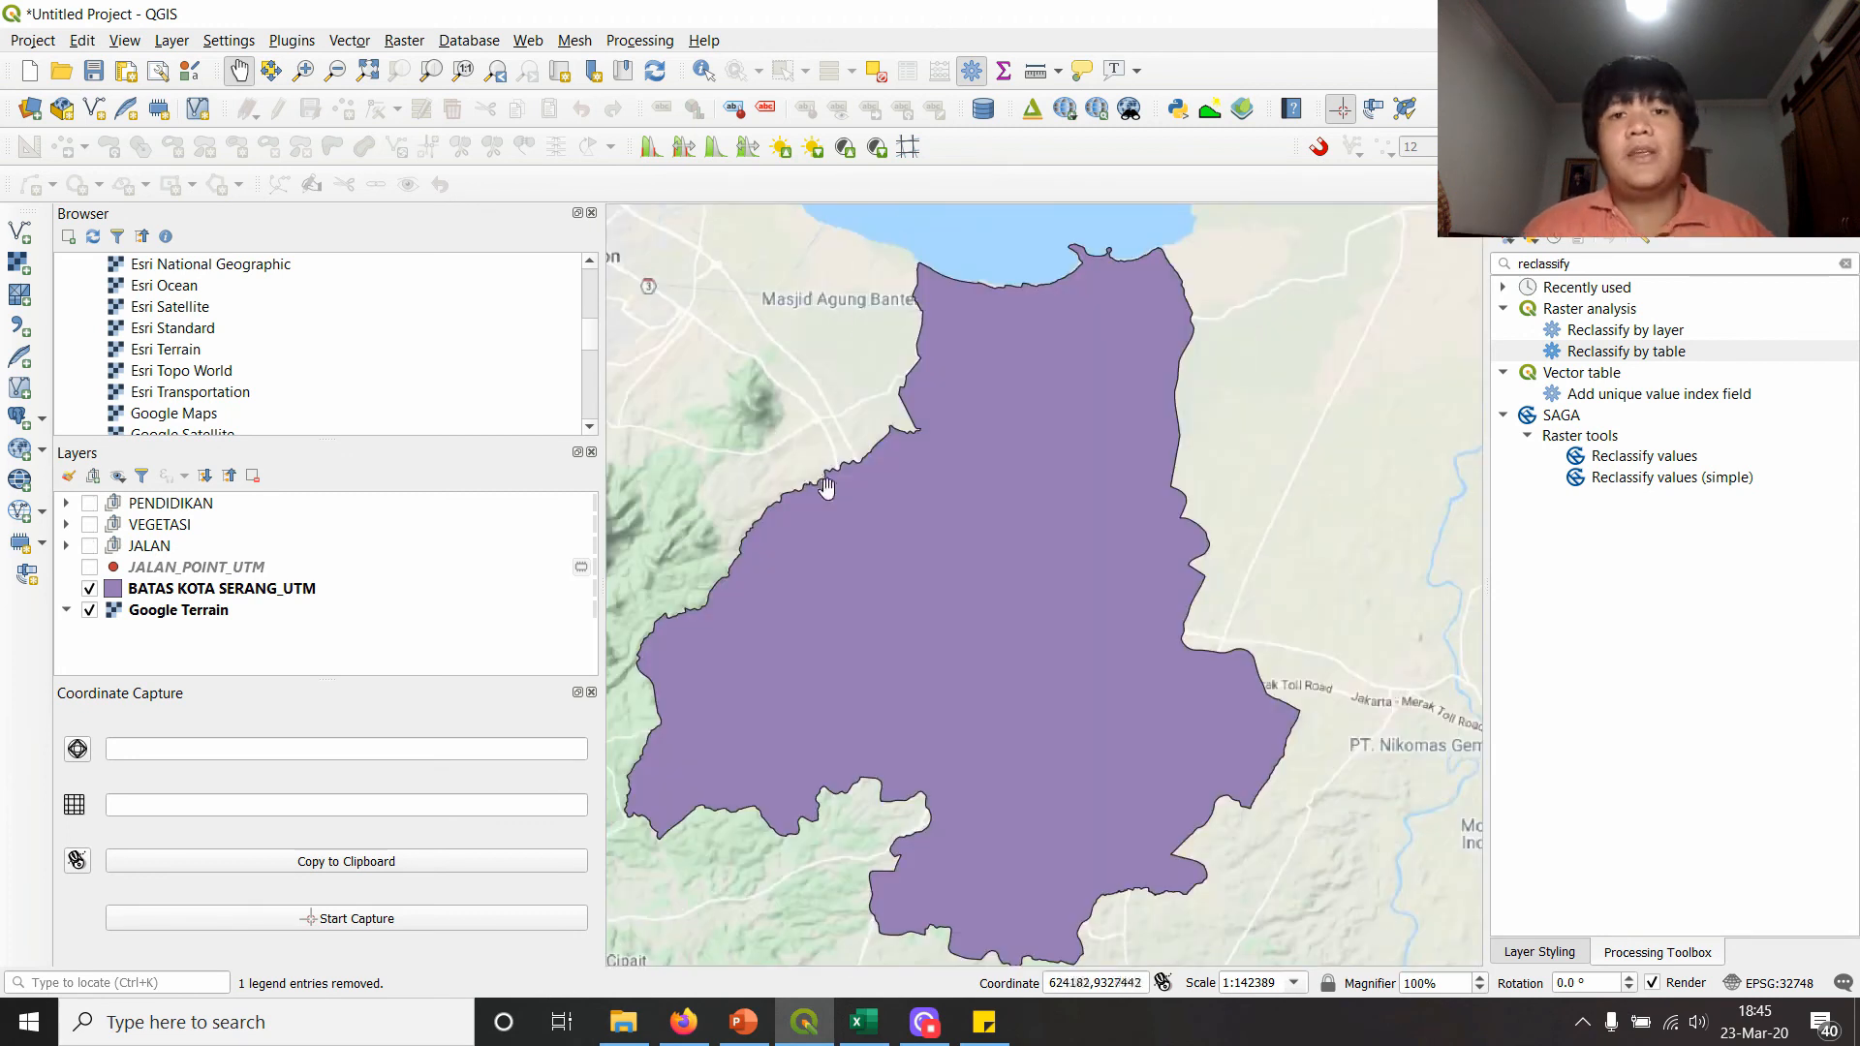
key(alt+Tab)
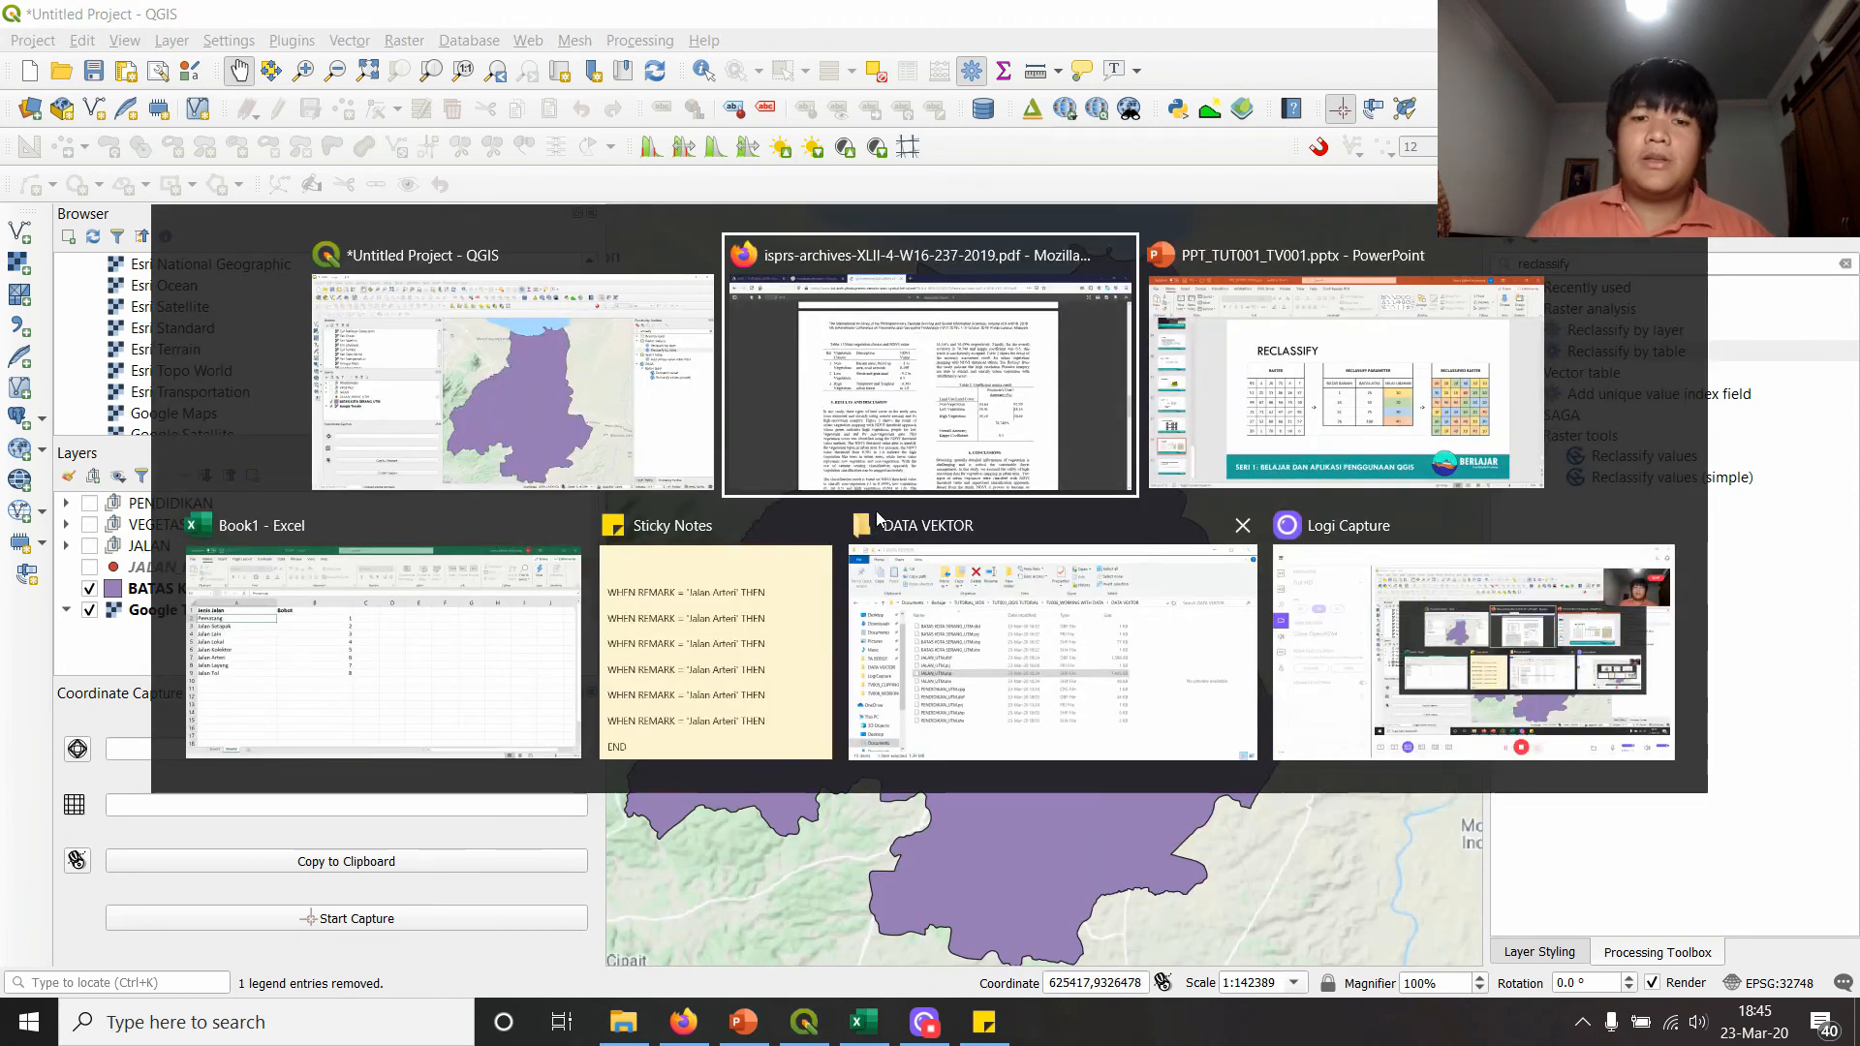
key(alt+Tab)
key(alt+Tab)
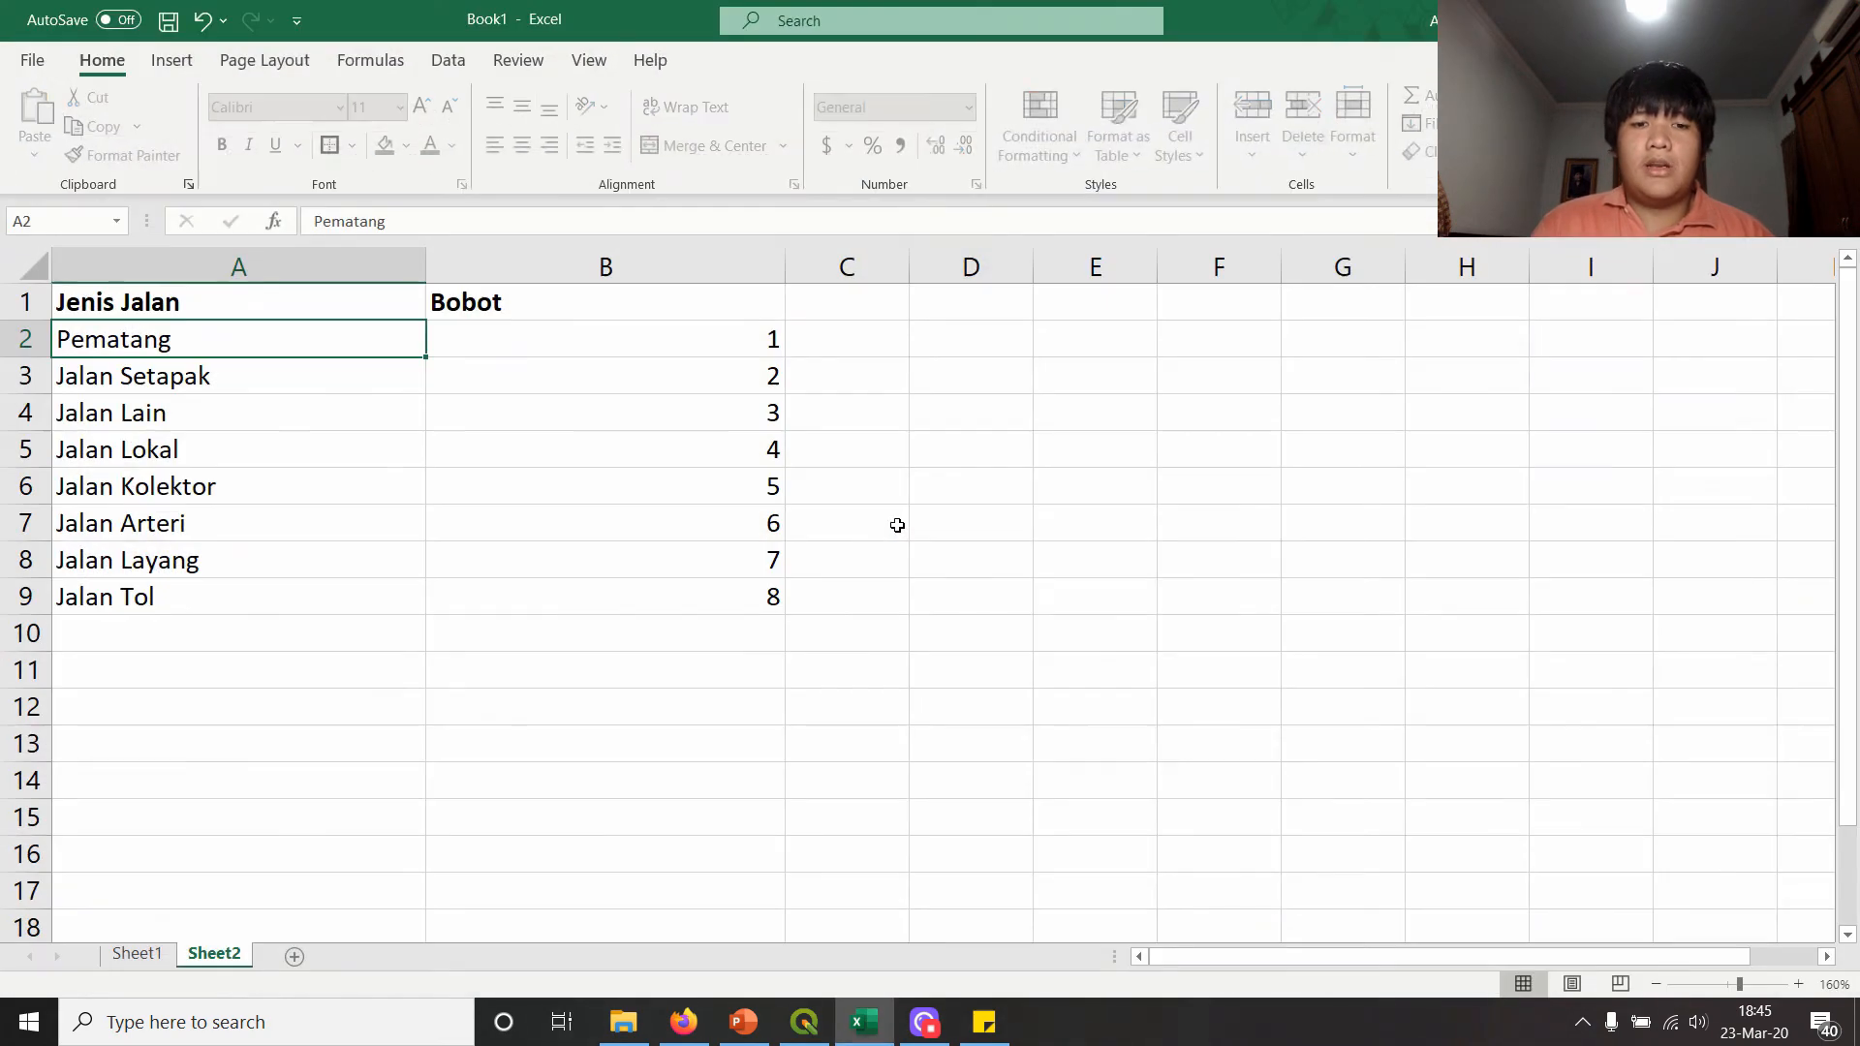
key(alt+Tab)
key(alt+Tab)
key(alt+Tab)
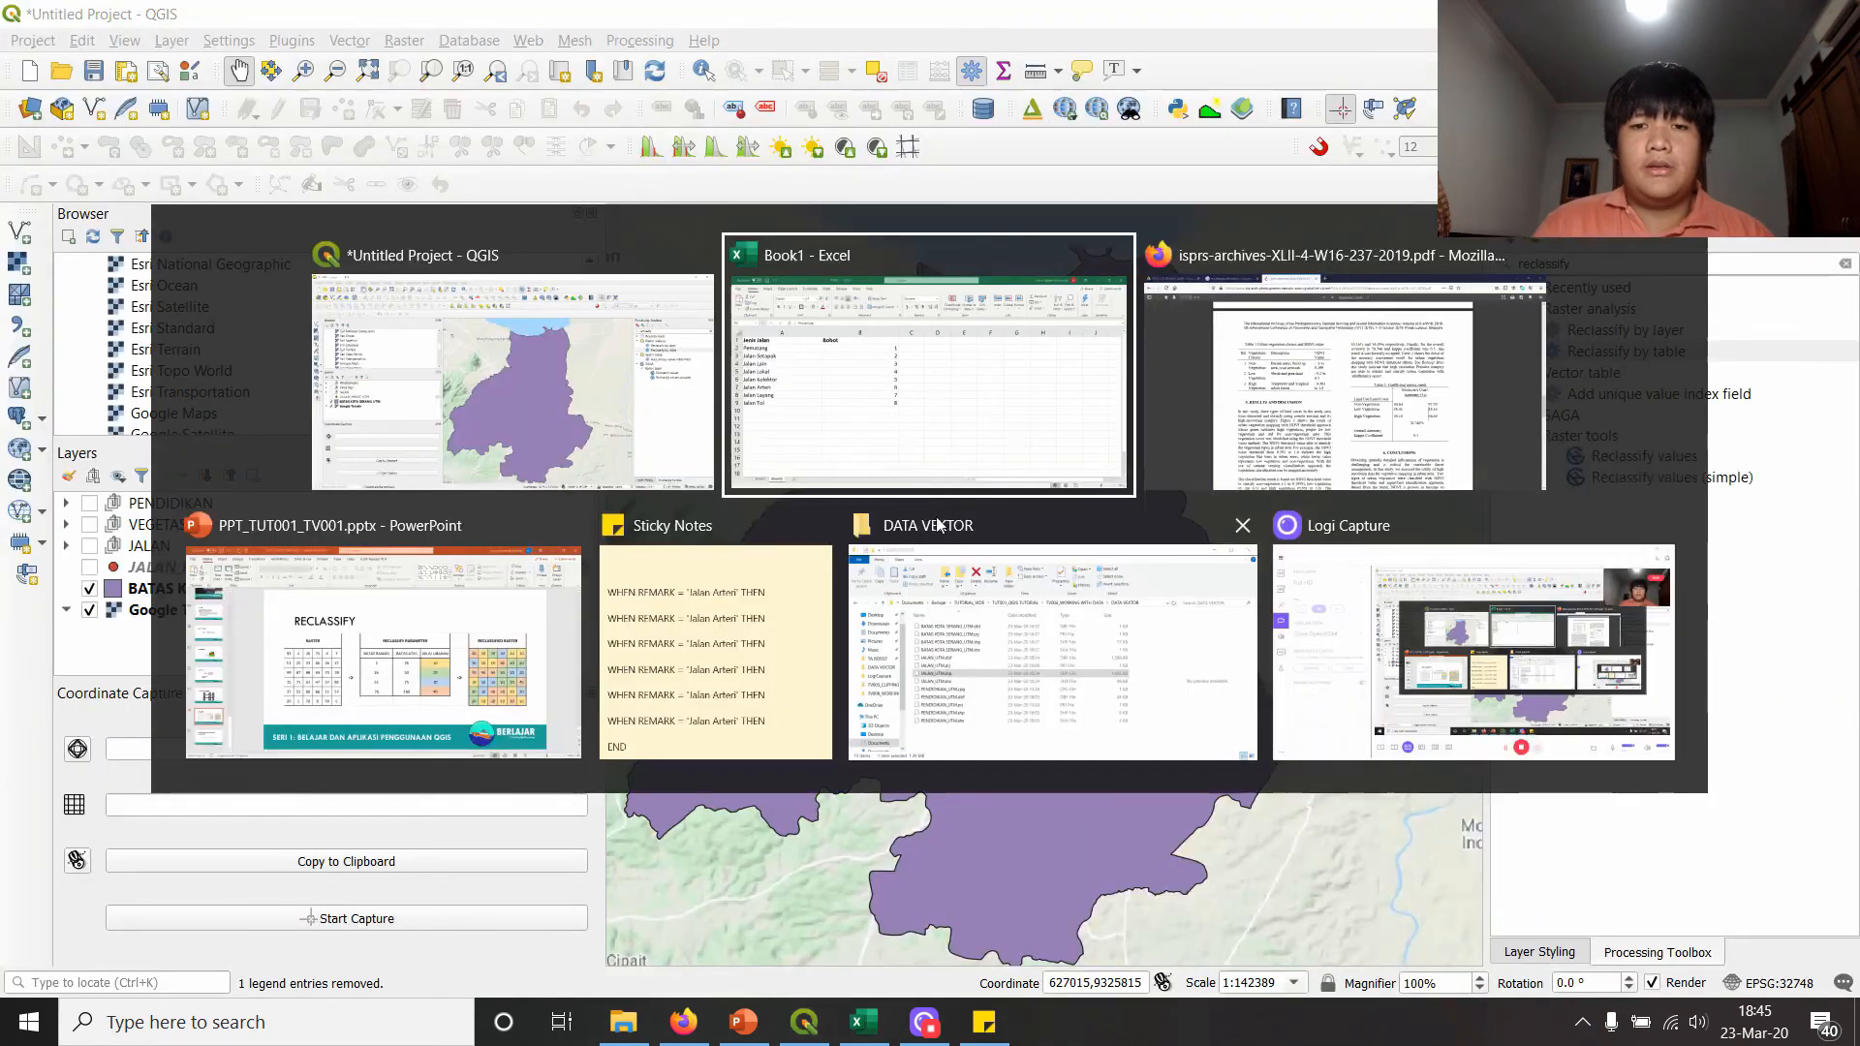
key(alt+Tab)
key(alt+Tab)
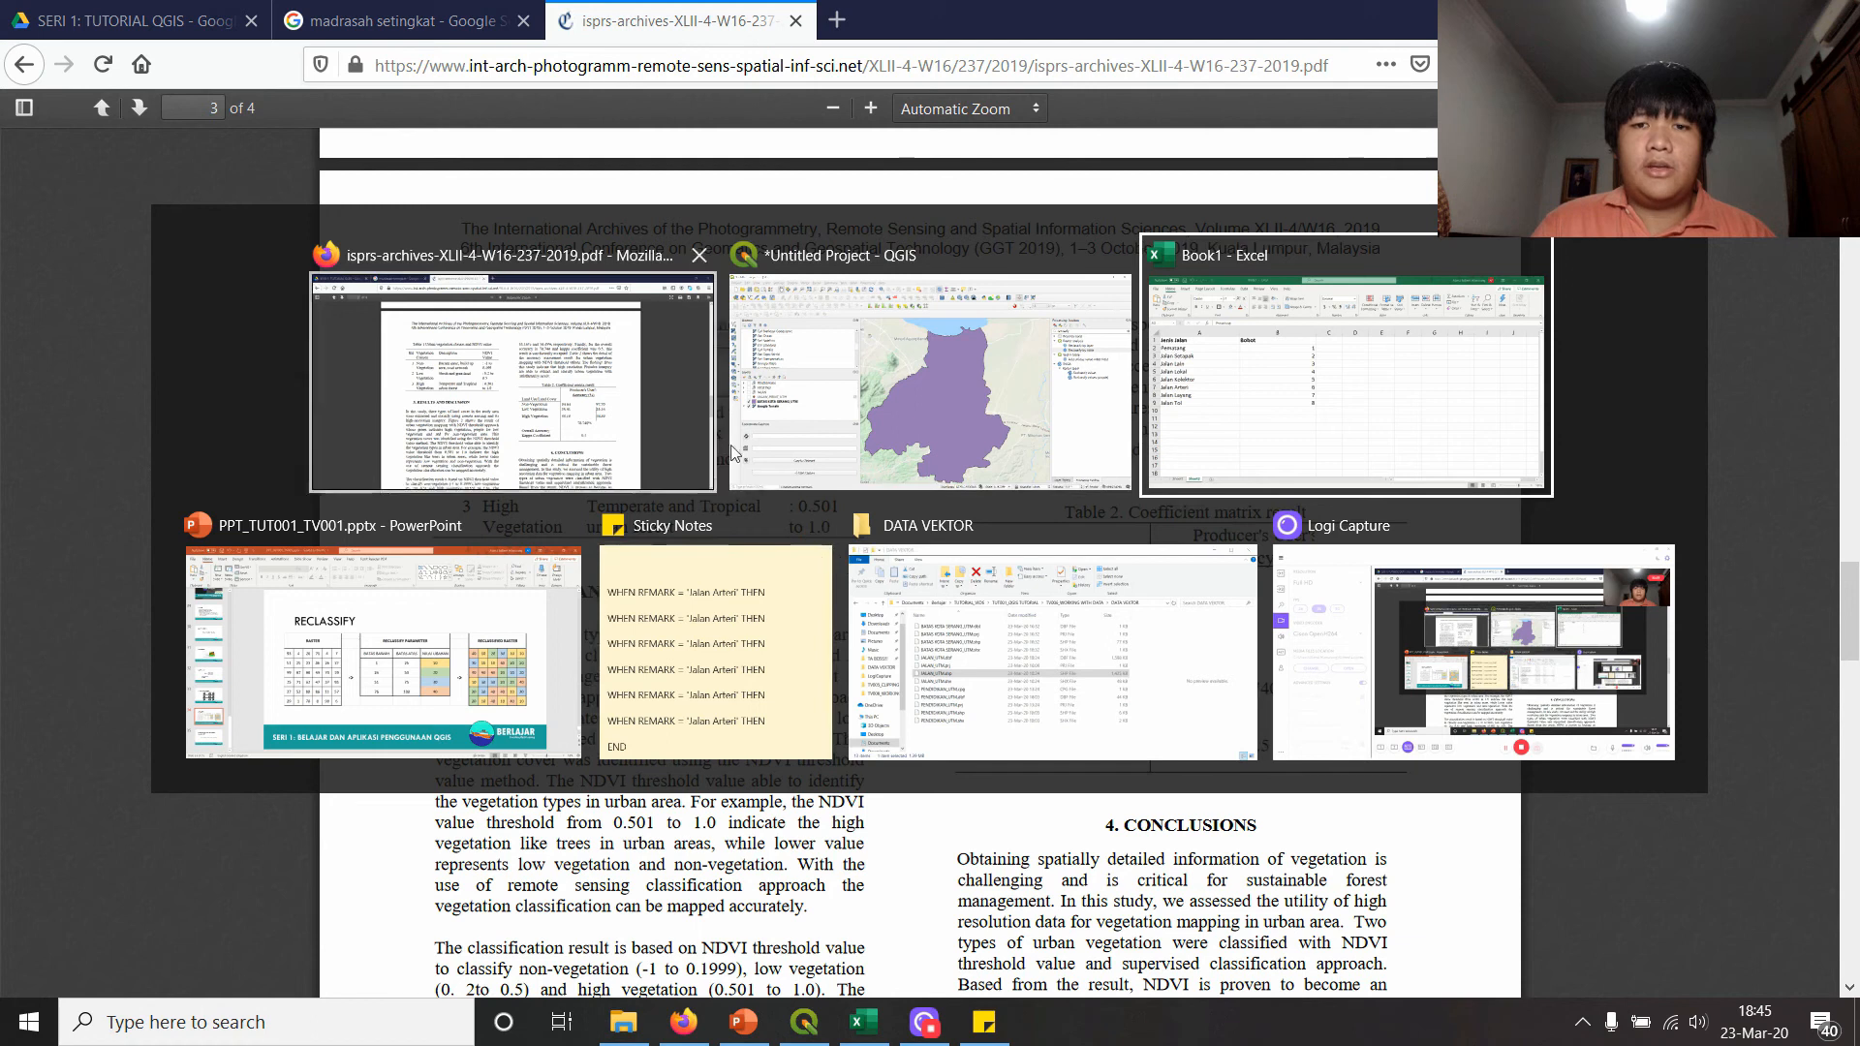
click(908, 422)
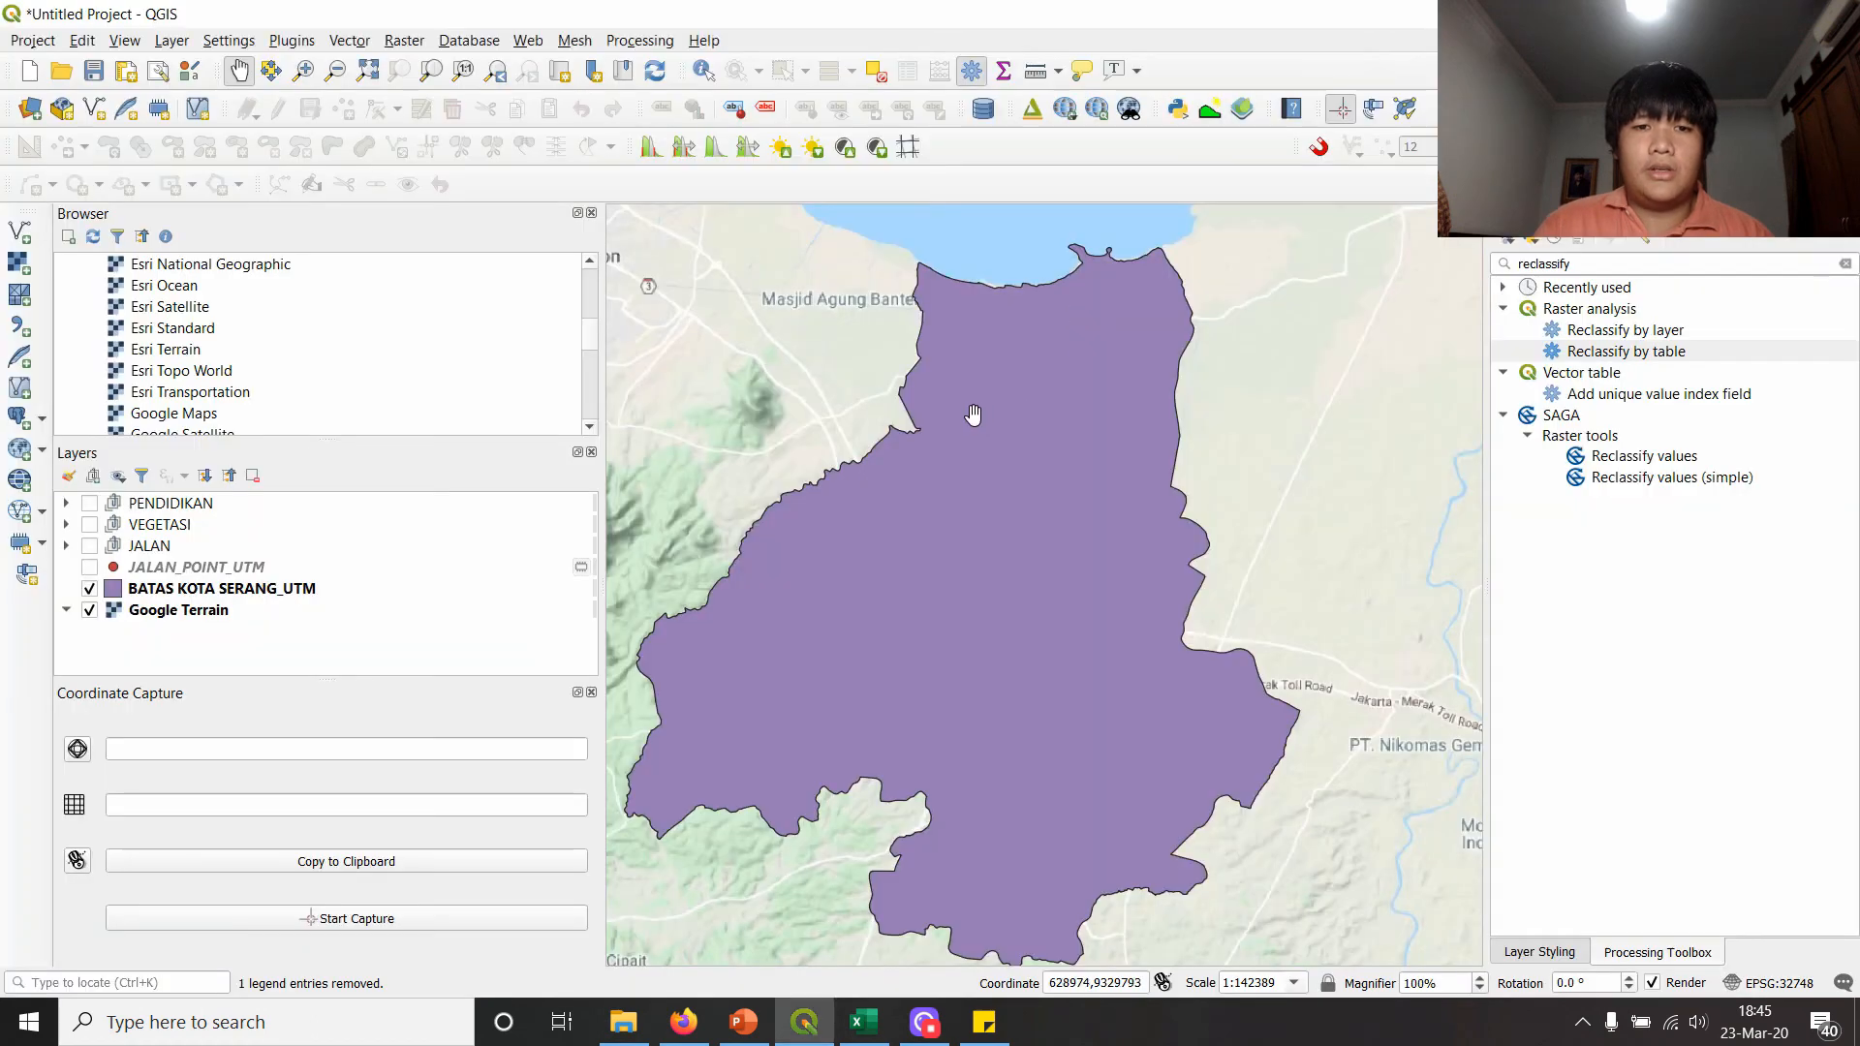
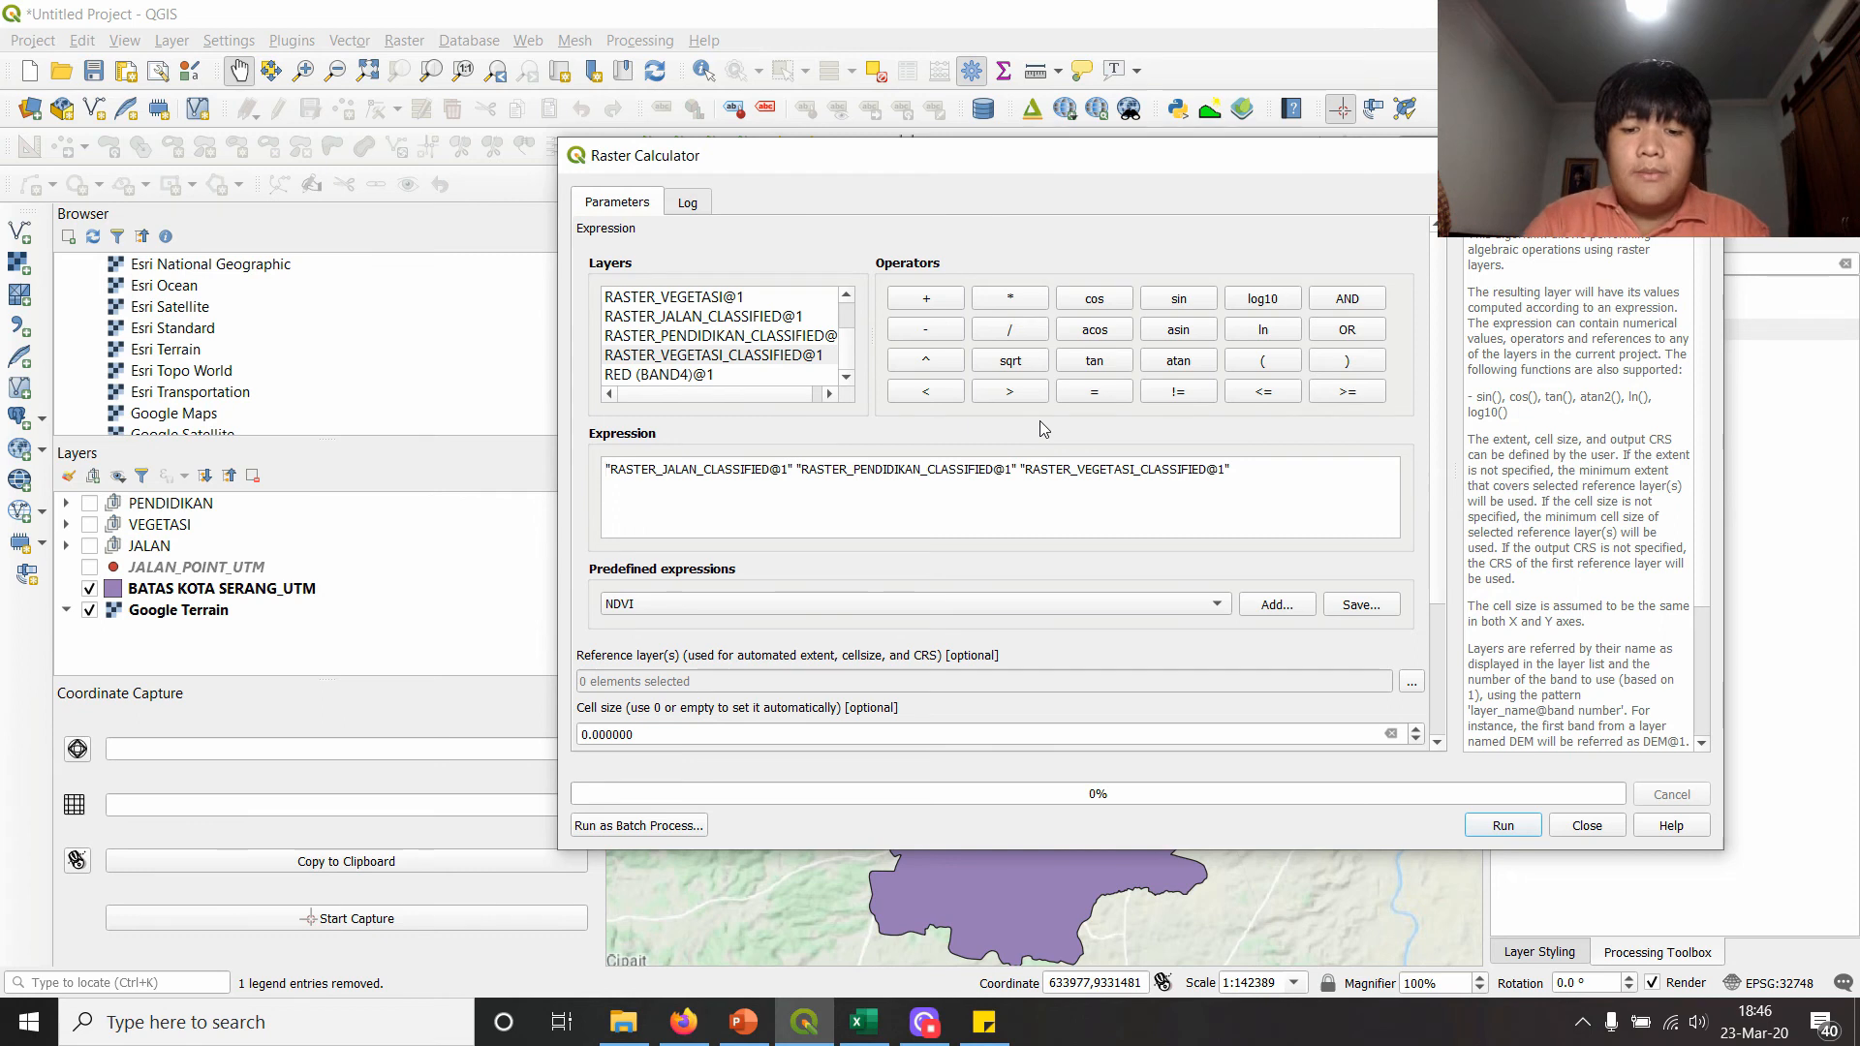
- Weight the RASTER_JALAN_CLASSIFIED term in the raster calculator expression by 40/100
text(40/100)
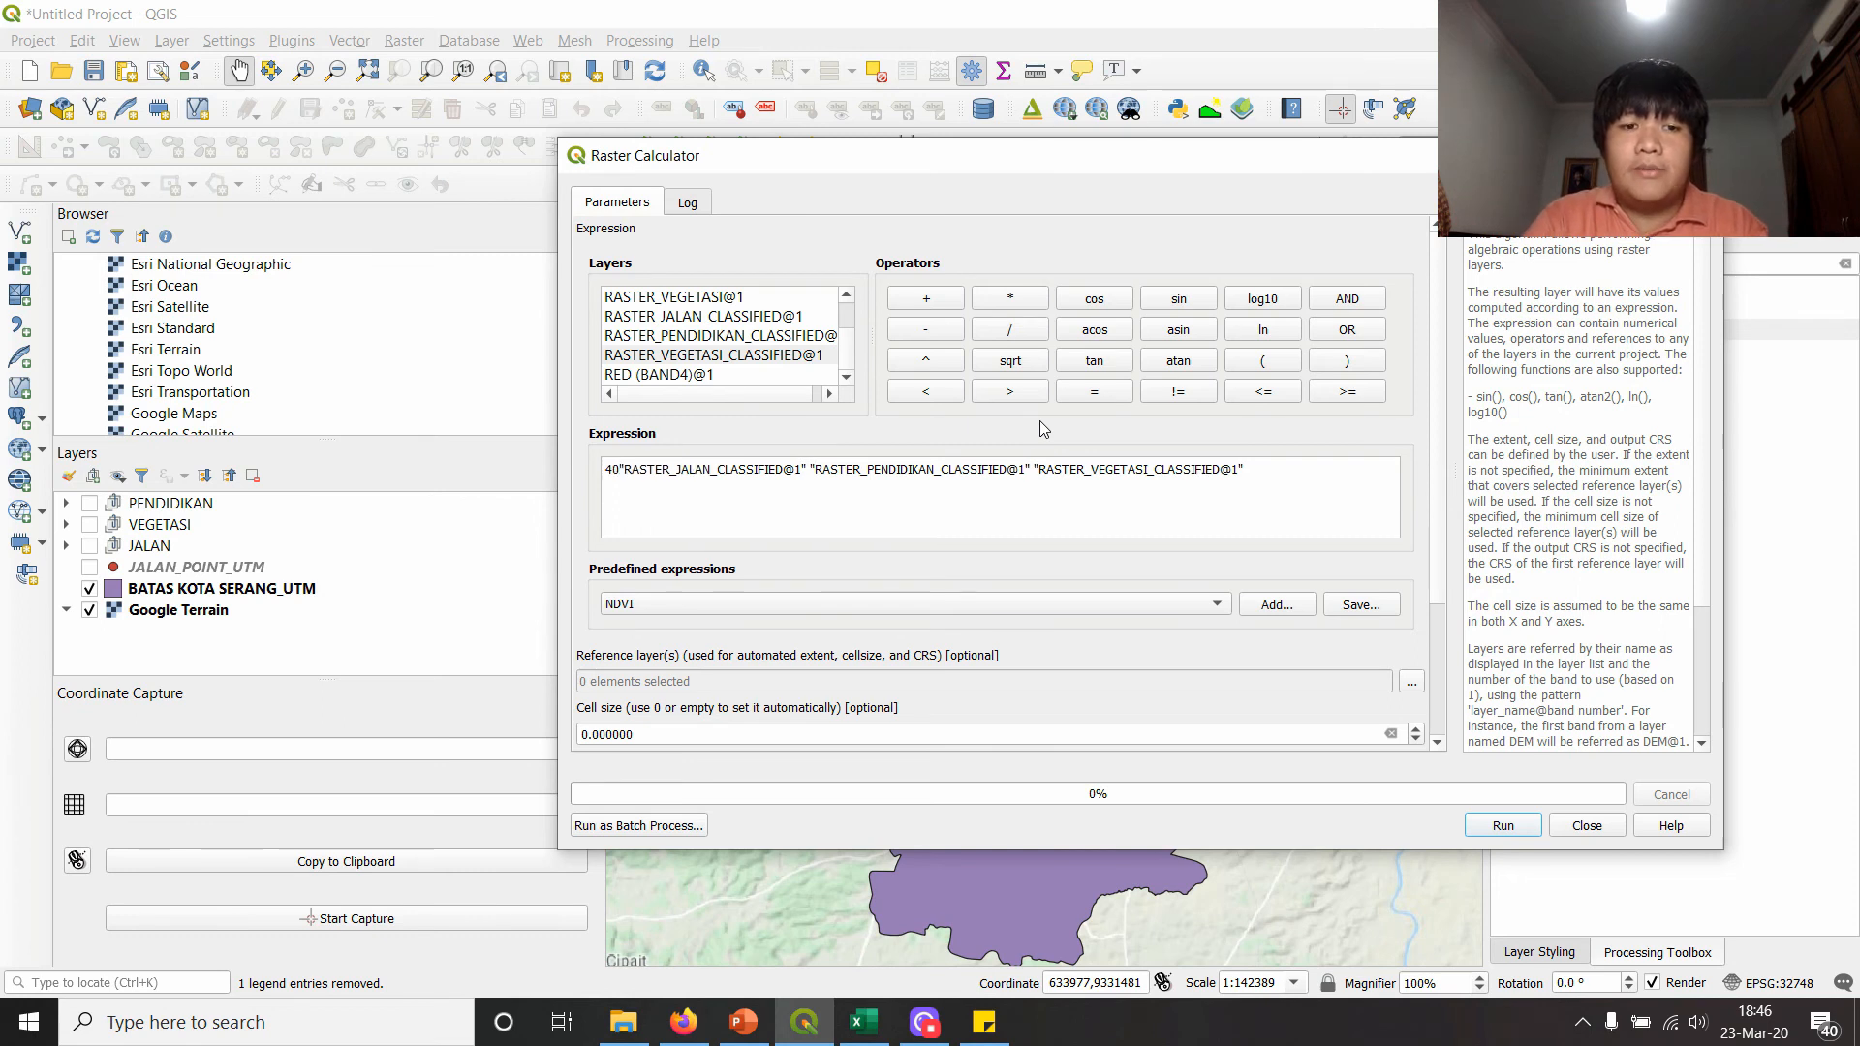
text(&)
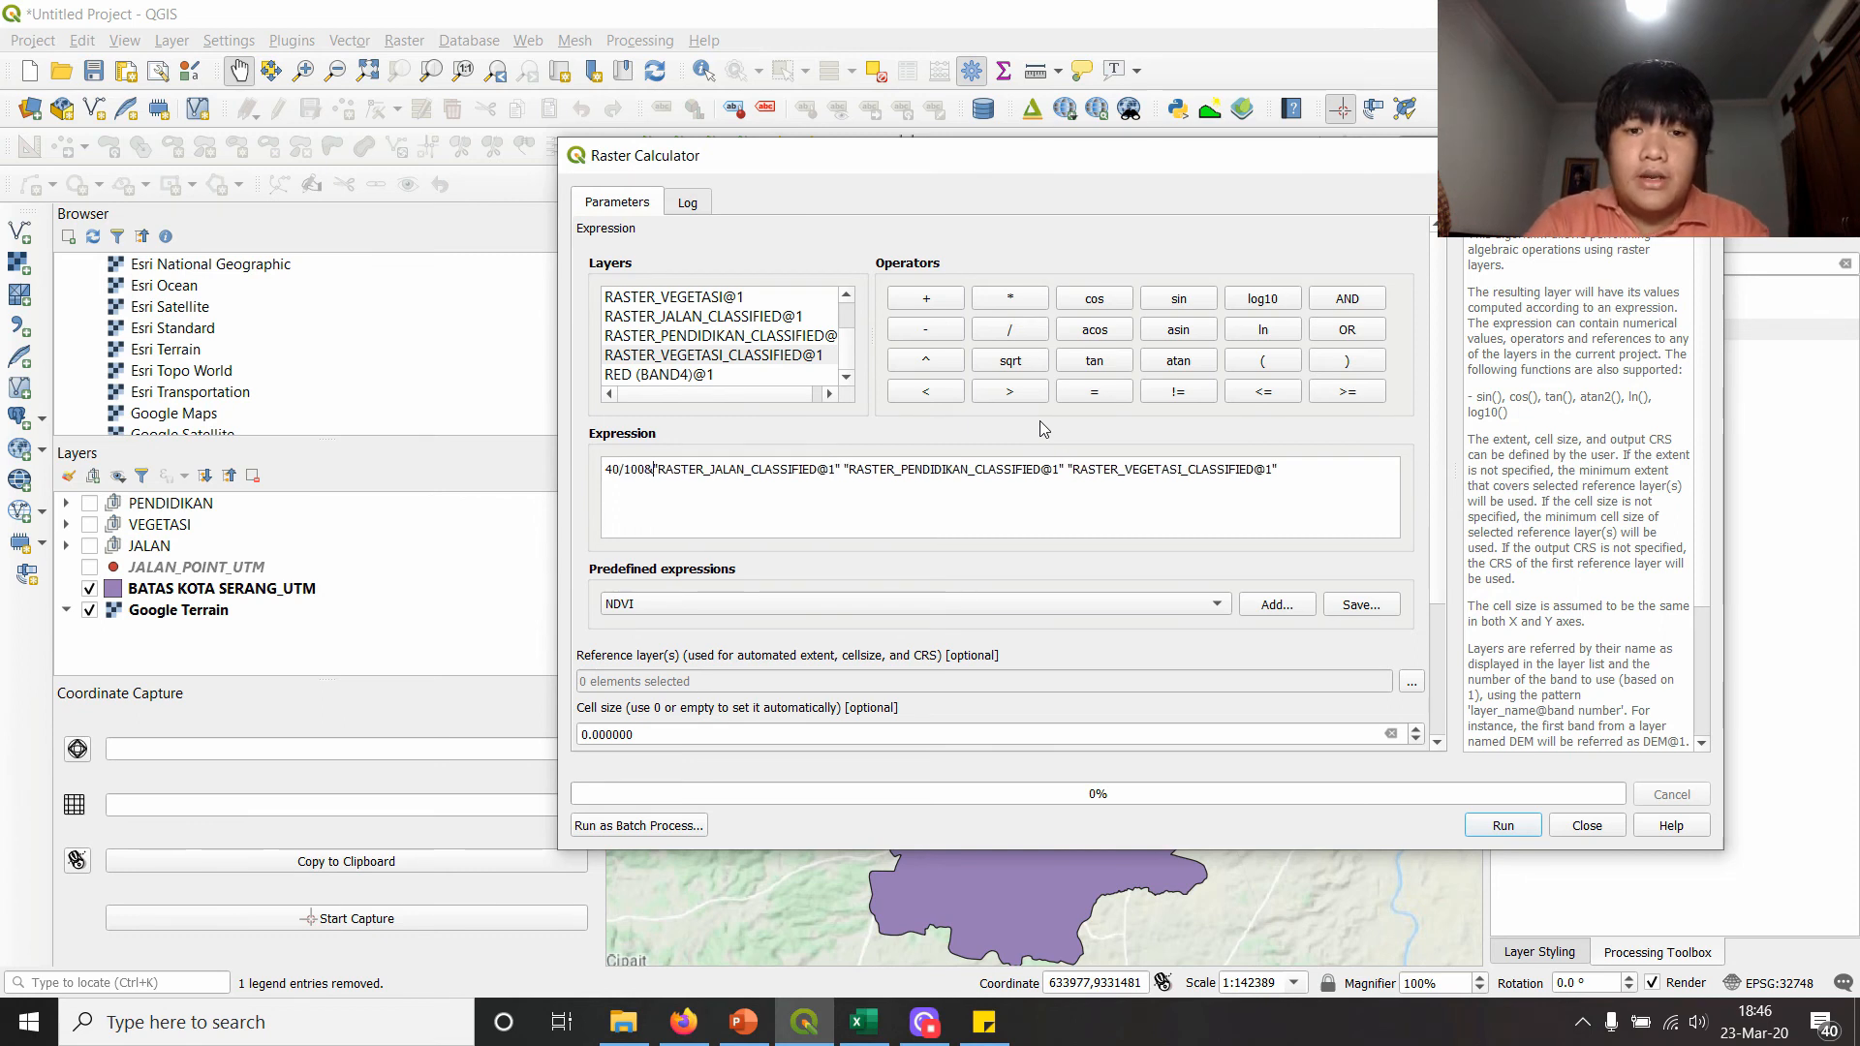
key(BackSpace)
key(BackSpace)
text(*)
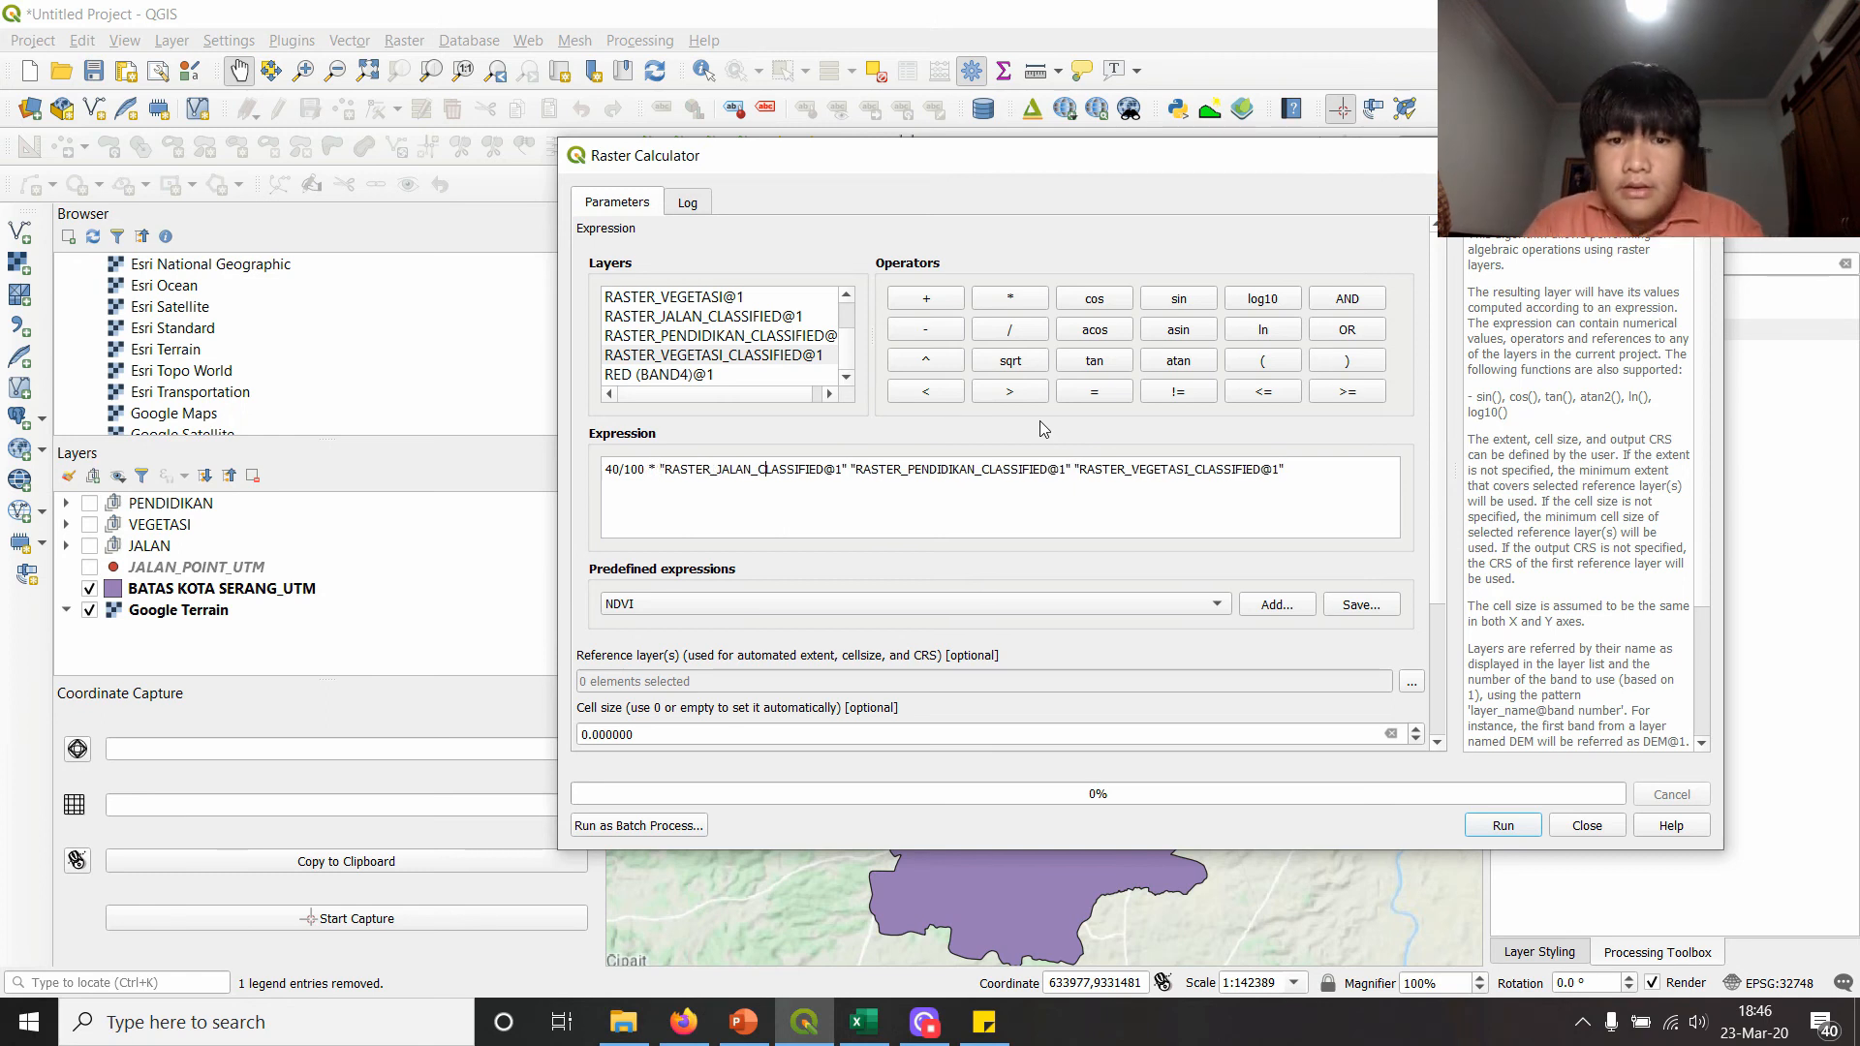
- Add the RASTER_PENDIDIKAN_CLASSIFIED term to the expression's road term with a weight of 40/100
key(Right)
key(Right)
text(+ 40/)
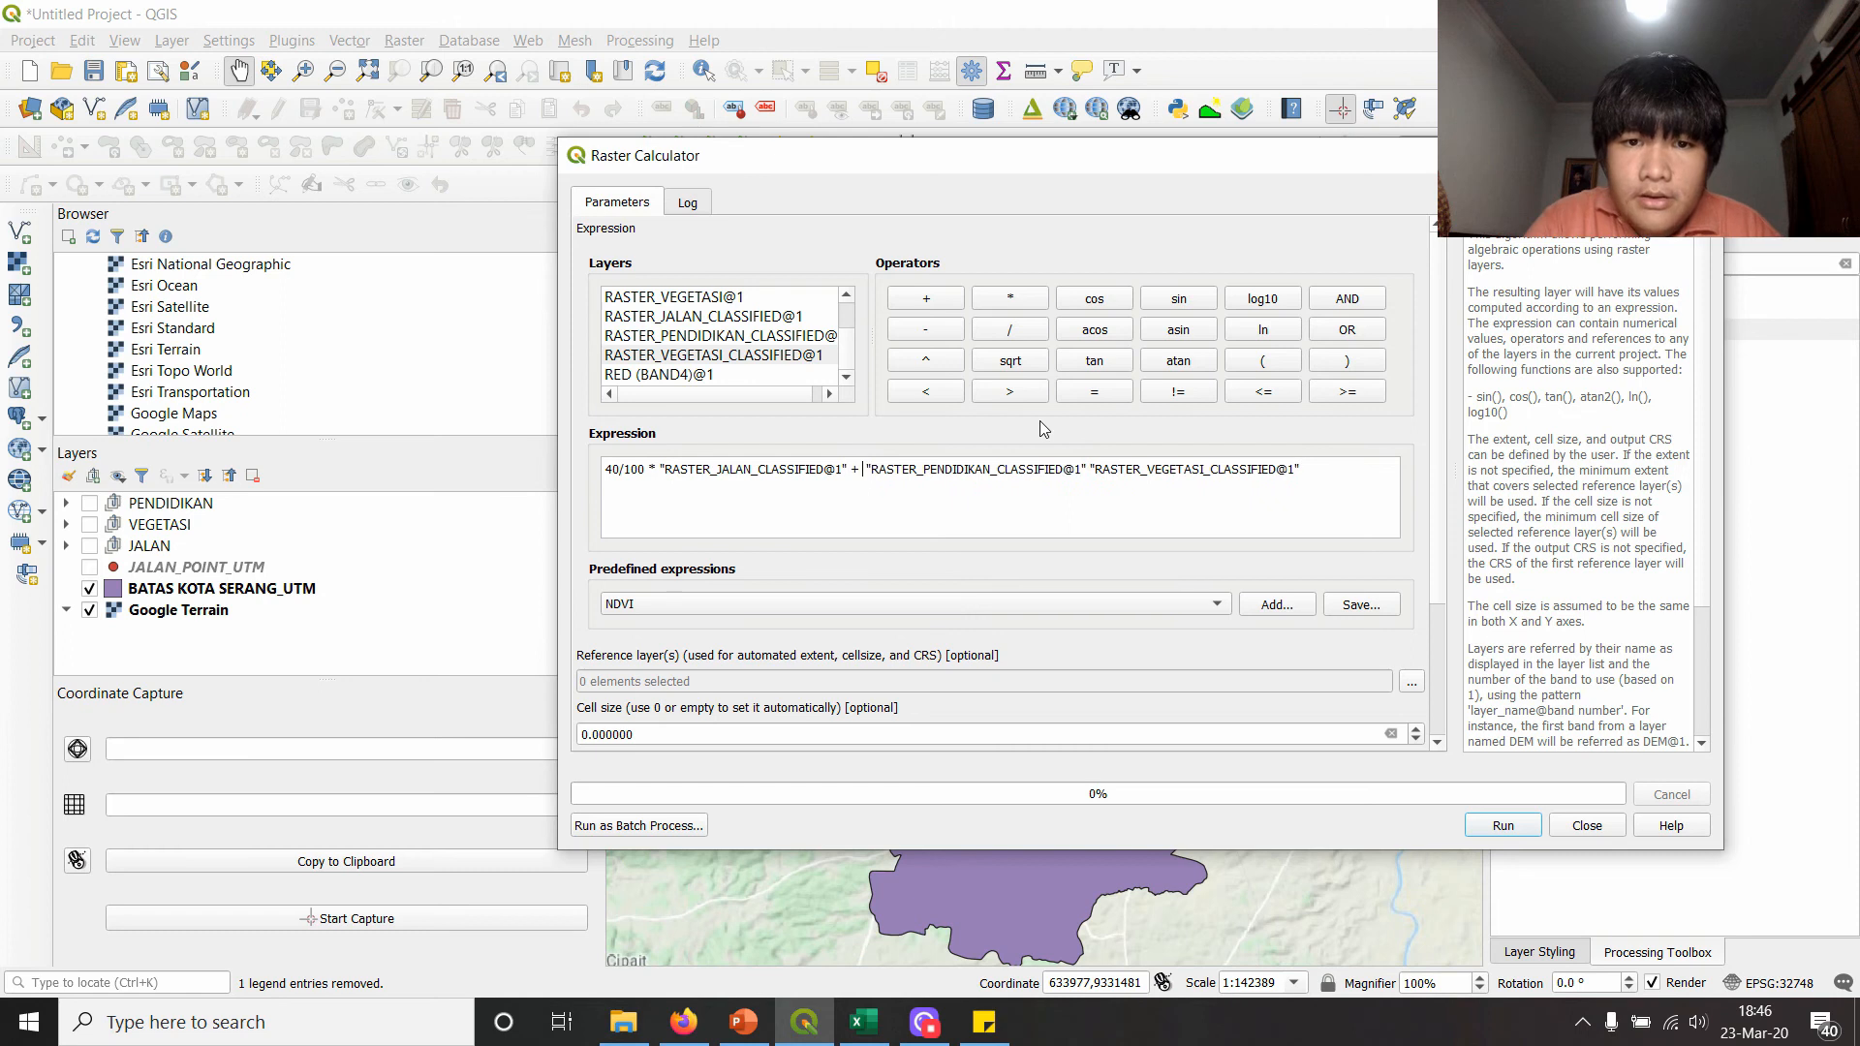
text(100 *)
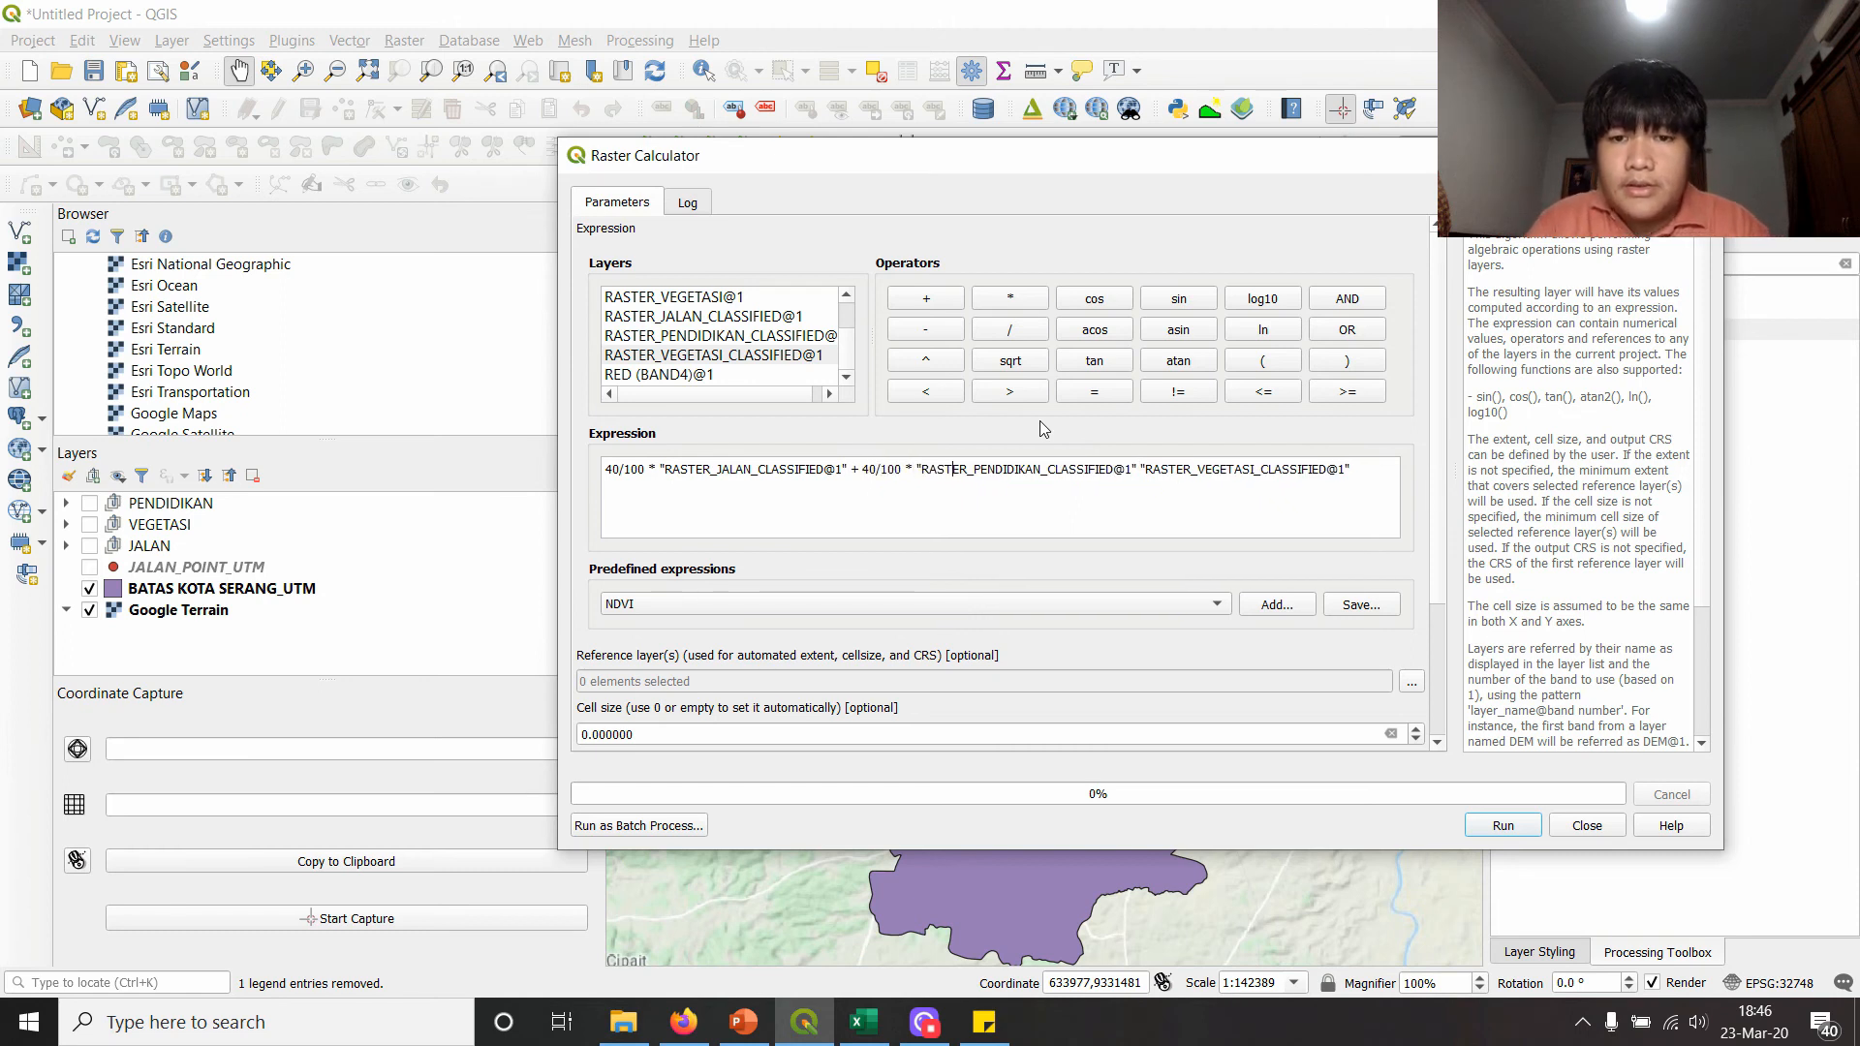
- Complete the expression by adding the RASTER_VEGETASI_CLASSIFIED term with a weight of 20/100
key(Right)
key(Right)
key(Right)
text(+ )
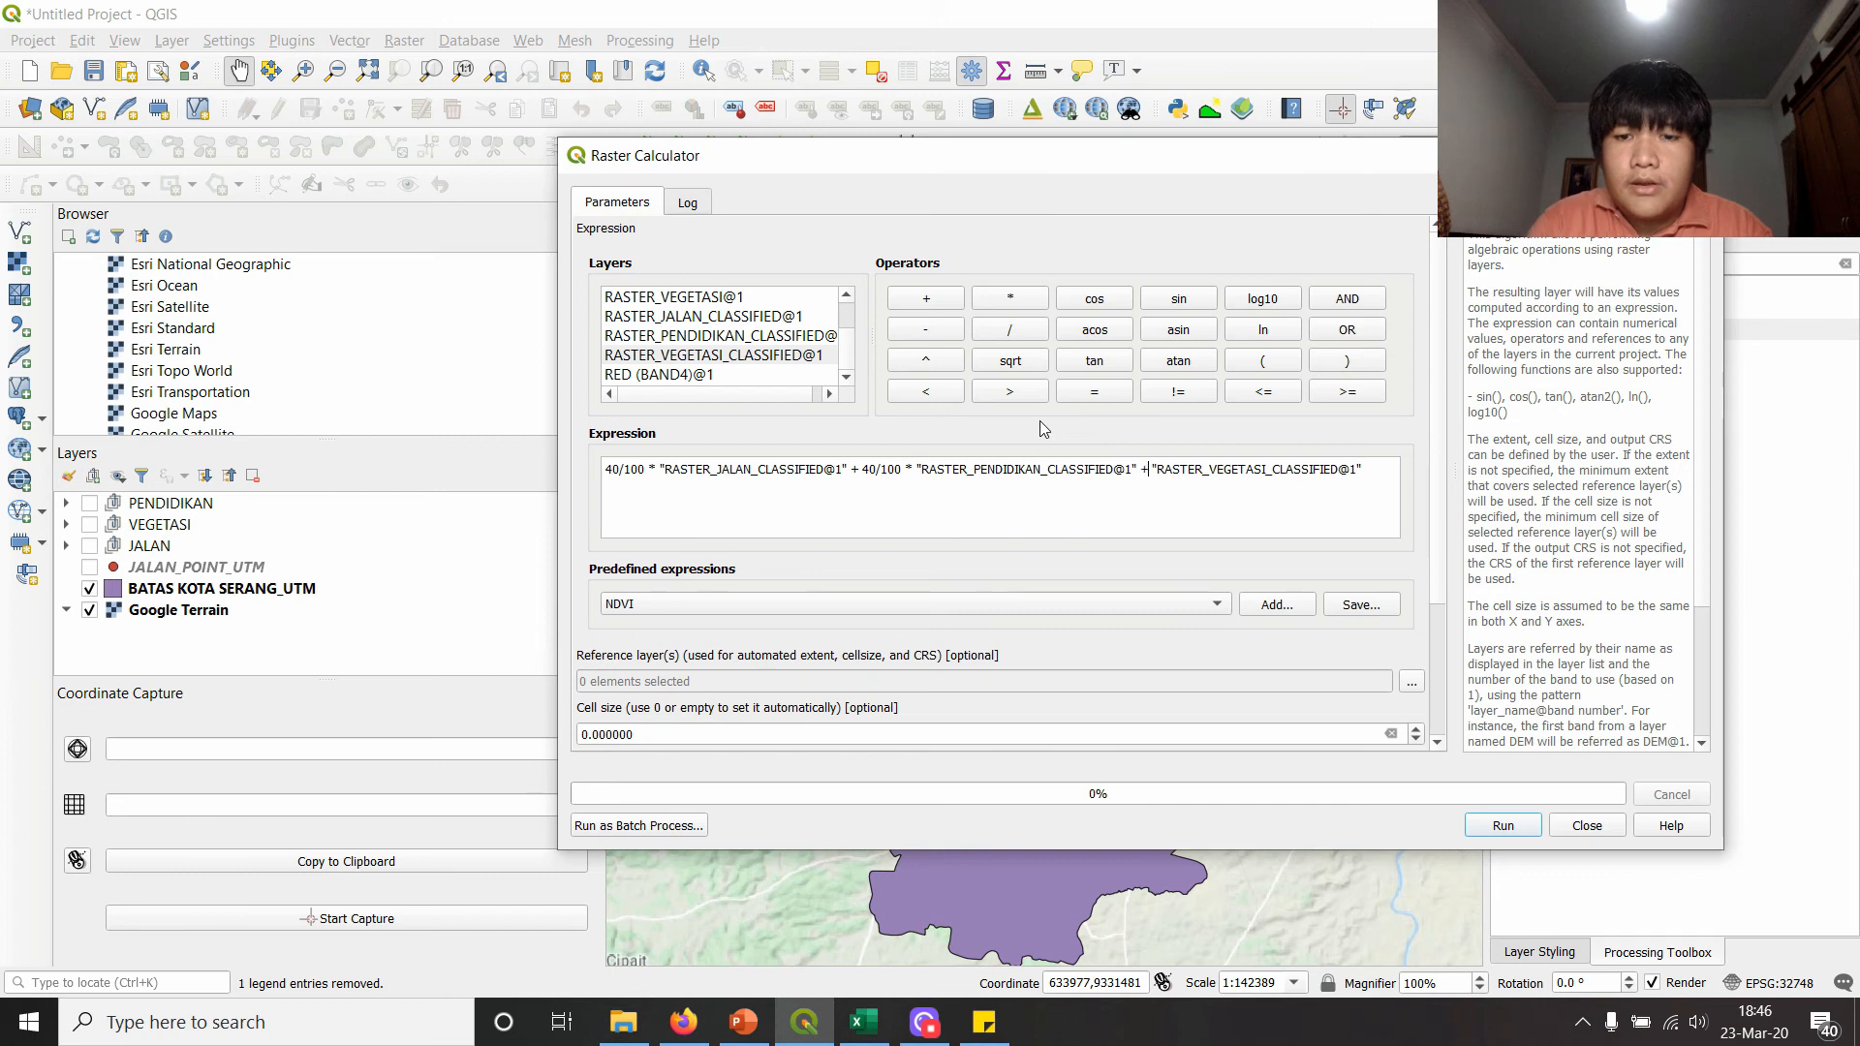
text(20/100 &)
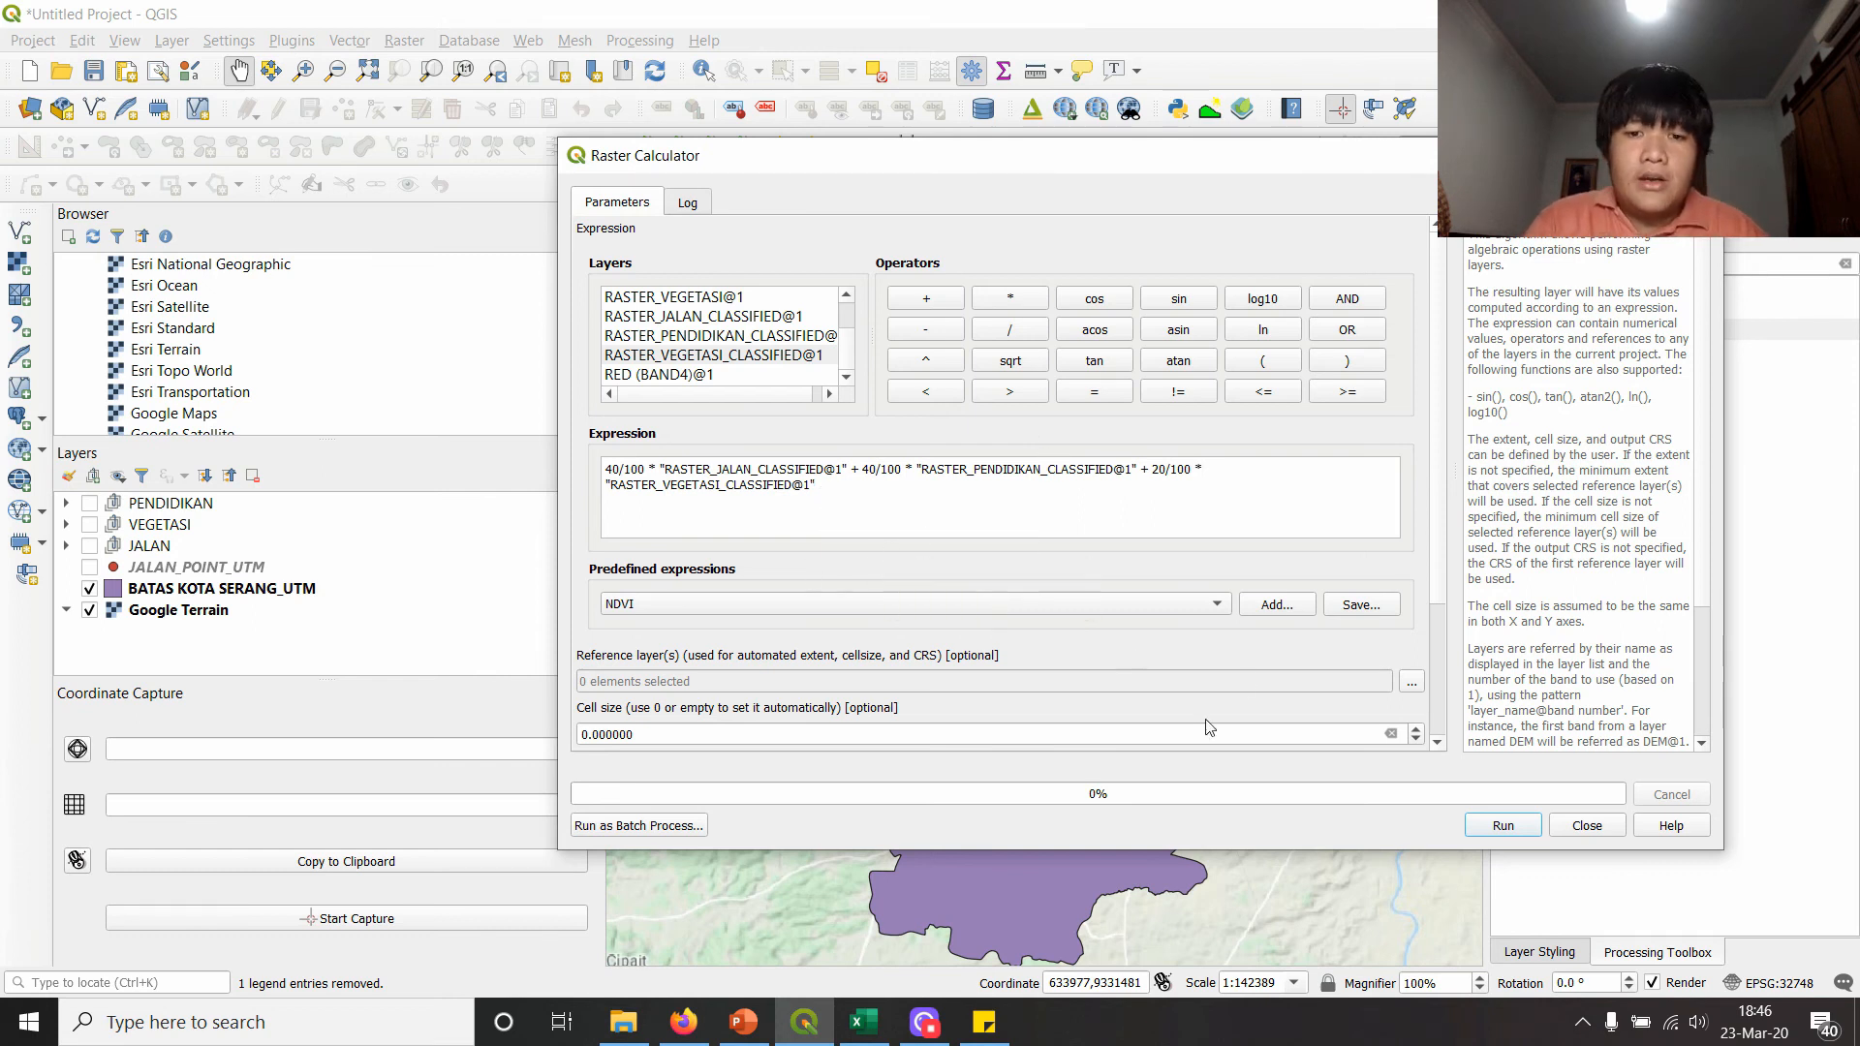
- Choose RASTER_JALAN_CLASSIFIED as the only reference layer for the raster calculation
scroll(1390, 656, down, 1)
scroll(1387, 650, down, 2)
click(1420, 510)
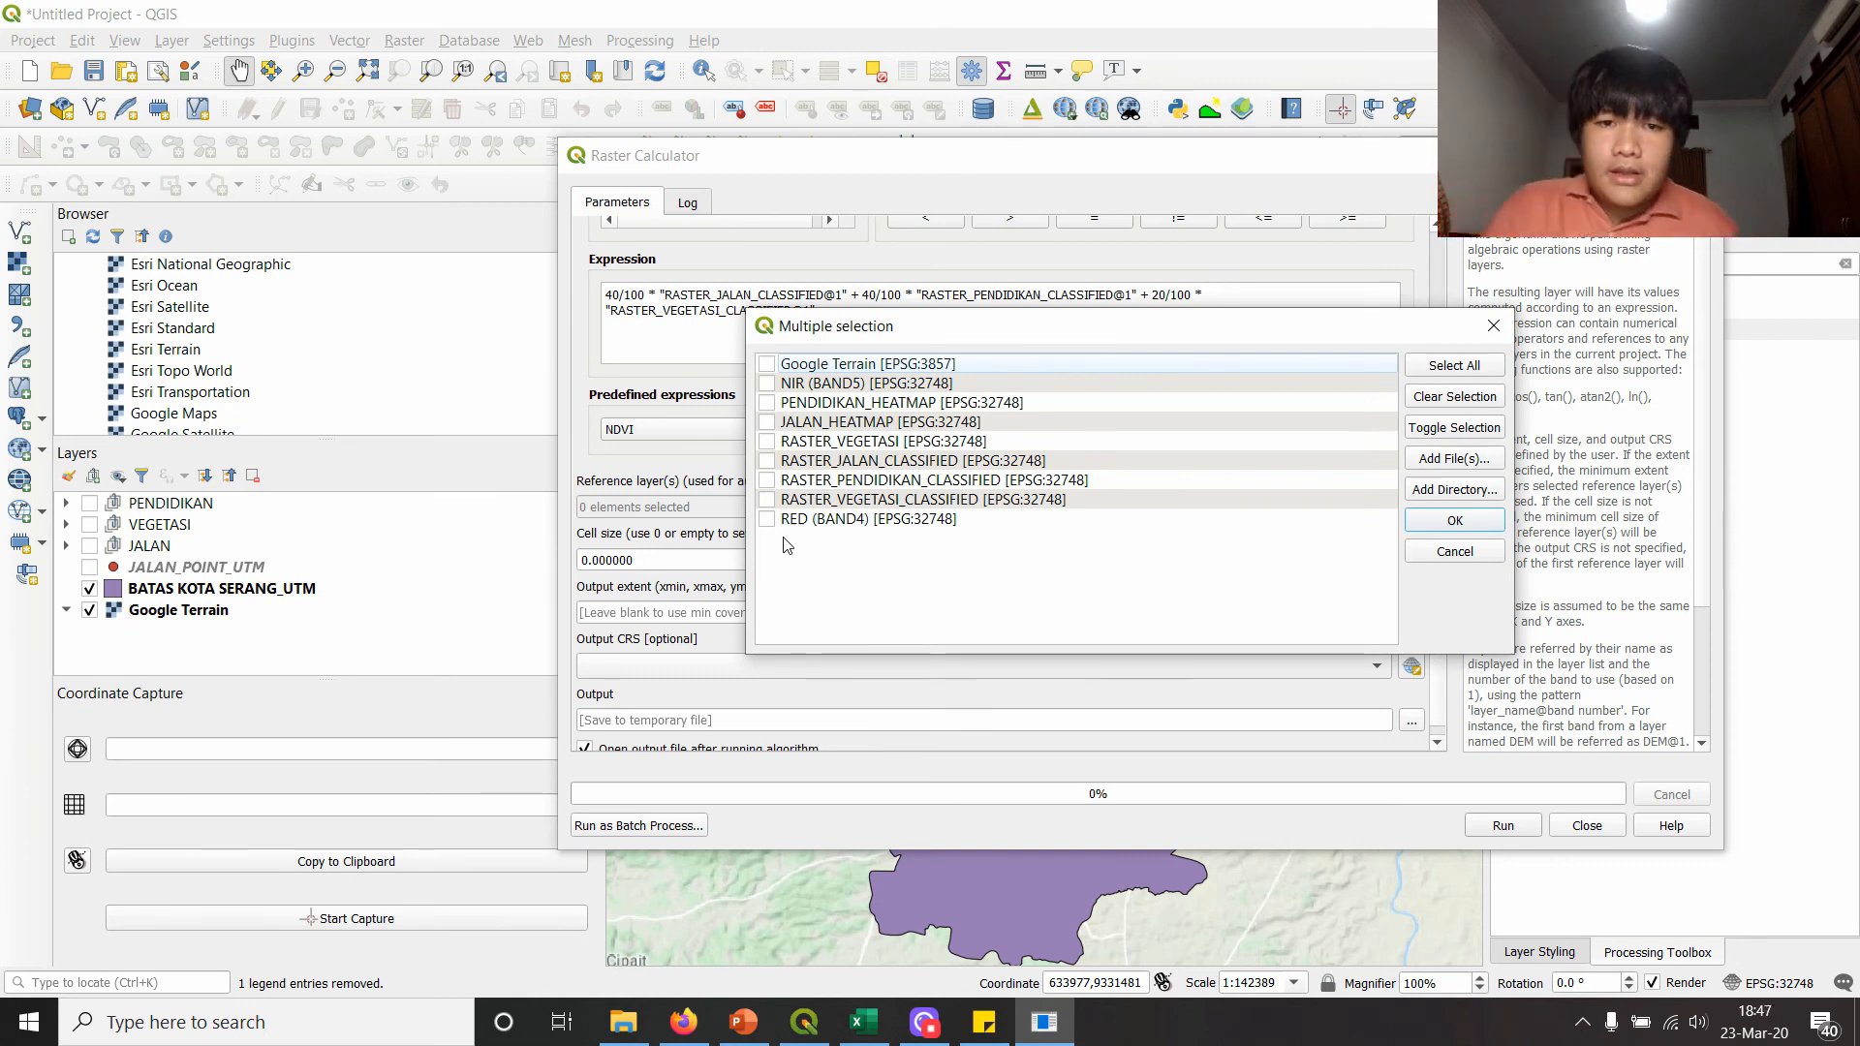
click(767, 442)
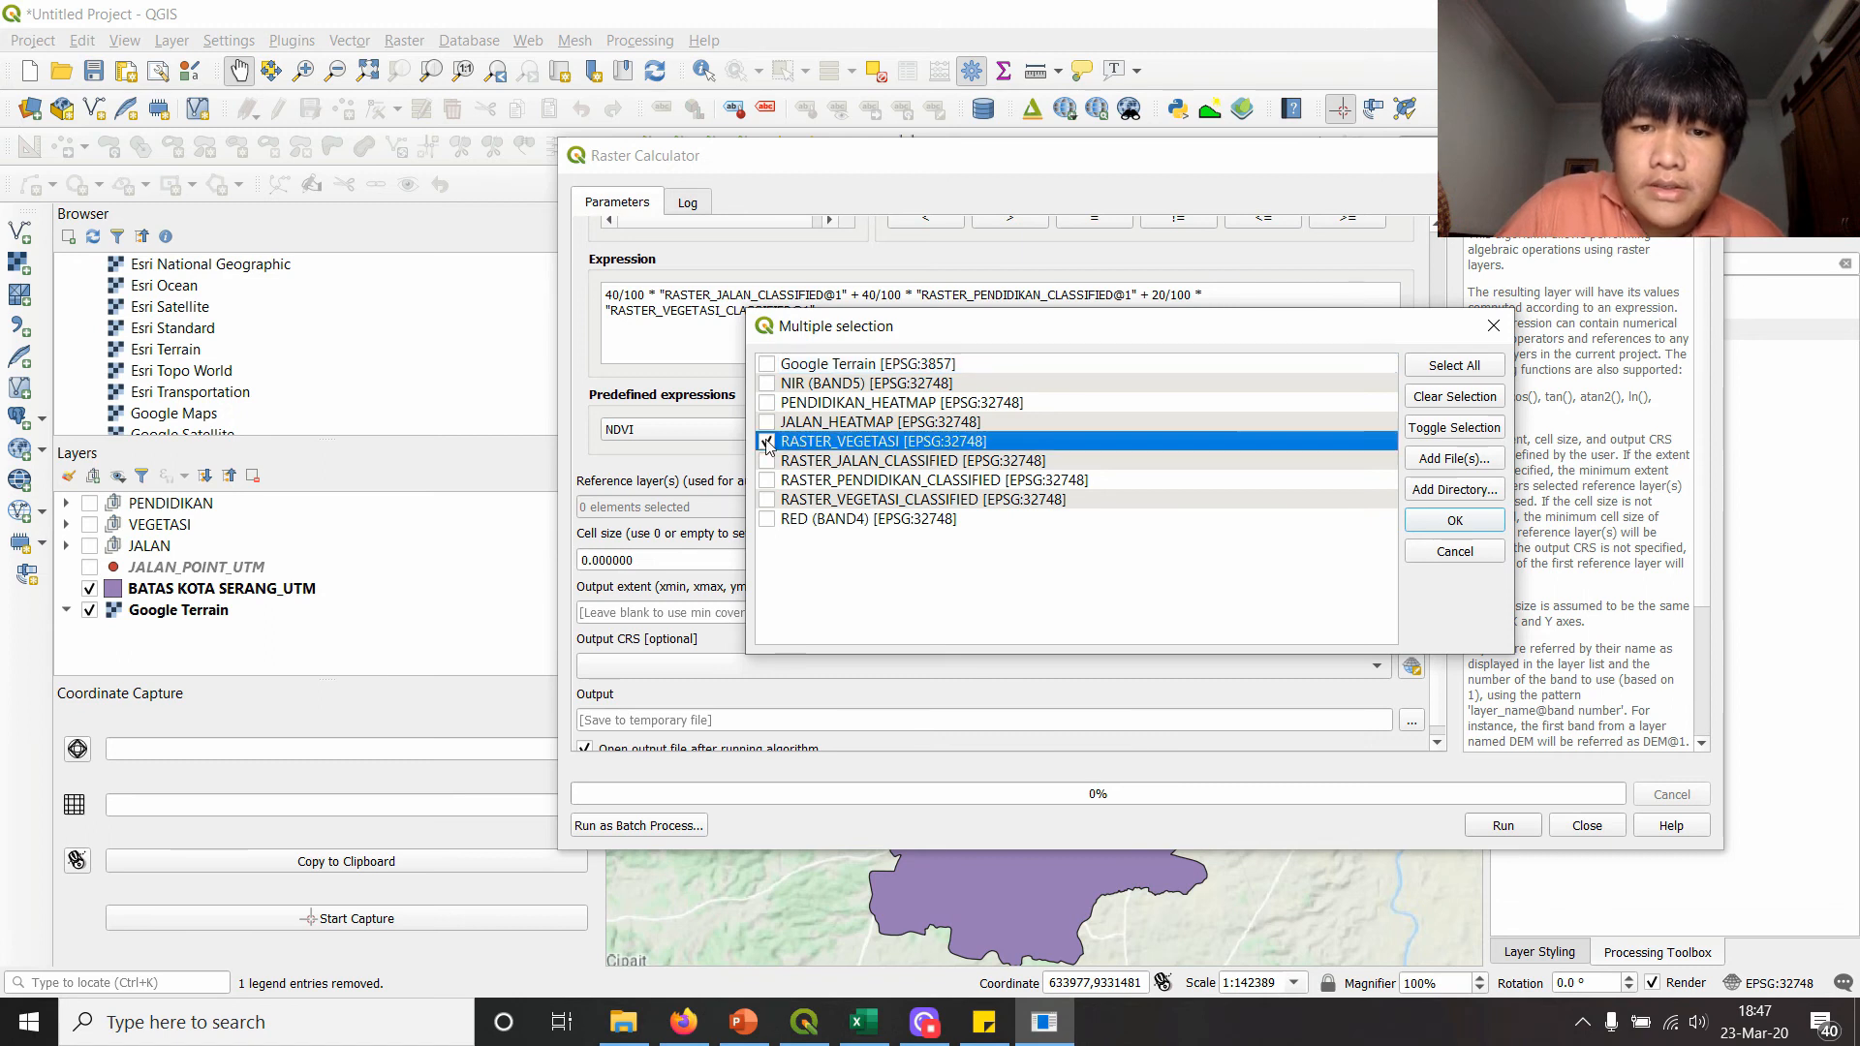
click(767, 462)
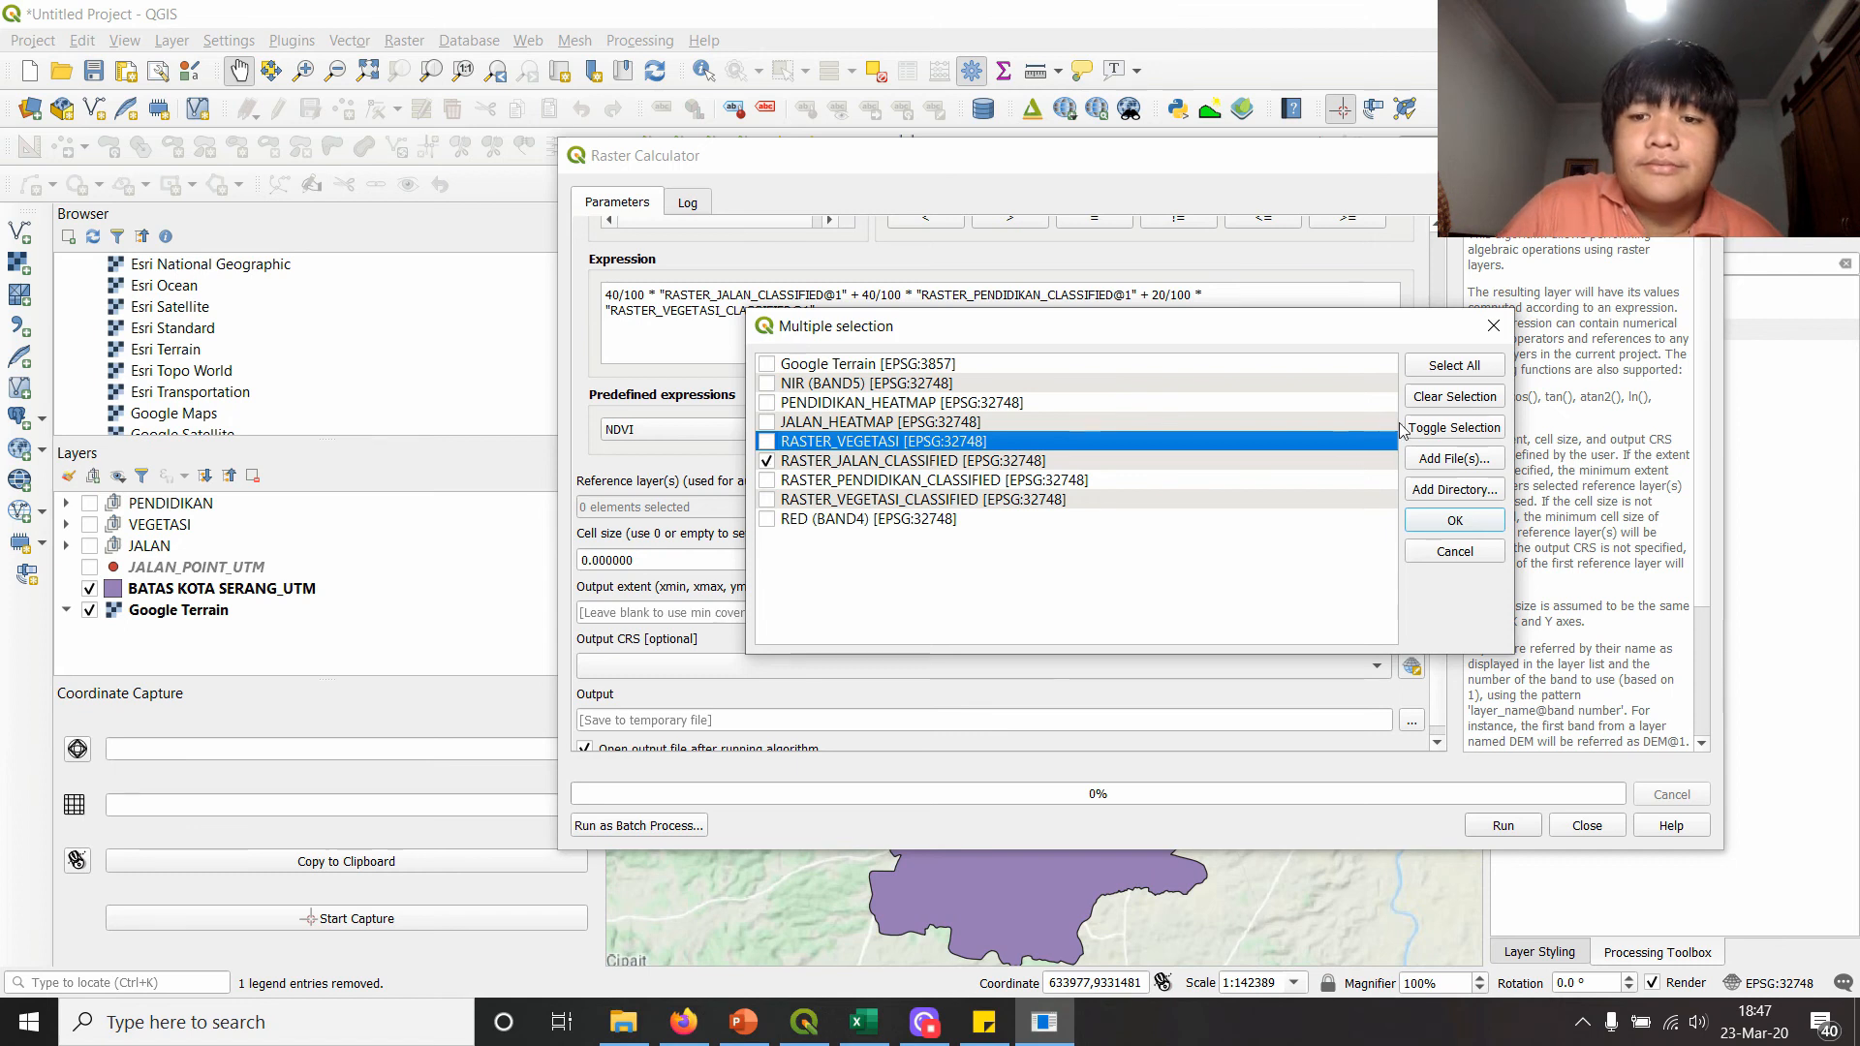
click(1455, 520)
- Set the calculation's output extent from the BATAS KOTA SERANG_UTM layer
scroll(594, 598, down, 1)
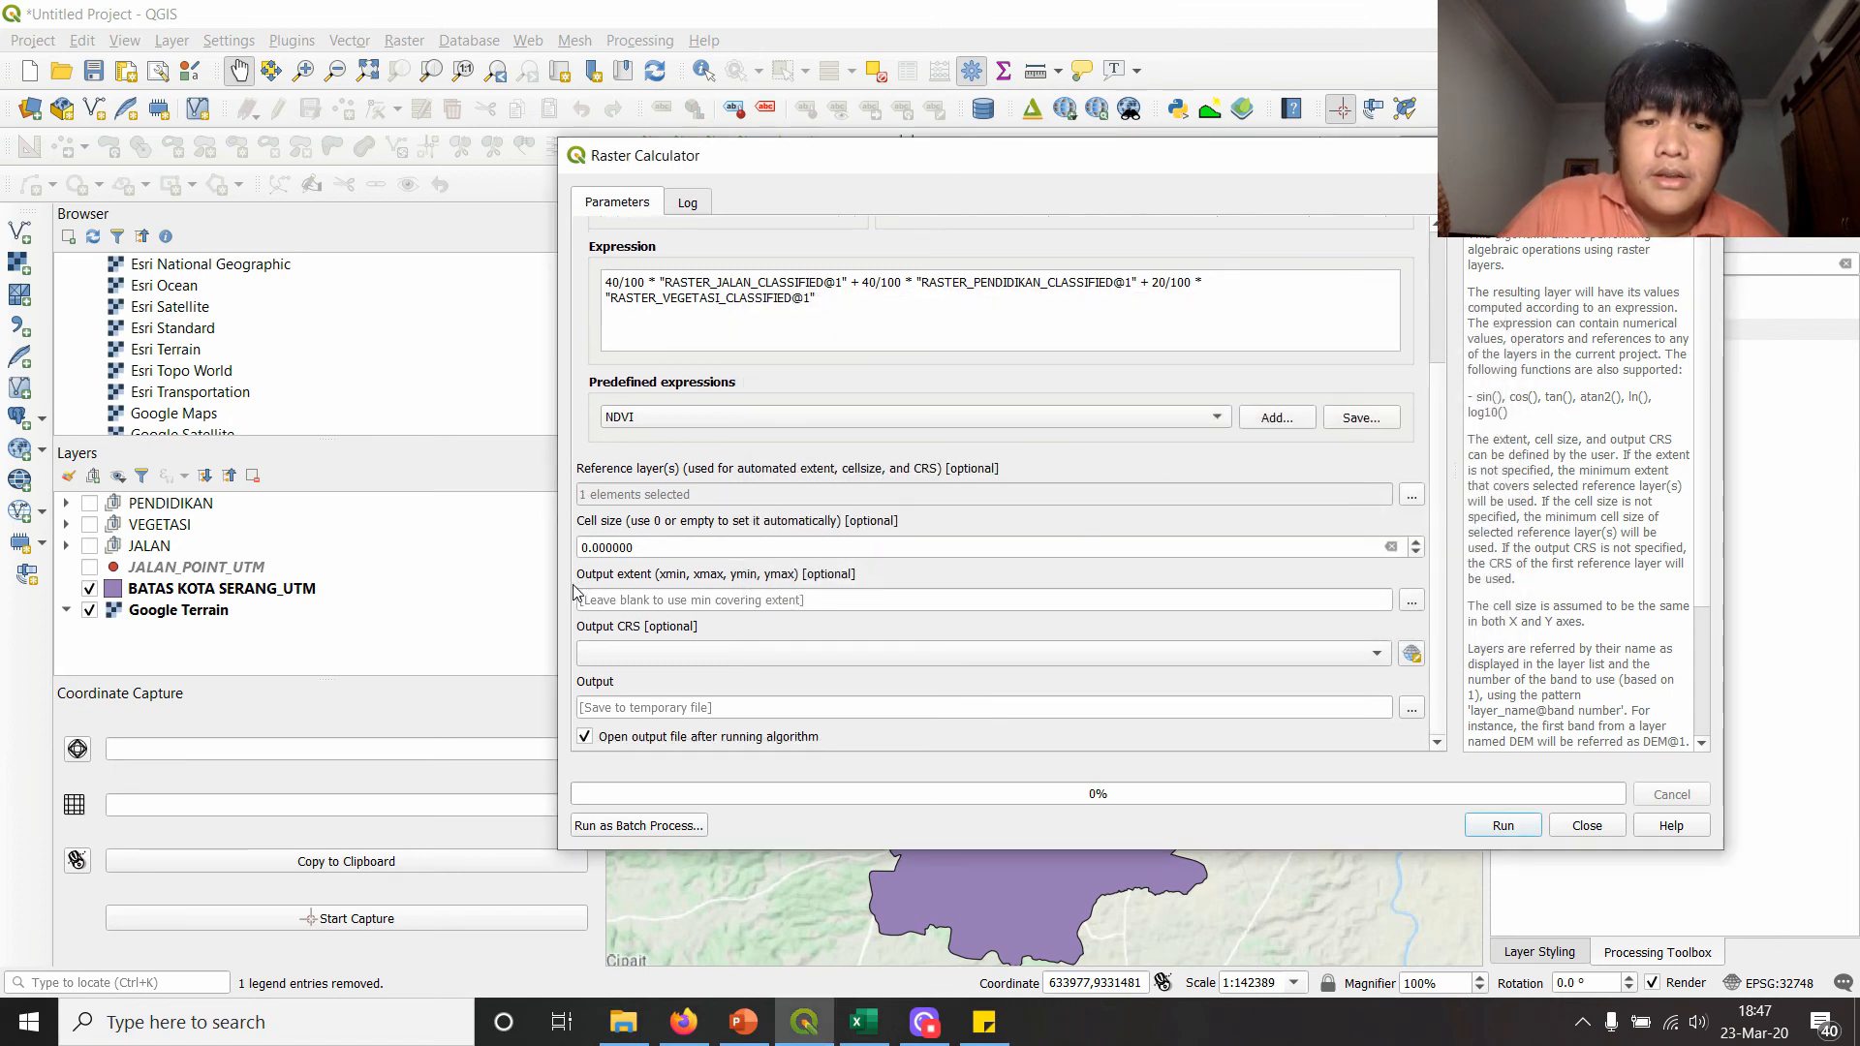
click(1411, 600)
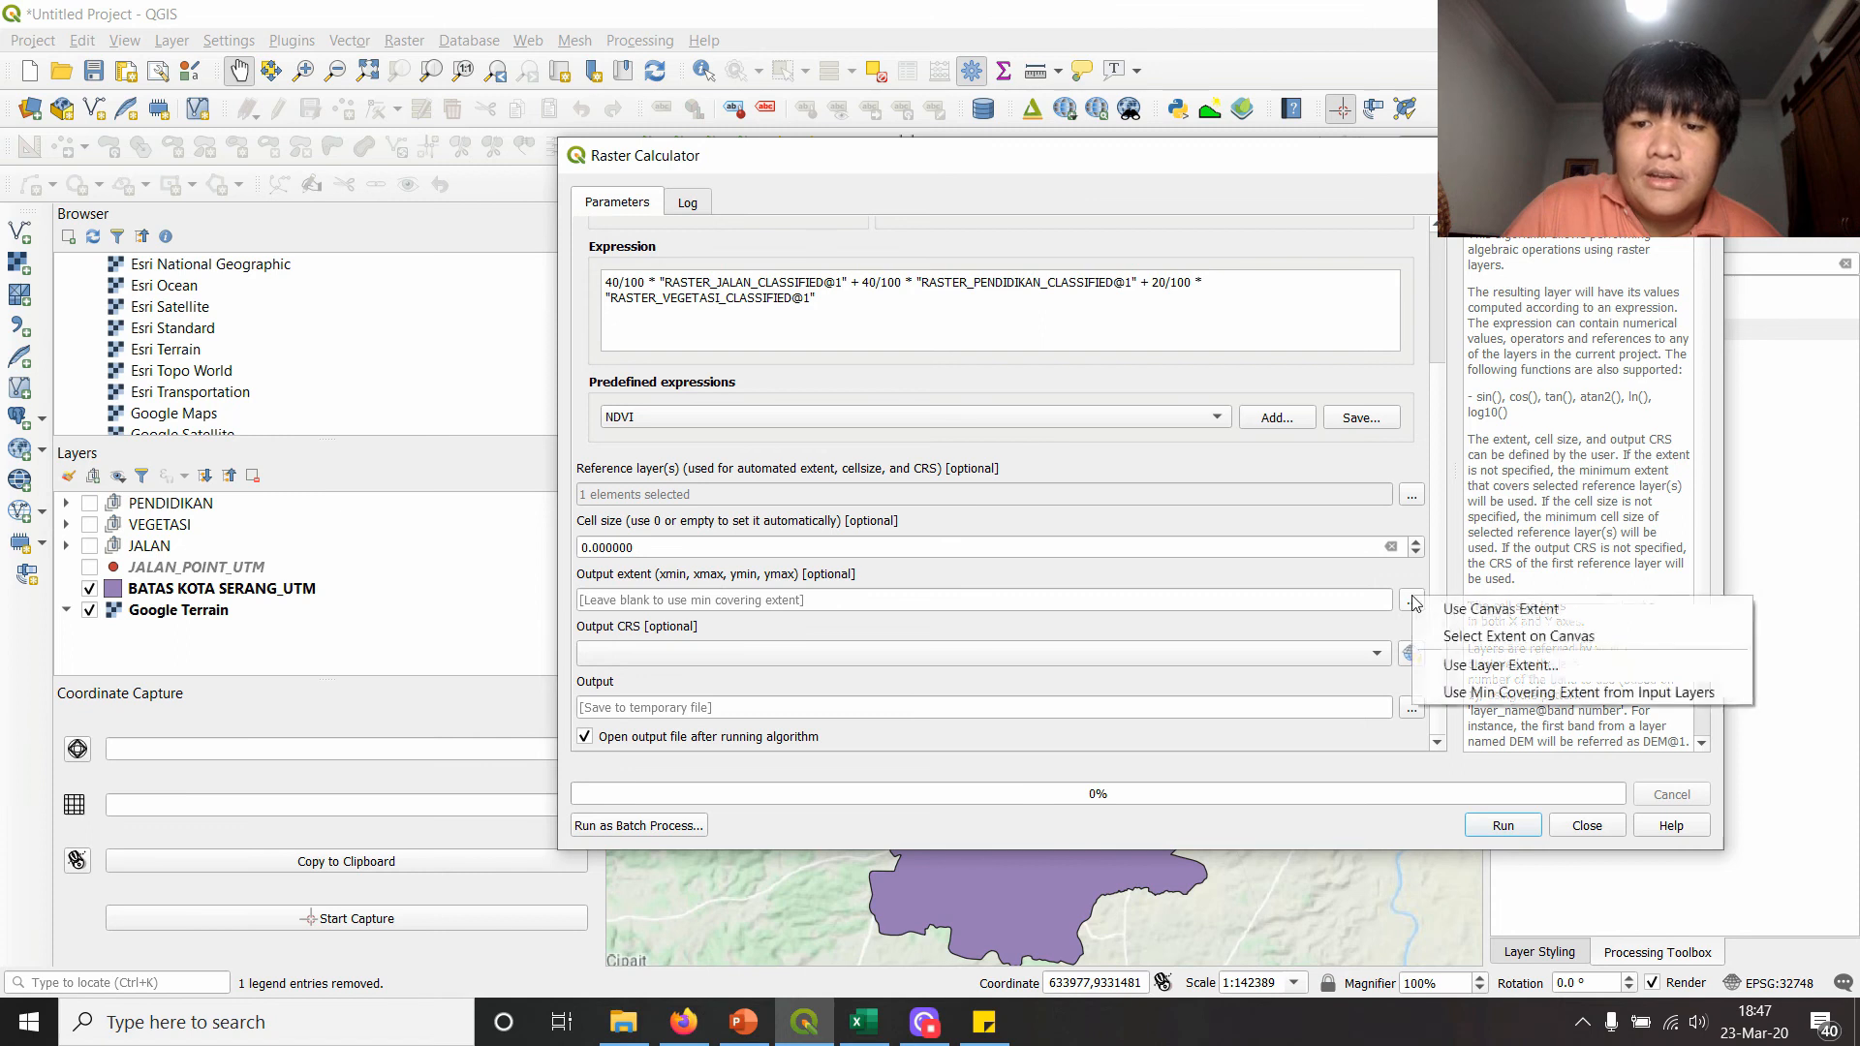
click(1463, 664)
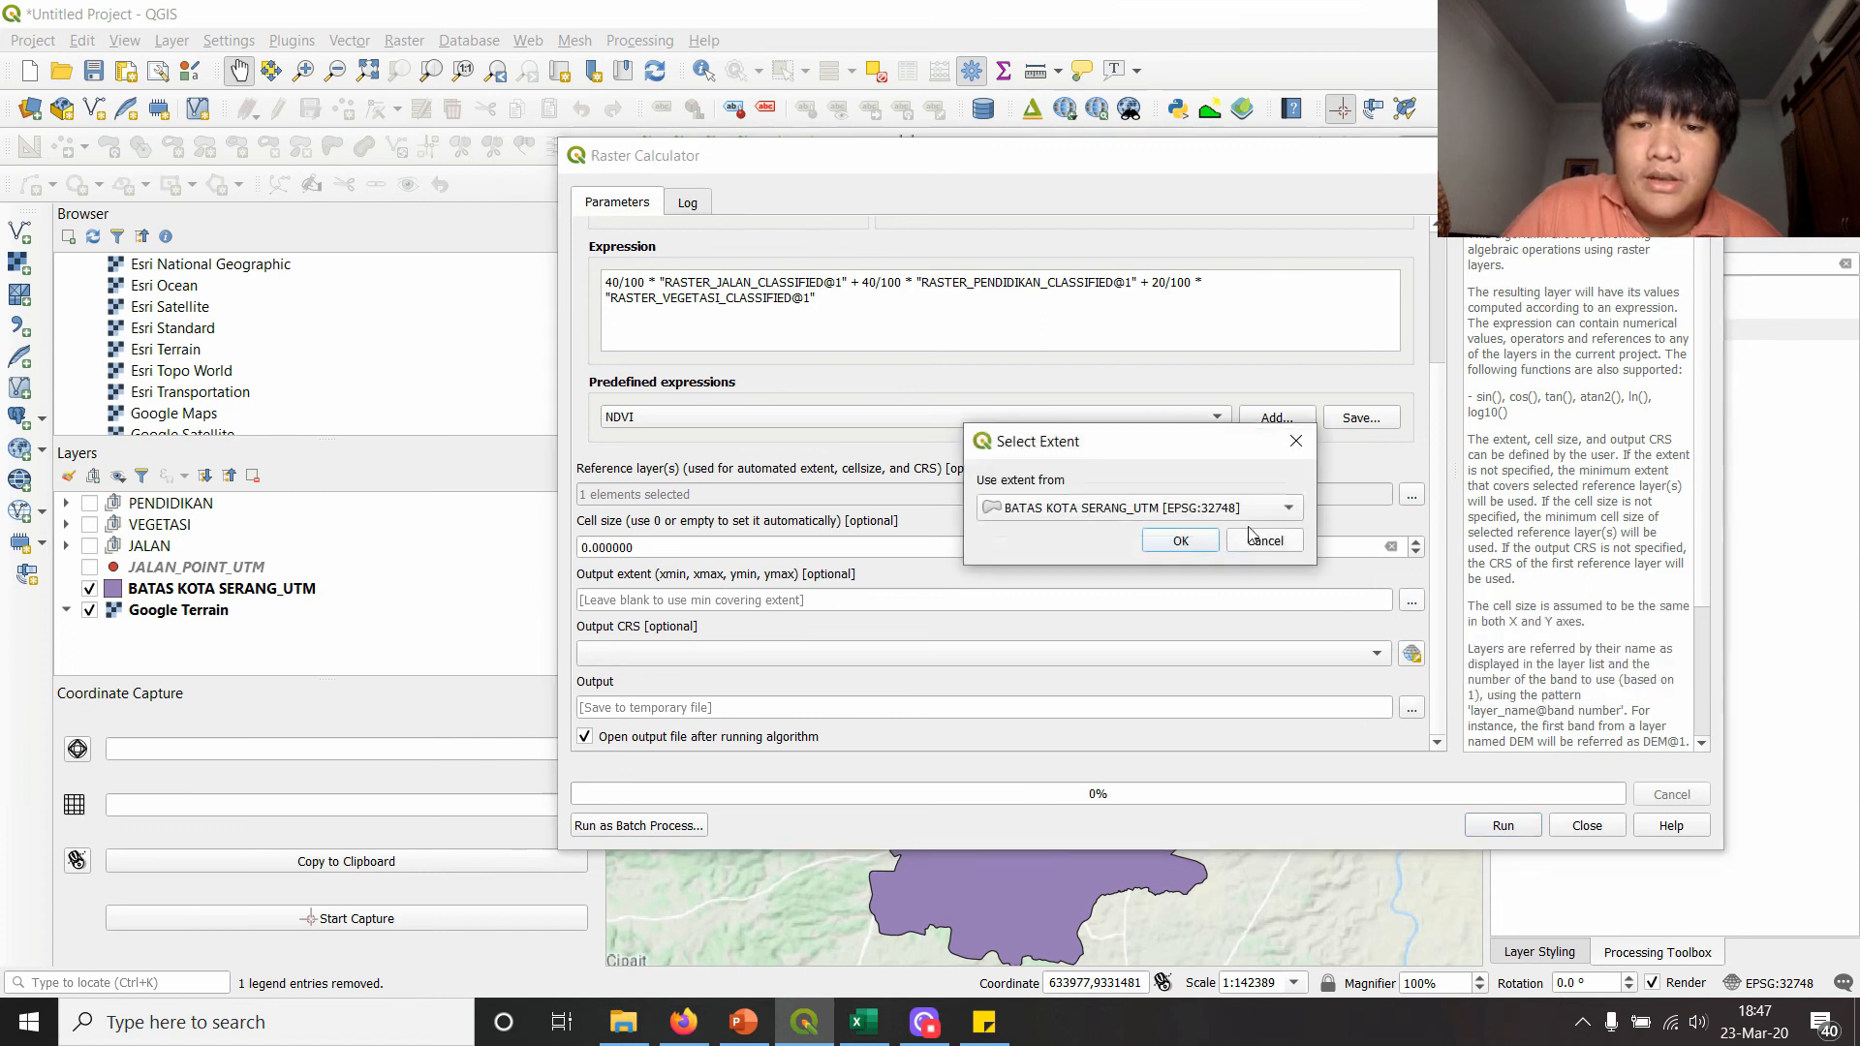
click(1193, 538)
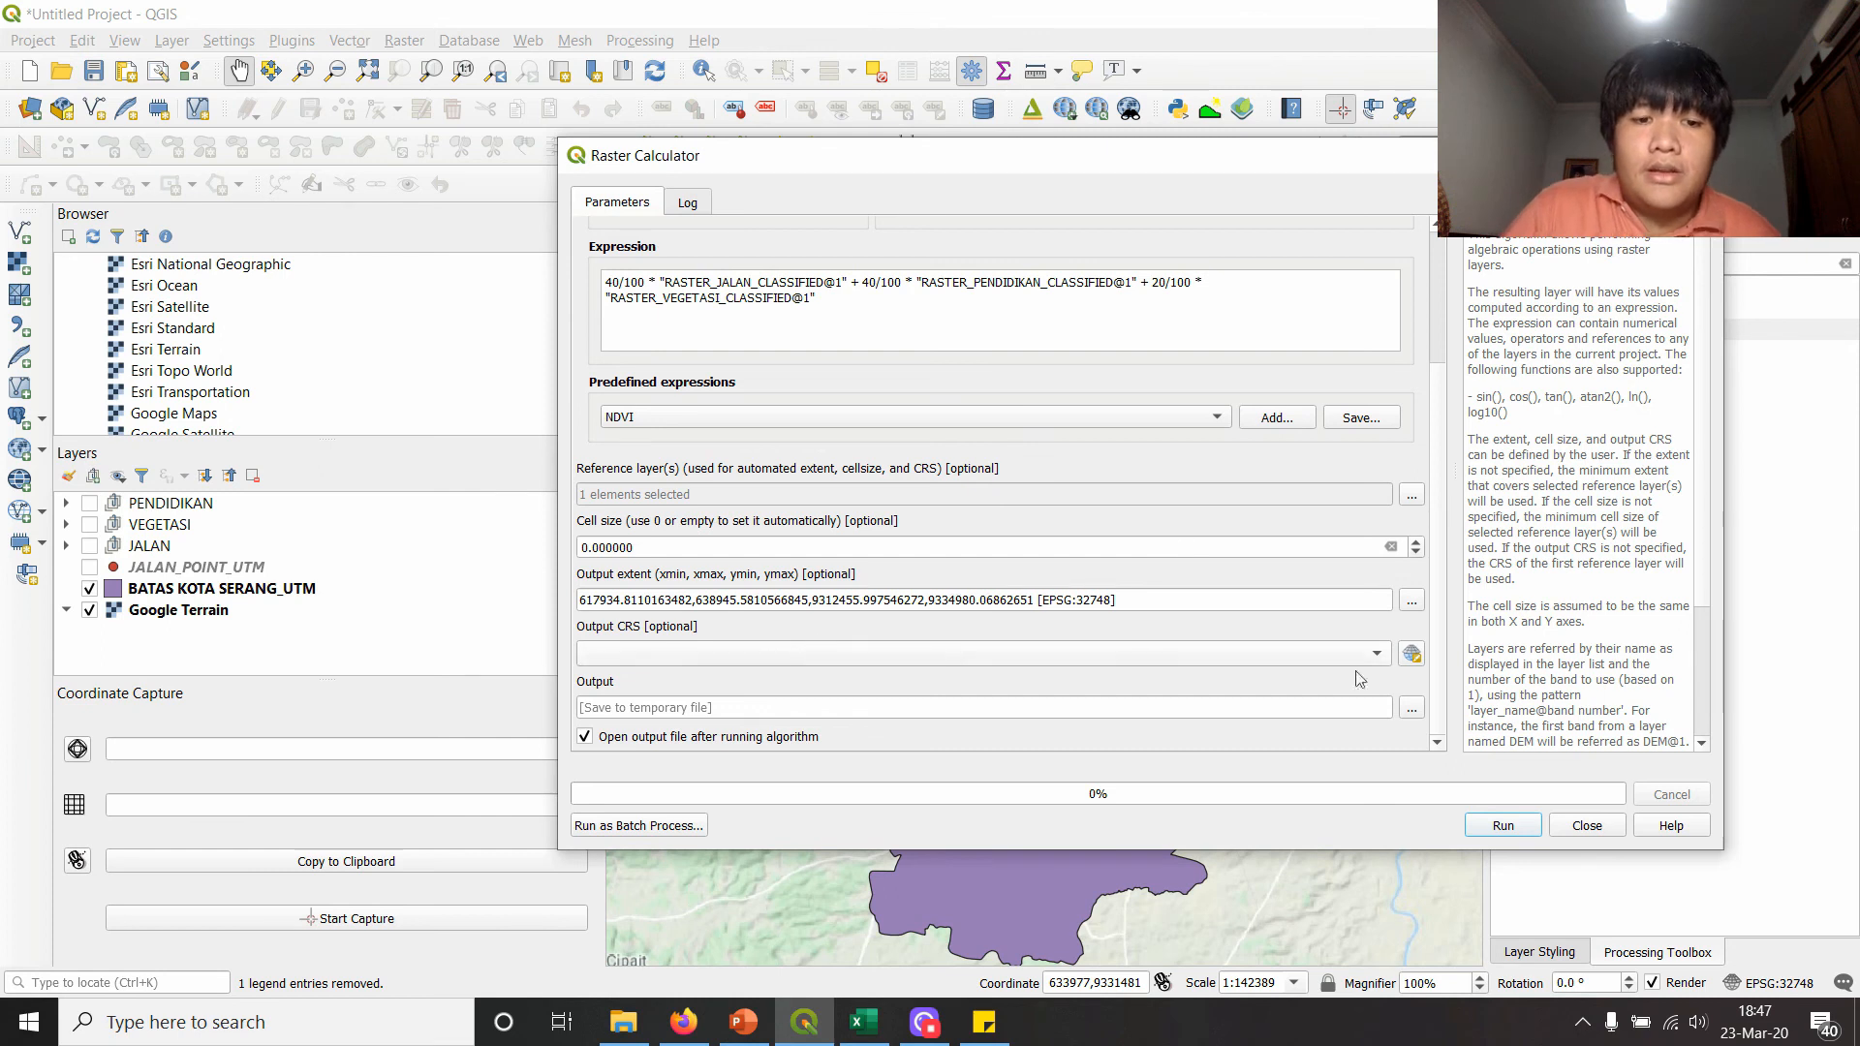
- Set the output to a TIF file named INDEKS PEMBANGUNAN DAERAH_SERANG in the working data folder
click(1411, 708)
click(1506, 758)
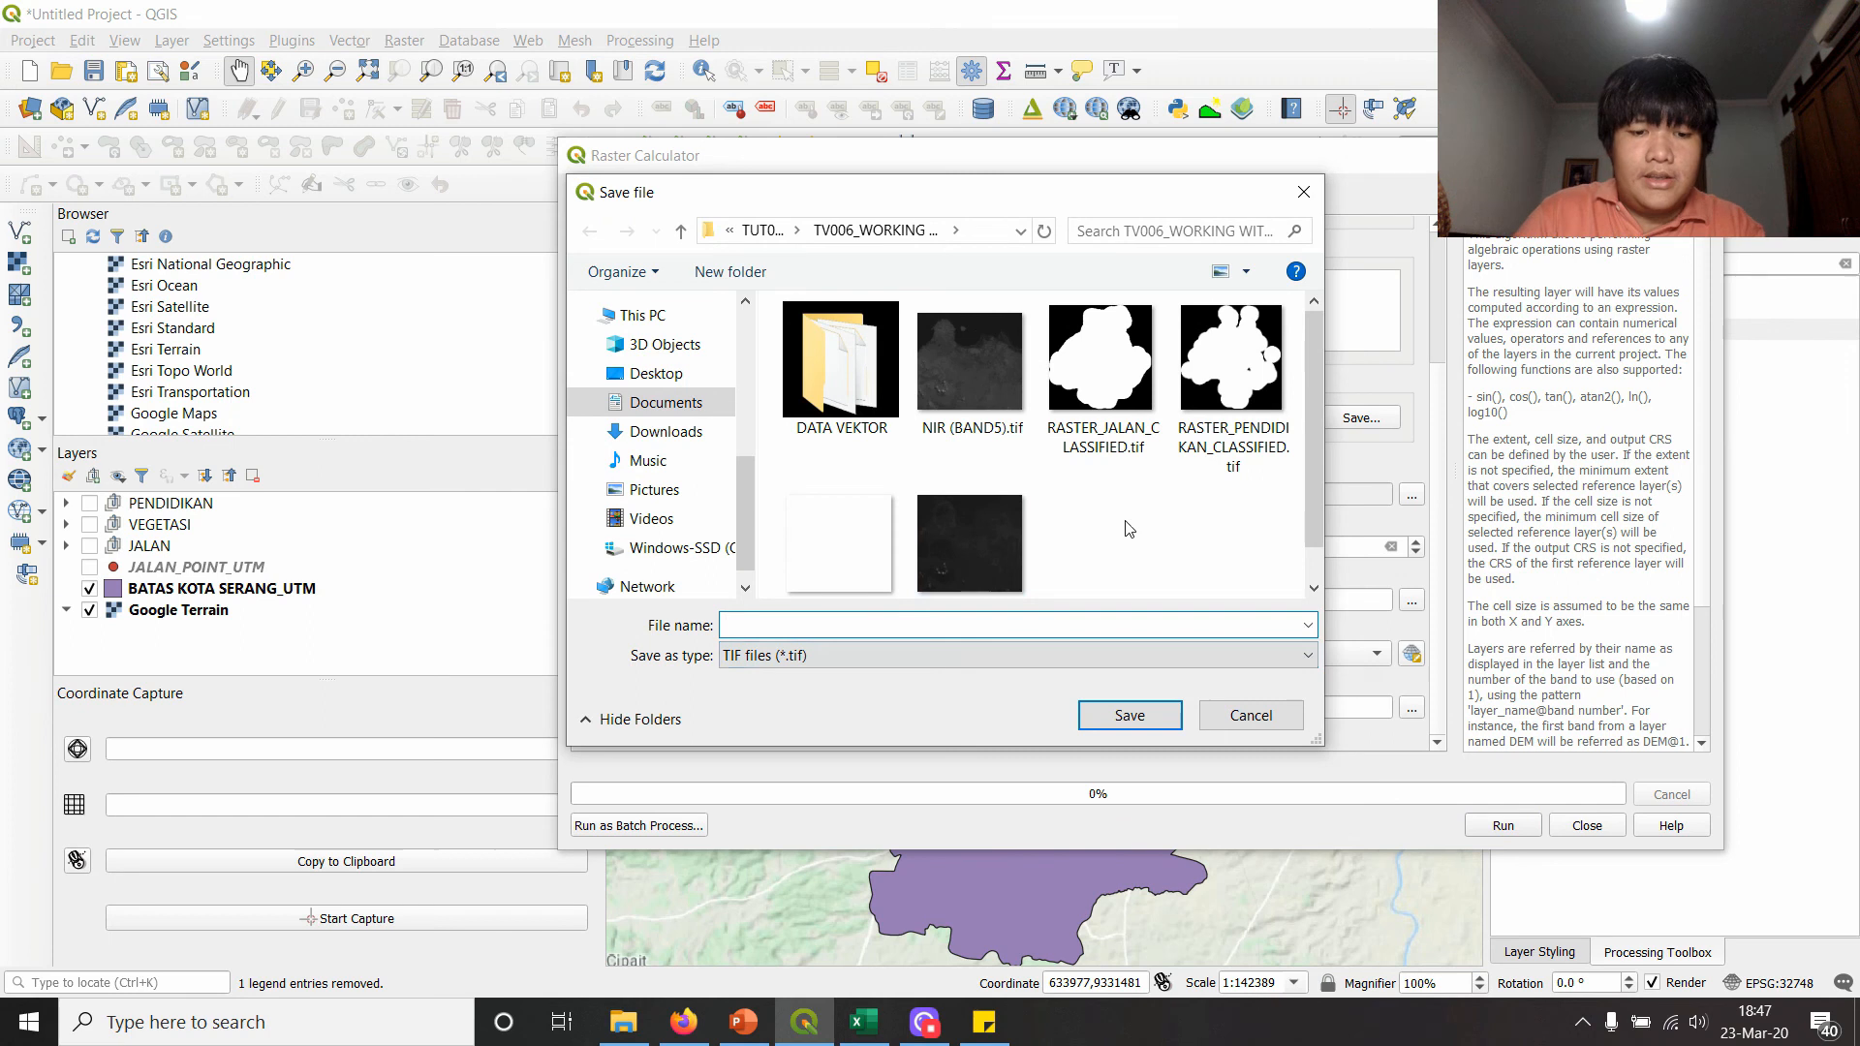
text(INDEKS)
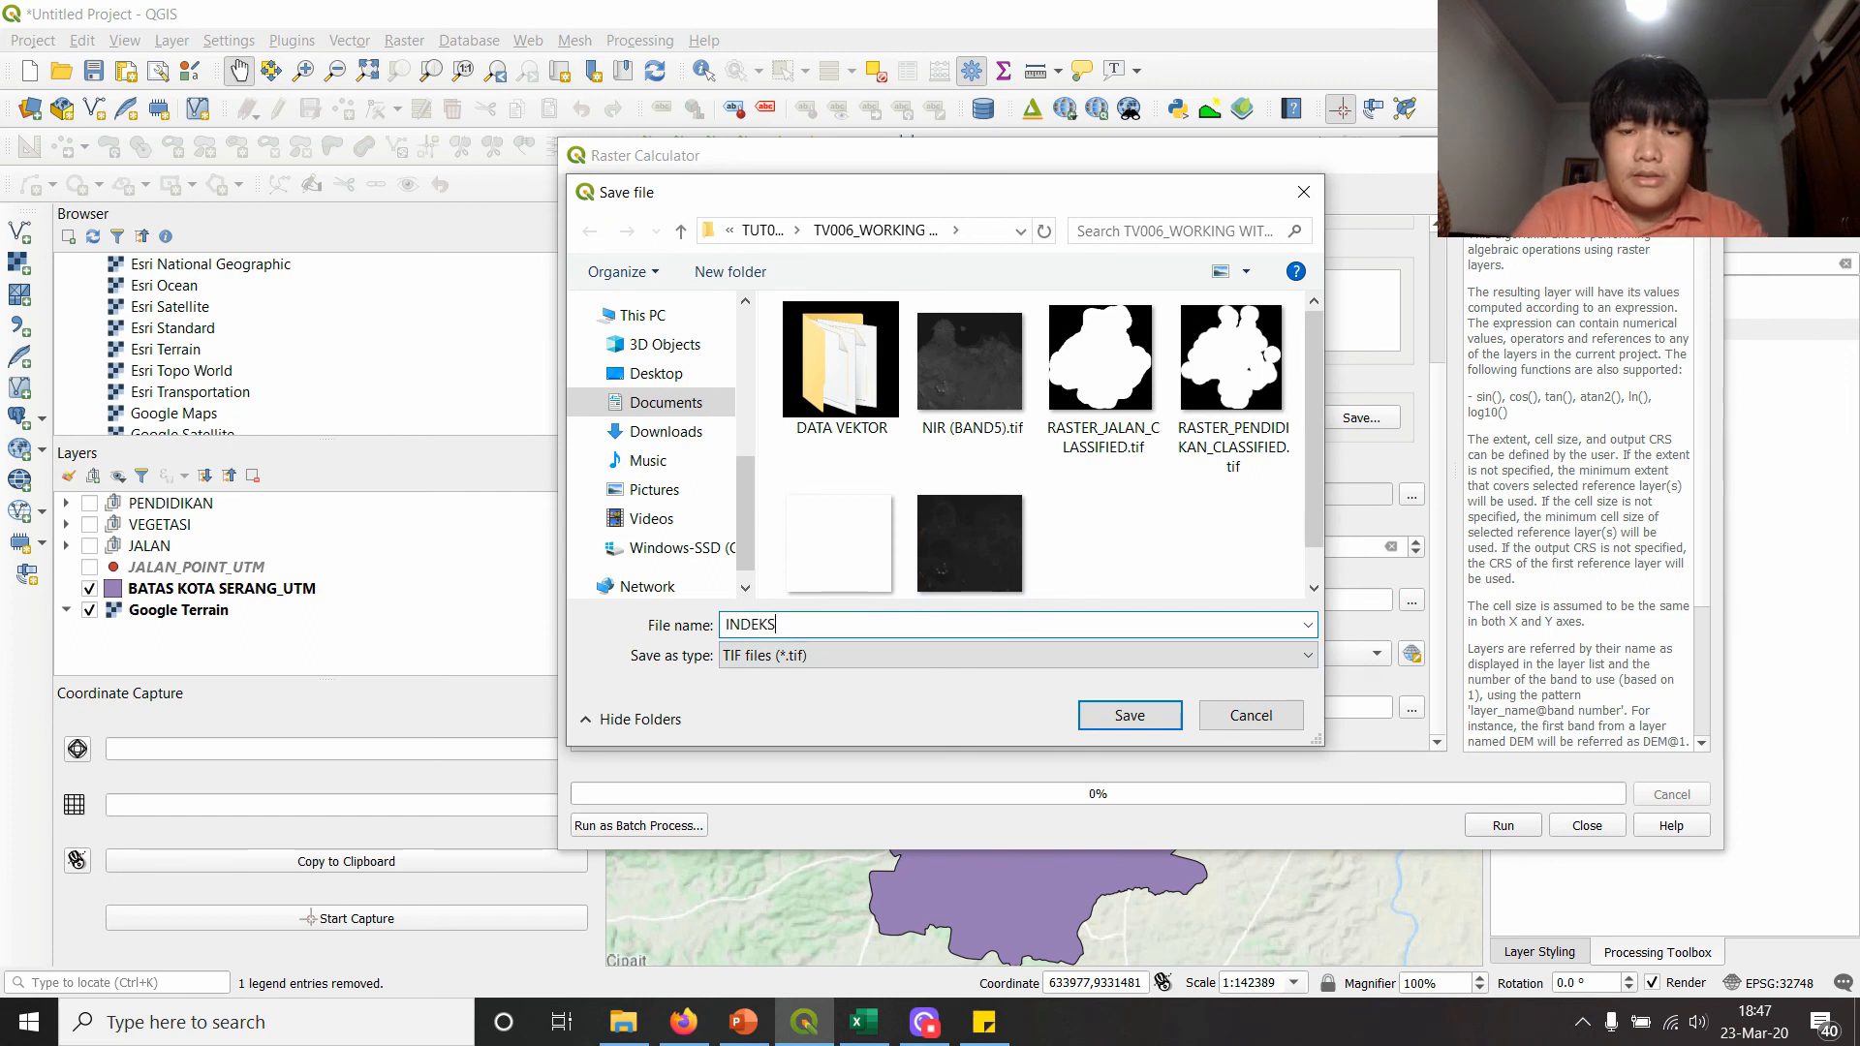
text( PEMBANGUNAN DAERAH_SERANG)
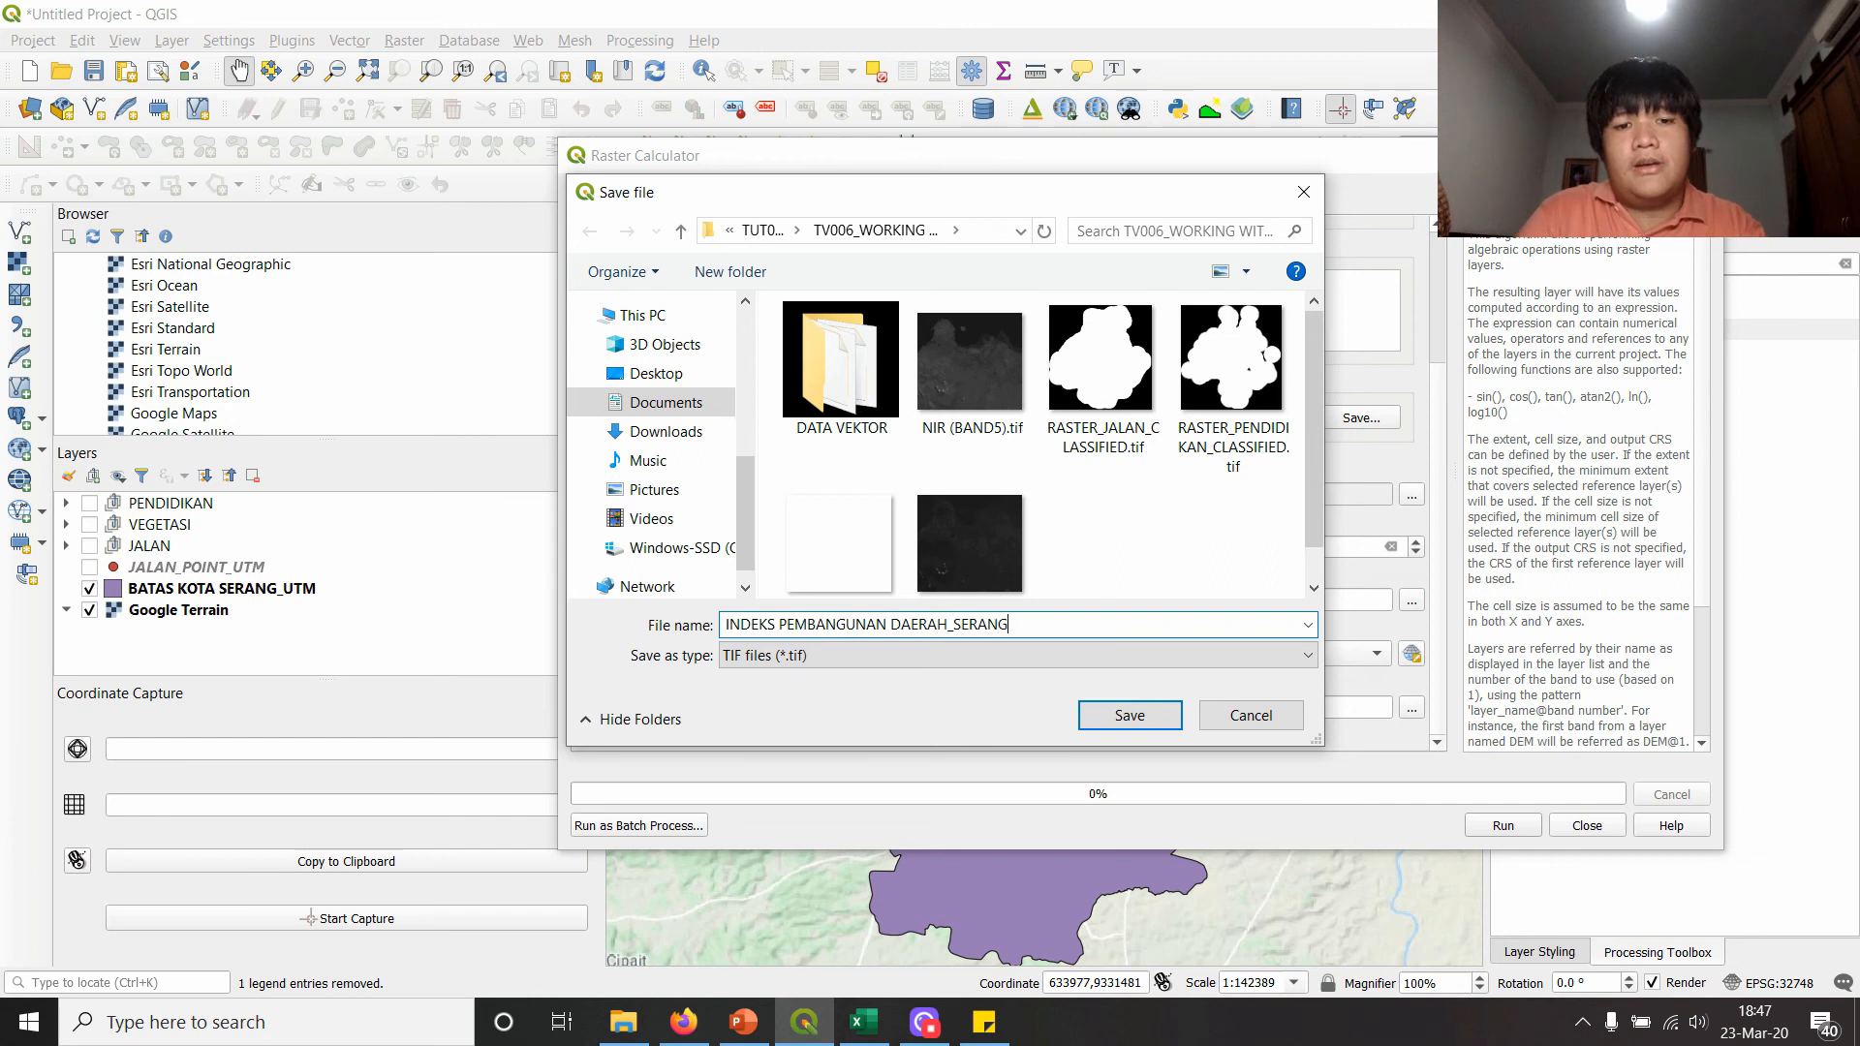
key(Return)
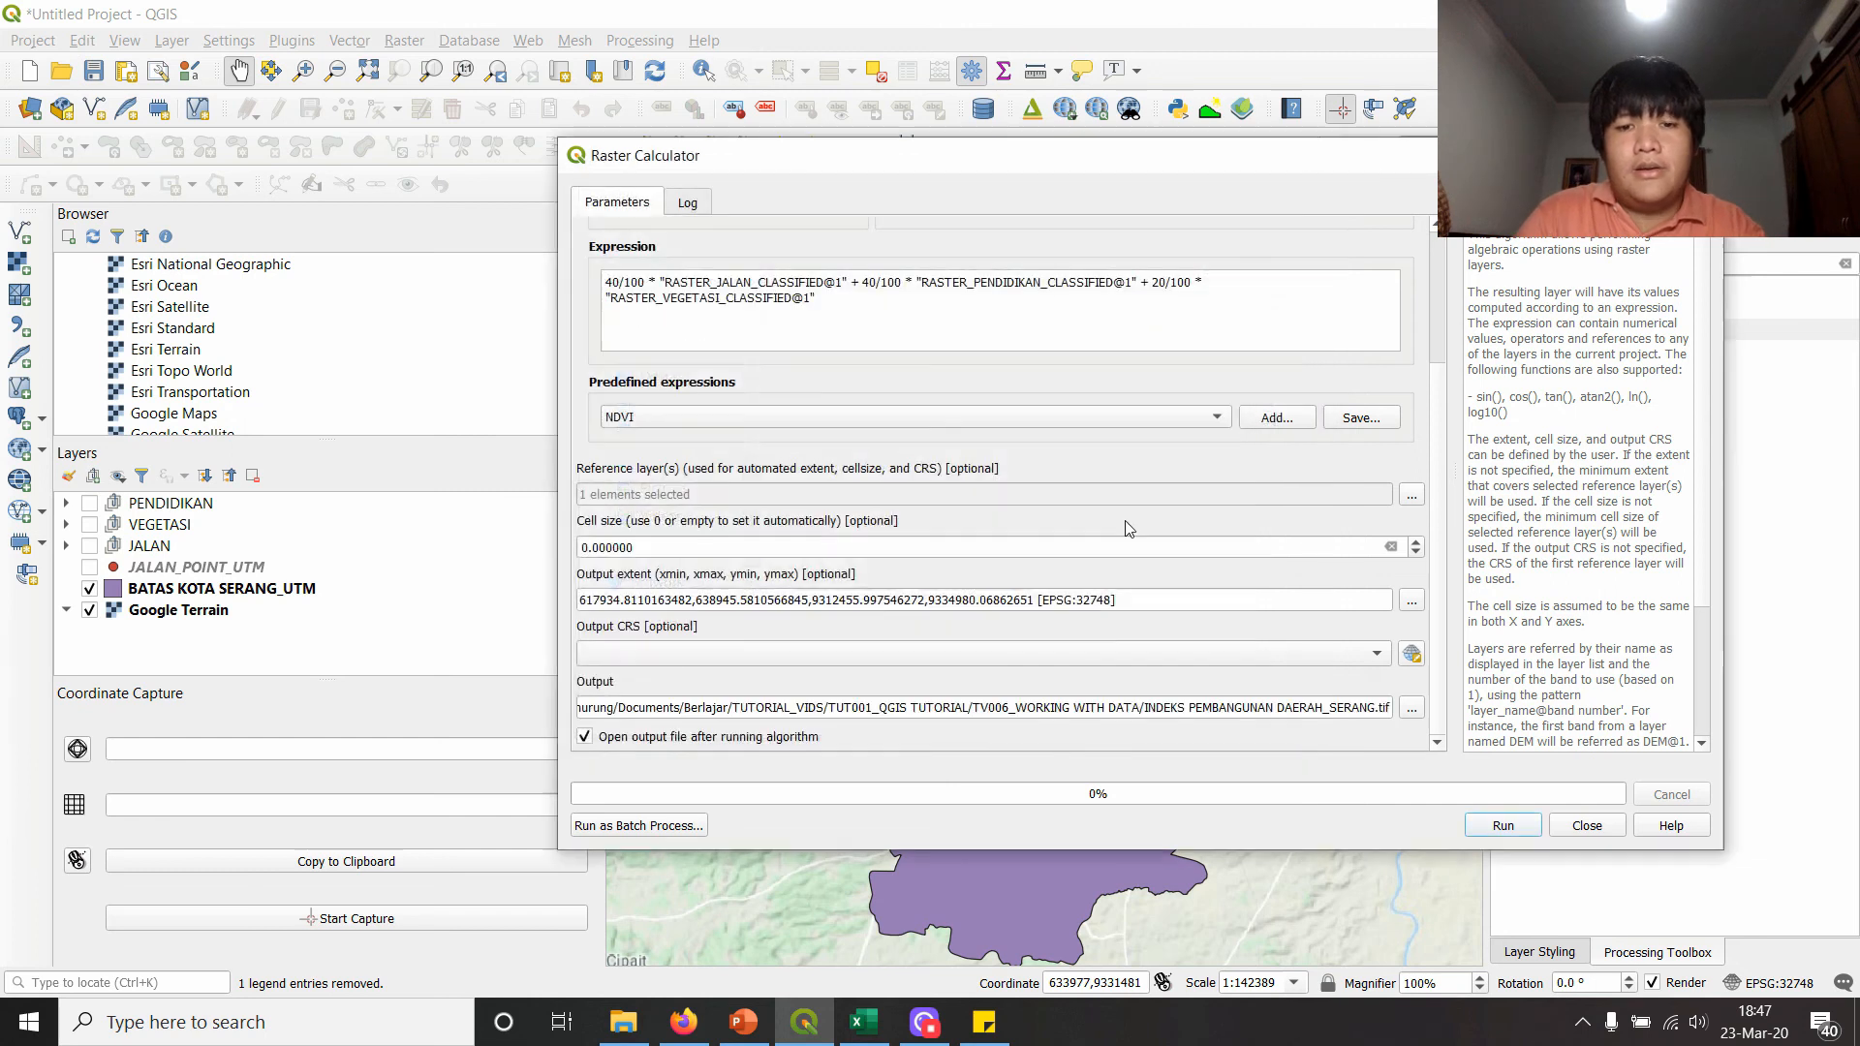
- Run the weighted raster calculation and close the Raster Calculator dialog
click(1526, 829)
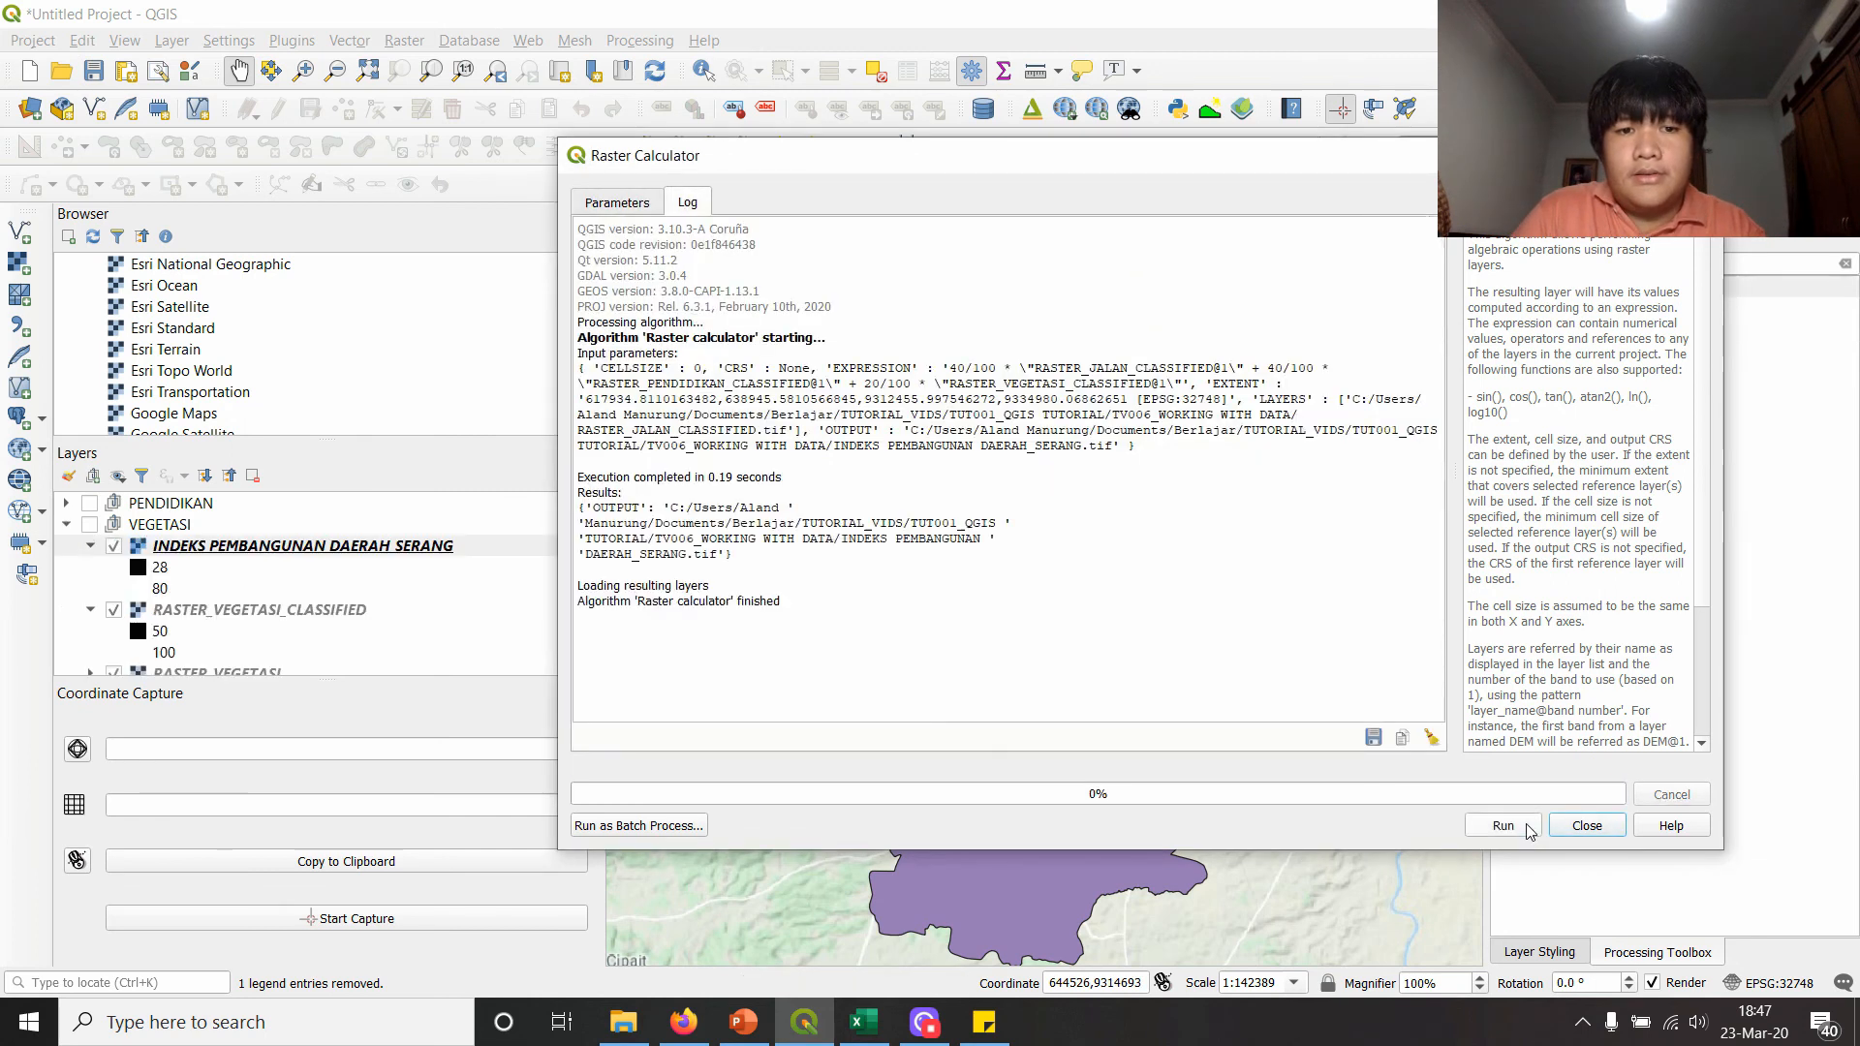
drag(1378, 170, 1252, 164)
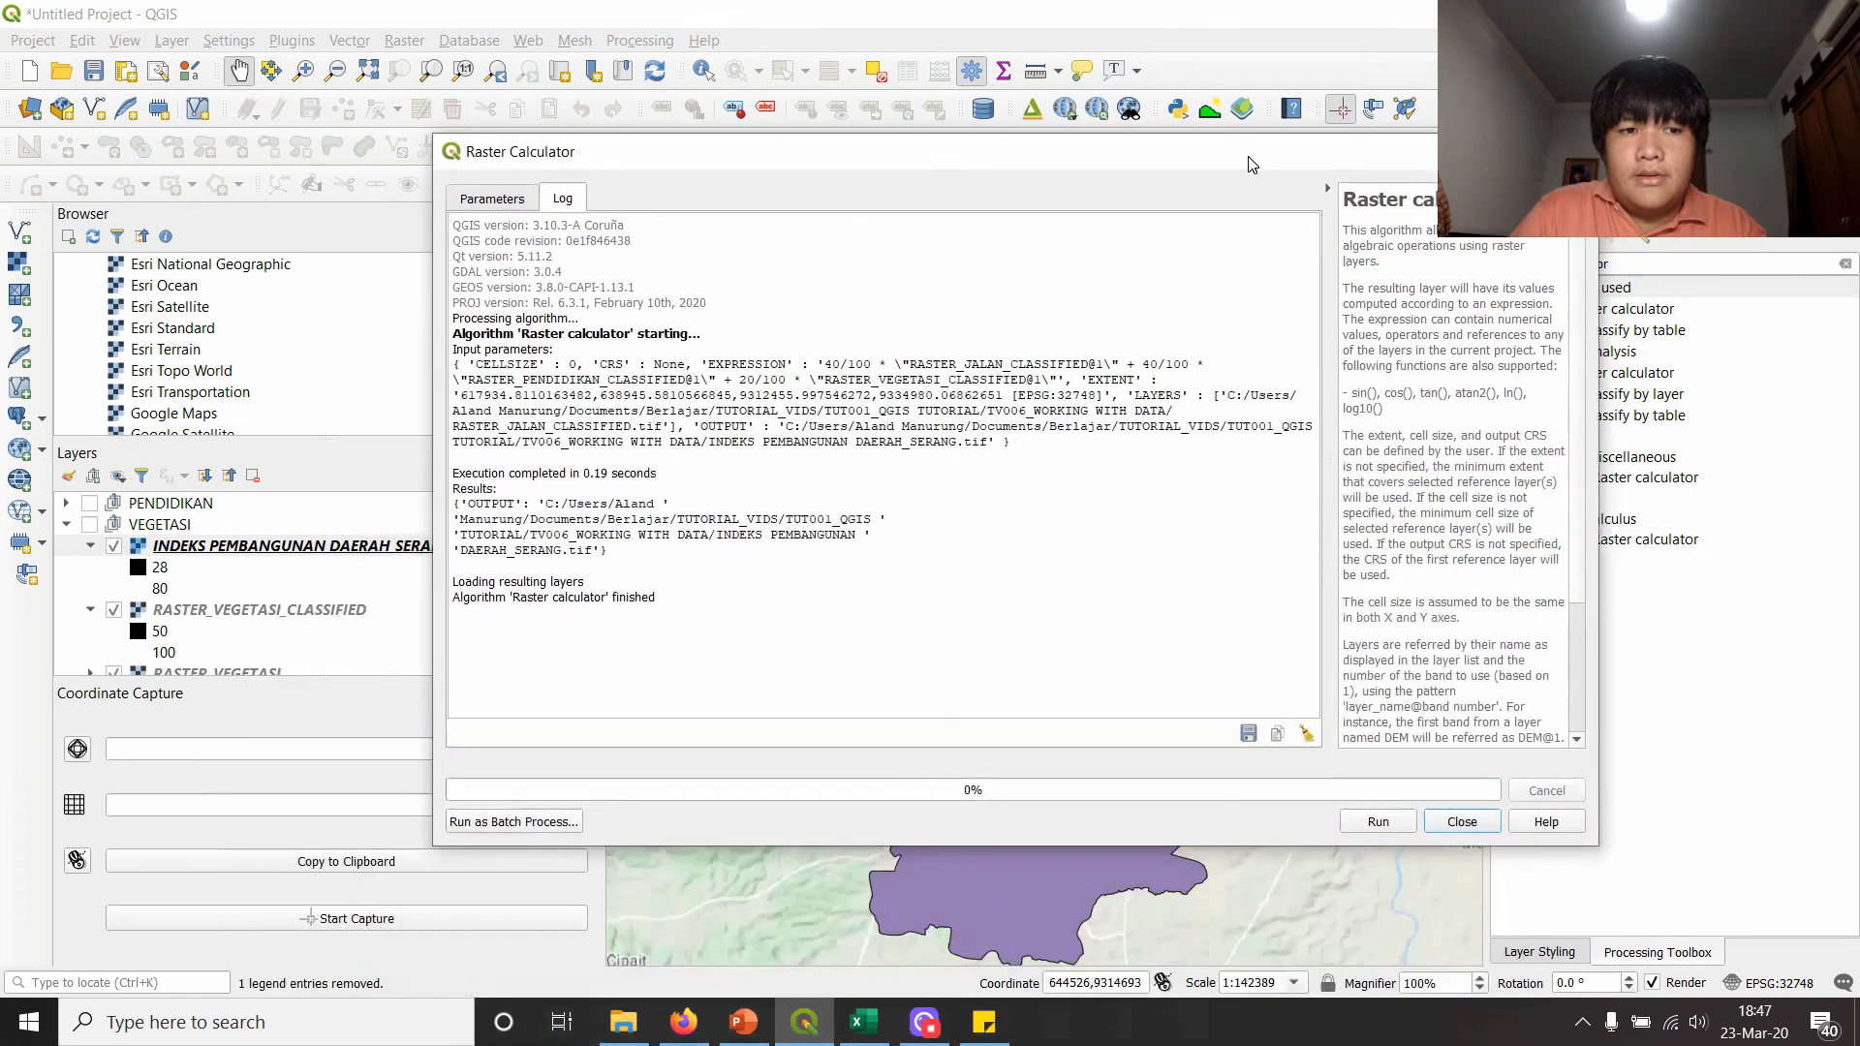
click(1575, 152)
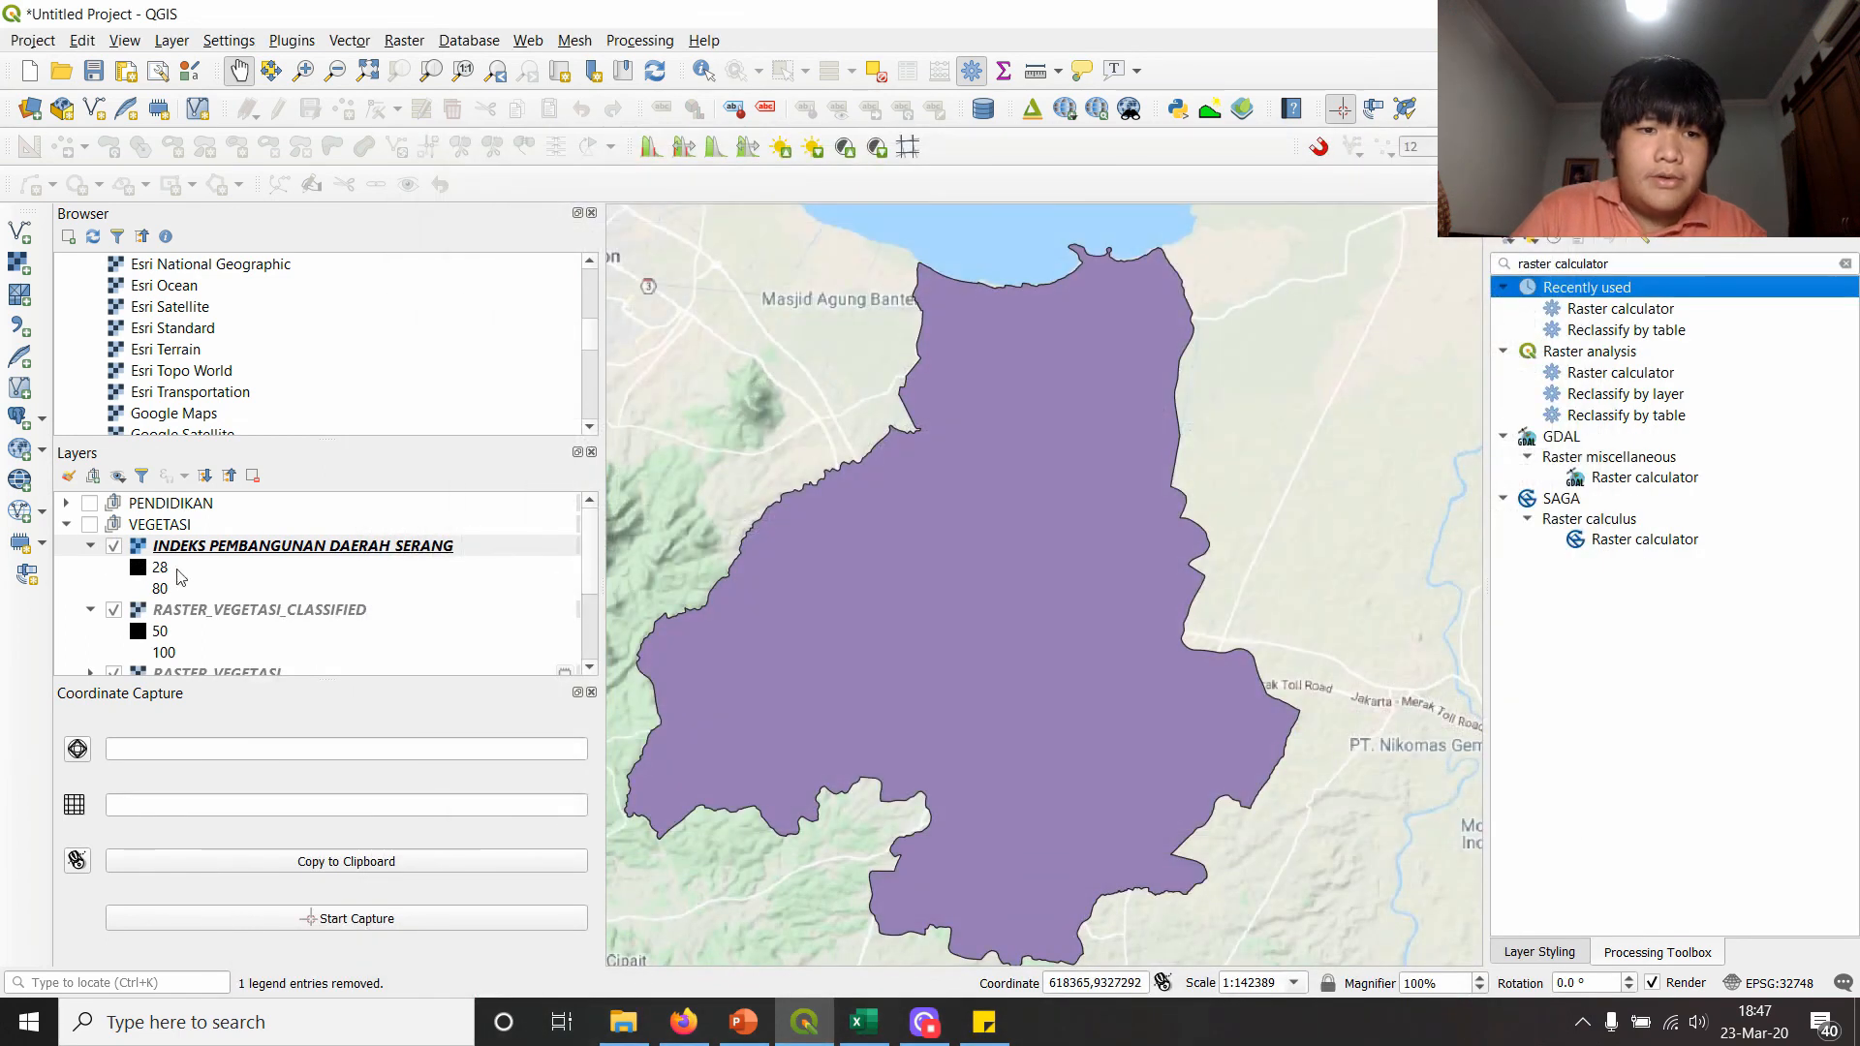
- Move the INDEKS PEMBANGUNAN DAERAH_SERANG layer out of the VEGETASI group to the top of the layer tree, and collapse that group
drag(198, 547, 245, 501)
drag(932, 518, 953, 497)
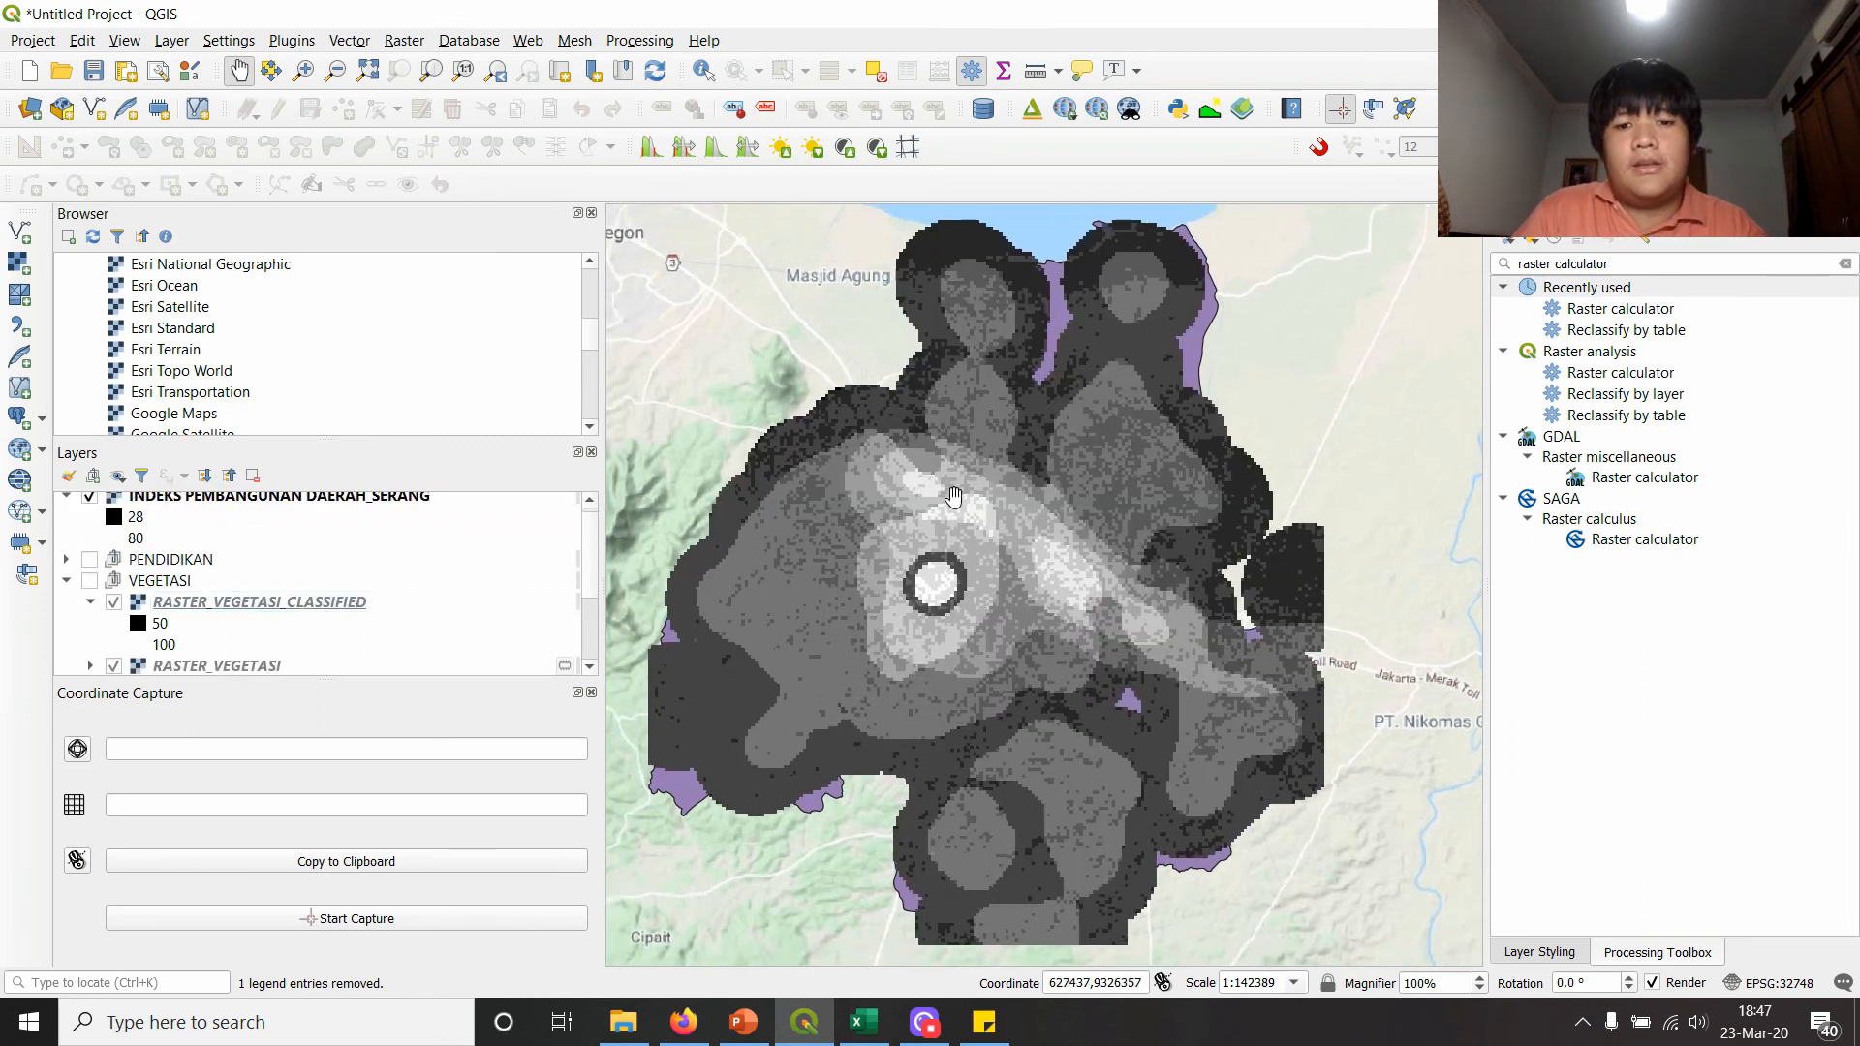
scroll(946, 503, down, 1)
scroll(946, 502, up, 1)
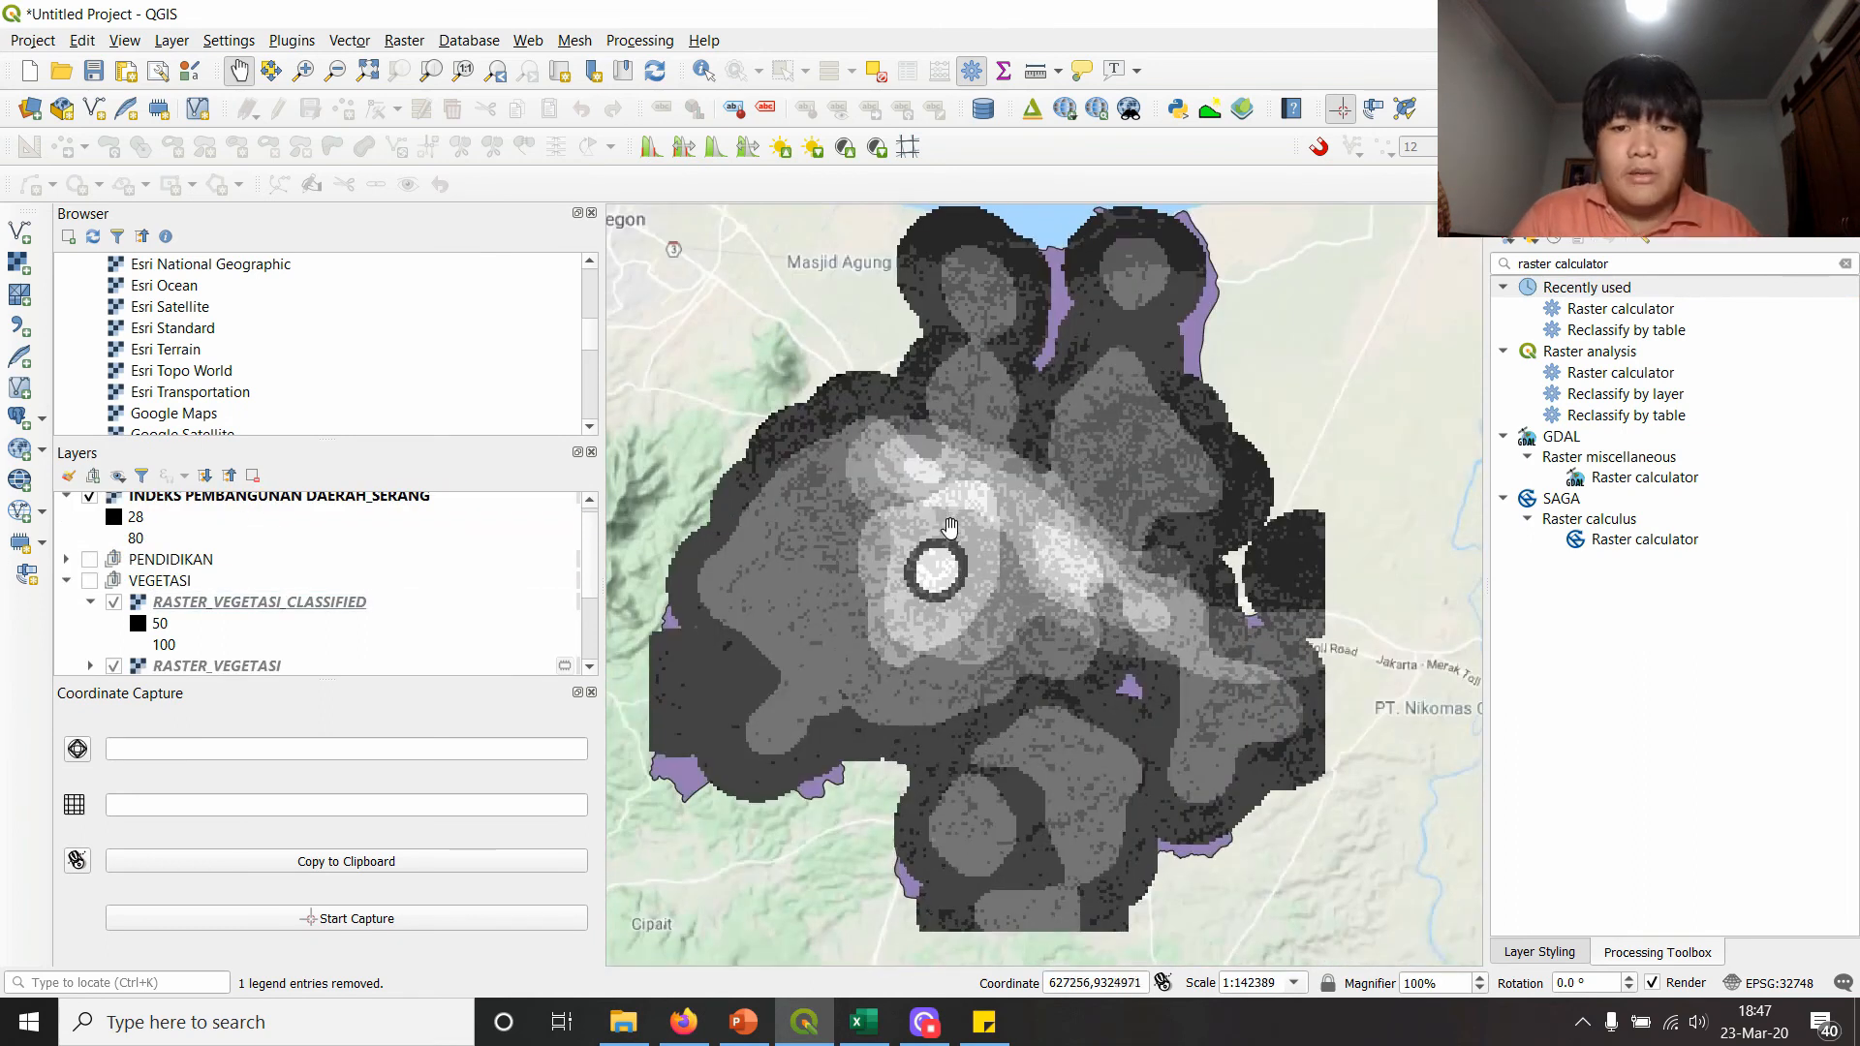
drag(955, 543, 979, 554)
scroll(978, 554, up, 1)
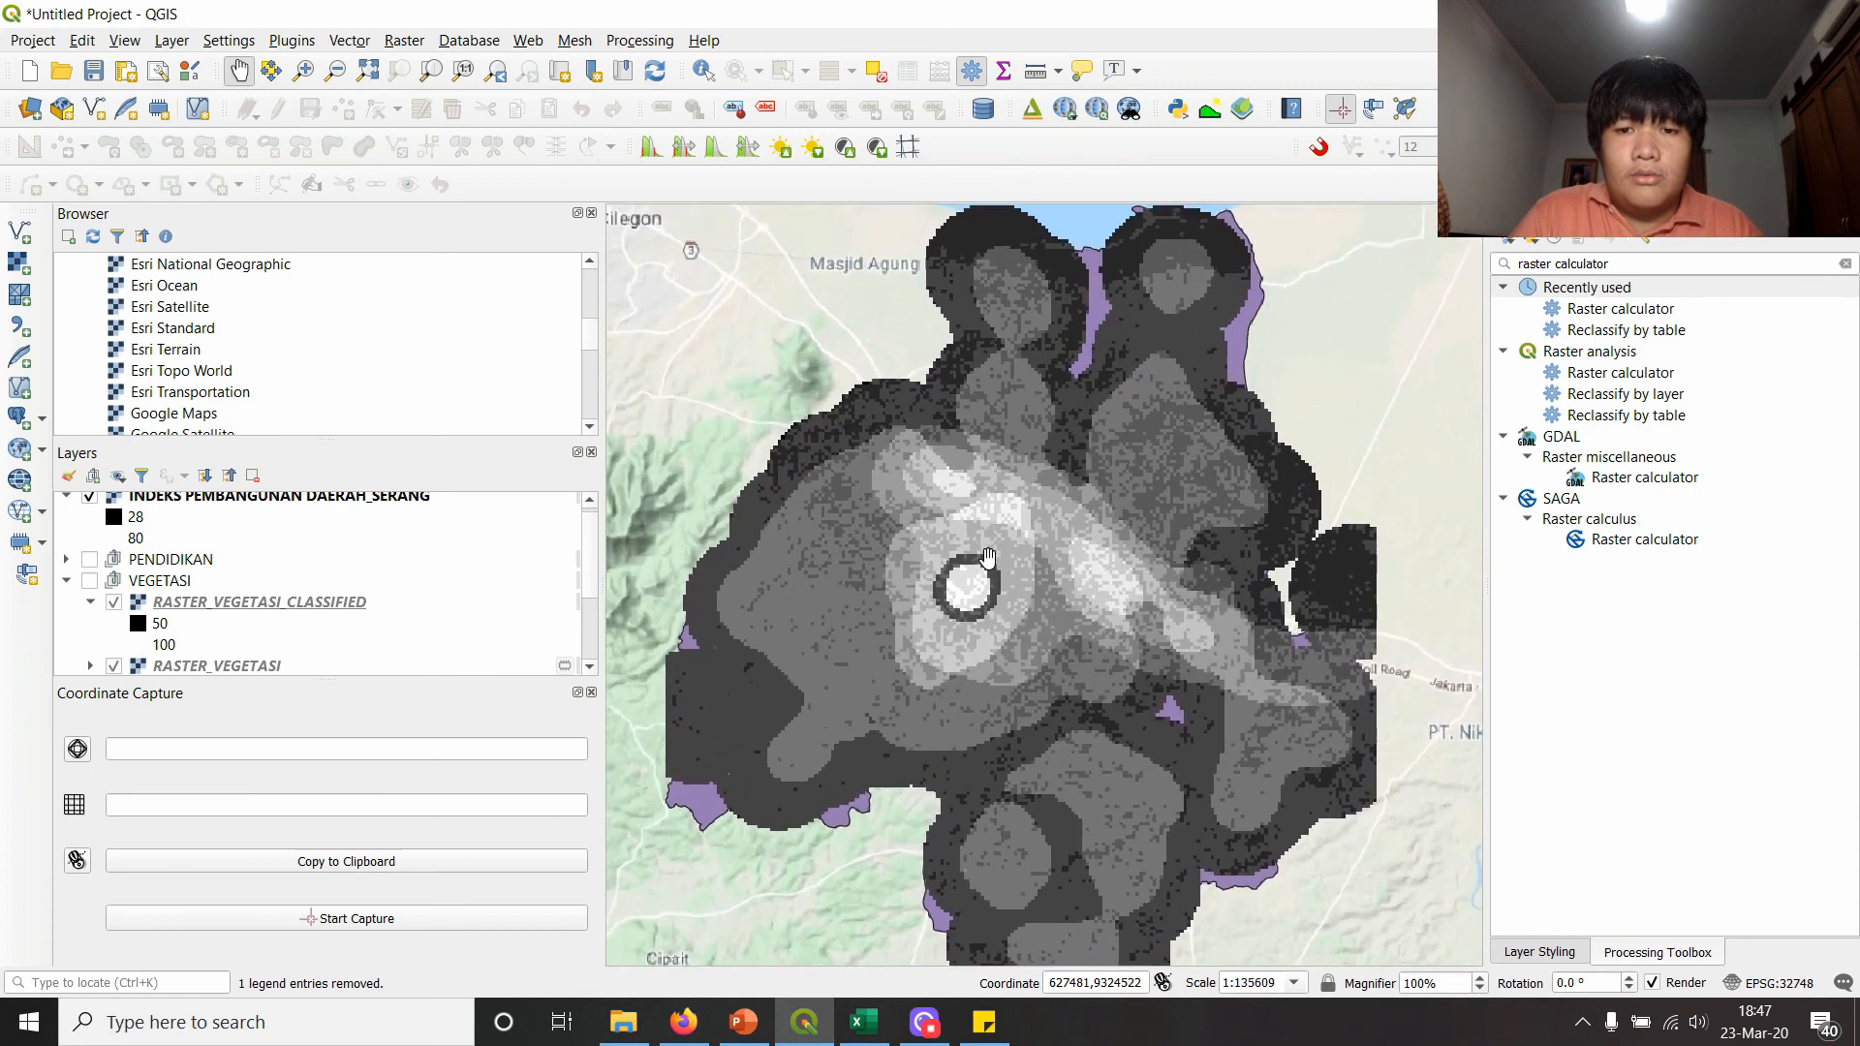
scroll(82, 579, up, 1)
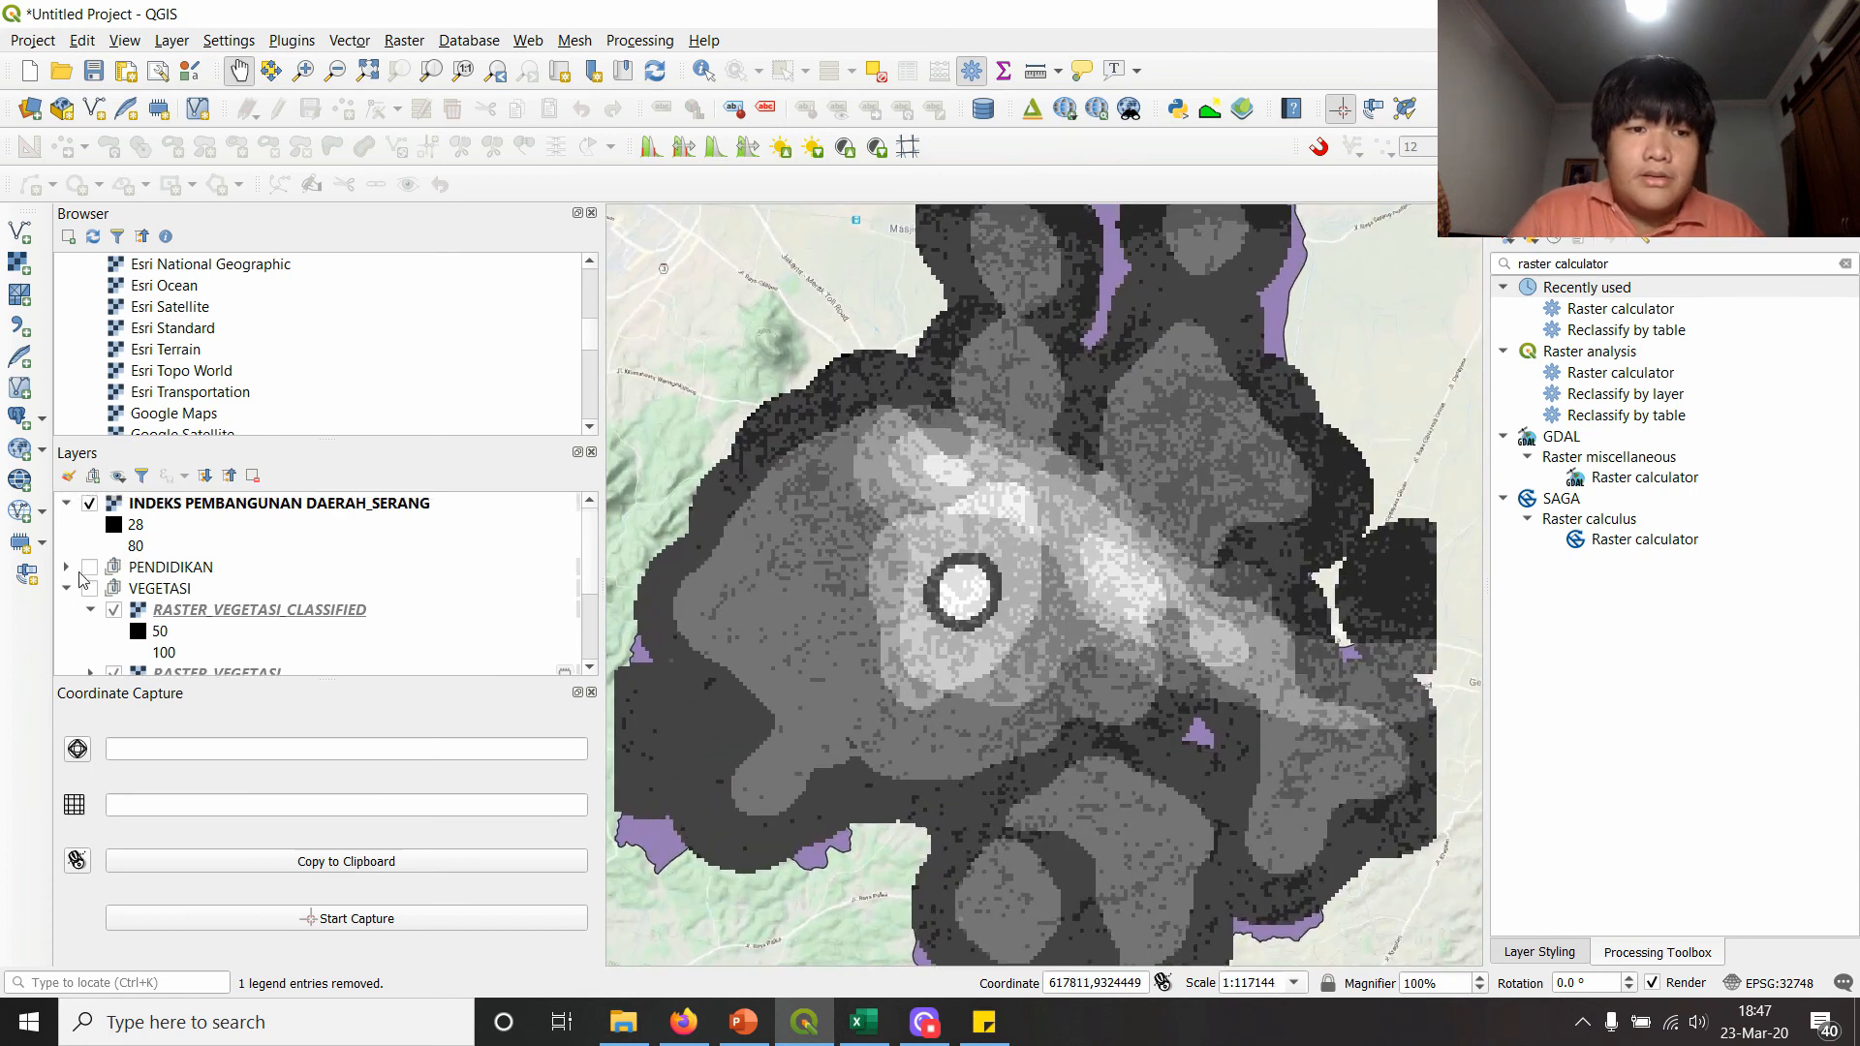
click(68, 588)
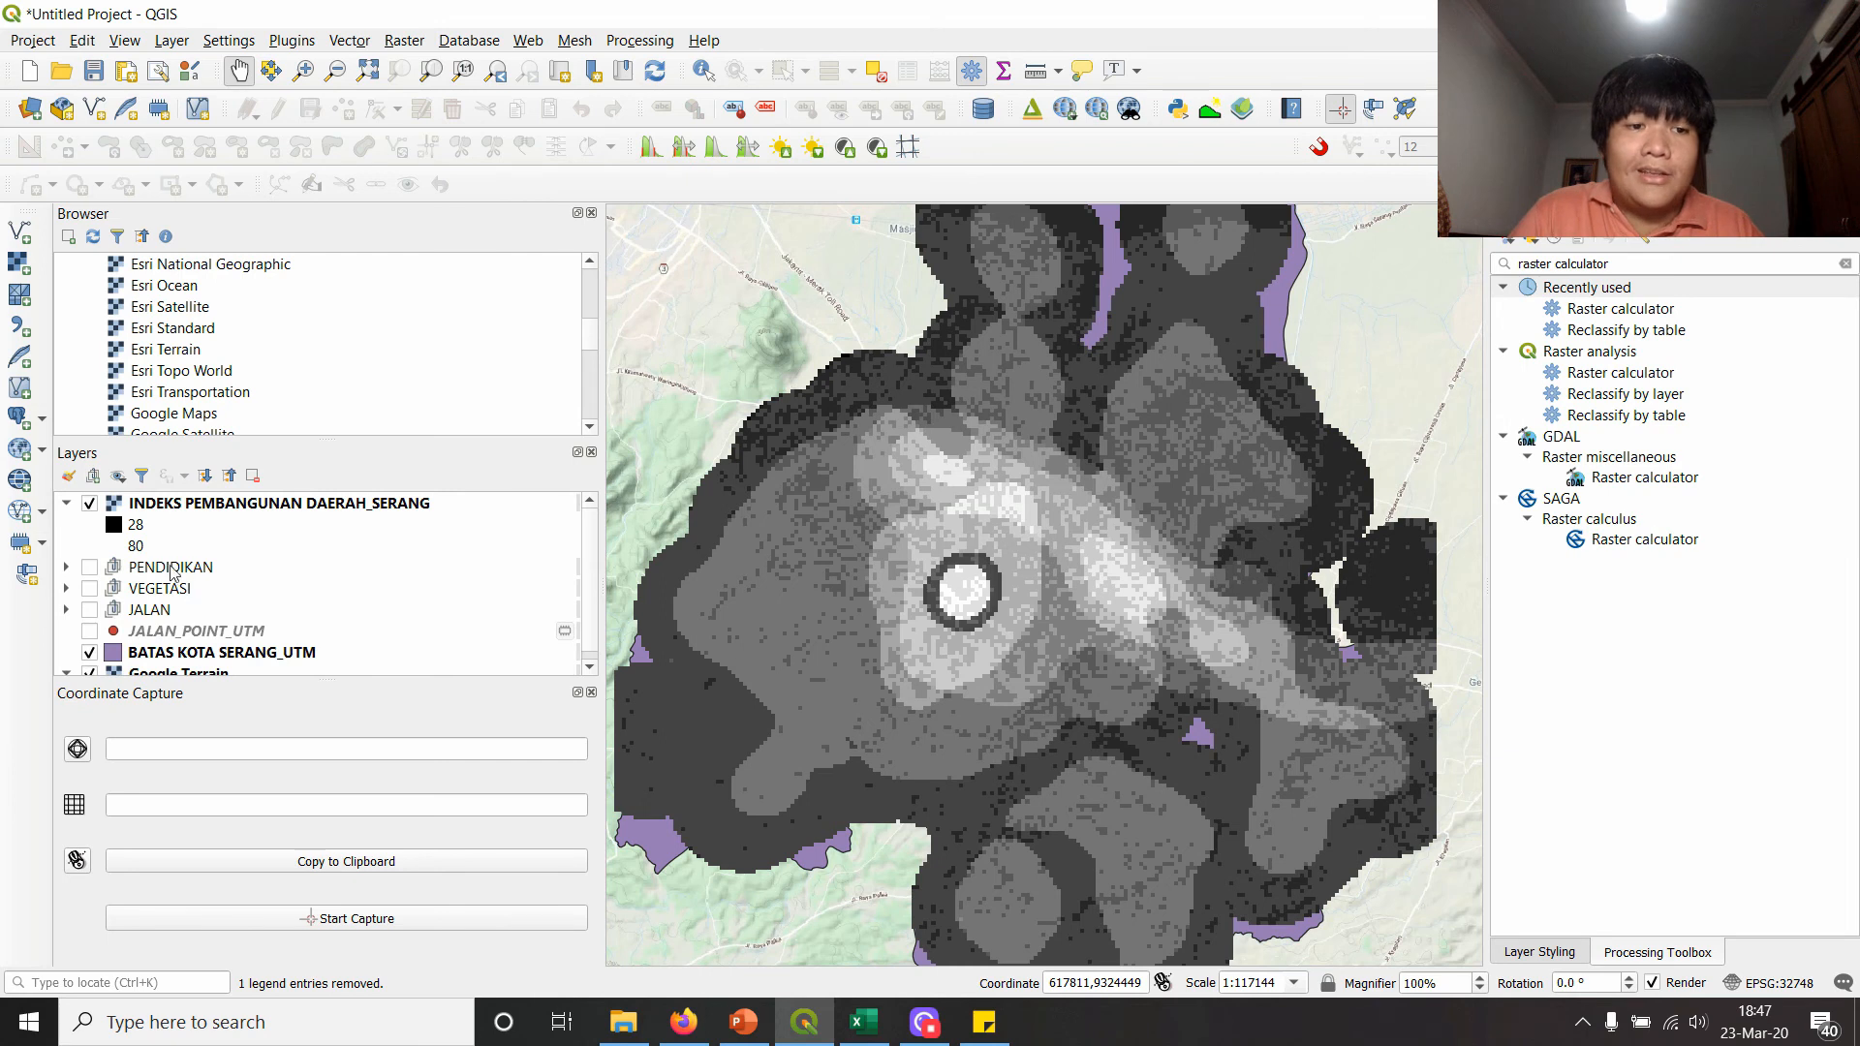
- Show the PENDIDIKAN group and switch the INDEKS PEMBANGUNAN DAERAH_SERANG layer off and on to compare them on the map
click(100, 512)
click(89, 504)
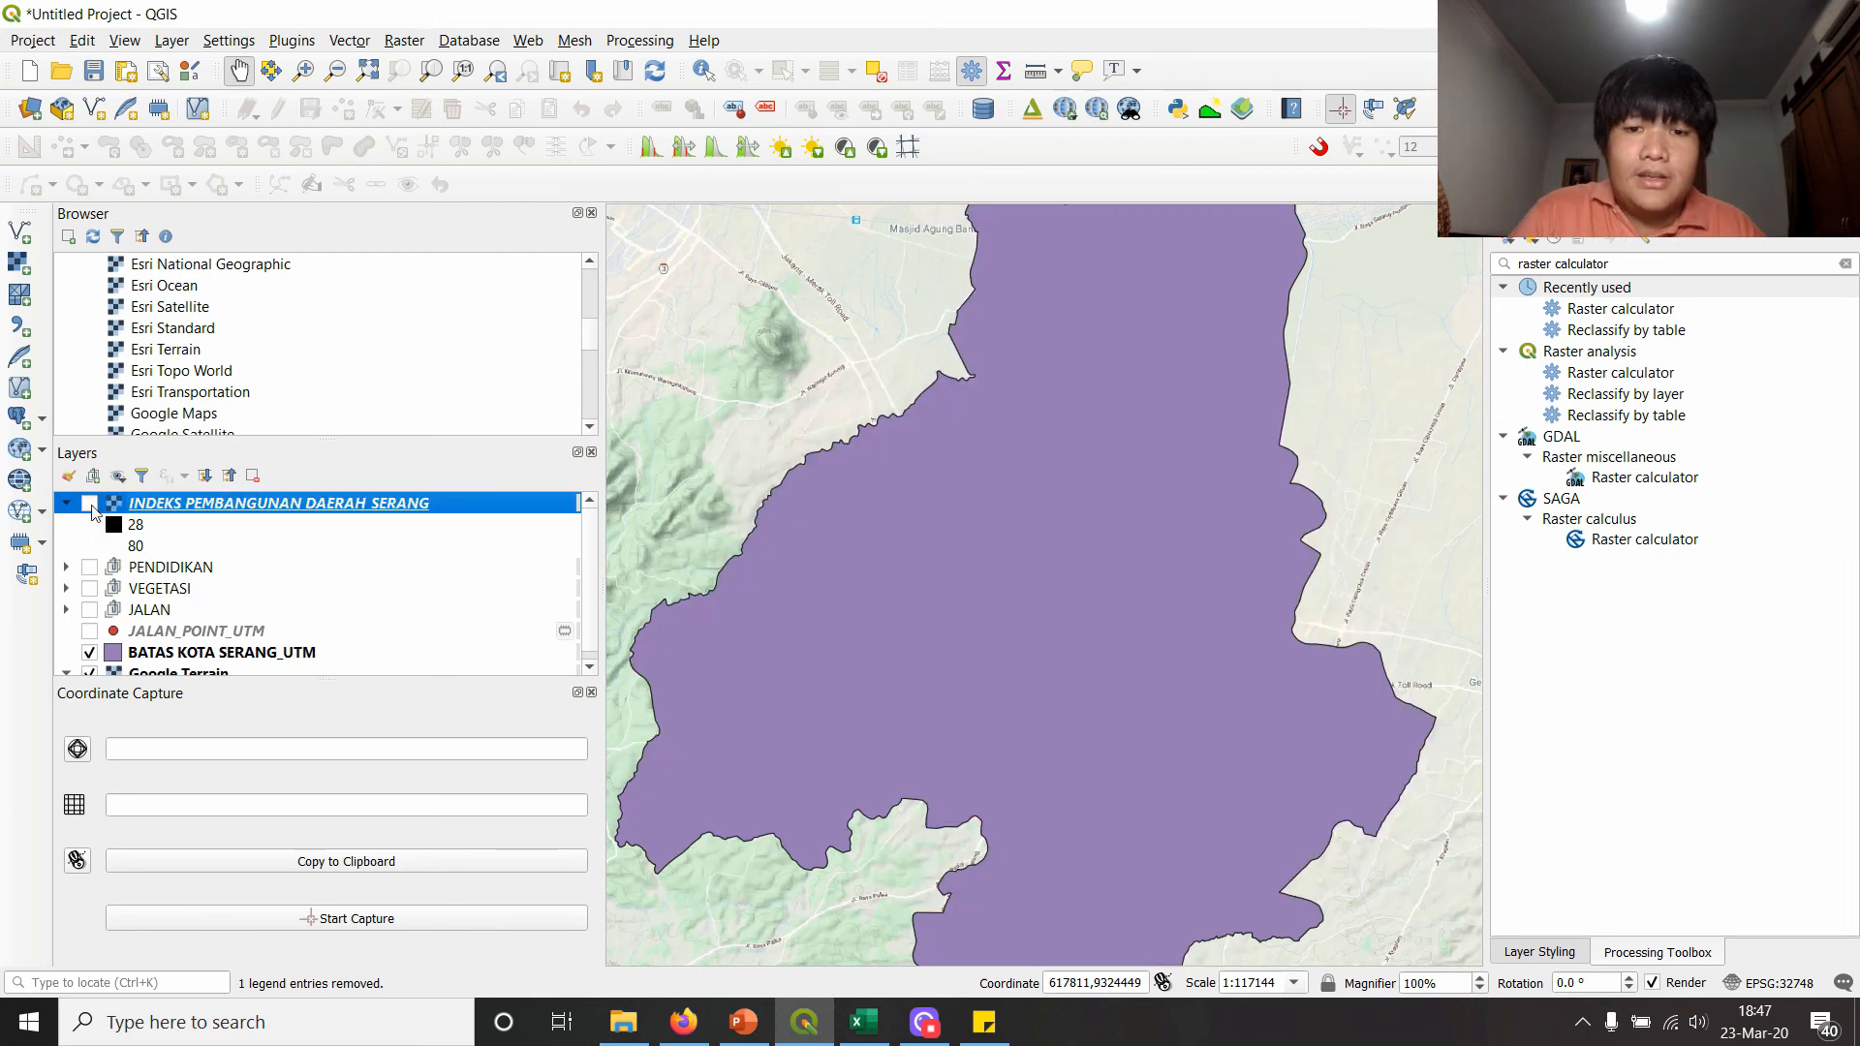
click(89, 504)
click(89, 567)
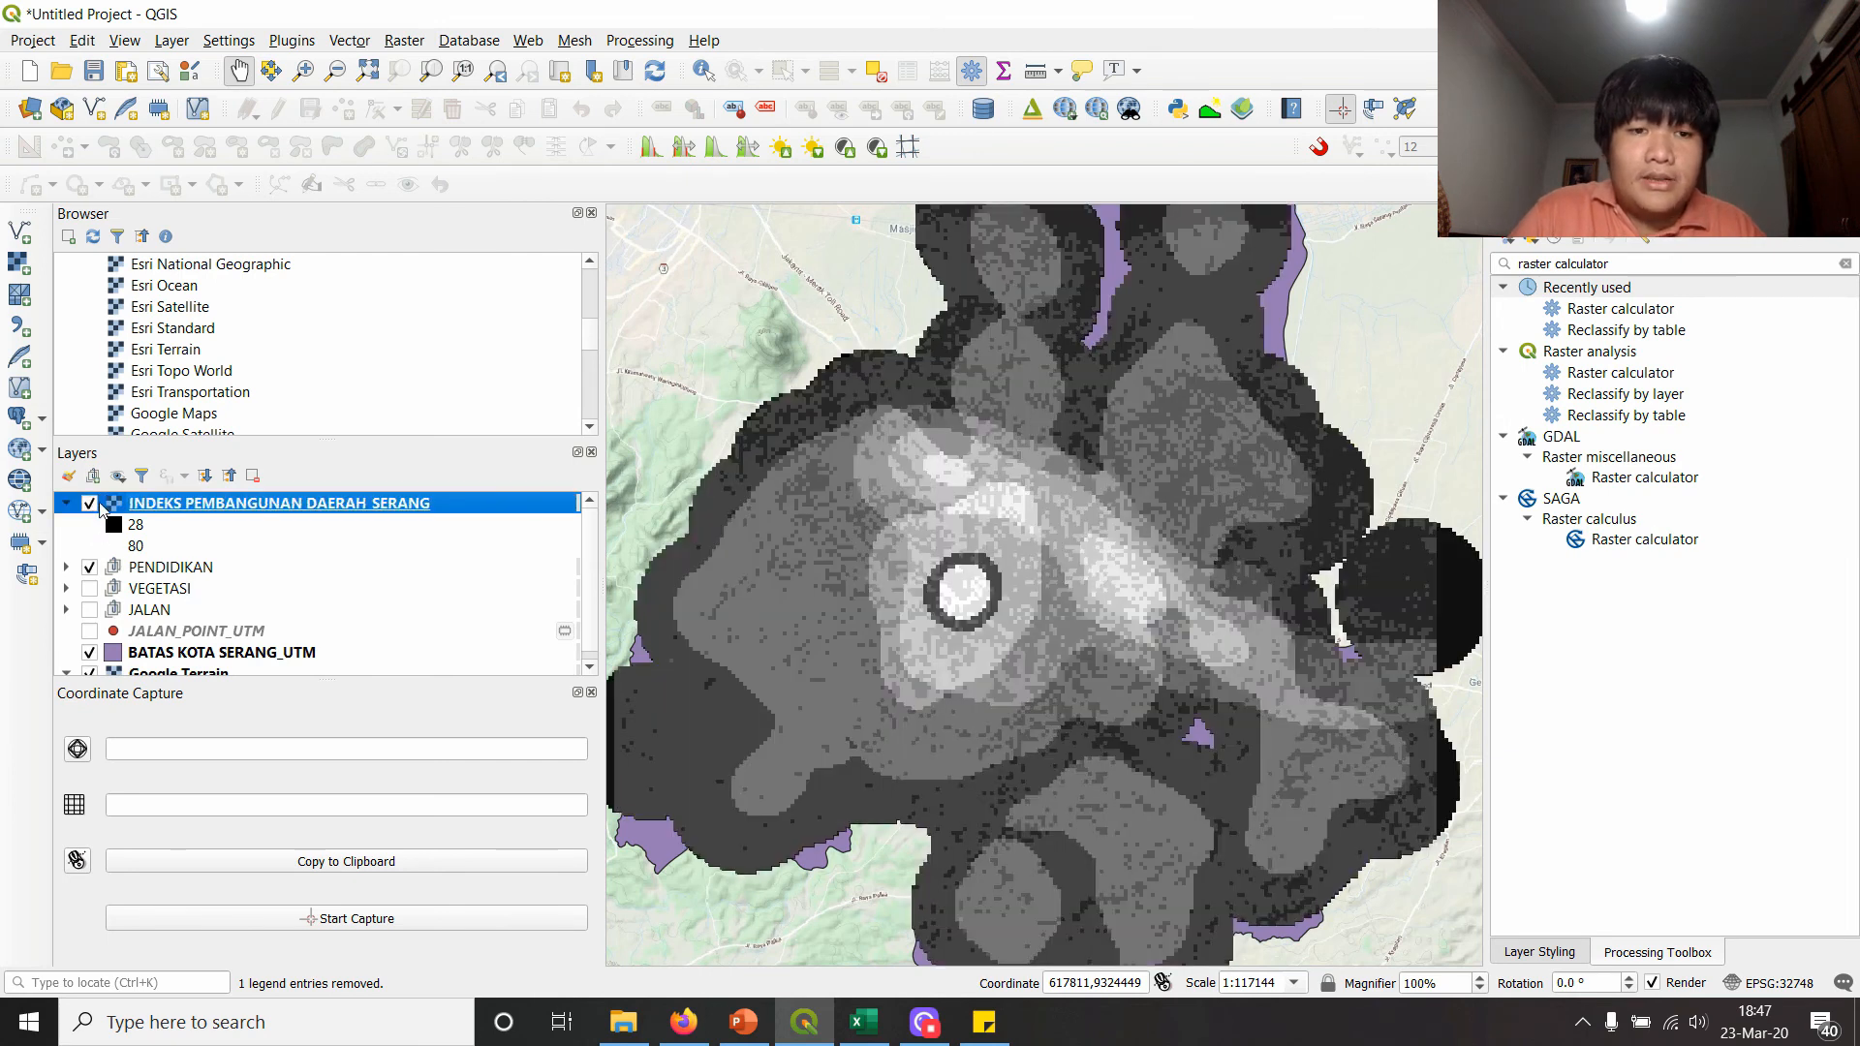
click(90, 504)
click(90, 504)
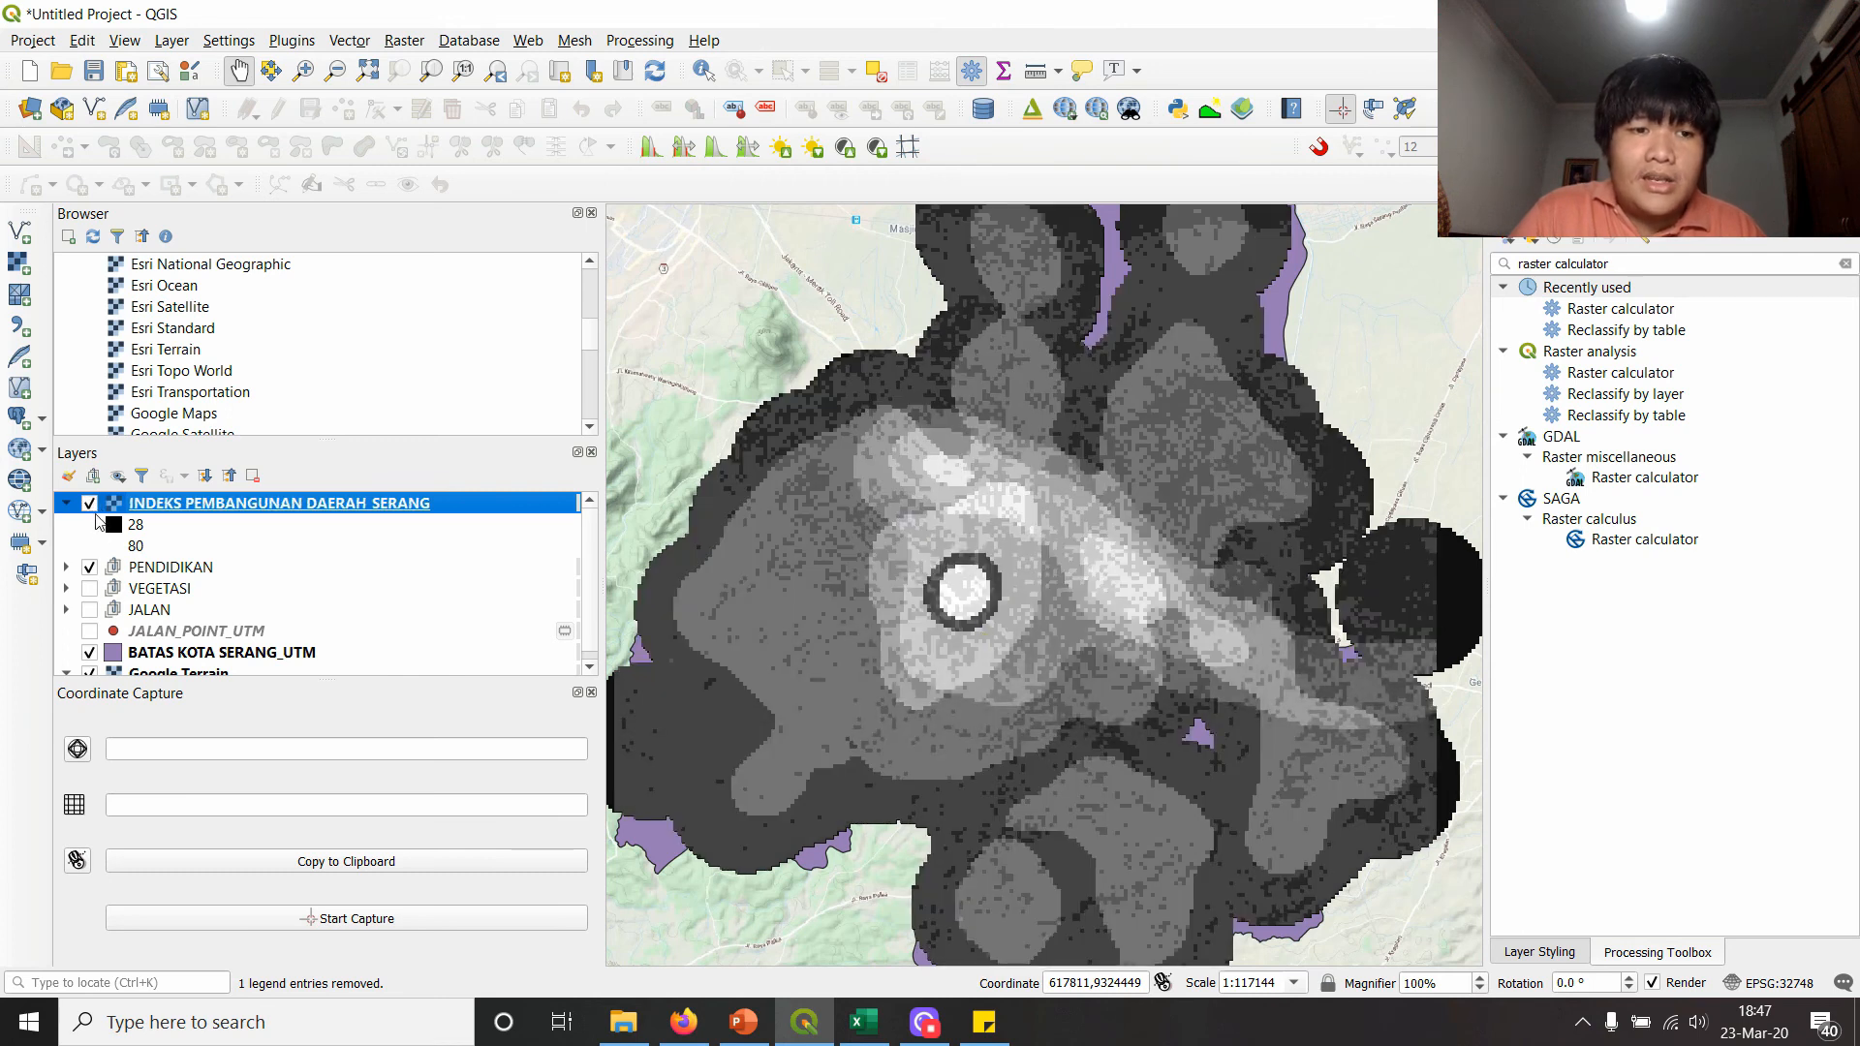
- Compare the index layer with the PENDIDIKAN group, and style the index as singleband pseudocolor with an inverted color ramp
click(94, 513)
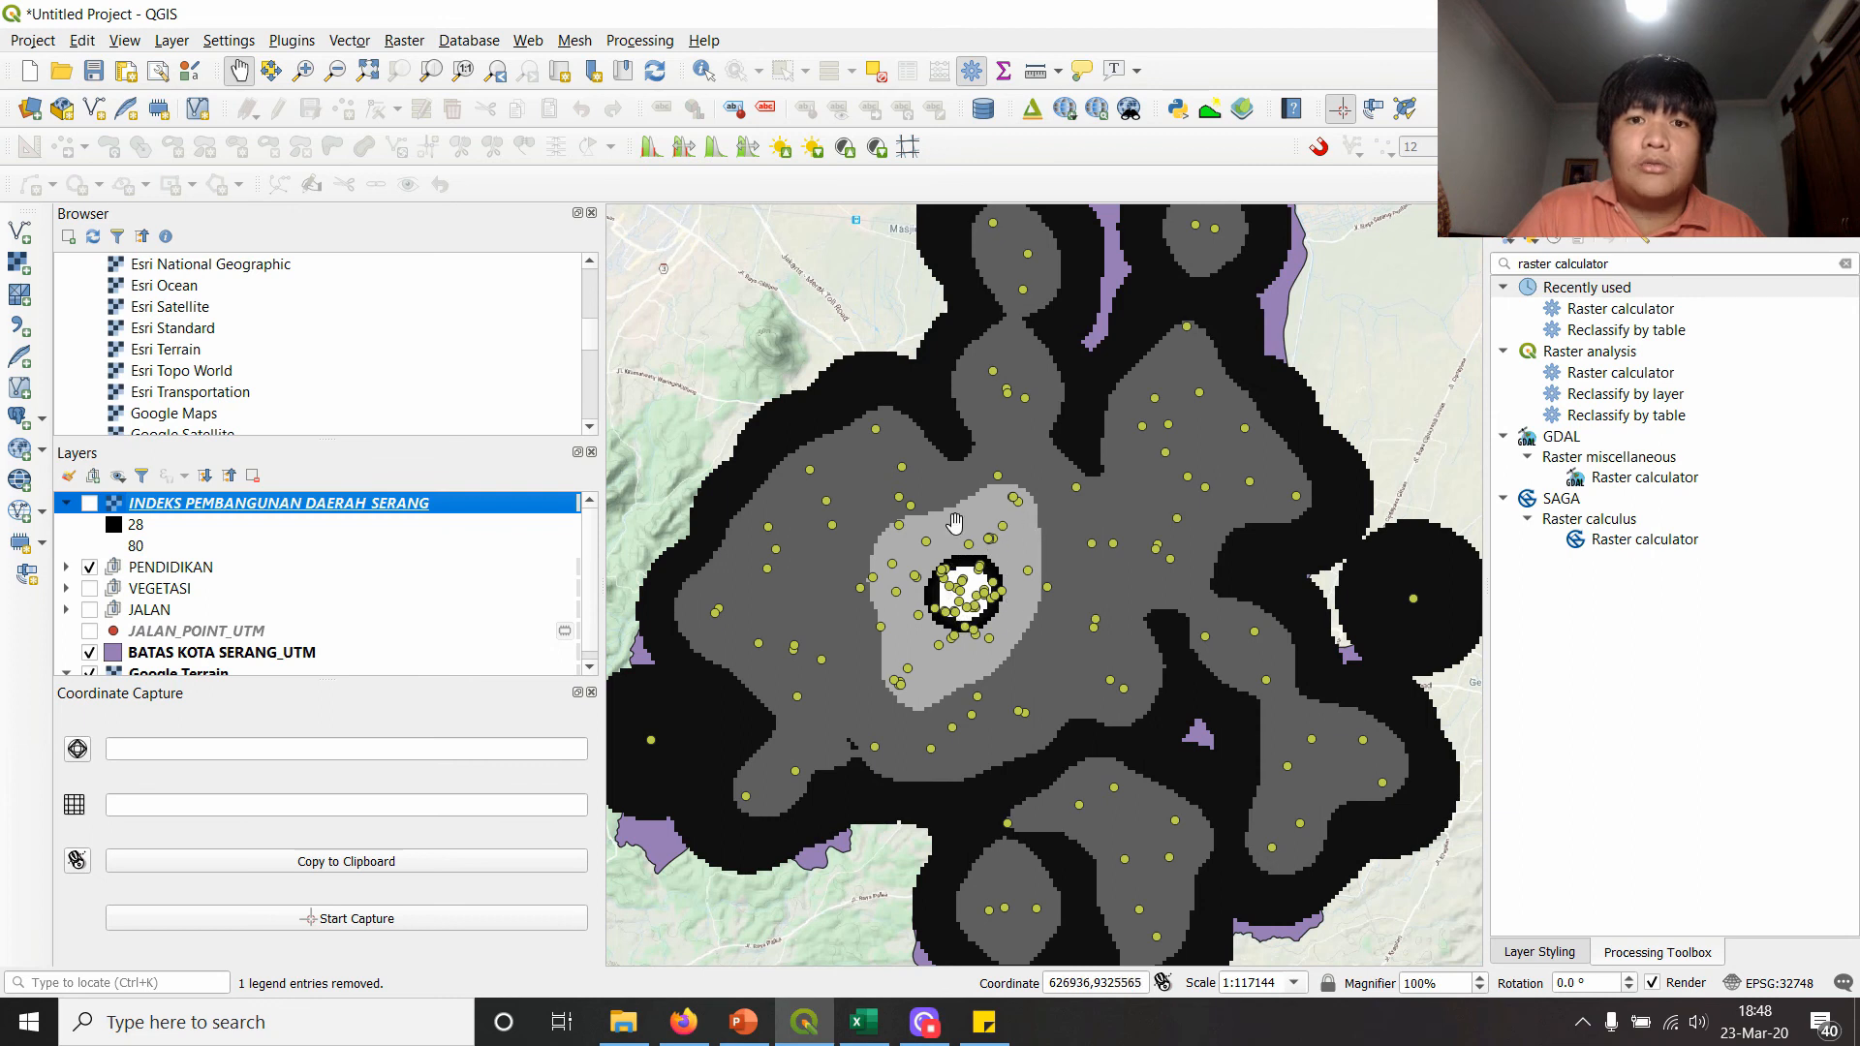
click(89, 502)
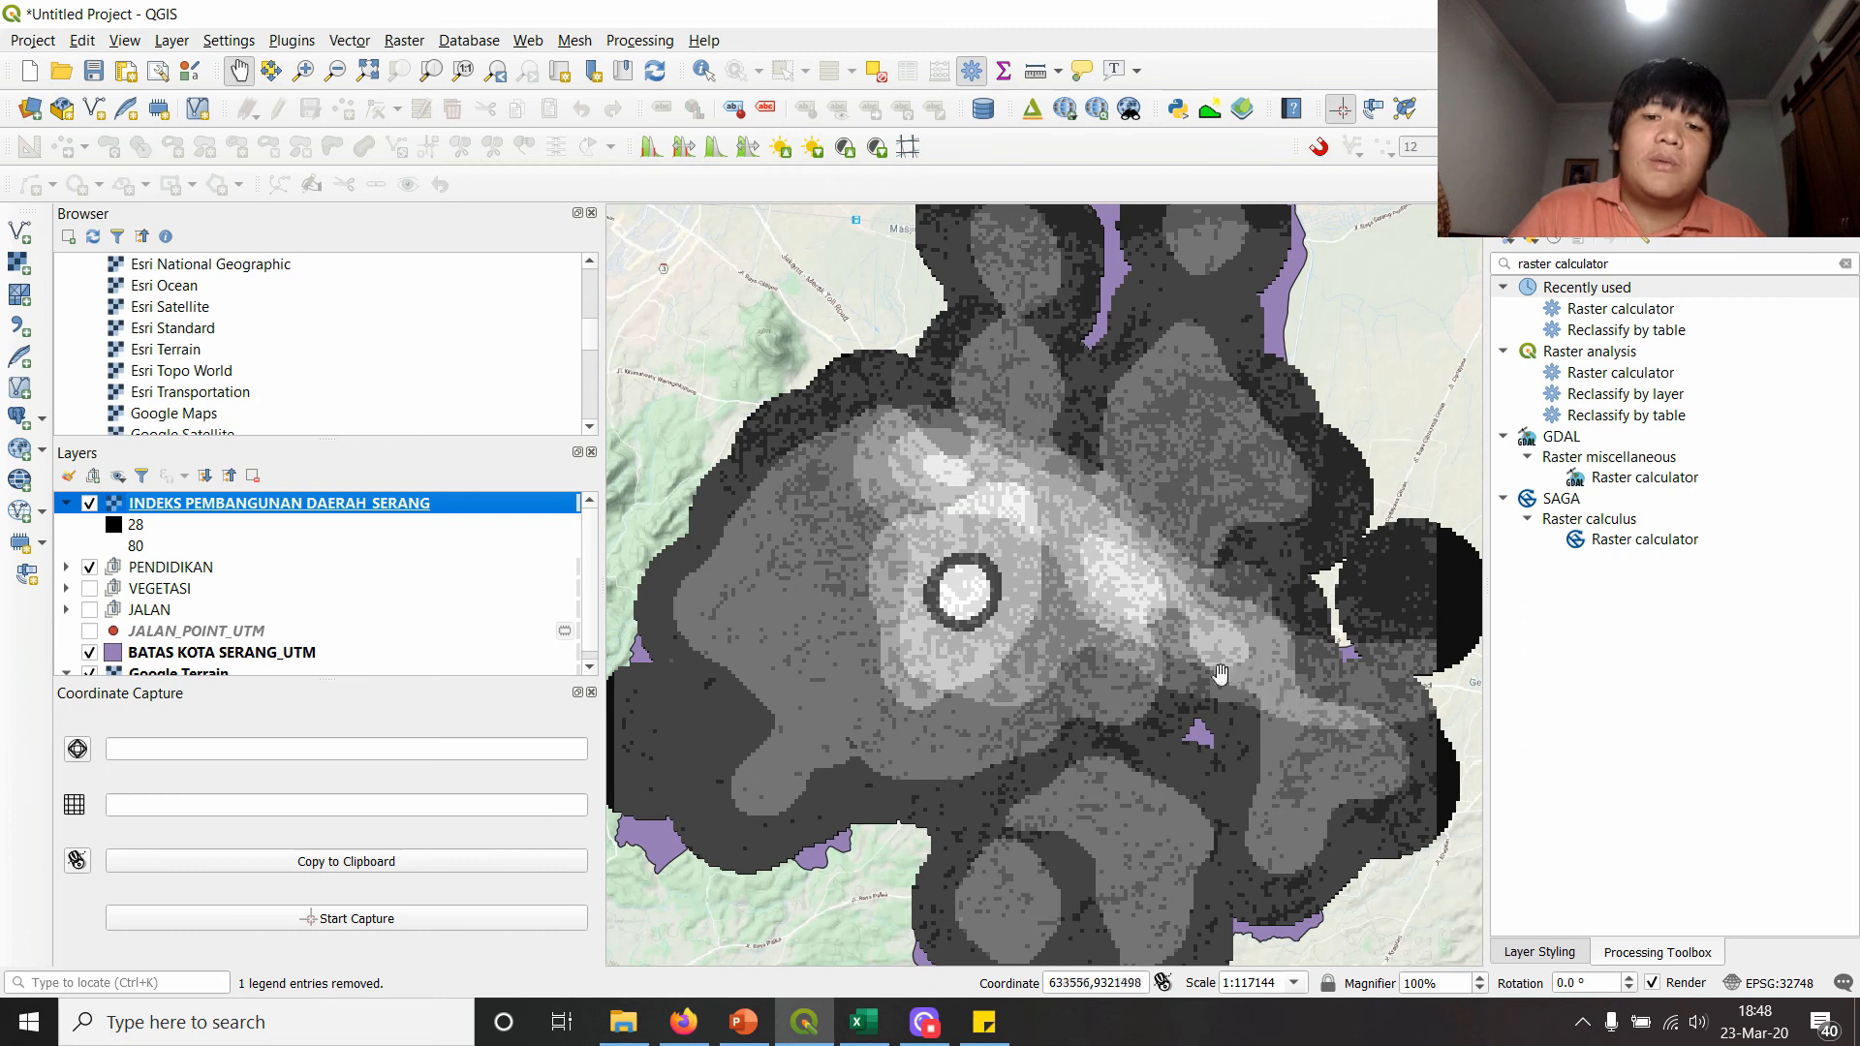
double_click(292, 503)
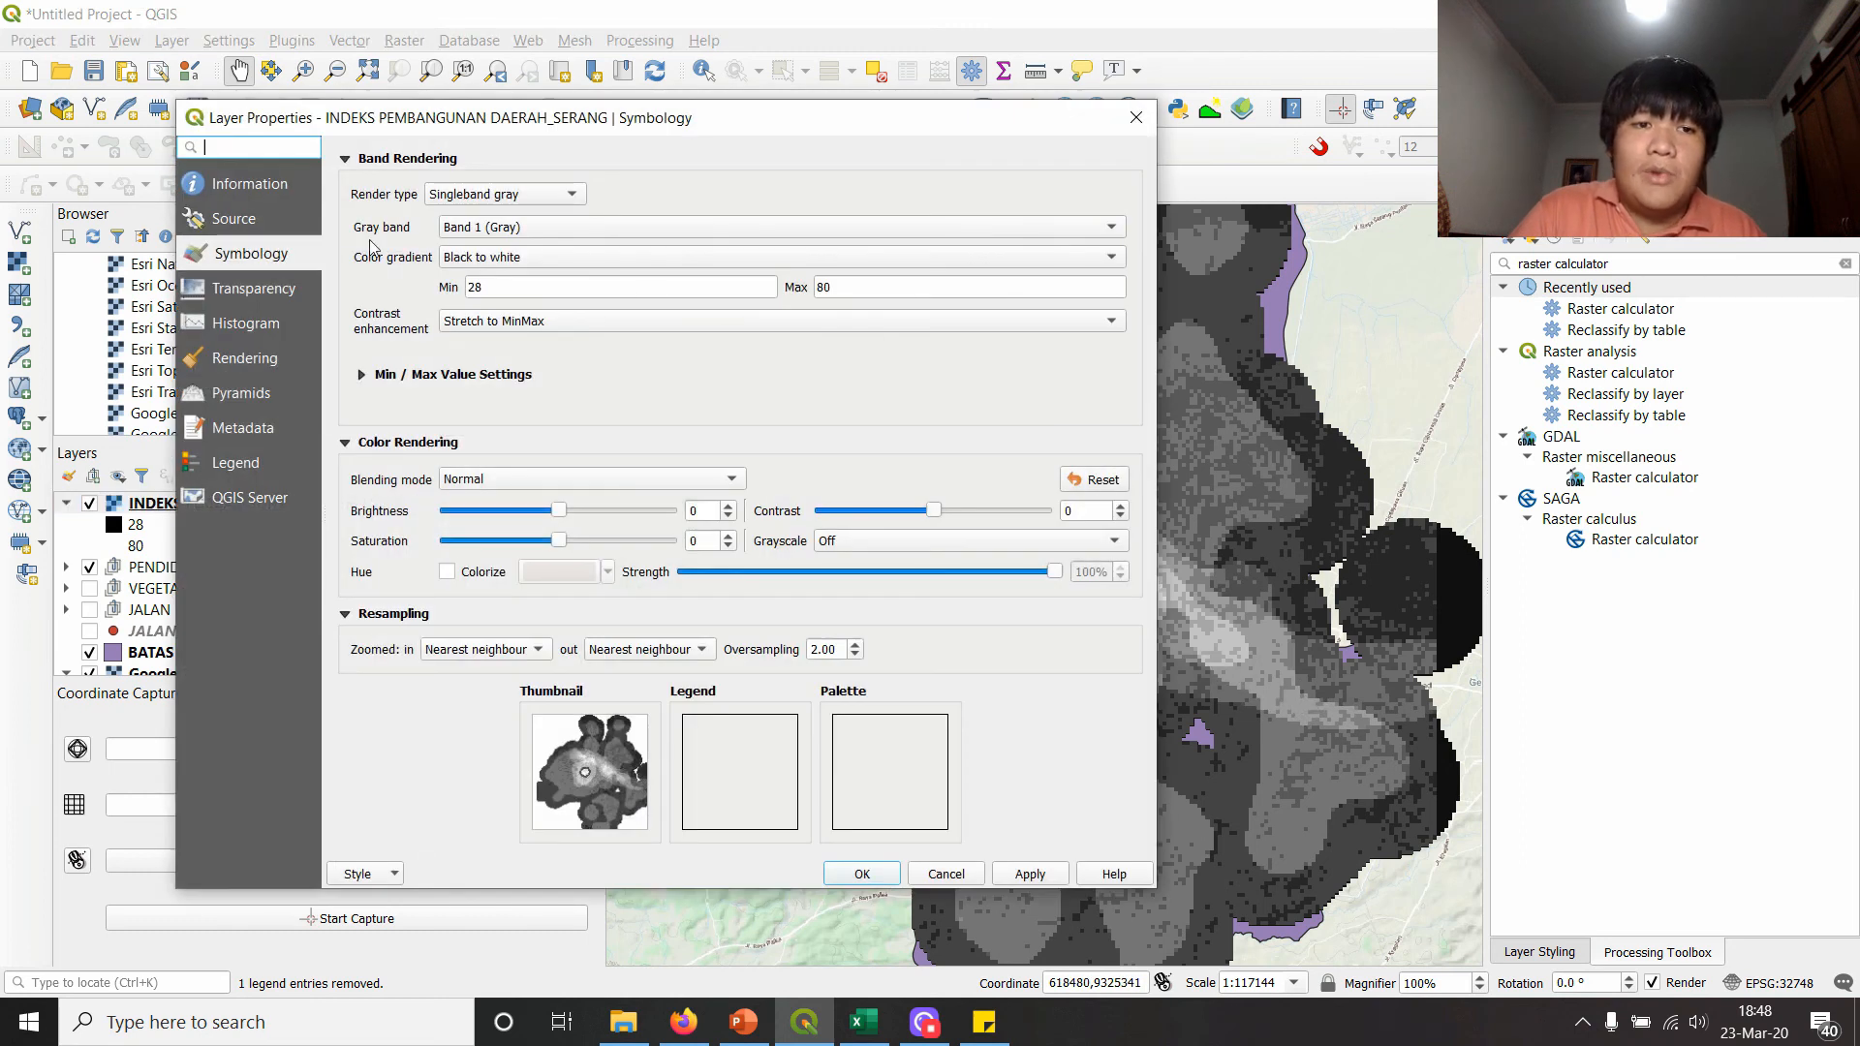
click(489, 194)
click(475, 221)
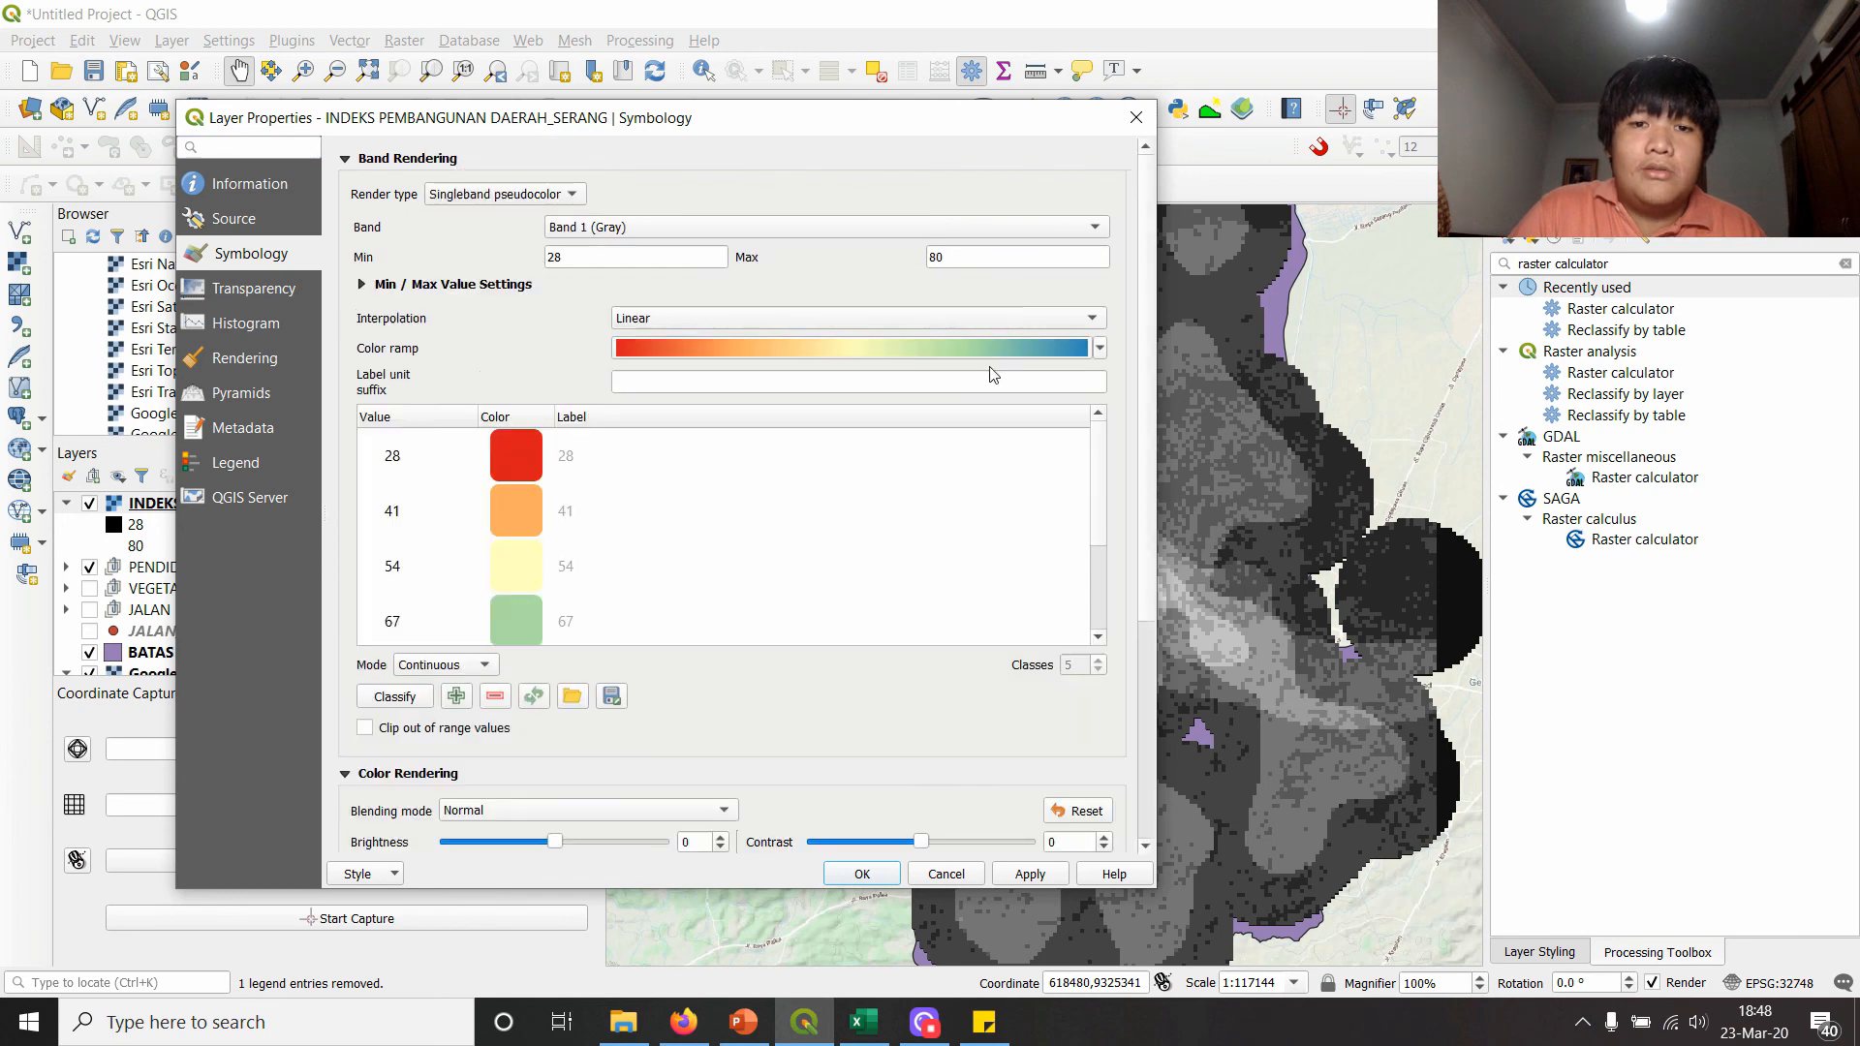
click(1095, 348)
click(791, 379)
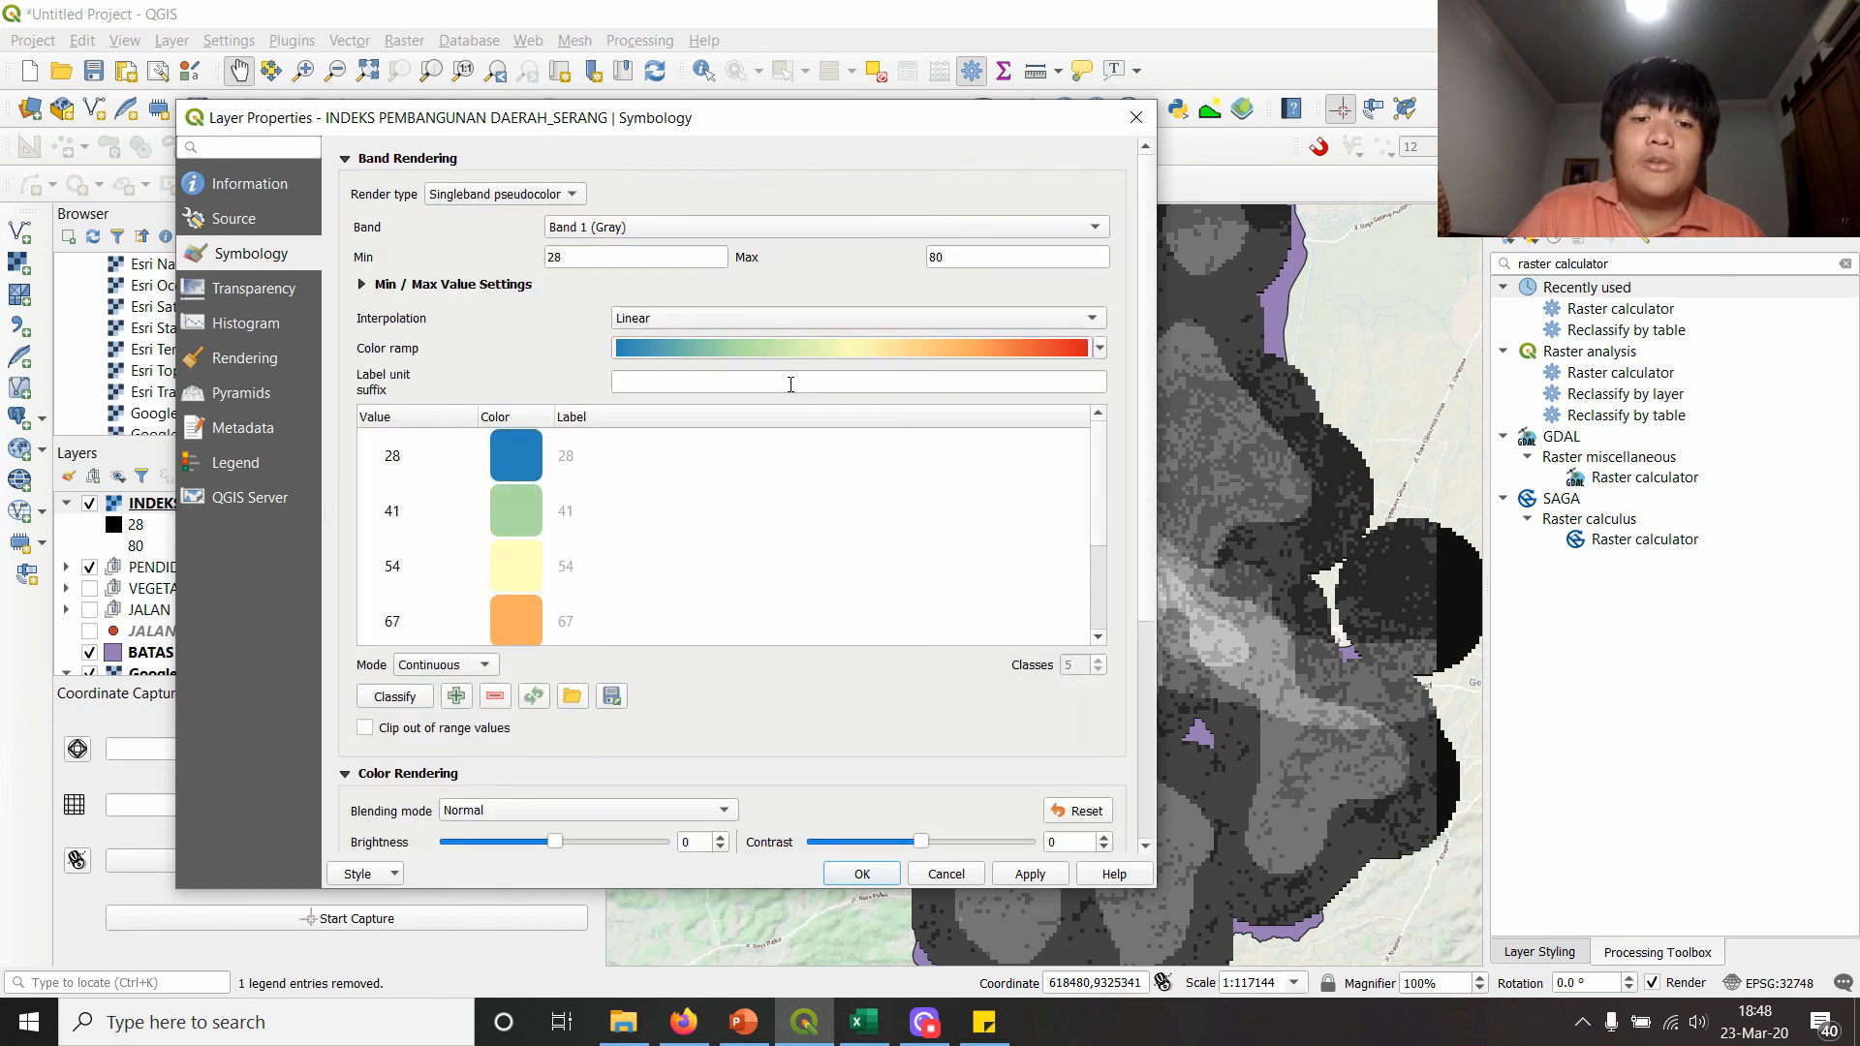
click(893, 872)
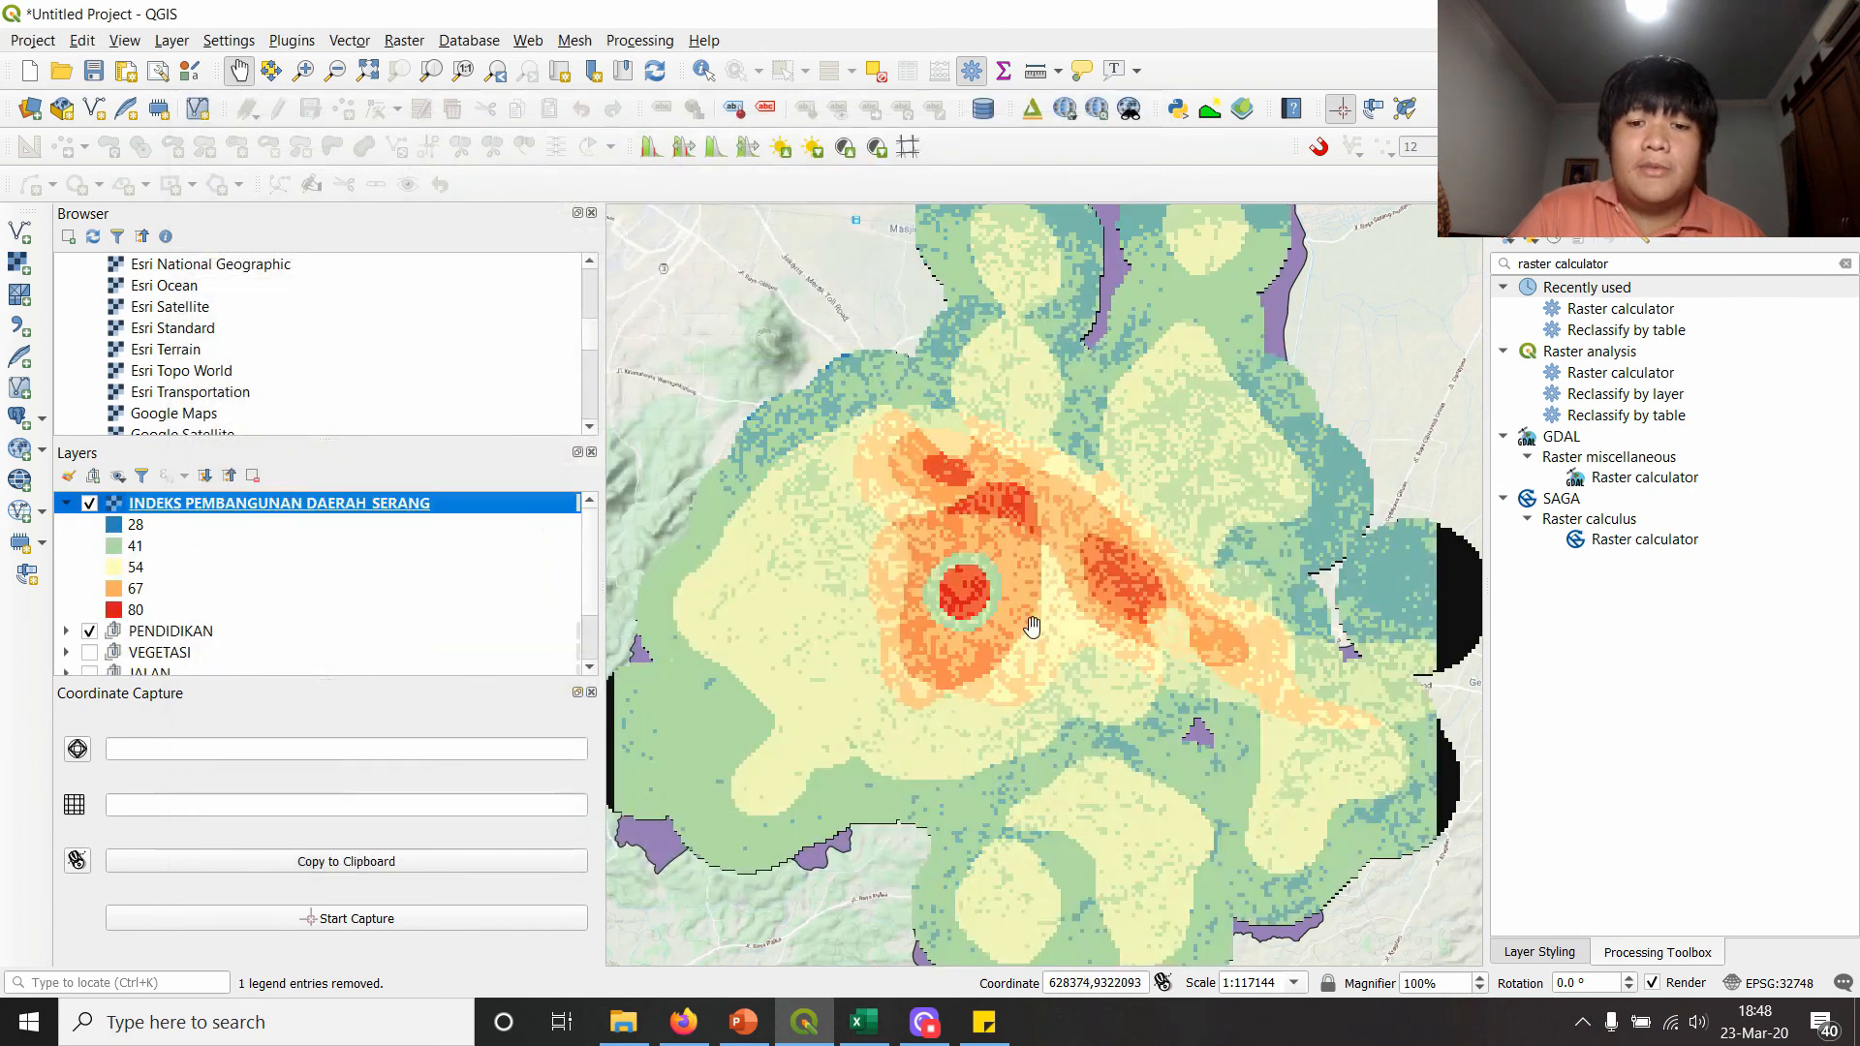
- Examine the colored index raster across the whole Serang area, including its northern, southern and western edges
drag(1010, 631, 1082, 504)
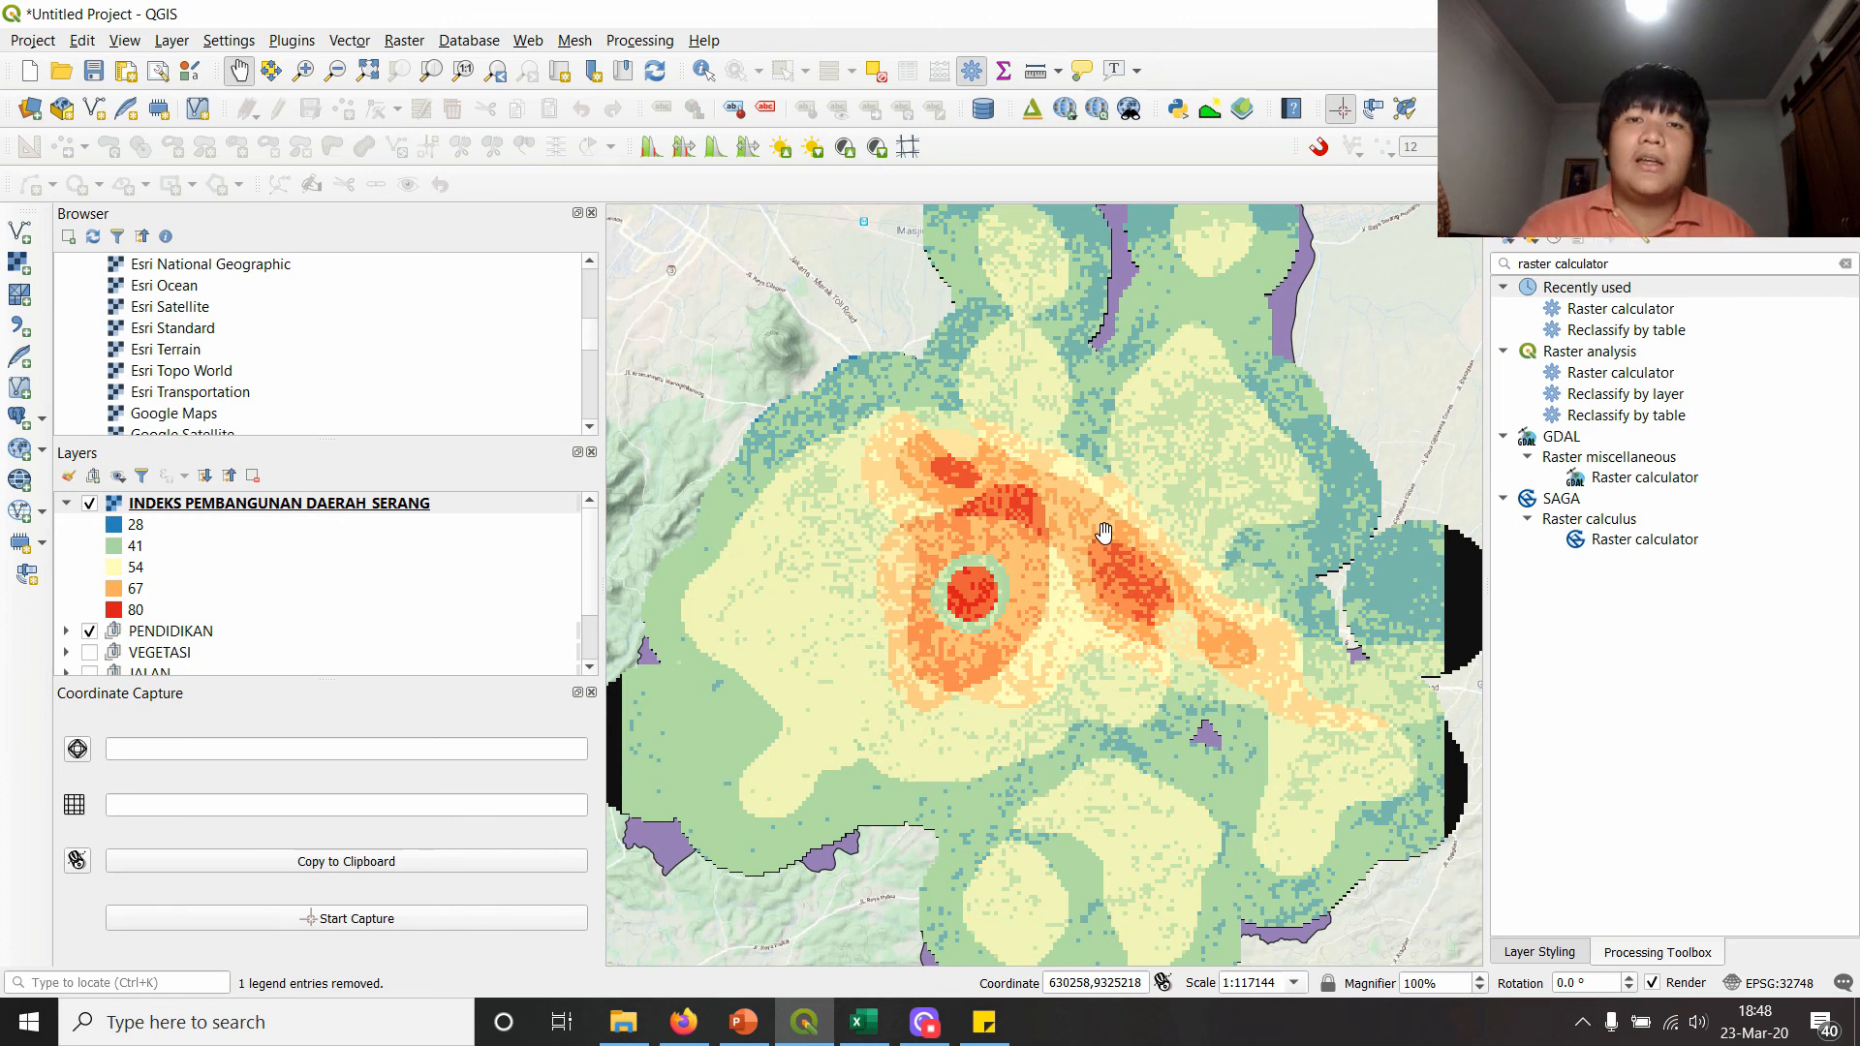
drag(1146, 439, 1084, 486)
scroll(1157, 401, down, 1)
scroll(1121, 442, up, 1)
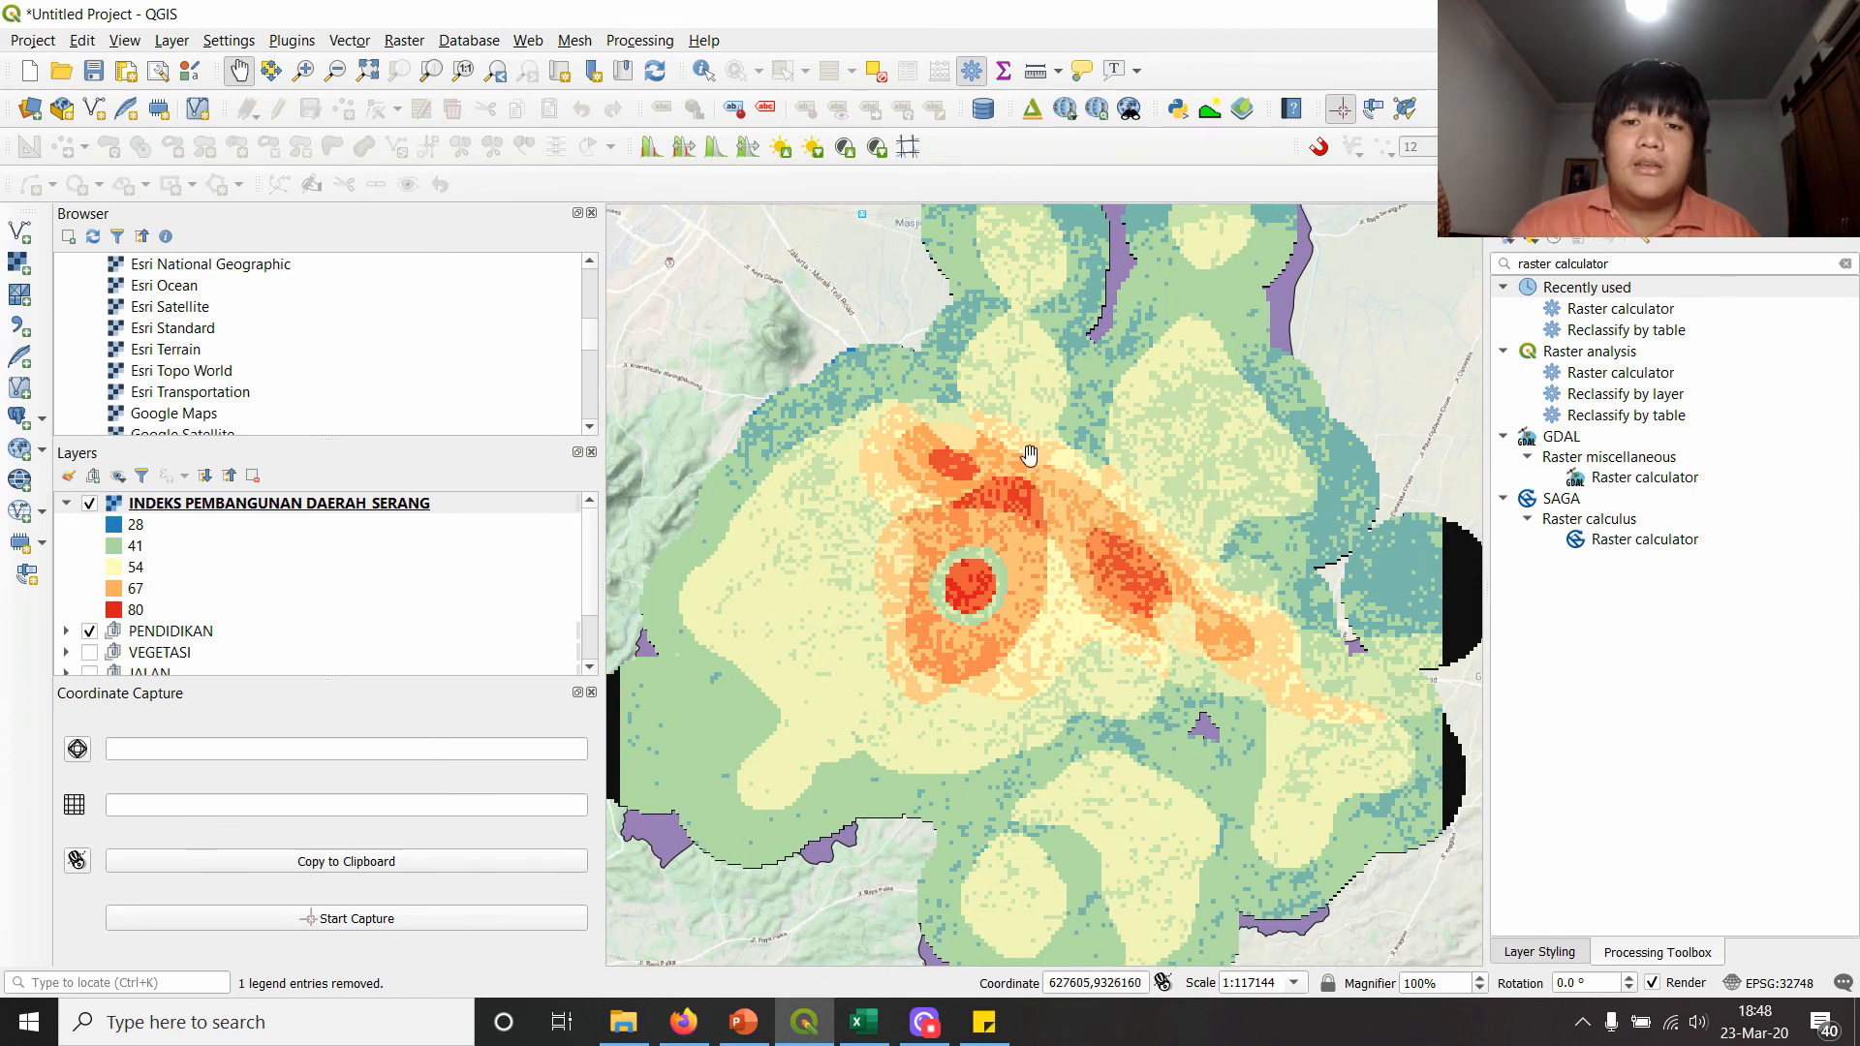
drag(1021, 371, 986, 431)
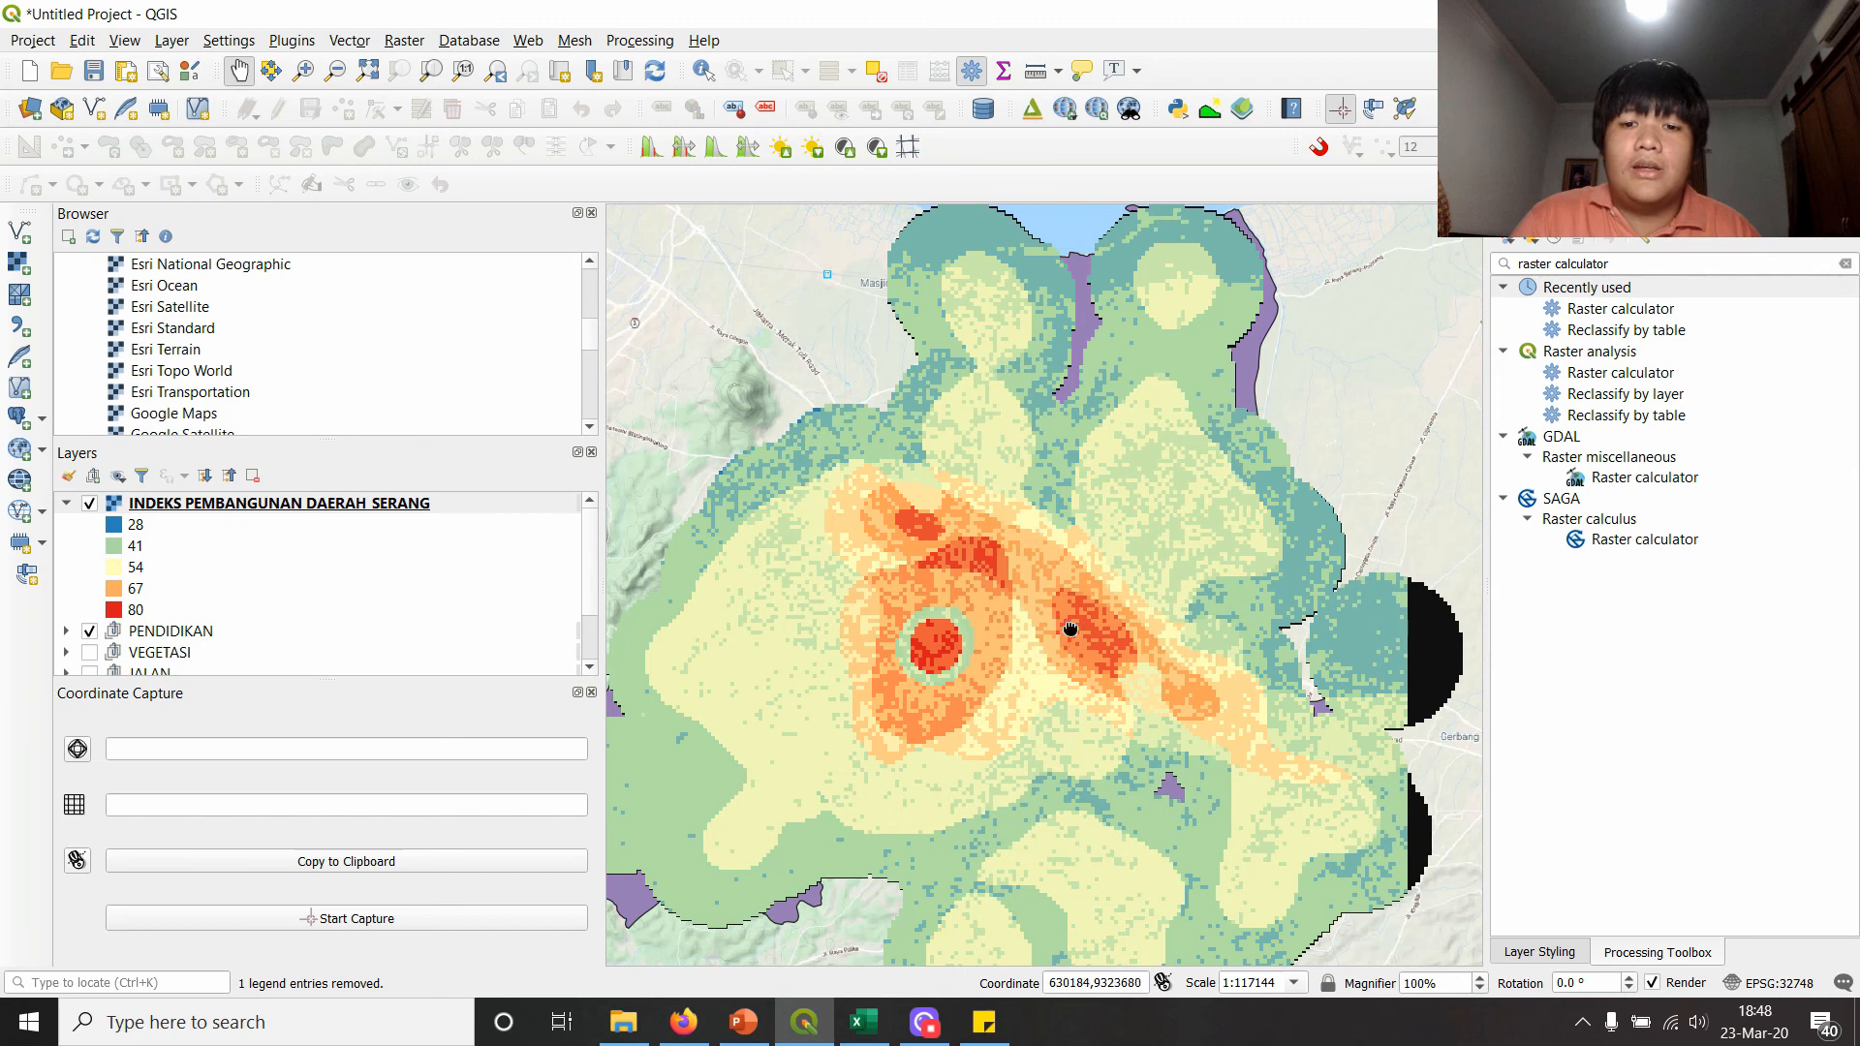
drag(1066, 623, 1091, 328)
drag(1000, 440, 1077, 503)
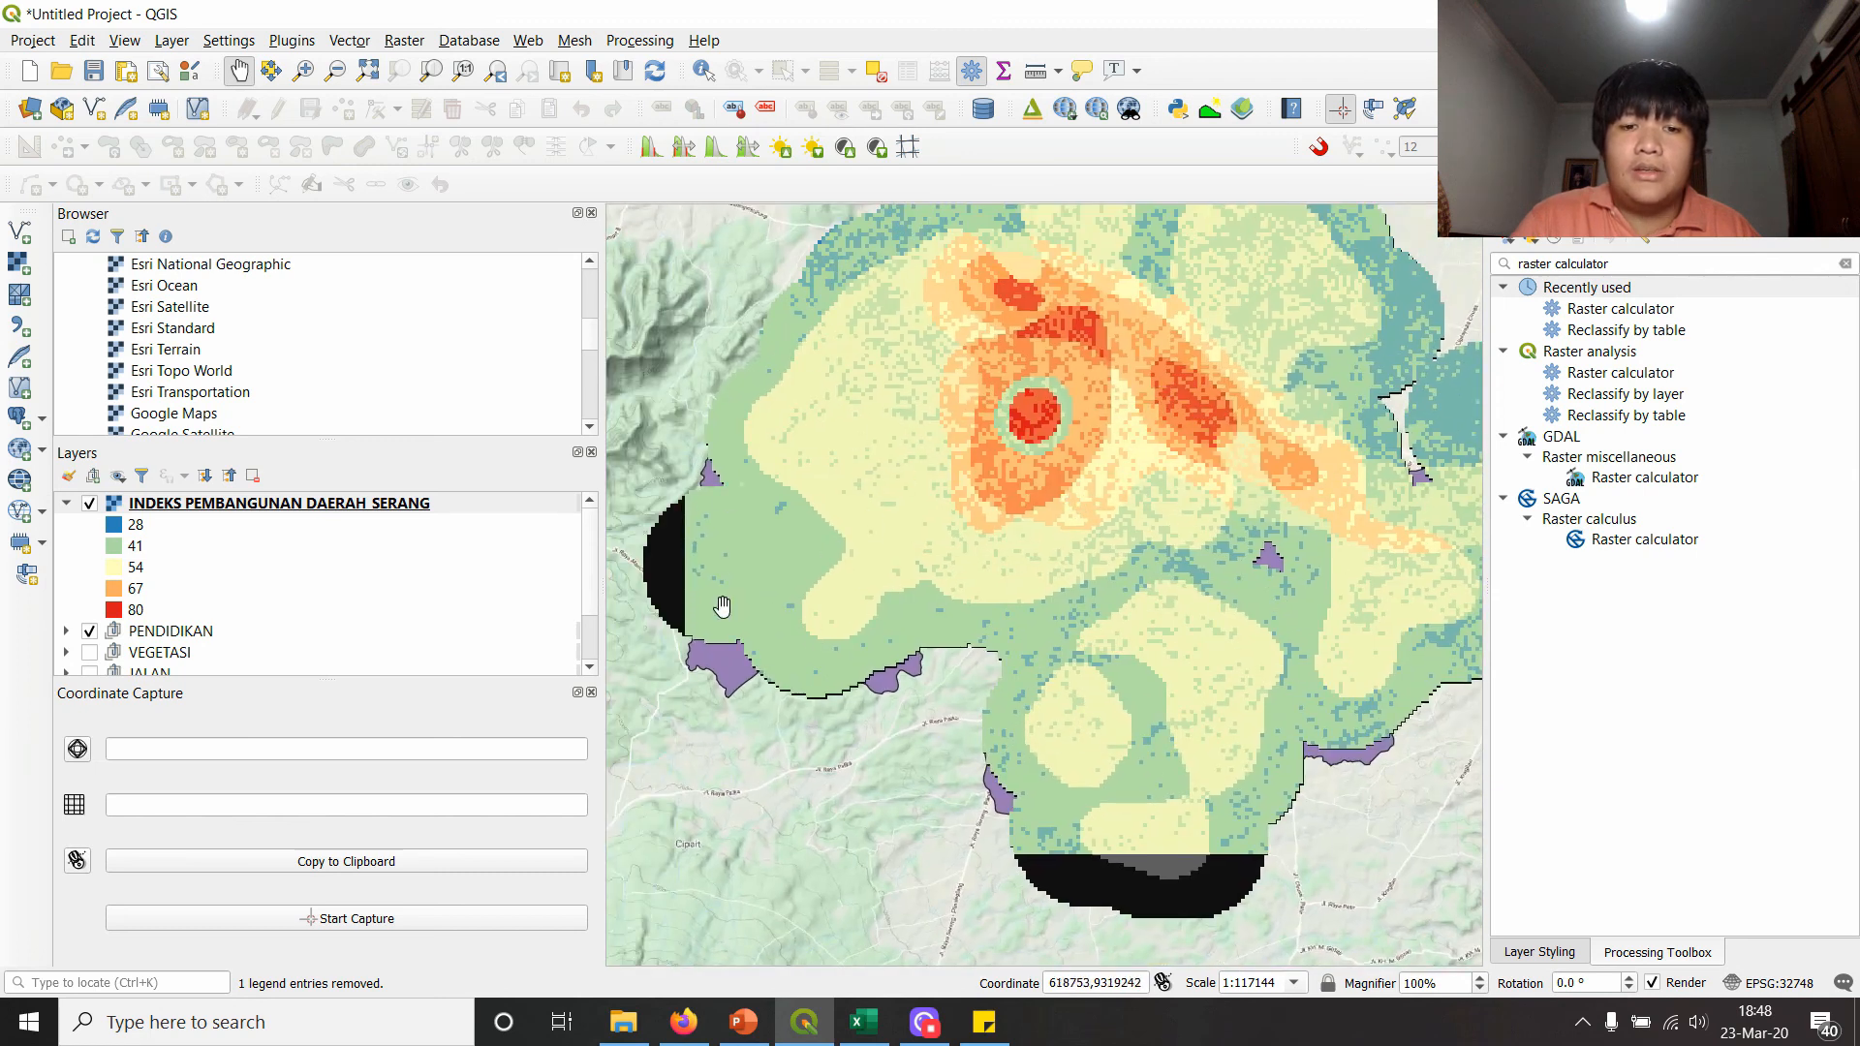
drag(1081, 439, 956, 542)
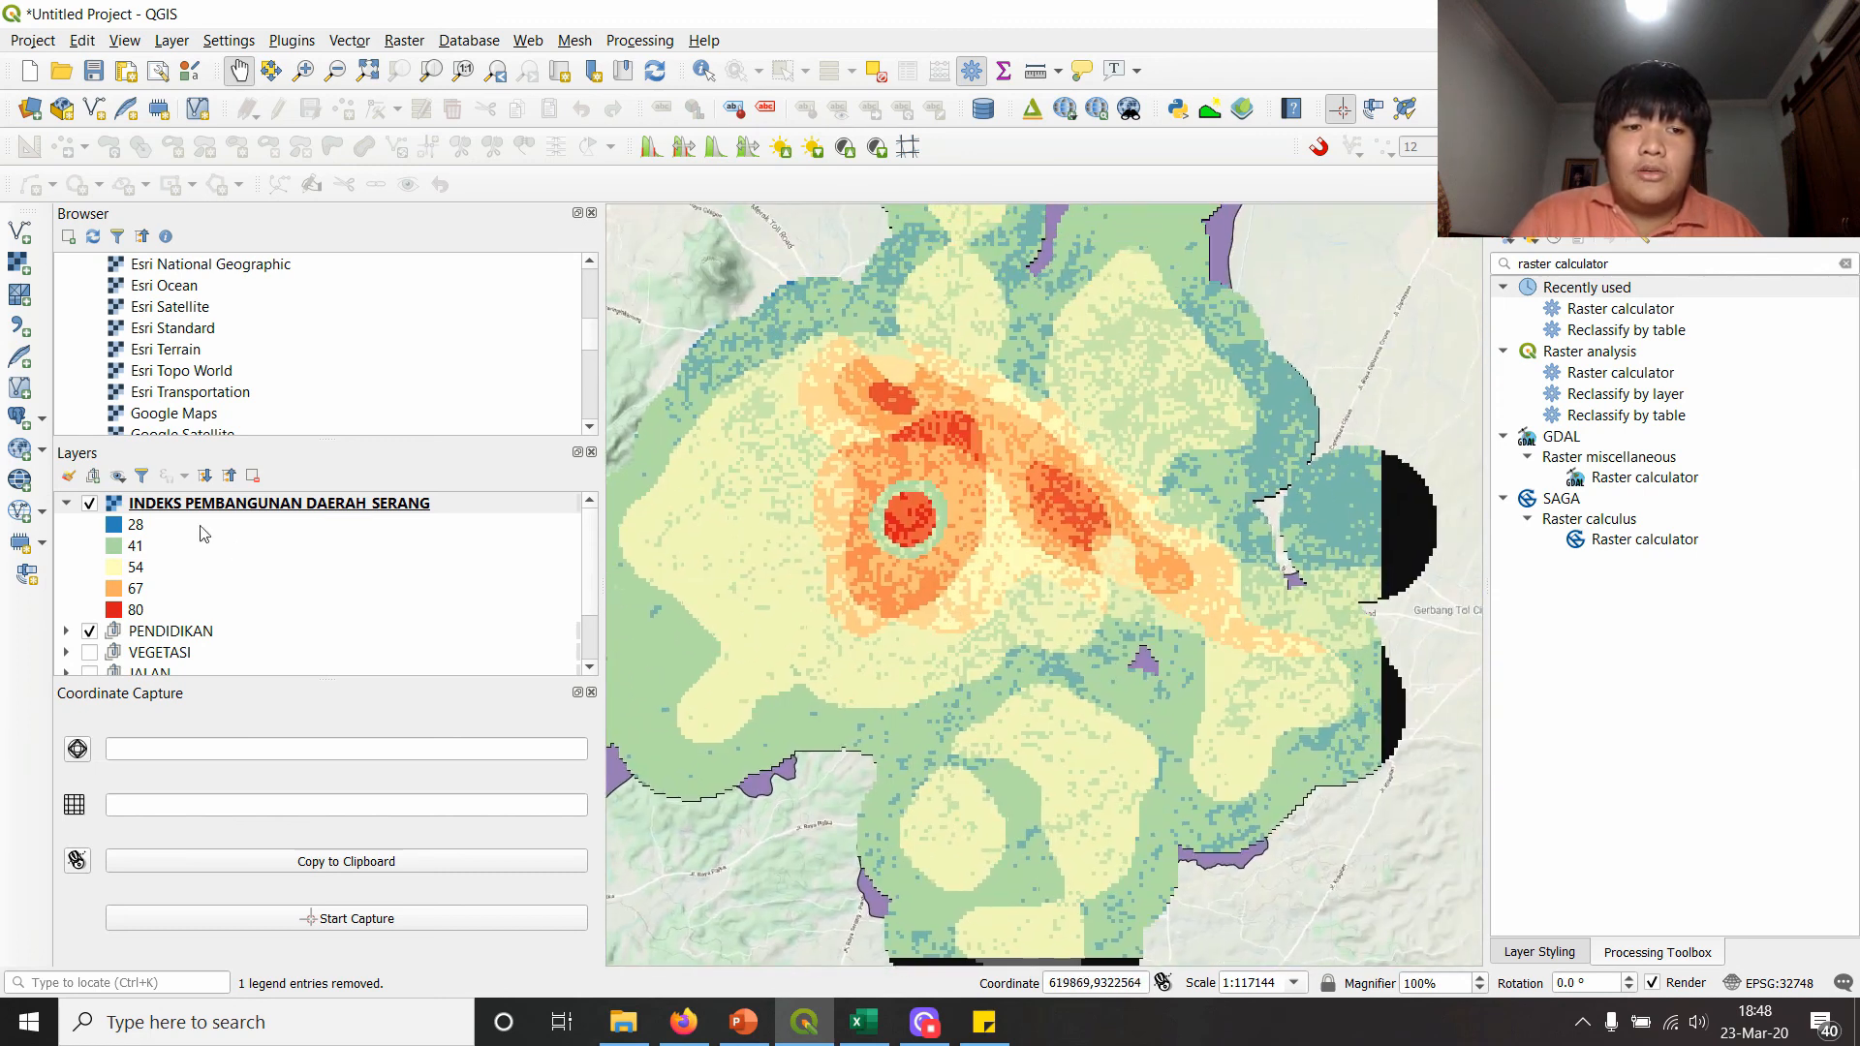
- Collapse the legend of the INDEKS PEMBANGUNAN DAERAH_SERANG layer and hide the PENDIDIKAN group
click(68, 504)
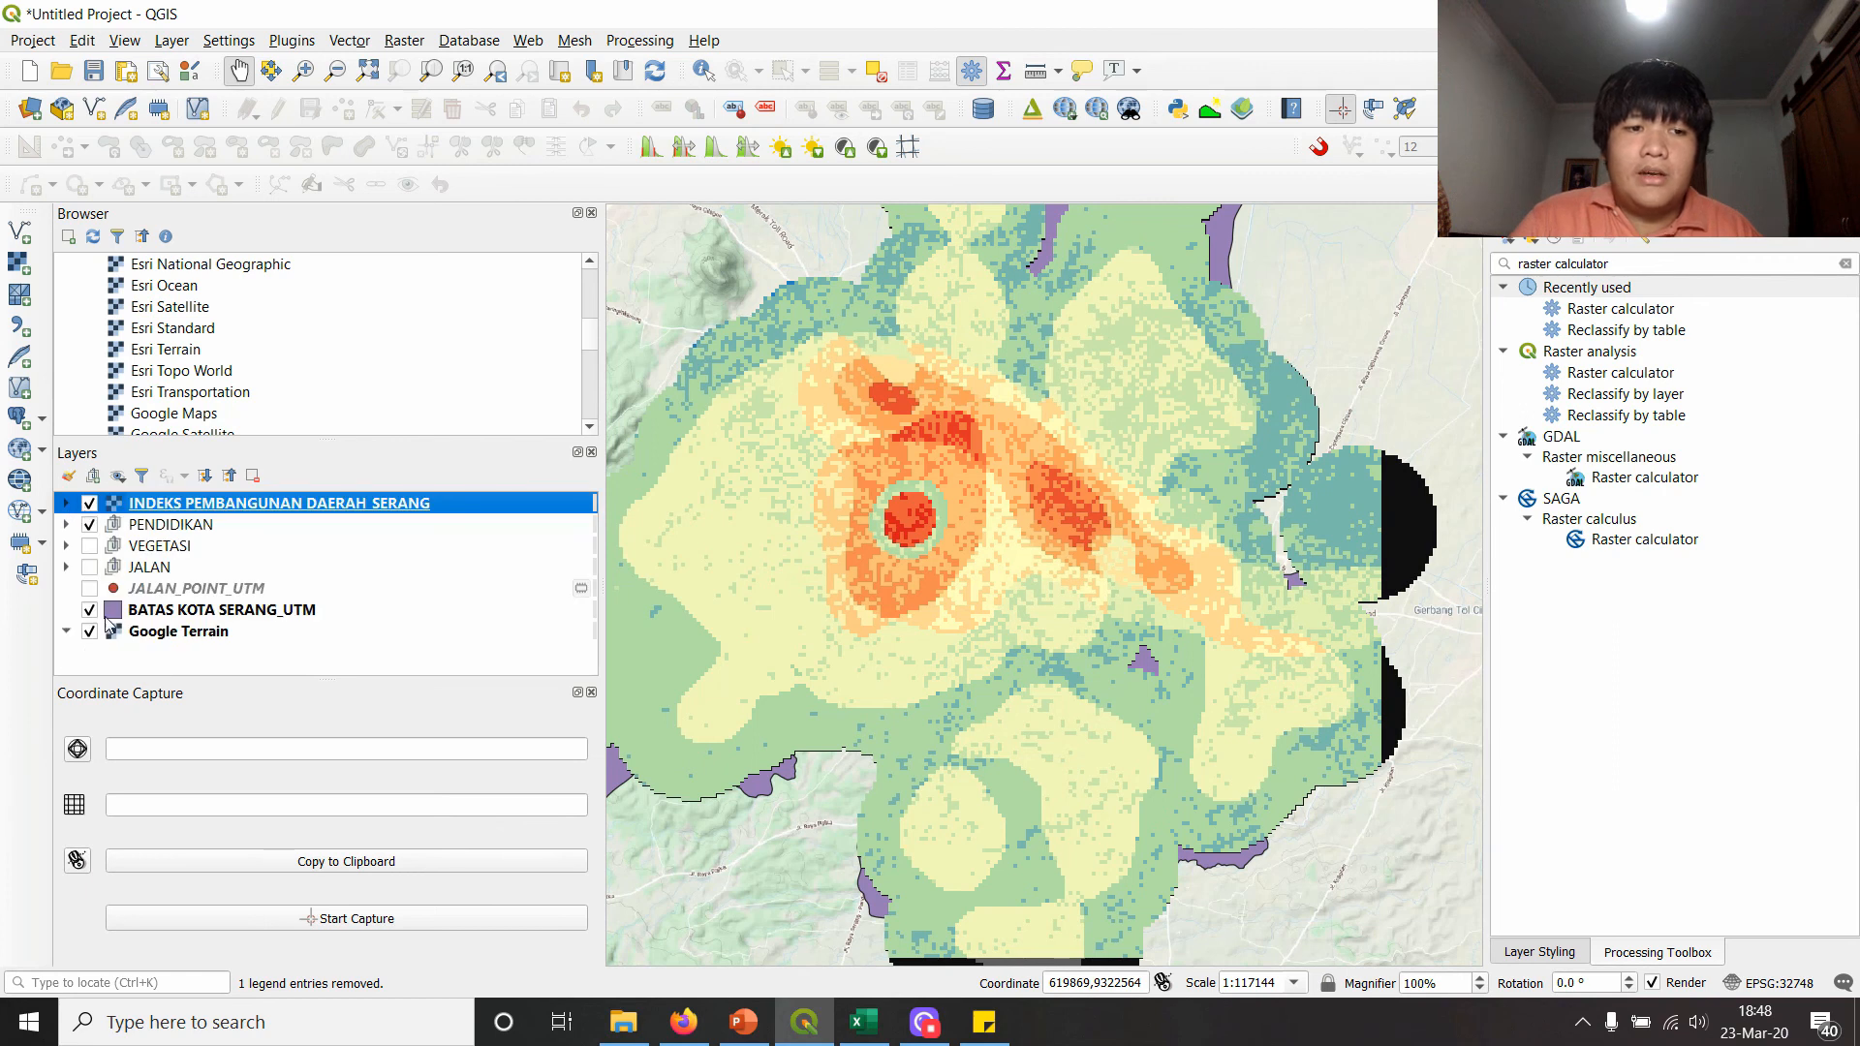
click(155, 614)
click(89, 524)
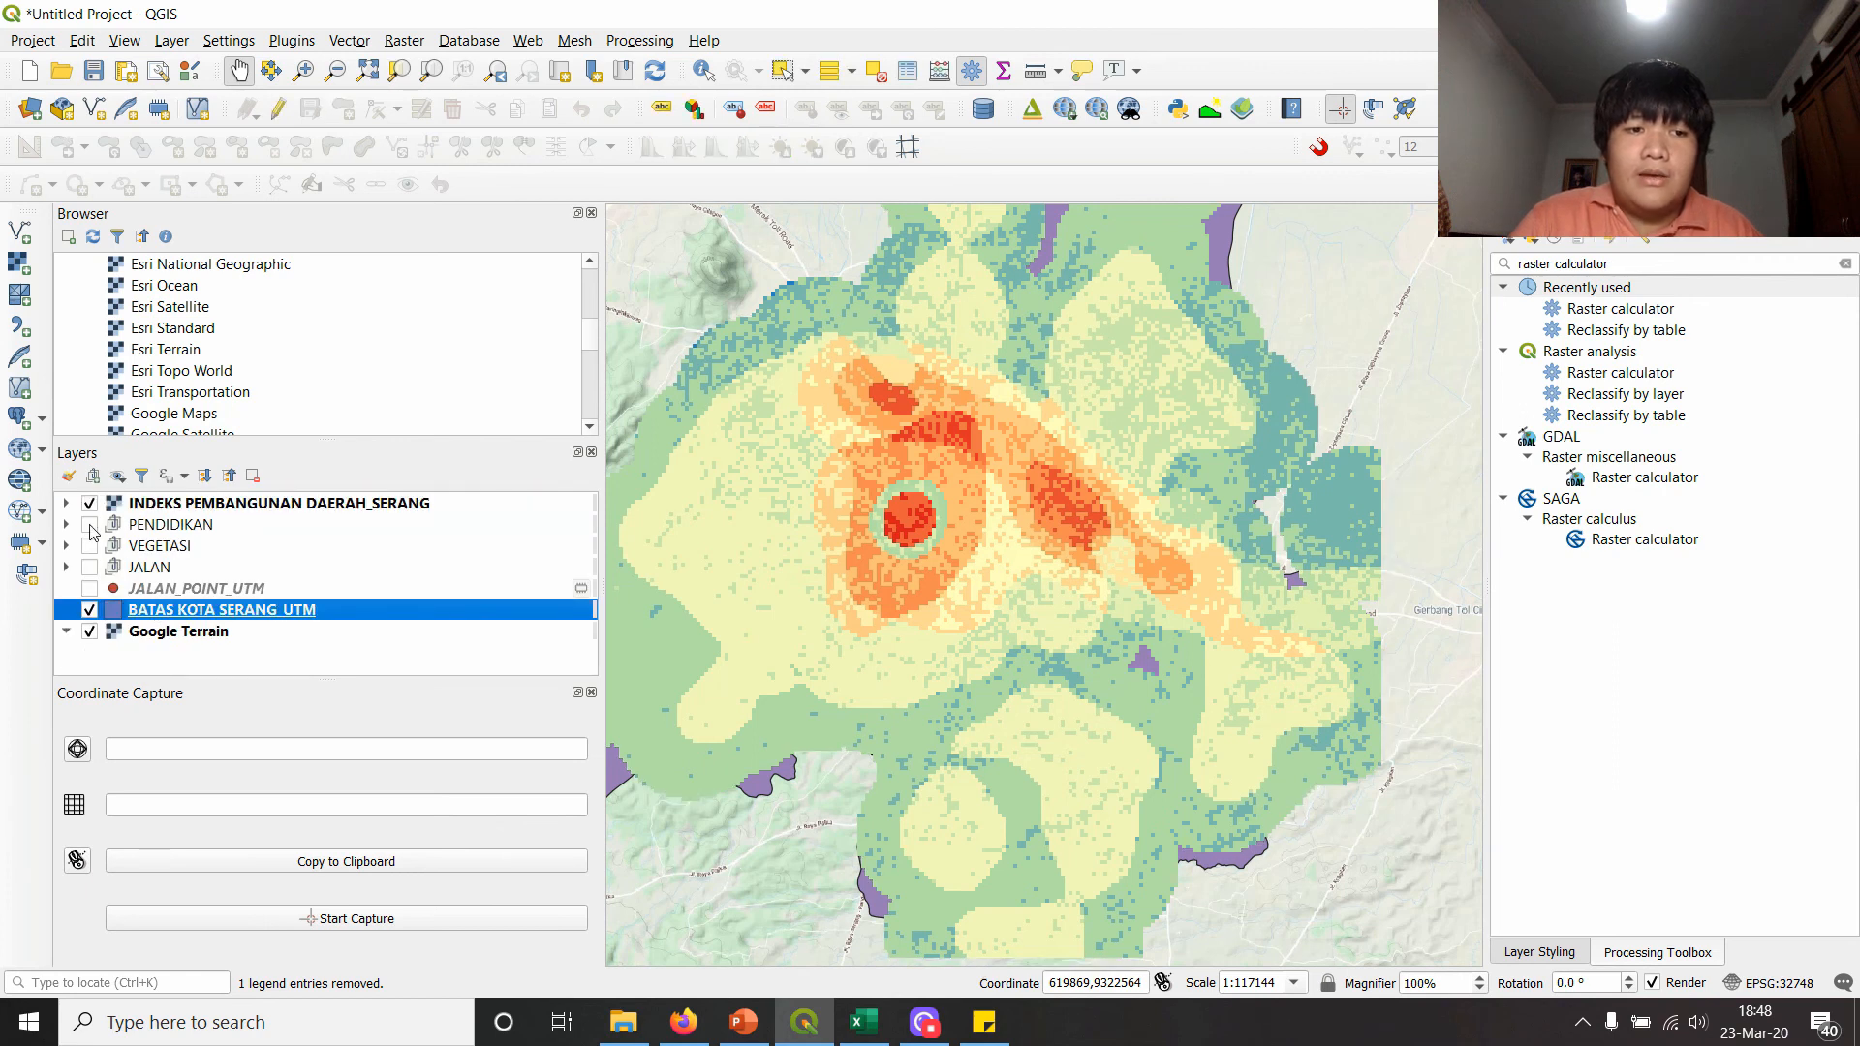
- Switch the index layer off and on to compare its coverage with the BATAS KOTA SERANG_UTM boundary
scroll(949, 461, down, 1)
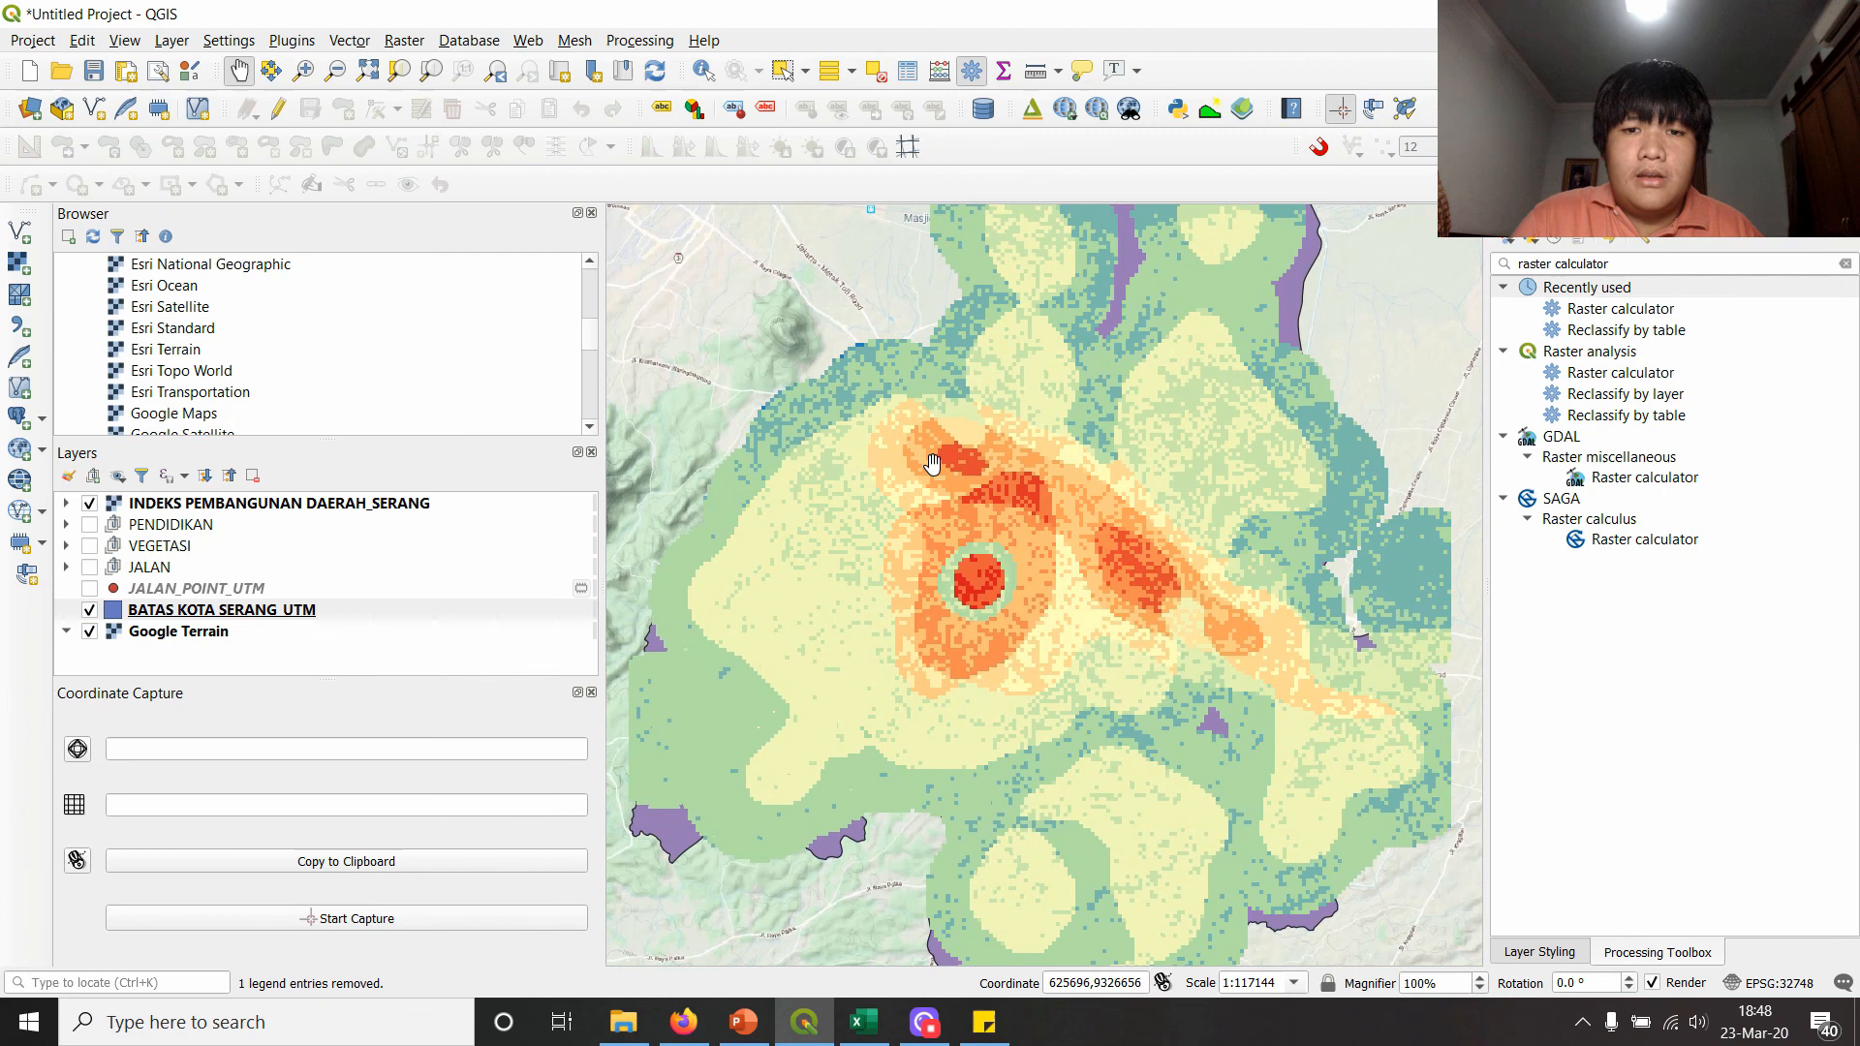
scroll(965, 459, up, 1)
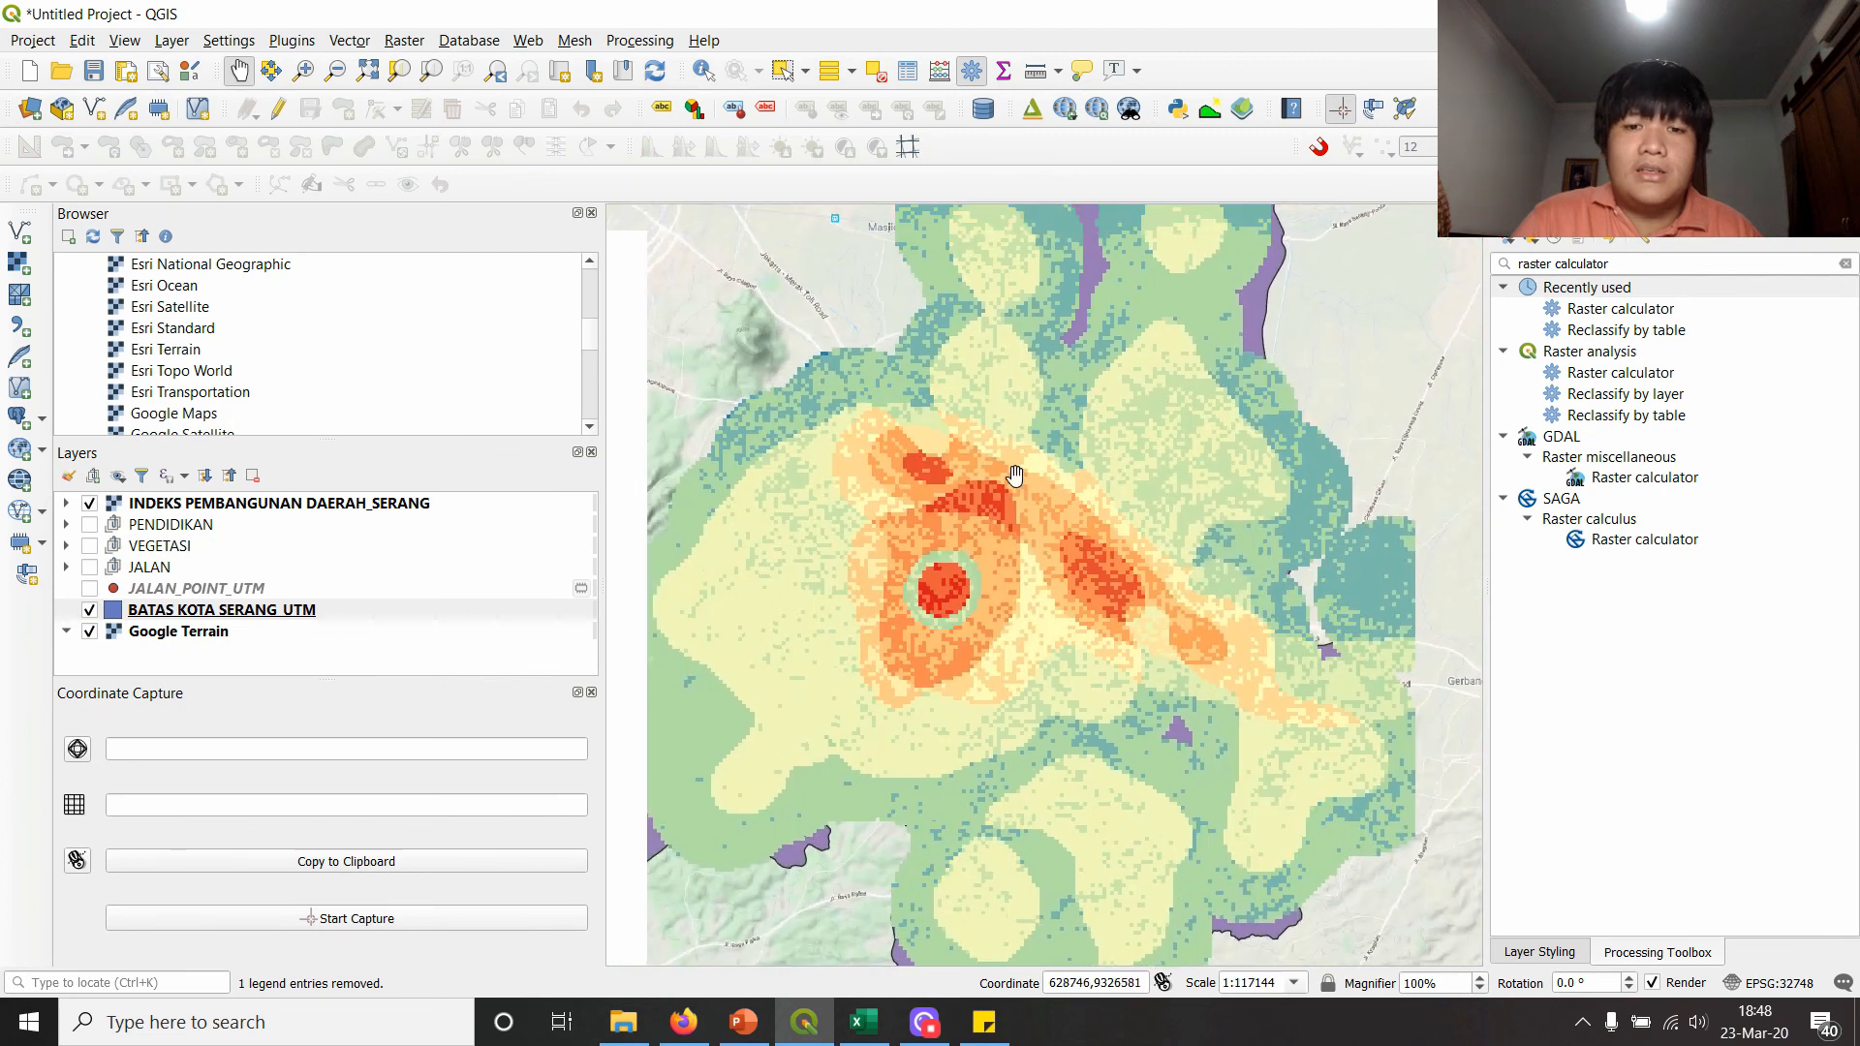
scroll(1003, 500, down, 1)
scroll(1004, 500, up, 1)
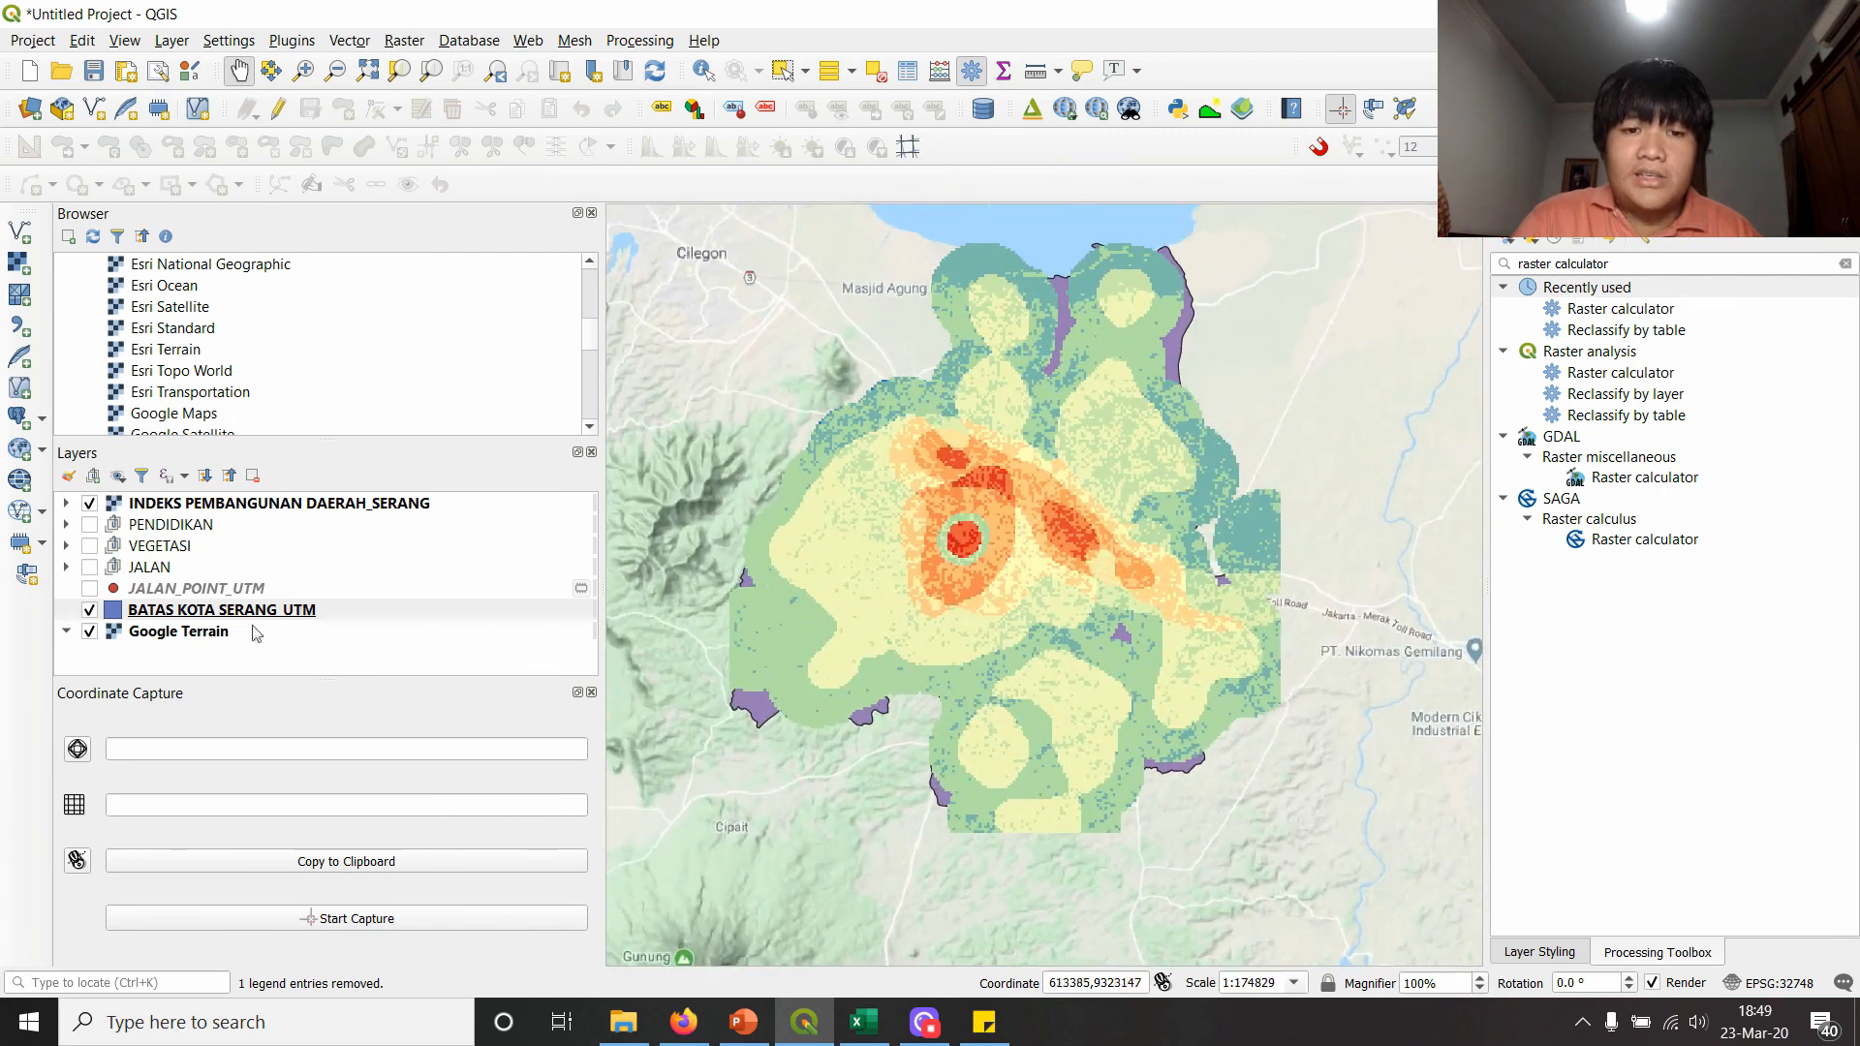
click(90, 504)
click(92, 506)
click(90, 504)
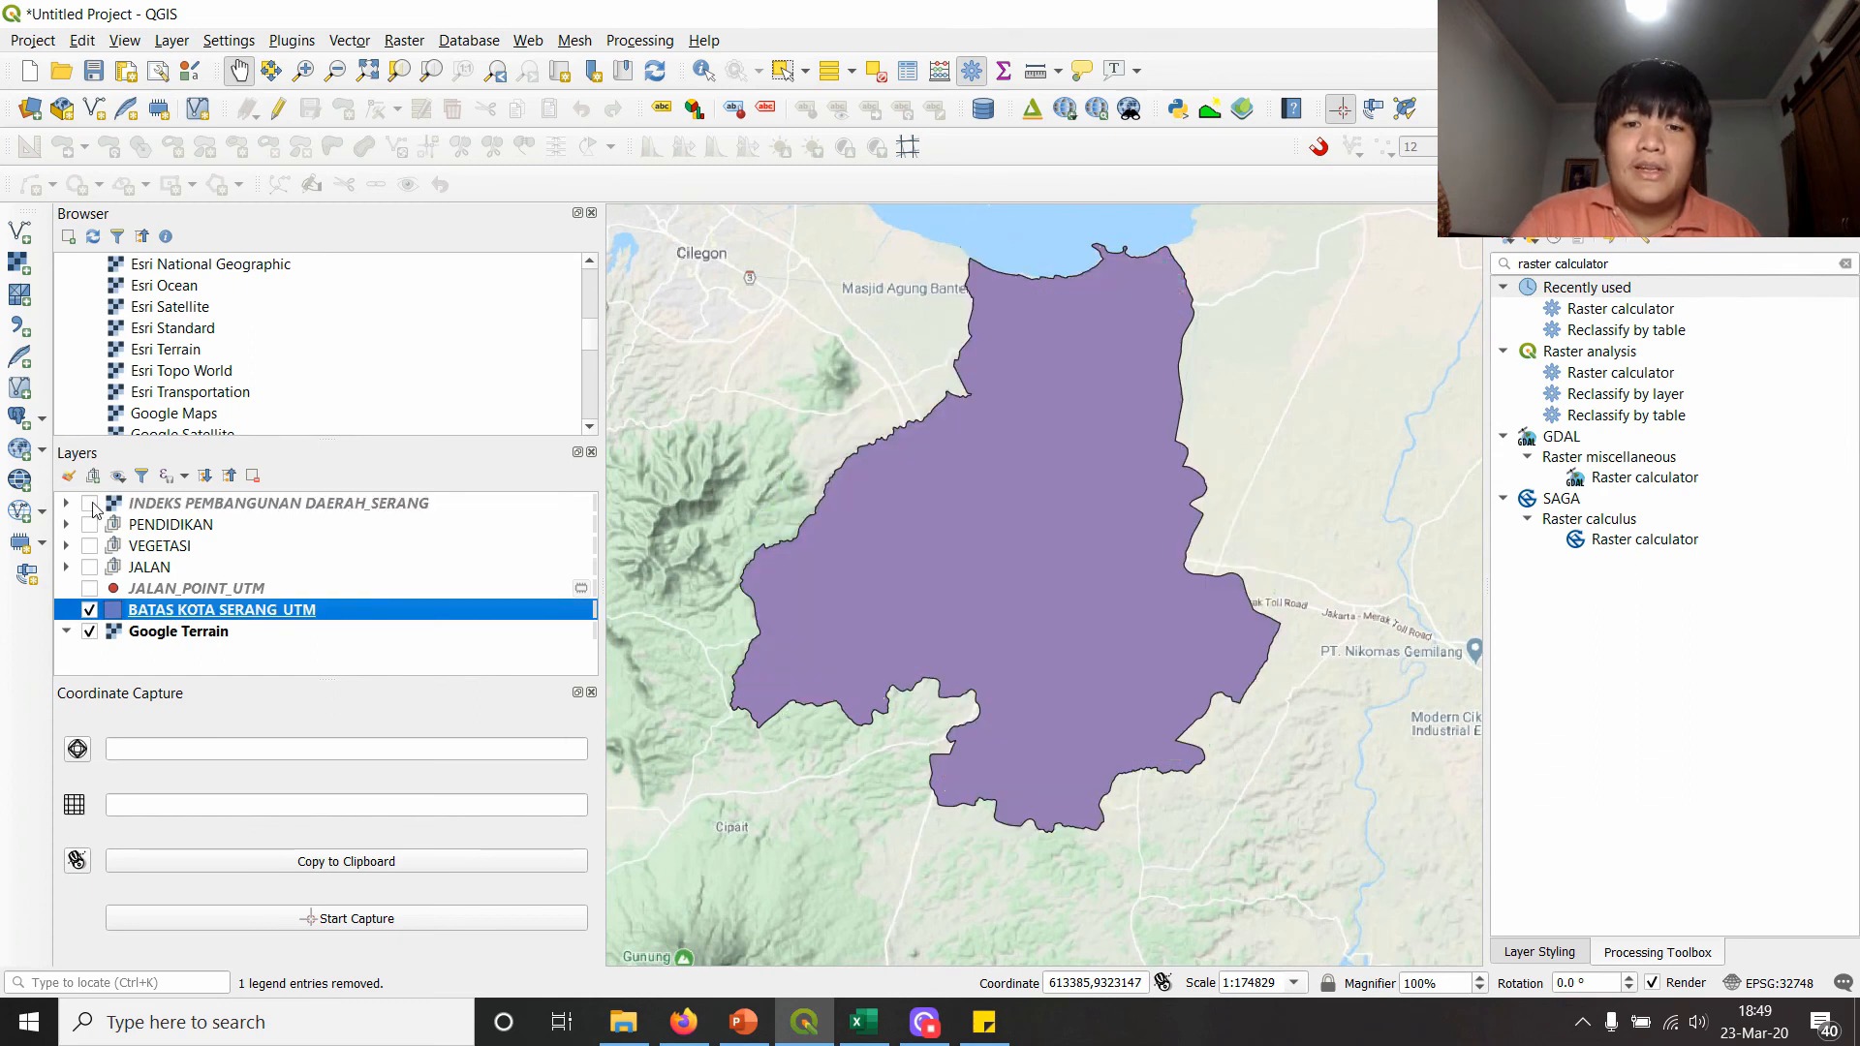
click(90, 504)
- Inspect how far the index raster covers the city boundary at its northern, southern and southwestern edges
scroll(1104, 324, up, 5)
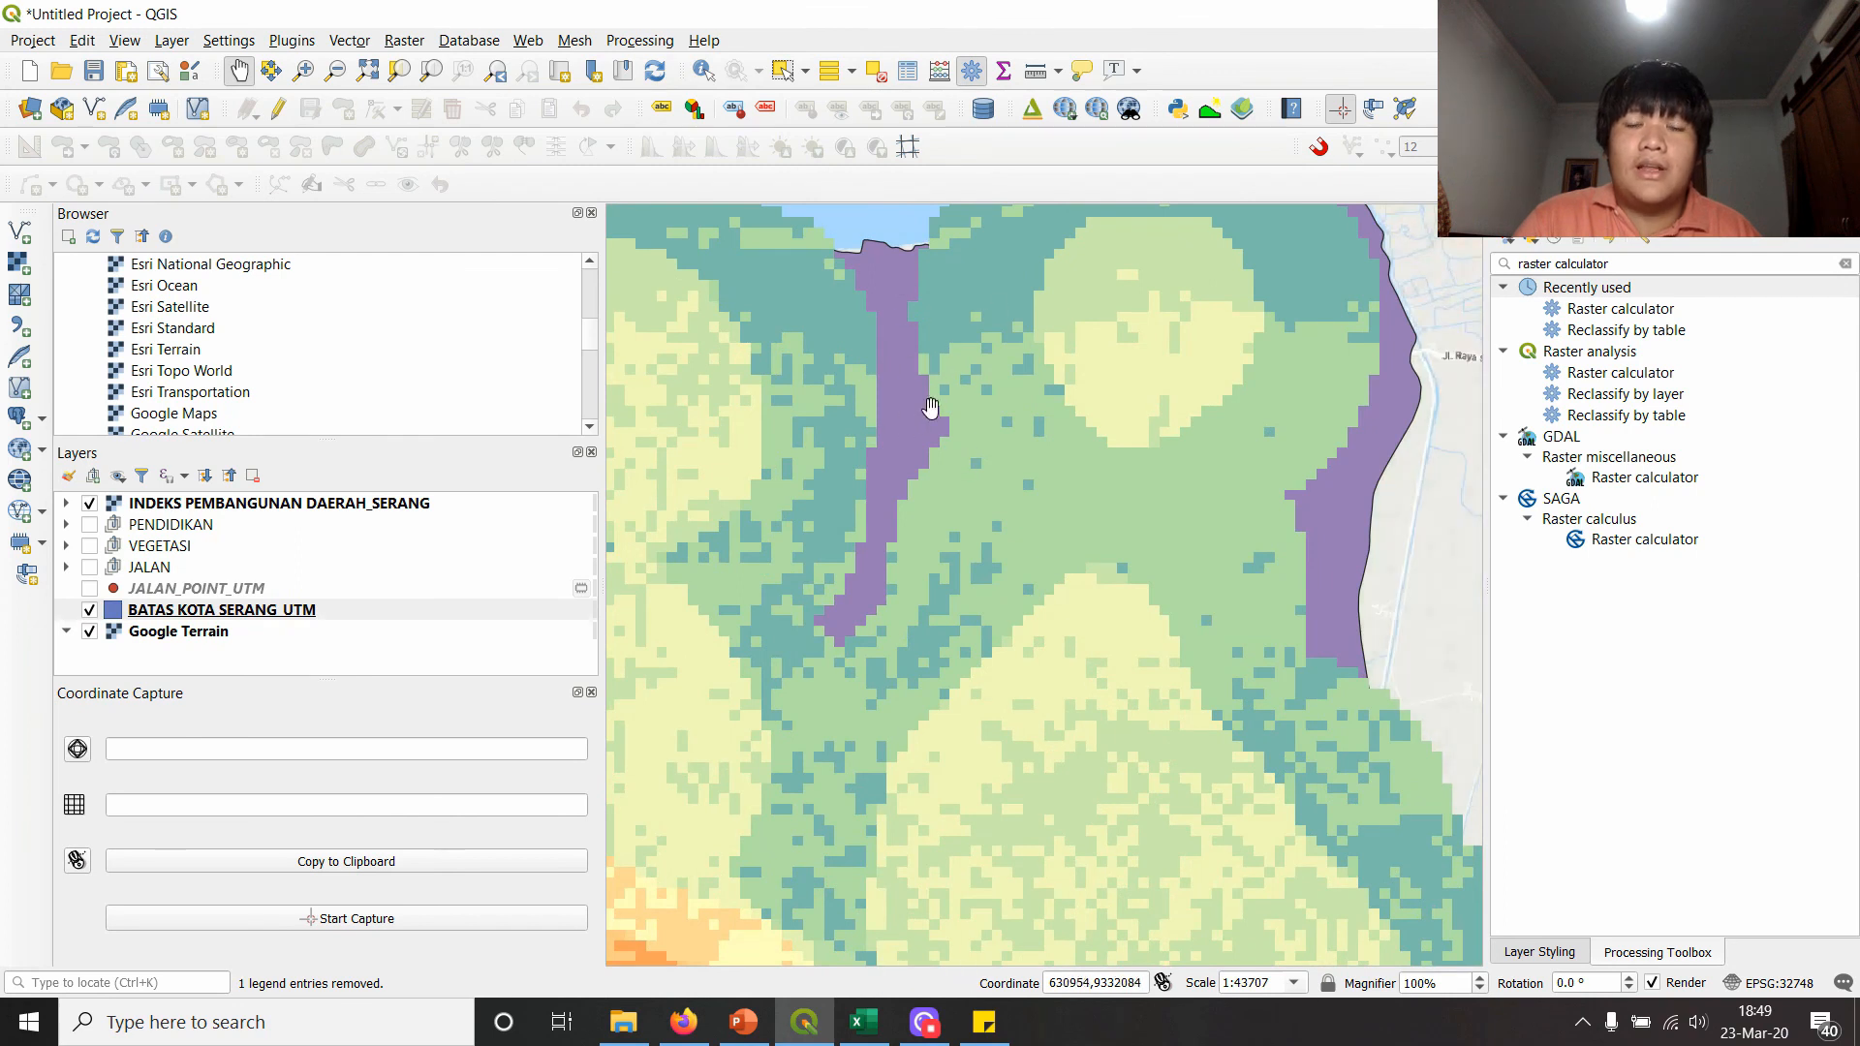
scroll(995, 397, down, 1)
scroll(994, 397, down, 1)
drag(1023, 417, 1075, 313)
scroll(843, 719, up, 1)
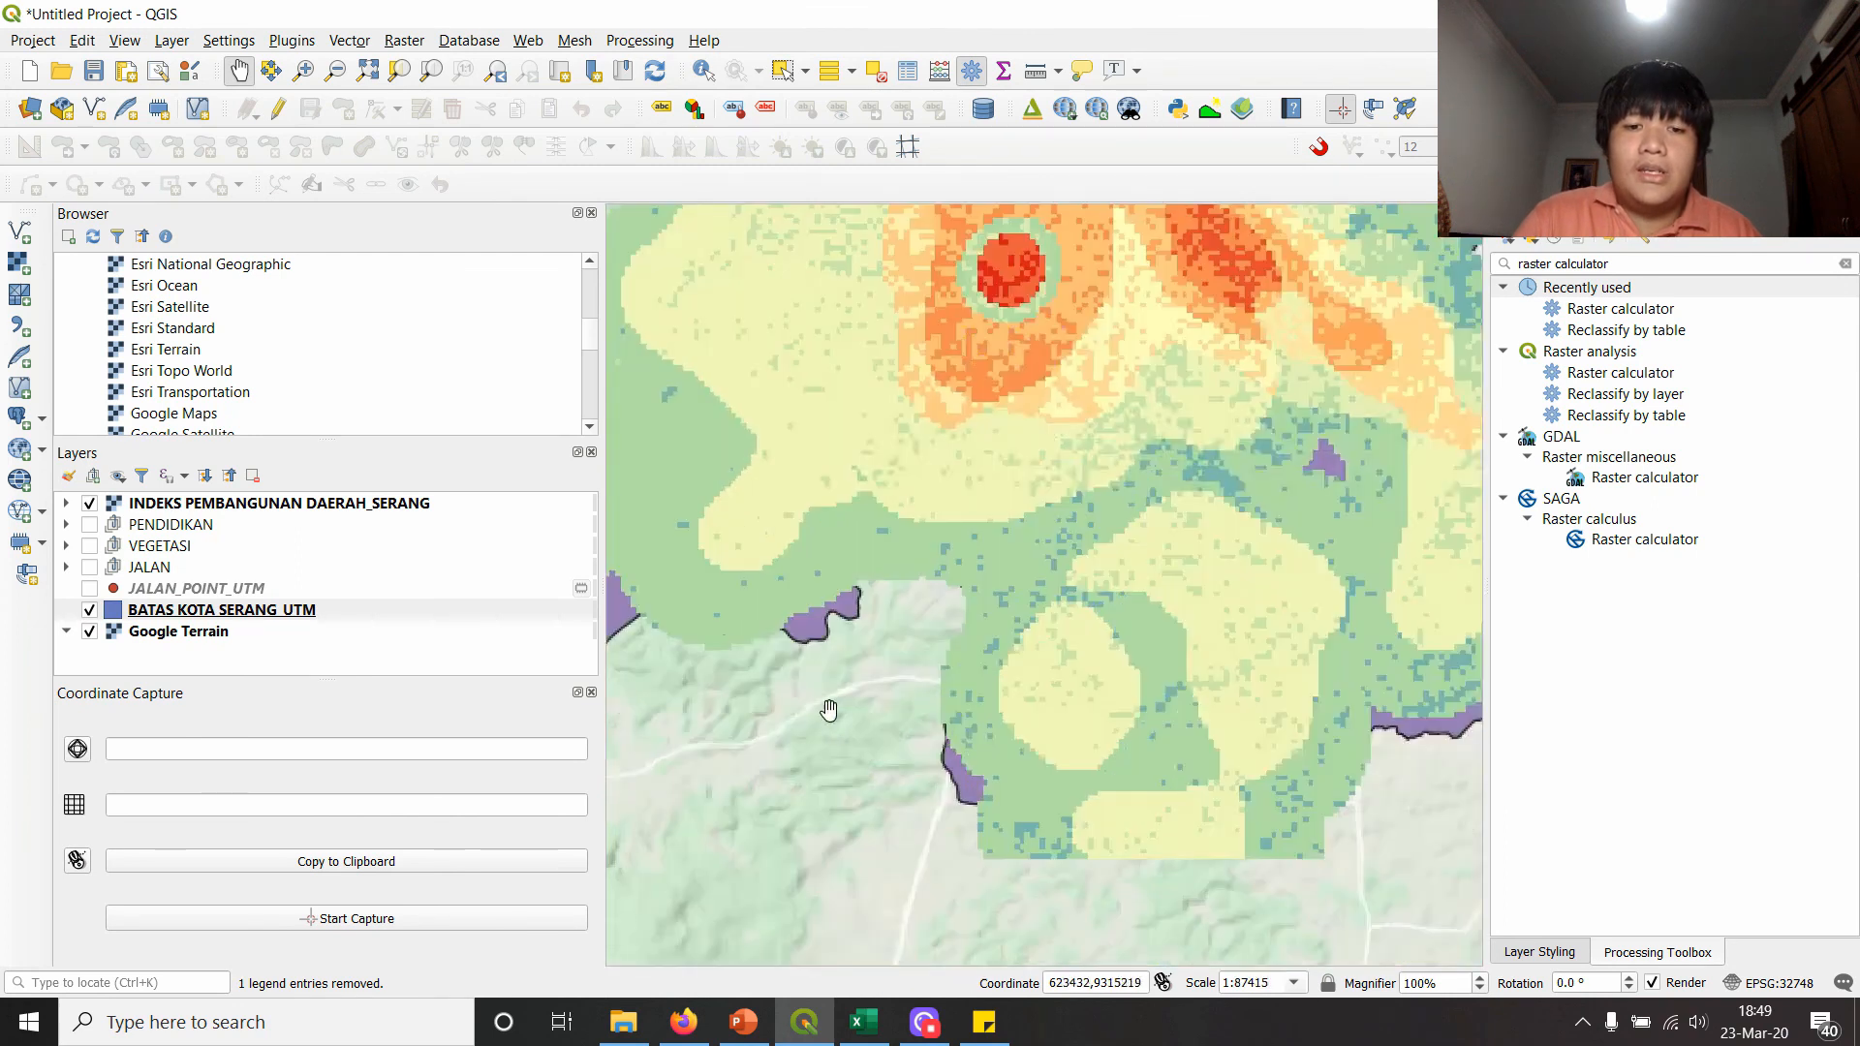
drag(634, 669, 937, 674)
scroll(935, 675, up, 2)
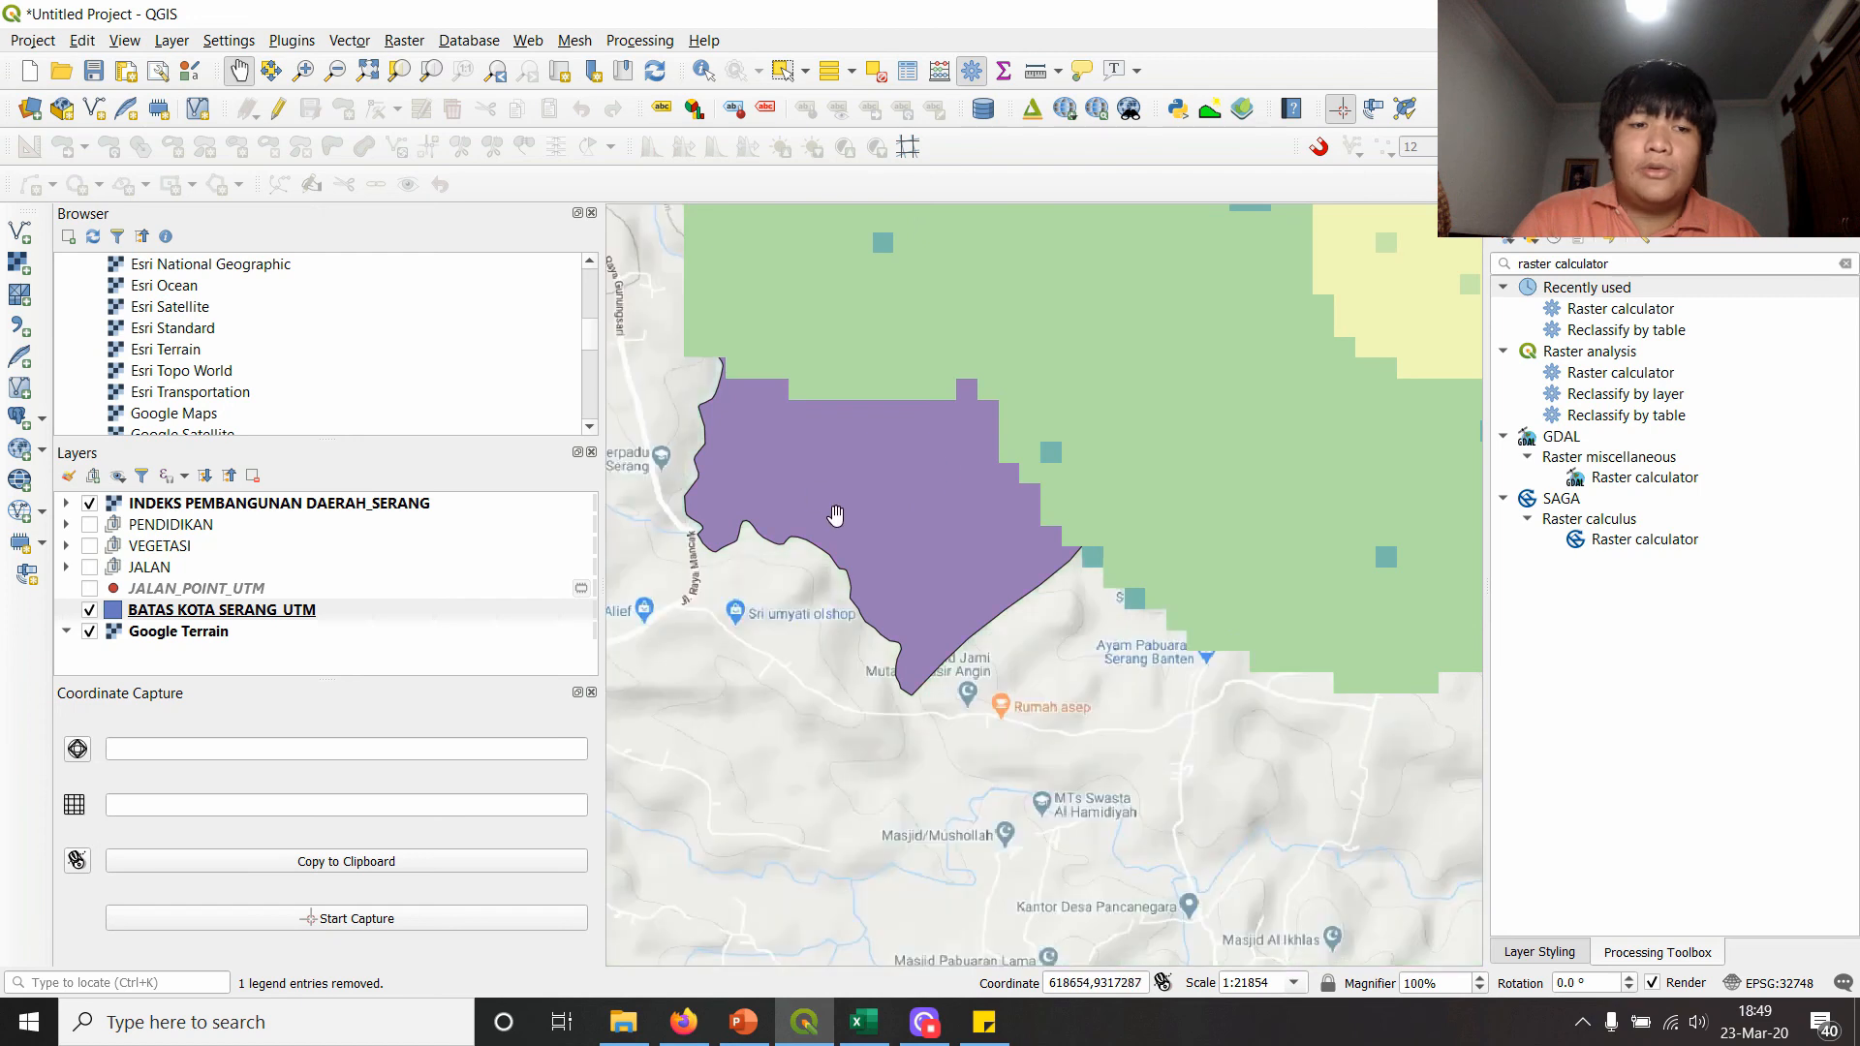
scroll(998, 611, down, 2)
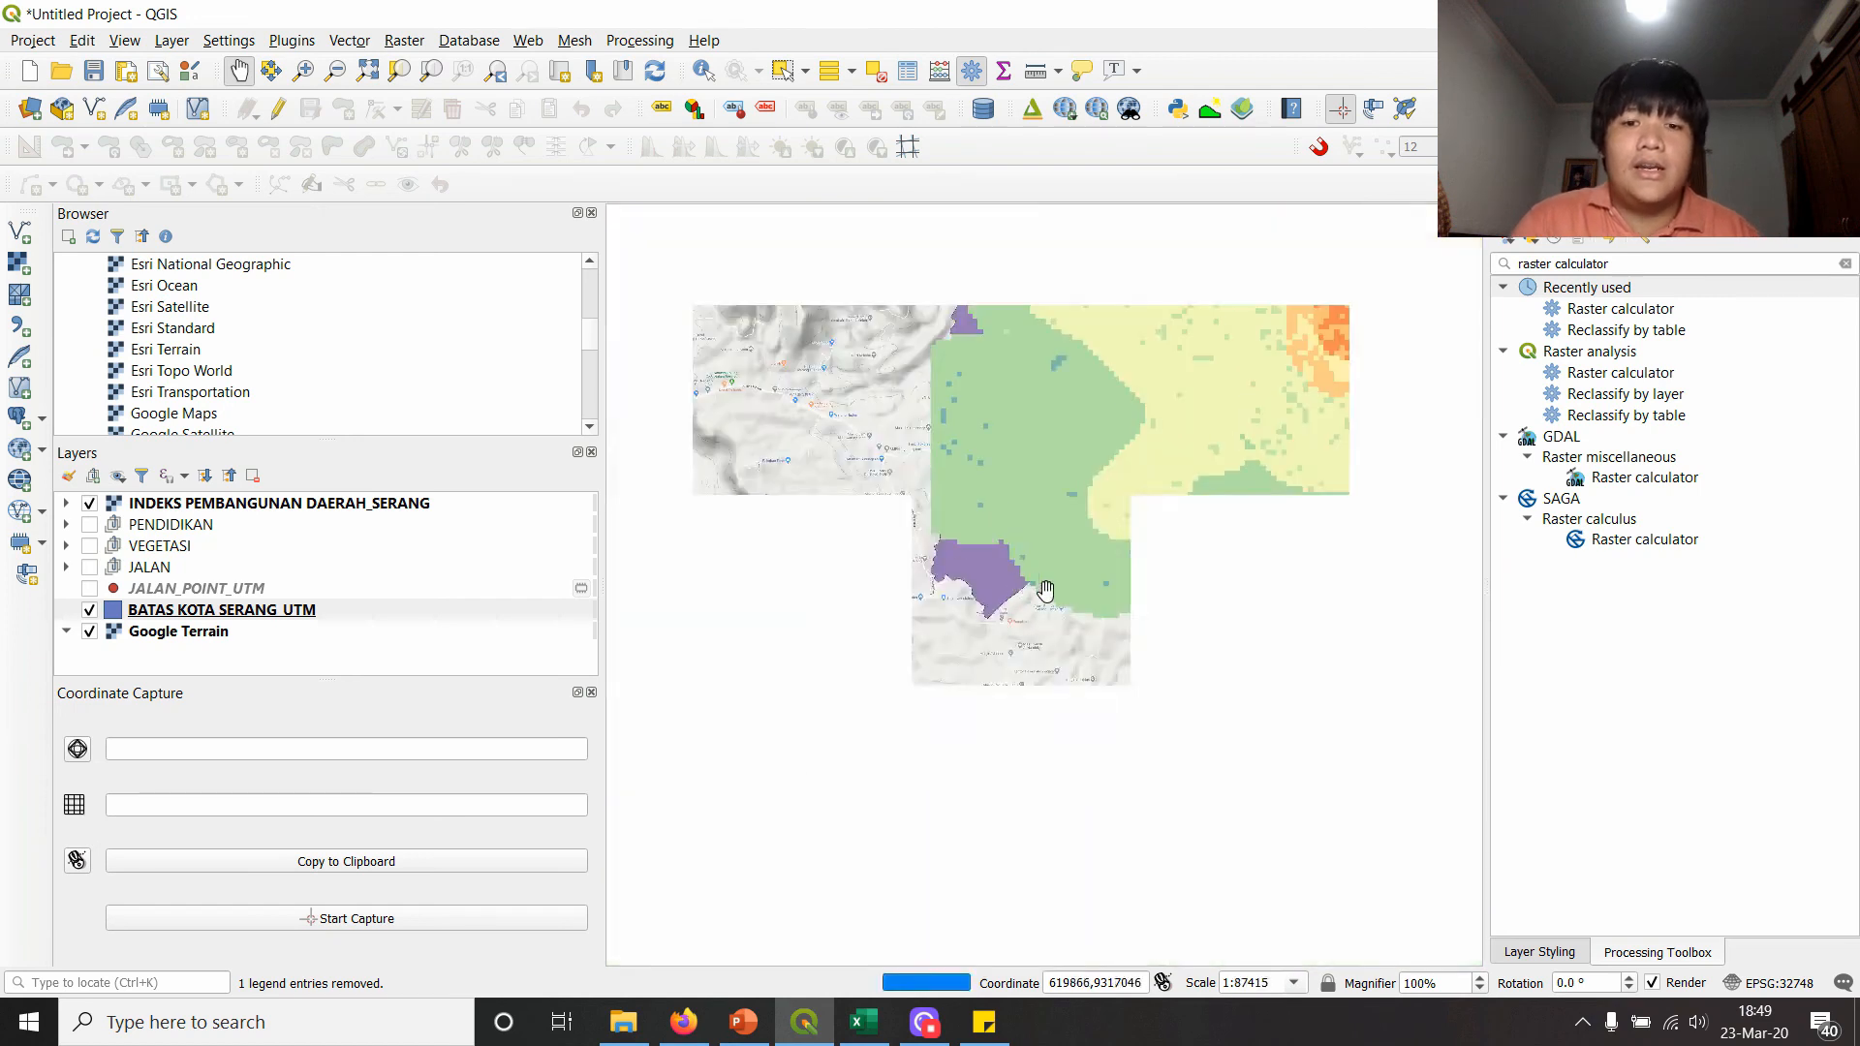
scroll(913, 652, down, 2)
scroll(1002, 579, up, 1)
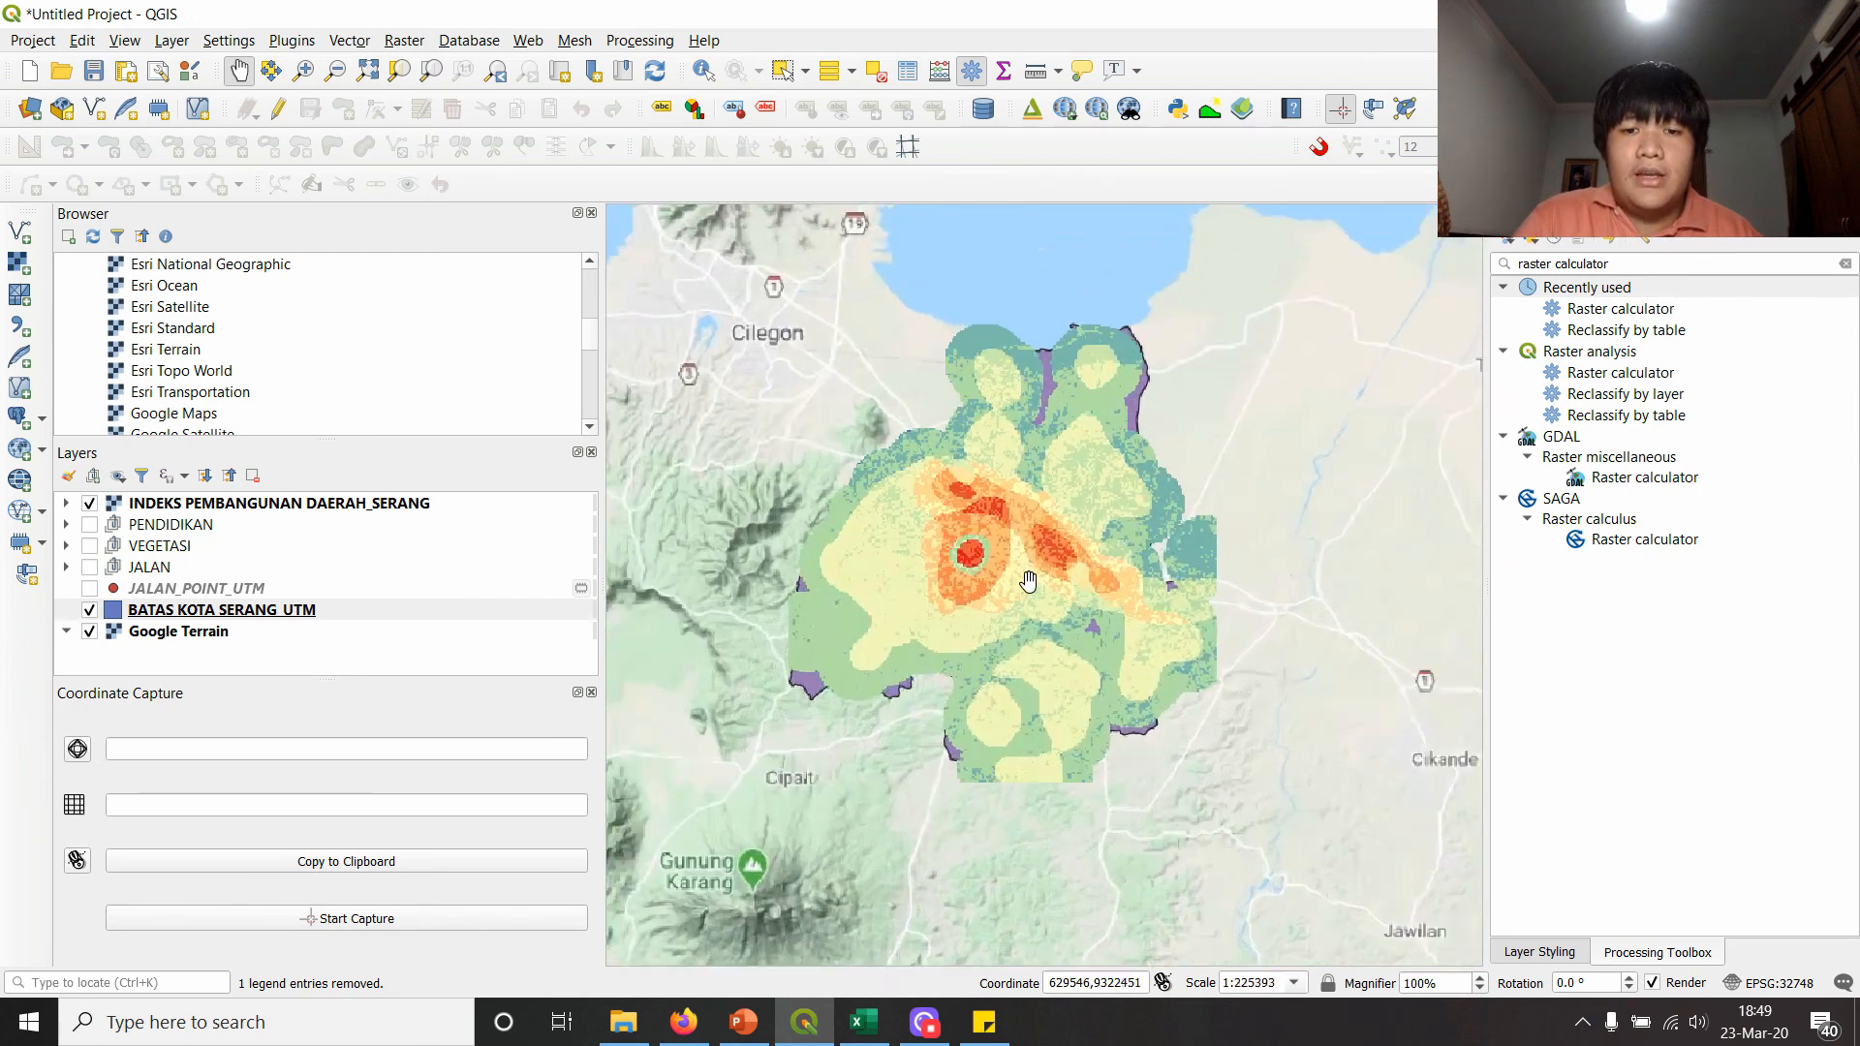
drag(1005, 545, 1017, 581)
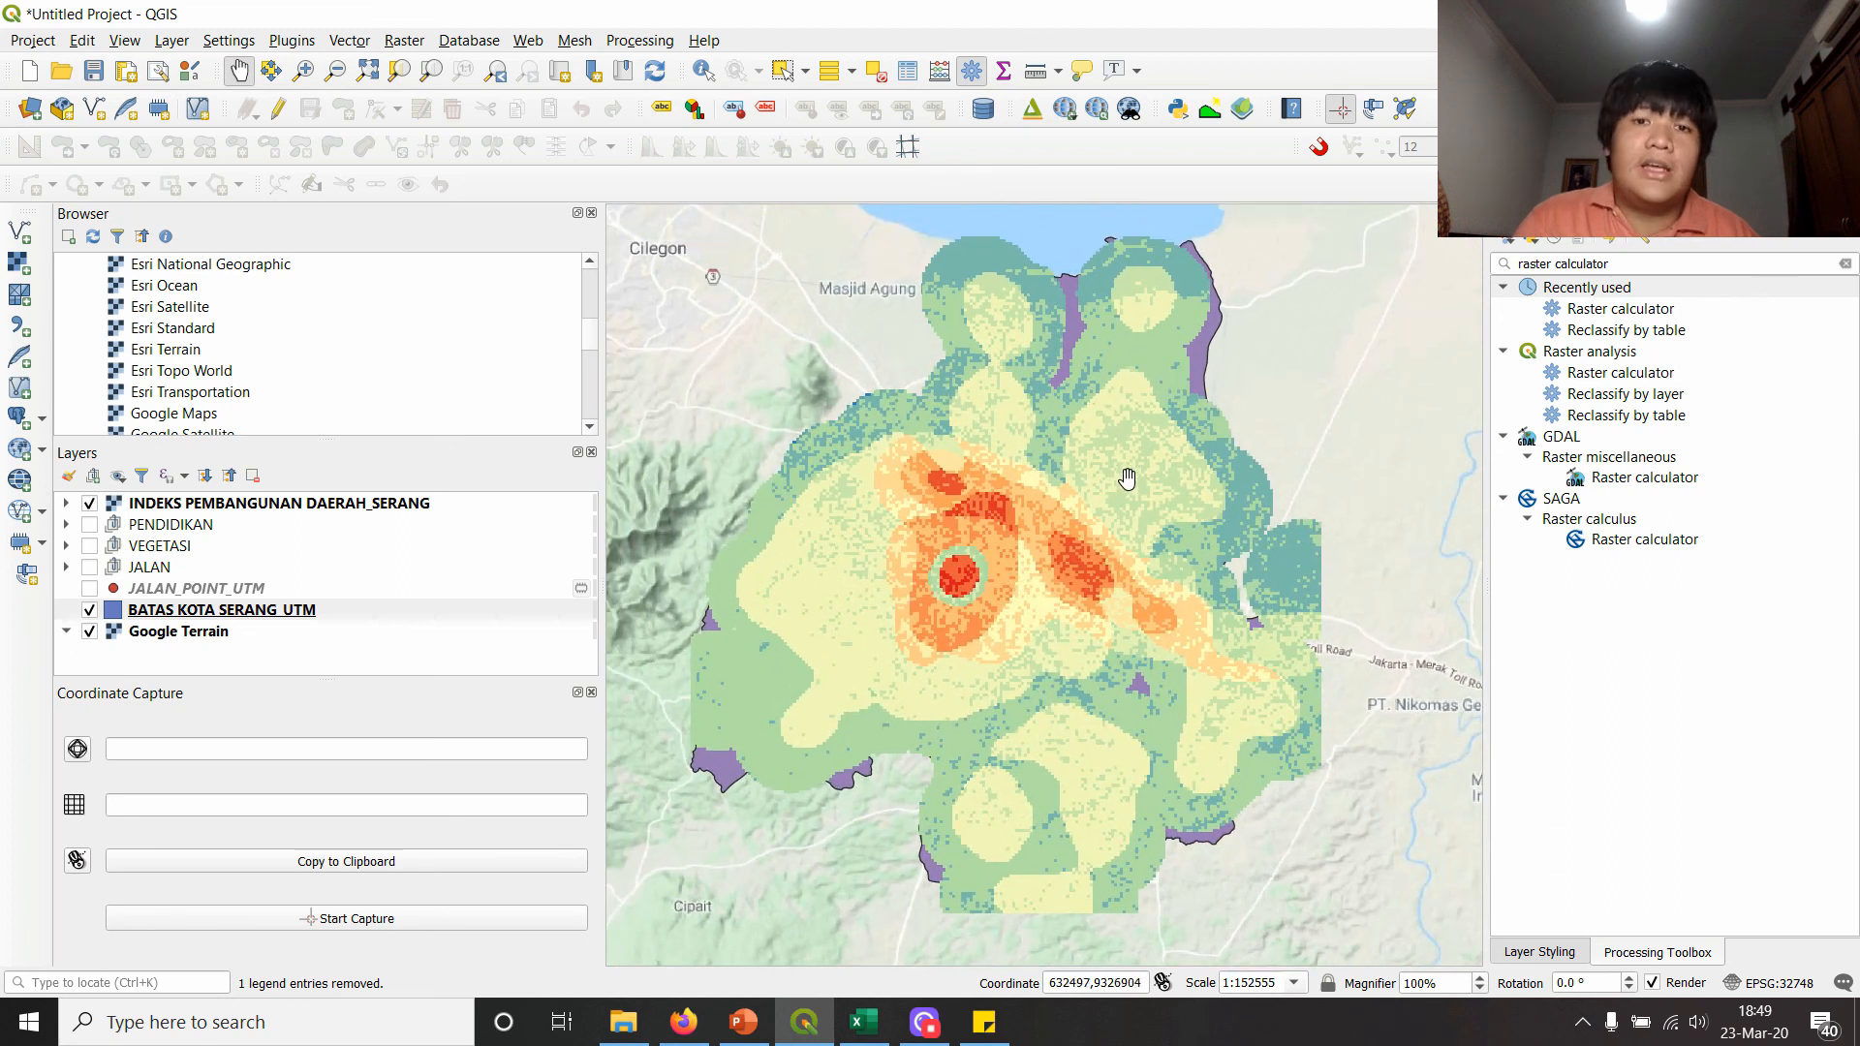
- Search the processing tools for "null" and open the GRASS r.null tool
drag(1792, 264, 1526, 264)
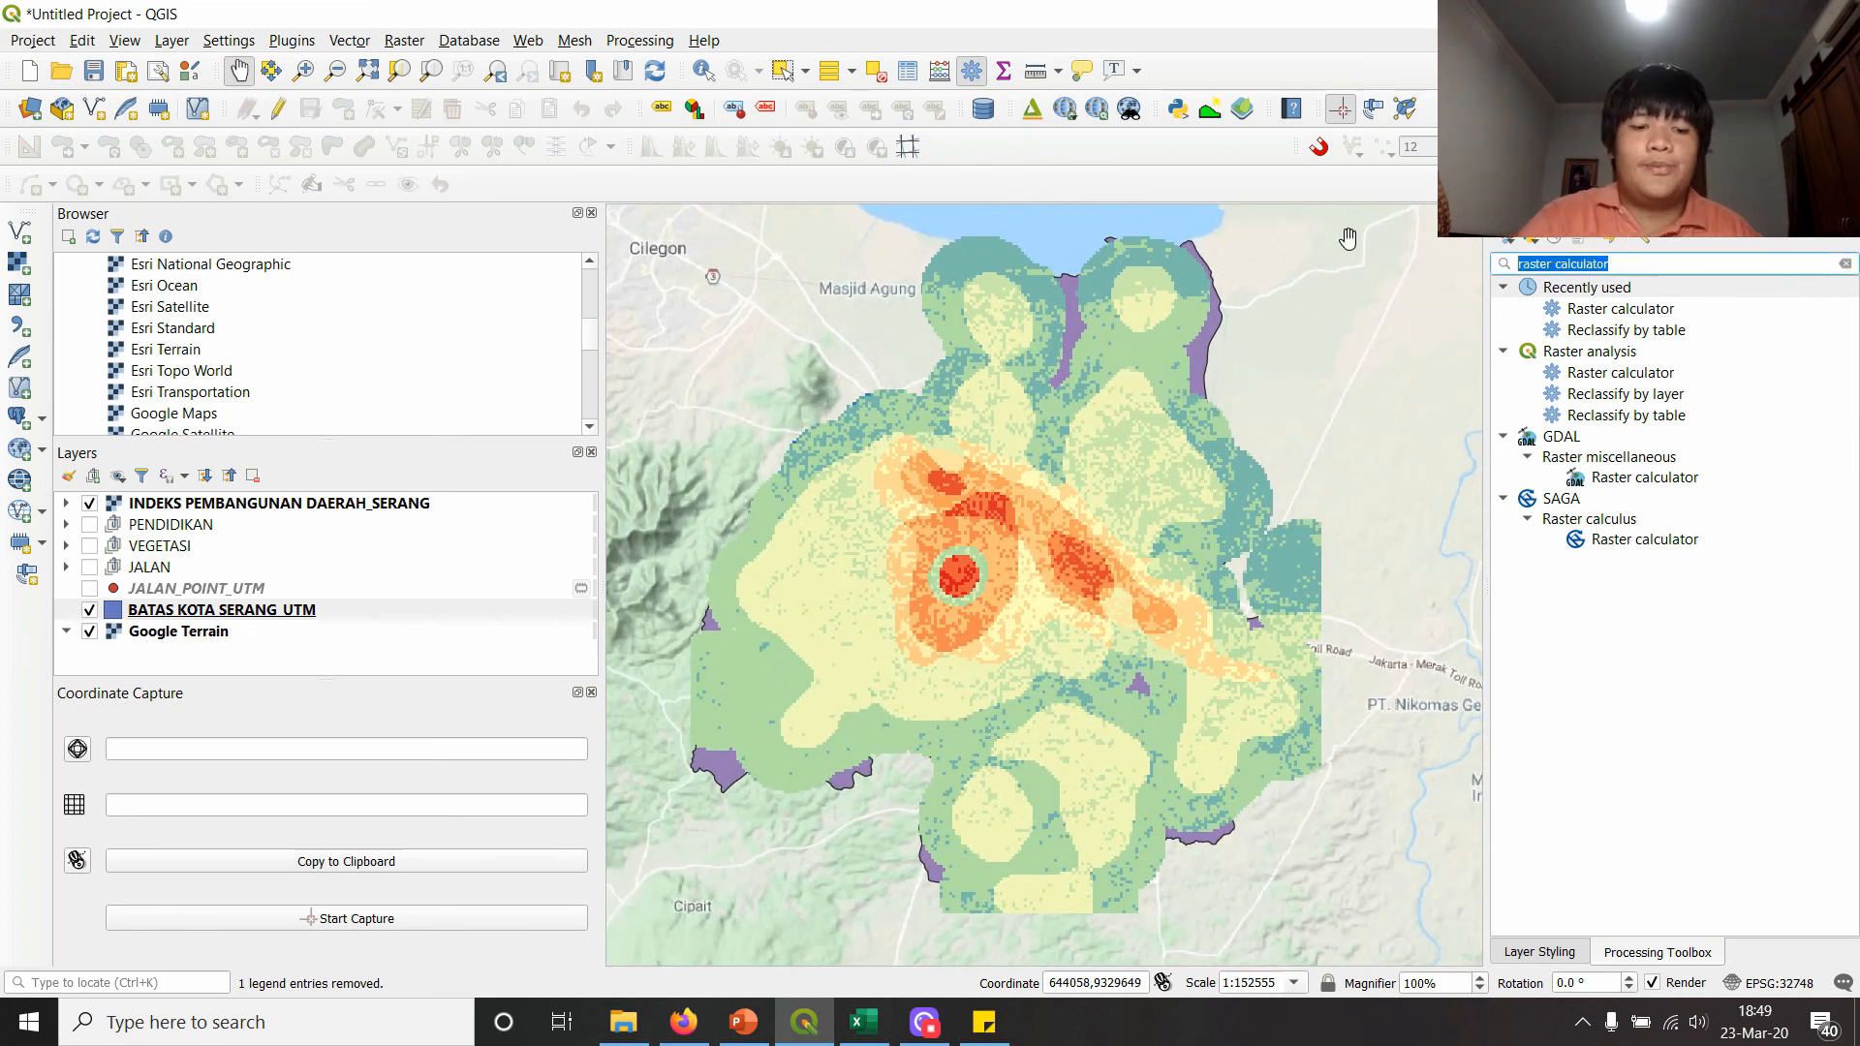
text(null)
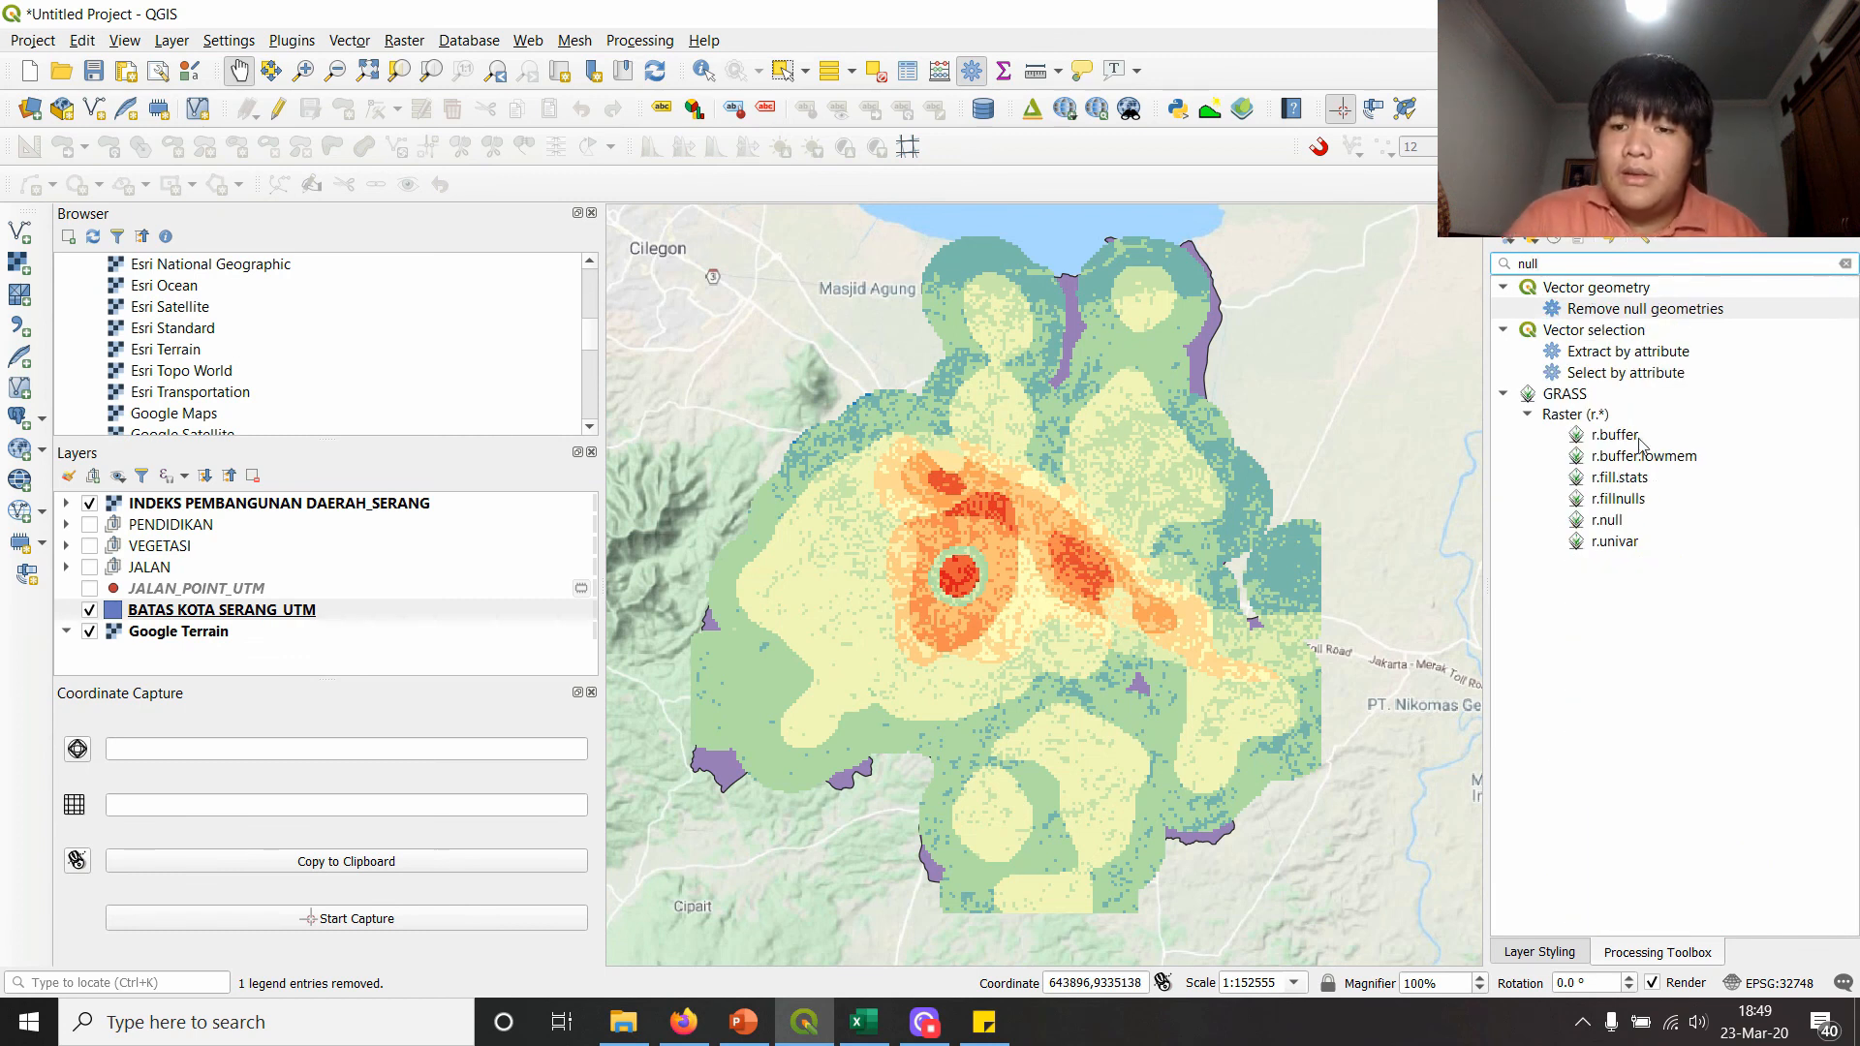
click(1572, 391)
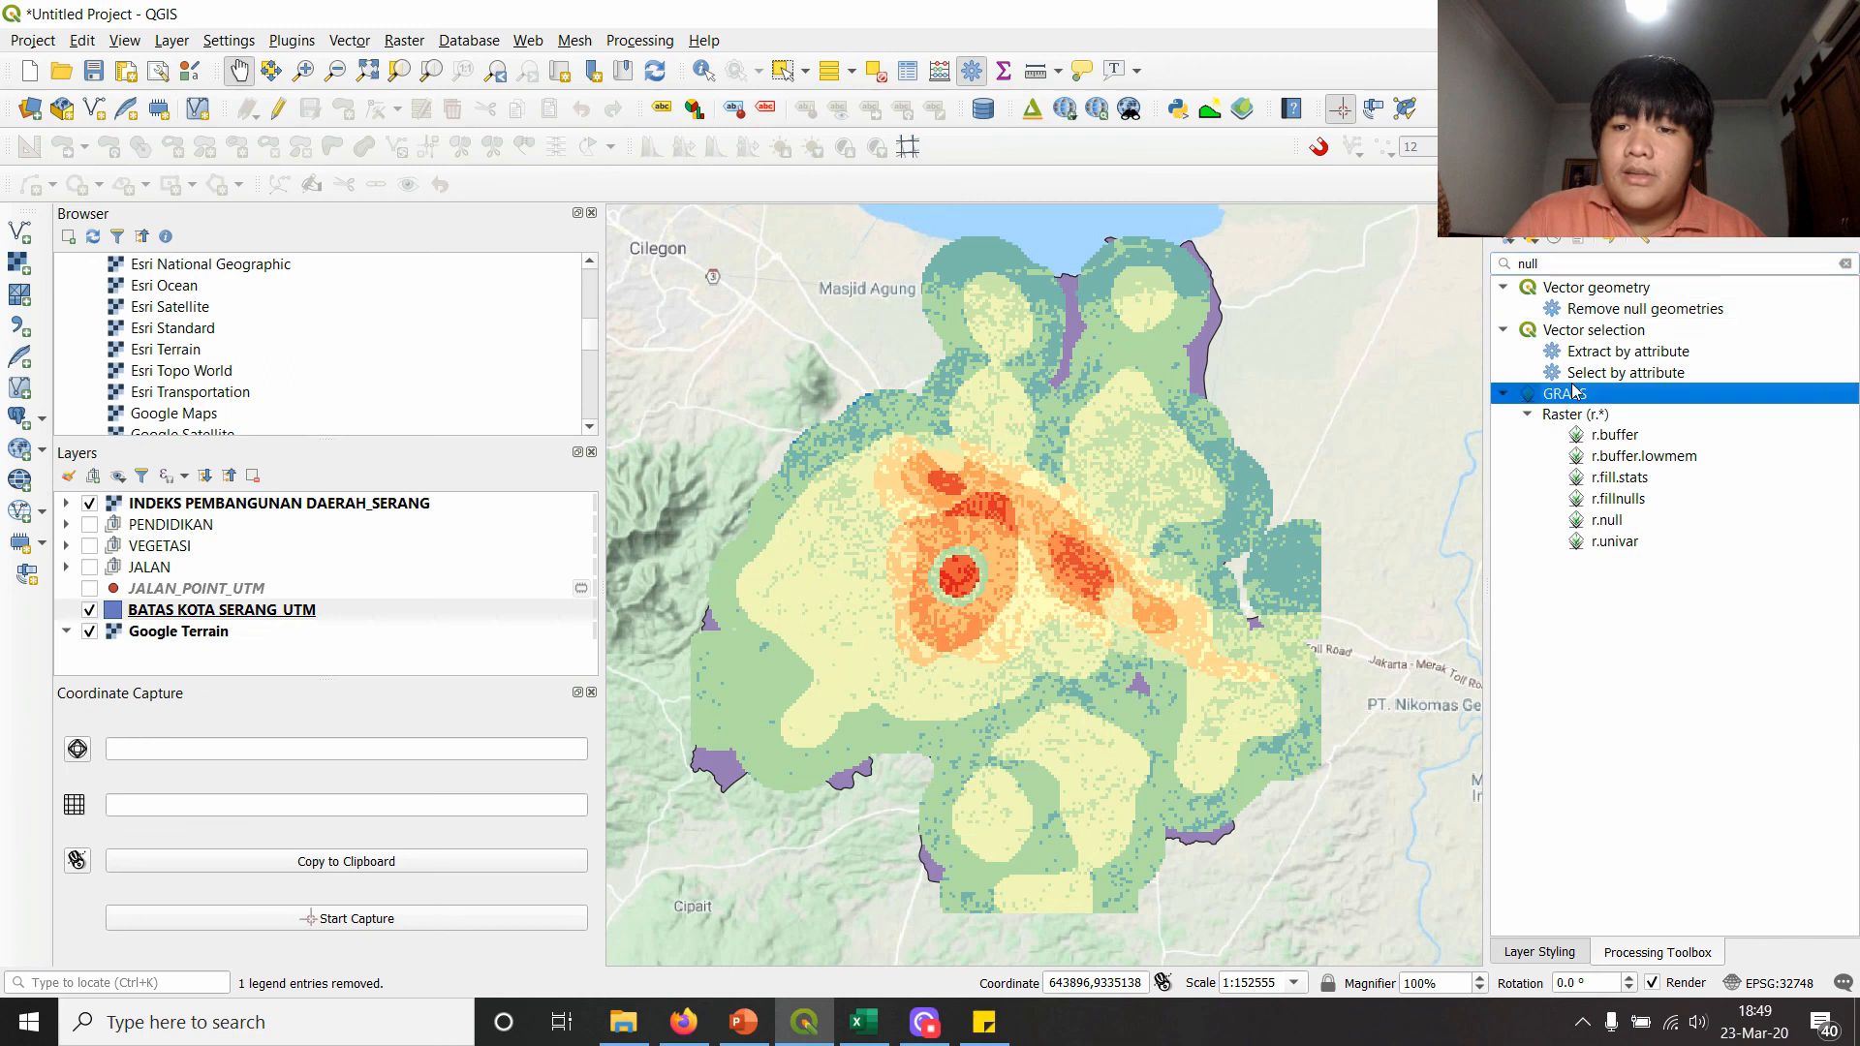
click(1630, 525)
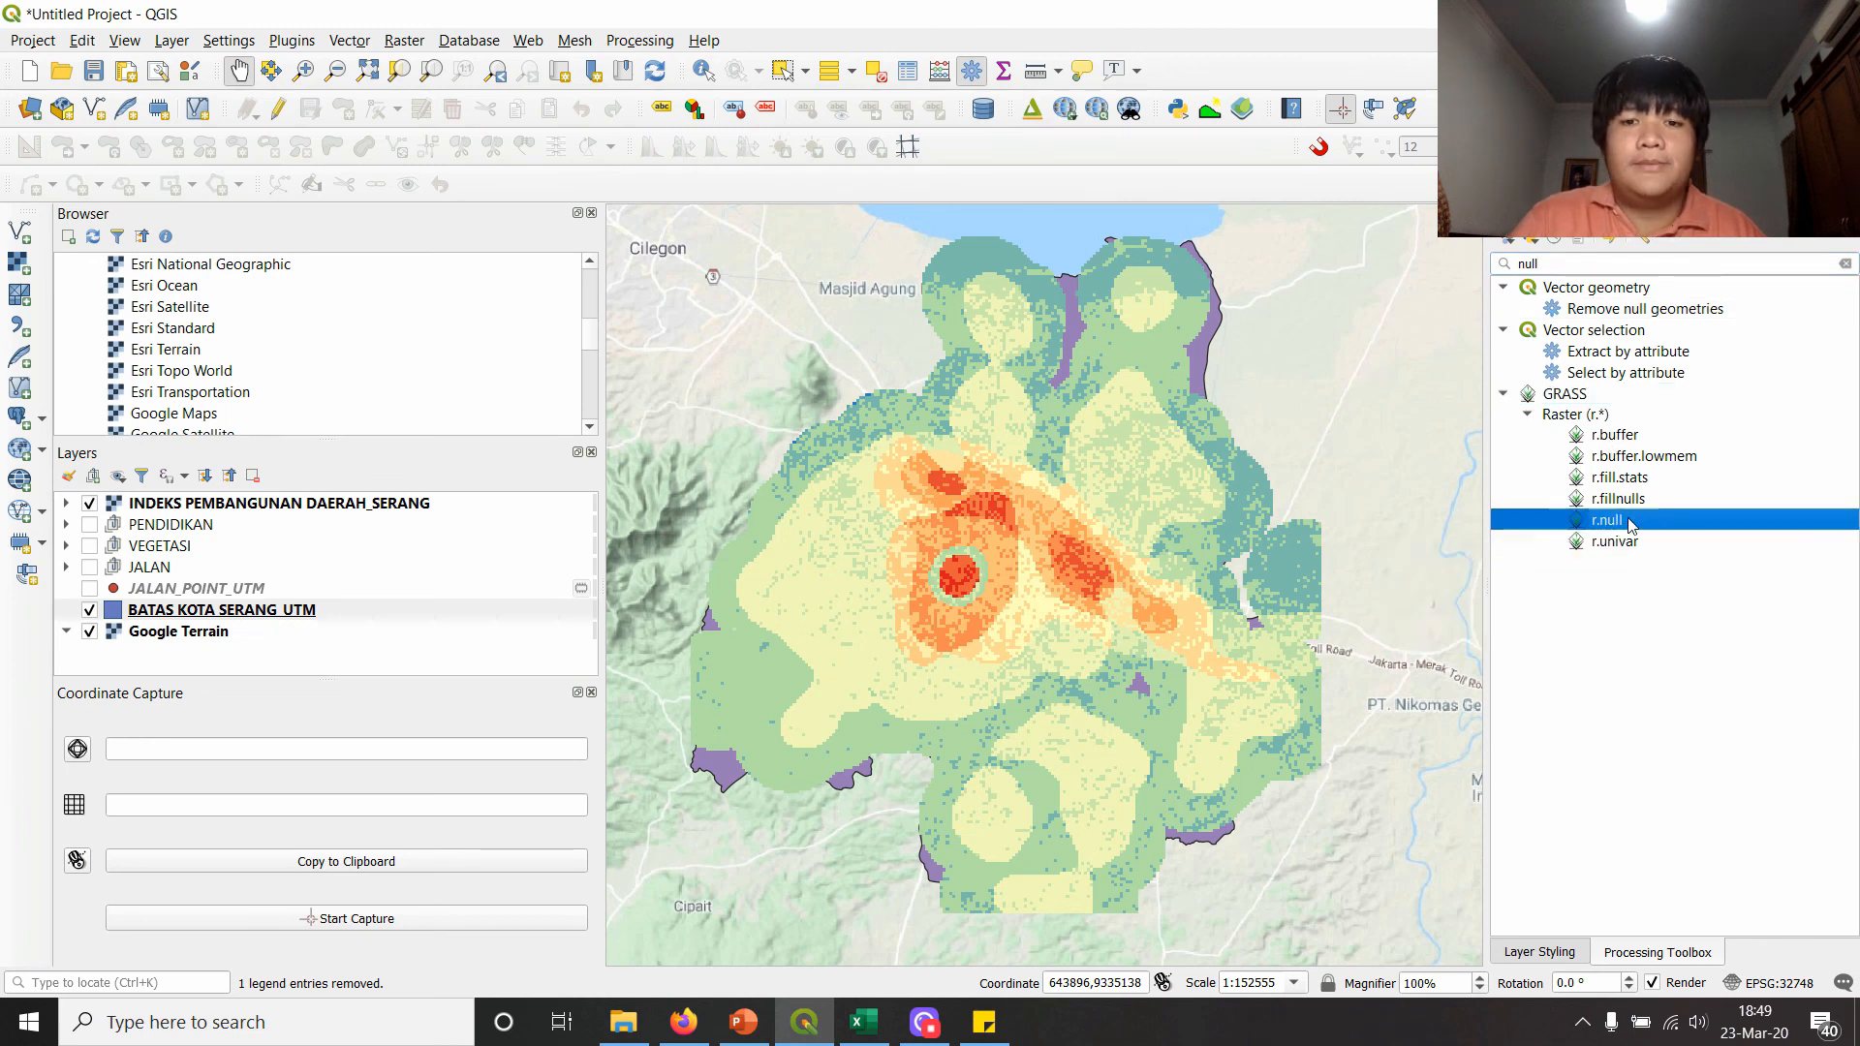
double_click(1631, 523)
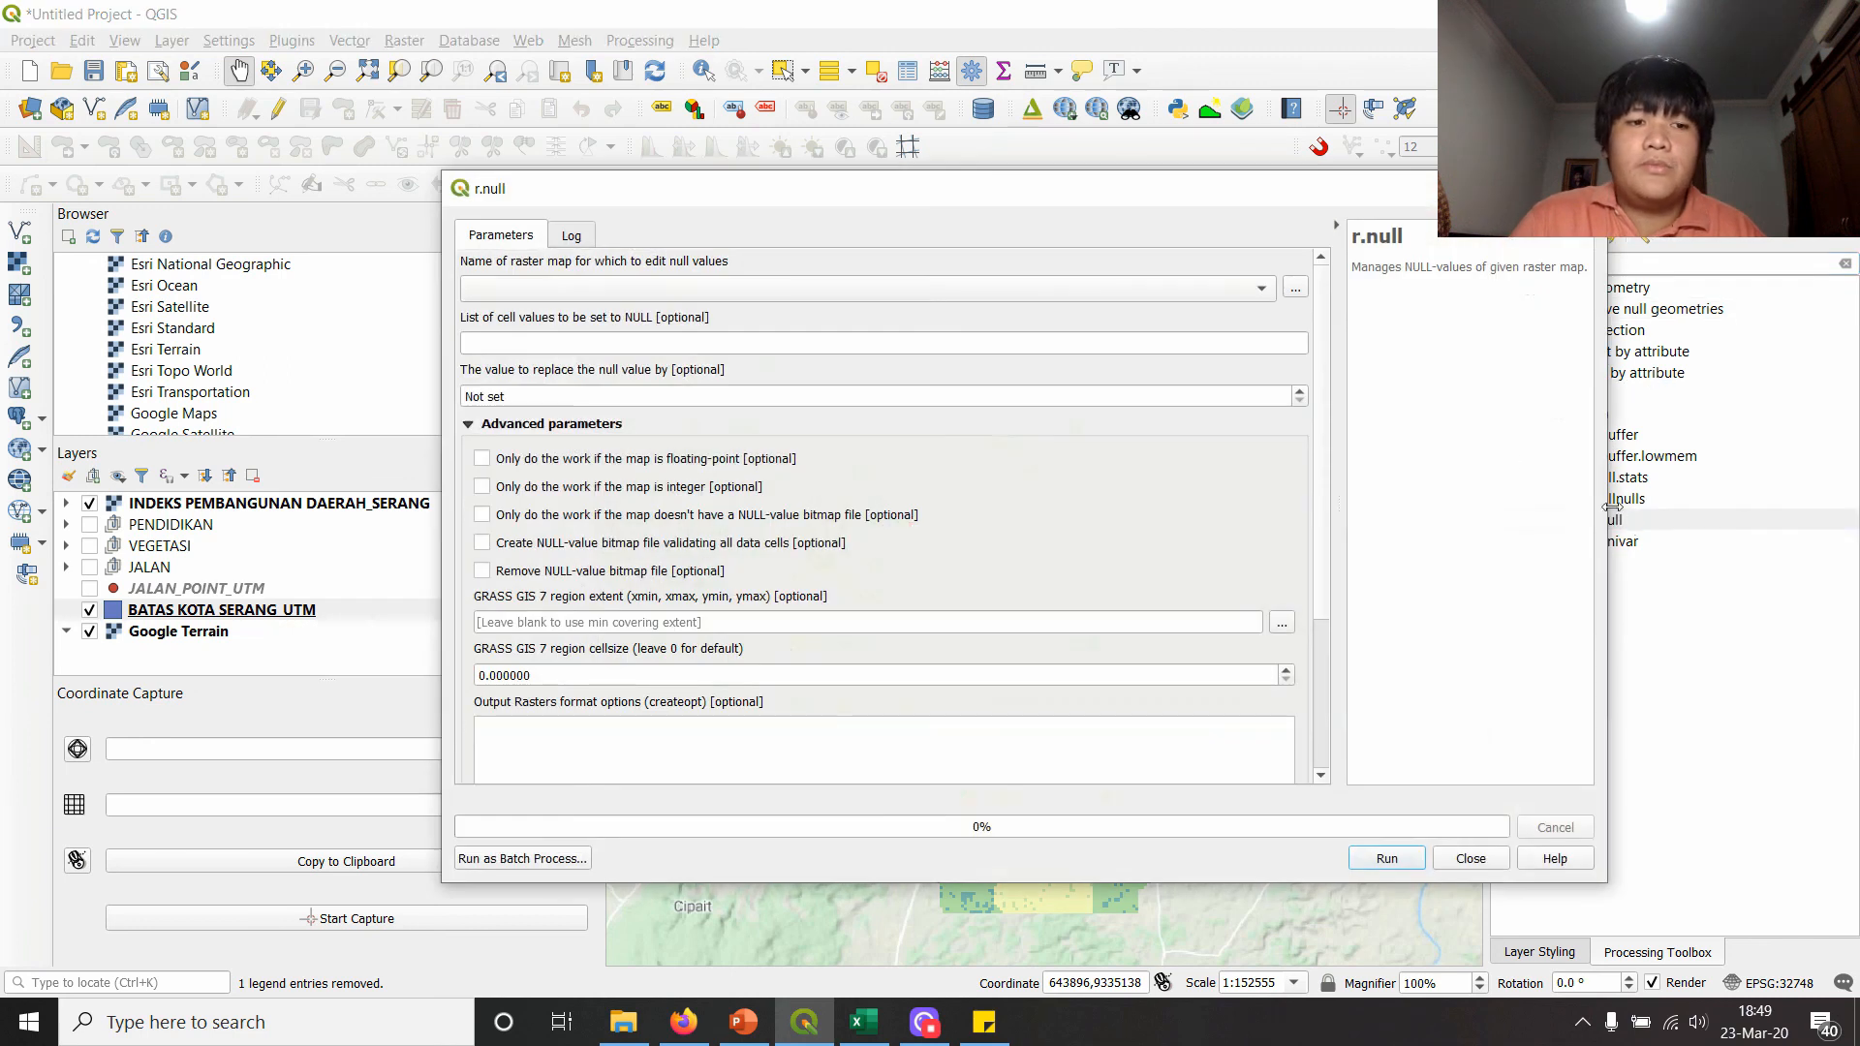
- Set INDEKS PEMBANGUNAN DAERAH_SERANG as the raster map for r.null and replace its null values by 0
click(767, 291)
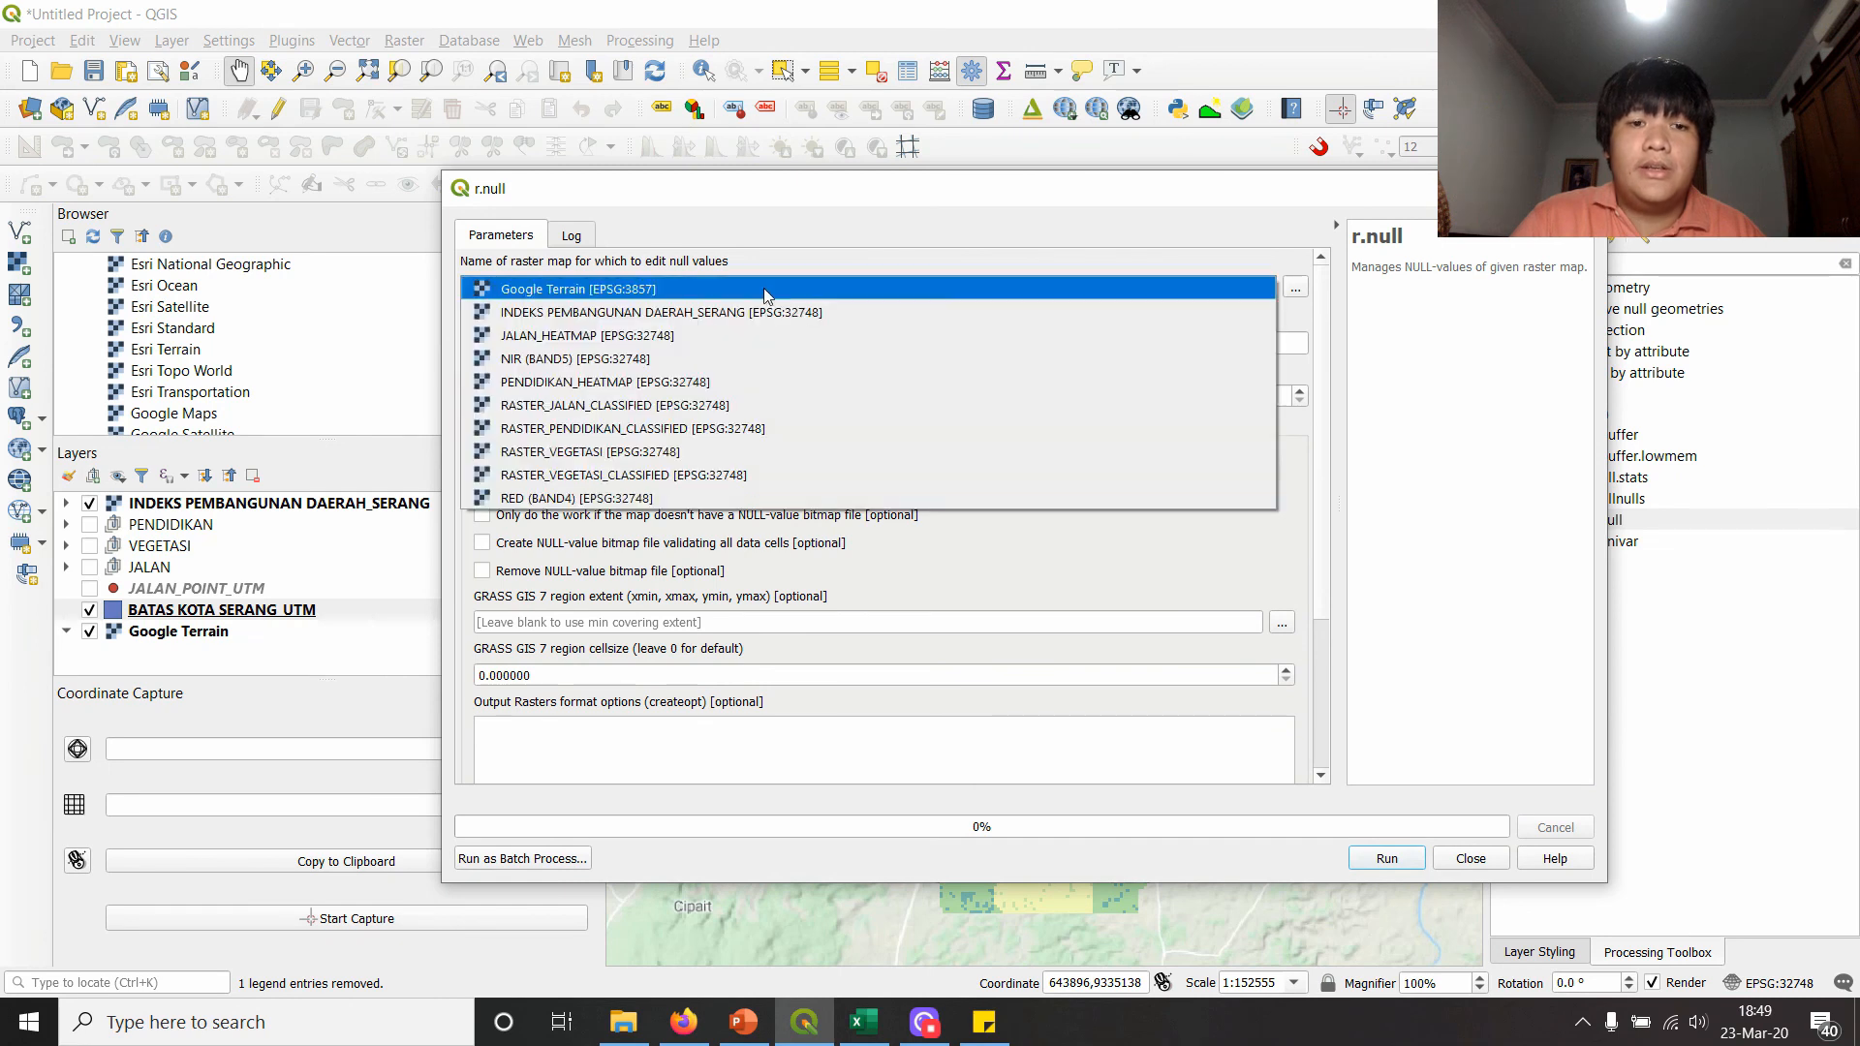
click(631, 317)
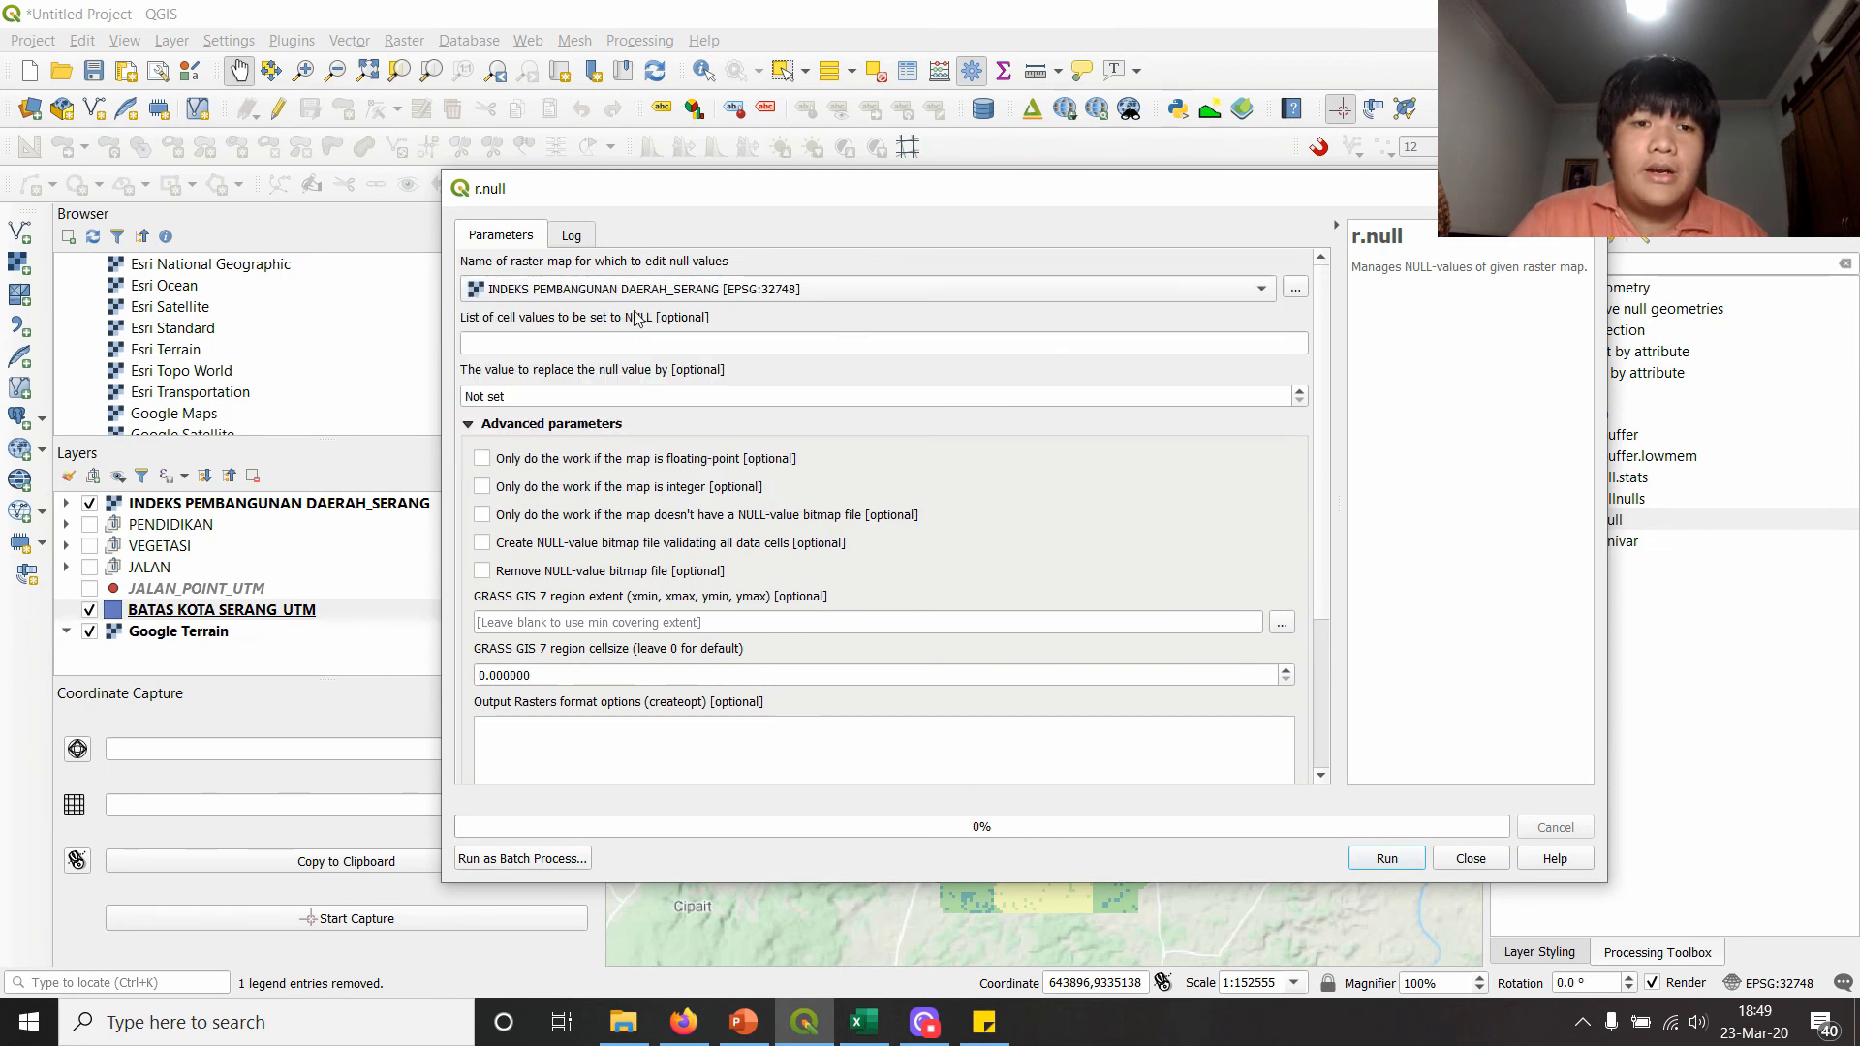
click(639, 391)
key(ctrl+a)
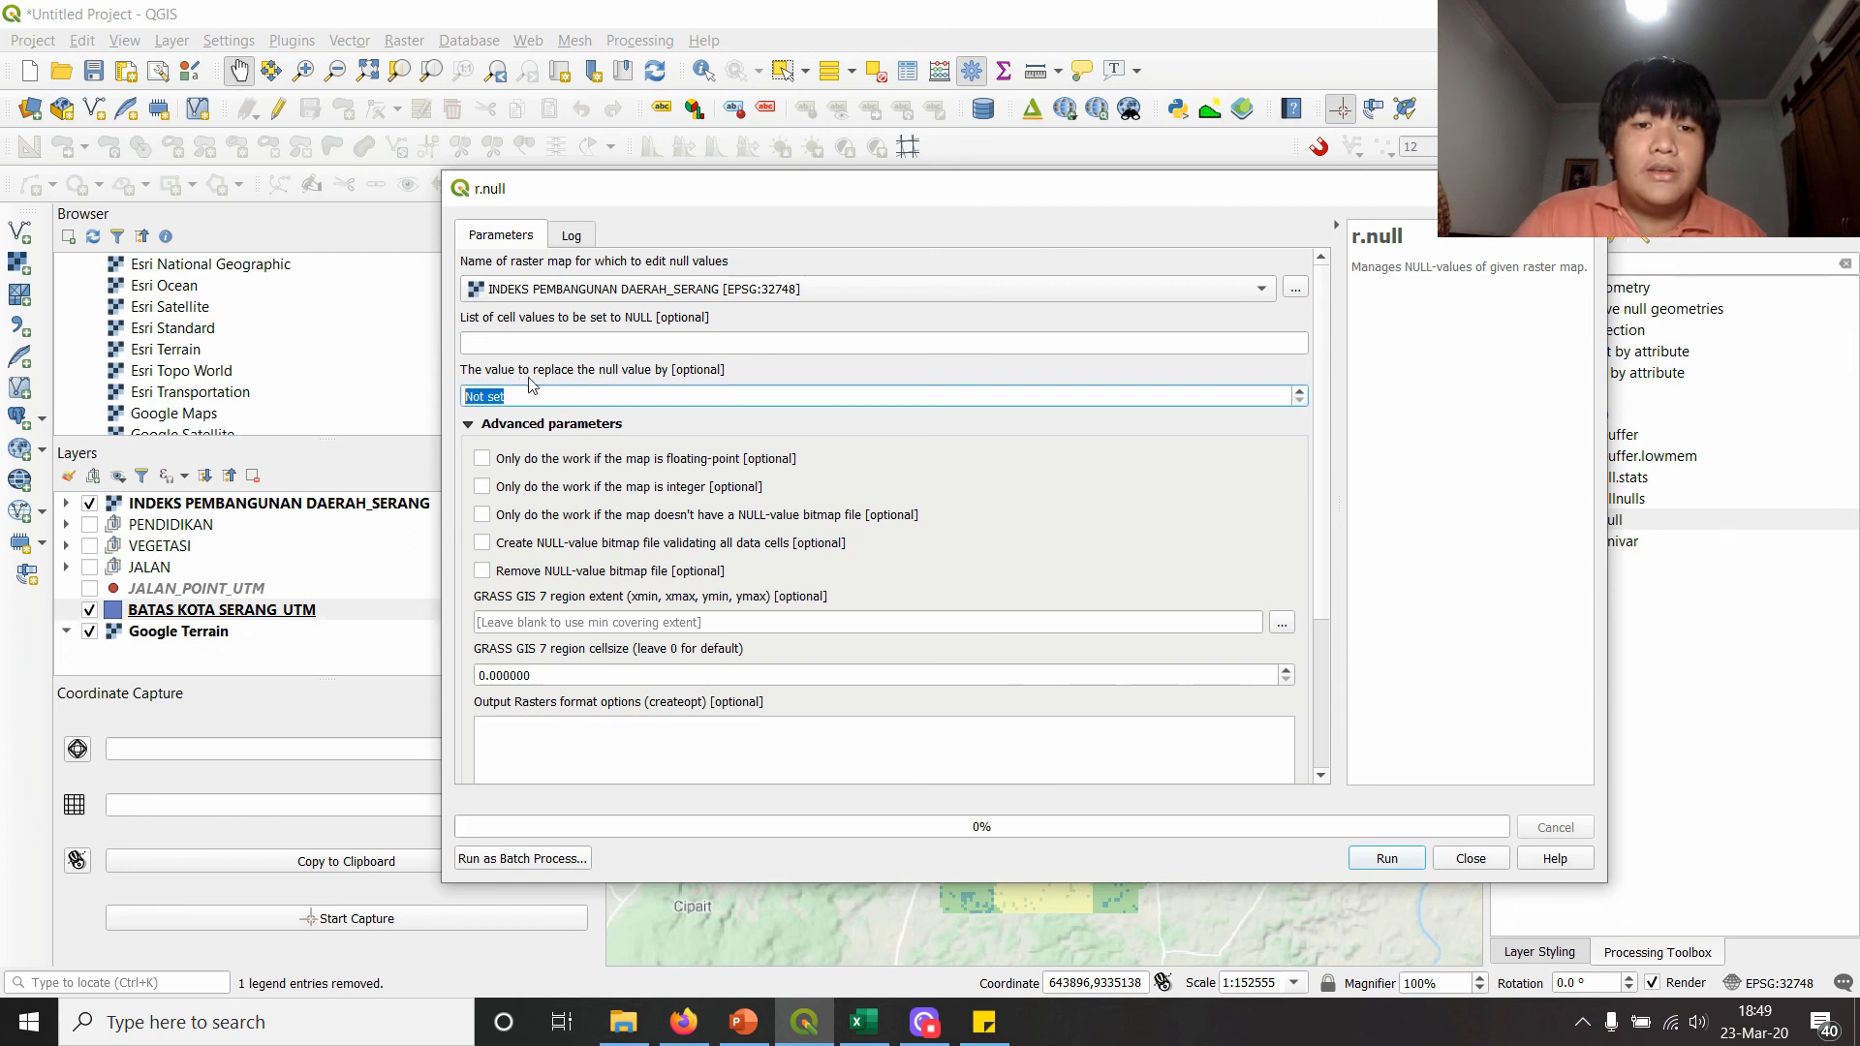
text(0)
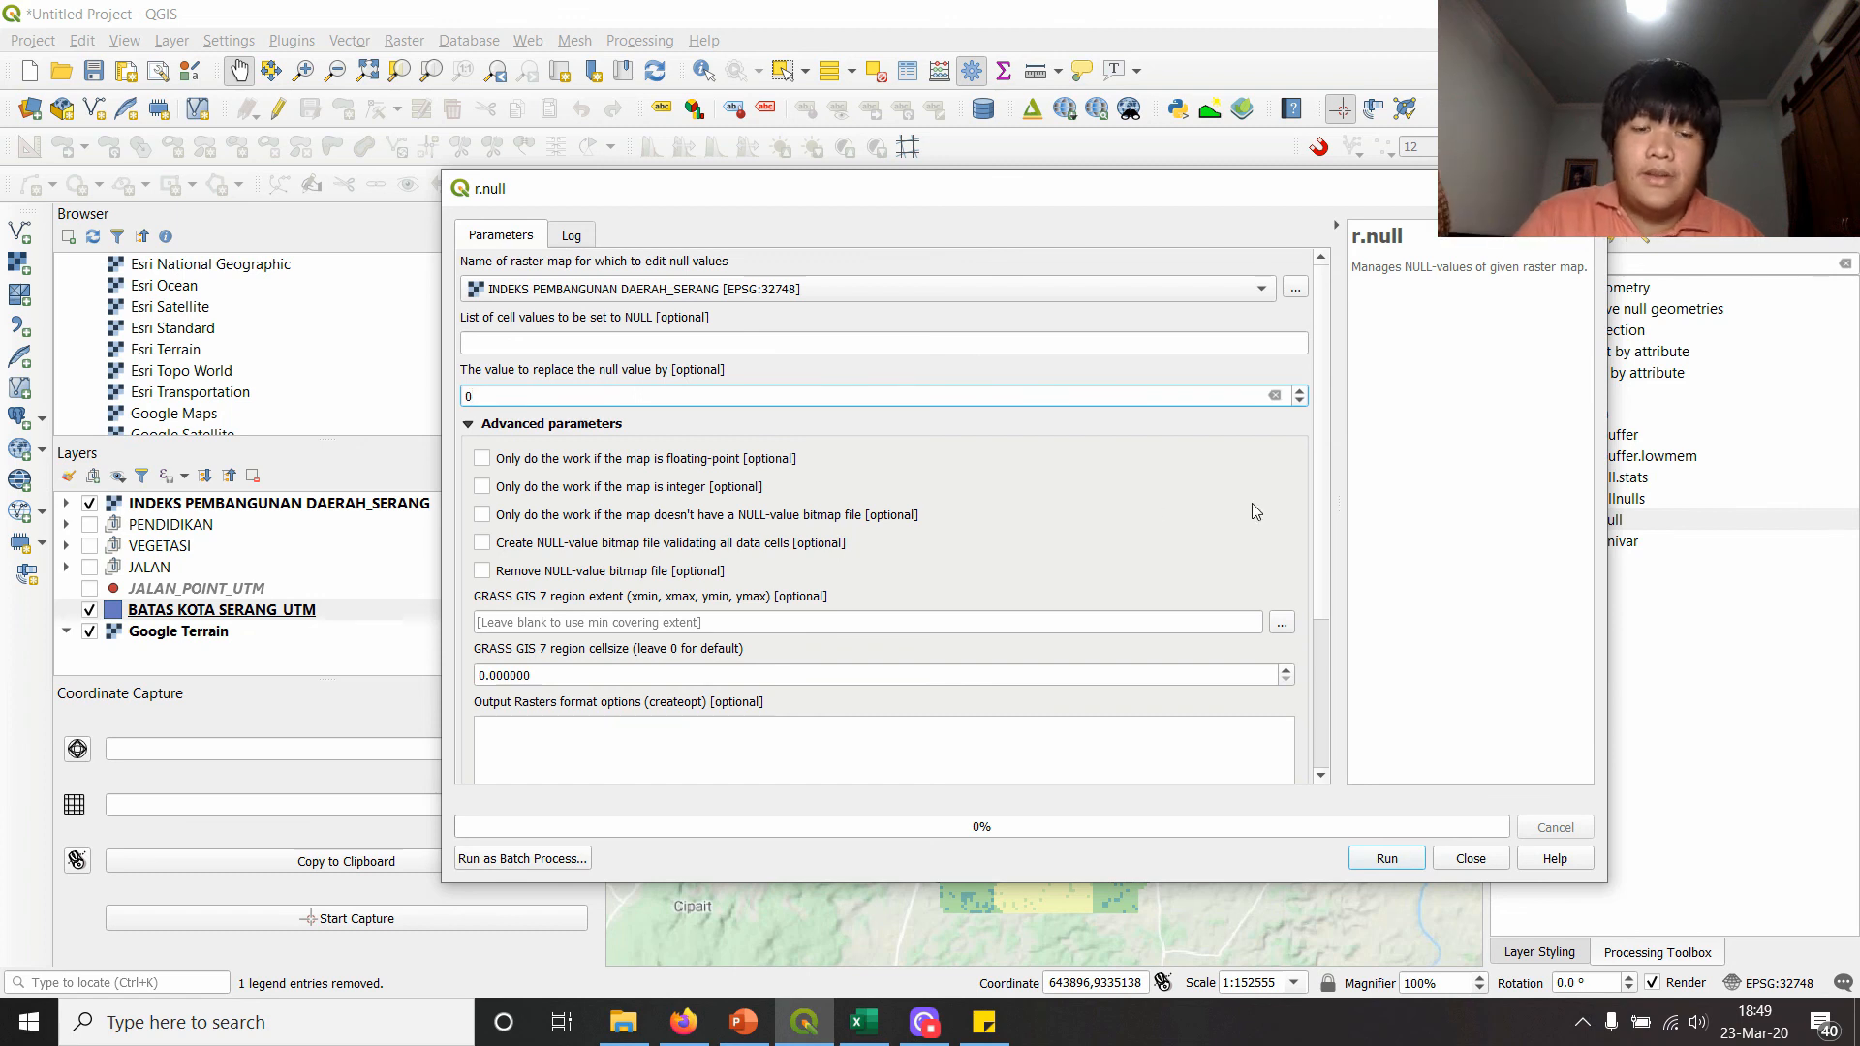
- Set the r.null region extent to the BATAS KOTA SERANG_UTM layer's extent and run the tool
scroll(1259, 534, down, 1)
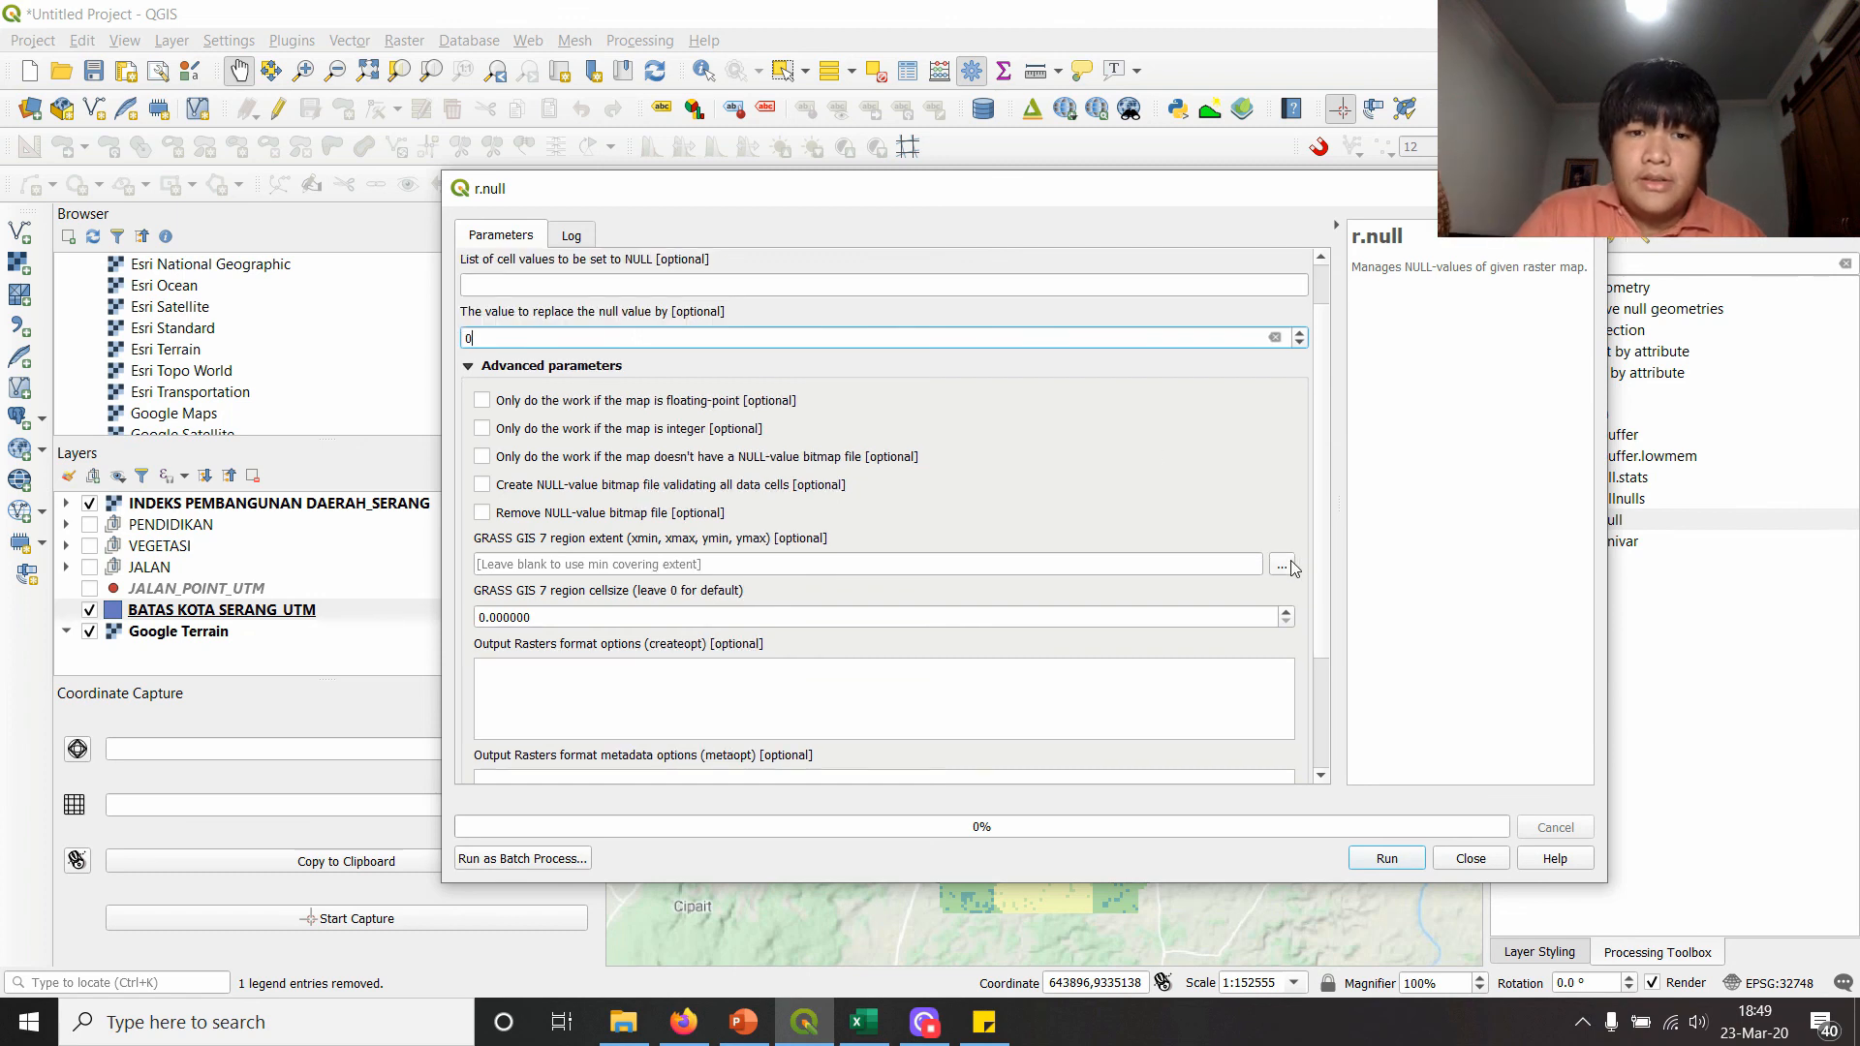
click(1284, 564)
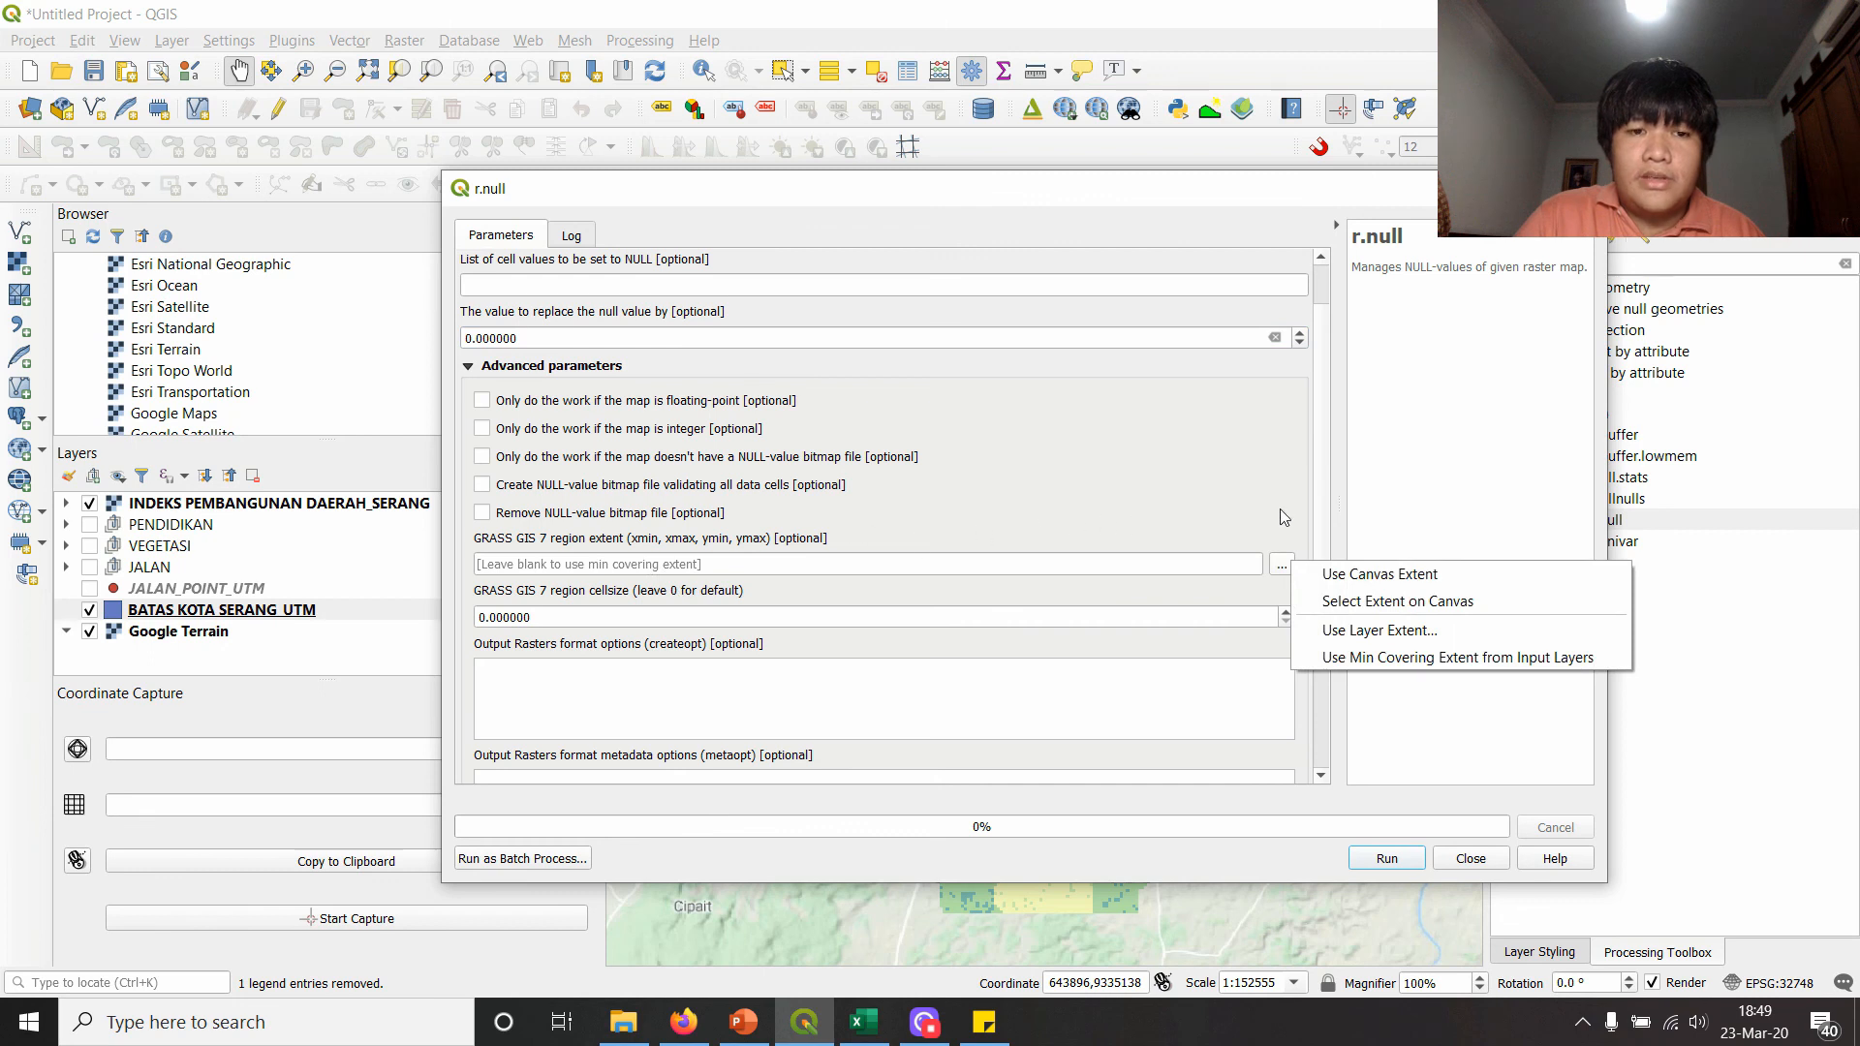
click(1356, 631)
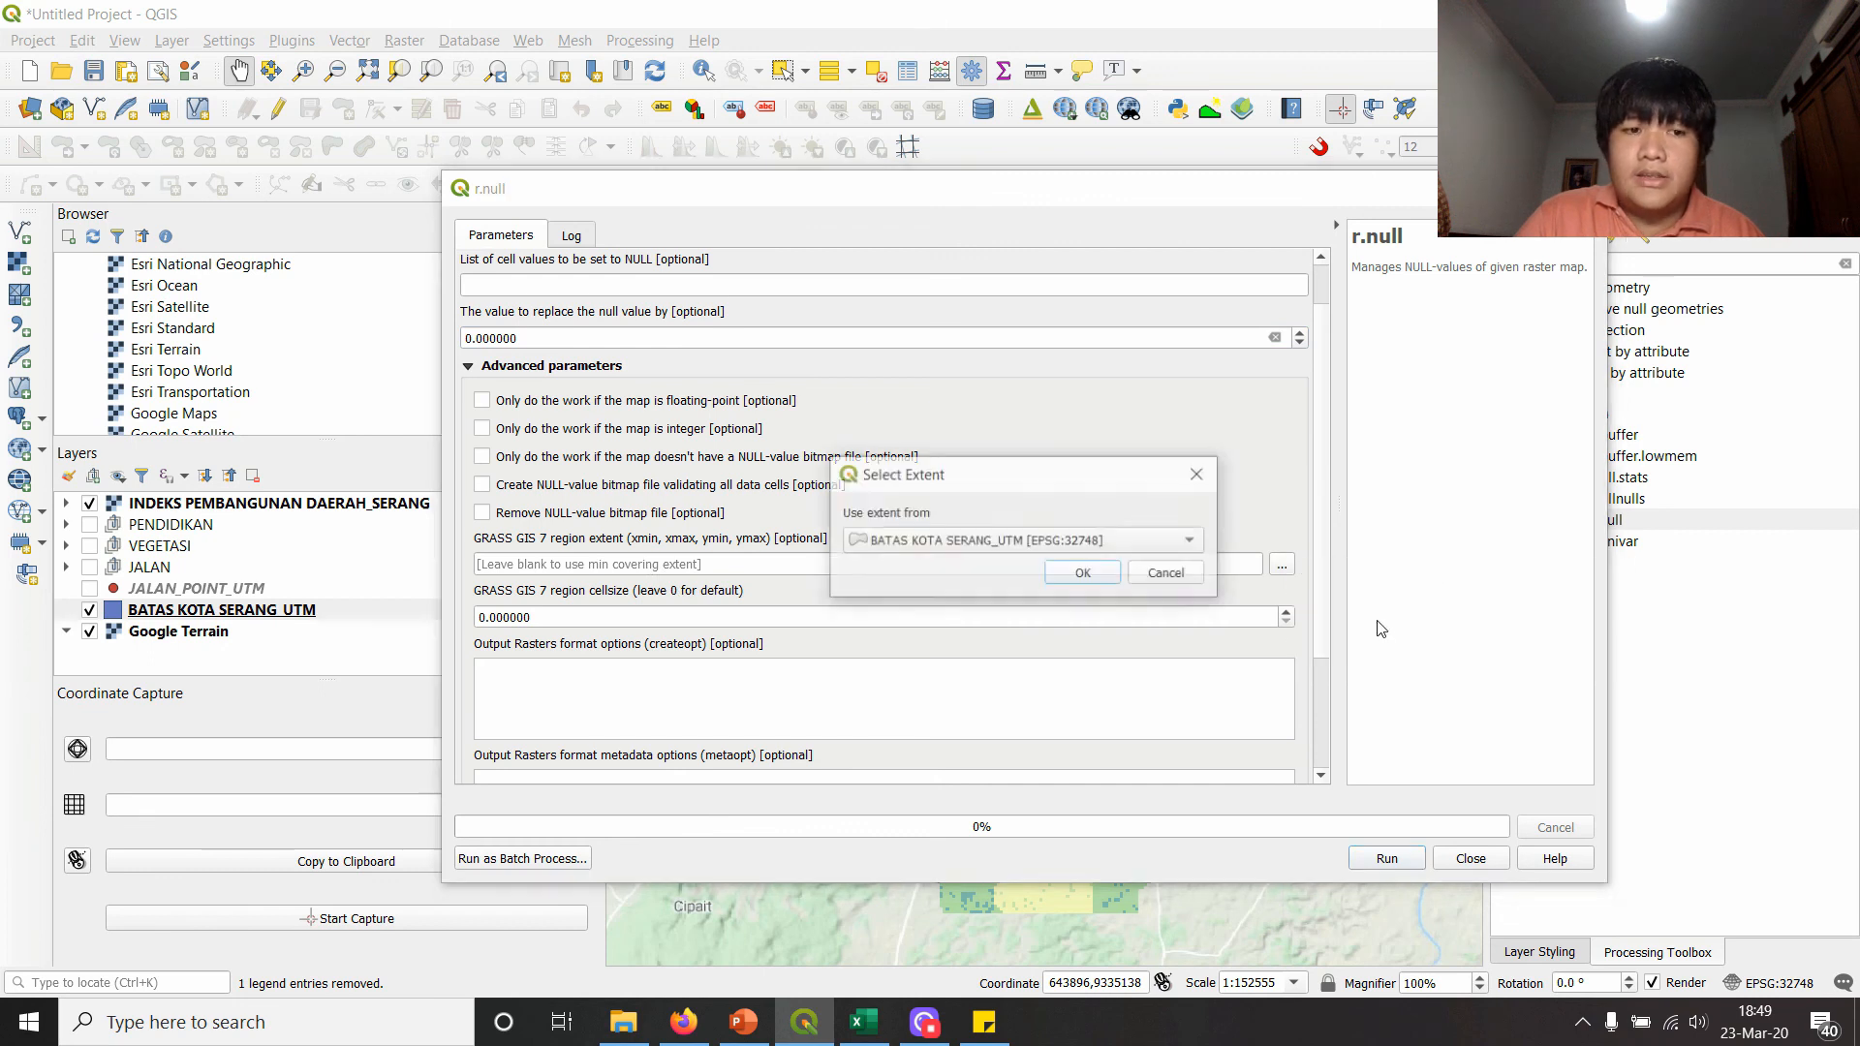
click(1084, 574)
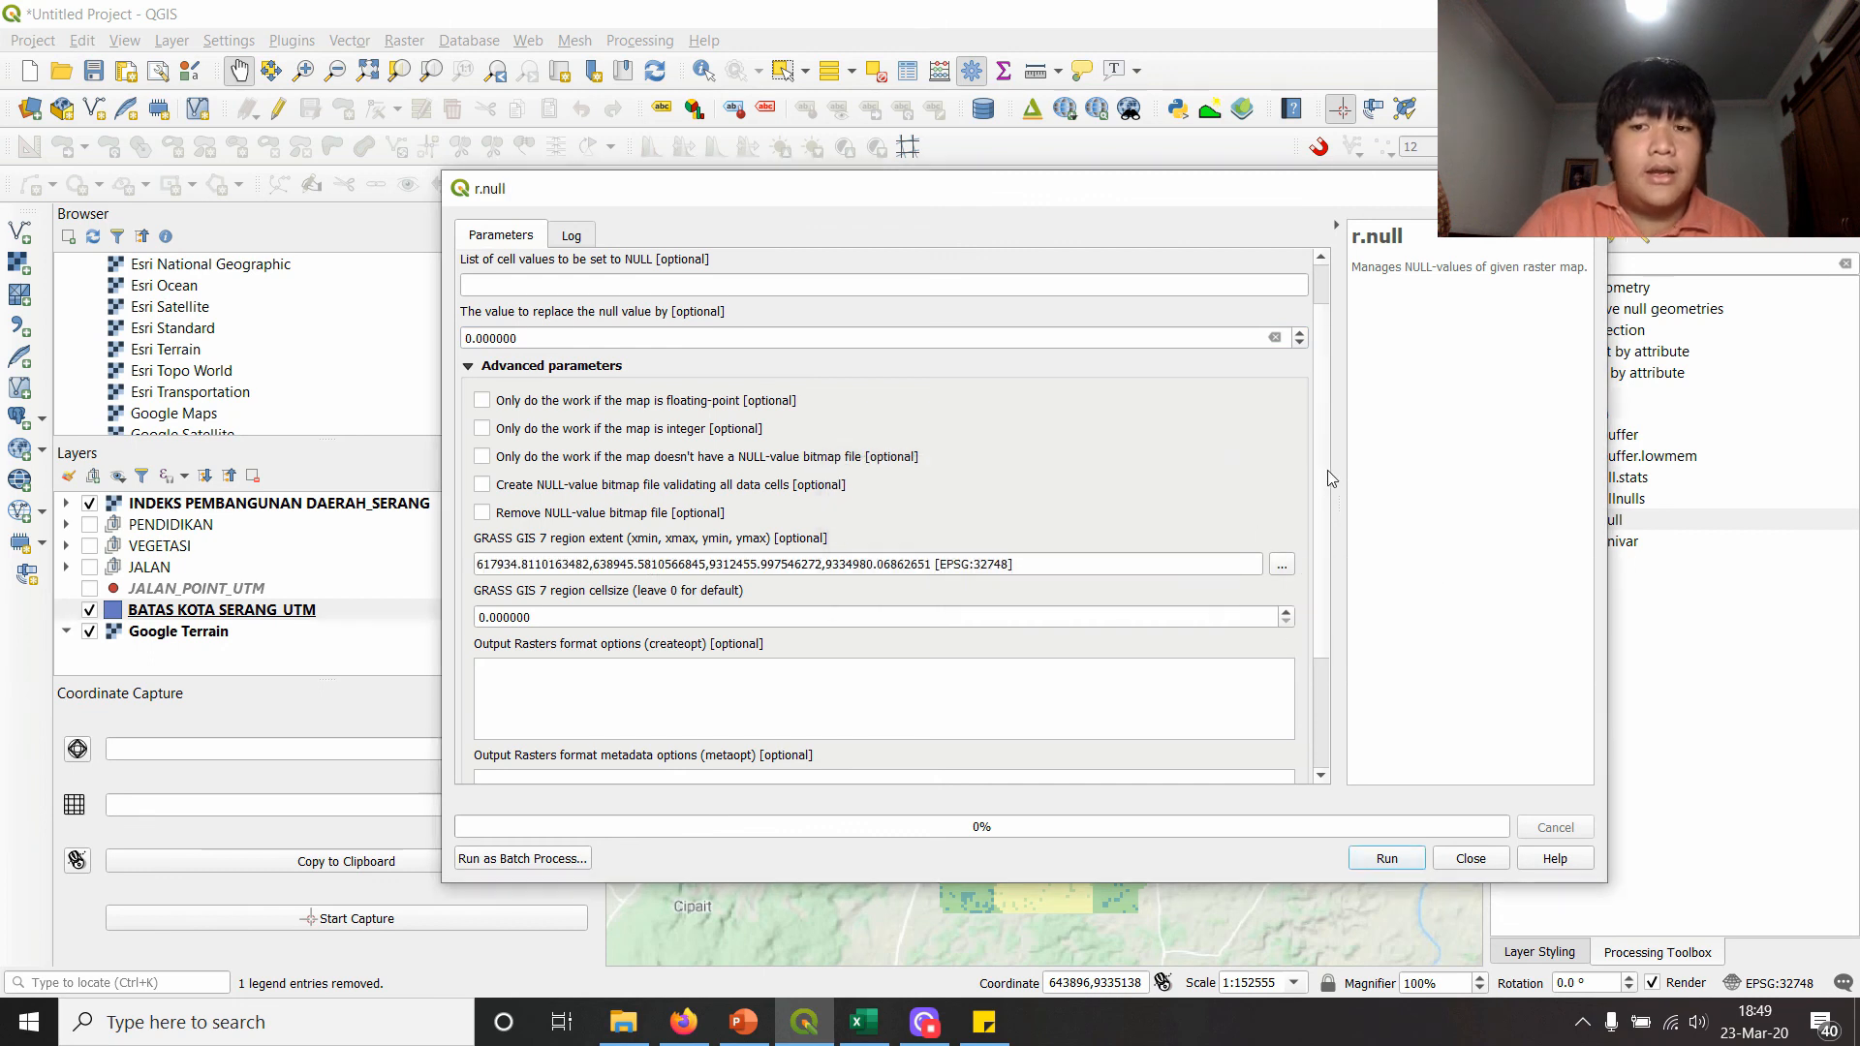
scroll(1333, 544, down, 3)
click(1420, 856)
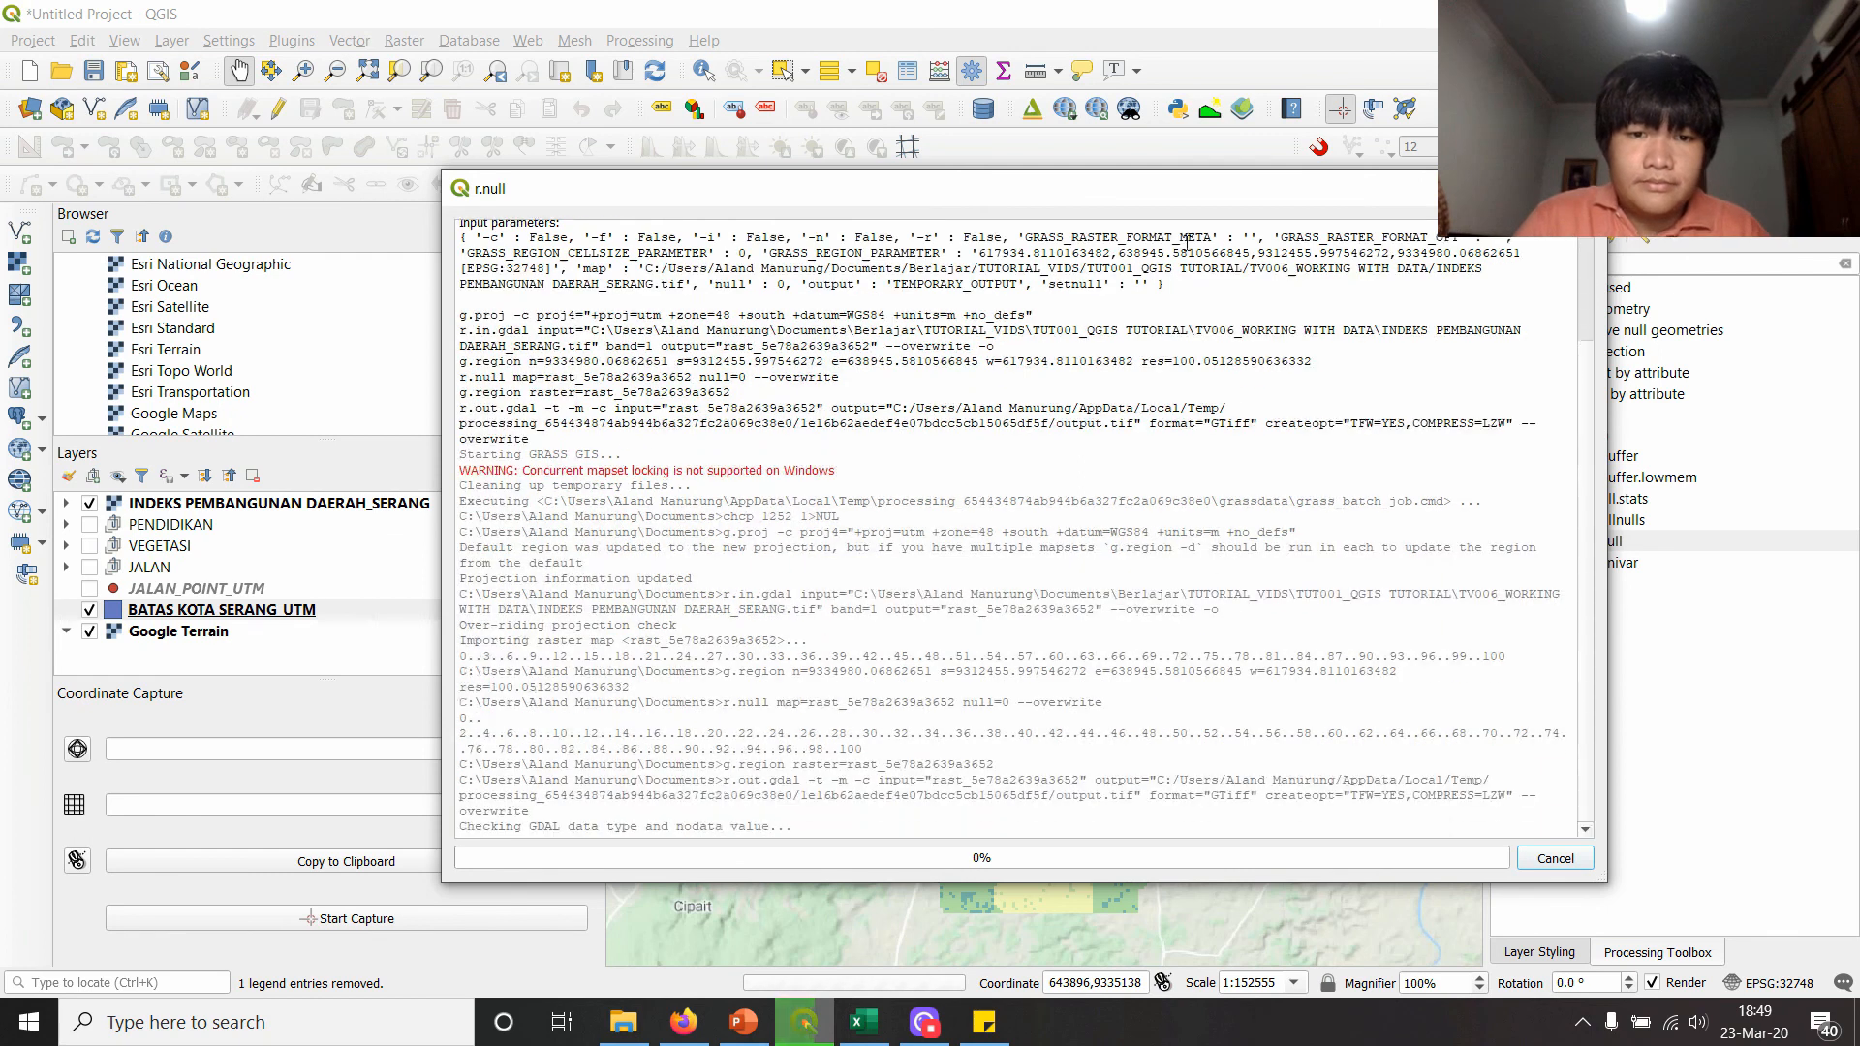
mouse_move(1252, 203)
mouse_down()
mouse_move(1204, 781)
mouse_move(1163, 955)
mouse_move(1270, 772)
mouse_move(1615, 658)
mouse_move(1530, 265)
mouse_move(1260, 209)
mouse_up()
click(1473, 865)
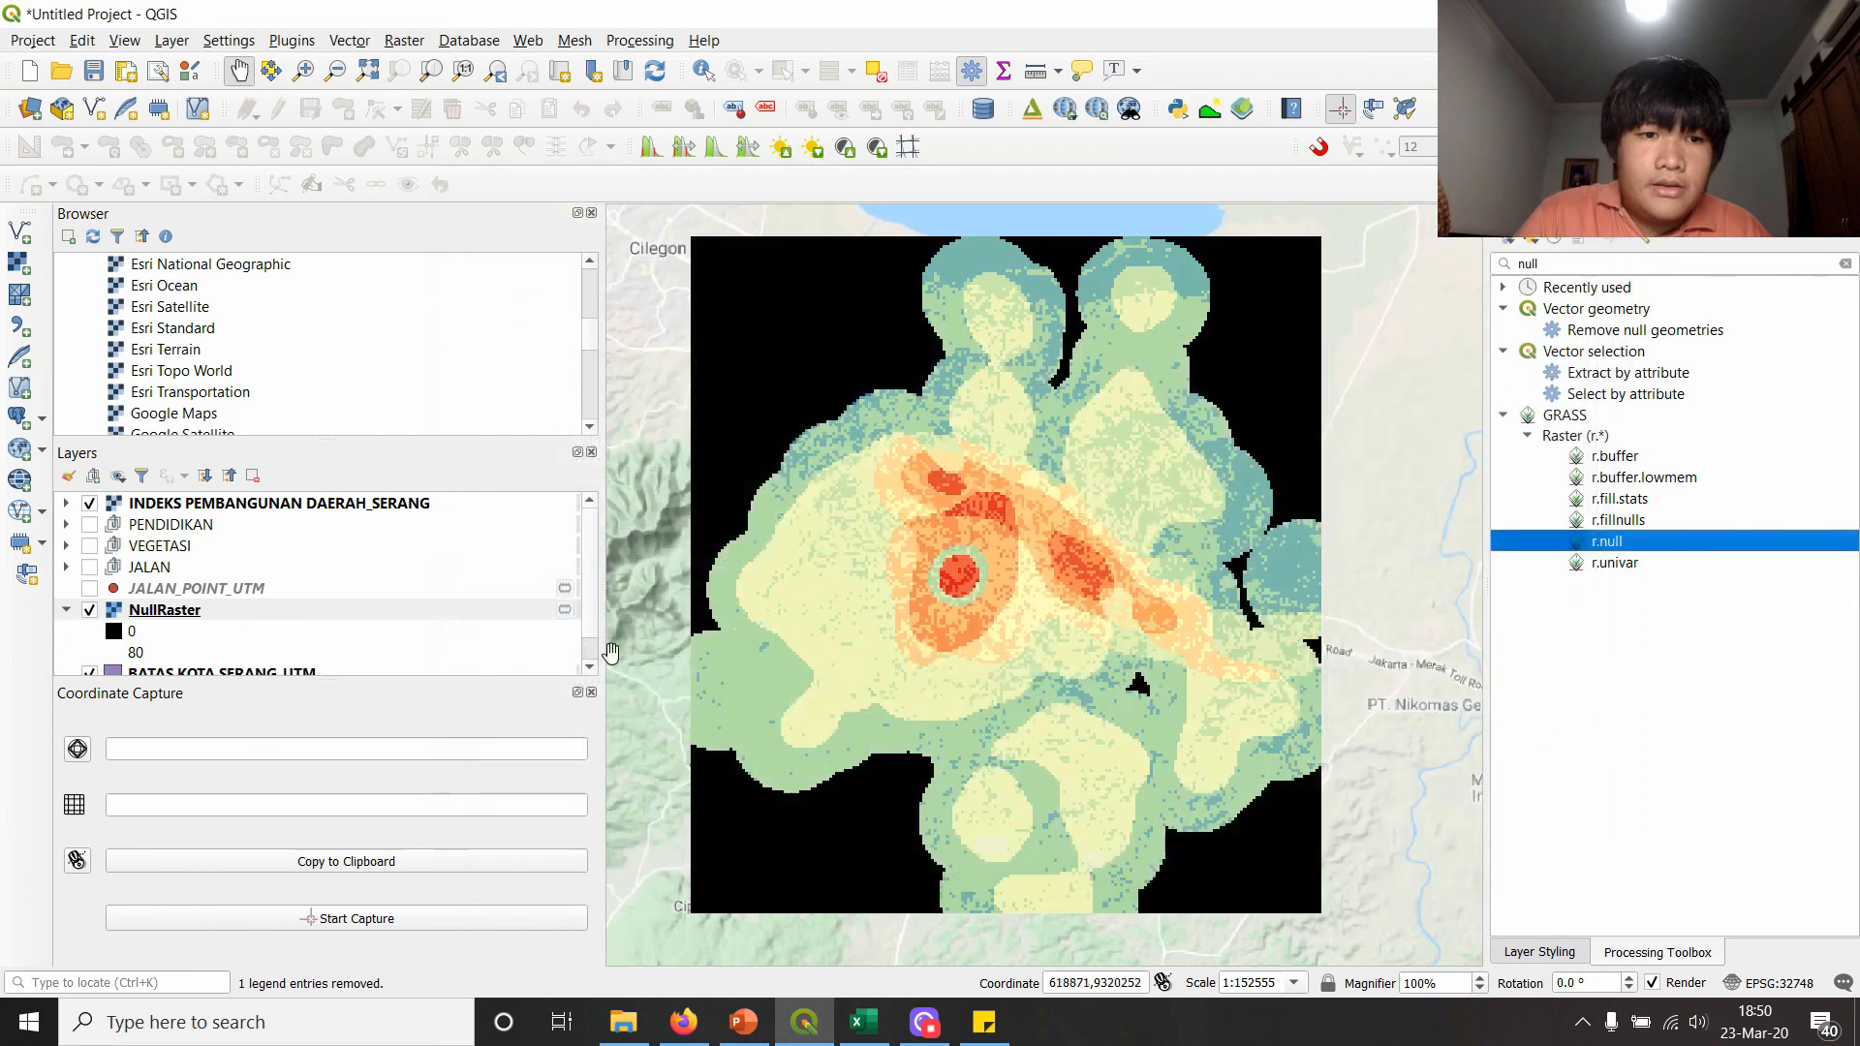
- Move NullRaster to the top of the layer order and render it as singleband pseudocolor with a blue-to-red color ramp
drag(165, 609, 145, 496)
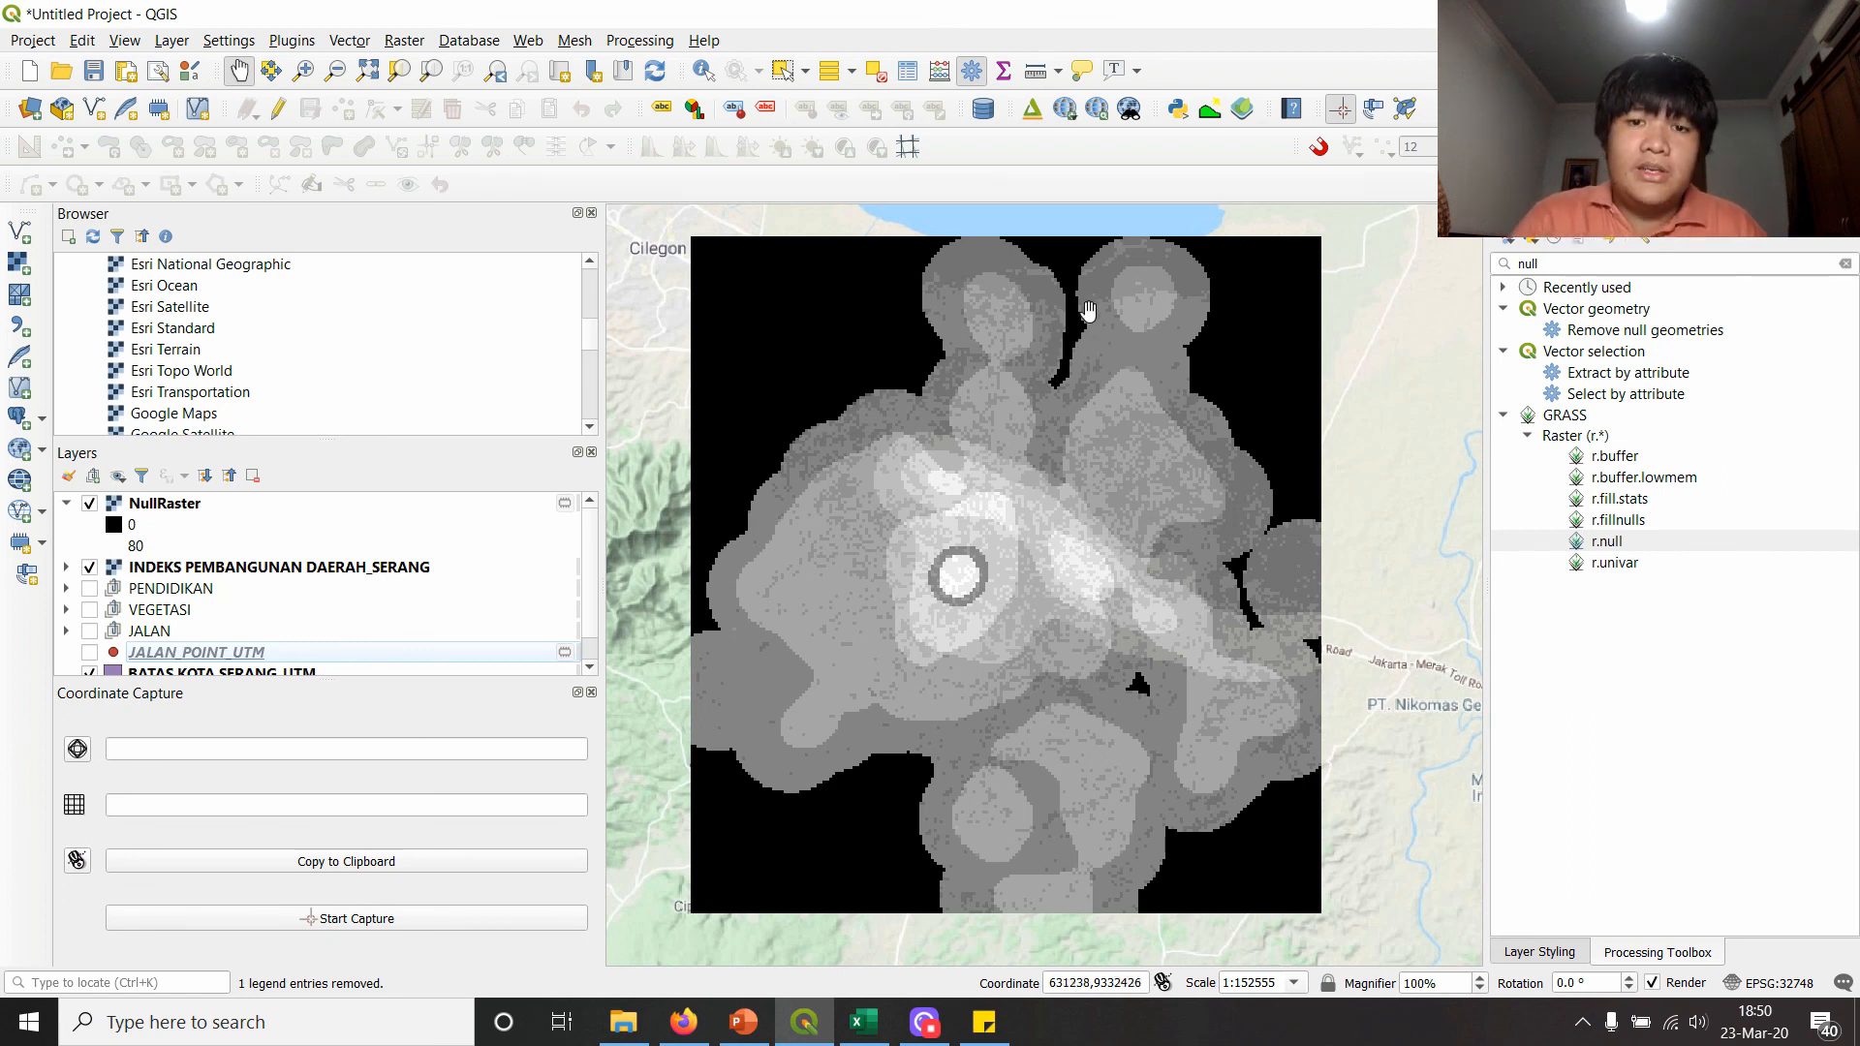
double_click(159, 512)
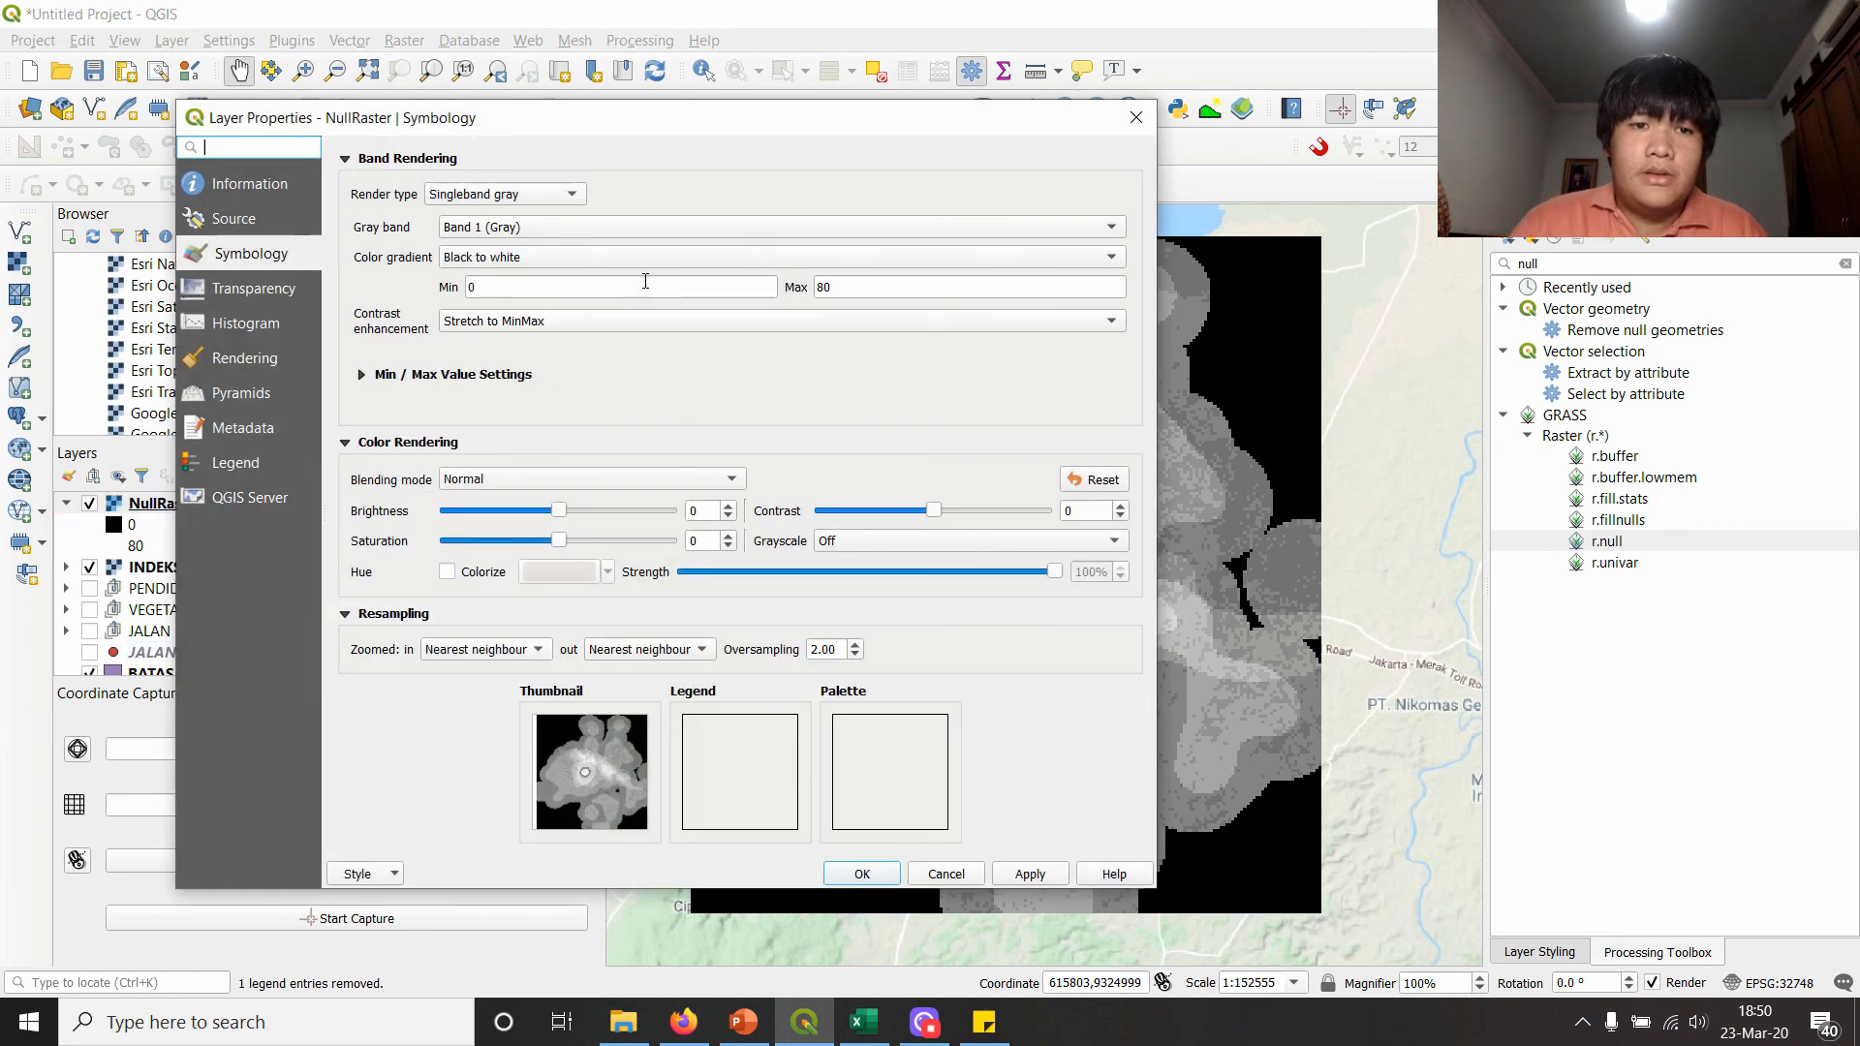
click(572, 194)
click(571, 217)
click(749, 347)
click(748, 373)
click(878, 870)
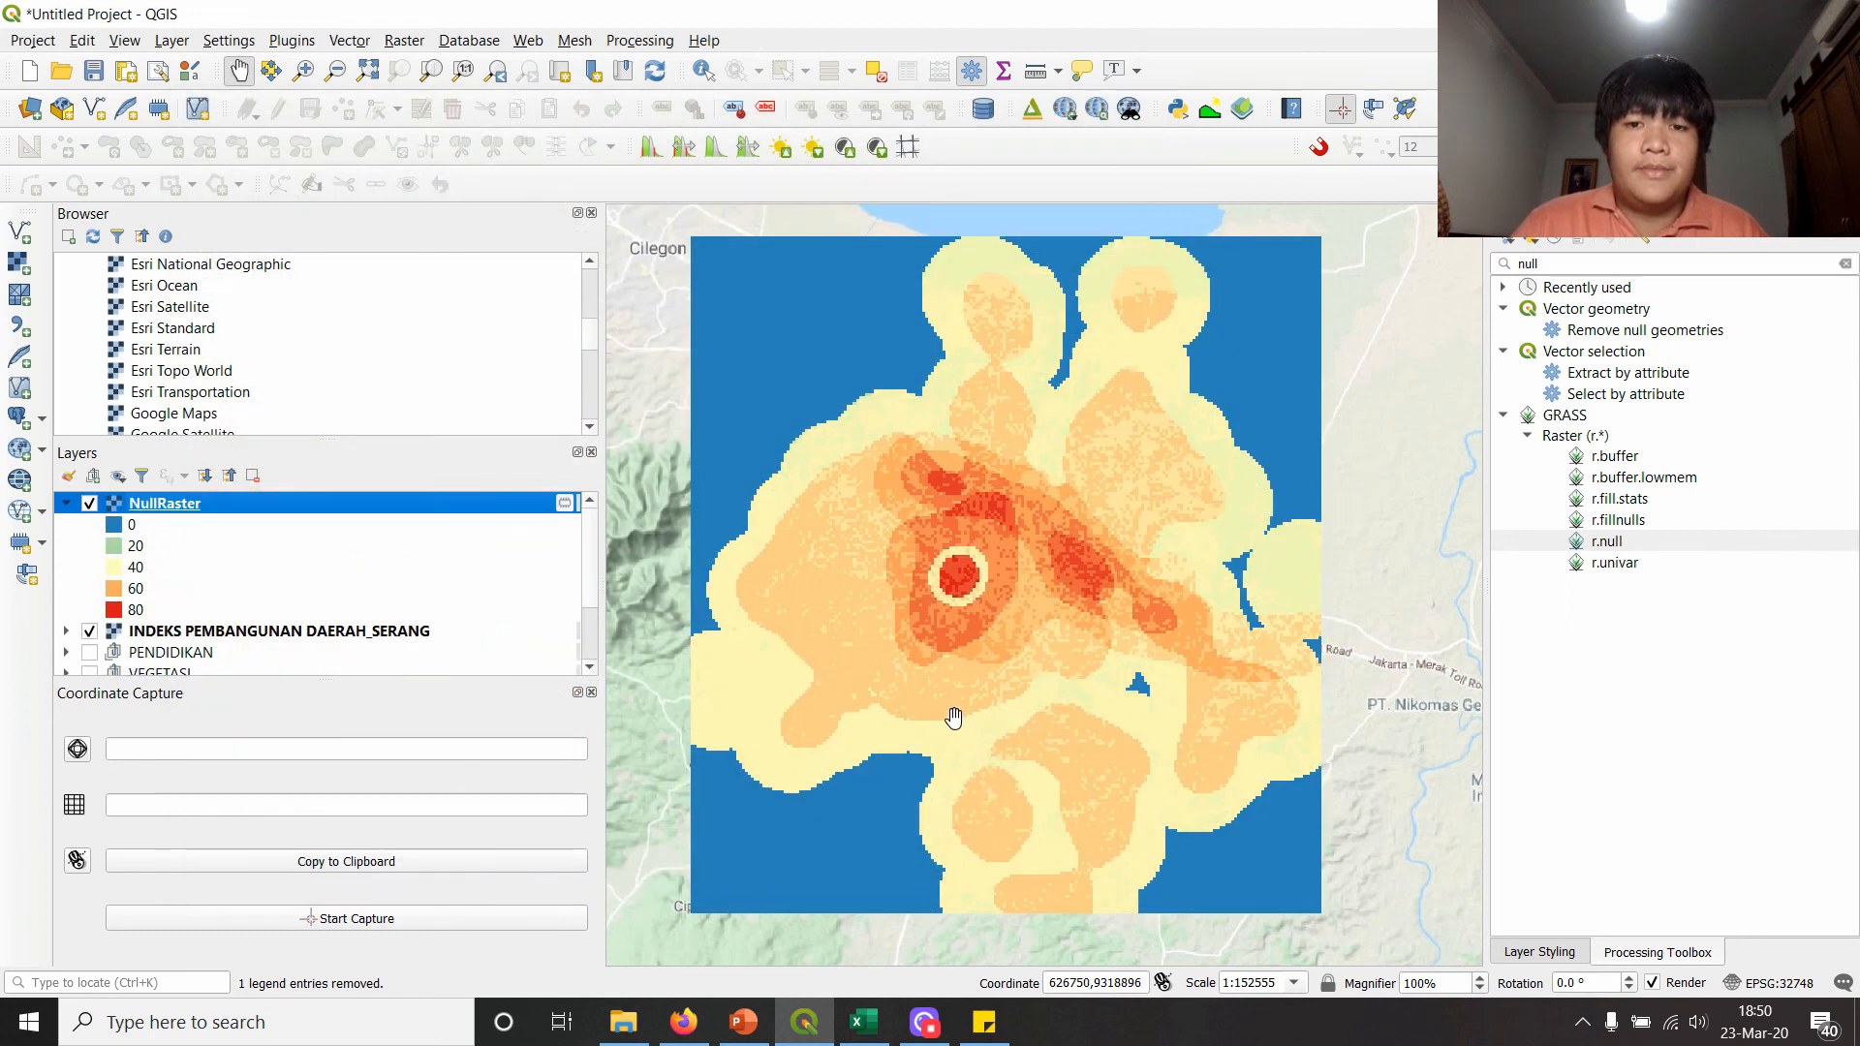
- Zoom to NullRaster and set the minimum value of its pseudocolor symbology to 20
right_click(194, 510)
click(209, 519)
right_click(194, 506)
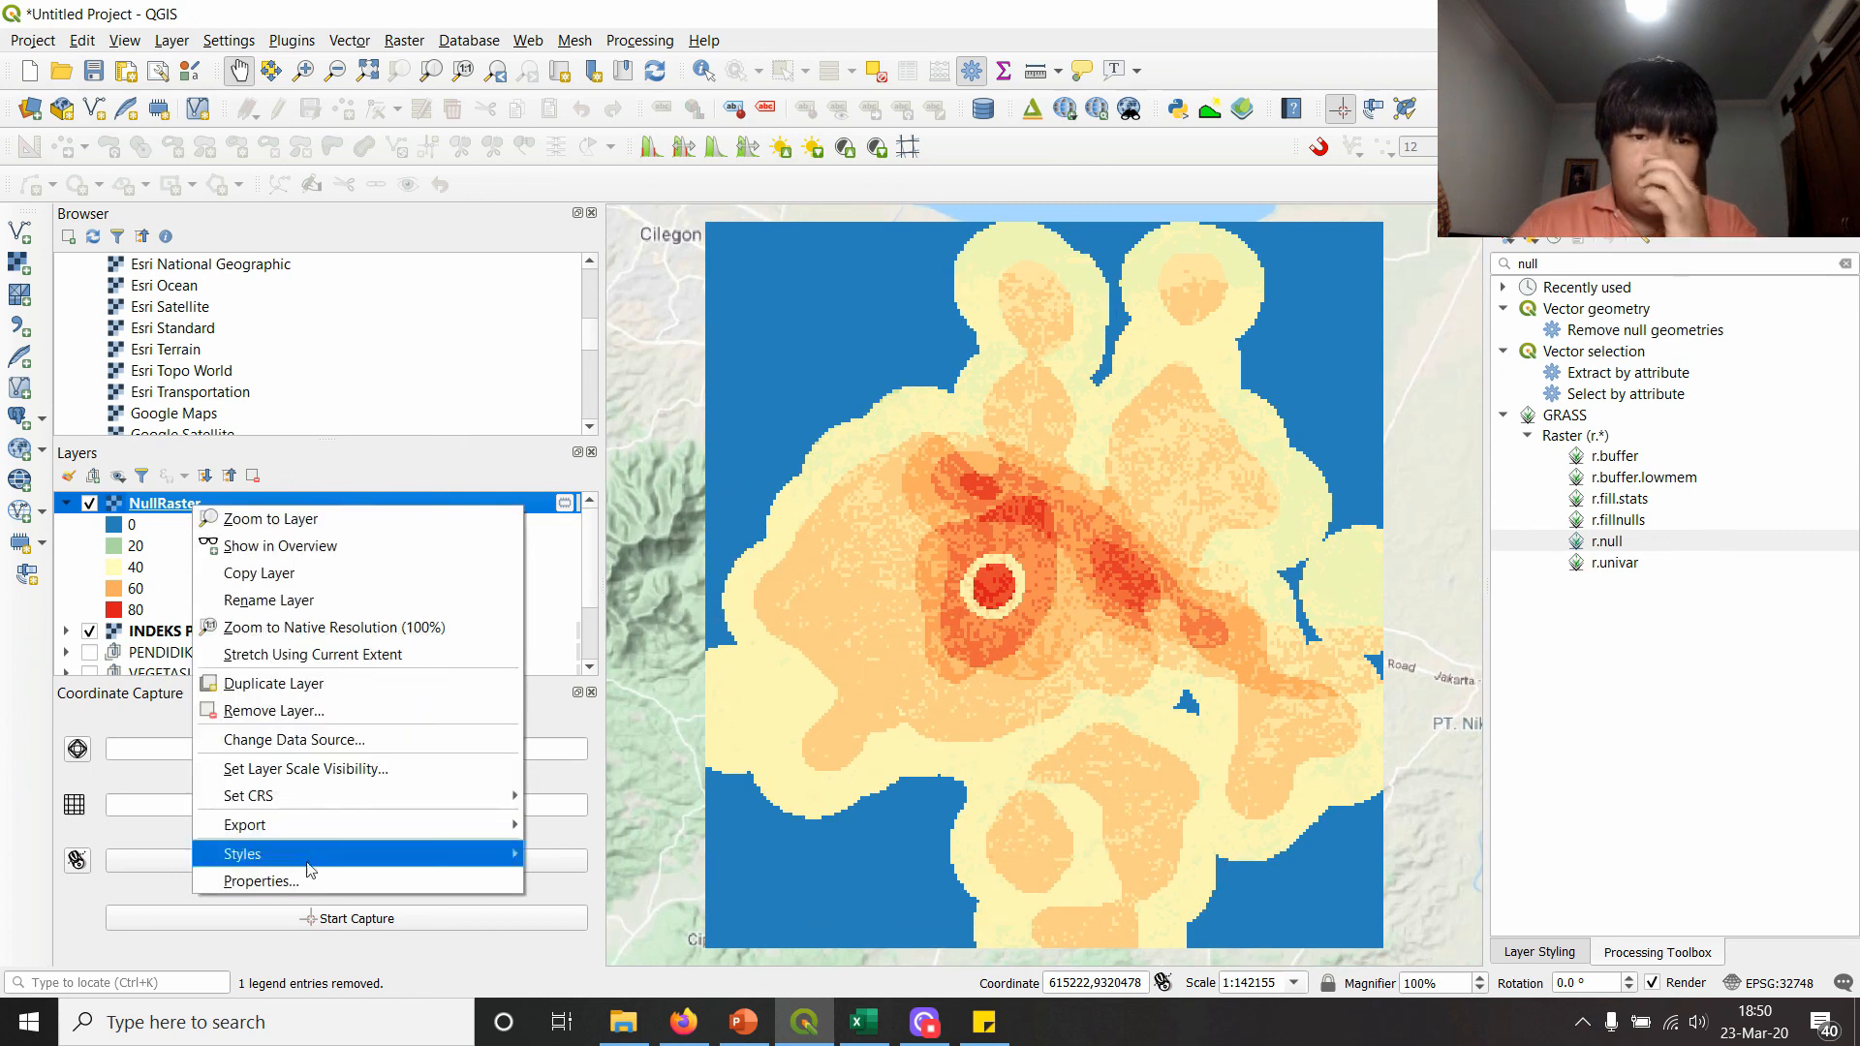
click(262, 880)
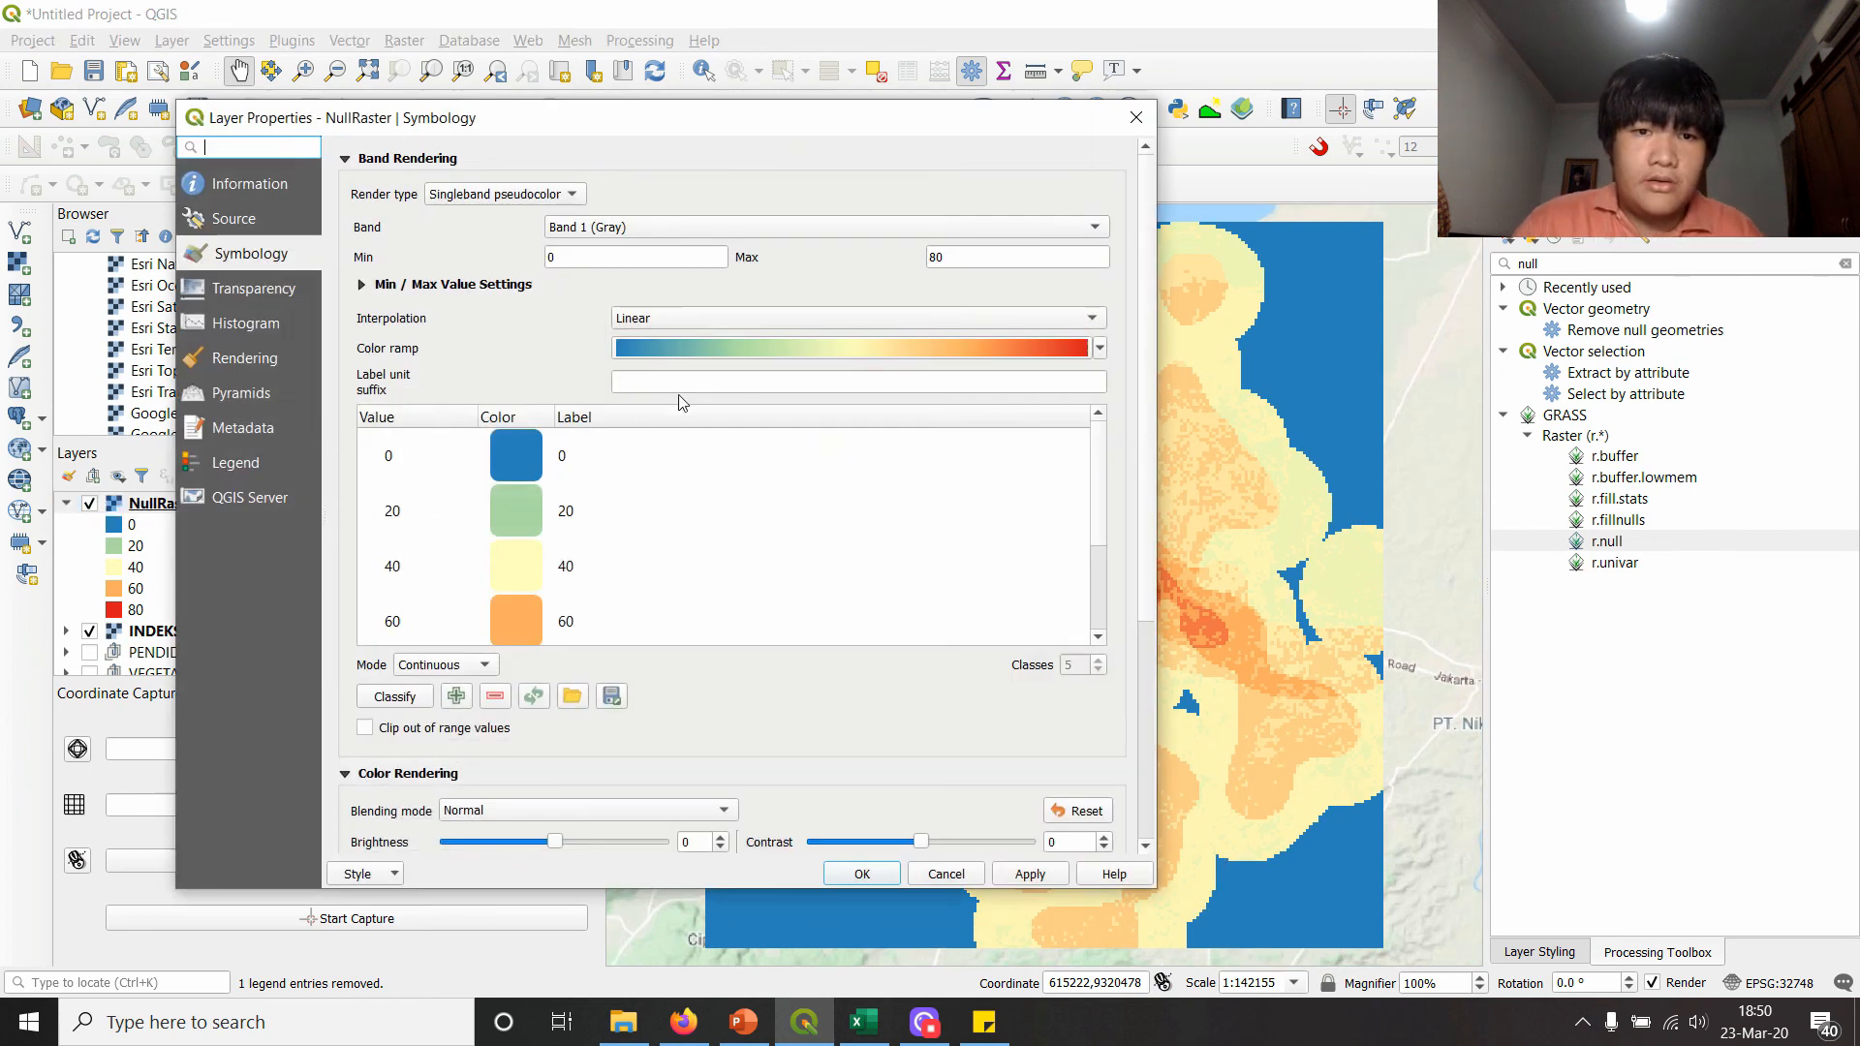
click(634, 256)
text(20)
click(861, 874)
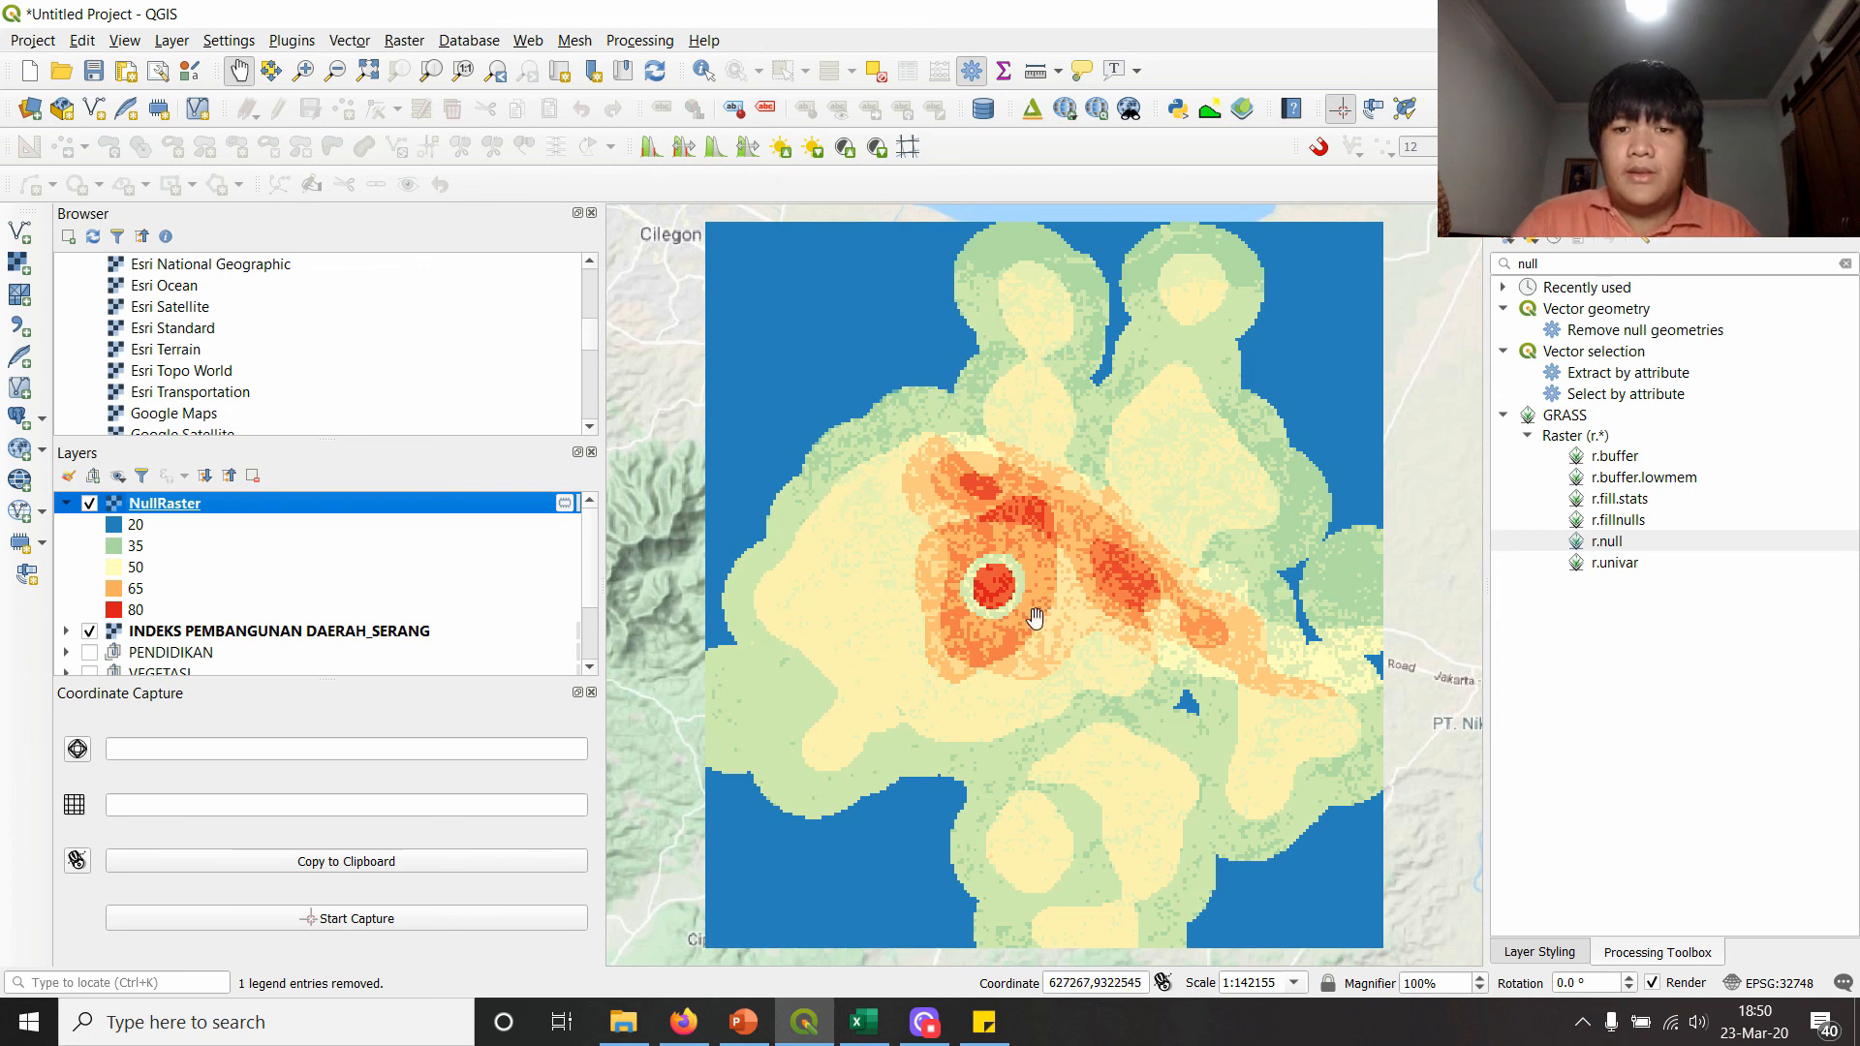
- Switch NullRaster off and on to compare its coverage with the original index raster and the city boundary
click(89, 504)
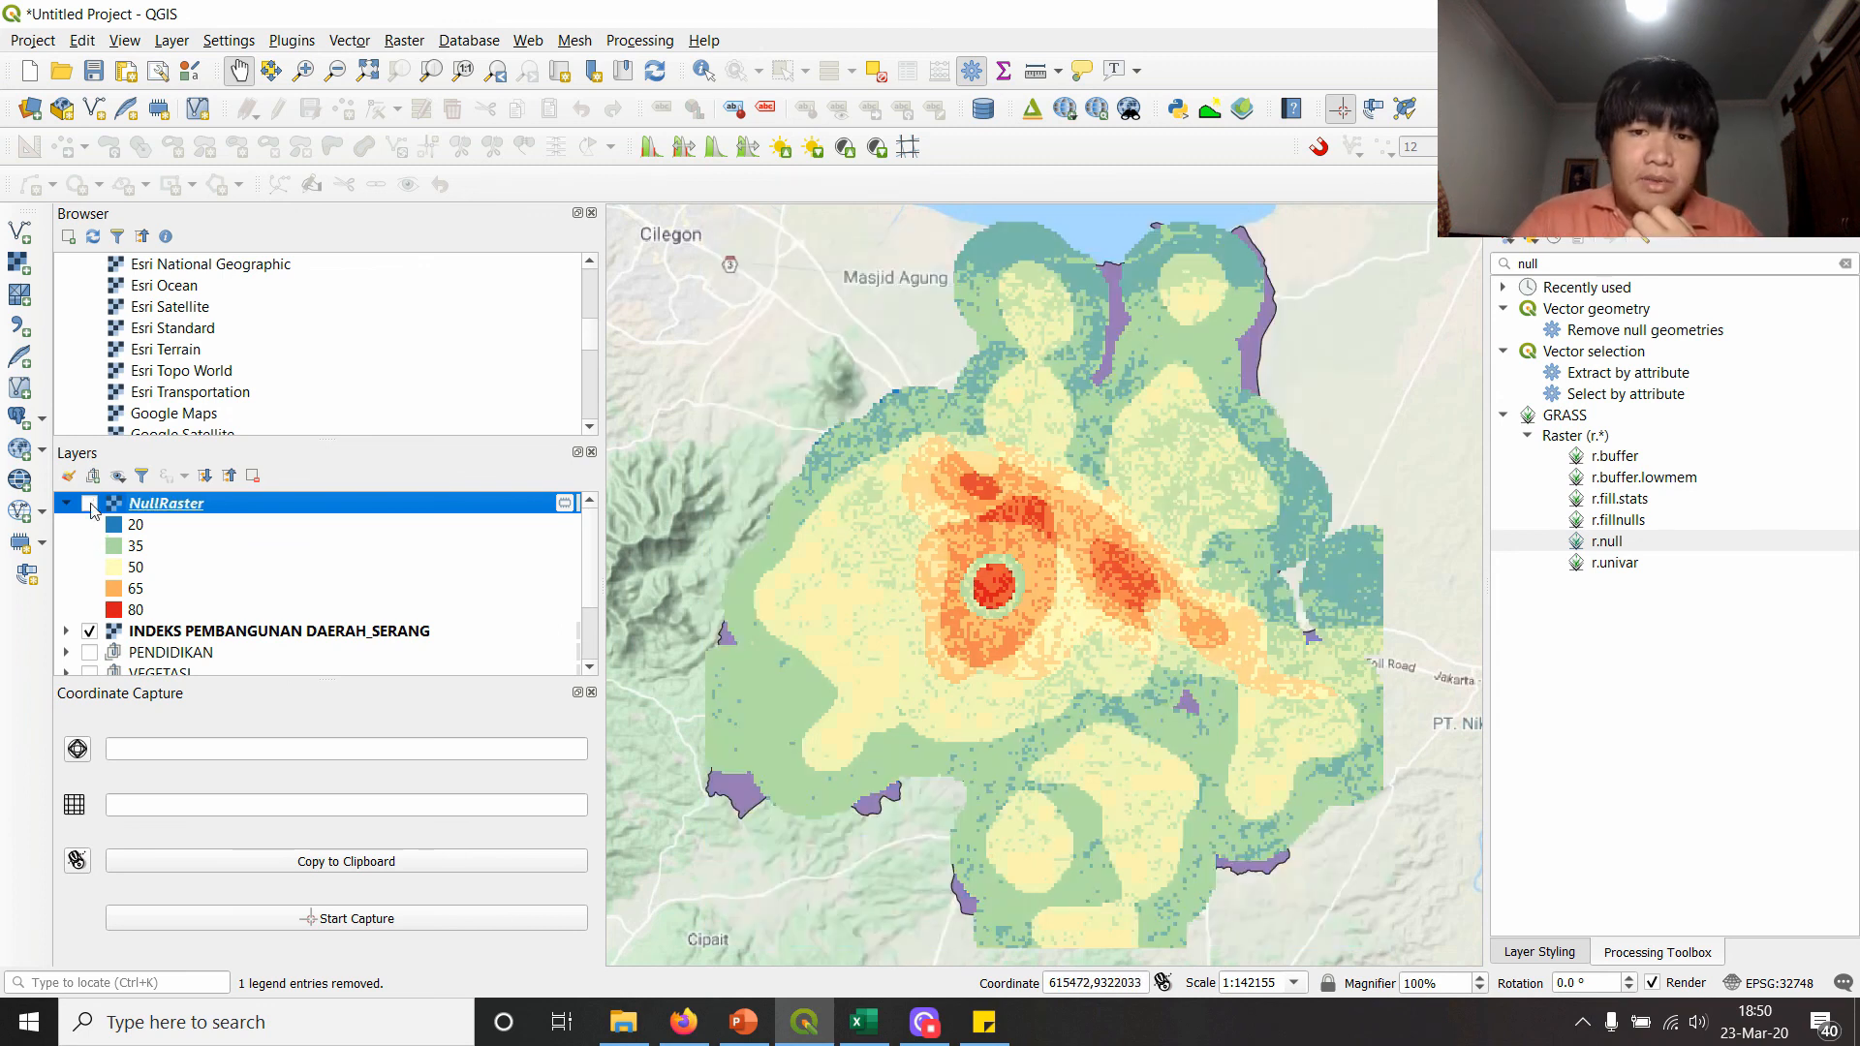
click(89, 503)
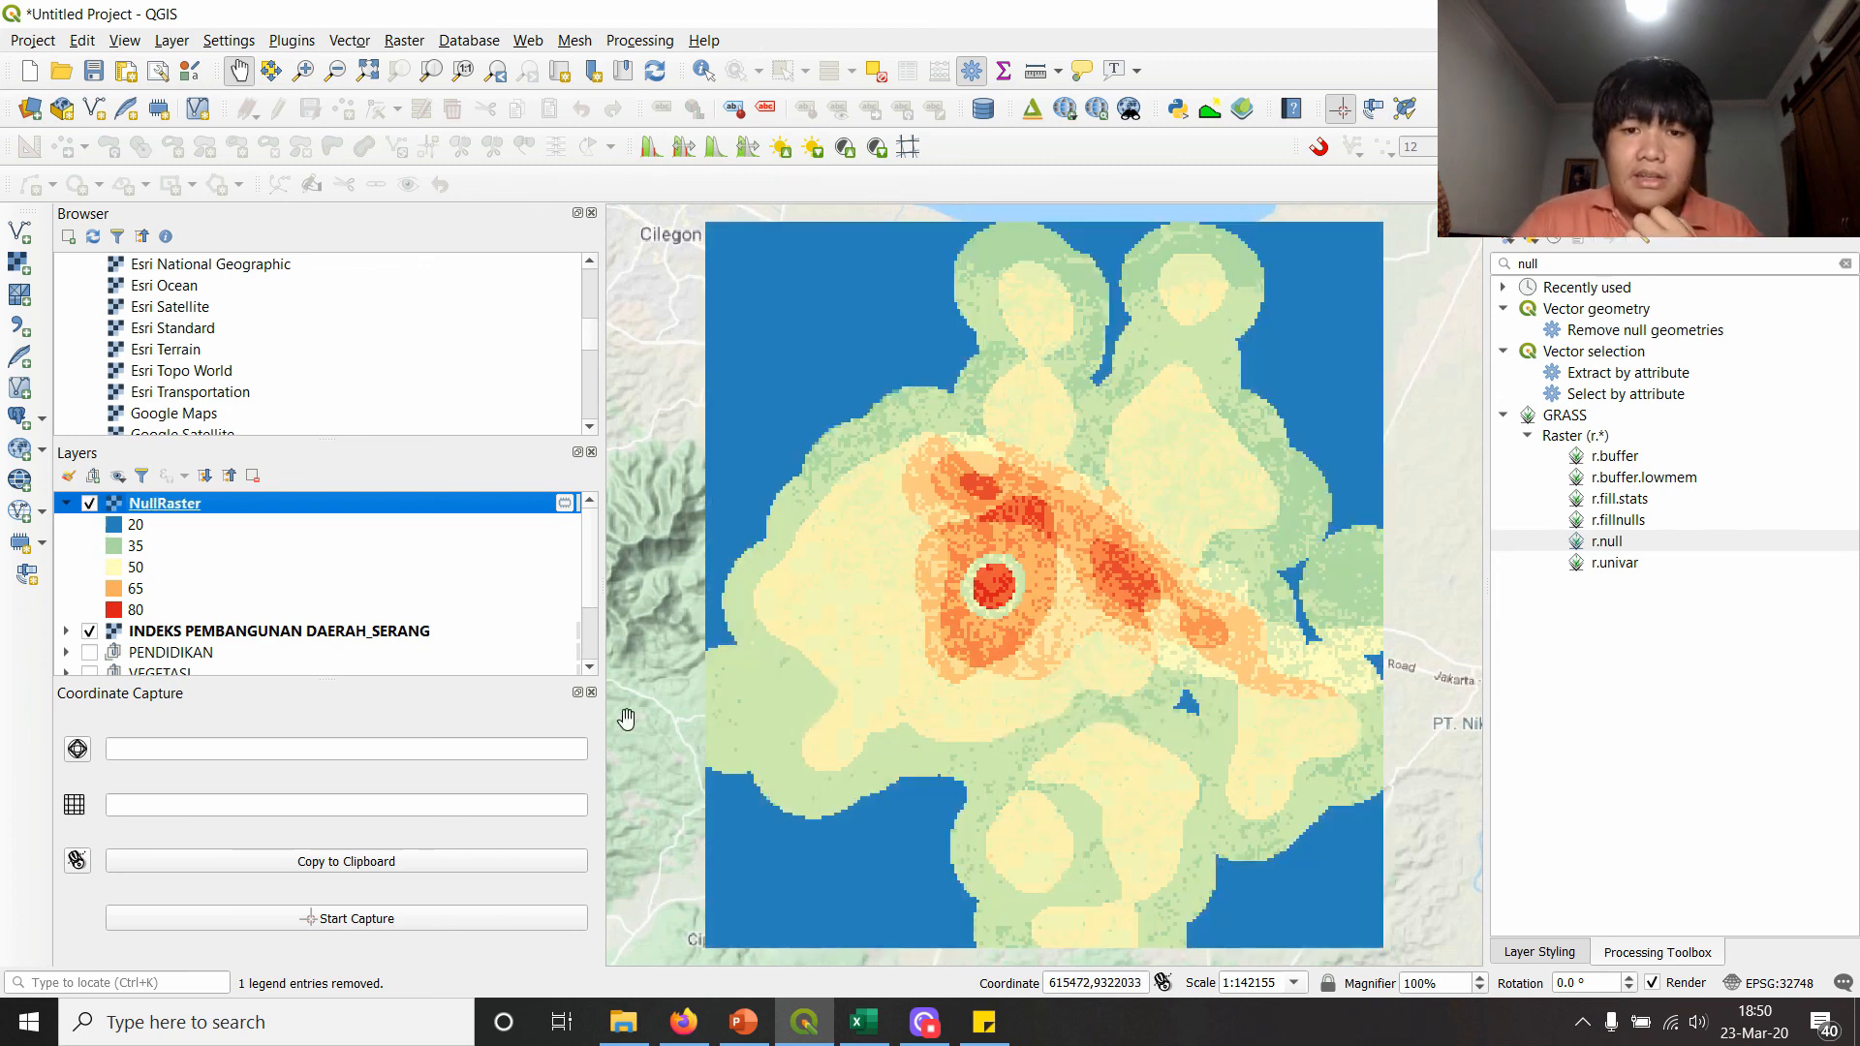
click(89, 503)
click(89, 504)
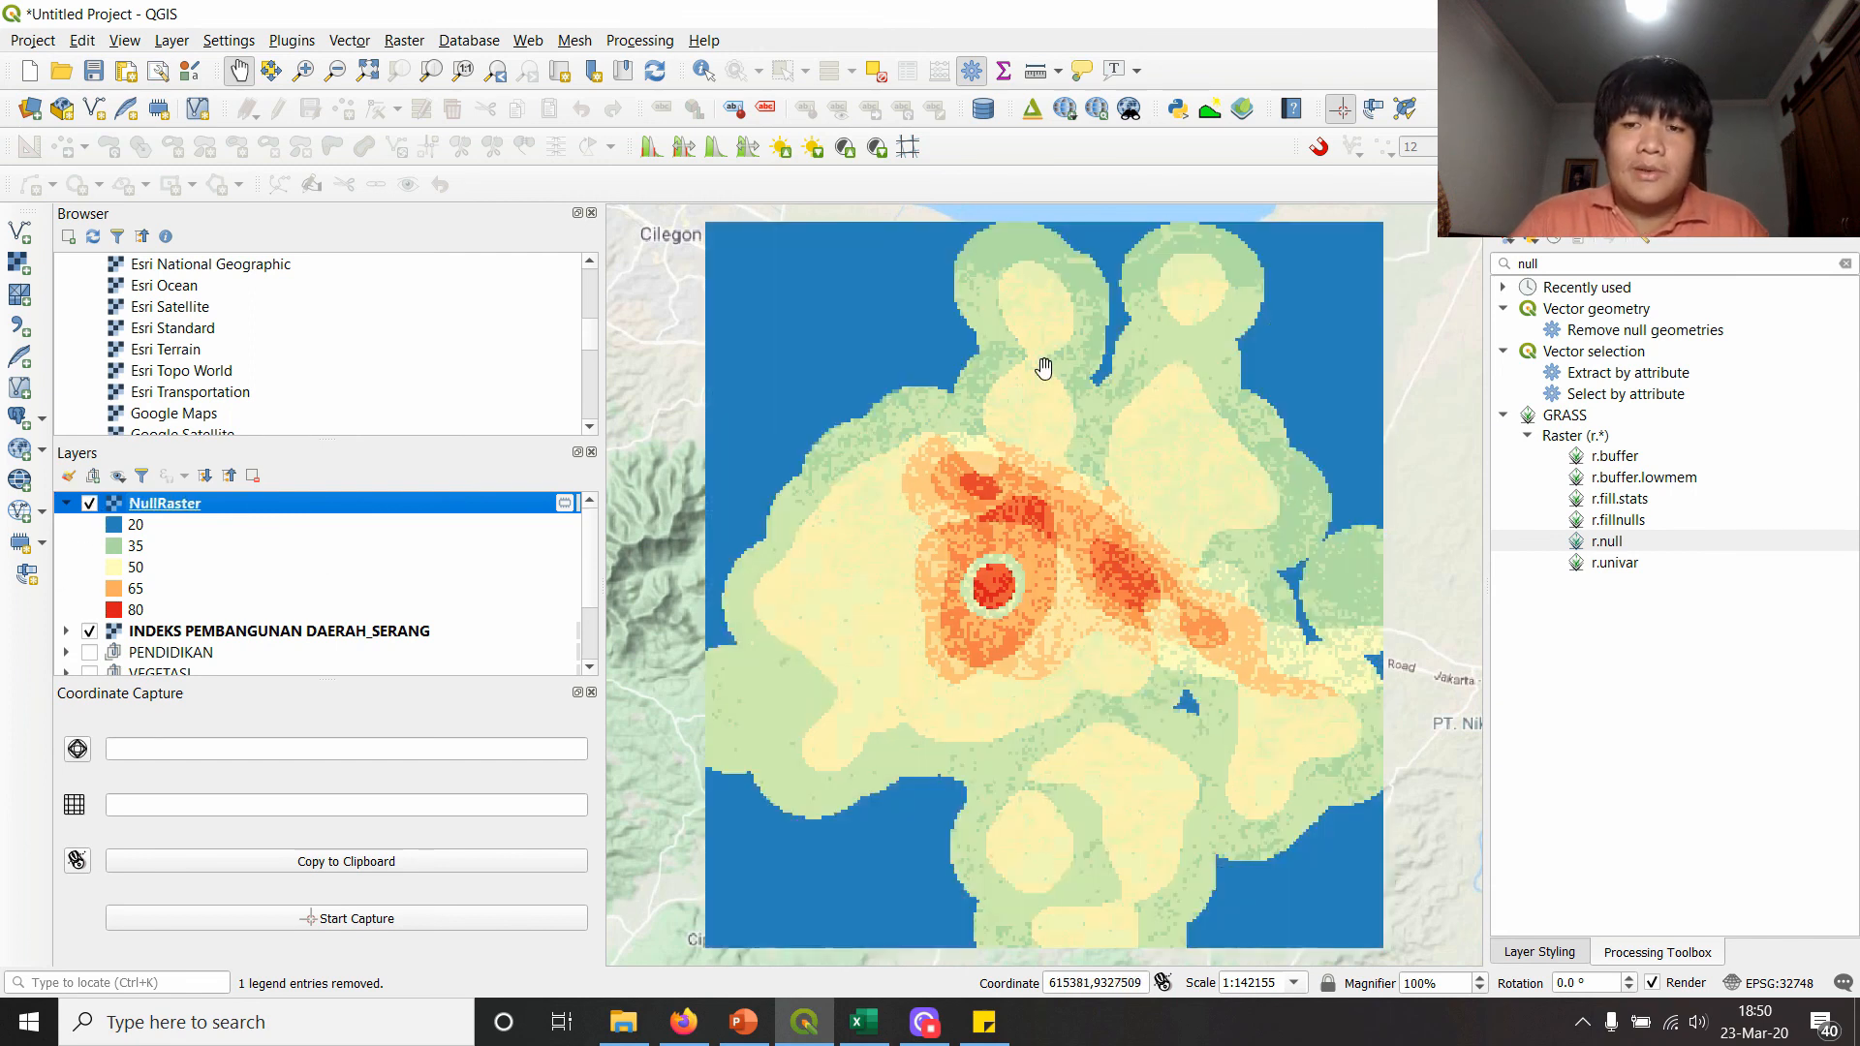
- Search the processing tools for "clip"
click(1578, 257)
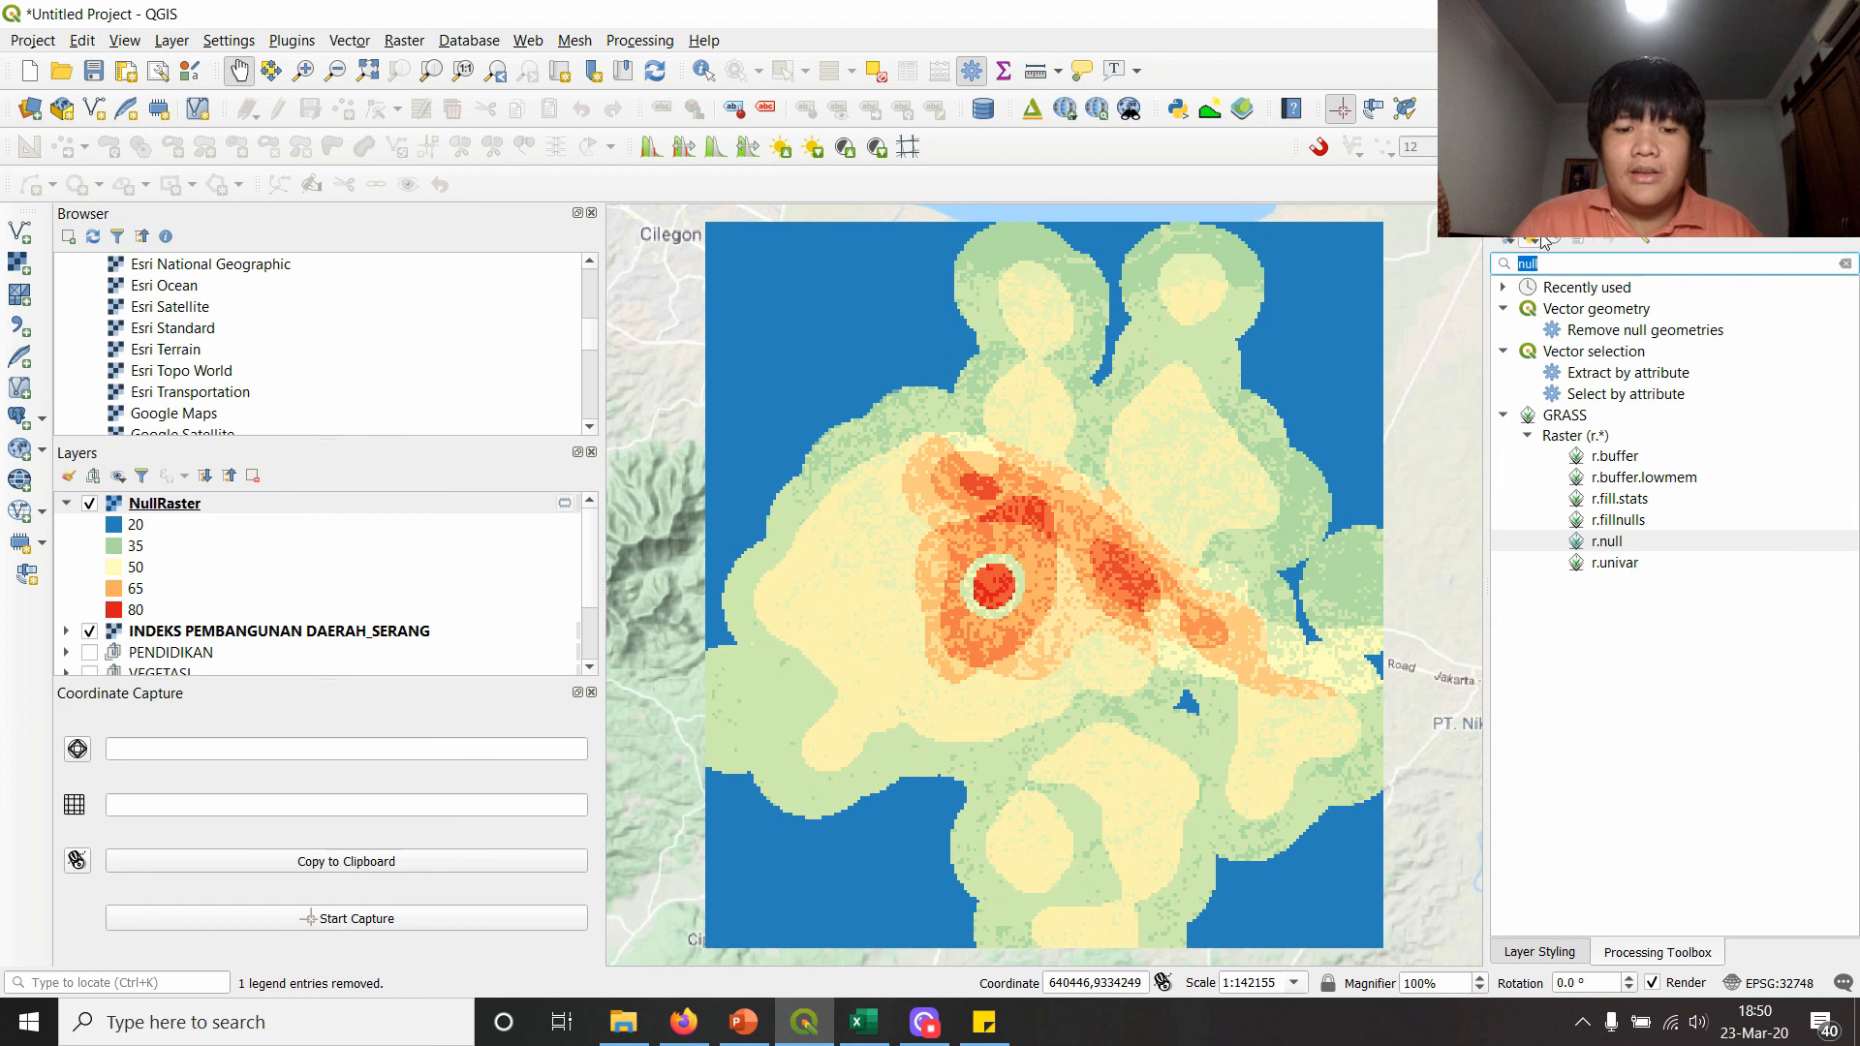
text(clip)
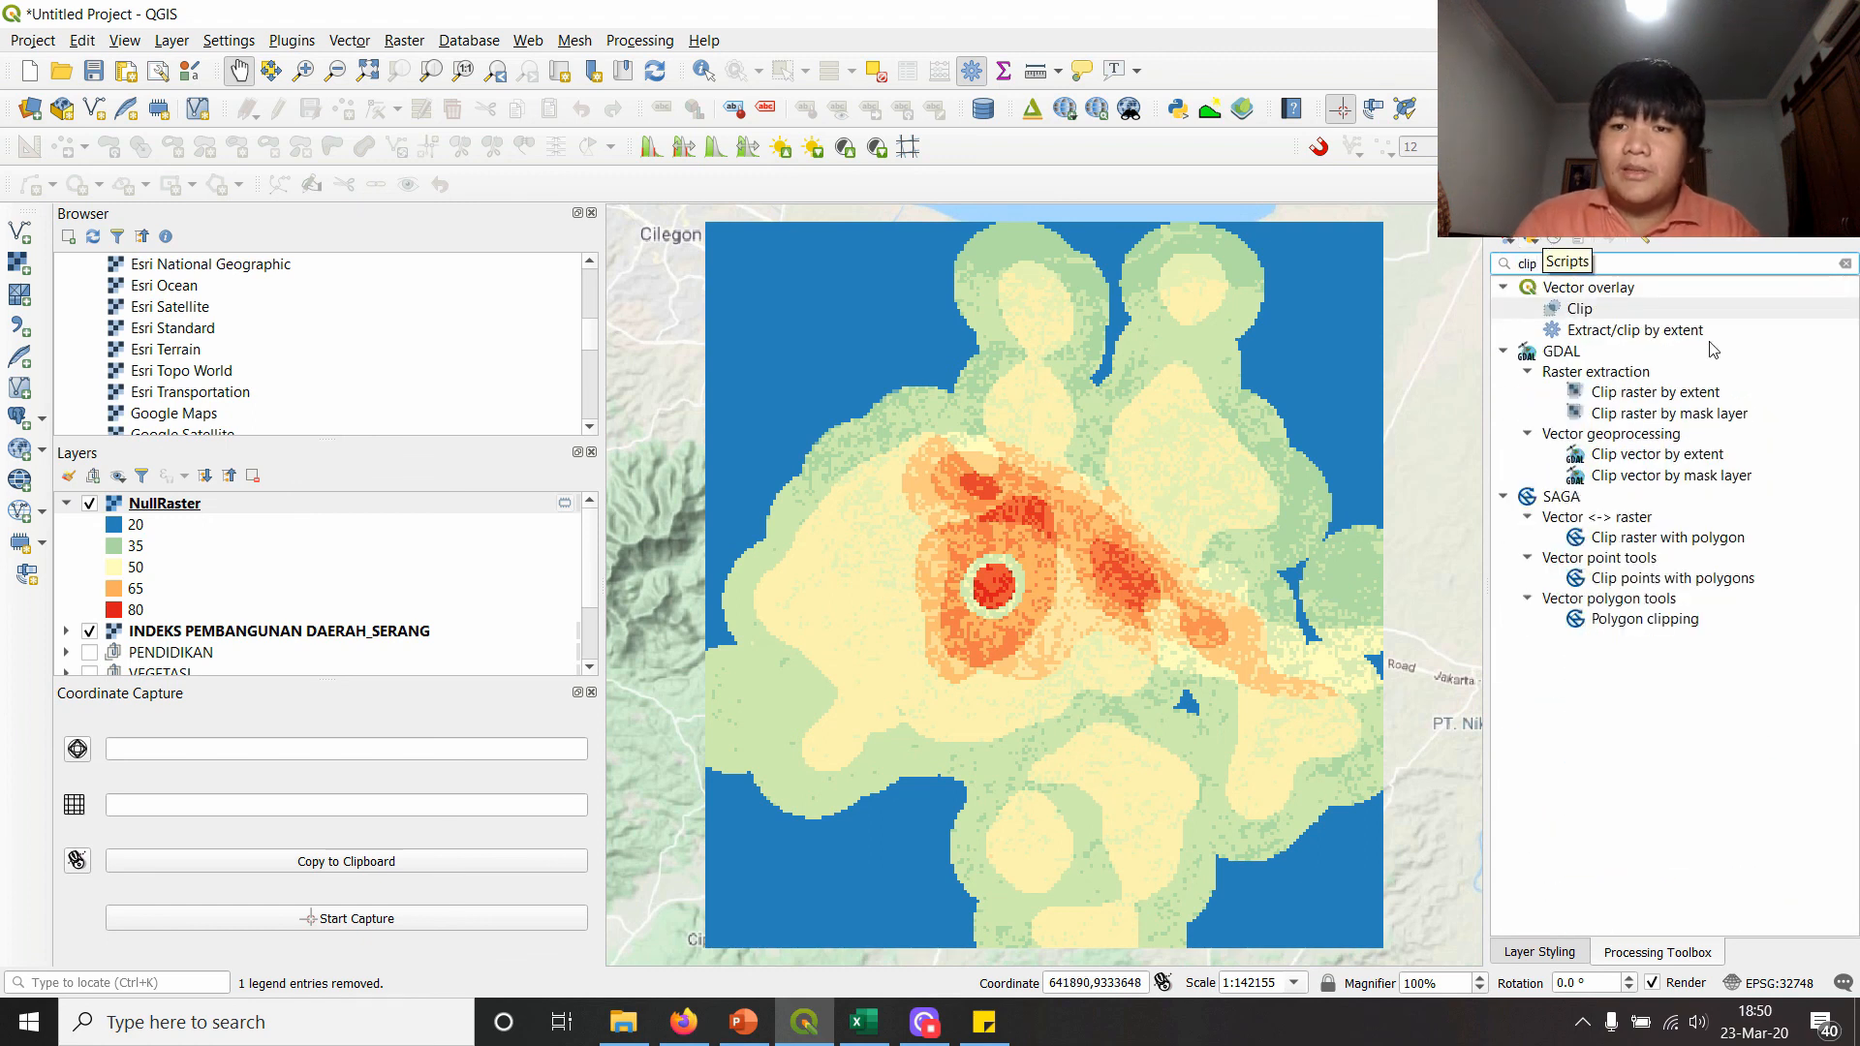
double_click(1631, 312)
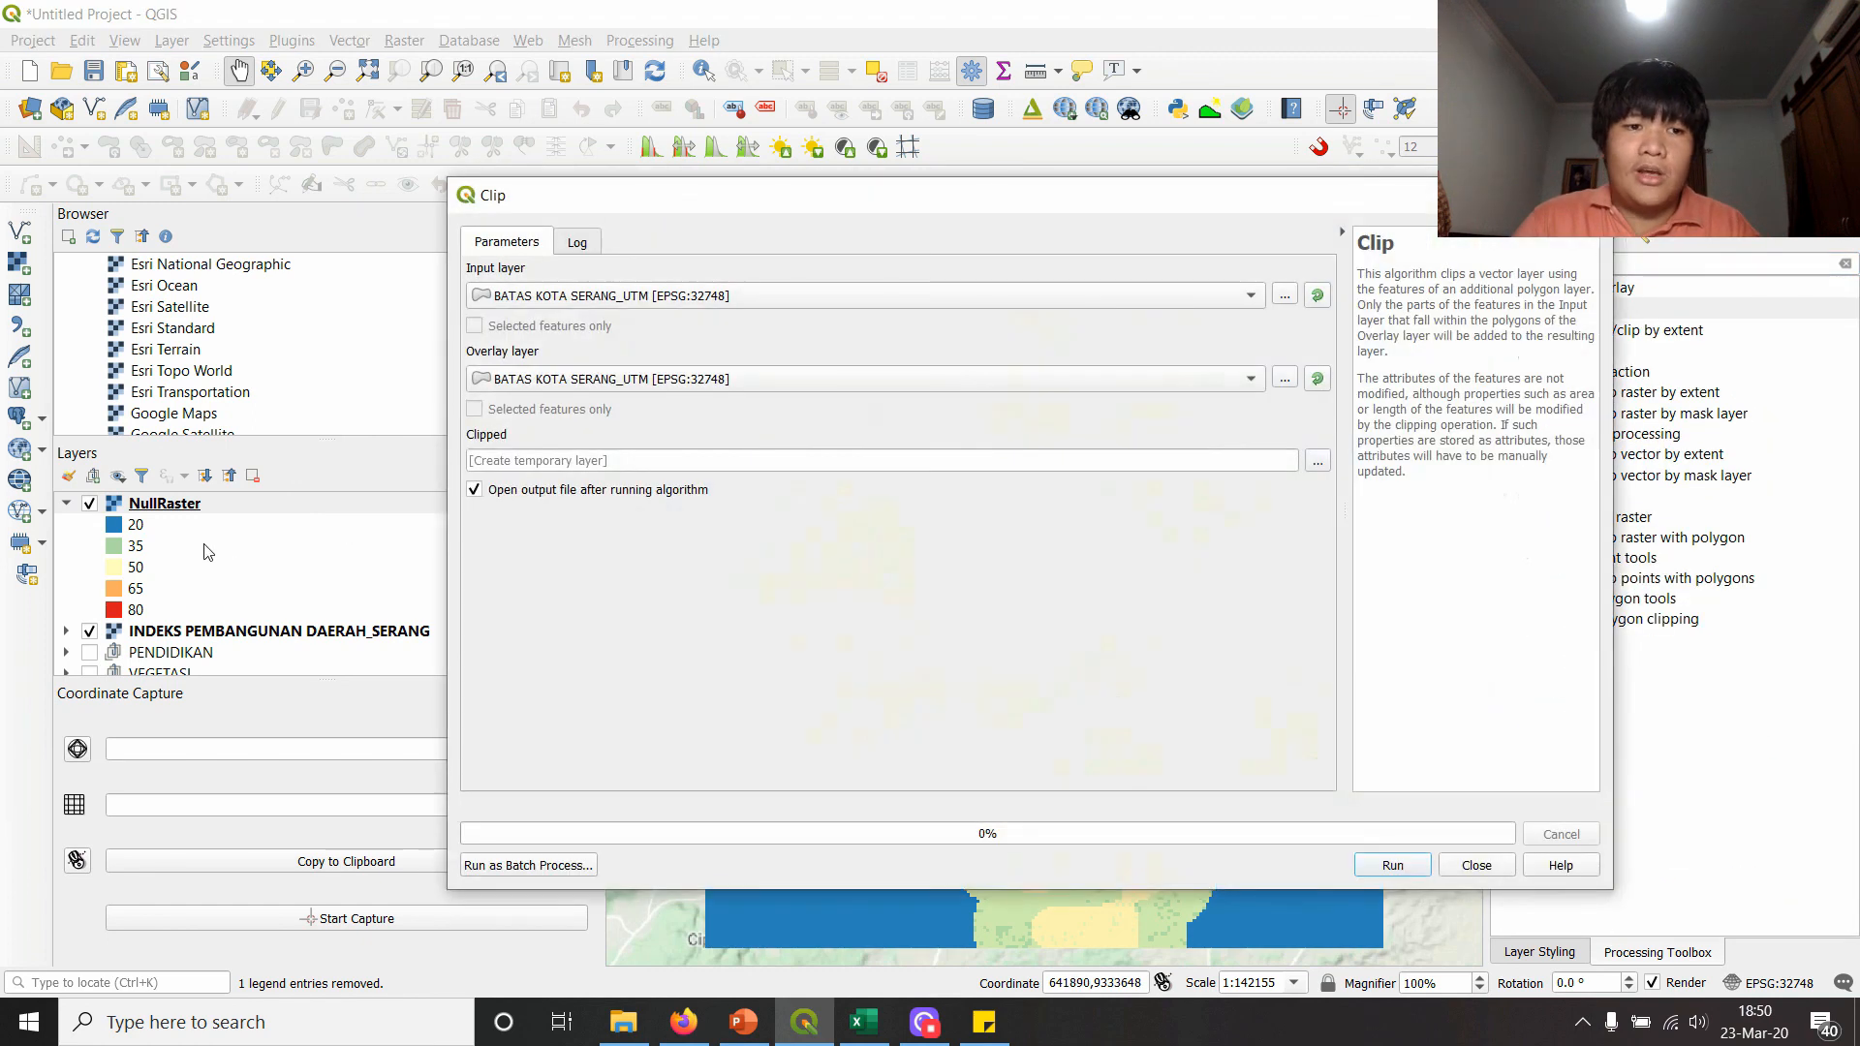
click(785, 297)
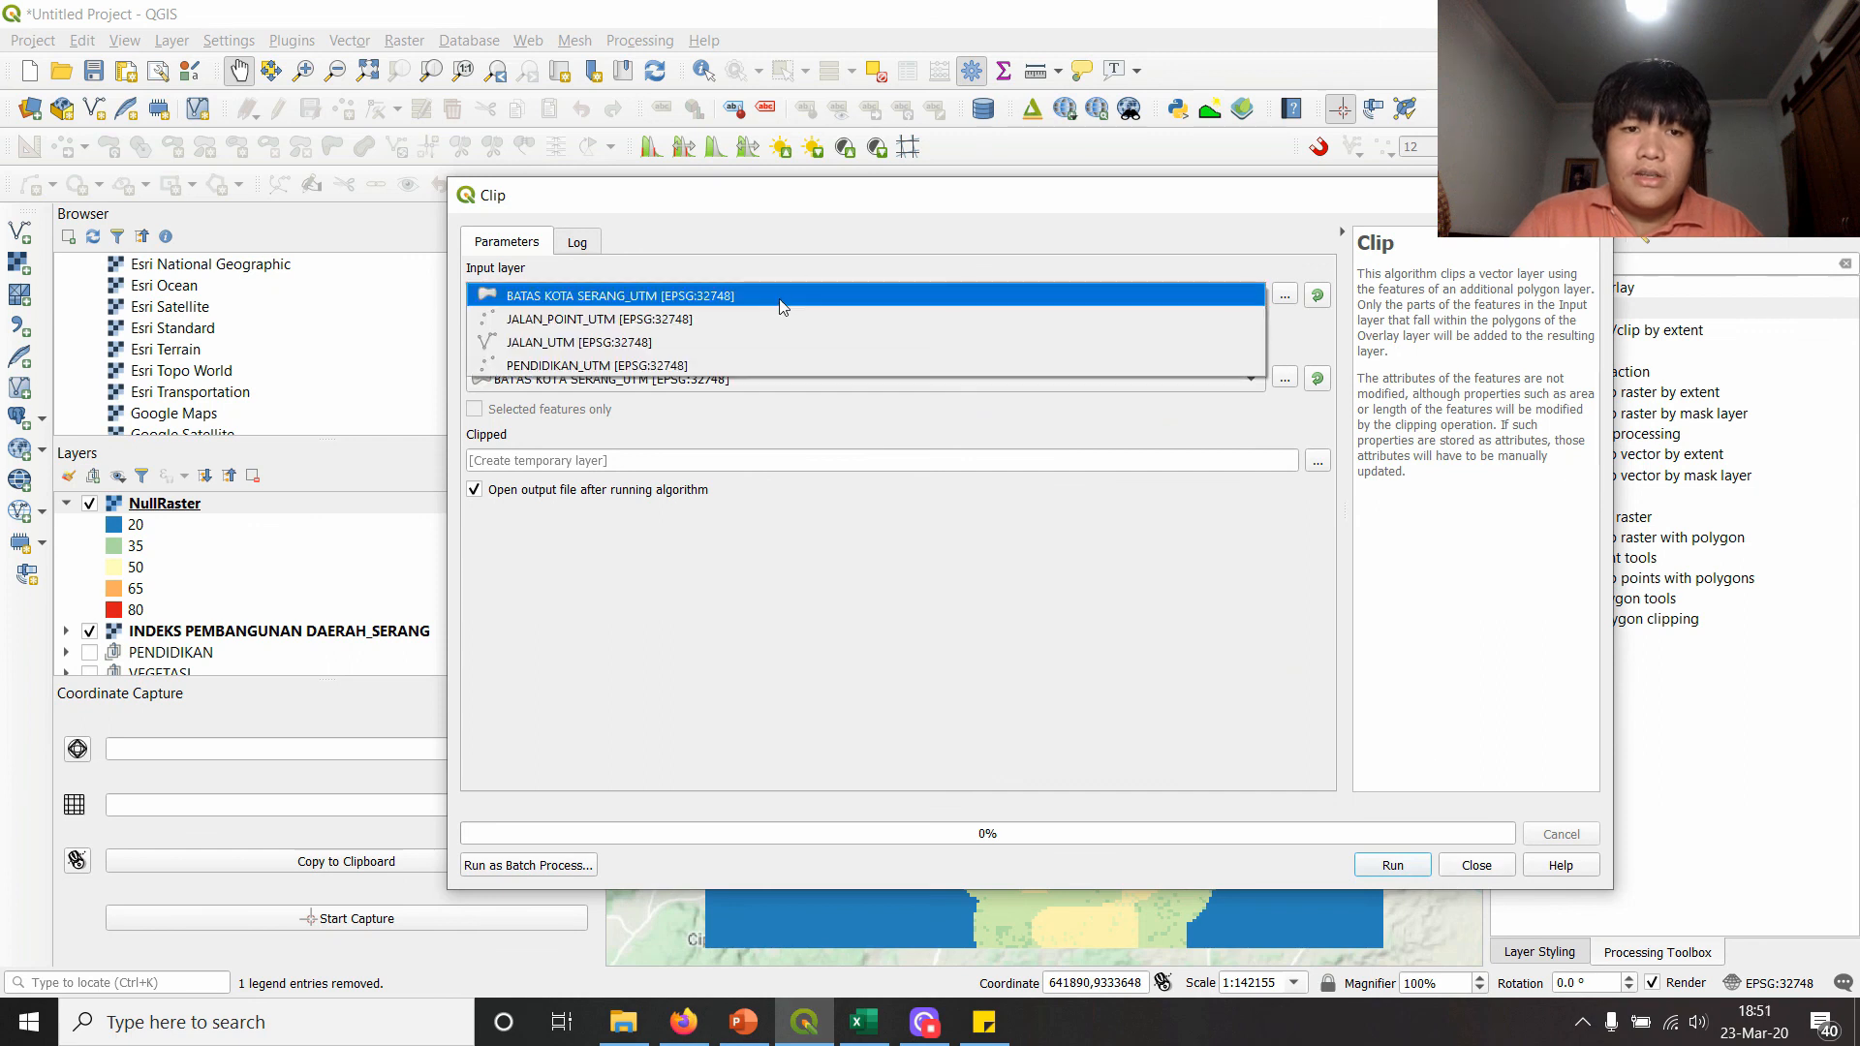
click(773, 298)
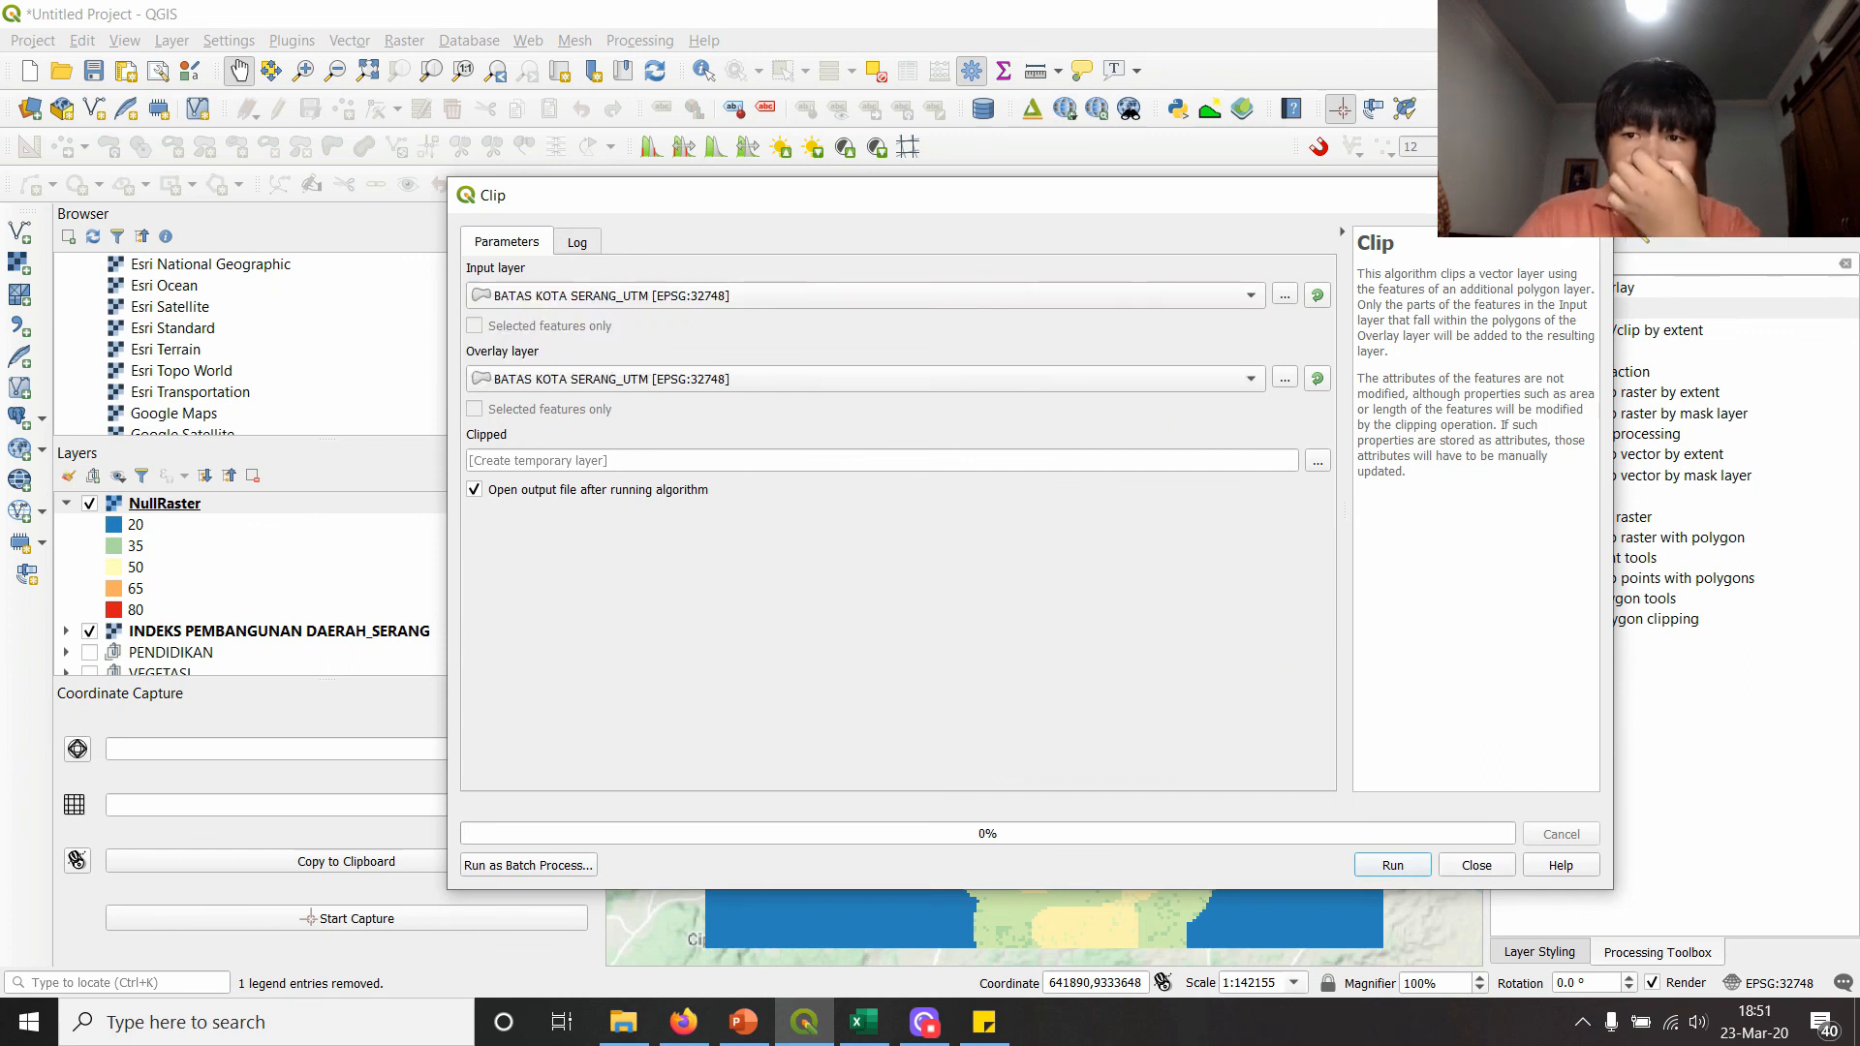
click(1587, 195)
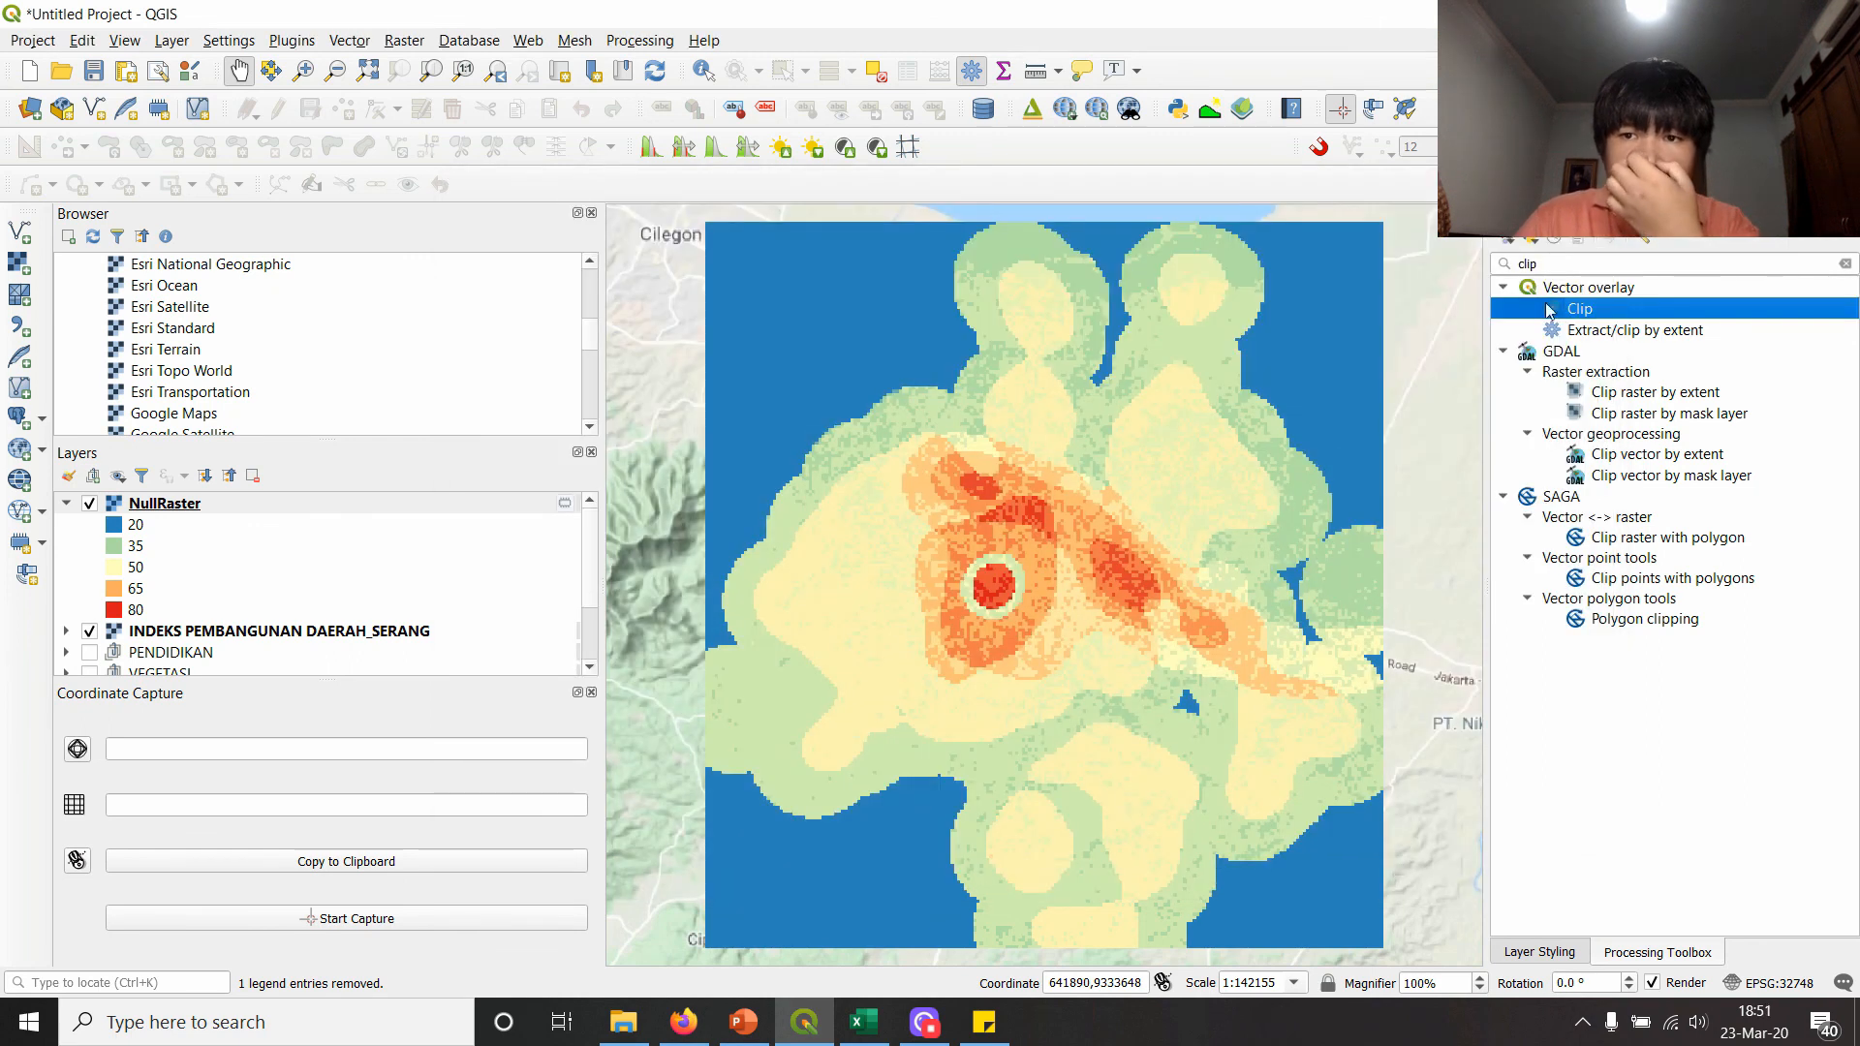
- Run Clip raster by mask layer on NullRaster with BATAS KOTA SERANG_UTM as the mask, saving to a temporary file
double_click(1660, 416)
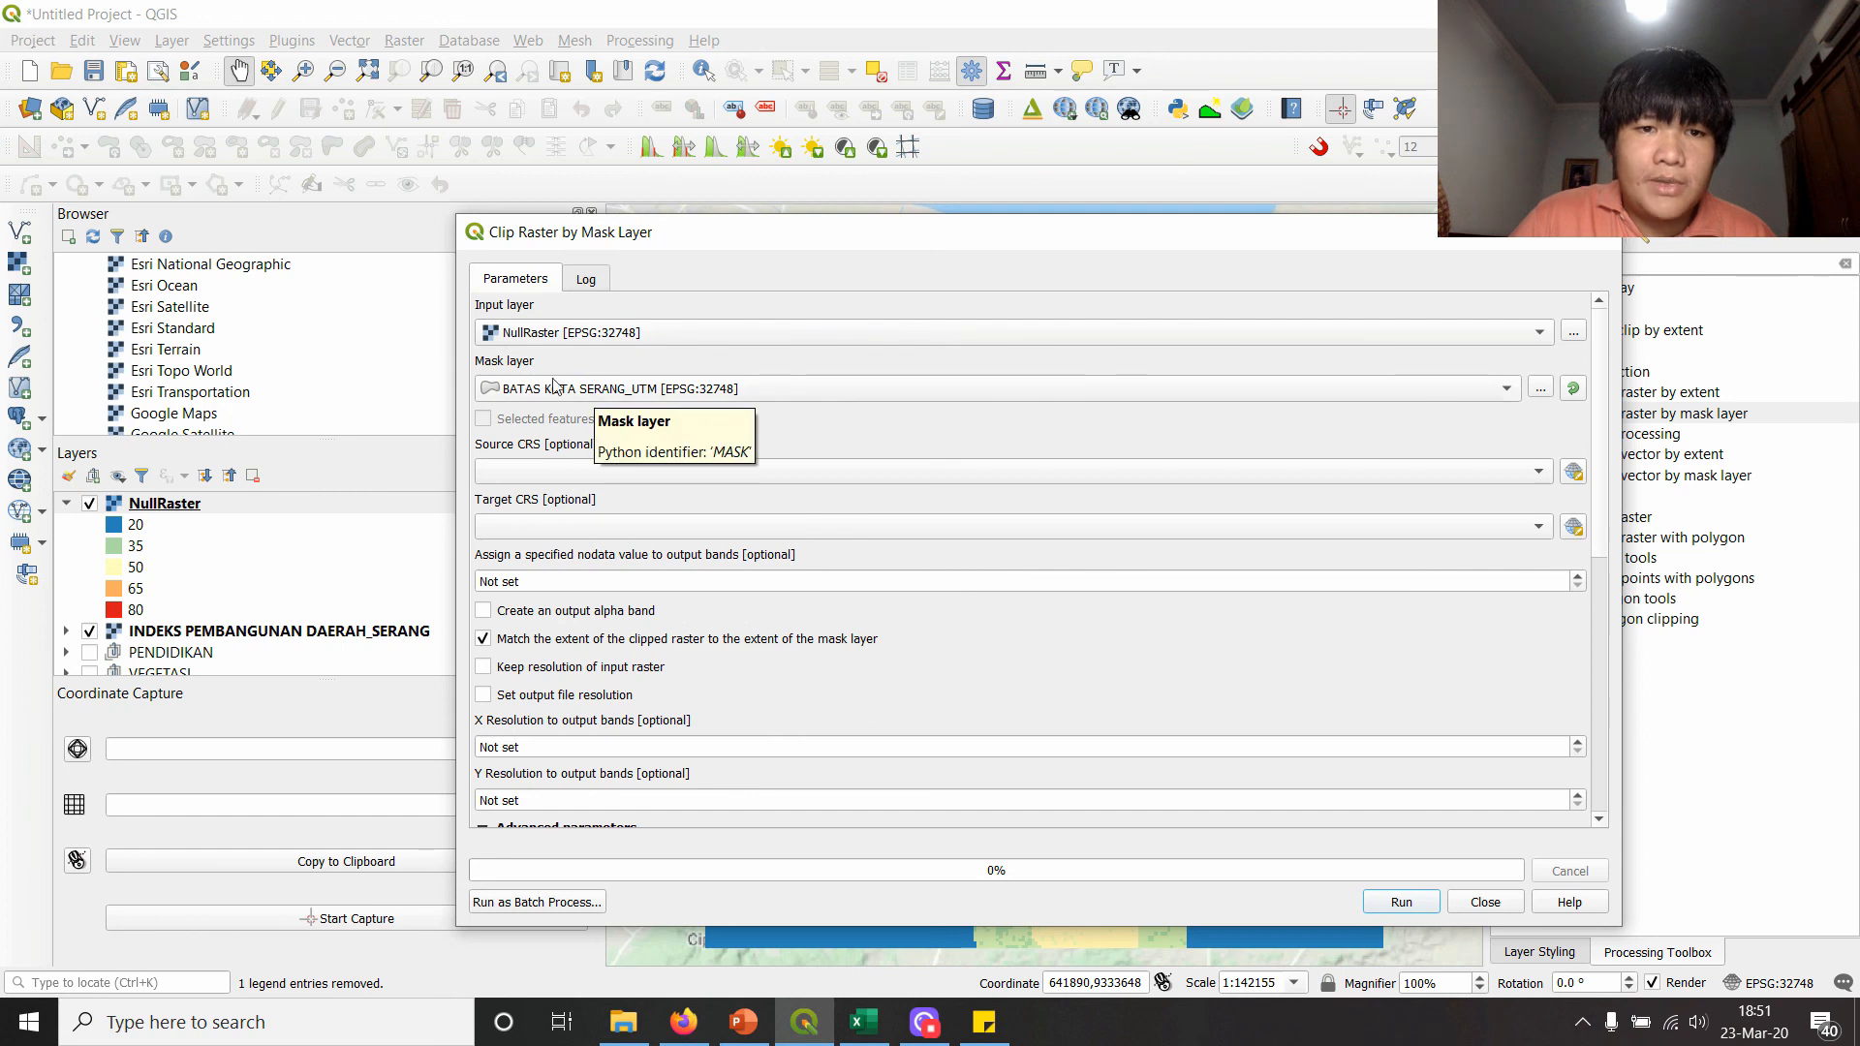
scroll(1597, 524, down, 5)
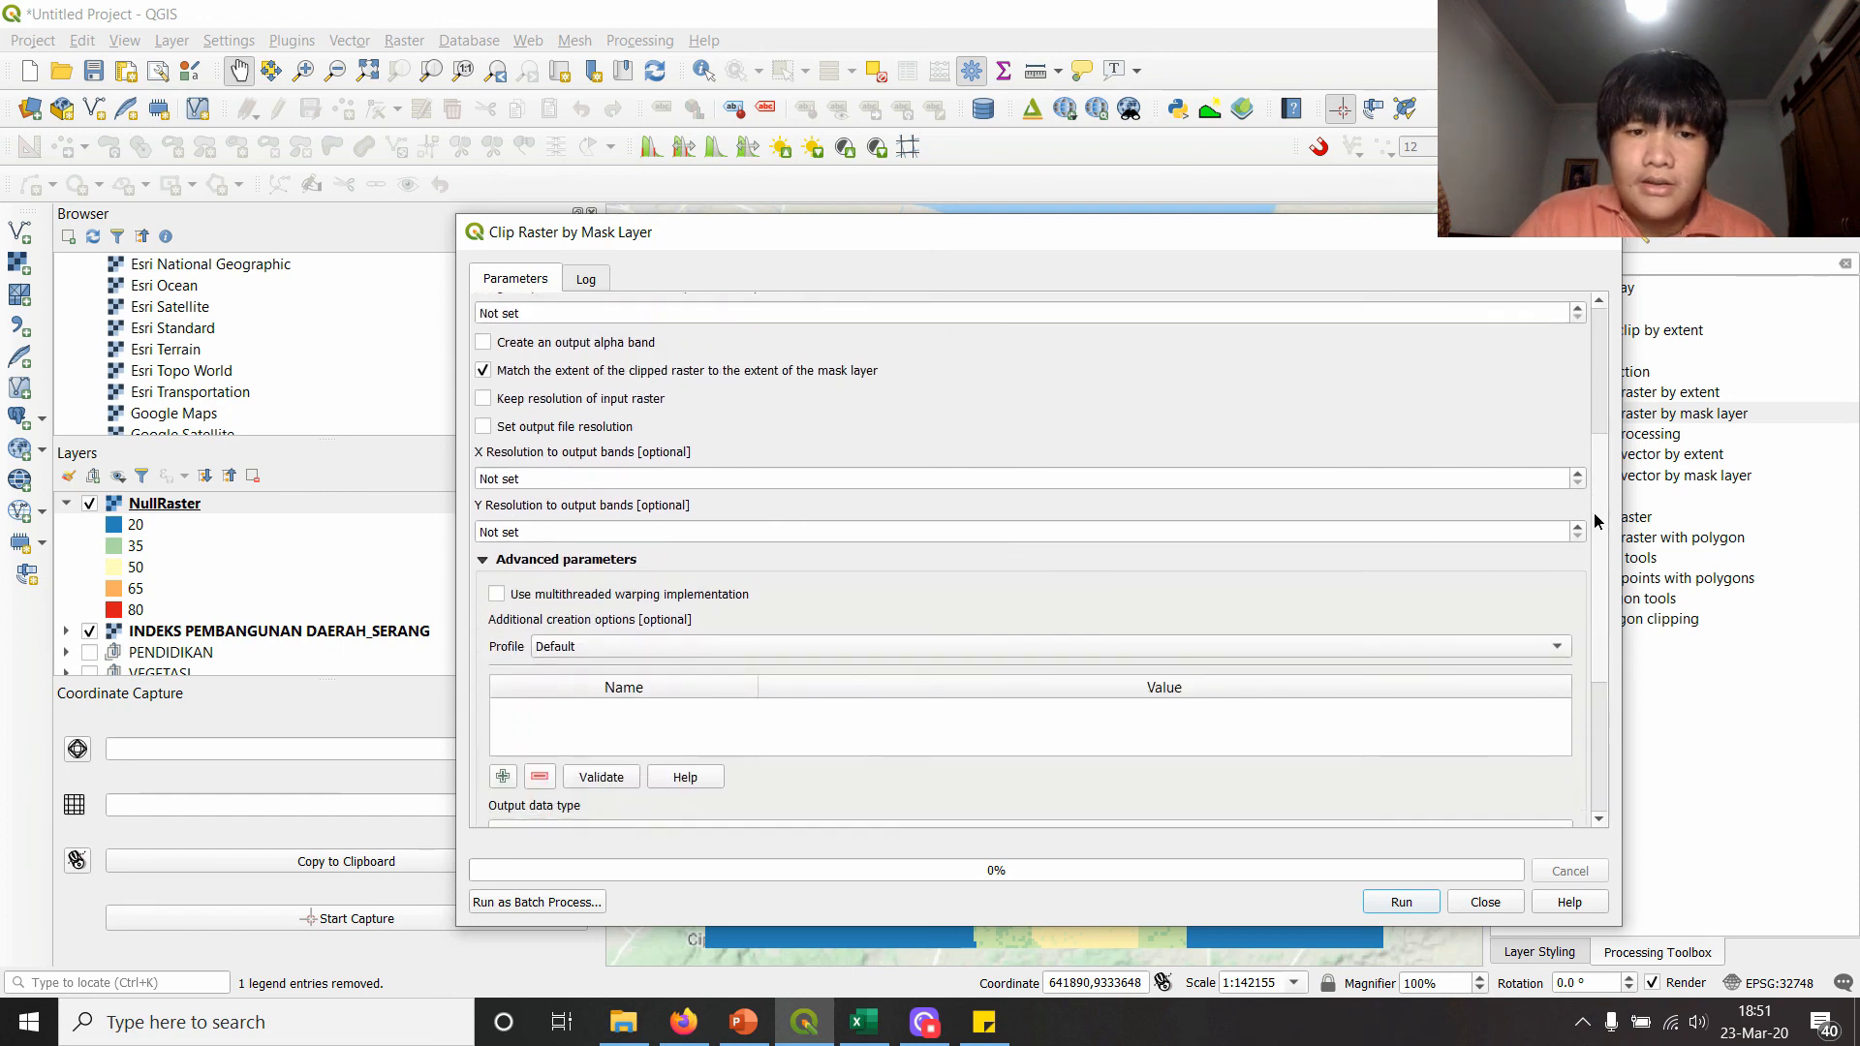
drag(1593, 518, 1591, 694)
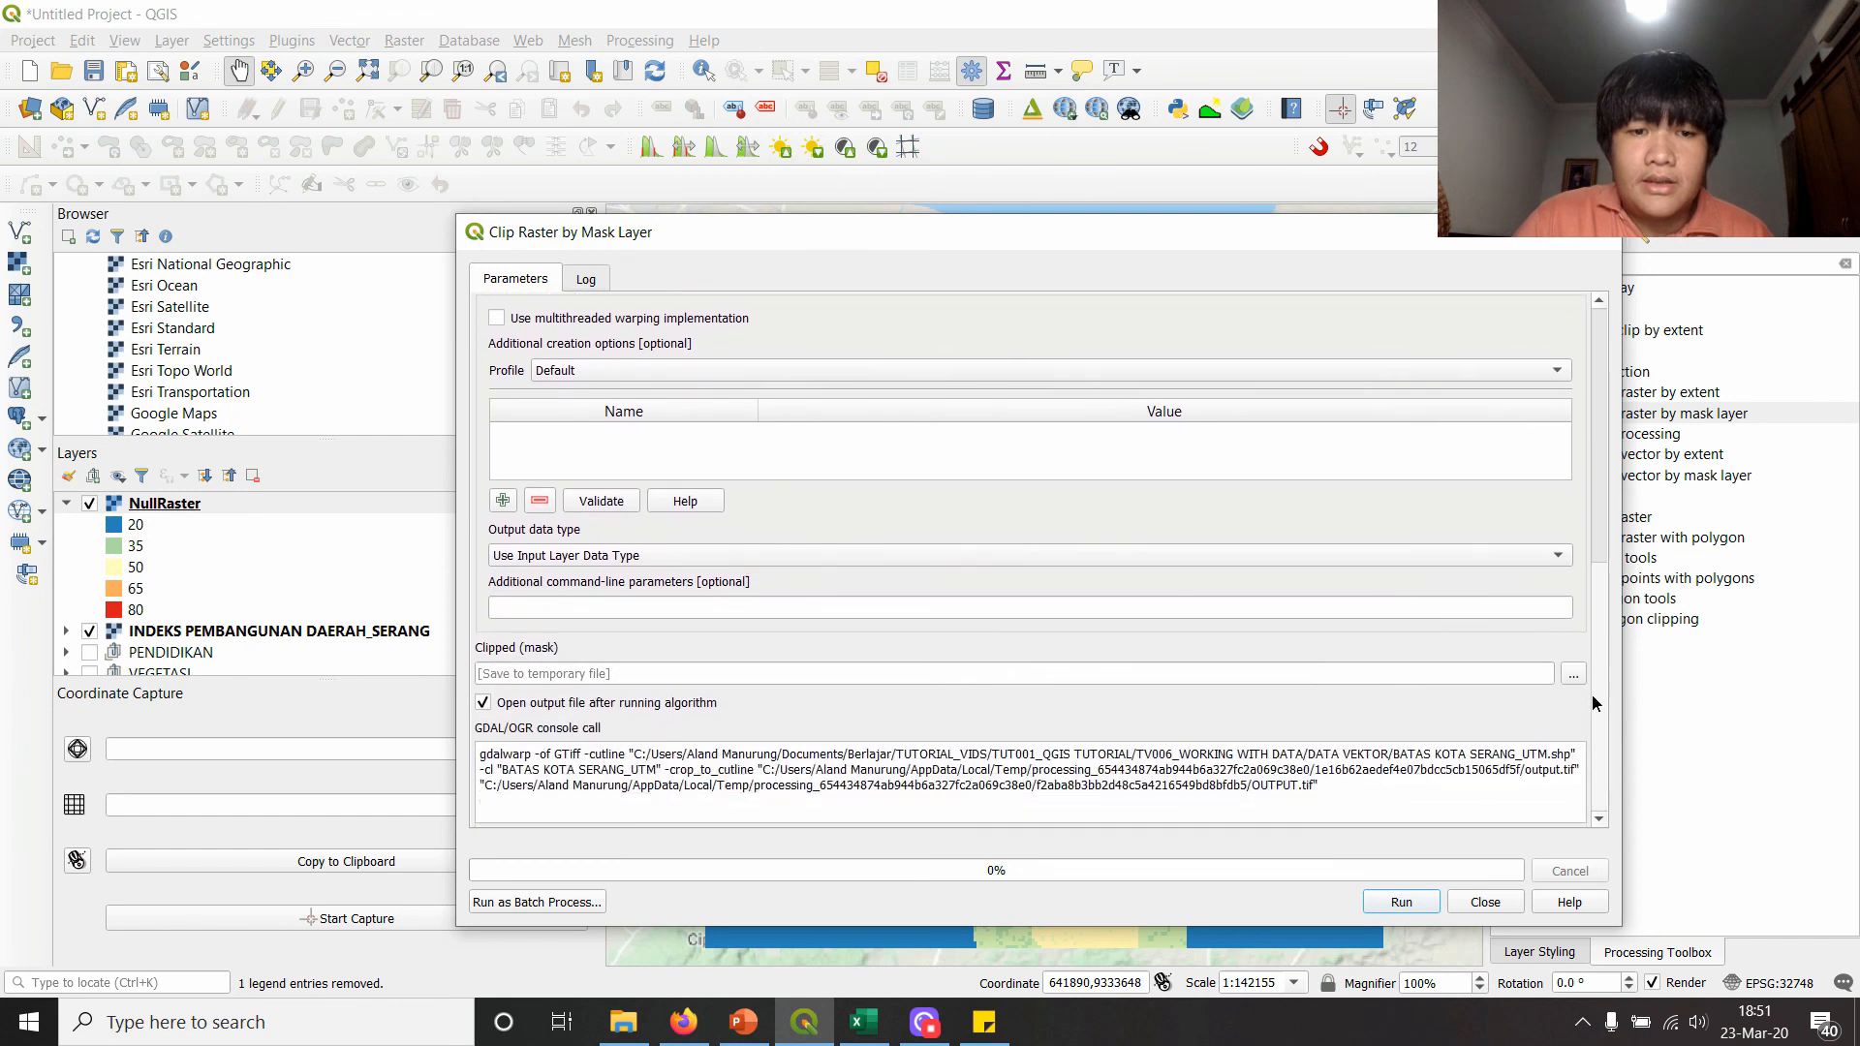
click(1421, 911)
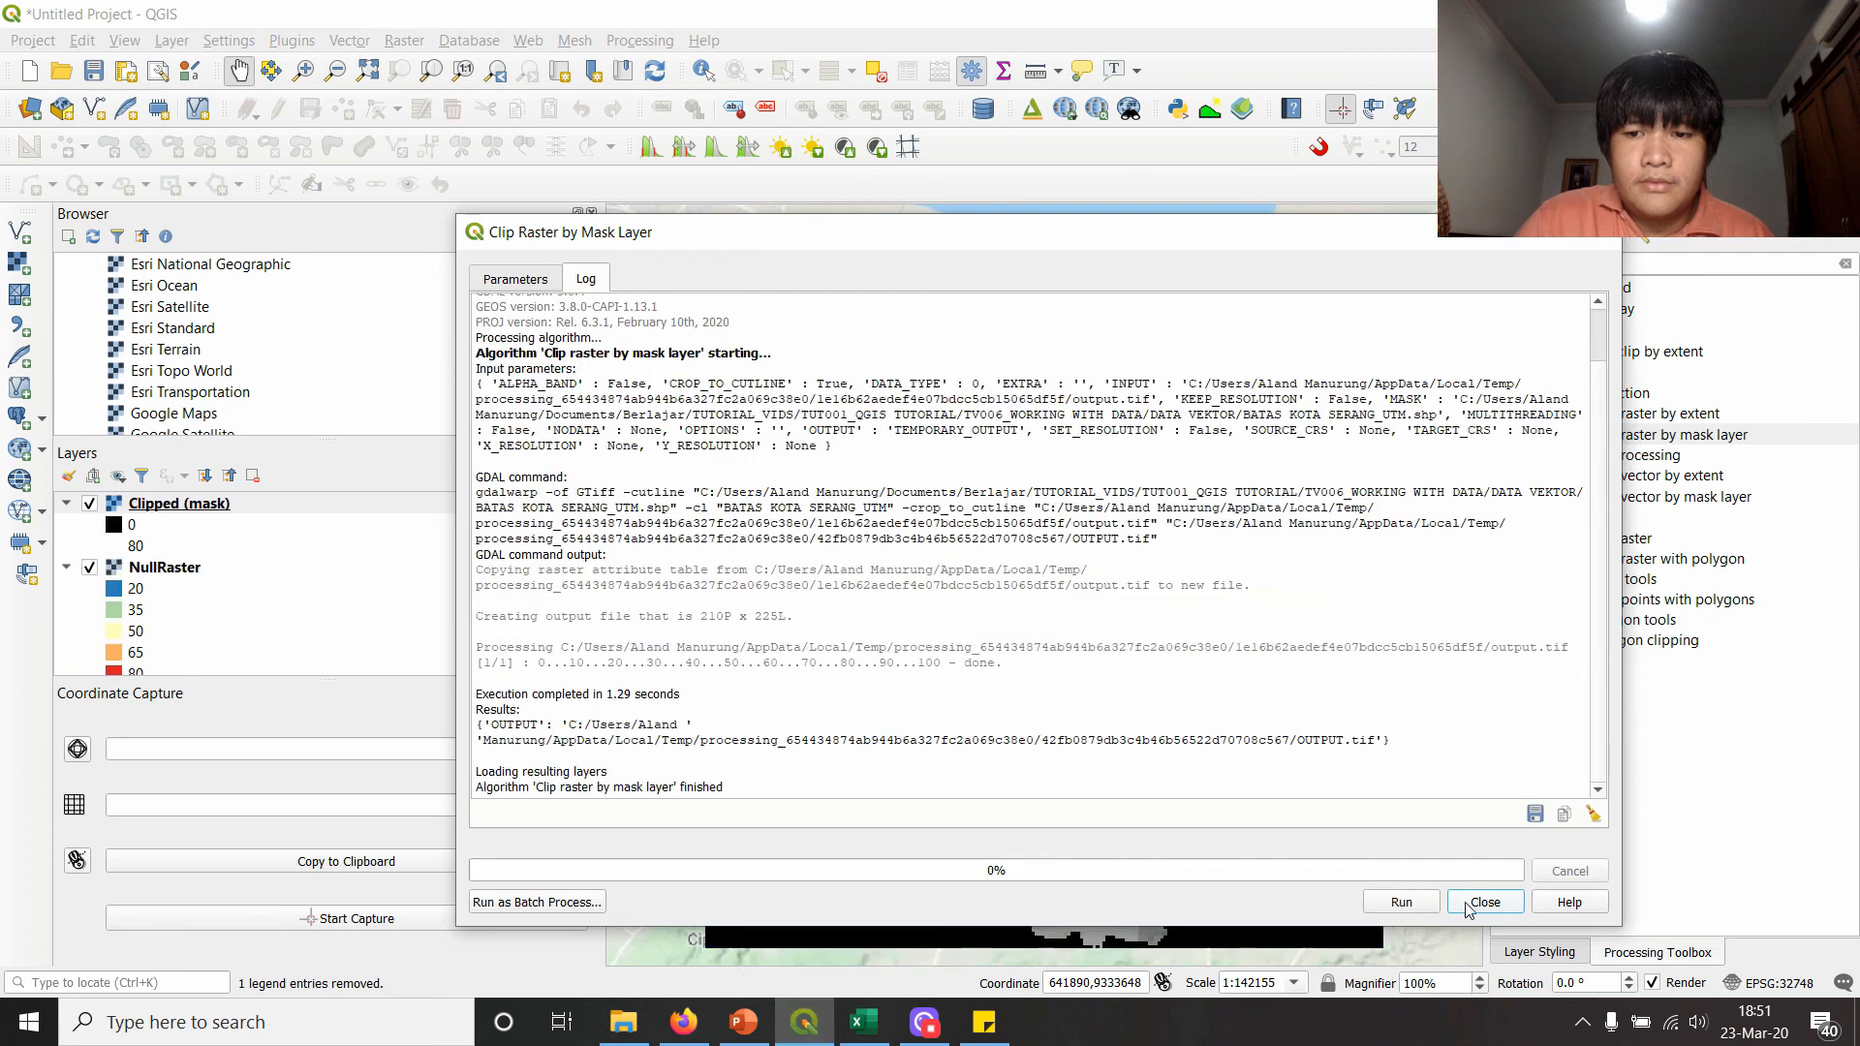
- Hide NullRaster and INDEKS PEMBANGUNAN DAERAH_SERANG, and switch the clipped raster off and on to compare it with the city boundary
drag(1551, 243, 1324, 863)
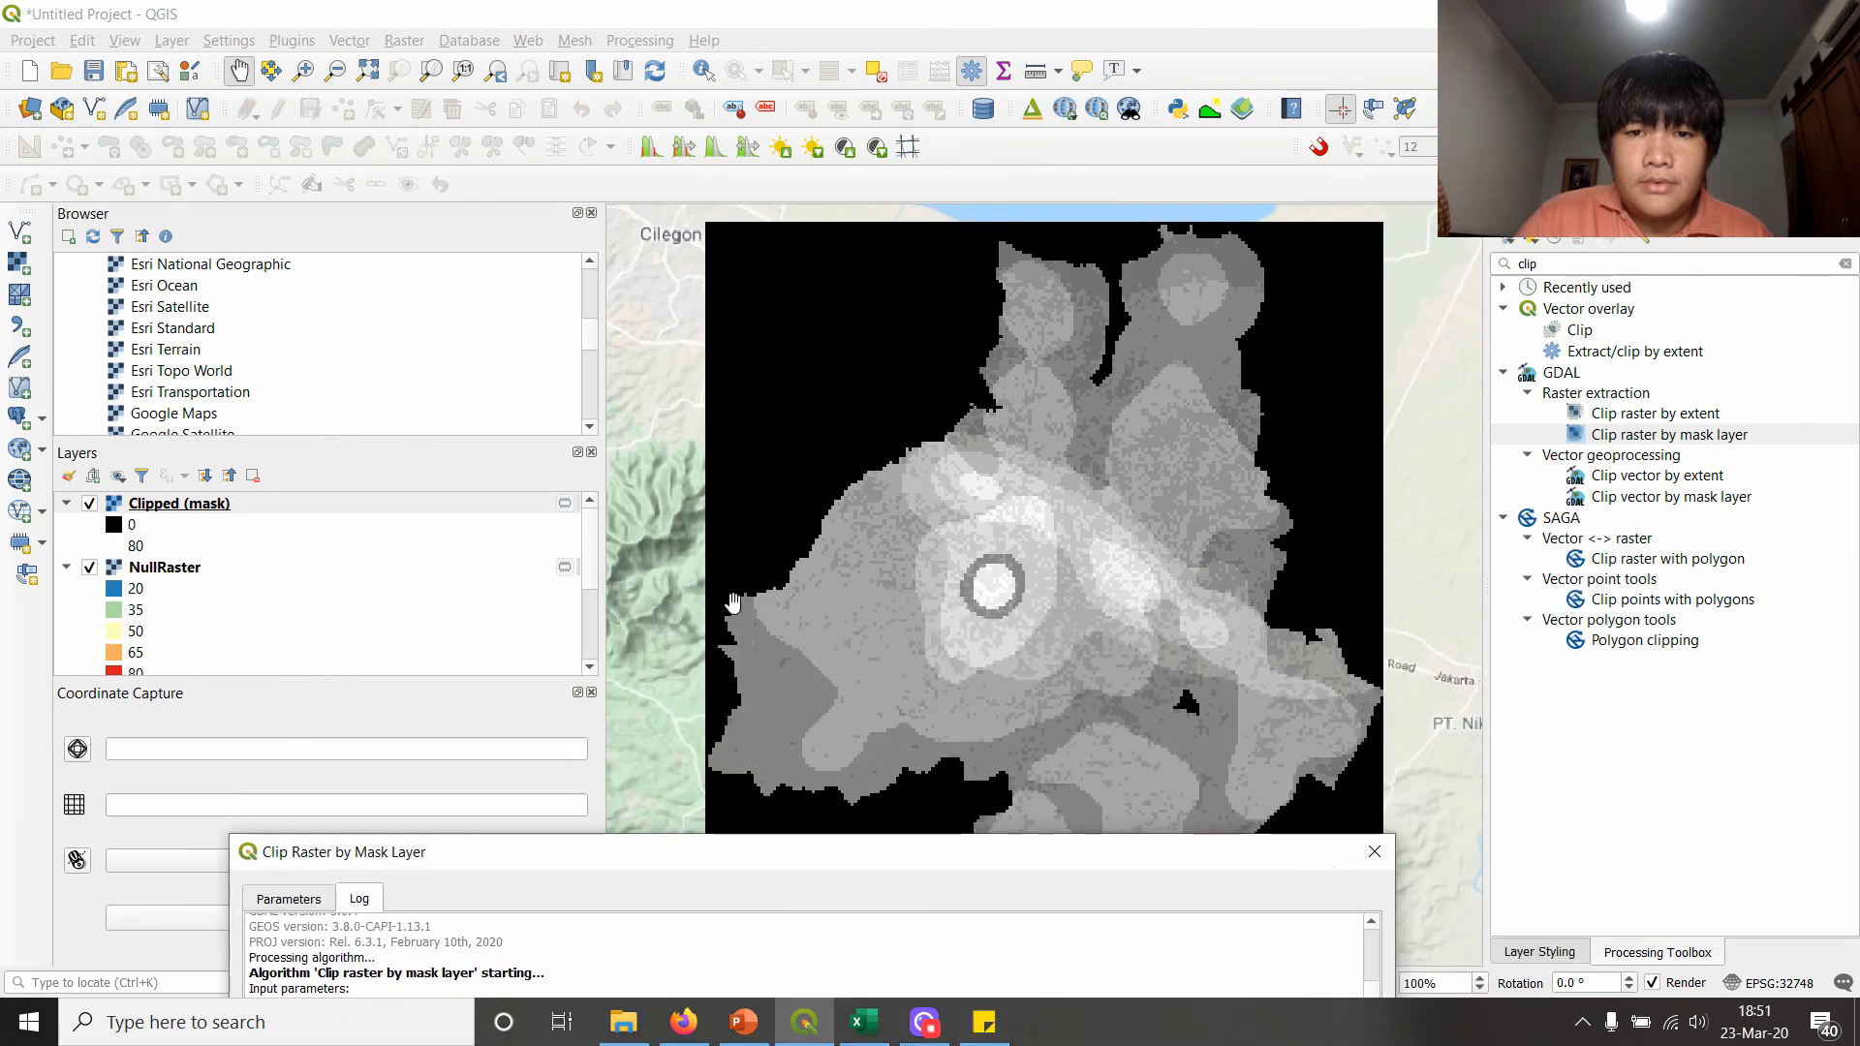
click(91, 505)
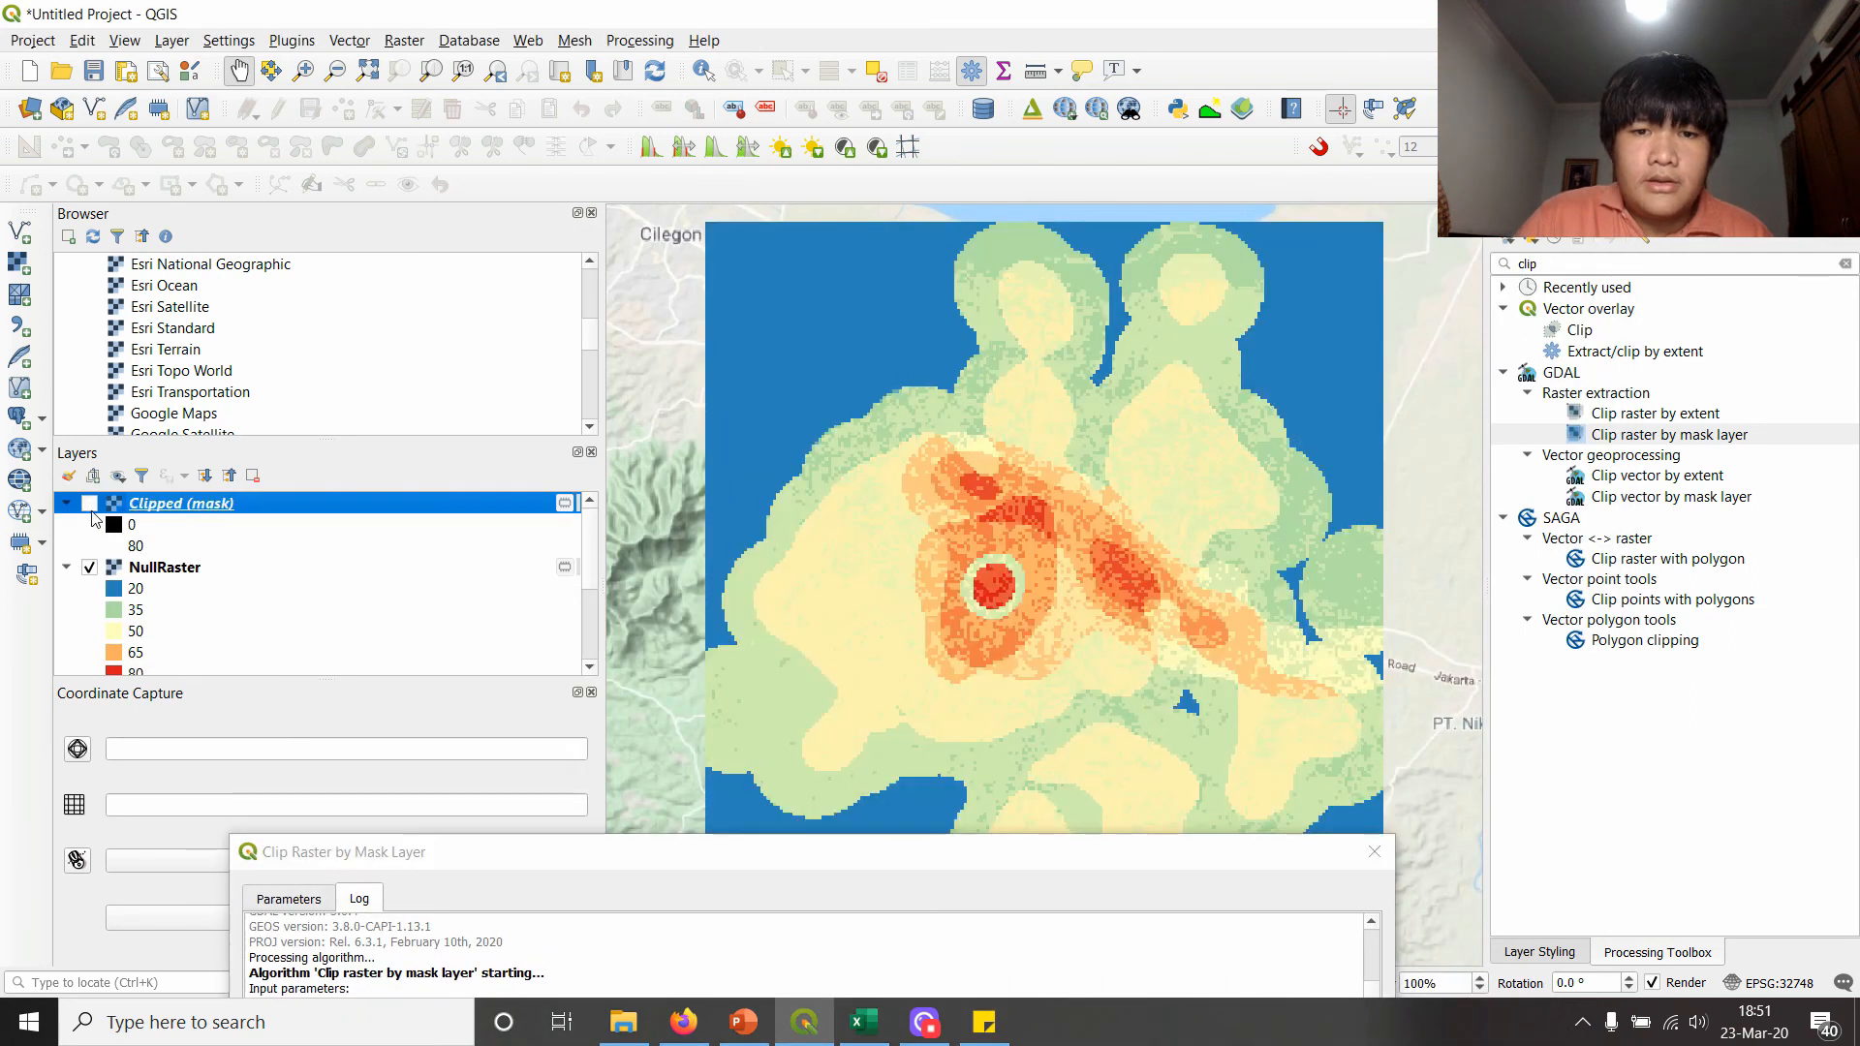
click(89, 503)
click(89, 568)
scroll(94, 577, down, 3)
scroll(97, 578, up, 1)
scroll(97, 578, down, 1)
scroll(97, 578, up, 3)
click(89, 503)
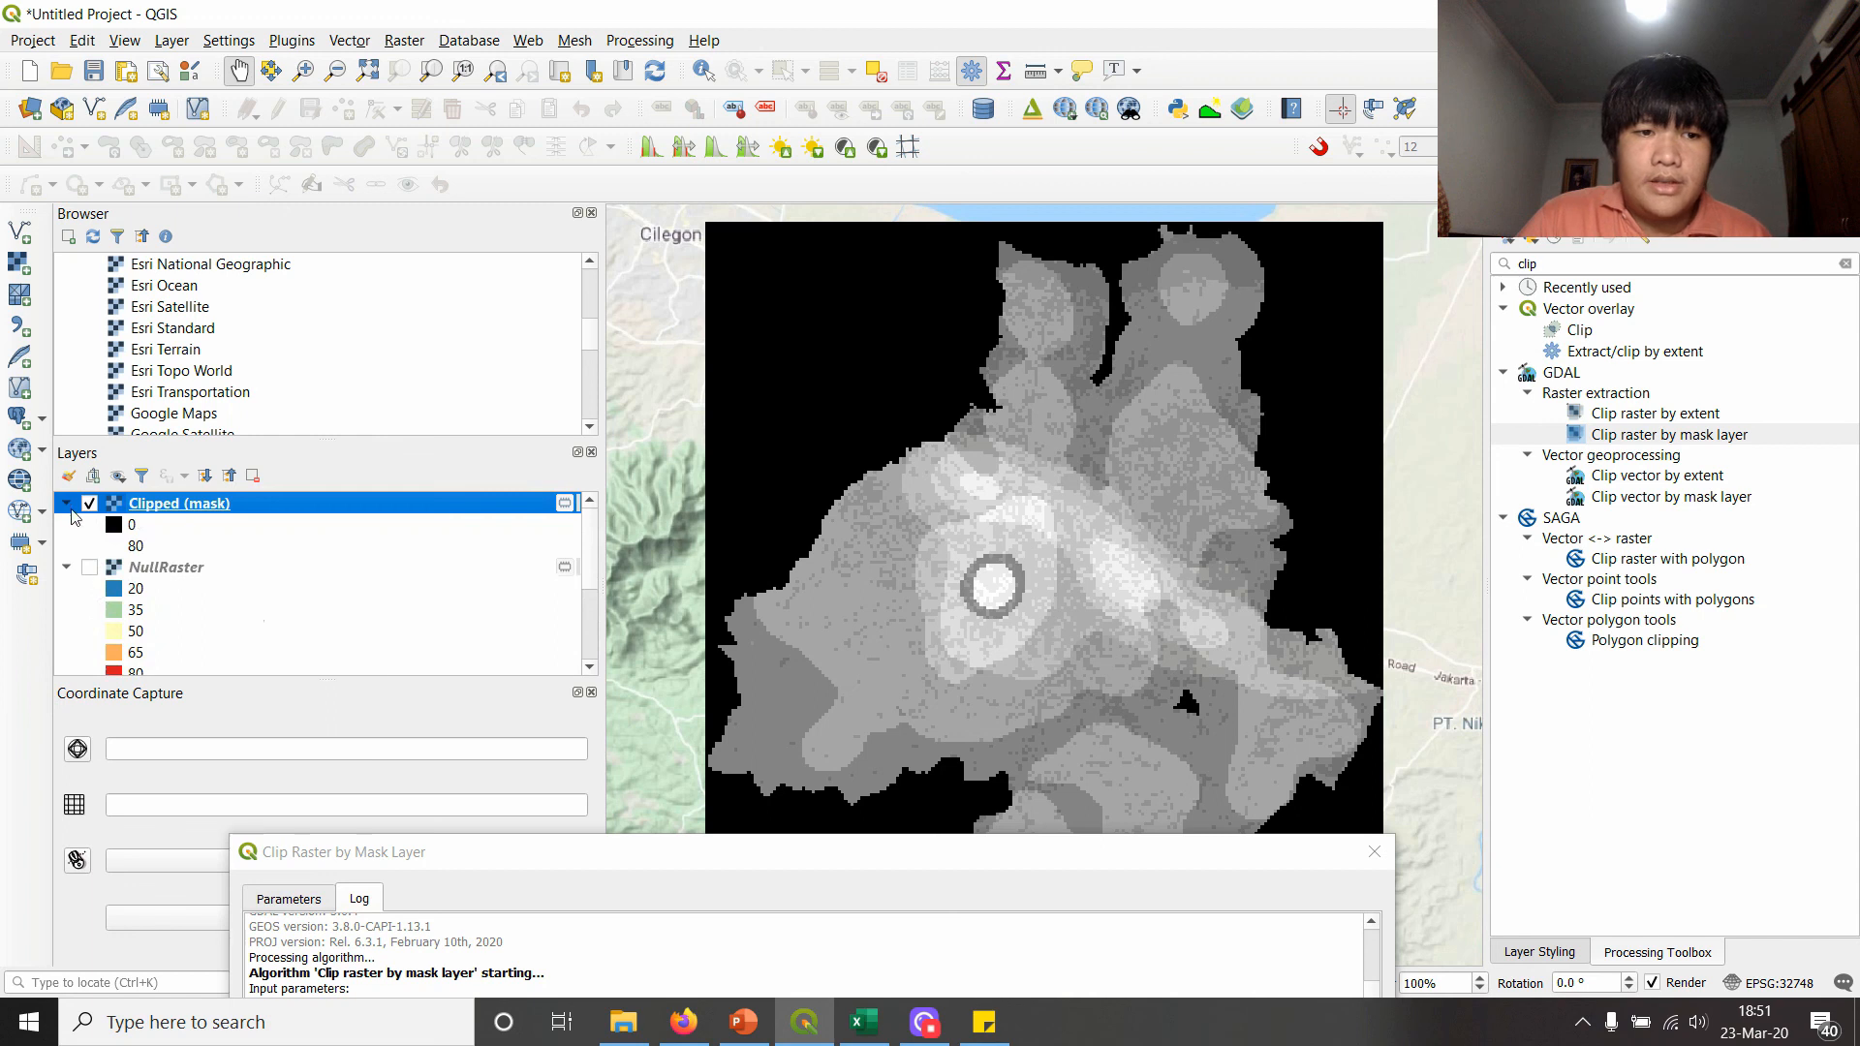
click(89, 503)
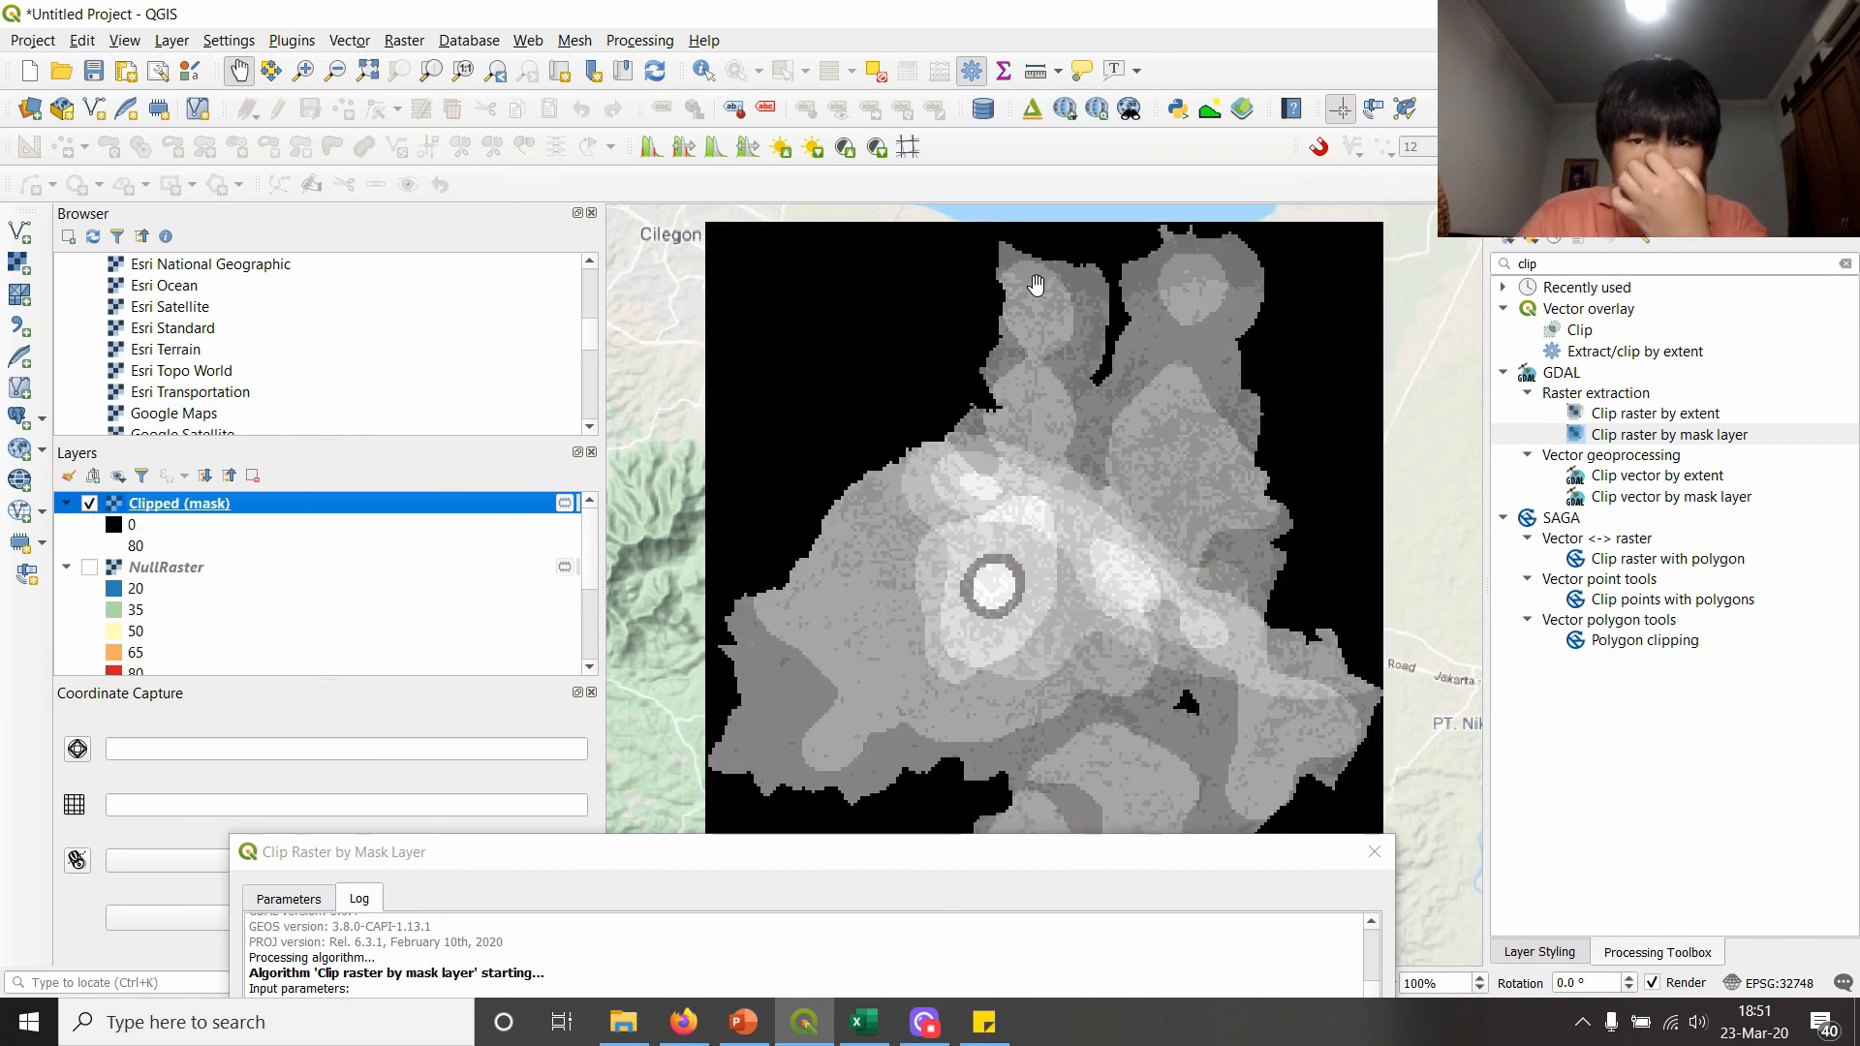
click(89, 503)
click(89, 504)
- Rerun the mask-layer clip with an output alpha band created, and hide the earlier clipped raster
drag(921, 852, 1140, 115)
click(465, 171)
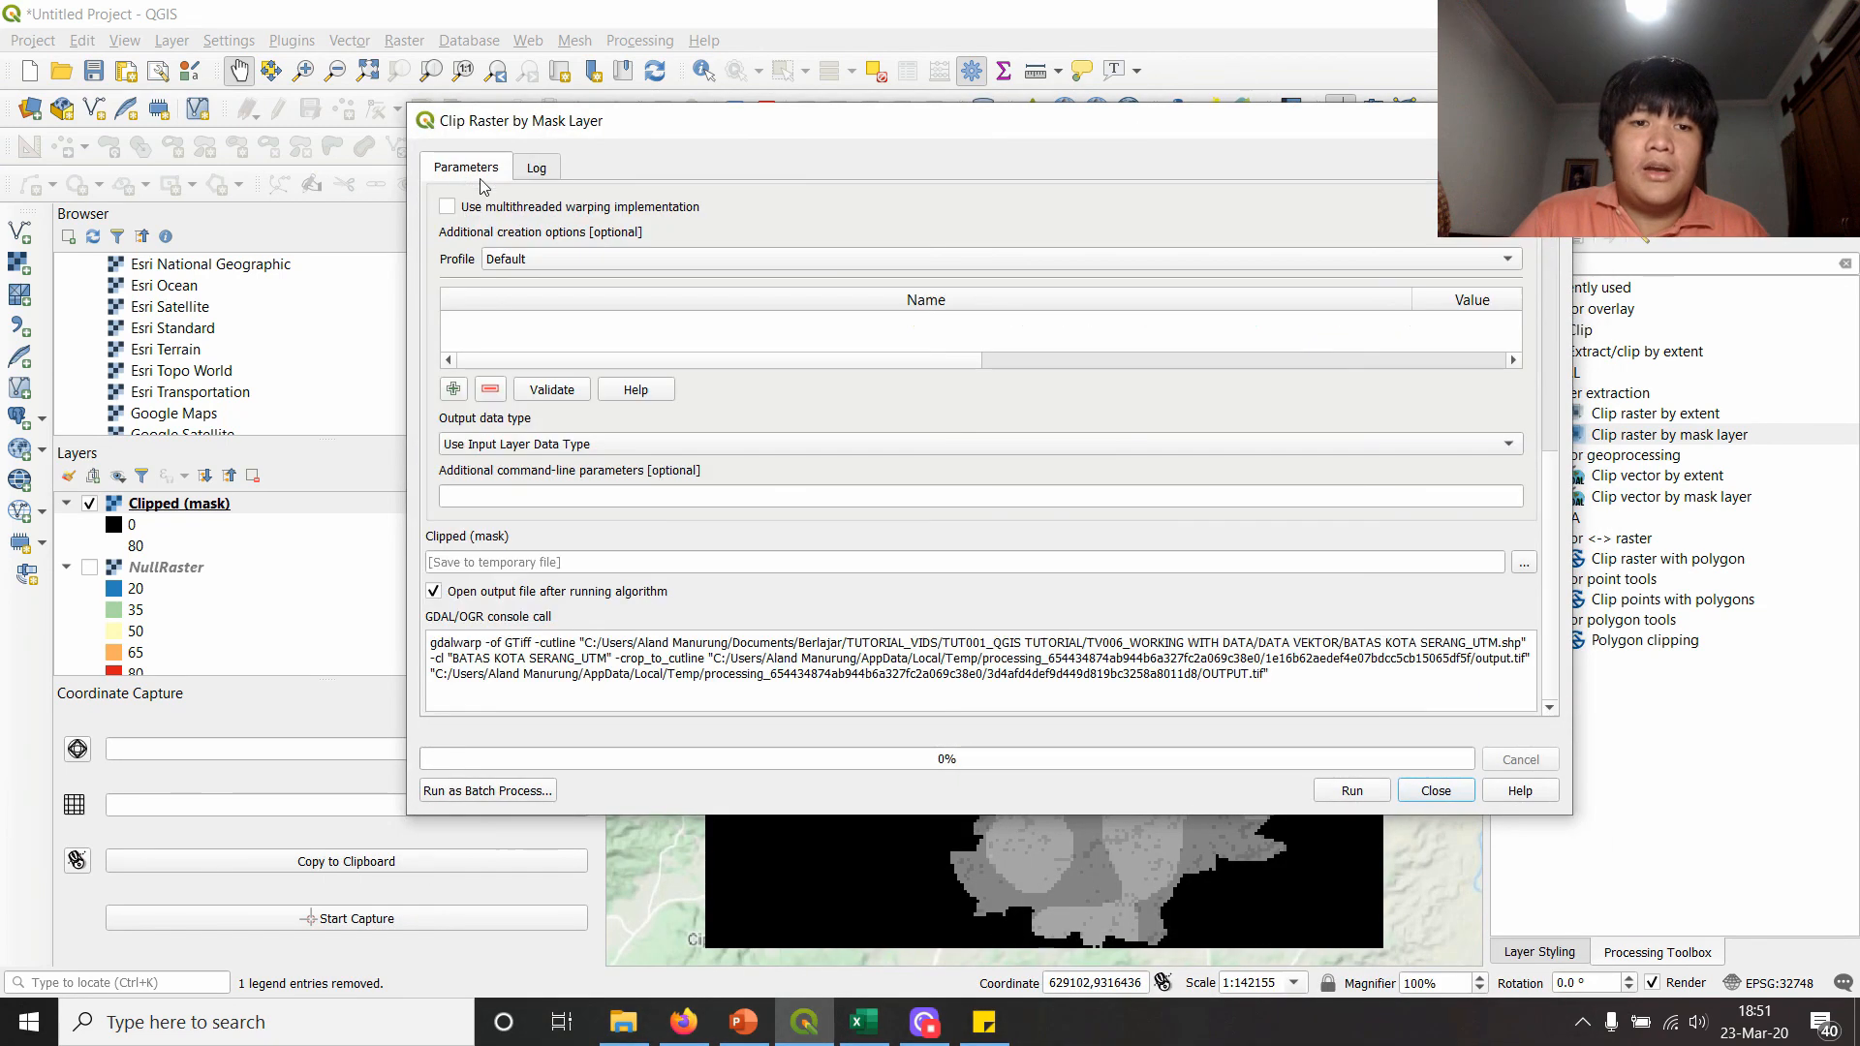
scroll(424, 303, up, 5)
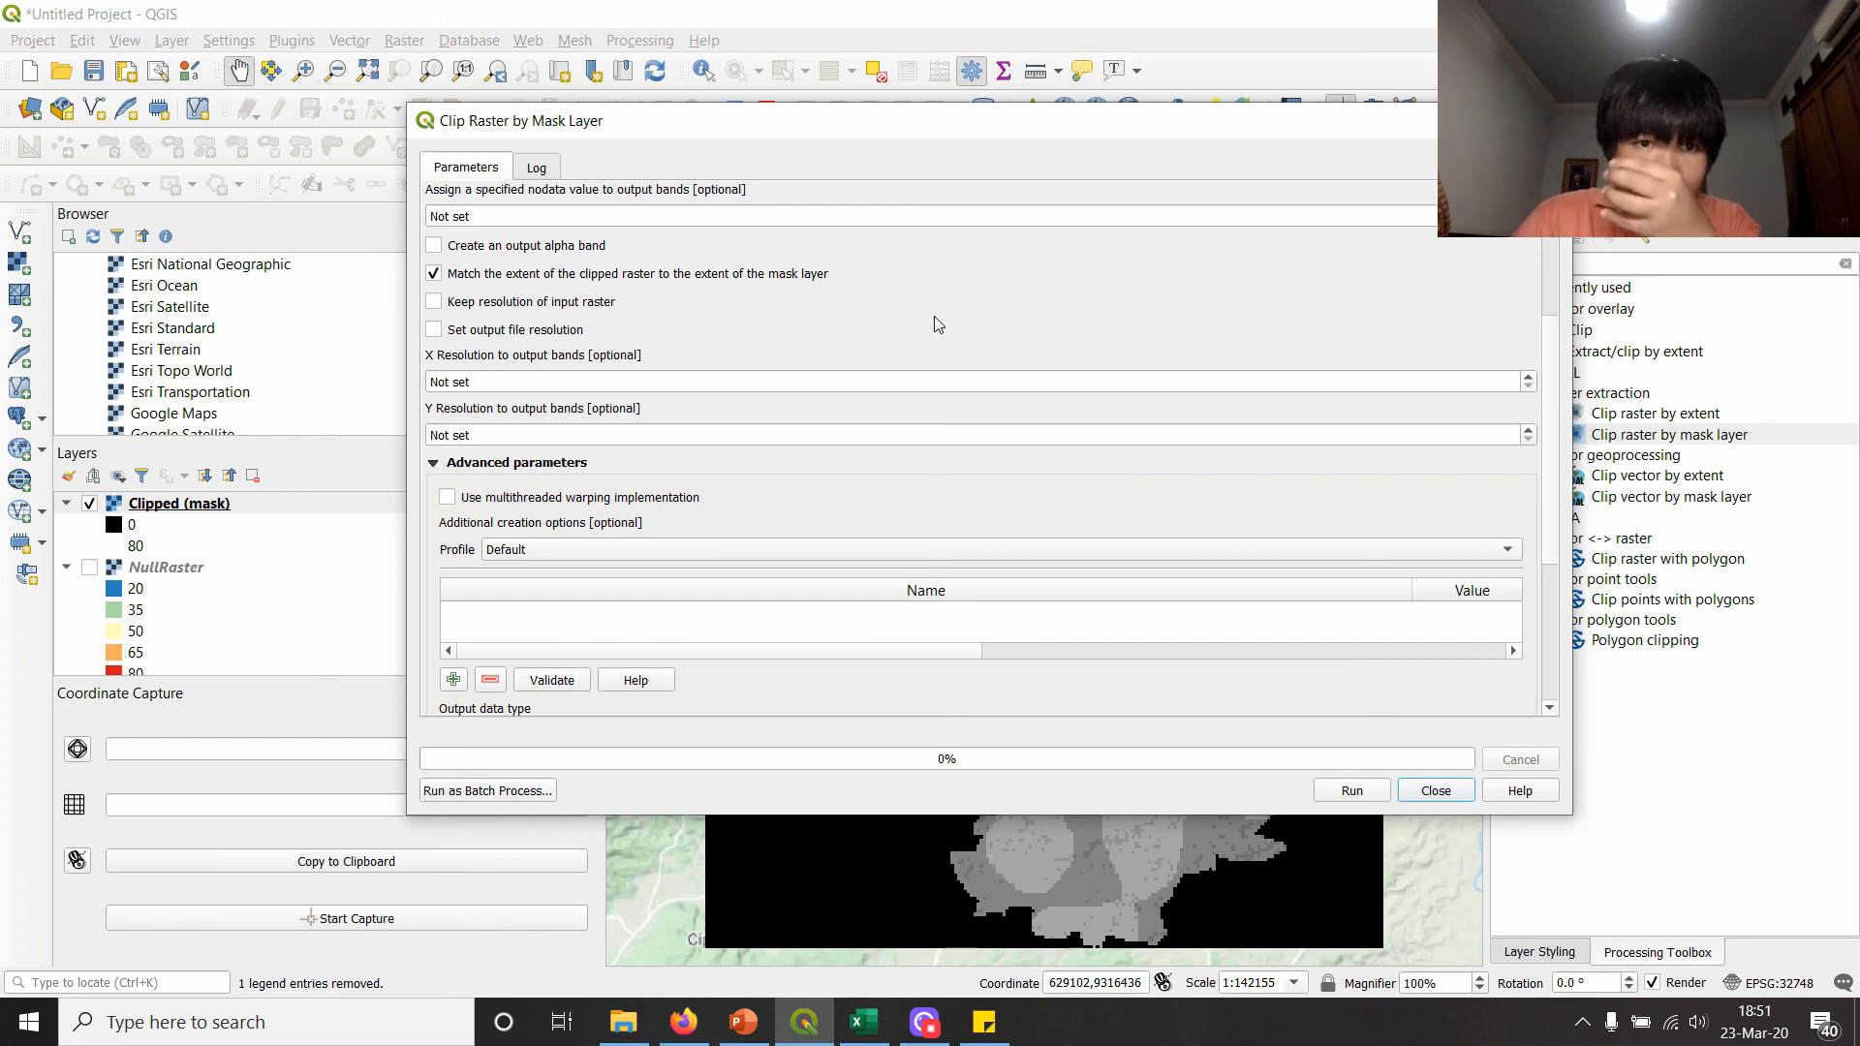
scroll(943, 308, up, 2)
click(456, 364)
click(1350, 788)
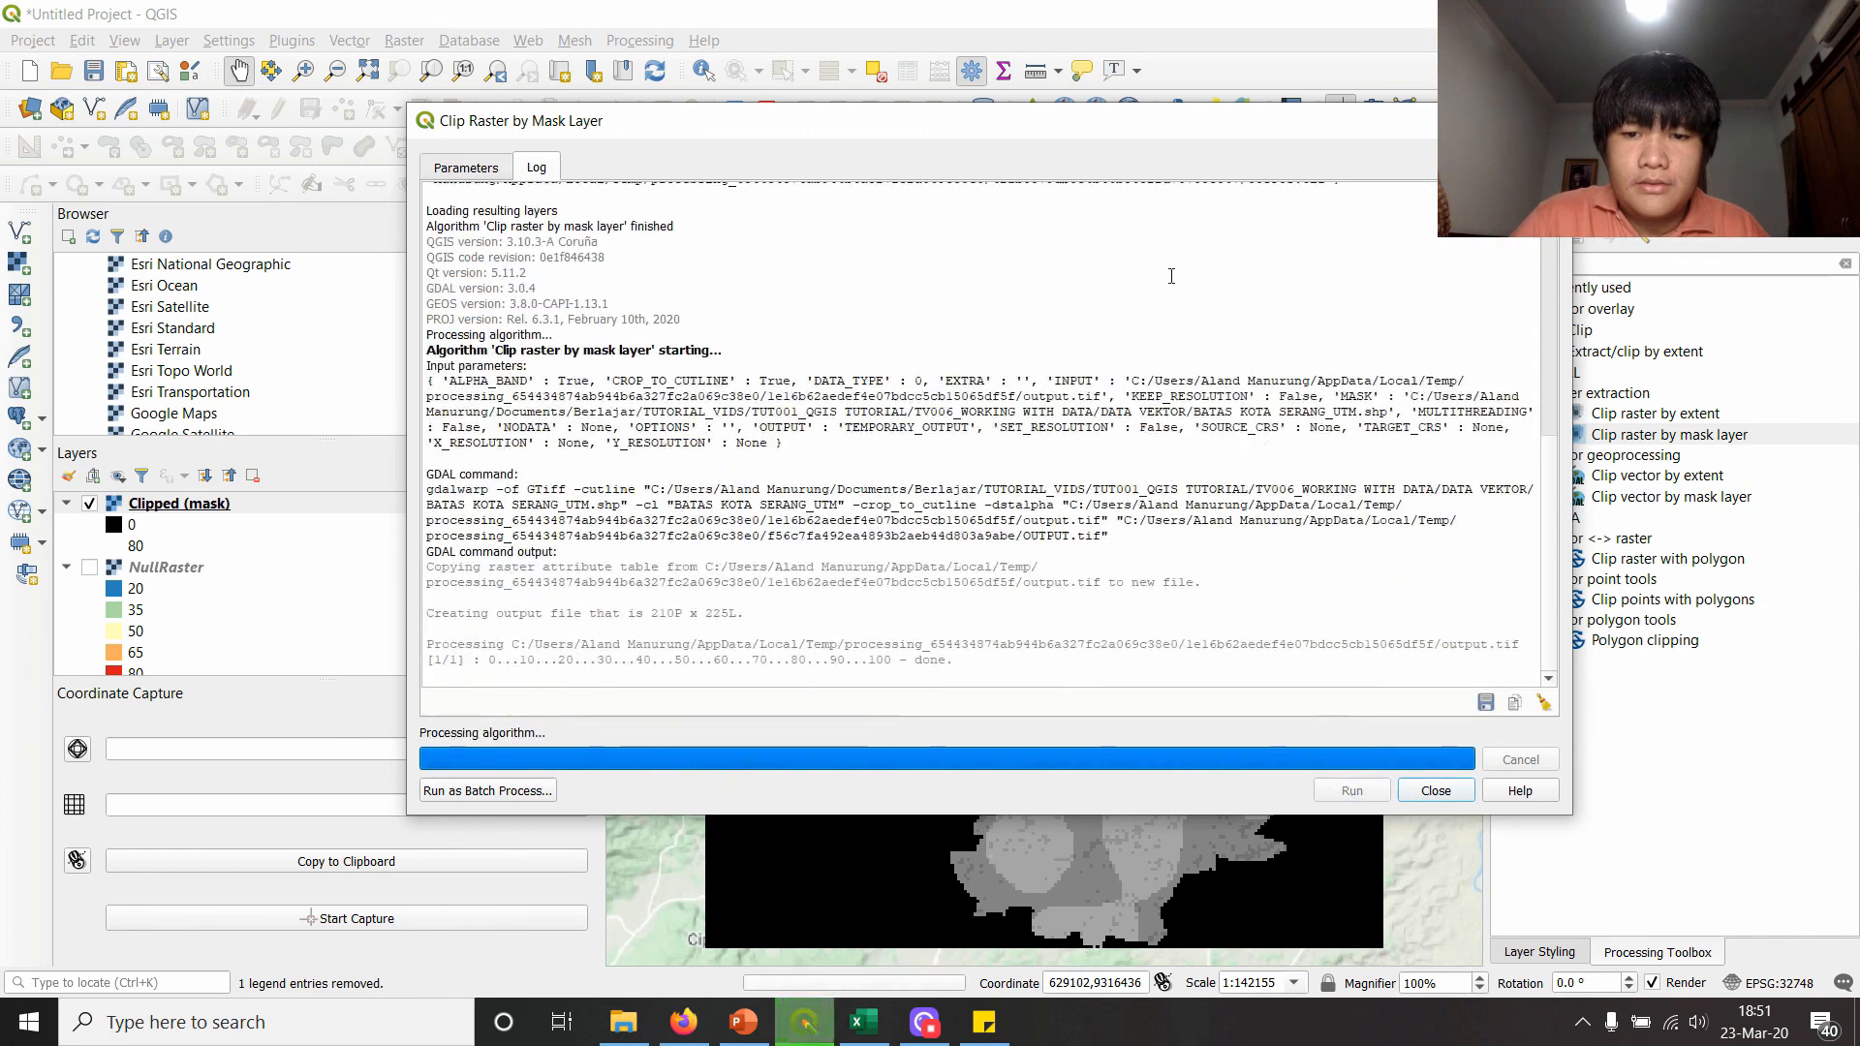
drag(1139, 136, 1126, 709)
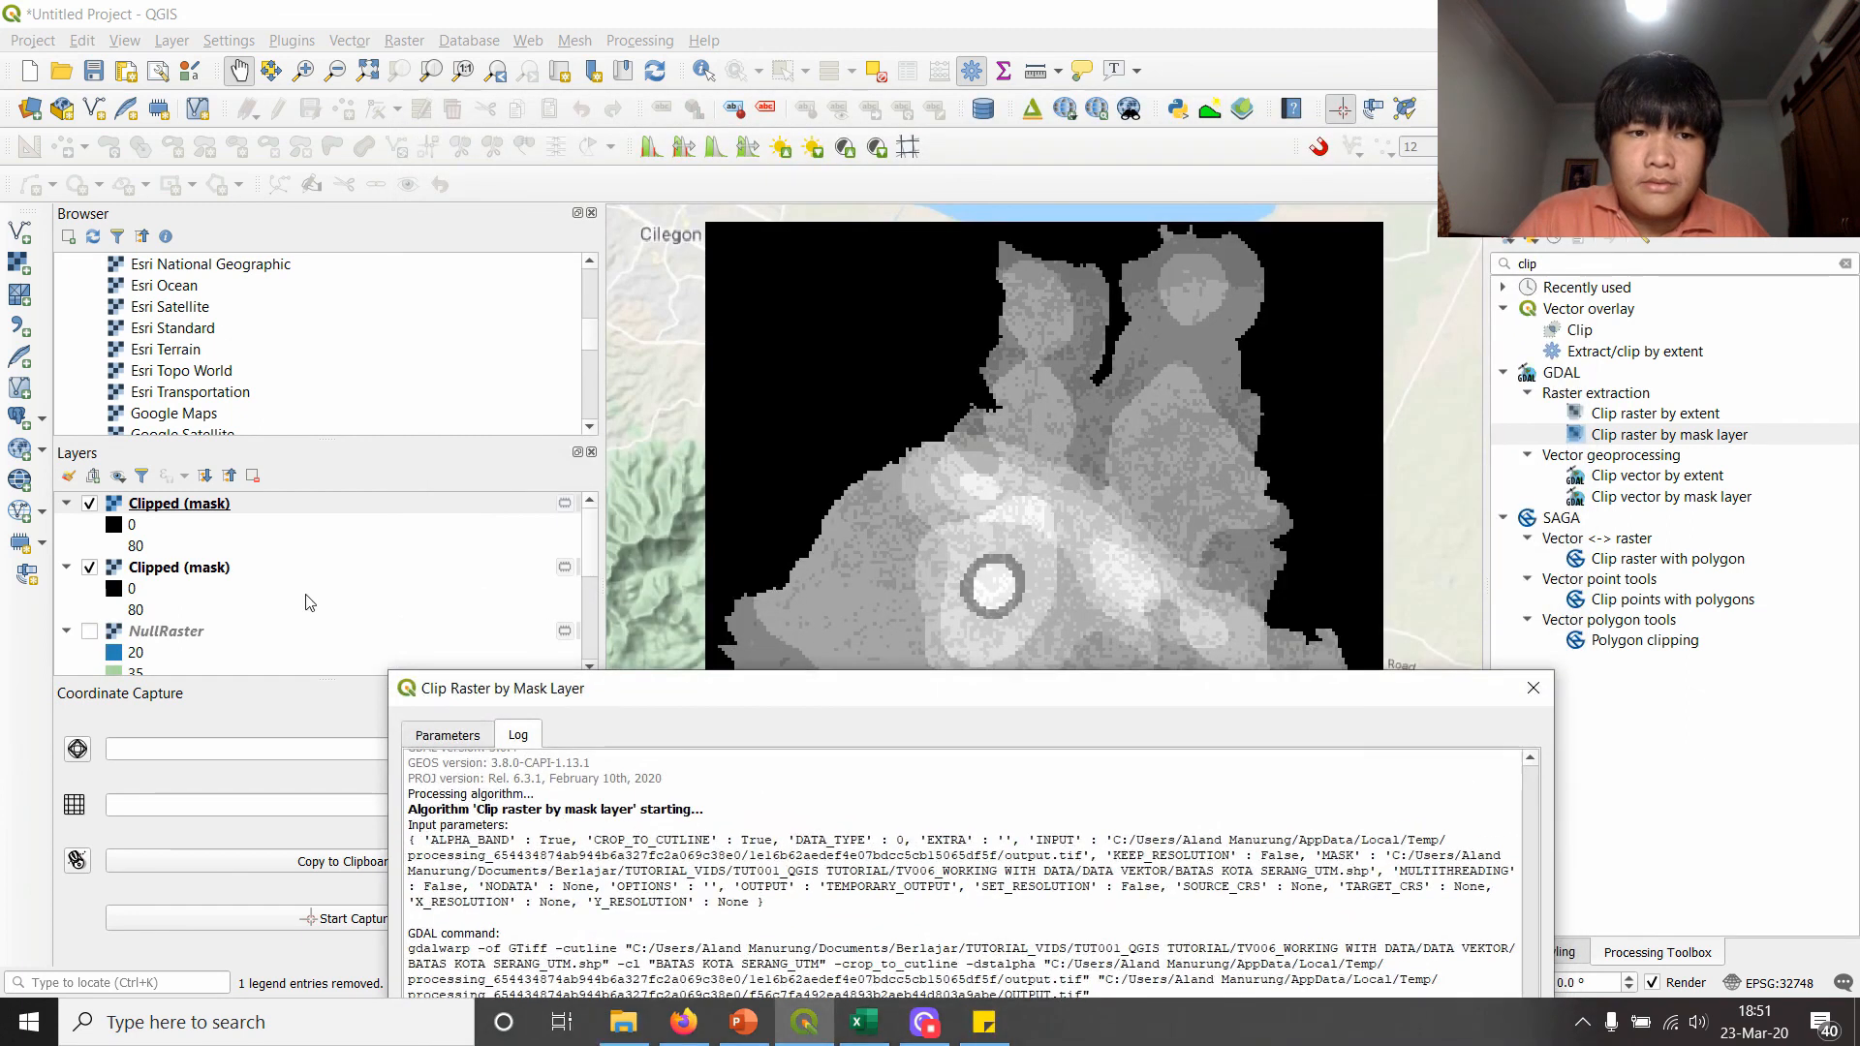
click(90, 567)
- Review the clip parameters and inspect the newly clipped raster's coverage along the Serang city boundary
drag(981, 705, 1107, 136)
click(614, 180)
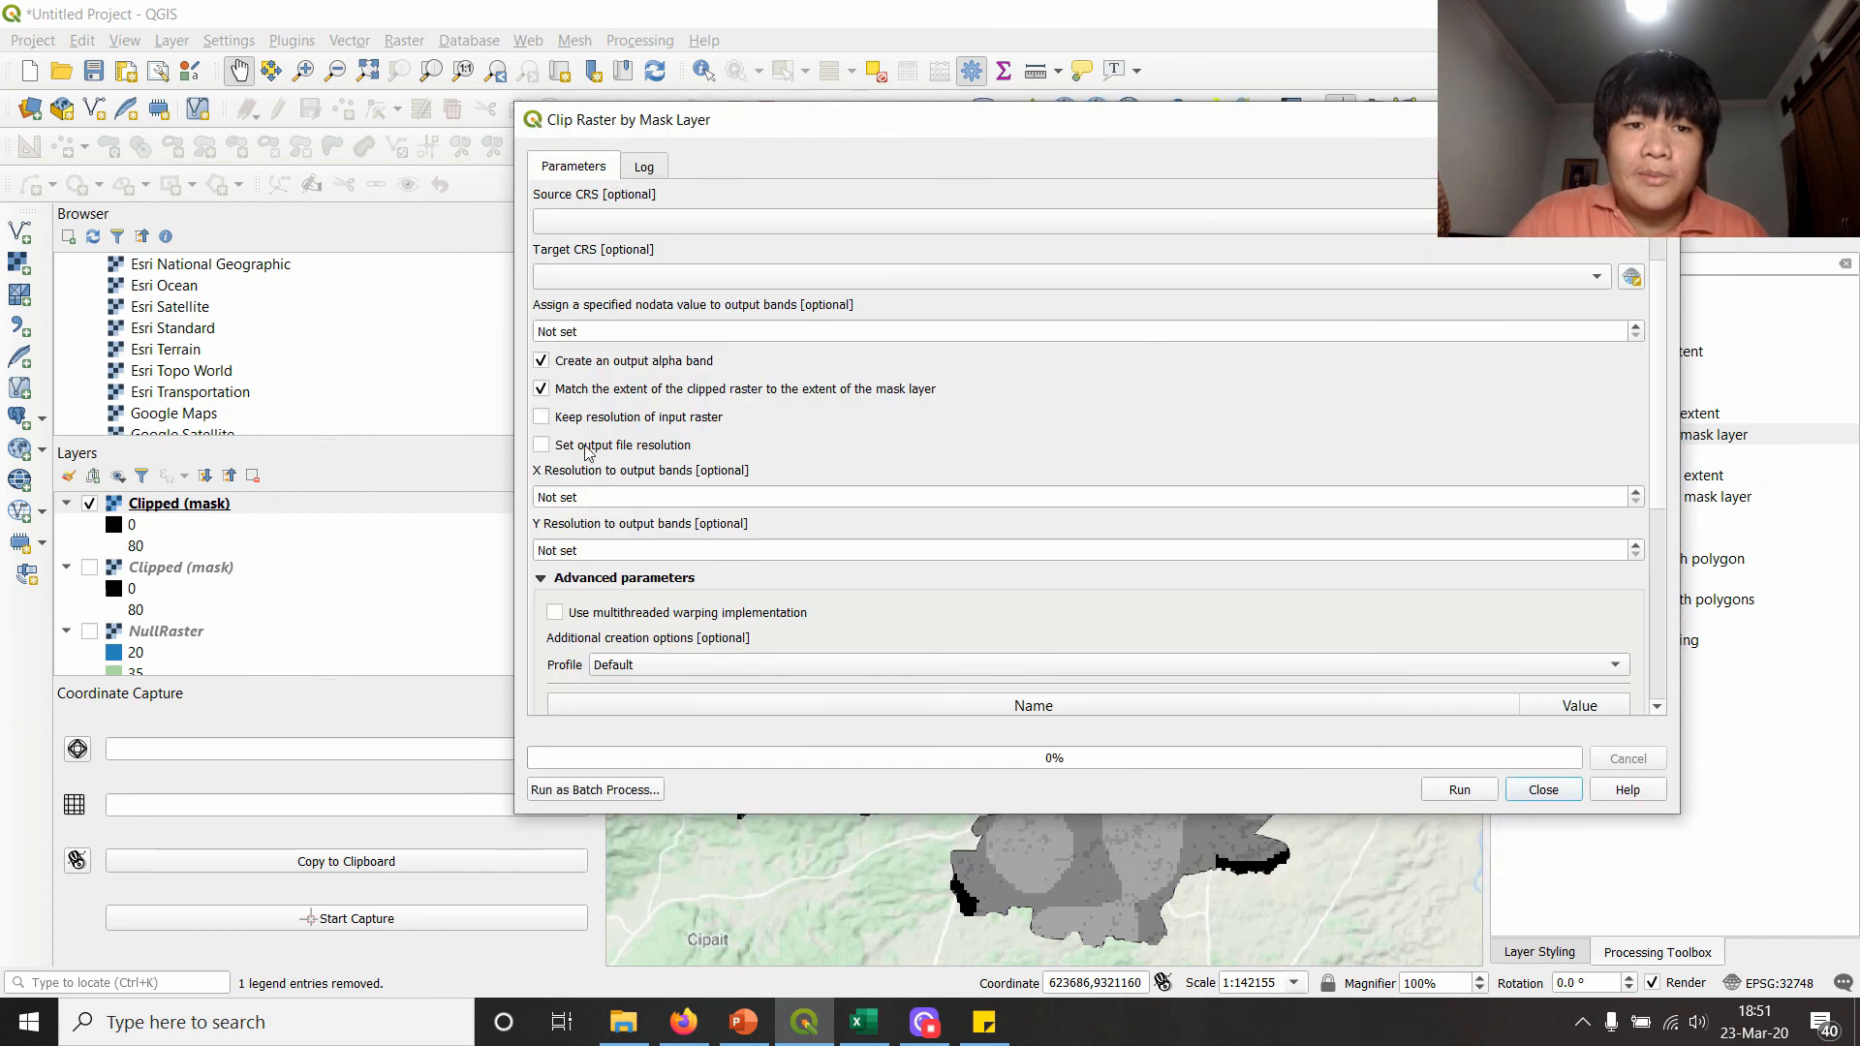
drag(960, 130, 919, 839)
scroll(765, 562, down, 1)
scroll(893, 579, up, 1)
drag(892, 579, 1011, 529)
scroll(1010, 357, down, 1)
scroll(1032, 476, up, 1)
scroll(1031, 474, up, 1)
- Collapse the legends of NullRaster and both Clipped (mask) layers in the layer list
scroll(291, 576, down, 4)
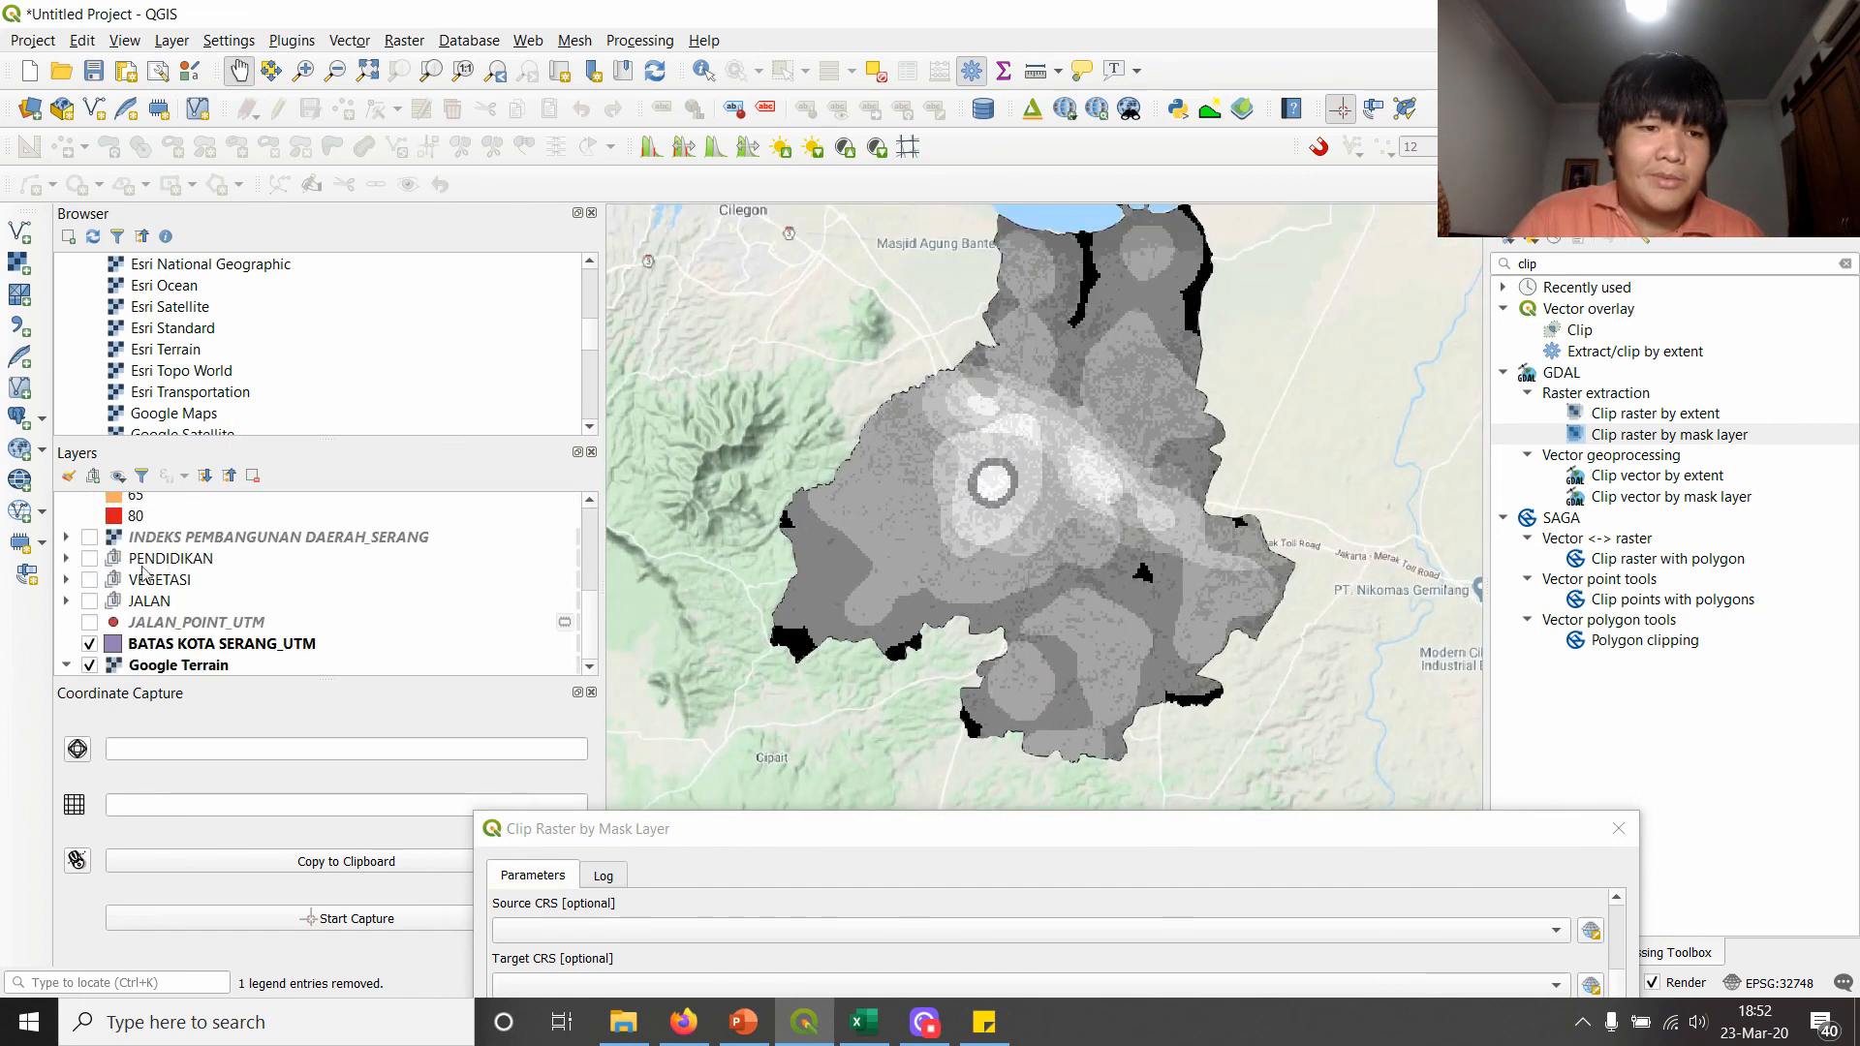
scroll(100, 590, up, 4)
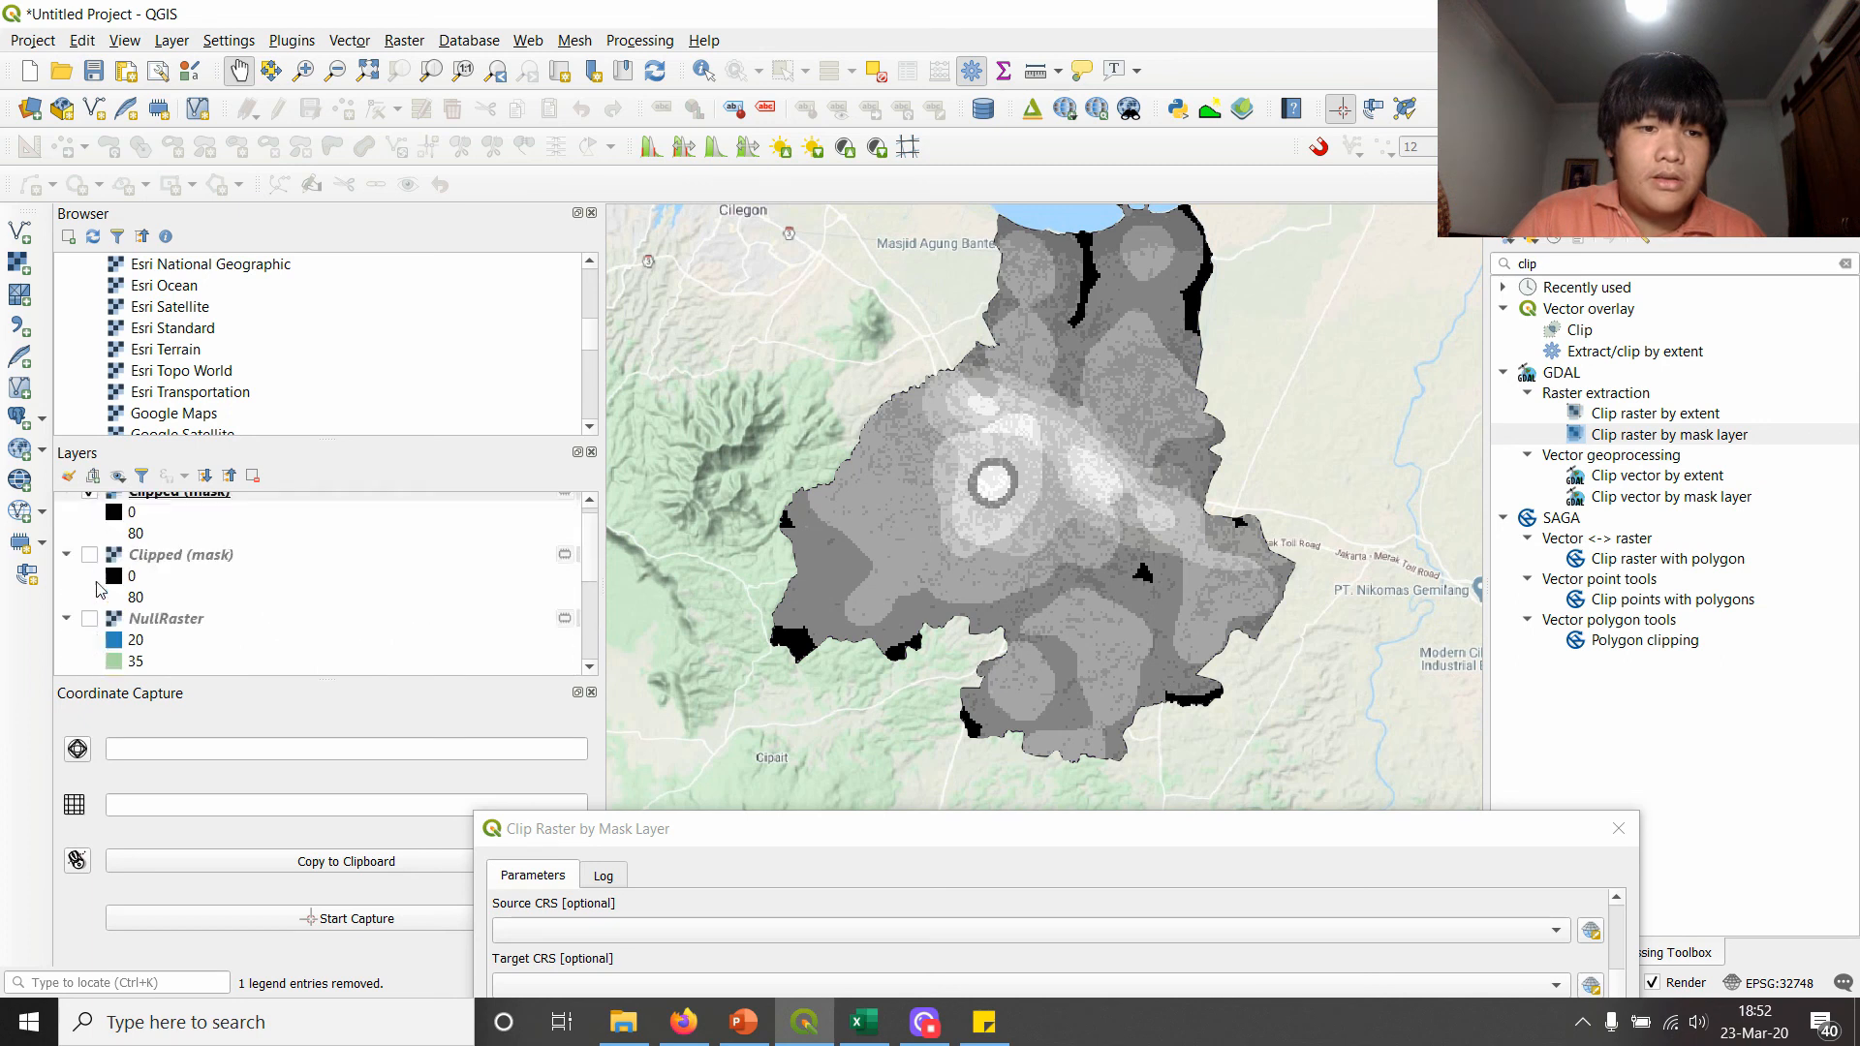
click(66, 618)
click(66, 554)
click(92, 496)
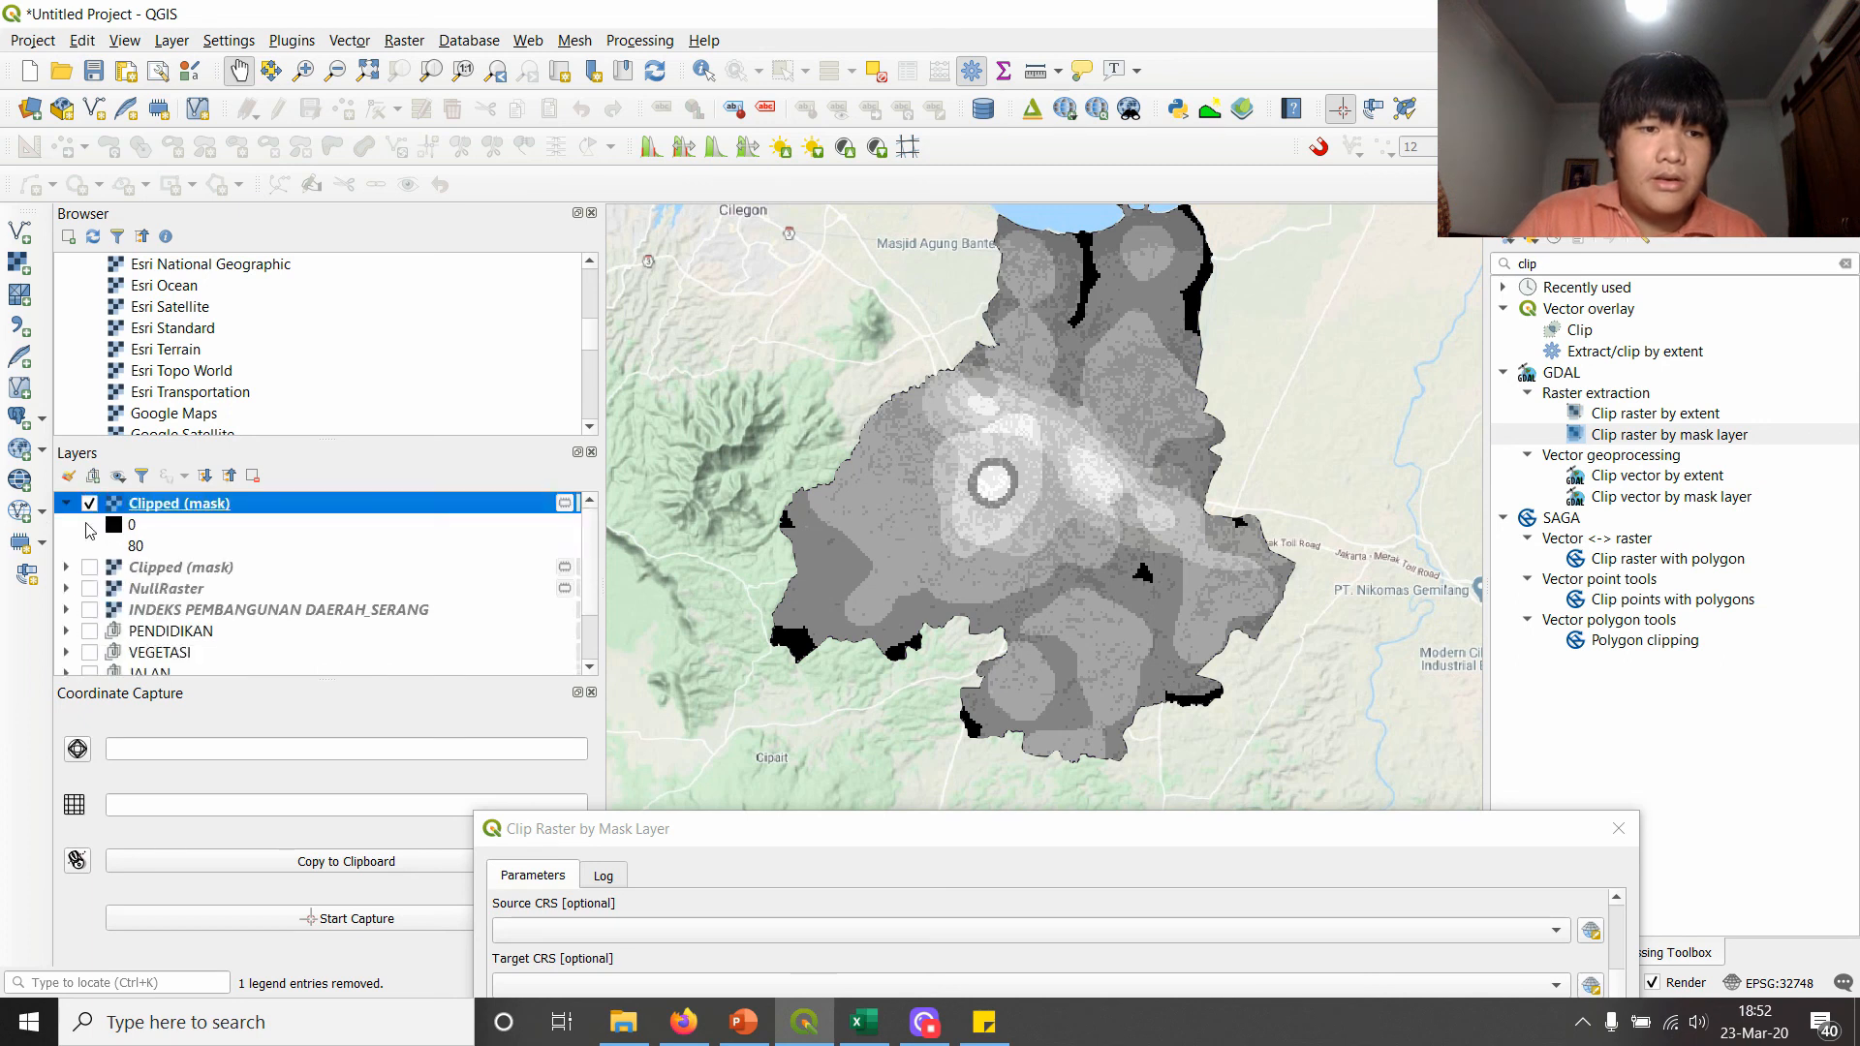
click(65, 504)
- Switch the newest Clipped (mask) layer off and on to compare it with the BATAS KOTA SERANG_UTM boundary
click(90, 505)
click(90, 504)
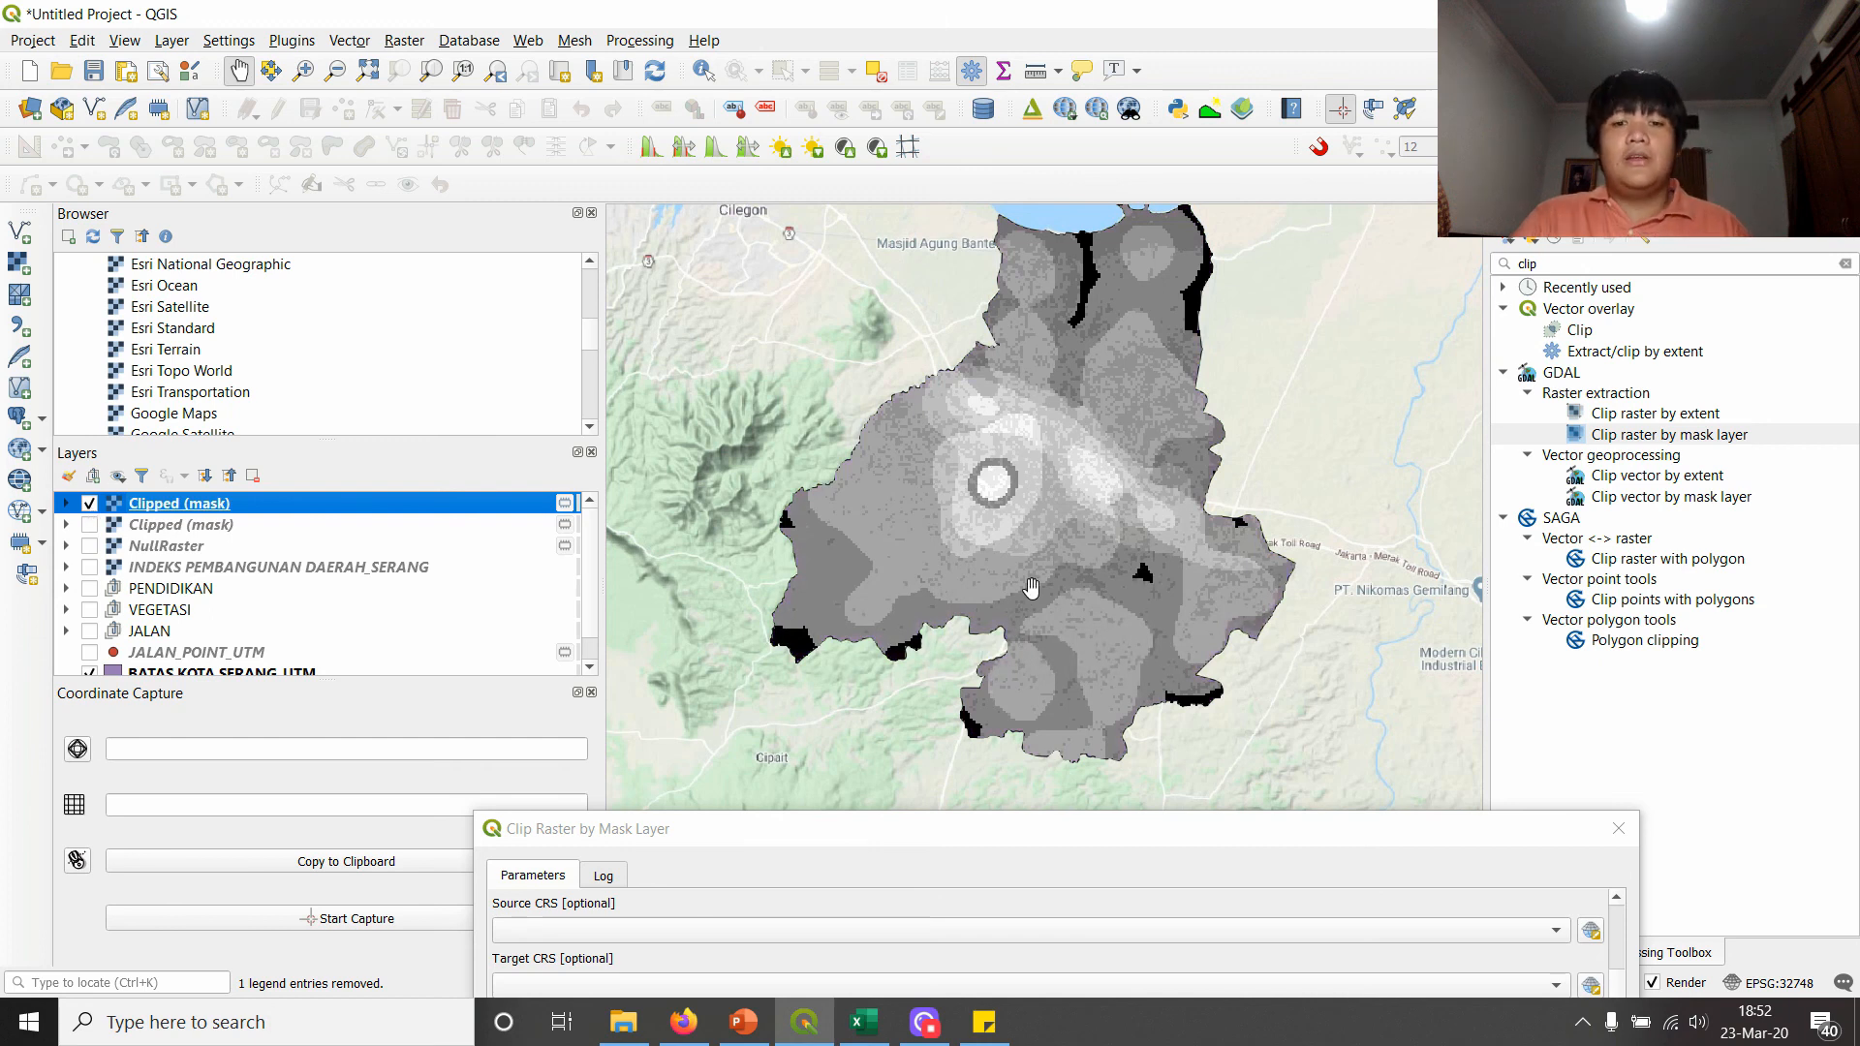
drag(1013, 516, 1005, 539)
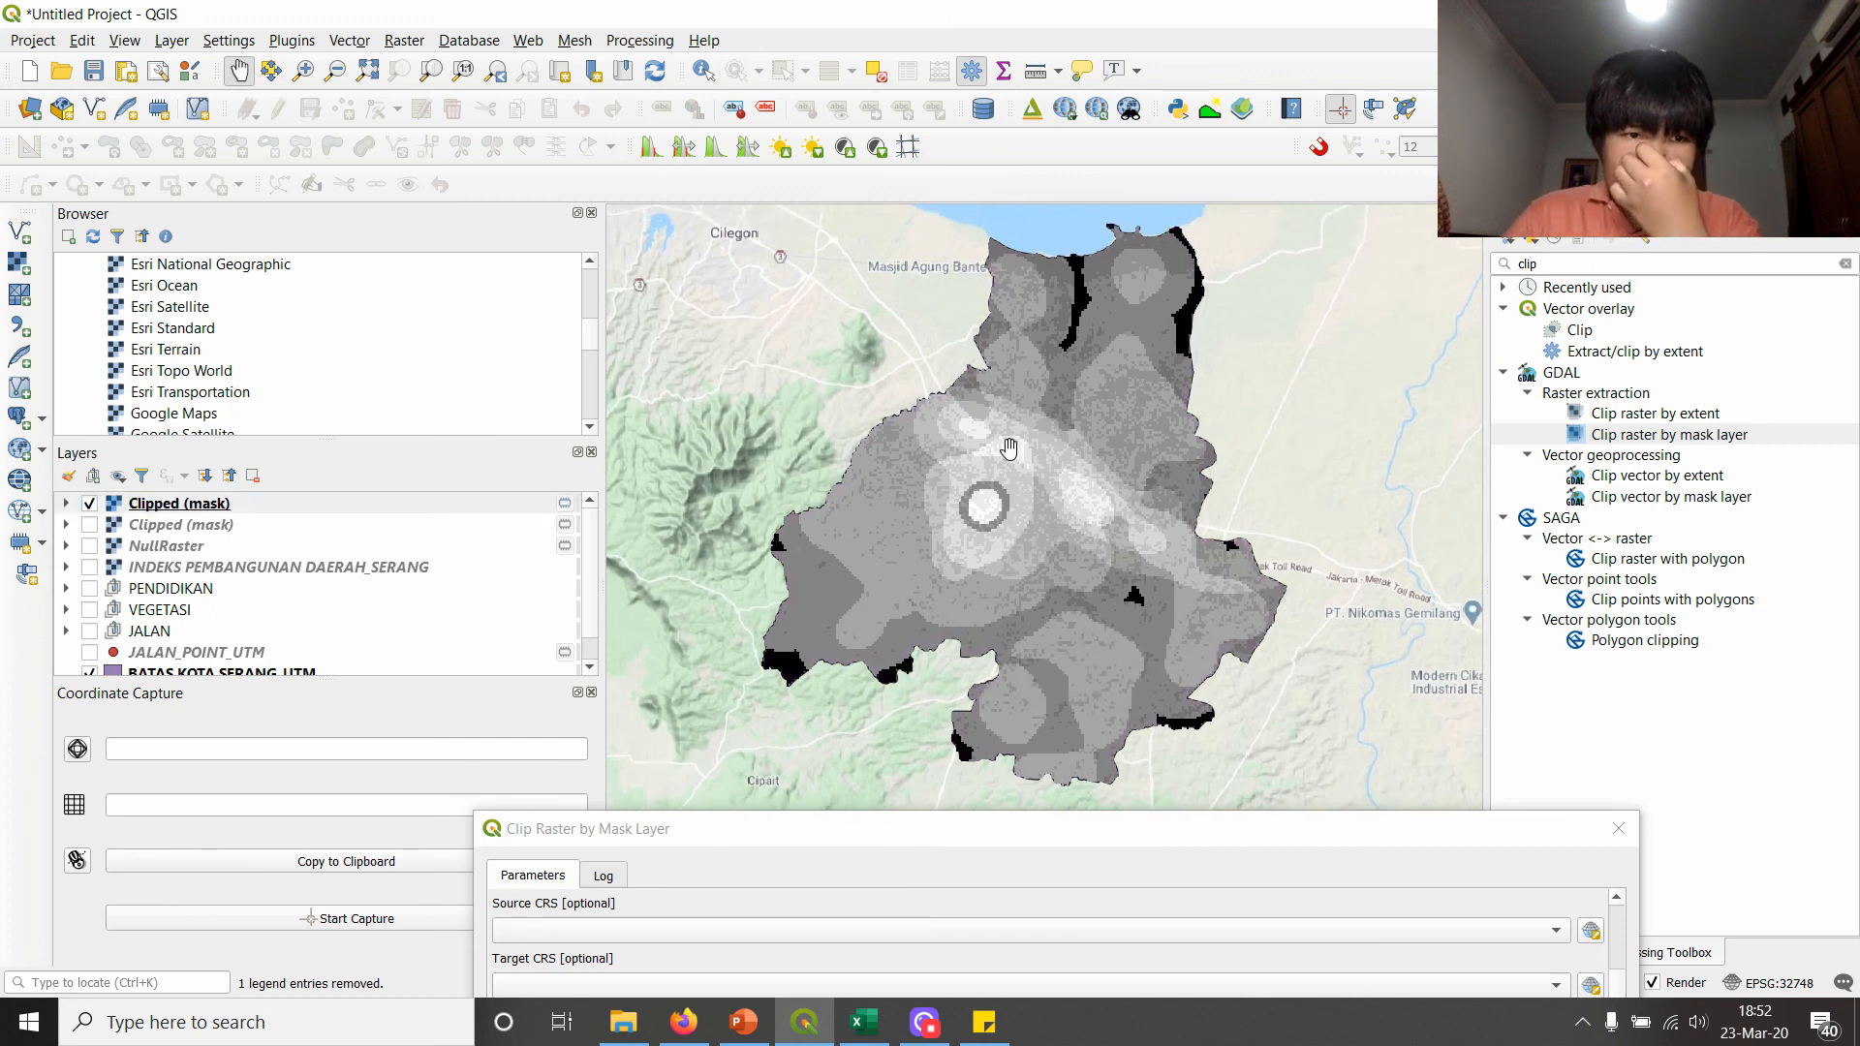